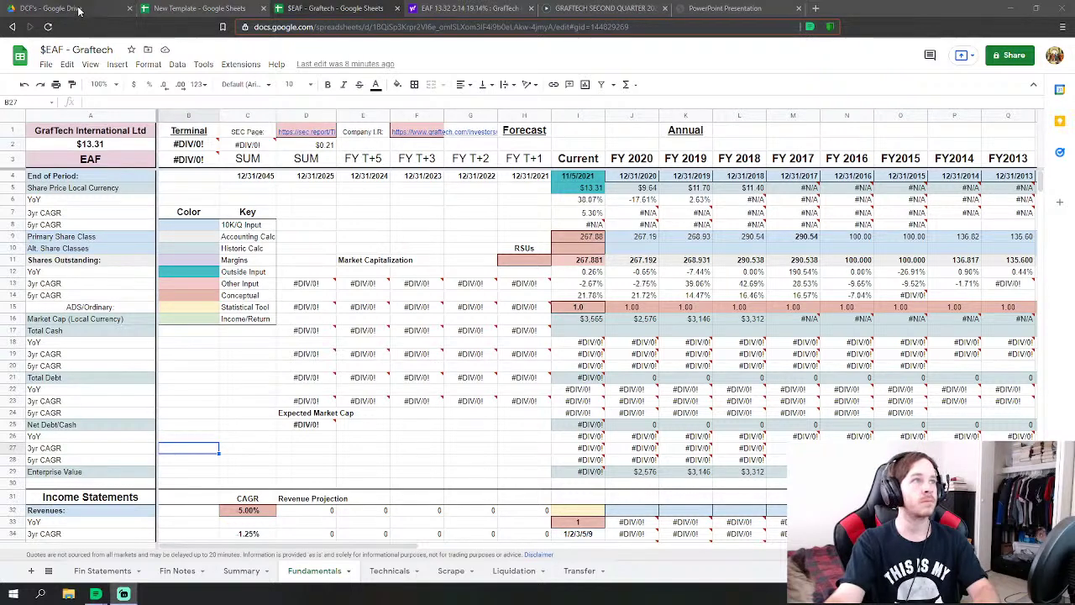
- Open ratings (1).xlsx from Spreadsheet Universe > Outside Tools > Damodaran in Google Drive
{"action": "key", "text": "ctrl+1"}
{"action": "left_click", "coordinate": [343, 87]}
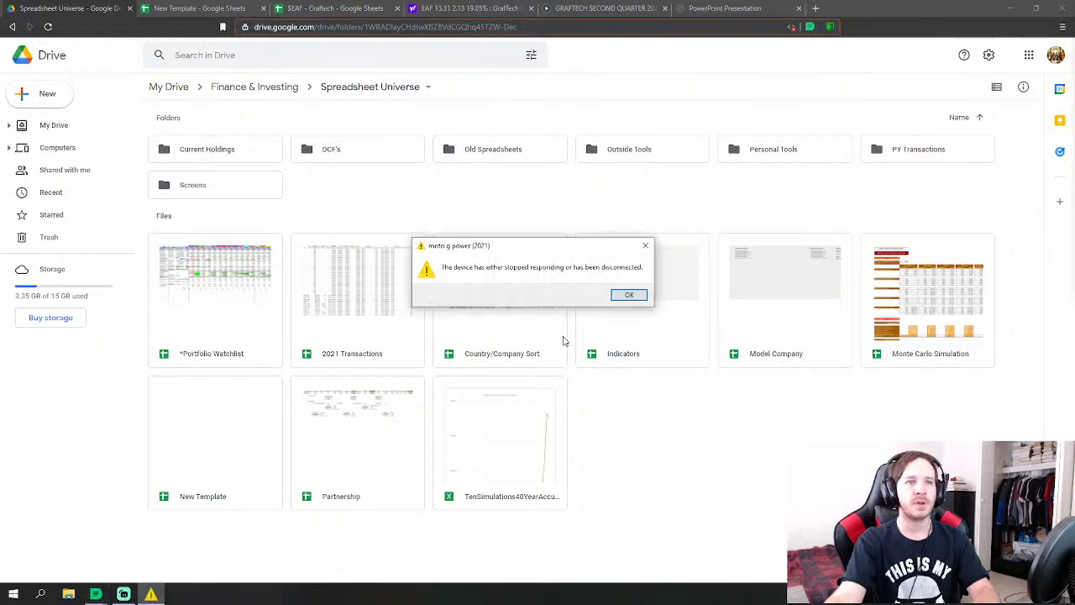
{"action": "left_click", "coordinate": [629, 296]}
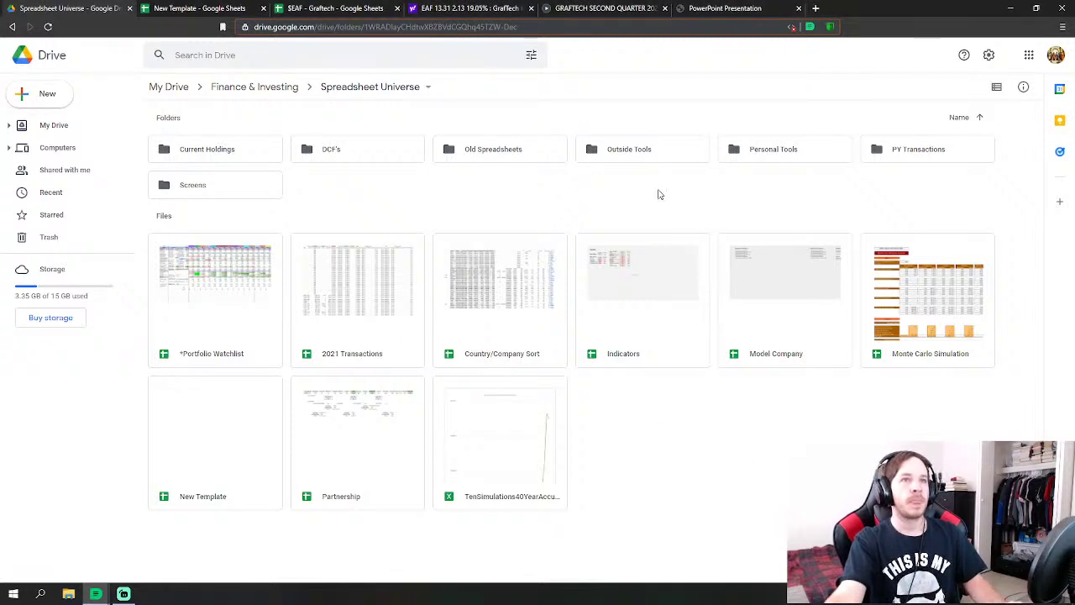
{"action": "double_click", "coordinate": [640, 156]}
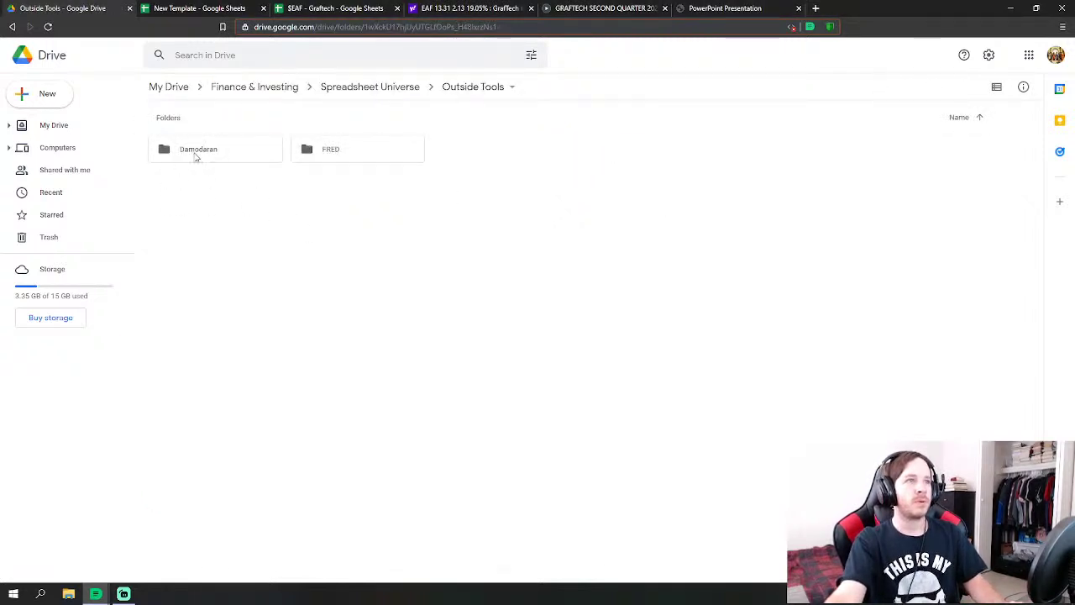
{"action": "left_click", "coordinate": [198, 160]}
{"action": "double_click", "coordinate": [197, 160]}
{"action": "double_click", "coordinate": [785, 252]}
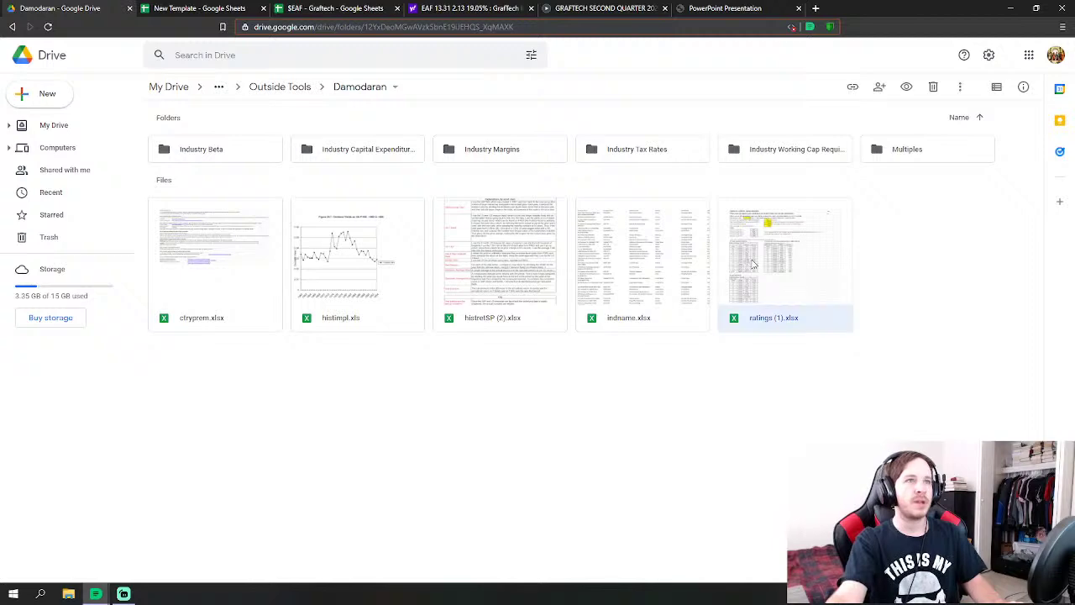
- Go back up to the Spreadsheet Universe folder and open one of its spreadsheets in a new tab
{"action": "left_click", "coordinate": [30, 8]}
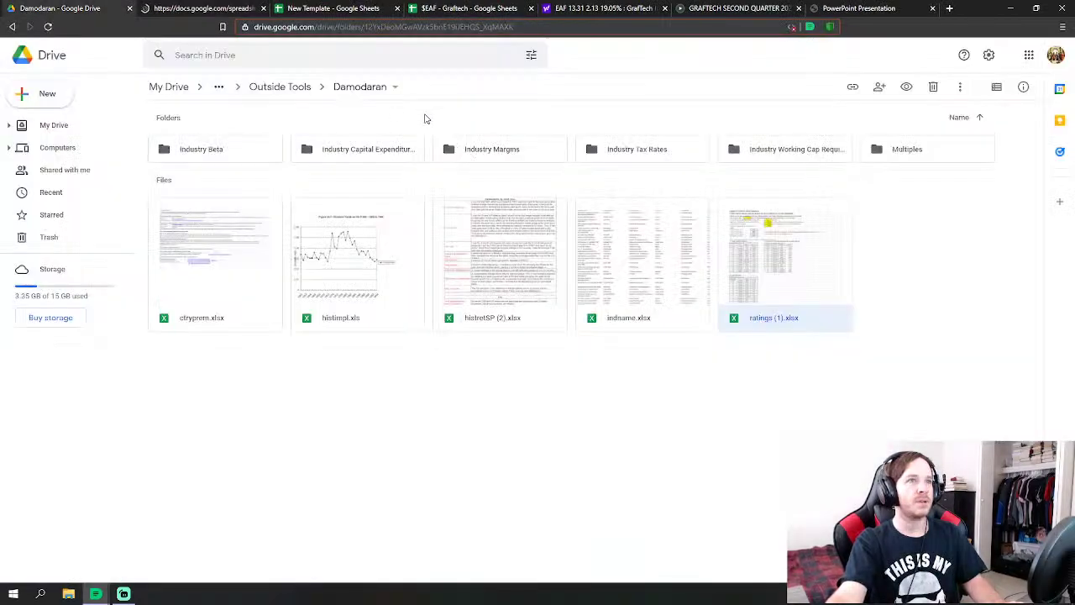
{"action": "left_click", "coordinate": [278, 85]}
{"action": "left_click", "coordinate": [353, 91]}
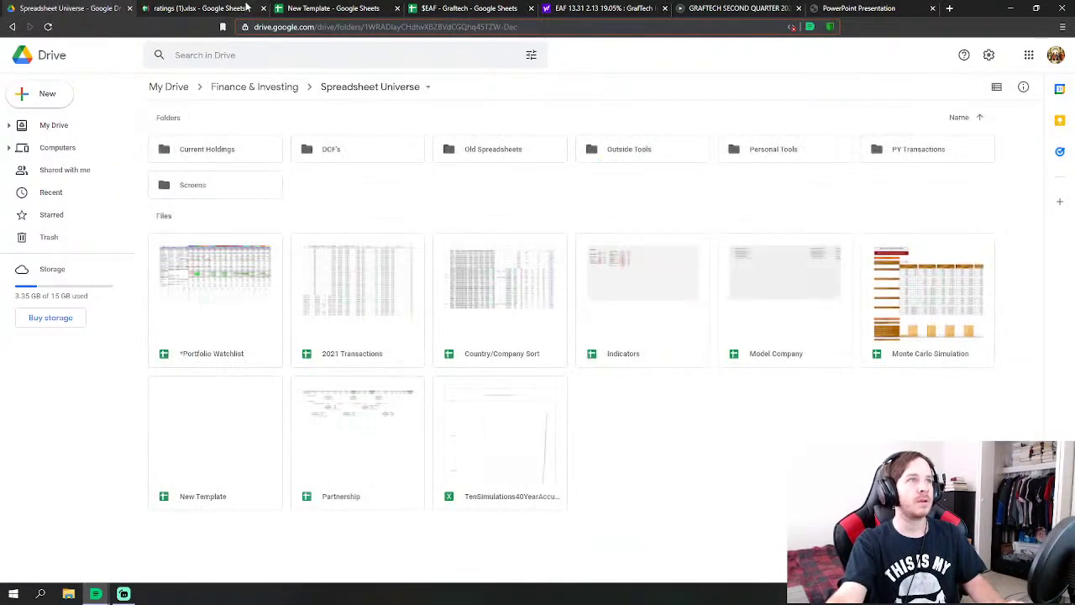
{"action": "double_click", "coordinate": [640, 277]}
{"action": "key", "text": "ctrl+1"}
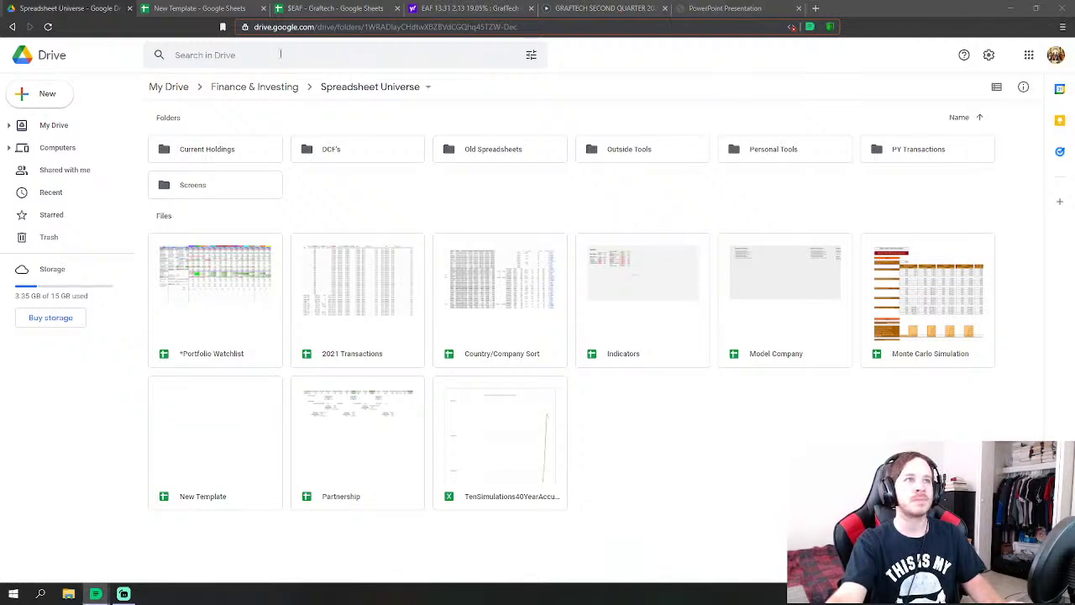
- Switch to the $EAF - Graftech workbook and look at Fundamentals cells F8, E8 and F28
{"action": "left_click", "coordinate": [333, 9]}
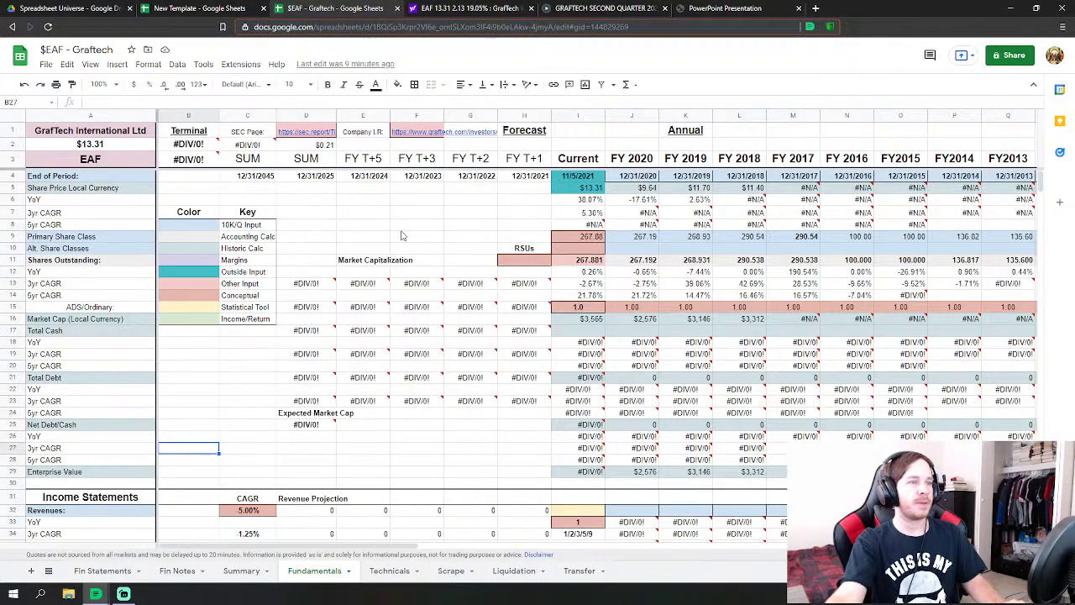
{"action": "left_click", "coordinate": [401, 230]}
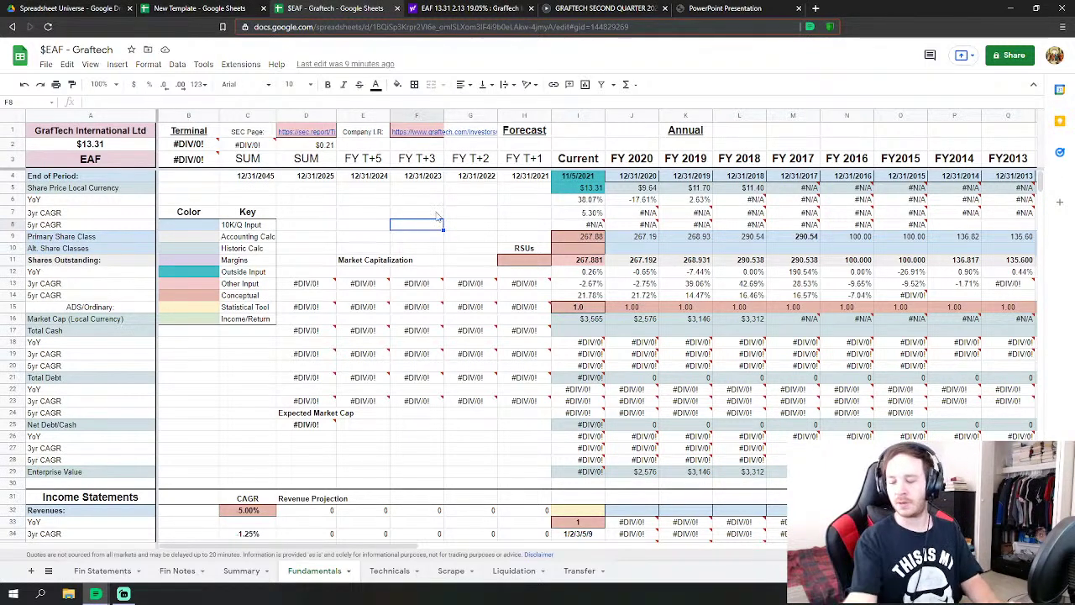
{"action": "left_click", "coordinate": [347, 225]}
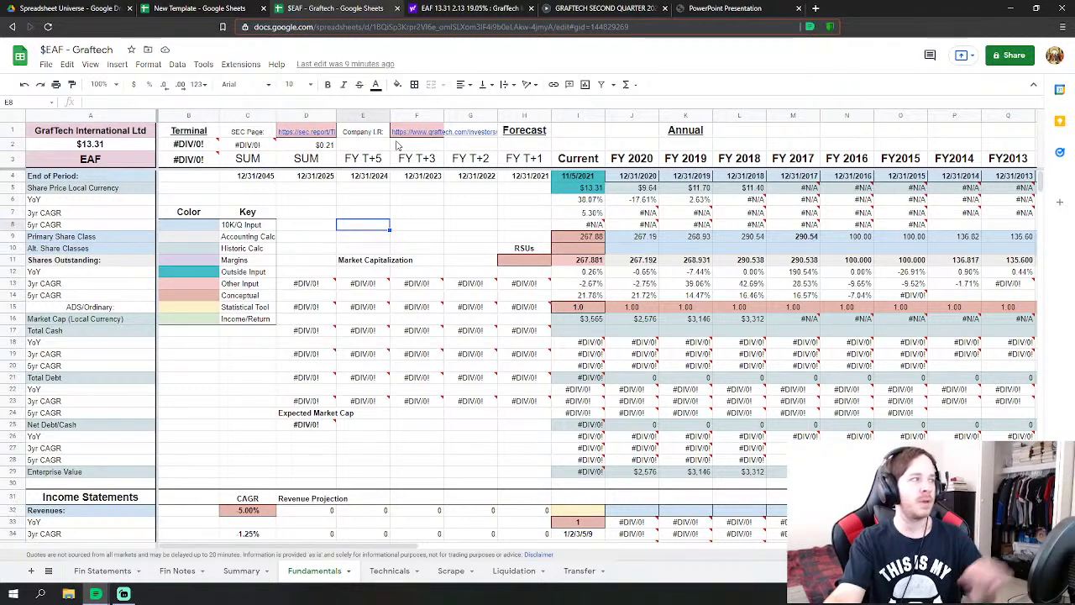
{"action": "left_click", "coordinate": [422, 225]}
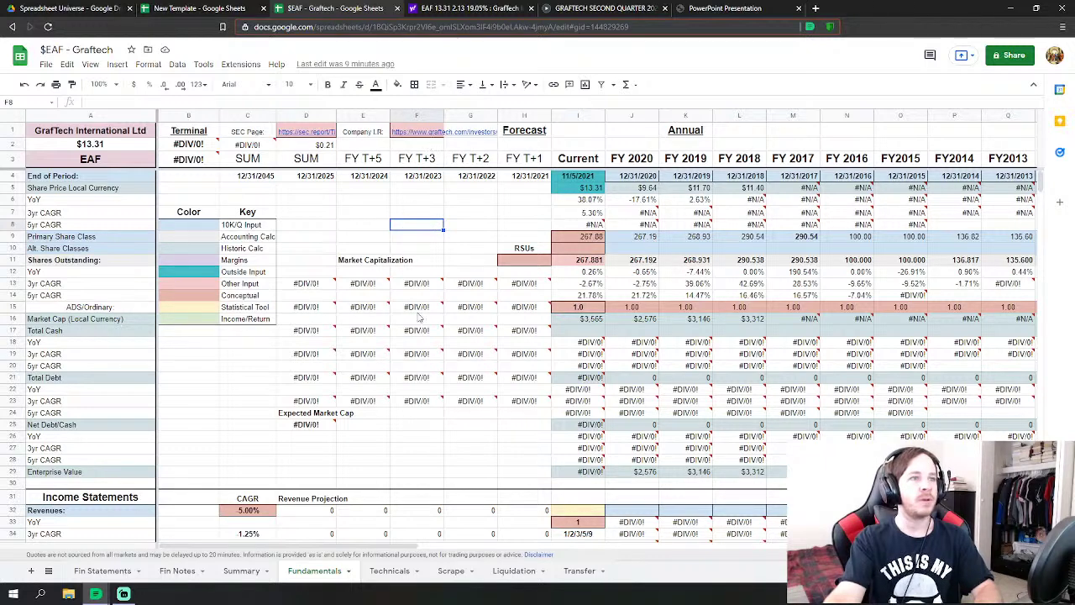
{"action": "left_click", "coordinate": [396, 462]}
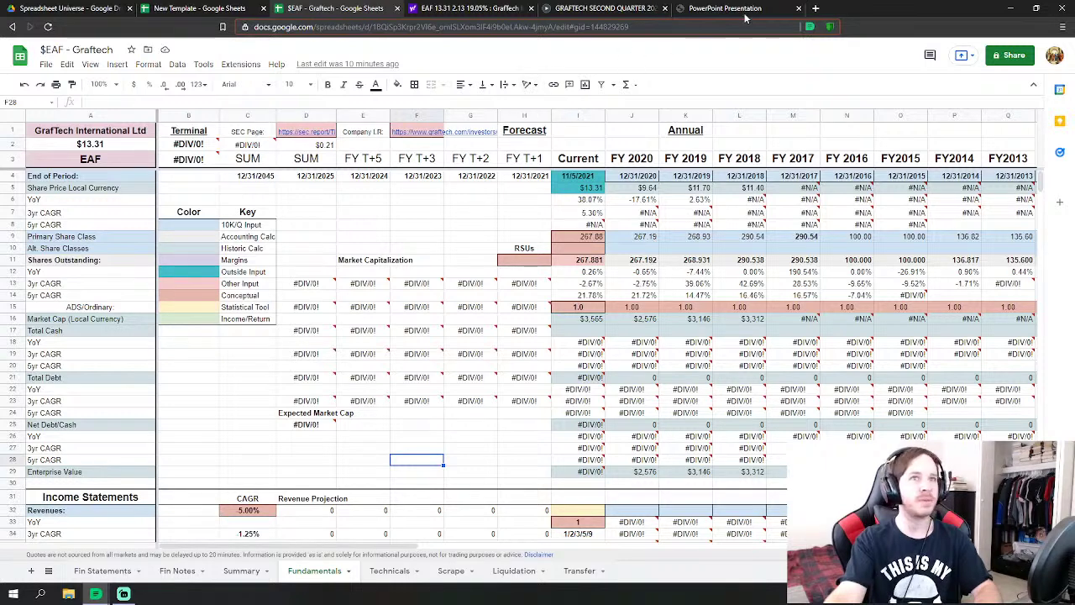
- Open the Petroleum coke Wikipedia article in a new tab and skim it
{"action": "left_click", "coordinate": [815, 9]}
{"action": "type", "text": "petr"}
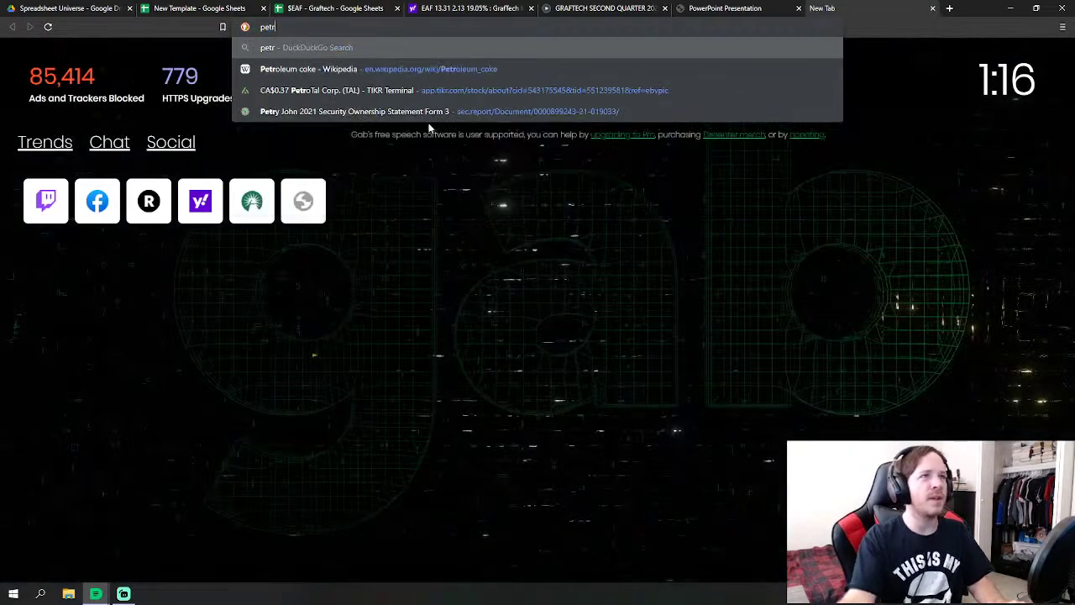
{"action": "left_click", "coordinate": [398, 67]}
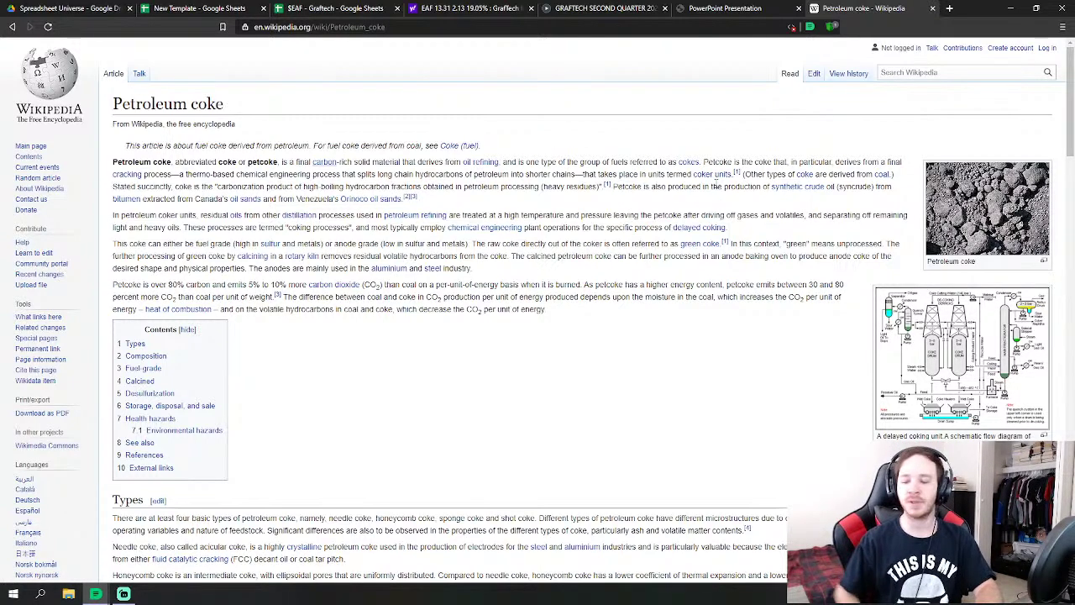
{"action": "scroll", "coordinate": [797, 205], "scroll_direction": "down", "scroll_amount": 3}
{"action": "scroll", "coordinate": [571, 235], "scroll_direction": "up", "scroll_amount": 2}
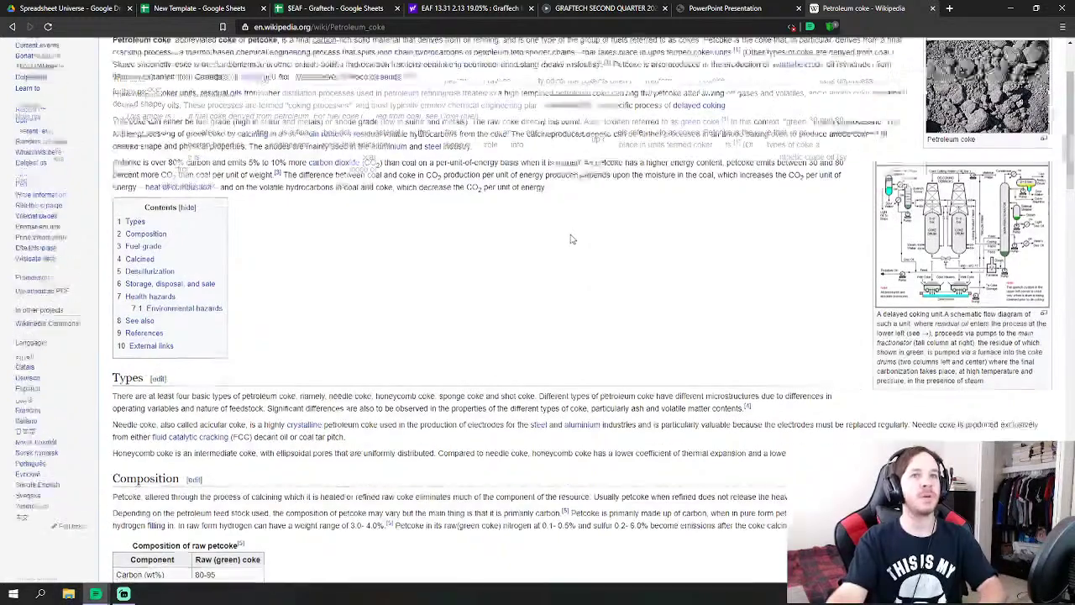
{"action": "scroll", "coordinate": [612, 290], "scroll_direction": "up", "scroll_amount": 1}
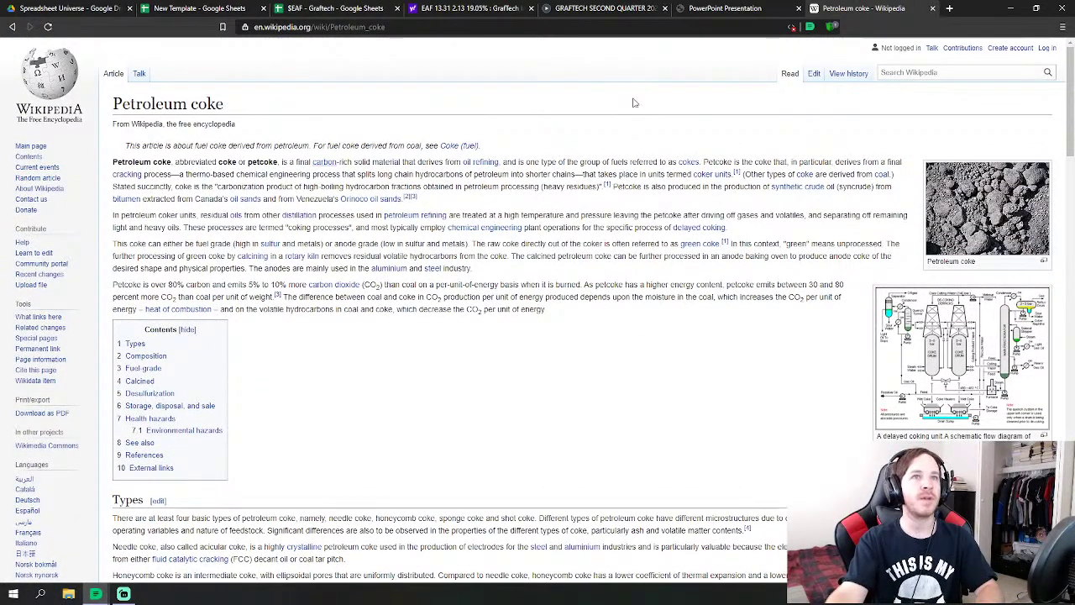
- Search Wikipedia for 'graphite' and jump to the Graphite article's Electrodes section
{"action": "left_click", "coordinate": [894, 73]}
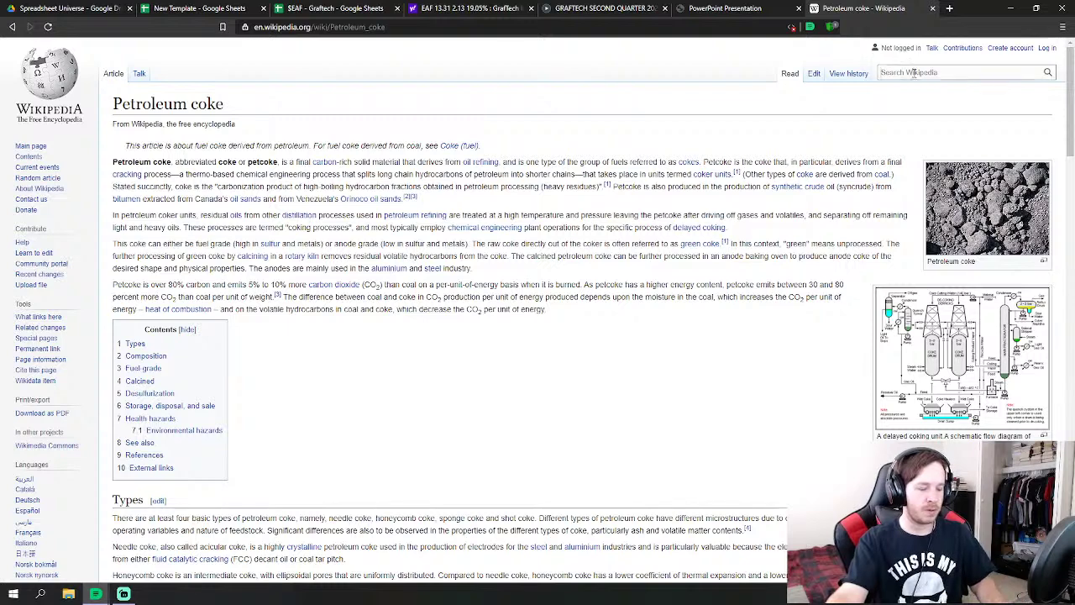
{"action": "type", "text": "graphite"}
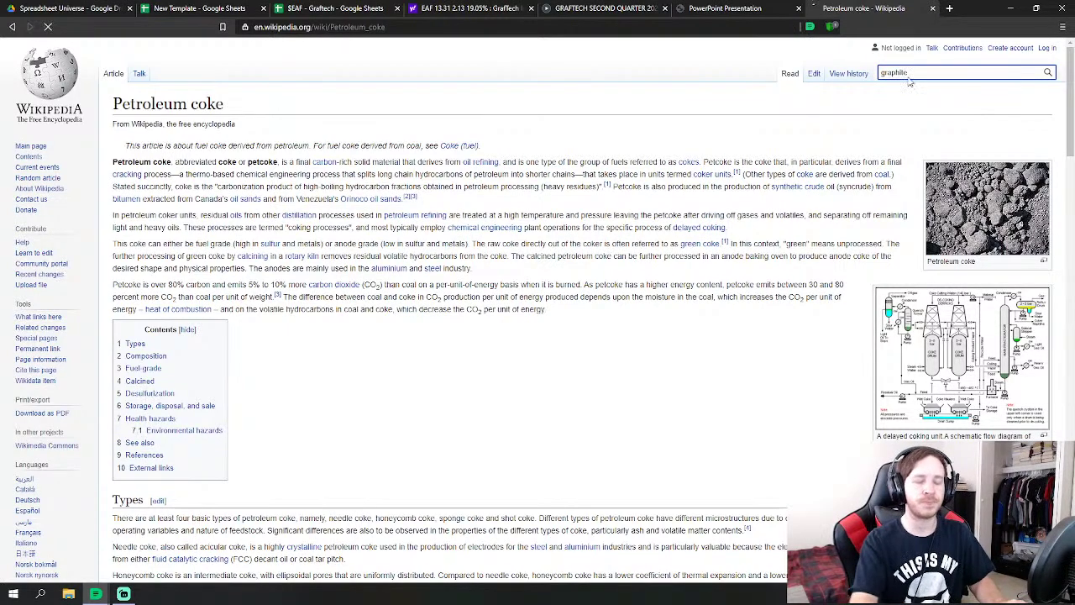
{"action": "key", "text": "Return"}
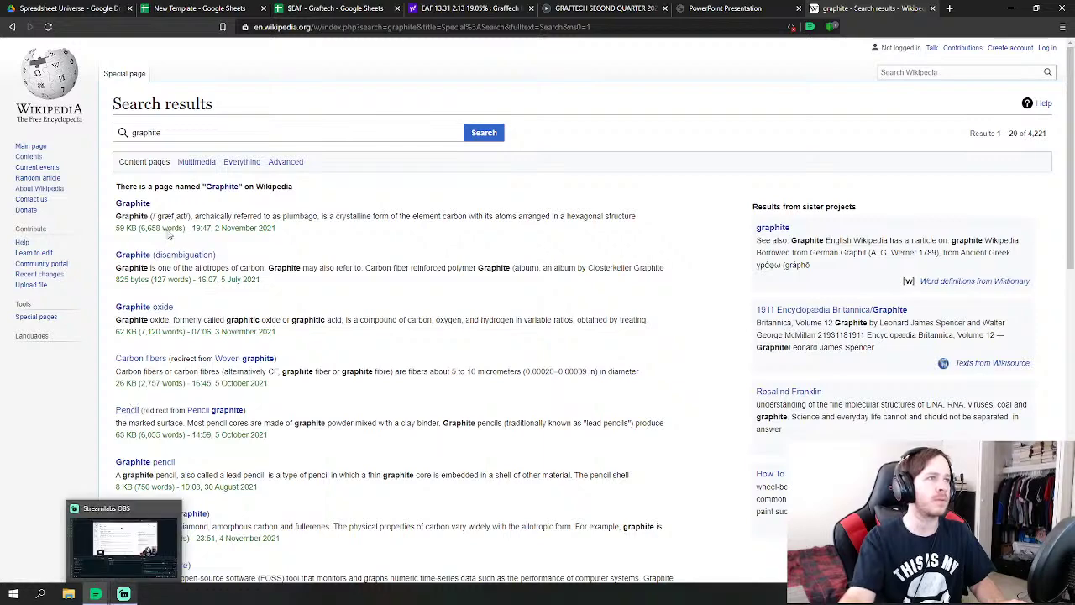
{"action": "left_click", "coordinate": [132, 203]}
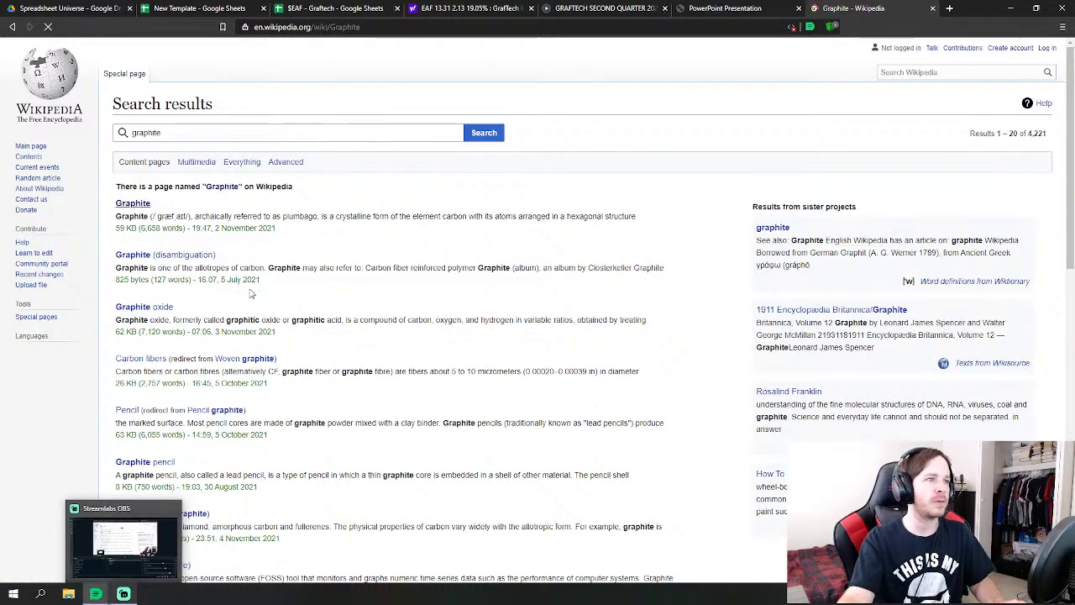
{"action": "scroll", "coordinate": [209, 324], "scroll_direction": "down", "scroll_amount": 2}
{"action": "left_click", "coordinate": [168, 370]}
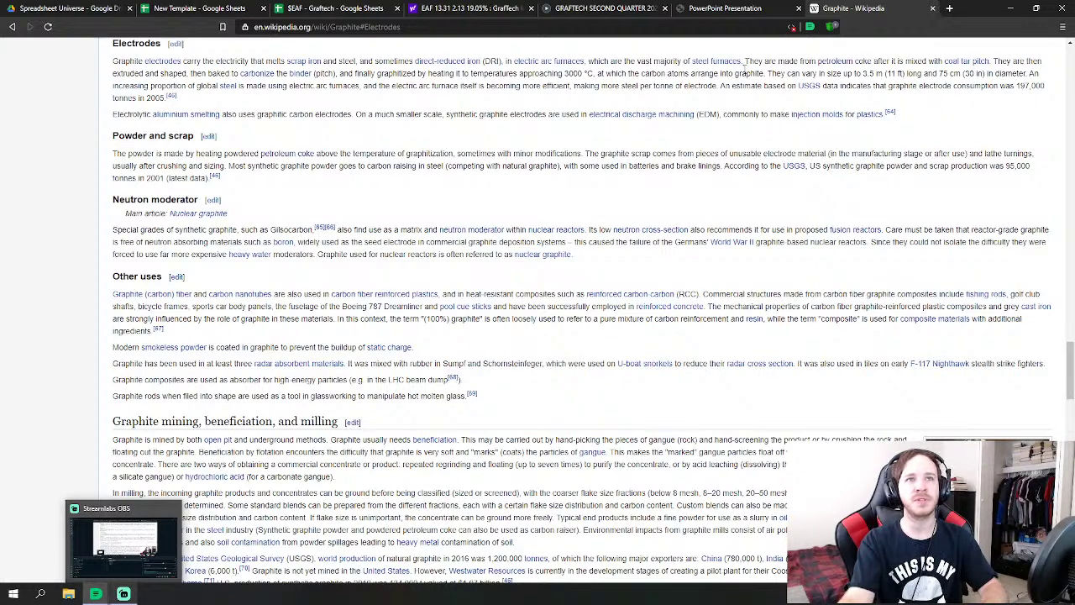
- Back in $EAF - Graftech, look over Fundamentals cells F10, D39 and F7:F8, then open Technicals
{"action": "left_click", "coordinate": [336, 8]}
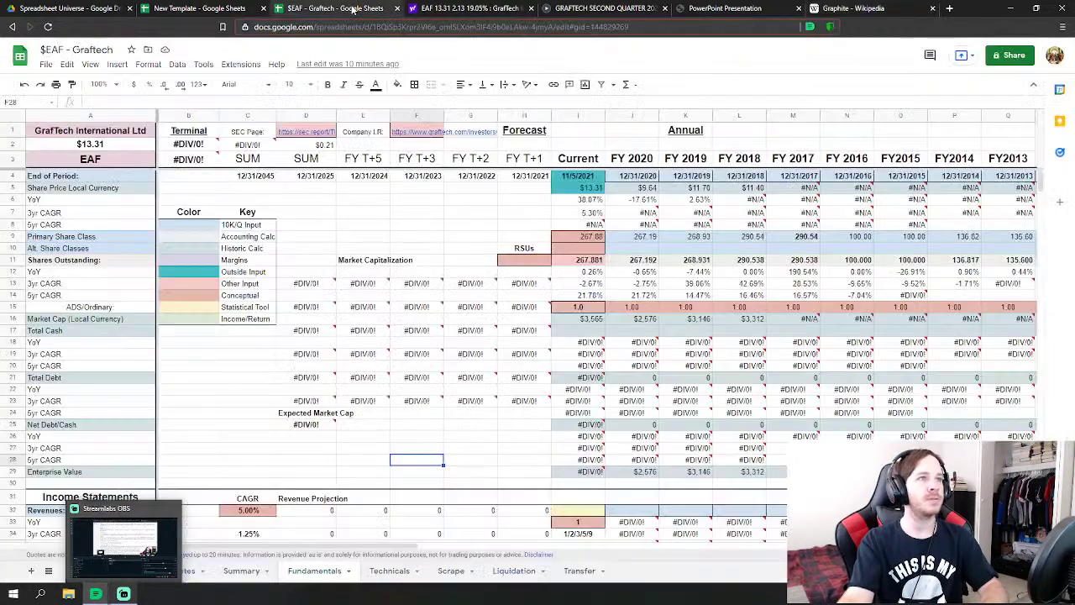
{"action": "left_click", "coordinate": [432, 254]}
{"action": "scroll", "coordinate": [411, 257], "scroll_direction": "down", "scroll_amount": 5}
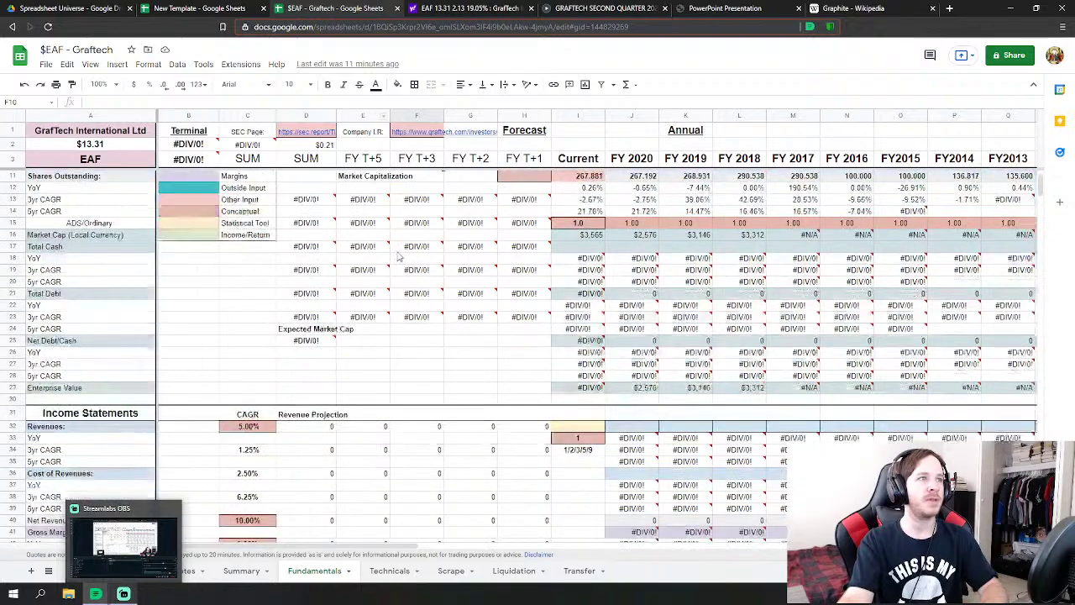
{"action": "left_click", "coordinate": [434, 269]}
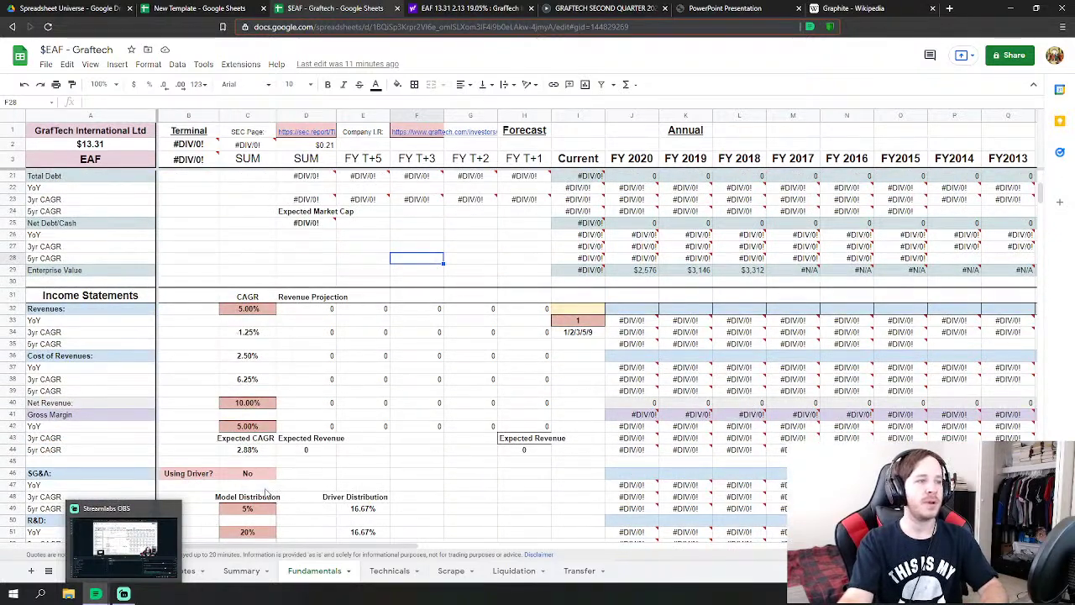
{"action": "left_click_drag", "start_coordinate": [246, 485], "coordinate": [247, 496]}
{"action": "left_click", "coordinate": [306, 390]}
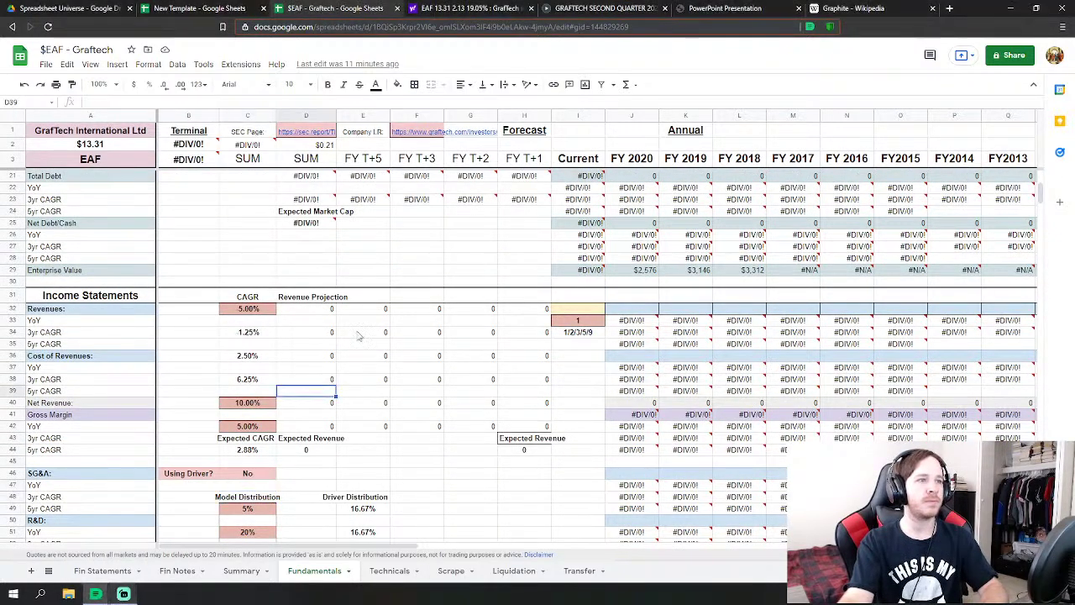
{"action": "scroll", "coordinate": [369, 268], "scroll_direction": "up", "scroll_amount": 5}
{"action": "left_click_drag", "start_coordinate": [393, 224], "coordinate": [393, 212]}
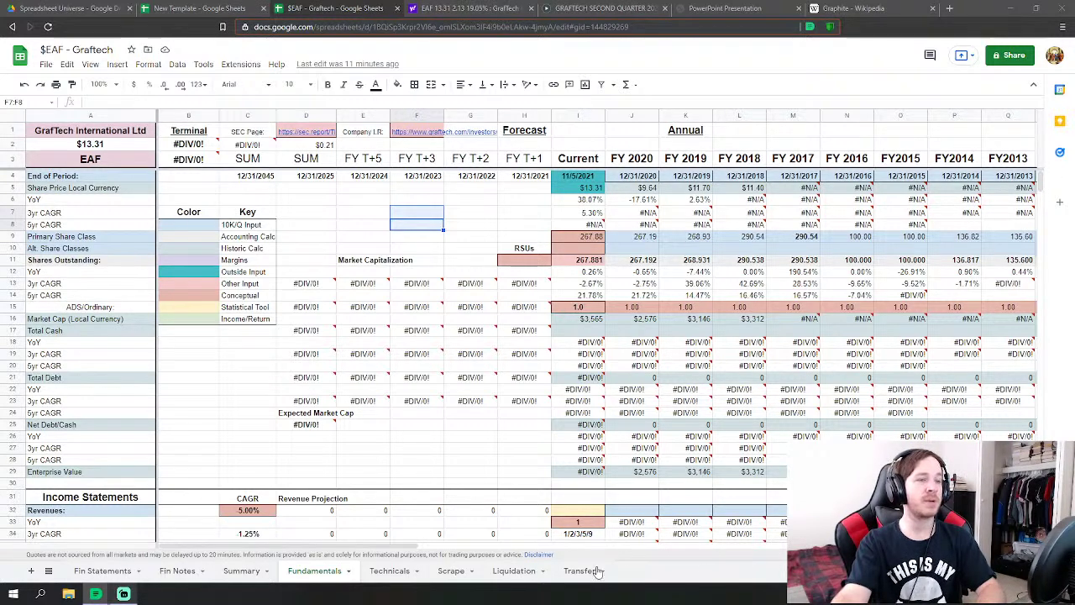
{"action": "left_click", "coordinate": [386, 571]}
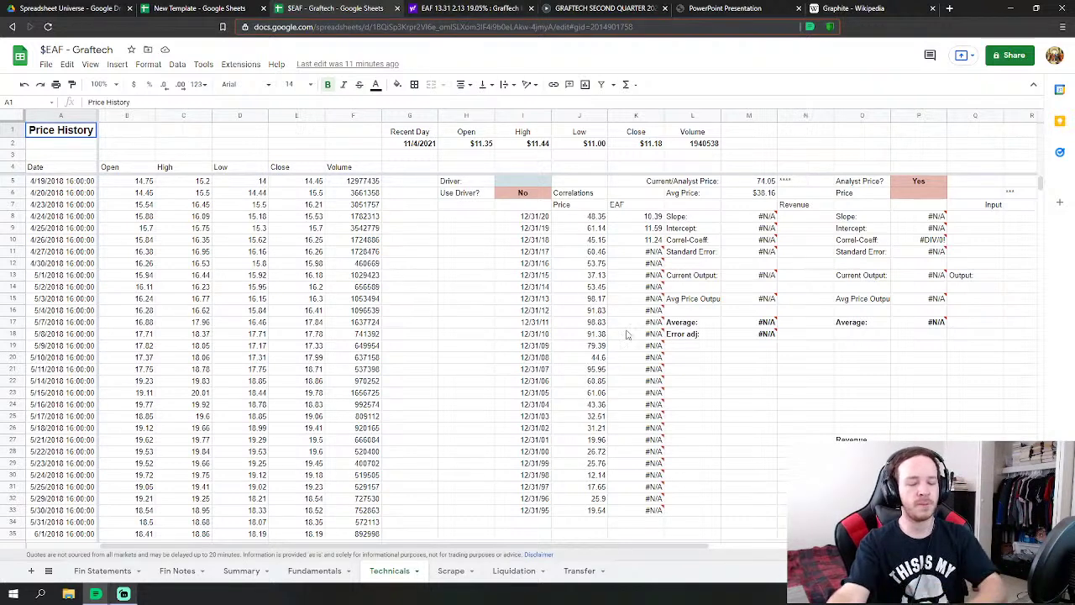
- Enter Oil as the driver in Technicals cell I5 and inspect the revenue formula in N8
{"action": "left_click", "coordinate": [534, 183]}
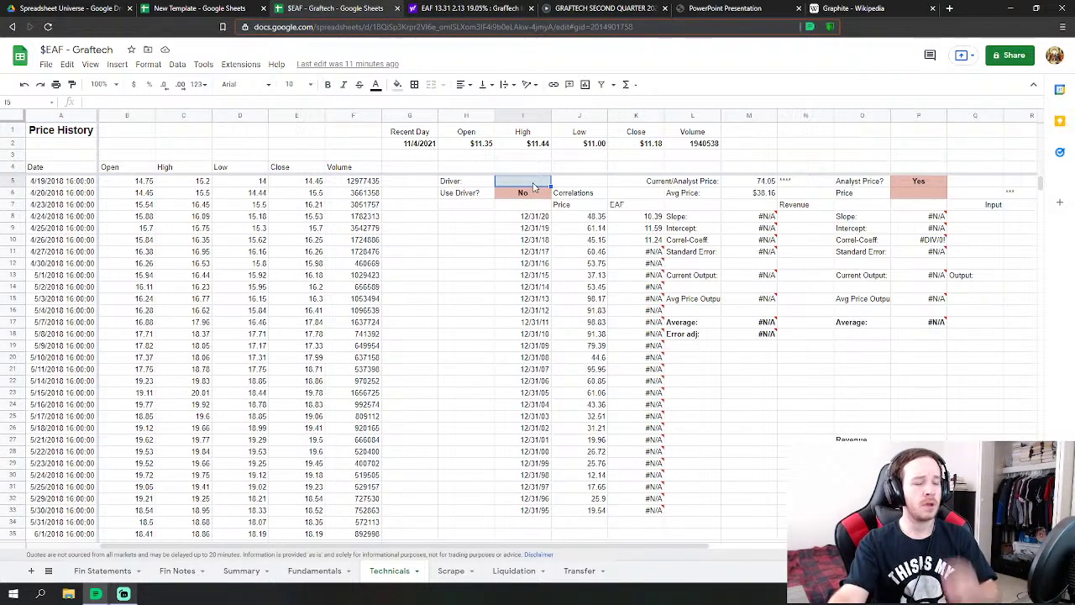
{"action": "type", "text": "O"}
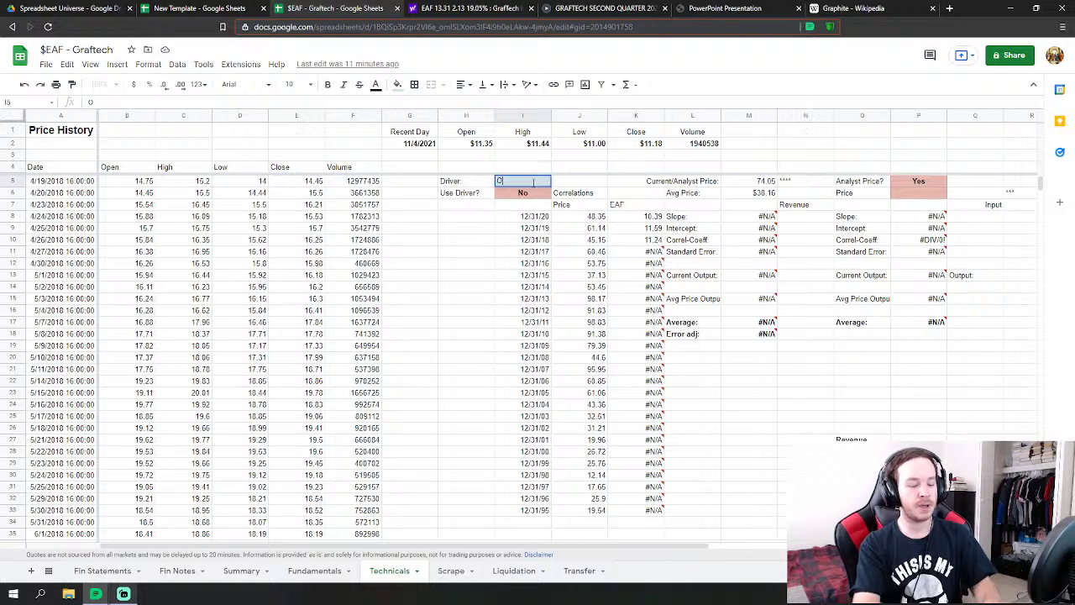
{"action": "type", "text": "il"}
{"action": "key", "text": "Return"}
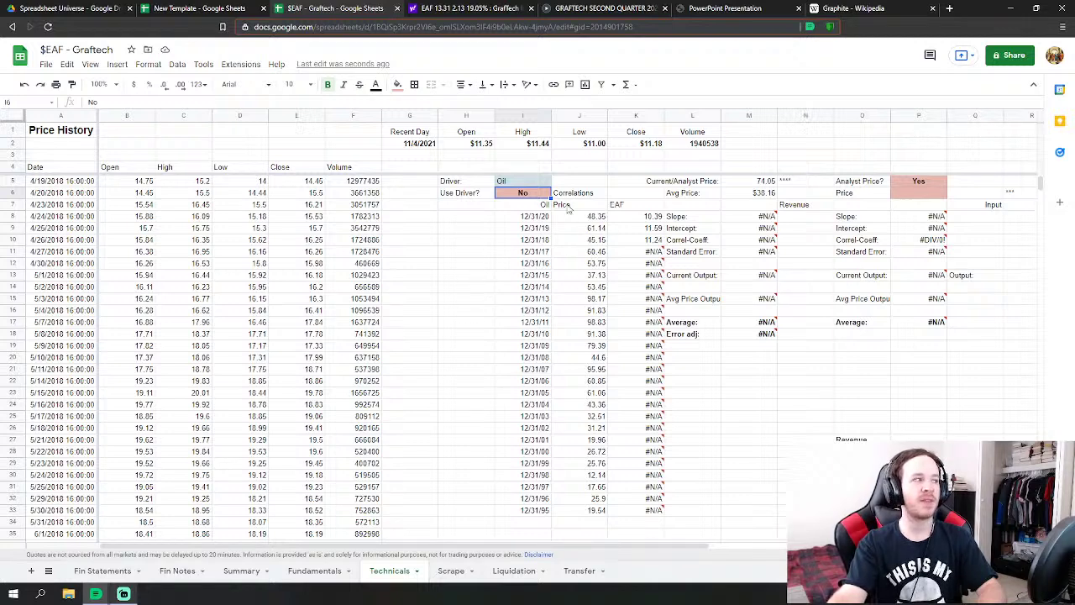
{"action": "mouse_move", "coordinate": [612, 448]}
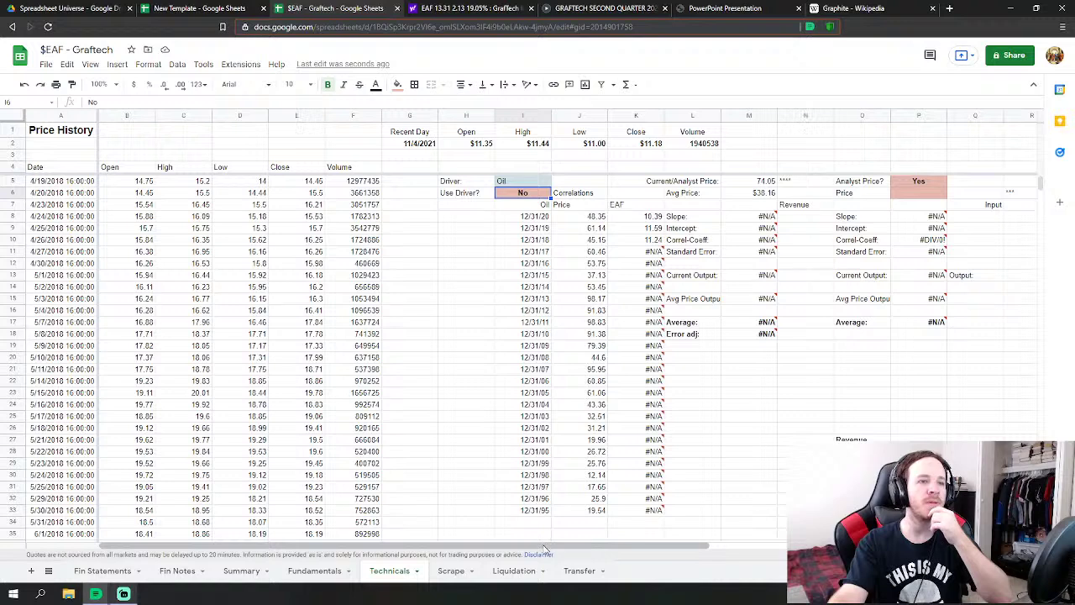
{"action": "left_click_drag", "start_coordinate": [558, 546], "coordinate": [828, 546]}
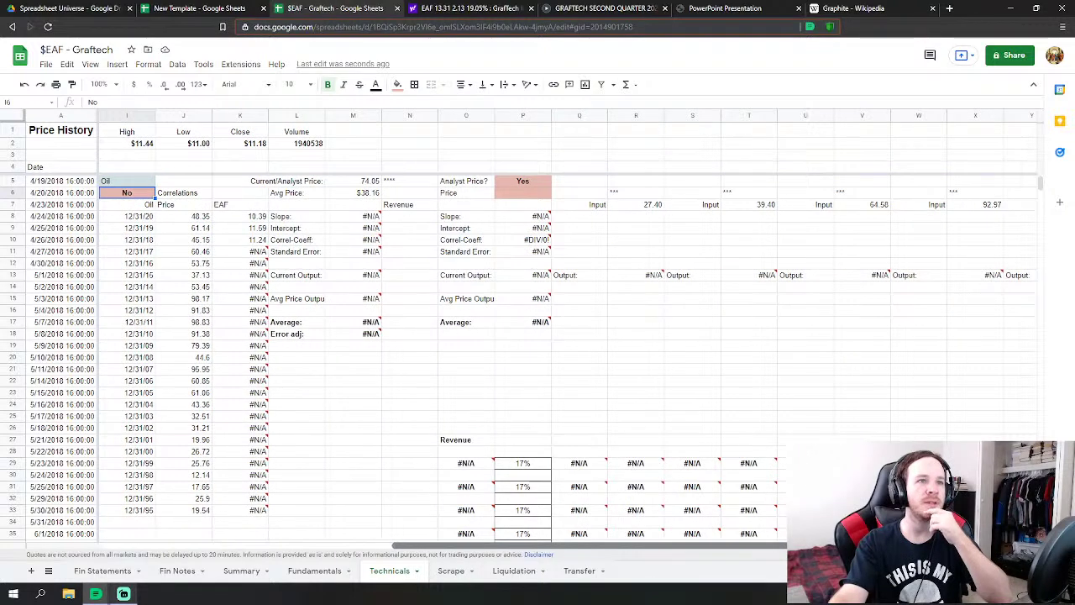
{"action": "left_click", "coordinate": [404, 218]}
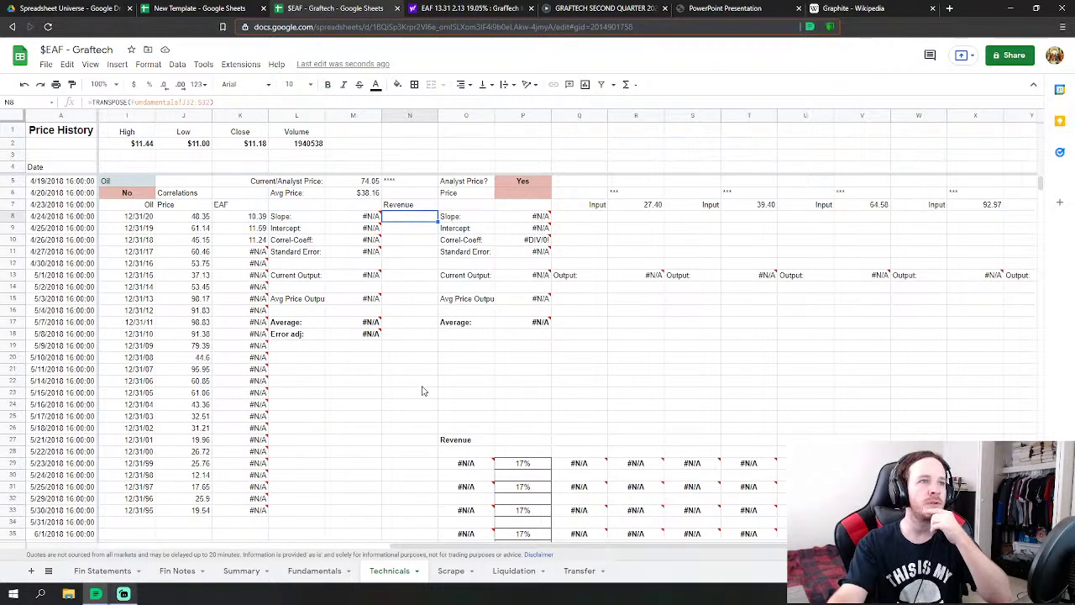
- Compare Fundamentals FY 2020 revenue in J32 with the 2019 net sales on Fin Statements
{"action": "left_click", "coordinate": [316, 571]}
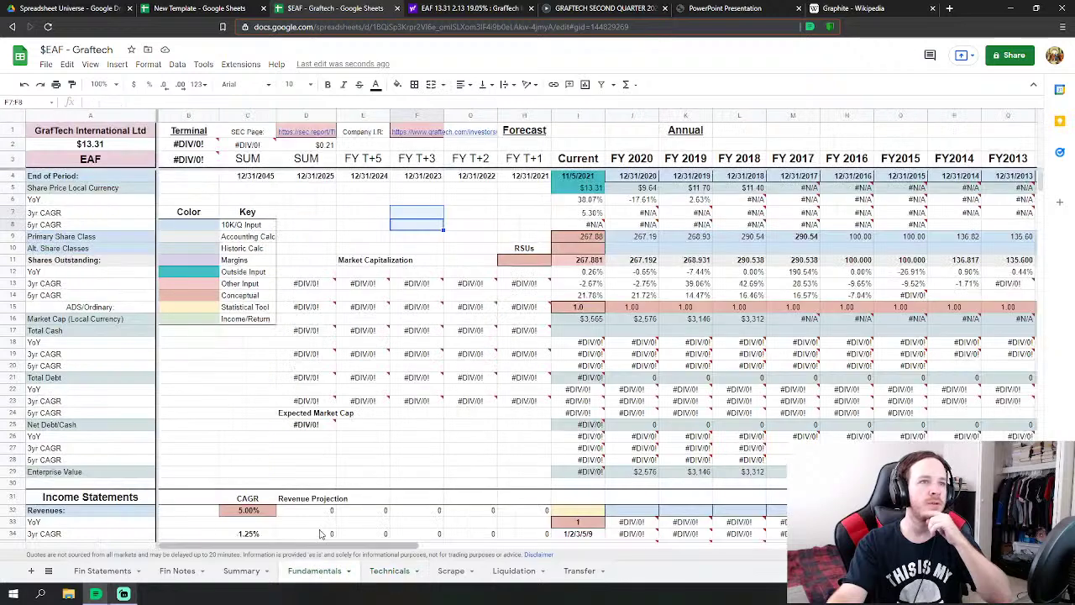
{"action": "scroll", "coordinate": [569, 391], "scroll_direction": "down", "scroll_amount": 3}
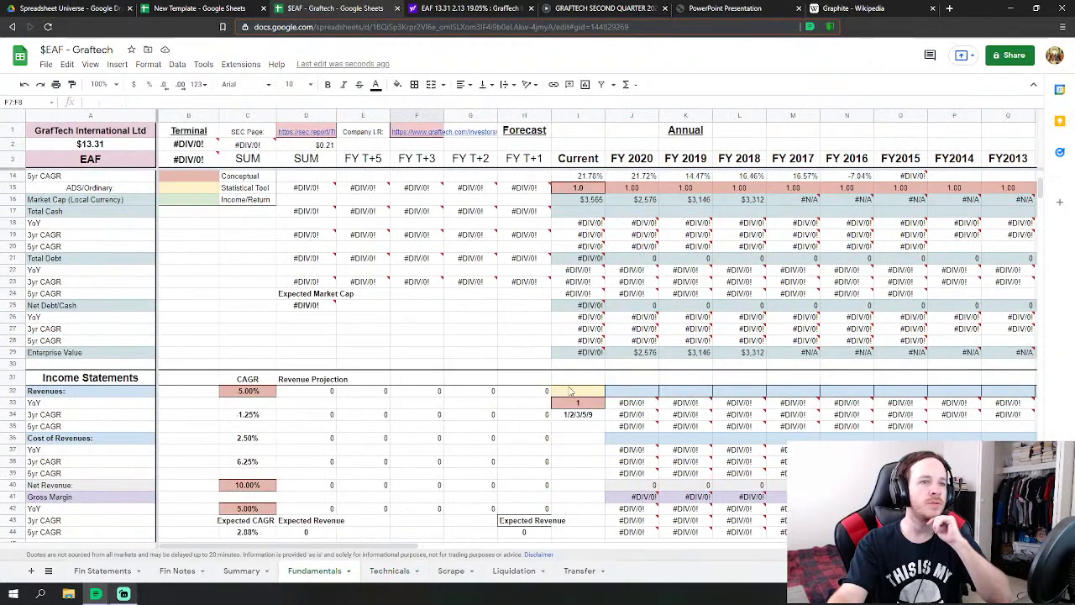
{"action": "left_click", "coordinate": [634, 393]}
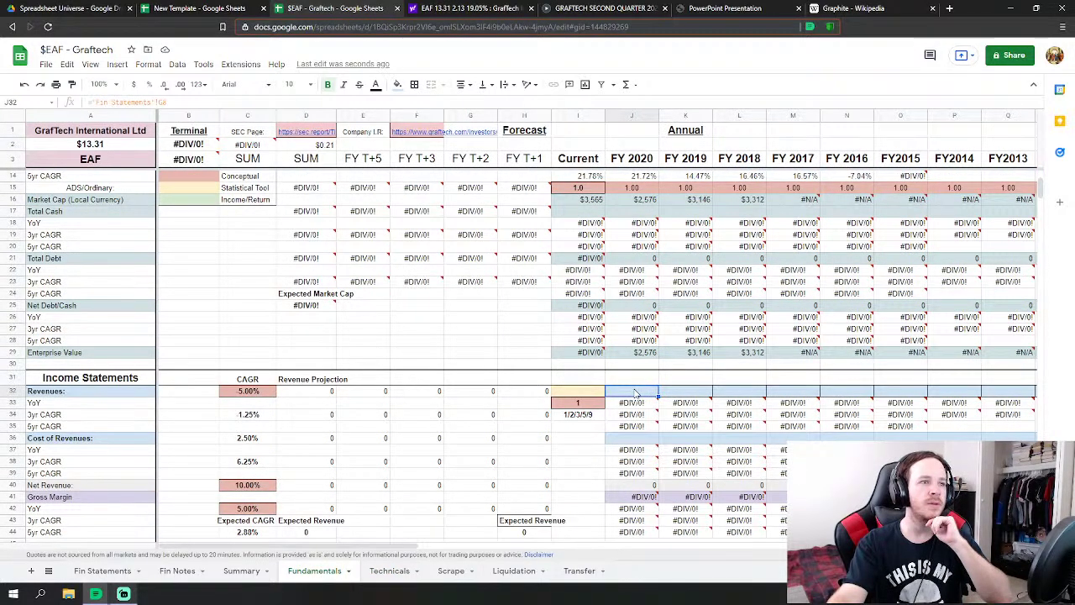
{"action": "scroll", "coordinate": [635, 393], "scroll_direction": "down", "scroll_amount": 2}
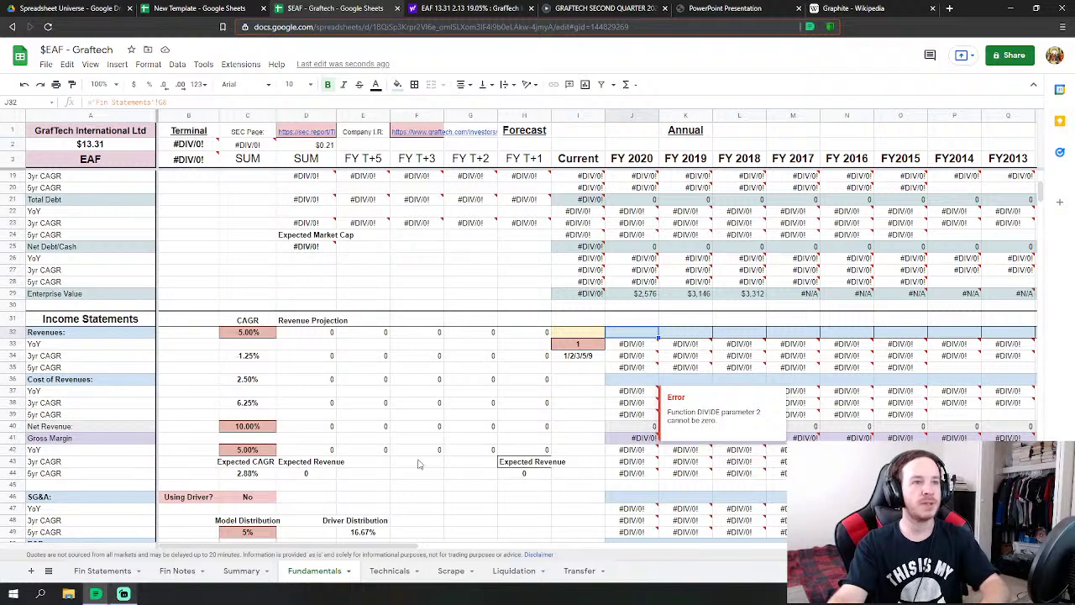
{"action": "left_click", "coordinate": [578, 571]}
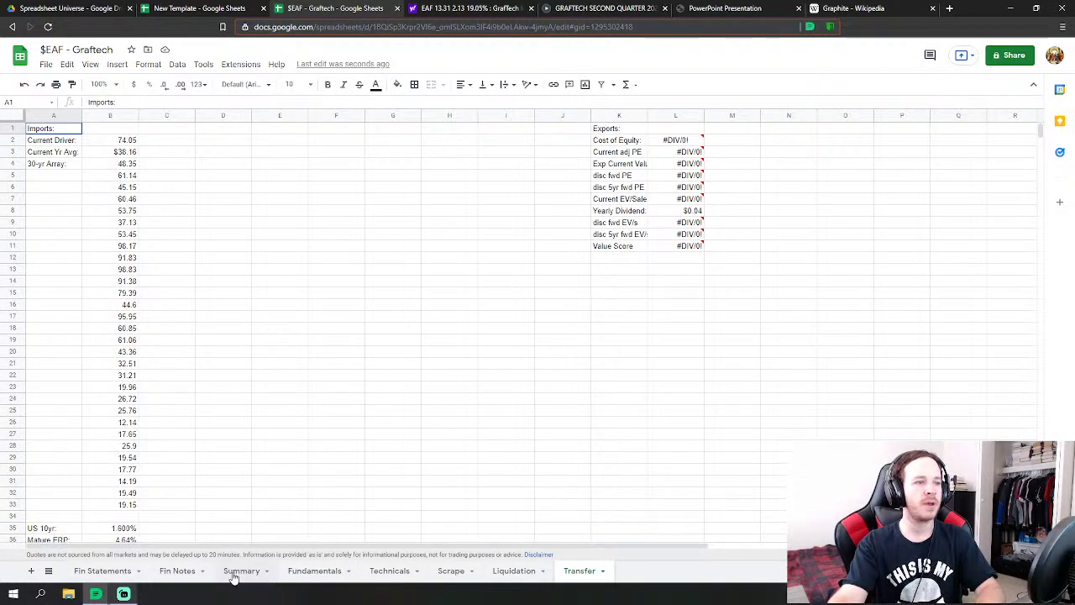
{"action": "left_click", "coordinate": [185, 573]}
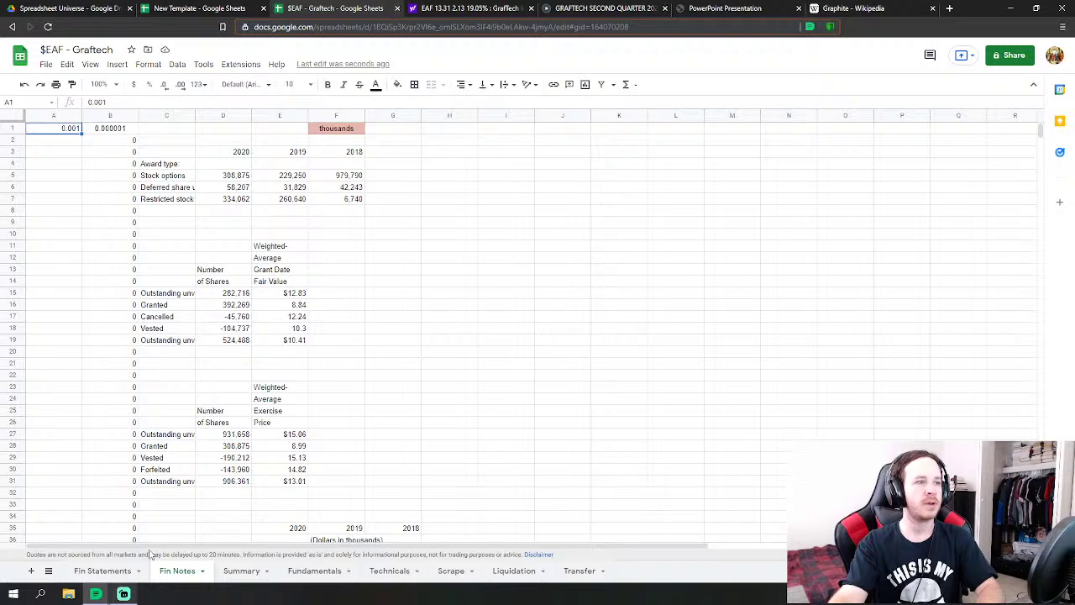
{"action": "left_click", "coordinate": [122, 576]}
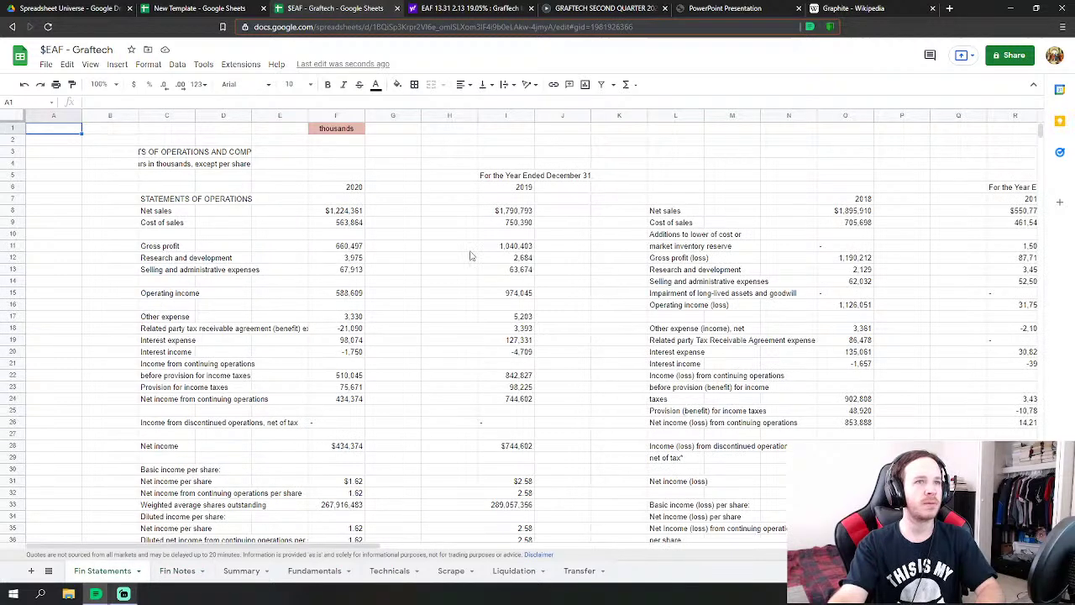
{"action": "left_click", "coordinate": [504, 214]}
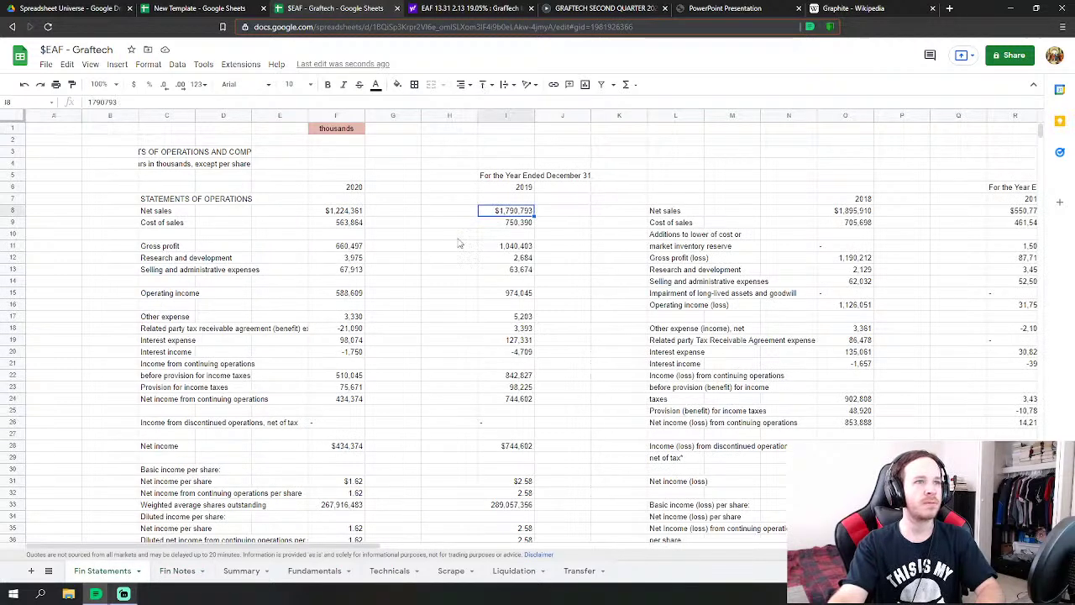
- Check revenue cells K32 and J32 and undo to restore J32's Fin Statements link formula
{"action": "left_click", "coordinate": [304, 573]}
{"action": "left_click", "coordinate": [707, 334]}
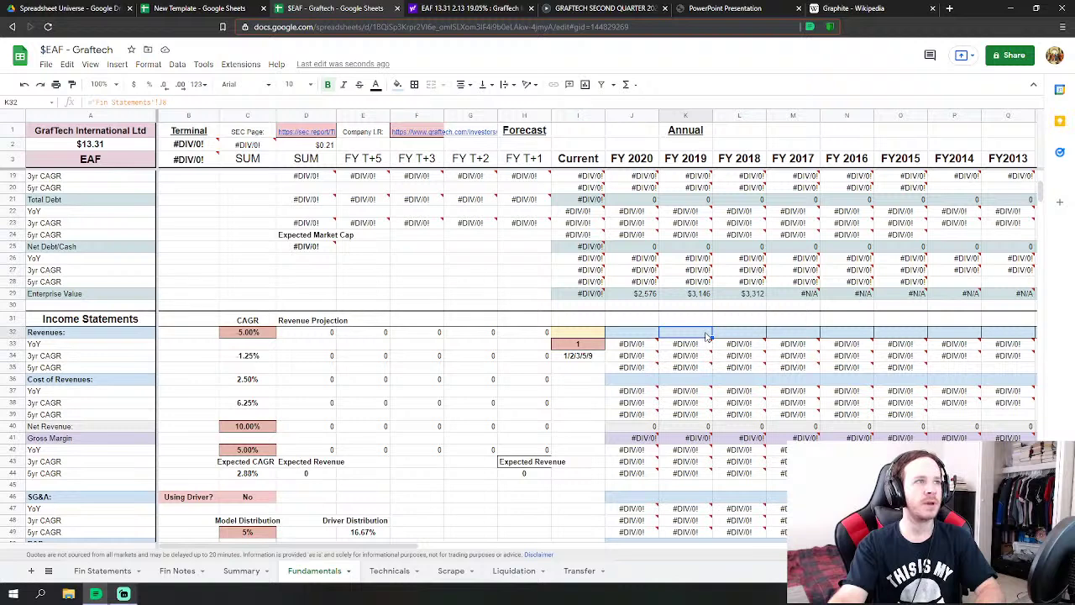
{"action": "left_click", "coordinate": [623, 337]}
{"action": "left_click", "coordinate": [26, 86]}
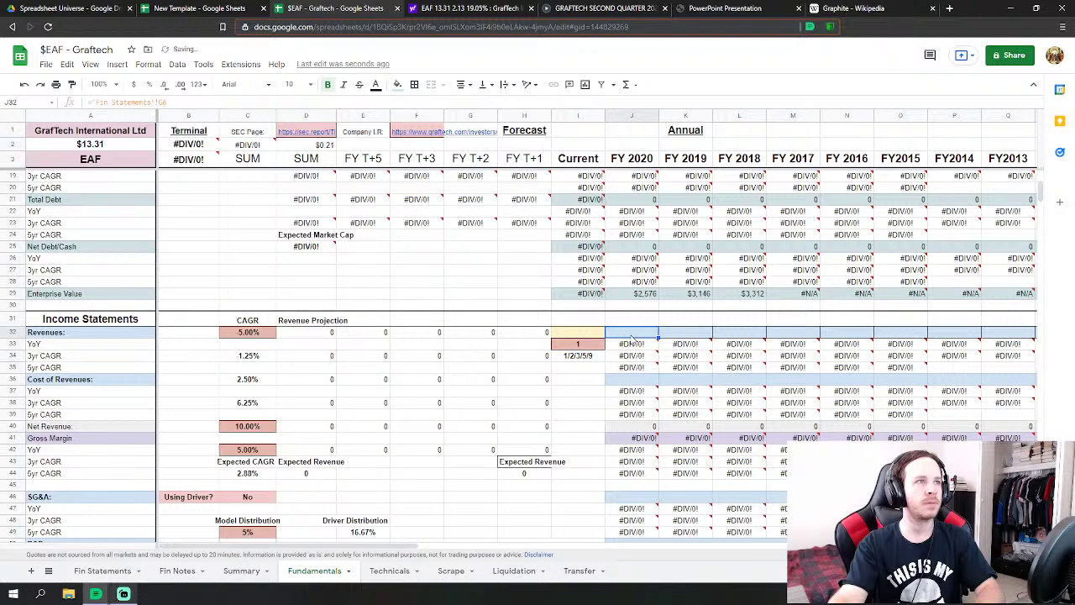
- Inspect the rescaling formula in Fin Statements G8, clear it, then undo the deletion
{"action": "left_click", "coordinate": [114, 573]}
{"action": "left_click", "coordinate": [399, 211]}
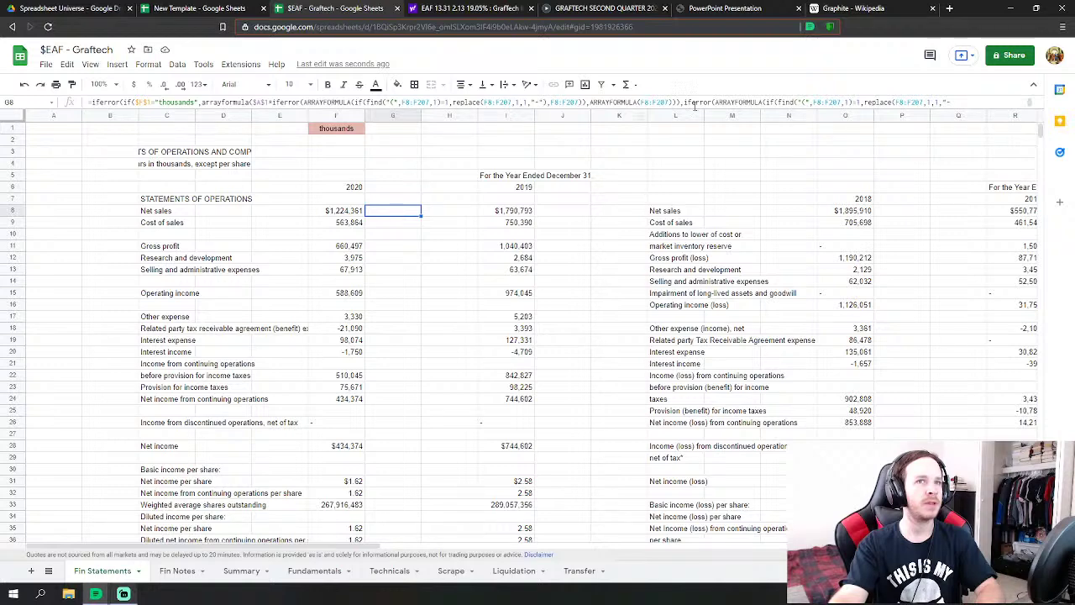
{"action": "left_click_drag", "start_coordinate": [546, 110], "coordinate": [550, 154]}
{"action": "key", "text": "Delete"}
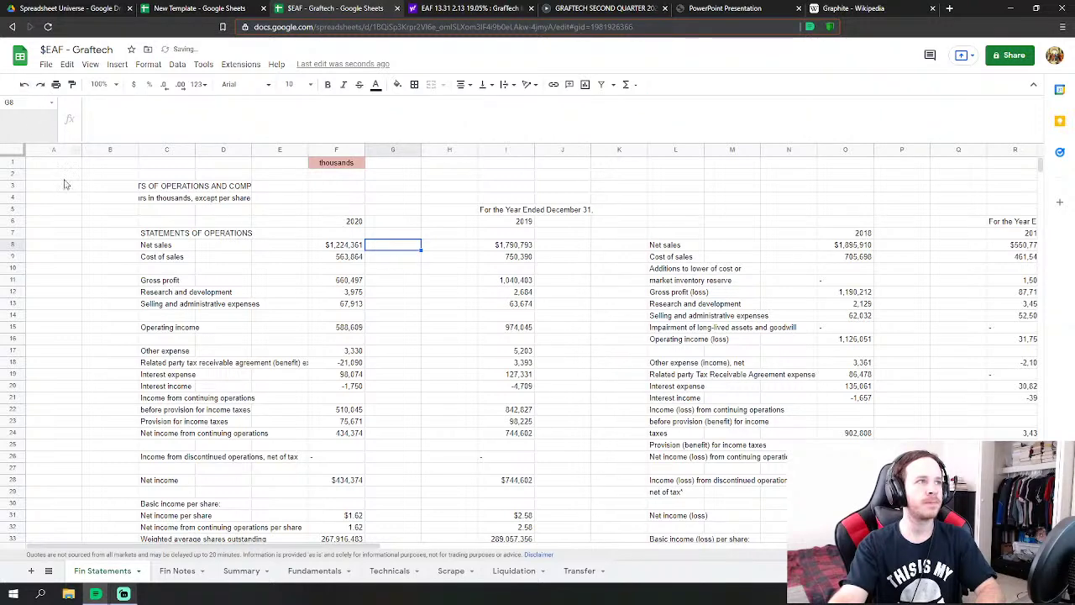
{"action": "left_click", "coordinate": [25, 84]}
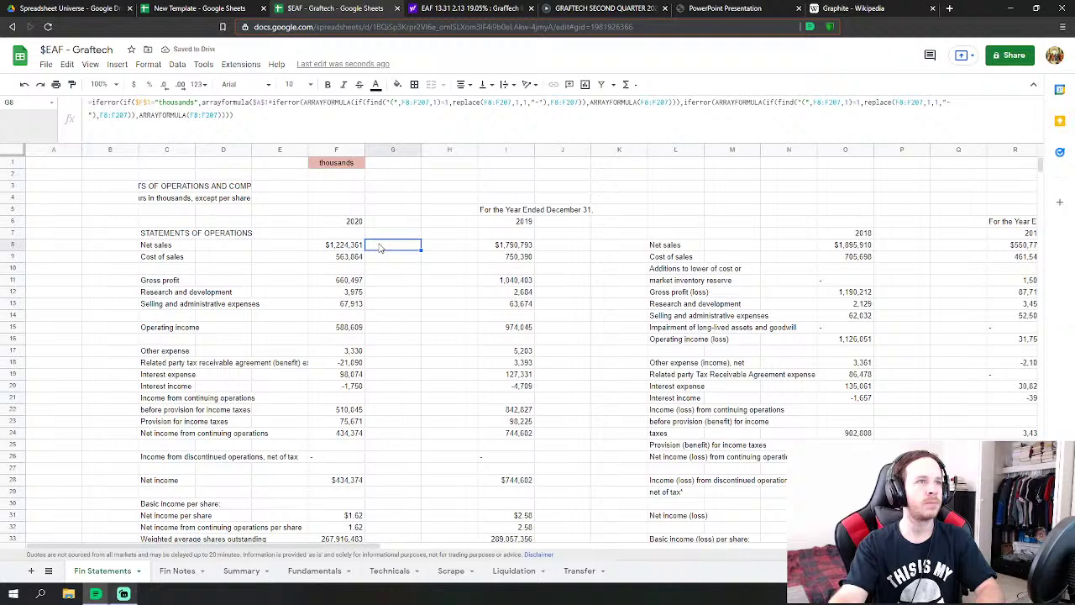
- Undo earlier edits until A1 holds the 0.001 scale factor and the rescaled columns reappear
{"action": "left_click", "coordinate": [71, 164]}
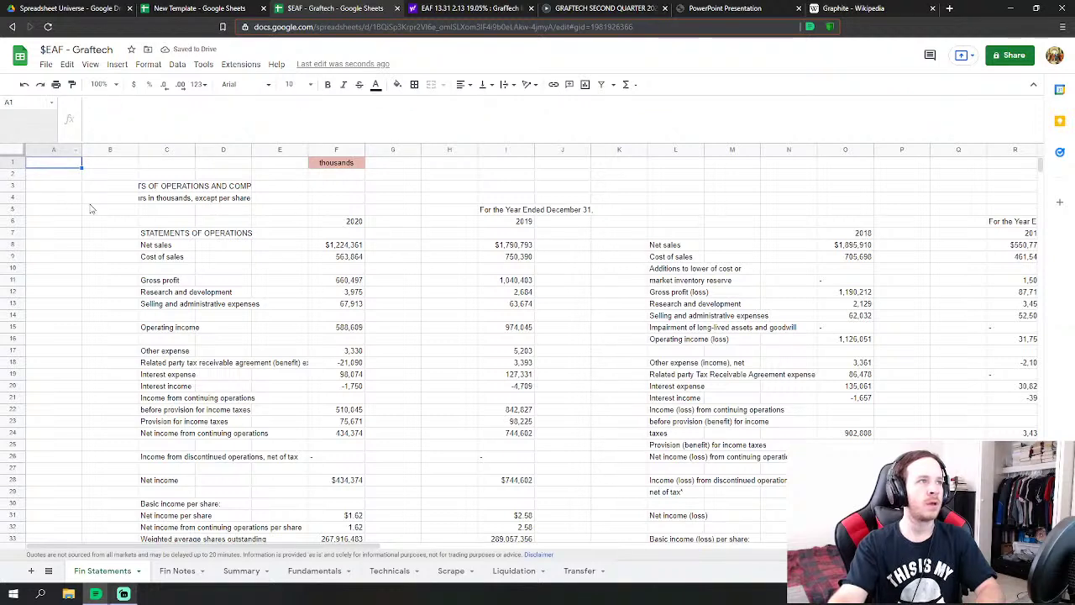
{"action": "left_click", "coordinate": [93, 209]}
{"action": "left_click", "coordinate": [66, 166]}
{"action": "left_click", "coordinate": [96, 168]}
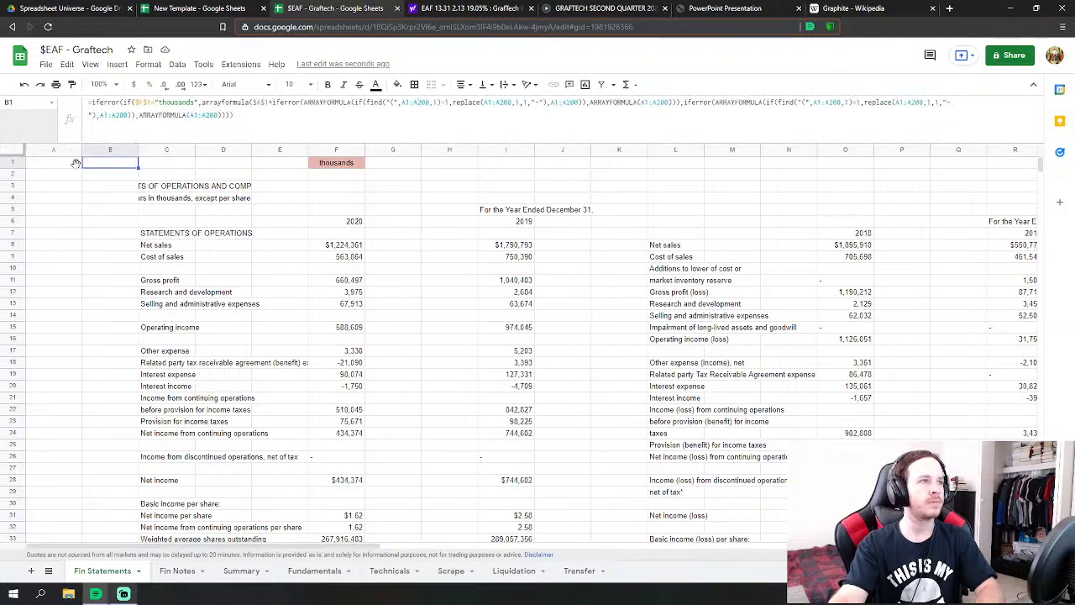
{"action": "left_click", "coordinate": [66, 167]}
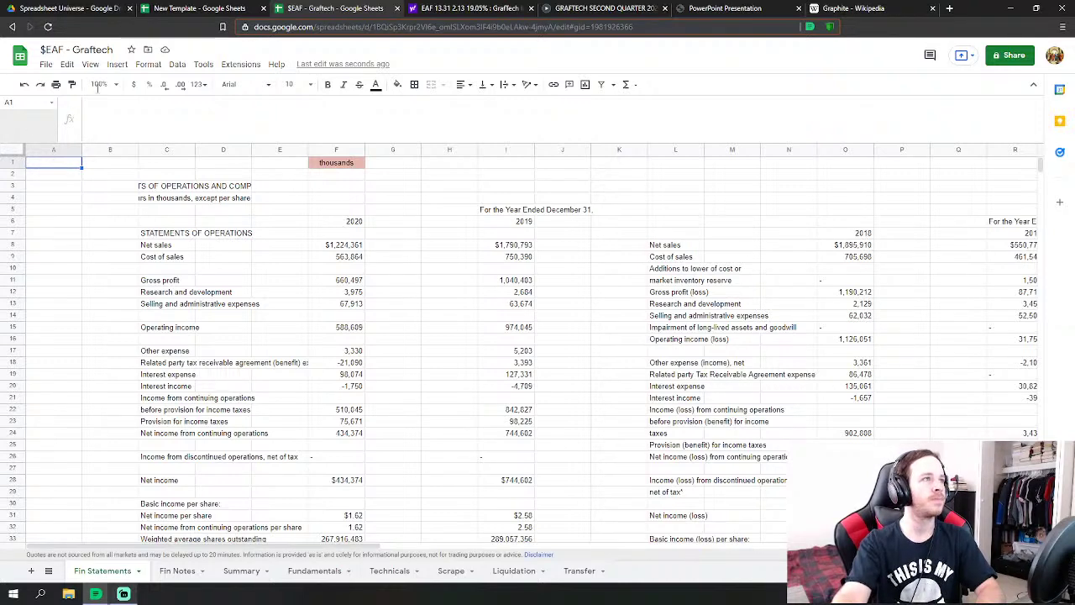
{"action": "left_click", "coordinate": [24, 84]}
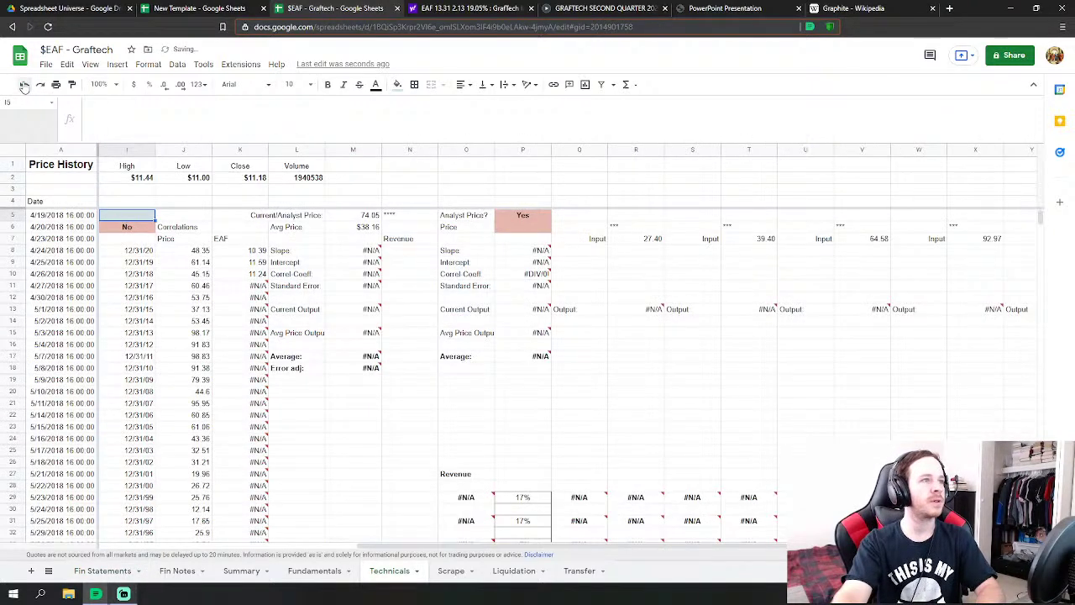
{"action": "left_click", "coordinate": [24, 85]}
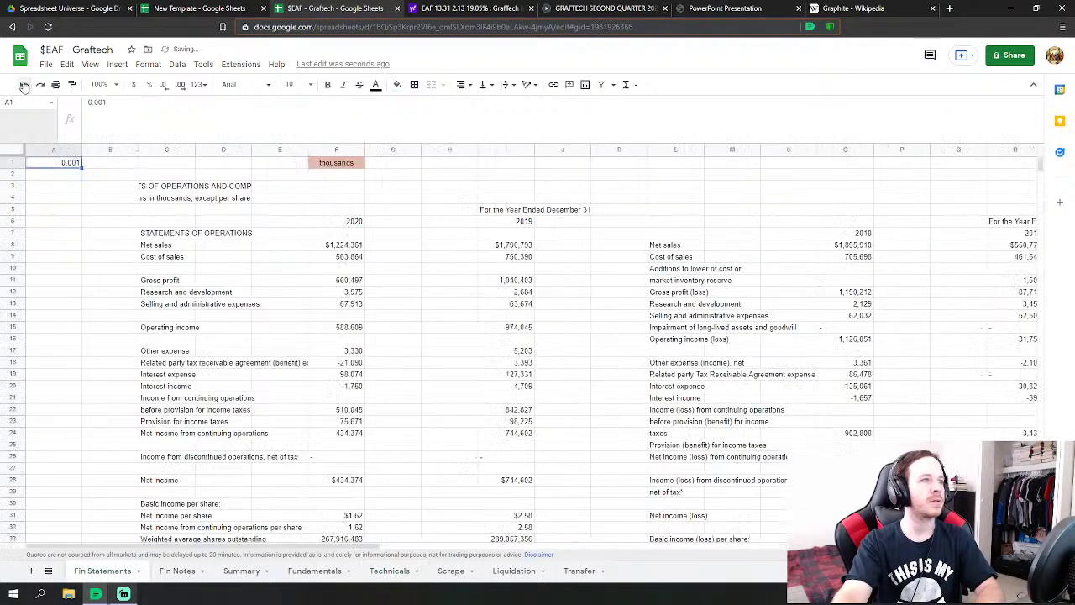
{"action": "left_click", "coordinate": [80, 178]}
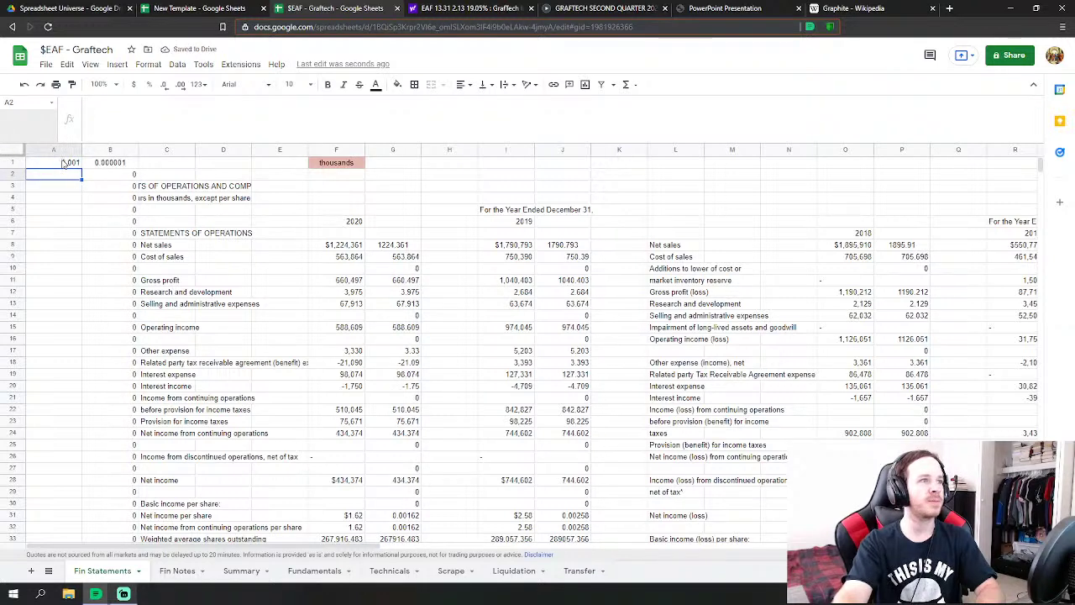
{"action": "key", "text": "Up"}
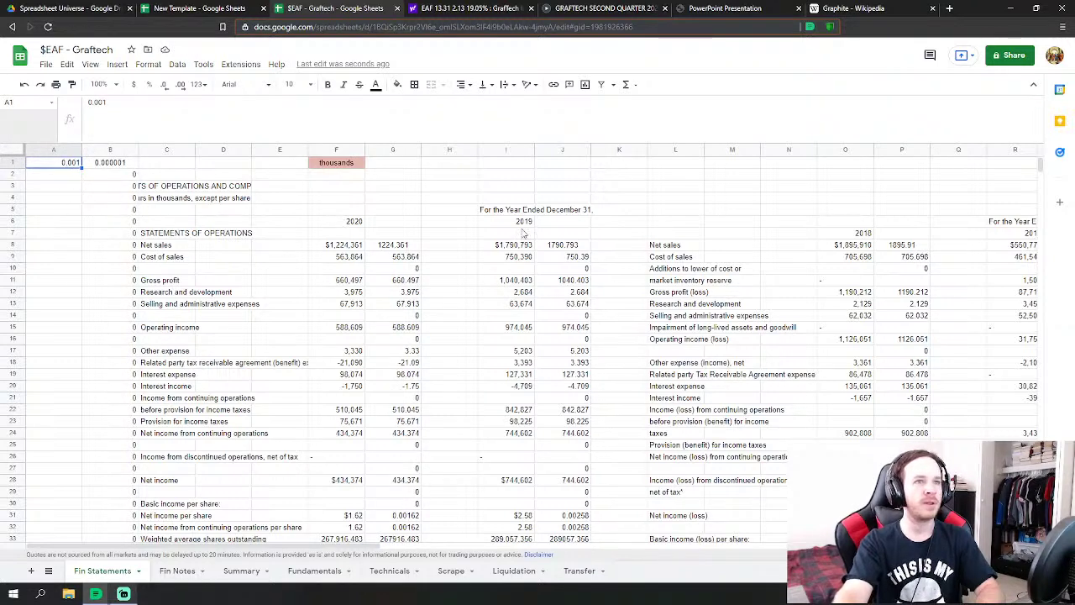
- Set the Technicals driver to Oil and review the regression: slope 4.048, intercept 862.884, 18.49% correlation
{"action": "left_click", "coordinate": [385, 573]}
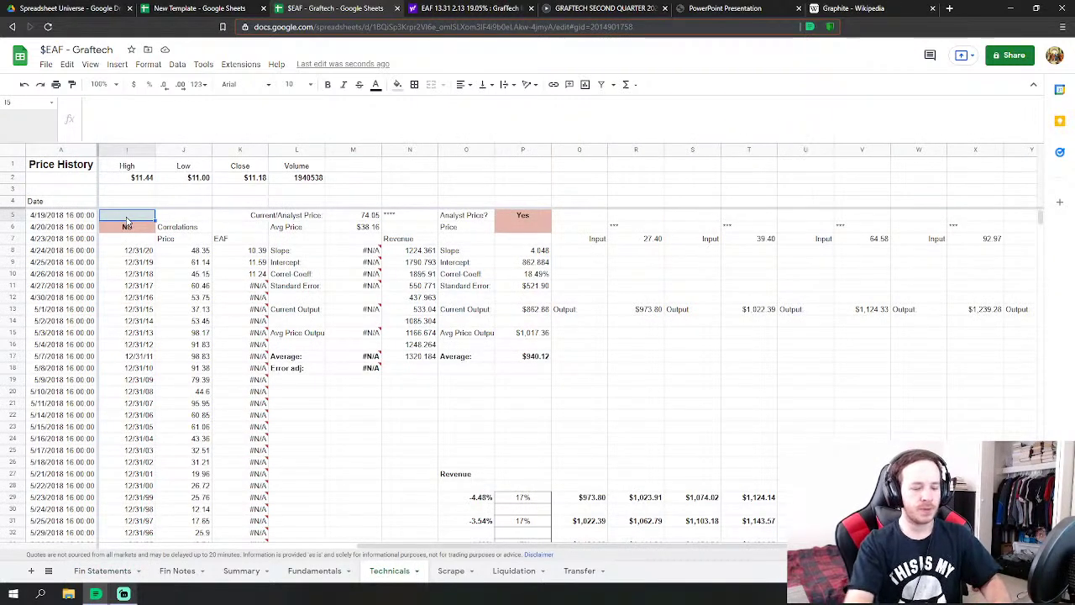
{"action": "type", "text": "Oil"}
{"action": "key", "text": "Return"}
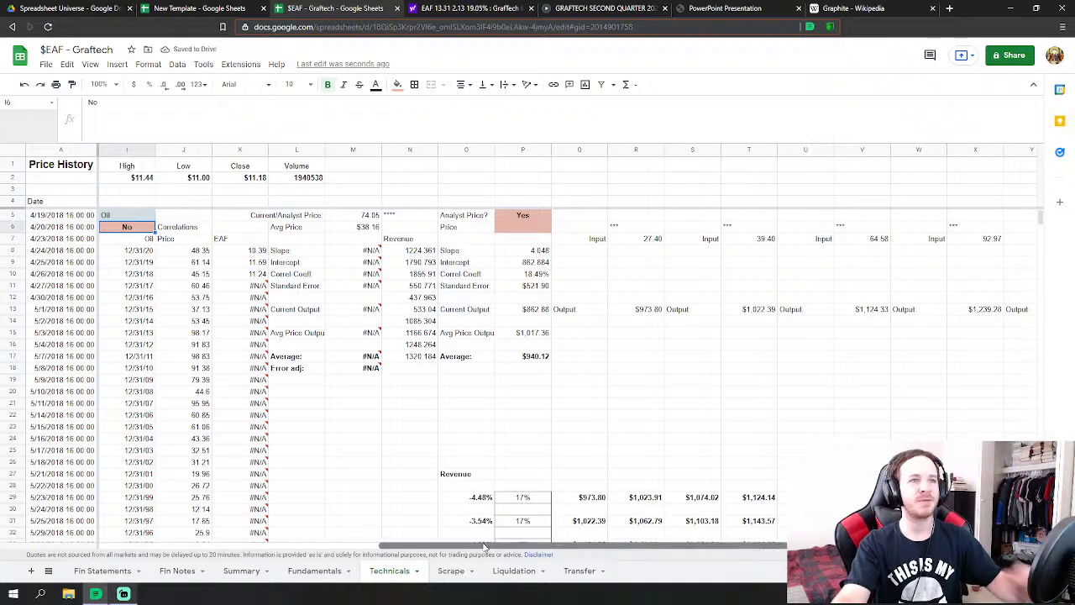
{"action": "mouse_move", "coordinate": [454, 548]}
{"action": "left_mouse_down"}
{"action": "mouse_move", "coordinate": [403, 532]}
{"action": "mouse_move", "coordinate": [506, 531]}
{"action": "mouse_move", "coordinate": [444, 544]}
{"action": "left_mouse_up"}
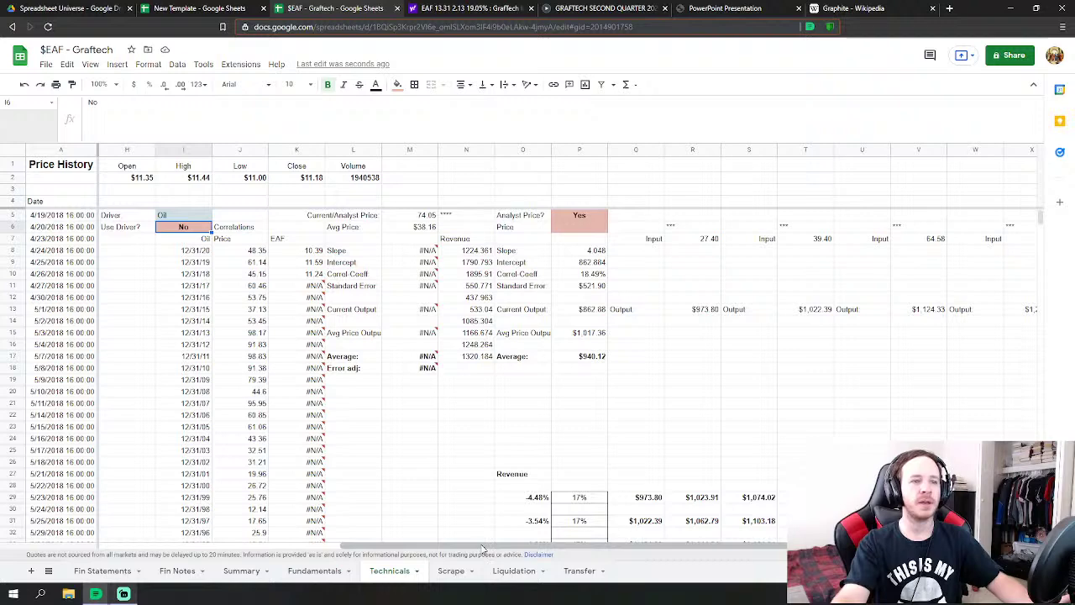
{"action": "left_click_drag", "start_coordinate": [479, 549], "coordinate": [394, 554]}
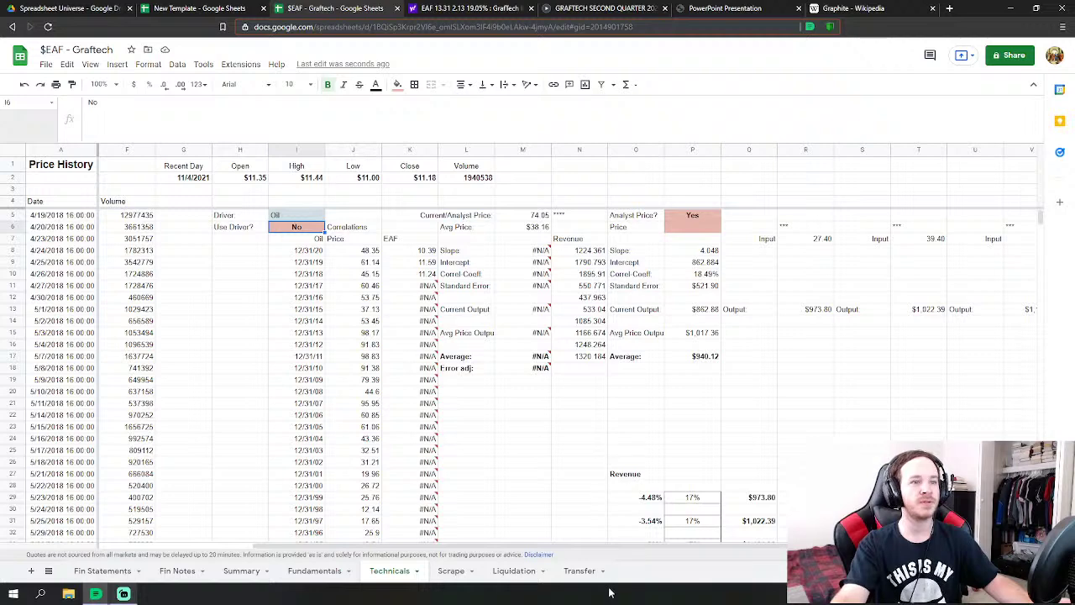
- Flip through Transfer and Fundamentals, then check the #N/A VLOOKUP errors on Technicals
{"action": "left_click", "coordinate": [580, 571]}
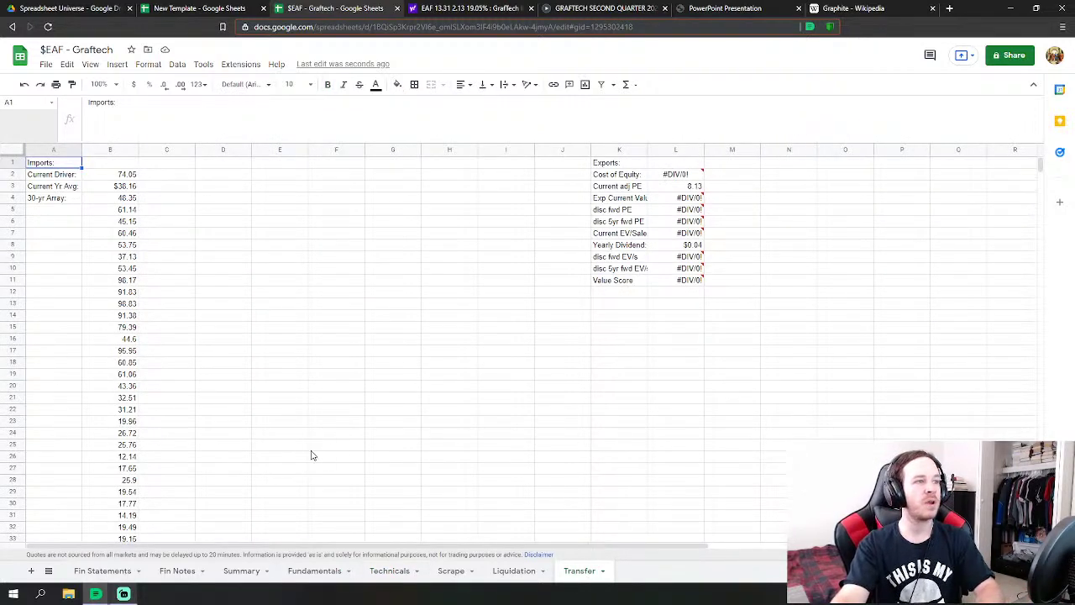
{"action": "scroll", "coordinate": [311, 455], "scroll_direction": "down", "scroll_amount": 6}
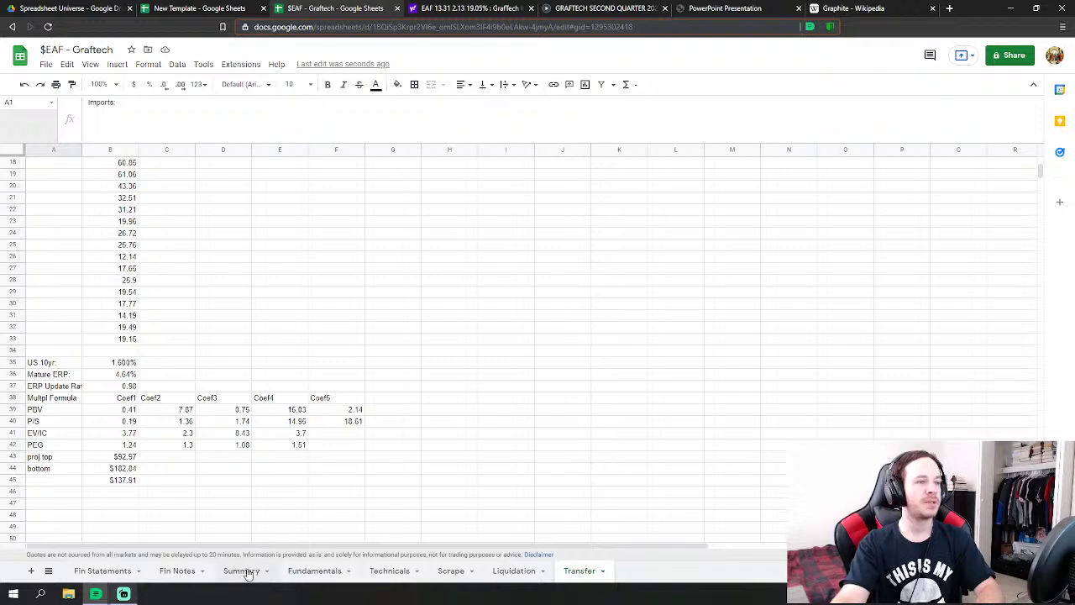
{"action": "left_click", "coordinate": [312, 573]}
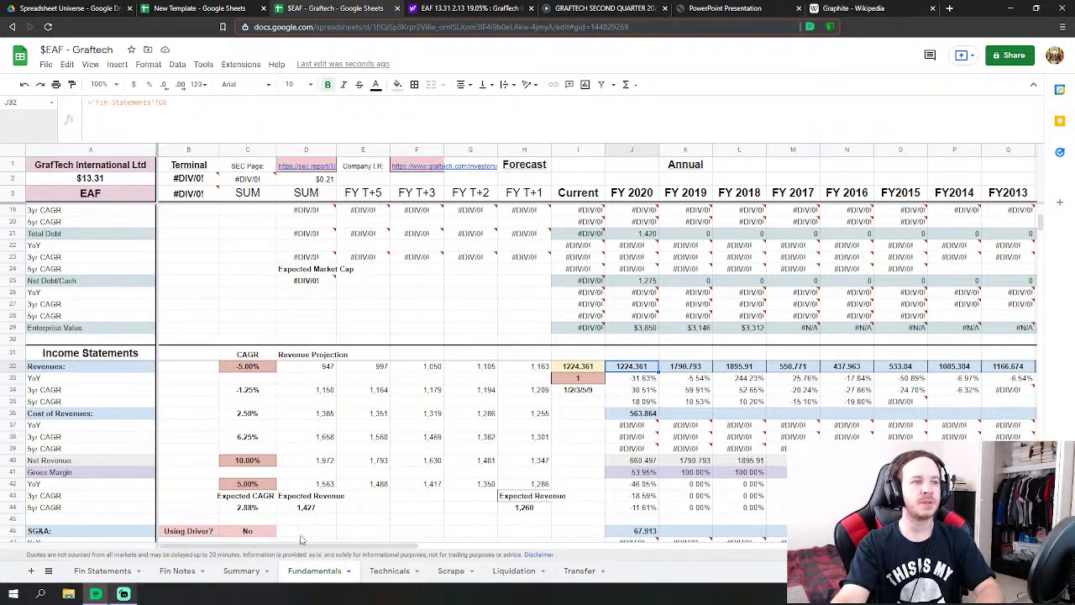
{"action": "left_click", "coordinate": [388, 571]}
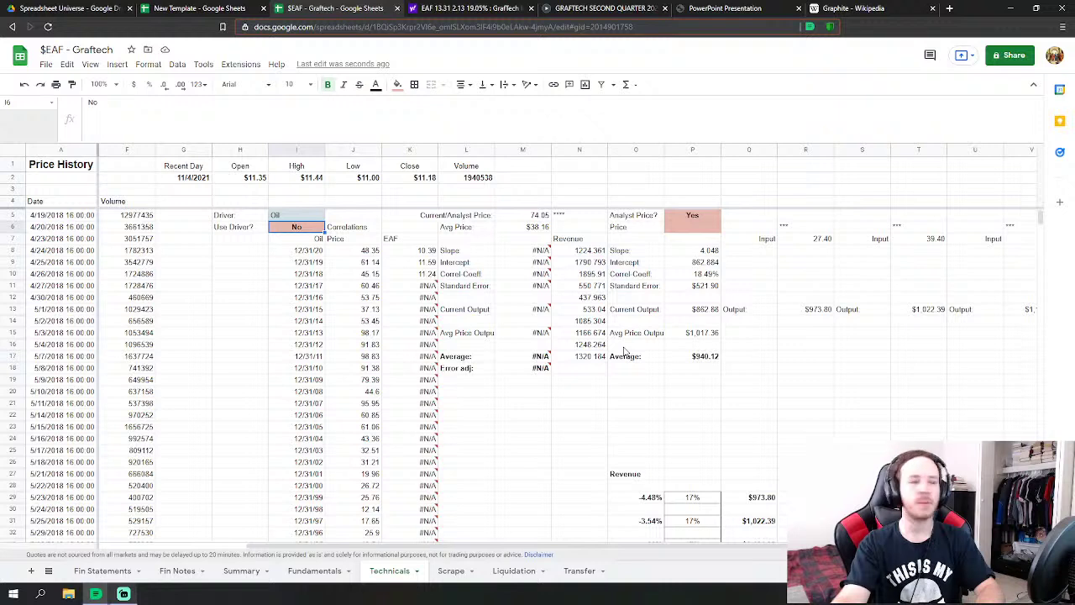
{"action": "mouse_move", "coordinate": [546, 359]}
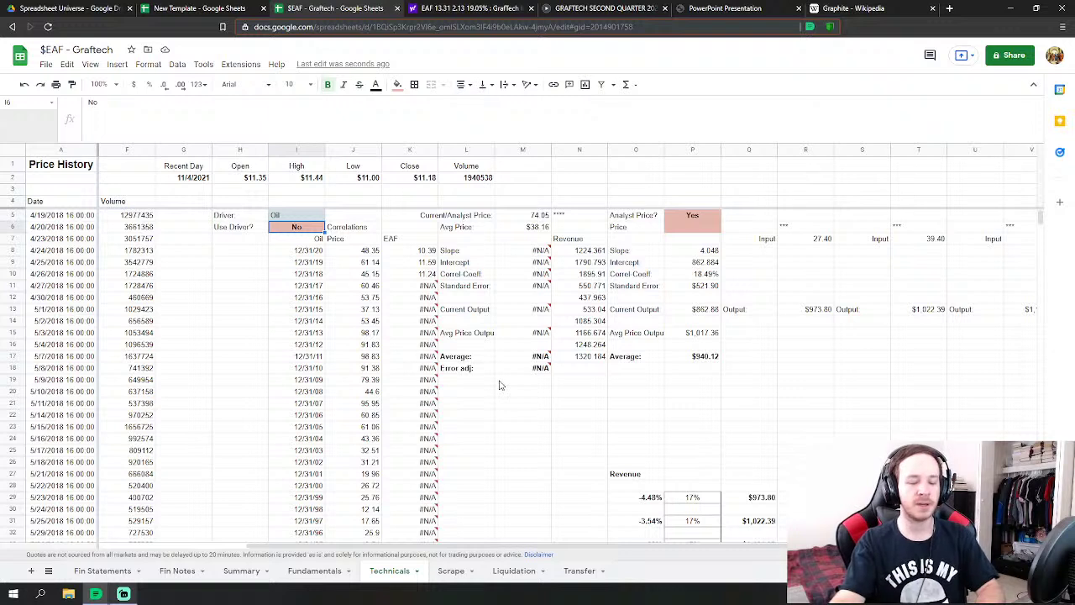
{"action": "mouse_move", "coordinate": [508, 377]}
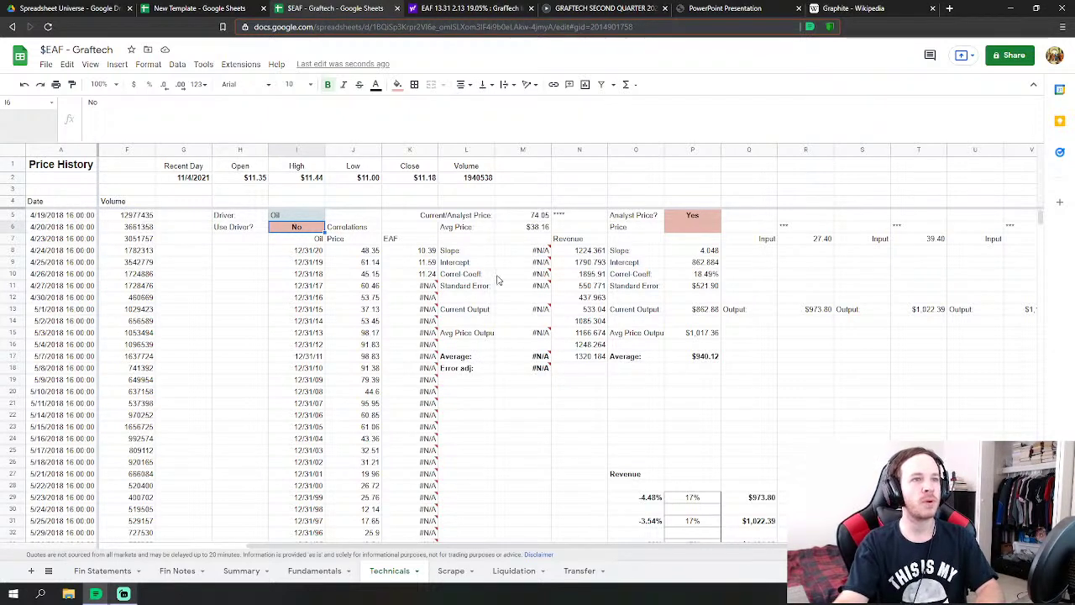
{"action": "mouse_move", "coordinate": [497, 279]}
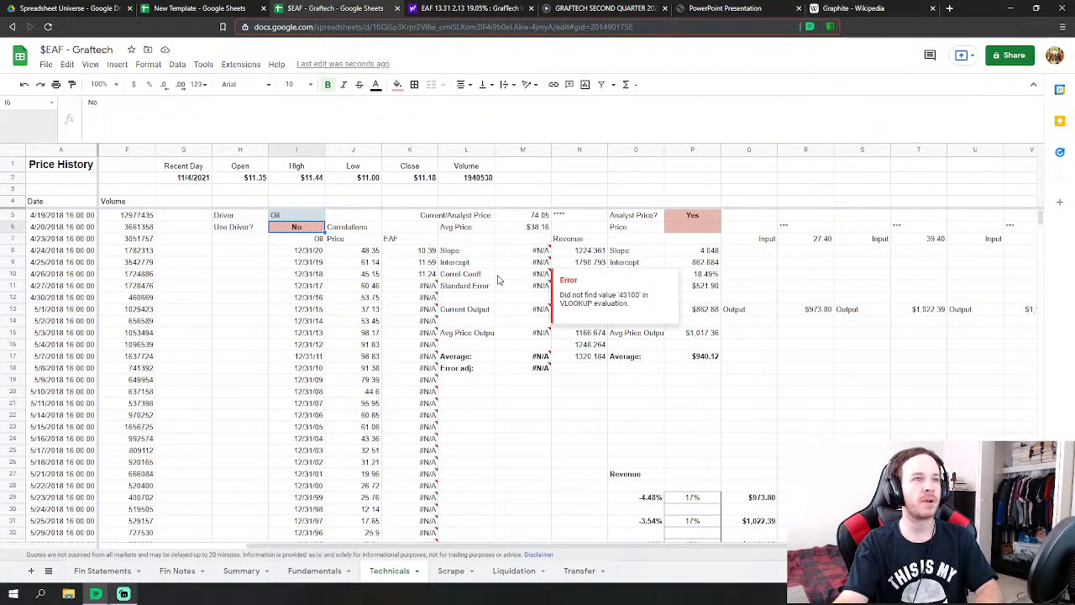
{"action": "left_click", "coordinate": [768, 297]}
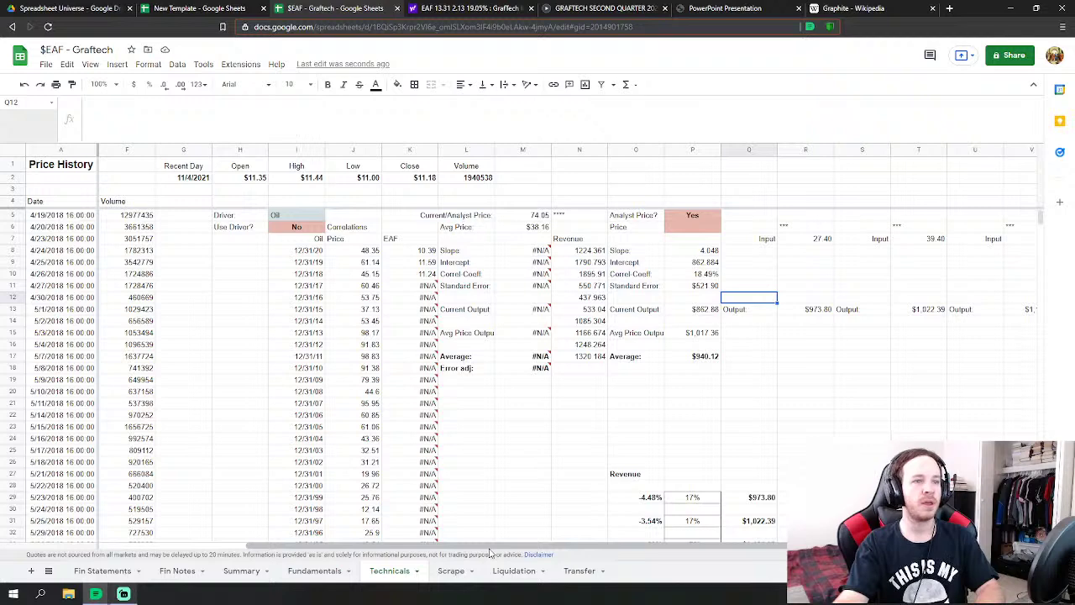
- Review Technicals inputs 27.40 and 182.84 and the $973.80 FORECAST output, then open Summary
{"action": "scroll", "coordinate": [513, 549], "scroll_direction": "right", "scroll_amount": 5}
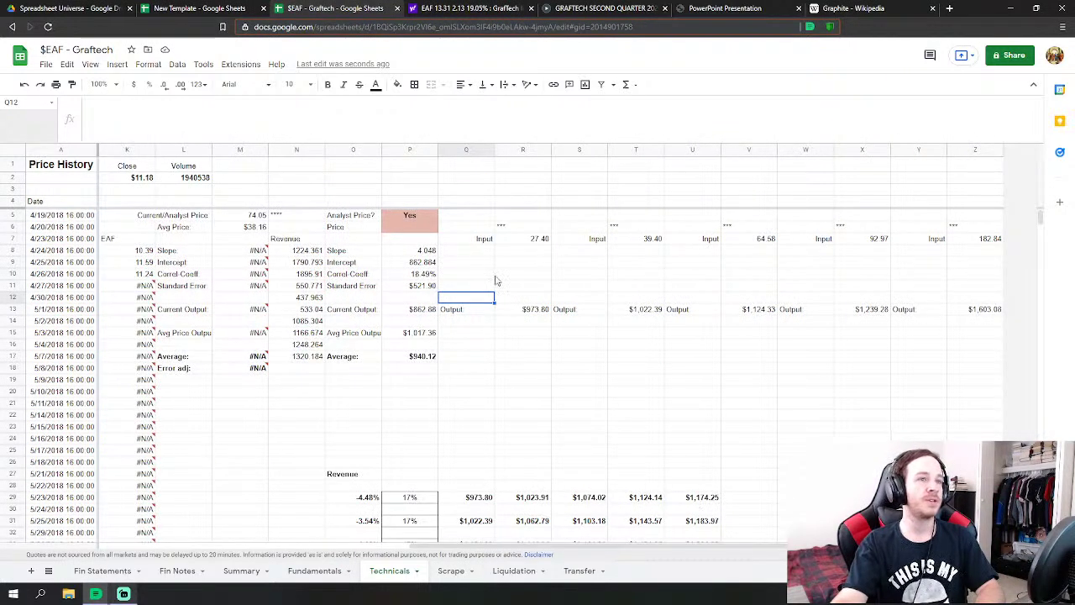
{"action": "left_click", "coordinate": [541, 239]}
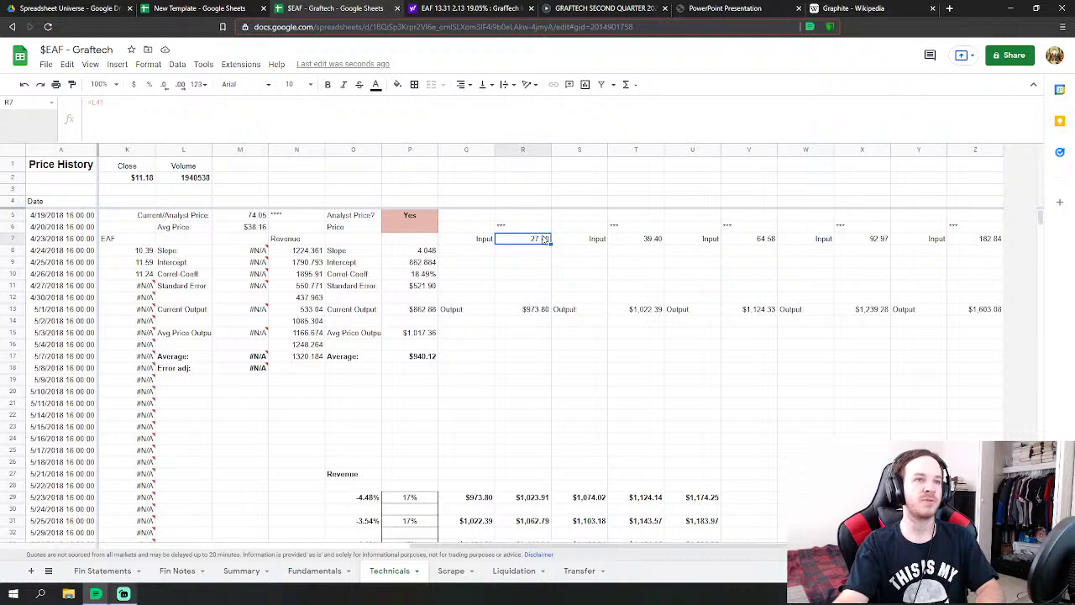
{"action": "left_click", "coordinate": [995, 240]}
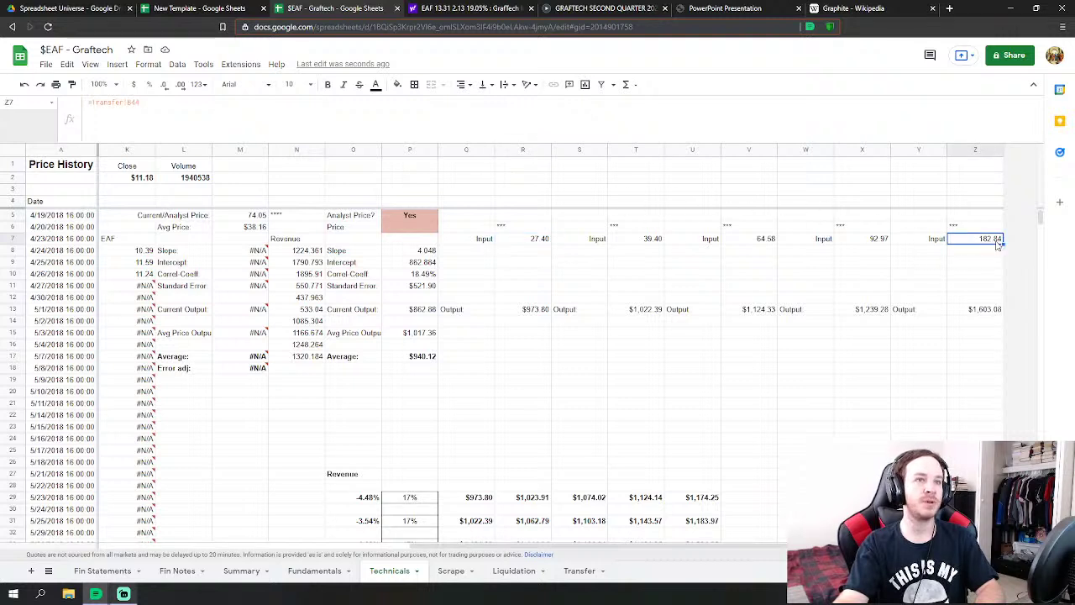
{"action": "left_click", "coordinate": [533, 311]}
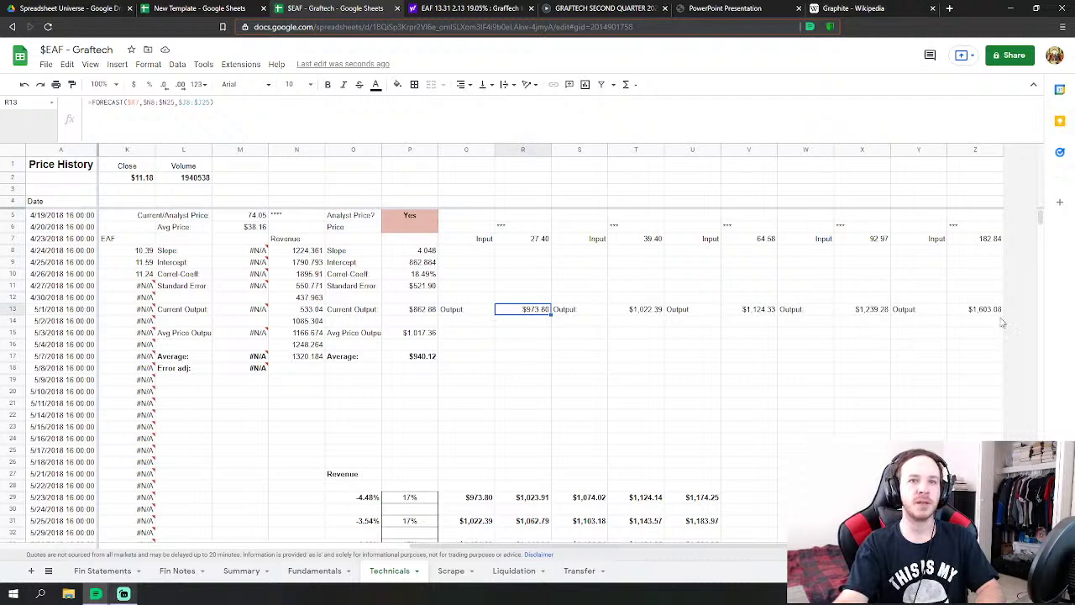
{"action": "left_click", "coordinate": [241, 572]}
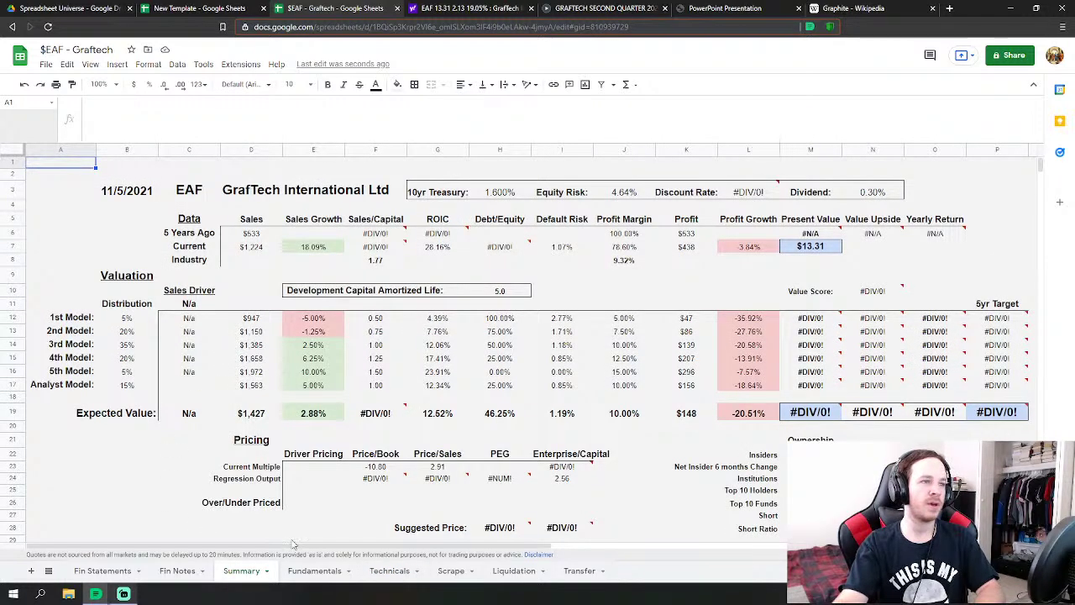
- Trace the Summary 5th Model sales figure to the formula behind the 1,972 Fundamentals Net Revenue projection
{"action": "left_click", "coordinate": [303, 574]}
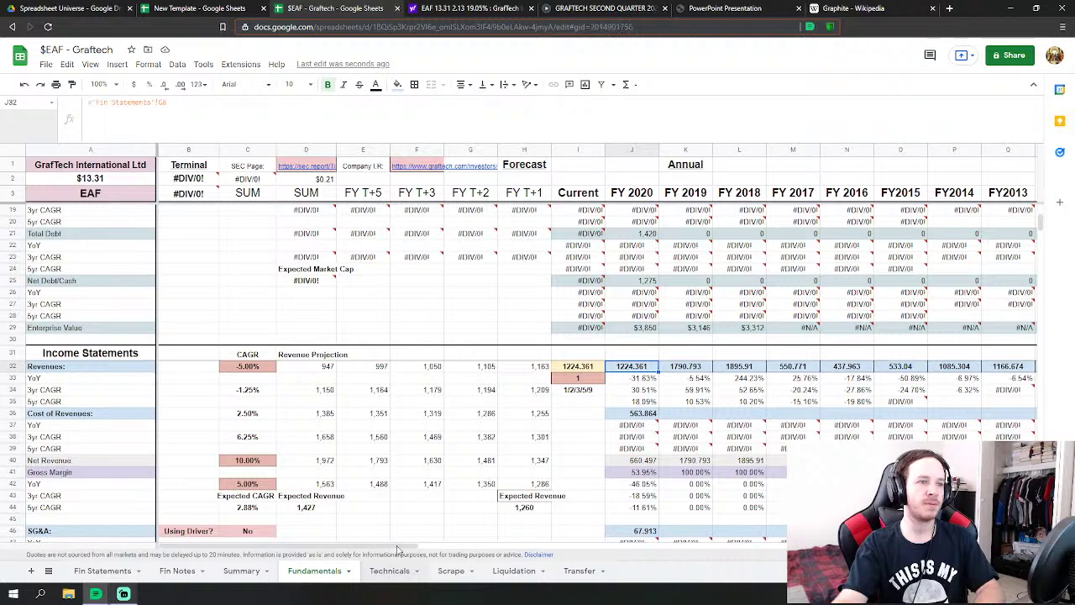
{"action": "left_click", "coordinate": [390, 570]}
{"action": "left_click_drag", "start_coordinate": [424, 547], "coordinate": [527, 546]}
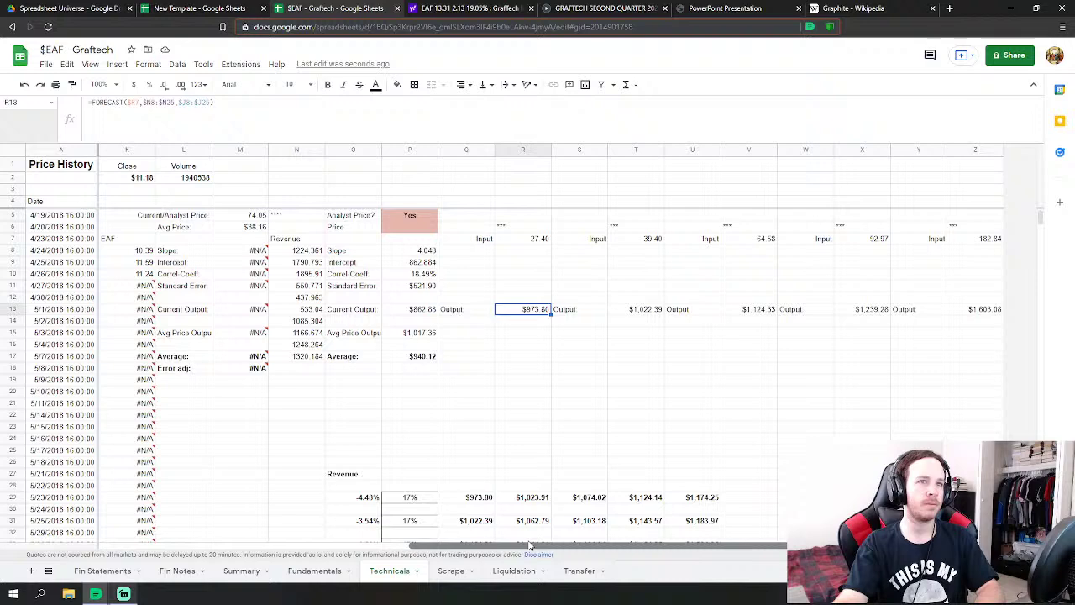
{"action": "left_click_drag", "start_coordinate": [469, 547], "coordinate": [420, 548]}
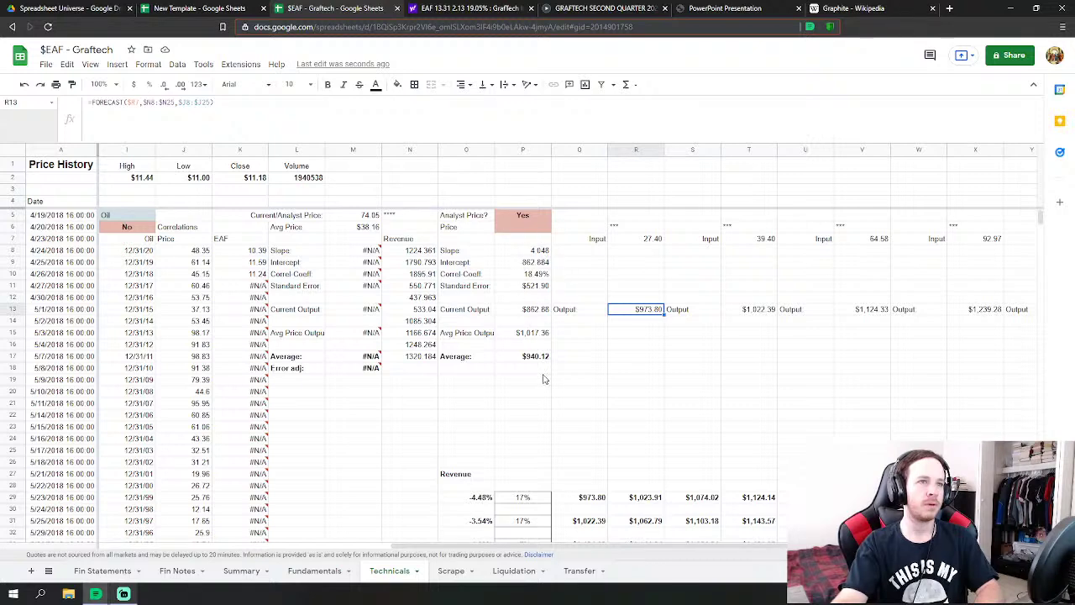
{"action": "left_click", "coordinate": [241, 570]}
{"action": "left_click", "coordinate": [243, 378]}
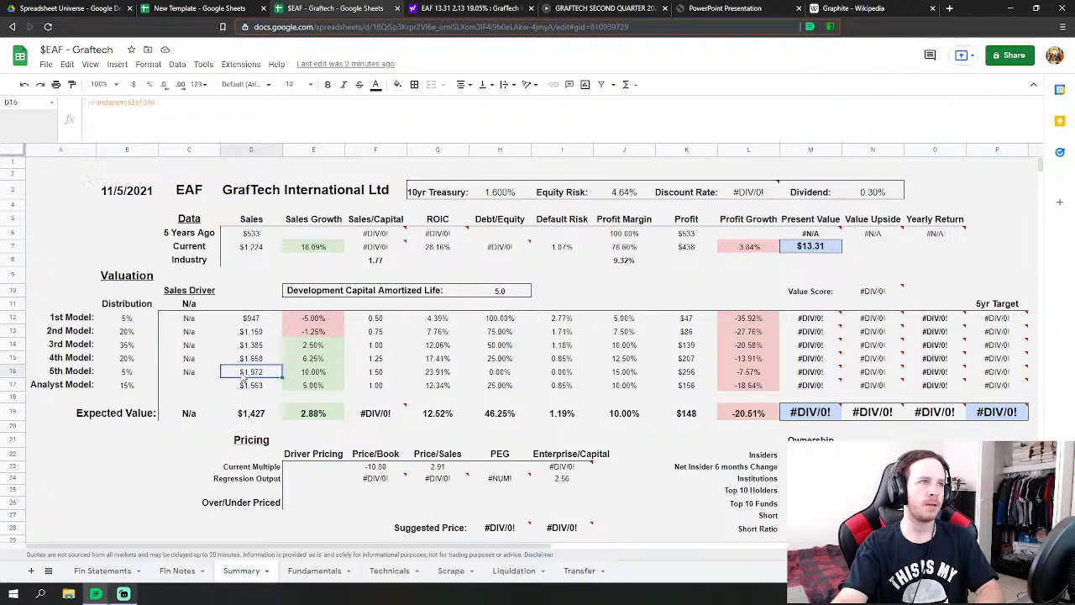
{"action": "left_click", "coordinate": [306, 574]}
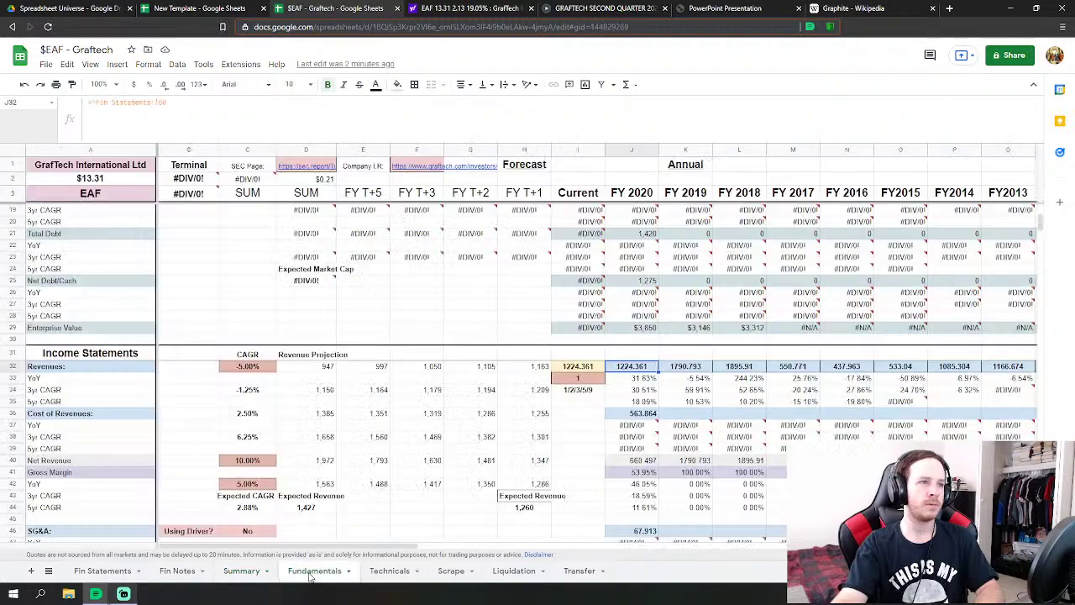
{"action": "left_click", "coordinate": [328, 464]}
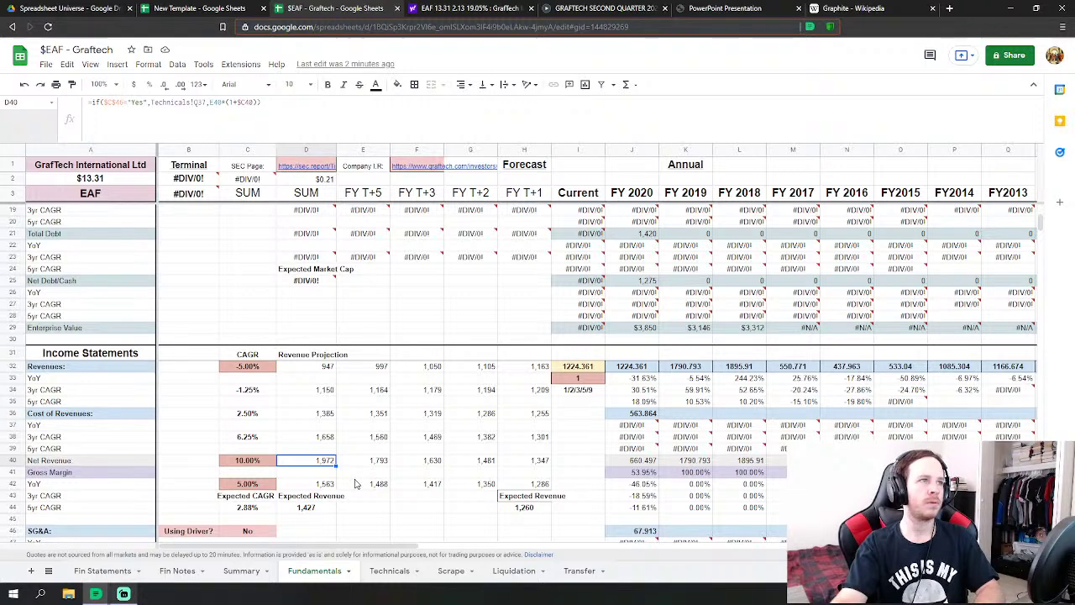
- Inspect the $1,603.08 Technicals revenue output, then check the next year's Fundamentals Net Revenue formula
{"action": "left_click", "coordinate": [389, 576]}
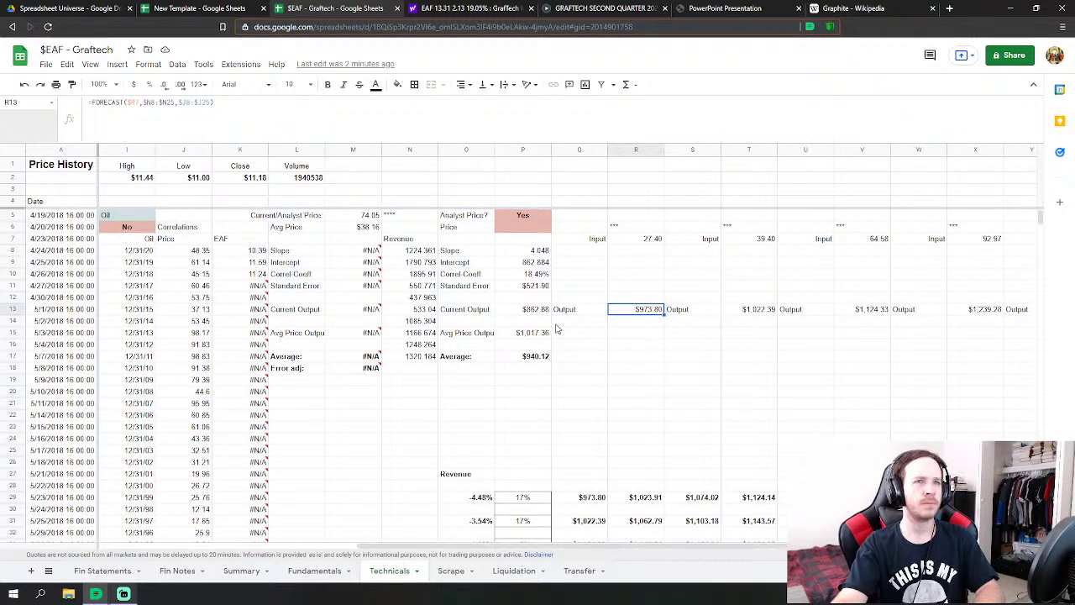
{"action": "scroll", "coordinate": [603, 366], "scroll_direction": "down", "scroll_amount": 3}
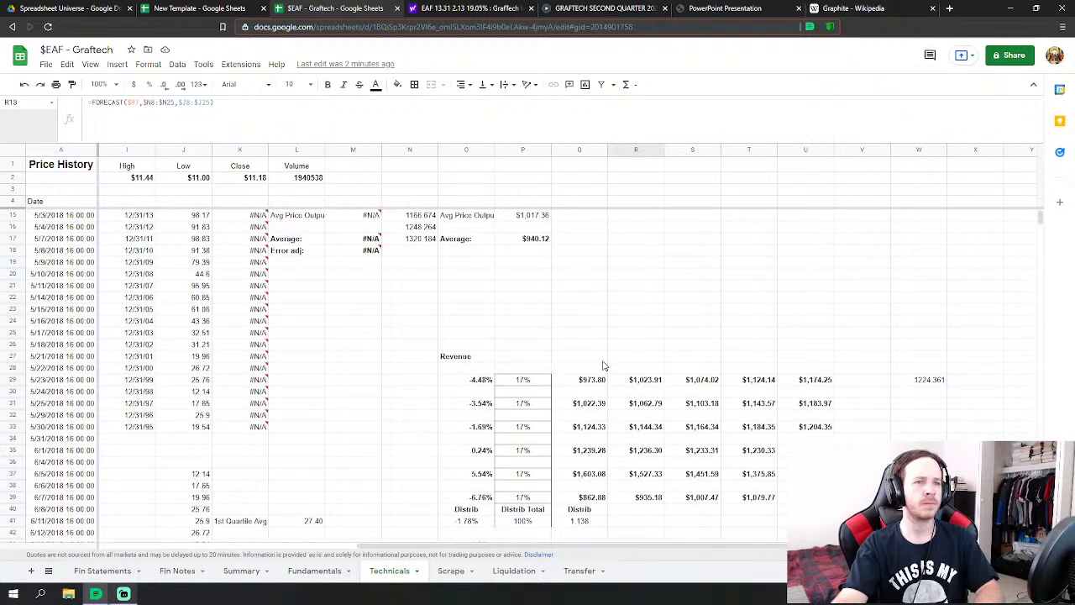
{"action": "left_click", "coordinate": [602, 476]}
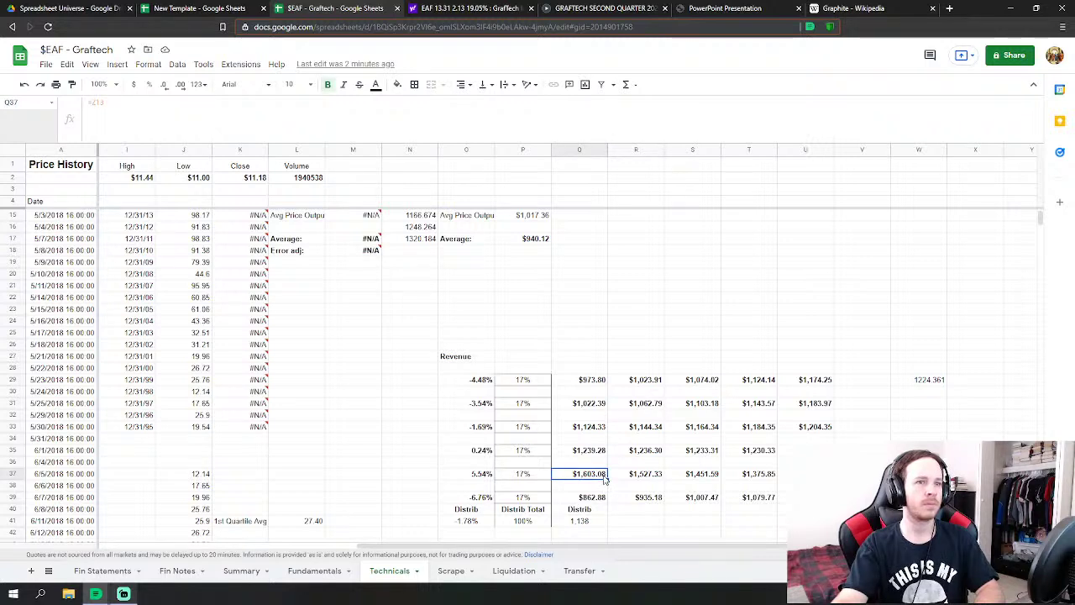
{"action": "left_click", "coordinate": [241, 571]}
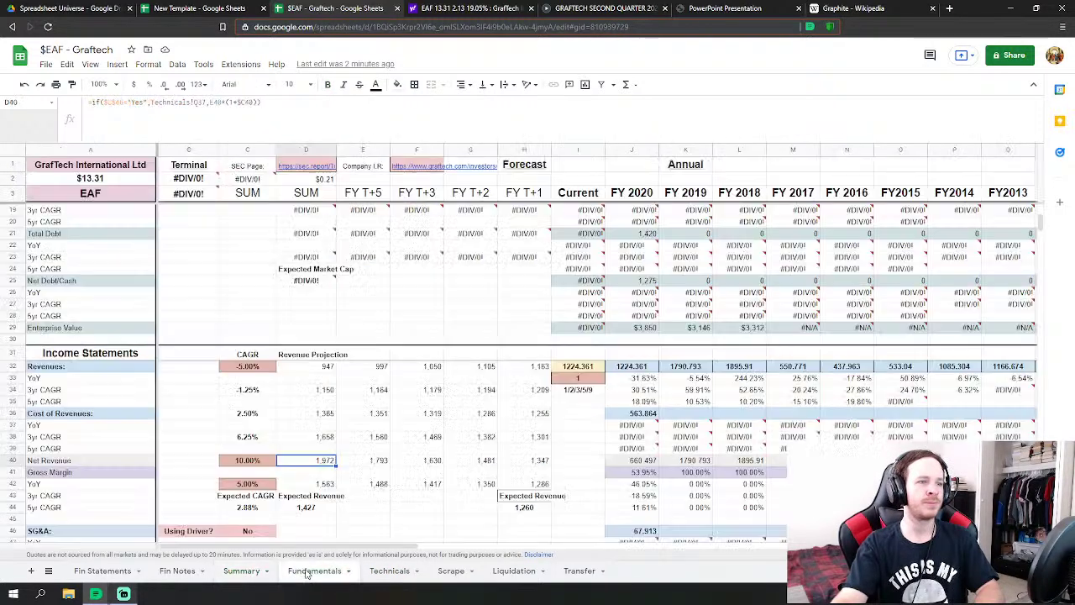
{"action": "left_click", "coordinate": [307, 571]}
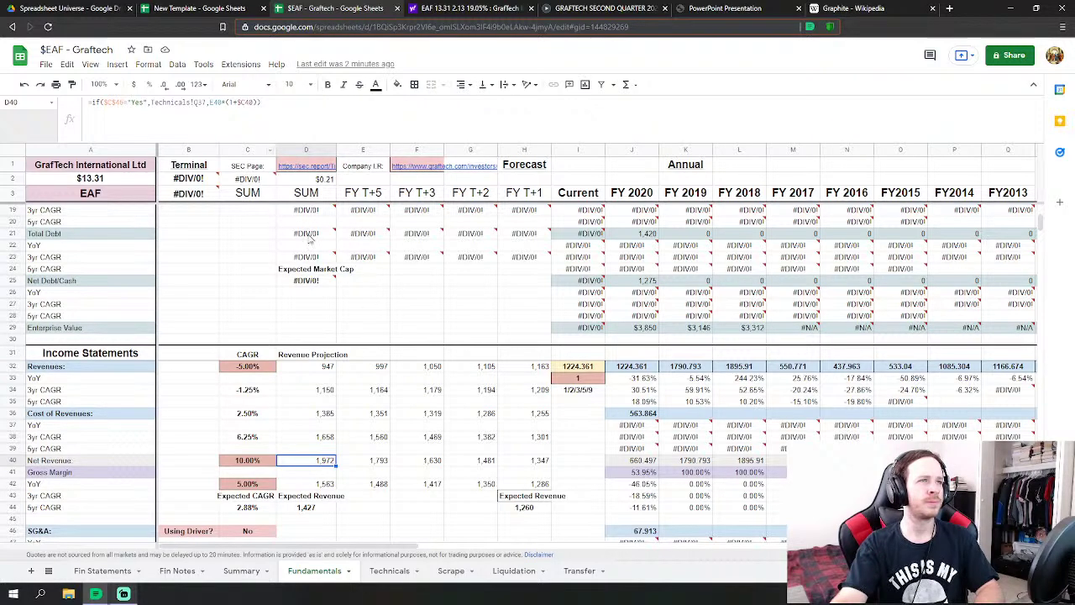
{"action": "left_click", "coordinate": [395, 570]}
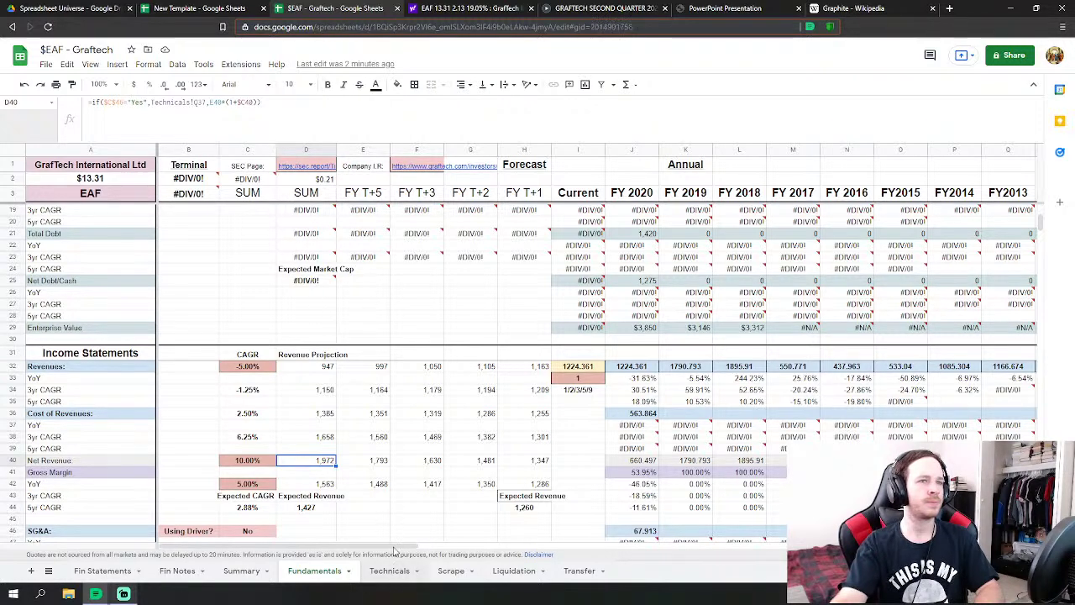
{"action": "scroll", "coordinate": [597, 300], "scroll_direction": "up", "scroll_amount": 4}
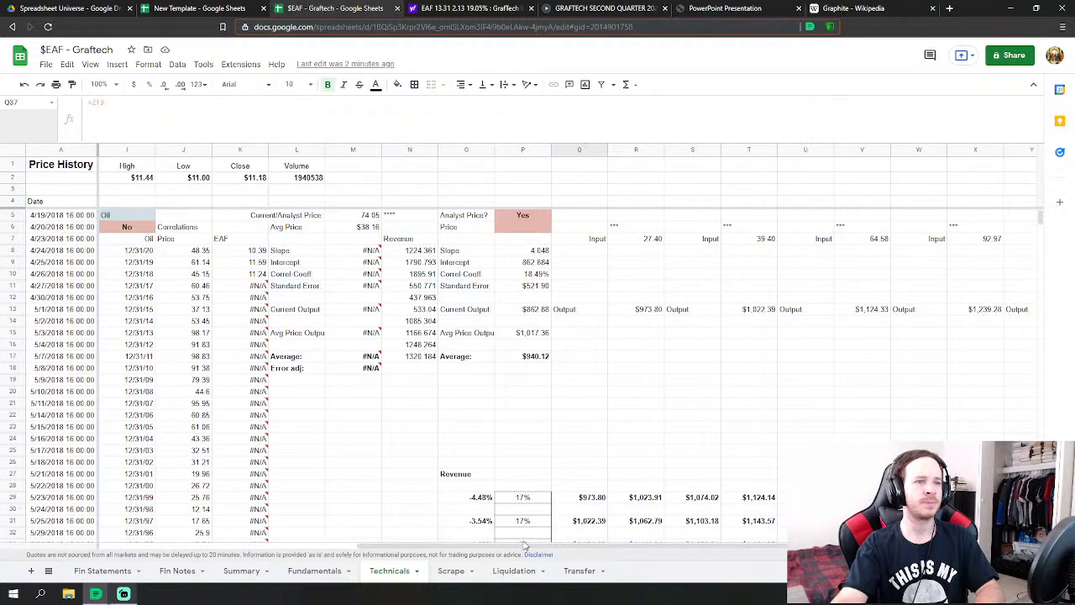
{"action": "left_click_drag", "start_coordinate": [433, 546], "coordinate": [389, 563]}
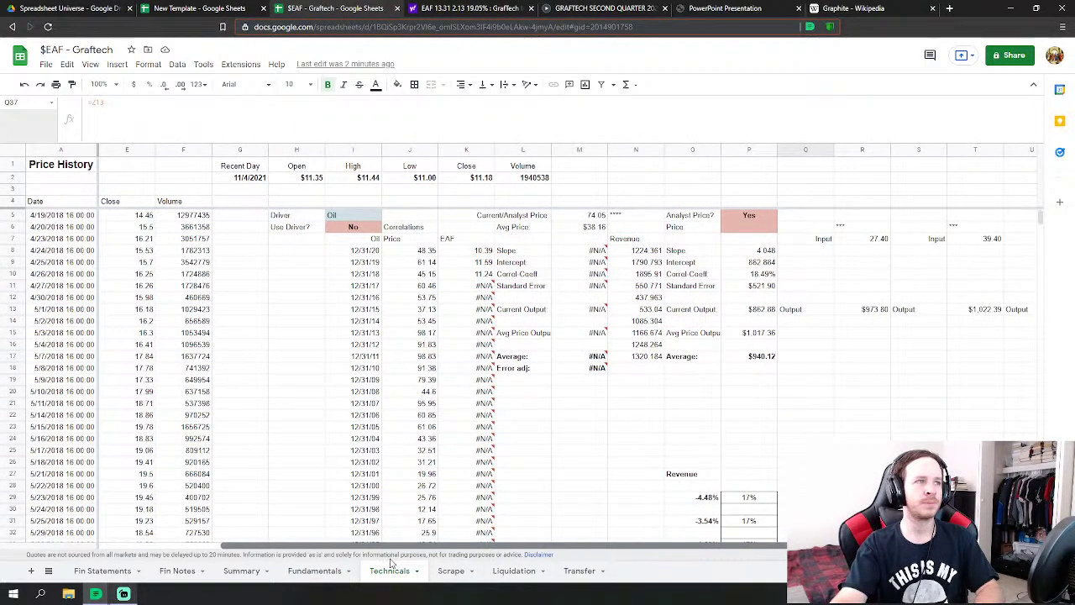
{"action": "left_click", "coordinate": [323, 572]}
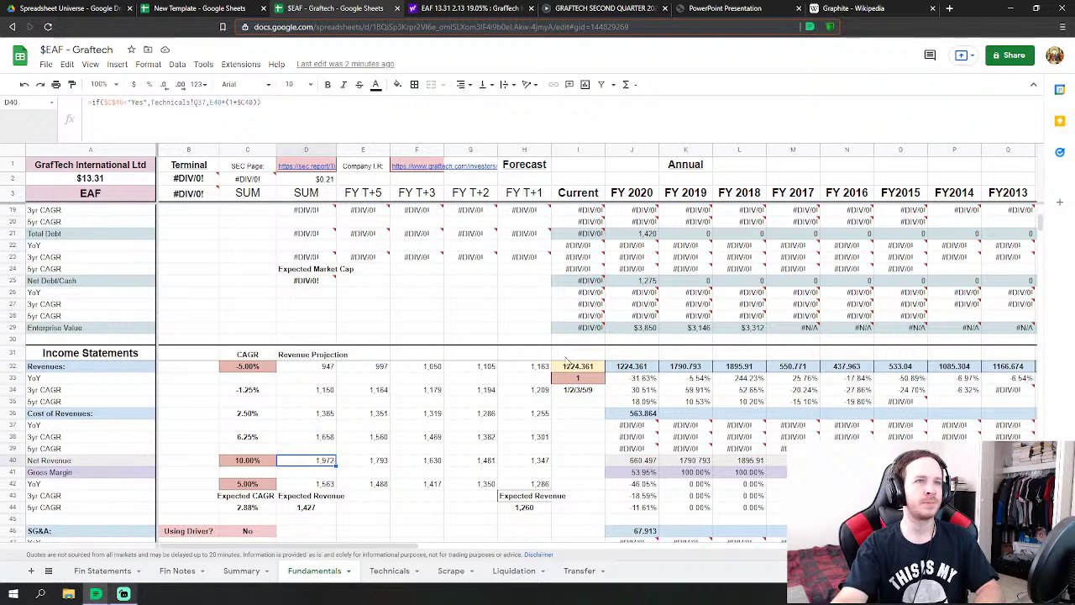
{"action": "left_click", "coordinate": [378, 464]}
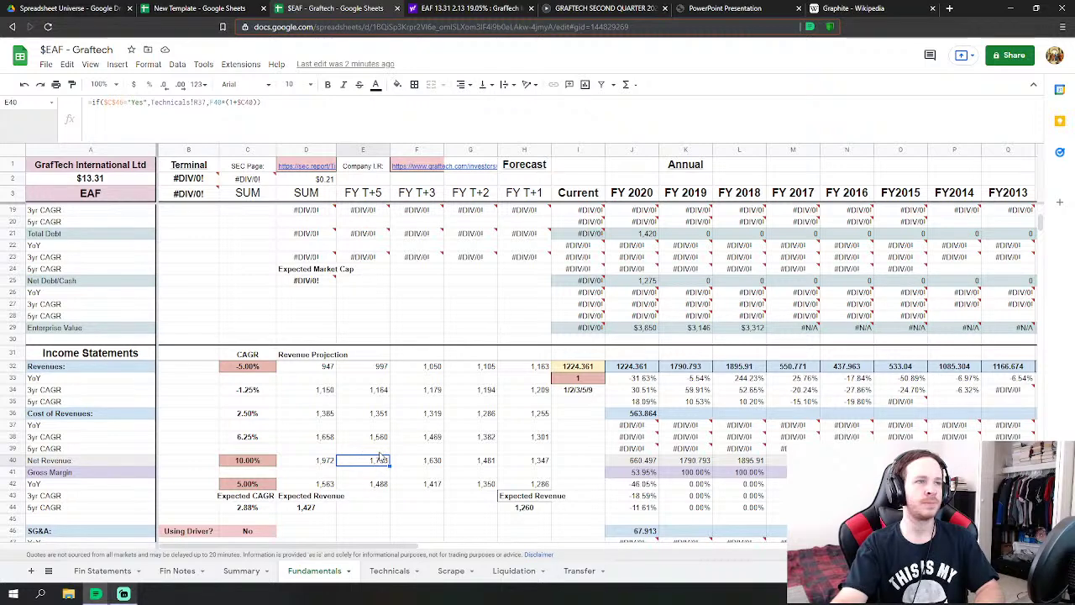
- Set Technicals 'Use Driver?' to Yes and review updated net revenue projections of 1,527 to 1,300
{"action": "left_click", "coordinate": [400, 572]}
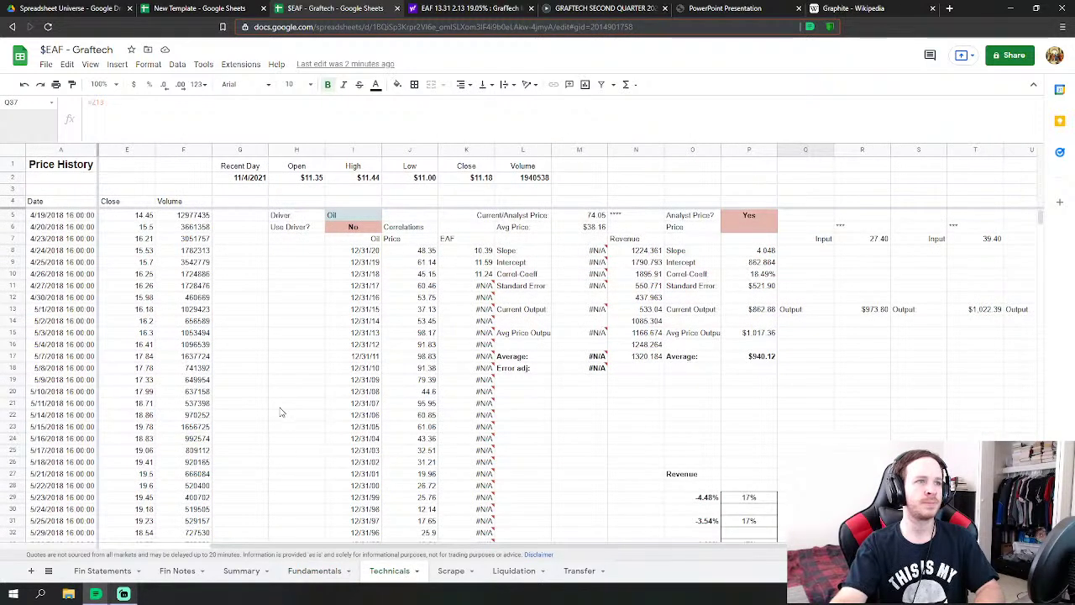
{"action": "left_click", "coordinate": [355, 230]}
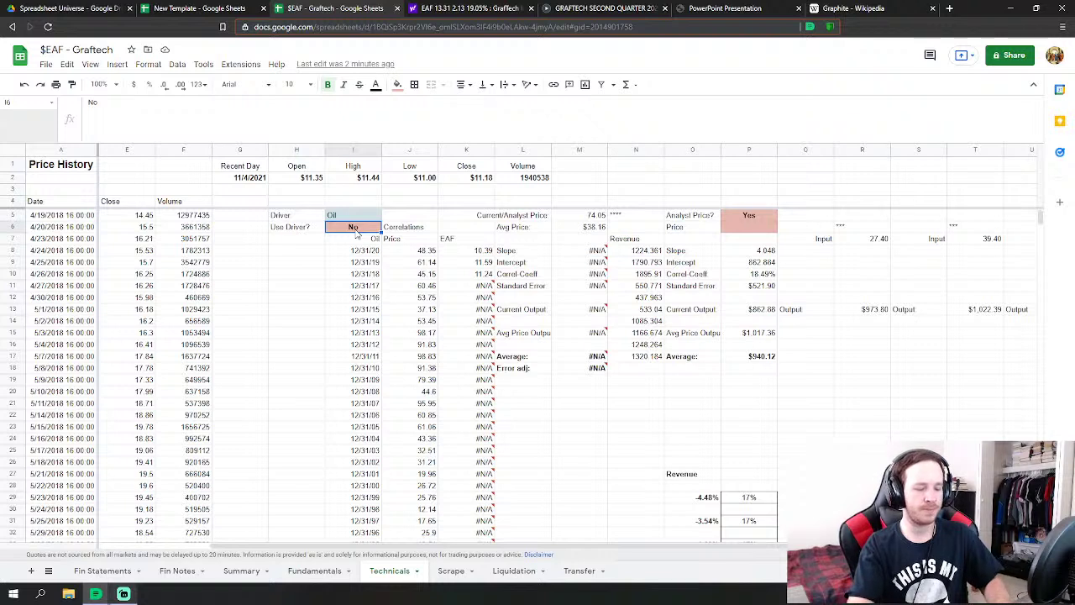
{"action": "type", "text": "Yes"}
{"action": "key", "text": "Return"}
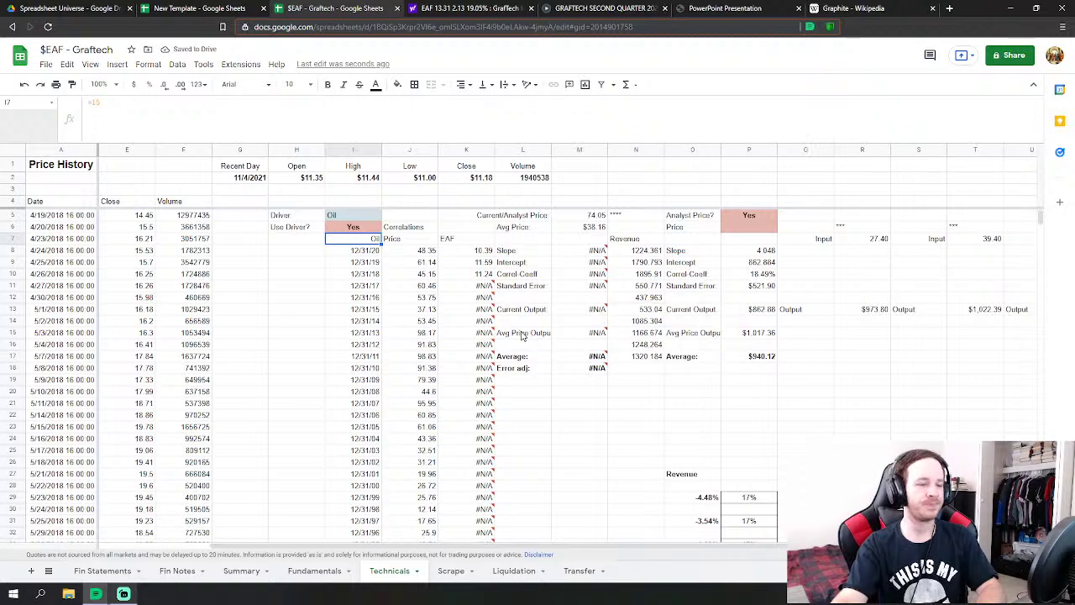
{"action": "left_click", "coordinate": [533, 419]}
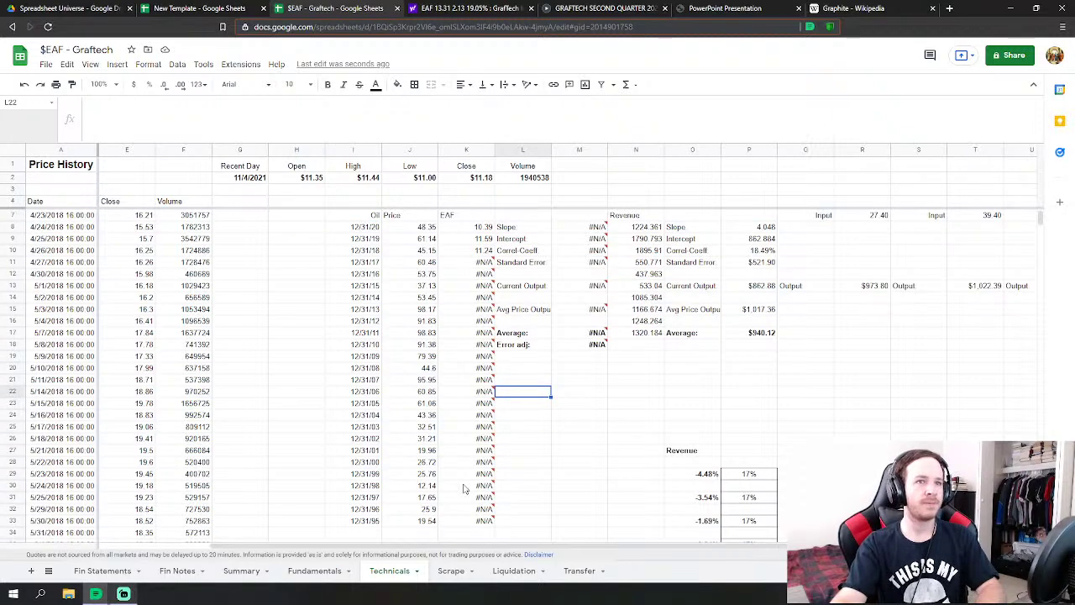
{"action": "left_click", "coordinate": [247, 571]}
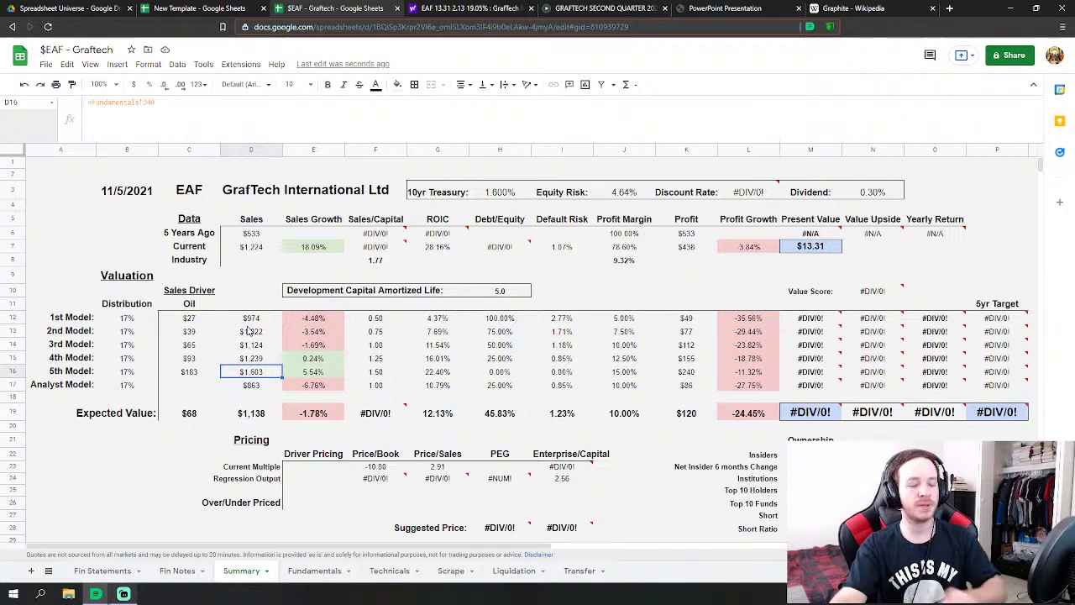
{"action": "left_click", "coordinate": [314, 571]}
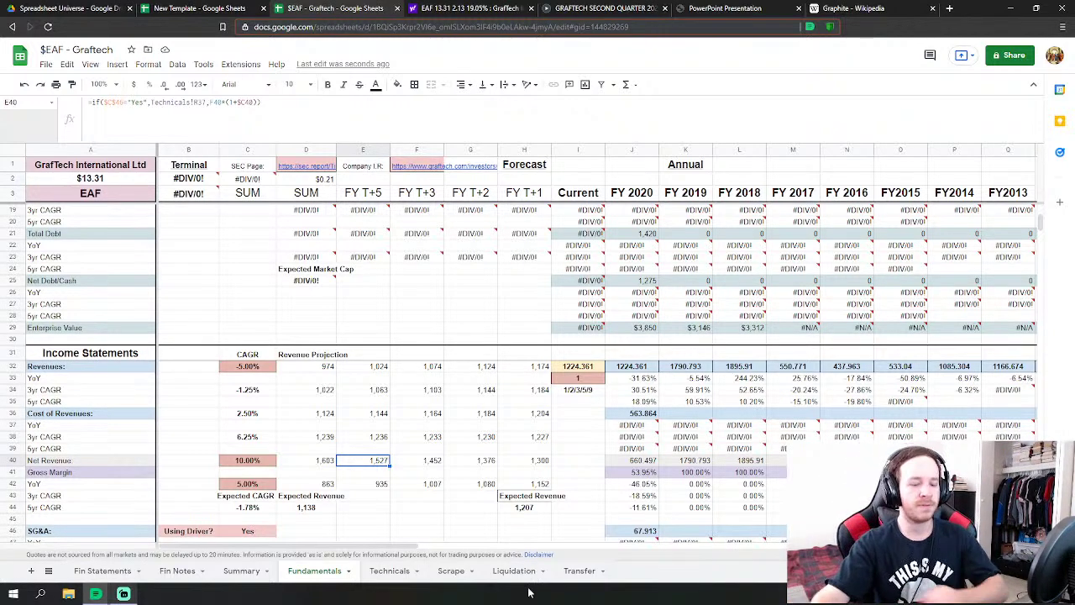
{"action": "left_click", "coordinate": [556, 438]}
{"action": "scroll", "coordinate": [642, 496], "scroll_direction": "down", "scroll_amount": 2}
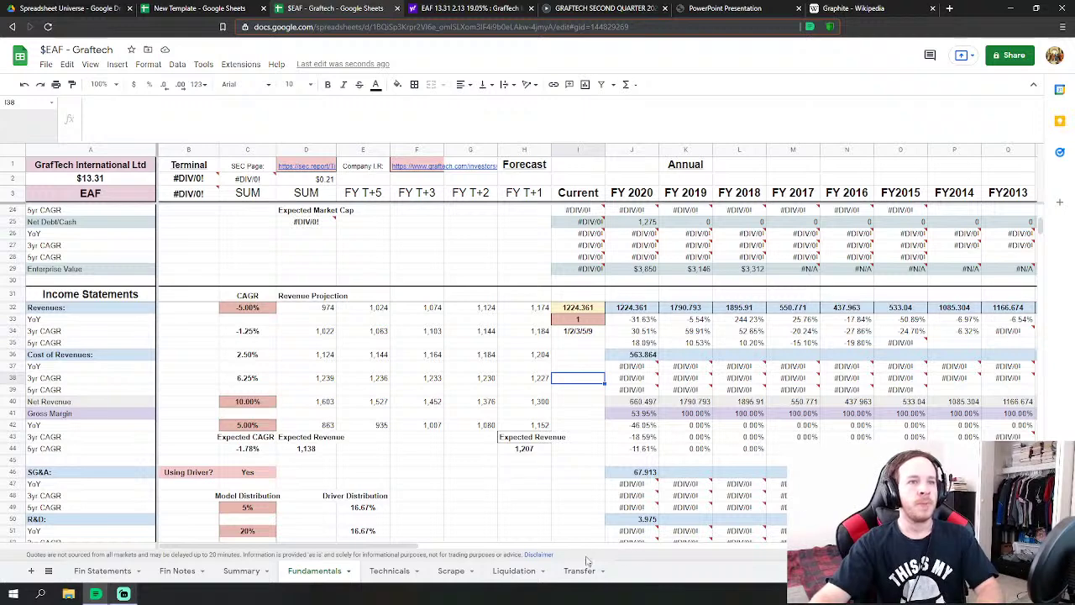
{"action": "left_click_drag", "start_coordinate": [407, 545], "coordinate": [462, 545]}
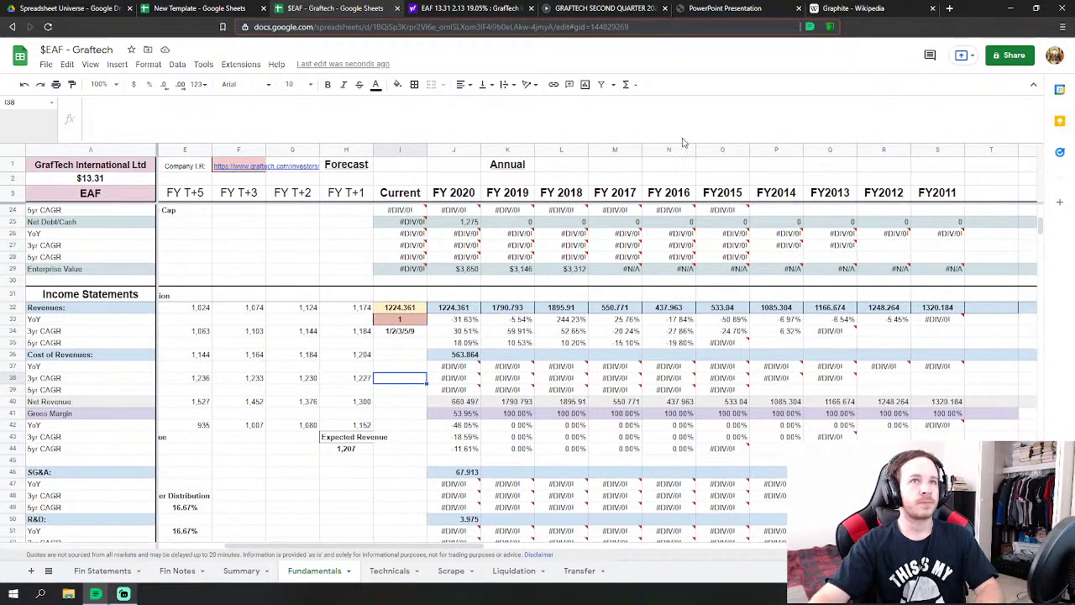
- Start playing the GrafTech Q2 2021 results webcast, then return to the valuation spreadsheet
{"action": "left_click", "coordinate": [624, 7]}
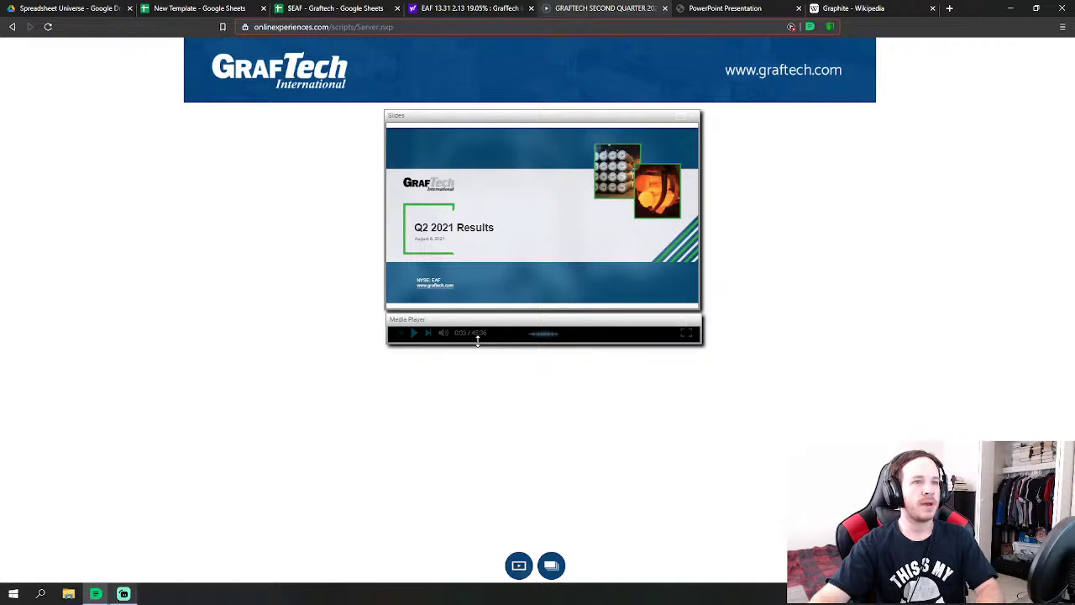
{"action": "left_click", "coordinate": [414, 335]}
{"action": "left_click", "coordinate": [414, 334]}
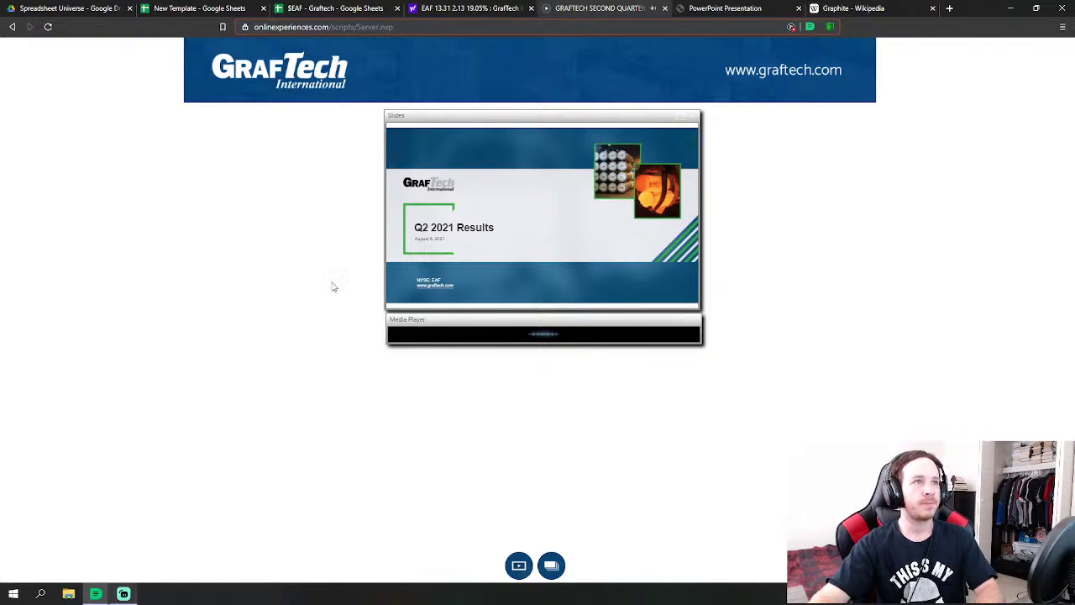
{"action": "left_click", "coordinate": [293, 10]}
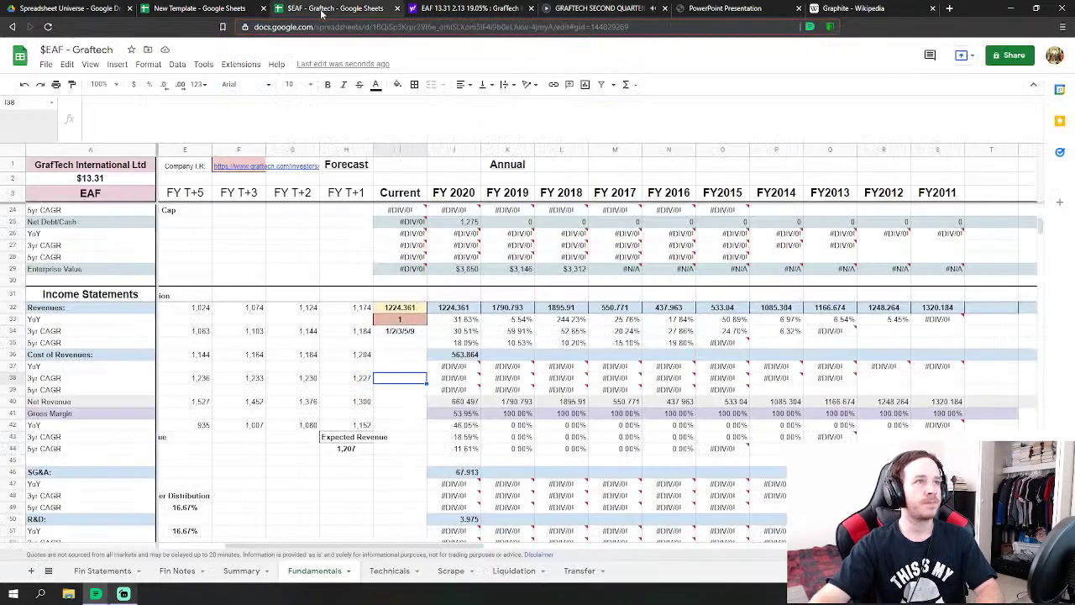
{"action": "left_click", "coordinate": [516, 354]}
{"action": "scroll", "coordinate": [581, 309], "scroll_direction": "down", "scroll_amount": 1}
{"action": "scroll", "coordinate": [581, 309], "scroll_direction": "down", "scroll_amount": 1}
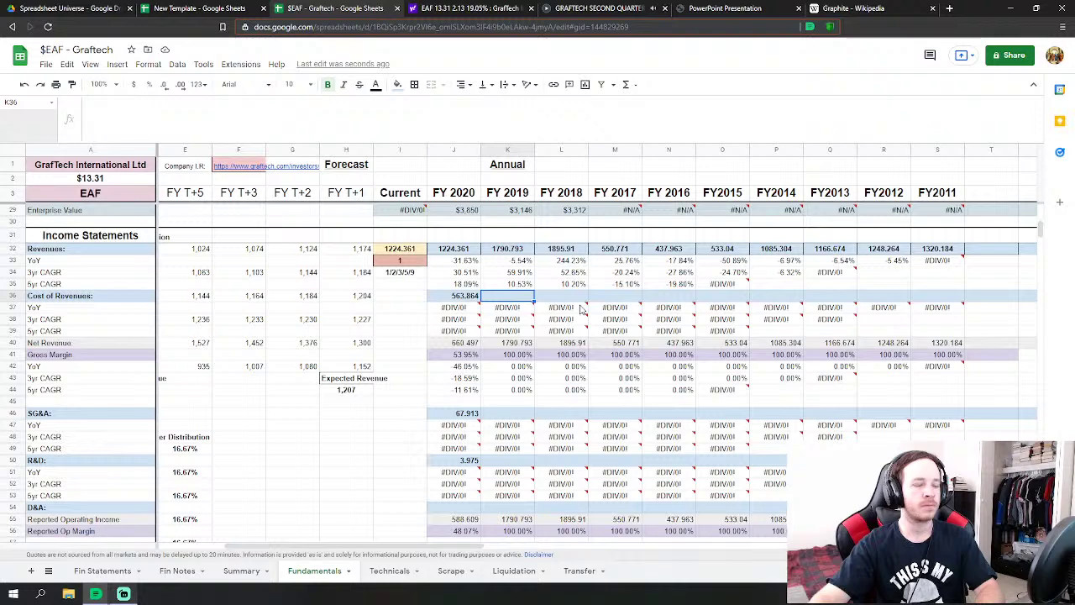
{"action": "mouse_move", "coordinate": [580, 309]}
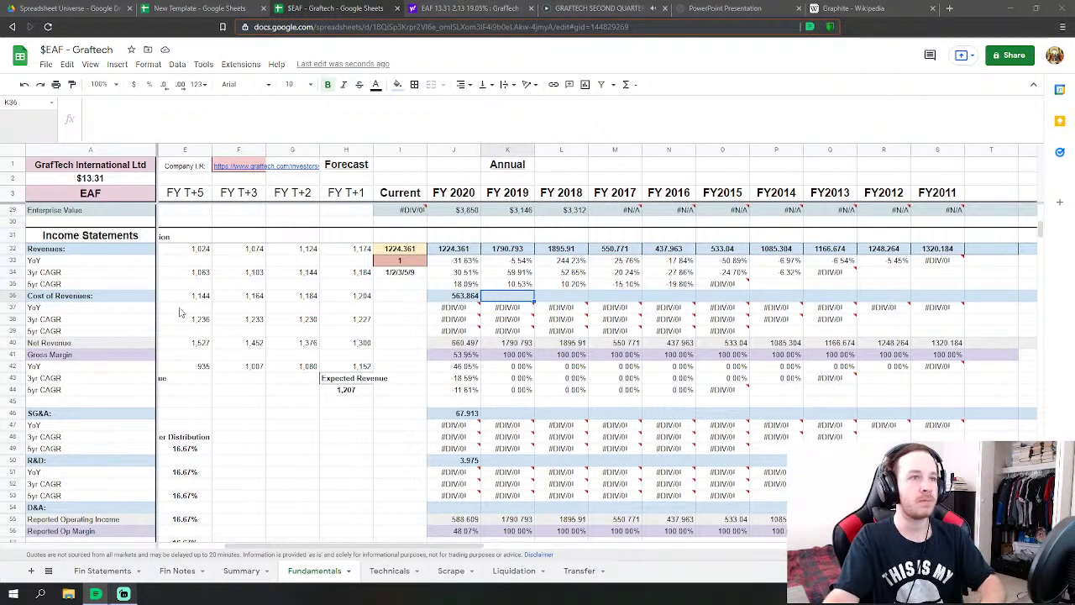
{"action": "type", "text": "="}
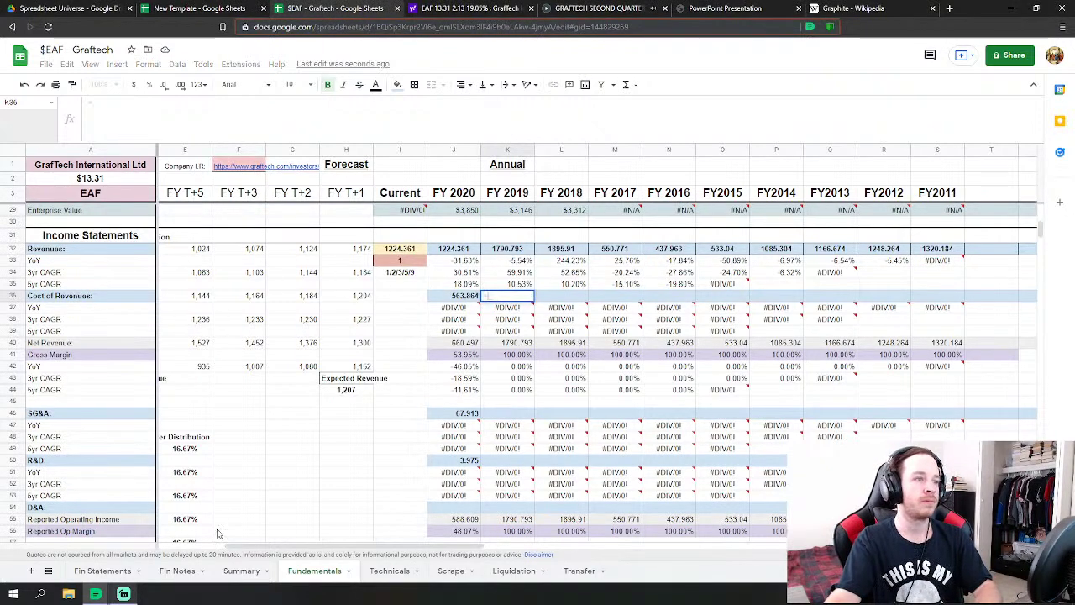
- Link FY 2019 Cost of Revenues (750.39) and R&D (2.684) to their Fin Statements 2019 values
{"action": "left_click", "coordinate": [103, 571]}
{"action": "left_click", "coordinate": [578, 256]}
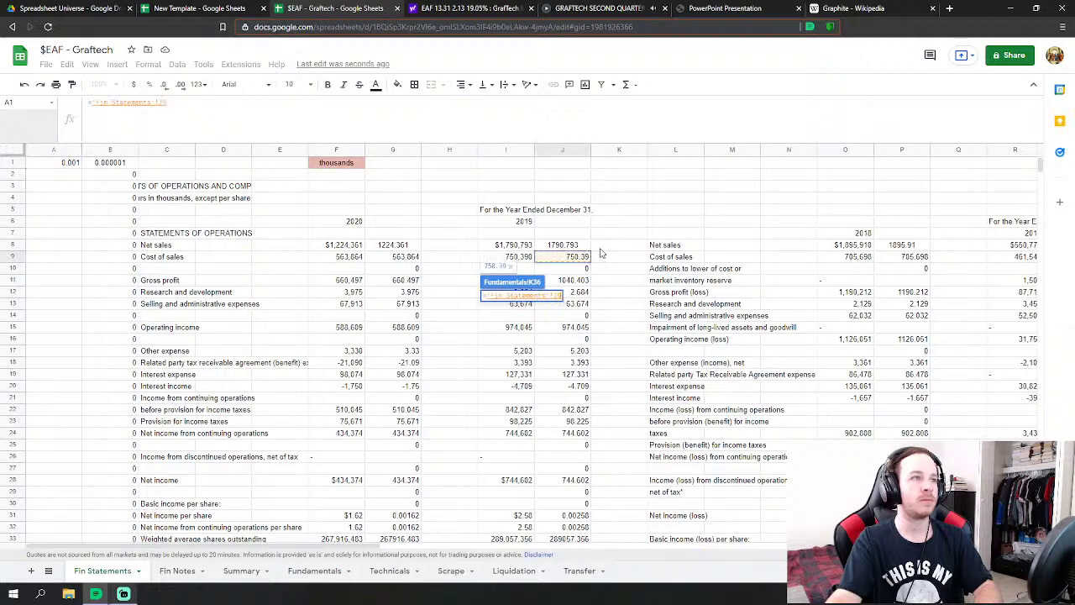
{"action": "key", "text": "Return"}
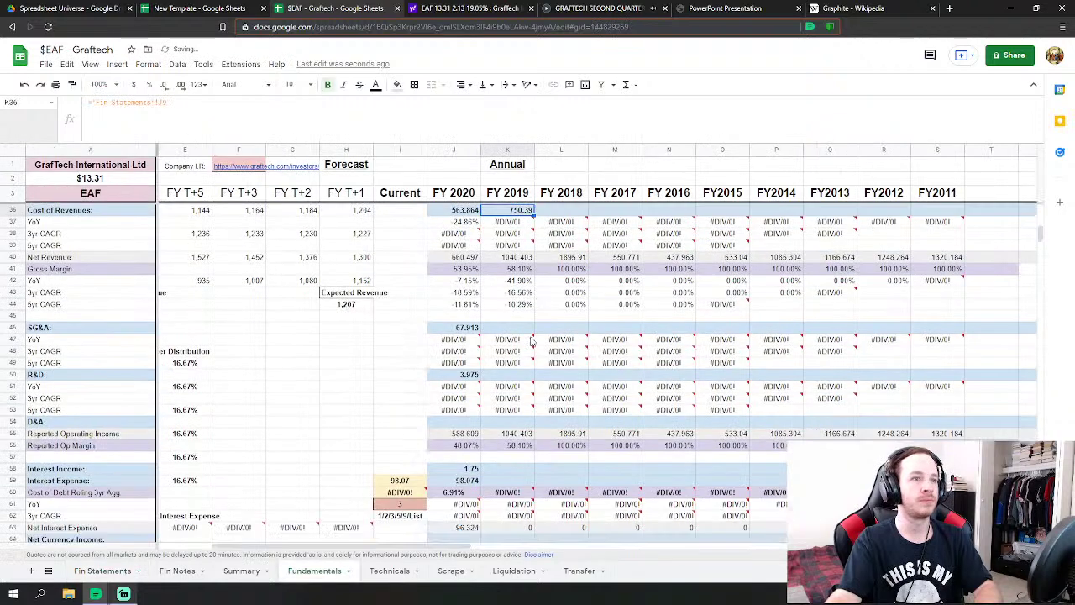
{"action": "left_click", "coordinate": [508, 375]}
{"action": "type", "text": "="}
{"action": "left_click", "coordinate": [121, 575]}
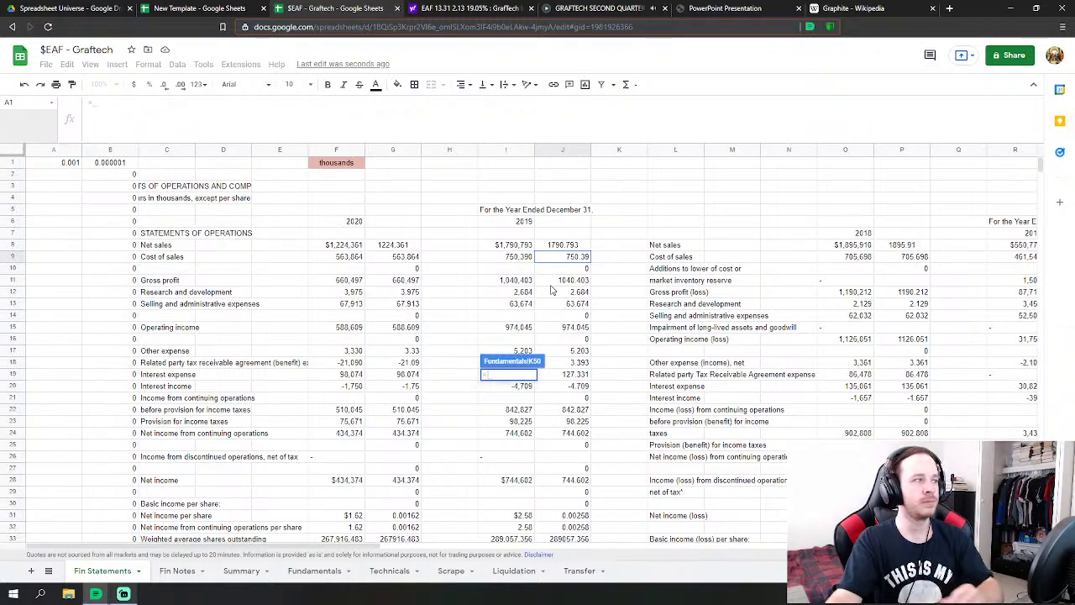
{"action": "left_click", "coordinate": [577, 294]}
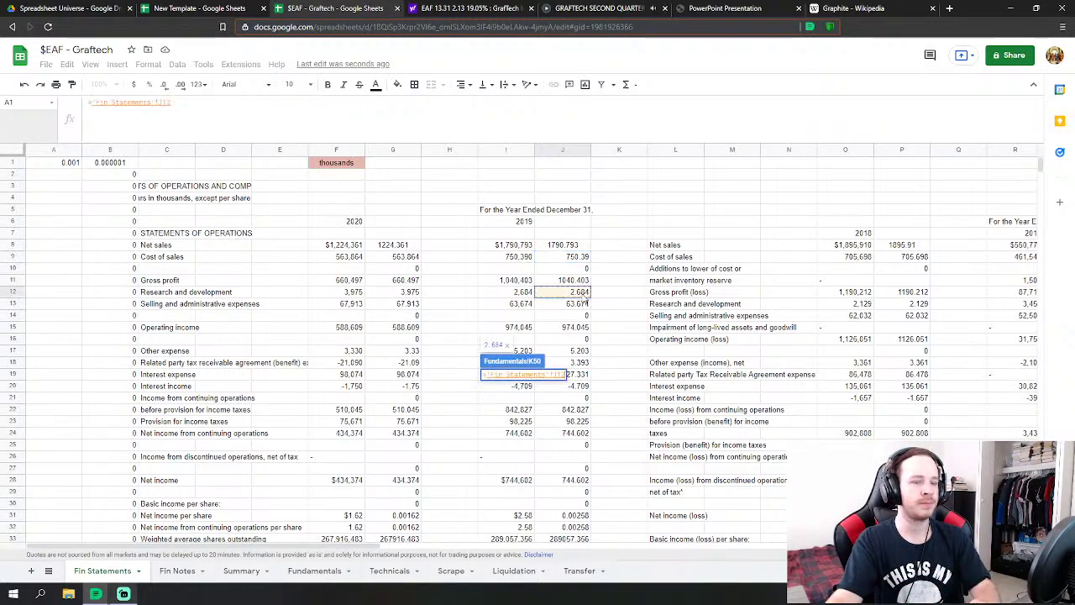
{"action": "key", "text": "Return"}
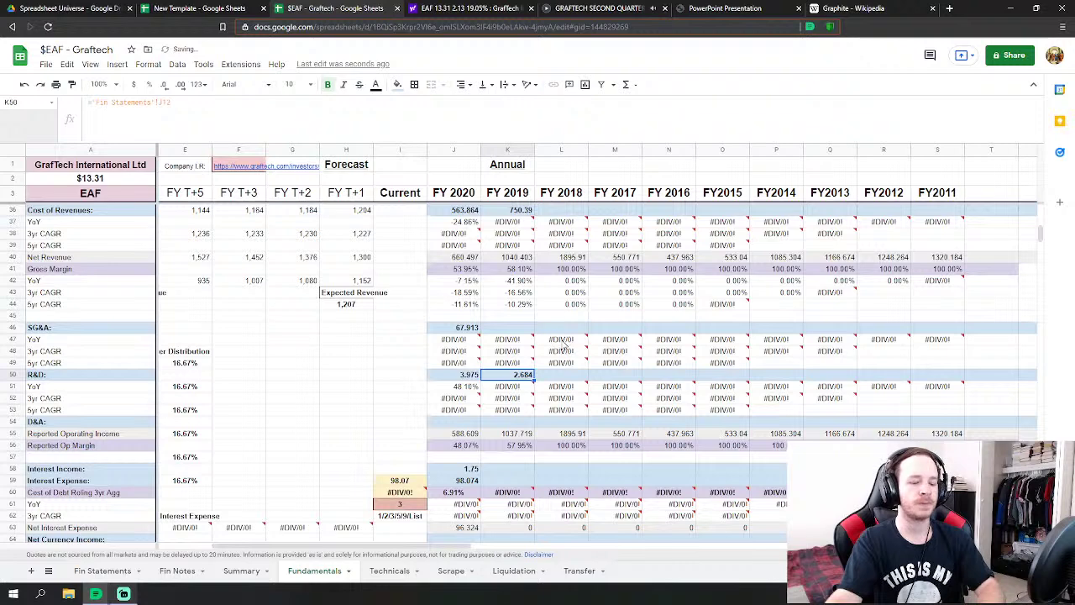
- Link FY 2019 SG&A to the Fin Statements 2019 selling and administrative expenses, 63.674
{"action": "double_click", "coordinate": [512, 328]}
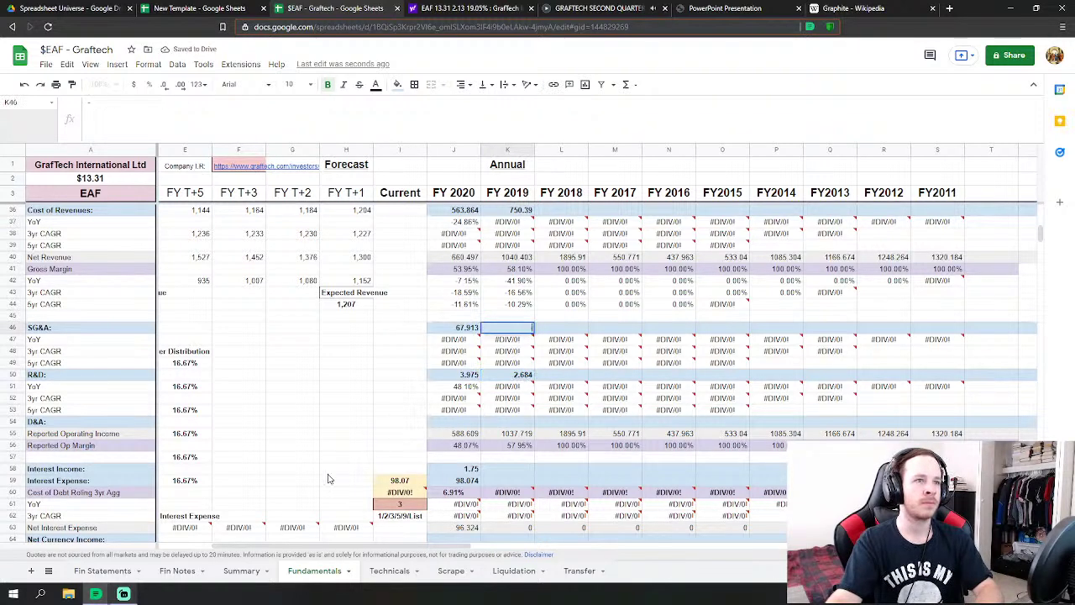
{"action": "type", "text": "="}
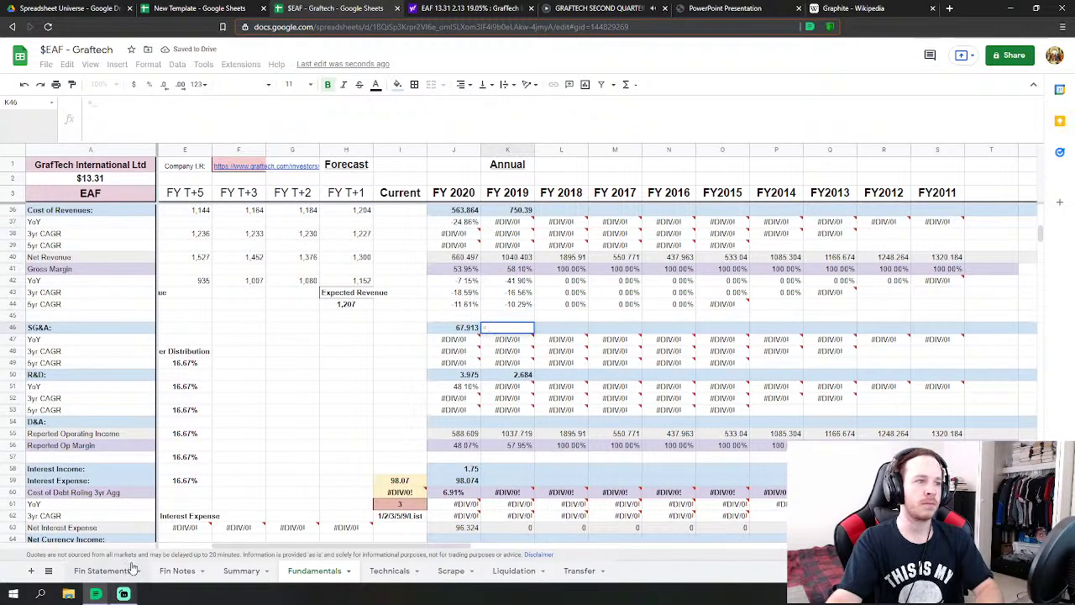
{"action": "left_click", "coordinate": [102, 570]}
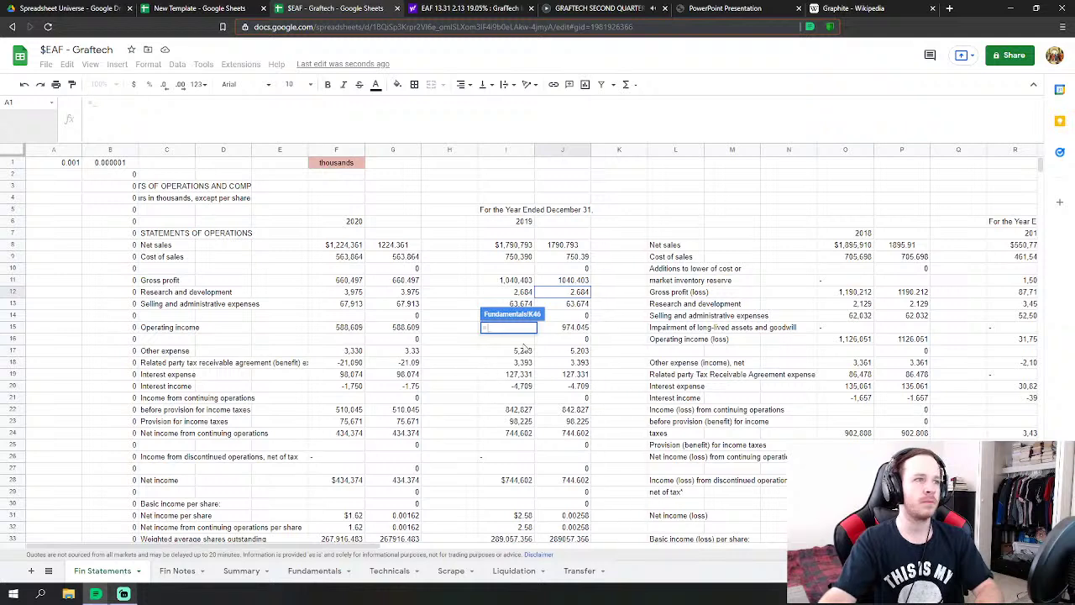
{"action": "left_click", "coordinate": [576, 304]}
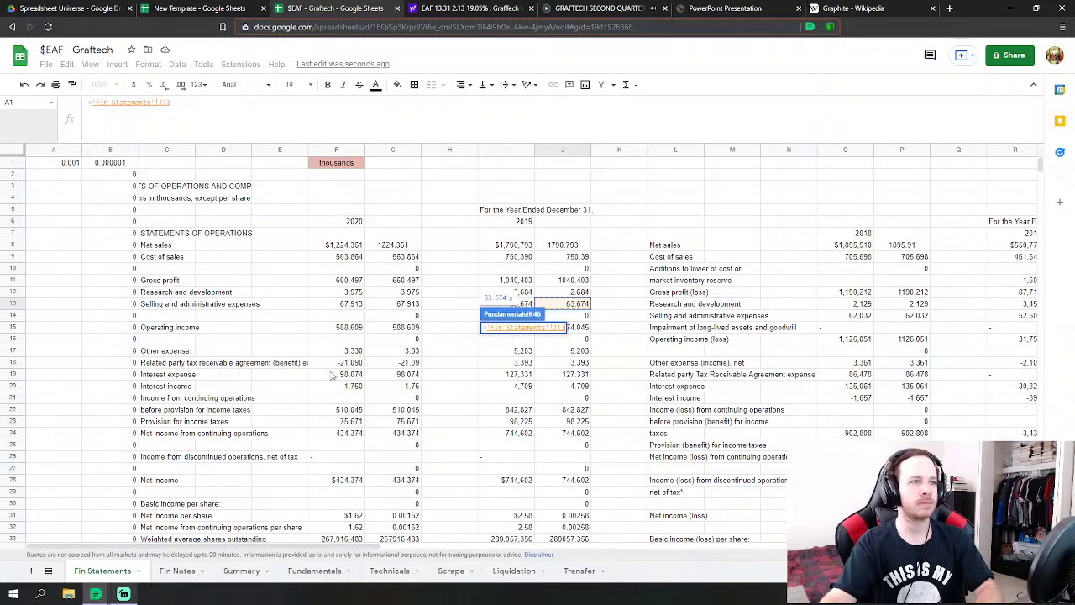
{"action": "key", "text": "Return"}
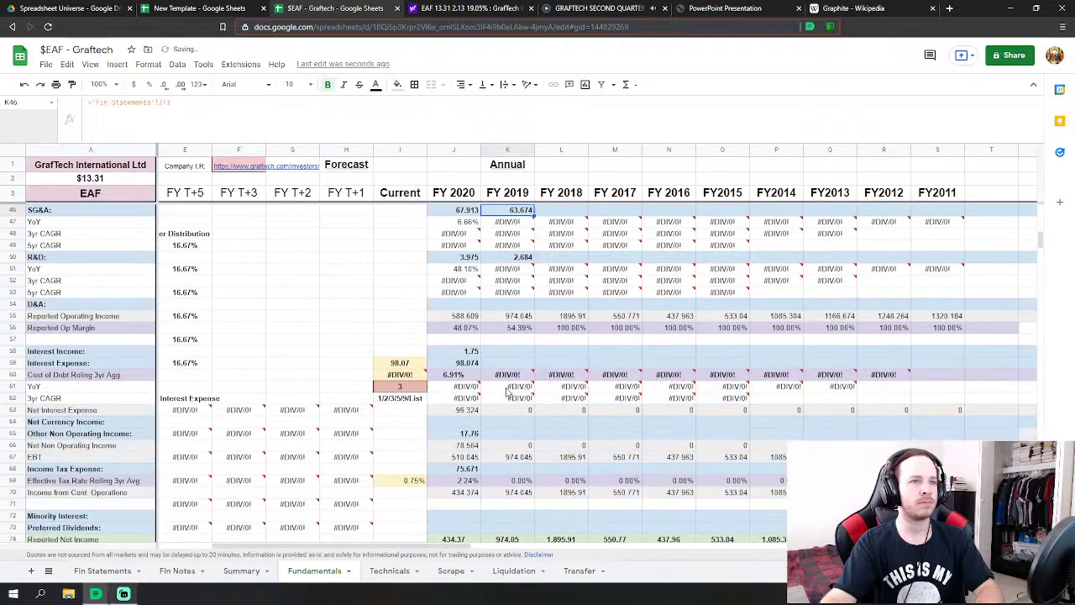
{"action": "left_click", "coordinate": [508, 351]}
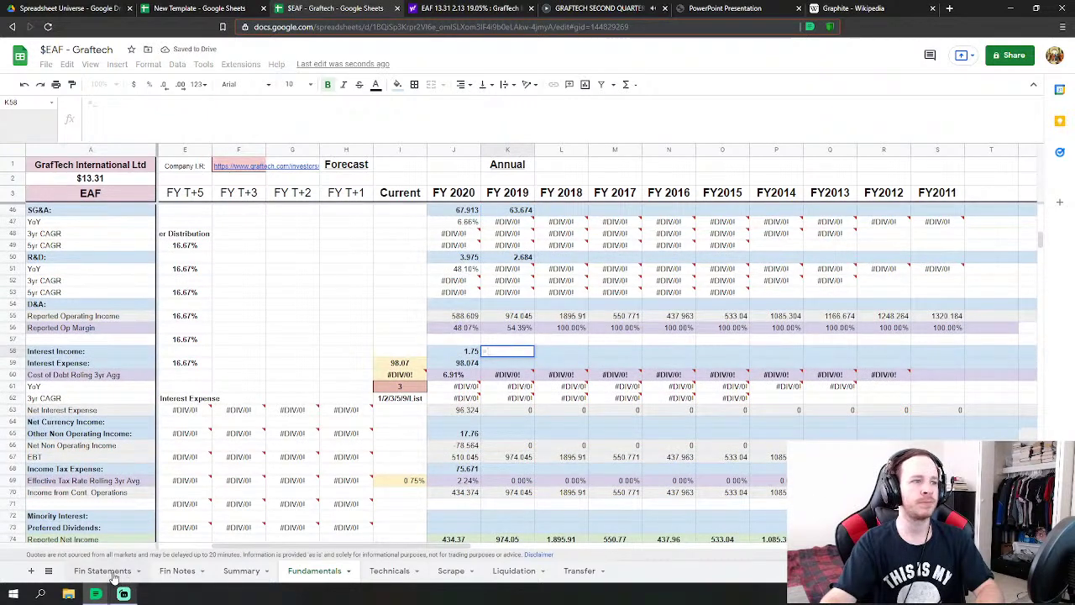
- Link FY 2019 Interest Income and Interest Expense (127.331) to Fin Statements J20 and J19
{"action": "left_click", "coordinate": [114, 572]}
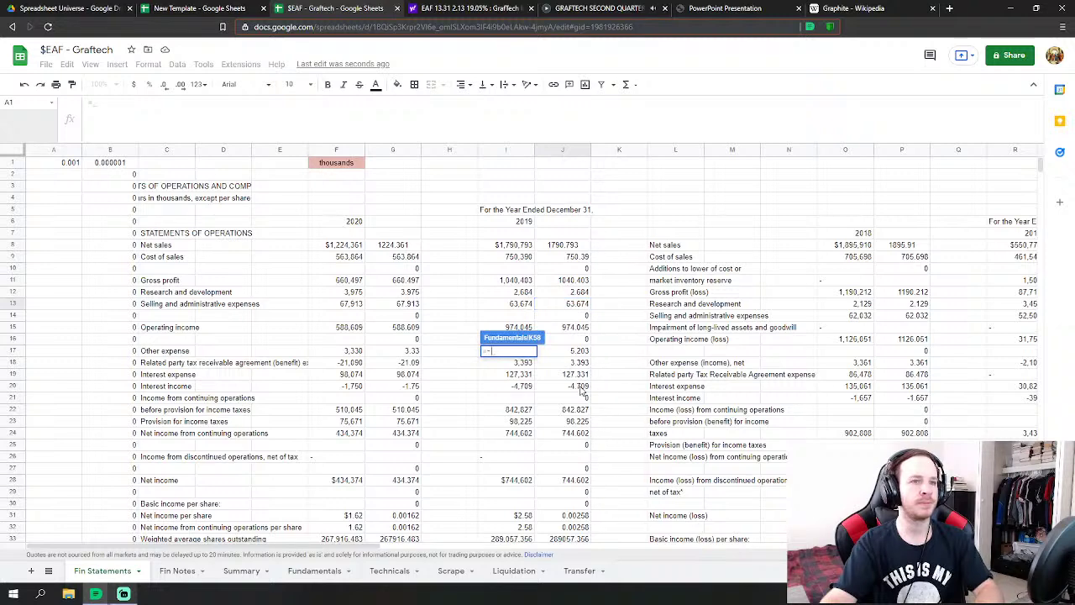
{"action": "left_click", "coordinate": [579, 386]}
{"action": "key", "text": "Return"}
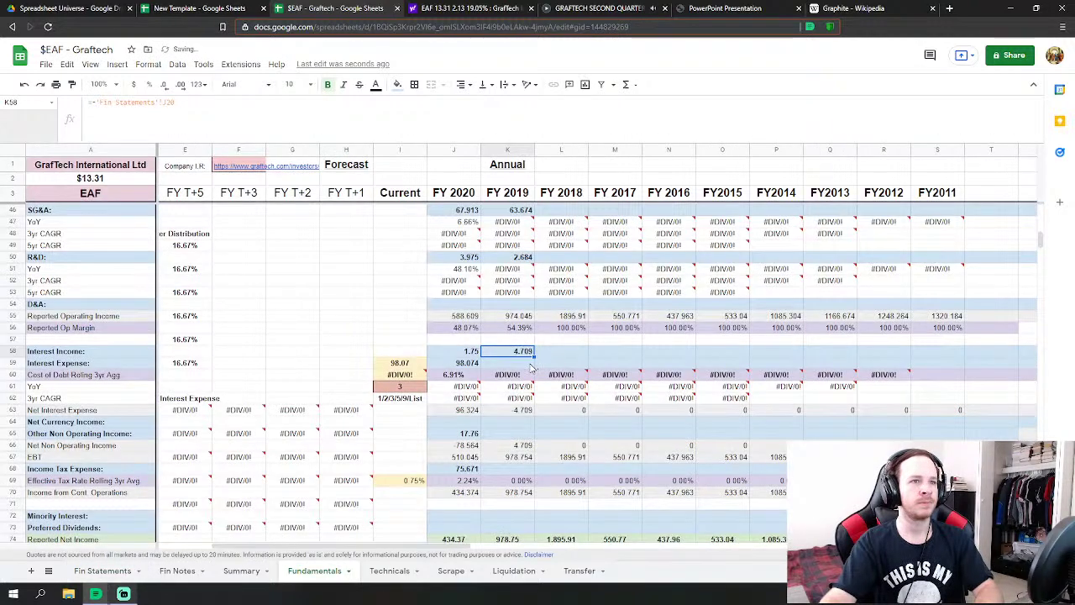
{"action": "left_click", "coordinate": [530, 363]}
{"action": "type", "text": "="}
{"action": "left_click", "coordinate": [118, 564]}
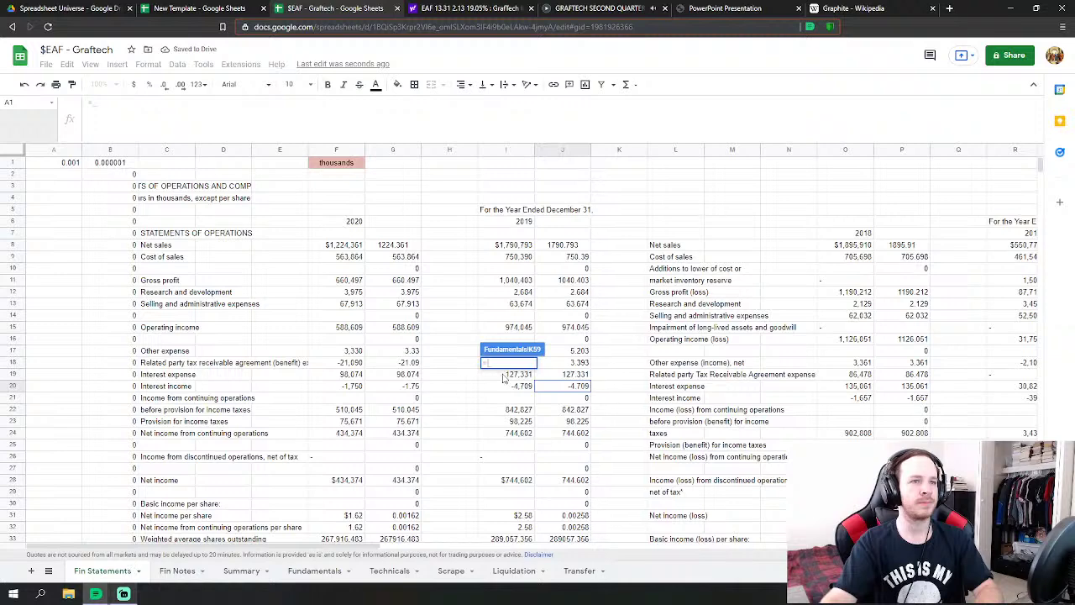
{"action": "left_click", "coordinate": [573, 375]}
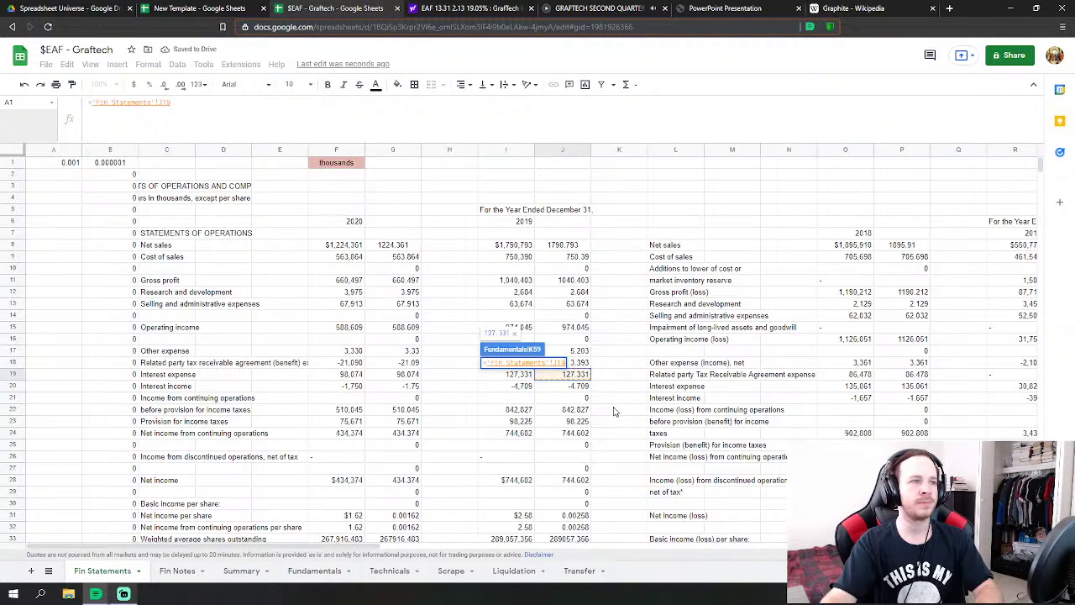
{"action": "key", "text": "Return"}
- Set FY 2019 Other Non Operating Income to Fin Statements J17 minus J18, giving -8.596
{"action": "left_click", "coordinate": [507, 432]}
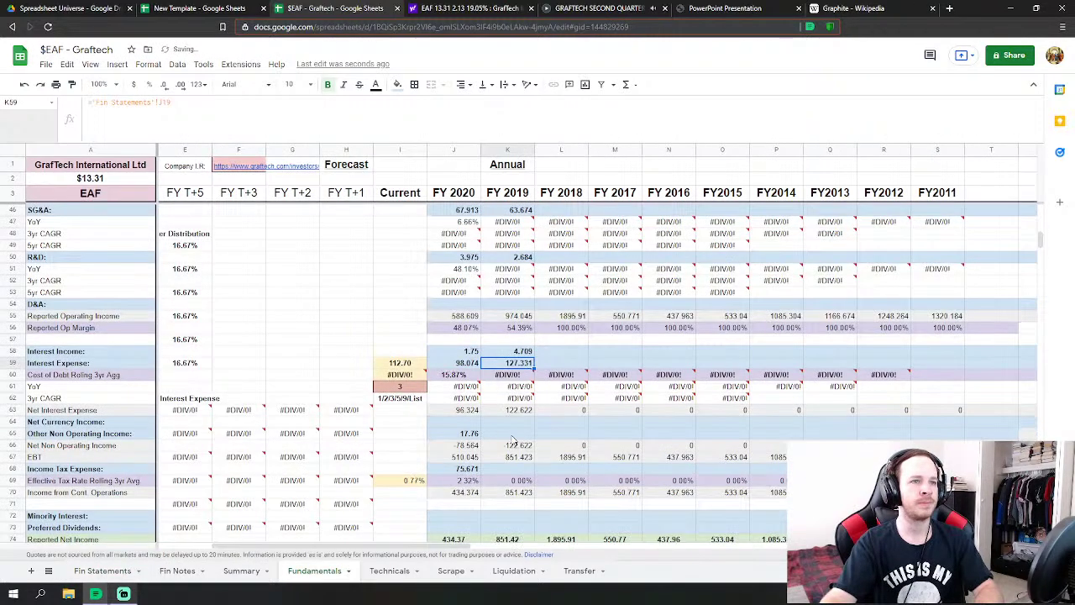
{"action": "type", "text": "="}
{"action": "left_click", "coordinate": [108, 571]}
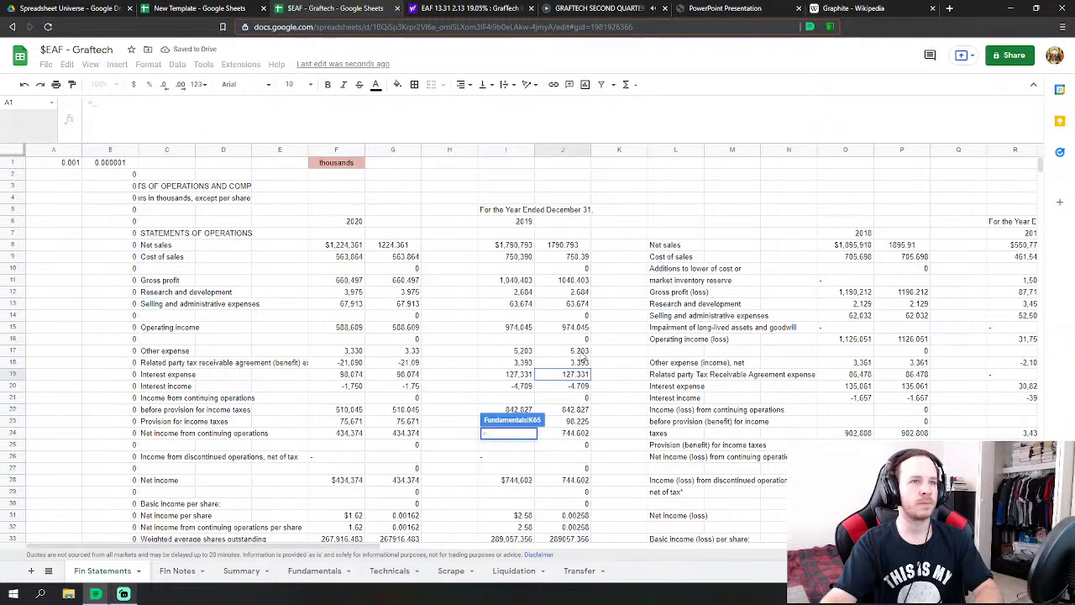
{"action": "left_click", "coordinate": [582, 353]}
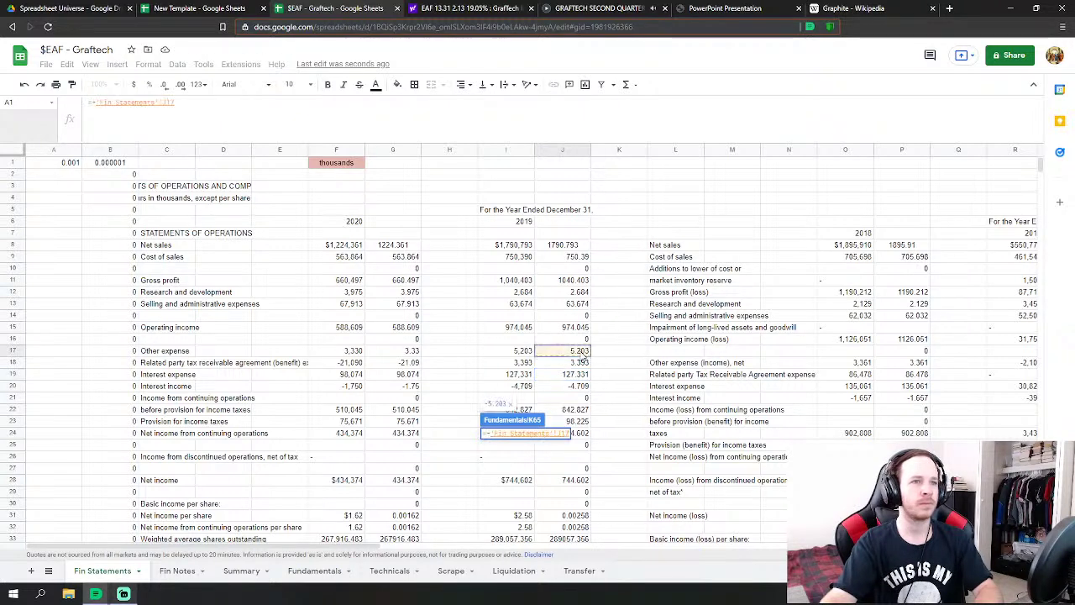
{"action": "type", "text": "-"}
{"action": "left_click", "coordinate": [579, 365]}
{"action": "scroll", "coordinate": [603, 399], "scroll_direction": "down", "scroll_amount": 1}
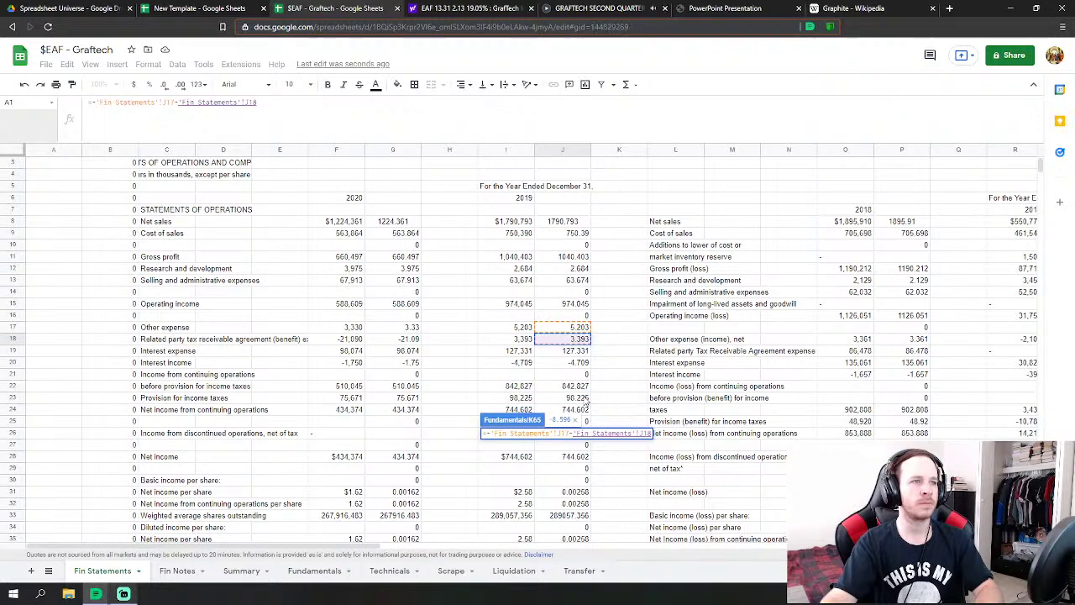
{"action": "key", "text": "Return"}
- Link FY 2019 Income Tax Expense to the Fin Statements 2019 provision for income taxes, 98.225
{"action": "left_click", "coordinate": [513, 475]}
{"action": "type", "text": "="}
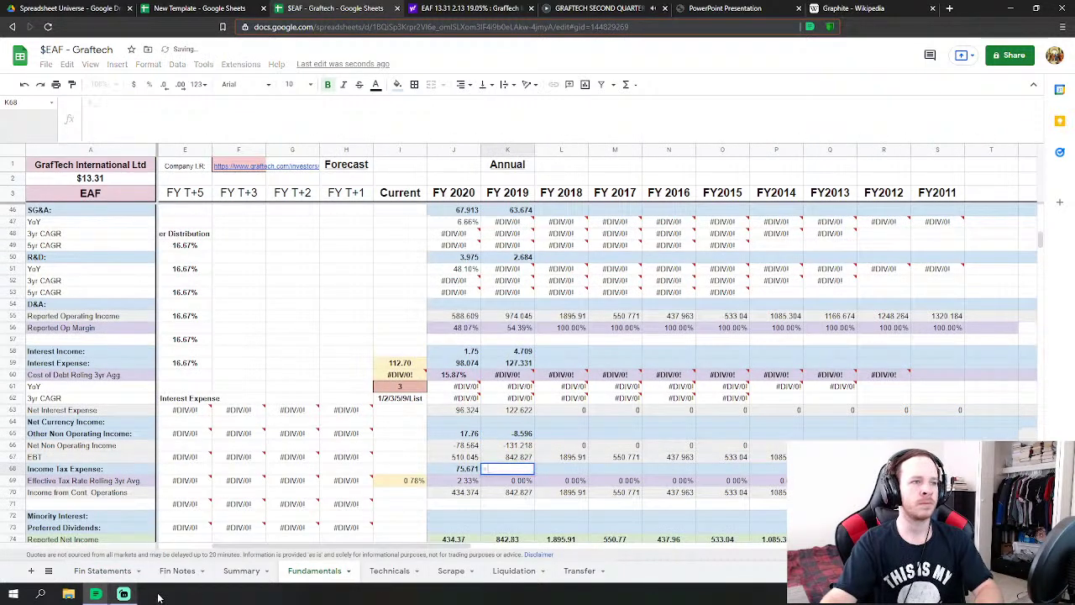
{"action": "left_click", "coordinate": [102, 570]}
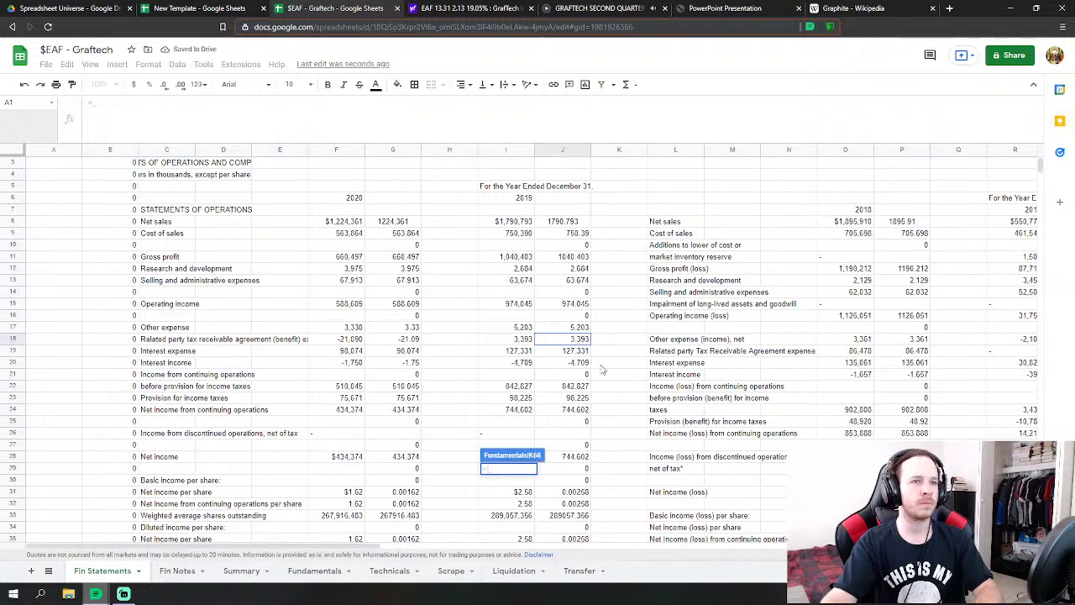
{"action": "left_click", "coordinate": [577, 397]}
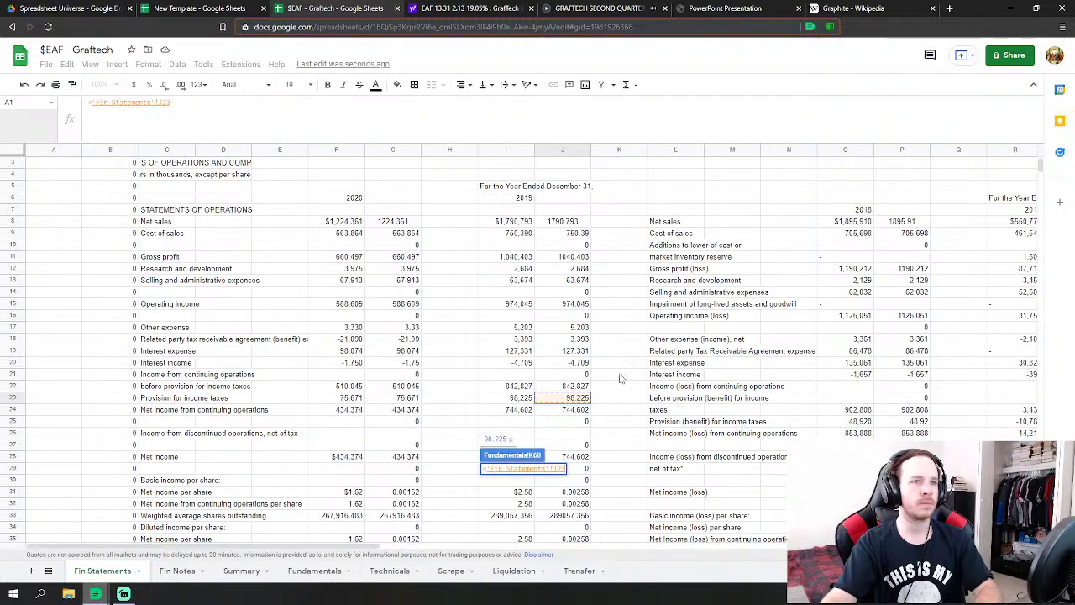
{"action": "scroll", "coordinate": [620, 378], "scroll_direction": "down", "scroll_amount": 2}
{"action": "key", "text": "Return"}
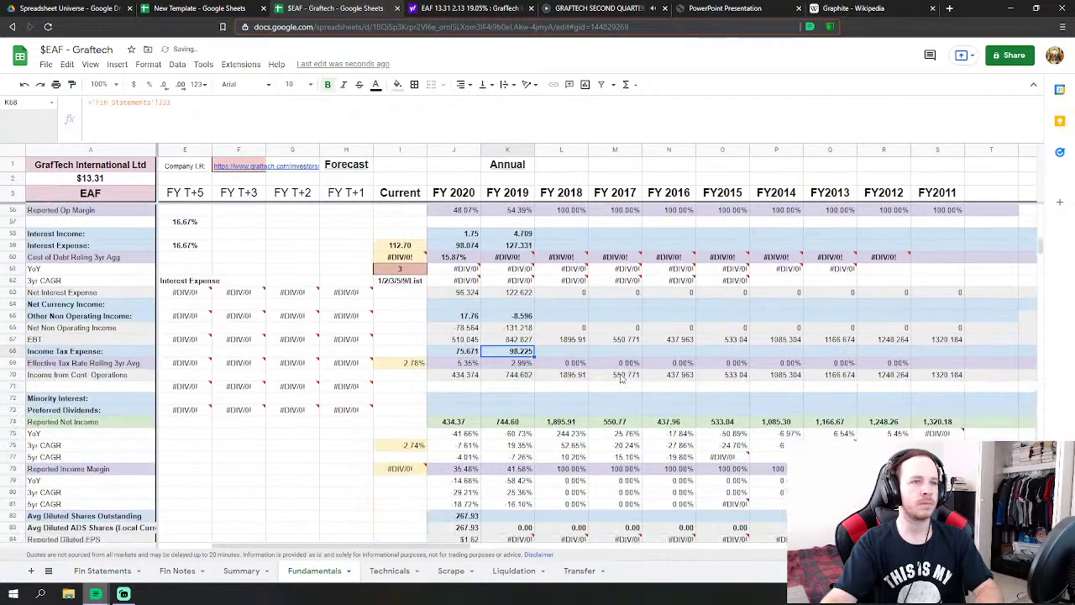
{"action": "scroll", "coordinate": [544, 412], "scroll_direction": "down", "scroll_amount": 3}
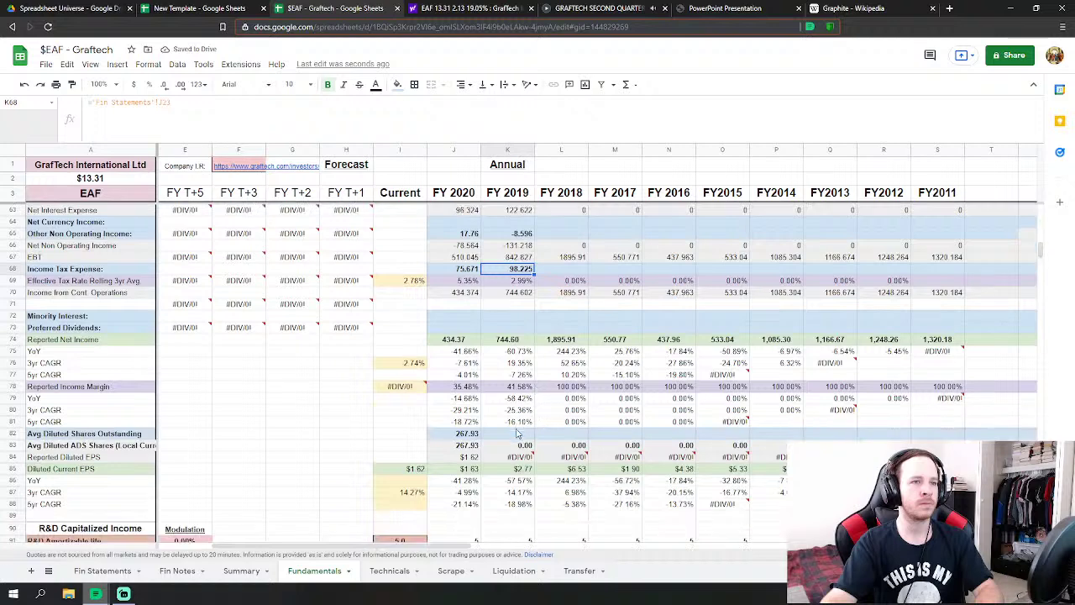
- Set K82 to ='Fin Statements'!J37/1000 so diluted shares show 289.07
{"action": "left_click", "coordinate": [518, 433]}
{"action": "type", "text": "="}
{"action": "left_click", "coordinate": [103, 570]}
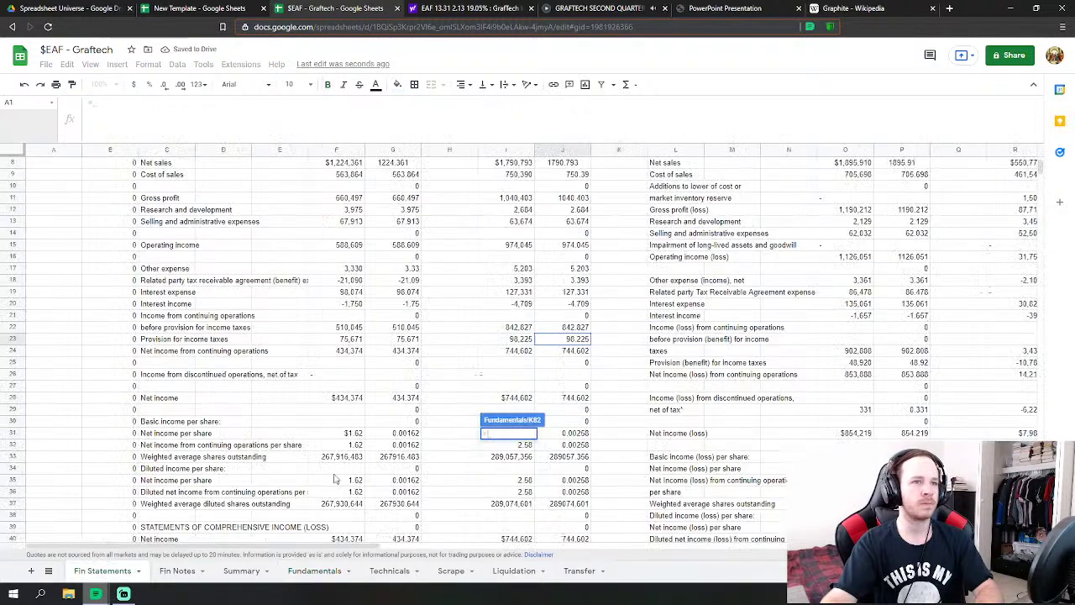
{"action": "scroll", "coordinate": [617, 390], "scroll_direction": "down", "scroll_amount": 3}
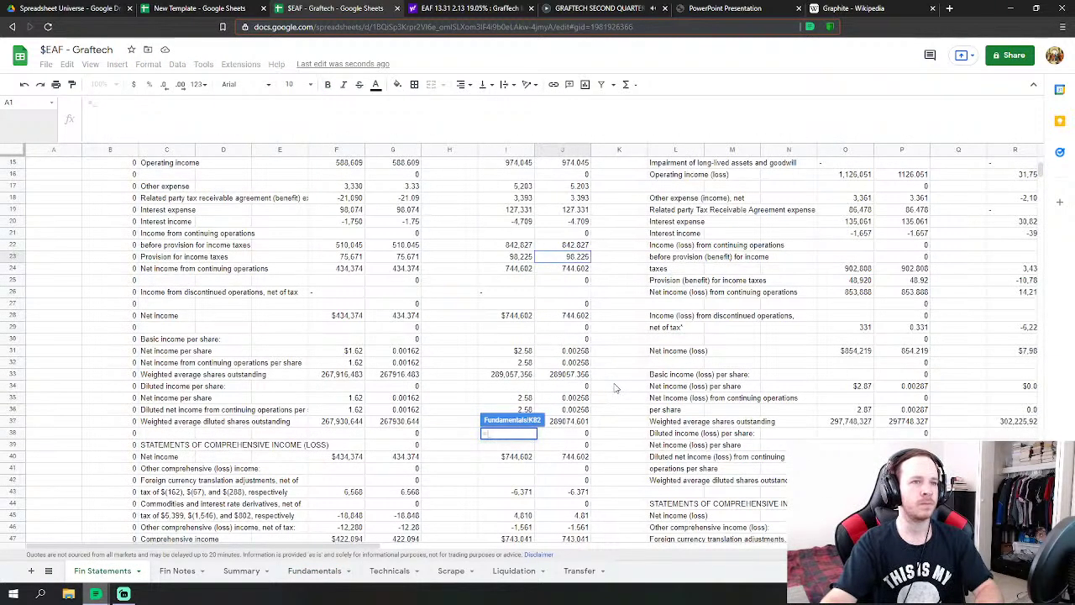
{"action": "scroll", "coordinate": [603, 388], "scroll_direction": "down", "scroll_amount": 1}
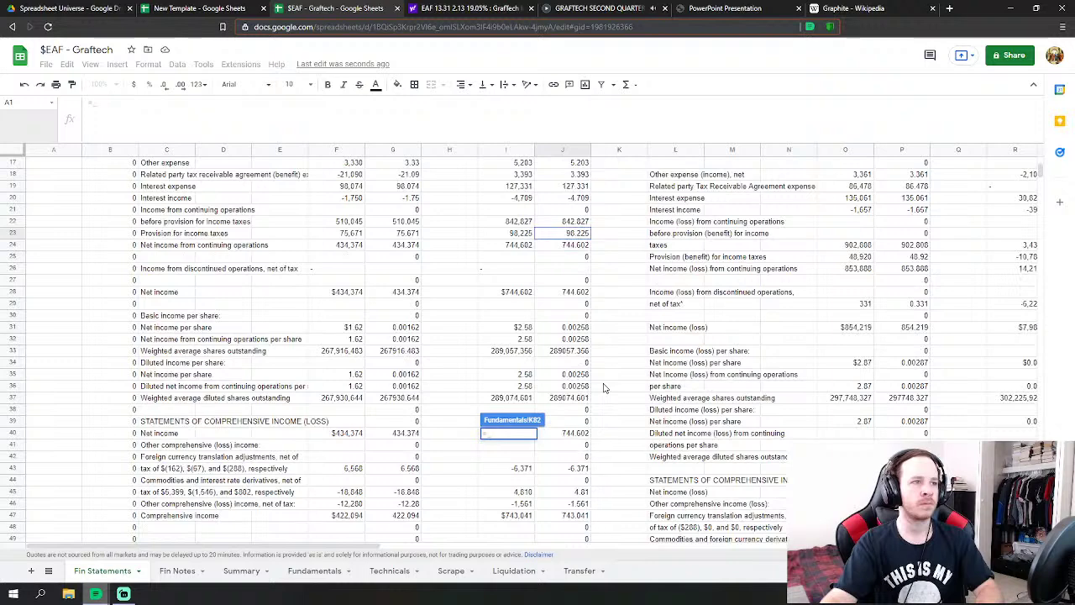
{"action": "left_click", "coordinate": [577, 401]}
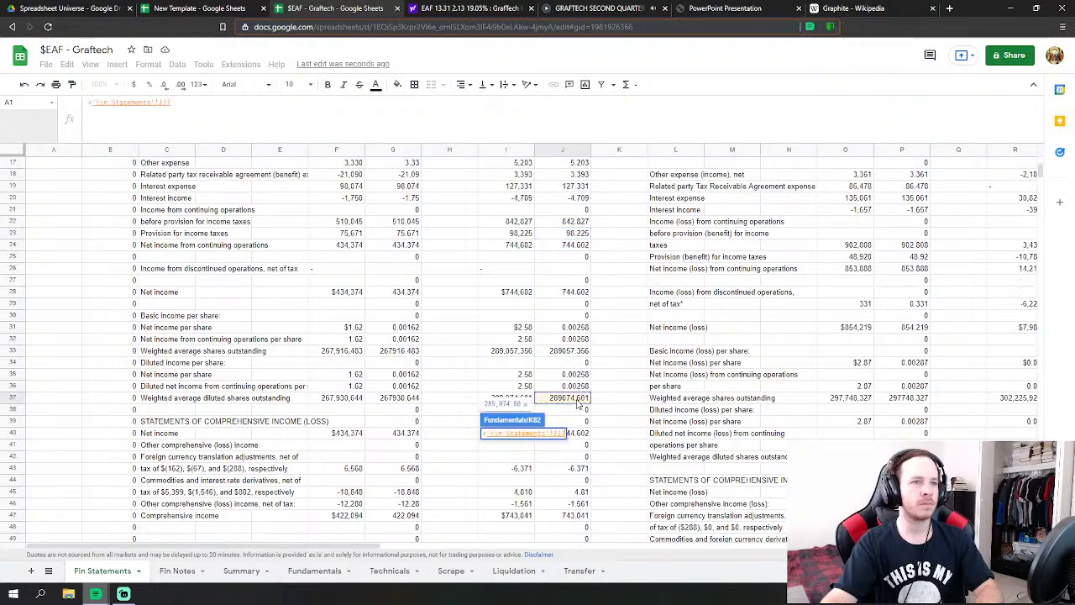
{"action": "type", "text": "/1000"}
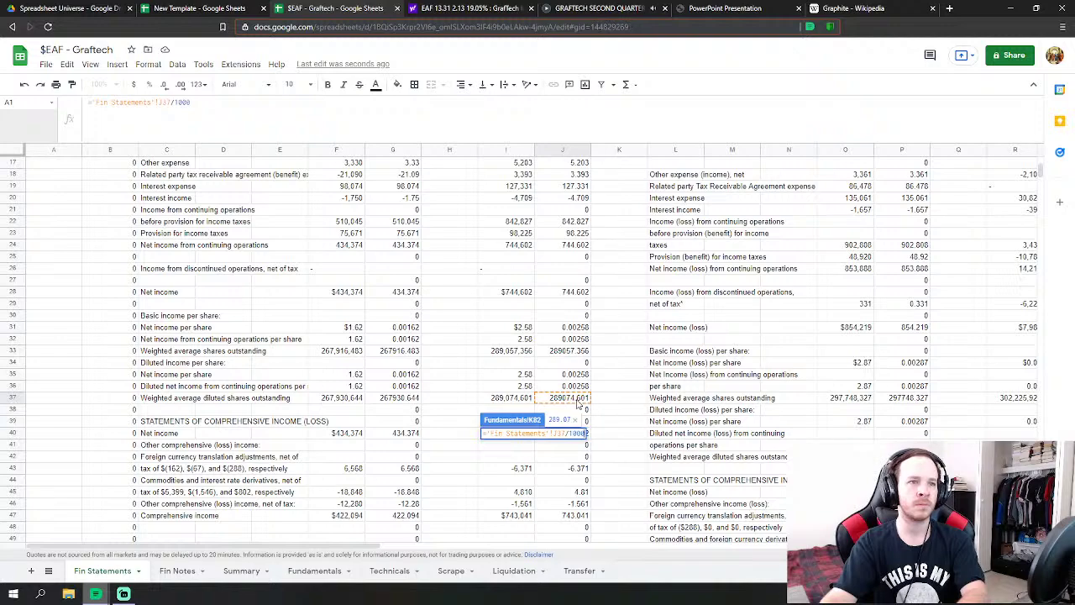
{"action": "key", "text": "Return"}
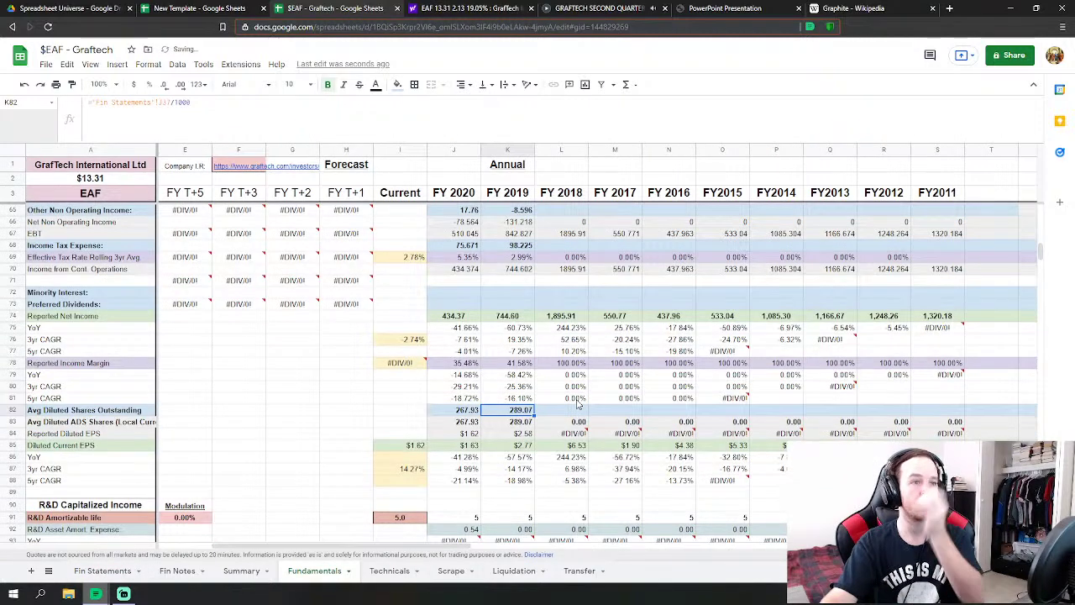
{"action": "scroll", "coordinate": [577, 404], "scroll_direction": "down", "scroll_amount": 8}
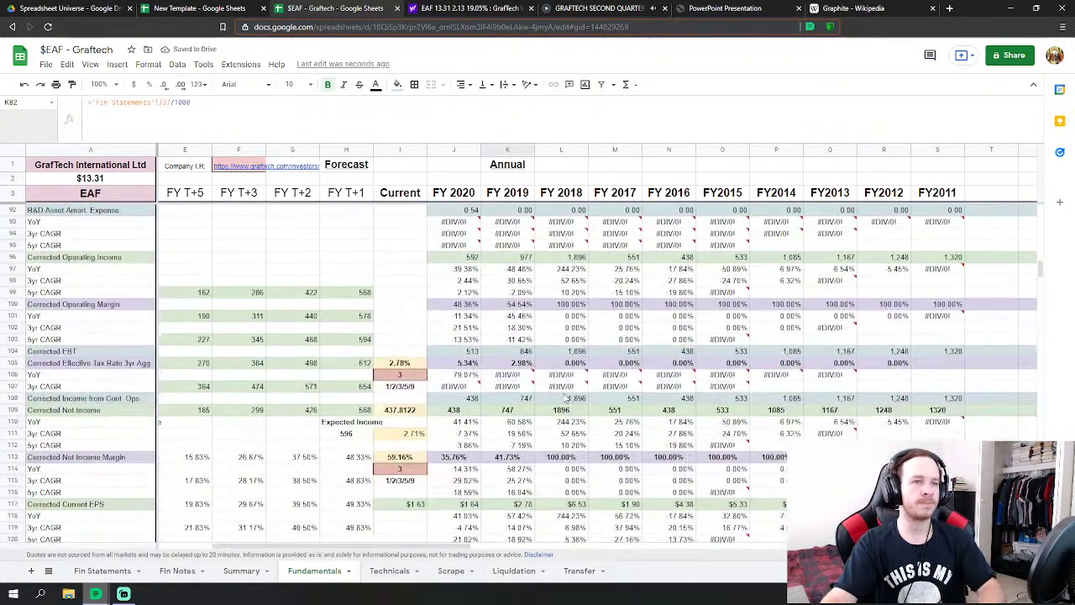
- Link FY 2019 CF Depreciation & Amortization to Fin Statements J71, showing 61.819
{"action": "scroll", "coordinate": [533, 395], "scroll_direction": "down", "scroll_amount": 6}
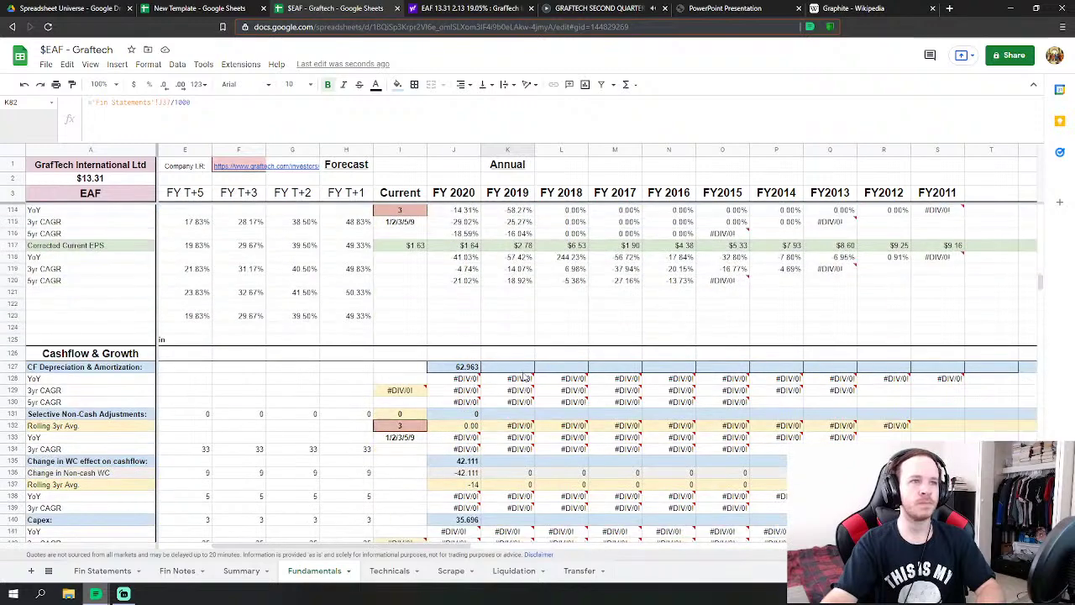
{"action": "left_click", "coordinate": [524, 367]}
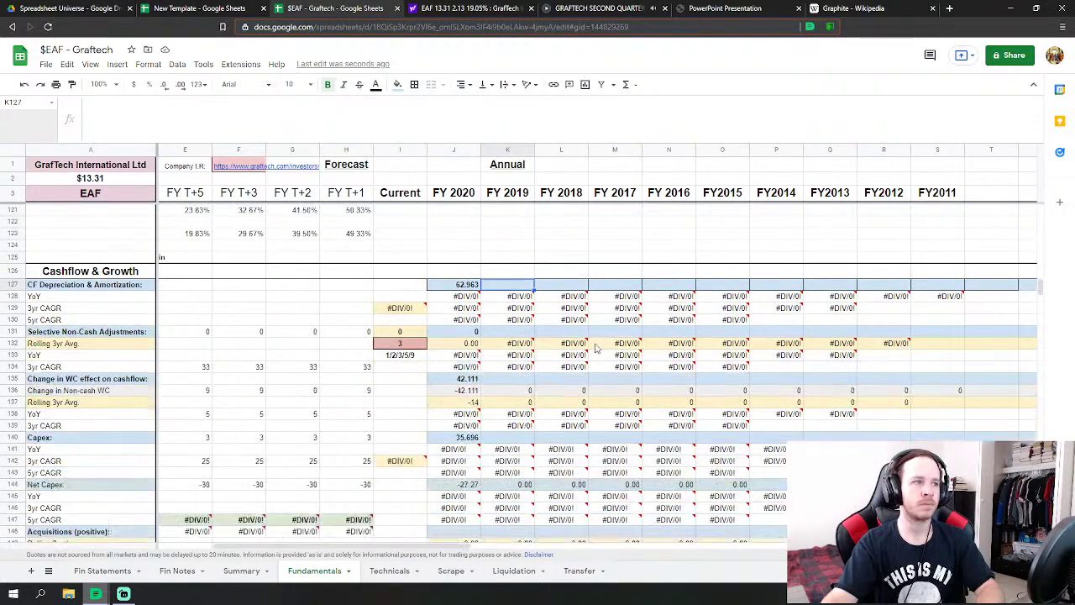
{"action": "scroll", "coordinate": [470, 437], "scroll_direction": "down", "scroll_amount": 2}
{"action": "type", "text": "="}
{"action": "left_click", "coordinate": [125, 570]}
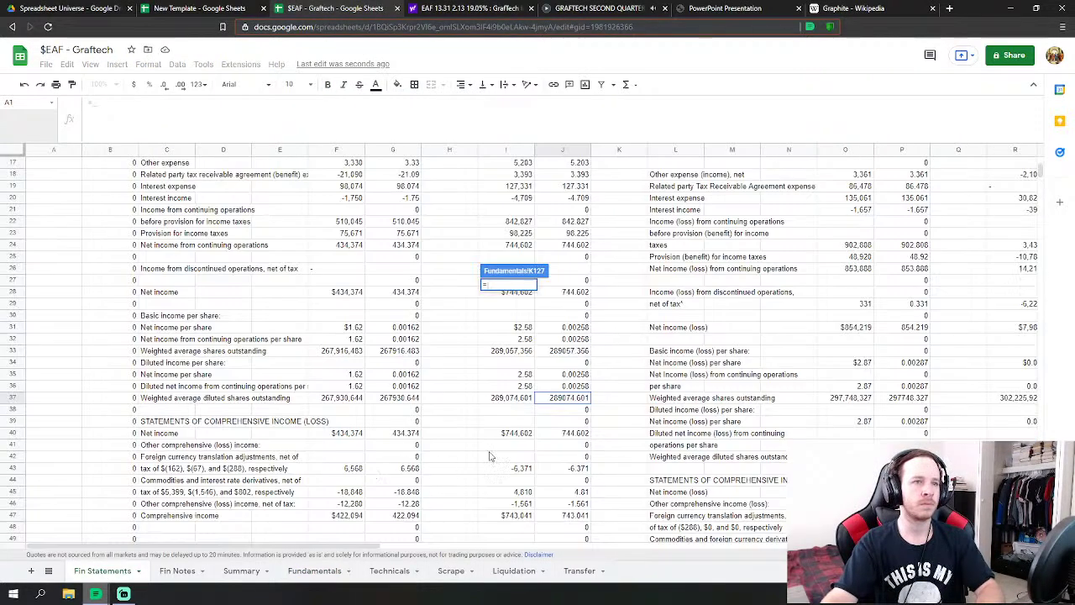
{"action": "scroll", "coordinate": [584, 409], "scroll_direction": "down", "scroll_amount": 5}
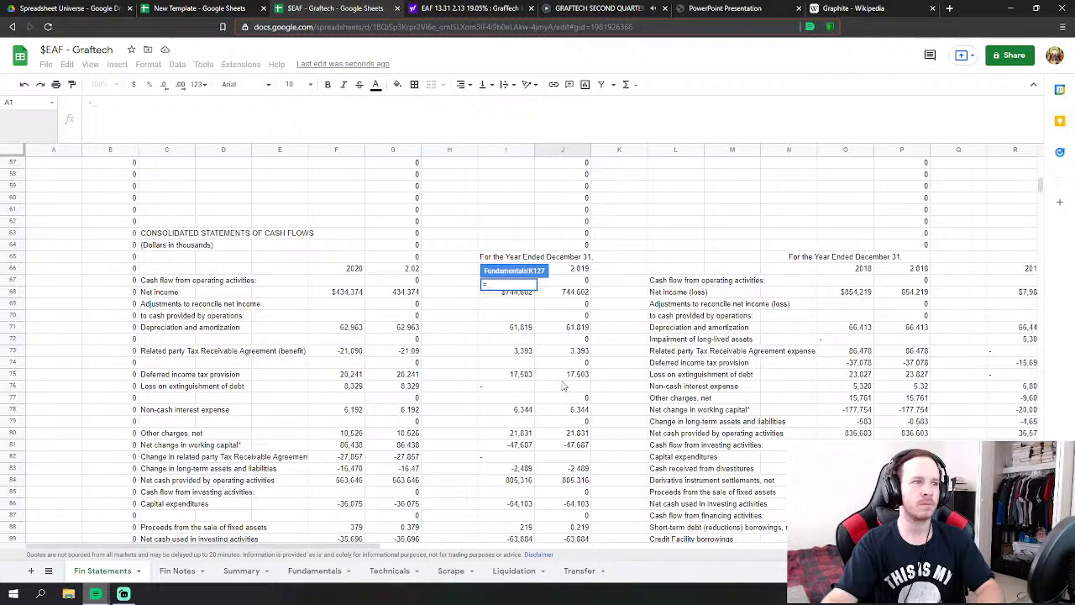
{"action": "left_click", "coordinate": [579, 326]}
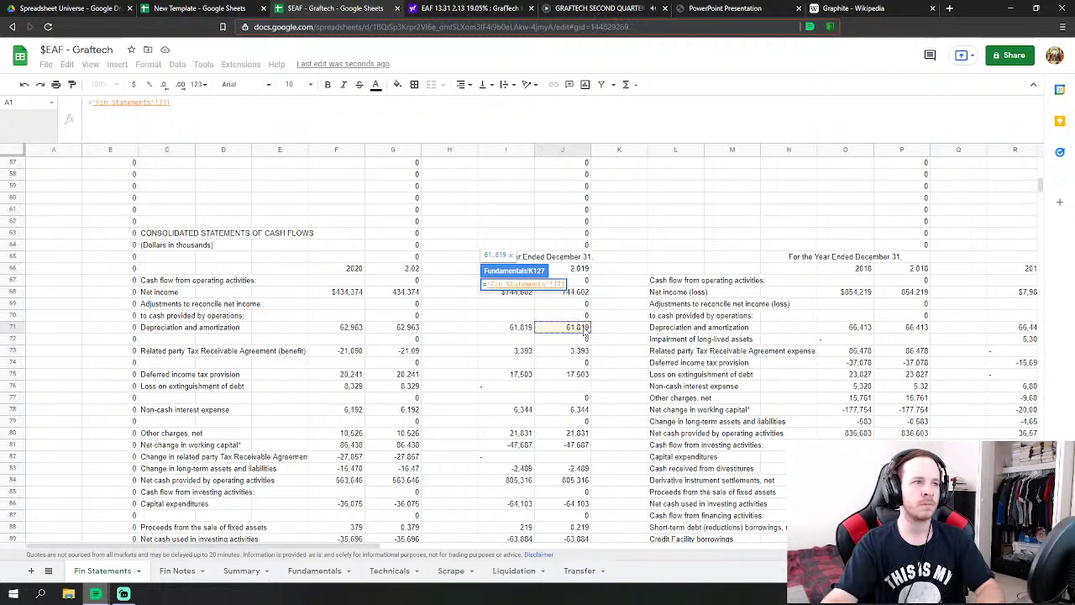
{"action": "key", "text": "Return"}
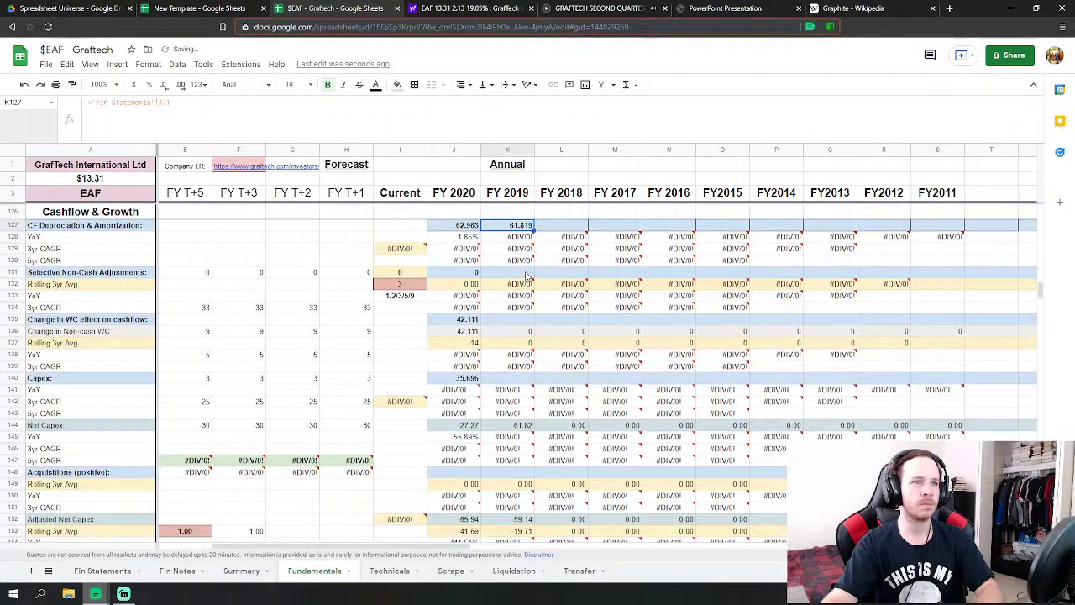
- Enter 0 for FY 2019 Selective Non-Cash Adjustments in K131
{"action": "left_click", "coordinate": [103, 570]}
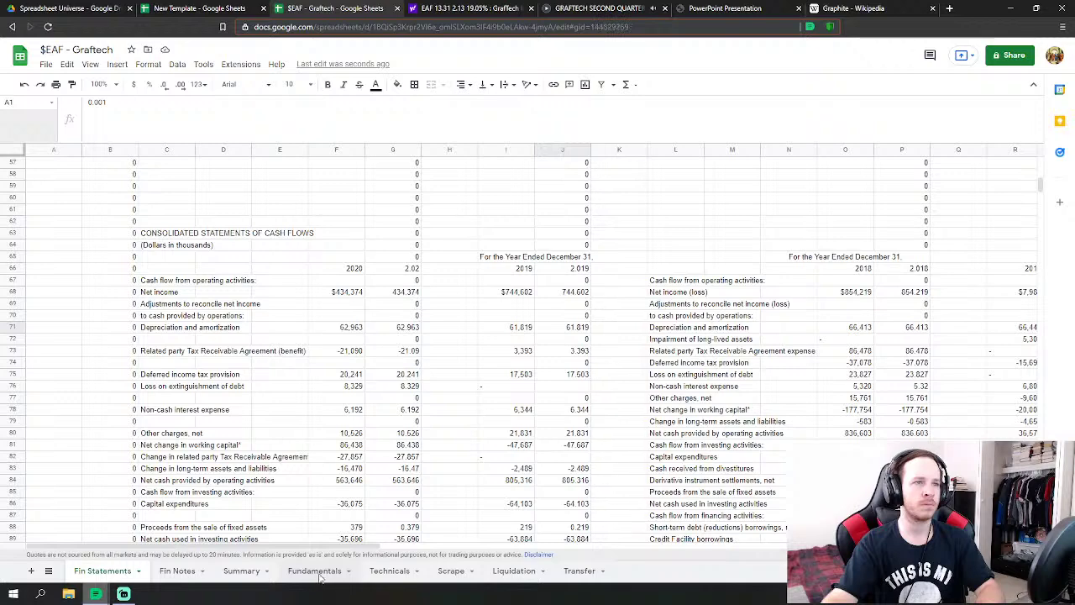
{"action": "left_click", "coordinate": [318, 572]}
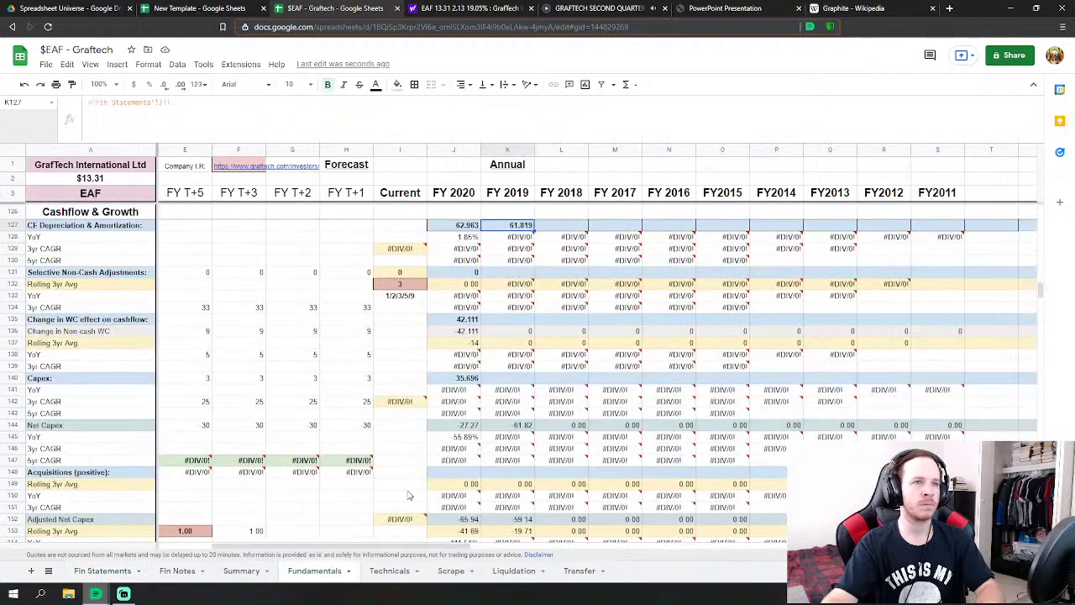
{"action": "left_click", "coordinate": [519, 274]}
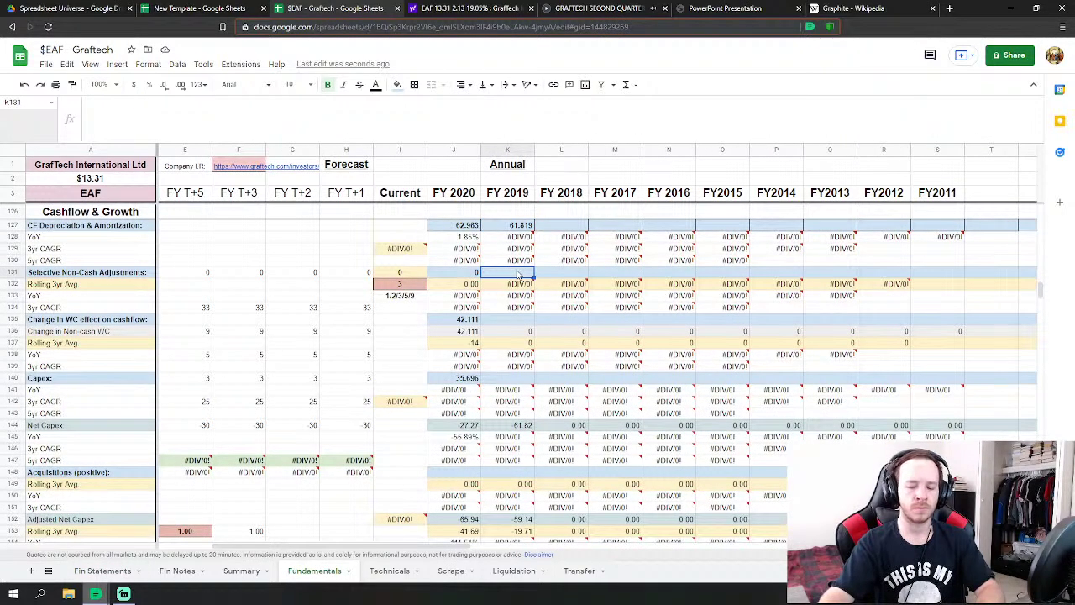
{"action": "type", "text": "0"}
{"action": "key", "text": "Return"}
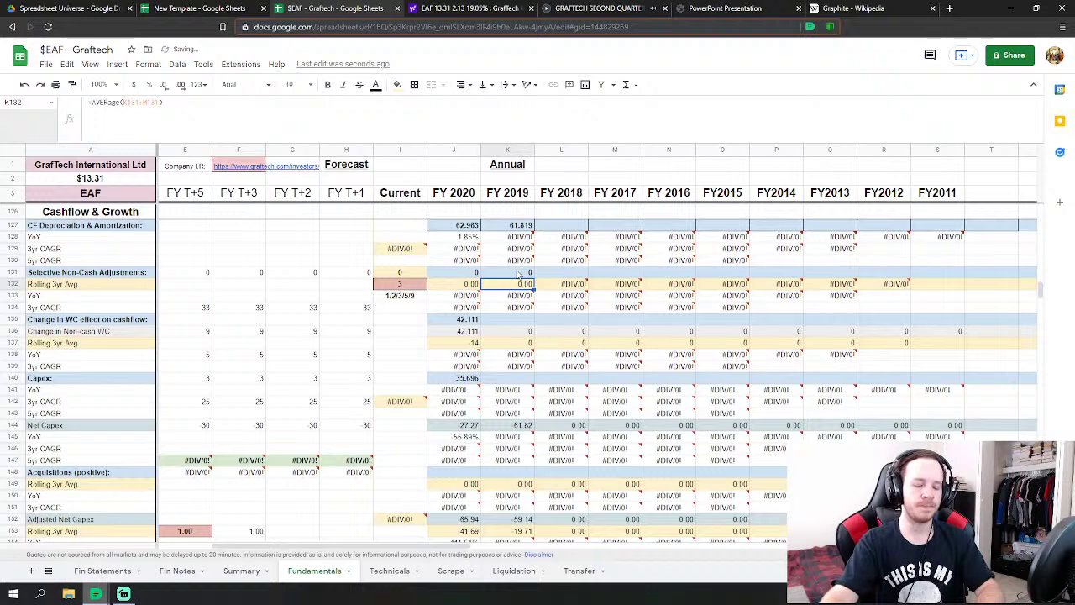
{"action": "key", "text": "Down"}
{"action": "key", "text": "Down"}
{"action": "key", "text": "Down"}
- Set the FY 2019 working-capital change to =SUM('Fin Statements'!J81:J83), giving -50.176
{"action": "type", "text": "=su"}
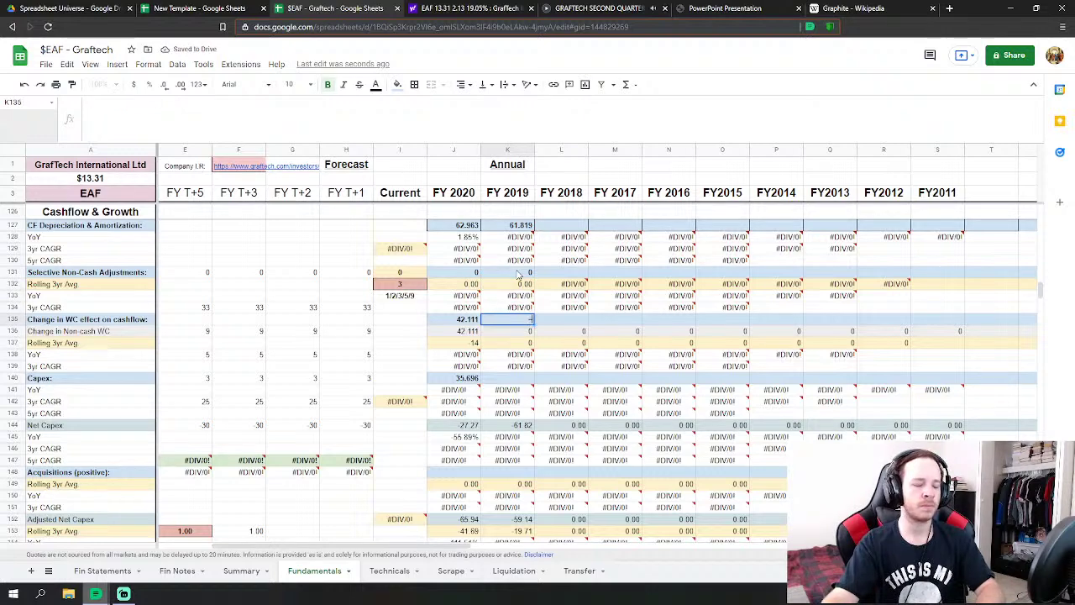
{"action": "left_click", "coordinate": [521, 339]}
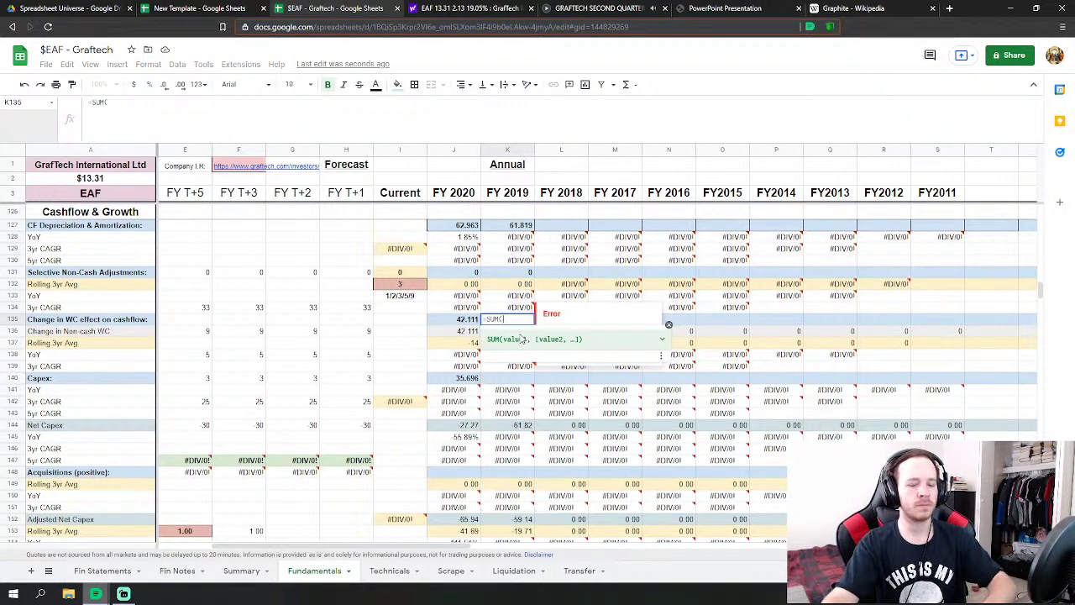
{"action": "left_click", "coordinate": [105, 571]}
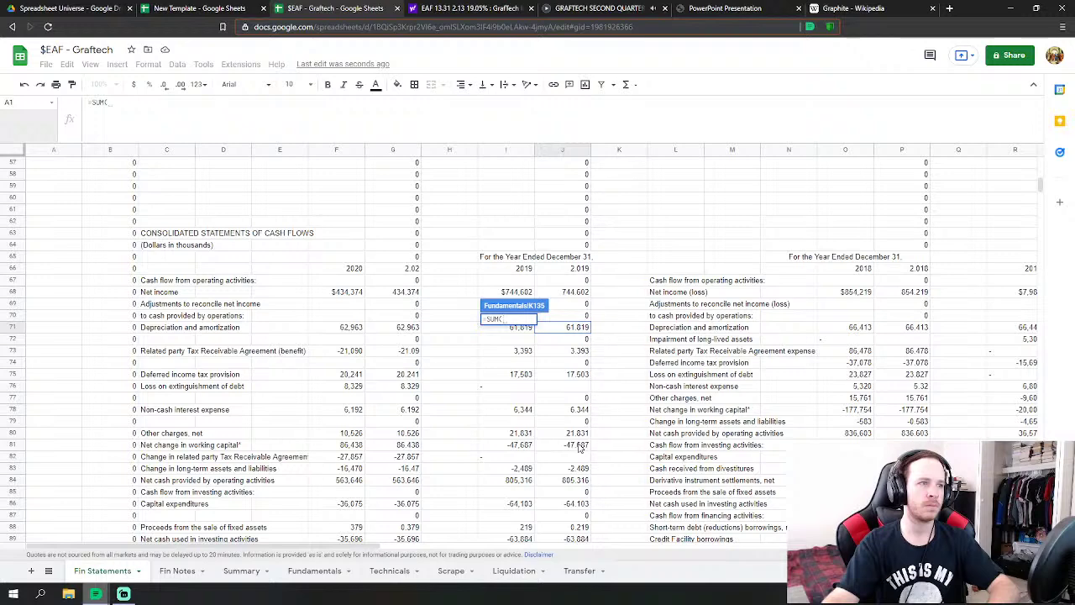
{"action": "left_click_drag", "start_coordinate": [578, 448], "coordinate": [577, 471]}
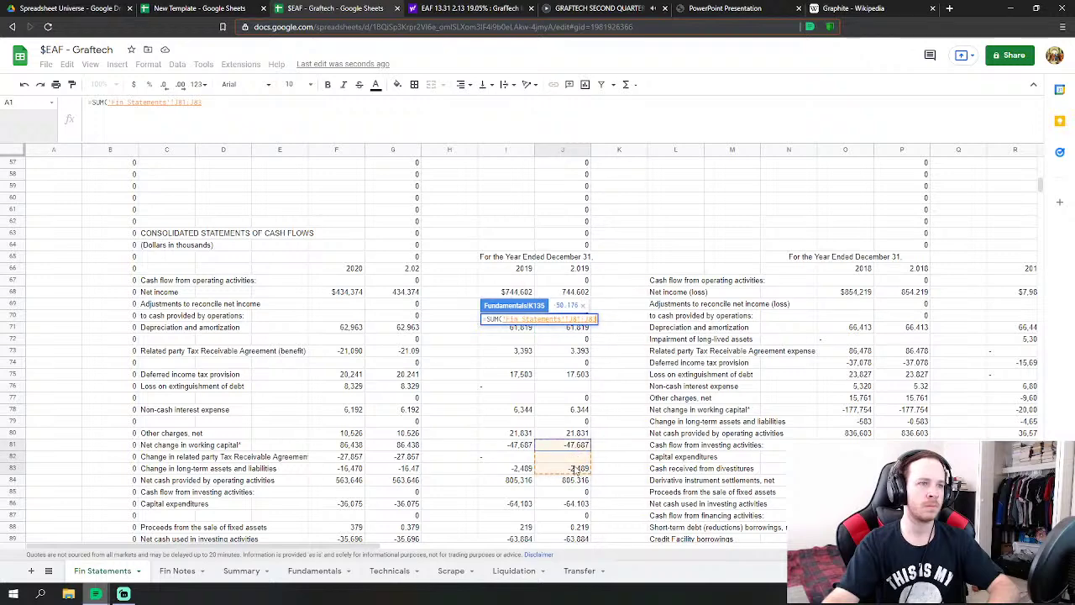
{"action": "key", "text": "Return"}
- Set FY 2019 Capex in K140 to Fin Statements J86 minus J88, giving 63.884
{"action": "key", "text": "Down"}
{"action": "key", "text": "Down"}
{"action": "key", "text": "Down"}
{"action": "key", "text": "Down"}
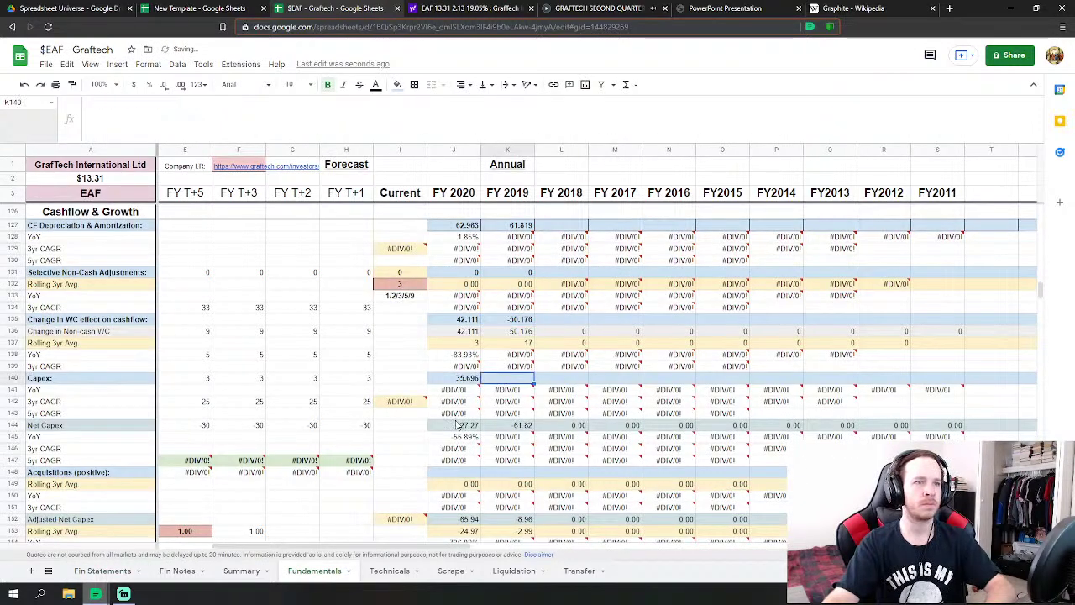
{"action": "type", "text": "="}
{"action": "left_click", "coordinate": [101, 570]}
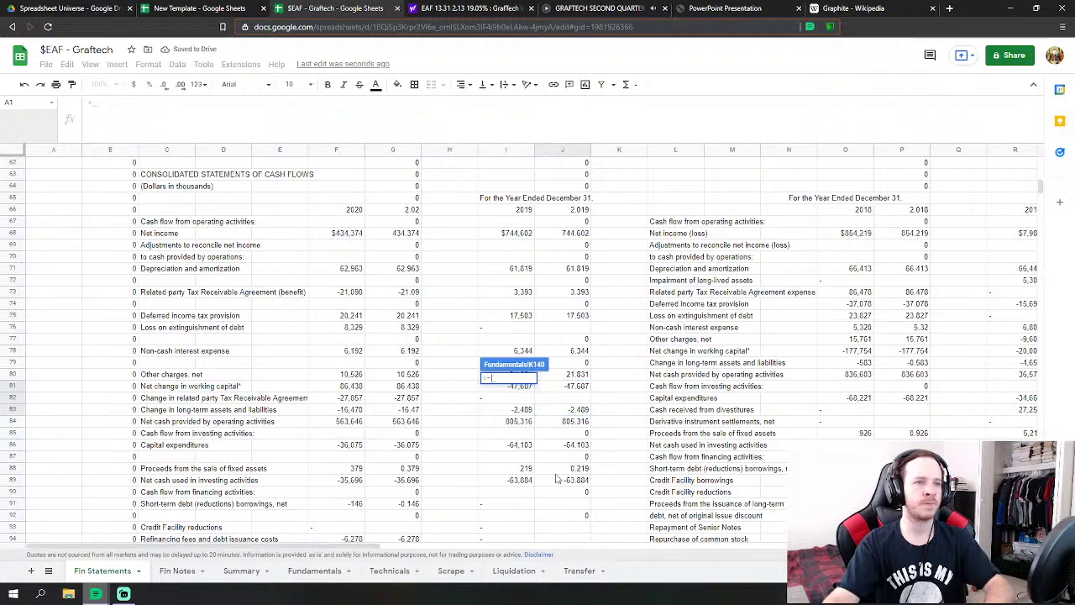
{"action": "left_click", "coordinate": [579, 445]}
{"action": "type", "text": "-"}
{"action": "left_click", "coordinate": [577, 468]}
{"action": "scroll", "coordinate": [588, 457], "scroll_direction": "down", "scroll_amount": 2}
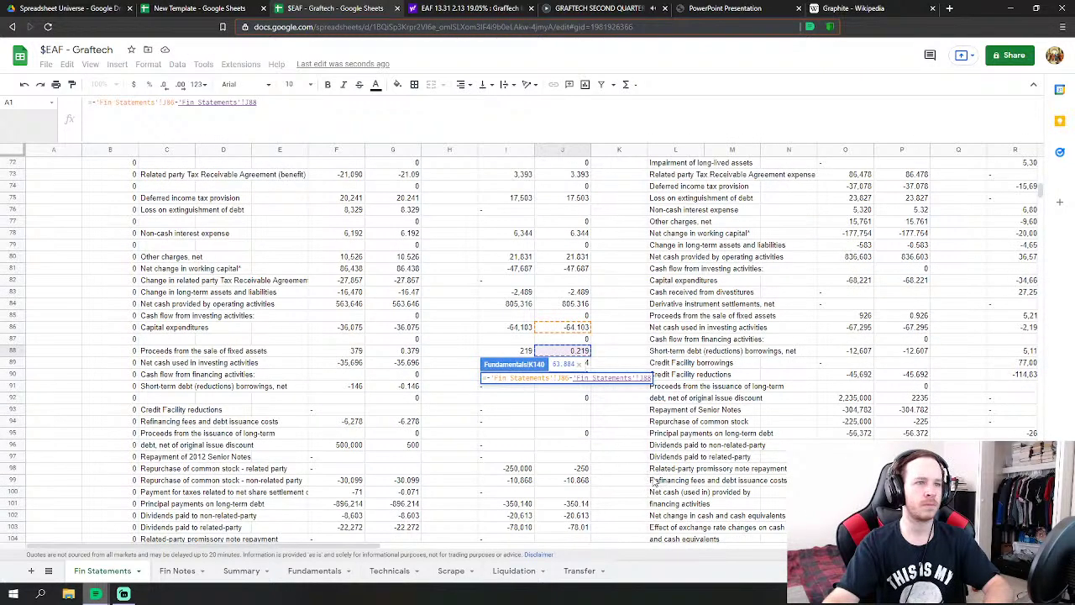
{"action": "scroll", "coordinate": [654, 482], "scroll_direction": "down", "scroll_amount": 1}
{"action": "key", "text": "Return"}
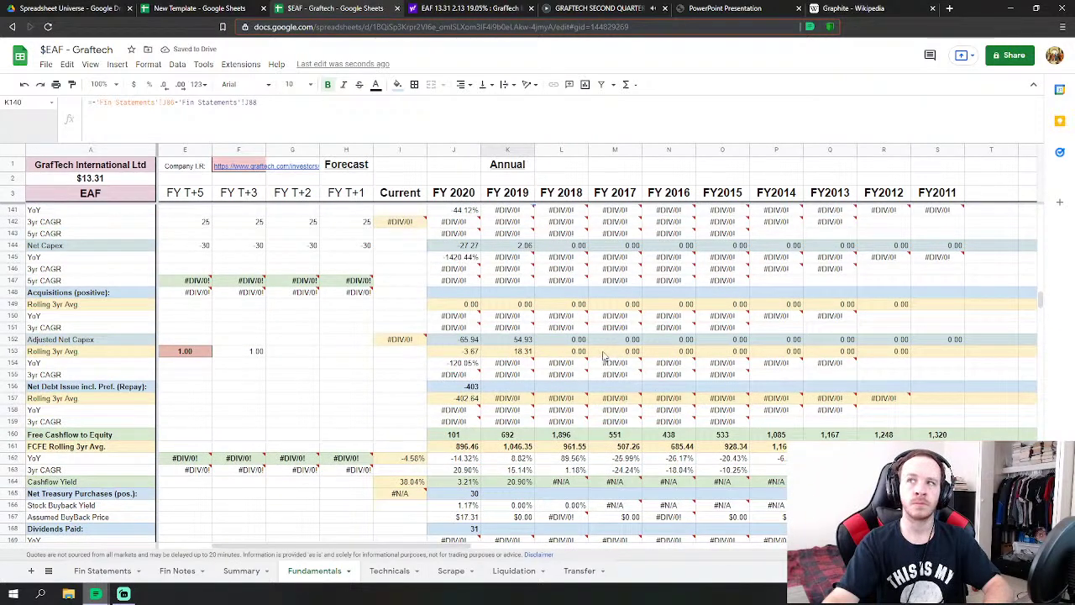
- Link FY 2019 Net Debt Issue in K156 to Fin Statements J101, showing -350
{"action": "scroll", "coordinate": [586, 370], "scroll_direction": "up", "scroll_amount": 2}
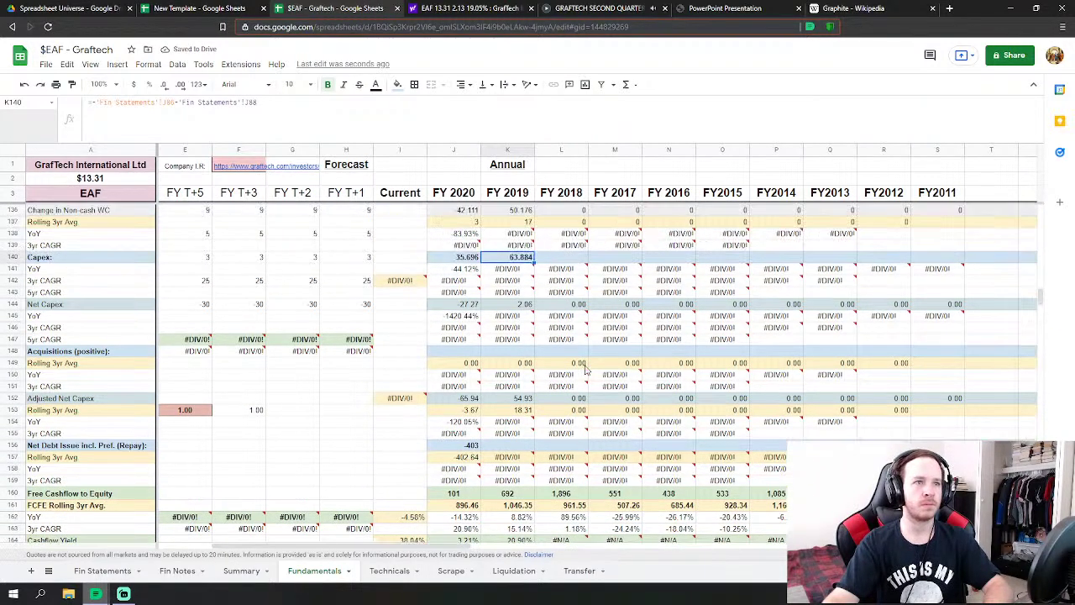
{"action": "left_click", "coordinate": [523, 451]}
{"action": "type", "text": "="}
{"action": "left_click", "coordinate": [119, 570]}
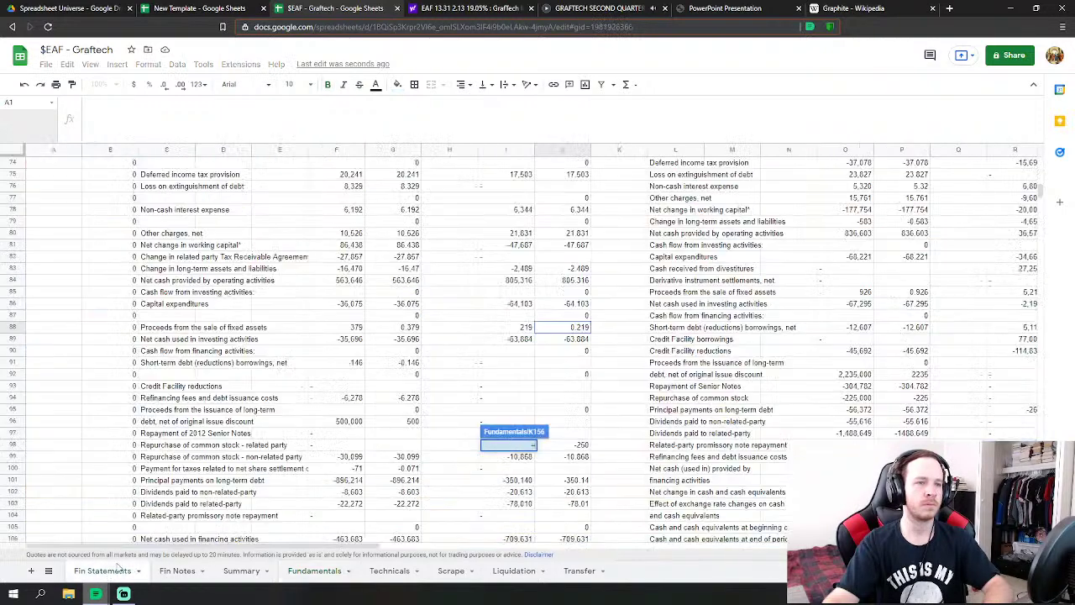
{"action": "scroll", "coordinate": [637, 445], "scroll_direction": "down", "scroll_amount": 3}
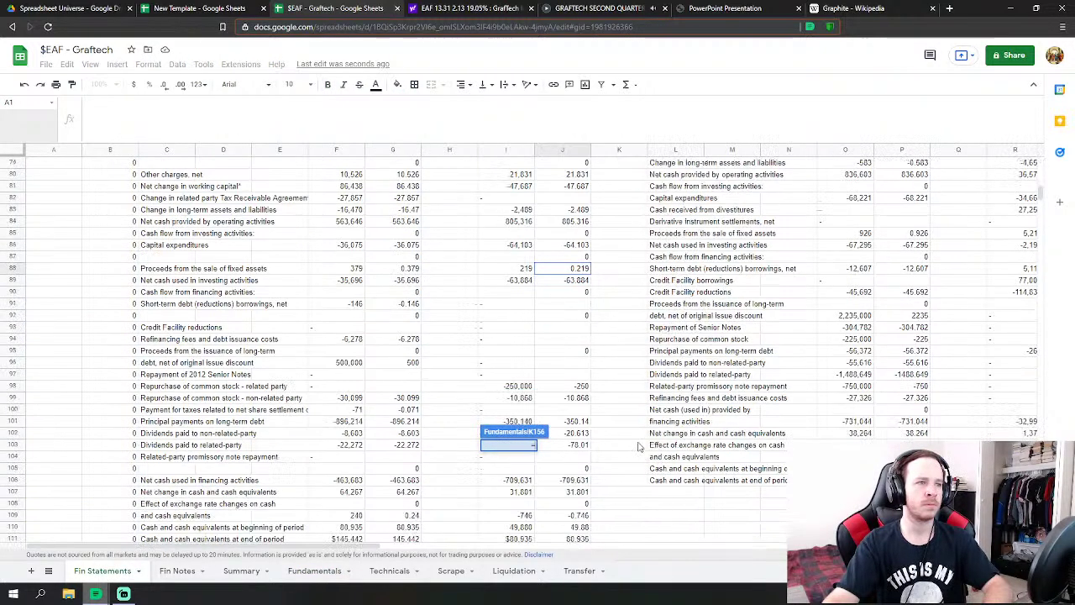
{"action": "left_click", "coordinate": [568, 400]}
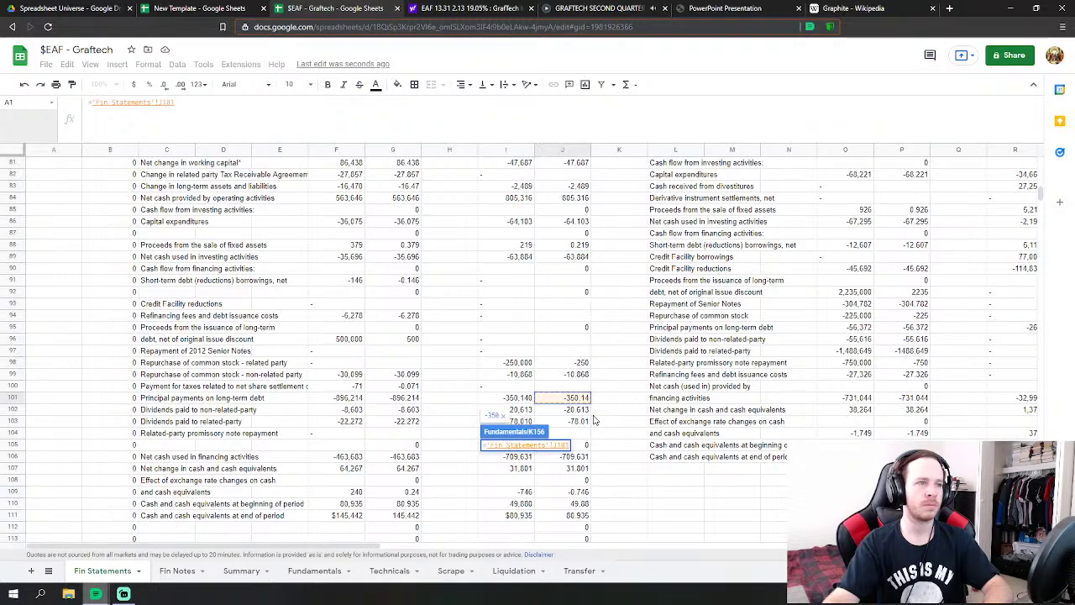
{"action": "key", "text": "Return"}
{"action": "scroll", "coordinate": [579, 437], "scroll_direction": "down", "scroll_amount": 2}
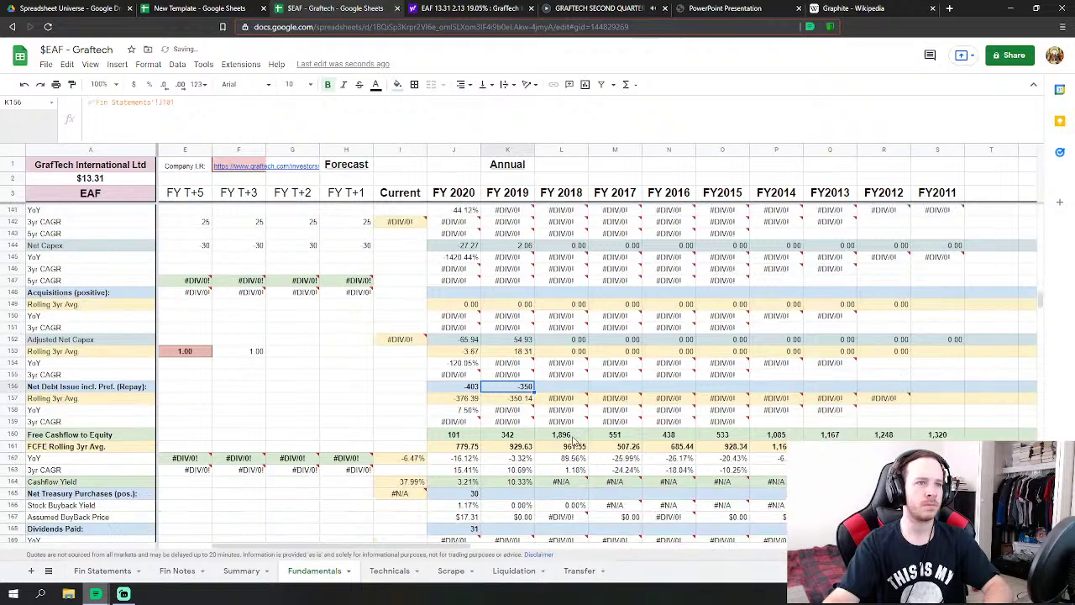
- Set FY 2019 Net Treasury Purchases in K165 to Fin Statements J98 minus J99, giving 261
{"action": "left_click", "coordinate": [526, 436]}
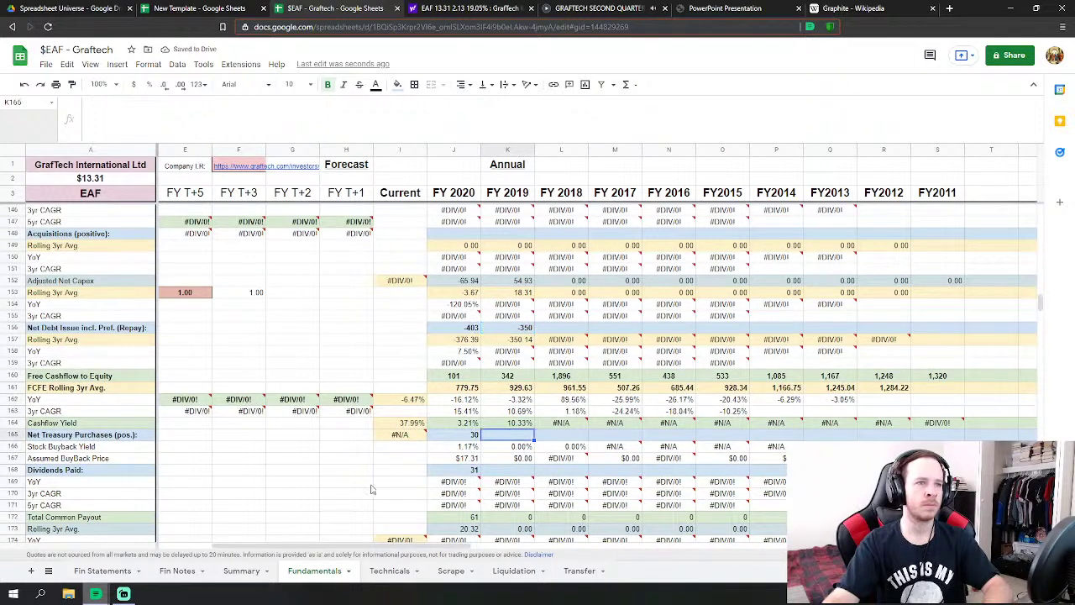
{"action": "type", "text": "="}
{"action": "left_click", "coordinate": [103, 571]}
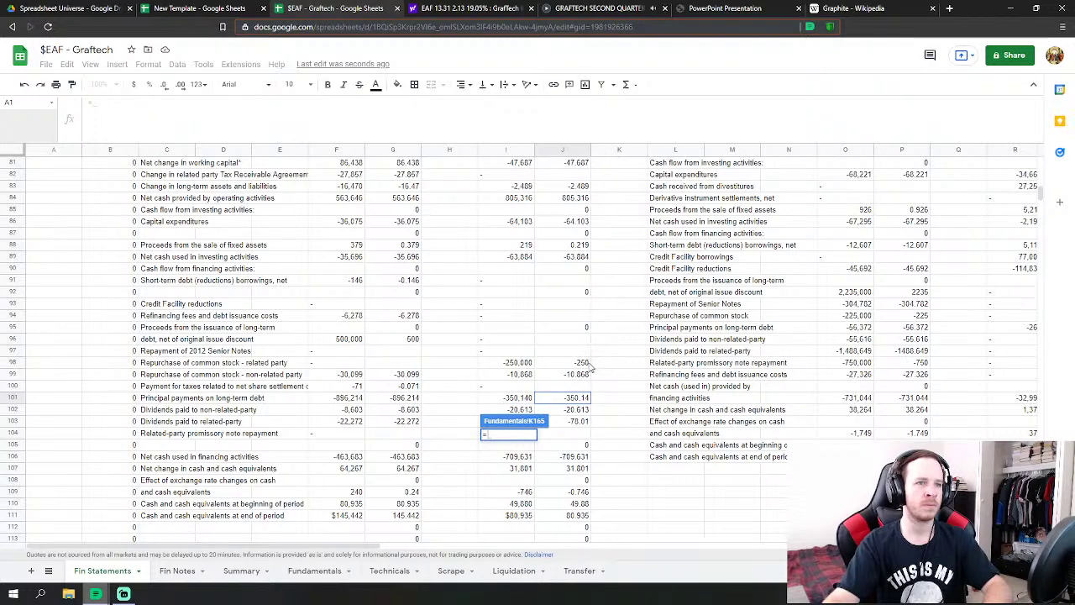
{"action": "left_click", "coordinate": [585, 365]}
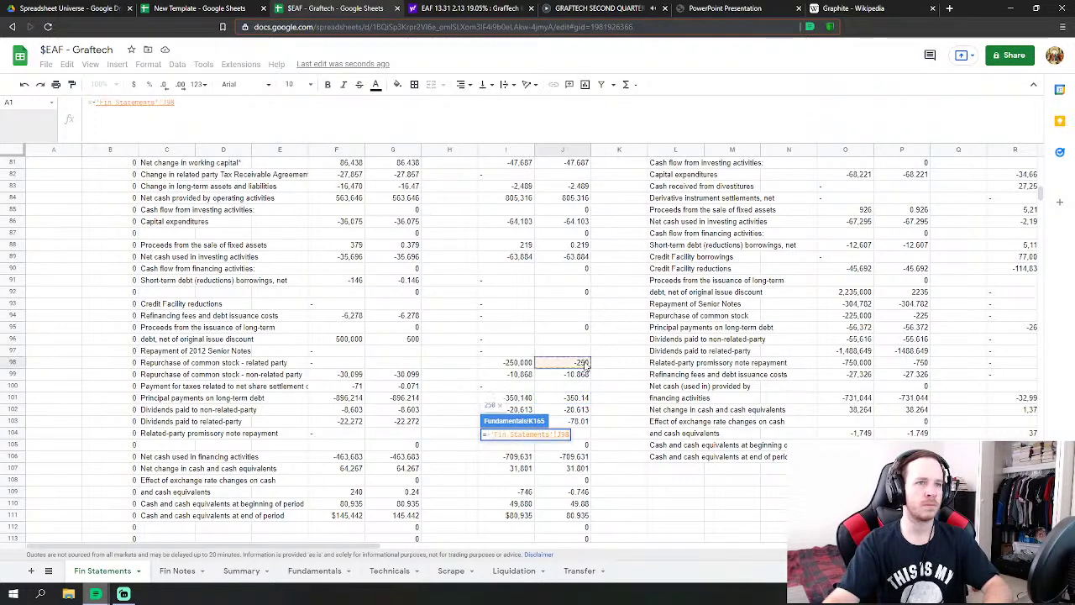
{"action": "type", "text": "-"}
{"action": "left_click", "coordinate": [582, 375]}
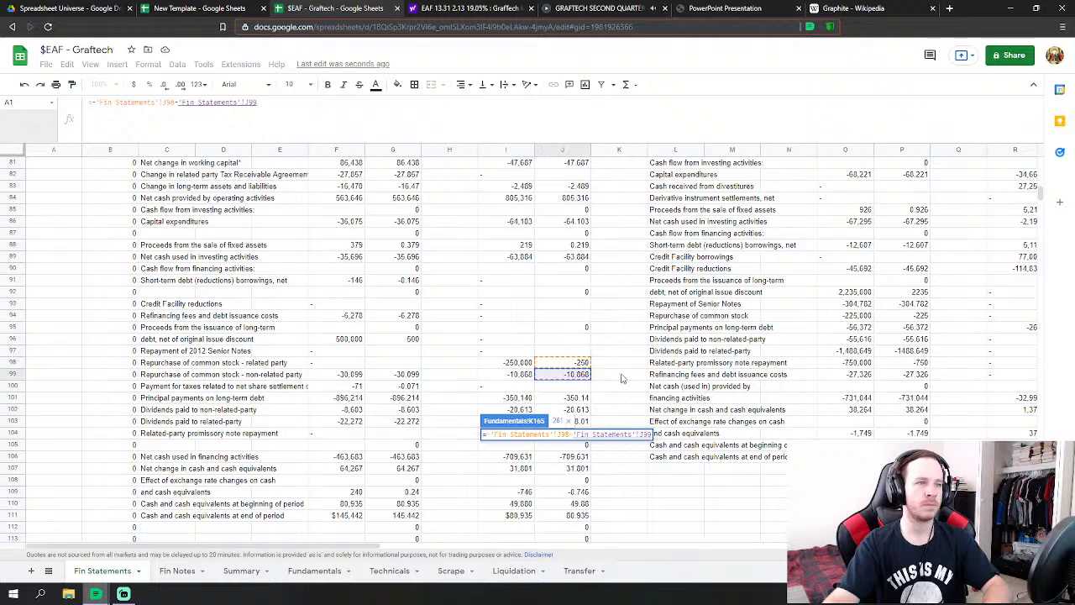
{"action": "key", "text": "Return"}
- Set FY 2019 Dividends Paid in K168 to Fin Statements J102 minus J103, giving 99
{"action": "left_click", "coordinate": [527, 471]}
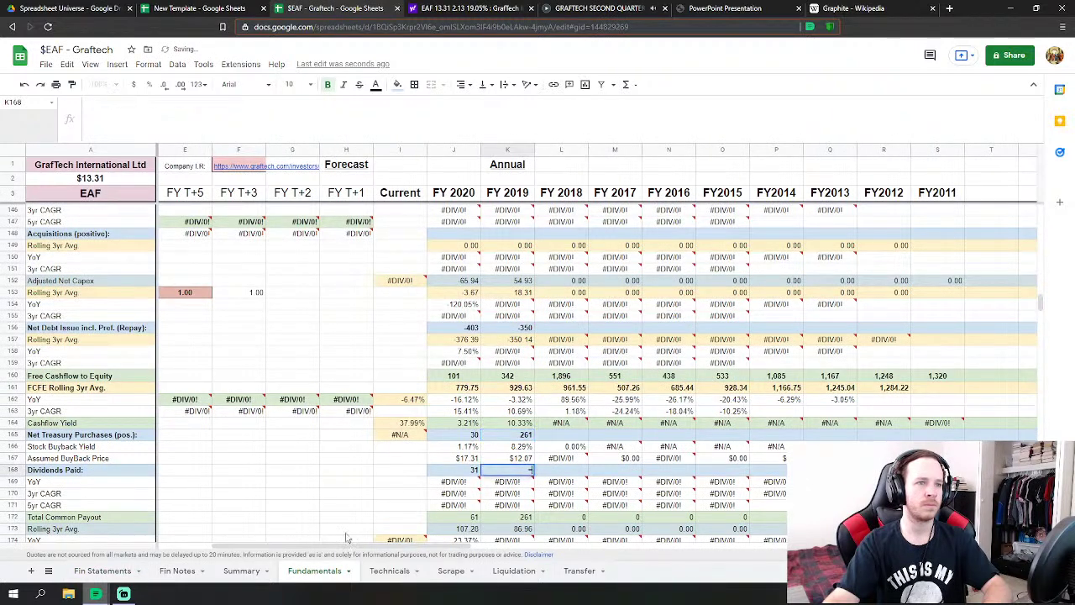
{"action": "type", "text": "="}
{"action": "left_click", "coordinate": [103, 570]}
{"action": "scroll", "coordinate": [591, 403], "scroll_direction": "down", "scroll_amount": 1}
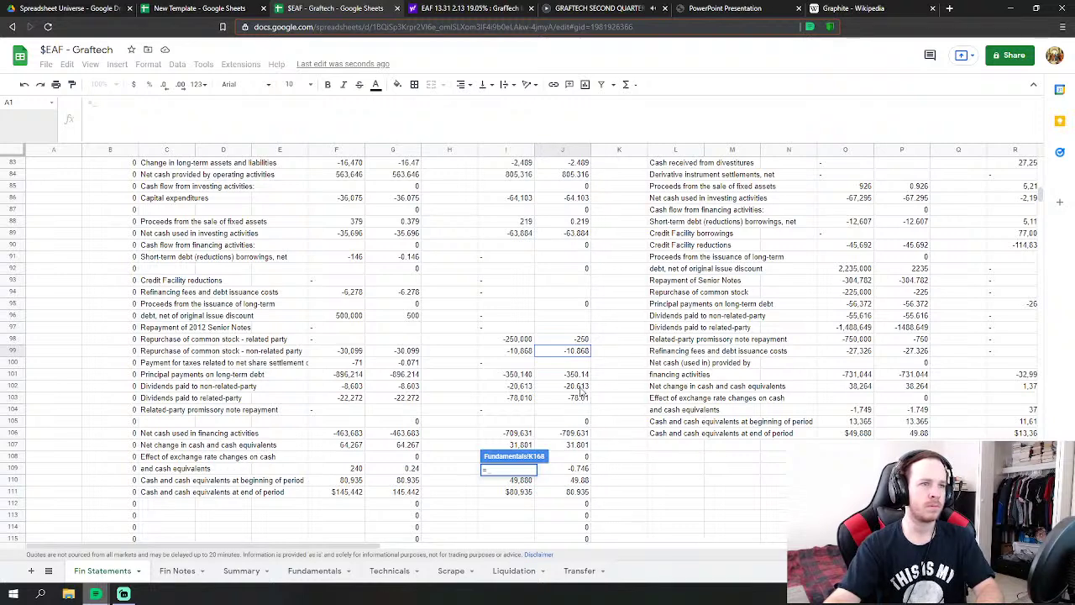
{"action": "left_click", "coordinate": [579, 387]}
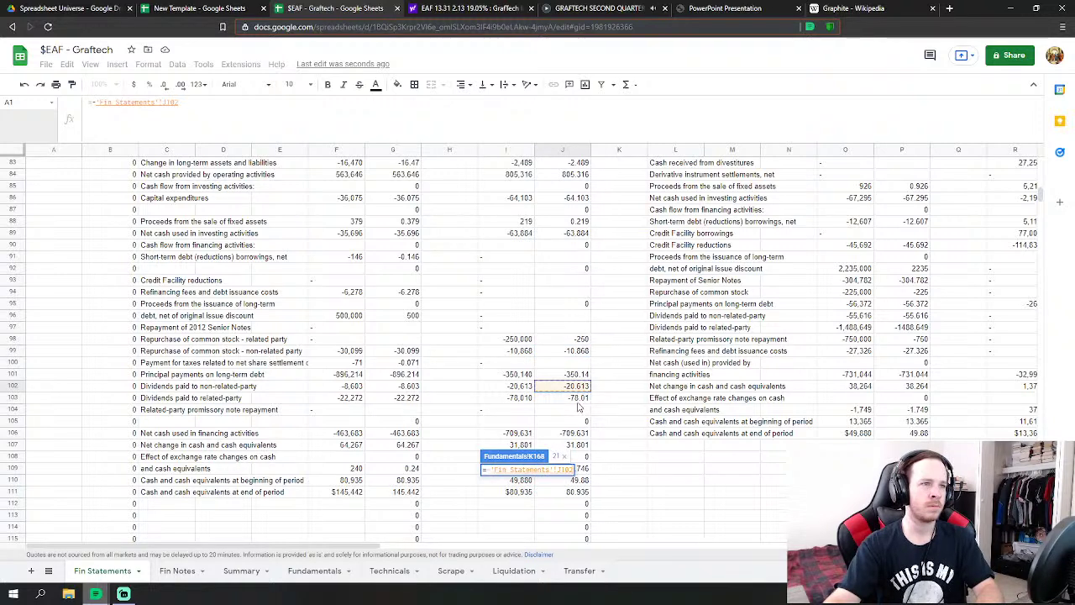
{"action": "type", "text": "-"}
{"action": "left_click", "coordinate": [586, 398]}
{"action": "key", "text": "Return"}
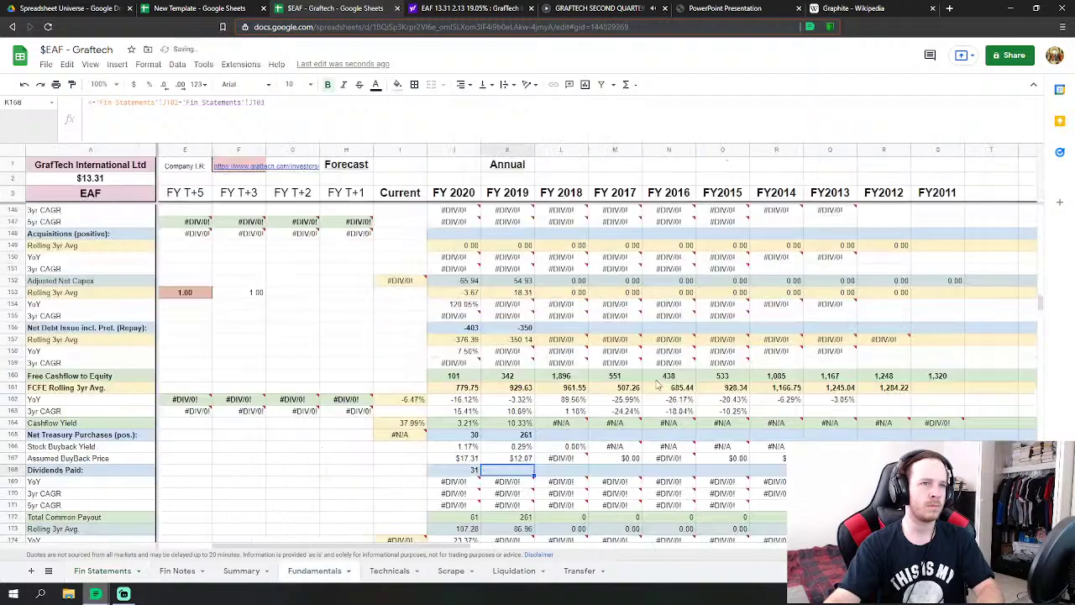
{"action": "scroll", "coordinate": [628, 410], "scroll_direction": "down", "scroll_amount": 5}
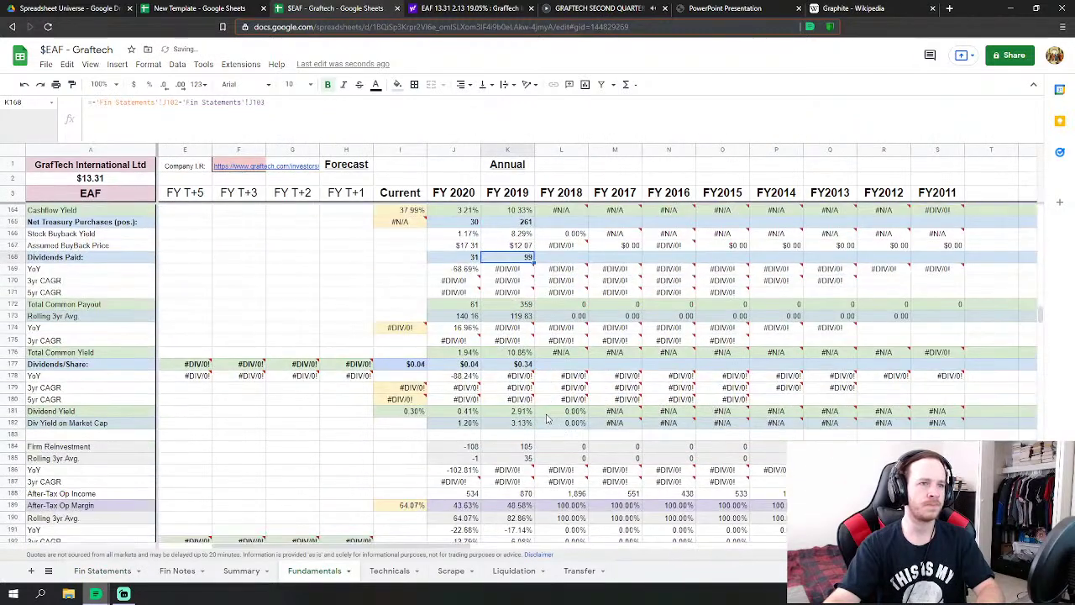
- Link FY 2019 Cash & Equivalents to the 2019 cash and cash equivalents figure on Fin Statements
{"action": "scroll", "coordinate": [548, 418], "scroll_direction": "down", "scroll_amount": 8}
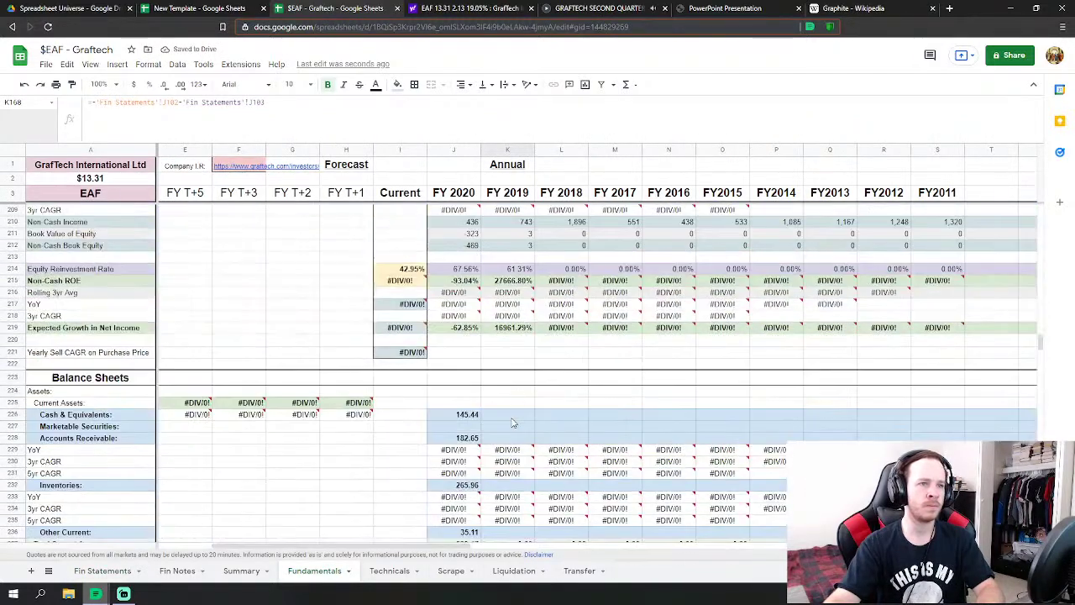
{"action": "left_click", "coordinate": [515, 419]}
{"action": "scroll", "coordinate": [515, 419], "scroll_direction": "down", "scroll_amount": 2}
{"action": "type", "text": "="}
{"action": "left_click", "coordinate": [103, 570]}
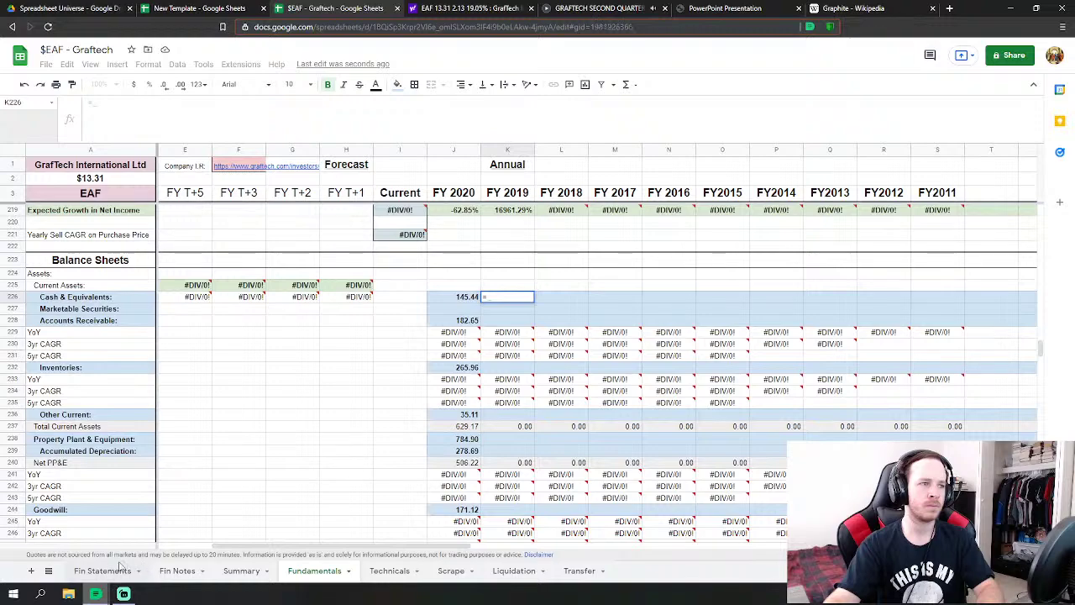
{"action": "scroll", "coordinate": [538, 434], "scroll_direction": "down", "scroll_amount": 6}
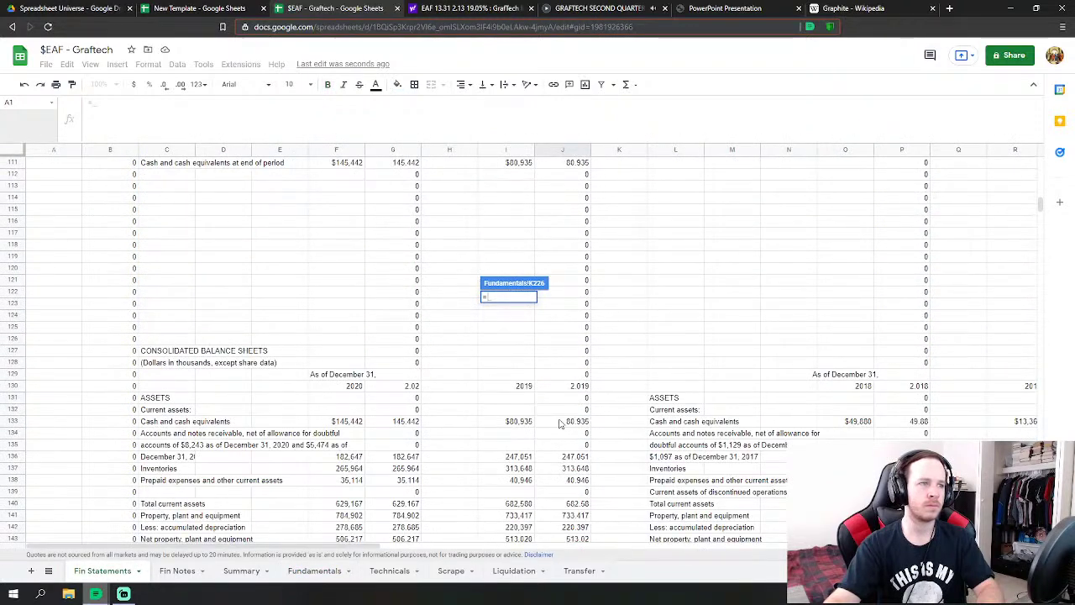
{"action": "left_click", "coordinate": [584, 424]}
{"action": "key", "text": "Return"}
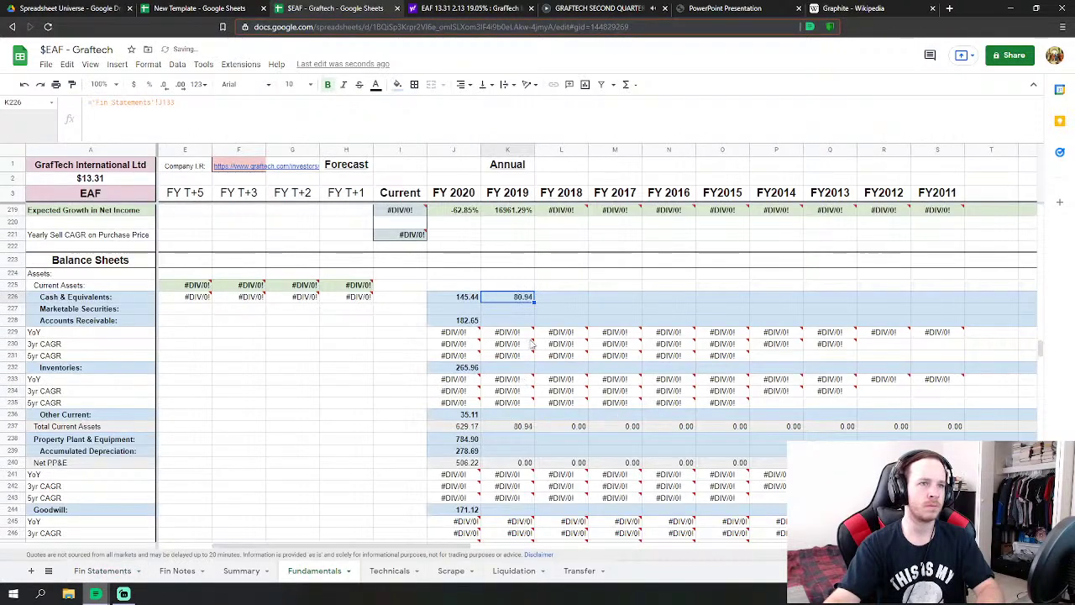
- Close the Graphite Wikipedia page and link FY 2018 Cash & Equivalents to Fin Statements J133
{"action": "left_click", "coordinate": [528, 324]}
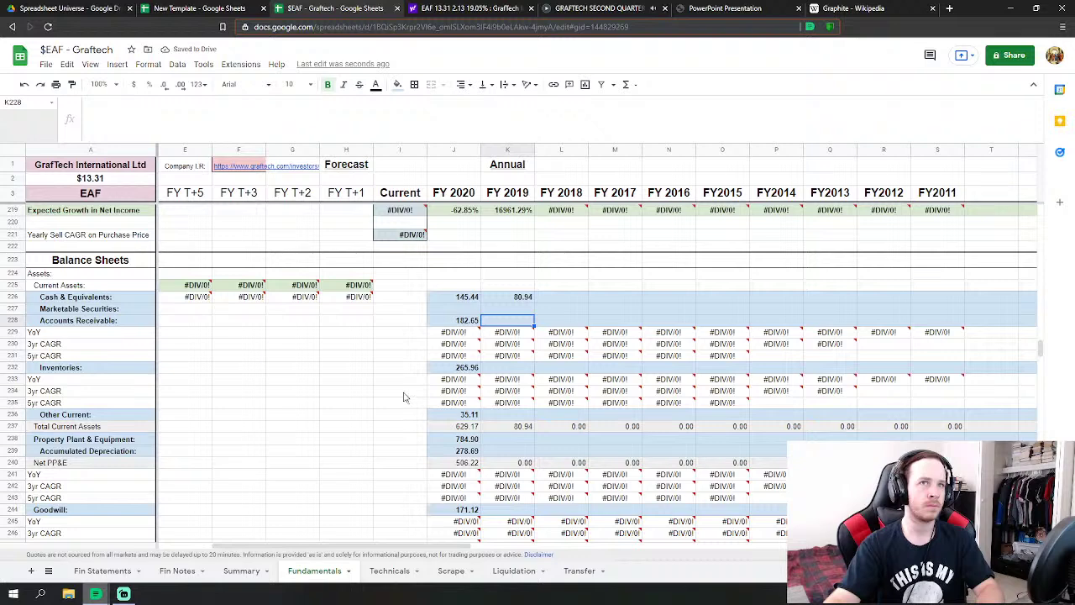
{"action": "left_click", "coordinate": [931, 12]}
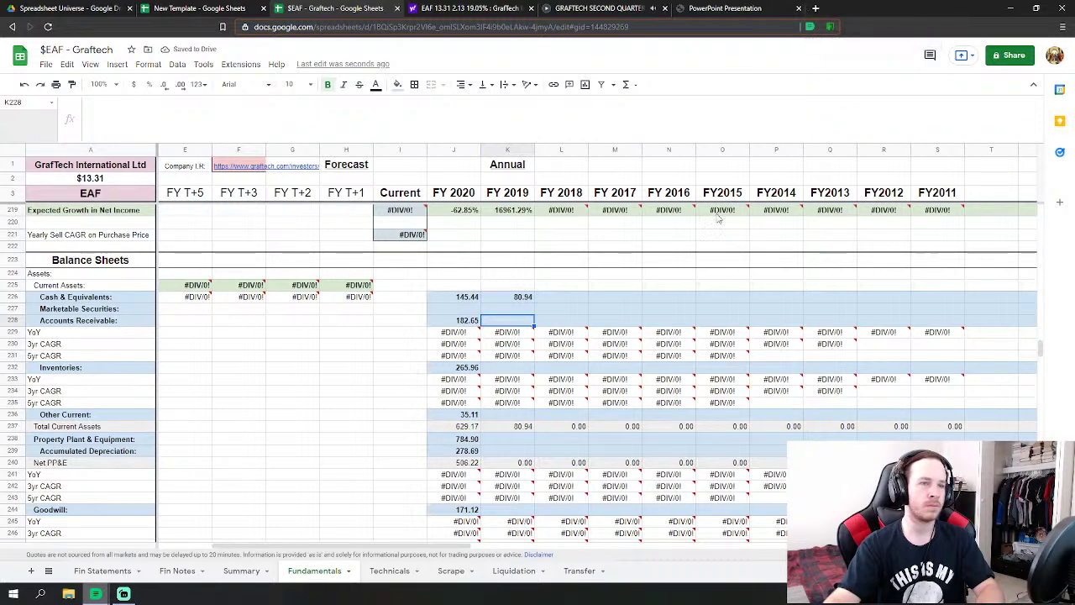
{"action": "left_click", "coordinate": [561, 308]}
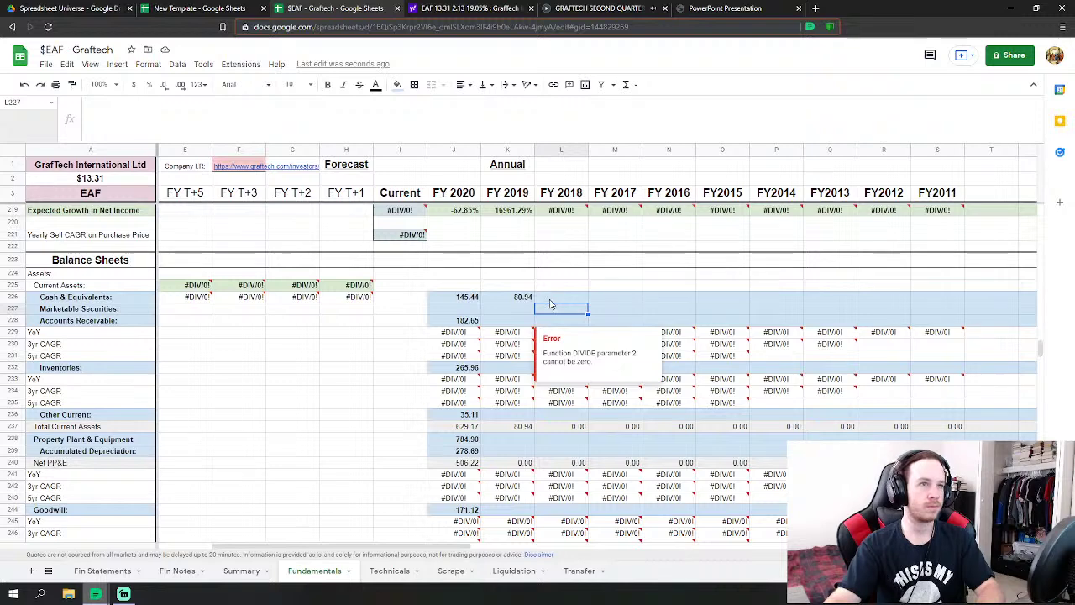
{"action": "key", "text": "Up"}
{"action": "type", "text": "="}
{"action": "left_click", "coordinate": [103, 570]}
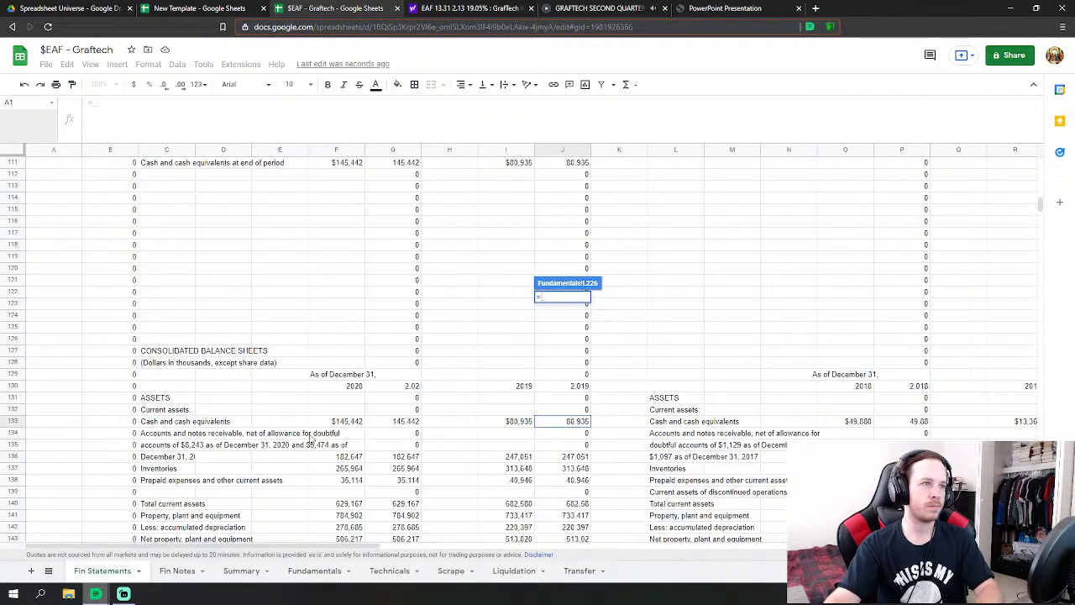
{"action": "left_click", "coordinate": [565, 421]}
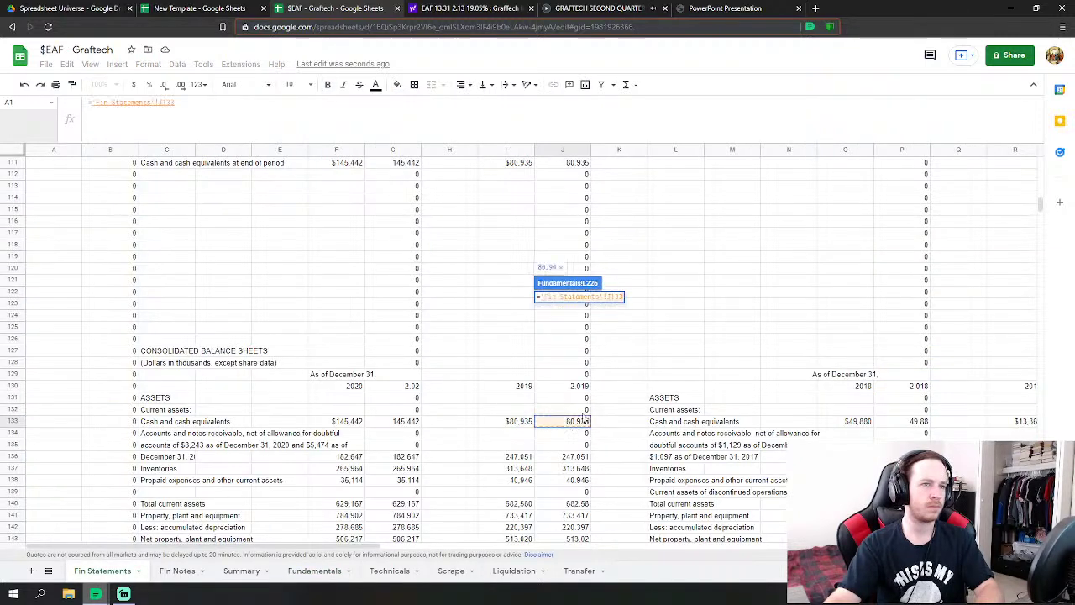
{"action": "scroll", "coordinate": [587, 416], "scroll_direction": "down", "scroll_amount": 1}
{"action": "key", "text": "Return"}
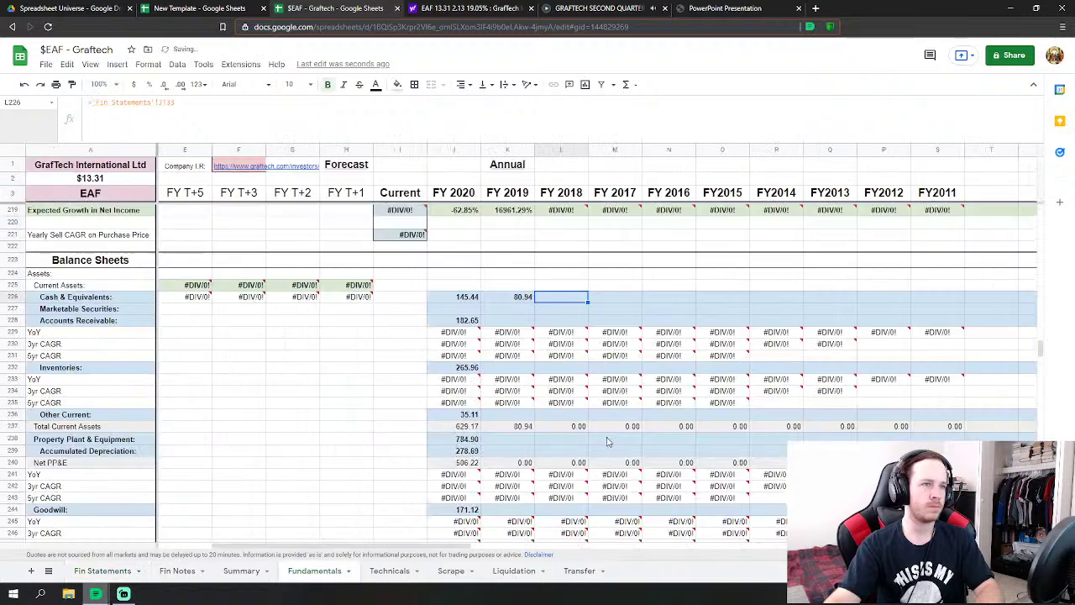
- Link FY 2018 Accounts Receivable to Fin Statements J136
{"action": "left_click", "coordinate": [562, 320]}
{"action": "type", "text": "="}
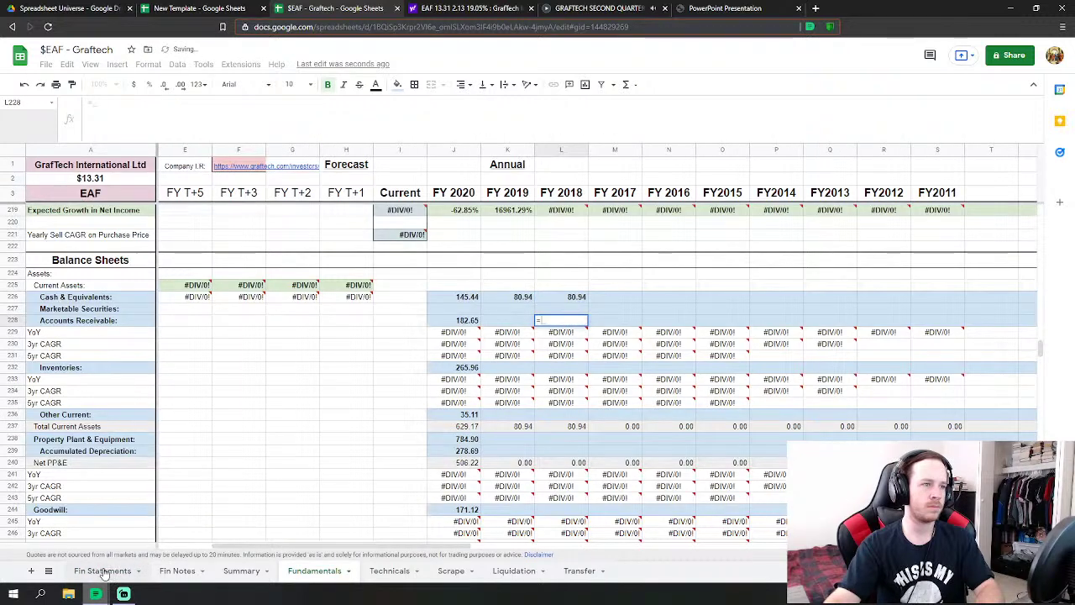
{"action": "left_click", "coordinate": [103, 570]}
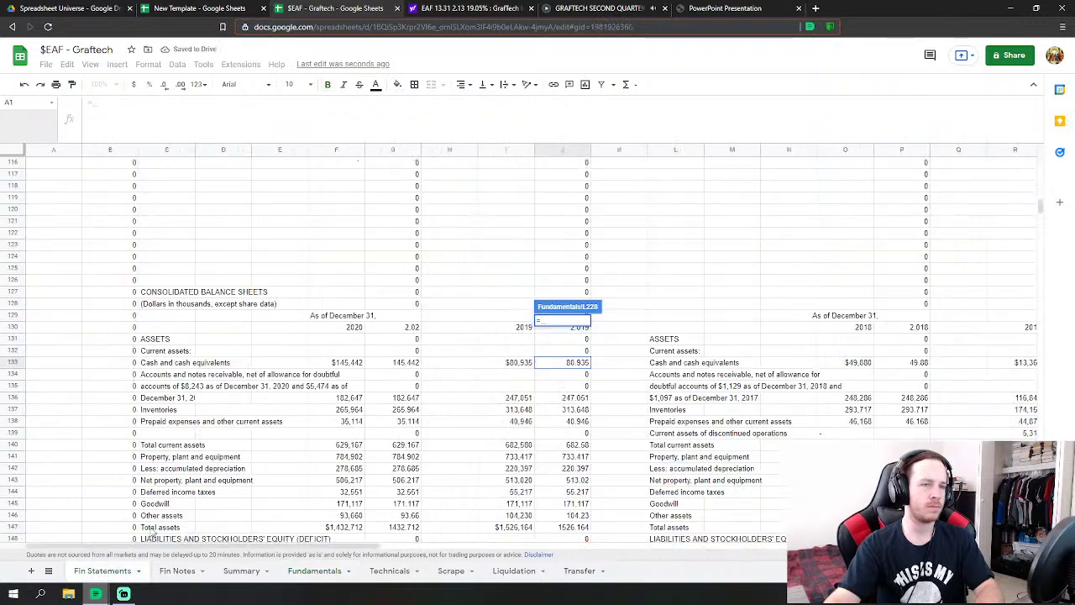
{"action": "left_click", "coordinate": [579, 398]}
{"action": "key", "text": "Return"}
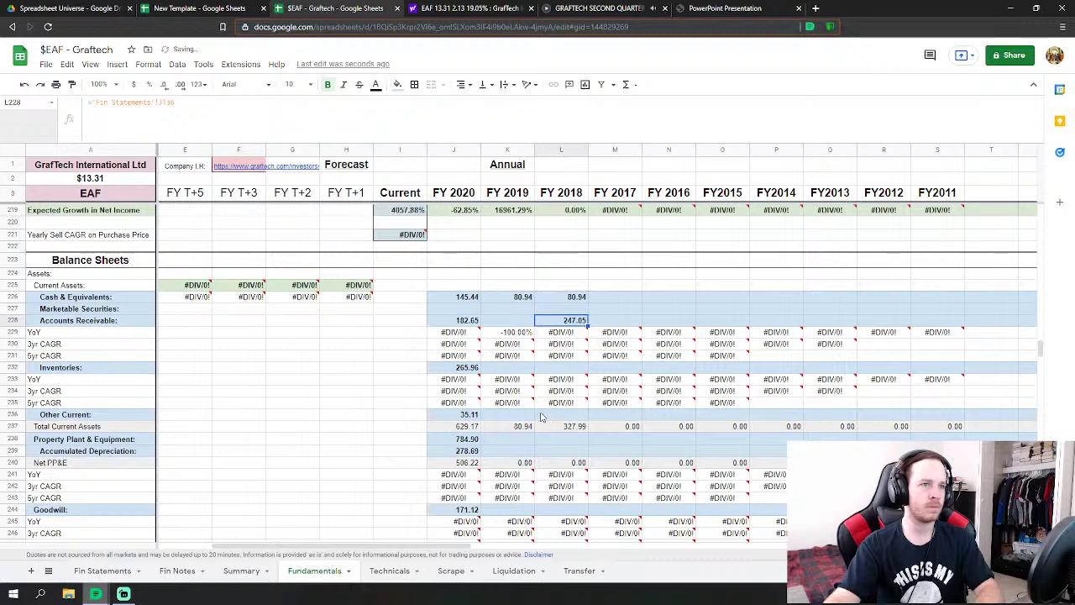
- Cancel the Inventories entry and undo the mistaken FY 2018 receivables and cash links
{"action": "left_click", "coordinate": [578, 370]}
{"action": "type", "text": "="}
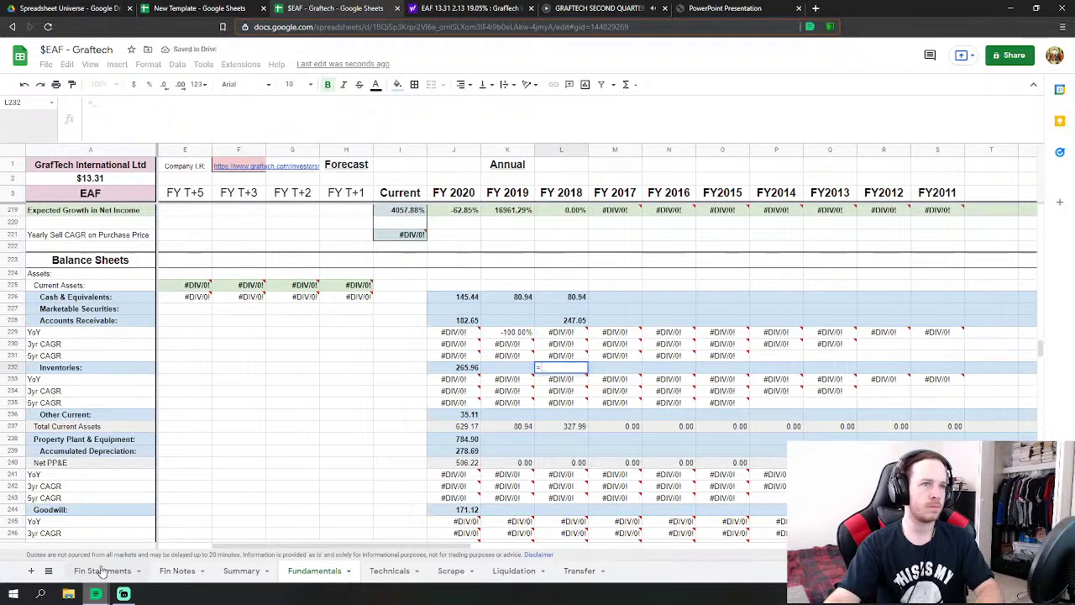
{"action": "key", "text": "Escape"}
{"action": "key", "text": "ctrl+z"}
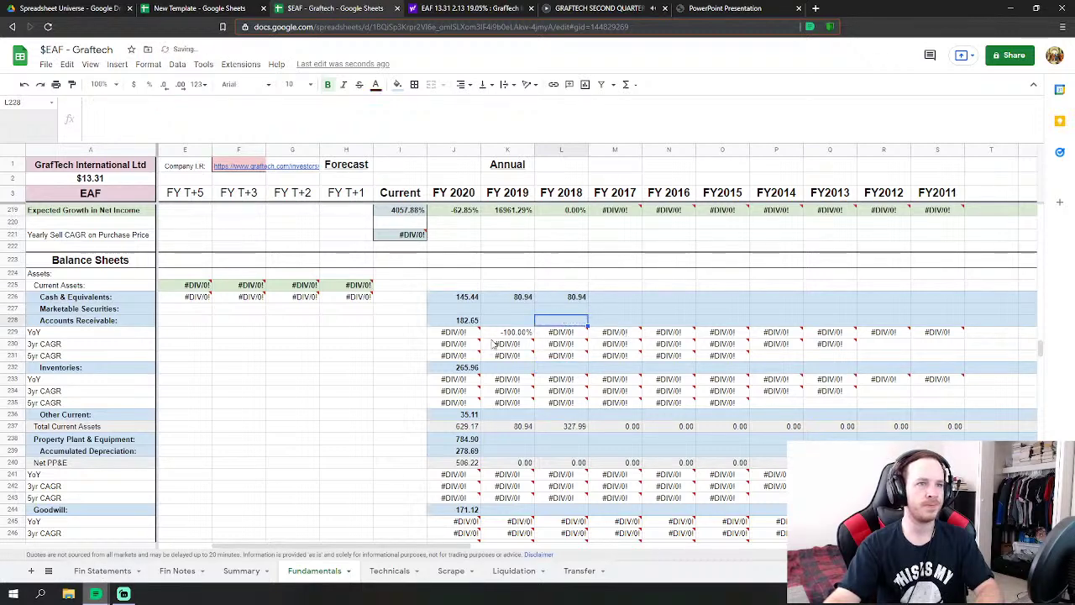
{"action": "key", "text": "ctrl+z"}
- Link FY 2019 Accounts Receivable to the 2019 receivables value 247,051
{"action": "left_click", "coordinate": [507, 320]}
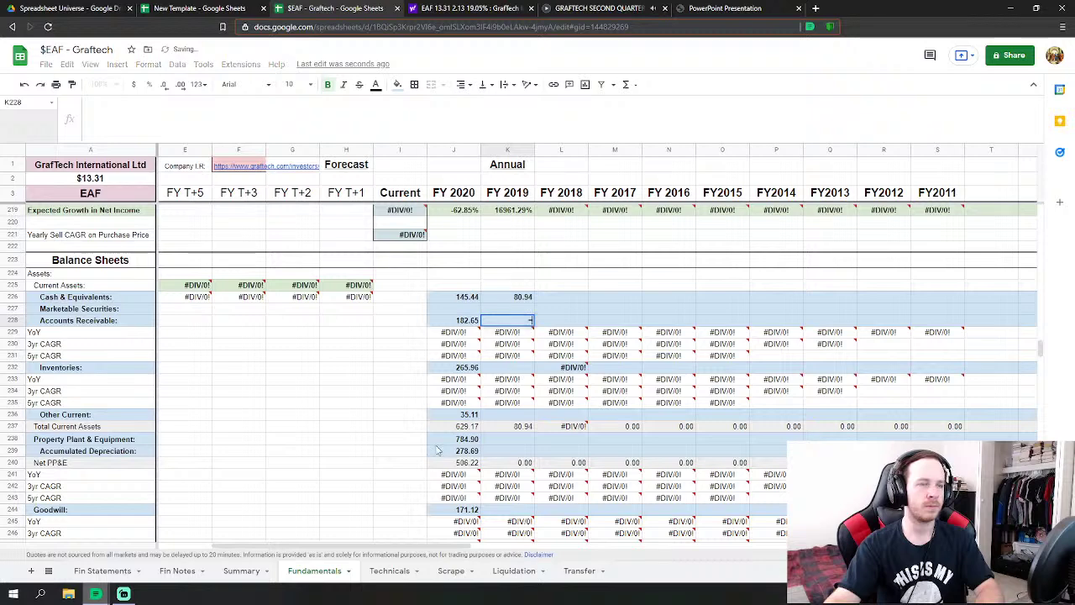
{"action": "type", "text": "="}
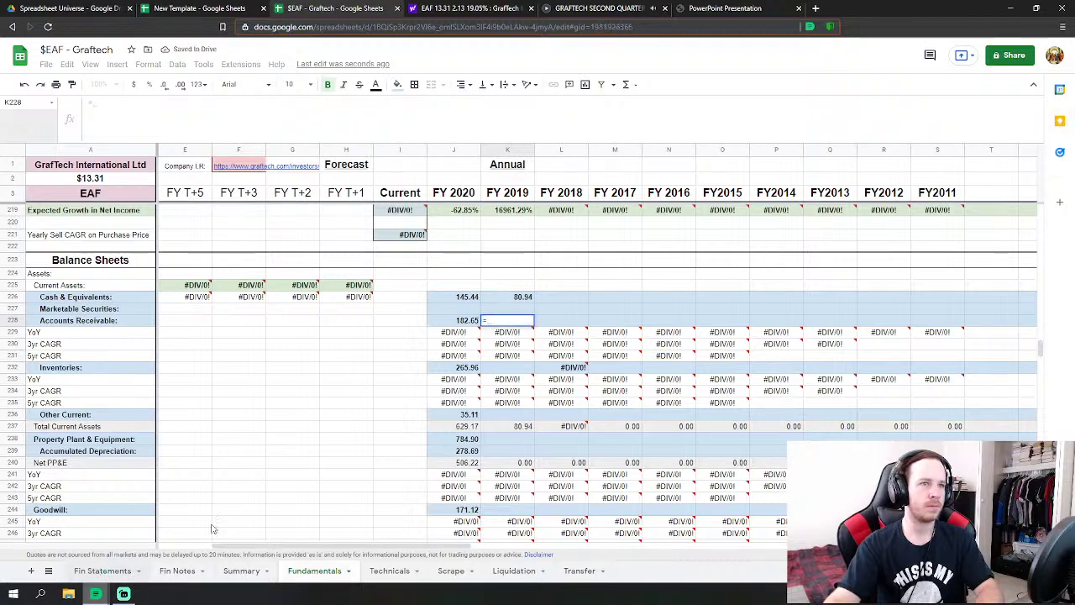
{"action": "left_click", "coordinate": [103, 571]}
{"action": "left_click", "coordinate": [585, 398]}
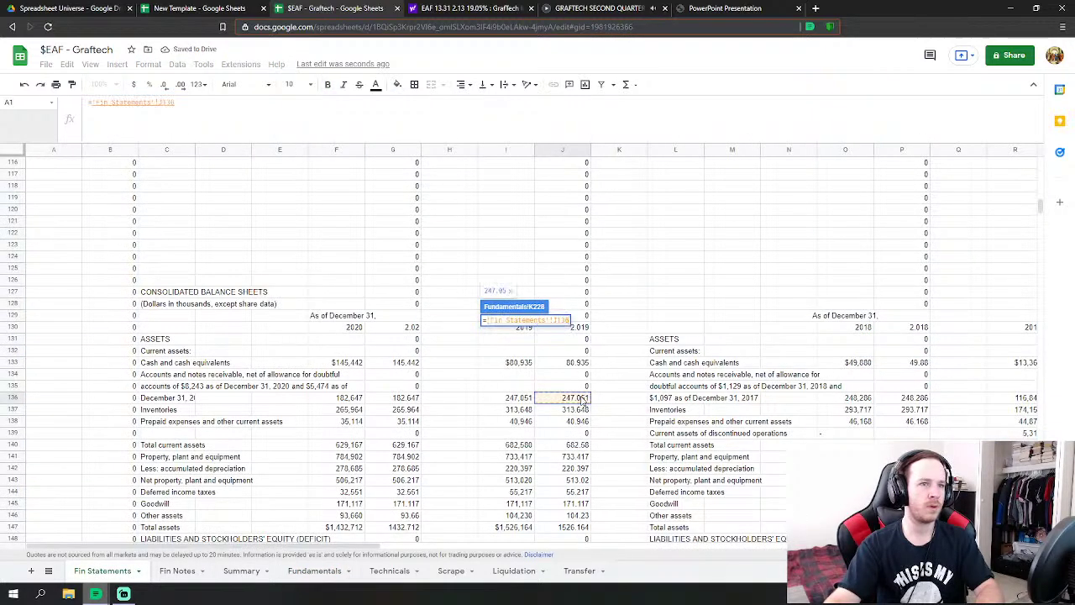
{"action": "key", "text": "Return"}
- Clear the FY 2018 Inventories error and link FY 2019 Inventories to 313,648
{"action": "left_click", "coordinate": [521, 367]}
{"action": "key", "text": "Right"}
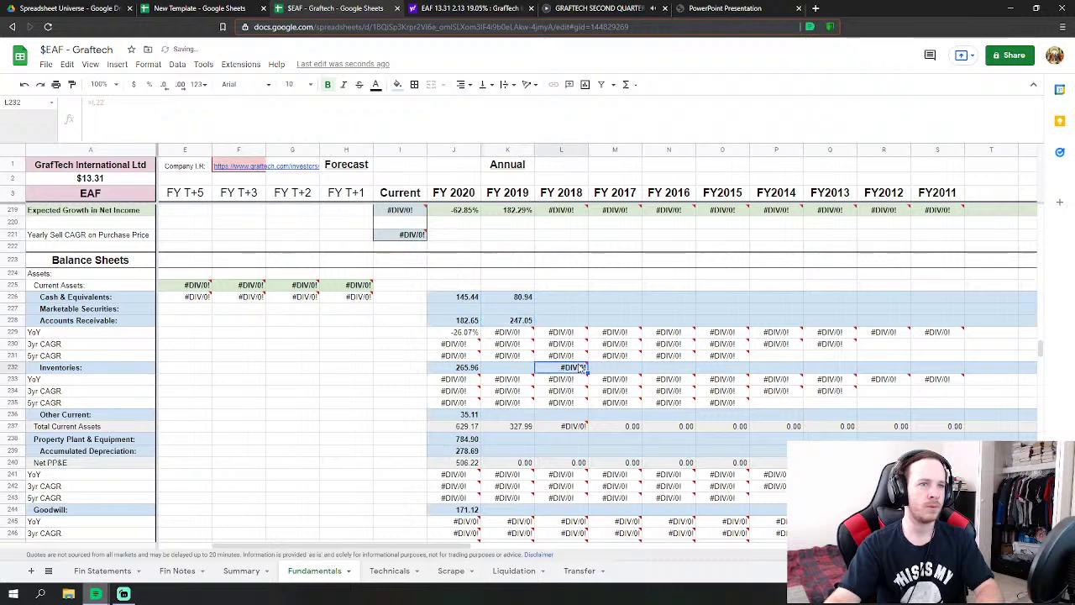
{"action": "key", "text": "Delete"}
{"action": "key", "text": "Left"}
{"action": "type", "text": "="}
{"action": "left_click", "coordinate": [103, 571]}
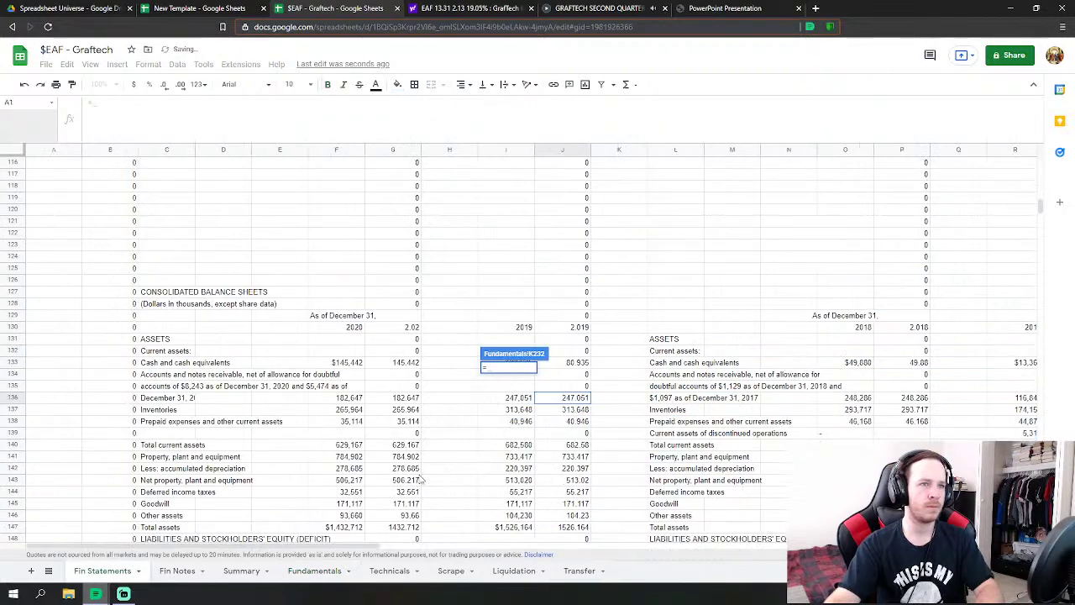
{"action": "left_click", "coordinate": [575, 410]}
{"action": "key", "text": "Return"}
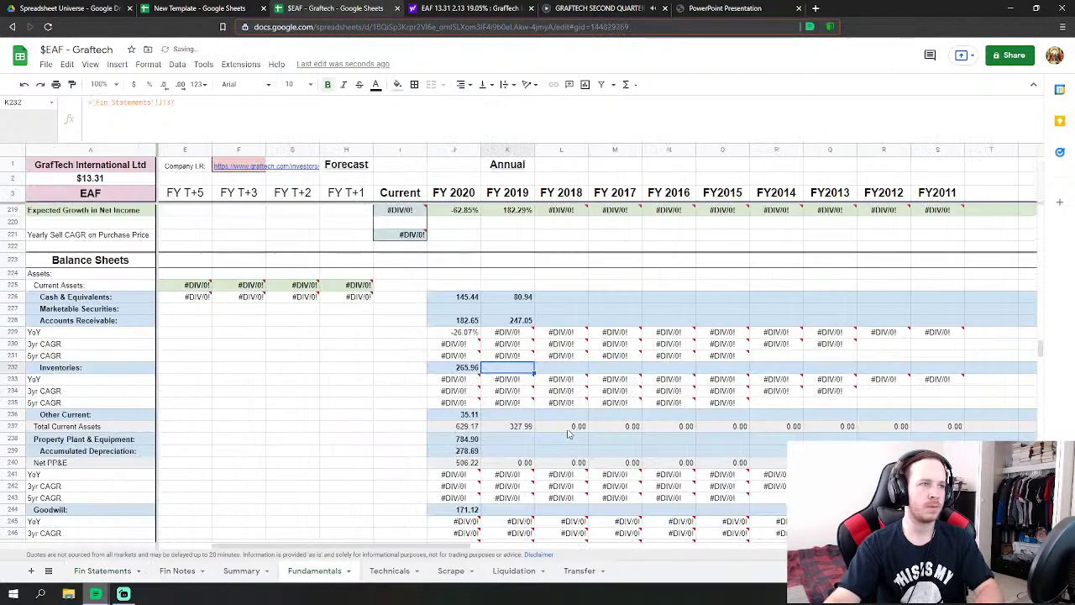
- Link FY 2019 Other Current assets to Fin Statements
{"action": "key", "text": "Down"}
{"action": "key", "text": "Down"}
{"action": "key", "text": "Down"}
{"action": "key", "text": "Down"}
{"action": "type", "text": "="}
{"action": "left_click", "coordinate": [102, 571]}
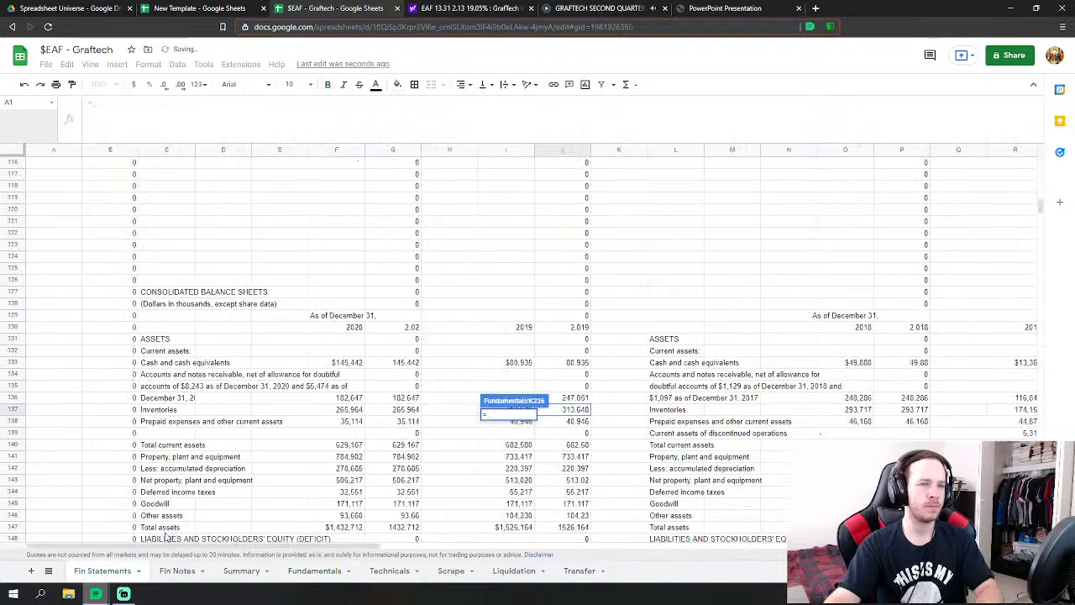
{"action": "scroll", "coordinate": [613, 423], "scroll_direction": "down", "scroll_amount": 1}
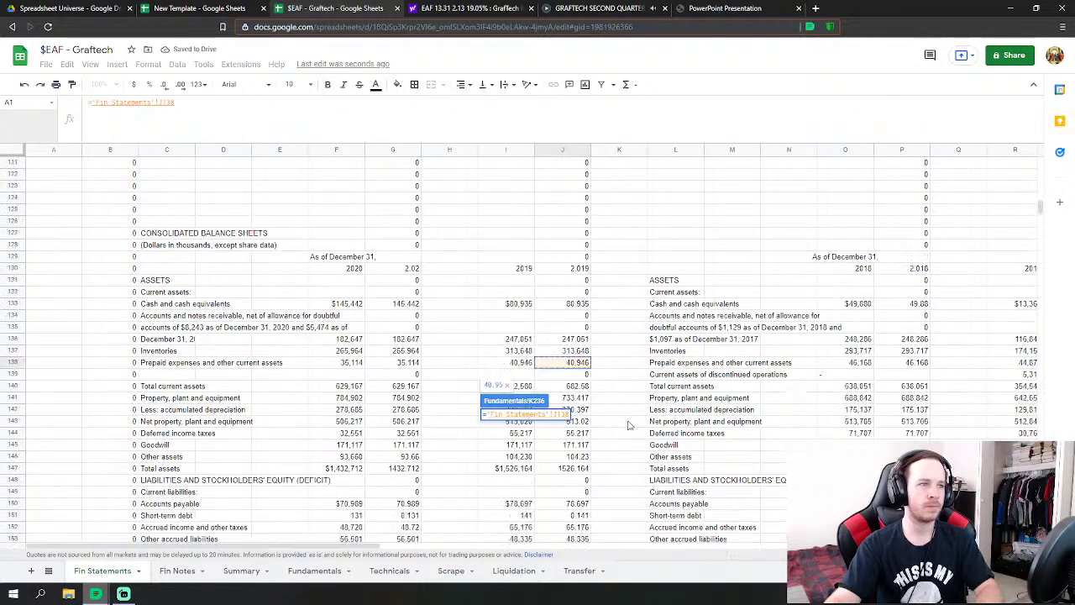
{"action": "key", "text": "Return"}
{"action": "scroll", "coordinate": [521, 412], "scroll_direction": "down", "scroll_amount": 1}
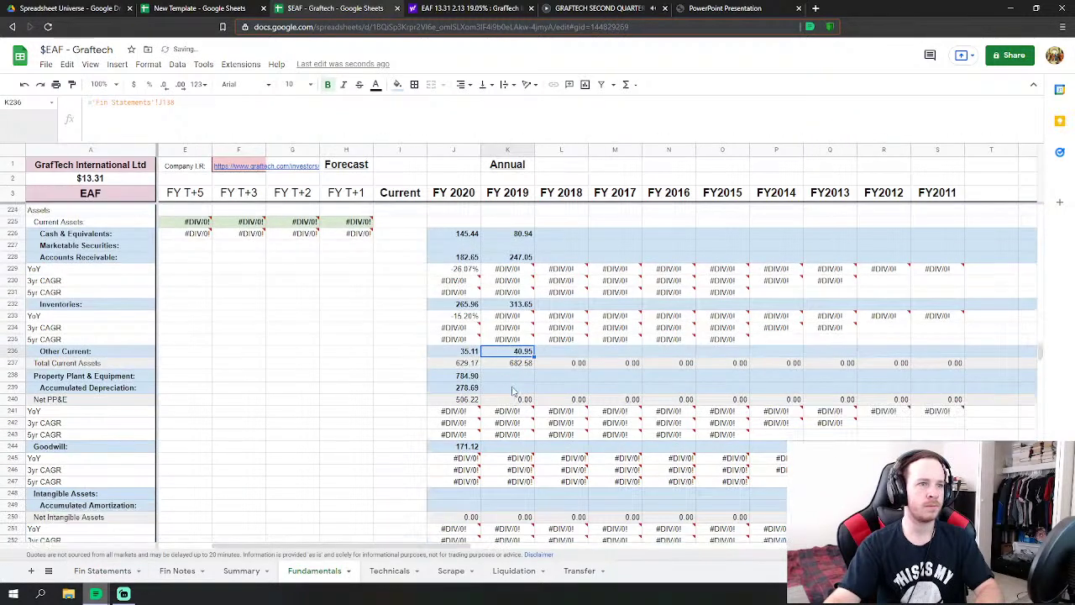
- Link FY 2019 Property Plant & Equipment and Accumulated Depreciation to their 2019 Fin Statements figures
{"action": "left_click", "coordinate": [521, 375]}
{"action": "type", "text": "="}
{"action": "left_click", "coordinate": [102, 570]}
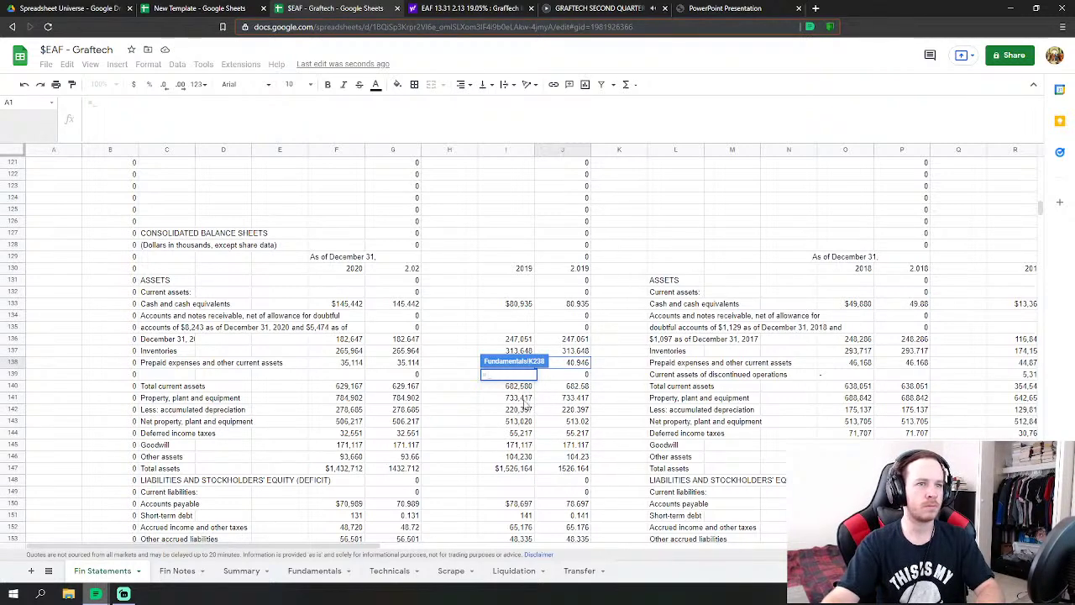
{"action": "left_click", "coordinate": [558, 401]}
{"action": "key", "text": "Return"}
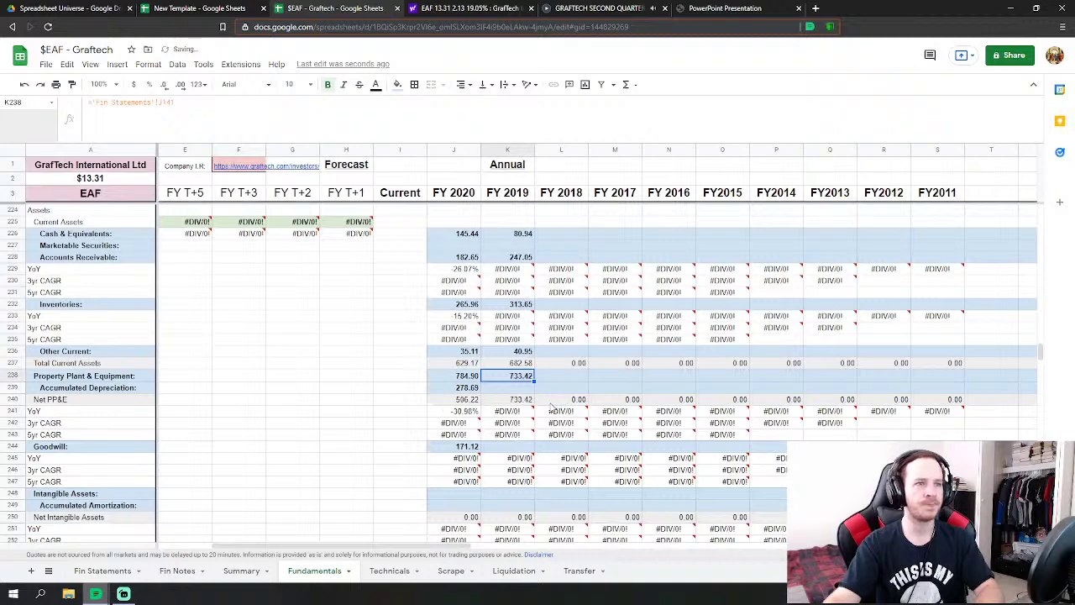
{"action": "type", "text": "="}
{"action": "left_click", "coordinate": [104, 570]}
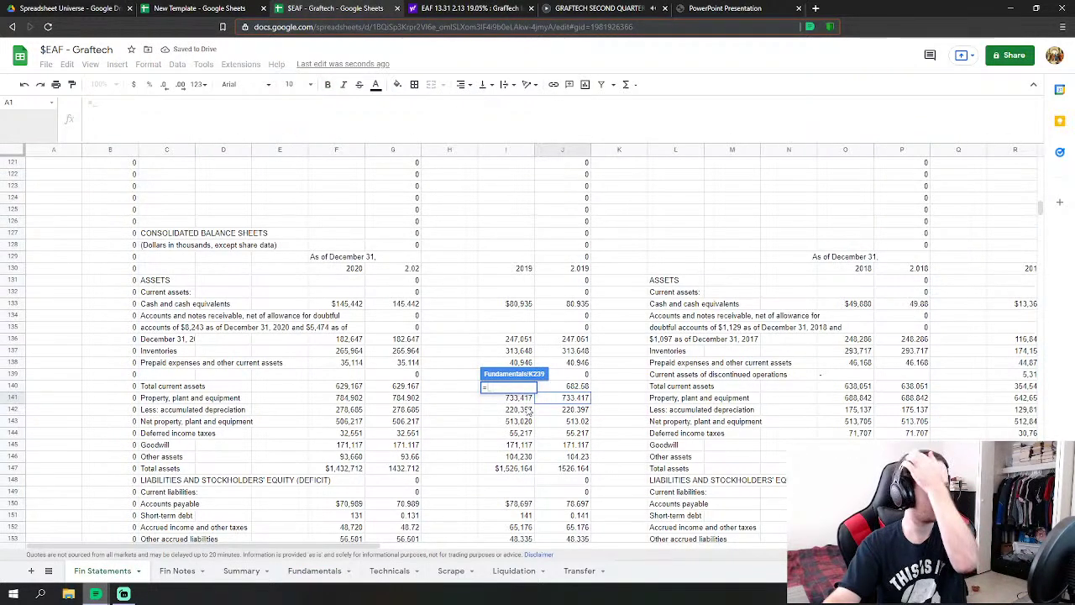
{"action": "left_click", "coordinate": [587, 412]}
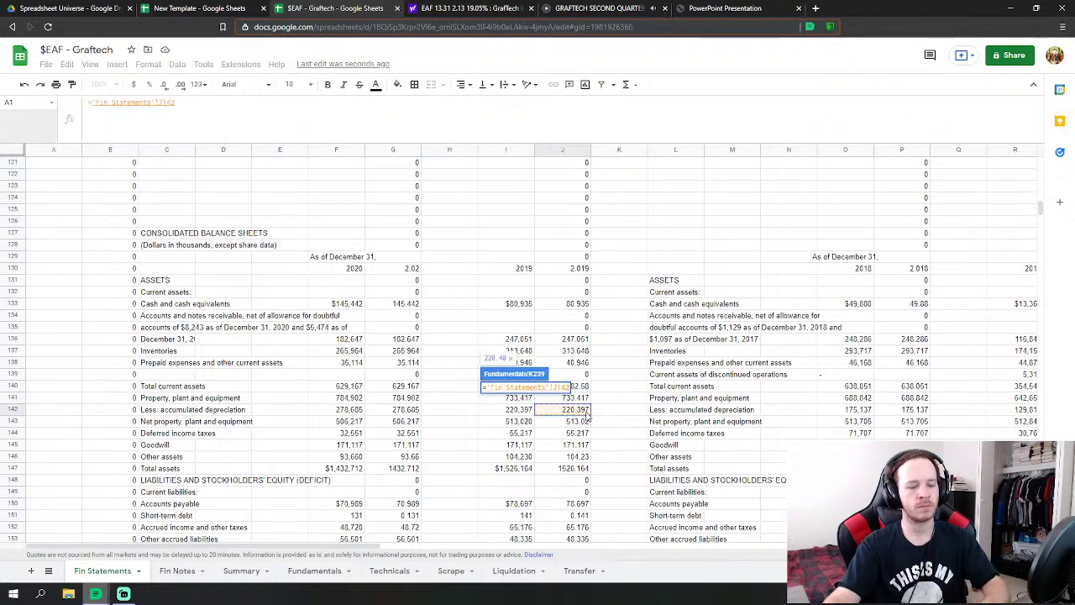
{"action": "key", "text": "Return"}
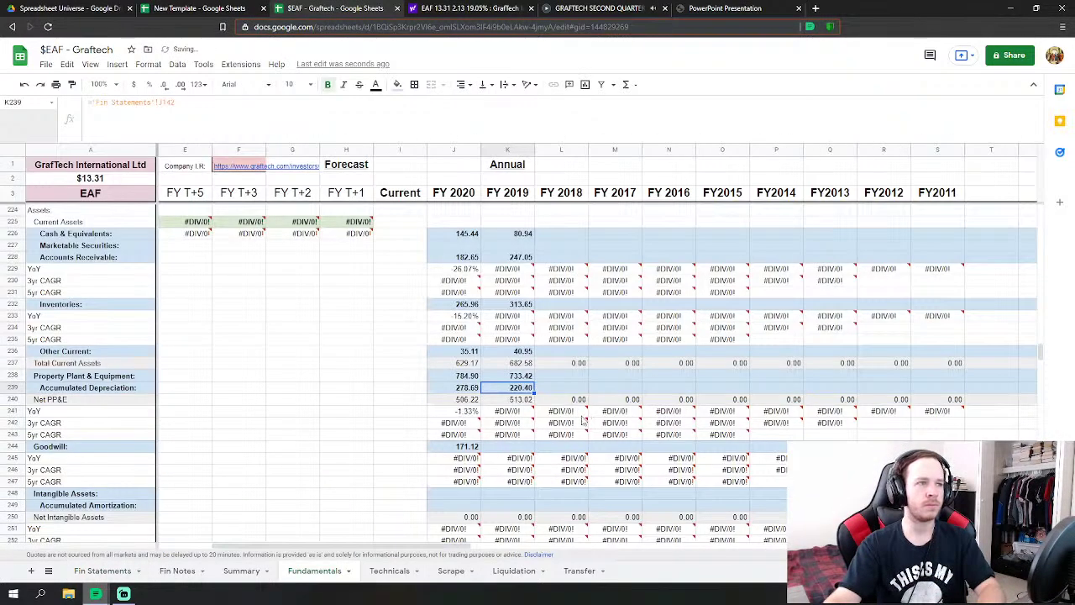
- Link FY 2019 Goodwill to the 2019 Goodwill value on Fin Statements
{"action": "left_click", "coordinate": [521, 447]}
{"action": "type", "text": "="}
{"action": "left_click", "coordinate": [103, 570]}
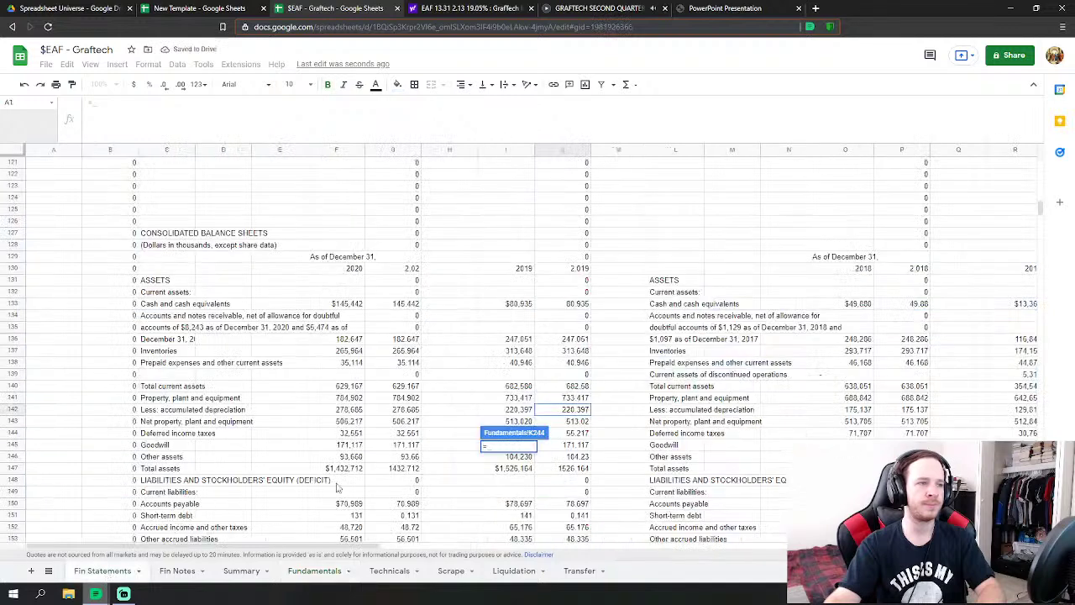
{"action": "left_click", "coordinate": [580, 449]}
{"action": "key", "text": "Return"}
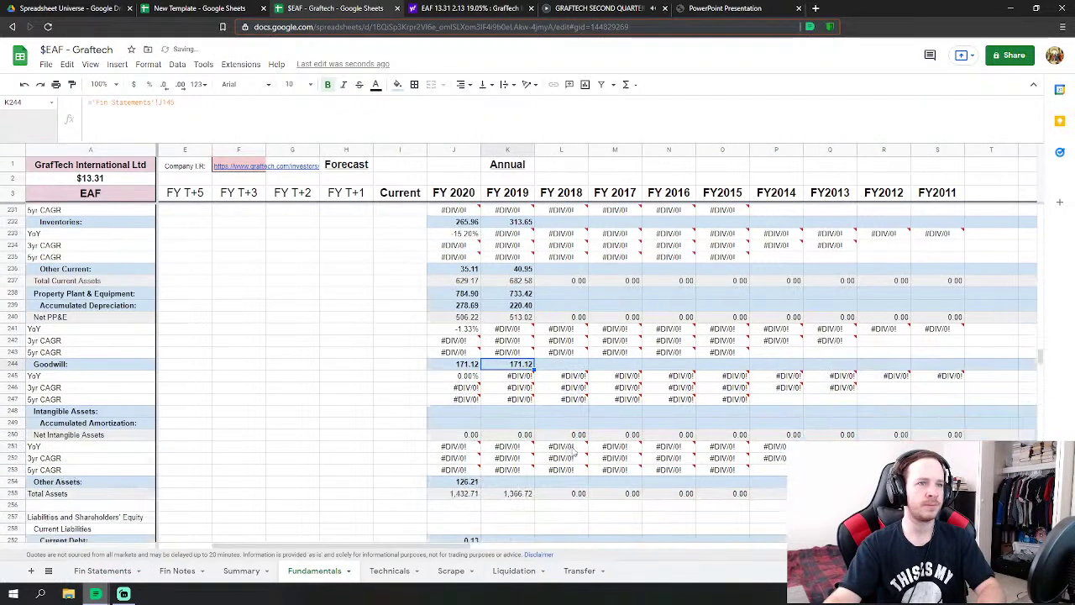
- Set FY 2019 Other Assets to 2019 deferred income taxes plus other assets, giving 159.45
{"action": "left_click", "coordinate": [518, 480]}
{"action": "type", "text": "="}
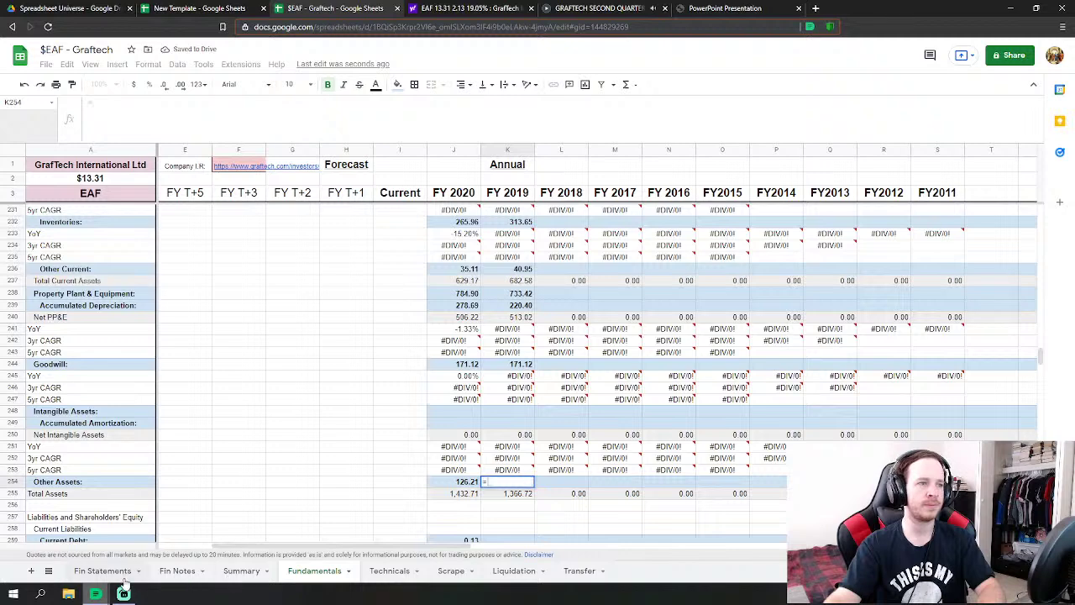
{"action": "left_click", "coordinate": [102, 571]}
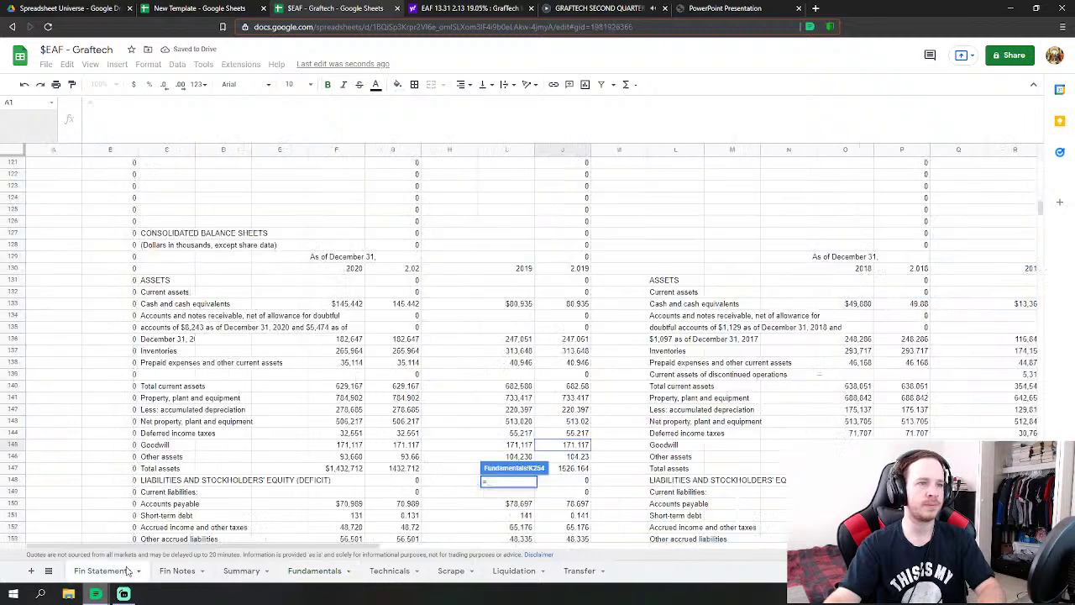
{"action": "left_click", "coordinate": [578, 436]}
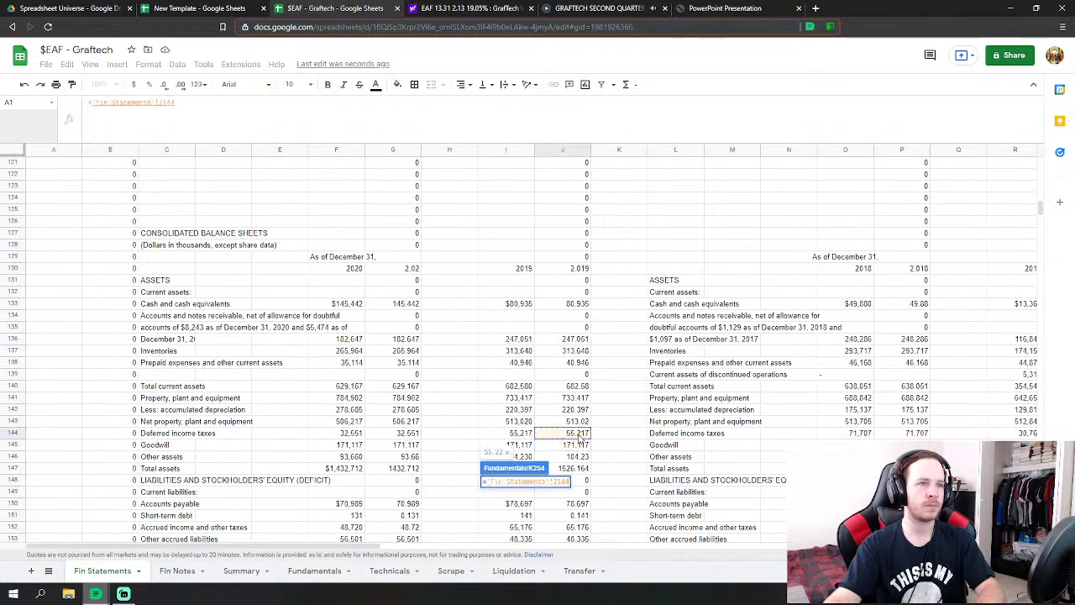
{"action": "type", "text": "+"}
{"action": "scroll", "coordinate": [578, 439], "scroll_direction": "down", "scroll_amount": 2}
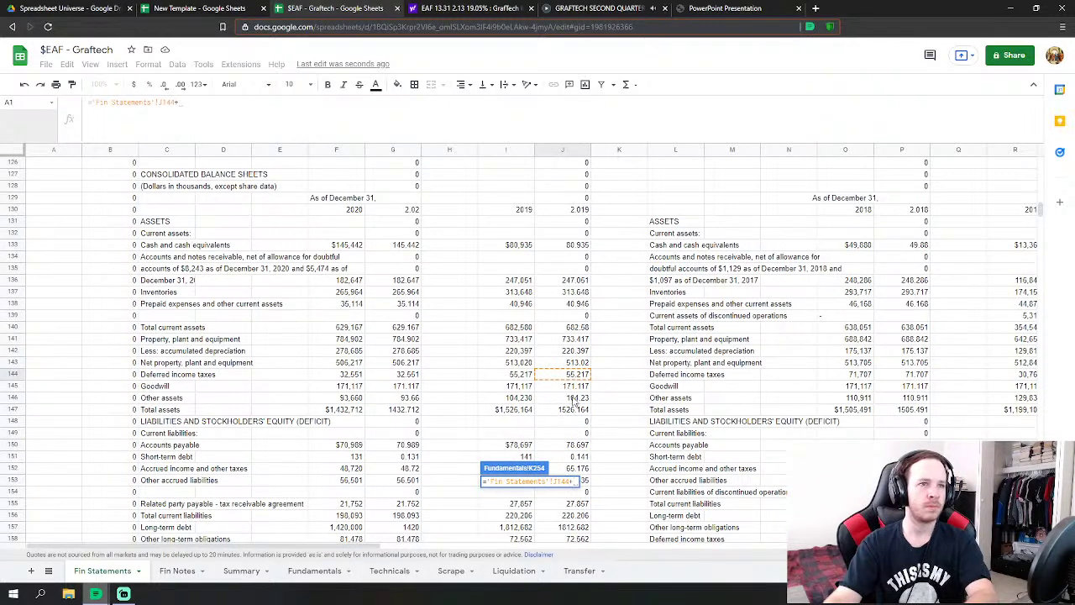
{"action": "left_click", "coordinate": [577, 398]}
{"action": "key", "text": "Return"}
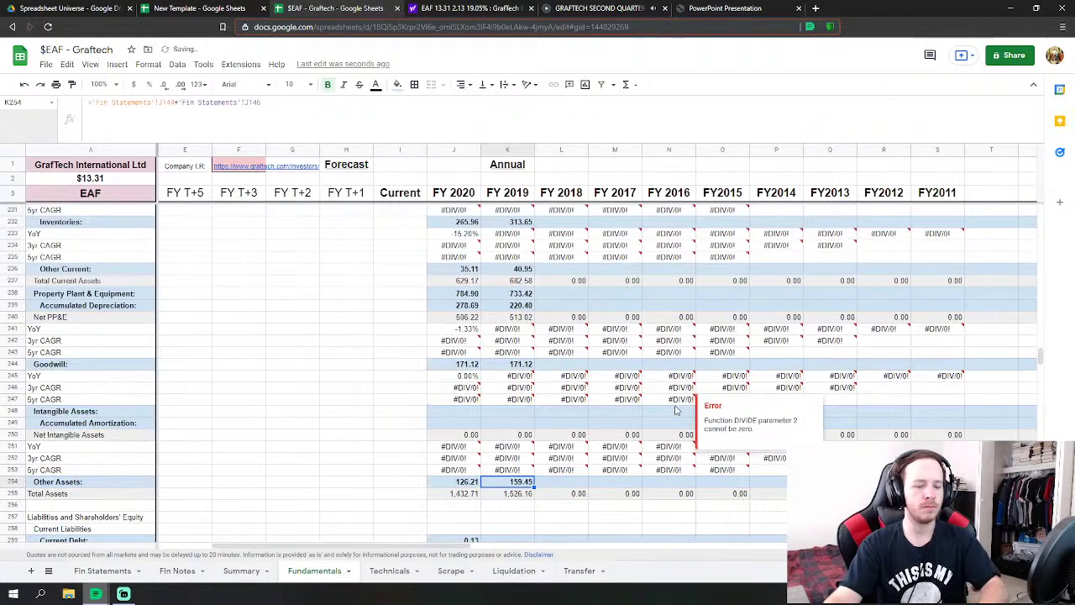
- Link FY 2019 Current Debt and Accounts Payable to the 2019 short-term debt and payables figures
{"action": "scroll", "coordinate": [576, 414], "scroll_direction": "down", "scroll_amount": 3}
{"action": "scroll", "coordinate": [576, 414], "scroll_direction": "down", "scroll_amount": 2}
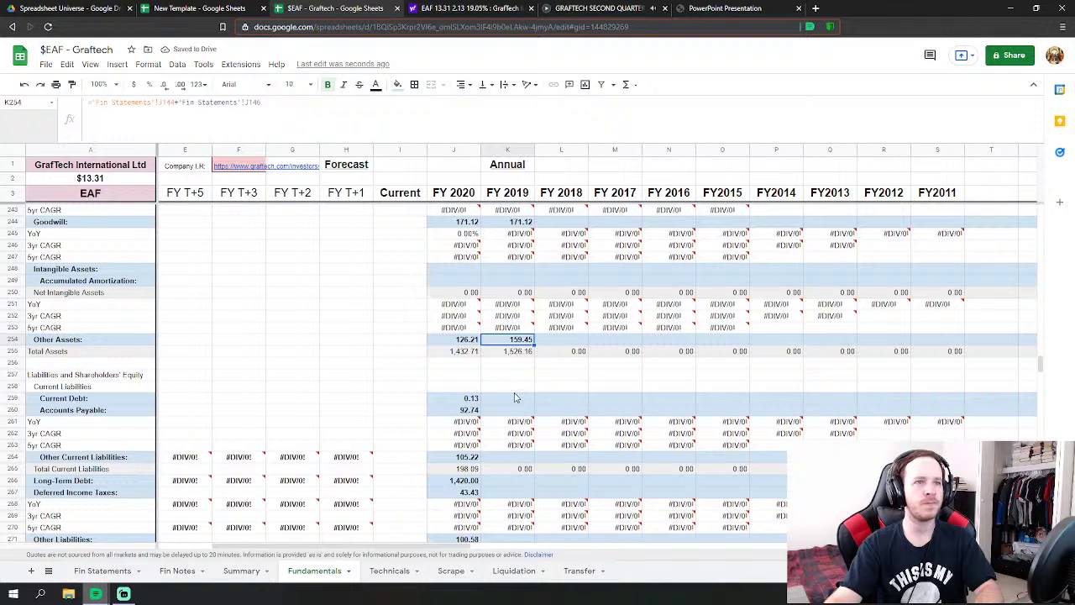
{"action": "left_click", "coordinate": [513, 401]}
{"action": "type", "text": "="}
{"action": "left_click", "coordinate": [103, 571]}
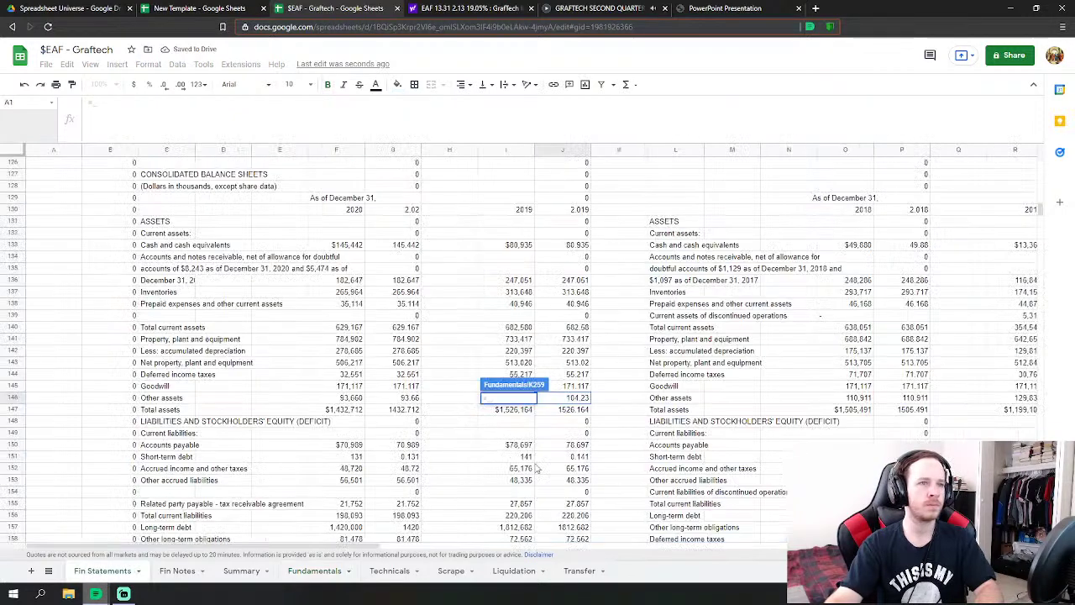
{"action": "left_click", "coordinate": [582, 398]}
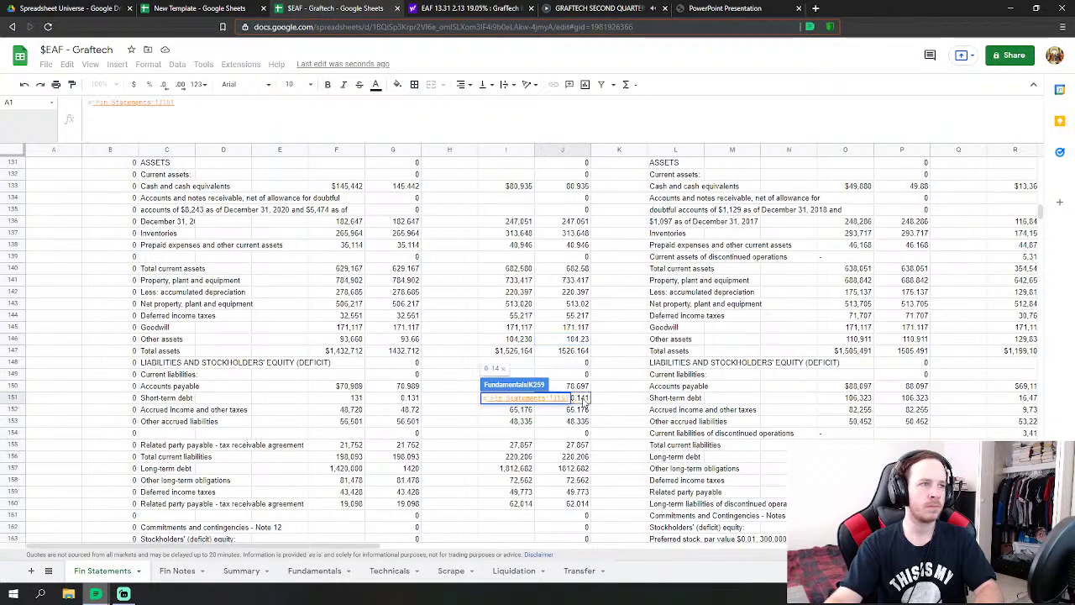
{"action": "key", "text": "Return"}
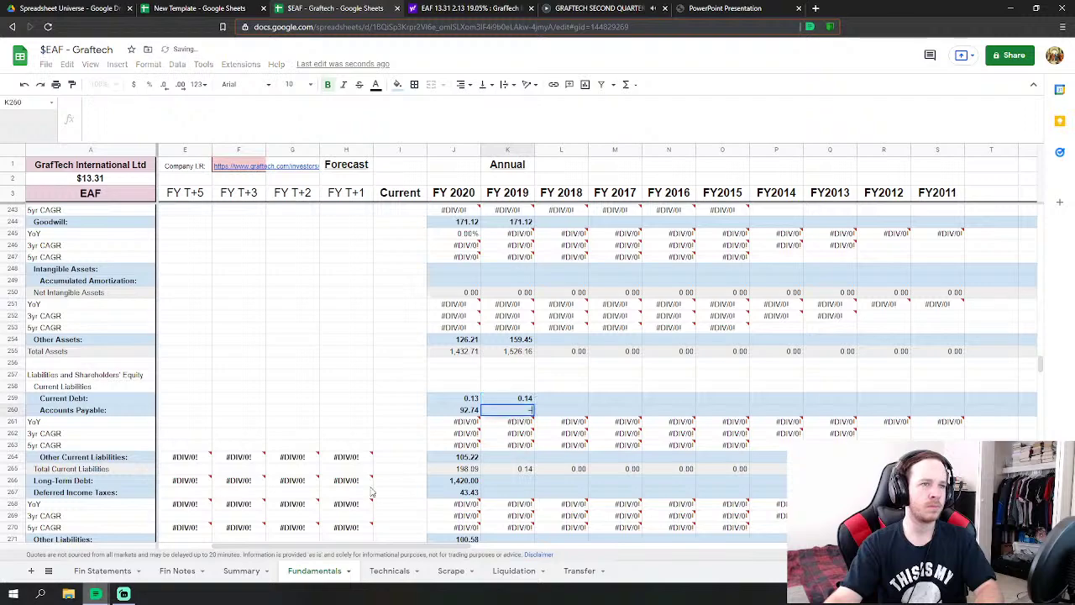
{"action": "type", "text": "="}
{"action": "left_click", "coordinate": [112, 571]}
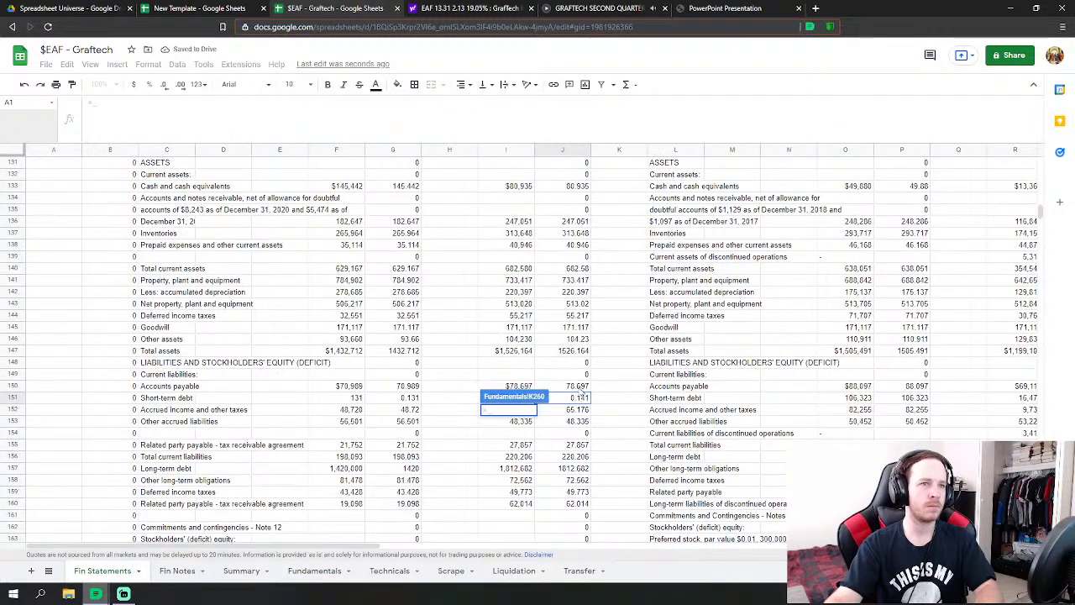
{"action": "left_click", "coordinate": [580, 388]}
{"action": "key", "text": "Return"}
- Set FY 2019 Other Current Liabilities to accrued income and other taxes plus other accrued liabilities
{"action": "key", "text": "Down"}
{"action": "key", "text": "Down"}
{"action": "key", "text": "Down"}
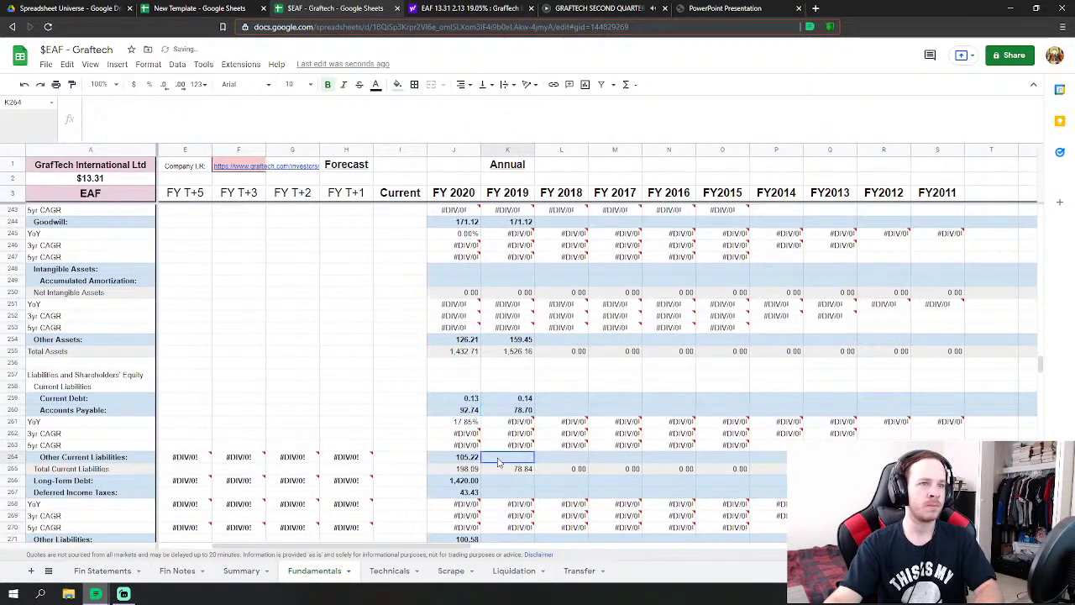
{"action": "type", "text": "="}
{"action": "left_click", "coordinate": [111, 571]}
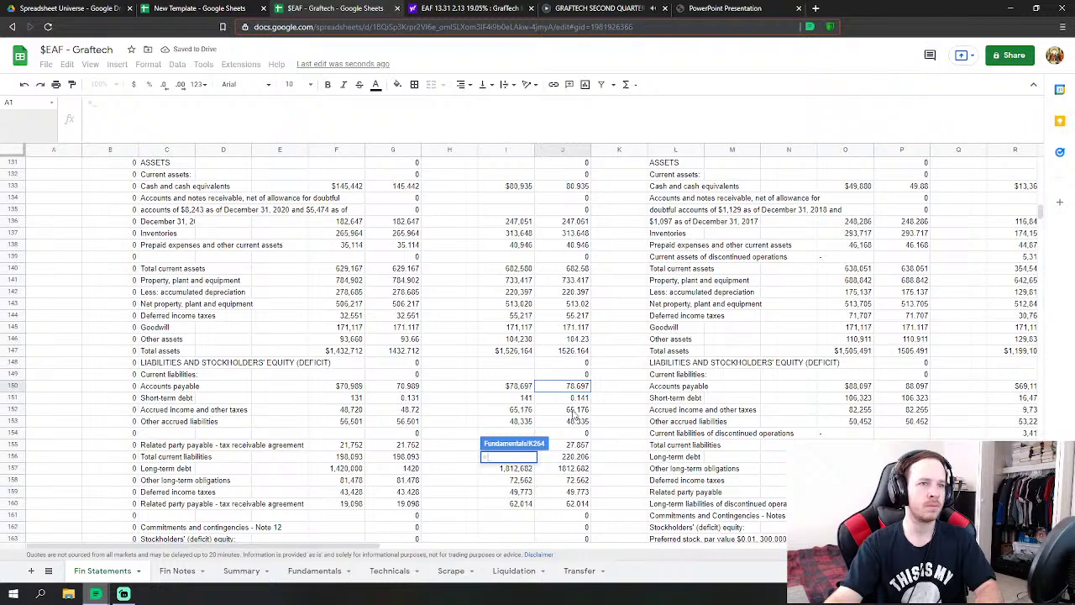
{"action": "left_click", "coordinate": [577, 411]}
{"action": "type", "text": "+'Fin Statements'!J152"}
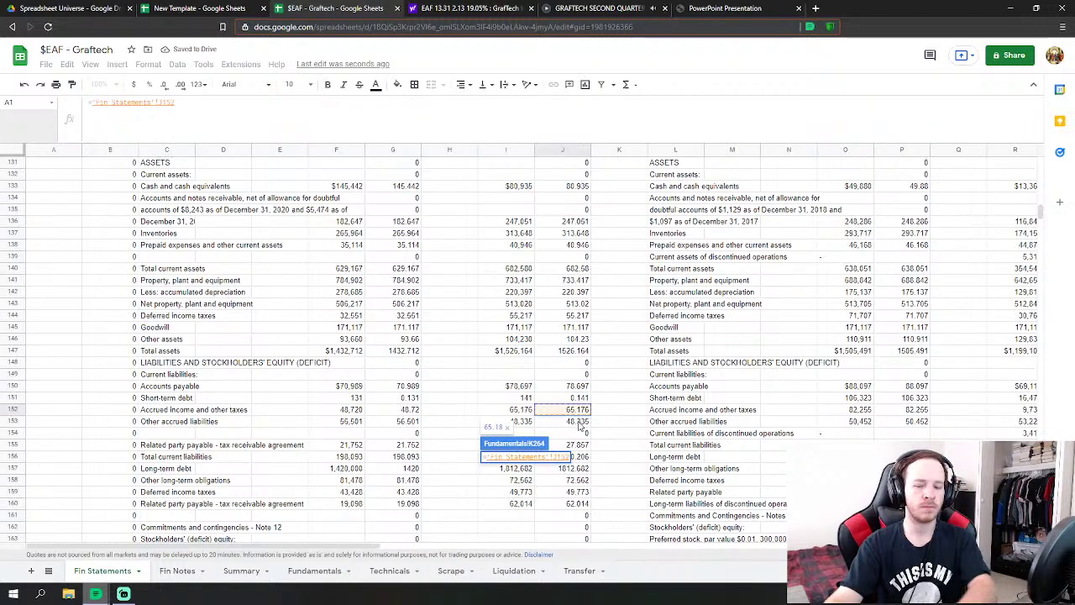
{"action": "left_click", "coordinate": [578, 422]}
{"action": "key", "text": "Return"}
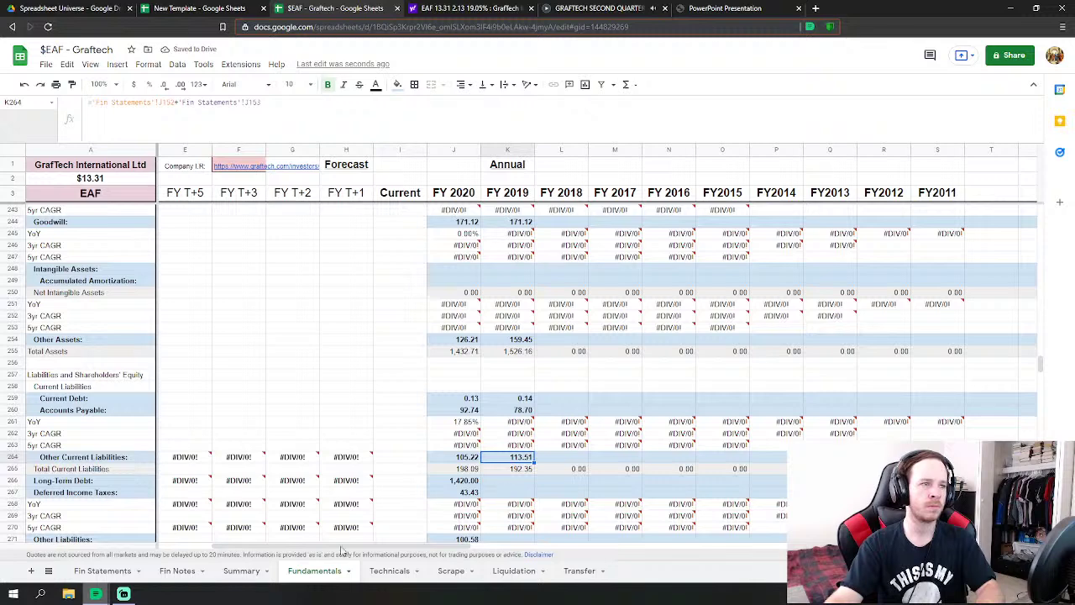
- Add the 2019 related party payable figure to the FY 2019 Accounts Payable formula
{"action": "left_click", "coordinate": [101, 571]}
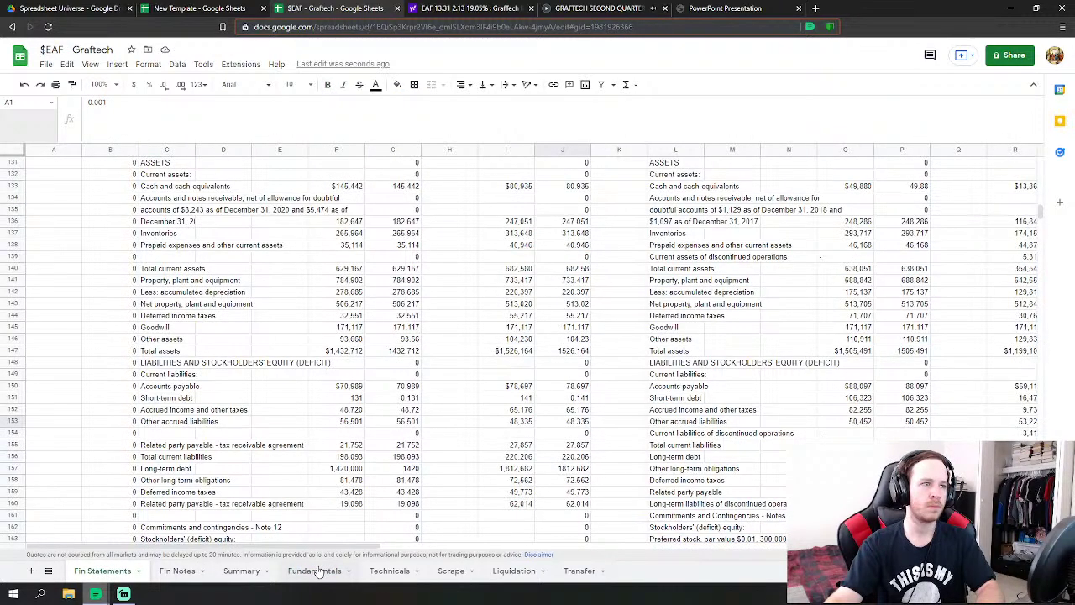
{"action": "left_click", "coordinate": [316, 570]}
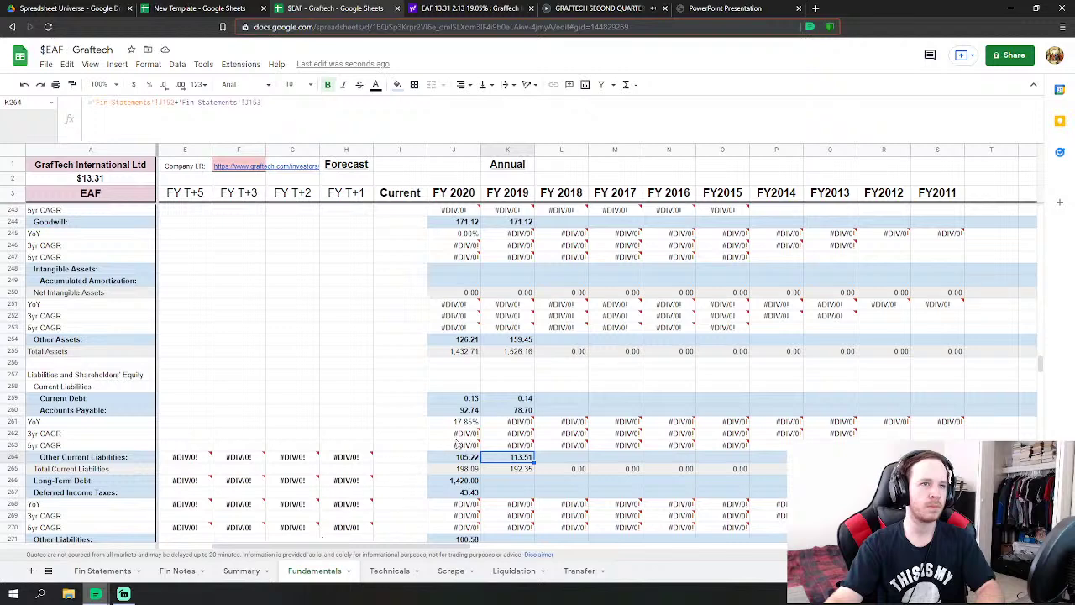
{"action": "left_click", "coordinate": [521, 410]}
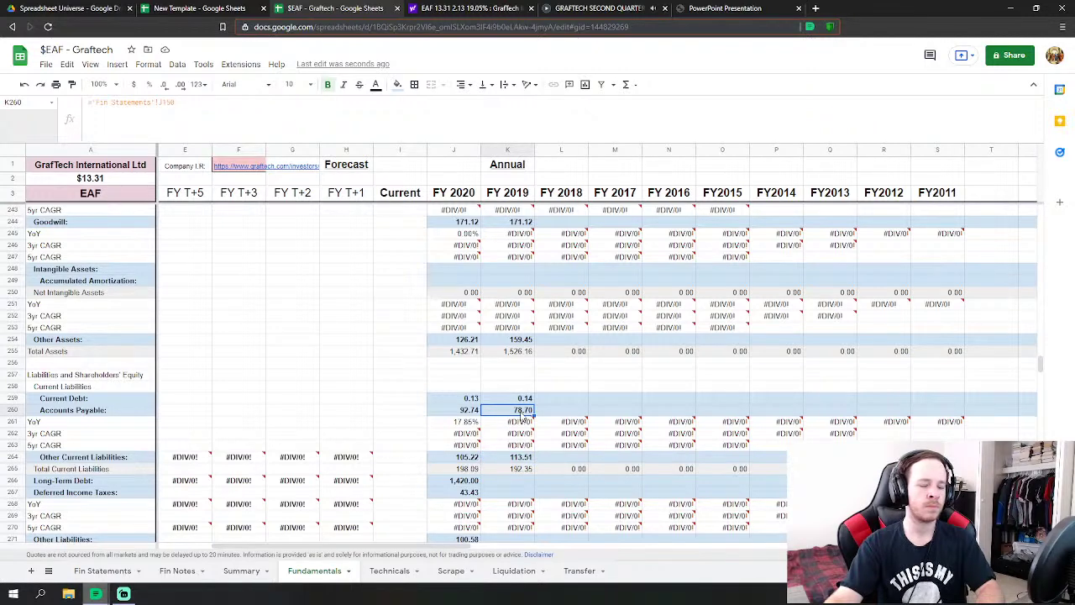
{"action": "double_click", "coordinate": [520, 410]}
{"action": "type", "text": "+"}
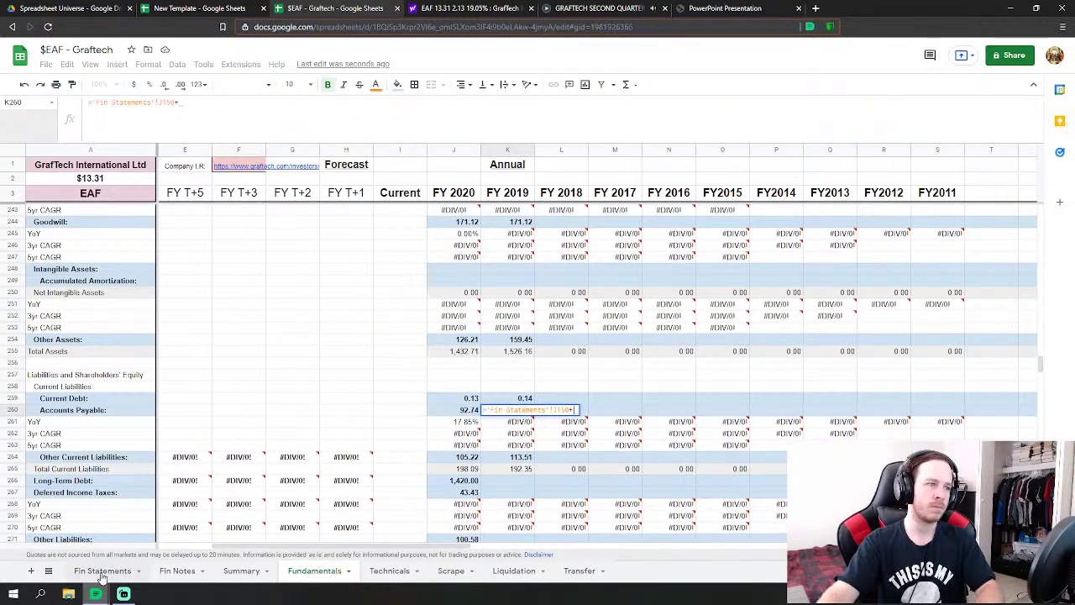
{"action": "left_click", "coordinate": [103, 570]}
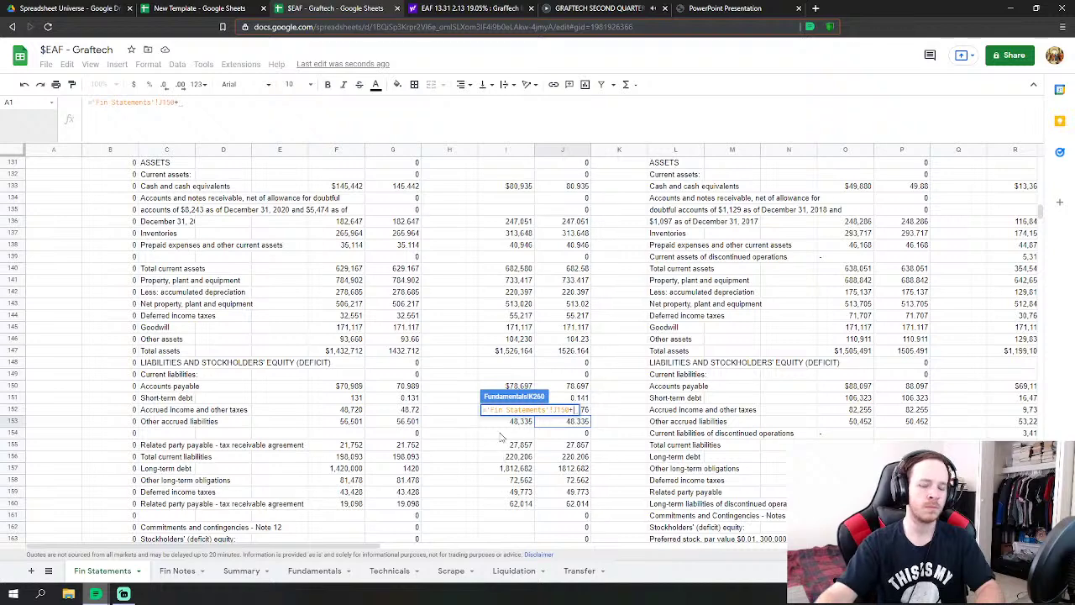
{"action": "left_click", "coordinate": [578, 445]}
{"action": "key", "text": "Return"}
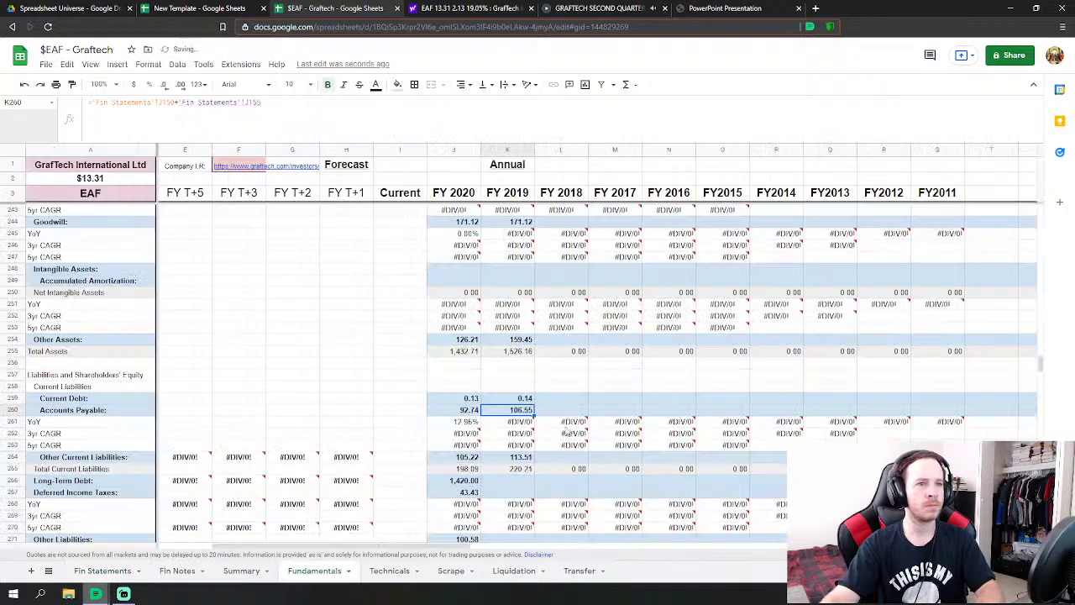
- Link FY 2019 Long-Term Debt to the 2019 long-term debt figure, giving 1,812.68
{"action": "left_click", "coordinate": [506, 480]}
{"action": "type", "text": "="}
{"action": "left_click", "coordinate": [102, 570]}
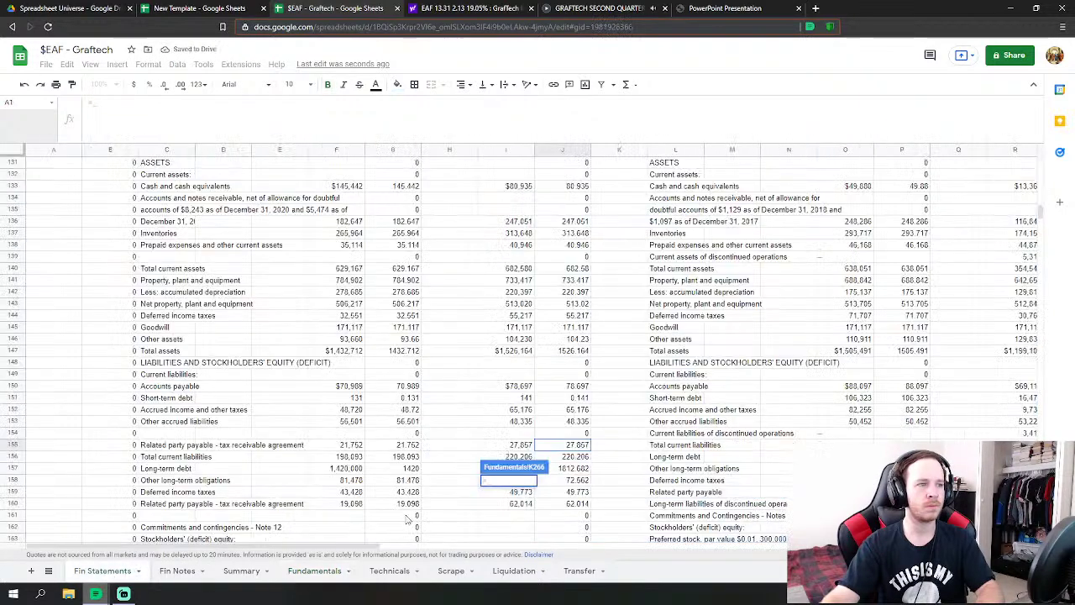
{"action": "left_click", "coordinate": [579, 469]}
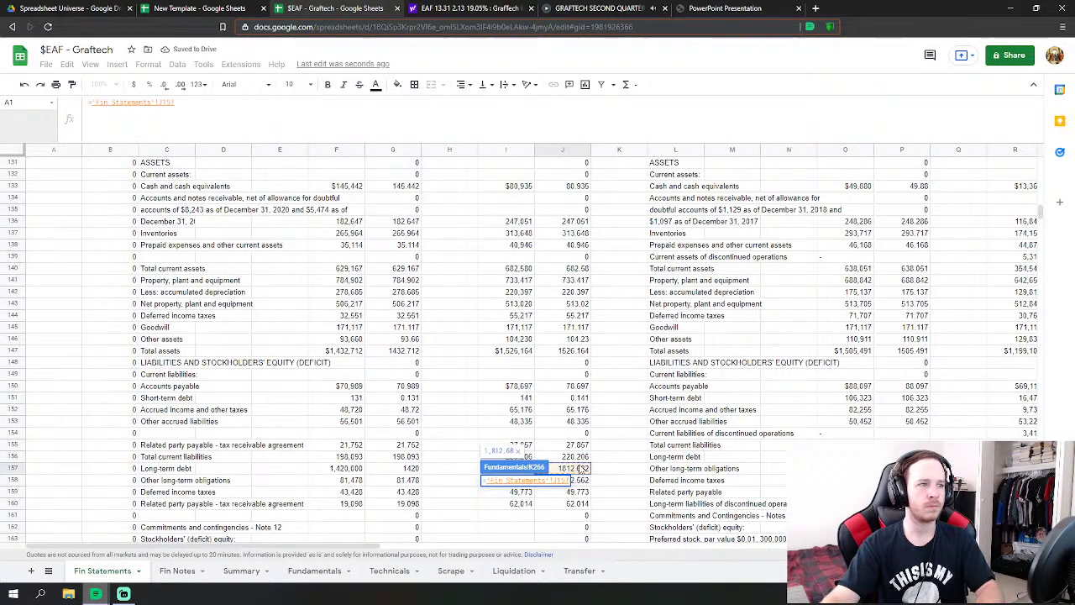
{"action": "key", "text": "Return"}
- Link FY 2019 Deferred Income Taxes to the 2019 deferred income taxes figure
{"action": "type", "text": "="}
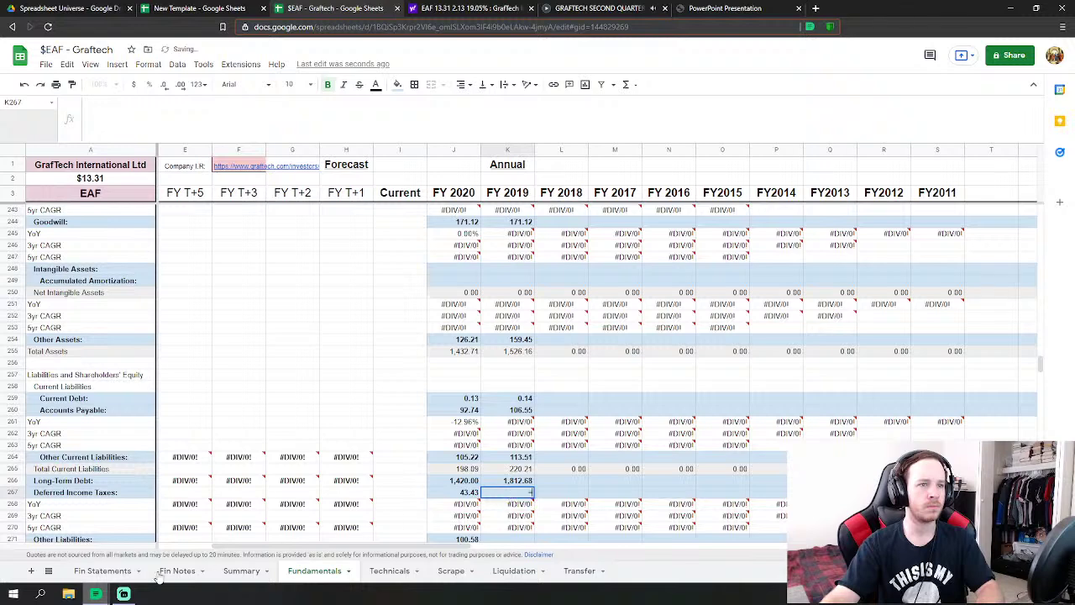
{"action": "left_click", "coordinate": [103, 570]}
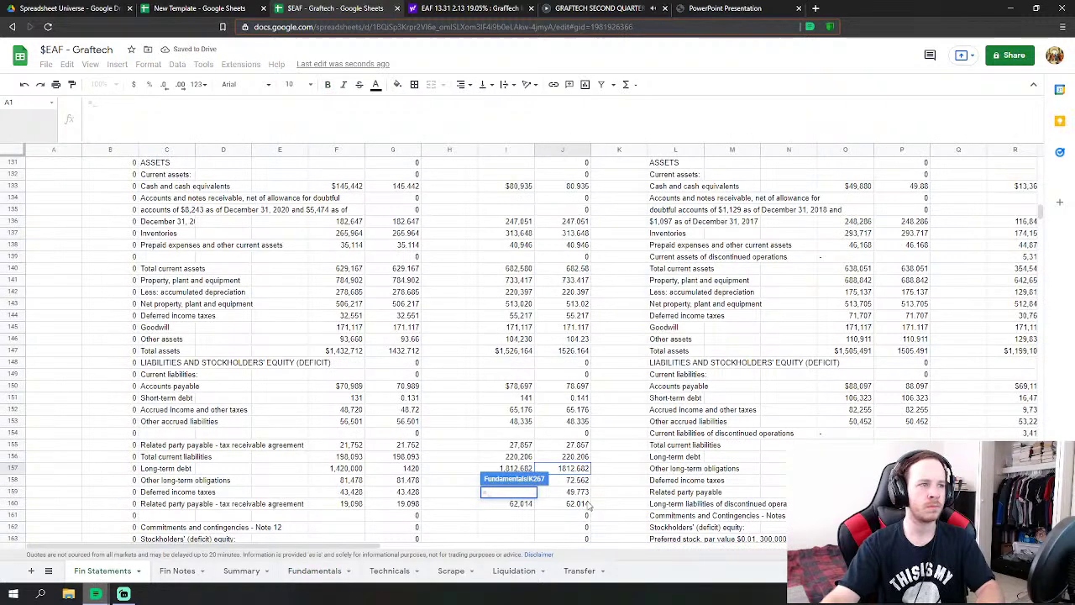
{"action": "left_click", "coordinate": [580, 492]}
{"action": "scroll", "coordinate": [642, 452], "scroll_direction": "down", "scroll_amount": 1}
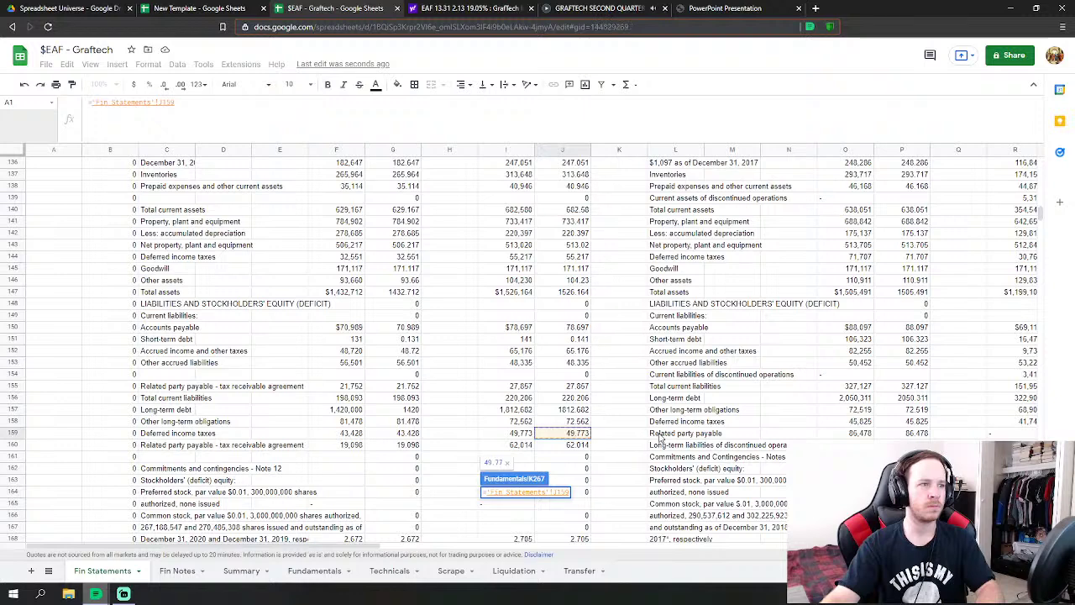
{"action": "key", "text": "Return"}
- Set FY 2019 Other Liabilities to other long-term obligations plus related party payable, giving 134.58
{"action": "scroll", "coordinate": [520, 504], "scroll_direction": "down", "scroll_amount": 1}
{"action": "left_click", "coordinate": [494, 517]}
{"action": "type", "text": "="}
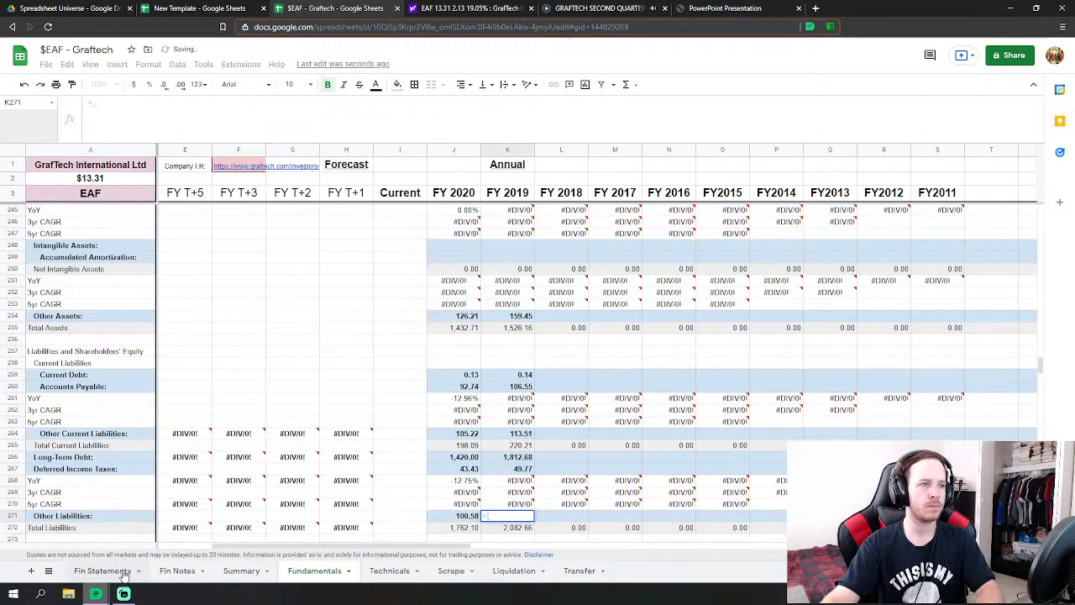
{"action": "left_click", "coordinate": [103, 570]}
{"action": "left_click", "coordinate": [579, 421]}
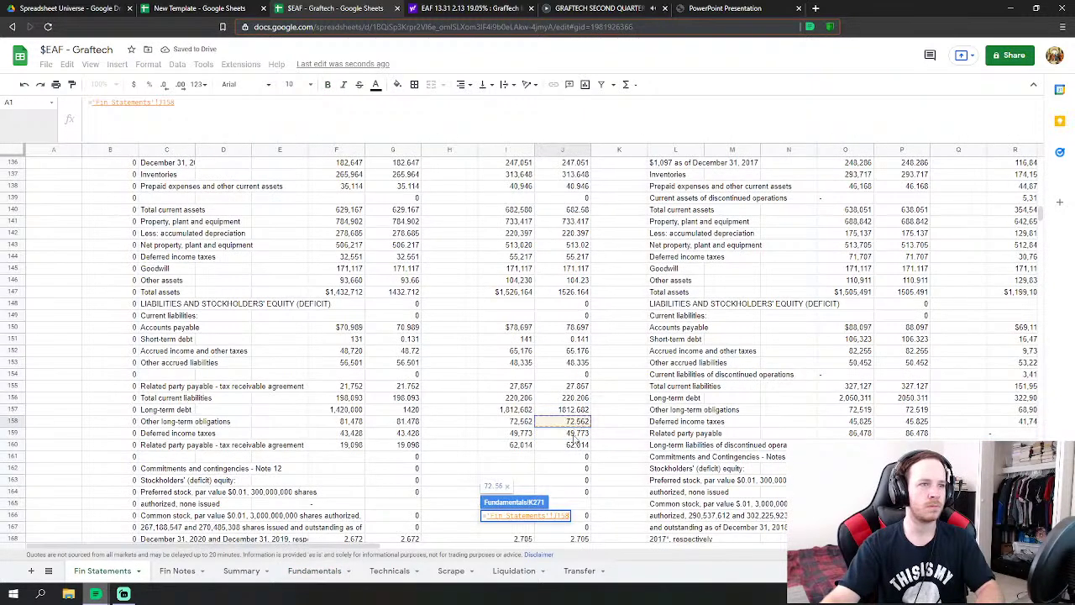
{"action": "type", "text": "+"}
{"action": "left_click", "coordinate": [574, 448]}
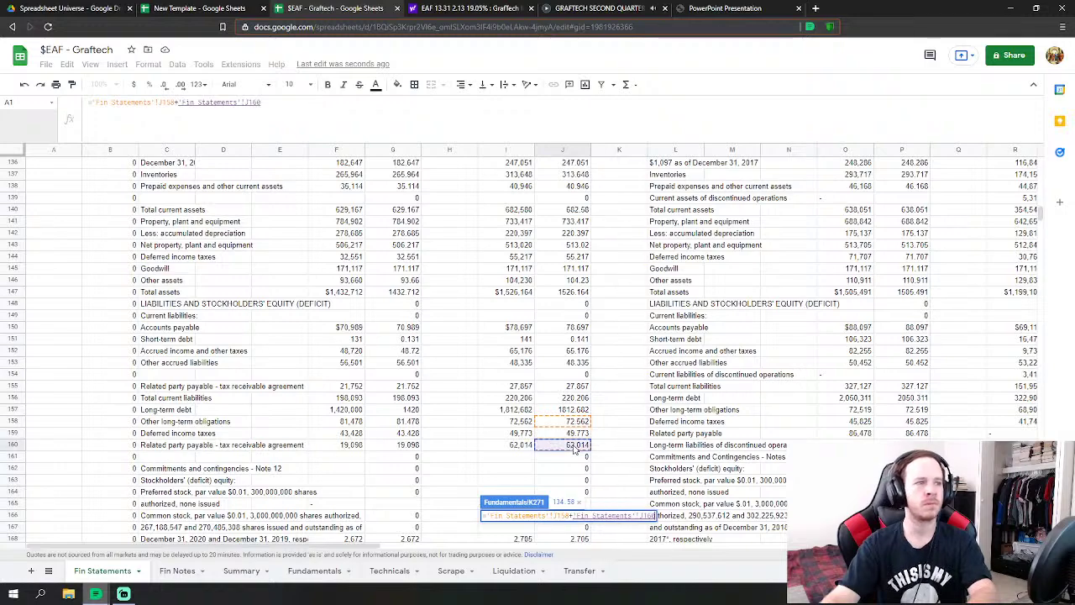
{"action": "scroll", "coordinate": [595, 440], "scroll_direction": "down", "scroll_amount": 2}
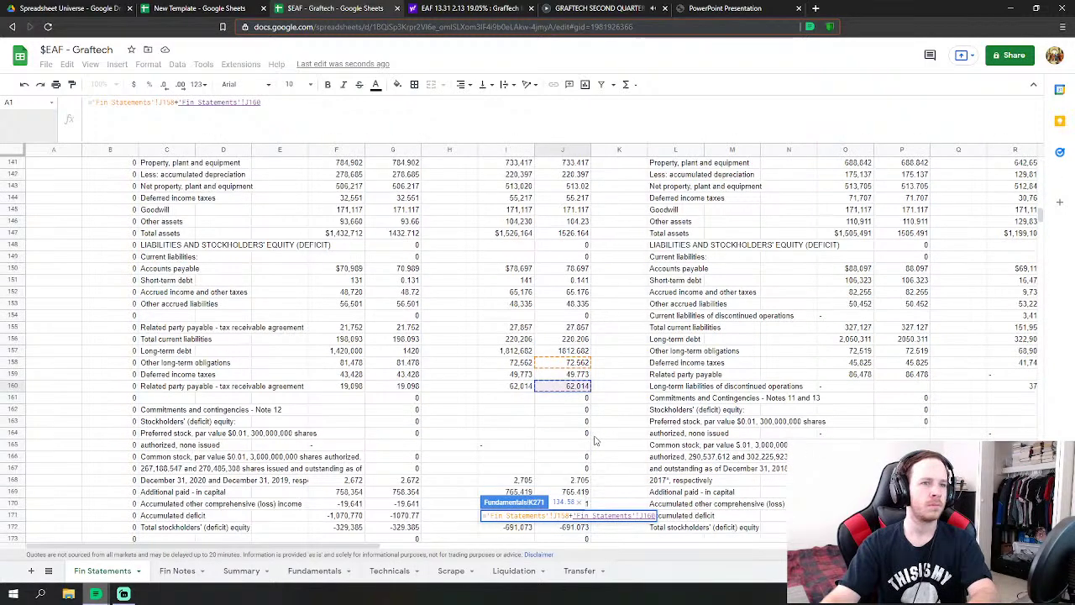
{"action": "key", "text": "Return"}
- Link FY 2019 Common Stock (2.71) and Capital in Excess of Par (765.42) to Fin Statements
{"action": "scroll", "coordinate": [578, 437], "scroll_direction": "down", "scroll_amount": 2}
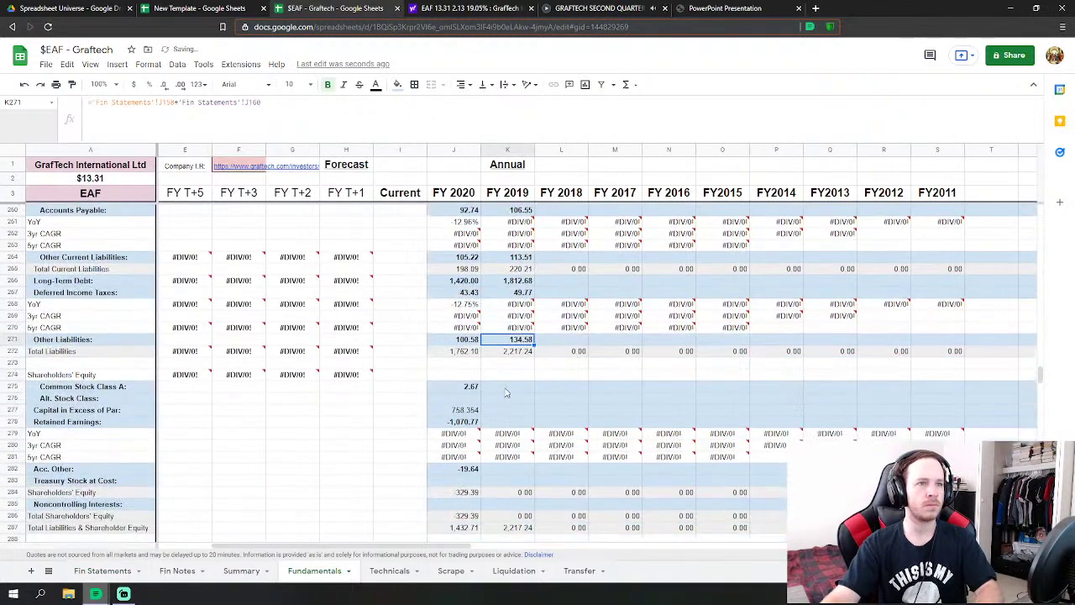
{"action": "left_click", "coordinate": [507, 386]}
{"action": "type", "text": "="}
{"action": "left_click", "coordinate": [103, 570]}
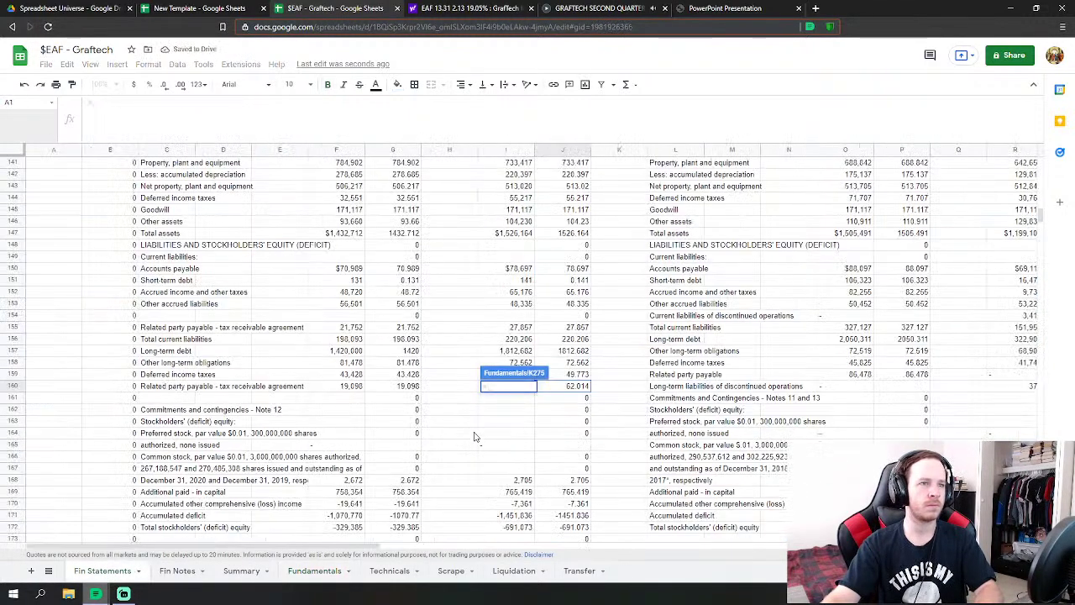
{"action": "left_click", "coordinate": [578, 482]}
{"action": "key", "text": "Return"}
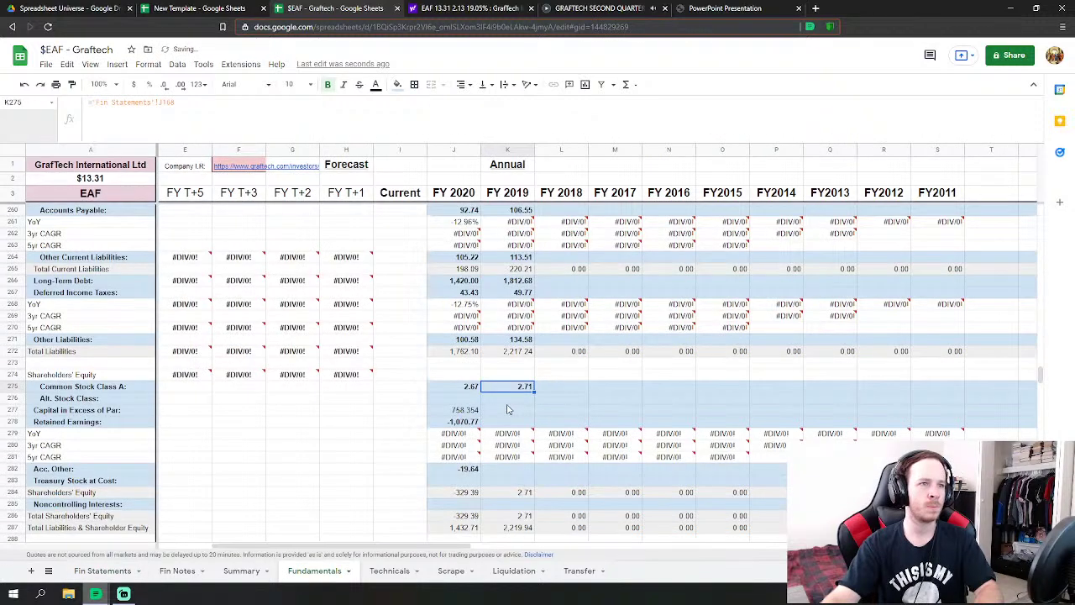
{"action": "left_click", "coordinate": [507, 409]}
{"action": "type", "text": "="}
{"action": "left_click", "coordinate": [103, 572]}
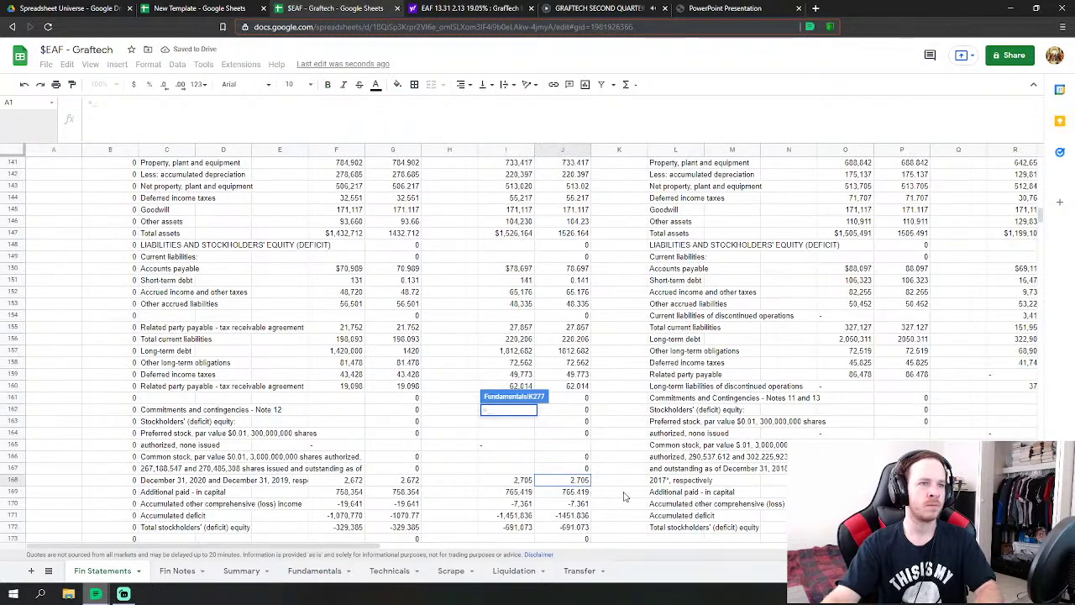
{"action": "left_click", "coordinate": [571, 493]}
{"action": "key", "text": "Return"}
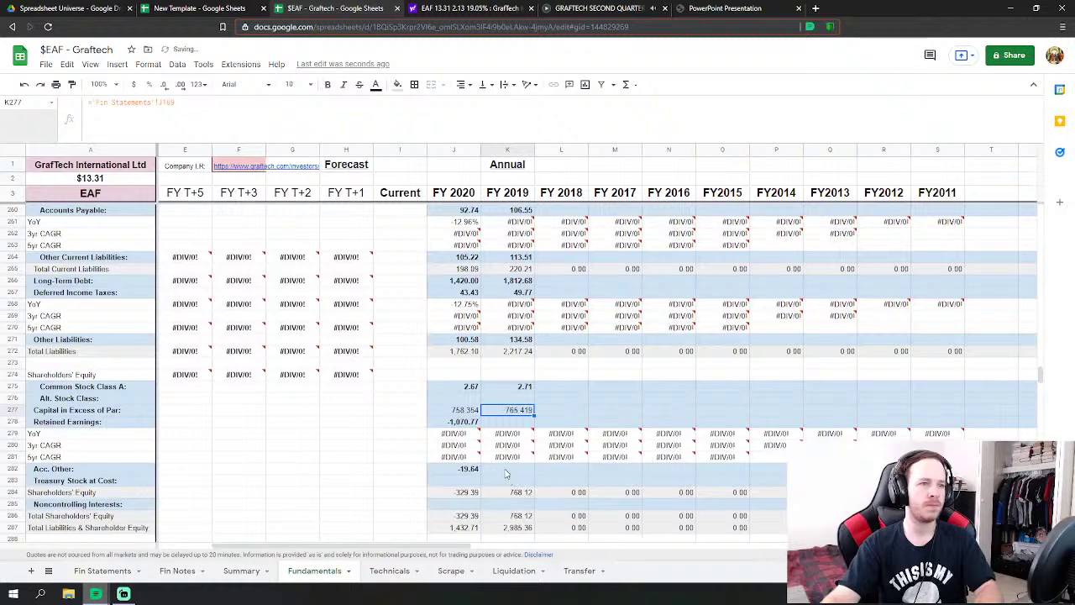
- Link FY 2019 Retained Earnings (-1,451.84) and Acc. Other to the accumulated deficit and other comprehensive loss
{"action": "left_click", "coordinate": [525, 423]}
{"action": "type", "text": "="}
{"action": "left_click", "coordinate": [103, 571]}
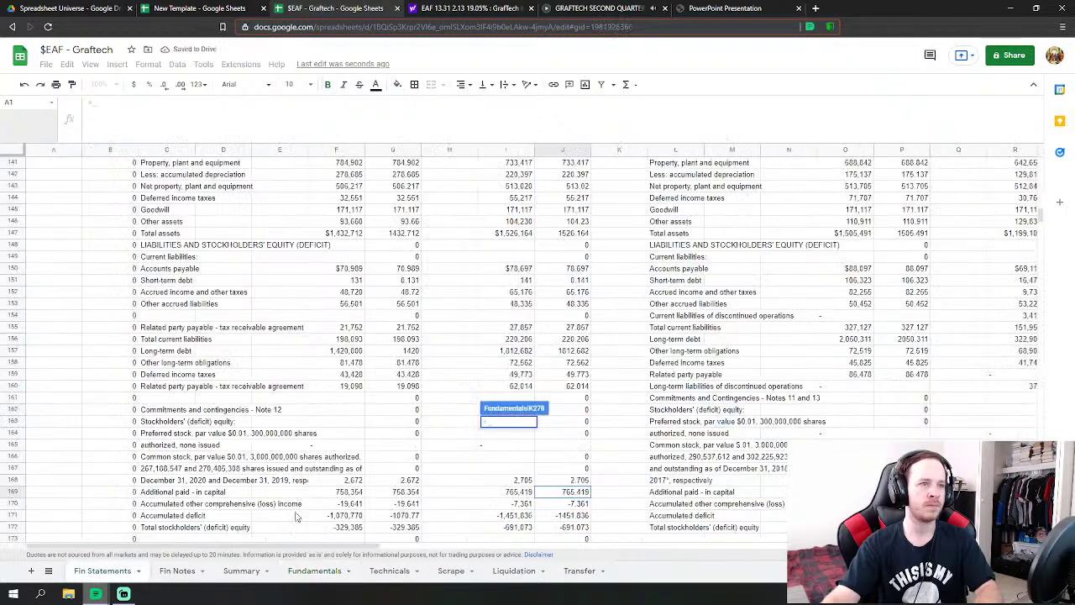
{"action": "left_click", "coordinate": [561, 515]}
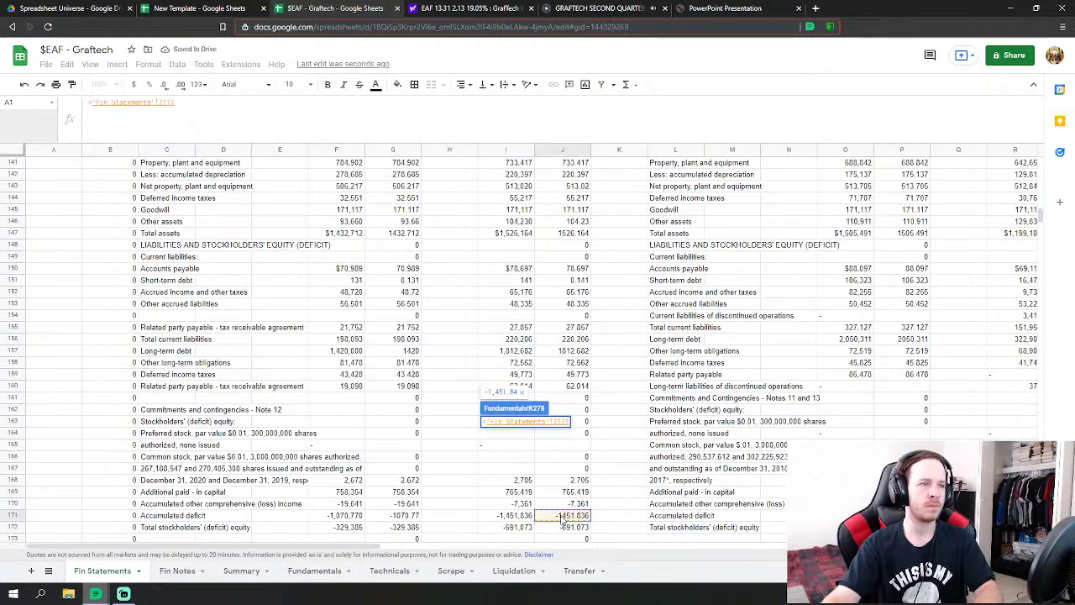
{"action": "key", "text": "Return"}
{"action": "left_click", "coordinate": [509, 469]}
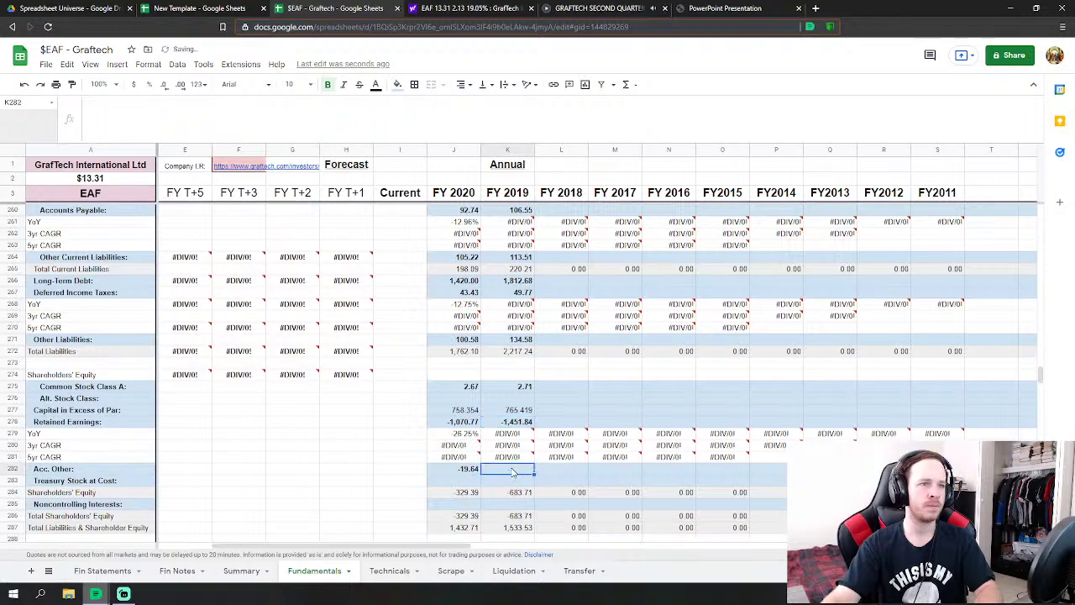
{"action": "type", "text": "="}
{"action": "left_click", "coordinate": [100, 572]}
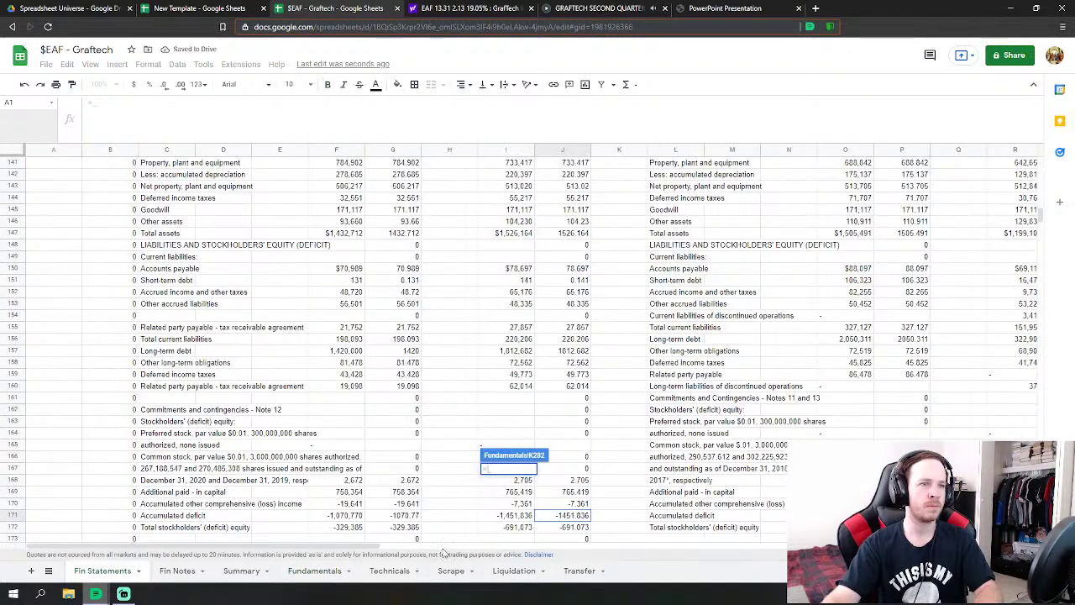
{"action": "left_click", "coordinate": [557, 506]}
{"action": "scroll", "coordinate": [557, 506], "scroll_direction": "down", "scroll_amount": 3}
{"action": "key", "text": "Return"}
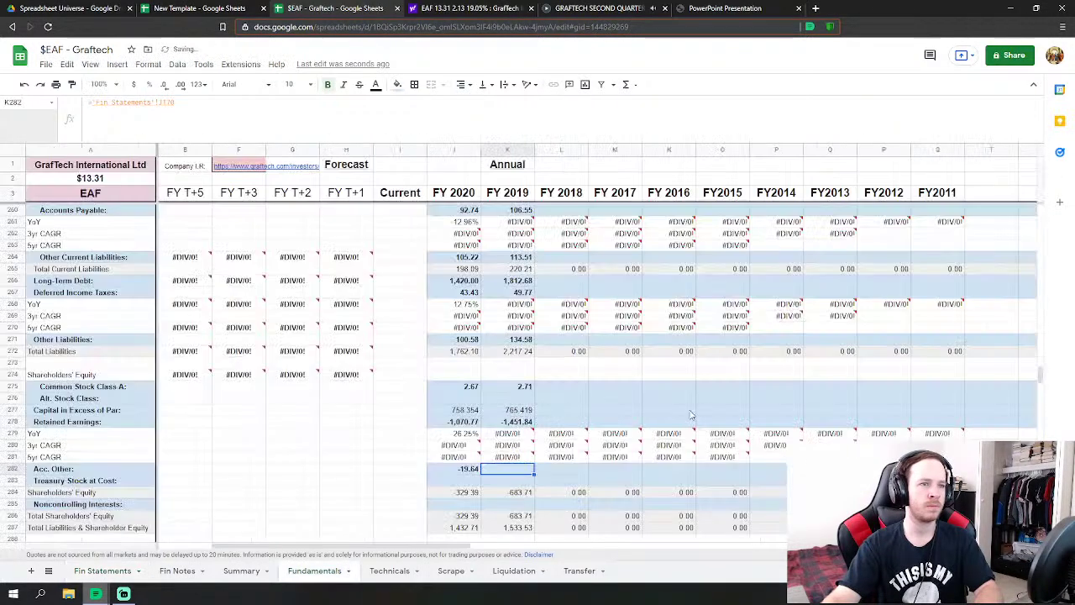
{"action": "scroll", "coordinate": [672, 395], "scroll_direction": "up", "scroll_amount": 15}
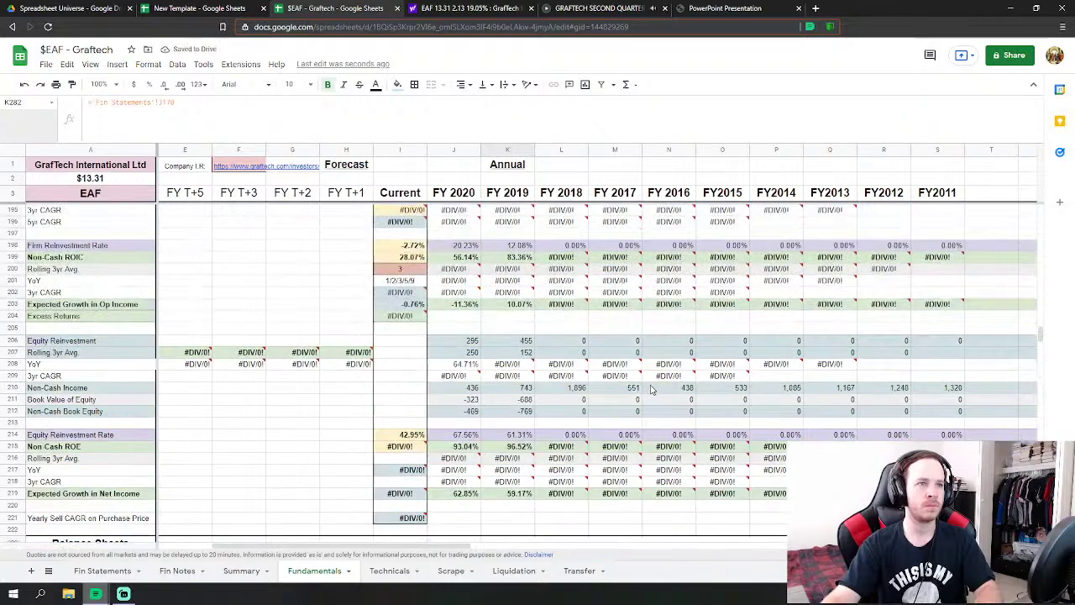
{"action": "mouse_move", "coordinate": [650, 390]}
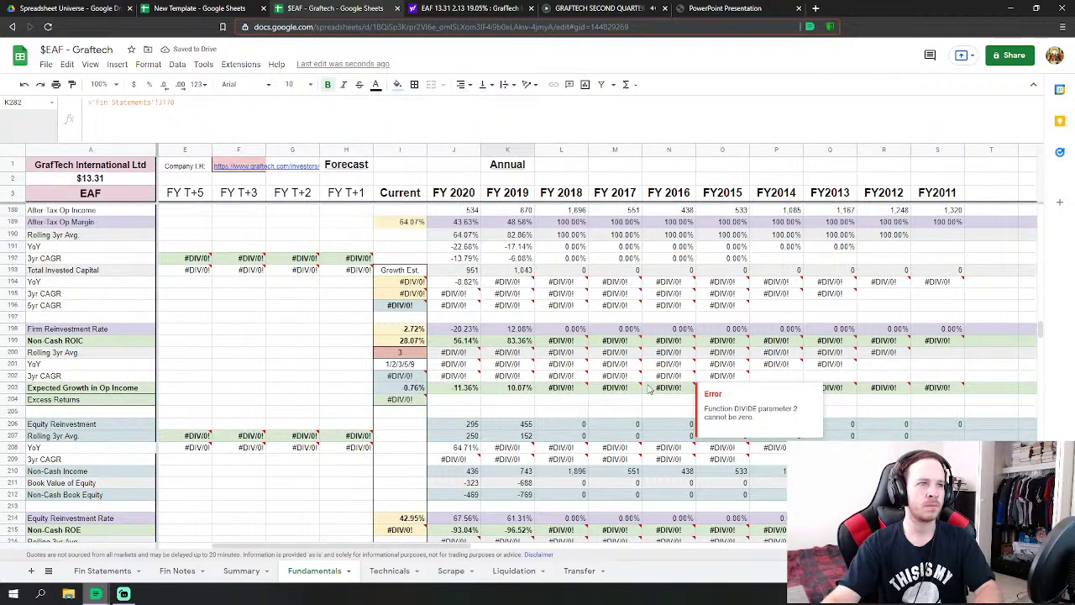
{"action": "scroll", "coordinate": [647, 388], "scroll_direction": "up", "scroll_amount": 13}
{"action": "scroll", "coordinate": [642, 385], "scroll_direction": "up", "scroll_amount": 3}
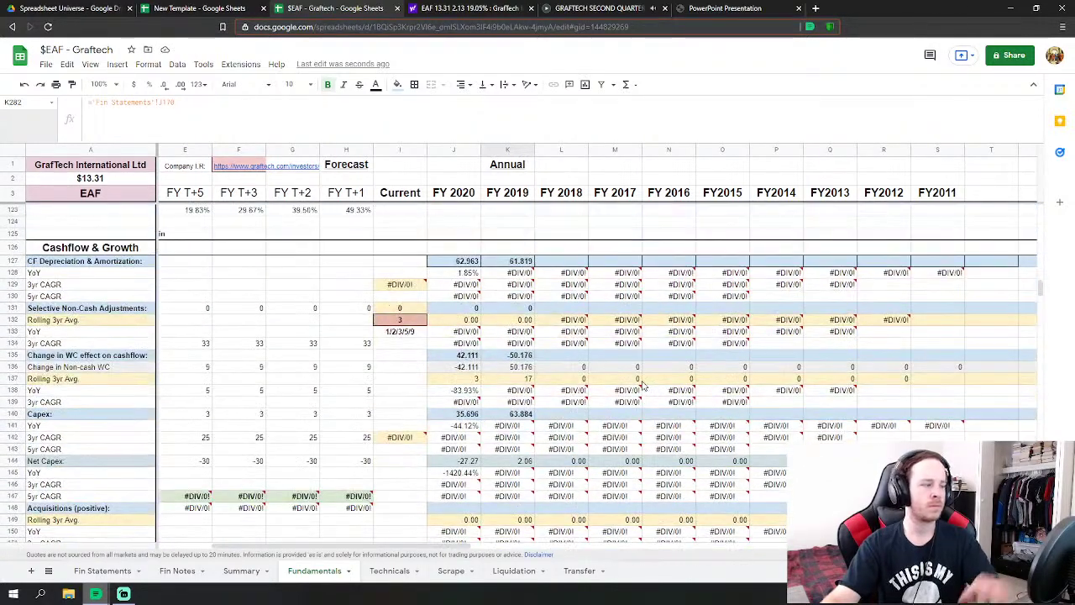
{"action": "scroll", "coordinate": [643, 385], "scroll_direction": "up", "scroll_amount": 3}
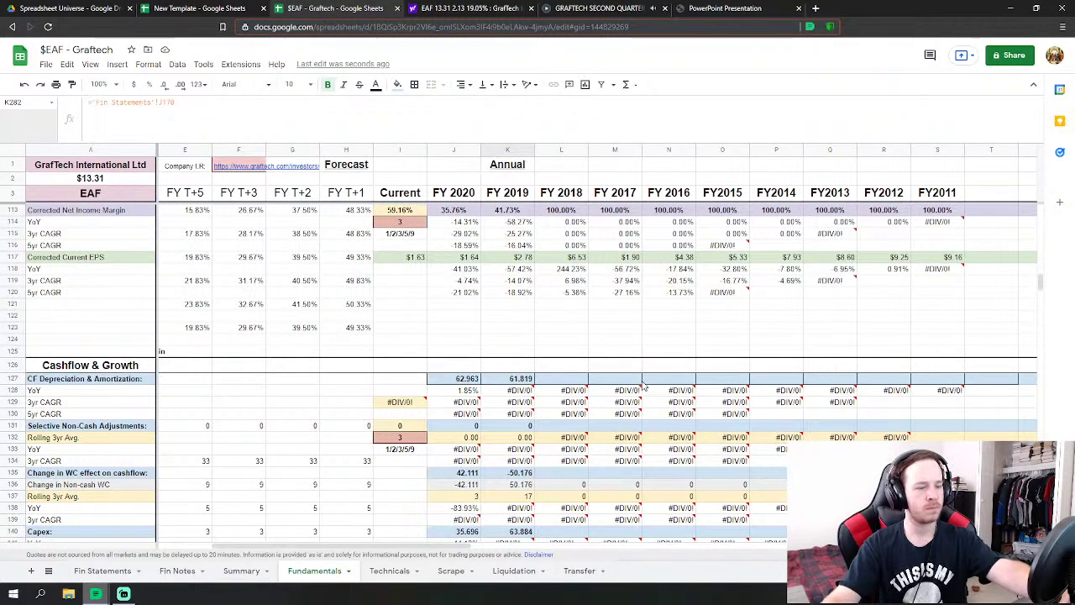
{"action": "scroll", "coordinate": [644, 385], "scroll_direction": "up", "scroll_amount": 4}
{"action": "scroll", "coordinate": [644, 385], "scroll_direction": "up", "scroll_amount": 5}
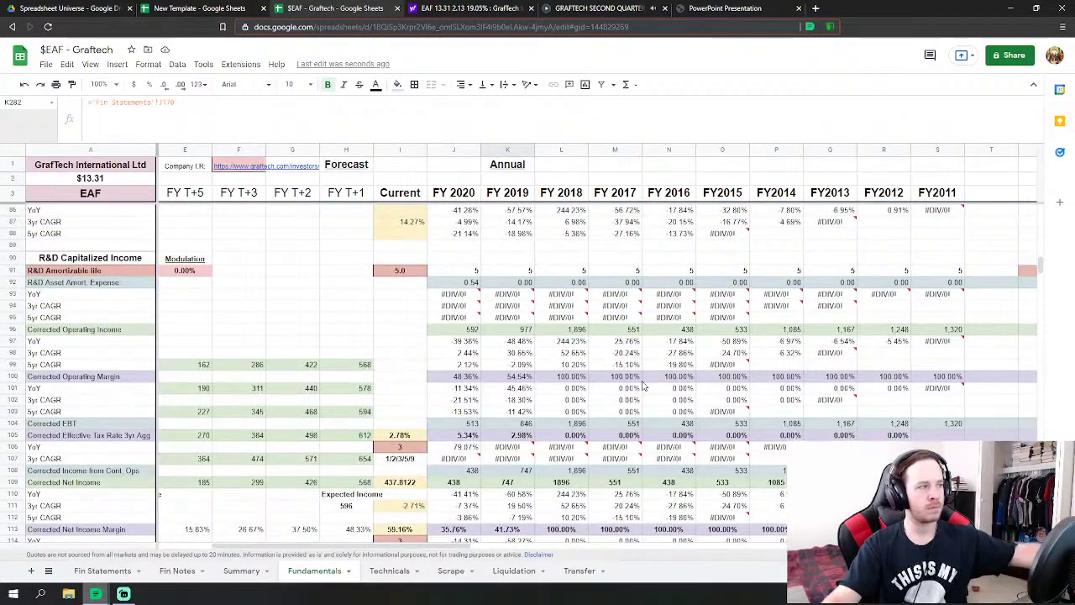
{"action": "scroll", "coordinate": [643, 385], "scroll_direction": "up", "scroll_amount": 4}
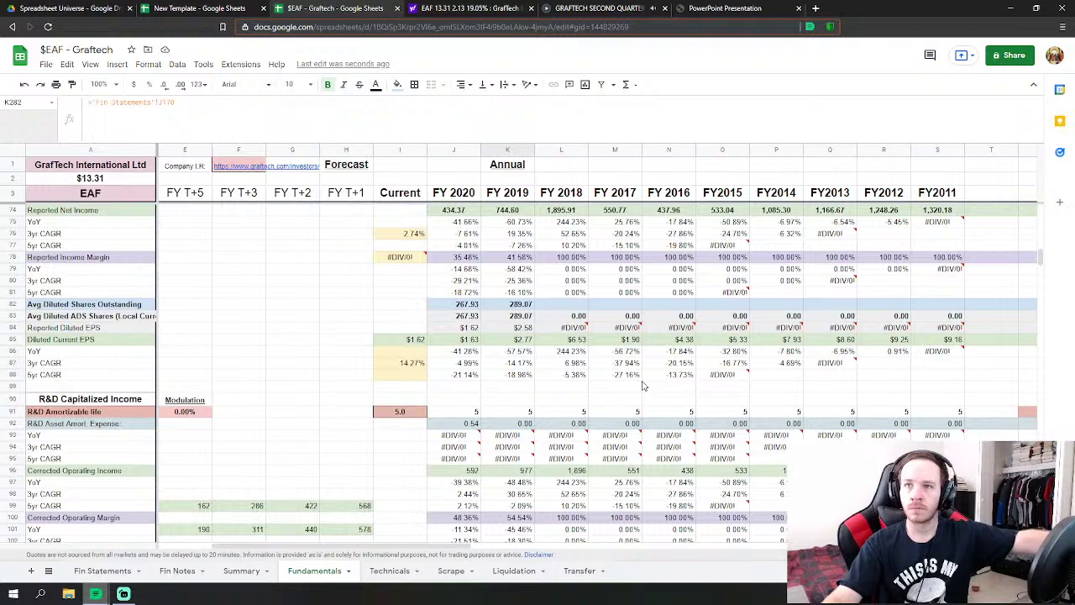
{"action": "scroll", "coordinate": [643, 385], "scroll_direction": "up", "scroll_amount": 10}
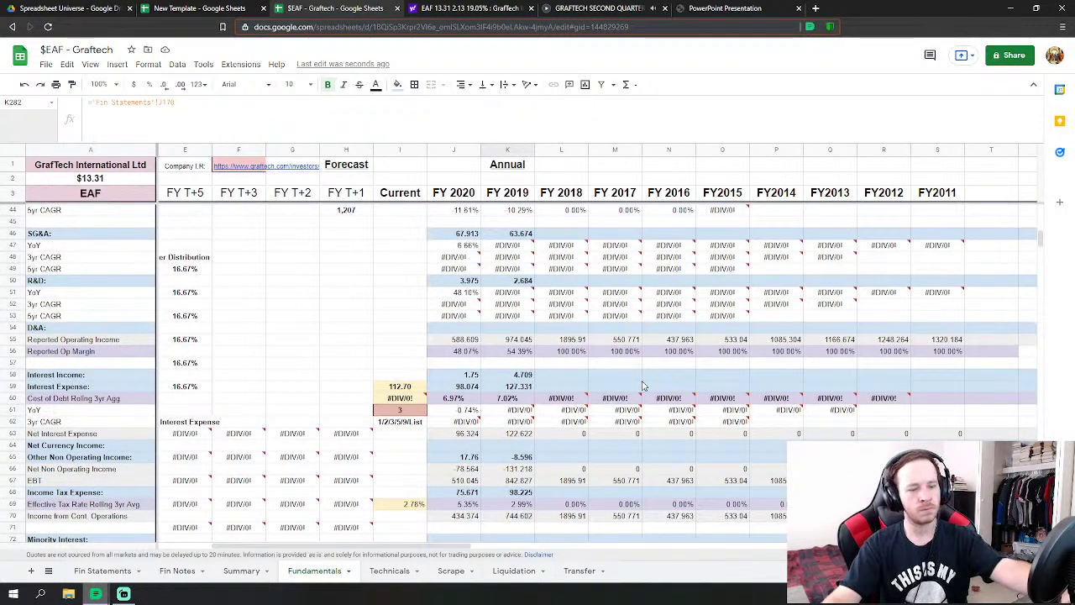
{"action": "scroll", "coordinate": [644, 385], "scroll_direction": "up", "scroll_amount": 8}
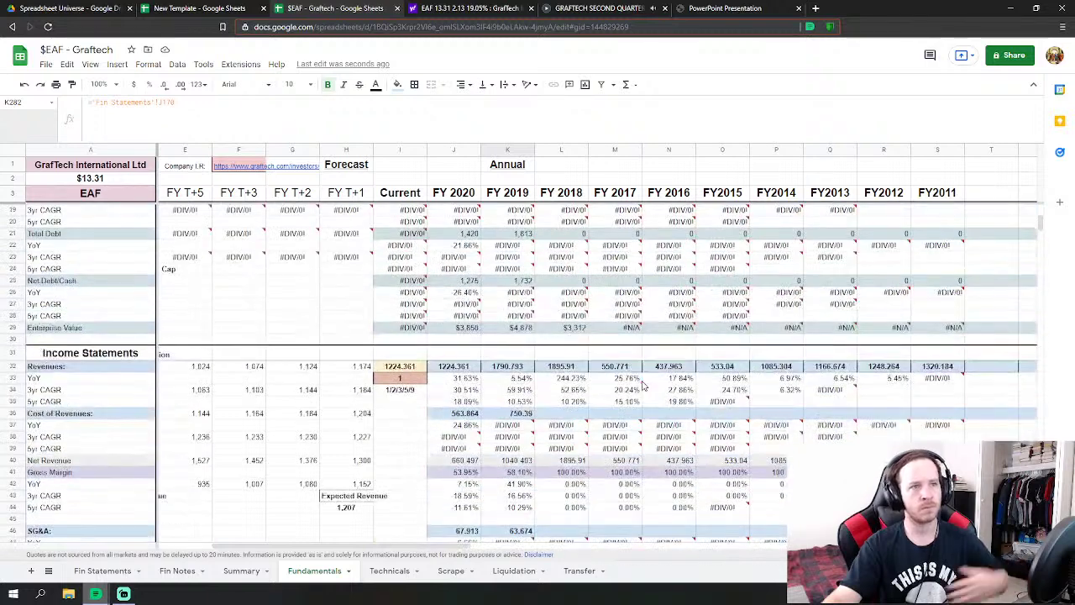
{"action": "scroll", "coordinate": [643, 385], "scroll_direction": "down", "scroll_amount": 2}
{"action": "scroll", "coordinate": [643, 386], "scroll_direction": "down", "scroll_amount": 1}
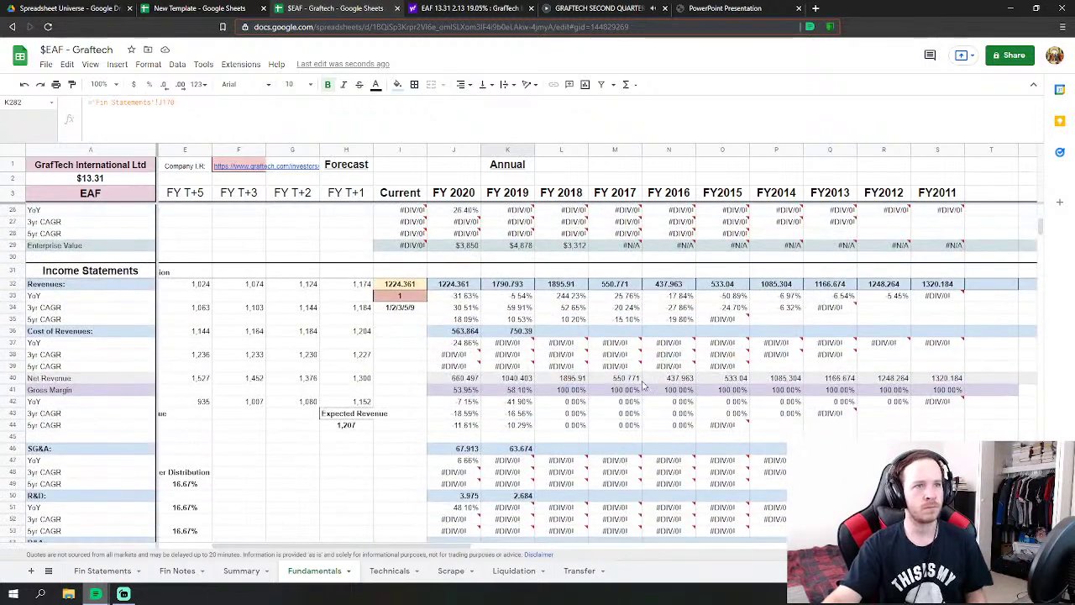
{"action": "left_click", "coordinate": [568, 332]}
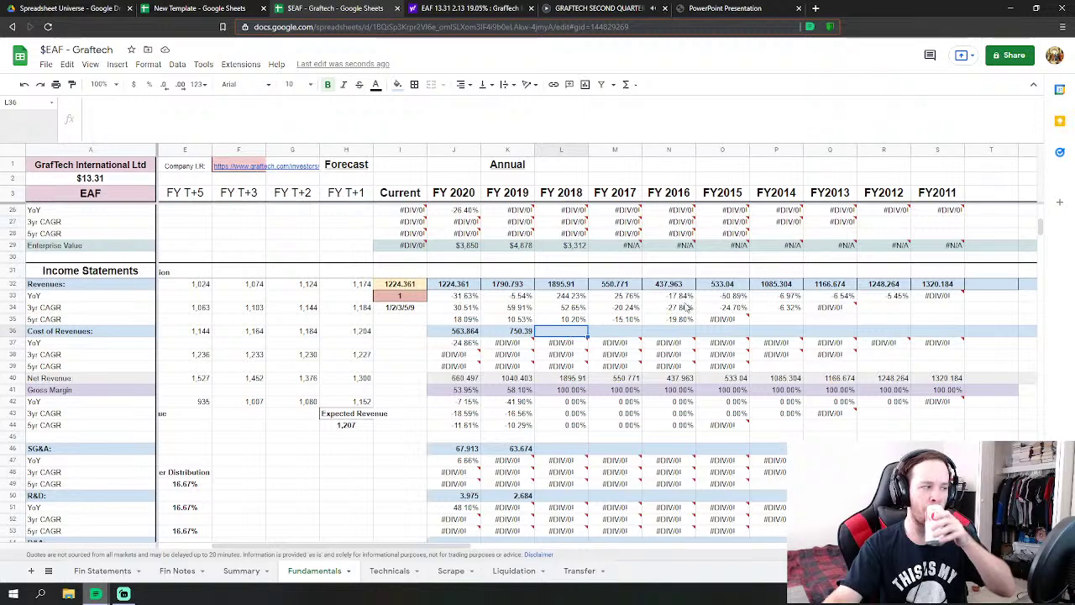
- Link the Fundamentals FY 2018 net sales cell to the 2018 figure on Fin Statements
{"action": "scroll", "coordinate": [689, 307], "scroll_direction": "down", "scroll_amount": 1}
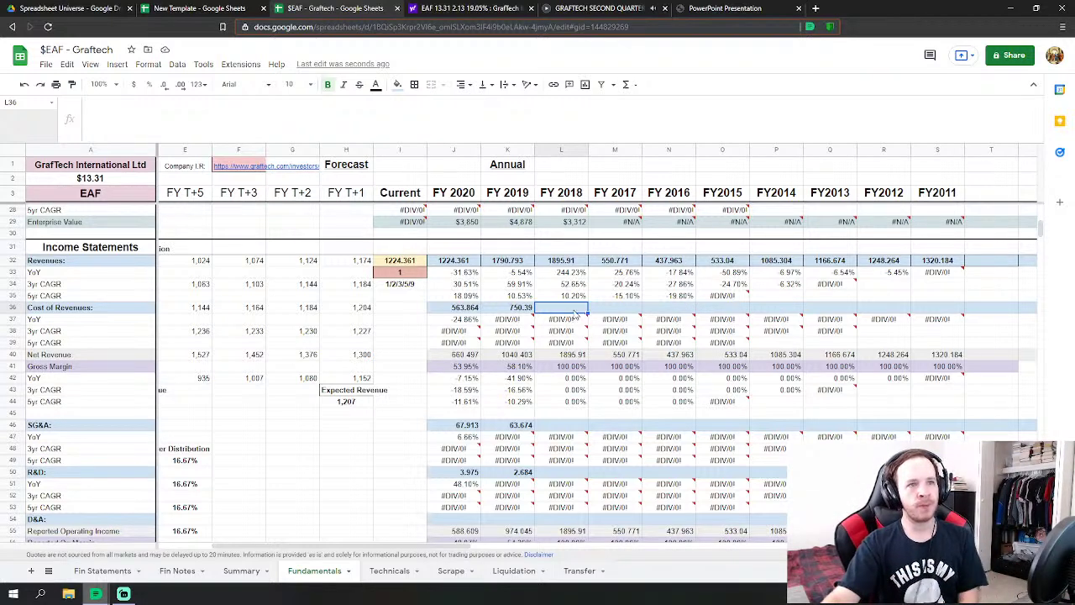
{"action": "left_click", "coordinate": [103, 570]}
{"action": "left_click_drag", "start_coordinate": [403, 544], "coordinate": [584, 527]}
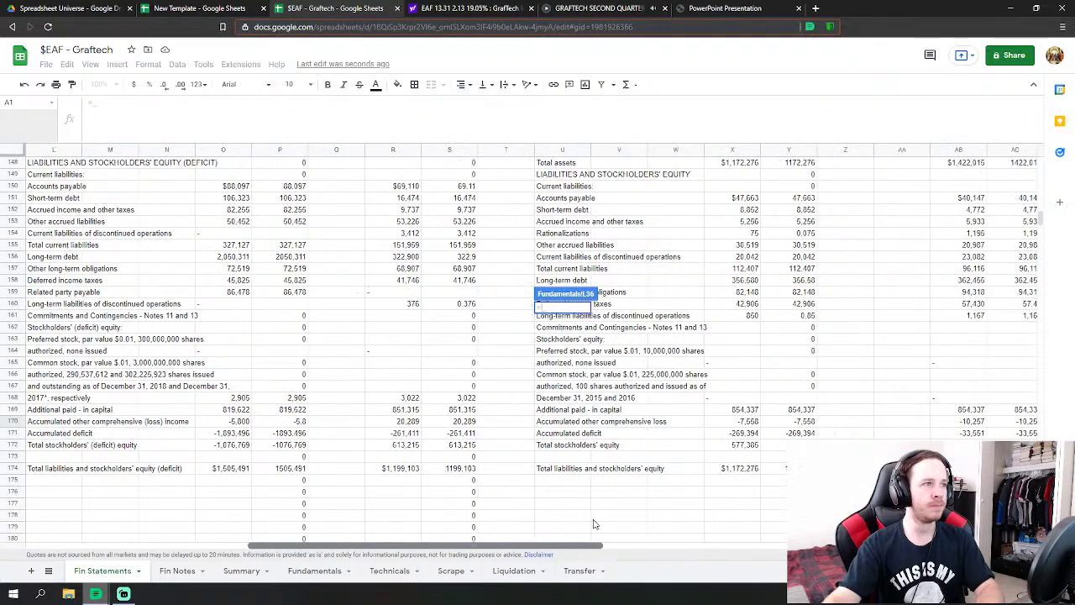
{"action": "scroll", "coordinate": [284, 408], "scroll_direction": "up", "scroll_amount": 10}
{"action": "scroll", "coordinate": [284, 408], "scroll_direction": "up", "scroll_amount": 12}
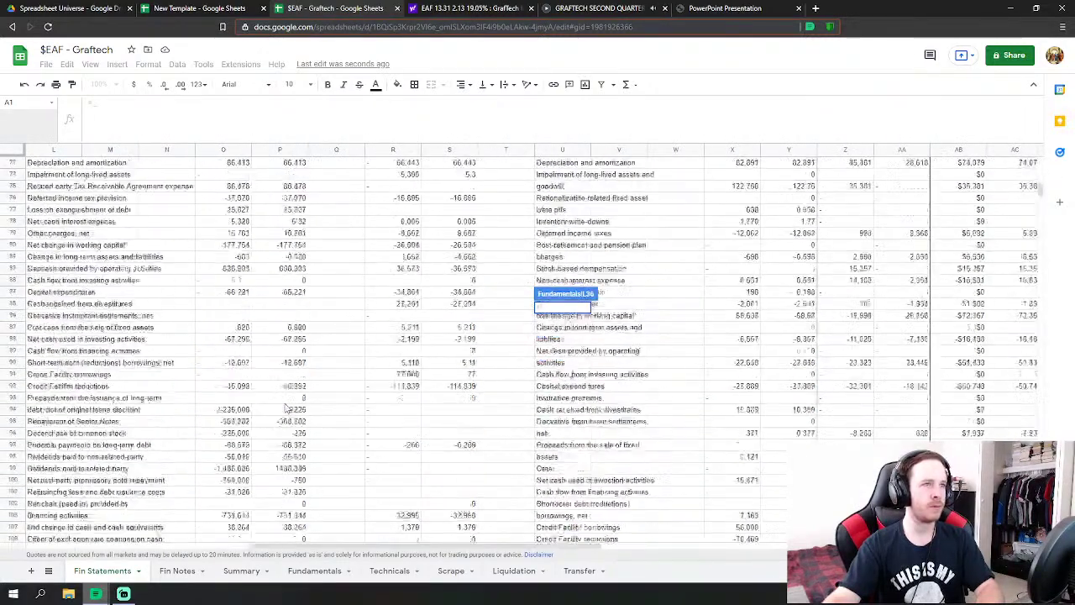
{"action": "scroll", "coordinate": [284, 408], "scroll_direction": "up", "scroll_amount": 4}
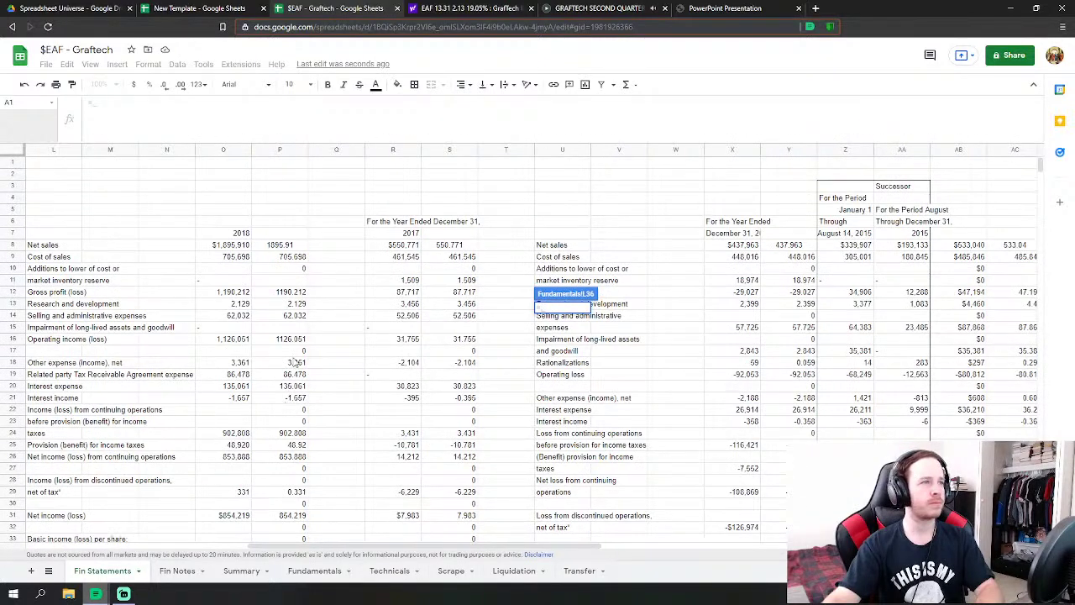
{"action": "left_click", "coordinate": [289, 246]}
{"action": "key", "text": "Return"}
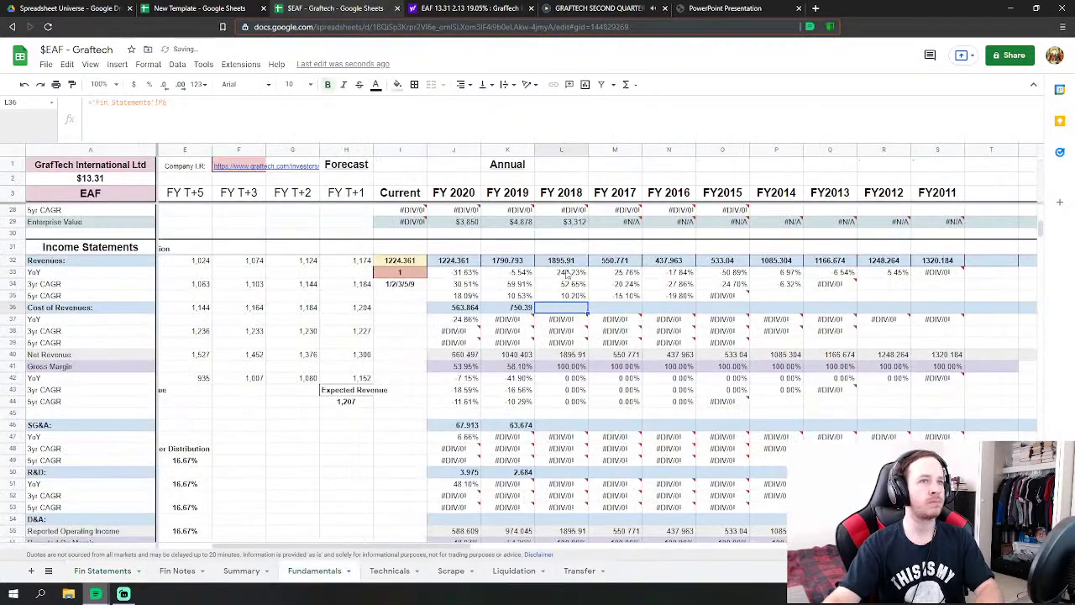
- Link FY 2018 Cost of Revenues (705.698) and SG&A (62.032) to the Fin Statements 2018 values
{"action": "left_click", "coordinate": [101, 571]}
{"action": "left_click", "coordinate": [292, 198]}
{"action": "key", "text": "Return"}
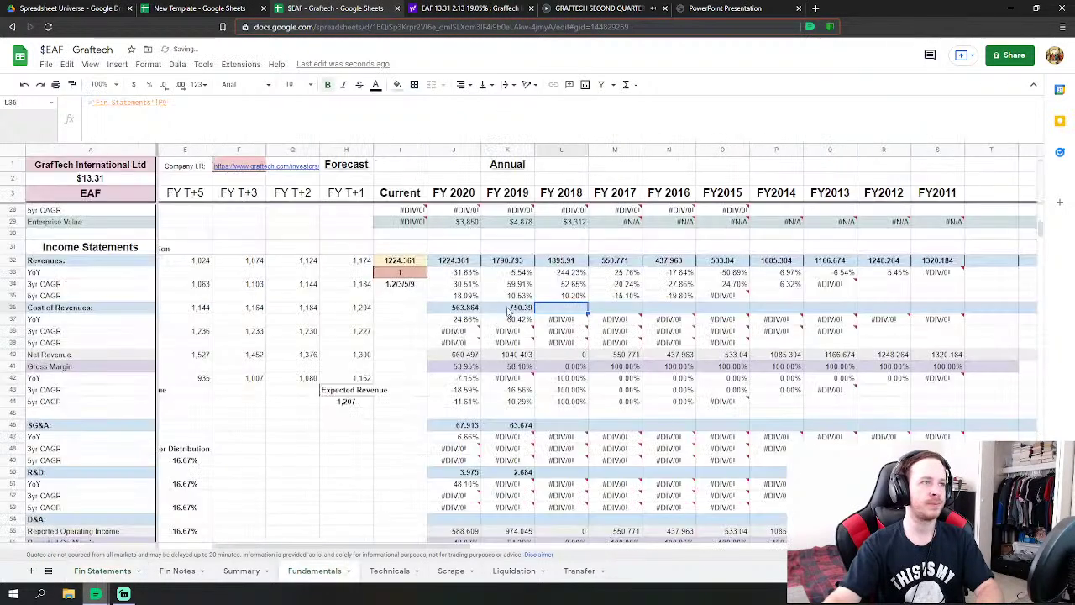
{"action": "left_click", "coordinate": [566, 428]}
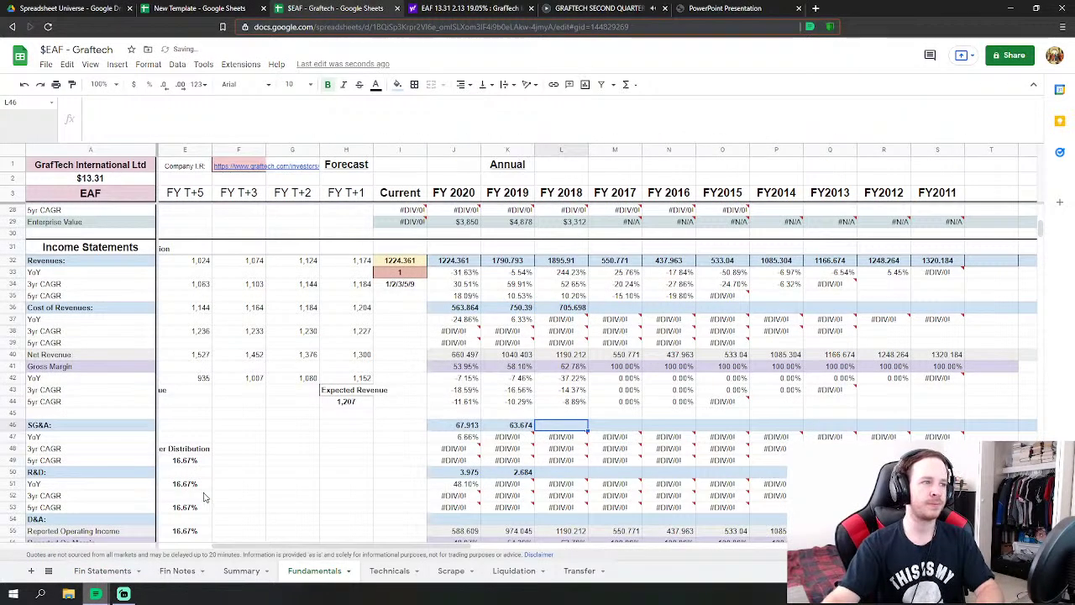
{"action": "type", "text": "="}
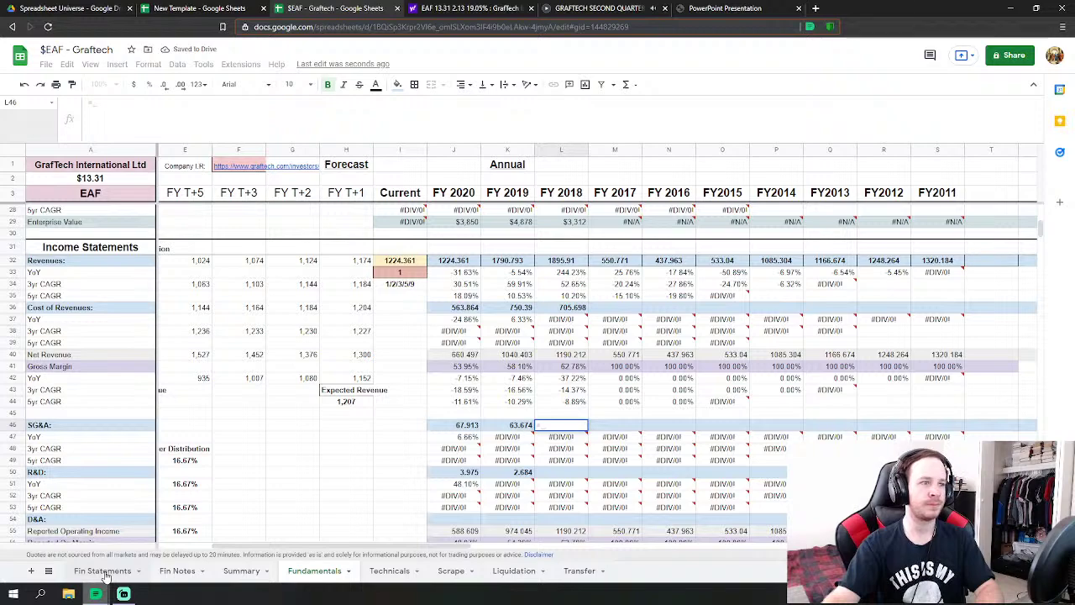
{"action": "left_click", "coordinate": [103, 571]}
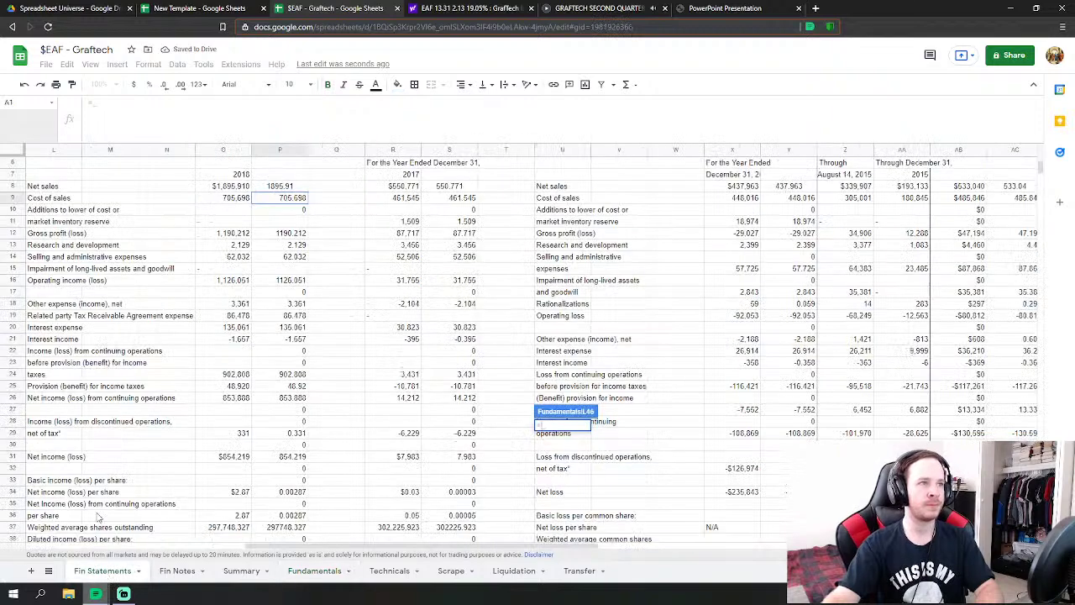
{"action": "left_click", "coordinate": [294, 260]}
{"action": "key", "text": "Return"}
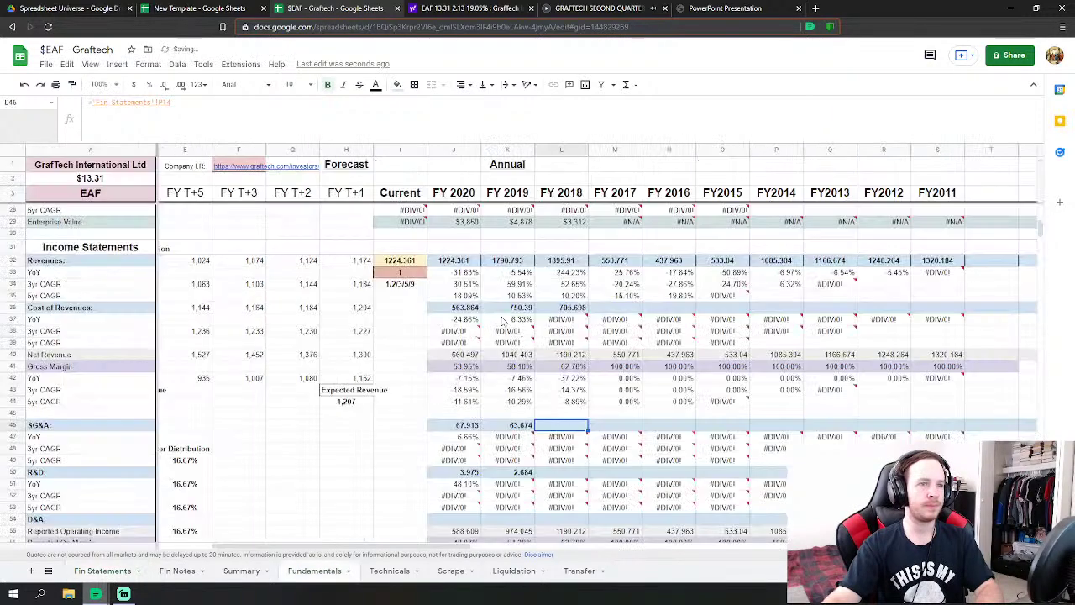
- Link FY 2018 R&D (2.129) in L50 and Interest Income (1.657) in L58 to Fin Statements
{"action": "left_click", "coordinate": [561, 387]}
{"action": "type", "text": "="}
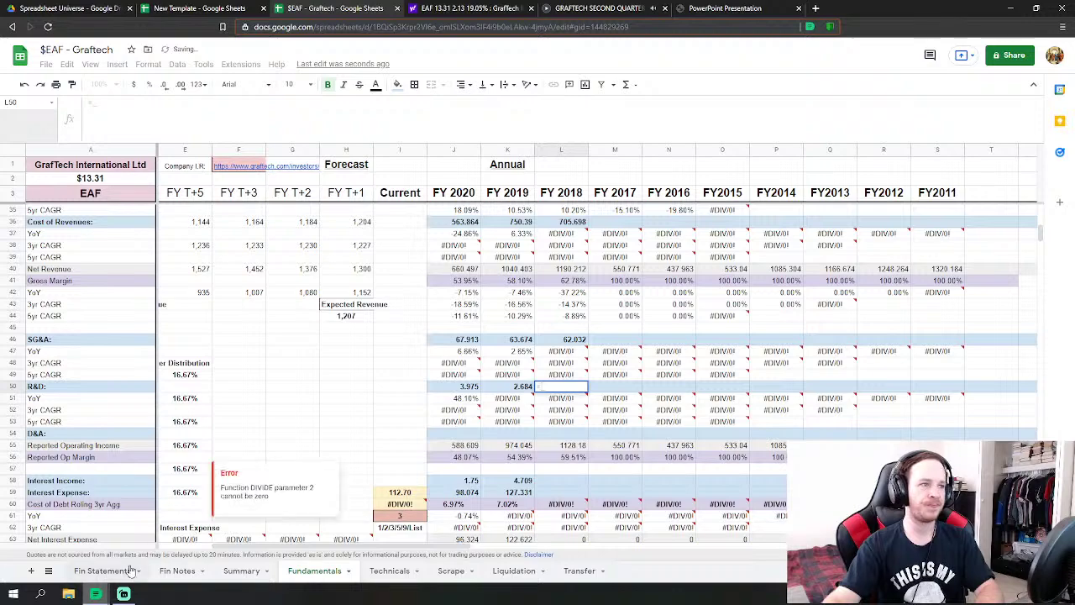
{"action": "left_click", "coordinate": [102, 570]}
{"action": "left_click", "coordinate": [302, 246]}
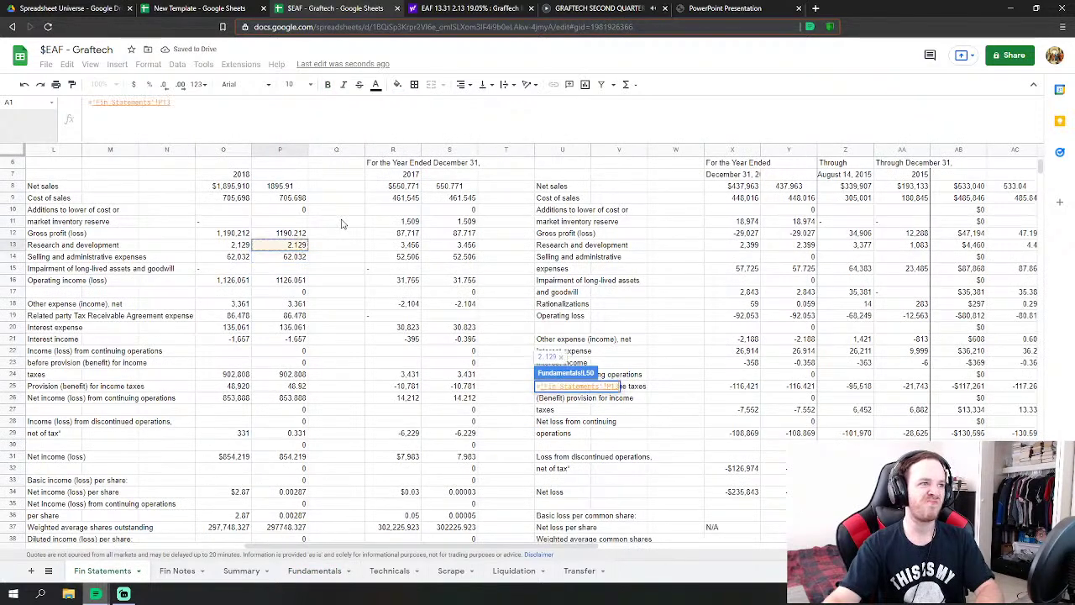
{"action": "key", "text": "Return"}
{"action": "scroll", "coordinate": [530, 383], "scroll_direction": "down", "scroll_amount": 3}
{"action": "left_click", "coordinate": [561, 397]}
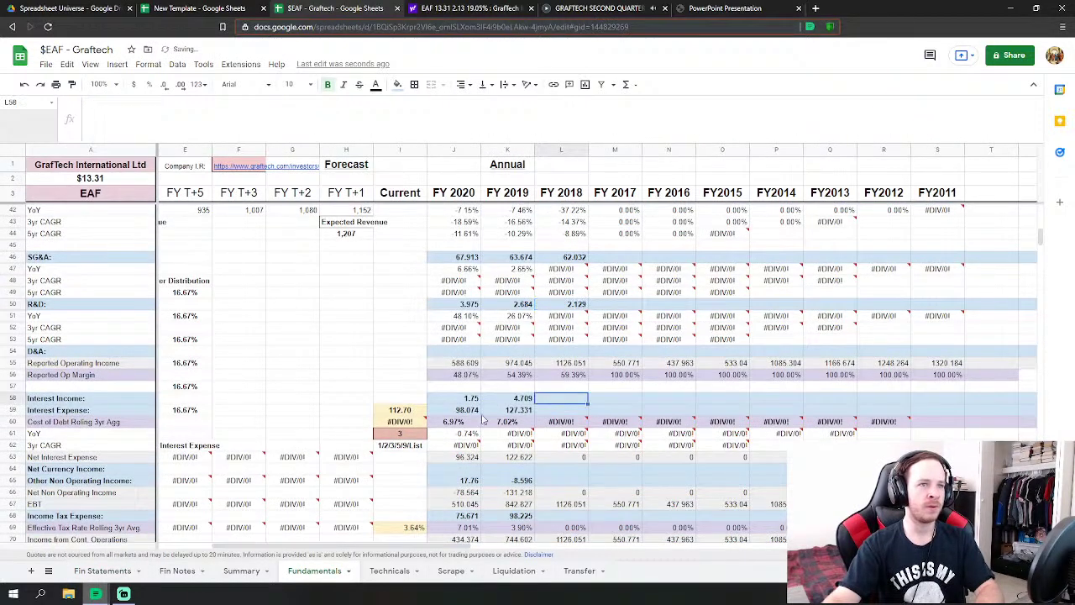
{"action": "type", "text": "="}
{"action": "left_click", "coordinate": [102, 570]}
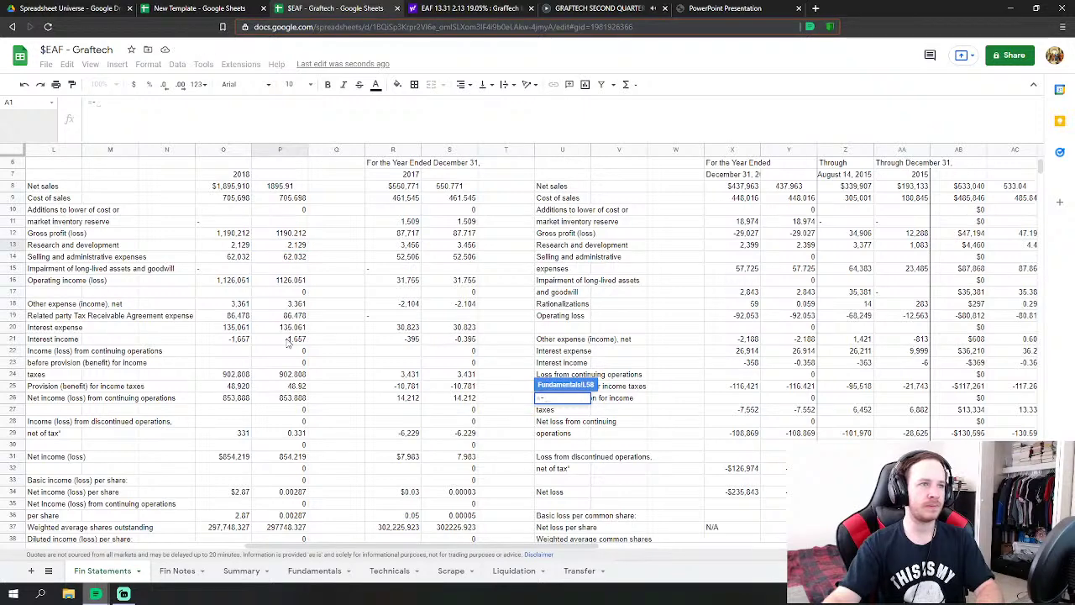
{"action": "left_click", "coordinate": [289, 339]}
{"action": "key", "text": "Return"}
- Link L59 Interest Expense (135.061) and L65 Other Non Operating Income (-86.478) to Fin Statements
{"action": "left_click", "coordinate": [564, 409]}
{"action": "type", "text": "="}
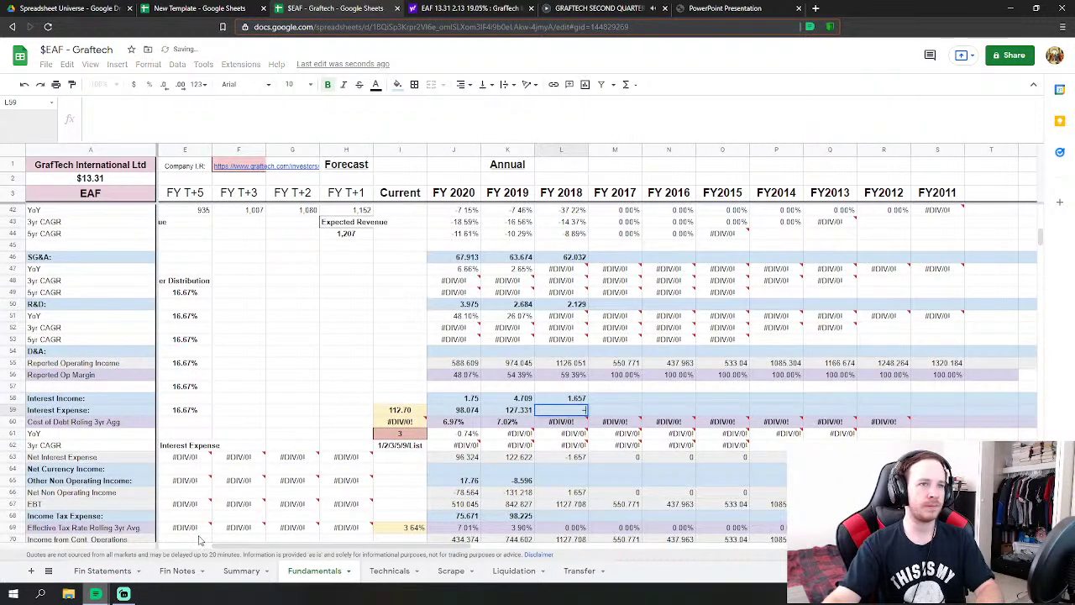
{"action": "left_click", "coordinate": [102, 570]}
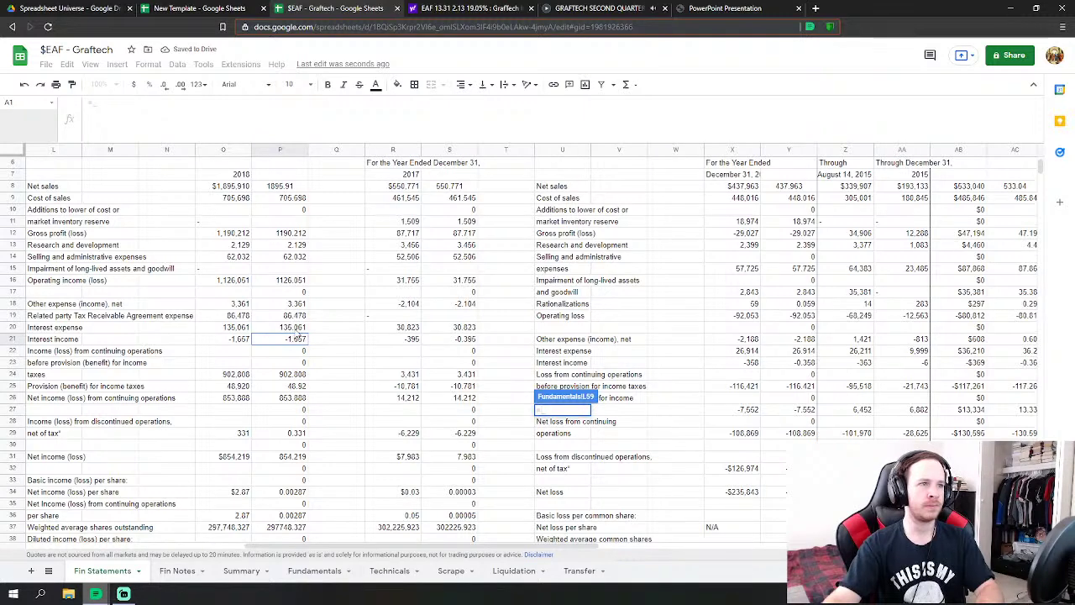
{"action": "left_click", "coordinate": [294, 329]}
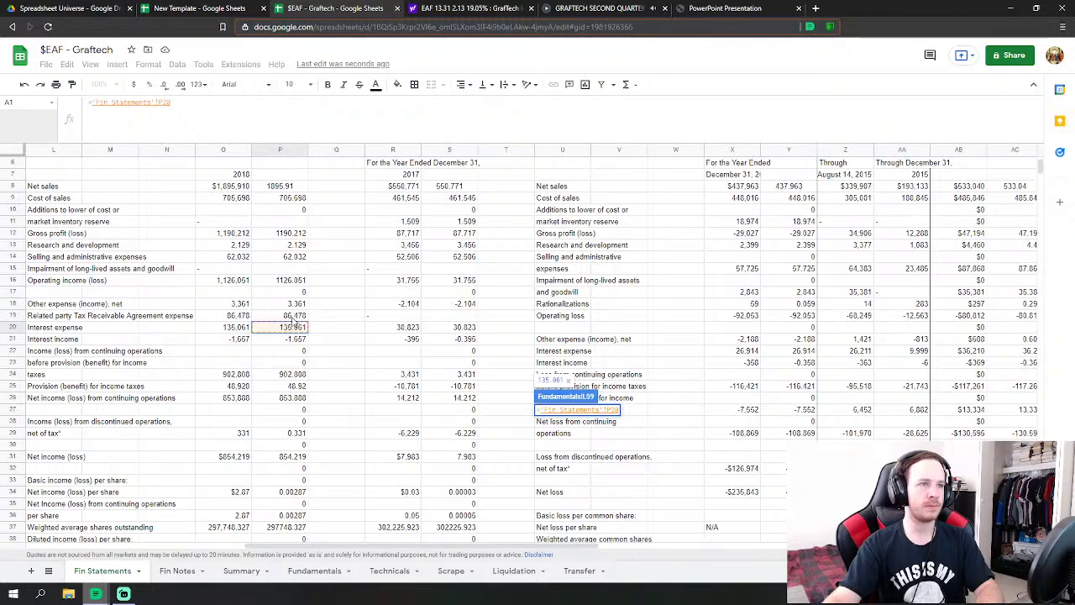
{"action": "key", "text": "Return"}
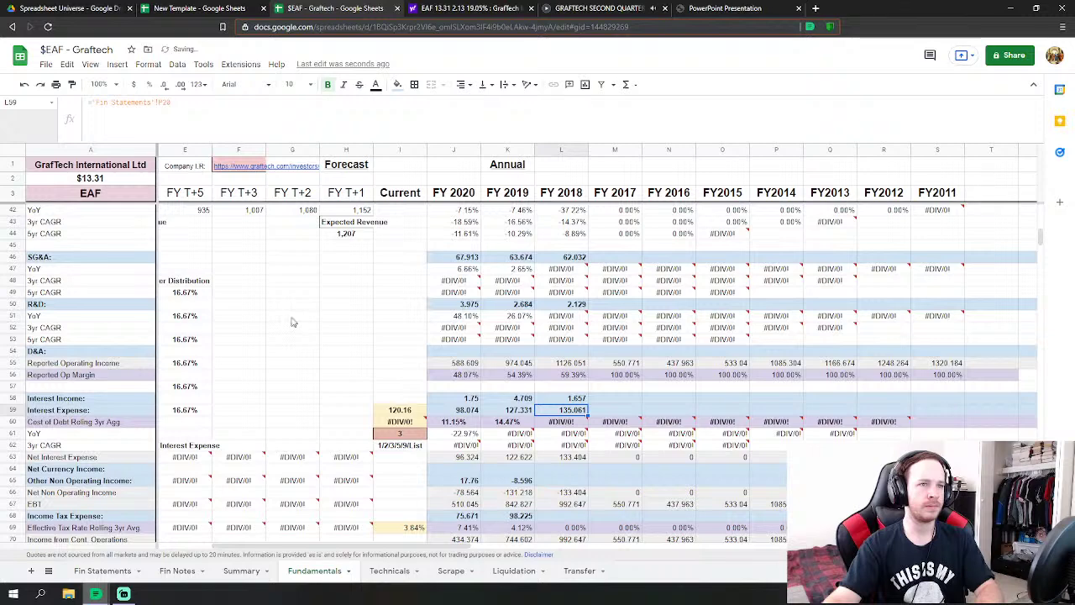
{"action": "left_click", "coordinate": [568, 484]}
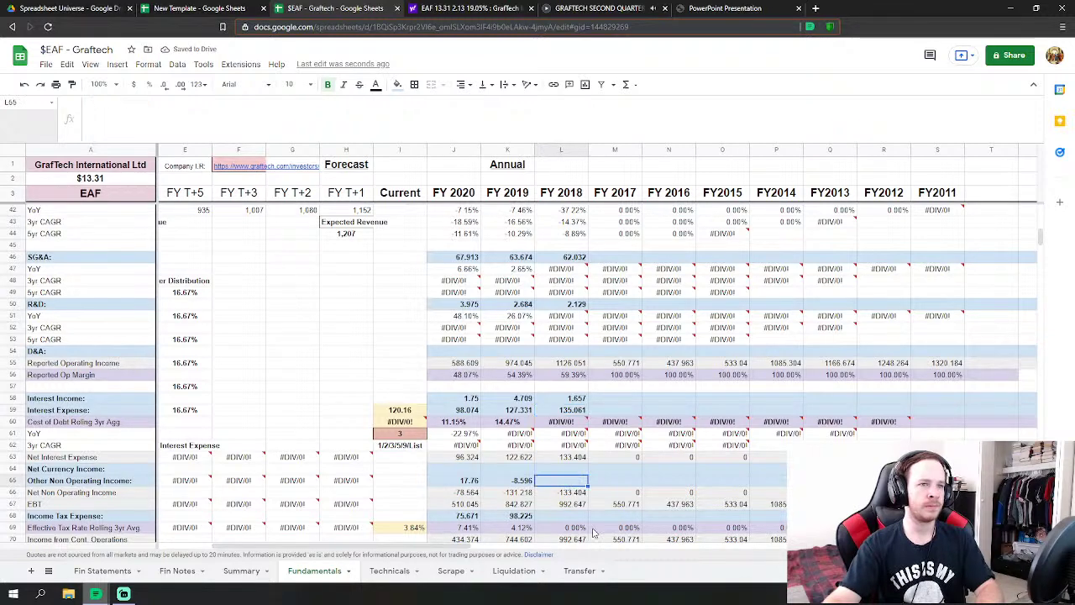
{"action": "type", "text": "="}
{"action": "left_click", "coordinate": [102, 570]}
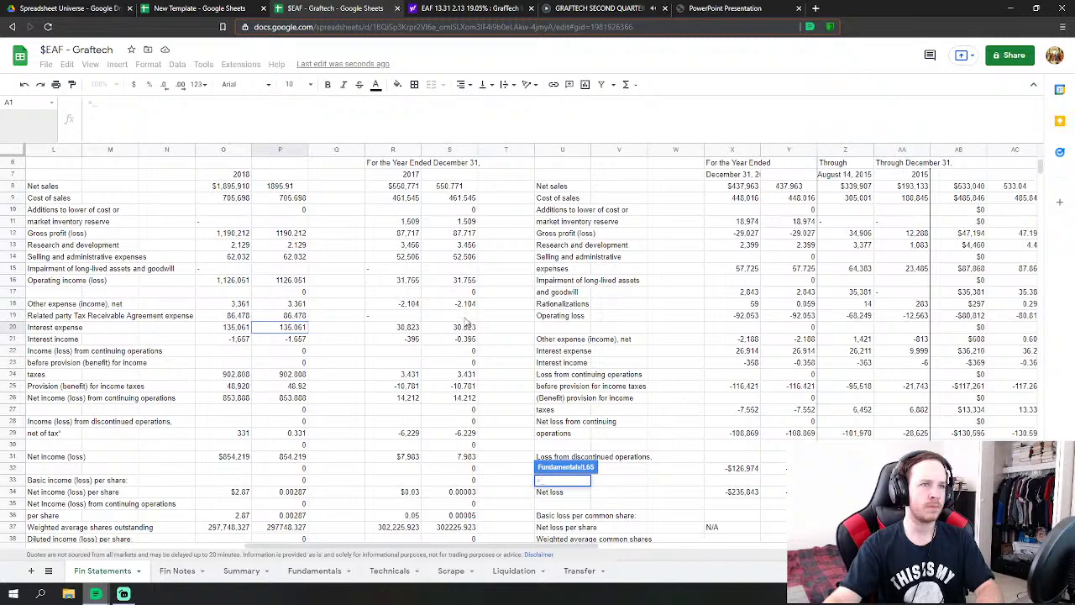
{"action": "left_click", "coordinate": [294, 316]}
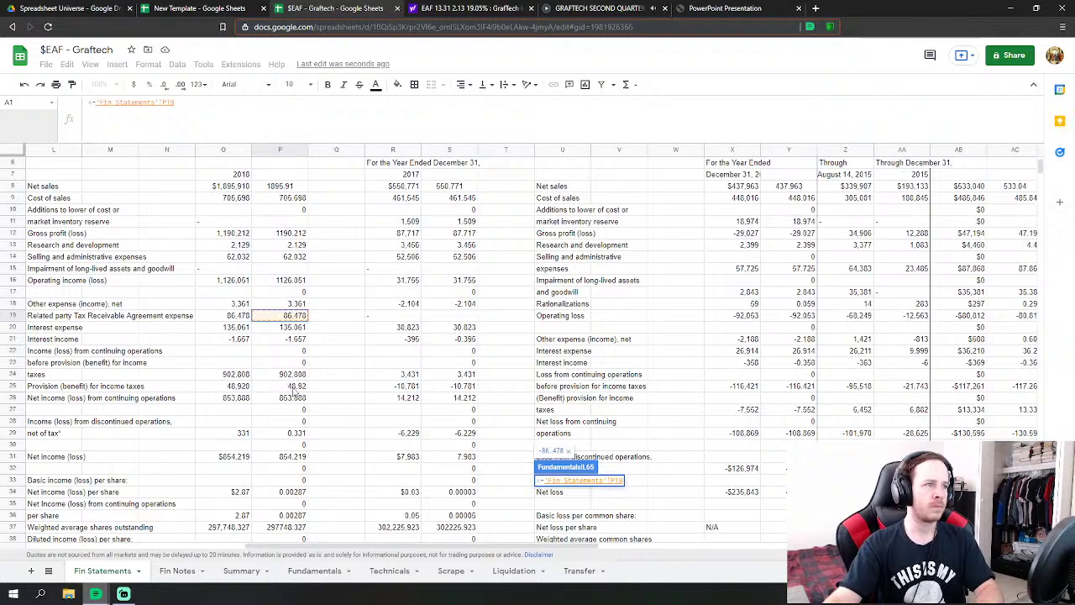
{"action": "key", "text": "Return"}
- Link FY 2018 Income Tax Expense in L68 to the 2018 tax provision, 48.92
{"action": "scroll", "coordinate": [407, 399], "scroll_direction": "down", "scroll_amount": 2}
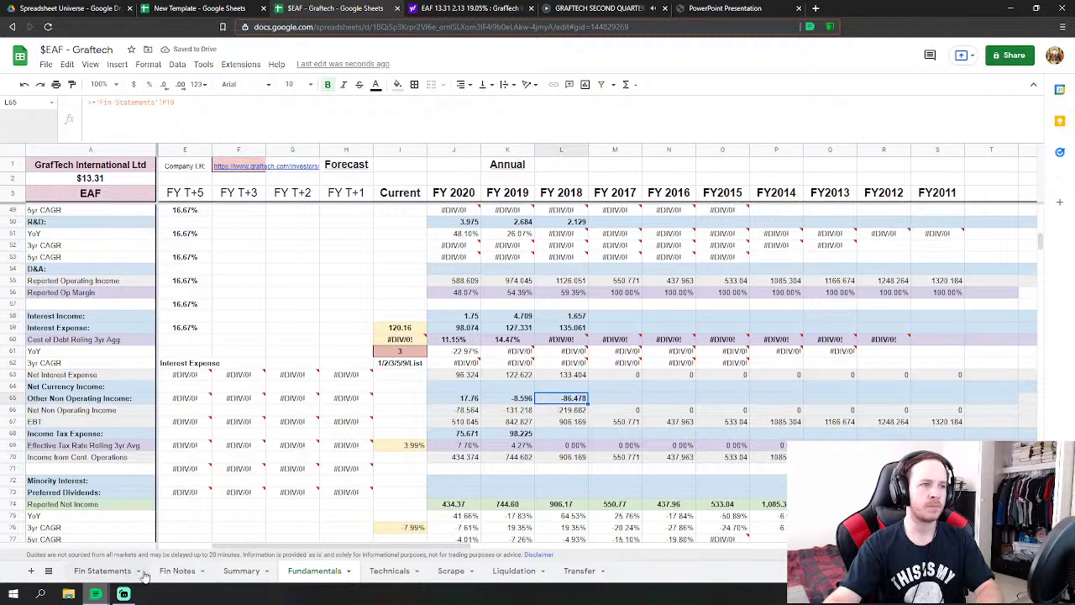
{"action": "left_click", "coordinate": [567, 435]}
{"action": "type", "text": "="}
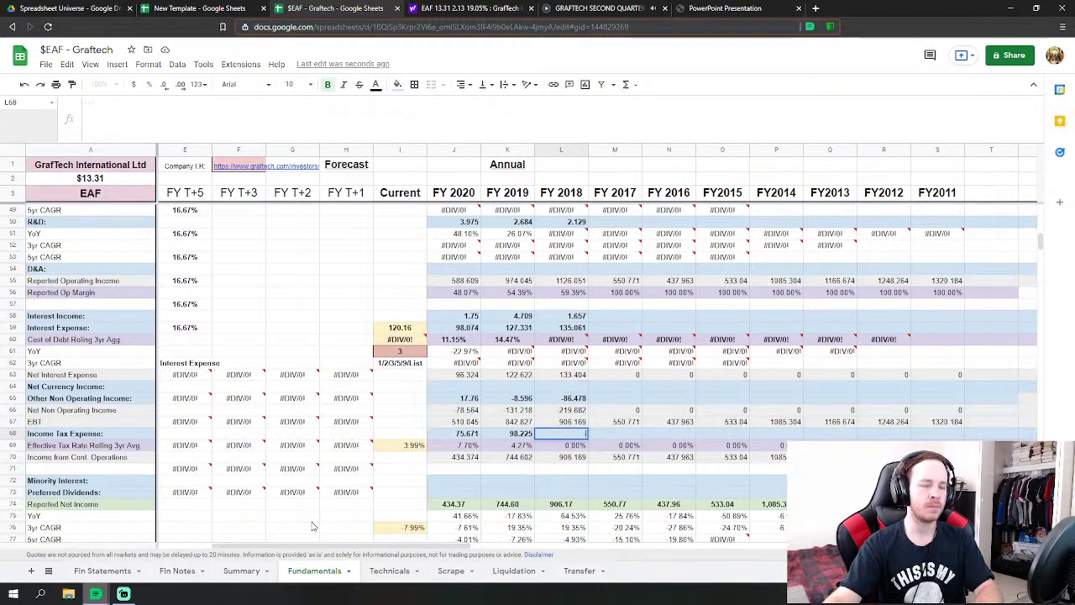
{"action": "left_click", "coordinate": [102, 571]}
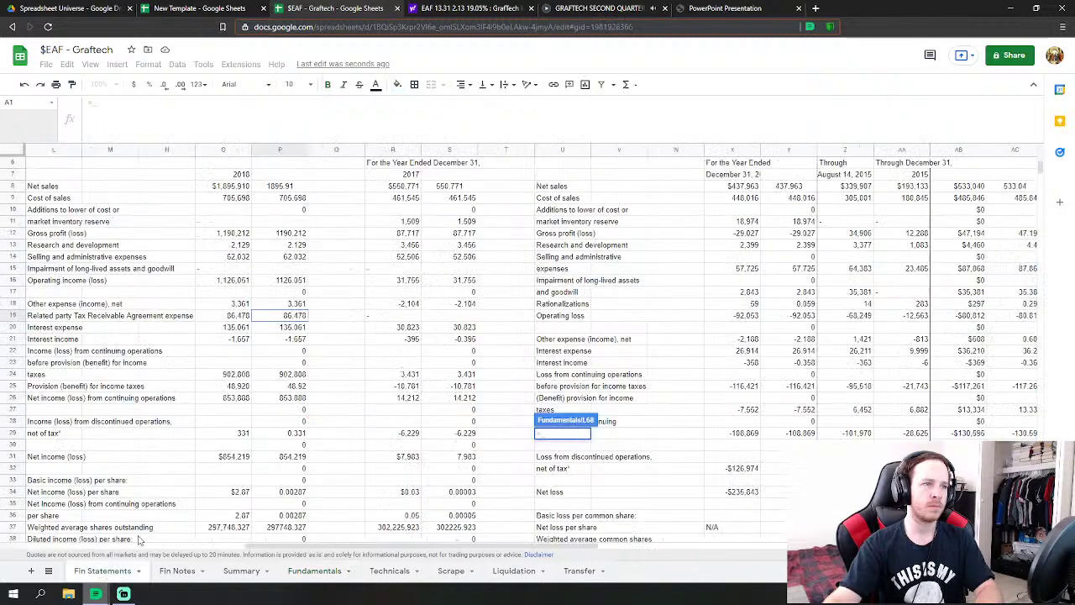
{"action": "left_click", "coordinate": [293, 388]}
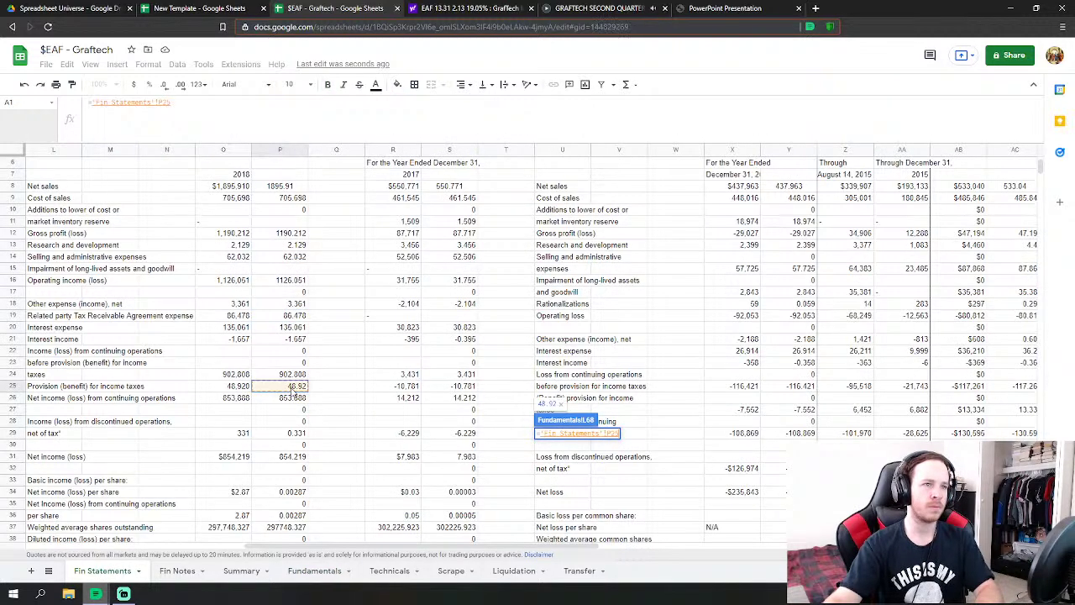
{"action": "key", "text": "Return"}
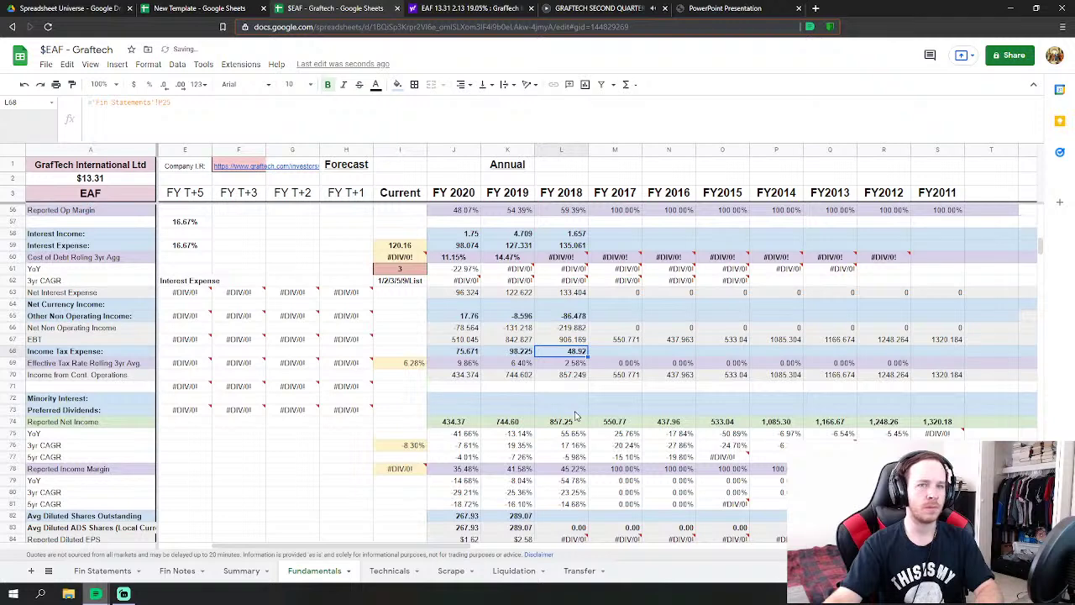
- Check the linked results on Fundamentals, then return to the Fin Statements sheet
{"action": "scroll", "coordinate": [576, 415], "scroll_direction": "down", "scroll_amount": 5}
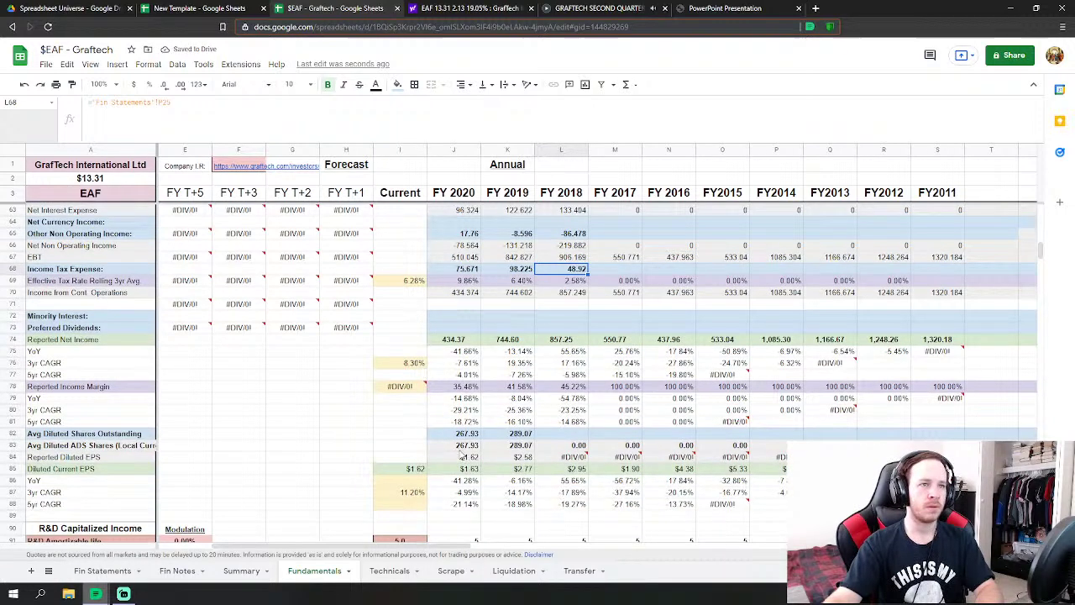
{"action": "left_click", "coordinate": [117, 570]}
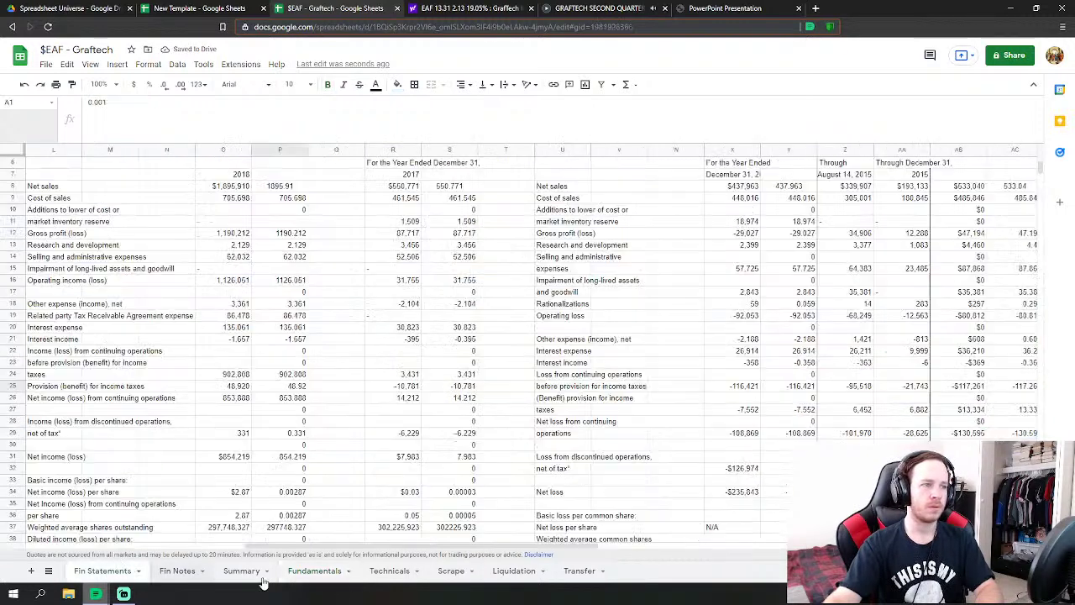
{"action": "left_click", "coordinate": [310, 575]}
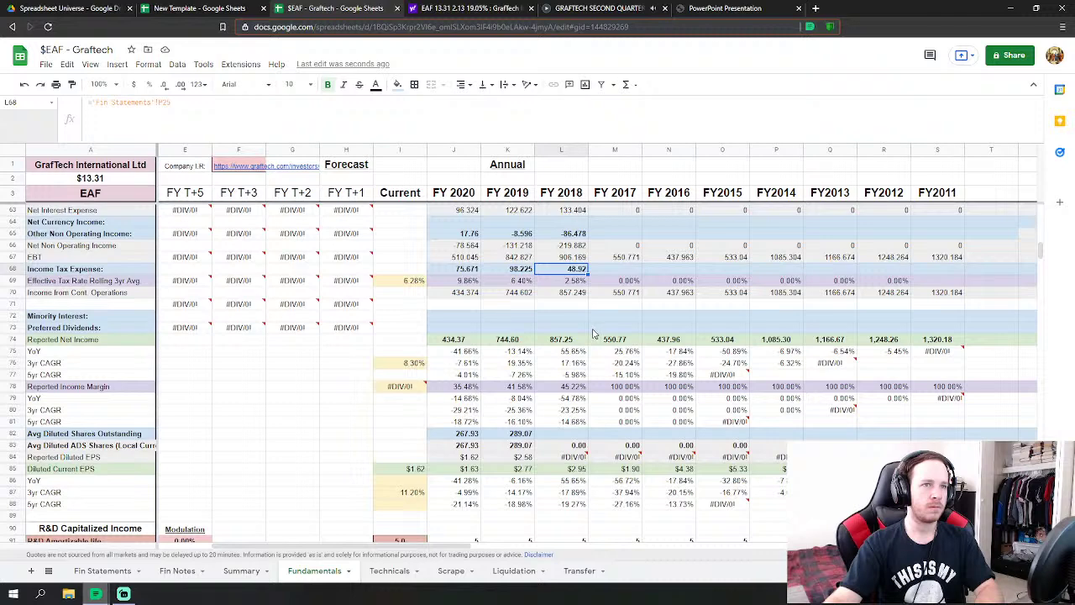
{"action": "left_click", "coordinate": [116, 572]}
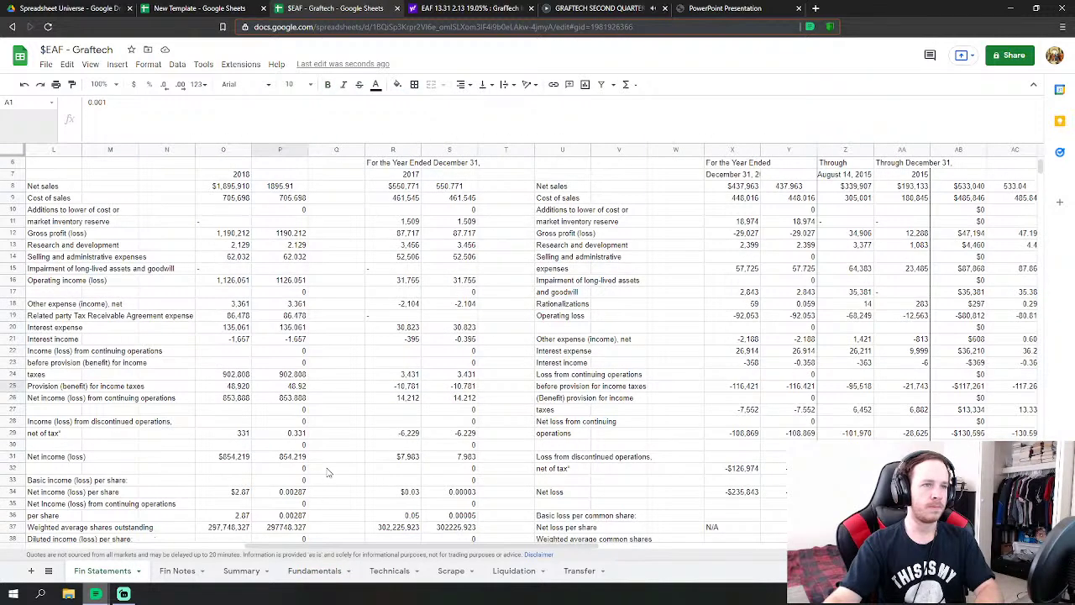
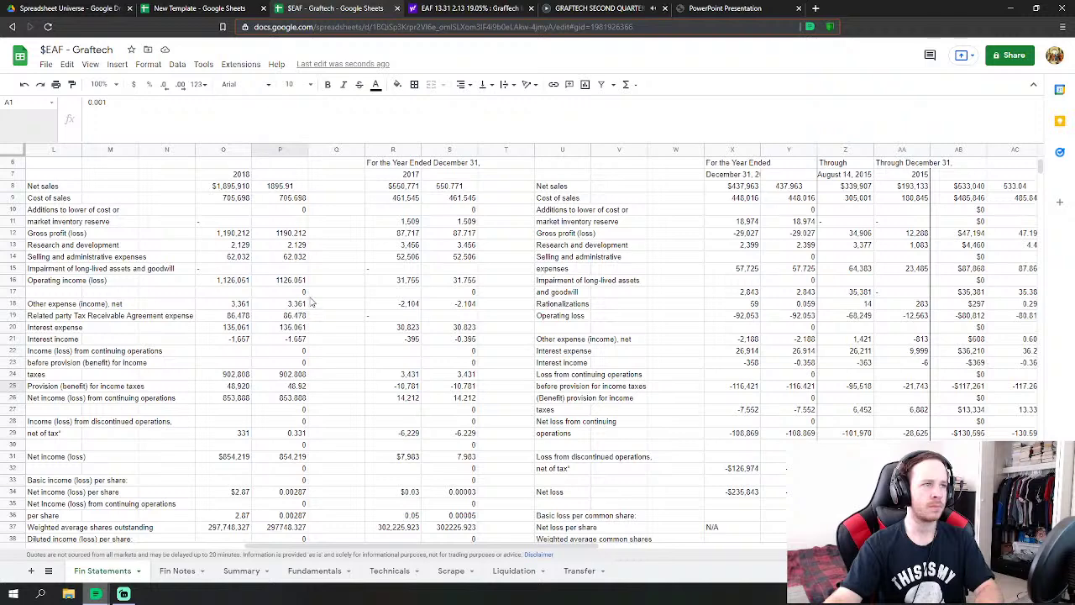
- Finish FY 2018 Other Non Operating Income as ='Fin Statements'!P19-'Fin Statements'!P18 (-89.839)
{"action": "left_click", "coordinate": [333, 571]}
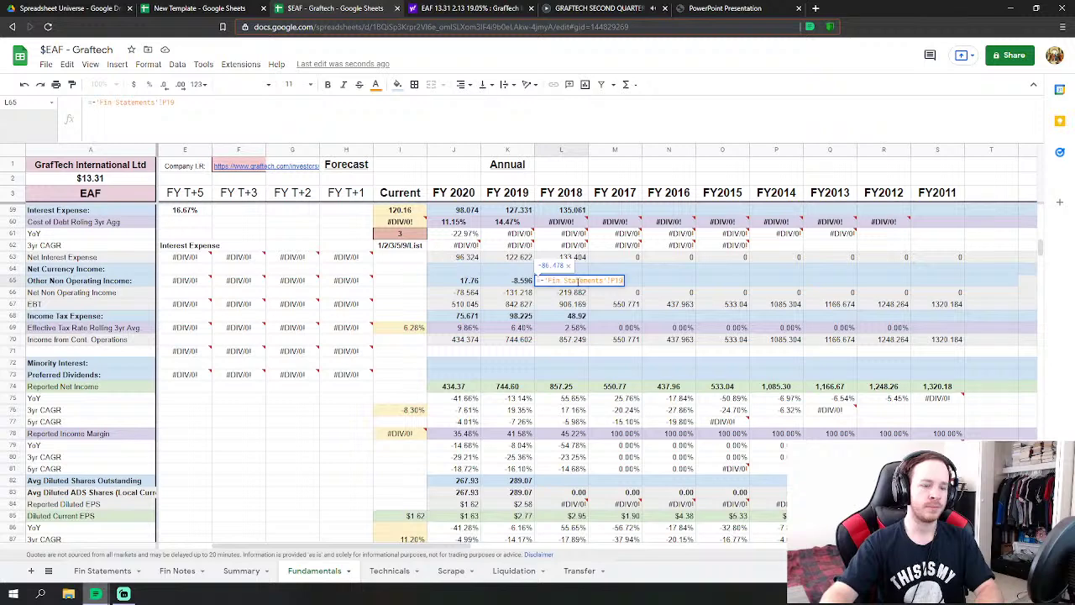
{"action": "type", "text": "-"}
{"action": "left_click", "coordinate": [103, 571]}
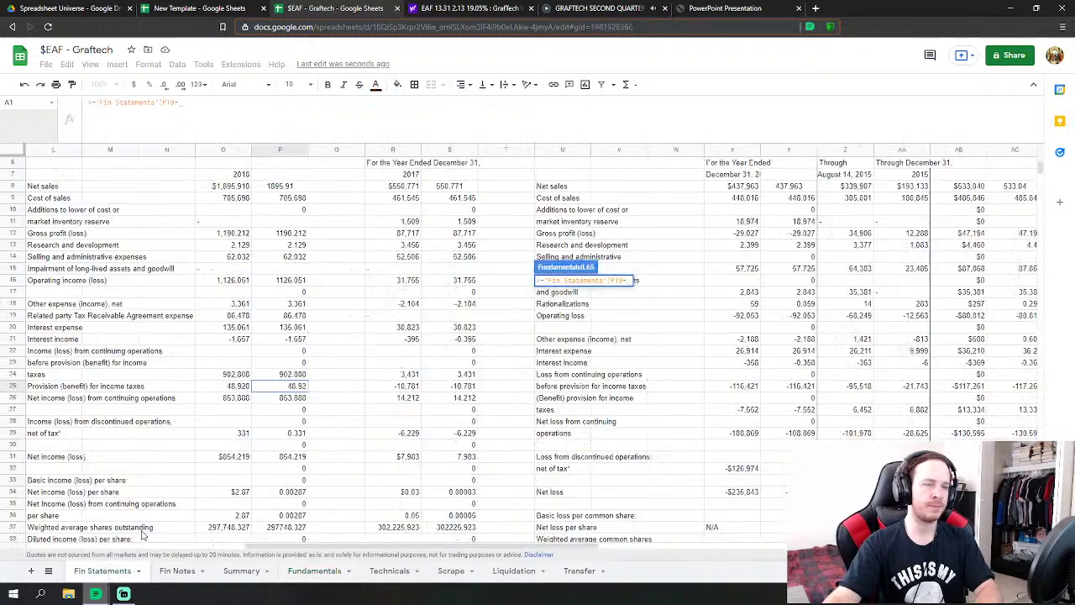
{"action": "left_click", "coordinate": [303, 304]}
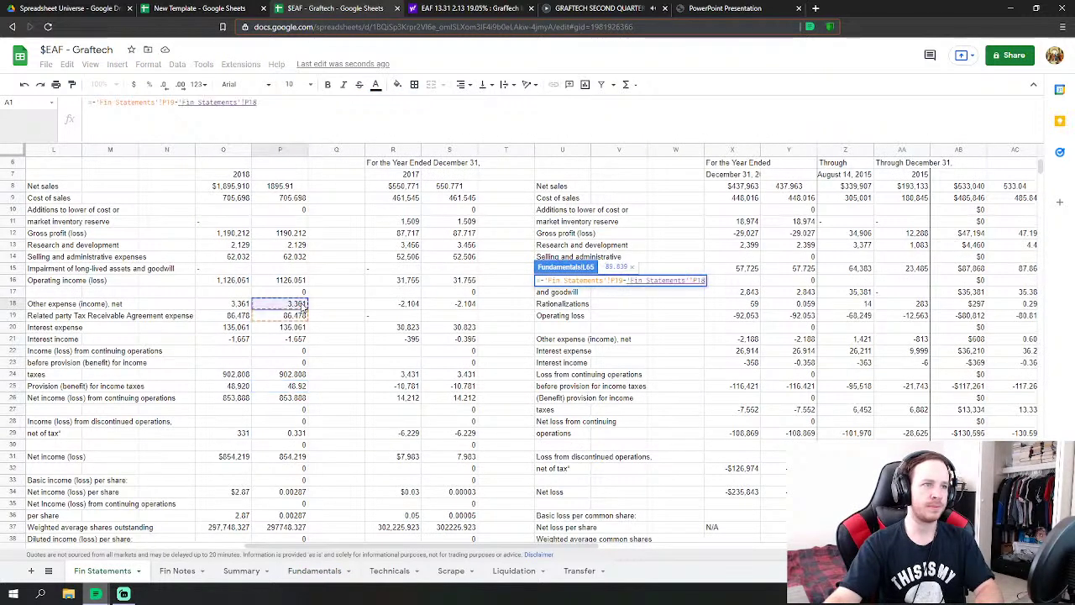
{"action": "key", "text": "Return"}
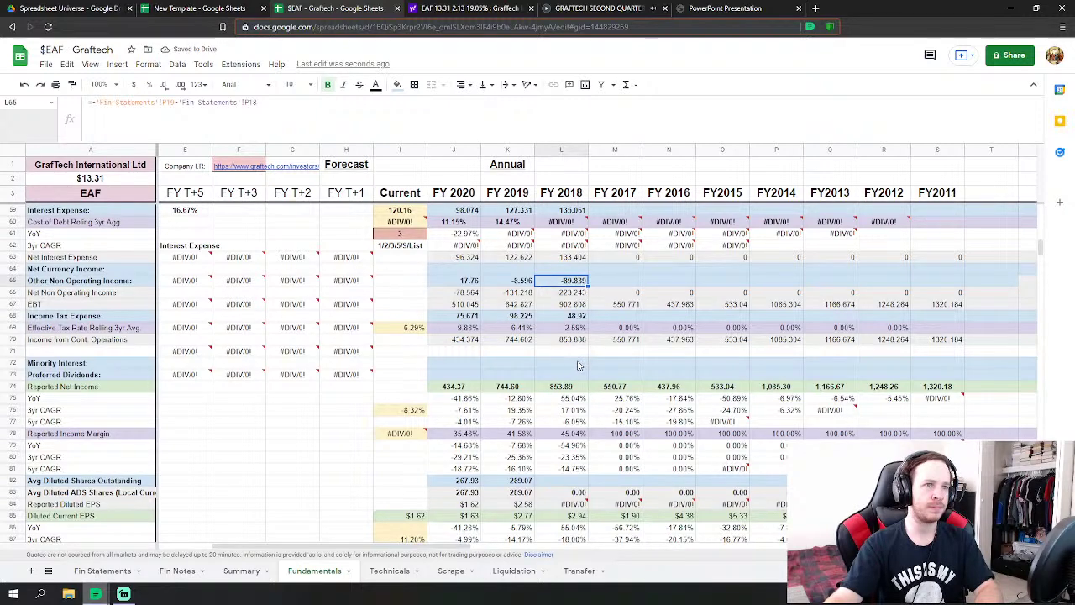
- Link FY 2018 Minority Interest to 'Fin Statements'!P29 (-0.331), replacing an initial S29 reference
{"action": "left_click", "coordinate": [580, 367]}
{"action": "type", "text": "="}
{"action": "left_click", "coordinate": [113, 573]}
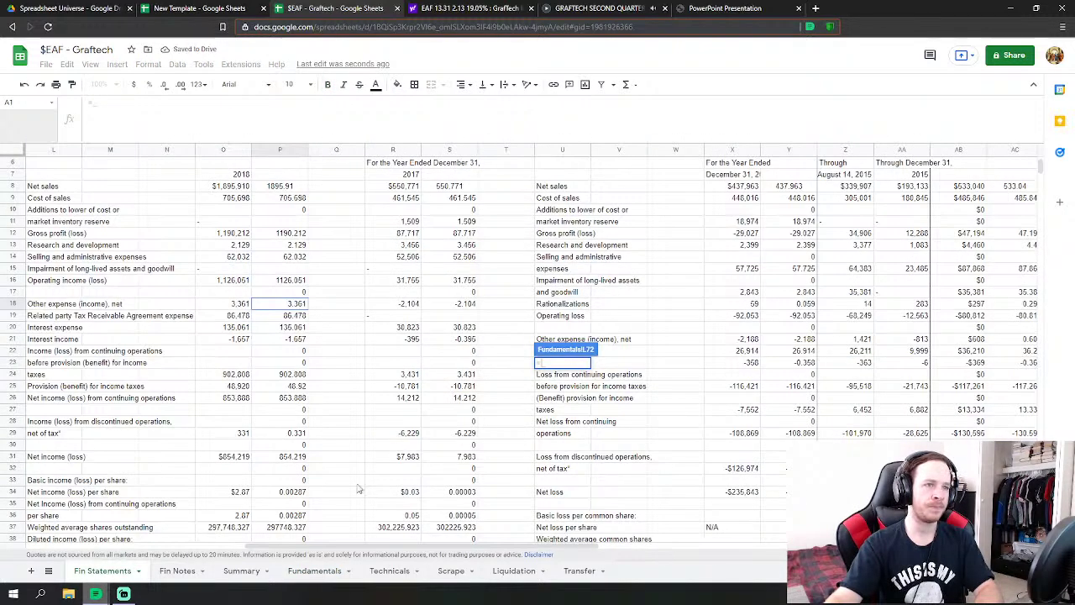
{"action": "type", "text": "-"}
{"action": "left_click", "coordinate": [472, 437]}
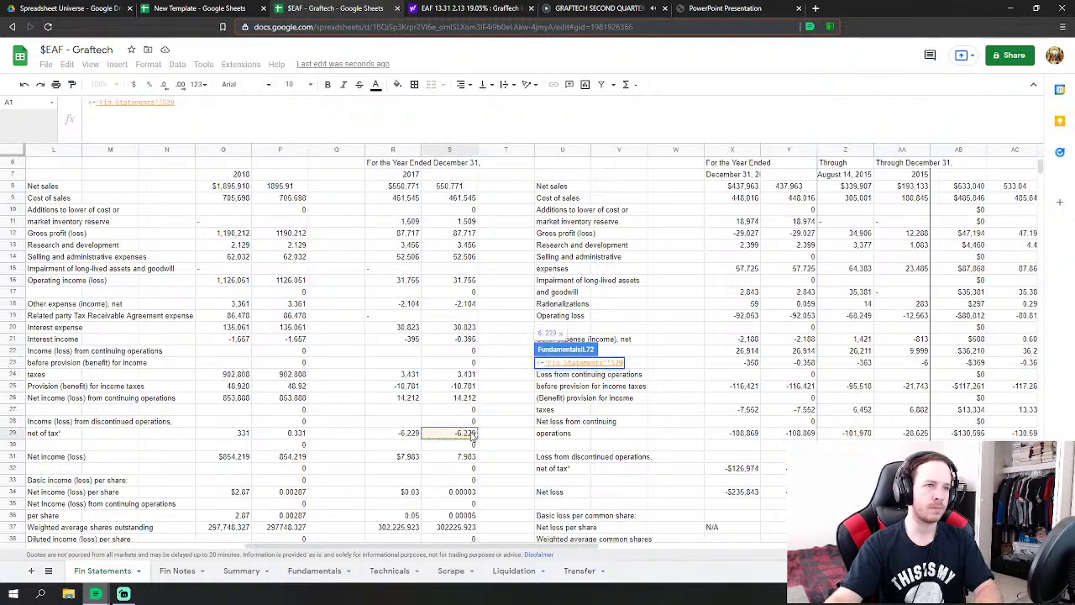
{"action": "key", "text": "Return"}
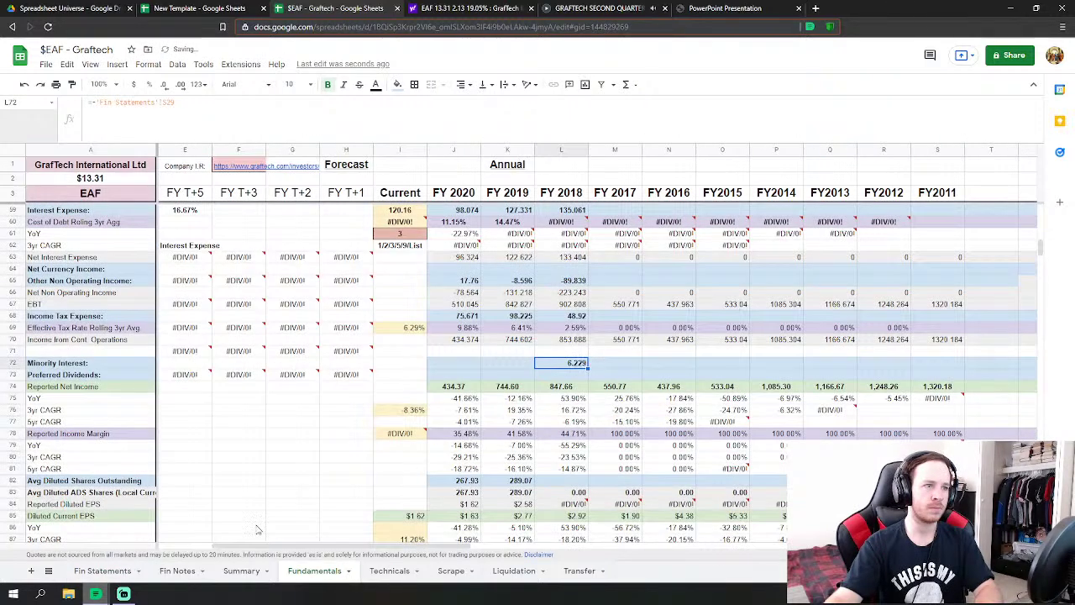
{"action": "left_click", "coordinate": [104, 571]}
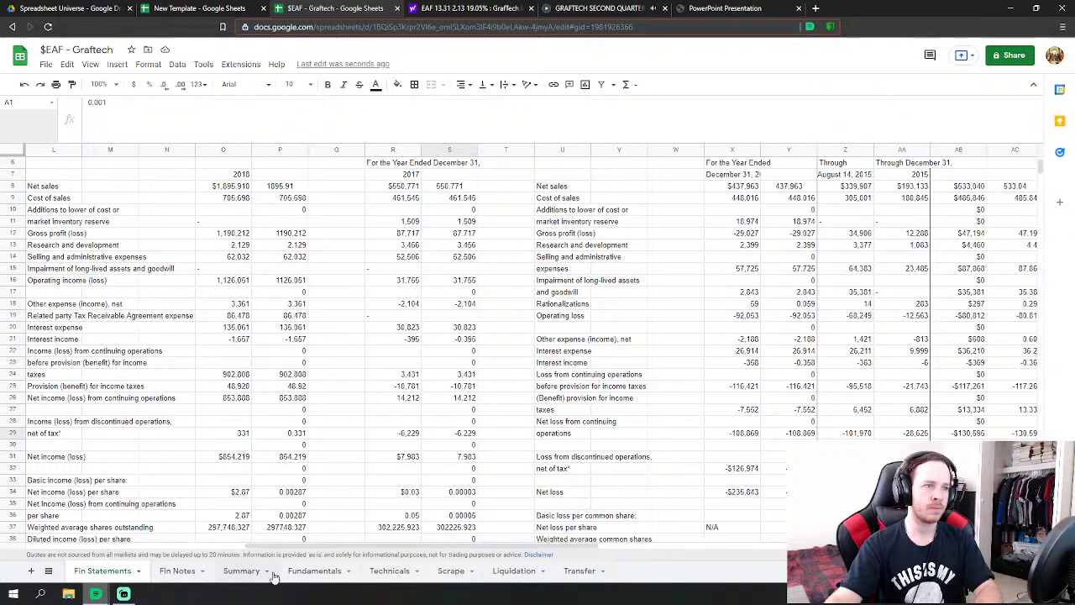
{"action": "left_click", "coordinate": [309, 571]}
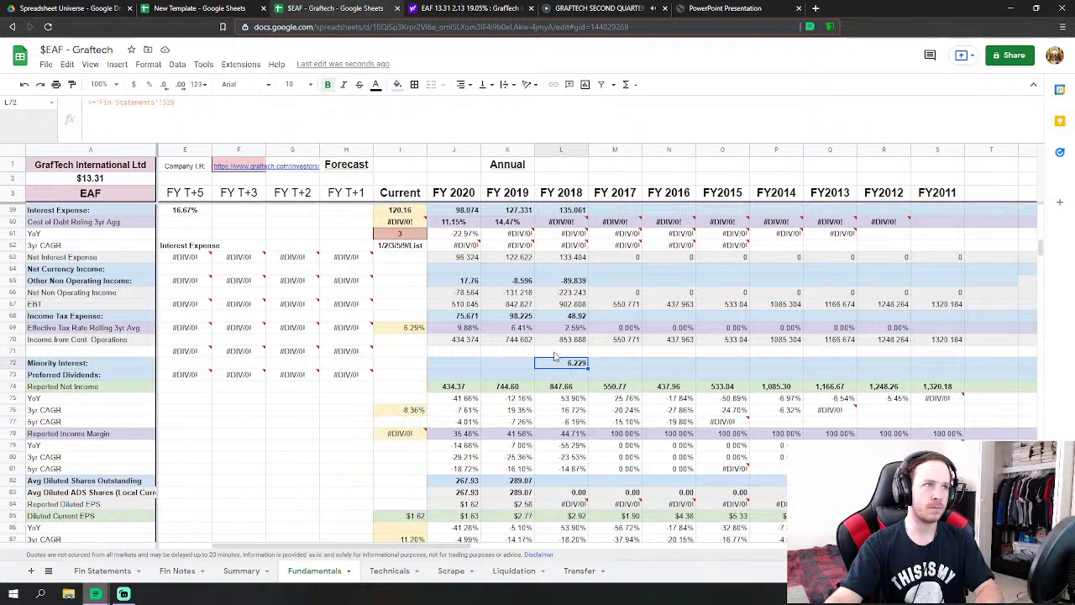
{"action": "type", "text": "="}
{"action": "left_click", "coordinate": [122, 576]}
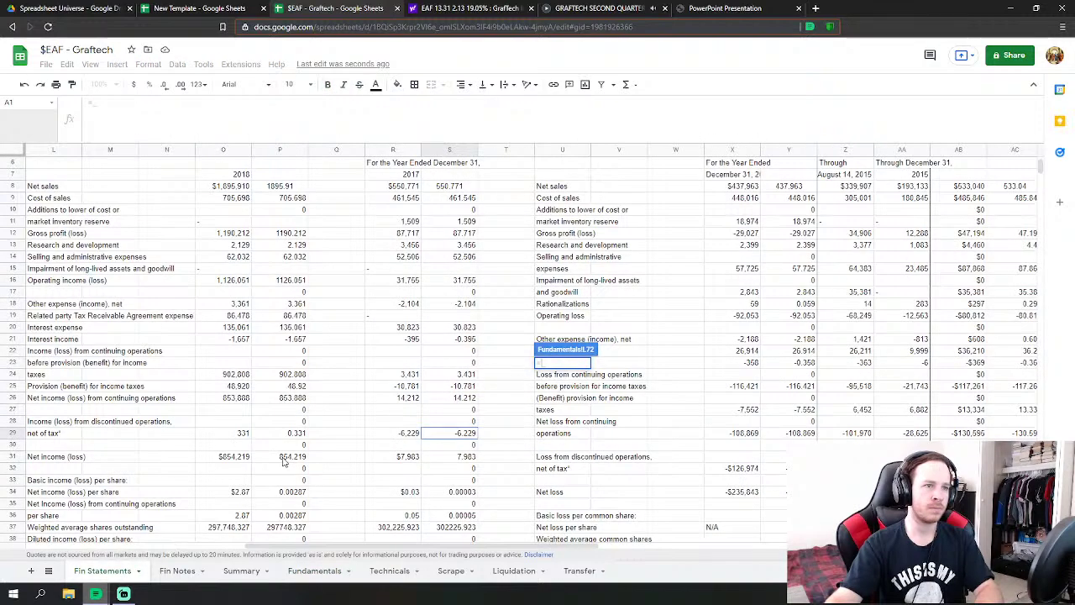
{"action": "left_click", "coordinate": [286, 434]}
{"action": "key", "text": "Return"}
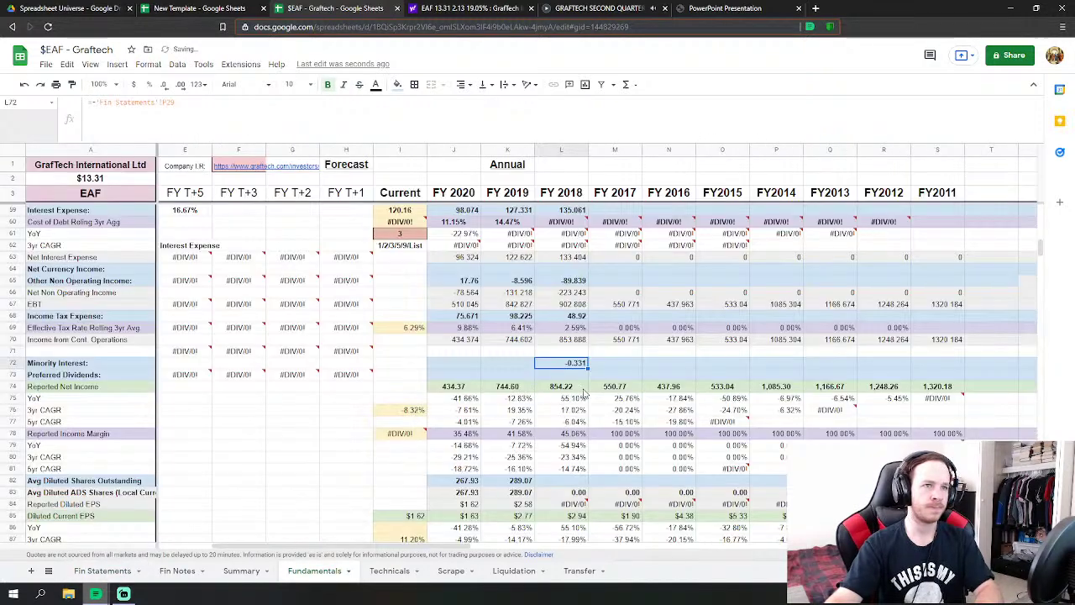
- Start the FY 2018 Avg Diluted Shares Outstanding formula referencing Fin Statements
{"action": "left_click", "coordinate": [102, 571]}
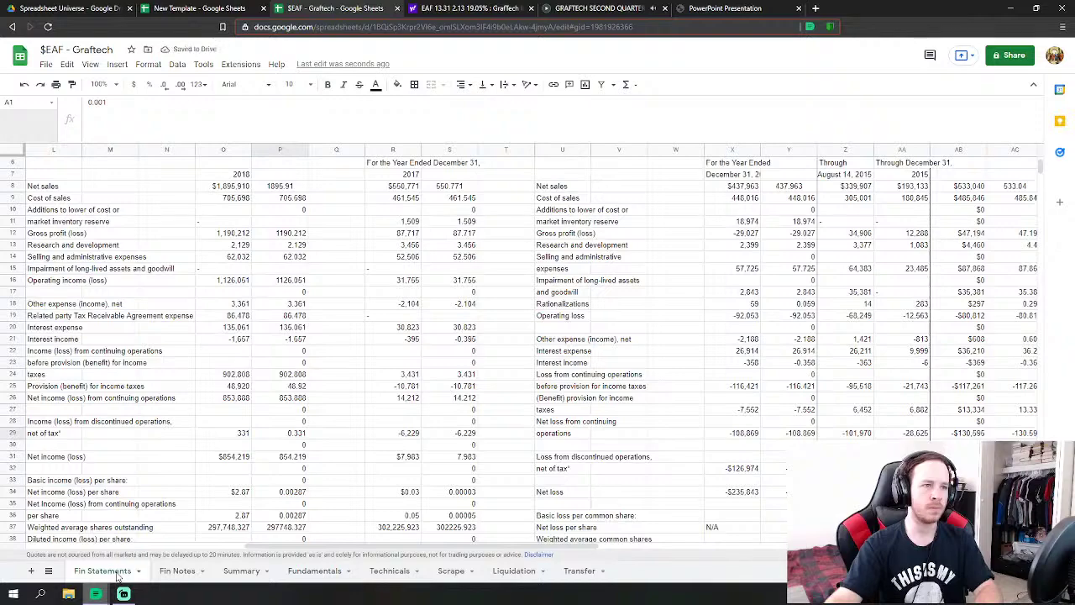
{"action": "left_click", "coordinate": [314, 571]}
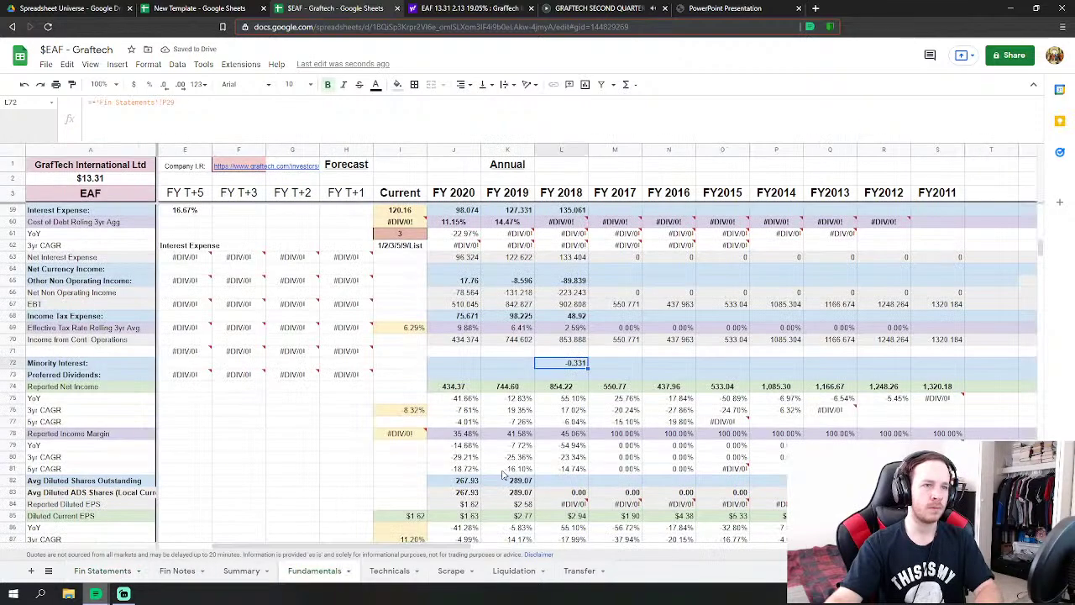
{"action": "left_click", "coordinate": [562, 365]}
{"action": "type", "text": "="}
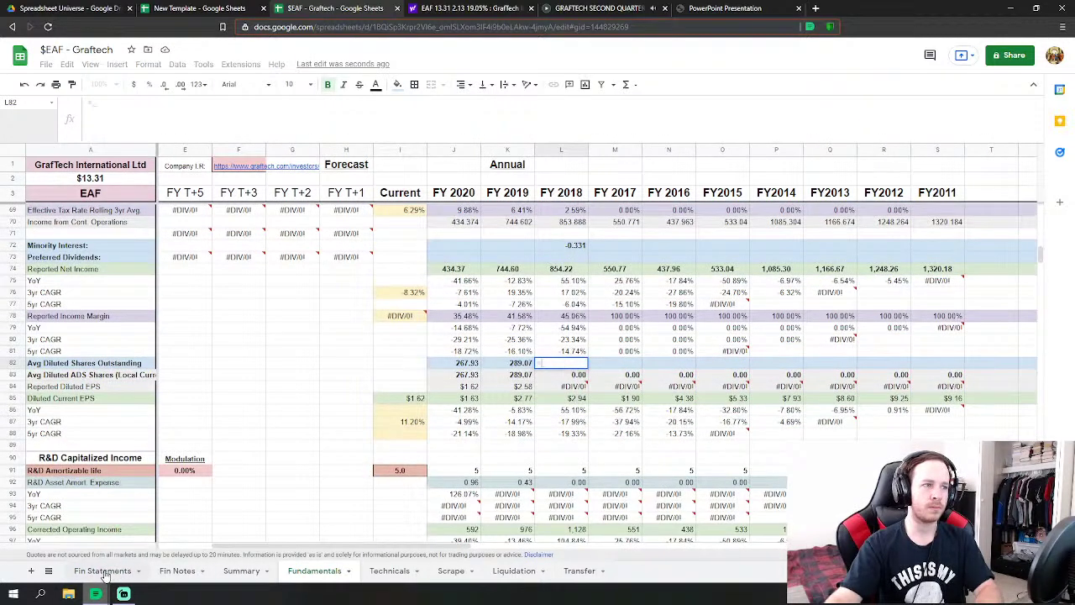
{"action": "left_click", "coordinate": [101, 571]}
- Set FY 2018 diluted shares to ='Fin Statements'!P42/1000
{"action": "scroll", "coordinate": [303, 480], "scroll_direction": "down", "scroll_amount": 2}
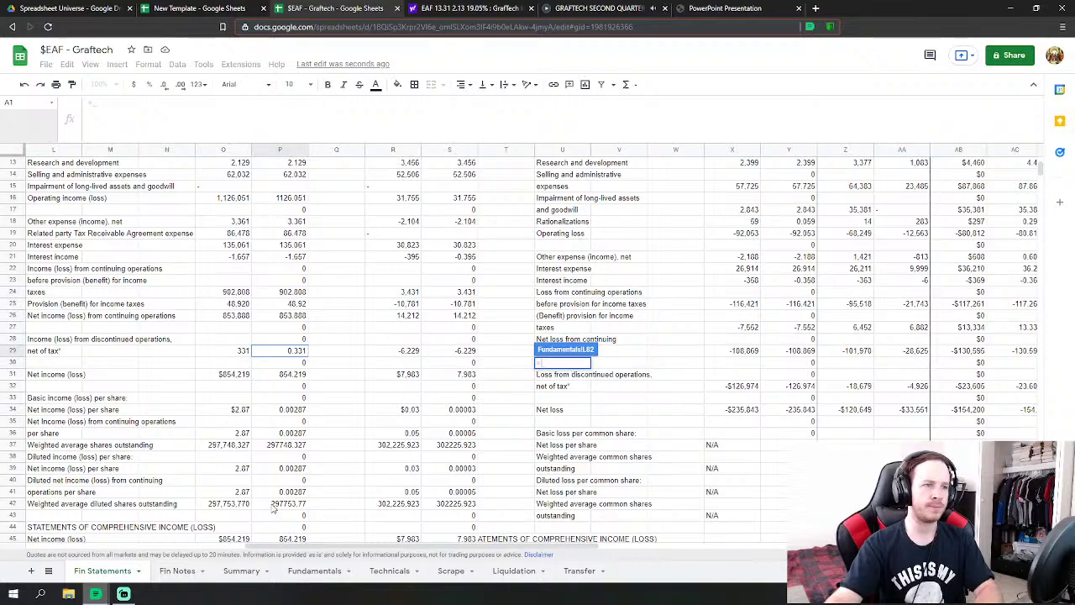
{"action": "left_click", "coordinate": [273, 505]}
{"action": "type", "text": "/1000"}
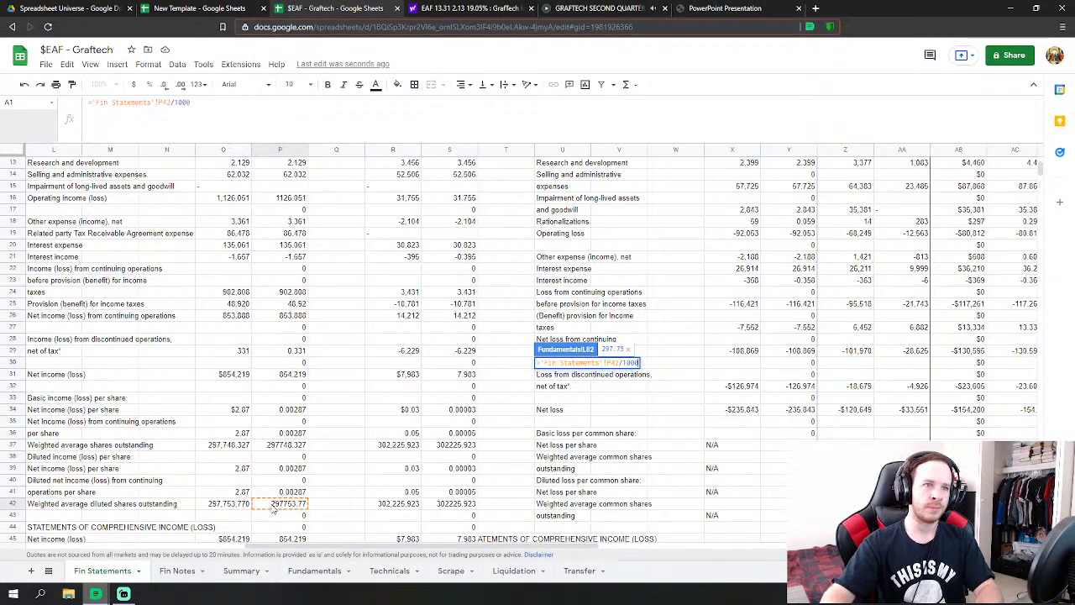
{"action": "key", "text": "Return"}
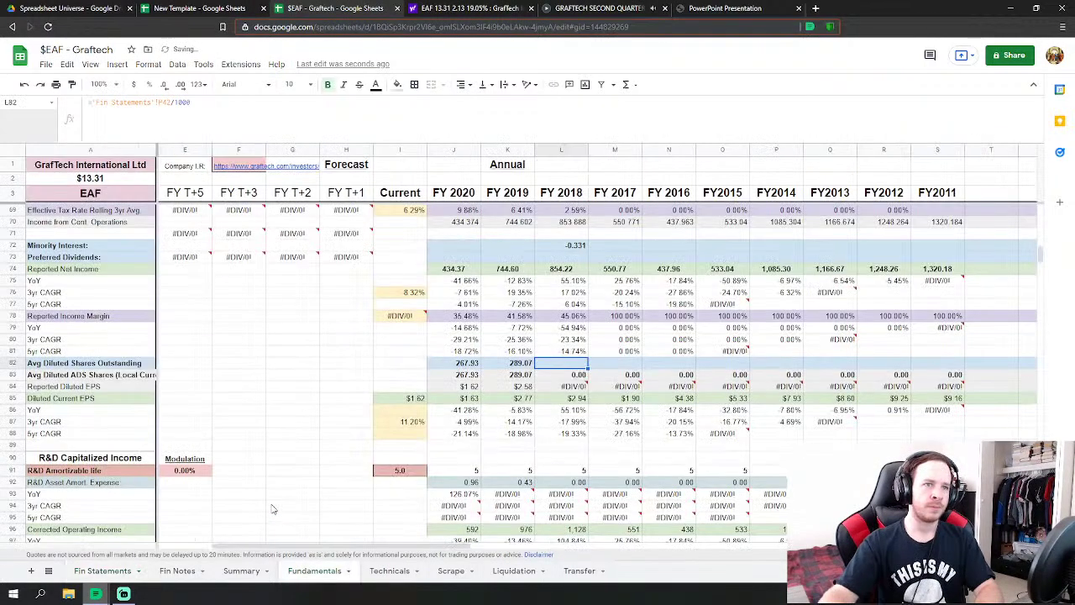
- Link FY 2018 depreciation and amortization to 'Fin Statements'!P71 and enter 0 for non-cash adjustments
{"action": "scroll", "coordinate": [608, 482], "scroll_direction": "down", "scroll_amount": 10}
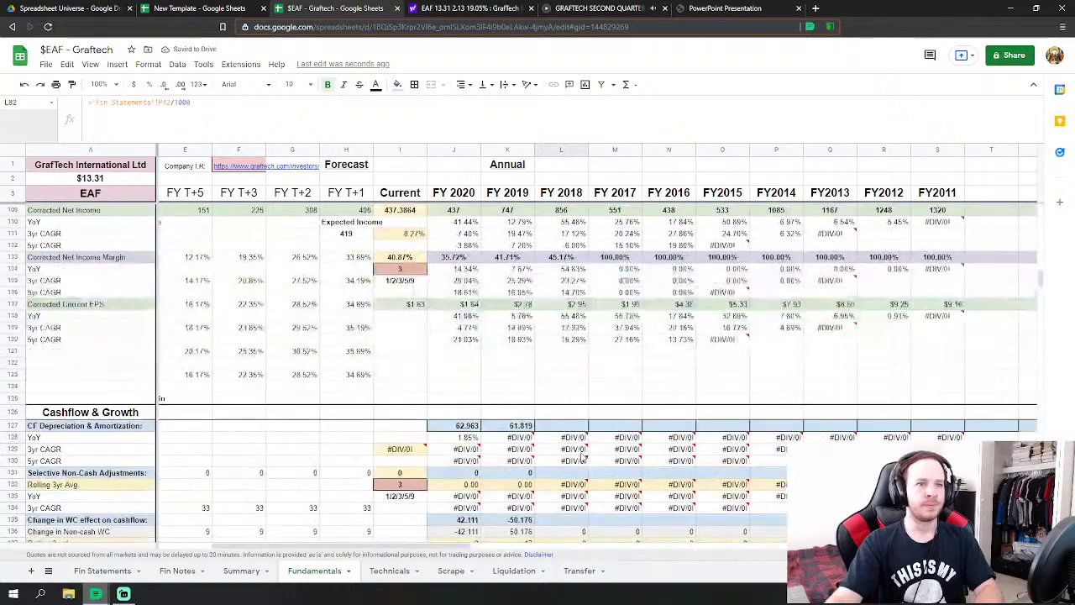
{"action": "left_click", "coordinate": [580, 424]}
{"action": "scroll", "coordinate": [580, 424], "scroll_direction": "down", "scroll_amount": 2}
{"action": "type", "text": "="}
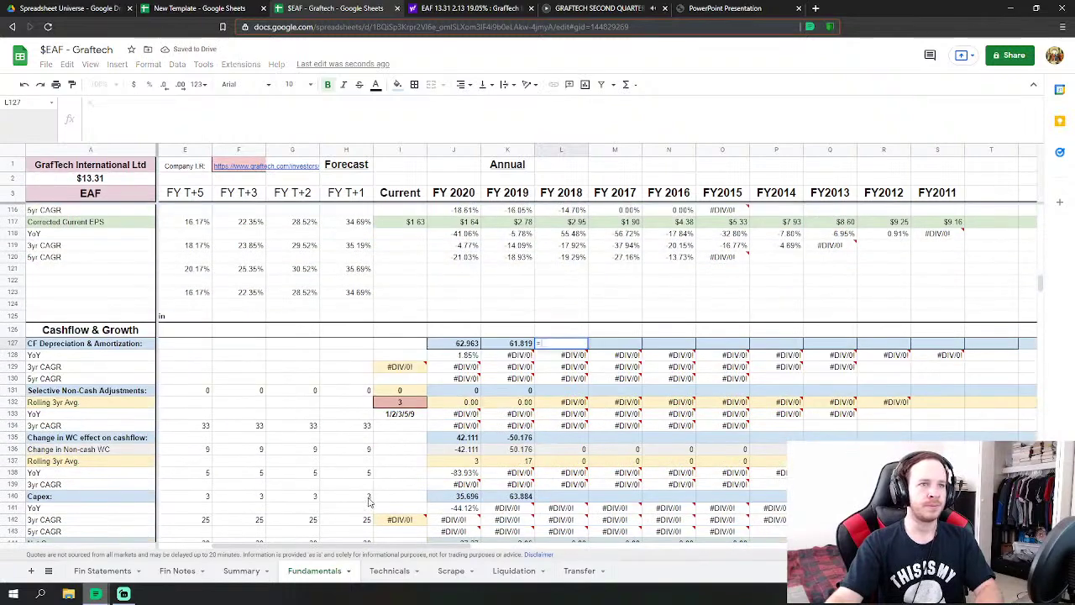
{"action": "left_click", "coordinate": [102, 571]}
{"action": "scroll", "coordinate": [263, 456], "scroll_direction": "down", "scroll_amount": 10}
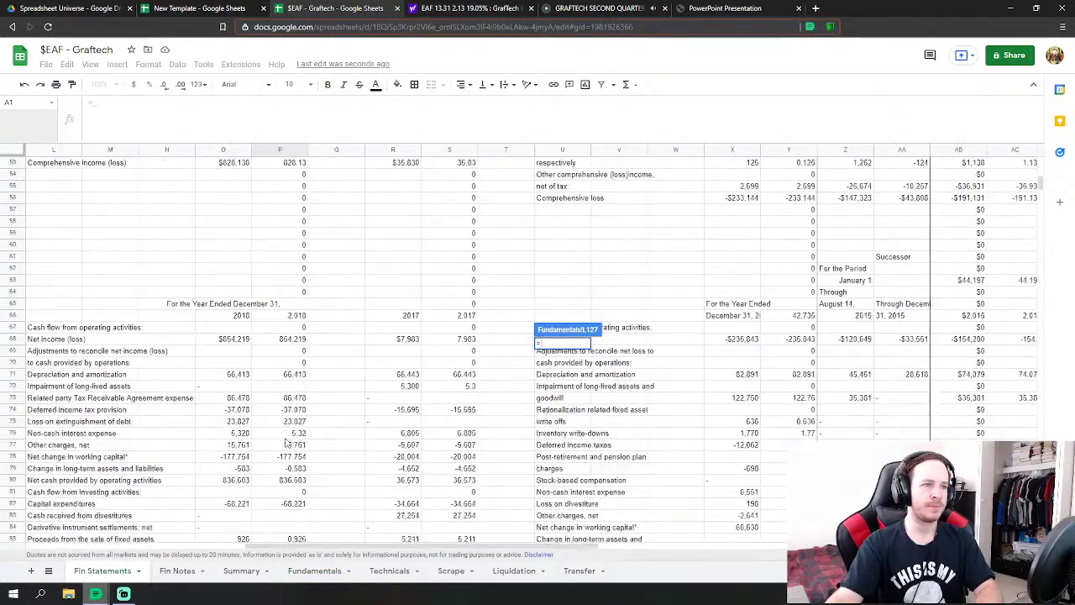
{"action": "left_click", "coordinate": [295, 376]}
{"action": "scroll", "coordinate": [298, 382], "scroll_direction": "down", "scroll_amount": 1}
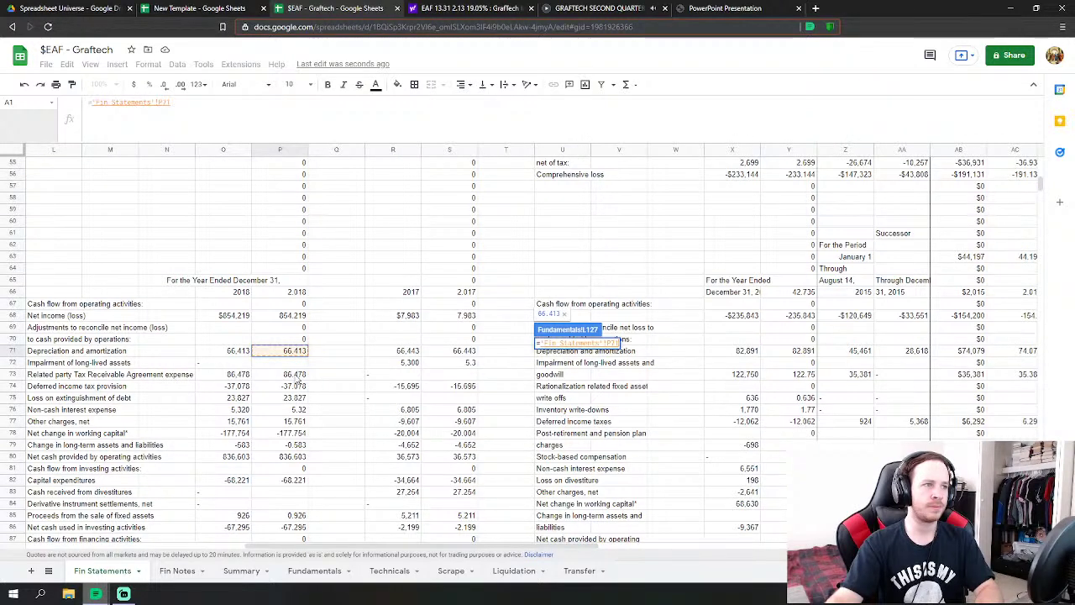
{"action": "key", "text": "Return"}
{"action": "left_click", "coordinate": [553, 392]}
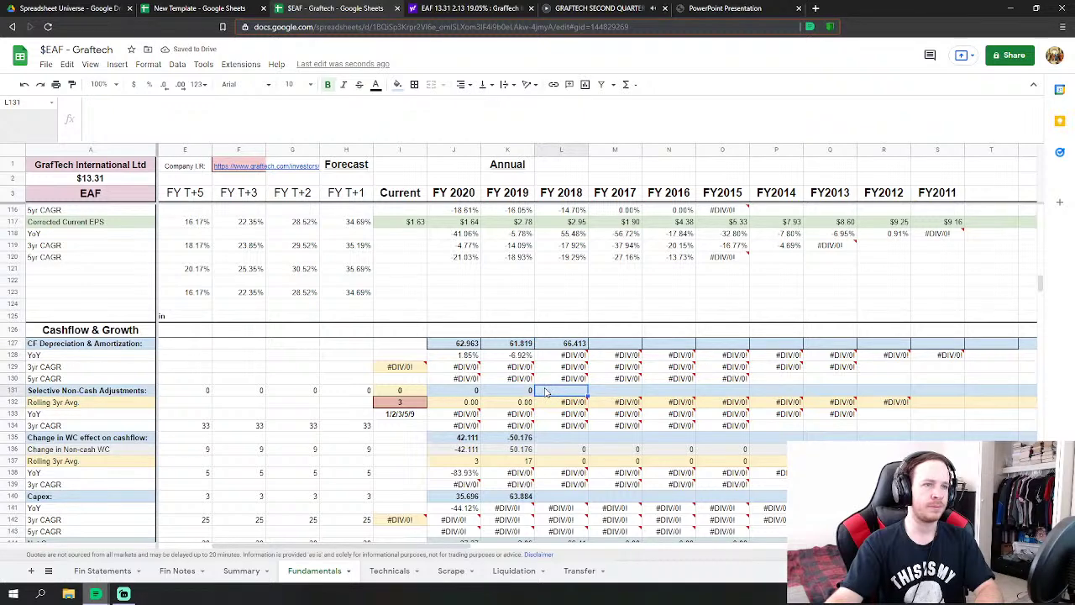
{"action": "type", "text": "0"}
{"action": "key", "text": "Return"}
- Set the FY 2018 working-capital change to =SUM('Fin Statements'!P78:P79), giving -178.337
{"action": "key", "text": "Down"}
{"action": "key", "text": "Down"}
{"action": "key", "text": "Down"}
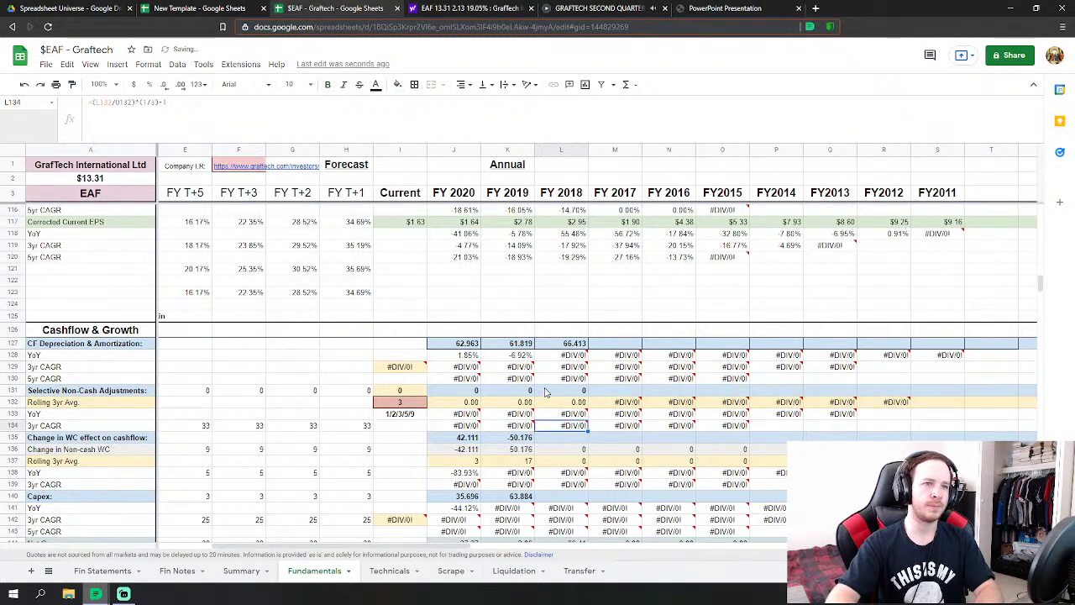
{"action": "type", "text": "="}
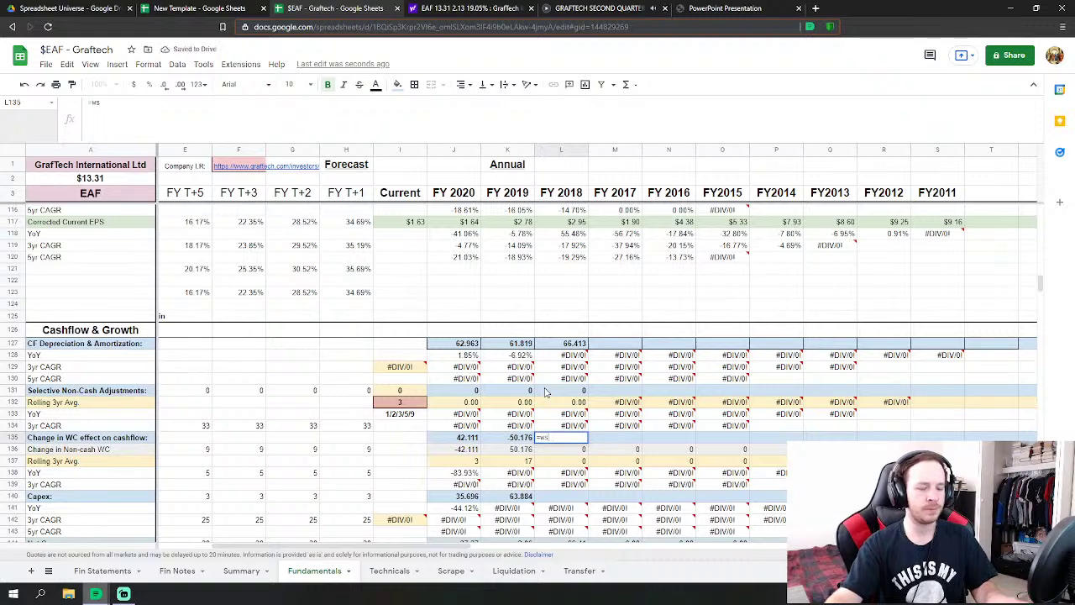
{"action": "type", "text": "ws"}
{"action": "key", "text": "BackSpace"}
{"action": "key", "text": "BackSpace"}
{"action": "type", "text": "sum"}
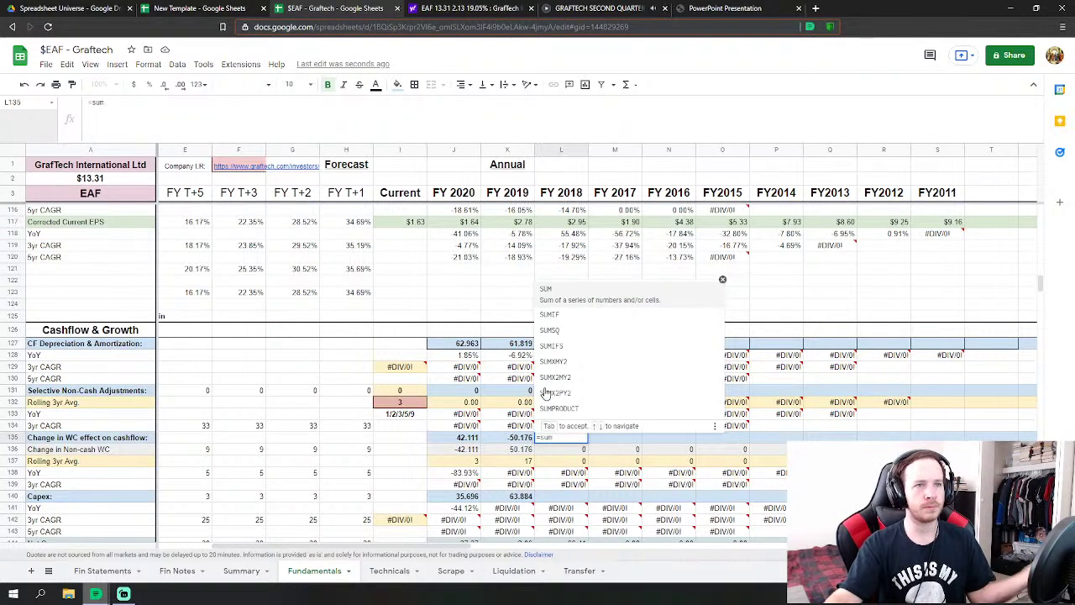
{"action": "left_click", "coordinate": [594, 296]}
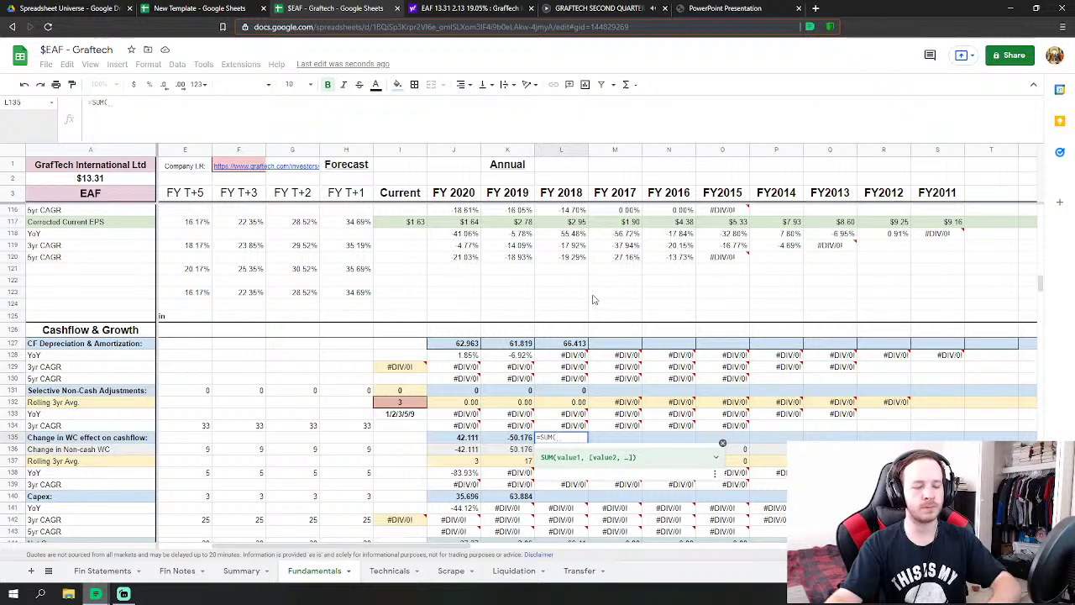
{"action": "left_click", "coordinate": [104, 571]}
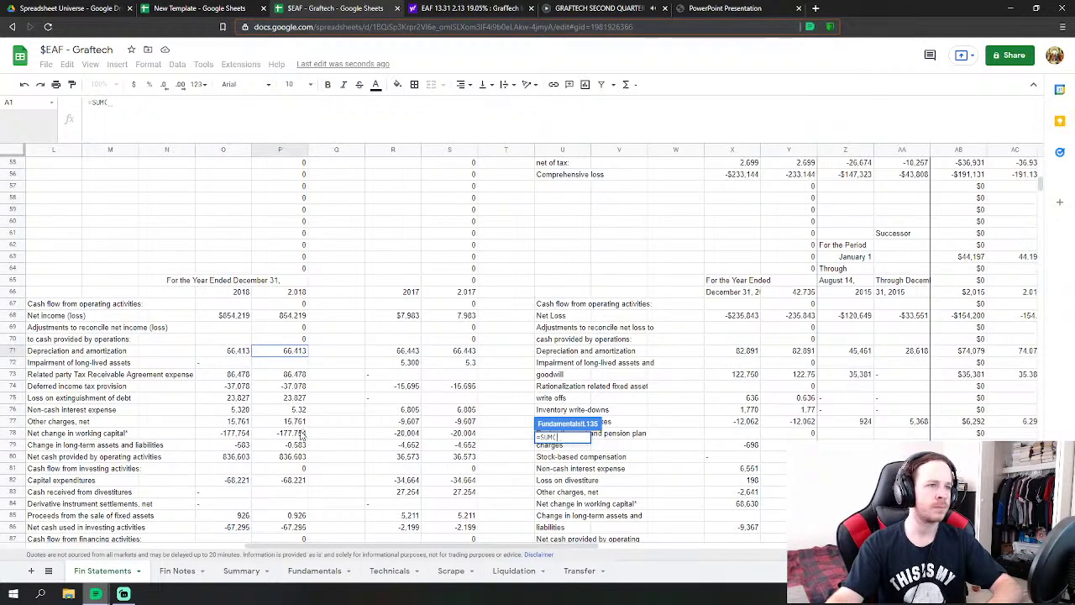
{"action": "mouse_move", "coordinate": [301, 433]}
{"action": "left_mouse_down"}
{"action": "mouse_move", "coordinate": [304, 459]}
{"action": "mouse_move", "coordinate": [300, 451]}
{"action": "left_mouse_up"}
{"action": "key", "text": "Return"}
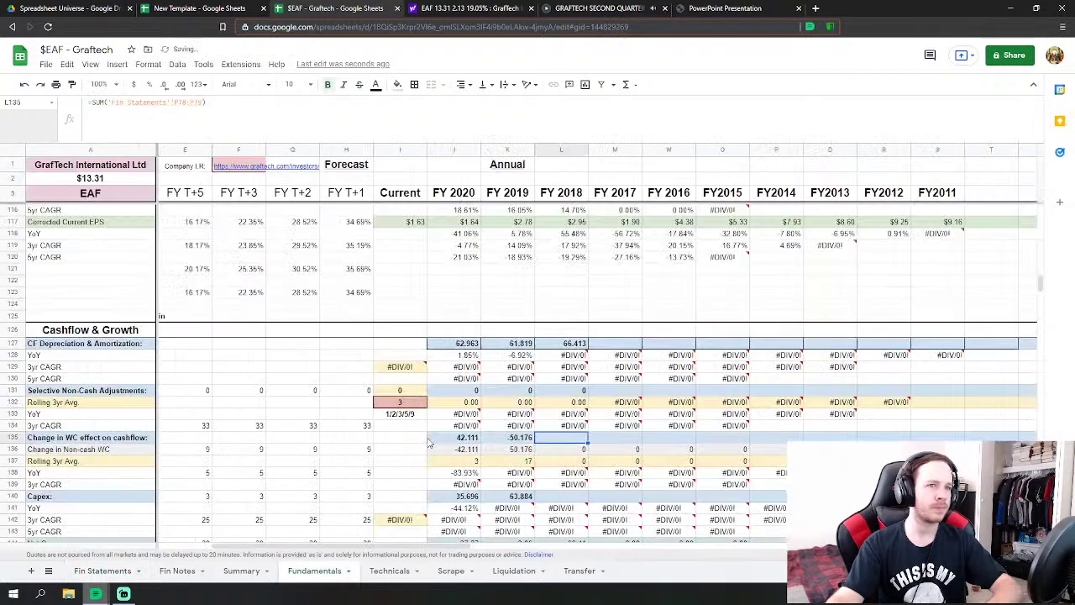
{"action": "scroll", "coordinate": [571, 500], "scroll_direction": "down", "scroll_amount": 2}
- Set FY 2018 Capex to Fin Statements P82 minus the fixed-asset sale proceeds
{"action": "left_click", "coordinate": [574, 437]}
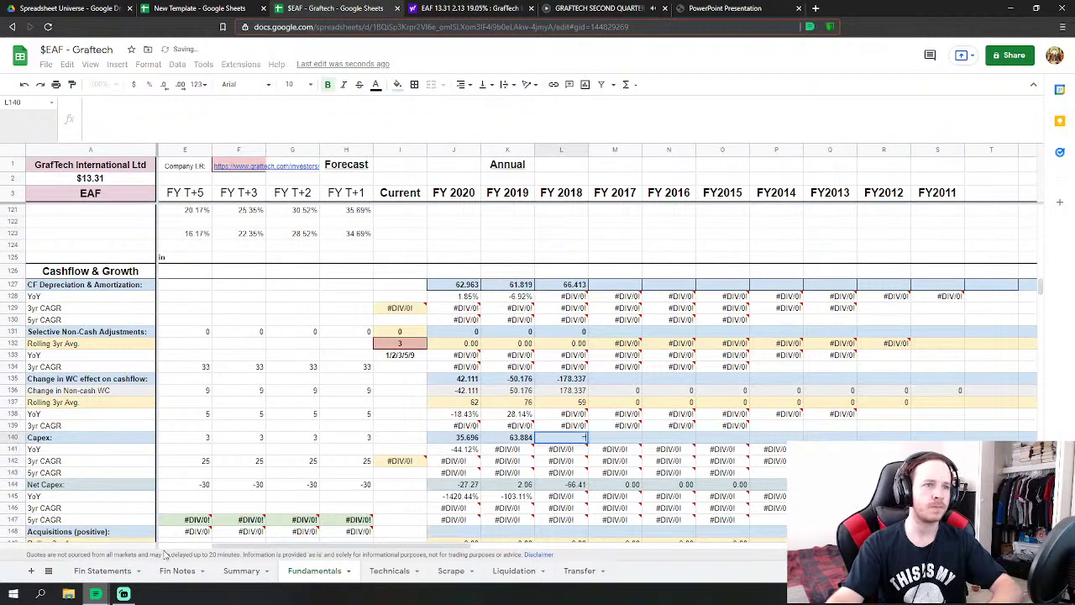
{"action": "type", "text": "="}
{"action": "left_click", "coordinate": [102, 571]}
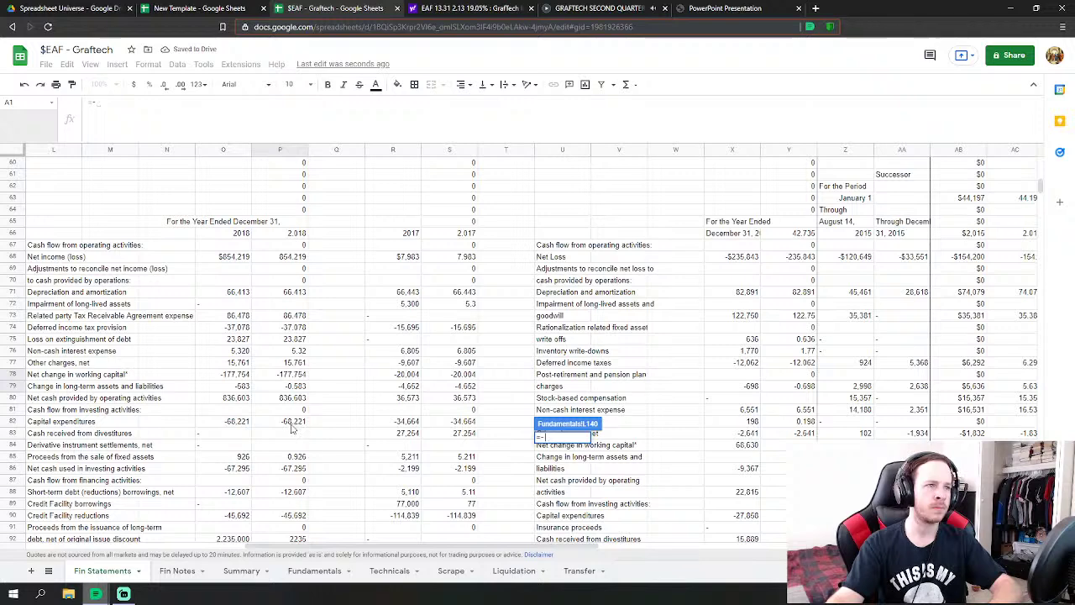
{"action": "left_click", "coordinate": [292, 423]}
{"action": "type", "text": "-"}
{"action": "left_click", "coordinate": [299, 459]}
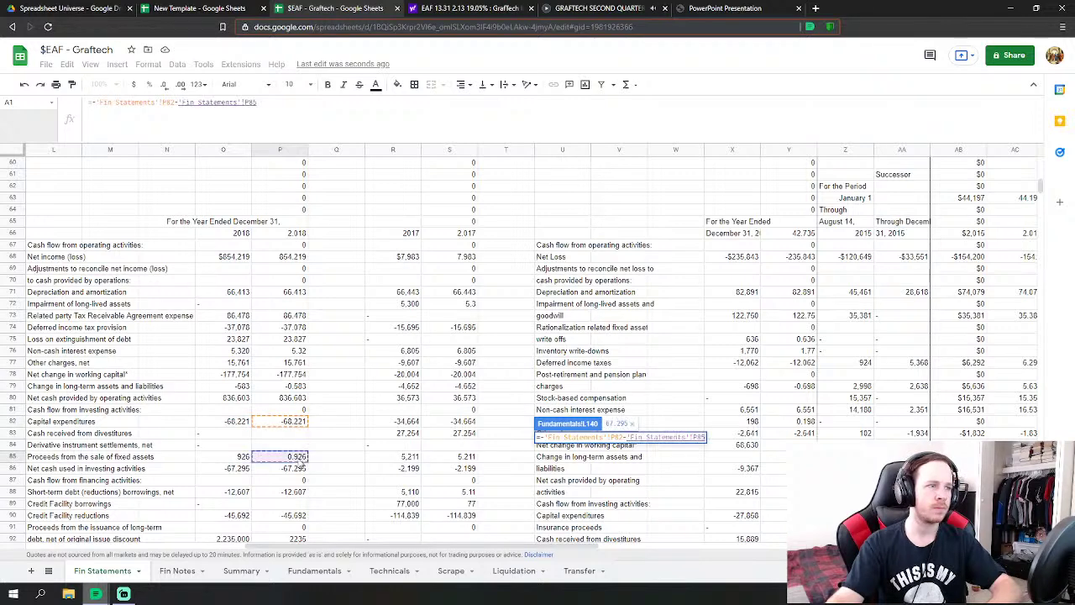
{"action": "scroll", "coordinate": [347, 468], "scroll_direction": "down", "scroll_amount": 4}
{"action": "key", "text": "Return"}
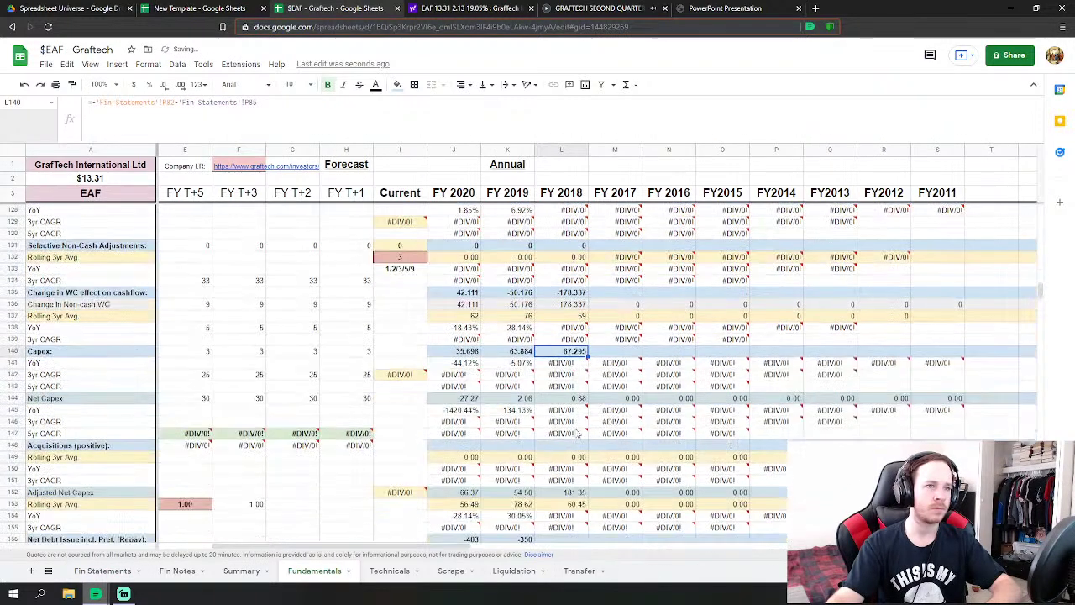
- Set FY 2018 Net Debt Issue to the sum of all Fin Statements debt borrowing, repayment and fee lines
{"action": "scroll", "coordinate": [557, 435], "scroll_direction": "down", "scroll_amount": 2}
{"action": "left_click", "coordinate": [561, 445]}
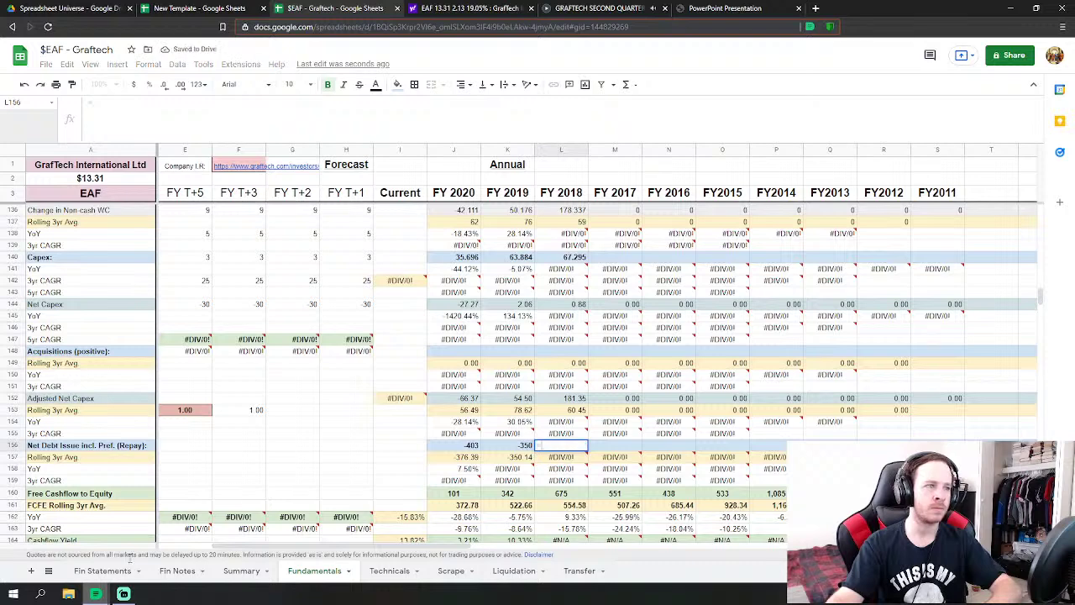
{"action": "type", "text": "="}
{"action": "left_click", "coordinate": [112, 577]}
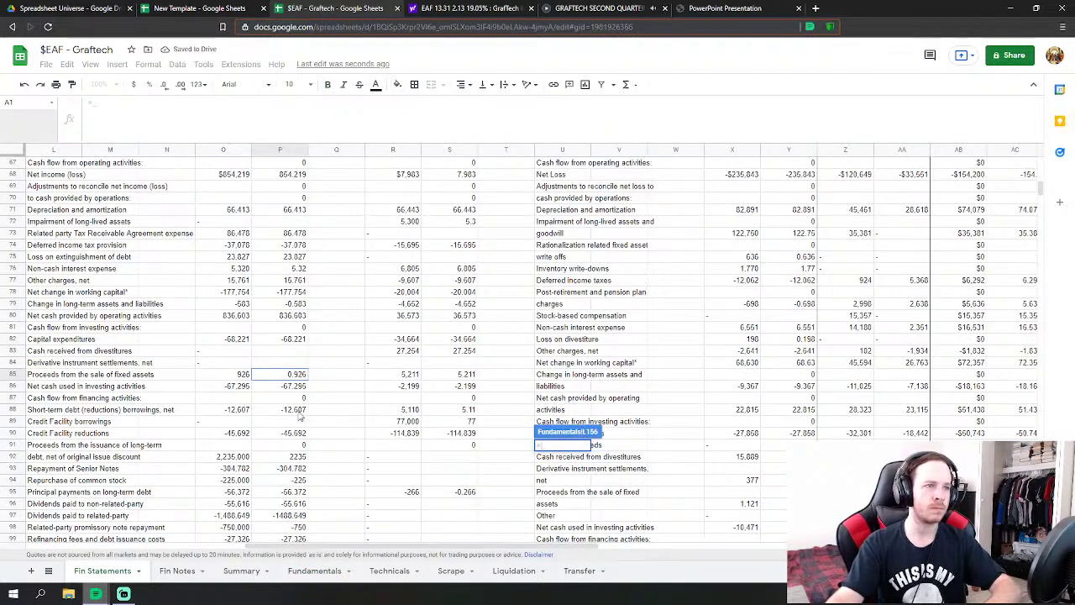
{"action": "left_click", "coordinate": [294, 409]}
{"action": "type", "text": "+"}
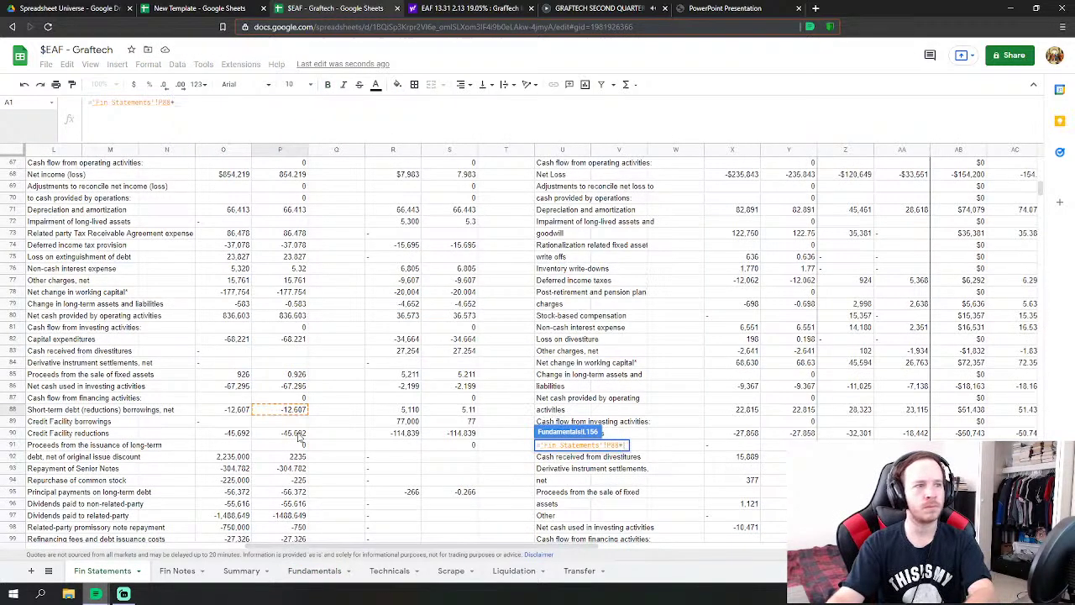
{"action": "left_click", "coordinate": [294, 434]}
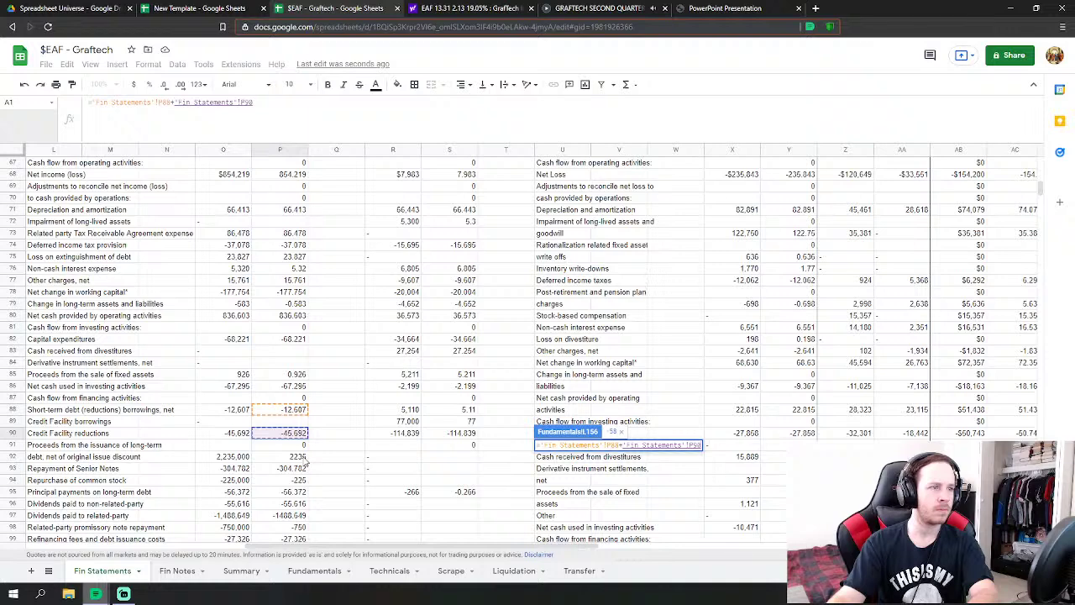
{"action": "type", "text": "+"}
{"action": "left_click", "coordinate": [303, 459]}
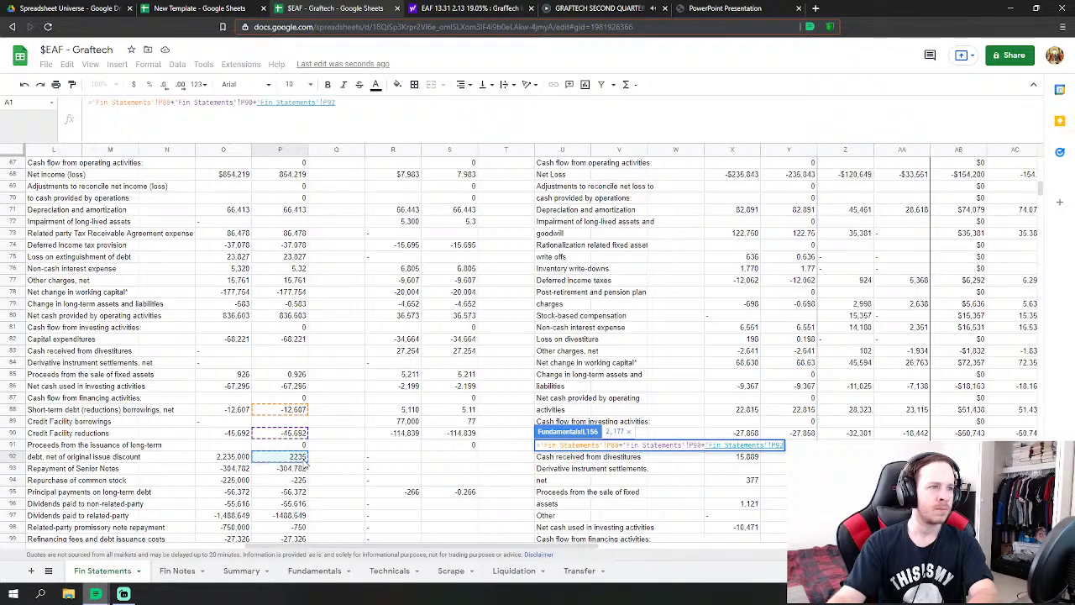
{"action": "type", "text": "+"}
{"action": "left_click", "coordinate": [293, 469]}
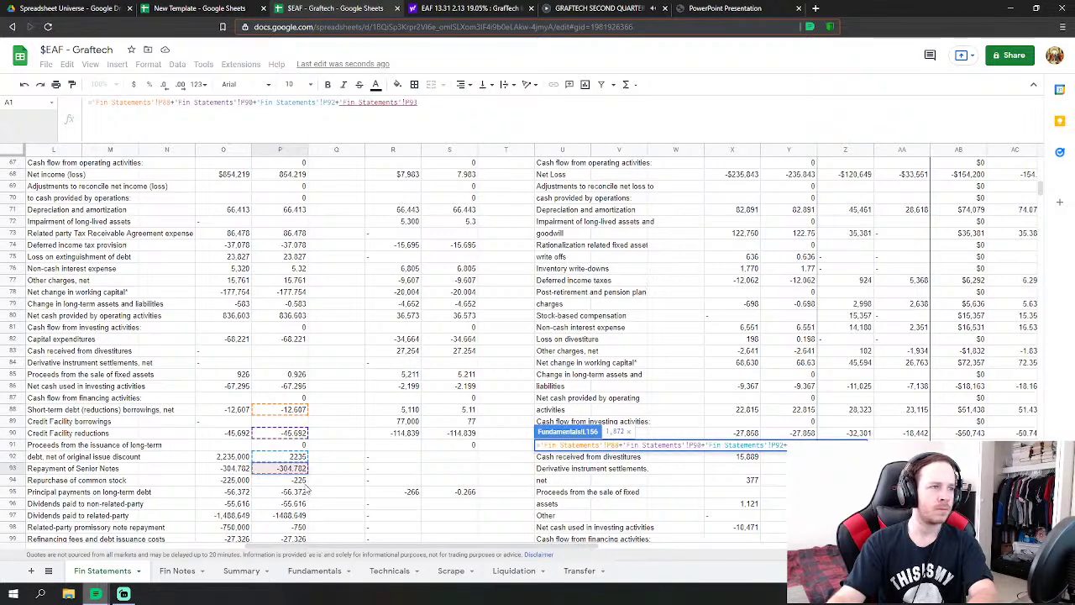
{"action": "type", "text": "+"}
{"action": "left_click", "coordinate": [304, 493]}
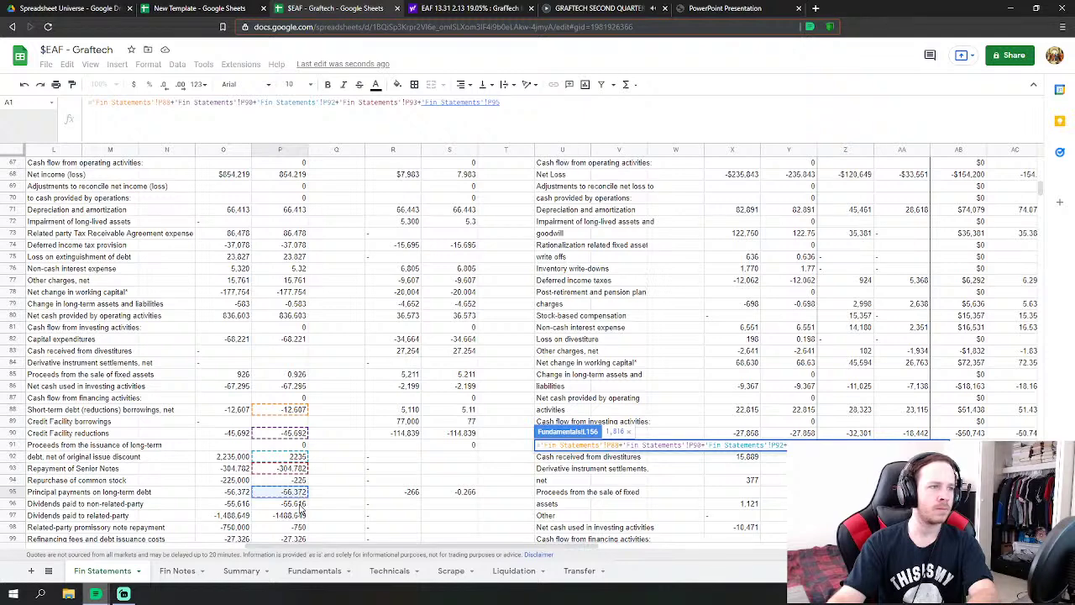
{"action": "scroll", "coordinate": [315, 516], "scroll_direction": "down", "scroll_amount": 1}
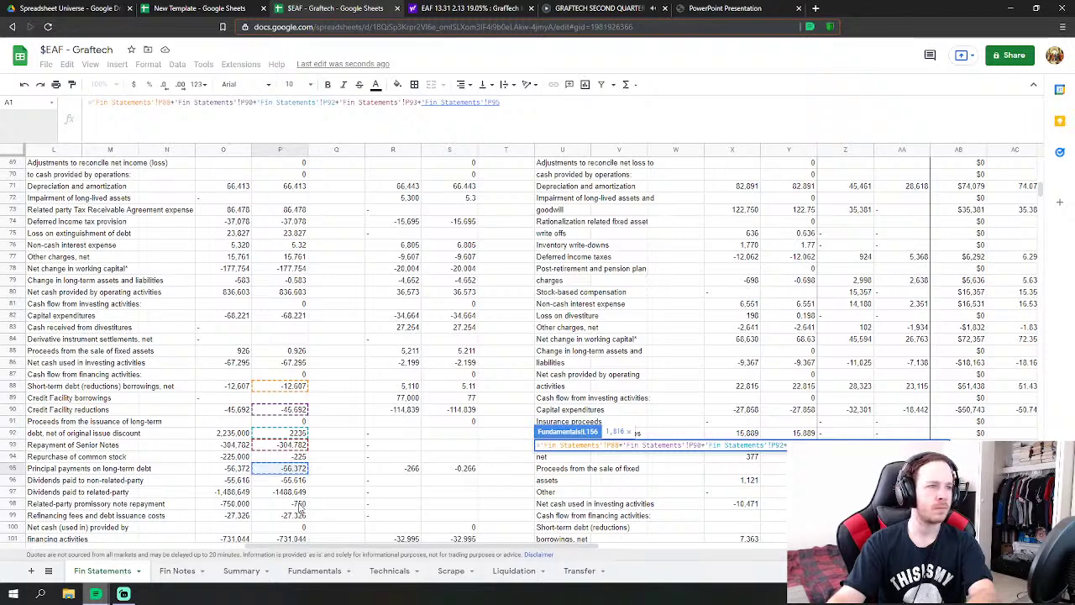
{"action": "type", "text": "+"}
{"action": "left_click", "coordinate": [299, 503]}
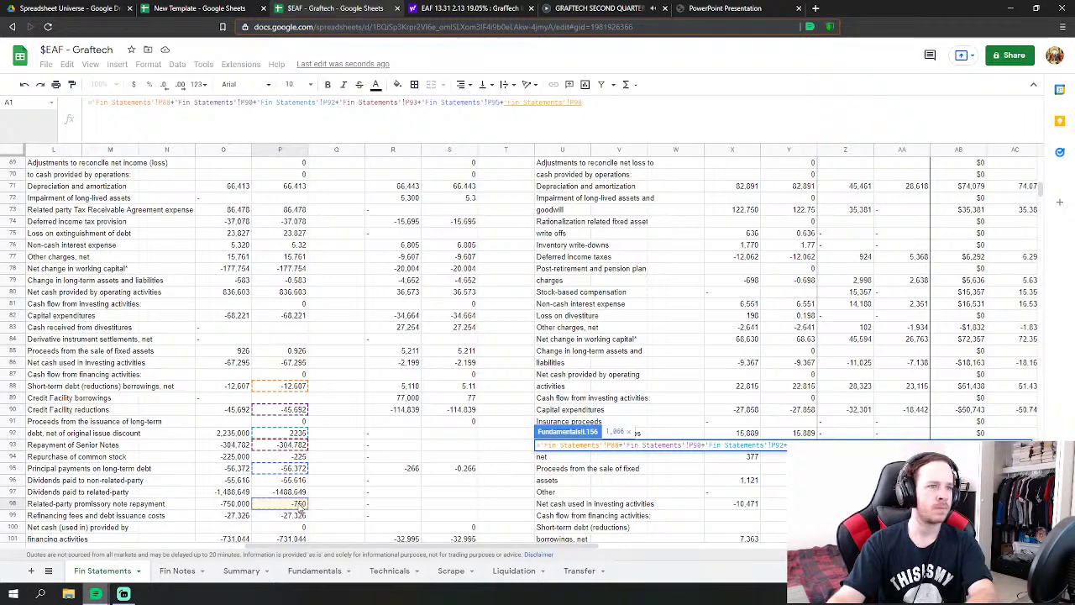
{"action": "type", "text": "+"}
{"action": "left_click", "coordinate": [298, 515]}
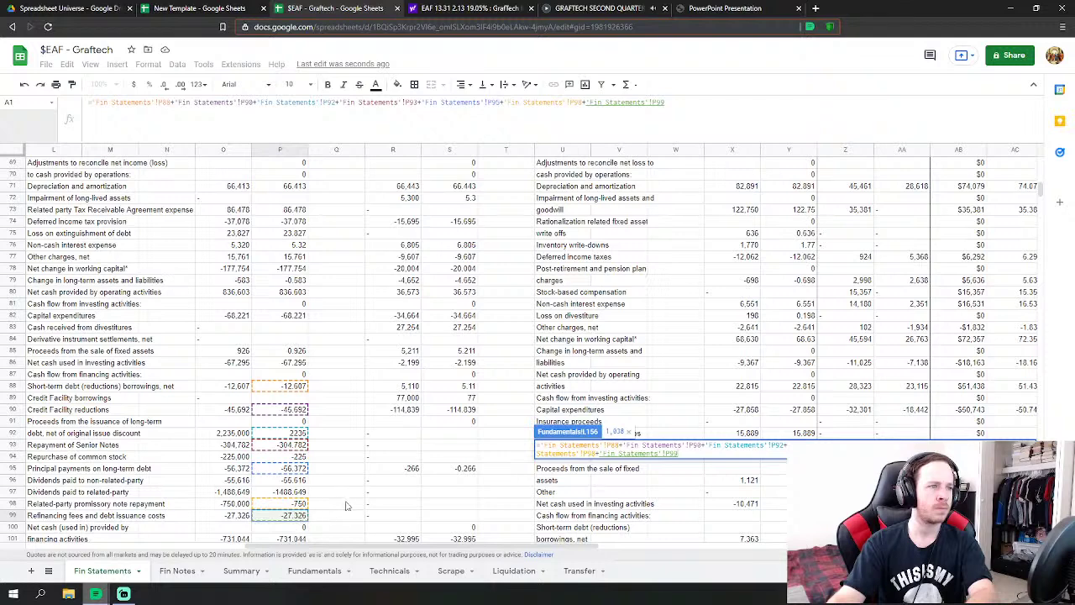
{"action": "key", "text": "Return"}
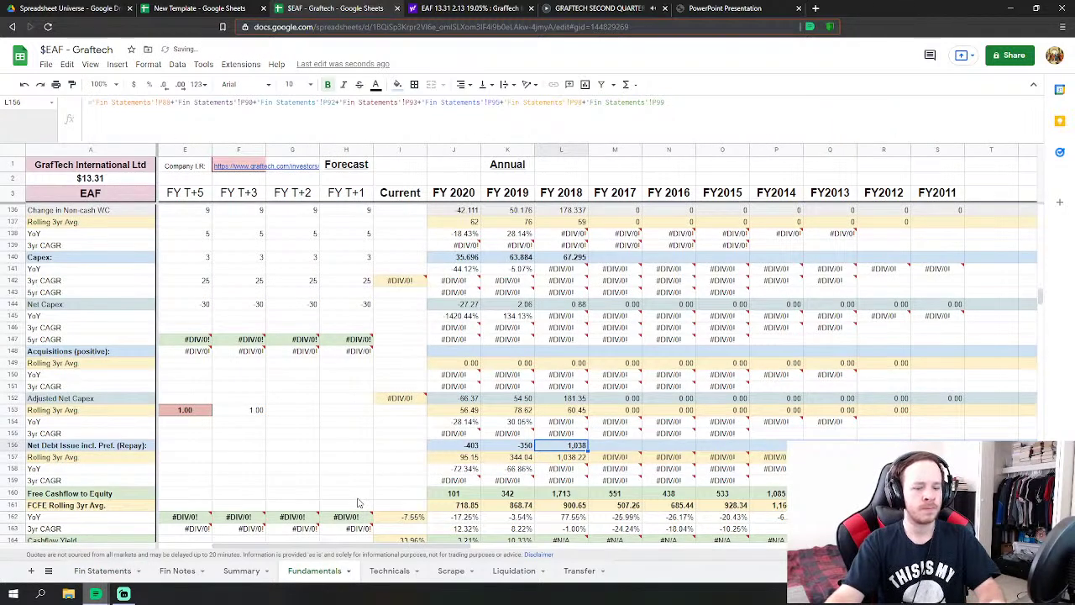
- Link FY 2018 Net Treasury Purchases to the Fin Statements repurchase of common stock (P94)
{"action": "scroll", "coordinate": [358, 502], "scroll_direction": "down", "scroll_amount": 5}
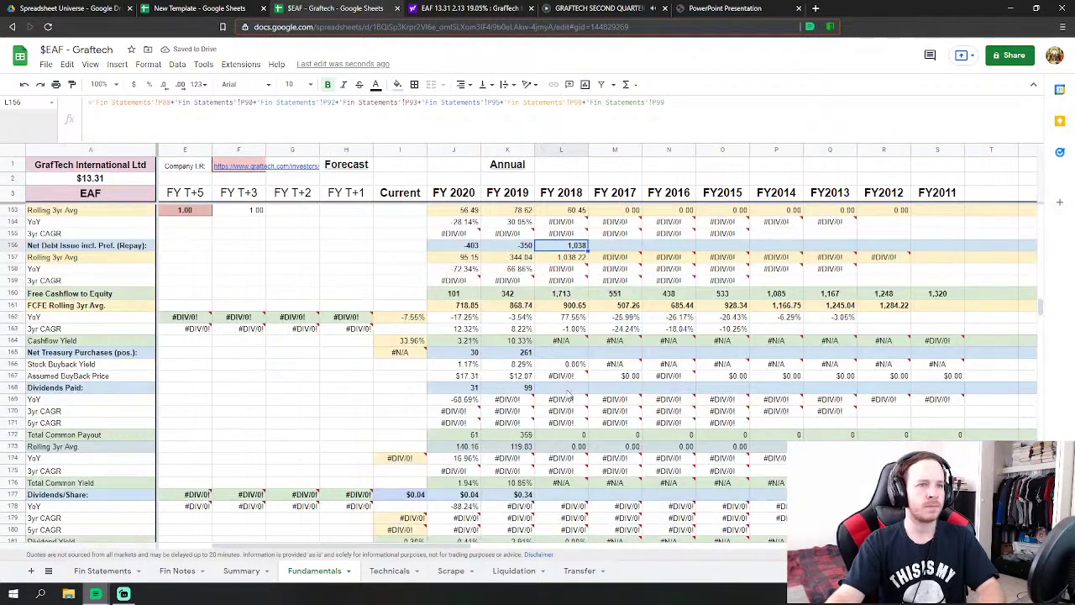
{"action": "left_click", "coordinate": [567, 354]}
{"action": "type", "text": "="}
{"action": "left_click", "coordinate": [102, 570]}
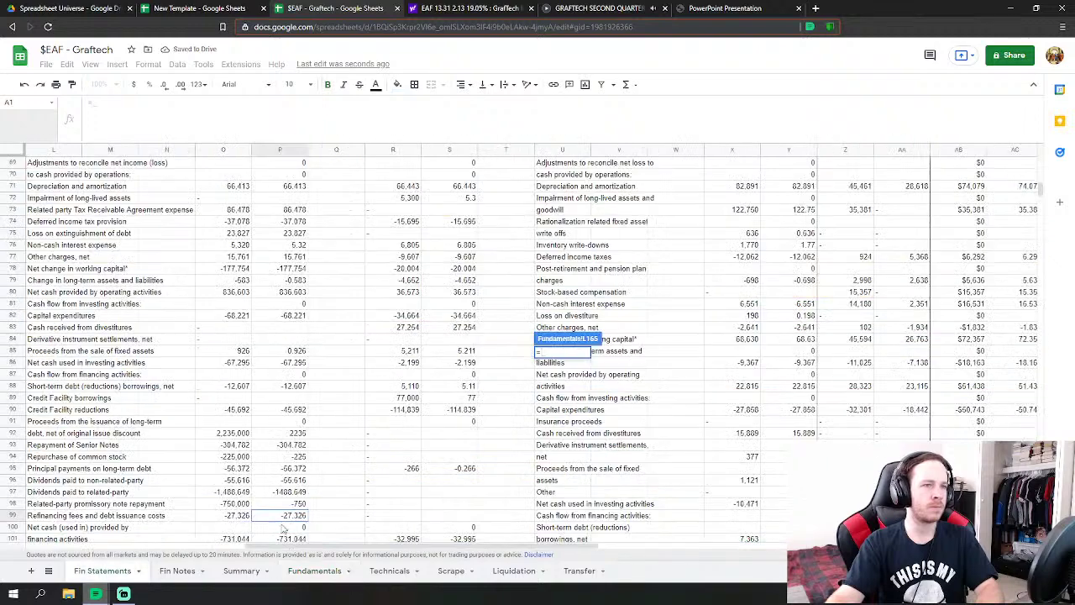
{"action": "left_click", "coordinate": [287, 456]}
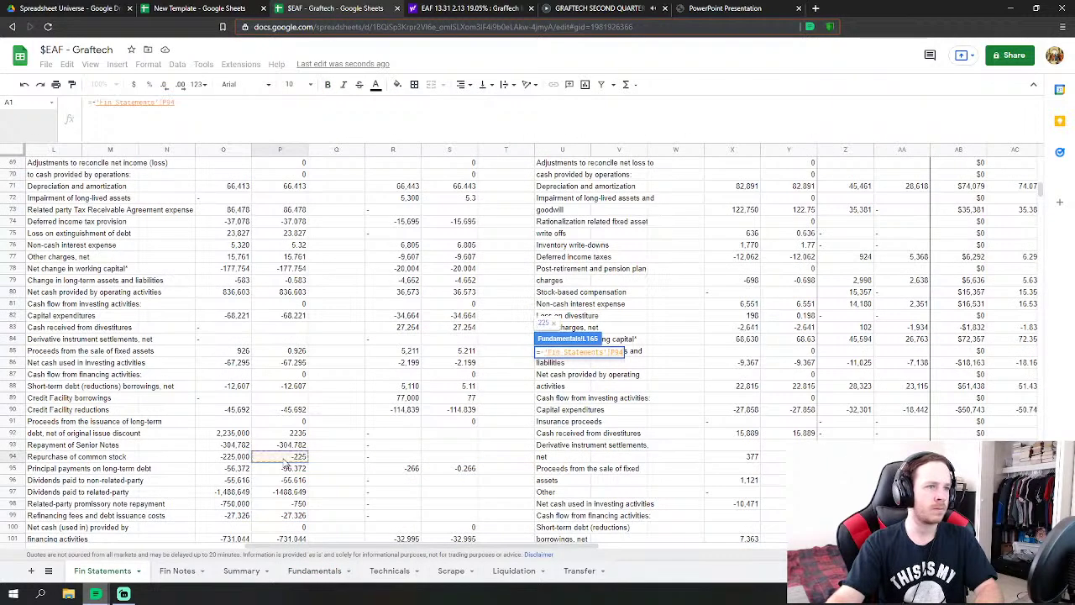
{"action": "key", "text": "Return"}
- Set FY 2018 Dividends Paid to Fin Statements P96 minus P97, giving 1,544
{"action": "left_click", "coordinate": [561, 387]}
{"action": "type", "text": "="}
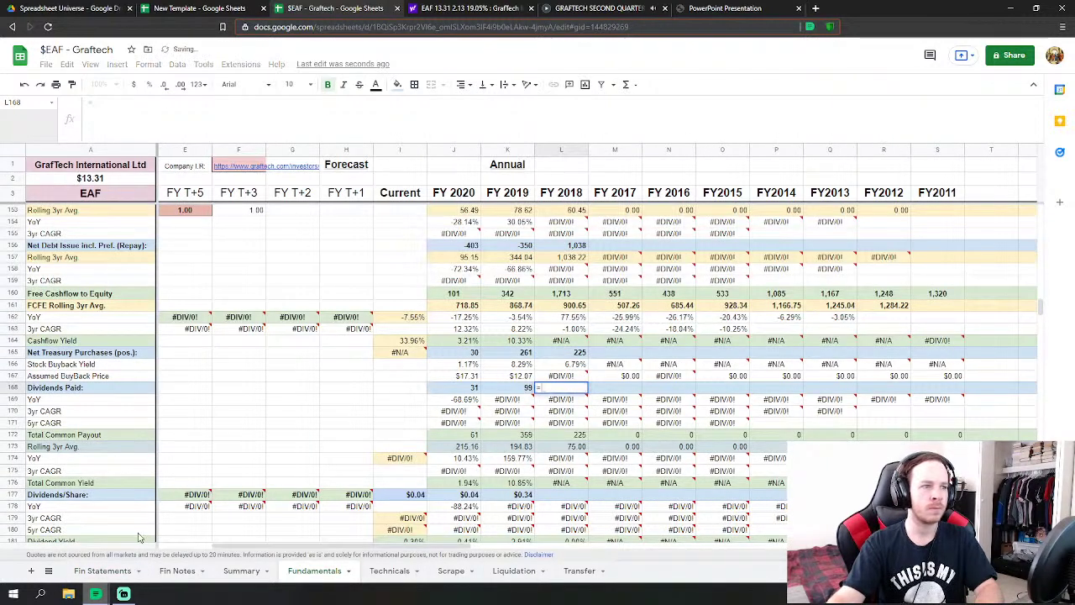
{"action": "left_click", "coordinate": [103, 570]}
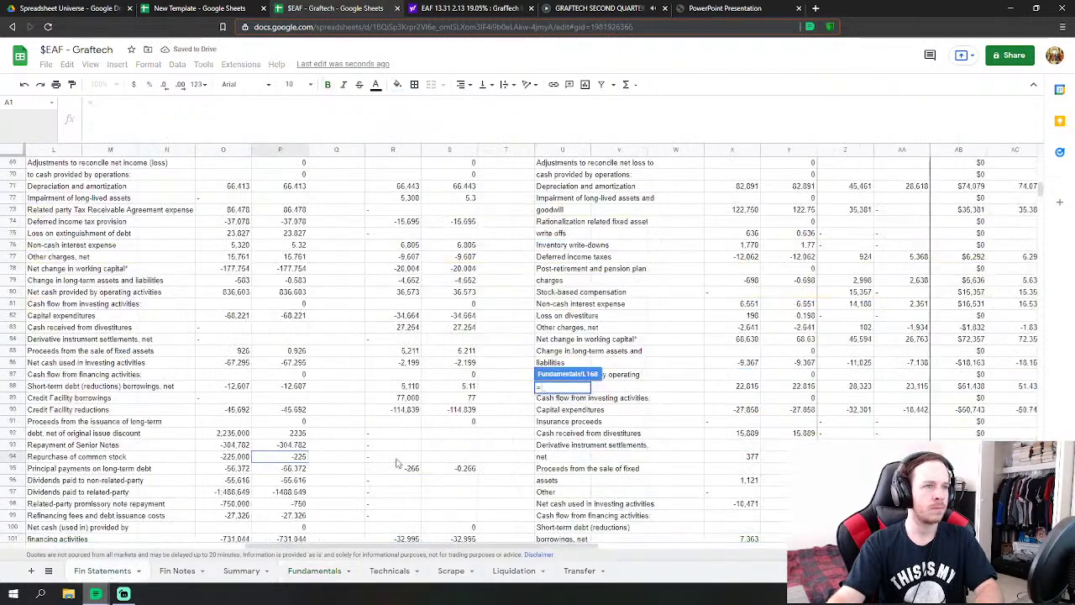
{"action": "left_click", "coordinate": [294, 480]}
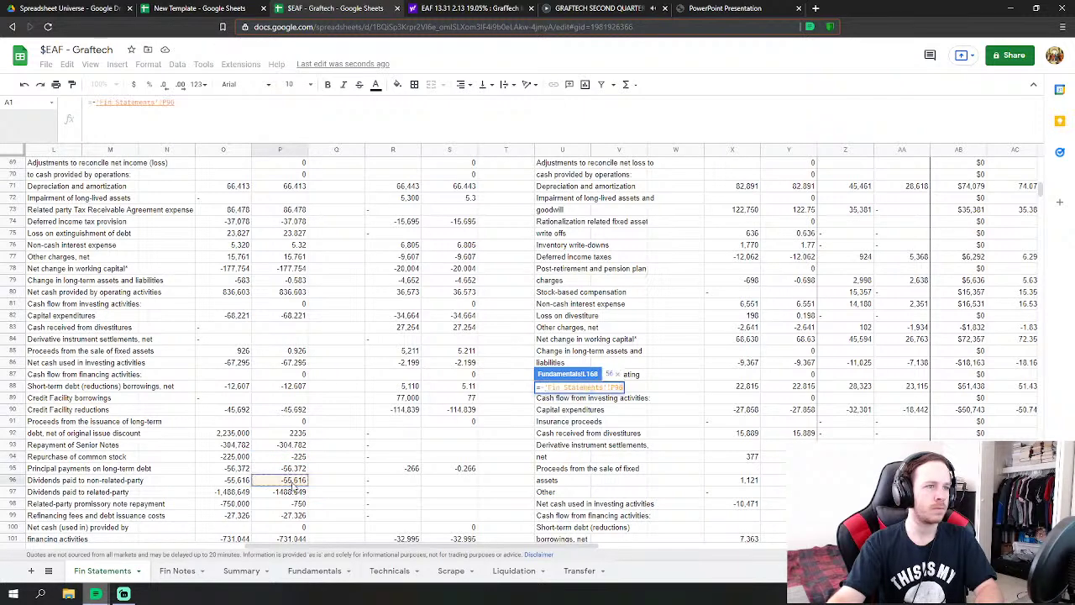
{"action": "type", "text": "-"}
{"action": "left_click", "coordinate": [294, 491]}
{"action": "key", "text": "Return"}
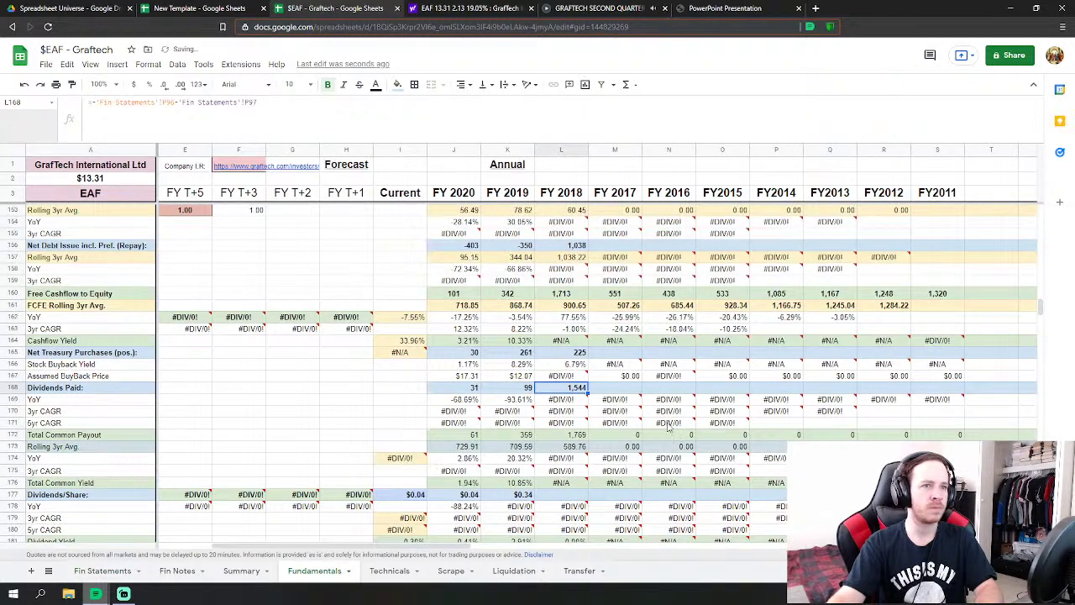
{"action": "scroll", "coordinate": [617, 424], "scroll_direction": "down", "scroll_amount": 1}
{"action": "scroll", "coordinate": [619, 424], "scroll_direction": "down", "scroll_amount": 1}
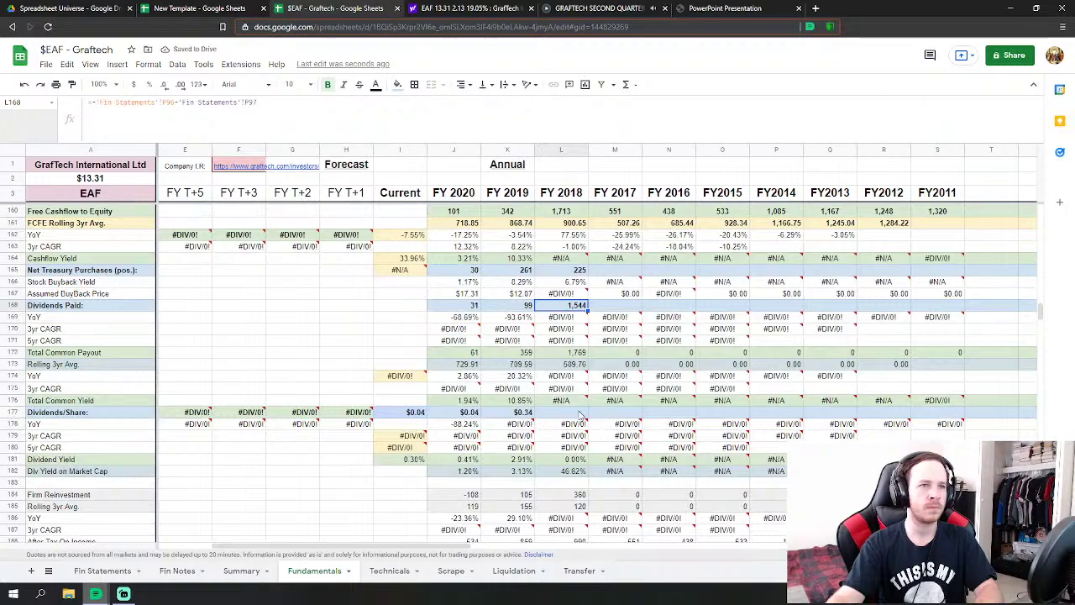
{"action": "scroll", "coordinate": [576, 414], "scroll_direction": "down", "scroll_amount": 1}
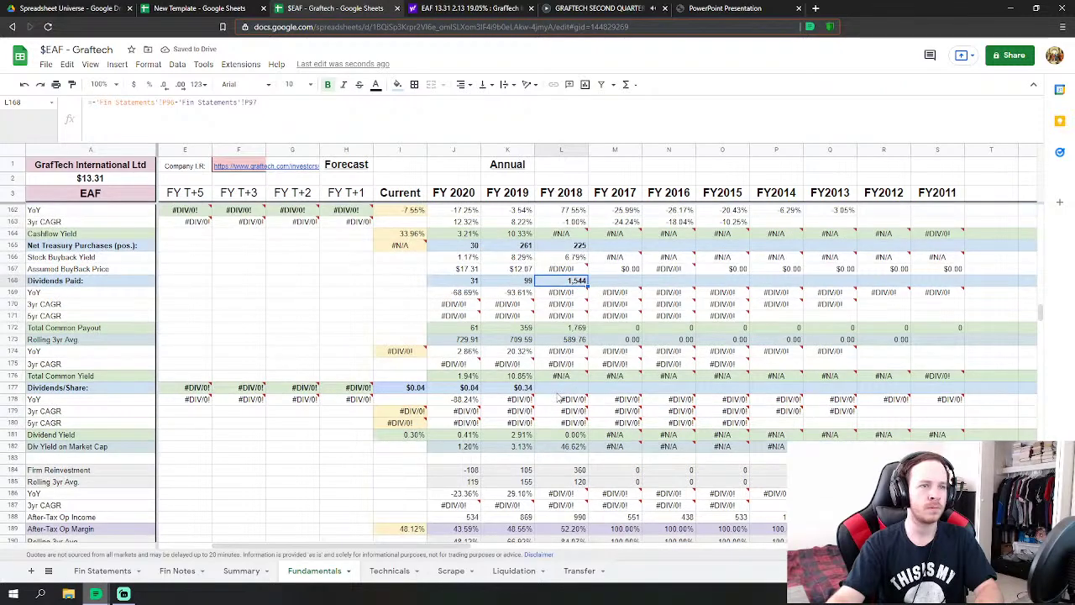
{"action": "scroll", "coordinate": [559, 399], "scroll_direction": "down", "scroll_amount": 10}
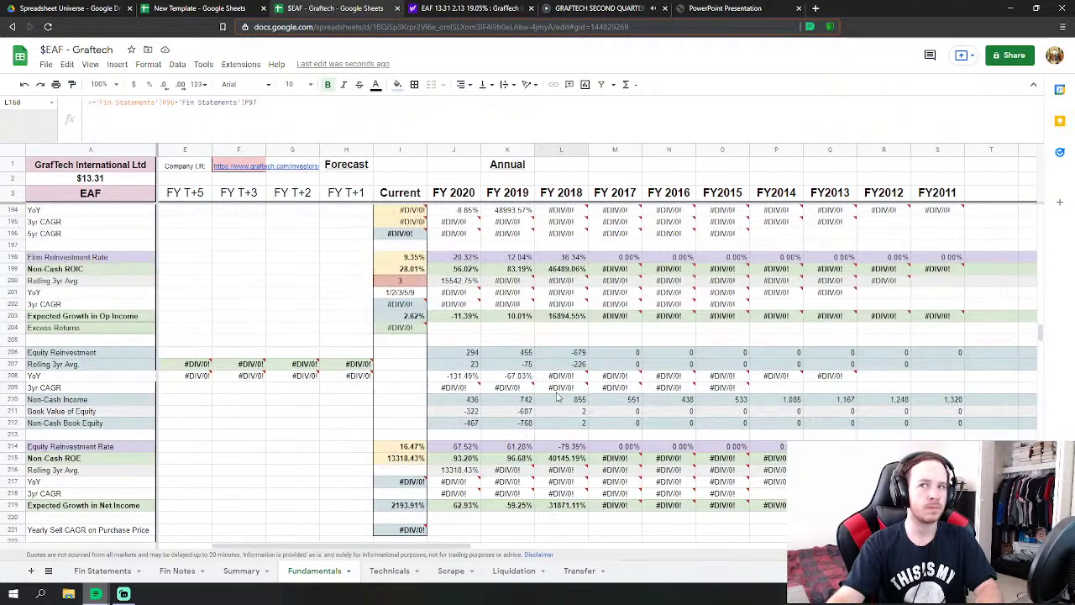
{"action": "scroll", "coordinate": [559, 399], "scroll_direction": "down", "scroll_amount": 8}
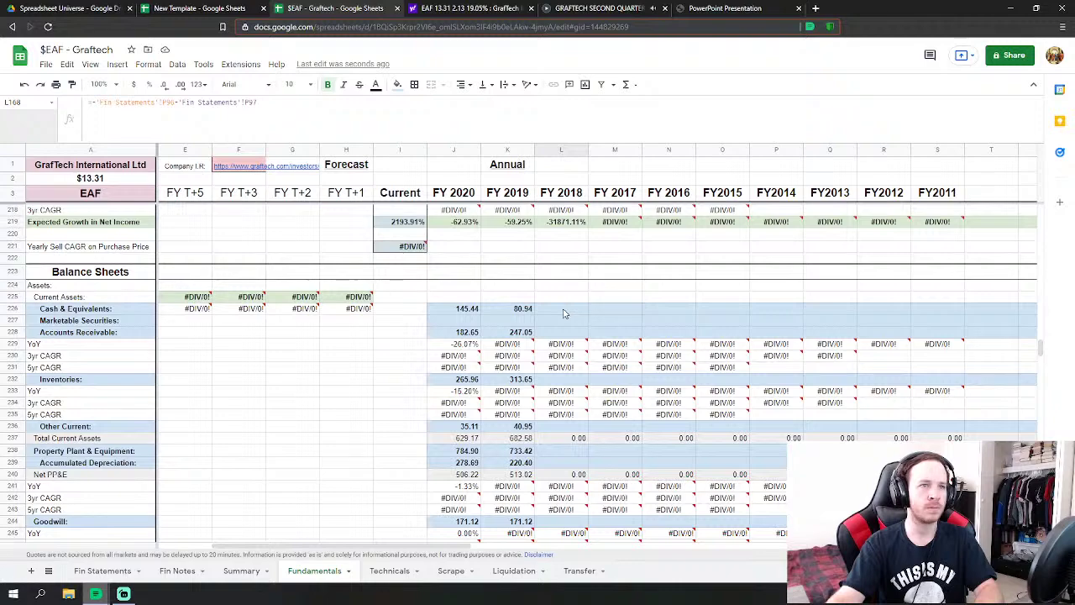
- Link FY 2018 cash and equivalents and accounts receivable to their Fin Statements 2018 values
{"action": "left_click", "coordinate": [564, 313]}
{"action": "scroll", "coordinate": [564, 313], "scroll_direction": "down", "scroll_amount": 1}
{"action": "type", "text": "="}
{"action": "left_click", "coordinate": [103, 570]}
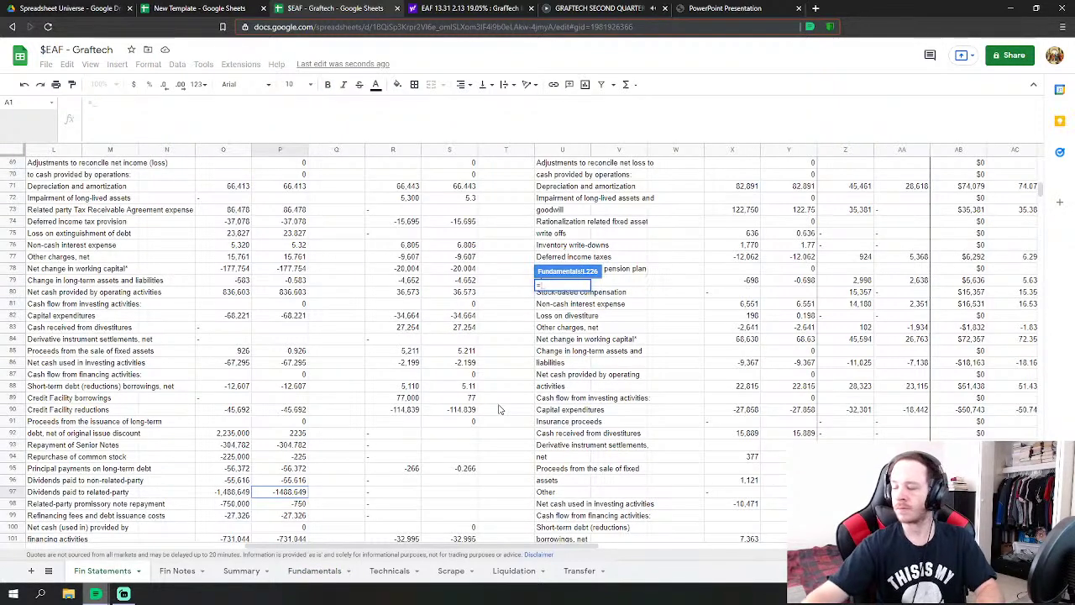
{"action": "scroll", "coordinate": [363, 428], "scroll_direction": "down", "scroll_amount": 8}
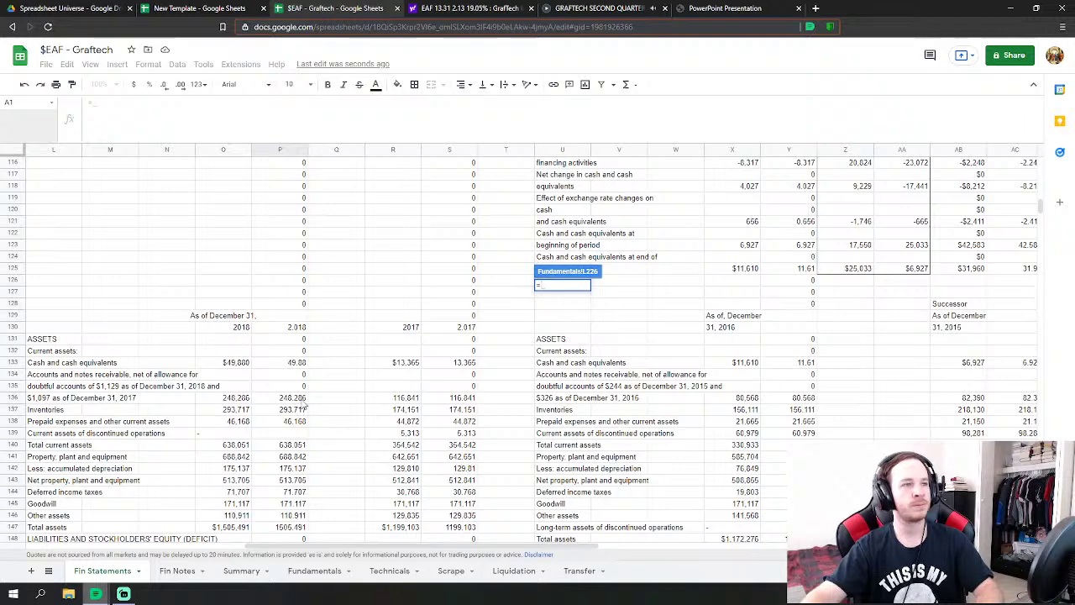
{"action": "left_click", "coordinate": [296, 364]}
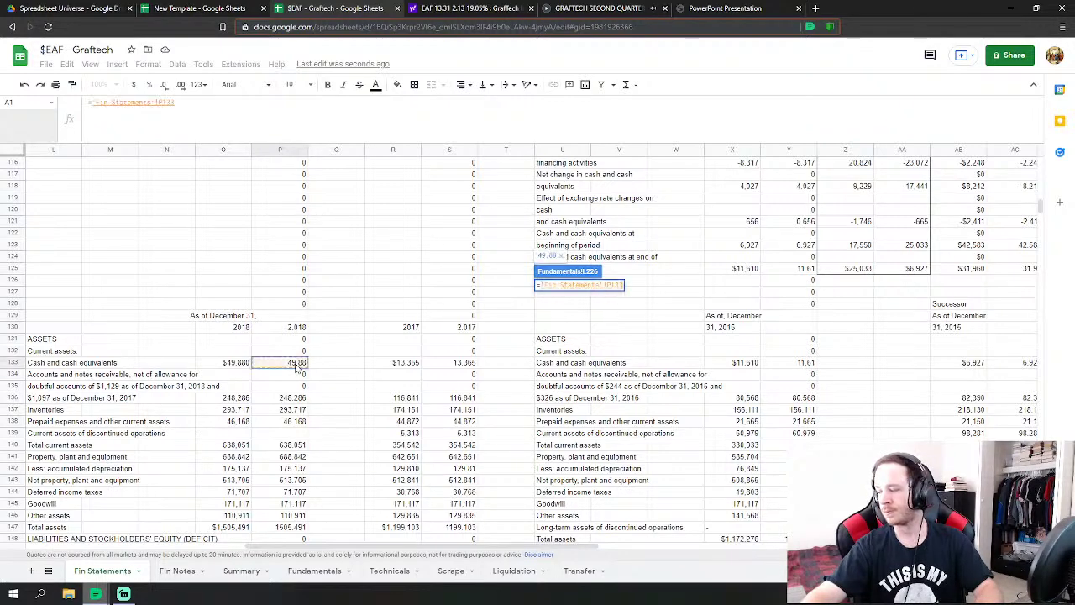
{"action": "key", "text": "Return"}
{"action": "key", "text": "Down"}
{"action": "type", "text": "="}
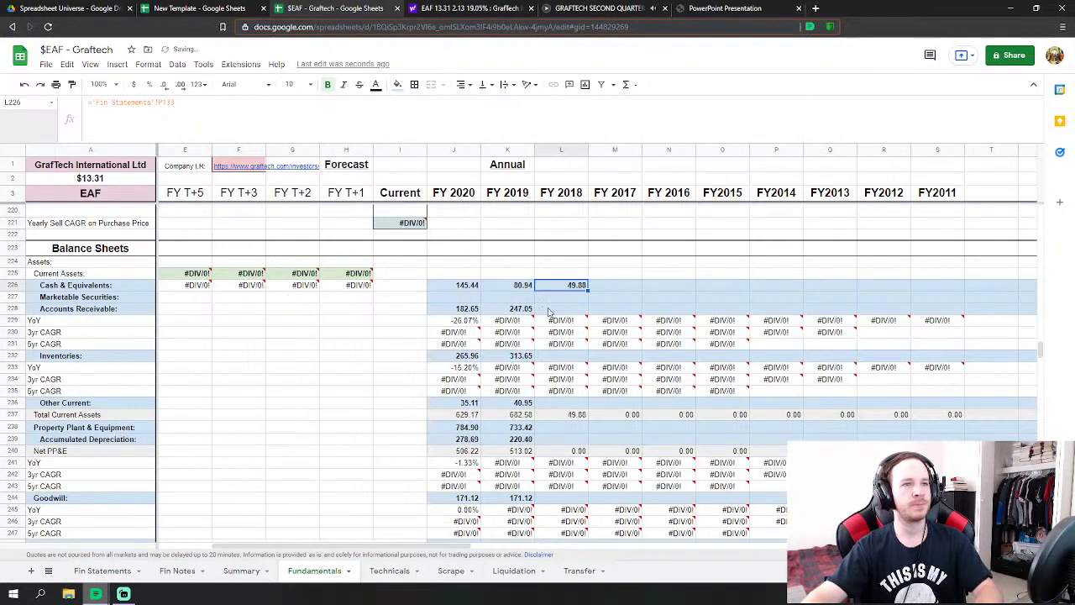
{"action": "left_click", "coordinate": [100, 571]}
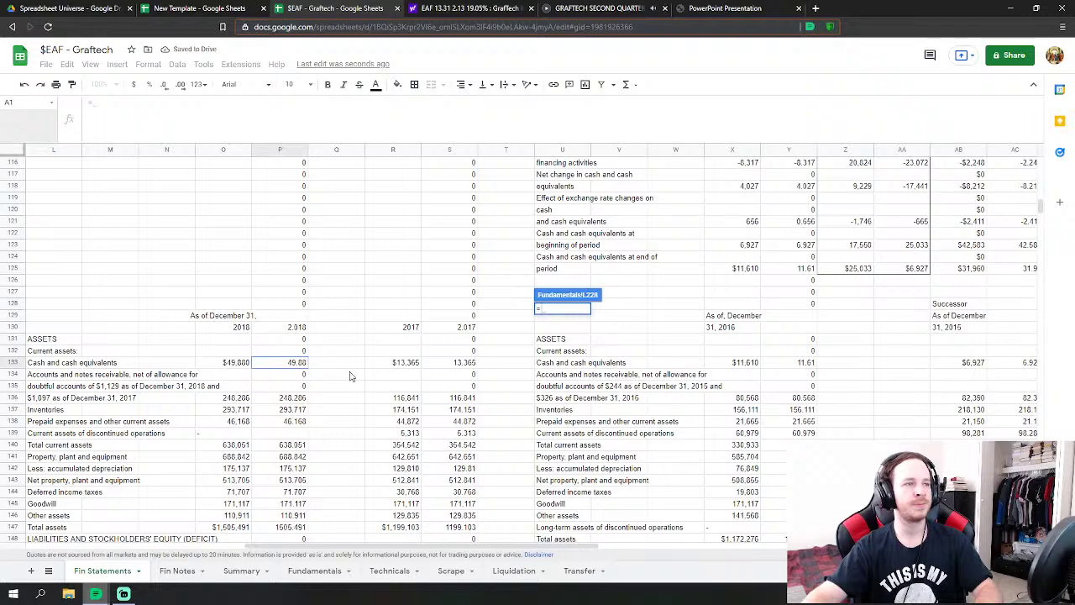
{"action": "left_click", "coordinate": [293, 398]}
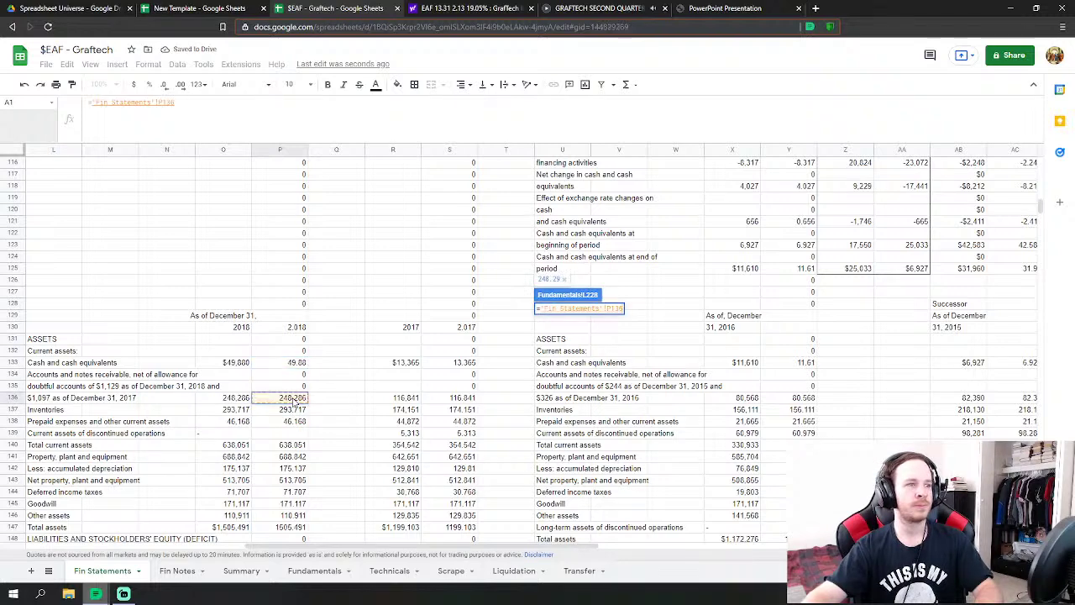
{"action": "key", "text": "Return"}
- Link FY 2018 Inventories (293,717) and Other Current to Fin Statements column P
{"action": "left_click", "coordinate": [570, 361]}
{"action": "type", "text": "="}
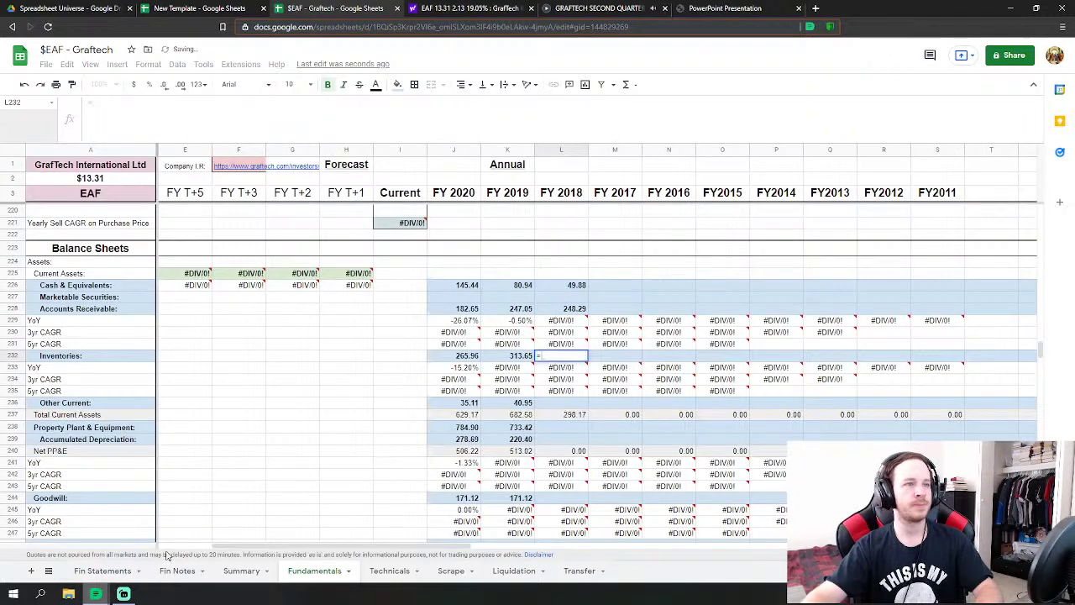
{"action": "left_click", "coordinate": [102, 571]}
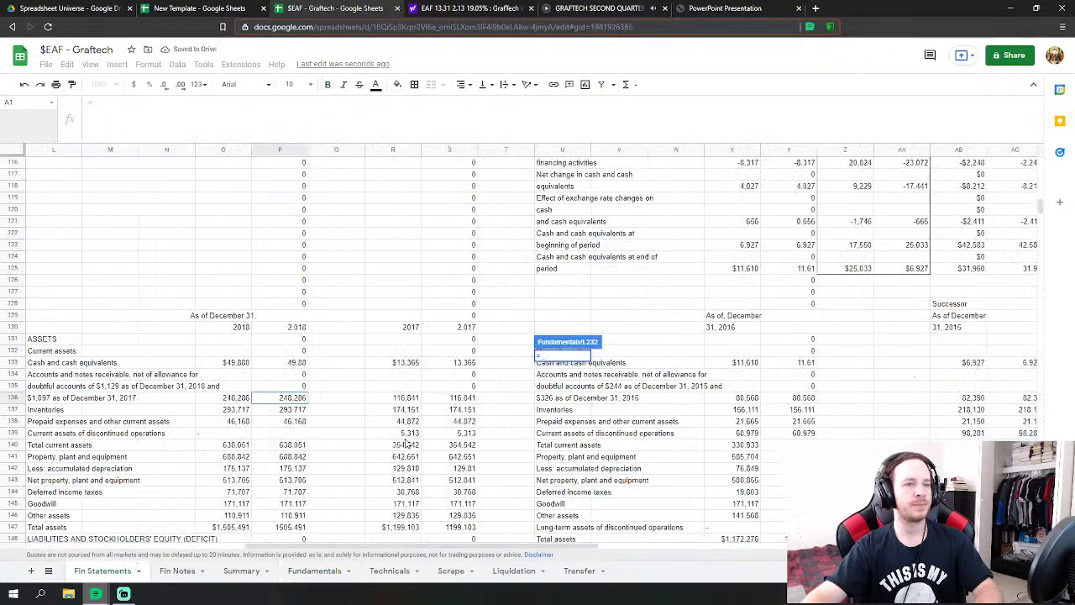
{"action": "left_click", "coordinate": [294, 410]}
{"action": "key", "text": "Return"}
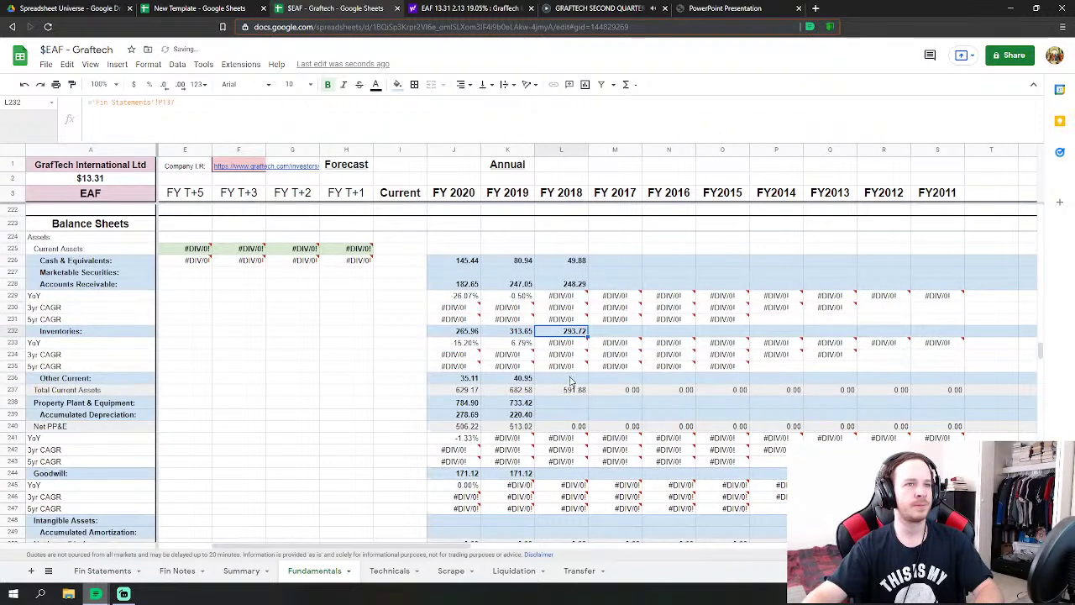
{"action": "left_click", "coordinate": [570, 379]}
{"action": "type", "text": "="}
{"action": "left_click", "coordinate": [103, 571]}
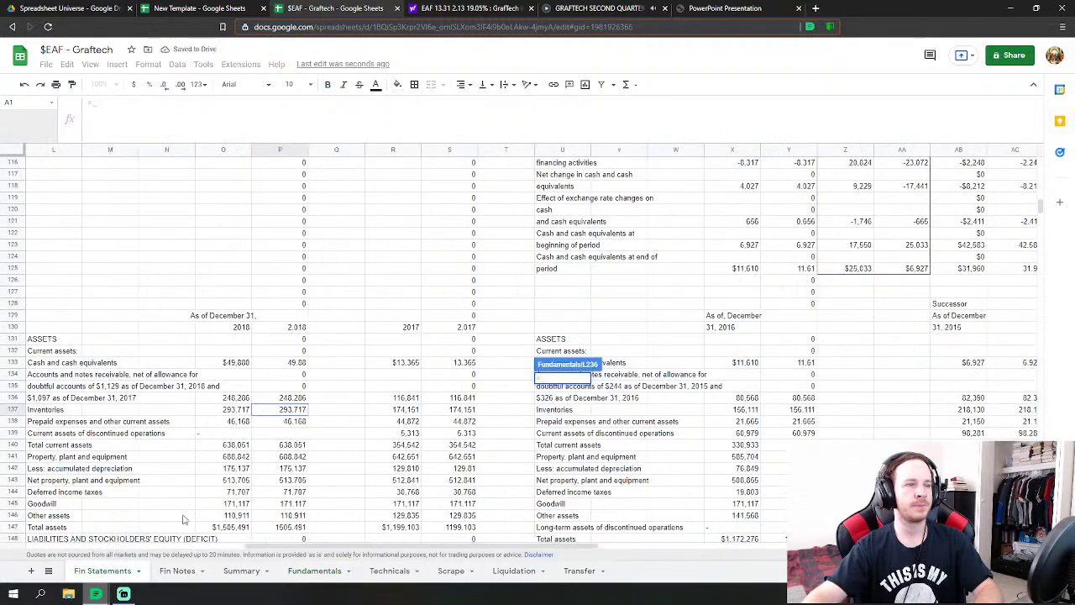
{"action": "left_click", "coordinate": [284, 422]}
{"action": "scroll", "coordinate": [336, 419], "scroll_direction": "down", "scroll_amount": 3}
{"action": "key", "text": "Return"}
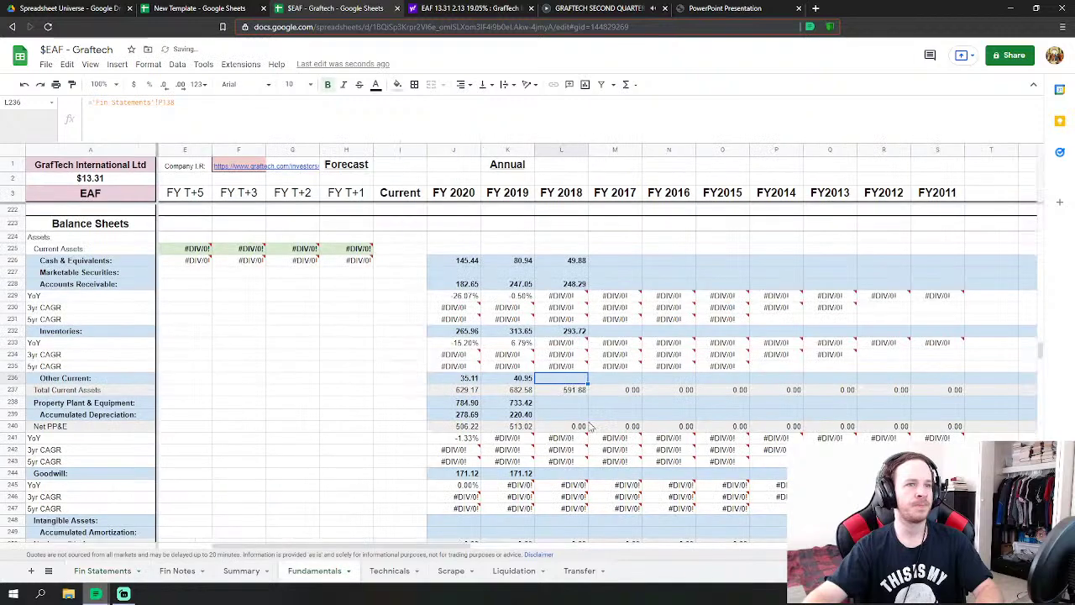
- Link FY 2018 PP&E and Accumulated Depreciation to their Fin Statements 2018 values
{"action": "left_click", "coordinate": [561, 402]}
{"action": "type", "text": "="}
{"action": "left_click", "coordinate": [103, 571]}
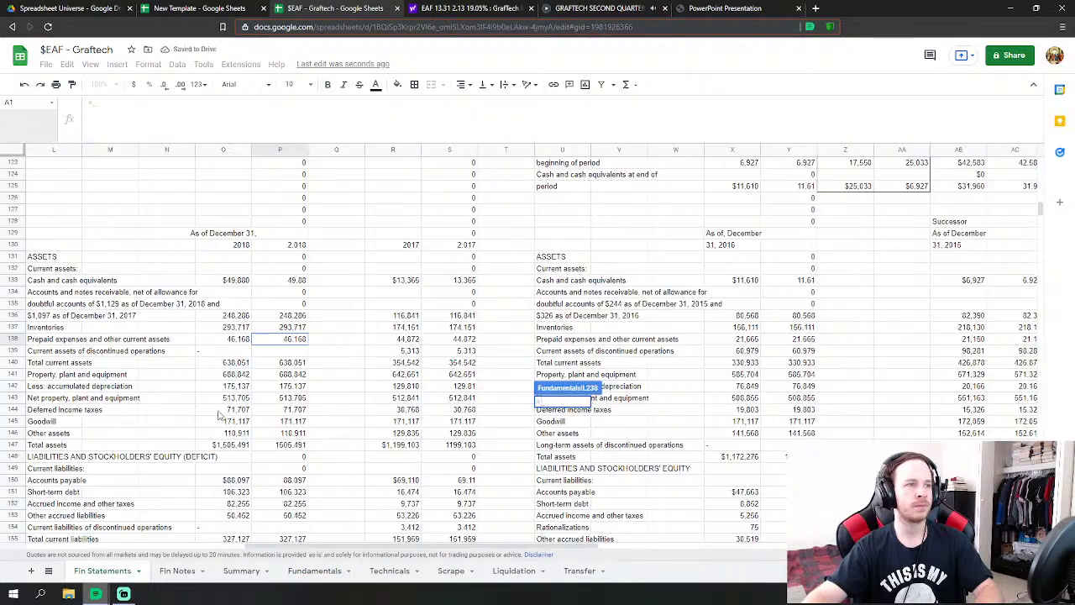
{"action": "left_click", "coordinate": [286, 374]}
{"action": "key", "text": "Return"}
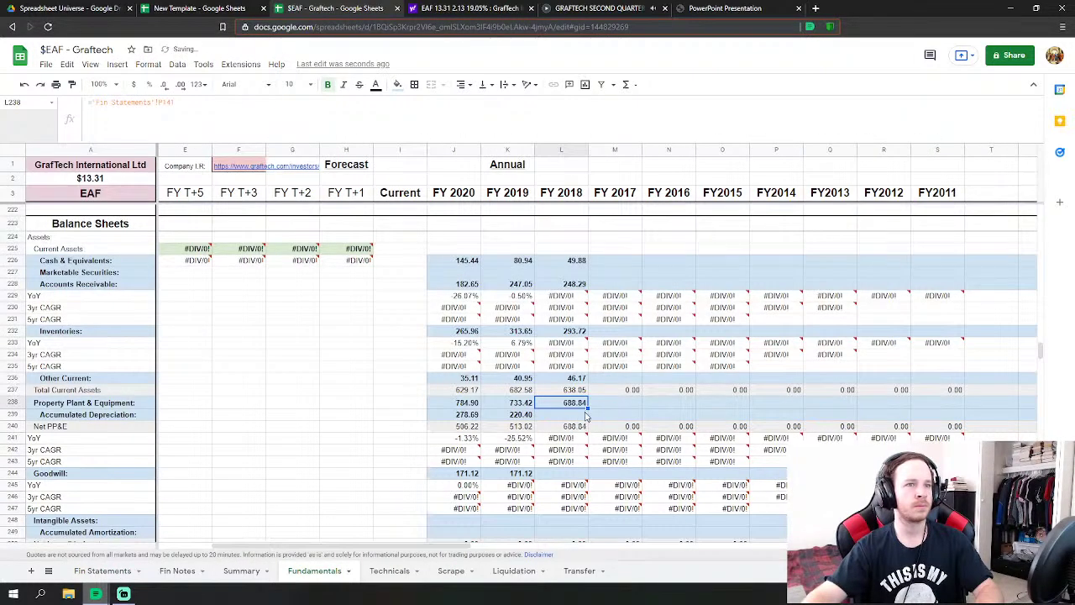
{"action": "type", "text": "="}
{"action": "left_click", "coordinate": [102, 571]}
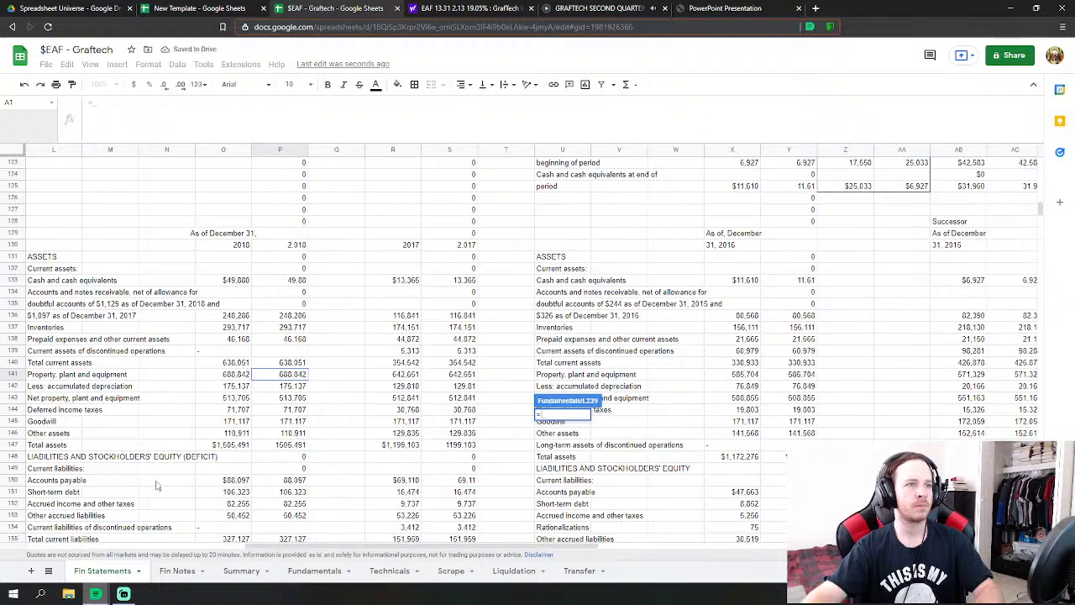
{"action": "left_click", "coordinate": [293, 385]}
{"action": "key", "text": "Return"}
{"action": "scroll", "coordinate": [395, 401], "scroll_direction": "down", "scroll_amount": 3}
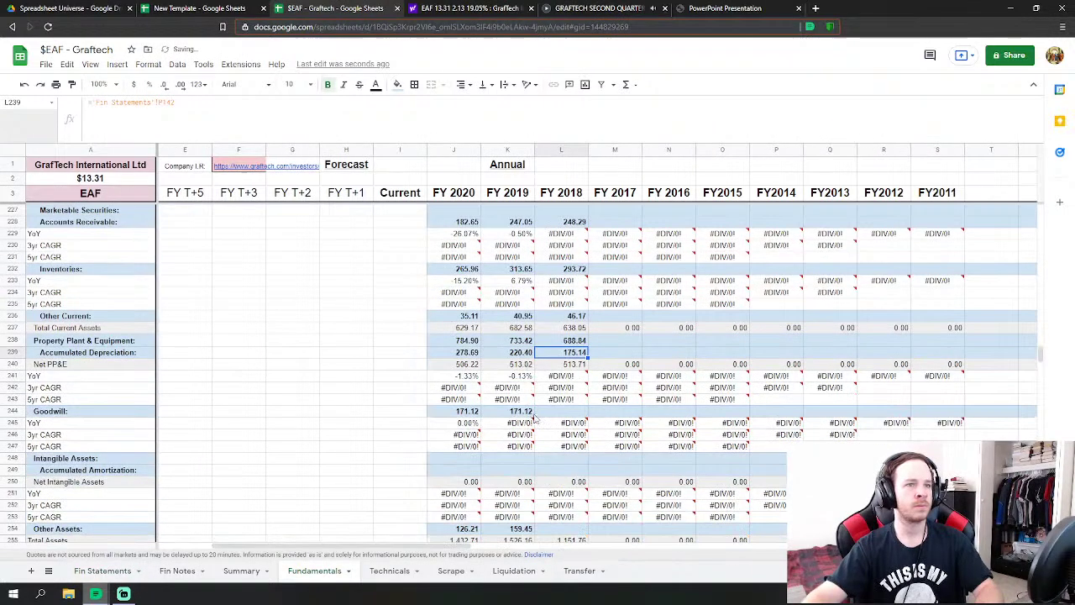
- Link FY 2018 Goodwill (171.12) and Other Assets (110.91) to Fin Statements, totalling assets 1,433.78
{"action": "left_click", "coordinate": [561, 410]}
{"action": "type", "text": "="}
{"action": "left_click", "coordinate": [102, 571]}
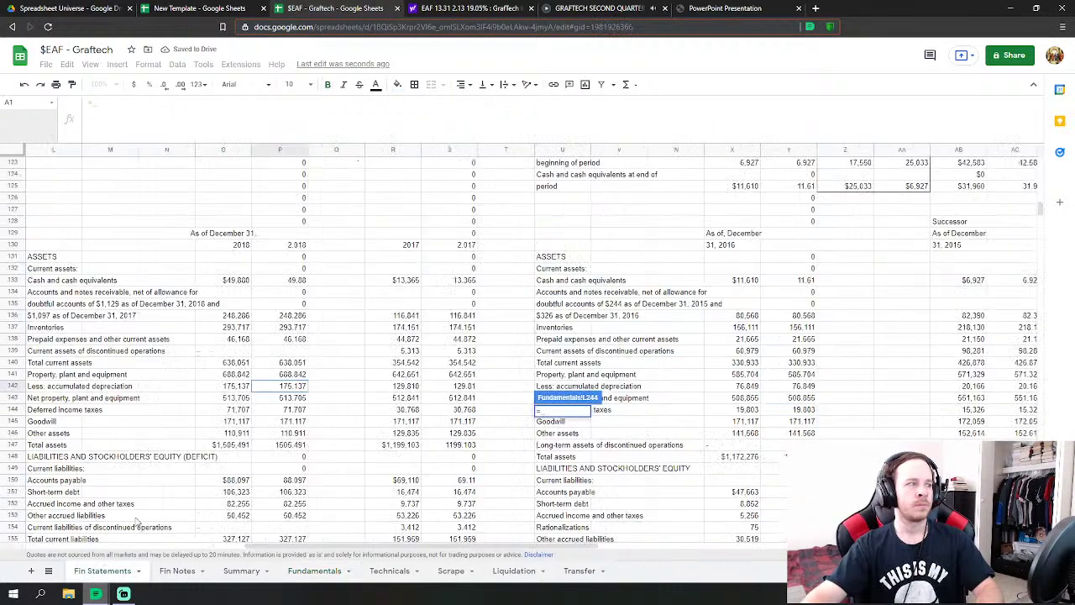
{"action": "left_click", "coordinate": [294, 421]}
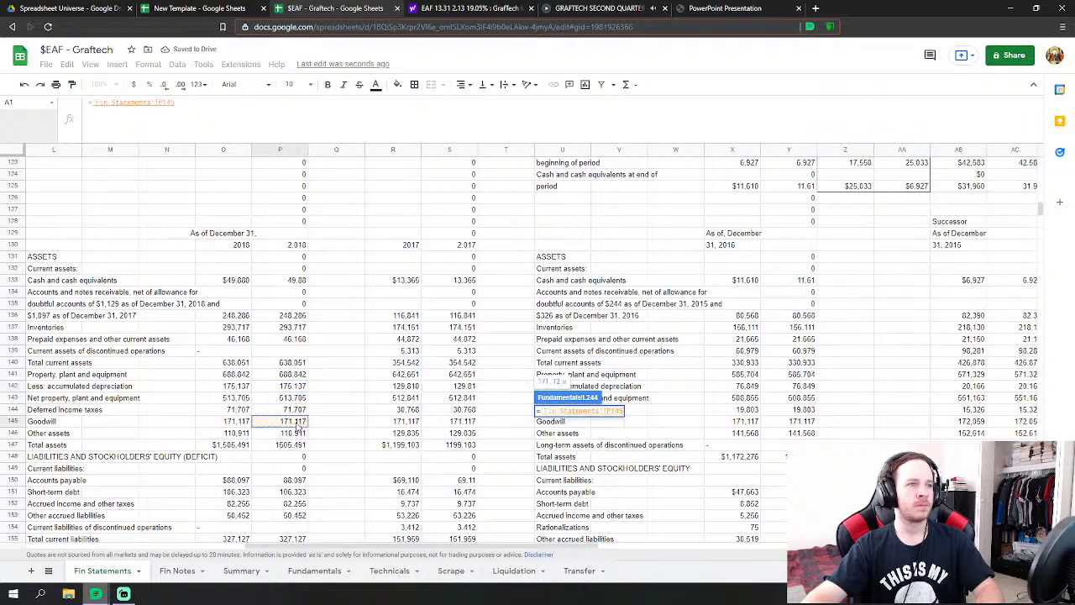
{"action": "key", "text": "Return"}
{"action": "scroll", "coordinate": [577, 473], "scroll_direction": "down", "scroll_amount": 2}
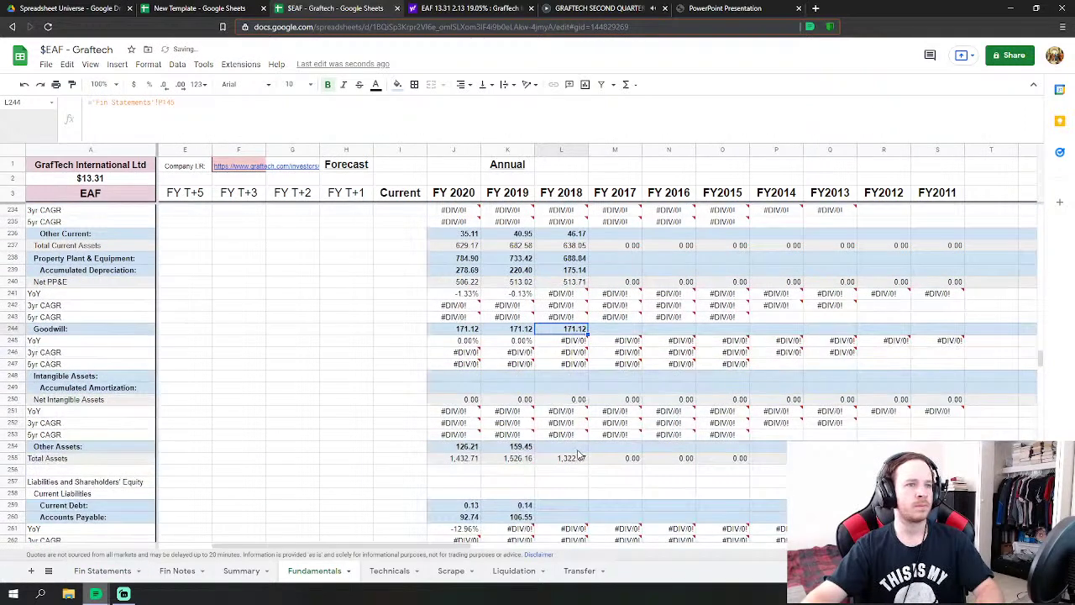
{"action": "left_click", "coordinate": [561, 446]}
{"action": "type", "text": "="}
{"action": "left_click", "coordinate": [102, 571]}
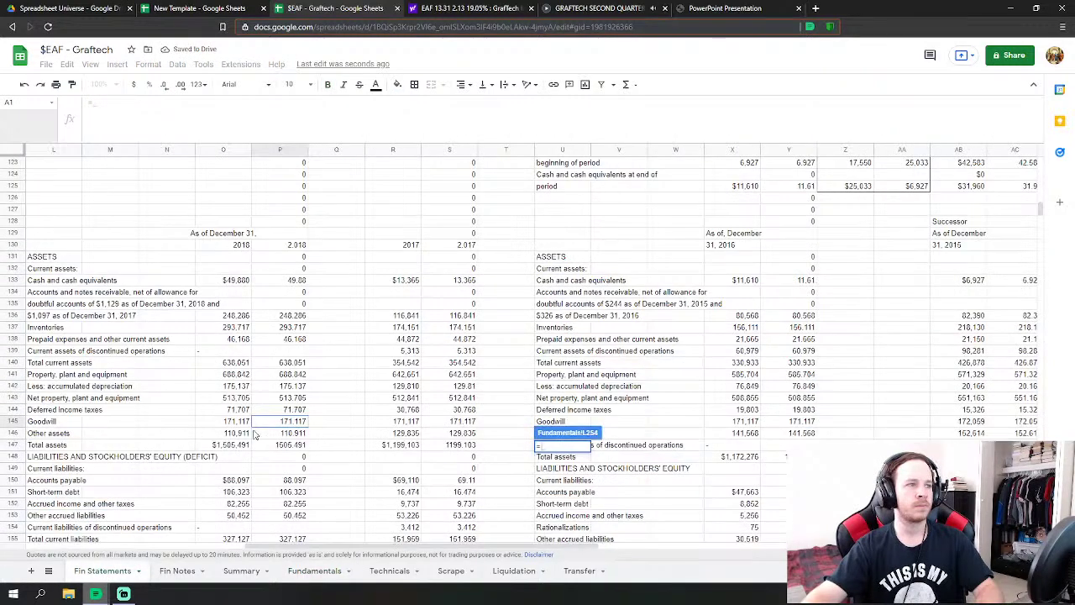
{"action": "left_click", "coordinate": [284, 433]}
{"action": "key", "text": "Return"}
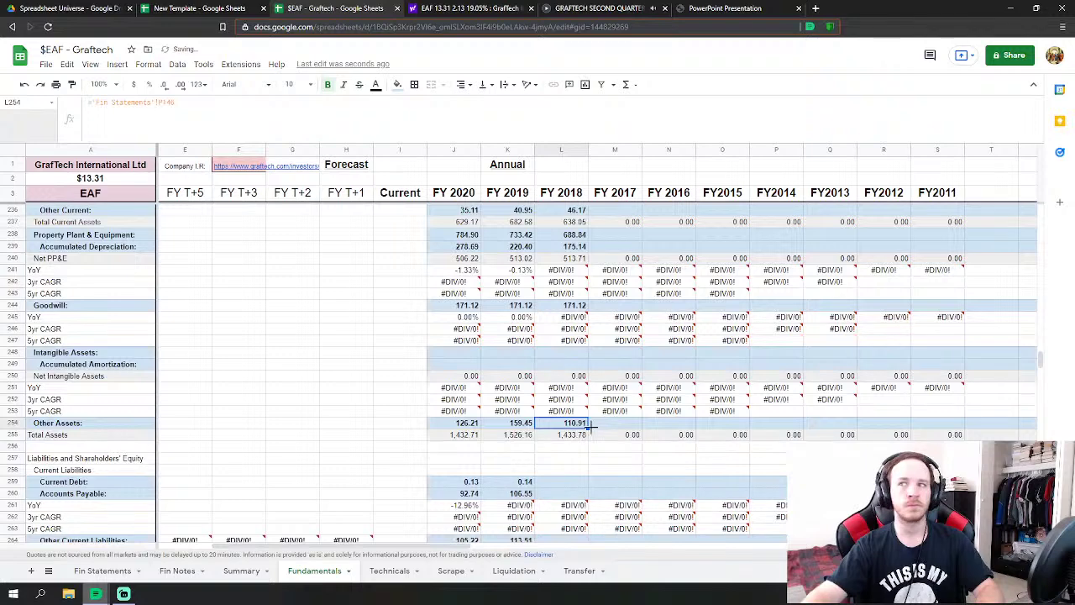
{"action": "scroll", "coordinate": [591, 426], "scroll_direction": "down", "scroll_amount": 1}
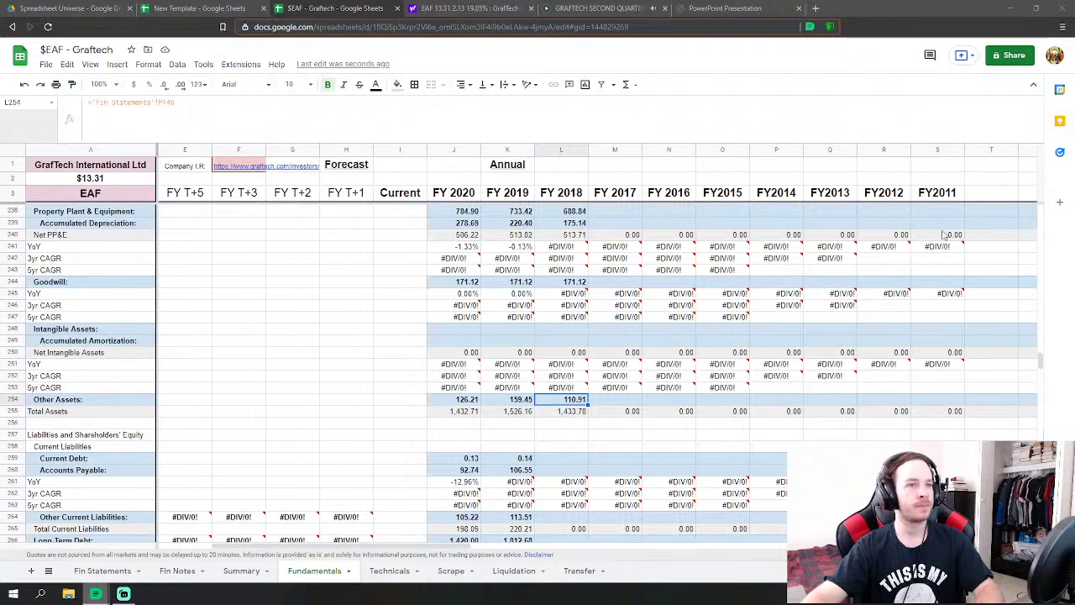
- Compare the 2018 net PP&E and deferred tax values on Fin Statements with Fundamentals
{"action": "left_click", "coordinate": [105, 573]}
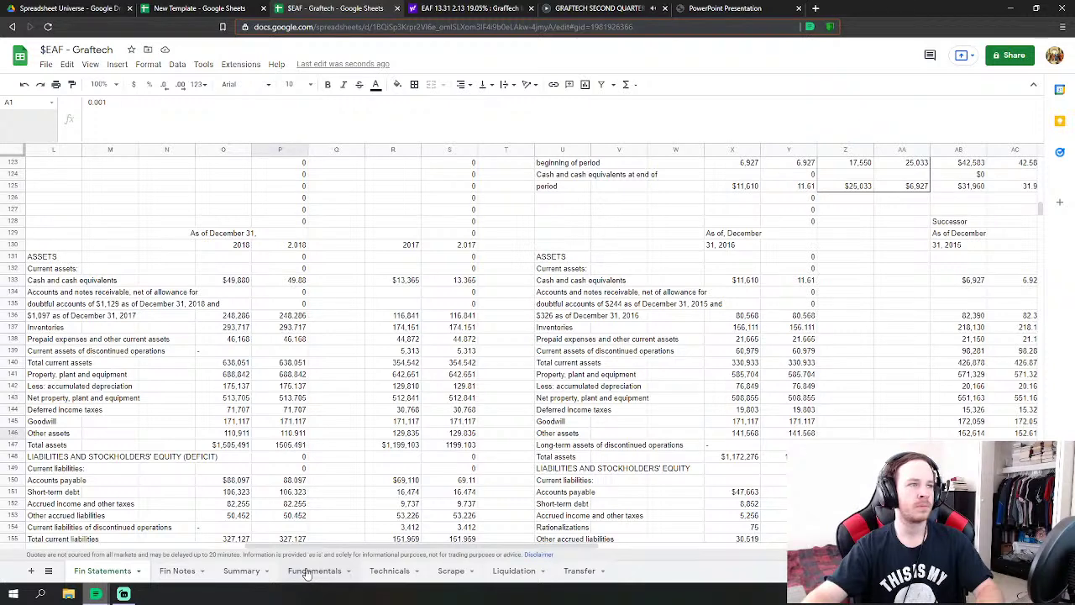
{"action": "left_click", "coordinate": [307, 573]}
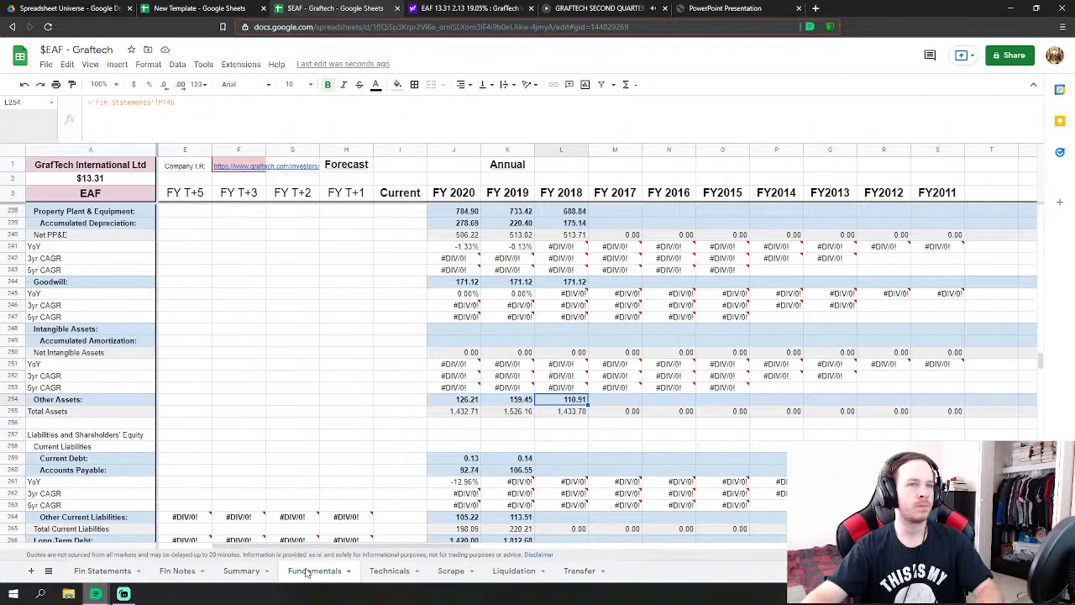
{"action": "scroll", "coordinate": [378, 458], "scroll_direction": "up", "scroll_amount": 1}
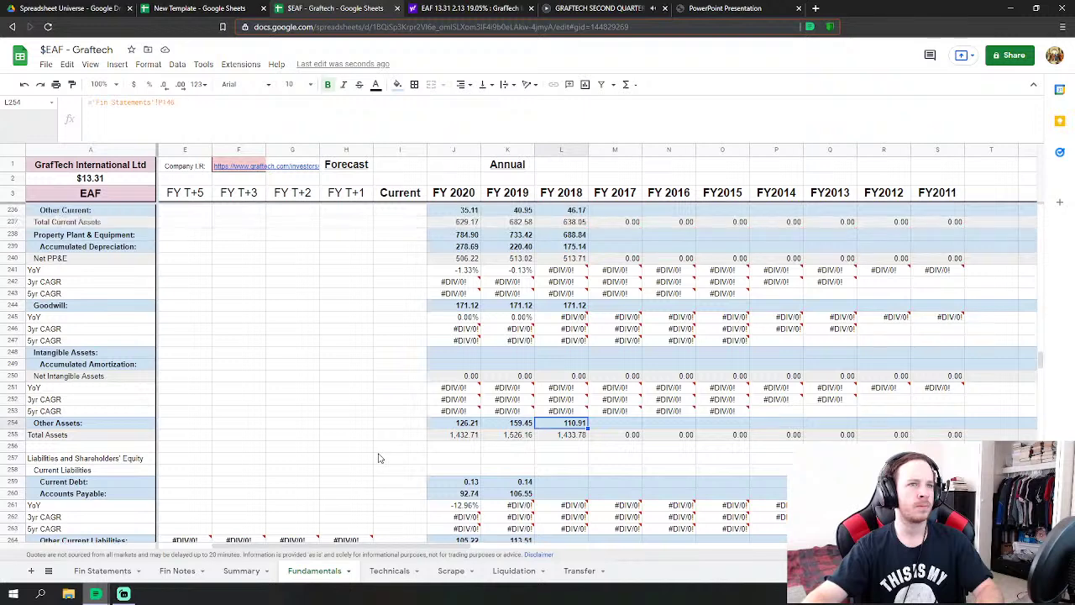
{"action": "left_click", "coordinate": [110, 574]}
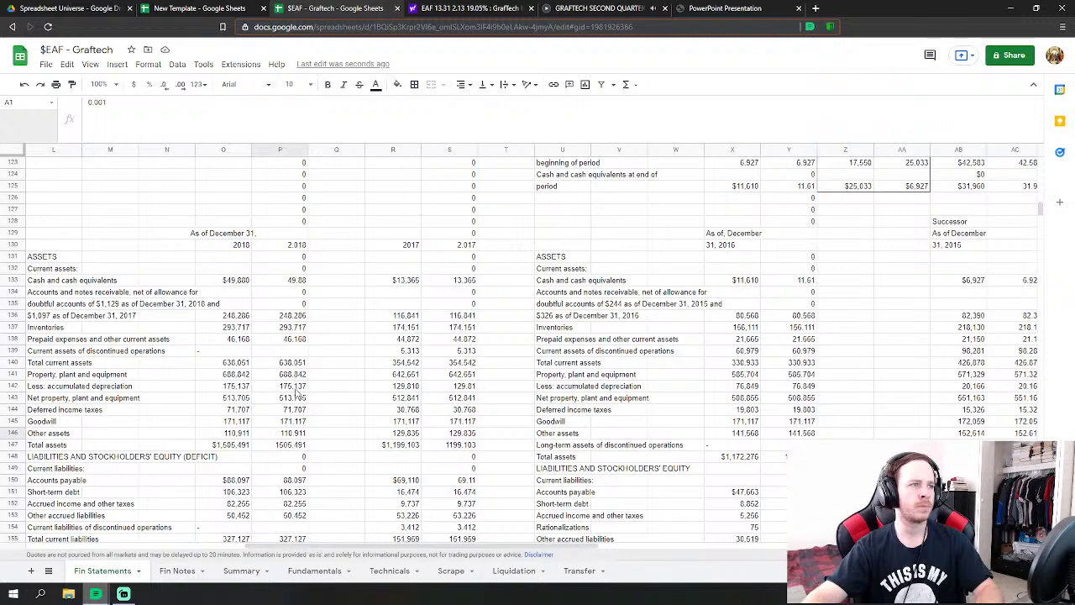
{"action": "left_click_drag", "start_coordinate": [296, 394], "coordinate": [298, 411]}
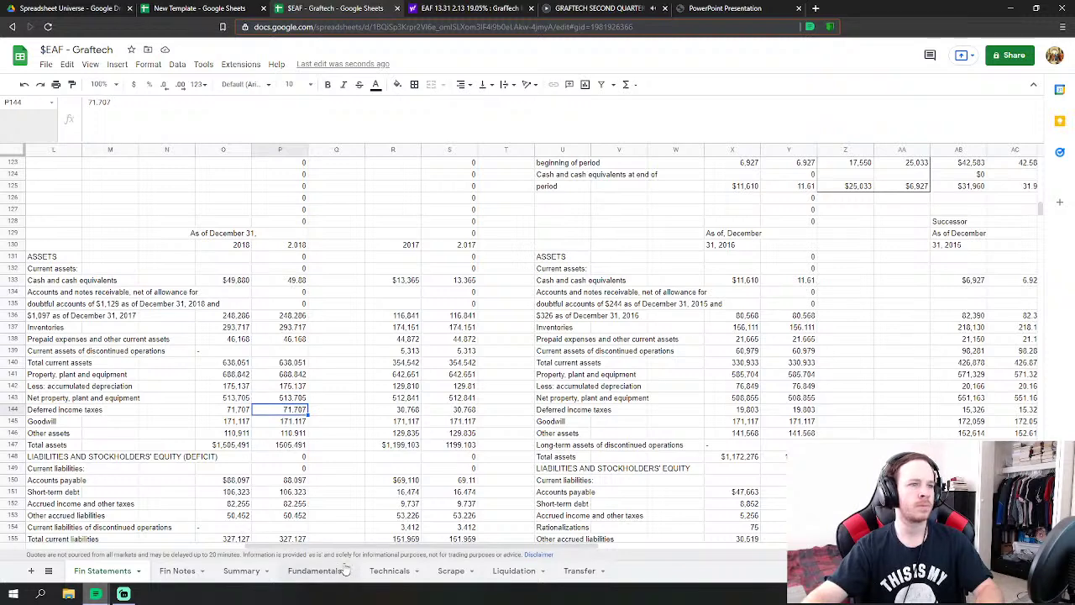
{"action": "left_click", "coordinate": [314, 570]}
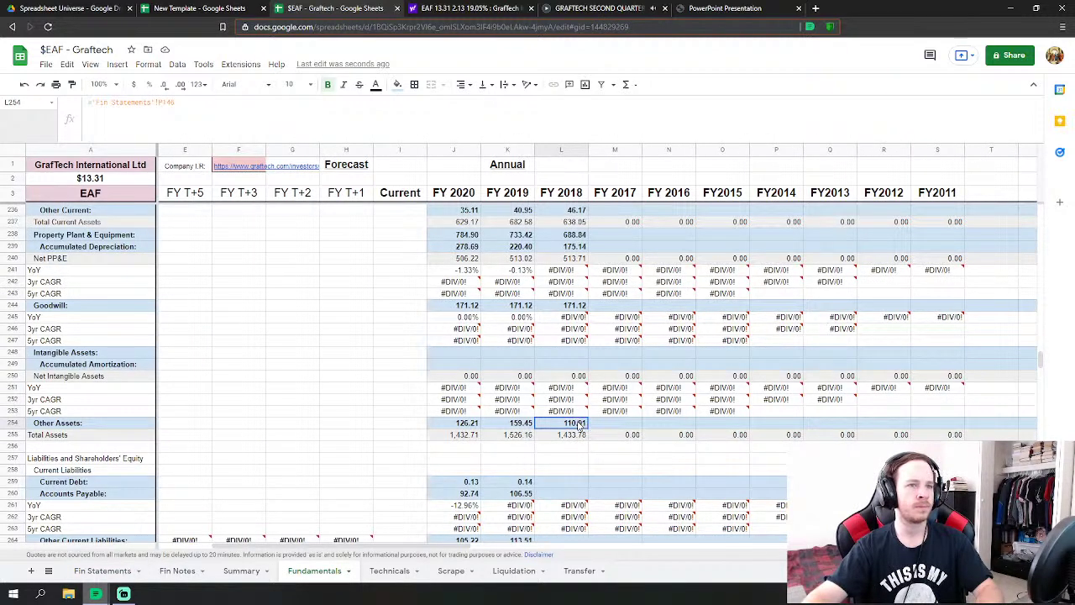
- Add Fin Statements P144 deferred income taxes to FY 2018 Other Assets, giving 182.62
{"action": "double_click", "coordinate": [577, 424]}
{"action": "type", "text": "+"}
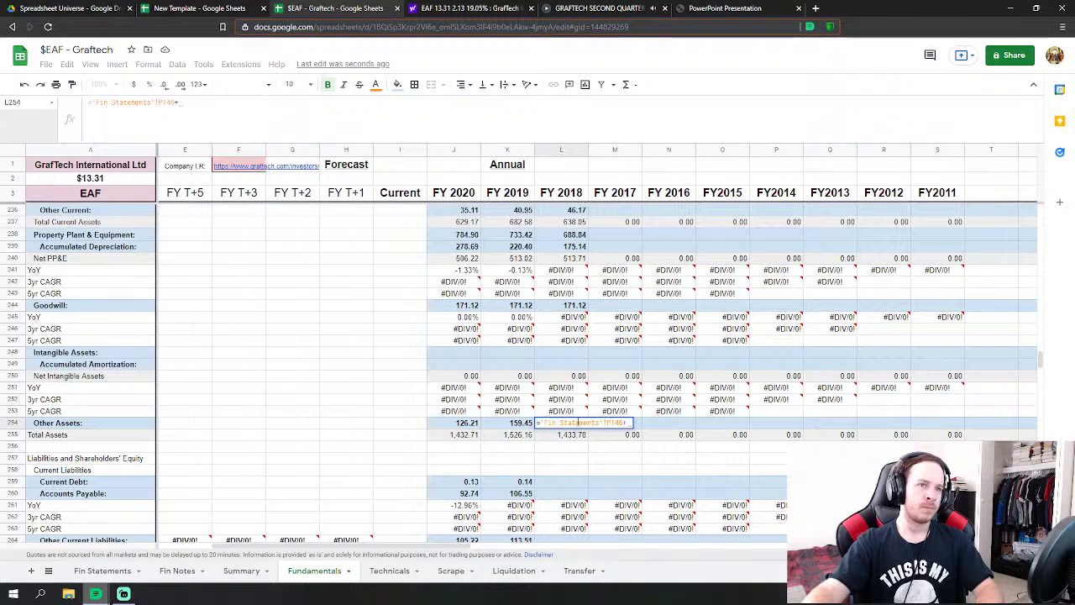
{"action": "left_click", "coordinate": [102, 570]}
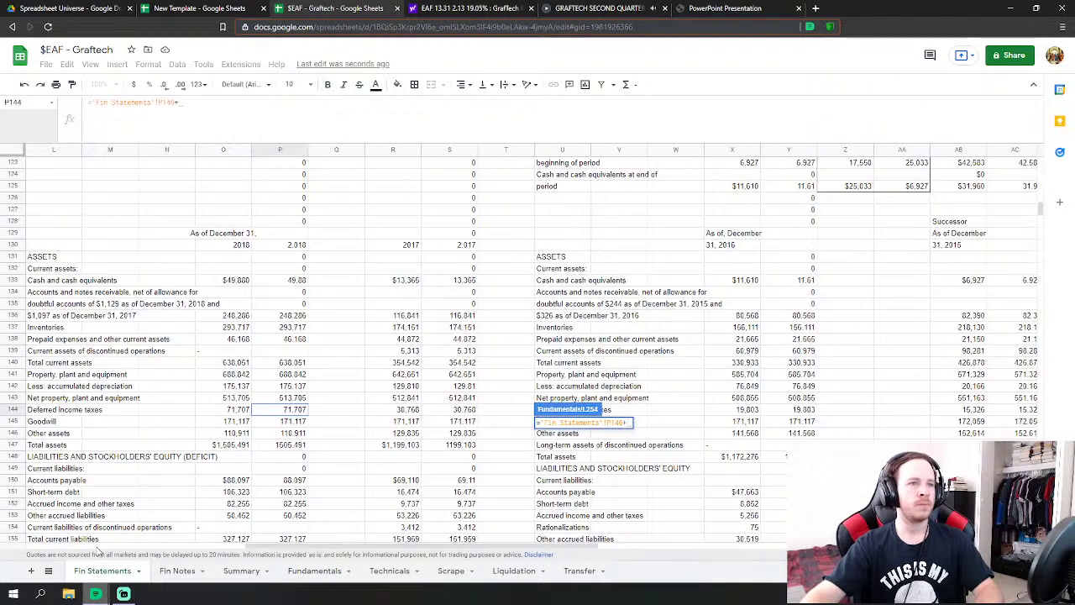
{"action": "left_click", "coordinate": [294, 410]}
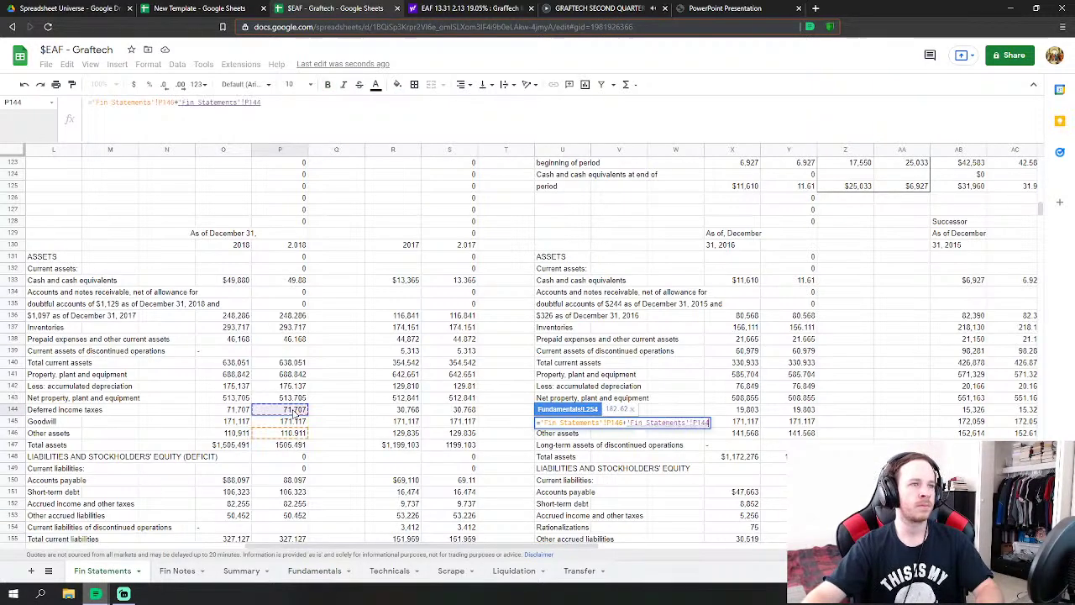
{"action": "key", "text": "Return"}
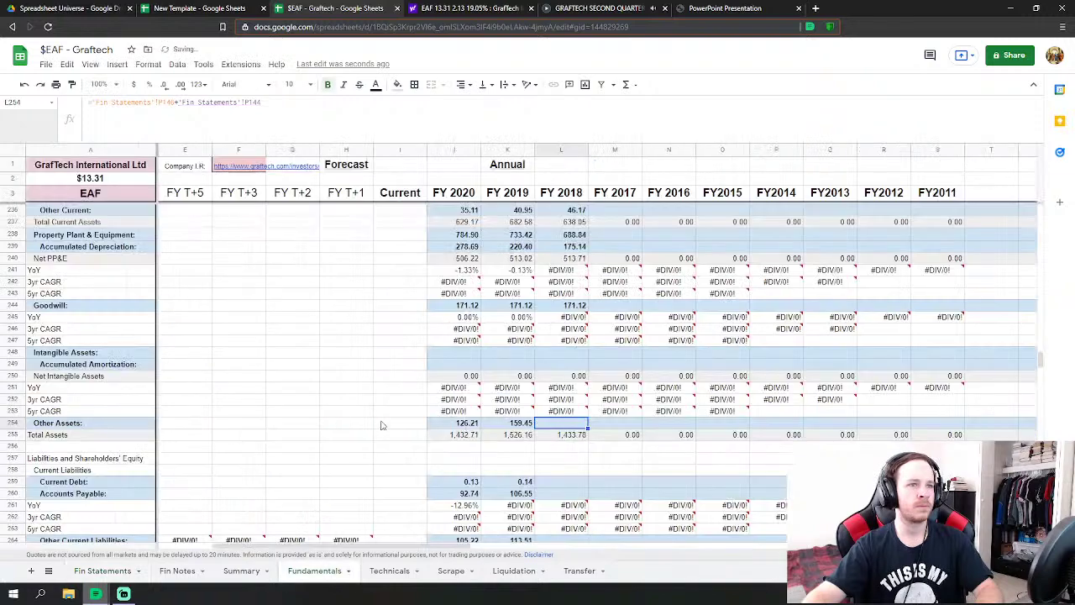
{"action": "scroll", "coordinate": [378, 420], "scroll_direction": "down", "scroll_amount": 3}
{"action": "left_click", "coordinate": [558, 398]}
{"action": "scroll", "coordinate": [559, 398], "scroll_direction": "down", "scroll_amount": 2}
- Link FY 2018 Current Debt and Accounts Payable to their 2018 Fin Statements values
{"action": "type", "text": "="}
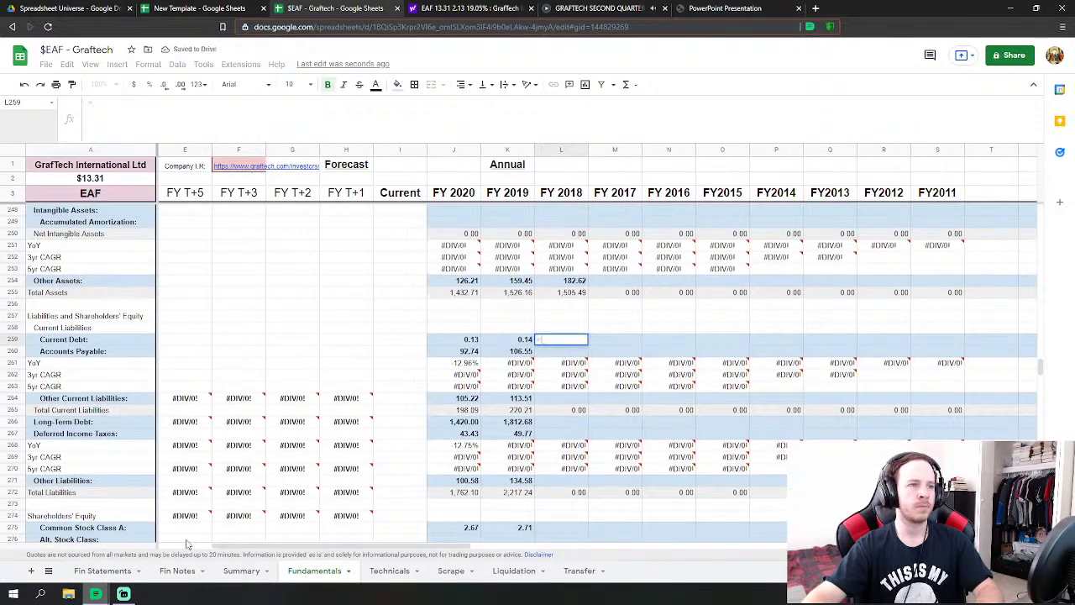
{"action": "left_click", "coordinate": [102, 570]}
{"action": "scroll", "coordinate": [234, 453], "scroll_direction": "down", "scroll_amount": 1}
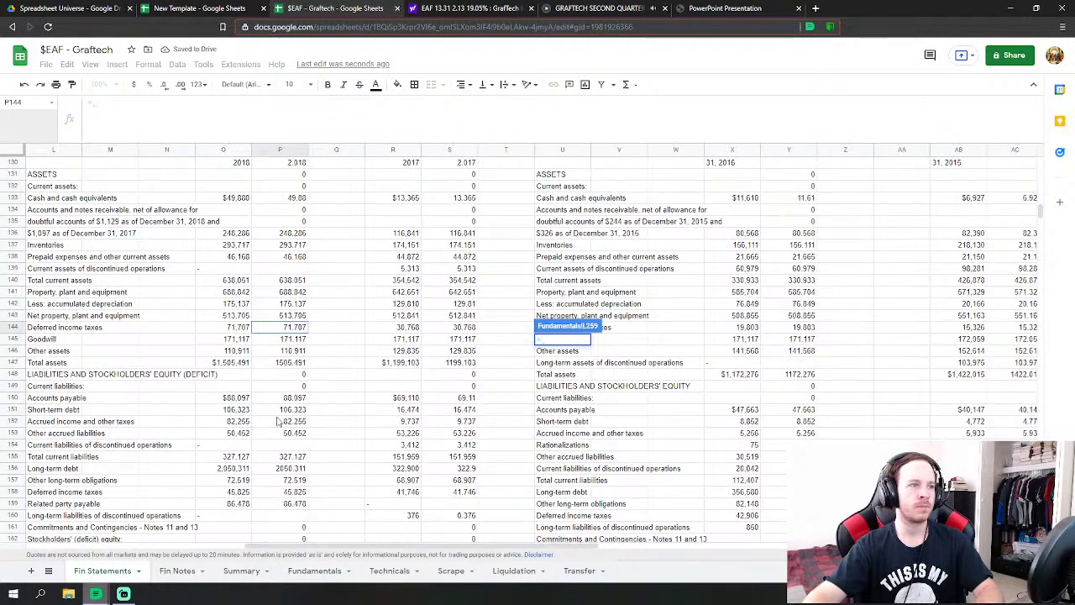
{"action": "left_click", "coordinate": [293, 411]}
{"action": "key", "text": "Return"}
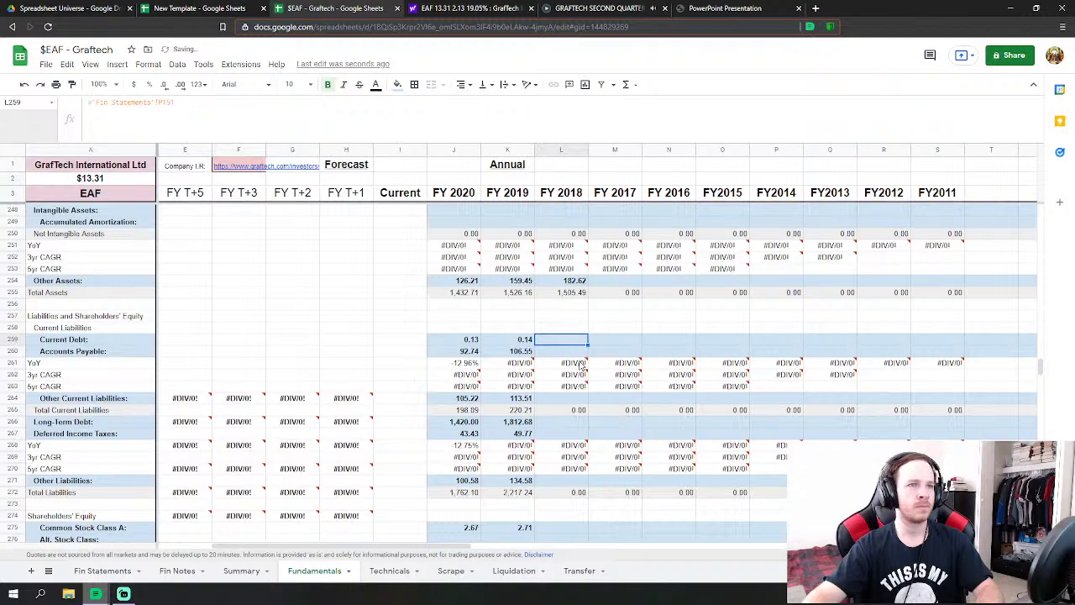
{"action": "double_click", "coordinate": [570, 351]}
{"action": "type", "text": "="}
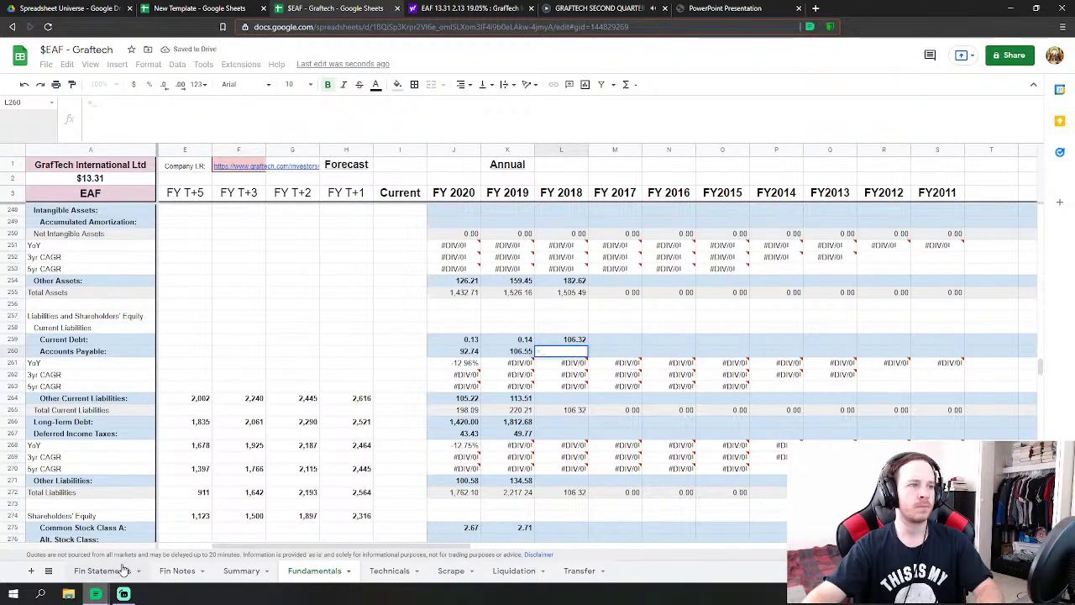
{"action": "left_click", "coordinate": [103, 570]}
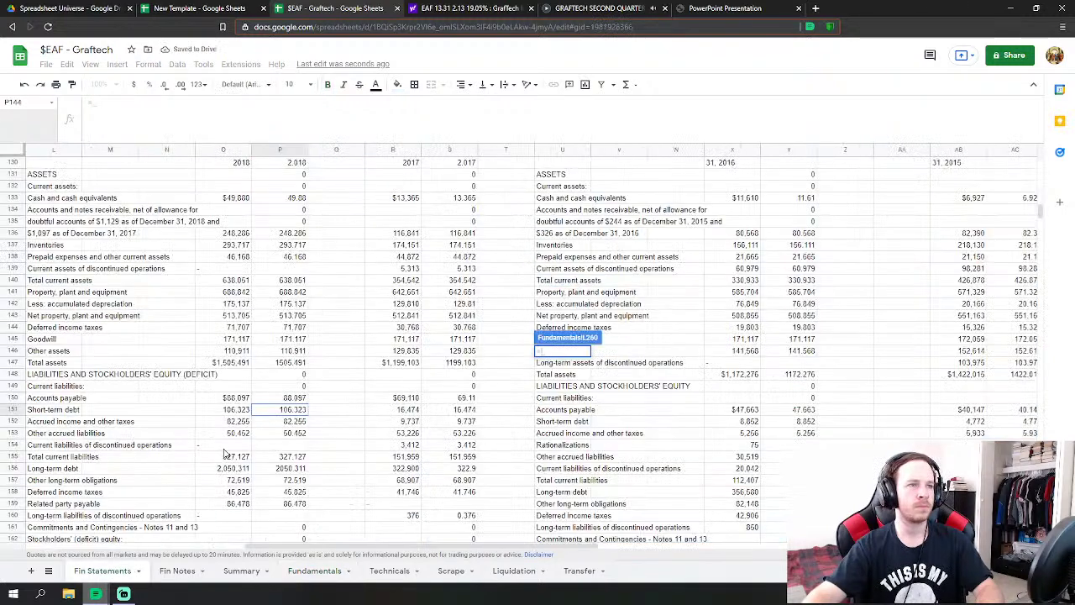
{"action": "left_click", "coordinate": [289, 398]}
{"action": "key", "text": "Return"}
- Set FY 2018 other current liabilities to Fin Statements P152+P153 (accrued taxes plus accrued liabilities)
{"action": "left_click", "coordinate": [561, 398]}
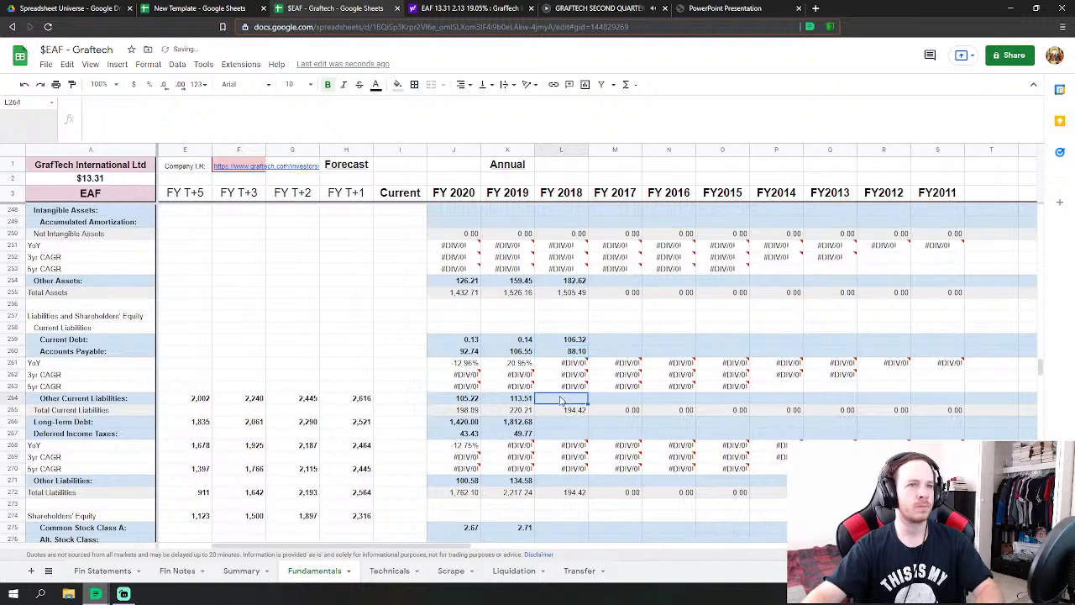
{"action": "type", "text": "="}
{"action": "left_click", "coordinate": [103, 571]}
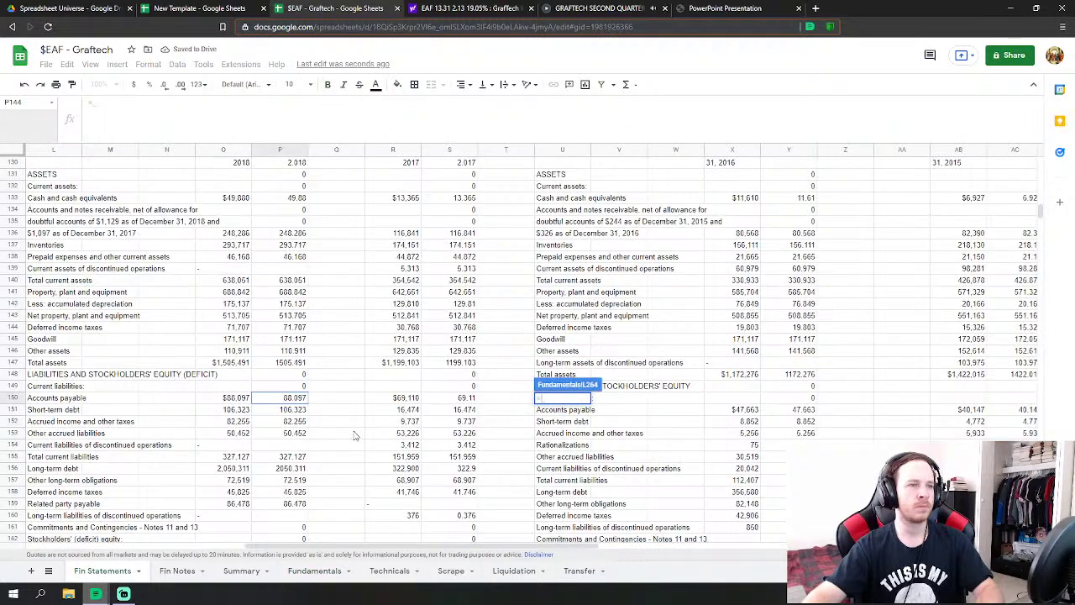
{"action": "left_click", "coordinate": [295, 424]}
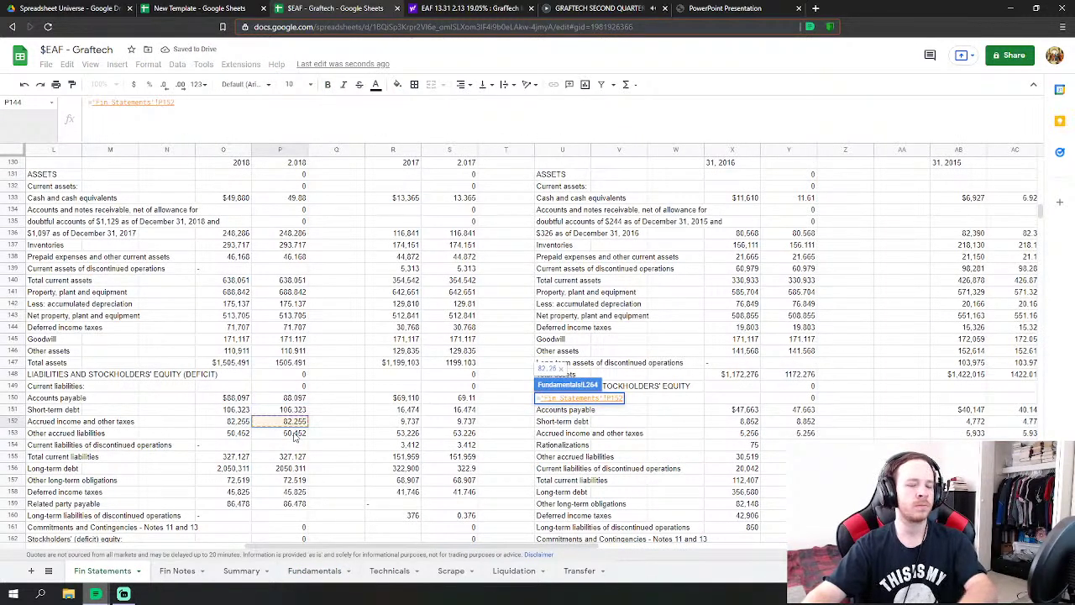
{"action": "type", "text": "+"}
{"action": "left_click", "coordinate": [295, 433]}
{"action": "key", "text": "Return"}
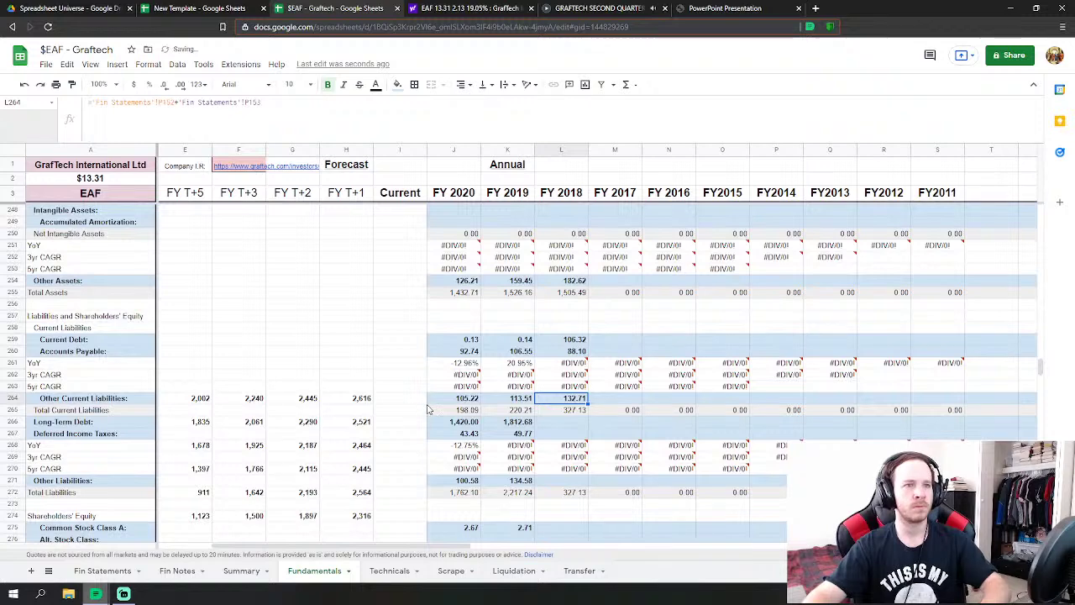
- Link FY 2018 long-term debt to P156 (2,050.31) and deferred income taxes to P158
{"action": "scroll", "coordinate": [252, 487], "scroll_direction": "down", "scroll_amount": 2}
{"action": "key", "text": "Down"}
{"action": "key", "text": "Down"}
{"action": "type", "text": "="}
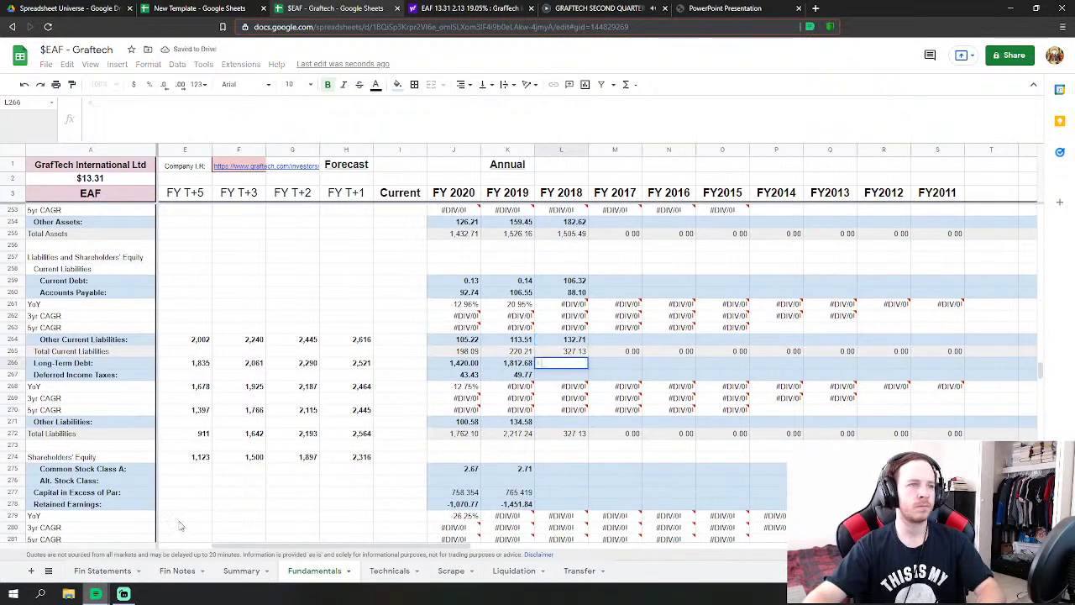
{"action": "left_click", "coordinate": [103, 570]}
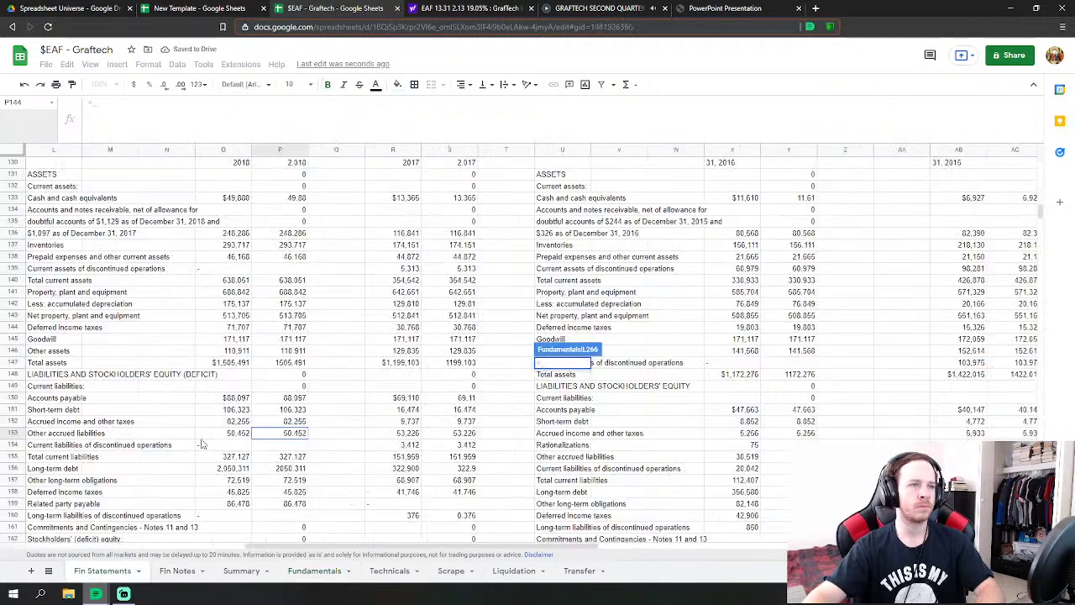
{"action": "left_click", "coordinate": [285, 467]}
{"action": "key", "text": "Return"}
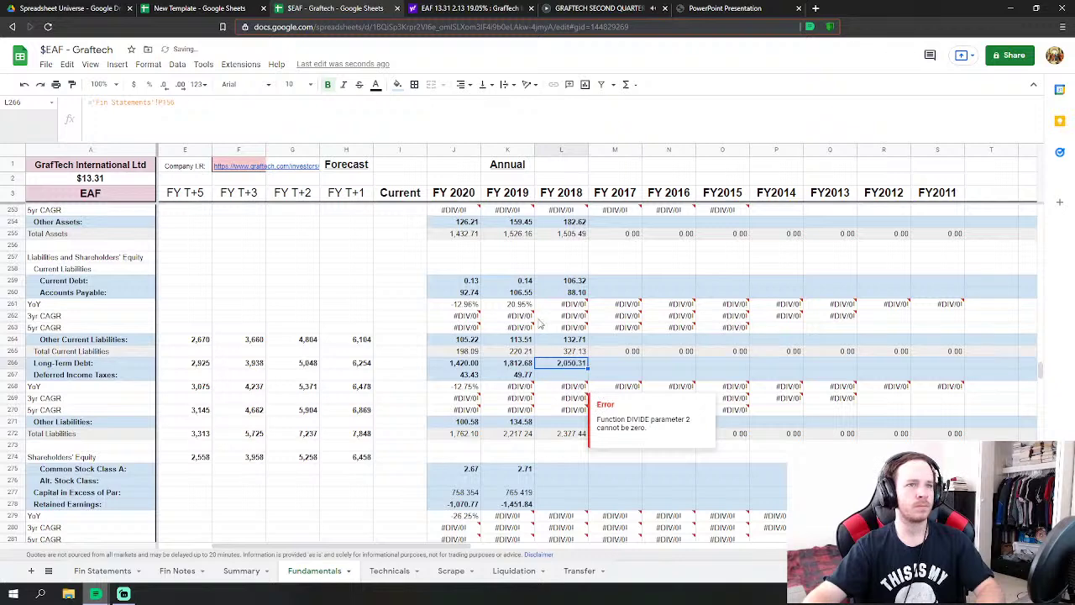
{"action": "left_click", "coordinate": [550, 374]}
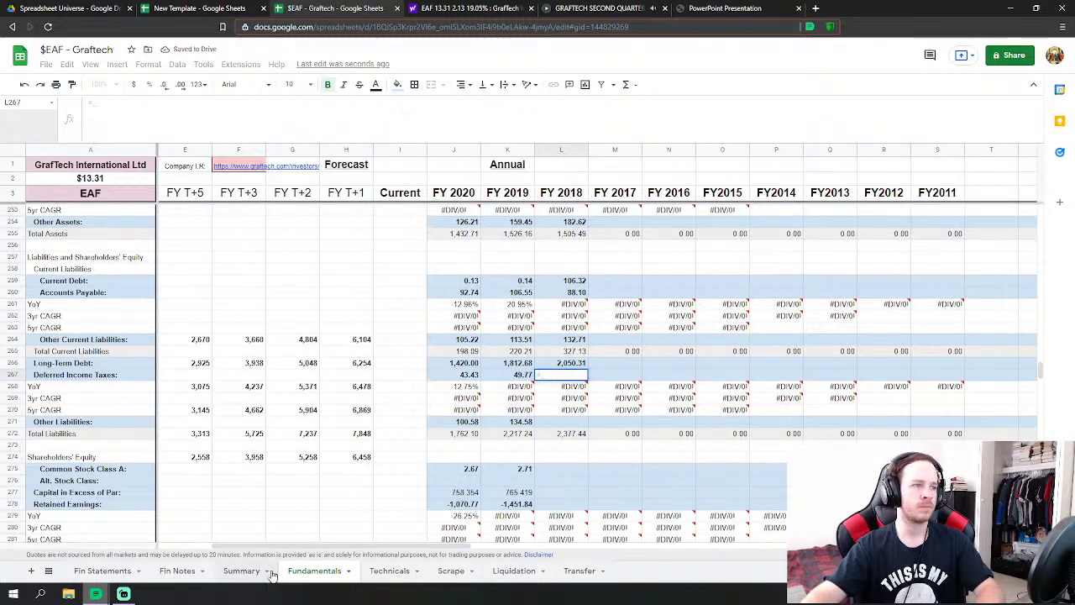
{"action": "left_click", "coordinate": [101, 571]}
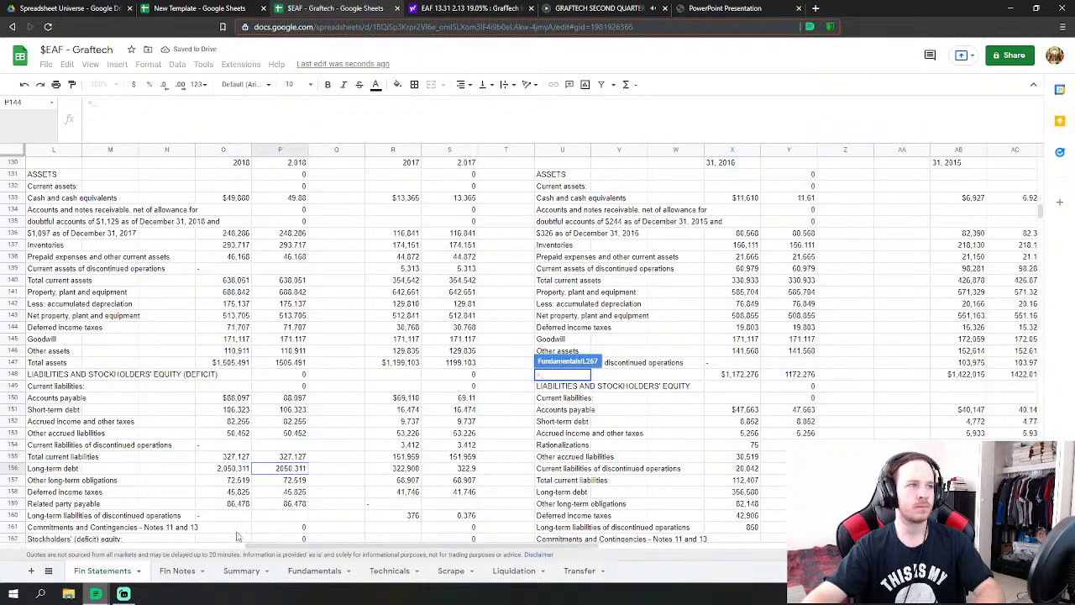
{"action": "left_click", "coordinate": [287, 491]}
{"action": "key", "text": "Return"}
- Set FY 2018 other liabilities to P157+P159, giving 159.00
{"action": "key", "text": "Down"}
{"action": "key", "text": "Down"}
{"action": "key", "text": "Down"}
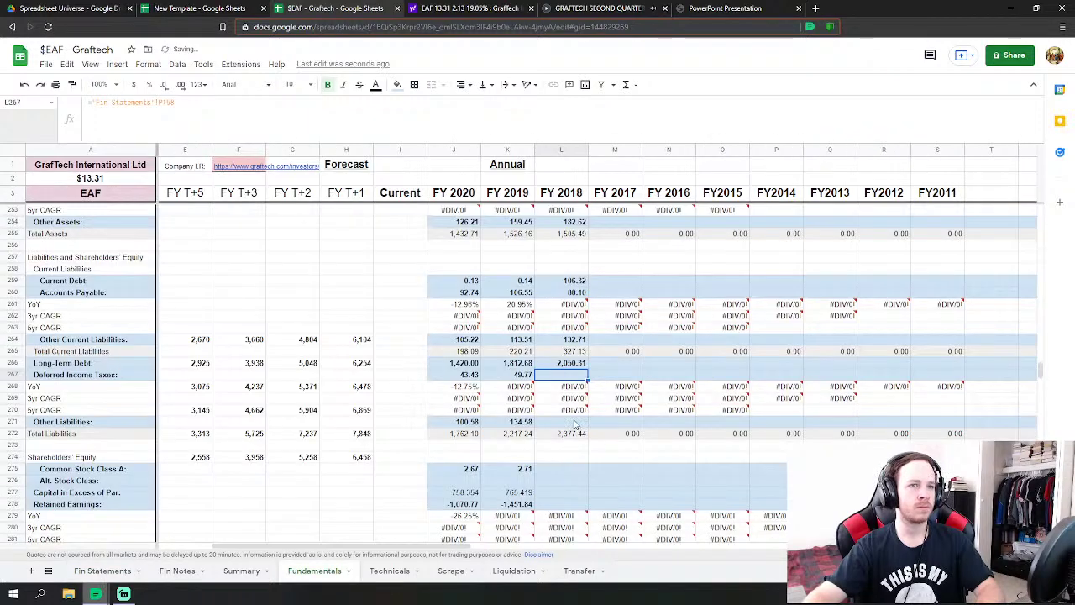
{"action": "type", "text": "="}
{"action": "left_click", "coordinate": [92, 572]}
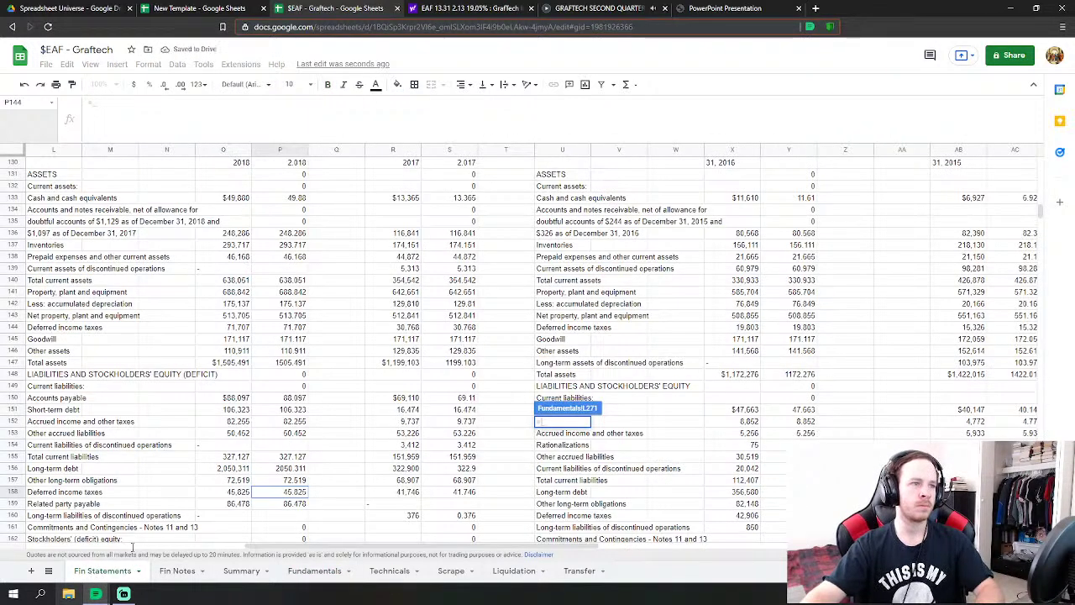
{"action": "left_click", "coordinate": [303, 480]}
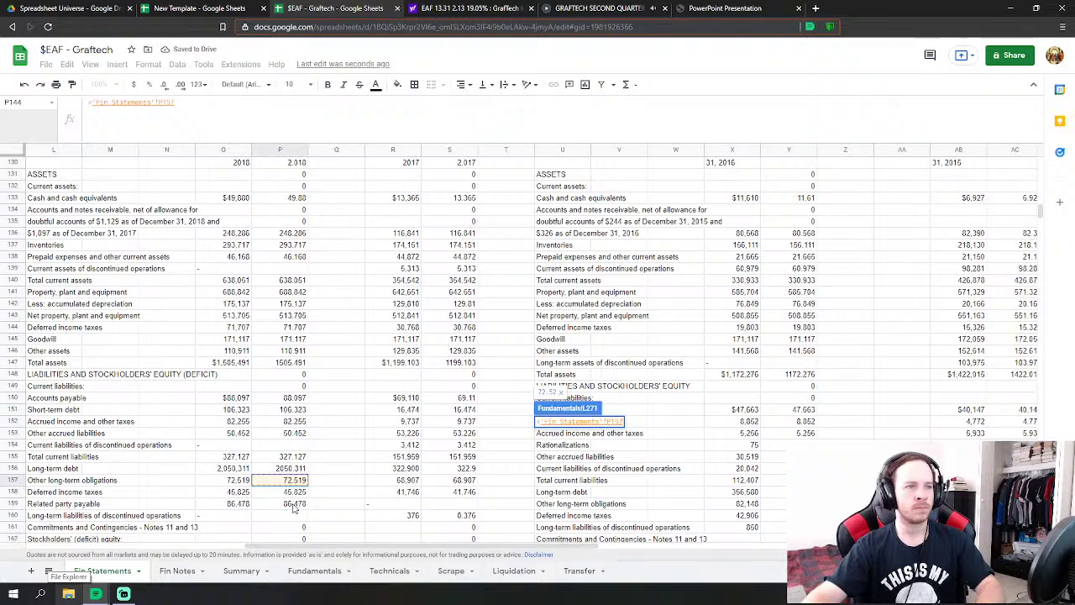
{"action": "type", "text": "+"}
{"action": "left_click", "coordinate": [294, 503]}
{"action": "scroll", "coordinate": [383, 458], "scroll_direction": "down", "scroll_amount": 6}
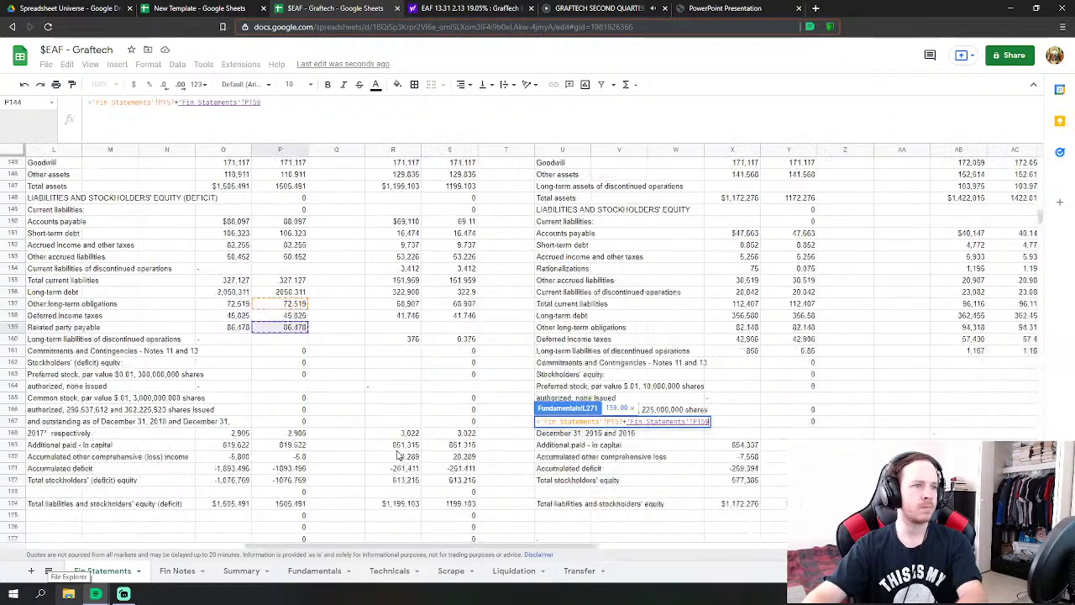
{"action": "key", "text": "Return"}
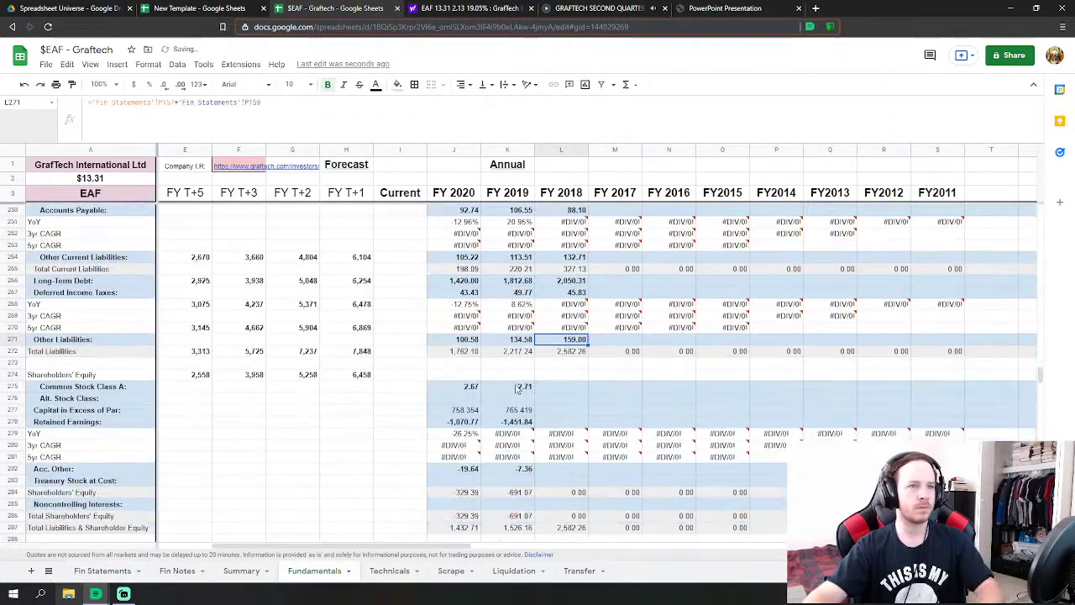
{"action": "left_click", "coordinate": [561, 388]}
{"action": "scroll", "coordinate": [561, 394], "scroll_direction": "down", "scroll_amount": 2}
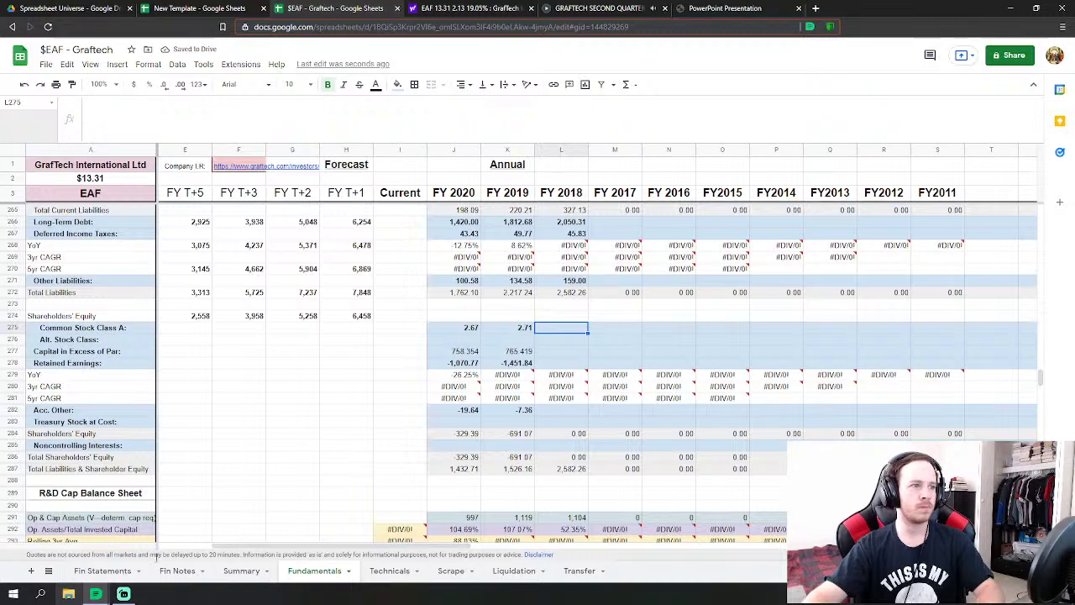
- Link FY 2018 common stock to P168 and capital in excess of par to P169
{"action": "type", "text": "="}
{"action": "left_click", "coordinate": [103, 570]}
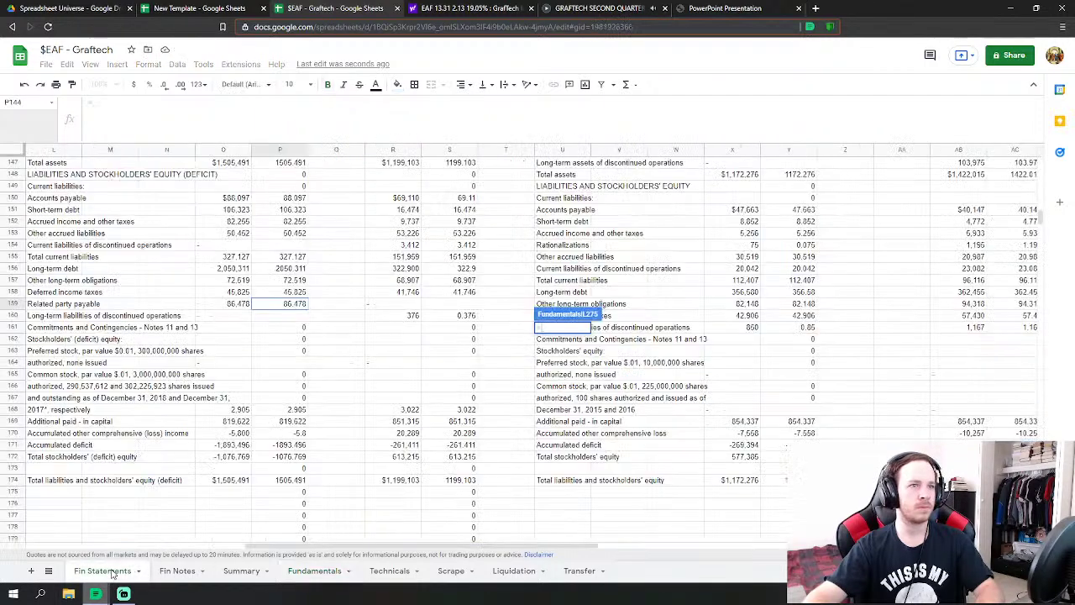
{"action": "left_click", "coordinate": [280, 409]}
{"action": "key", "text": "Return"}
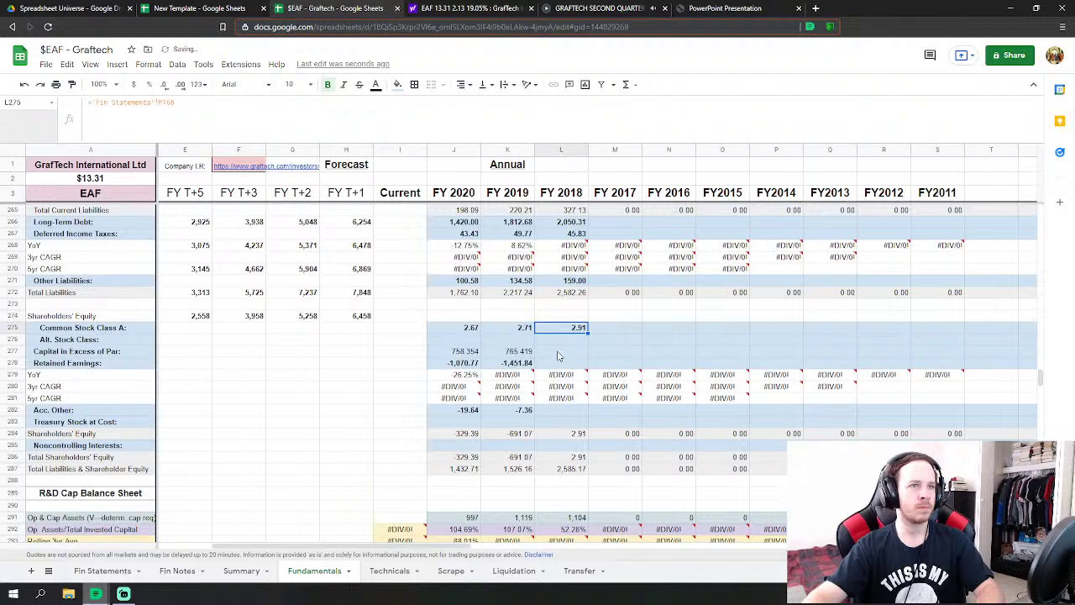
{"action": "left_click", "coordinate": [561, 351]}
{"action": "type", "text": "="}
{"action": "left_click", "coordinate": [103, 570]}
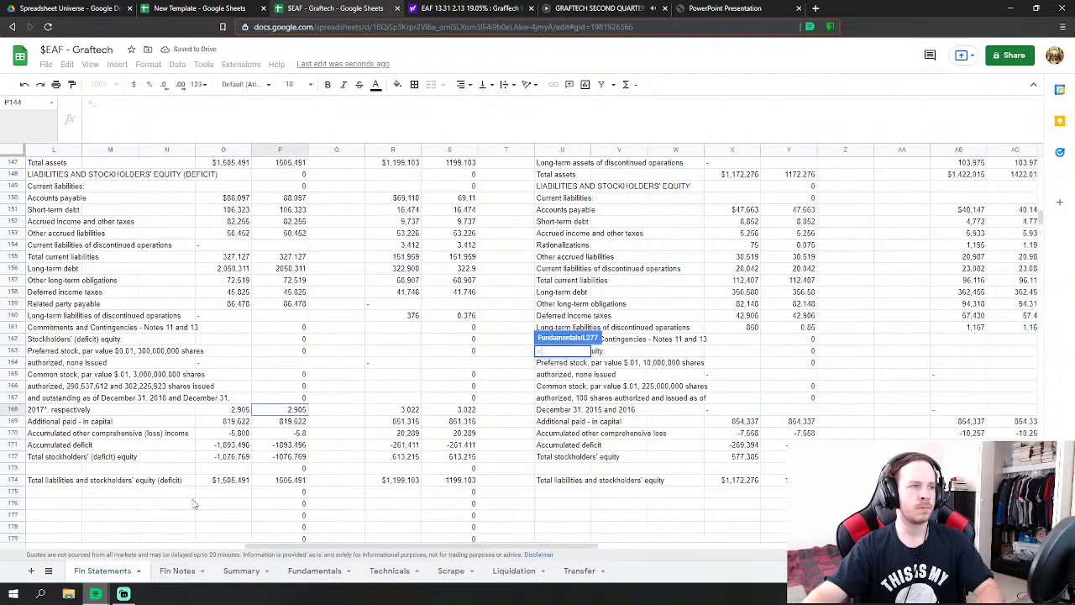
{"action": "left_click", "coordinate": [300, 425]}
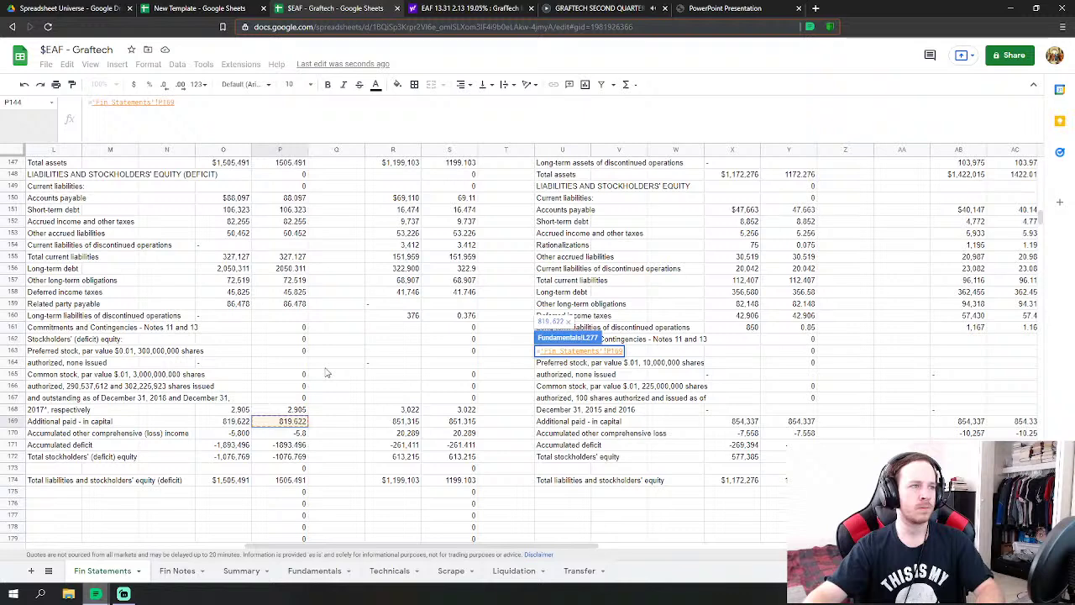
{"action": "key", "text": "Return"}
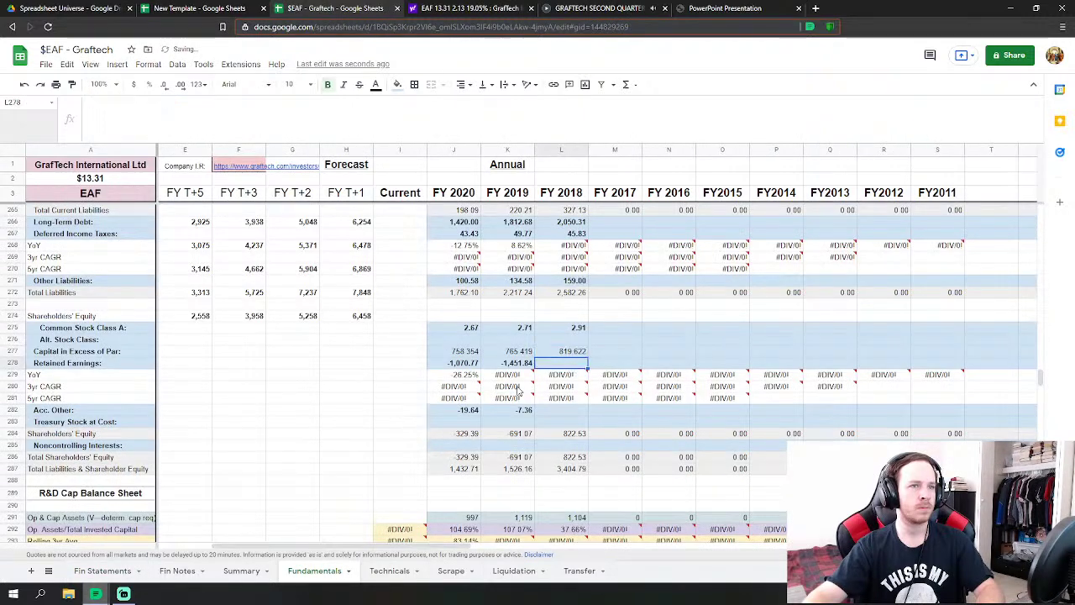
- Link FY 2018 retained earnings to the accumulated deficit P171, giving -1,893.50
{"action": "left_click", "coordinate": [101, 570]}
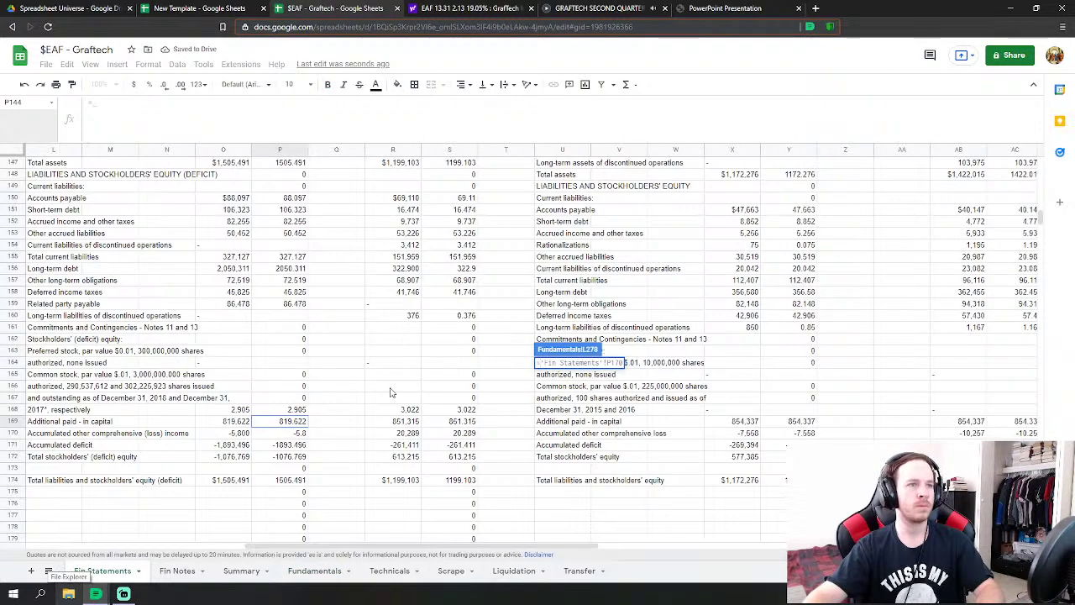
{"action": "left_click", "coordinate": [294, 434]}
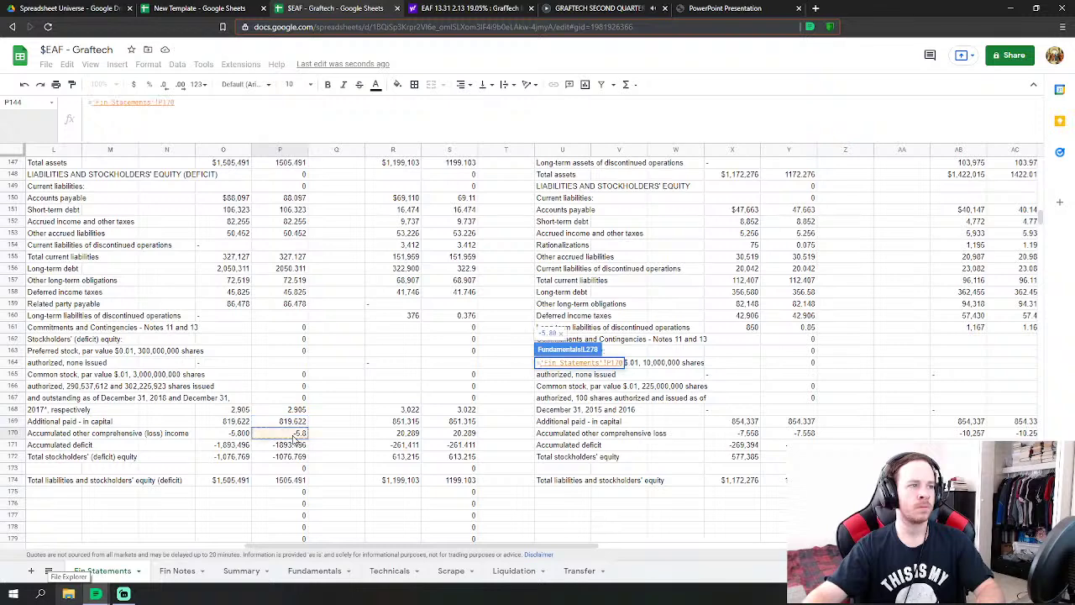
{"action": "key", "text": "Return"}
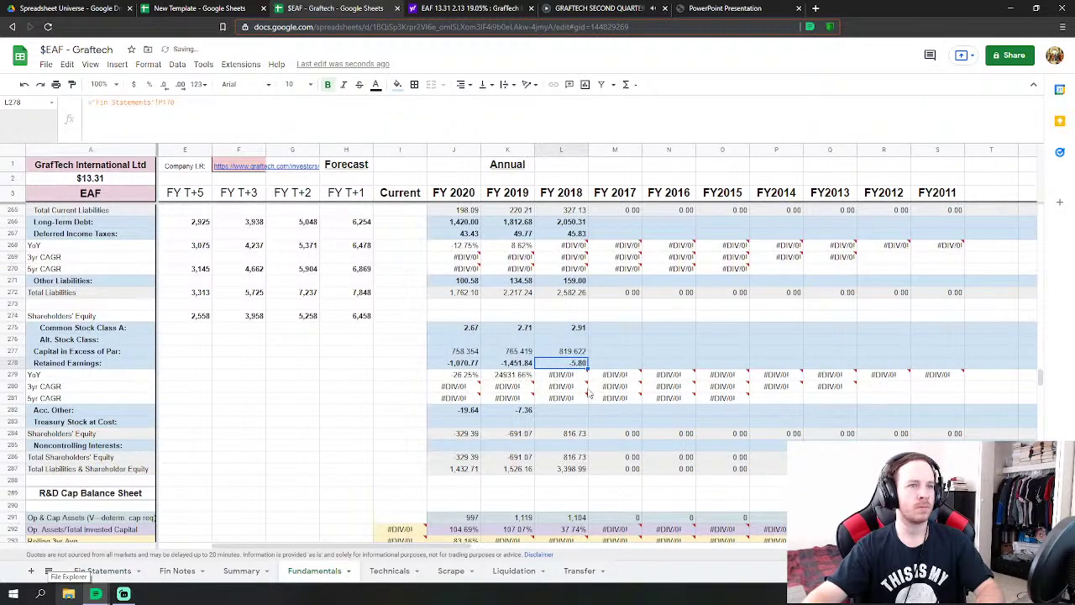
{"action": "double_click", "coordinate": [570, 364]}
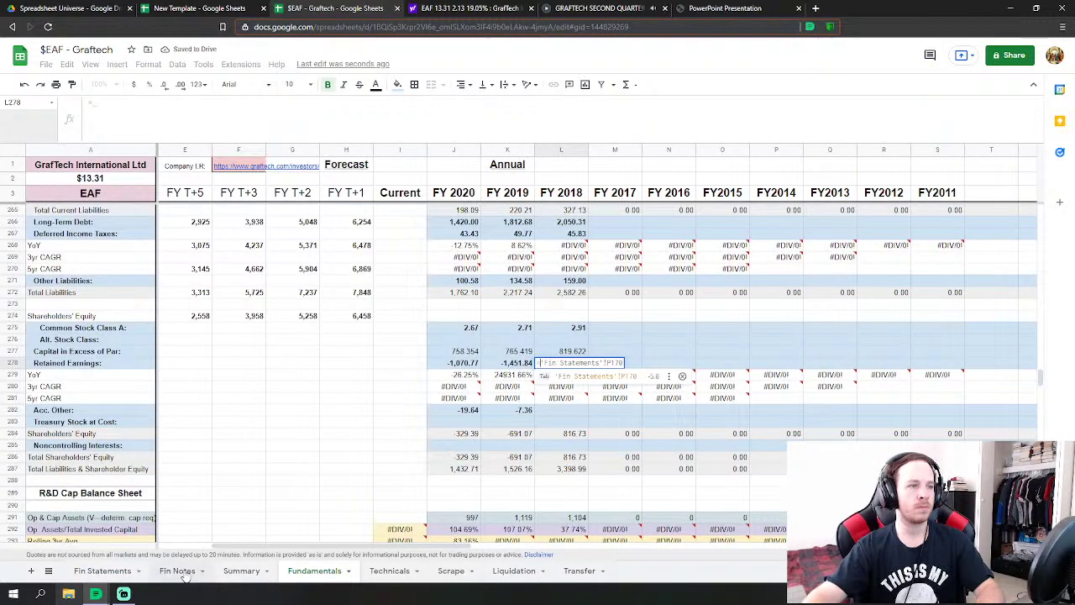
{"action": "left_click", "coordinate": [105, 574]}
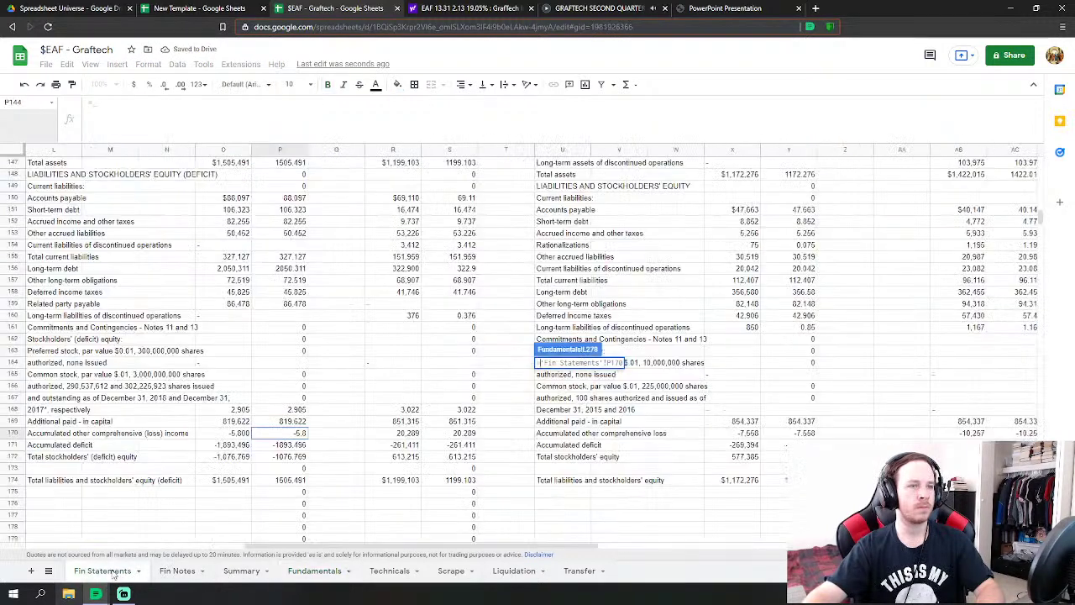
{"action": "left_click", "coordinate": [290, 446]}
{"action": "key", "text": "Return"}
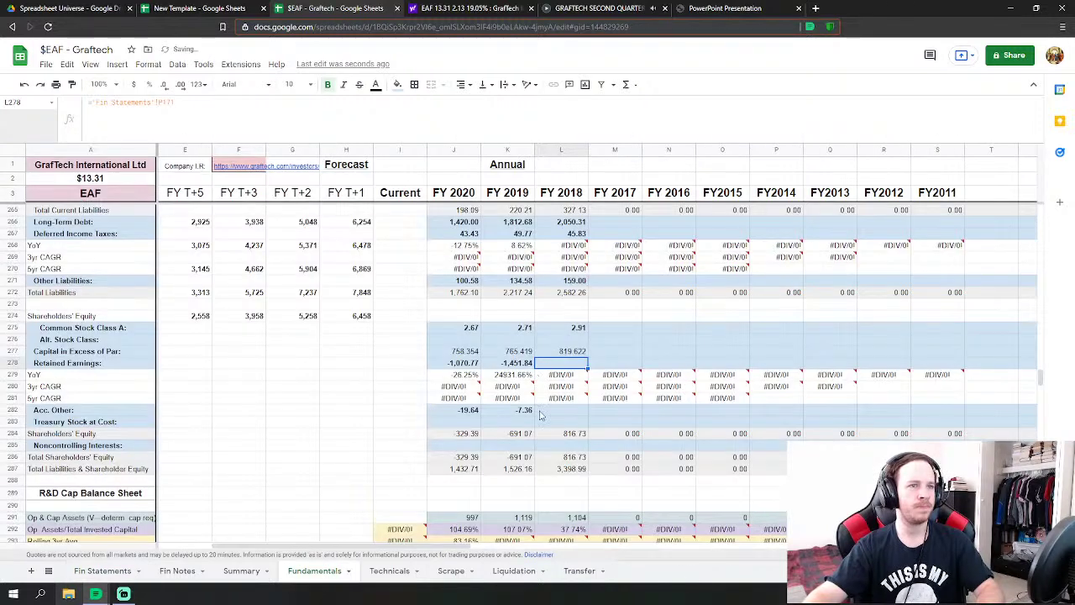
- Link FY 2018 Acc. Other to P170, showing -5.80 and balancing at 1,505.49
{"action": "left_click", "coordinate": [540, 412]}
{"action": "type", "text": "="}
{"action": "left_click", "coordinate": [99, 573]}
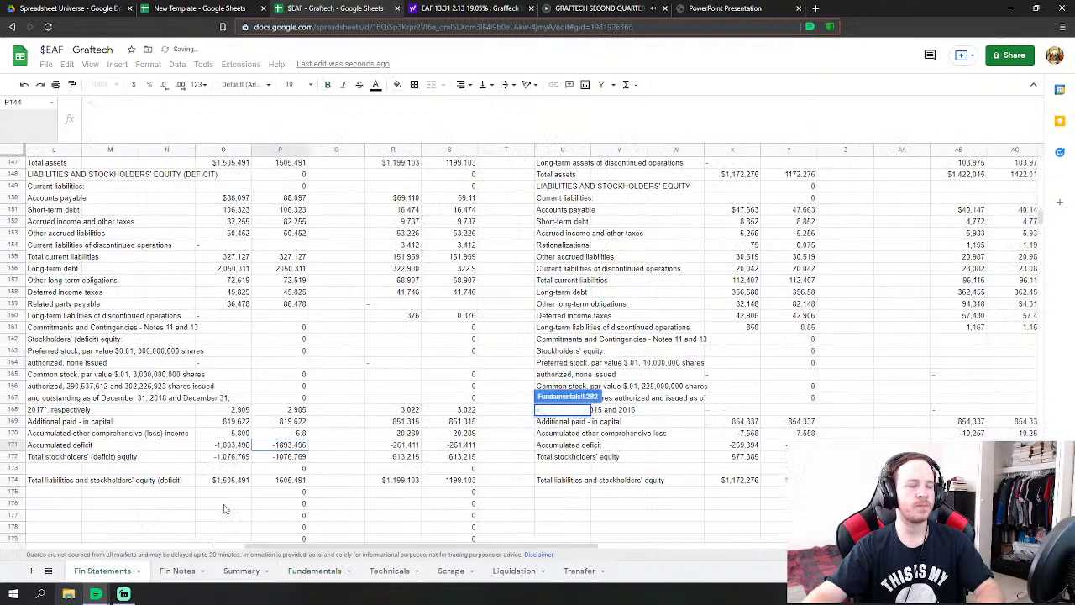
{"action": "left_click", "coordinate": [291, 432]}
{"action": "key", "text": "Return"}
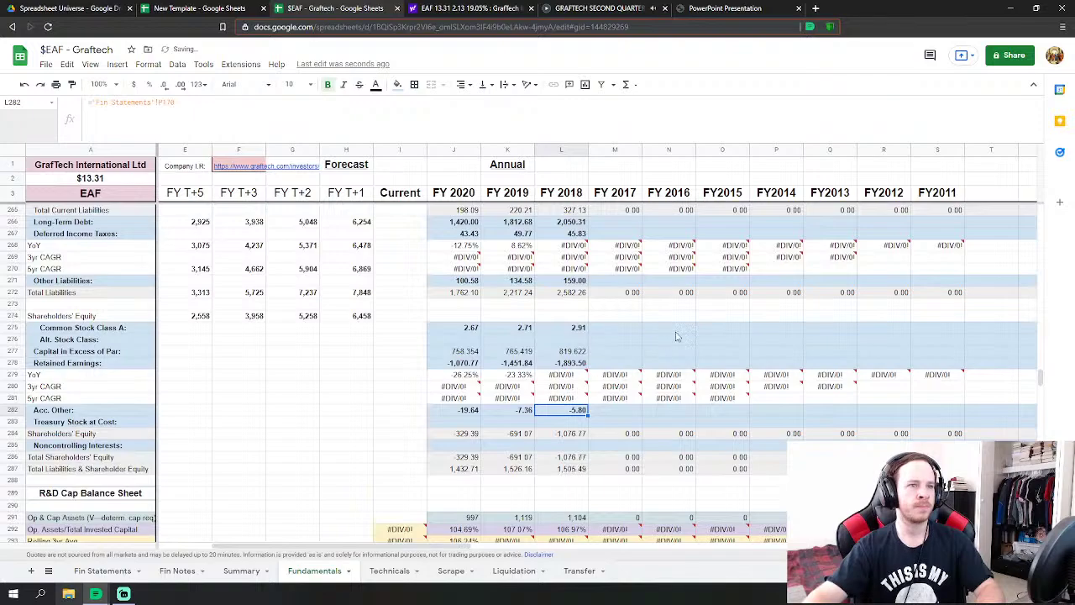
{"action": "scroll", "coordinate": [687, 330], "scroll_direction": "up", "scroll_amount": 13}
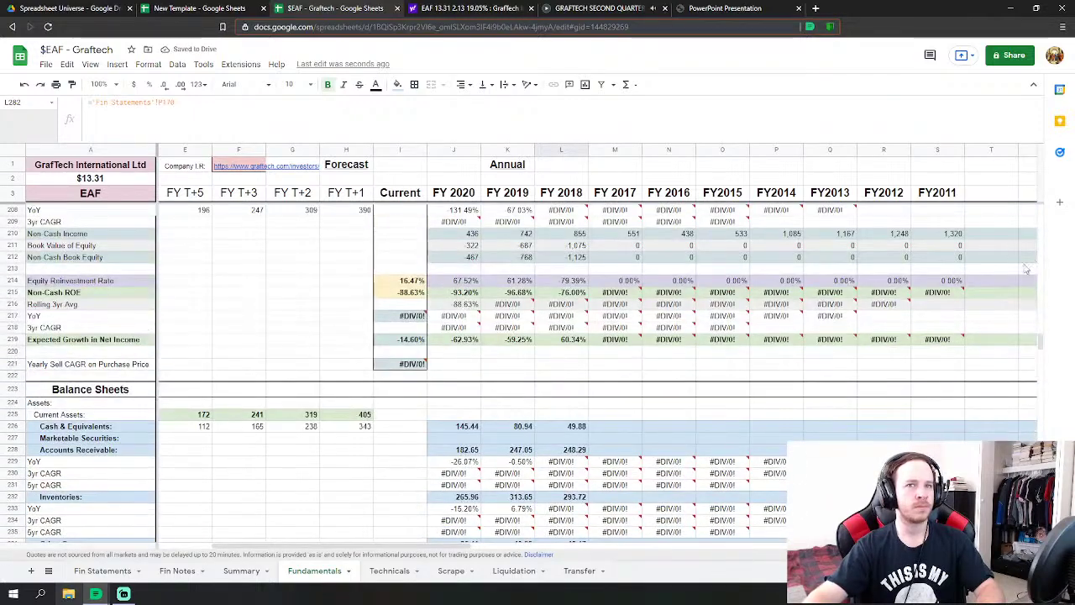
- Link FY 2017 cost of revenues to the 2017 net sales in Fin Statements S8, showing 550.771
{"action": "left_click_drag", "start_coordinate": [1040, 342], "coordinate": [1046, 226]}
{"action": "scroll", "coordinate": [705, 323], "scroll_direction": "down", "scroll_amount": 2}
{"action": "left_click", "coordinate": [634, 286]}
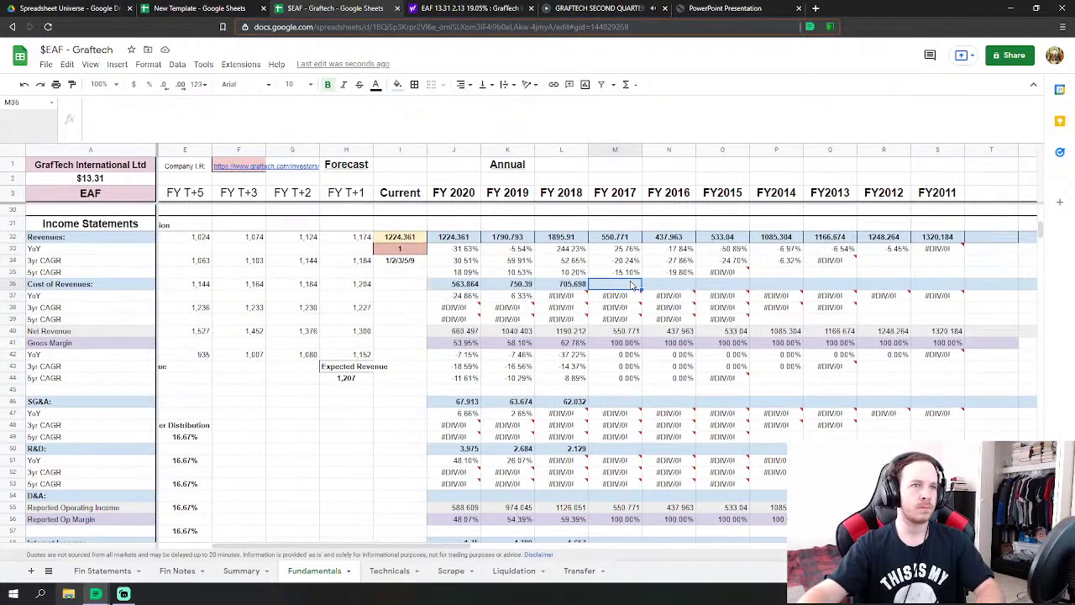
{"action": "type", "text": "="}
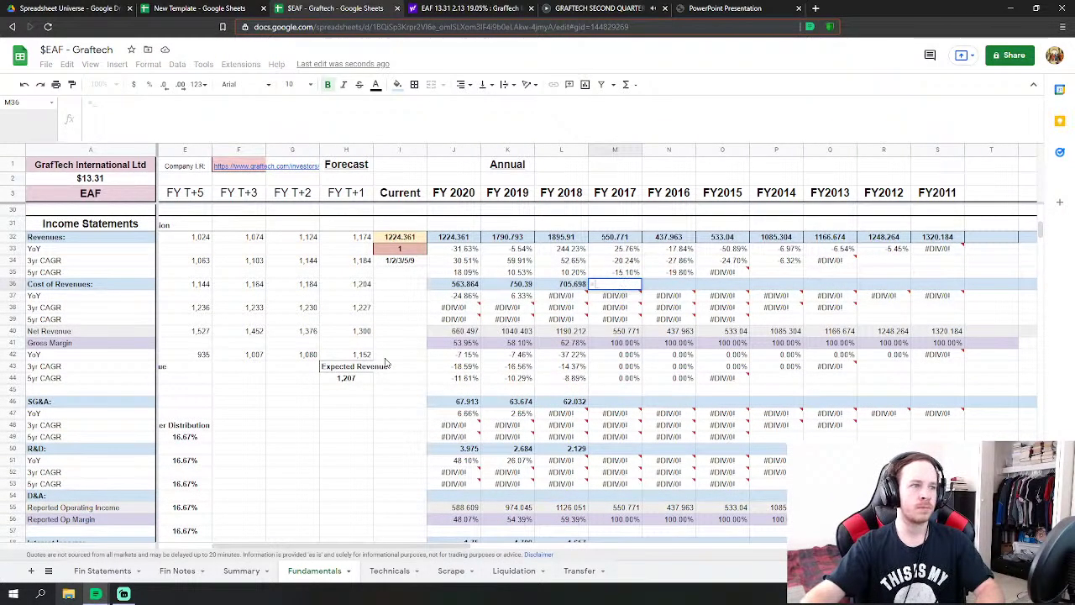
{"action": "left_click", "coordinate": [101, 570]}
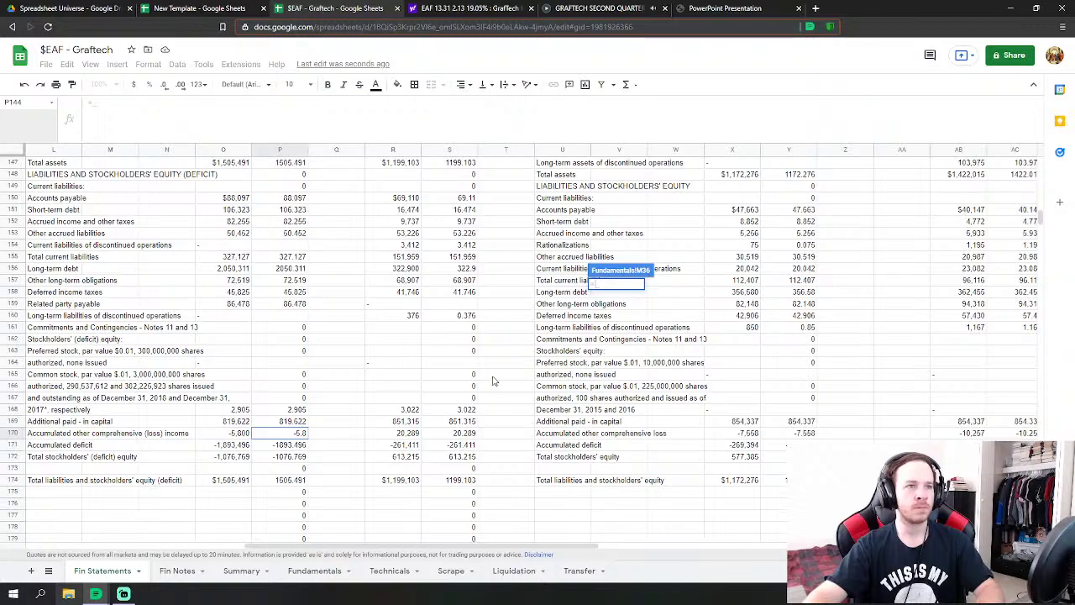
{"action": "scroll", "coordinate": [495, 361], "scroll_direction": "up", "scroll_amount": 8}
{"action": "scroll", "coordinate": [476, 306], "scroll_direction": "up", "scroll_amount": 20}
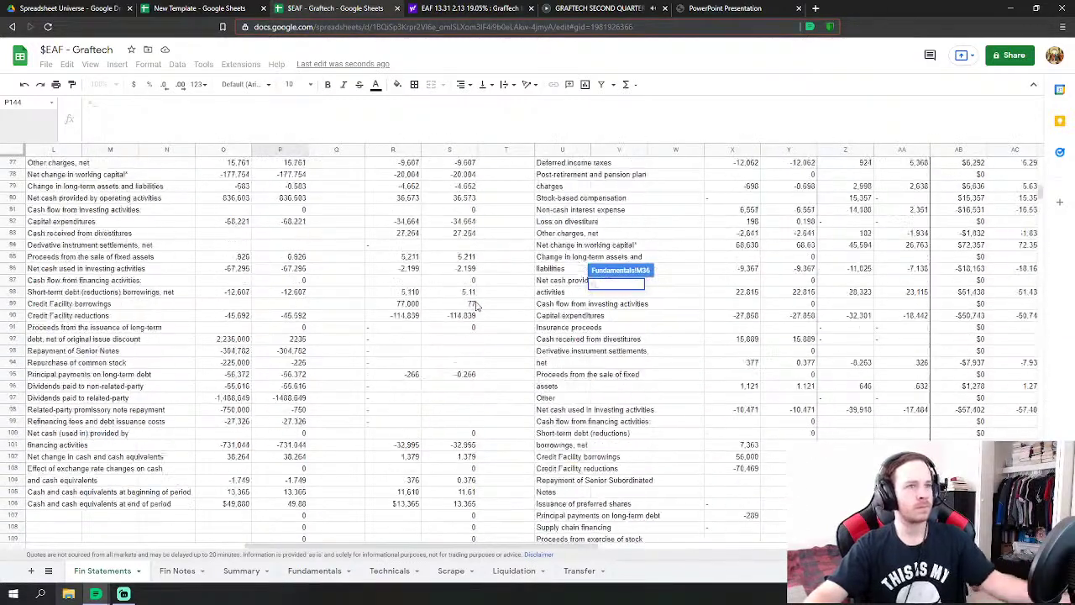
{"action": "scroll", "coordinate": [473, 298], "scroll_direction": "up", "scroll_amount": 13}
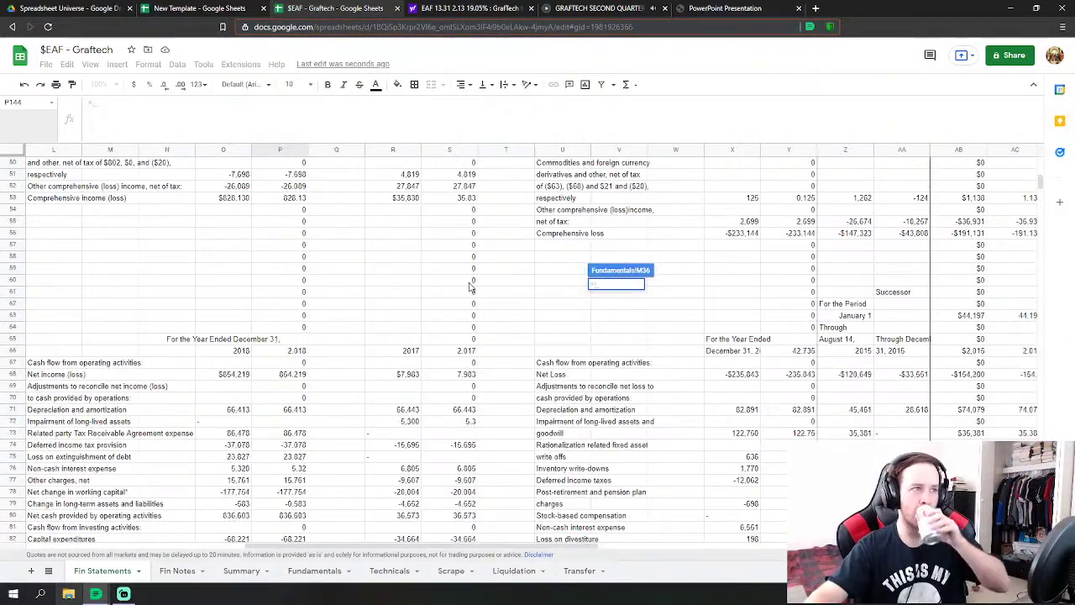
{"action": "scroll", "coordinate": [471, 288], "scroll_direction": "up", "scroll_amount": 5}
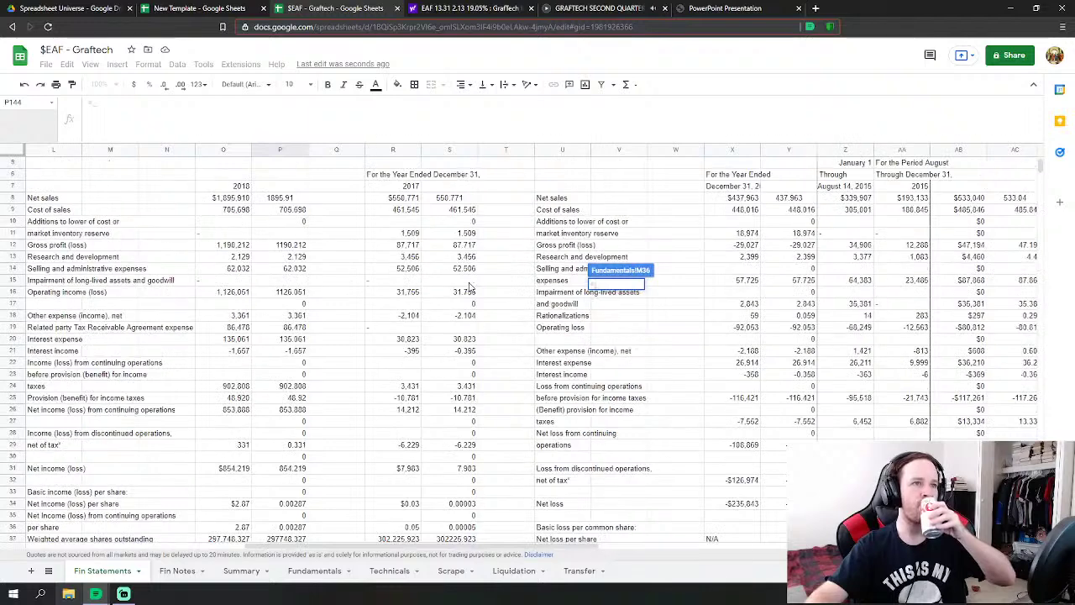
{"action": "left_click", "coordinate": [470, 202]}
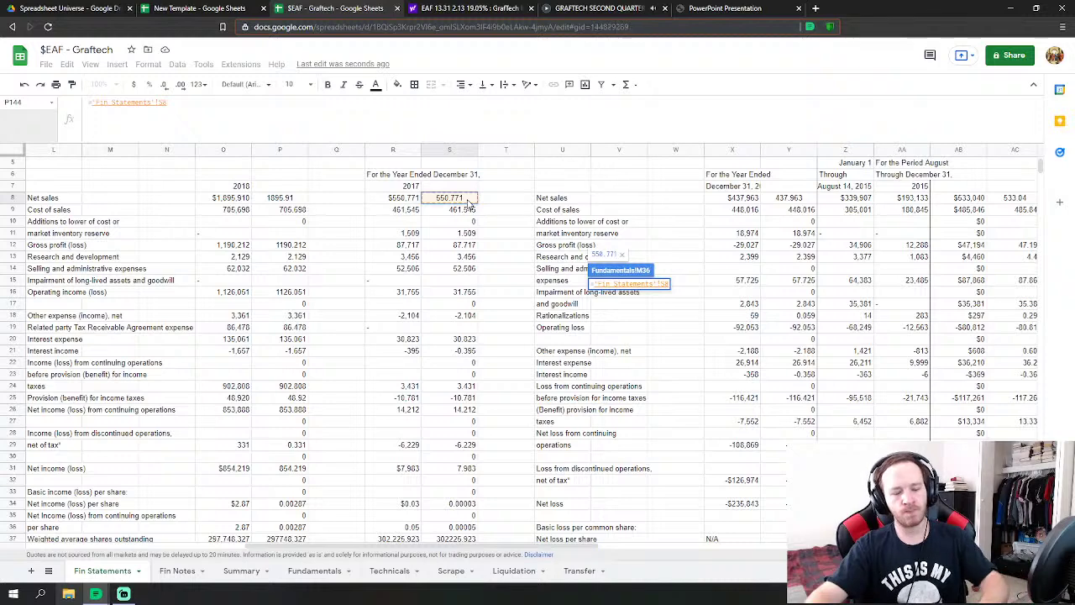
{"action": "key", "text": "Return"}
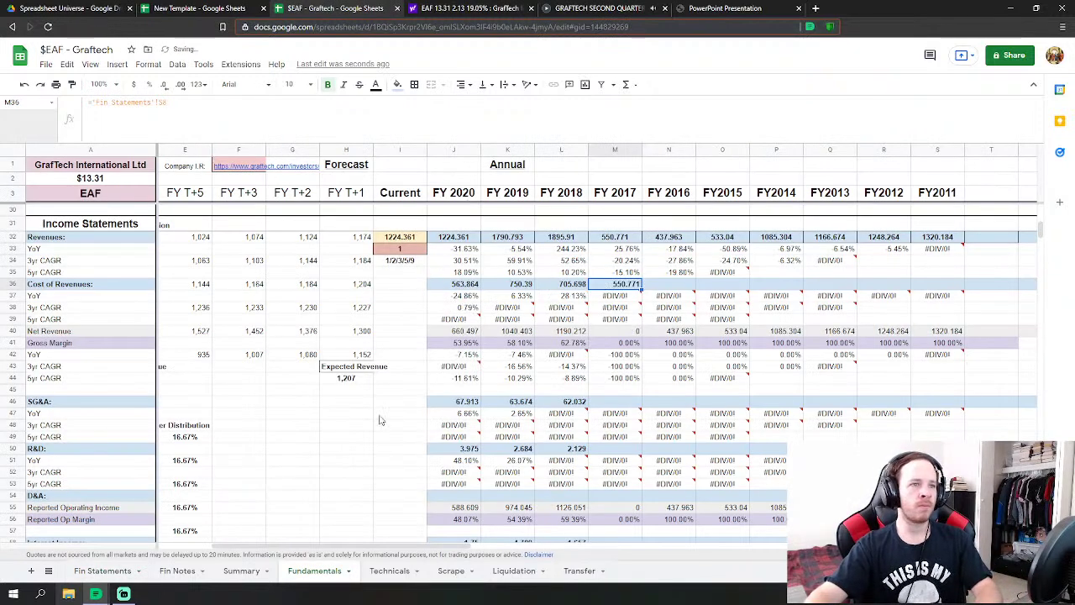
- Start an FY 2017 SG&A formula referencing Fin Statements
{"action": "left_click", "coordinate": [615, 392]}
{"action": "scroll", "coordinate": [621, 395], "scroll_direction": "down", "scroll_amount": 1}
{"action": "scroll", "coordinate": [607, 368], "scroll_direction": "down", "scroll_amount": 2}
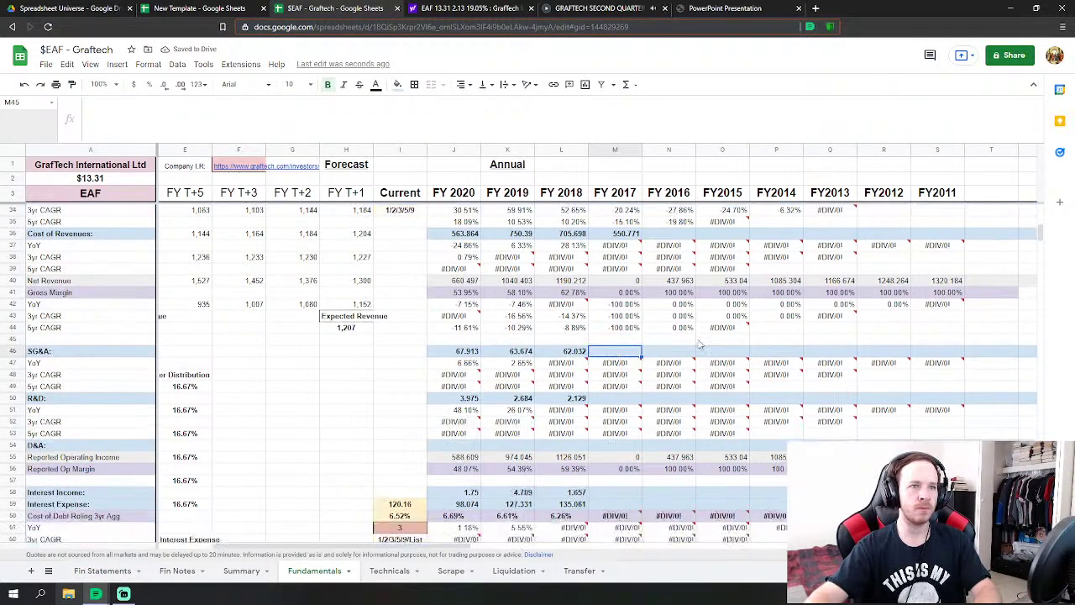
{"action": "key", "text": "Down"}
{"action": "type", "text": "="}
{"action": "left_click", "coordinate": [99, 571]}
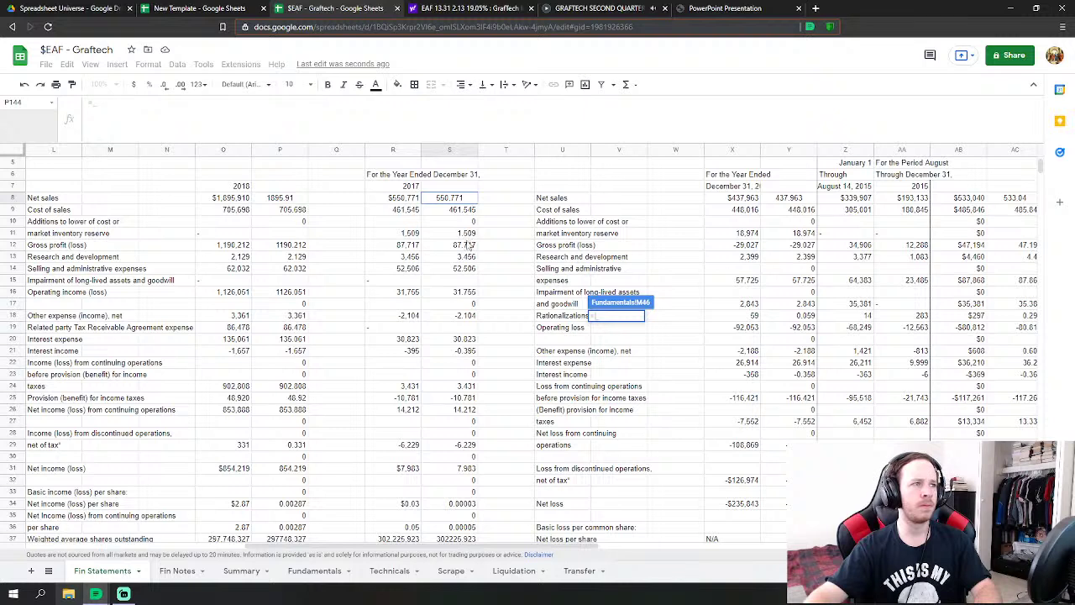
- Link FY 2017 SG&A to S14 and point cost of revenues at S9 cost of sales
{"action": "left_click", "coordinate": [471, 268]}
{"action": "key", "text": "Return"}
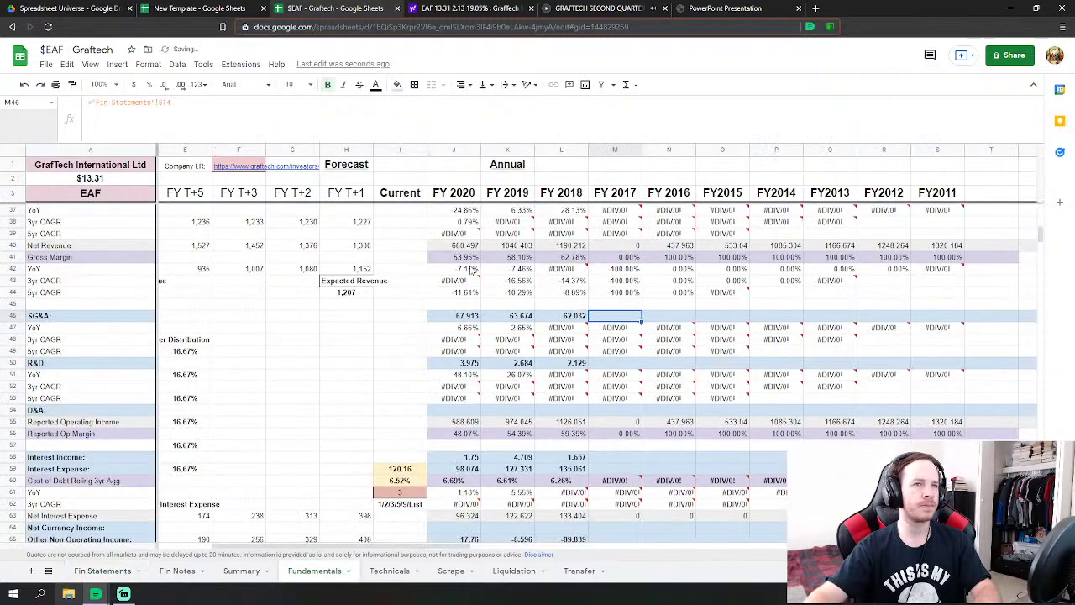
{"action": "scroll", "coordinate": [677, 269], "scroll_direction": "up", "scroll_amount": 2}
{"action": "left_click", "coordinate": [615, 283]}
{"action": "type", "text": "="}
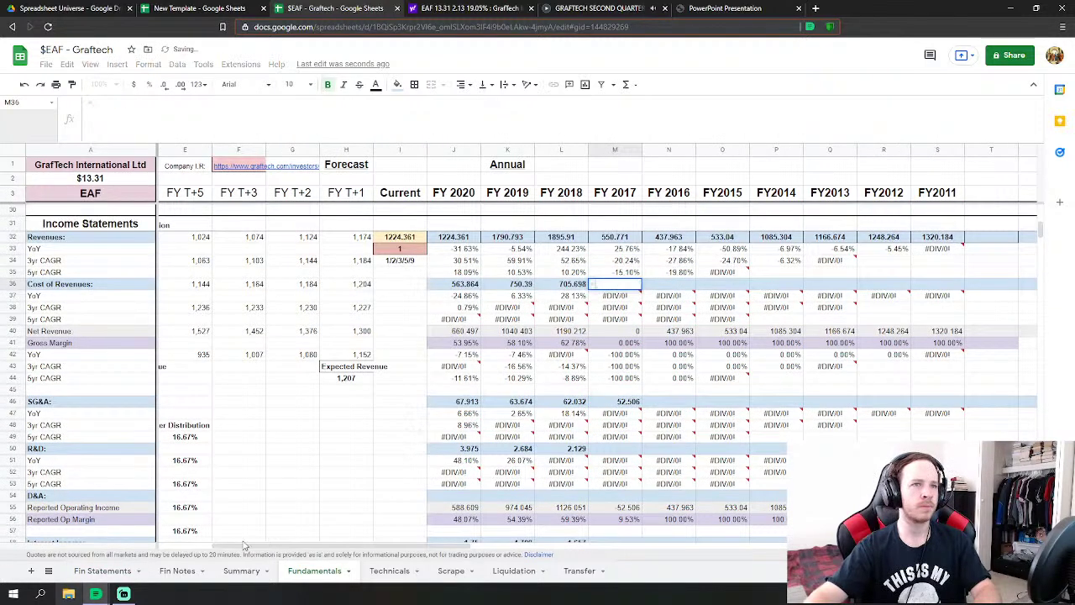
{"action": "left_click", "coordinate": [104, 572]}
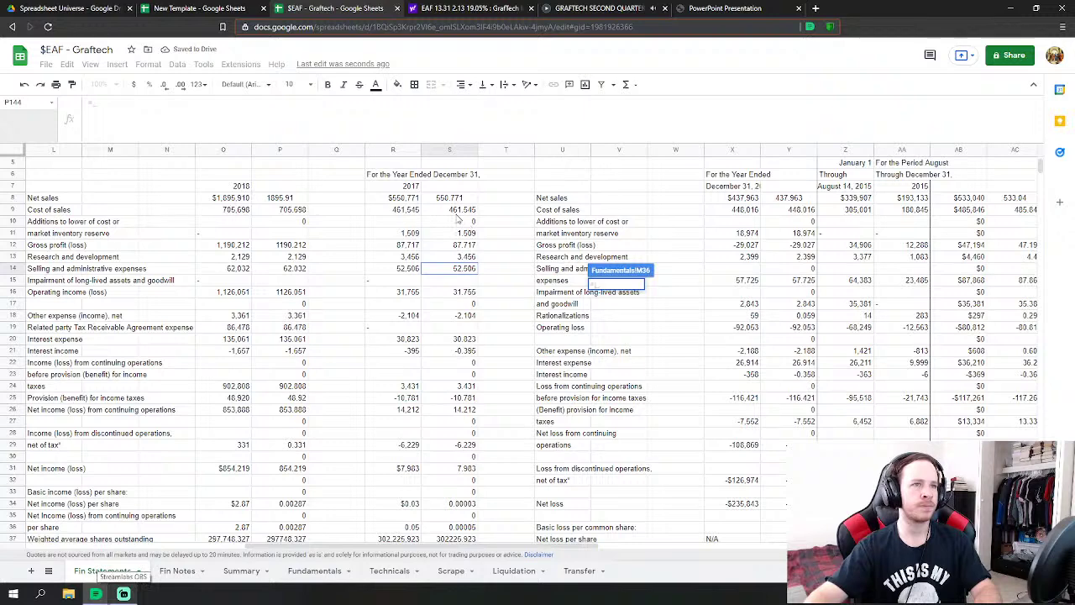
{"action": "left_click", "coordinate": [457, 214]}
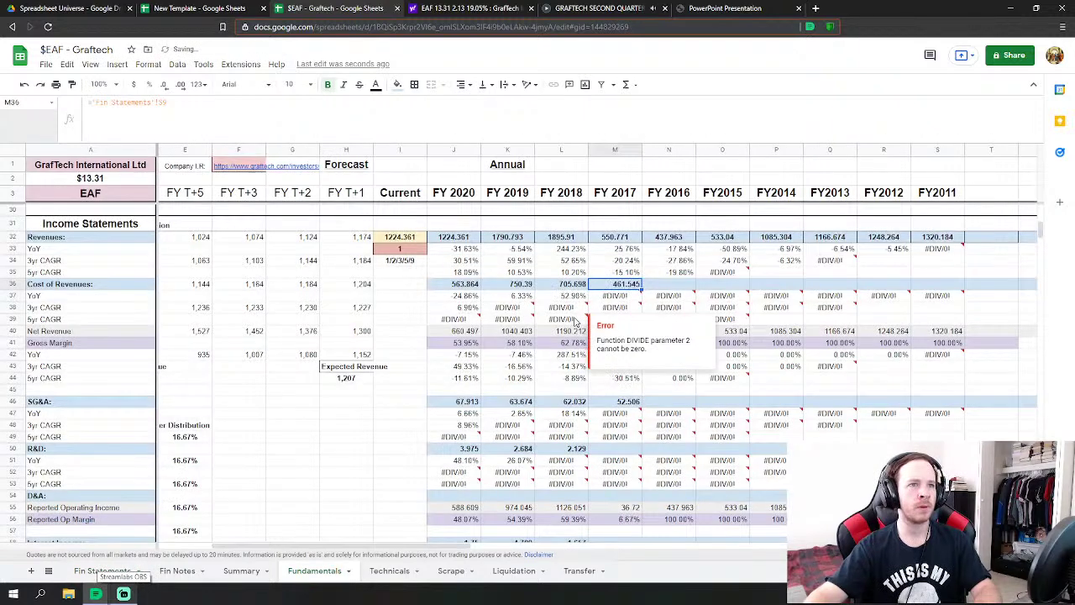
- Link FY 2017 R&D to Fin Statements S13, showing 3.456
{"action": "scroll", "coordinate": [647, 382], "scroll_direction": "down", "scroll_amount": 2}
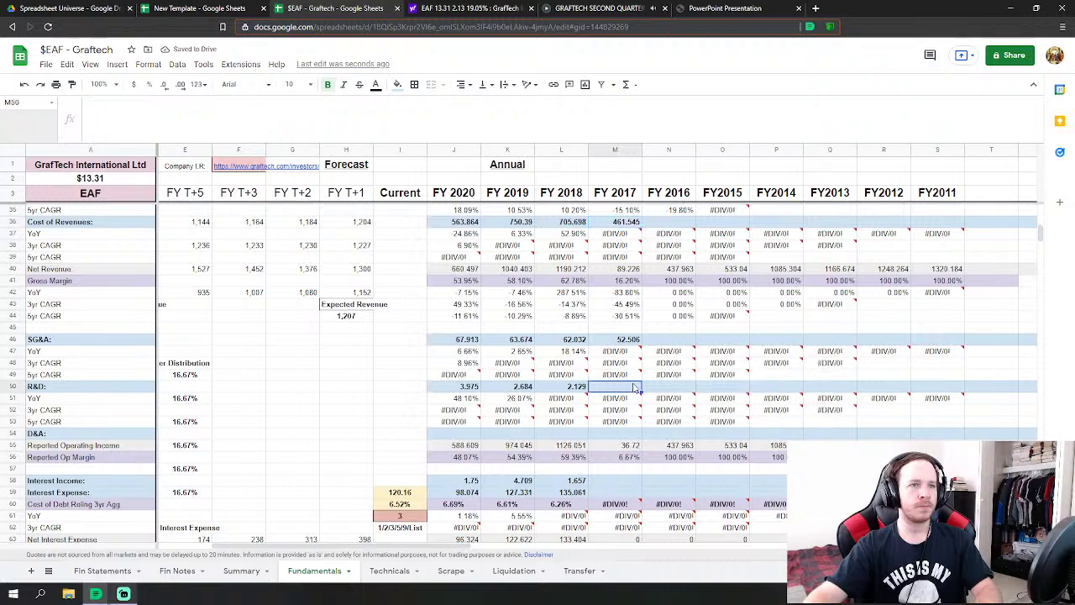
{"action": "left_click", "coordinate": [634, 387]}
{"action": "left_click", "coordinate": [108, 575]}
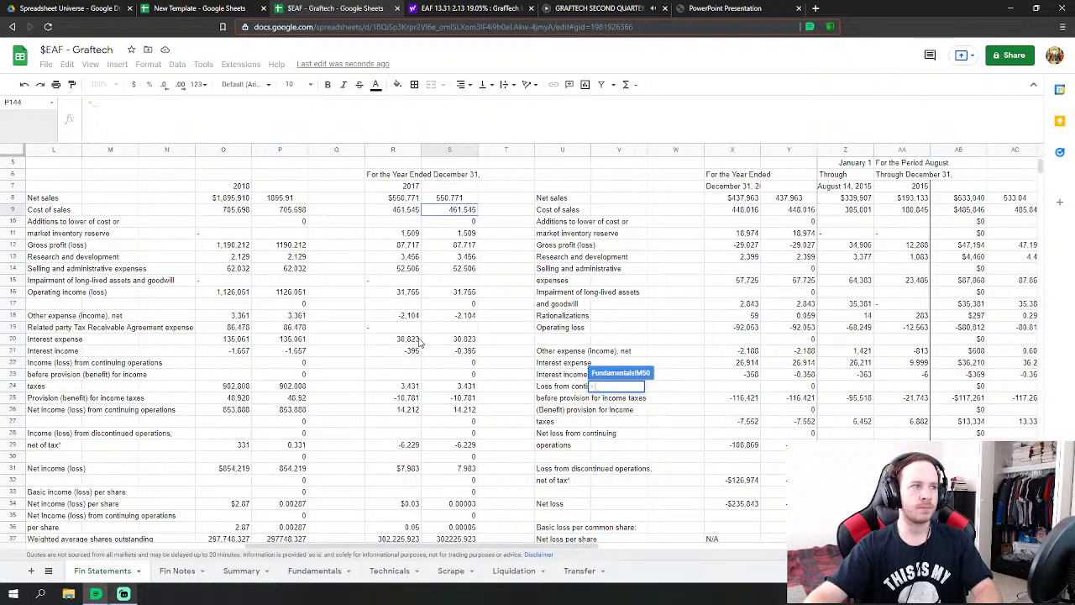
{"action": "left_click", "coordinate": [453, 261]}
{"action": "key", "text": "Return"}
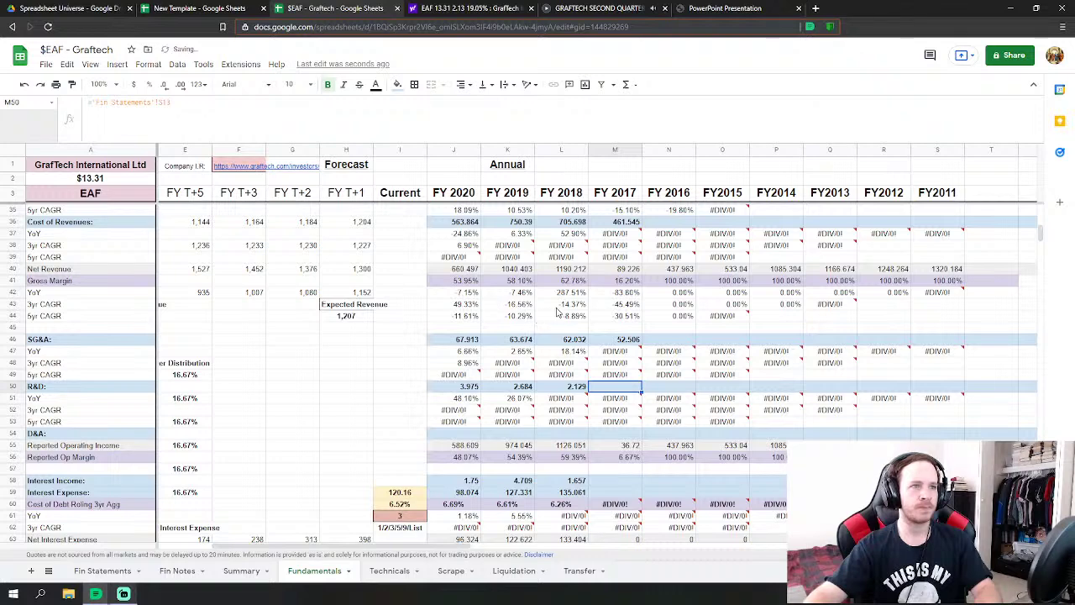
{"action": "left_click", "coordinate": [620, 364]}
{"action": "type", "text": "="}
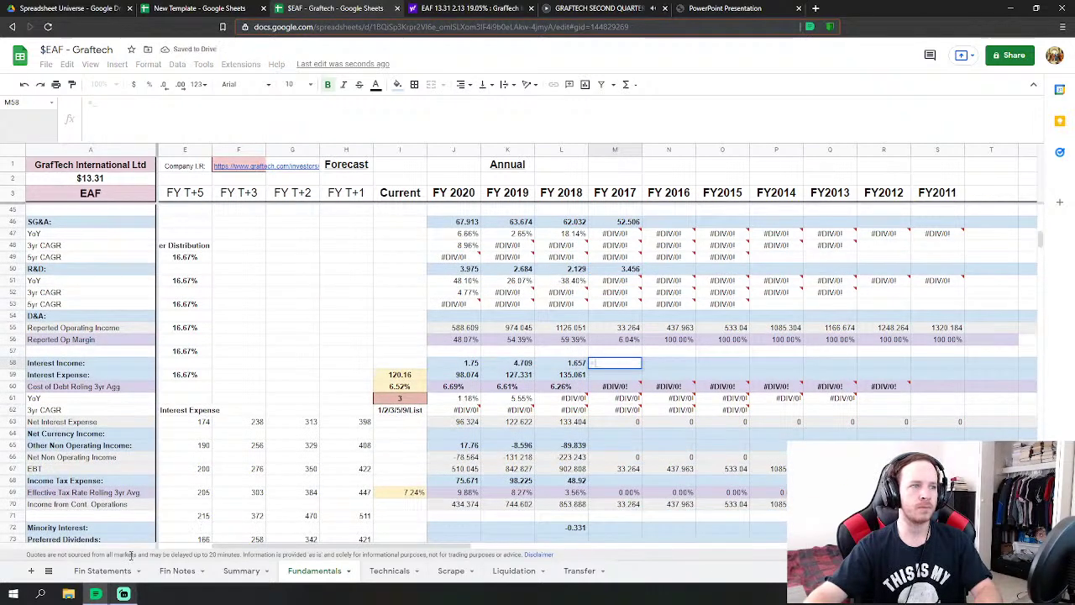
{"action": "left_click", "coordinate": [102, 570]}
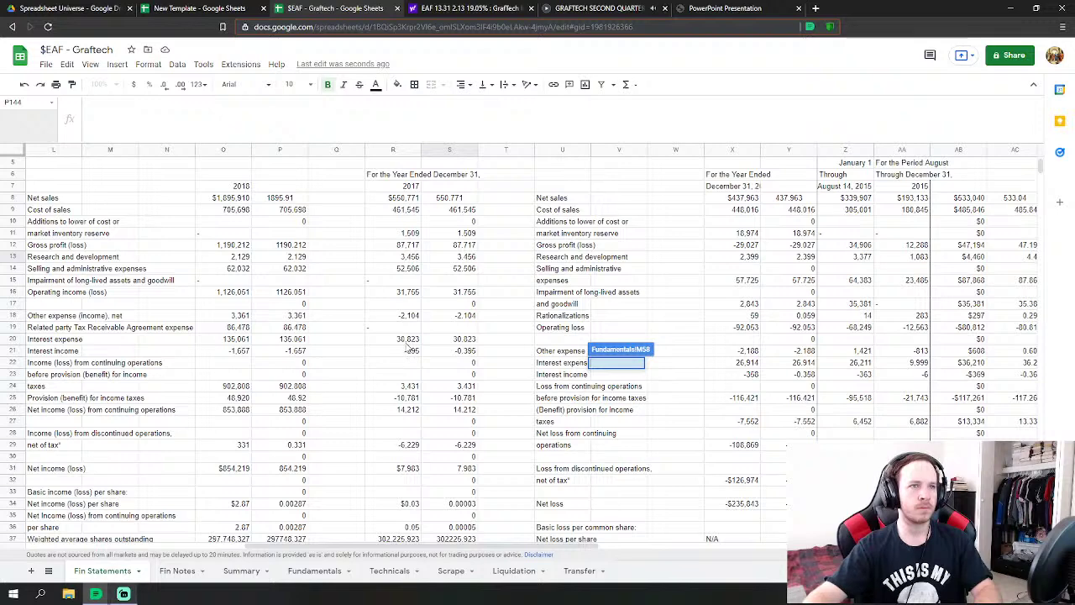
{"action": "left_click", "coordinate": [462, 268]}
{"action": "key", "text": "Return"}
- Extend FY 2017 cost of revenues to S9+S11, adding the inventory reserve addition
{"action": "scroll", "coordinate": [612, 294], "scroll_direction": "up", "scroll_amount": 5}
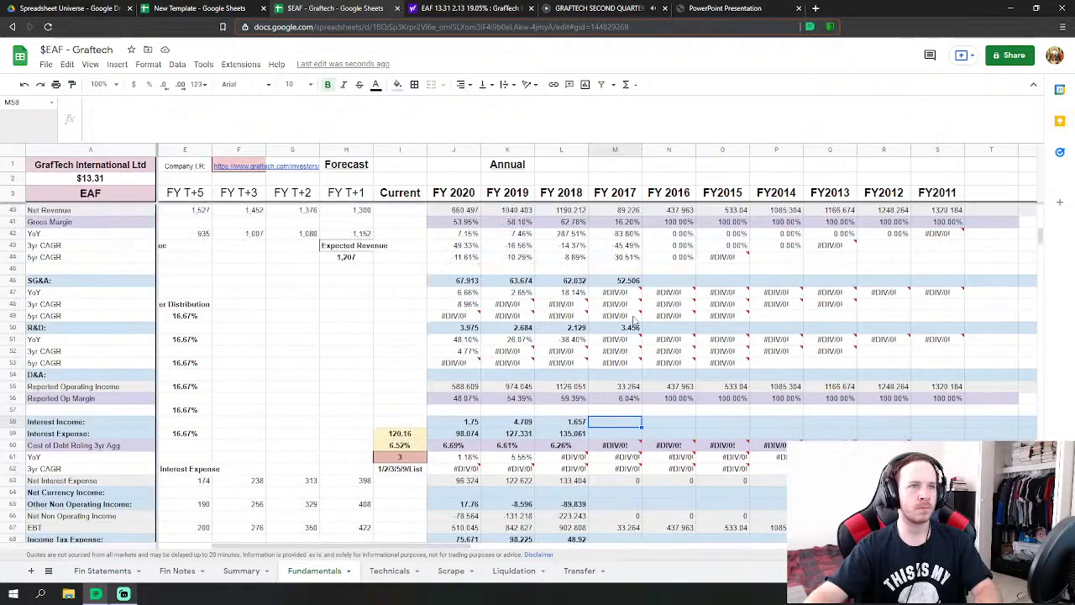
{"action": "scroll", "coordinate": [613, 294], "scroll_direction": "up", "scroll_amount": 2}
{"action": "left_click", "coordinate": [631, 370]}
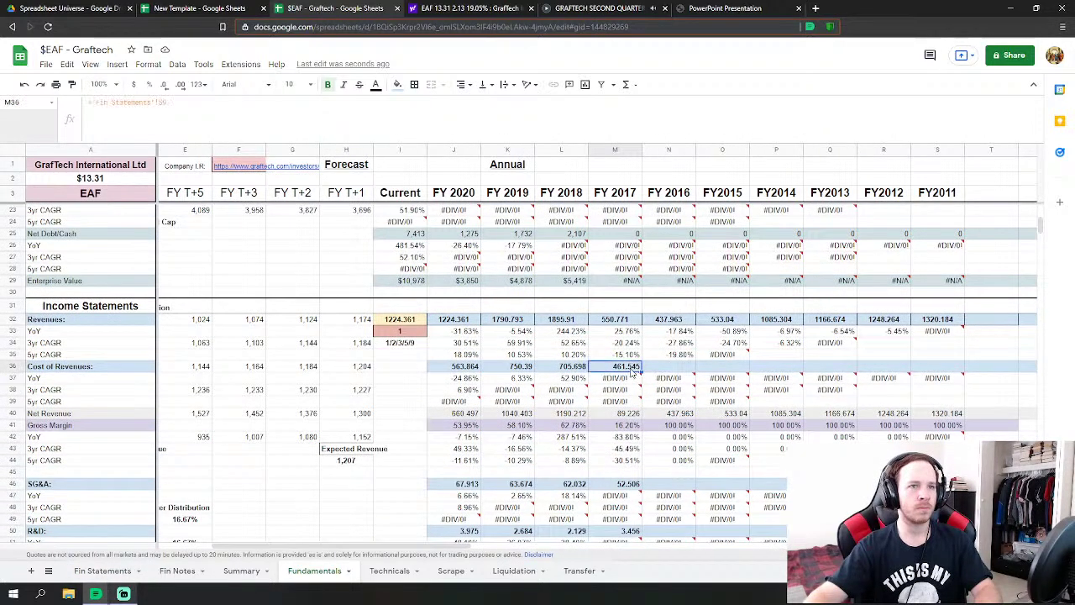
{"action": "key", "text": "Return"}
{"action": "type", "text": "+"}
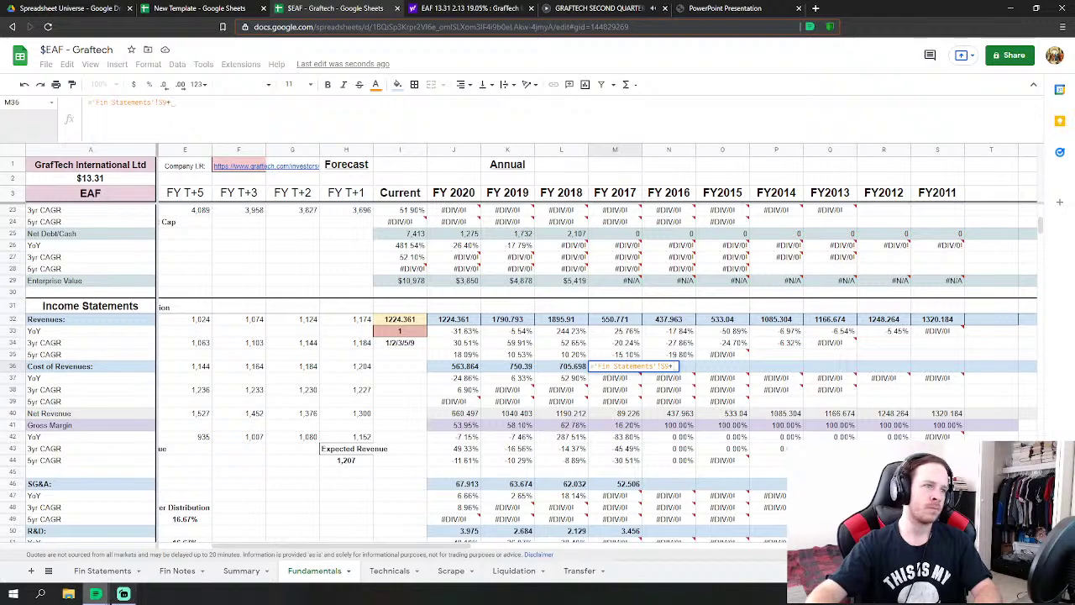
{"action": "left_click", "coordinate": [102, 570]}
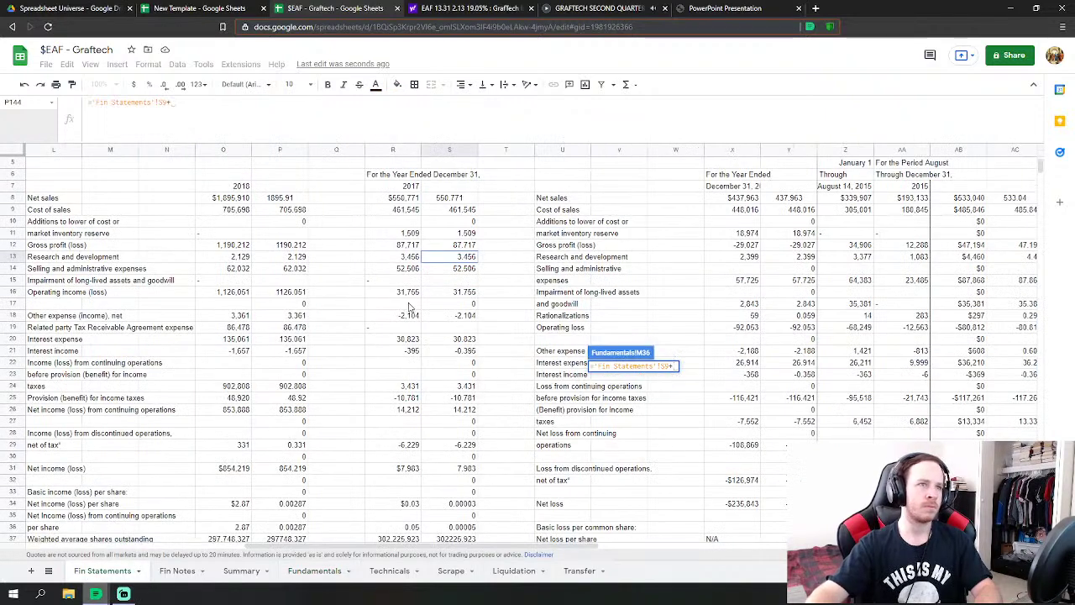
{"action": "left_click", "coordinate": [464, 235]}
{"action": "key", "text": "Return"}
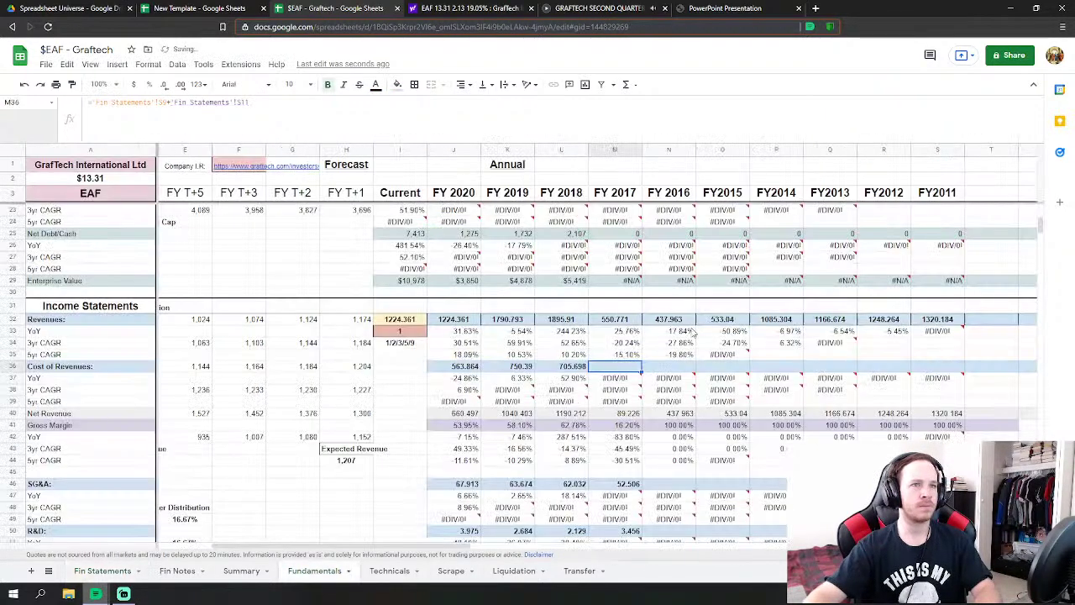
- Link FY 2017 interest income to Fin Statements S21, showing 0.395
{"action": "scroll", "coordinate": [698, 377], "scroll_direction": "down", "scroll_amount": 1}
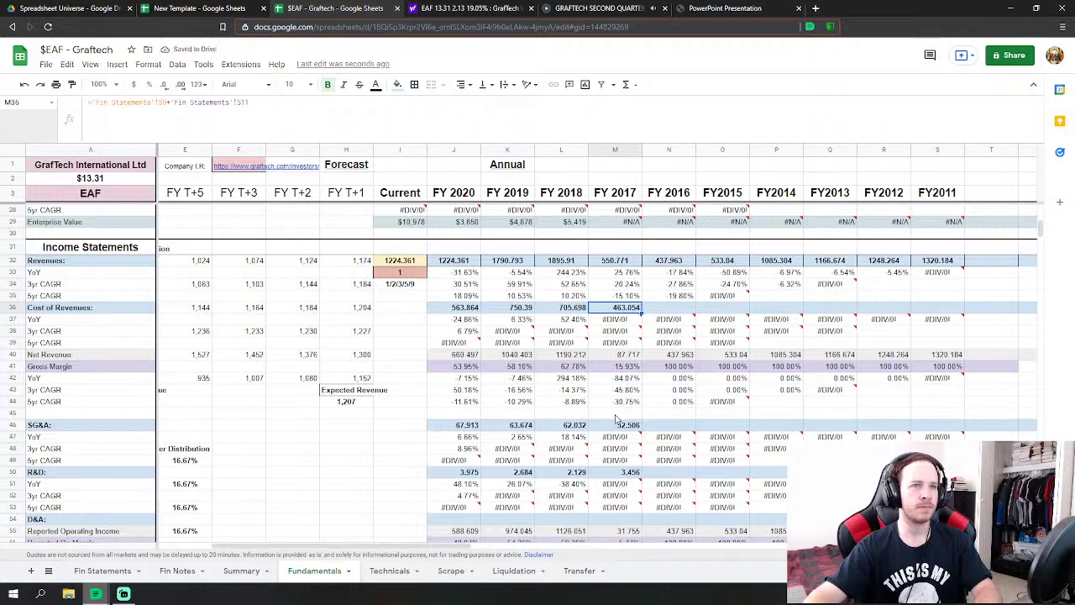
{"action": "scroll", "coordinate": [616, 388], "scroll_direction": "down", "scroll_amount": 5}
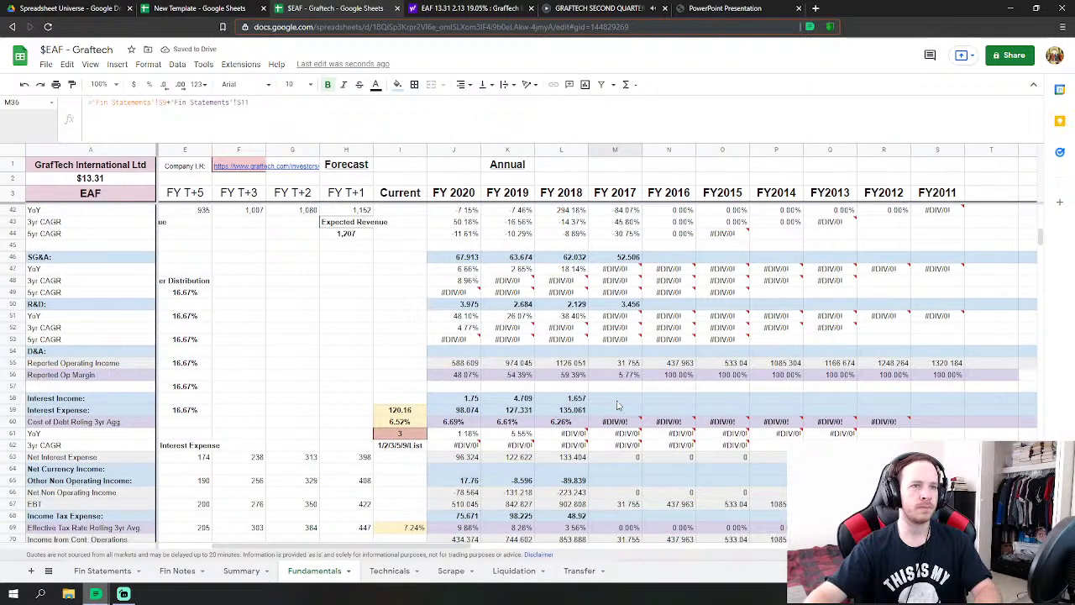
{"action": "scroll", "coordinate": [610, 411], "scroll_direction": "down", "scroll_amount": 2}
{"action": "left_click", "coordinate": [615, 316]}
{"action": "left_click", "coordinate": [116, 574]}
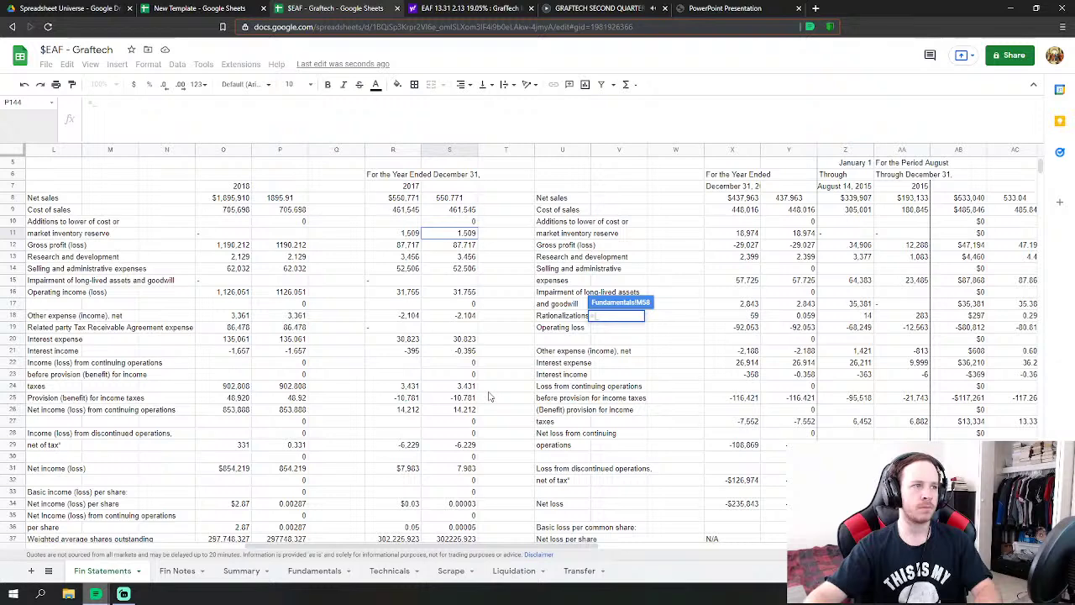
{"action": "left_click", "coordinate": [460, 353]}
{"action": "key", "text": "Return"}
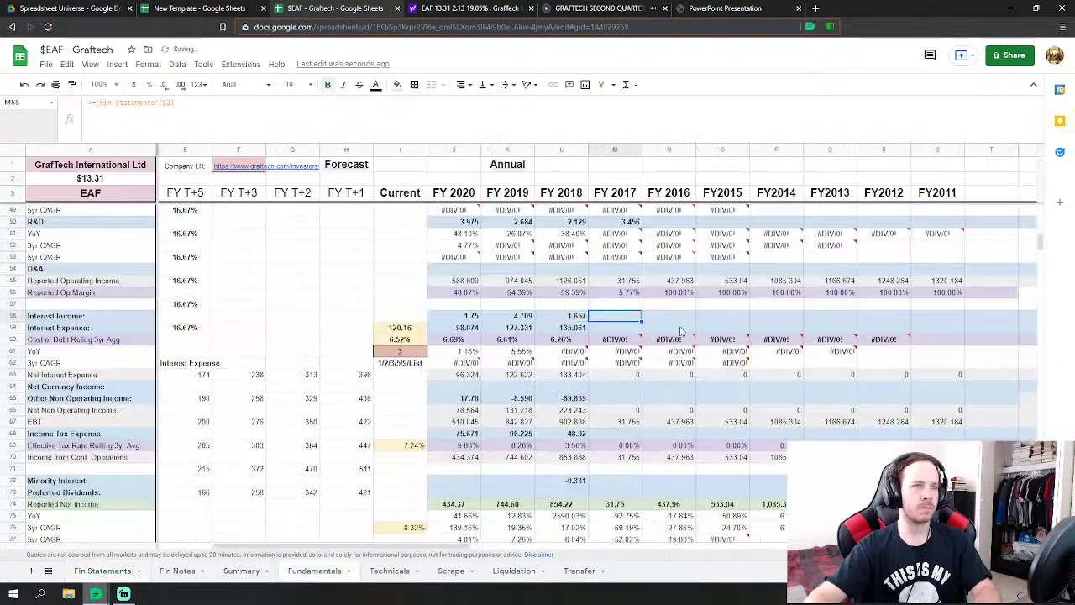
- Link FY 2017 interest expense to Fin Statements S20
{"action": "left_click", "coordinate": [624, 330]}
{"action": "type", "text": "="}
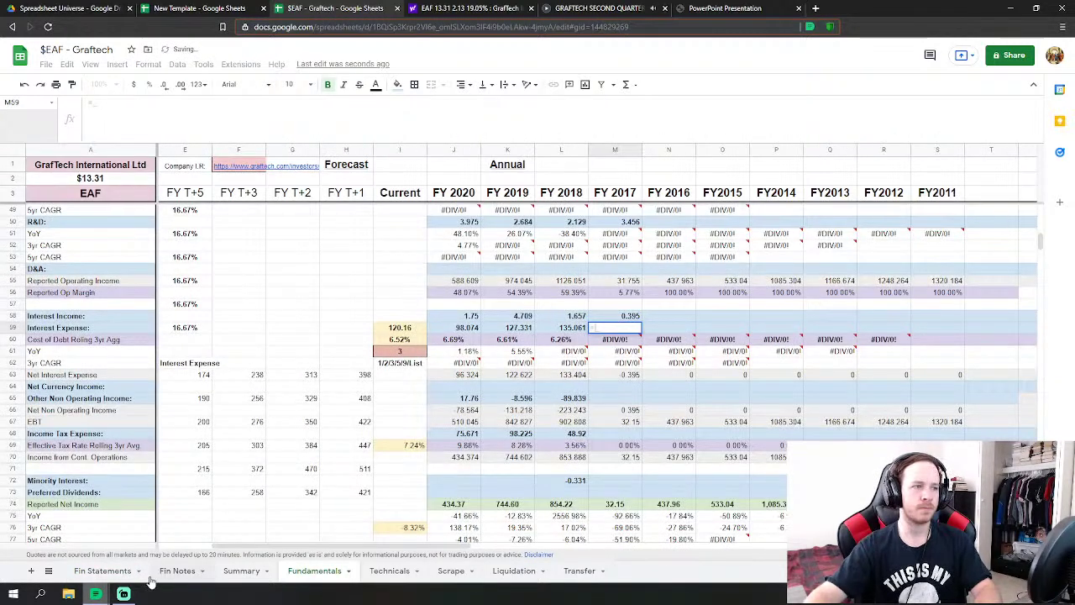
{"action": "left_click", "coordinate": [103, 570]}
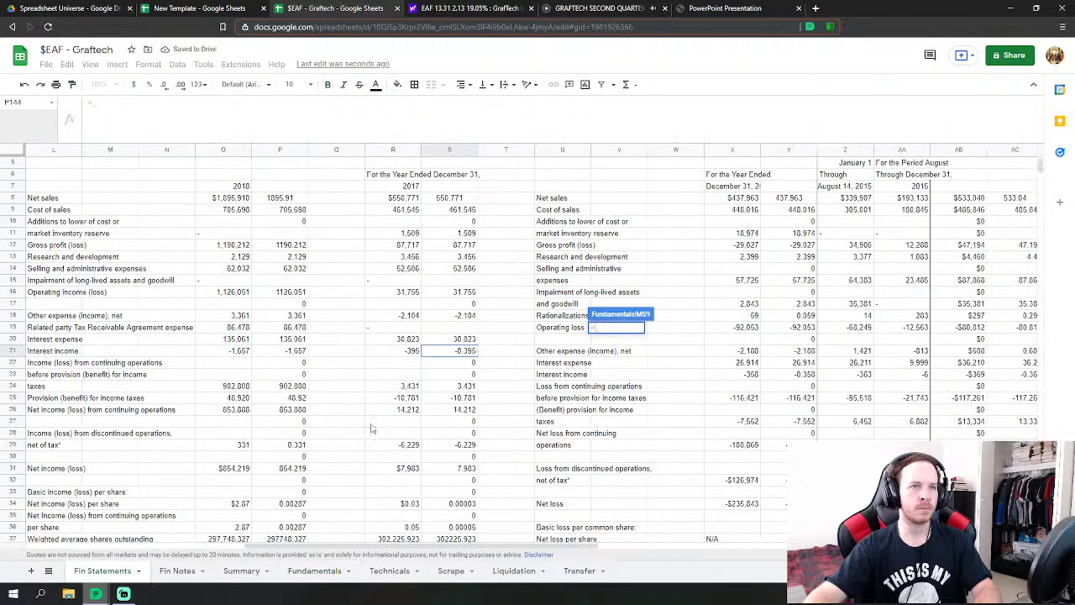
{"action": "left_click", "coordinate": [458, 339]}
{"action": "key", "text": "Return"}
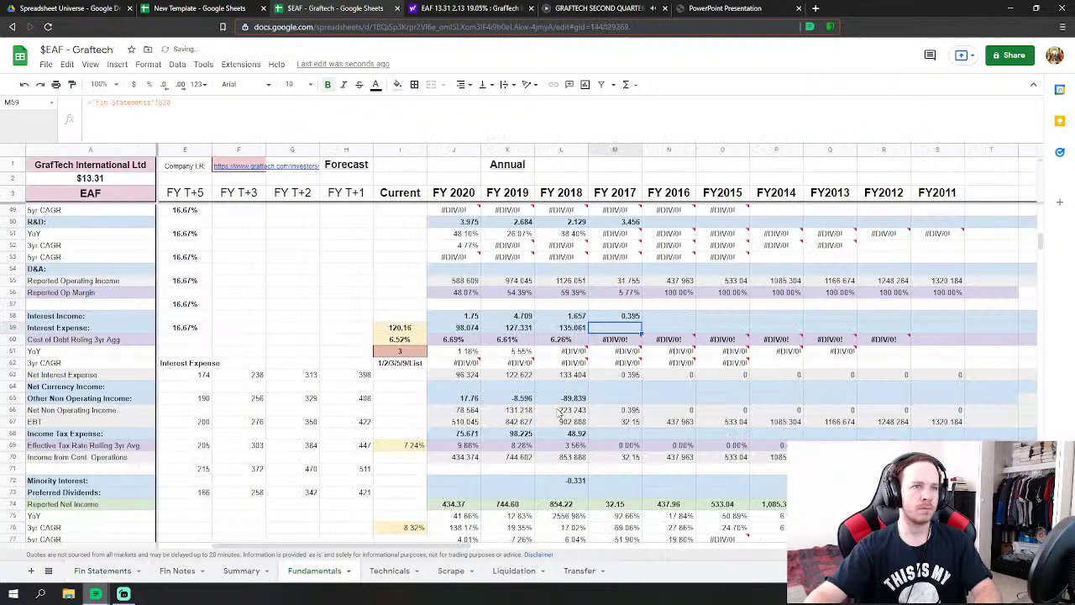
{"action": "left_click", "coordinate": [613, 399]}
{"action": "type", "text": "="}
{"action": "left_click", "coordinate": [103, 570]}
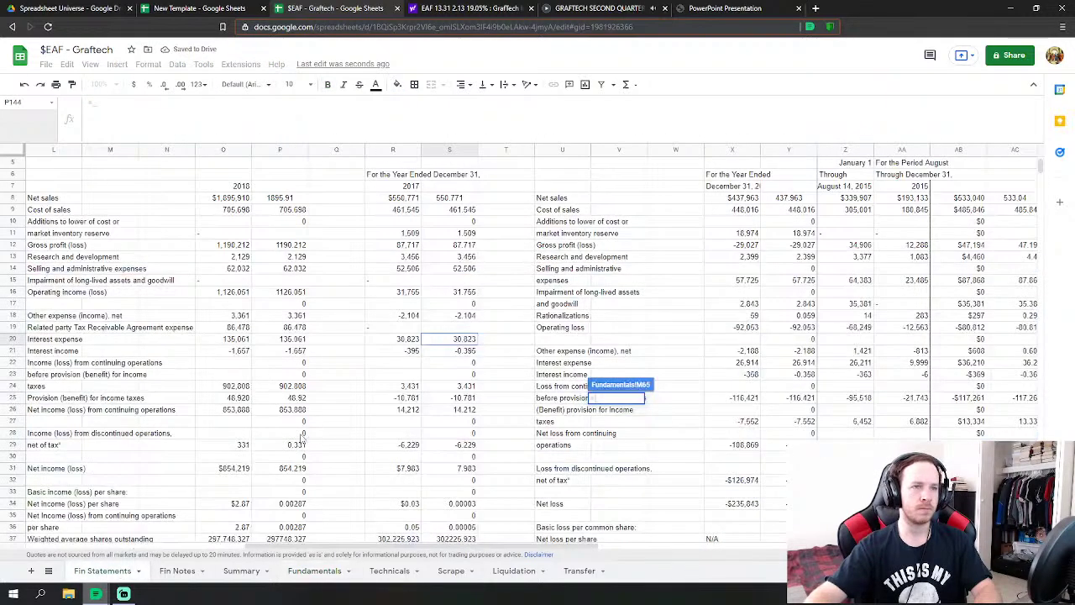
- Finish the Other Non Operating Income link, then link FY2017 Income Tax Expense to Fin Statements S25
{"action": "left_click", "coordinate": [470, 318]}
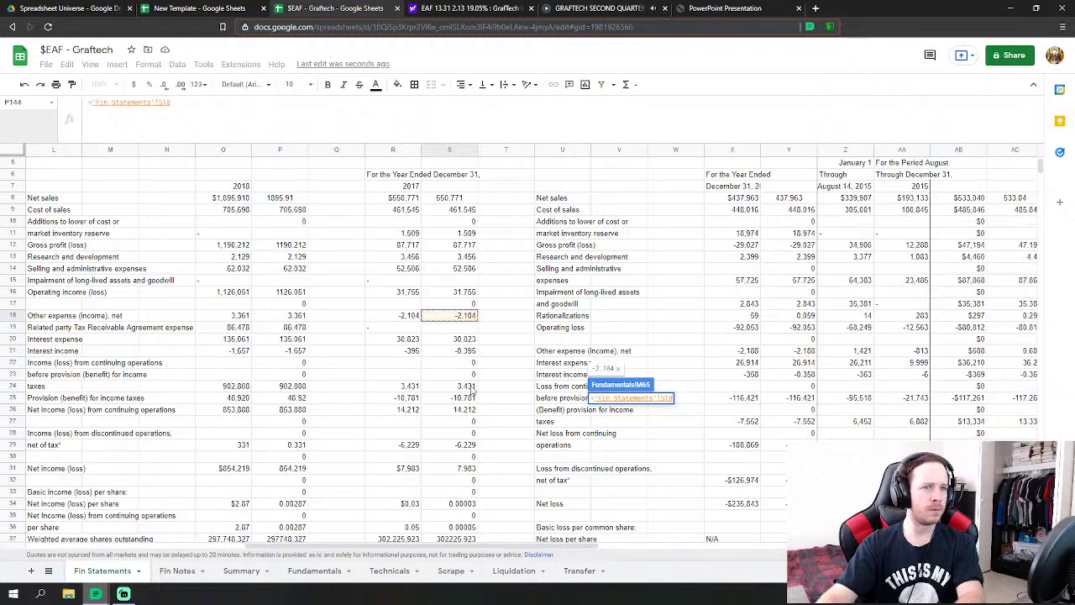
{"action": "key", "text": "Return"}
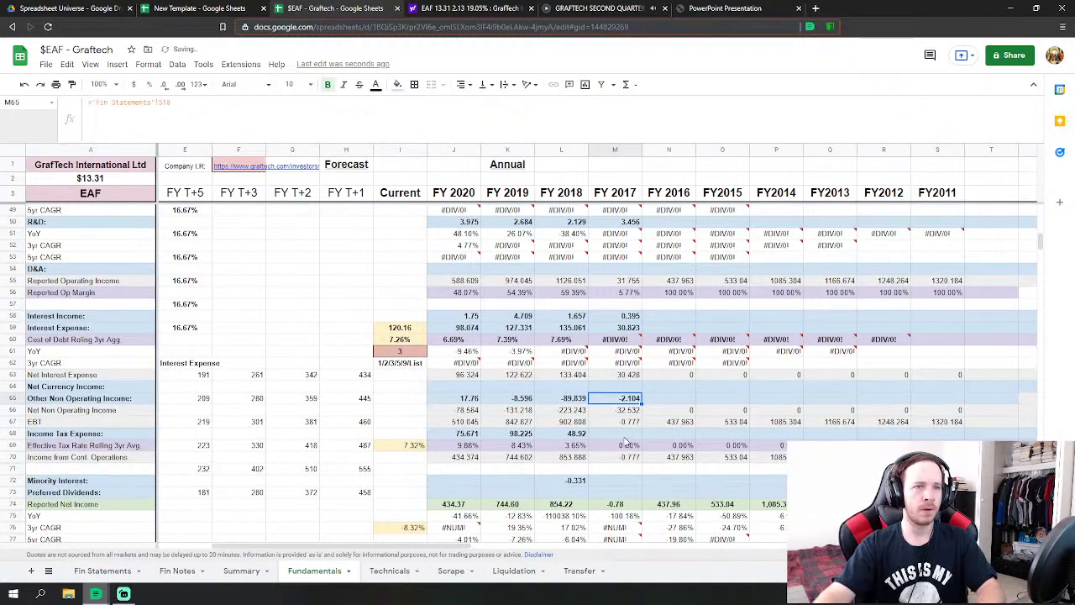
{"action": "key", "text": "Down"}
{"action": "key", "text": "Down"}
{"action": "key", "text": "Down"}
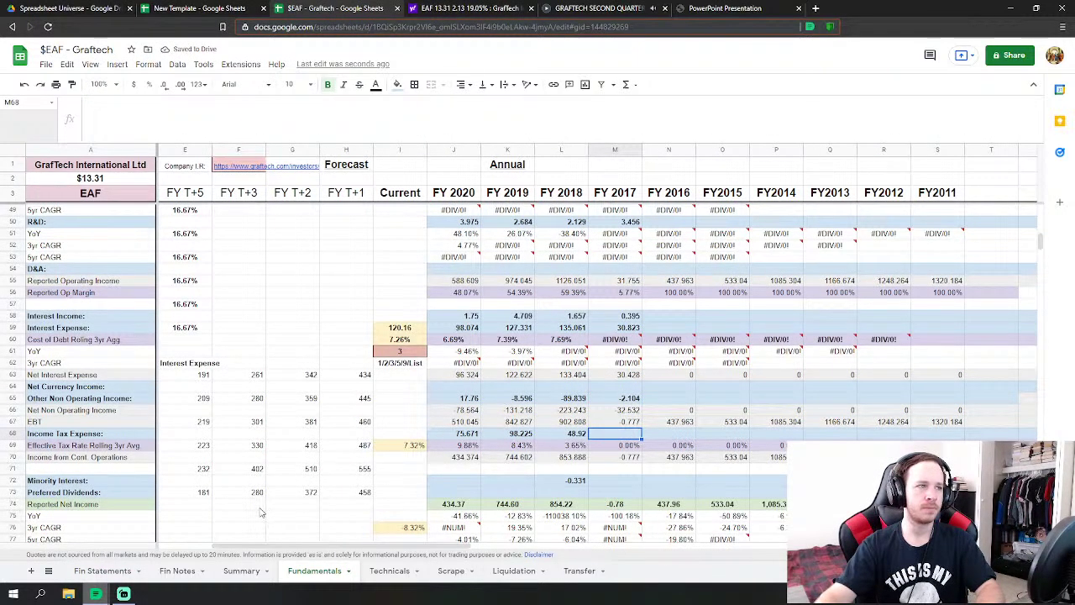
{"action": "type", "text": "="}
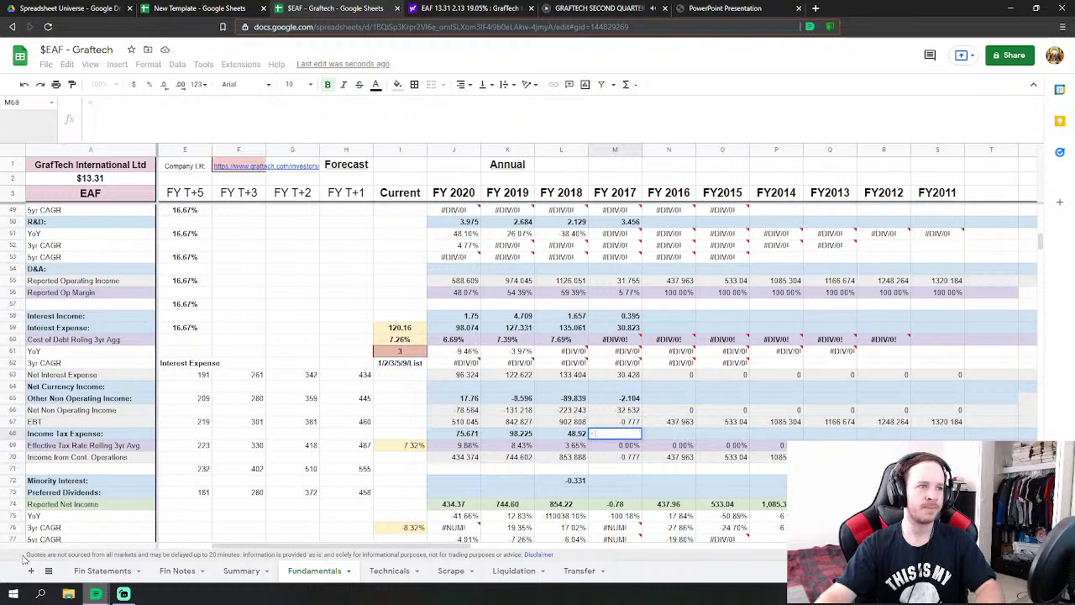
{"action": "left_click", "coordinate": [102, 570]}
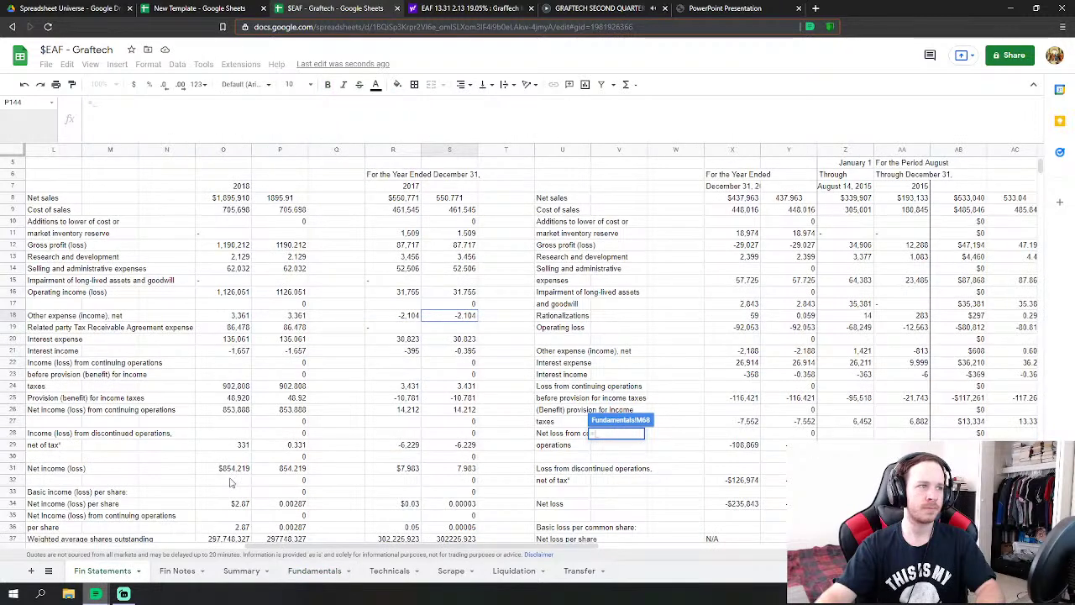
{"action": "left_click", "coordinate": [465, 399]}
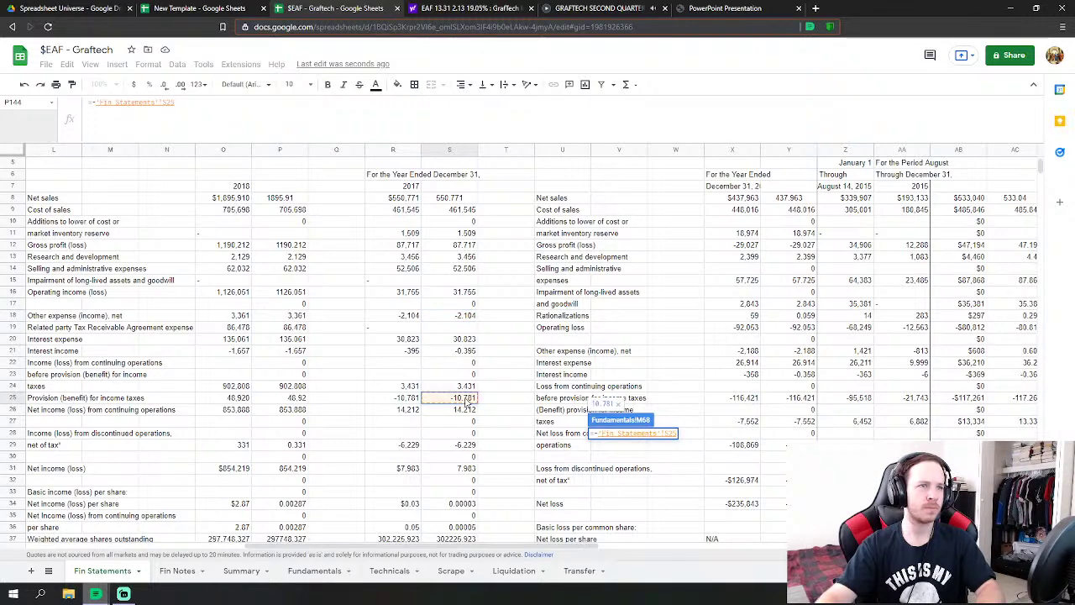
{"action": "key", "text": "Return"}
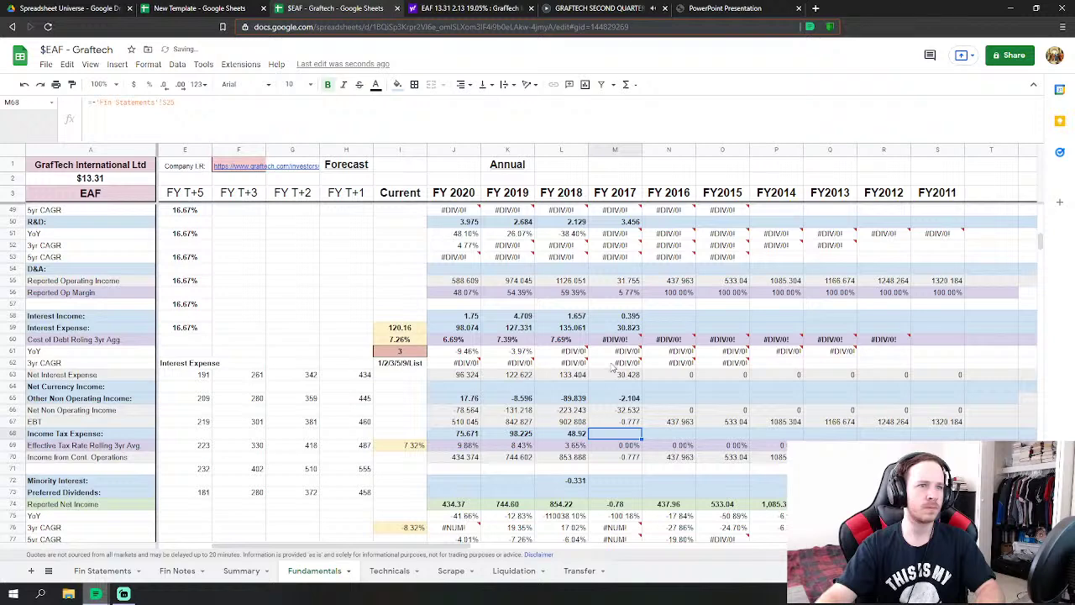
- Negate the FY2017 Other Non Operating Income formula so it reads 2.104, then recheck Fin Statements
{"action": "left_click", "coordinate": [614, 397]}
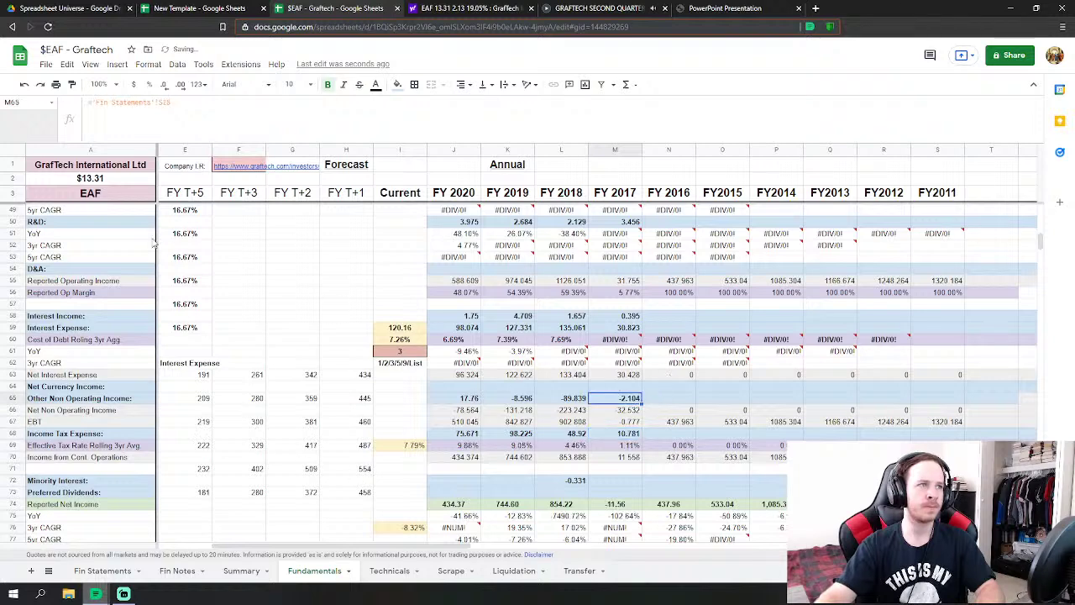
{"action": "left_click", "coordinate": [92, 101]}
{"action": "type", "text": "-"}
{"action": "key", "text": "Return"}
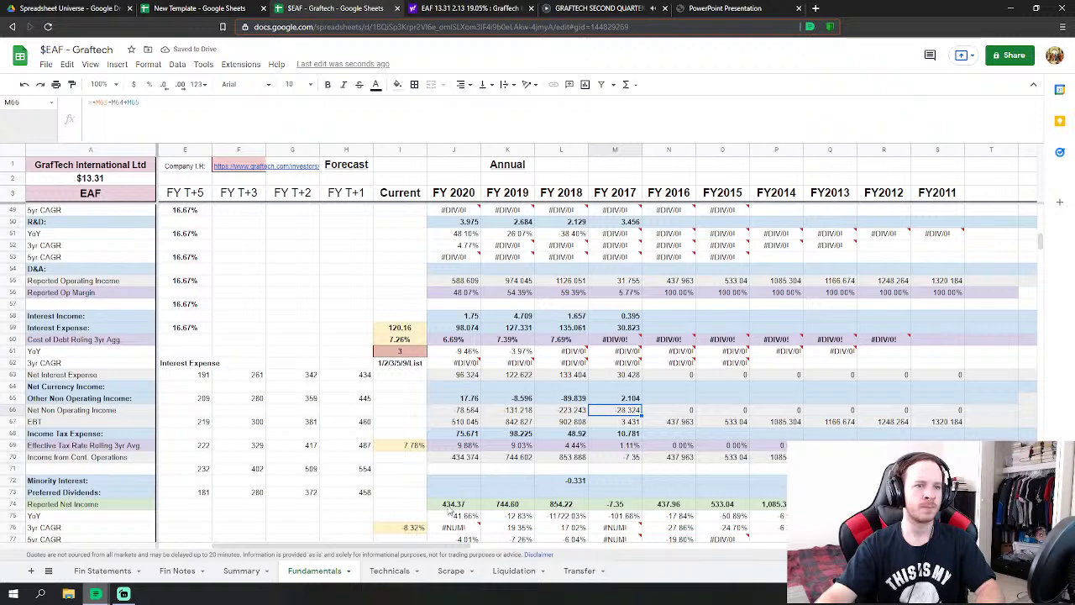
{"action": "left_click", "coordinate": [109, 575]}
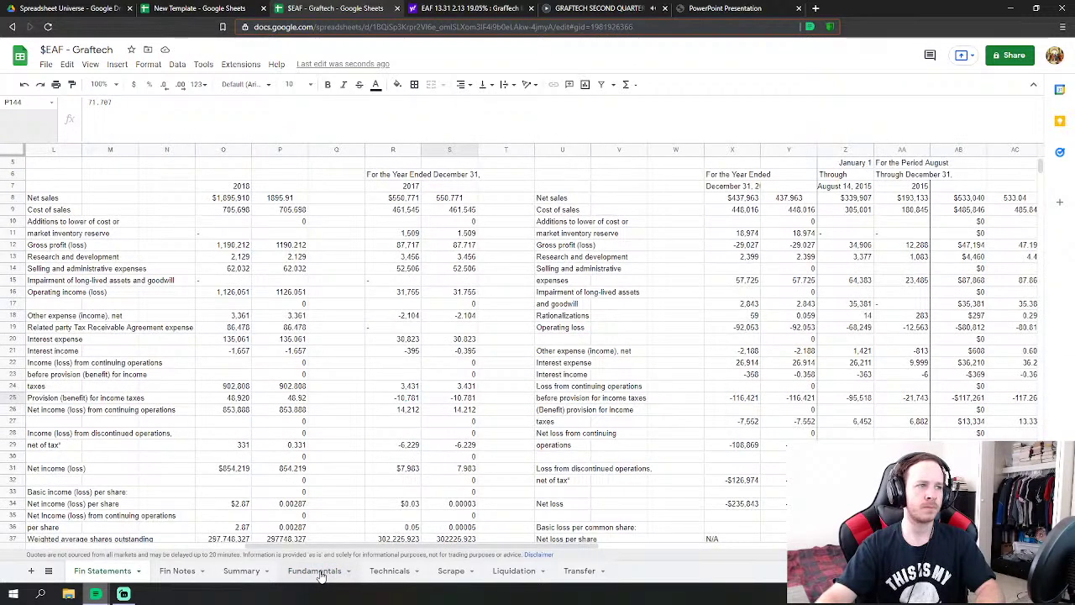
{"action": "left_click", "coordinate": [319, 571]}
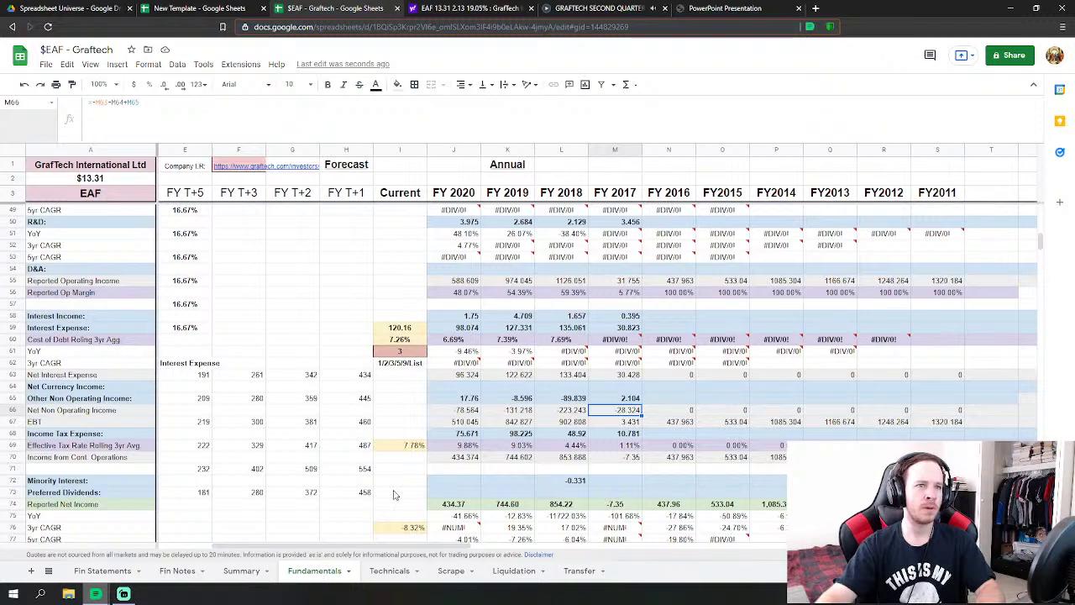
- Link FY2017 Minority Interest to the 2017 discontinued-operations figure in Fin Statements S29
{"action": "type", "text": "="}
{"action": "left_click", "coordinate": [103, 570]}
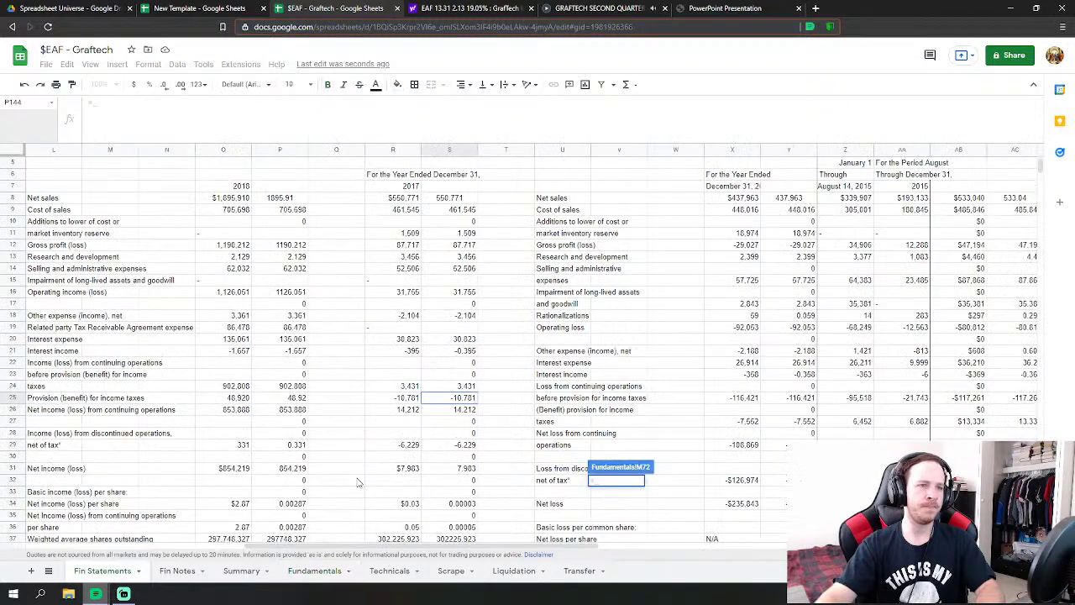
{"action": "left_click", "coordinate": [449, 444]}
{"action": "key", "text": "Return"}
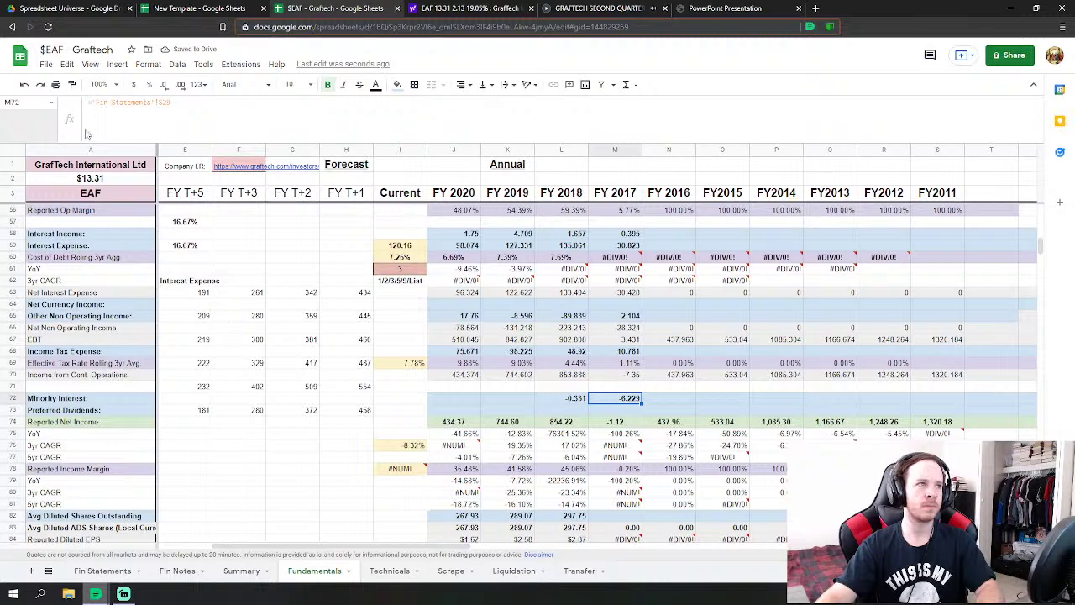
- Try negating the Minority Interest formula, revert it to -6.229, and recheck Fin Statements
{"action": "left_click", "coordinate": [90, 101]}
{"action": "type", "text": "-"}
{"action": "key", "text": "Return"}
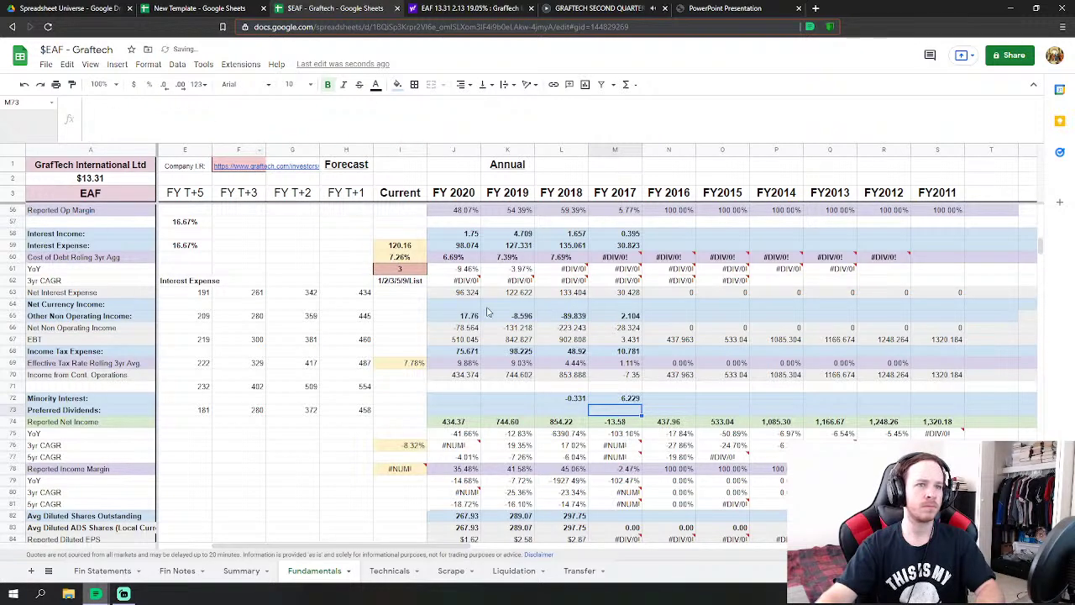
{"action": "scroll", "coordinate": [627, 344], "scroll_direction": "down", "scroll_amount": 3}
{"action": "key", "text": "Up"}
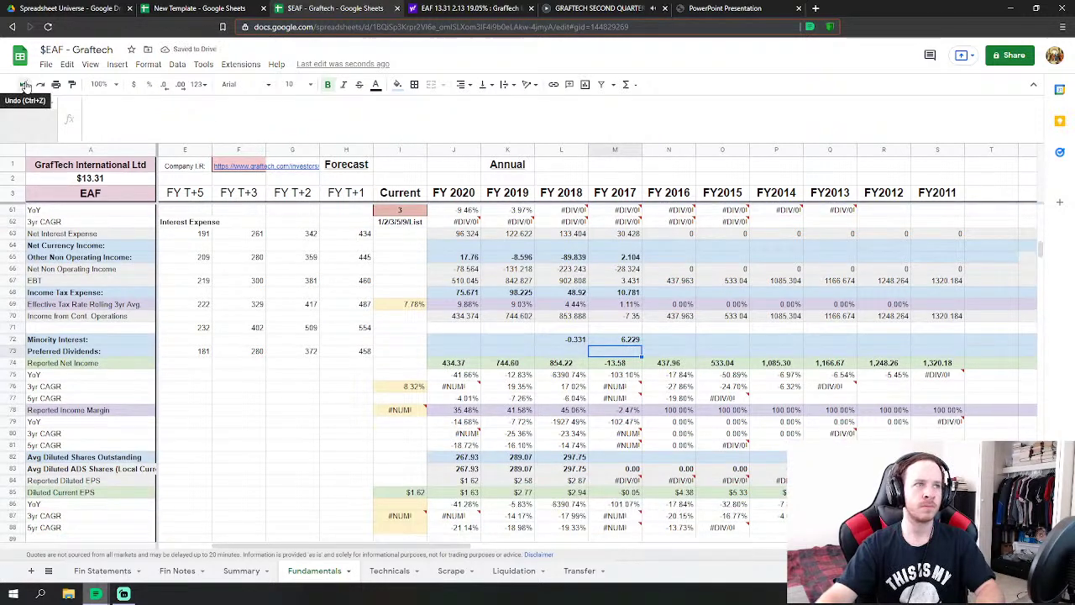
{"action": "left_click", "coordinate": [98, 570]}
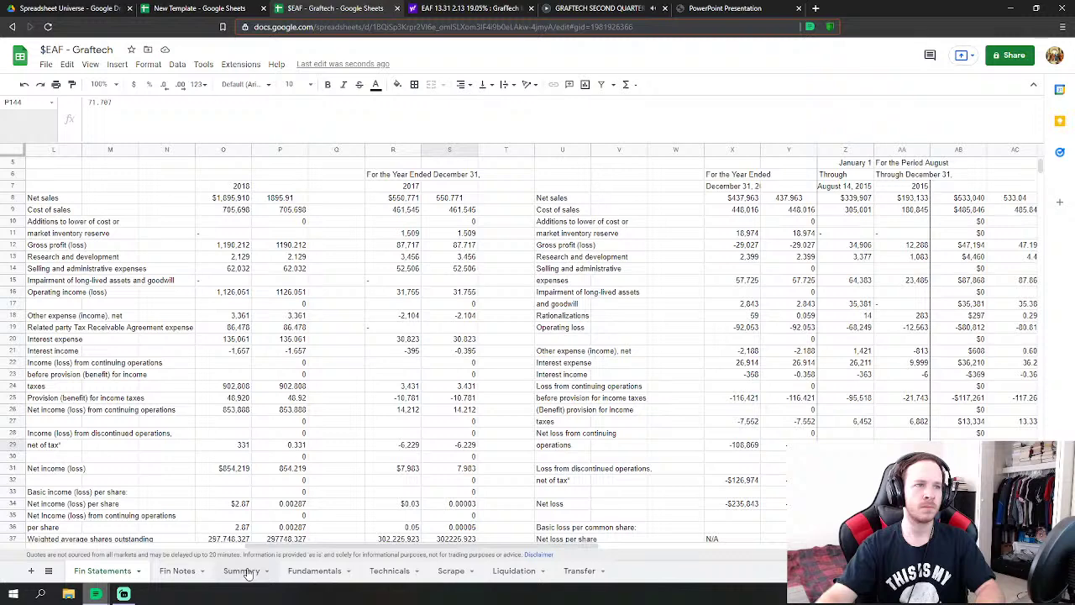
- Negate the FY2017 Income Tax Expense formula to -10.781 and glance over the other sheets
{"action": "left_click", "coordinate": [314, 570]}
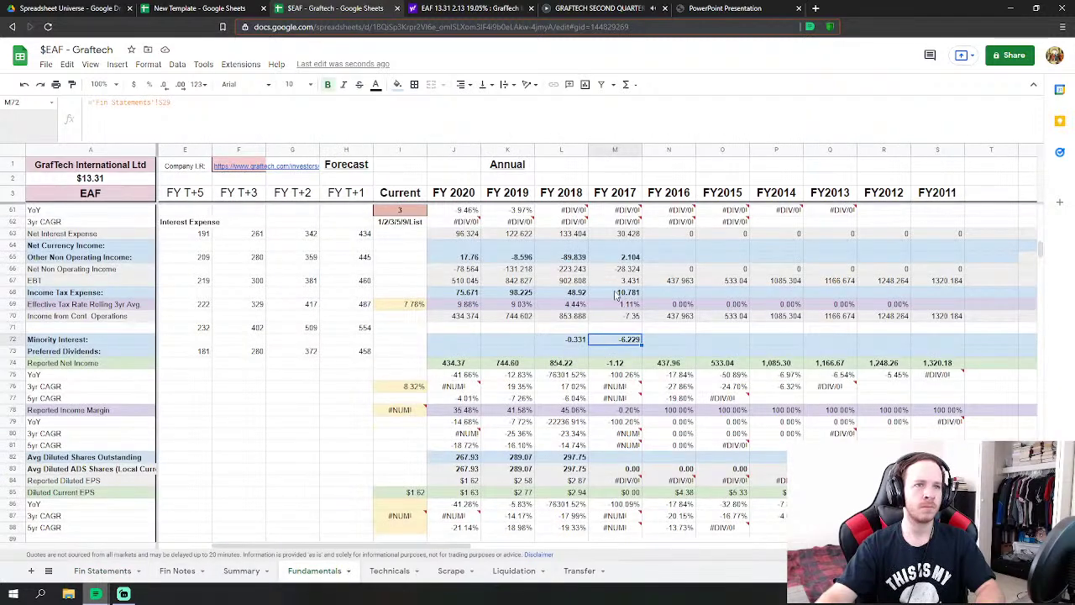
{"action": "left_click", "coordinate": [96, 102]}
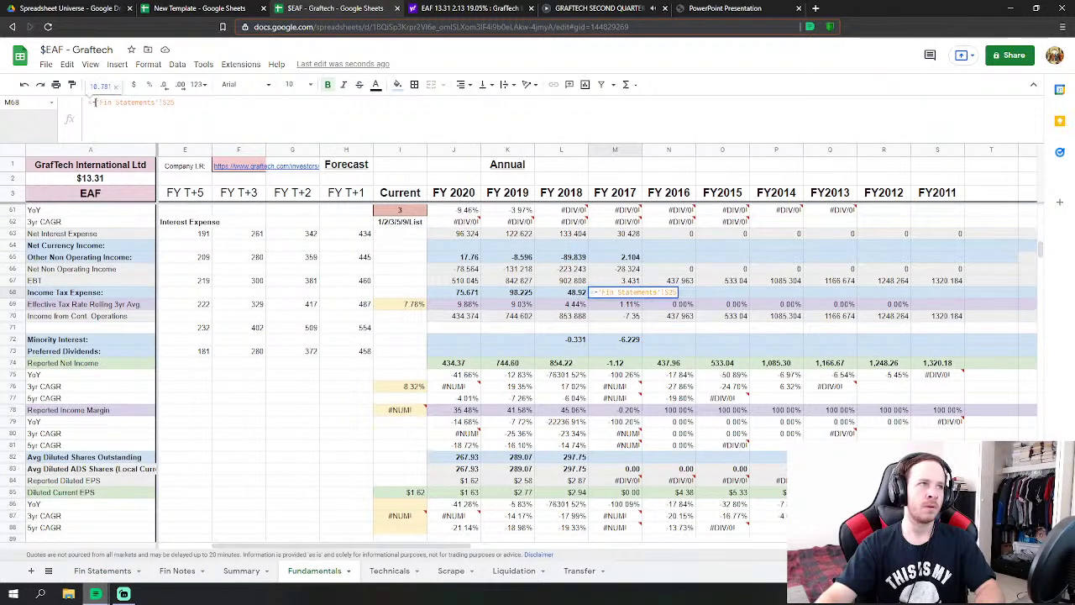
{"action": "key", "text": "Return"}
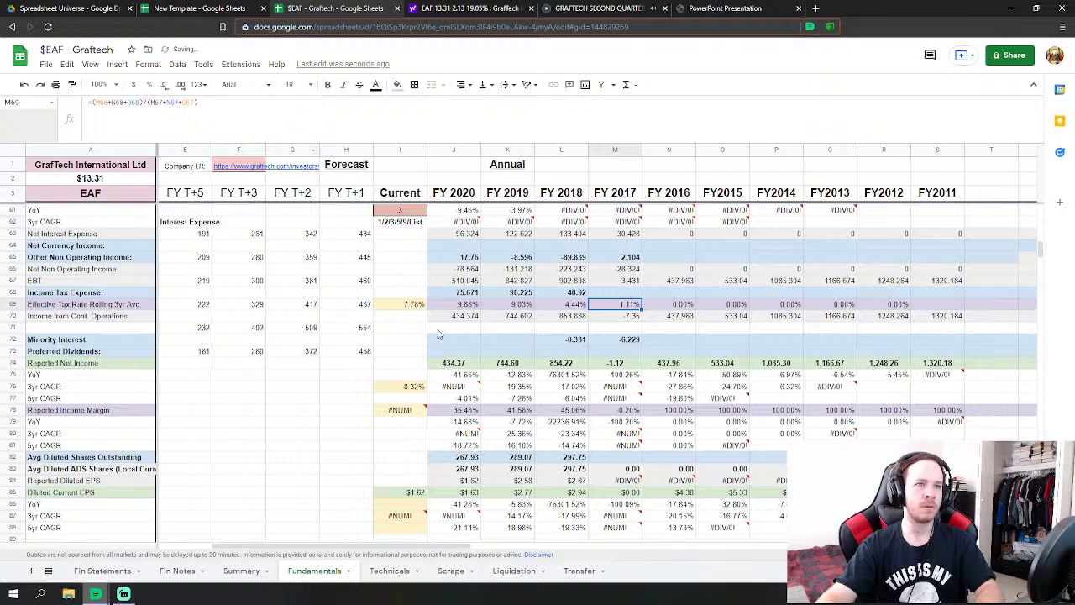
{"action": "left_click", "coordinate": [245, 572]}
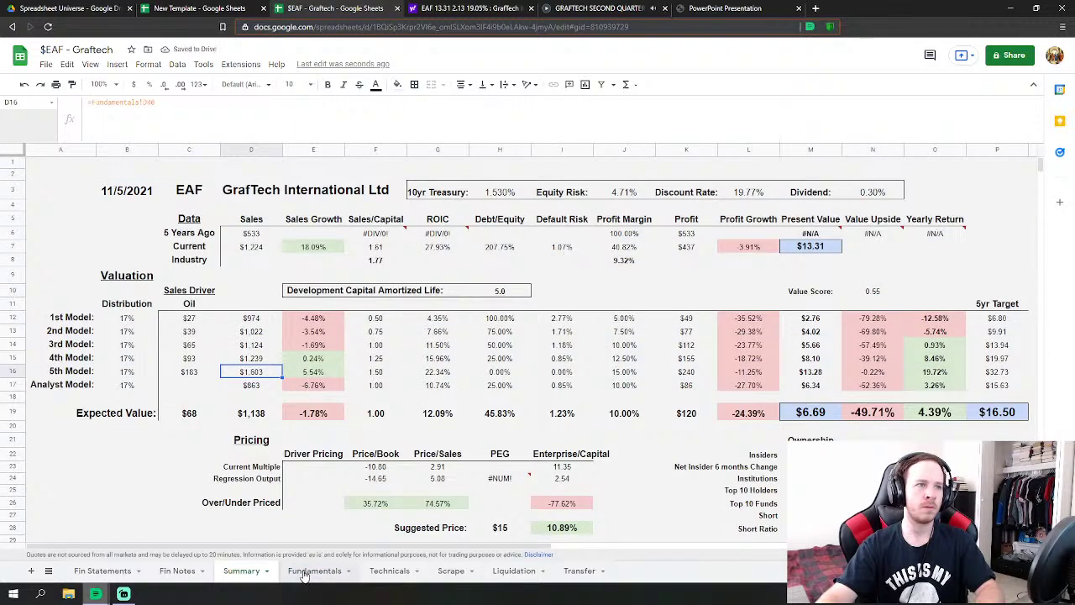
{"action": "left_click", "coordinate": [180, 572]}
{"action": "left_click", "coordinate": [124, 572]}
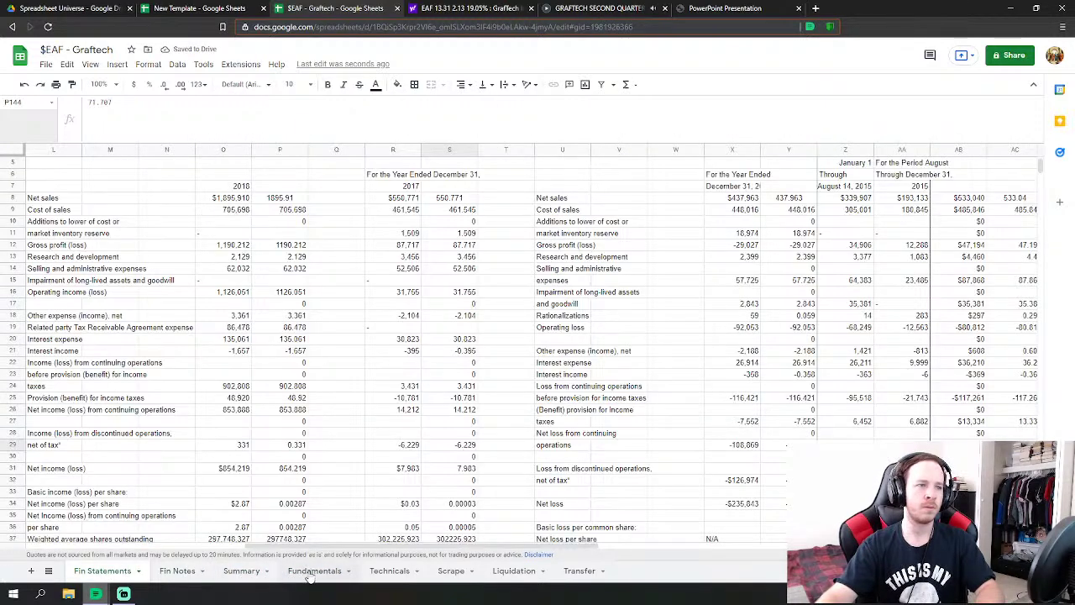
{"action": "left_click", "coordinate": [317, 575]}
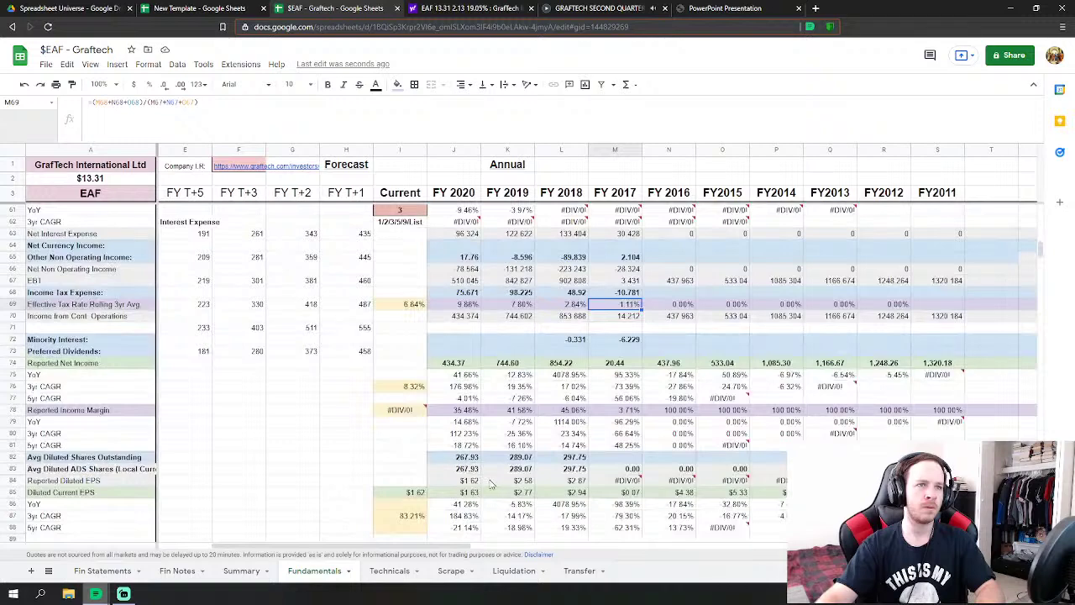
- Prefix a minus to the FY2017 Minority Interest formula so it reads 6.229
{"action": "left_click", "coordinate": [625, 341]}
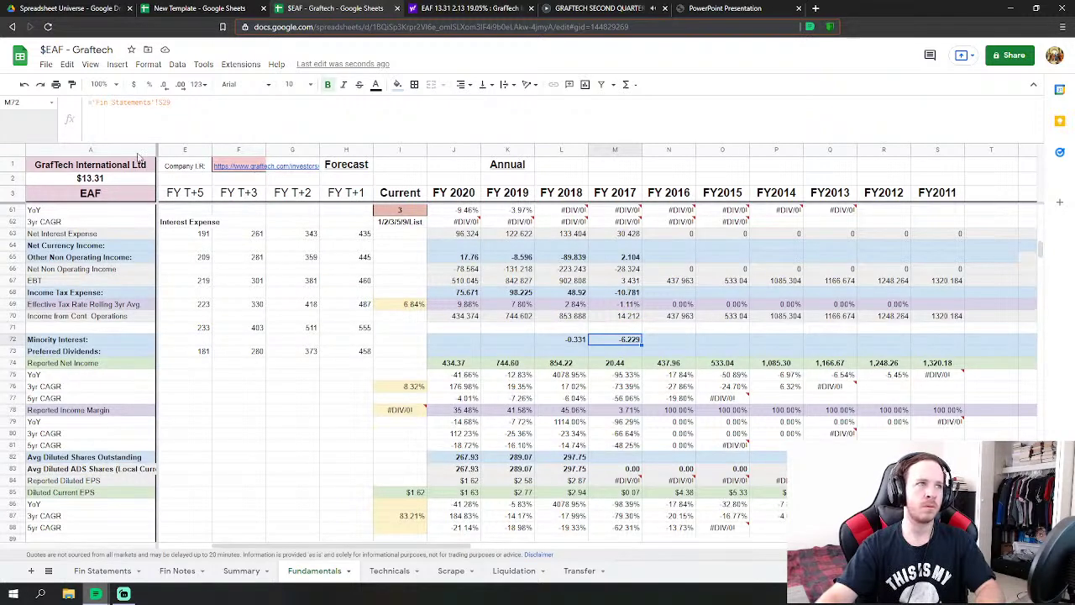
{"action": "left_click", "coordinate": [94, 102]}
{"action": "type", "text": "-"}
{"action": "key", "text": "Return"}
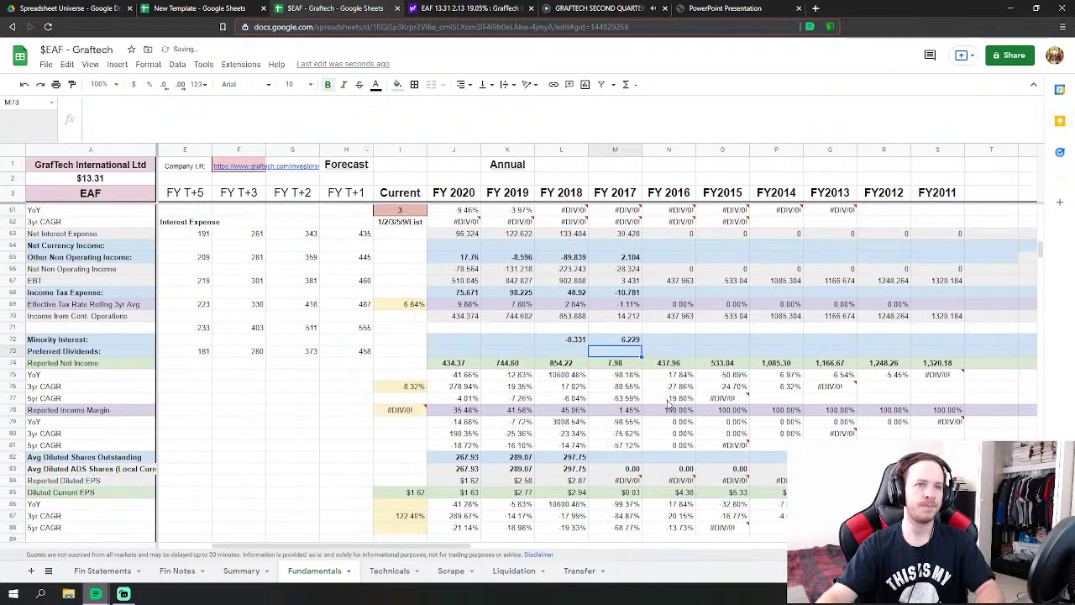
{"action": "scroll", "coordinate": [634, 452], "scroll_direction": "down", "scroll_amount": 3}
- Set FY2017 Avg Diluted Shares Outstanding to Fin Statements S42 divided by 1000
{"action": "left_click", "coordinate": [617, 339]}
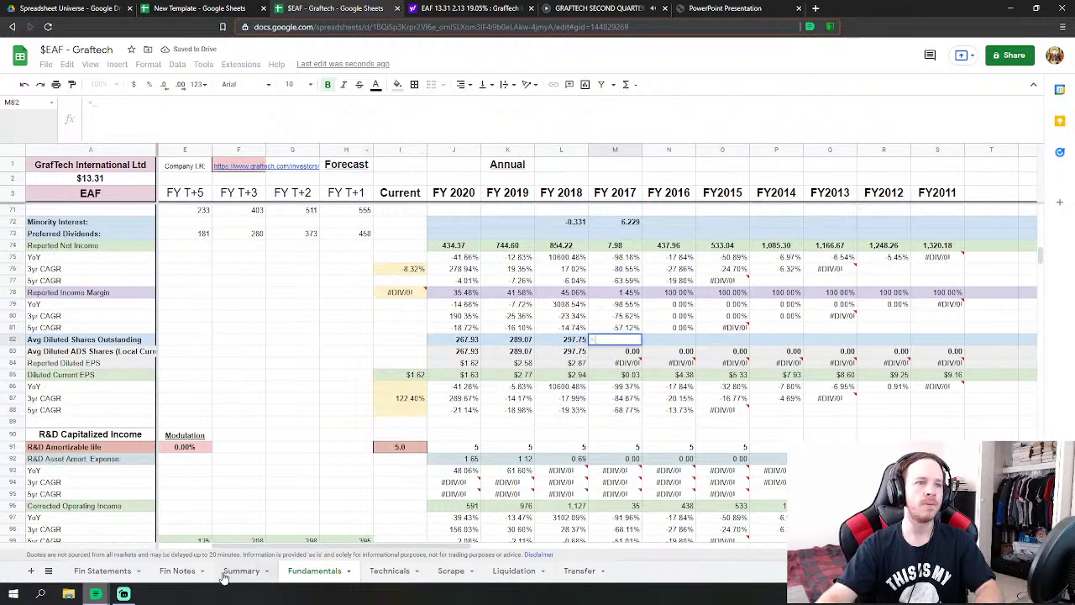
{"action": "left_click", "coordinate": [103, 571]}
{"action": "scroll", "coordinate": [453, 460], "scroll_direction": "down", "scroll_amount": 5}
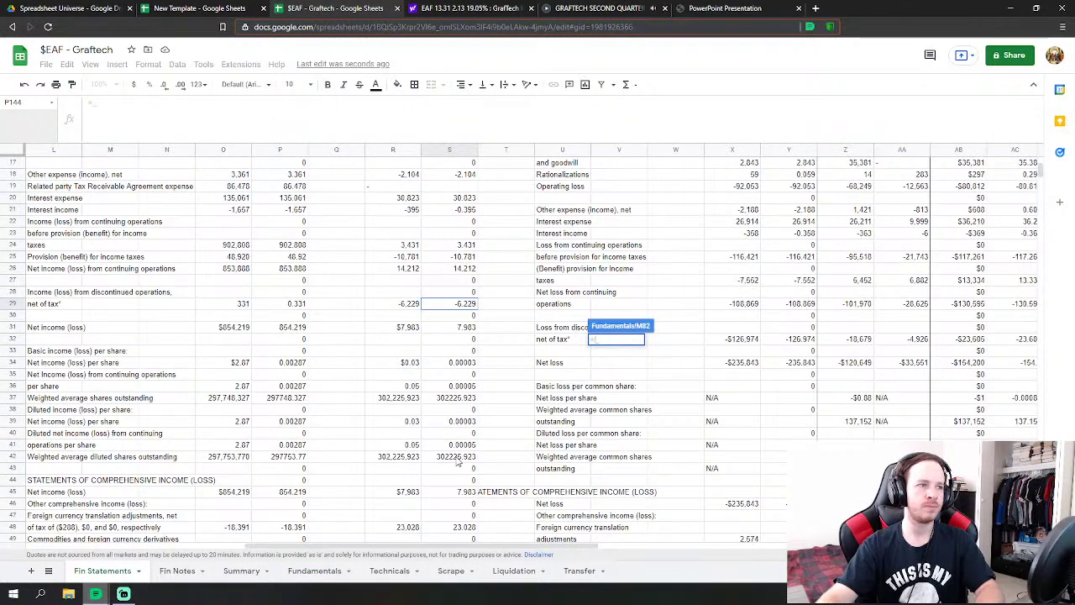
{"action": "type", "text": "="}
{"action": "left_click", "coordinate": [458, 459]}
{"action": "type", "text": "/"}
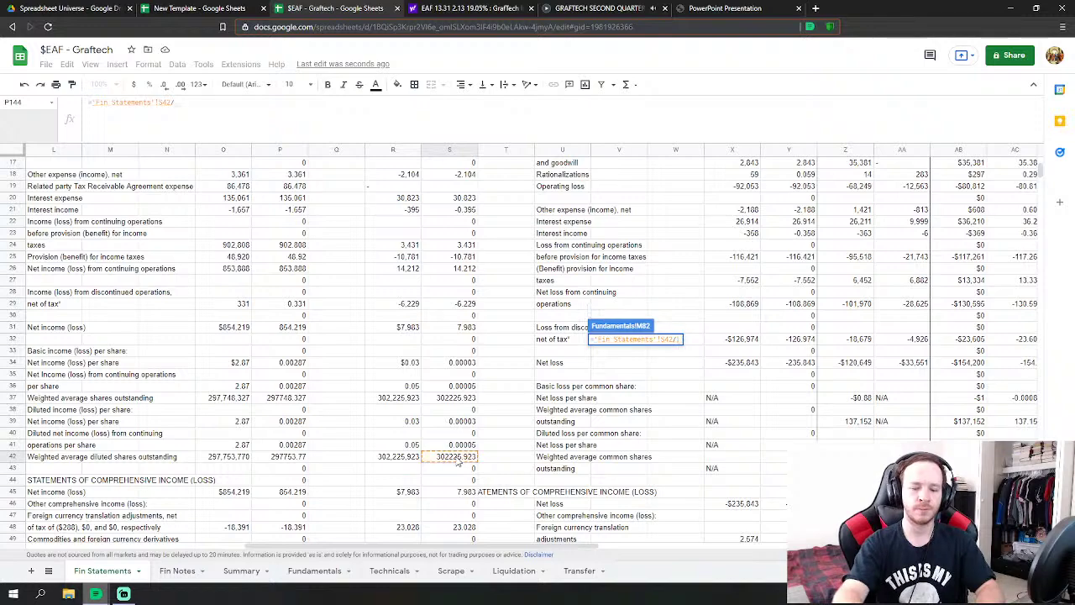
{"action": "type", "text": "1000"}
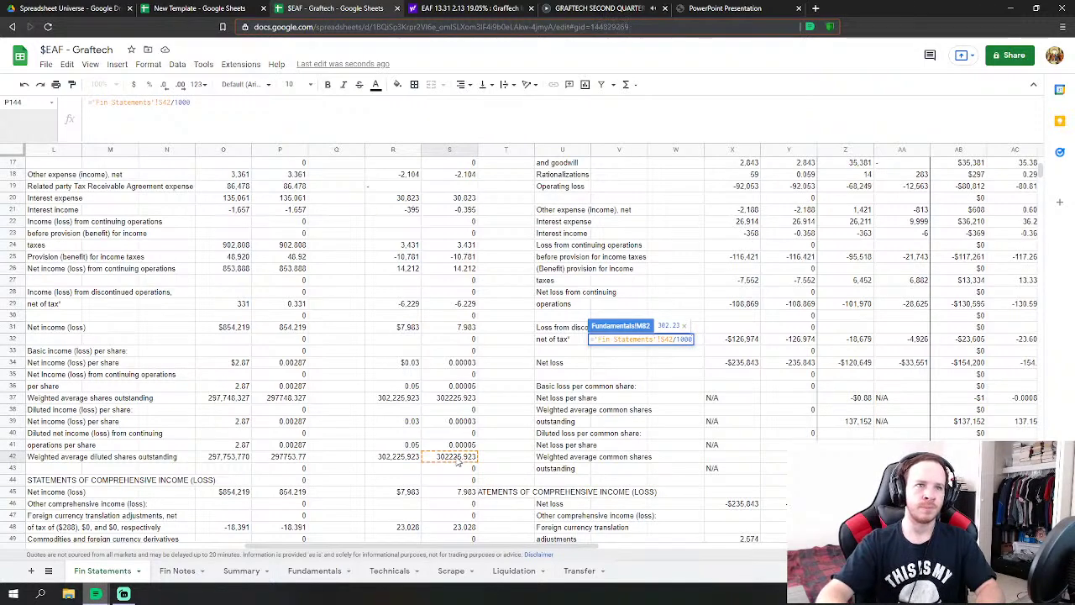
{"action": "key", "text": "Return"}
{"action": "scroll", "coordinate": [458, 461], "scroll_direction": "down", "scroll_amount": 15}
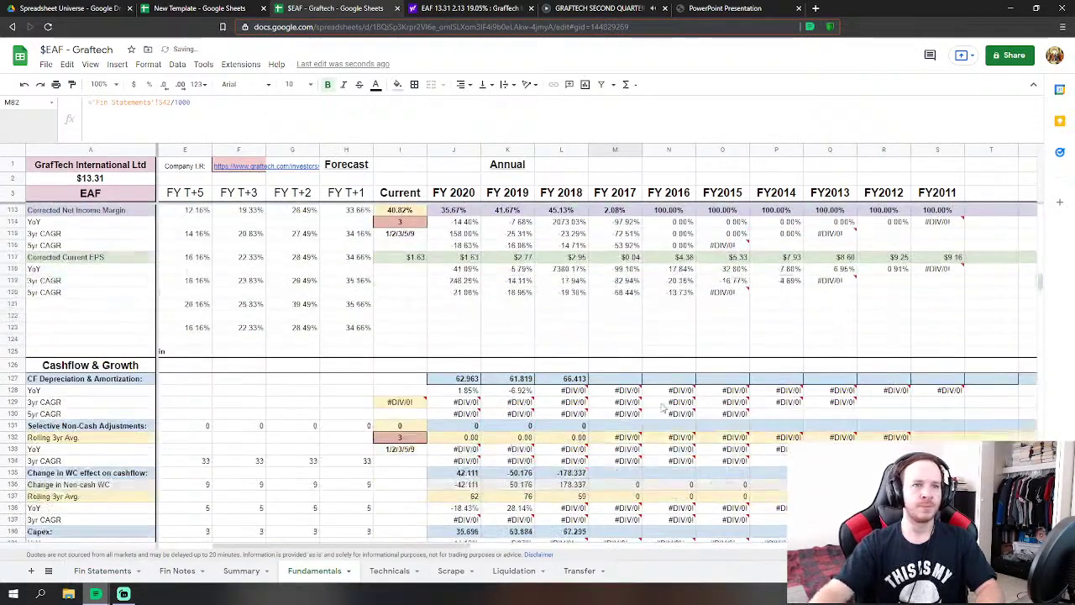
- Link FY2017 CF Depreciation & Amortization to the 2017 depreciation figure on Fin Statements
{"action": "left_click", "coordinate": [622, 285]}
{"action": "type", "text": "="}
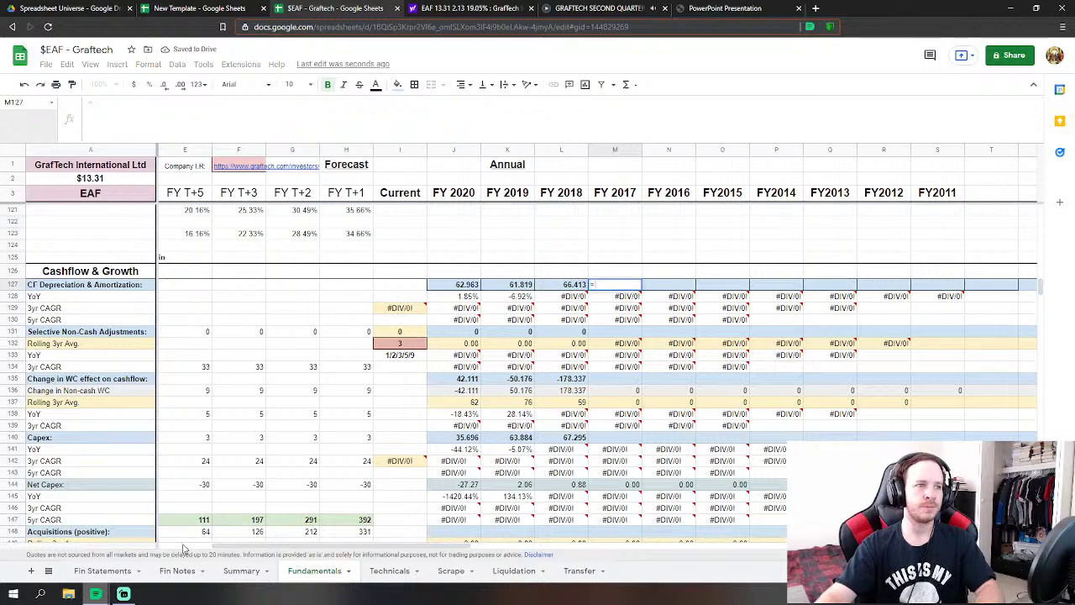
{"action": "left_click", "coordinate": [103, 573]}
{"action": "scroll", "coordinate": [424, 429], "scroll_direction": "down", "scroll_amount": 10}
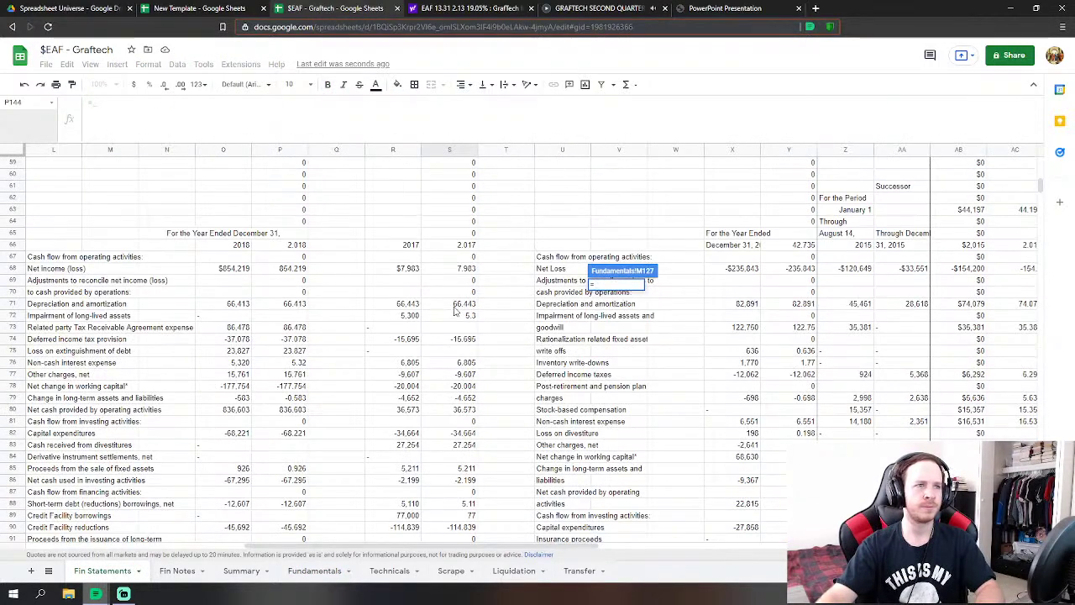
{"action": "left_click", "coordinate": [455, 305]}
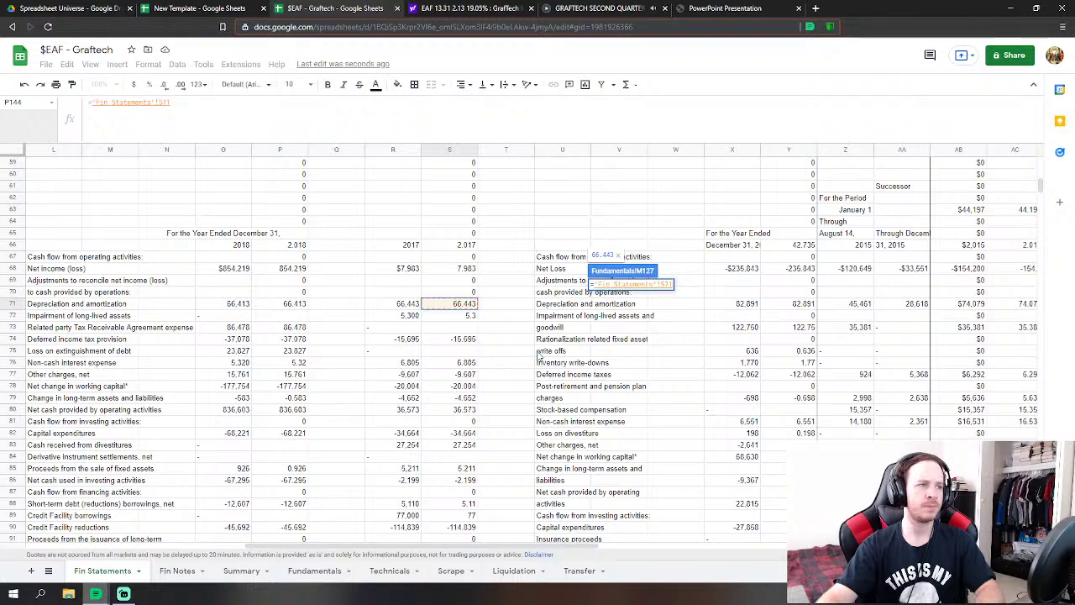
{"action": "scroll", "coordinate": [472, 366], "scroll_direction": "down", "scroll_amount": 1}
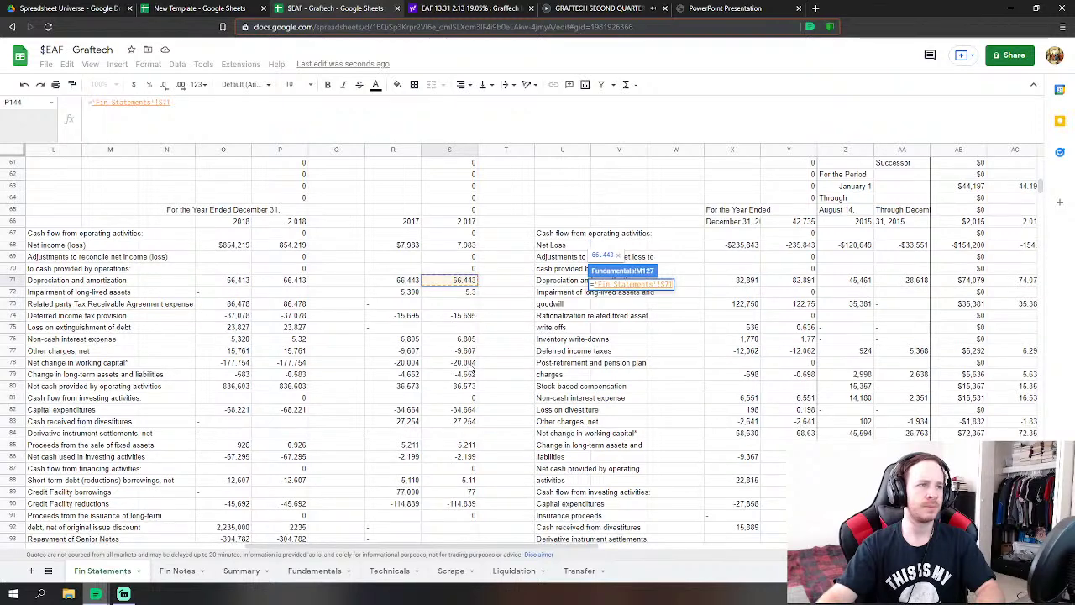
{"action": "key", "text": "Return"}
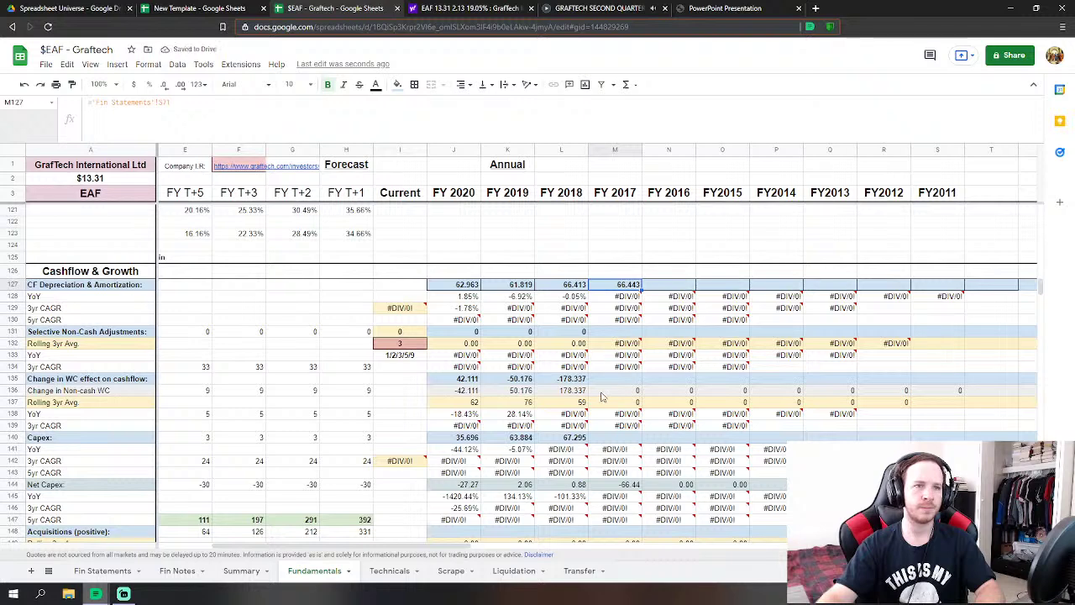
- Set FY2017 Change in Non-cash WC to =SUM('Fin Statements'!S78:S79), giving -24.656
{"action": "left_click", "coordinate": [631, 380]}
{"action": "type", "text": "="}
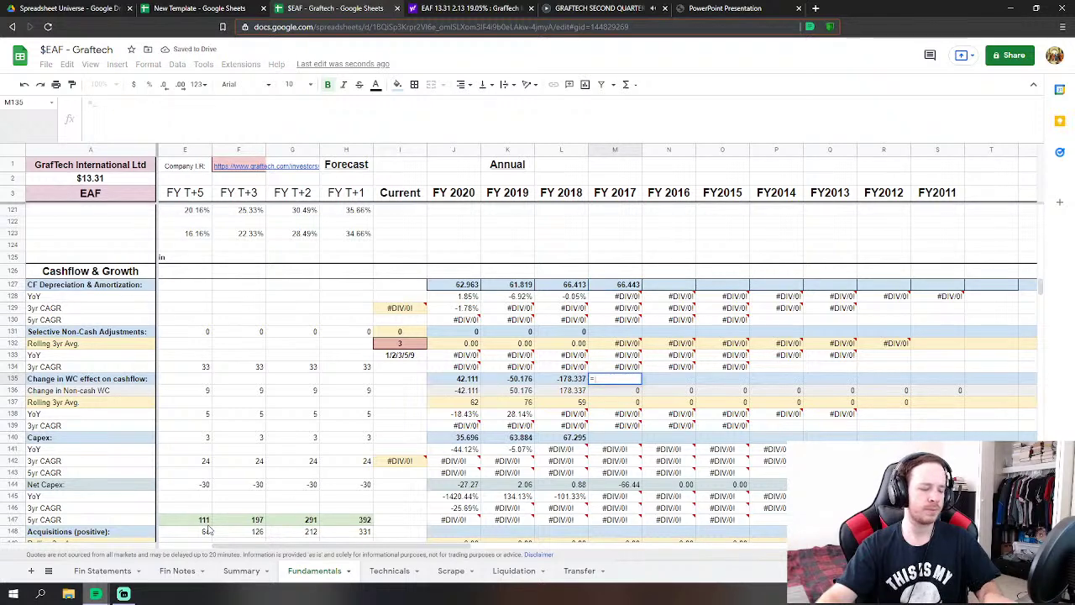
{"action": "type", "text": "s"}
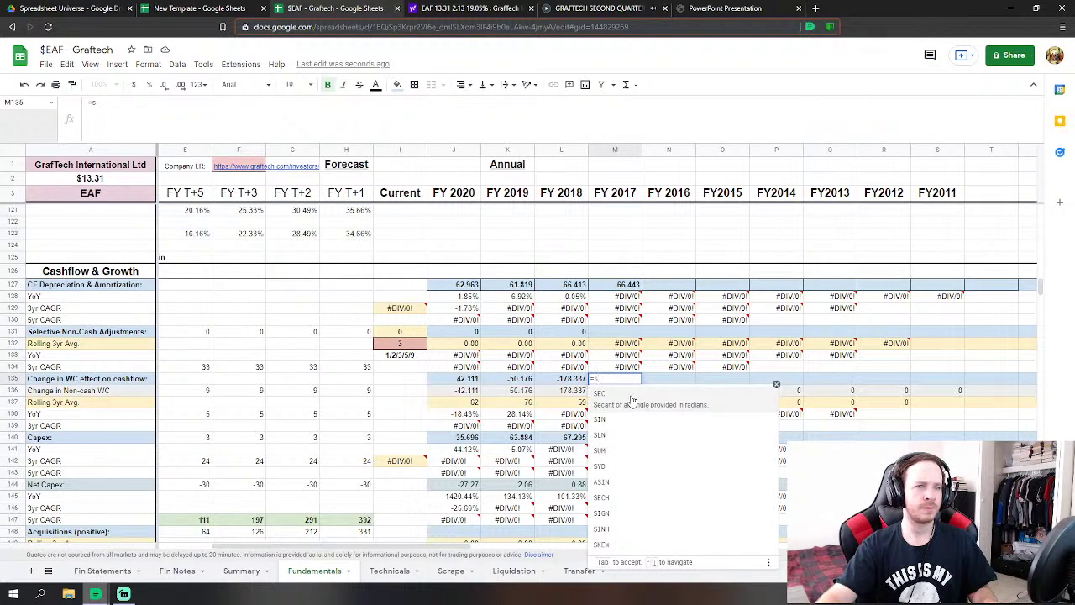
{"action": "left_click", "coordinate": [659, 453]}
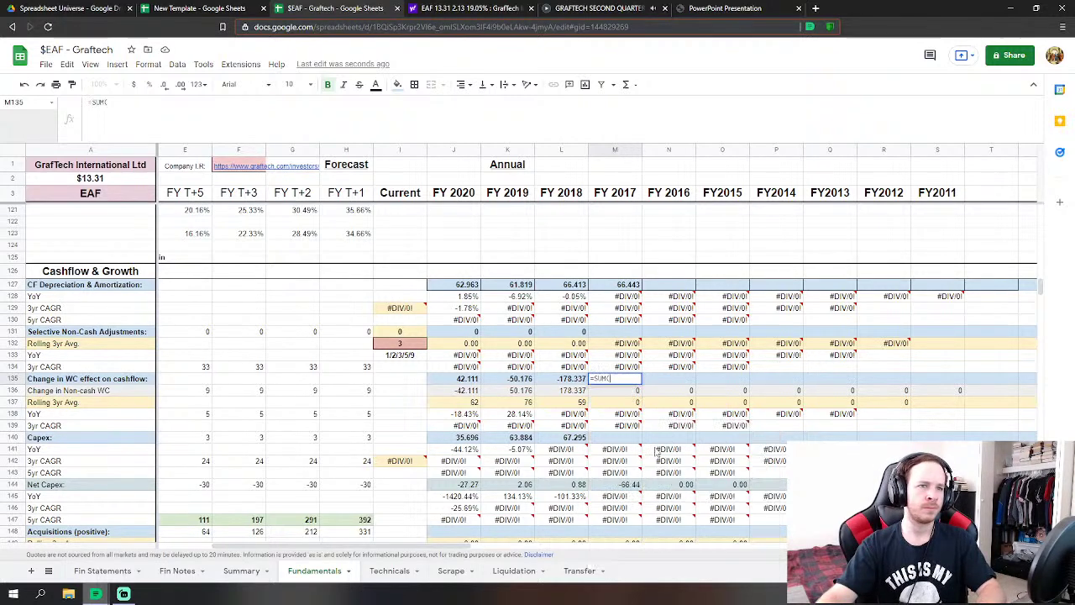
{"action": "left_click", "coordinate": [93, 570]}
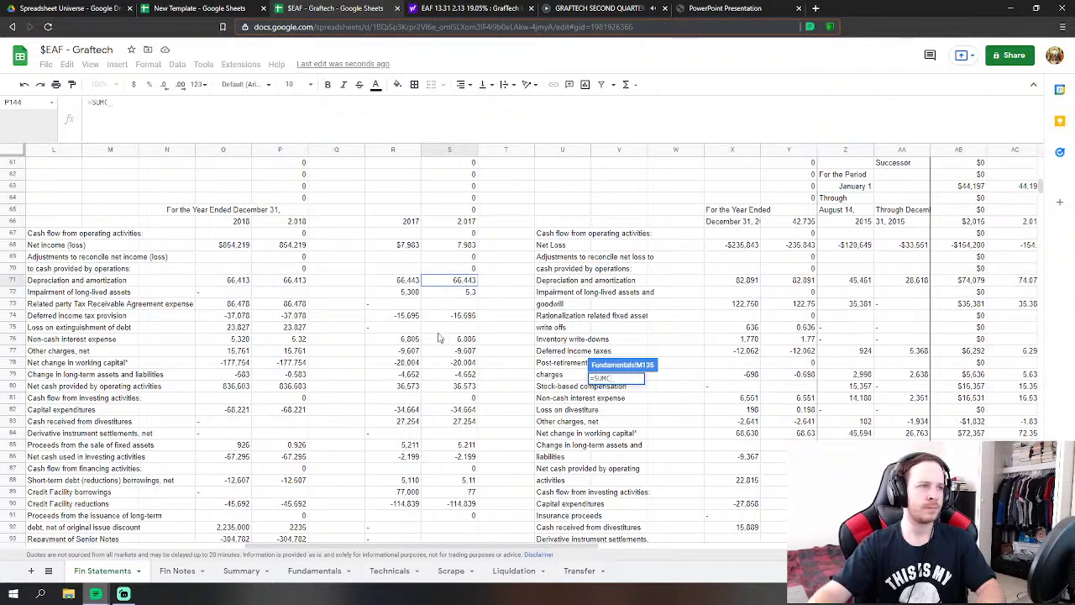
{"action": "left_click_drag", "start_coordinate": [470, 364], "coordinate": [466, 380]}
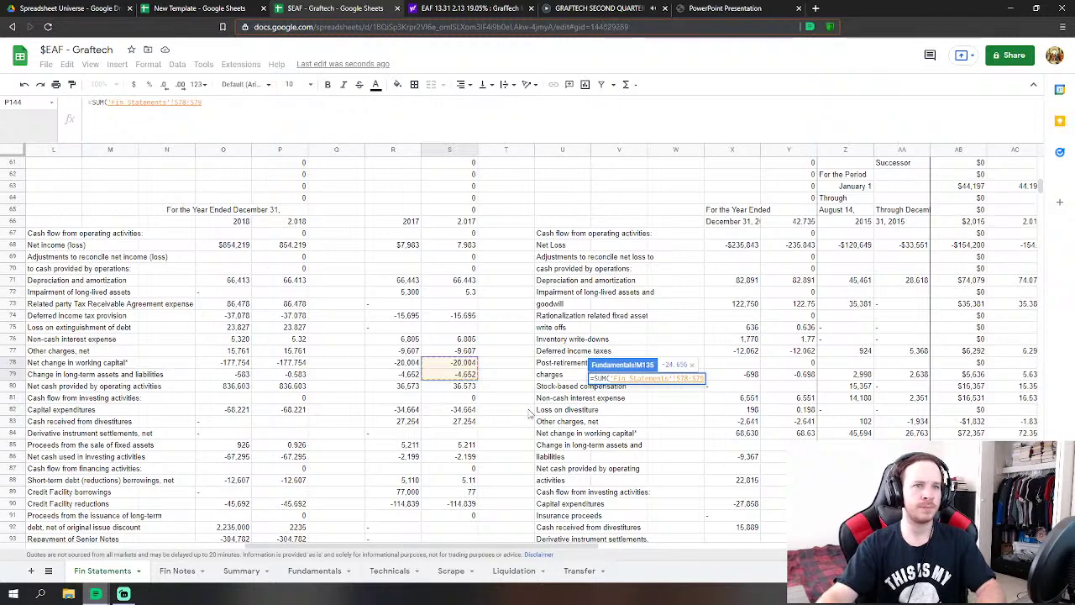
{"action": "key", "text": "Return"}
- Set FY2017 Capex to Fin Statements S82 minus S85, giving 29.453
{"action": "left_click", "coordinate": [625, 438]}
{"action": "type", "text": "="}
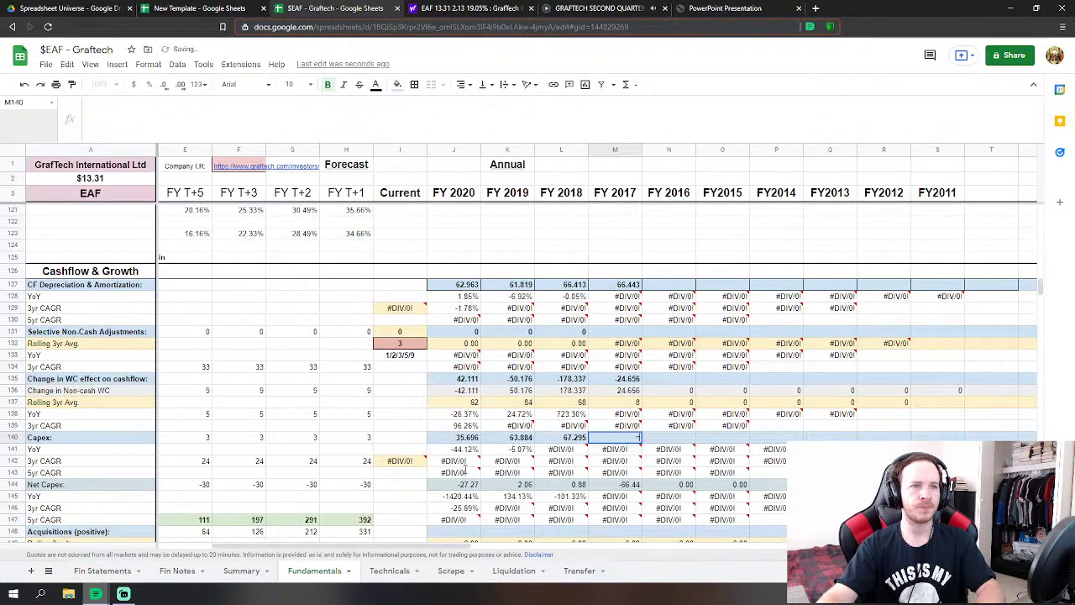
{"action": "left_click", "coordinate": [102, 570]}
{"action": "scroll", "coordinate": [456, 436], "scroll_direction": "down", "scroll_amount": 5}
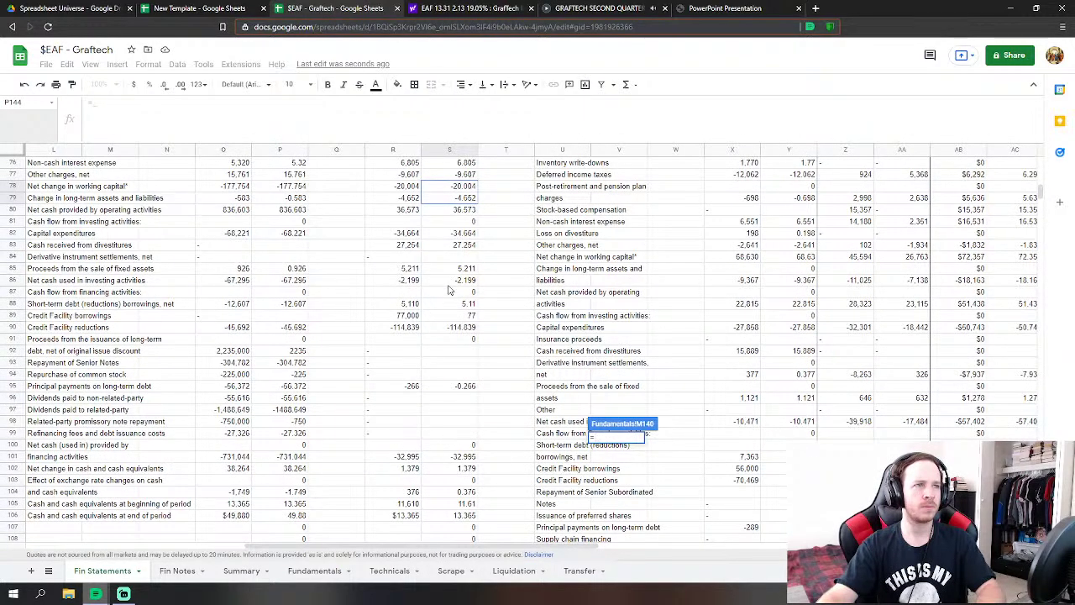
{"action": "left_click", "coordinate": [472, 237]}
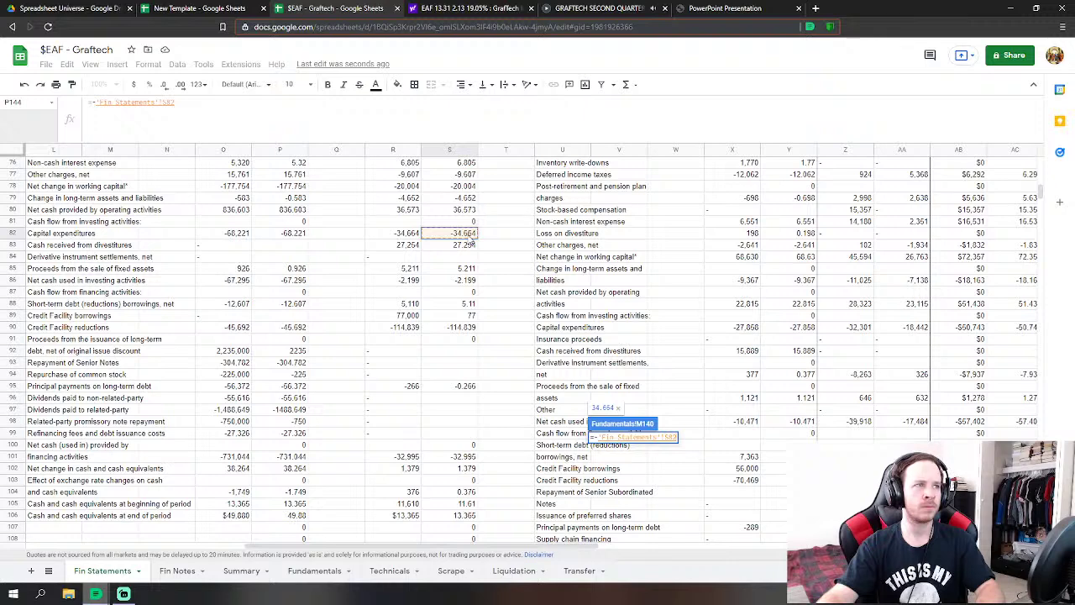
{"action": "type", "text": "-"}
{"action": "left_click", "coordinate": [472, 247]}
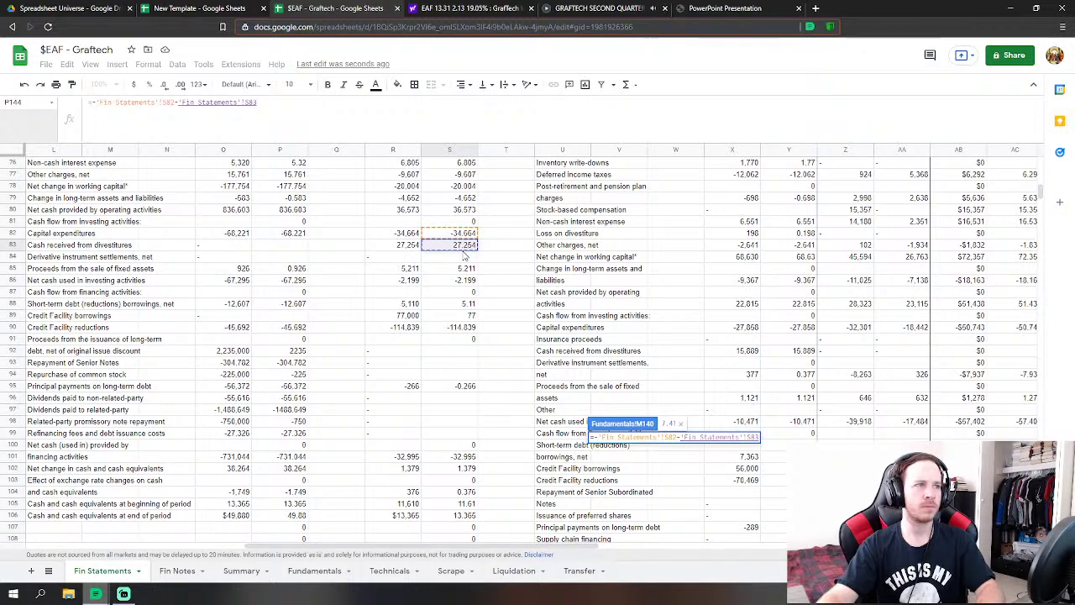
{"action": "key", "text": "BackSpace"}
{"action": "key", "text": "BackSpace"}
{"action": "key", "text": "BackSpace"}
{"action": "key", "text": "BackSpace"}
{"action": "key", "text": "BackSpace"}
{"action": "key", "text": "BackSpace"}
{"action": "key", "text": "BackSpace"}
{"action": "key", "text": "BackSpace"}
{"action": "key", "text": "BackSpace"}
{"action": "key", "text": "BackSpace"}
{"action": "key", "text": "BackSpace"}
{"action": "key", "text": "BackSpace"}
{"action": "key", "text": "BackSpace"}
{"action": "key", "text": "BackSpace"}
{"action": "key", "text": "BackSpace"}
{"action": "key", "text": "BackSpace"}
{"action": "key", "text": "BackSpace"}
{"action": "key", "text": "BackSpace"}
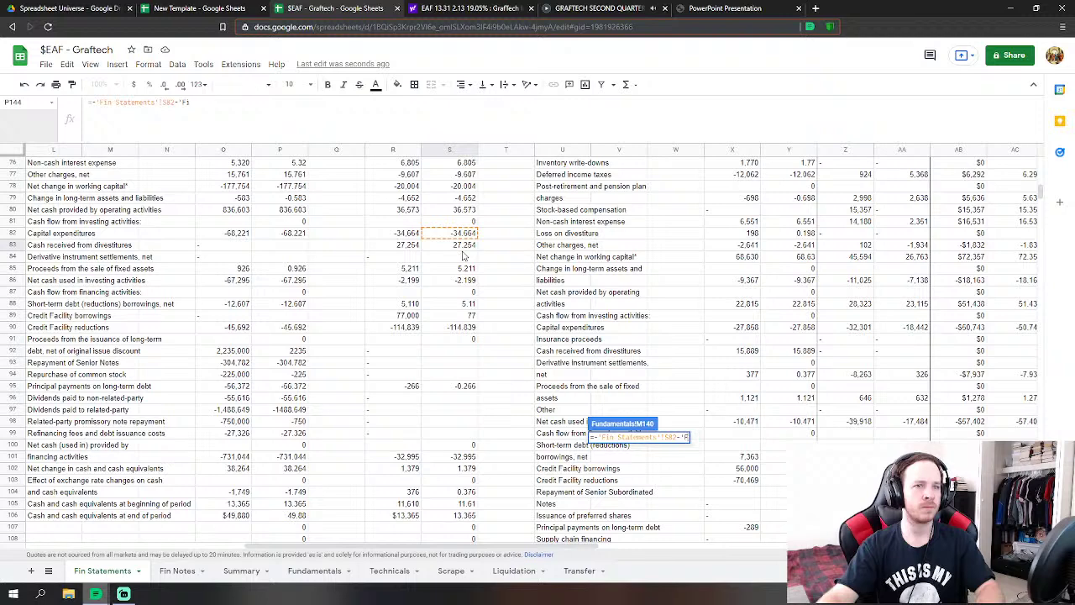
{"action": "key", "text": "BackSpace"}
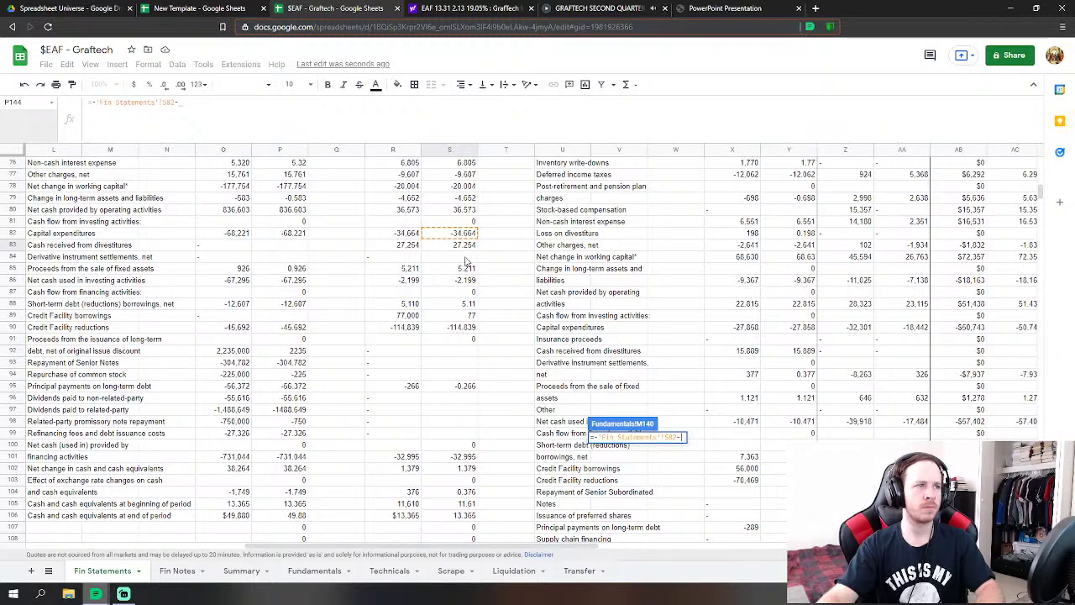
{"action": "left_click", "coordinate": [467, 270]}
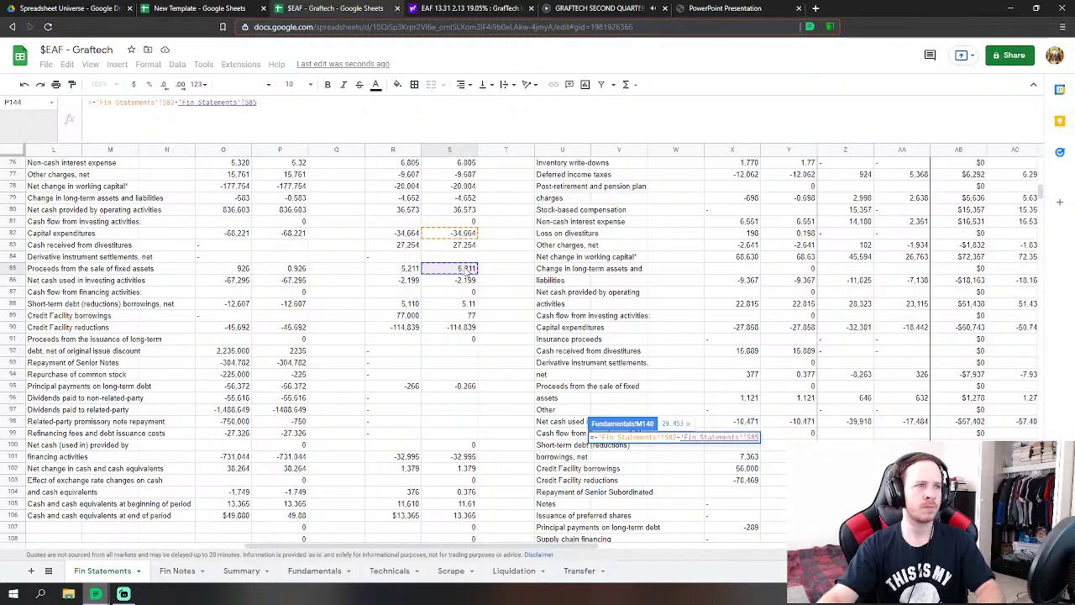
{"action": "key", "text": "Return"}
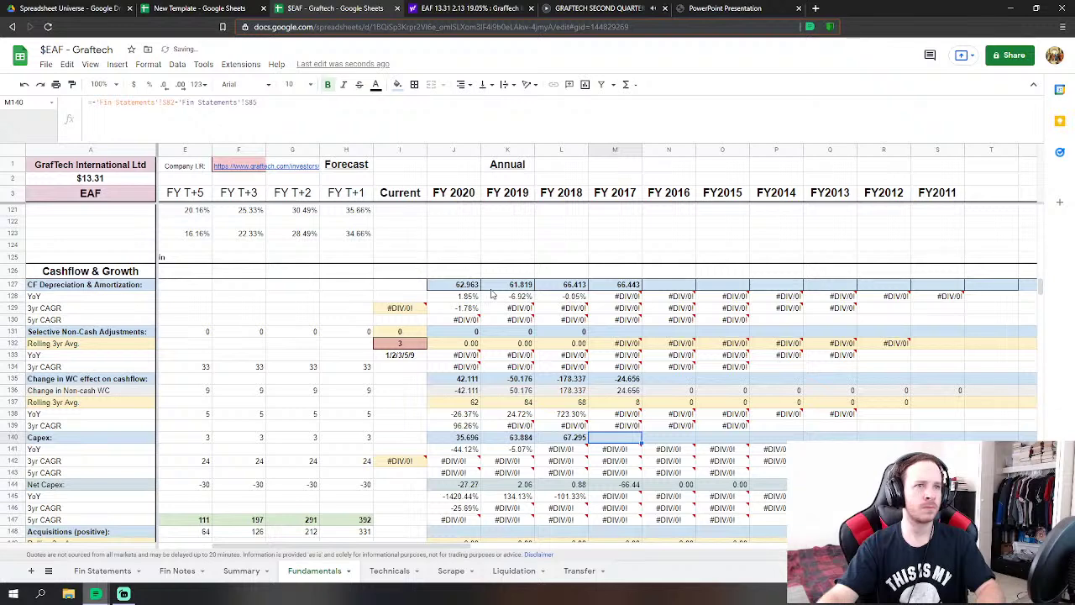
{"action": "scroll", "coordinate": [632, 430], "scroll_direction": "down", "scroll_amount": 2}
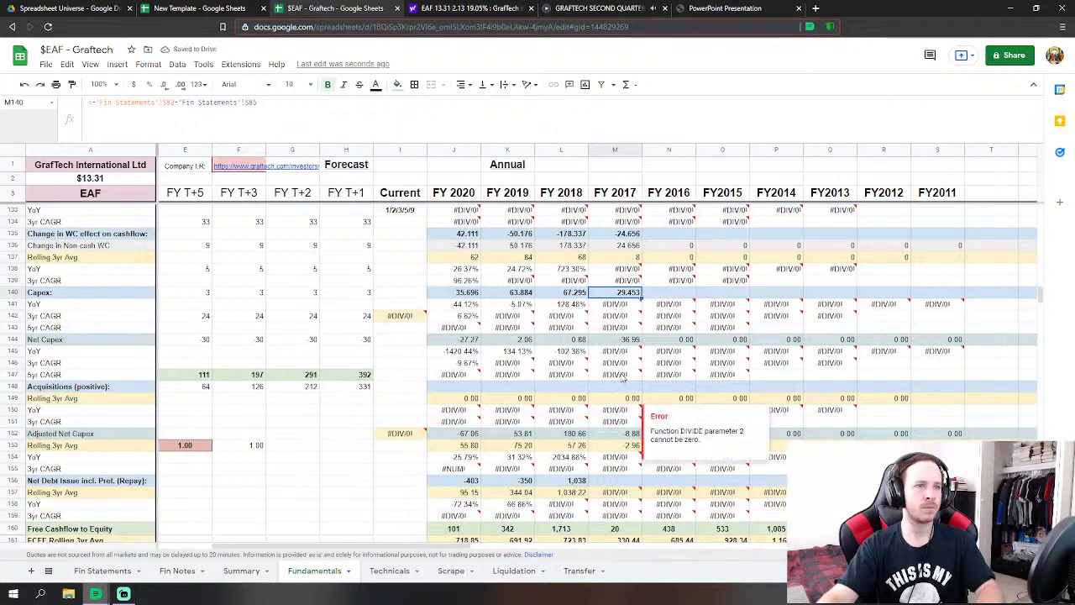
- Set FY2017 Acquisitions to =-'Fin Statements'!S83, giving -27
{"action": "left_click", "coordinate": [618, 388]}
{"action": "left_click", "coordinate": [105, 577]}
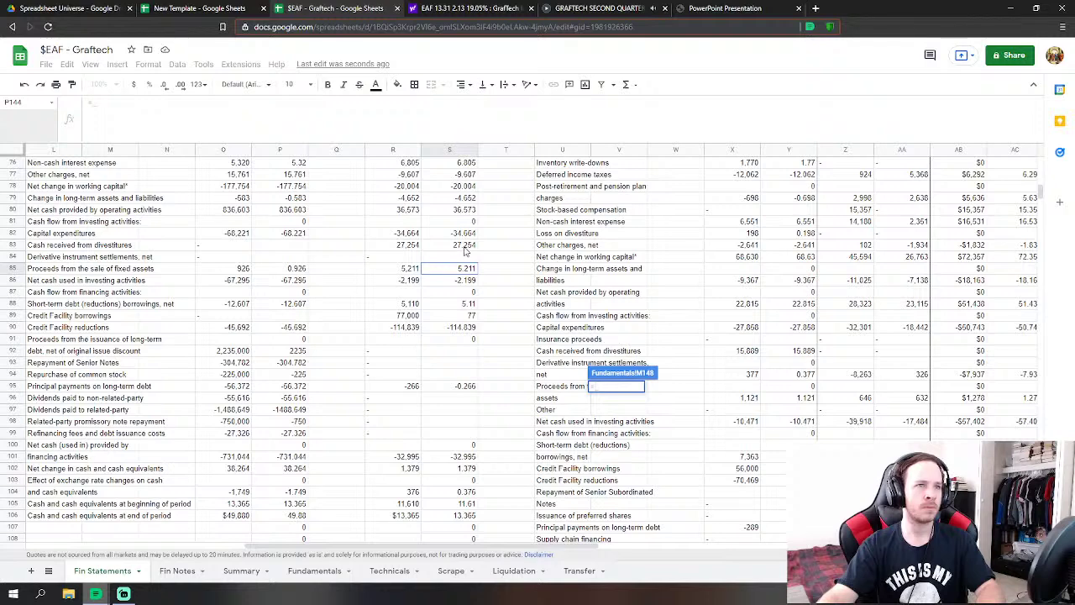
{"action": "type", "text": "-"}
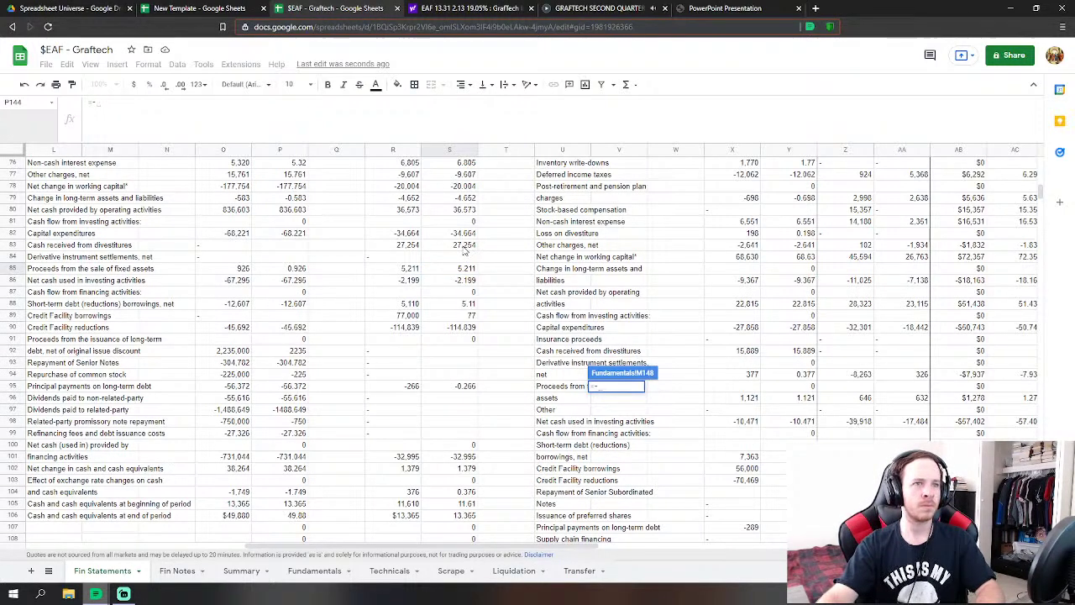
{"action": "left_click", "coordinate": [462, 249]}
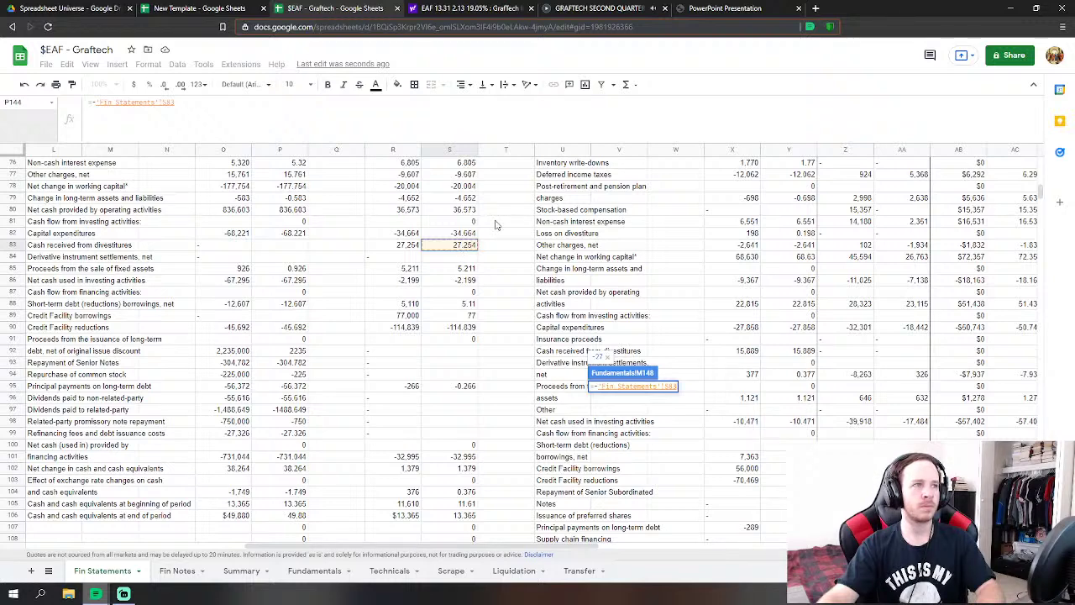
{"action": "key", "text": "Return"}
- Set FY2017 Net Debt Issue to the sum of Fin Statements S88, S89, S90 and S95 (-33)
{"action": "left_click", "coordinate": [623, 424]}
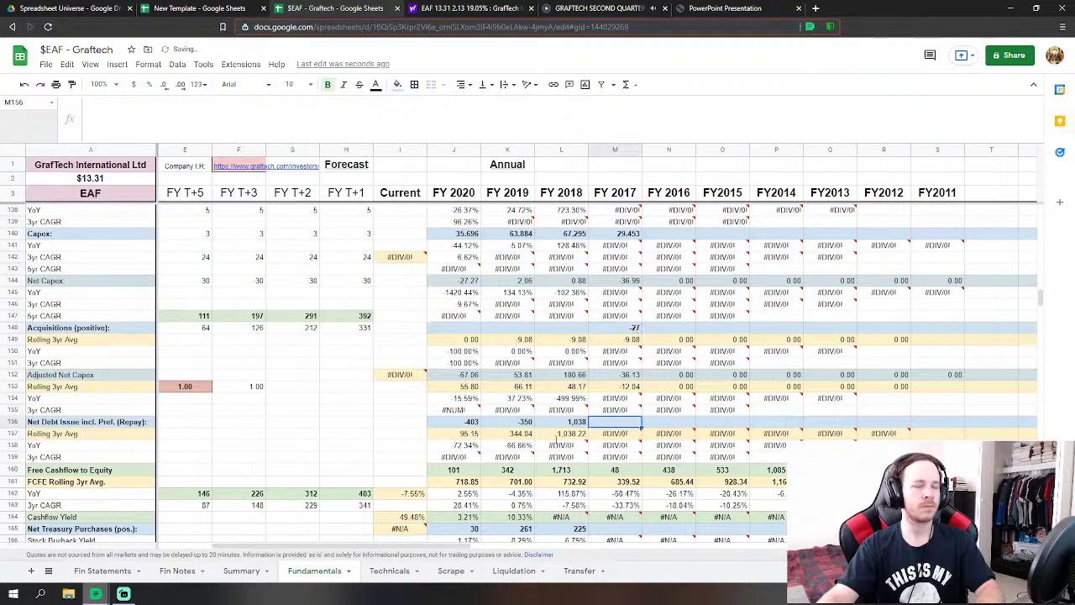
{"action": "type", "text": "="}
{"action": "left_click", "coordinate": [103, 570]}
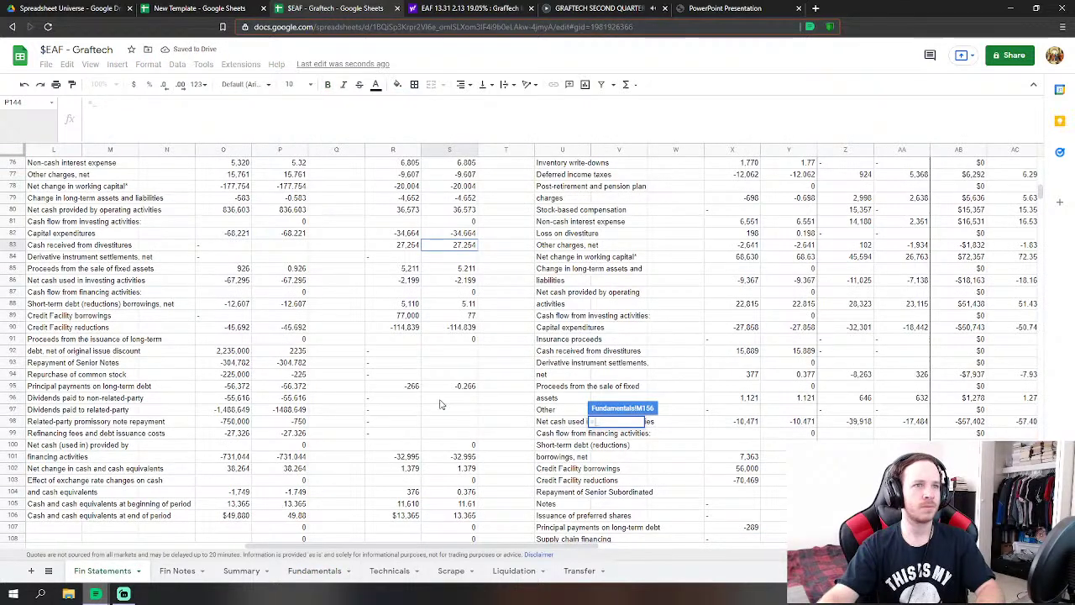
{"action": "left_click", "coordinate": [467, 305]}
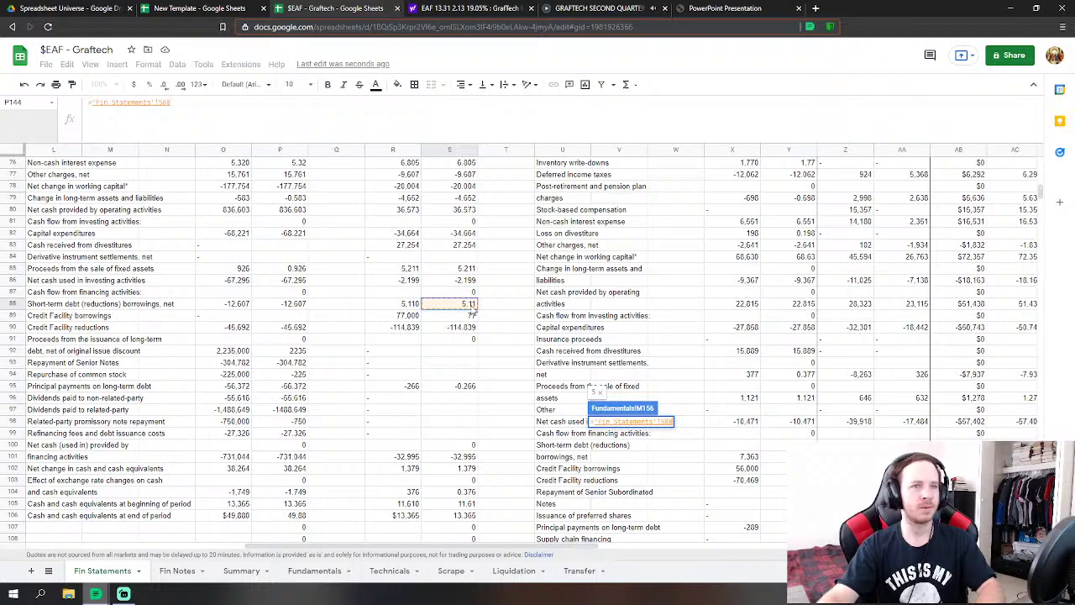
{"action": "type", "text": "+"}
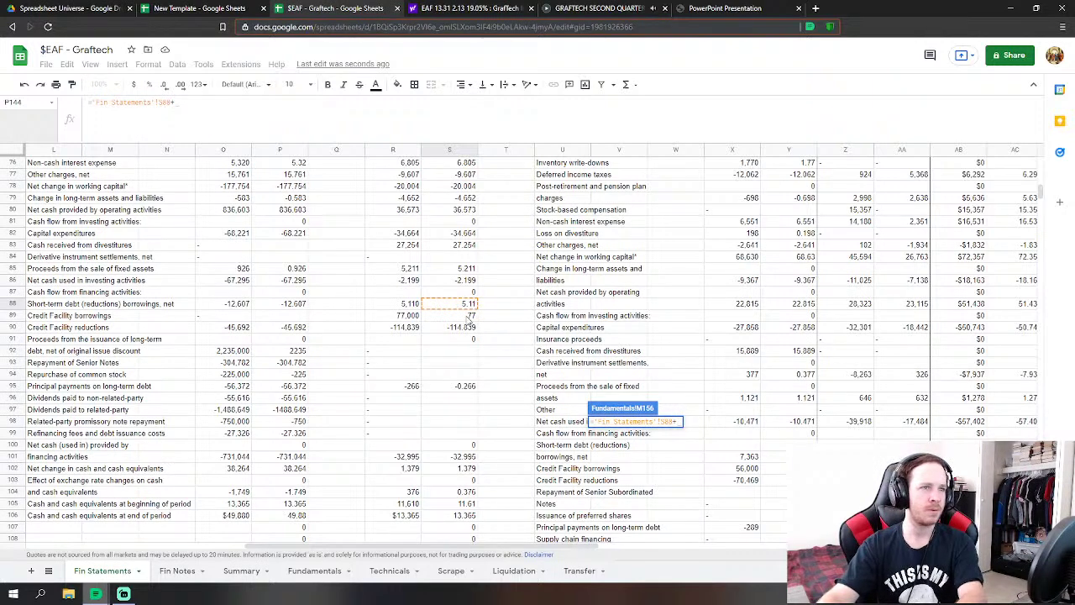
{"action": "left_click", "coordinate": [462, 317]}
{"action": "type", "text": "+"}
{"action": "left_click", "coordinate": [458, 328]}
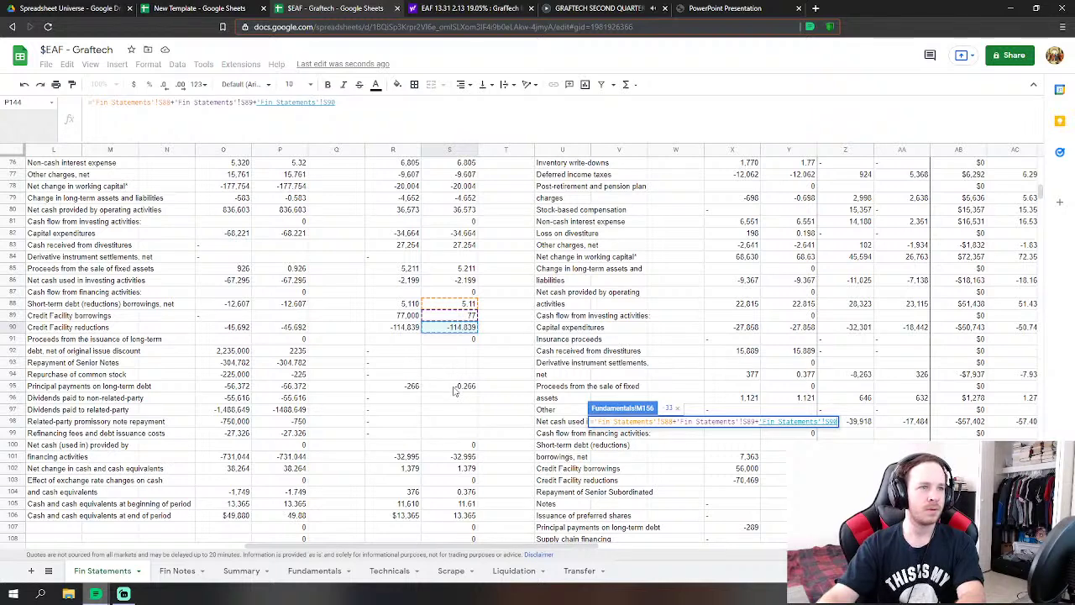
{"action": "type", "text": "+"}
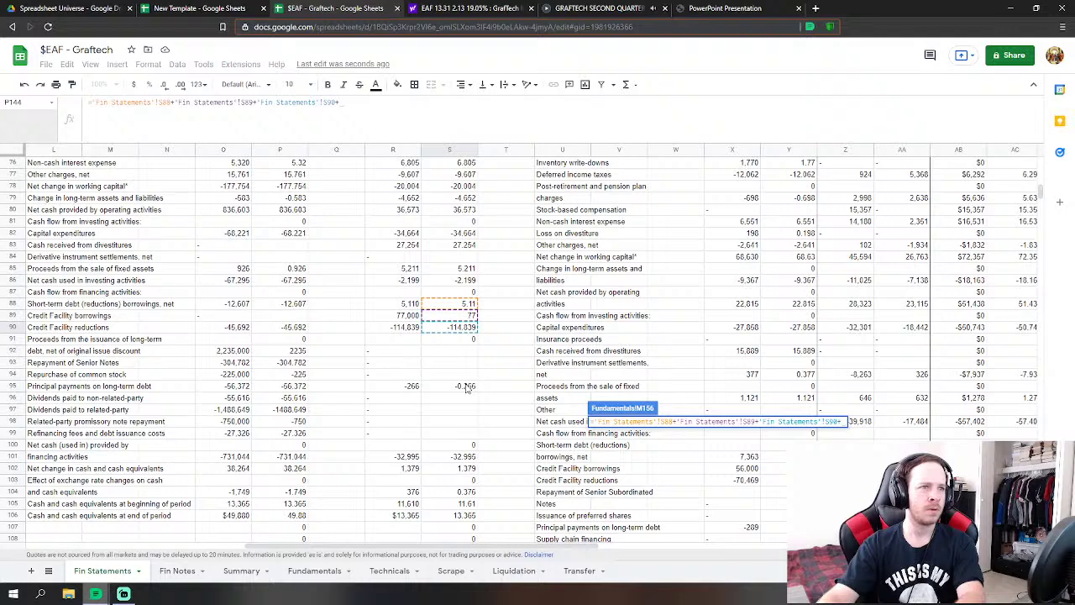
{"action": "left_click", "coordinate": [466, 386]}
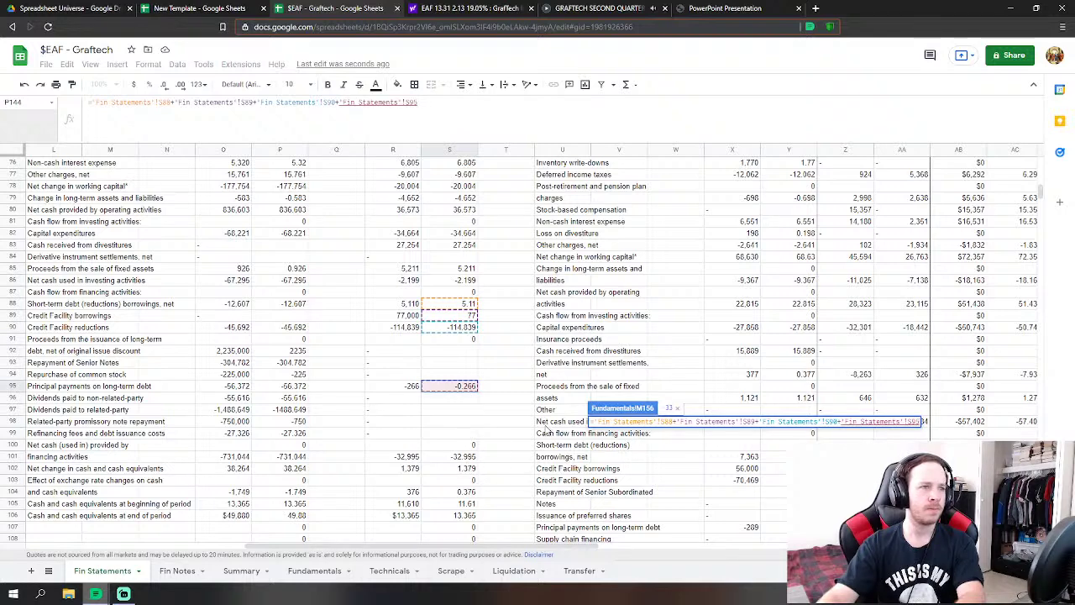
{"action": "key", "text": "Return"}
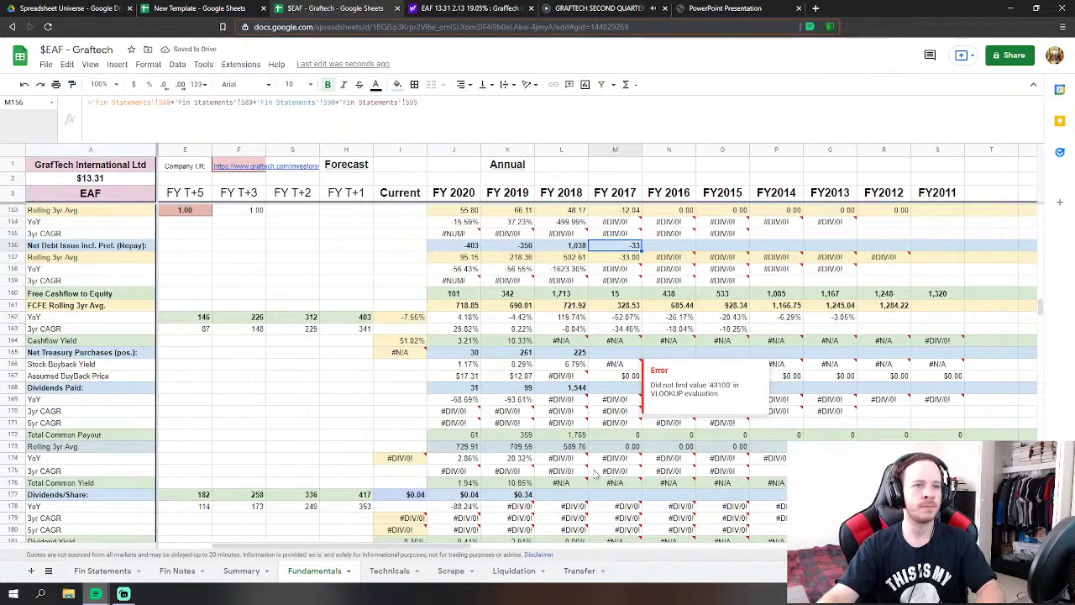
{"action": "left_click", "coordinate": [102, 570]}
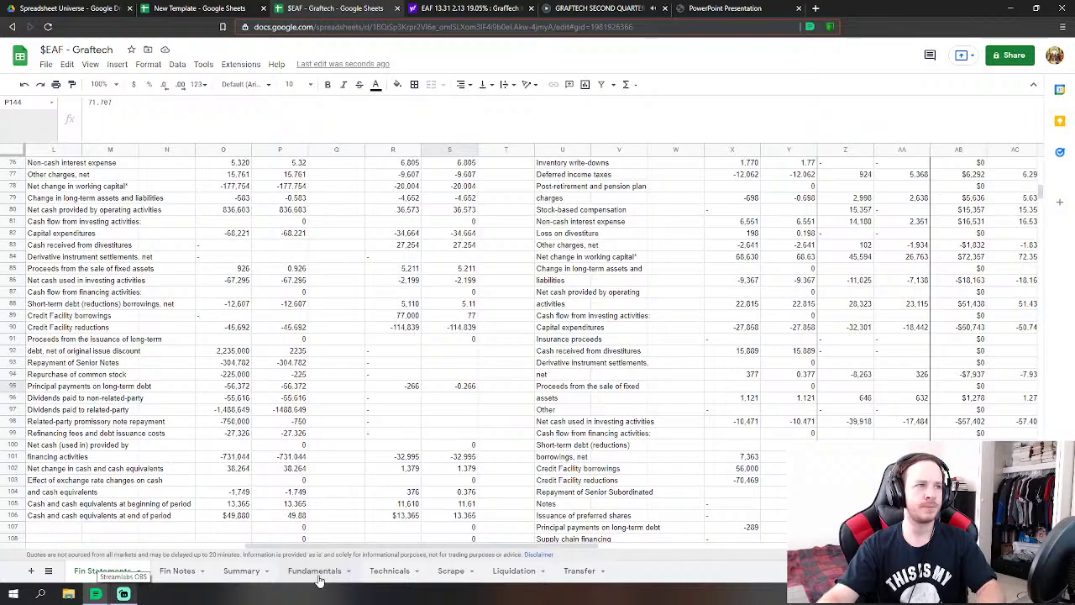
{"action": "left_click", "coordinate": [316, 572]}
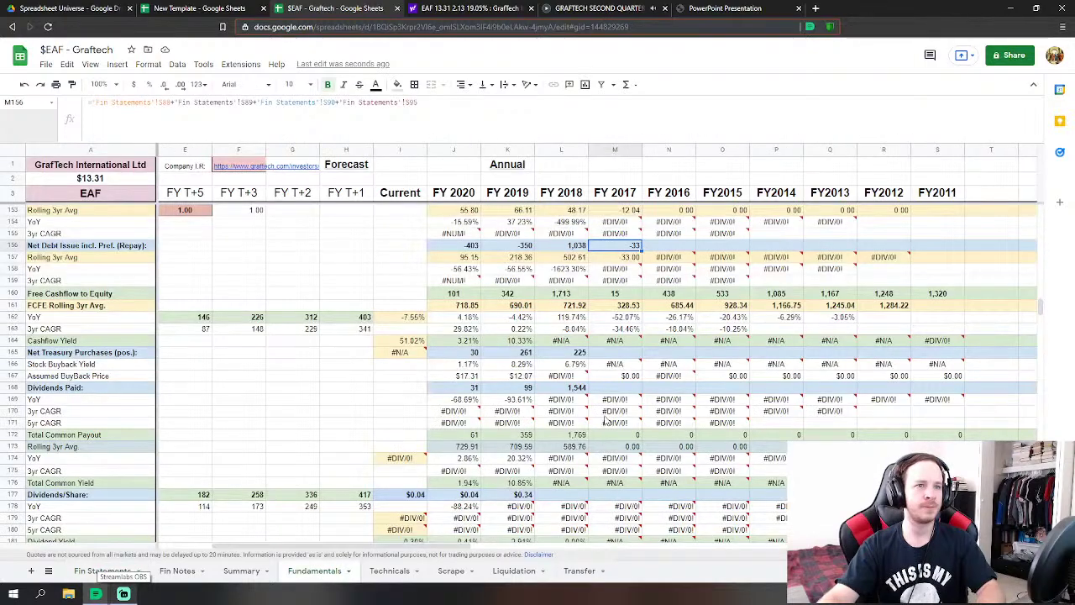
{"action": "scroll", "coordinate": [603, 420], "scroll_direction": "down", "scroll_amount": 20}
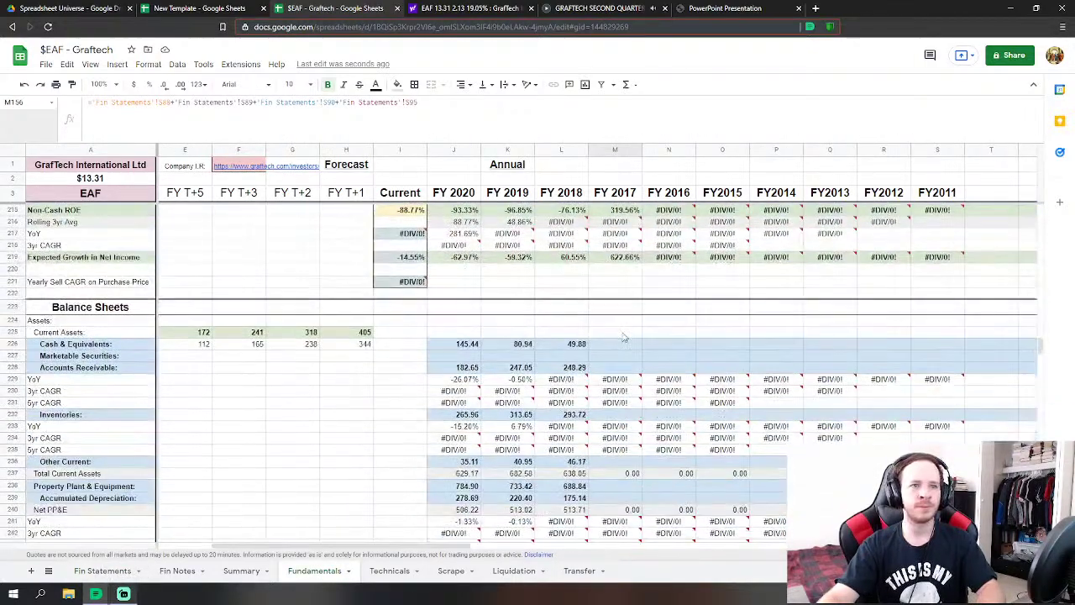
- Link FY2017 Cash & Equivalents to the 2017 cash balance in Fin Statements S133
{"action": "left_click", "coordinate": [622, 344]}
{"action": "type", "text": "="}
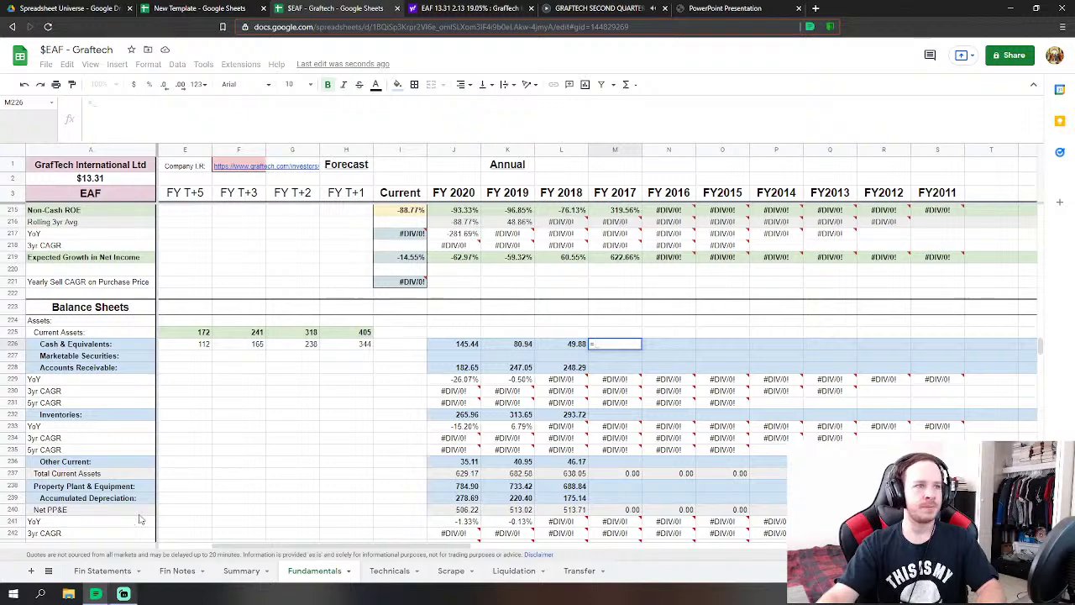
{"action": "left_click", "coordinate": [103, 571]}
{"action": "scroll", "coordinate": [430, 383], "scroll_direction": "down", "scroll_amount": 10}
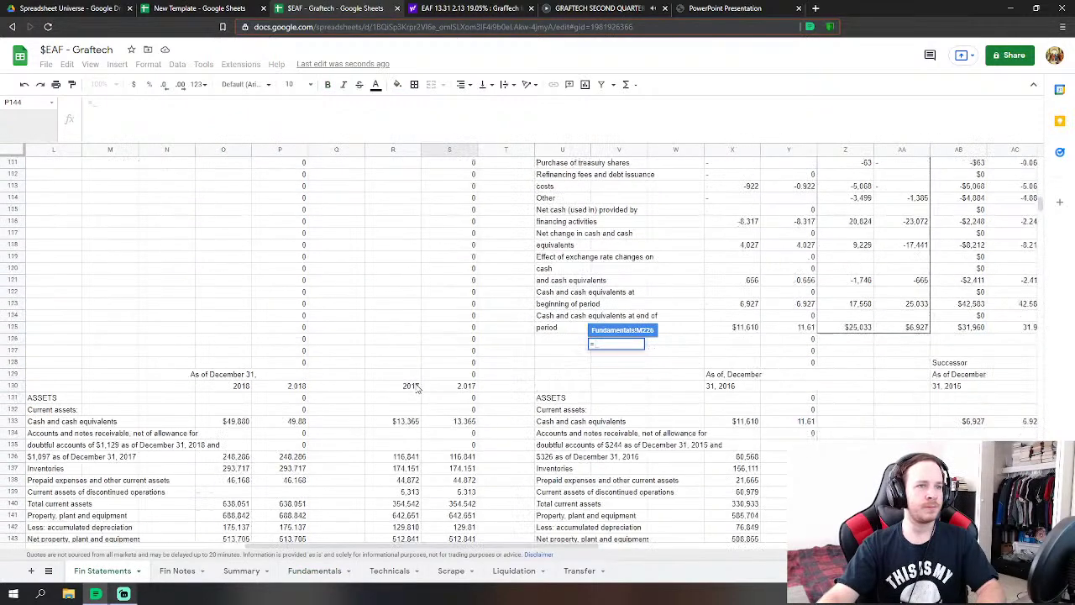
{"action": "scroll", "coordinate": [433, 382], "scroll_direction": "down", "scroll_amount": 2}
{"action": "left_click", "coordinate": [464, 340]}
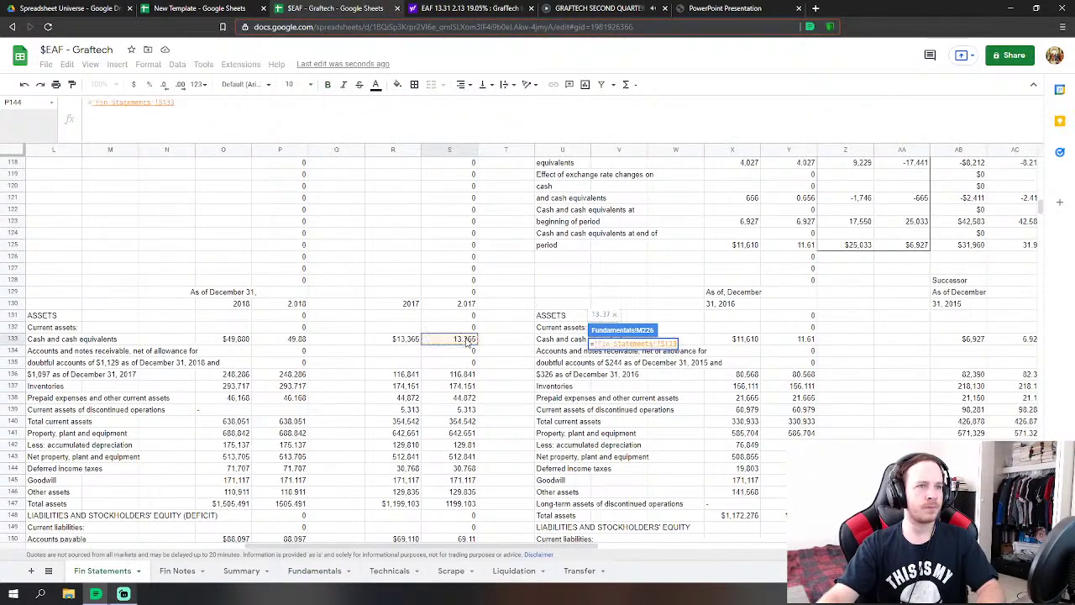
{"action": "scroll", "coordinate": [453, 353], "scroll_direction": "down", "scroll_amount": 2}
{"action": "key", "text": "Return"}
- Link FY2017 accounts receivable (116.841) and inventories (174.151) to Fin Statements 2017 figures
{"action": "left_click", "coordinate": [611, 370]}
{"action": "type", "text": "="}
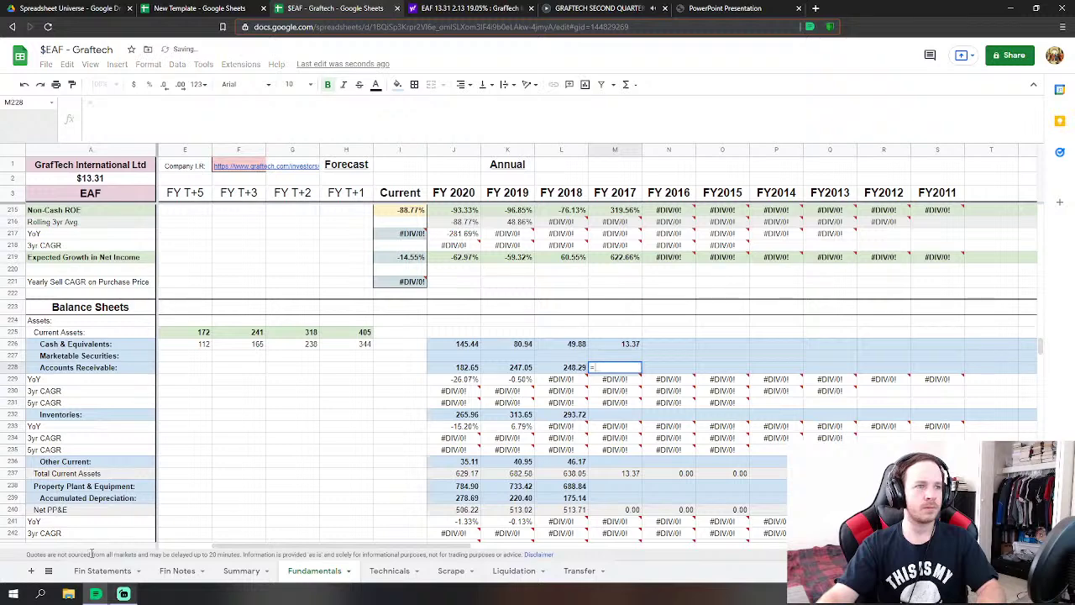
{"action": "left_click", "coordinate": [109, 571]}
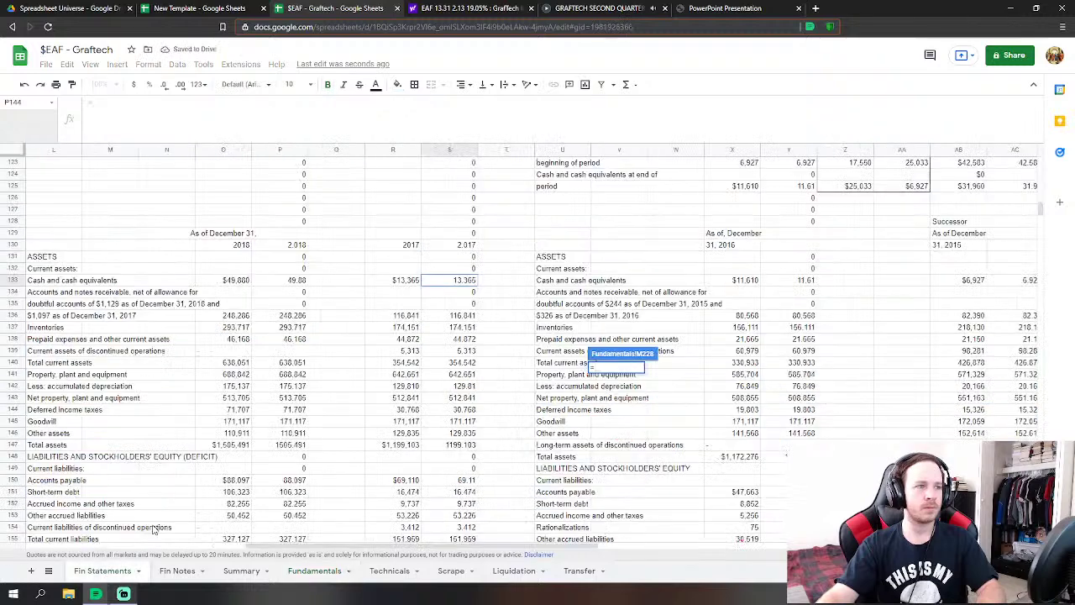
{"action": "left_click", "coordinate": [464, 315]}
{"action": "key", "text": "Return"}
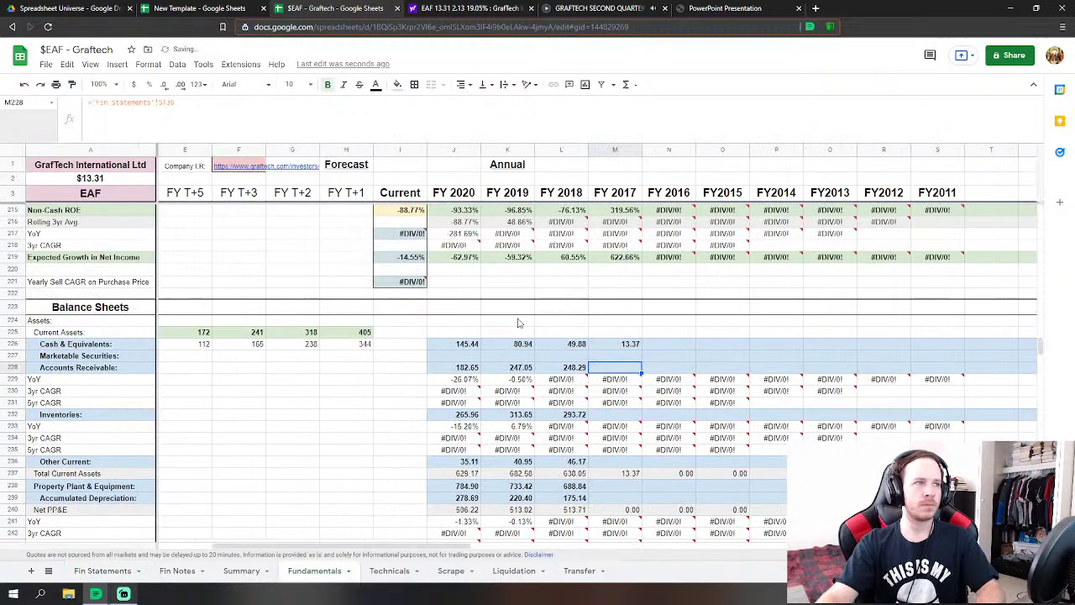
{"action": "left_click", "coordinate": [625, 415]}
{"action": "type", "text": "="}
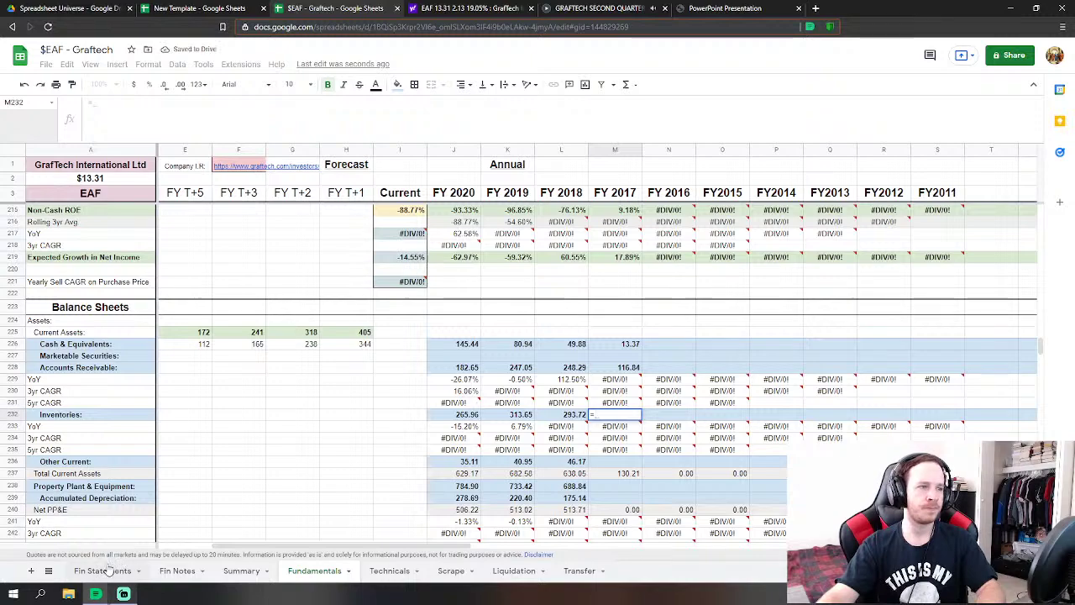
{"action": "left_click", "coordinate": [106, 571]}
{"action": "left_click", "coordinate": [462, 326]}
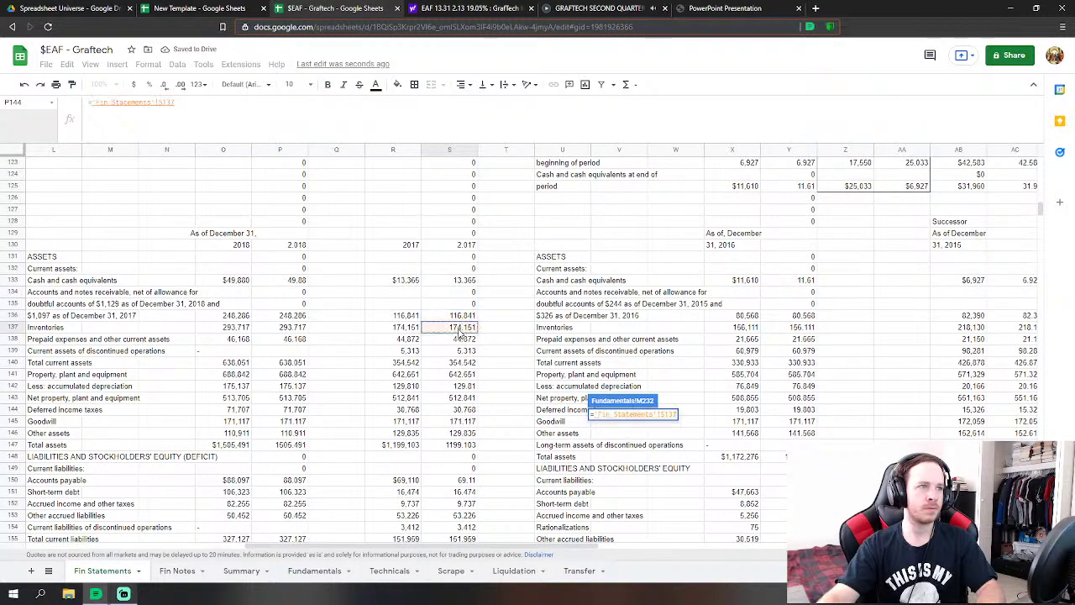
{"action": "key", "text": "Return"}
- Set FY2017 other current assets to prepaid expenses 44.872 plus discontinued-operations current assets 5.313
{"action": "left_click", "coordinate": [614, 461]}
{"action": "type", "text": "="}
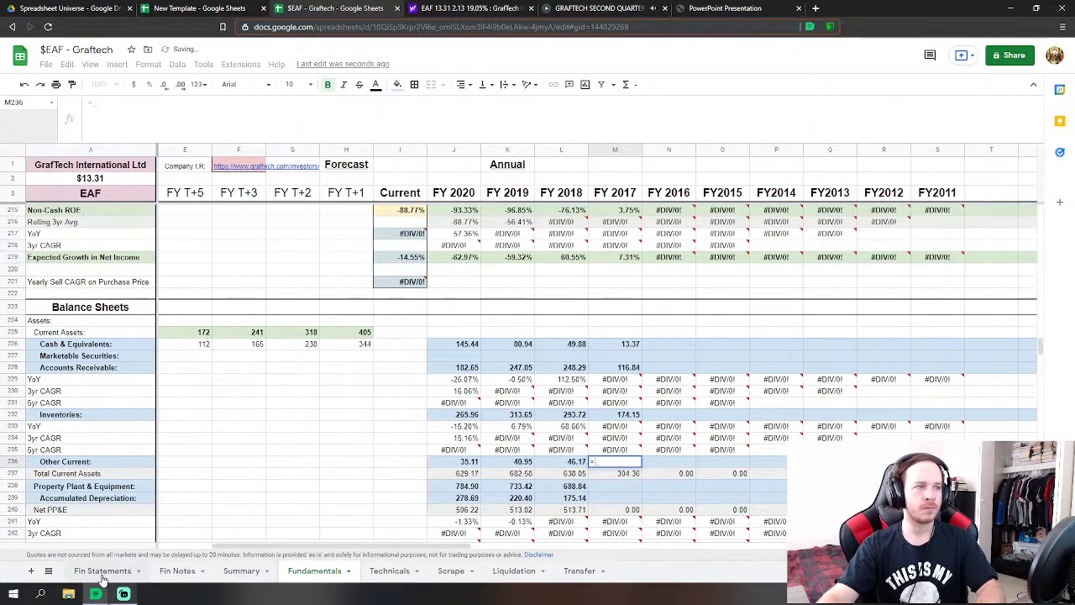
{"action": "left_click", "coordinate": [103, 571]}
{"action": "left_click", "coordinate": [456, 341]}
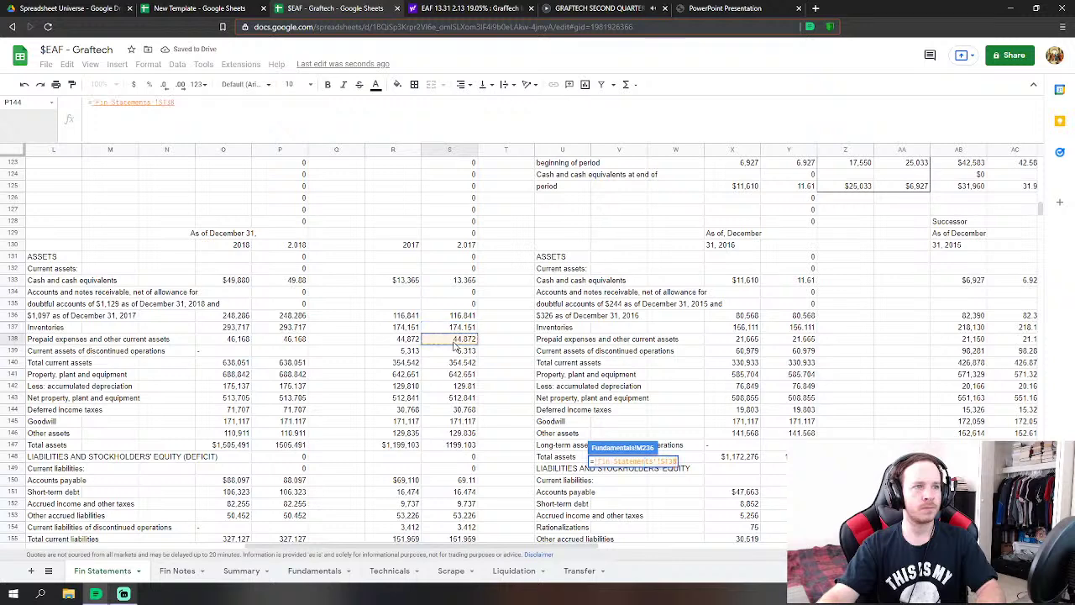
{"action": "type", "text": "+"}
{"action": "left_click", "coordinate": [458, 350]}
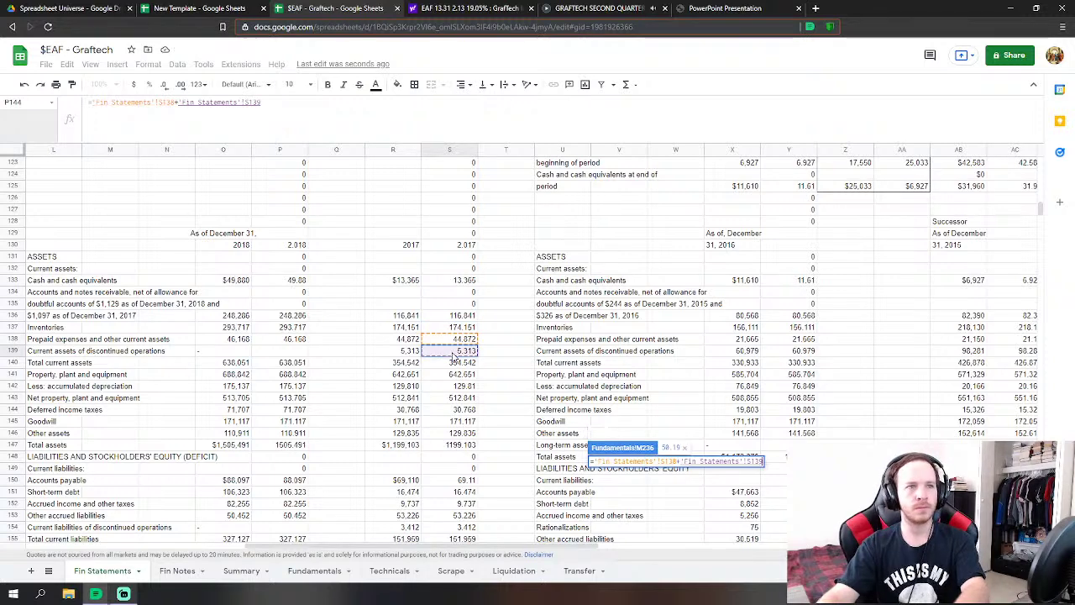
{"action": "key", "text": "Return"}
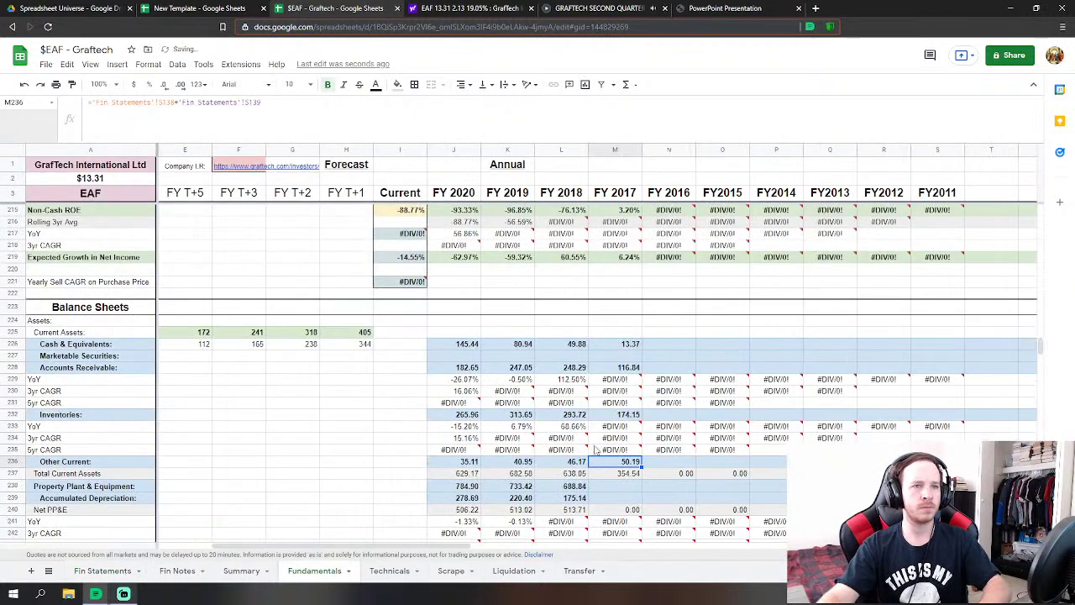
- Link FY2017 PP&E (642.651) and accumulated depreciation (129.81) to Fin Statements 2017 figures
{"action": "left_click", "coordinate": [625, 487]}
{"action": "type", "text": "="}
{"action": "left_click", "coordinate": [102, 571]}
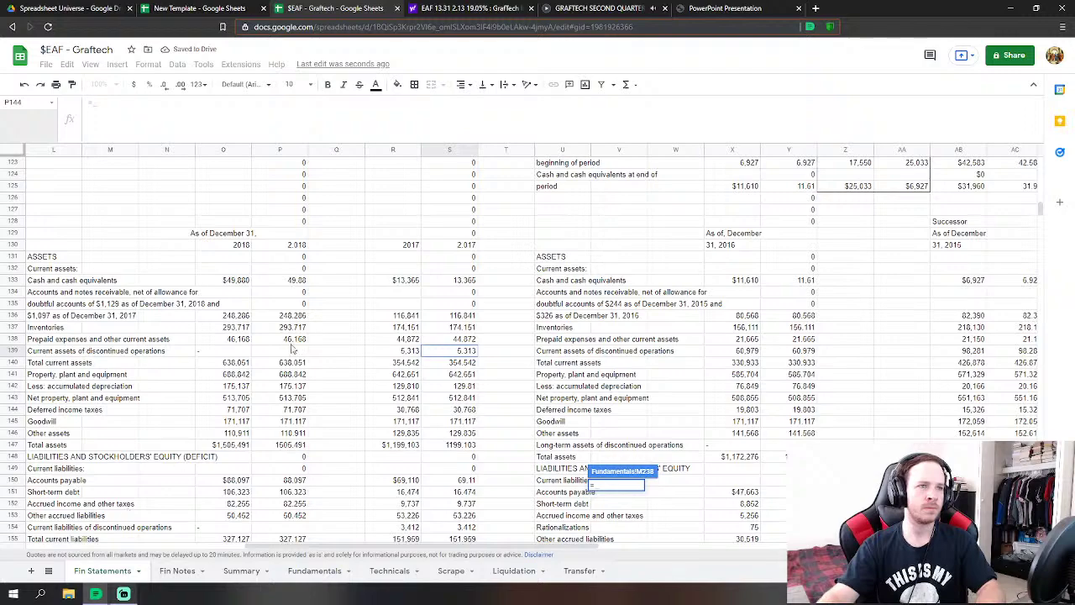
{"action": "left_click", "coordinate": [451, 375]}
{"action": "key", "text": "Return"}
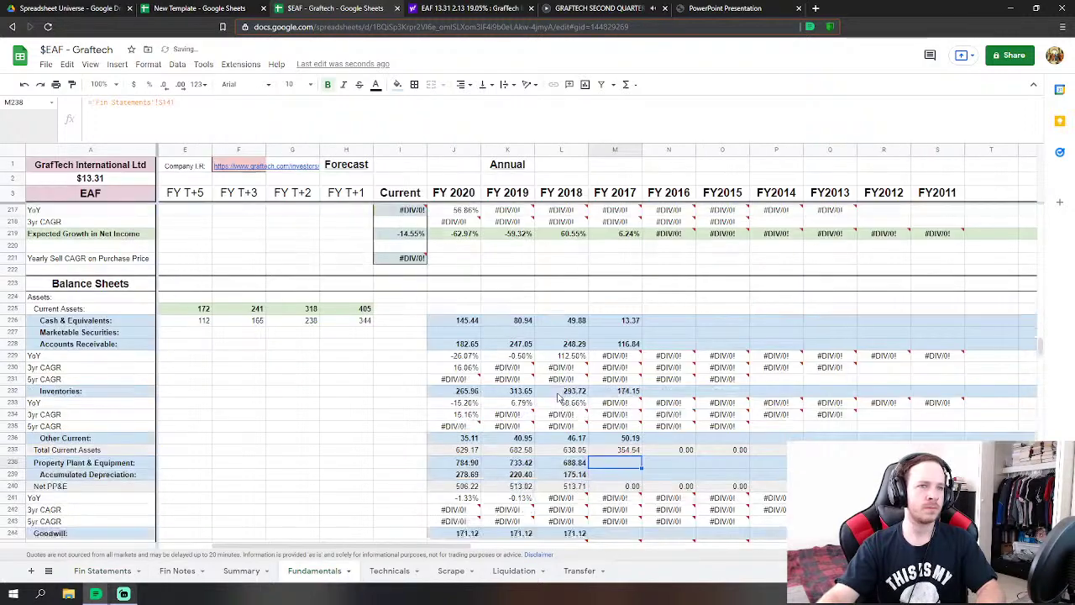
{"action": "type", "text": "="}
{"action": "left_click", "coordinate": [103, 571]}
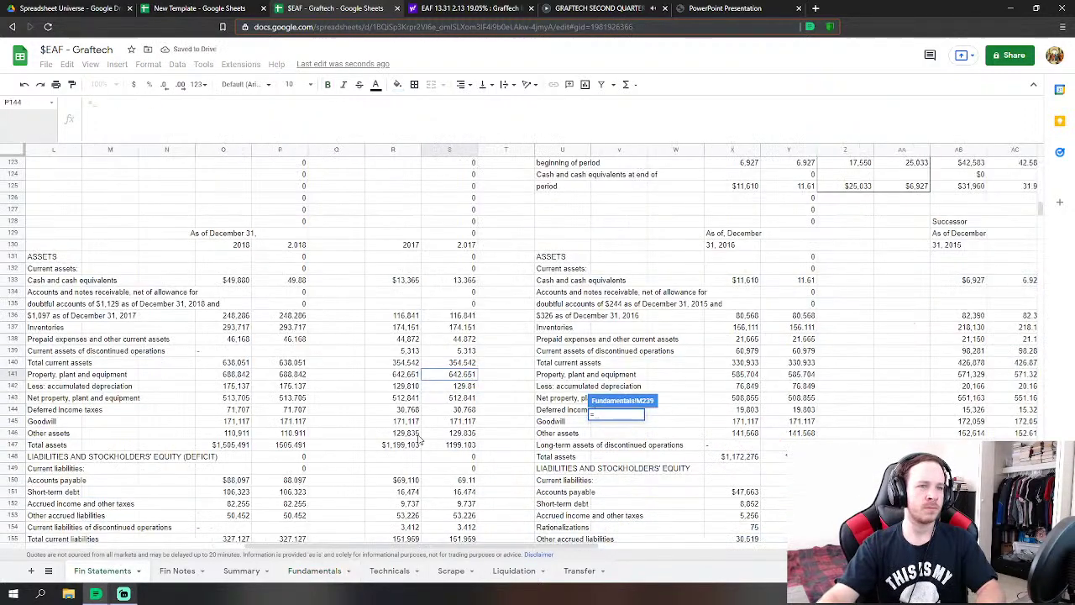
{"action": "left_click", "coordinate": [463, 387]}
{"action": "key", "text": "Return"}
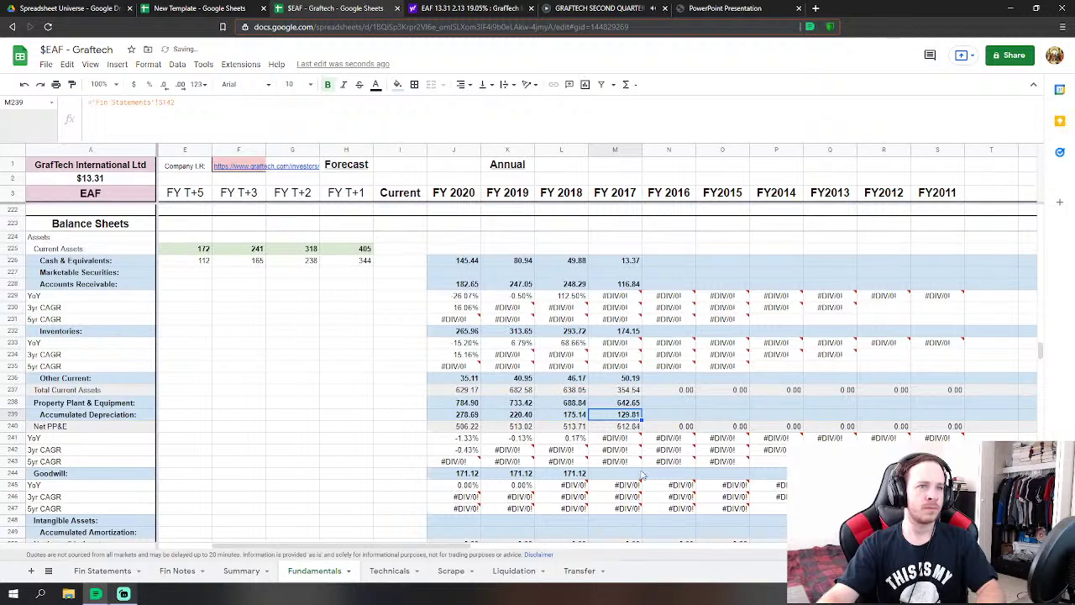
- Link FY2017 goodwill to the 2017 goodwill figure 171.117 on Fin Statements
{"action": "scroll", "coordinate": [626, 478], "scroll_direction": "down", "scroll_amount": 1}
{"action": "left_click", "coordinate": [628, 451]}
{"action": "type", "text": "="}
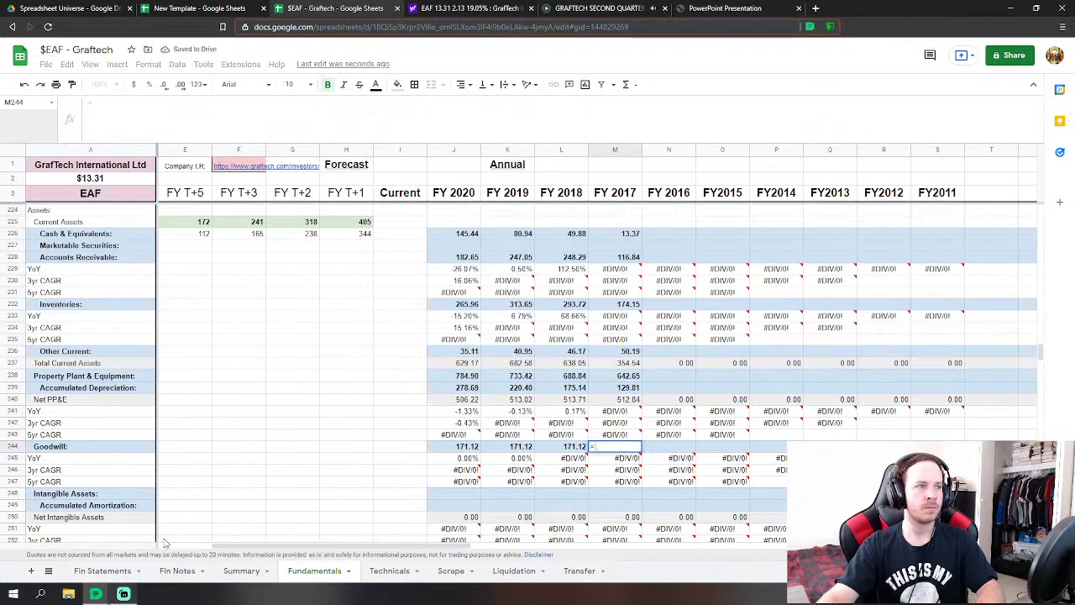
{"action": "left_click", "coordinate": [103, 571]}
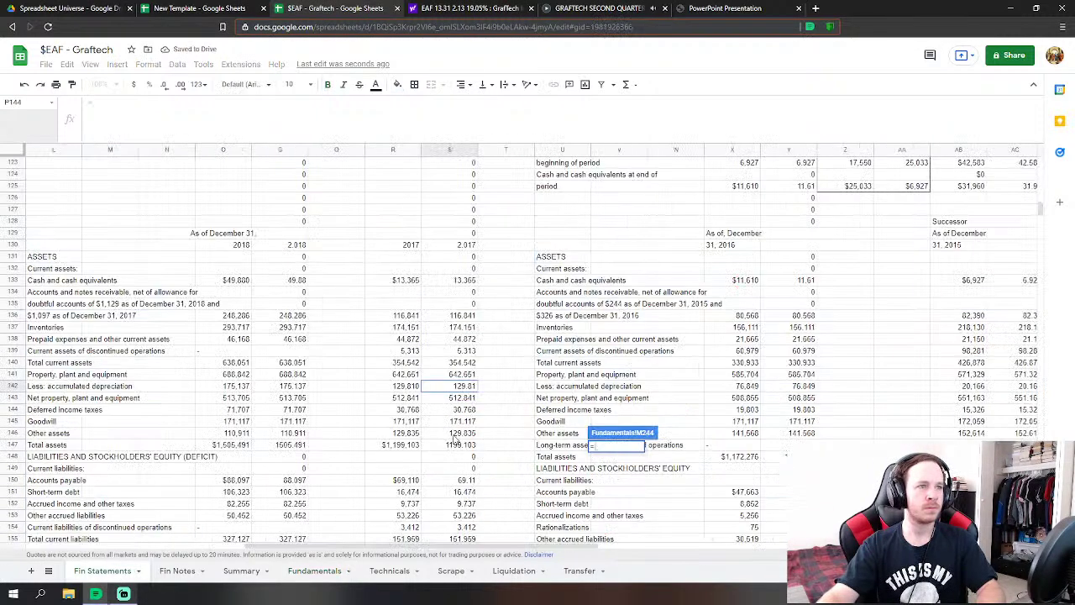
{"action": "left_click", "coordinate": [467, 421]}
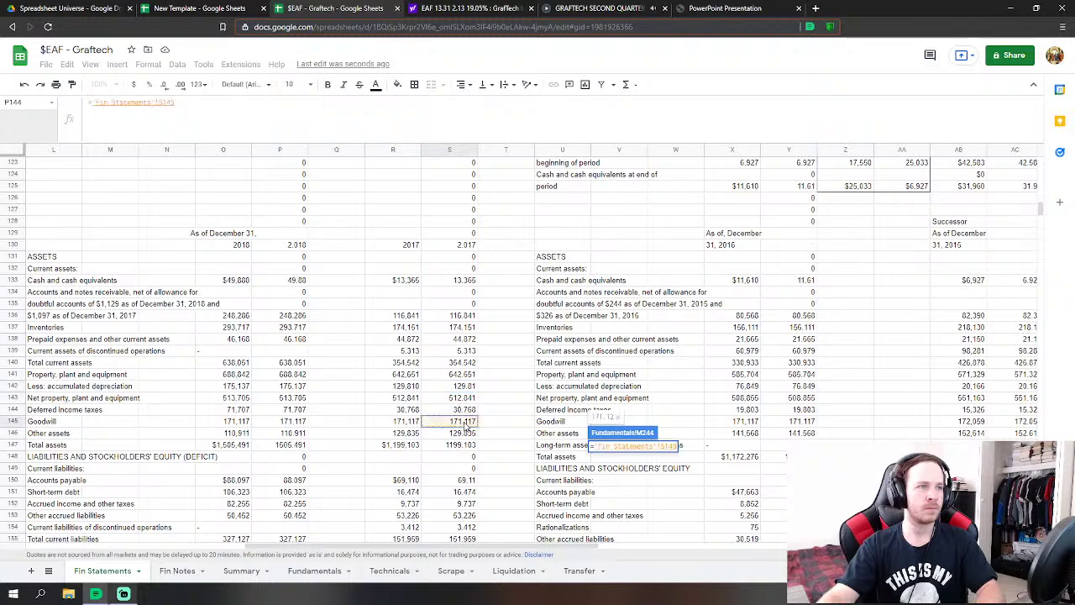
{"action": "key", "text": "Return"}
- Set FY2017 other assets to deferred income taxes 30.768 plus other assets 129.035
{"action": "scroll", "coordinate": [588, 378], "scroll_direction": "down", "scroll_amount": 3}
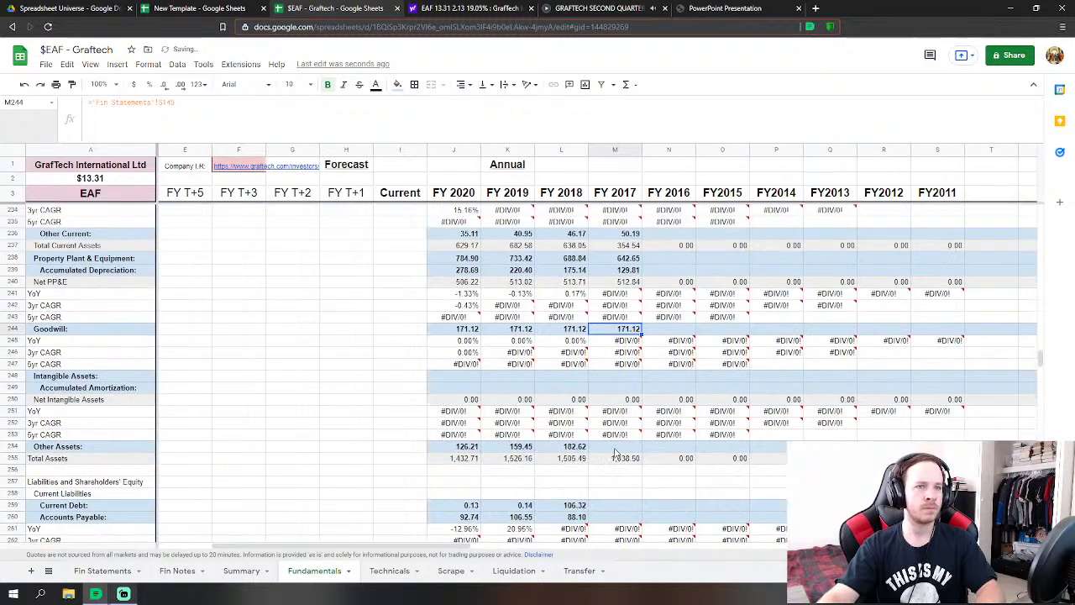
{"action": "left_click", "coordinate": [614, 446]}
{"action": "type", "text": "="}
{"action": "left_click", "coordinate": [102, 570]}
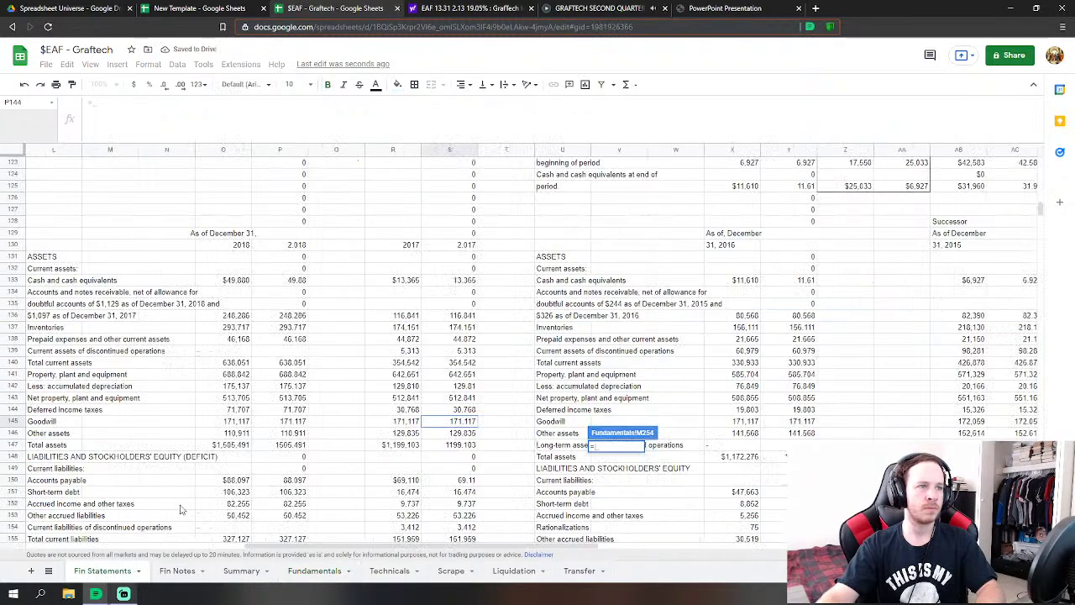
{"action": "left_click", "coordinate": [467, 410]}
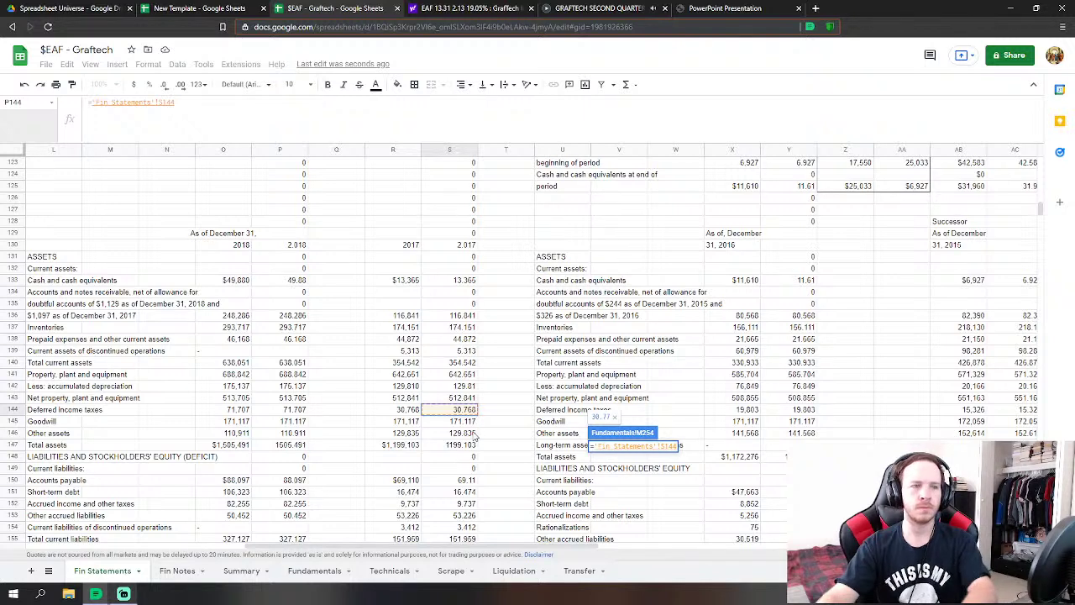
{"action": "type", "text": "+"}
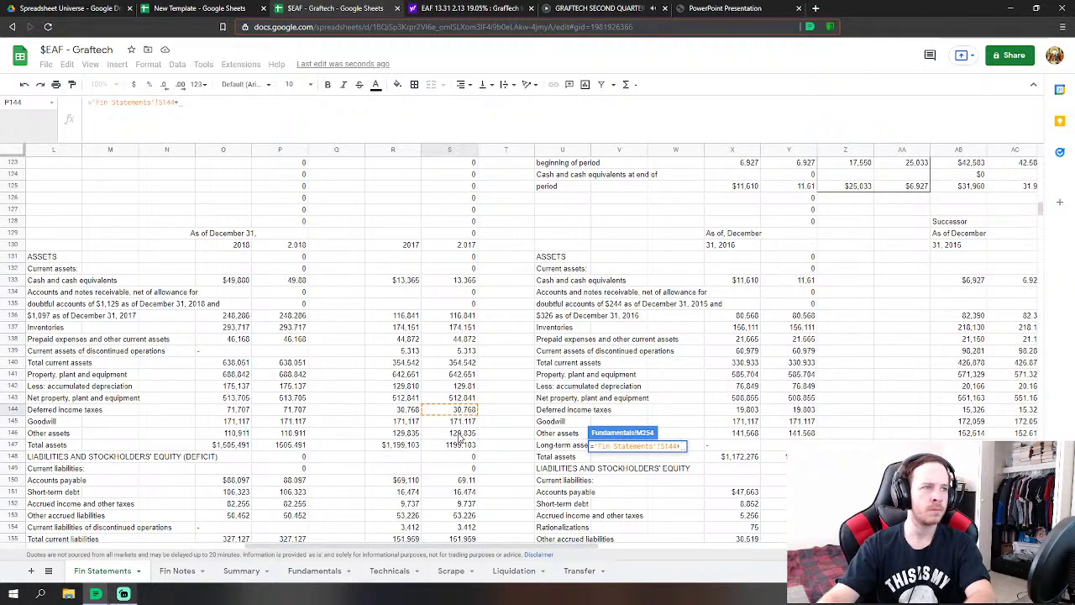
{"action": "left_click", "coordinate": [461, 434]}
{"action": "key", "text": "Return"}
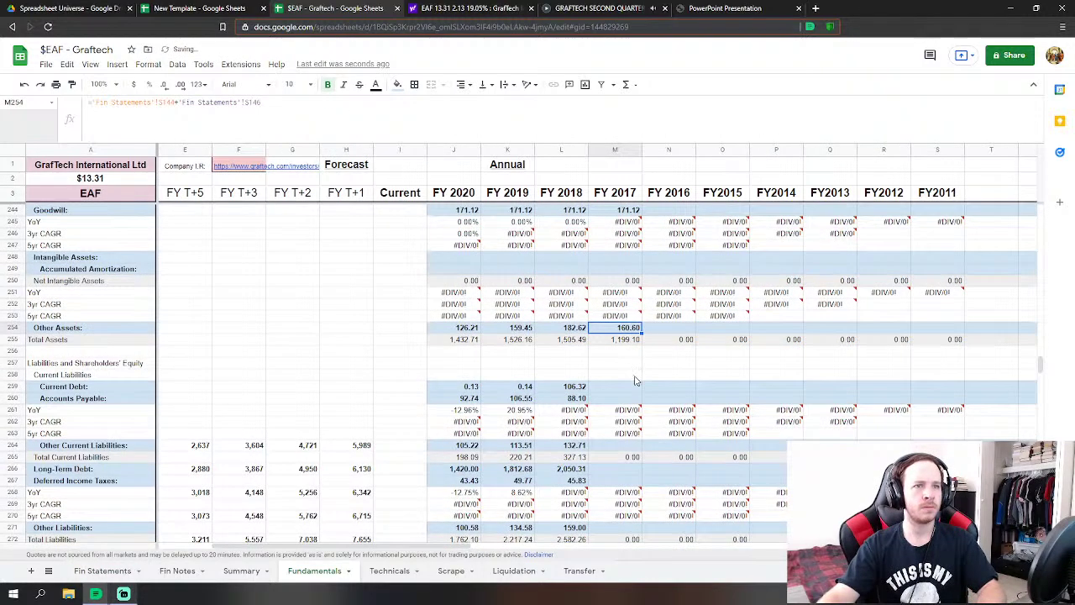
{"action": "left_click", "coordinate": [614, 385]}
- Link the FY2017 short-term debt cell to the 2017 Fin Statements value 16.474
{"action": "type", "text": "="}
{"action": "left_click", "coordinate": [96, 570]}
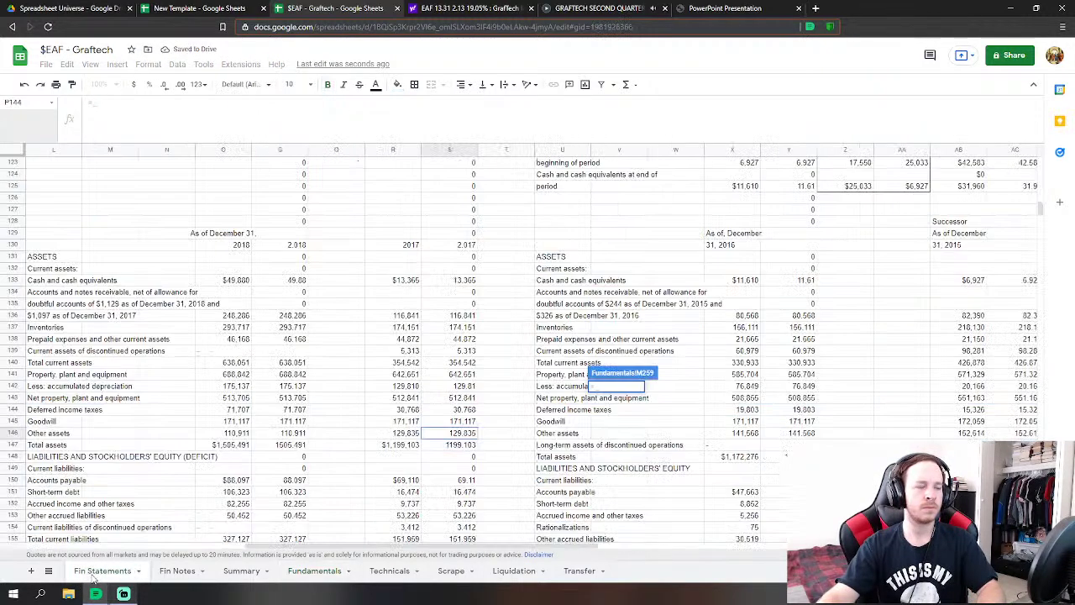
{"action": "scroll", "coordinate": [405, 461], "scroll_direction": "down", "scroll_amount": 2}
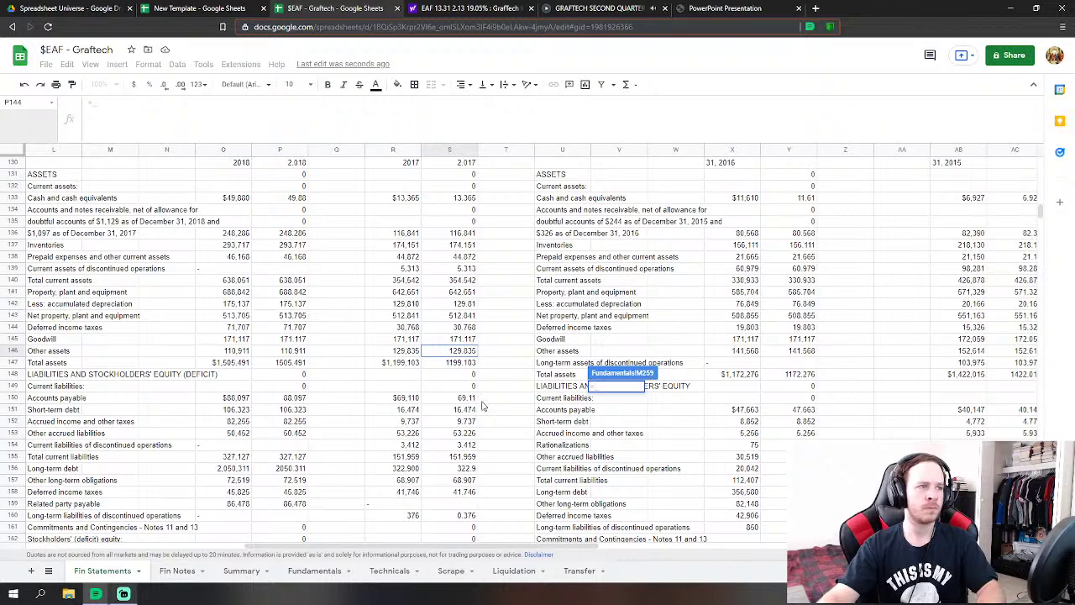
{"action": "left_click", "coordinate": [466, 410]}
{"action": "key", "text": "Return"}
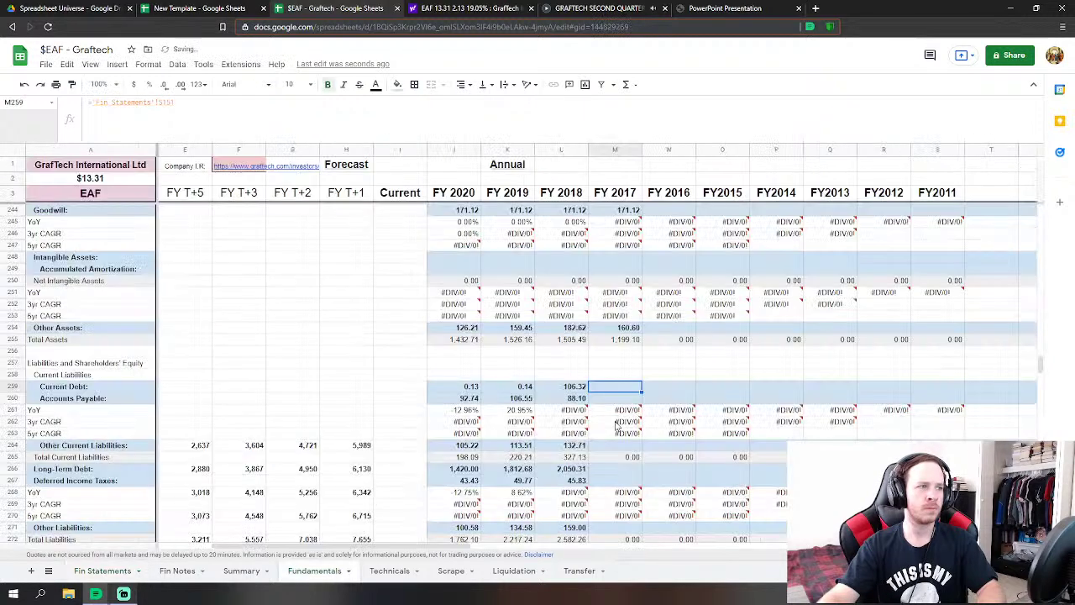
- Link FY2017 accounts payable to the 2017 Fin Statements figure 69.11
{"action": "key", "text": "Down"}
{"action": "type", "text": "="}
{"action": "left_click", "coordinate": [103, 570]}
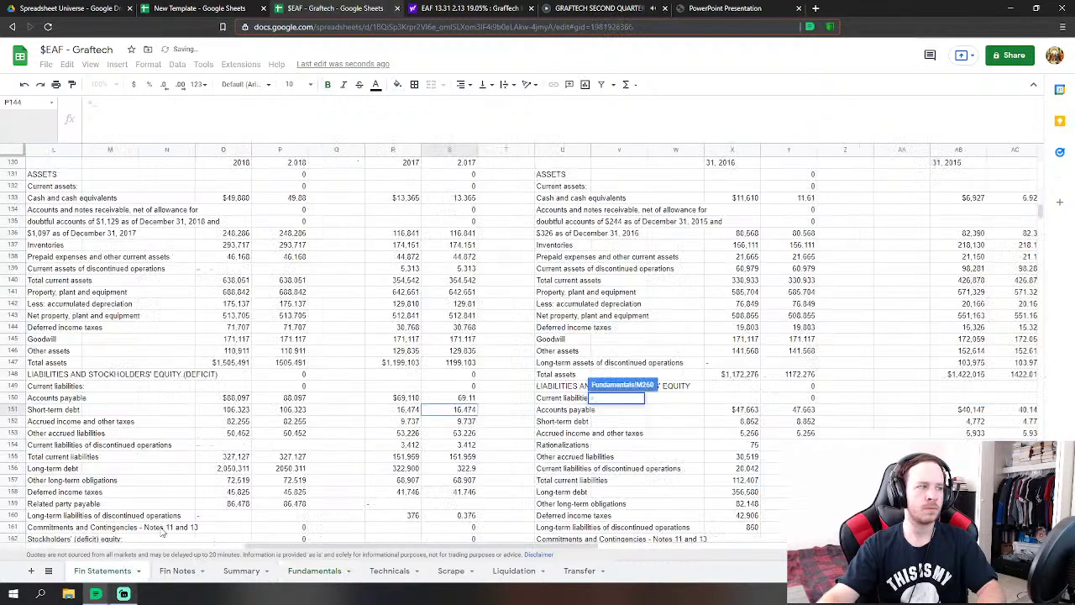
{"action": "left_click", "coordinate": [466, 397]}
{"action": "key", "text": "Return"}
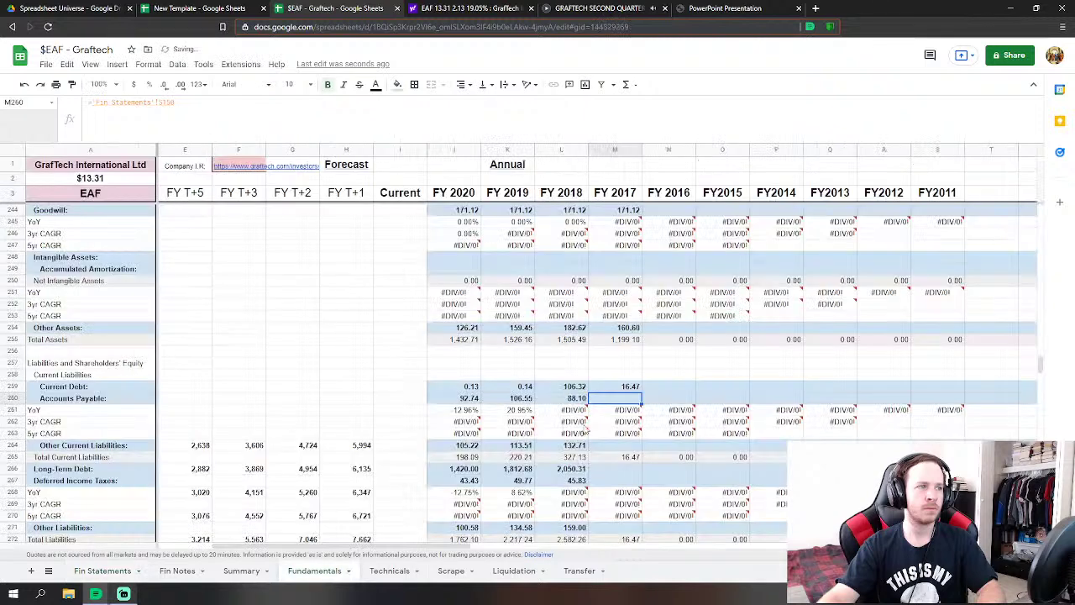
- Set FY2017 other current liabilities to accrued taxes + other accrued liabilities + discontinued operations liabilities
{"action": "key", "text": "Down"}
{"action": "key", "text": "Down"}
{"action": "key", "text": "Down"}
{"action": "type", "text": "="}
{"action": "left_click", "coordinate": [102, 570]}
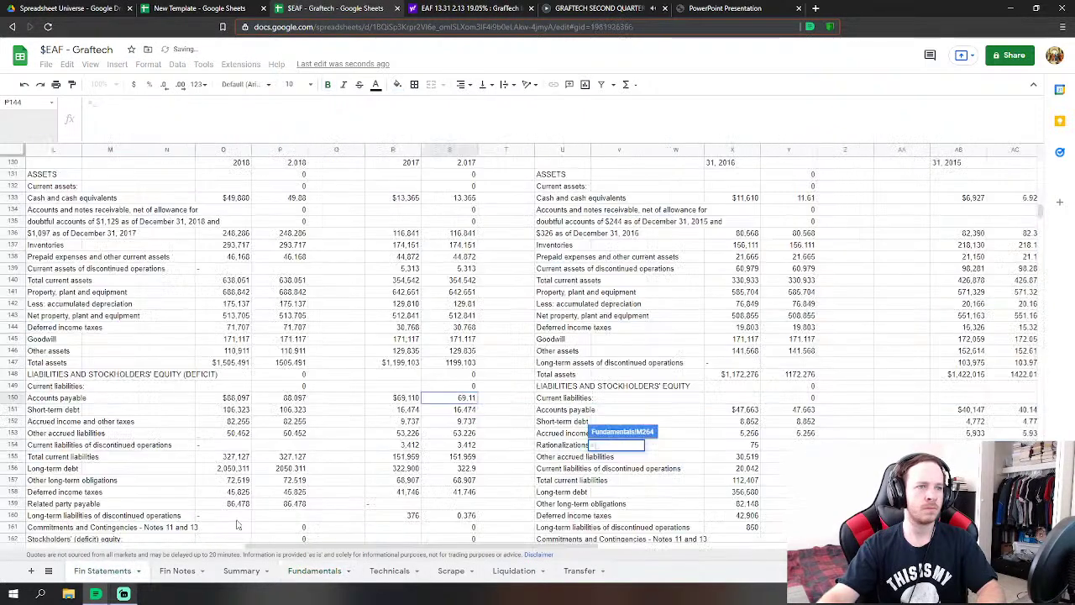
{"action": "left_click", "coordinate": [467, 420]}
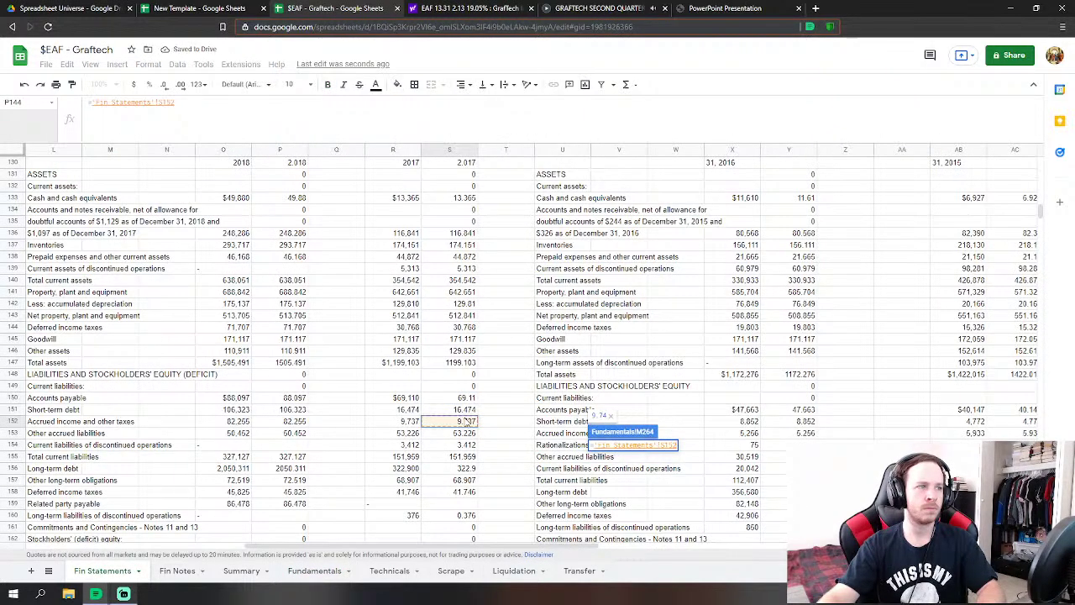
{"action": "type", "text": "+"}
{"action": "left_click", "coordinate": [467, 432]}
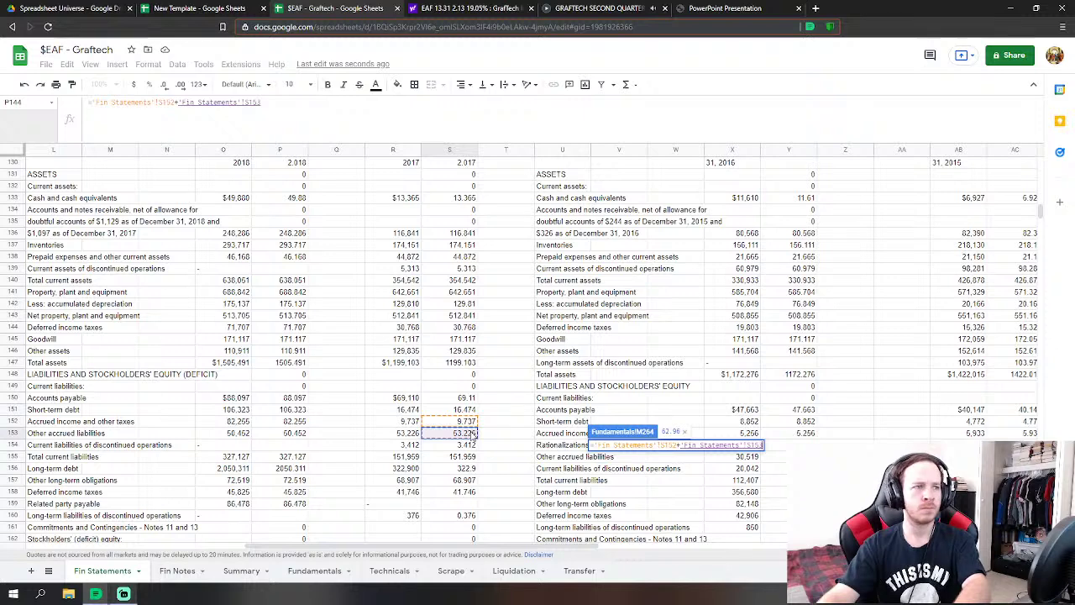
{"action": "type", "text": "+"}
{"action": "left_click", "coordinate": [467, 444]}
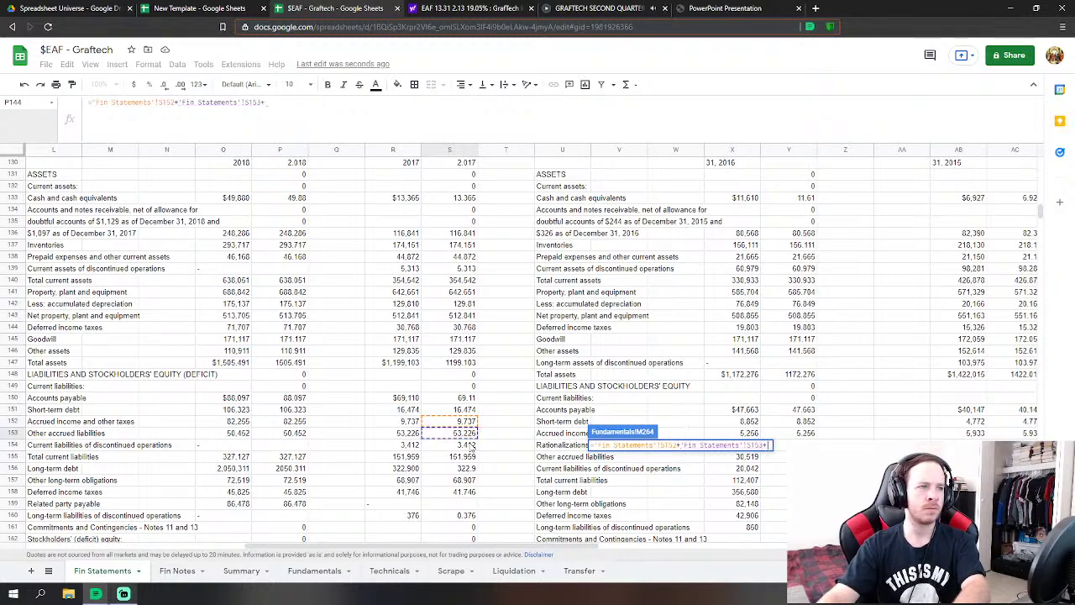
{"action": "key", "text": "Return"}
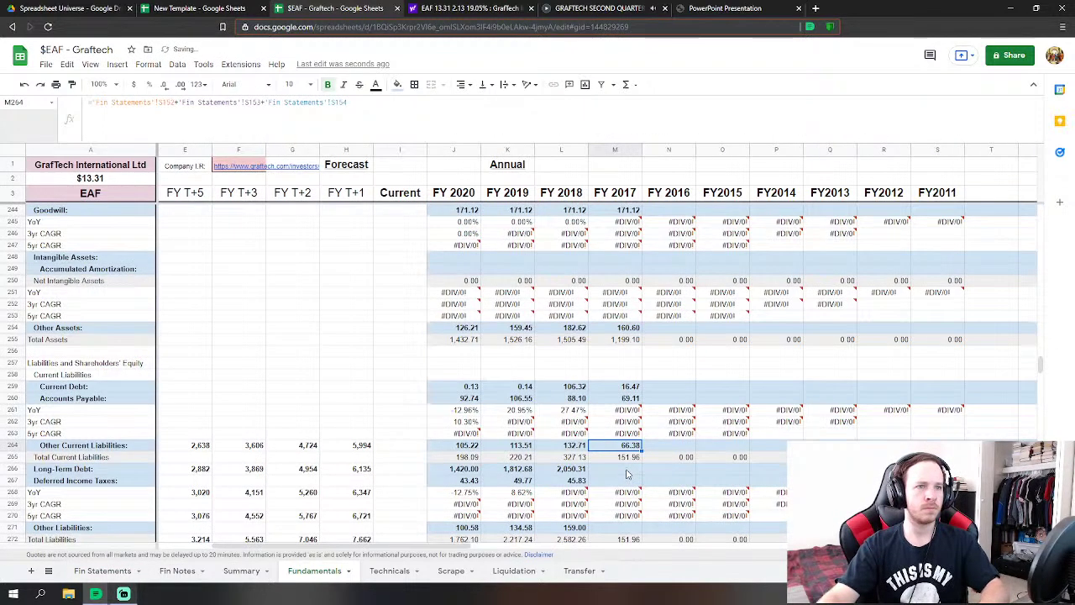
- Link M266 to 2017 long-term debt and M267 to 2017 deferred income taxes
{"action": "key", "text": "Down"}
{"action": "key", "text": "Down"}
{"action": "type", "text": "="}
{"action": "left_click", "coordinate": [103, 570]}
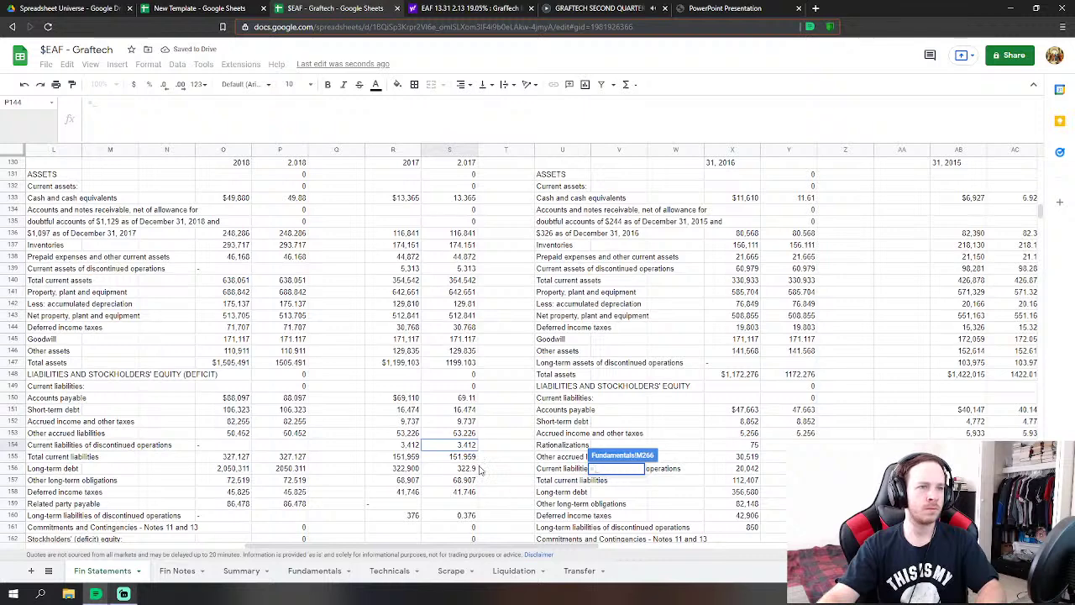
{"action": "left_click", "coordinate": [461, 458]}
{"action": "left_click", "coordinate": [464, 469]}
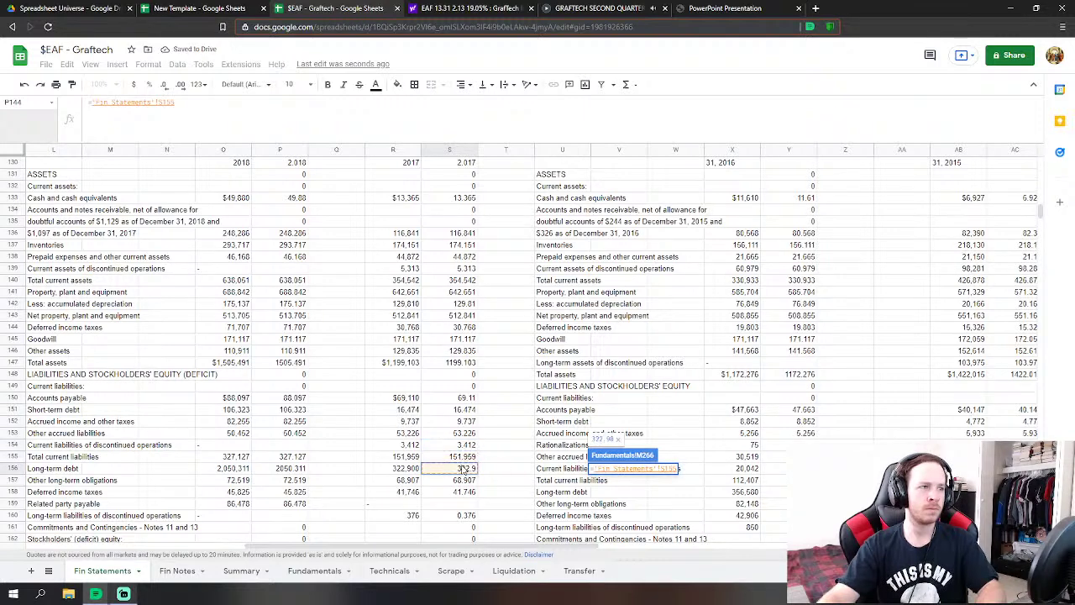
{"action": "key", "text": "Return"}
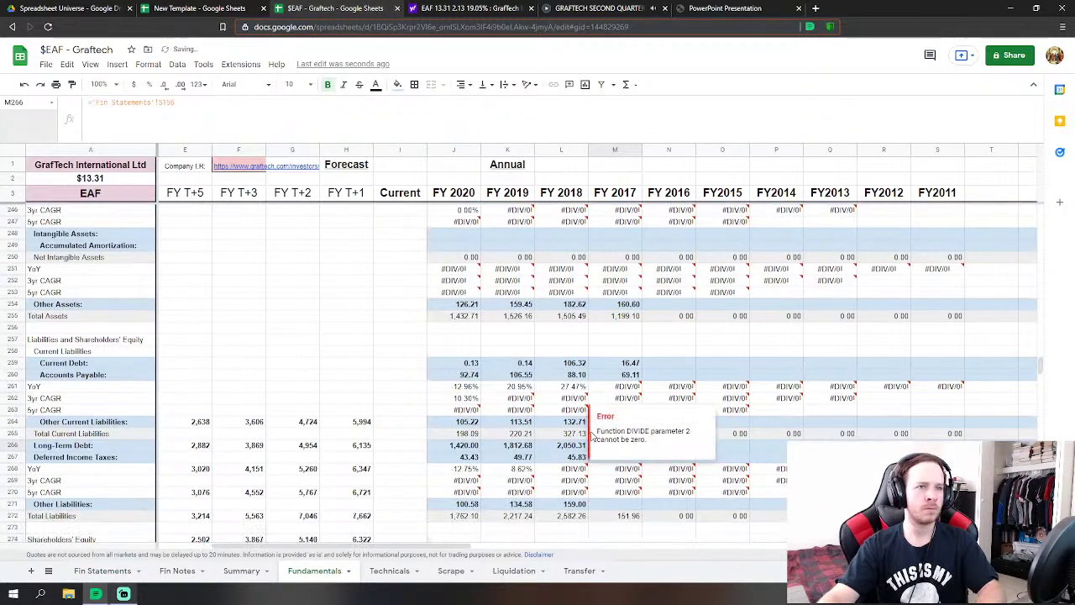
{"action": "type", "text": "="}
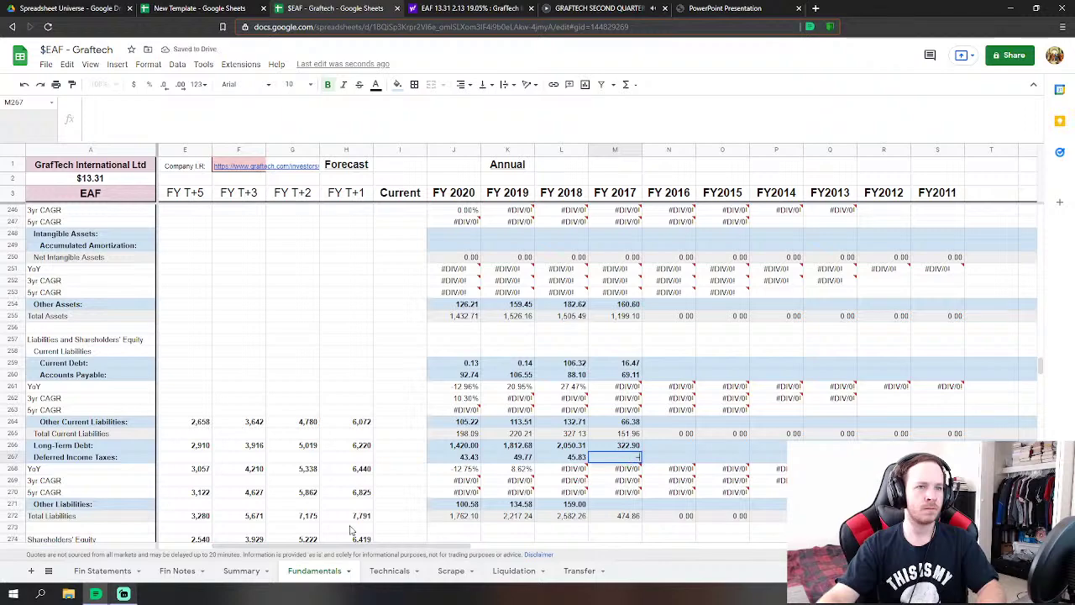
{"action": "left_click", "coordinate": [102, 570]}
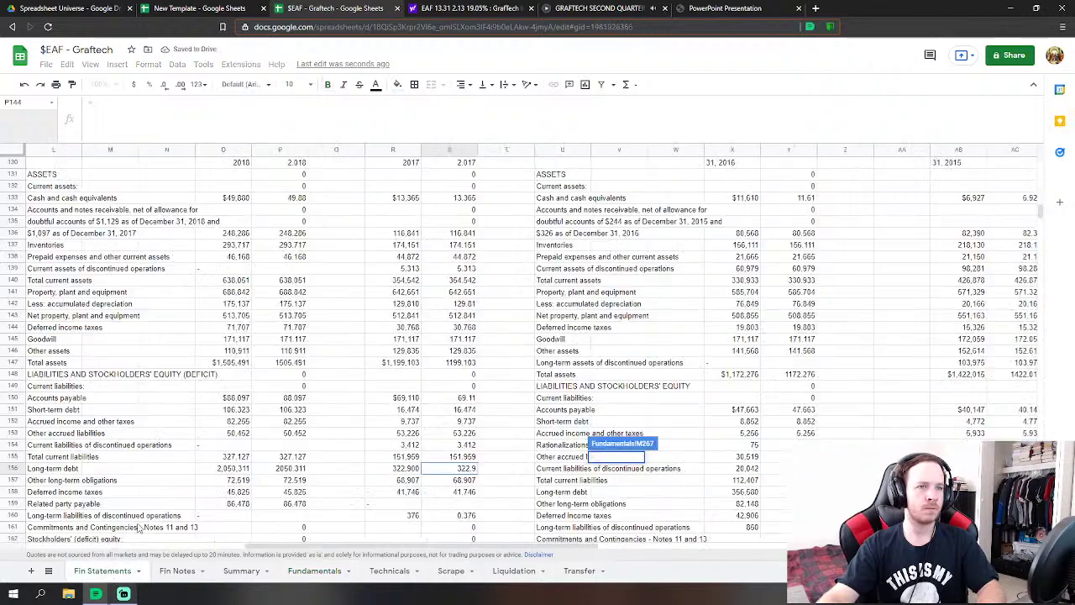
{"action": "left_click", "coordinate": [464, 492]}
{"action": "scroll", "coordinate": [716, 344], "scroll_direction": "down", "scroll_amount": 2}
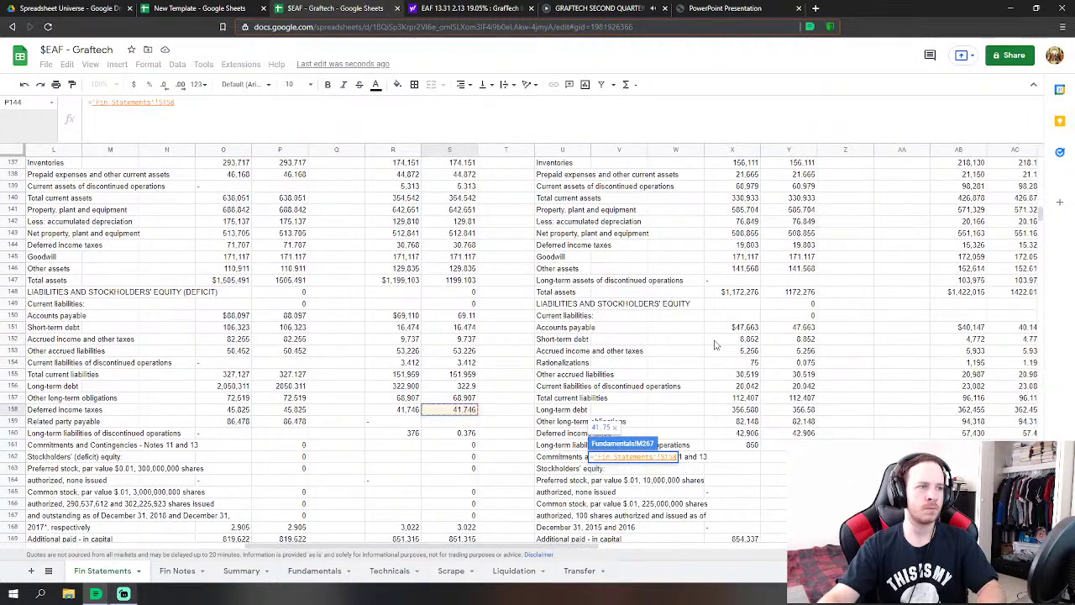
{"action": "key", "text": "Return"}
- Set Other Liabilities M271 to other long-term obligations plus discontinued operations liabilities, giving 69.28
{"action": "left_click", "coordinate": [621, 422]}
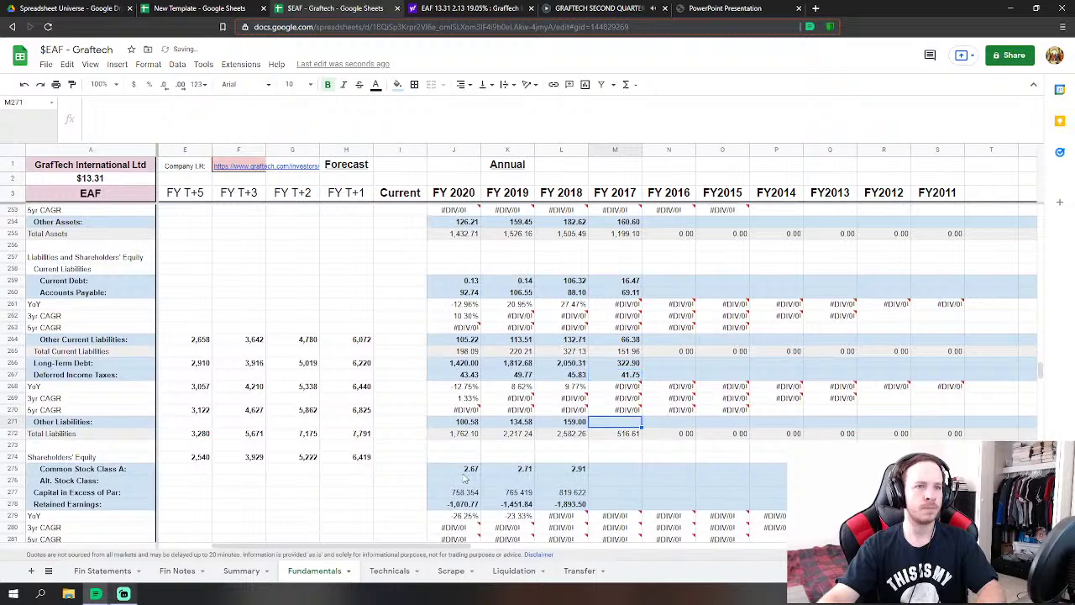
{"action": "type", "text": "="}
{"action": "left_click", "coordinate": [103, 570]}
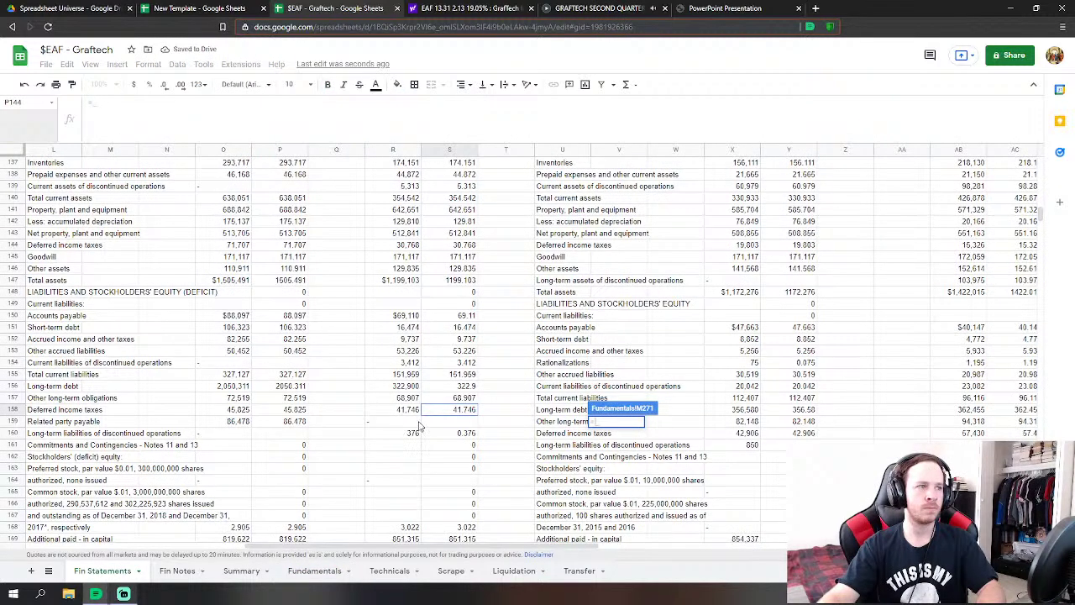
{"action": "left_click", "coordinate": [462, 397]}
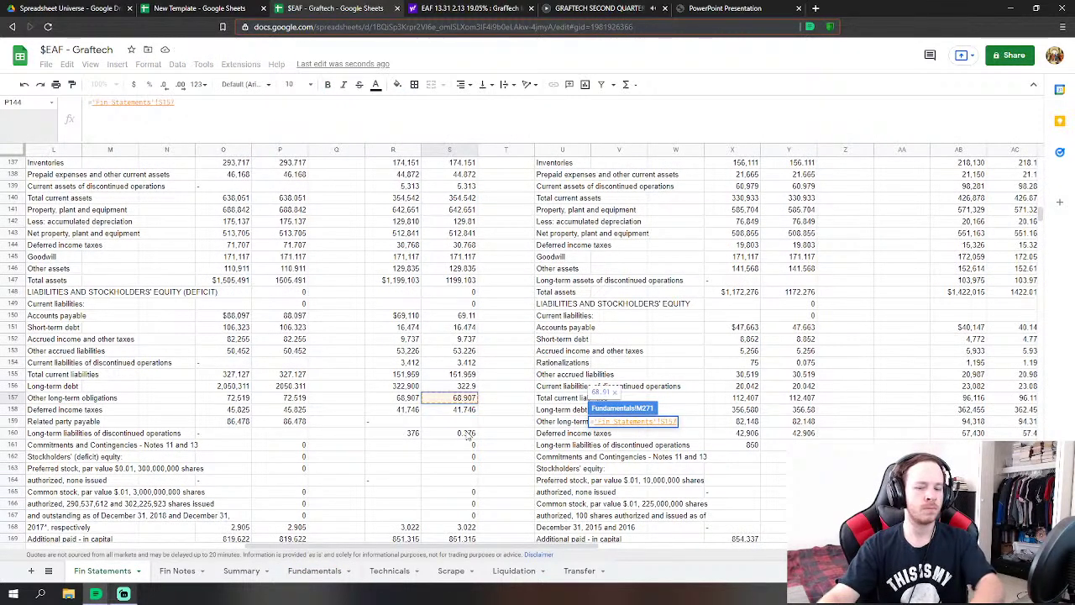
{"action": "type", "text": "+"}
{"action": "left_click", "coordinate": [468, 433]}
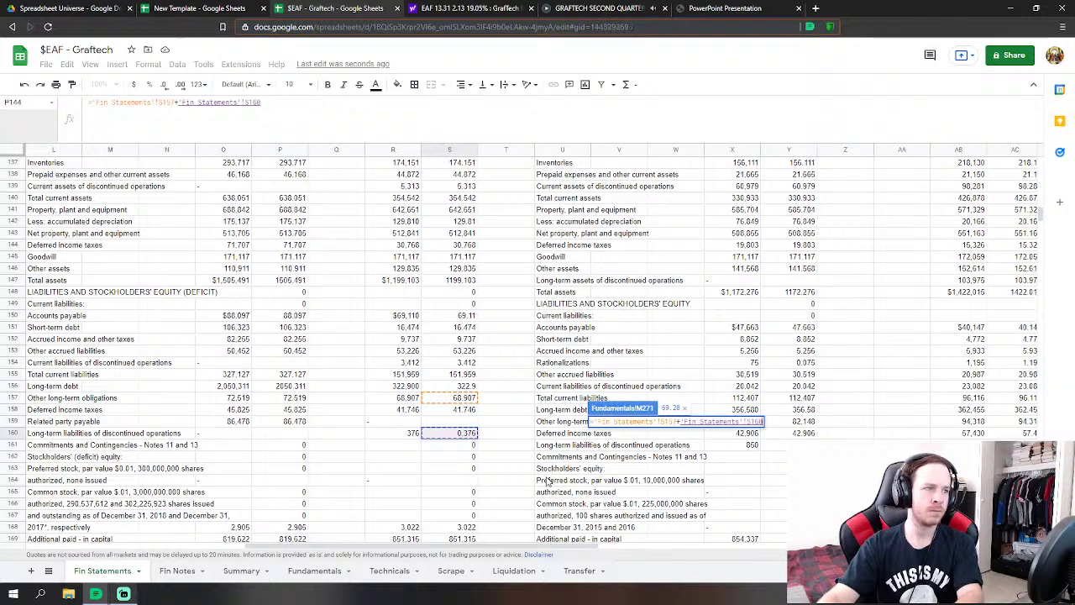
{"action": "key", "text": "Return"}
{"action": "scroll", "coordinate": [453, 496], "scroll_direction": "down", "scroll_amount": 3}
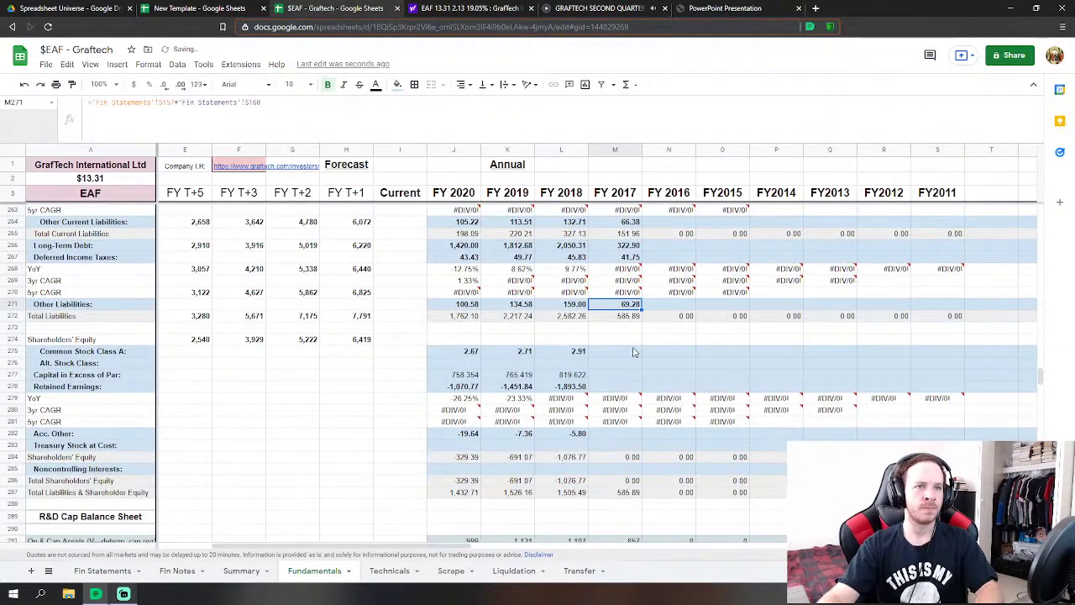
{"action": "key", "text": "Down"}
{"action": "key", "text": "Down"}
{"action": "key", "text": "Down"}
{"action": "key", "text": "Down"}
- Link M275 to 2017 common stock 3.022 and M277 to paid-in capital 851.315
{"action": "type", "text": "="}
{"action": "left_click", "coordinate": [102, 571]}
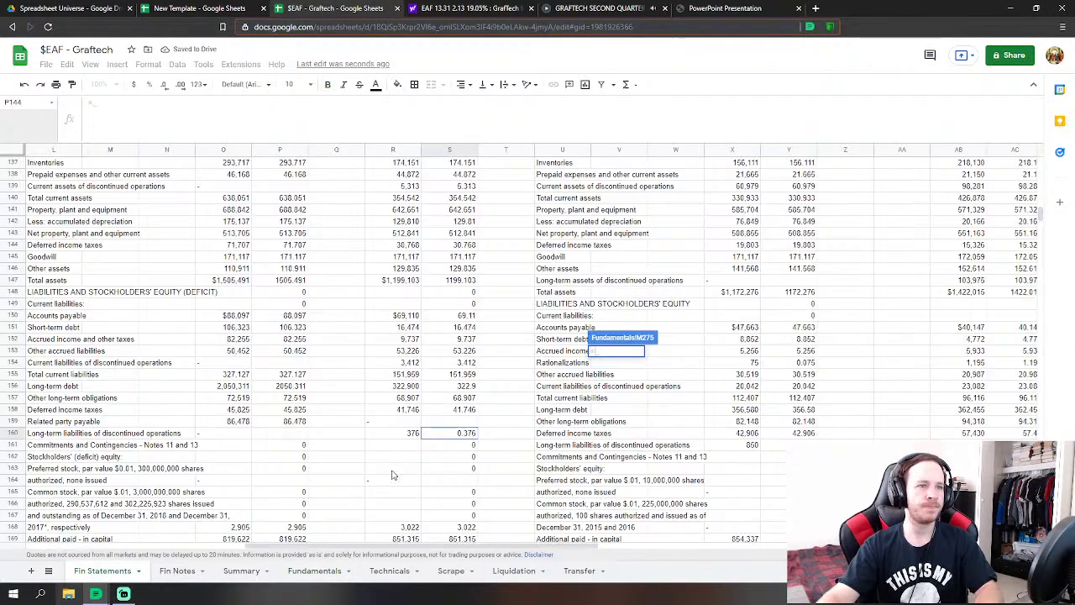
{"action": "left_click", "coordinate": [464, 409]}
{"action": "scroll", "coordinate": [507, 423], "scroll_direction": "down", "scroll_amount": 1}
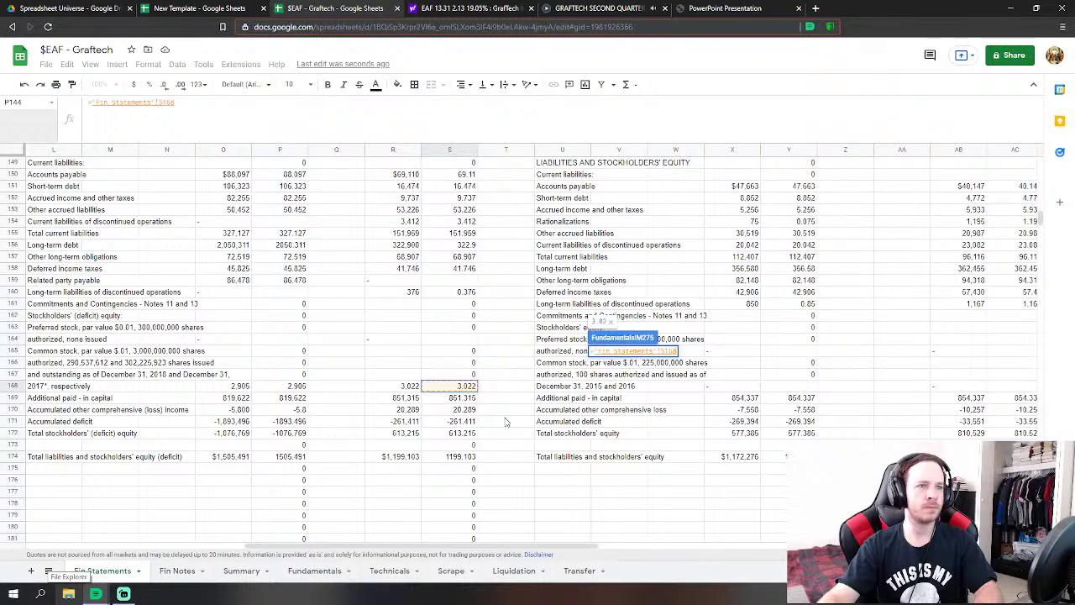
{"action": "key", "text": "Return"}
{"action": "left_click", "coordinate": [613, 375]}
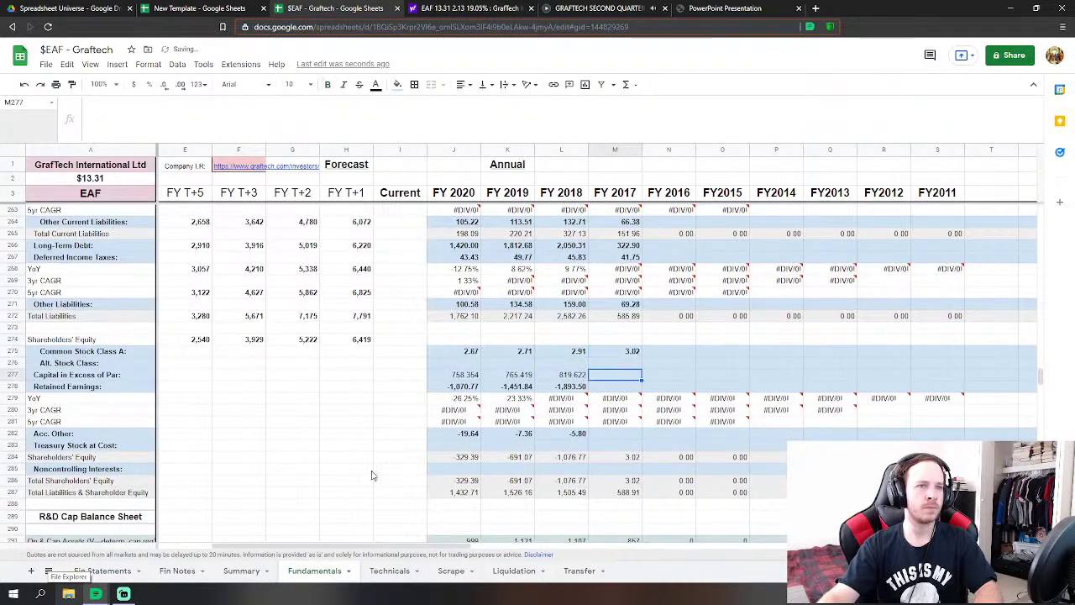
{"action": "type", "text": "="}
{"action": "left_click", "coordinate": [117, 570]}
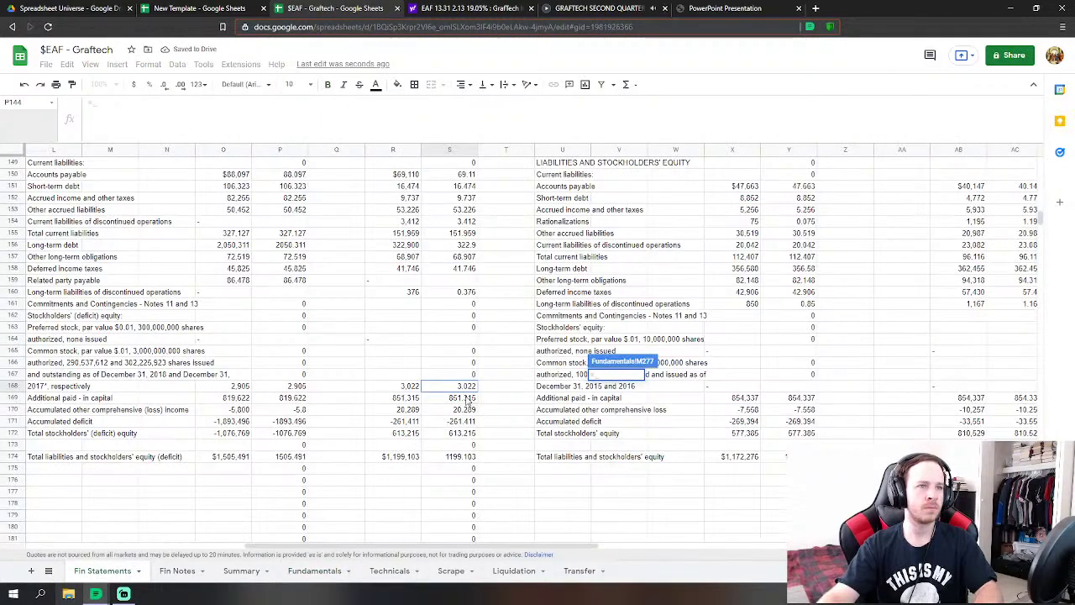
{"action": "left_click", "coordinate": [467, 398]}
{"action": "key", "text": "Return"}
- Link Retained Earnings M278 to -261.411 and Acc. Other M282 to 20.289, then verify
{"action": "left_click", "coordinate": [600, 388]}
{"action": "type", "text": "="}
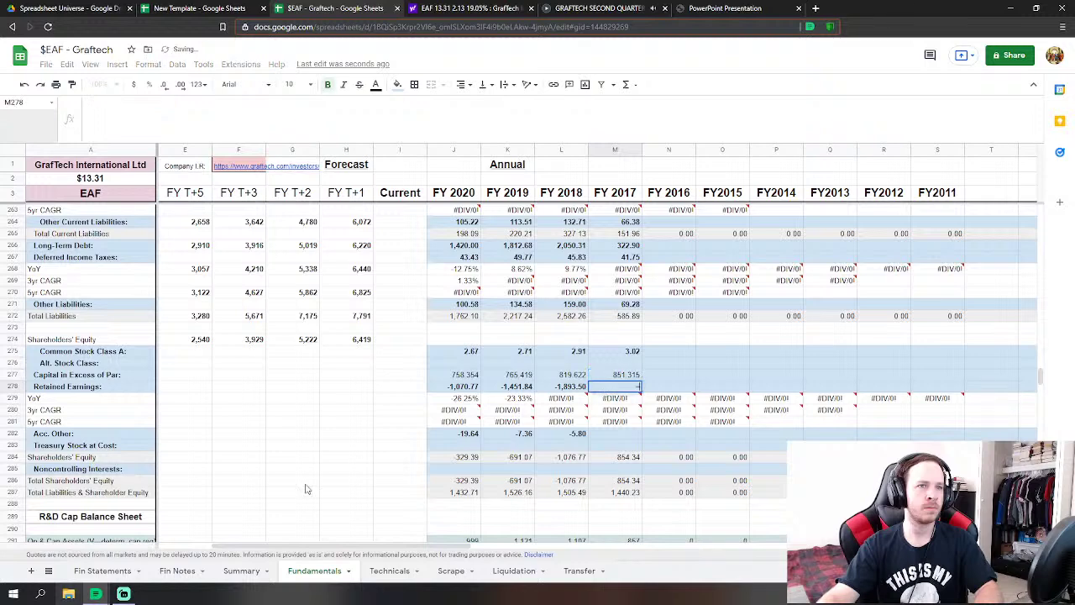
{"action": "left_click", "coordinate": [118, 571]}
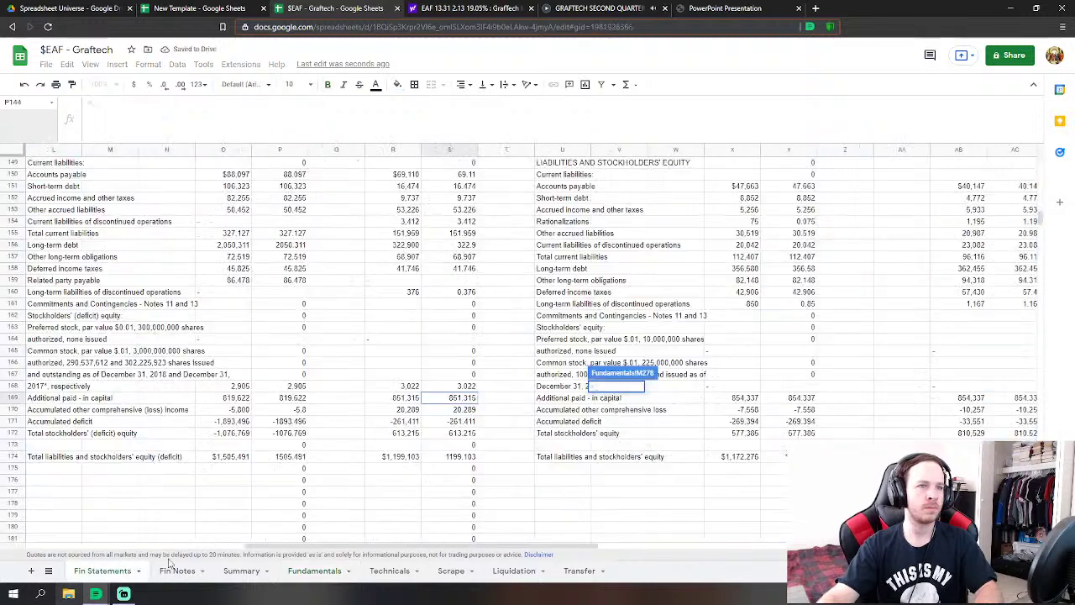
{"action": "left_click", "coordinate": [467, 422]}
{"action": "key", "text": "Return"}
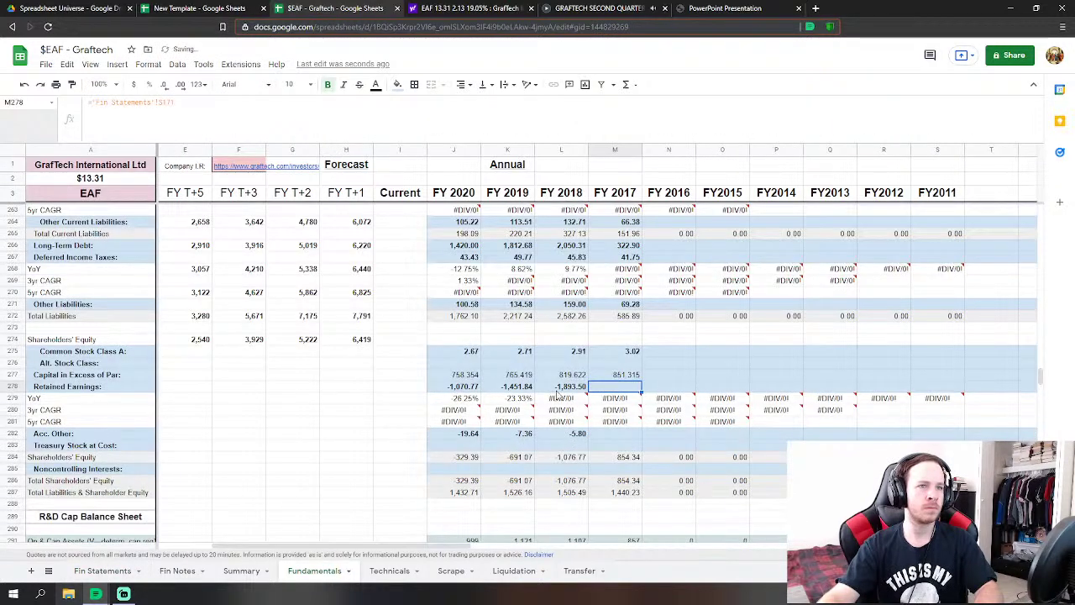
{"action": "left_click", "coordinate": [608, 432]}
{"action": "type", "text": "="}
{"action": "left_click", "coordinate": [116, 573]}
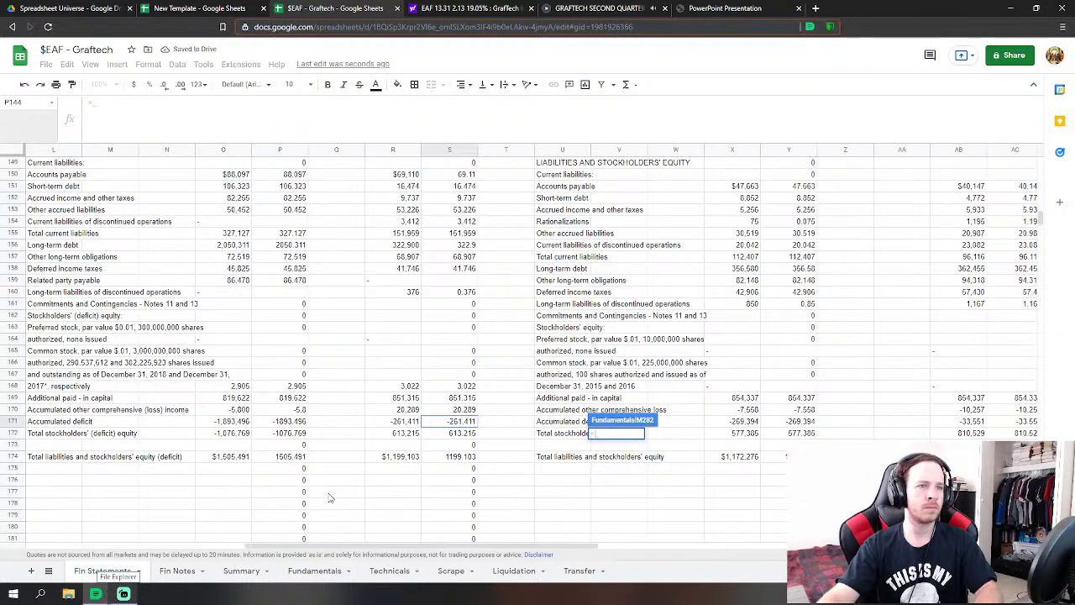
{"action": "left_click", "coordinate": [472, 410]}
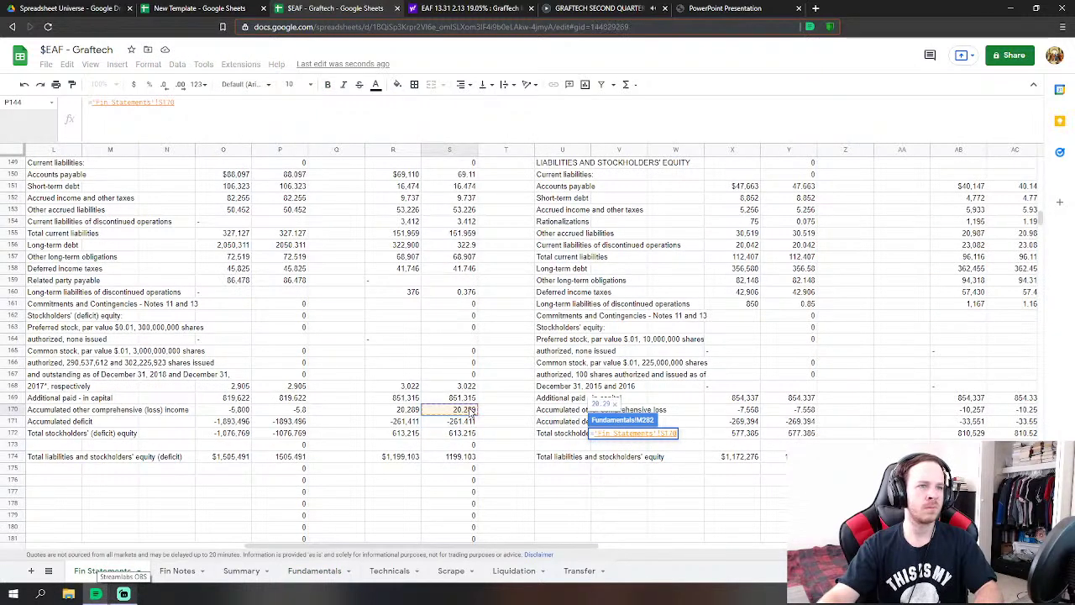
{"action": "key", "text": "Return"}
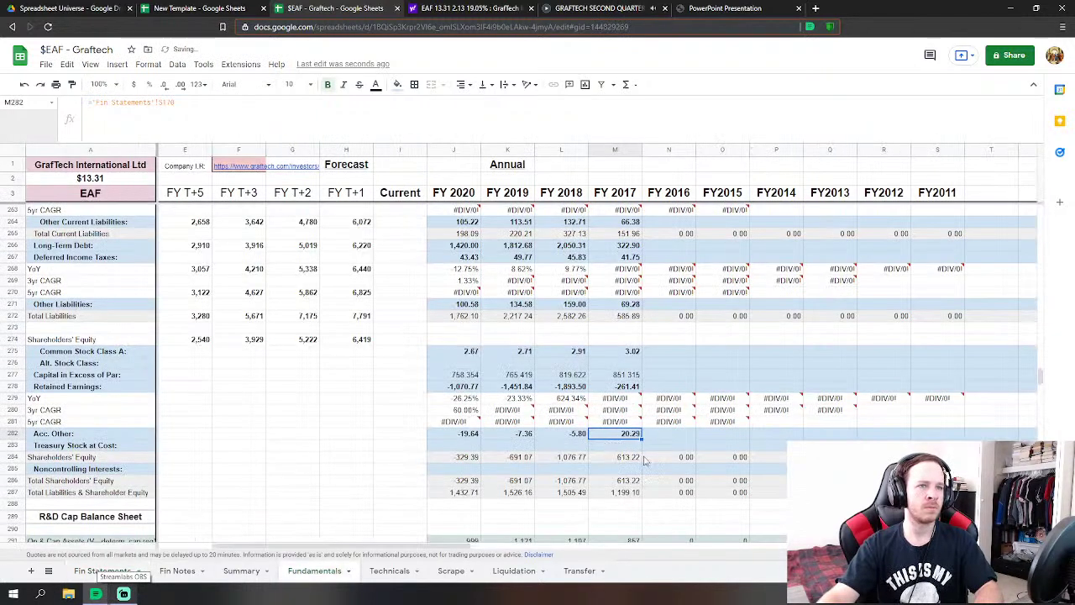
{"action": "left_click", "coordinate": [84, 574]}
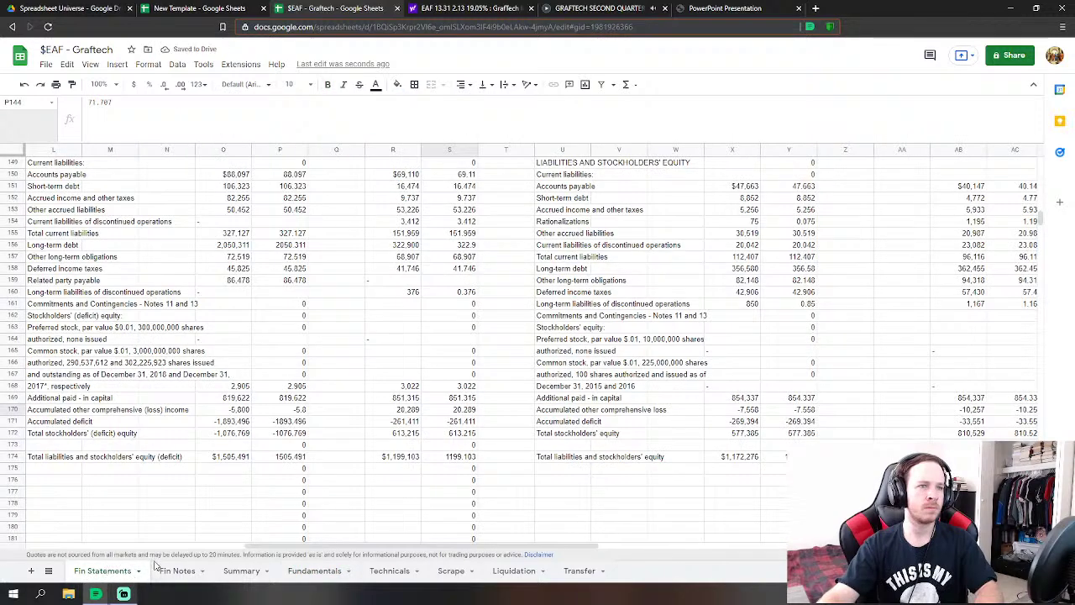
{"action": "left_click", "coordinate": [315, 573]}
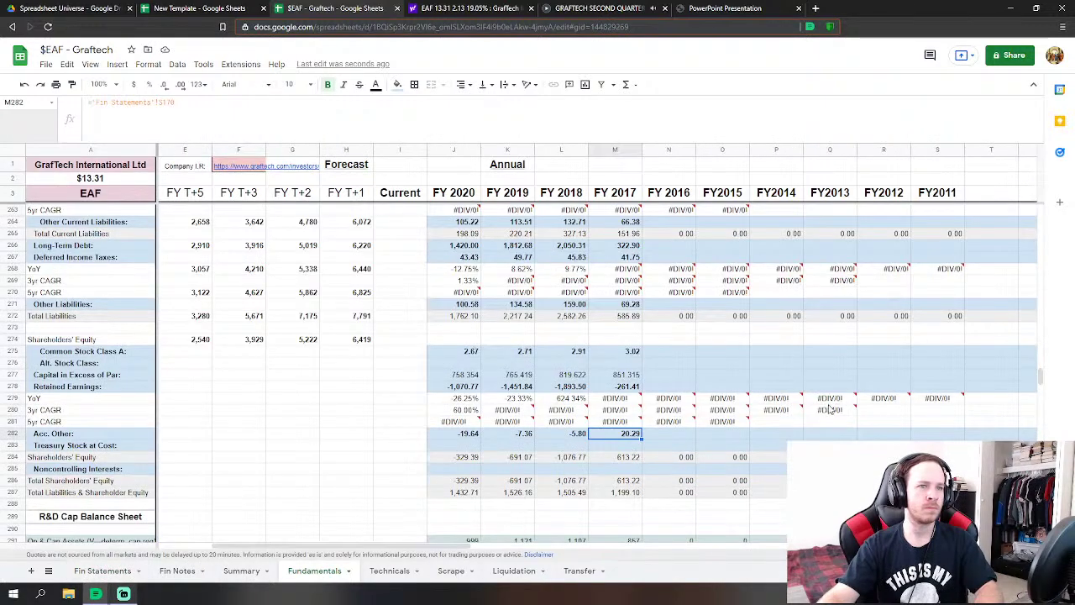
{"action": "left_click_drag", "start_coordinate": [1041, 378], "coordinate": [1062, 225]}
- Select FY2016 Cost of Revenues N36 and scroll Fin Statements to the top of the income statement
{"action": "scroll", "coordinate": [682, 319], "scroll_direction": "down", "scroll_amount": 4}
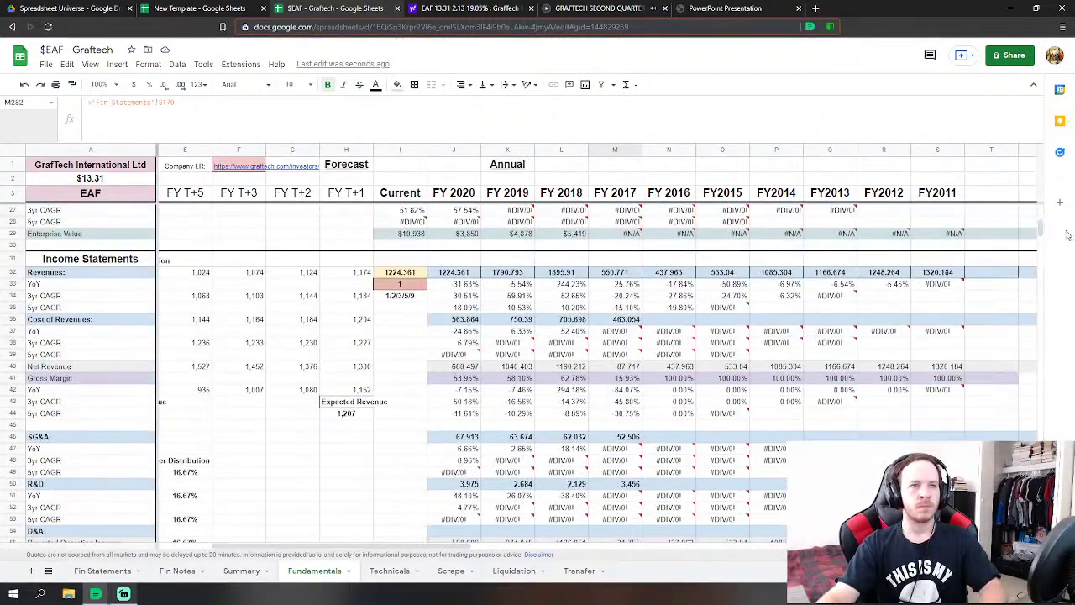
{"action": "left_click", "coordinate": [682, 319]}
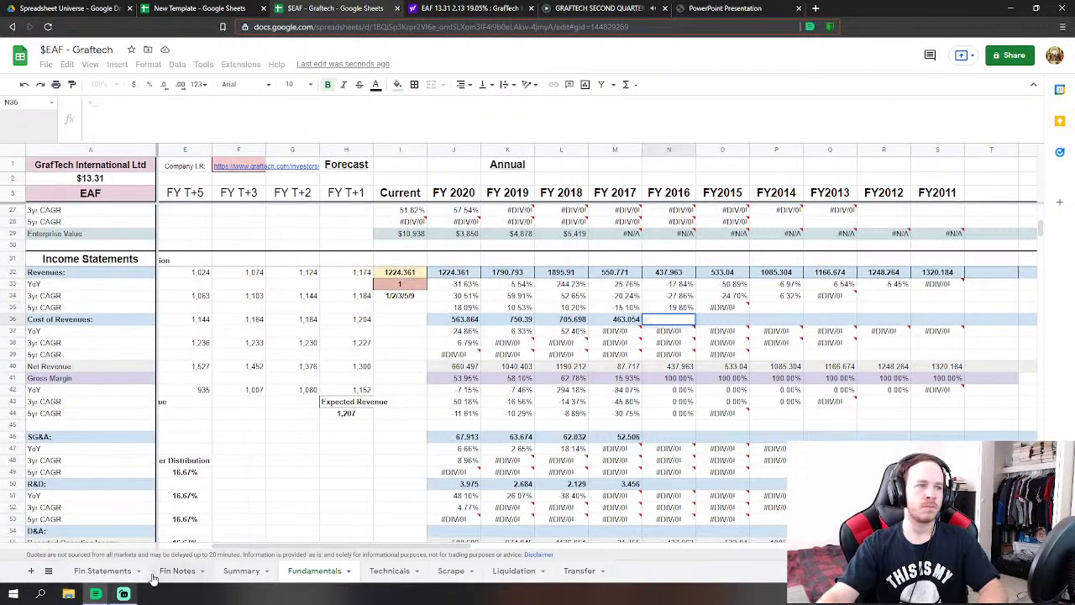
{"action": "left_click", "coordinate": [102, 570]}
{"action": "left_click_drag", "start_coordinate": [268, 546], "coordinate": [449, 537]}
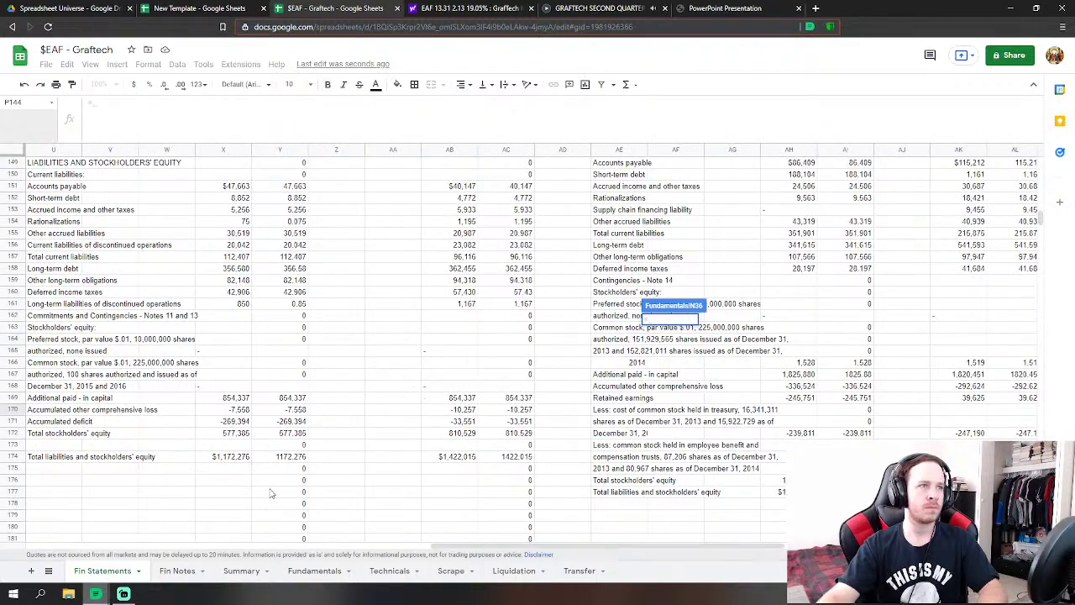
{"action": "scroll", "coordinate": [277, 487], "scroll_direction": "up", "scroll_amount": 4}
{"action": "scroll", "coordinate": [281, 480], "scroll_direction": "up", "scroll_amount": 20}
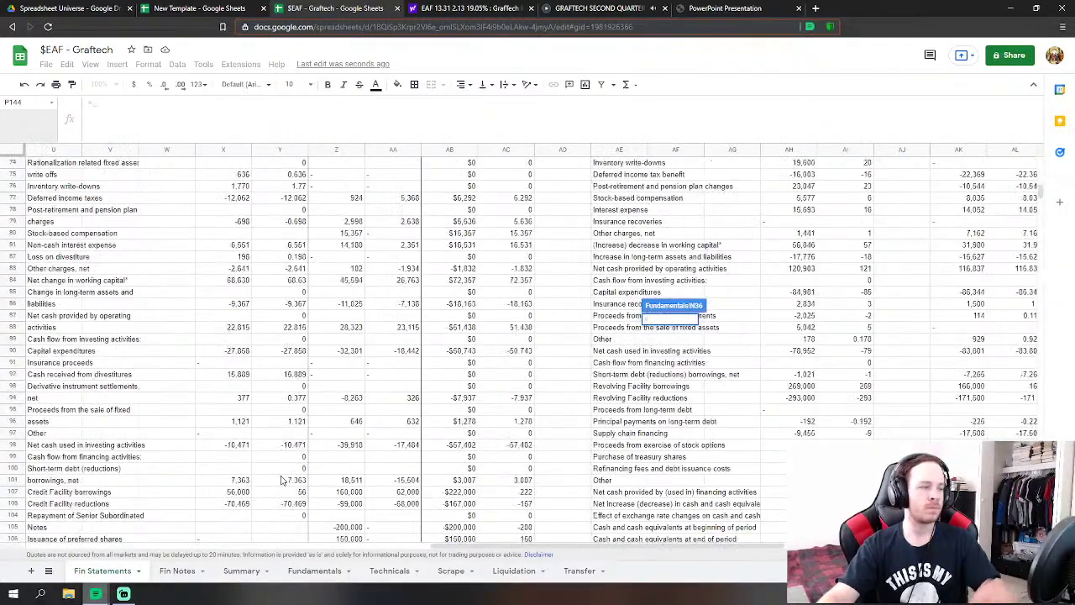
{"action": "scroll", "coordinate": [282, 479], "scroll_direction": "up", "scroll_amount": 3}
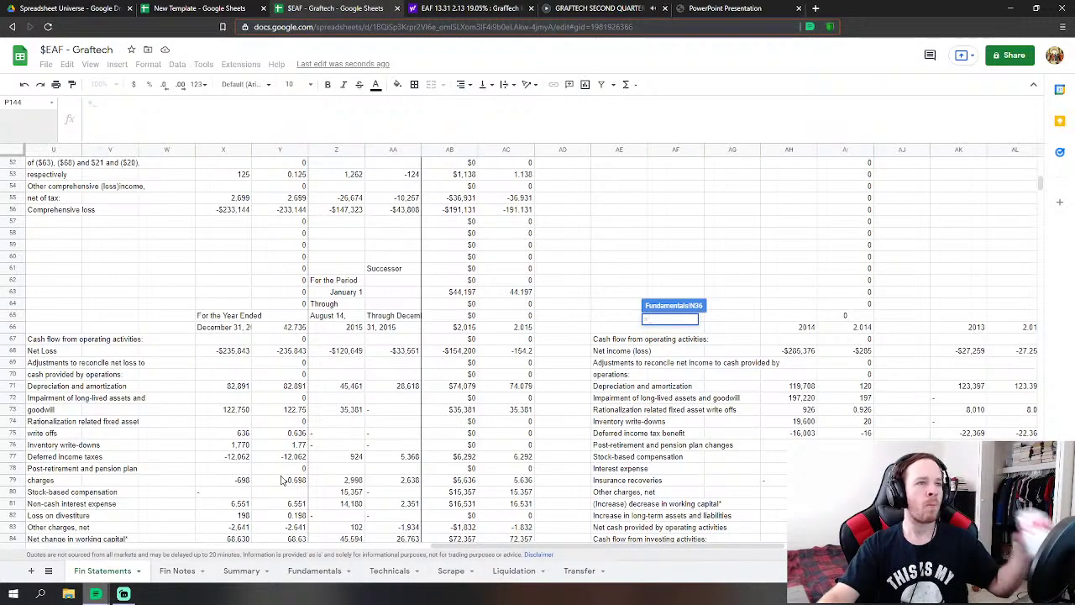
{"action": "scroll", "coordinate": [281, 480], "scroll_direction": "up", "scroll_amount": 15}
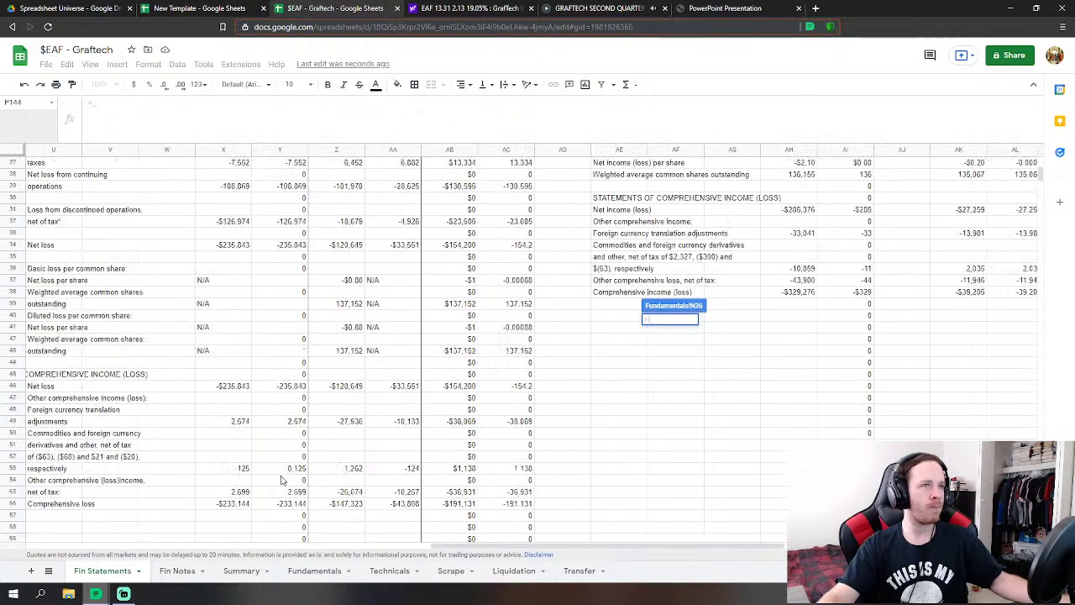
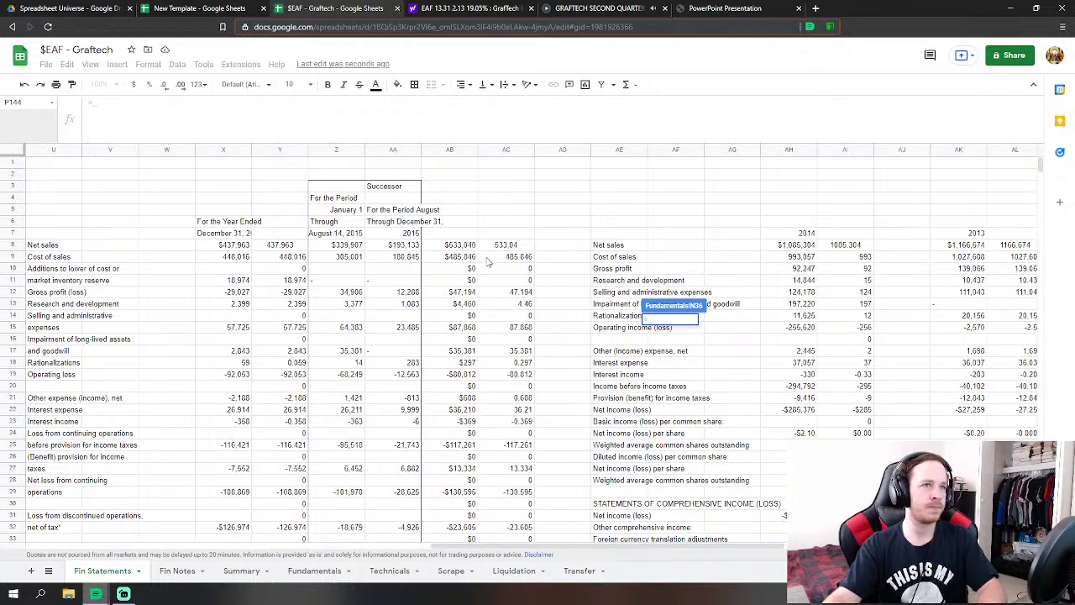
- Complete the FY 2016 Cost of Revenues link to the 448.016 cost of sales in Fin Statements Y9
{"action": "left_click", "coordinate": [292, 256]}
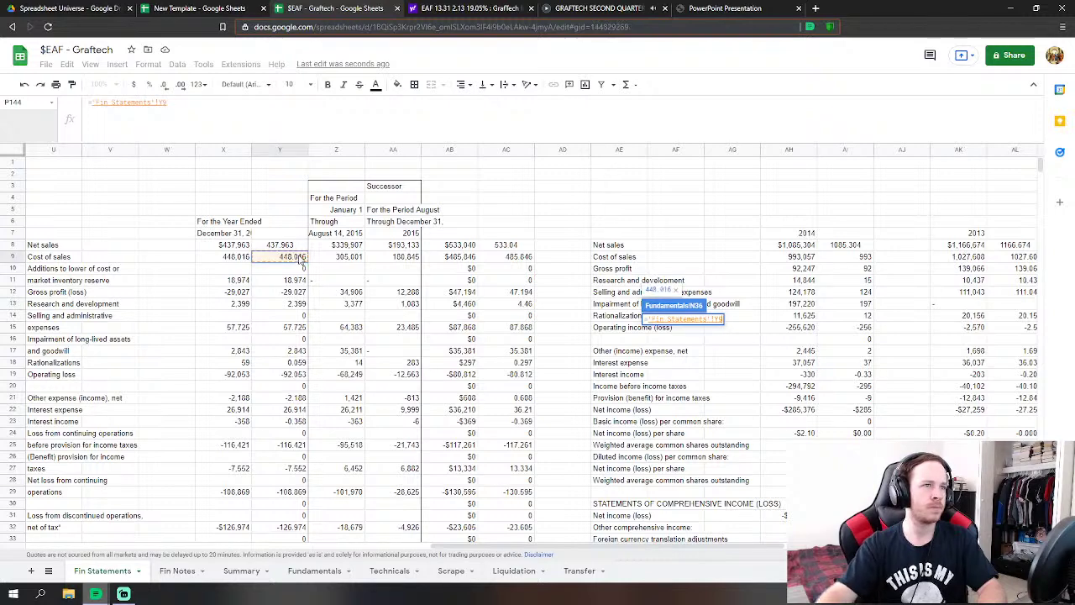
{"action": "key", "text": "Return"}
{"action": "left_click", "coordinate": [105, 571]}
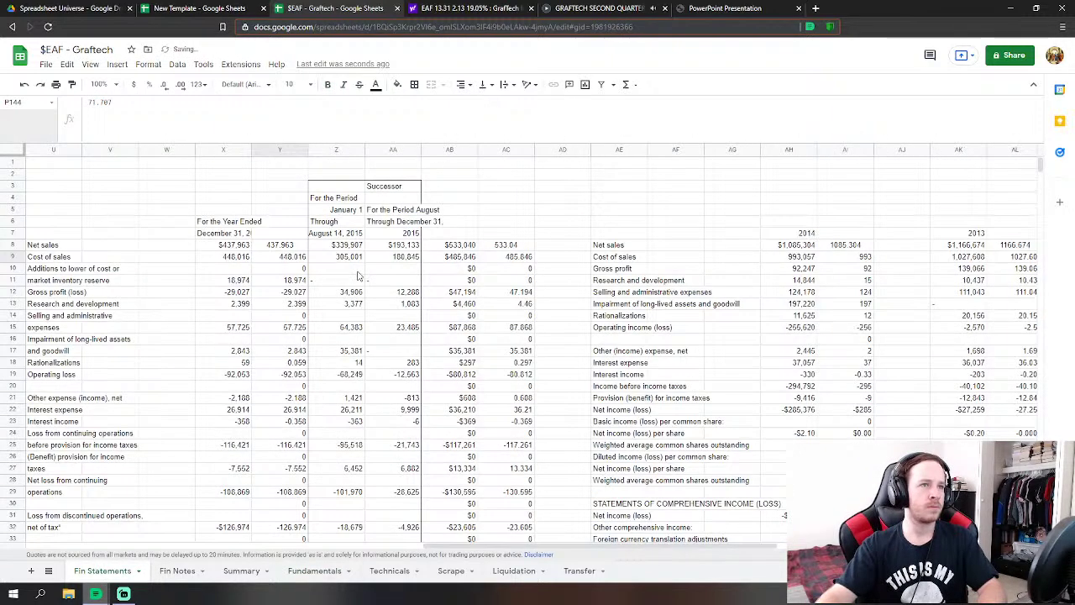
- Inspect the 2015 predecessor, successor, combined and thousands-scaled net sales in Z8, AA8, AB8 and AC8
{"action": "left_click", "coordinate": [348, 244]}
{"action": "left_click", "coordinate": [397, 250]}
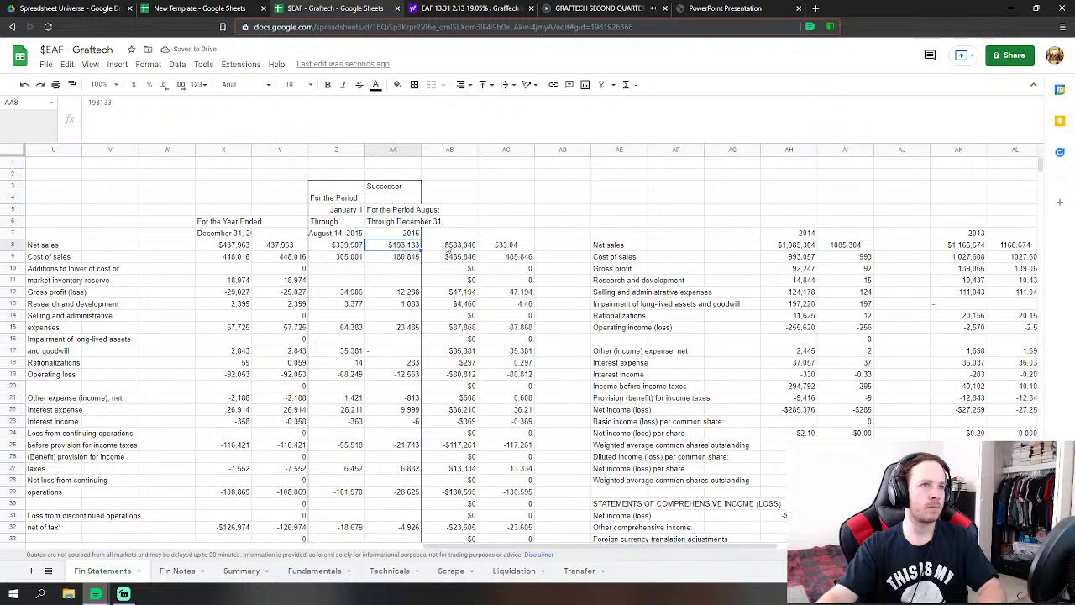
{"action": "left_click", "coordinate": [452, 246]}
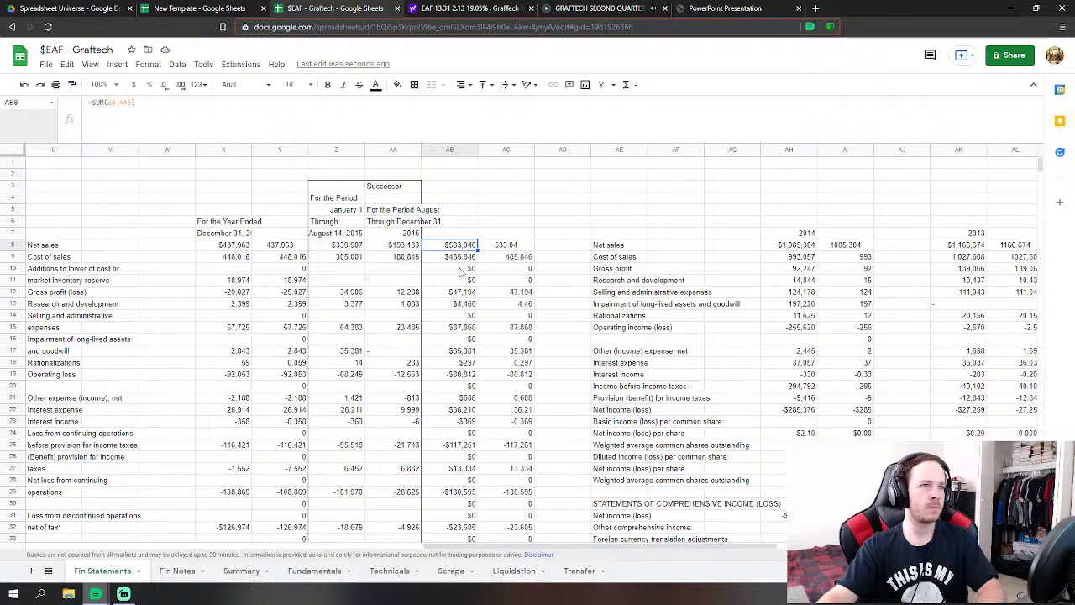
{"action": "scroll", "coordinate": [464, 323], "scroll_direction": "down", "scroll_amount": 1}
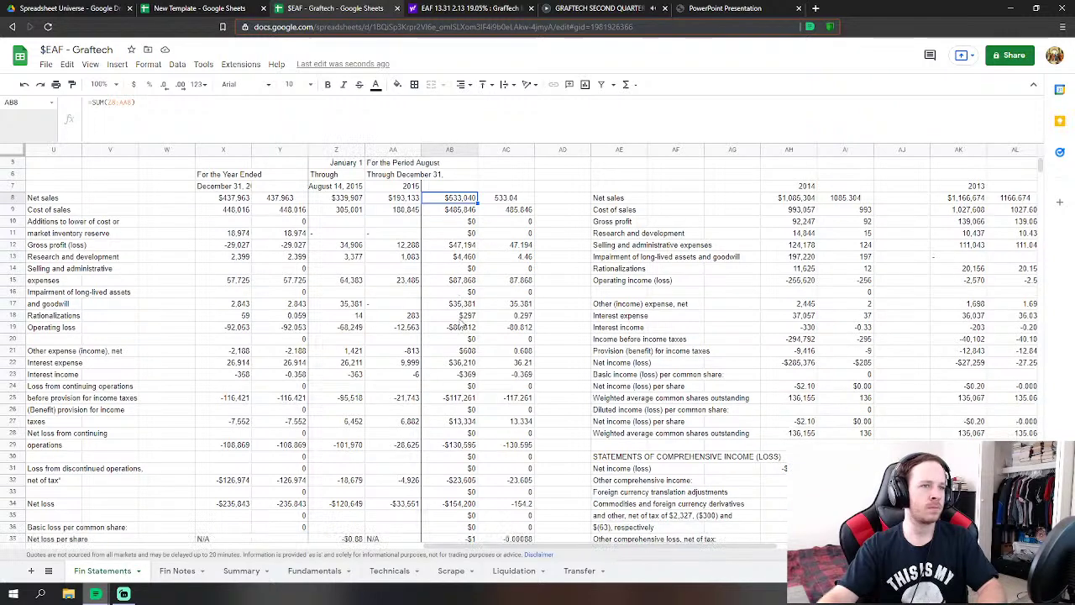
{"action": "scroll", "coordinate": [464, 324], "scroll_direction": "down", "scroll_amount": 3}
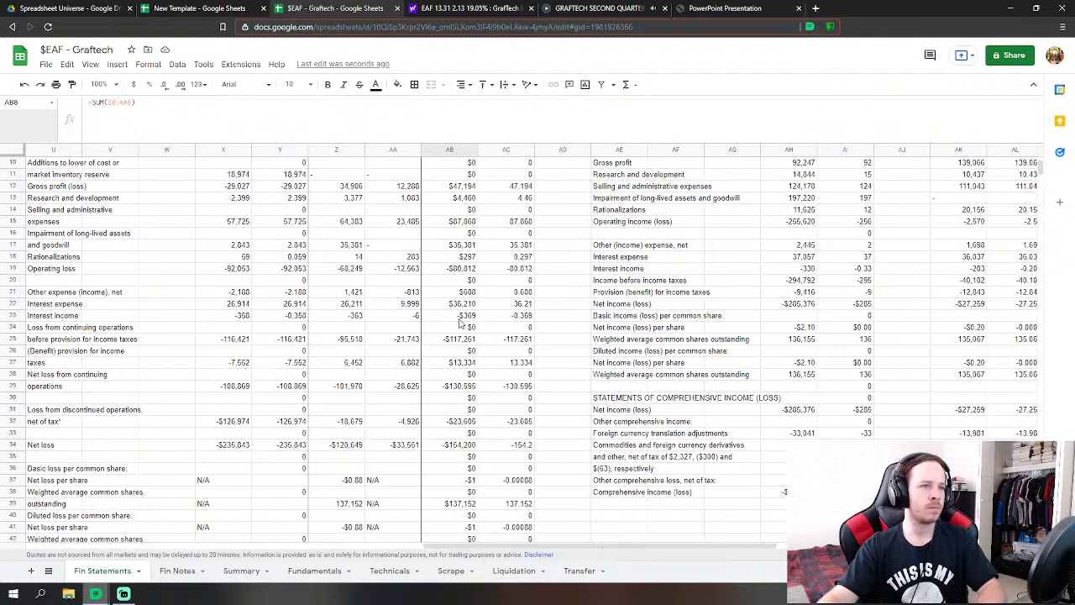
{"action": "scroll", "coordinate": [459, 322], "scroll_direction": "down", "scroll_amount": 4}
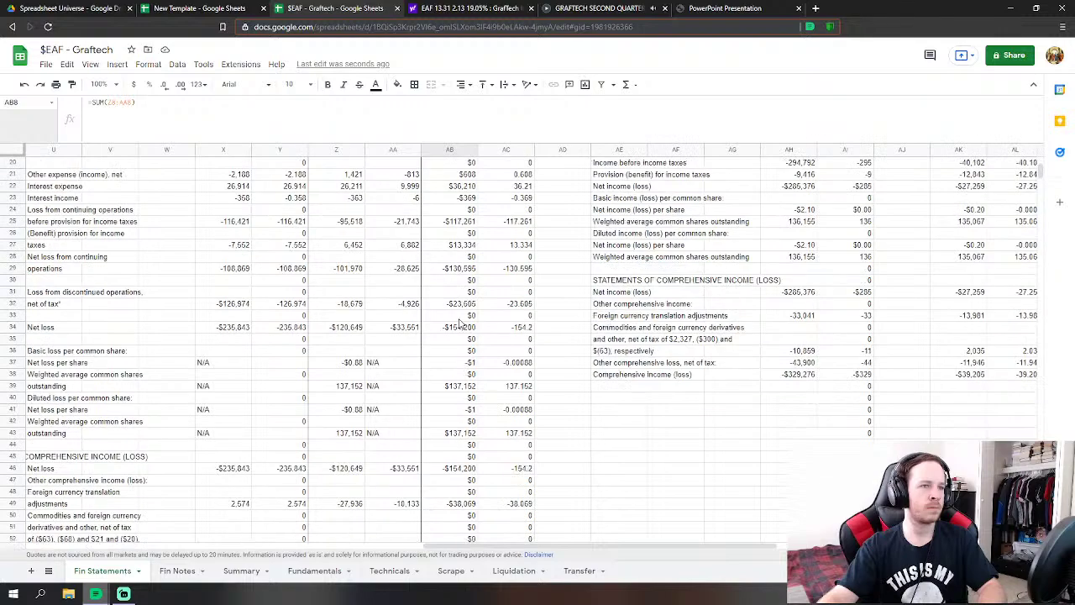
{"action": "scroll", "coordinate": [459, 322], "scroll_direction": "down", "scroll_amount": 12}
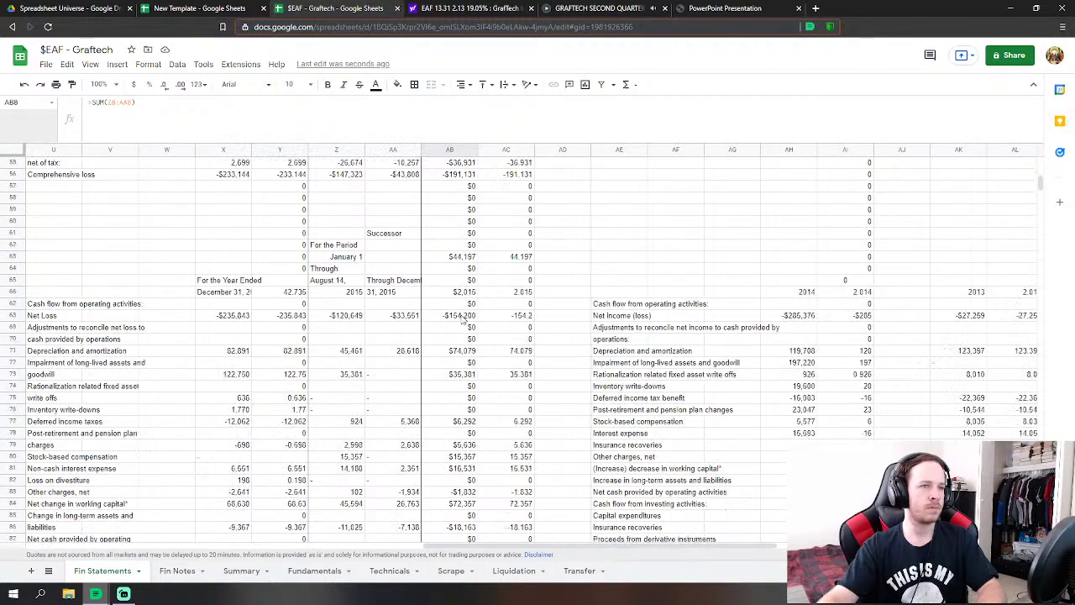
{"action": "scroll", "coordinate": [461, 318], "scroll_direction": "up", "scroll_amount": 18}
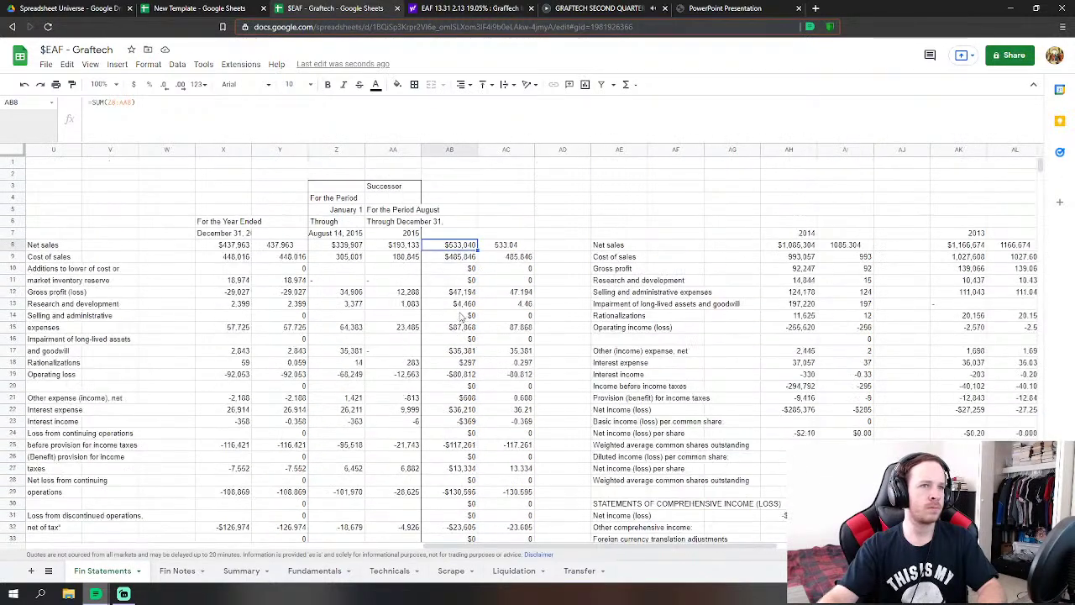
{"action": "key", "text": "Right"}
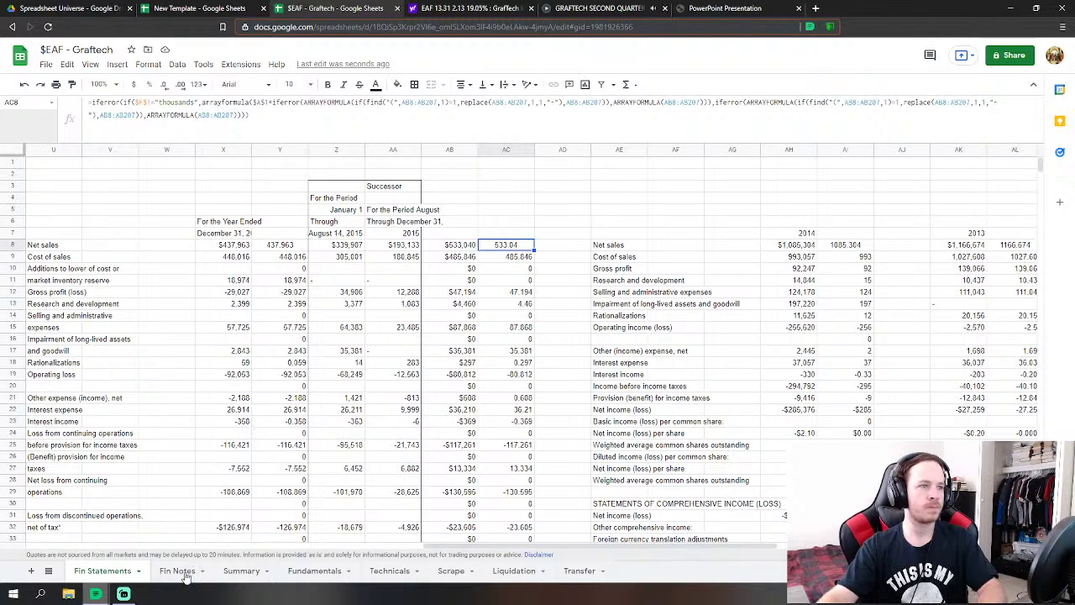
- Set FY 2016 SG&A to Fin Statements Y15 + Y18, selling expenses plus rationalizations (57.784)
{"action": "left_click", "coordinate": [315, 570]}
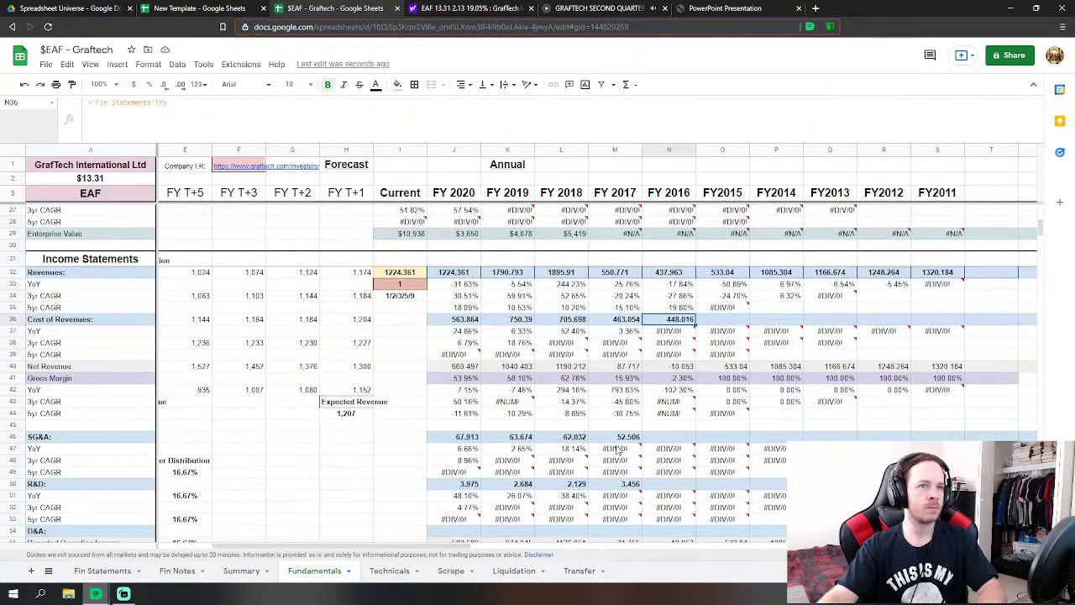
{"action": "left_click", "coordinate": [669, 351]}
{"action": "left_click", "coordinate": [102, 570]}
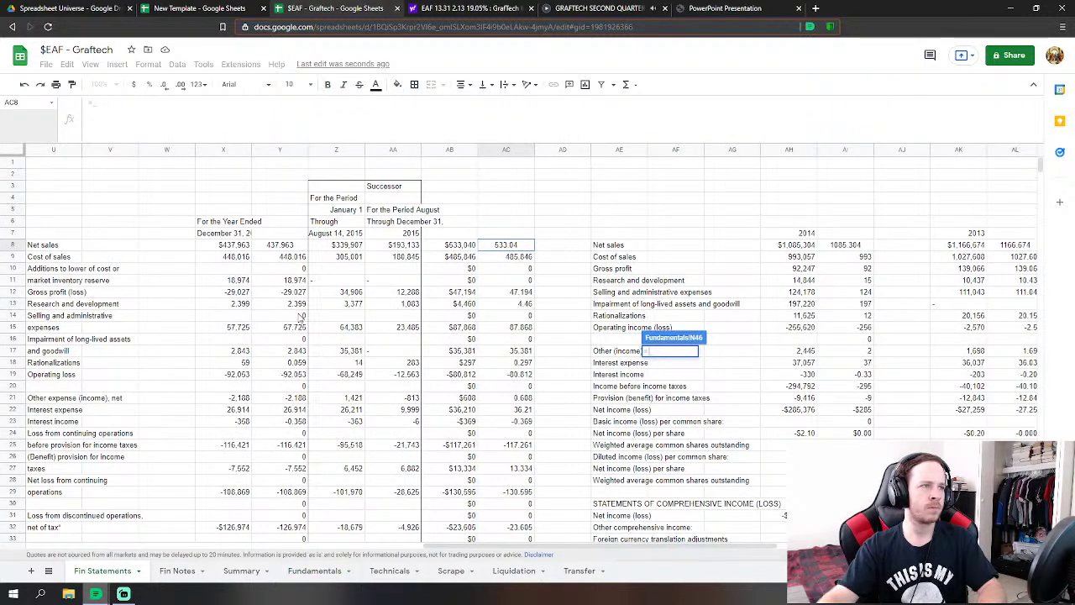
{"action": "left_click", "coordinate": [298, 327]}
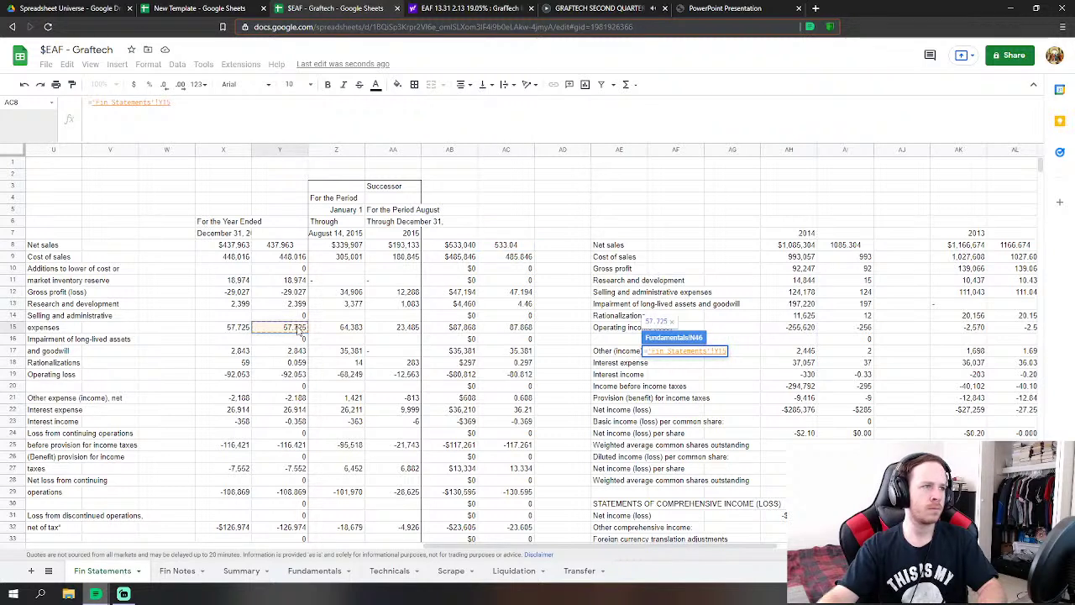
{"action": "type", "text": "+"}
{"action": "left_click", "coordinate": [296, 363]}
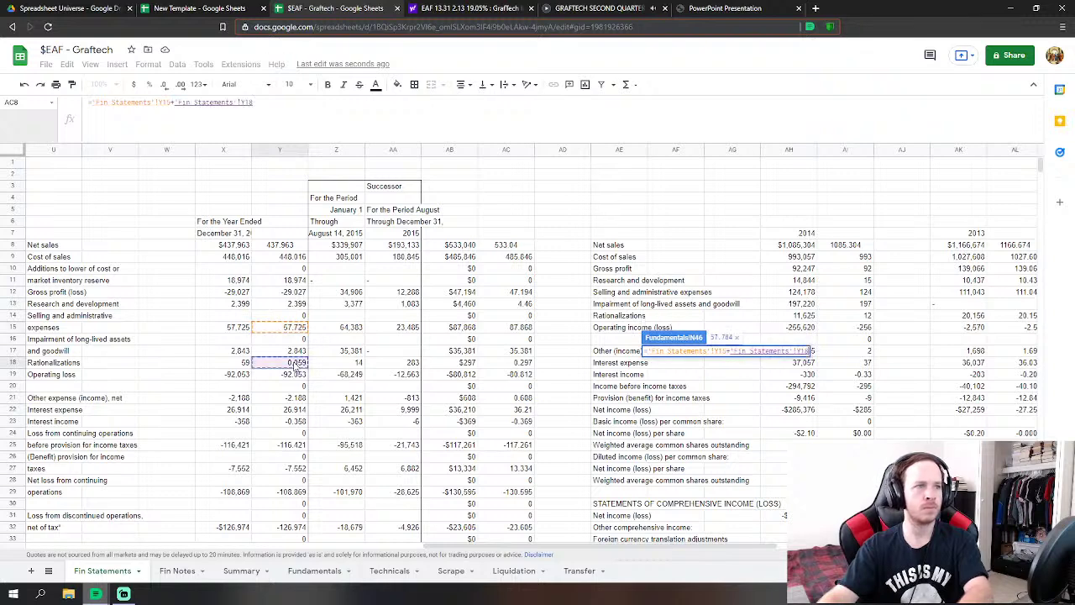
{"action": "key", "text": "Return"}
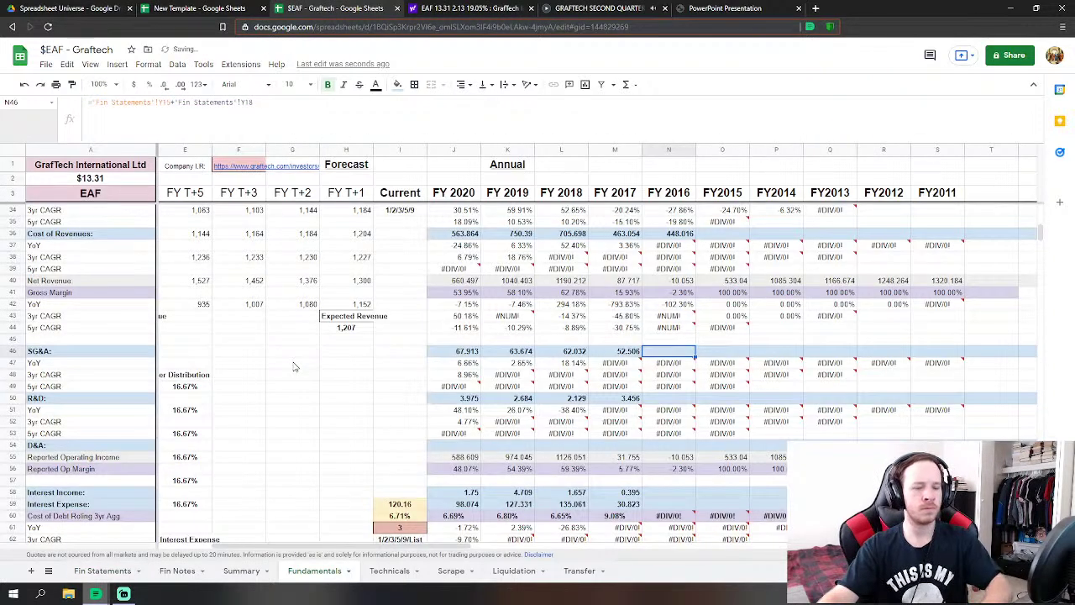
- Link FY 2016 R&D to the 2.399 research and development figure in Fin Statements Y13
{"action": "left_click", "coordinate": [660, 397]}
{"action": "type", "text": "="}
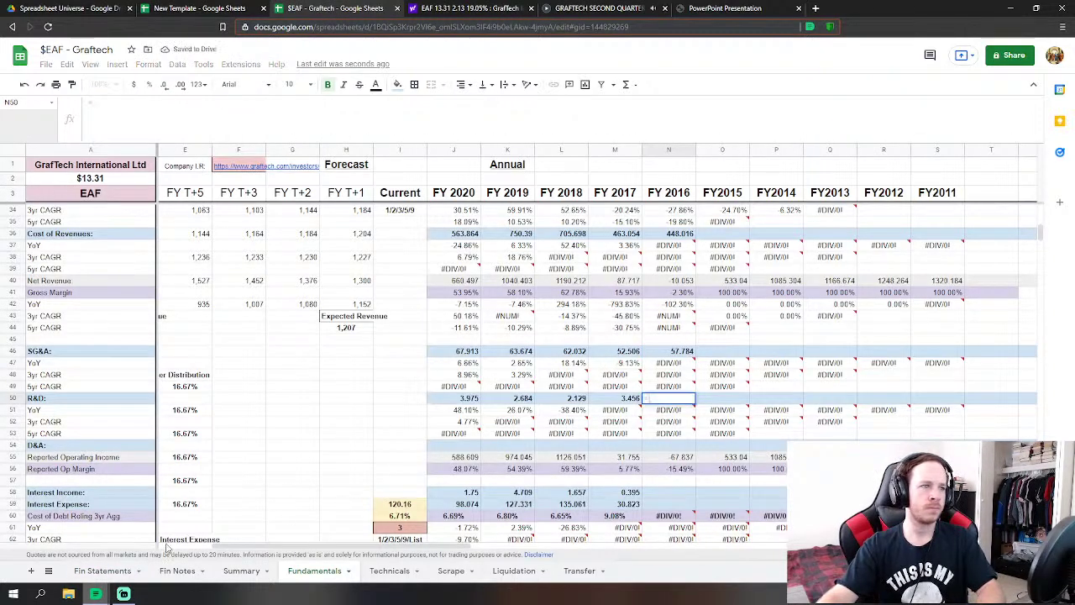
{"action": "left_click", "coordinate": [104, 570]}
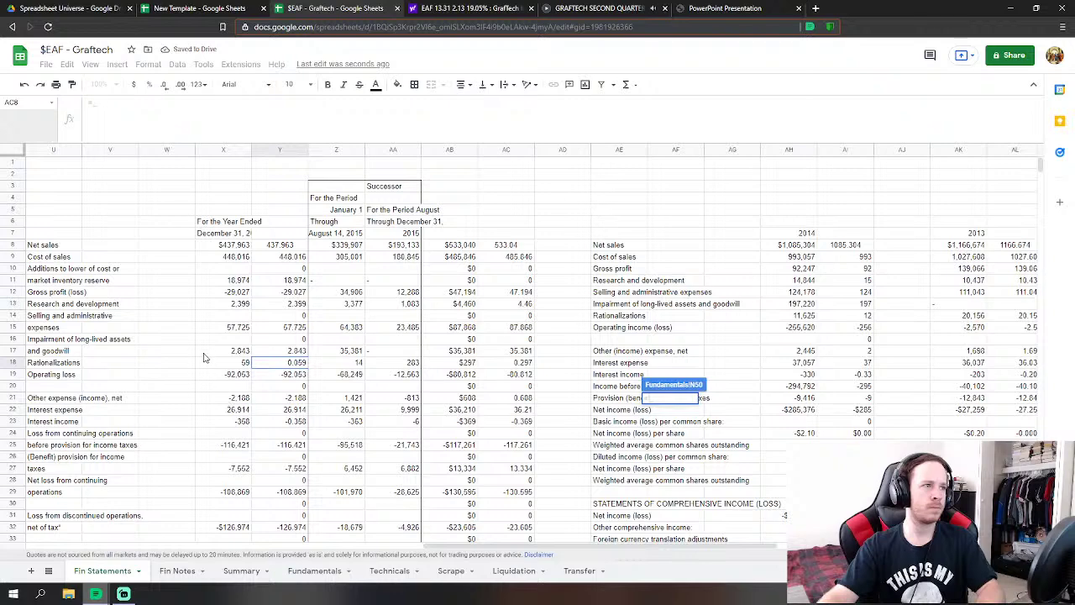
{"action": "left_click", "coordinate": [281, 304]}
{"action": "key", "text": "Return"}
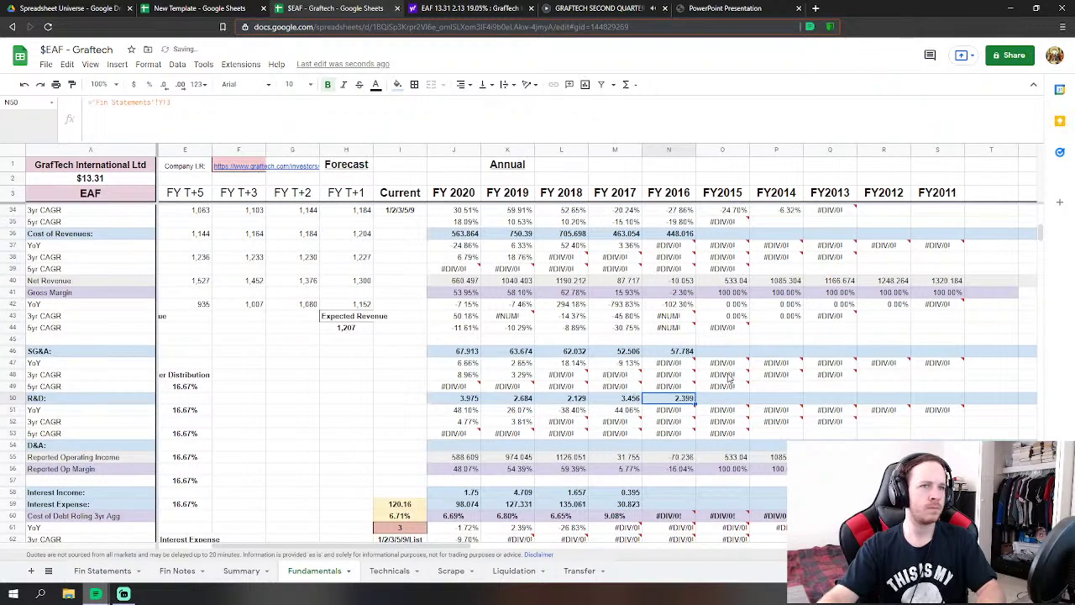
- Begin the FY 2016 D&A formula referencing the 2.843 impairment value in Fin Statements Y17
{"action": "scroll", "coordinate": [754, 367], "scroll_direction": "down", "scroll_amount": 2}
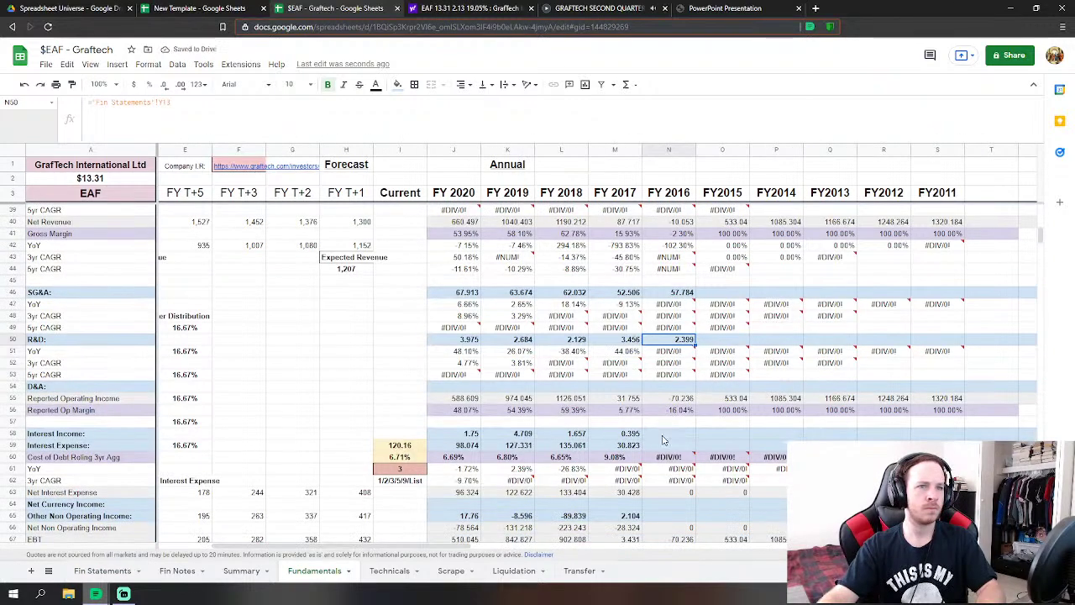
{"action": "left_click", "coordinate": [685, 387]}
{"action": "type", "text": "="}
{"action": "left_click", "coordinate": [102, 570]}
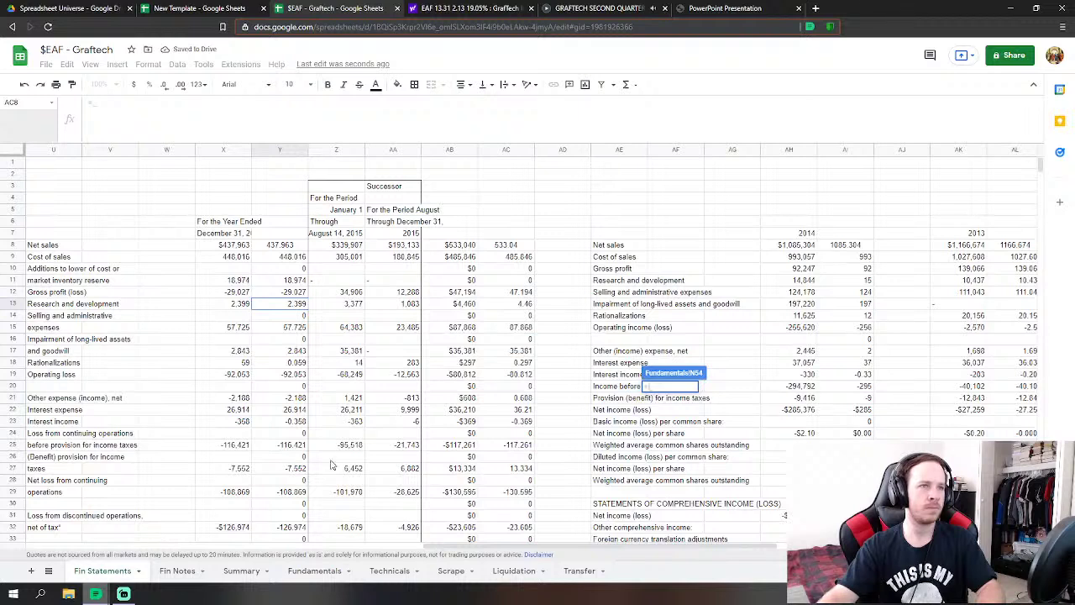
{"action": "left_click", "coordinate": [300, 353]}
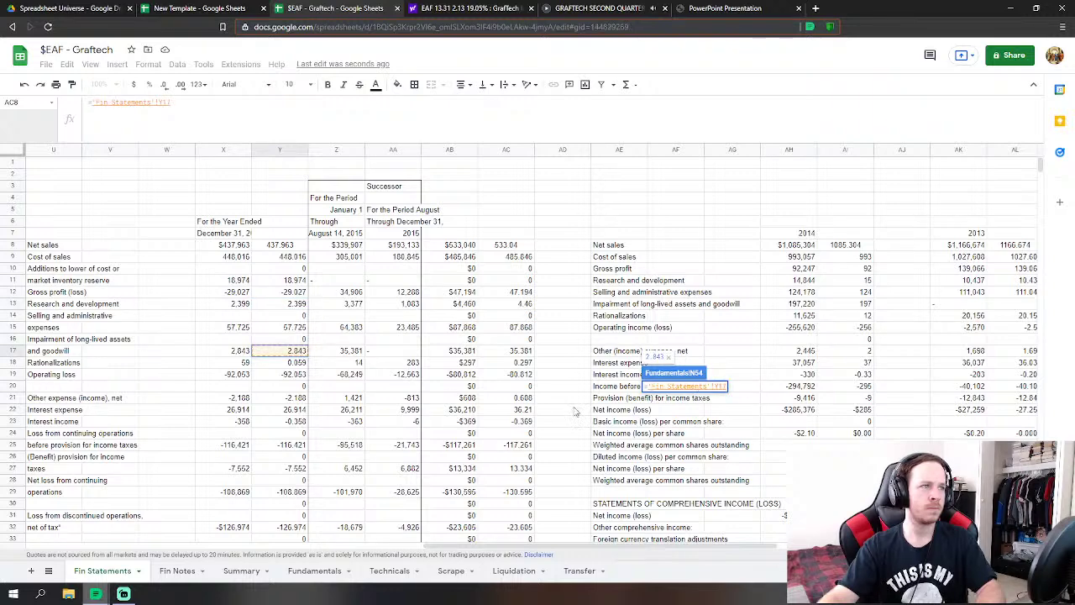
- Confirm D&A at 2.843 and set Interest Income to the negated Fin Statements Y23 (0.358)
{"action": "key", "text": "Return"}
{"action": "left_click", "coordinate": [669, 375]}
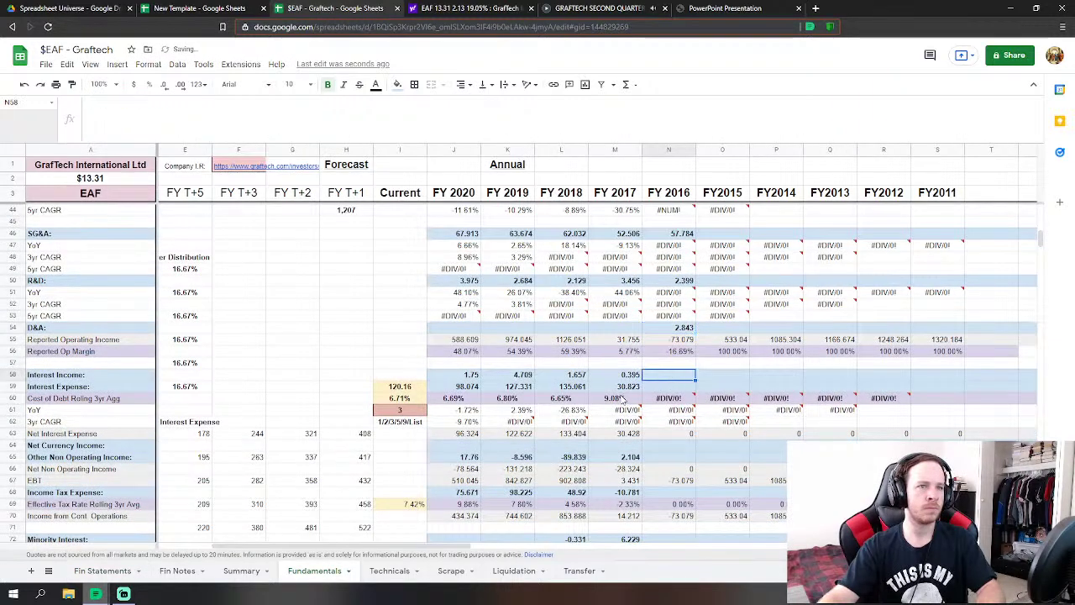
{"action": "type", "text": "="}
{"action": "left_click", "coordinate": [103, 570]}
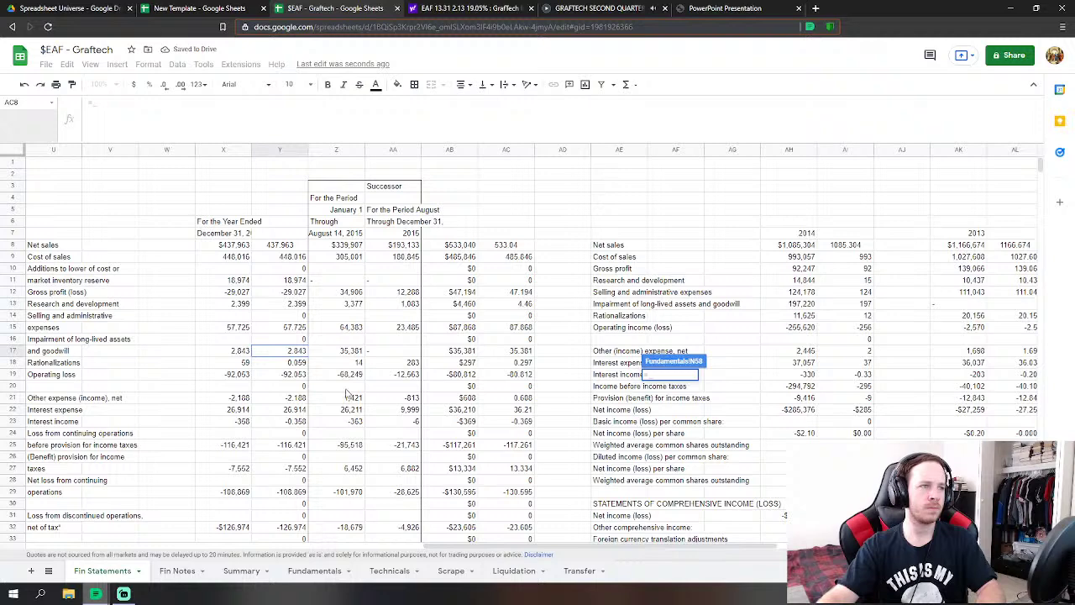
{"action": "type", "text": "-"}
{"action": "left_click", "coordinate": [300, 421]}
{"action": "key", "text": "Return"}
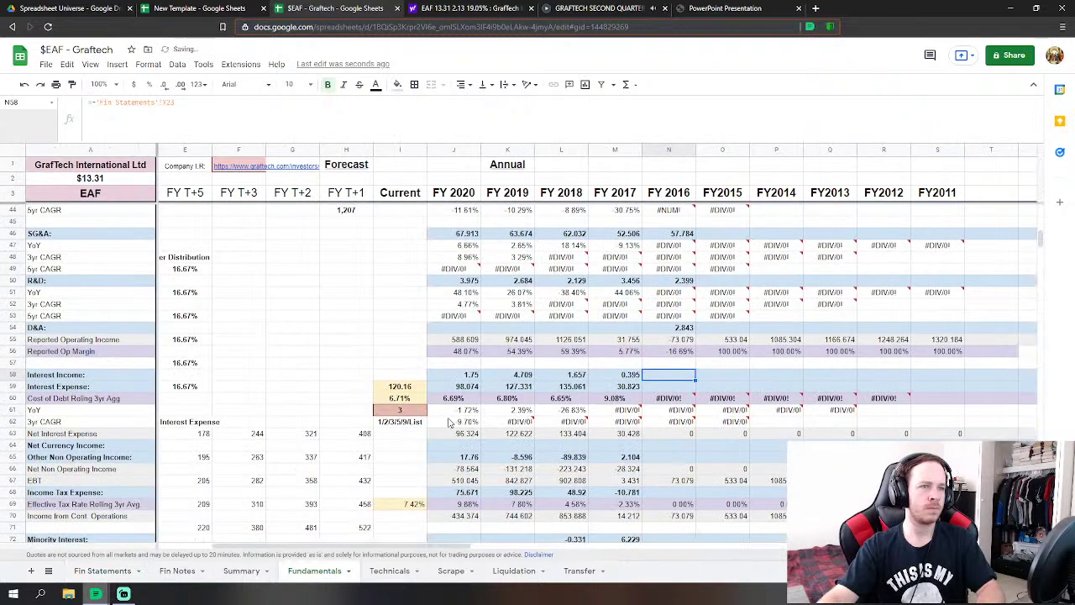
- Link FY 2016 Interest Expense to the 26.914 figure in Fin Statements Y22
{"action": "left_click", "coordinate": [656, 386]}
{"action": "type", "text": "="}
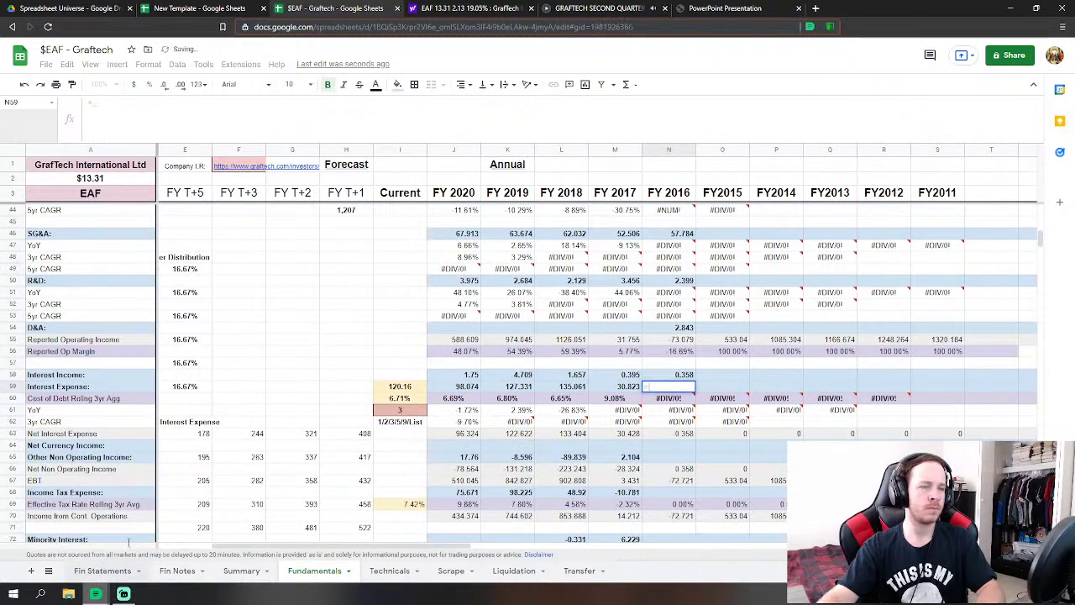
{"action": "left_click", "coordinate": [103, 570]}
{"action": "left_click", "coordinate": [296, 410]}
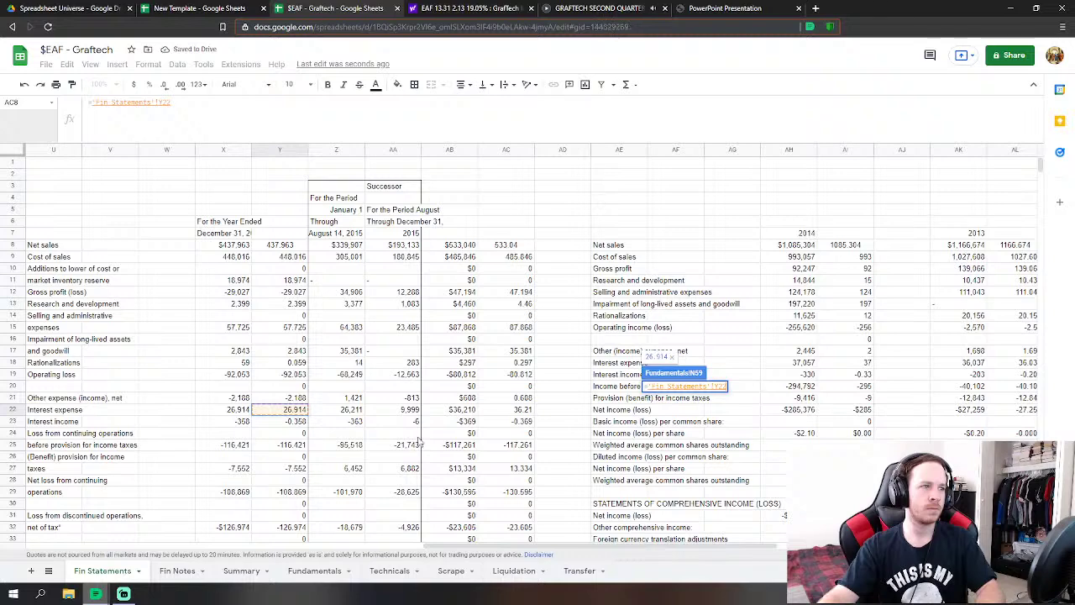
{"action": "key", "text": "Return"}
- Link FY 2016 Other Non Operating Income to the -2.188 other expense in Fin Statements Y21
{"action": "left_click", "coordinate": [654, 400]}
{"action": "type", "text": "="}
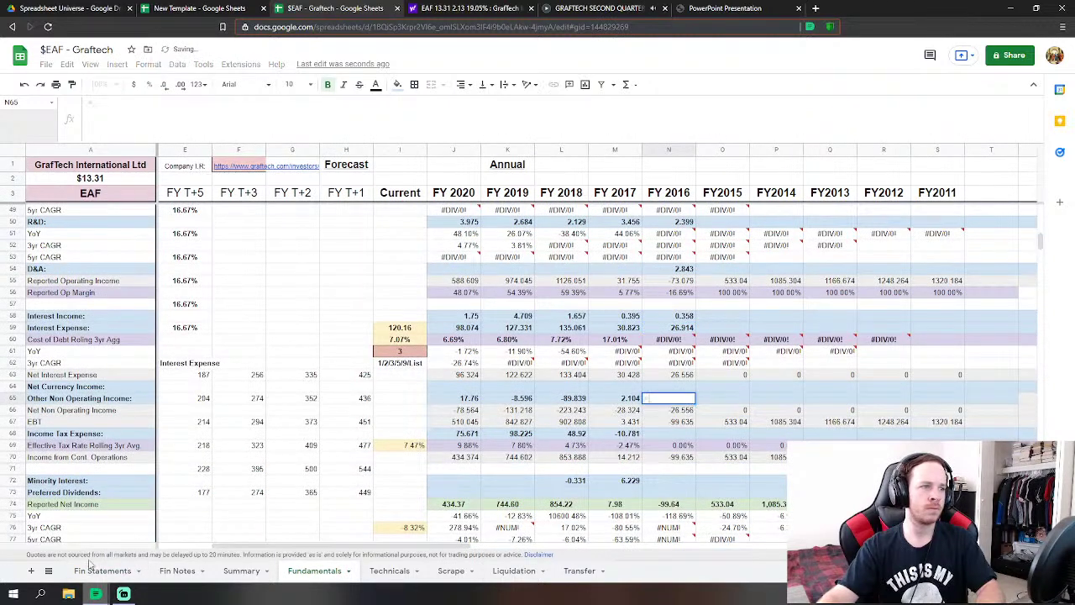
{"action": "left_click", "coordinate": [102, 570]}
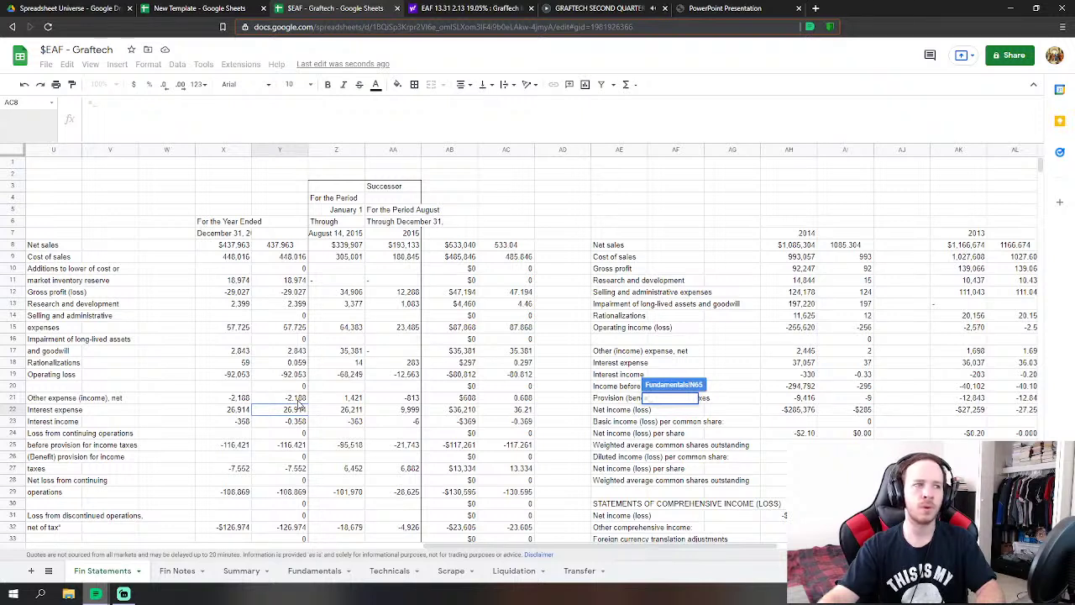
{"action": "left_click", "coordinate": [299, 399]}
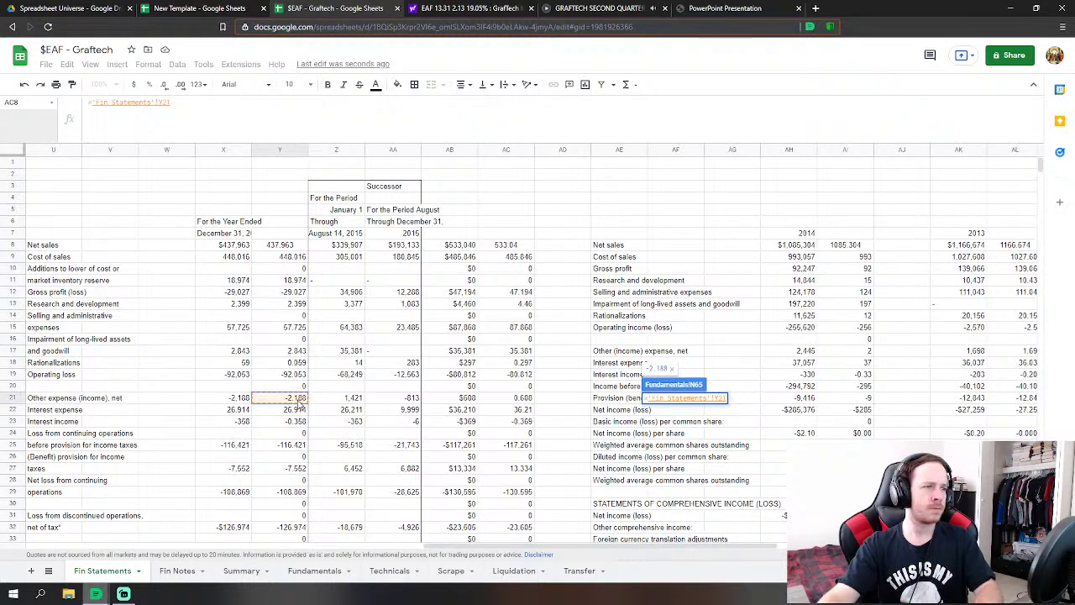
{"action": "key", "text": "Return"}
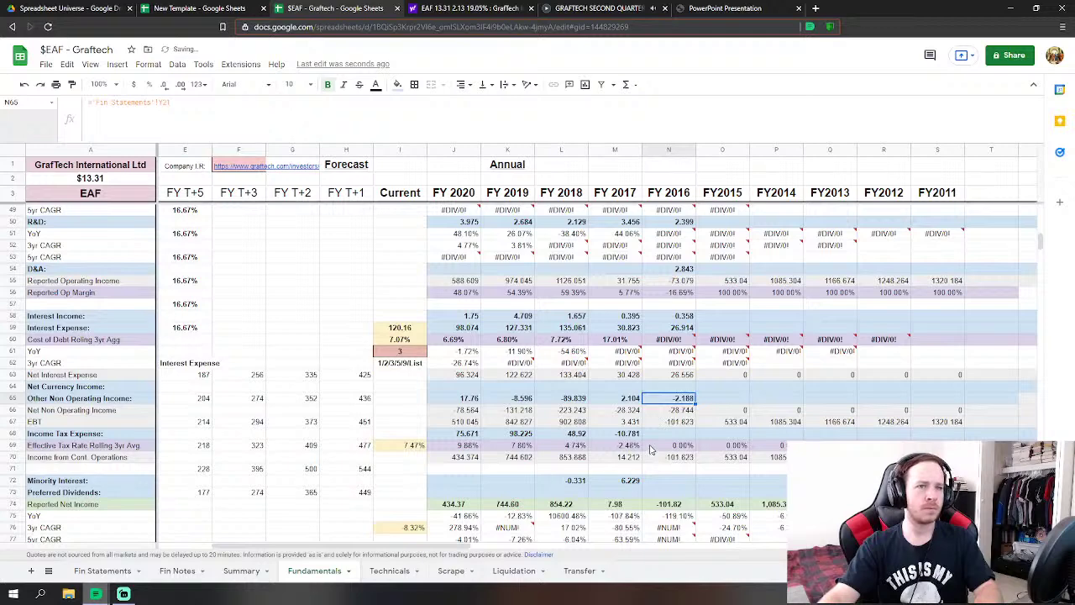
- Begin the FY 2016 Income Tax Expense formula in N68
{"action": "left_click", "coordinate": [672, 433]}
{"action": "type", "text": "="}
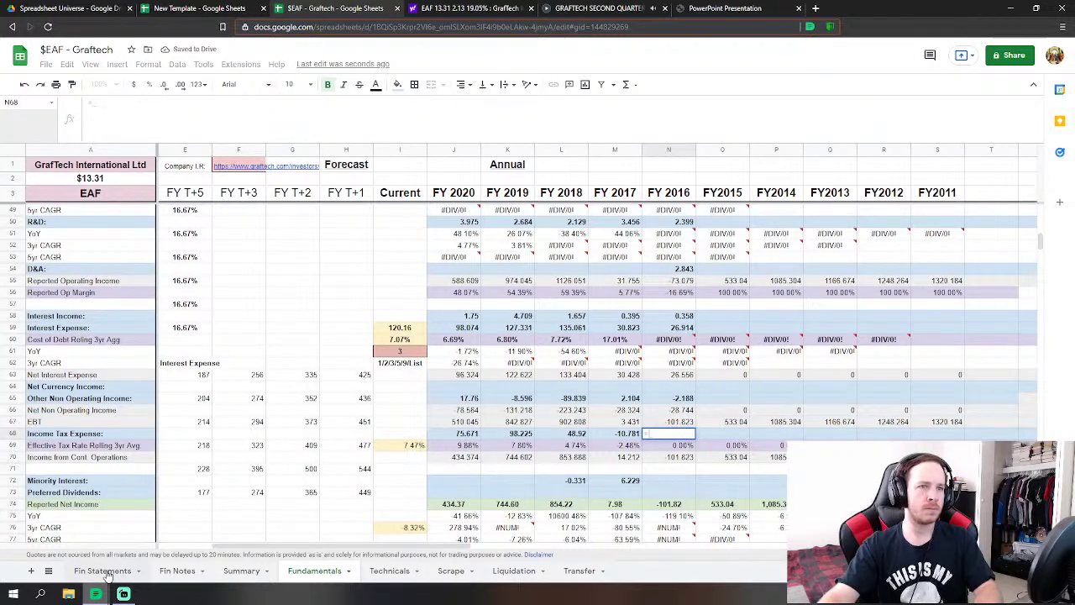
{"action": "left_click", "coordinate": [103, 571]}
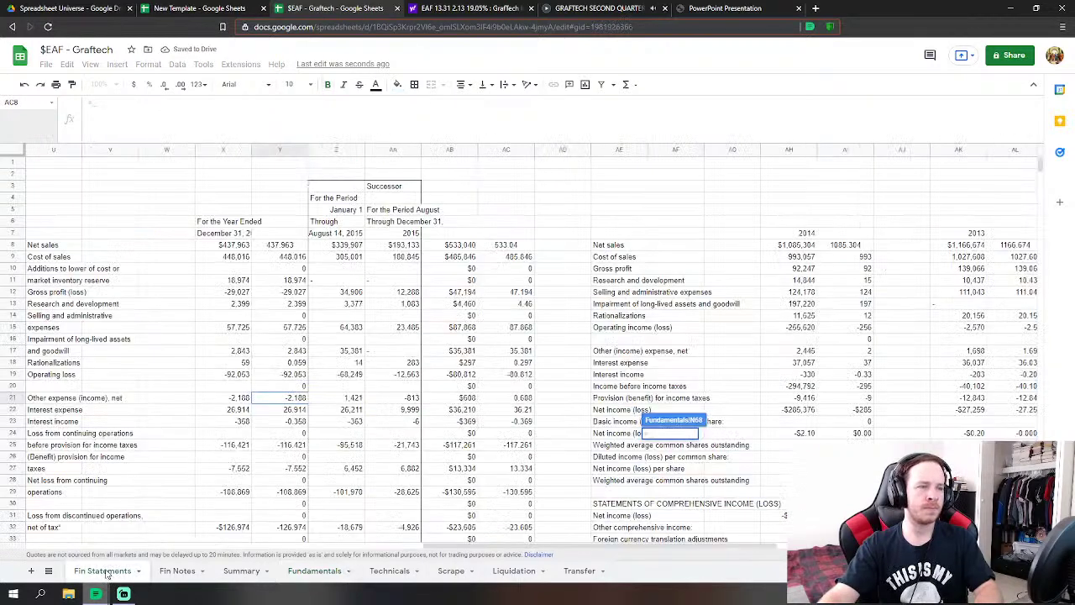
- Link FY2016 income tax to Fin Statements Y27 (-7.552) and minority interest to Y32 (-126.974)
{"action": "left_click", "coordinate": [286, 467]}
{"action": "scroll", "coordinate": [357, 442], "scroll_direction": "down", "scroll_amount": 1}
{"action": "key", "text": "Return"}
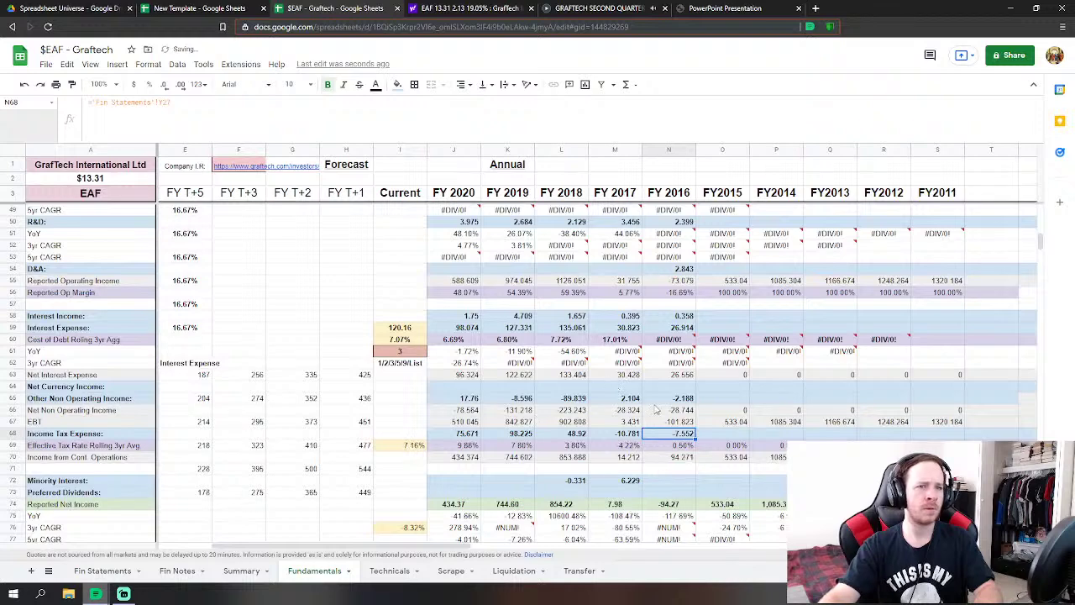
{"action": "left_click", "coordinate": [668, 421]}
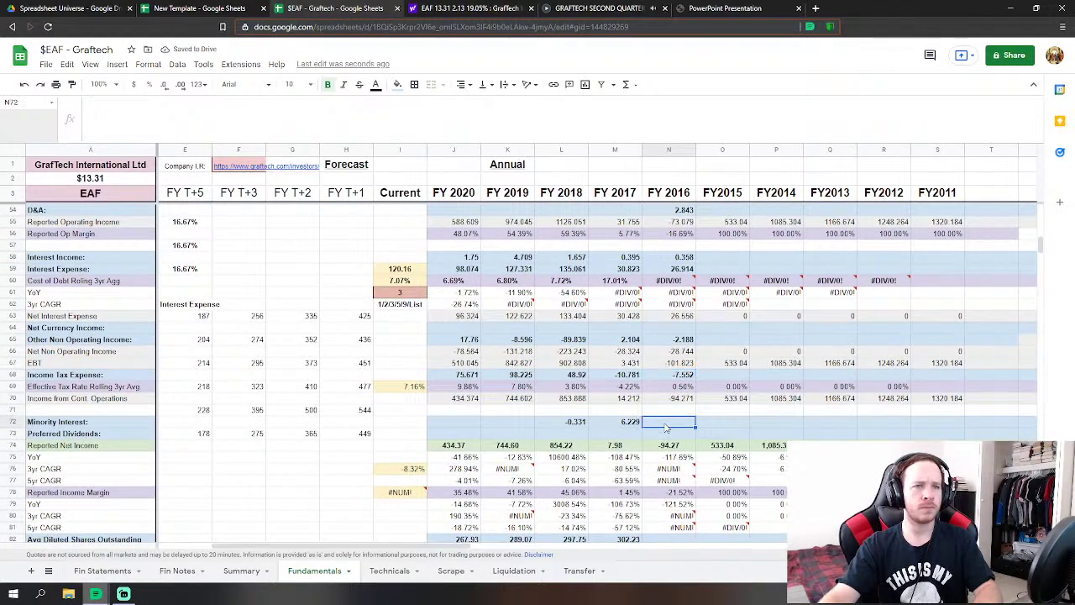
{"action": "type", "text": "="}
{"action": "left_click", "coordinate": [104, 574]}
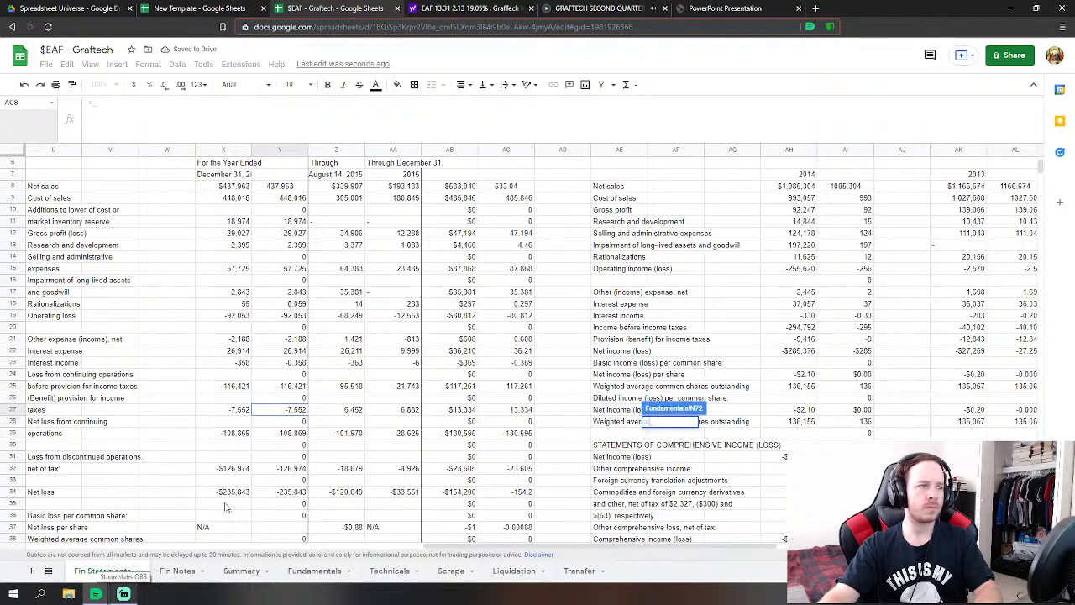
{"action": "left_click", "coordinate": [298, 469]}
{"action": "key", "text": "Return"}
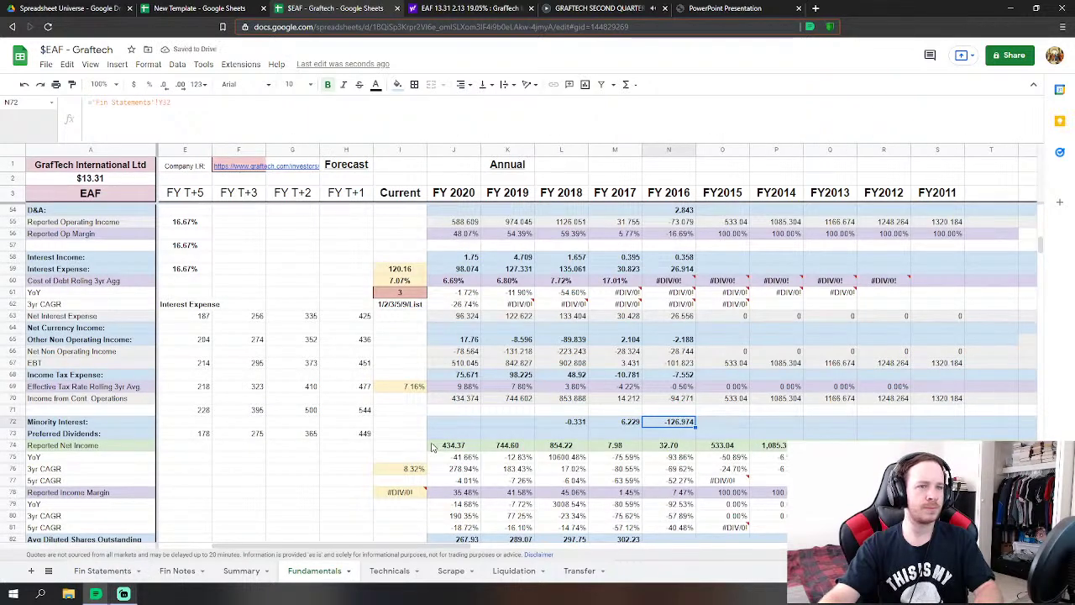
- Try negating the Other Non Operating Income formula, then undo the change
{"action": "left_click", "coordinate": [684, 340]}
{"action": "left_click", "coordinate": [94, 102]}
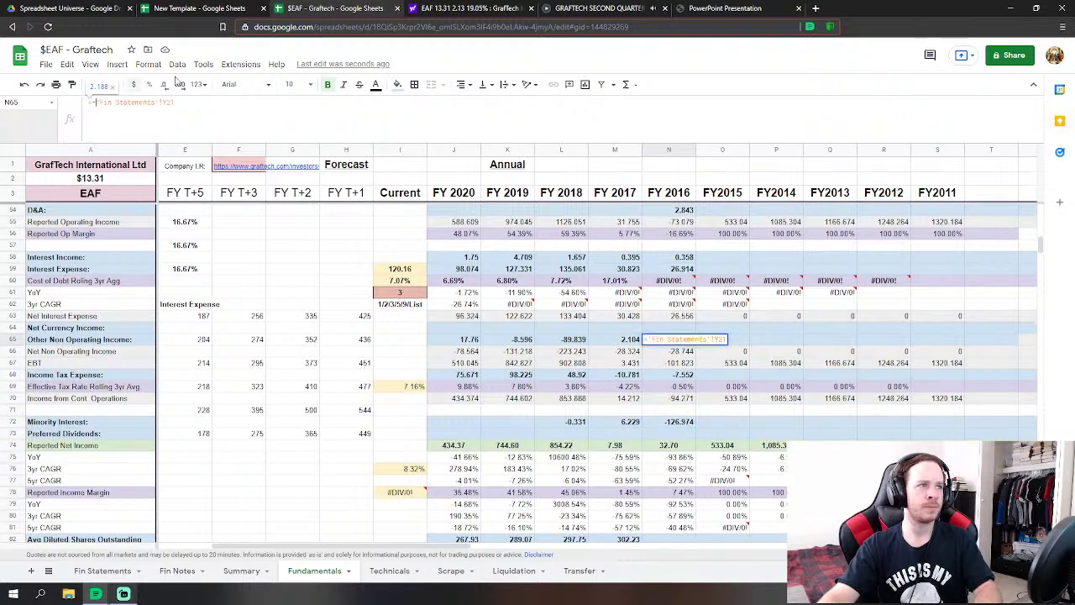
{"action": "type", "text": "-"}
{"action": "key", "text": "Return"}
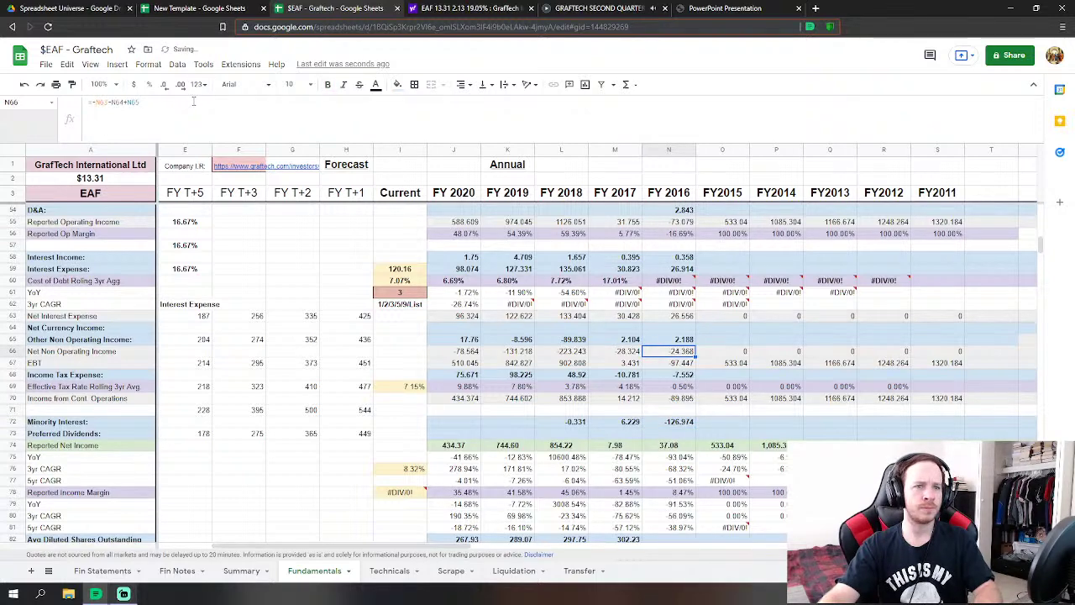
{"action": "left_click", "coordinate": [24, 84]}
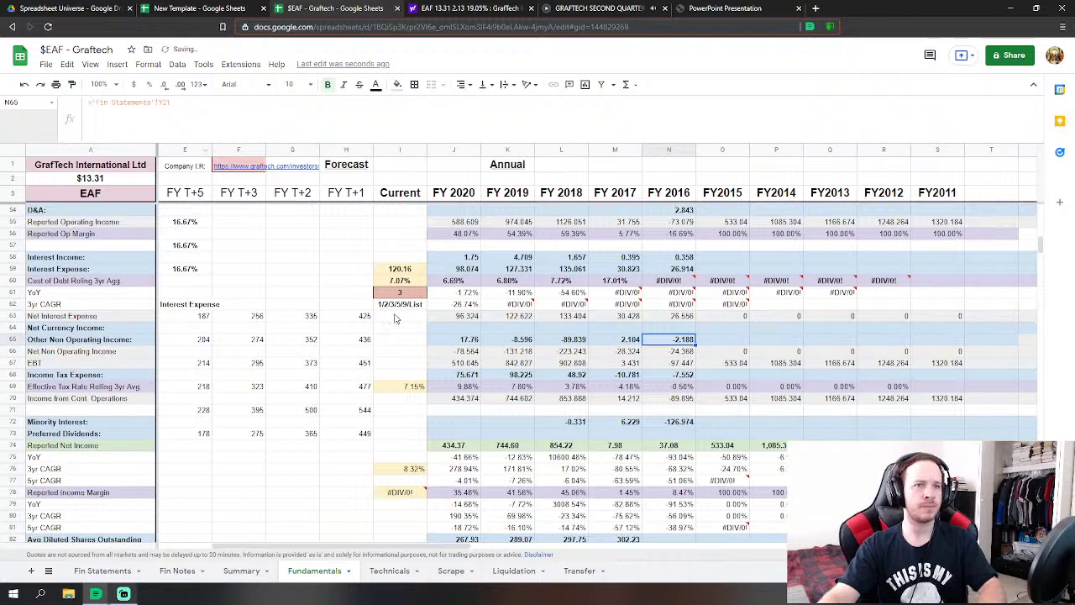
{"action": "scroll", "coordinate": [664, 352], "scroll_direction": "up", "scroll_amount": 1}
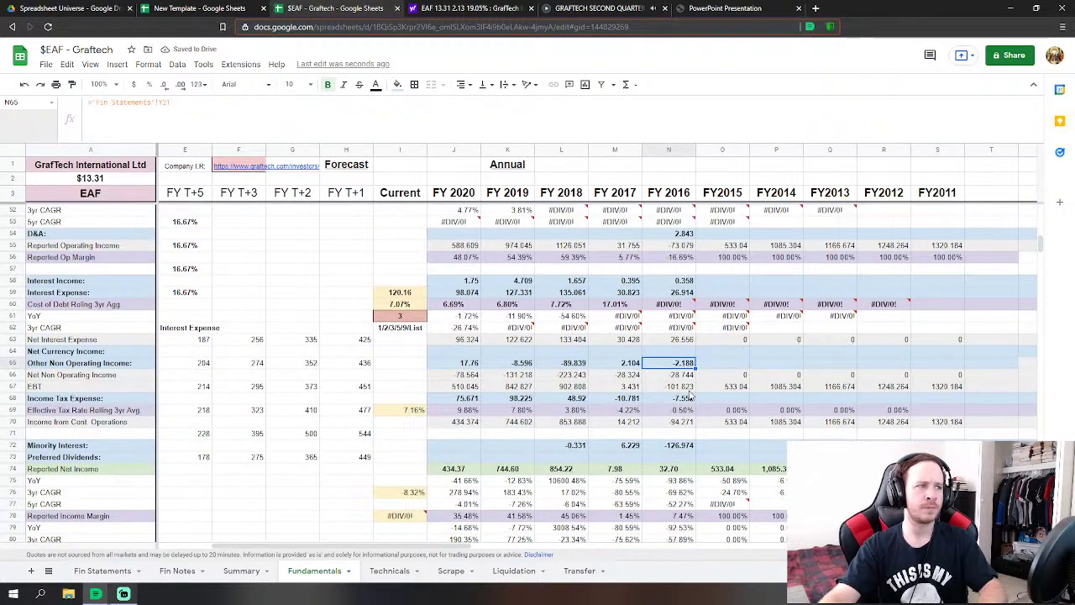
- Review the loss from continuing operations, net loss and loss before income taxes on Fin Statements
{"action": "left_click", "coordinate": [109, 574]}
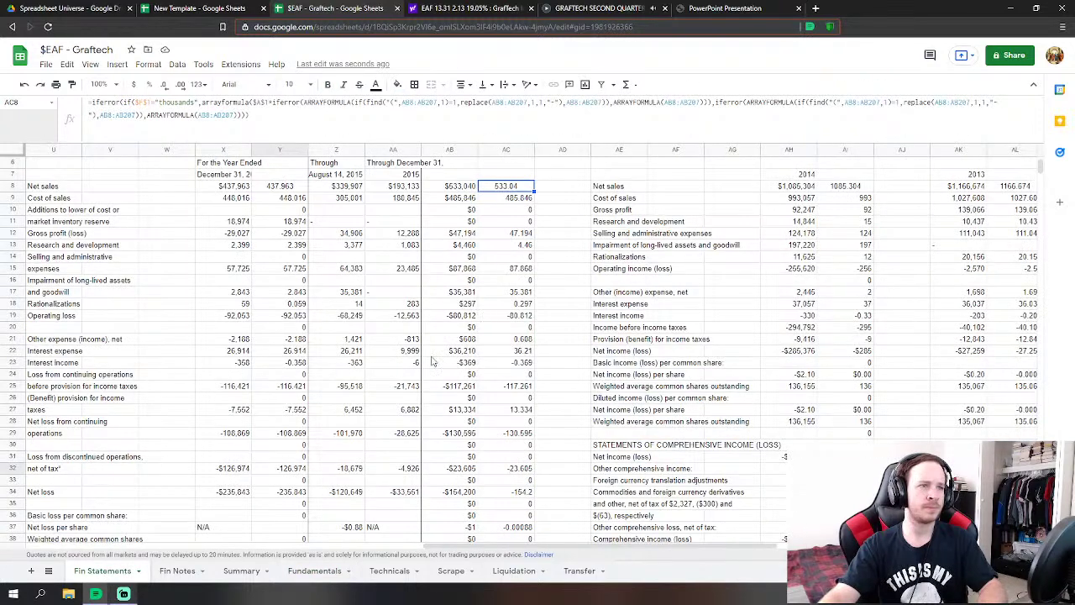
{"action": "left_click", "coordinate": [295, 373]}
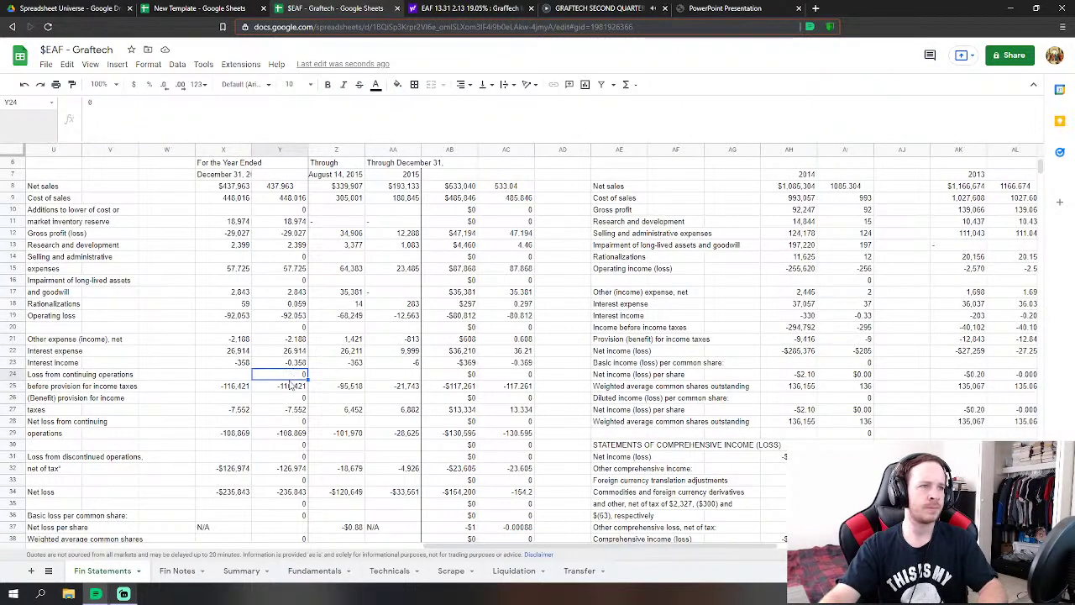
{"action": "left_click", "coordinate": [295, 432]}
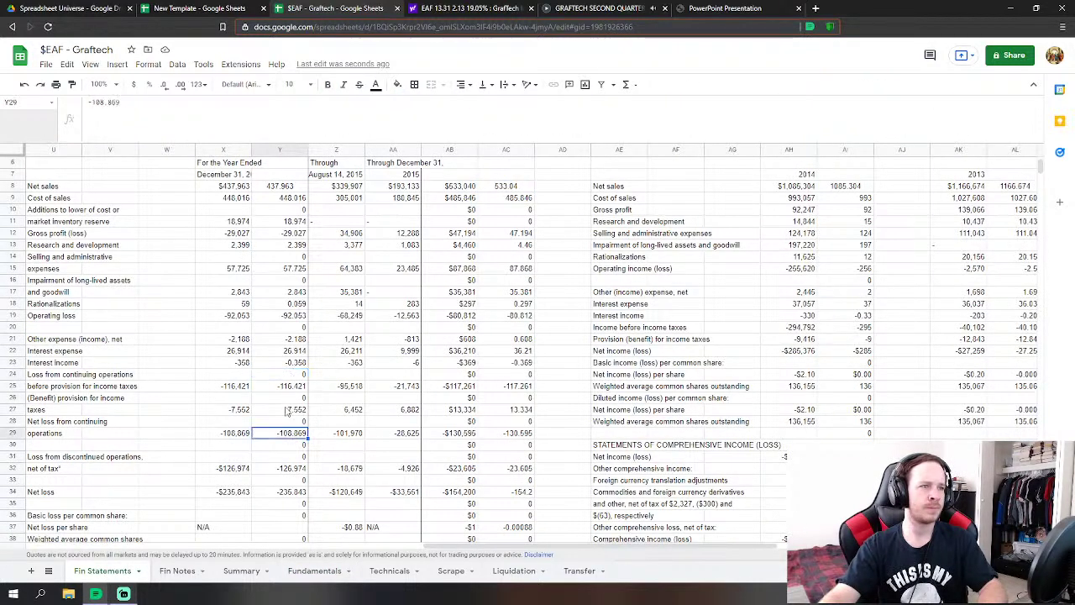
{"action": "left_click", "coordinate": [292, 386]}
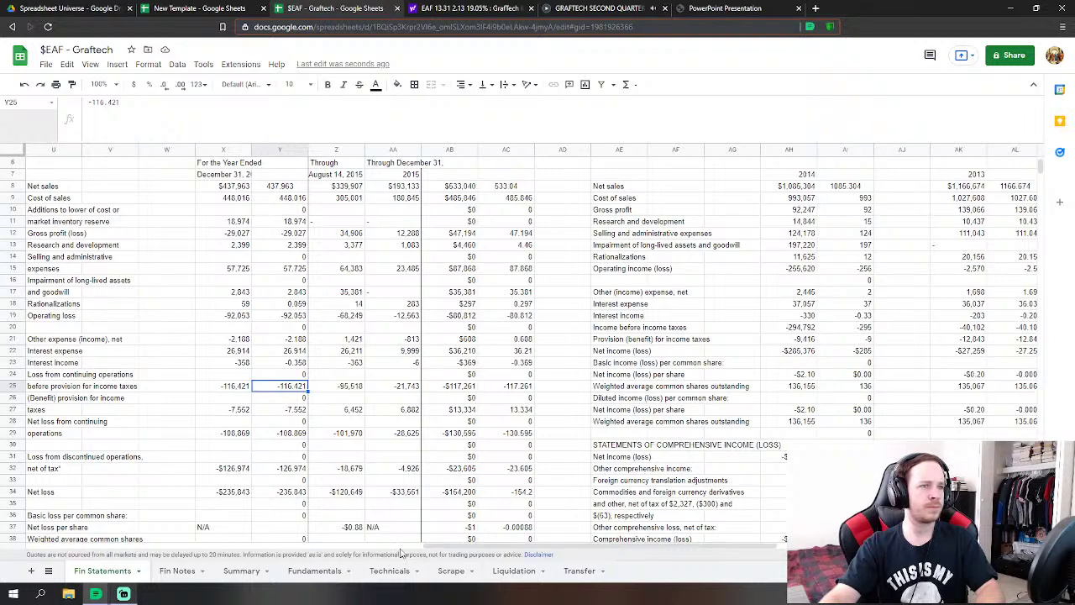
- Rework the N65 formula so FY2016 Other Non Operating Income reads 2.188
{"action": "left_click", "coordinate": [314, 570]}
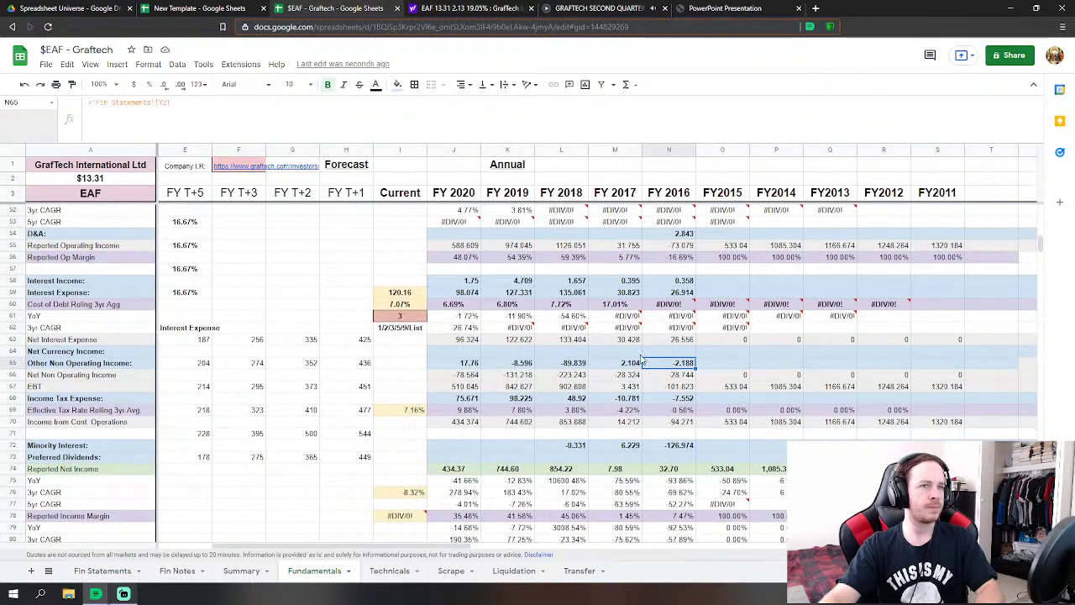
{"action": "left_click", "coordinate": [94, 102]}
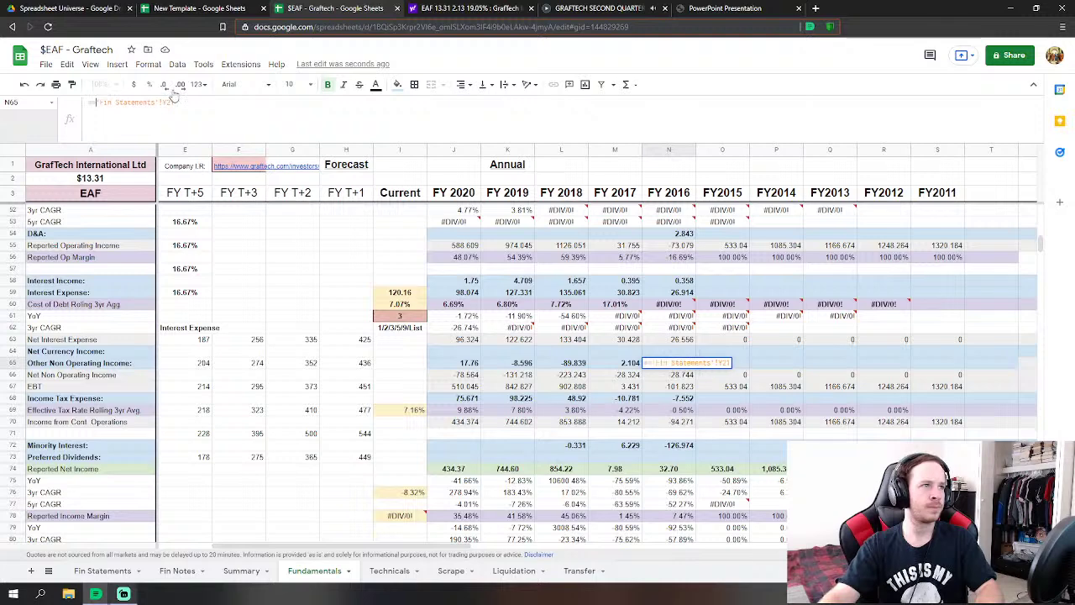
{"action": "key", "text": "ctrl+a"}
{"action": "key", "text": "BackSpace"}
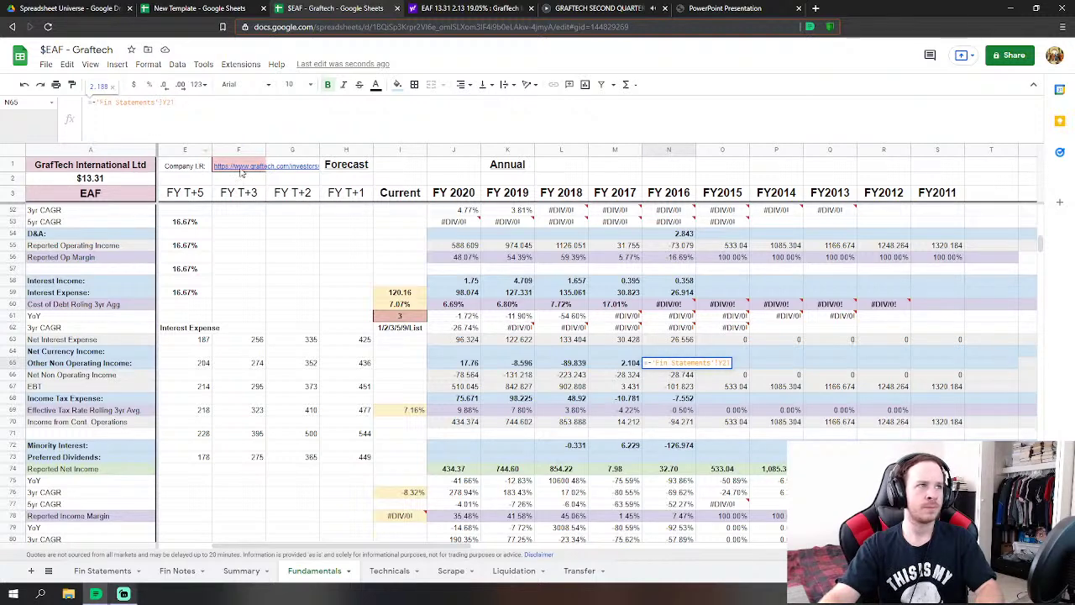
{"action": "key", "text": "Return"}
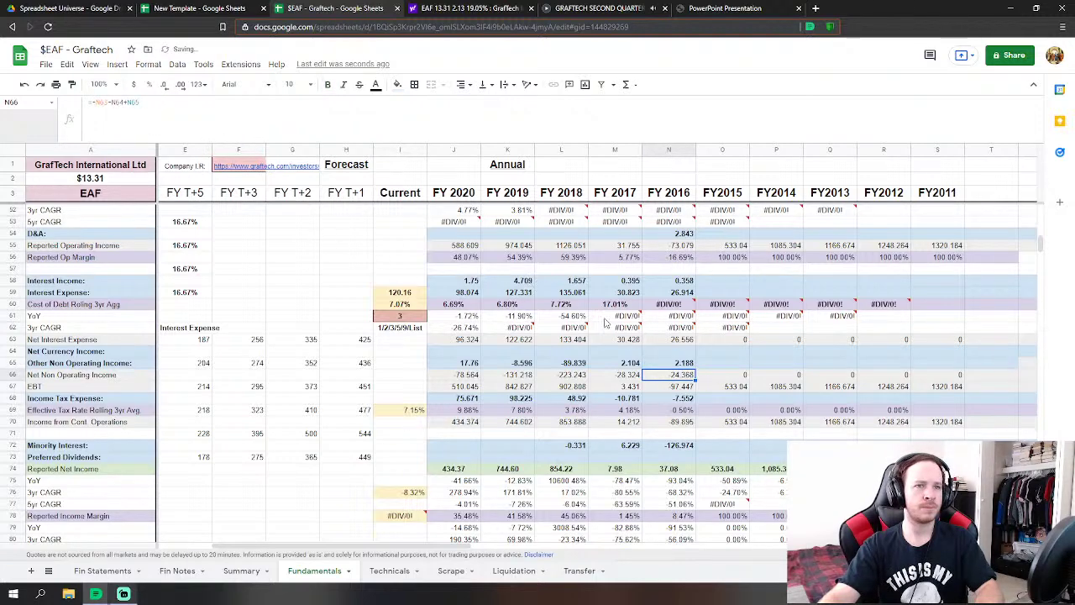
{"action": "scroll", "coordinate": [706, 383], "scroll_direction": "up", "scroll_amount": 1}
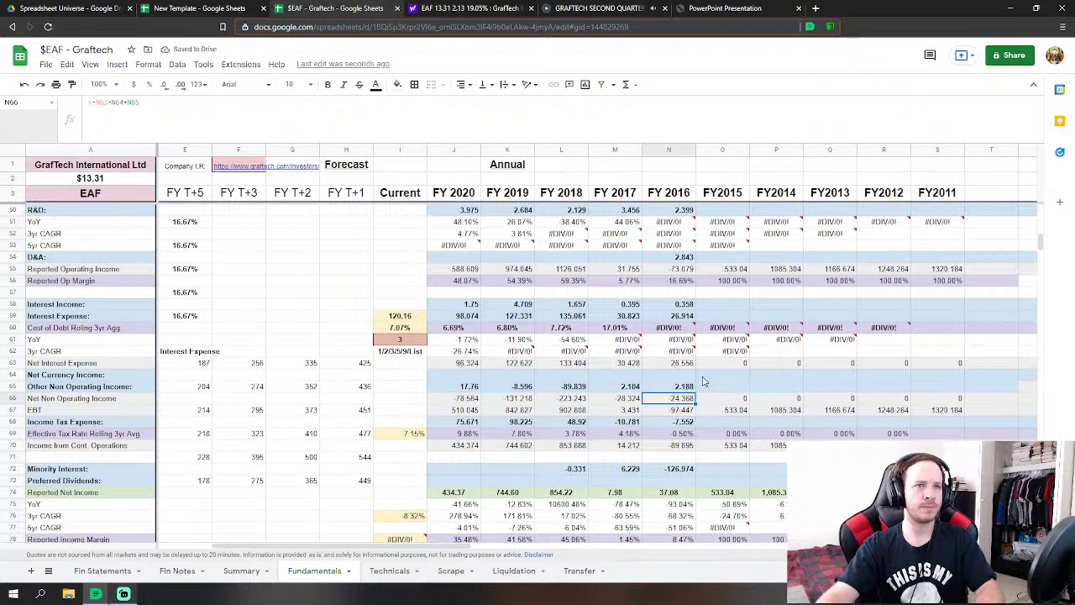
{"action": "scroll", "coordinate": [710, 385], "scroll_direction": "up", "scroll_amount": 1}
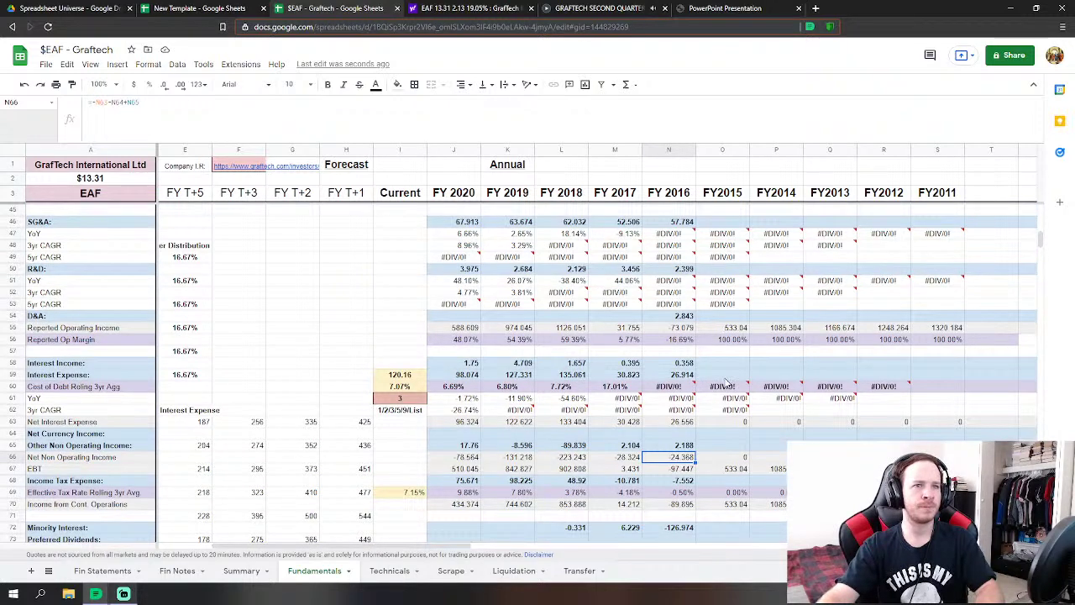
{"action": "scroll", "coordinate": [700, 363], "scroll_direction": "up", "scroll_amount": 1}
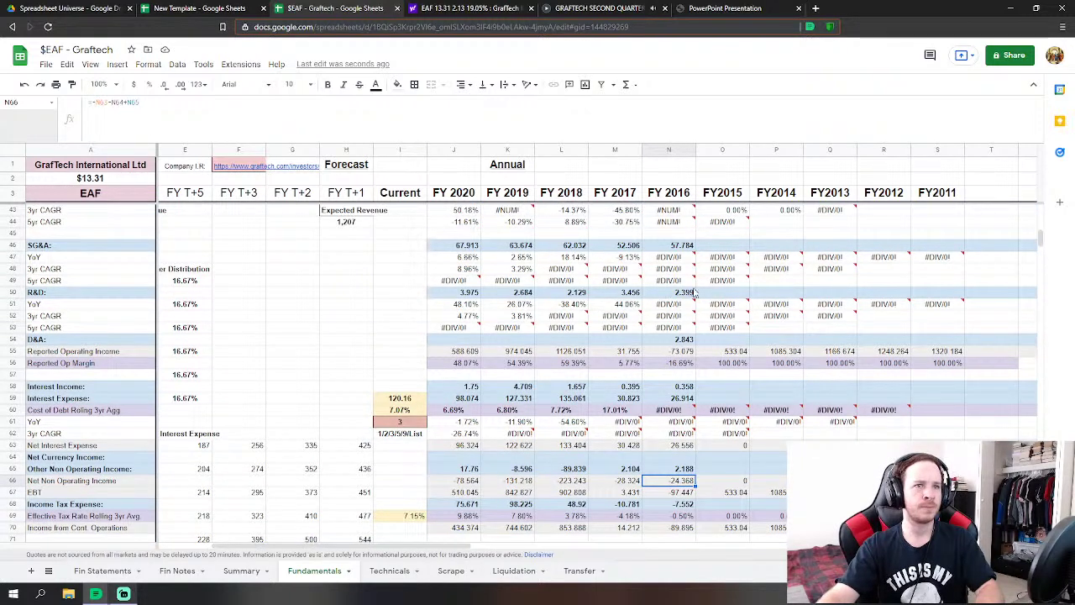
{"action": "scroll", "coordinate": [714, 311], "scroll_direction": "up", "scroll_amount": 3}
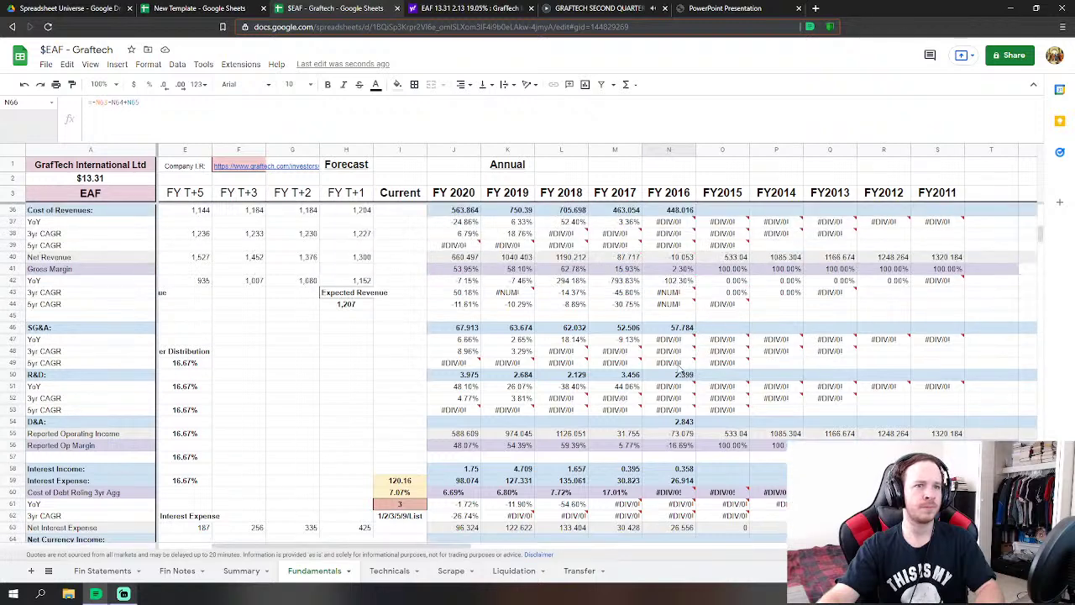
{"action": "left_click", "coordinate": [676, 328]}
{"action": "left_click", "coordinate": [175, 106]}
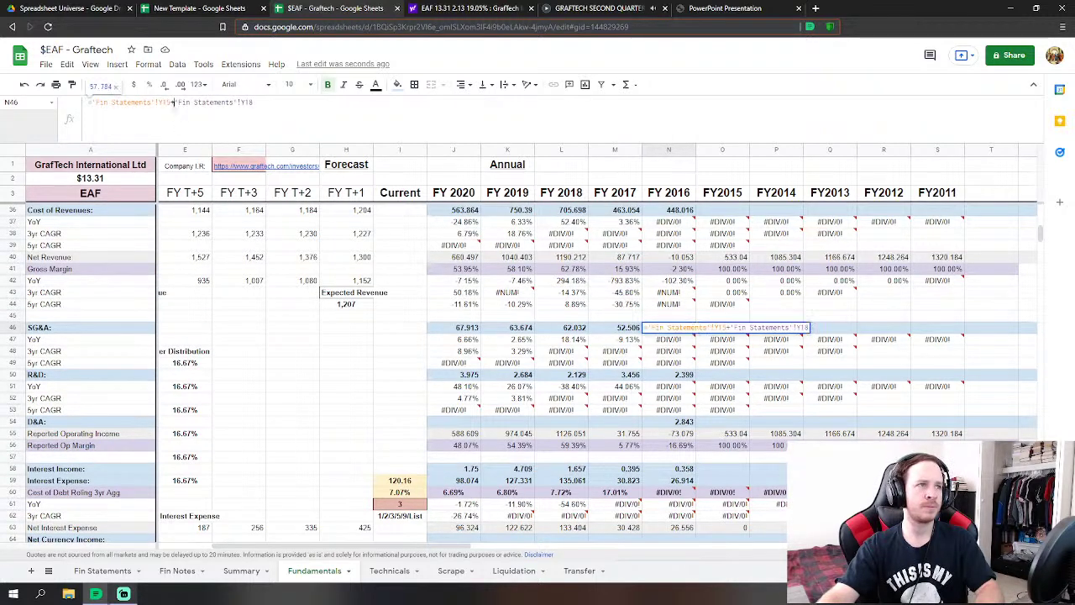
{"action": "key", "text": "Return"}
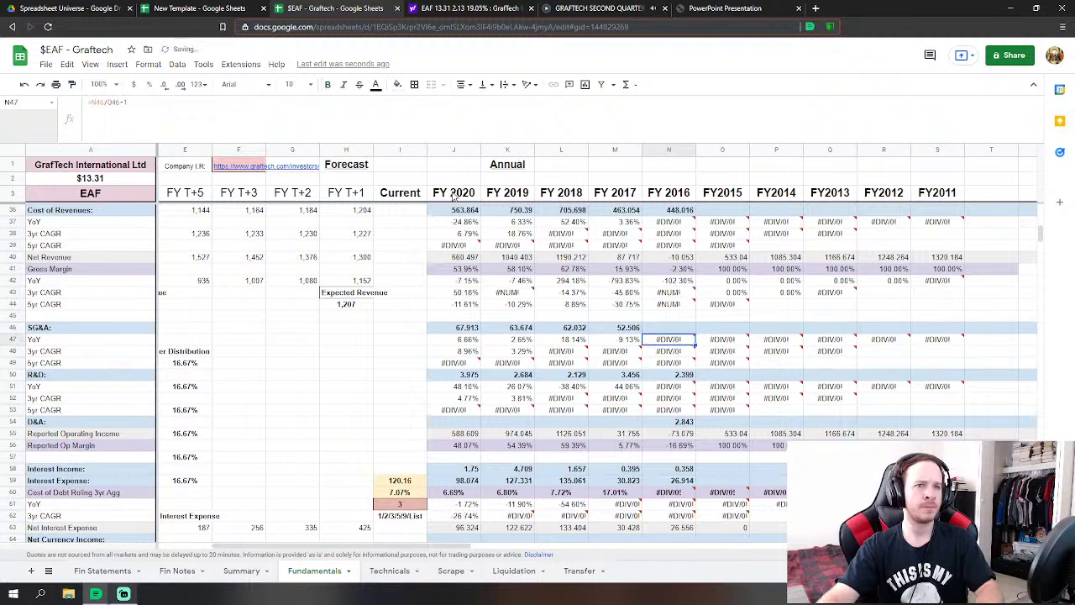
{"action": "scroll", "coordinate": [574, 335], "scroll_direction": "down", "scroll_amount": 3}
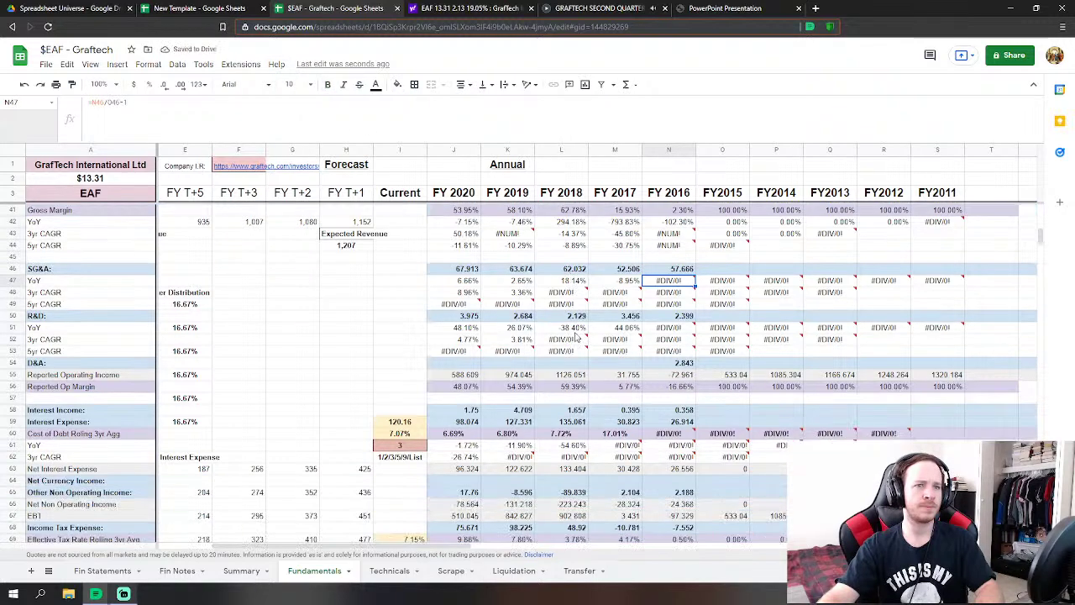
{"action": "left_click", "coordinate": [25, 85]}
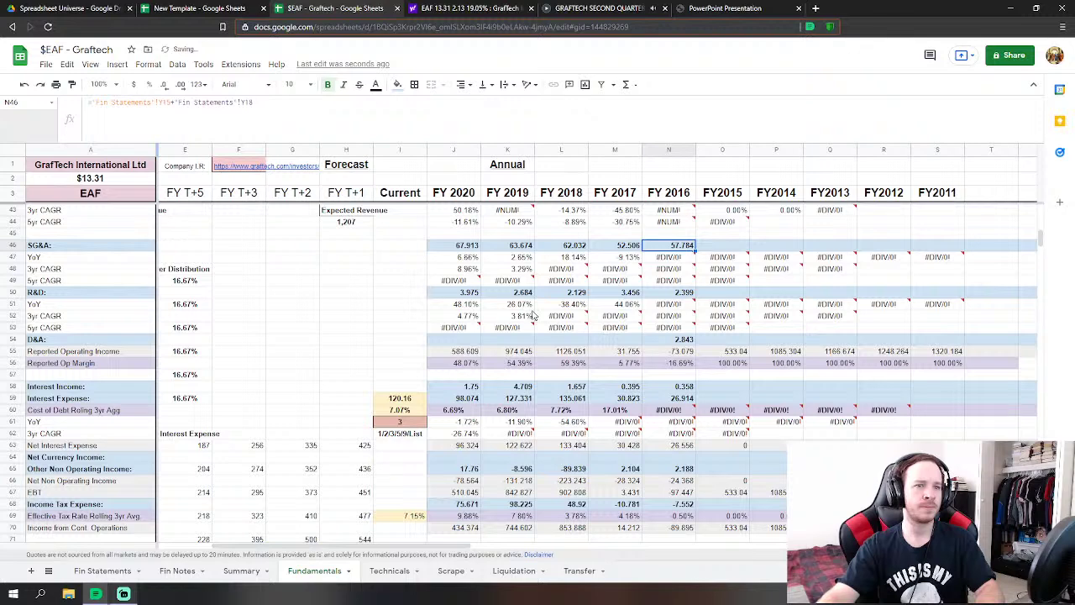
{"action": "scroll", "coordinate": [547, 378], "scroll_direction": "up", "scroll_amount": 6}
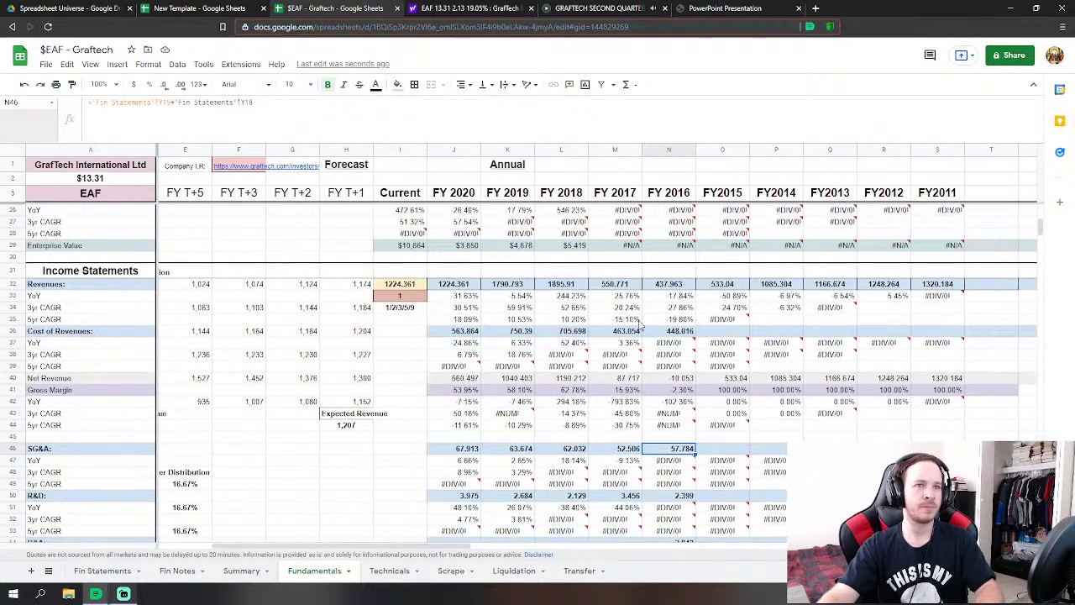
{"action": "left_click", "coordinate": [682, 286]}
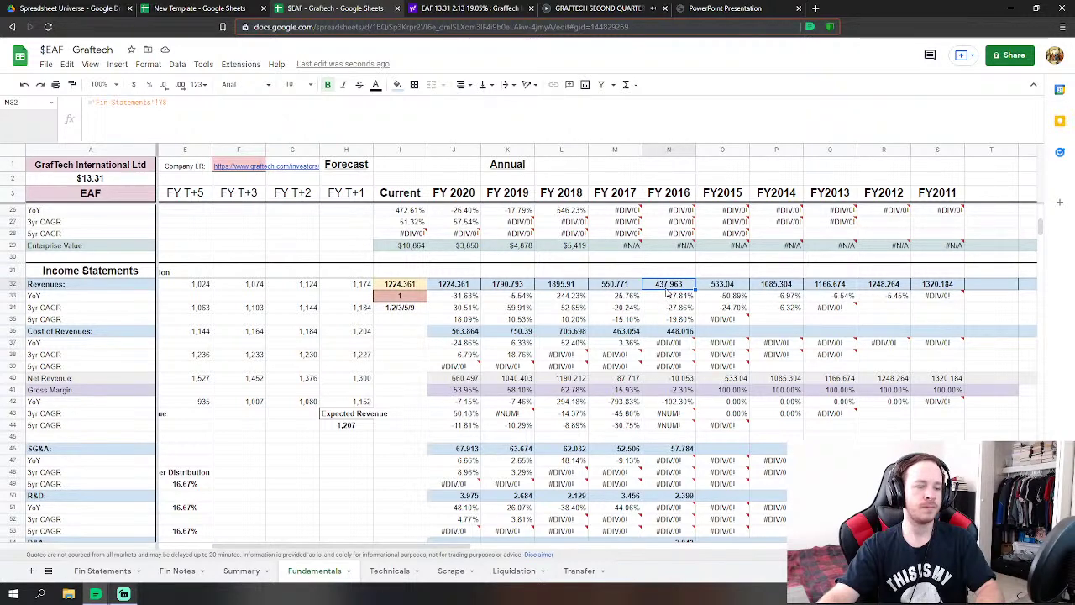
{"action": "scroll", "coordinate": [662, 296], "scroll_direction": "down", "scroll_amount": 1}
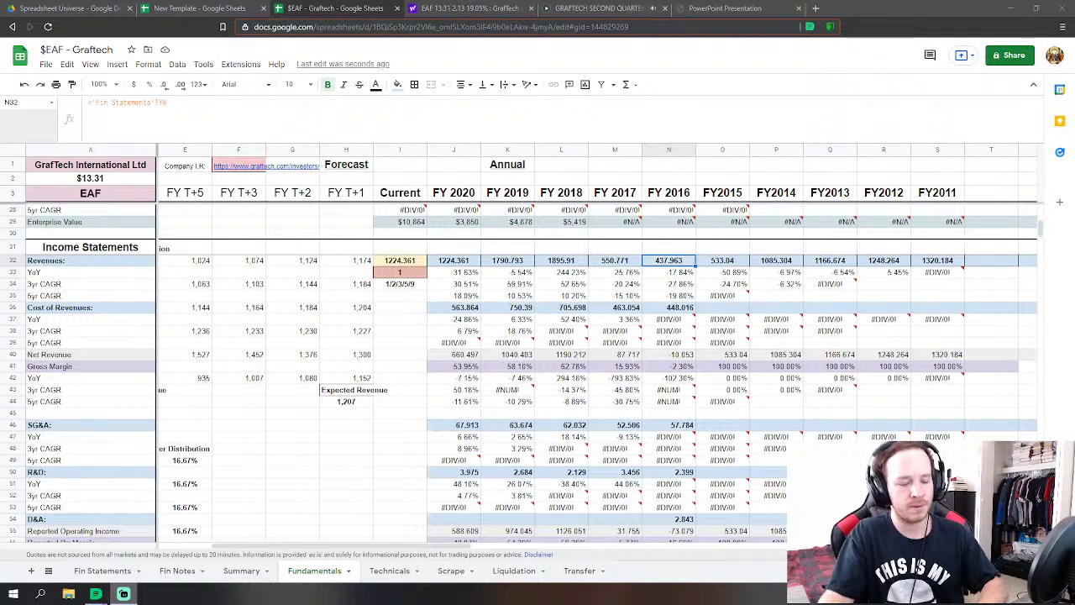
- After rechecking SG&A and R&D, clear FY2016 Cost of Revenues (N36) to rebuild it from Fin Statements
{"action": "left_click", "coordinate": [682, 425]}
{"action": "scroll", "coordinate": [682, 425], "scroll_direction": "down", "scroll_amount": 2}
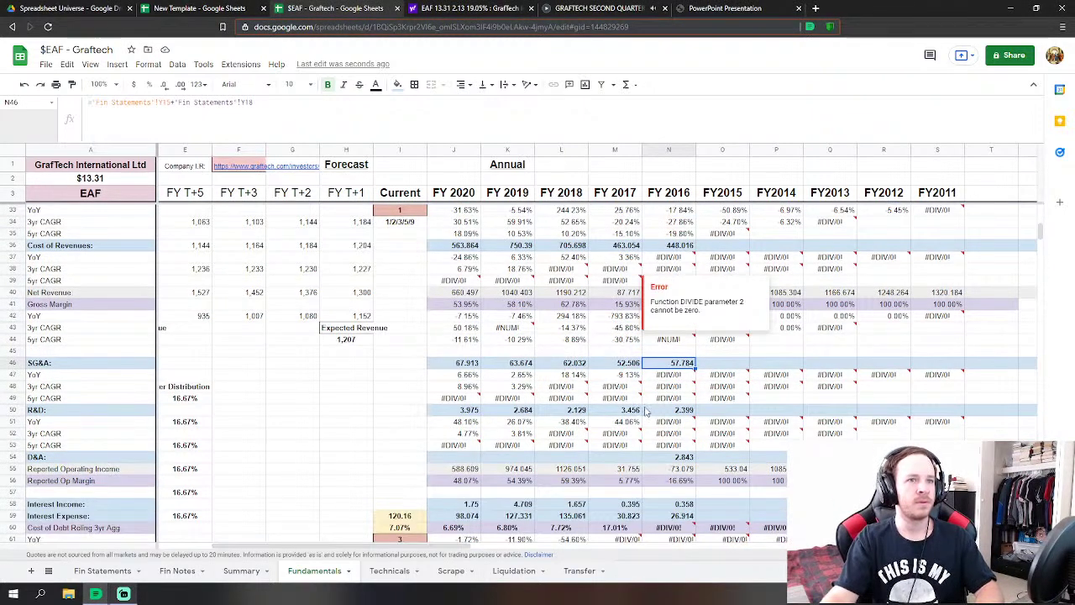
{"action": "left_click", "coordinate": [678, 411]}
{"action": "scroll", "coordinate": [681, 403], "scroll_direction": "down", "scroll_amount": 4}
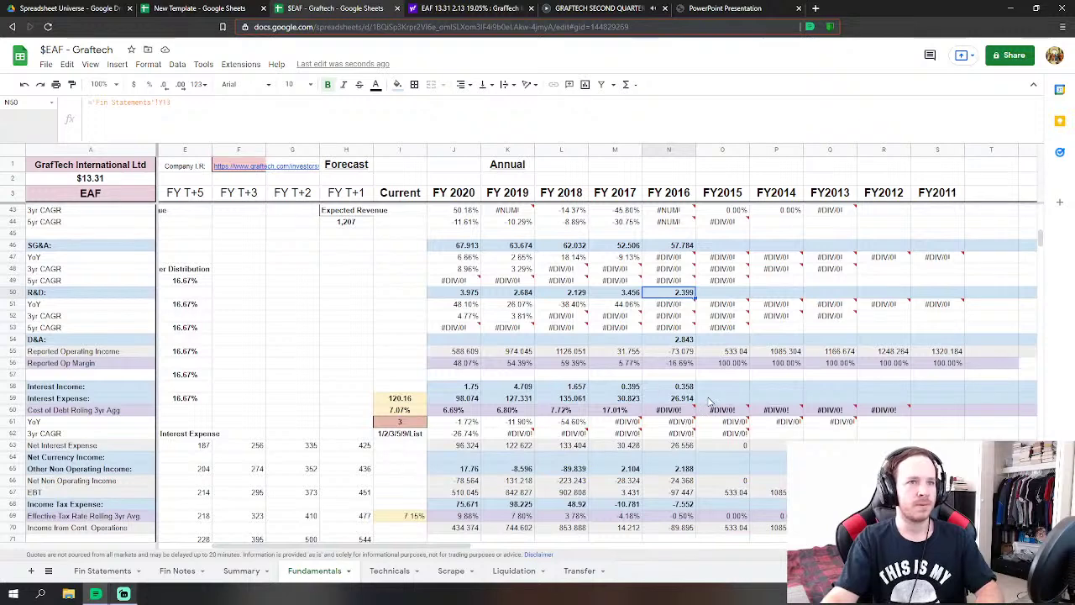
{"action": "left_click", "coordinate": [684, 246]}
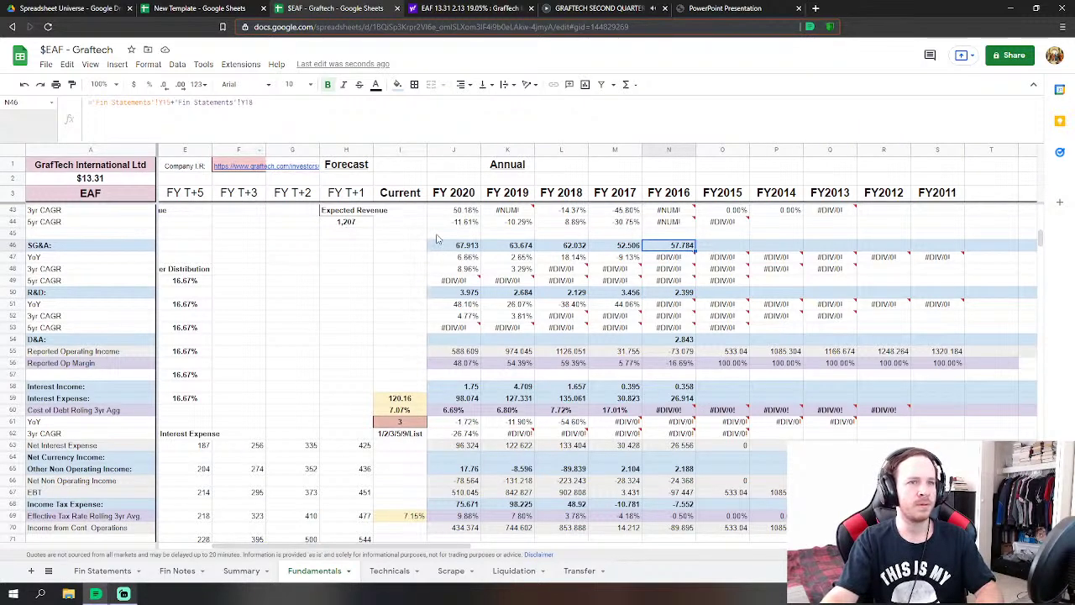
{"action": "scroll", "coordinate": [750, 370], "scroll_direction": "up", "scroll_amount": 4}
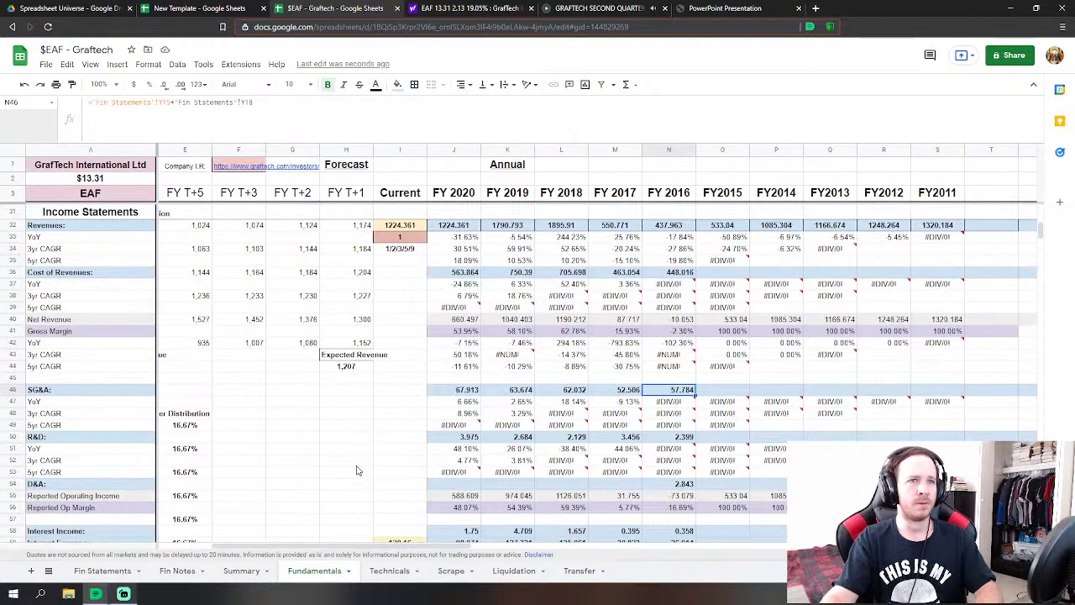
{"action": "left_click", "coordinate": [673, 275]}
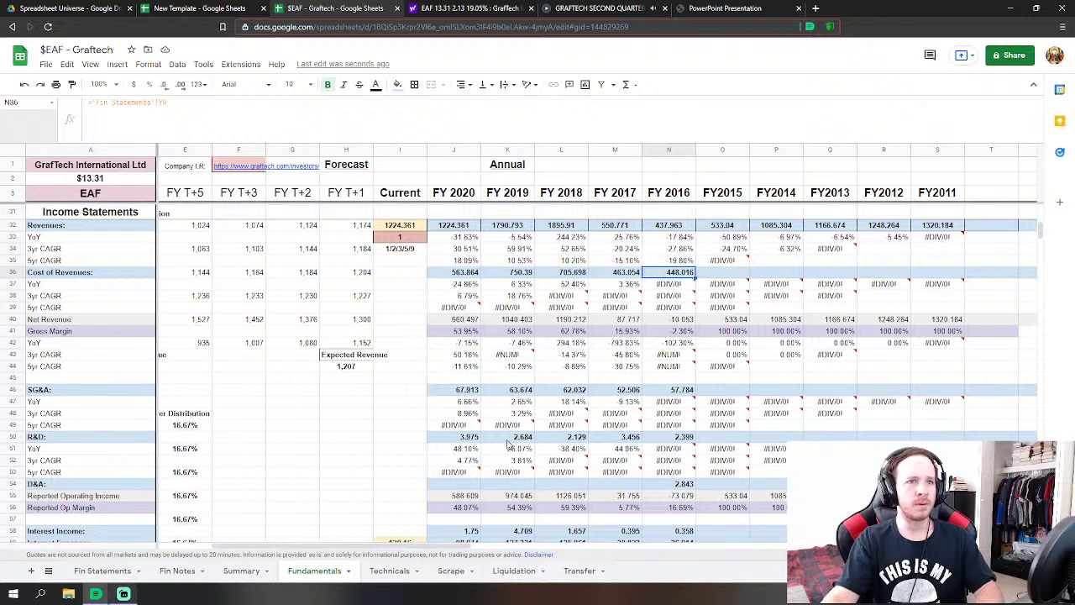
{"action": "key", "text": "Delete"}
{"action": "left_click", "coordinate": [103, 570]}
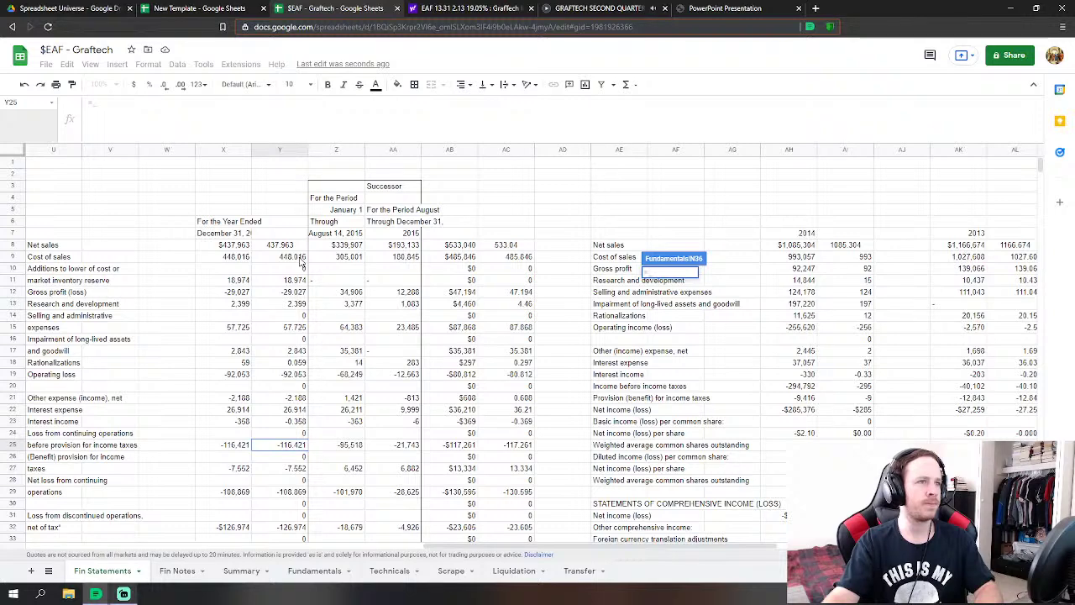
- Set FY2016 Cost of Revenues to Y9 + Y11, cost of sales plus inventory reserve (466.99)
{"action": "left_click", "coordinate": [299, 260]}
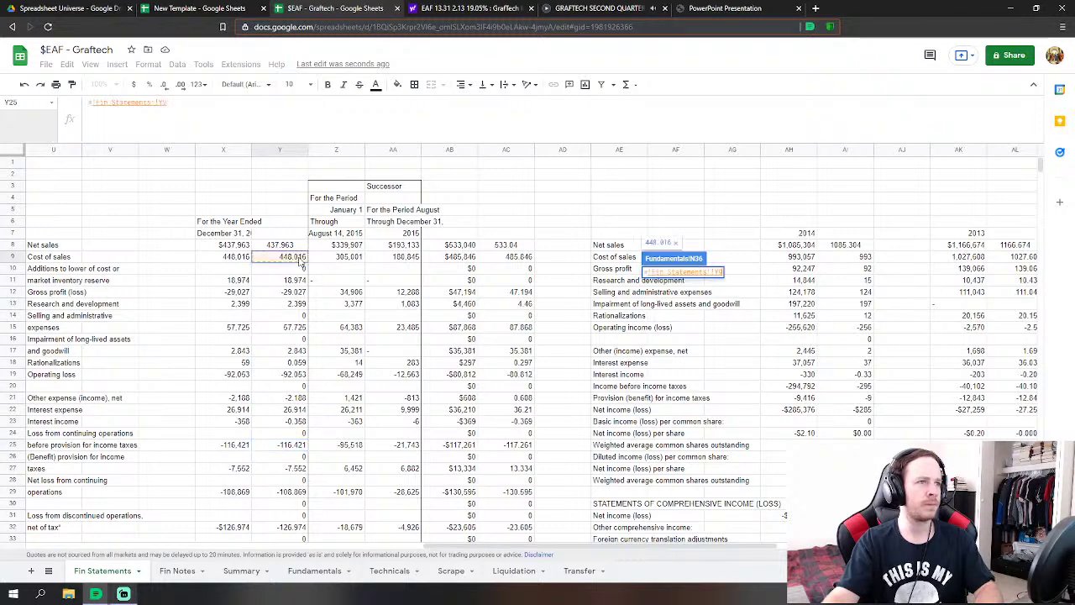
{"action": "type", "text": "+"}
{"action": "left_click", "coordinate": [300, 281]}
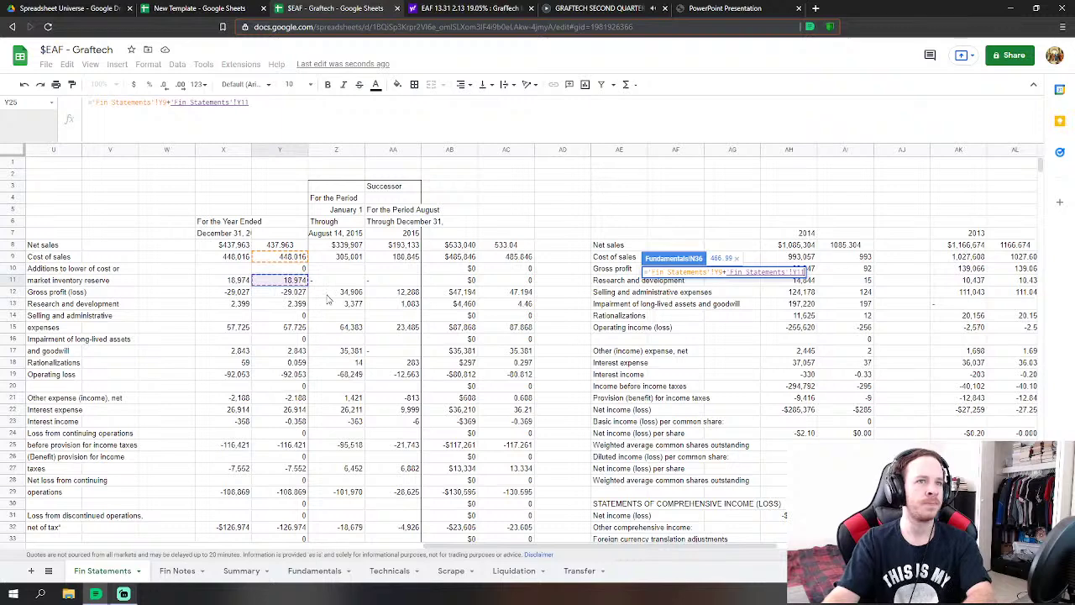
{"action": "key", "text": "Return"}
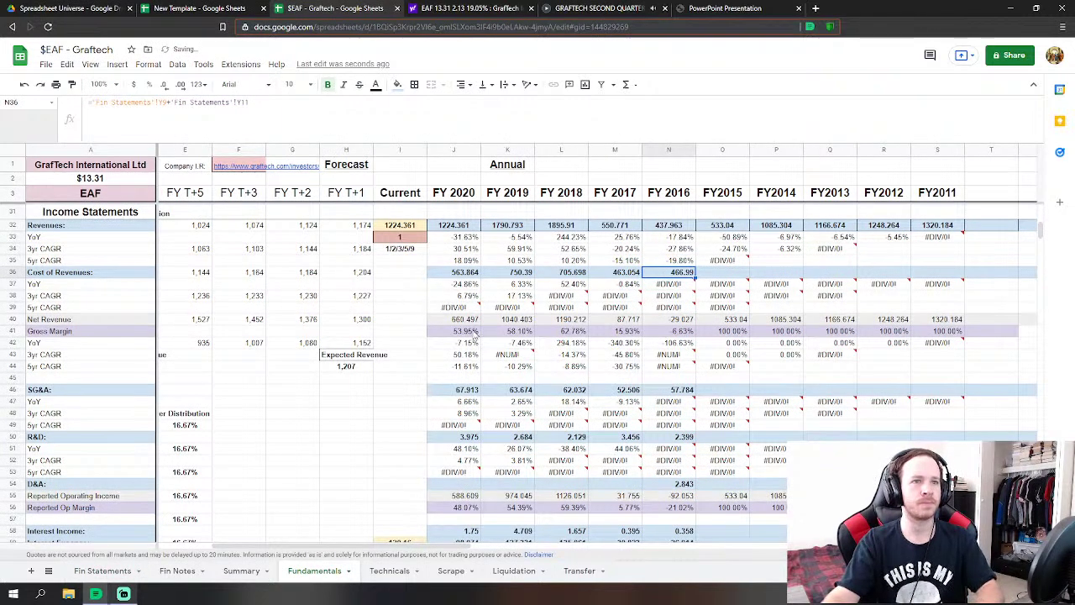
- Recheck the FY2016 D&A, Other Non Operating Income and SG&A formulas
{"action": "scroll", "coordinate": [475, 334], "scroll_direction": "down", "scroll_amount": 2}
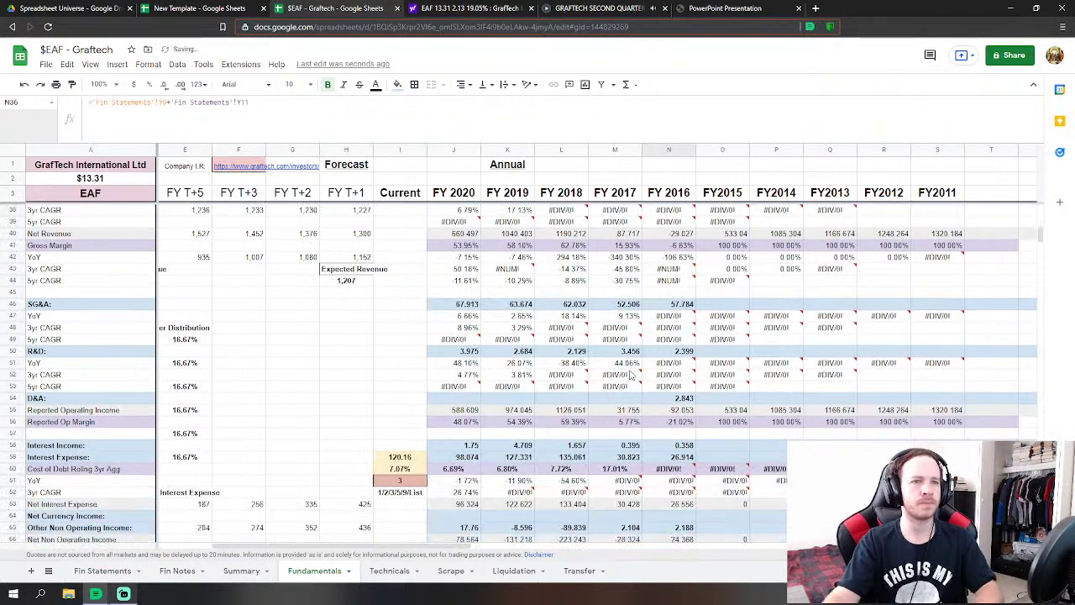
{"action": "left_click", "coordinate": [684, 398]}
{"action": "scroll", "coordinate": [672, 454], "scroll_direction": "down", "scroll_amount": 2}
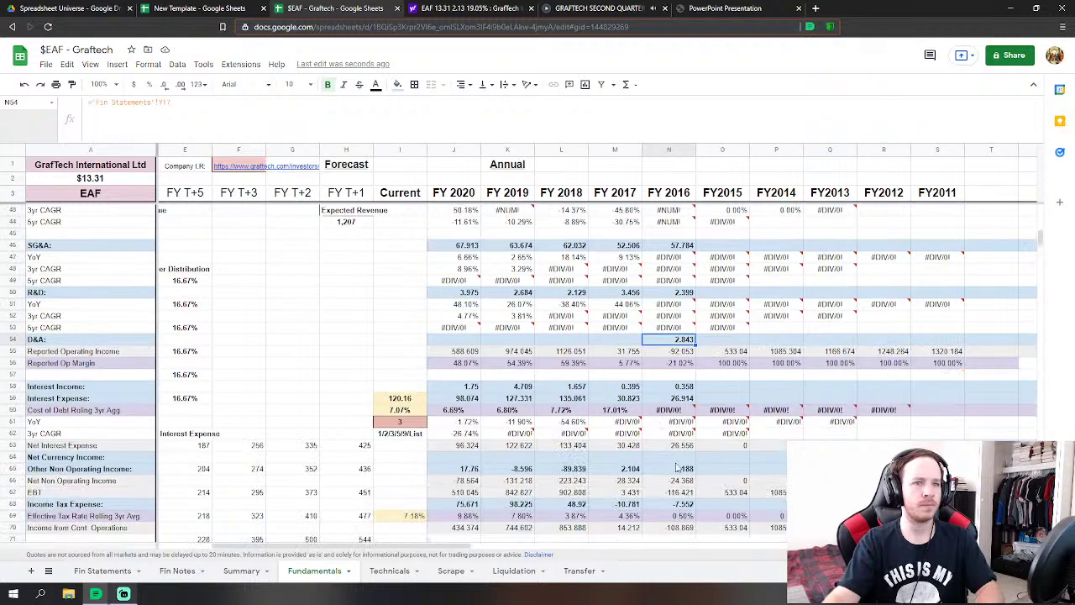
{"action": "left_click", "coordinate": [685, 470]}
{"action": "scroll", "coordinate": [710, 428], "scroll_direction": "up", "scroll_amount": 1}
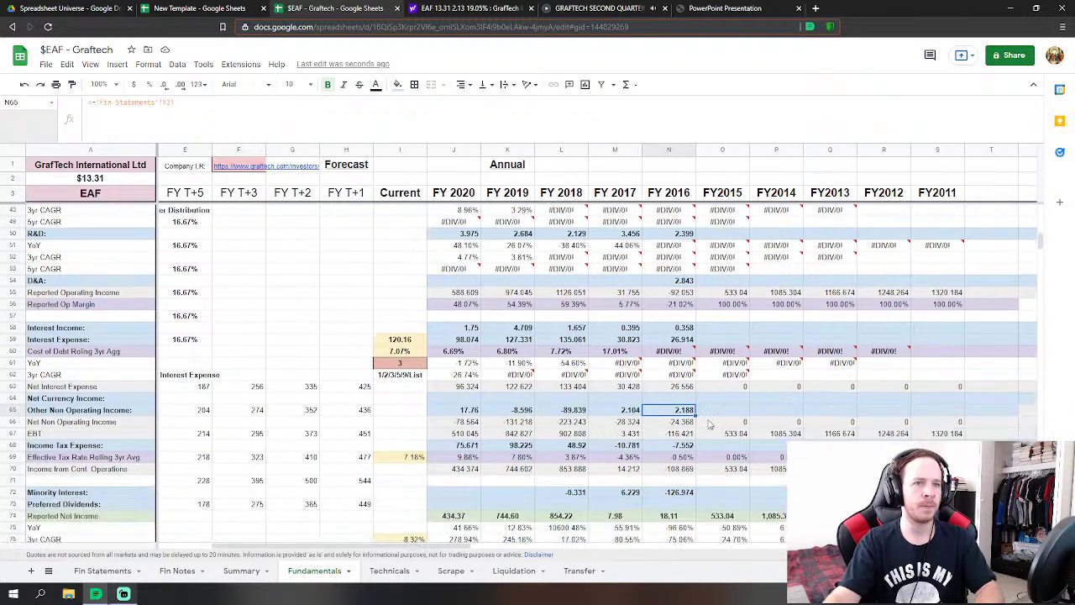
{"action": "left_click", "coordinate": [683, 268]}
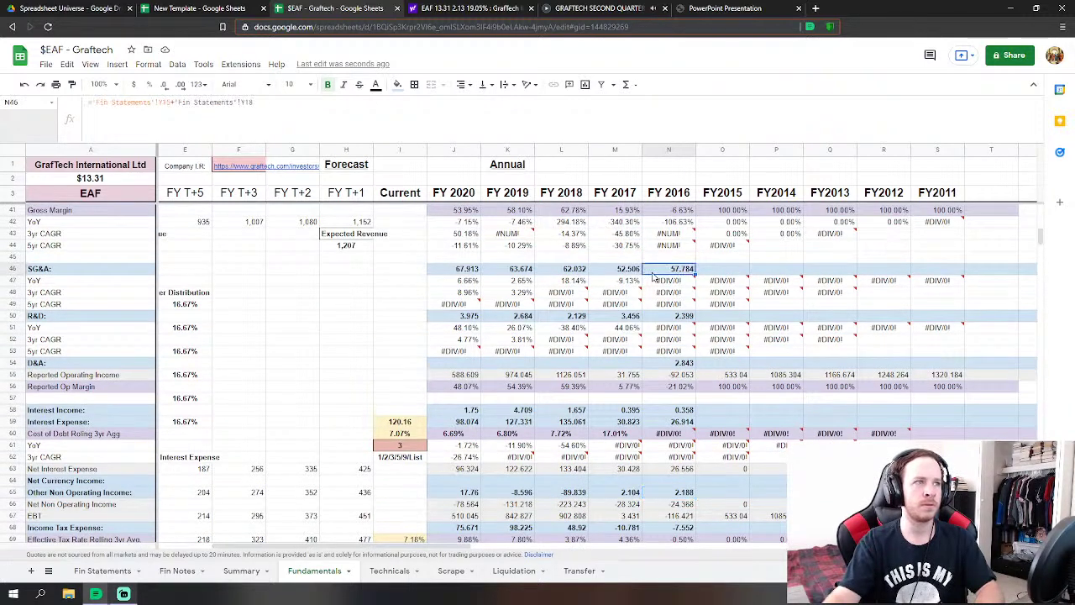
{"action": "scroll", "coordinate": [286, 382], "scroll_direction": "up", "scroll_amount": 4}
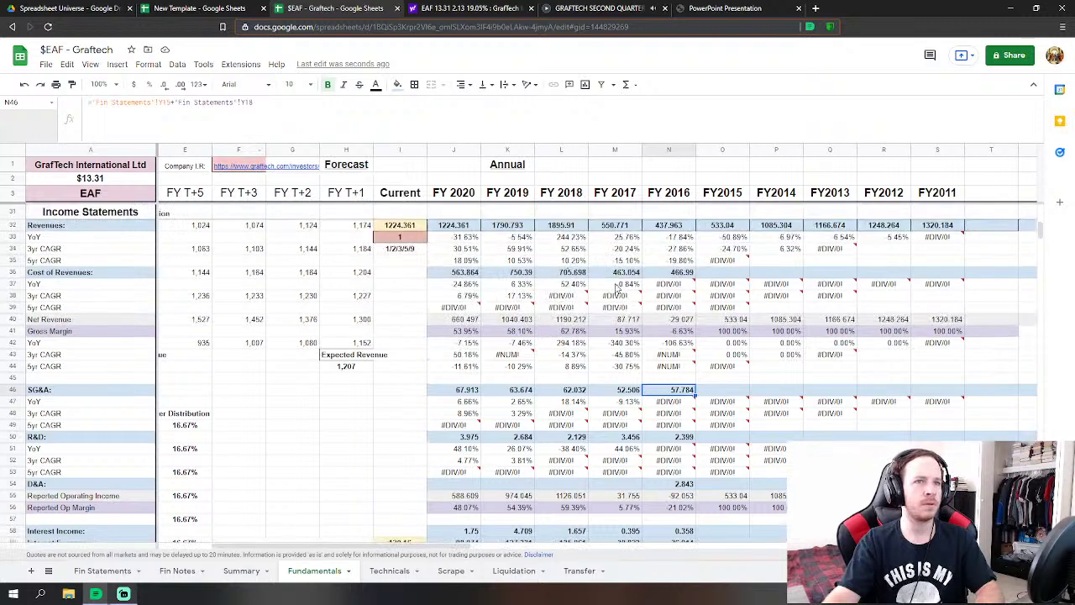
{"action": "left_click", "coordinate": [103, 571]}
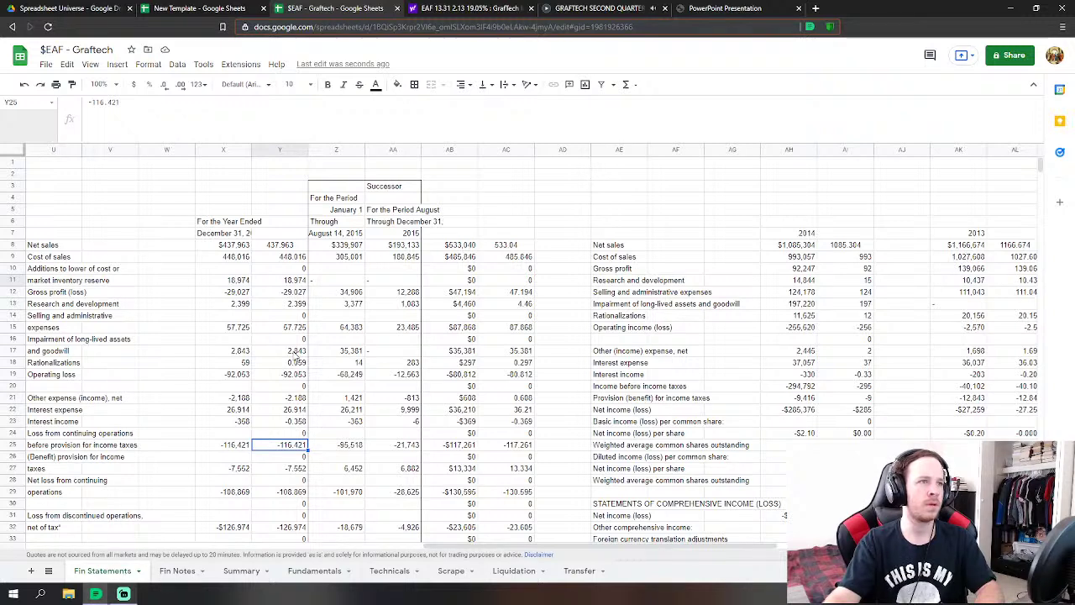
- Try negating the FY2016 Other Non Operating Income formula again, then undo it
{"action": "left_click", "coordinate": [315, 570]}
{"action": "scroll", "coordinate": [687, 377], "scroll_direction": "down", "scroll_amount": 1}
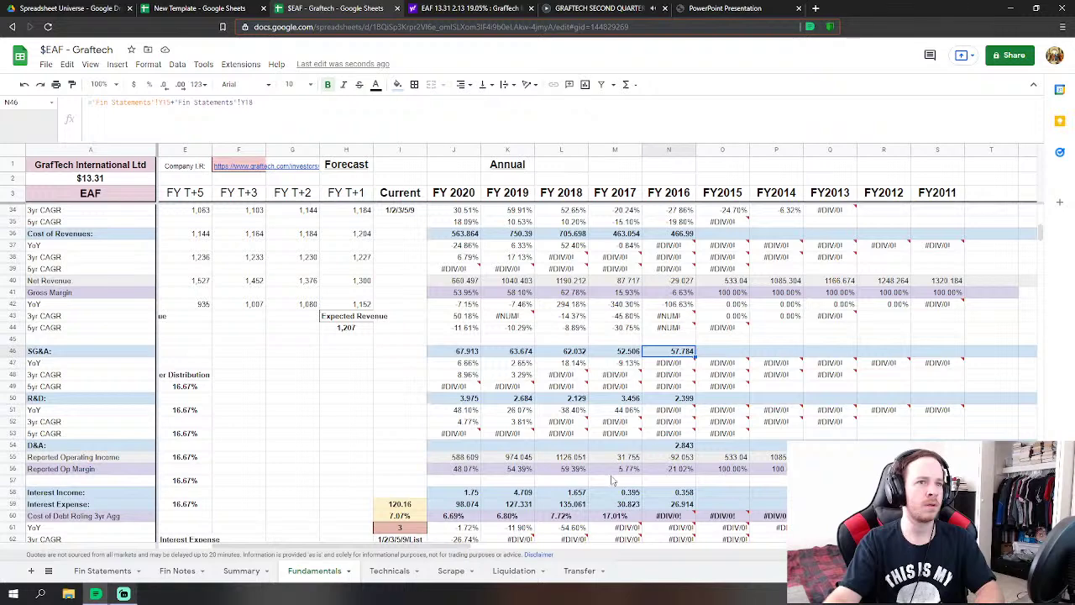
{"action": "scroll", "coordinate": [685, 344], "scroll_direction": "down", "scroll_amount": 3}
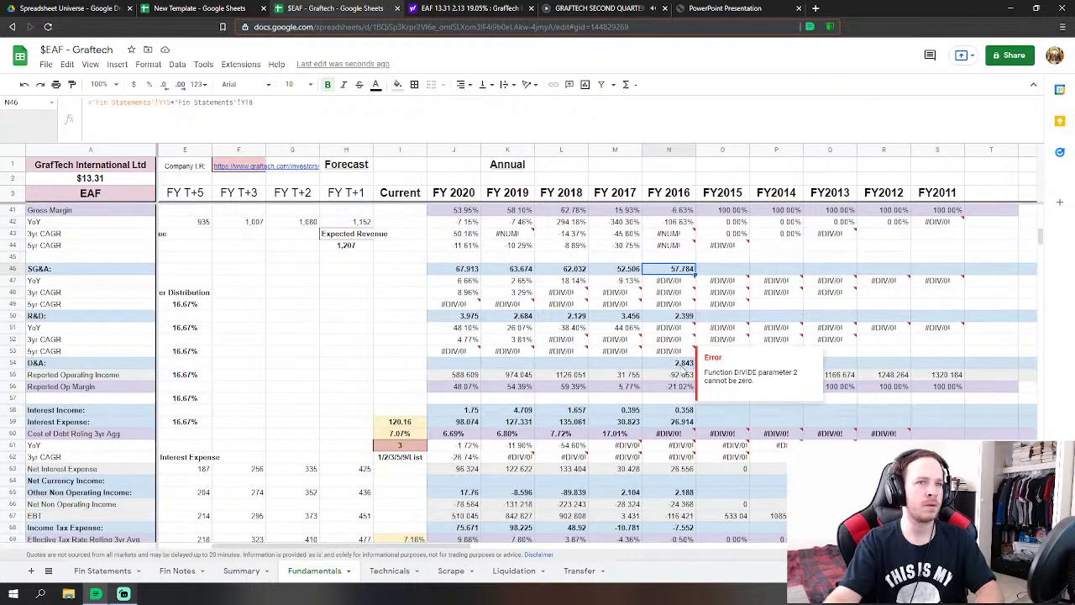
{"action": "left_click", "coordinate": [710, 432]}
{"action": "left_click", "coordinate": [677, 472]}
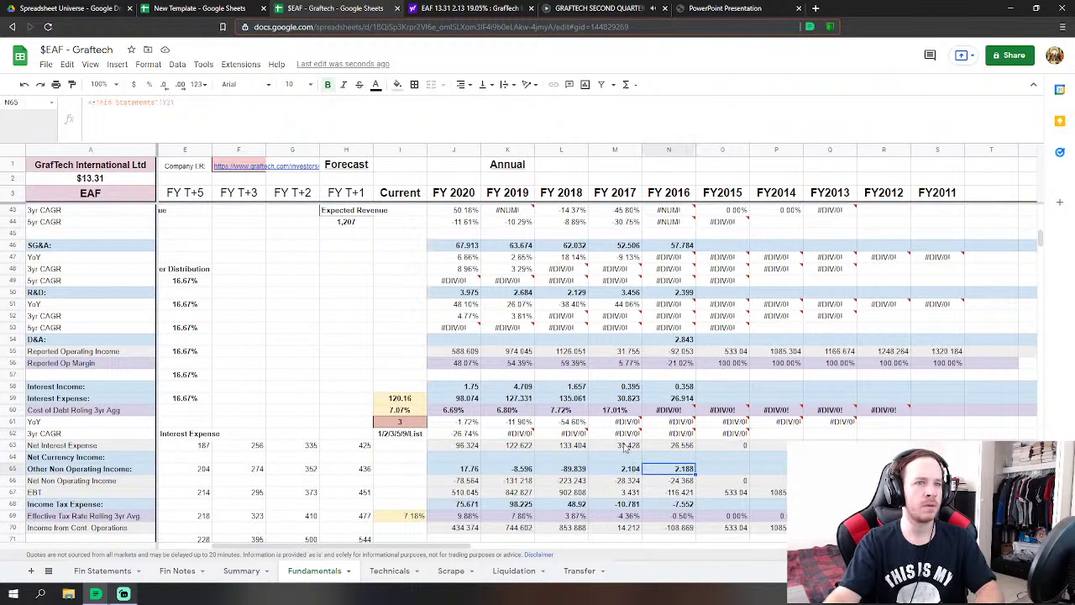
{"action": "left_click", "coordinate": [95, 102]}
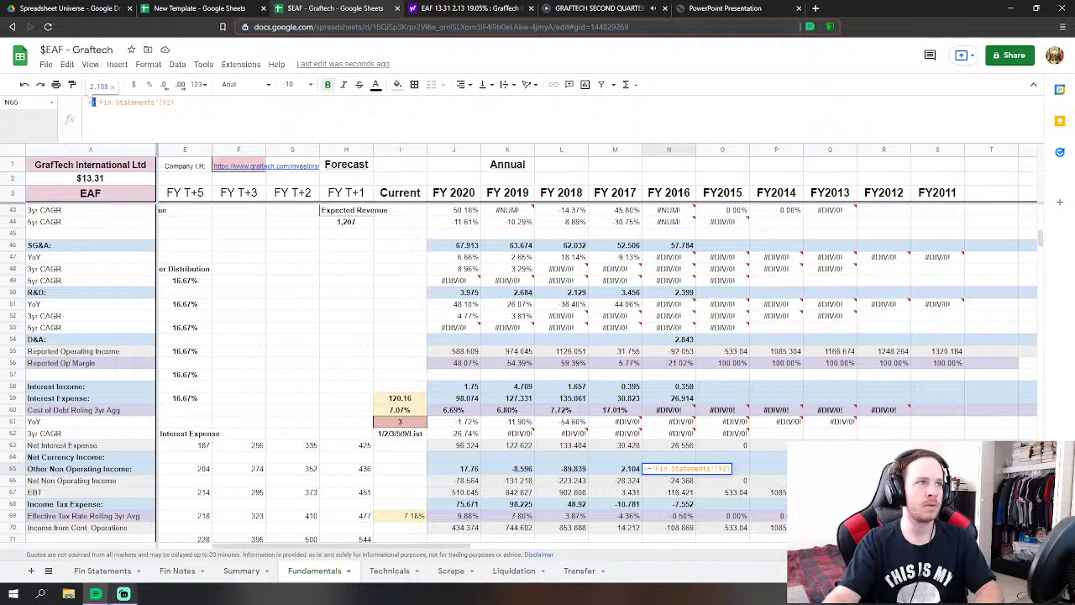
{"action": "type", "text": "-"}
{"action": "key", "text": "Return"}
{"action": "scroll", "coordinate": [538, 319], "scroll_direction": "down", "scroll_amount": 2}
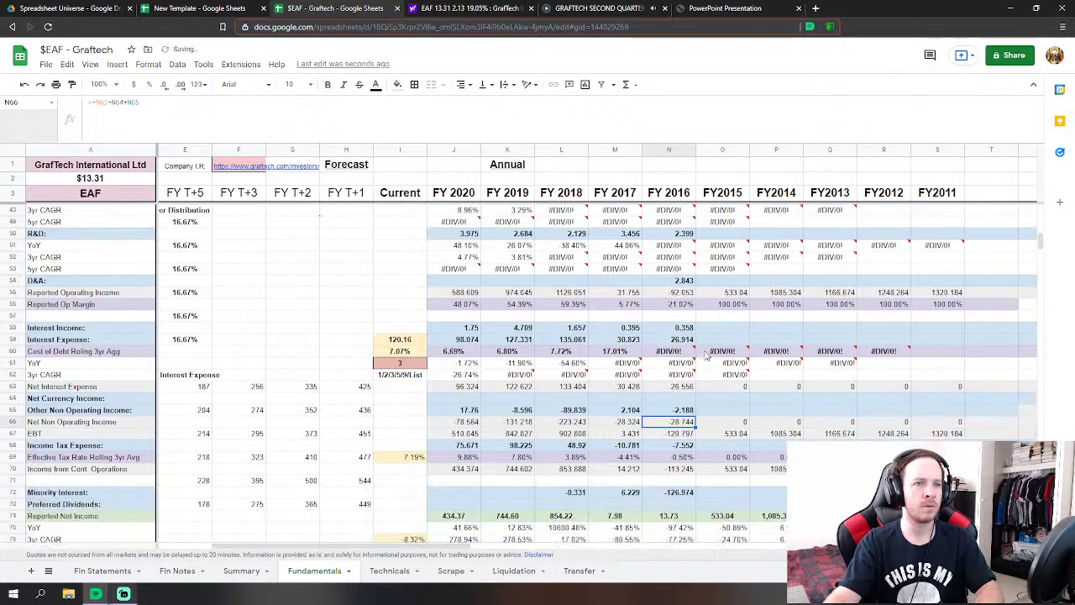
{"action": "left_click", "coordinate": [26, 85]}
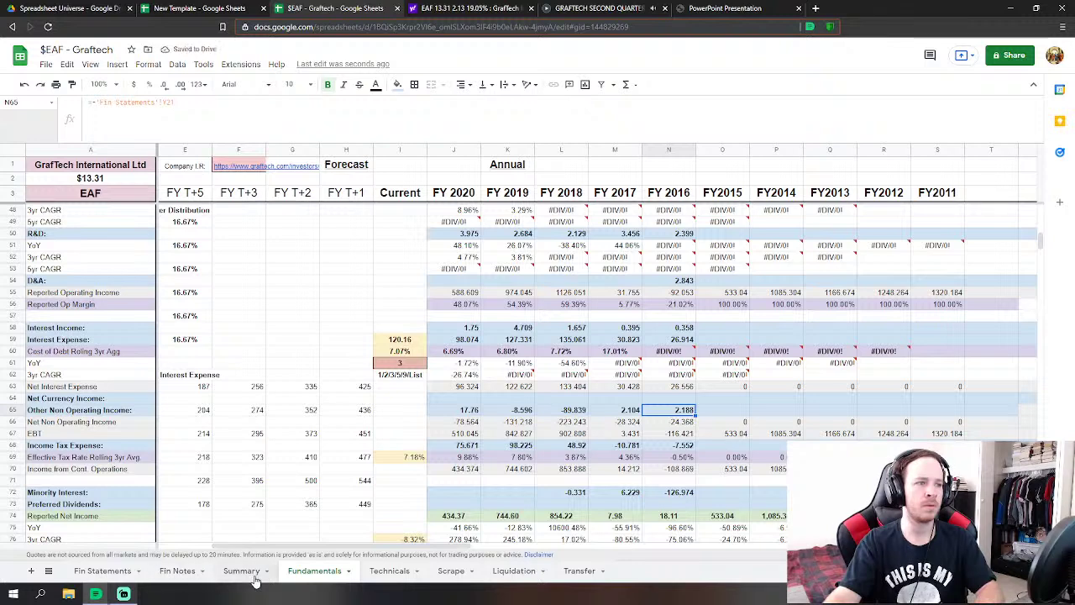
- Compare against the loss from continuing operations figure on Fin Statements
{"action": "left_click", "coordinate": [111, 572]}
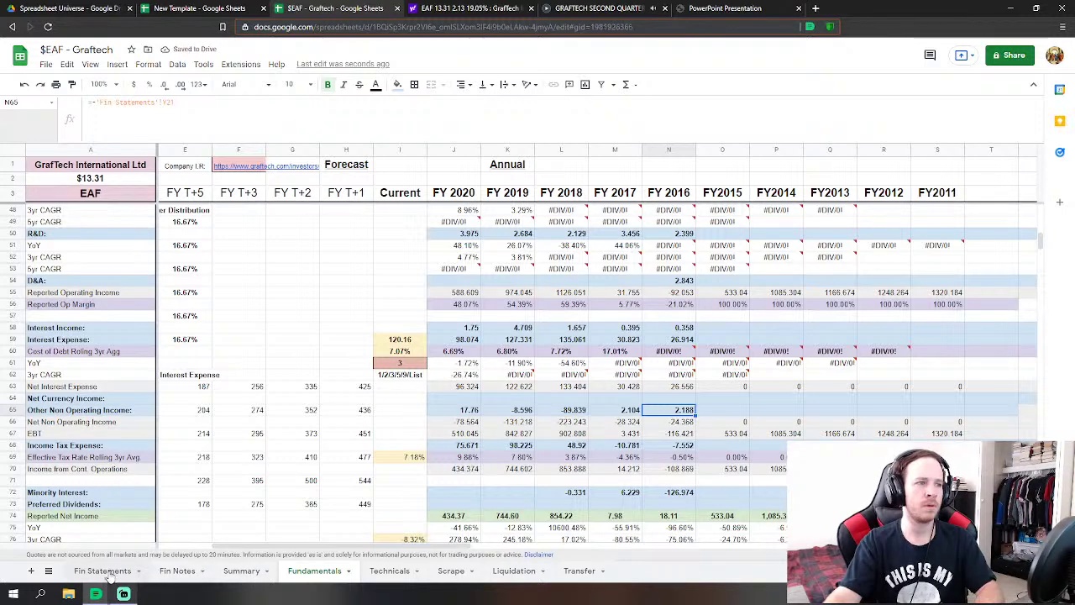
{"action": "scroll", "coordinate": [297, 470], "scroll_direction": "down", "scroll_amount": 2}
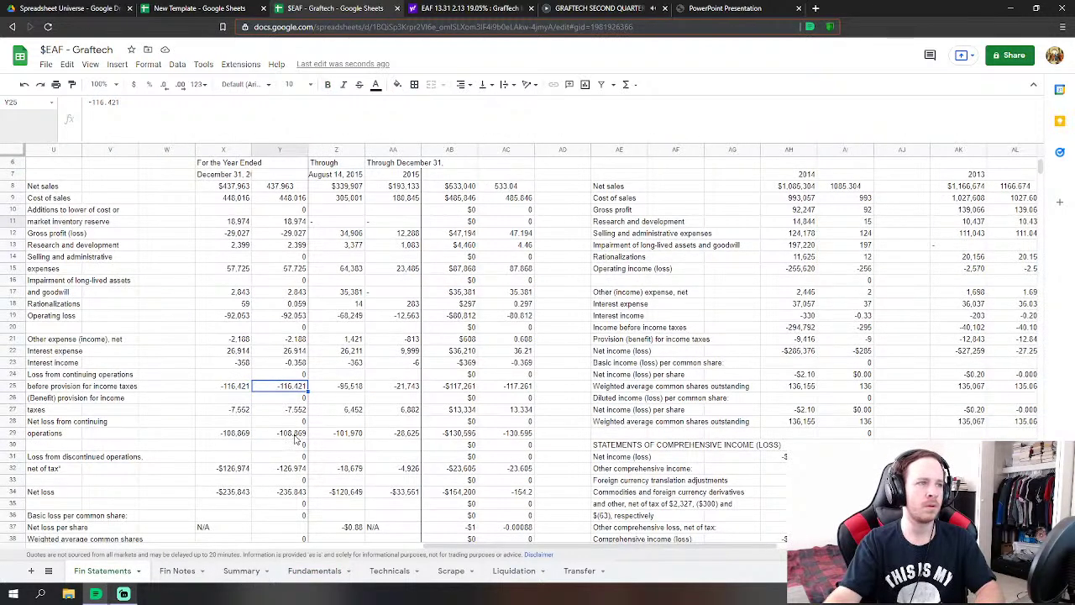
{"action": "left_click", "coordinate": [298, 432]}
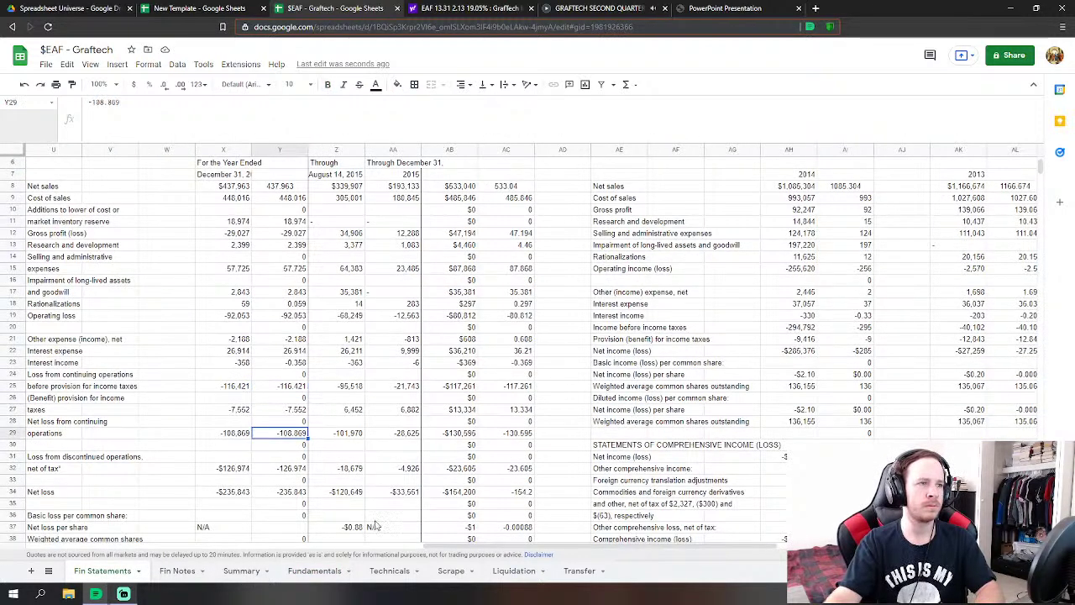
{"action": "left_click", "coordinate": [317, 572]}
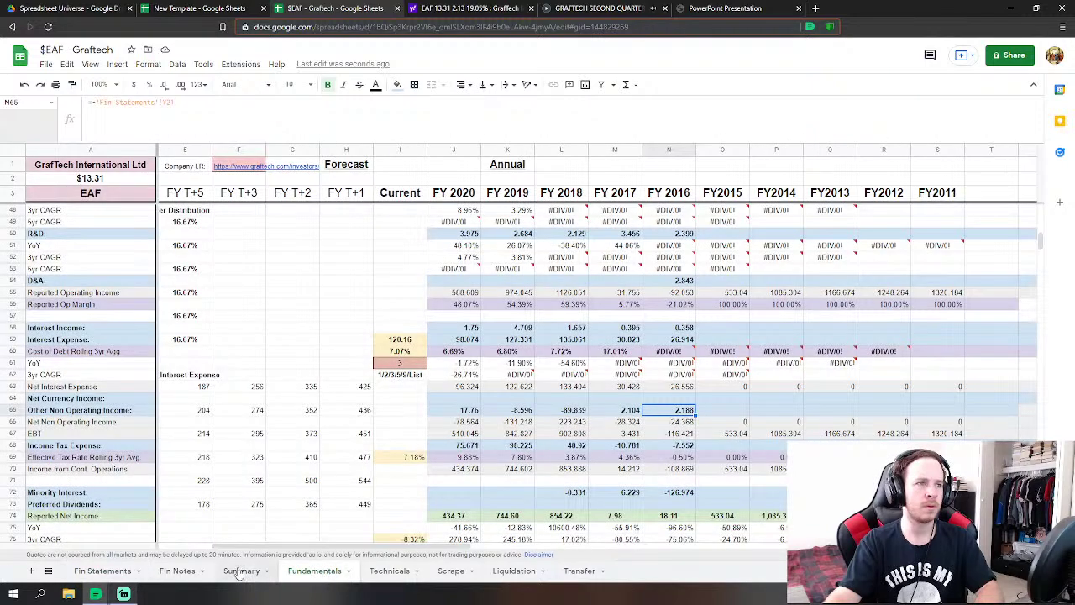
{"action": "left_click", "coordinate": [117, 572]}
{"action": "scroll", "coordinate": [248, 498], "scroll_direction": "down", "scroll_amount": 3}
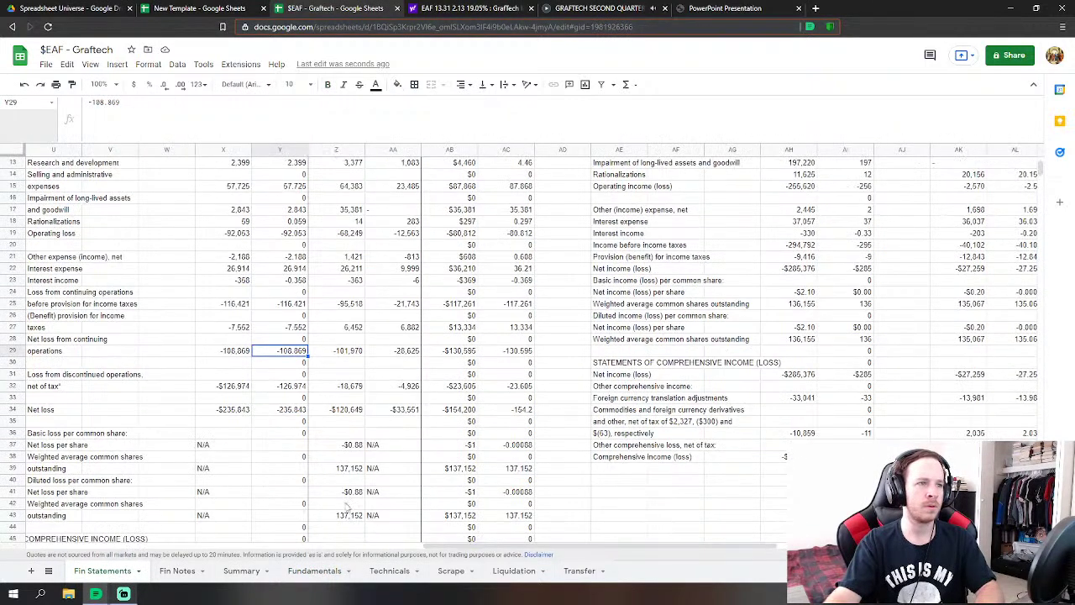
{"action": "left_click", "coordinate": [318, 572]}
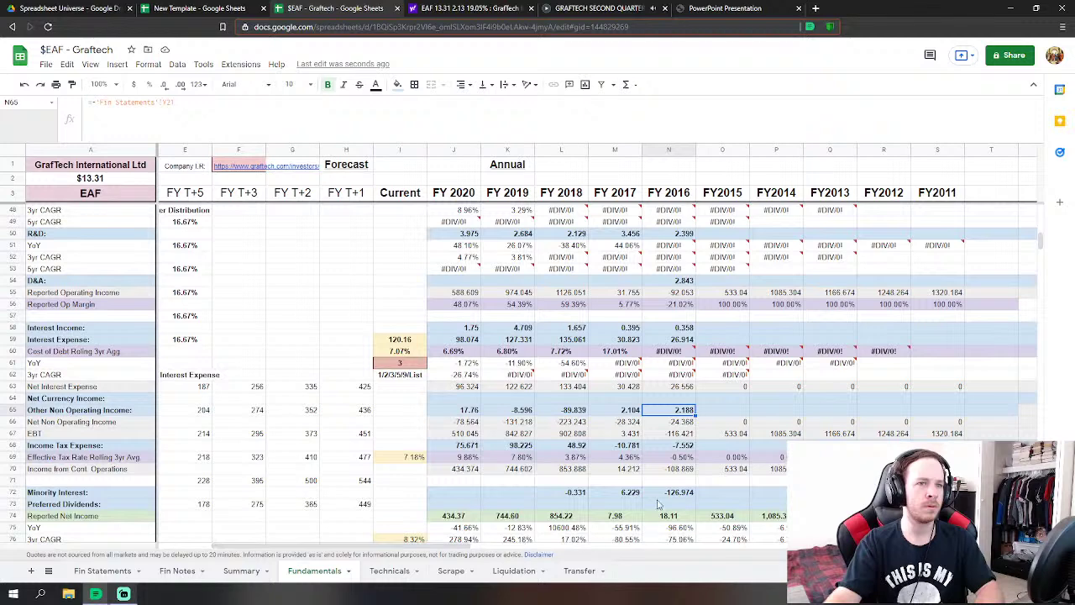
- Negate the FY2016 Minority Interest formula so it reads 126.974
{"action": "left_click", "coordinate": [664, 493]}
{"action": "left_click", "coordinate": [90, 103]}
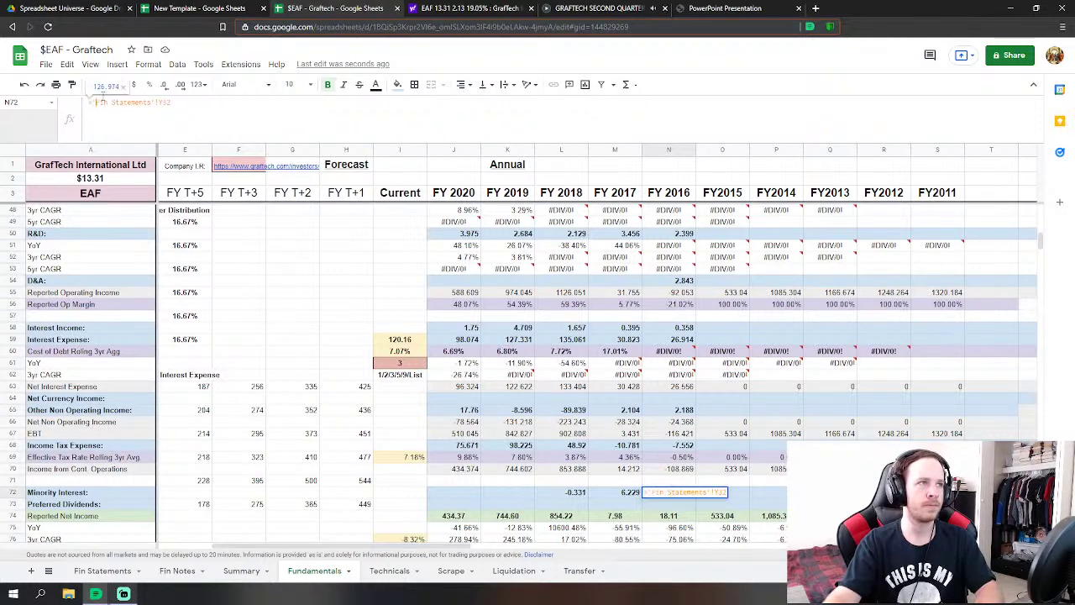
{"action": "type", "text": "-"}
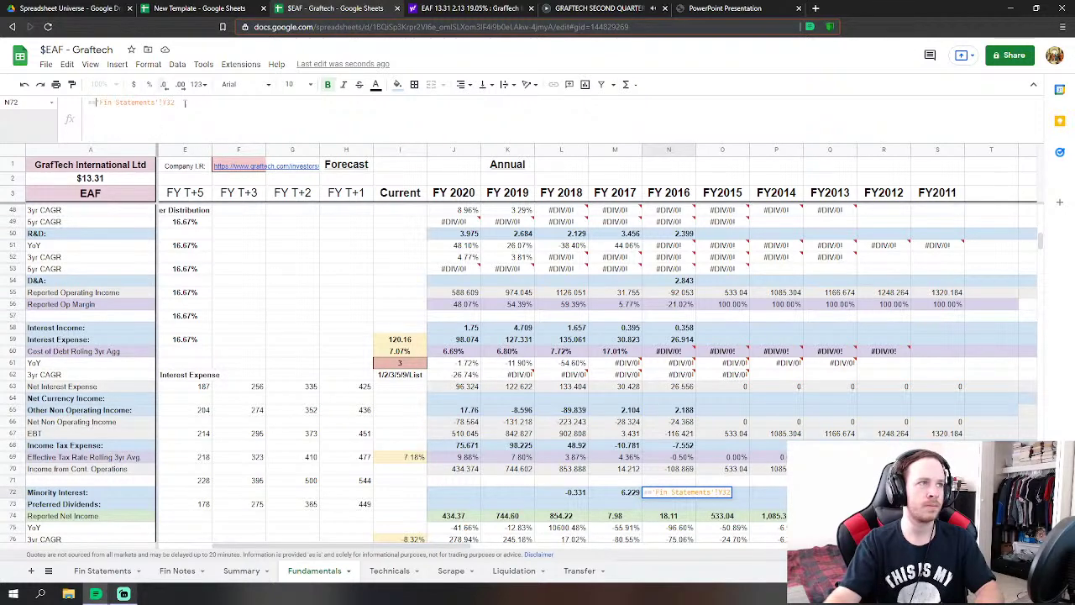
{"action": "key", "text": "Return"}
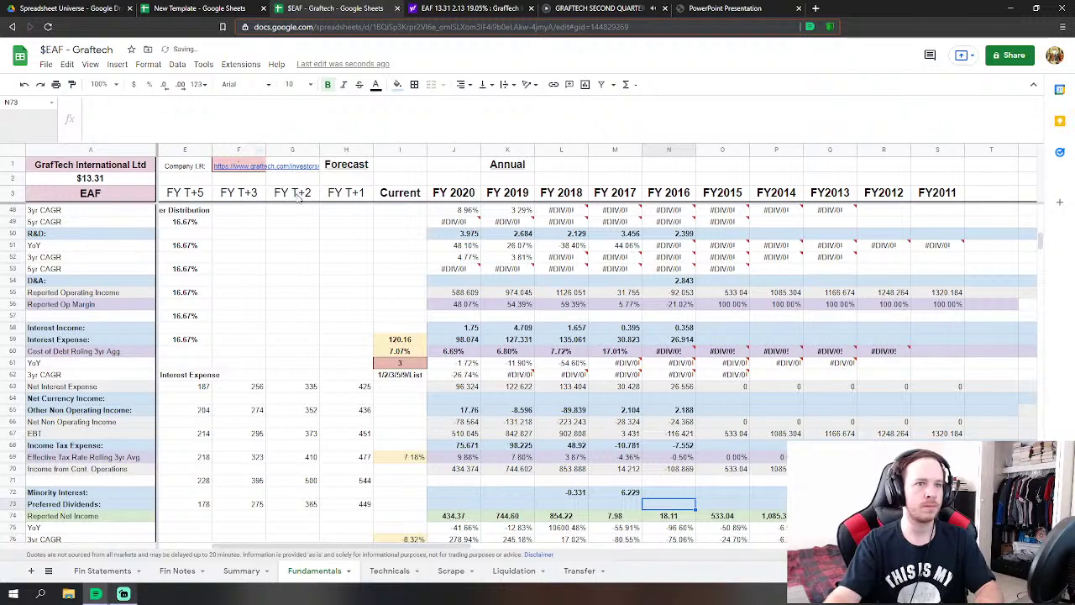
{"action": "scroll", "coordinate": [686, 367], "scroll_direction": "down", "scroll_amount": 2}
{"action": "scroll", "coordinate": [686, 367], "scroll_direction": "down", "scroll_amount": 3}
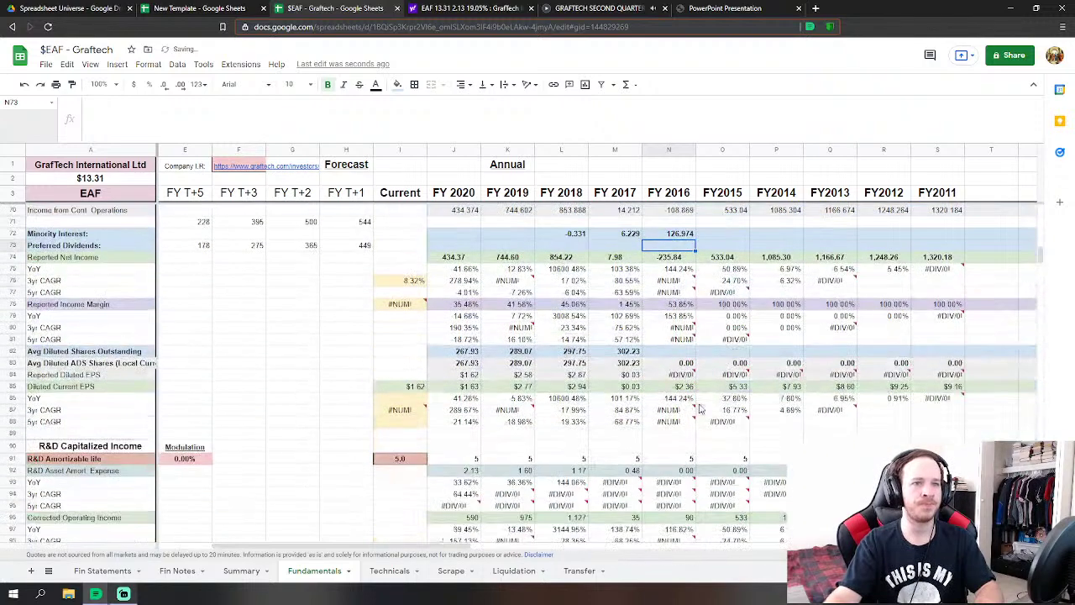
- Start a FY2016 diluted shares outstanding formula, then cancel it
{"action": "double_click", "coordinate": [672, 351]}
{"action": "left_click", "coordinate": [102, 570]}
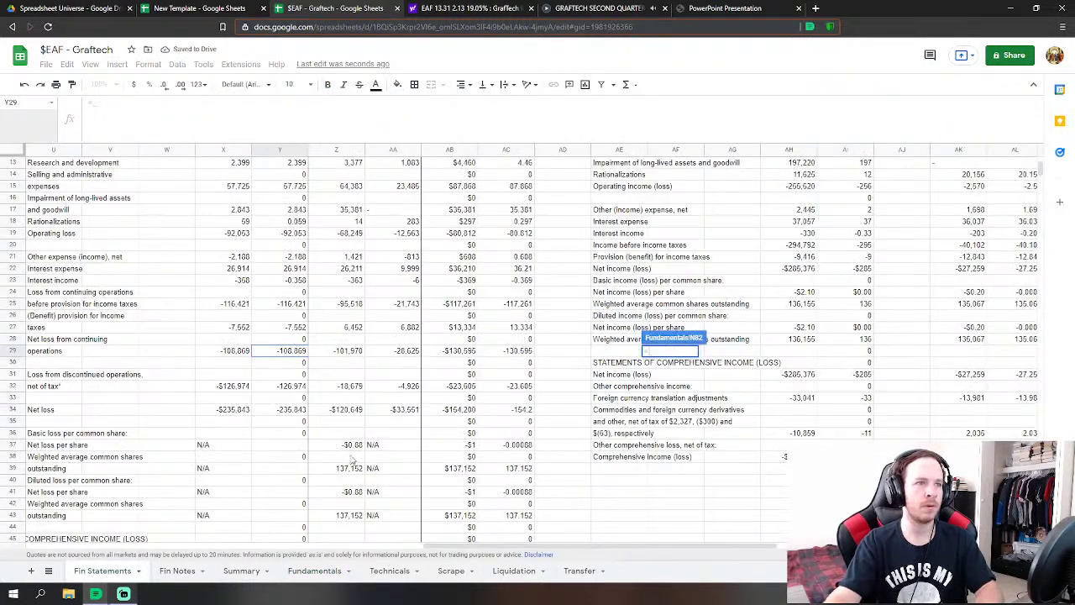
{"action": "scroll", "coordinate": [326, 449], "scroll_direction": "down", "scroll_amount": 2}
{"action": "scroll", "coordinate": [327, 449], "scroll_direction": "down", "scroll_amount": 2}
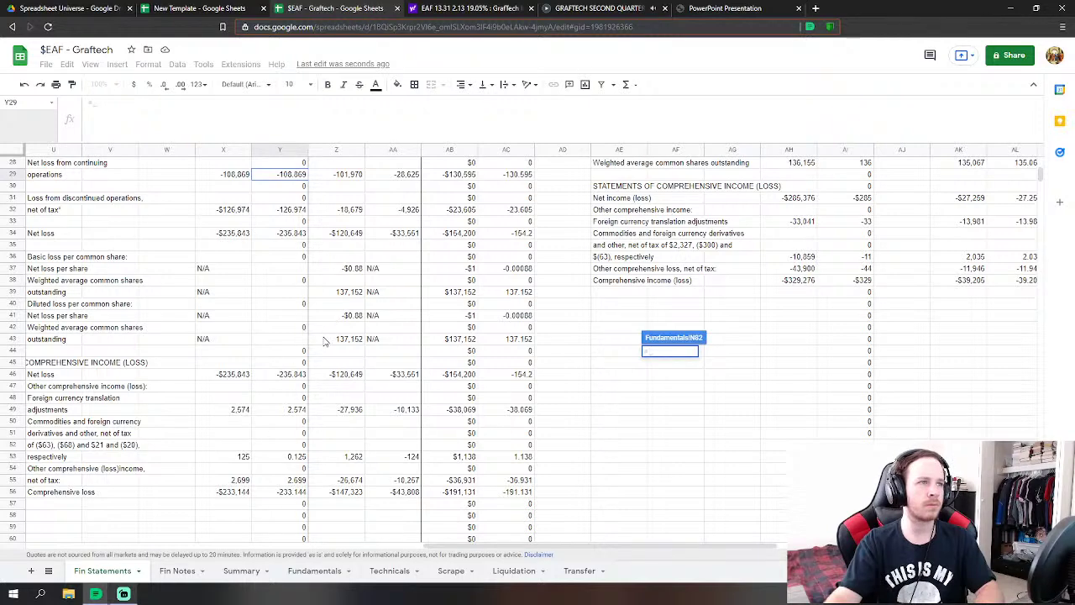
{"action": "key", "text": "Escape"}
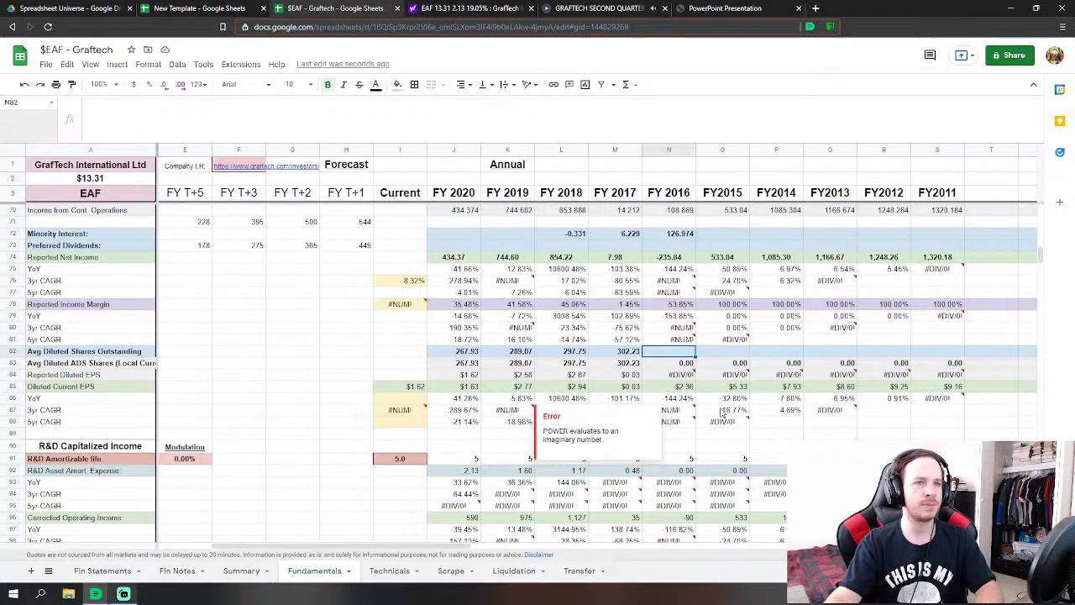
{"action": "scroll", "coordinate": [737, 385], "scroll_direction": "down", "scroll_amount": 7}
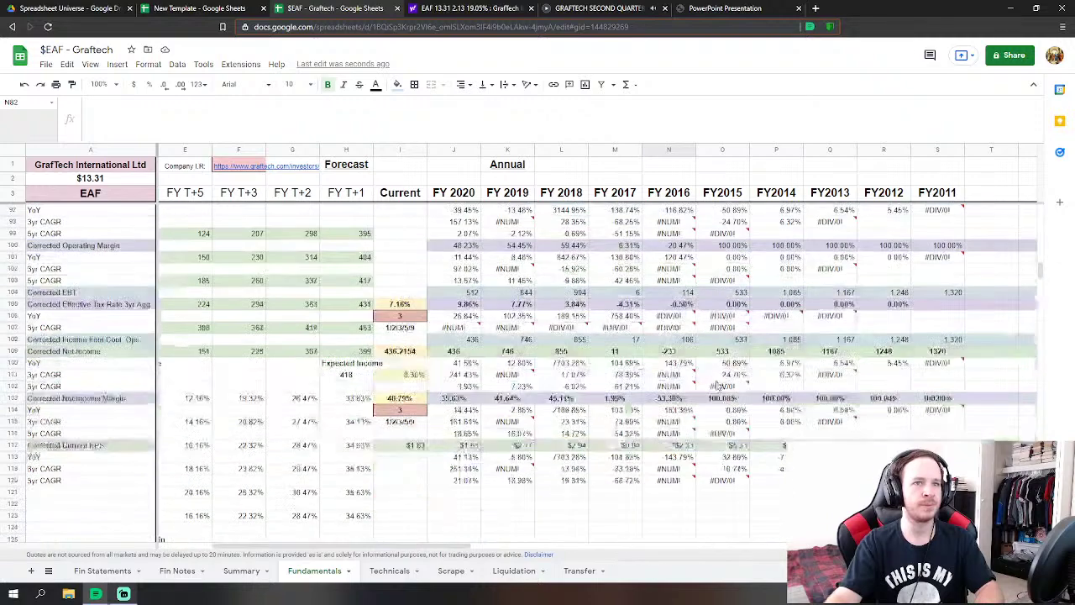
- Link FY 2016 Depreciation & Amortization in N127 to 'Fin Statements'!Y71, showing 82.891
{"action": "left_click", "coordinate": [668, 331]}
{"action": "type", "text": "="}
{"action": "scroll", "coordinate": [672, 353], "scroll_direction": "down", "scroll_amount": 2}
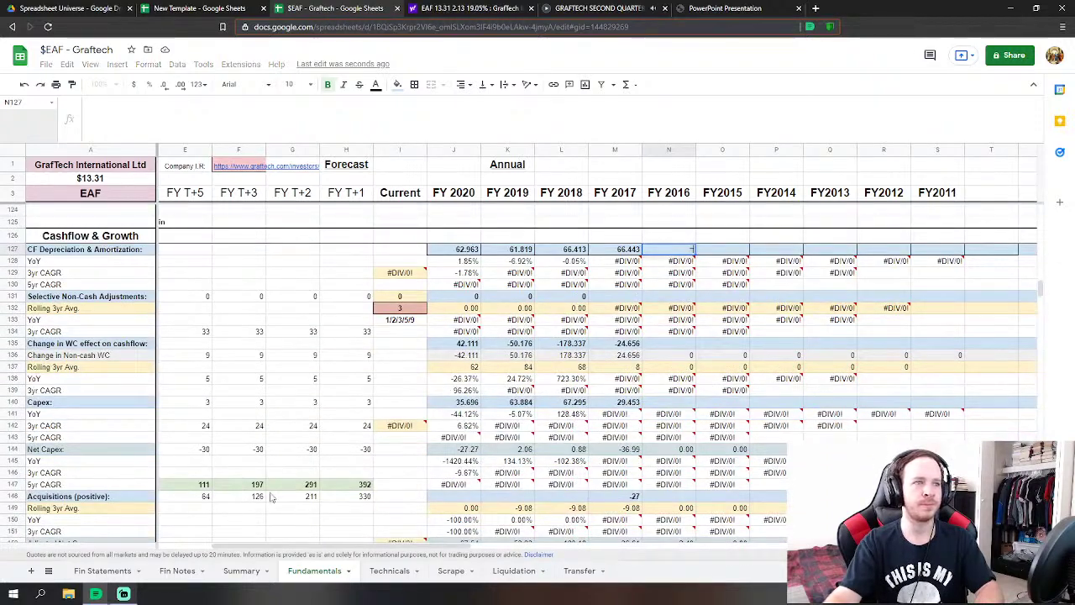
{"action": "left_click", "coordinate": [101, 570]}
{"action": "scroll", "coordinate": [267, 443], "scroll_direction": "down", "scroll_amount": 5}
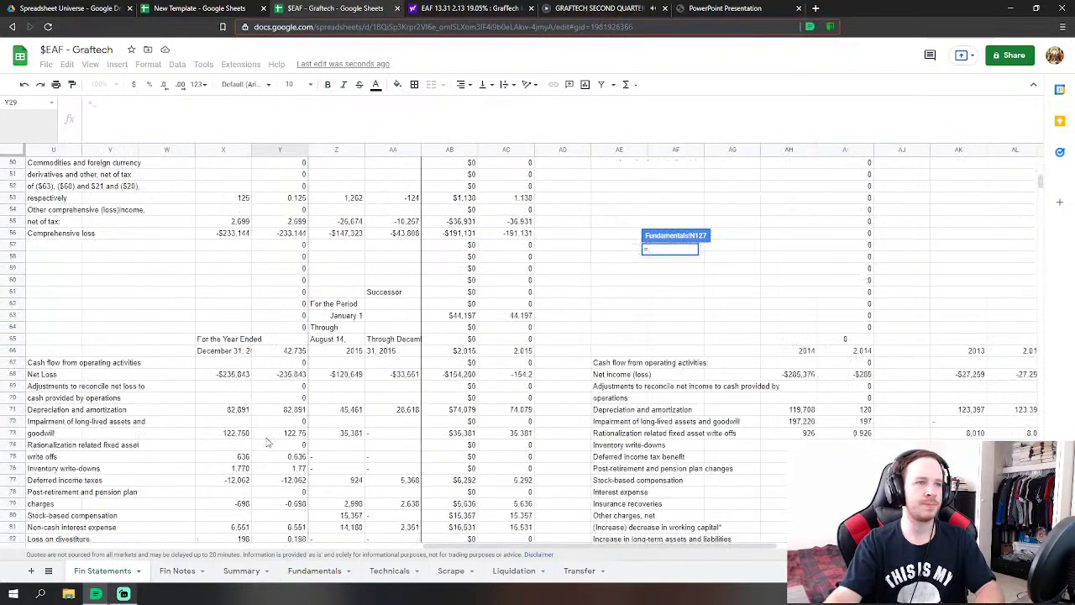
{"action": "left_click", "coordinate": [296, 375]}
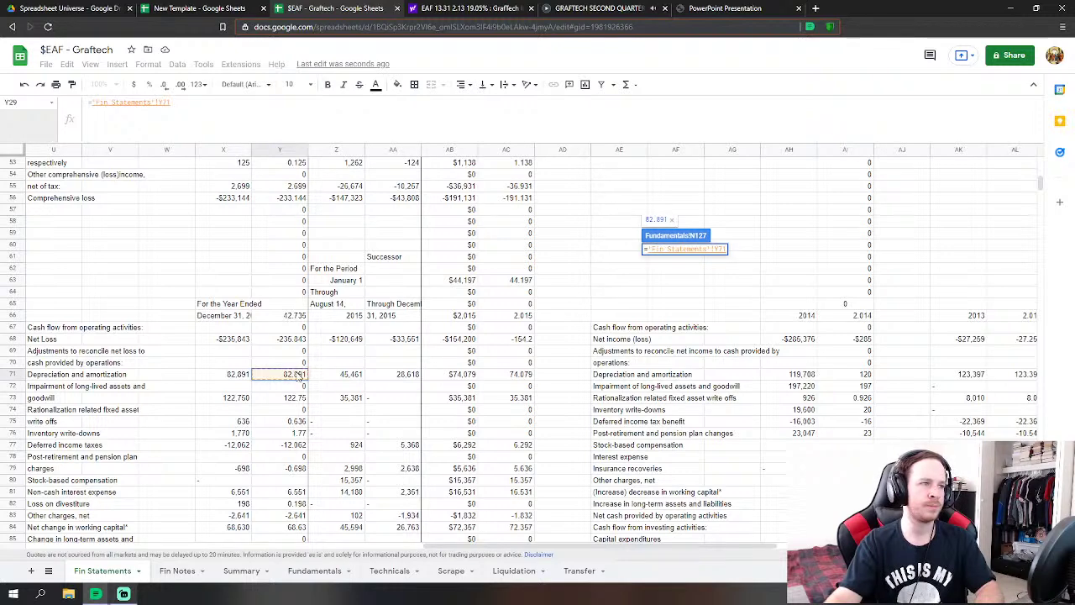
{"action": "scroll", "coordinate": [362, 455], "scroll_direction": "down", "scroll_amount": 2}
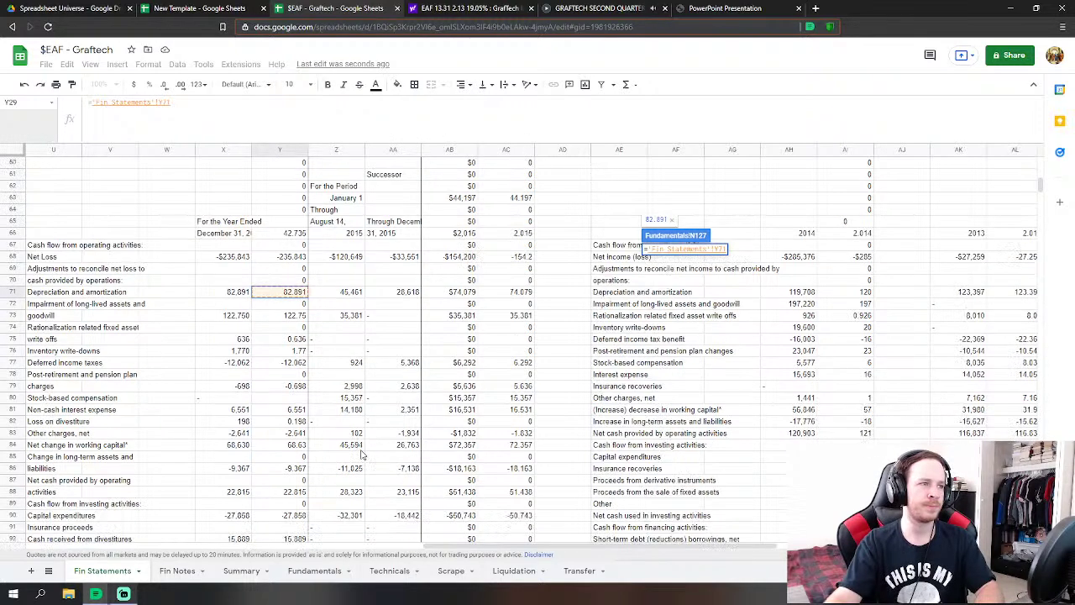
{"action": "key", "text": "Return"}
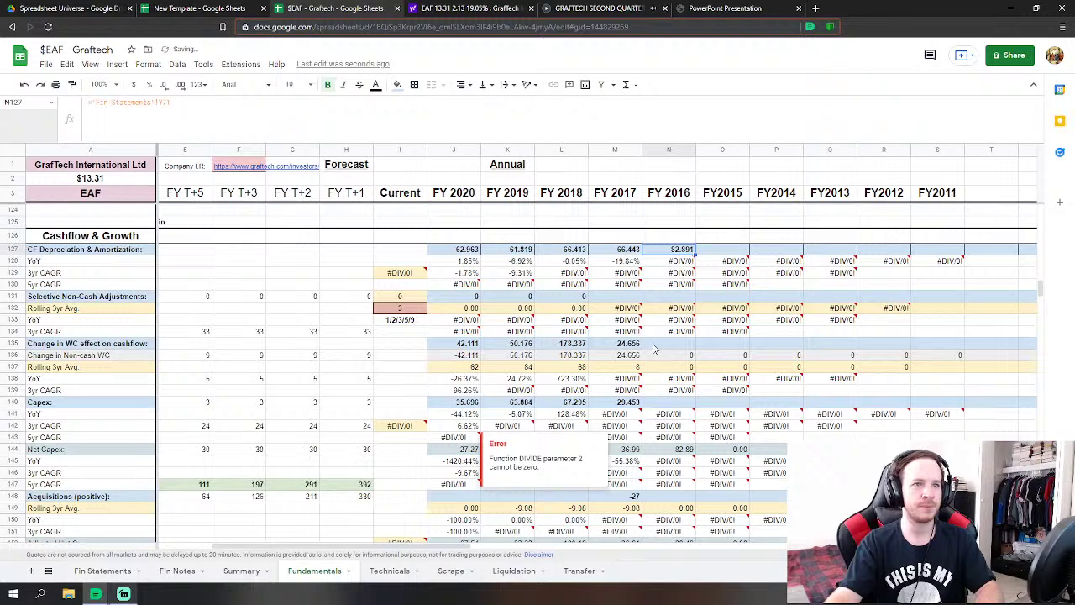
- Set the N135 working-capital change to =SUM('Fin Statements'!Y84:Y86), giving 59.263
{"action": "left_click", "coordinate": [654, 348]}
{"action": "type", "text": "="}
{"action": "left_click", "coordinate": [102, 570]}
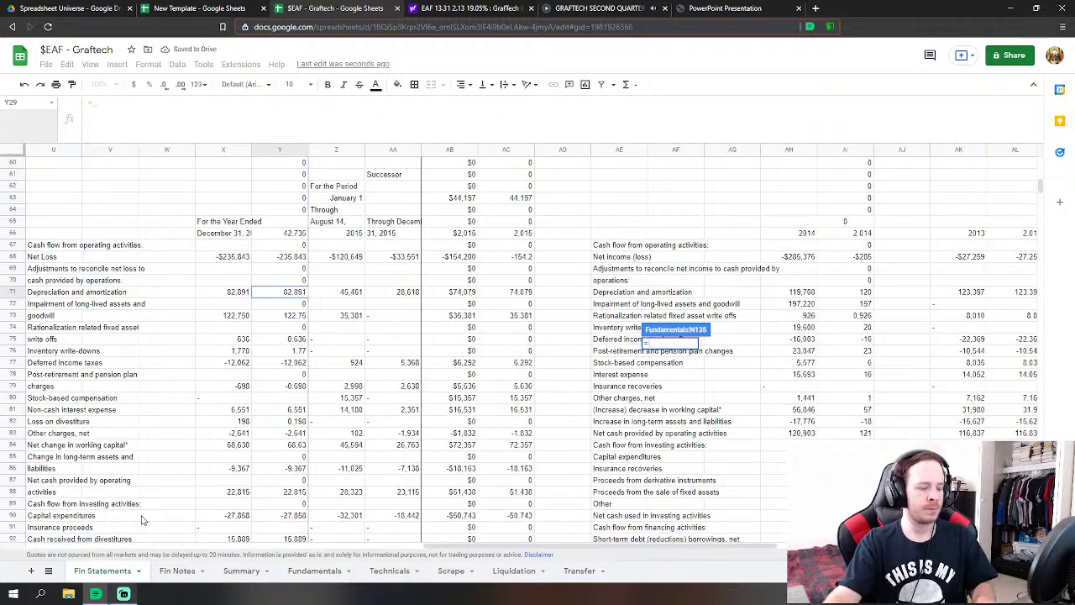
{"action": "type", "text": "sum"}
{"action": "left_click", "coordinate": [682, 360]}
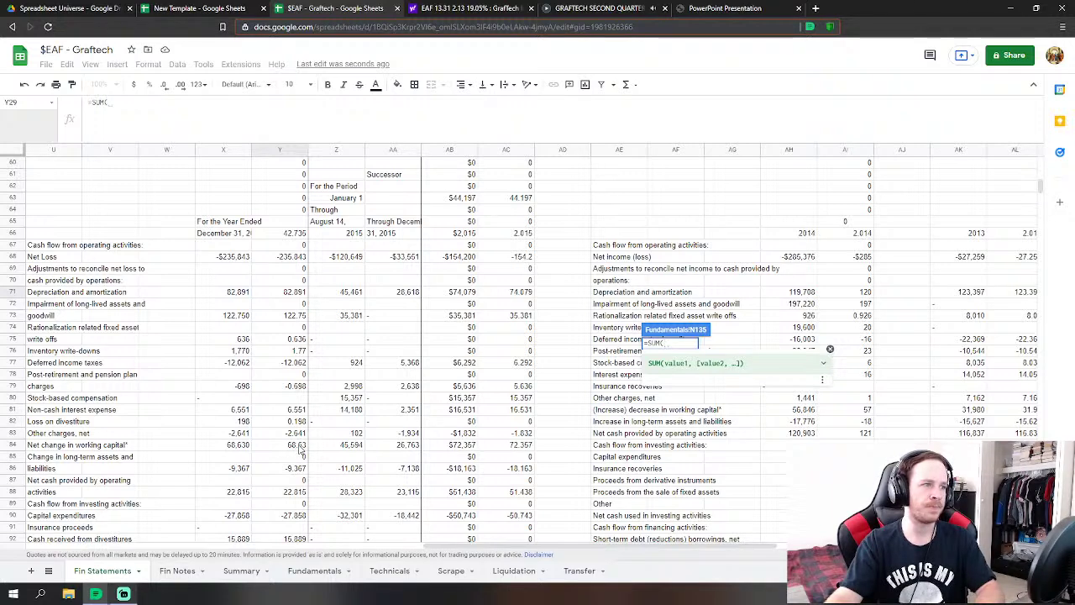
{"action": "left_click_drag", "start_coordinate": [300, 445], "coordinate": [305, 475]}
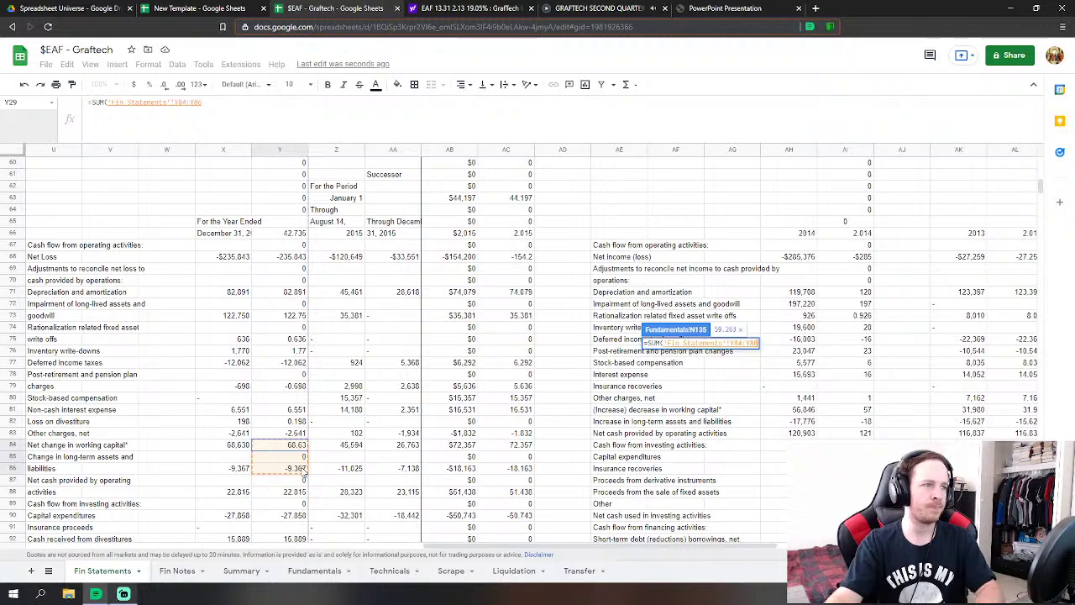
{"action": "scroll", "coordinate": [361, 445], "scroll_direction": "down", "scroll_amount": 2}
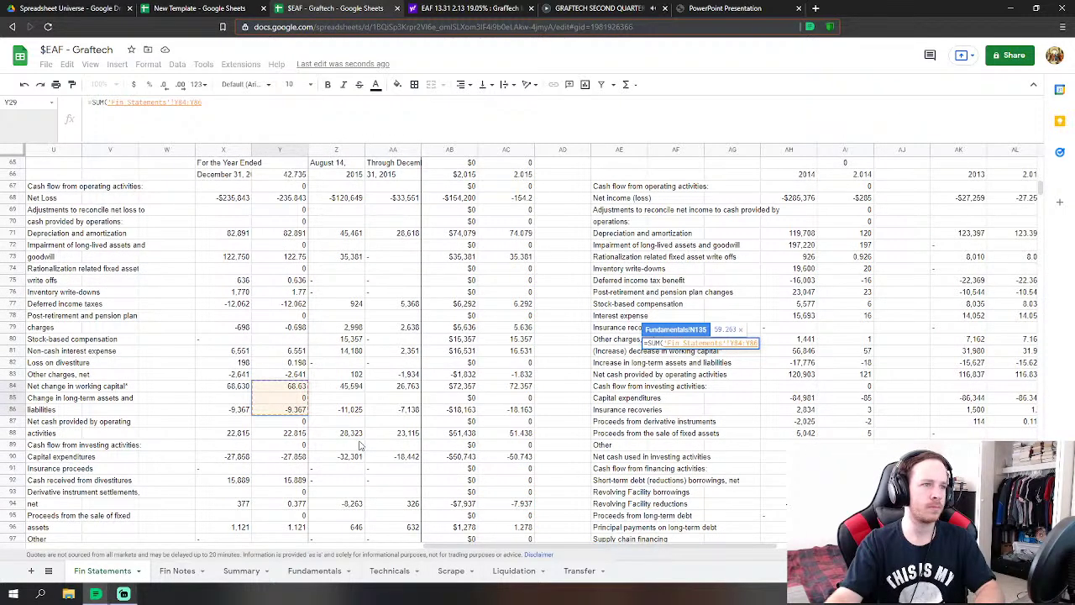
{"action": "key", "text": "Return"}
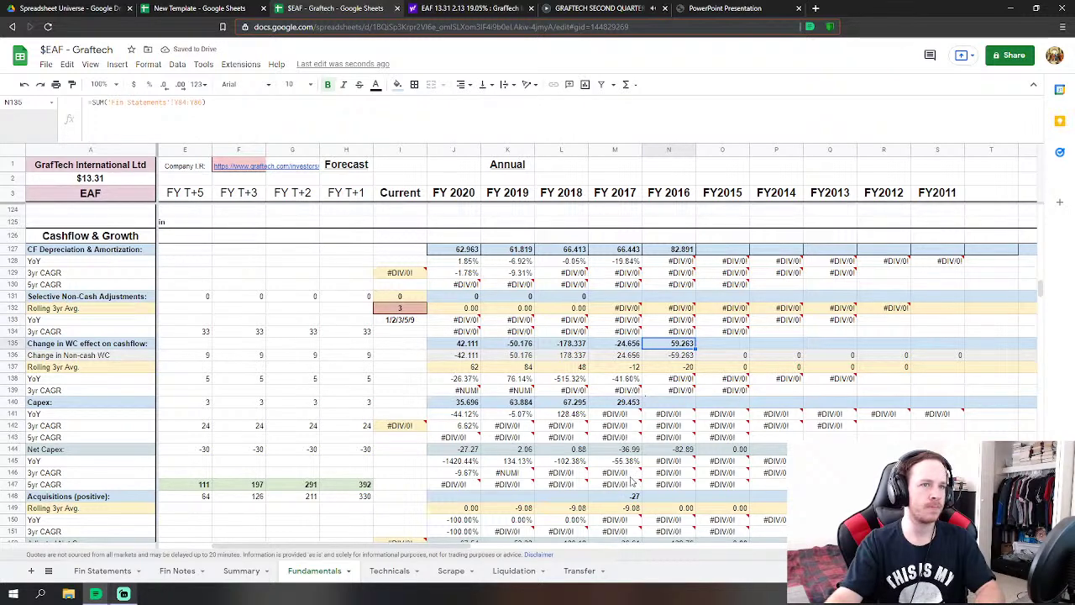
- Set FY 2016 Capex in N140 to 'Fin Statements'!Y90 minus Y96, giving 26.737
{"action": "scroll", "coordinate": [687, 461], "scroll_direction": "down", "scroll_amount": 1}
{"action": "left_click", "coordinate": [668, 380]}
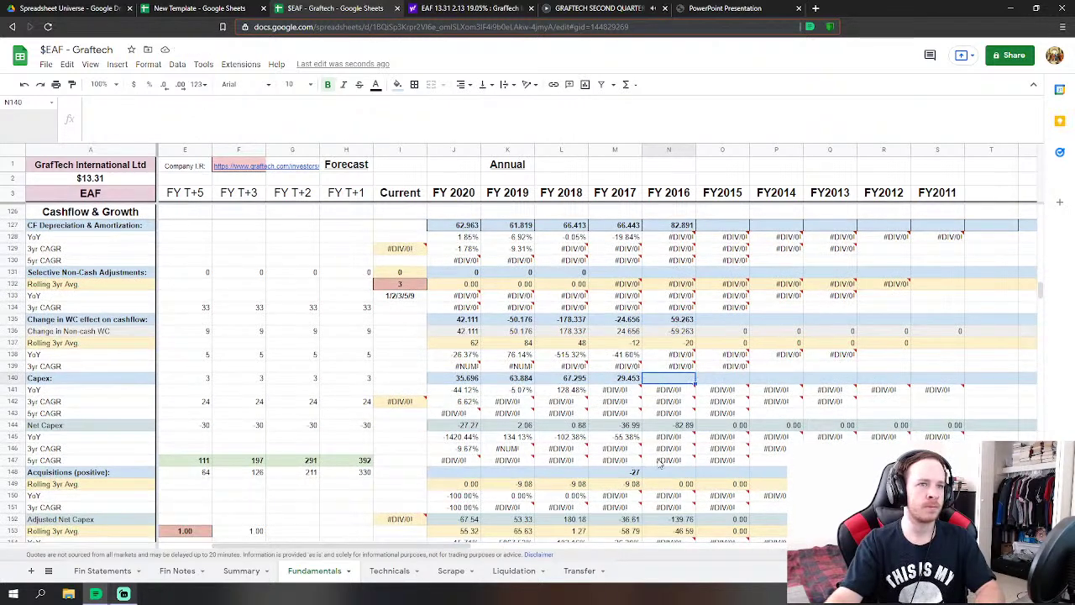
{"action": "left_click", "coordinate": [99, 571]}
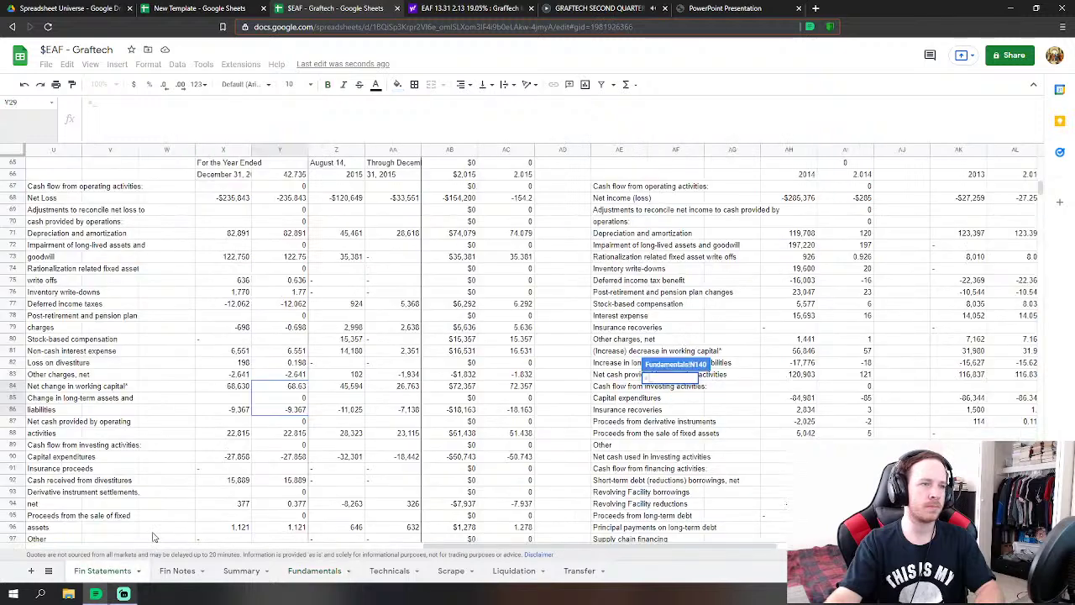
{"action": "left_click", "coordinate": [290, 457]}
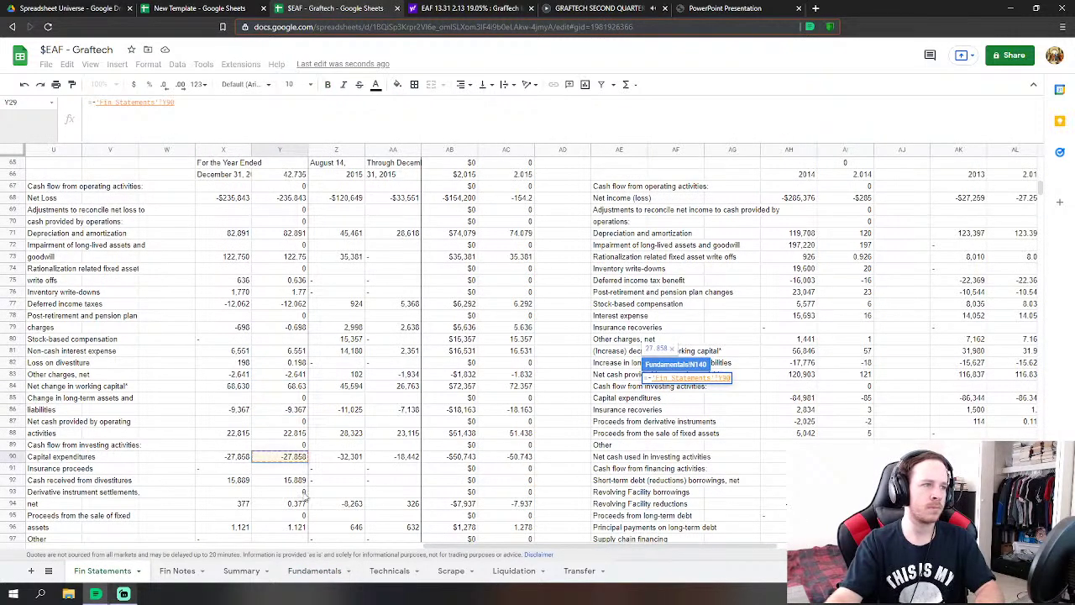
{"action": "type", "text": "-"}
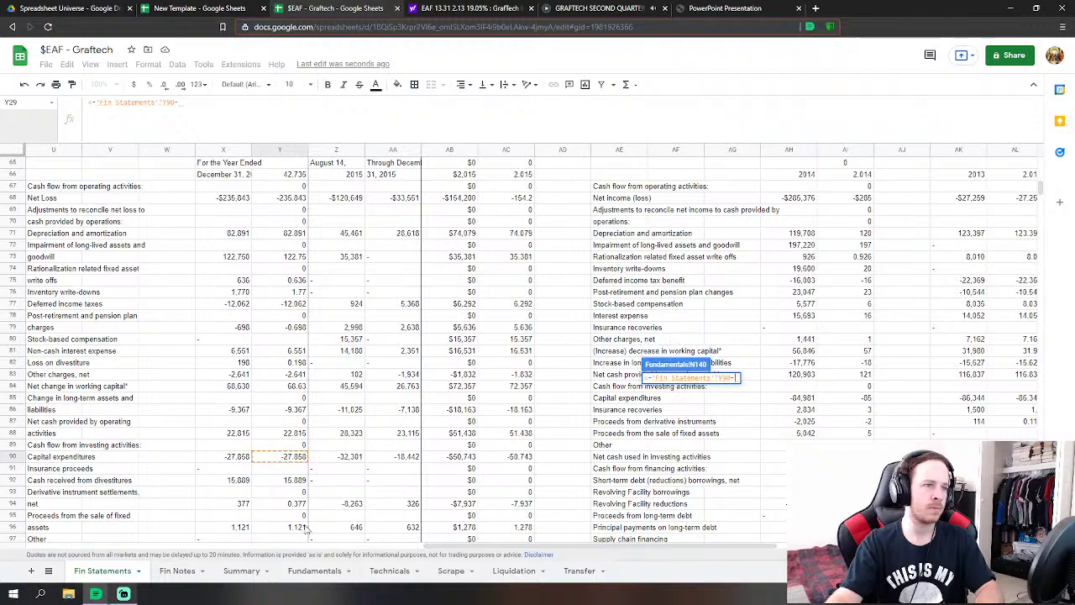
{"action": "left_click", "coordinate": [289, 526]}
{"action": "scroll", "coordinate": [334, 505], "scroll_direction": "down", "scroll_amount": 2}
{"action": "key", "text": "Return"}
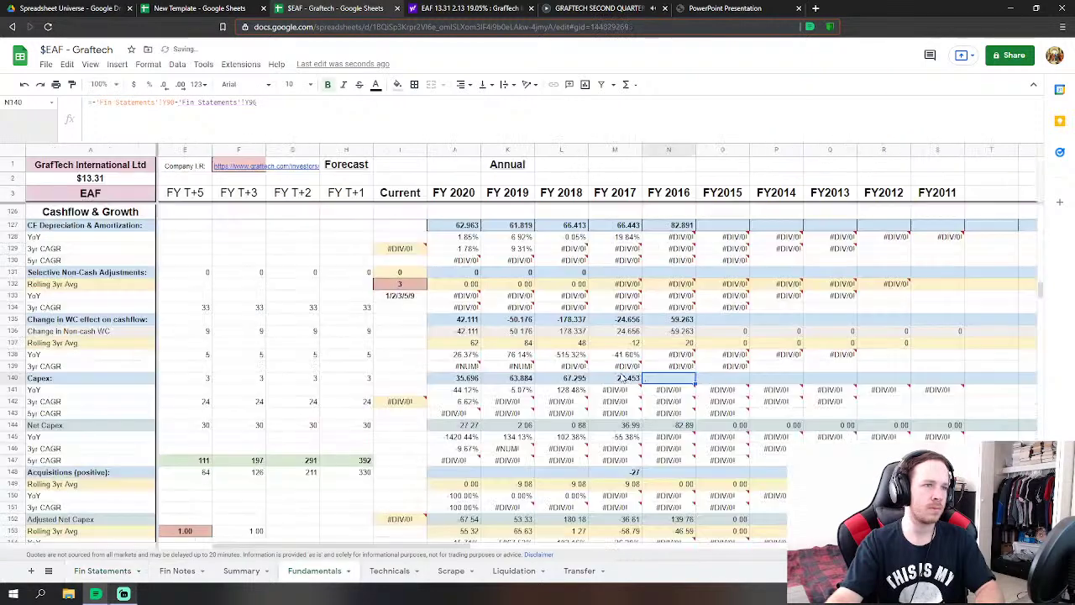
- Link FY 2016 Acquisitions in N148 to 'Fin Statements'!Y92, showing -16
{"action": "left_click", "coordinate": [669, 472]}
{"action": "left_click", "coordinate": [119, 571]}
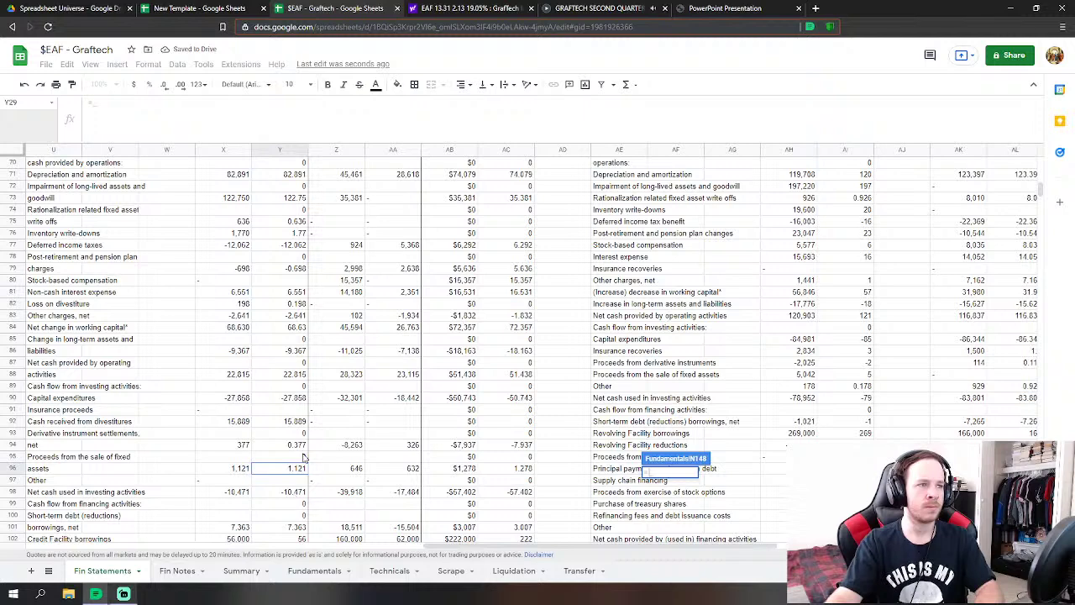
{"action": "left_click", "coordinate": [289, 420]}
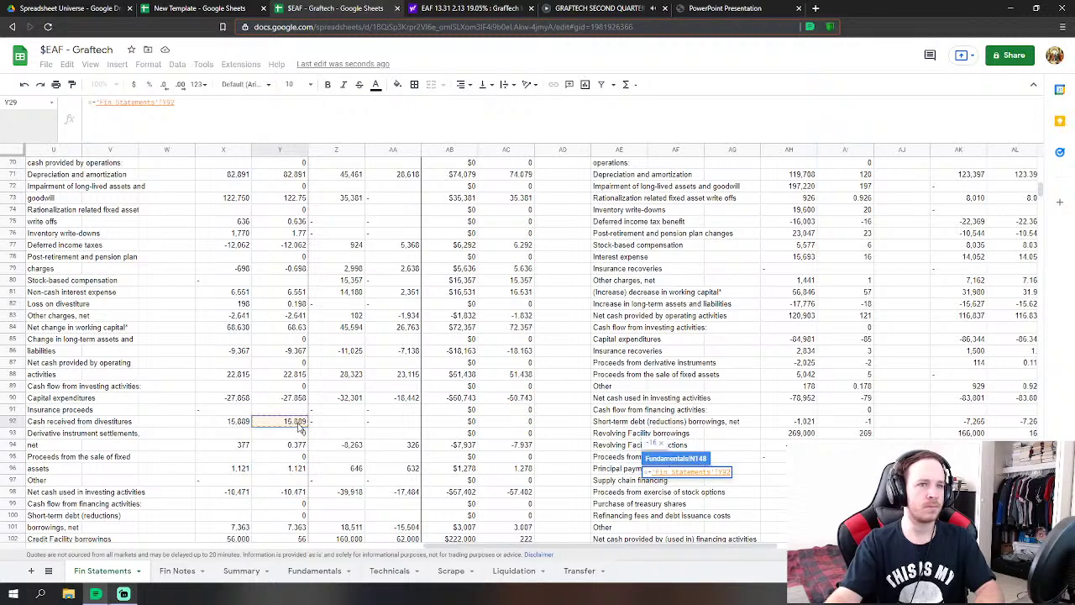
{"action": "key", "text": "Return"}
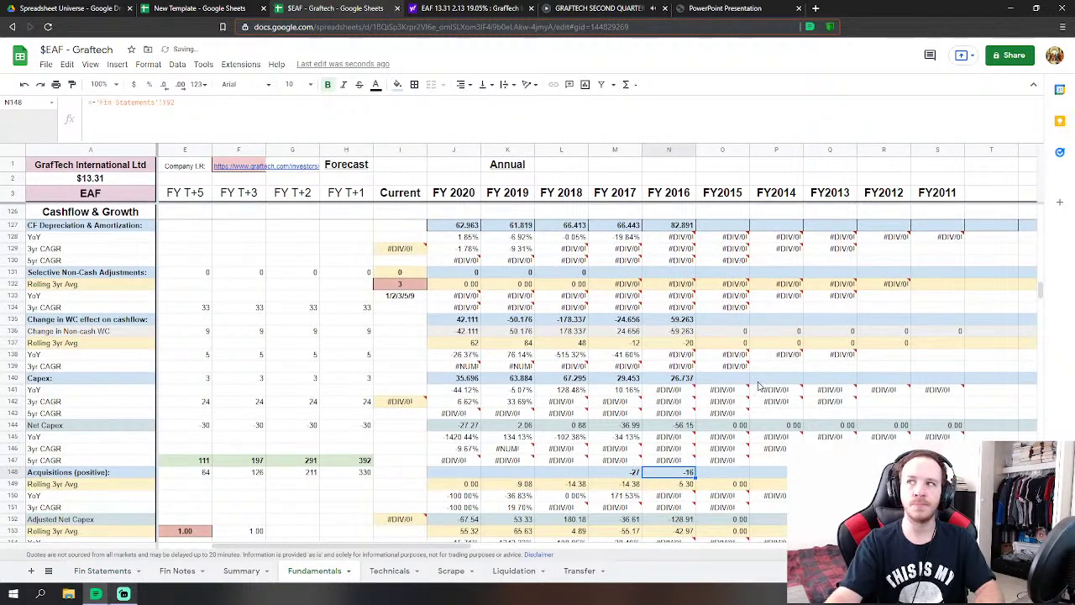
- Begin the N156 Net Debt Issue formula with Fin Statements Y101 plus Y103
{"action": "scroll", "coordinate": [731, 378], "scroll_direction": "down", "scroll_amount": 5}
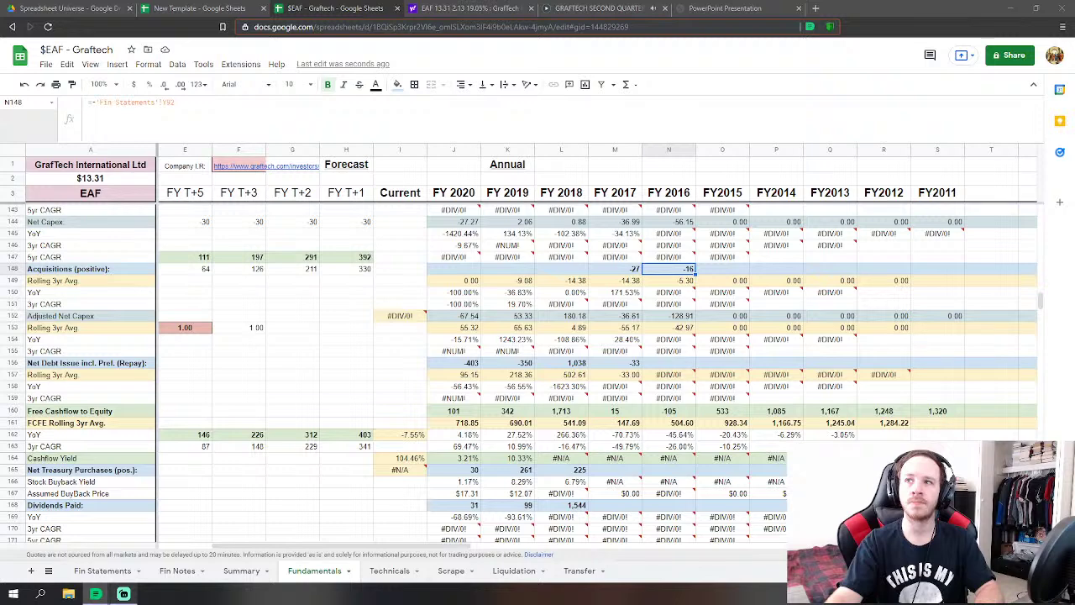
{"action": "left_click", "coordinate": [669, 363]}
{"action": "type", "text": "="}
{"action": "left_click", "coordinate": [97, 570]}
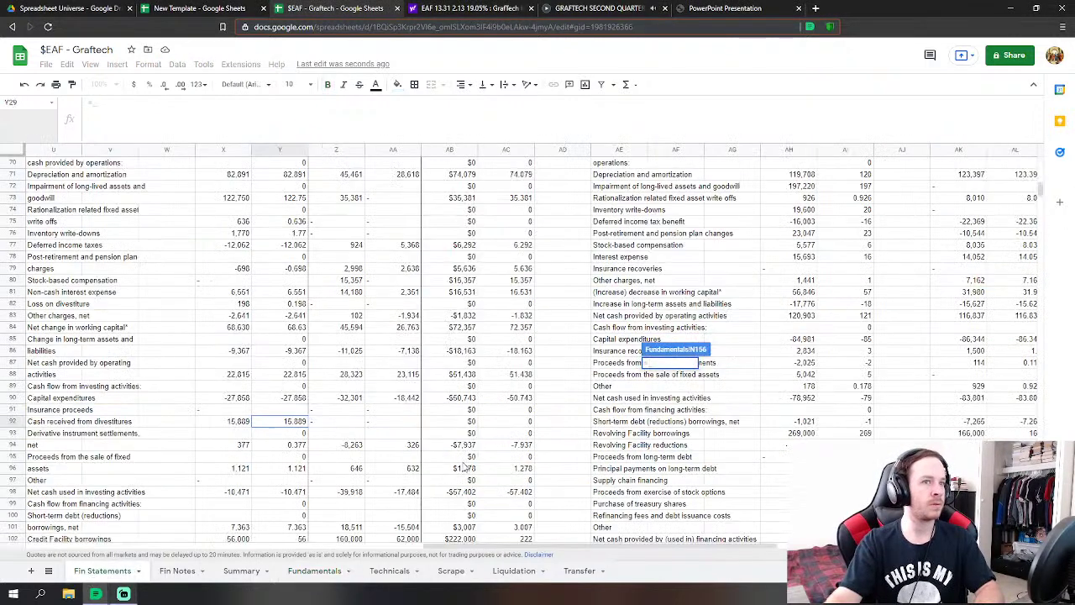
{"action": "scroll", "coordinate": [293, 411], "scroll_direction": "down", "scroll_amount": 2}
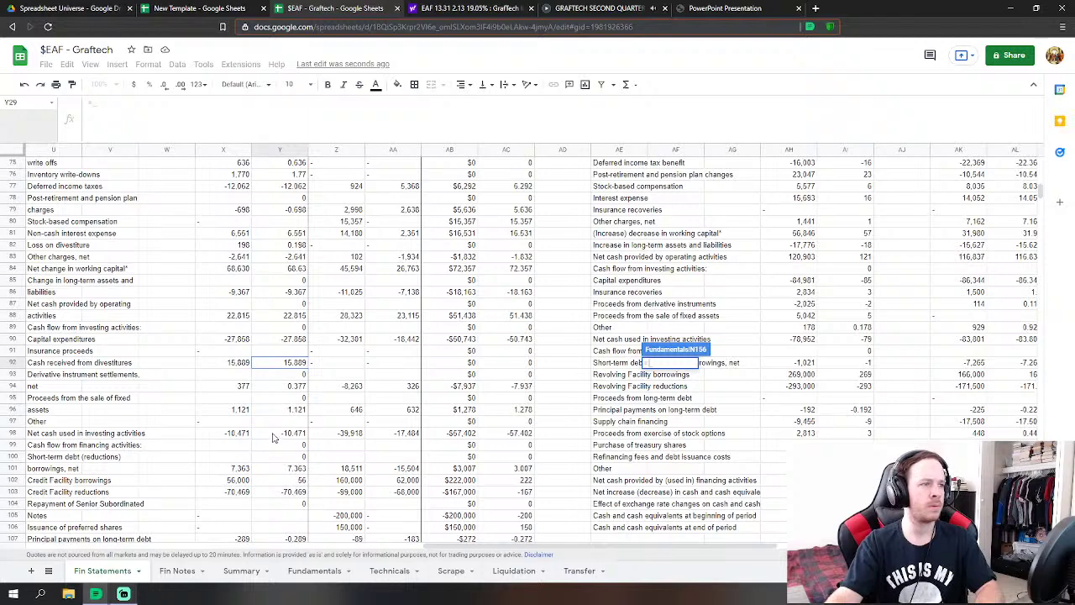
{"action": "left_click", "coordinate": [299, 471]}
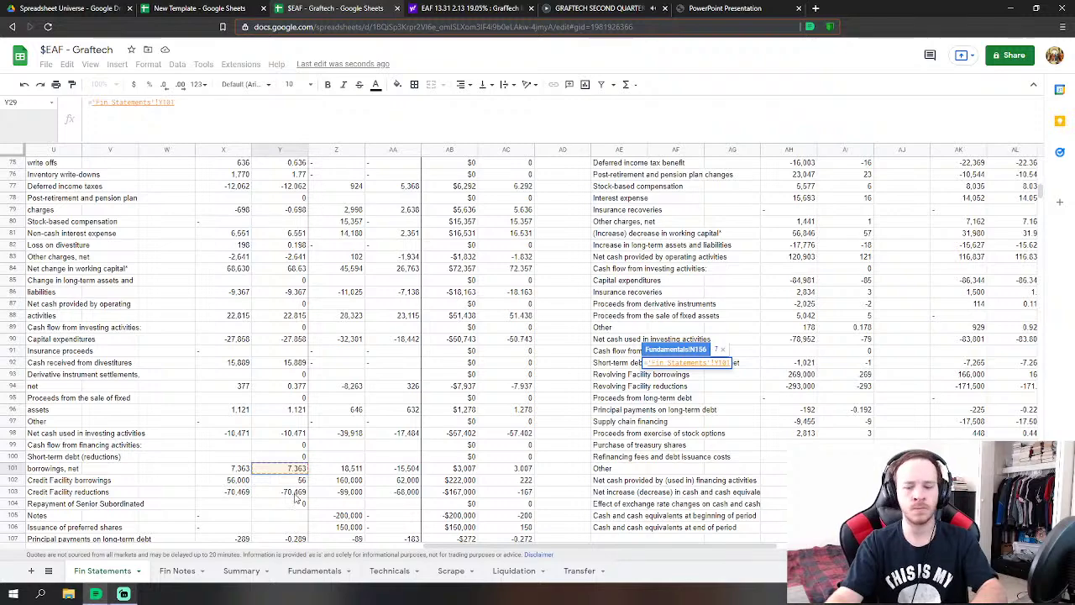
{"action": "type", "text": "+"}
{"action": "left_click", "coordinate": [296, 492]}
- Add Y107 and Y113 to complete Net Debt Issue, which reads -64
{"action": "scroll", "coordinate": [289, 483], "scroll_direction": "down", "scroll_amount": 3}
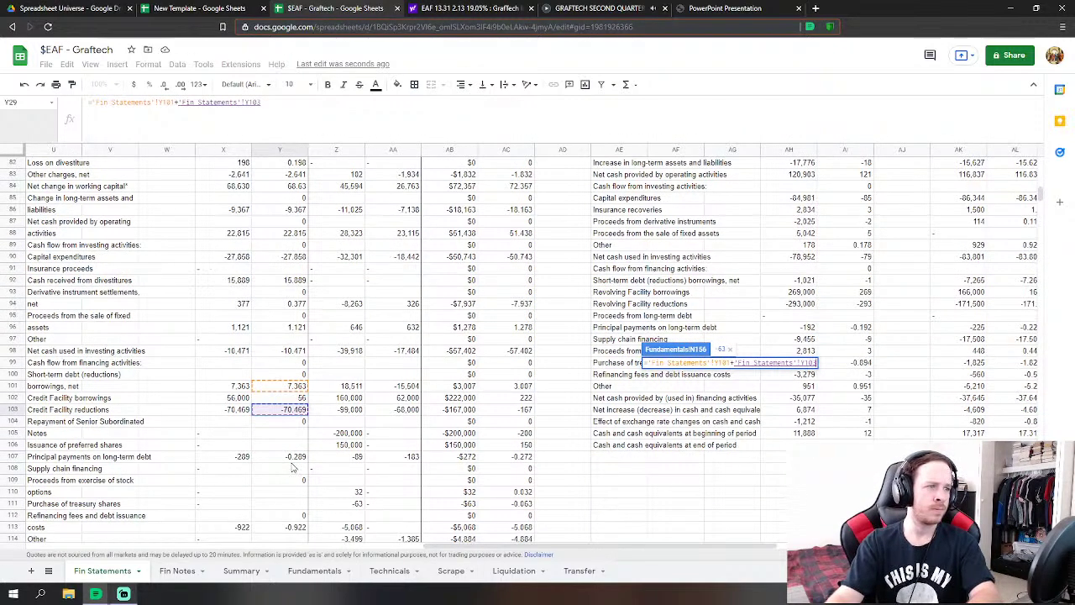
{"action": "type", "text": "+"}
{"action": "left_click", "coordinate": [296, 456]}
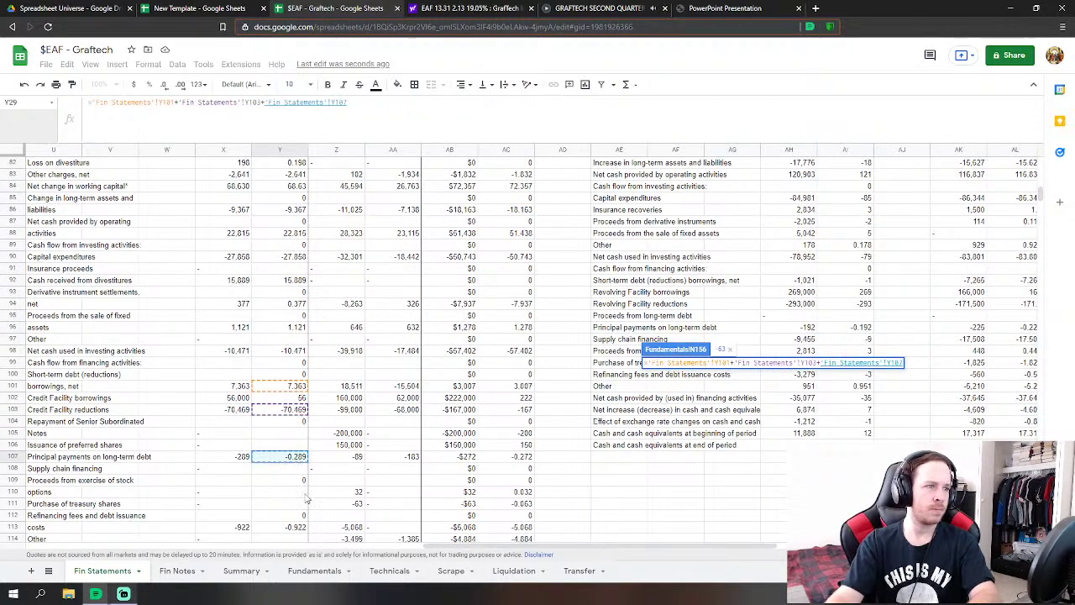
{"action": "type", "text": "+"}
{"action": "left_click", "coordinate": [296, 527]}
{"action": "scroll", "coordinate": [296, 503], "scroll_direction": "down", "scroll_amount": 4}
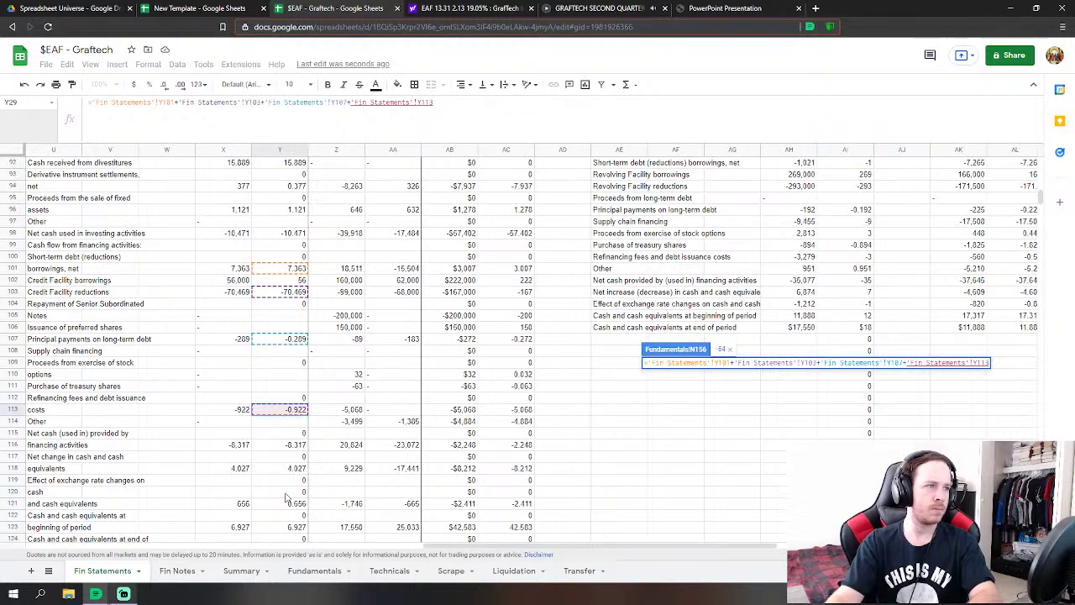
{"action": "key", "text": "Return"}
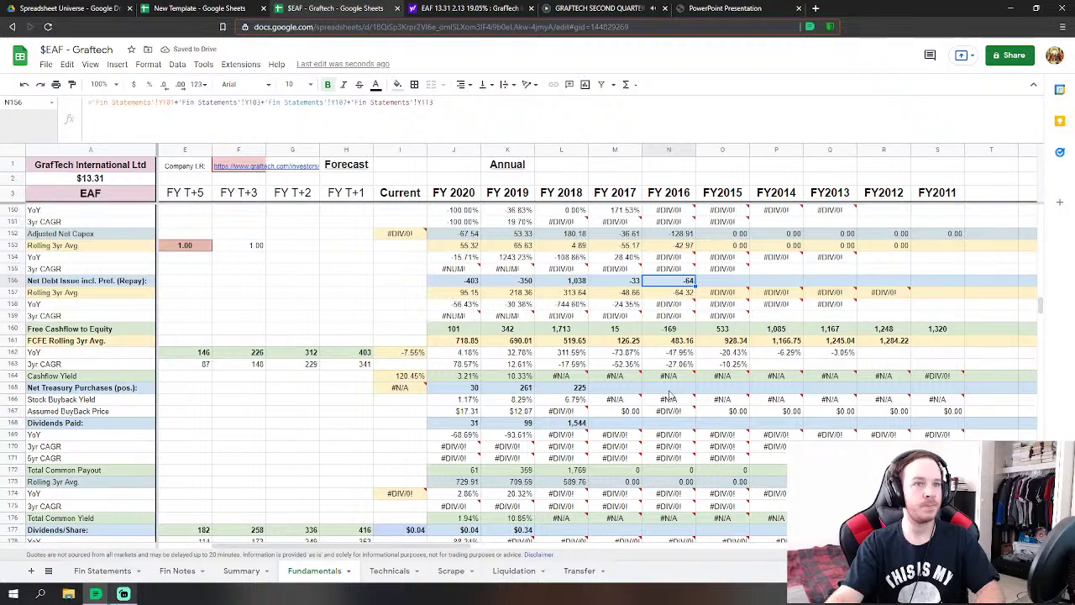
{"action": "left_click", "coordinate": [668, 387]}
{"action": "type", "text": "="}
{"action": "left_click", "coordinate": [103, 570]}
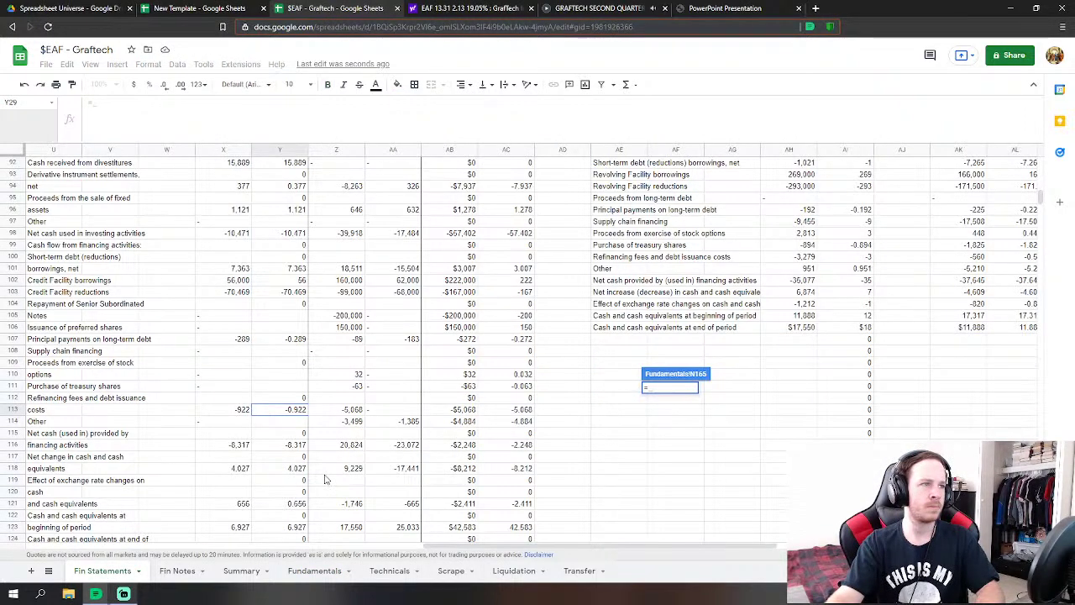
{"action": "key", "text": "Escape"}
{"action": "scroll", "coordinate": [487, 414], "scroll_direction": "down", "scroll_amount": 5}
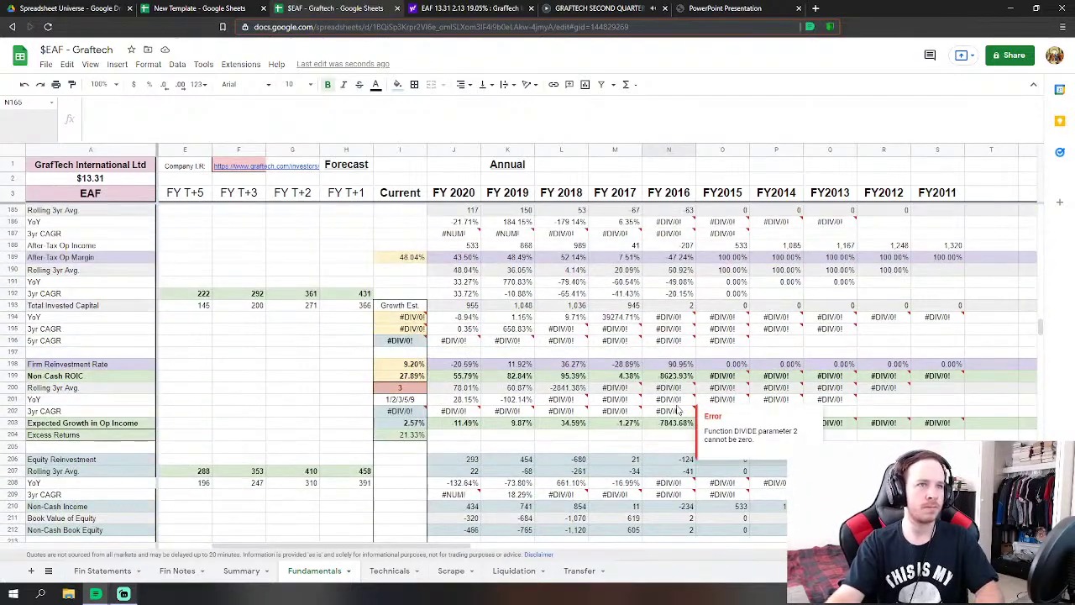
{"action": "scroll", "coordinate": [678, 409], "scroll_direction": "up", "scroll_amount": 4}
{"action": "scroll", "coordinate": [678, 410], "scroll_direction": "down", "scroll_amount": 3}
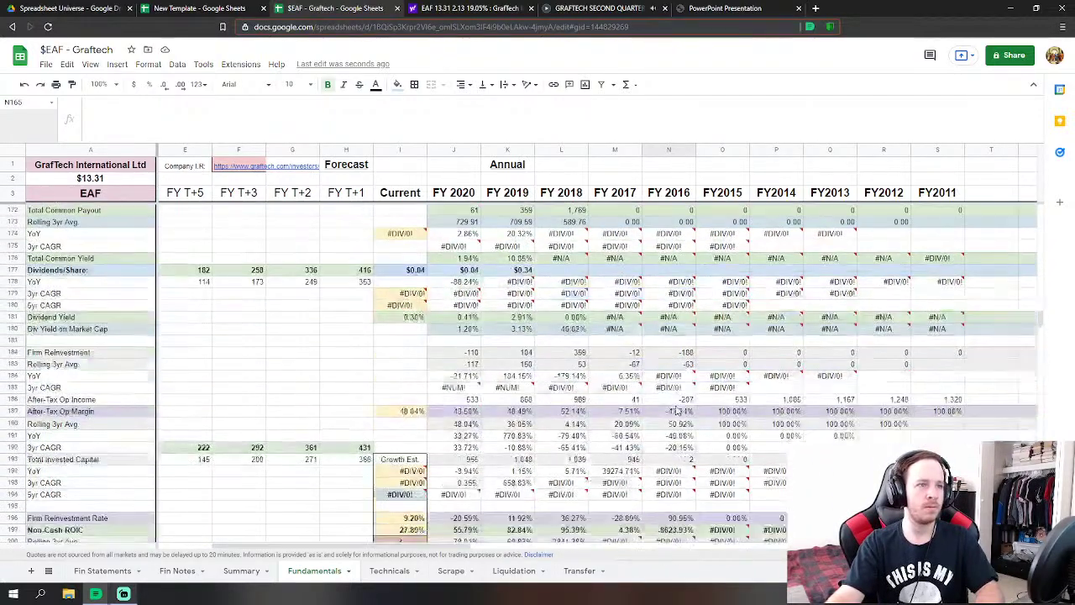
{"action": "scroll", "coordinate": [677, 409], "scroll_direction": "down", "scroll_amount": 1}
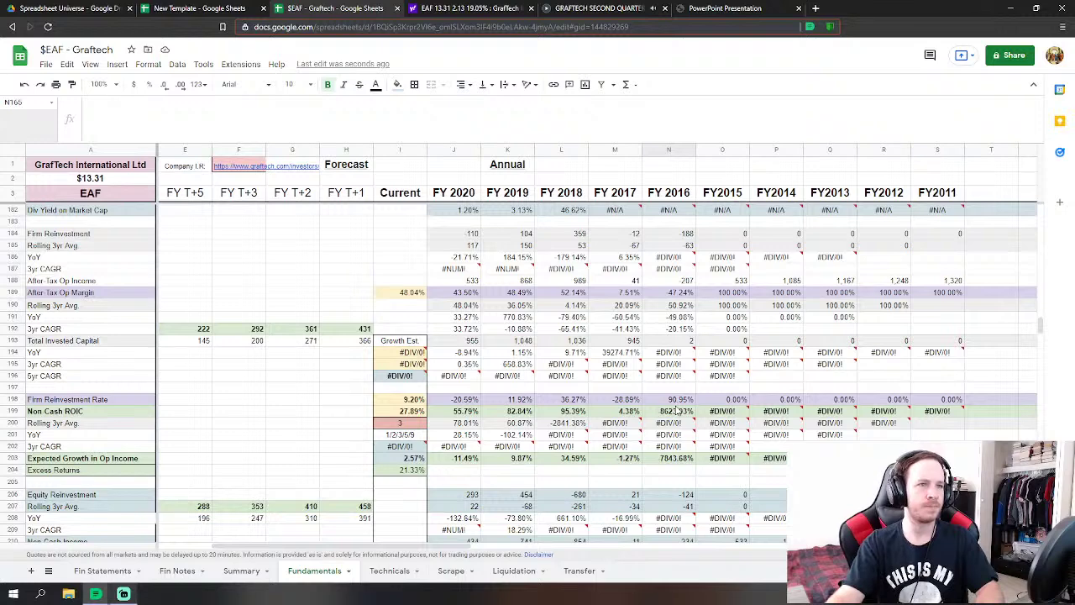
{"action": "scroll", "coordinate": [677, 410], "scroll_direction": "down", "scroll_amount": 1}
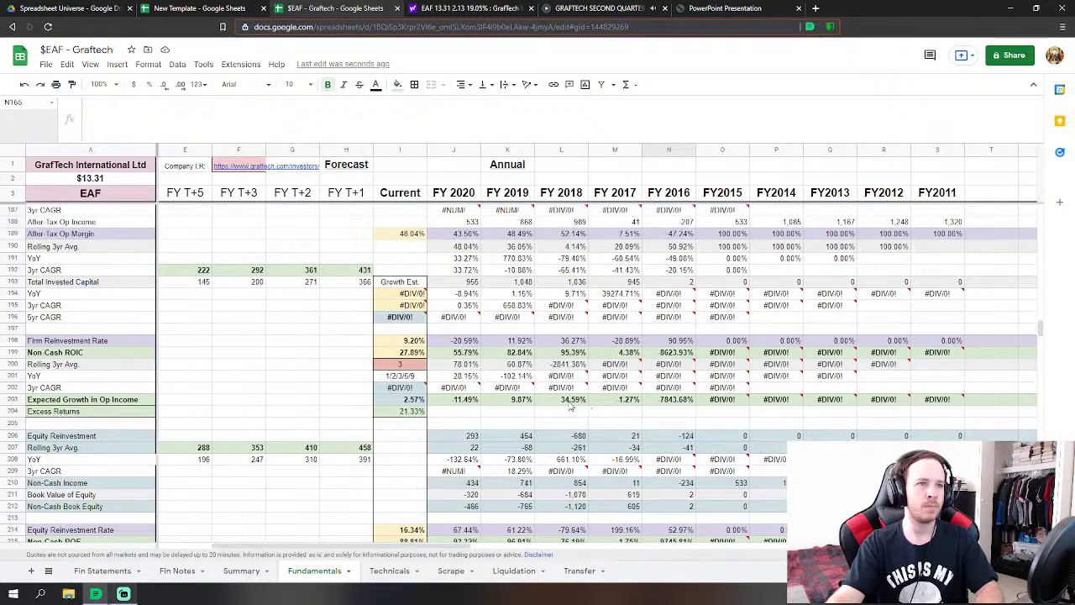
{"action": "left_click", "coordinate": [471, 352]}
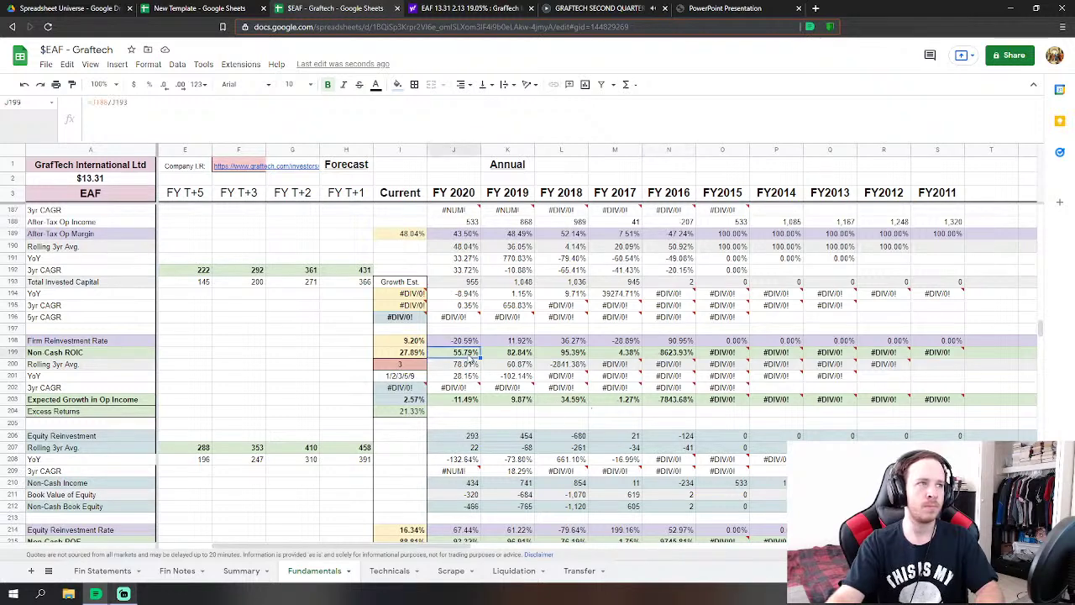
{"action": "left_click", "coordinate": [422, 354]}
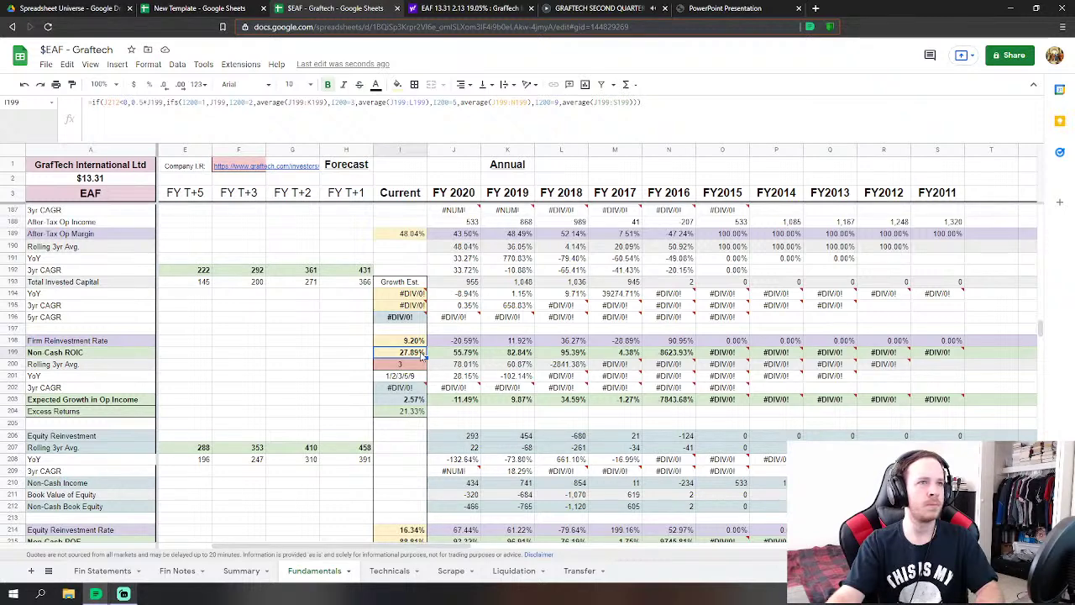
{"action": "left_click", "coordinate": [500, 387]}
{"action": "left_click_drag", "start_coordinate": [471, 353], "coordinate": [571, 352]}
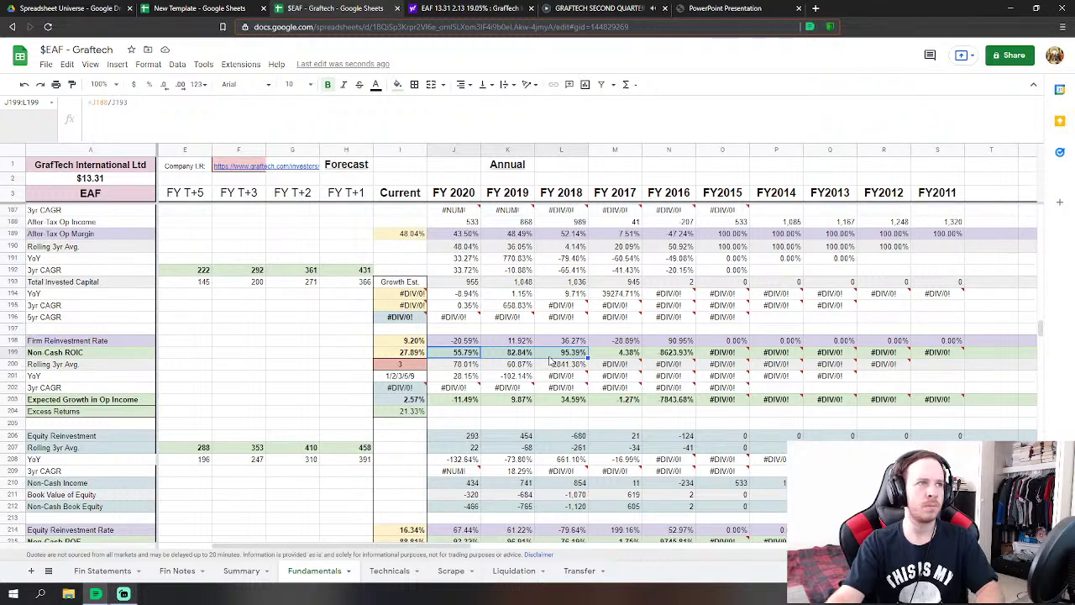
{"action": "left_click", "coordinate": [414, 356]}
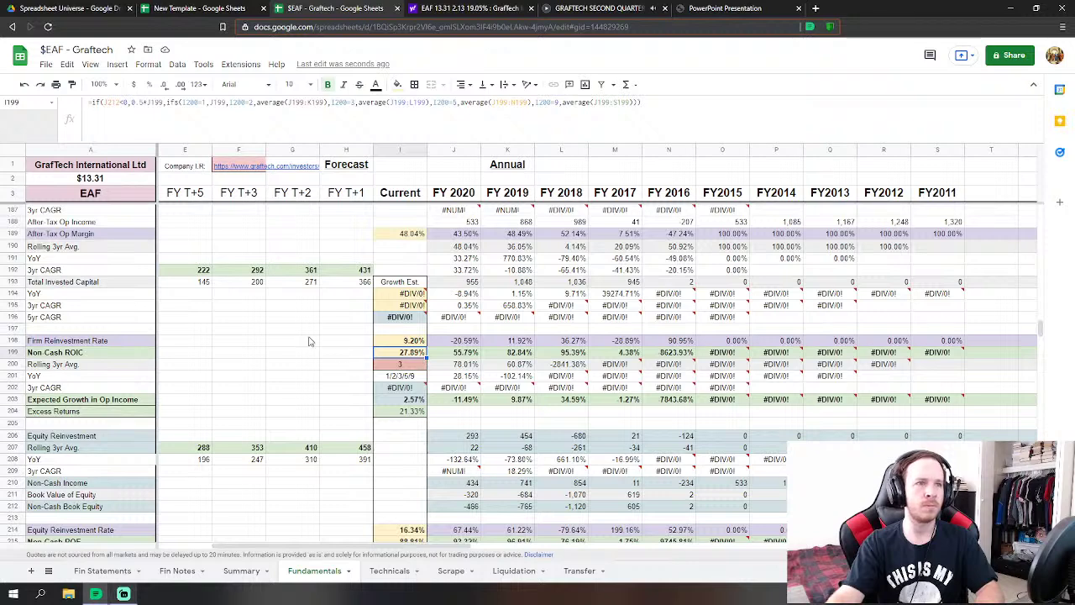
{"action": "left_click", "coordinate": [25, 84]}
{"action": "left_click", "coordinate": [39, 83]}
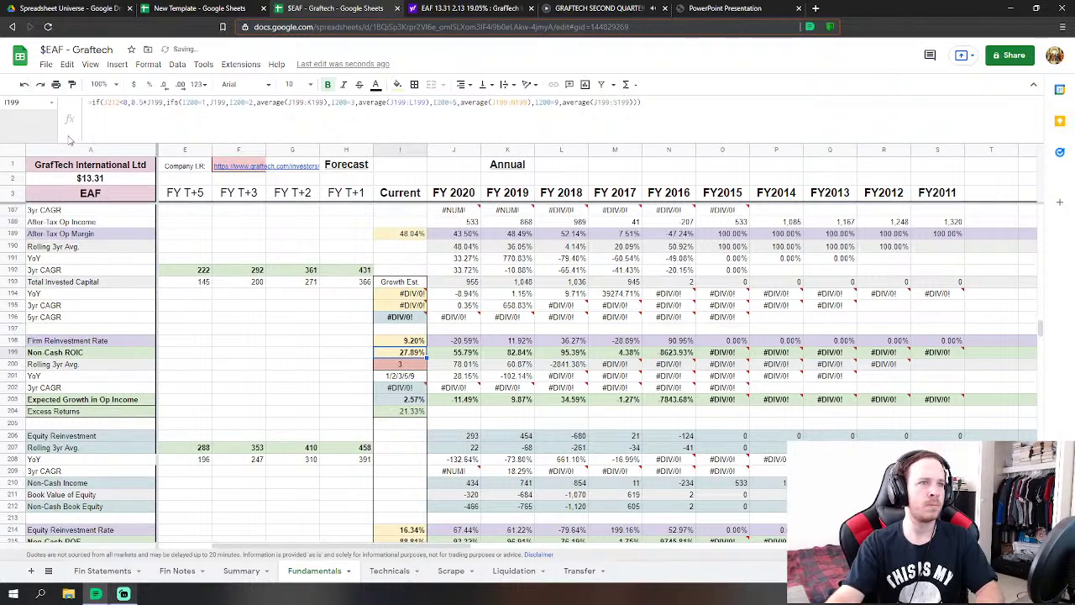
{"action": "left_click", "coordinate": [346, 352]}
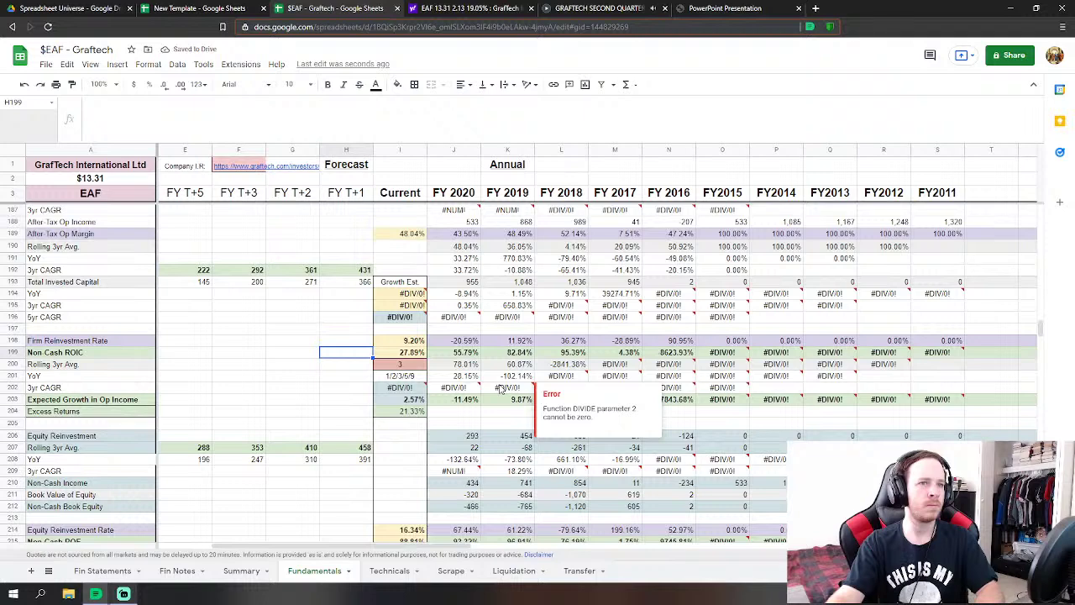
{"action": "left_click", "coordinate": [416, 354]}
{"action": "key", "text": "ctrl+b"}
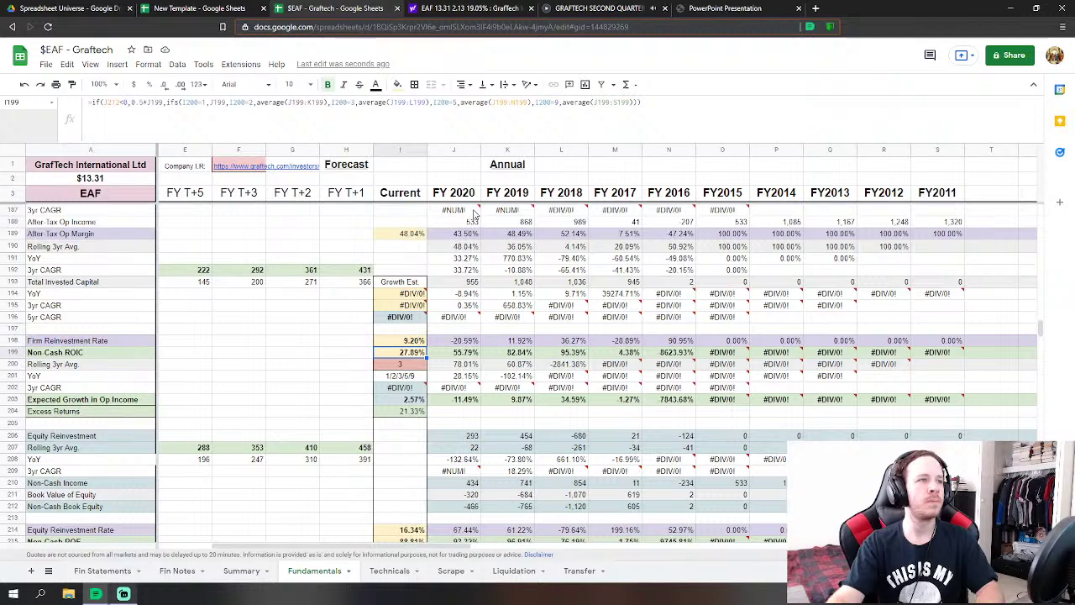
{"action": "mouse_move", "coordinate": [469, 215]}
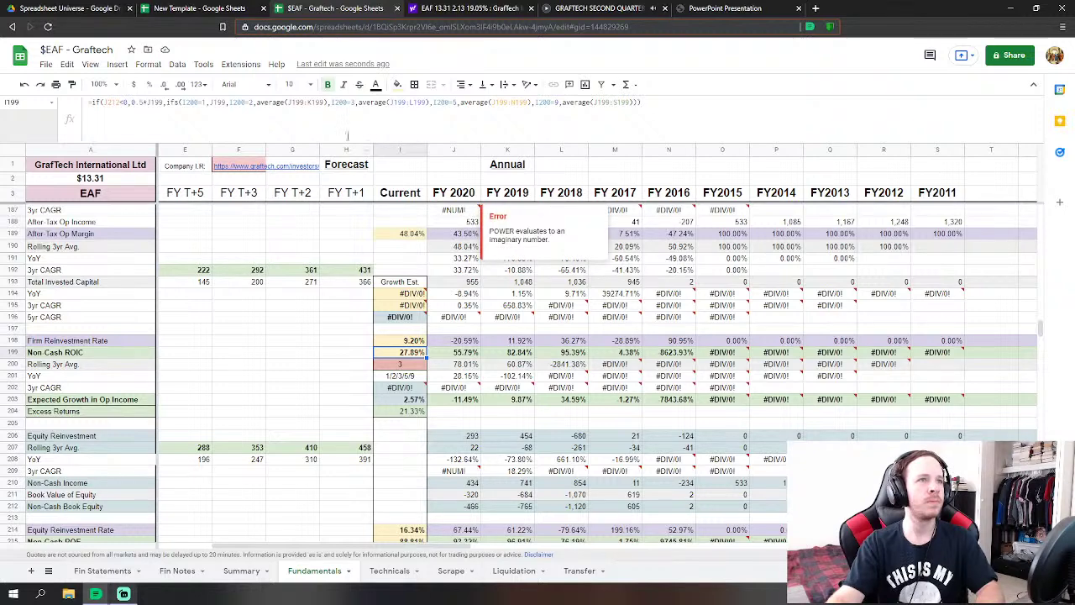
{"action": "left_click", "coordinate": [429, 102]}
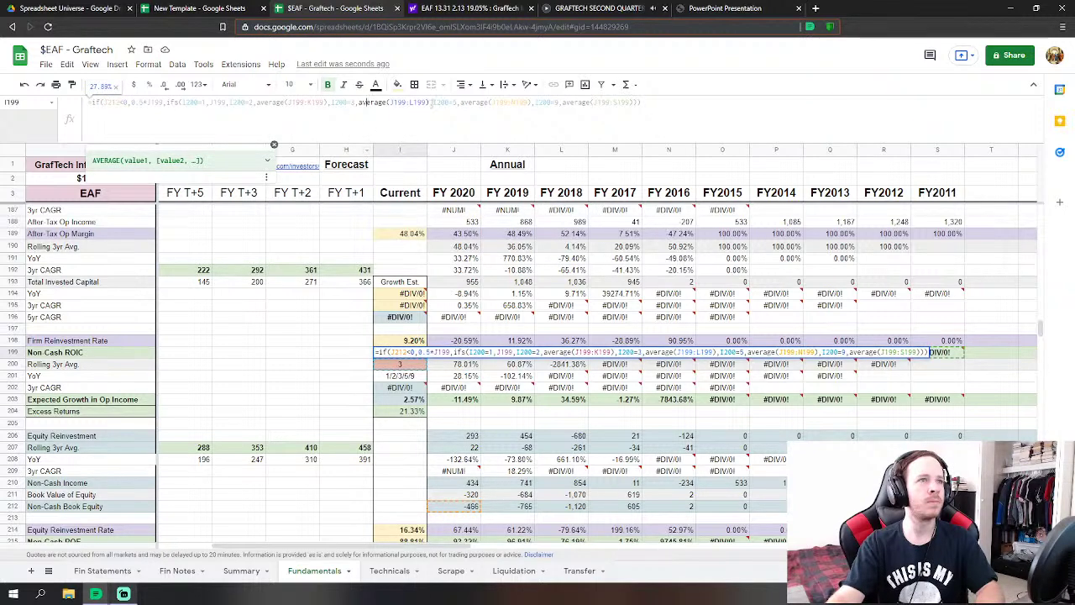
{"action": "key", "text": "ctrl+shift+Left"}
{"action": "key", "text": "ctrl+shift+Left"}
{"action": "key", "text": "ctrl+shift+Left"}
{"action": "key", "text": "ctrl+shift+Left"}
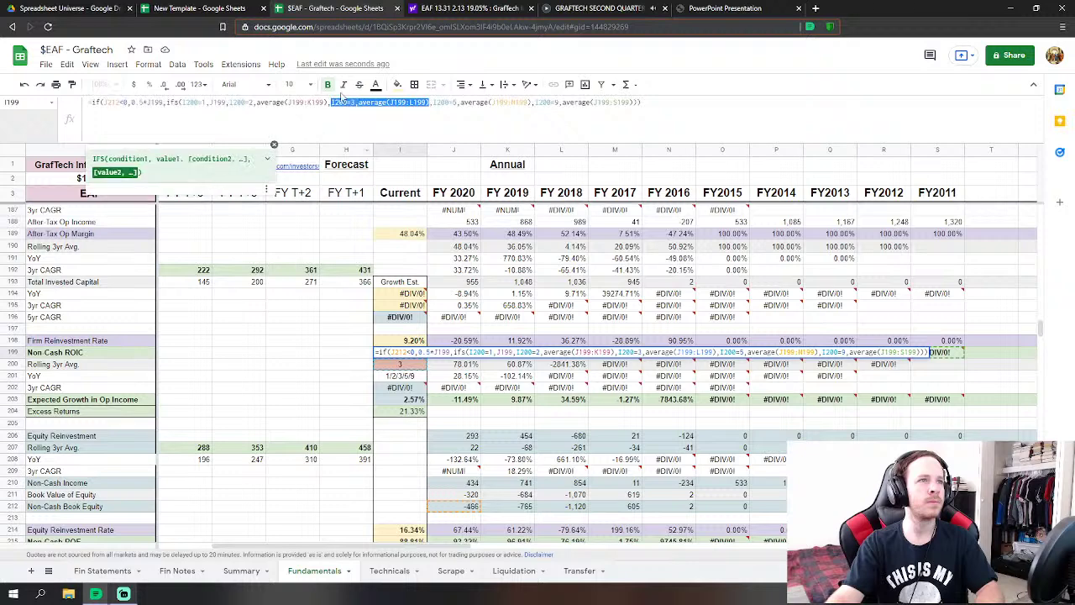
{"action": "left_click_drag", "start_coordinate": [429, 101], "coordinate": [330, 103]}
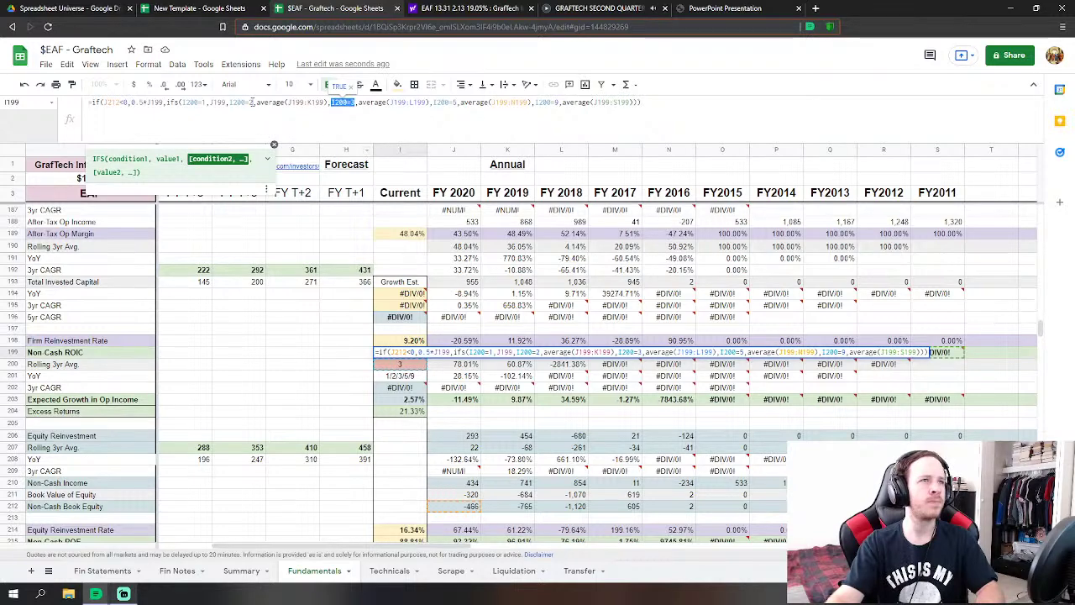
{"action": "left_click_drag", "start_coordinate": [252, 101], "coordinate": [237, 103]}
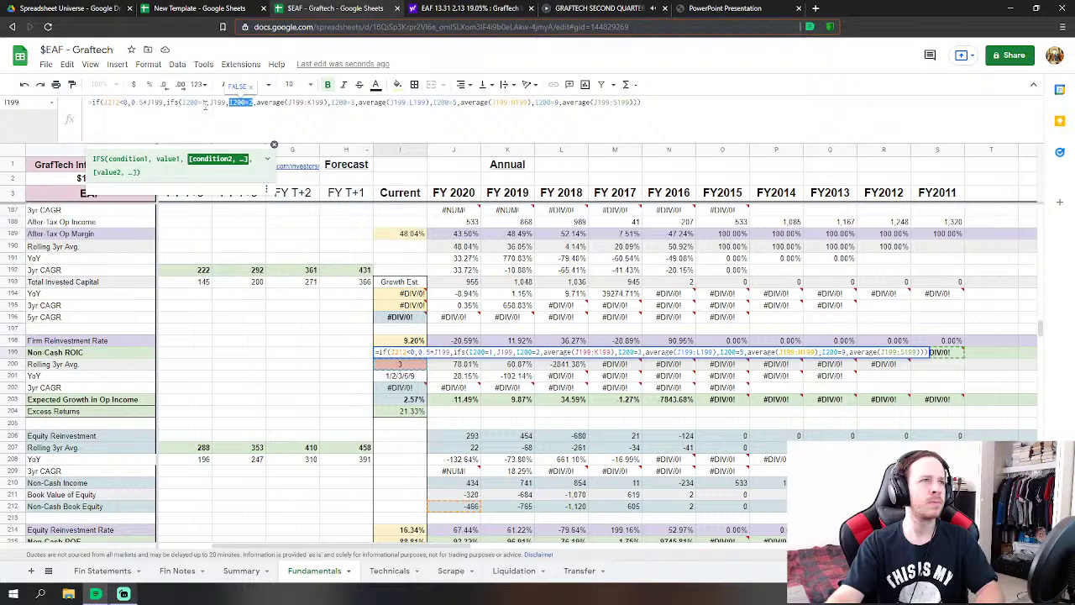
{"action": "left_click_drag", "start_coordinate": [204, 103], "coordinate": [182, 103]}
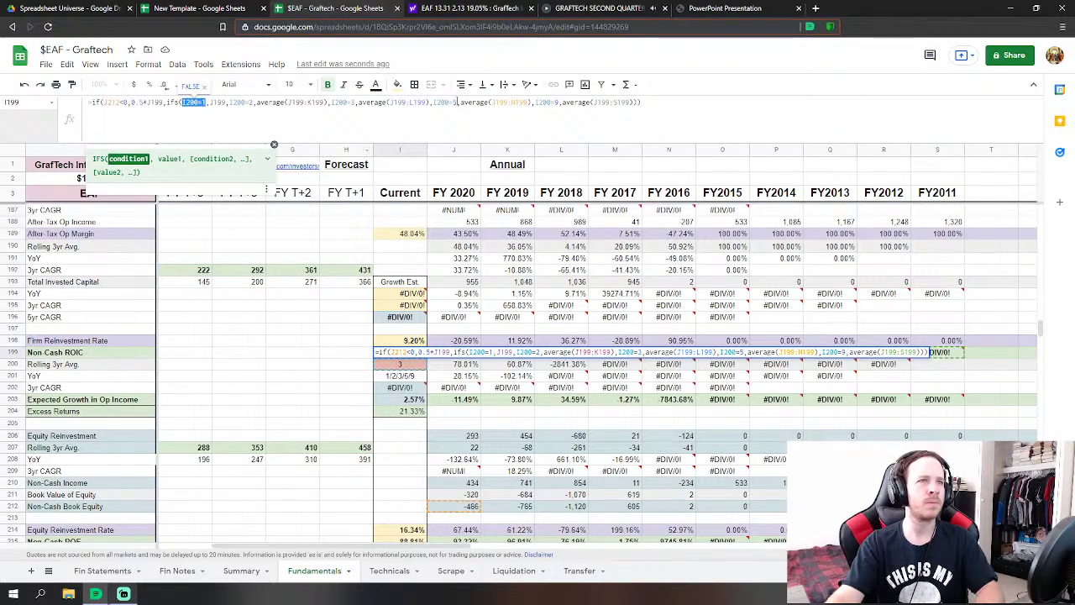
{"action": "left_click_drag", "start_coordinate": [456, 103], "coordinate": [432, 102]}
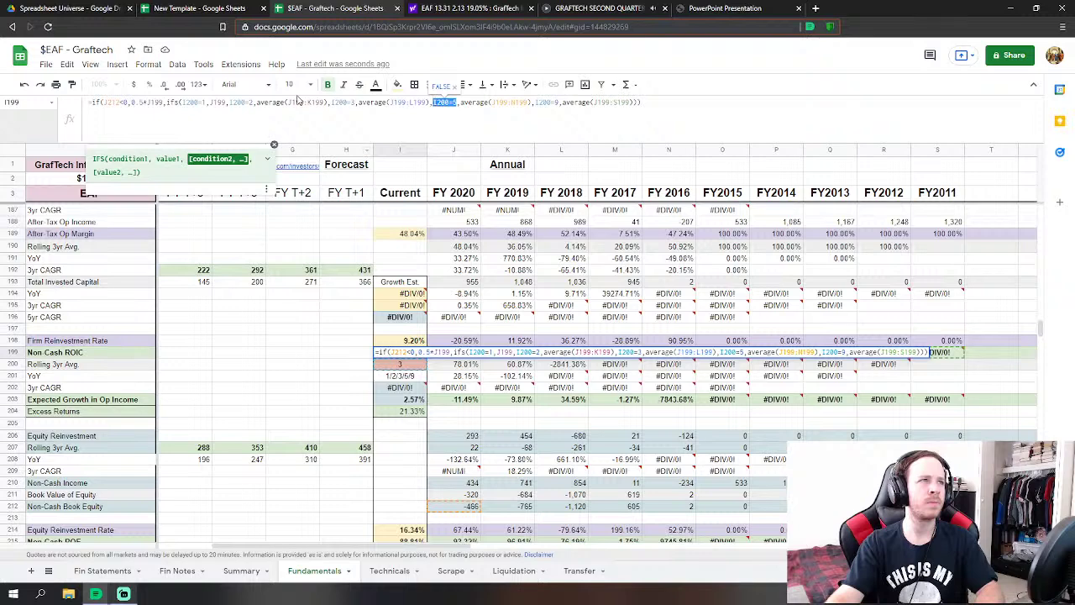
{"action": "left_click_drag", "start_coordinate": [128, 102], "coordinate": [116, 102]}
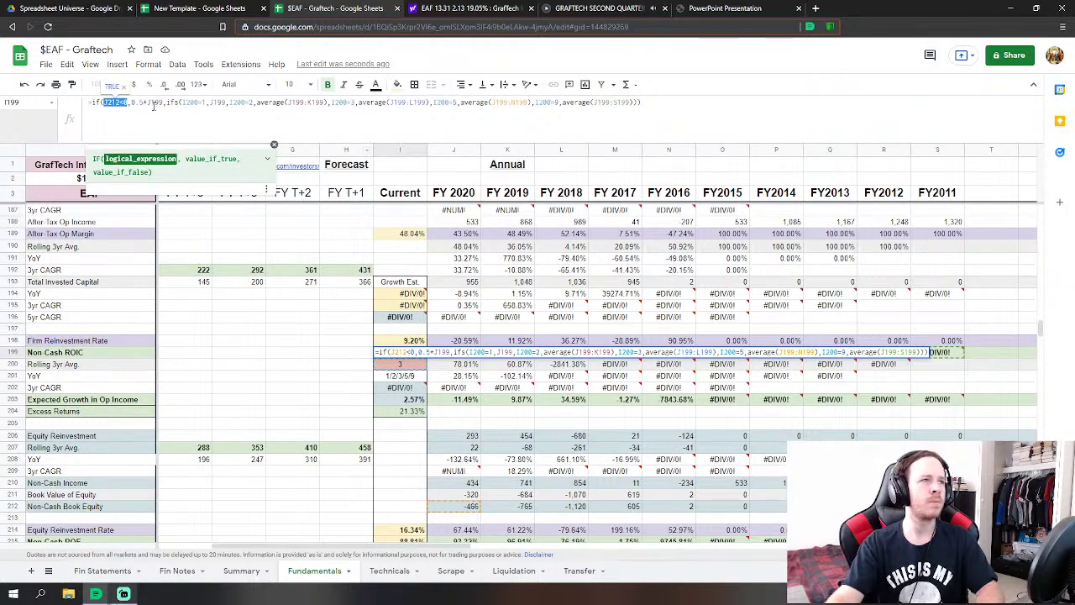
{"action": "left_click_drag", "start_coordinate": [163, 103], "coordinate": [132, 102]}
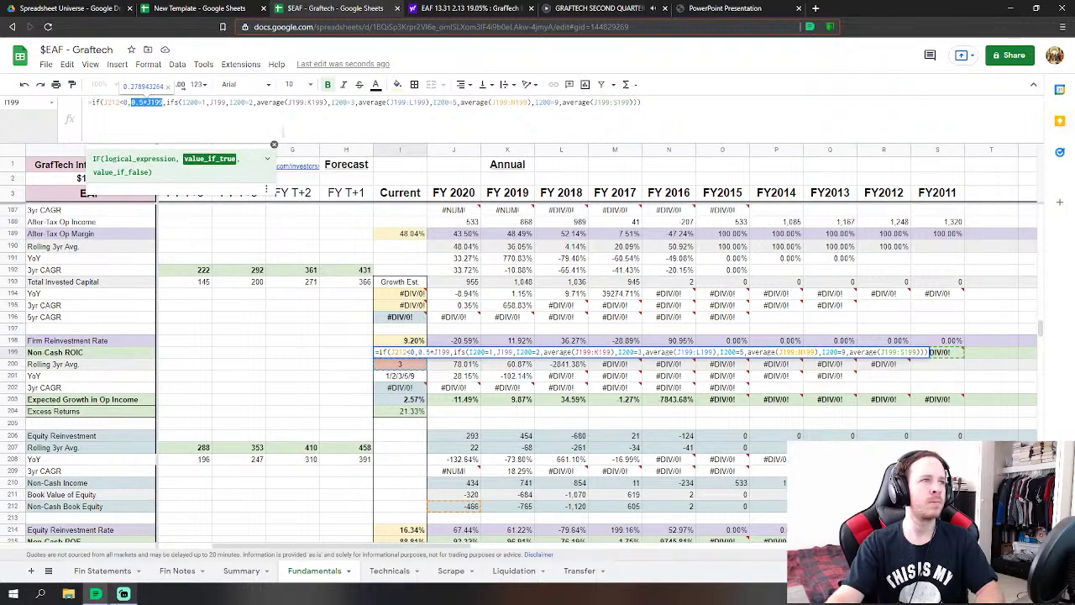
{"action": "key", "text": "Return"}
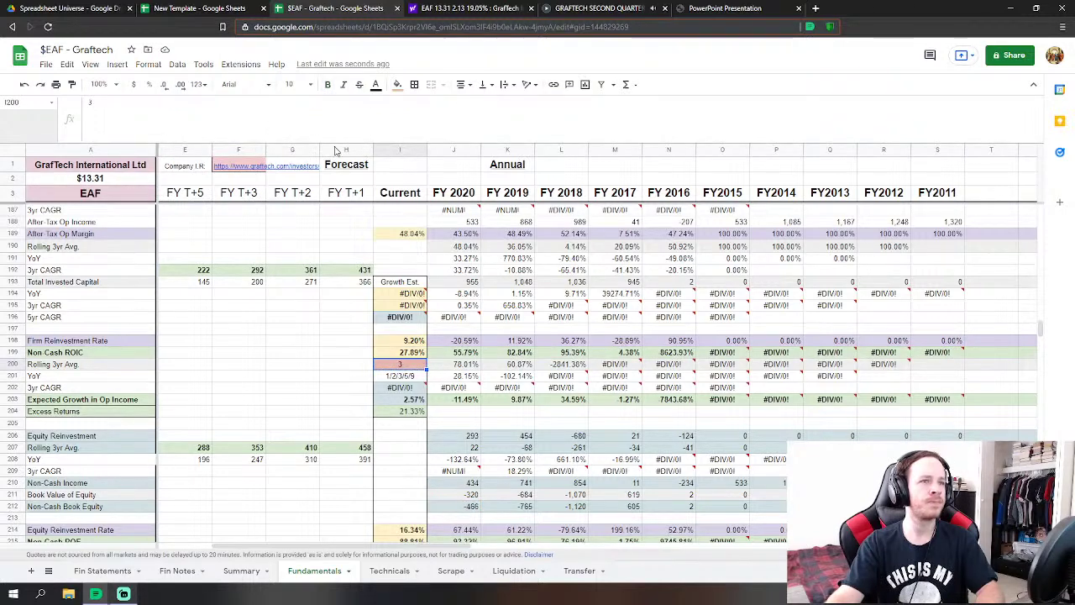
- Check the FY 2018 Non-Cash ROIC formula, then scroll down to the balance-sheet rows
{"action": "left_click", "coordinate": [583, 354]}
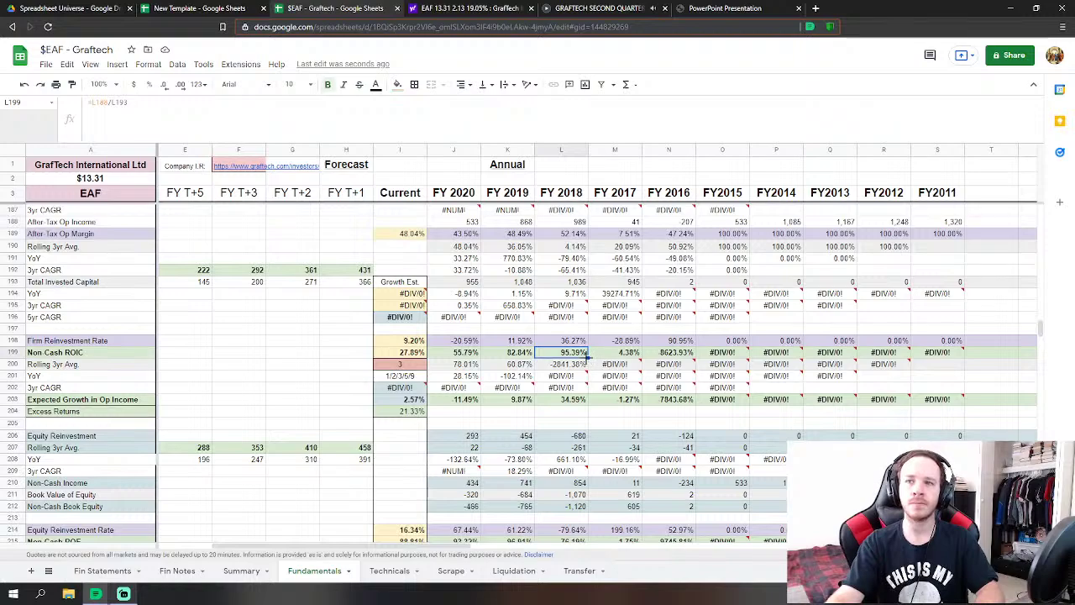
{"action": "scroll", "coordinate": [636, 329], "scroll_direction": "up", "scroll_amount": 10}
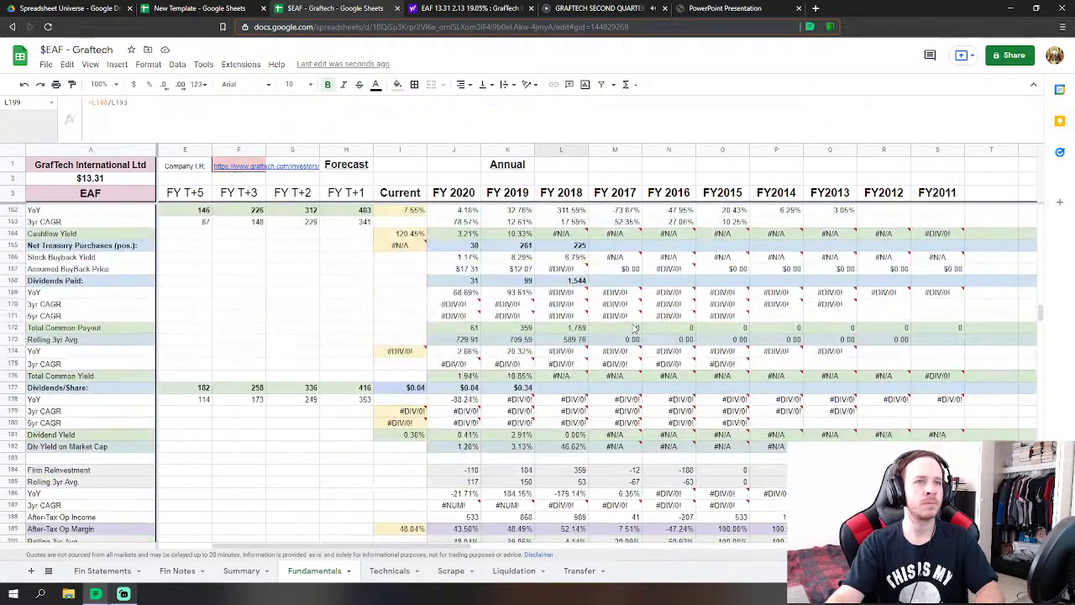
{"action": "scroll", "coordinate": [636, 329], "scroll_direction": "down", "scroll_amount": 13}
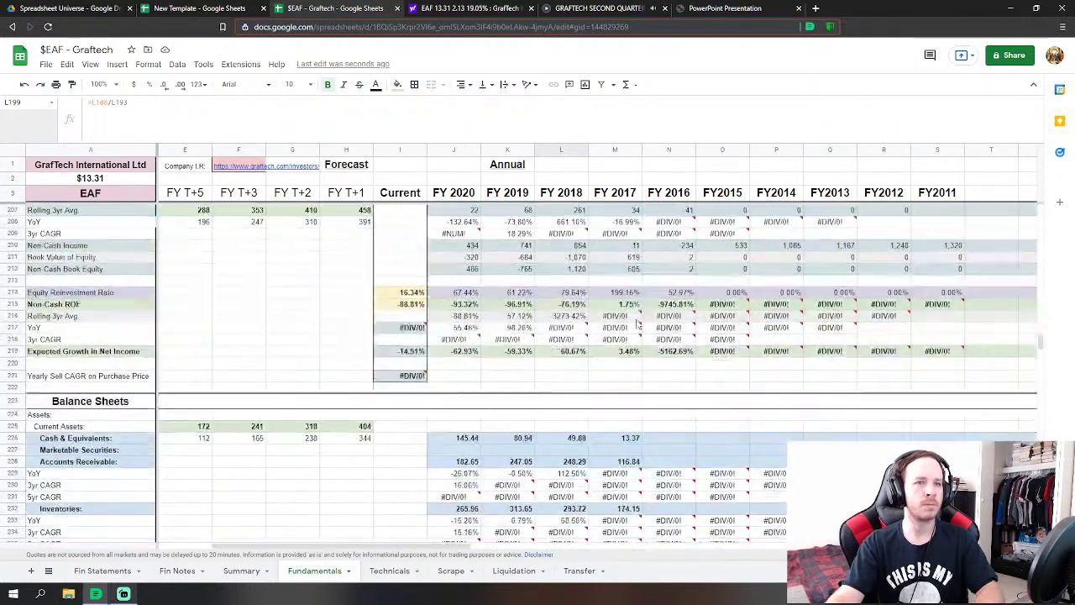
{"action": "scroll", "coordinate": [636, 323], "scroll_direction": "down", "scroll_amount": 2}
- Start a link in the empty FY 2016 Cash & Equivalents cell N226, then cancel it
{"action": "left_click", "coordinate": [663, 321]}
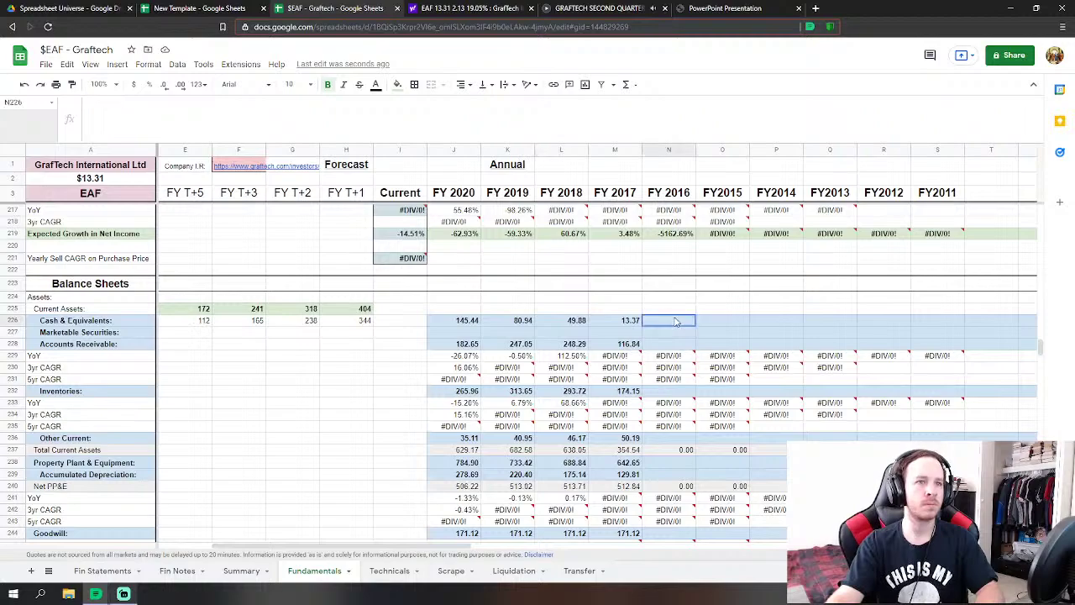
{"action": "scroll", "coordinate": [664, 321], "scroll_direction": "down", "scroll_amount": 1}
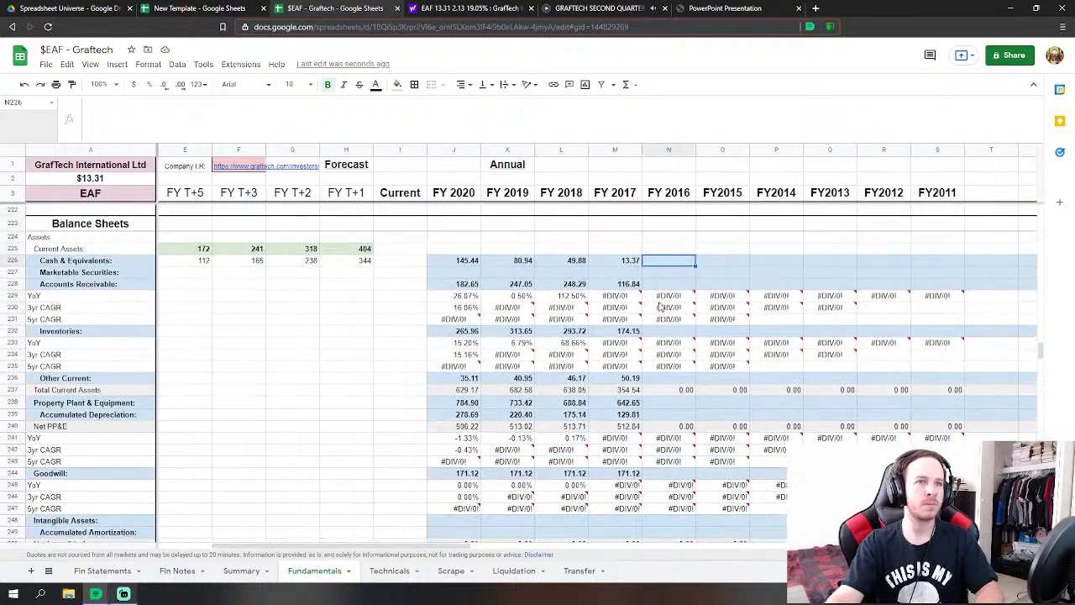
{"action": "left_click", "coordinate": [103, 571]}
{"action": "scroll", "coordinate": [445, 409], "scroll_direction": "up", "scroll_amount": 10}
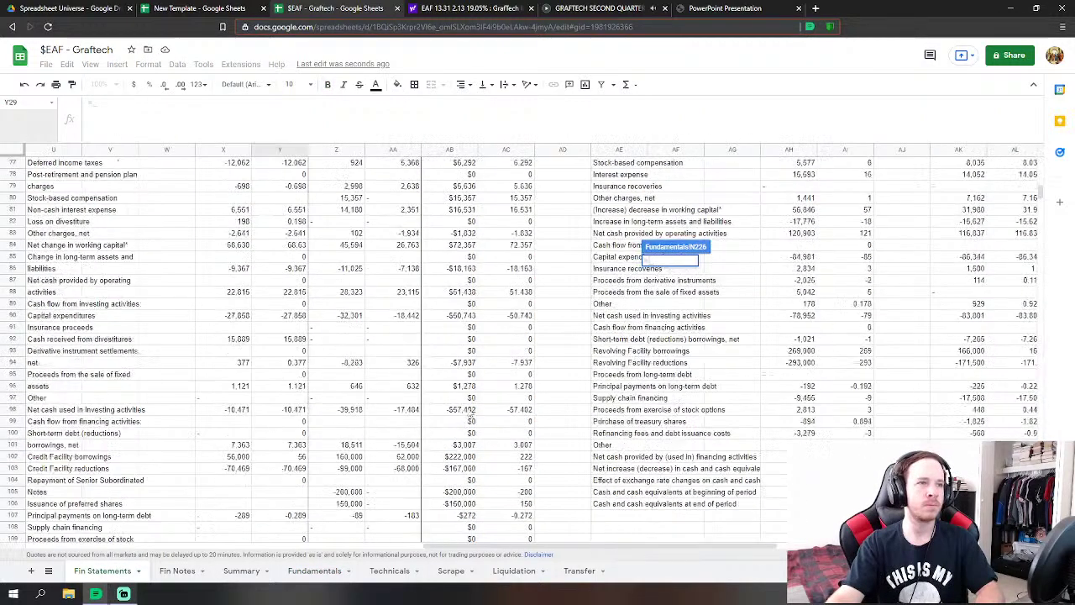
{"action": "key", "text": "Escape"}
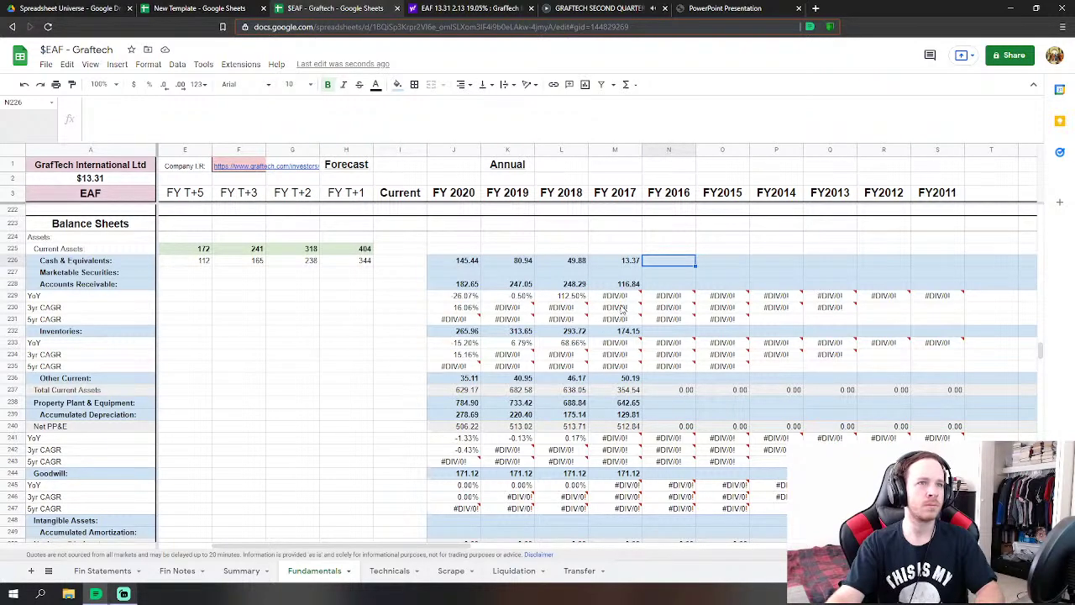
- Bring up Fin Statements again and scroll to its balance-sheet cash rows
{"action": "mouse_move", "coordinate": [623, 309]}
{"action": "scroll", "coordinate": [674, 340], "scroll_direction": "up", "scroll_amount": 15}
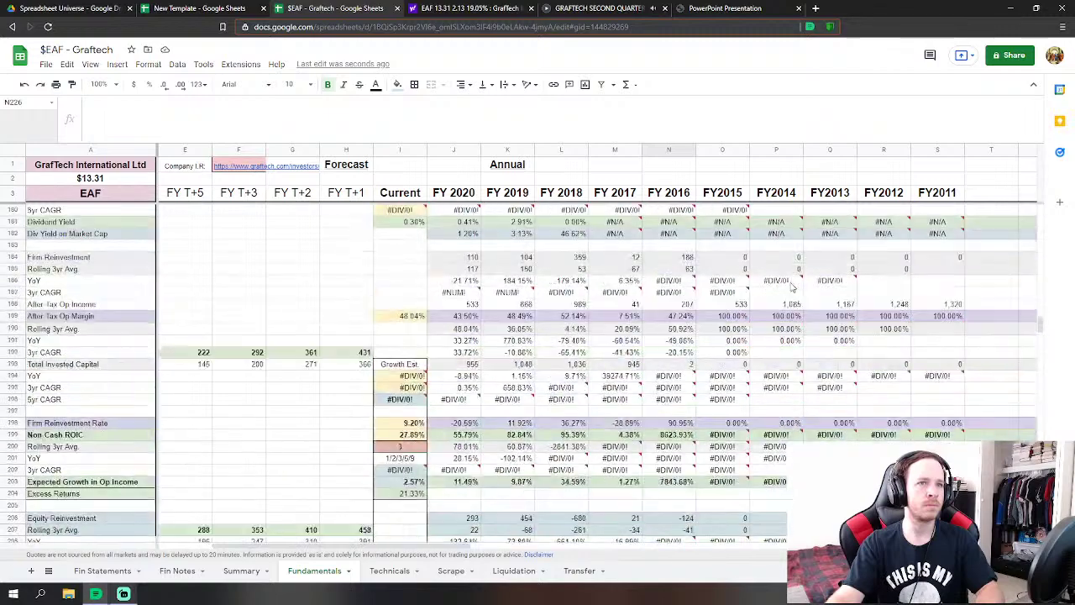
{"action": "scroll", "coordinate": [787, 292], "scroll_direction": "down", "scroll_amount": 15}
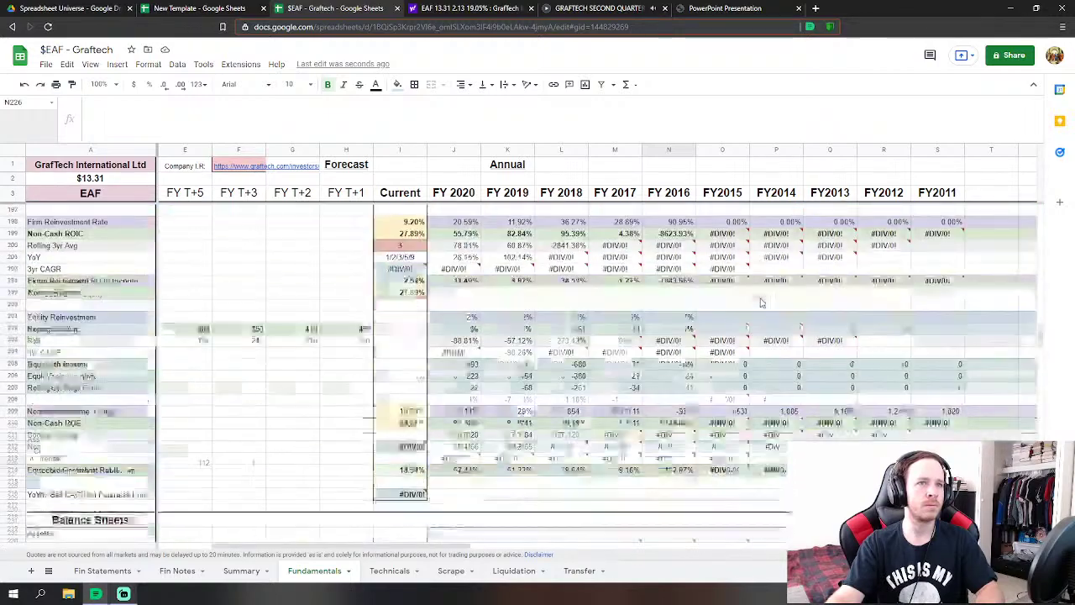
{"action": "scroll", "coordinate": [358, 433], "scroll_direction": "up", "scroll_amount": 1}
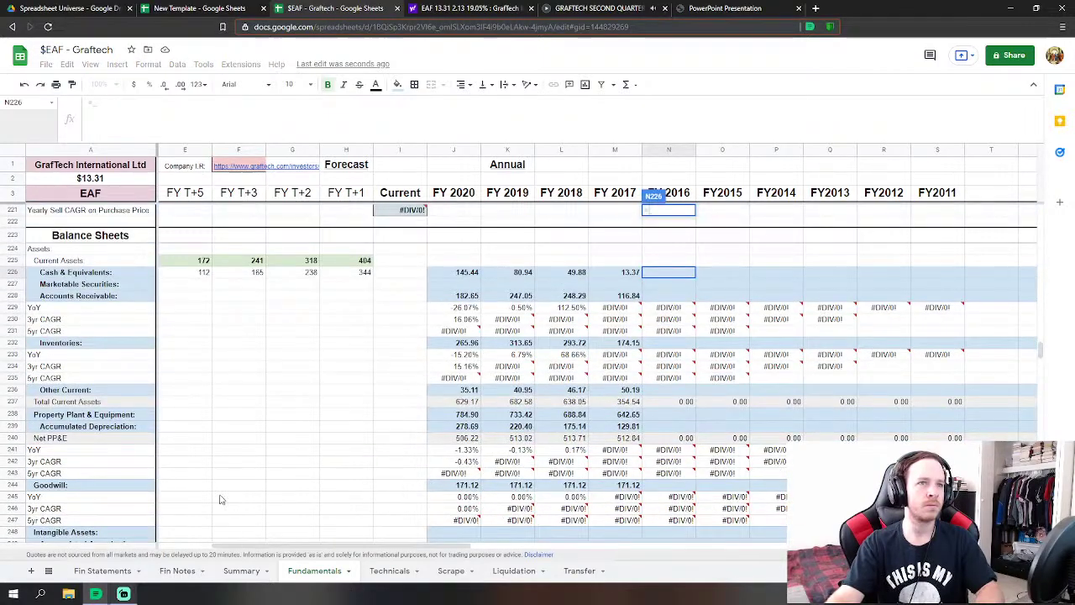
{"action": "left_click", "coordinate": [102, 571]}
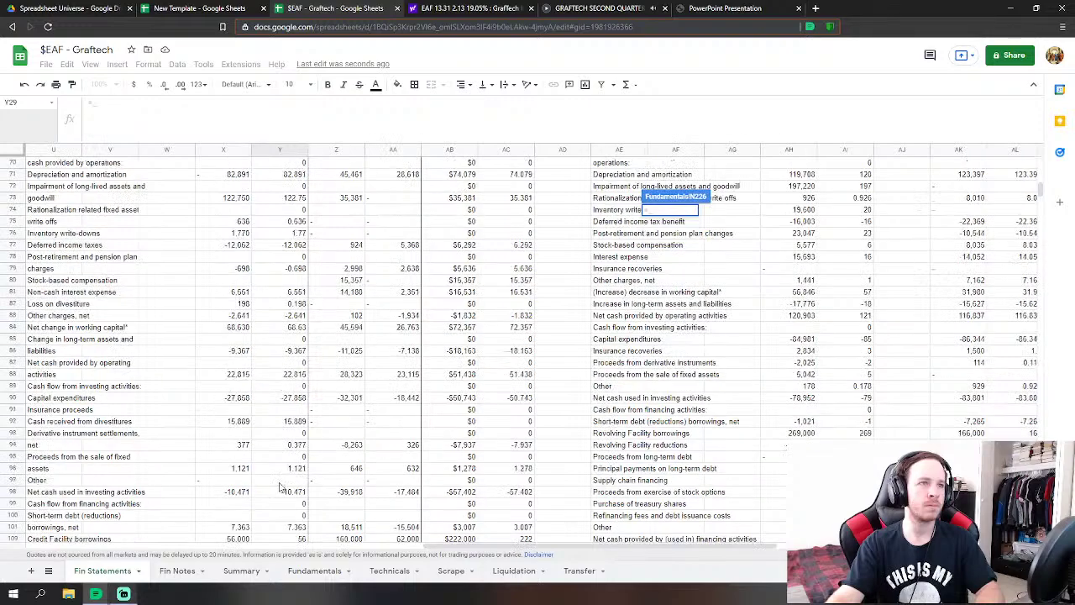
{"action": "scroll", "coordinate": [286, 453], "scroll_direction": "up", "scroll_amount": 5}
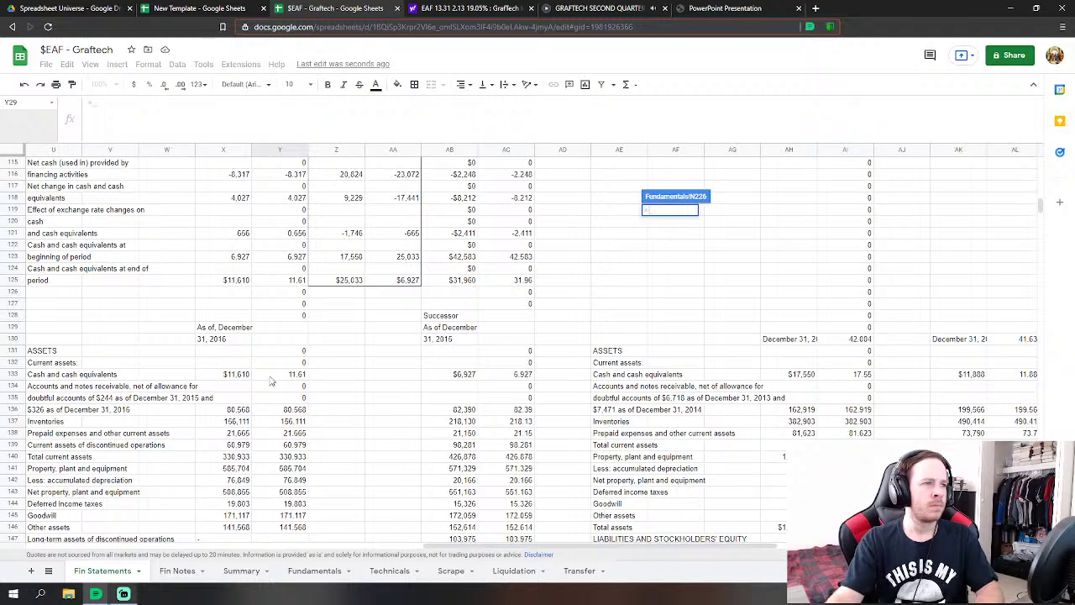
- Link FY 2016 Cash & Equivalents and Accounts Receivable (N228) to their 2016 Fin Statements figures
{"action": "left_click", "coordinate": [298, 376]}
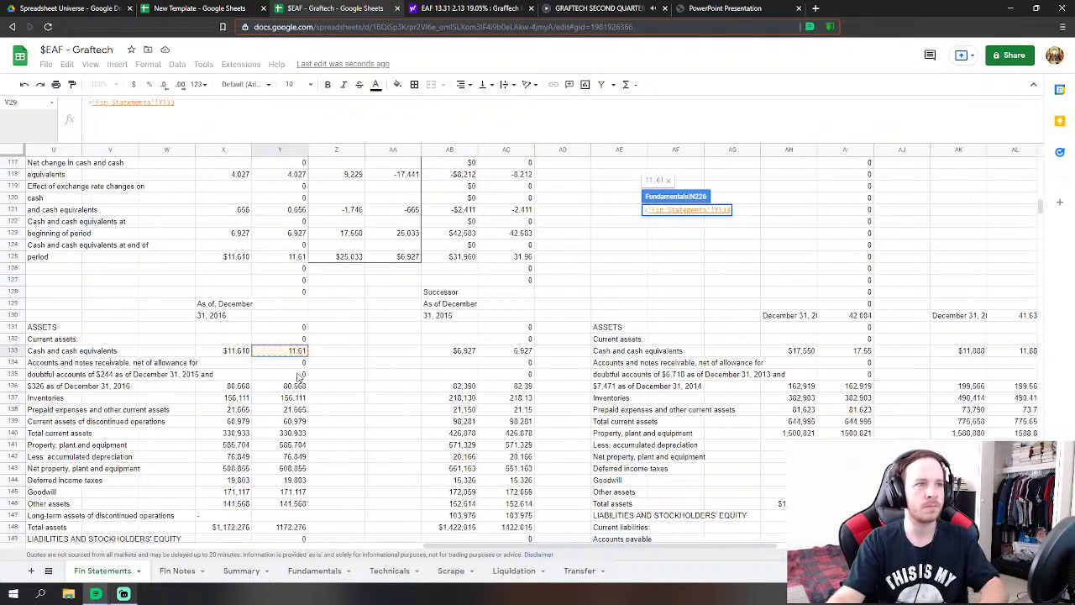
{"action": "key", "text": "Return"}
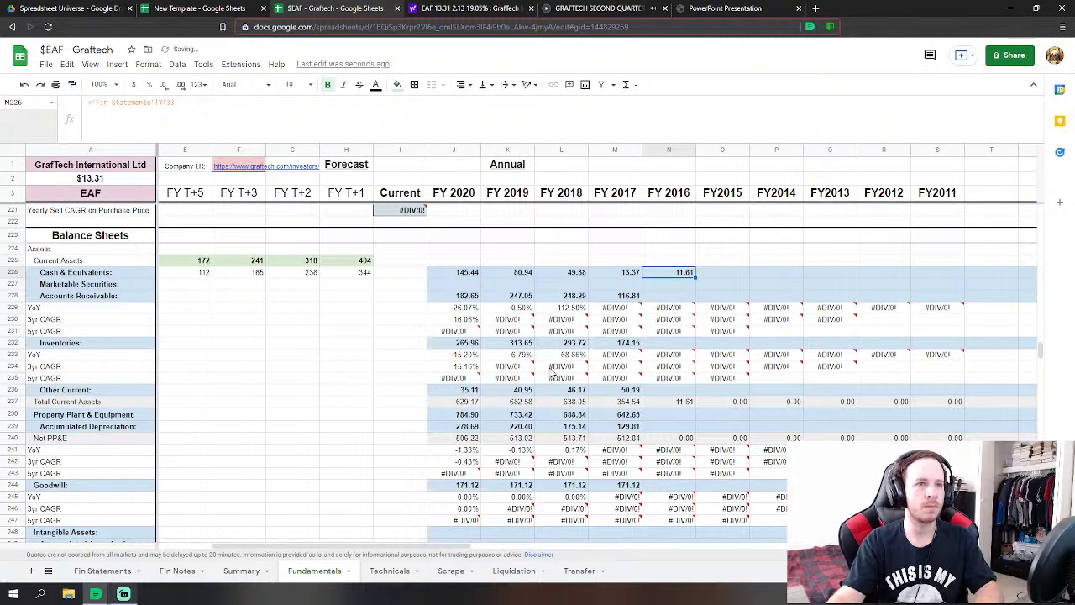
{"action": "left_click", "coordinate": [672, 296]}
{"action": "type", "text": "="}
{"action": "left_click", "coordinate": [126, 570]}
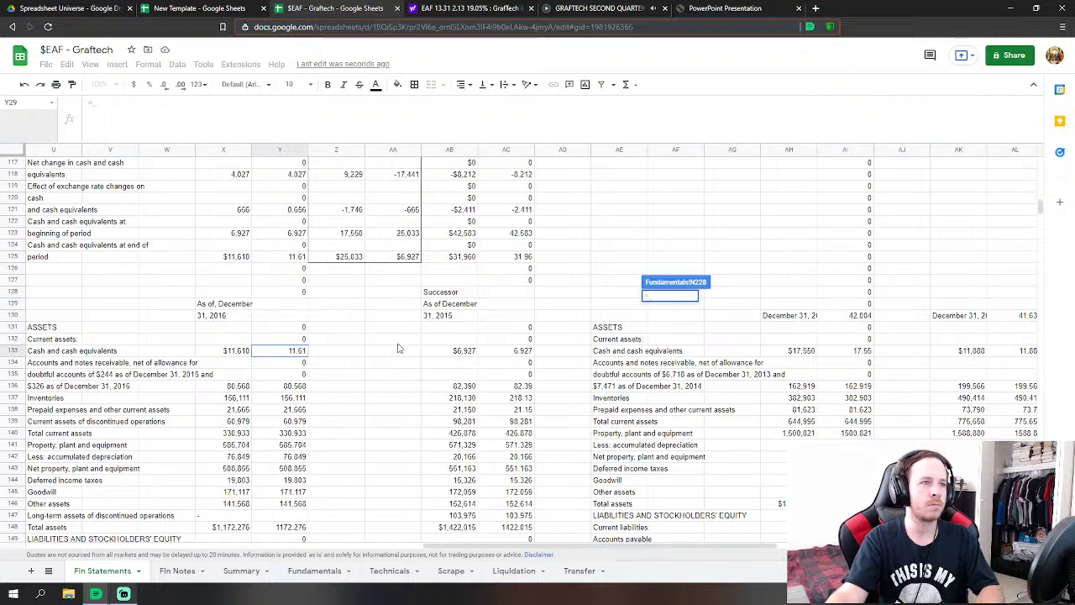
{"action": "left_click", "coordinate": [302, 386]}
{"action": "scroll", "coordinate": [372, 363], "scroll_direction": "down", "scroll_amount": 1}
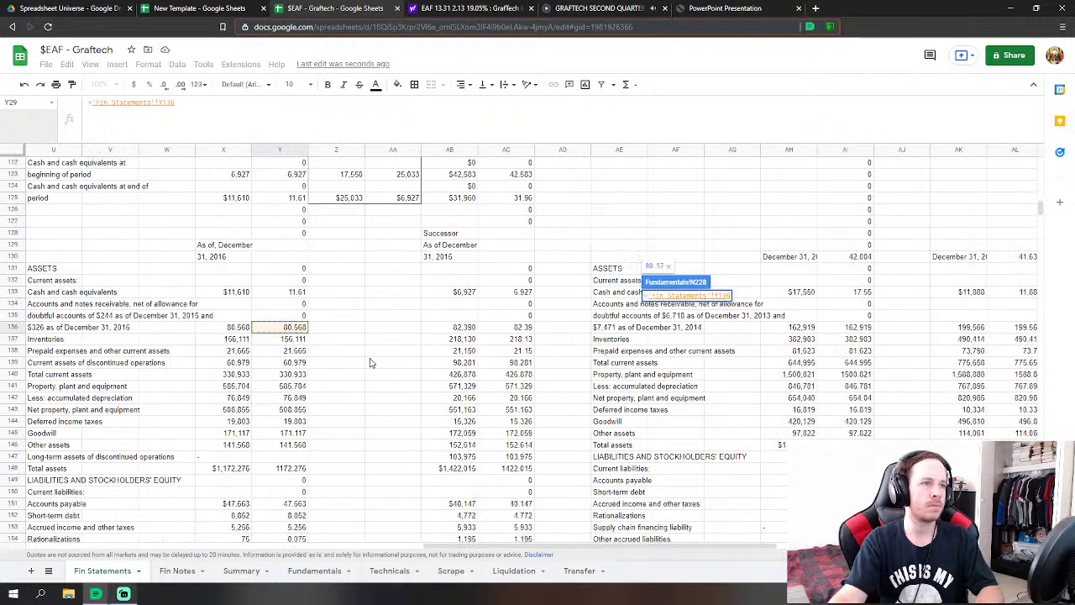
{"action": "key", "text": "Return"}
- Link FY 2016 Inventories to the Fin Statements 2016 value 156,111
{"action": "key", "text": "Down"}
{"action": "key", "text": "Down"}
{"action": "key", "text": "Down"}
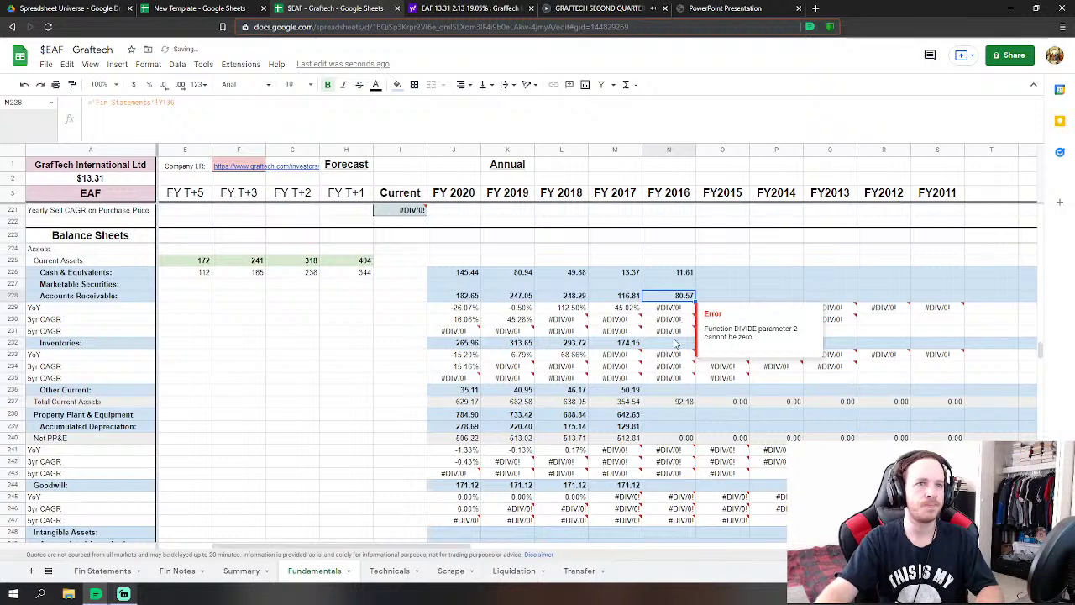
{"action": "type", "text": "="}
{"action": "left_click", "coordinate": [102, 570]}
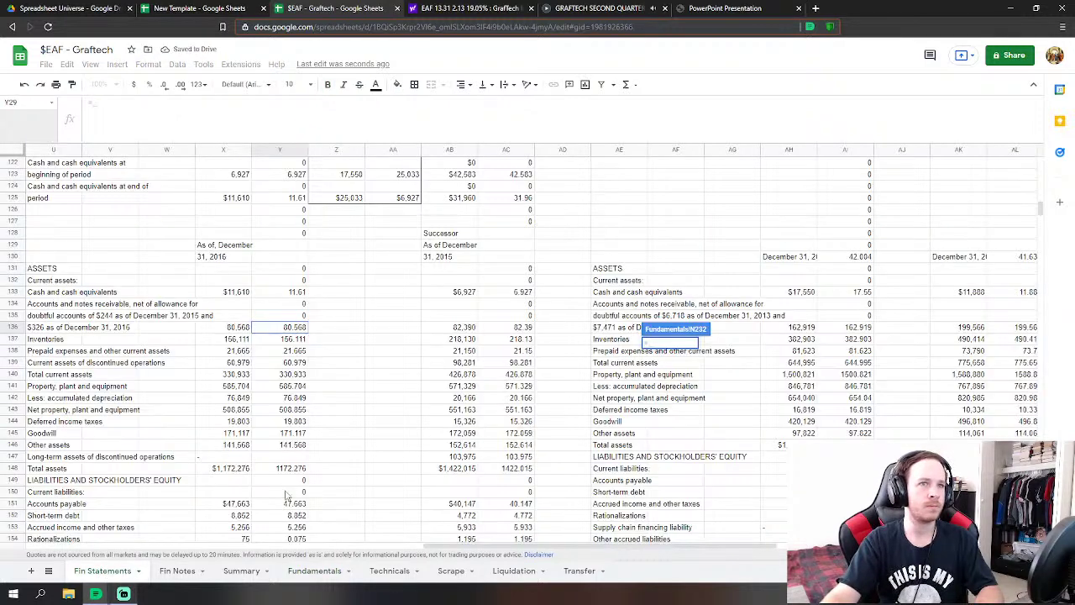
{"action": "left_click", "coordinate": [294, 338]}
{"action": "key", "text": "Return"}
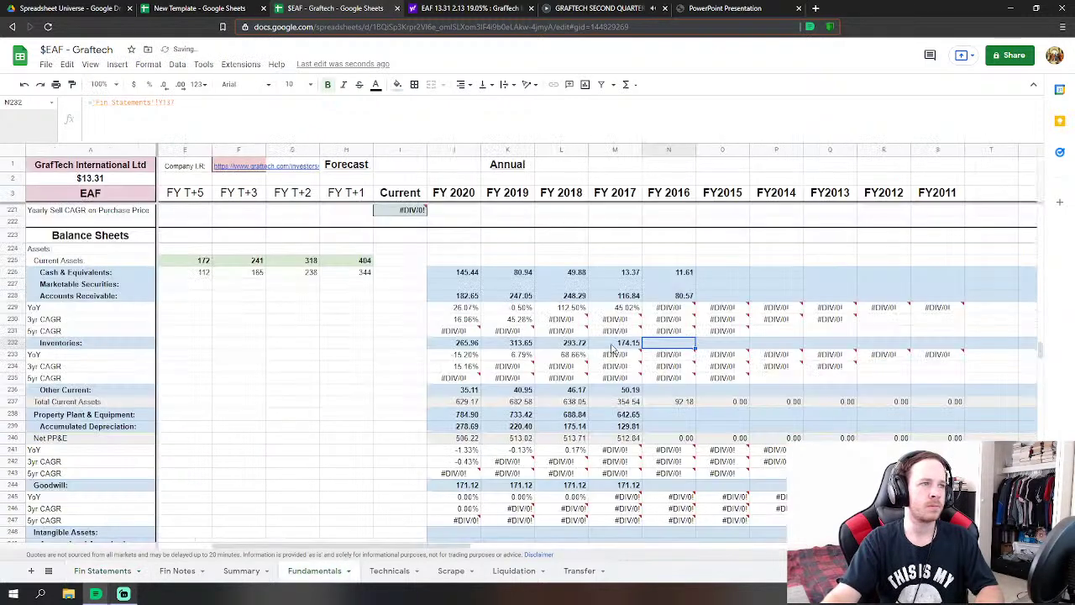
- Set FY 2016 Other Current to prepaid expenses 21,665 plus current assets of discontinued operations
{"action": "key", "text": "Down"}
{"action": "key", "text": "Down"}
{"action": "key", "text": "Down"}
{"action": "key", "text": "Down"}
{"action": "type", "text": "="}
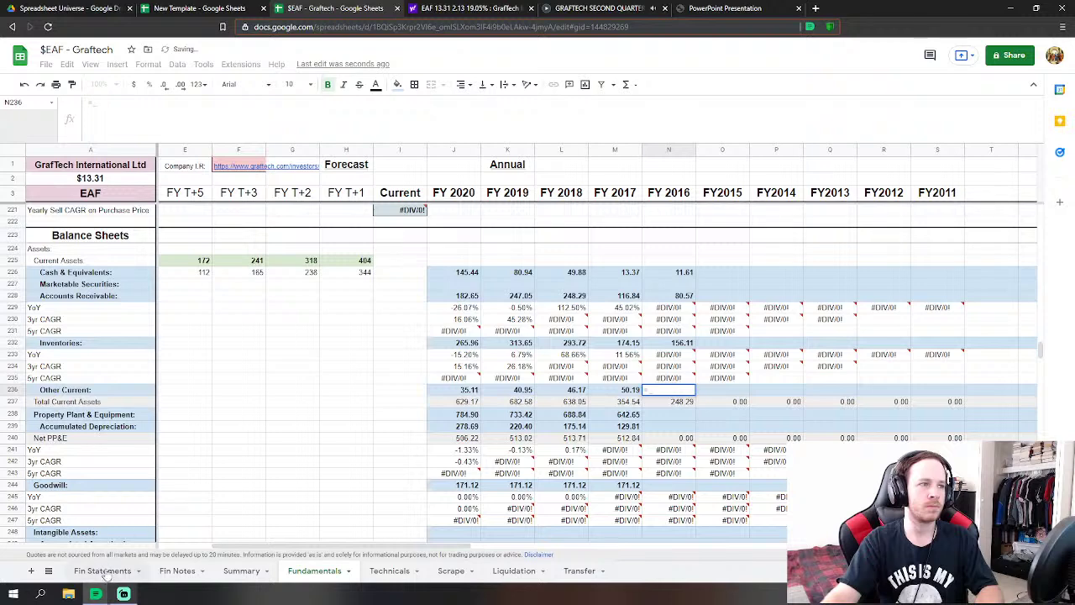
{"action": "left_click", "coordinate": [102, 570]}
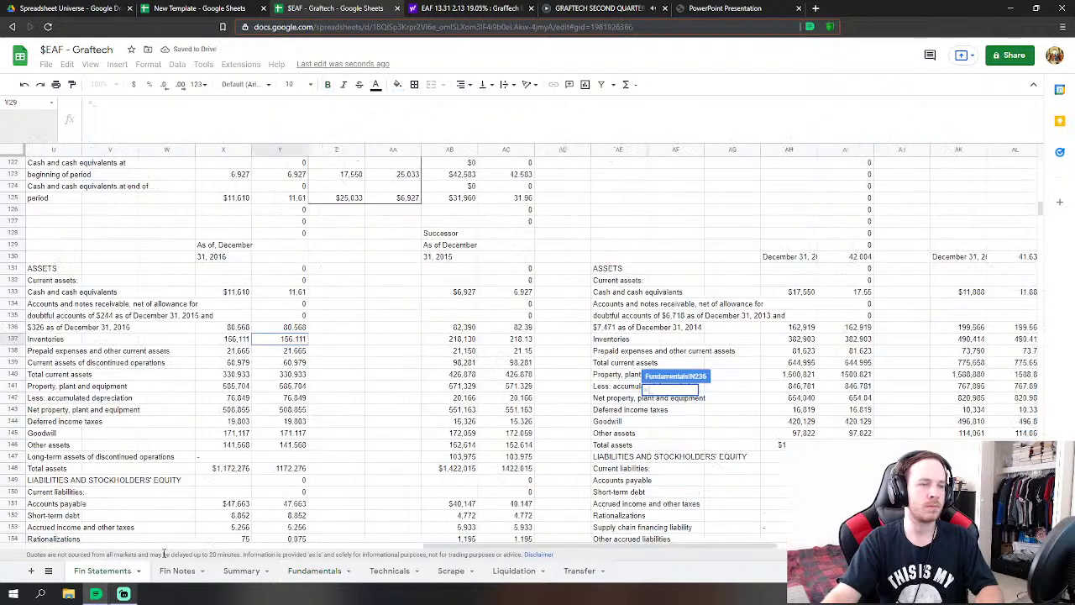
{"action": "left_click", "coordinate": [301, 351]}
{"action": "type", "text": "+"}
{"action": "left_click", "coordinate": [294, 362]}
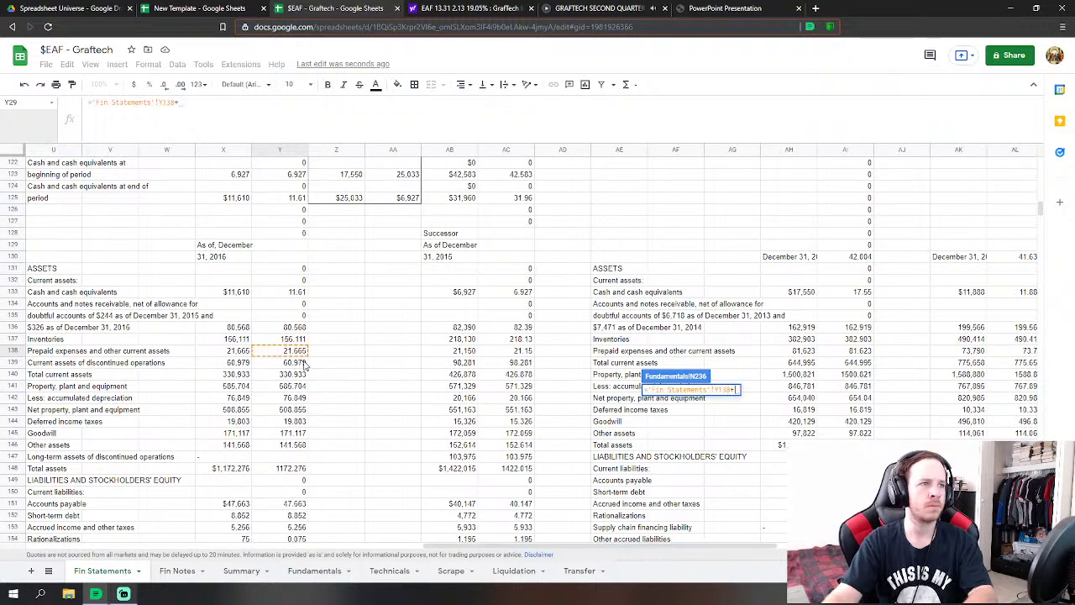
{"action": "key", "text": "Return"}
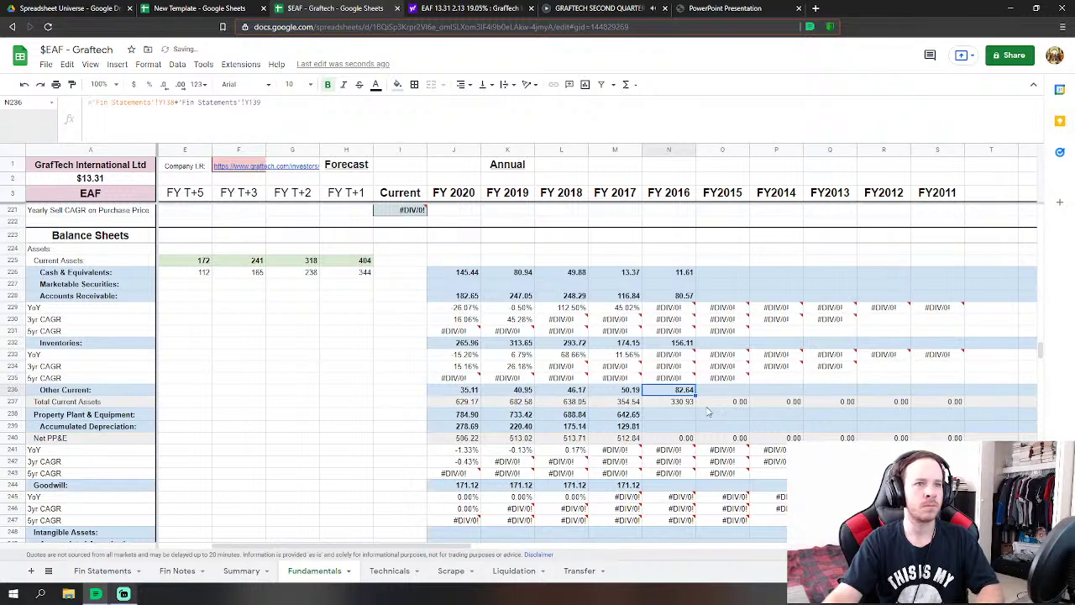
- Link FY 2016 Property & Equipment (585,704) and Accumulated Depreciation (76,849) from Fin Statements
{"action": "key", "text": "Down"}
{"action": "key", "text": "Down"}
{"action": "type", "text": "="}
{"action": "left_click", "coordinate": [102, 570]}
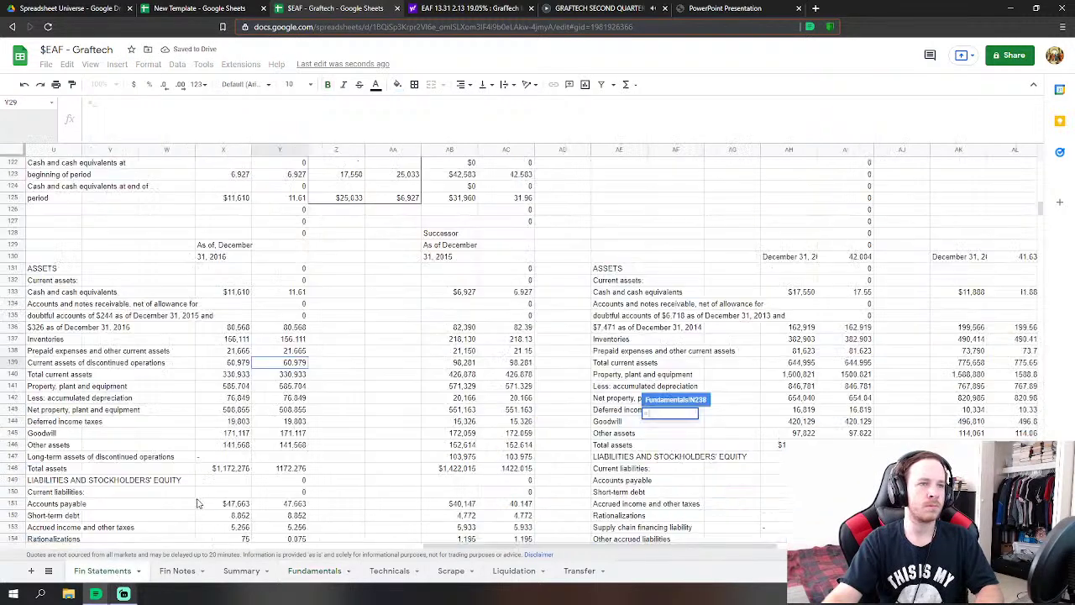
{"action": "left_click", "coordinate": [294, 385]}
{"action": "key", "text": "Return"}
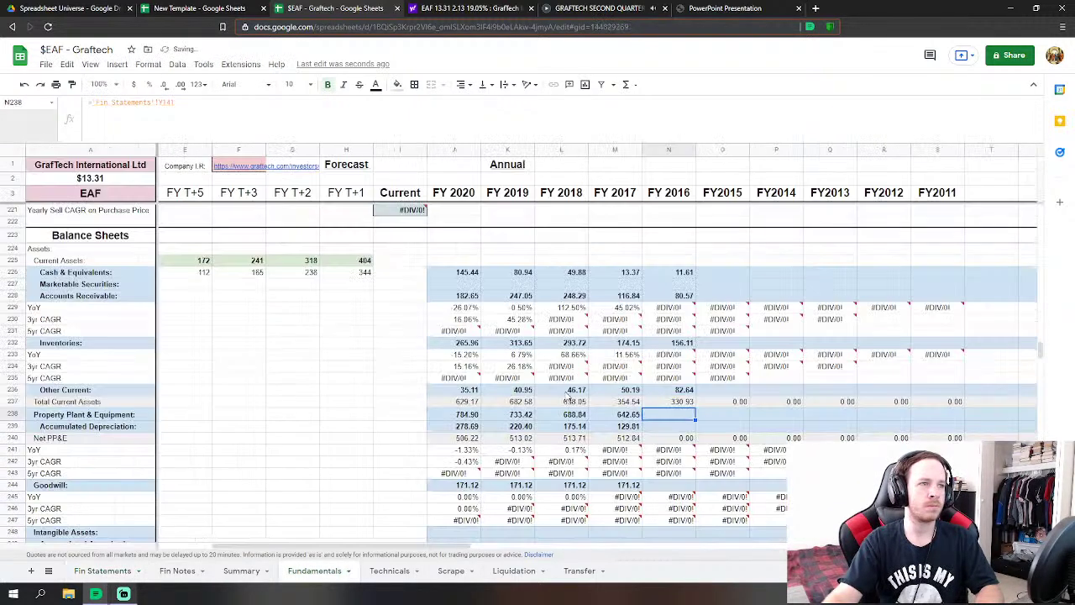
{"action": "type", "text": "="}
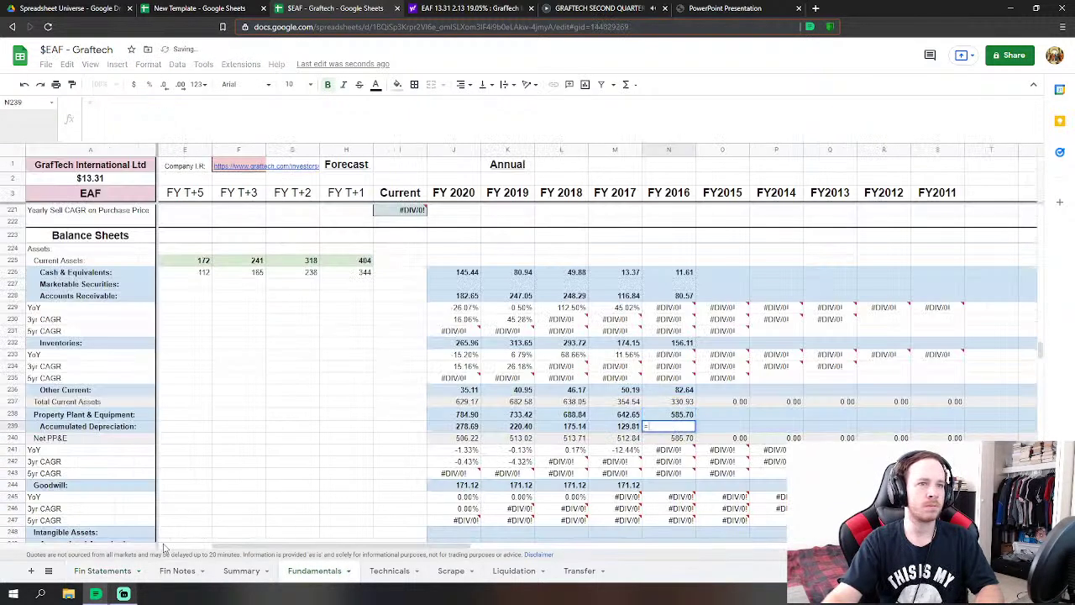
{"action": "left_click", "coordinate": [102, 570]}
{"action": "left_click", "coordinate": [286, 399]}
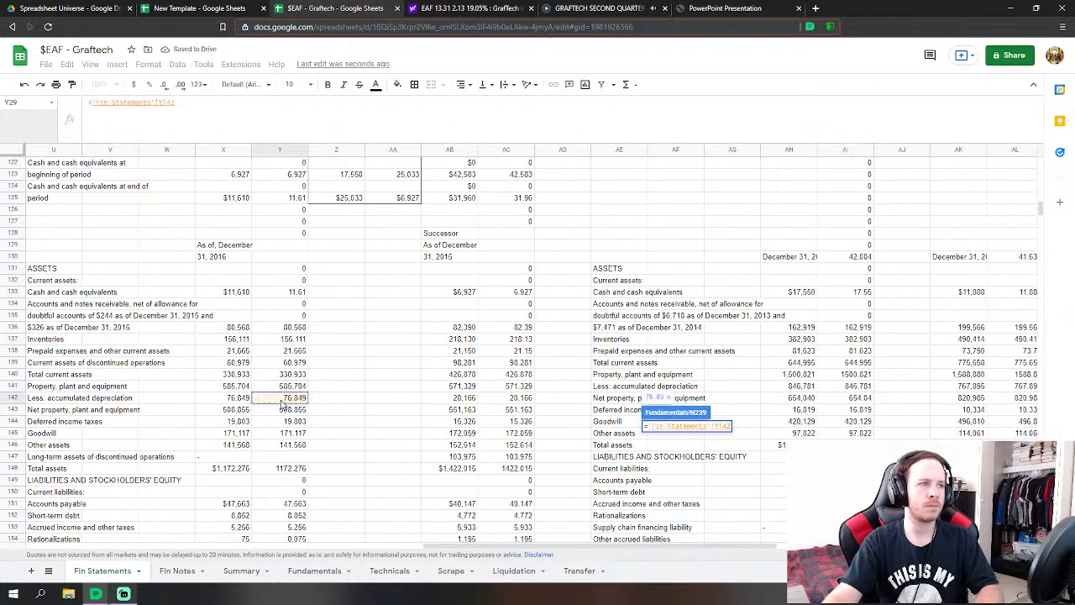
{"action": "key", "text": "Return"}
- Link FY 2016 Goodwill to the Fin Statements value 171,117
{"action": "left_click", "coordinate": [669, 398]}
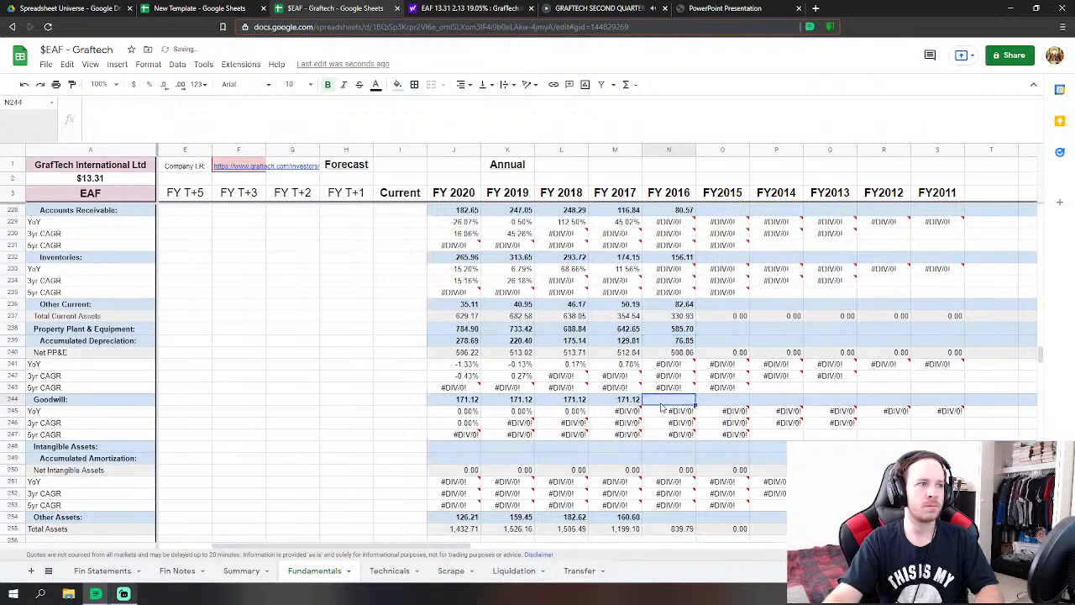
{"action": "type", "text": "="}
{"action": "left_click", "coordinate": [107, 571]}
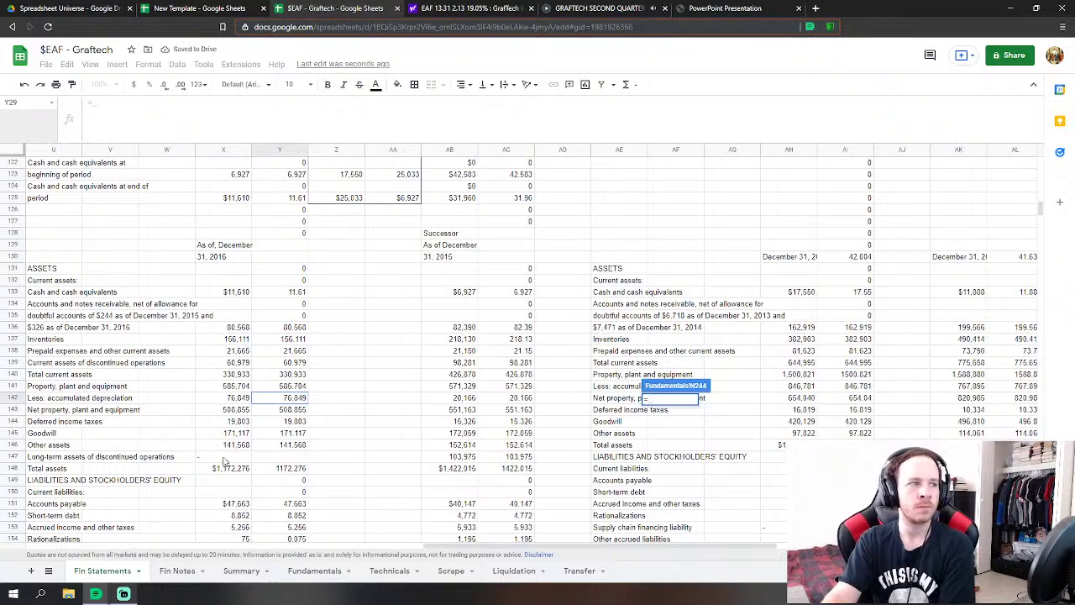
{"action": "left_click", "coordinate": [290, 433]}
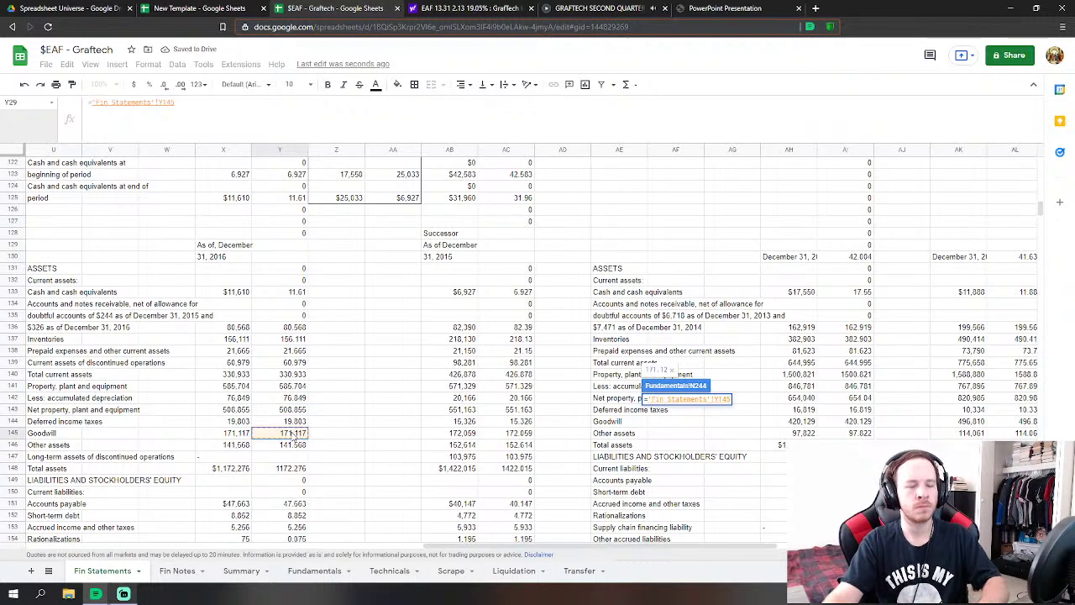
{"action": "key", "text": "Return"}
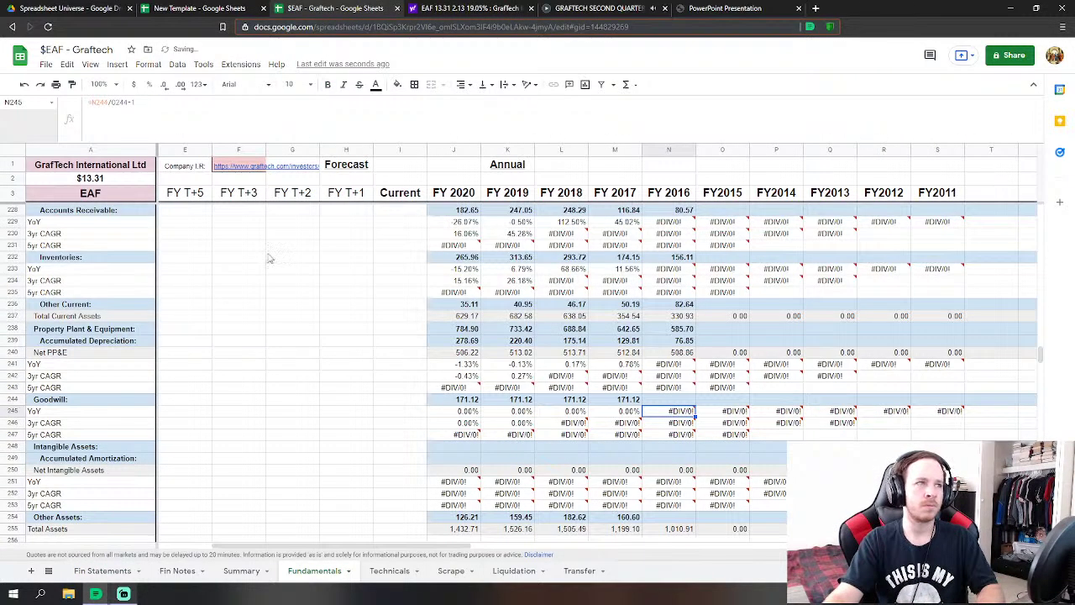
{"action": "key", "text": "Up"}
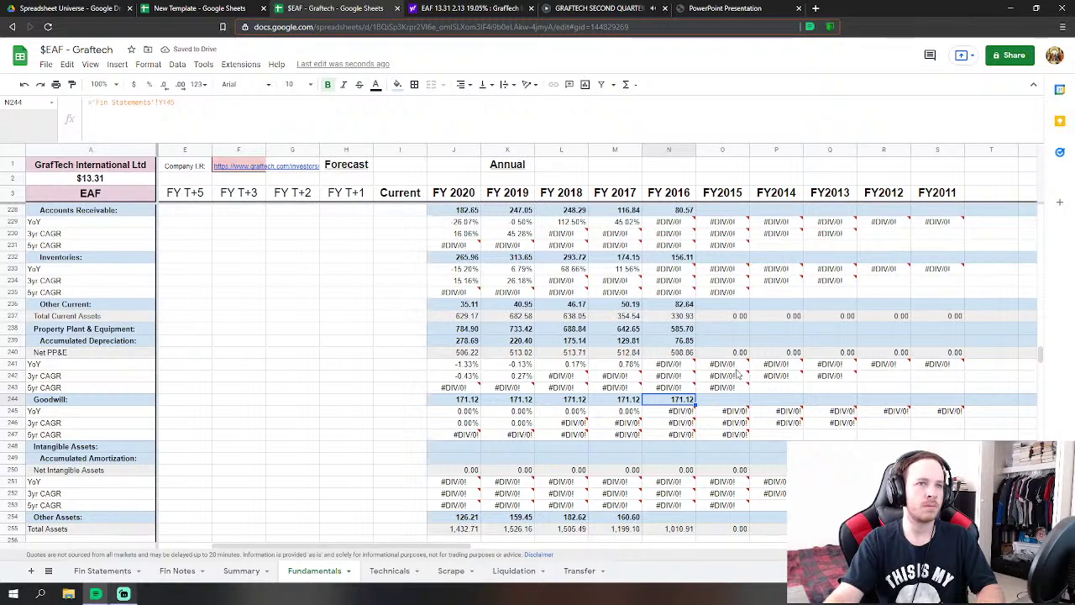
{"action": "scroll", "coordinate": [668, 445], "scroll_direction": "down", "scroll_amount": 1}
- Set FY 2016 Other Assets to deferred income taxes 19,803 plus other assets 141,568
{"action": "left_click", "coordinate": [664, 436]}
{"action": "type", "text": "="}
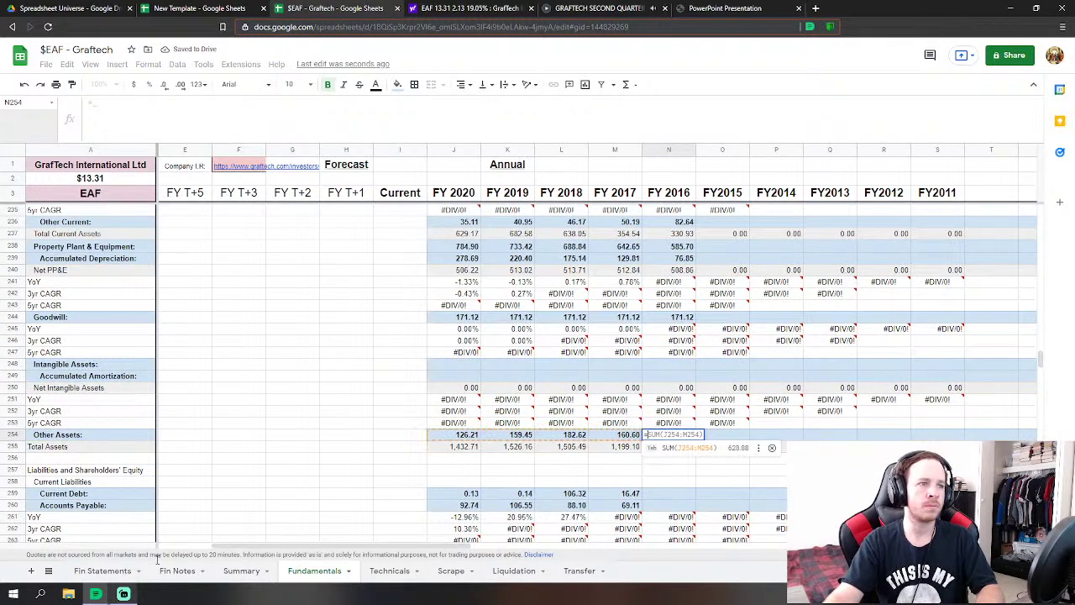
{"action": "left_click", "coordinate": [98, 571]}
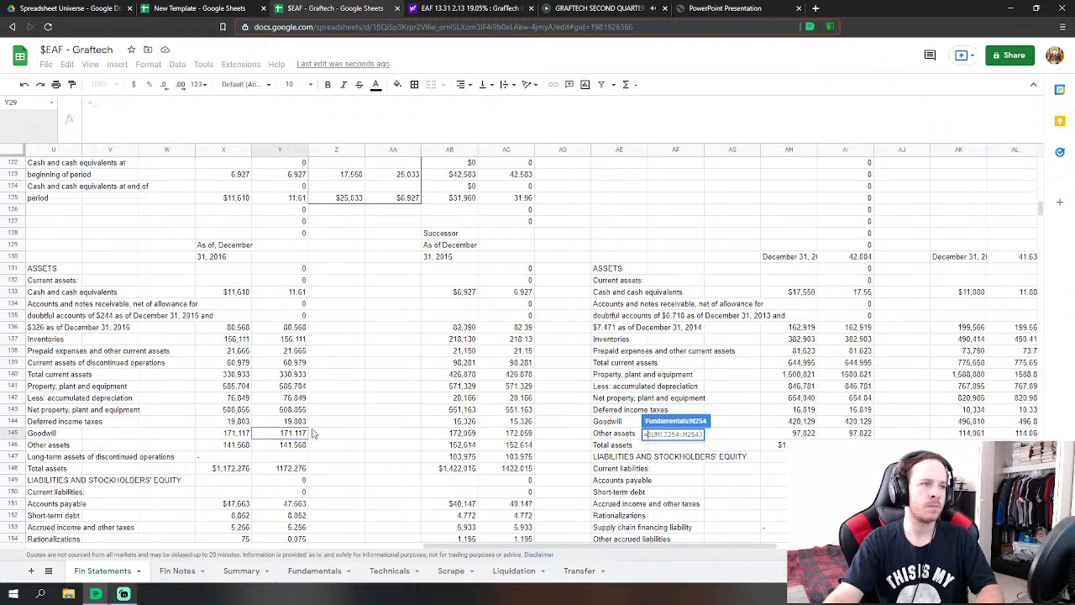
{"action": "left_click", "coordinate": [296, 423]}
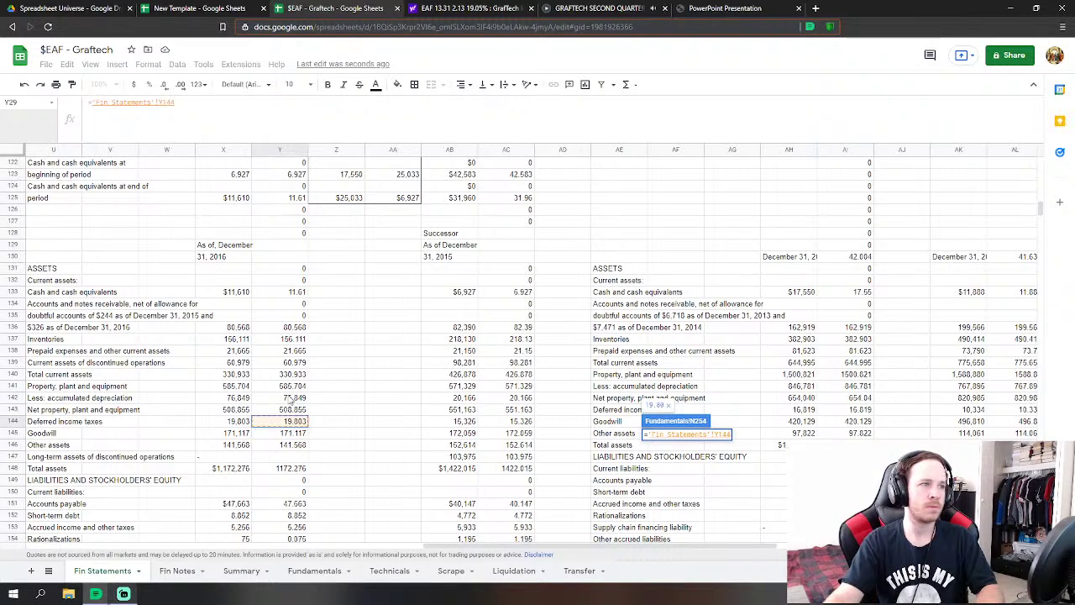
{"action": "type", "text": "+"}
{"action": "left_click", "coordinate": [297, 451]}
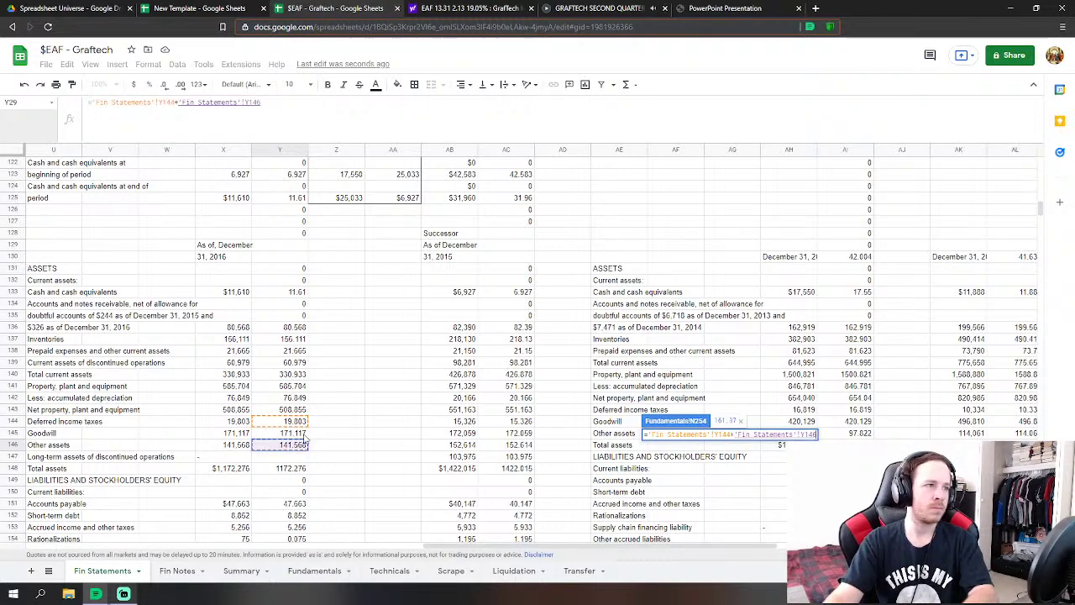
{"action": "key", "text": "Return"}
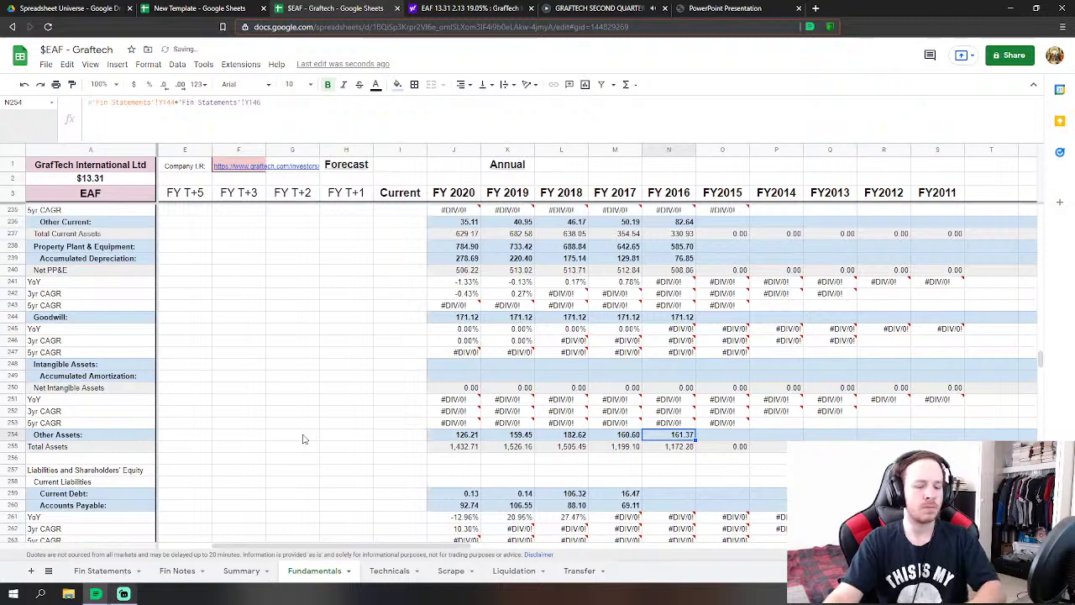
{"action": "scroll", "coordinate": [651, 450], "scroll_direction": "down", "scroll_amount": 2}
- Link FY2016 Current Debt to the 8,852 short-term debt value on Fin Statements
{"action": "left_click", "coordinate": [664, 433]}
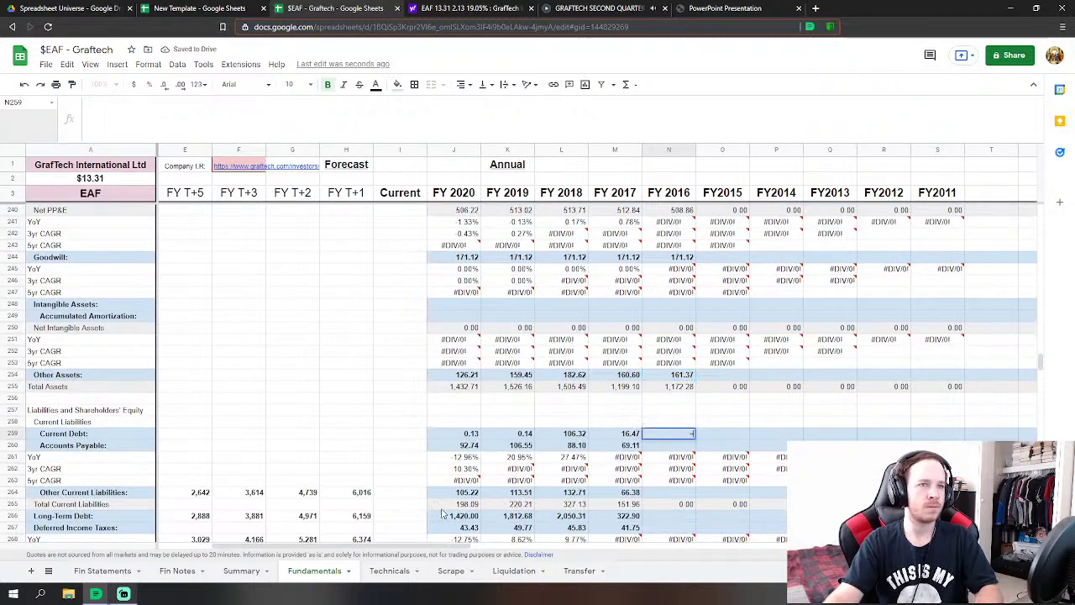
{"action": "type", "text": "="}
{"action": "left_click", "coordinate": [116, 570]}
{"action": "scroll", "coordinate": [328, 431], "scroll_direction": "down", "scroll_amount": 5}
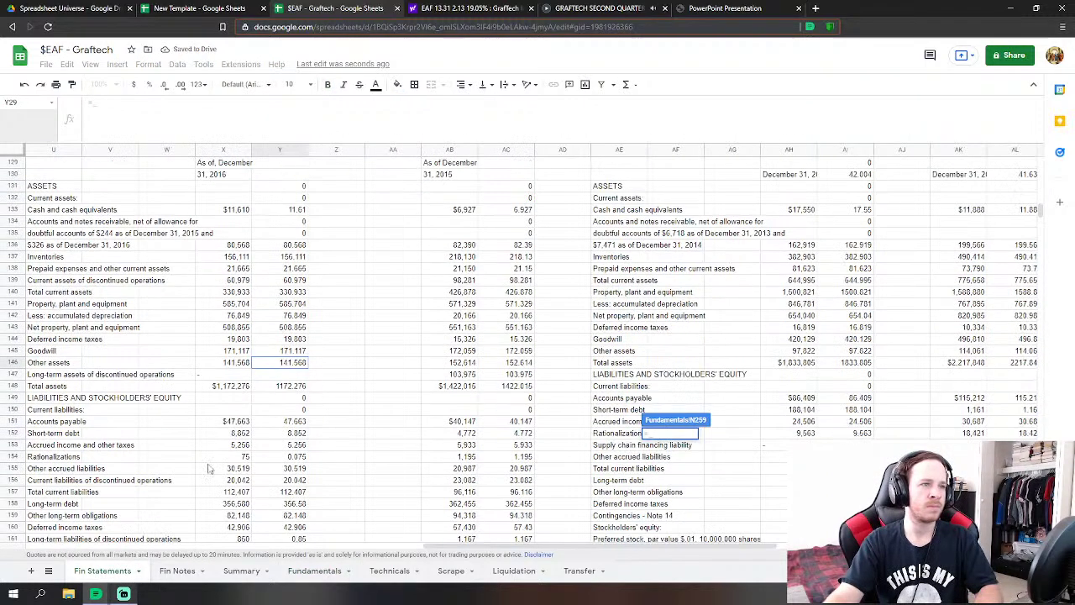
{"action": "left_click", "coordinate": [296, 435]}
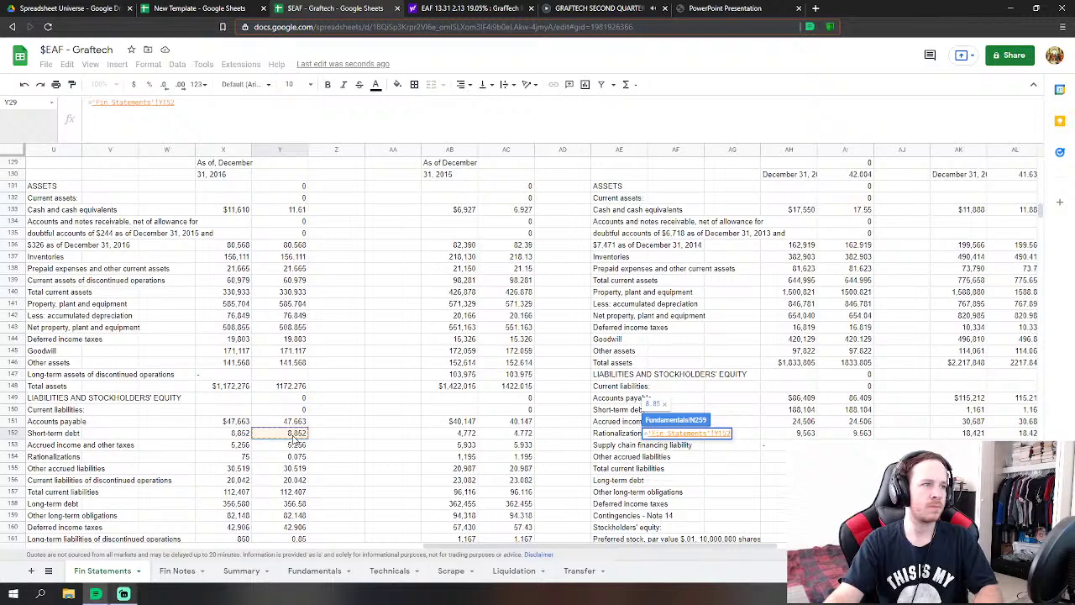
{"action": "scroll", "coordinate": [405, 404], "scroll_direction": "down", "scroll_amount": 2}
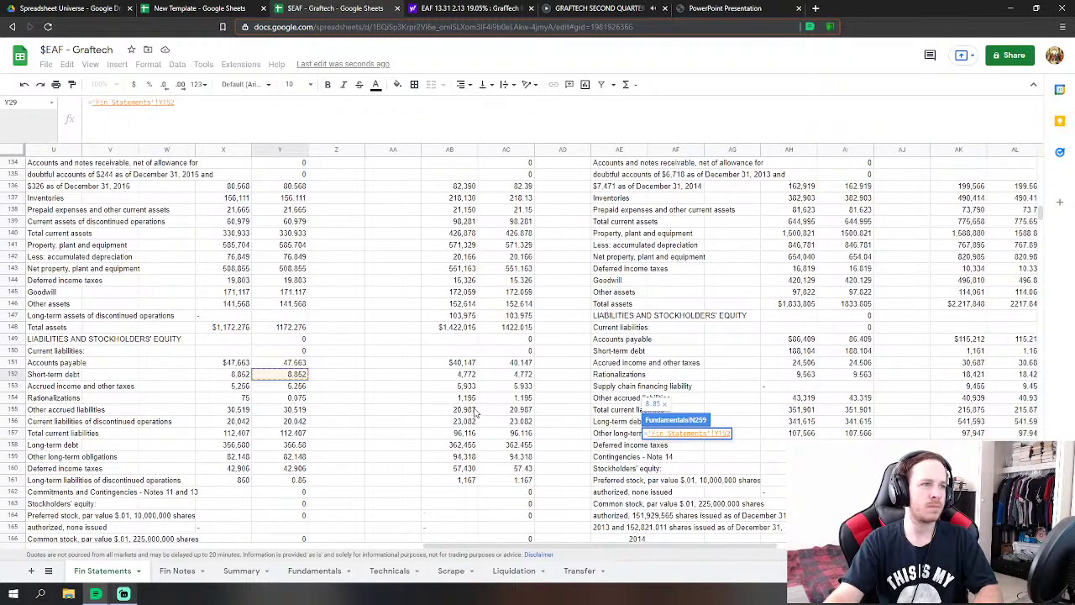
{"action": "key", "text": "Return"}
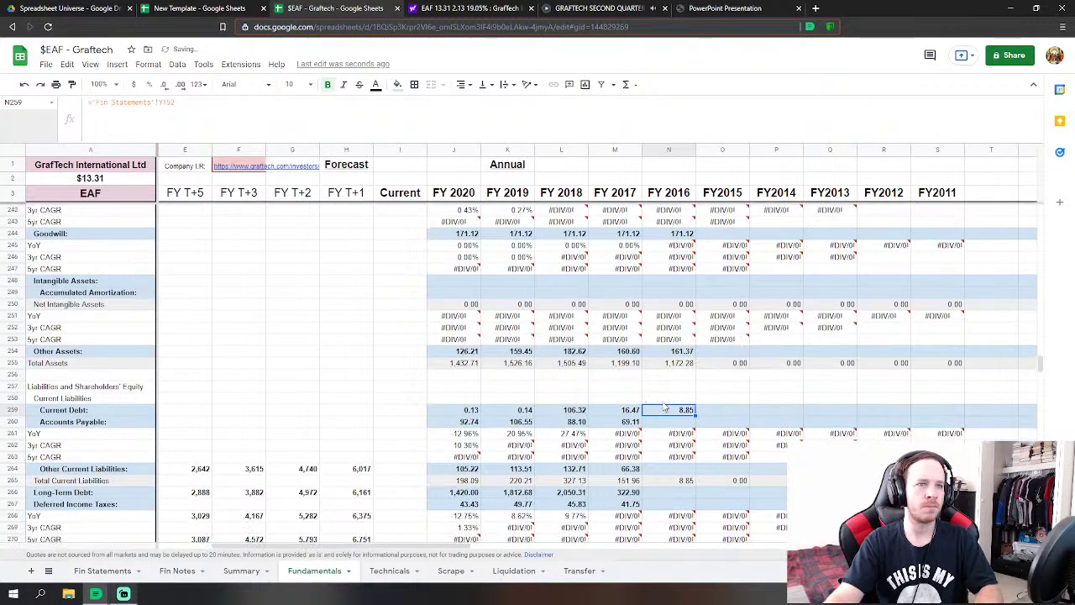
{"action": "scroll", "coordinate": [680, 429], "scroll_direction": "down", "scroll_amount": 2}
- Set FY2016 Accounts Payable to accounts payable plus accrued income and other taxes
{"action": "type", "text": "="}
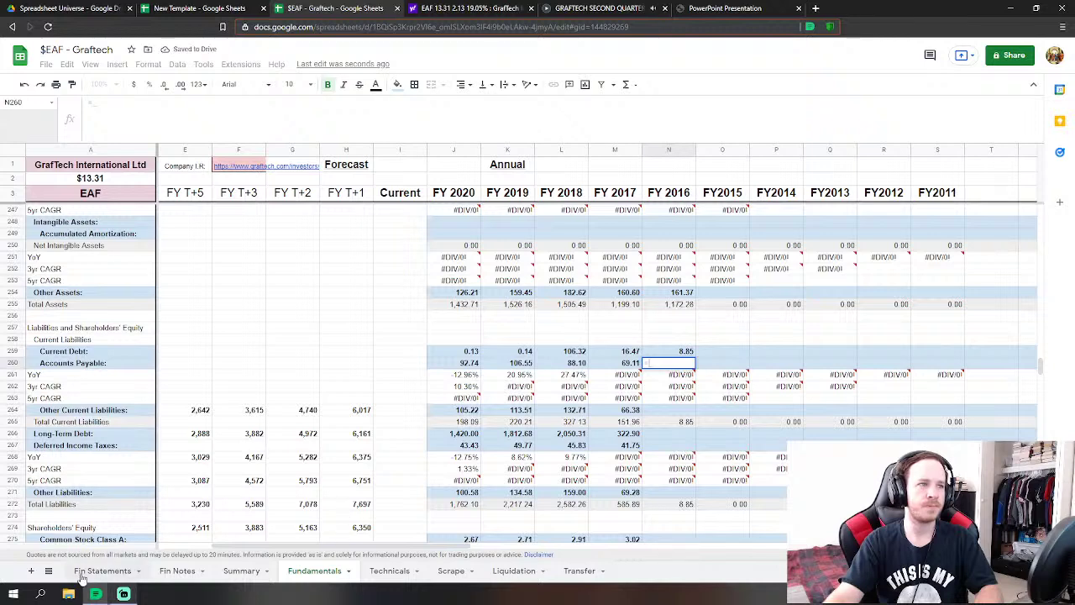
{"action": "left_click", "coordinate": [101, 571]}
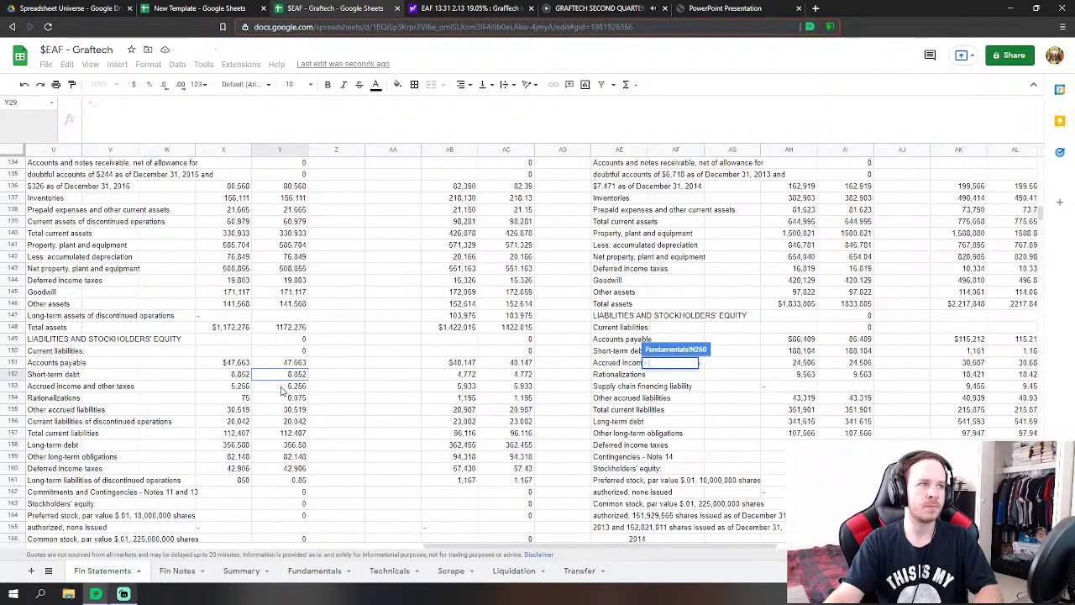
{"action": "left_click", "coordinate": [292, 364]}
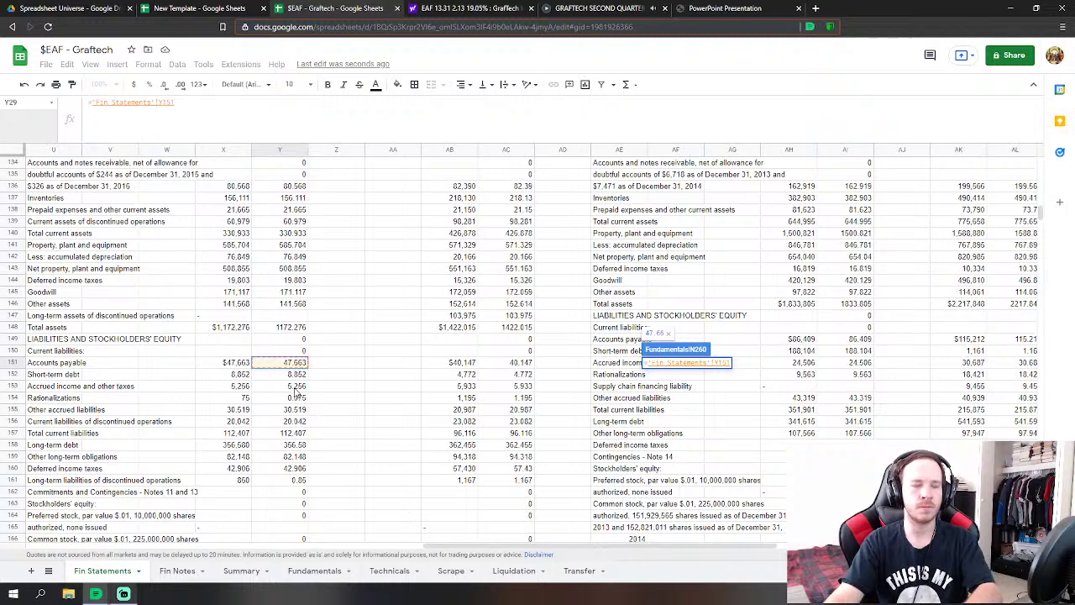
{"action": "type", "text": "+"}
{"action": "left_click", "coordinate": [295, 387]}
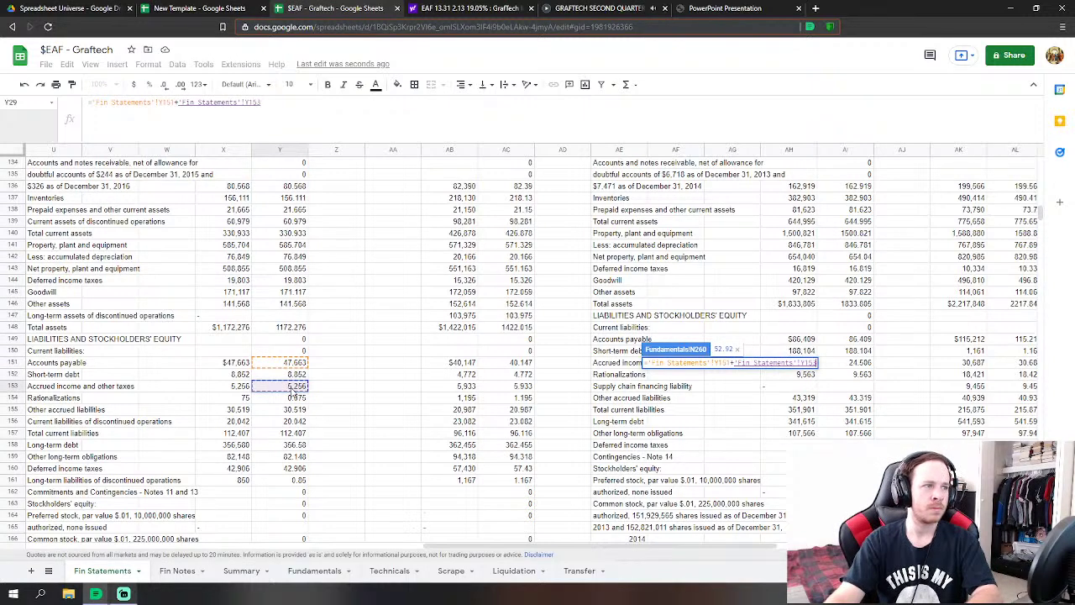
{"action": "key", "text": "Return"}
- Set FY2016 Other Current Liabilities to rationalizations + other accrued liabilities + discontinued-operations current liabilities
{"action": "left_click", "coordinate": [687, 411]}
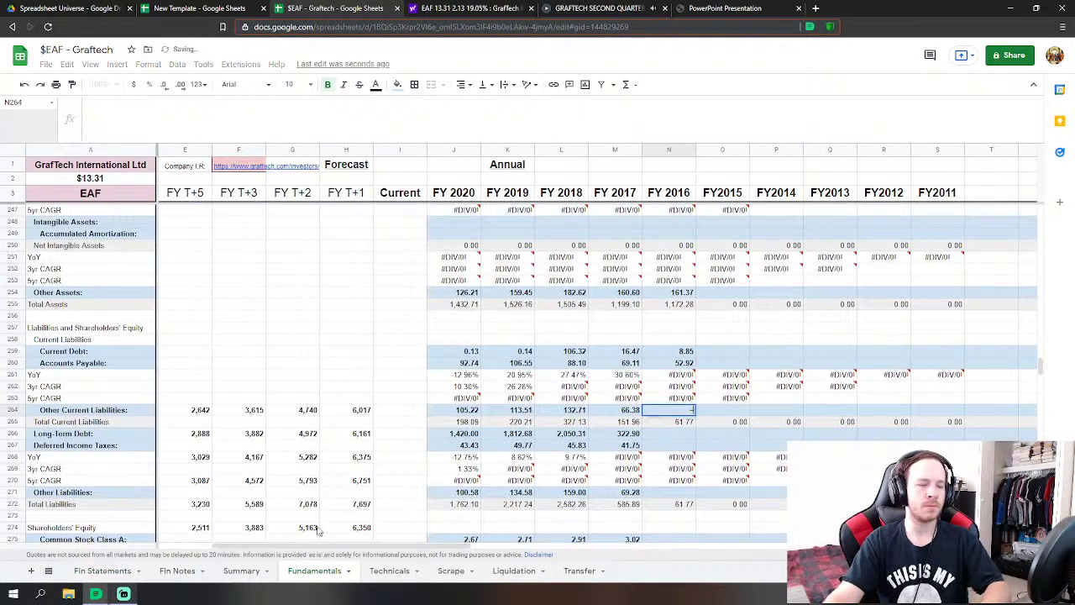
{"action": "left_click", "coordinate": [91, 577]}
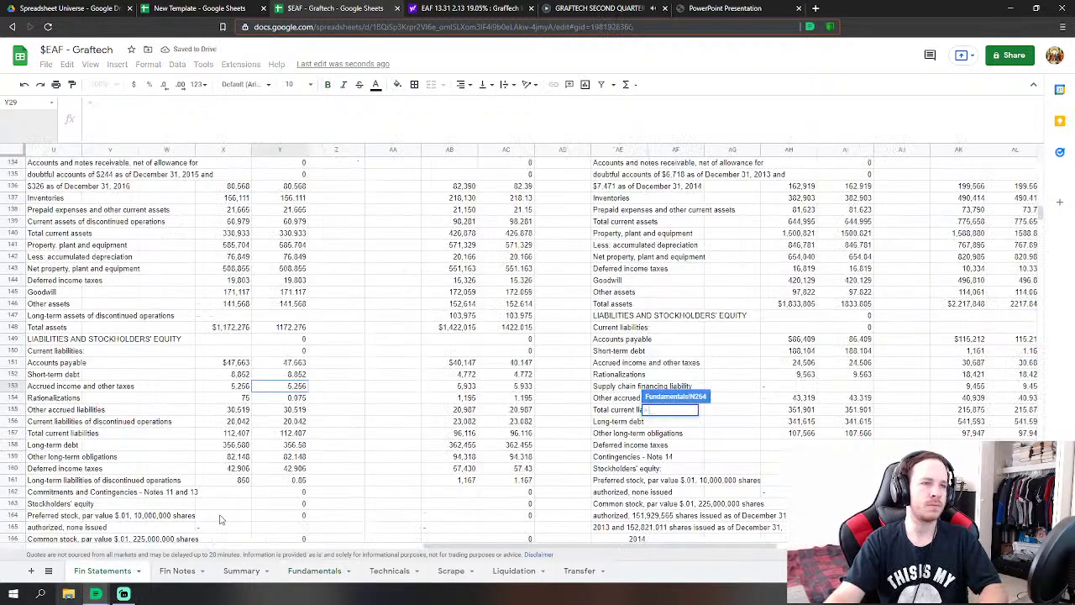
{"action": "type", "text": "="}
{"action": "left_click", "coordinate": [296, 400]}
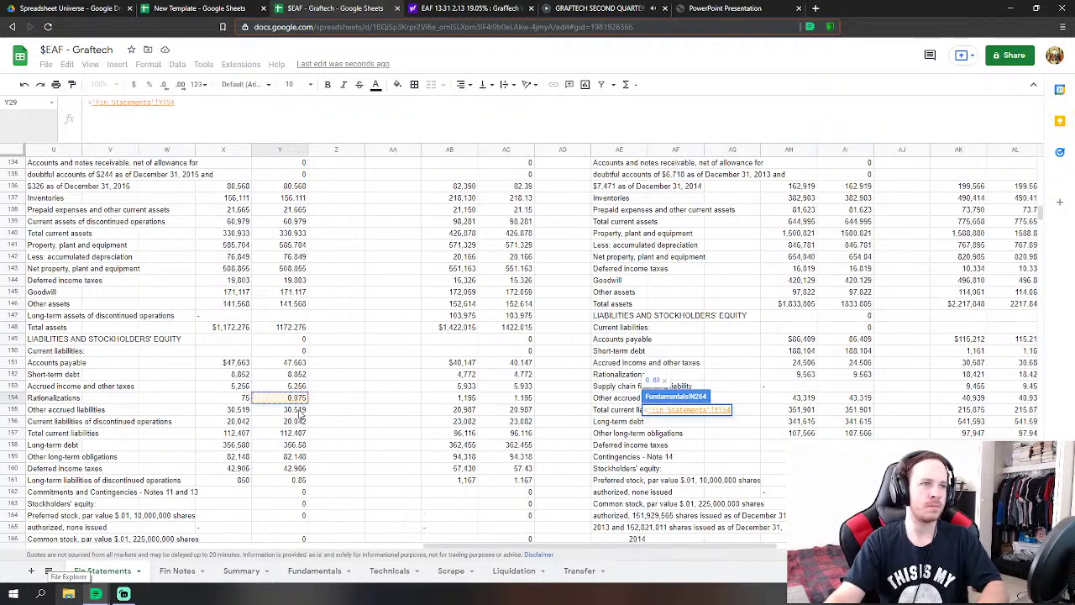
{"action": "type", "text": "+"}
{"action": "left_click", "coordinate": [295, 411]}
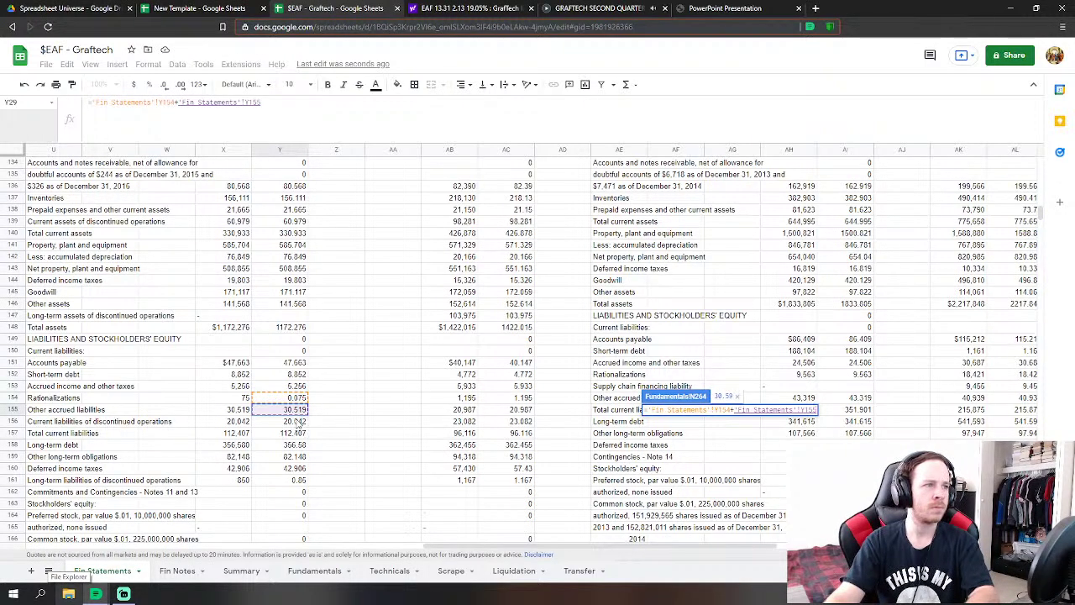
{"action": "type", "text": "+"}
{"action": "left_click", "coordinate": [295, 421]}
{"action": "key", "text": "Return"}
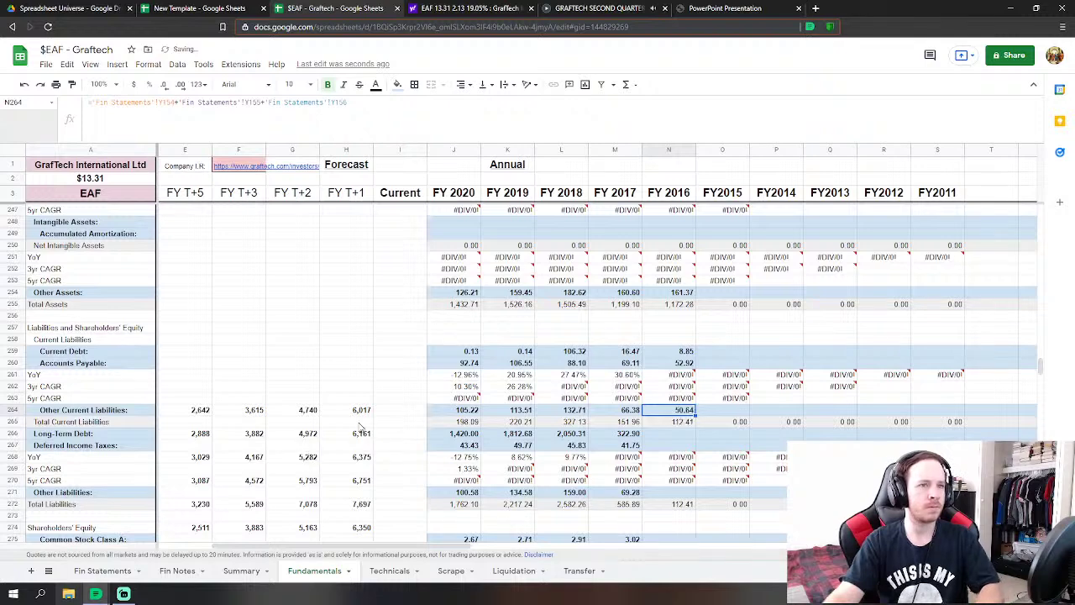
- Link FY2016 Long-Term Debt (356.58) and Deferred Income Taxes to their Fin Statements values
{"action": "key", "text": "Down"}
{"action": "type", "text": "="}
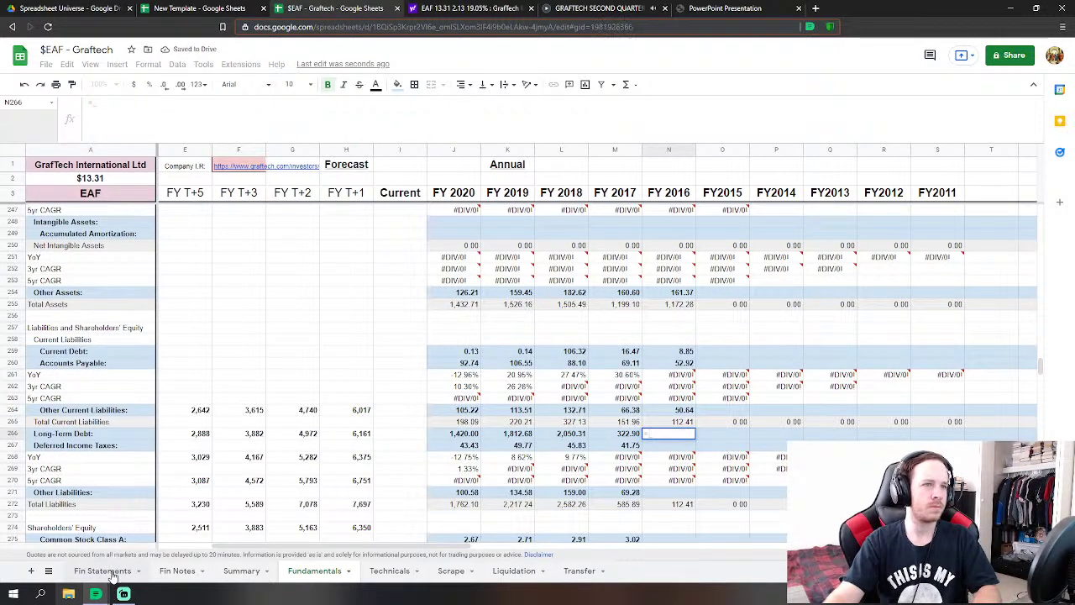
{"action": "left_click", "coordinate": [101, 570]}
{"action": "left_click", "coordinate": [296, 444]}
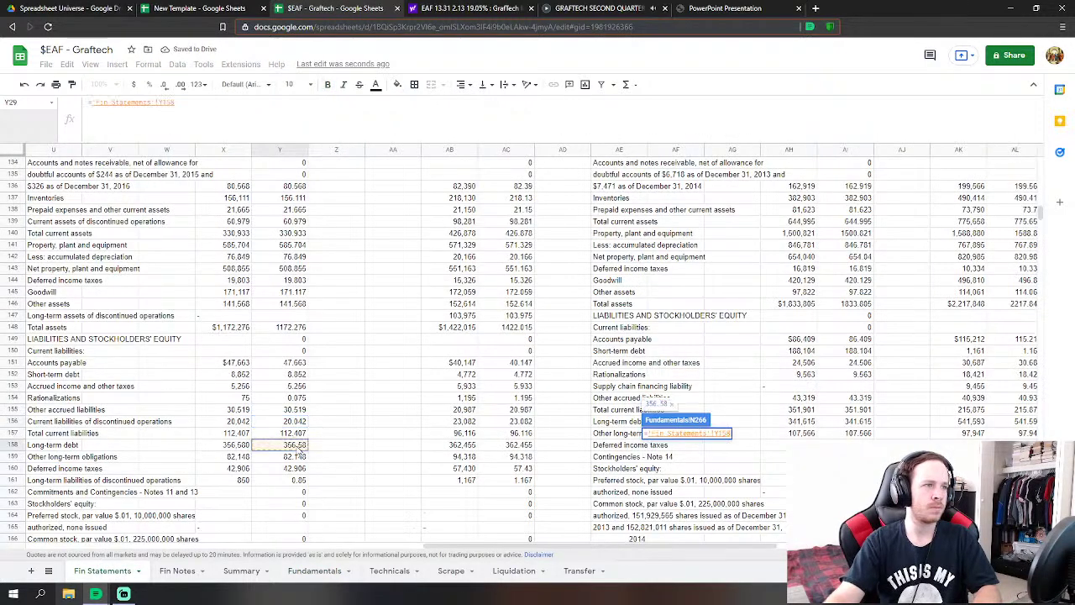
{"action": "key", "text": "Return"}
{"action": "left_click", "coordinate": [657, 451]}
{"action": "type", "text": "="}
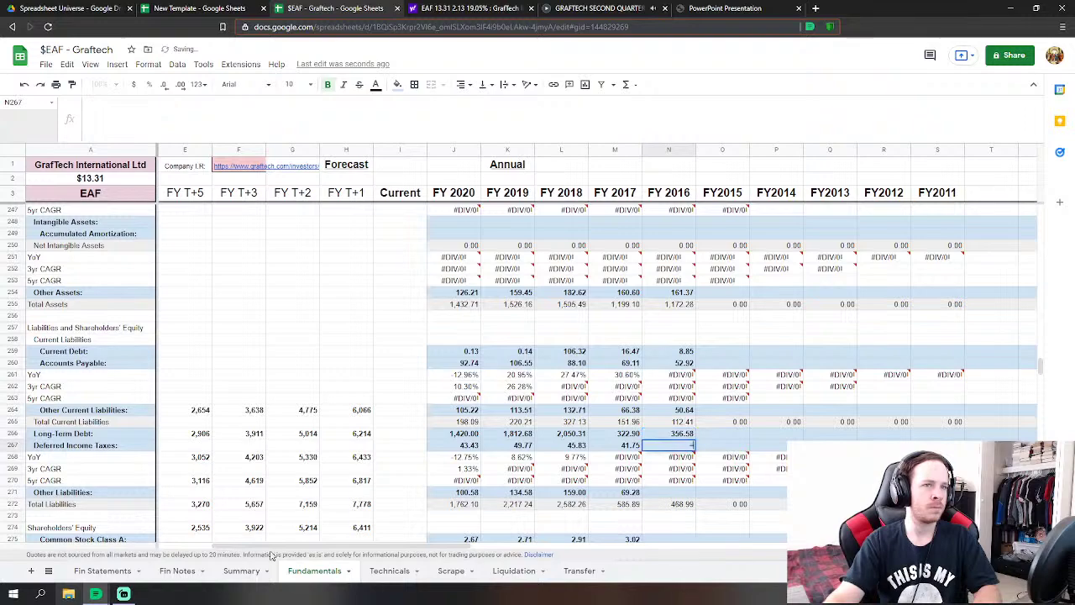
{"action": "left_click", "coordinate": [102, 570]}
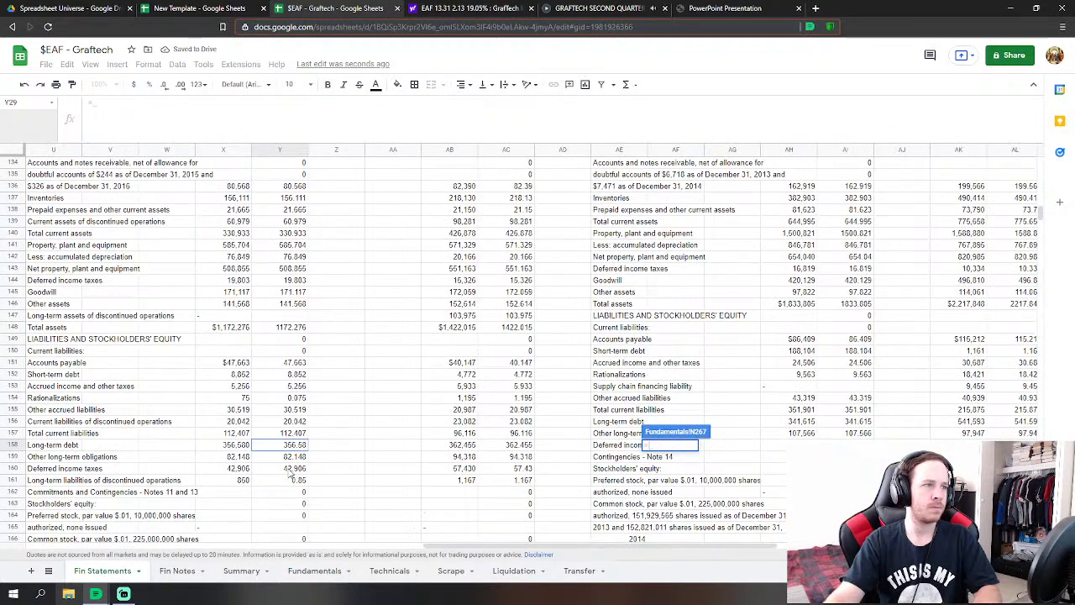
{"action": "left_click", "coordinate": [293, 468]}
{"action": "key", "text": "Return"}
- Set FY2016 Other Liabilities to 83.00: other long-term obligations plus discontinued-operations long-term liabilities
{"action": "left_click", "coordinate": [680, 493]}
{"action": "type", "text": "="}
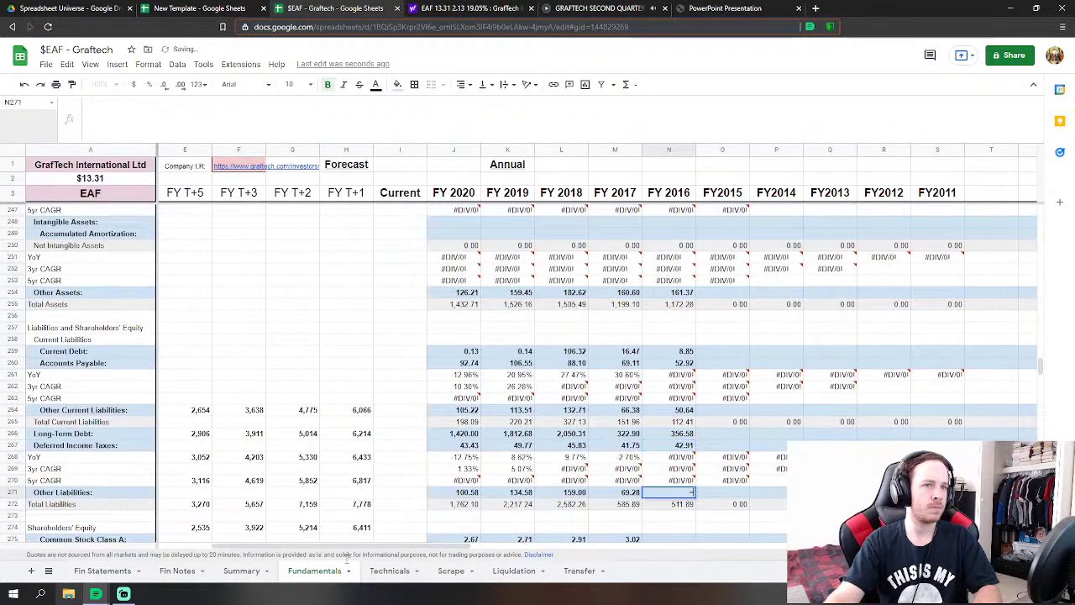
{"action": "left_click", "coordinate": [111, 566]}
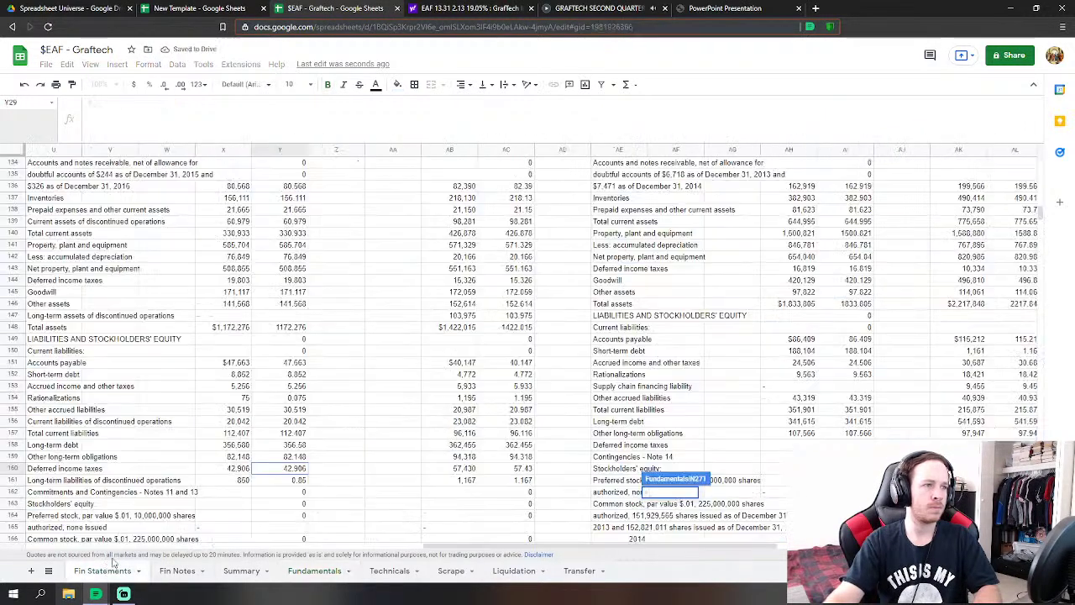
{"action": "left_click", "coordinate": [294, 457]}
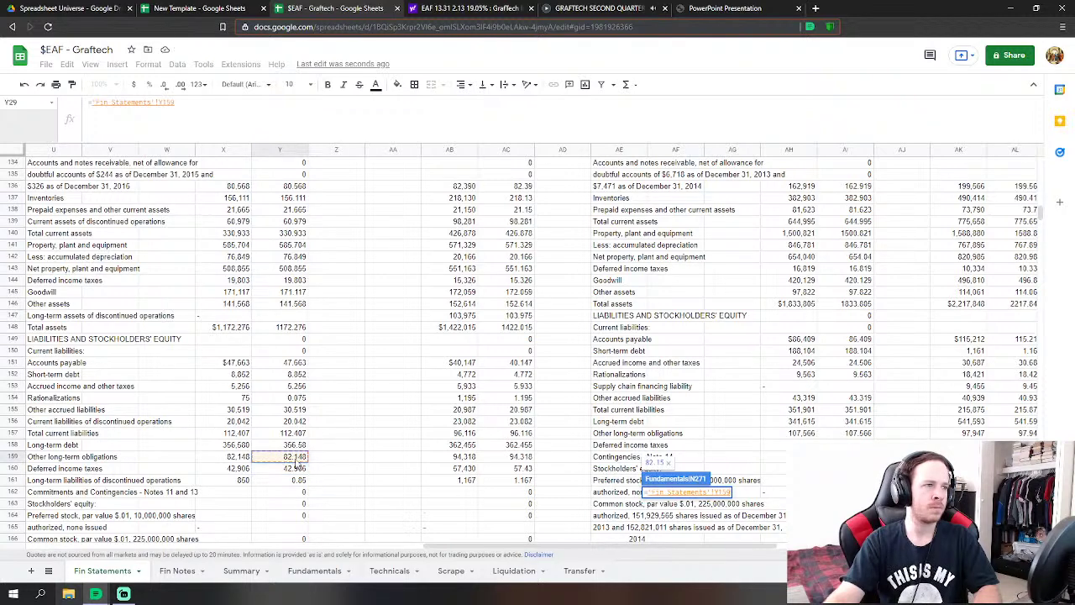
{"action": "type", "text": "+"}
{"action": "left_click", "coordinate": [298, 481]}
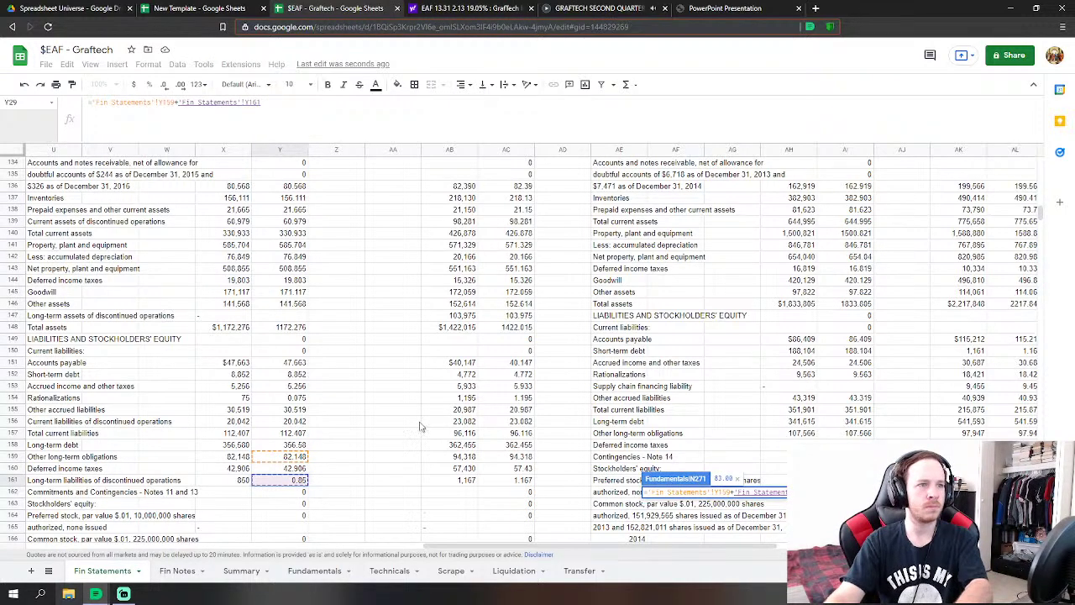
{"action": "key", "text": "Return"}
{"action": "scroll", "coordinate": [473, 407], "scroll_direction": "down", "scroll_amount": 2}
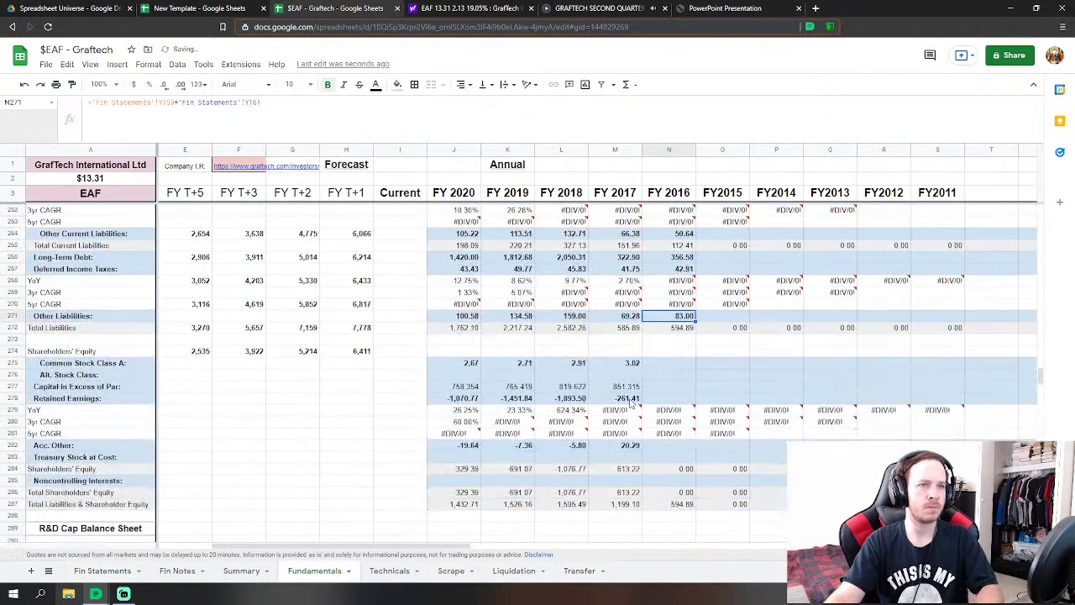
{"action": "left_click", "coordinate": [669, 364]}
- Link FY2016 Common Stock and Capital in Excess of Par (854.337) to Fin Statements
{"action": "type", "text": "="}
{"action": "left_click", "coordinate": [101, 570]}
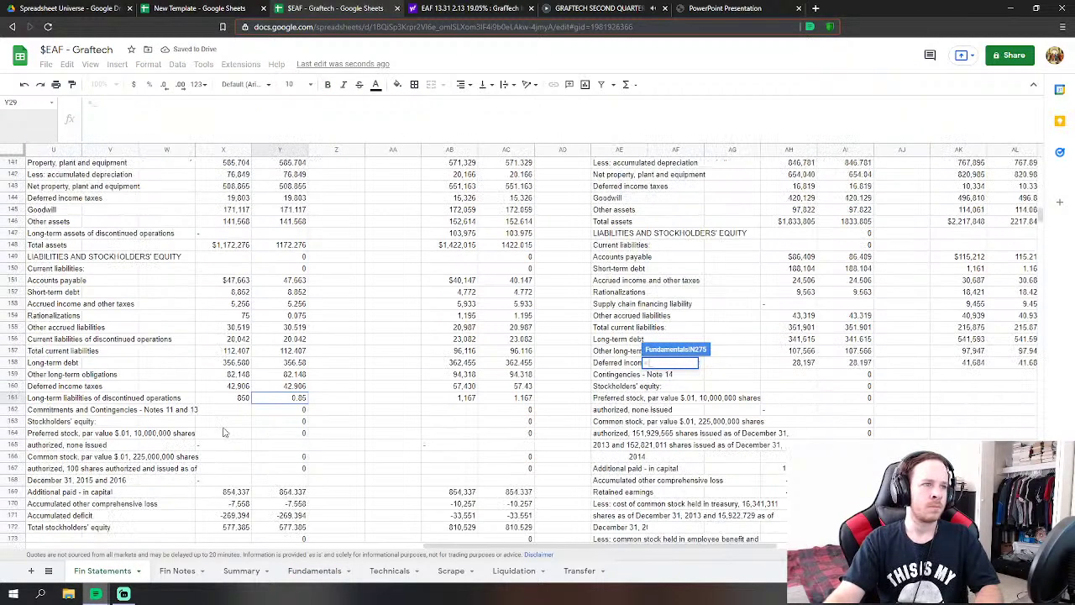
{"action": "scroll", "coordinate": [224, 432], "scroll_direction": "down", "scroll_amount": 2}
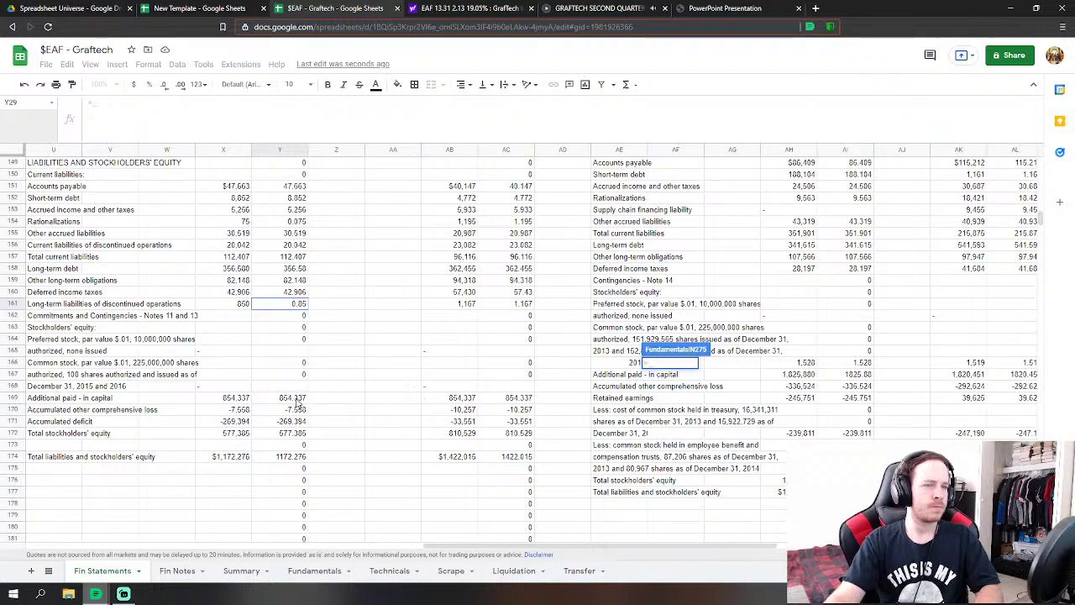
{"action": "left_click", "coordinate": [298, 404]}
{"action": "key", "text": "Return"}
{"action": "left_click", "coordinate": [669, 387]}
{"action": "type", "text": "="}
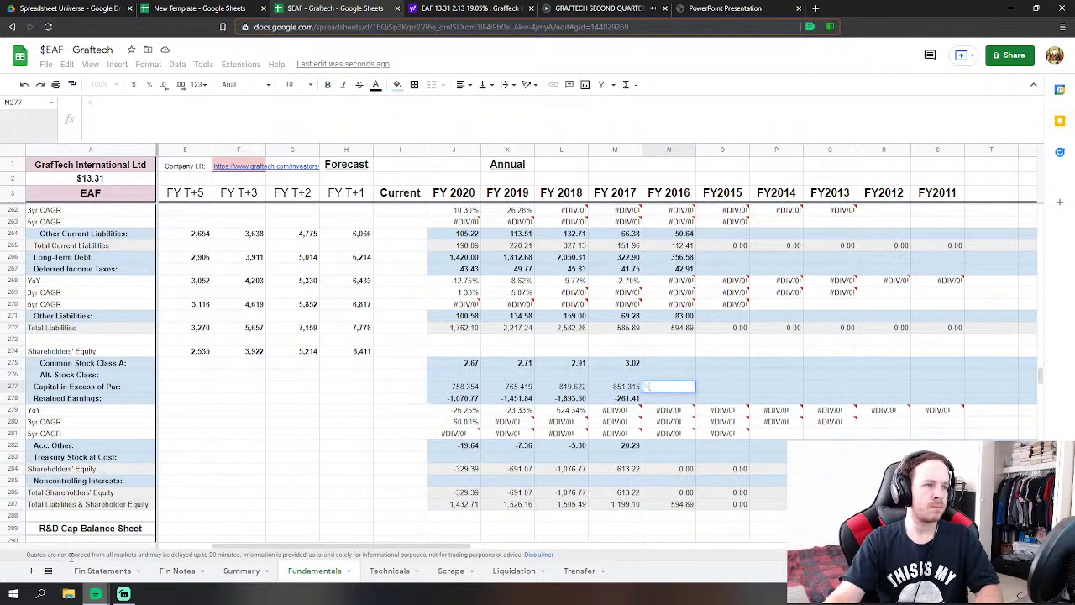
{"action": "left_click", "coordinate": [103, 570]}
{"action": "left_click", "coordinate": [298, 399]}
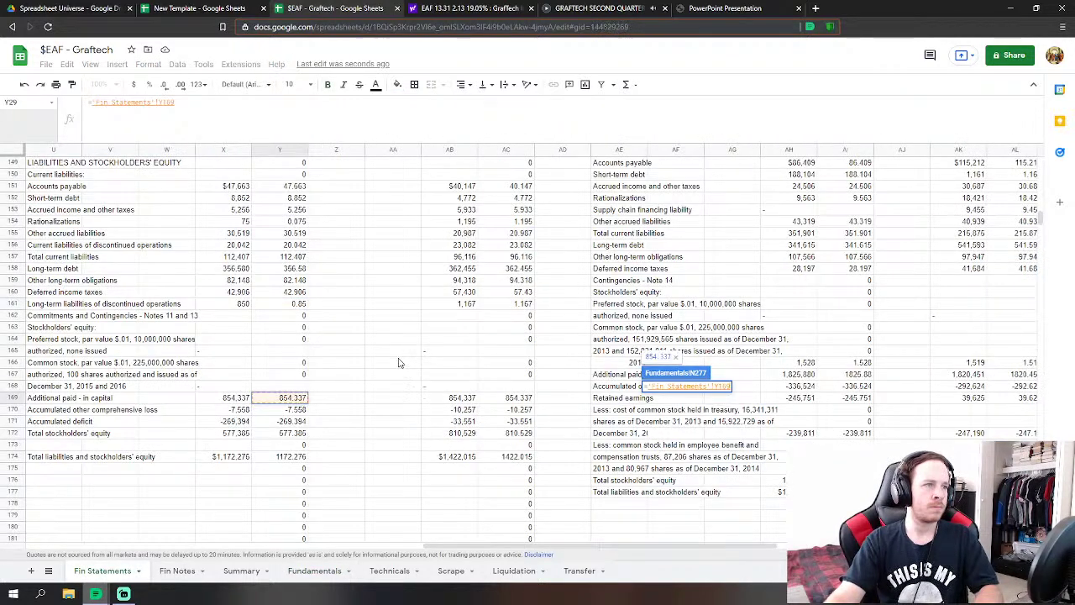
{"action": "key", "text": "Return"}
- Link FY2016 Retained Earnings (-269.39) and Acc. Other (-7.558) to Fin Statements
{"action": "type", "text": "="}
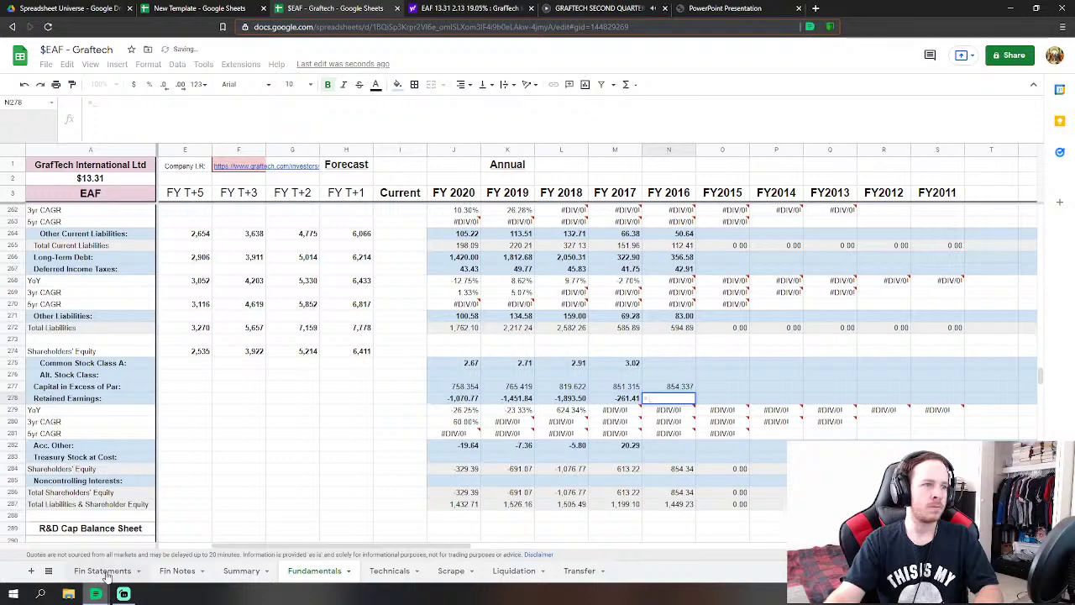
{"action": "left_click", "coordinate": [102, 570]}
{"action": "left_click", "coordinate": [292, 421]}
{"action": "key", "text": "Return"}
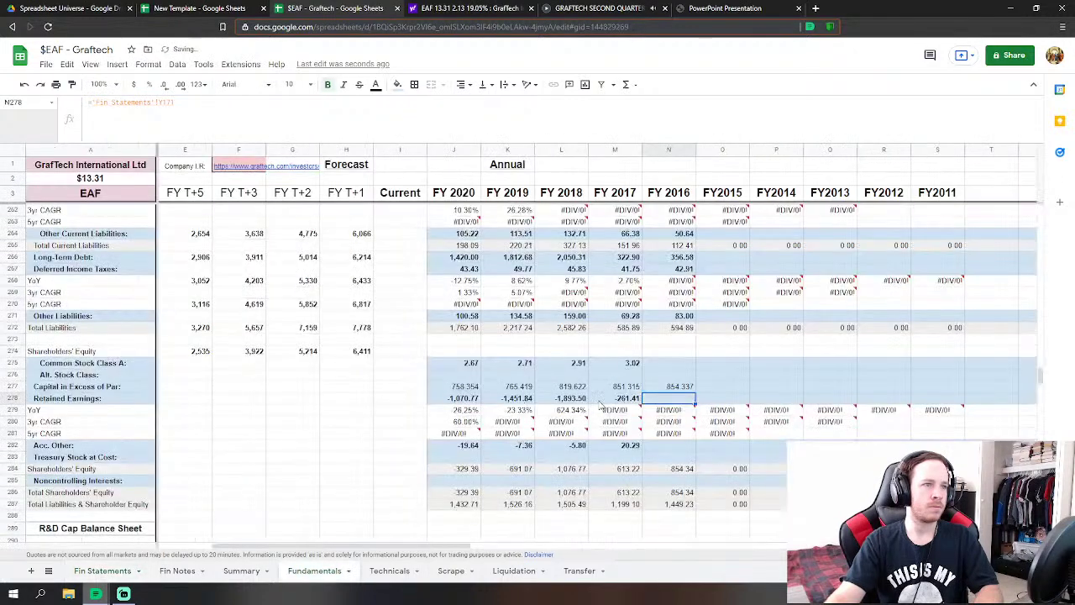
{"action": "key", "text": "Down"}
{"action": "key", "text": "Down"}
{"action": "key", "text": "Down"}
{"action": "type", "text": "="}
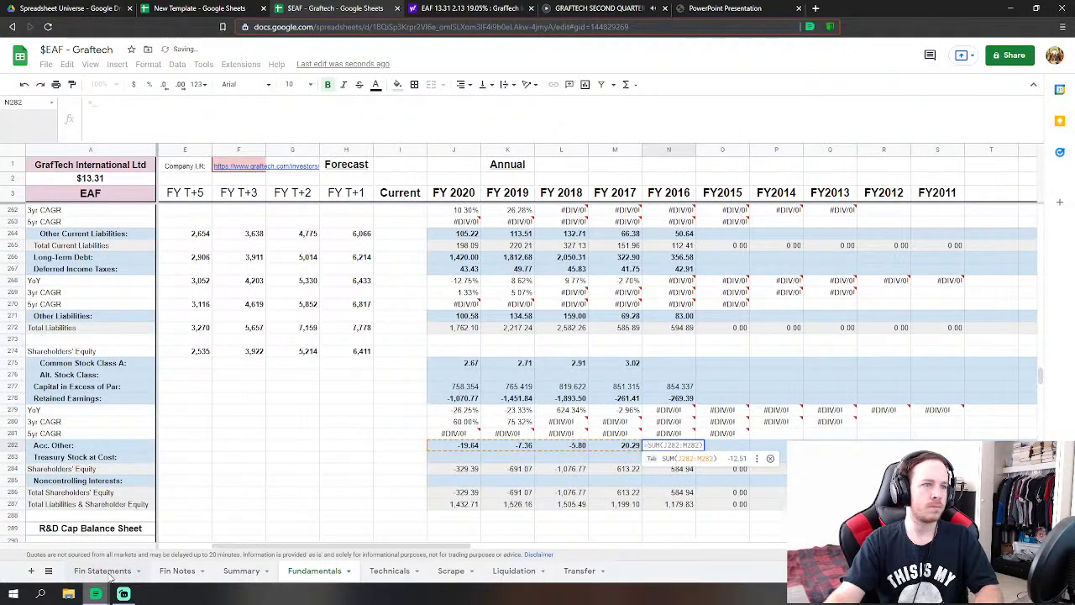
{"action": "left_click", "coordinate": [107, 572]}
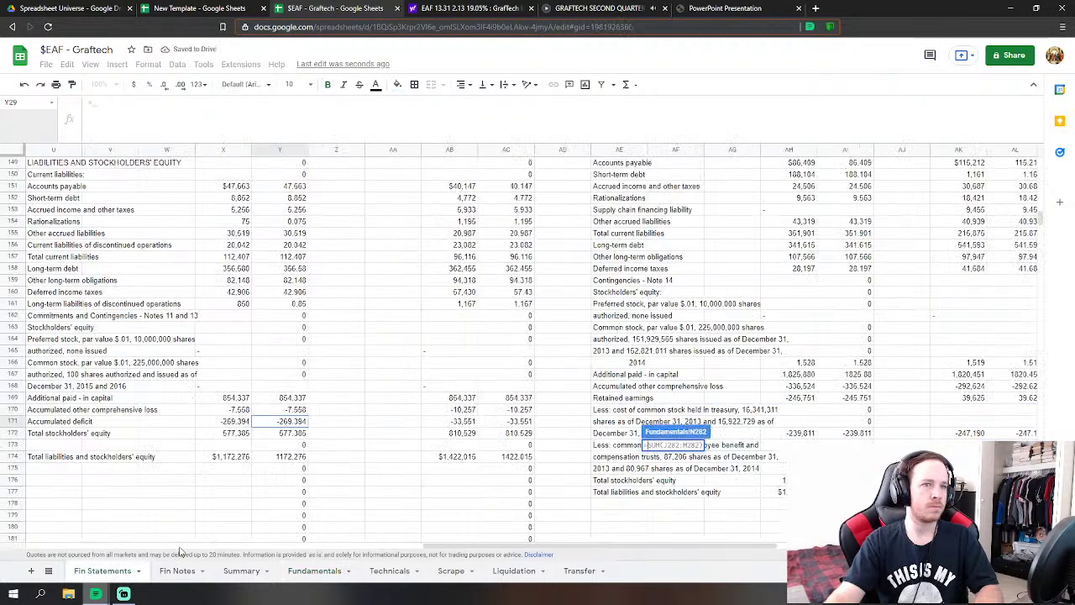
{"action": "left_click", "coordinate": [293, 409]}
{"action": "key", "text": "Return"}
{"action": "scroll", "coordinate": [791, 334], "scroll_direction": "up", "scroll_amount": 20}
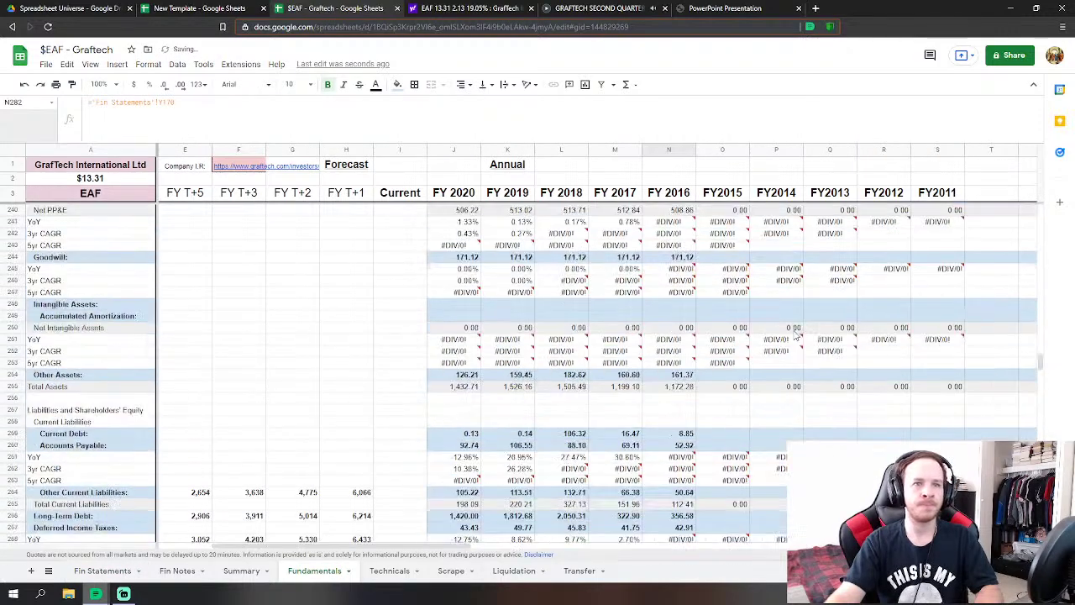
{"action": "scroll", "coordinate": [796, 336], "scroll_direction": "up", "scroll_amount": 10}
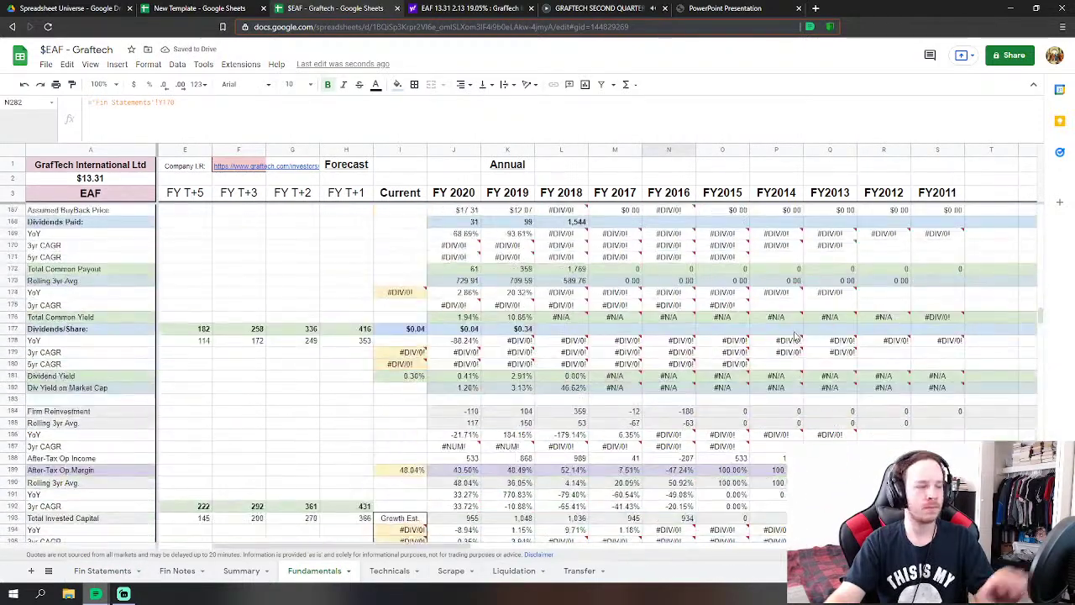
{"action": "scroll", "coordinate": [794, 335], "scroll_direction": "up", "scroll_amount": 10}
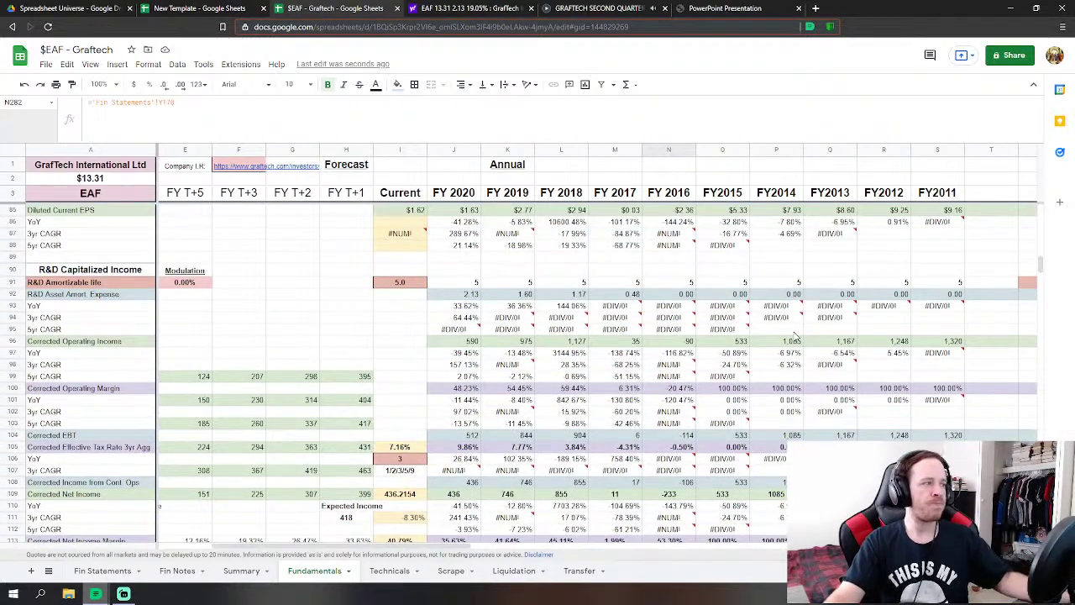
{"action": "scroll", "coordinate": [793, 334], "scroll_direction": "up", "scroll_amount": 20}
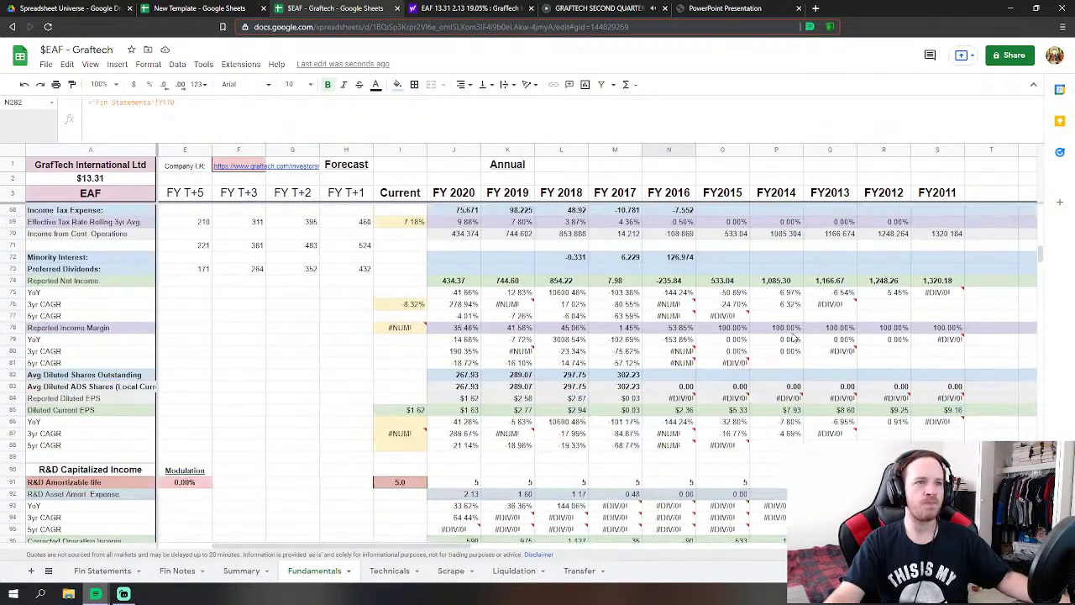
- Link FY2015 Cost of Revenues (485.846) to the 2015 cost of sales on Fin Statements
{"action": "scroll", "coordinate": [792, 336], "scroll_direction": "down", "scroll_amount": 5}
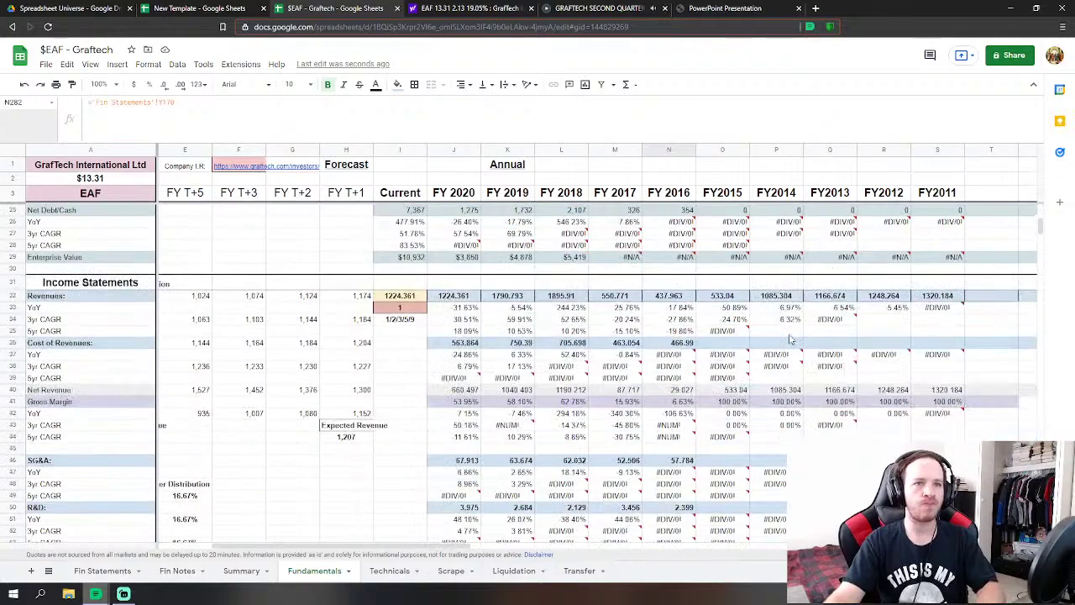
{"action": "left_click", "coordinate": [732, 287]}
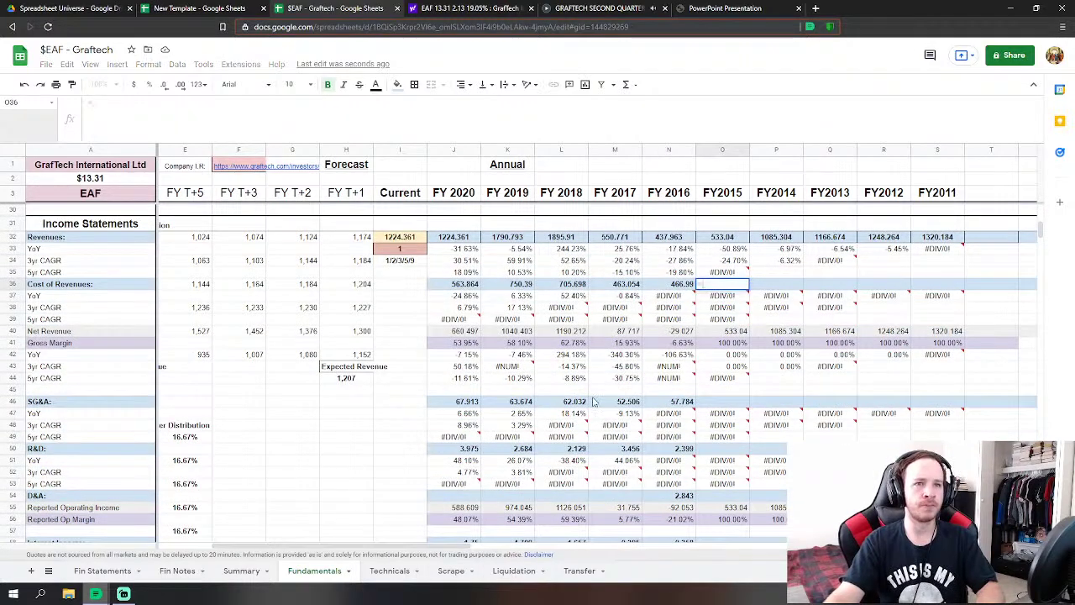
{"action": "left_click", "coordinate": [102, 570]}
{"action": "scroll", "coordinate": [328, 462], "scroll_direction": "up", "scroll_amount": 20}
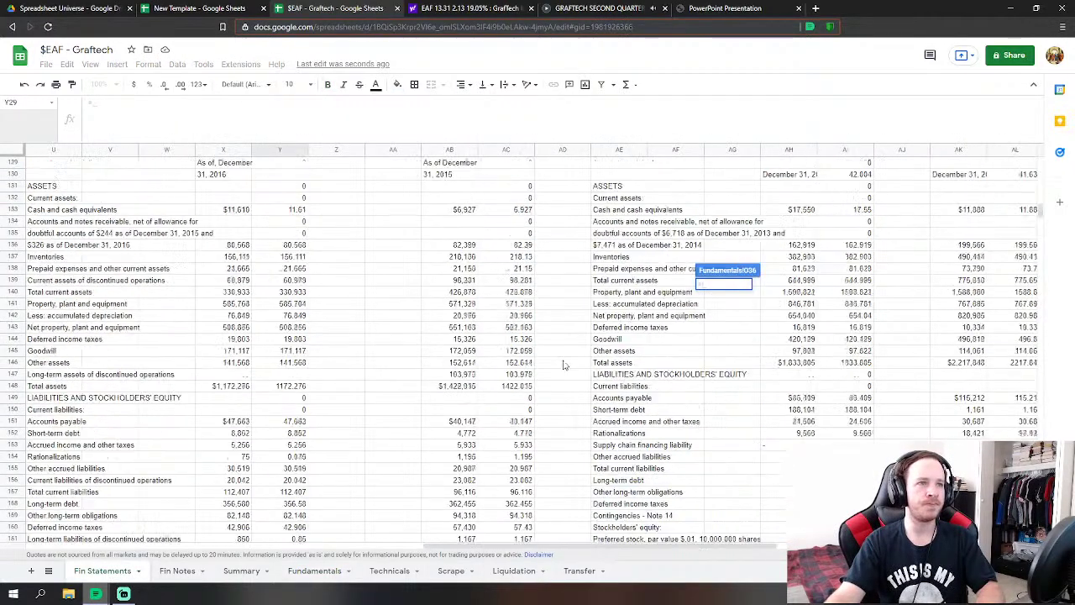
{"action": "scroll", "coordinate": [586, 376], "scroll_direction": "up", "scroll_amount": 20}
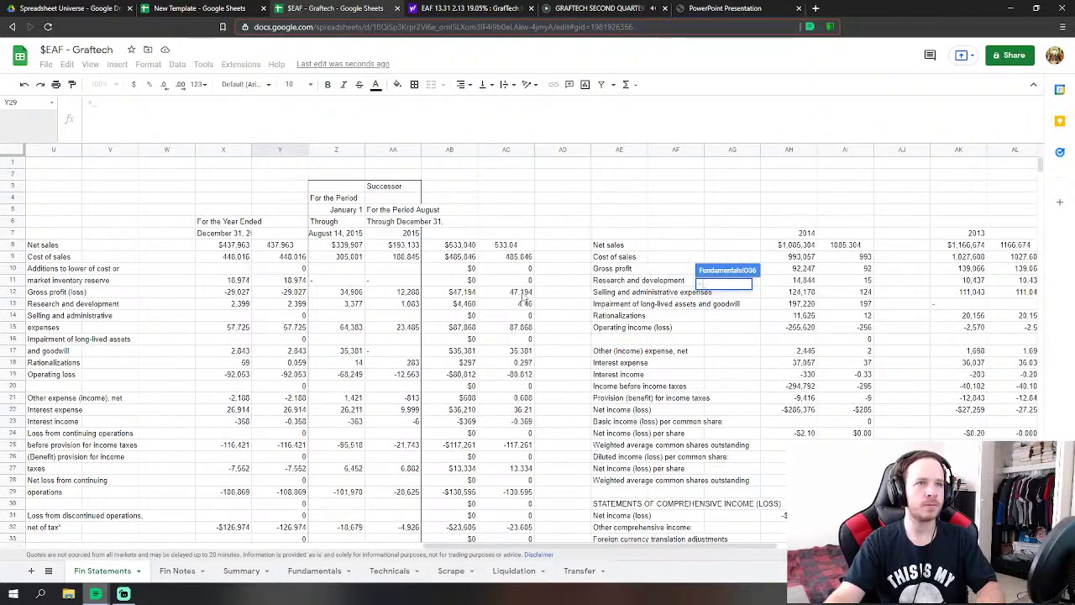
{"action": "left_click", "coordinate": [521, 256]}
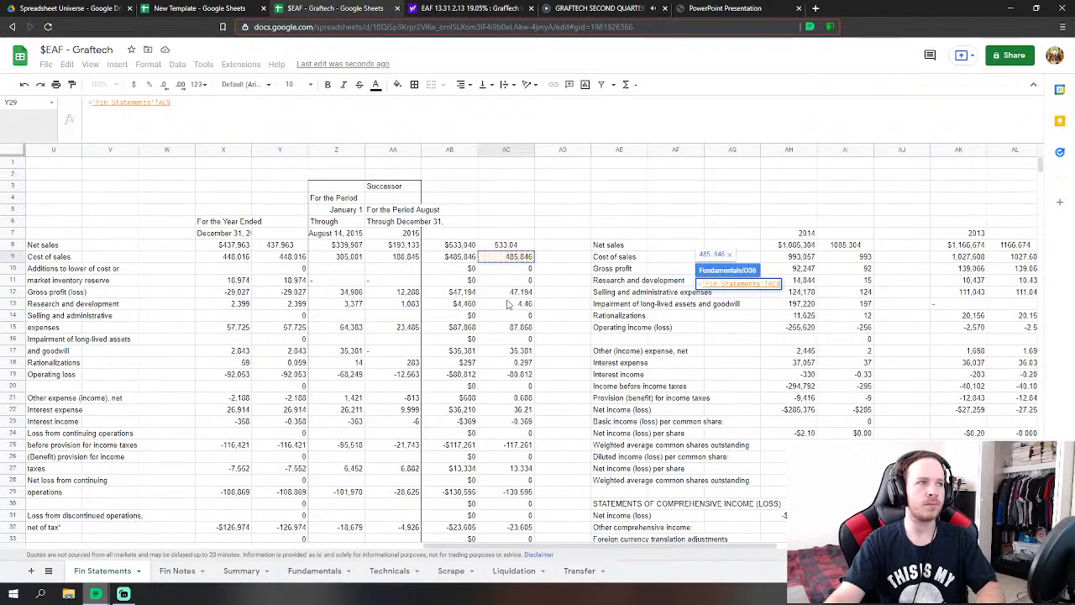
{"action": "key", "text": "Return"}
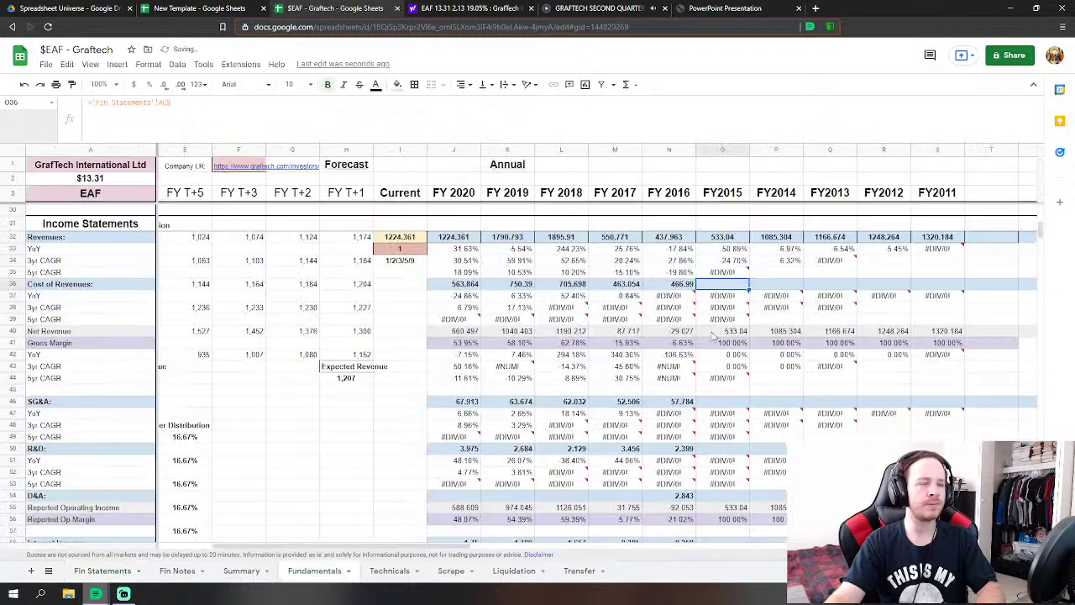
{"action": "scroll", "coordinate": [714, 336], "scroll_direction": "down", "scroll_amount": 2}
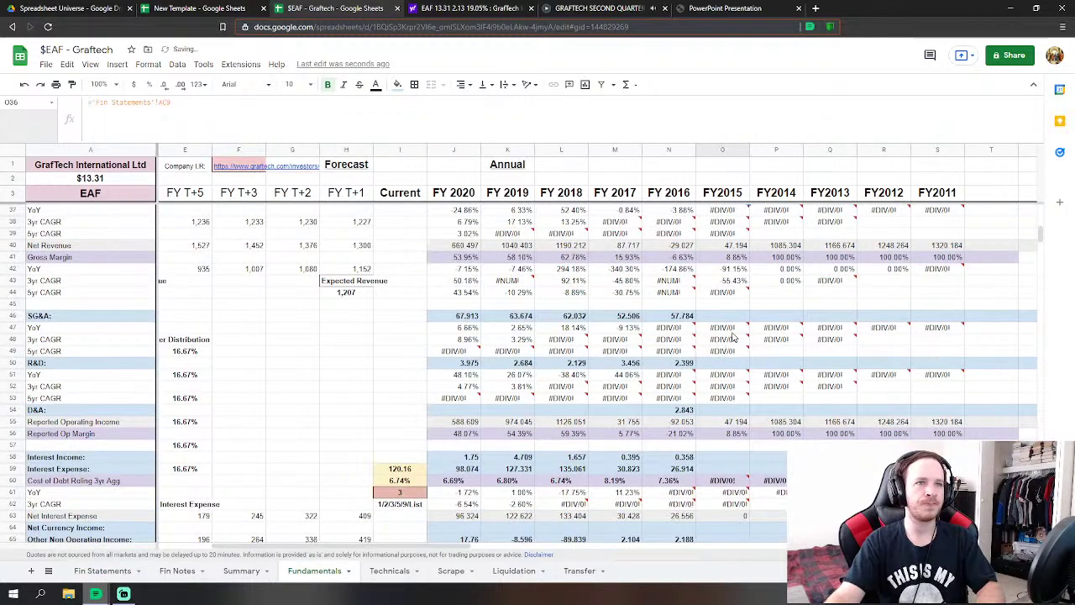
- Set FY2015 SG&A to selling and administrative expenses plus rationalizations (88.165)
{"action": "left_click", "coordinate": [727, 317]}
{"action": "left_click", "coordinate": [103, 571]}
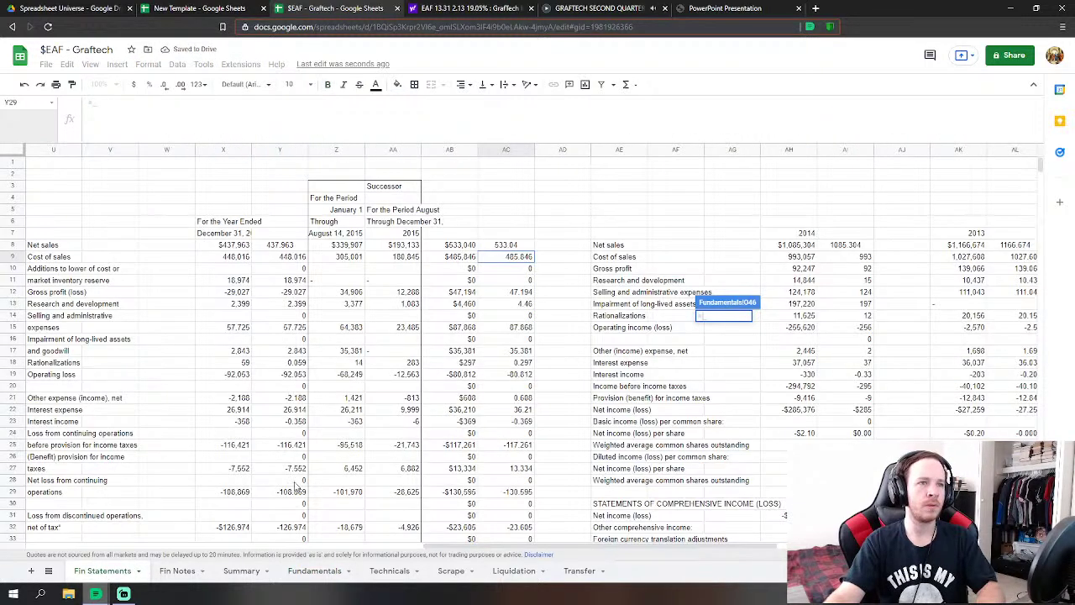
{"action": "left_click", "coordinate": [527, 331]}
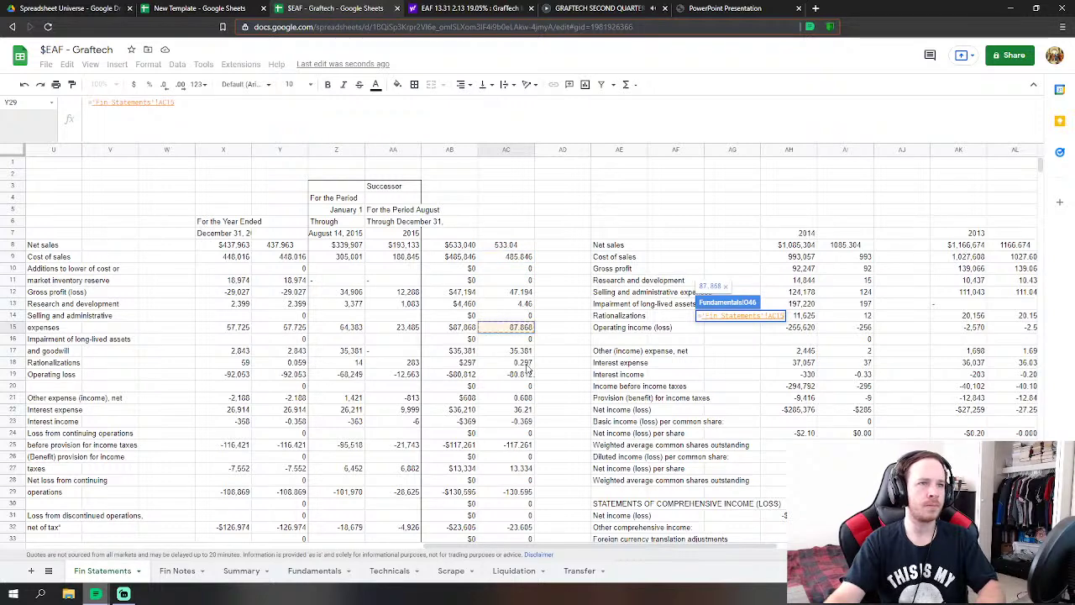
{"action": "type", "text": "+"}
{"action": "left_click", "coordinate": [522, 362]}
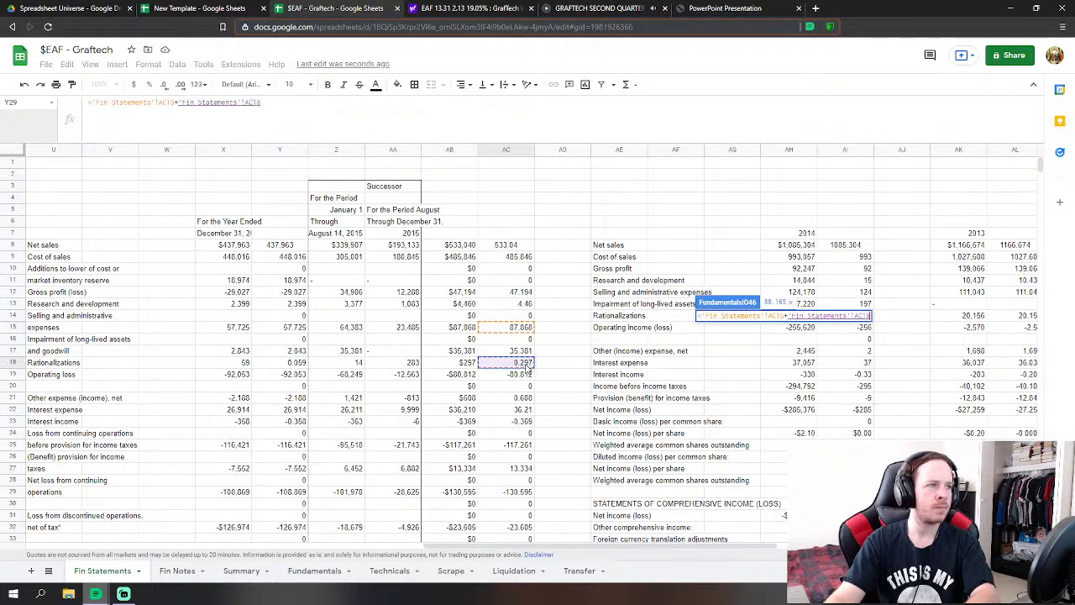
{"action": "key", "text": "Return"}
{"action": "key", "text": "Down"}
{"action": "key", "text": "Down"}
{"action": "key", "text": "Down"}
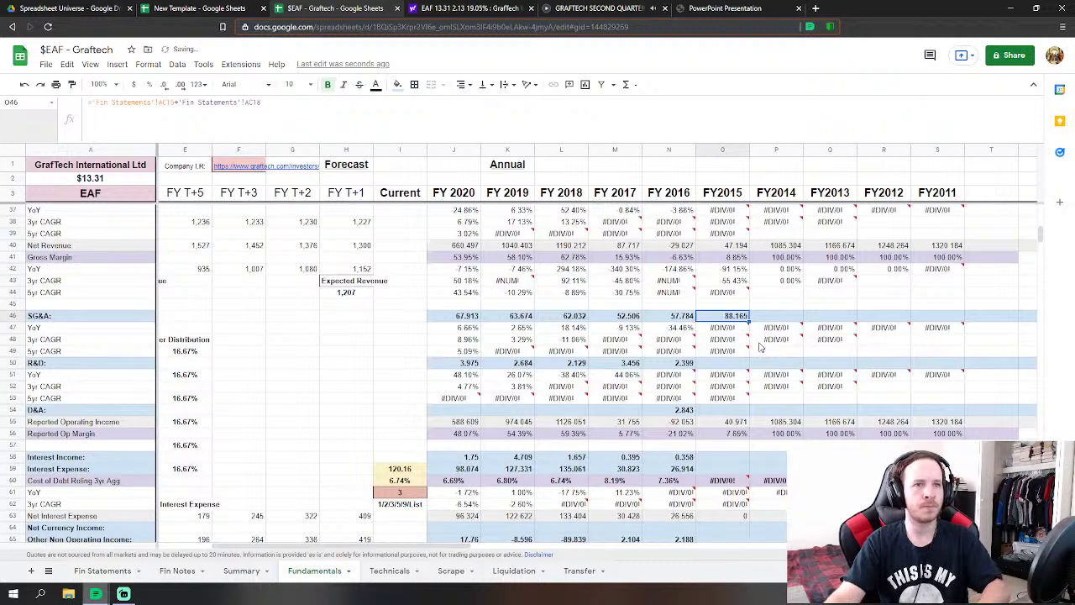
- Link FY2015 R&D (4.46) and D&A (35.381) to their 2015 Fin Statements values
{"action": "type", "text": "="}
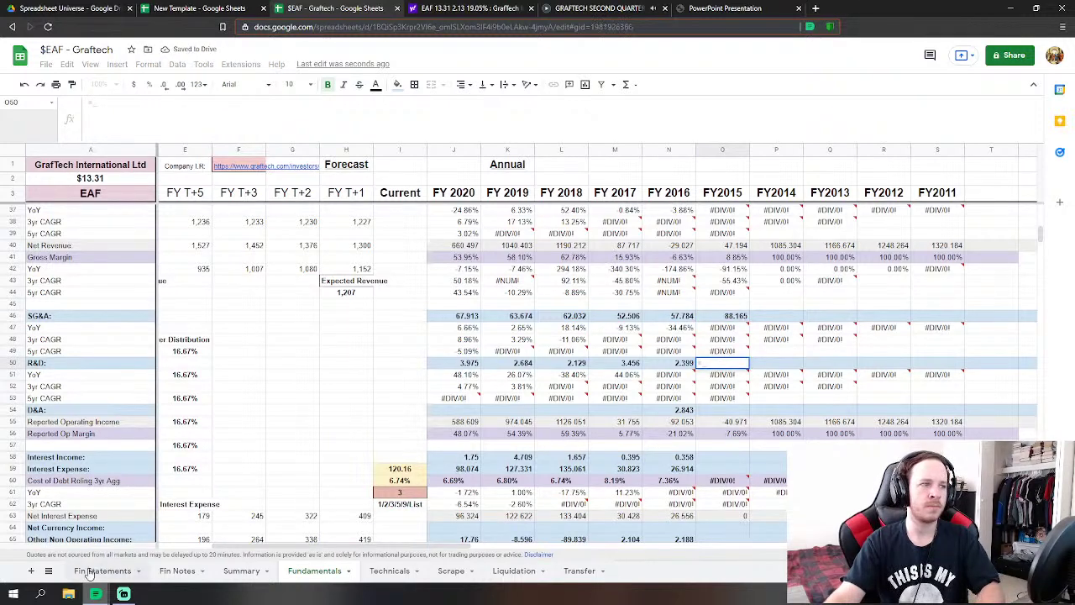
{"action": "left_click", "coordinate": [103, 570]}
{"action": "left_click", "coordinate": [525, 304]}
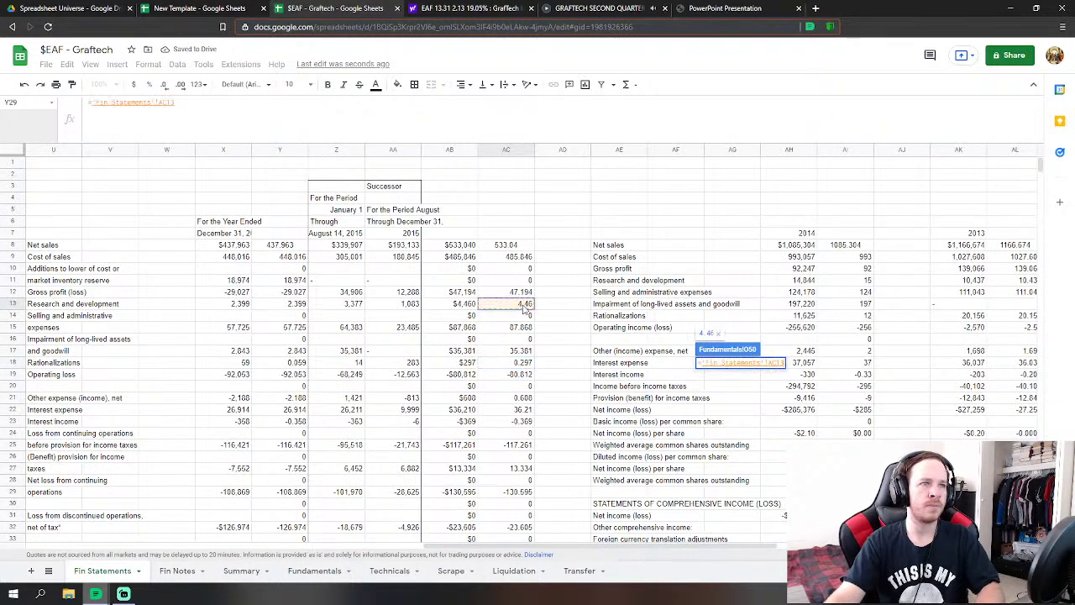
{"action": "key", "text": "Return"}
{"action": "left_click", "coordinate": [724, 409]}
{"action": "type", "text": "="}
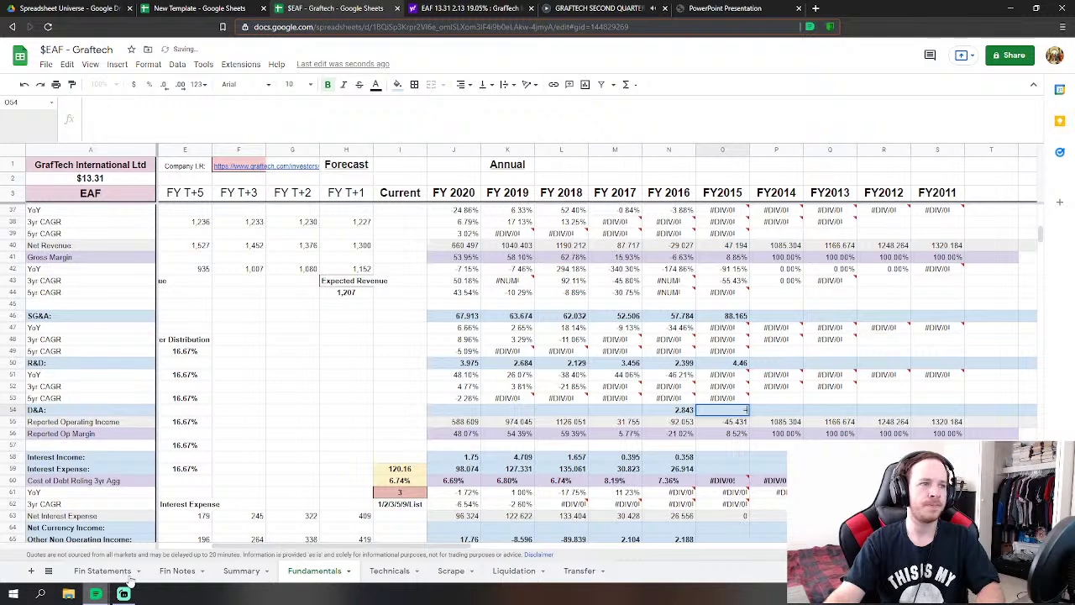
{"action": "left_click", "coordinate": [102, 570]}
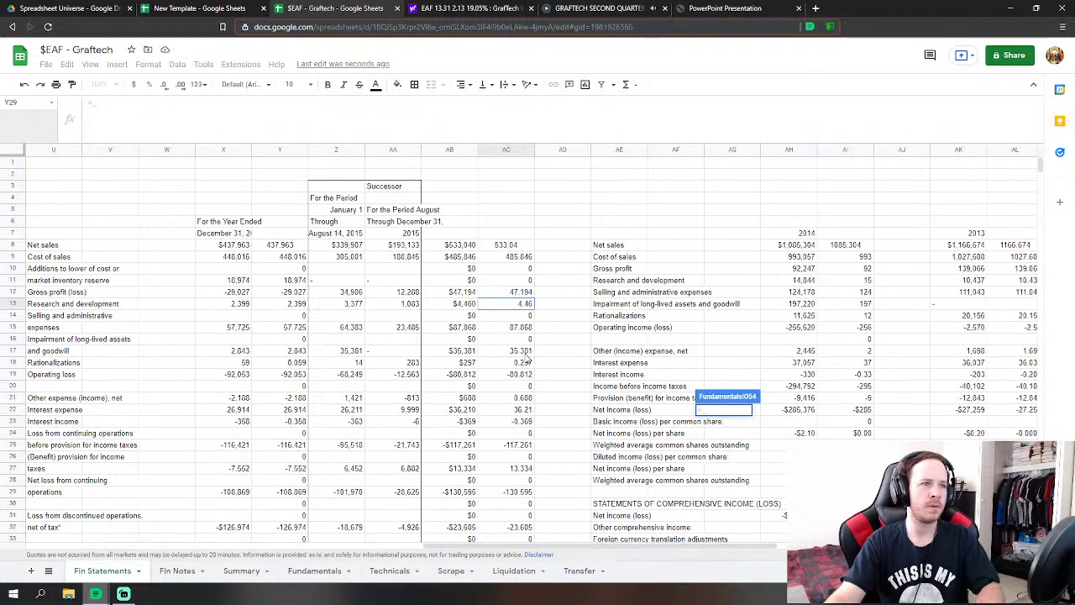
{"action": "left_click", "coordinate": [523, 353]}
{"action": "key", "text": "Return"}
- Link FY2015 interest income (0.369) and interest expense (36.21) to Fin Statements
{"action": "scroll", "coordinate": [714, 378], "scroll_direction": "down", "scroll_amount": 2}
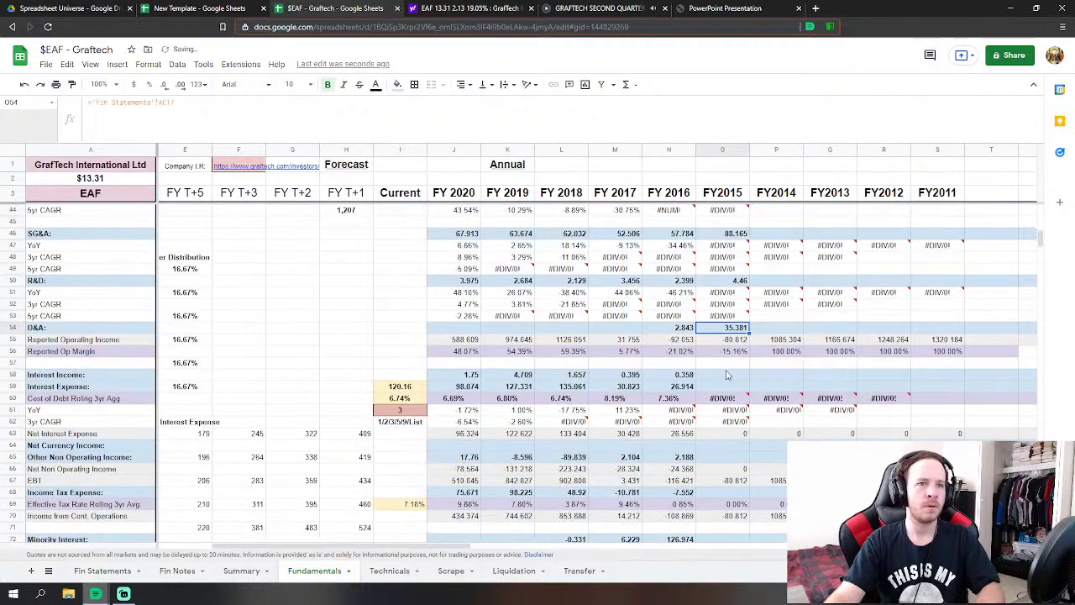
{"action": "double_click", "coordinate": [722, 375]}
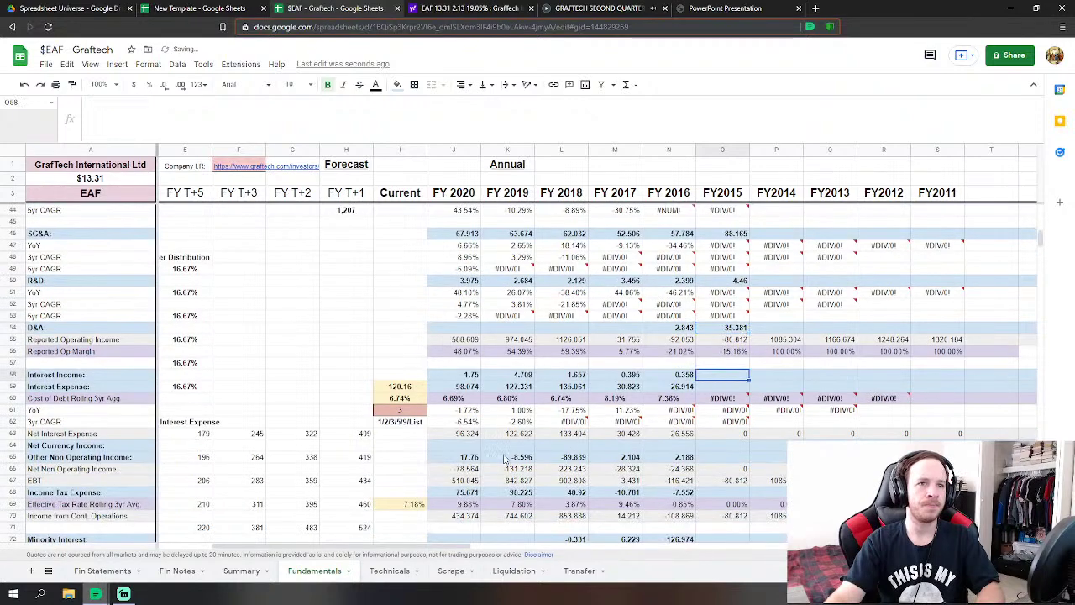
{"action": "left_click", "coordinate": [99, 572]}
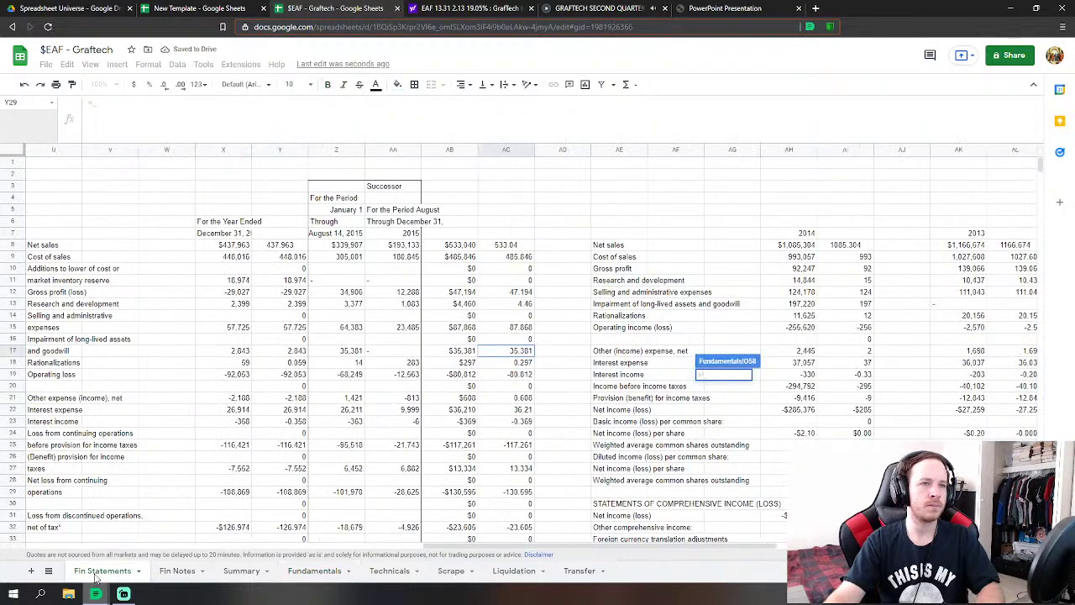
{"action": "left_click", "coordinate": [510, 421]}
{"action": "key", "text": "Return"}
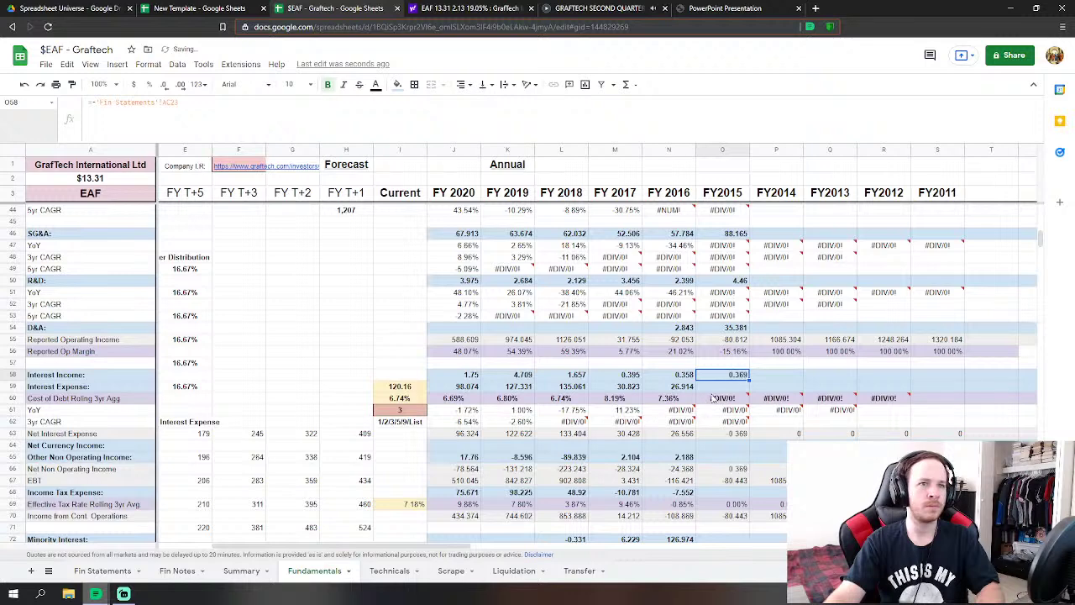
{"action": "left_click", "coordinate": [714, 387]}
{"action": "type", "text": "="}
{"action": "left_click", "coordinate": [126, 570]}
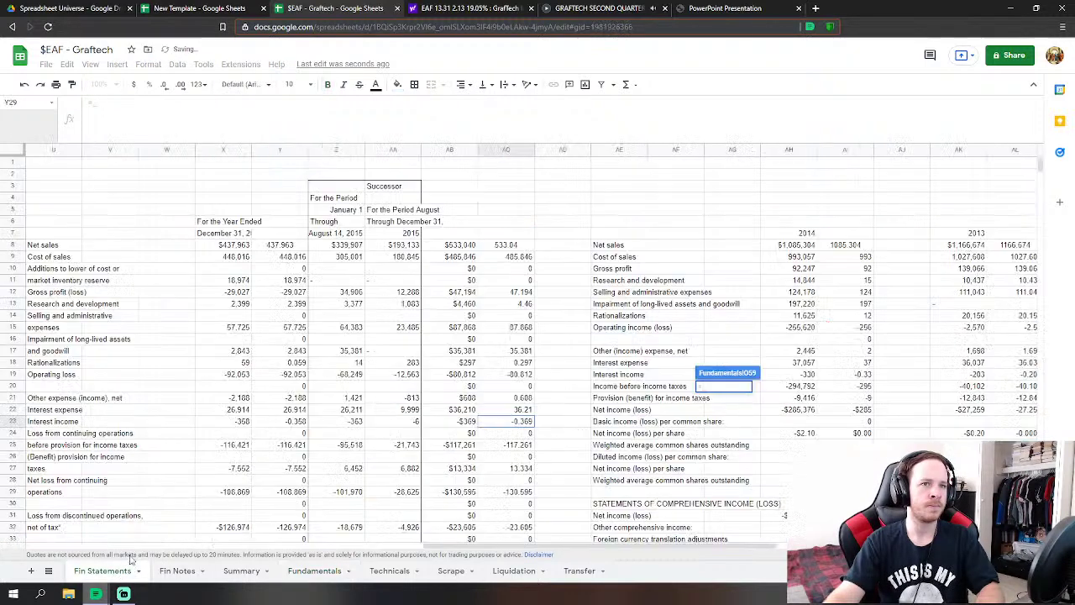
{"action": "left_click", "coordinate": [504, 409]}
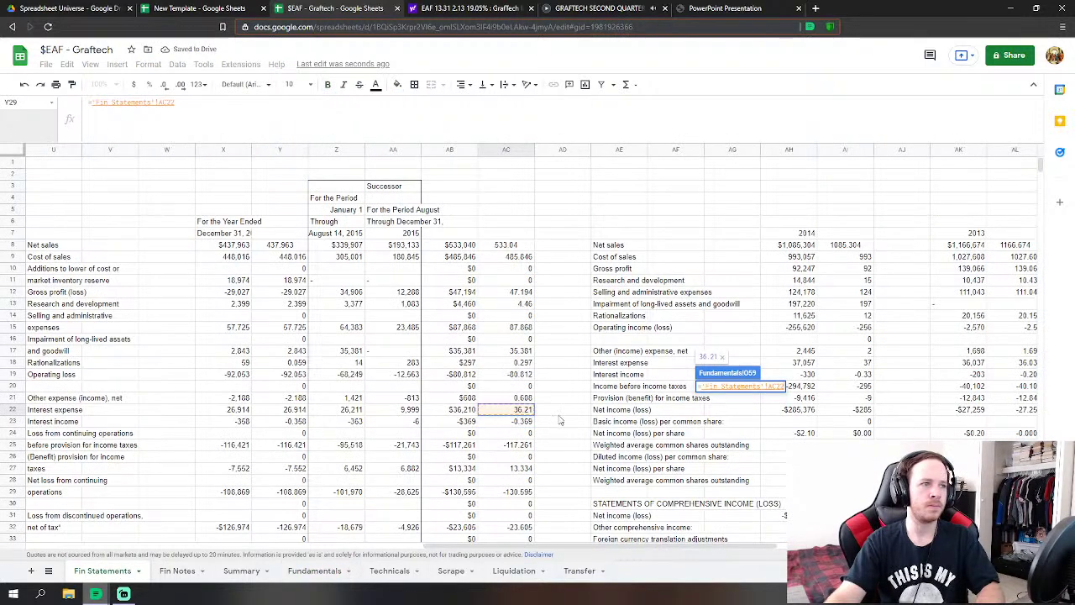
{"action": "scroll", "coordinate": [527, 413], "scroll_direction": "down", "scroll_amount": 2}
{"action": "key", "text": "Return"}
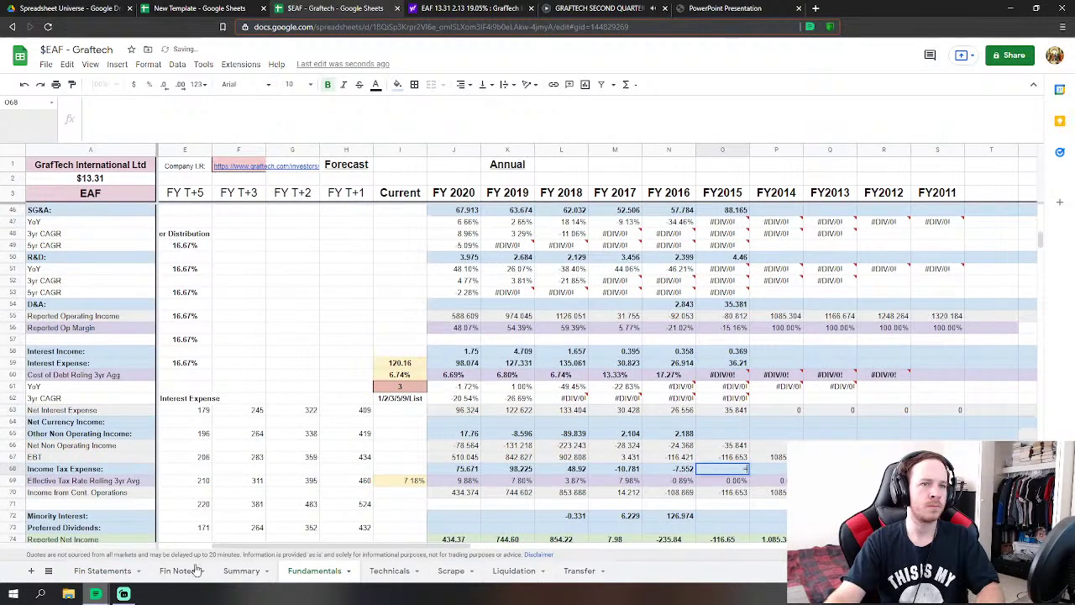
- Link FY2015 income tax expense (13.334) and other non-operating income to Fin Statements
{"action": "left_click", "coordinate": [117, 571]}
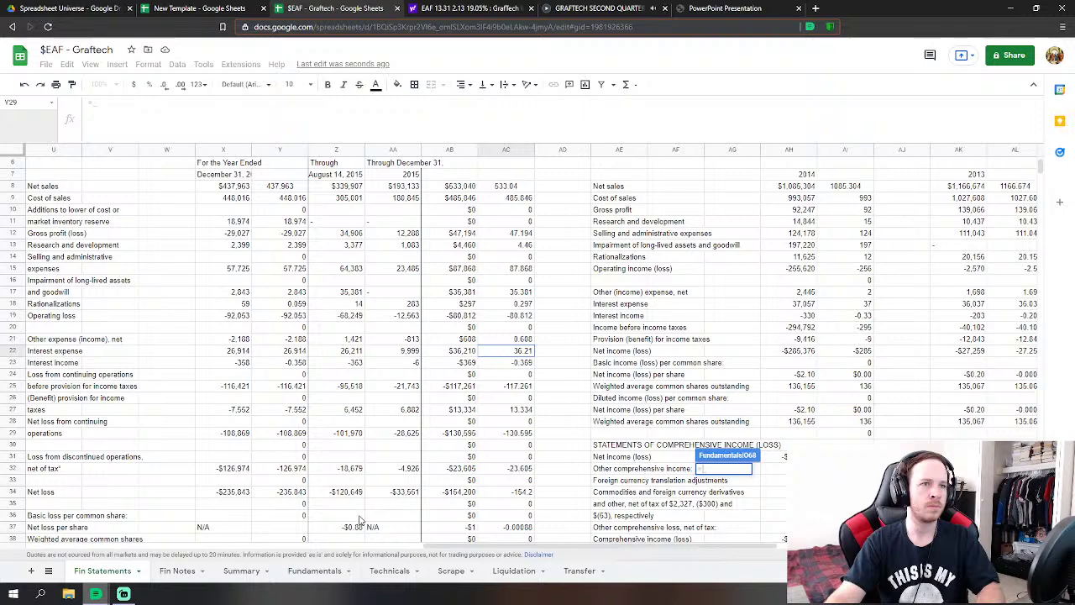
{"action": "left_click", "coordinate": [522, 411]}
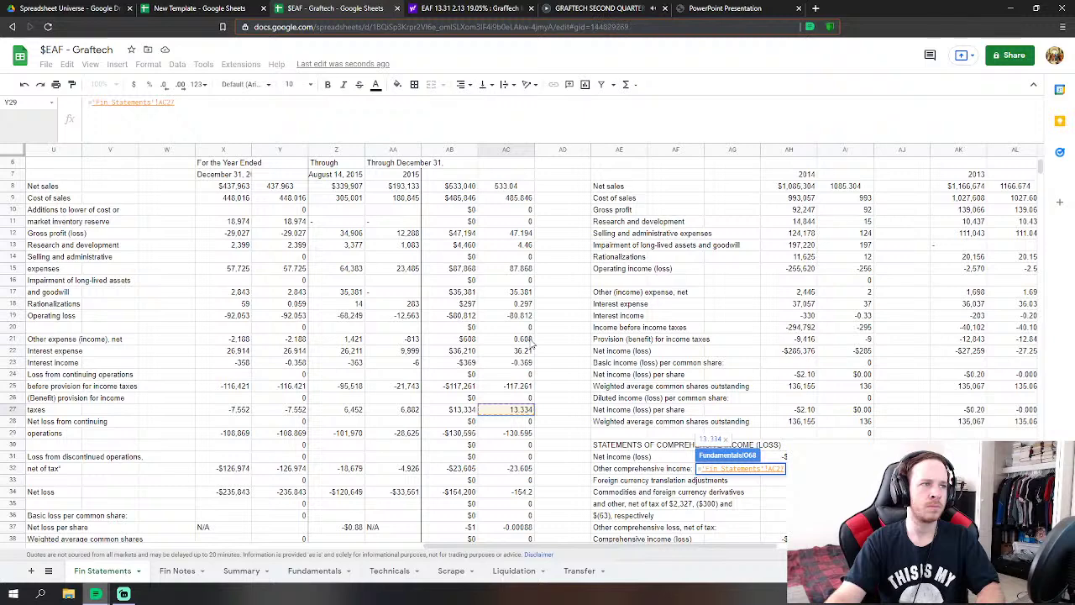
{"action": "key", "text": "Return"}
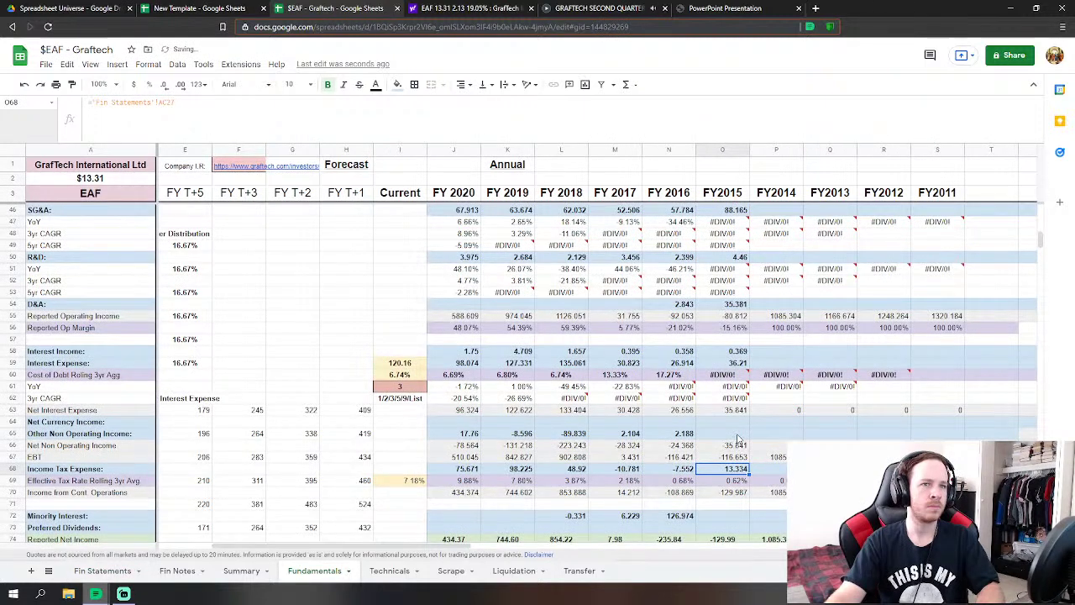
{"action": "left_click", "coordinate": [126, 571]}
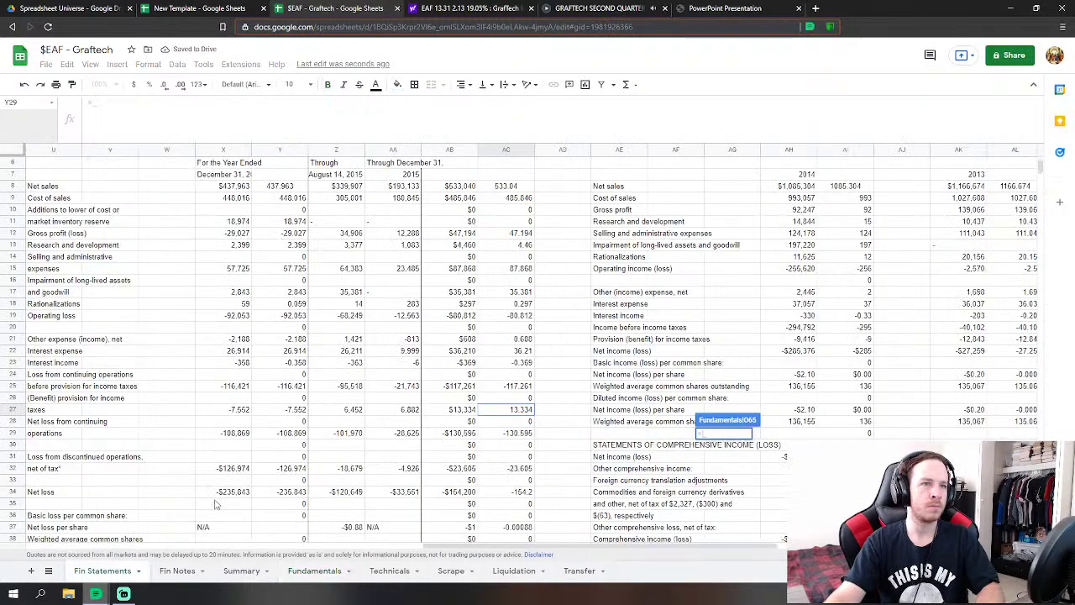
{"action": "left_click", "coordinate": [516, 339]}
{"action": "key", "text": "Return"}
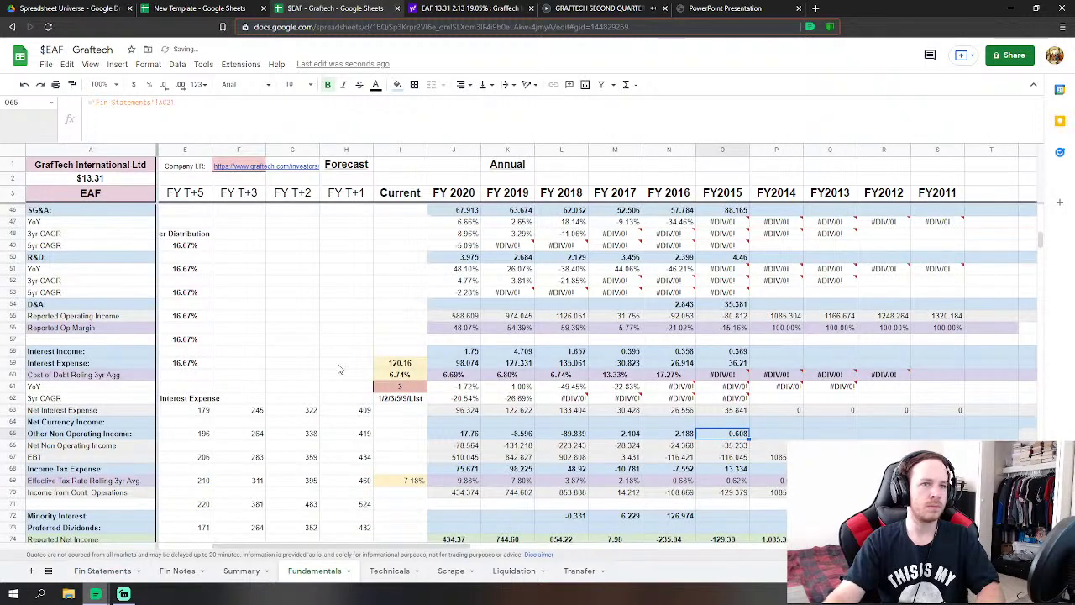
- Negate the other non-operating income formula so it reads -0.608
{"action": "left_click", "coordinate": [94, 101]}
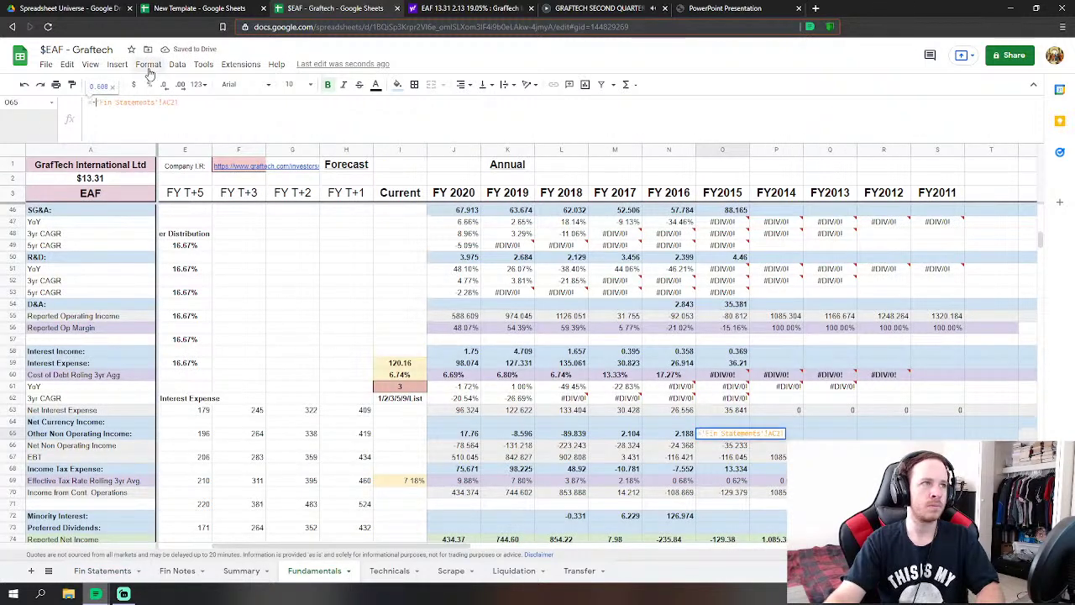
{"action": "type", "text": "-"}
{"action": "key", "text": "Return"}
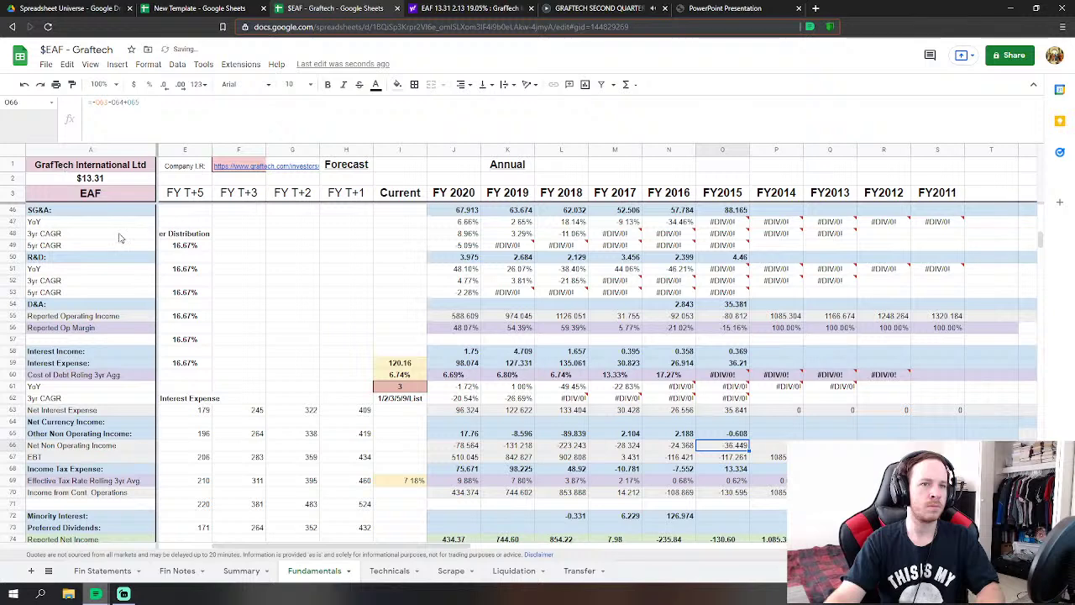
{"action": "left_click", "coordinate": [102, 570]}
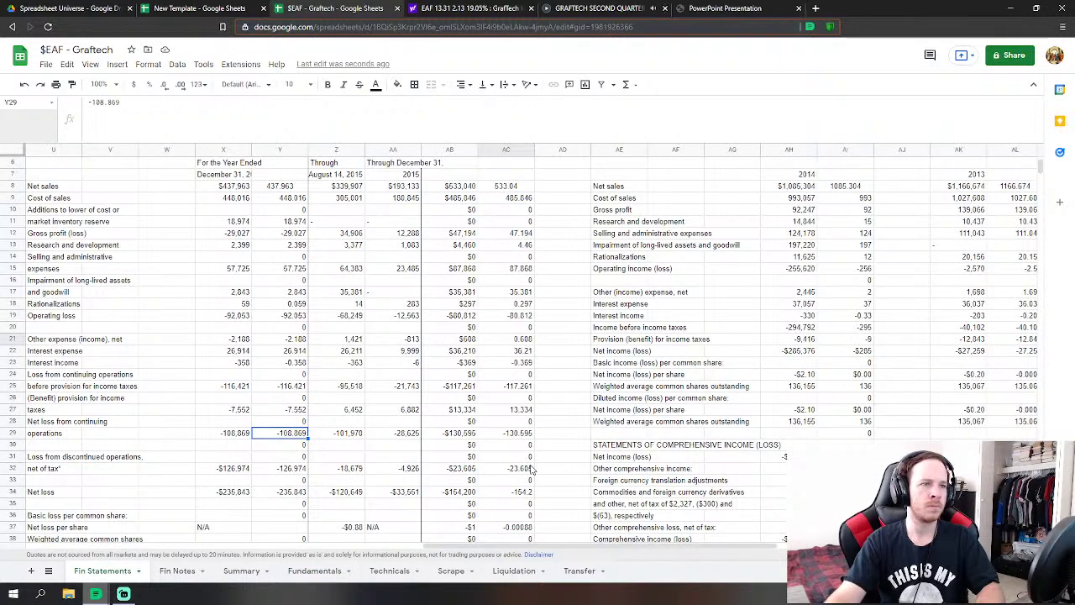
{"action": "left_click", "coordinate": [318, 570]}
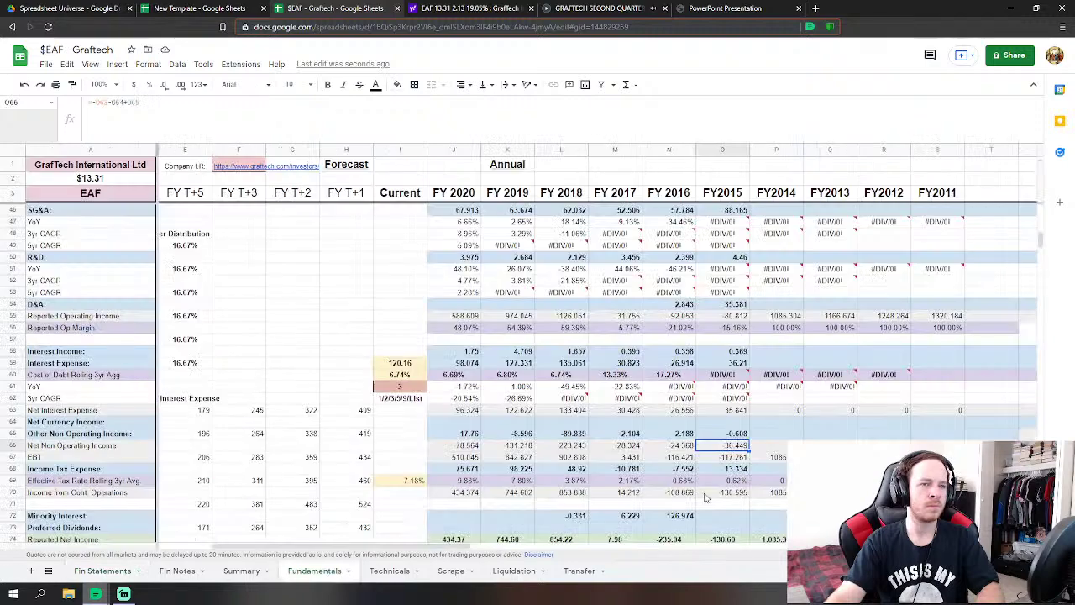
{"action": "scroll", "coordinate": [737, 501], "scroll_direction": "down", "scroll_amount": 3}
{"action": "left_click", "coordinate": [727, 433]}
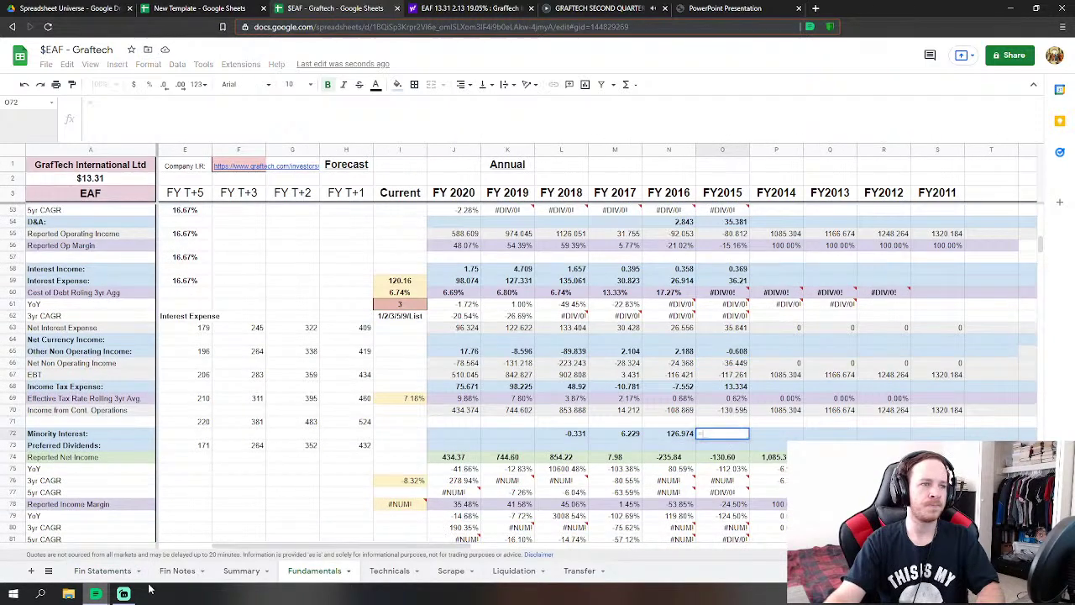
- Set FY2015 Minority Interest to the negated 2015 discontinued-operations loss, giving 23.605
{"action": "left_click", "coordinate": [103, 572]}
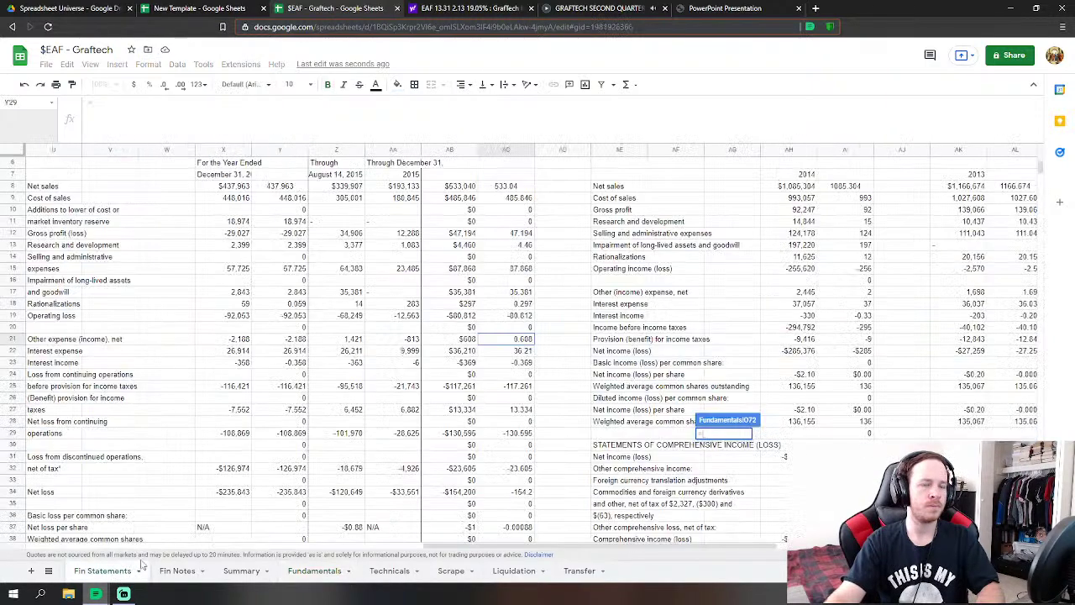
{"action": "left_click", "coordinate": [514, 468]}
{"action": "key", "text": "Return"}
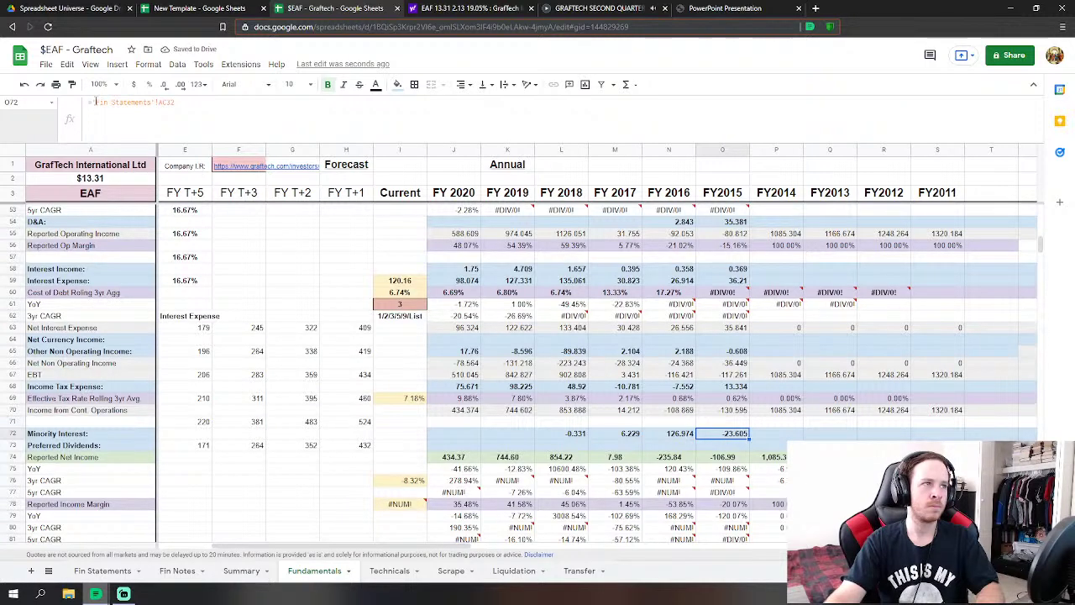
{"action": "left_click", "coordinate": [93, 102]}
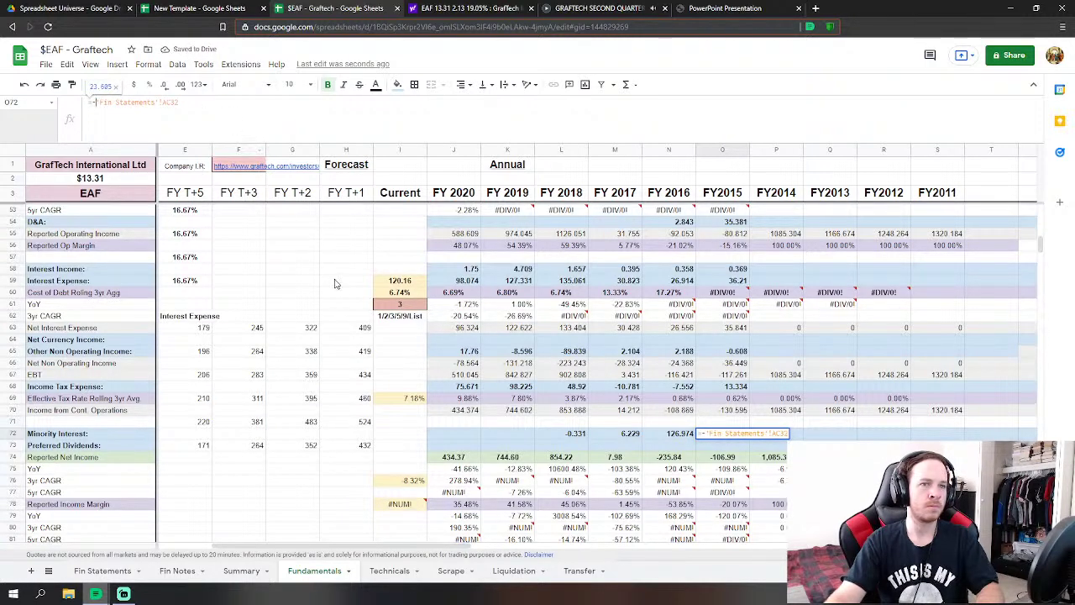
{"action": "key", "text": "Return"}
- Abandon an unfinished cash-flow D&A formula and begin linking FY2015 average diluted shares
{"action": "scroll", "coordinate": [738, 455], "scroll_direction": "down", "scroll_amount": 6}
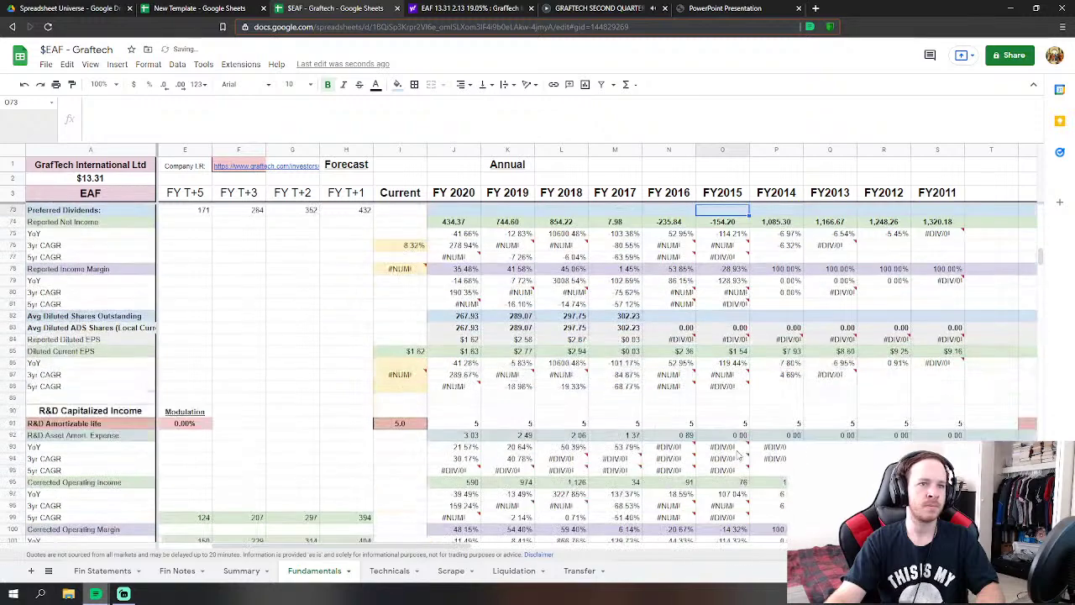
{"action": "scroll", "coordinate": [738, 455], "scroll_direction": "down", "scroll_amount": 12}
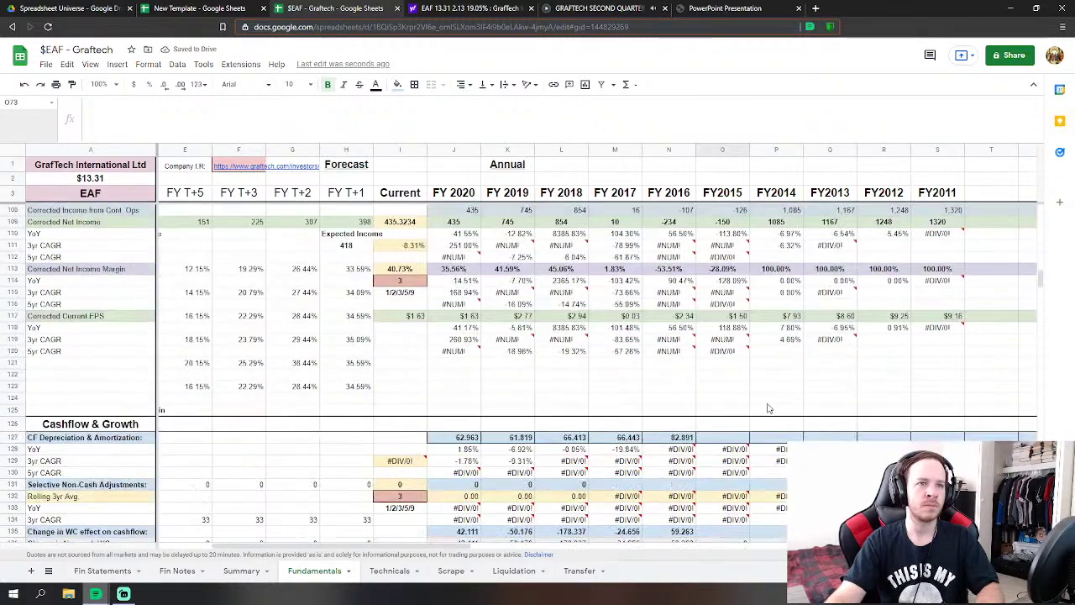
{"action": "scroll", "coordinate": [767, 408], "scroll_direction": "down", "scroll_amount": 3}
{"action": "left_click", "coordinate": [722, 320]}
{"action": "type", "text": "="}
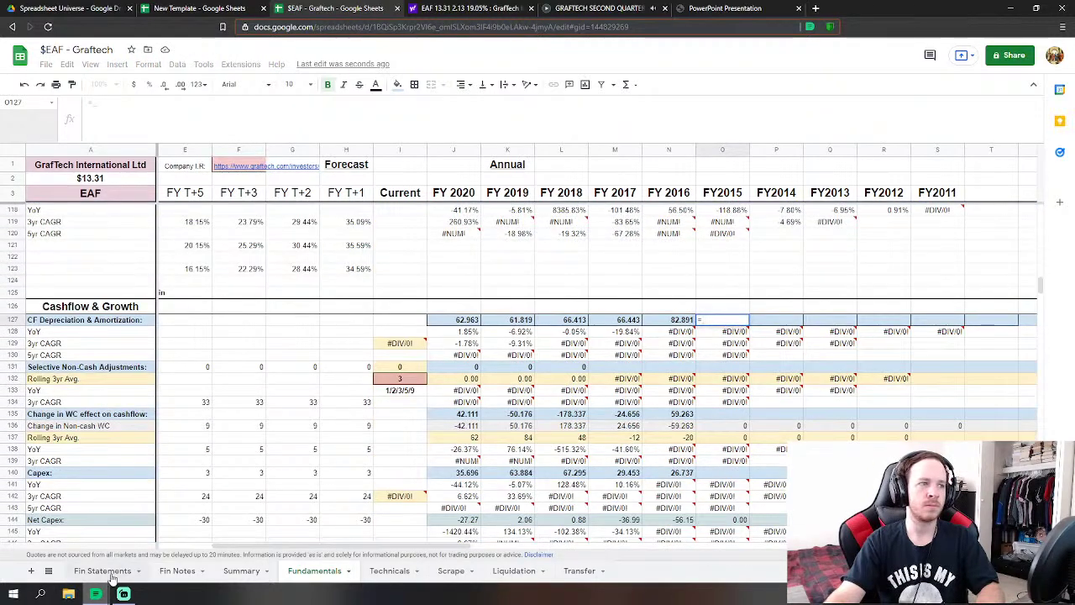
{"action": "left_click", "coordinate": [102, 571]}
{"action": "scroll", "coordinate": [470, 406], "scroll_direction": "down", "scroll_amount": 4}
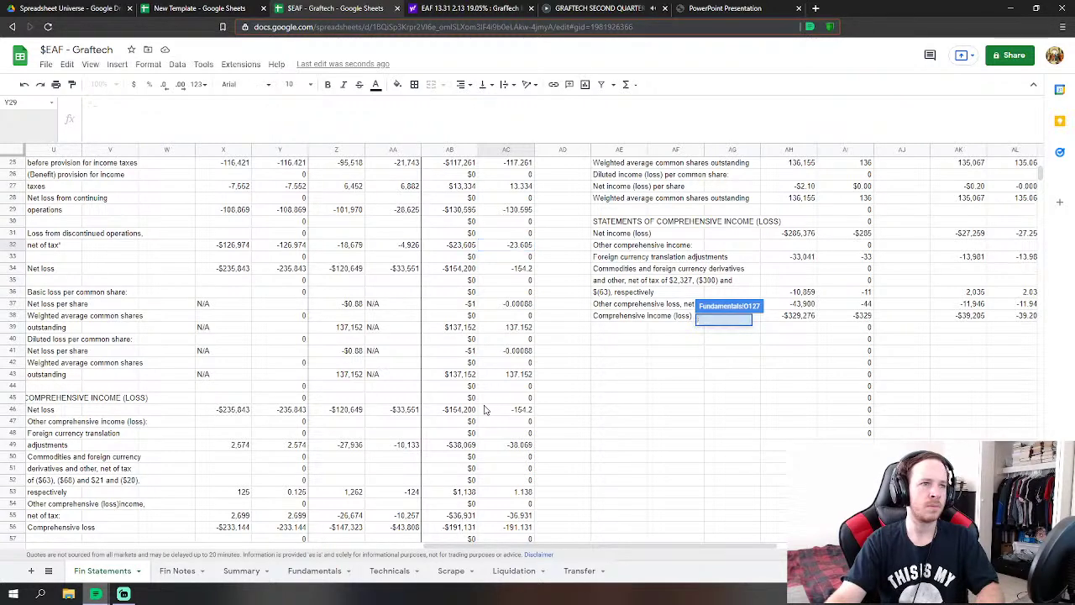
{"action": "key", "text": "Escape"}
{"action": "scroll", "coordinate": [729, 271], "scroll_direction": "up", "scroll_amount": 15}
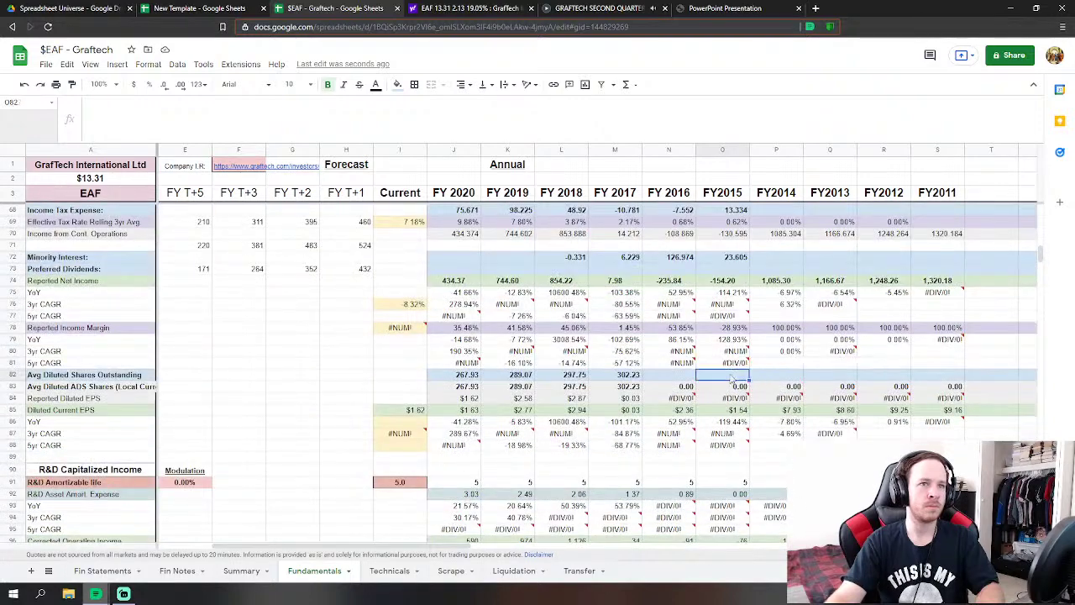
{"action": "left_click", "coordinate": [722, 316]}
{"action": "left_click", "coordinate": [103, 570]}
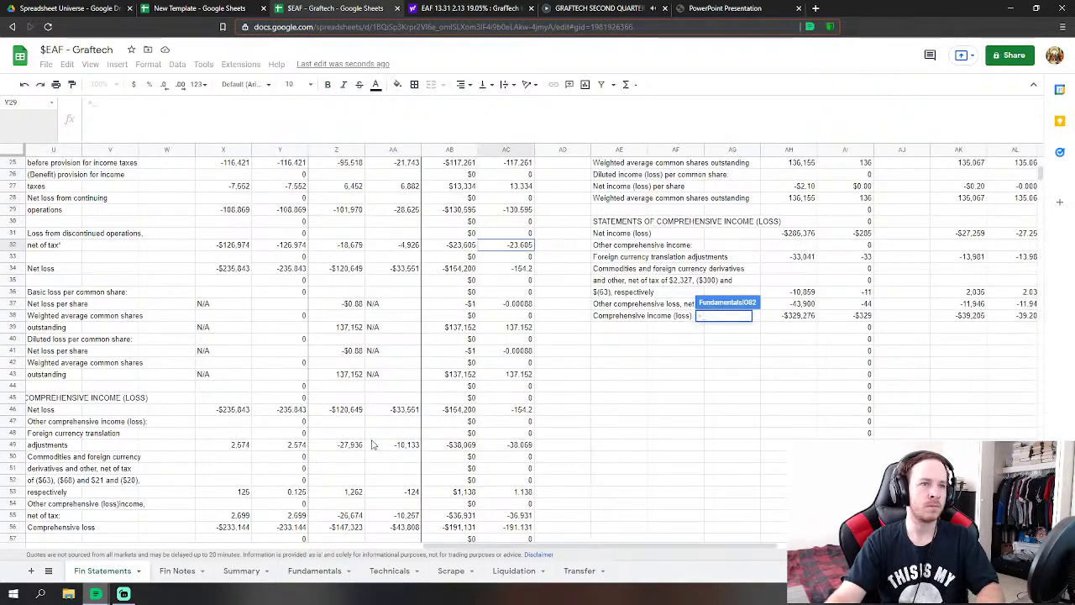
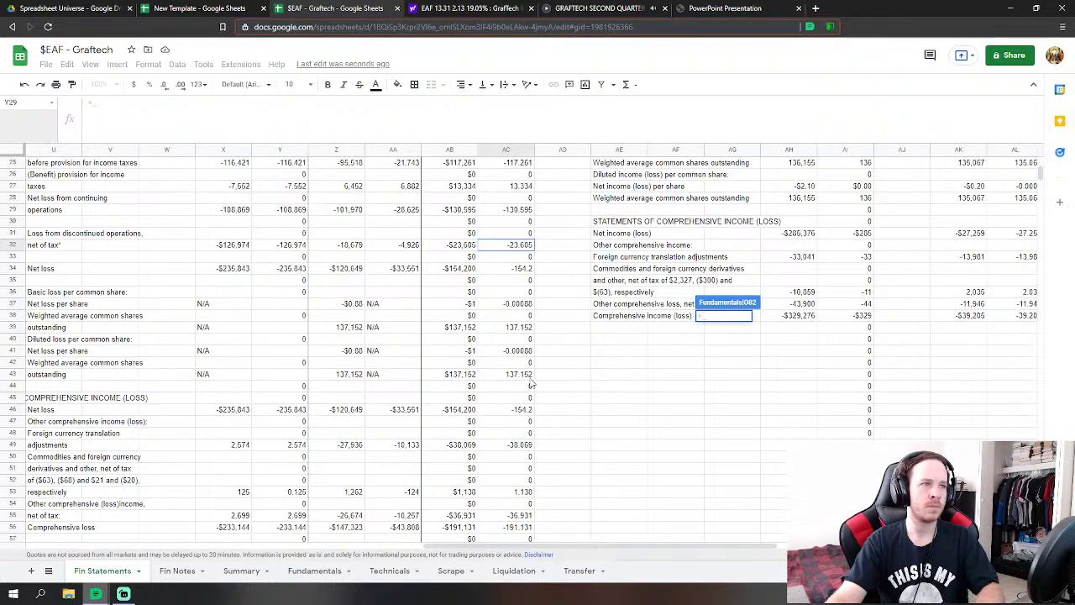
- Link FY2015 average diluted shares to Fin Statements AC43 and depreciation & amortization to AC71 (74.079)
{"action": "left_click", "coordinate": [528, 378]}
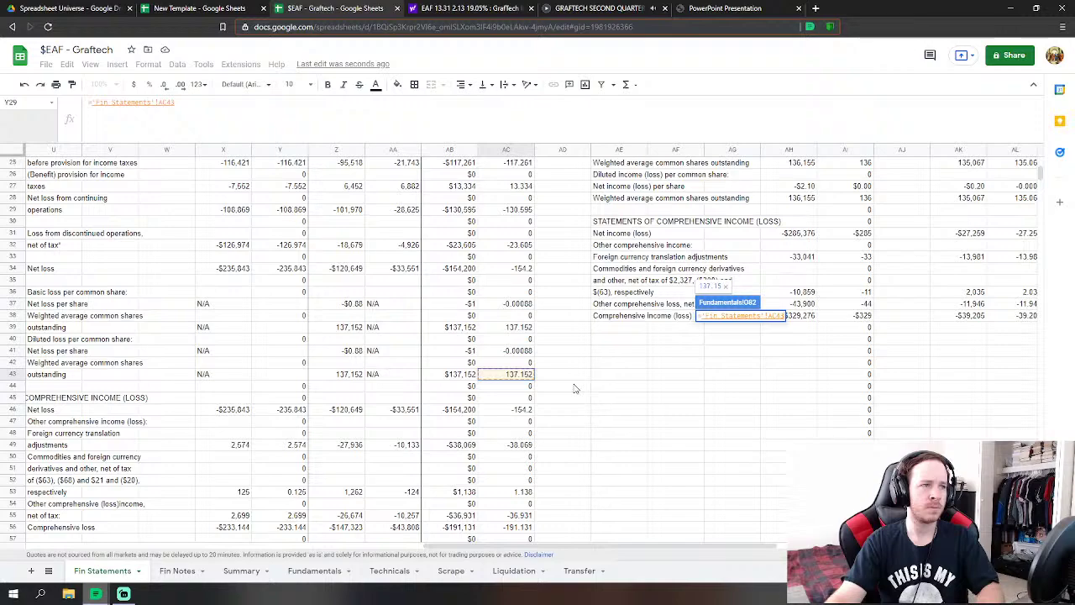
{"action": "key", "text": "Return"}
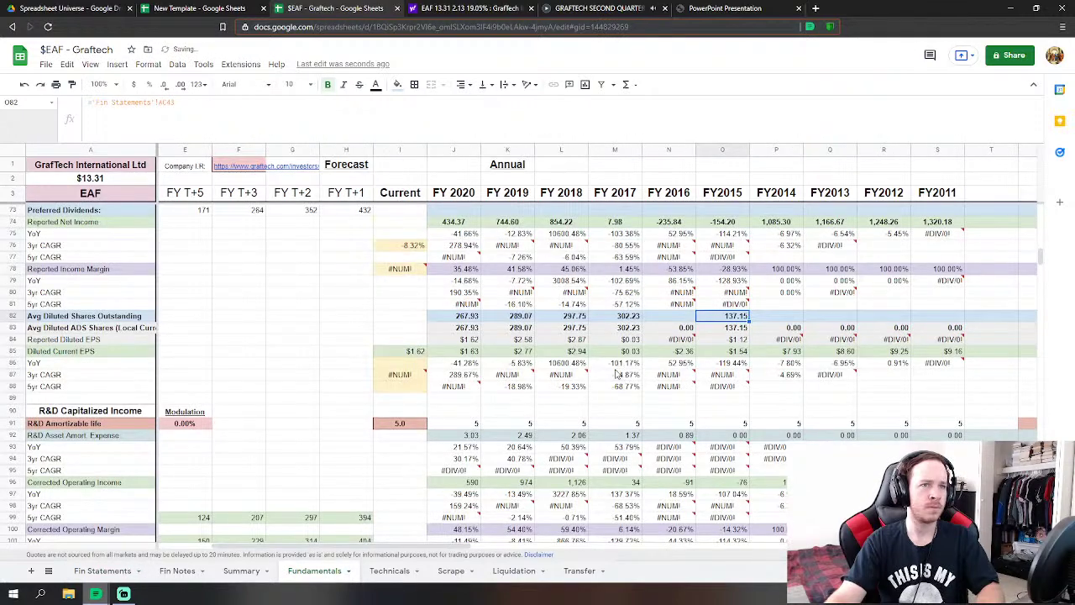
{"action": "scroll", "coordinate": [484, 506], "scroll_direction": "down", "scroll_amount": 3}
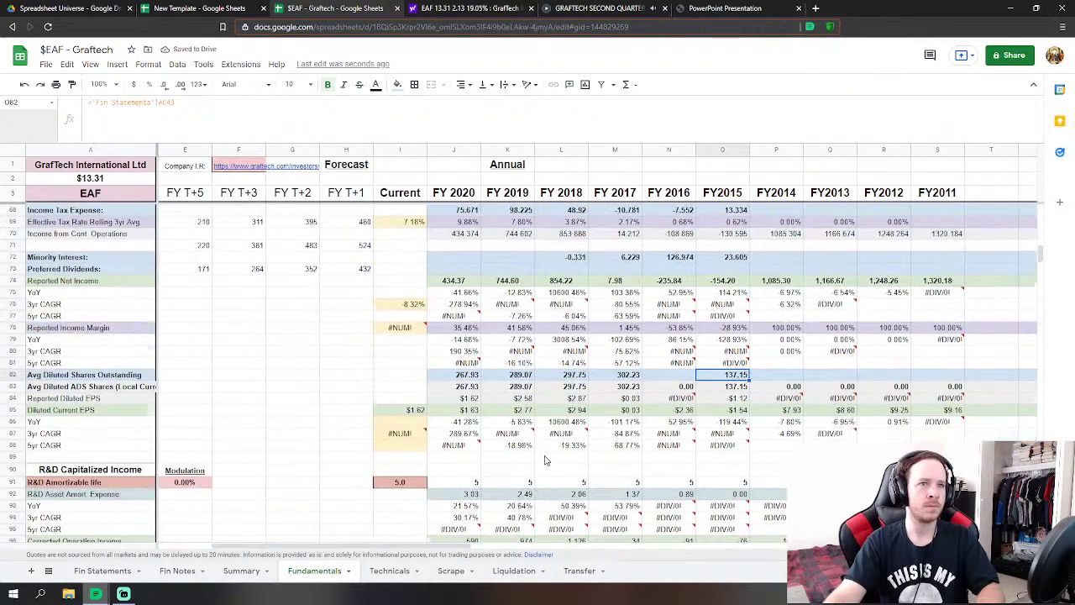
{"action": "scroll", "coordinate": [738, 461], "scroll_direction": "down", "scroll_amount": 10}
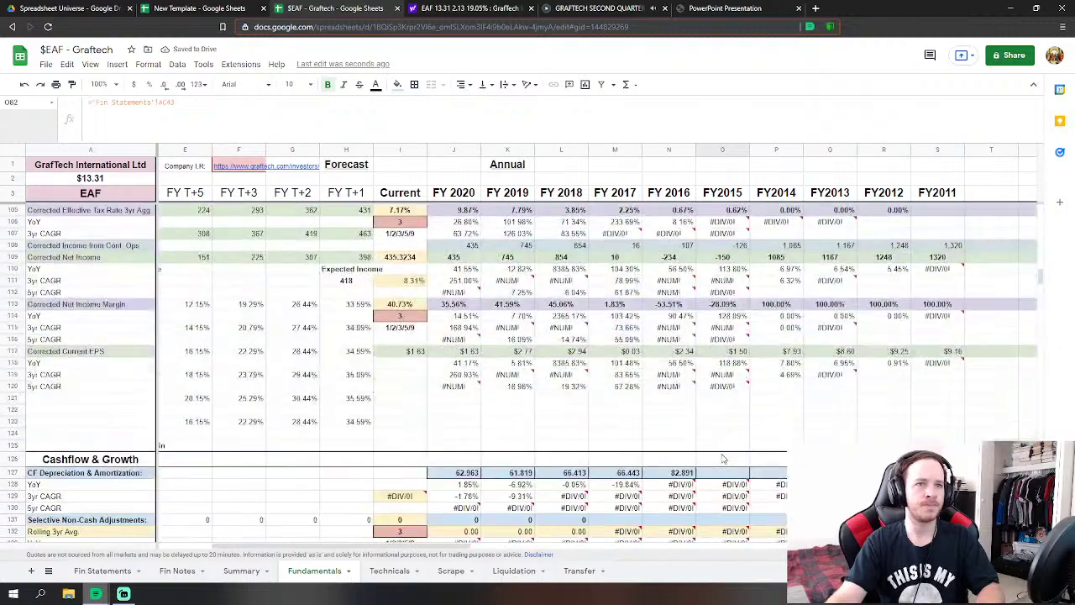
{"action": "left_click", "coordinate": [737, 356]}
{"action": "type", "text": "="}
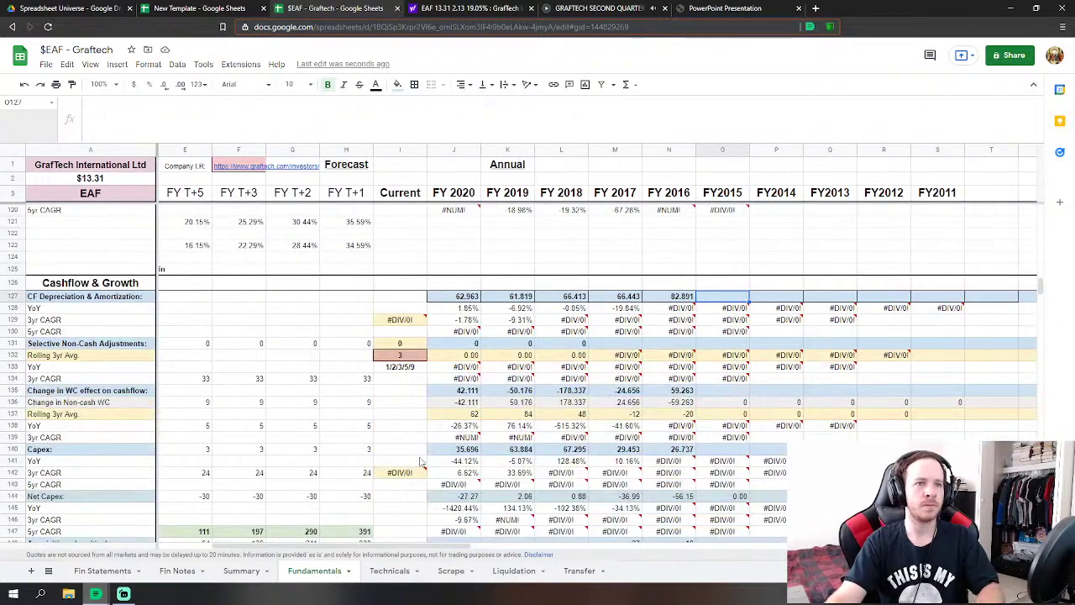
{"action": "left_click", "coordinate": [103, 571]}
{"action": "scroll", "coordinate": [260, 473], "scroll_direction": "down", "scroll_amount": 14}
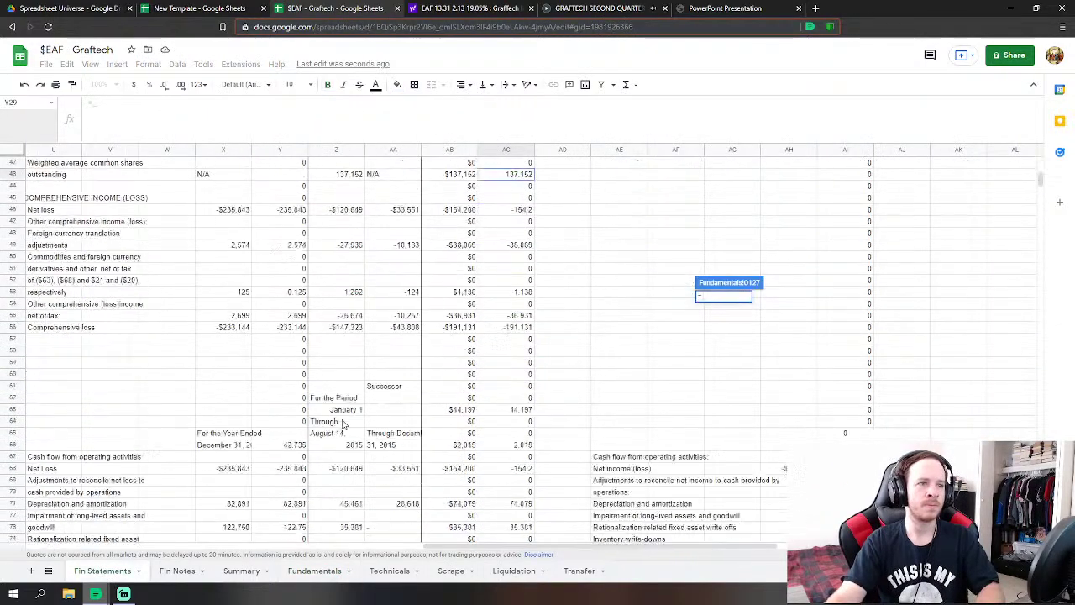
{"action": "scroll", "coordinate": [420, 378], "scroll_direction": "up", "scroll_amount": 3}
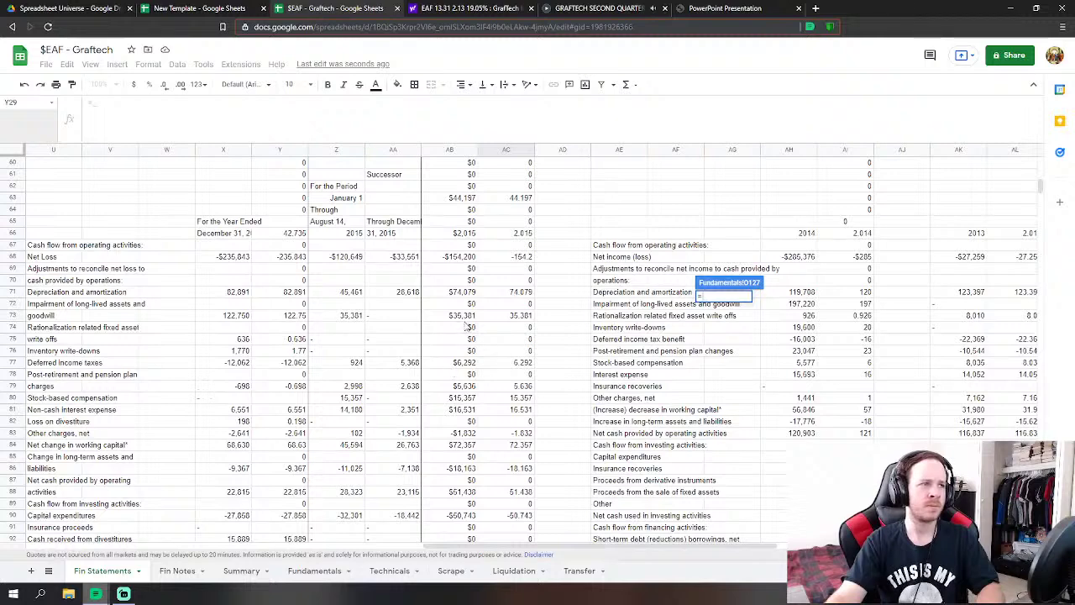
{"action": "left_click", "coordinate": [521, 291]}
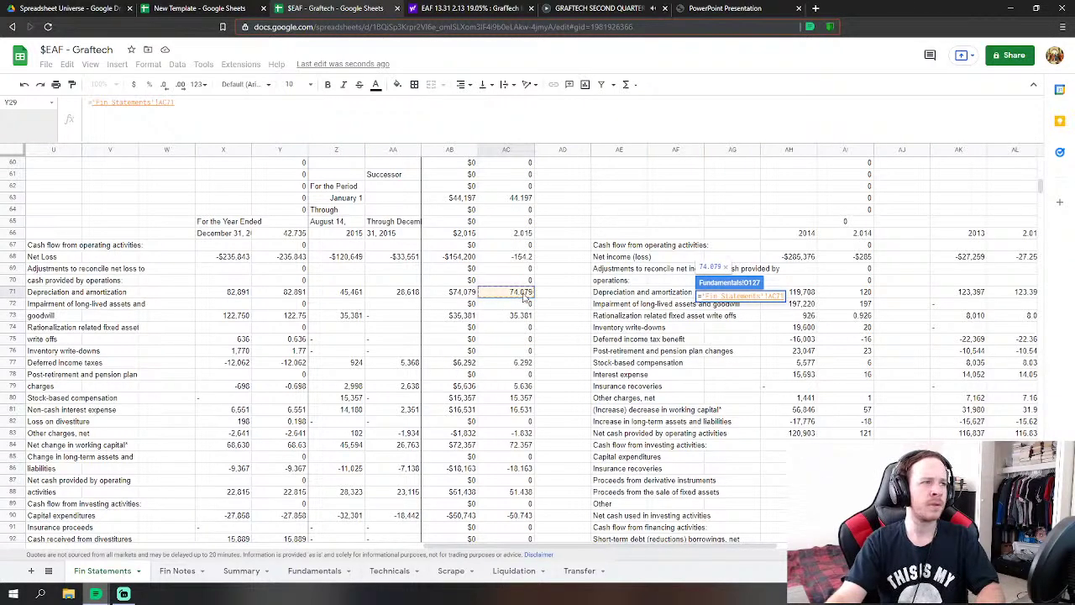
{"action": "key", "text": "Return"}
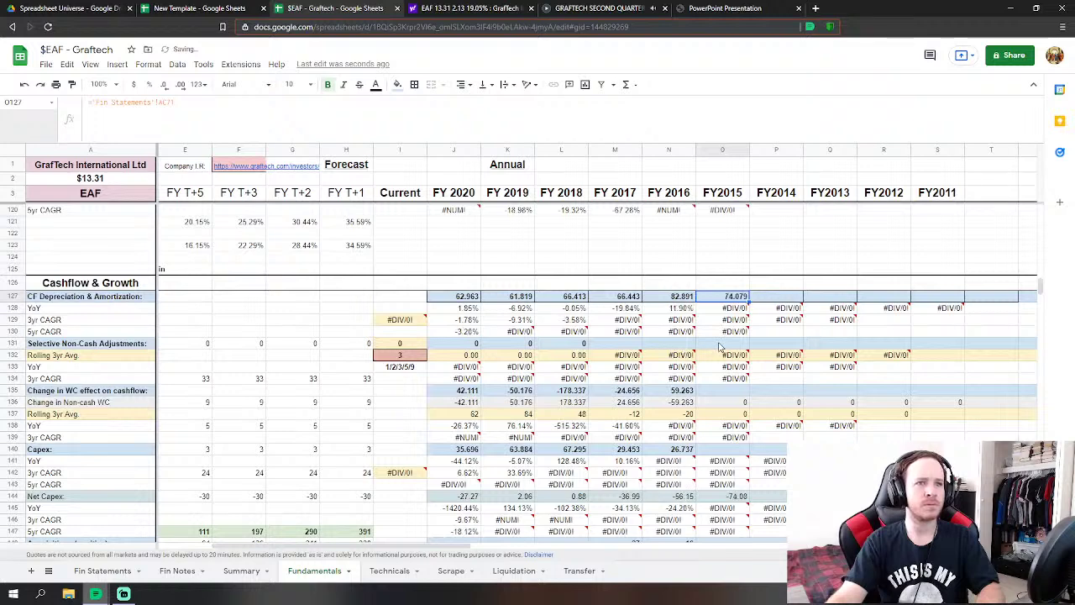
- Begin a Fin Statements link formula in the FY2015 working-capital change cell
{"action": "left_click", "coordinate": [722, 331]}
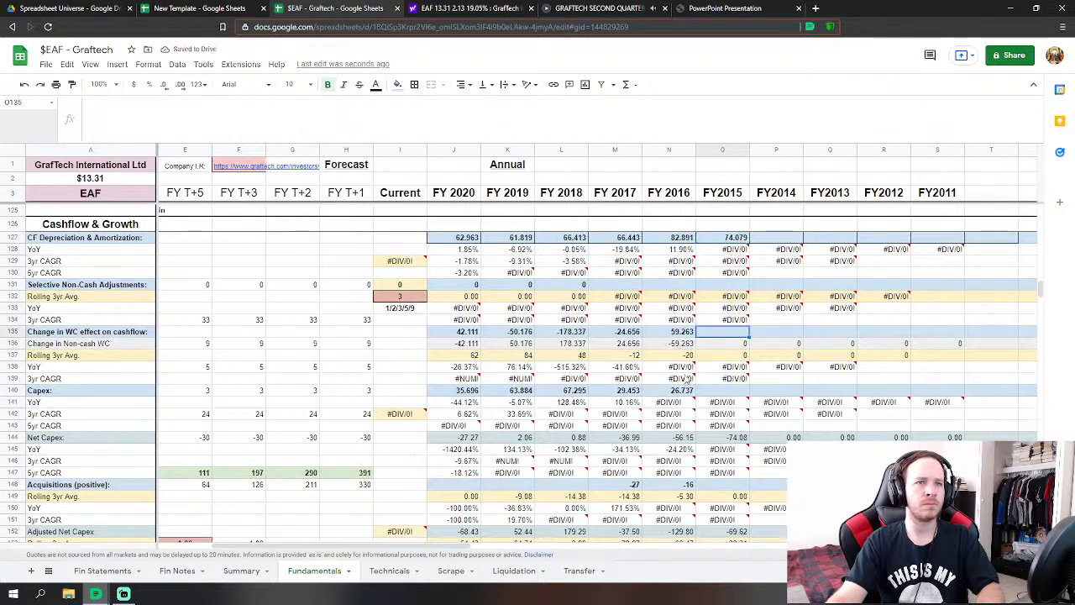
{"action": "type", "text": "="}
{"action": "left_click", "coordinate": [102, 571]}
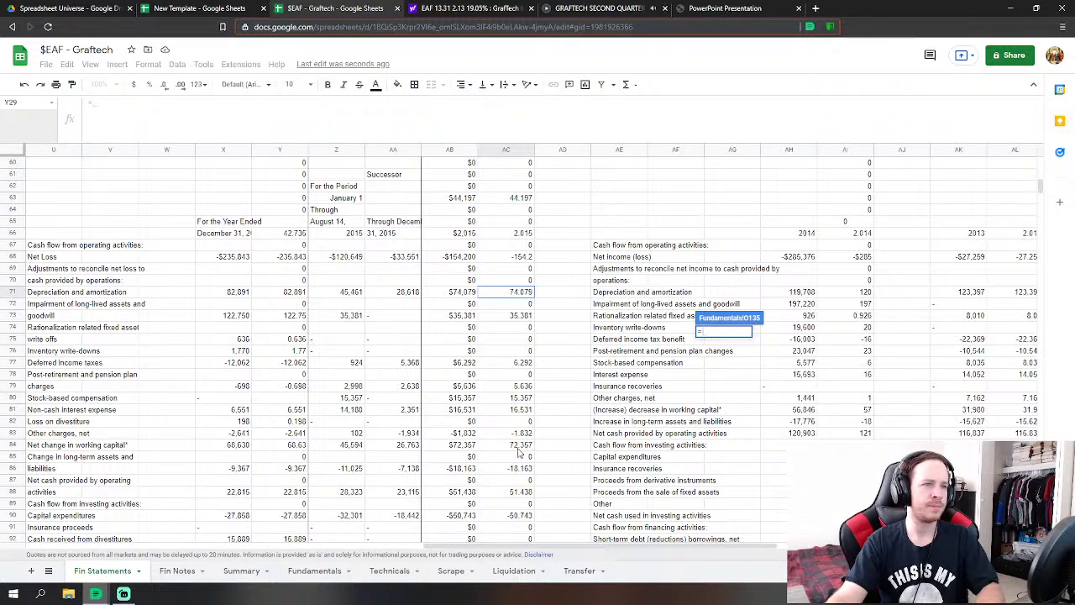
- Make the FY2015 working-capital change =SUM('Fin Statements'!AC84:AC85), giving 54.194
{"action": "type", "text": "su"}
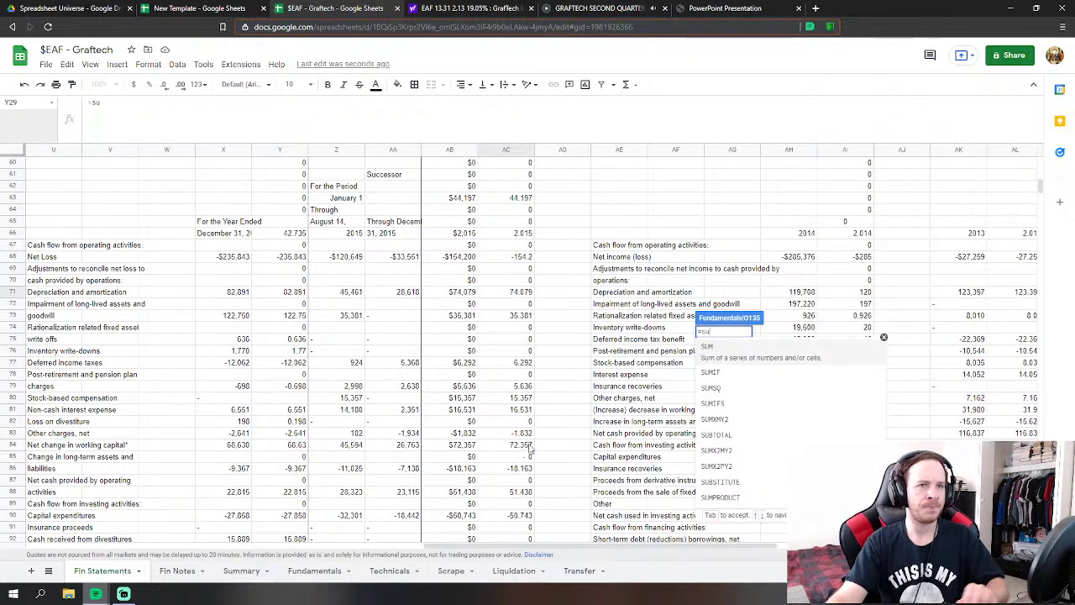
{"action": "left_click", "coordinate": [744, 347]}
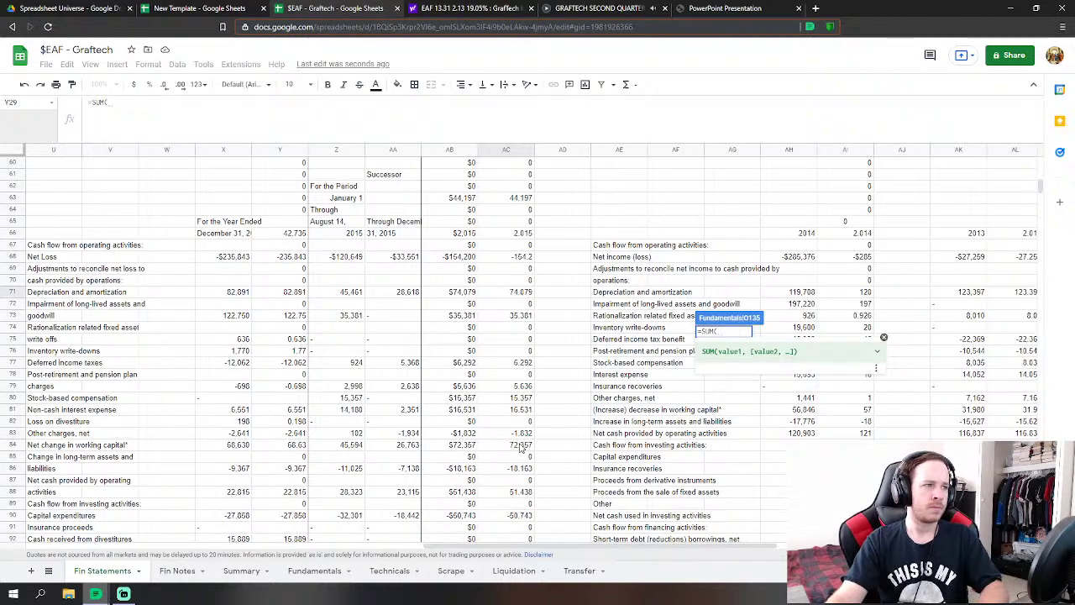
{"action": "left_click_drag", "start_coordinate": [521, 447], "coordinate": [529, 475]}
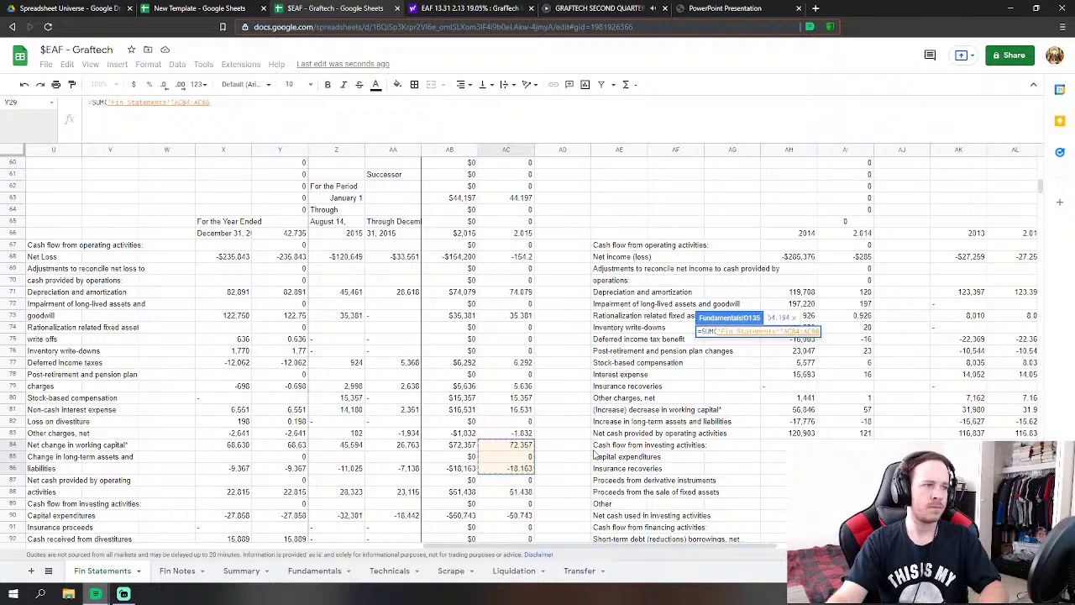
{"action": "key", "text": "Return"}
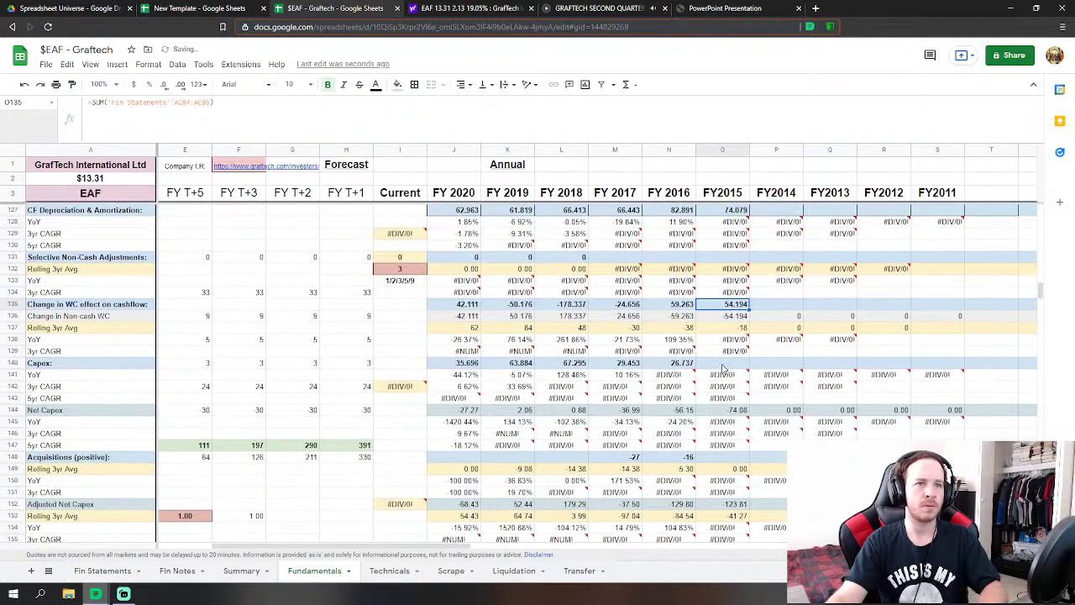
- Set FY2015 Capex to Fin Statements AC90 plus AC96, giving 49.465
{"action": "left_click", "coordinate": [722, 367]}
{"action": "type", "text": "=-"}
{"action": "left_click", "coordinate": [103, 570]}
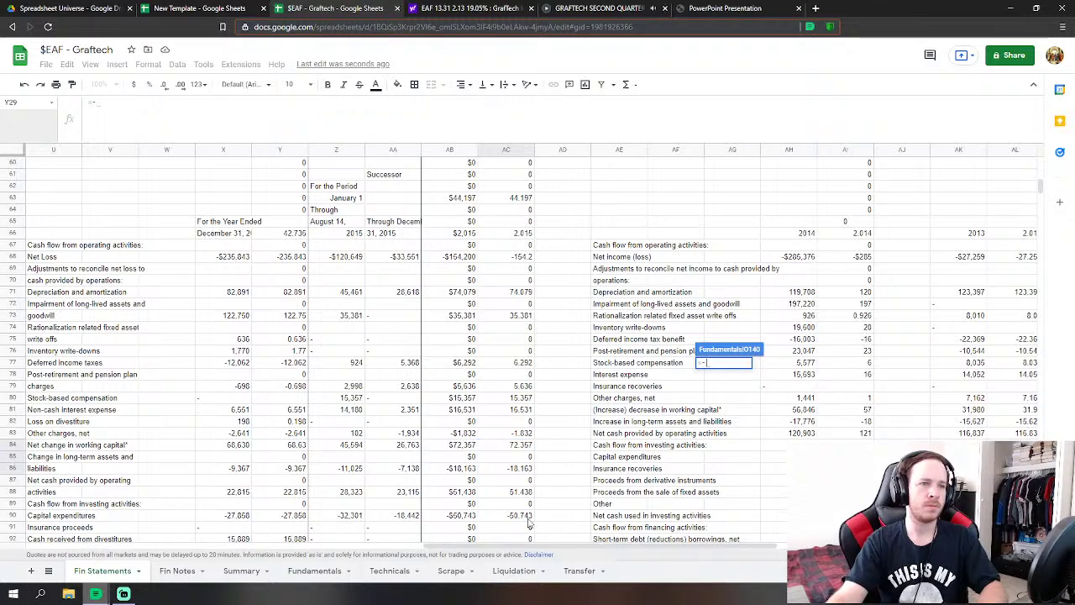
{"action": "left_click", "coordinate": [531, 517]}
{"action": "scroll", "coordinate": [528, 496], "scroll_direction": "down", "scroll_amount": 2}
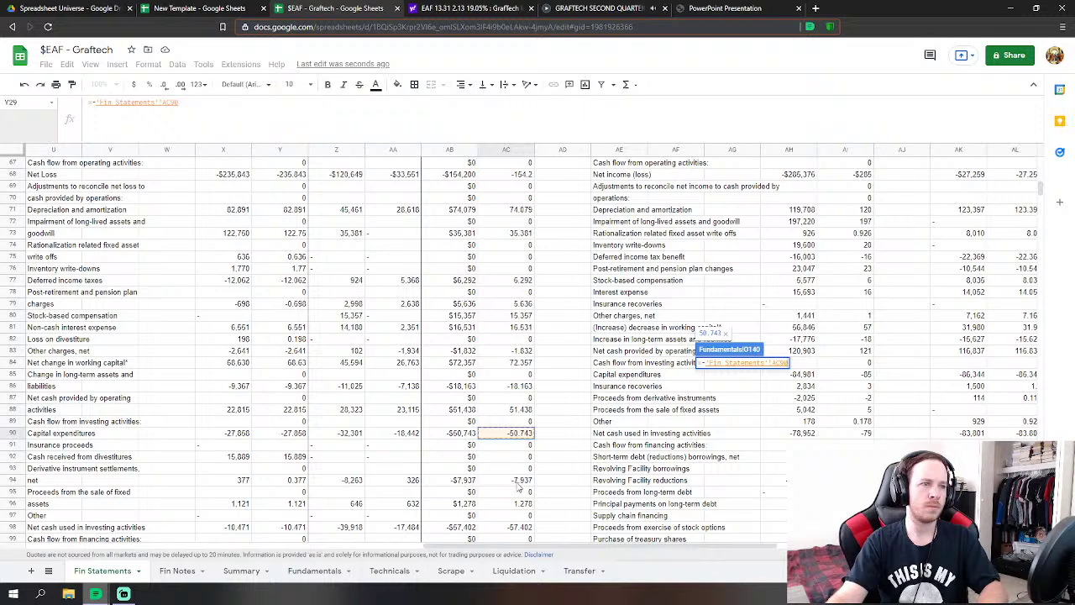
{"action": "type", "text": "+"}
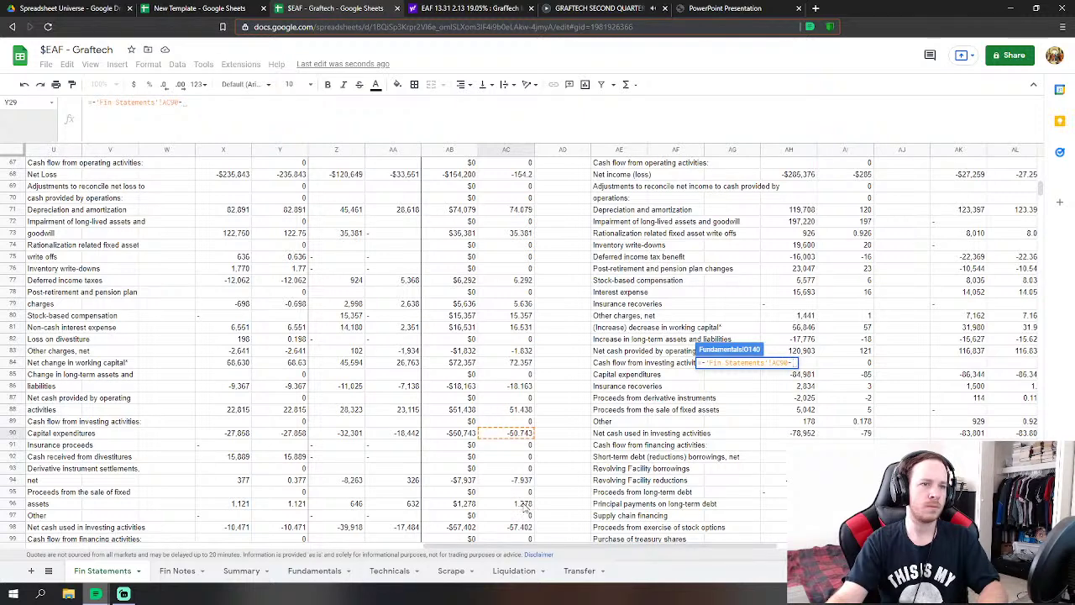
{"action": "left_click", "coordinate": [522, 503]}
{"action": "scroll", "coordinate": [523, 504], "scroll_direction": "down", "scroll_amount": 2}
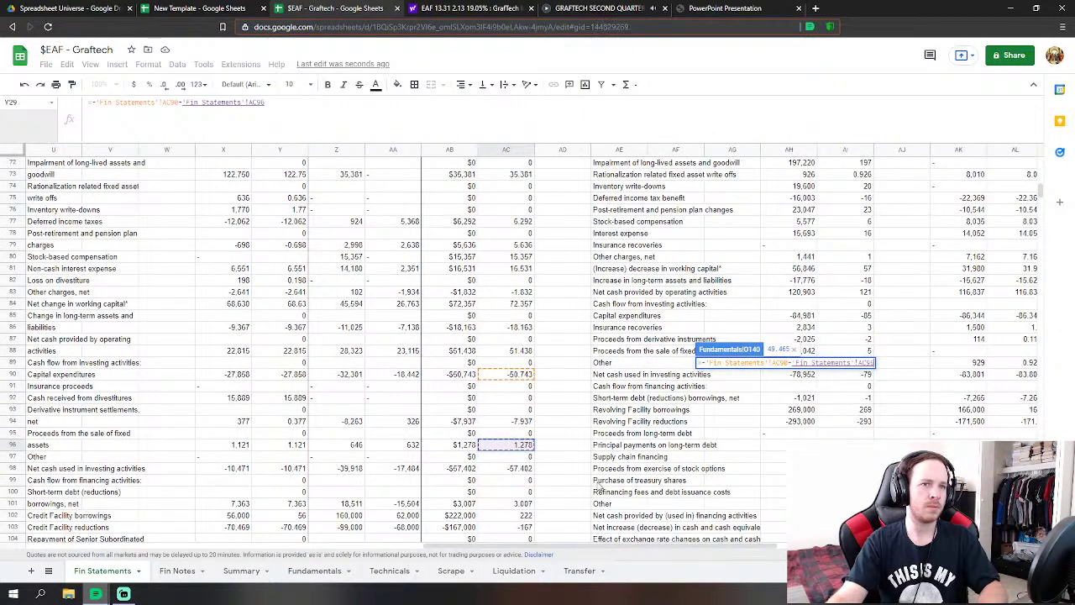
{"action": "key", "text": "Return"}
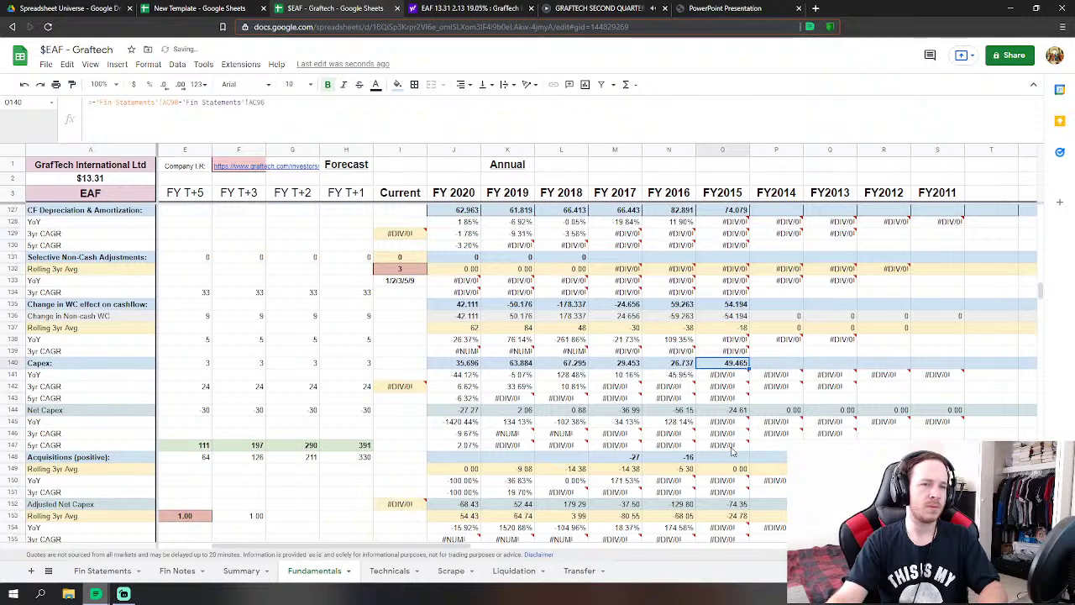
{"action": "scroll", "coordinate": [704, 454], "scroll_direction": "down", "scroll_amount": 3}
{"action": "left_click", "coordinate": [727, 435]}
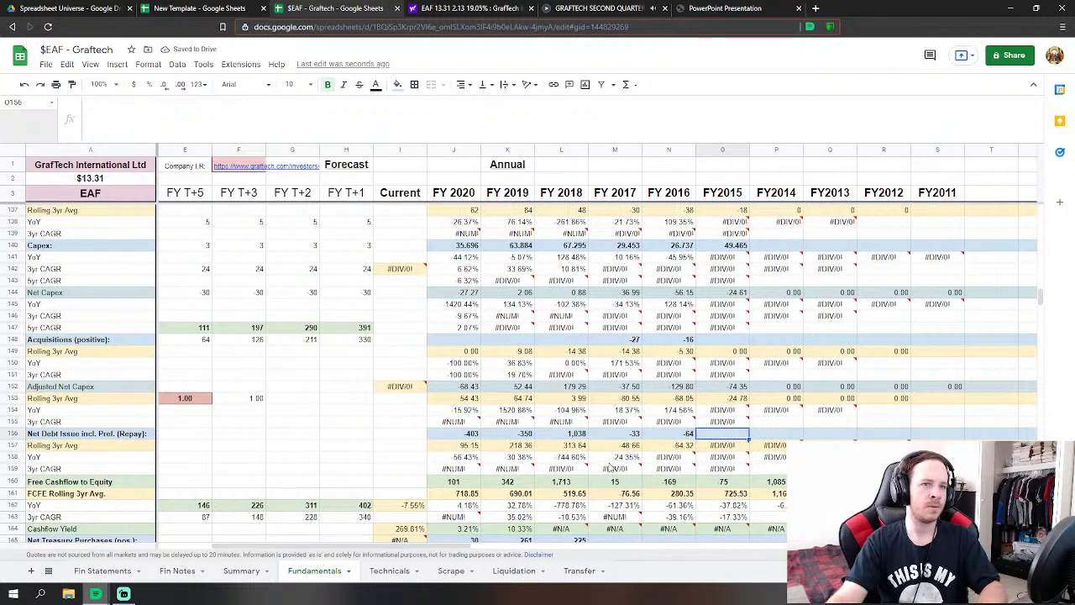
{"action": "left_click", "coordinate": [102, 571]}
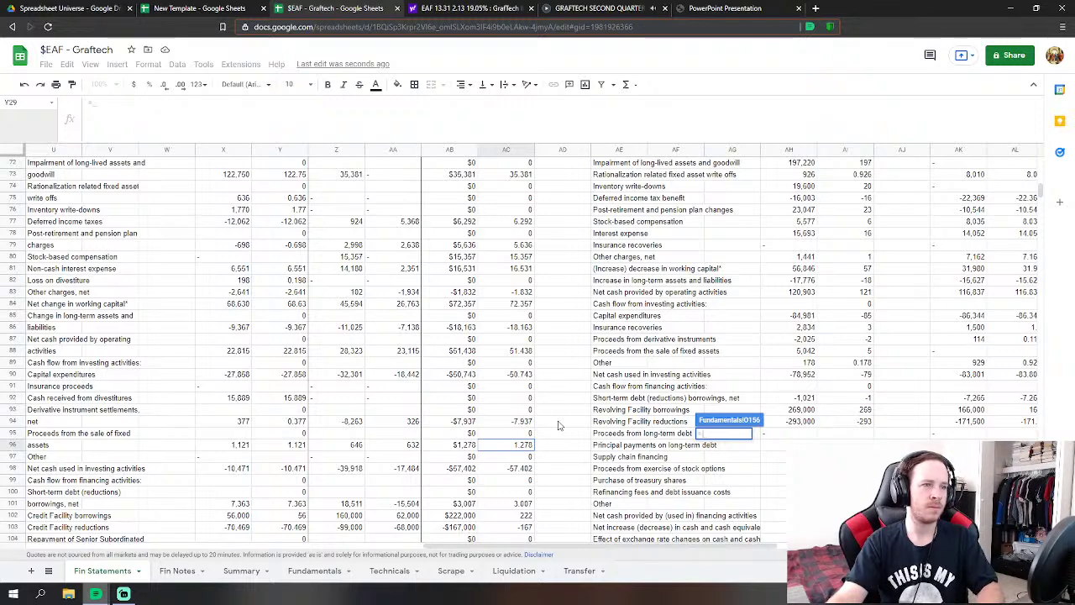
{"action": "key", "text": "Escape"}
{"action": "scroll", "coordinate": [642, 402], "scroll_direction": "down", "scroll_amount": 3}
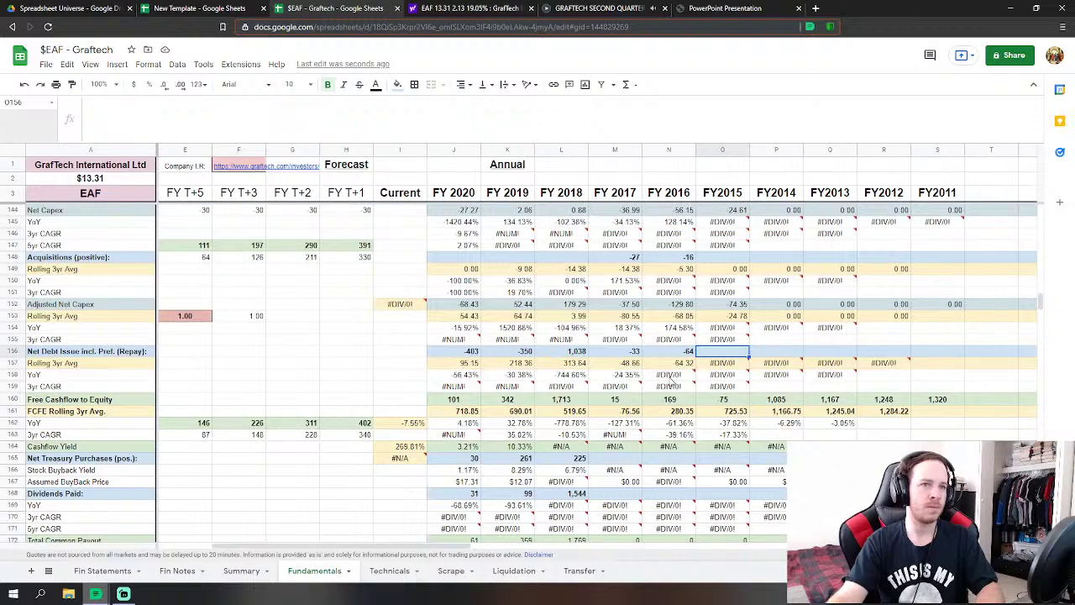
{"action": "left_click", "coordinate": [578, 411]}
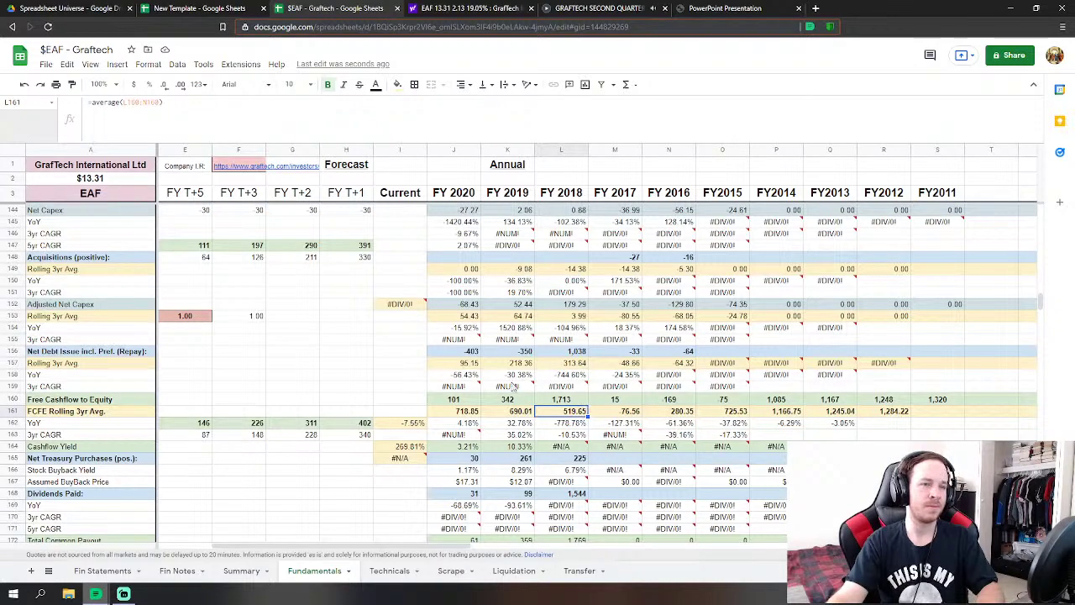
{"action": "left_click", "coordinate": [400, 367]}
{"action": "scroll", "coordinate": [642, 380], "scroll_direction": "down", "scroll_amount": 5}
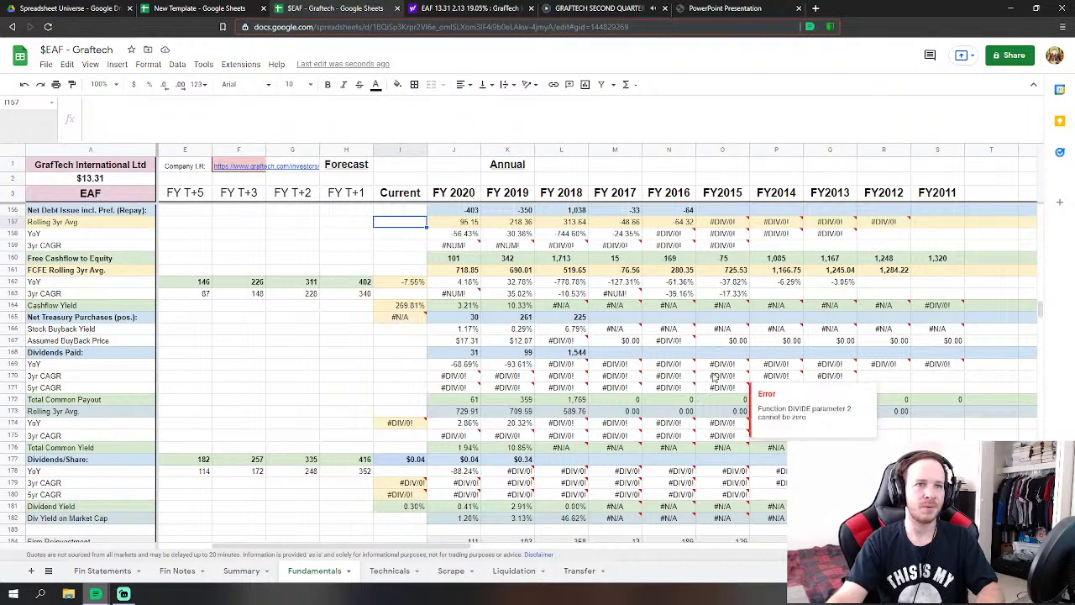
{"action": "left_click", "coordinate": [117, 579]}
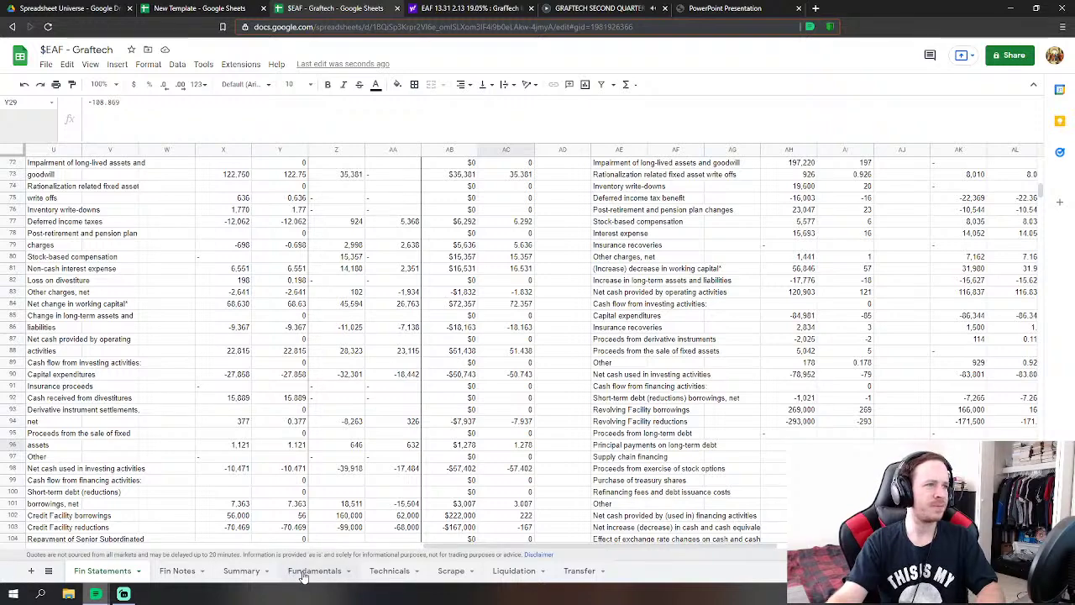
{"action": "left_click", "coordinate": [304, 576]}
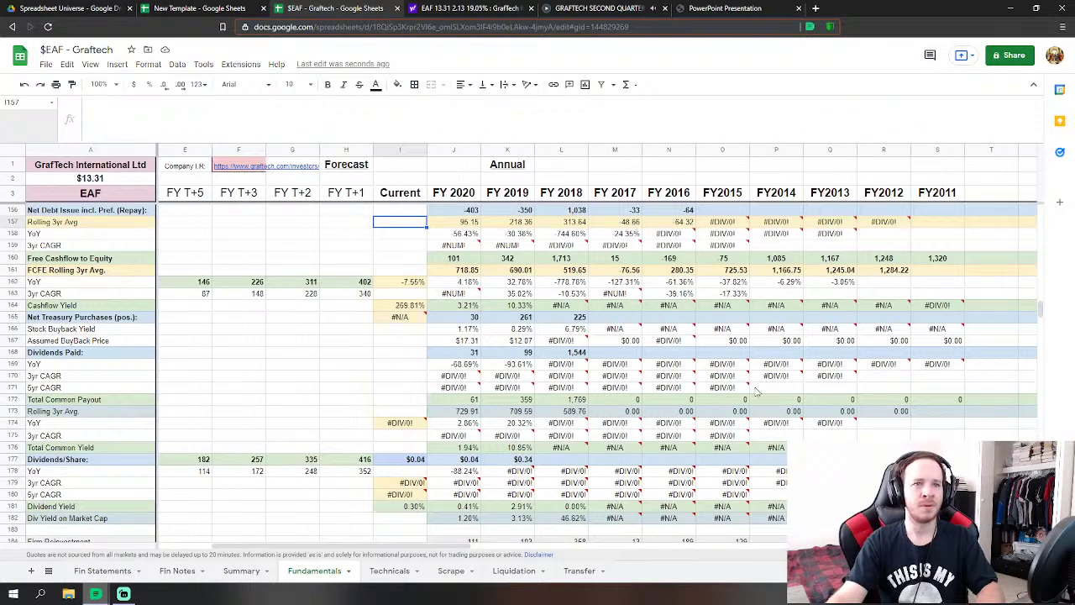
{"action": "scroll", "coordinate": [716, 392], "scroll_direction": "down", "scroll_amount": 10}
{"action": "scroll", "coordinate": [715, 393], "scroll_direction": "down", "scroll_amount": 10}
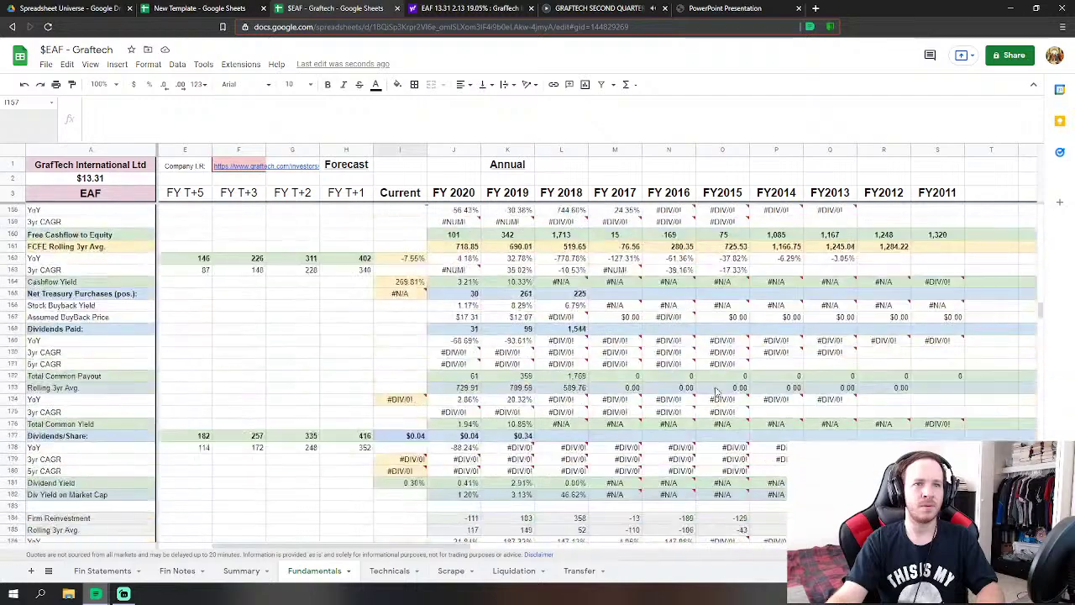
{"action": "scroll", "coordinate": [715, 392], "scroll_direction": "down", "scroll_amount": 2}
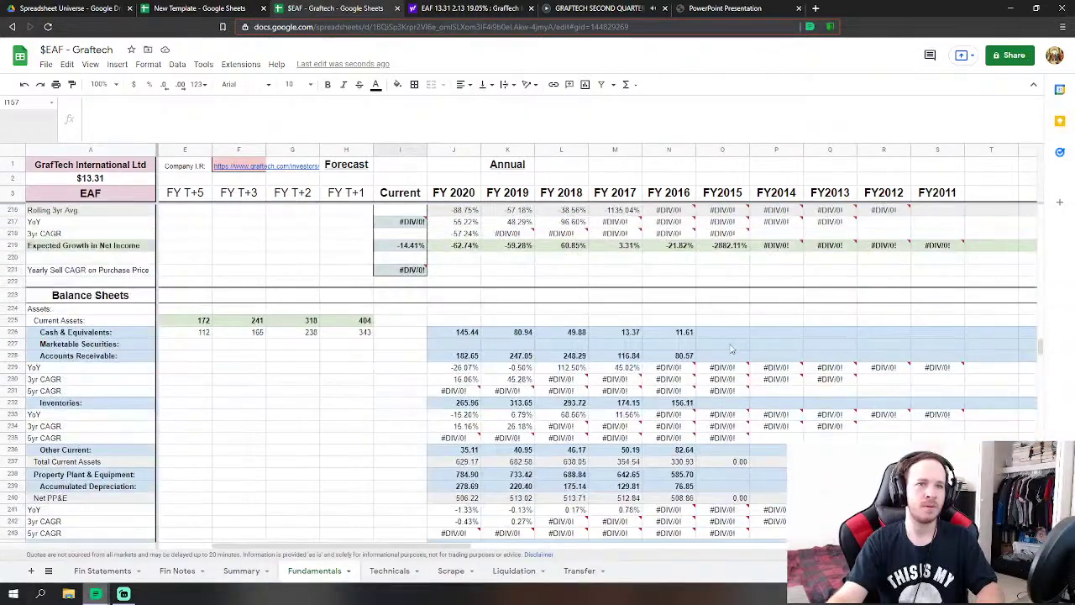
- Link FY2015 Cash & Equivalents to the 2015 cash value on Fin Statements
{"action": "left_click", "coordinate": [727, 334]}
{"action": "scroll", "coordinate": [705, 350], "scroll_direction": "down", "scroll_amount": 1}
{"action": "key", "text": "Return"}
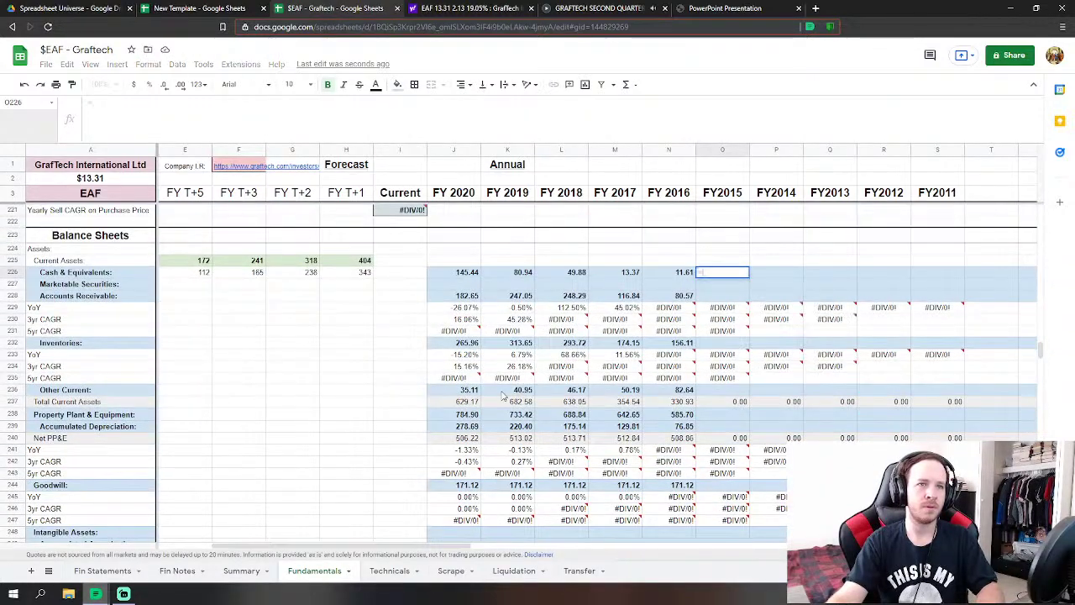
{"action": "type", "text": "="}
{"action": "left_click", "coordinate": [103, 571]}
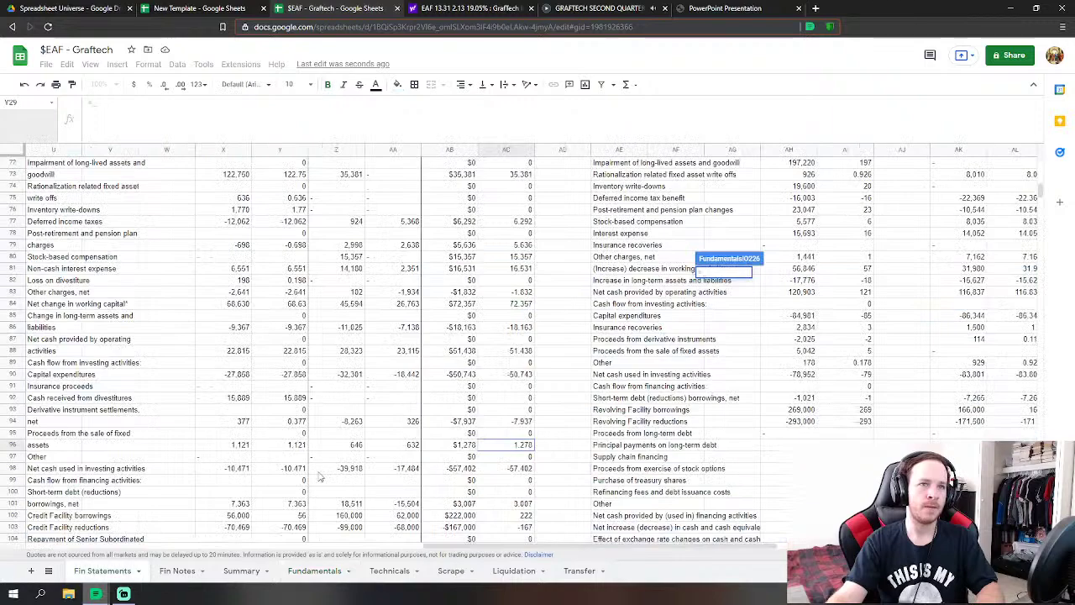
{"action": "scroll", "coordinate": [483, 433], "scroll_direction": "down", "scroll_amount": 3}
{"action": "scroll", "coordinate": [483, 432], "scroll_direction": "down", "scroll_amount": 4}
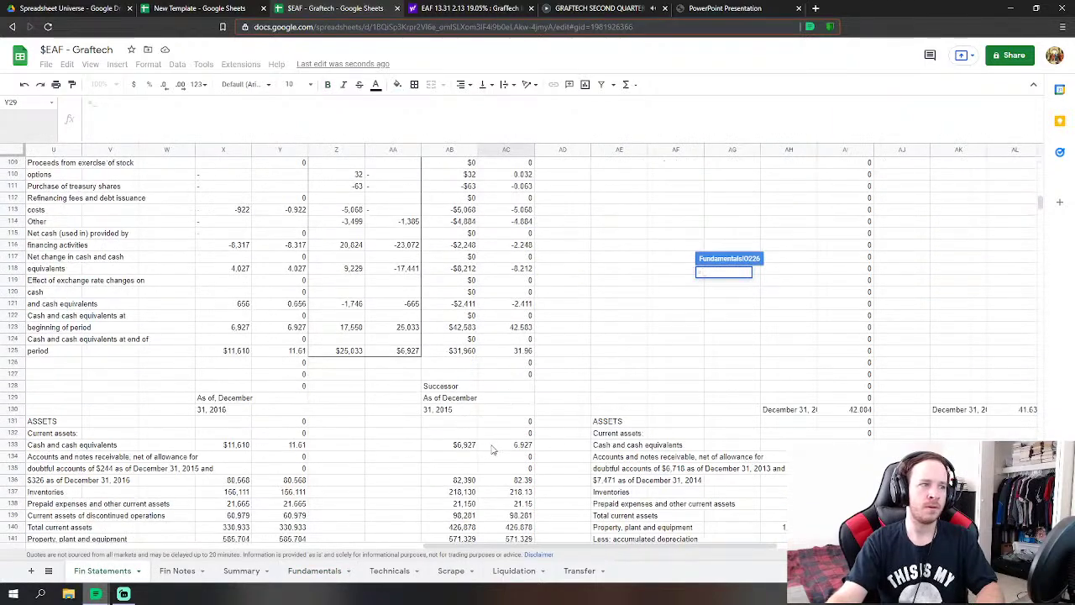
{"action": "left_click", "coordinate": [524, 444]}
{"action": "scroll", "coordinate": [546, 432], "scroll_direction": "down", "scroll_amount": 3}
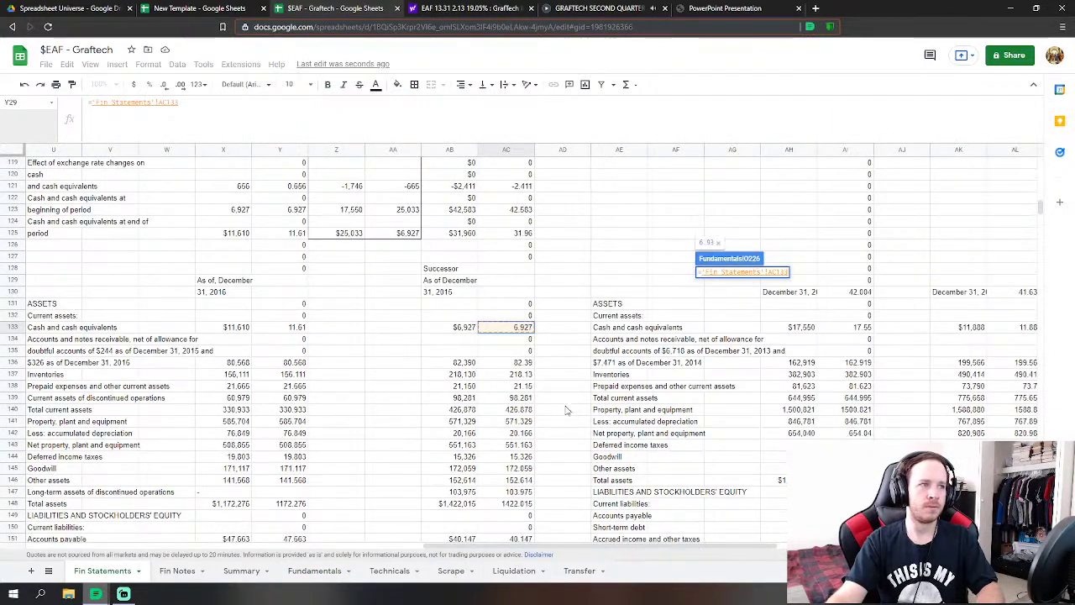
{"action": "key", "text": "Return"}
- Link FY2015 Accounts Receivable and Inventories to their 2015 Fin Statements values
{"action": "left_click", "coordinate": [729, 300]}
{"action": "type", "text": "="}
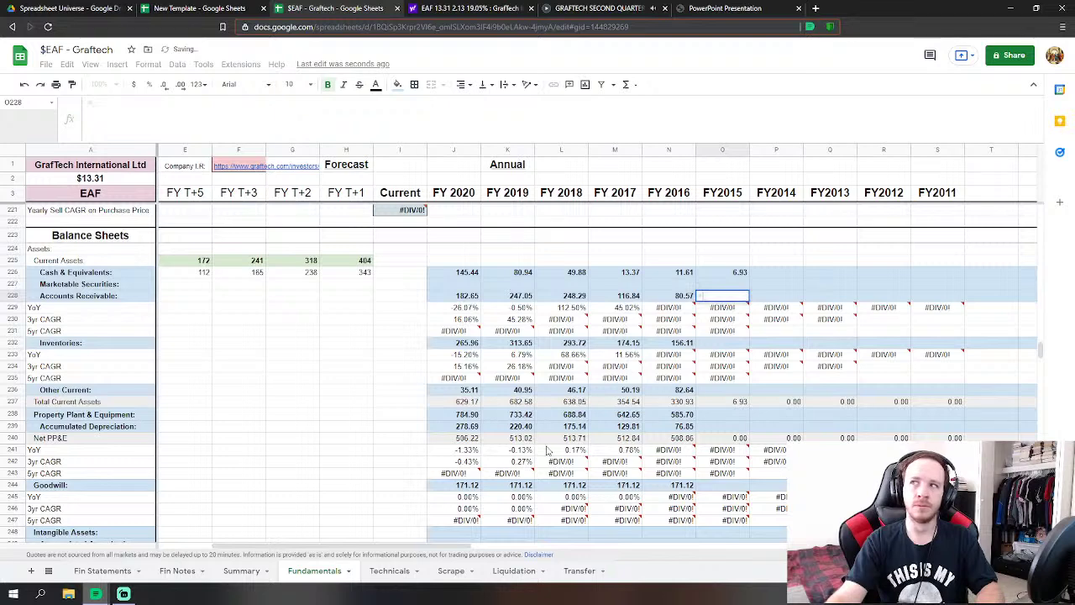
{"action": "left_click", "coordinate": [102, 570]}
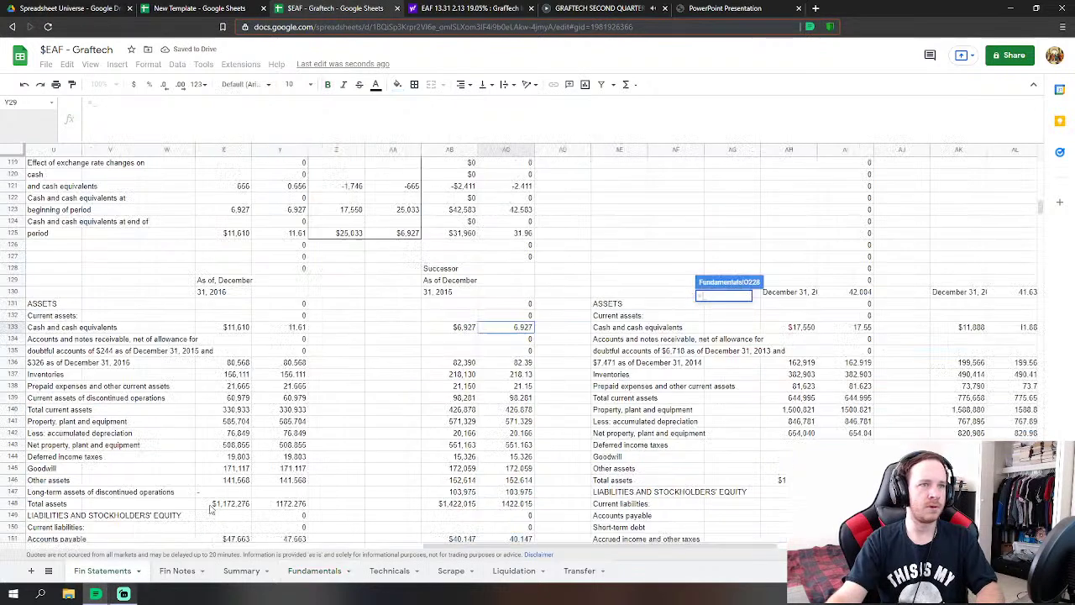
{"action": "left_click", "coordinate": [518, 363]}
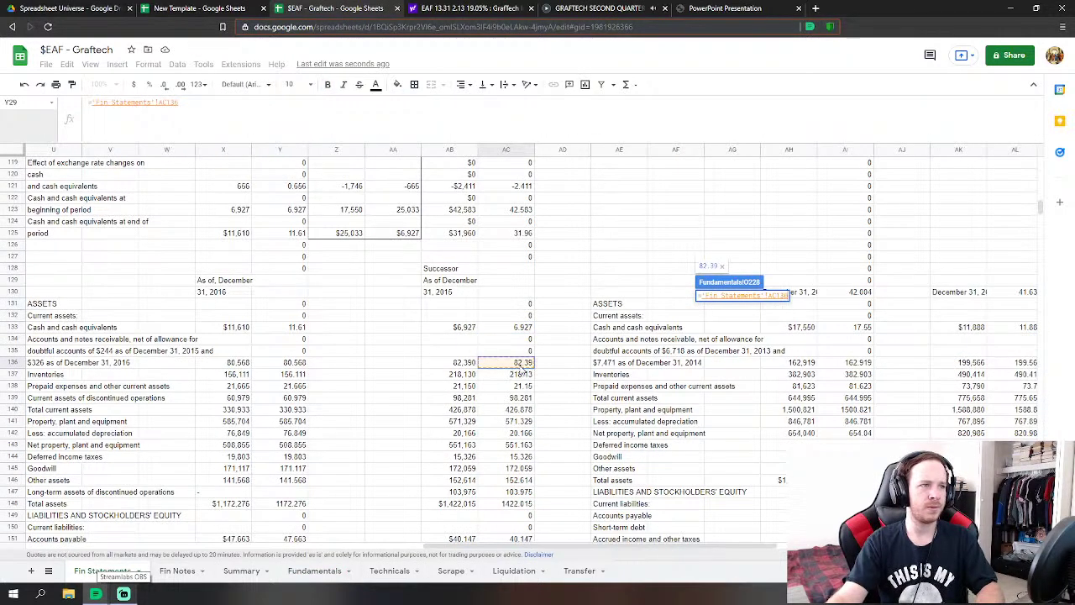
{"action": "key", "text": "Return"}
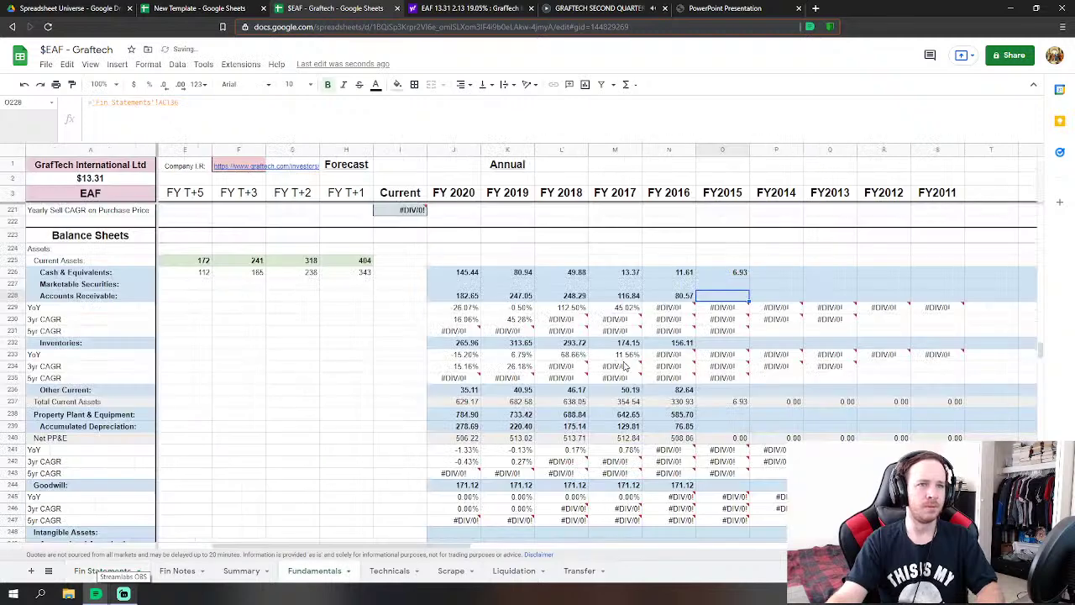
{"action": "left_click", "coordinate": [729, 347]}
{"action": "type", "text": "="}
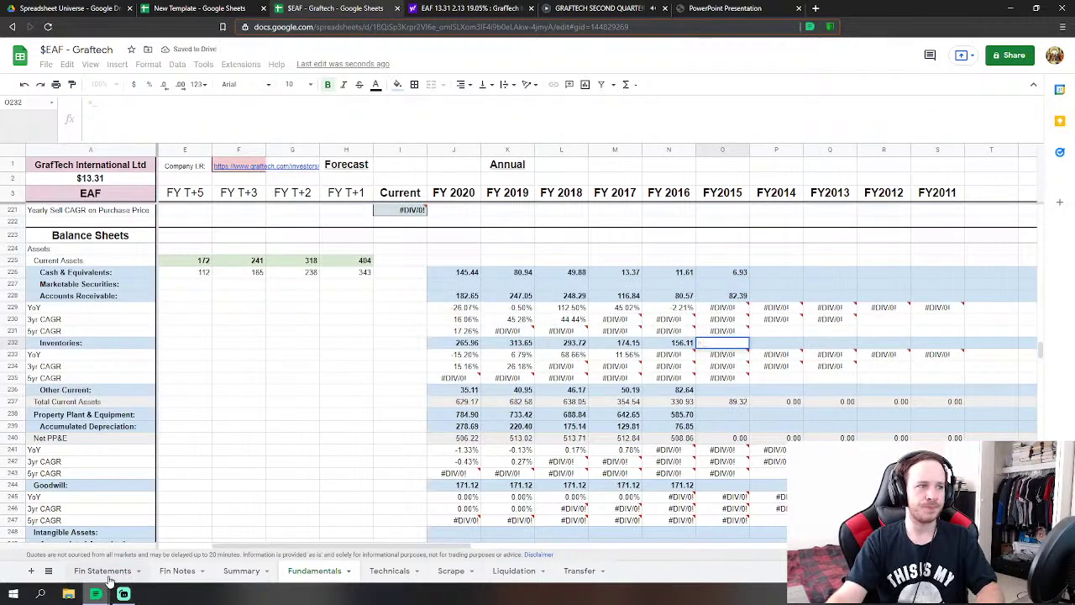
{"action": "left_click", "coordinate": [103, 571]}
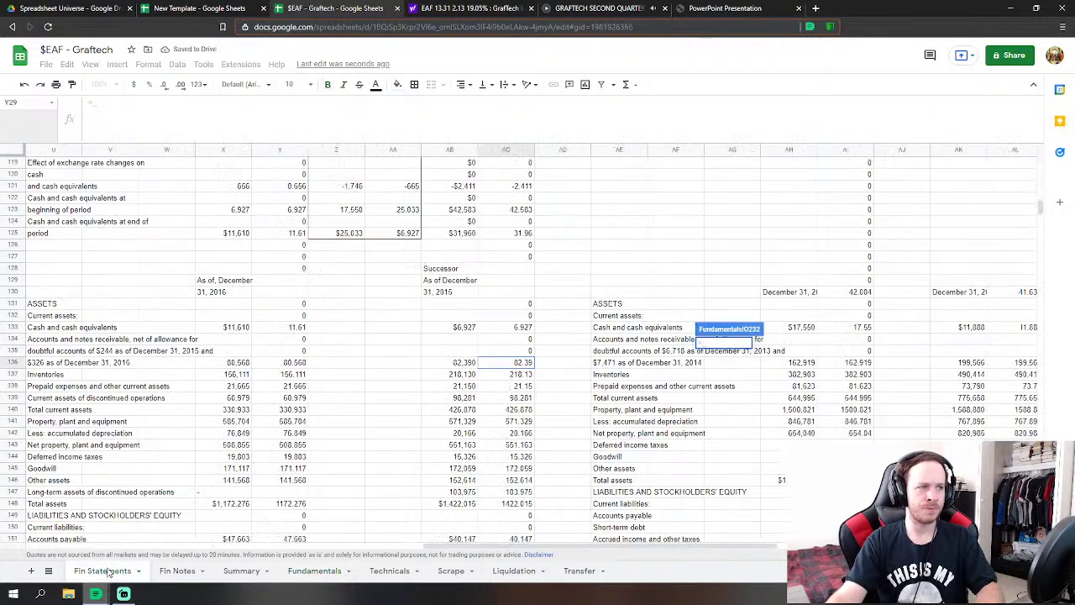
{"action": "left_click", "coordinate": [527, 375]}
{"action": "key", "text": "Return"}
- Set FY2015 Other Current to prepaid expenses plus discontinued-operations current assets from Fin Statements
{"action": "left_click", "coordinate": [718, 393]}
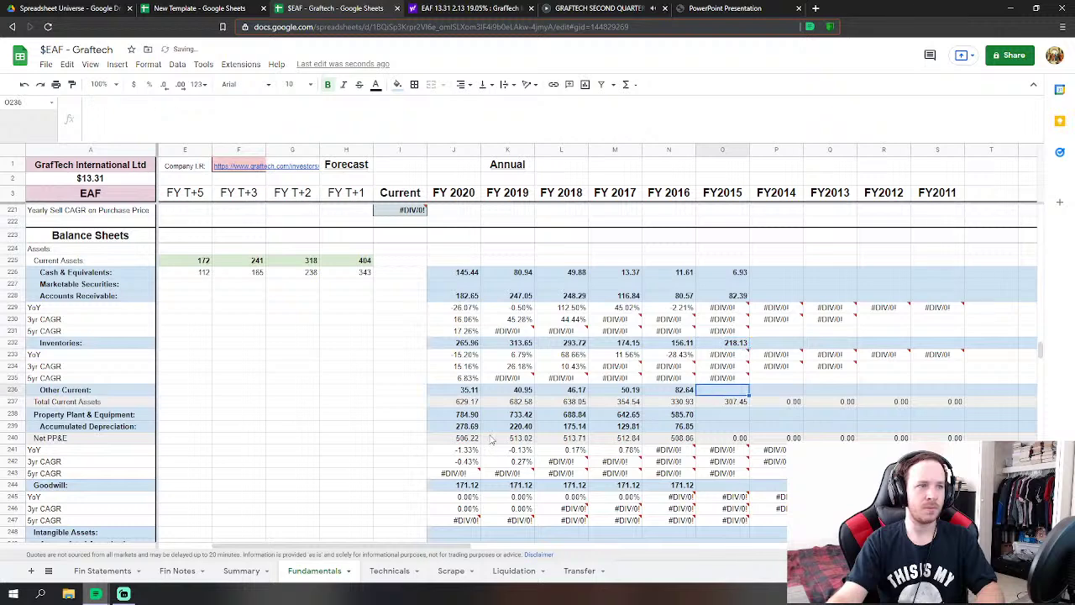
{"action": "type", "text": "="}
{"action": "left_click", "coordinate": [103, 570]}
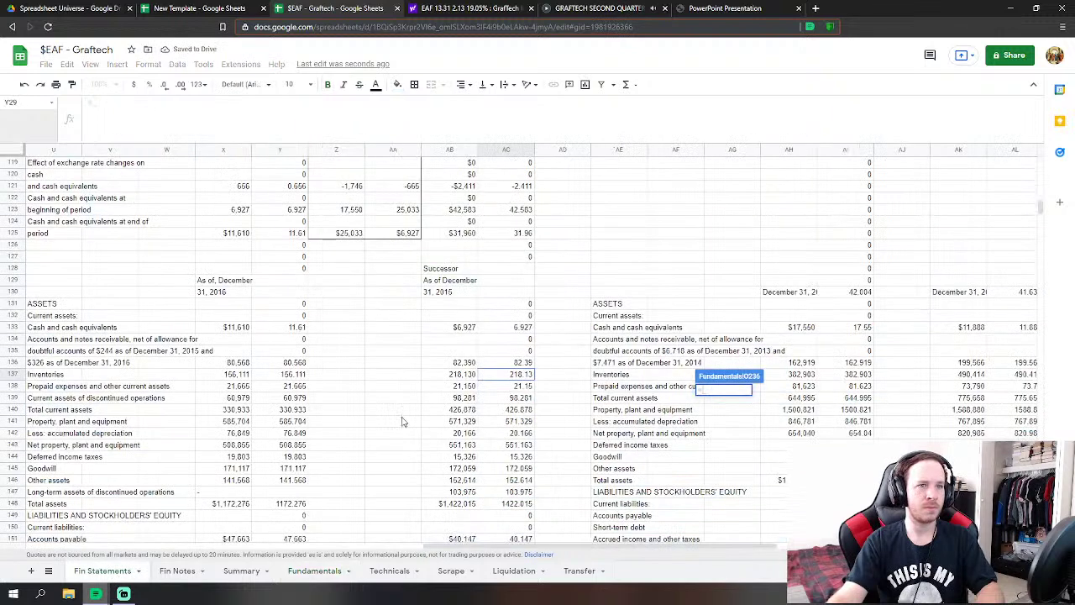
{"action": "left_click", "coordinate": [524, 387]}
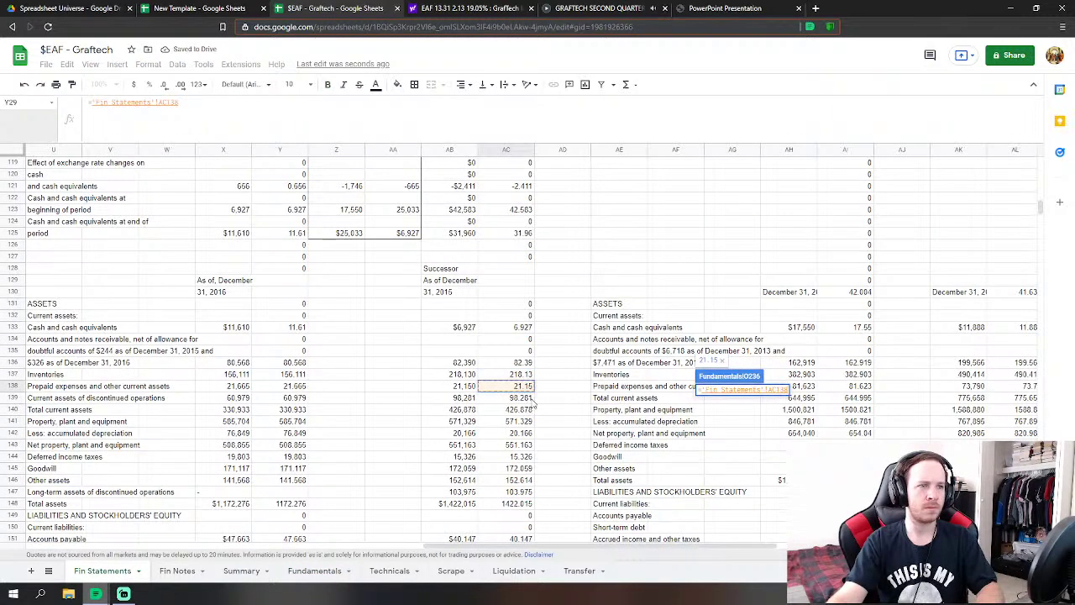
{"action": "type", "text": "+"}
{"action": "left_click", "coordinate": [529, 399]}
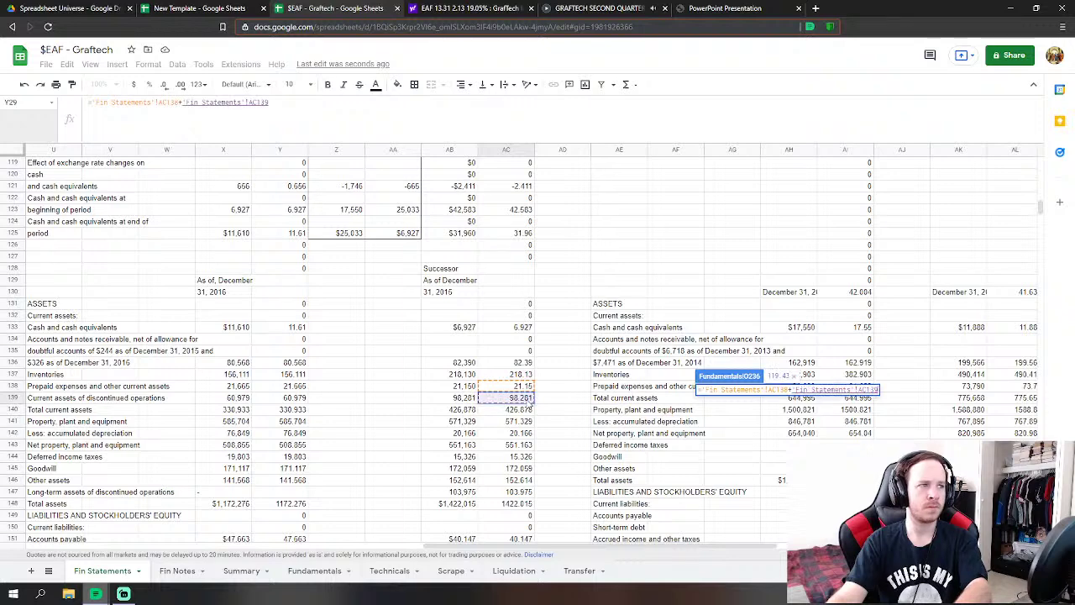
{"action": "key", "text": "Return"}
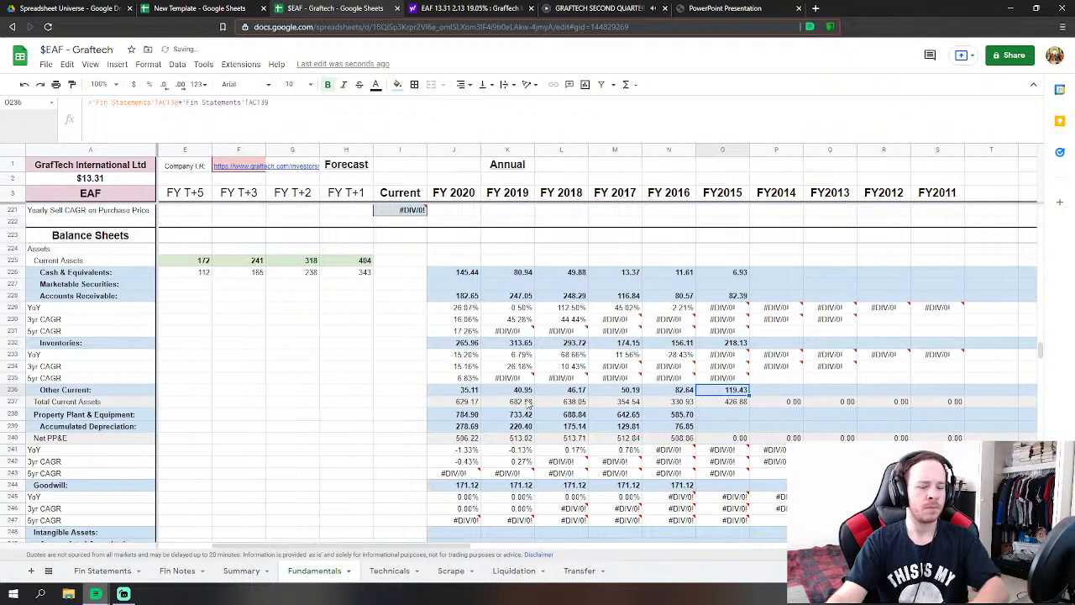
- Link FY2015 Property Plant & Equipment and accumulated depreciation to their Fin Statements values
{"action": "left_click", "coordinate": [730, 418]}
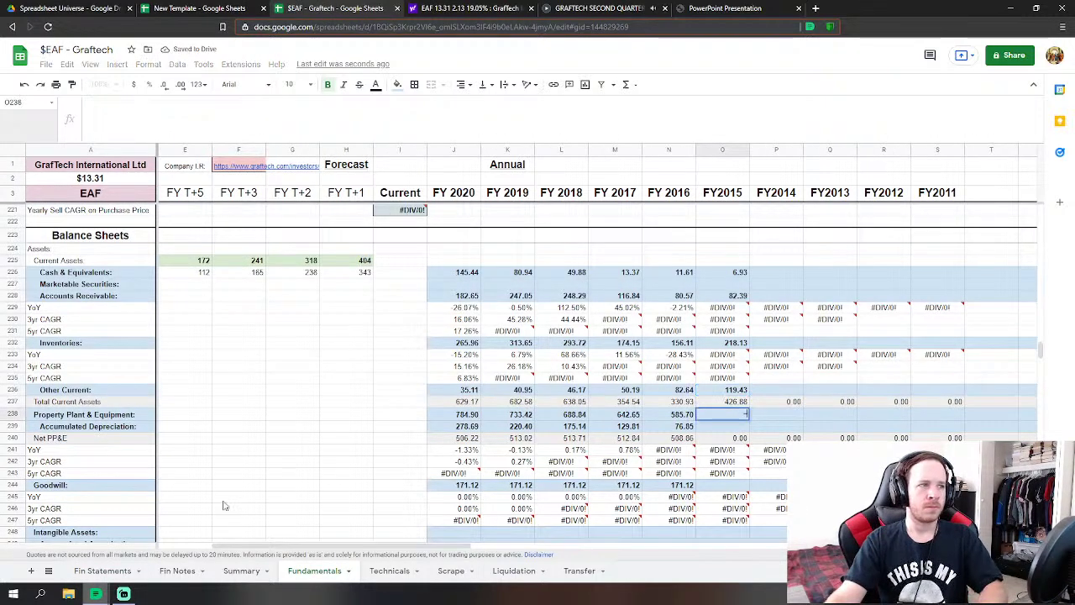
{"action": "type", "text": "="}
{"action": "left_click", "coordinate": [103, 570]}
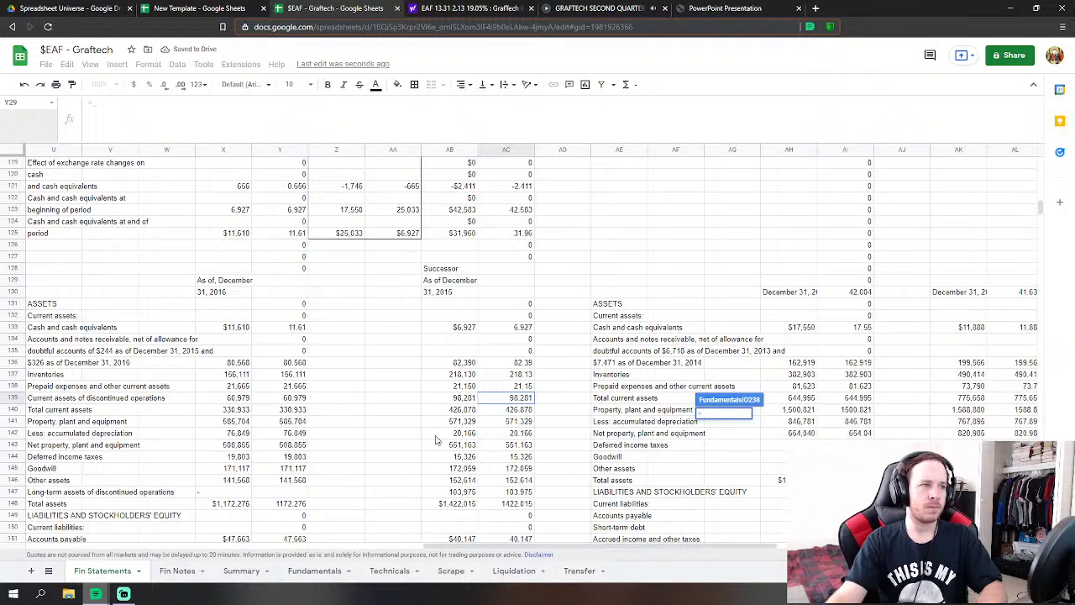
{"action": "left_click", "coordinate": [519, 421]}
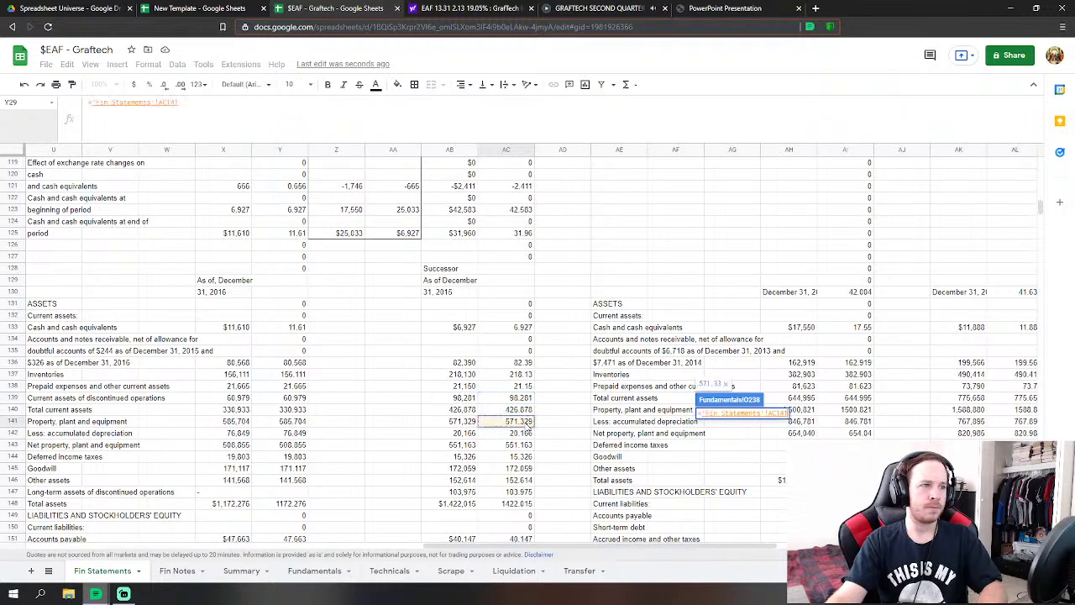
{"action": "key", "text": "Return"}
{"action": "type", "text": "="}
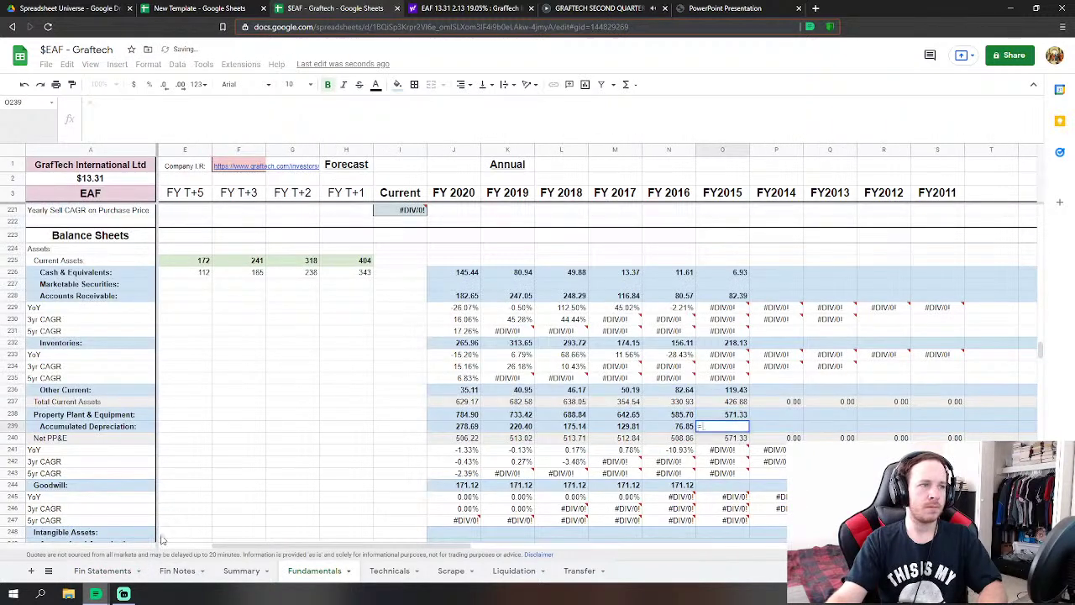
{"action": "left_click", "coordinate": [102, 570]}
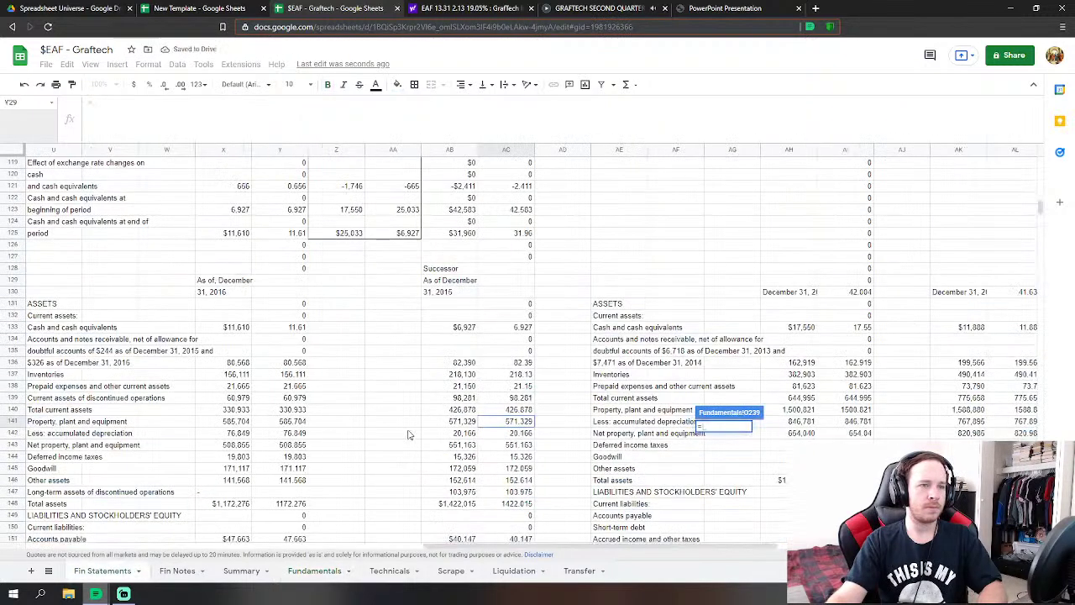
{"action": "left_click", "coordinate": [514, 434]}
{"action": "key", "text": "Return"}
- Link FY2015 Goodwill to the 2015 goodwill value on Fin Statements
{"action": "scroll", "coordinate": [692, 448], "scroll_direction": "down", "scroll_amount": 2}
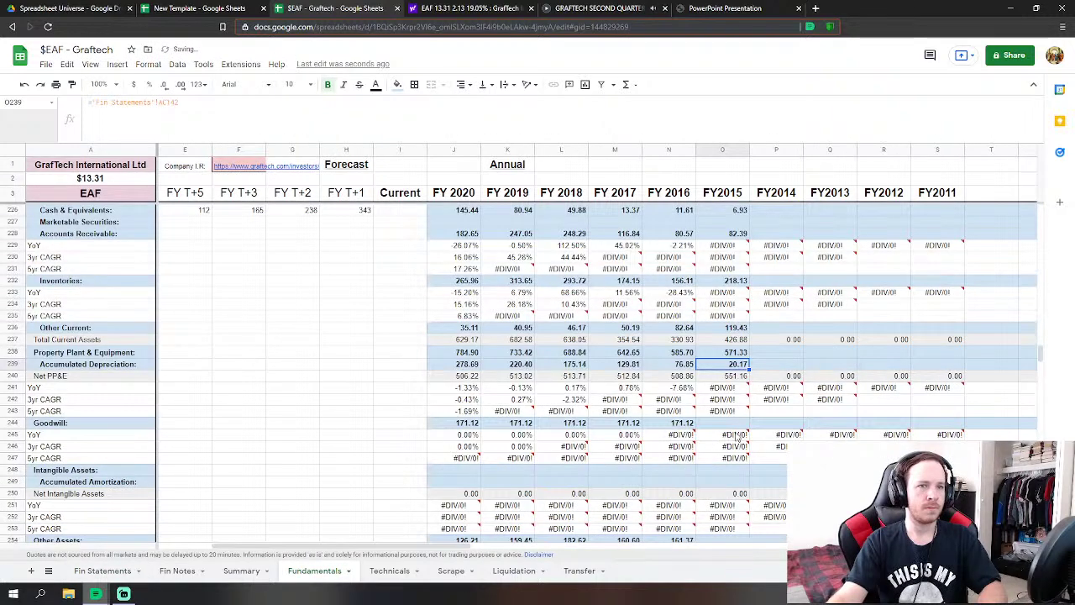
{"action": "left_click", "coordinate": [722, 422]}
{"action": "type", "text": "="}
{"action": "left_click", "coordinate": [103, 571]}
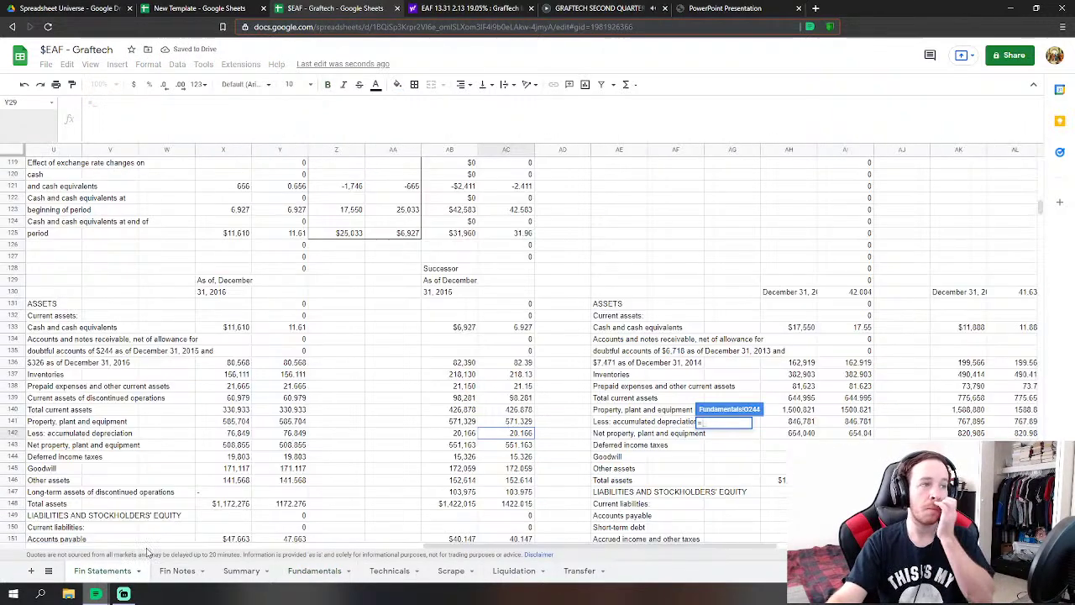
{"action": "left_click", "coordinate": [521, 470]}
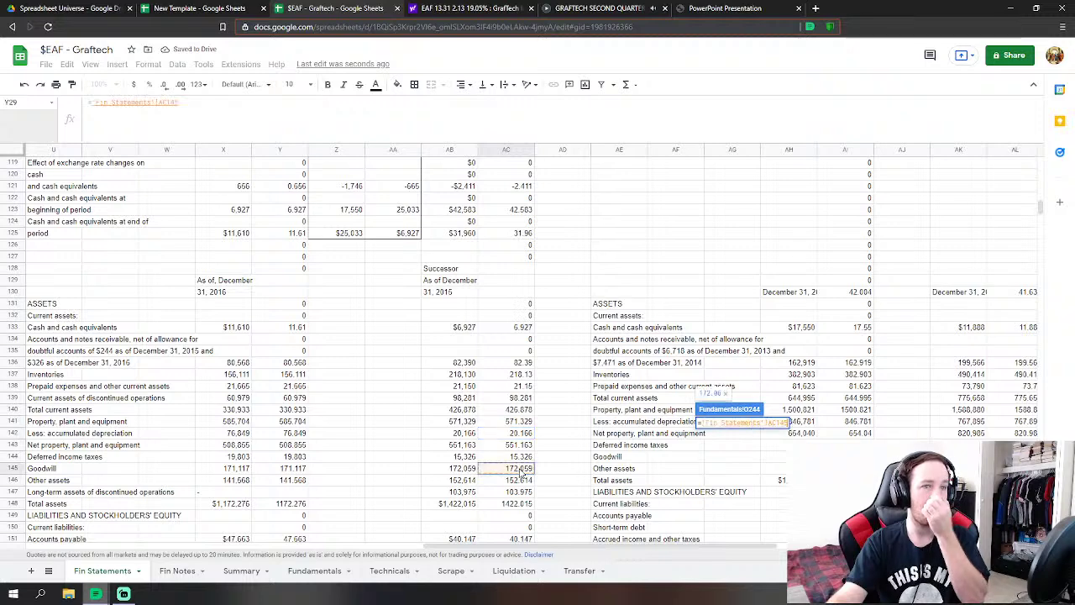
{"action": "key", "text": "Return"}
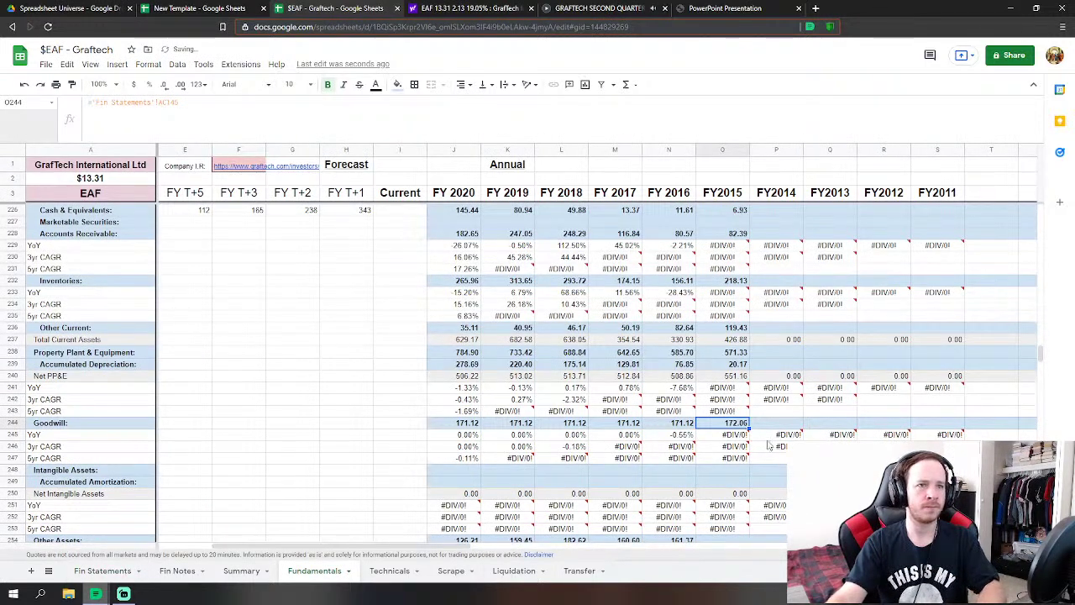
- Set FY2015 Other Assets to Fin Statements AC144+AC146+AC147, reading 271.92
{"action": "scroll", "coordinate": [494, 458], "scroll_direction": "down", "scroll_amount": 3}
{"action": "left_click", "coordinate": [722, 423]}
{"action": "type", "text": "="}
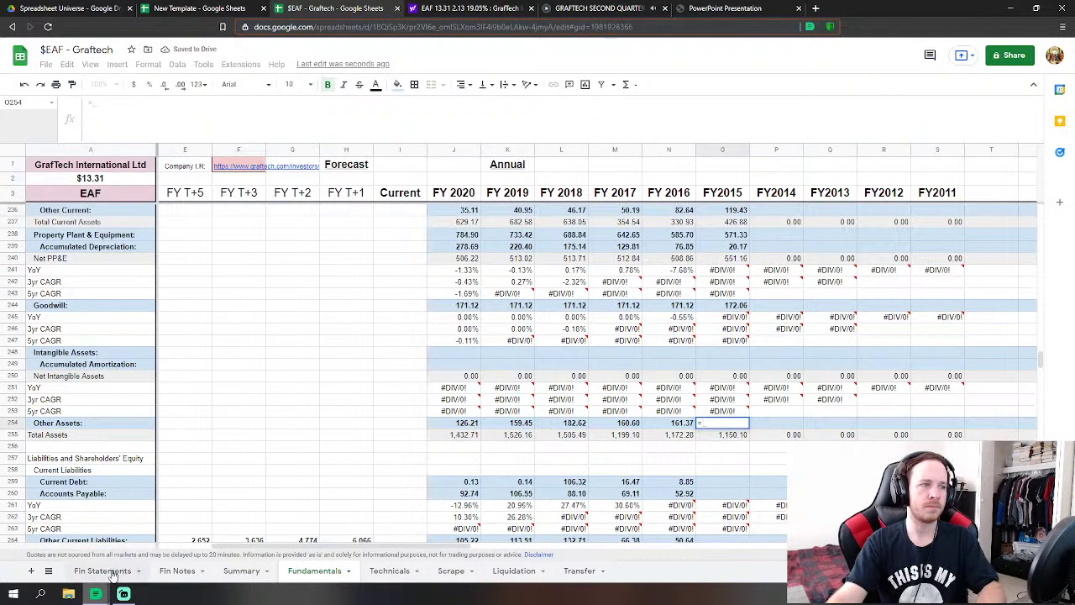
{"action": "left_click", "coordinate": [103, 570]}
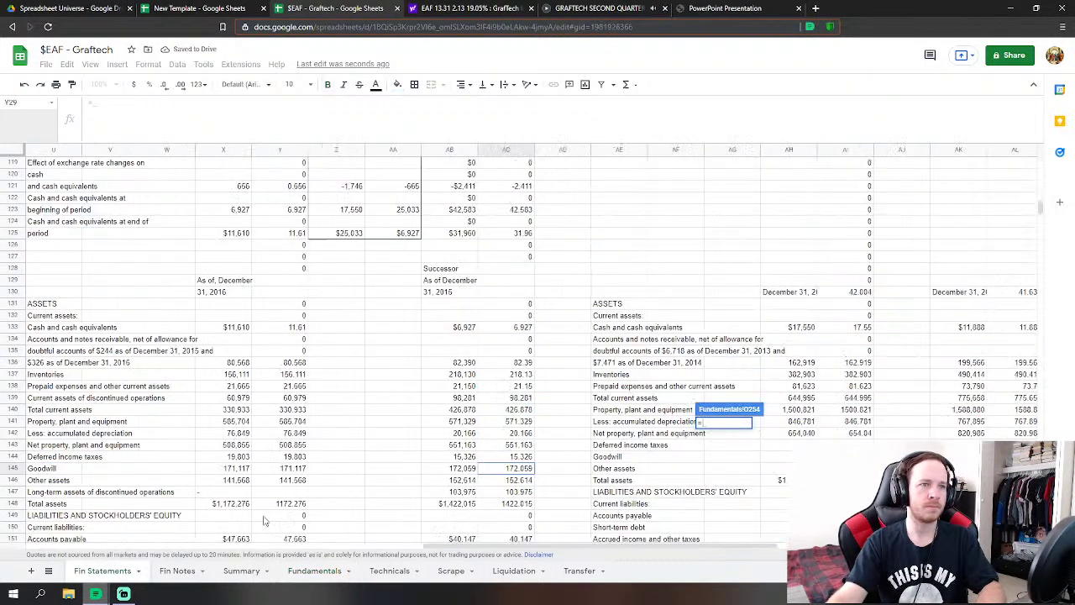
{"action": "left_click", "coordinate": [522, 457]}
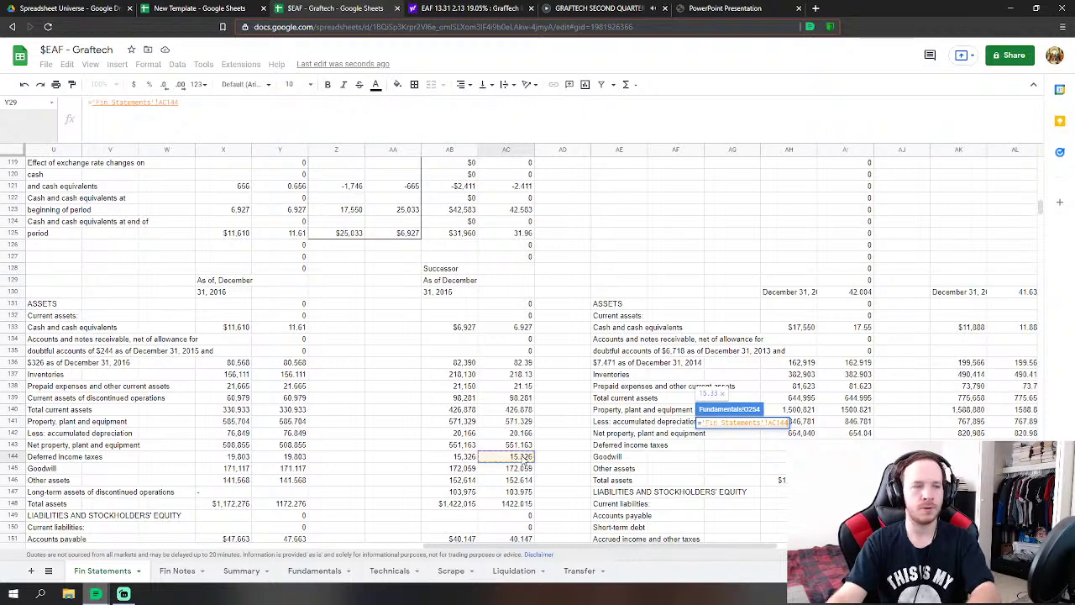
{"action": "type", "text": "+"}
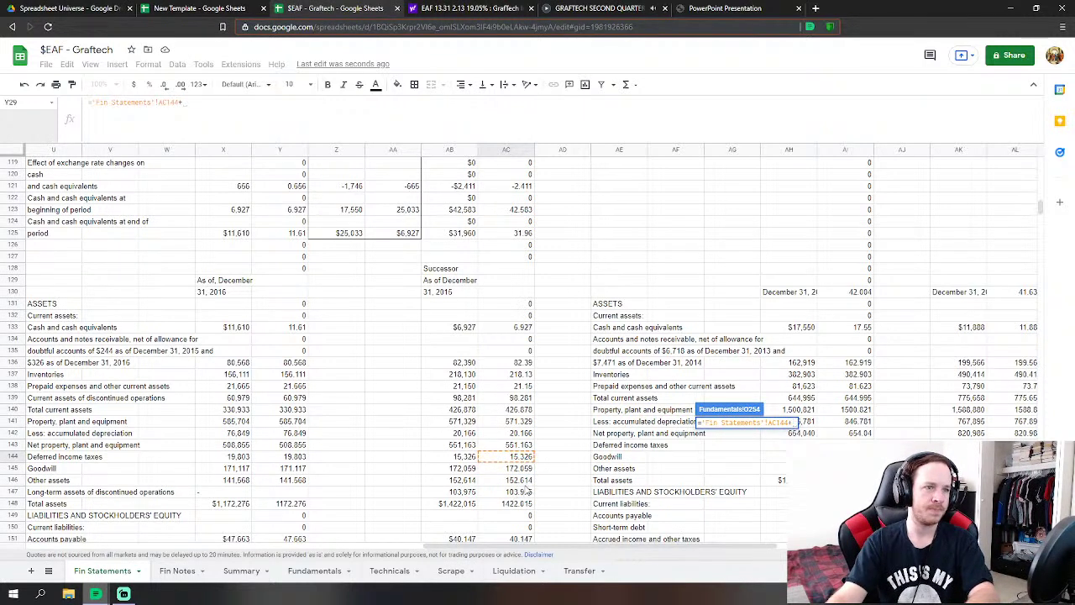
{"action": "left_click", "coordinate": [521, 480]}
{"action": "type", "text": "+"}
{"action": "left_click", "coordinate": [524, 492]}
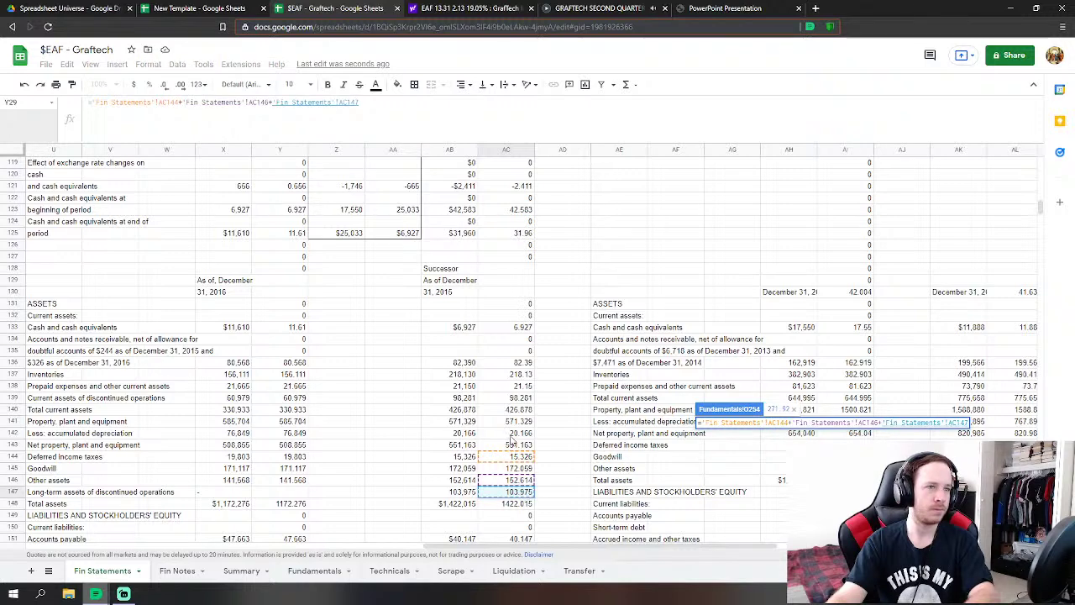
{"action": "scroll", "coordinate": [513, 438], "scroll_direction": "down", "scroll_amount": 1}
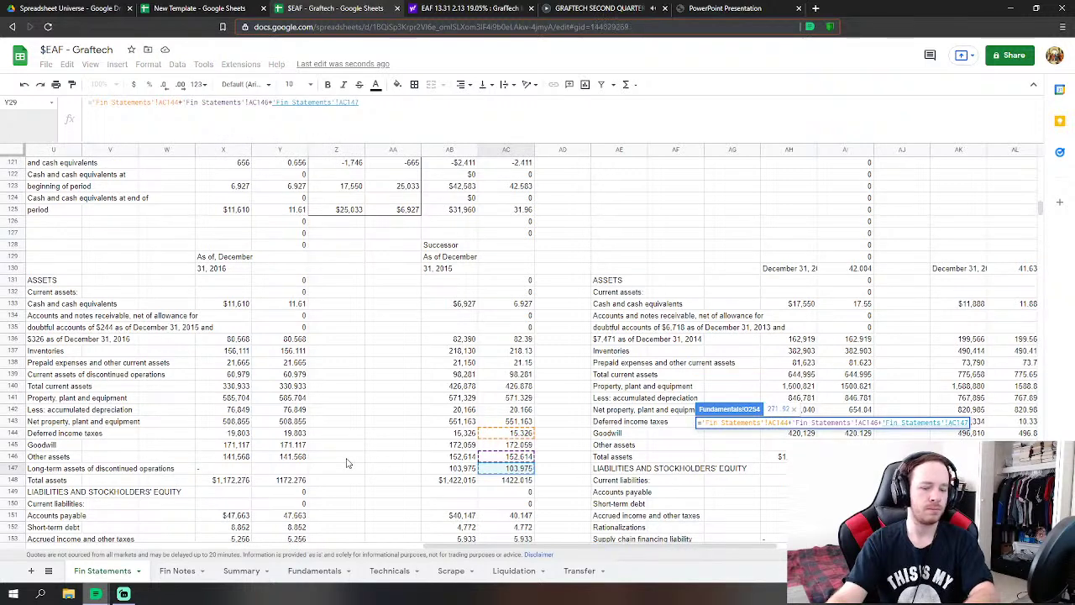
{"action": "key", "text": "Return"}
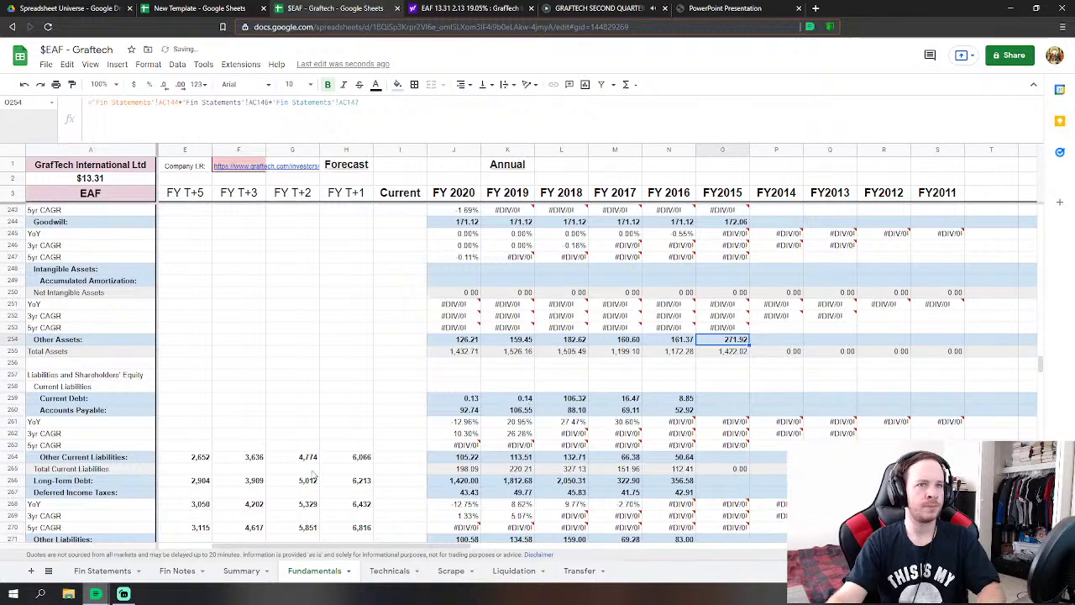
{"action": "left_click", "coordinate": [106, 571]}
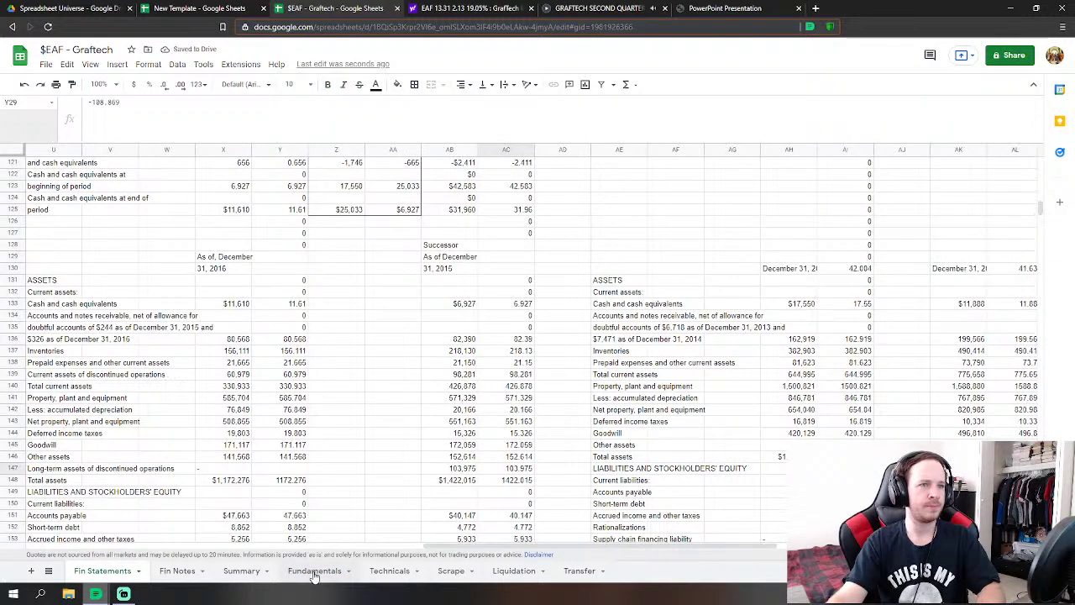
- Link FY2015 Current Debt to Fin Statements AC152 and Accounts Payable to AC151
{"action": "left_click", "coordinate": [313, 571]}
{"action": "left_click", "coordinate": [743, 396]}
{"action": "type", "text": "="}
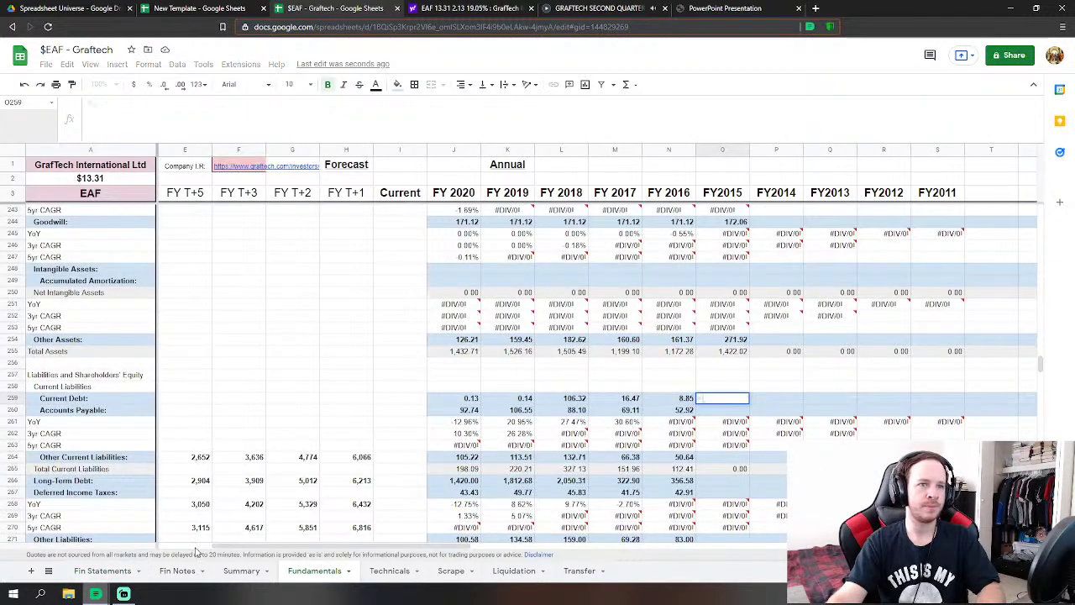
{"action": "left_click", "coordinate": [102, 571]}
{"action": "scroll", "coordinate": [391, 480], "scroll_direction": "down", "scroll_amount": 1}
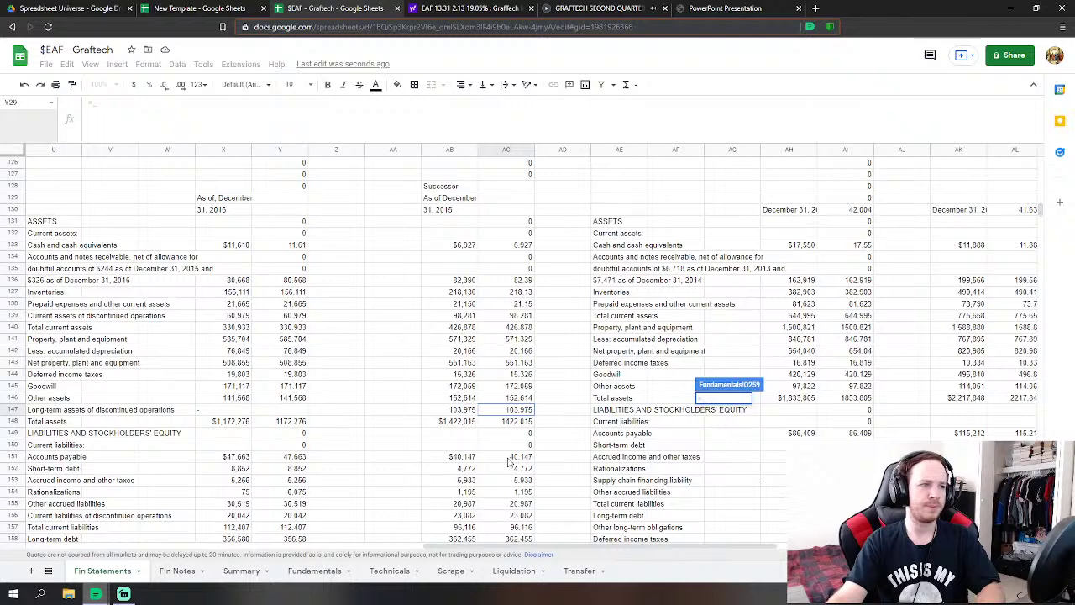
{"action": "left_click", "coordinate": [521, 467]}
{"action": "key", "text": "Return"}
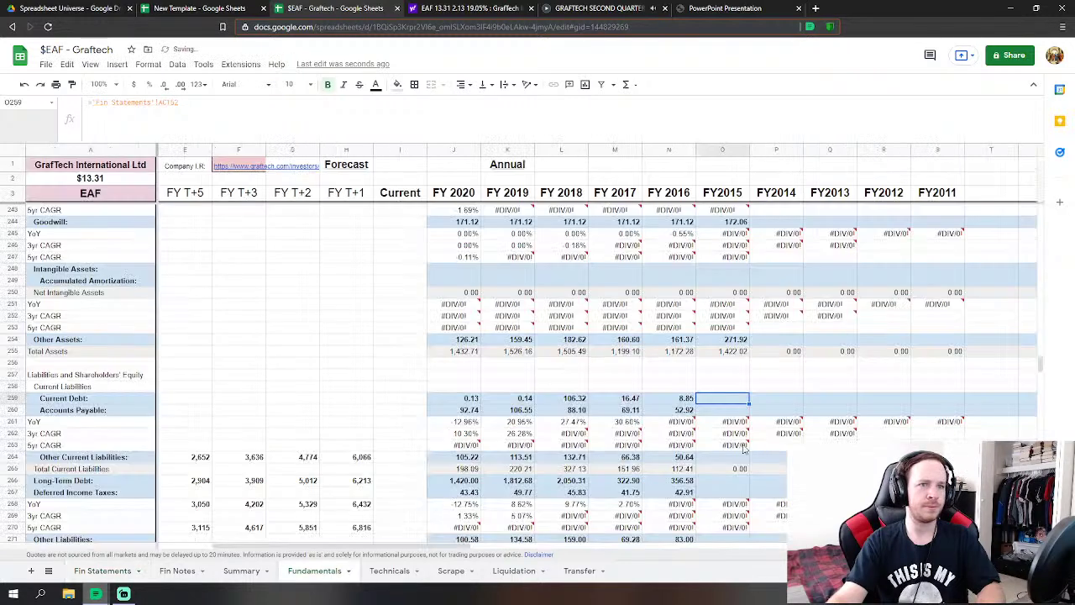
{"action": "type", "text": "="}
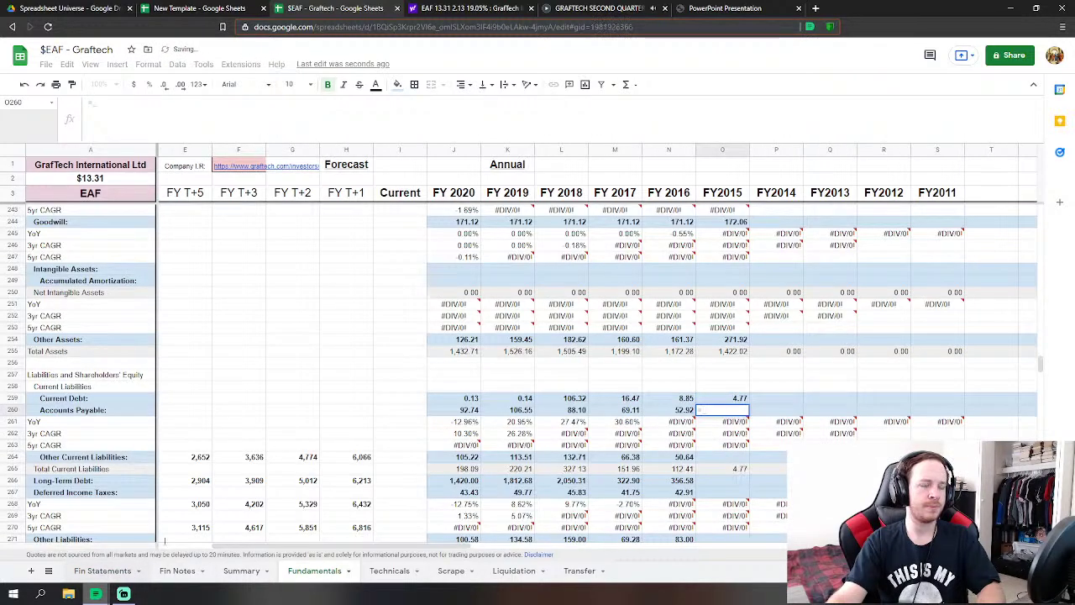
{"action": "left_click", "coordinate": [103, 570]}
{"action": "left_click", "coordinate": [523, 457]}
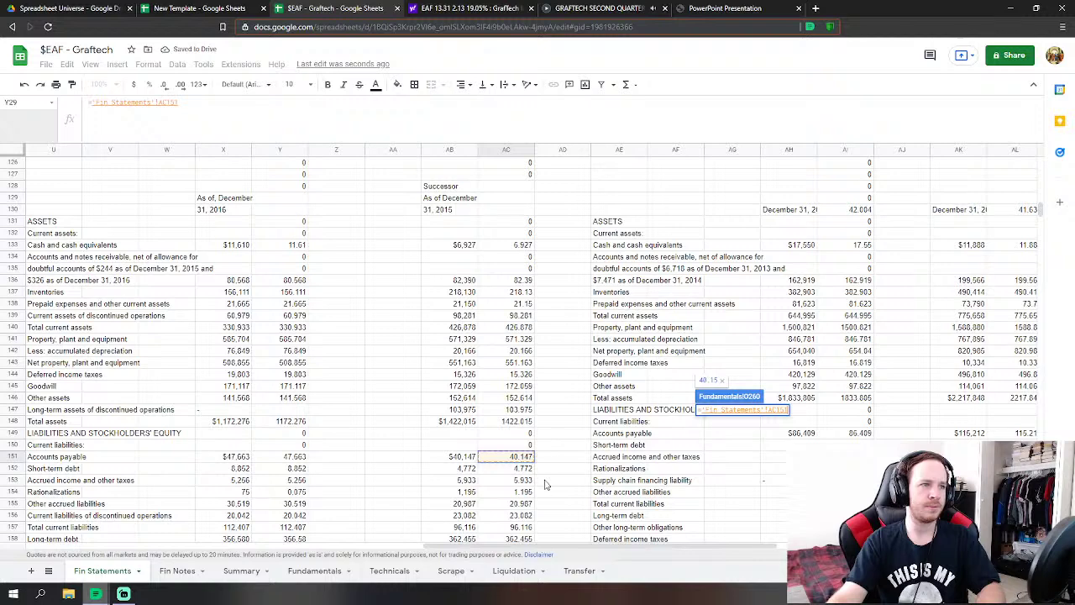
{"action": "key", "text": "Return"}
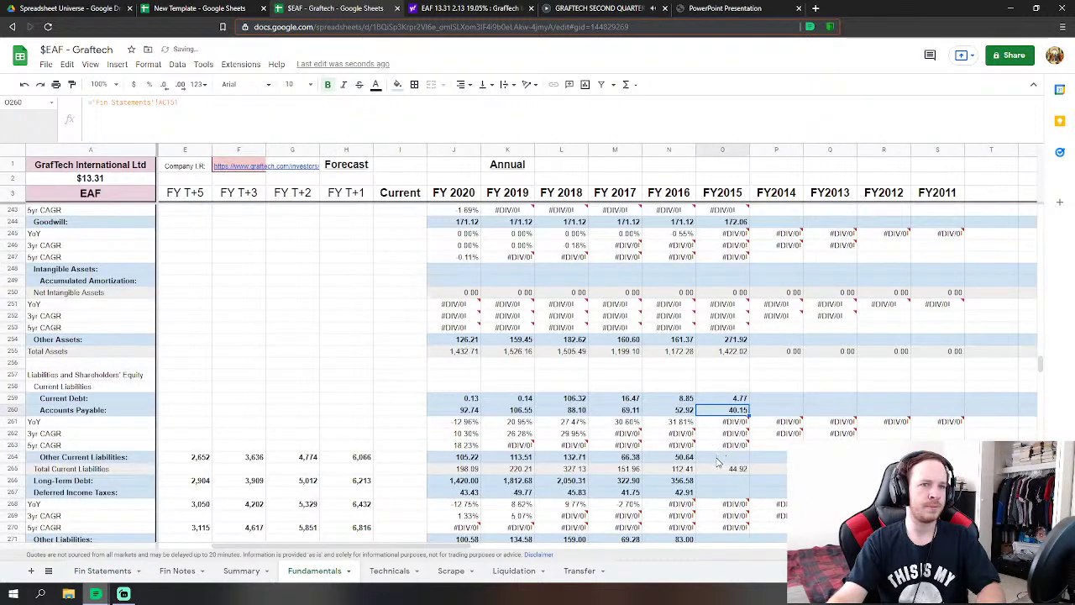
- Set FY2015 Other Current Liabilities to the sum of Fin Statements AC153 through AC156
{"action": "key", "text": "Down"}
{"action": "key", "text": "Down"}
{"action": "key", "text": "Down"}
{"action": "type", "text": "="}
{"action": "left_click", "coordinate": [102, 571]}
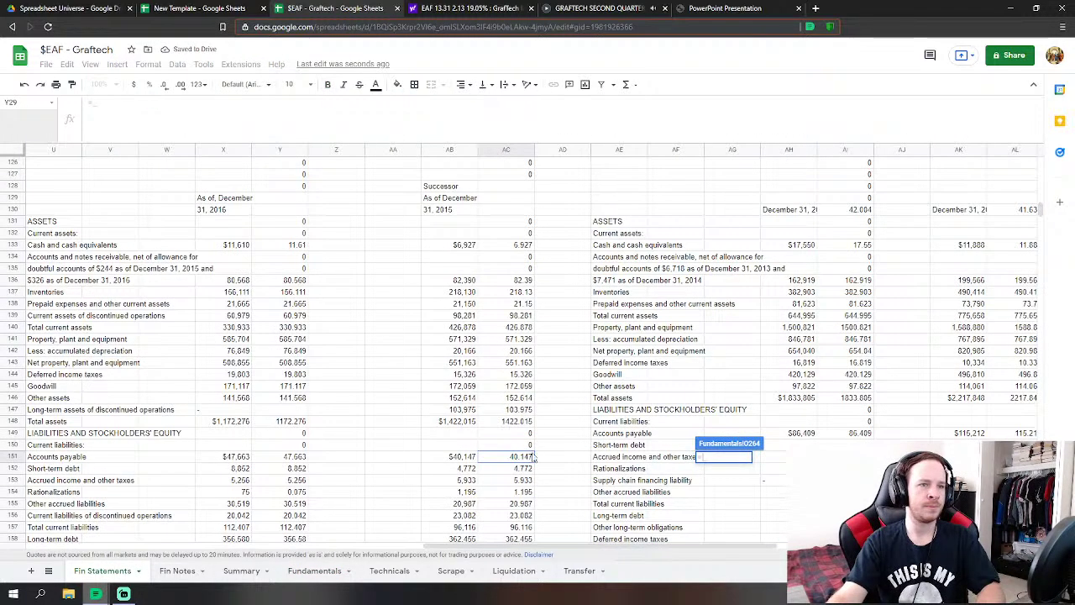
{"action": "left_click", "coordinate": [522, 480]}
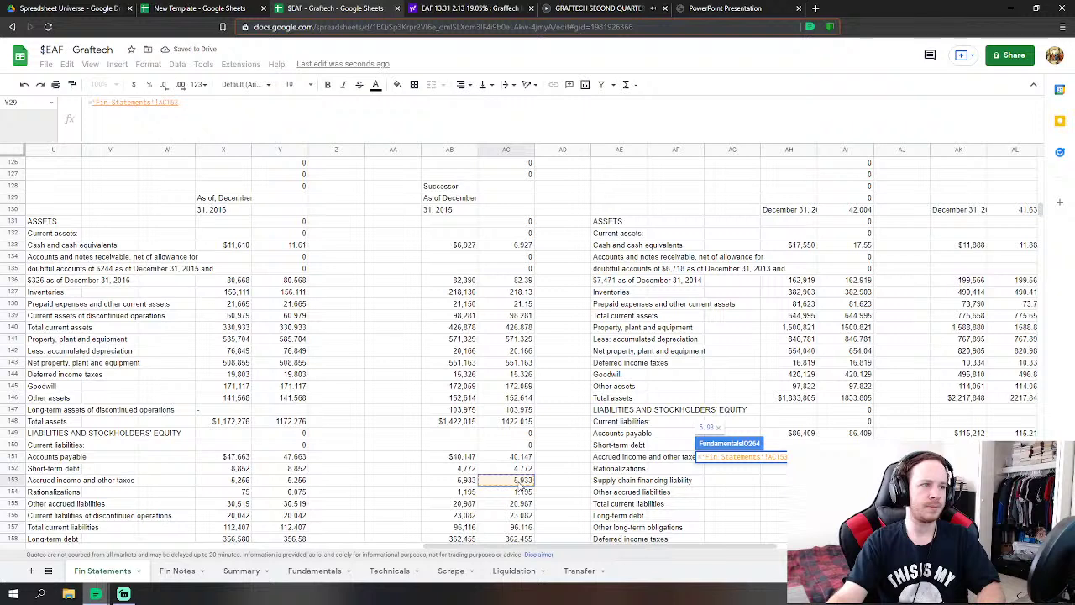
{"action": "type", "text": "+"}
{"action": "left_click", "coordinate": [523, 492]}
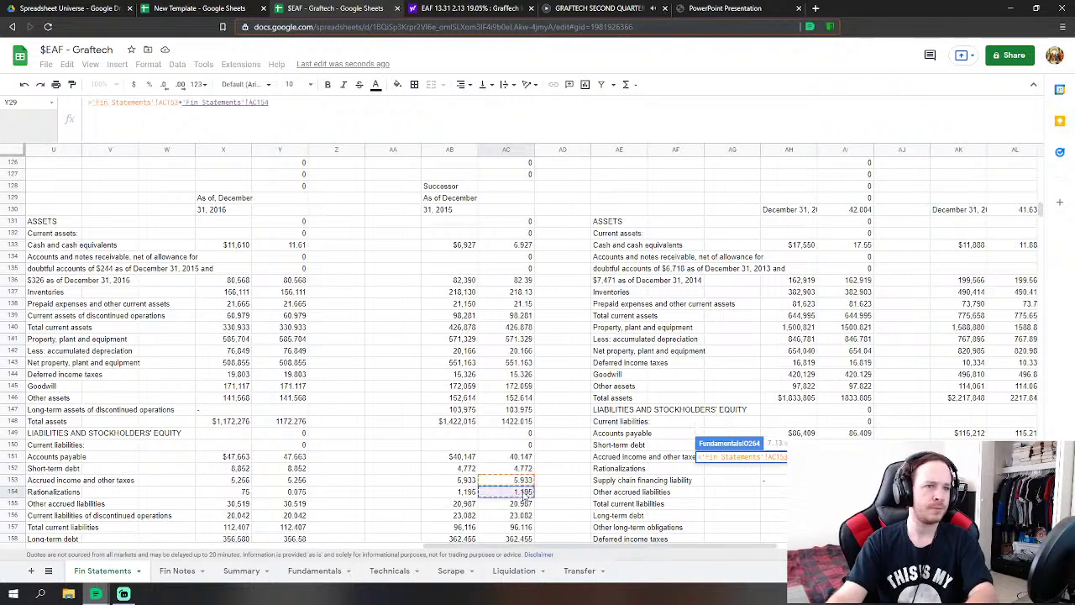
{"action": "type", "text": "+"}
{"action": "left_click", "coordinate": [527, 505]}
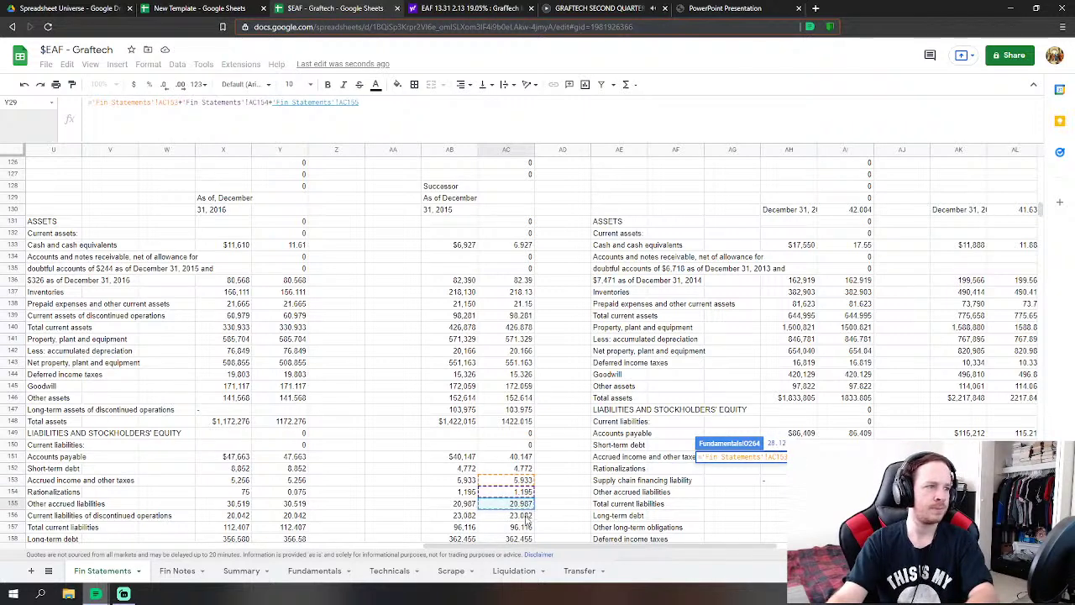
{"action": "type", "text": "+"}
{"action": "left_click", "coordinate": [527, 516]}
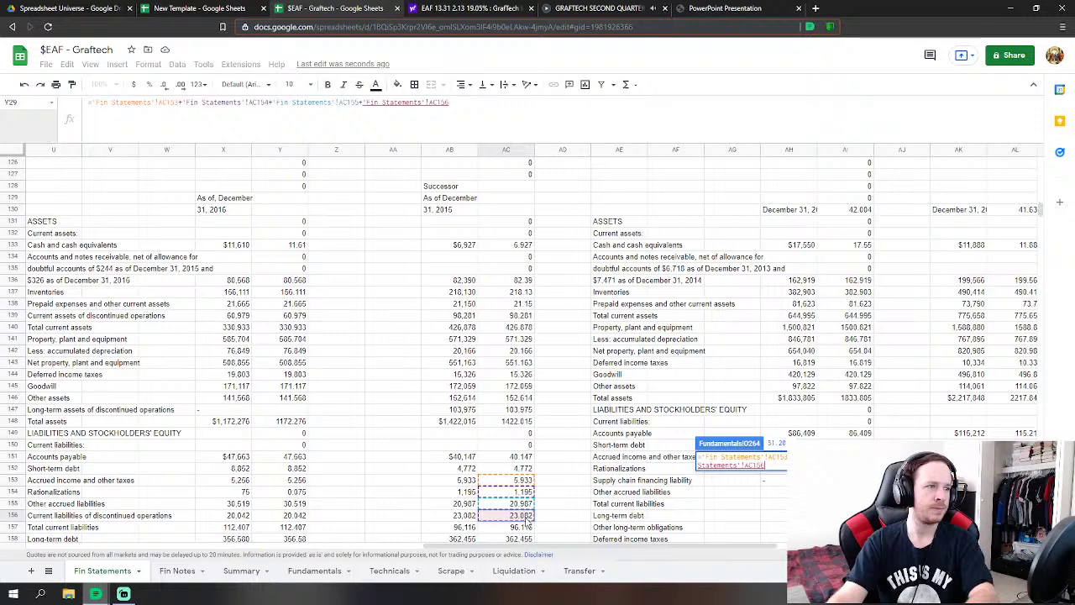
{"action": "key", "text": "Return"}
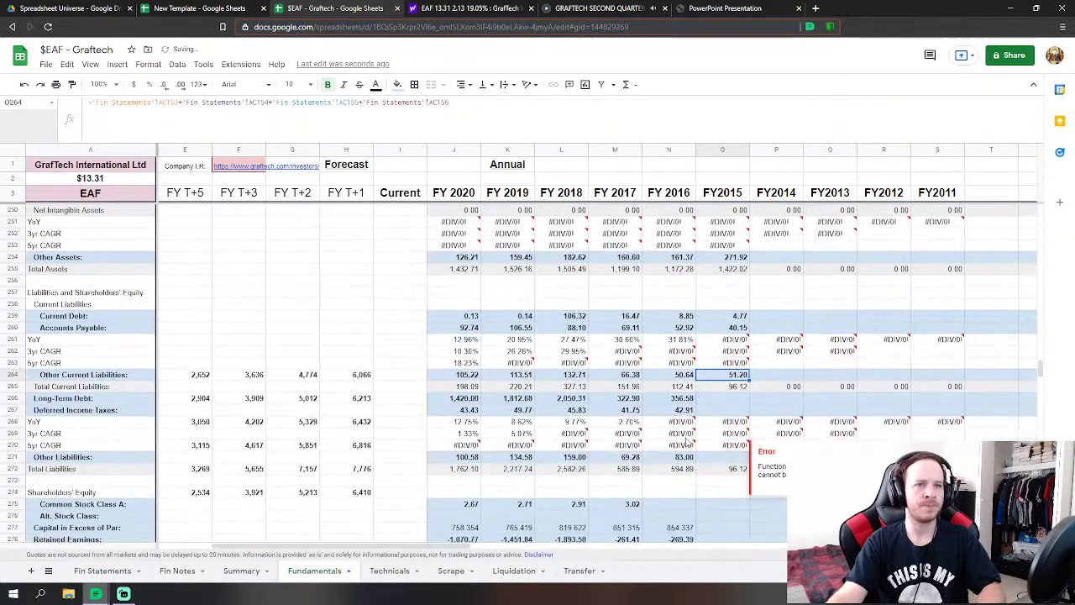
- Link FY2015 Long-Term Debt to AC158 and Deferred Income Taxes to AC160
{"action": "left_click", "coordinate": [724, 398]}
{"action": "type", "text": "="}
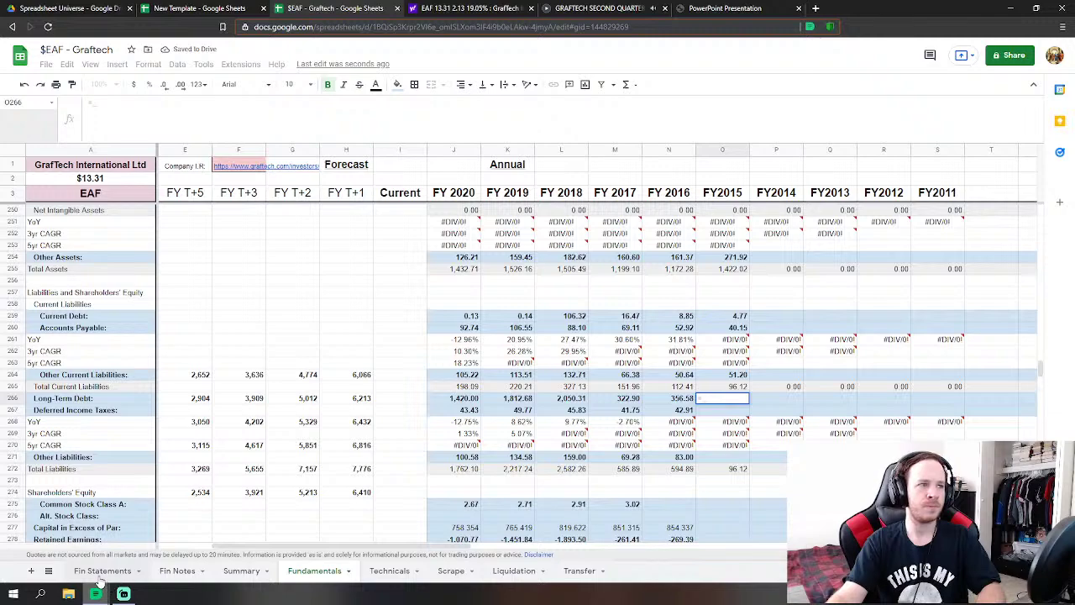
{"action": "left_click", "coordinate": [103, 570]}
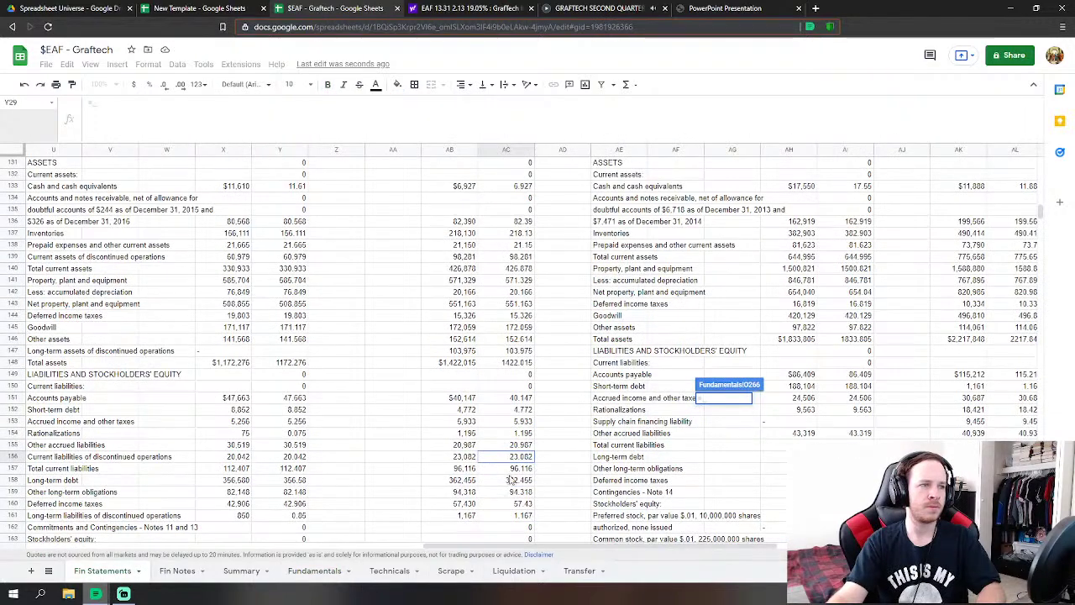
{"action": "left_click", "coordinate": [524, 483]}
{"action": "key", "text": "Return"}
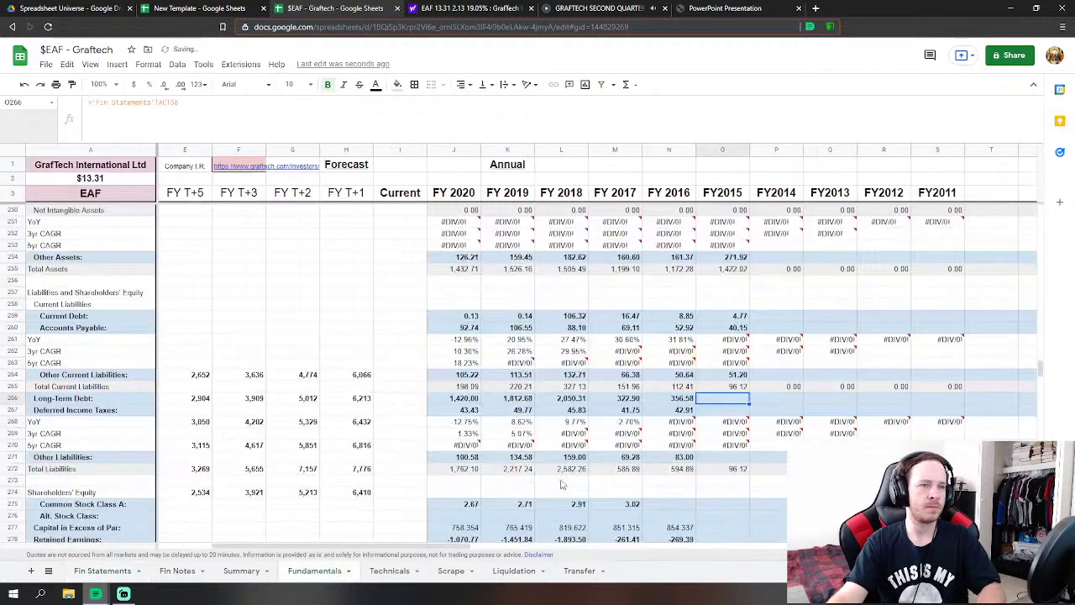
{"action": "type", "text": "="}
{"action": "left_click", "coordinate": [118, 571]}
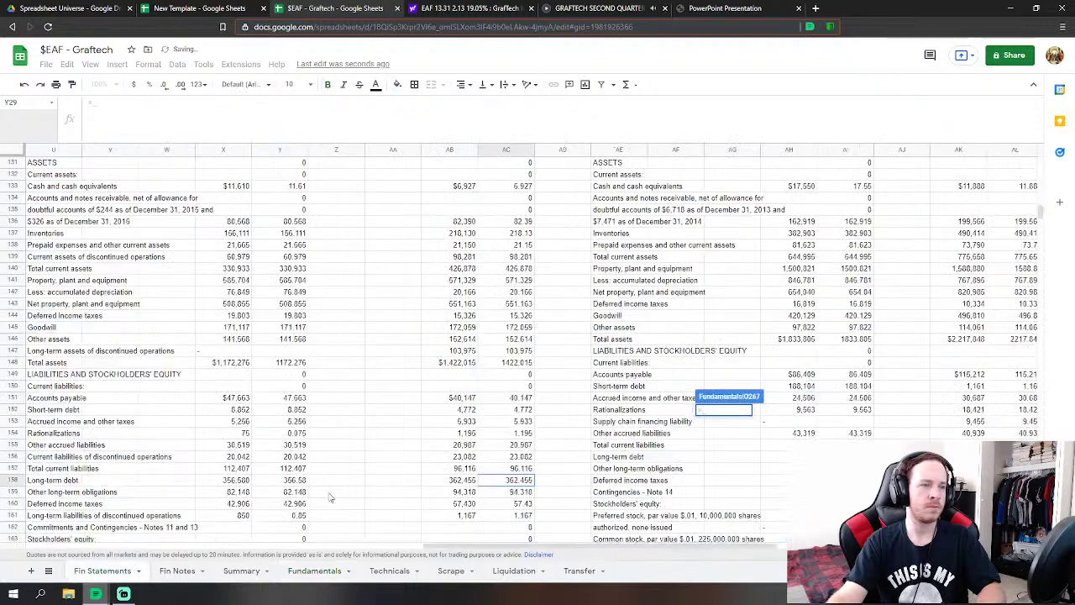
{"action": "left_click", "coordinate": [519, 504]}
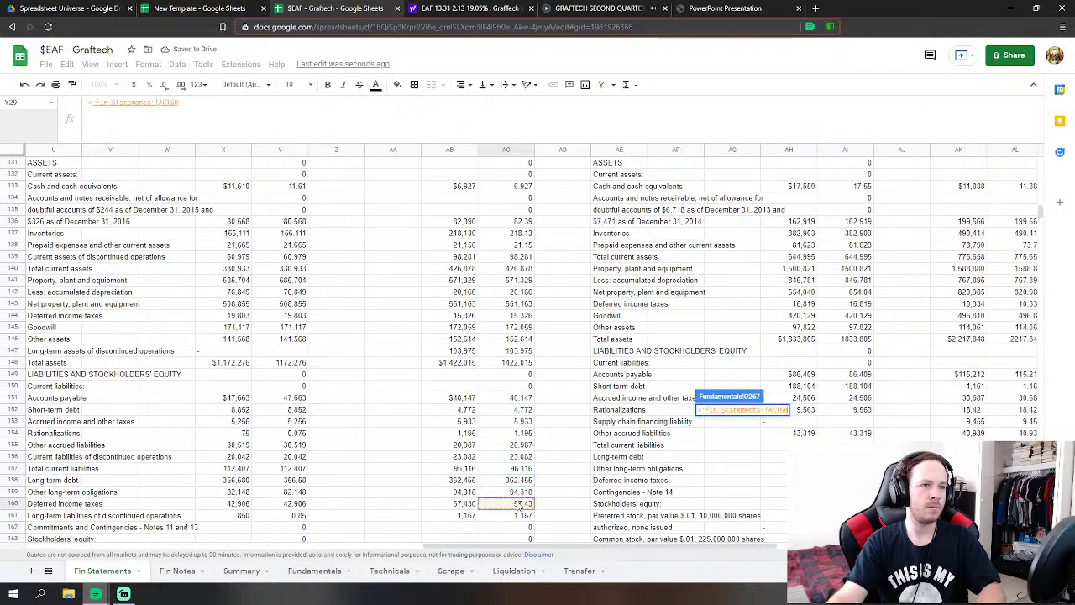
{"action": "key", "text": "Return"}
- Set FY2015 Other Liabilities to Fin Statements AC159 plus AC161
{"action": "left_click", "coordinate": [735, 455]}
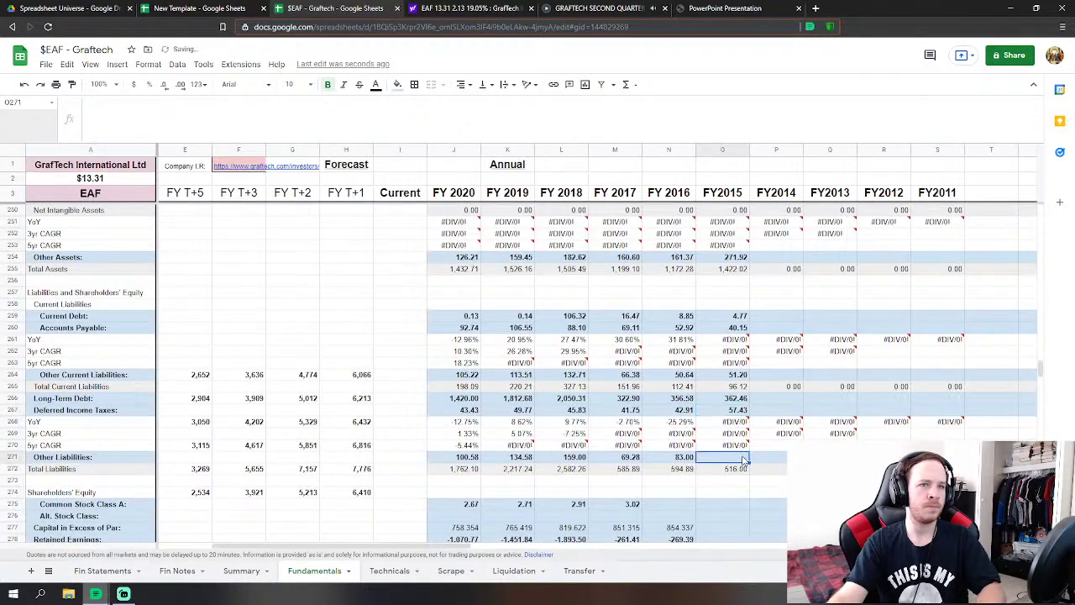
{"action": "type", "text": "="}
{"action": "left_click", "coordinate": [122, 571]}
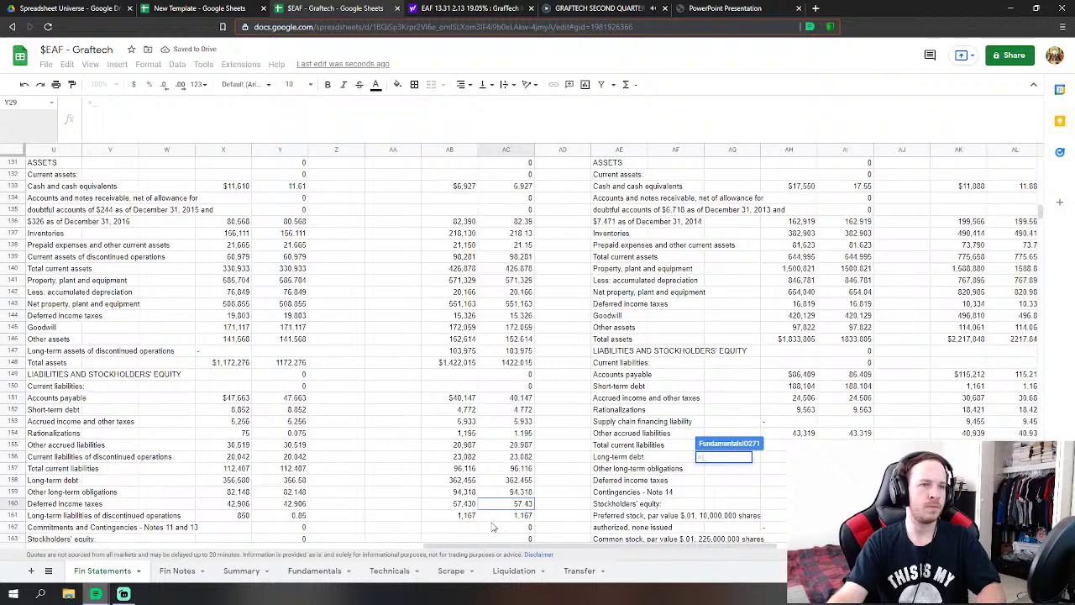
{"action": "left_click", "coordinate": [514, 494]}
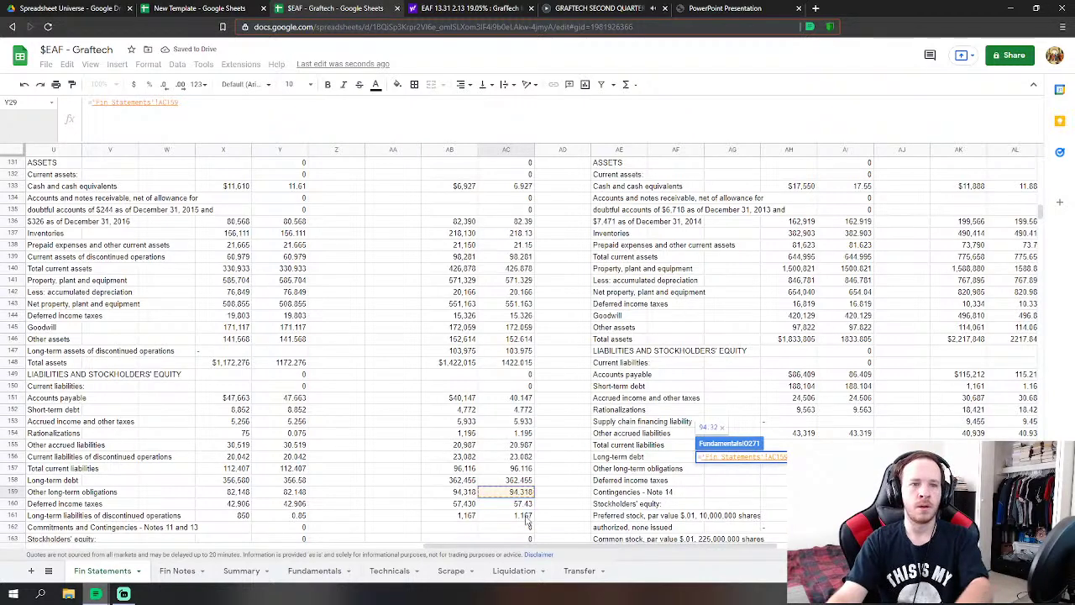
{"action": "type", "text": "+"}
{"action": "left_click", "coordinate": [522, 515]}
{"action": "key", "text": "Return"}
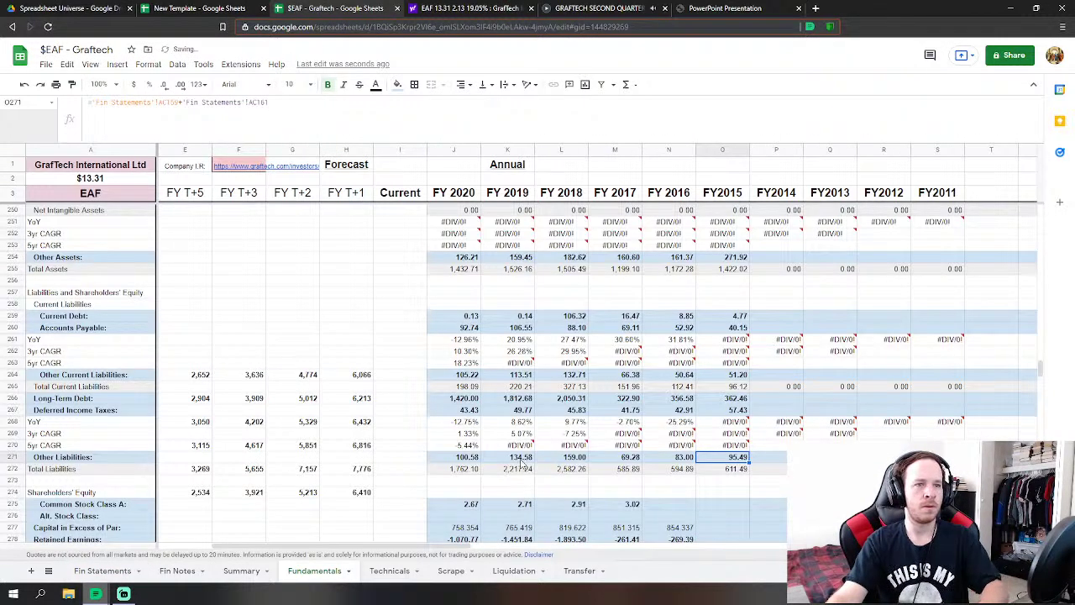
- Link FY2015 Capital in Excess of Par, and Retained Earnings to the accumulated deficit in AC171
{"action": "scroll", "coordinate": [672, 420], "scroll_direction": "down", "scroll_amount": 3}
{"action": "left_click", "coordinate": [726, 425]}
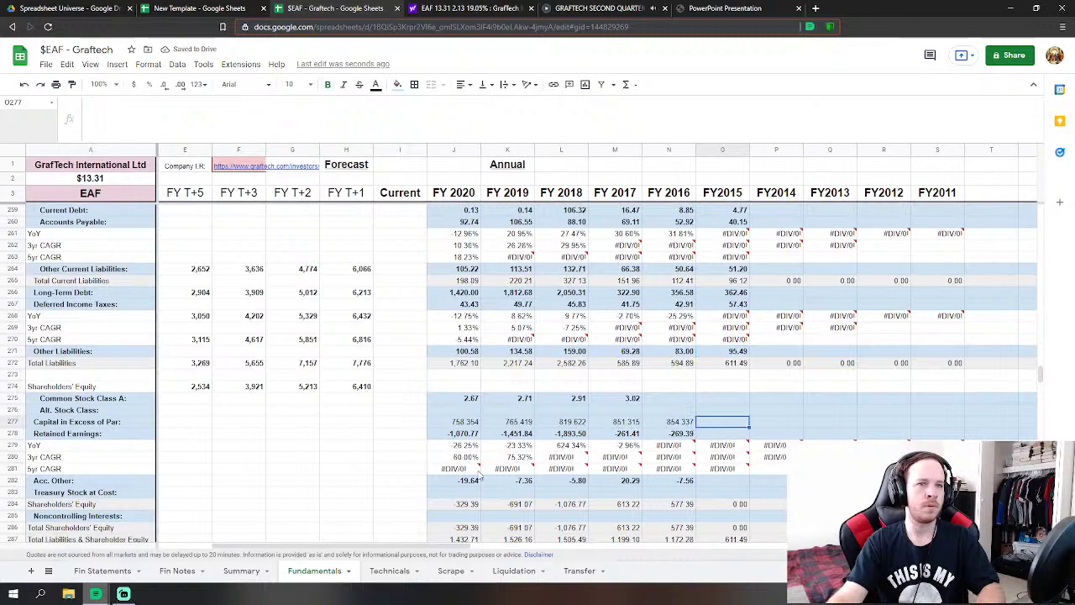
{"action": "scroll", "coordinate": [726, 424], "scroll_direction": "down", "scroll_amount": 1}
{"action": "left_click", "coordinate": [102, 570]}
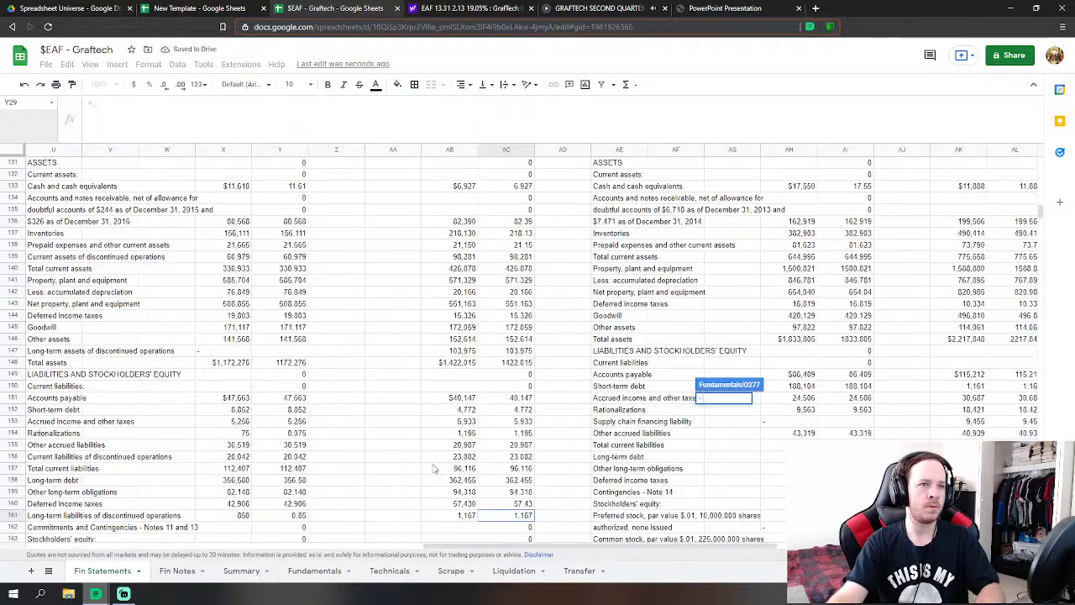
{"action": "scroll", "coordinate": [561, 459], "scroll_direction": "down", "scroll_amount": 5}
{"action": "key", "text": "Return"}
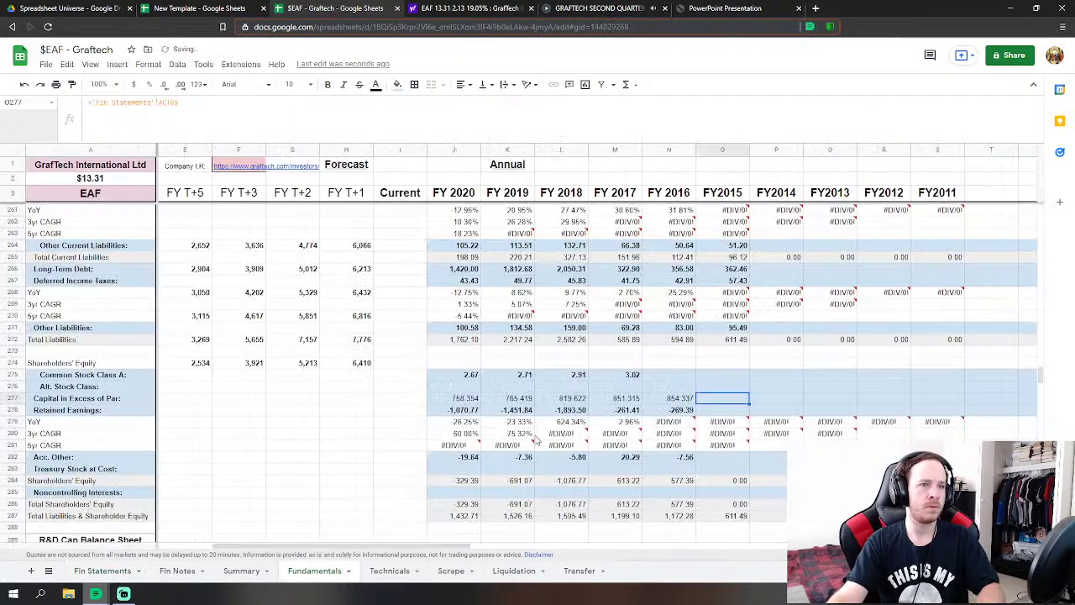
{"action": "left_click", "coordinate": [138, 576]}
{"action": "left_click", "coordinate": [505, 479]}
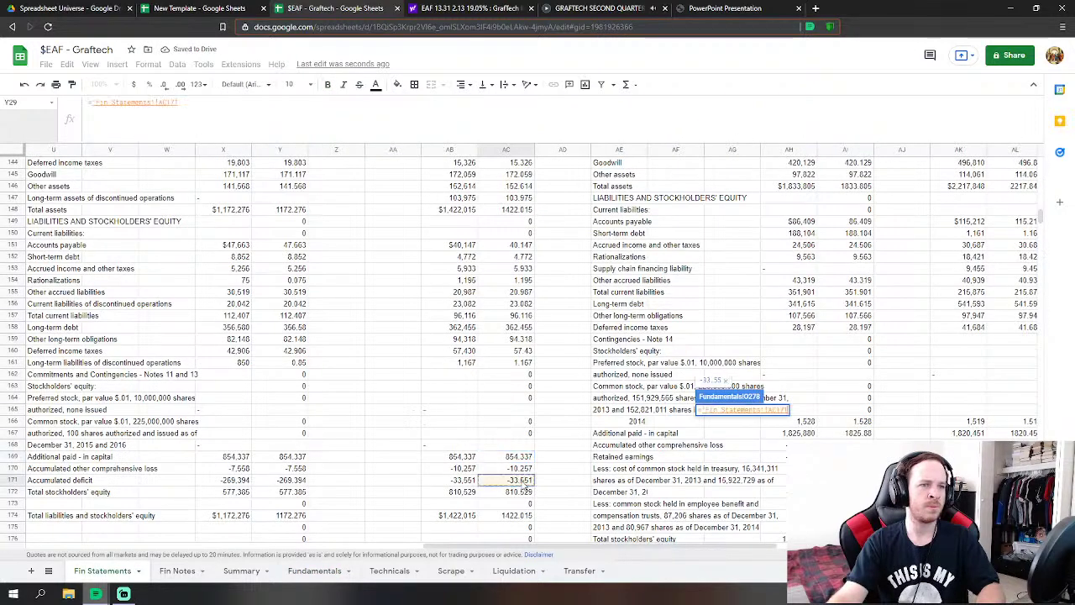
{"action": "key", "text": "Return"}
- Undo the accidental deletion of the FY2015 5yr CAGR formula
{"action": "left_click", "coordinate": [739, 451]}
{"action": "key", "text": "Delete"}
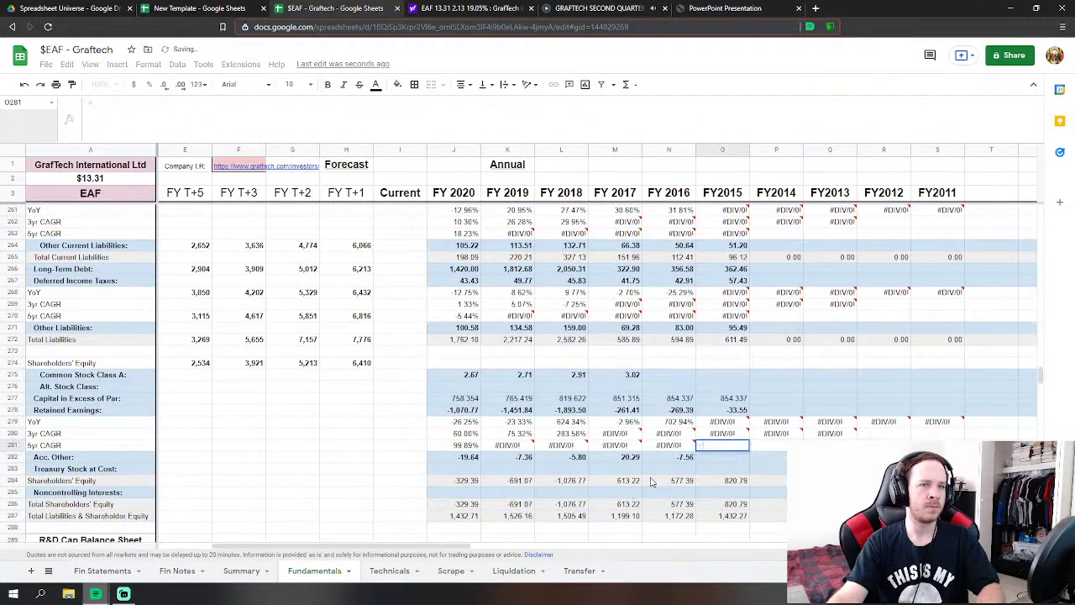
{"action": "left_click", "coordinate": [727, 462]}
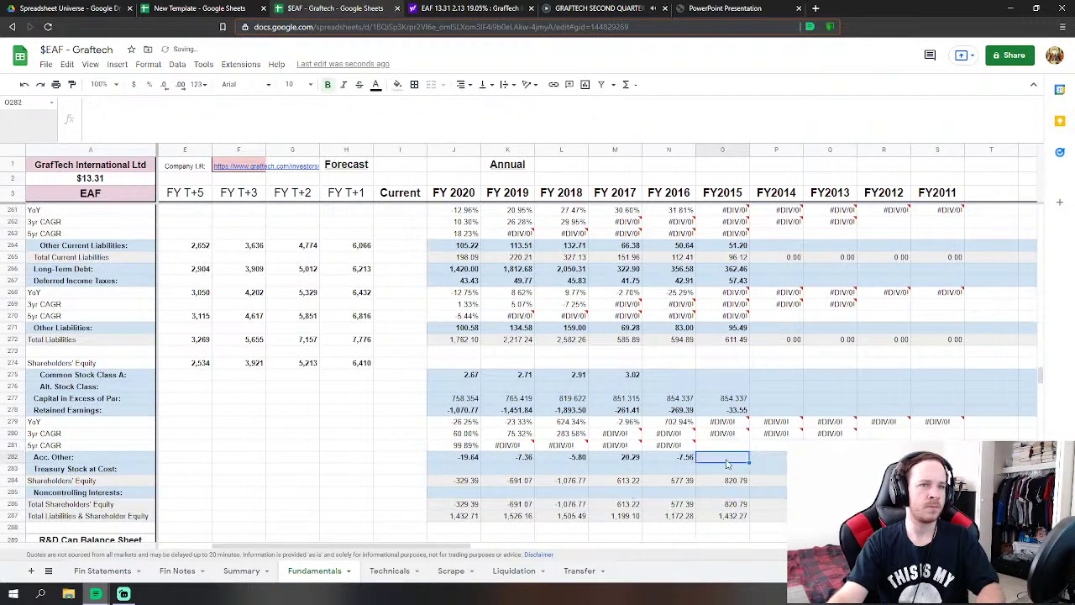
{"action": "left_click", "coordinate": [24, 86]}
- Link FY2015 Acc. Other to Fin Statements AC170, reading -10.26
{"action": "left_click", "coordinate": [703, 462]}
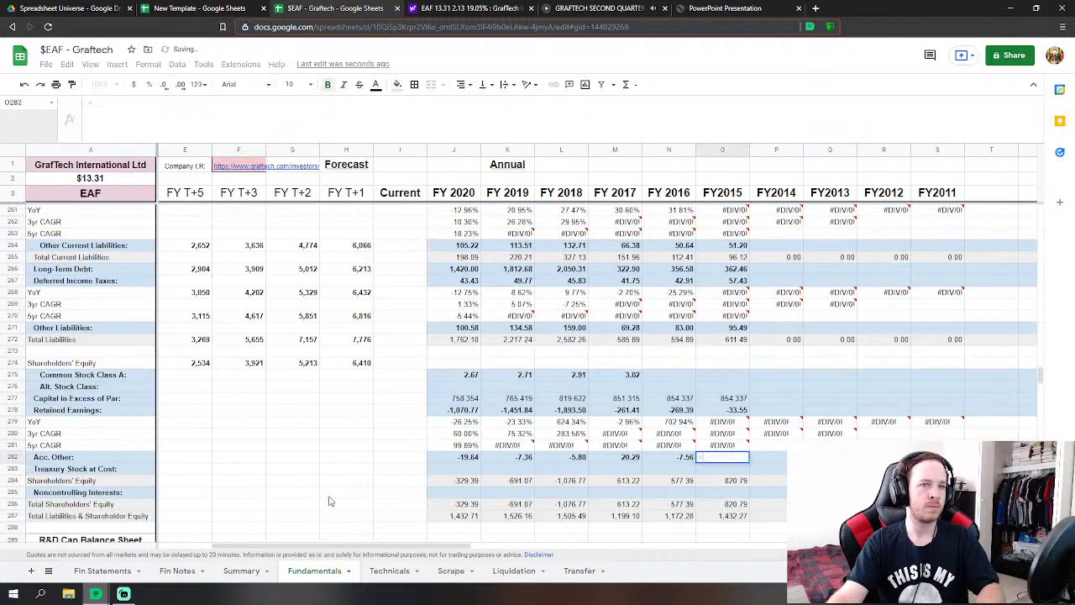
{"action": "type", "text": "=SUM(J282:N282"}
{"action": "left_click", "coordinate": [100, 571]}
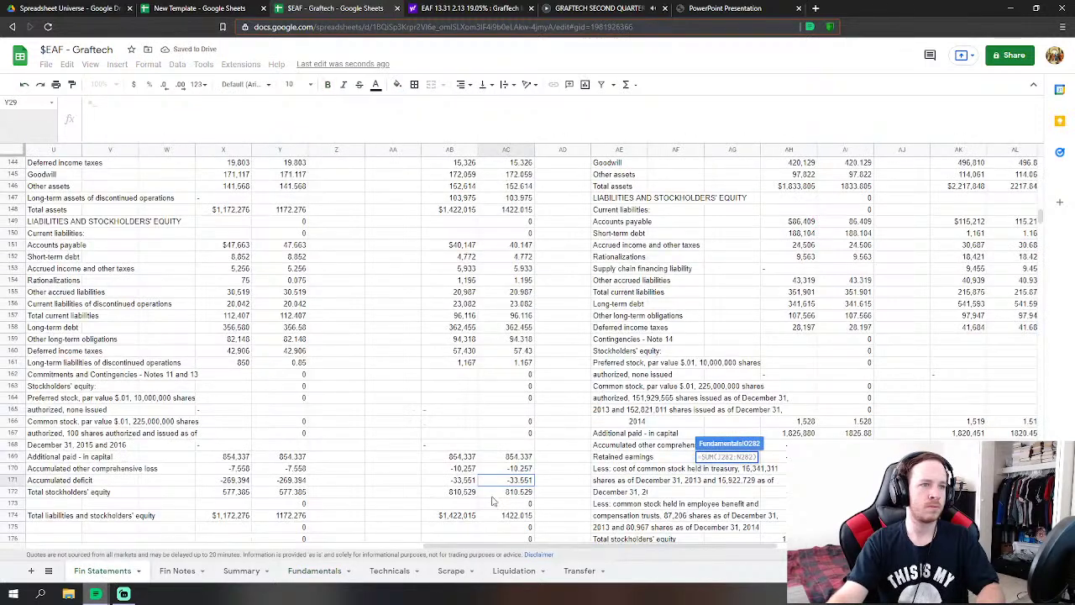
{"action": "left_click", "coordinate": [521, 468]}
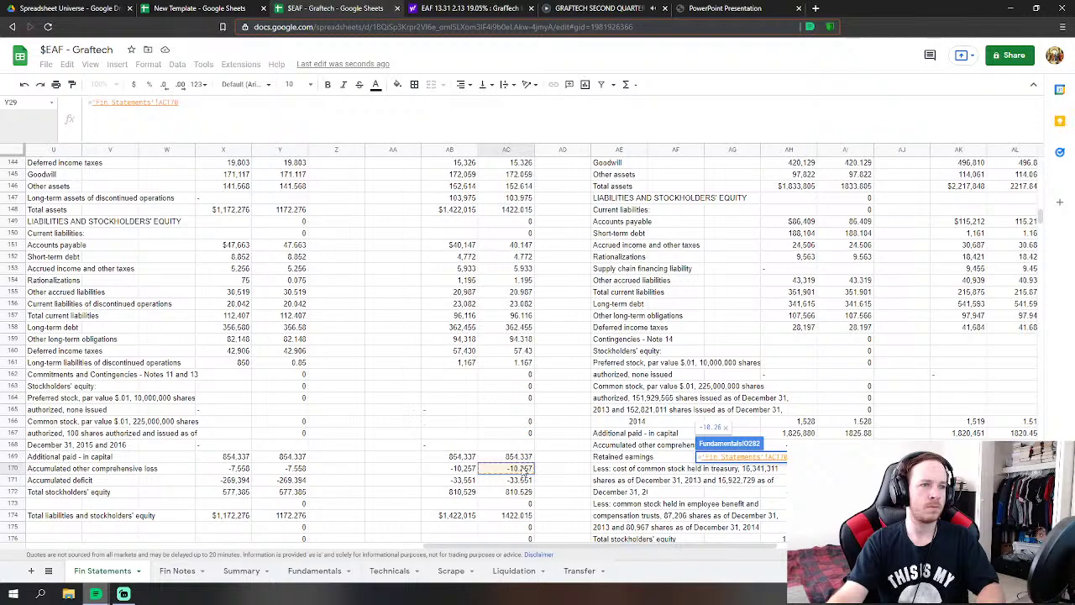
{"action": "key", "text": "Return"}
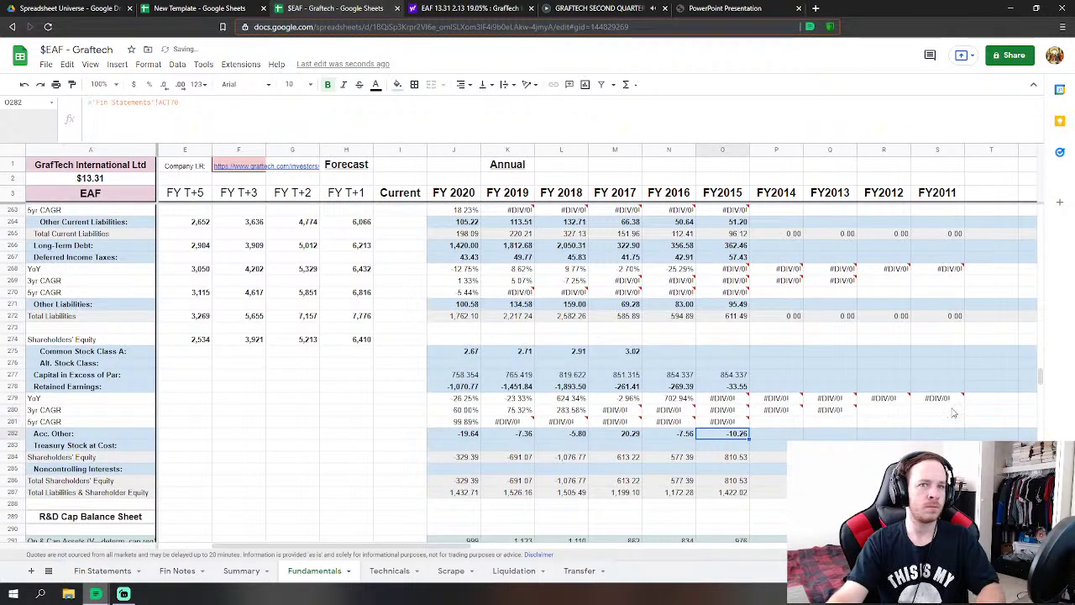
{"action": "left_click_drag", "start_coordinate": [1041, 380], "coordinate": [1070, 246]}
- Link FY2014 Cost of Revenues to Fin Statements AI9, the 2014 cost of sales (993)
{"action": "scroll", "coordinate": [1071, 246], "scroll_direction": "up", "scroll_amount": 5}
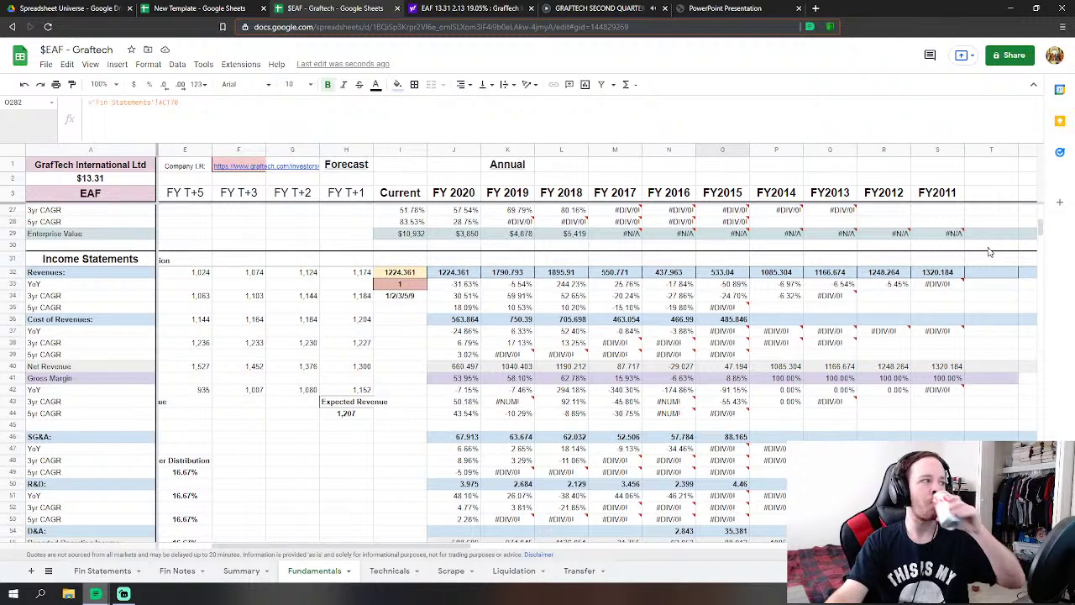
{"action": "scroll", "coordinate": [989, 253], "scroll_direction": "down", "scroll_amount": 1}
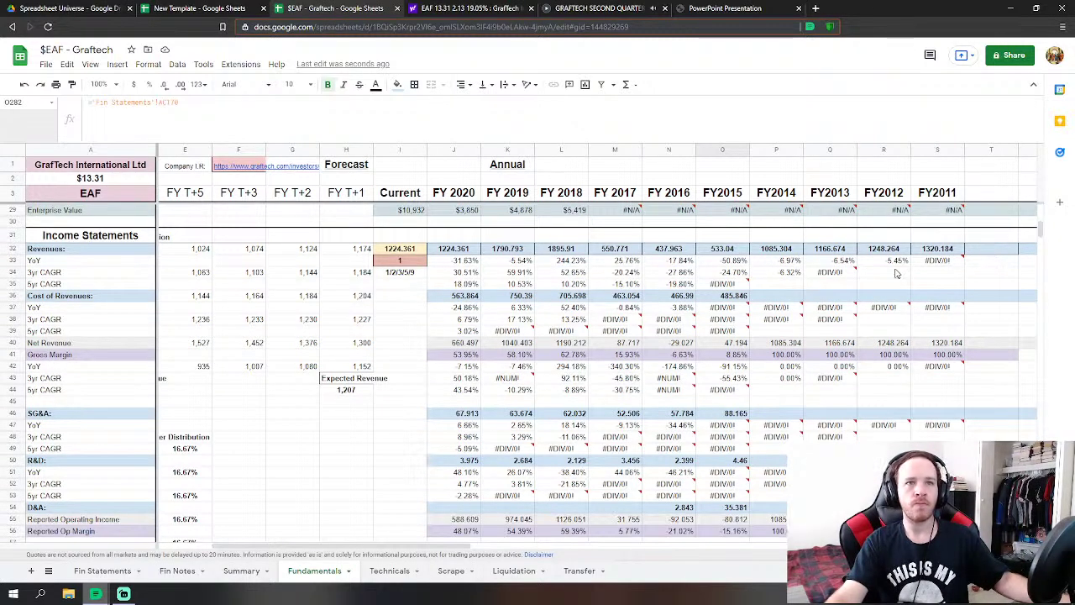
{"action": "left_click", "coordinate": [779, 299]}
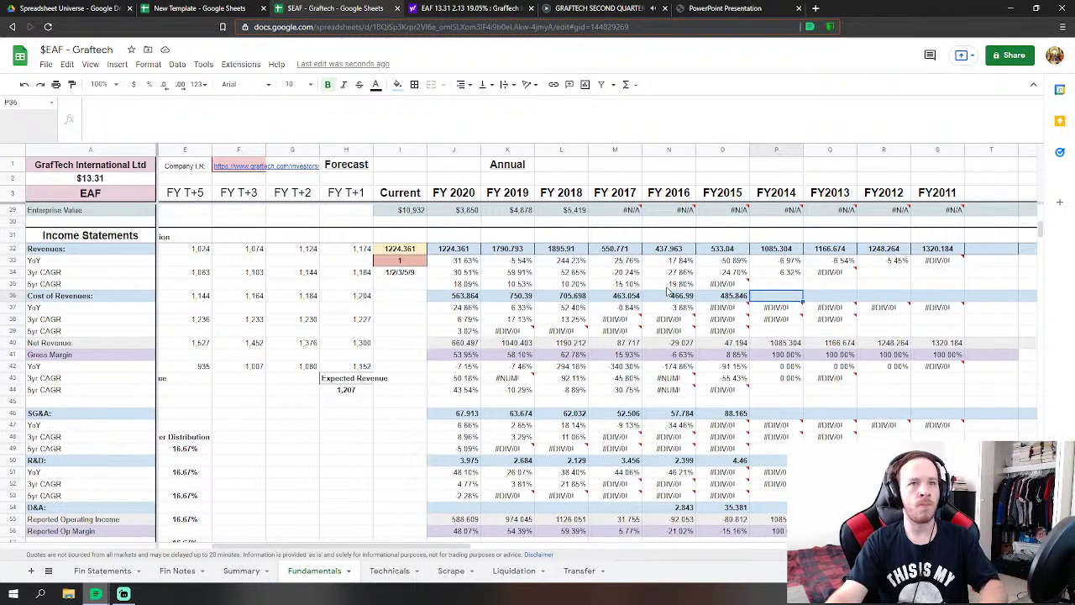
{"action": "left_click", "coordinate": [132, 571]}
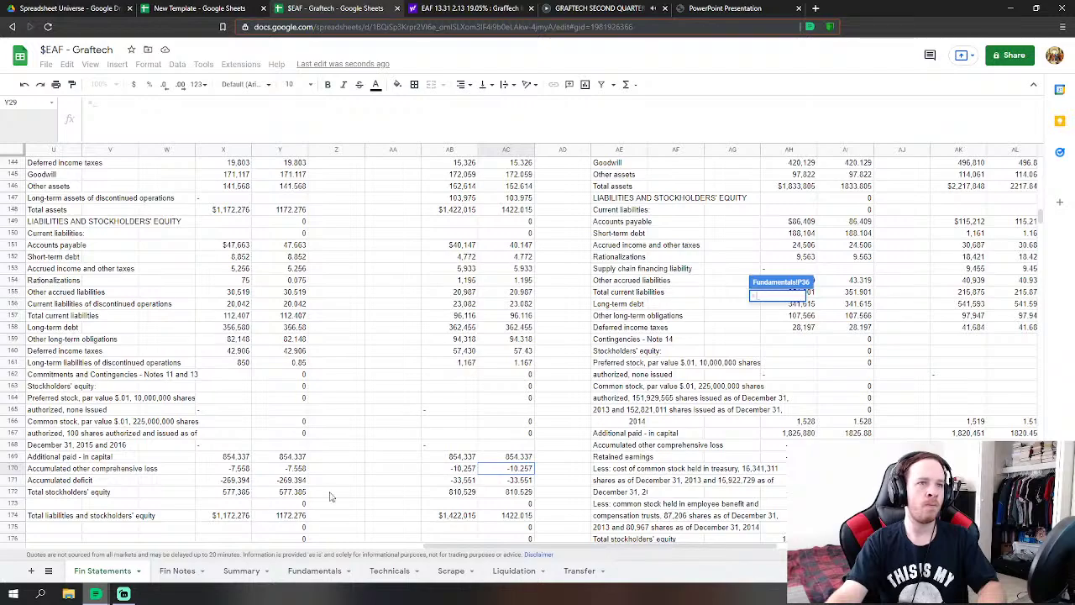
{"action": "scroll", "coordinate": [638, 449], "scroll_direction": "up", "scroll_amount": 10}
{"action": "scroll", "coordinate": [638, 450], "scroll_direction": "up", "scroll_amount": 20}
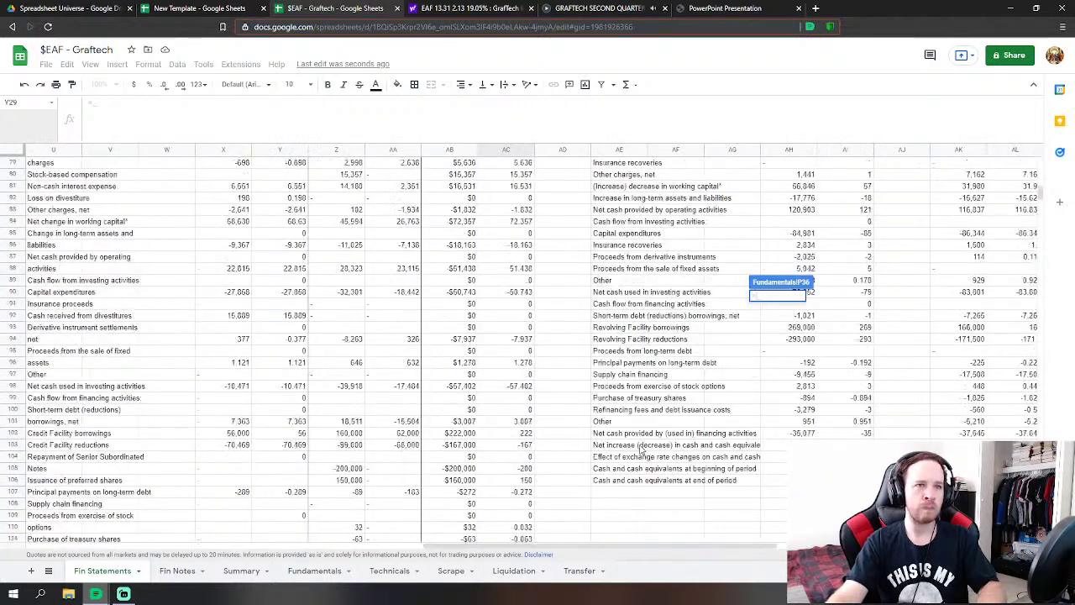
{"action": "scroll", "coordinate": [639, 449], "scroll_direction": "up", "scroll_amount": 5}
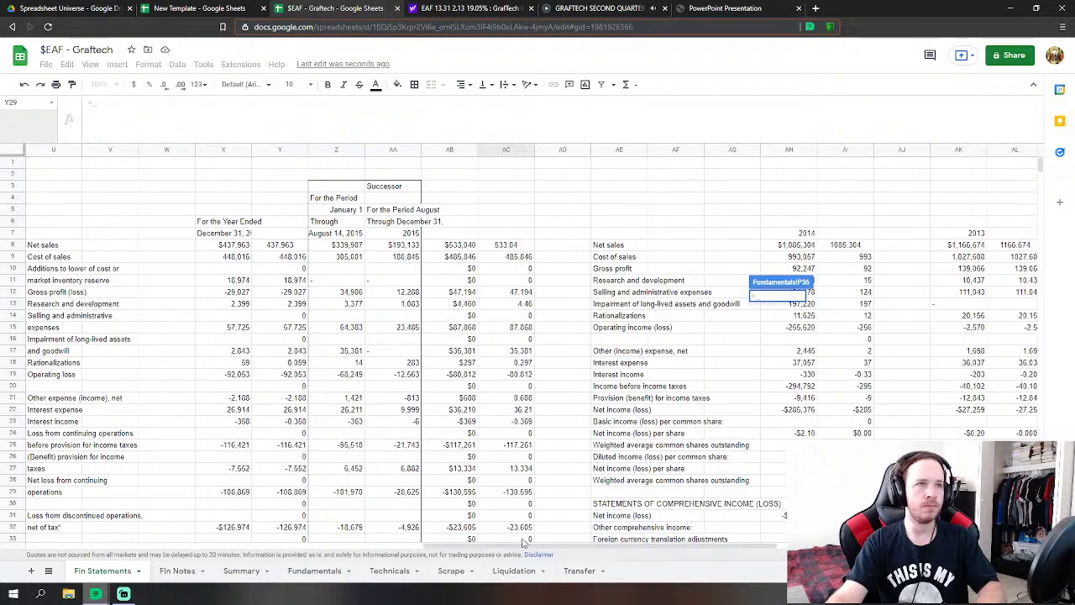
{"action": "left_click_drag", "start_coordinate": [523, 544], "coordinate": [720, 532]}
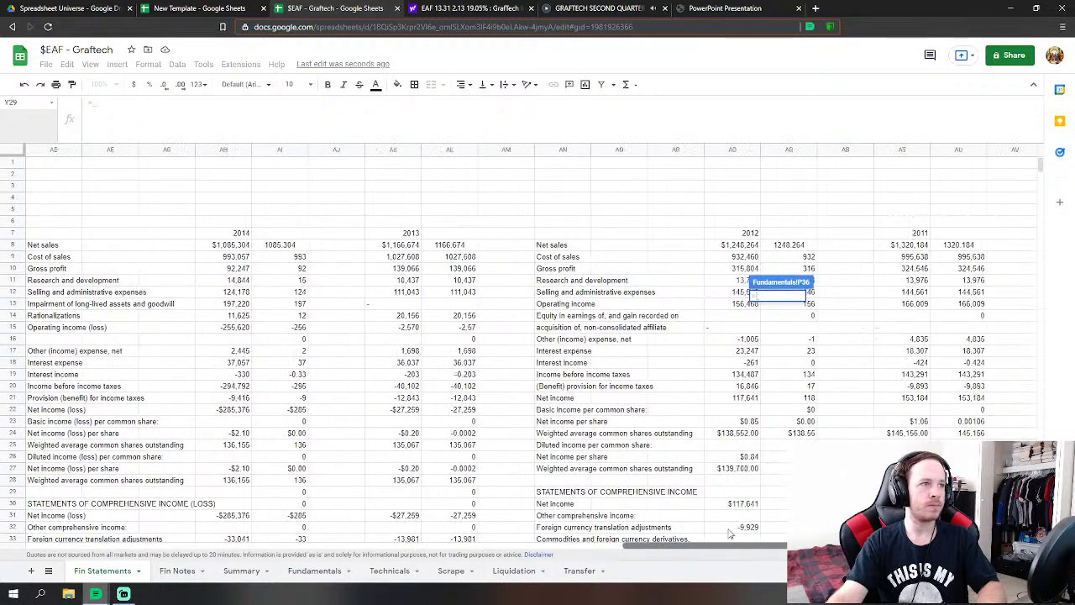
{"action": "left_click", "coordinate": [298, 245]}
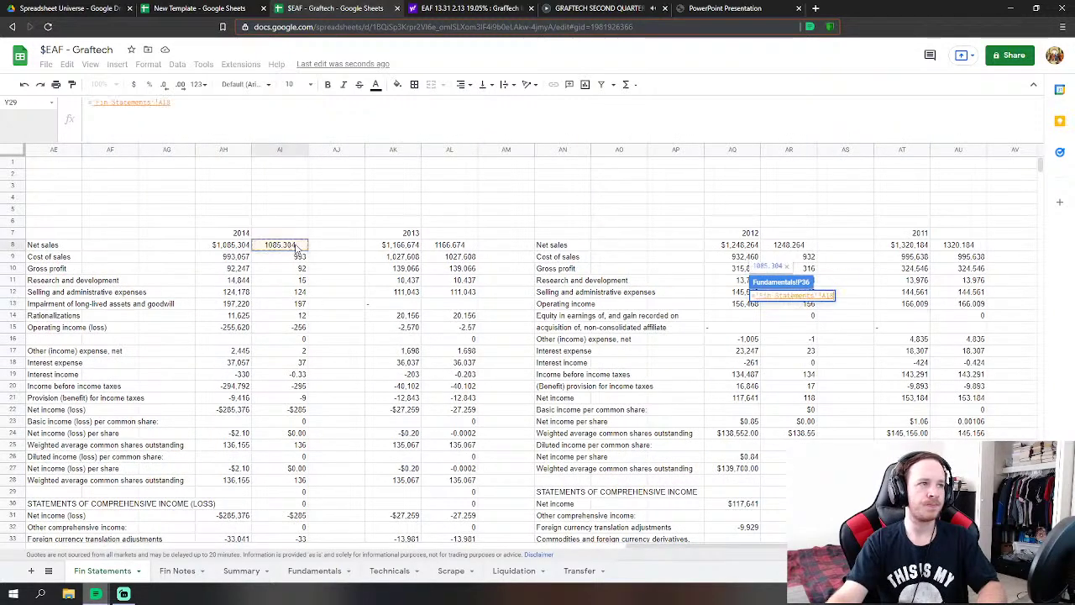
{"action": "left_click", "coordinate": [298, 257]}
{"action": "key", "text": "Return"}
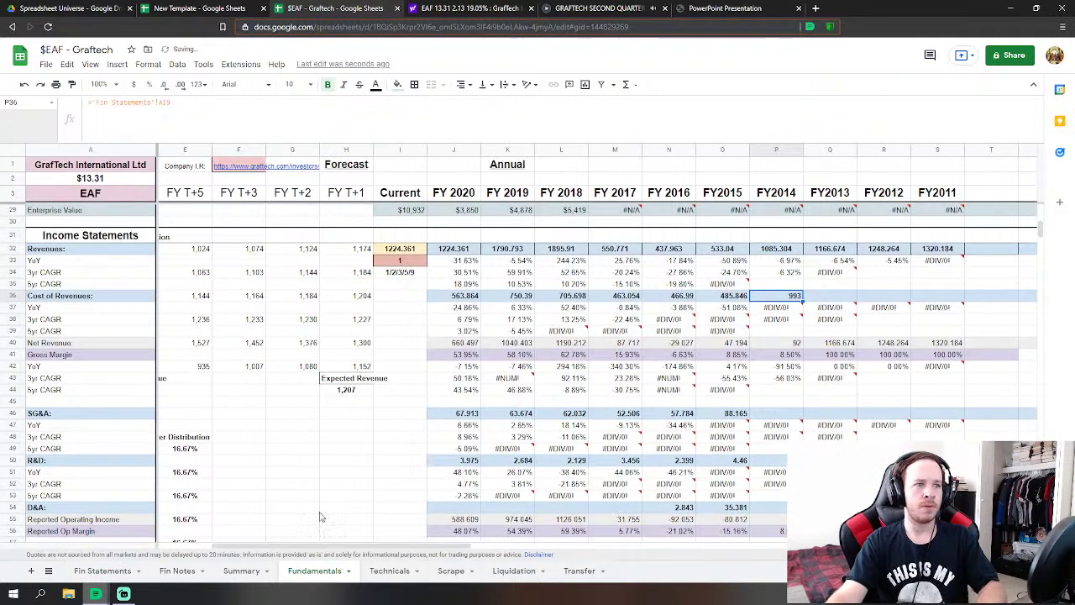
- Set FY2014 SG&A to Fin Statements AI12 plus AI14 (selling/administrative plus rationalizations)
{"action": "left_click", "coordinate": [98, 577]}
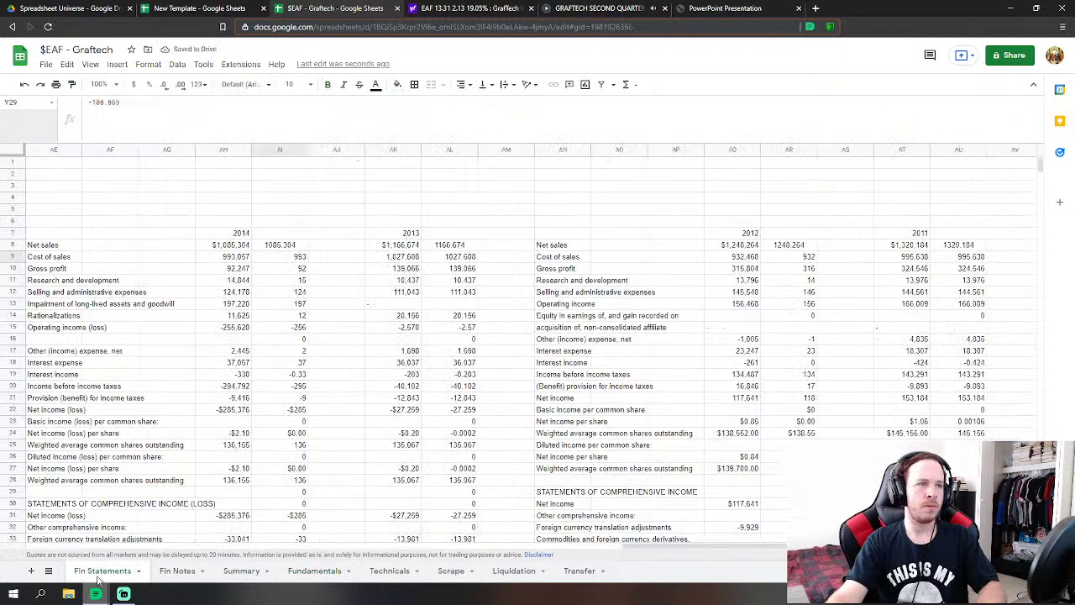
{"action": "left_click", "coordinate": [316, 574]}
{"action": "left_click_drag", "start_coordinate": [438, 548], "coordinate": [546, 549]}
{"action": "scroll", "coordinate": [435, 443], "scroll_direction": "down", "scroll_amount": 2}
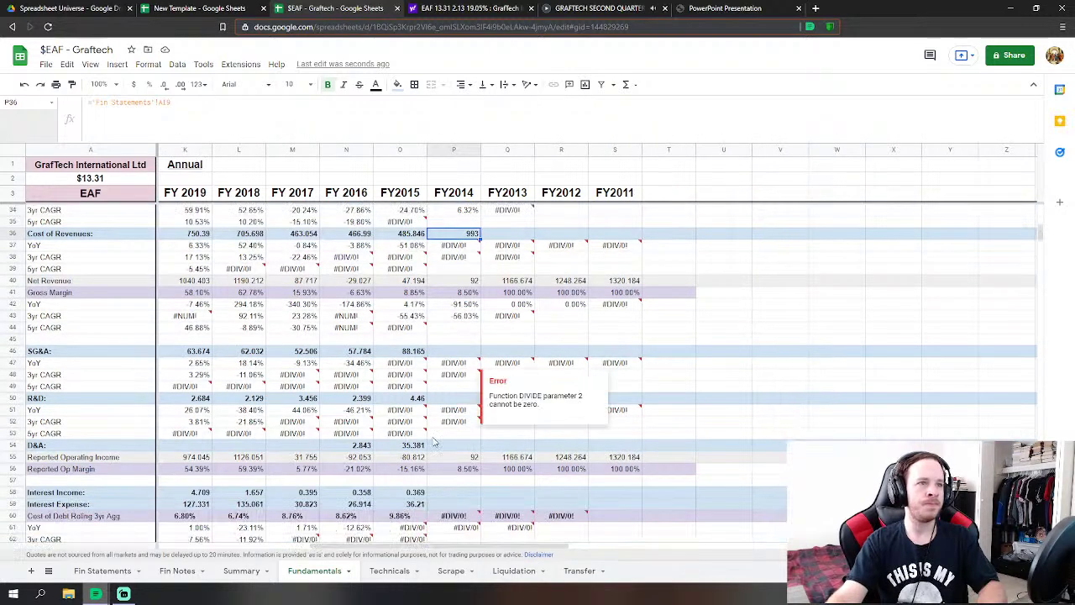
{"action": "left_click", "coordinate": [462, 352]}
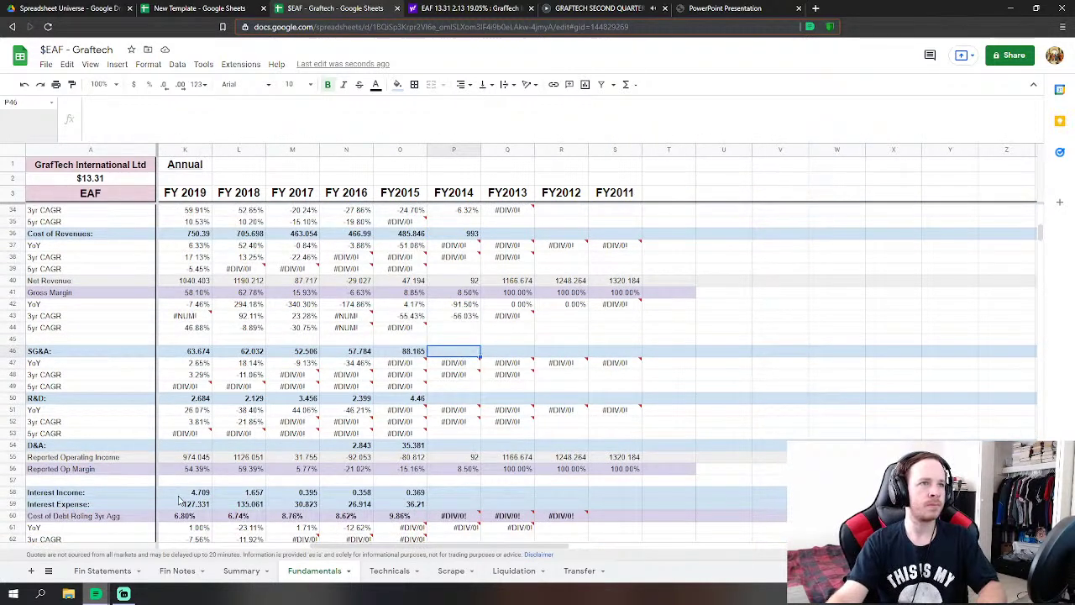
{"action": "type", "text": "="}
{"action": "left_click", "coordinate": [94, 571]}
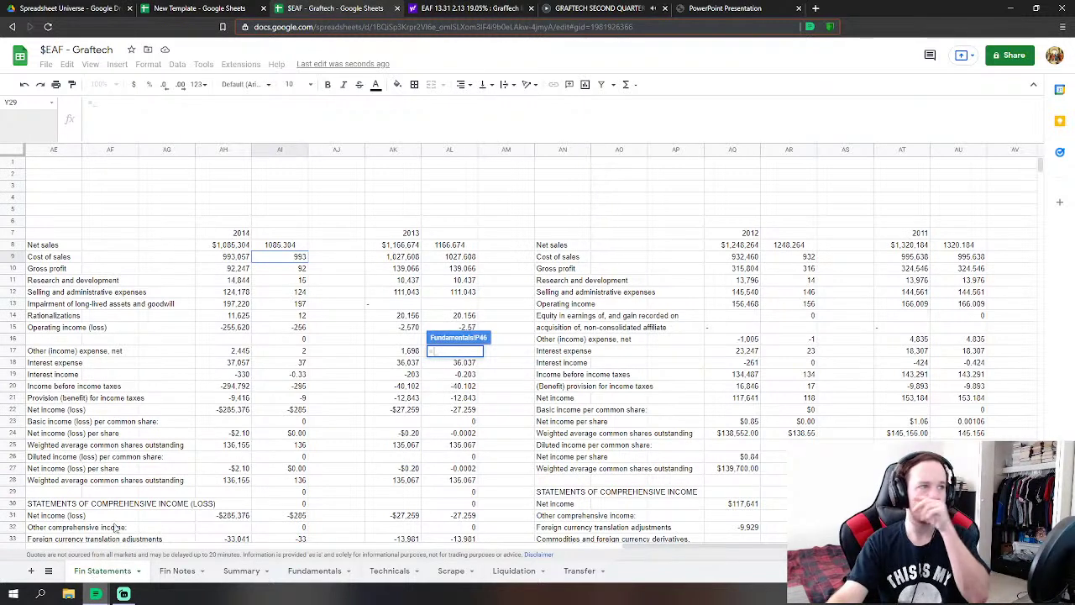
{"action": "left_click", "coordinate": [300, 293]}
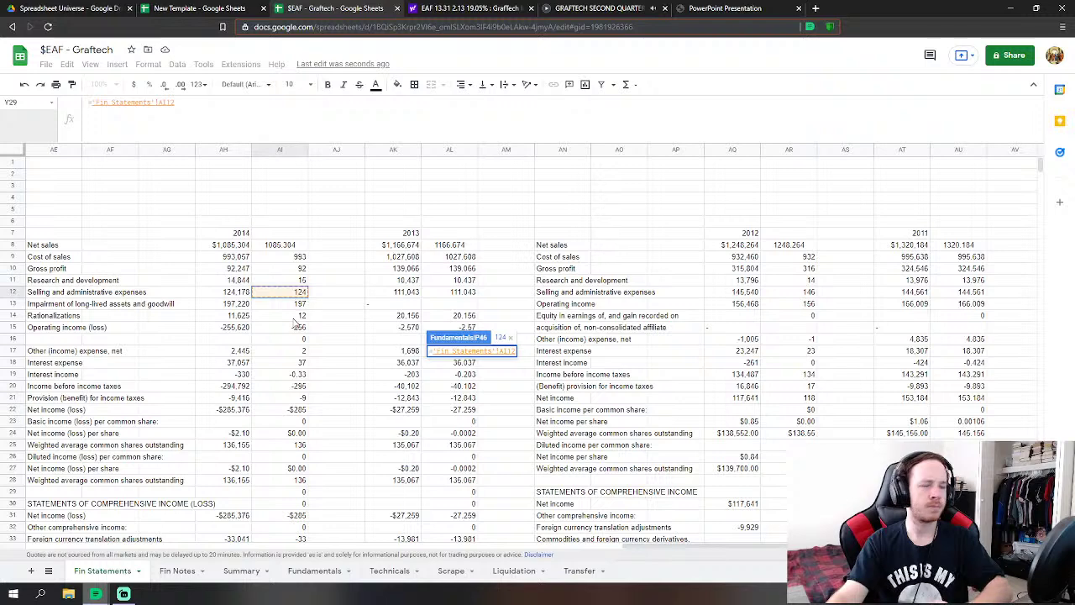
{"action": "type", "text": "+"}
{"action": "left_click", "coordinate": [295, 318]}
{"action": "key", "text": "Return"}
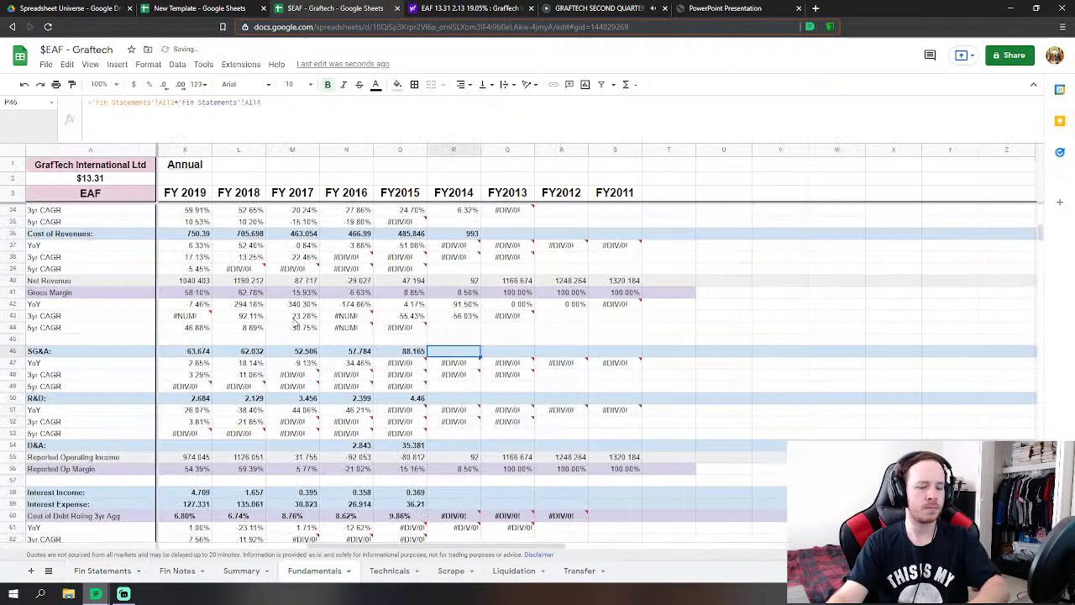
- Link FY2014 R&D (15) and D&A (197) to their 2014 Fin Statements lines
{"action": "scroll", "coordinate": [417, 550], "scroll_direction": "left", "scroll_amount": 1}
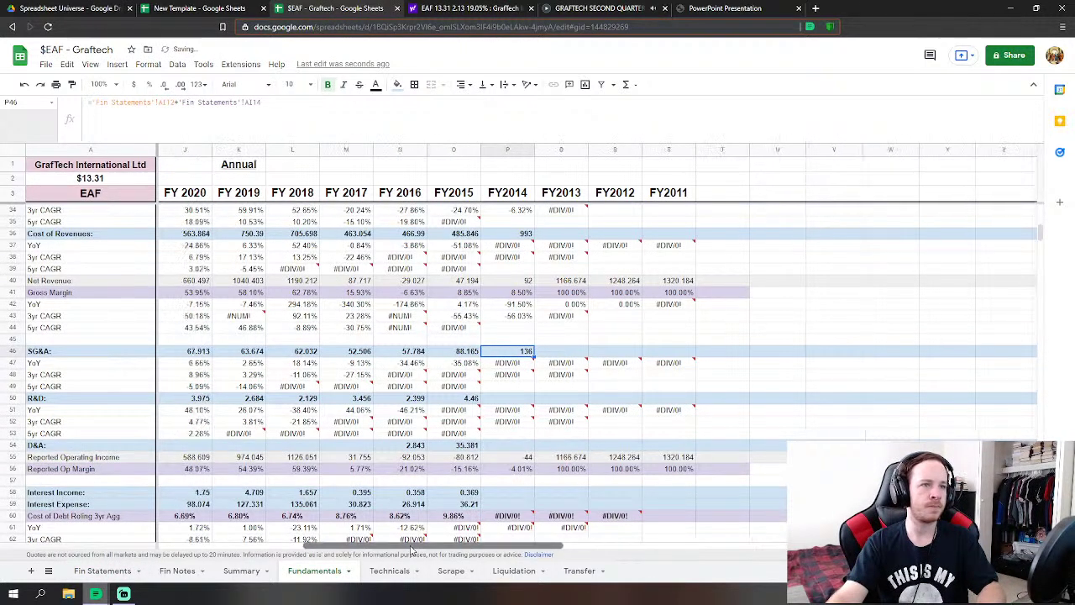
{"action": "left_click", "coordinate": [520, 398]}
{"action": "type", "text": "="}
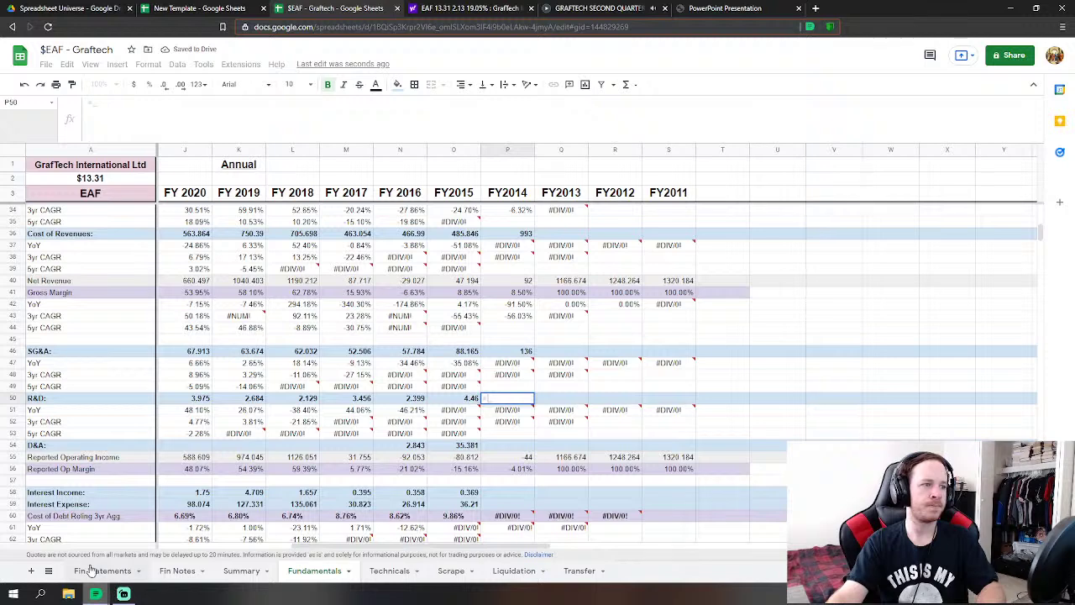
{"action": "left_click", "coordinate": [101, 571]}
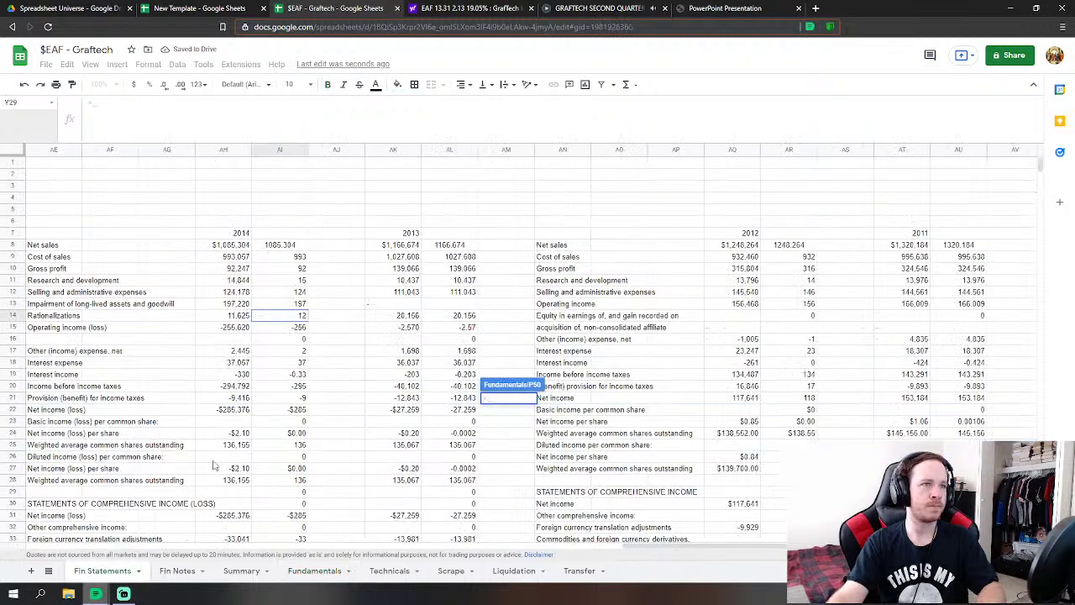
{"action": "left_click", "coordinate": [286, 284]}
{"action": "key", "text": "Return"}
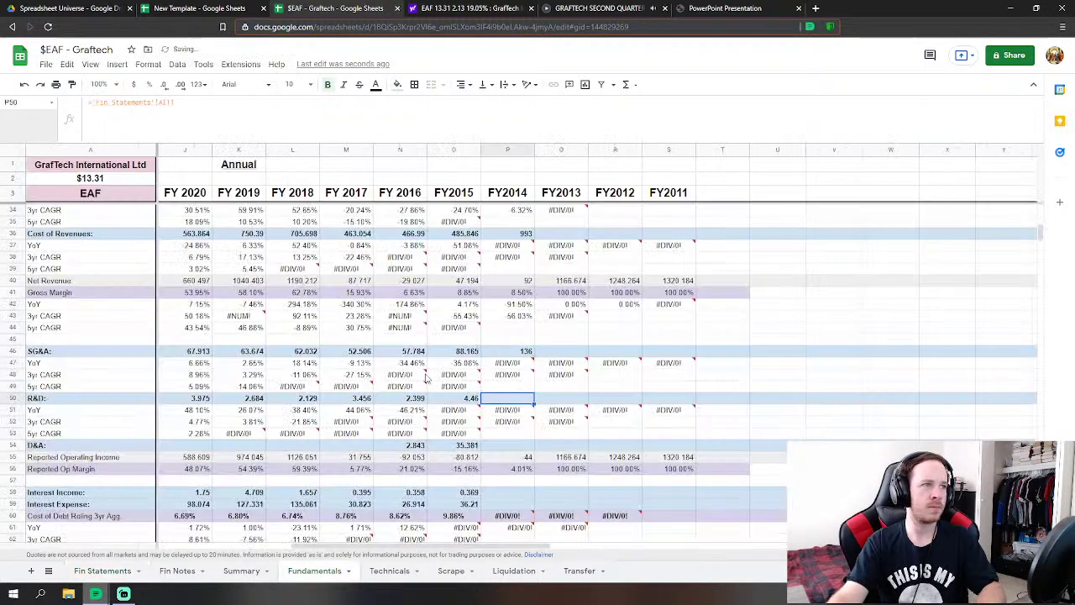
{"action": "left_click", "coordinate": [507, 442]}
{"action": "type", "text": "="}
{"action": "left_click", "coordinate": [102, 570]}
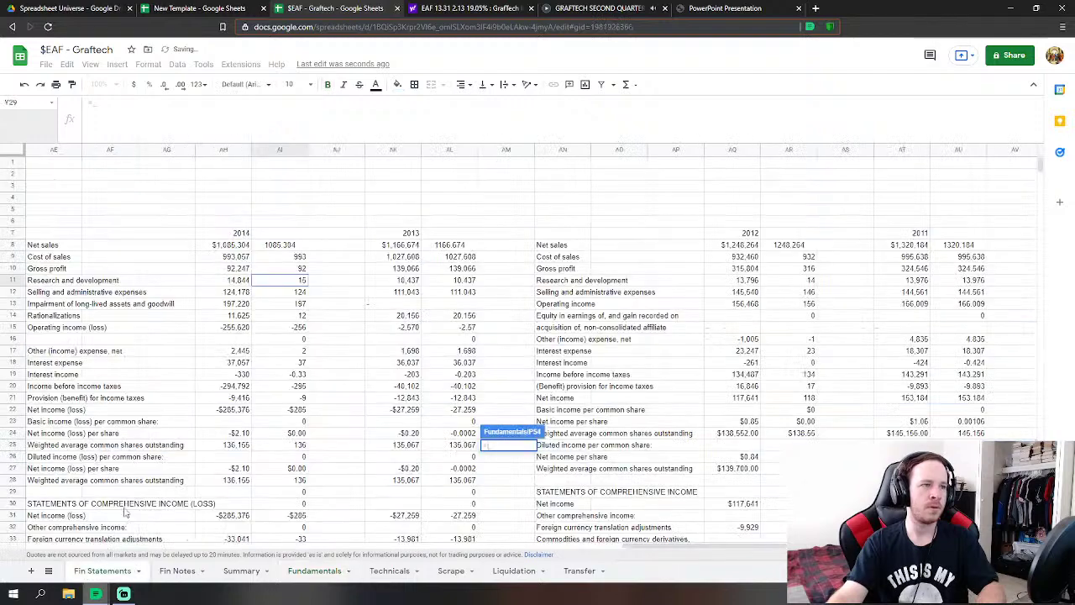
{"action": "left_click", "coordinate": [302, 307]}
{"action": "key", "text": "Return"}
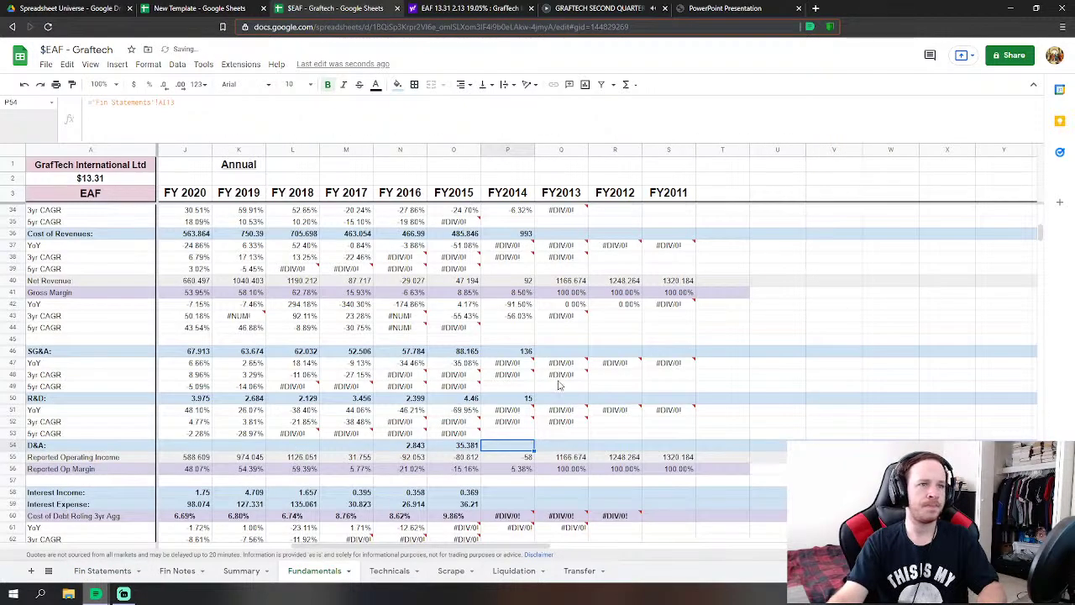
- Link FY2014 Interest Income (0.33) and Interest Expense (37) to the 2014 Fin Statements figures
{"action": "left_click", "coordinate": [508, 416]}
{"action": "type", "text": "="}
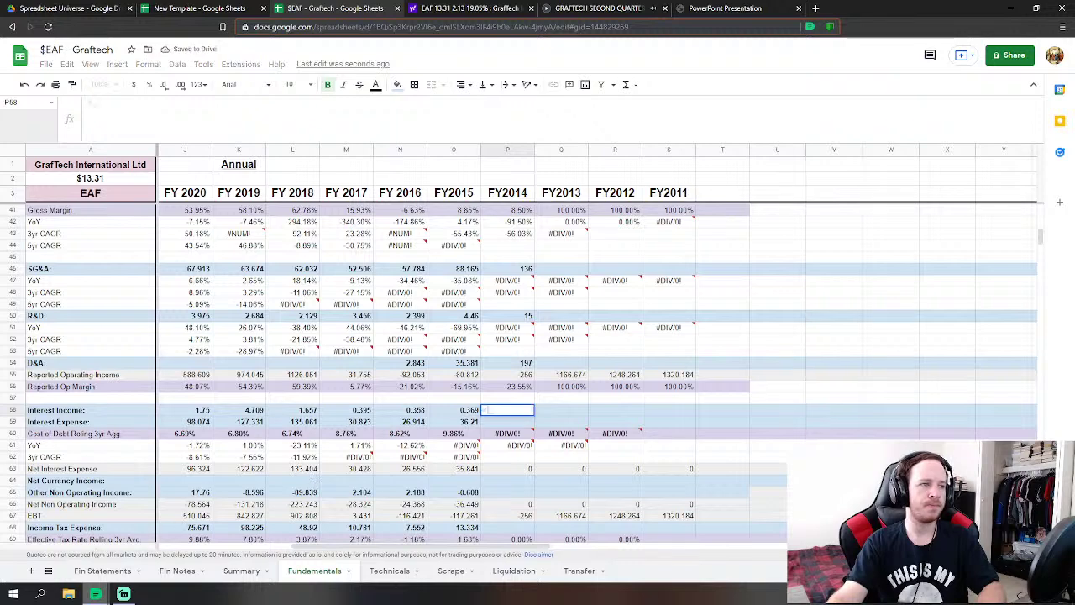
{"action": "left_click", "coordinate": [102, 570]}
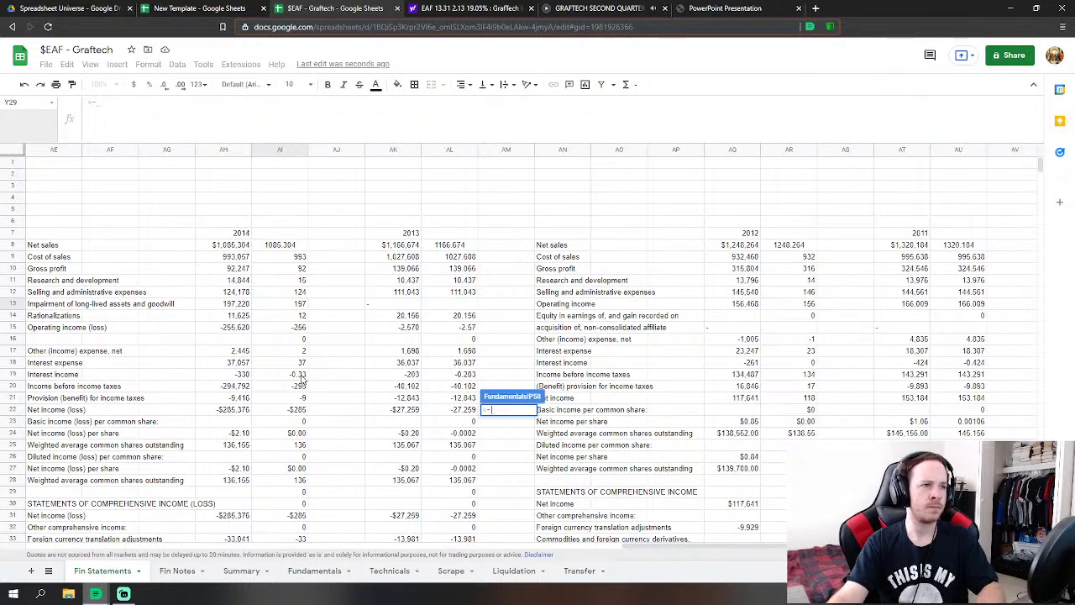
{"action": "left_click", "coordinate": [300, 376]}
{"action": "key", "text": "Return"}
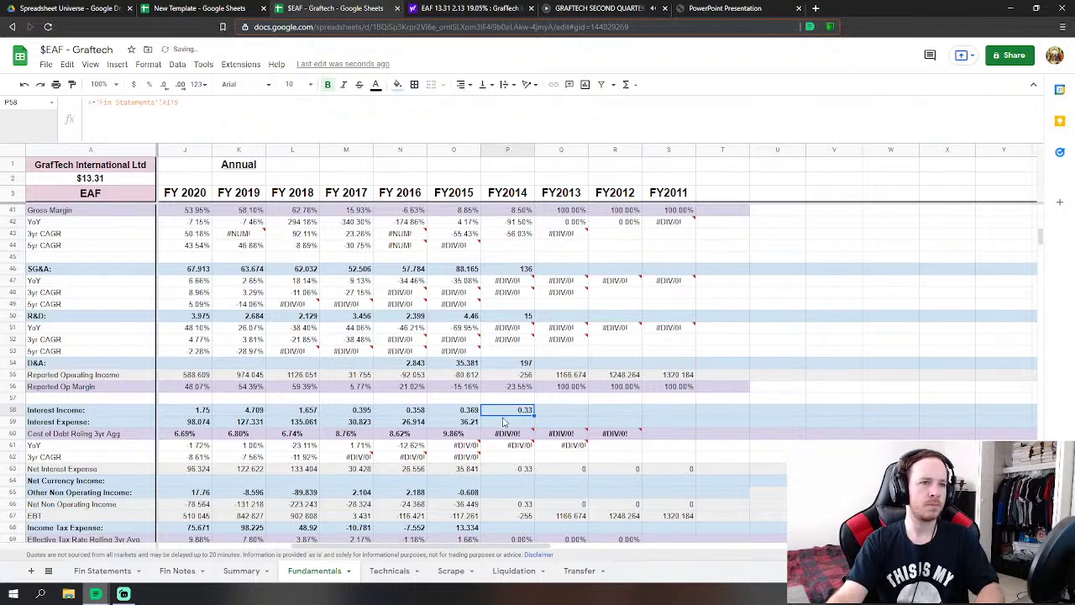
{"action": "type", "text": "="}
{"action": "left_click", "coordinate": [117, 568]}
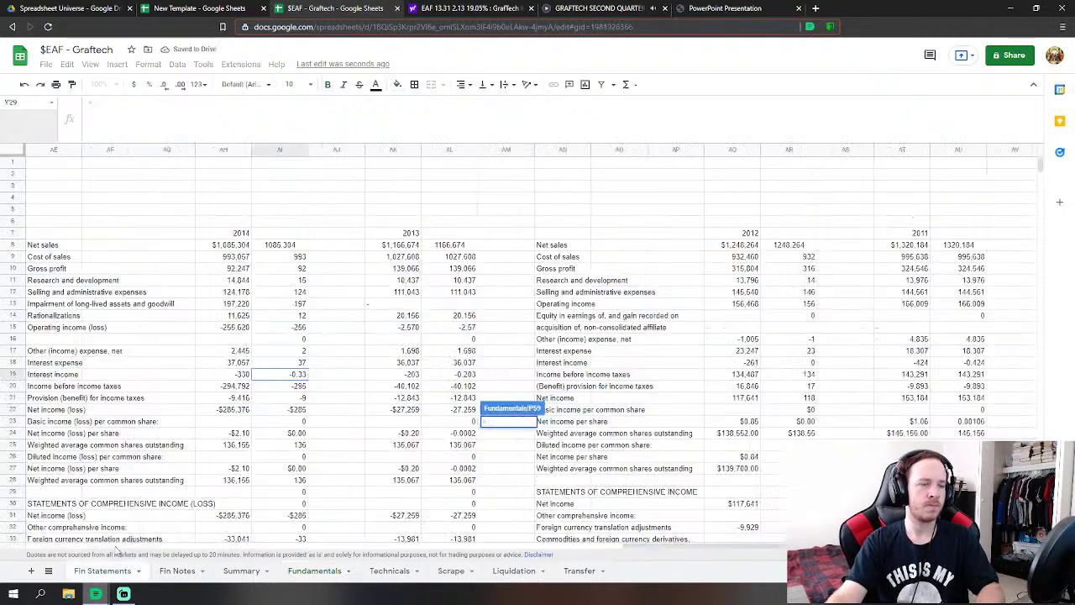
{"action": "left_click", "coordinate": [295, 363]}
{"action": "key", "text": "Return"}
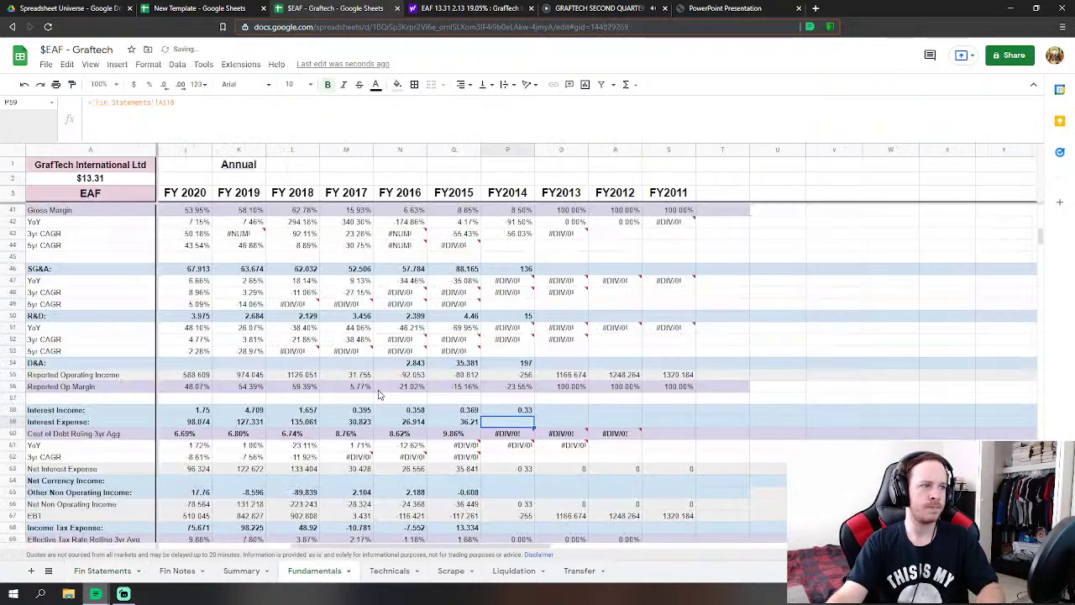
{"action": "left_click", "coordinate": [509, 433]}
- Link FY2014 Other Non Operating Income and Income Tax Expense to Fin Statements AI17 and AI21
{"action": "type", "text": "="}
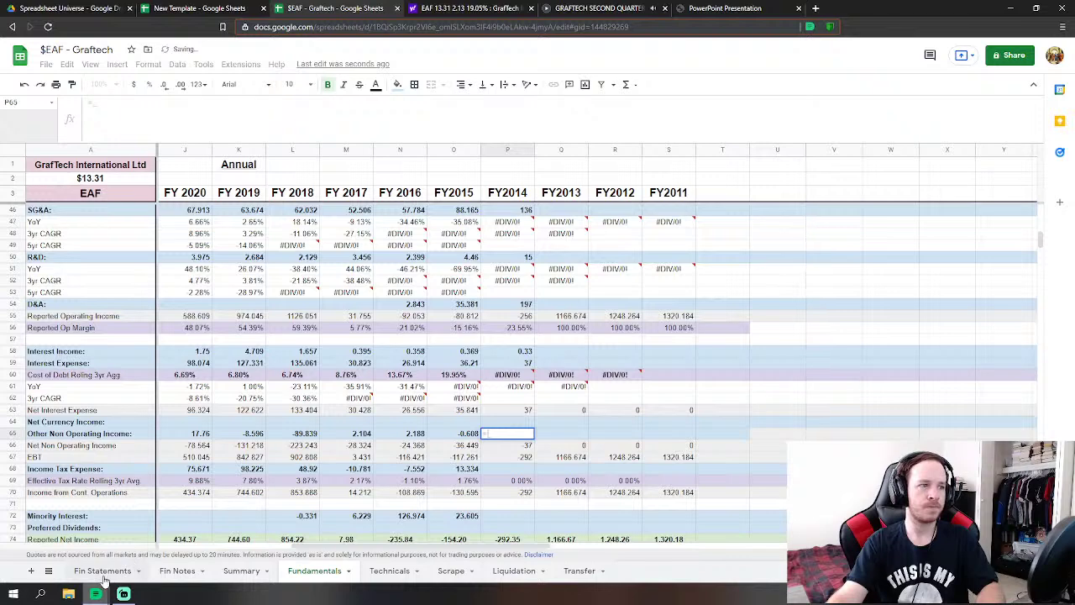
{"action": "left_click", "coordinate": [103, 571]}
{"action": "left_click", "coordinate": [293, 352]}
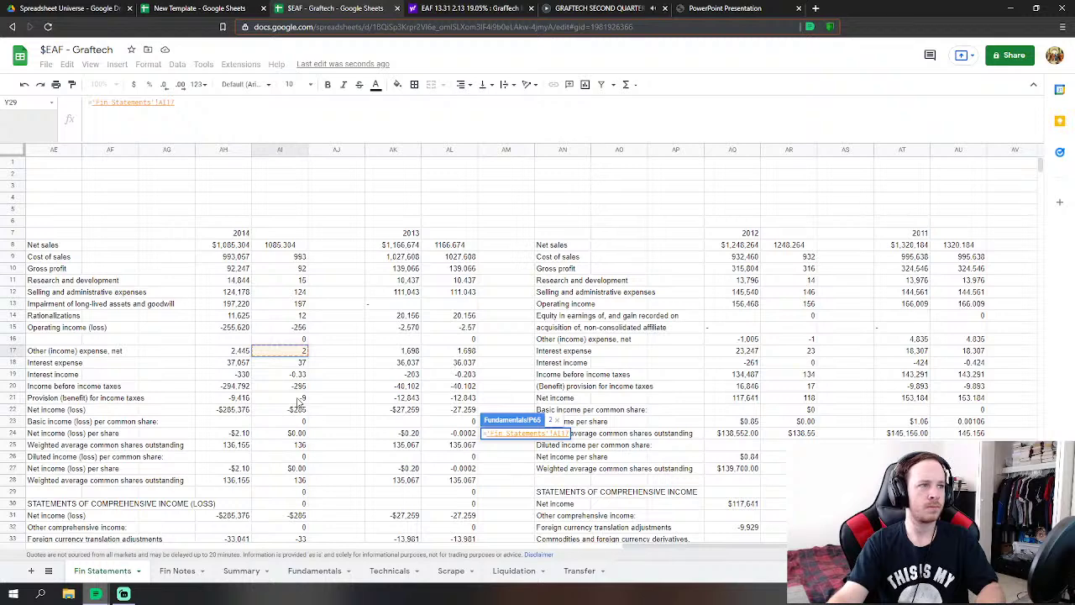
{"action": "key", "text": "Return"}
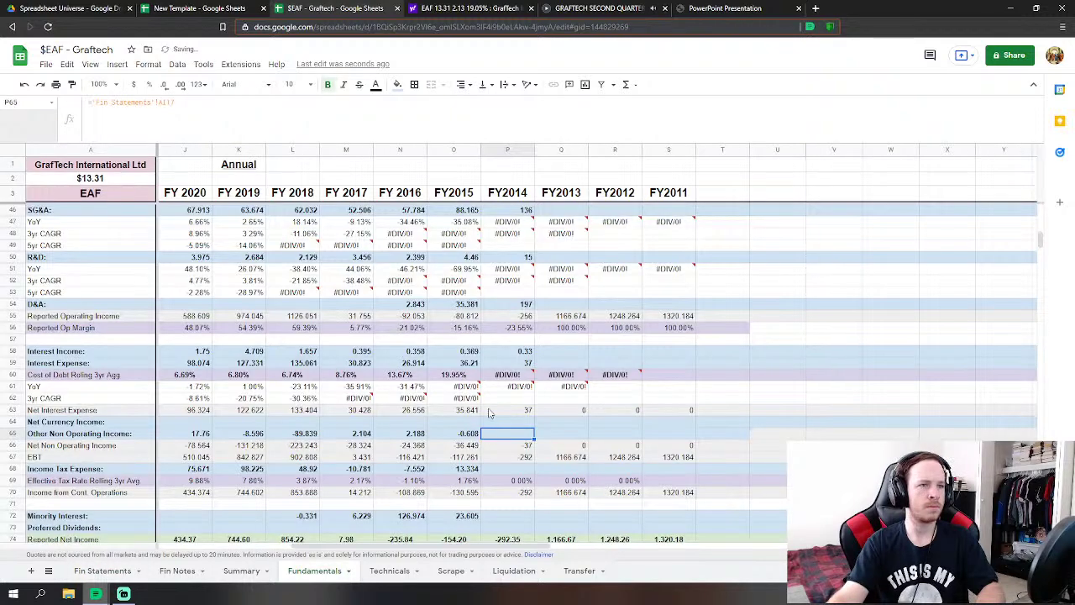
{"action": "left_click", "coordinate": [509, 445]}
{"action": "type", "text": "="}
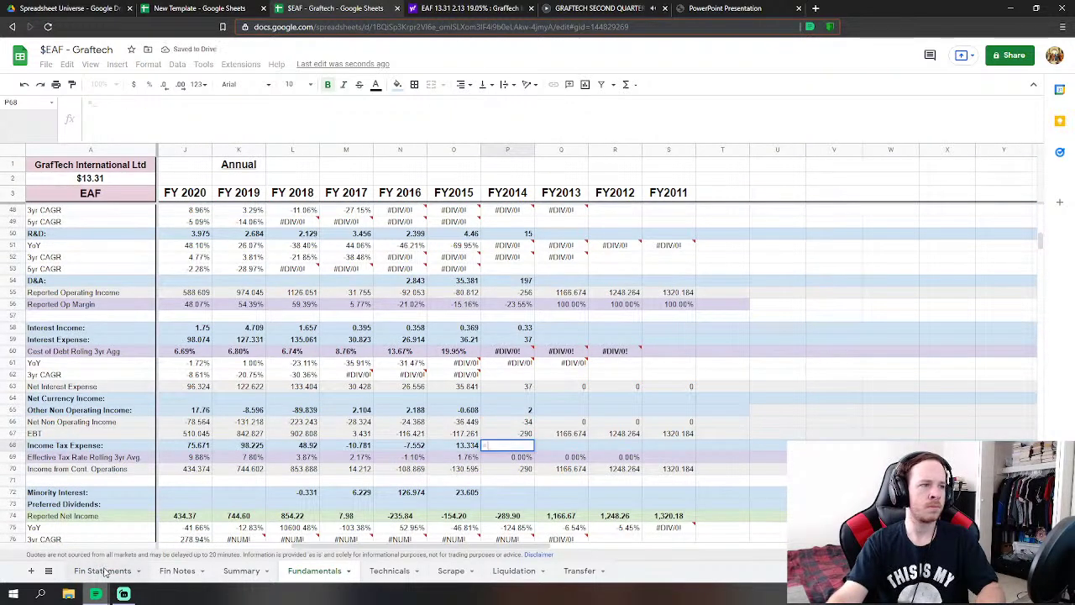
{"action": "left_click", "coordinate": [102, 570]}
{"action": "left_click", "coordinate": [292, 398]}
{"action": "key", "text": "Return"}
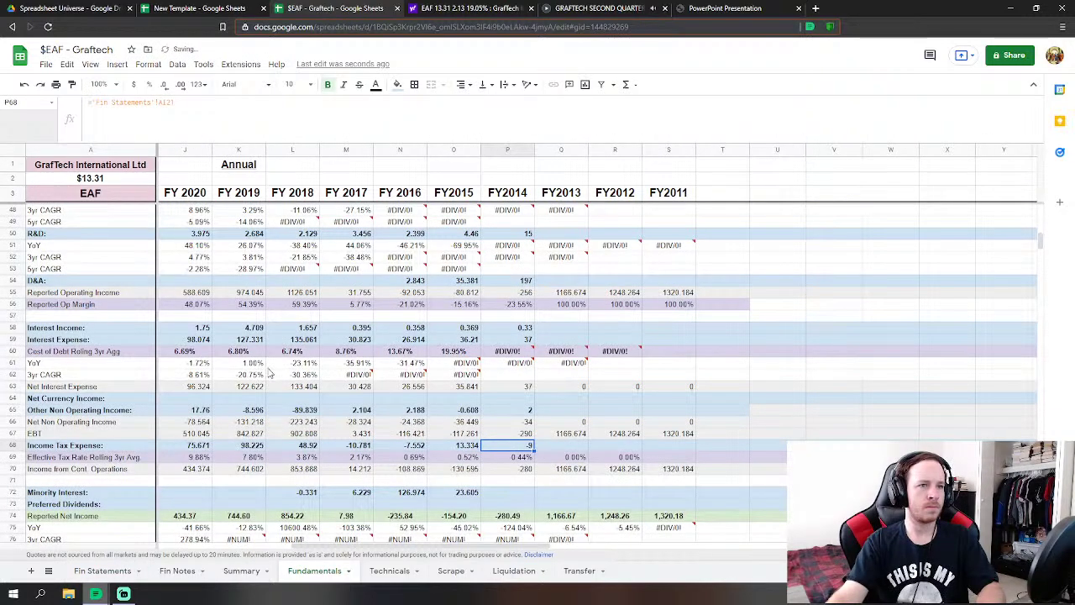
- Negate the Other Non Operating Income formula so it reads -2, then check Fin Statements for minority interest
{"action": "left_click", "coordinate": [95, 101]}
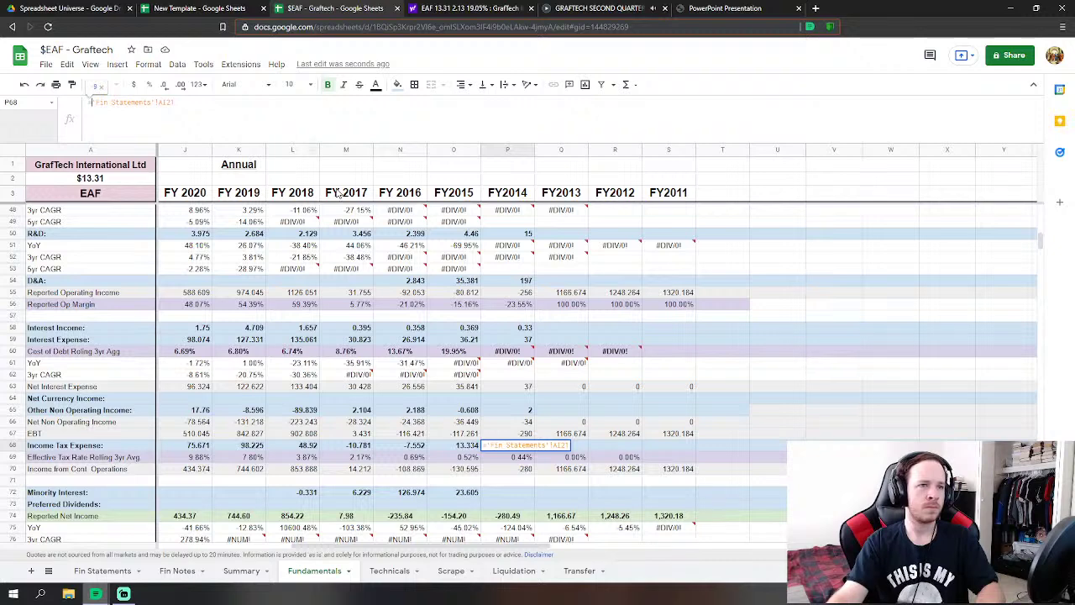
{"action": "left_click", "coordinate": [508, 413]}
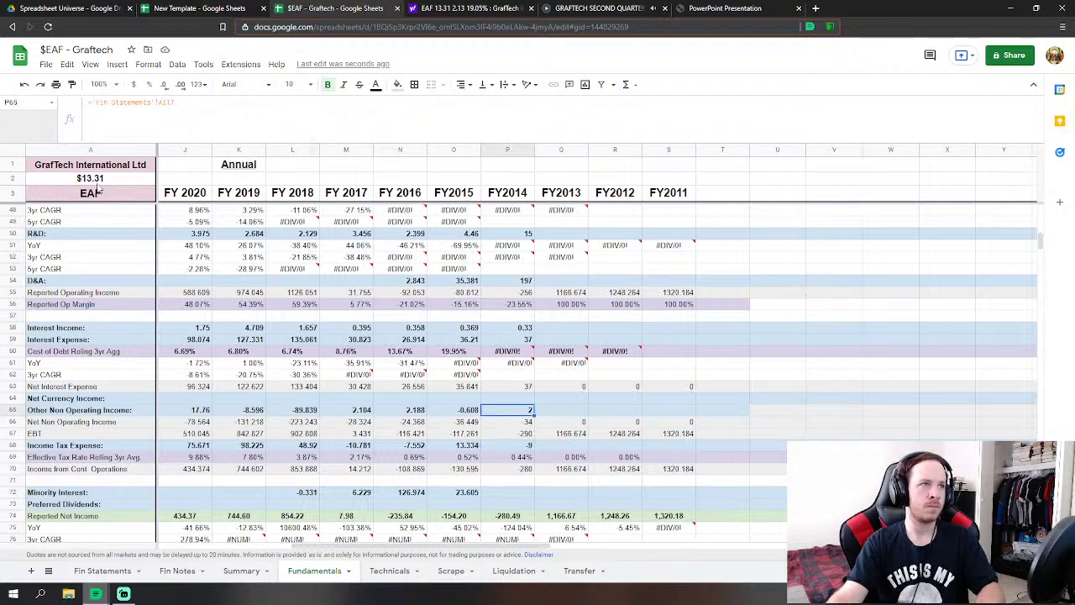
{"action": "left_click", "coordinate": [93, 108]}
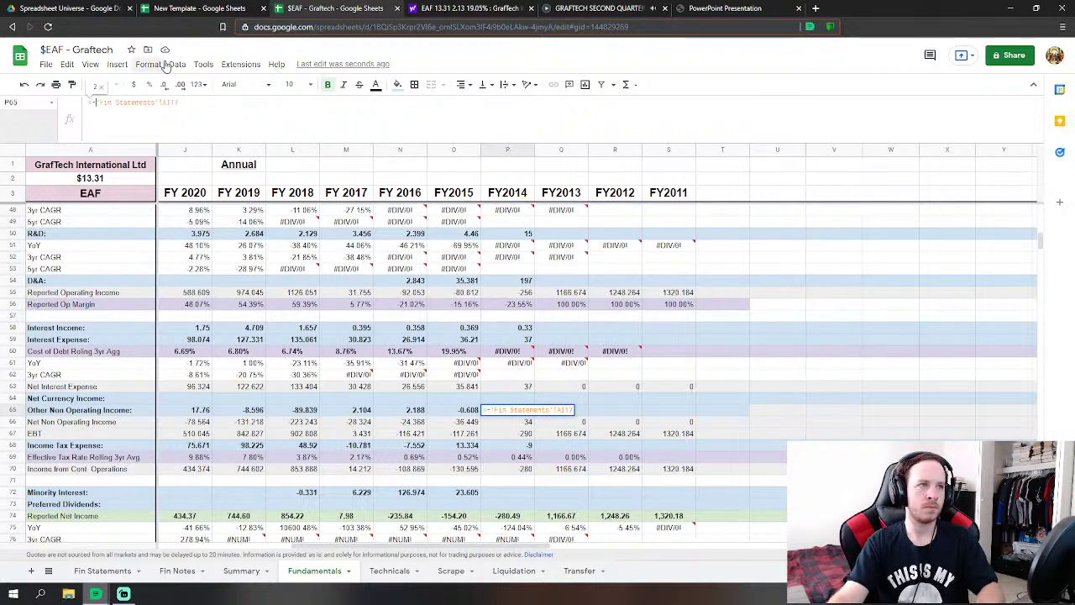
{"action": "key", "text": "Return"}
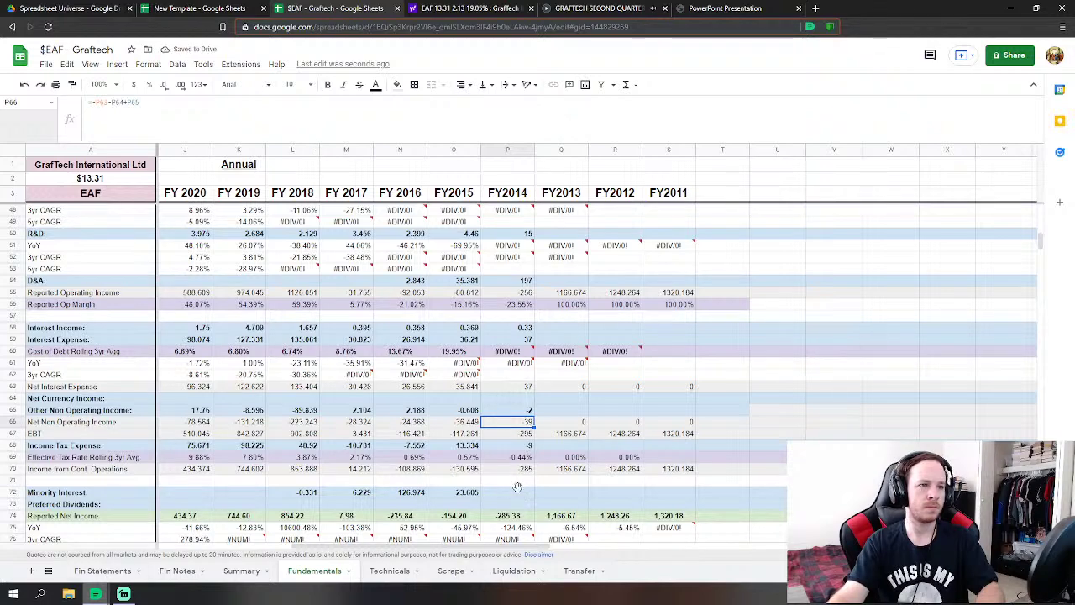
{"action": "key", "text": "Down"}
{"action": "key", "text": "Down"}
{"action": "key", "text": "Down"}
{"action": "key", "text": "Down"}
{"action": "key", "text": "Down"}
{"action": "key", "text": "Down"}
{"action": "left_click", "coordinate": [102, 570]}
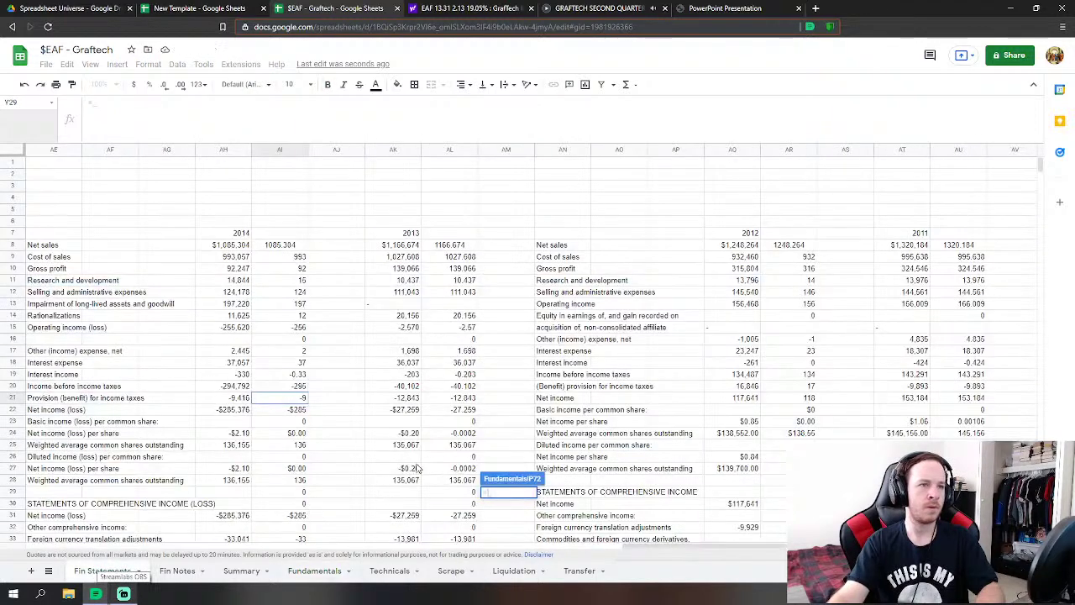
{"action": "scroll", "coordinate": [389, 451], "scroll_direction": "down", "scroll_amount": 2}
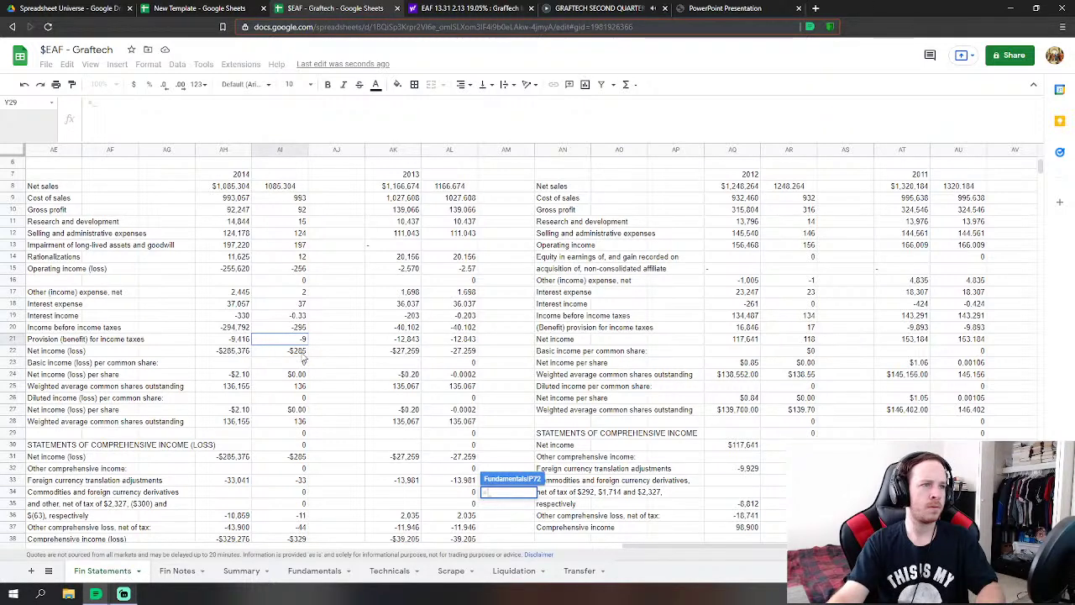
{"action": "left_click", "coordinate": [314, 570]}
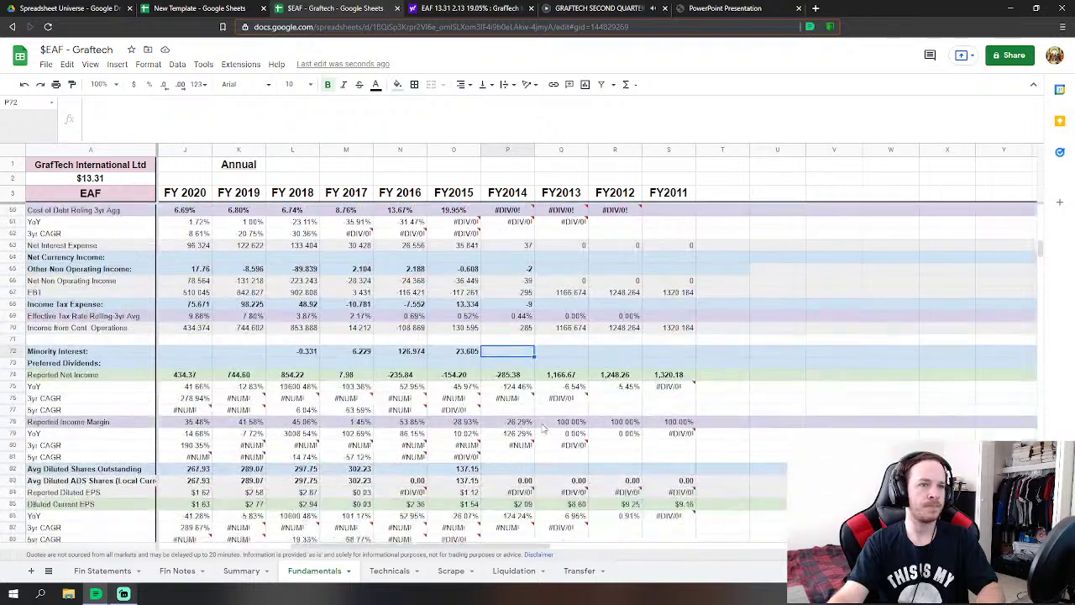
{"action": "scroll", "coordinate": [543, 429], "scroll_direction": "down", "scroll_amount": 1}
- Link FY2014 Avg Diluted Shares Outstanding to Fin Statements AI28 (136.16)
{"action": "left_click", "coordinate": [507, 435]}
{"action": "key", "text": "Return"}
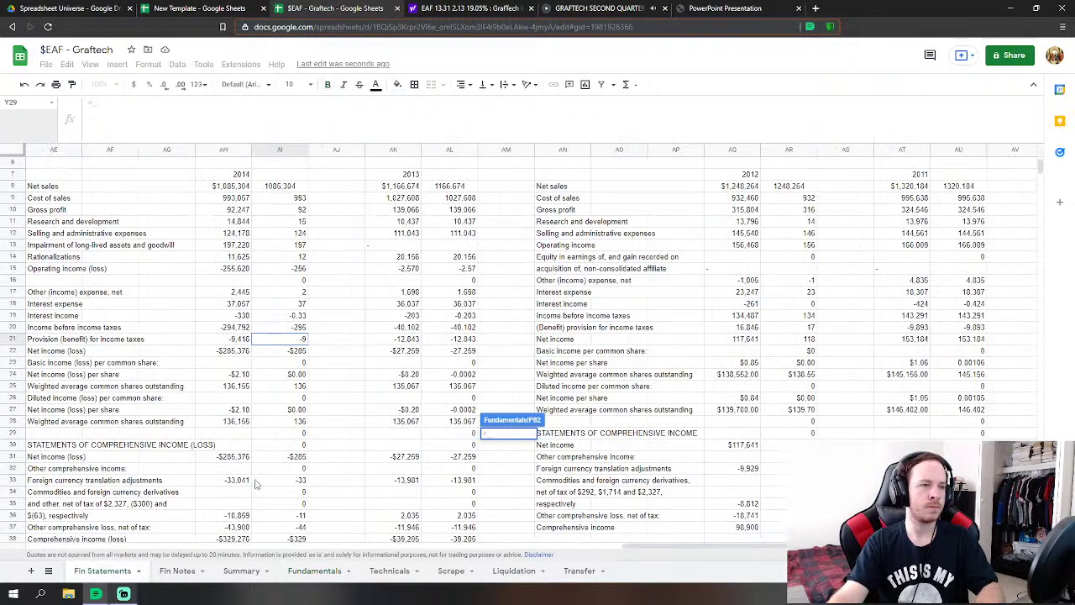
{"action": "left_click", "coordinate": [295, 423]}
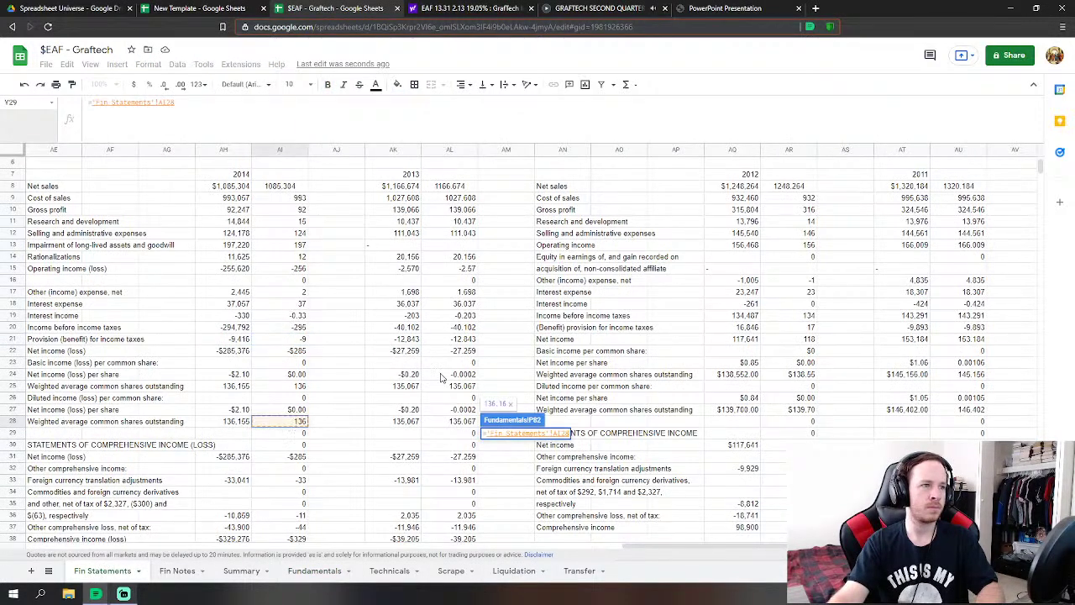
{"action": "key", "text": "Return"}
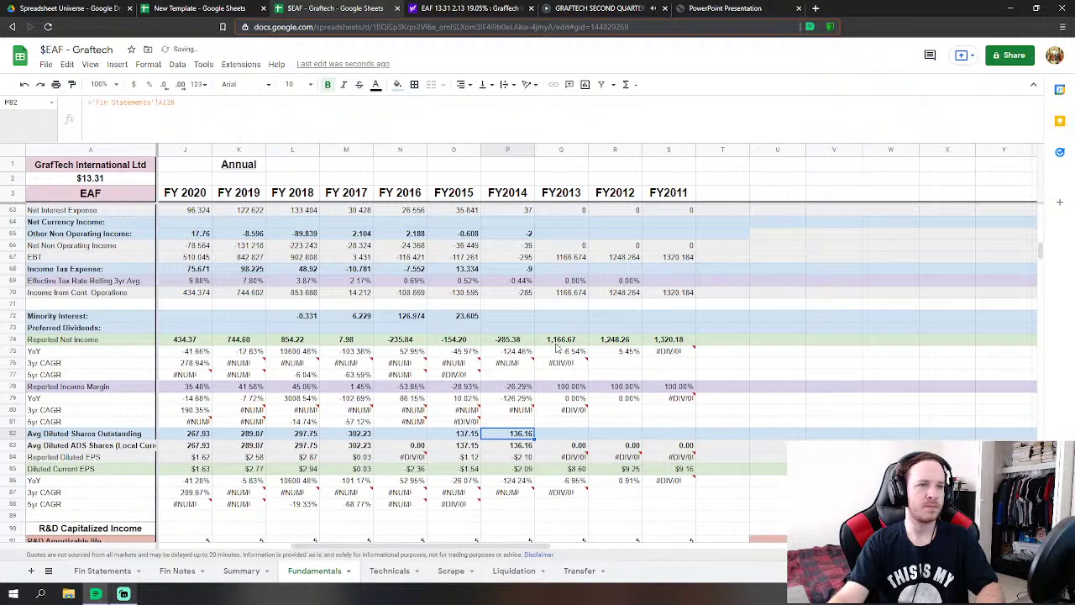
{"action": "scroll", "coordinate": [556, 347], "scroll_direction": "down", "scroll_amount": 5}
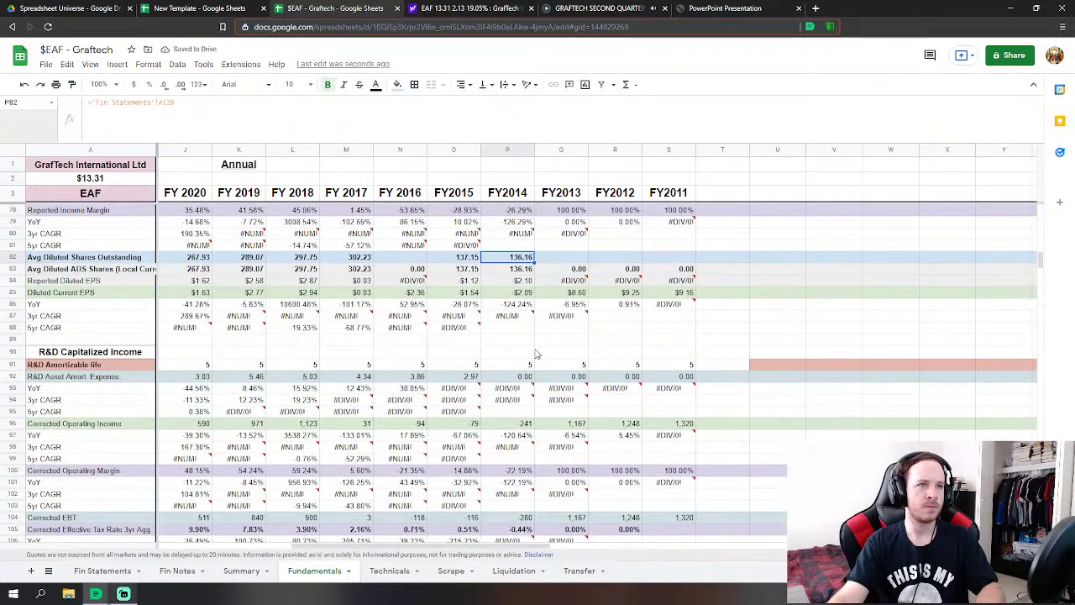
{"action": "scroll", "coordinate": [535, 354], "scroll_direction": "up", "scroll_amount": 3}
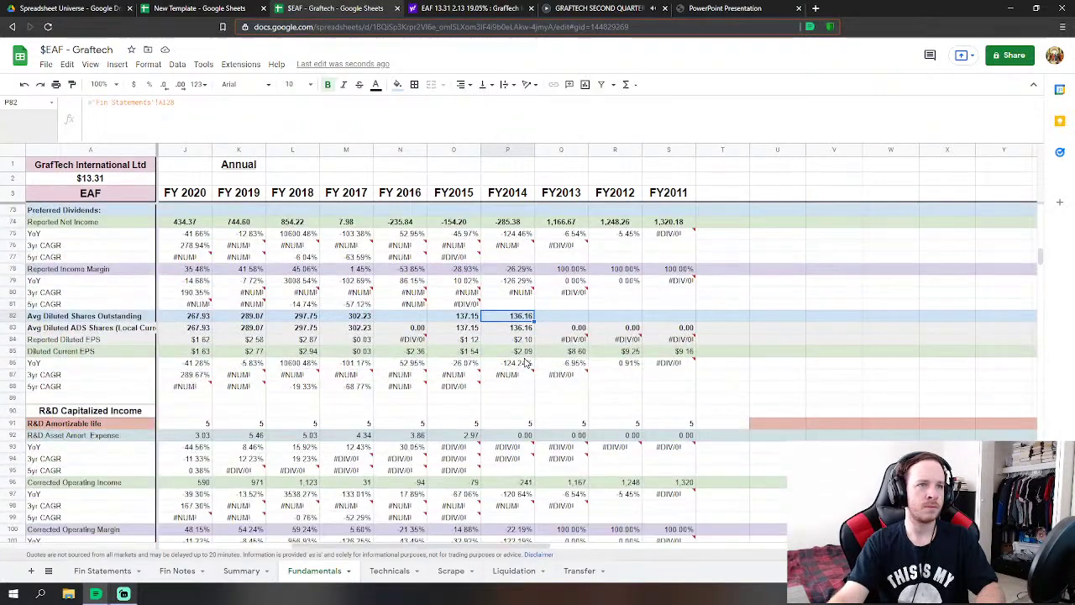
{"action": "left_click", "coordinate": [119, 573]}
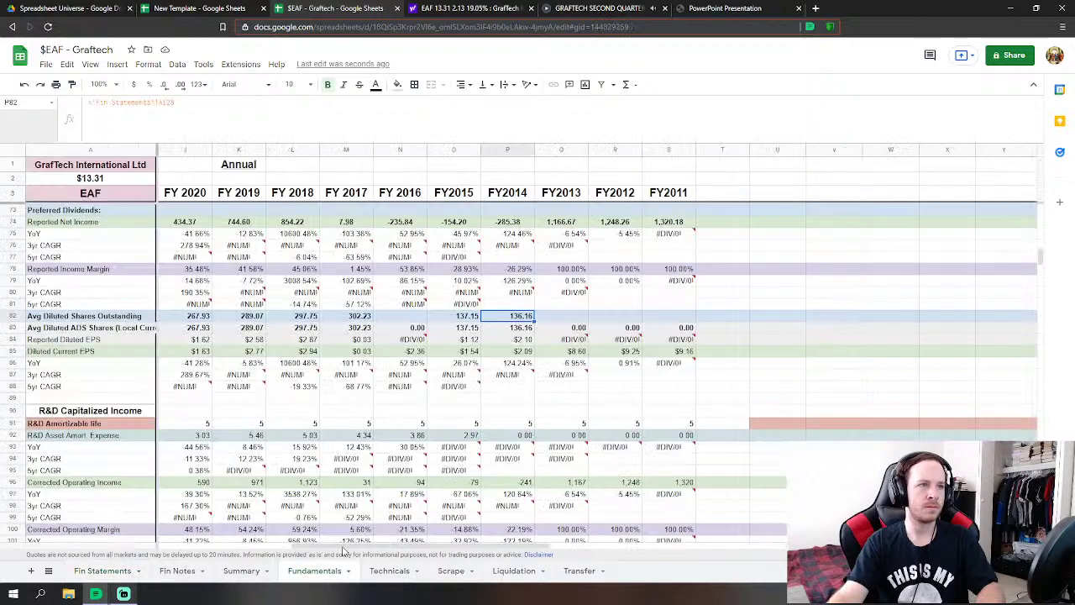
{"action": "left_click", "coordinate": [311, 571]}
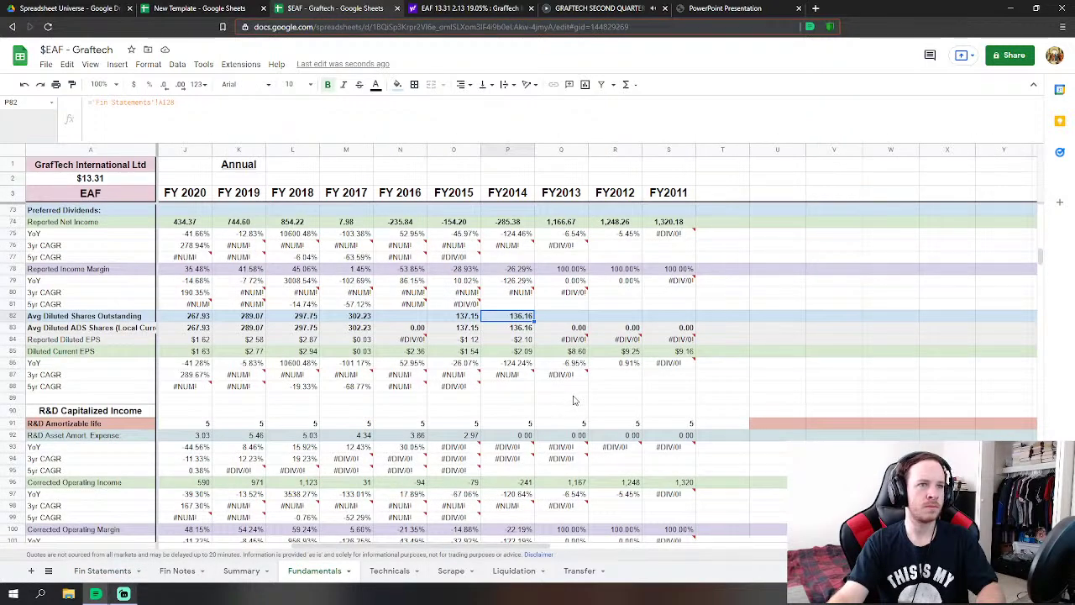
{"action": "scroll", "coordinate": [575, 399], "scroll_direction": "down", "scroll_amount": 6}
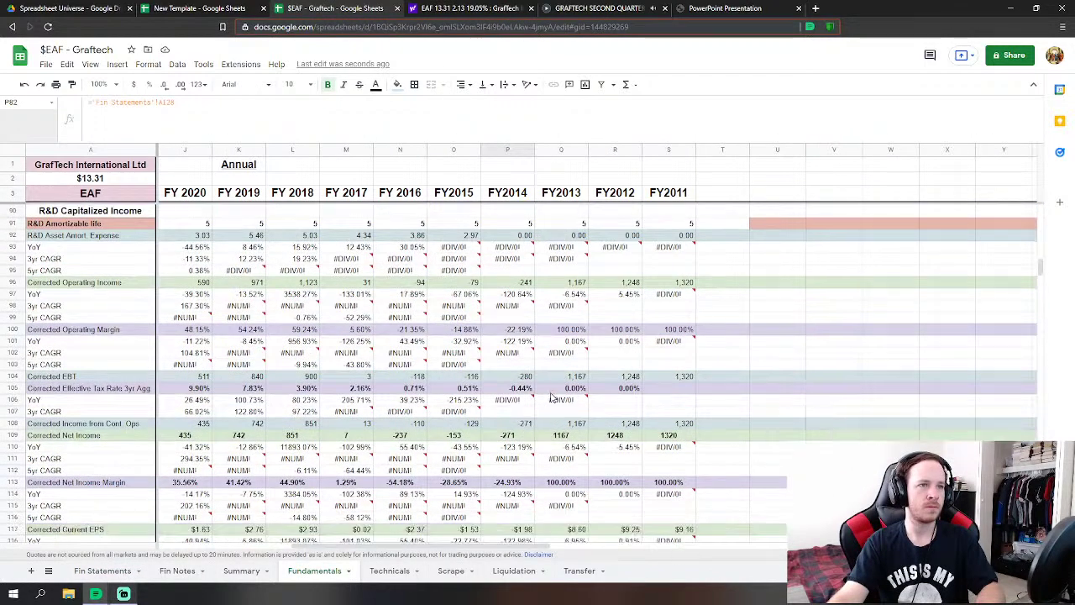
{"action": "scroll", "coordinate": [544, 395], "scroll_direction": "up", "scroll_amount": 4}
- Link FY2014 CF Depreciation & Amortization to Fin Statements AI71 (120)
{"action": "scroll", "coordinate": [544, 395], "scroll_direction": "down", "scroll_amount": 10}
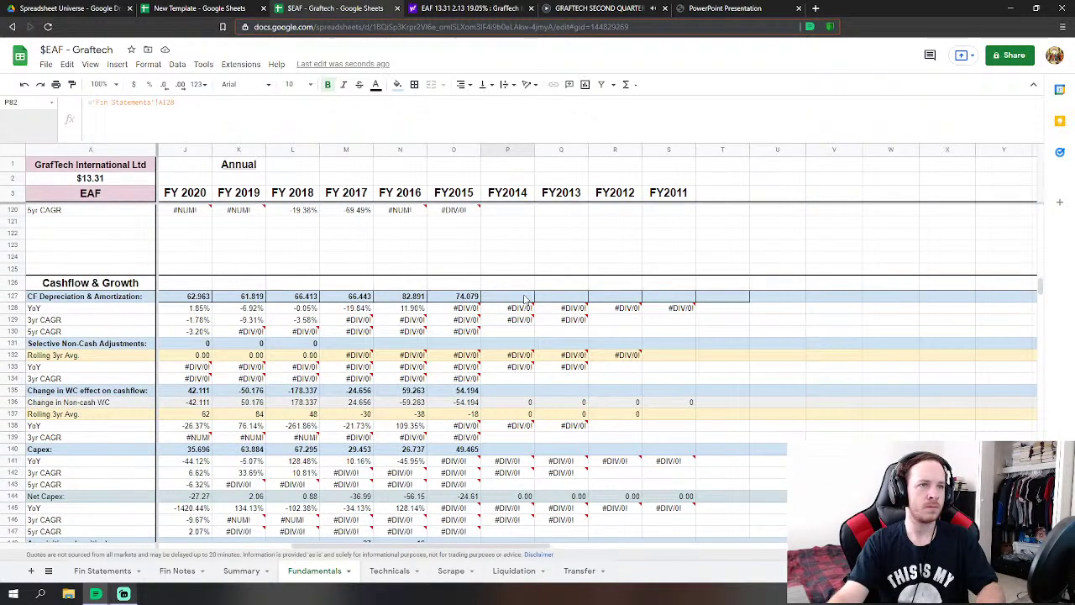
{"action": "left_click", "coordinate": [527, 299]}
{"action": "scroll", "coordinate": [527, 298], "scroll_direction": "down", "scroll_amount": 1}
{"action": "type", "text": "="}
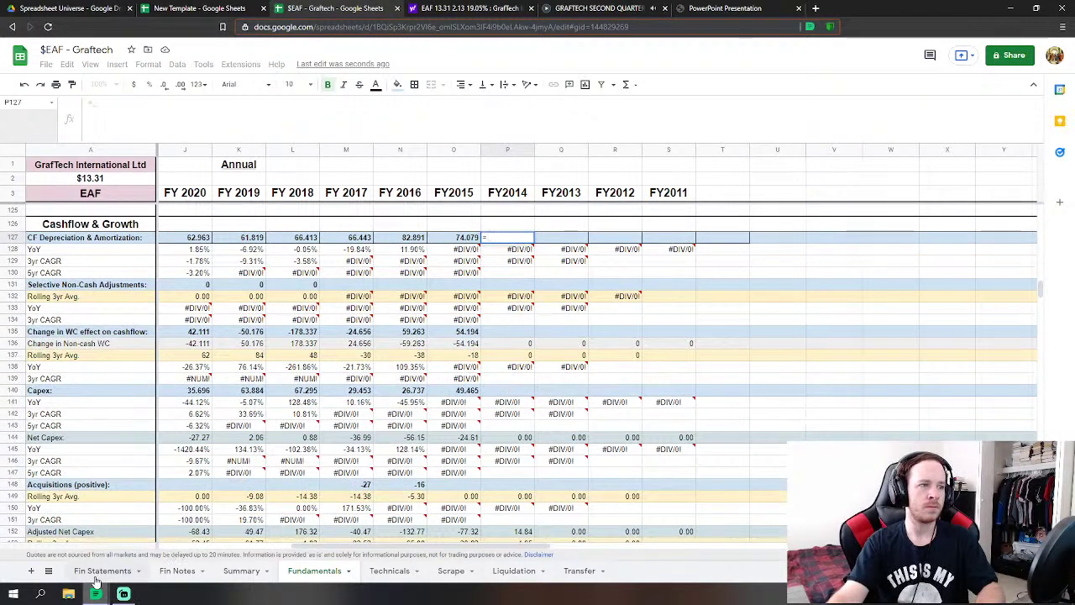
{"action": "left_click", "coordinate": [102, 571]}
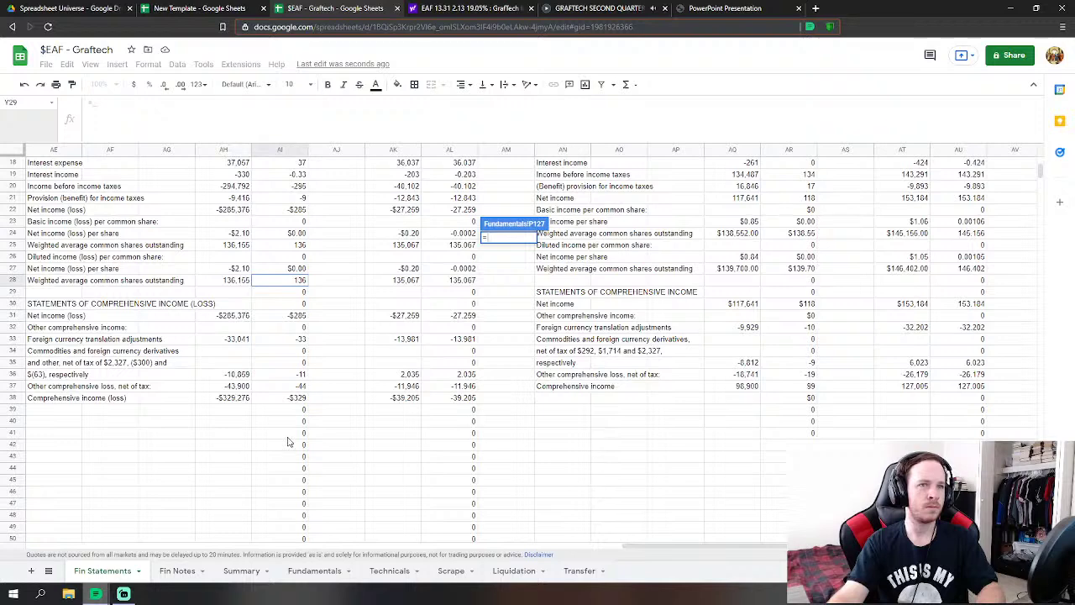
{"action": "scroll", "coordinate": [290, 442], "scroll_direction": "down", "scroll_amount": 10}
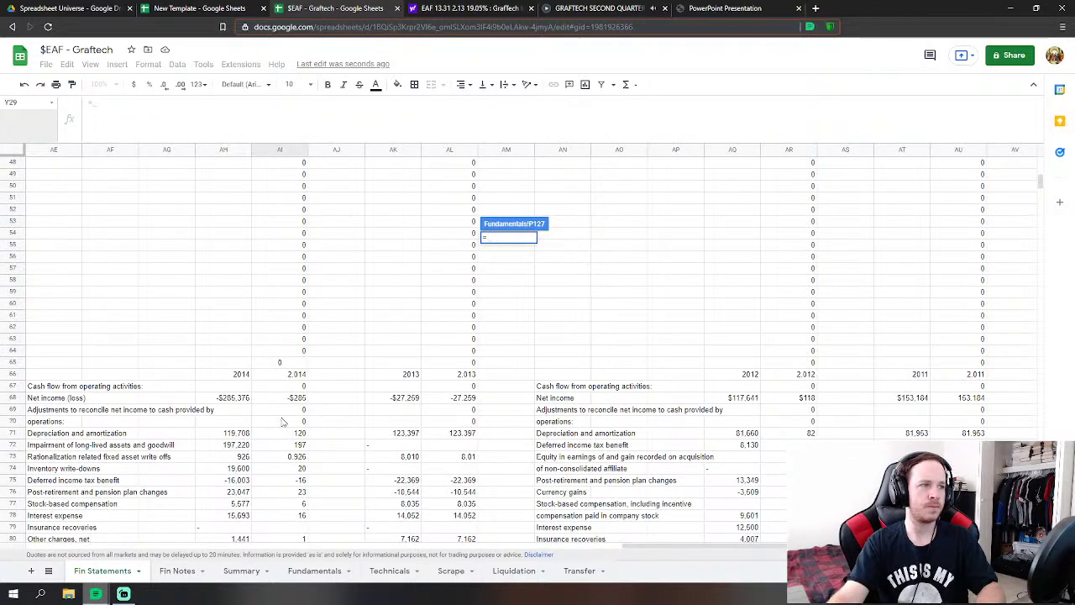
{"action": "scroll", "coordinate": [283, 422], "scroll_direction": "down", "scroll_amount": 1}
{"action": "left_click", "coordinate": [294, 435]}
{"action": "scroll", "coordinate": [344, 409], "scroll_direction": "down", "scroll_amount": 2}
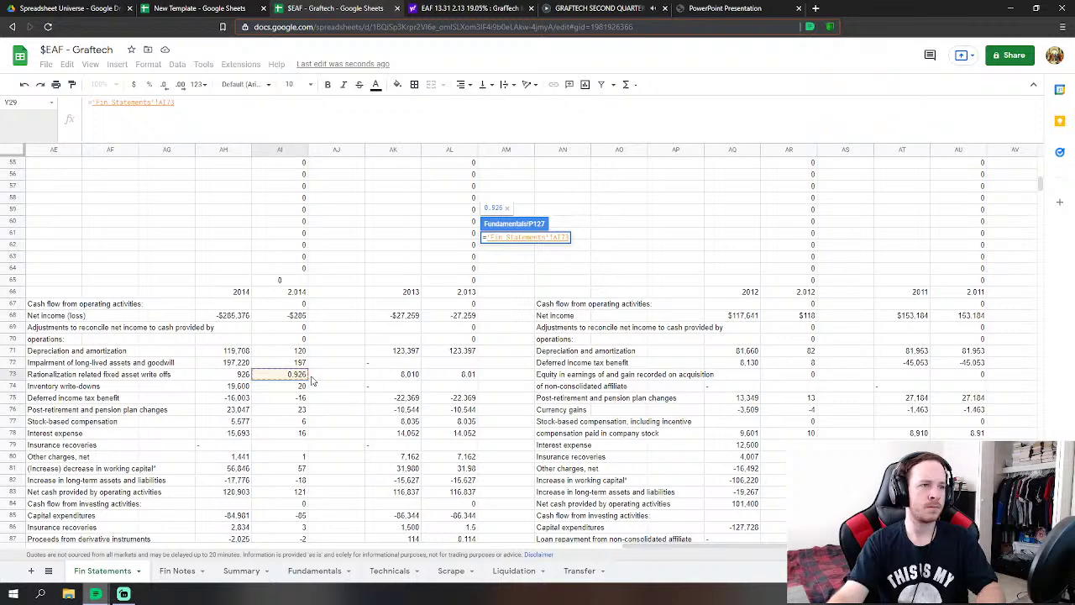
{"action": "left_click", "coordinate": [301, 351]}
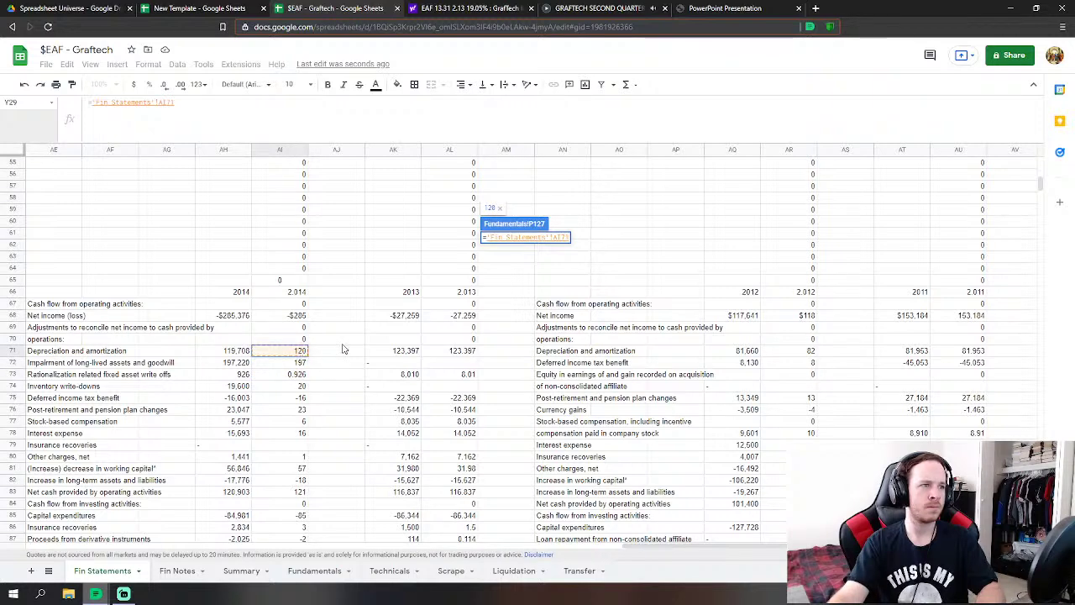
{"action": "key", "text": "Return"}
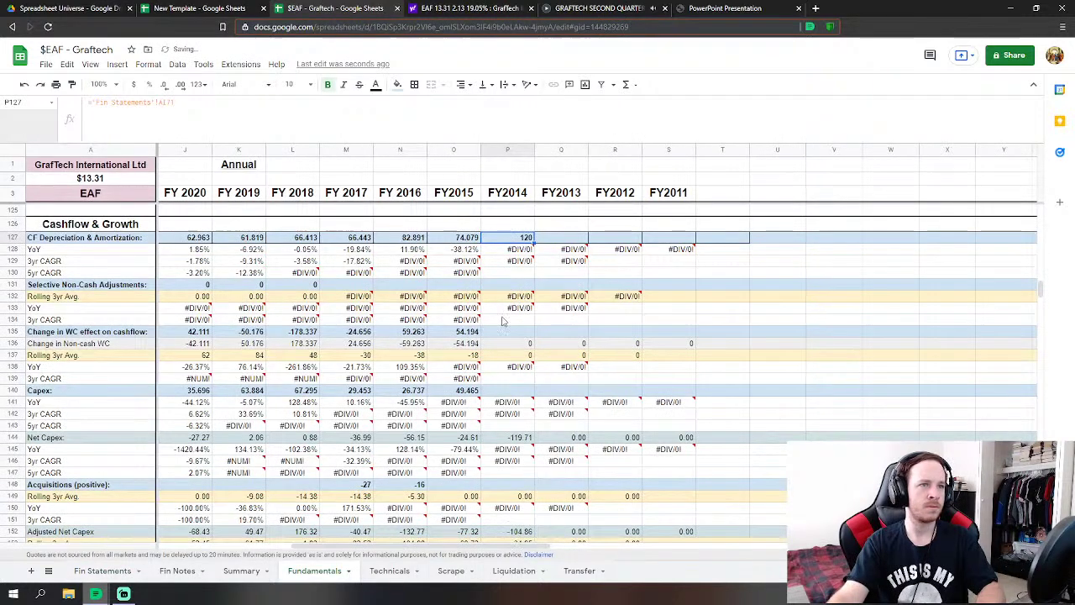
- Set the FY2014 working-capital change to =SUM('Fin Statements'!AI81:AI82), giving 39
{"action": "left_click", "coordinate": [516, 335]}
{"action": "type", "text": "="}
{"action": "left_click", "coordinate": [101, 570]}
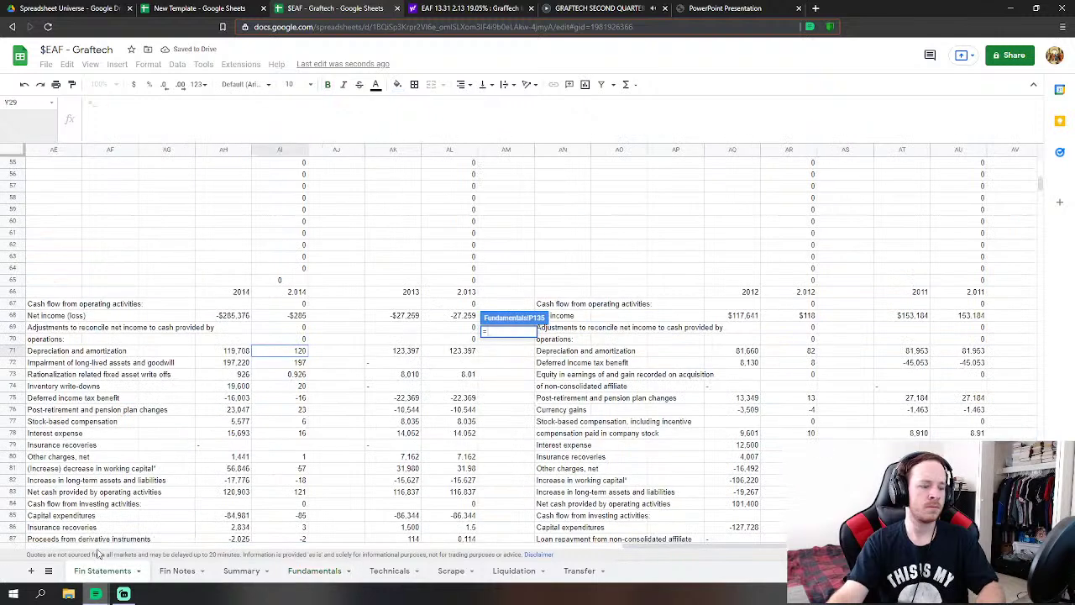
{"action": "type", "text": "SUM("}
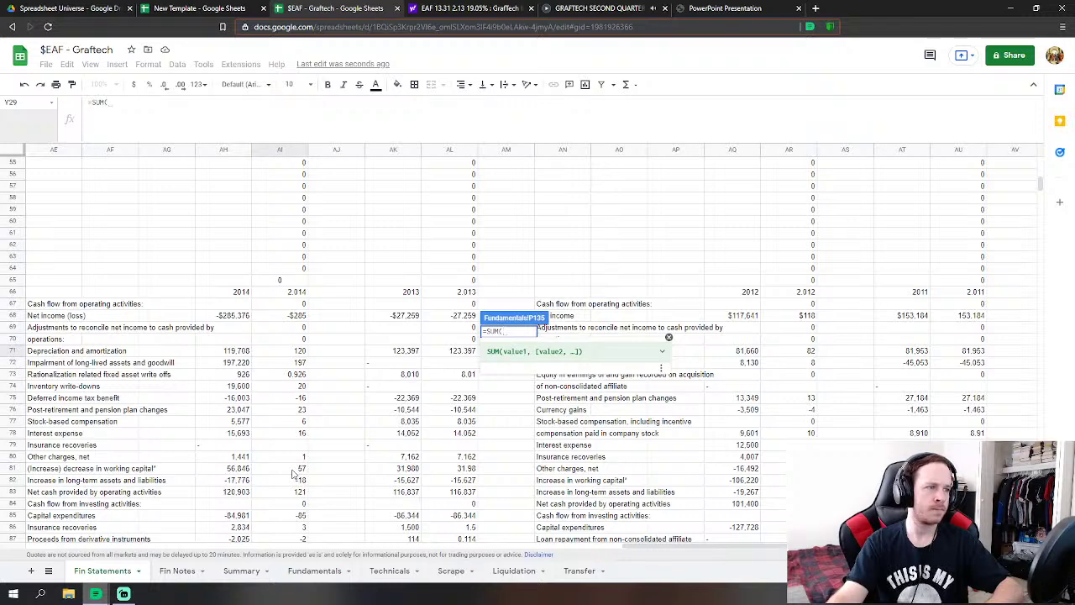
{"action": "left_click_drag", "start_coordinate": [294, 475], "coordinate": [297, 485]}
{"action": "scroll", "coordinate": [309, 475], "scroll_direction": "down", "scroll_amount": 1}
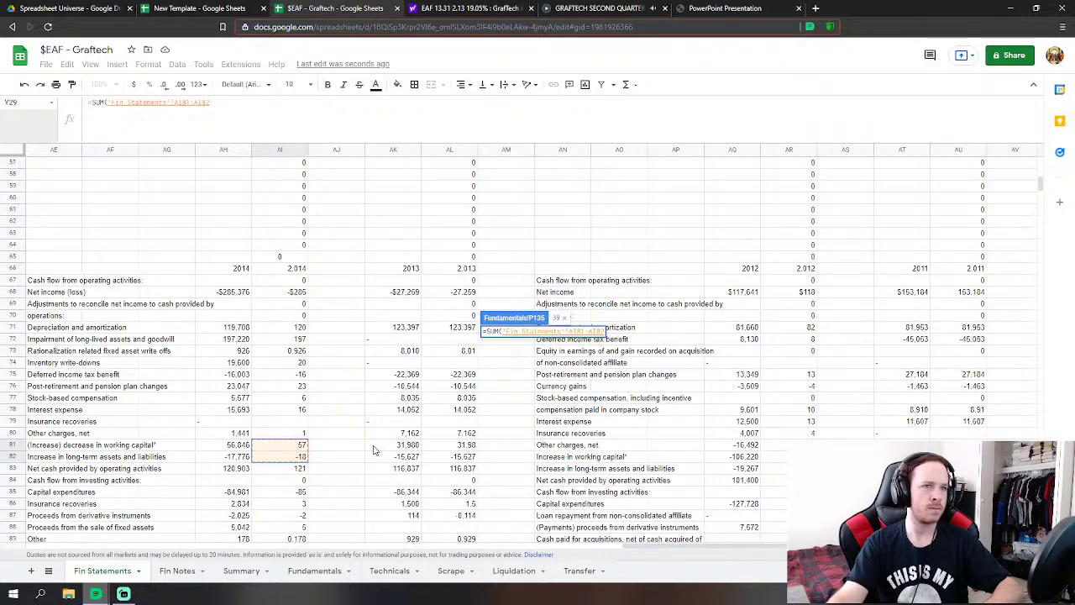
{"action": "key", "text": "Return"}
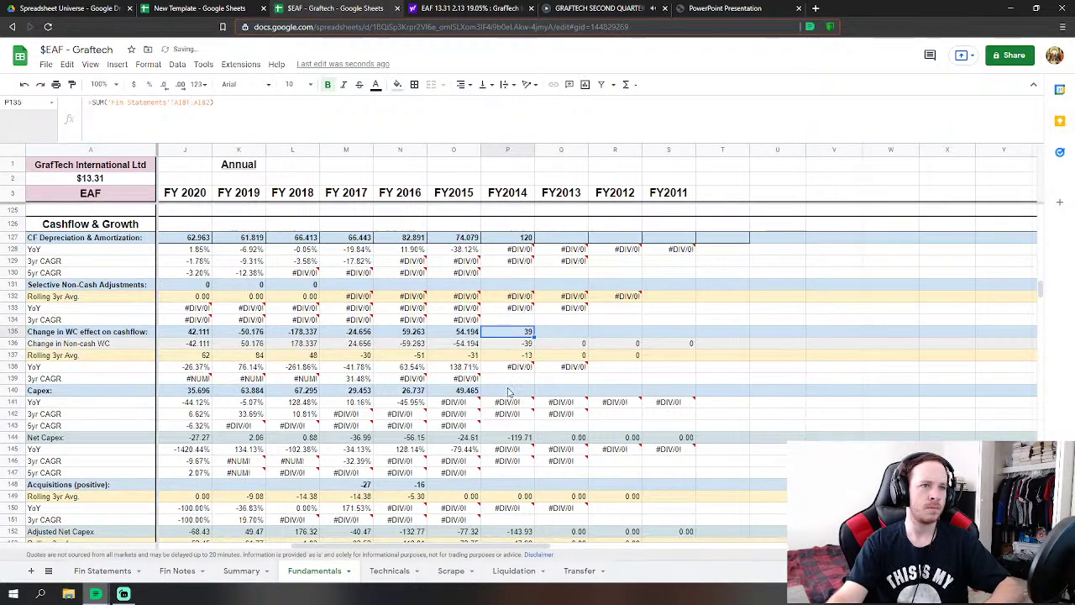
- Set FY2014 Capex to -AI85-AI86-AI88 from Fin Statements, giving 77
{"action": "left_click", "coordinate": [505, 391]}
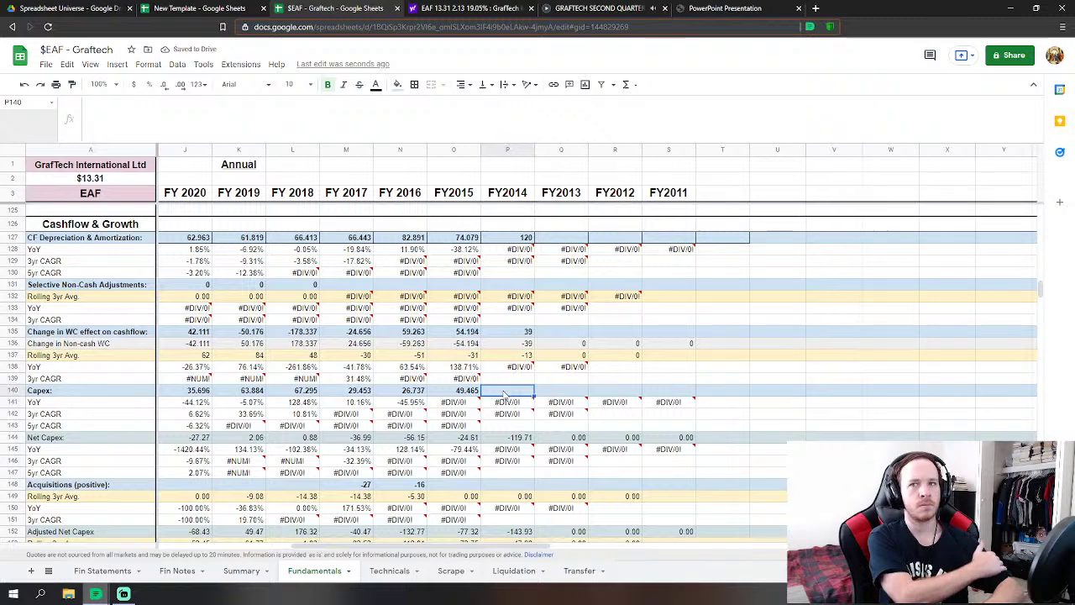
{"action": "type", "text": "="}
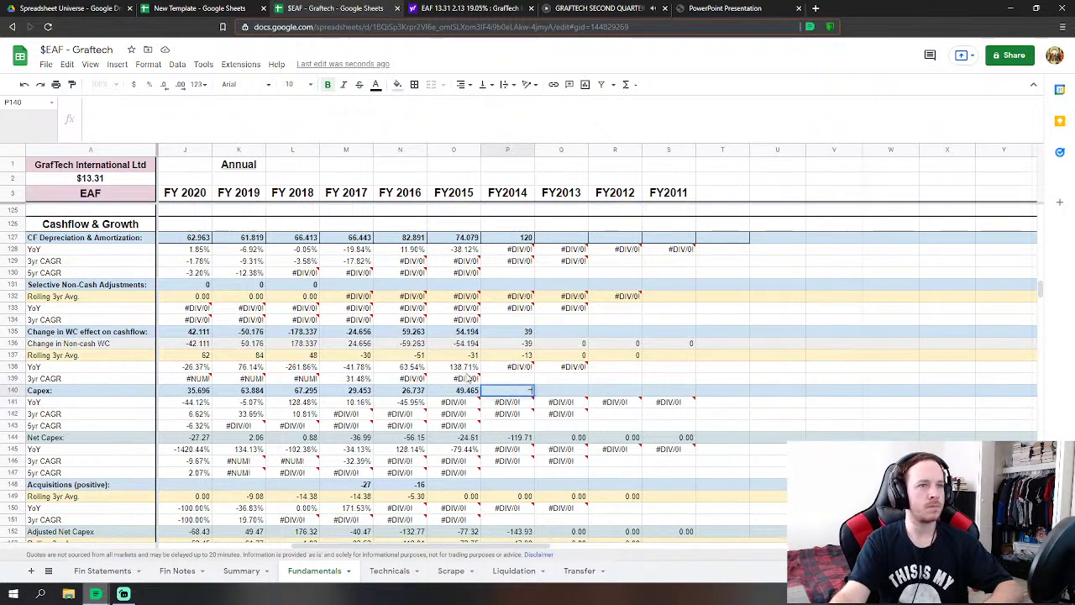
{"action": "left_click", "coordinate": [102, 571]}
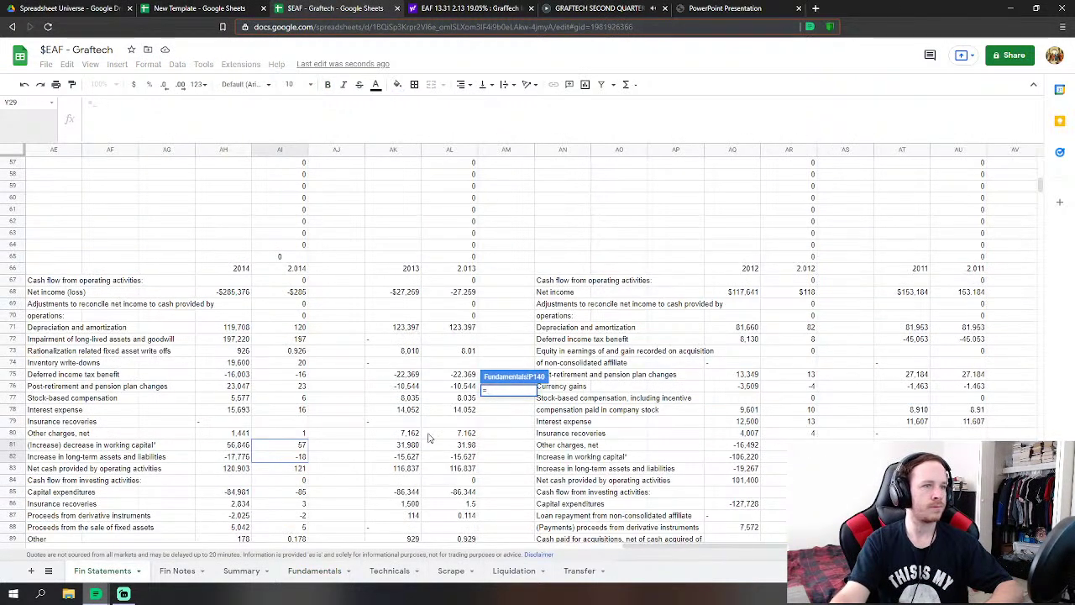
{"action": "scroll", "coordinate": [296, 452], "scroll_direction": "down", "scroll_amount": 1}
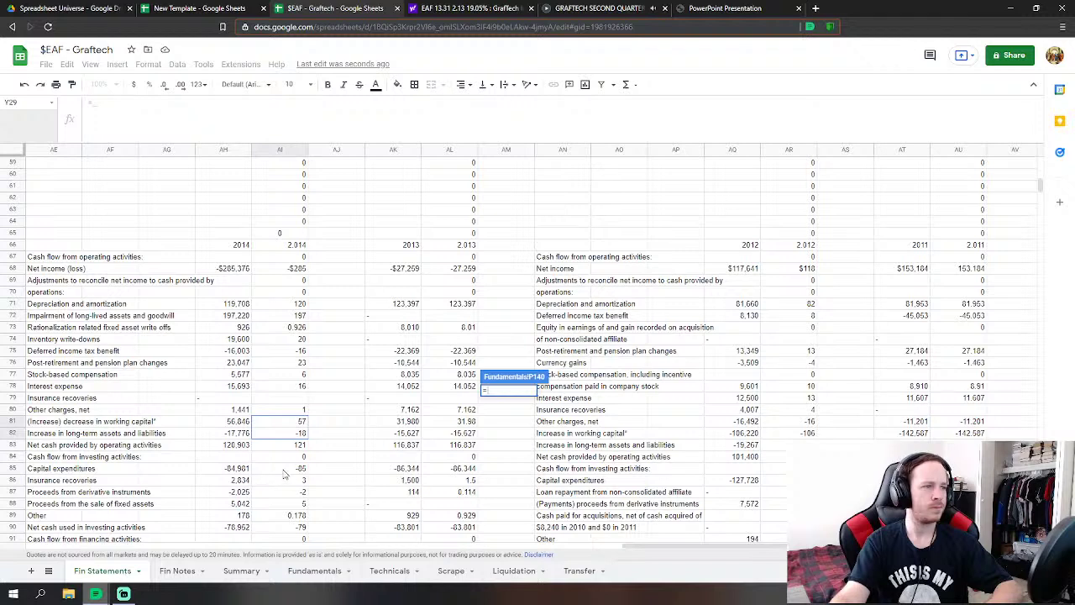
{"action": "type", "text": "-"}
{"action": "left_click", "coordinate": [296, 470]}
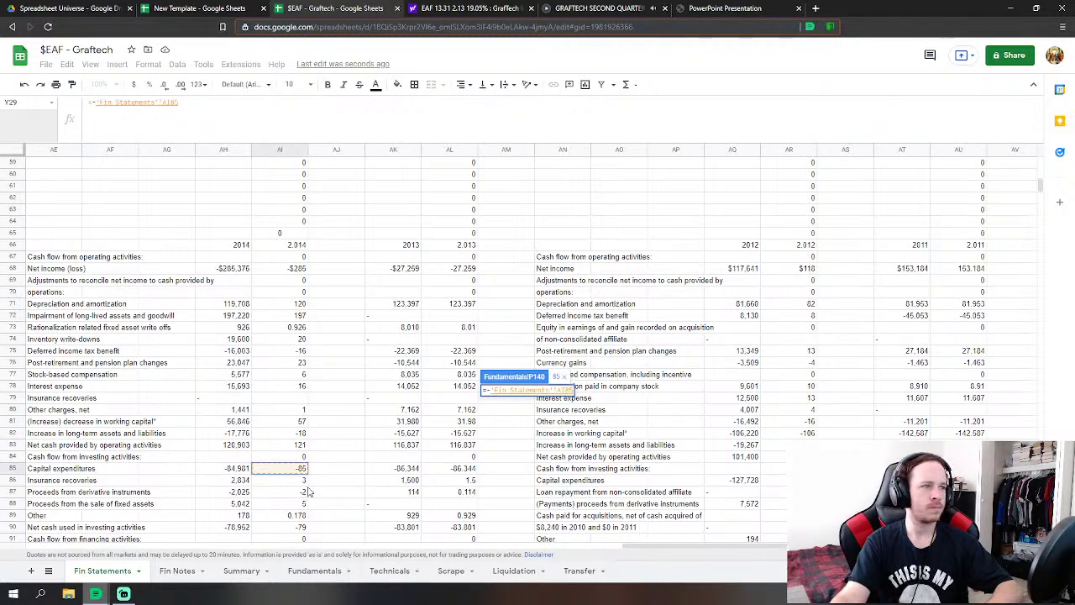
{"action": "type", "text": "-"}
{"action": "left_click", "coordinate": [304, 480]}
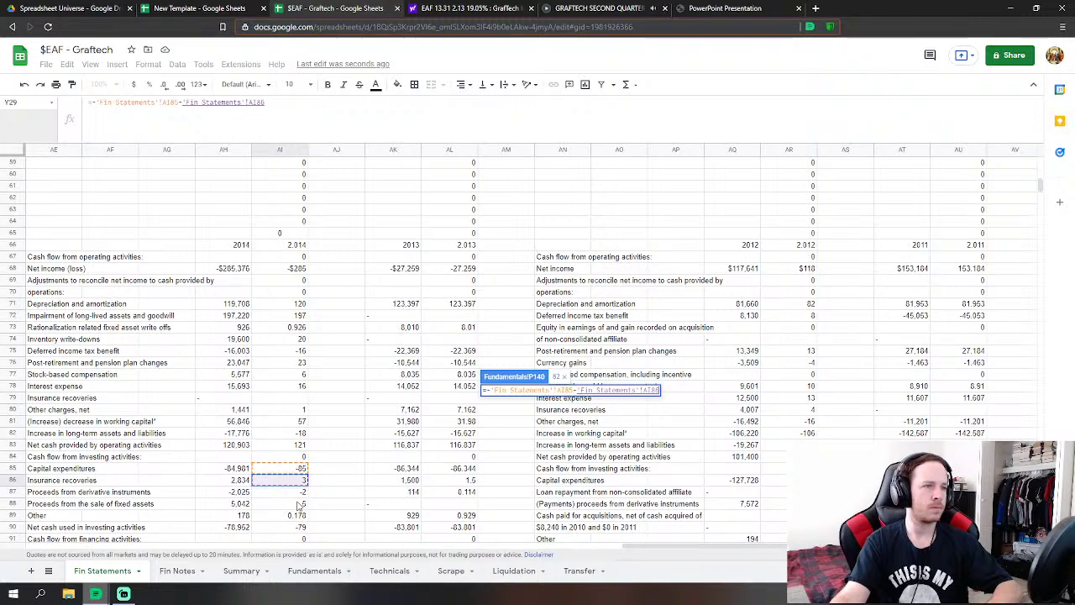
{"action": "type", "text": "-"}
{"action": "left_click", "coordinate": [299, 503]}
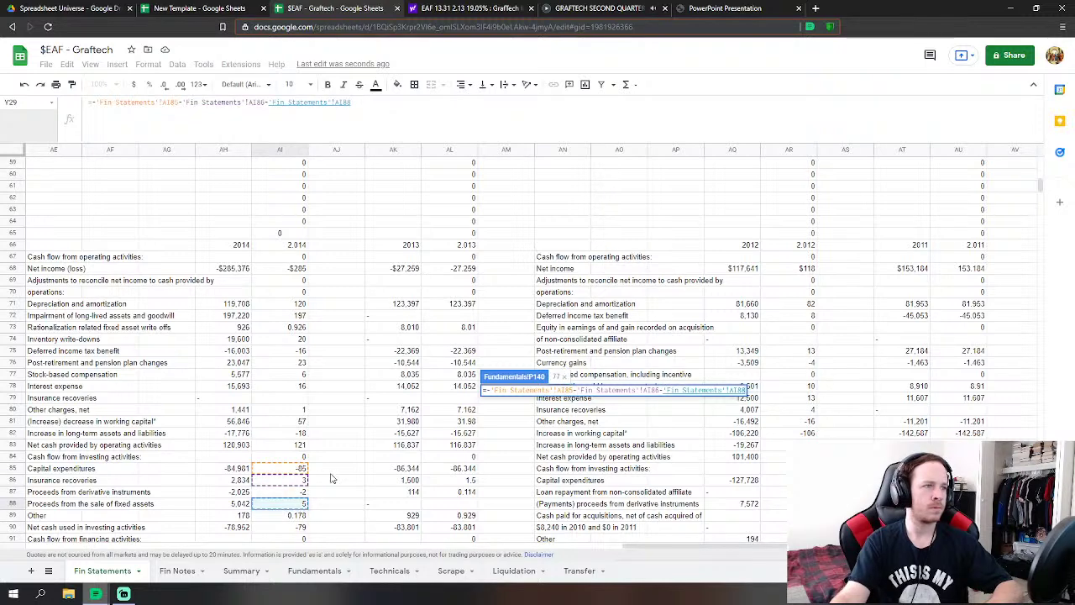
{"action": "scroll", "coordinate": [352, 480], "scroll_direction": "down", "scroll_amount": 1}
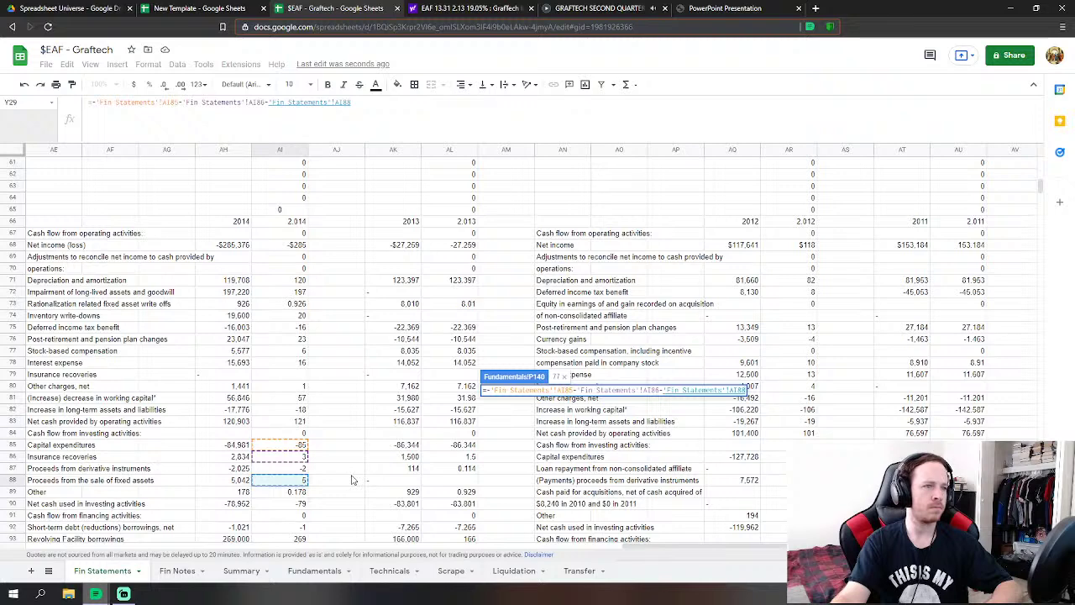
{"action": "key", "text": "Return"}
{"action": "scroll", "coordinate": [536, 409], "scroll_direction": "down", "scroll_amount": 5}
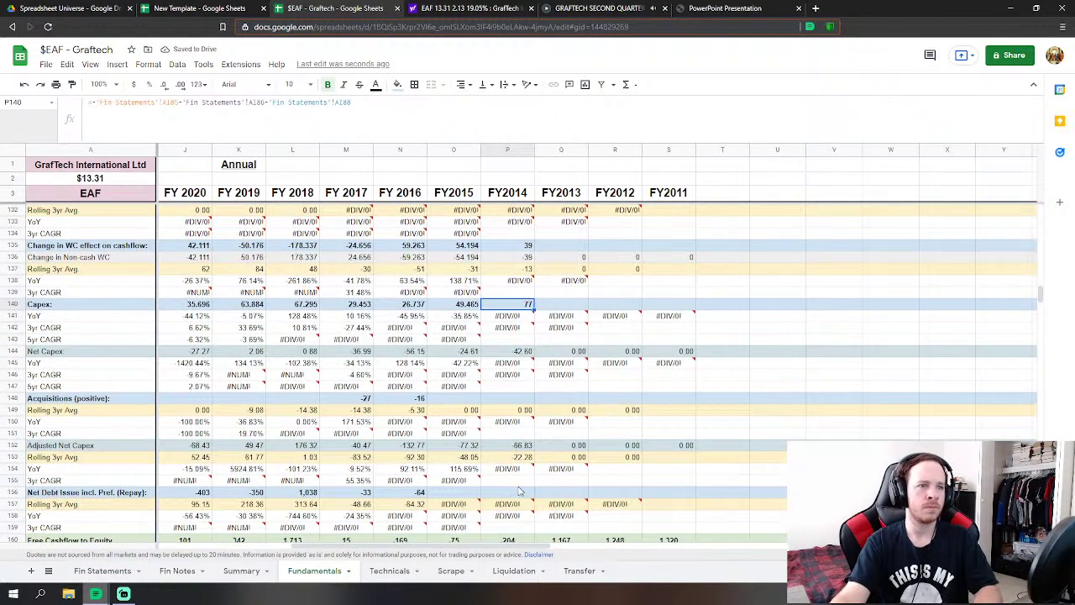
- Set FY2014 net debt issuance to AI92+AI93+AI94+AI96+AI97+AI98+AI100 from Fin Statements (-35)
{"action": "left_click", "coordinate": [103, 570]}
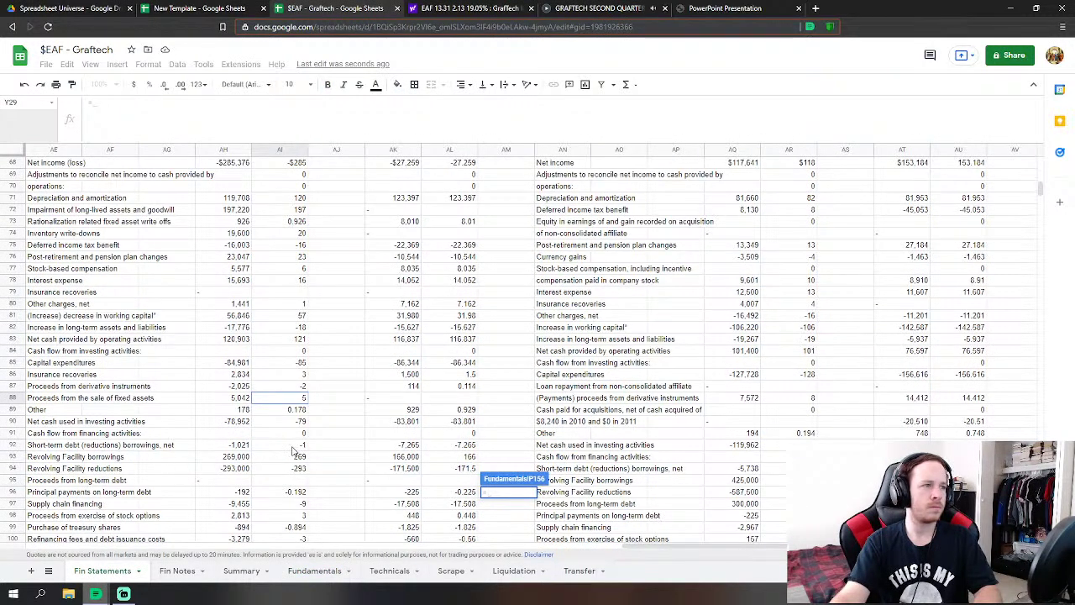
{"action": "left_click", "coordinate": [293, 447]}
{"action": "type", "text": "+'Fin Statements'!AI92"}
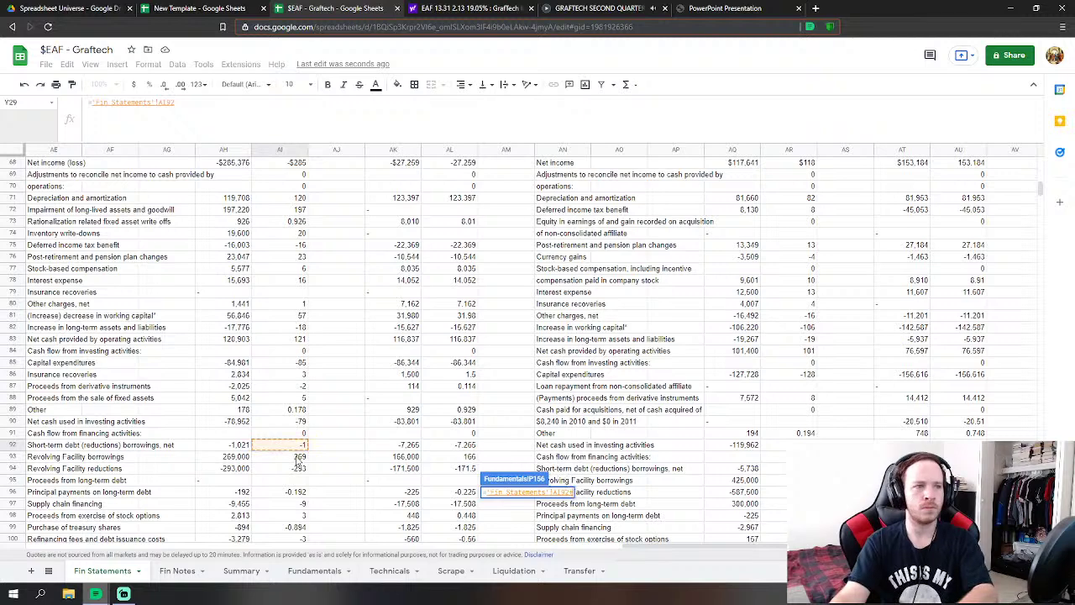
{"action": "left_click", "coordinate": [300, 458]}
{"action": "type", "text": "+'Fin Statements'!AI93"}
{"action": "left_click", "coordinate": [303, 468]}
{"action": "scroll", "coordinate": [298, 466], "scroll_direction": "down", "scroll_amount": 2}
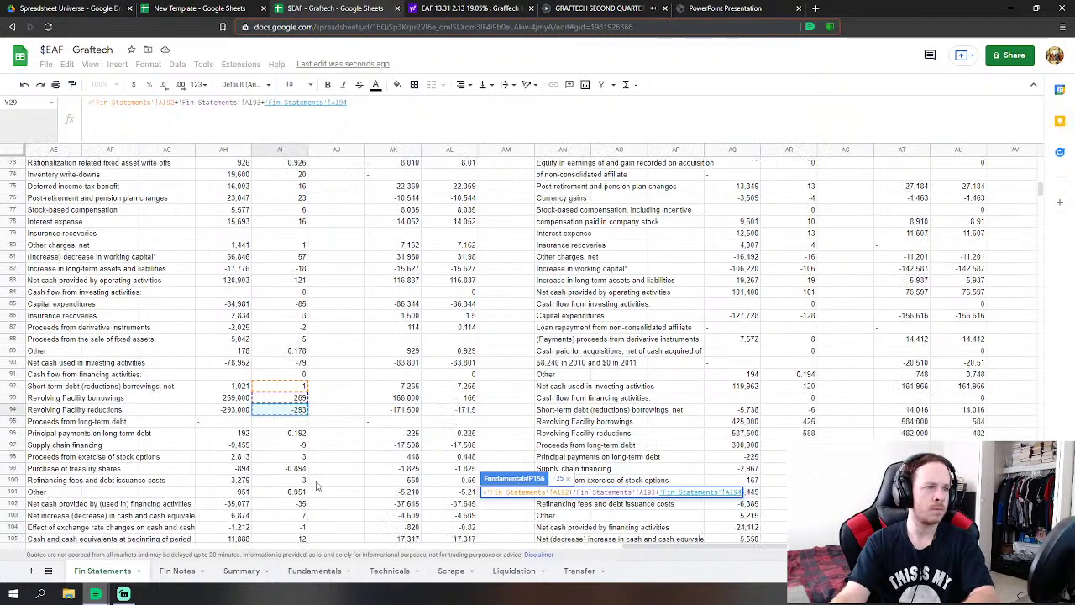
{"action": "type", "text": "+"}
{"action": "left_click", "coordinate": [296, 434]}
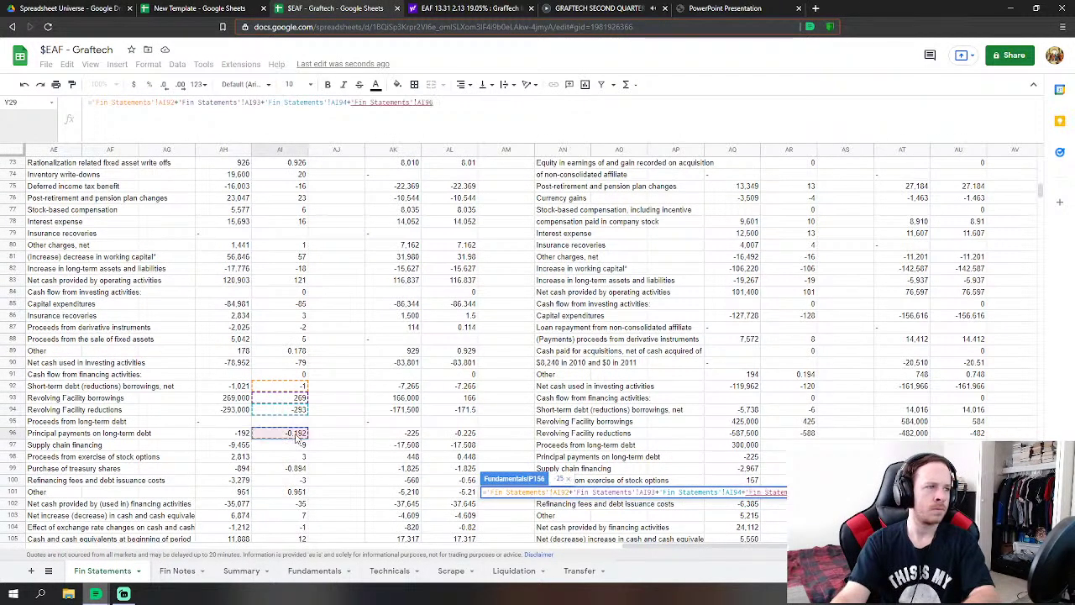
{"action": "type", "text": "+"}
{"action": "left_click", "coordinate": [300, 446]}
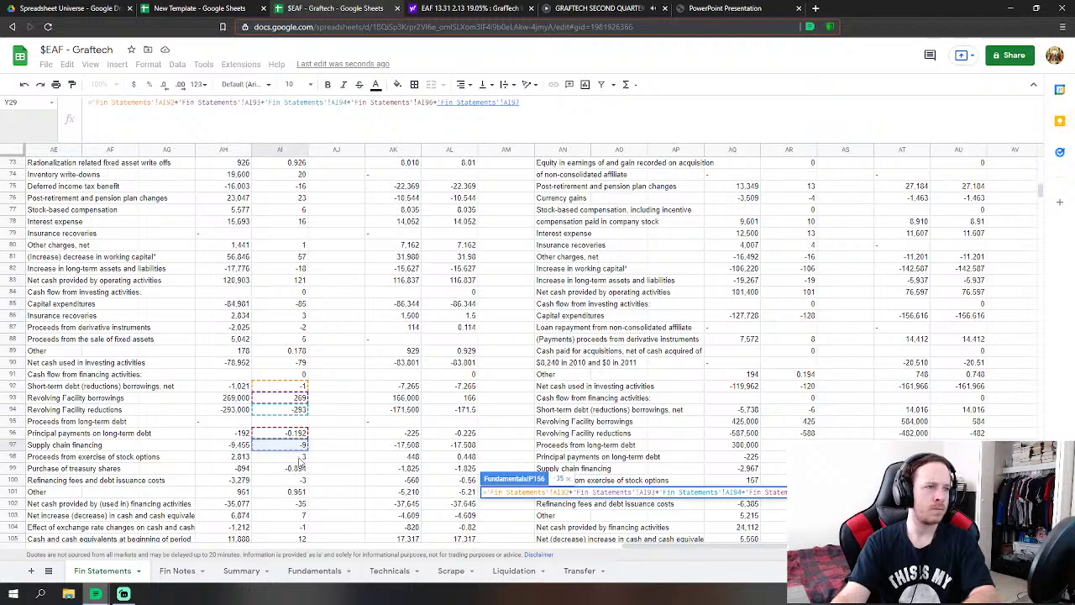
{"action": "type", "text": "+"}
{"action": "left_click", "coordinate": [301, 458]}
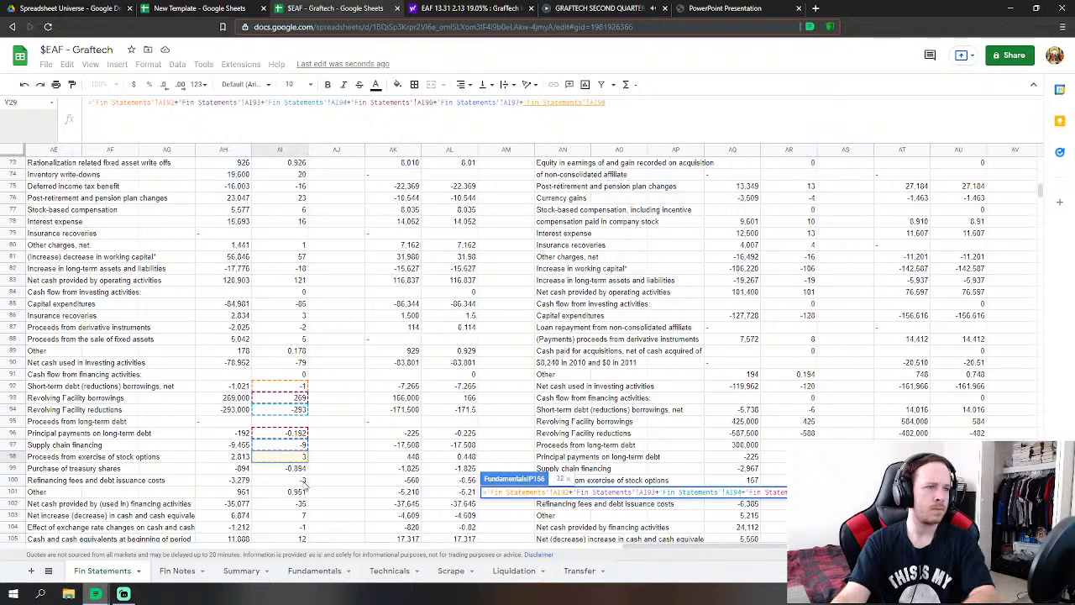
{"action": "type", "text": "+"}
{"action": "left_click", "coordinate": [304, 481]}
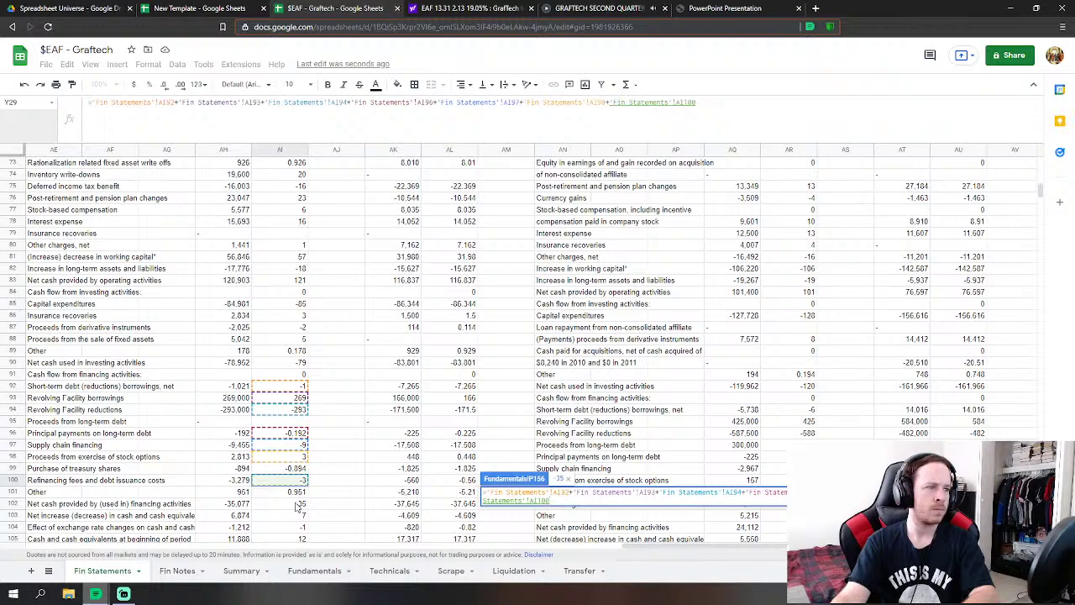
{"action": "key", "text": "Return"}
- Set FY2014 Net Treasury Purchases to Fin Statements AI98-AI99, giving 2
{"action": "scroll", "coordinate": [379, 455], "scroll_direction": "down", "scroll_amount": 4}
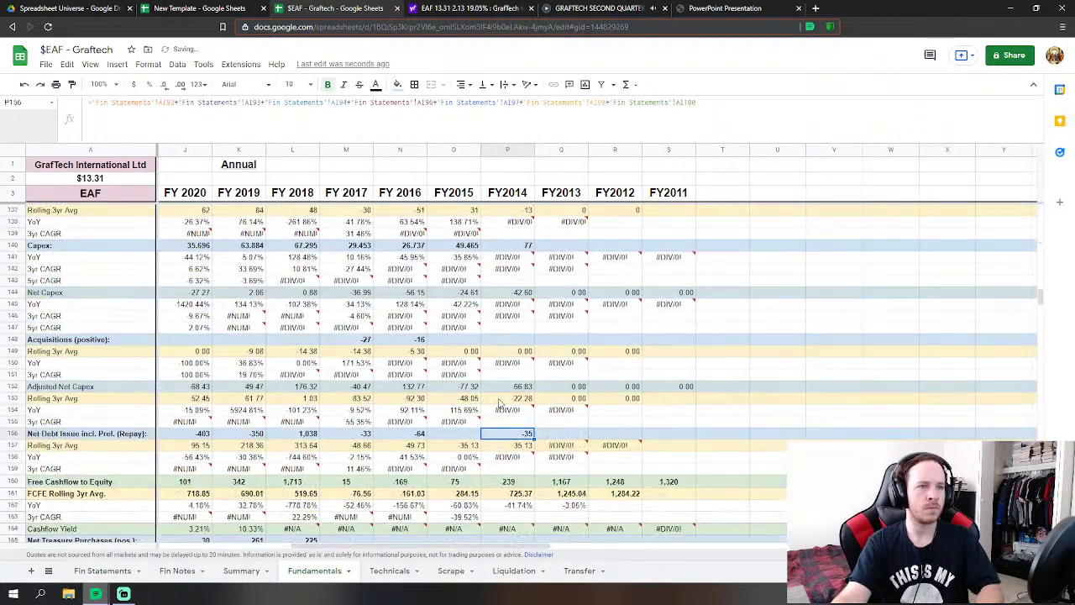
{"action": "left_click", "coordinate": [507, 458]}
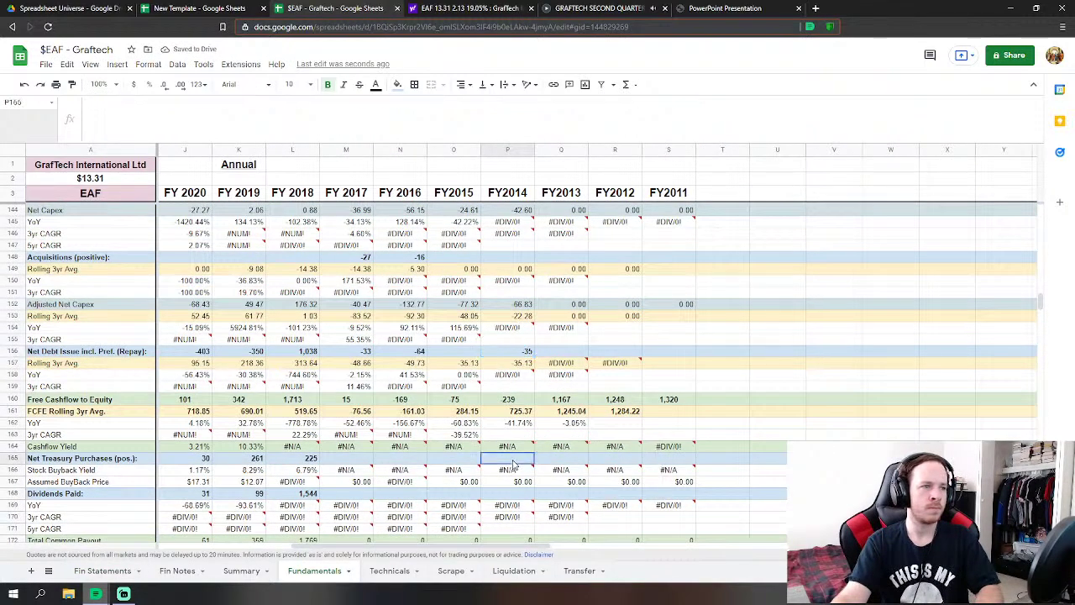
{"action": "scroll", "coordinate": [507, 459], "scroll_direction": "down", "scroll_amount": 2}
{"action": "type", "text": "="}
{"action": "left_click", "coordinate": [109, 570]}
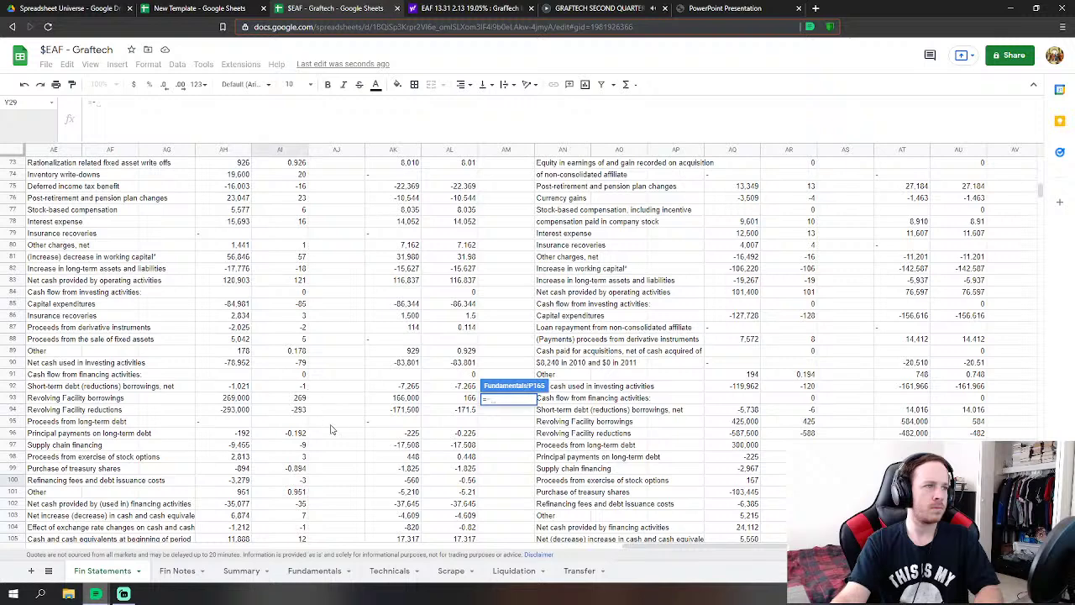
{"action": "left_click", "coordinate": [295, 456]}
{"action": "type", "text": "-"}
{"action": "left_click", "coordinate": [298, 468]}
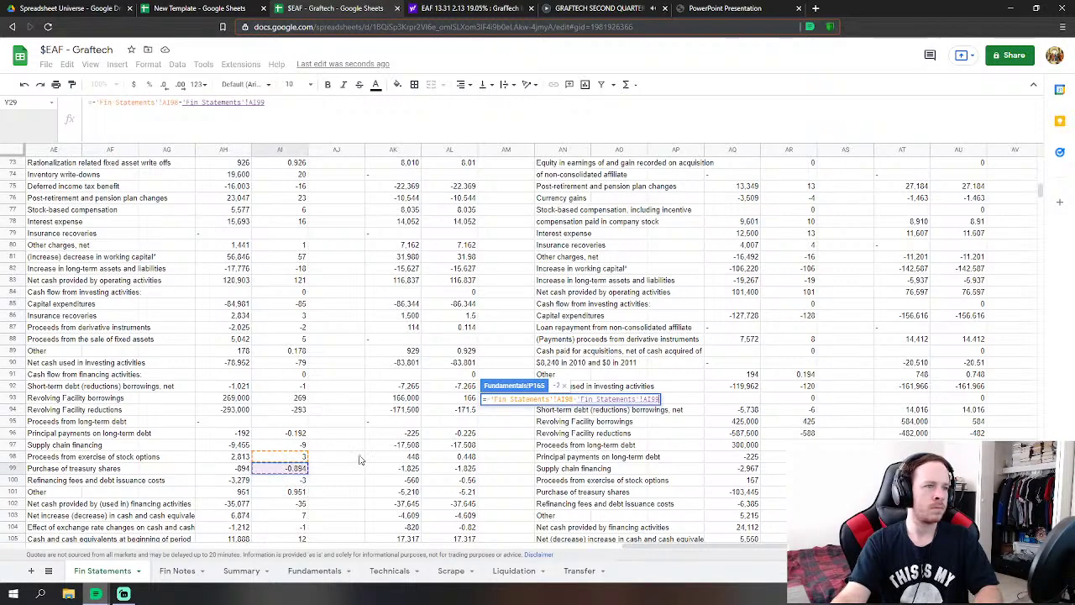
{"action": "key", "text": "Return"}
{"action": "scroll", "coordinate": [516, 398], "scroll_direction": "down", "scroll_amount": 10}
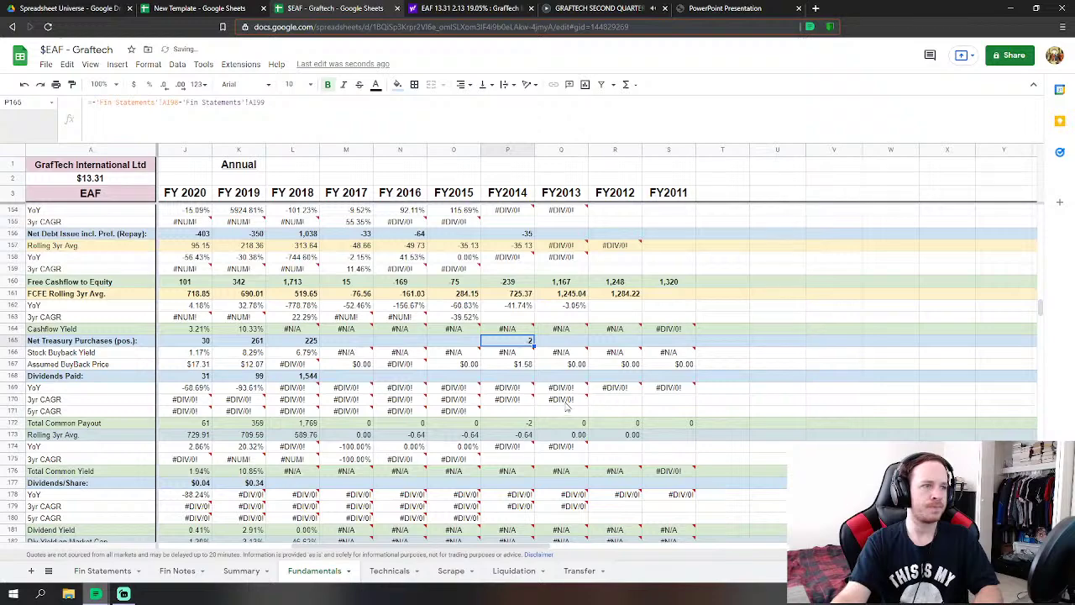
- Link FY2014 cash (P226) to Fin Statements AI133 and accounts receivable to AI136
{"action": "scroll", "coordinate": [516, 427], "scroll_direction": "down", "scroll_amount": 8}
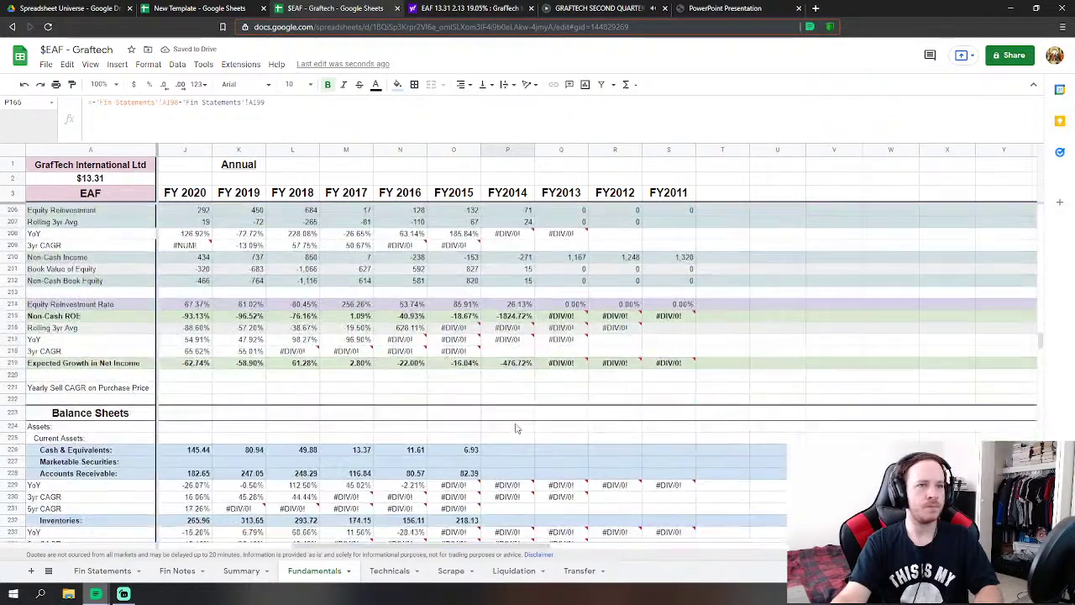
{"action": "left_click", "coordinate": [524, 275]}
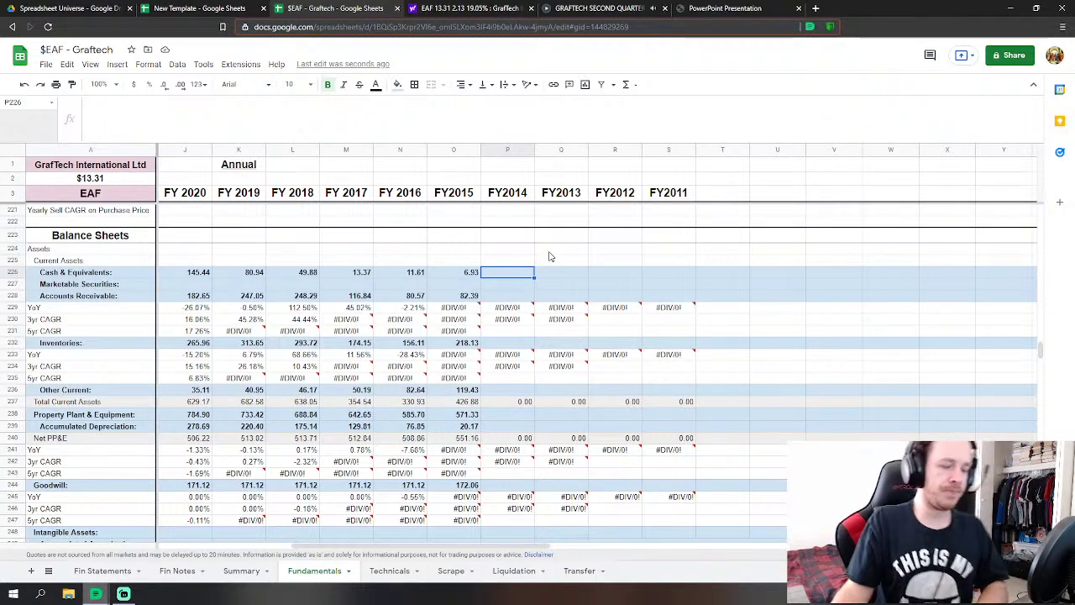
{"action": "left_click", "coordinate": [547, 261]}
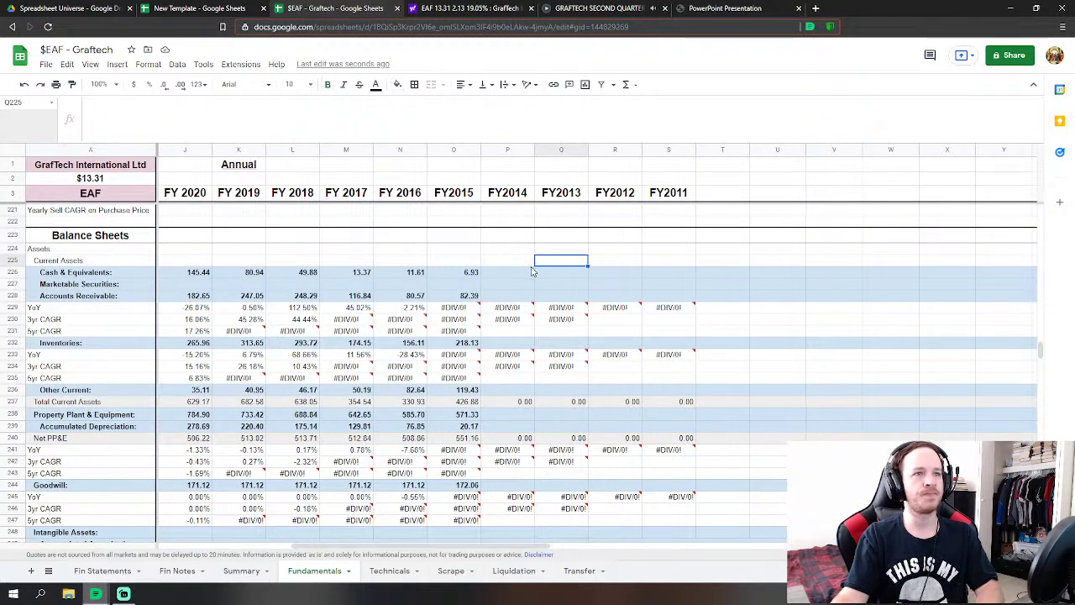
{"action": "left_click", "coordinate": [529, 268]}
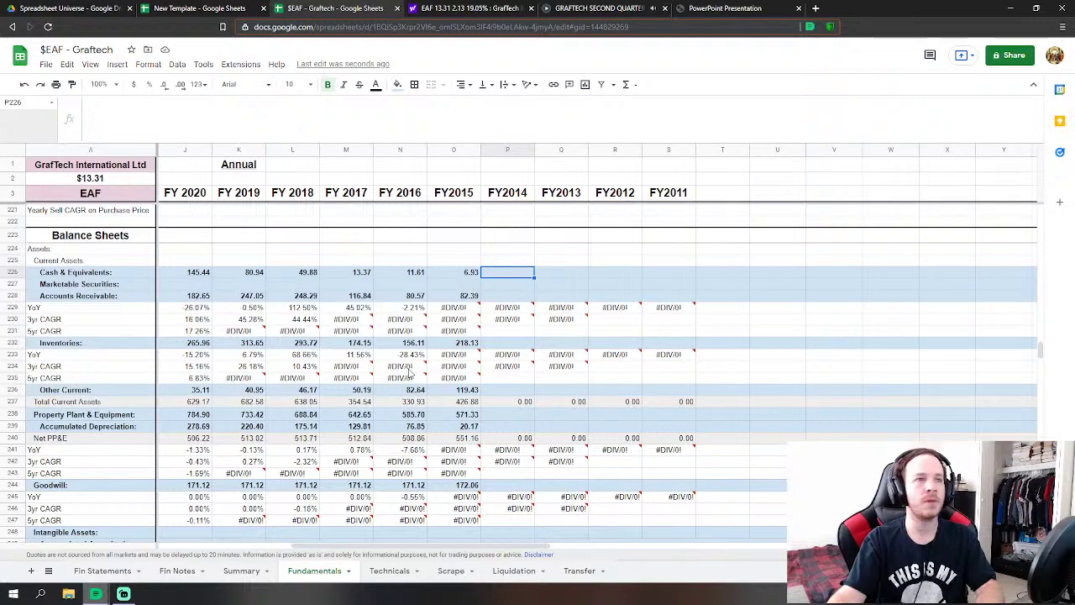
{"action": "left_click", "coordinate": [105, 571]}
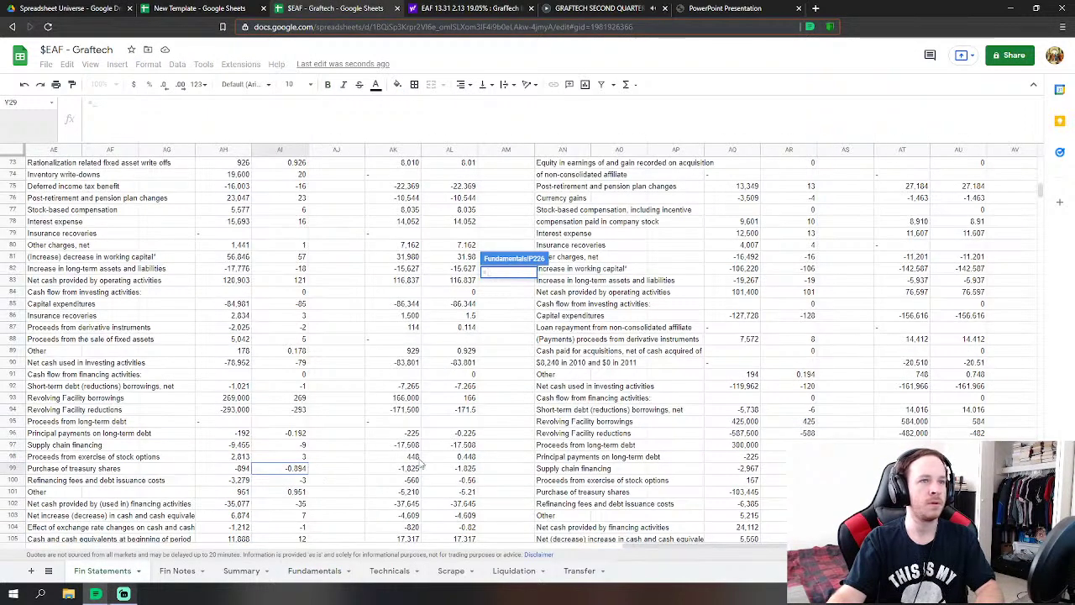
{"action": "scroll", "coordinate": [422, 464], "scroll_direction": "up", "scroll_amount": 10}
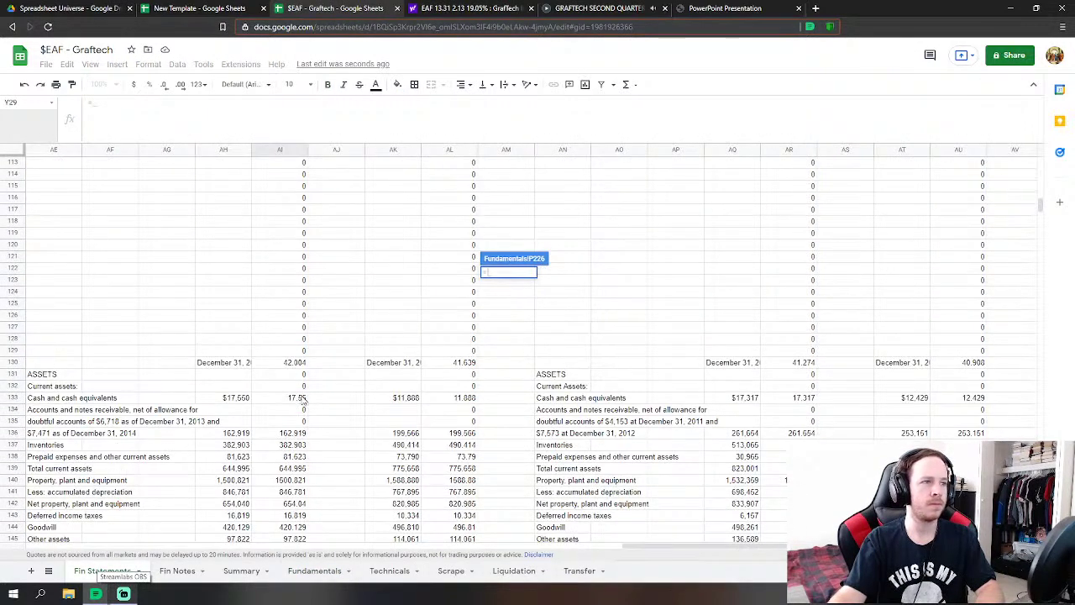
{"action": "left_click", "coordinate": [298, 399]}
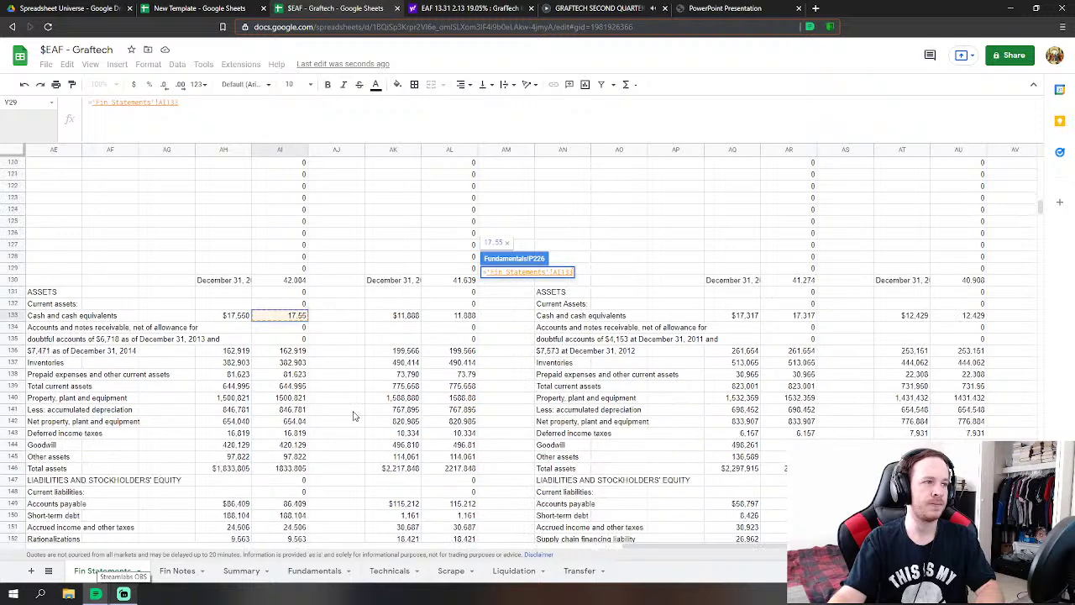
{"action": "key", "text": "Return"}
{"action": "key", "text": "Down"}
{"action": "key", "text": "Down"}
{"action": "type", "text": "="}
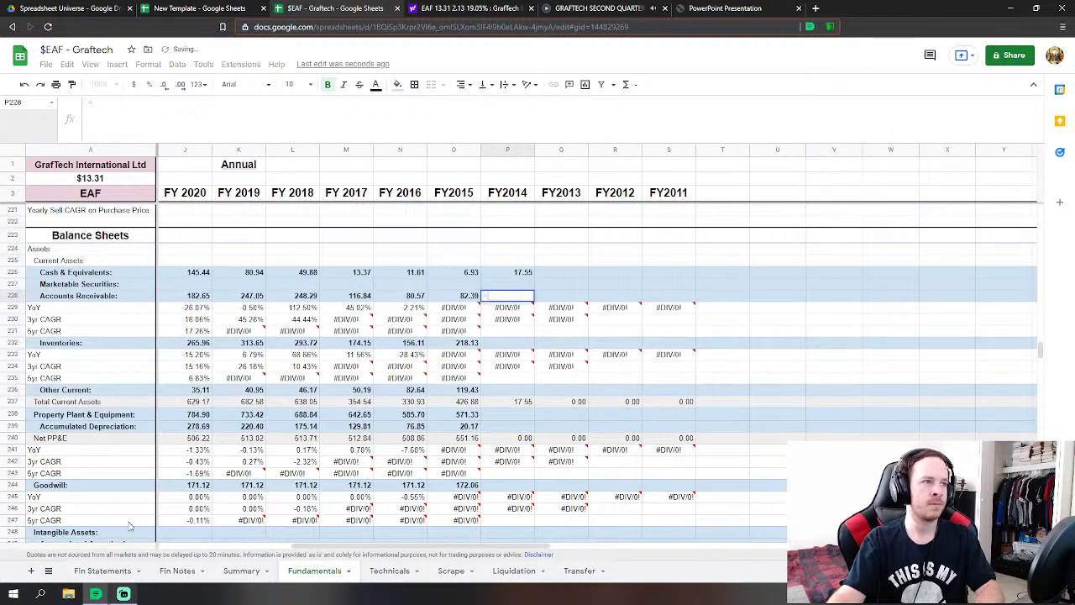
{"action": "left_click", "coordinate": [102, 570]}
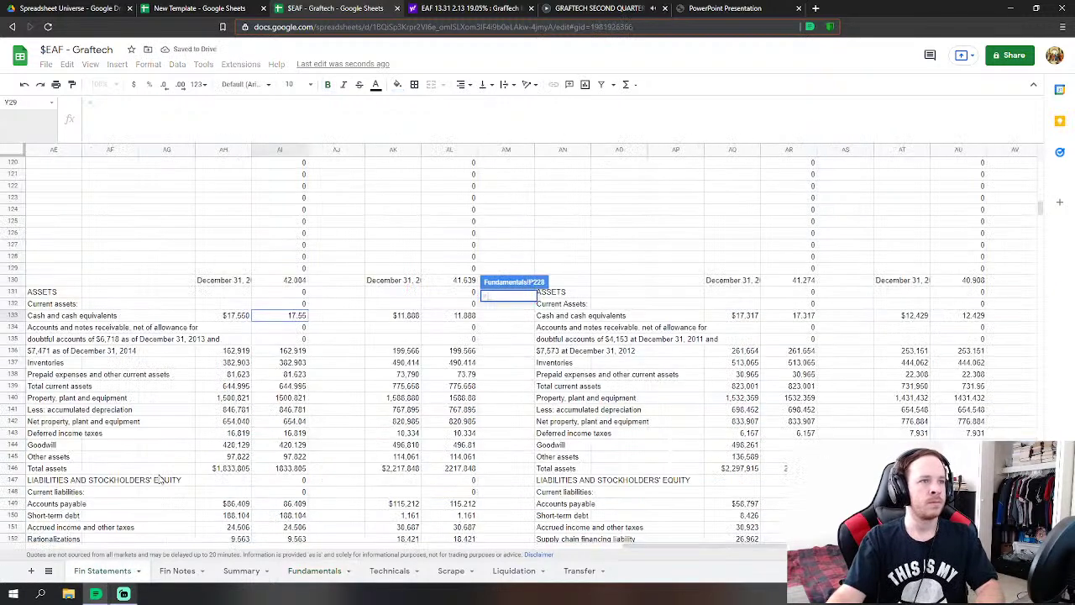
{"action": "left_click", "coordinate": [294, 350]}
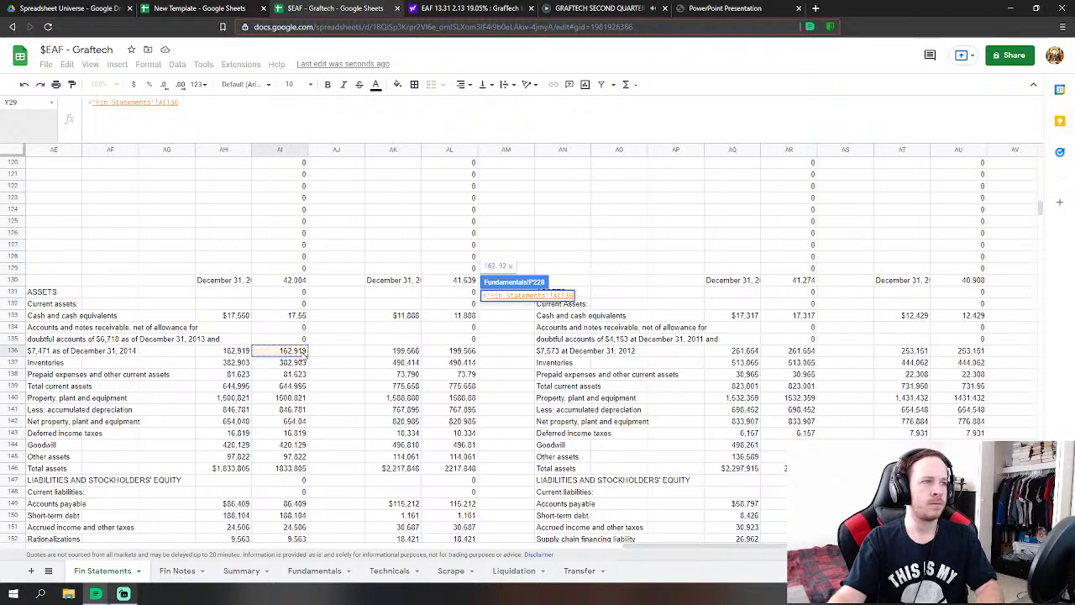
{"action": "key", "text": "Return"}
- Link FY2014 inventories to AI137 and other current assets to prepaid expenses AI138
{"action": "key", "text": "Down"}
{"action": "key", "text": "Down"}
{"action": "key", "text": "Down"}
{"action": "type", "text": "="}
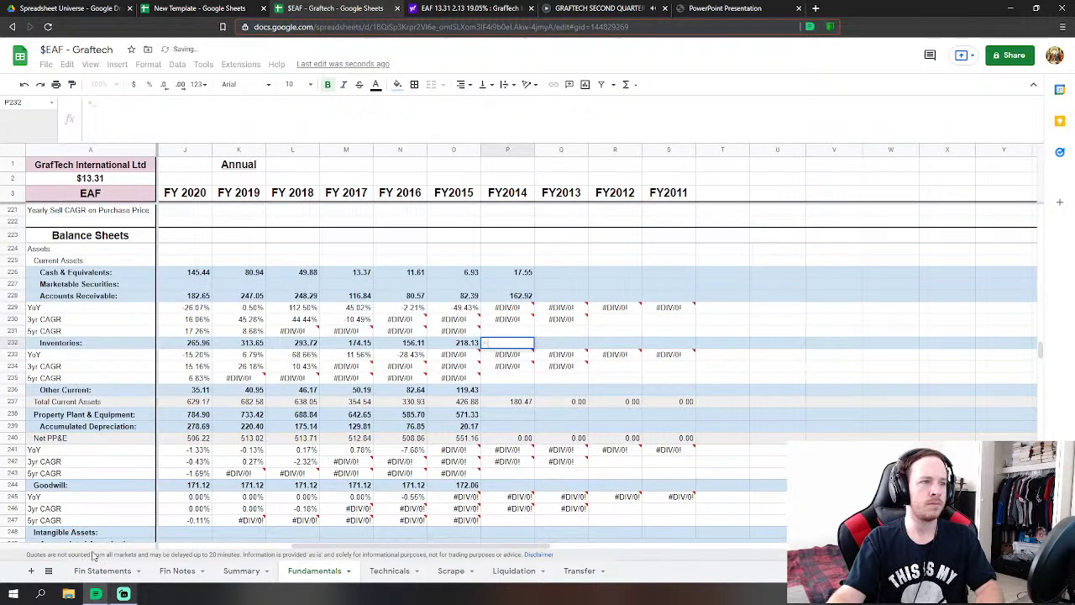
{"action": "left_click", "coordinate": [103, 570]}
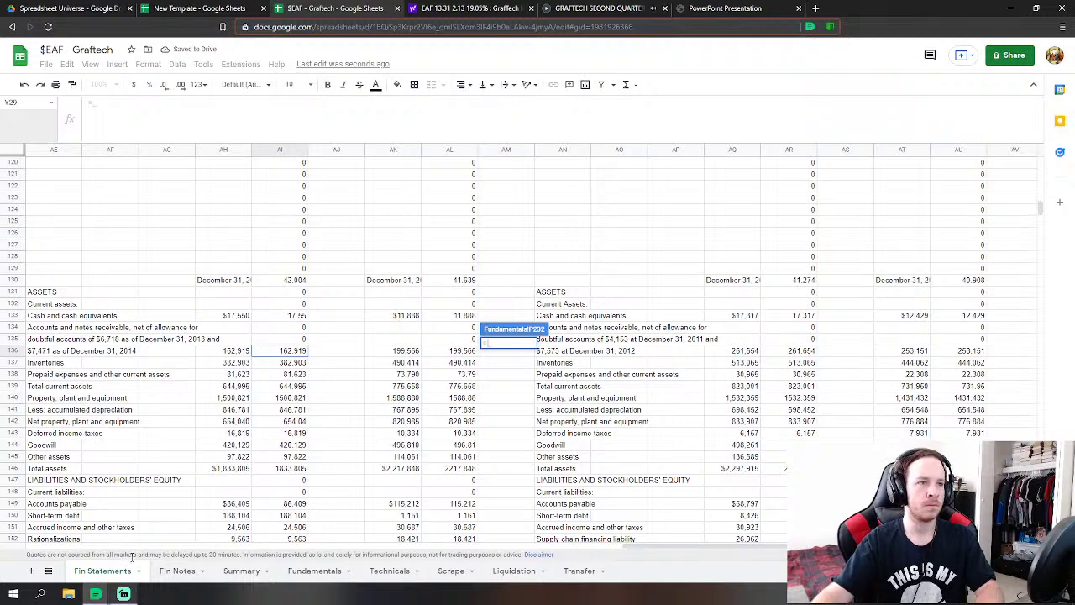
{"action": "left_click", "coordinate": [290, 366]}
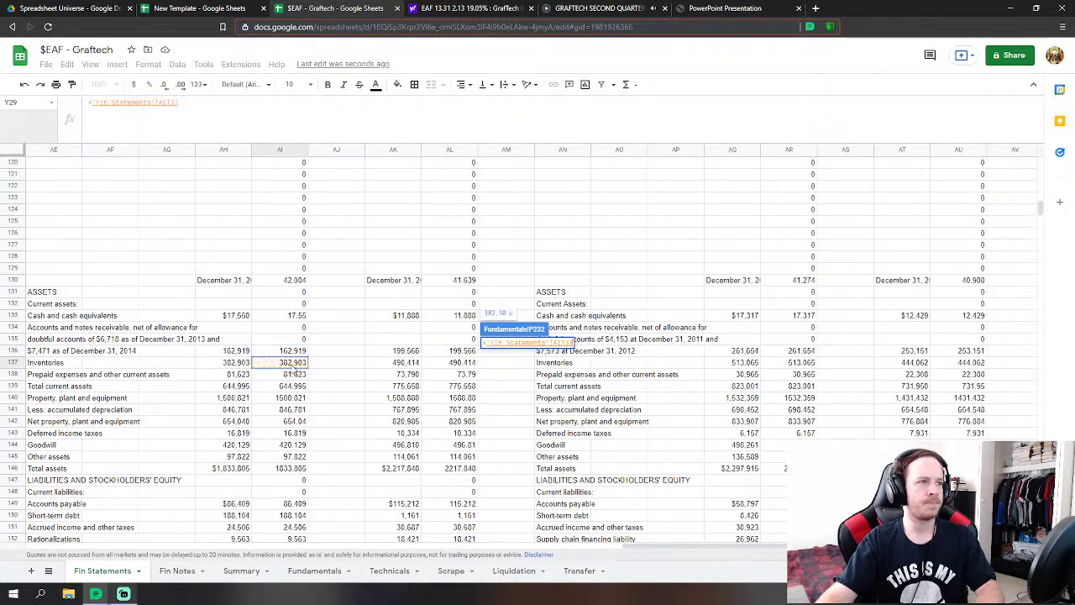
{"action": "key", "text": "Return"}
{"action": "left_click", "coordinate": [489, 394]}
{"action": "type", "text": "="}
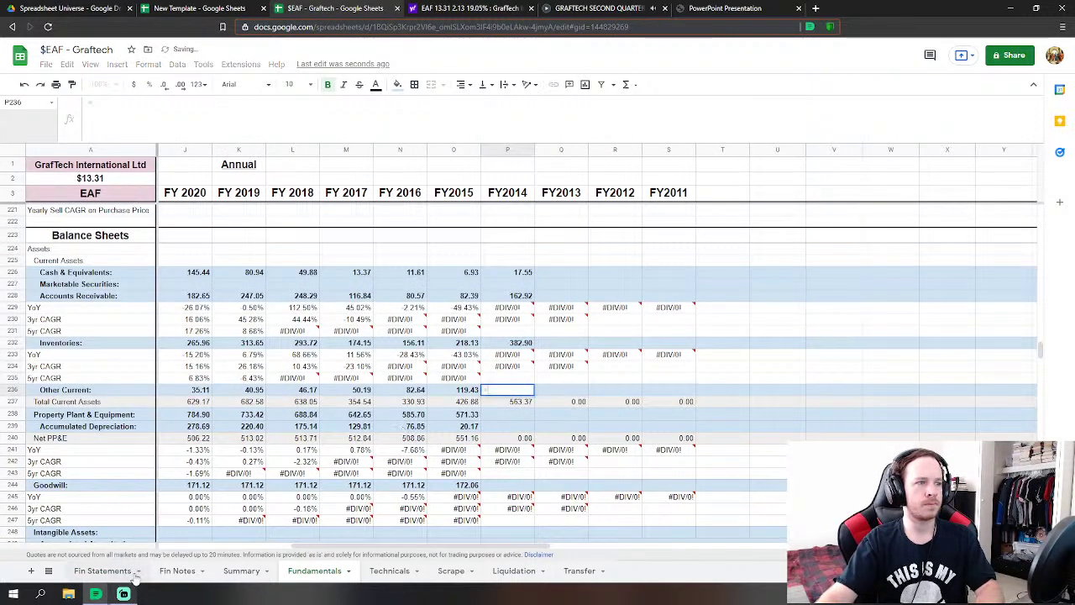
{"action": "left_click", "coordinate": [103, 571]}
{"action": "left_click", "coordinate": [294, 375]}
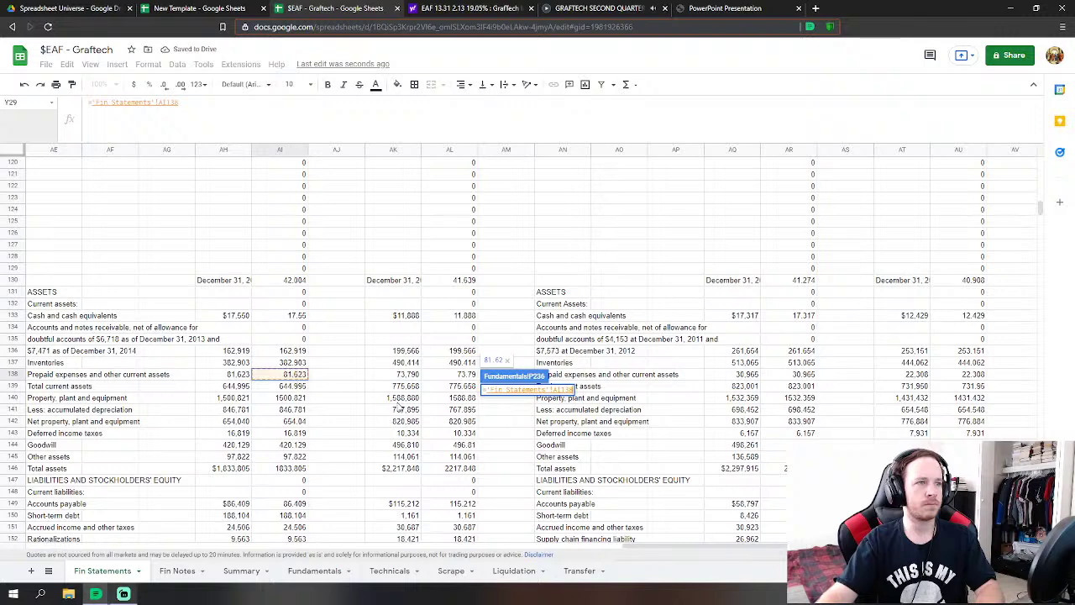
{"action": "key", "text": "Return"}
- Link FY2014 property, plant & equipment to AI140 and accumulated depreciation to AI141
{"action": "scroll", "coordinate": [521, 363], "scroll_direction": "down", "scroll_amount": 1}
{"action": "left_click", "coordinate": [521, 363]}
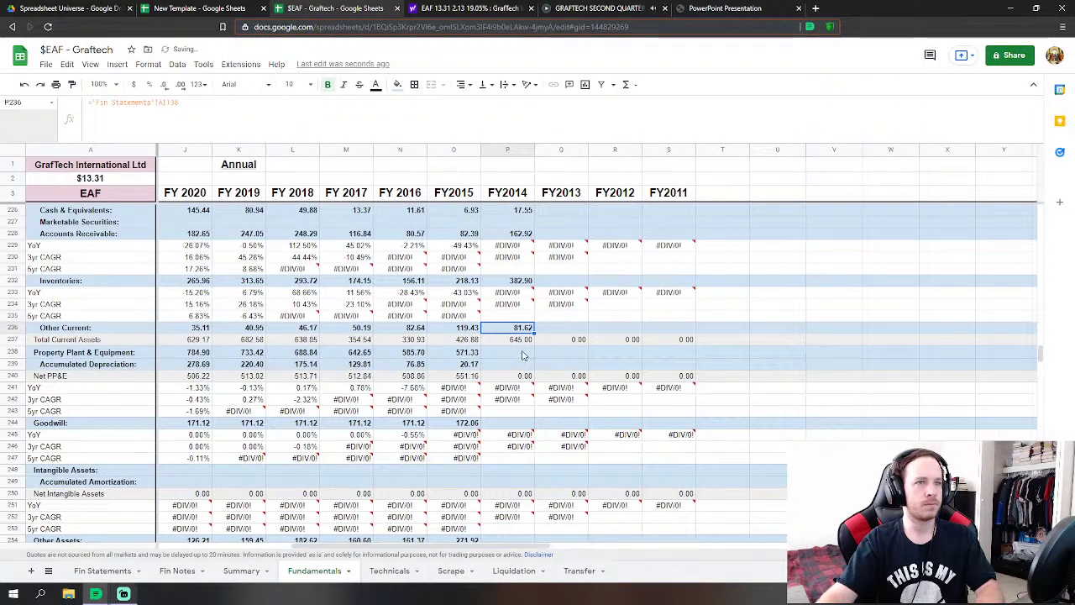
{"action": "type", "text": "="}
{"action": "left_click", "coordinate": [102, 571]}
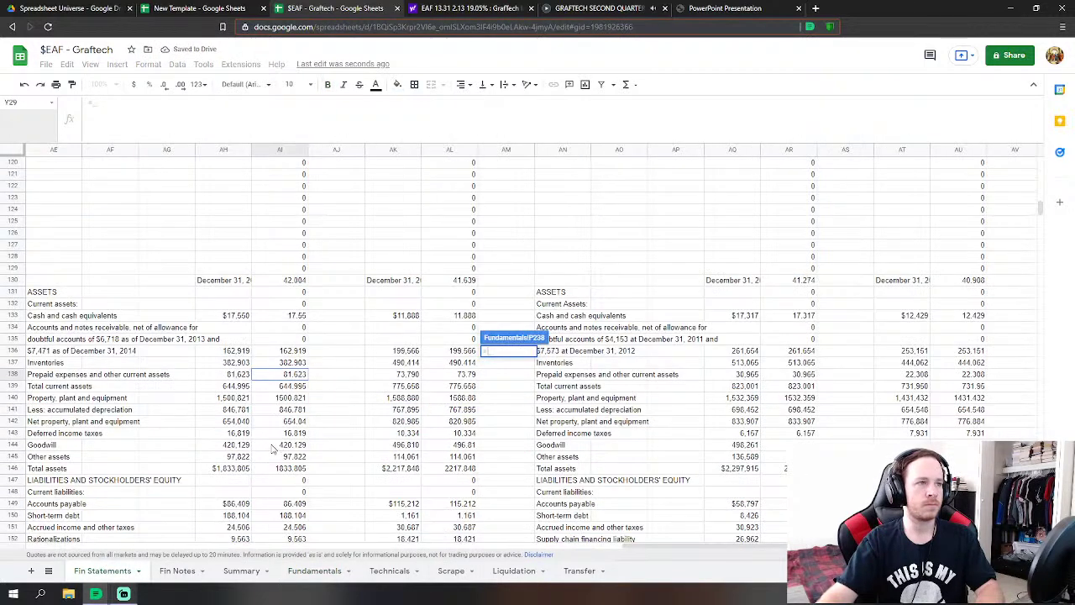
{"action": "left_click", "coordinate": [290, 399]}
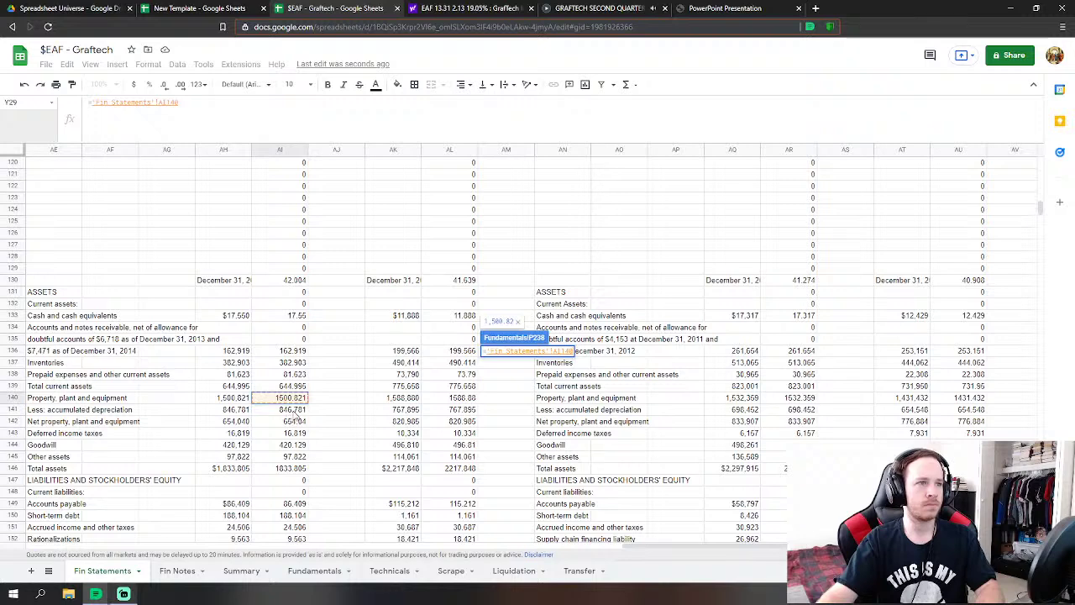
{"action": "key", "text": "Return"}
{"action": "left_click", "coordinate": [485, 368]}
{"action": "type", "text": "="}
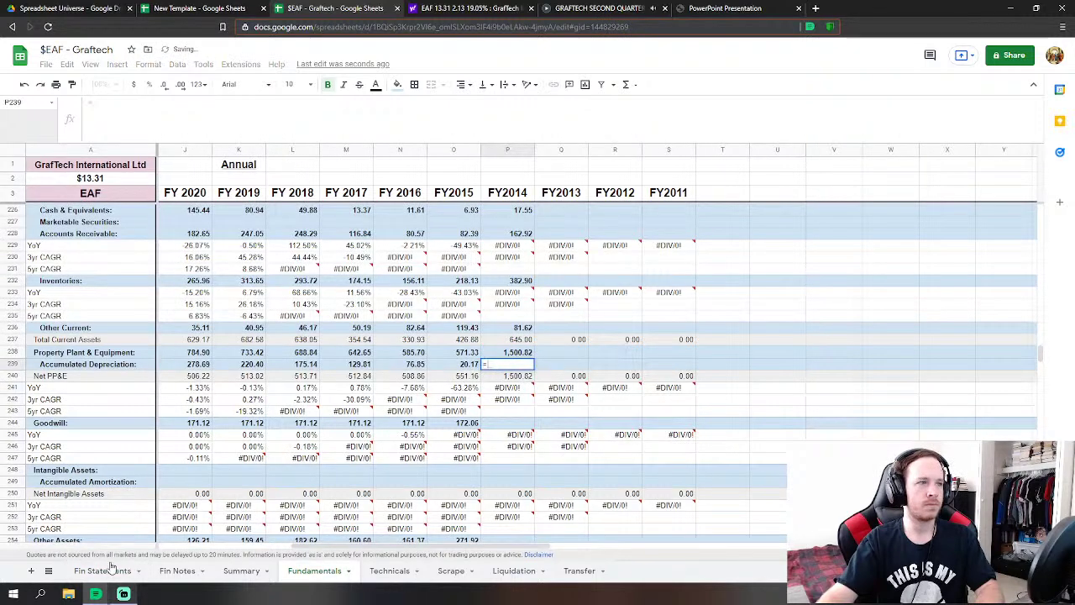
{"action": "left_click", "coordinate": [102, 570]}
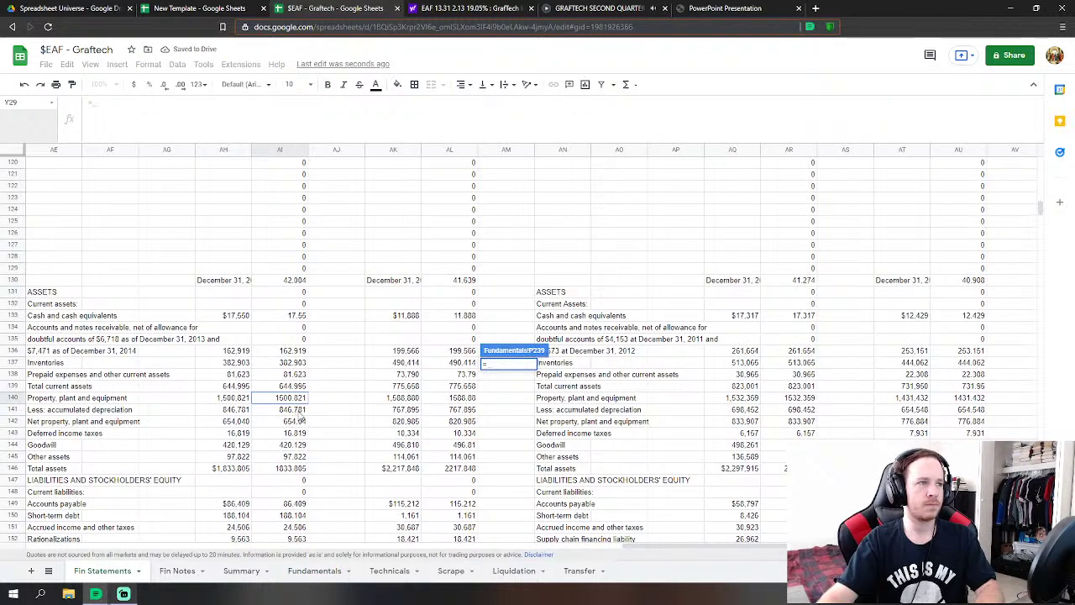
{"action": "left_click", "coordinate": [295, 411]}
{"action": "key", "text": "Return"}
- Link FY2014 goodwill (420.13) and other assets (AI145) to Fin Statements
{"action": "left_click", "coordinate": [521, 424]}
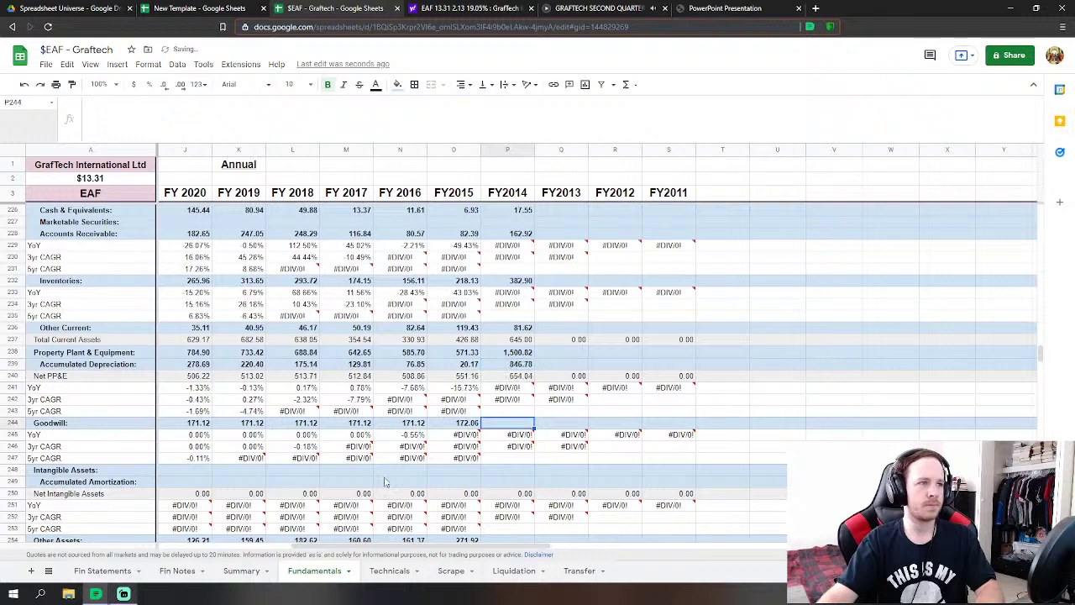
{"action": "type", "text": "="}
{"action": "left_click", "coordinate": [103, 570]}
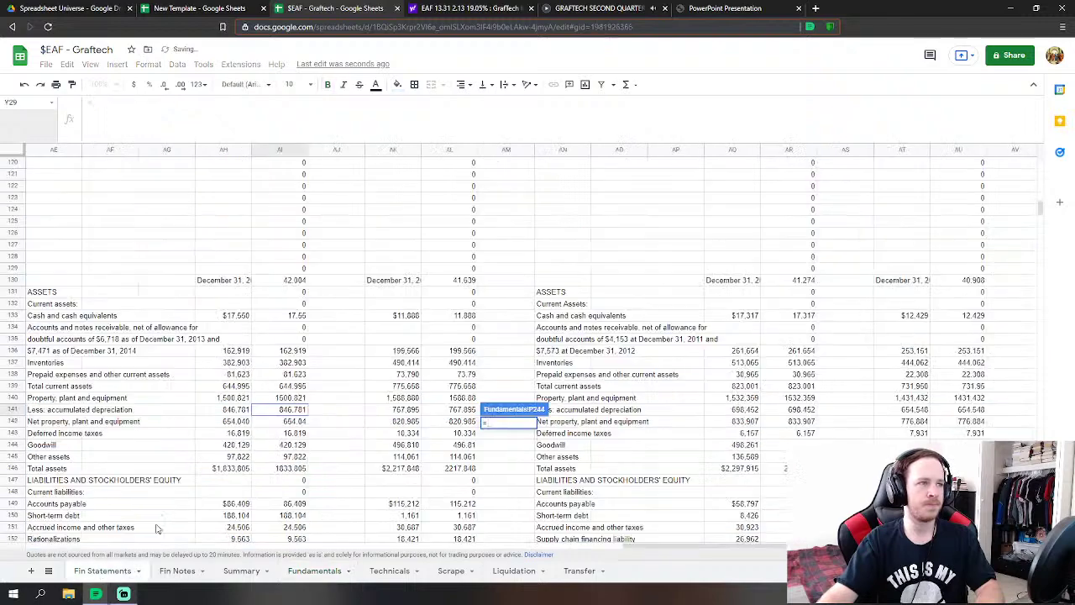
{"action": "left_click", "coordinate": [281, 444]}
{"action": "key", "text": "Return"}
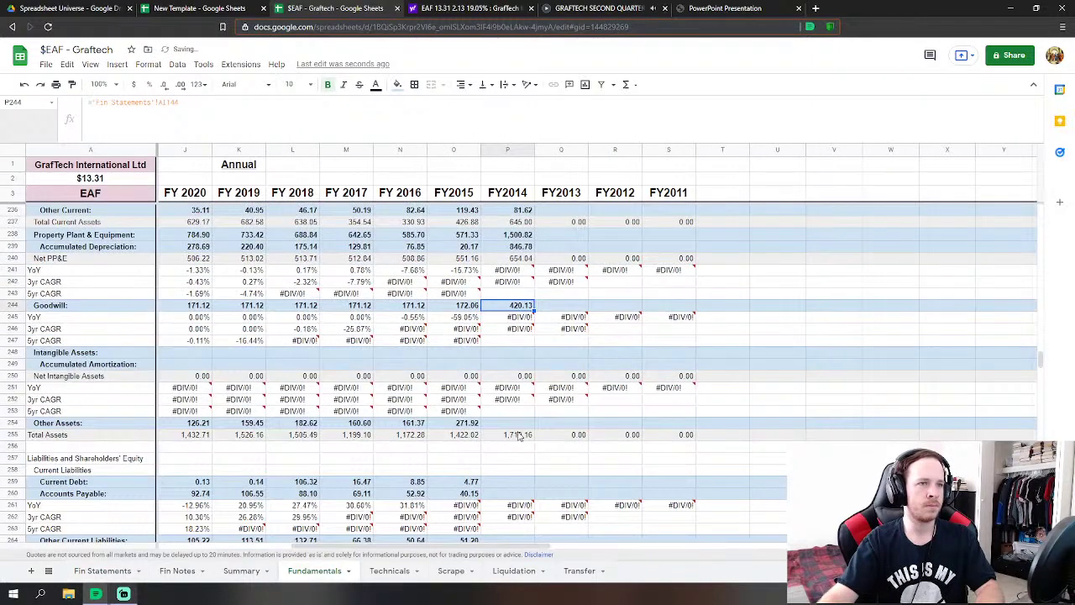
{"action": "left_click", "coordinate": [512, 428]}
{"action": "type", "text": "="}
{"action": "left_click", "coordinate": [103, 571]}
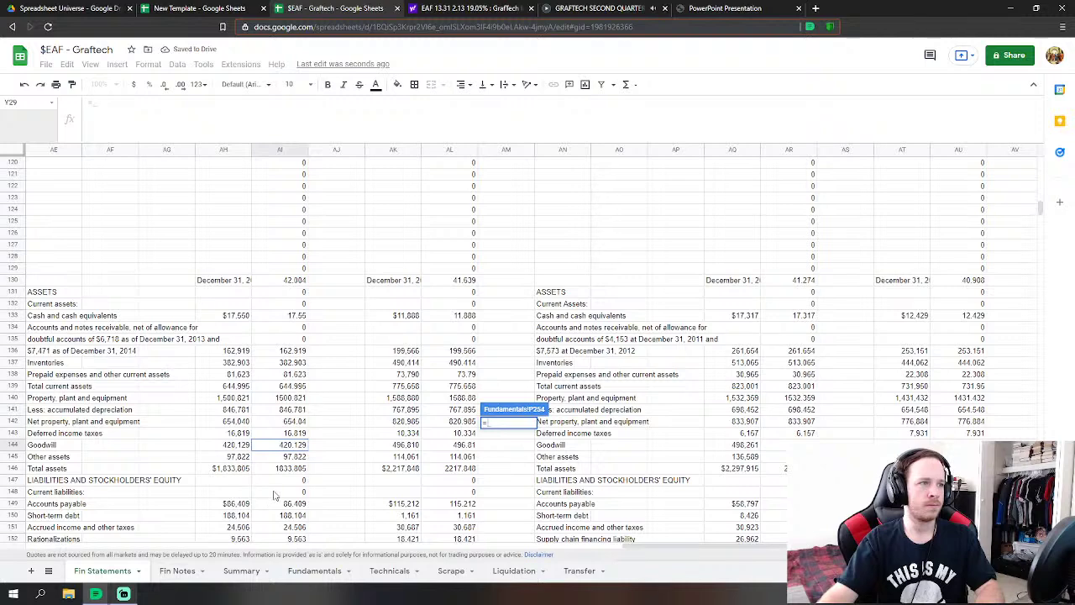
{"action": "left_click", "coordinate": [296, 457]}
{"action": "key", "text": "Return"}
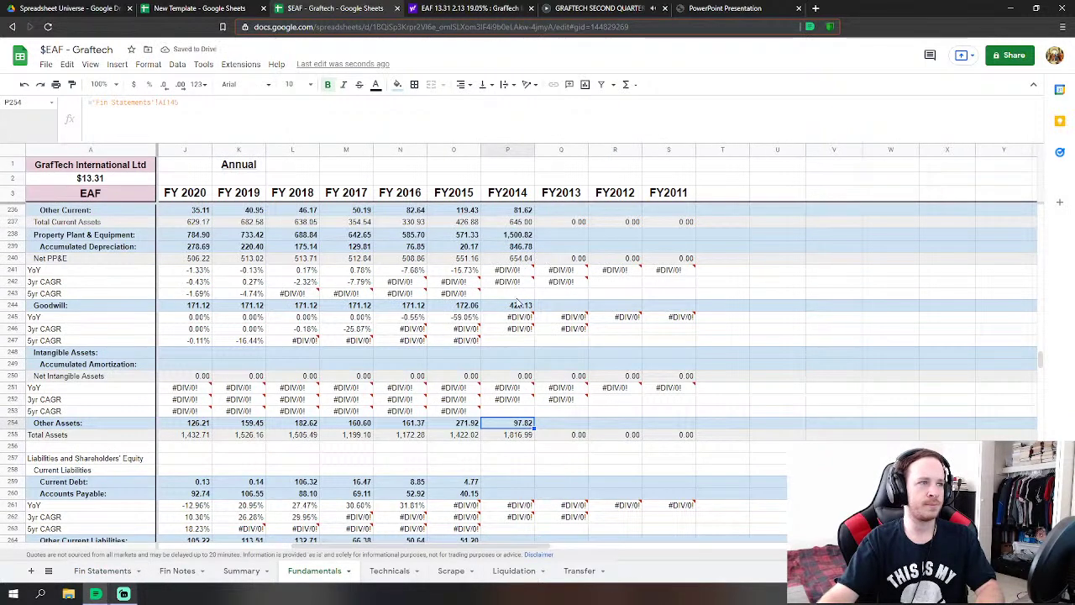
- Extend the Other Assets formula to add deferred income taxes AI143
{"action": "left_click", "coordinate": [103, 571]}
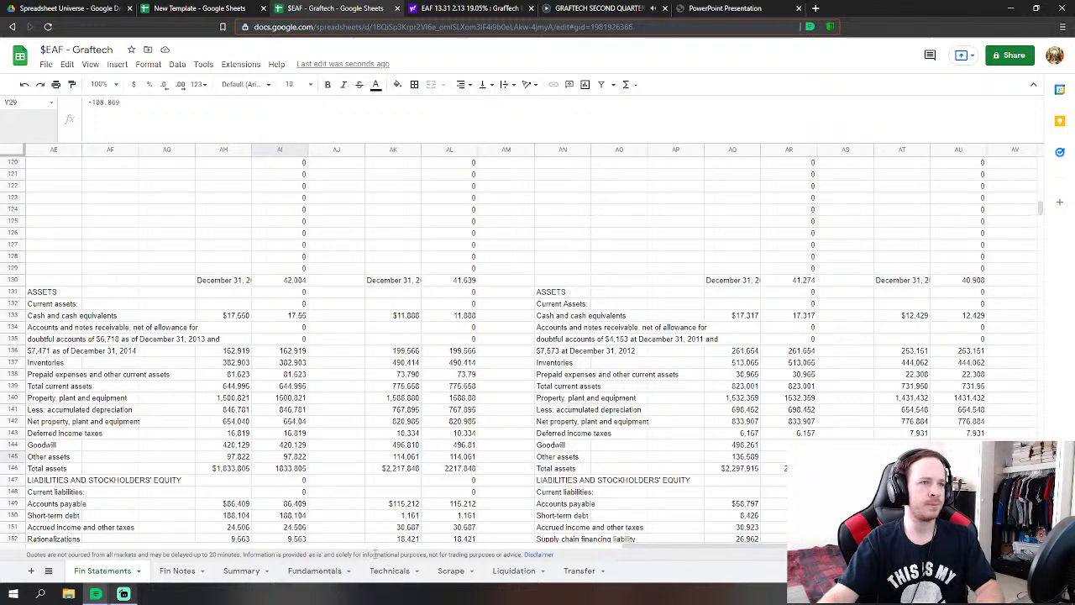
{"action": "left_click", "coordinate": [321, 569]}
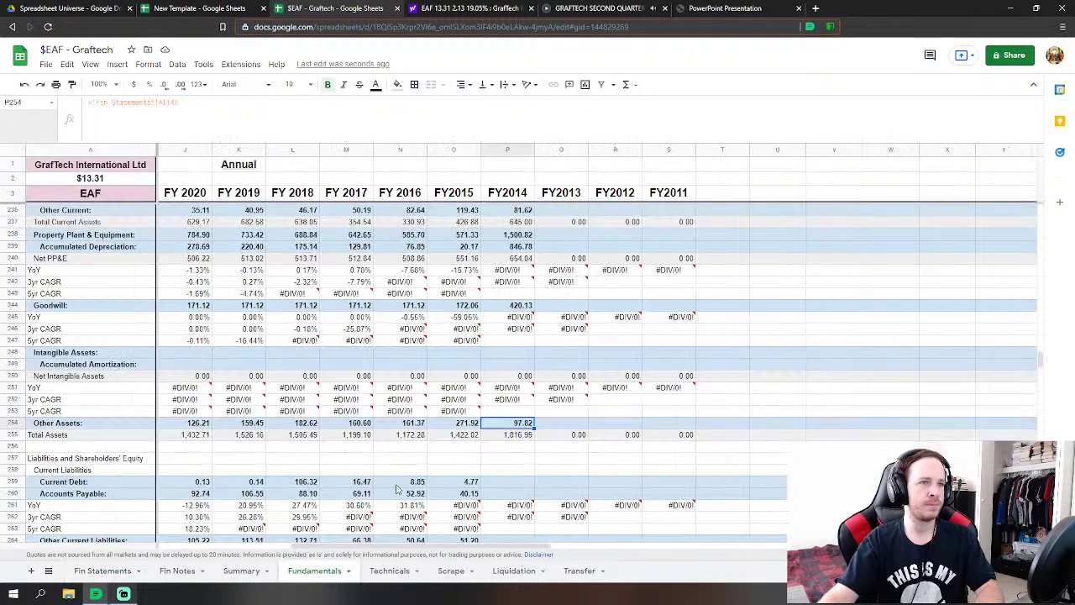
{"action": "key", "text": "F2"}
{"action": "type", "text": "+"}
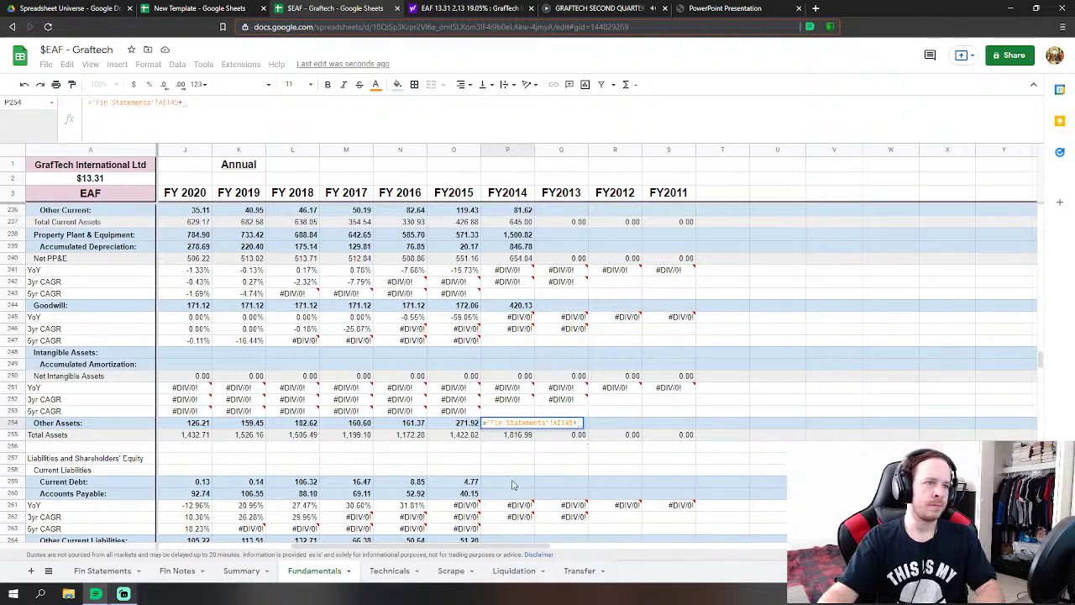
{"action": "left_click", "coordinate": [115, 574]}
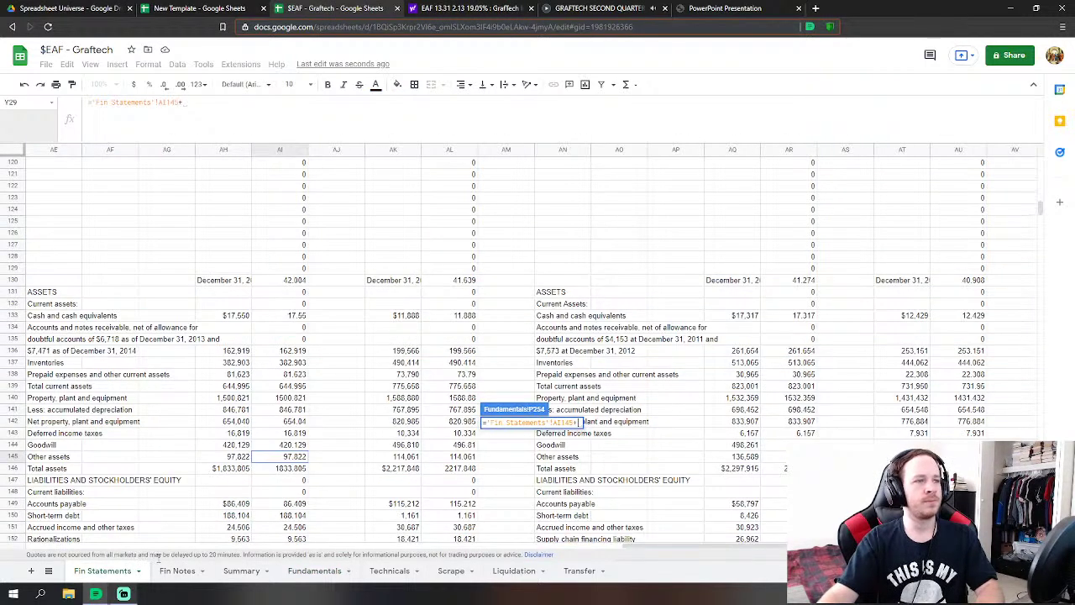
{"action": "left_click", "coordinate": [295, 433]}
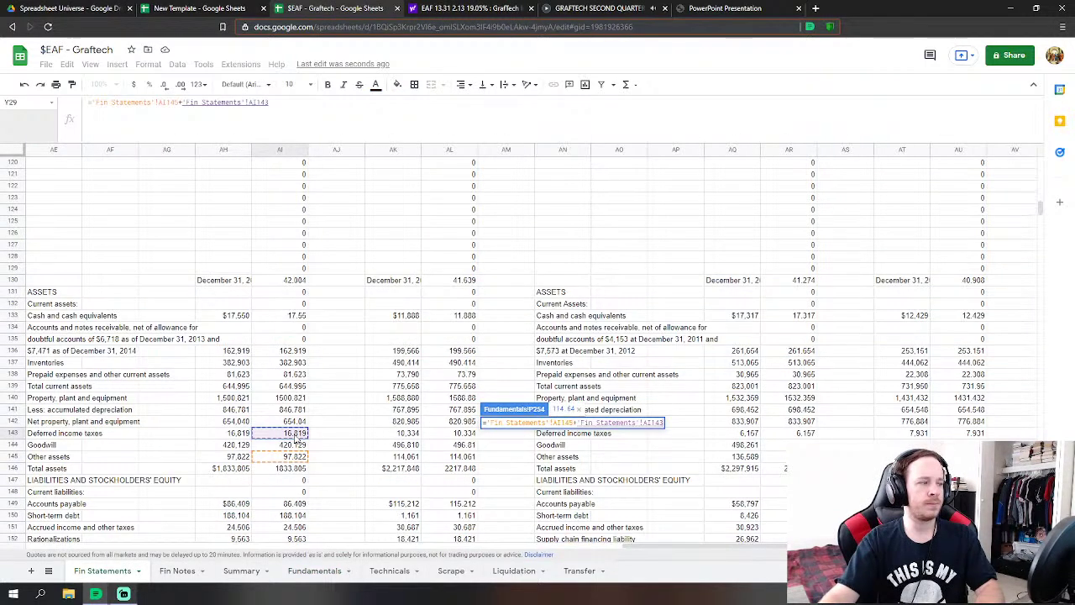
{"action": "key", "text": "Return"}
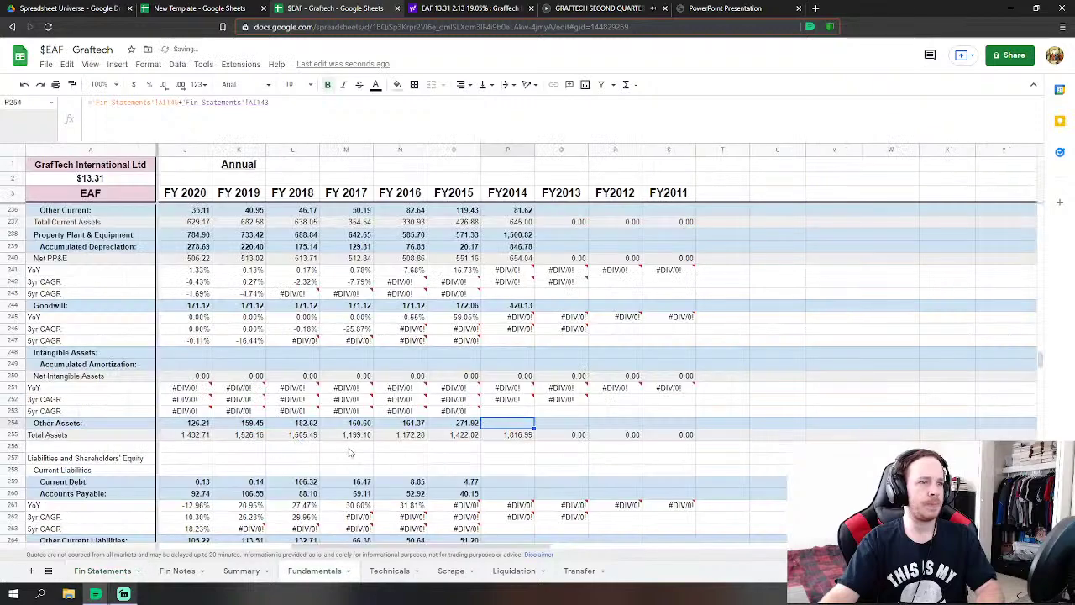
- Link FY2014 current debt to Fin Statements AI150 and accounts payable (P260) to AI149
{"action": "left_click", "coordinate": [511, 482]}
{"action": "scroll", "coordinate": [511, 482], "scroll_direction": "down", "scroll_amount": 2}
{"action": "type", "text": "="}
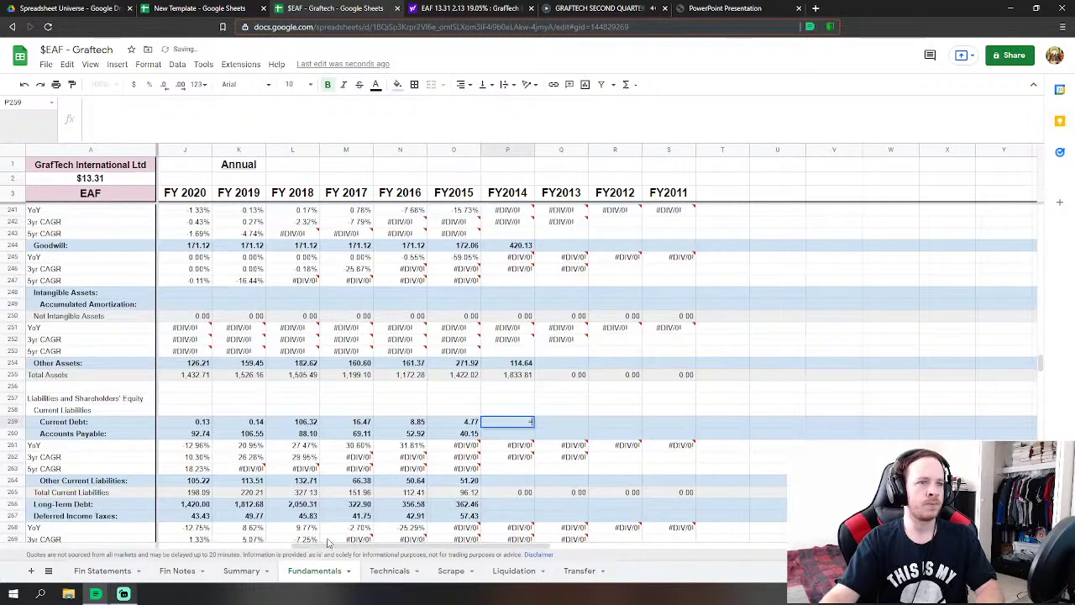
{"action": "left_click", "coordinate": [103, 570]}
{"action": "scroll", "coordinate": [360, 427], "scroll_direction": "down", "scroll_amount": 2}
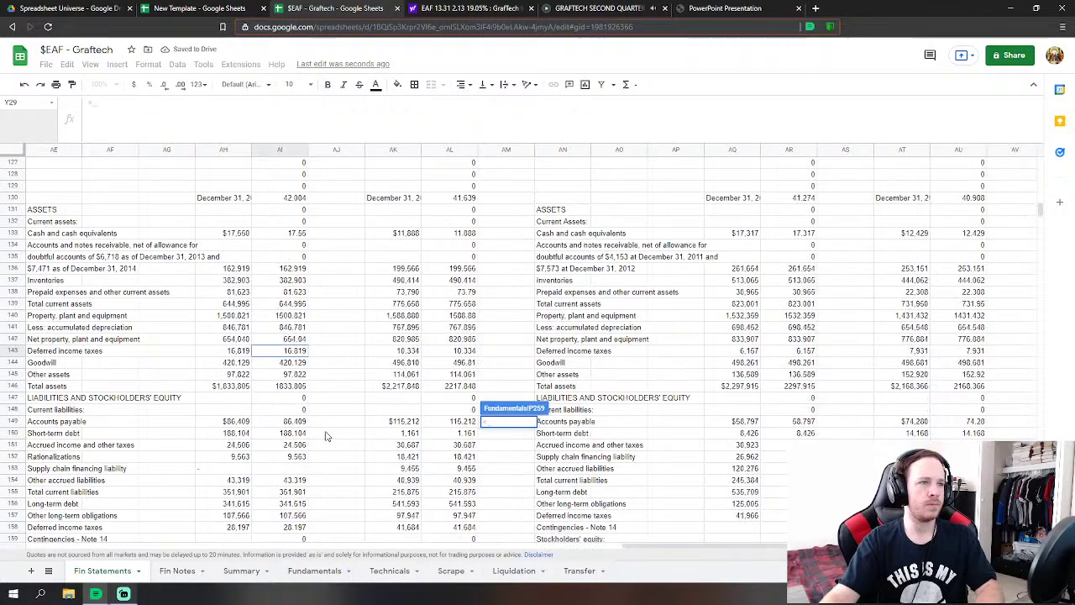
{"action": "left_click", "coordinate": [304, 432]}
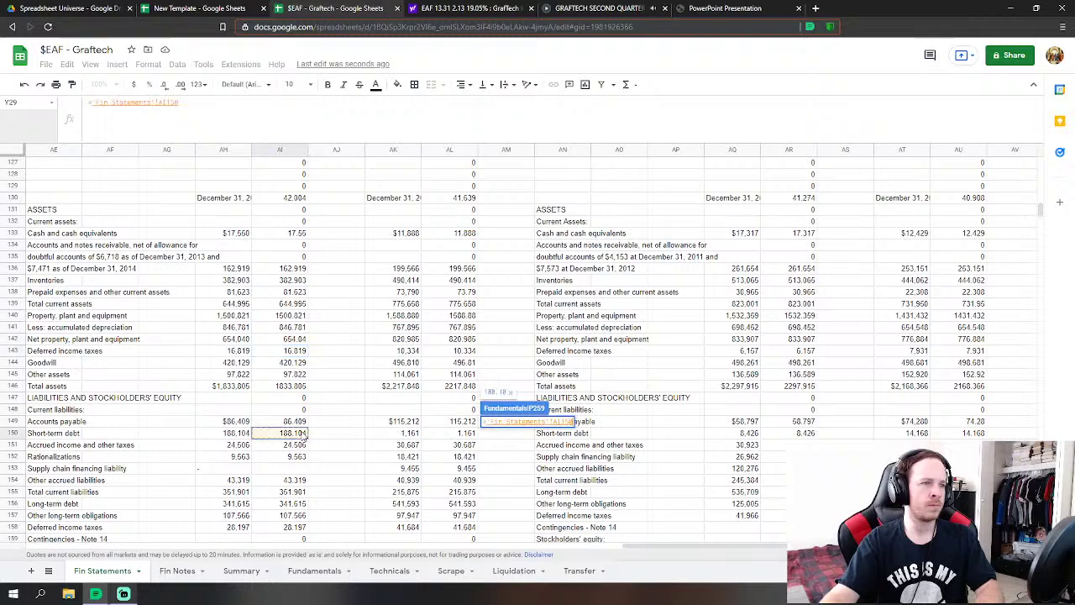
{"action": "key", "text": "Return"}
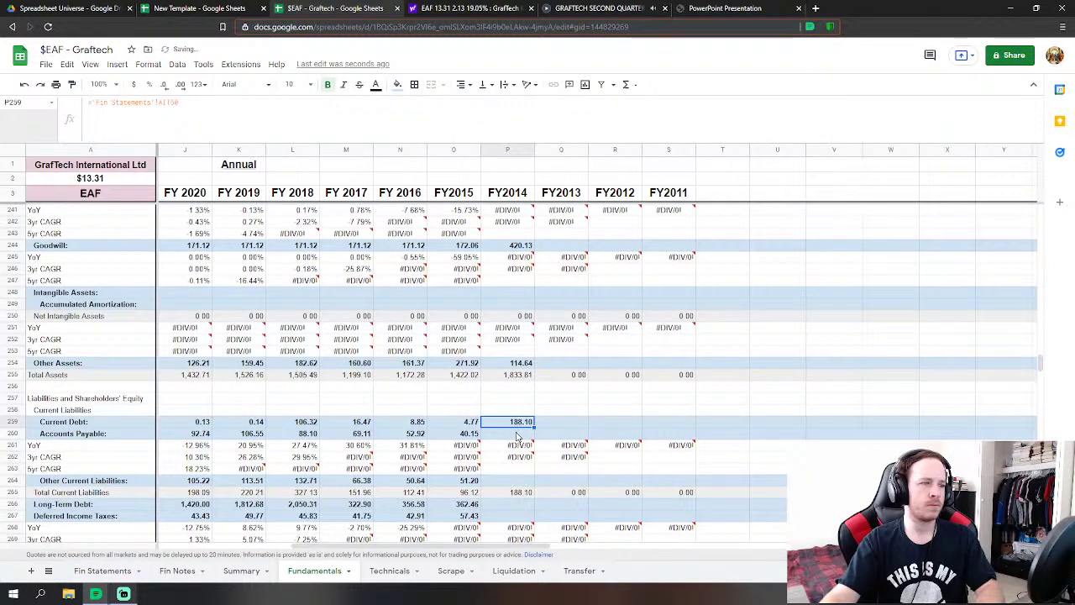
{"action": "left_click", "coordinate": [517, 434]}
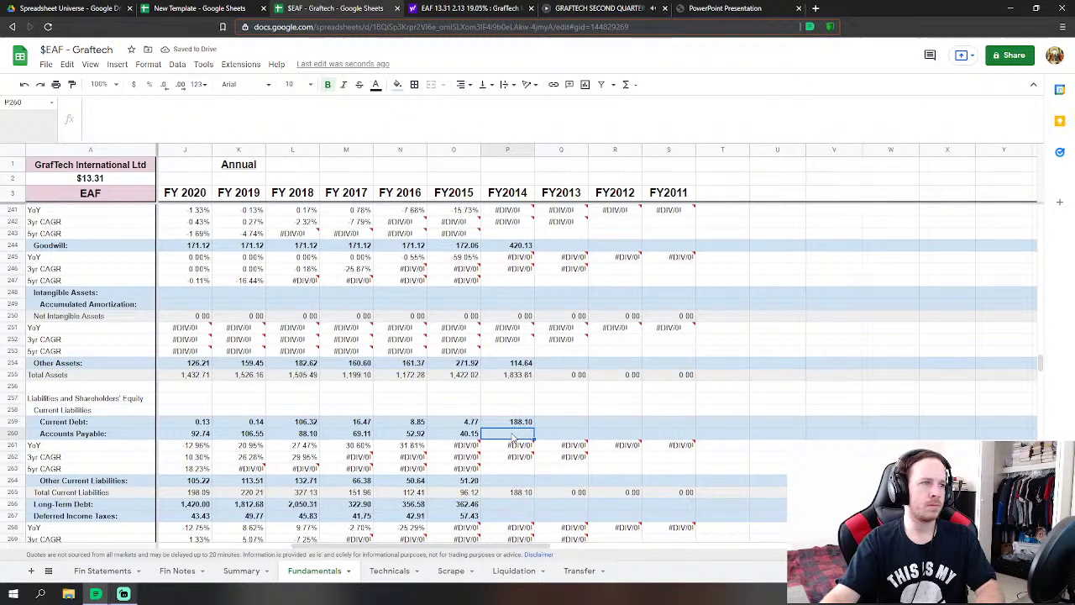
{"action": "type", "text": "="}
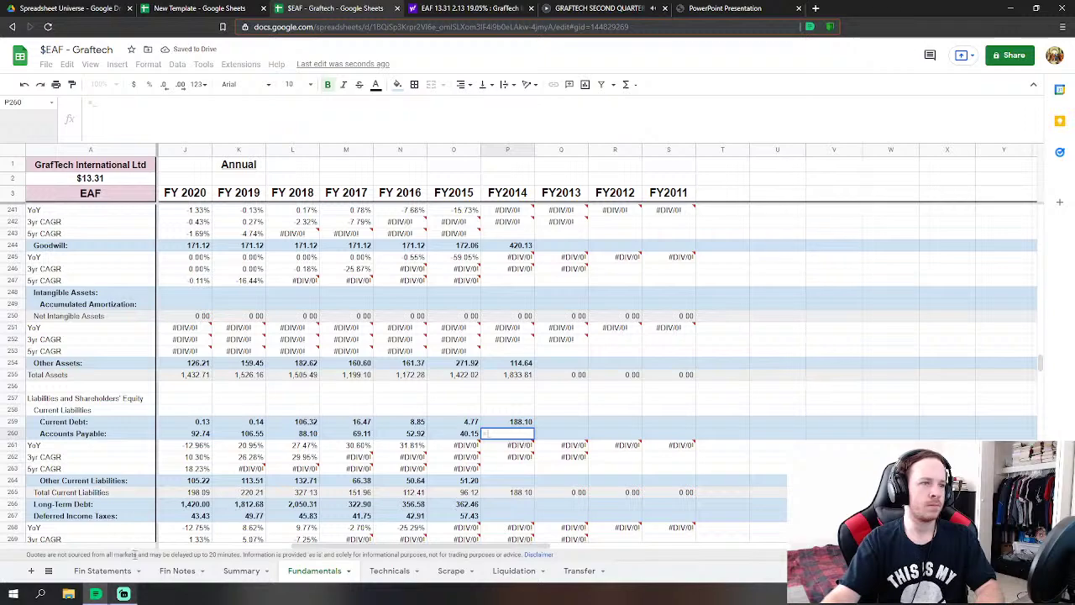
{"action": "left_click", "coordinate": [102, 570]}
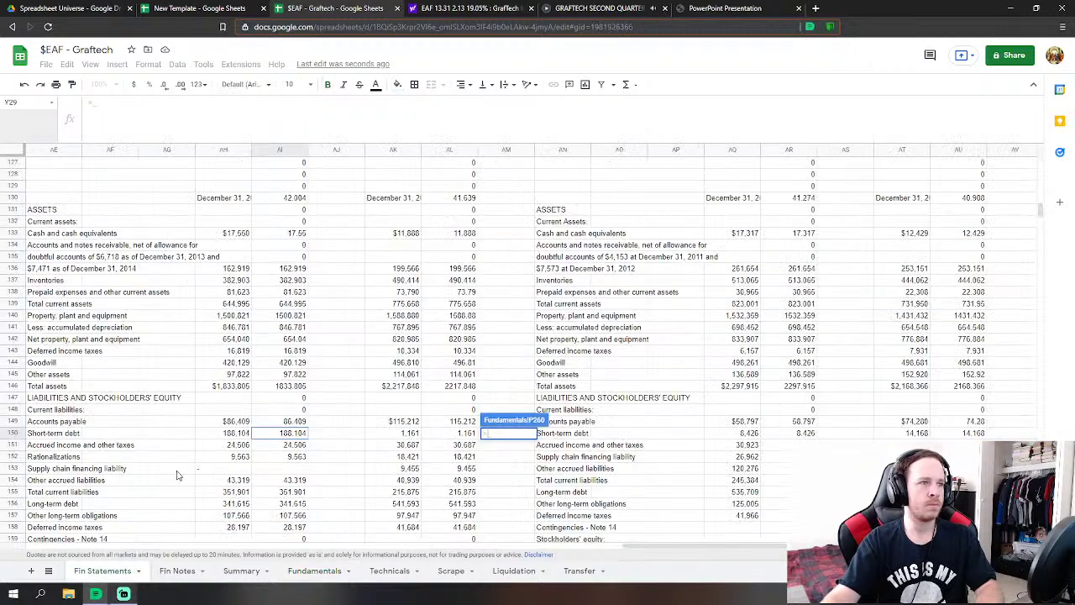
{"action": "left_click", "coordinate": [291, 421]}
{"action": "key", "text": "Return"}
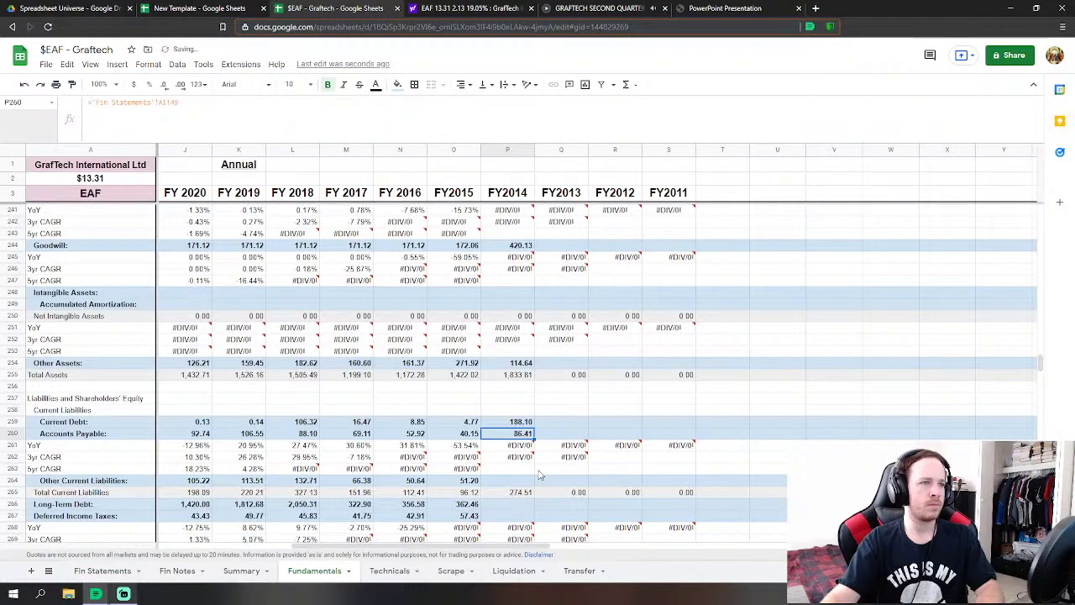
- Set FY2014 other current liabilities (P264) to the sum of AI152 and AI154
{"action": "left_click", "coordinate": [516, 481]}
{"action": "type", "text": "="}
{"action": "left_click", "coordinate": [102, 570]}
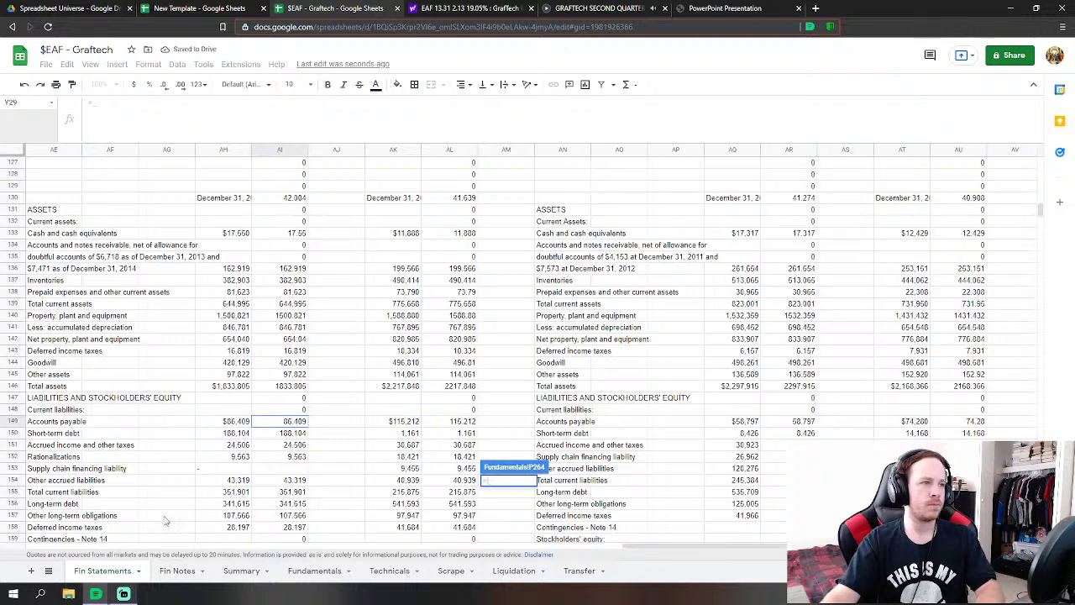
{"action": "left_click", "coordinate": [295, 456]}
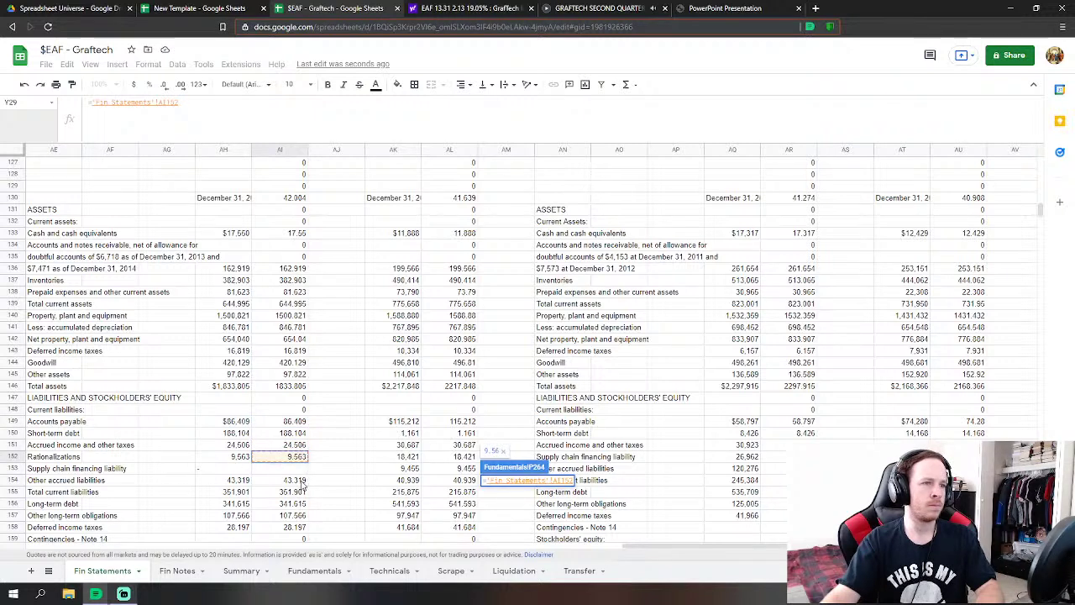
{"action": "type", "text": "+"}
{"action": "left_click", "coordinate": [295, 480]}
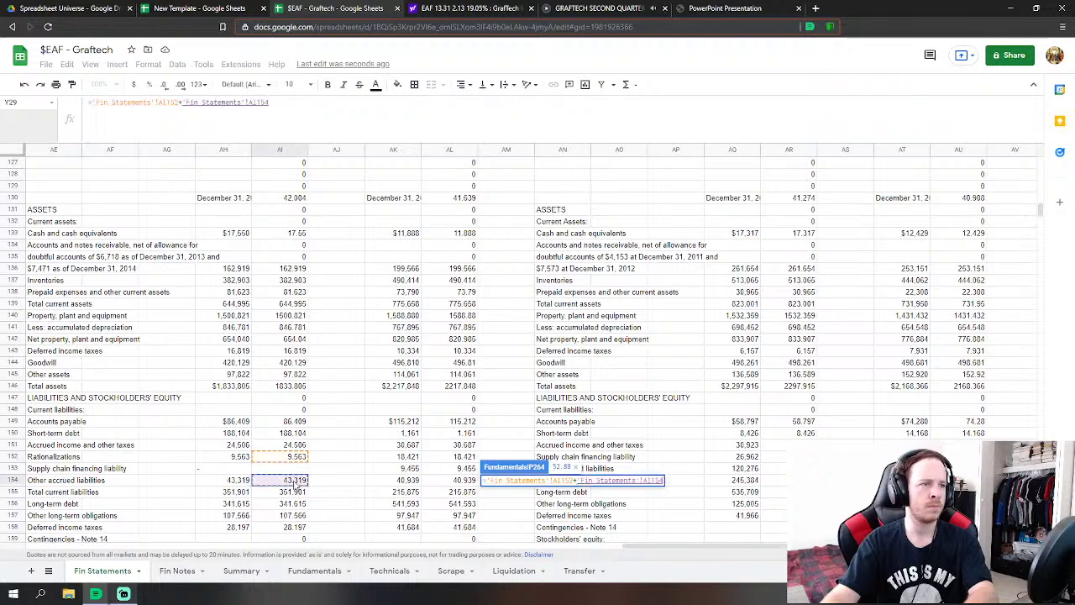
{"action": "key", "text": "Return"}
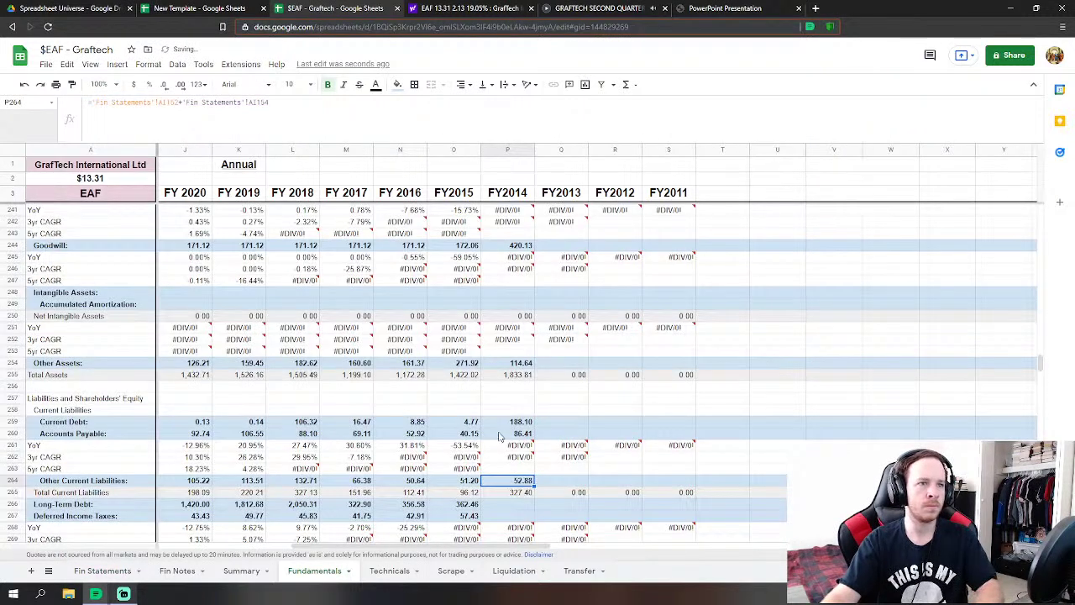
- Add accrued income and other taxes AI151 to the Accounts Payable formula
{"action": "double_click", "coordinate": [507, 433]}
{"action": "type", "text": "+"}
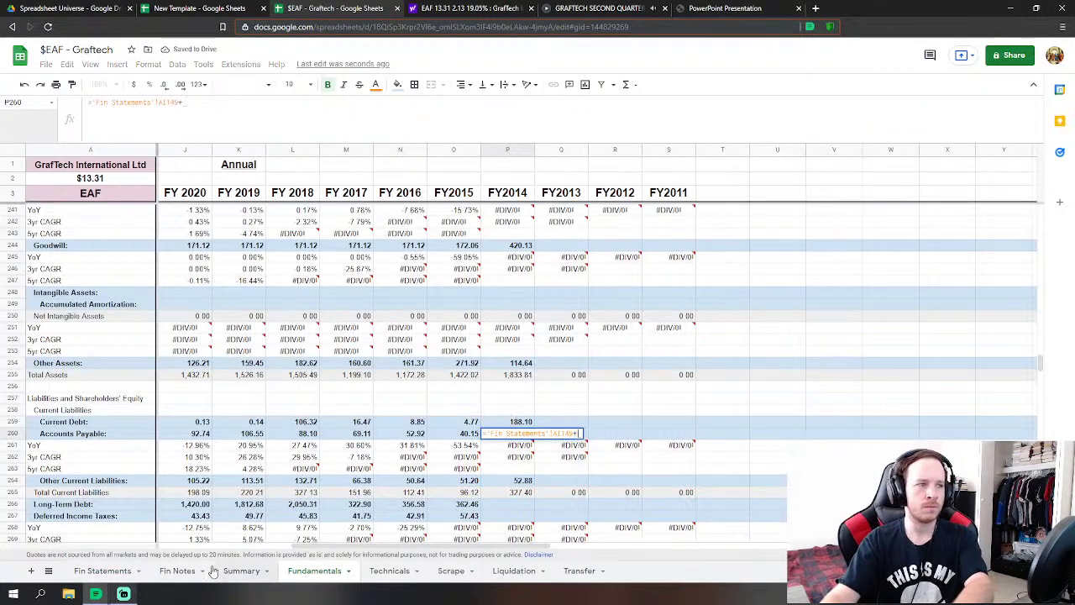
{"action": "left_click", "coordinate": [116, 573]}
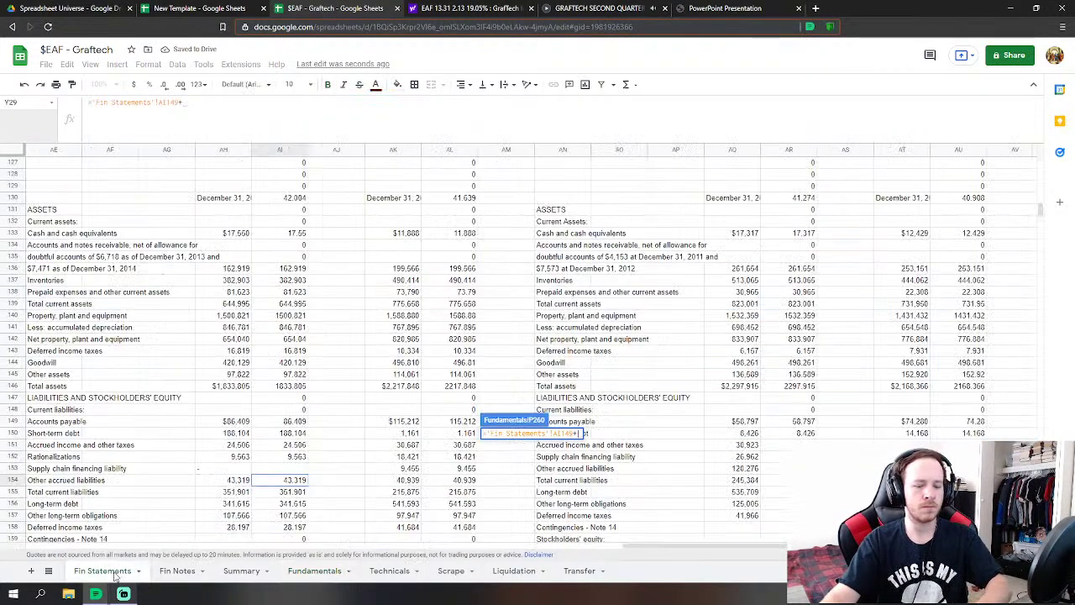
{"action": "left_click", "coordinate": [285, 445]}
{"action": "key", "text": "Return"}
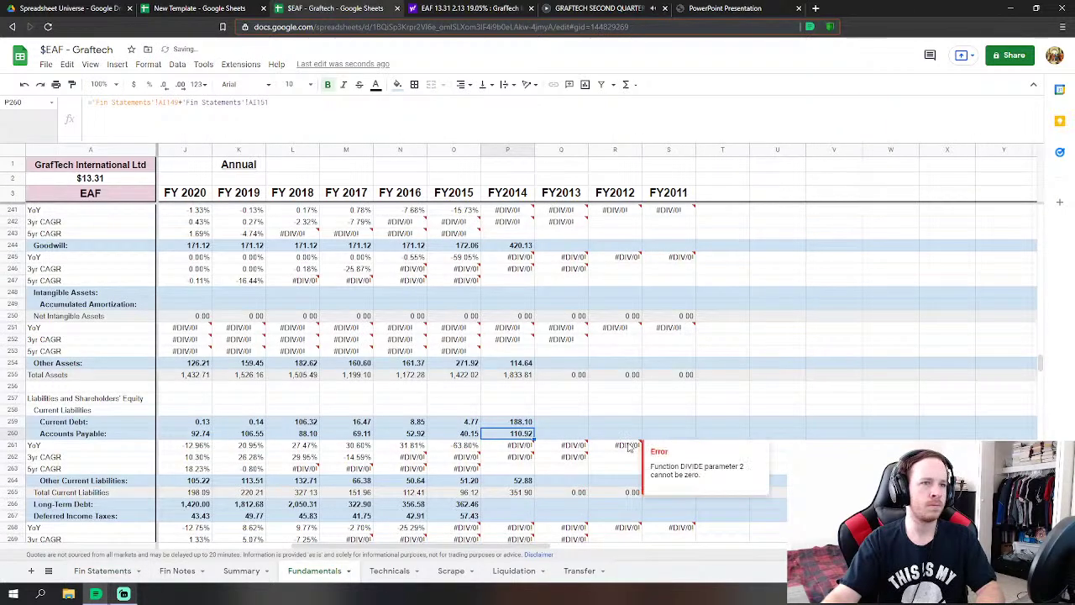
- Link FY2014 long-term debt to Fin Statements AI156
{"action": "scroll", "coordinate": [588, 442], "scroll_direction": "down", "scroll_amount": 2}
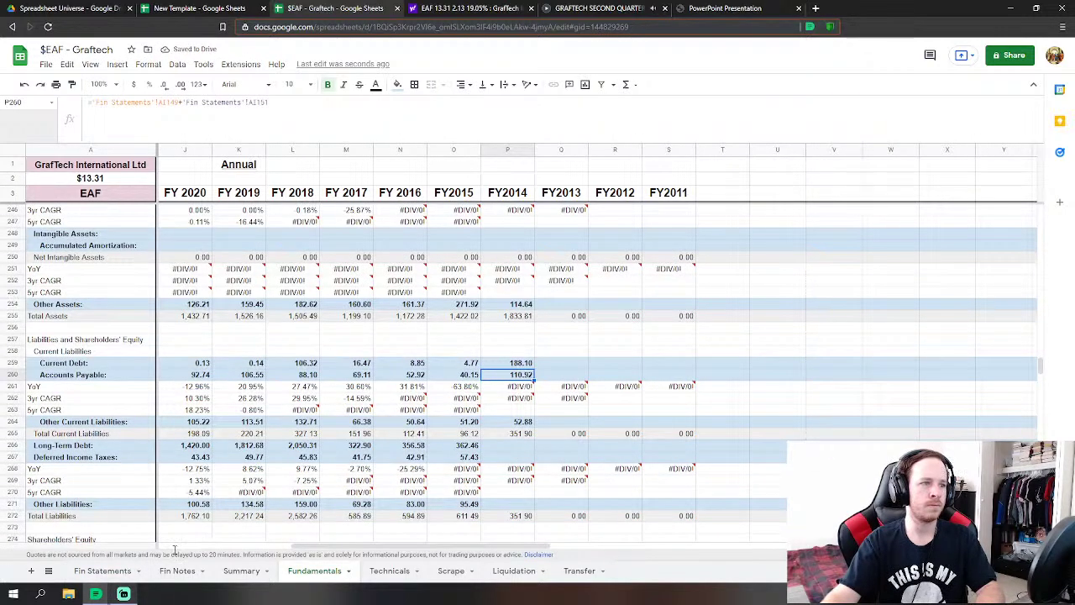
{"action": "left_click", "coordinate": [101, 574]}
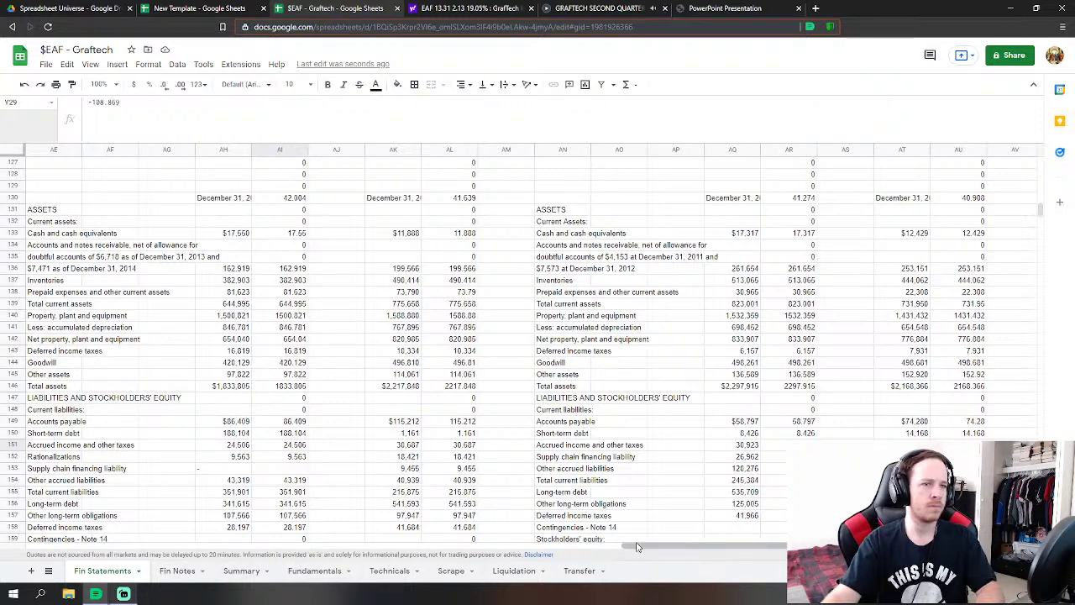
{"action": "mouse_move", "coordinate": [638, 548]}
{"action": "left_mouse_down"}
{"action": "mouse_move", "coordinate": [429, 565]}
{"action": "mouse_move", "coordinate": [495, 542]}
{"action": "mouse_move", "coordinate": [638, 537]}
{"action": "left_mouse_up"}
{"action": "left_click", "coordinate": [321, 576]}
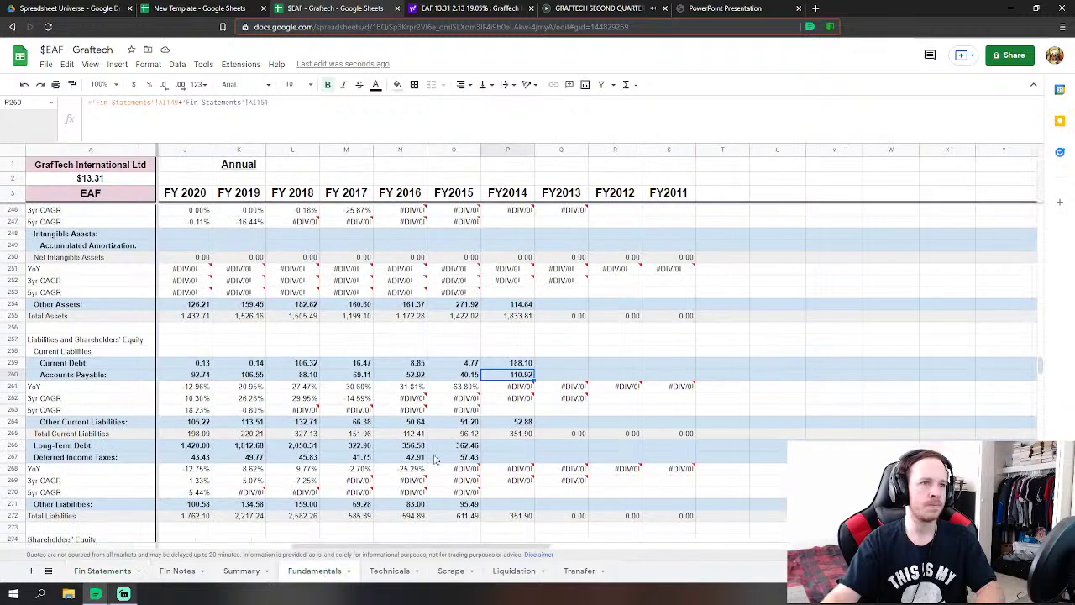
{"action": "type", "text": "="}
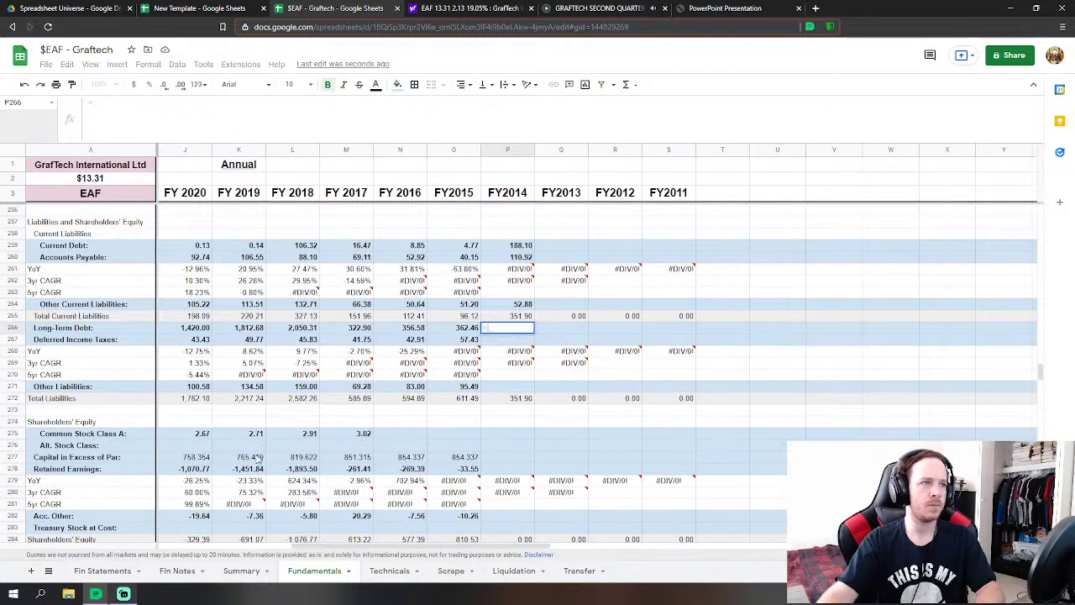
{"action": "left_click", "coordinate": [103, 570]}
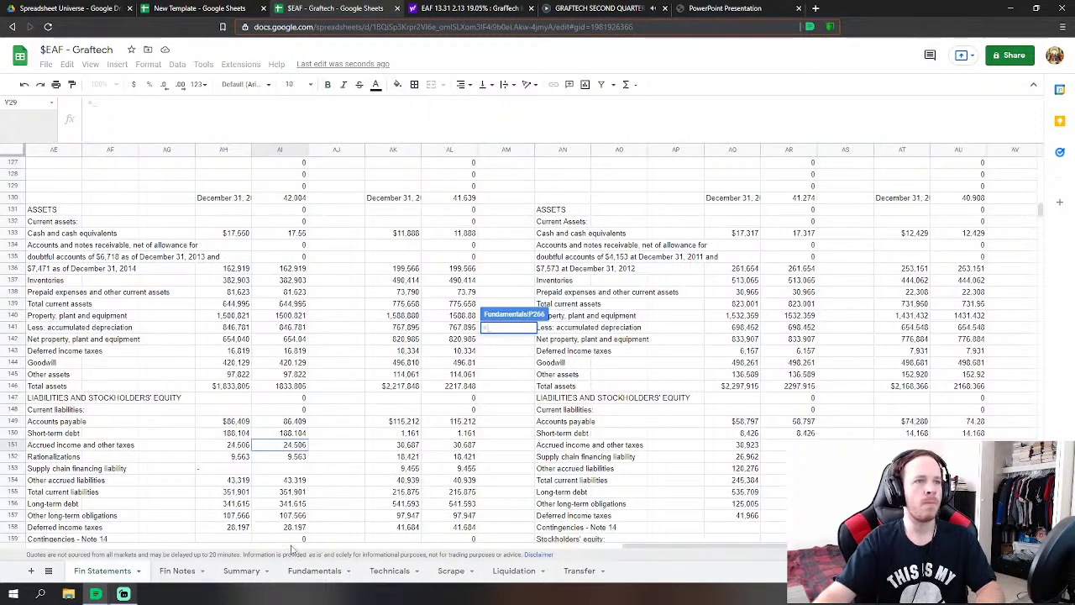
{"action": "left_click", "coordinate": [294, 503]}
{"action": "scroll", "coordinate": [433, 378], "scroll_direction": "down", "scroll_amount": 2}
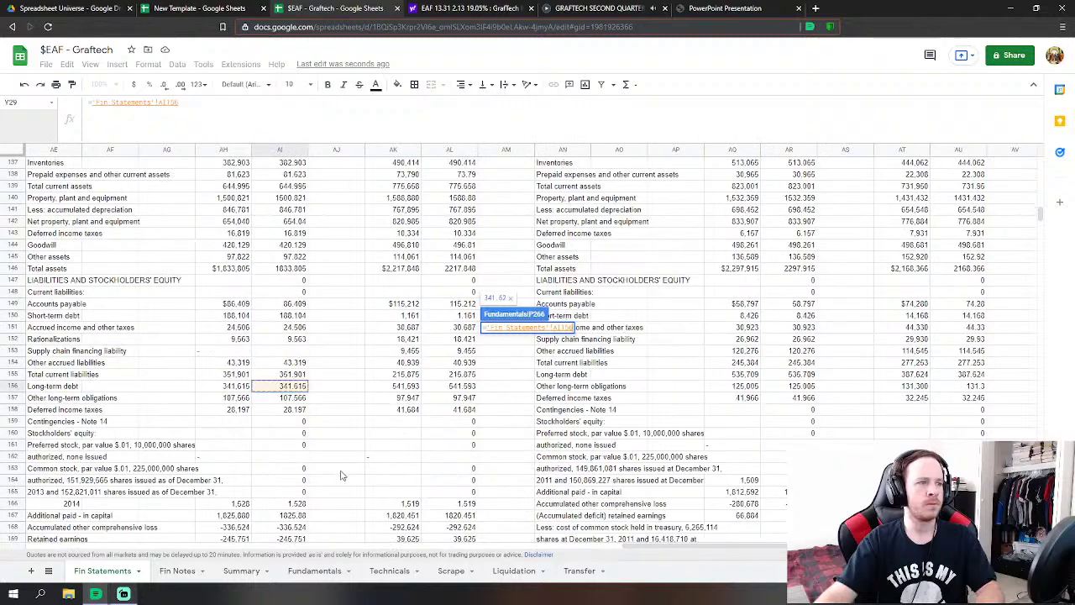
{"action": "key", "text": "Return"}
- Link FY2014 deferred income taxes (P267) to AI158 and other liabilities (P271) to AI157
{"action": "left_click", "coordinate": [505, 340]}
{"action": "type", "text": "="}
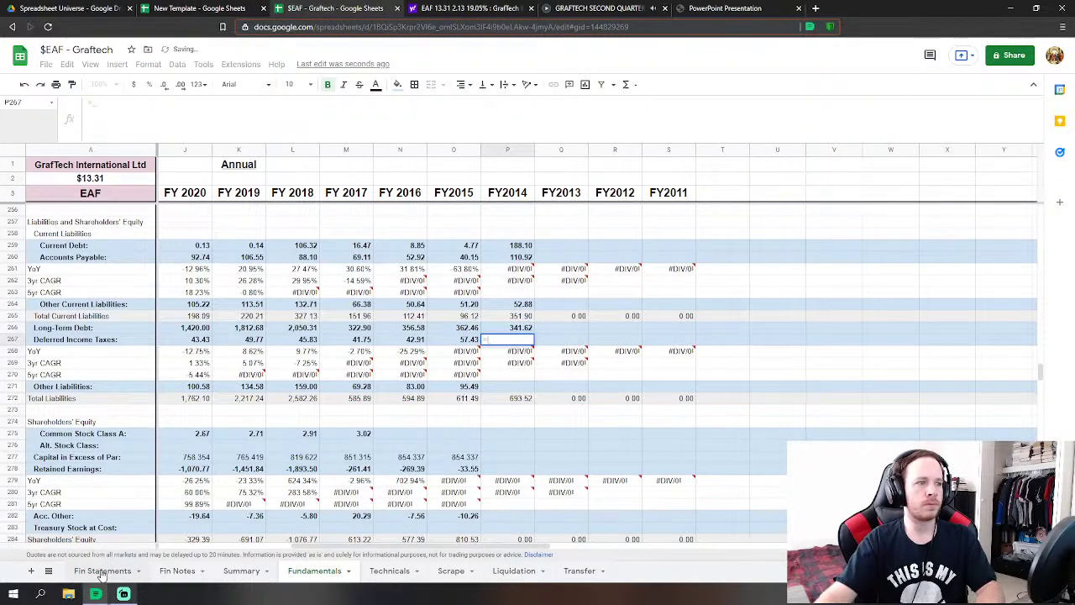
{"action": "left_click", "coordinate": [103, 570]}
{"action": "left_click", "coordinate": [294, 410]}
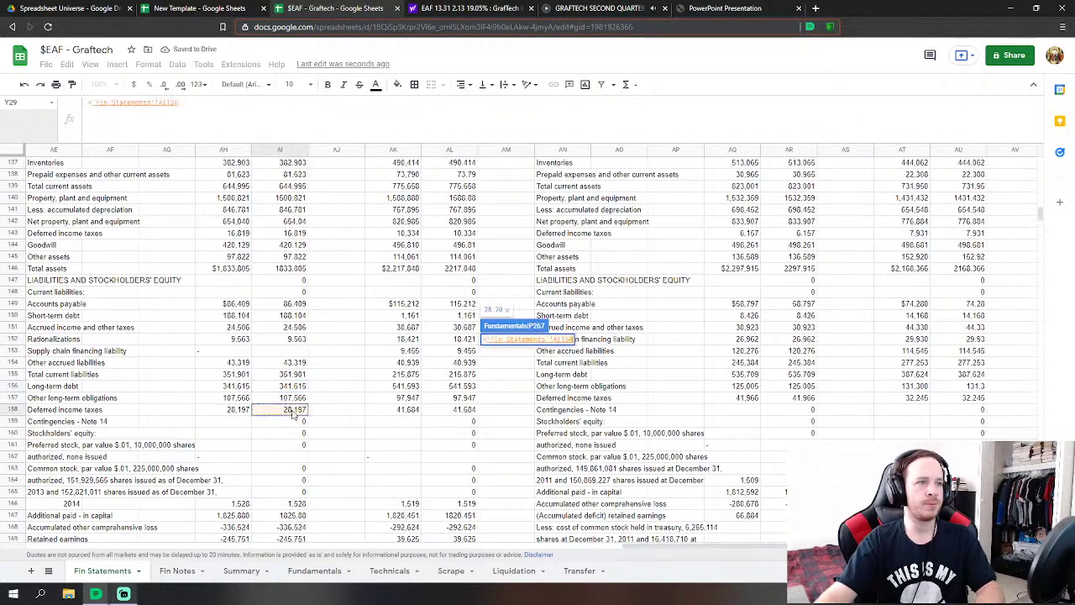
{"action": "key", "text": "Return"}
{"action": "left_click", "coordinate": [507, 386]}
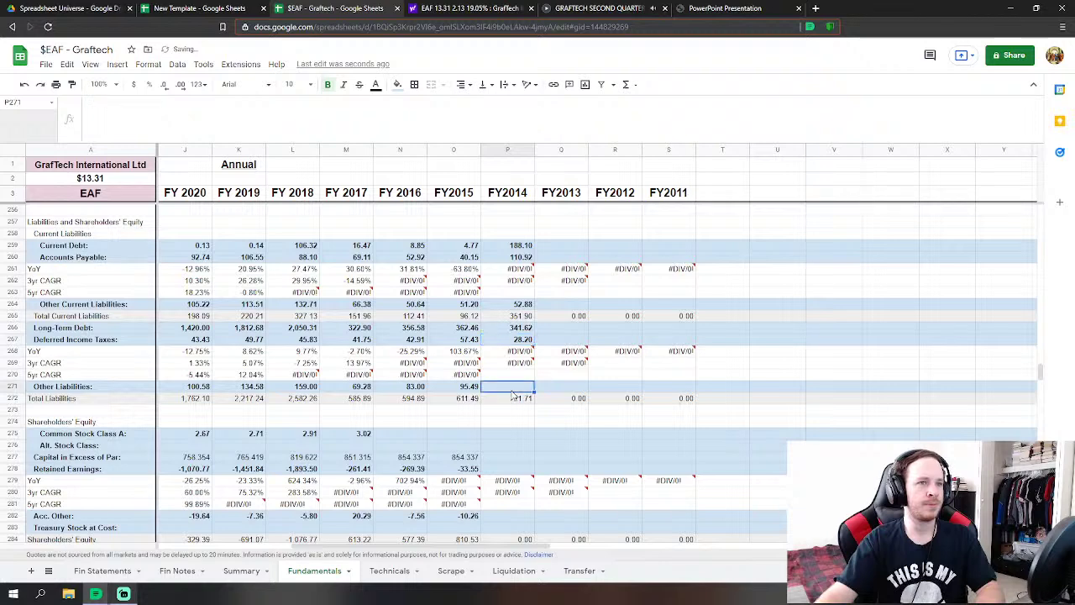
{"action": "type", "text": "="}
{"action": "left_click", "coordinate": [103, 570]}
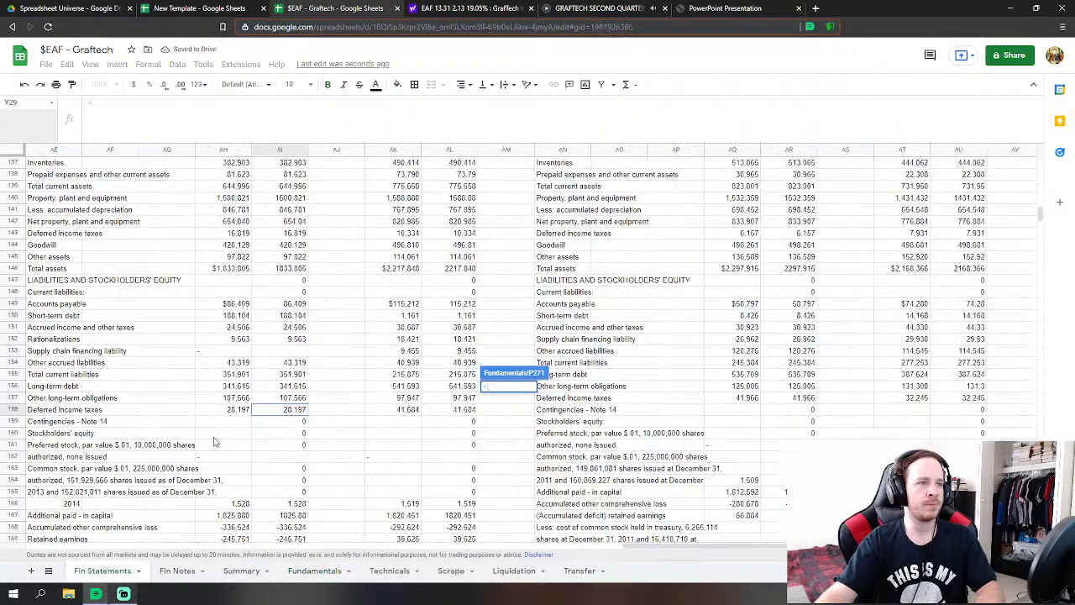
{"action": "left_click", "coordinate": [290, 397]}
{"action": "key", "text": "Return"}
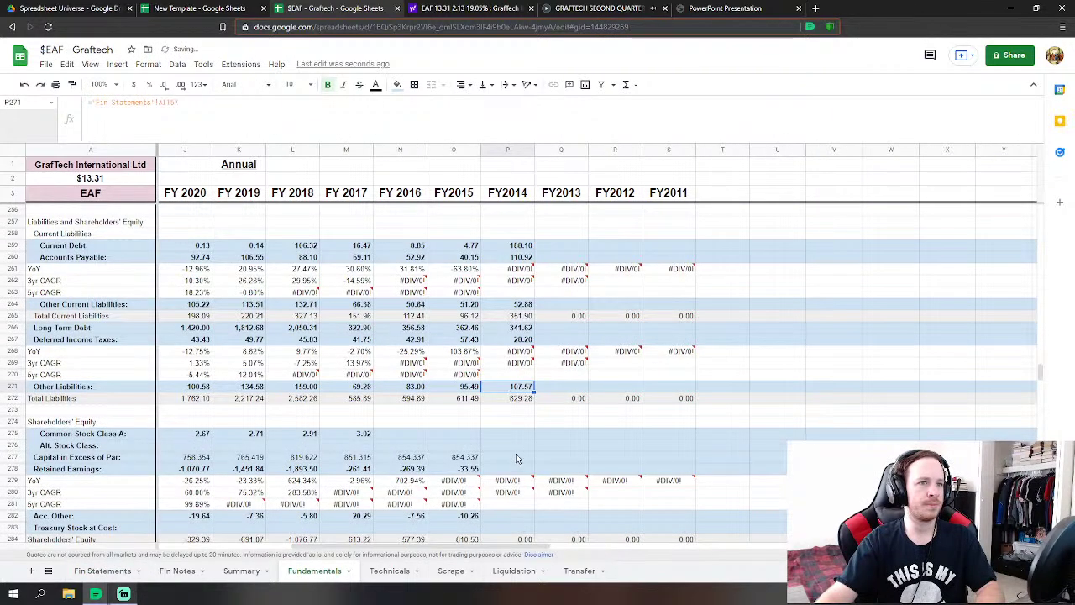
- Link FY2014 capital in excess of par (P277) to additional paid-in capital AI167, giving 1825.88
{"action": "left_click", "coordinate": [512, 458]}
{"action": "type", "text": "="}
{"action": "left_click", "coordinate": [102, 570]}
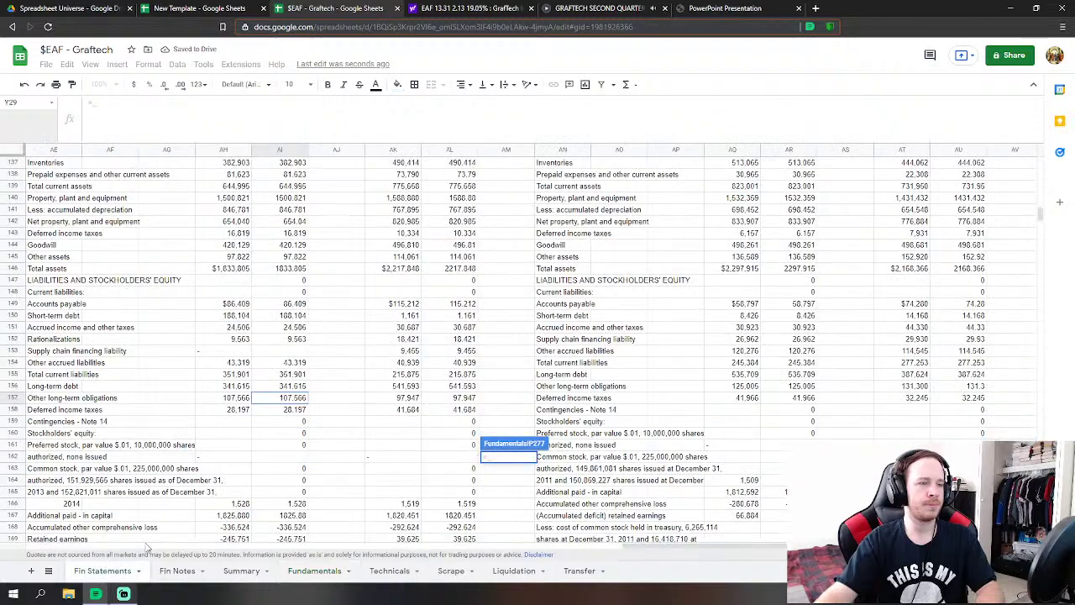
{"action": "scroll", "coordinate": [325, 480], "scroll_direction": "down", "scroll_amount": 2}
{"action": "left_click", "coordinate": [296, 458]}
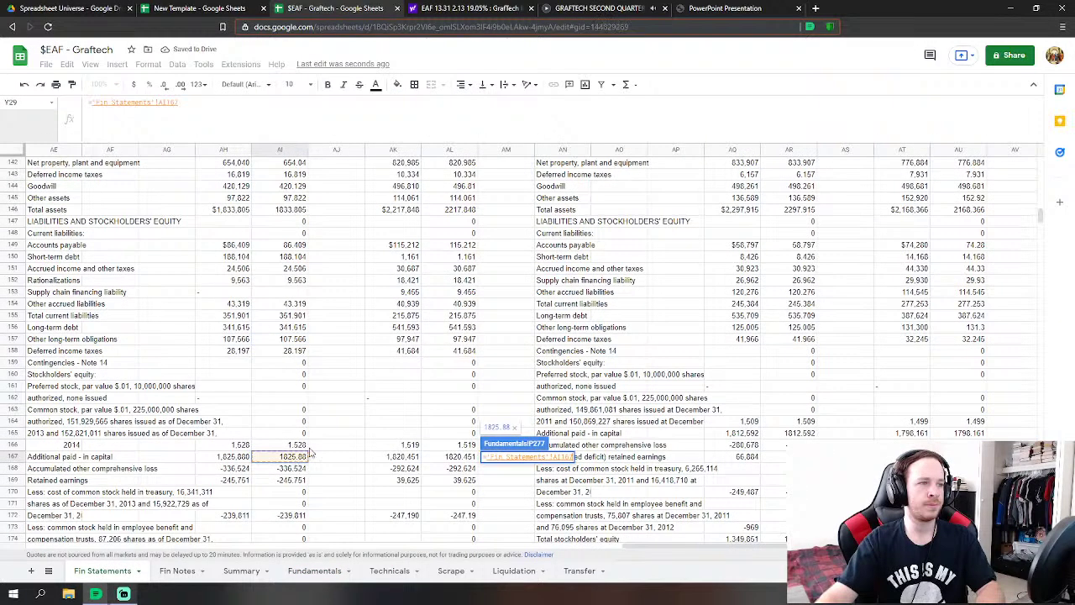
{"action": "key", "text": "Return"}
- Link FY2014 retained earnings to Fin Statements AI169, showing -245.75
{"action": "type", "text": "="}
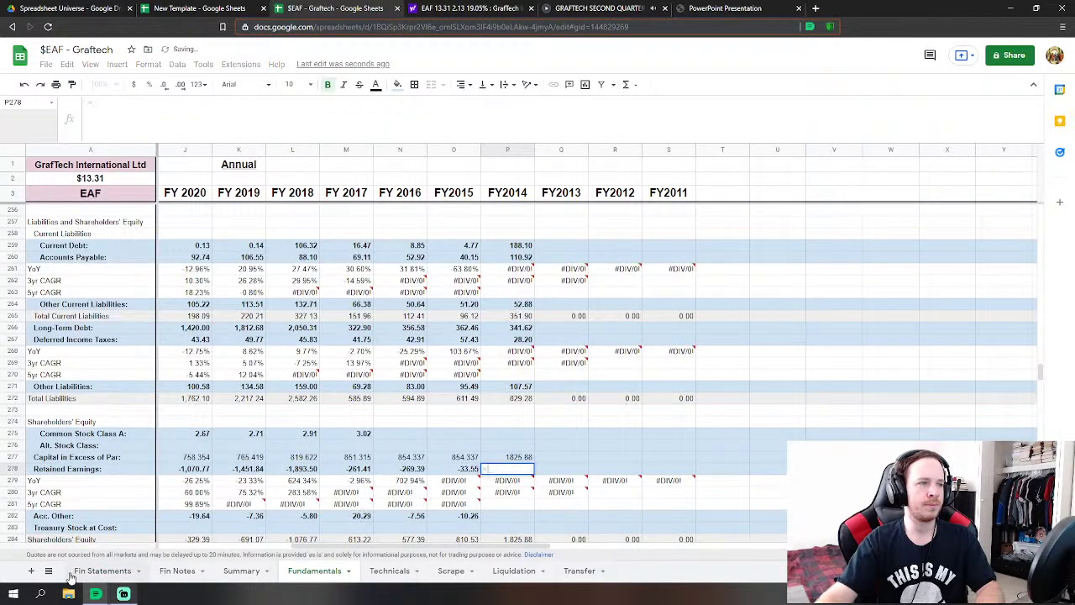
{"action": "left_click", "coordinate": [102, 570]}
{"action": "left_click", "coordinate": [297, 472]}
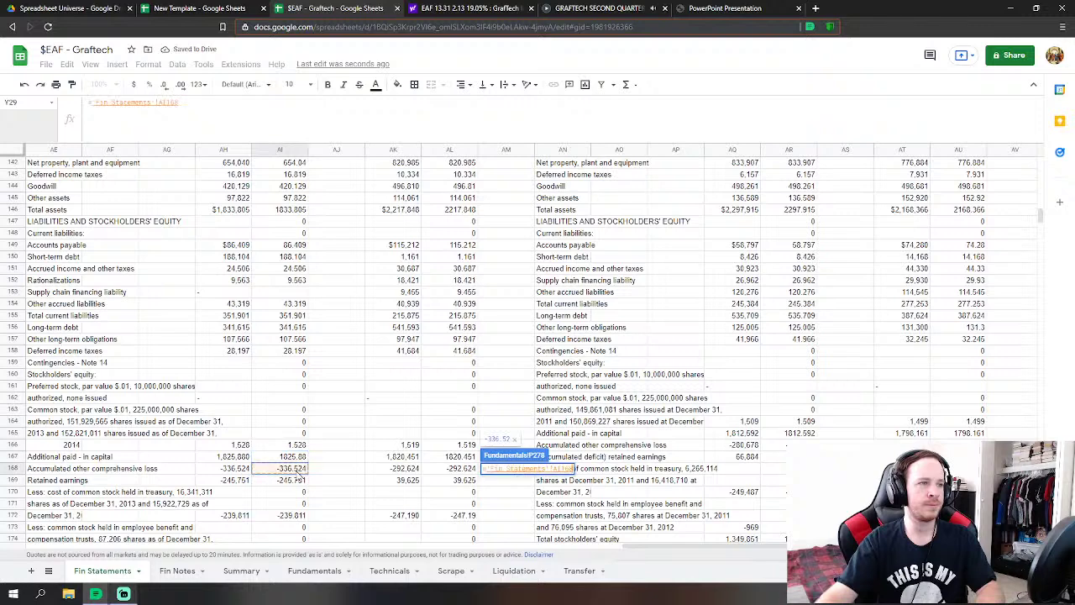
{"action": "left_click", "coordinate": [295, 479]}
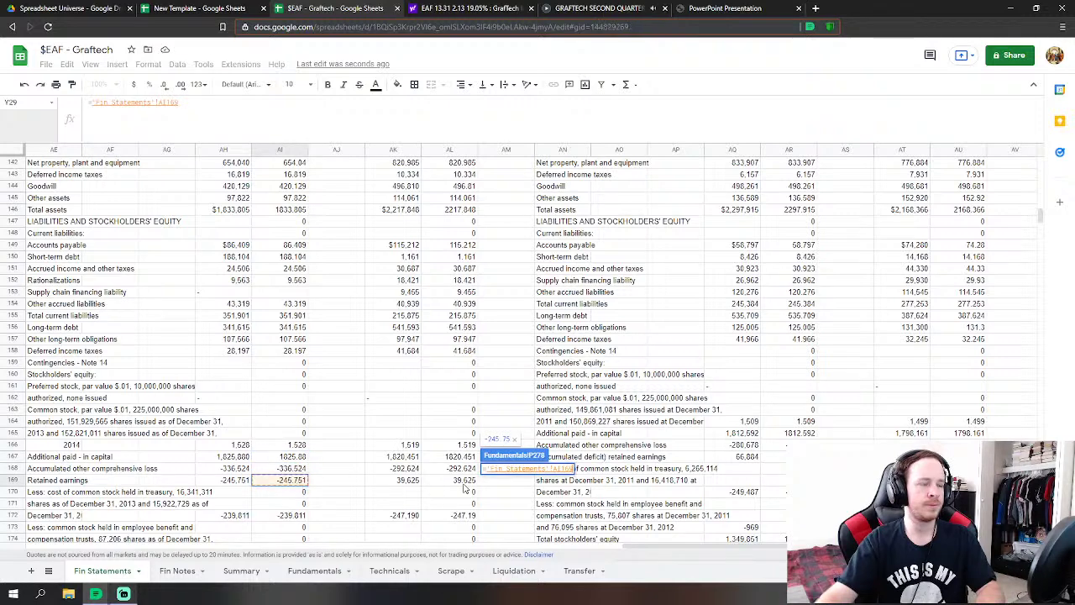
{"action": "key", "text": "Return"}
- Link FY2014 Acc. Other to accumulated other comprehensive loss AI168, showing -336.52
{"action": "left_click", "coordinate": [507, 432]}
{"action": "type", "text": "="}
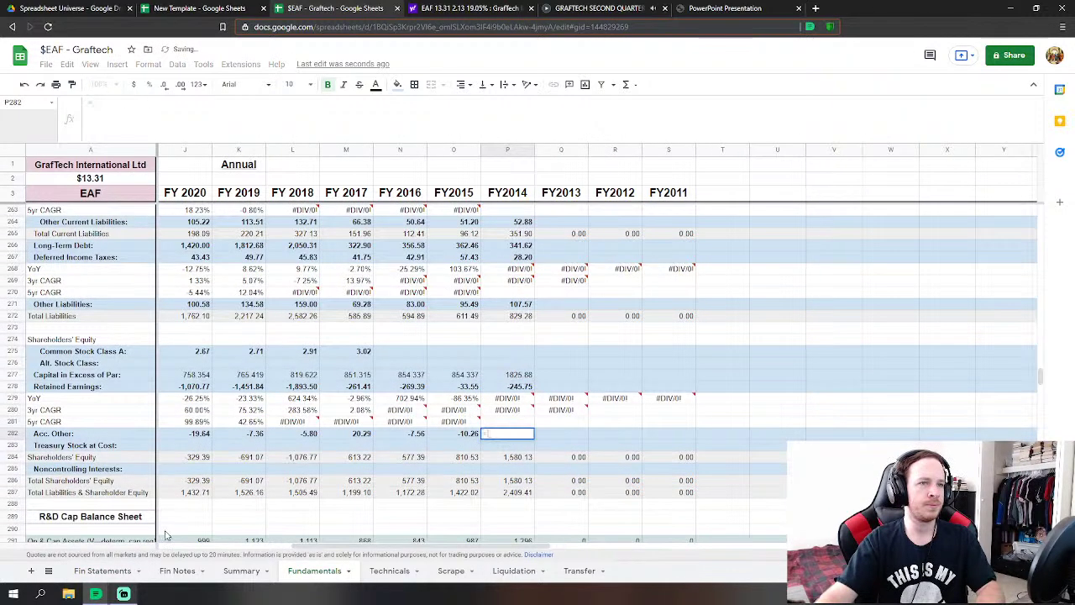
{"action": "left_click", "coordinate": [103, 570]}
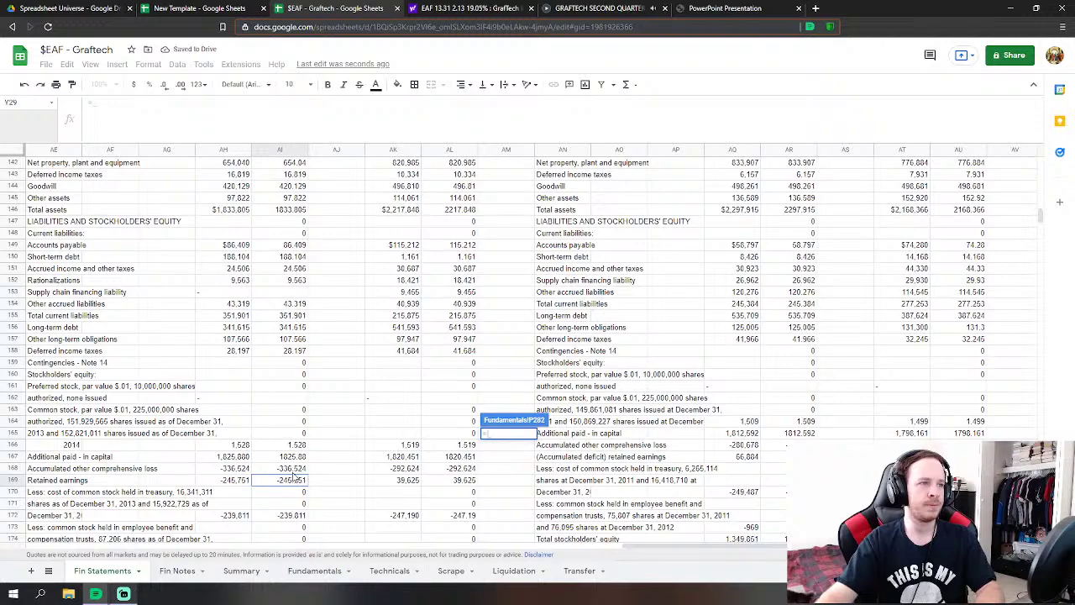
{"action": "left_click", "coordinate": [294, 468]}
{"action": "key", "text": "Return"}
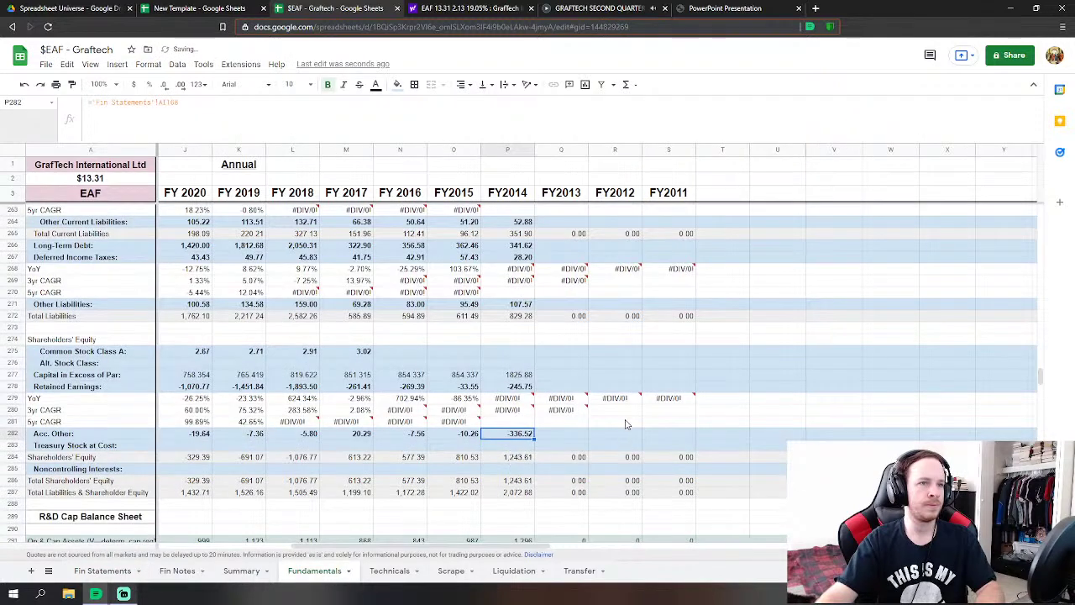
{"action": "left_click", "coordinate": [103, 570]}
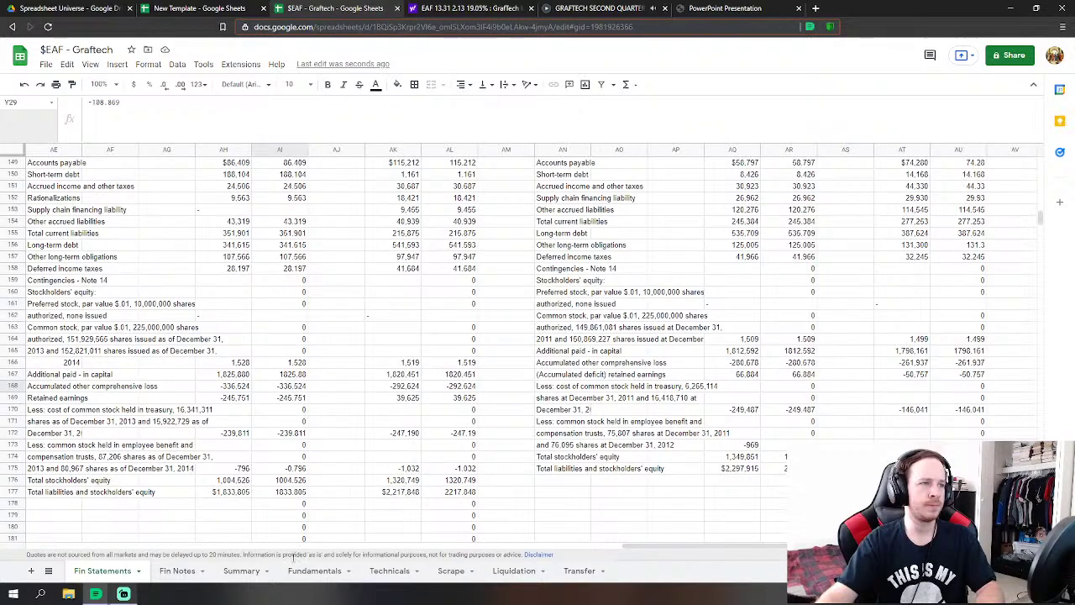
{"action": "left_click", "coordinate": [312, 571]}
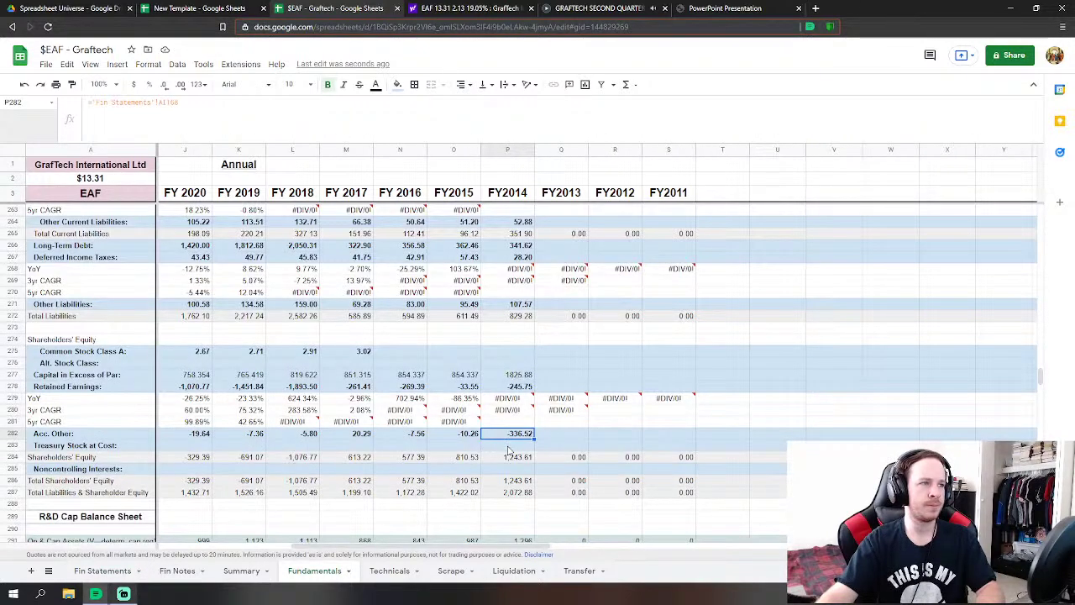
- Build FY2014 Treasury Stock from Fin Statements treasury lines AI172 and AI175
{"action": "left_click", "coordinate": [508, 446]}
{"action": "type", "text": "="}
{"action": "left_click", "coordinate": [102, 571]}
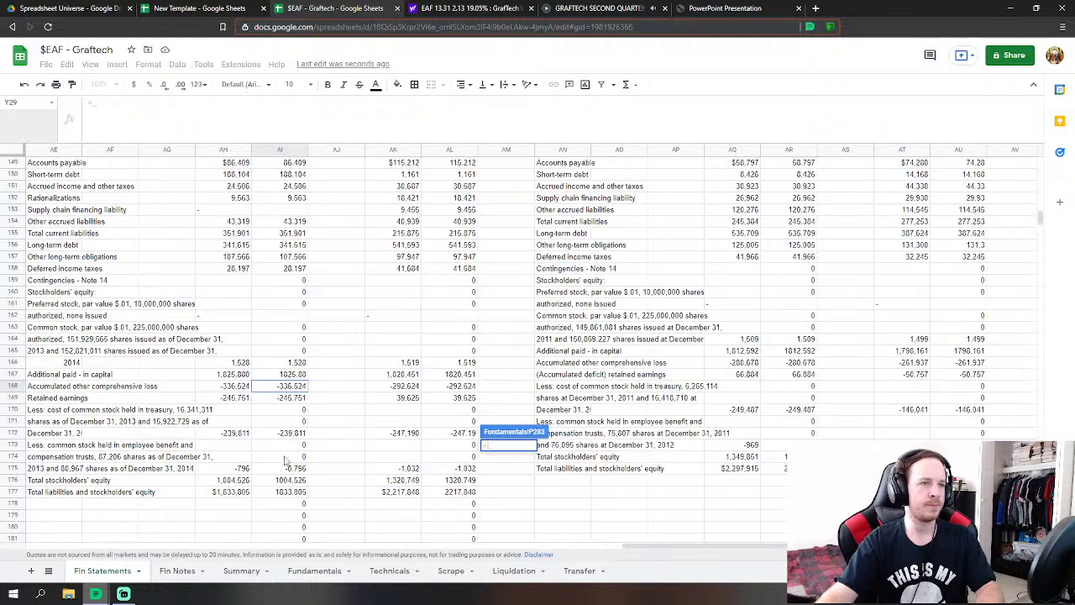
{"action": "left_click", "coordinate": [294, 434]}
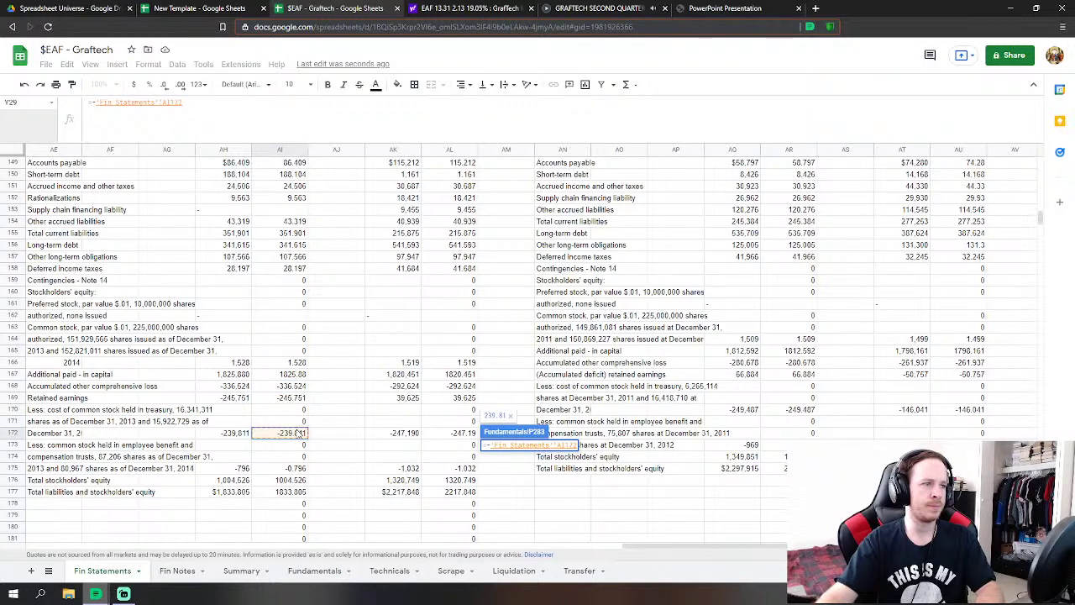
{"action": "type", "text": "-"}
{"action": "left_click", "coordinate": [300, 478]}
{"action": "key", "text": "Return"}
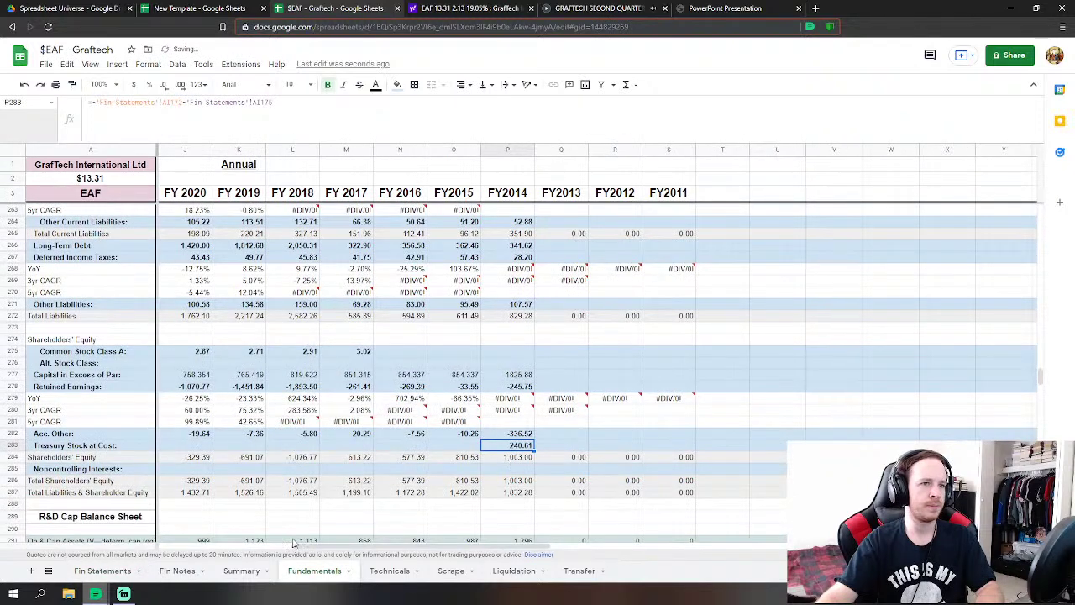
- Correct the operator in the Treasury Stock formula so it reads 239.02
{"action": "left_click", "coordinate": [100, 573]}
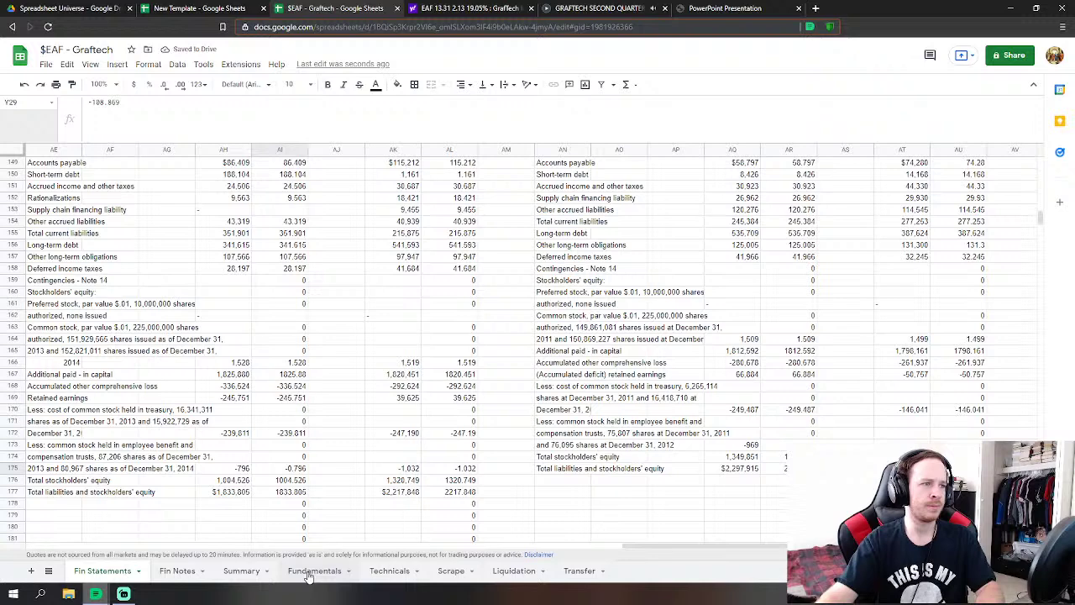
{"action": "left_click", "coordinate": [312, 572]}
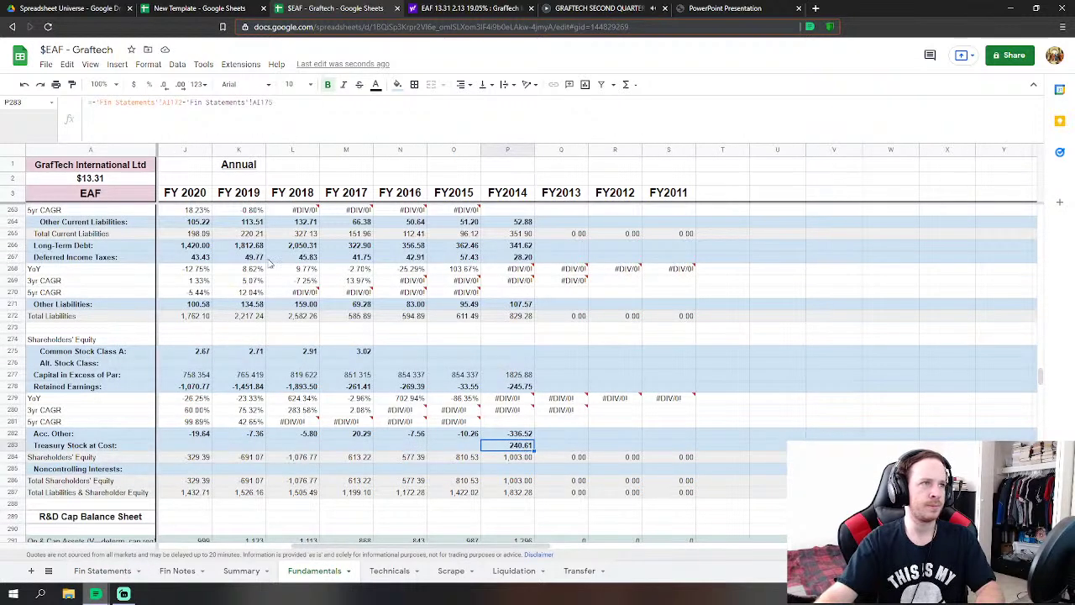
{"action": "left_click", "coordinate": [186, 101]}
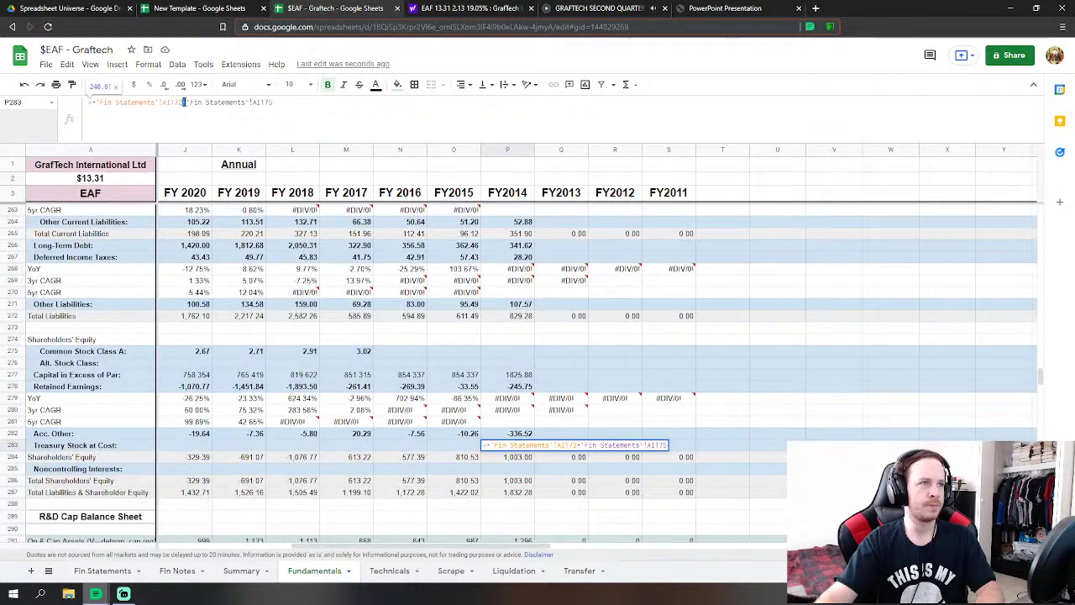
{"action": "key", "text": "Return"}
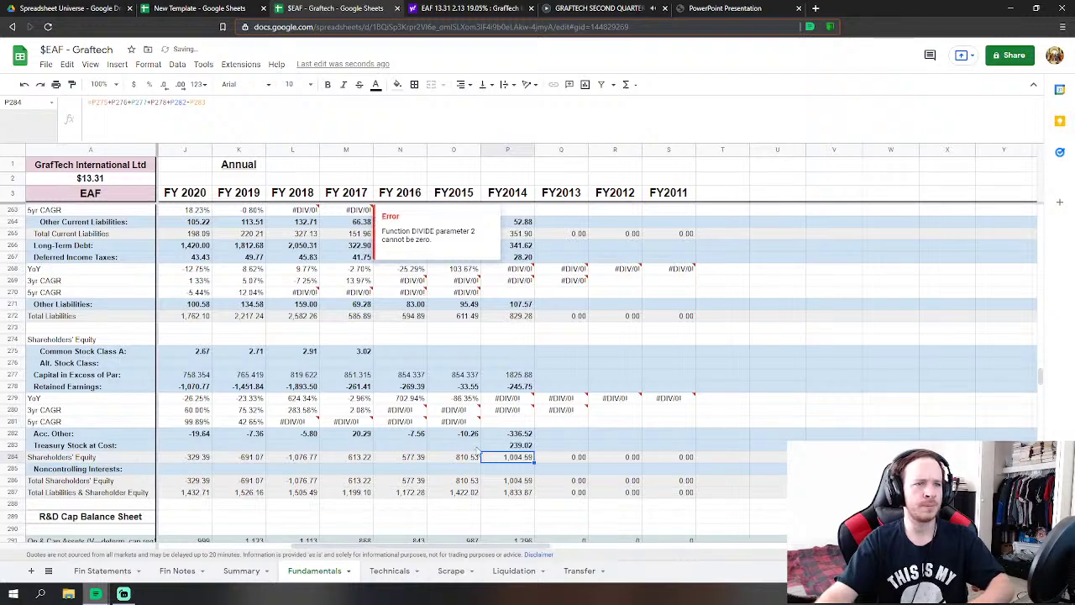
{"action": "left_click", "coordinate": [102, 570]}
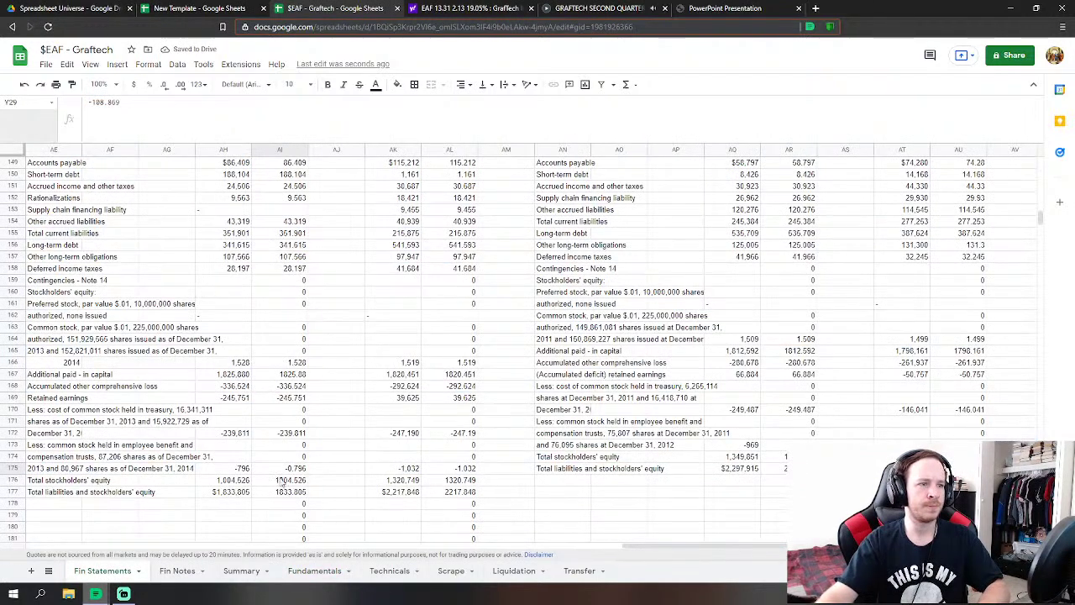
- Close the GrafTech webcast tab and go back to Fundamentals' FY2014 Alt. Stock Class cell
{"action": "left_click", "coordinate": [390, 571]}
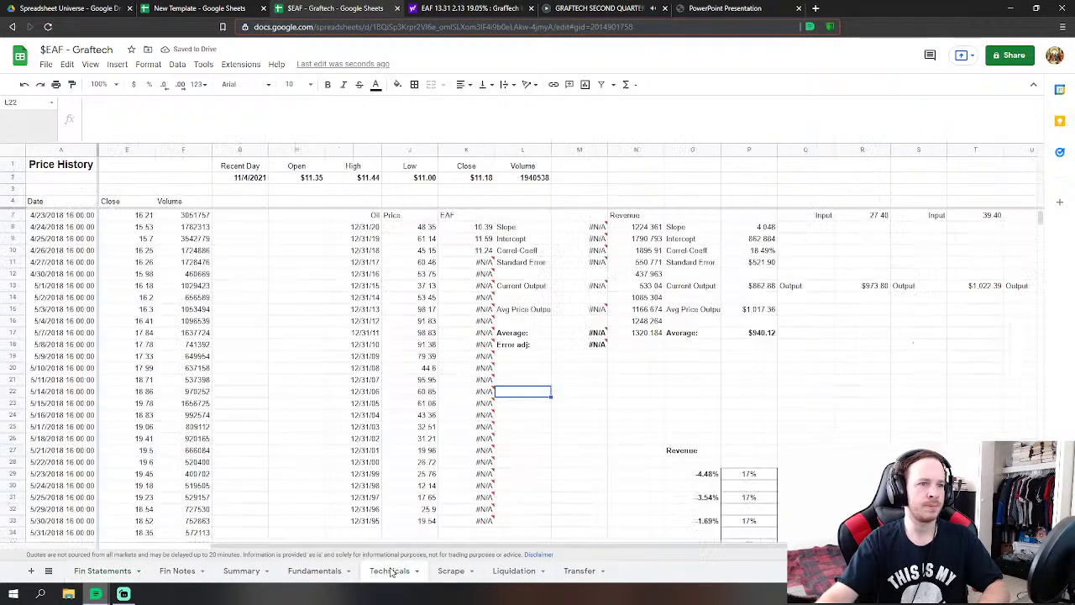
{"action": "left_click", "coordinate": [317, 571]}
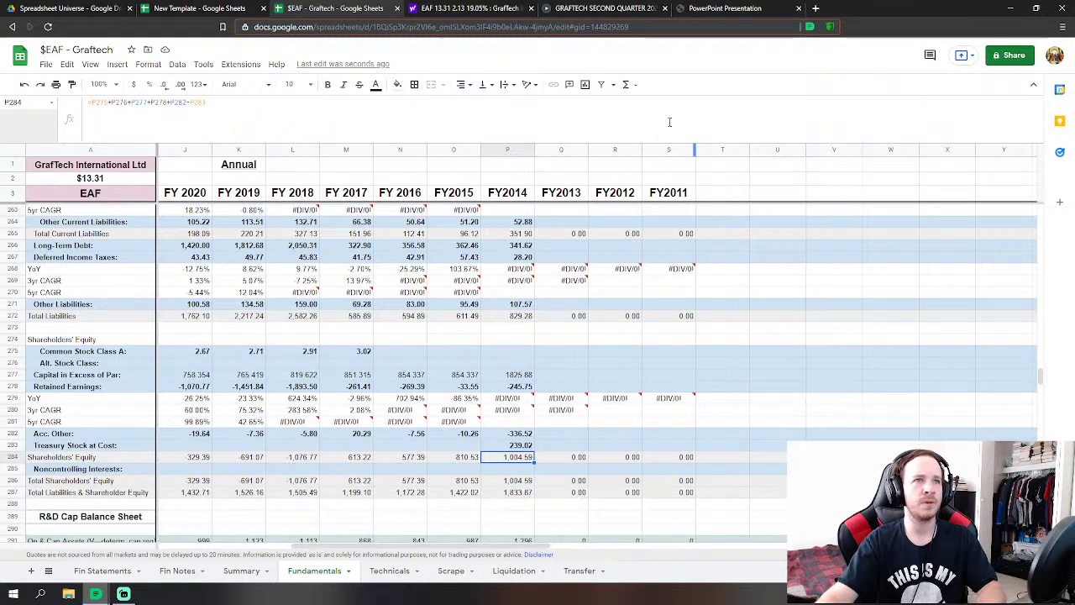
{"action": "left_click", "coordinate": [635, 8]}
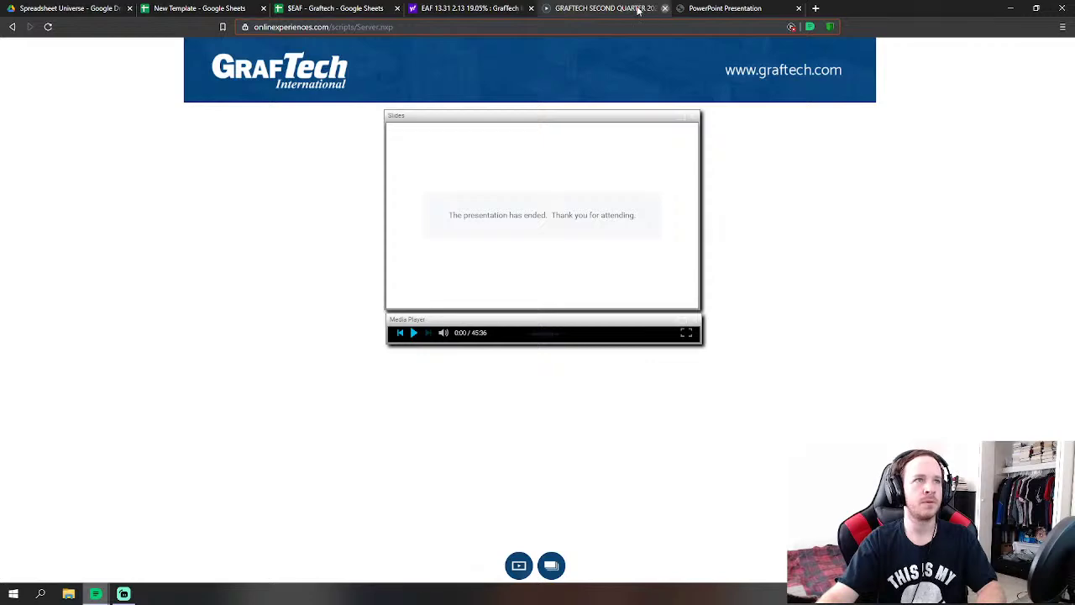
{"action": "left_click", "coordinate": [664, 8]}
{"action": "left_click", "coordinate": [336, 10]}
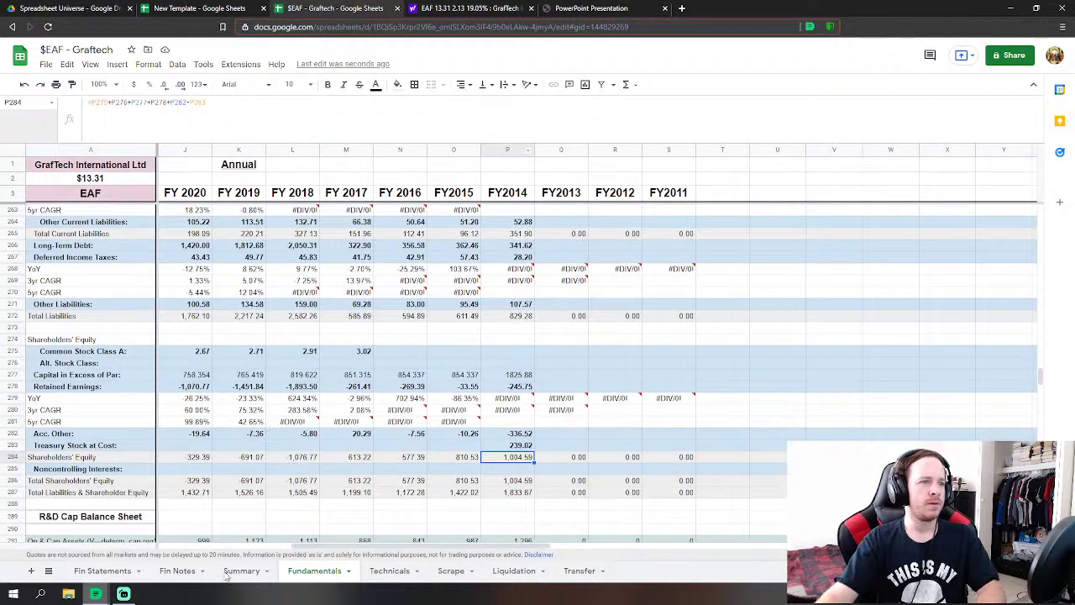
{"action": "left_click", "coordinate": [102, 571]}
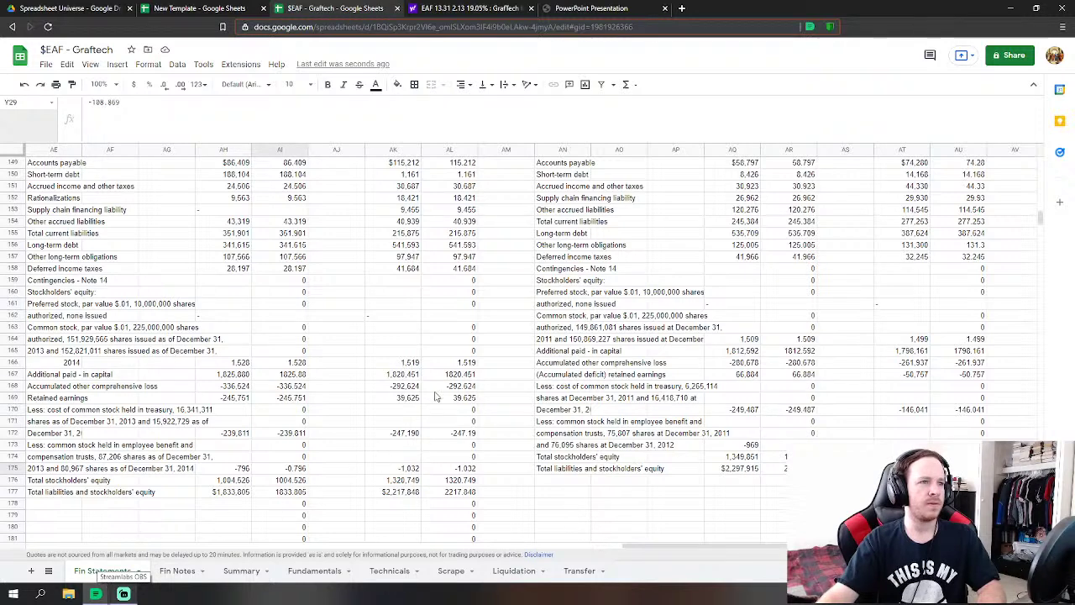
{"action": "left_click", "coordinate": [317, 571]}
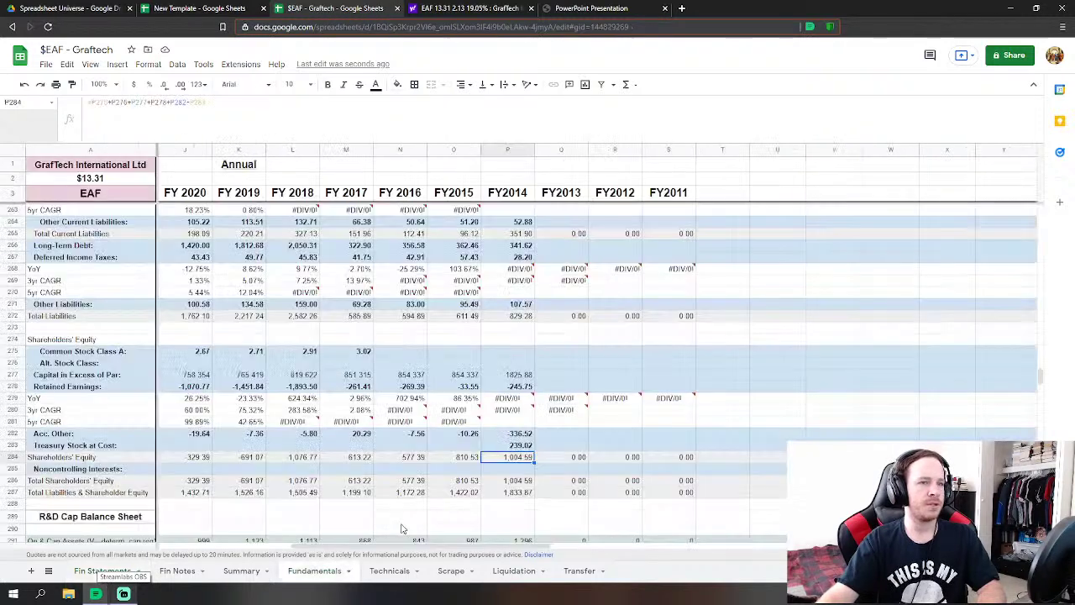
{"action": "left_click", "coordinate": [519, 367]}
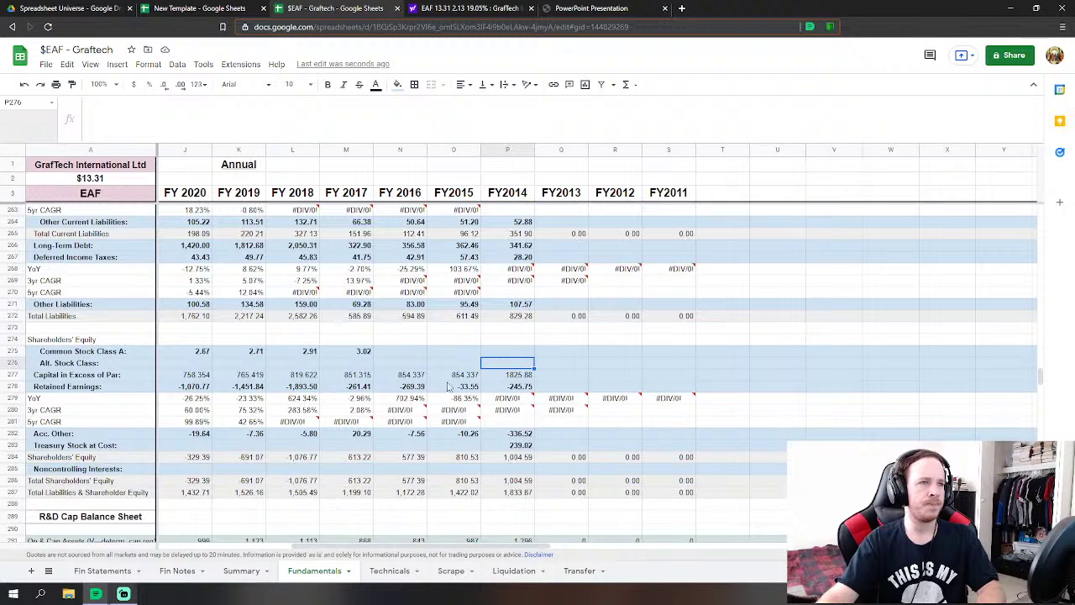
- Link FY2014 Common Stock Class A (P275) to 'Fin Statements'!AL166, giving 1.52
{"action": "left_click", "coordinate": [504, 353]}
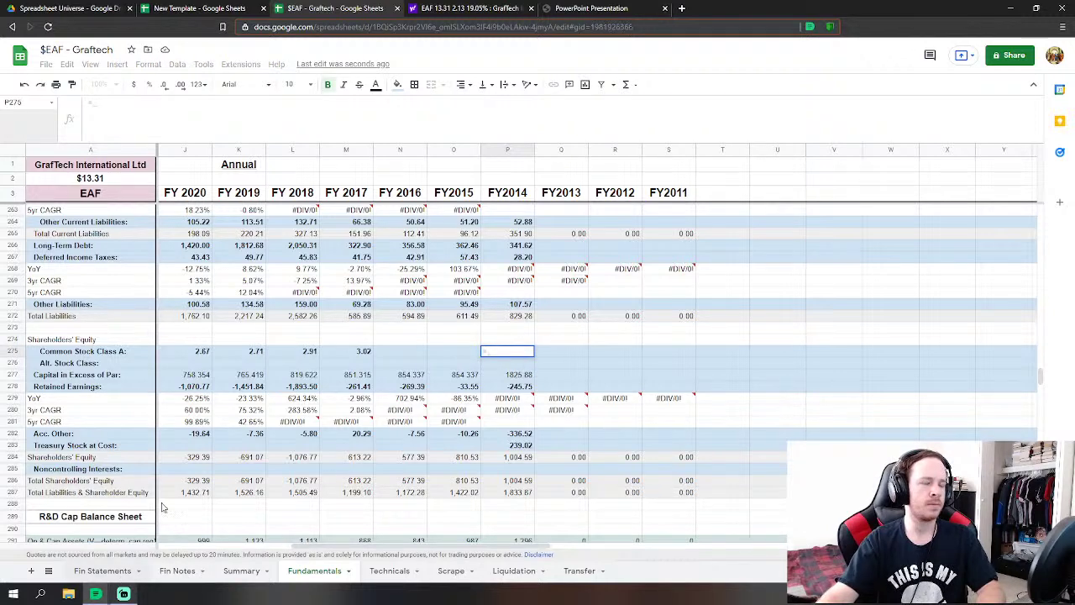
{"action": "left_click", "coordinate": [108, 571]}
{"action": "left_click", "coordinate": [467, 362]}
{"action": "key", "text": "Return"}
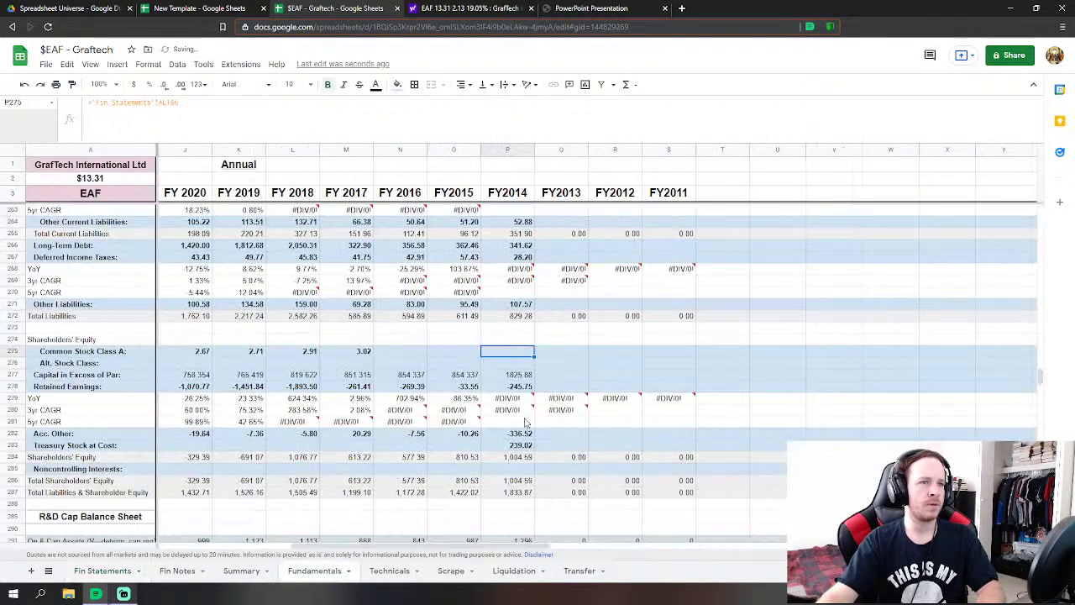
- Change the P283 Treasury Stock formula's + back to - so it reads 240.61
{"action": "left_click", "coordinate": [529, 447]}
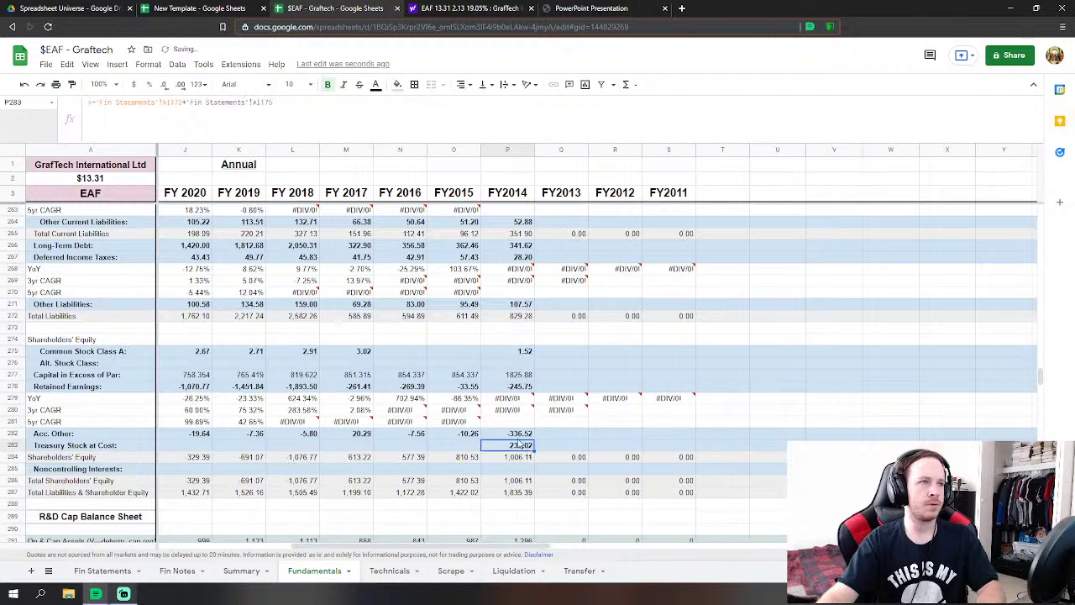
{"action": "left_click", "coordinate": [185, 102]}
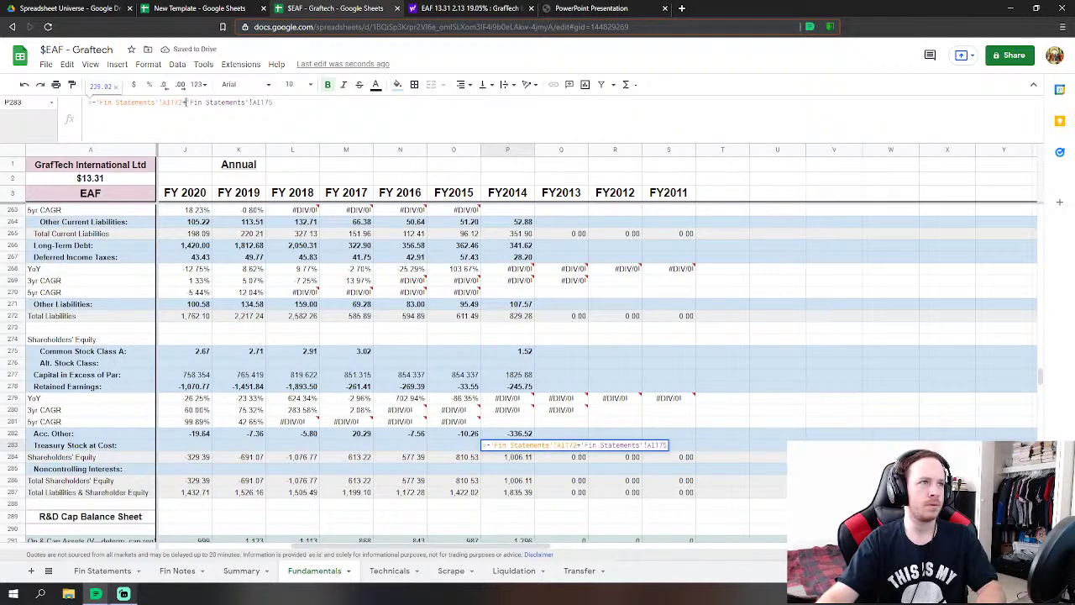
{"action": "key", "text": "Return"}
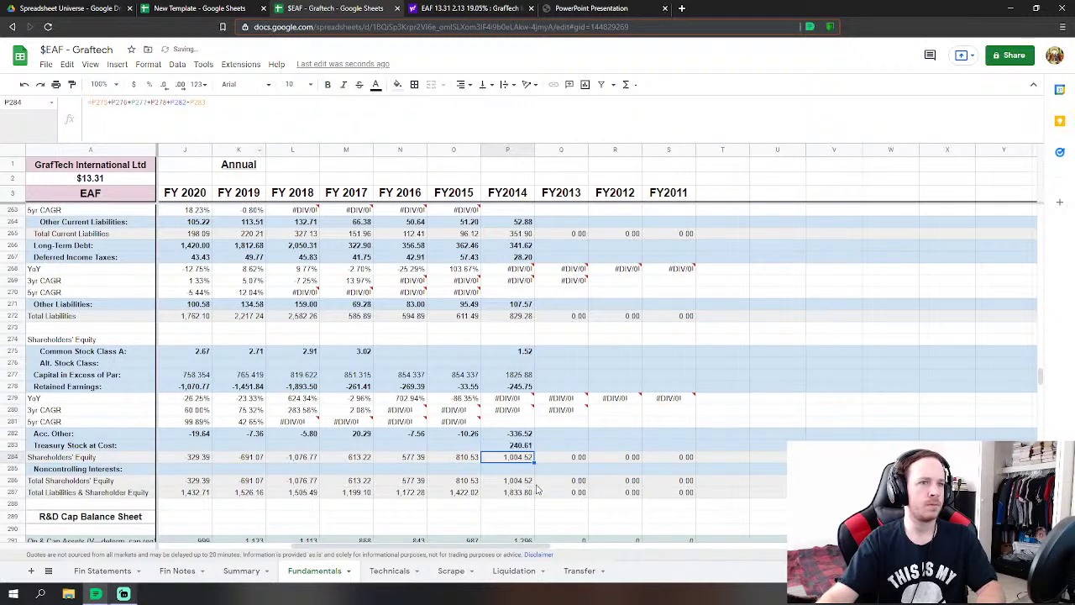
- Check the figures against Fin Statements, then add one decimal place to Shareholders' Equity (P284)
{"action": "left_click", "coordinate": [103, 571]}
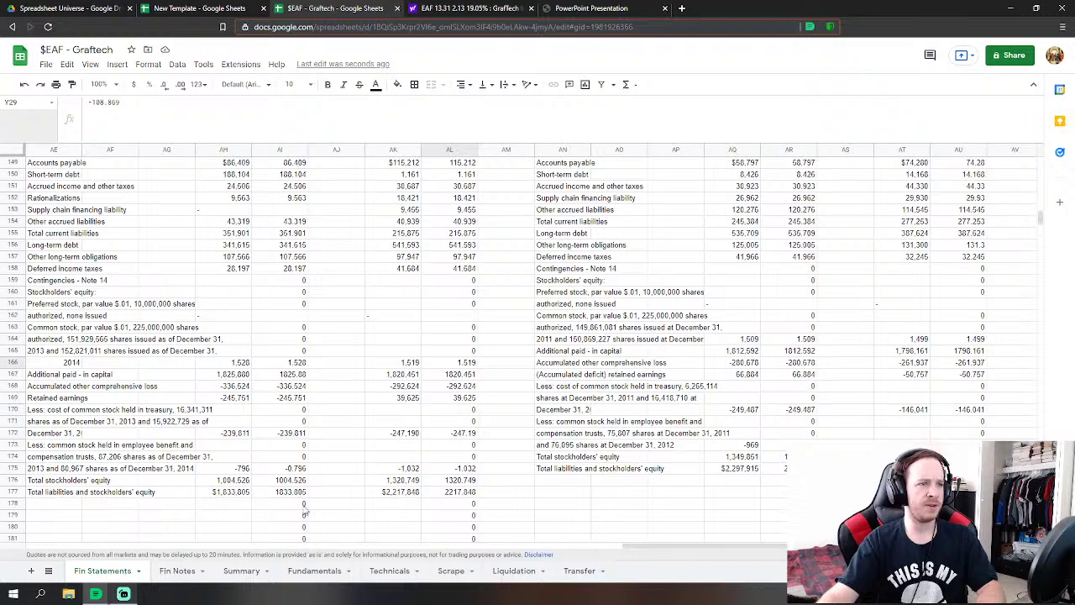
{"action": "left_click", "coordinate": [323, 570]}
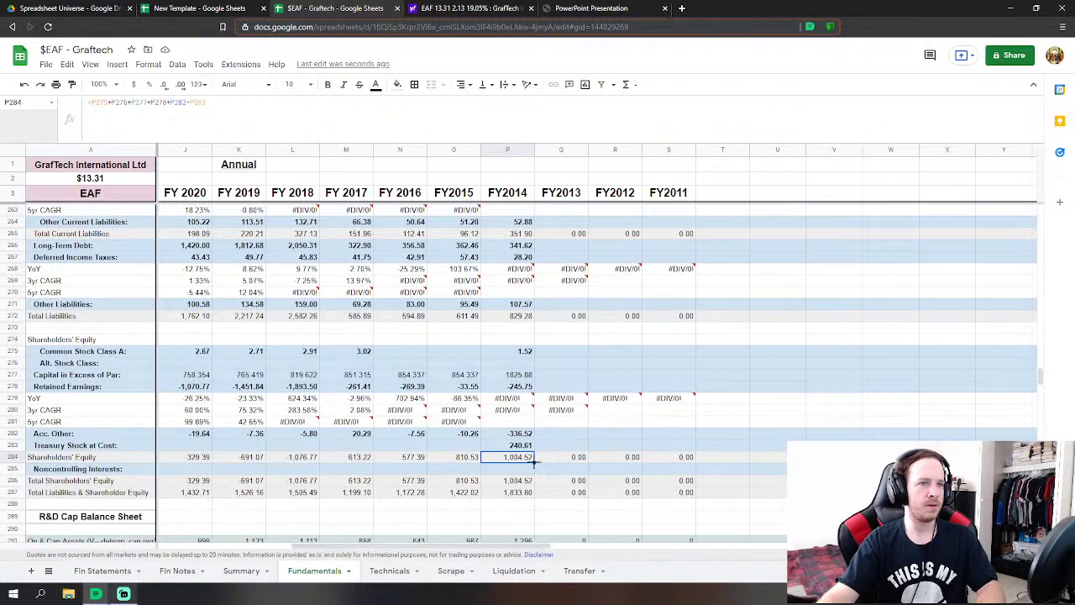
{"action": "left_click", "coordinate": [181, 85]}
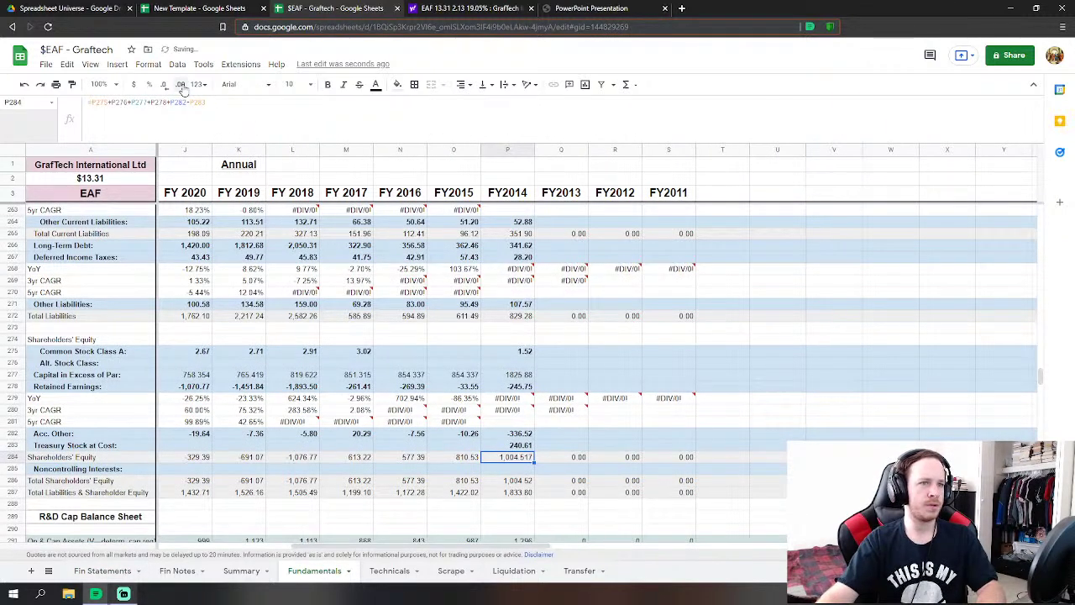
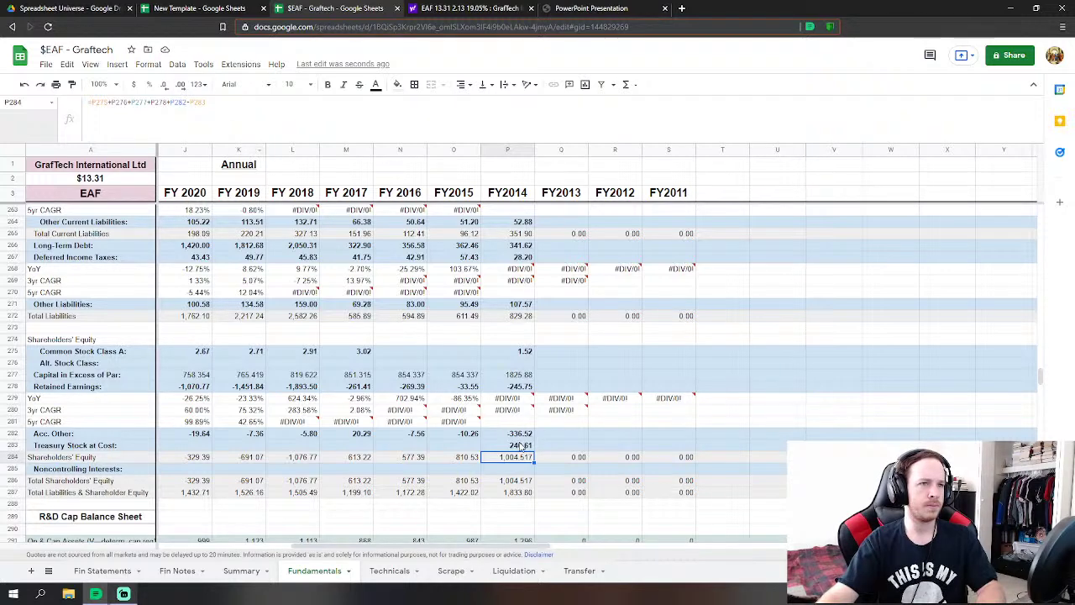
- Add a decimal place to the FY2014 Total Liabilities and Total Assets figures
{"action": "left_click", "coordinate": [520, 446]}
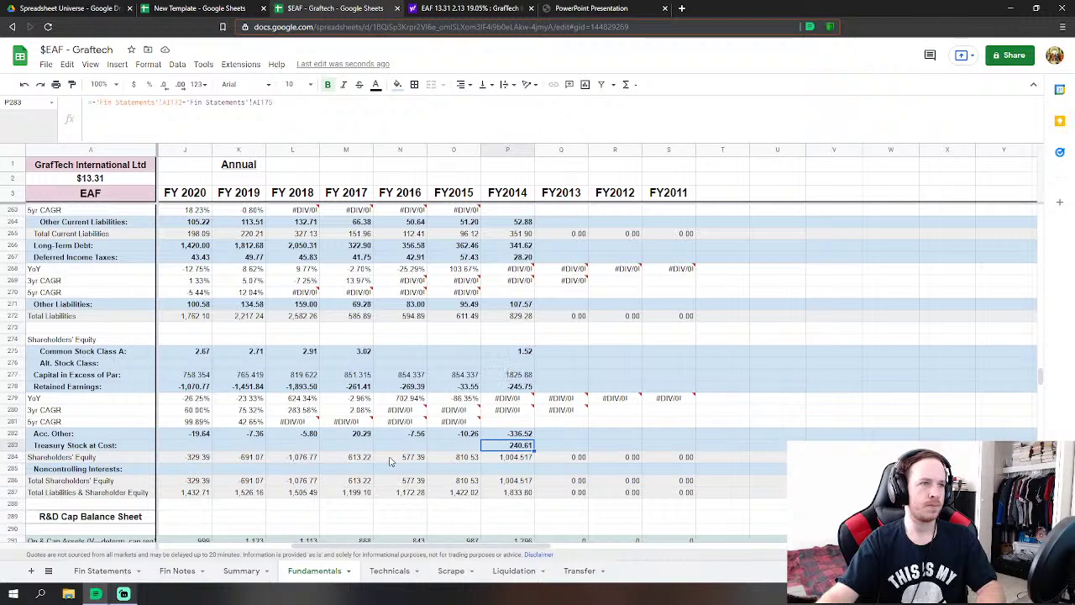
{"action": "left_click", "coordinate": [517, 317]}
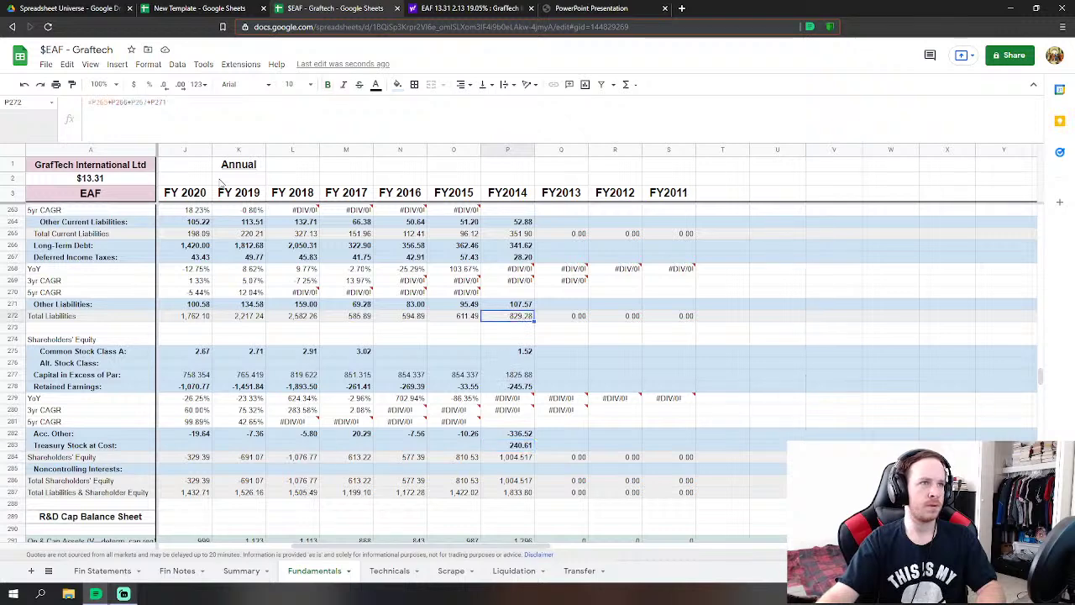
{"action": "left_click", "coordinate": [179, 84]}
{"action": "scroll", "coordinate": [494, 324], "scroll_direction": "up", "scroll_amount": 3}
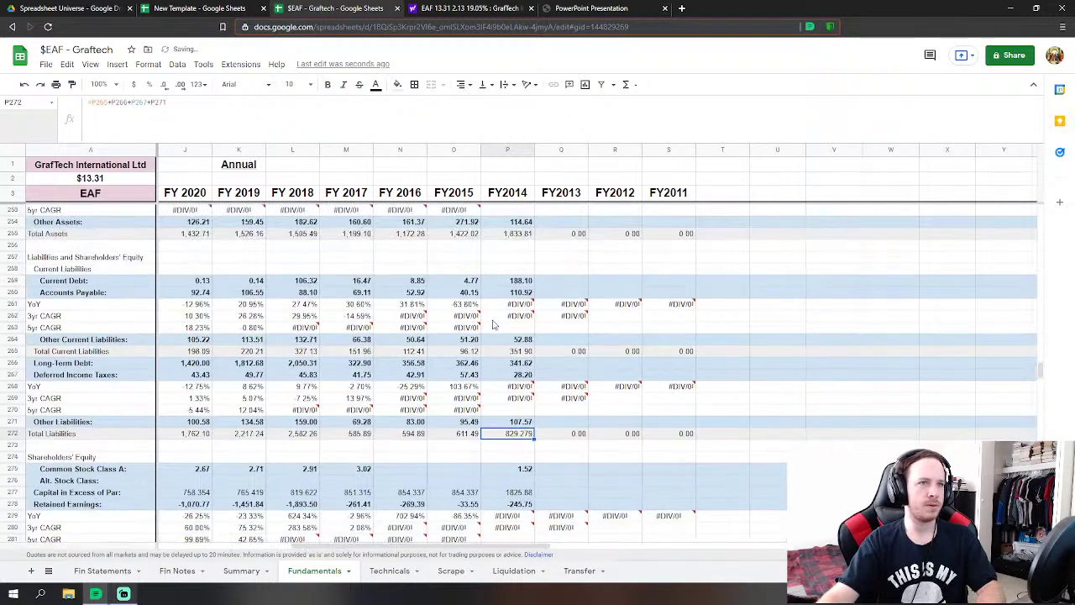
{"action": "left_click", "coordinate": [523, 235]}
{"action": "left_click", "coordinate": [180, 84]}
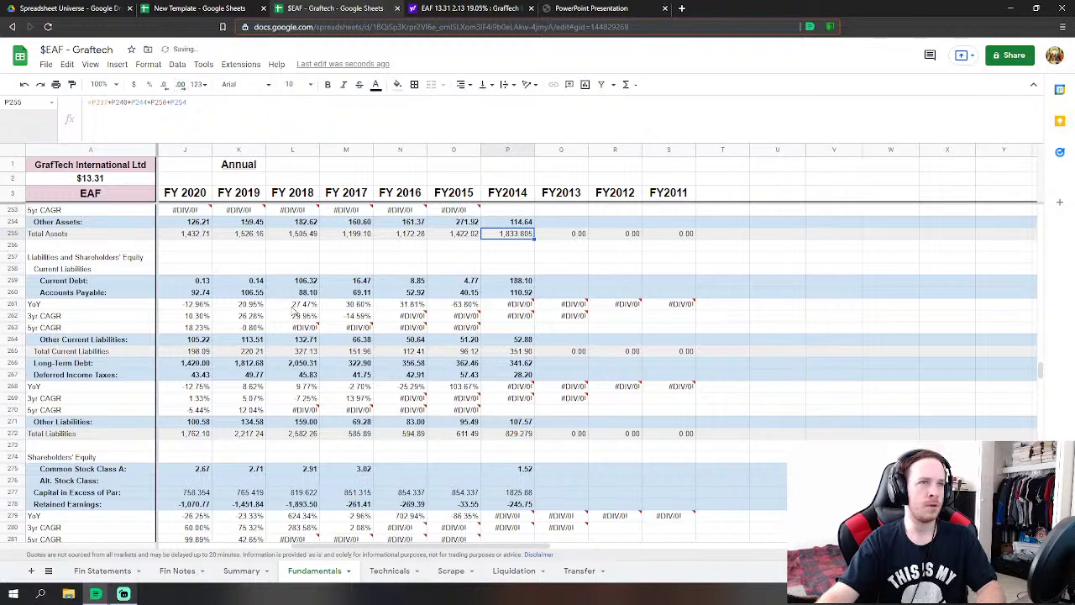
- Review the balance sheet figures on the Fin Statements sheet
{"action": "left_click", "coordinate": [103, 571]}
{"action": "scroll", "coordinate": [412, 483], "scroll_direction": "up", "scroll_amount": 3}
{"action": "scroll", "coordinate": [411, 483], "scroll_direction": "down", "scroll_amount": 1}
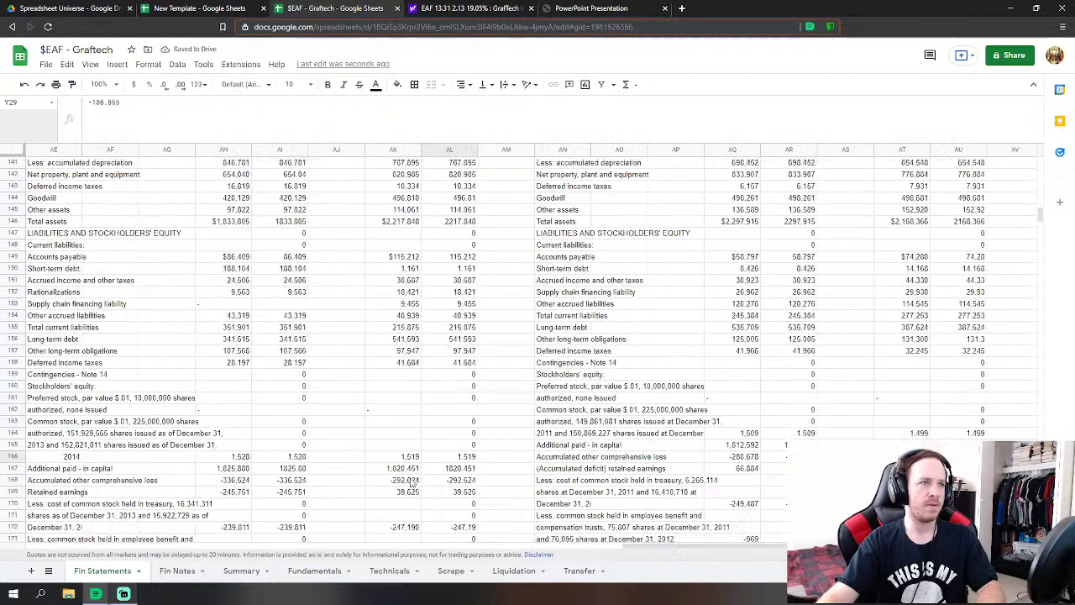
{"action": "scroll", "coordinate": [411, 483], "scroll_direction": "down", "scroll_amount": 1}
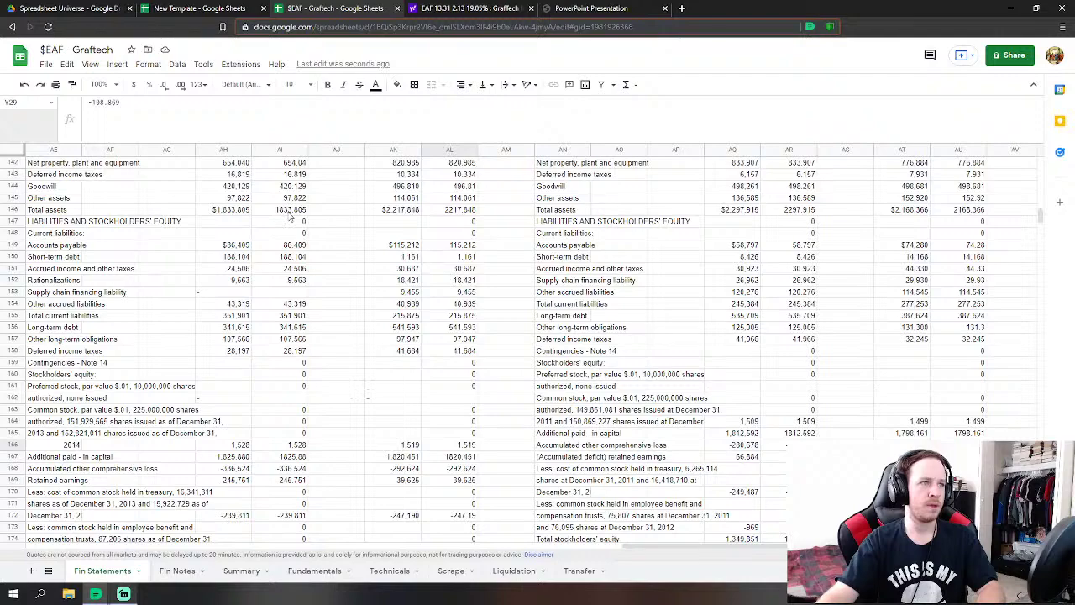
{"action": "scroll", "coordinate": [307, 322], "scroll_direction": "down", "scroll_amount": 2}
{"action": "scroll", "coordinate": [294, 285], "scroll_direction": "up", "scroll_amount": 2}
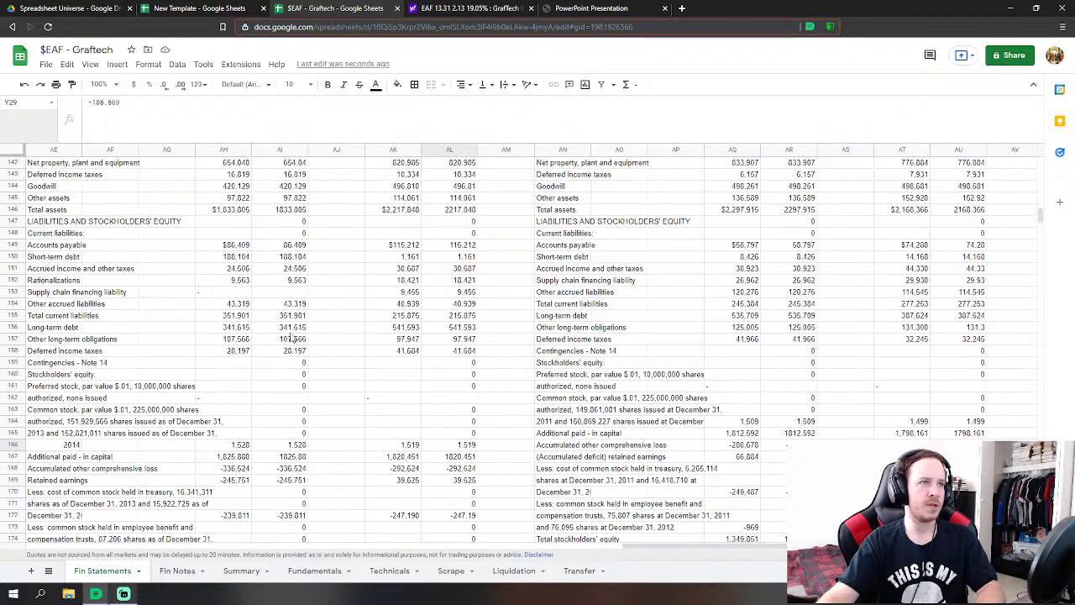
- Add a decimal place to the FY2014 Total Current Liabilities figure on Fundamentals
{"action": "left_click", "coordinate": [314, 571]}
{"action": "scroll", "coordinate": [485, 359], "scroll_direction": "up", "scroll_amount": 3}
{"action": "scroll", "coordinate": [484, 359], "scroll_direction": "down", "scroll_amount": 2}
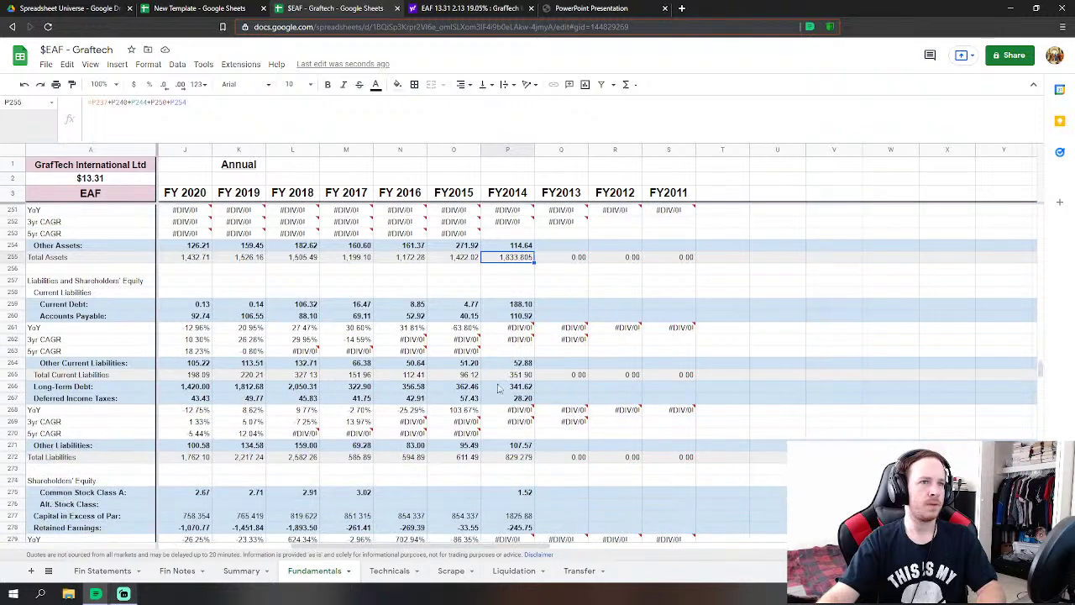
{"action": "left_click", "coordinate": [507, 374]}
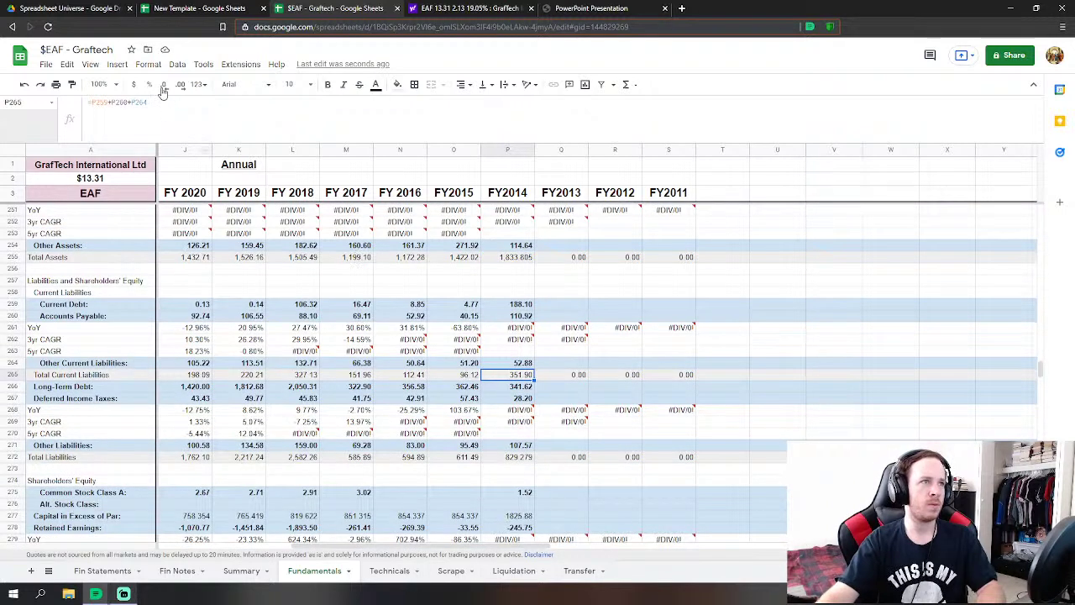
{"action": "left_click", "coordinate": [180, 84]}
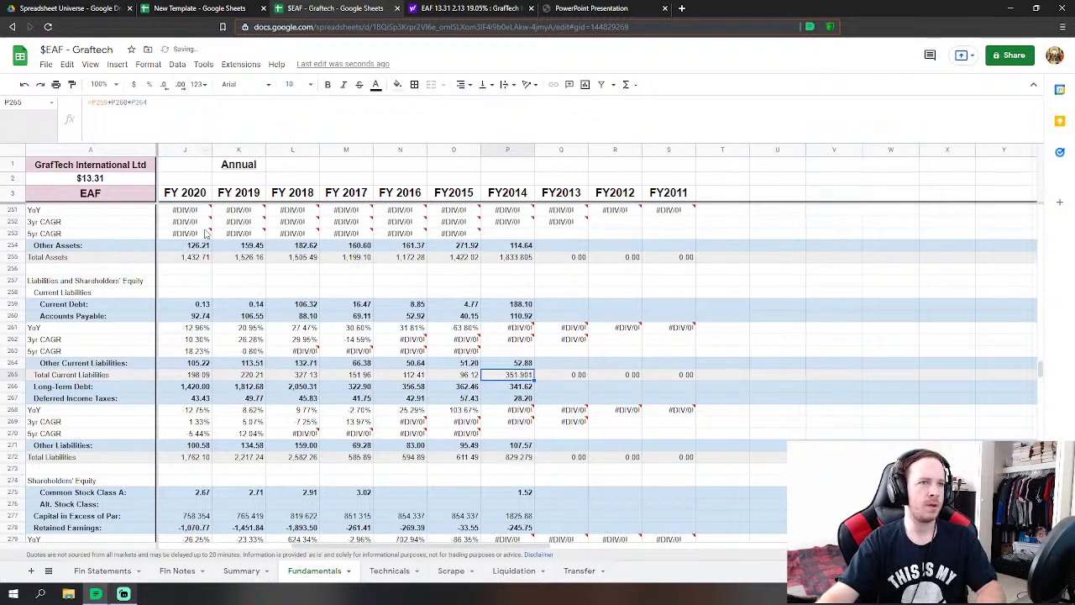
- Compare FY2014 Long-Term Debt (341.615), Deferred Income Taxes and Other Liabilities against Fin Statements
{"action": "left_click", "coordinate": [103, 571]}
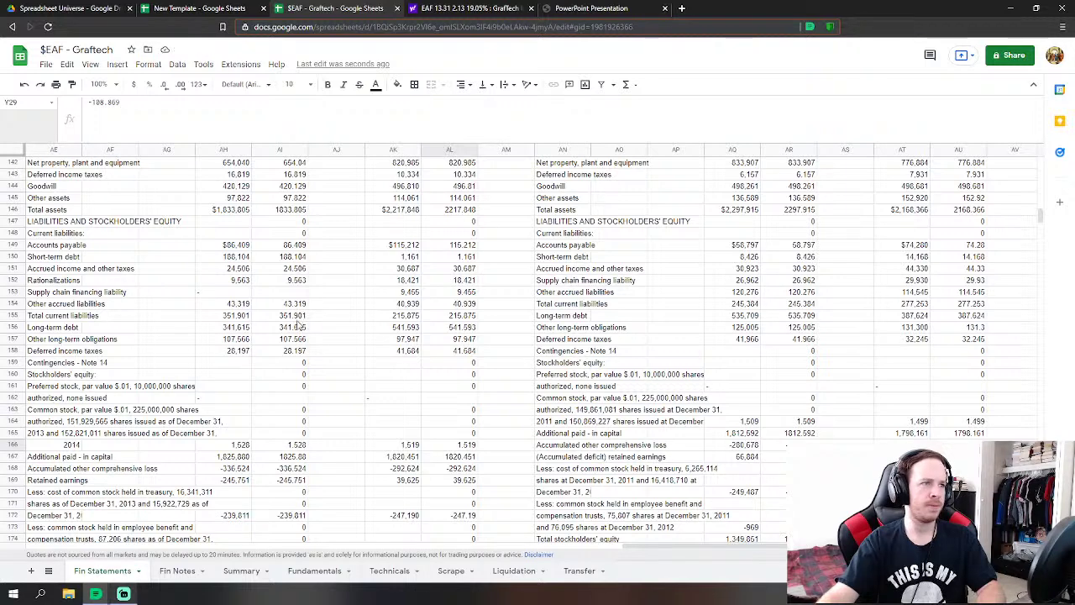
{"action": "left_click", "coordinate": [298, 326]}
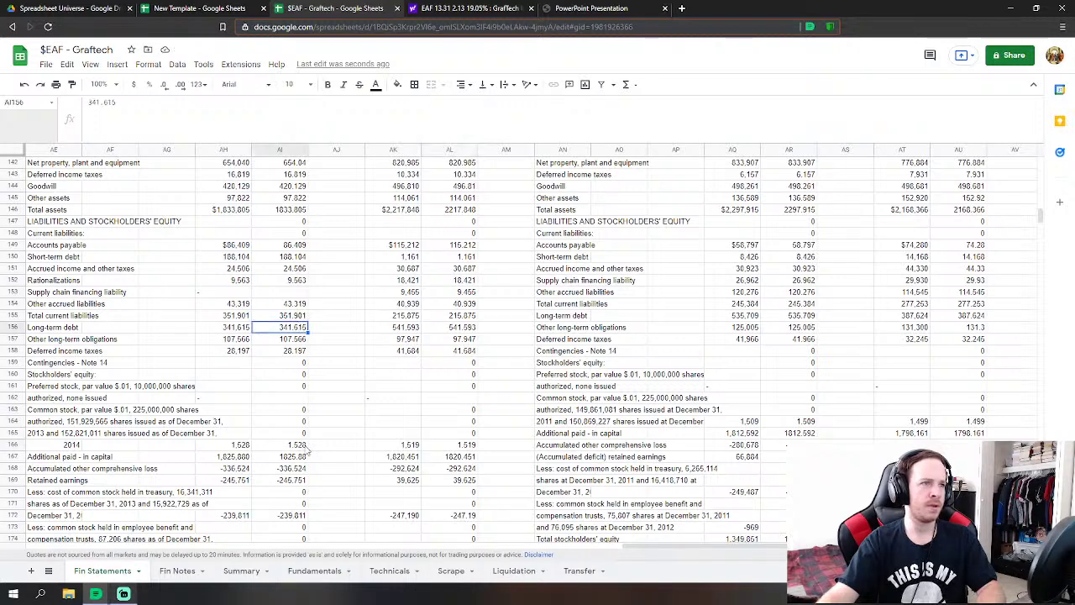
{"action": "left_click", "coordinate": [307, 571]}
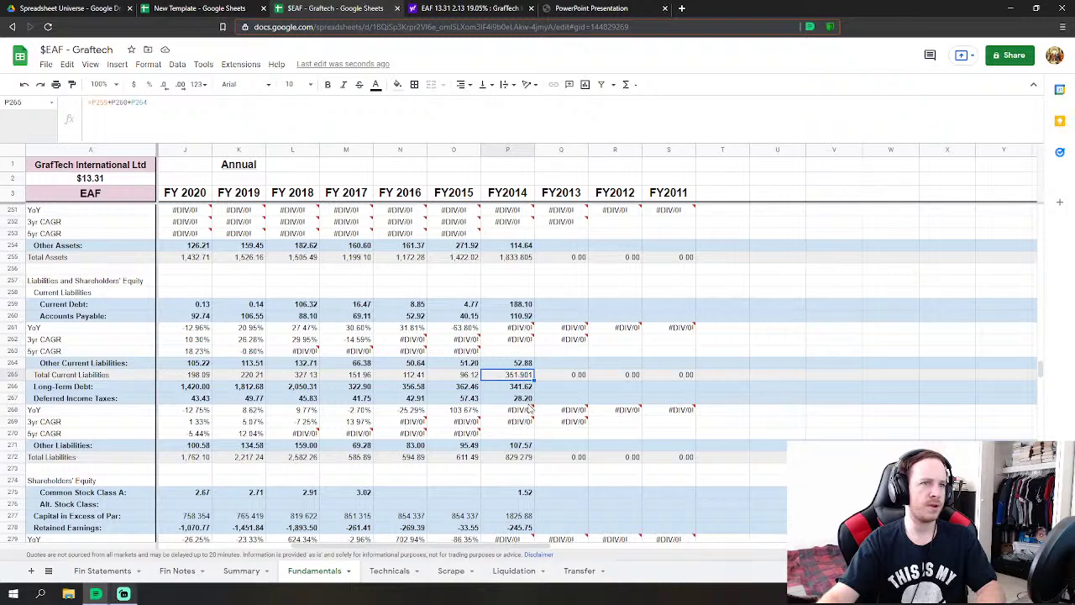
{"action": "left_click", "coordinate": [525, 400]}
{"action": "left_click", "coordinate": [531, 390]}
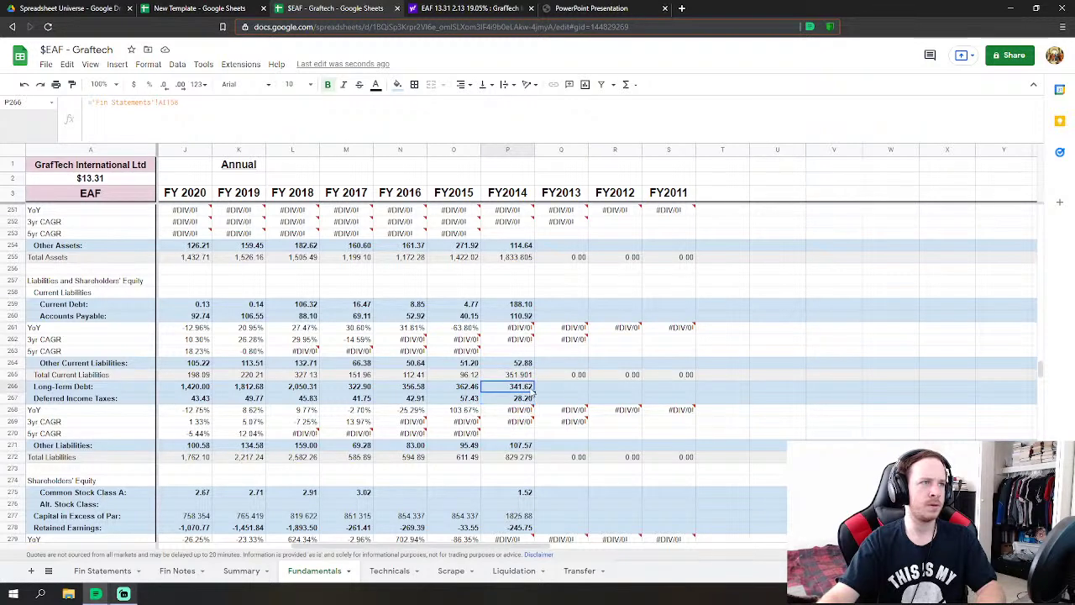
{"action": "left_click", "coordinate": [522, 447]}
- Link FY2014 Common Stock Class A to the 2014 common stock value 1,520 on Fin Statements
{"action": "scroll", "coordinate": [540, 430], "scroll_direction": "down", "scroll_amount": 1}
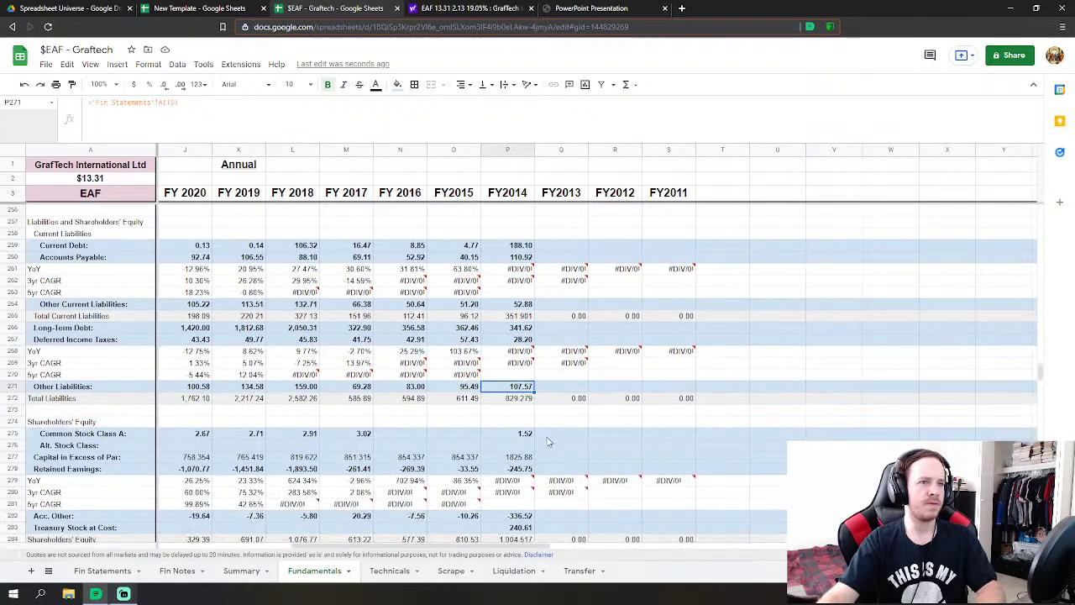
{"action": "left_click", "coordinate": [520, 432]}
{"action": "scroll", "coordinate": [470, 433], "scroll_direction": "down", "scroll_amount": 1}
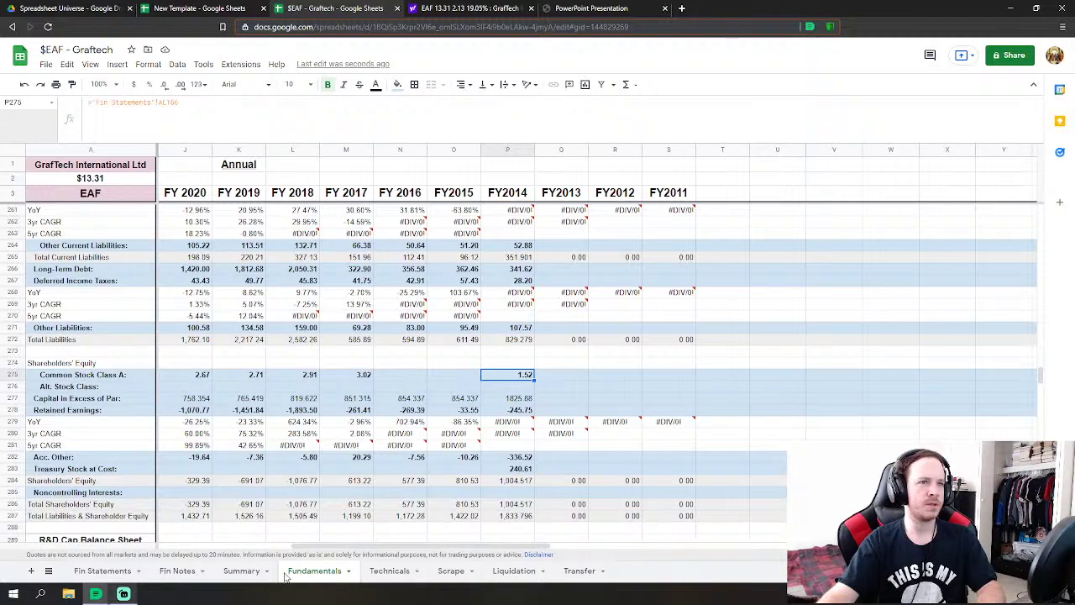
{"action": "type", "text": "="}
{"action": "left_click", "coordinate": [101, 571]}
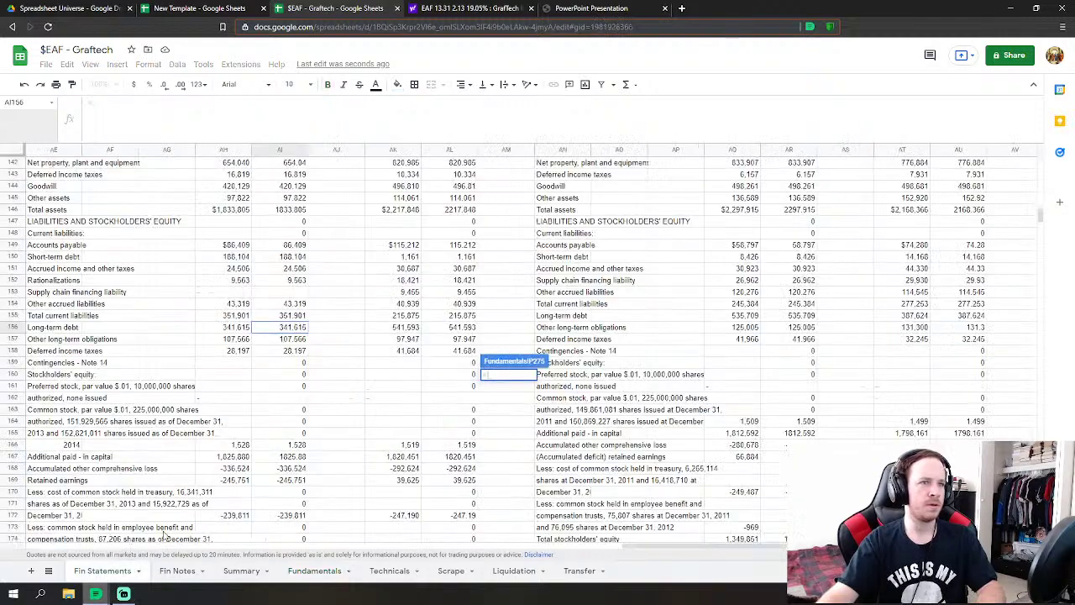
{"action": "left_click", "coordinate": [300, 445]}
{"action": "scroll", "coordinate": [359, 401], "scroll_direction": "down", "scroll_amount": 2}
{"action": "key", "text": "Return"}
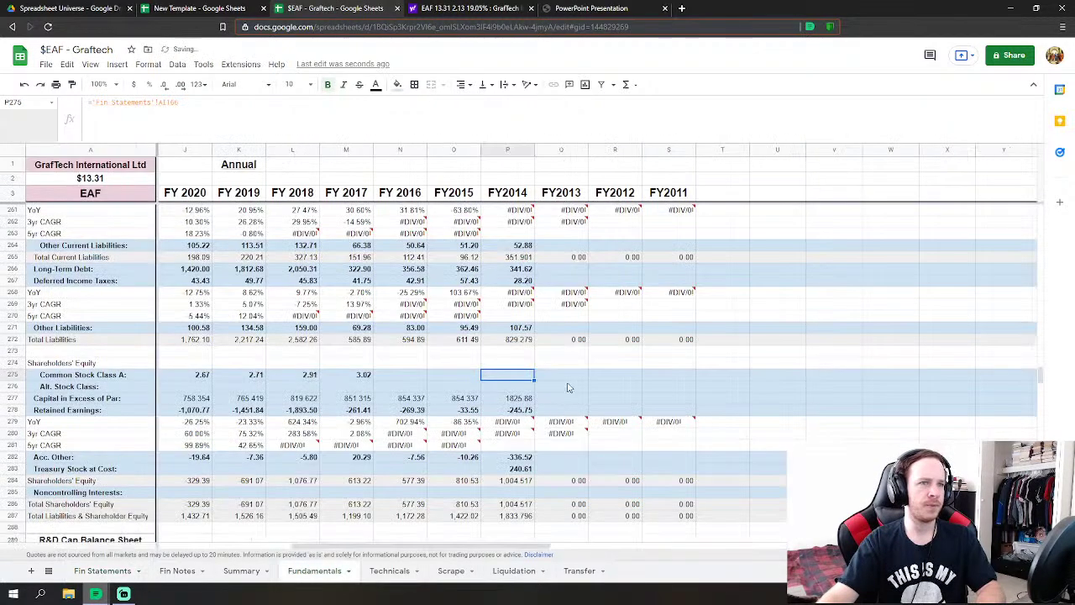
- Link FY2014 Capital in Excess of Par to the 2014 additional paid-in capital
{"action": "key", "text": "Down"}
{"action": "type", "text": "="}
{"action": "left_click", "coordinate": [102, 571]}
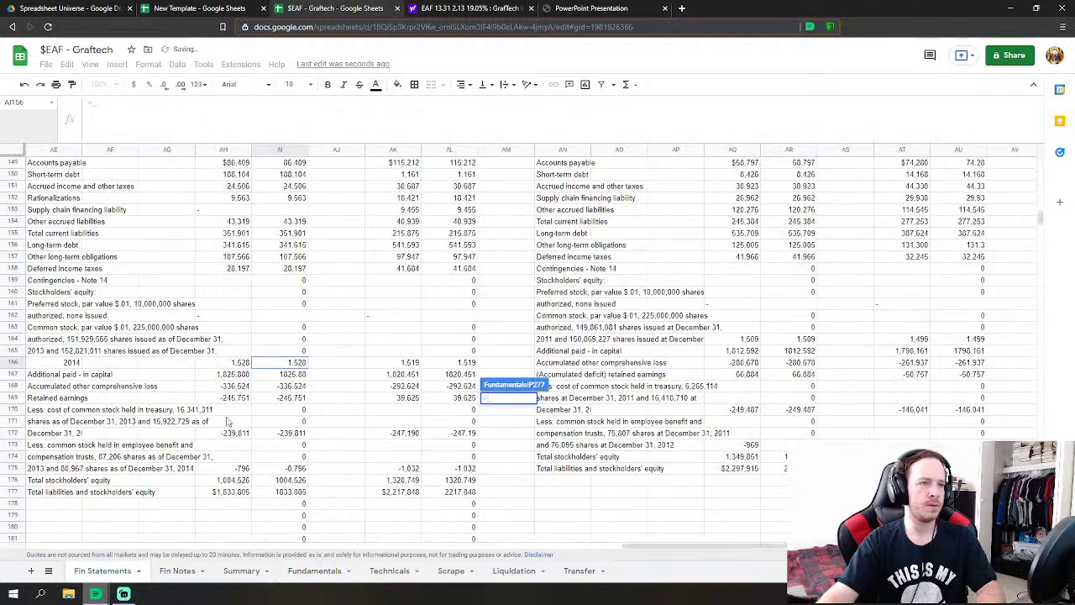
{"action": "left_click", "coordinate": [290, 374]}
{"action": "key", "text": "Return"}
- Link FY2014 Acc. Other to the 2014 other comprehensive loss, -336.524
{"action": "scroll", "coordinate": [512, 455], "scroll_direction": "down", "scroll_amount": 2}
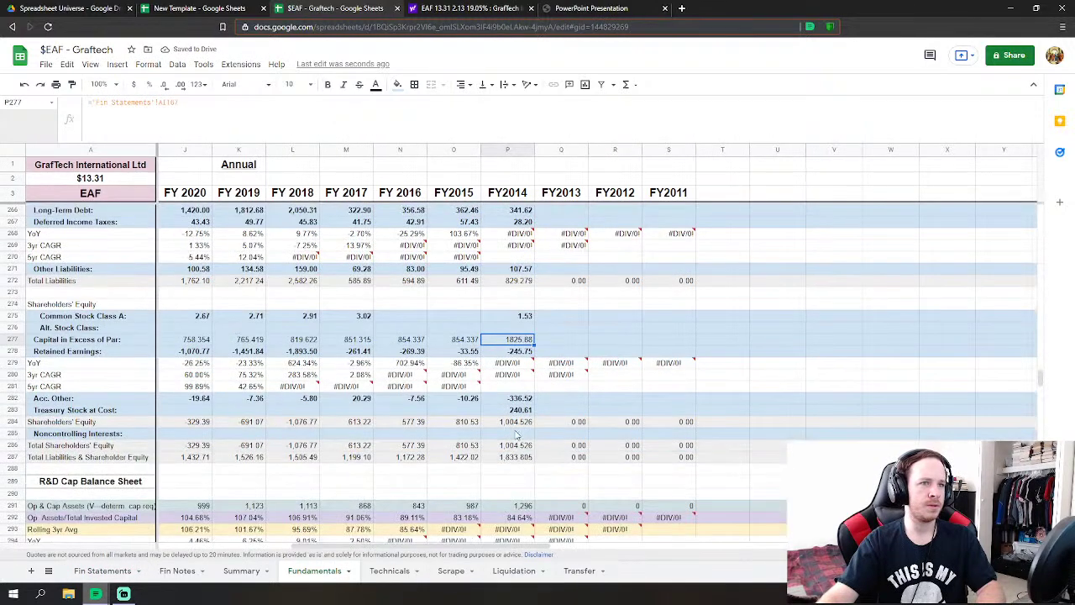
{"action": "left_click", "coordinate": [512, 398]}
{"action": "type", "text": "="}
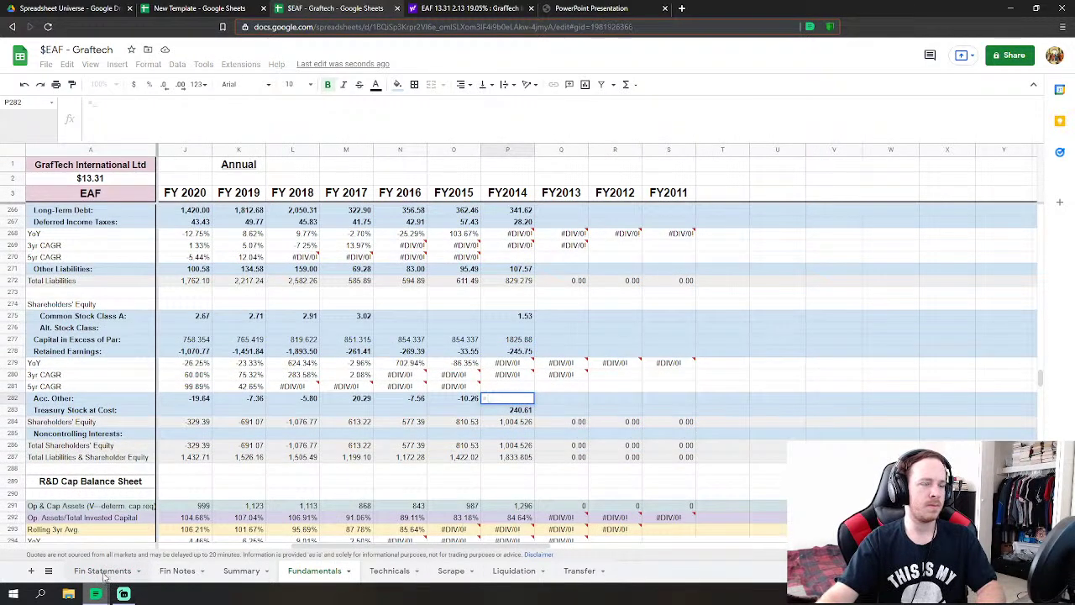
{"action": "left_click", "coordinate": [102, 573]}
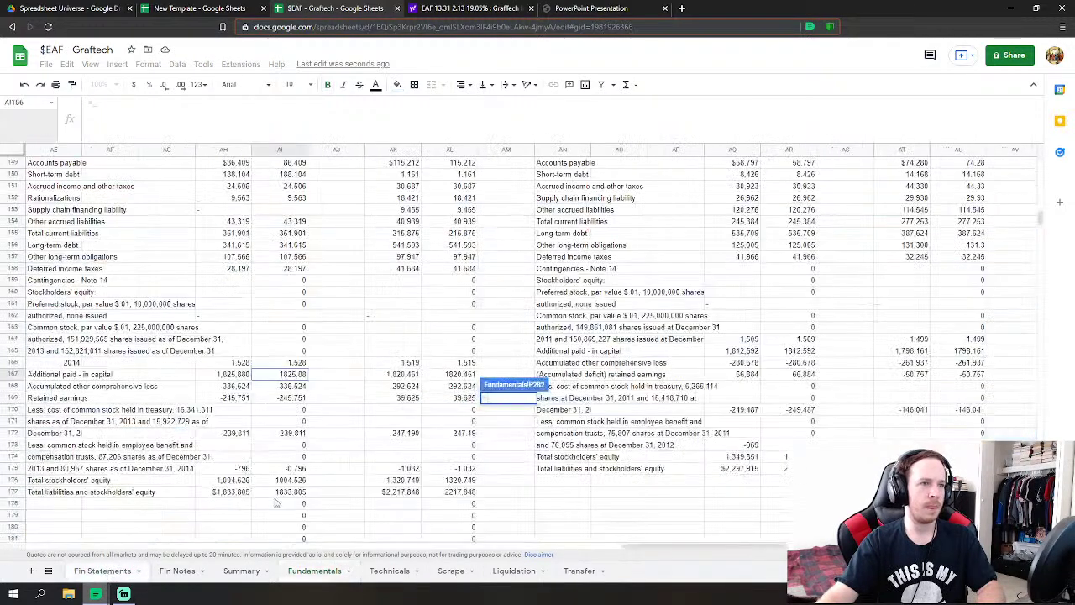
{"action": "left_click", "coordinate": [293, 387]}
{"action": "key", "text": "Return"}
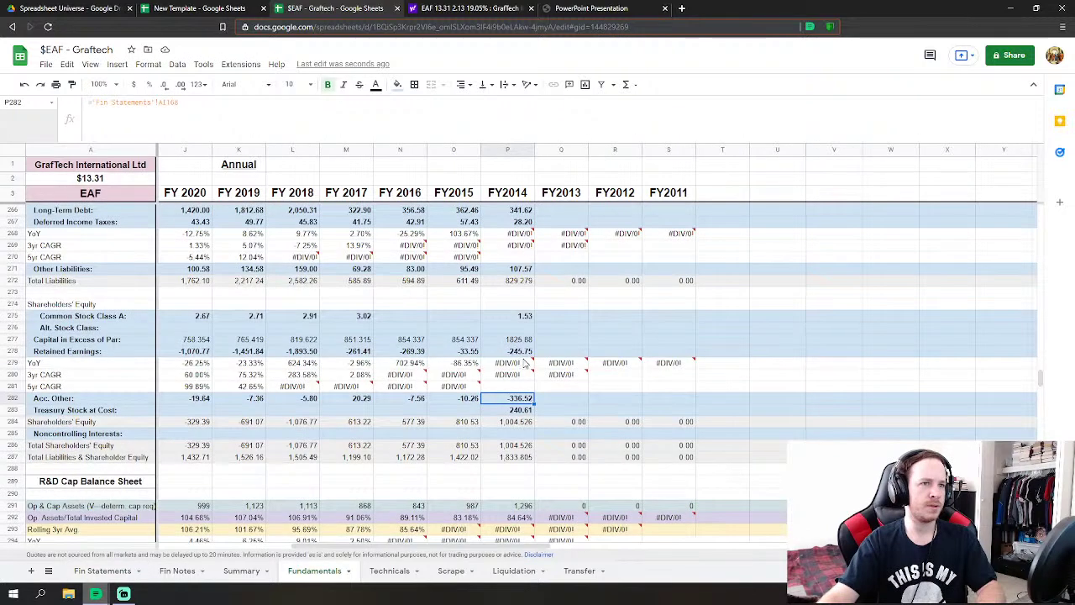
- Link FY2014 Retained Earnings to the 2014 retained earnings, -245.751
{"action": "key", "text": "Up"}
{"action": "key", "text": "Up"}
{"action": "key", "text": "Up"}
{"action": "key", "text": "Up"}
{"action": "key", "text": "Up"}
{"action": "left_click", "coordinate": [105, 570]}
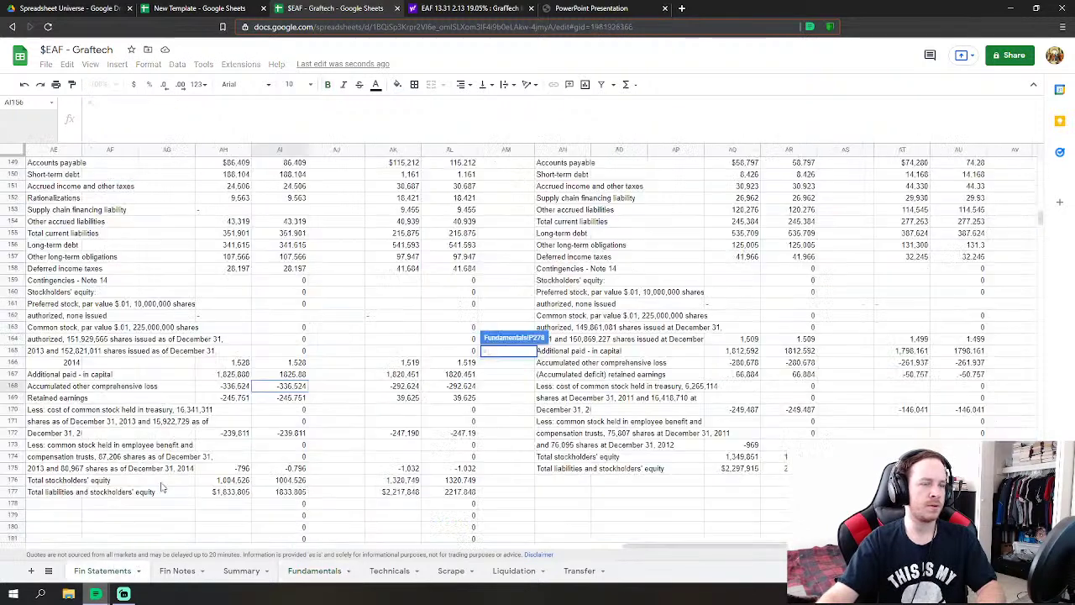
{"action": "left_click", "coordinate": [303, 400]}
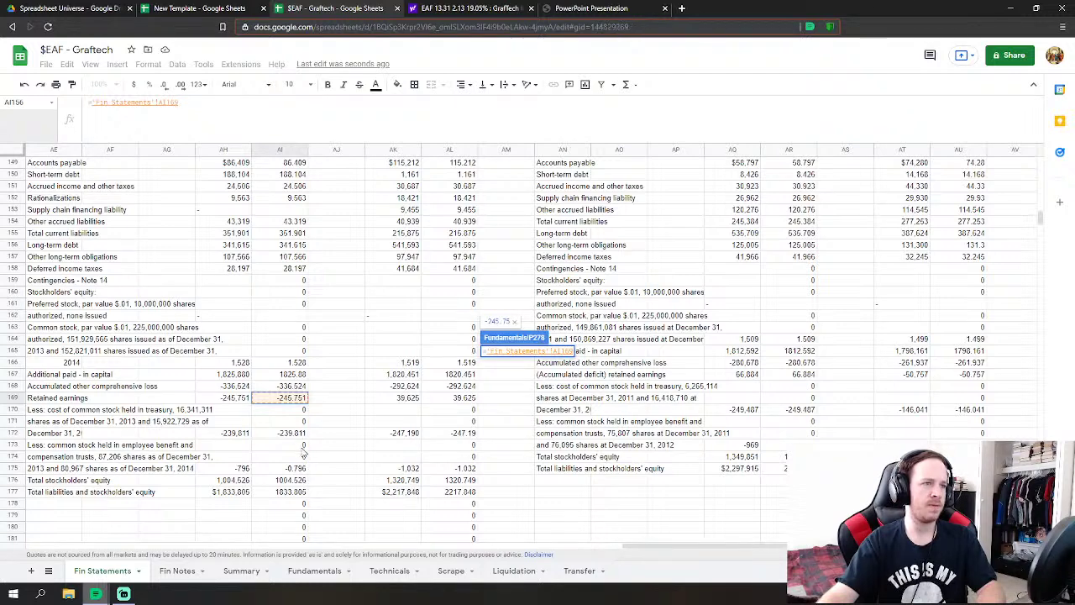
{"action": "key", "text": "Return"}
- Set FY2014 Treasury Stock at Cost to negated treasury stock (-239.811) minus employee trust stock (-0.796)
{"action": "left_click", "coordinate": [520, 409]}
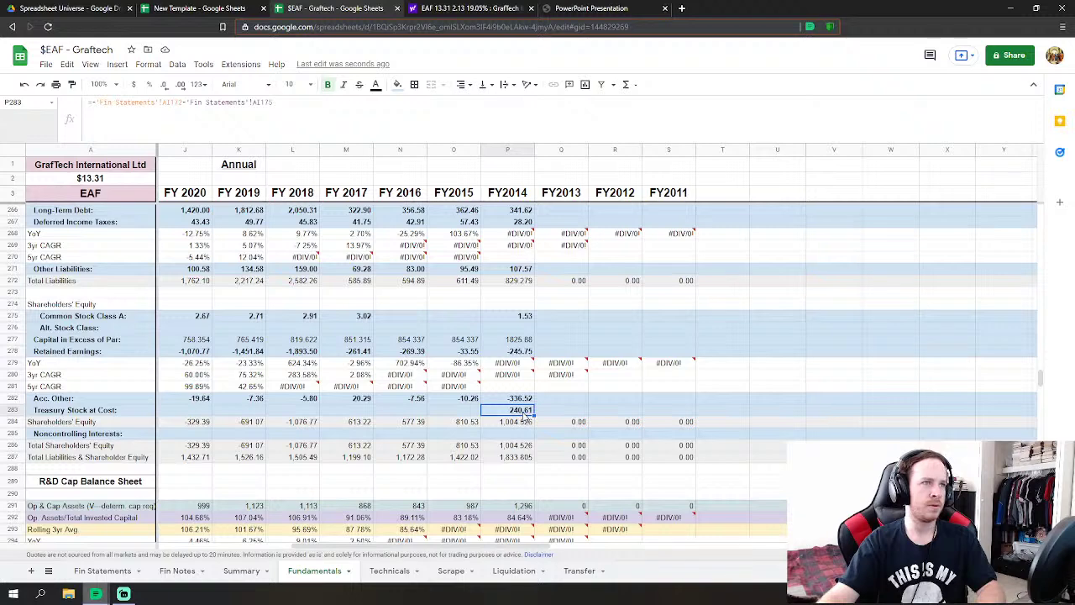
{"action": "type", "text": "=-"}
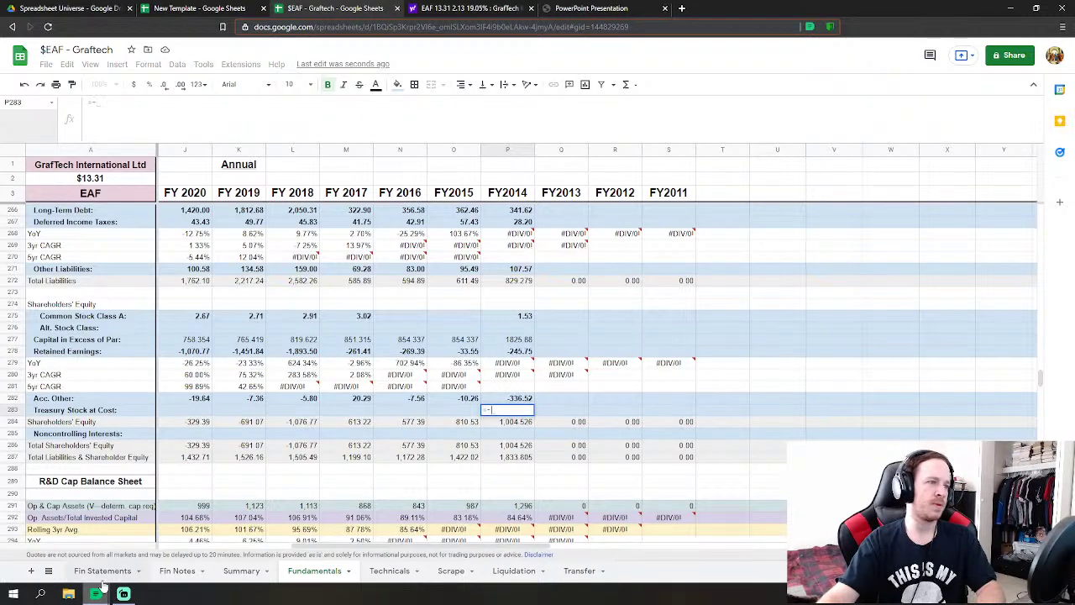
{"action": "left_click", "coordinate": [104, 571]}
{"action": "left_click", "coordinate": [279, 433]}
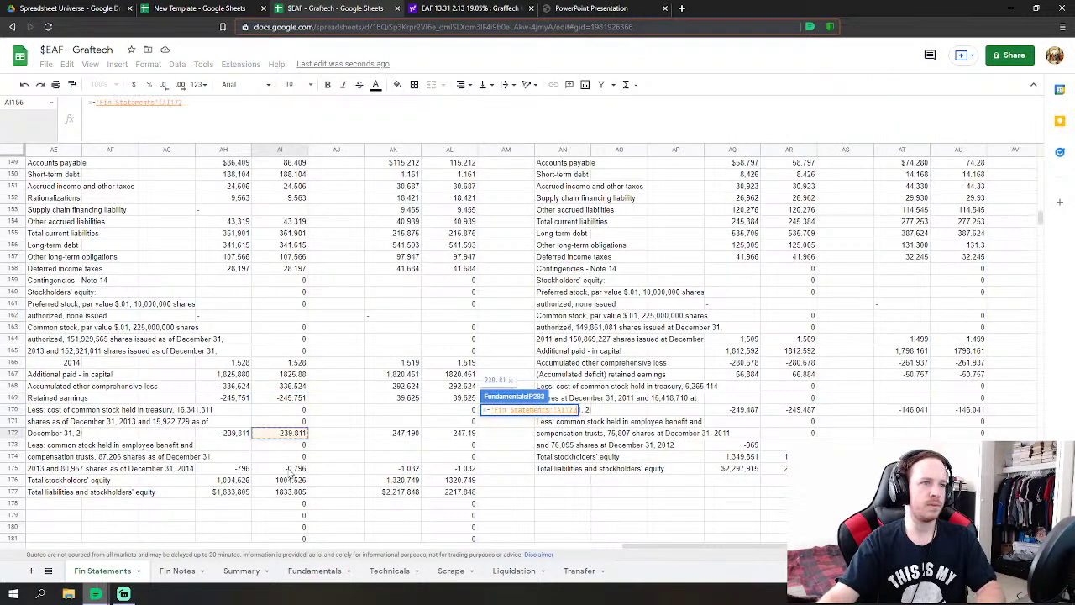
{"action": "type", "text": "-"}
{"action": "left_click", "coordinate": [289, 469]}
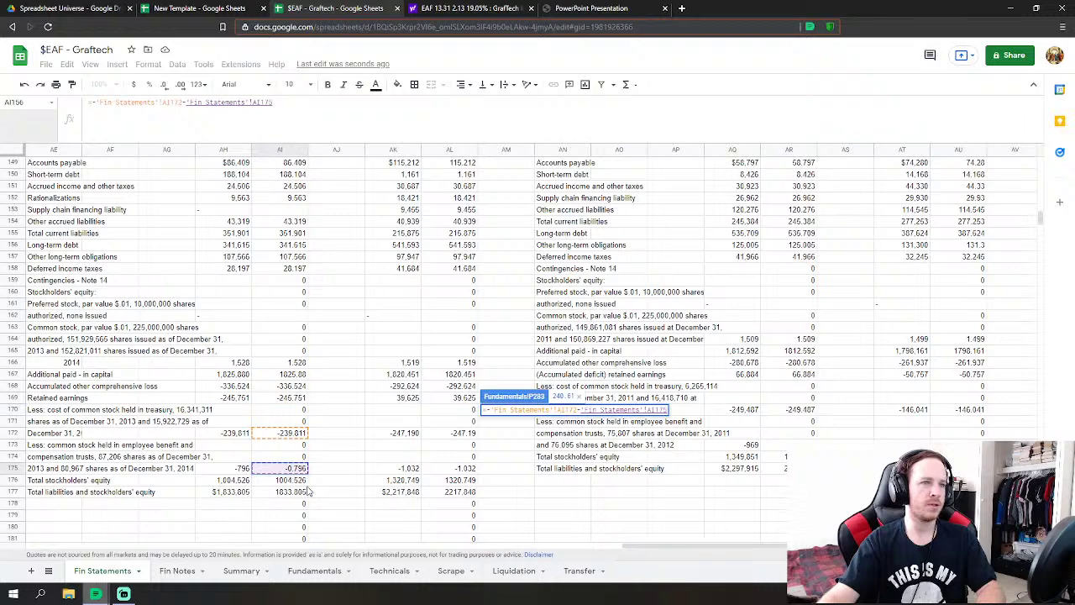
{"action": "key", "text": "Return"}
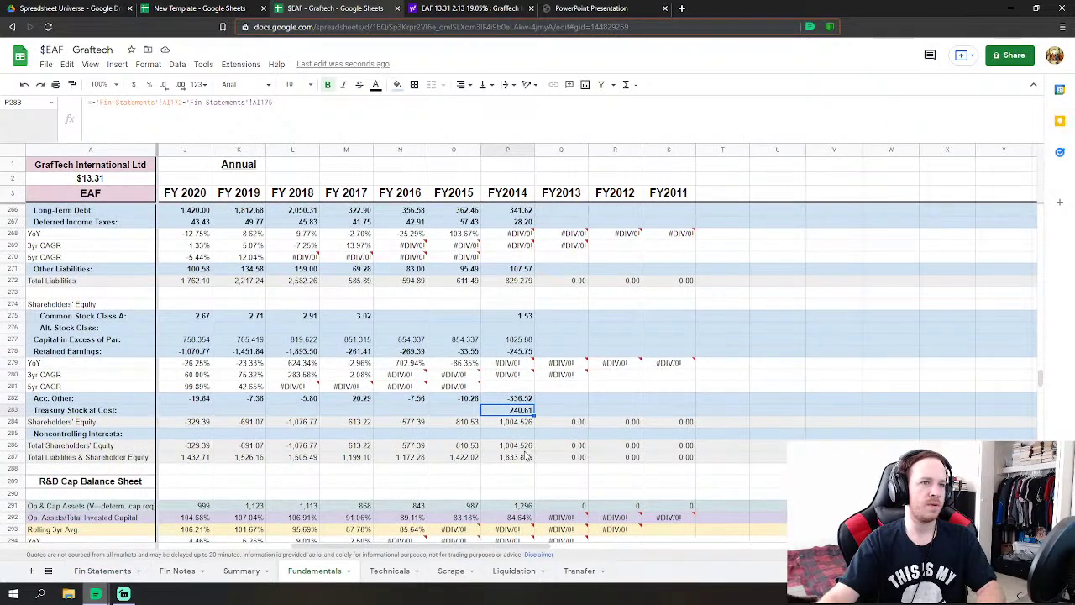
{"action": "left_click", "coordinate": [104, 571]}
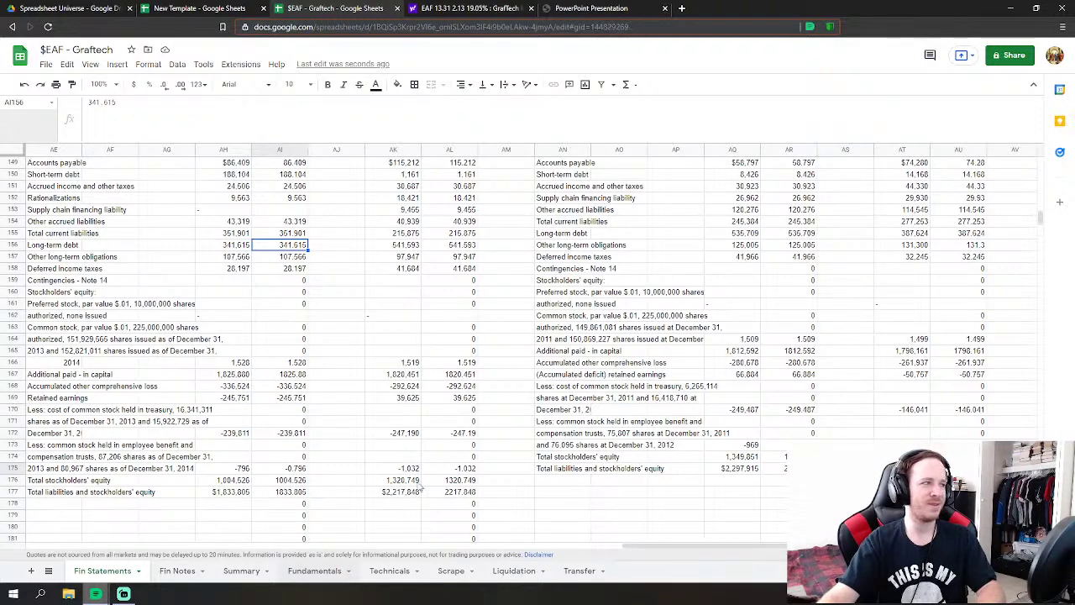
{"action": "left_click", "coordinate": [301, 572]}
- Link FY2013 Cost of Revenues to the 2013 cost of sales on Fin Statements
{"action": "scroll", "coordinate": [964, 386], "scroll_direction": "up", "scroll_amount": 6}
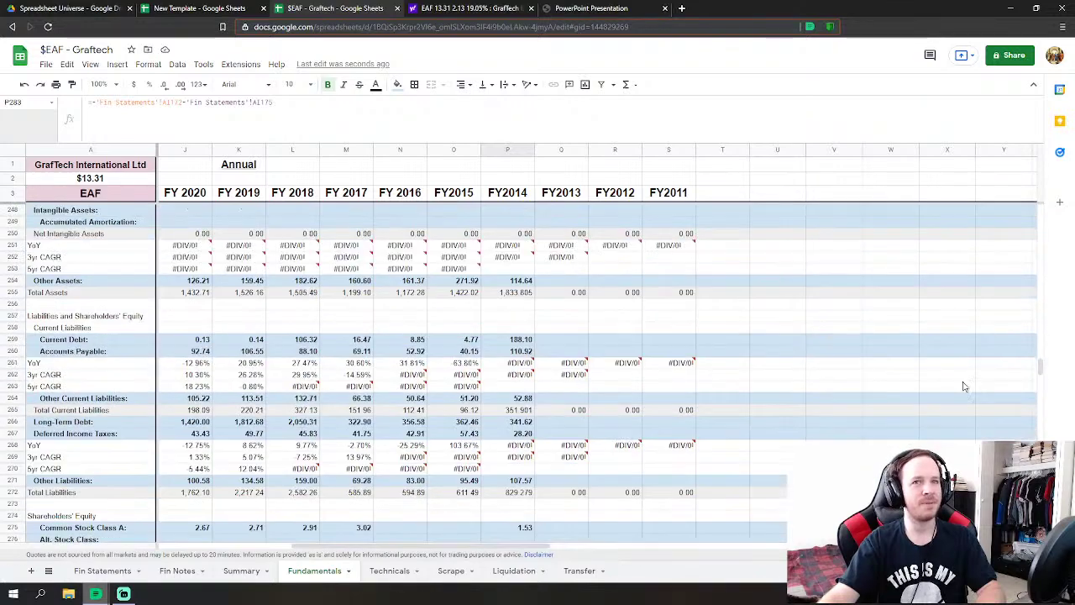
{"action": "left_click_drag", "start_coordinate": [1039, 366], "coordinate": [1055, 238]}
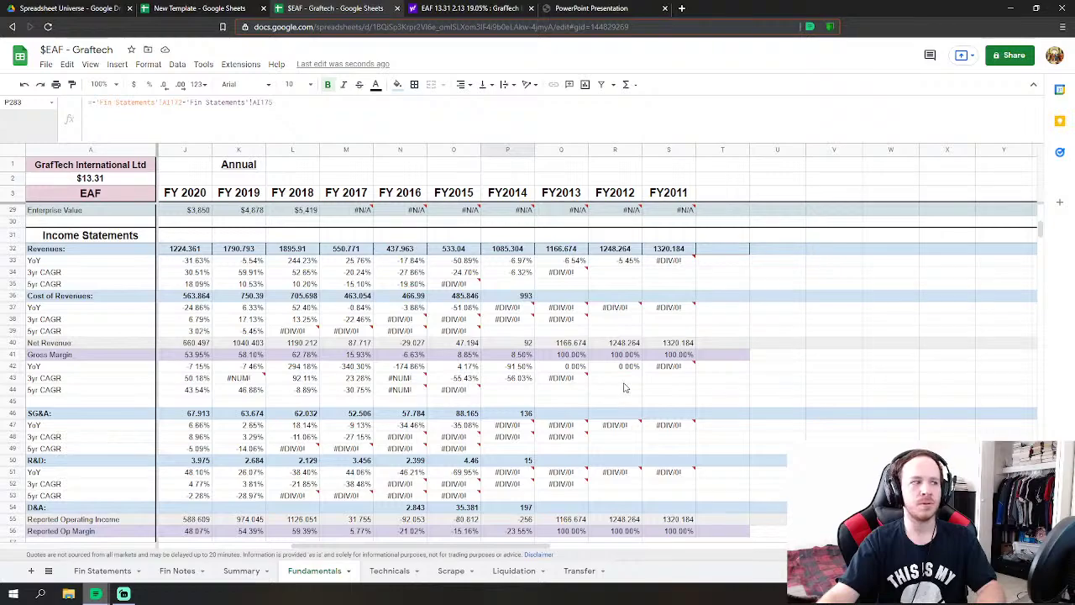
{"action": "left_click", "coordinate": [567, 298]}
{"action": "type", "text": "="}
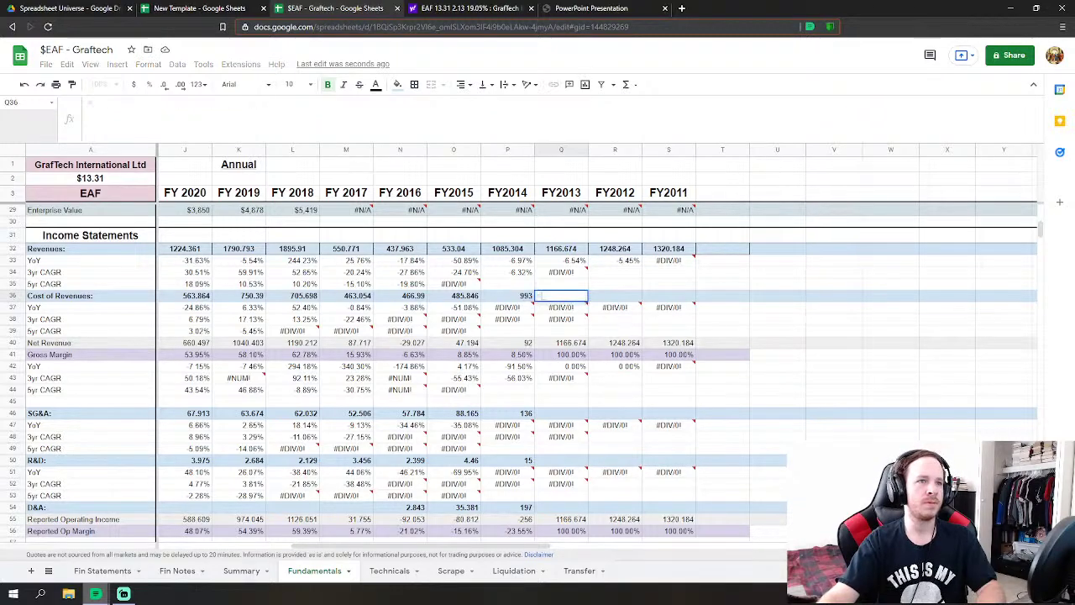
{"action": "left_click", "coordinate": [102, 570]}
{"action": "scroll", "coordinate": [467, 451], "scroll_direction": "up", "scroll_amount": 15}
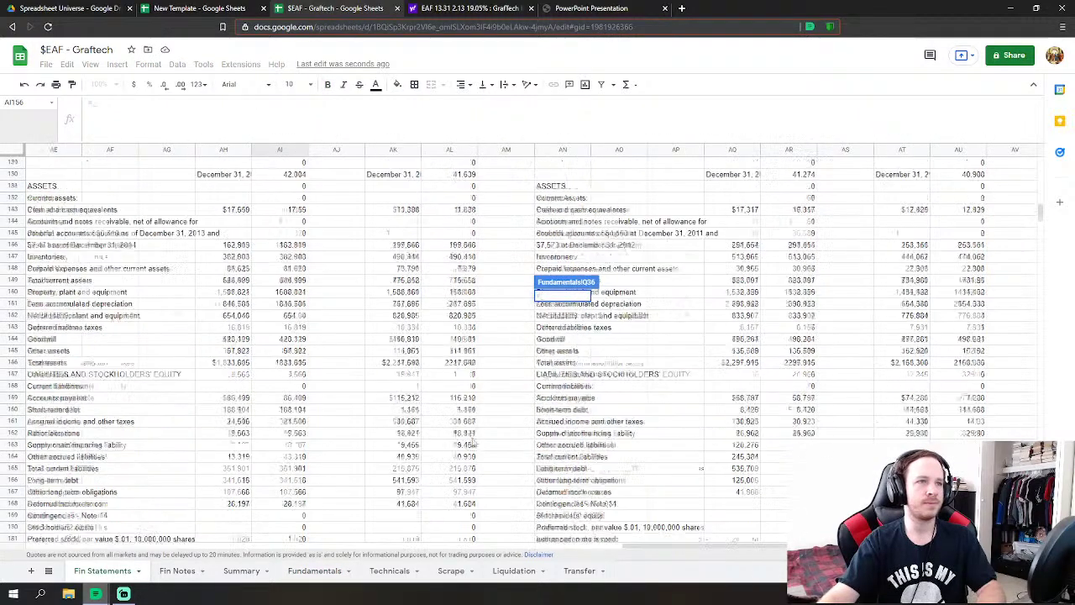
{"action": "scroll", "coordinate": [473, 434], "scroll_direction": "up", "scroll_amount": 12}
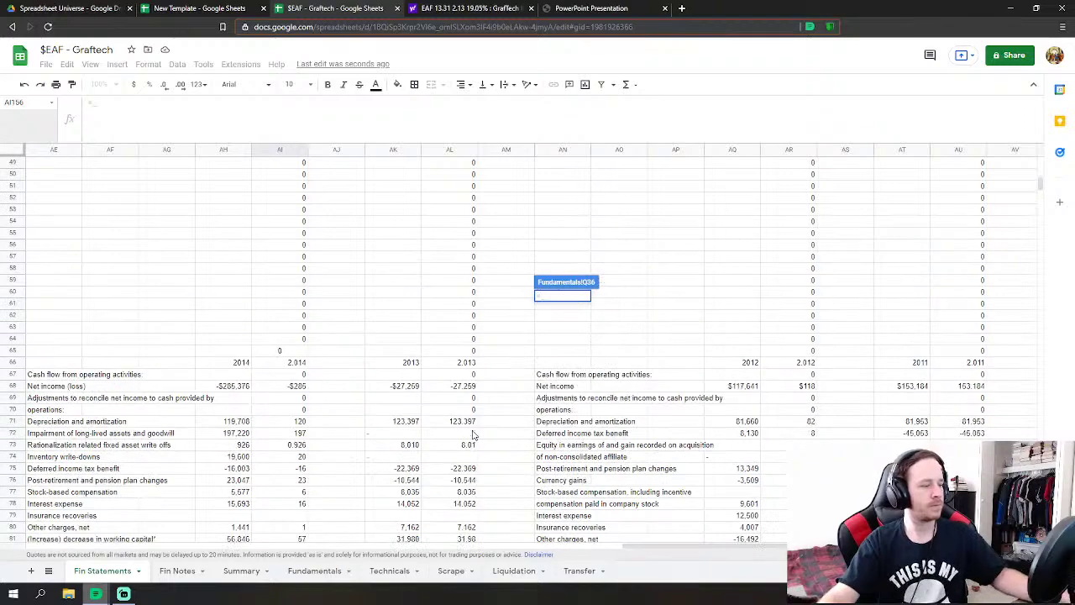
{"action": "scroll", "coordinate": [472, 434], "scroll_direction": "up", "scroll_amount": 8}
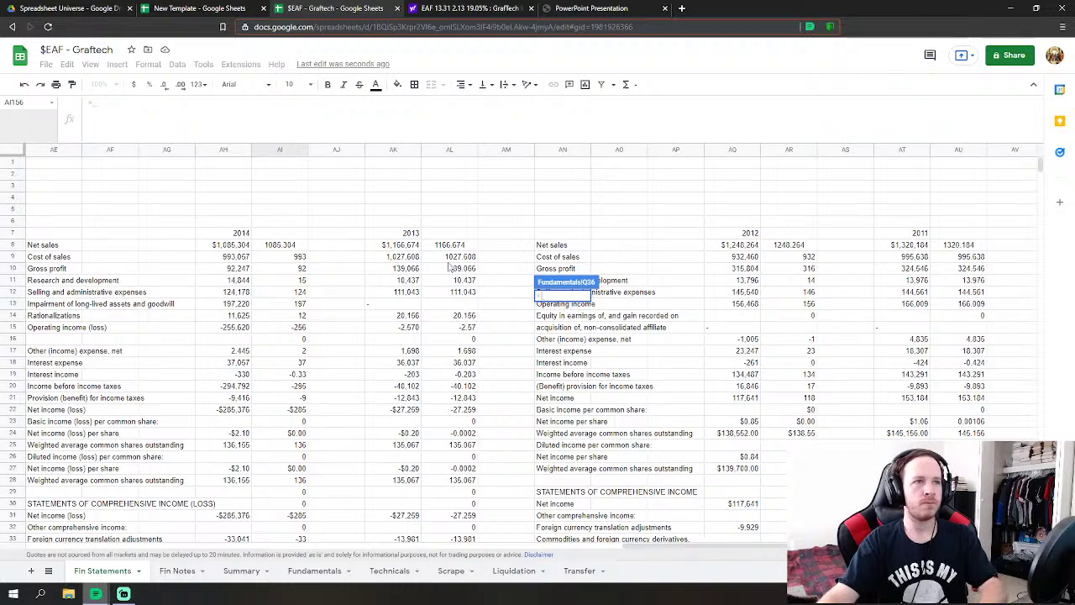
{"action": "left_click", "coordinate": [470, 258]}
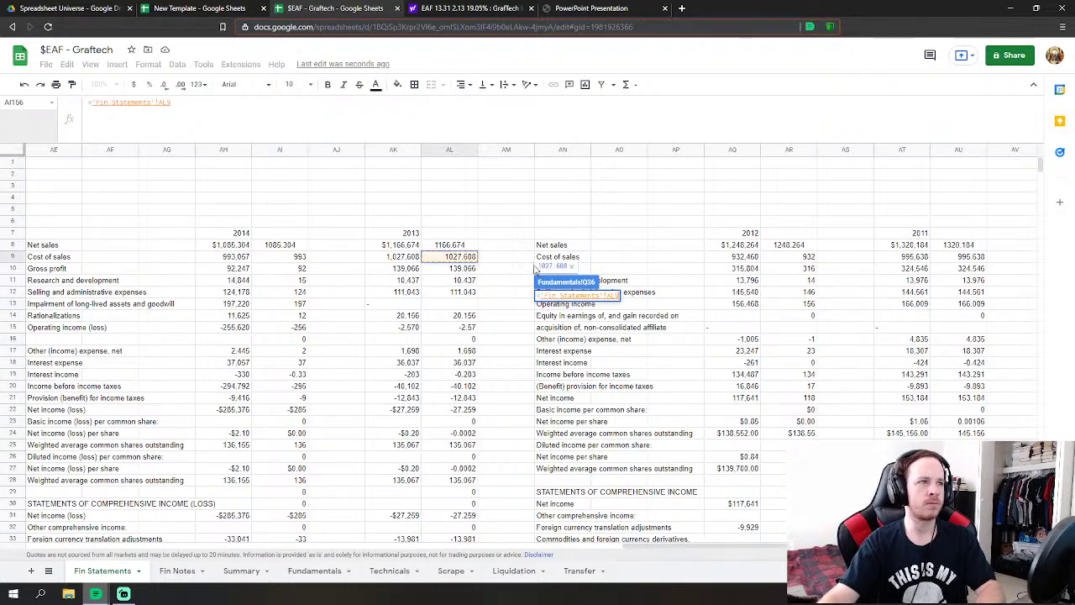
{"action": "key", "text": "Return"}
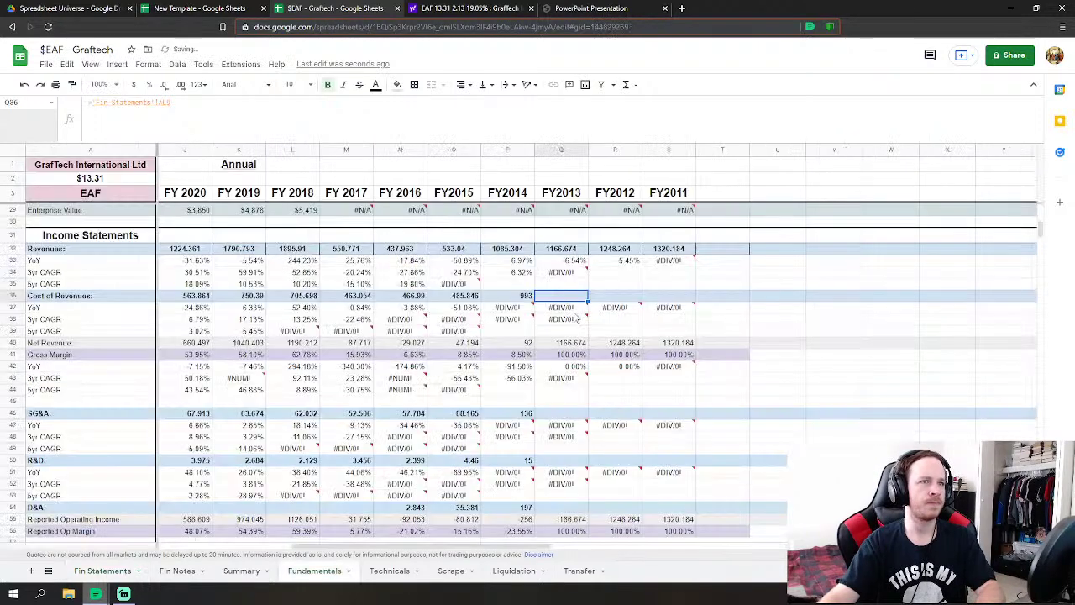
- Link FY2013 SG&A to the selling and administrative expenses value
{"action": "left_click", "coordinate": [579, 415]}
{"action": "type", "text": "="}
{"action": "left_click", "coordinate": [102, 570]}
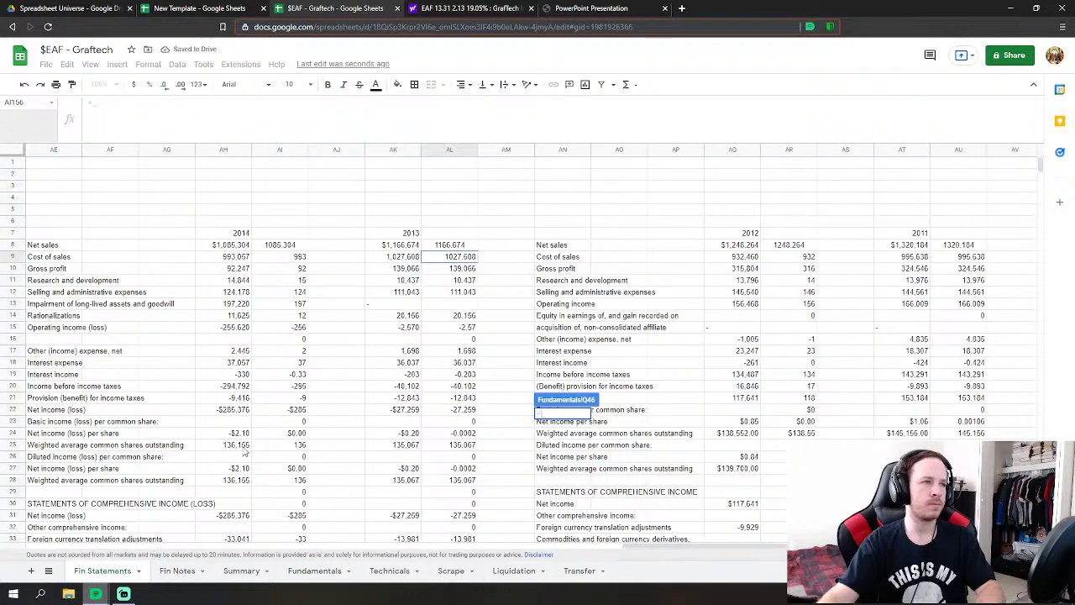
{"action": "left_click", "coordinate": [301, 291]}
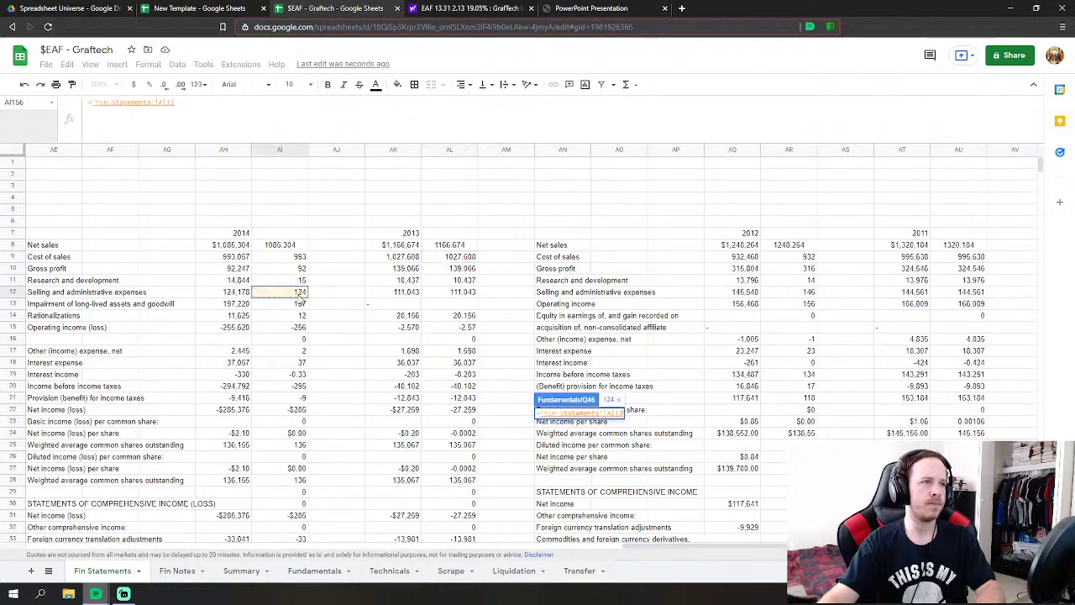
{"action": "key", "text": "Return"}
- Link FY2013 R&D to the 2013 research and development figure, correcting the initial reference
{"action": "scroll", "coordinate": [647, 367], "scroll_direction": "down", "scroll_amount": 2}
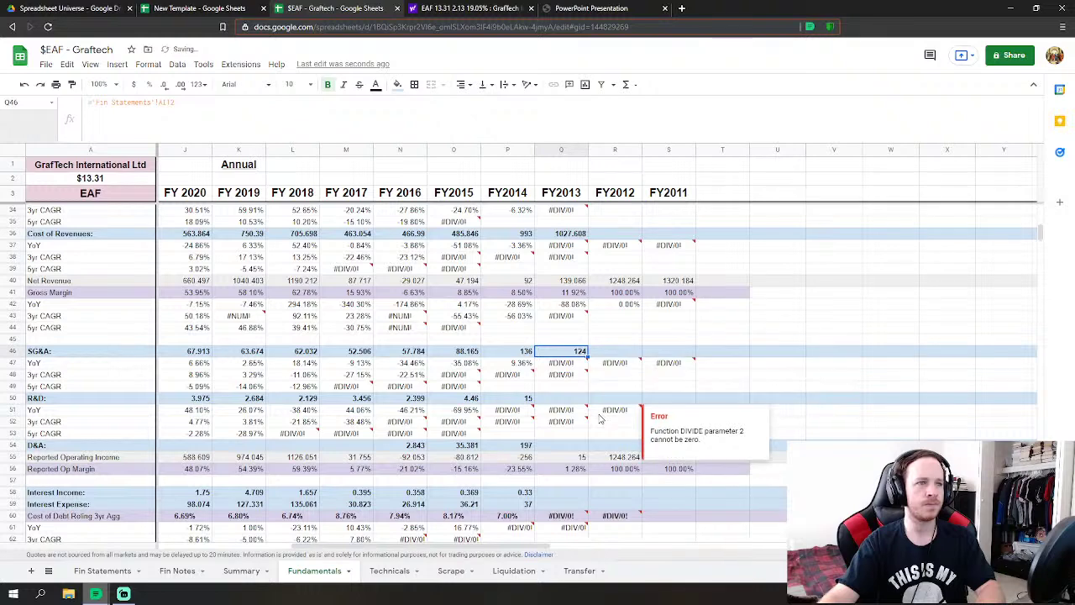
{"action": "left_click", "coordinate": [576, 400]}
{"action": "type", "text": "="}
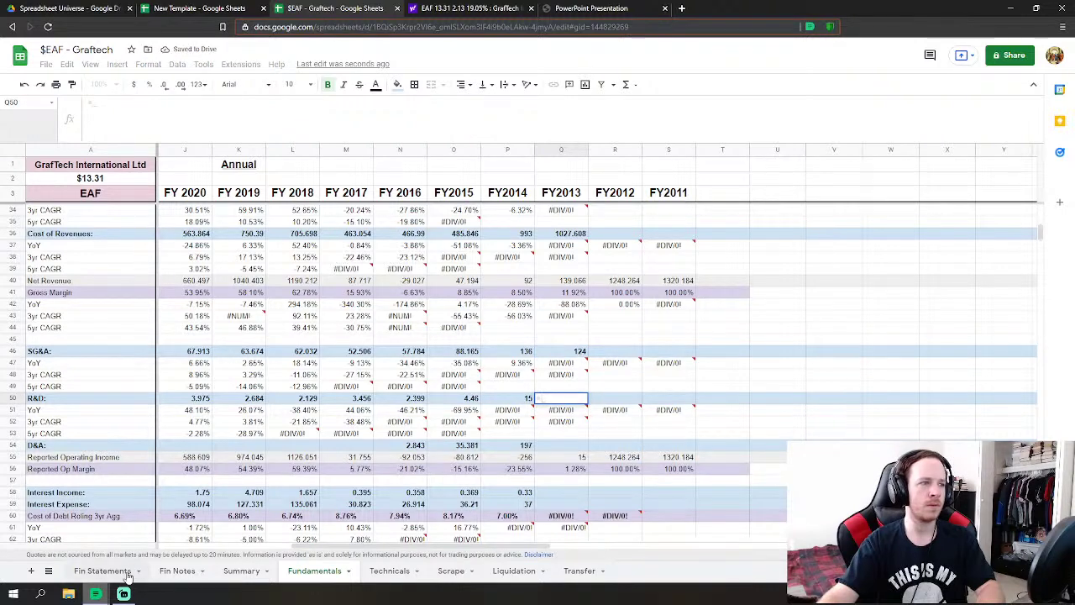
{"action": "left_click", "coordinate": [126, 572]}
{"action": "left_click", "coordinate": [284, 280]}
{"action": "key", "text": "Return"}
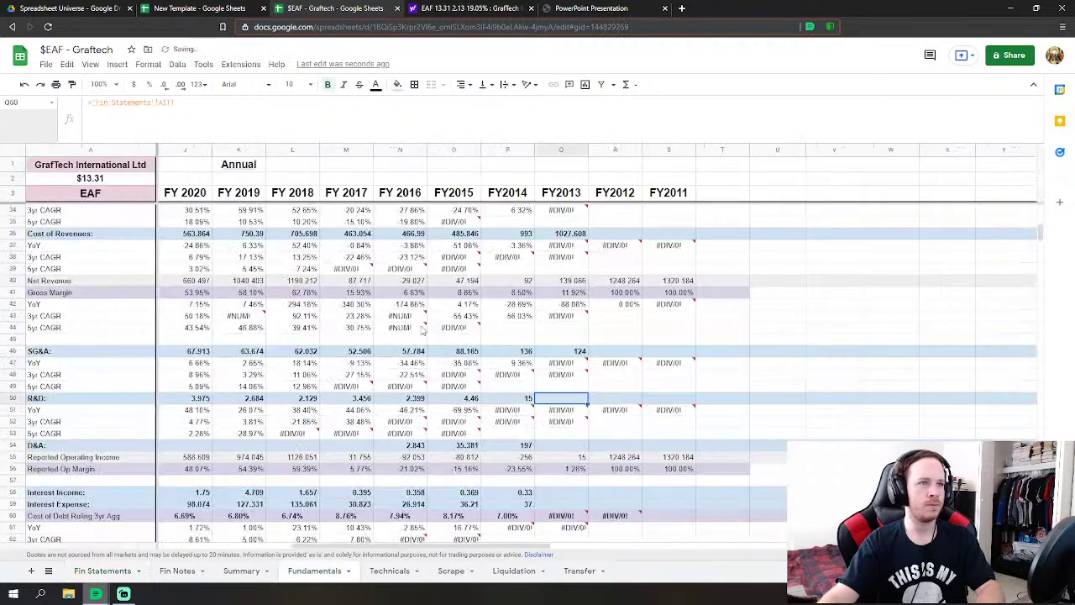
{"action": "scroll", "coordinate": [579, 395], "scroll_direction": "down", "scroll_amount": 2}
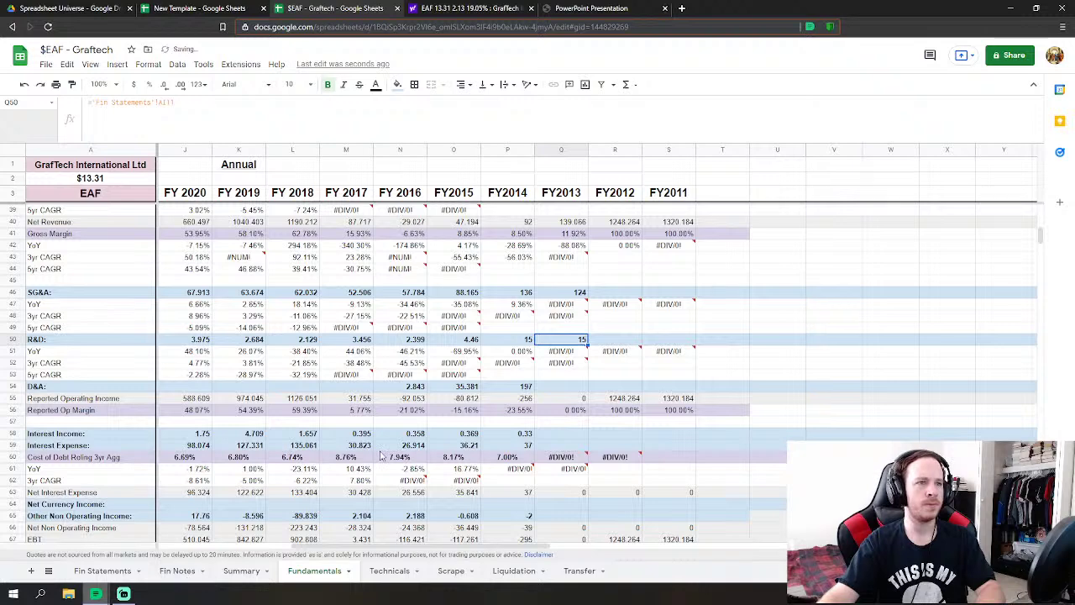
{"action": "double_click", "coordinate": [568, 339]}
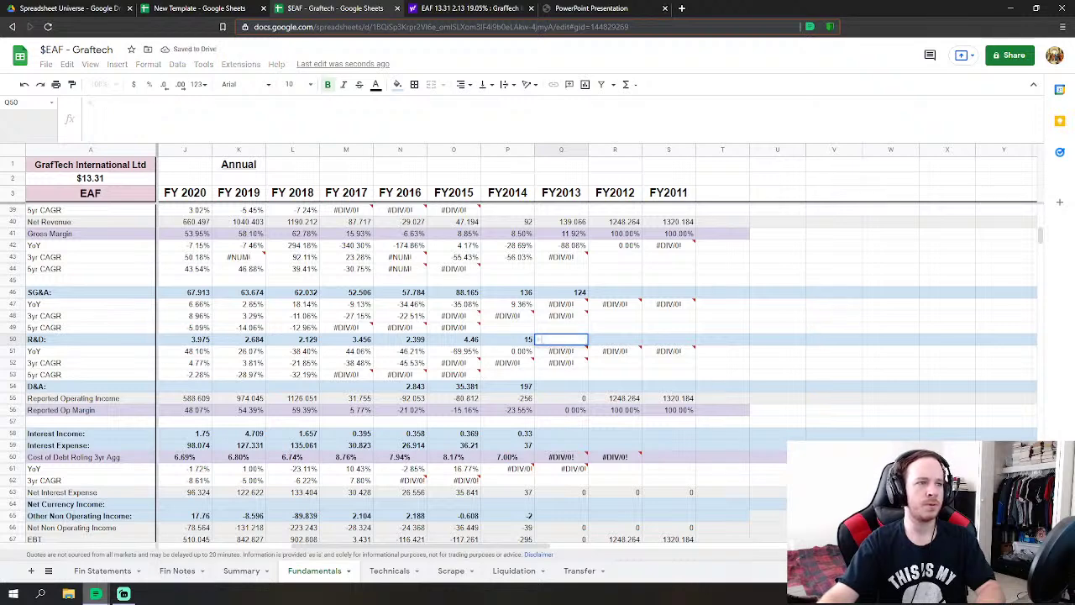
{"action": "left_click", "coordinate": [103, 571]}
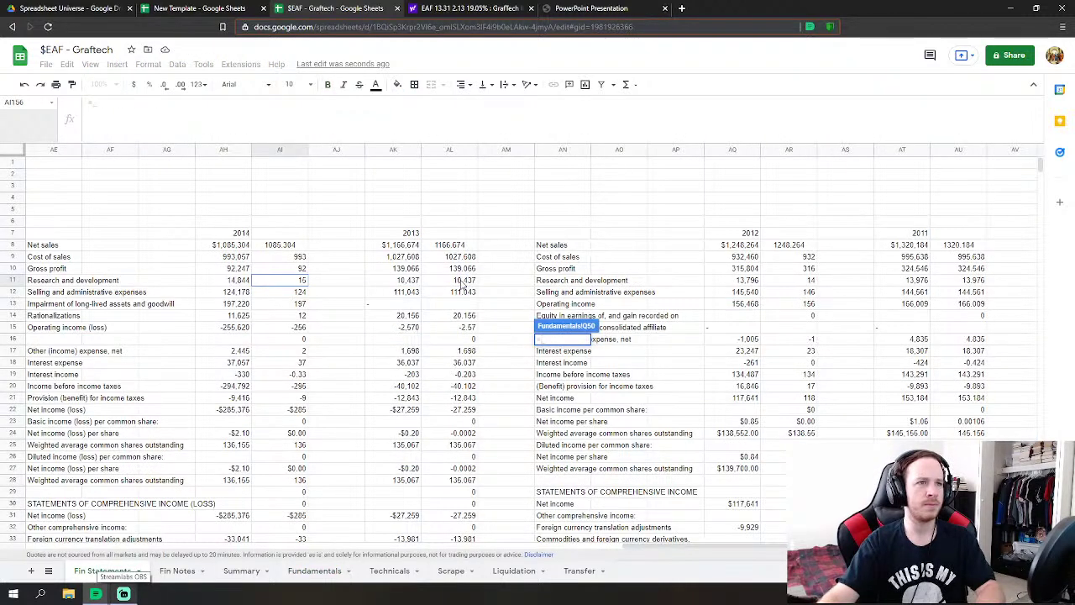
{"action": "left_click", "coordinate": [462, 282]}
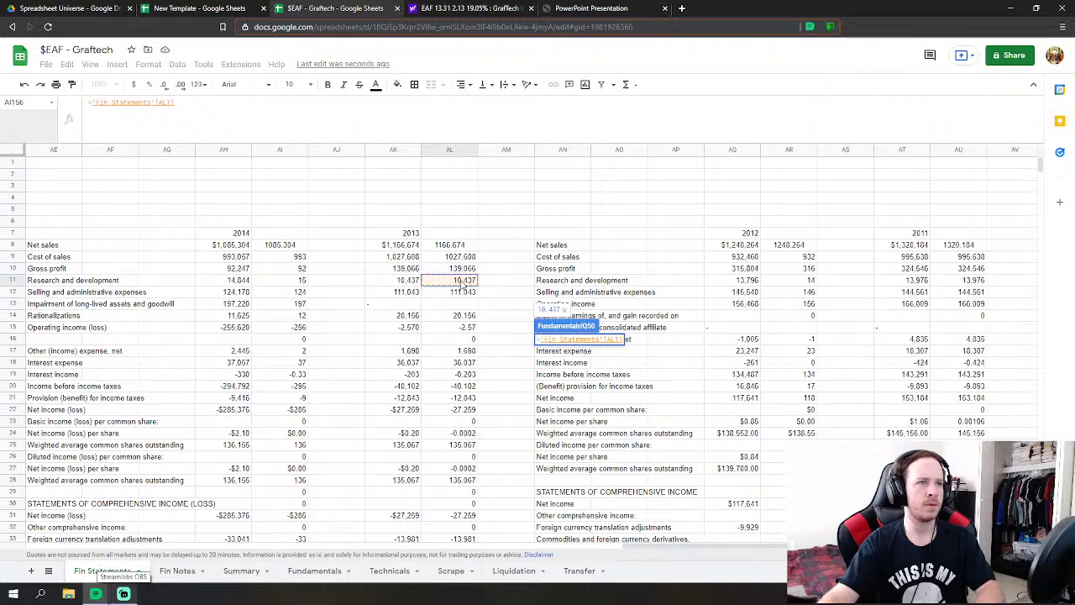
{"action": "key", "text": "Return"}
- Enter a formula in the FY2013 D&A cell
{"action": "scroll", "coordinate": [586, 314], "scroll_direction": "up", "scroll_amount": 2}
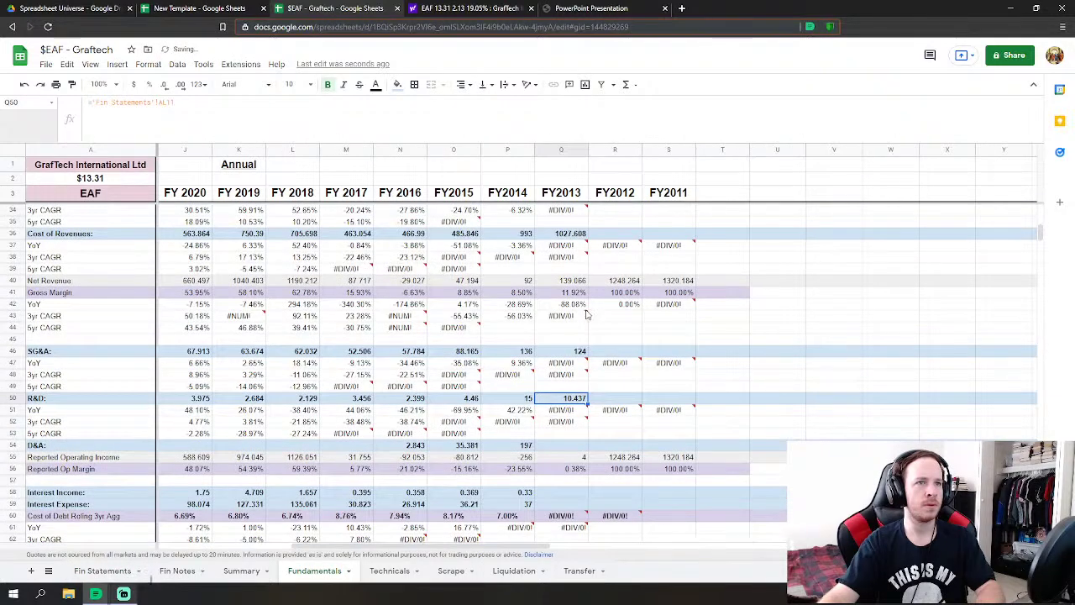
{"action": "scroll", "coordinate": [576, 380], "scroll_direction": "down", "scroll_amount": 1}
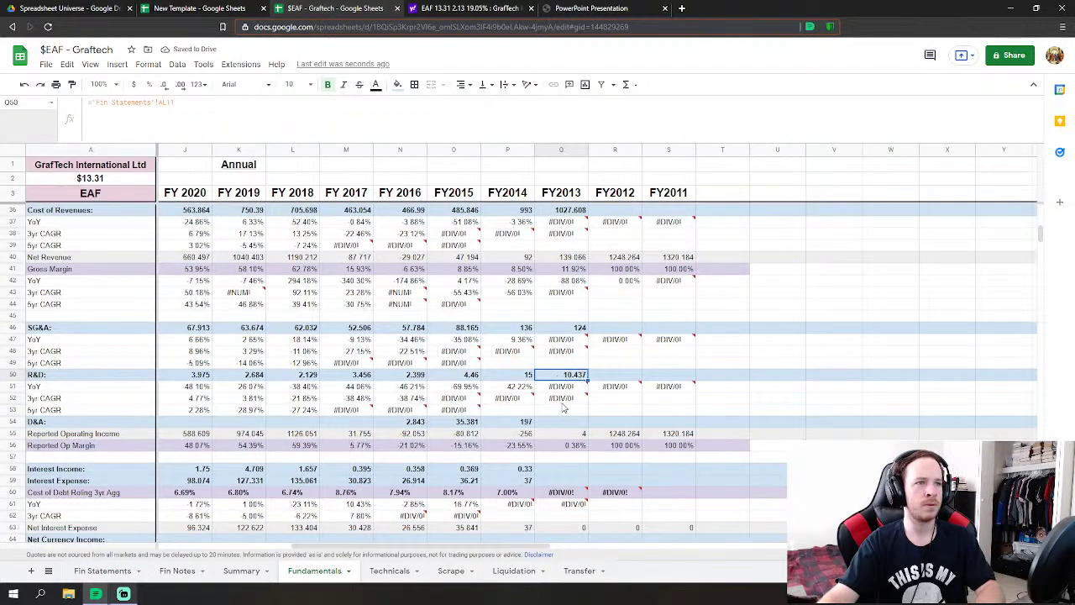
{"action": "scroll", "coordinate": [565, 409], "scroll_direction": "down", "scroll_amount": 2}
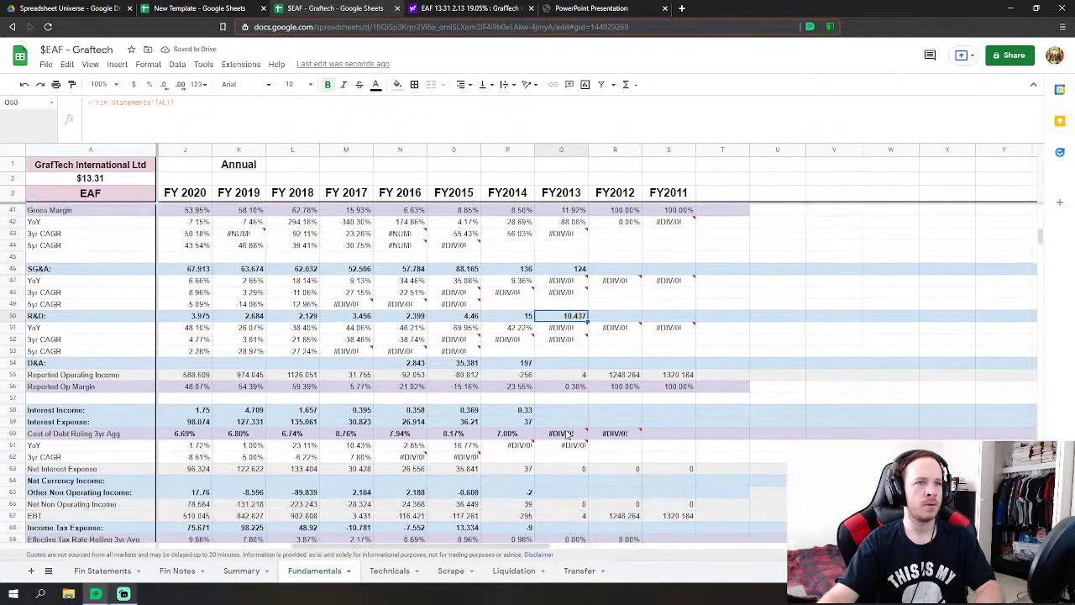
{"action": "left_click", "coordinate": [567, 365]}
{"action": "type", "text": "="}
{"action": "left_click", "coordinate": [102, 571]}
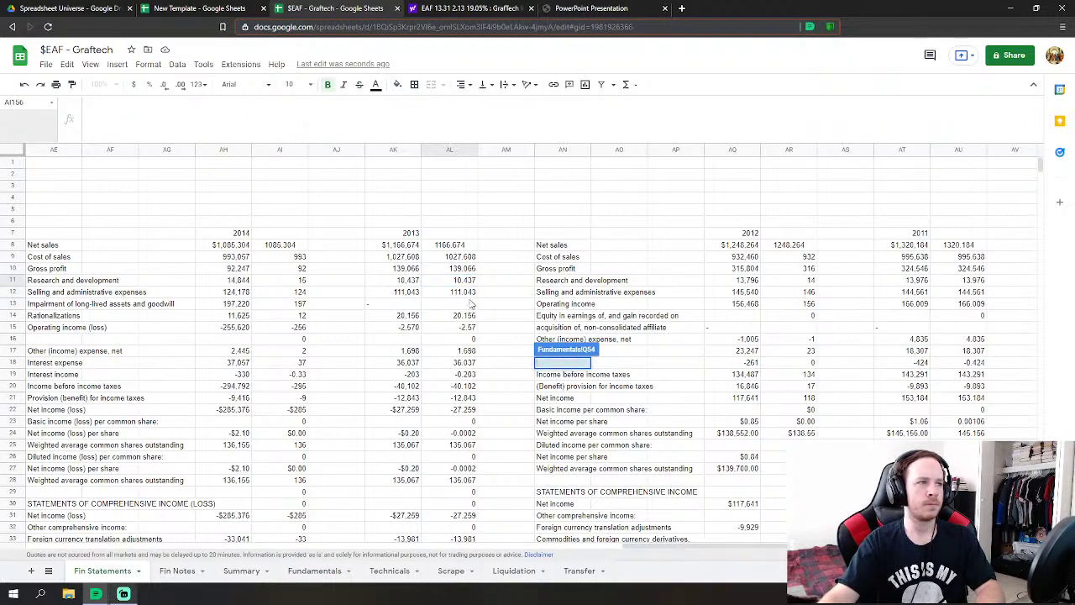
{"action": "key", "text": "Return"}
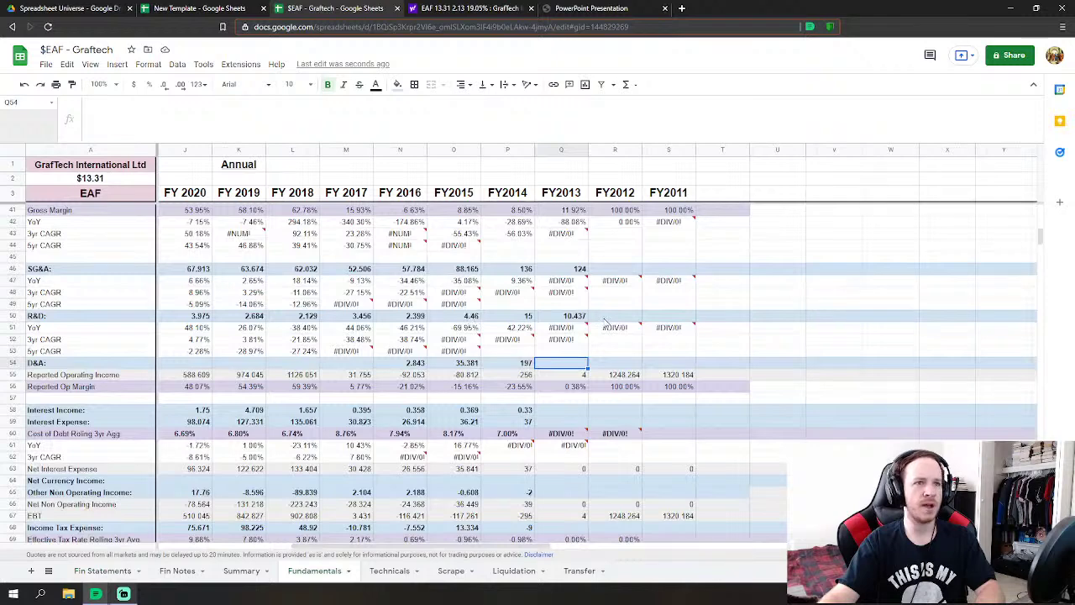
- Add the 2013 rationalizations figure (AL14) to the FY2013 SG&A formula
{"action": "left_click", "coordinate": [579, 270]}
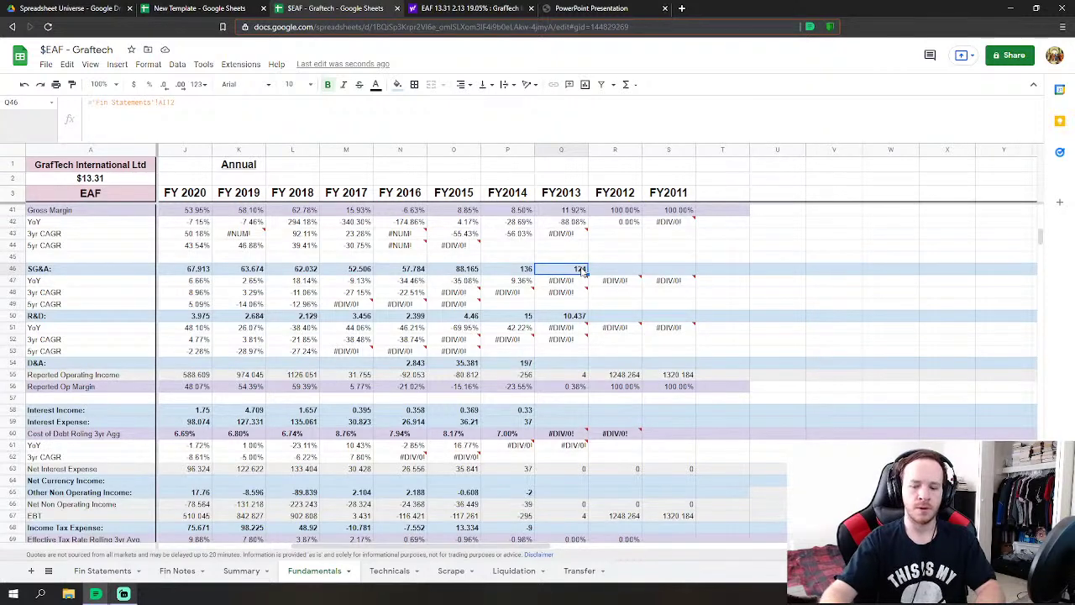
{"action": "double_click", "coordinate": [579, 268]}
{"action": "type", "text": "+"}
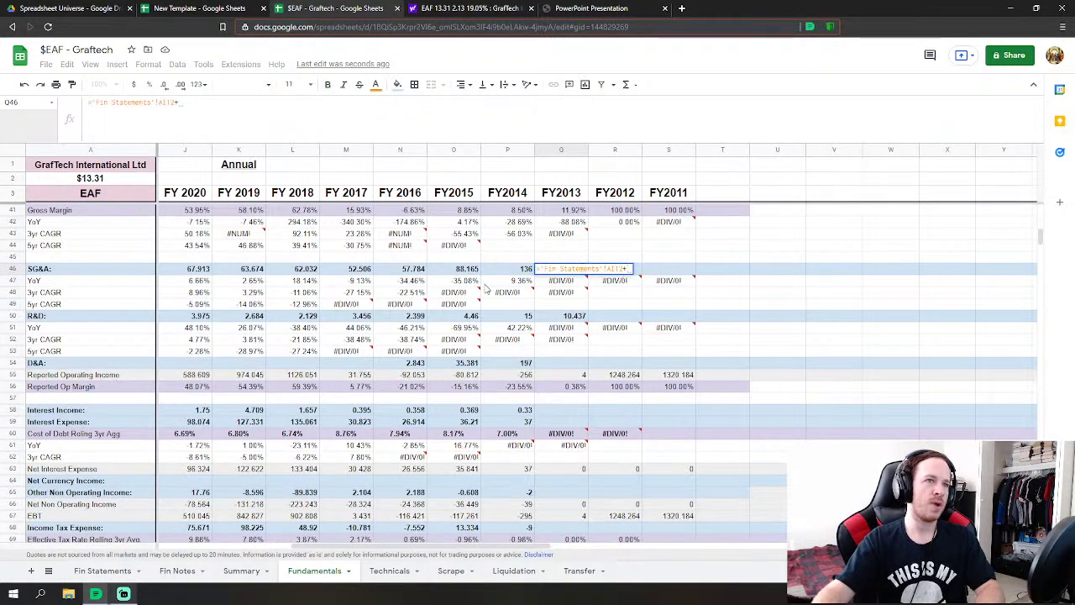
{"action": "left_click", "coordinate": [92, 571]}
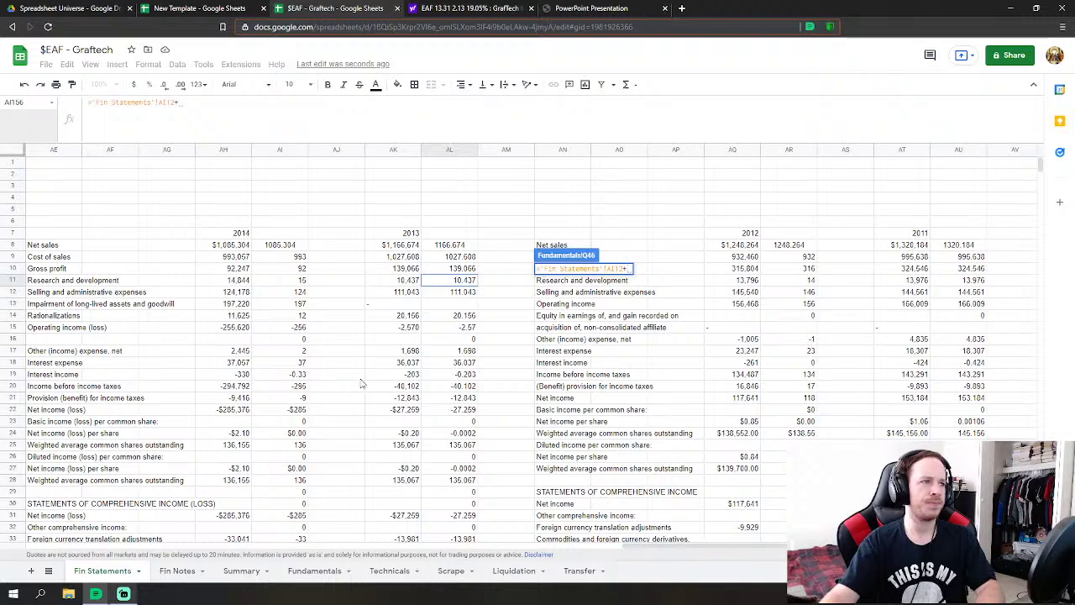
{"action": "left_click", "coordinate": [463, 317]}
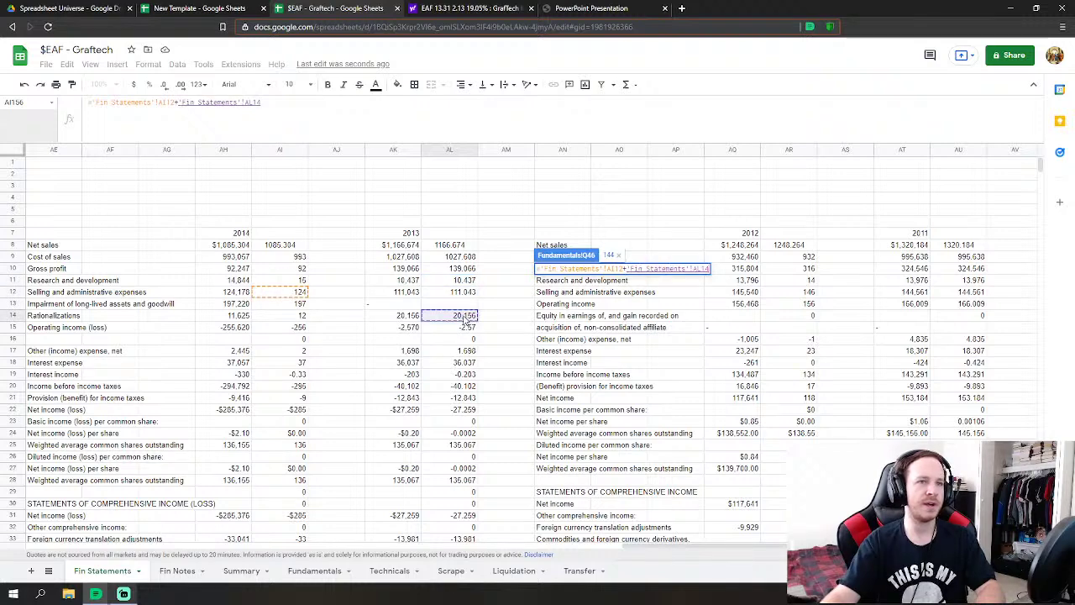
{"action": "key", "text": "Return"}
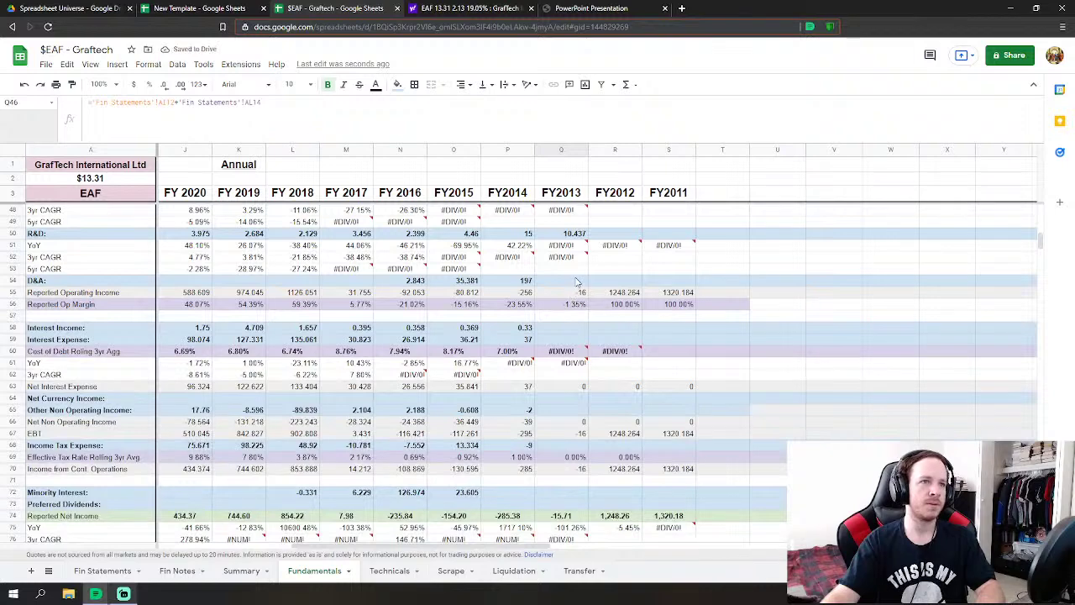
- Link FY2013 Interest Income and Interest Expense to the 2013 Fin Statements figures
{"action": "left_click", "coordinate": [576, 281]}
{"action": "left_click", "coordinate": [576, 331]}
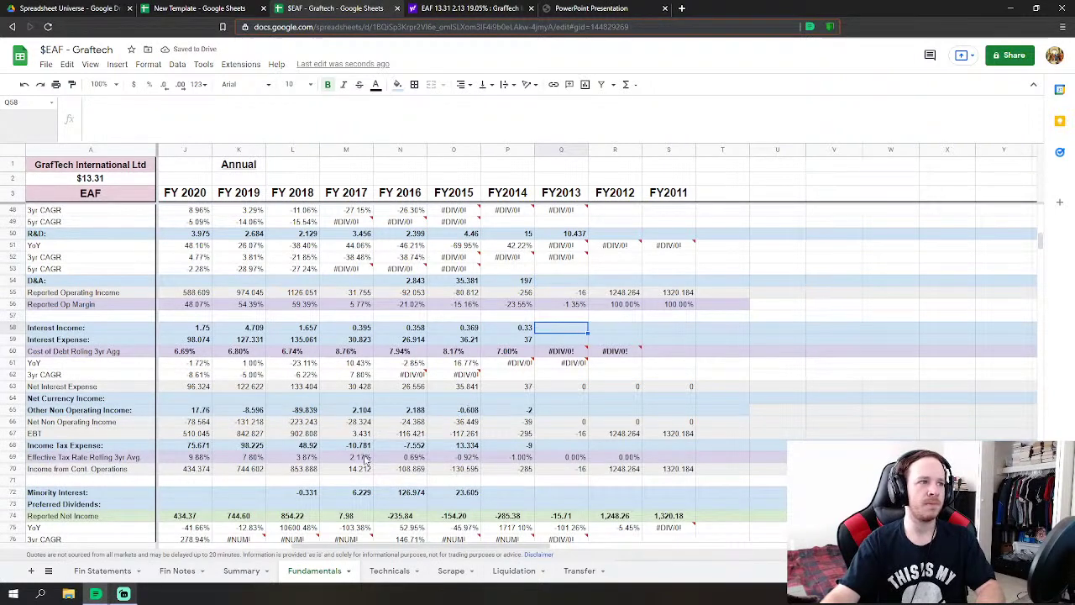
{"action": "left_click", "coordinate": [107, 571]}
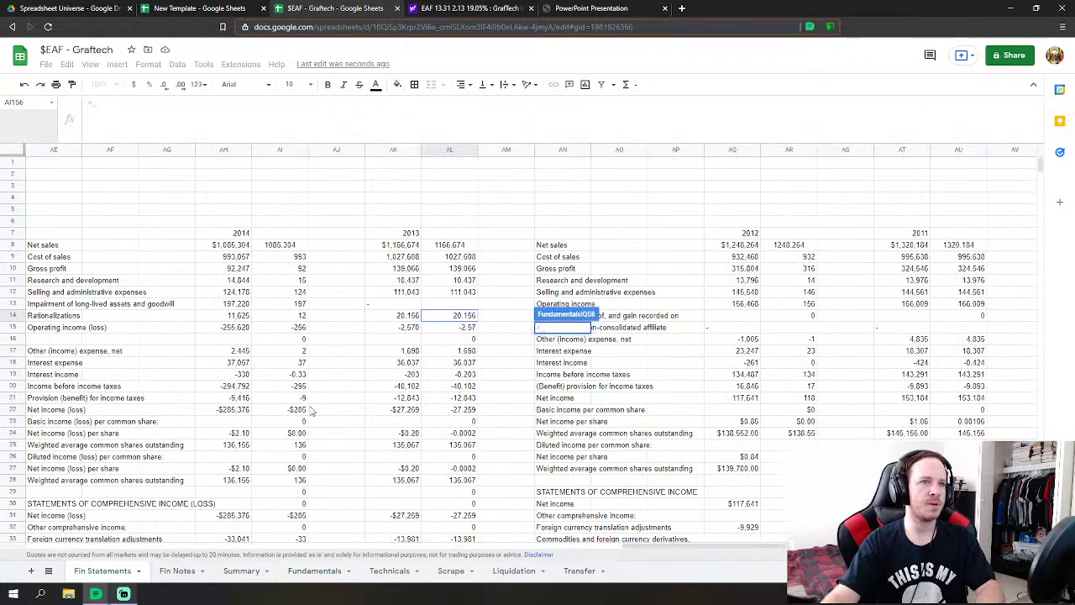
{"action": "left_click", "coordinate": [467, 377]}
{"action": "key", "text": "Return"}
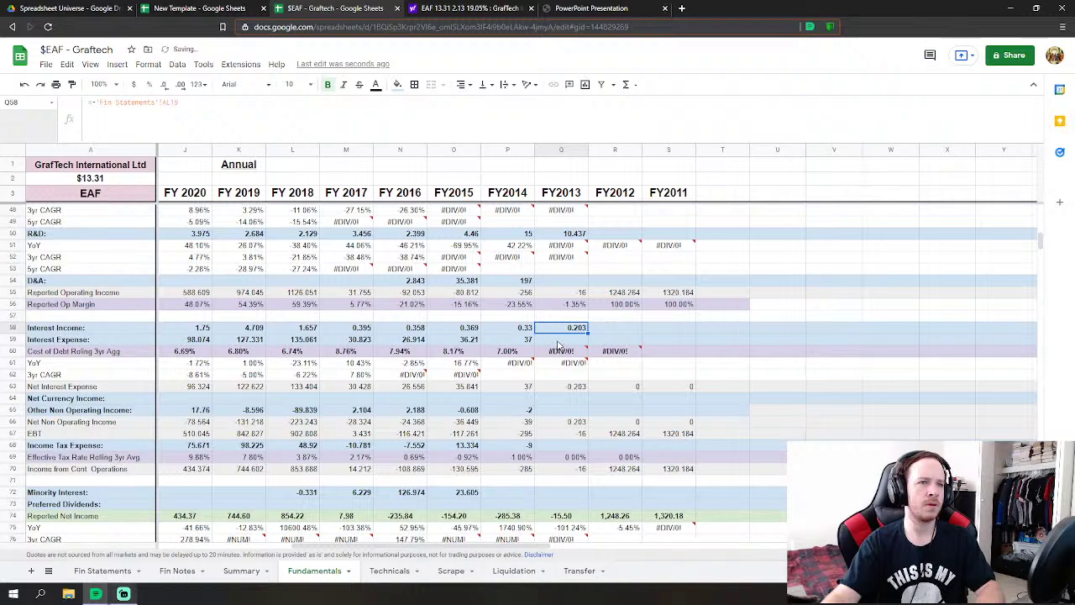
{"action": "left_click", "coordinate": [559, 344]}
{"action": "type", "text": "="}
{"action": "left_click", "coordinate": [102, 571]}
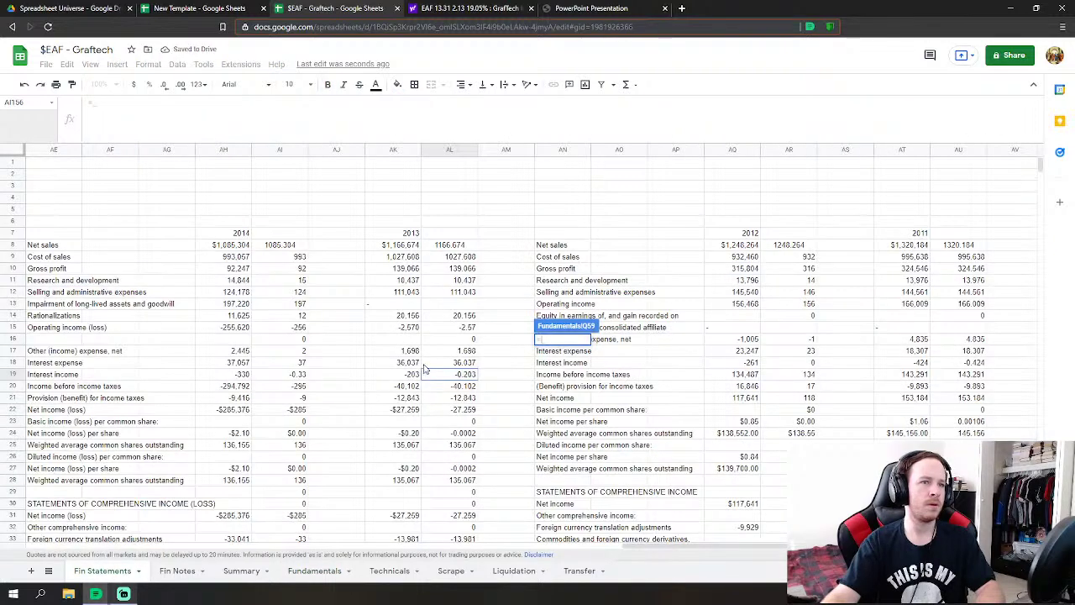
{"action": "left_click", "coordinate": [466, 363]}
{"action": "key", "text": "Return"}
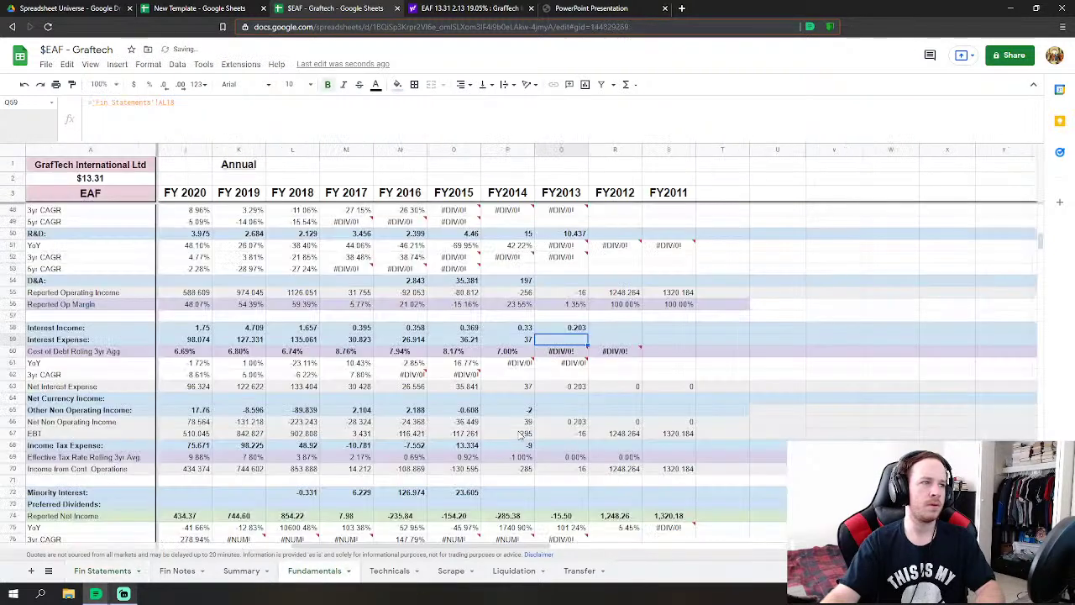
- Link FY2013 Other Non Operating Income (Q65) to 2013 other income/expense, net, 1.698
{"action": "left_click", "coordinate": [561, 409]}
{"action": "type", "text": "="}
{"action": "left_click", "coordinate": [103, 570]}
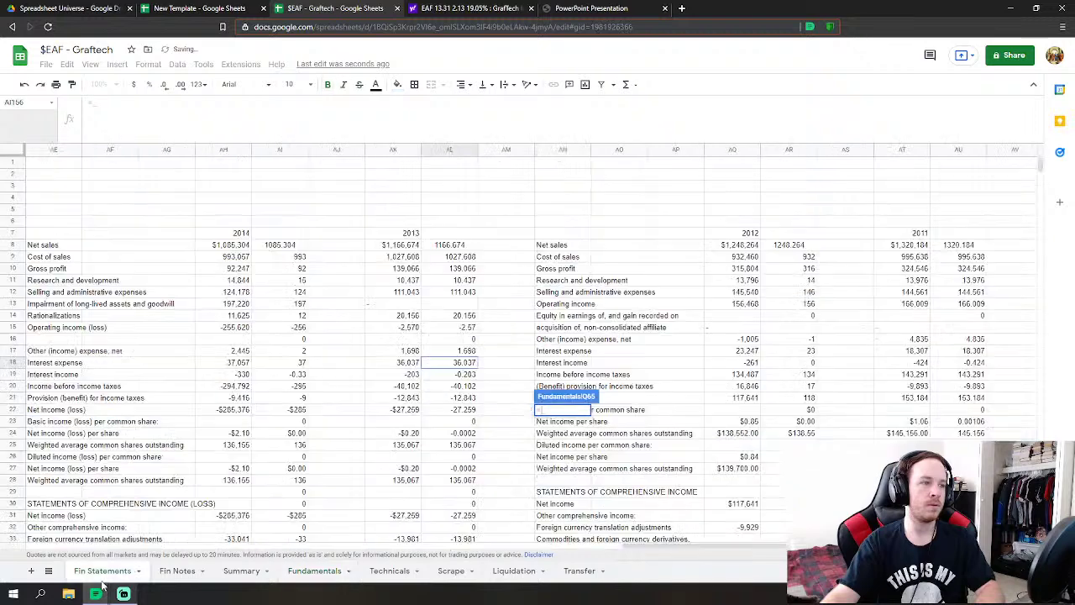
{"action": "left_click", "coordinate": [466, 351]}
{"action": "key", "text": "Return"}
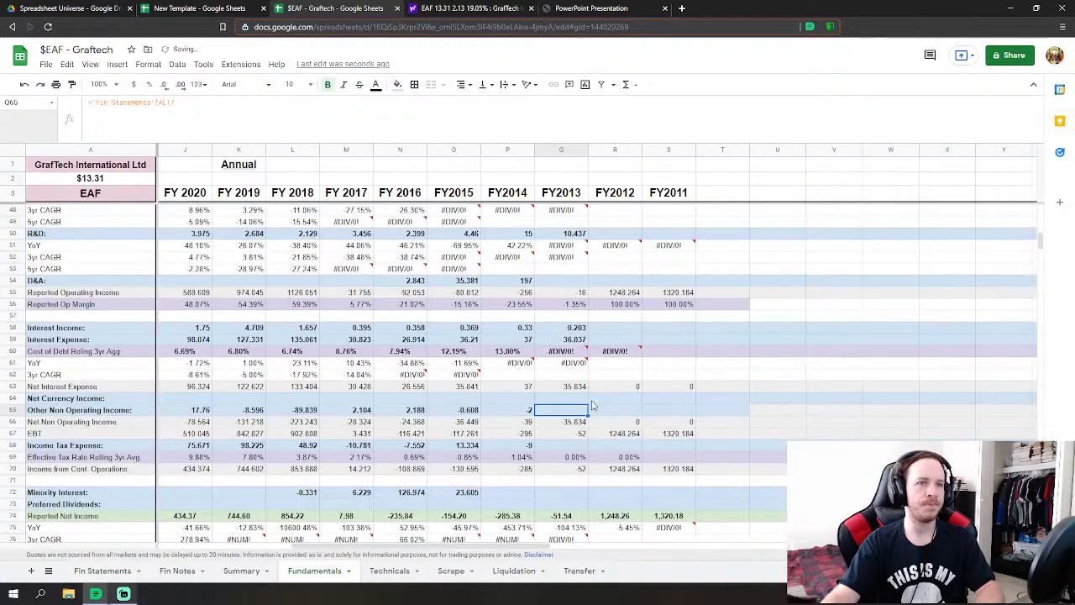
- Link FY2013 Income Tax Expense (Q68) to the 2013 provision for income taxes, -12.843
{"action": "key", "text": "Down"}
{"action": "key", "text": "Down"}
{"action": "type", "text": "="}
{"action": "left_click", "coordinate": [103, 570]}
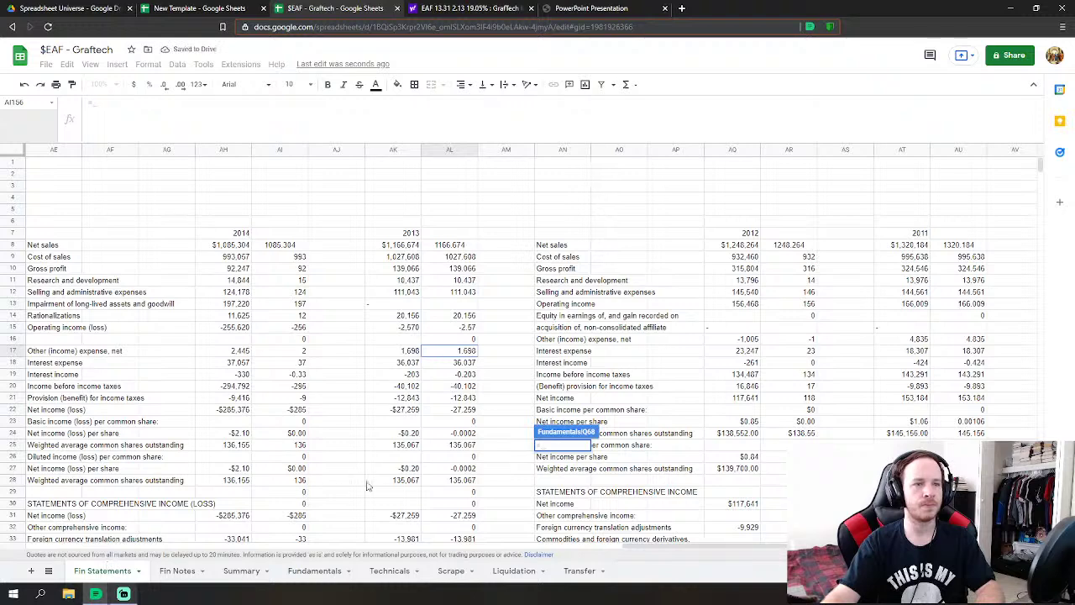
{"action": "left_click", "coordinate": [472, 400]}
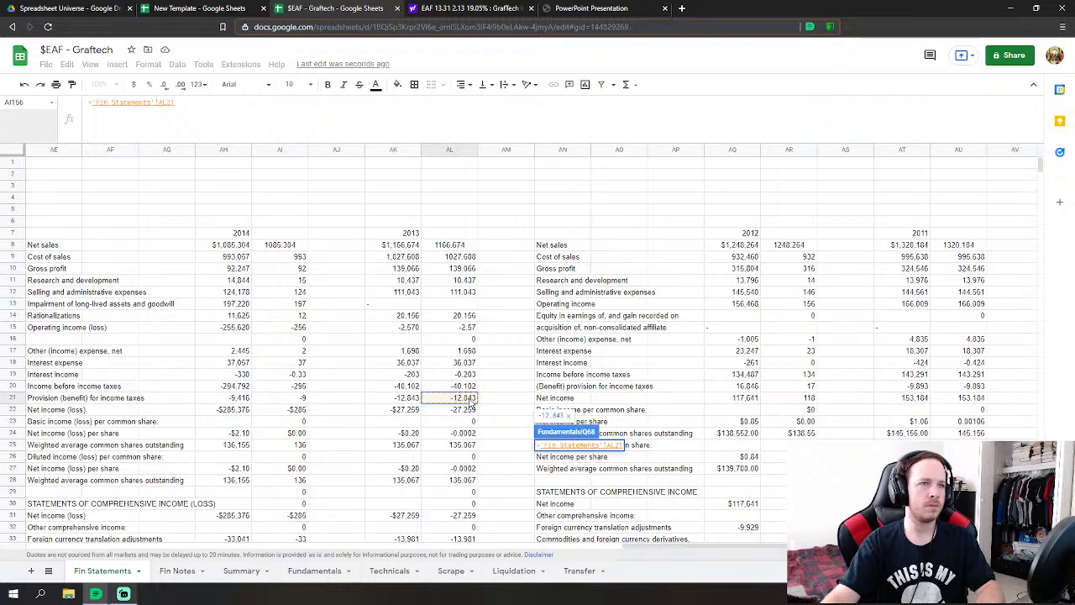
{"action": "key", "text": "Return"}
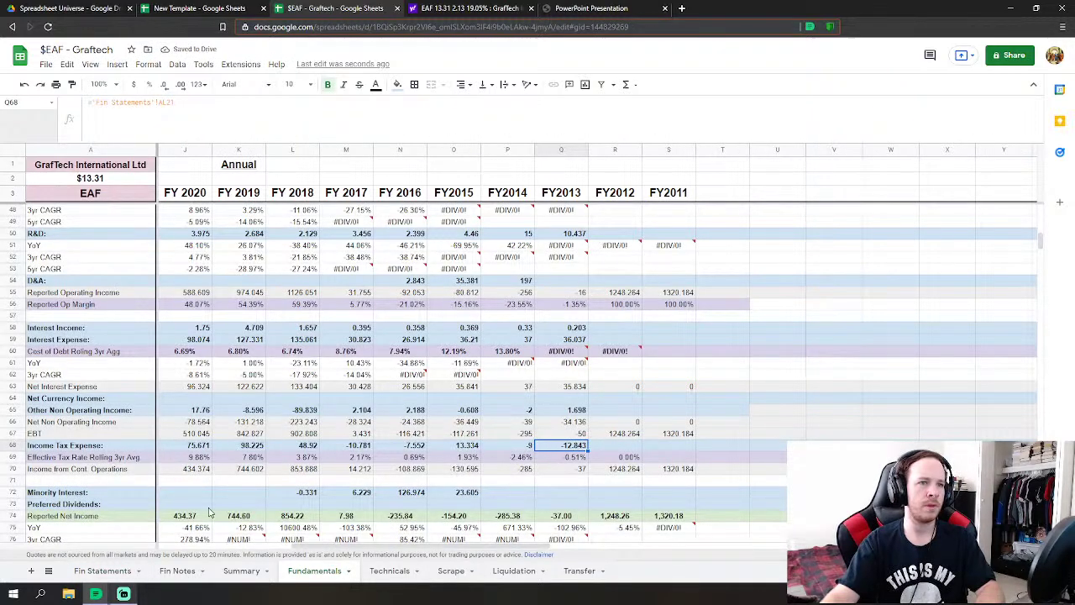
{"action": "left_click", "coordinate": [102, 570]}
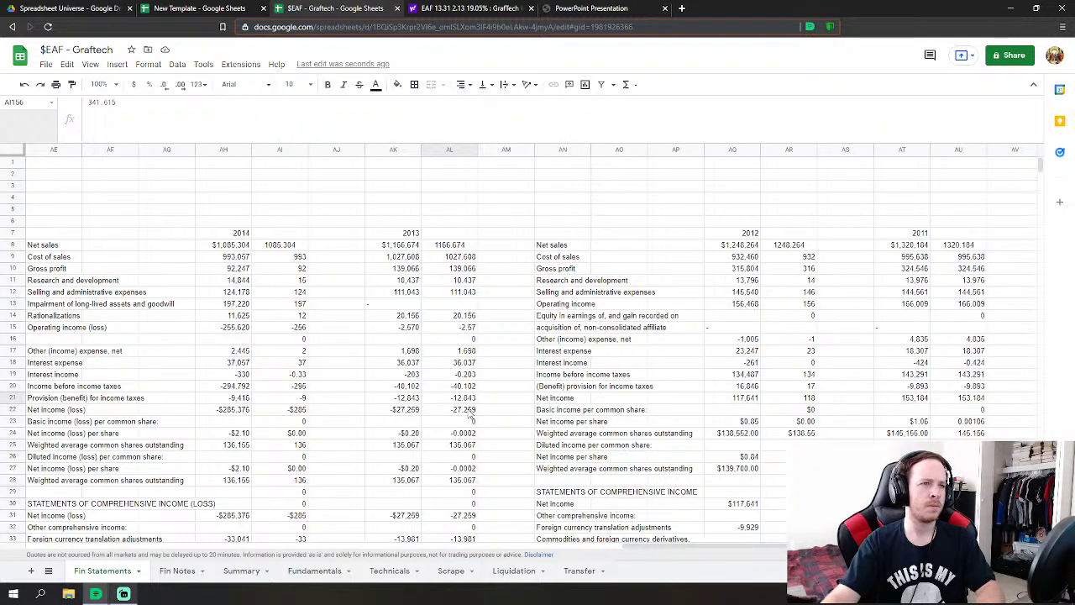
- Compare the Fin Statements 2013 R&D, operating income and rationalizations figures with the Fundamentals sheet
{"action": "left_click", "coordinate": [314, 571]}
{"action": "scroll", "coordinate": [589, 488], "scroll_direction": "down", "scroll_amount": 1}
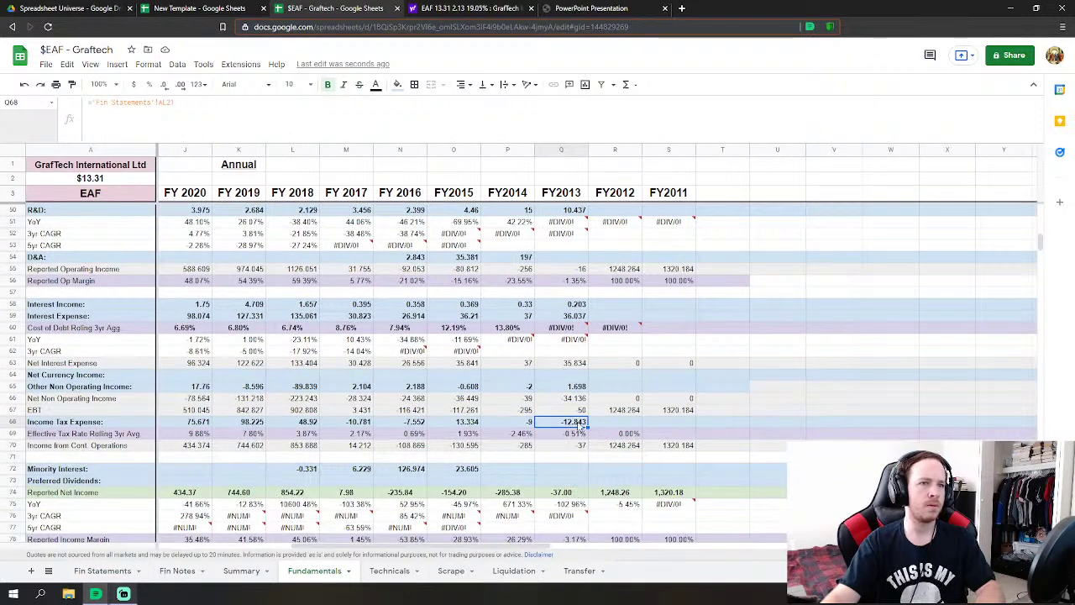
{"action": "scroll", "coordinate": [576, 388], "scroll_direction": "up", "scroll_amount": 2}
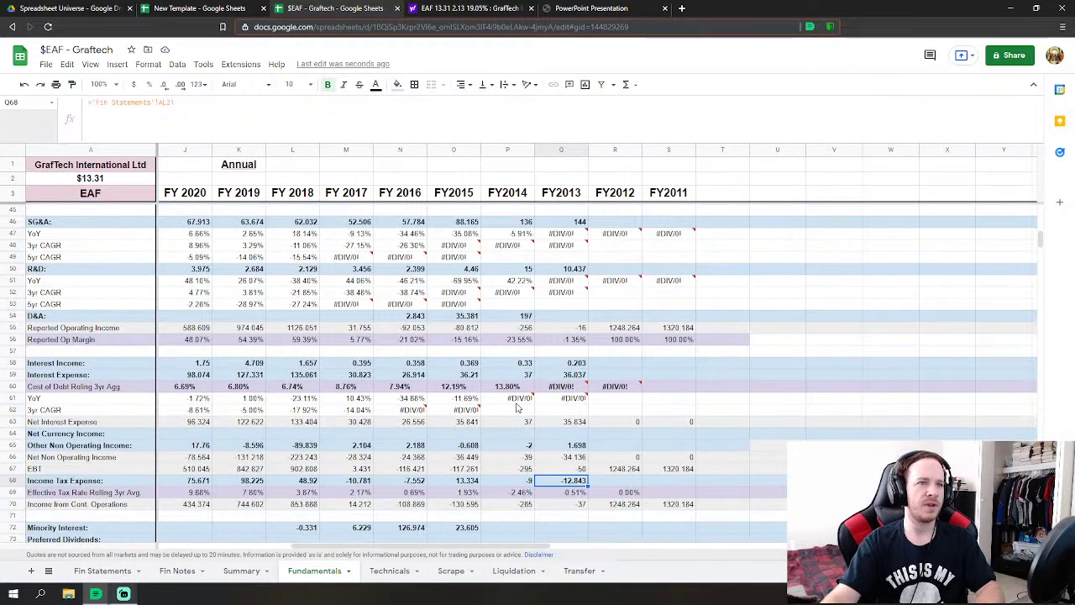
{"action": "scroll", "coordinate": [537, 460], "scroll_direction": "down", "scroll_amount": 1}
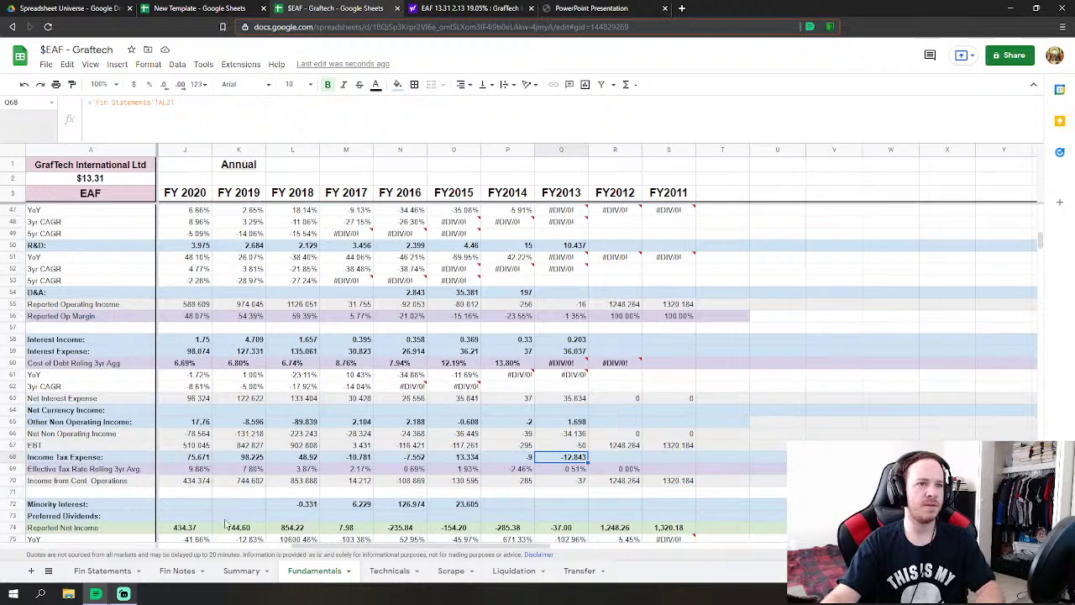
{"action": "left_click", "coordinate": [93, 572]}
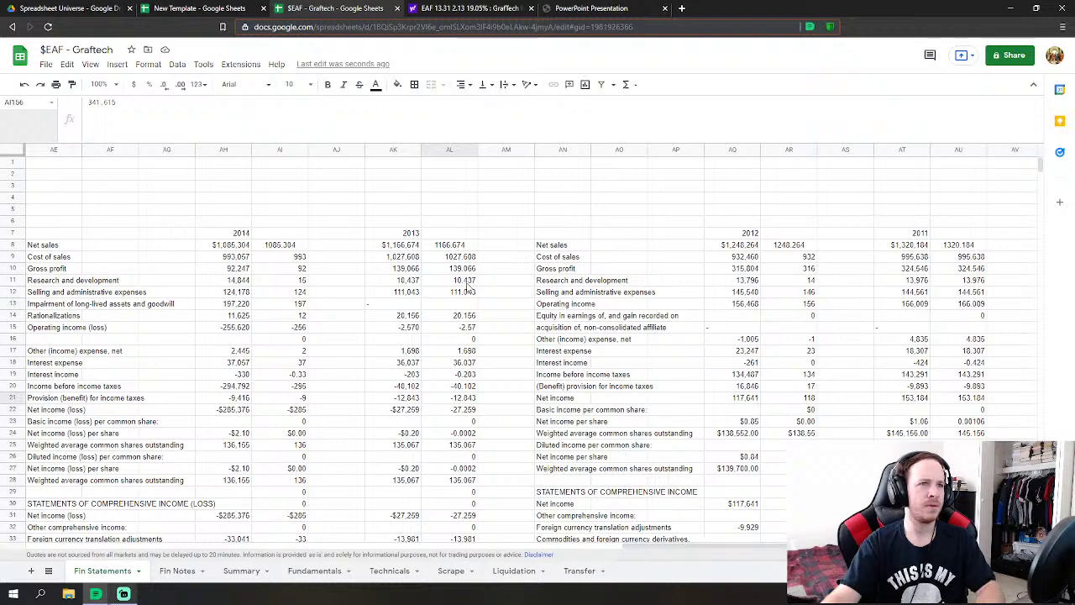
{"action": "left_click", "coordinate": [466, 281]}
{"action": "left_click", "coordinate": [311, 572]}
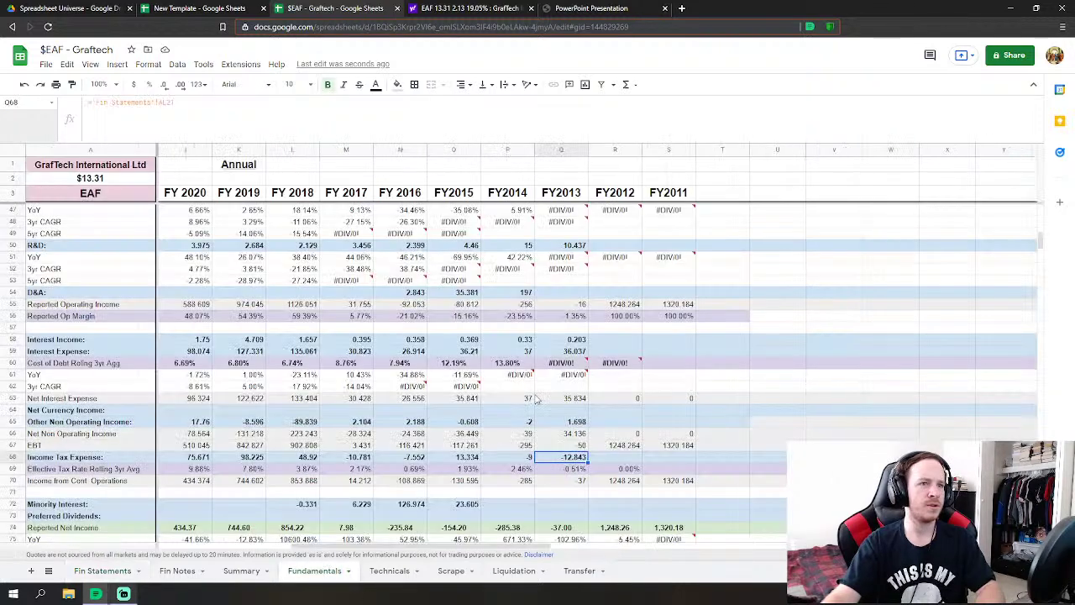
{"action": "scroll", "coordinate": [561, 351], "scroll_direction": "down", "scroll_amount": 2}
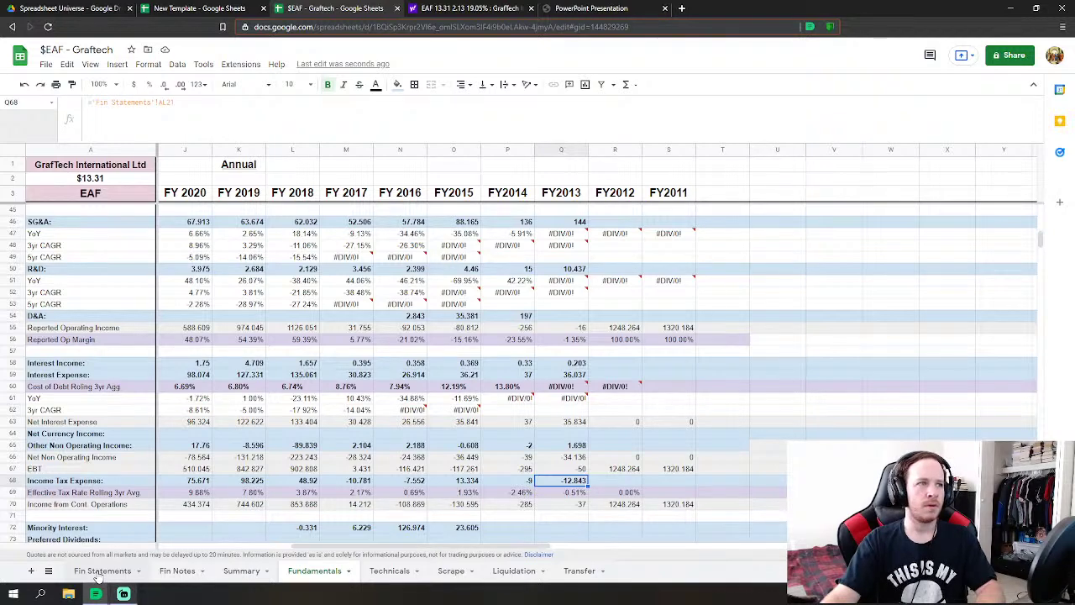
{"action": "left_click", "coordinate": [99, 571]}
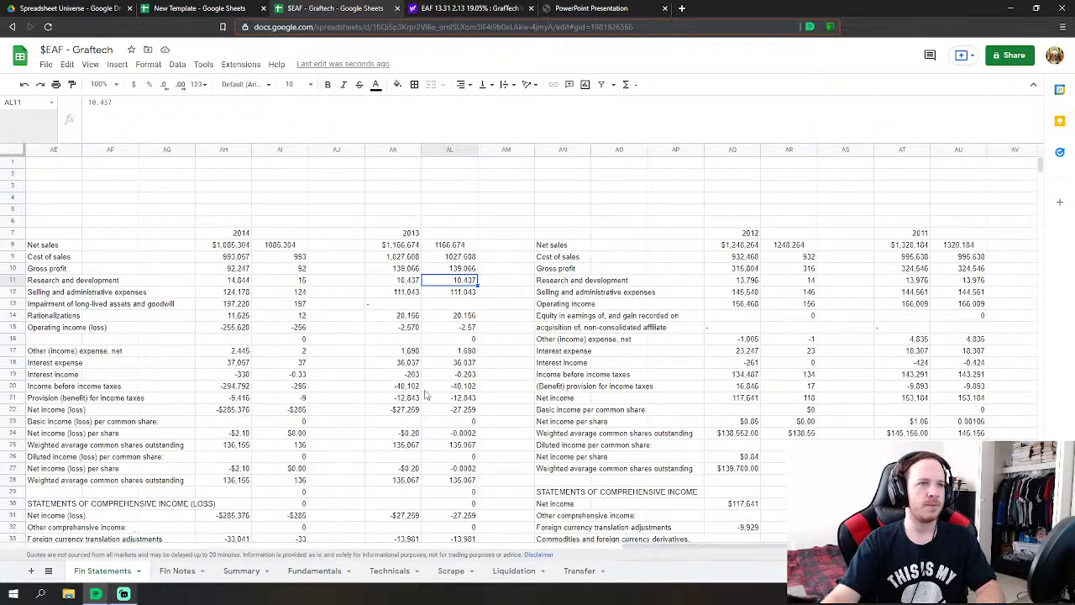
{"action": "left_click", "coordinate": [469, 330]}
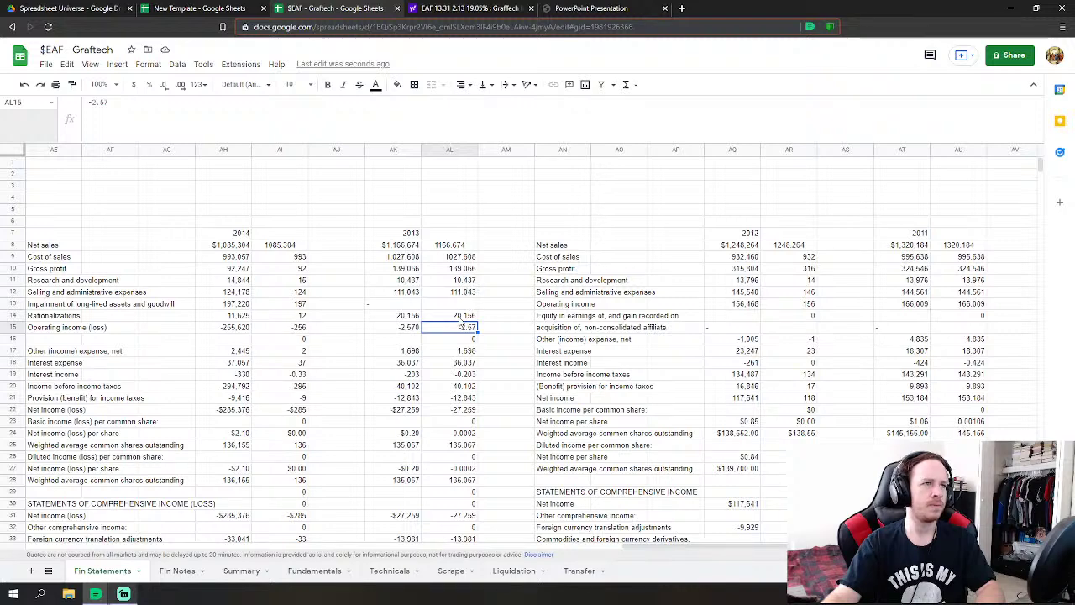
{"action": "left_click", "coordinate": [460, 319]}
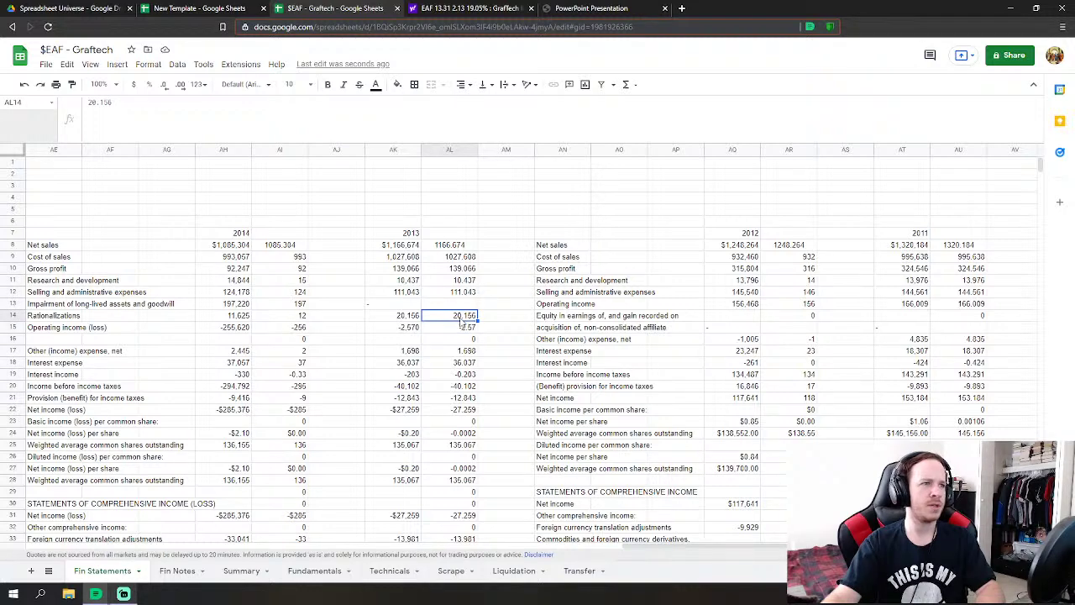
{"action": "key", "text": "ctrl+shift+Page_Down"}
{"action": "key", "text": "ctrl+shift+Page_Down"}
{"action": "key", "text": "ctrl+shift+Page_Down"}
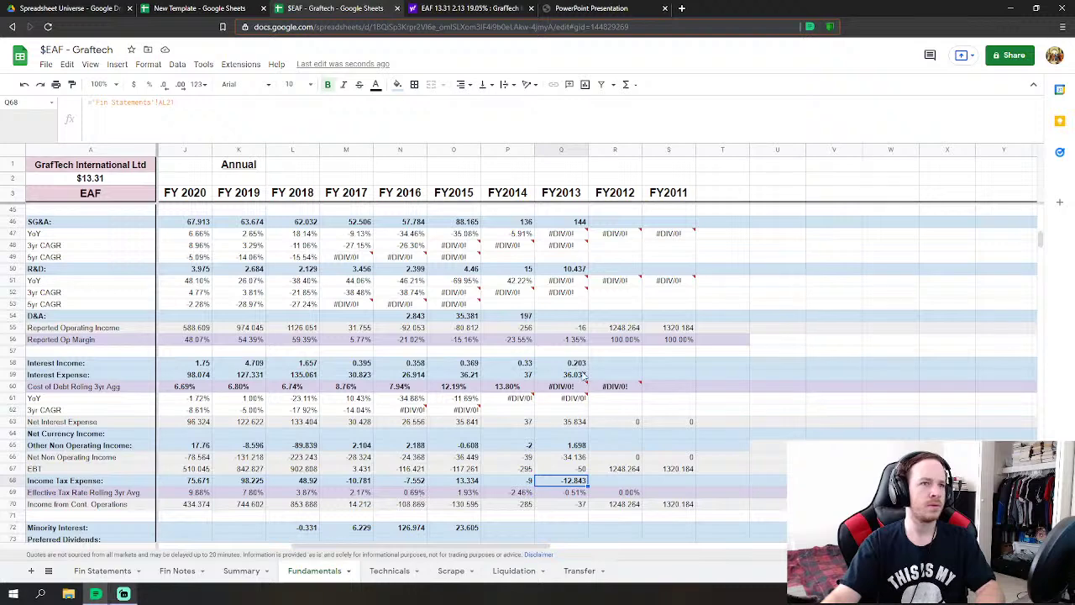
{"action": "scroll", "coordinate": [562, 328], "scroll_direction": "up", "scroll_amount": 2}
- Review the FY2013 revenue, cost of revenues, SG&A and R&D formulas, correcting SG&A to 131.199
{"action": "left_click", "coordinate": [576, 283]}
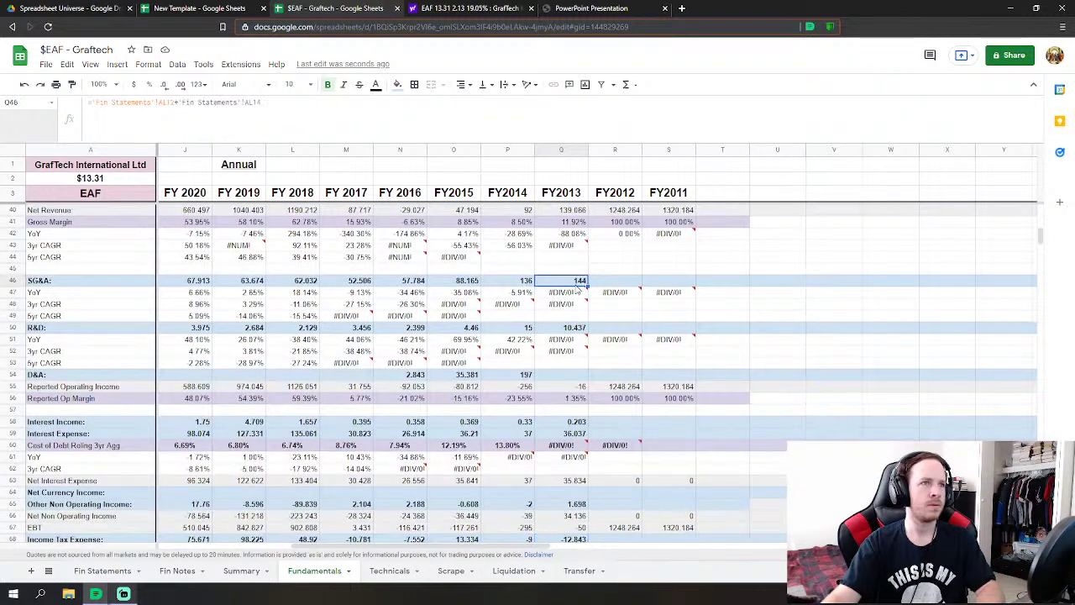
{"action": "left_click", "coordinate": [579, 329]}
{"action": "scroll", "coordinate": [567, 471], "scroll_direction": "up", "scroll_amount": 2}
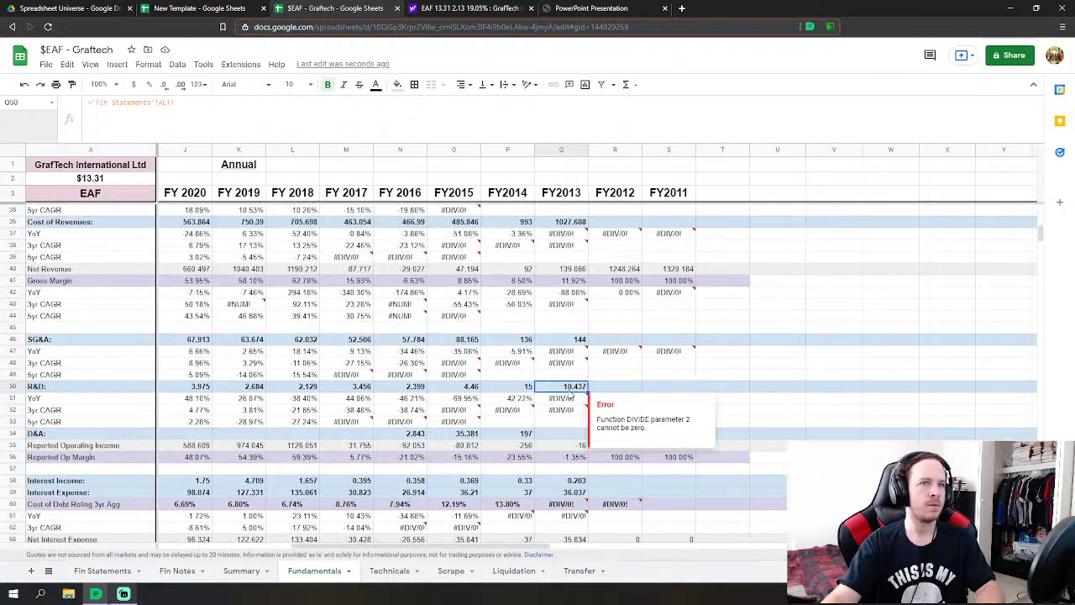
{"action": "scroll", "coordinate": [562, 486], "scroll_direction": "up", "scroll_amount": 2}
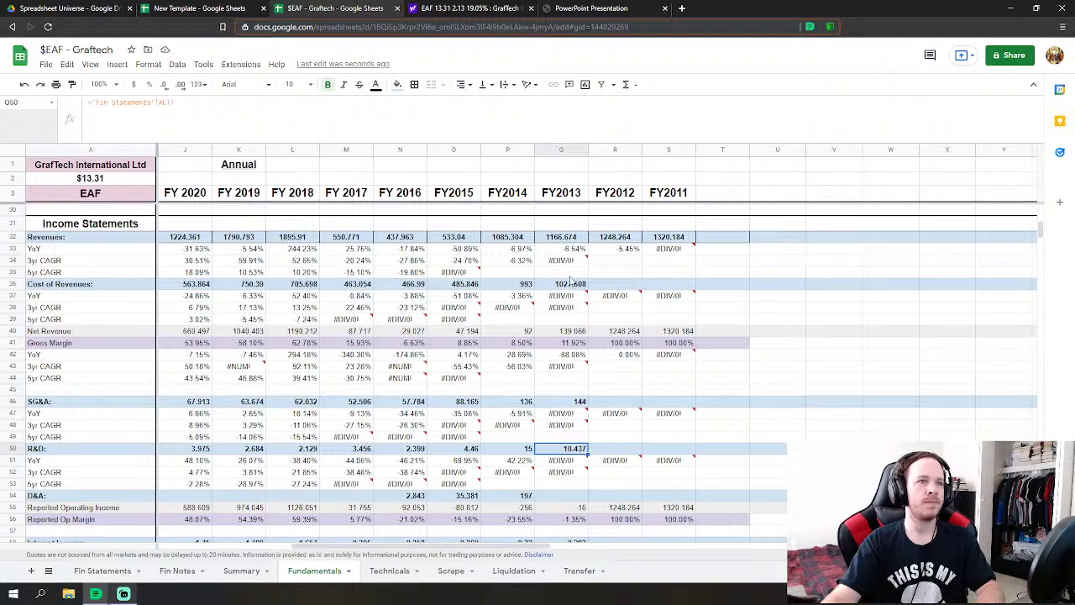
{"action": "left_click", "coordinate": [573, 284]}
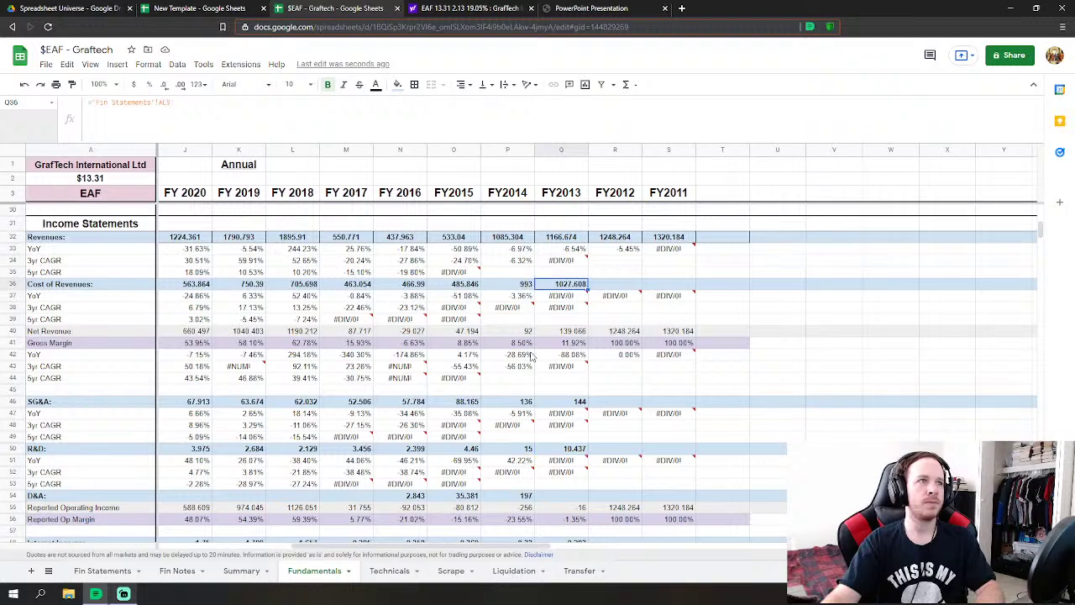
{"action": "left_click", "coordinate": [571, 240]}
{"action": "left_click", "coordinate": [570, 403]}
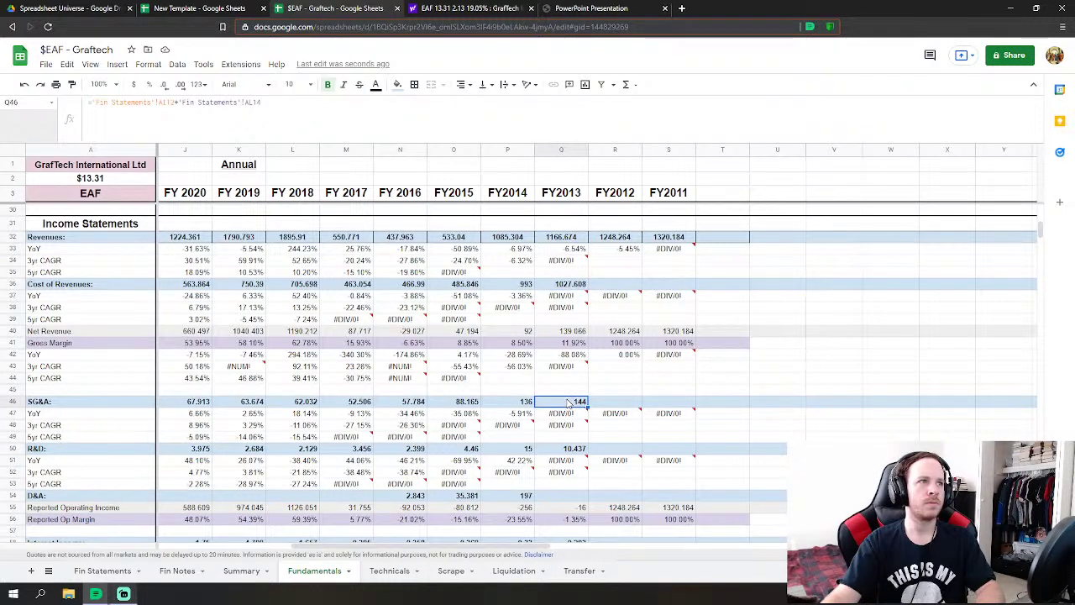
{"action": "left_click", "coordinate": [578, 451]}
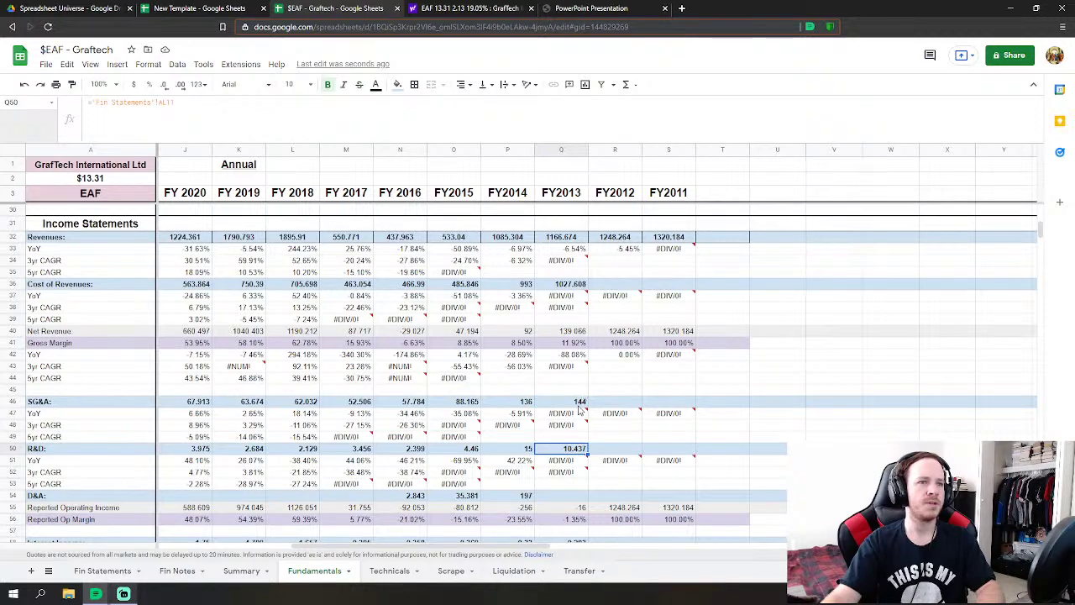
{"action": "left_click", "coordinate": [579, 404]}
{"action": "left_click", "coordinate": [167, 101]}
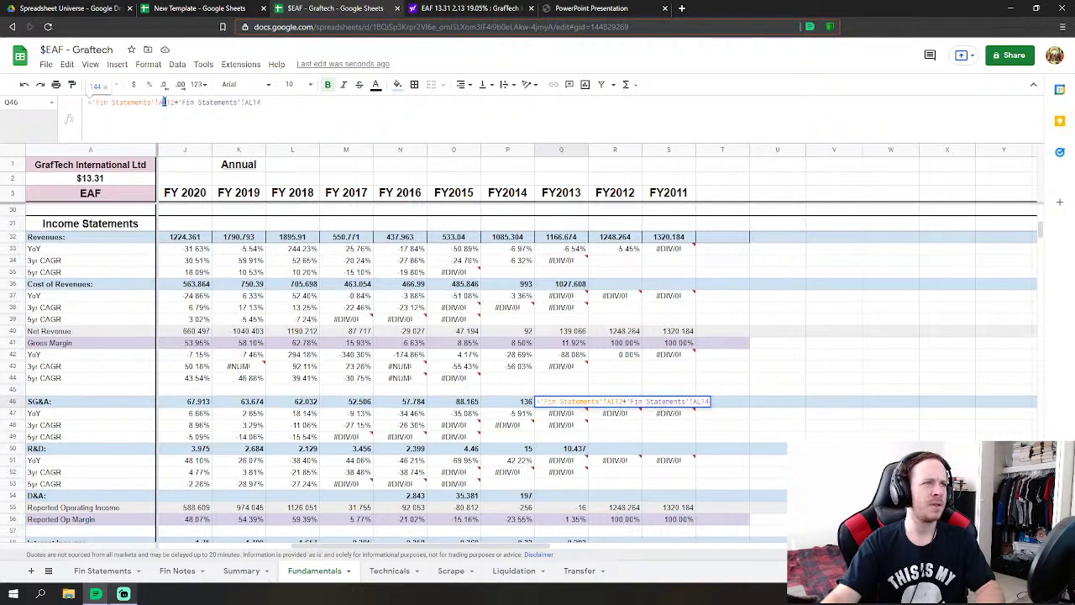
{"action": "key", "text": "Return"}
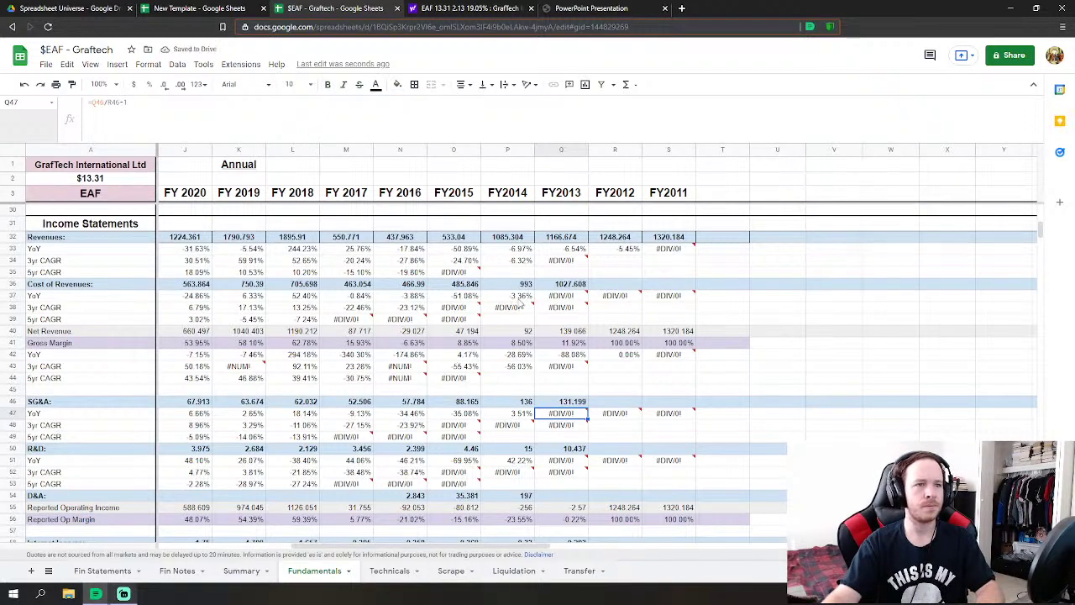
{"action": "scroll", "coordinate": [532, 327], "scroll_direction": "down", "scroll_amount": 5}
{"action": "scroll", "coordinate": [532, 327], "scroll_direction": "up", "scroll_amount": 1}
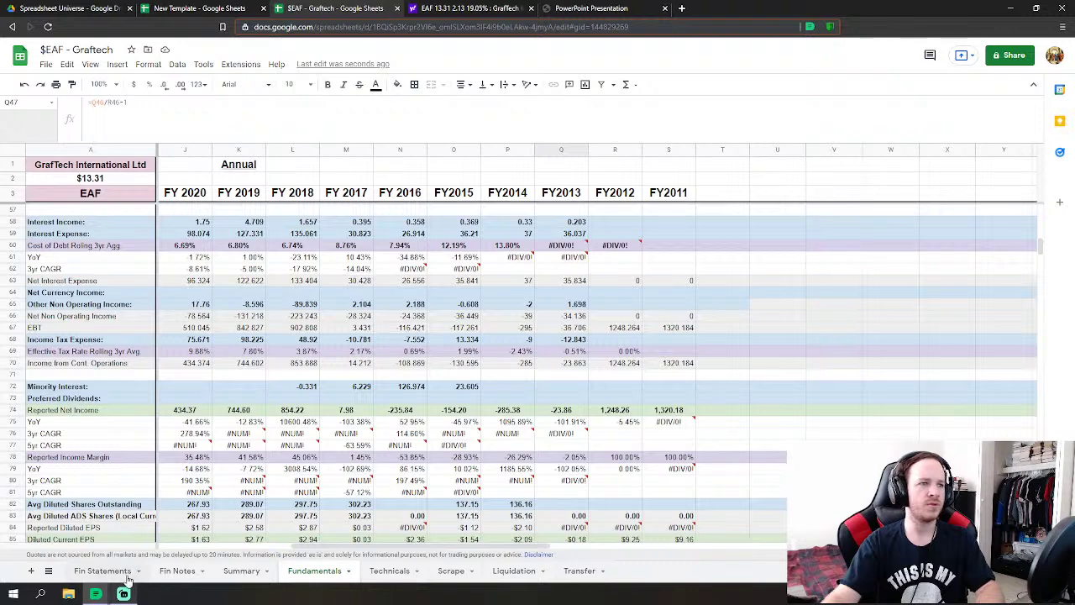
- Check 2013 net income, then flip the sign of FY2013 Other Non Operating Income to -1.698
{"action": "left_click", "coordinate": [103, 571]}
{"action": "scroll", "coordinate": [472, 443], "scroll_direction": "down", "scroll_amount": 2}
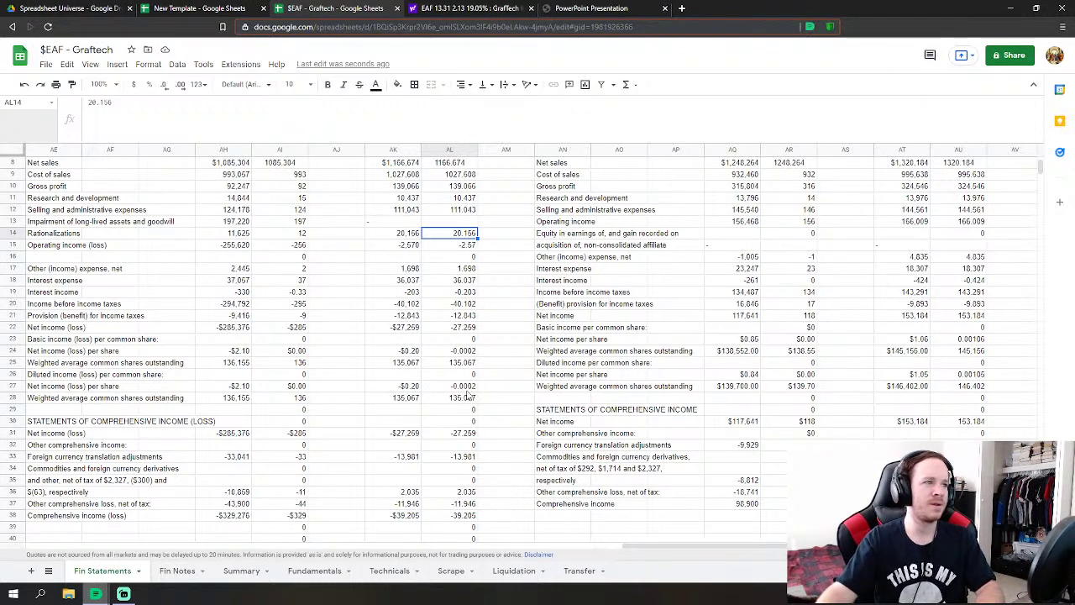
{"action": "left_click", "coordinate": [468, 329]}
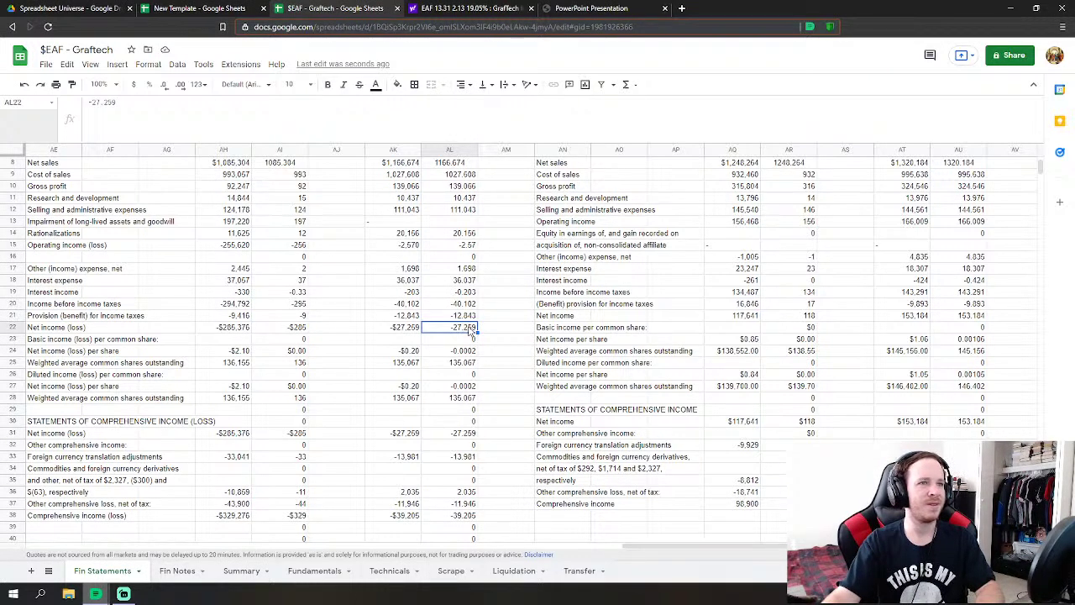
{"action": "scroll", "coordinate": [469, 331], "scroll_direction": "up", "scroll_amount": 1}
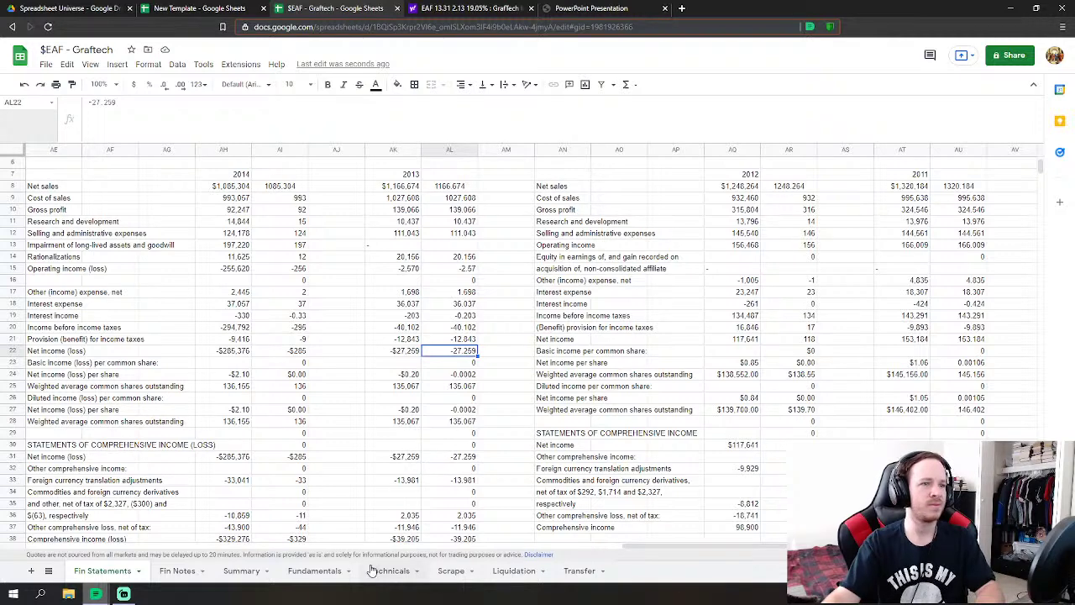
{"action": "left_click", "coordinate": [314, 570]}
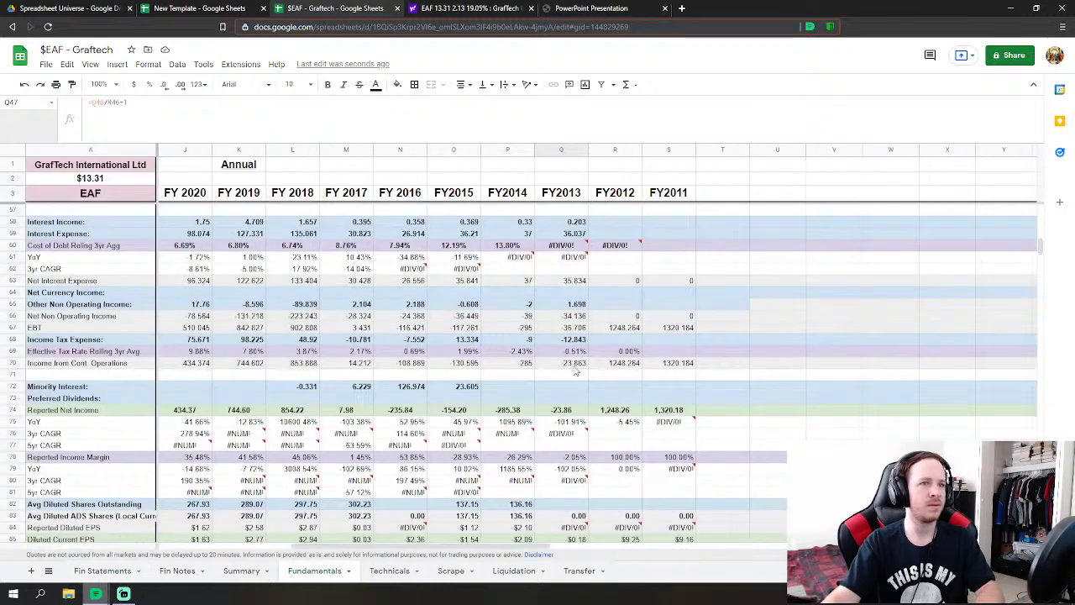
{"action": "left_click", "coordinate": [577, 306]}
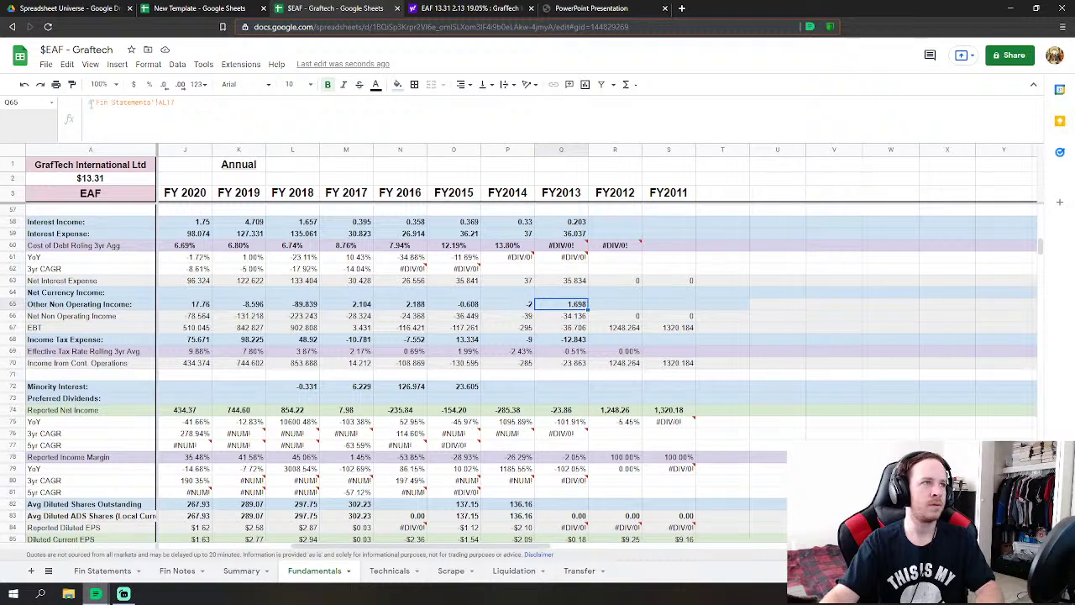
{"action": "left_click", "coordinate": [93, 102]}
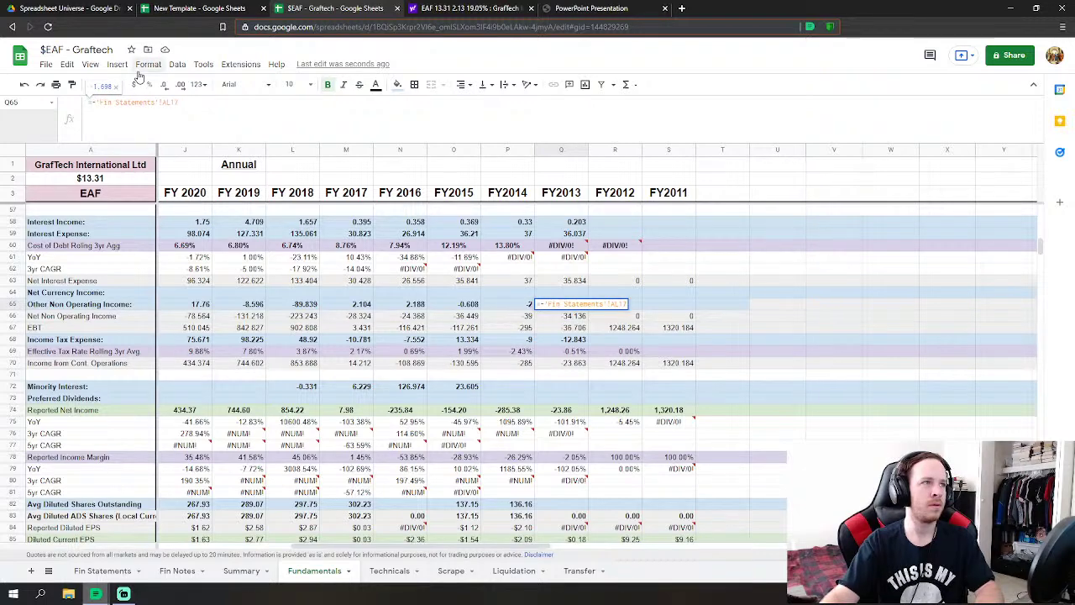
{"action": "key", "text": "Return"}
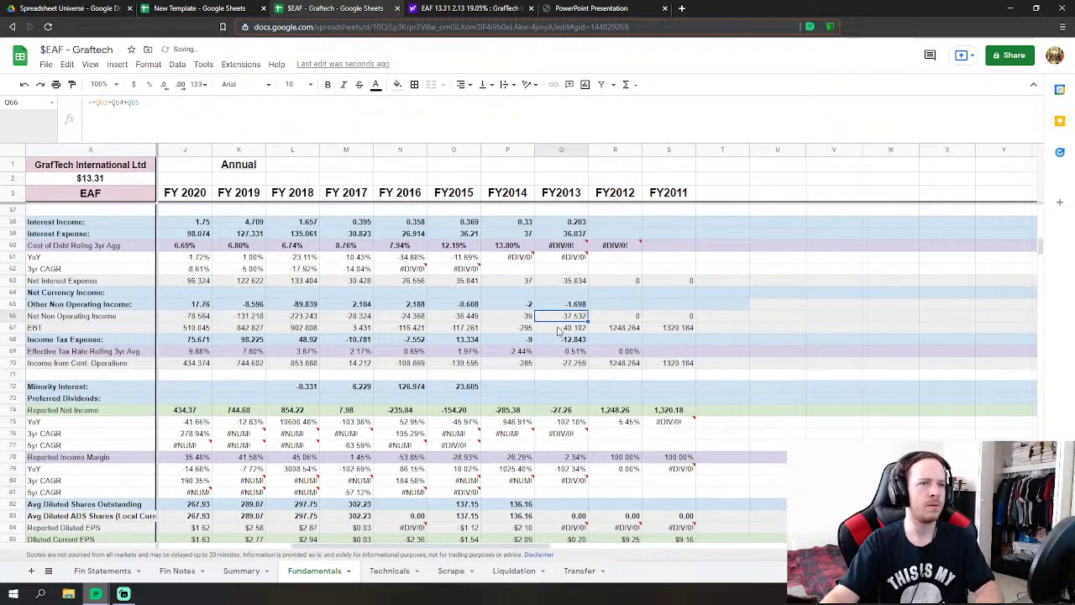
- Link FY2013 average diluted shares to the 2013 weighted average shares figure, 136.067
{"action": "left_click", "coordinate": [101, 573]}
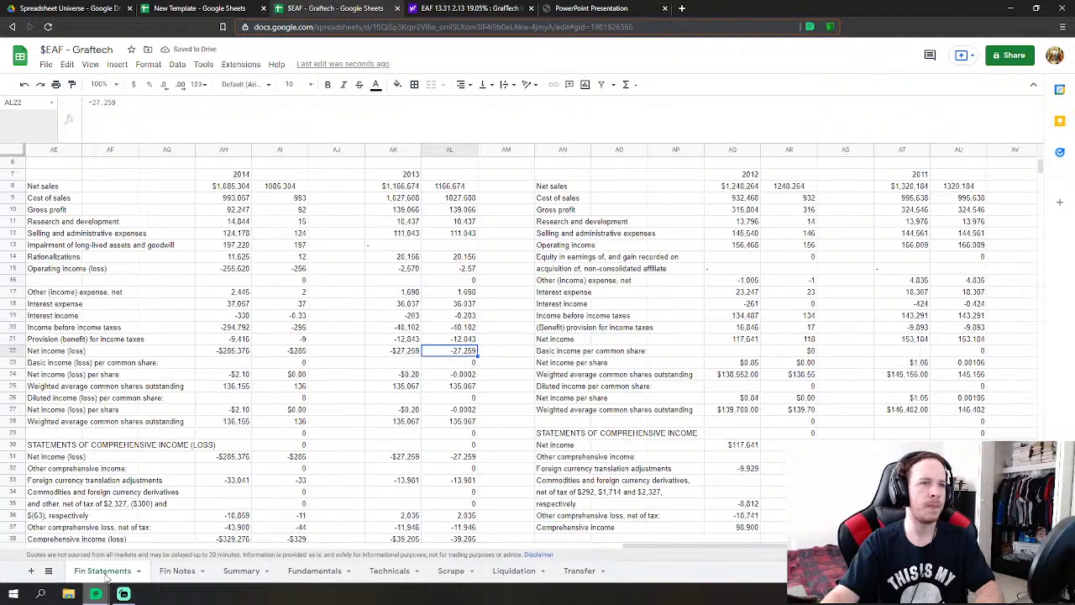
{"action": "left_click", "coordinate": [312, 572]}
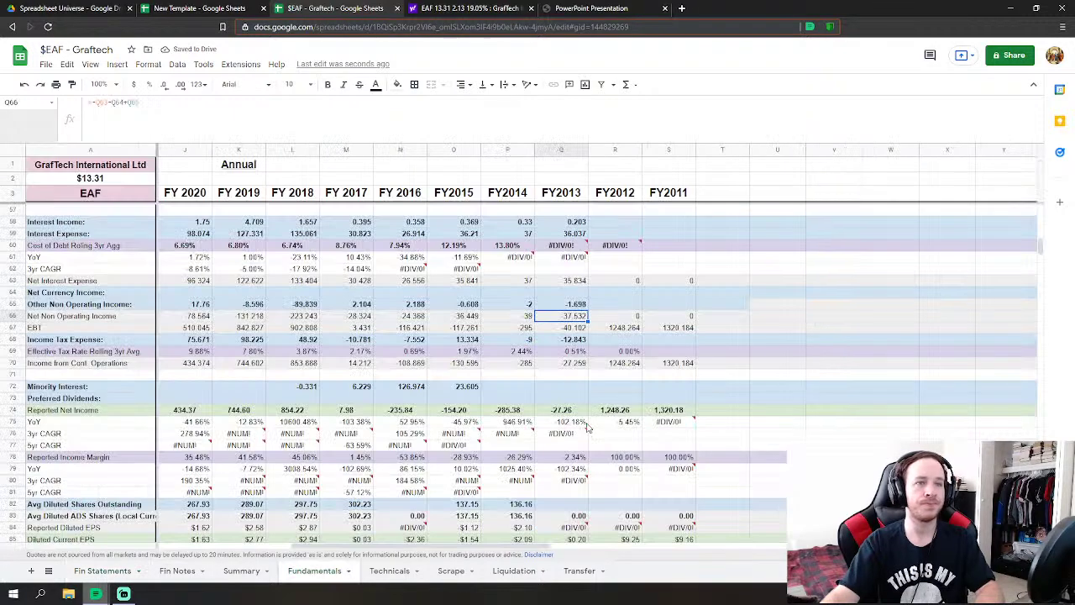
{"action": "scroll", "coordinate": [599, 398], "scroll_direction": "down", "scroll_amount": 2}
{"action": "left_click", "coordinate": [561, 362]}
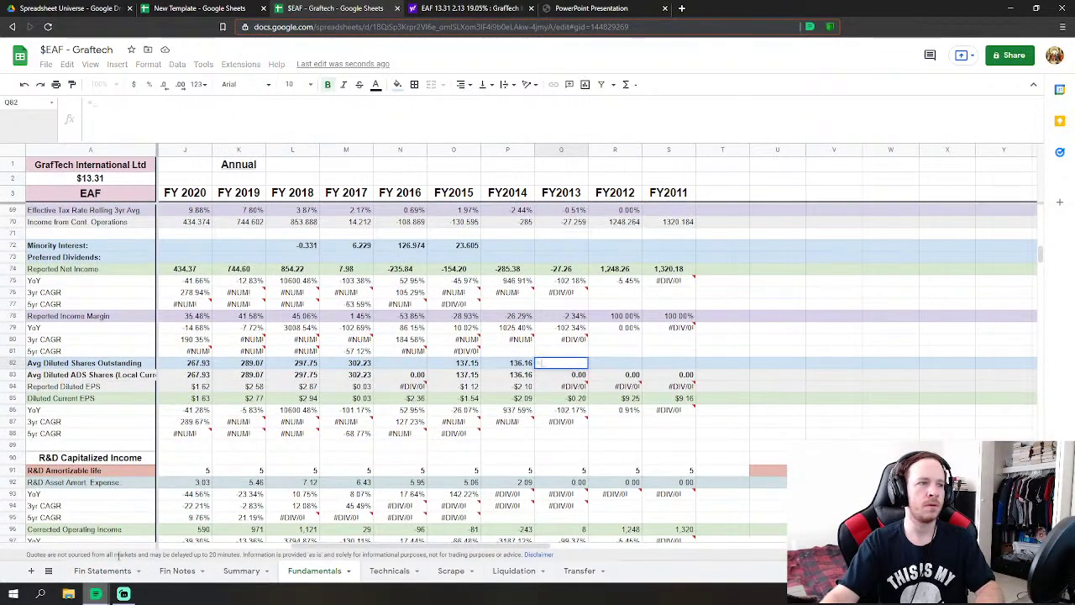
{"action": "left_click", "coordinate": [118, 570]}
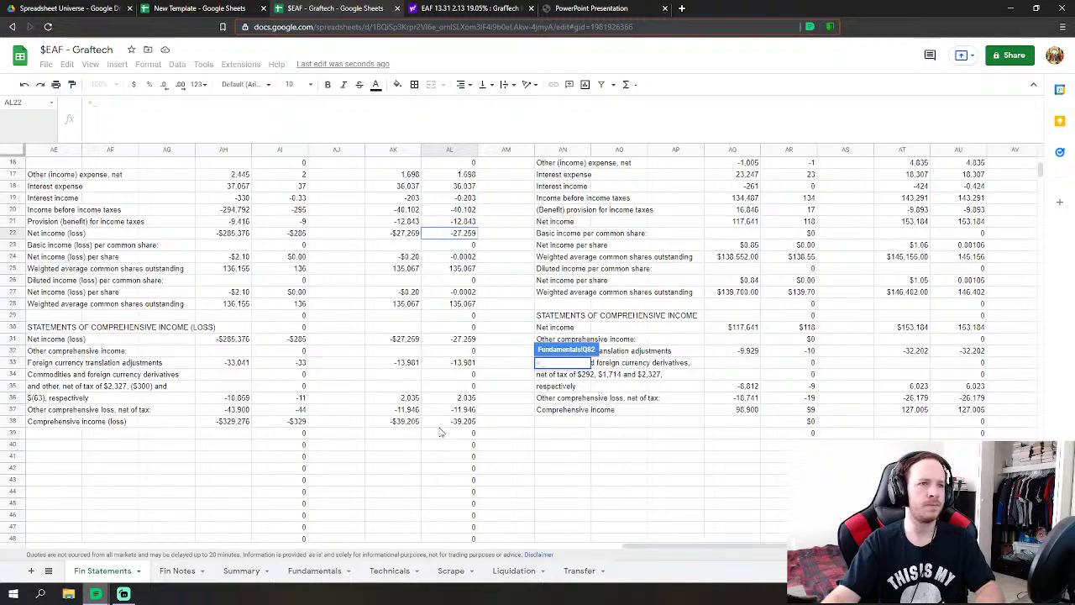
{"action": "left_click", "coordinate": [464, 304]}
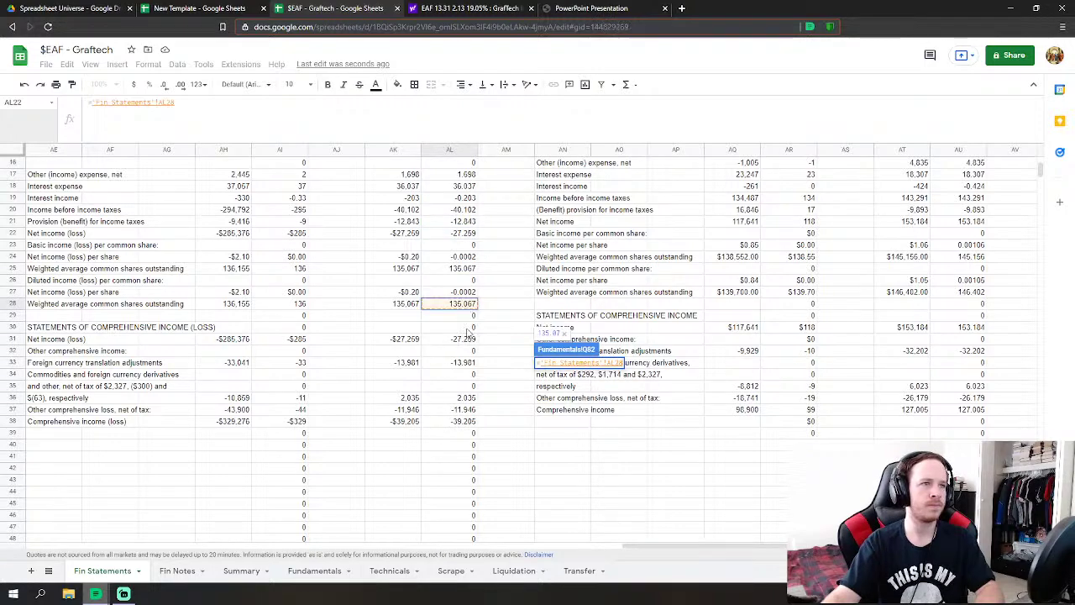
{"action": "key", "text": "Return"}
{"action": "scroll", "coordinate": [507, 403], "scroll_direction": "down", "scroll_amount": 10}
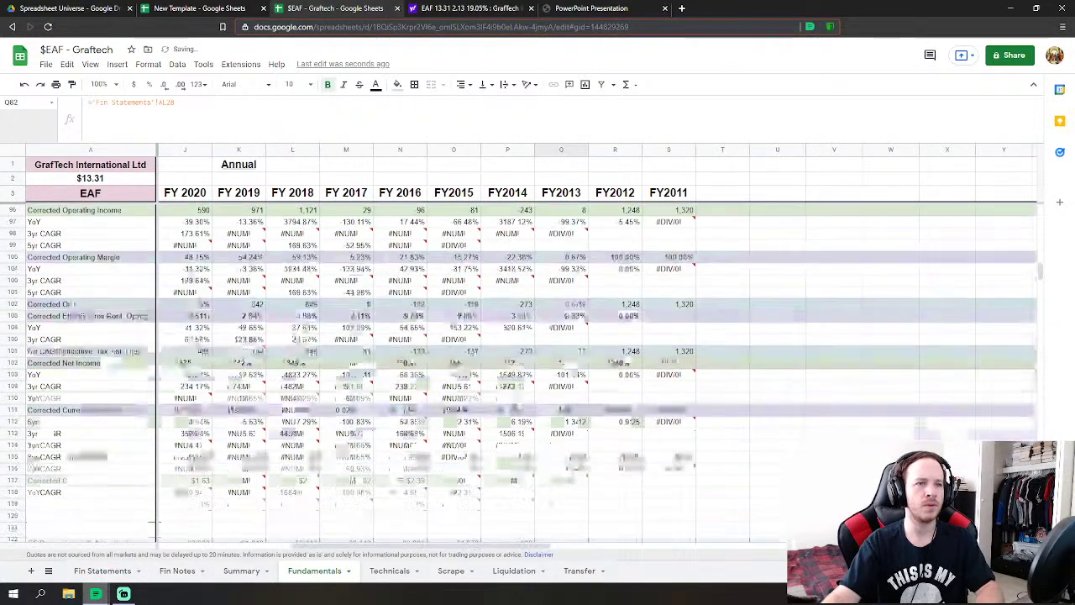
{"action": "double_click", "coordinate": [561, 330]}
- Link FY2013 depreciation to the 2013 depreciation and amortization value, ='Fin Statements'!AL71
{"action": "type", "text": "="}
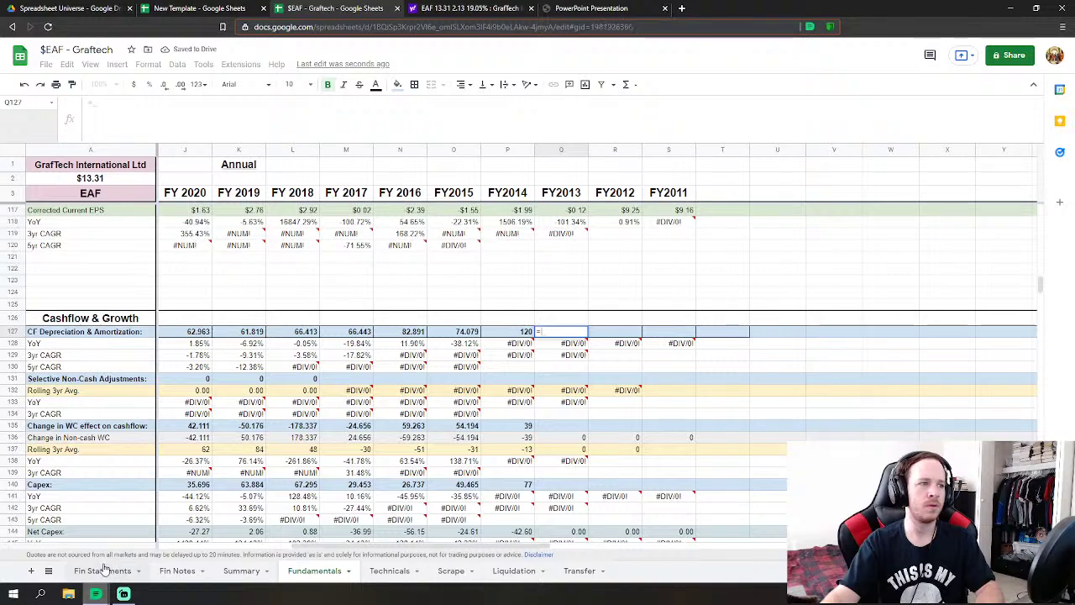
{"action": "left_click", "coordinate": [103, 570]}
{"action": "scroll", "coordinate": [449, 411], "scroll_direction": "down", "scroll_amount": 10}
{"action": "scroll", "coordinate": [449, 412], "scroll_direction": "down", "scroll_amount": 2}
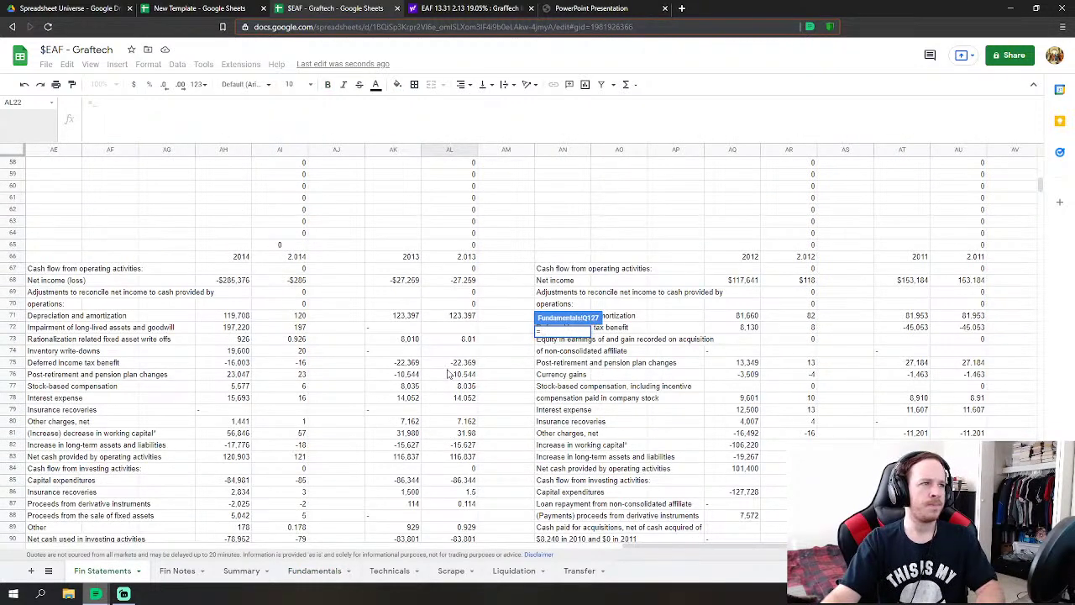
{"action": "left_click", "coordinate": [467, 317]}
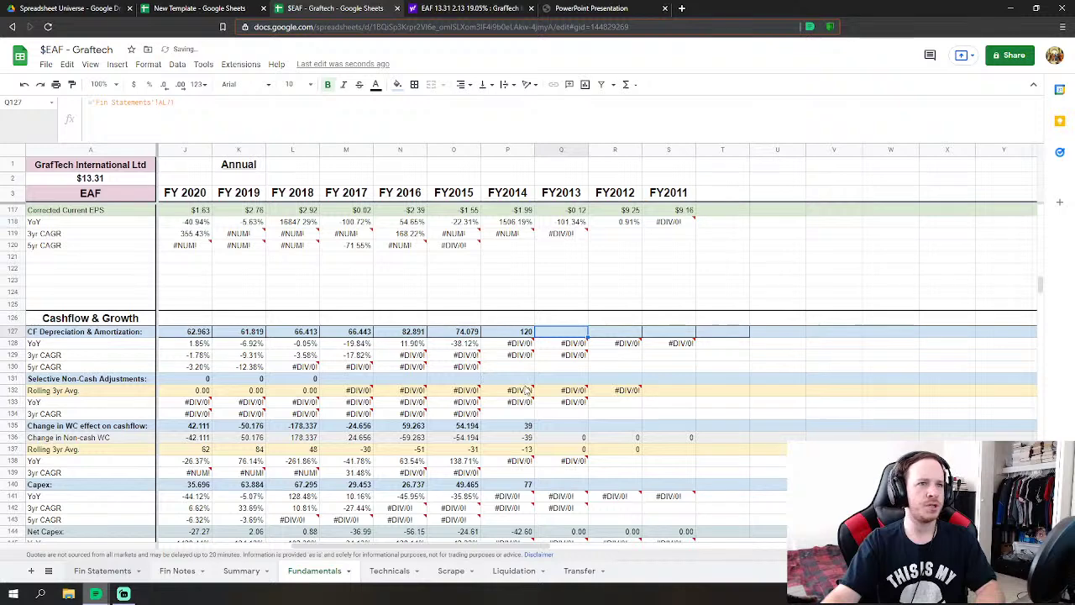
{"action": "scroll", "coordinate": [571, 389], "scroll_direction": "down", "scroll_amount": 2}
{"action": "scroll", "coordinate": [567, 388], "scroll_direction": "down", "scroll_amount": 1}
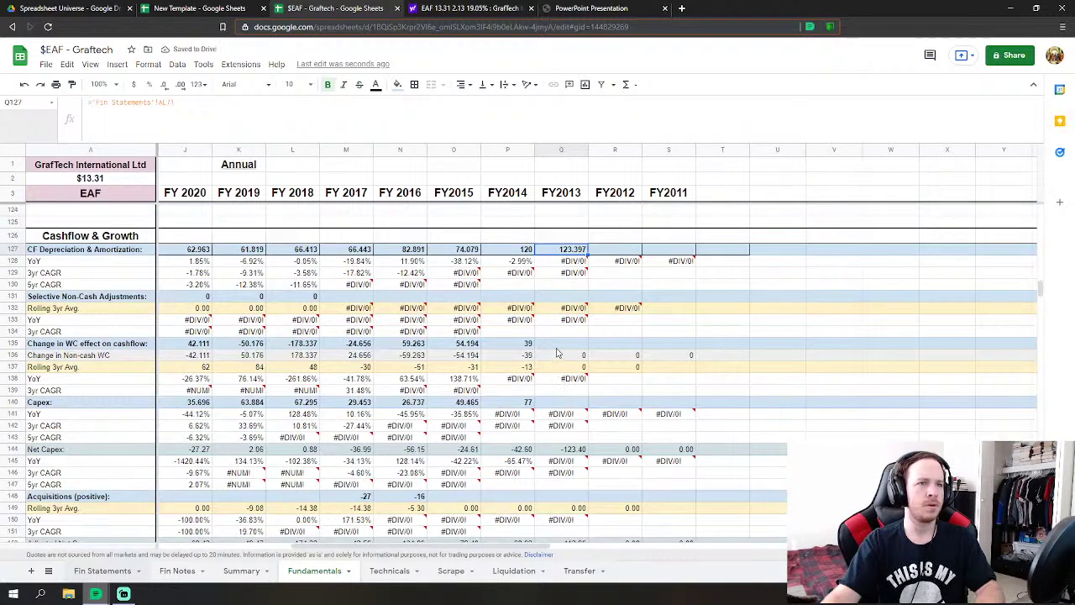
- Set the FY2013 working capital change to =SUM(AL81:AL82) of the 2013 working capital rows
{"action": "left_click", "coordinate": [561, 343]}
{"action": "type", "text": "="}
{"action": "left_click", "coordinate": [102, 571]}
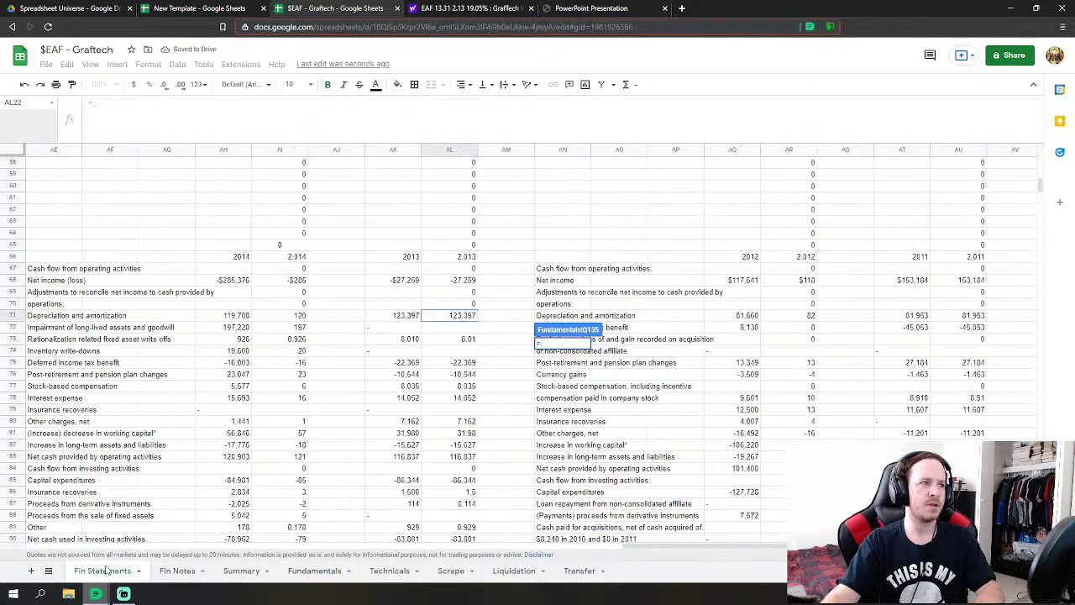
{"action": "type", "text": "sdu"}
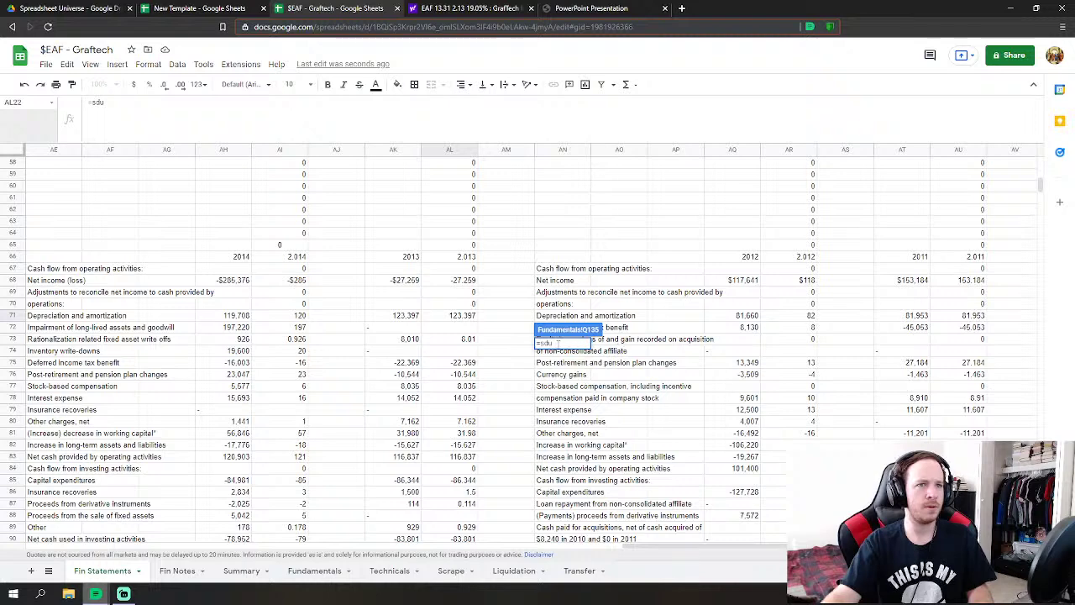
{"action": "key", "text": "BackSpace"}
{"action": "key", "text": "BackSpace"}
{"action": "type", "text": "um"}
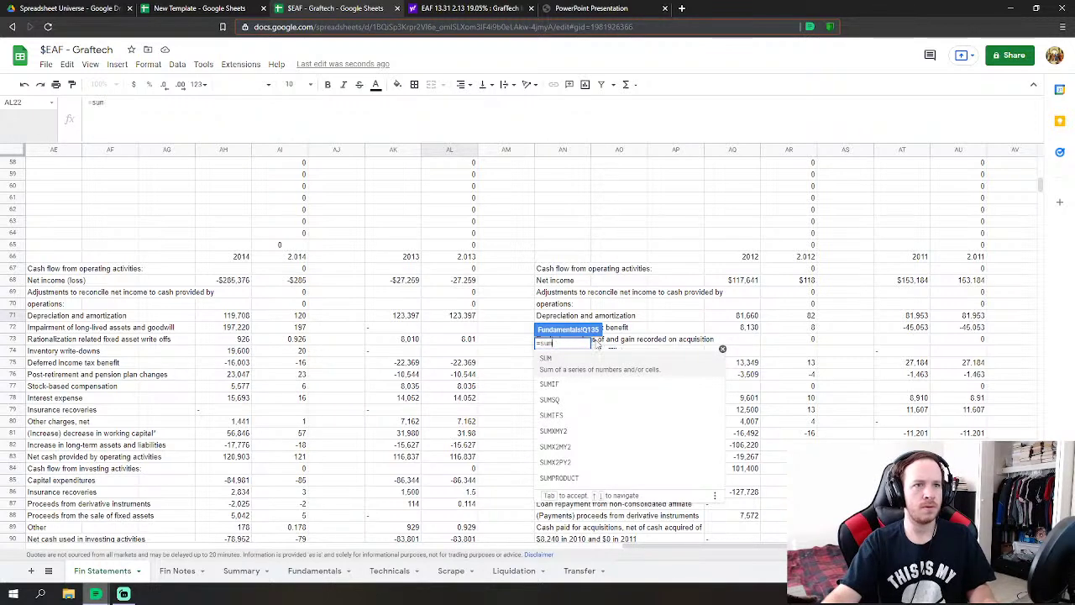
{"action": "key", "text": "Tab"}
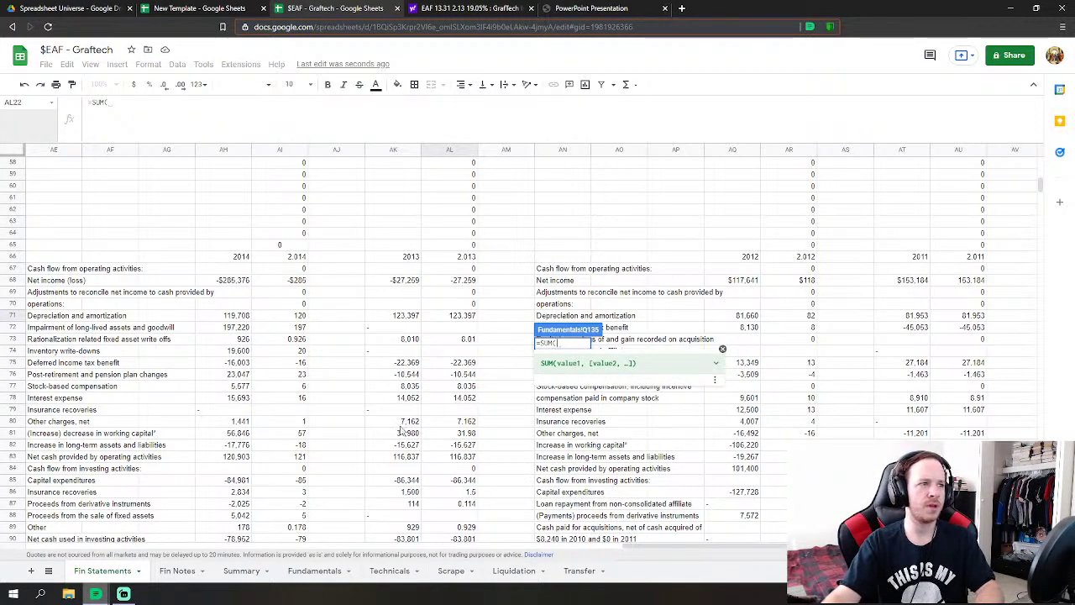
{"action": "scroll", "coordinate": [414, 428], "scroll_direction": "down", "scroll_amount": 1}
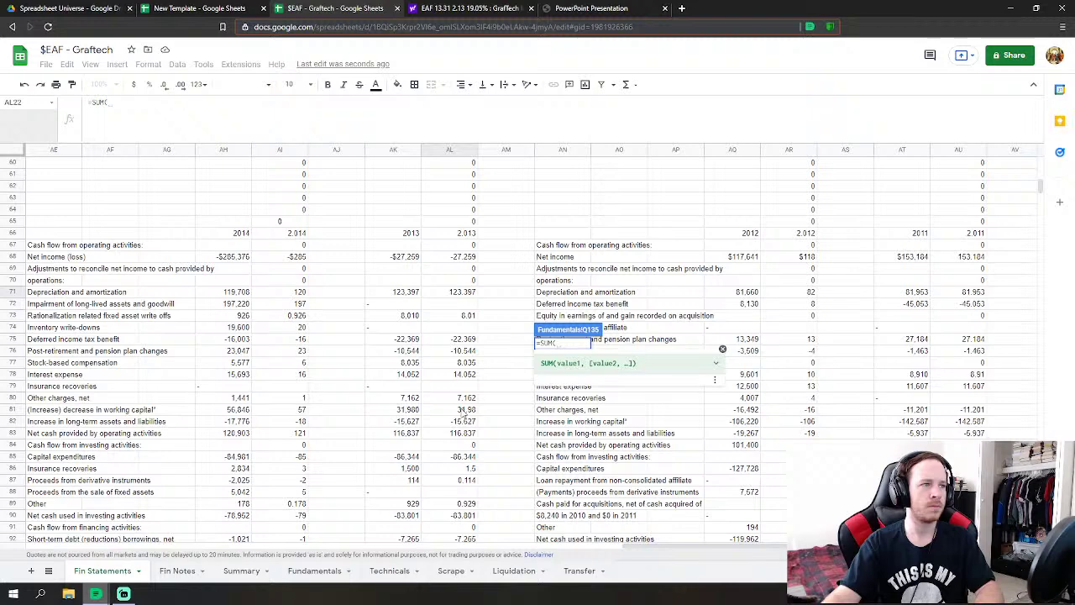
{"action": "left_click_drag", "start_coordinate": [462, 412], "coordinate": [466, 423]}
{"action": "key", "text": "Return"}
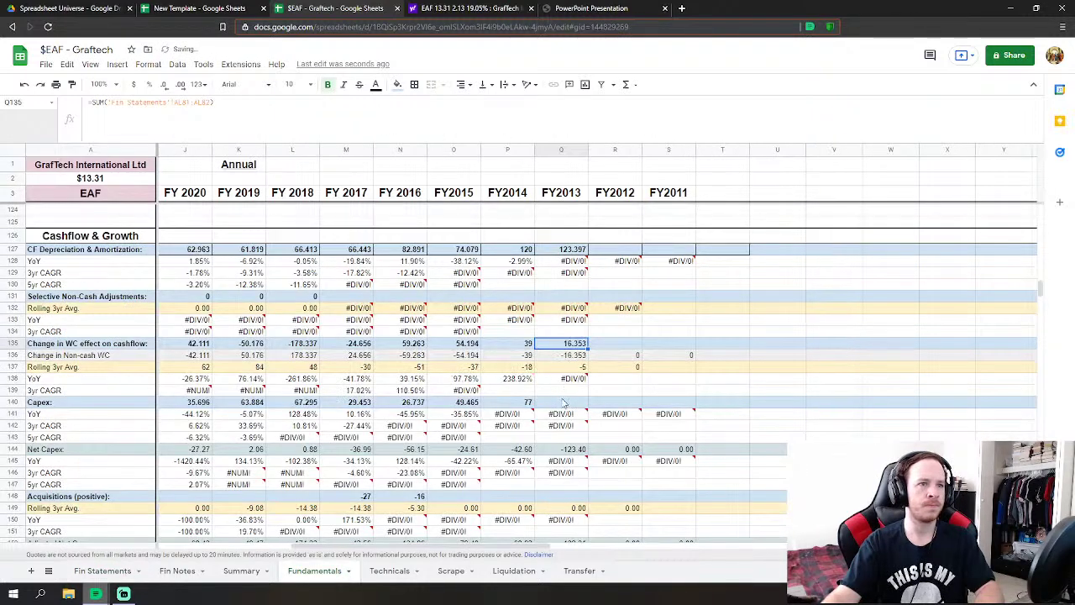
- Set FY2013 Capex to 2013 capital expenditures minus insurance recoveries (AL85-AL86), giving 84.844
{"action": "left_click", "coordinate": [563, 403]}
{"action": "type", "text": "="}
{"action": "left_click", "coordinate": [102, 570]}
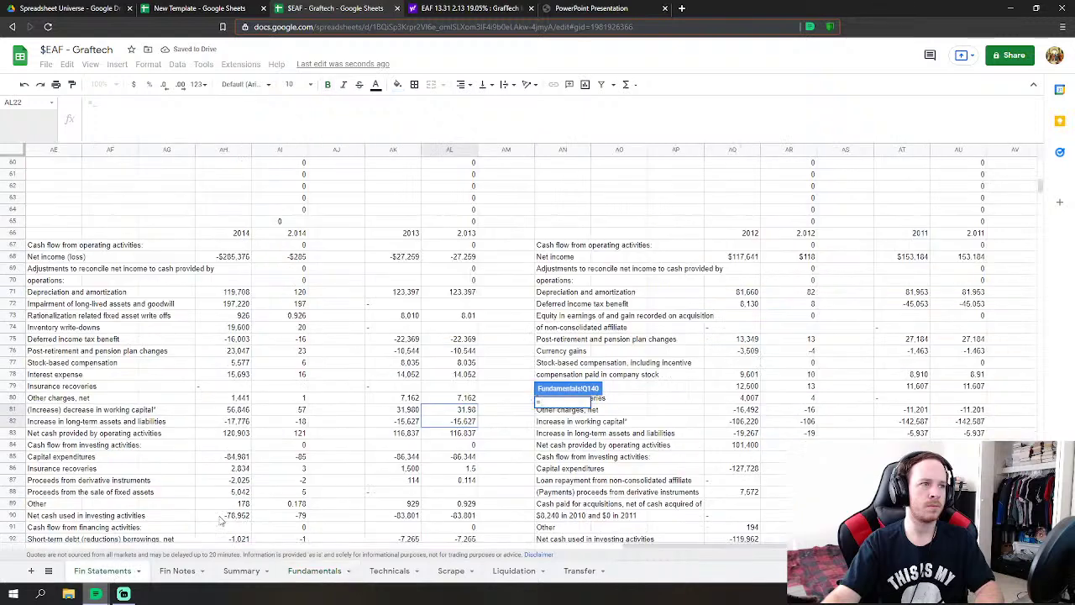
{"action": "left_click", "coordinate": [469, 459]}
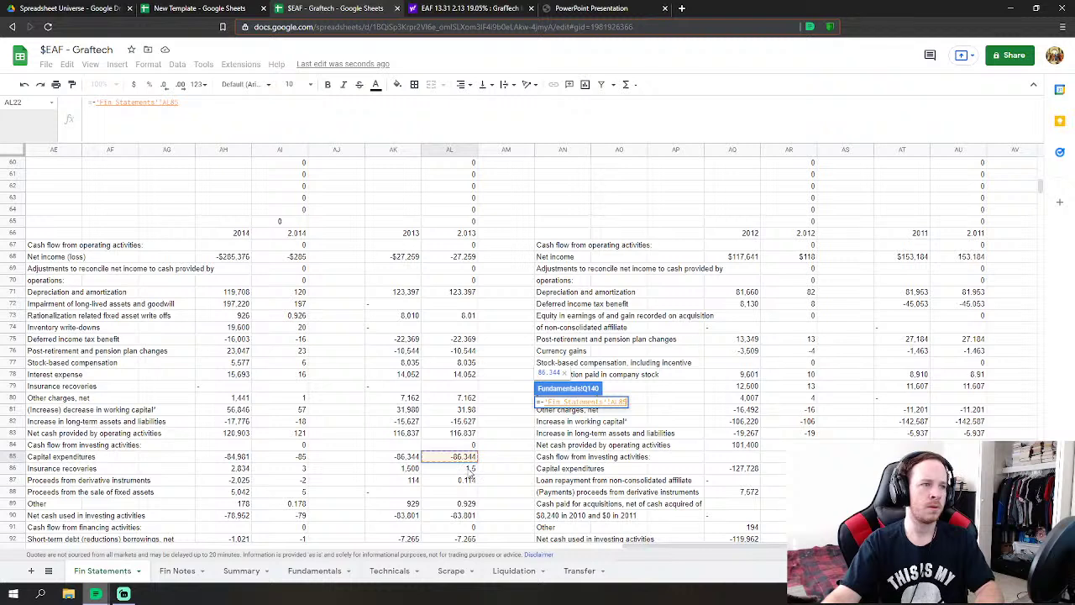
{"action": "type", "text": "-"}
{"action": "left_click", "coordinate": [470, 471]}
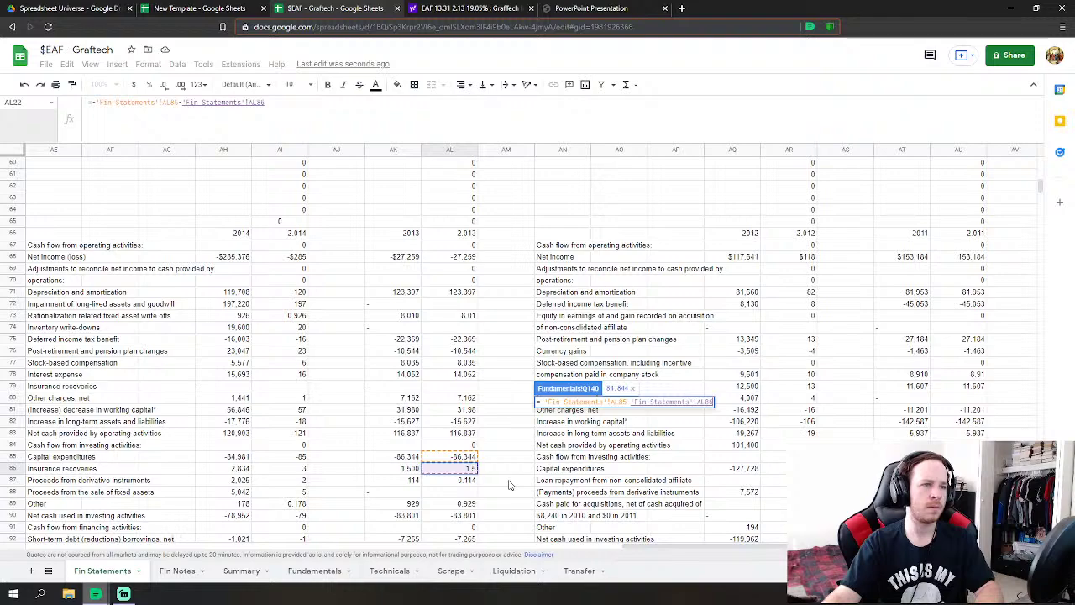
{"action": "key", "text": "Return"}
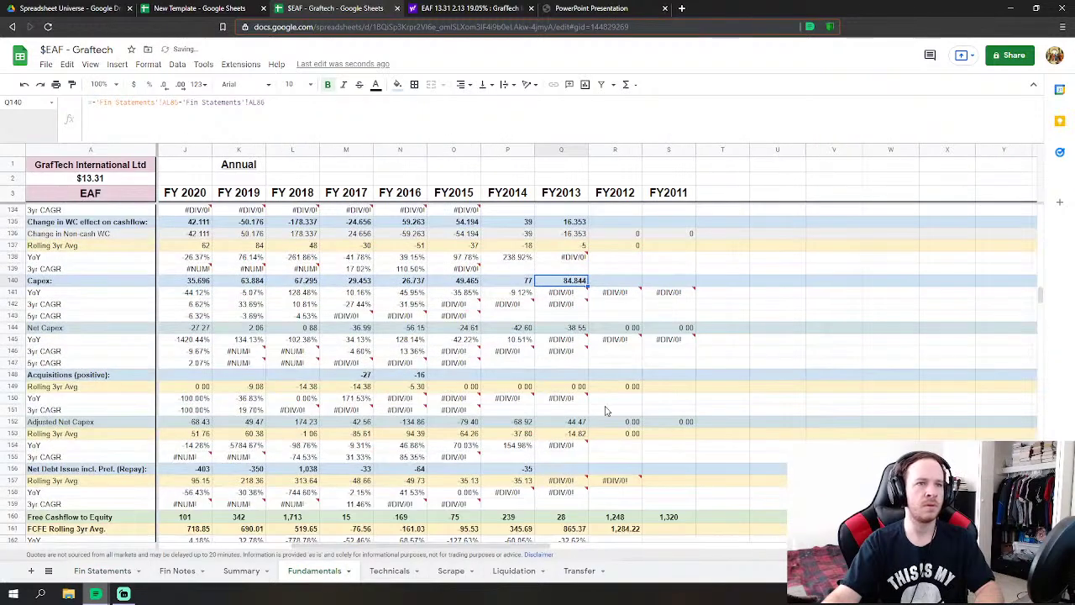
{"action": "scroll", "coordinate": [573, 386], "scroll_direction": "down", "scroll_amount": 3}
- Set FY2013 Net Debt Issue to the sum of the eight 2013 financing rows, giving -32
{"action": "left_click", "coordinate": [566, 354]}
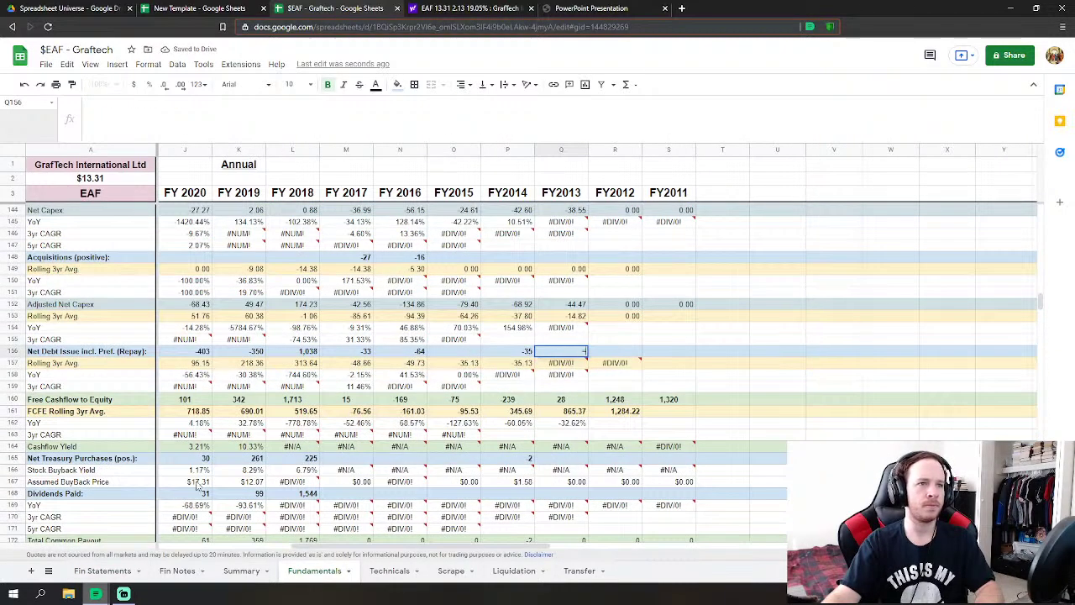
{"action": "key", "text": "Return"}
{"action": "scroll", "coordinate": [434, 397], "scroll_direction": "down", "scroll_amount": 7}
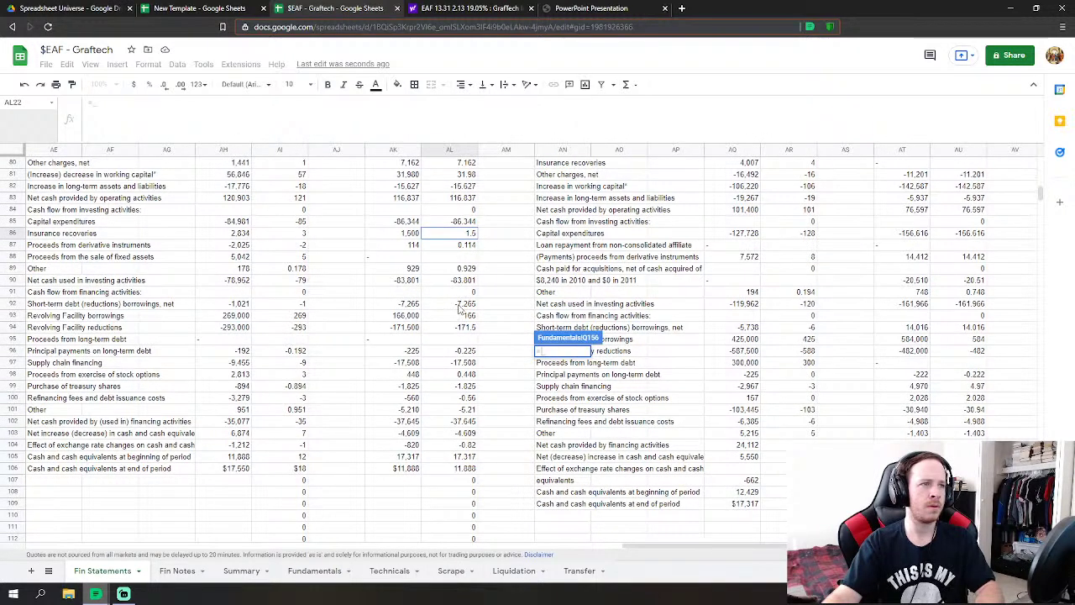
{"action": "left_click", "coordinate": [460, 304]}
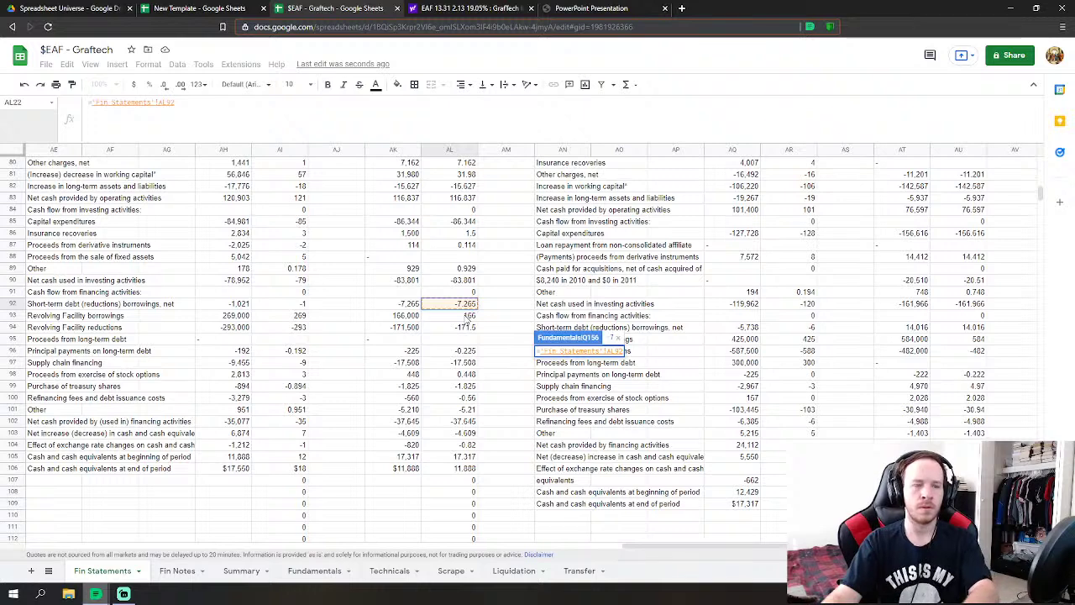
{"action": "type", "text": "+"}
{"action": "left_click", "coordinate": [466, 316]}
{"action": "type", "text": "+"}
{"action": "left_click", "coordinate": [468, 327]}
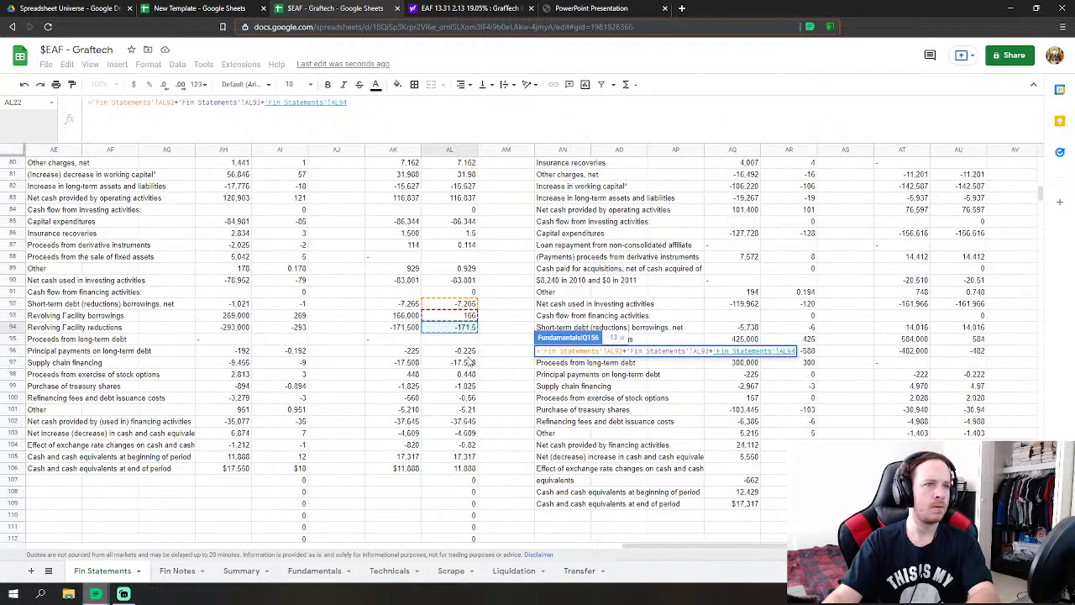
{"action": "type", "text": "+"}
{"action": "left_click", "coordinate": [468, 351]}
{"action": "type", "text": "+'Fin Statements'!AL96"}
{"action": "left_click", "coordinate": [472, 363]}
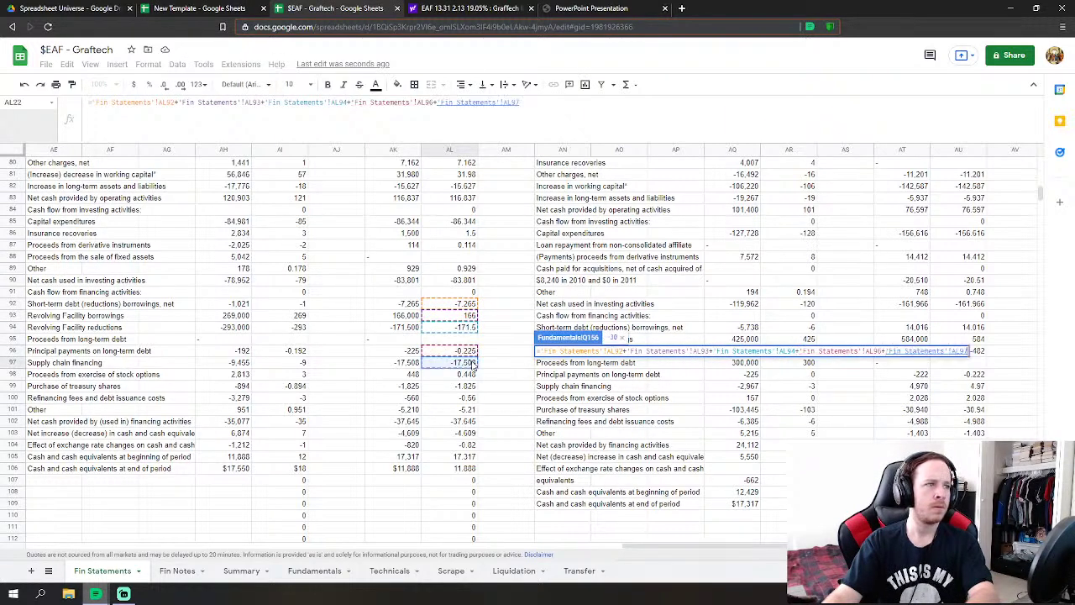
{"action": "type", "text": "+"}
{"action": "left_click", "coordinate": [468, 376]}
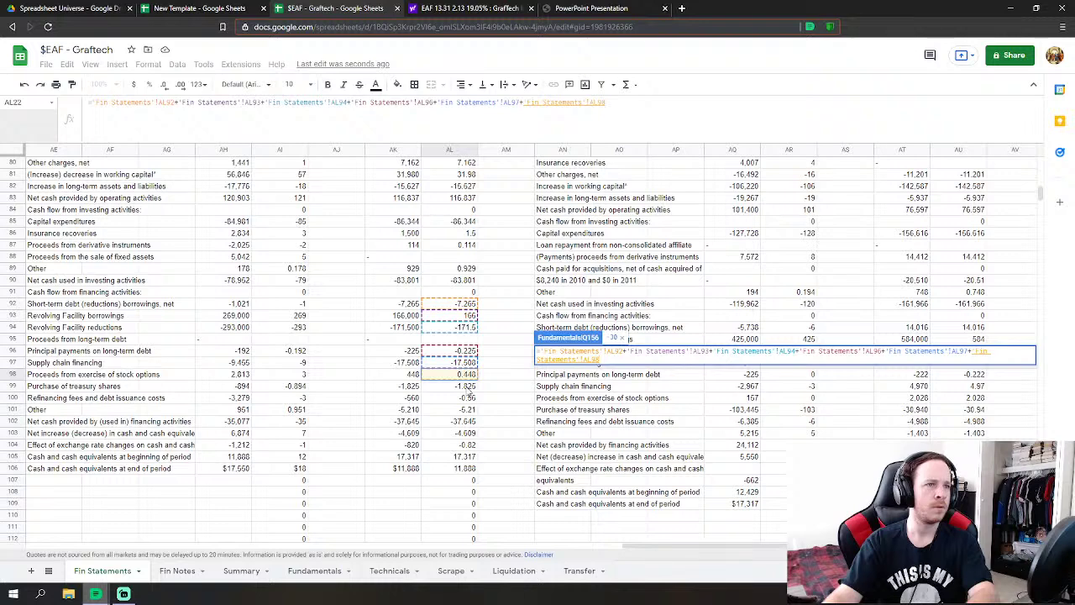
{"action": "type", "text": "+"}
{"action": "left_click", "coordinate": [468, 387]}
{"action": "type", "text": "+'Fin Statements'!AL99"}
{"action": "left_click", "coordinate": [469, 398]}
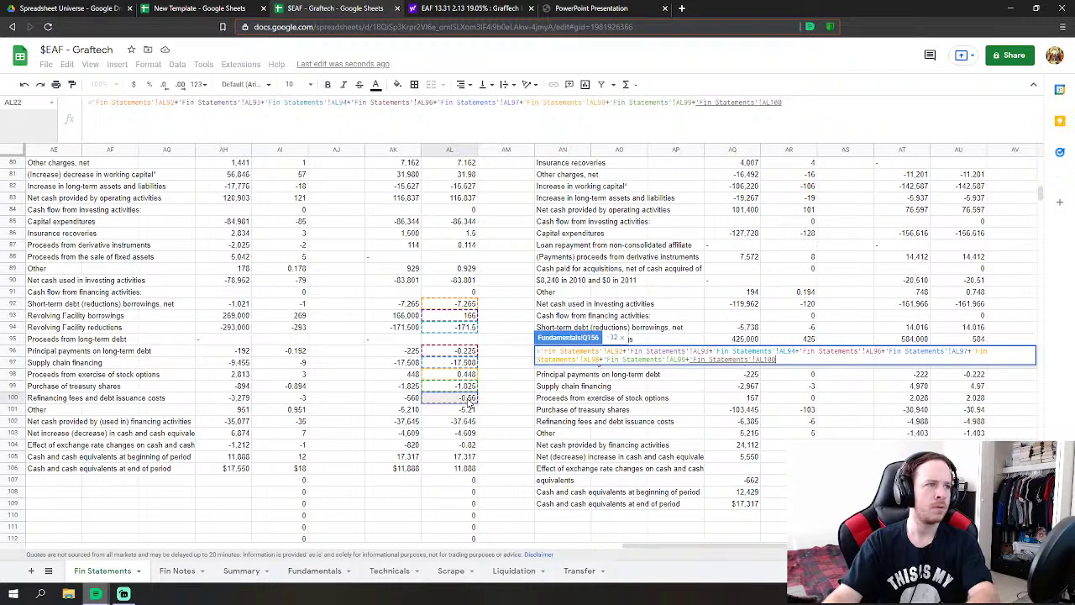
{"action": "key", "text": "Return"}
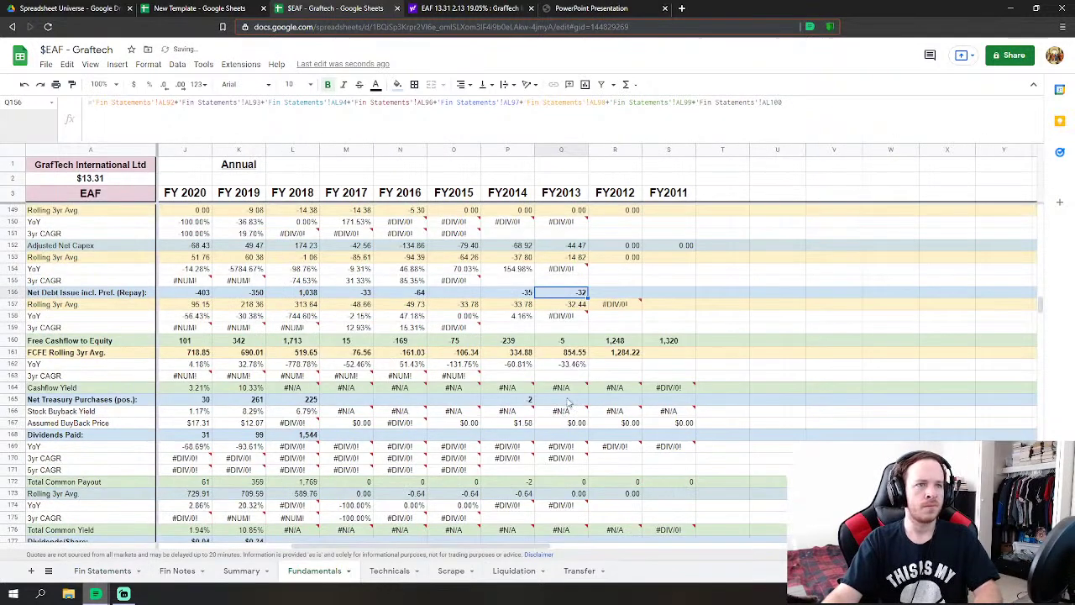
- Set FY2013 Net Treasury Purchases to minus stock option proceeds minus treasury purchases, giving 1
{"action": "left_click", "coordinate": [561, 398]}
{"action": "type", "text": "="}
{"action": "left_click", "coordinate": [103, 571]}
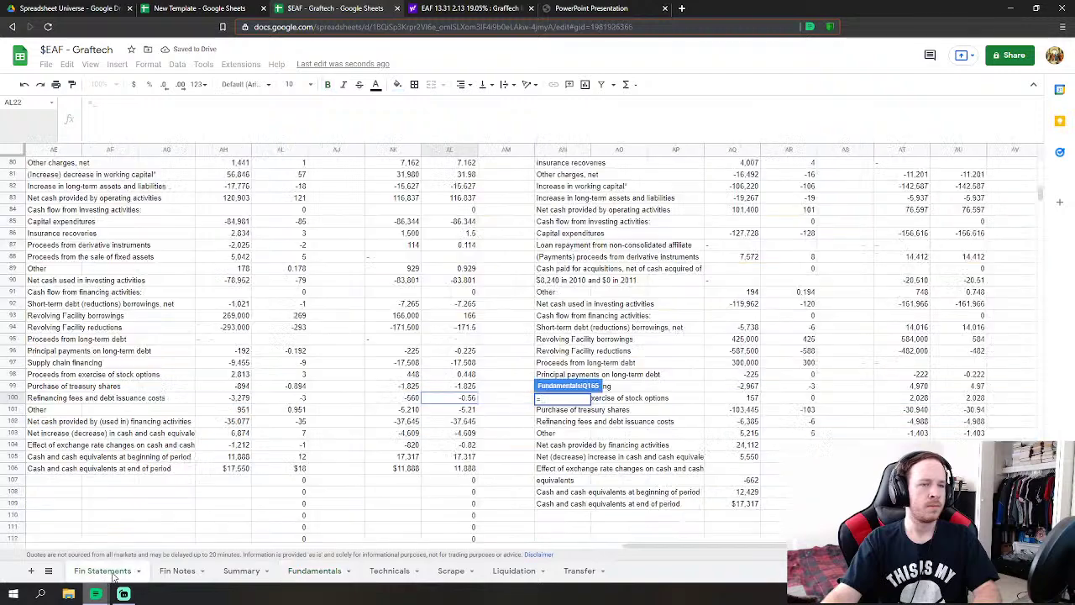
{"action": "type", "text": "-"}
{"action": "left_click", "coordinate": [468, 374]}
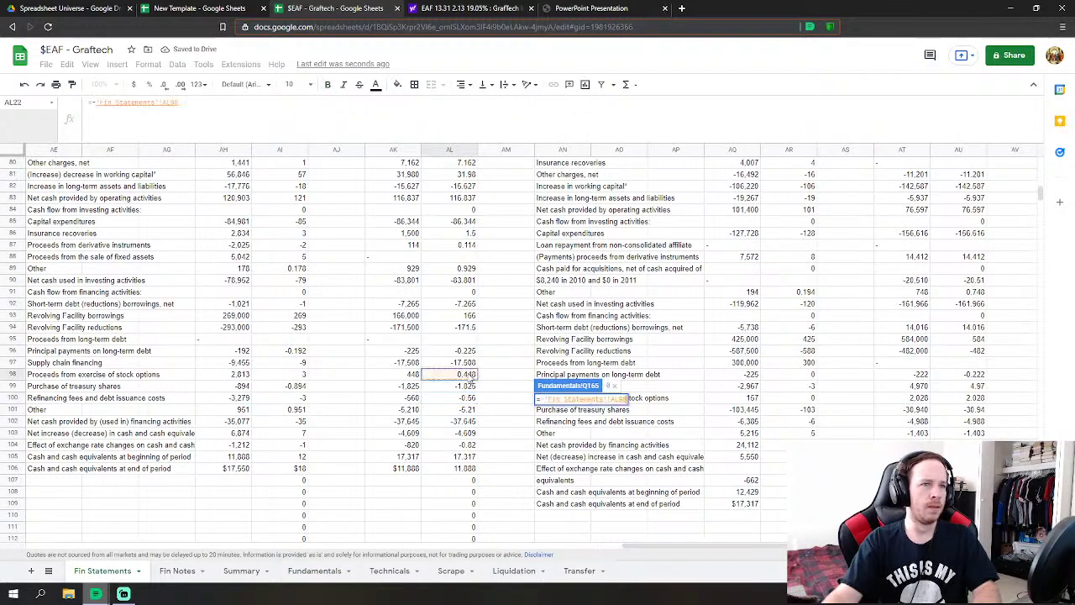
{"action": "type", "text": "-"}
{"action": "left_click", "coordinate": [469, 391]}
{"action": "key", "text": "Return"}
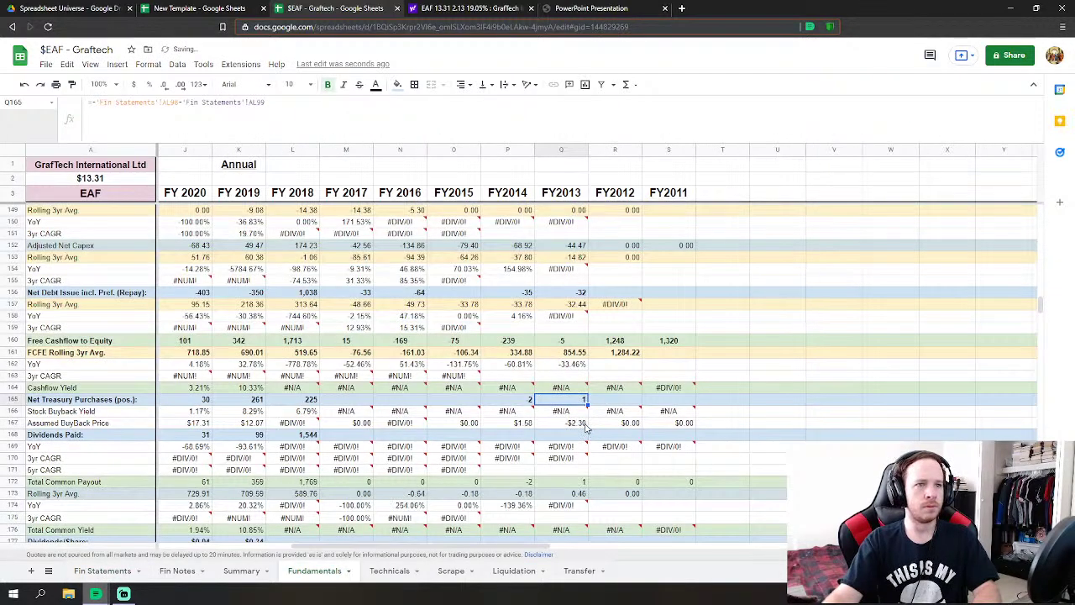
{"action": "scroll", "coordinate": [579, 426], "scroll_direction": "down", "scroll_amount": 3}
{"action": "scroll", "coordinate": [572, 425], "scroll_direction": "down", "scroll_amount": 15}
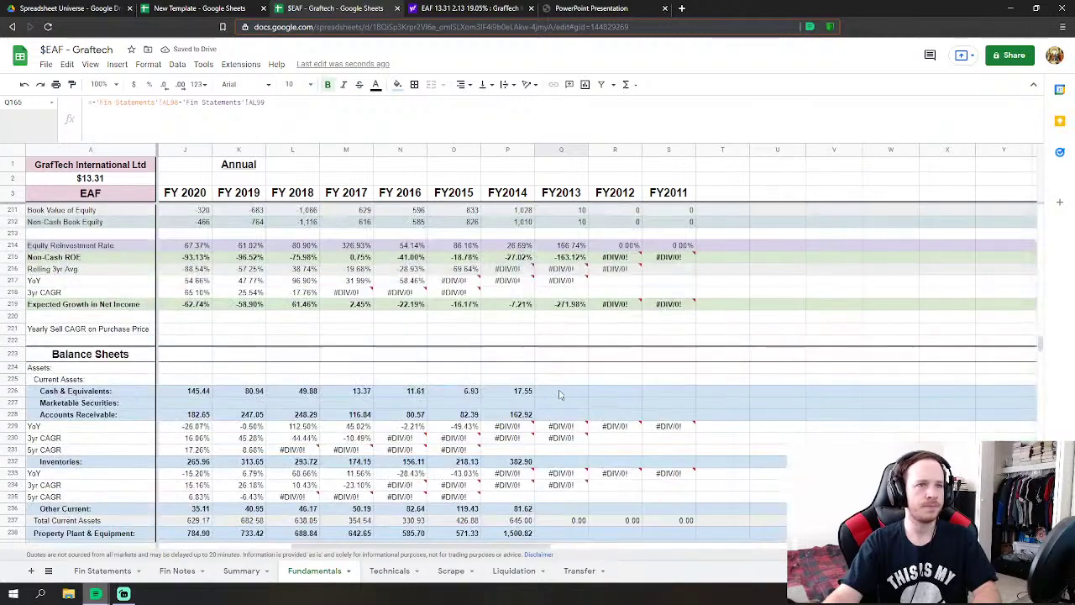
- Begin a link formula in the FY2013 Cash & Equivalents cell from Fin Statements
{"action": "left_click", "coordinate": [560, 392]}
{"action": "scroll", "coordinate": [560, 395], "scroll_direction": "down", "scroll_amount": 2}
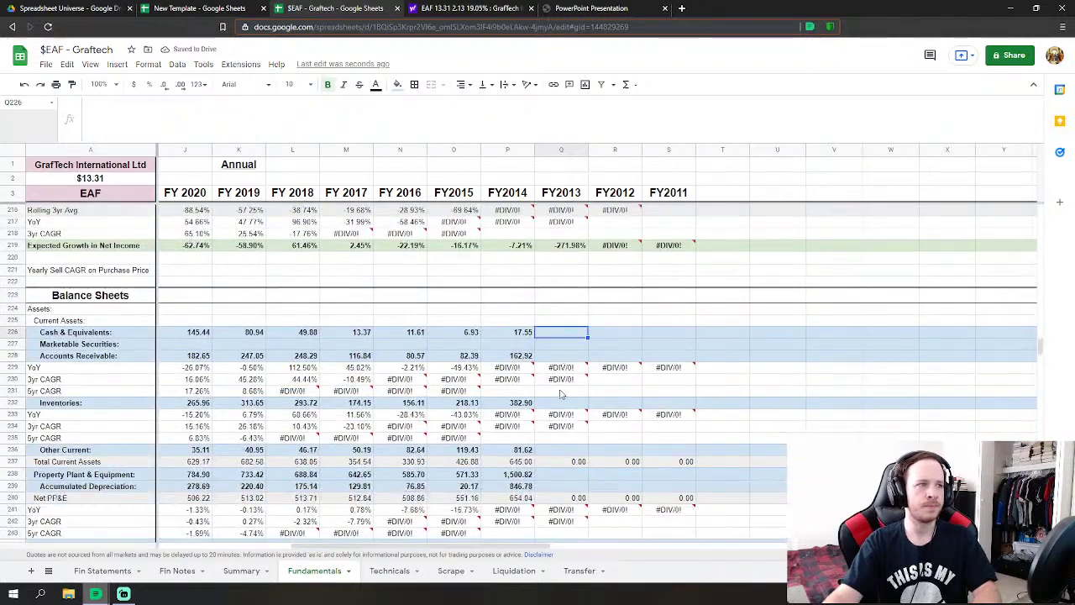
{"action": "type", "text": "="}
{"action": "left_click", "coordinate": [102, 570]}
- Link FY2013 Cash & Equivalents and Accounts Receivable to their 2013 Fin Statements values
{"action": "scroll", "coordinate": [277, 480], "scroll_direction": "down", "scroll_amount": 12}
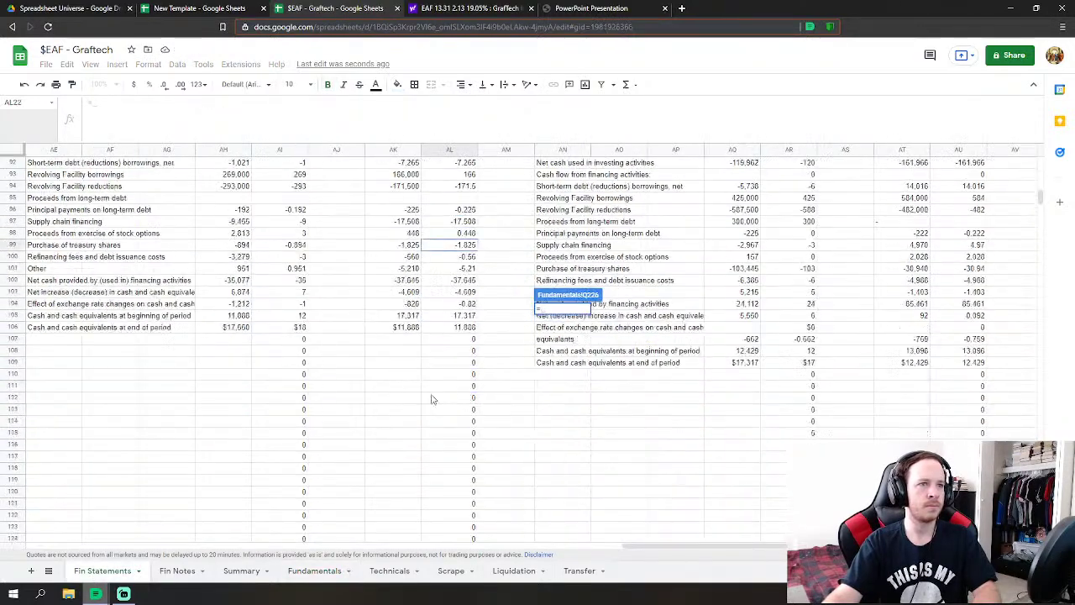
{"action": "left_click", "coordinate": [463, 350]}
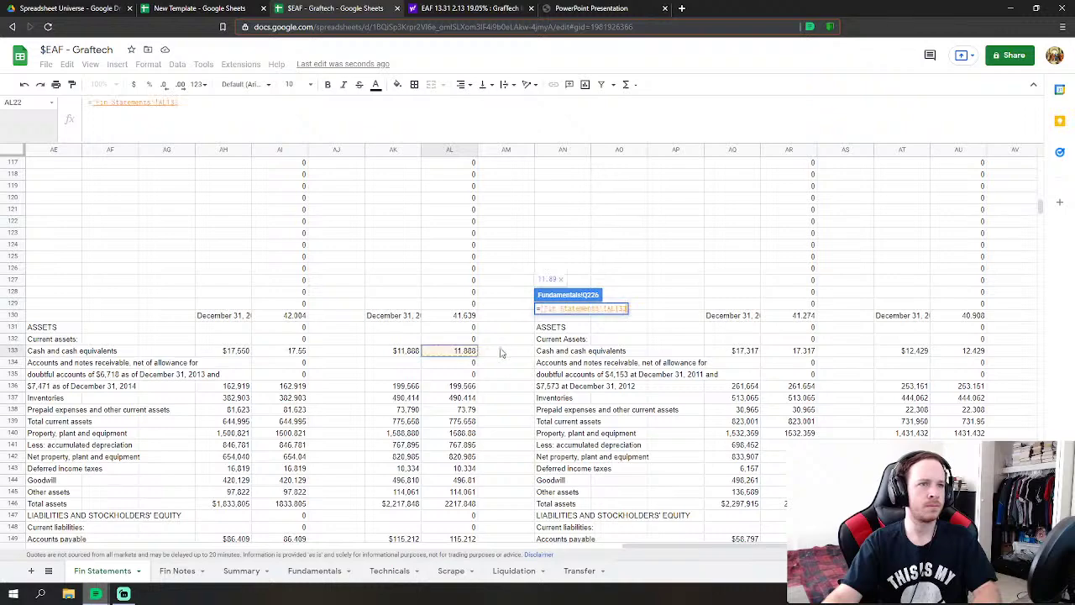
{"action": "key", "text": "Return"}
{"action": "left_click", "coordinate": [561, 338]}
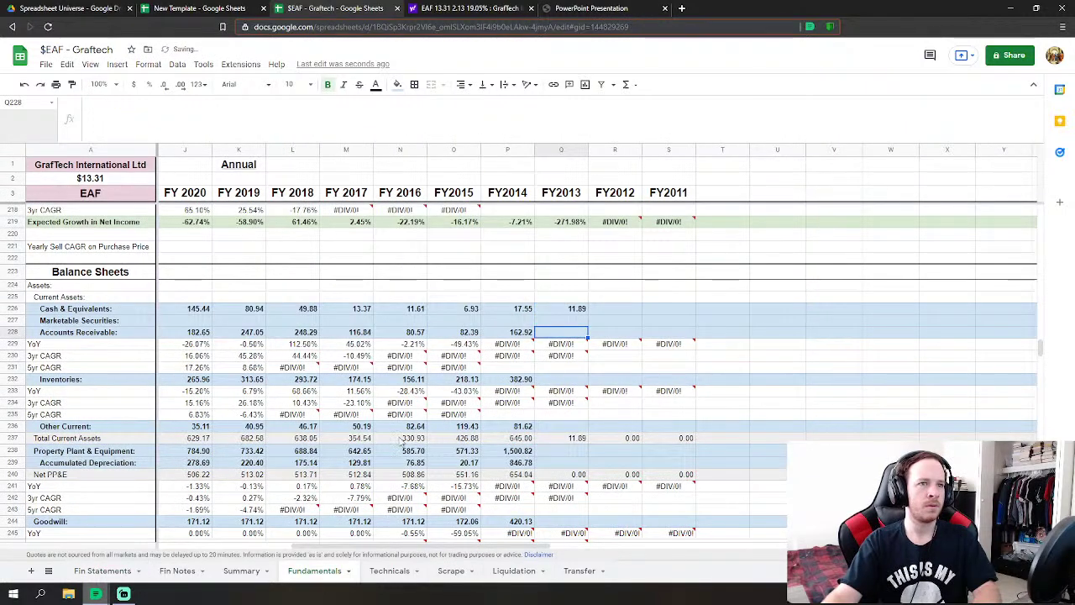
{"action": "type", "text": "="}
{"action": "left_click", "coordinate": [103, 570]}
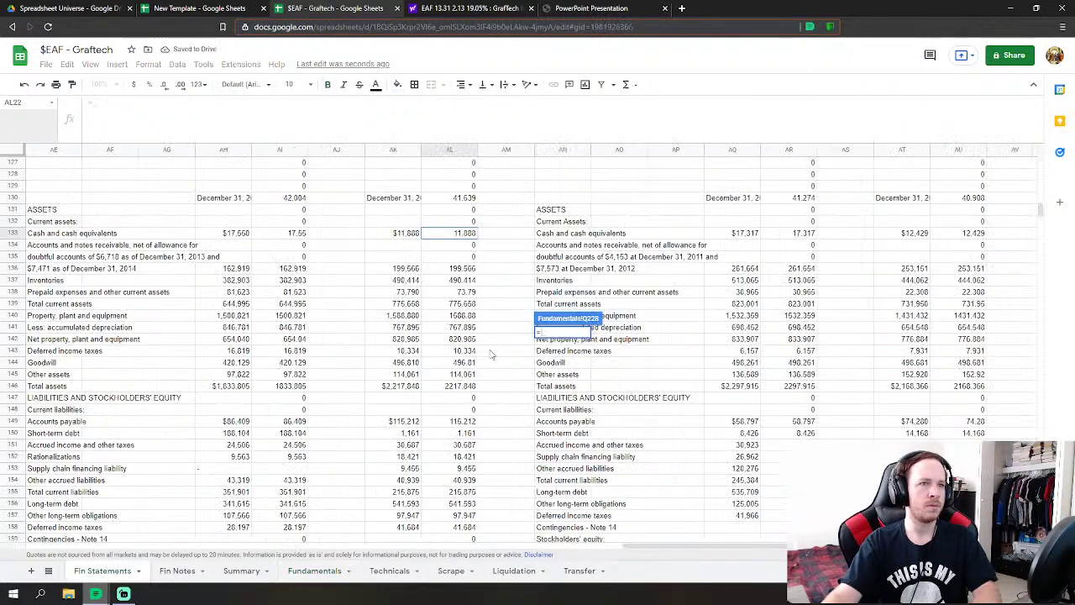
{"action": "left_click", "coordinate": [466, 268]}
{"action": "key", "text": "Return"}
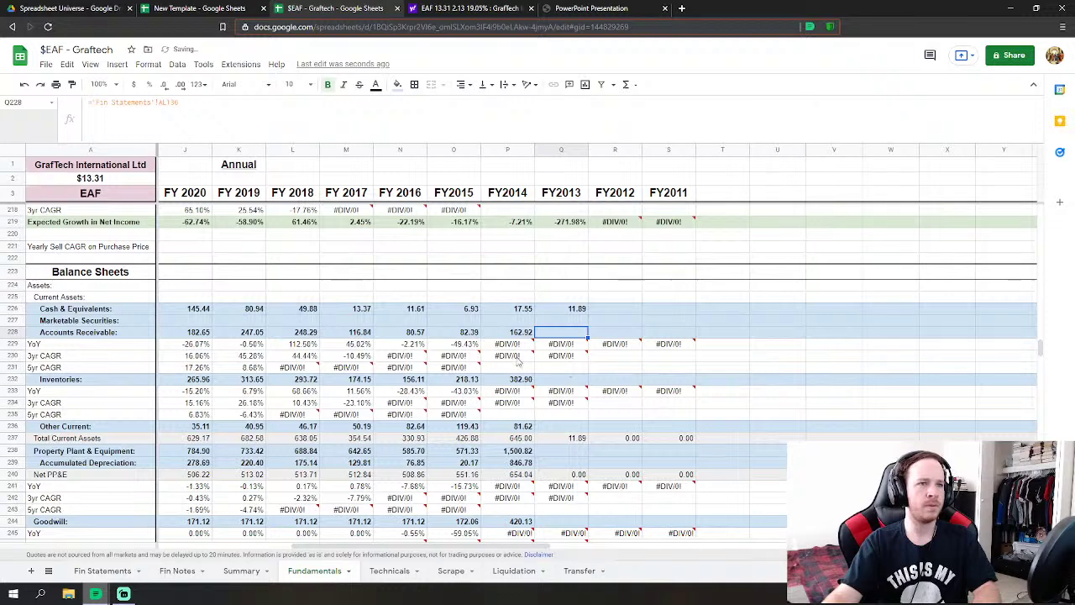
- Link FY2013 Inventories to 490.414 and Other Current to prepaid expenses, 73.79
{"action": "key", "text": "Down"}
{"action": "key", "text": "Down"}
{"action": "key", "text": "Down"}
{"action": "type", "text": "="}
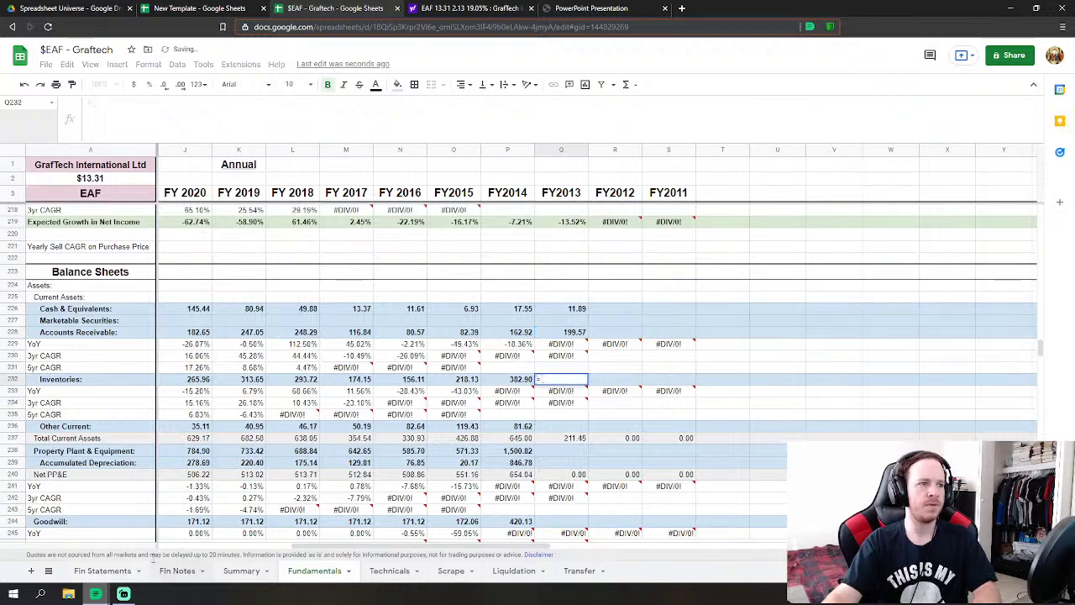
{"action": "left_click", "coordinate": [106, 576]}
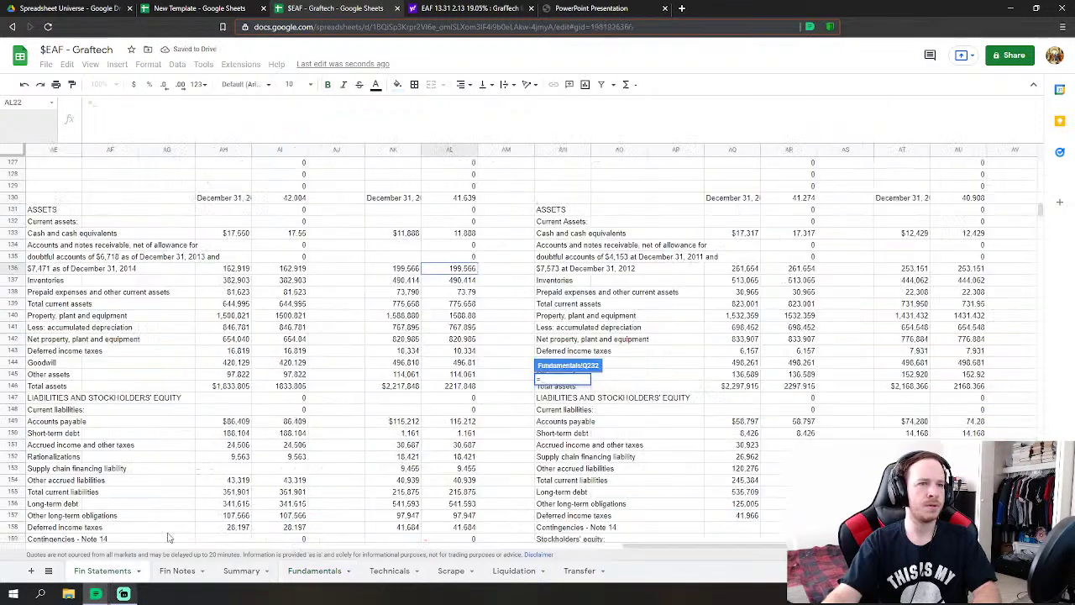
{"action": "left_click", "coordinate": [467, 279]}
{"action": "key", "text": "Return"}
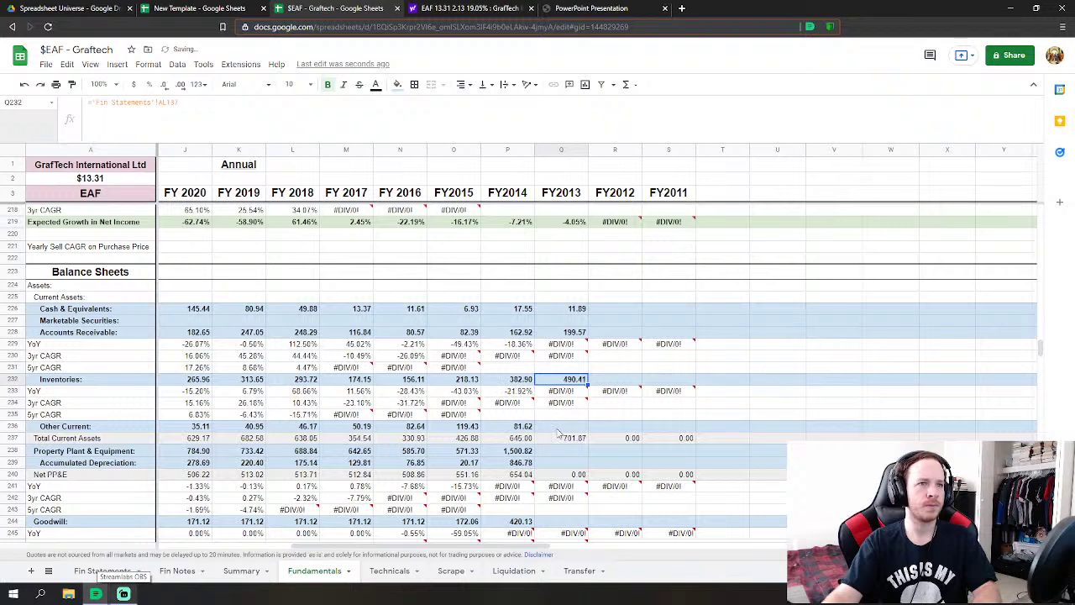
{"action": "key", "text": "Down"}
{"action": "key", "text": "Down"}
{"action": "key", "text": "Down"}
{"action": "key", "text": "Down"}
{"action": "type", "text": "="}
{"action": "left_click", "coordinate": [89, 572]}
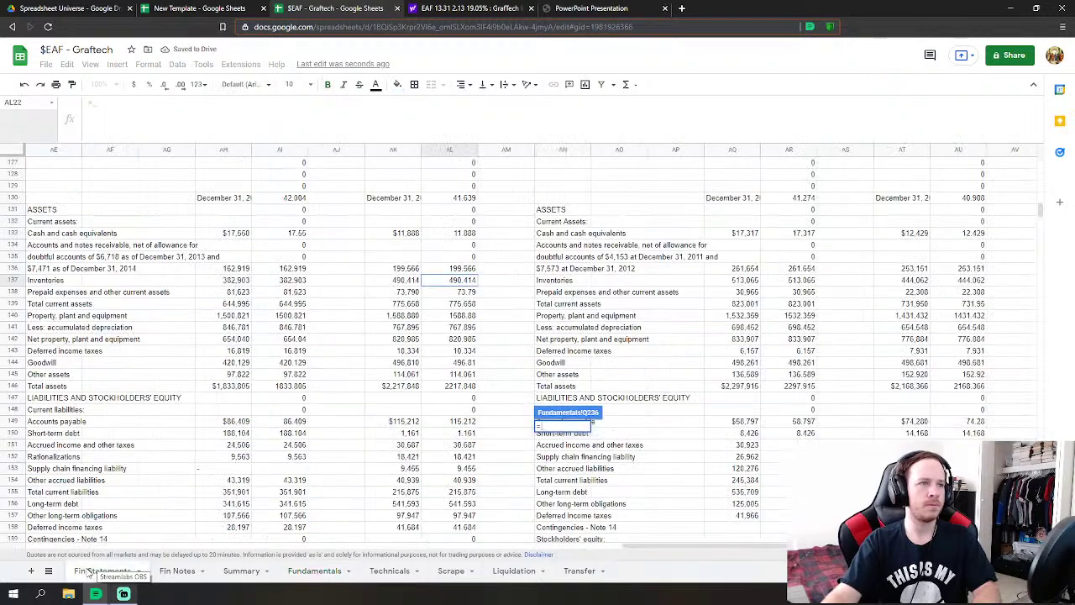
{"action": "left_click", "coordinate": [442, 292]}
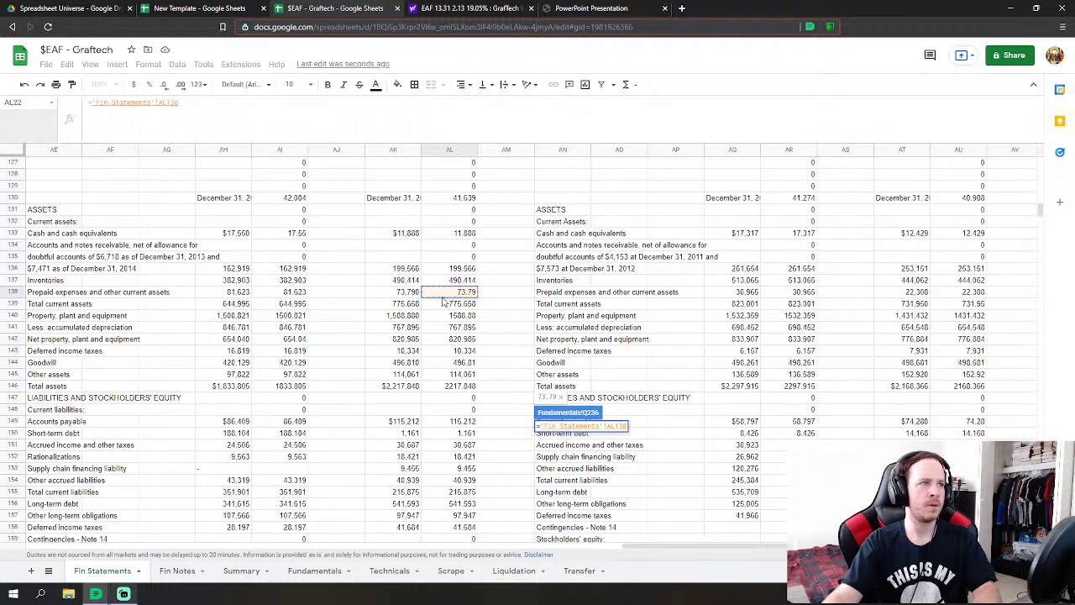
{"action": "key", "text": "Return"}
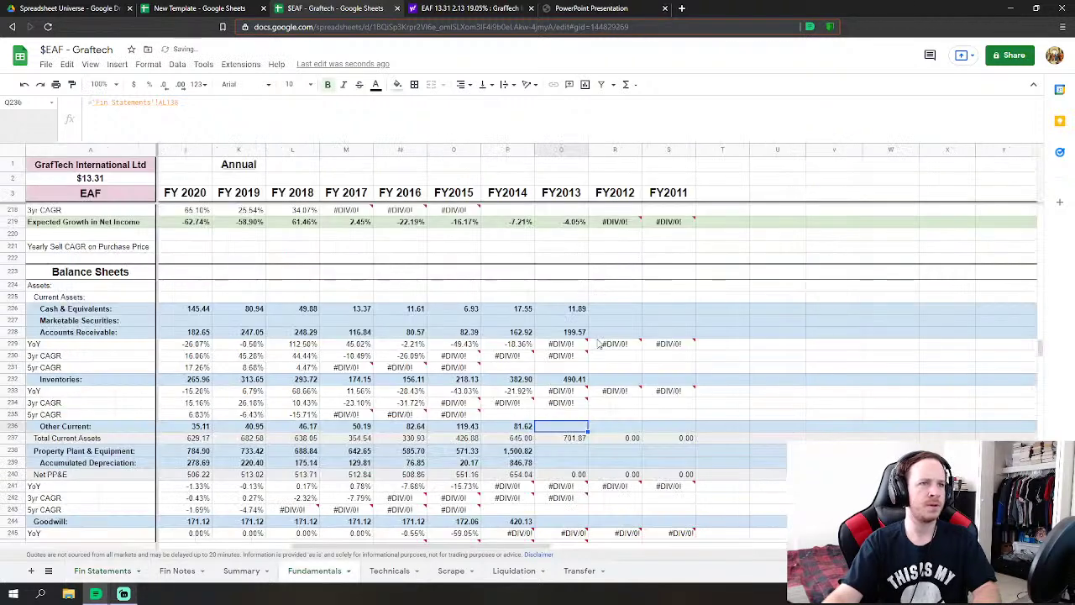
- Link FY2013 PP&E to 1,588.88 and Accumulated Depreciation to 767.90 from Fin Statements
{"action": "scroll", "coordinate": [562, 414], "scroll_direction": "down", "scroll_amount": 1}
{"action": "left_click", "coordinate": [566, 391]}
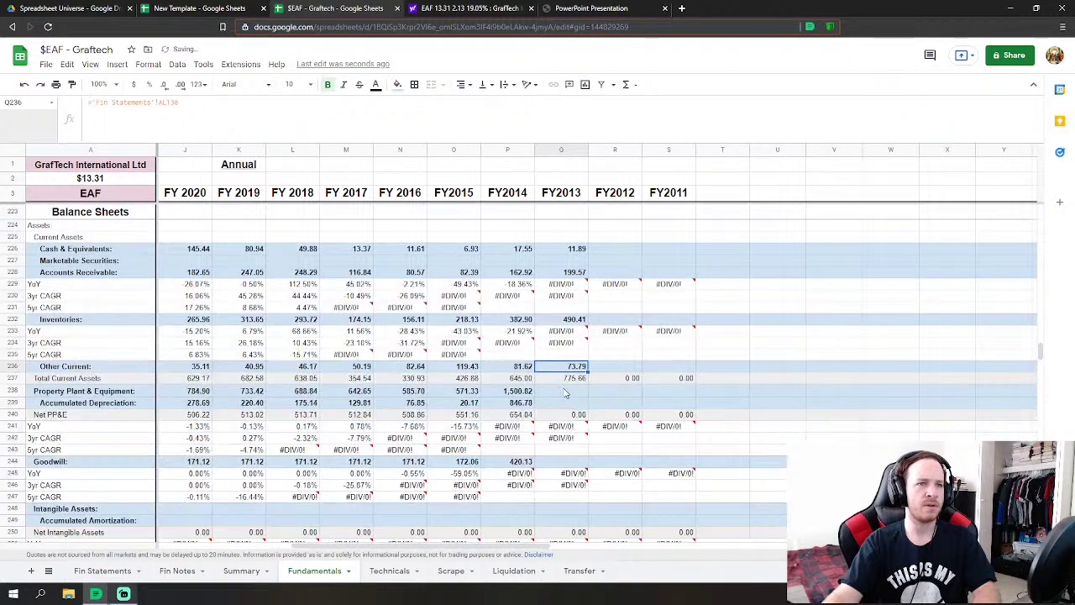
{"action": "scroll", "coordinate": [566, 391], "scroll_direction": "down", "scroll_amount": 1}
{"action": "left_click", "coordinate": [103, 570]}
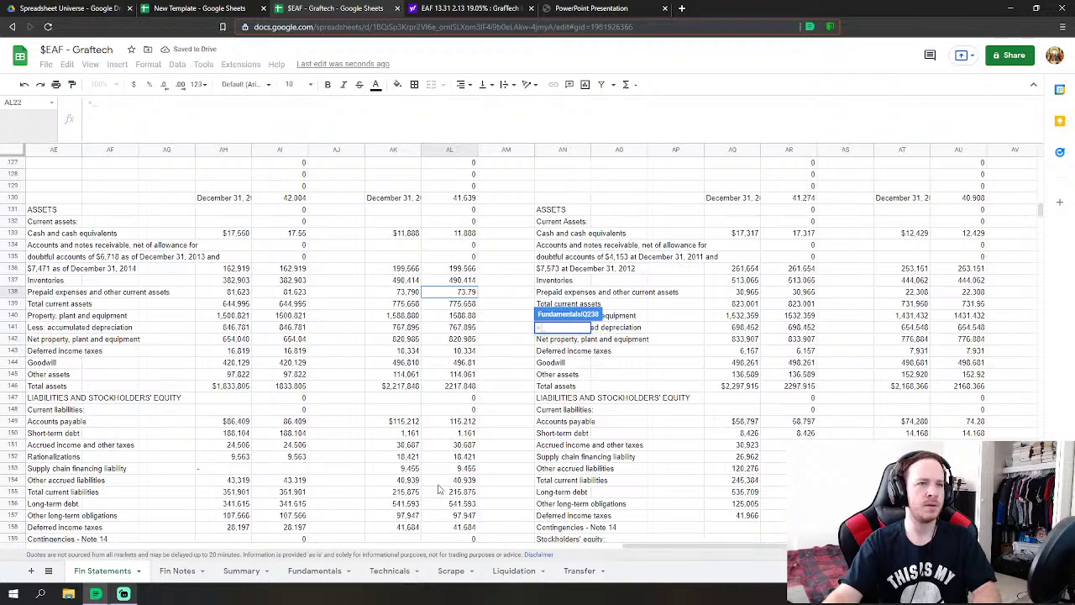
{"action": "left_click", "coordinate": [466, 319]}
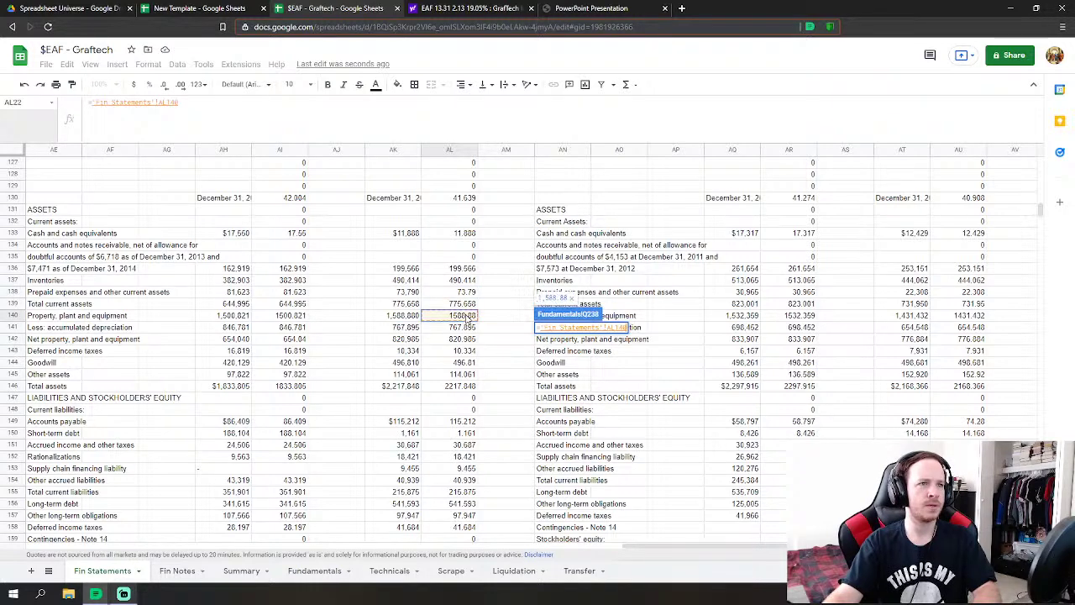
{"action": "key", "text": "Return"}
{"action": "left_click", "coordinate": [564, 340]}
{"action": "type", "text": "="}
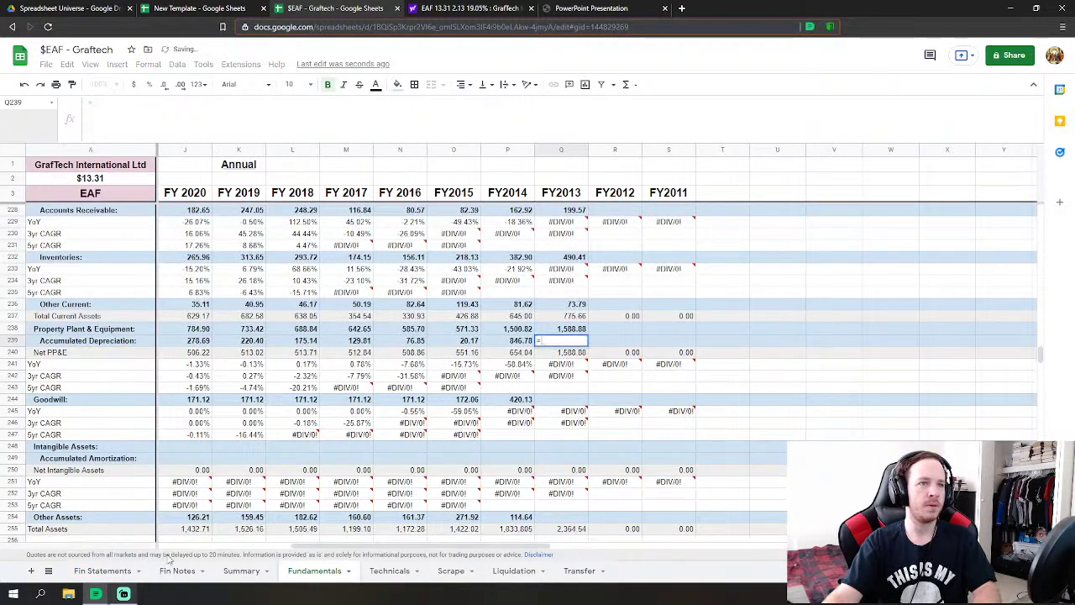
{"action": "left_click", "coordinate": [103, 570]}
{"action": "left_click", "coordinate": [472, 329]}
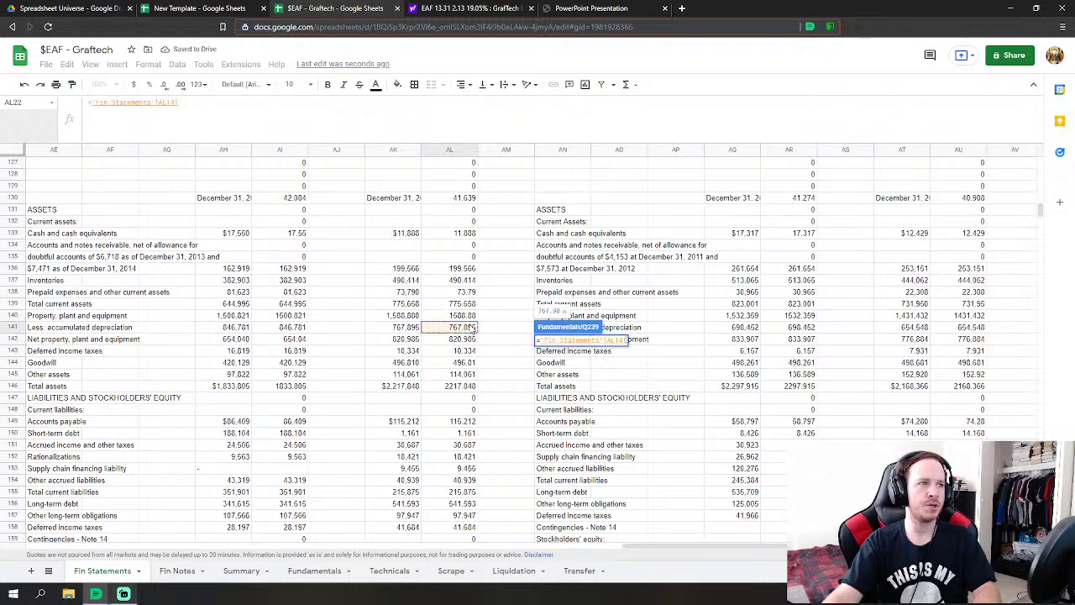
{"action": "key", "text": "Return"}
- Link FY2013 Goodwill to the 2013 goodwill value, 496.81
{"action": "left_click", "coordinate": [559, 401]}
{"action": "type", "text": "="}
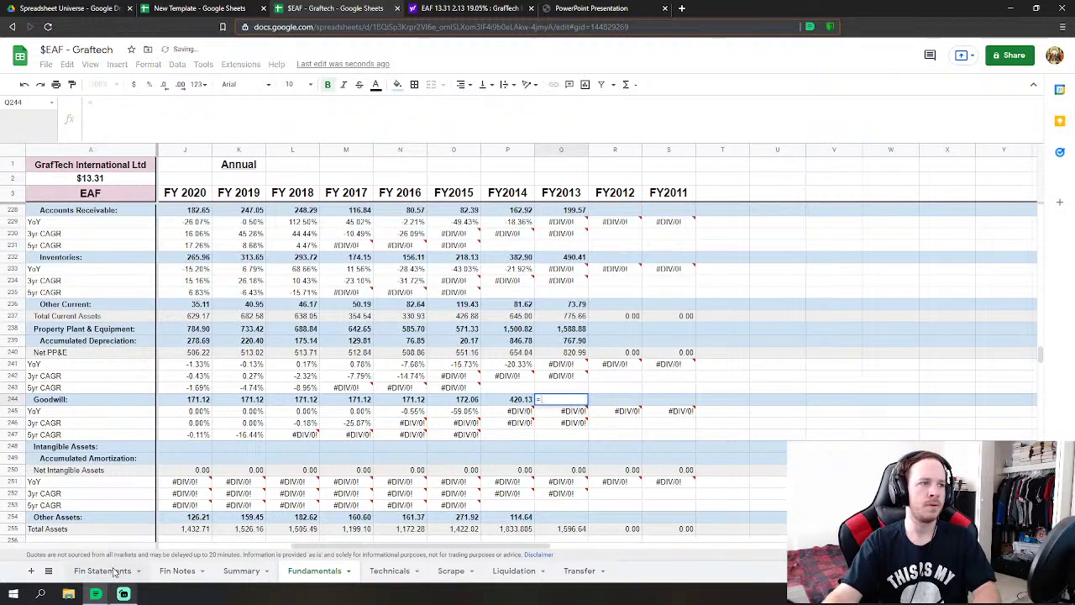
{"action": "left_click", "coordinate": [103, 571]}
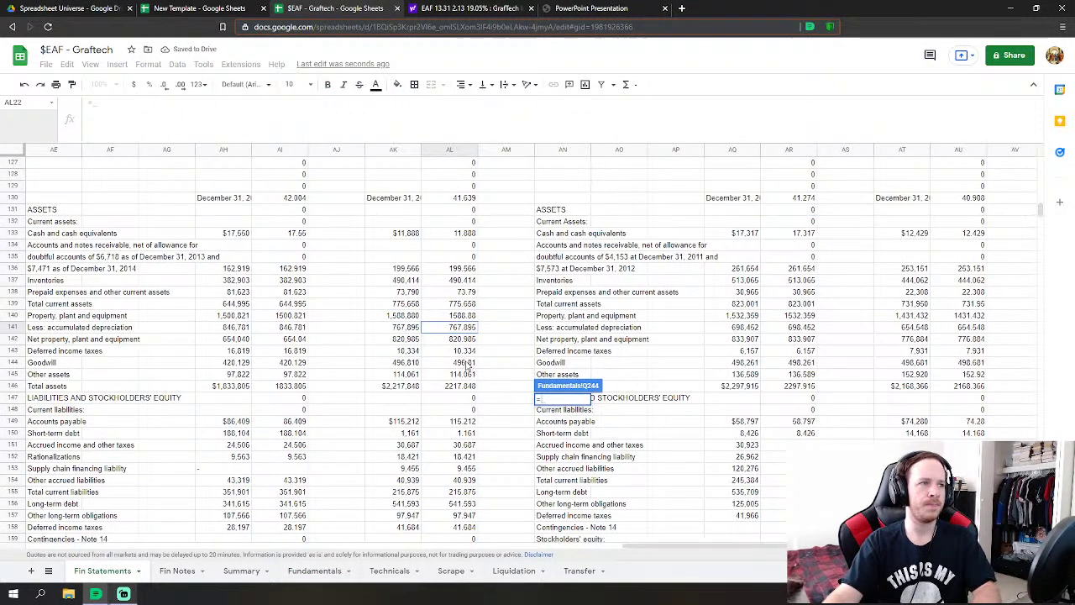
{"action": "left_click", "coordinate": [467, 364]}
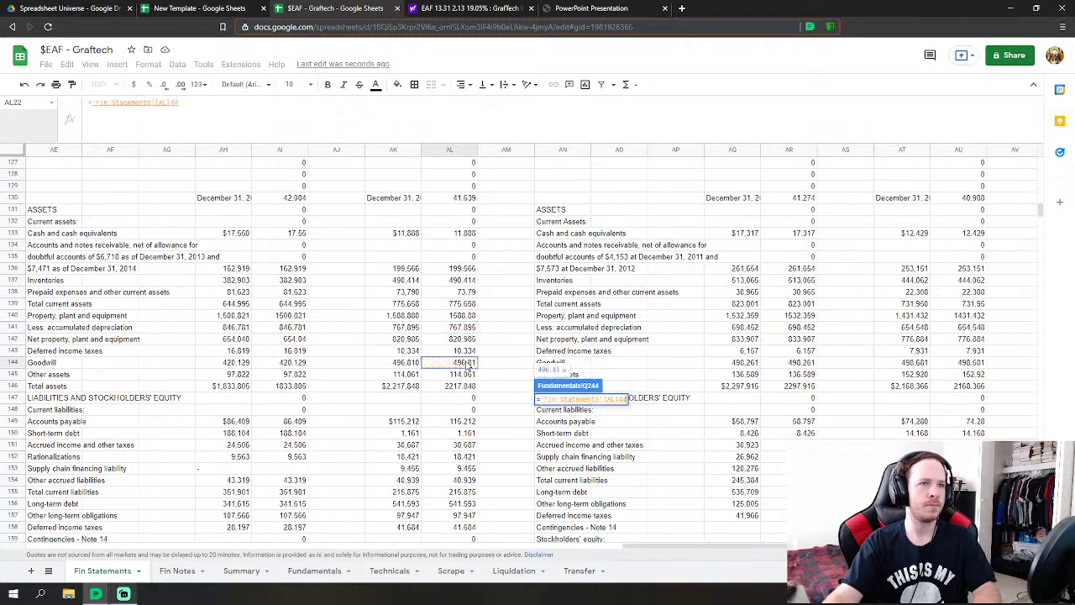
{"action": "key", "text": "Return"}
{"action": "scroll", "coordinate": [563, 453], "scroll_direction": "down", "scroll_amount": 2}
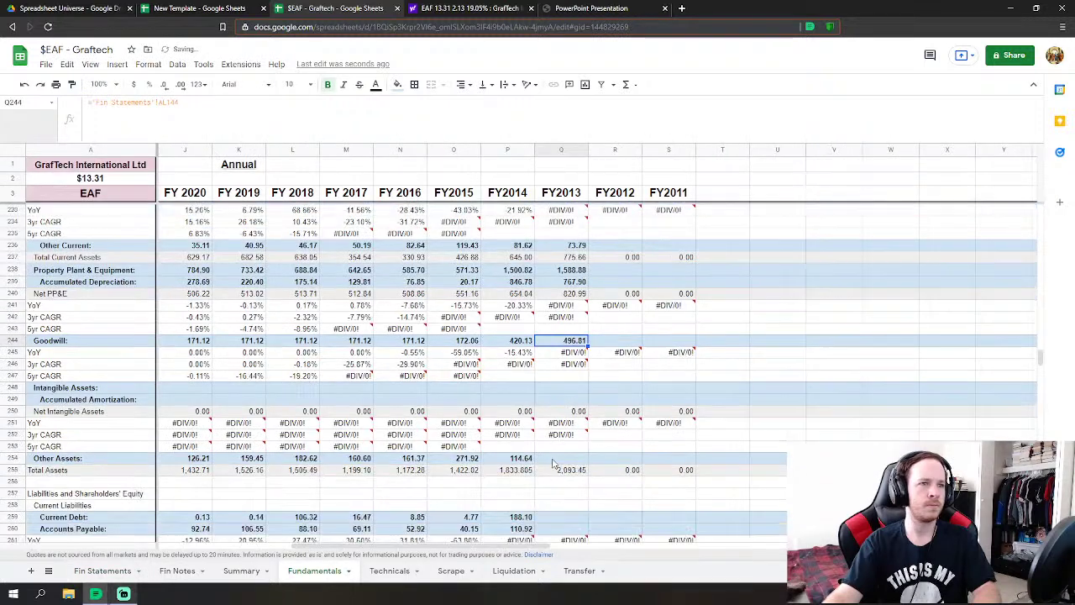
- Link FY2013 Other Assets to the 2013 other assets value in Fin Statements
{"action": "left_click", "coordinate": [561, 458]}
{"action": "type", "text": "=SUM(K254:S254"}
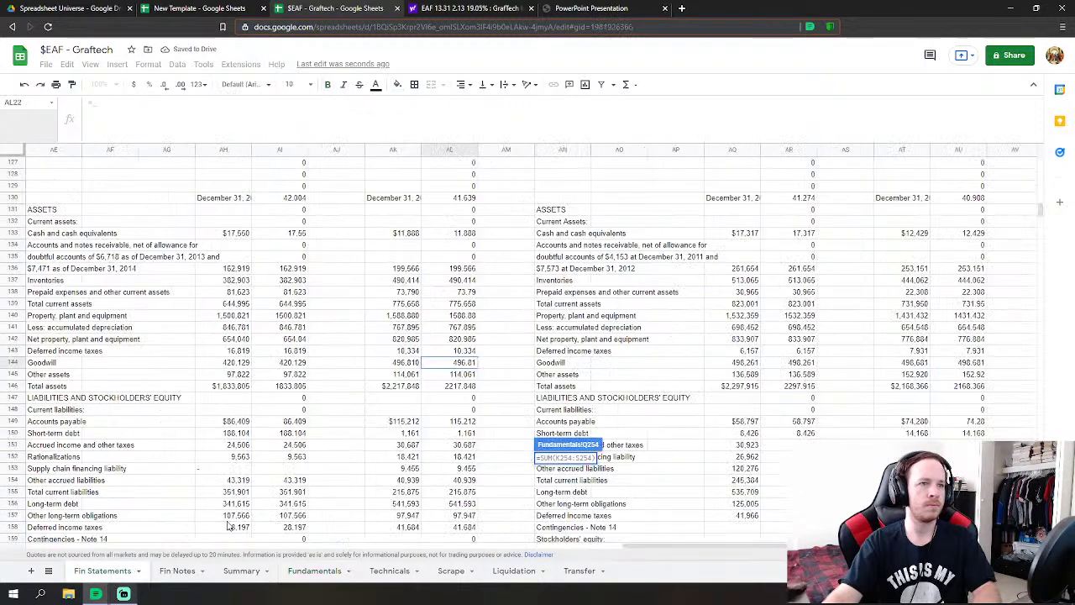
{"action": "left_click", "coordinate": [102, 571]}
{"action": "left_click", "coordinate": [464, 375]}
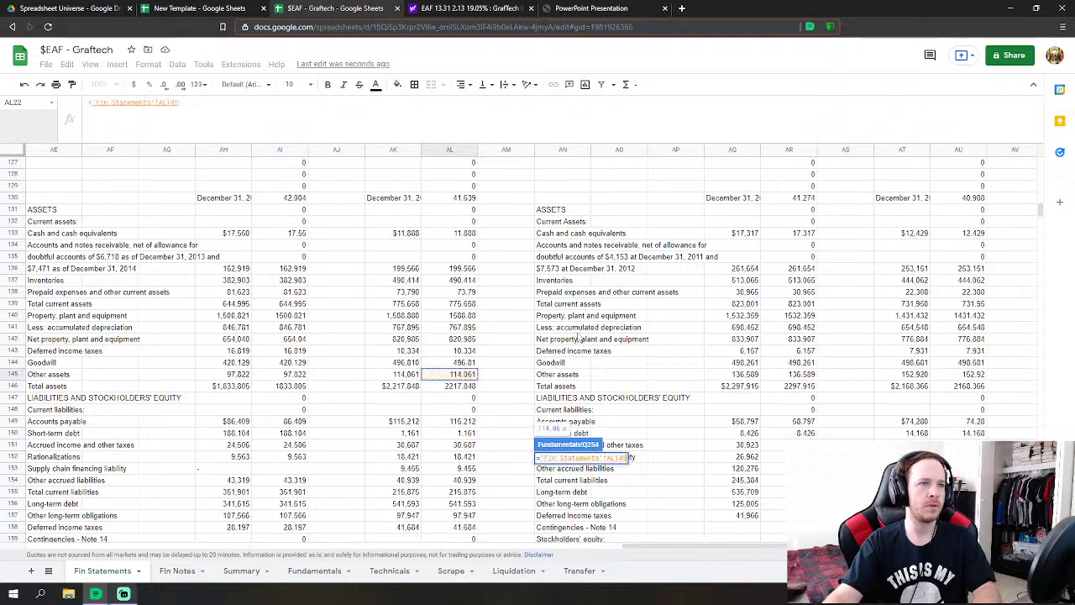
{"action": "key", "text": "Return"}
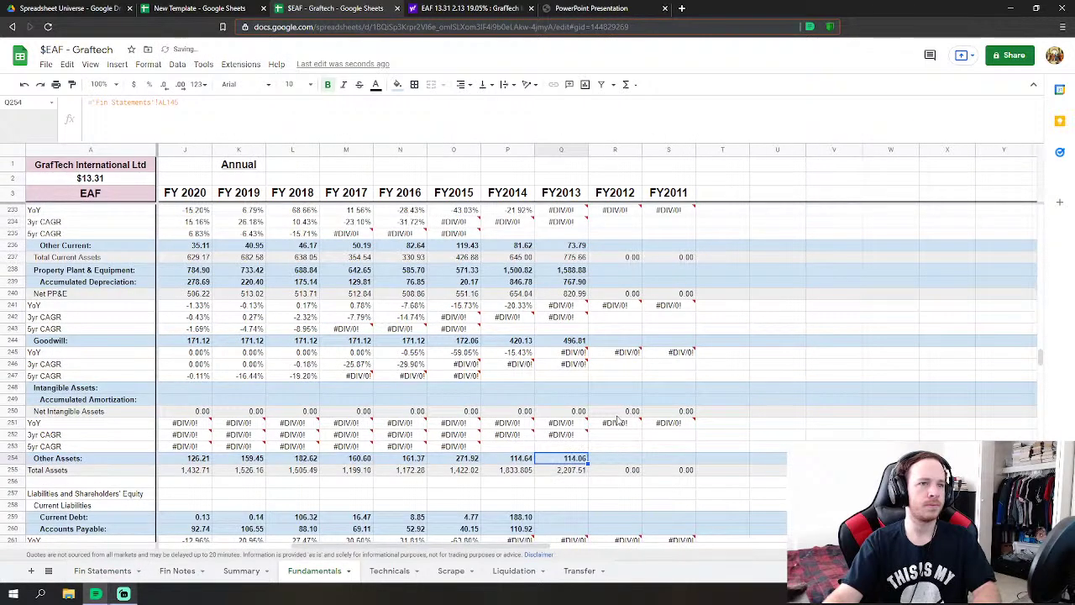
- Add 2013 deferred income taxes to Other Assets, giving 124.40, then begin the Current Debt link
{"action": "left_click", "coordinate": [84, 570]}
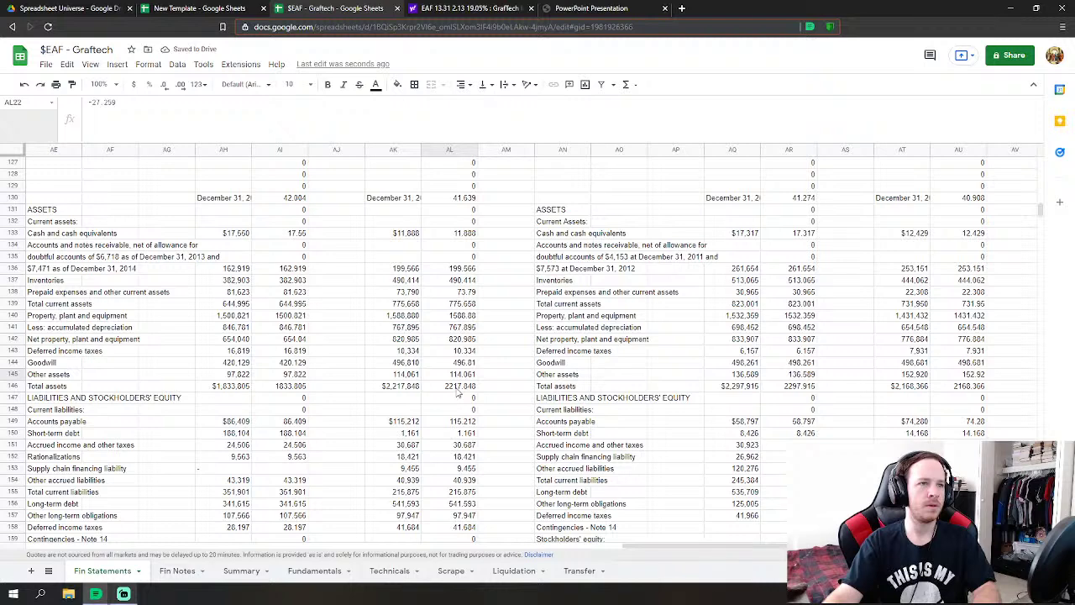
{"action": "left_click", "coordinate": [311, 570]}
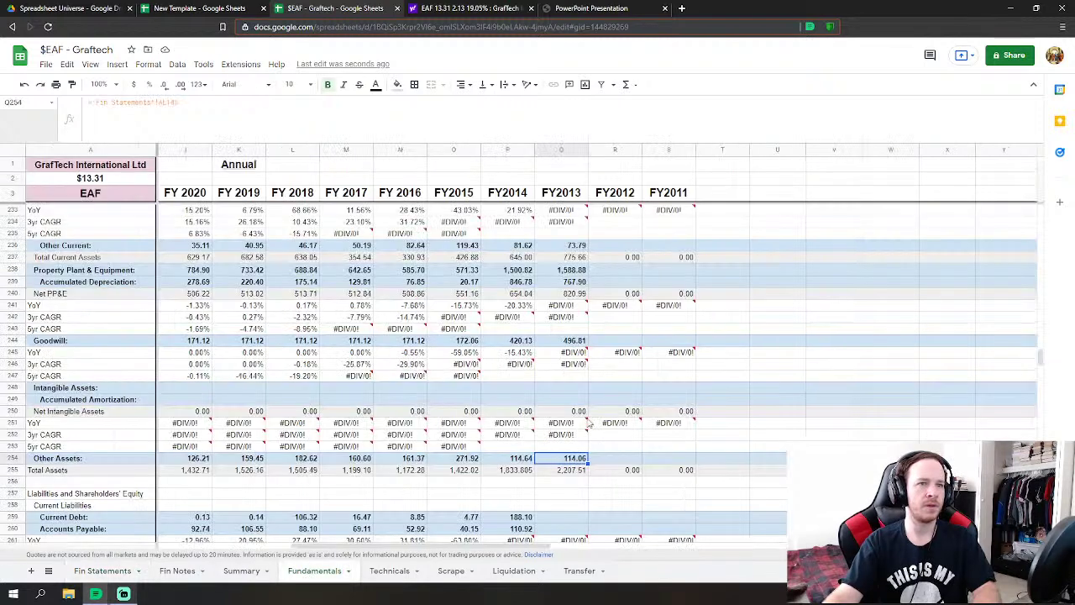
{"action": "type", "text": "+"}
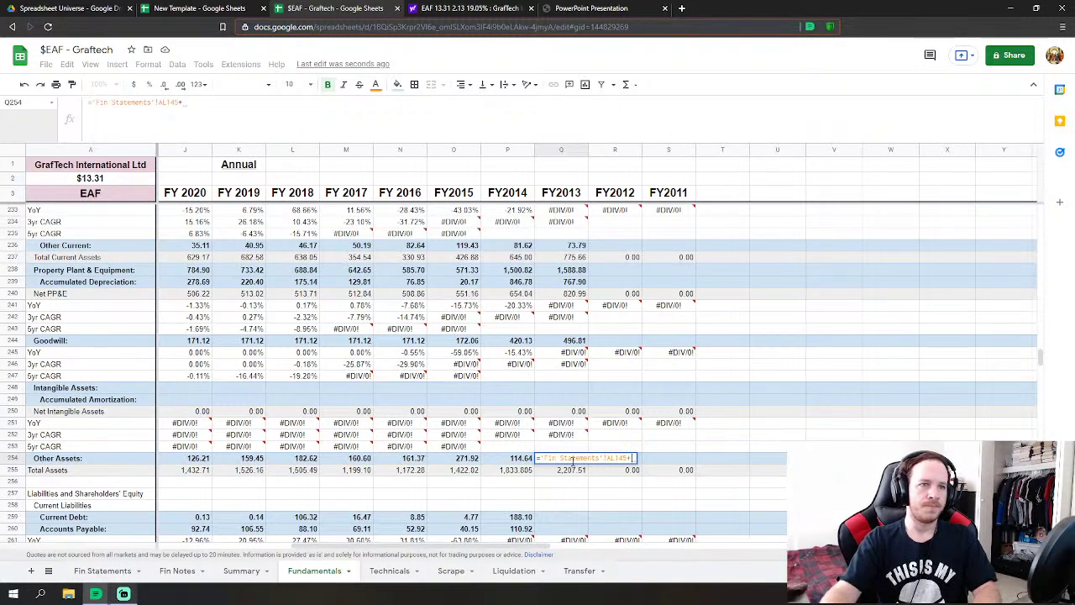
{"action": "left_click", "coordinate": [117, 571]}
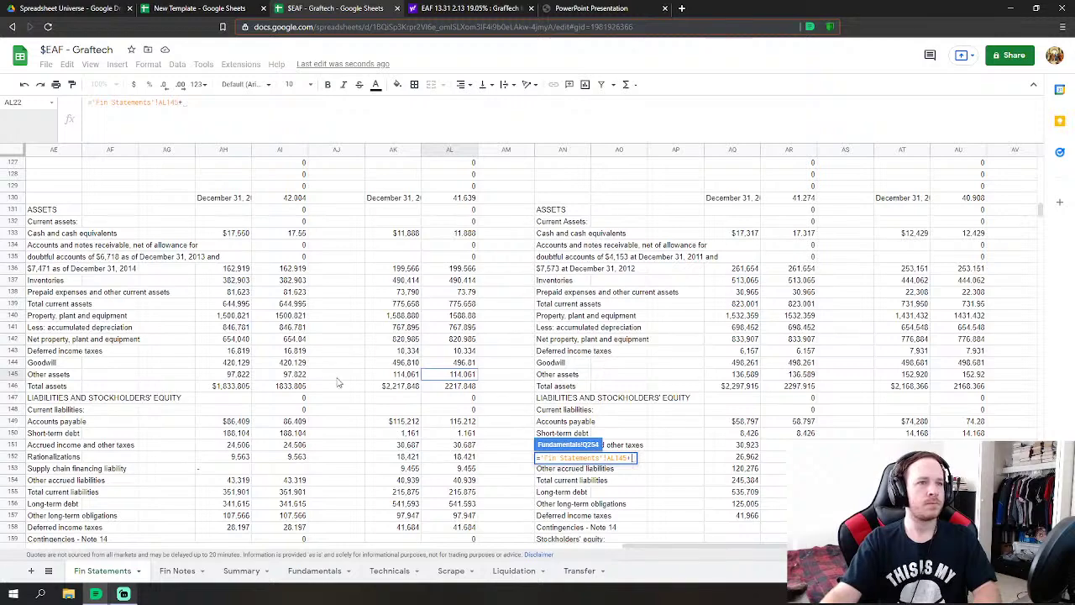
{"action": "left_click", "coordinate": [449, 352]}
{"action": "key", "text": "Return"}
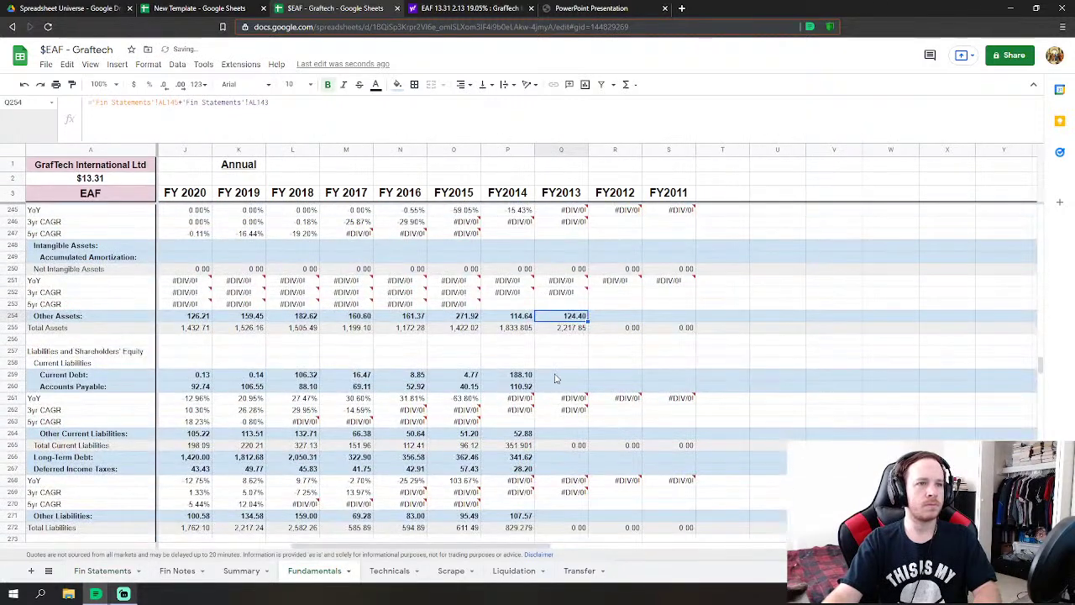
{"action": "left_click", "coordinate": [544, 378]}
{"action": "type", "text": "="}
{"action": "left_click", "coordinate": [102, 571]}
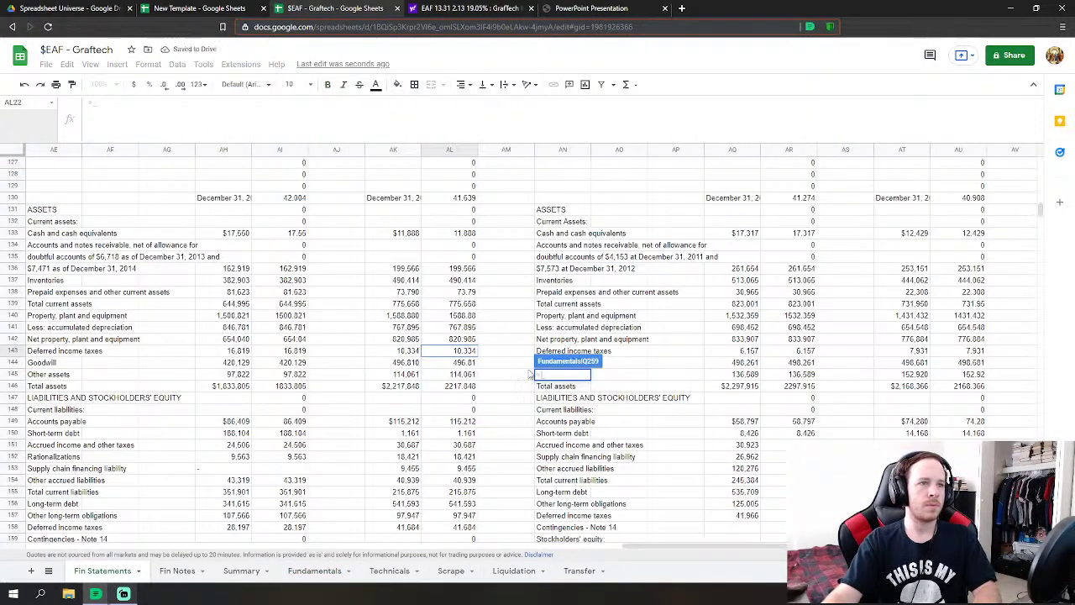
- Link FY2013 Current Debt (1.161), and accounts payable 115.212 plus accrued income and other taxes
{"action": "left_click", "coordinate": [464, 433]}
{"action": "key", "text": "Return"}
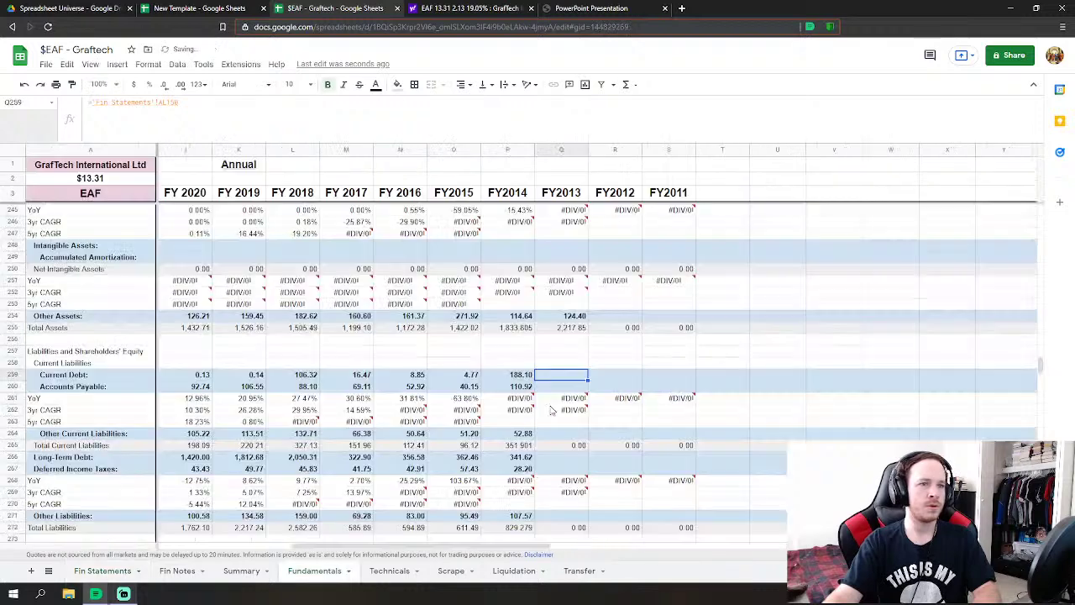
{"action": "type", "text": "="}
{"action": "left_click", "coordinate": [103, 571]}
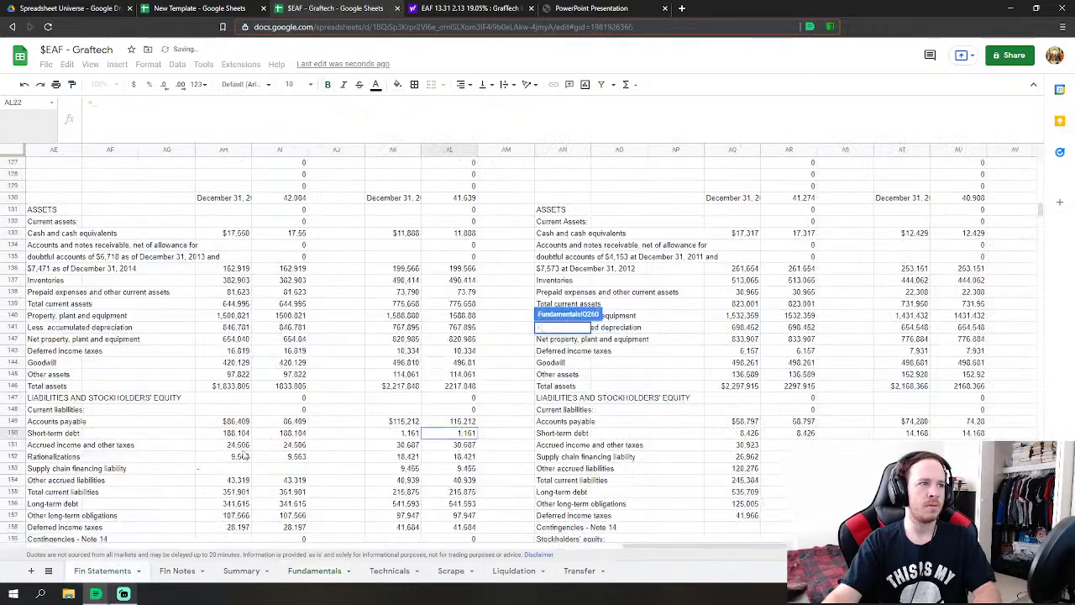
{"action": "left_click", "coordinate": [451, 422]}
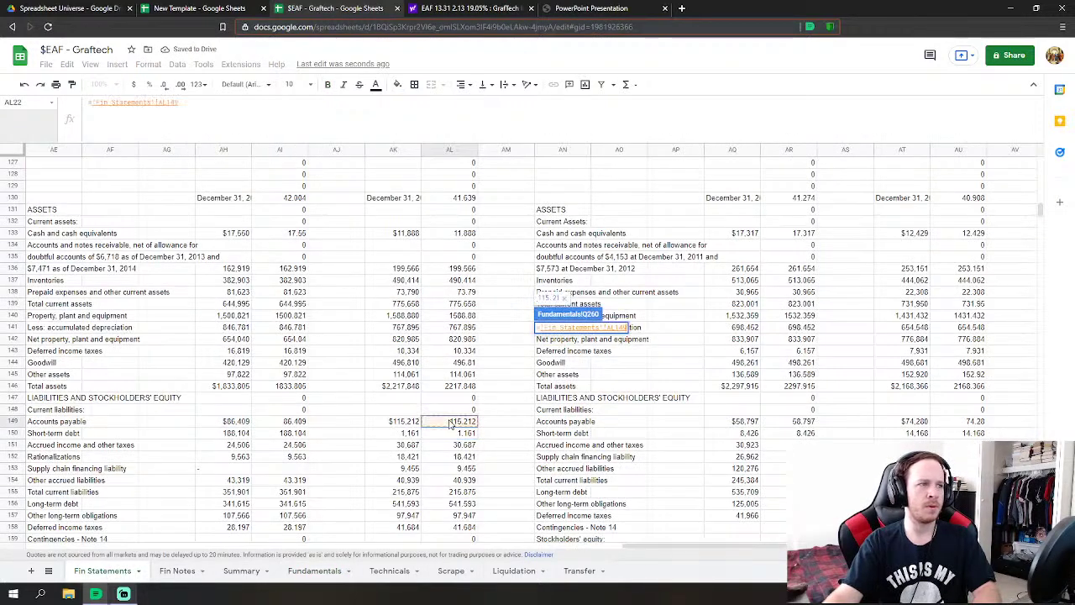
{"action": "type", "text": "+"}
{"action": "left_click", "coordinate": [467, 445]}
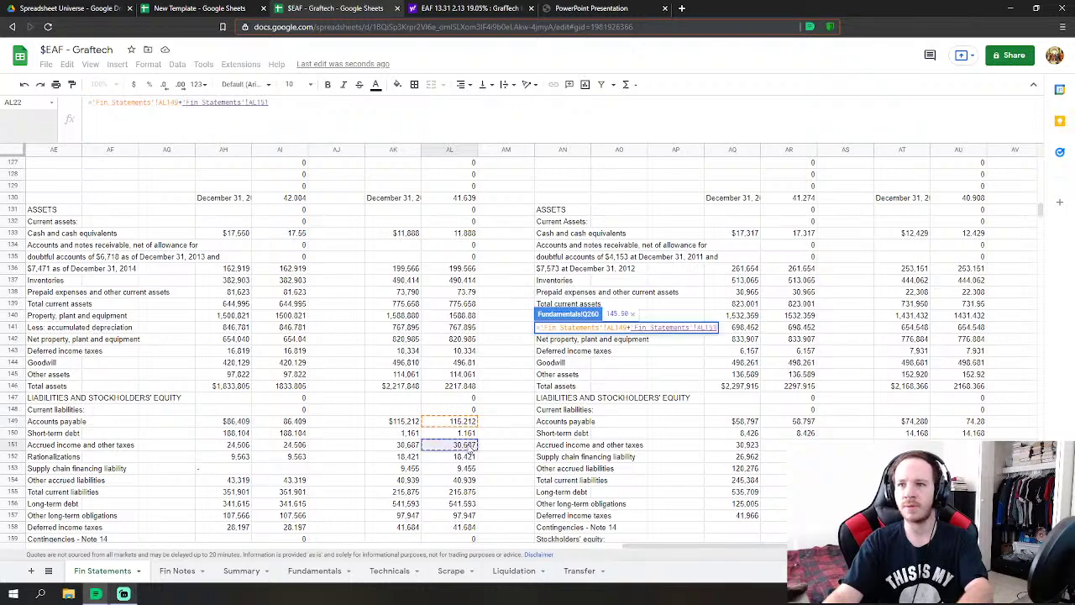
{"action": "key", "text": "Return"}
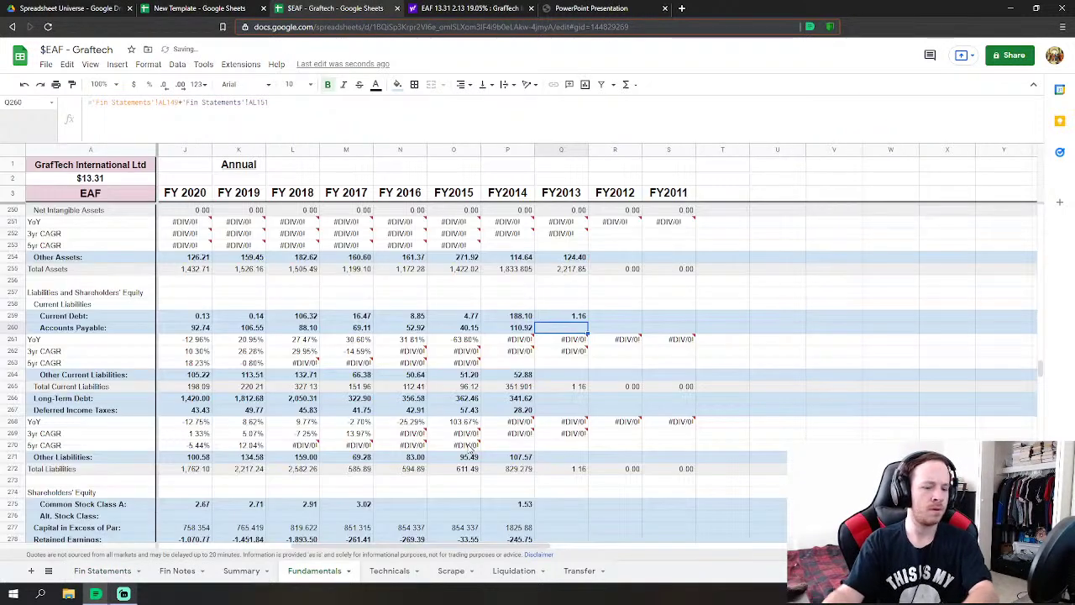
- Set FY2013 Other Current Liabilities to rationalizations 18.421 plus other accrued liabilities 40.939
{"action": "left_click", "coordinate": [561, 374]}
{"action": "type", "text": "="}
{"action": "left_click", "coordinate": [102, 571]}
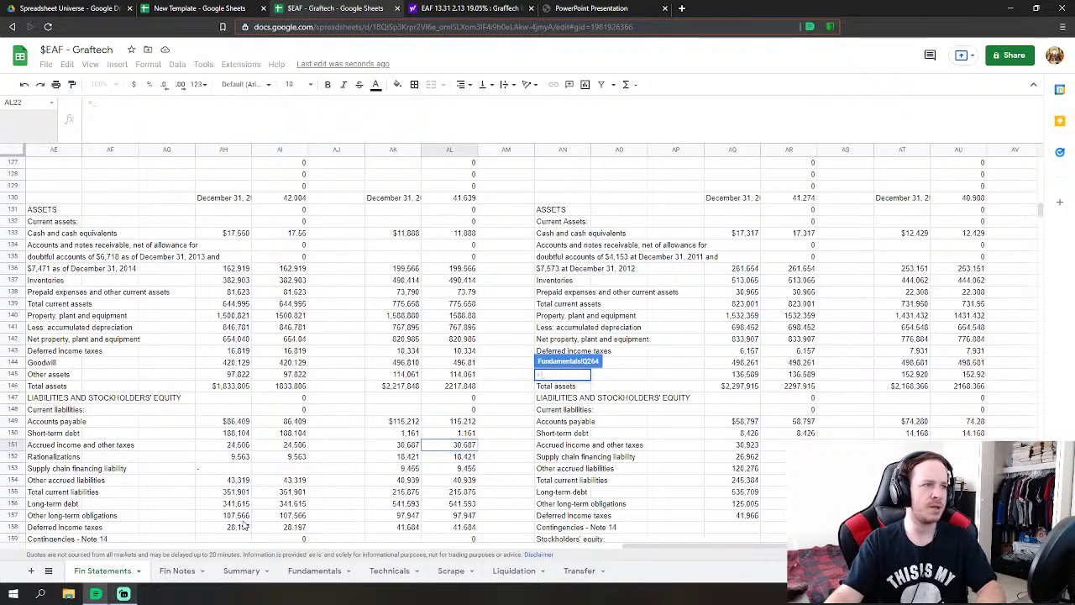
{"action": "left_click", "coordinate": [440, 458]}
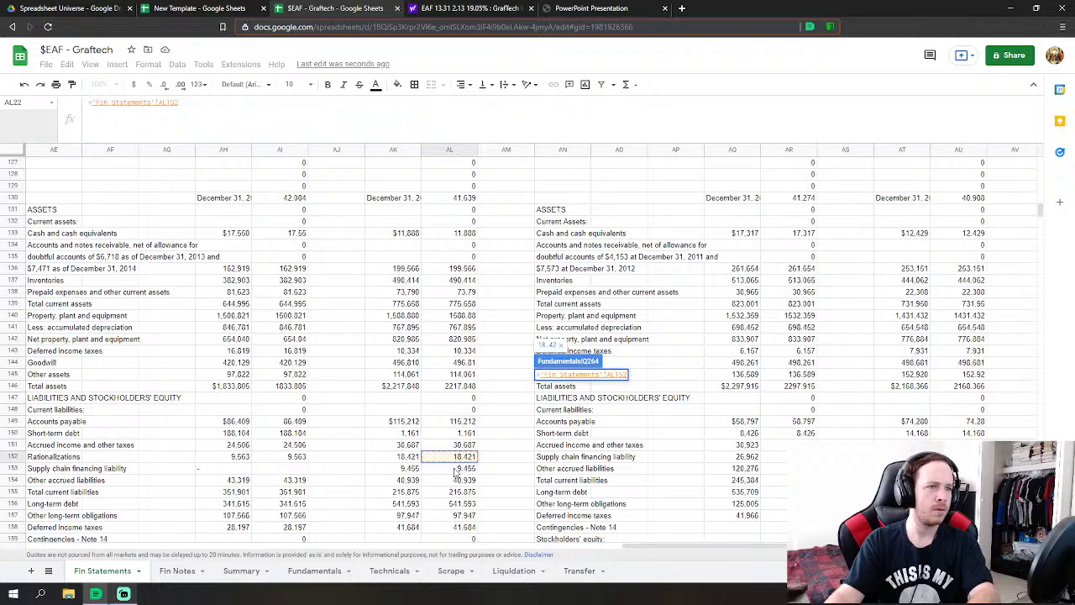
{"action": "type", "text": "+"}
{"action": "left_click", "coordinate": [457, 480]}
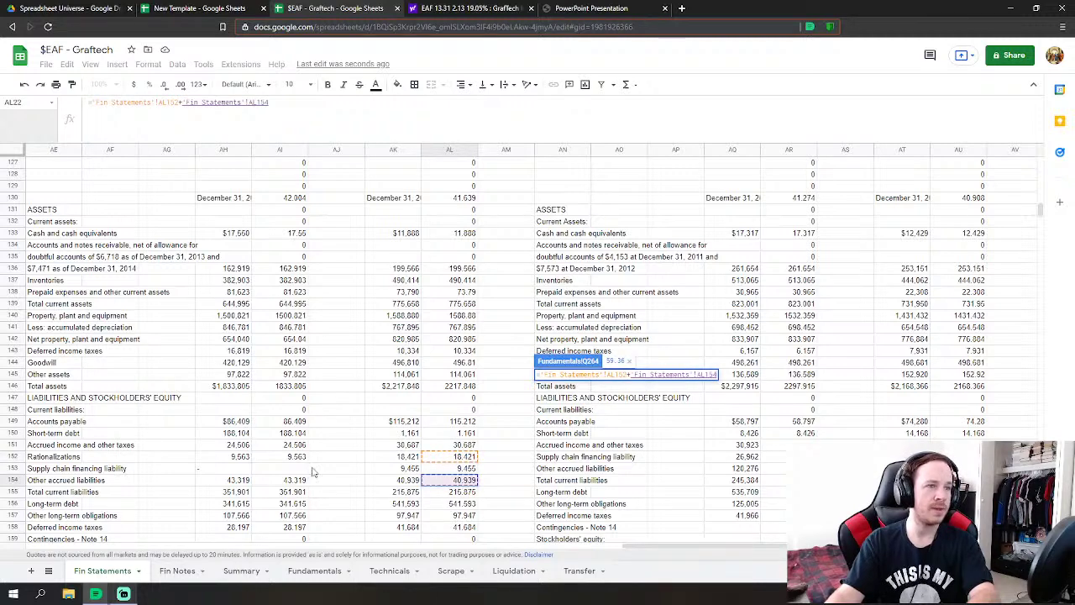
{"action": "key", "text": "Return"}
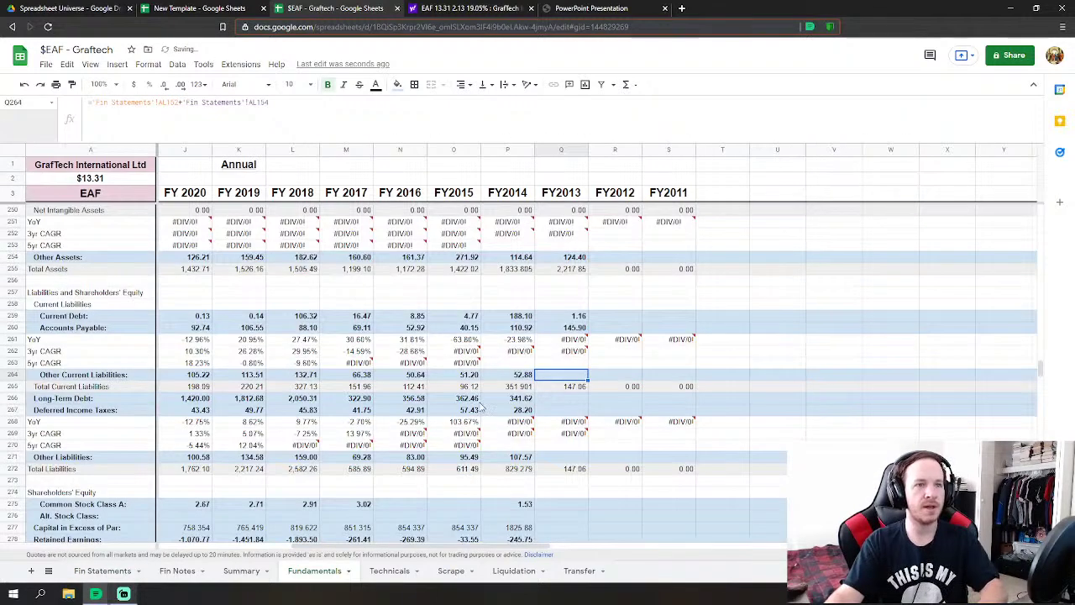
- Add the supply chain financing liability 9.455 to the FY2013 Current Debt formula
{"action": "left_click", "coordinate": [571, 316]}
{"action": "key", "text": "Return"}
{"action": "type", "text": "+"}
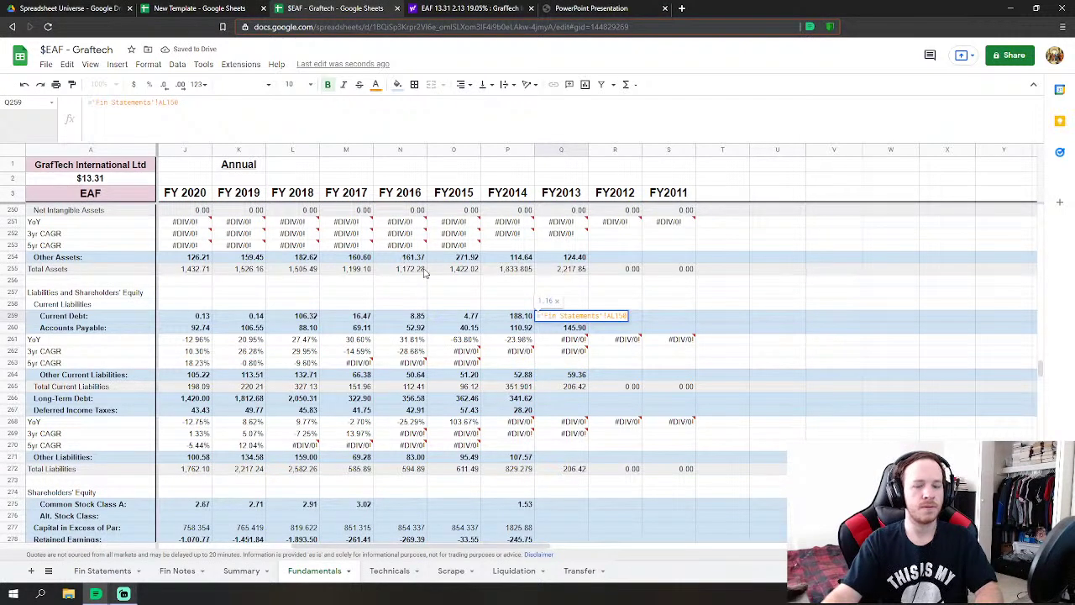
{"action": "left_click", "coordinate": [103, 571]}
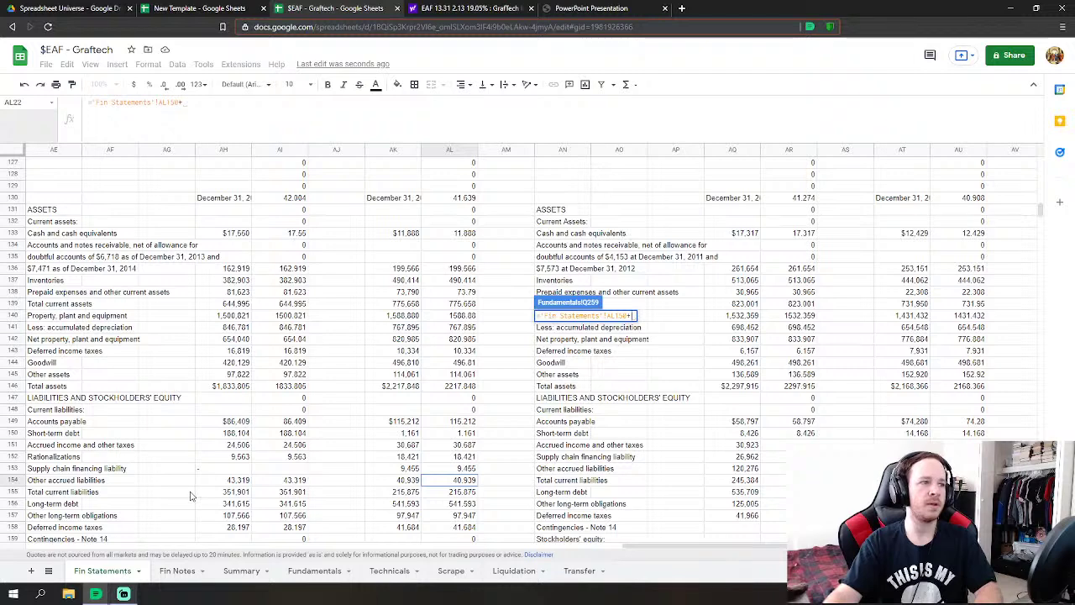
{"action": "left_click", "coordinate": [451, 472]}
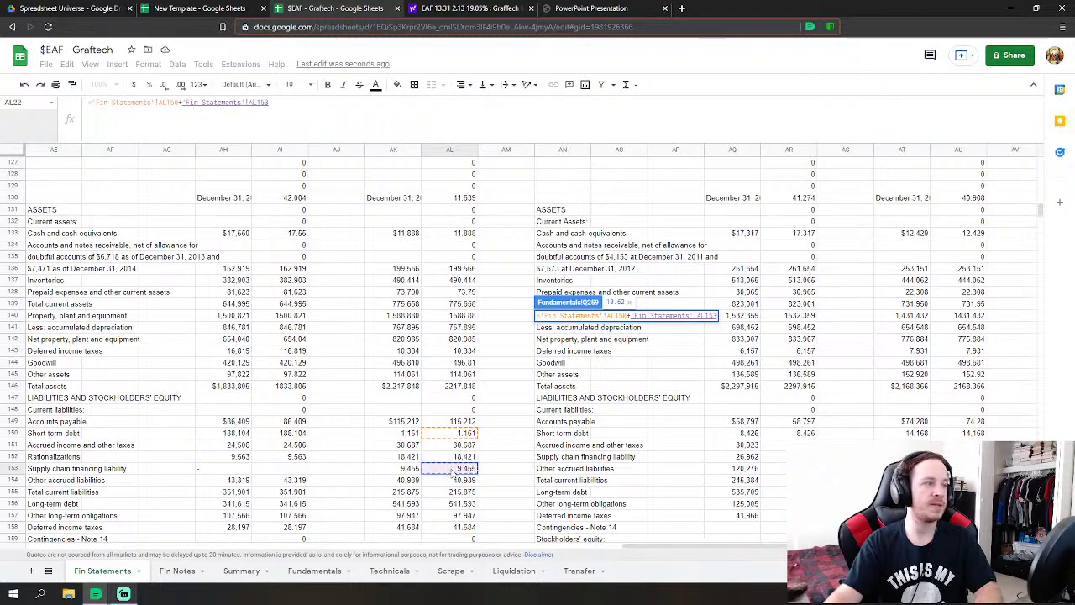
{"action": "key", "text": "Return"}
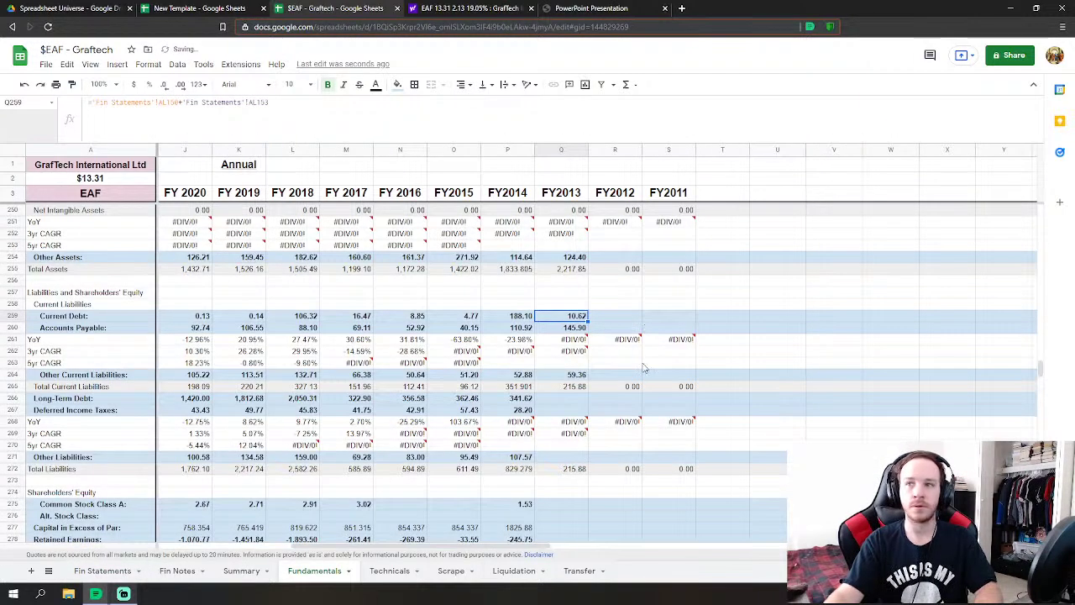
- Link FY2013 Long-Term Debt (541.593) and Deferred Income Taxes (41.684) to Fin Statements
{"action": "scroll", "coordinate": [611, 392], "scroll_direction": "down", "scroll_amount": 2}
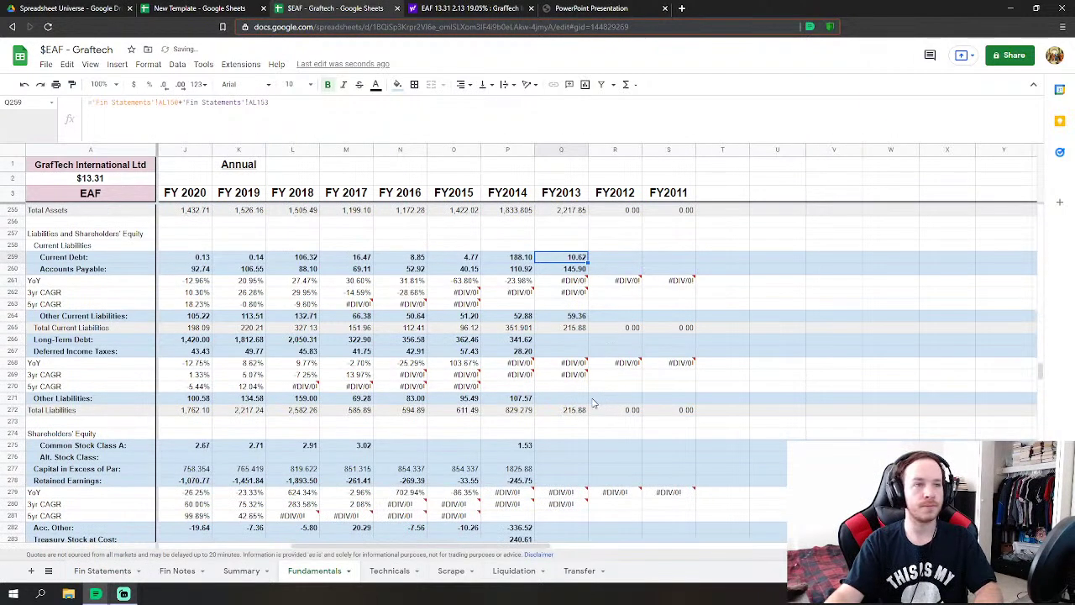
{"action": "left_click", "coordinate": [561, 339]}
{"action": "type", "text": "="}
{"action": "left_click", "coordinate": [113, 576]}
{"action": "scroll", "coordinate": [453, 432], "scroll_direction": "down", "scroll_amount": 1}
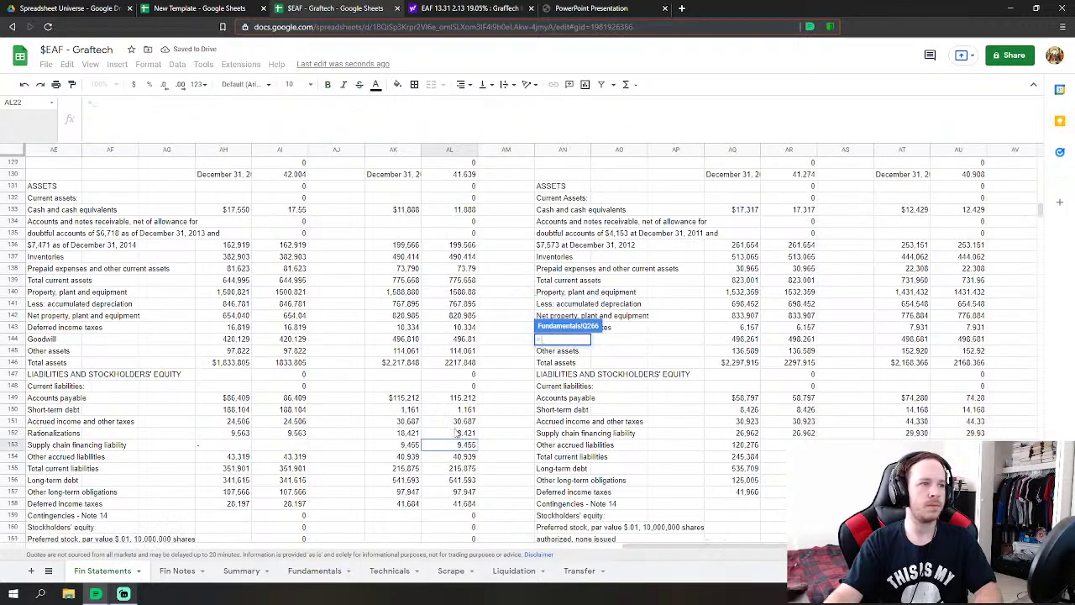
{"action": "left_click", "coordinate": [463, 480]}
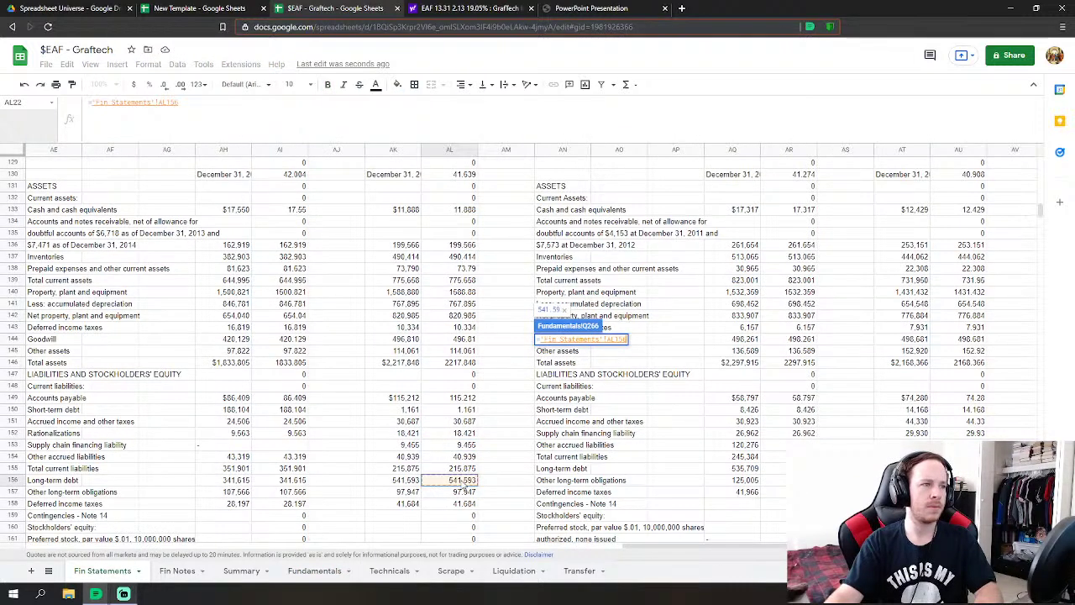
{"action": "key", "text": "Return"}
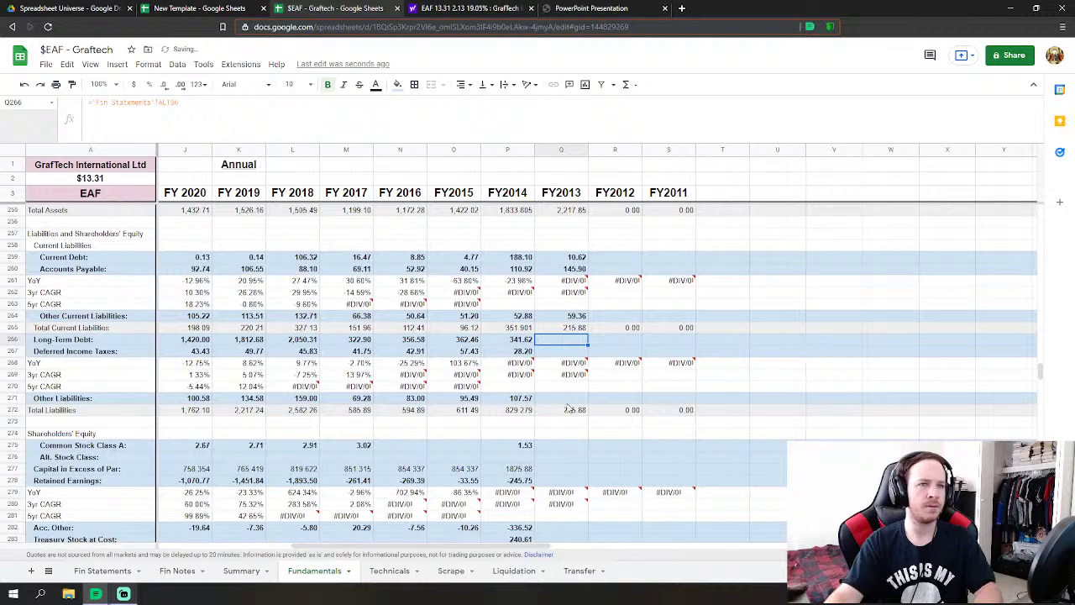
{"action": "left_click", "coordinate": [102, 571]}
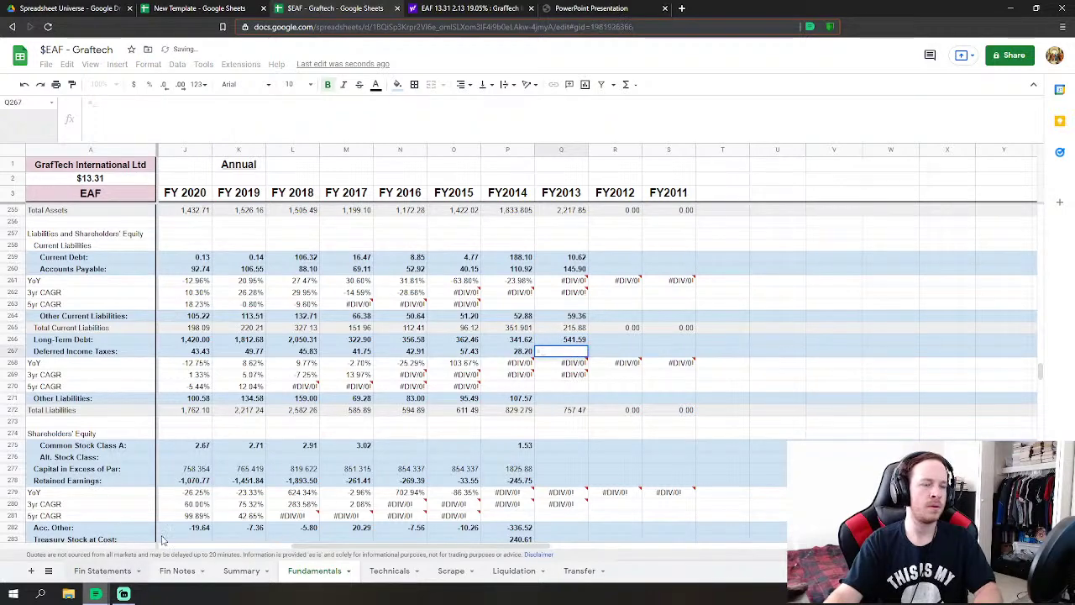
{"action": "left_click", "coordinate": [447, 504]}
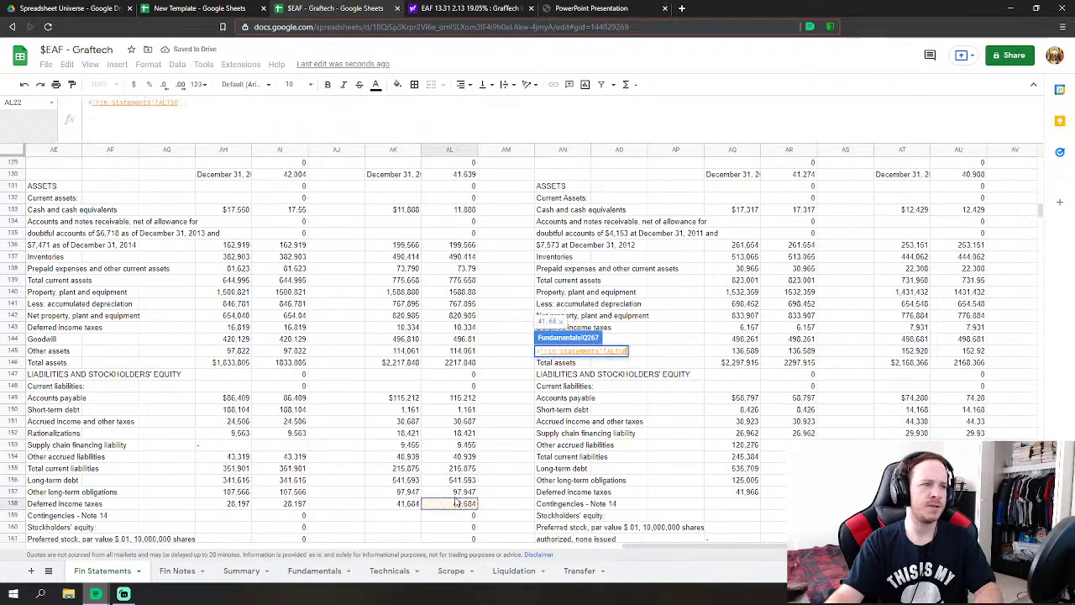
{"action": "key", "text": "Return"}
- Link FY2013 Other Liabilities to other long-term obligations 97.947, then begin the Common Stock link
{"action": "left_click", "coordinate": [563, 340]}
{"action": "type", "text": "="}
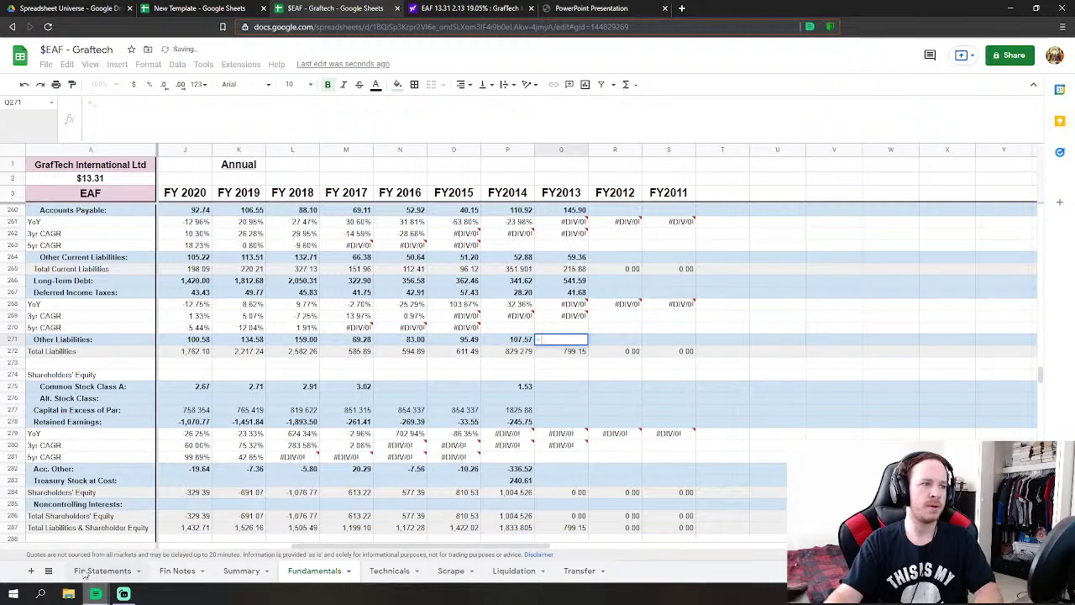
{"action": "left_click", "coordinate": [102, 571]}
{"action": "left_click", "coordinate": [462, 491]}
{"action": "scroll", "coordinate": [470, 495], "scroll_direction": "down", "scroll_amount": 5}
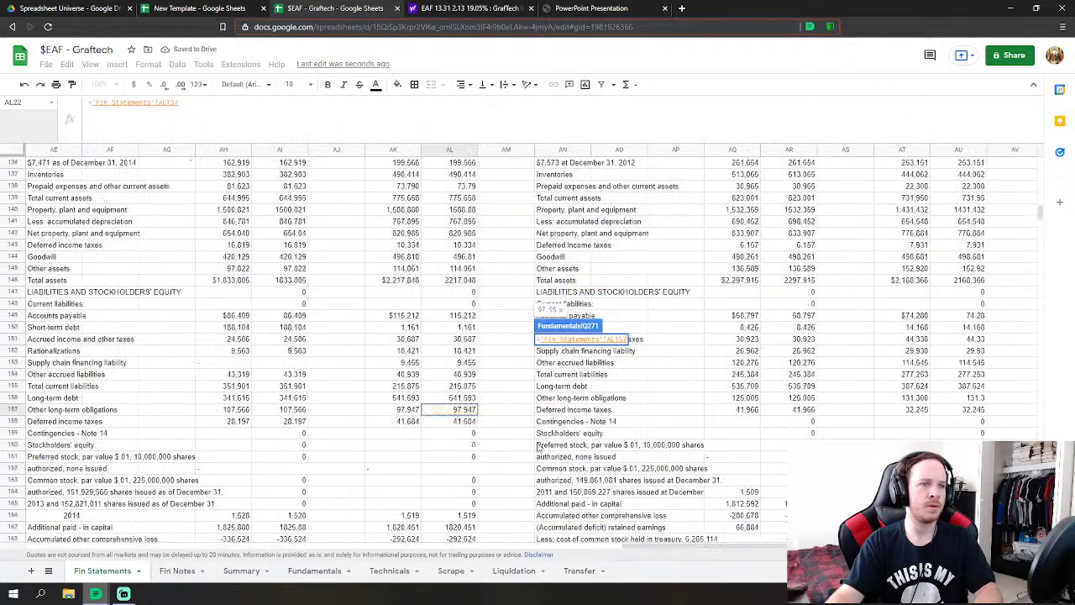
{"action": "key", "text": "Return"}
{"action": "scroll", "coordinate": [593, 390], "scroll_direction": "down", "scroll_amount": 2}
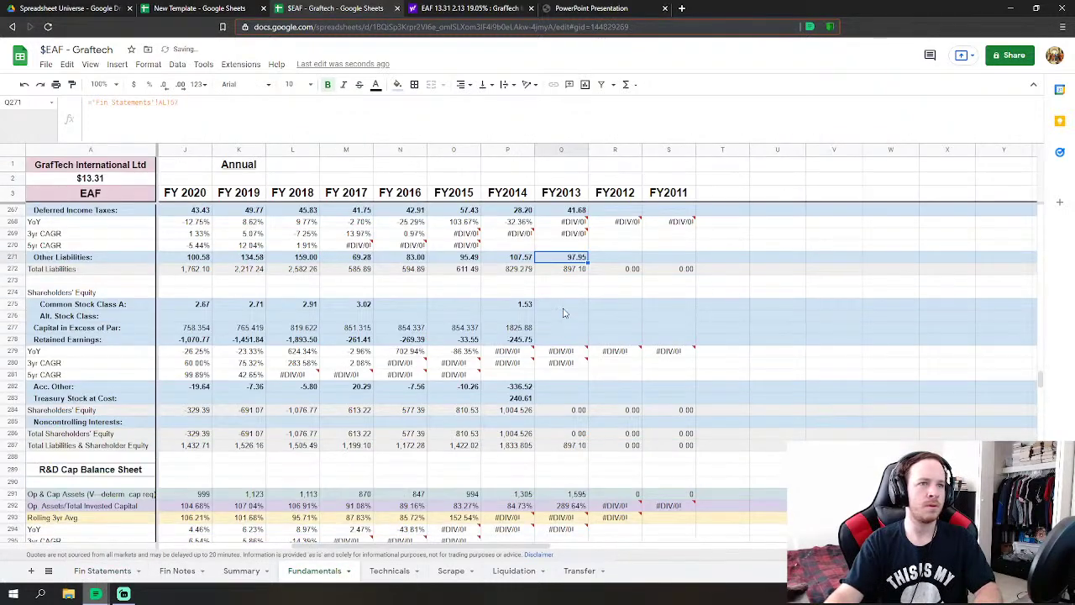
{"action": "left_click", "coordinate": [561, 305]}
{"action": "type", "text": "="}
{"action": "left_click", "coordinate": [103, 571]}
- Link FY2013 Common Stock (1,519) and Capital in Excess of Par (1820.451)
{"action": "left_click", "coordinate": [454, 433]}
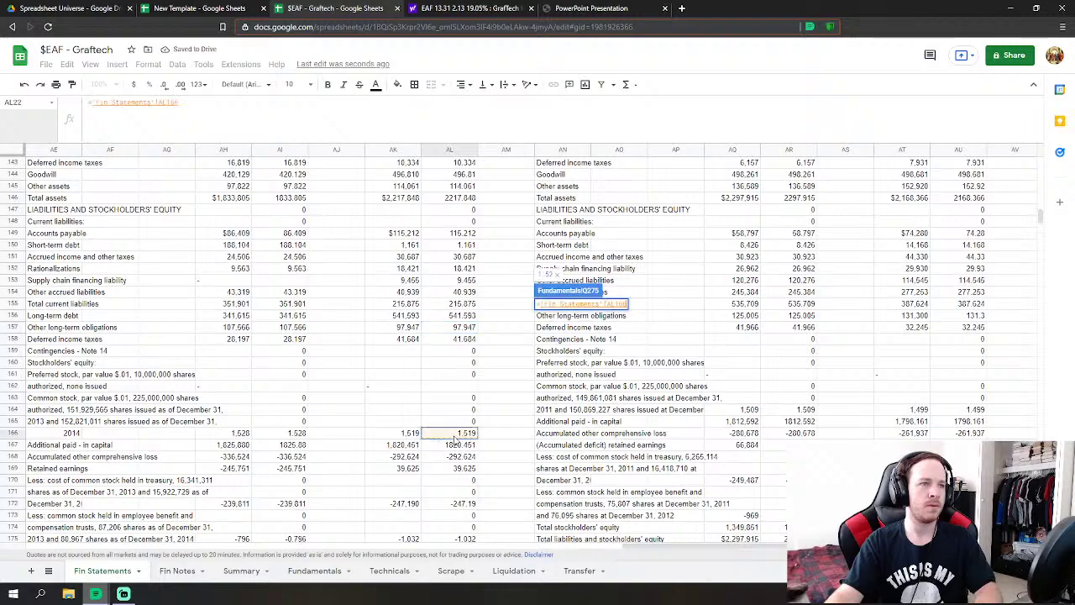
{"action": "key", "text": "Return"}
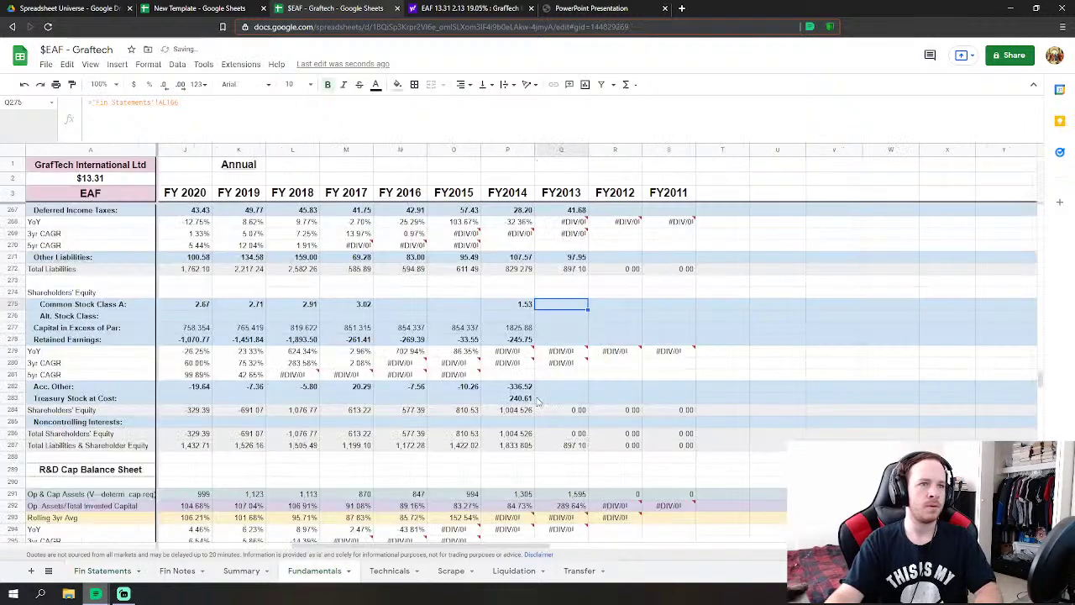
{"action": "left_click", "coordinate": [565, 332]}
{"action": "type", "text": "="}
{"action": "left_click", "coordinate": [102, 571]}
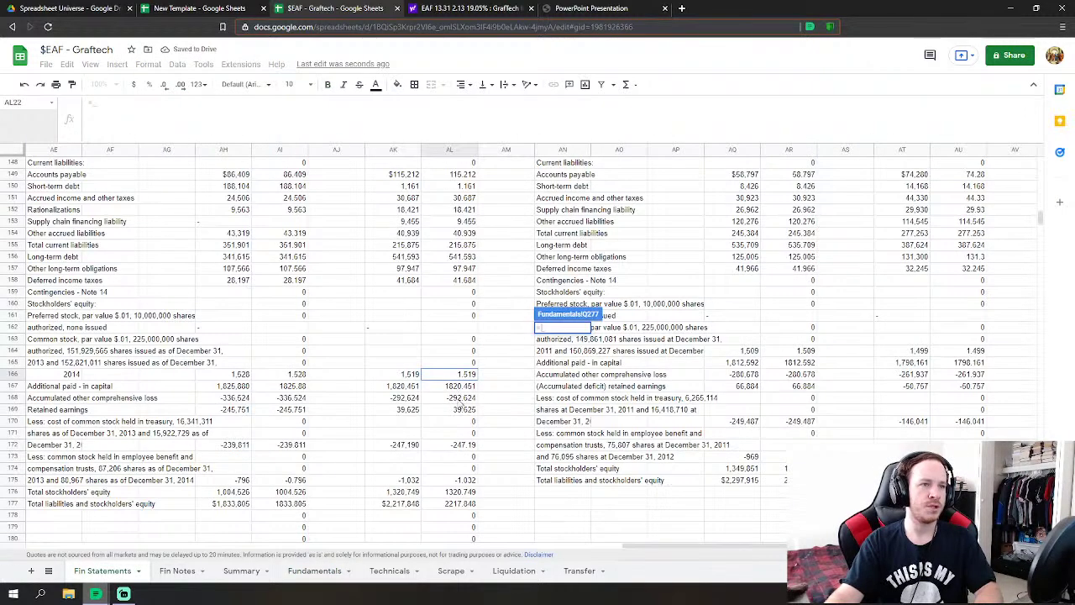
{"action": "left_click", "coordinate": [462, 393]}
{"action": "key", "text": "Return"}
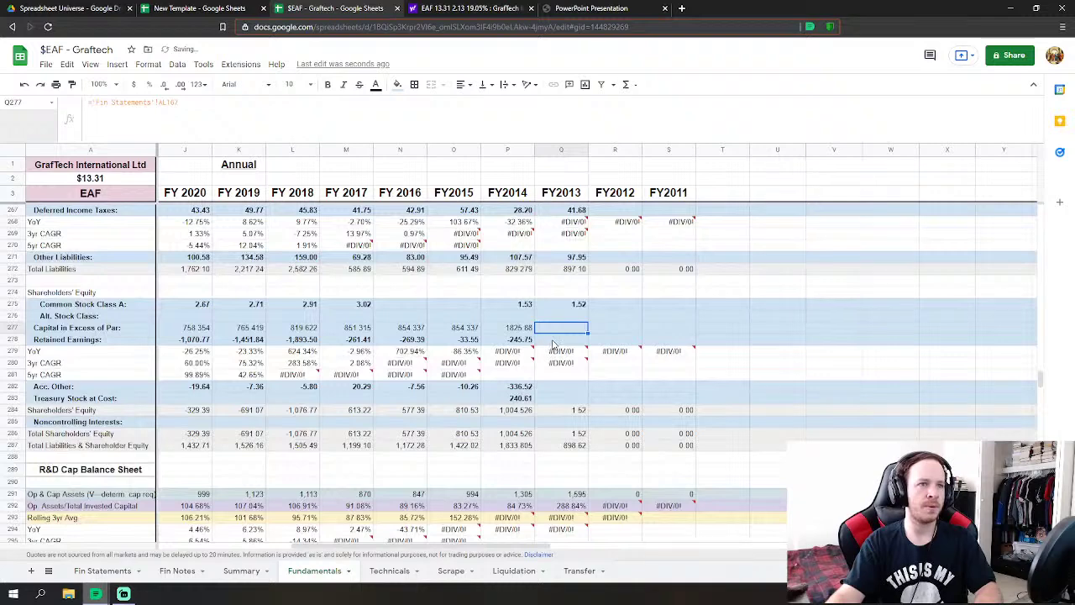
- Link accumulated other comprehensive loss (-292.624), Acc. Other and retained earnings (39.625) for FY2013
{"action": "type", "text": "="}
{"action": "left_click", "coordinate": [102, 571]}
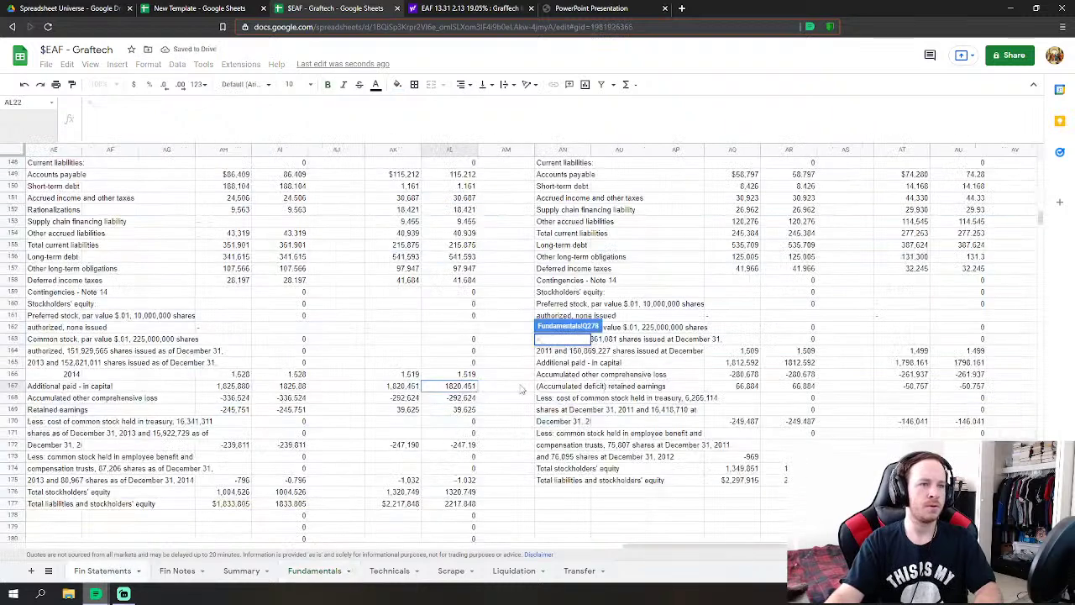
{"action": "left_click", "coordinate": [462, 398]}
{"action": "key", "text": "Return"}
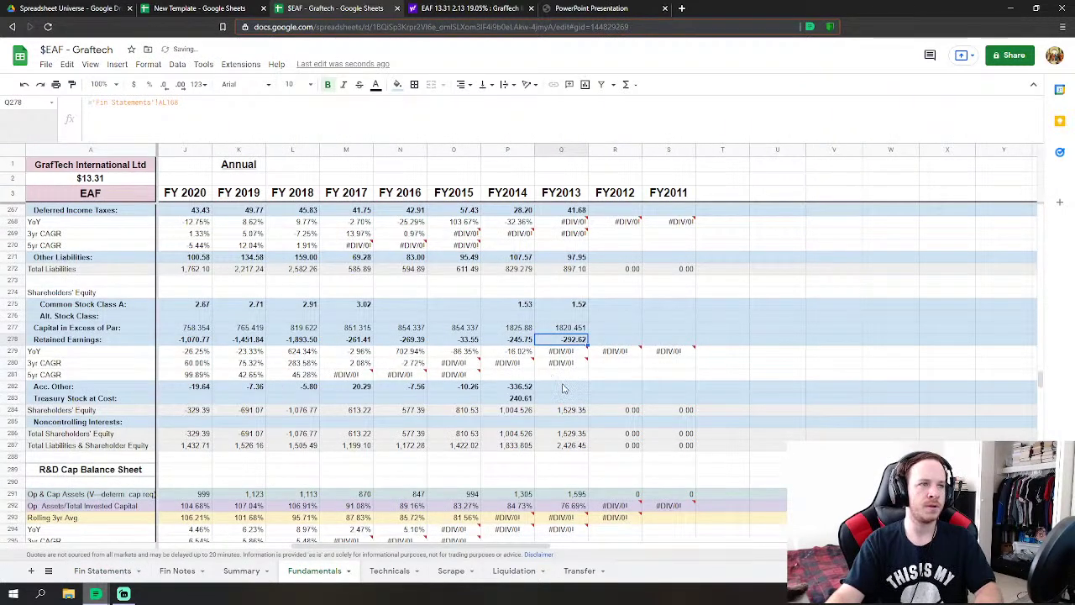
{"action": "left_click", "coordinate": [565, 388]}
{"action": "type", "text": "="}
{"action": "left_click", "coordinate": [102, 571]}
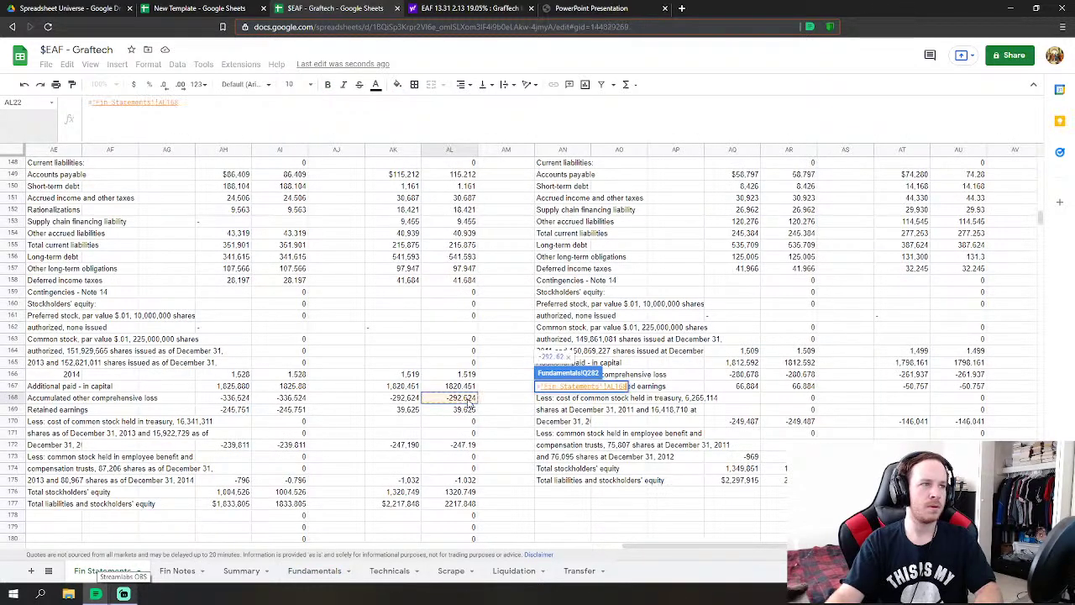
{"action": "key", "text": "Return"}
{"action": "key", "text": "Up"}
{"action": "key", "text": "Up"}
{"action": "key", "text": "Up"}
{"action": "key", "text": "Up"}
{"action": "key", "text": "Up"}
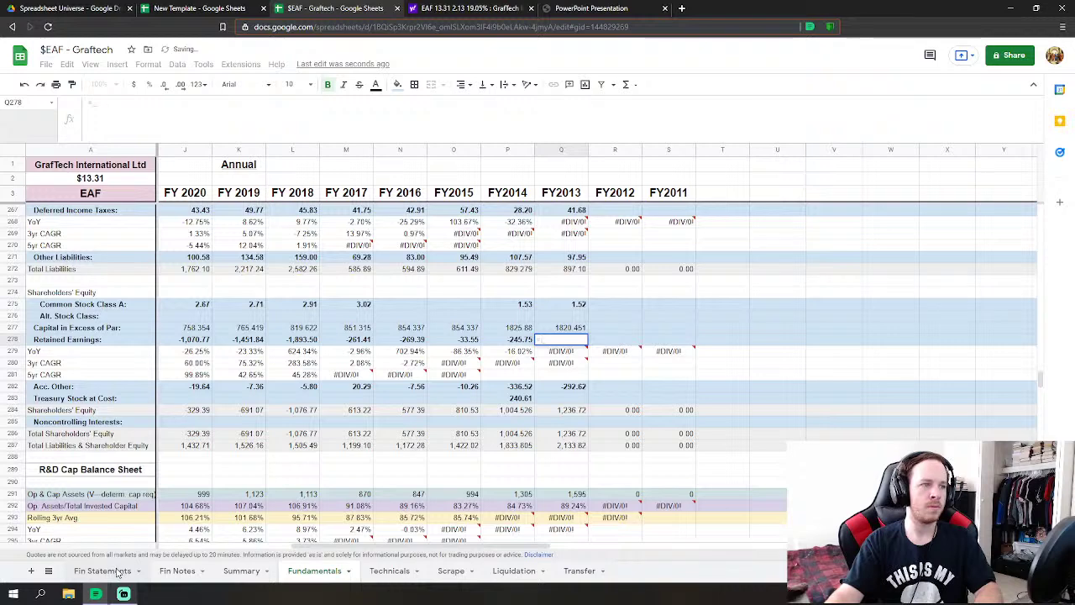
{"action": "left_click", "coordinate": [118, 571]}
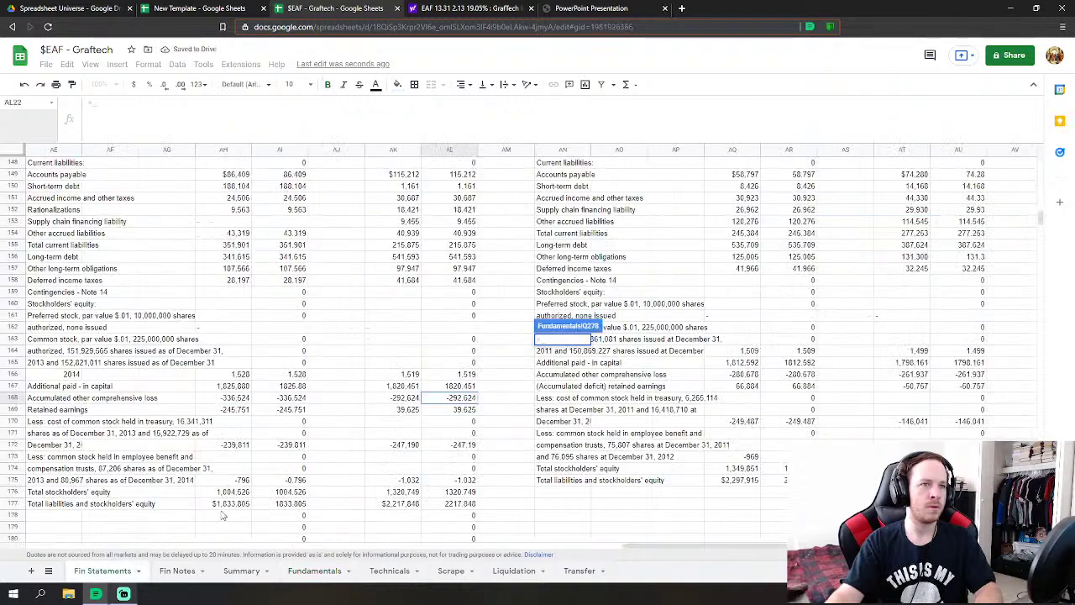
{"action": "left_click", "coordinate": [468, 409]}
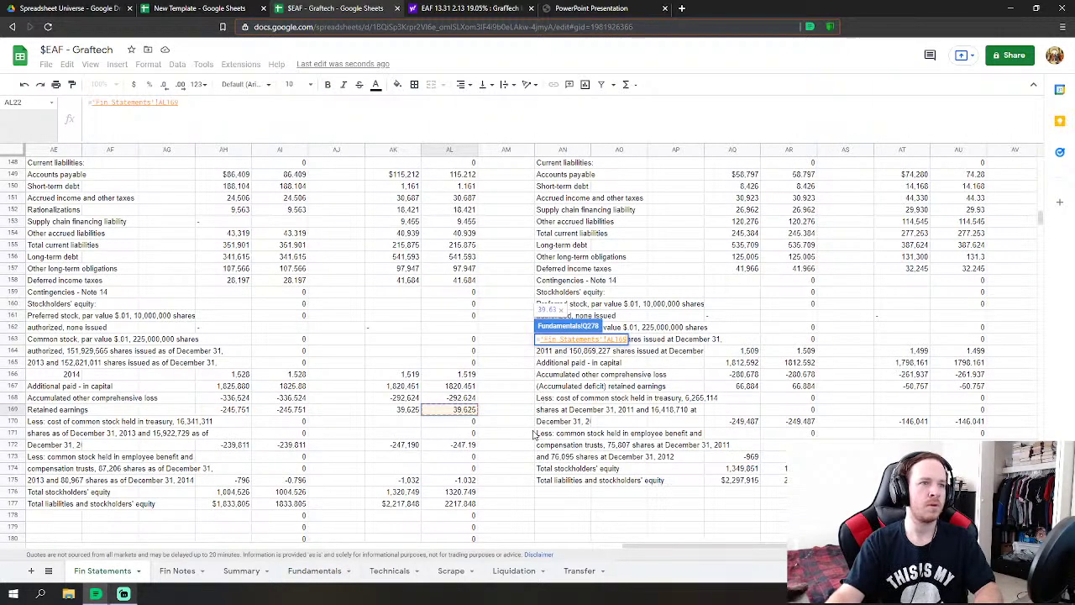
{"action": "key", "text": "Return"}
- Set FY2013 Treasury Stock to treasury shares minus employee benefit trust stock, giving 248.22
{"action": "left_click", "coordinate": [561, 398]}
{"action": "type", "text": "="}
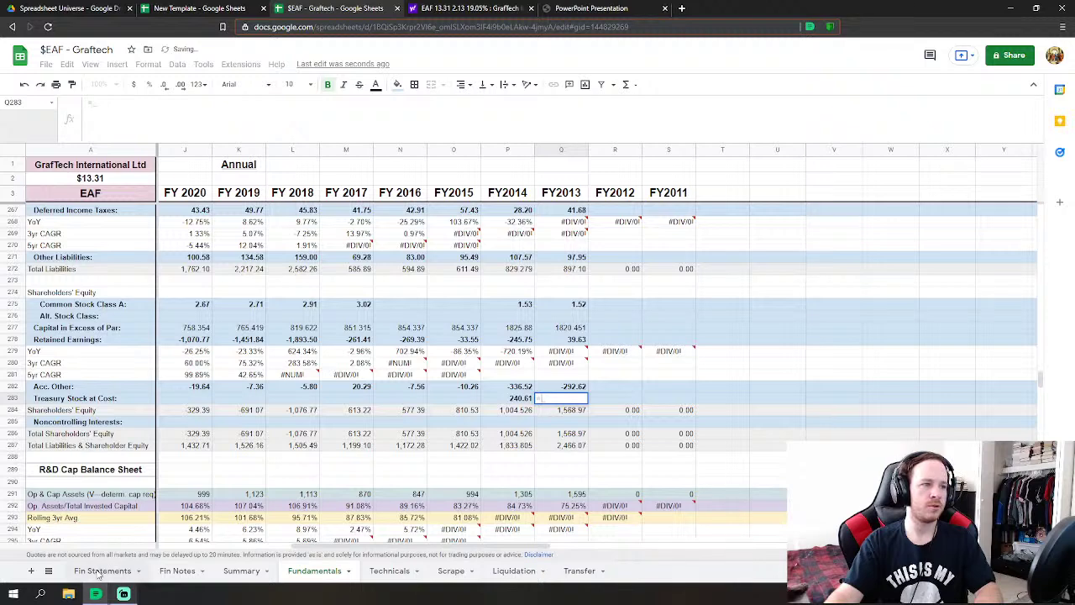
{"action": "left_click", "coordinate": [99, 571]}
{"action": "left_click", "coordinate": [464, 445]}
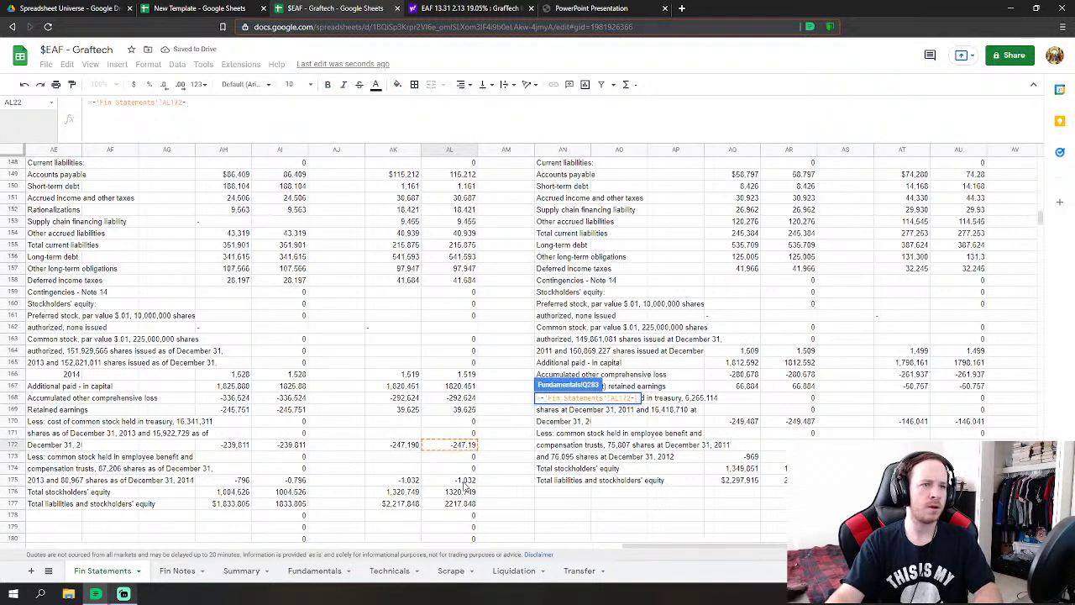
{"action": "type", "text": "-"}
{"action": "left_click", "coordinate": [464, 480]}
{"action": "key", "text": "Return"}
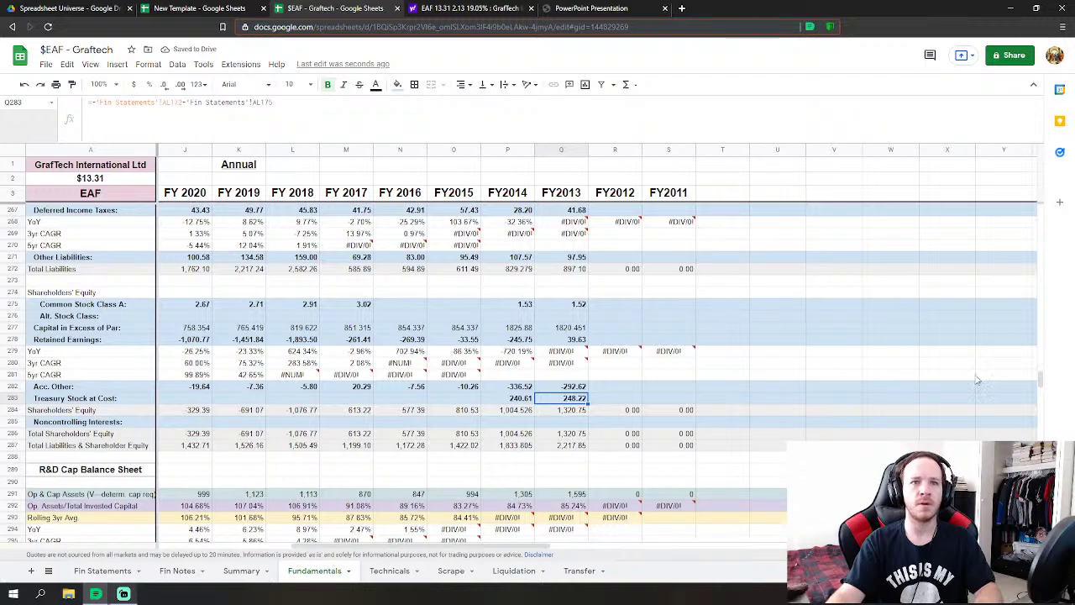
{"action": "left_click_drag", "start_coordinate": [1040, 382], "coordinate": [1025, 227]}
- Link FY2012 Cost of Revenues to the 2012 cost of sales figure (932)
{"action": "left_click", "coordinate": [619, 351]}
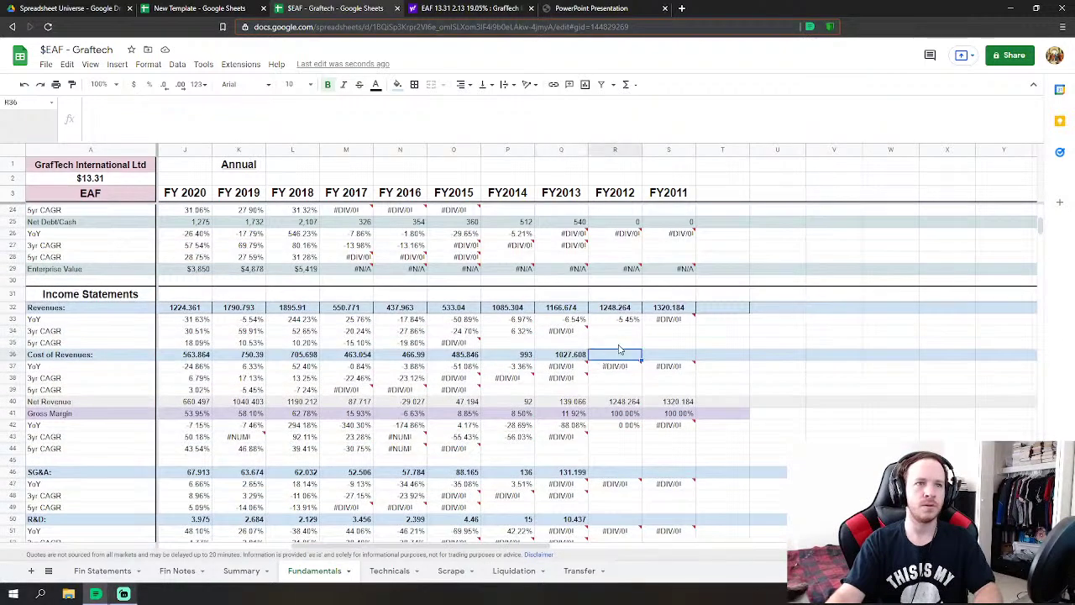
{"action": "scroll", "coordinate": [619, 351], "scroll_direction": "down", "scroll_amount": 2}
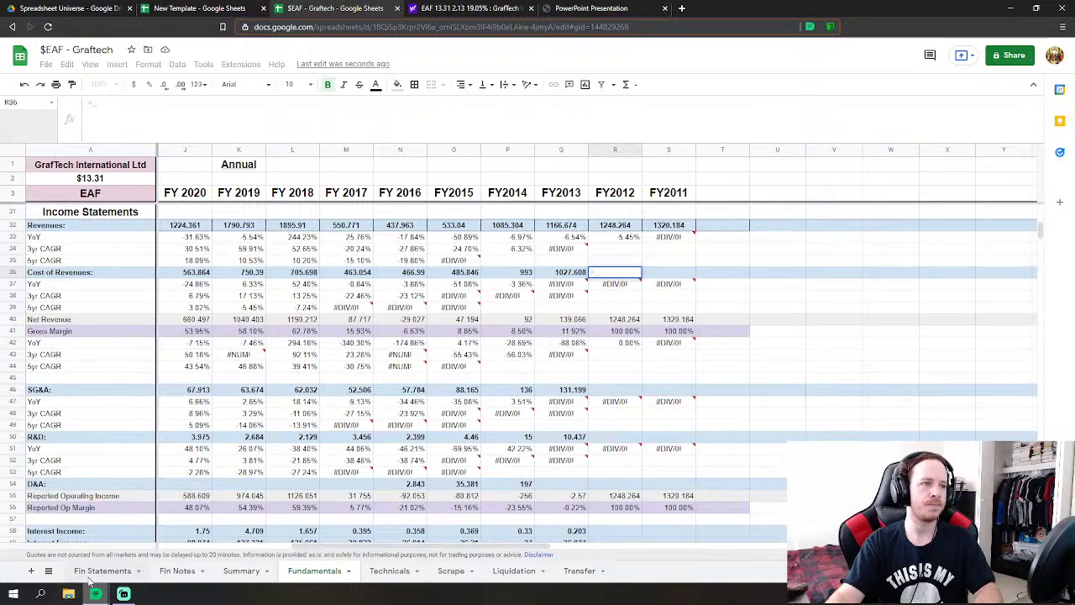
{"action": "left_click", "coordinate": [91, 575]}
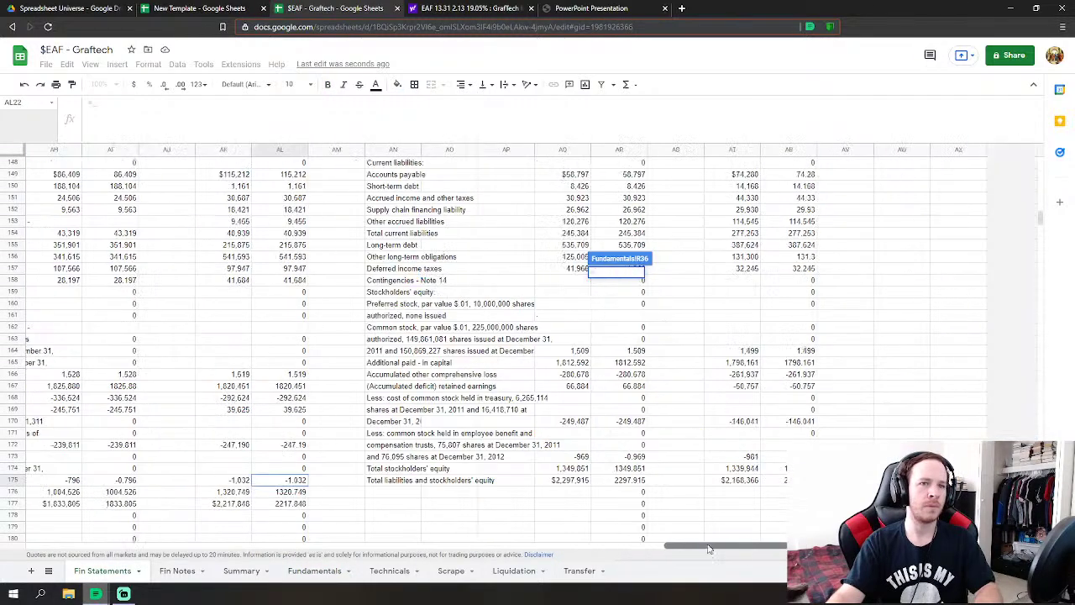
{"action": "scroll", "coordinate": [666, 423], "scroll_direction": "up", "scroll_amount": 20}
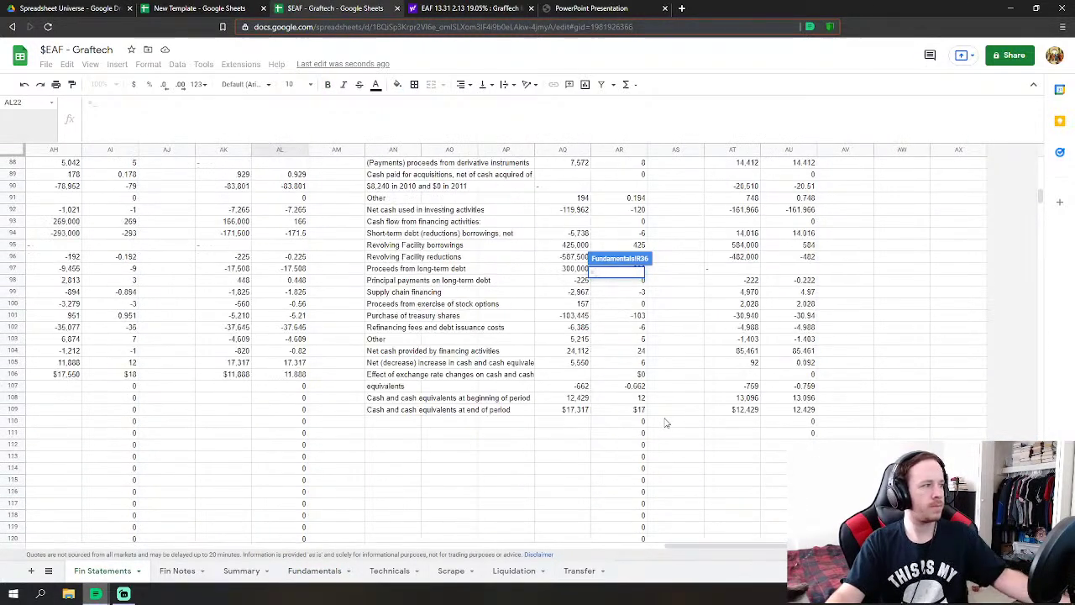
{"action": "scroll", "coordinate": [666, 422], "scroll_direction": "up", "scroll_amount": 20}
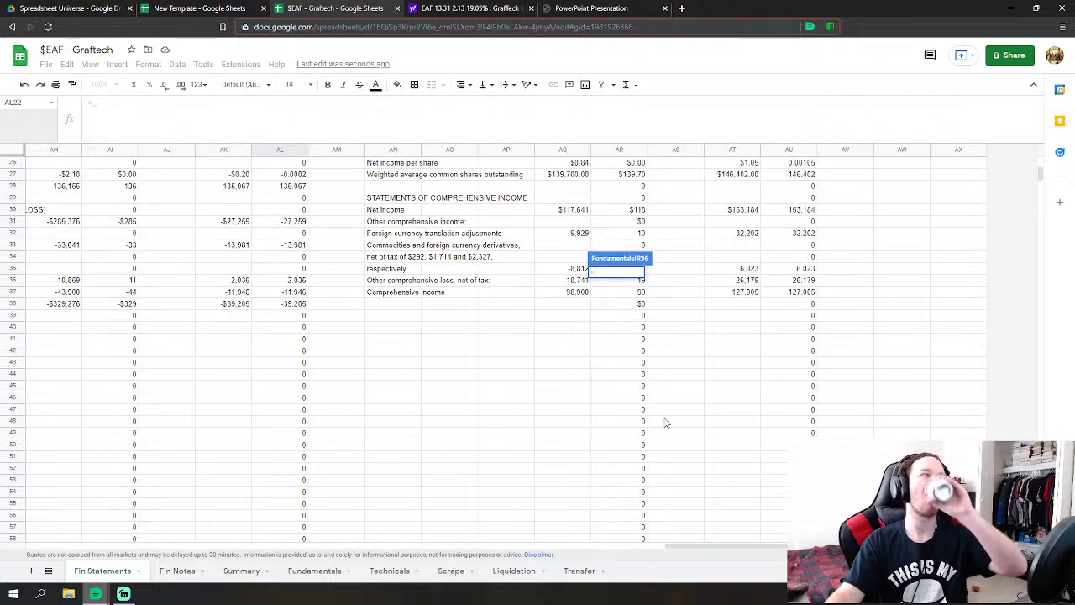
{"action": "scroll", "coordinate": [666, 422], "scroll_direction": "up", "scroll_amount": 8}
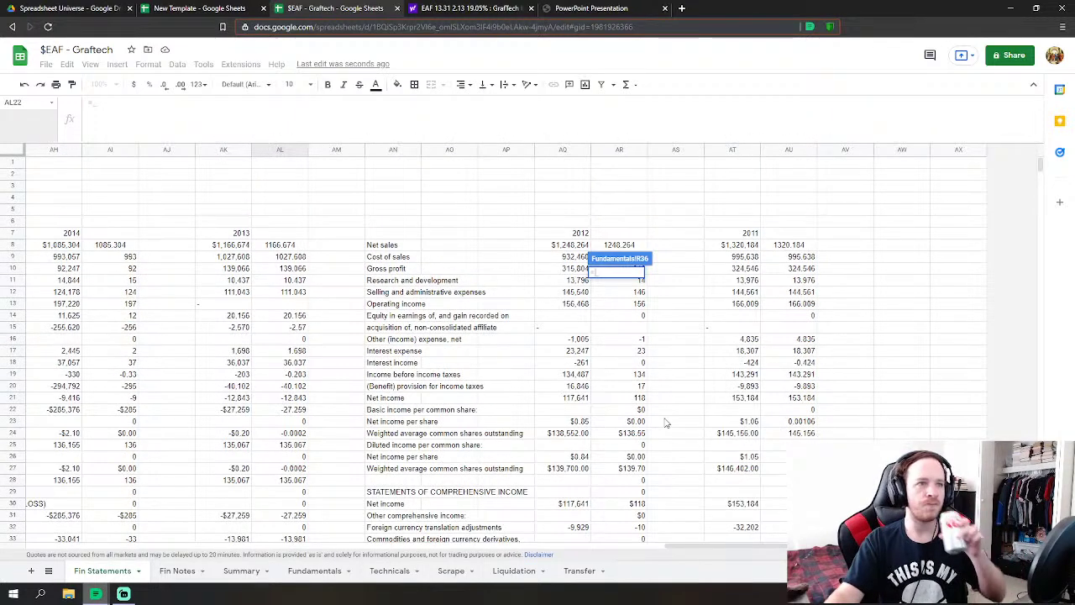
{"action": "scroll", "coordinate": [666, 422], "scroll_direction": "down", "scroll_amount": 1}
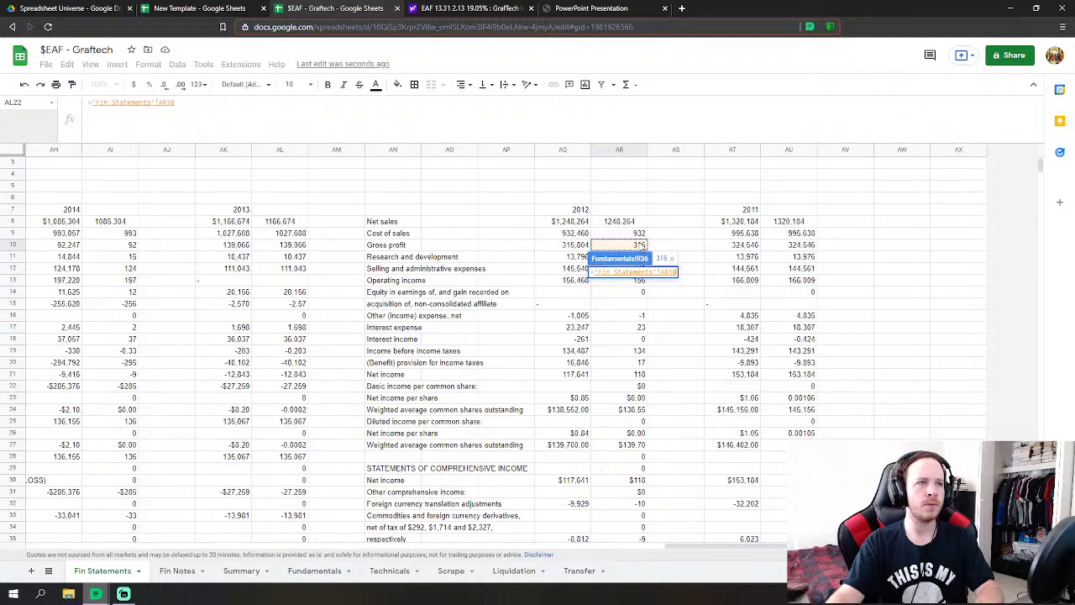
{"action": "left_click", "coordinate": [641, 234]}
{"action": "key", "text": "Return"}
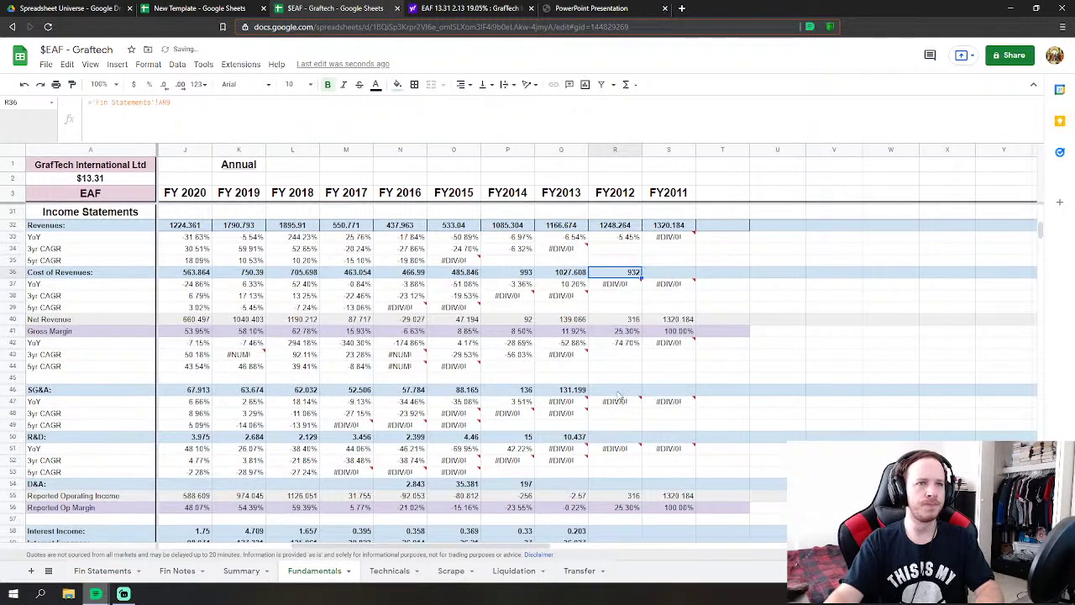
- Link FY2012 SG&A (146) and R&D (14) to their 2012 Fin Statements values
{"action": "left_click", "coordinate": [626, 392]}
{"action": "type", "text": "="}
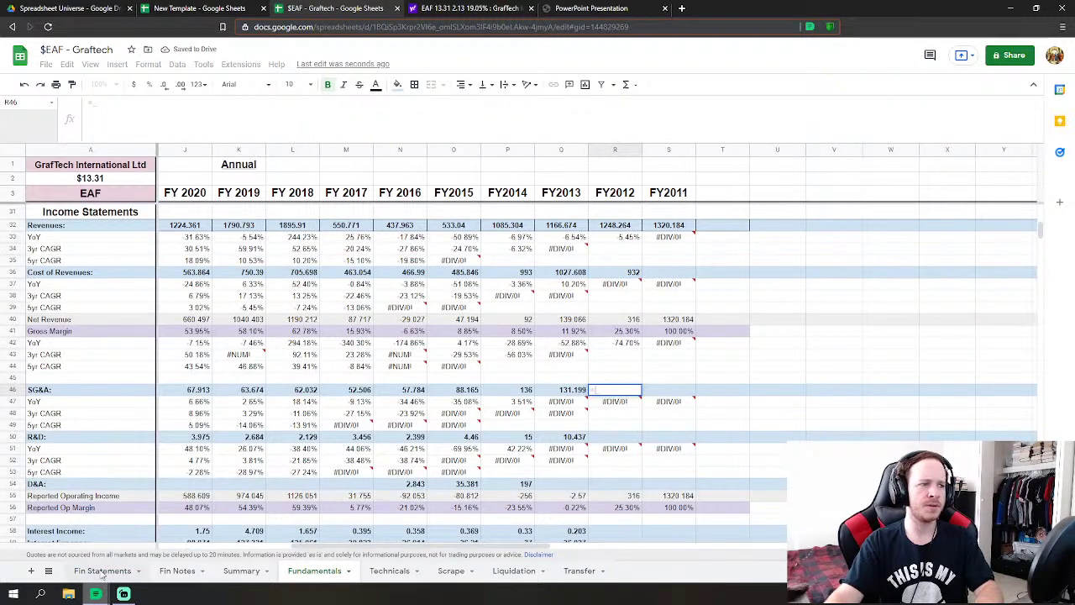
{"action": "left_click", "coordinate": [102, 570]}
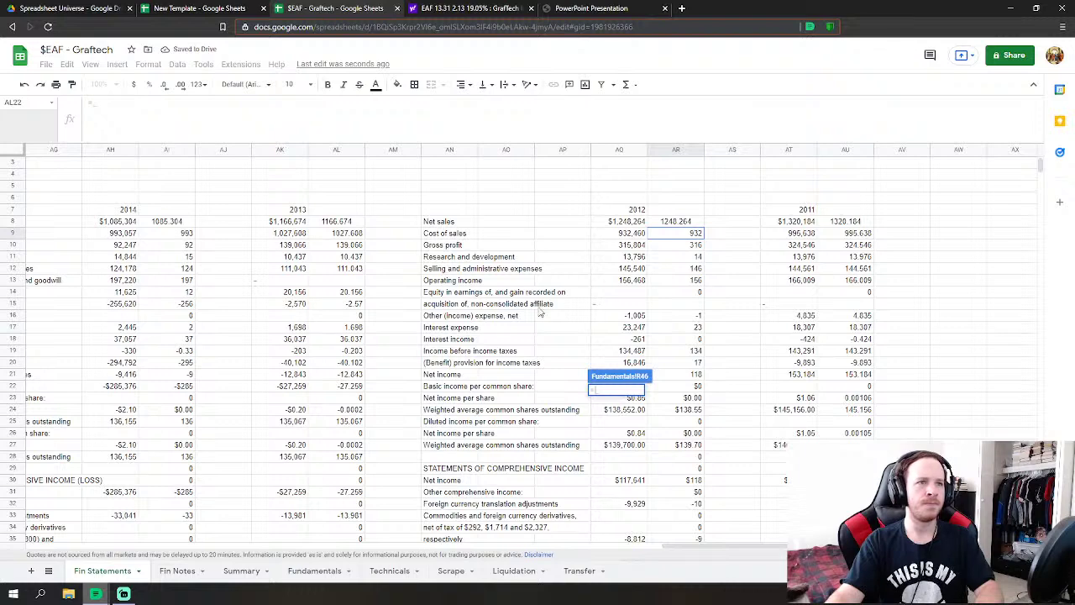
{"action": "left_click", "coordinate": [678, 272]}
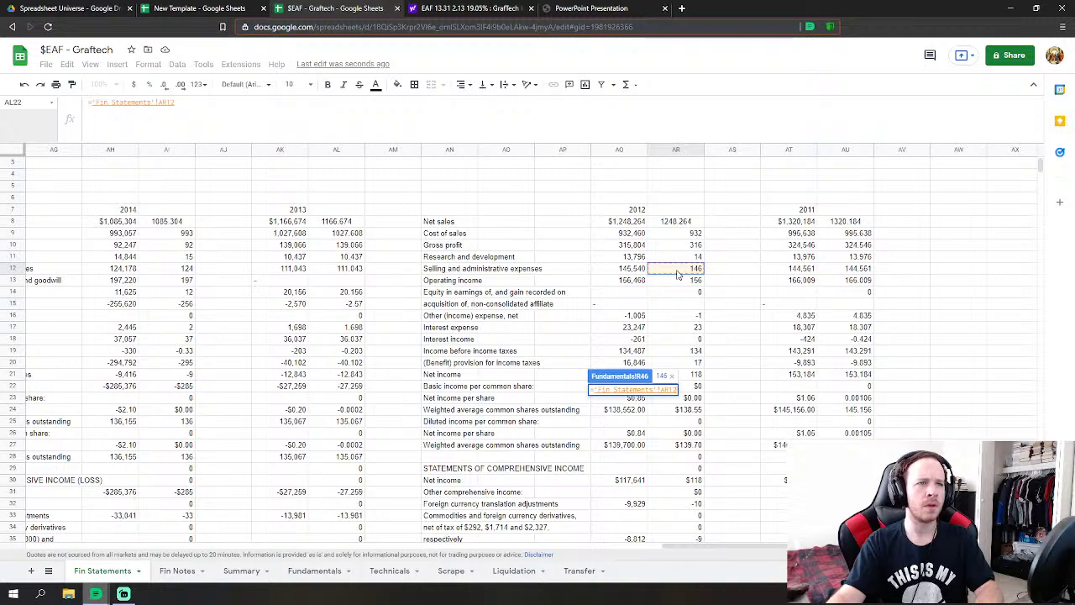
{"action": "key", "text": "Return"}
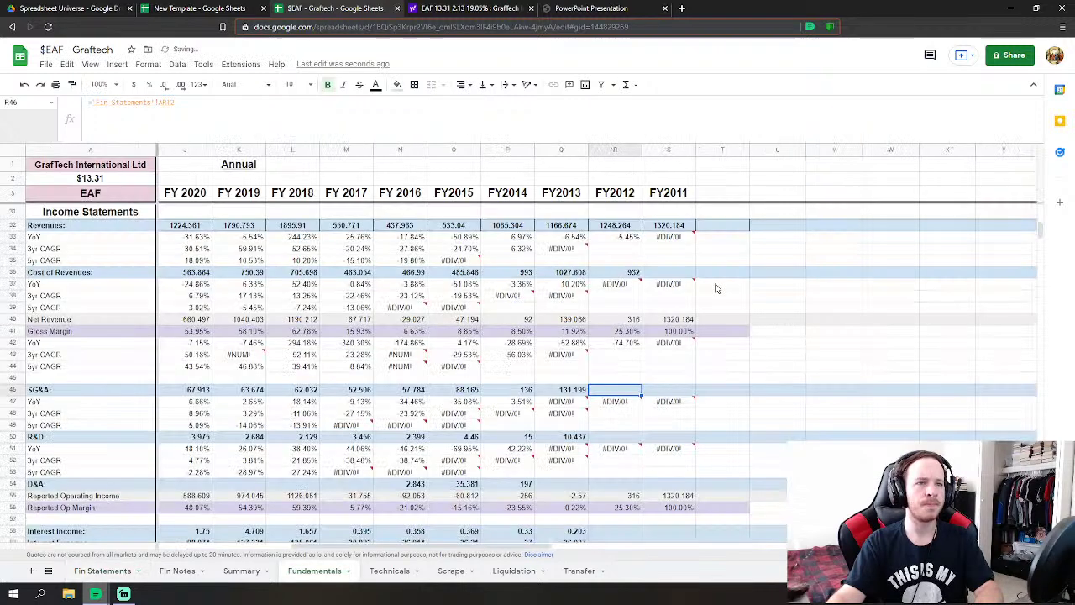
{"action": "key", "text": "Down"}
{"action": "key", "text": "Down"}
{"action": "key", "text": "Down"}
{"action": "key", "text": "Return"}
{"action": "left_click", "coordinate": [135, 571]}
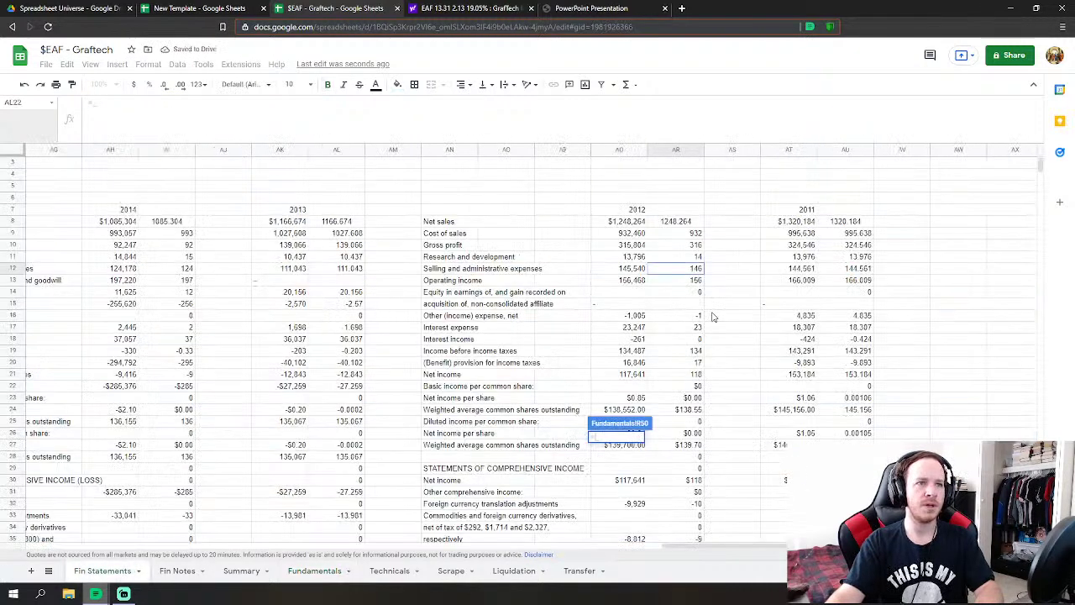
{"action": "left_click", "coordinate": [697, 256]}
{"action": "key", "text": "Return"}
- Link FY2012 Interest Income and Interest Expense to the 2012 Fin Statements figures
{"action": "scroll", "coordinate": [703, 380], "scroll_direction": "down", "scroll_amount": 5}
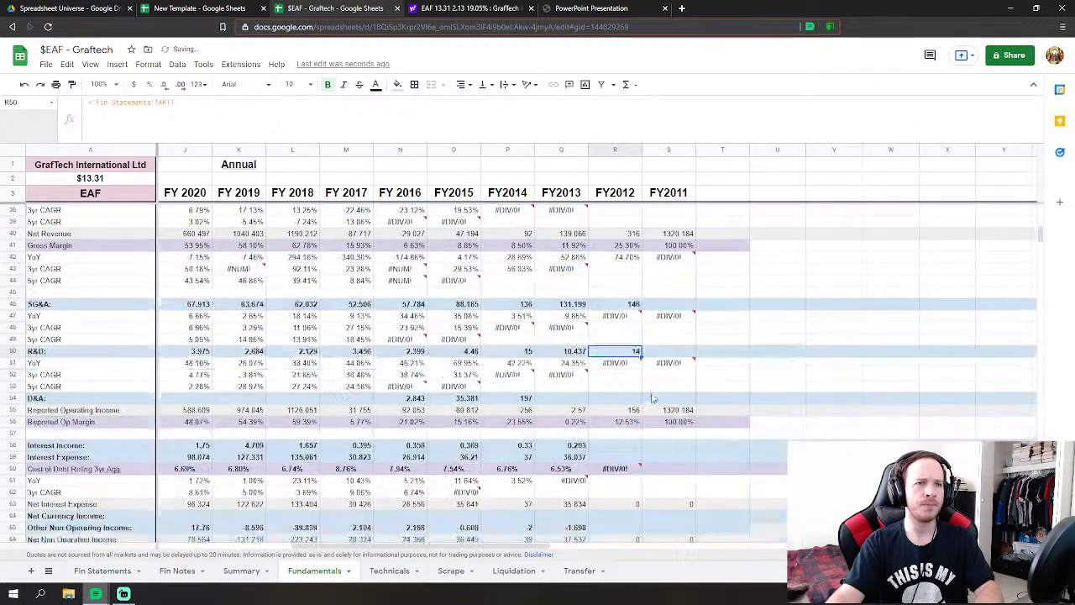
{"action": "left_click", "coordinate": [625, 351]}
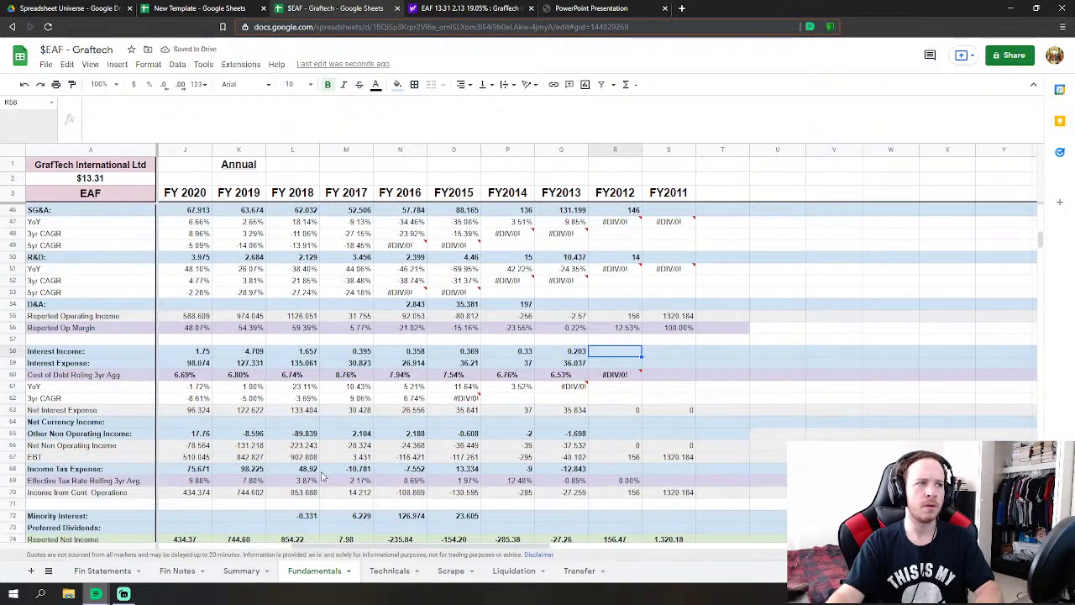
{"action": "type", "text": "="}
{"action": "left_click", "coordinate": [97, 571]}
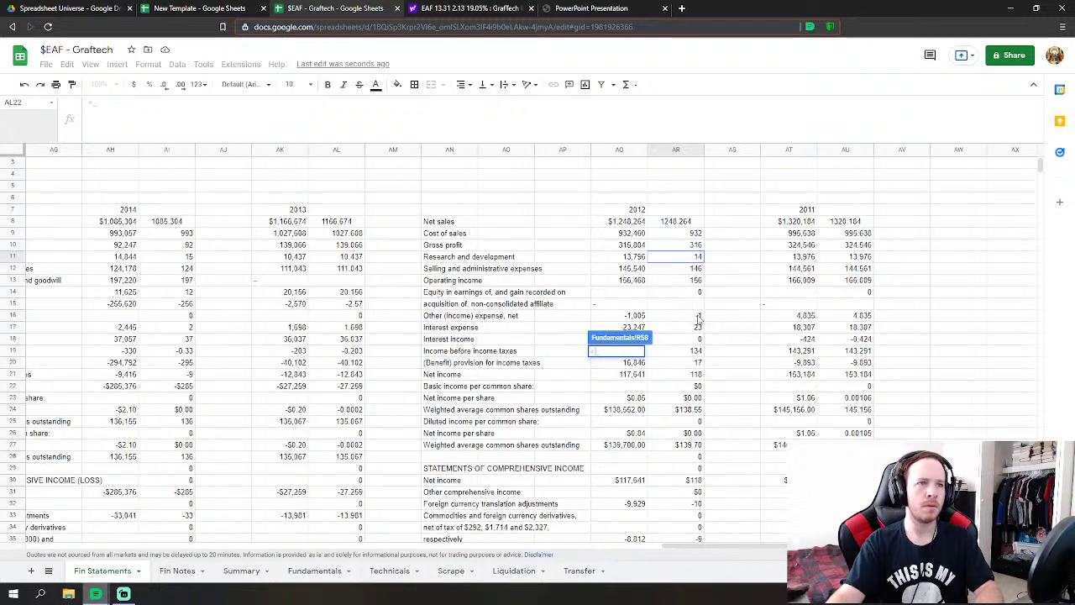
{"action": "scroll", "coordinate": [699, 346], "scroll_direction": "down", "scroll_amount": 1}
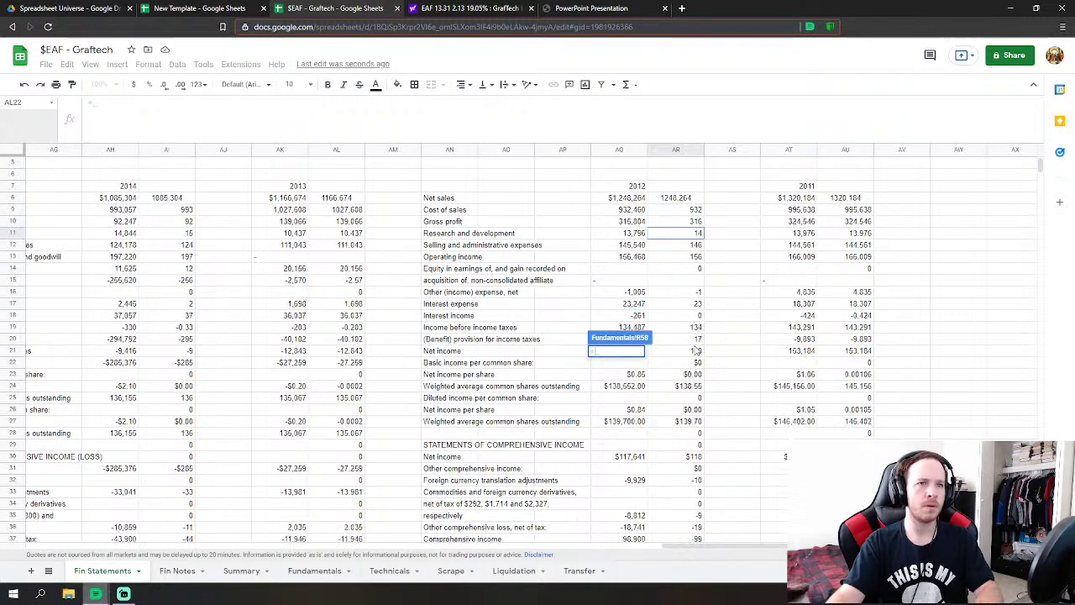
{"action": "left_click", "coordinate": [695, 316]}
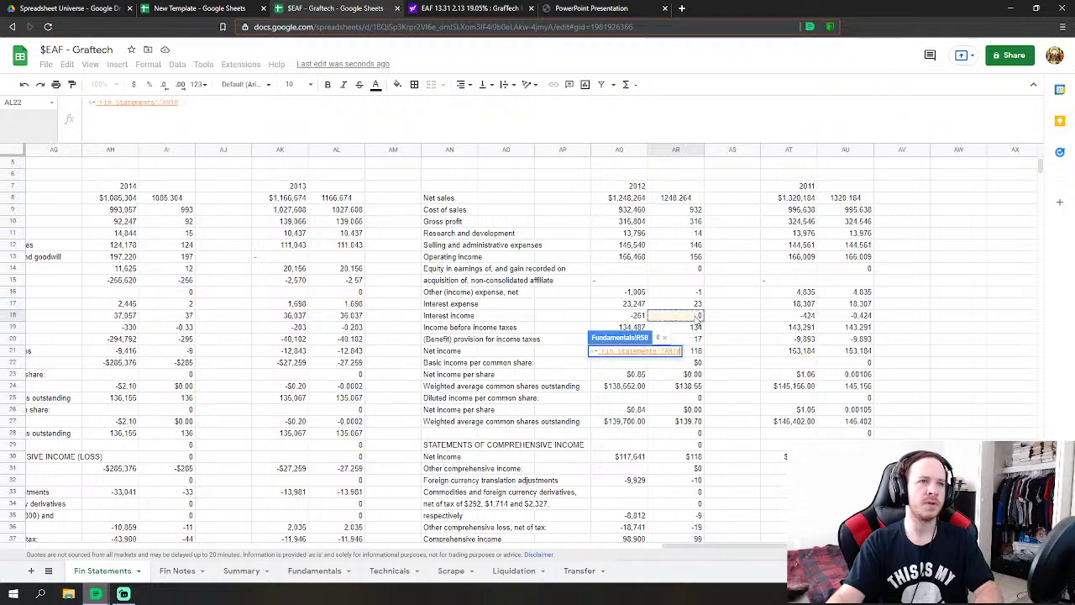
{"action": "key", "text": "Return"}
{"action": "left_click", "coordinate": [616, 367]}
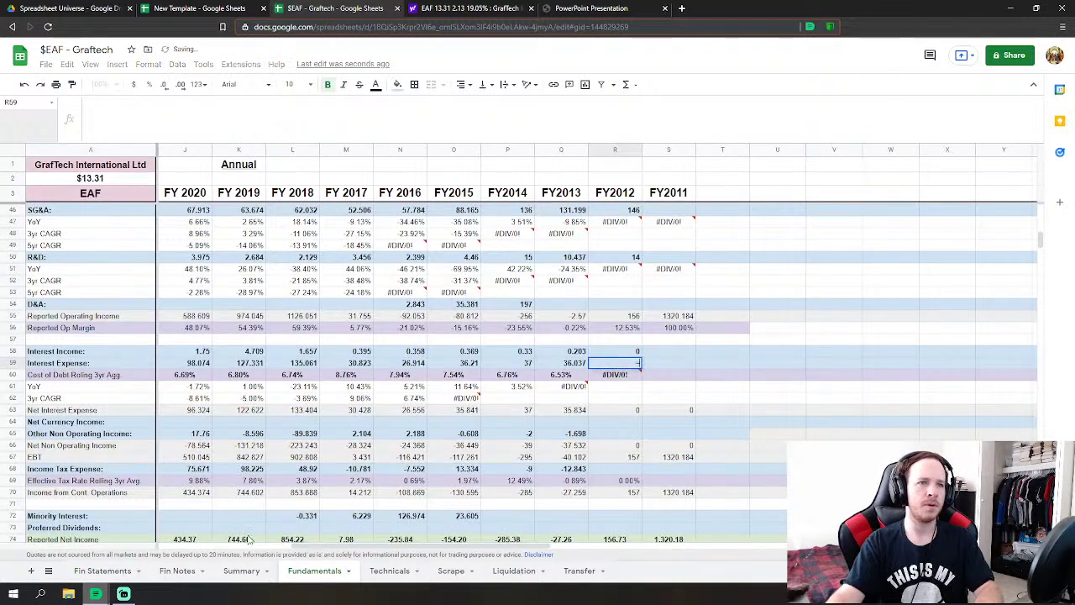
{"action": "type", "text": "="}
{"action": "left_click", "coordinate": [103, 570]}
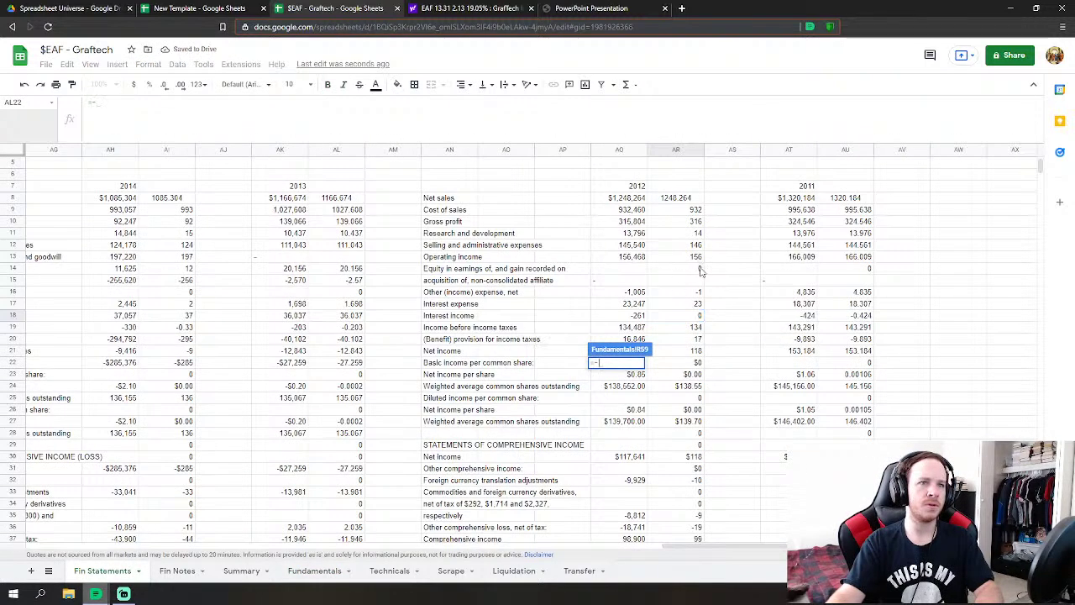
{"action": "left_click", "coordinate": [698, 306]}
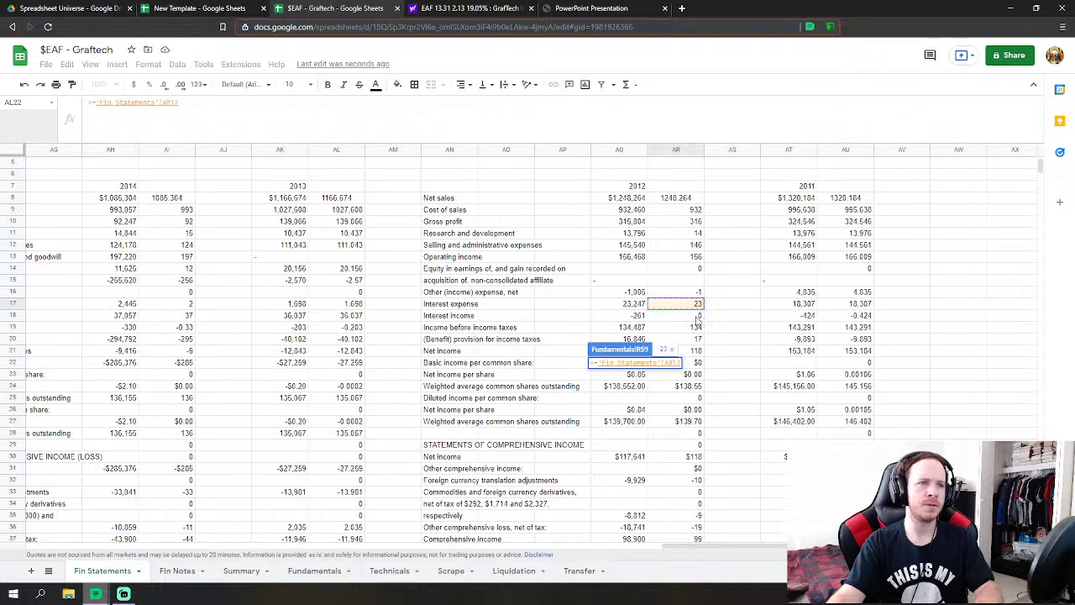
{"action": "scroll", "coordinate": [697, 319], "scroll_direction": "down", "scroll_amount": 1}
{"action": "key", "text": "Return"}
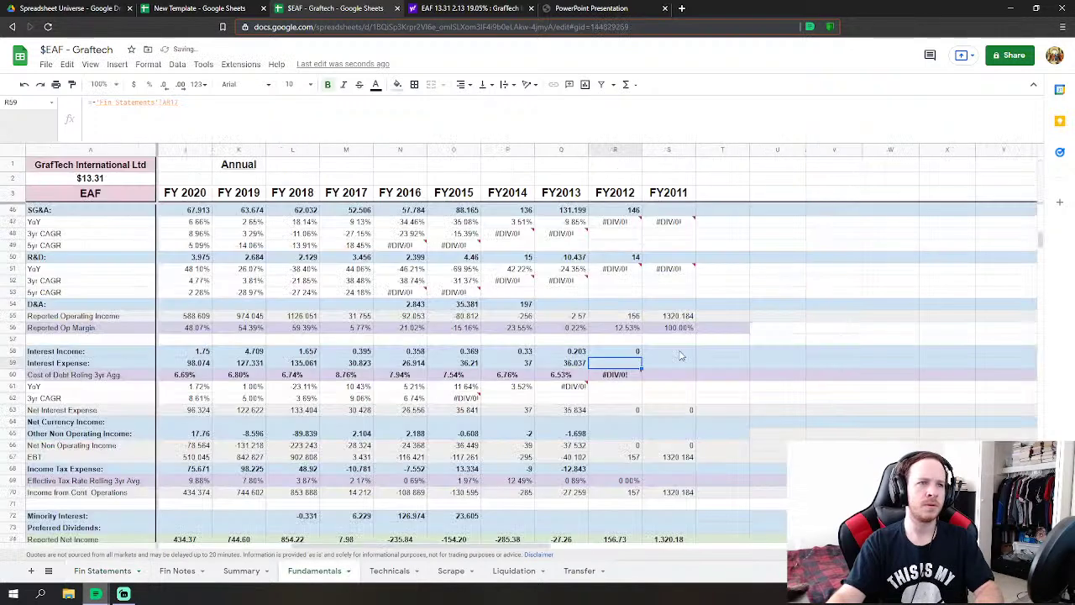
- Link FY2012 Income Tax Expense to the 2012 income tax provision
{"action": "left_click", "coordinate": [617, 471]}
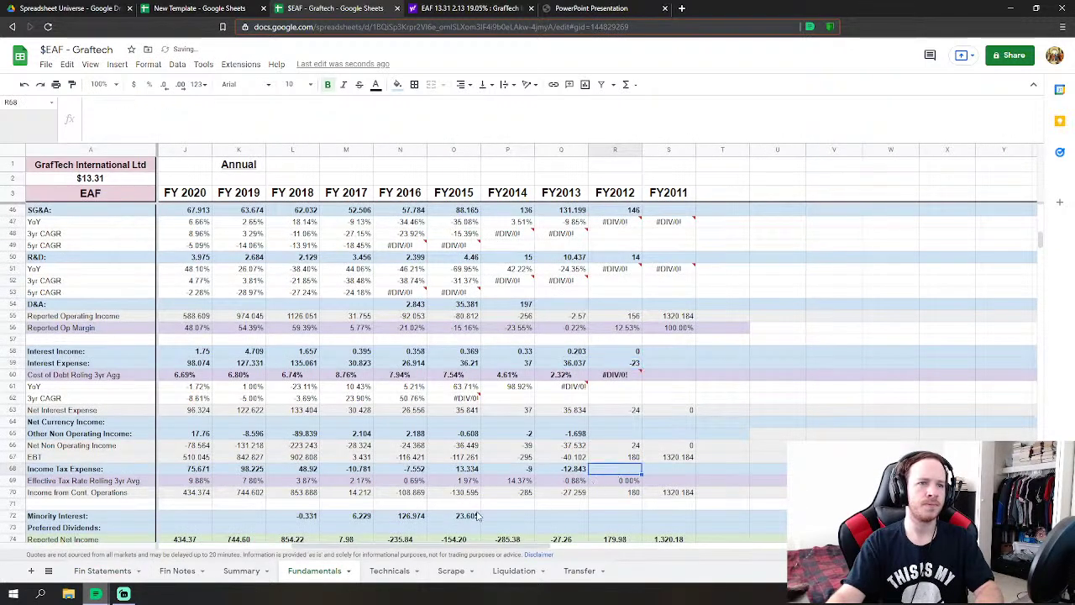
{"action": "type", "text": "="}
{"action": "left_click", "coordinate": [103, 570]}
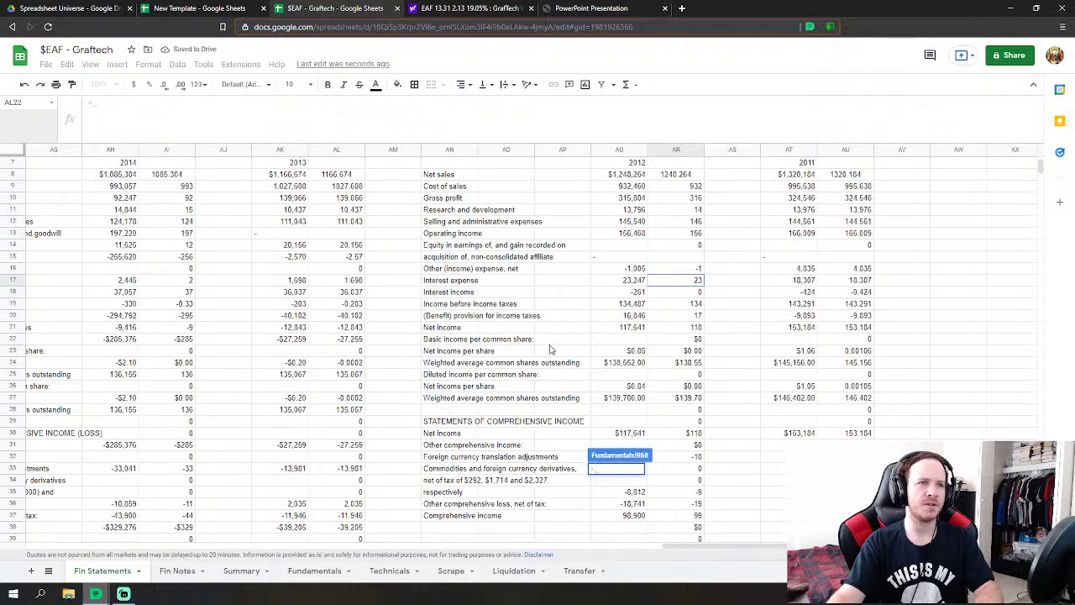
{"action": "left_click", "coordinate": [697, 316]}
{"action": "key", "text": "Return"}
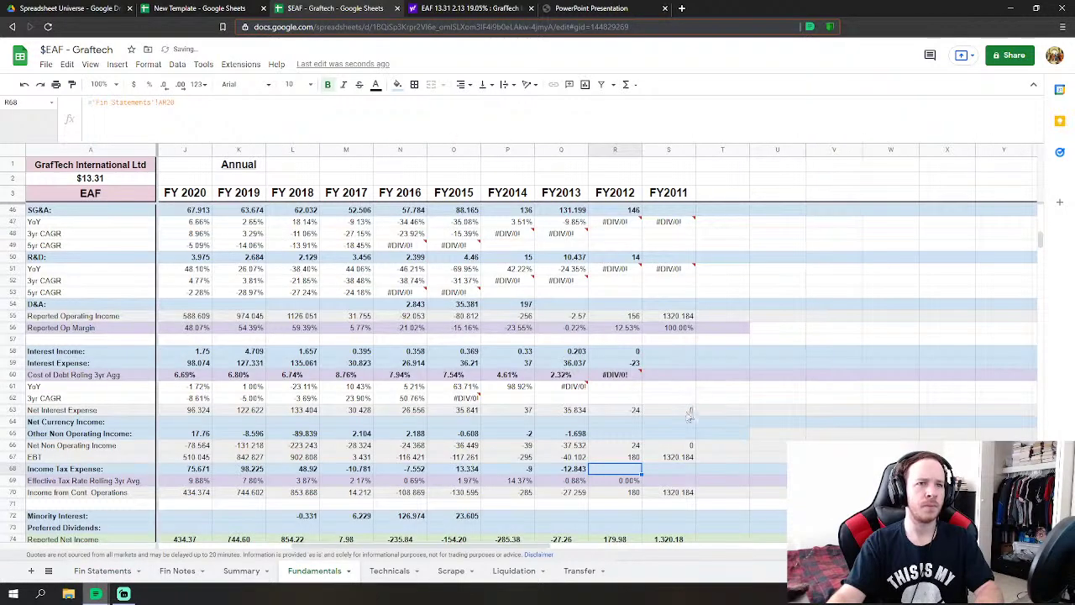
- Set FY2012 Other Non Operating Income to the 2012 other (income) expense value
{"action": "scroll", "coordinate": [619, 485], "scroll_direction": "up", "scroll_amount": 2}
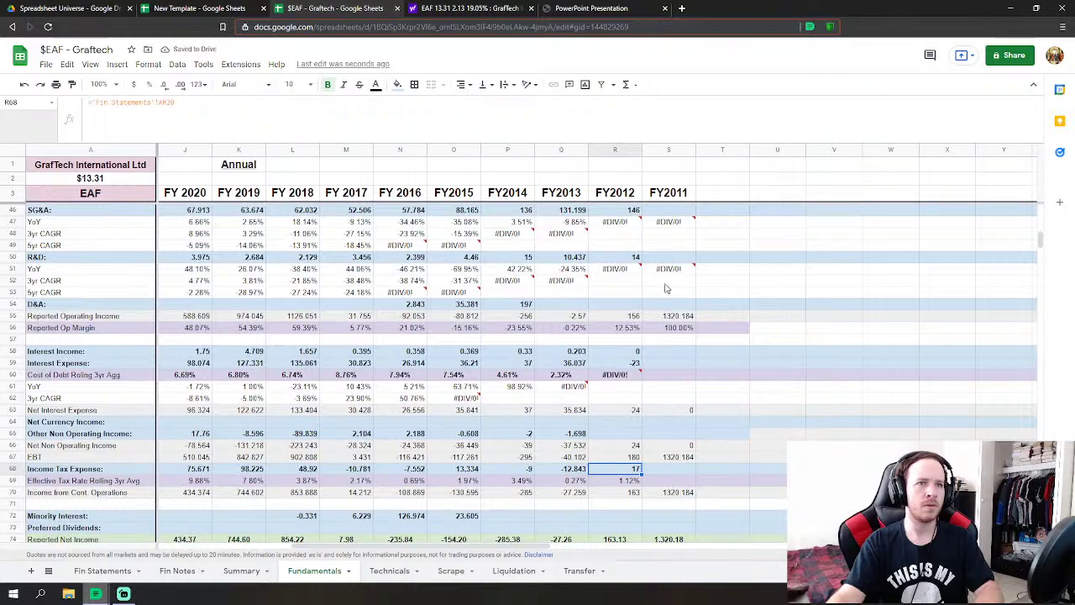
{"action": "left_click", "coordinate": [102, 570]}
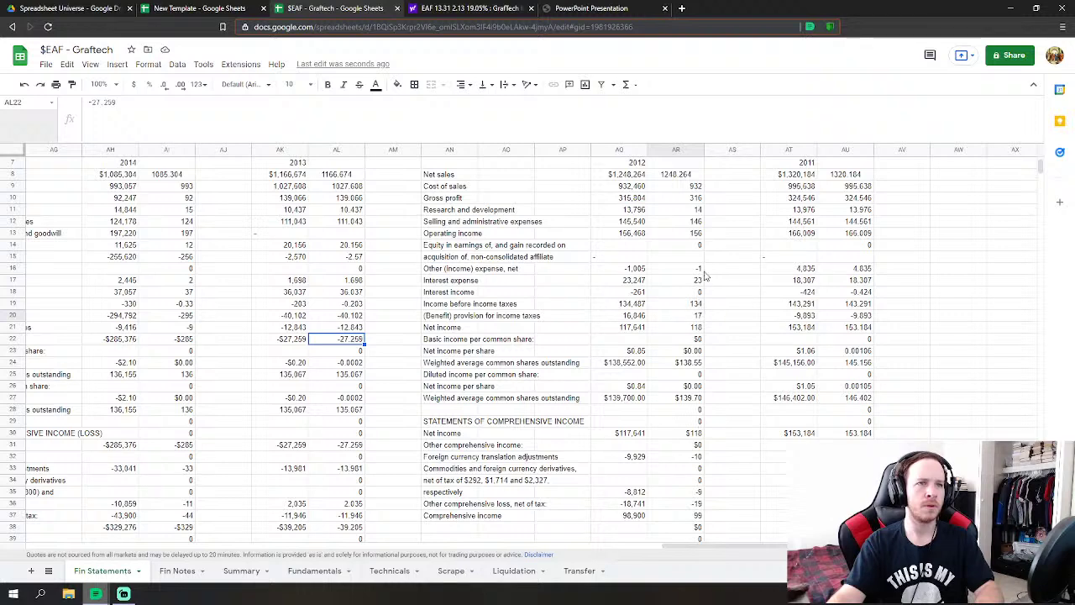
{"action": "left_click", "coordinate": [312, 571]}
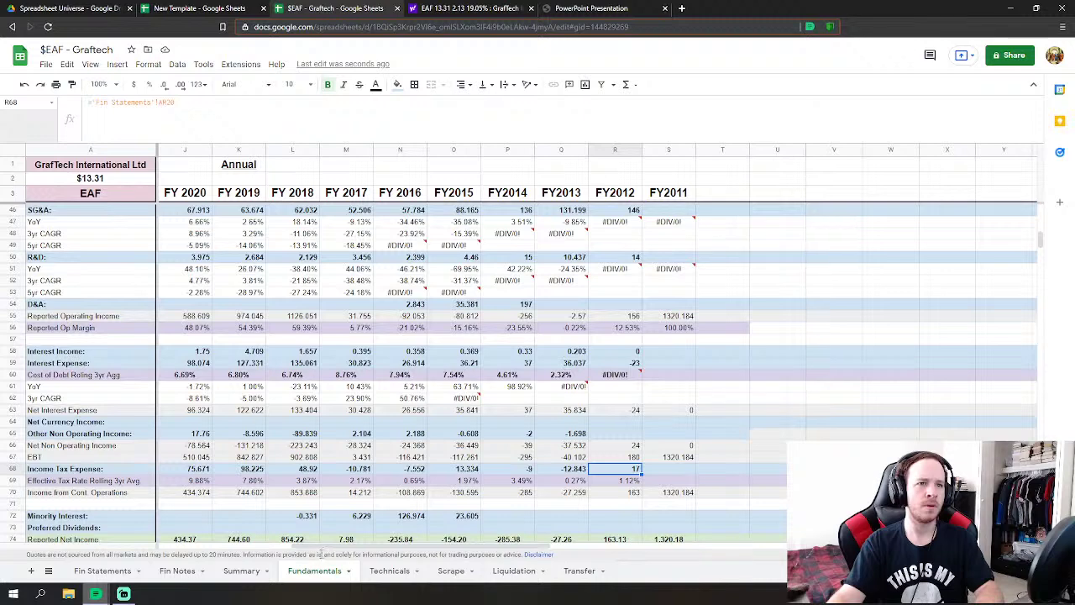
{"action": "left_click", "coordinate": [118, 571]}
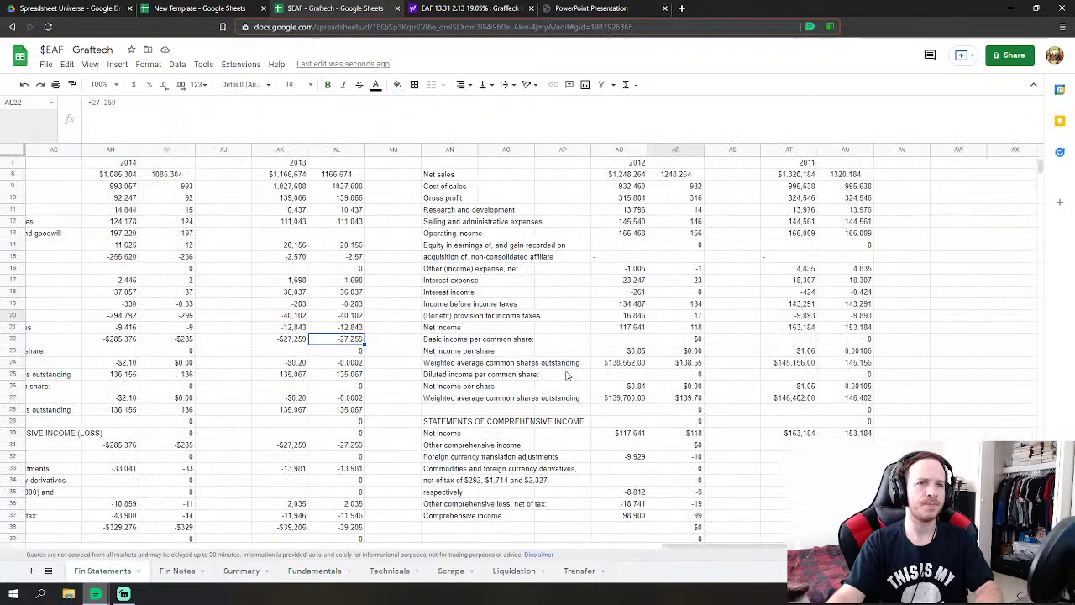
{"action": "left_click", "coordinate": [699, 268]}
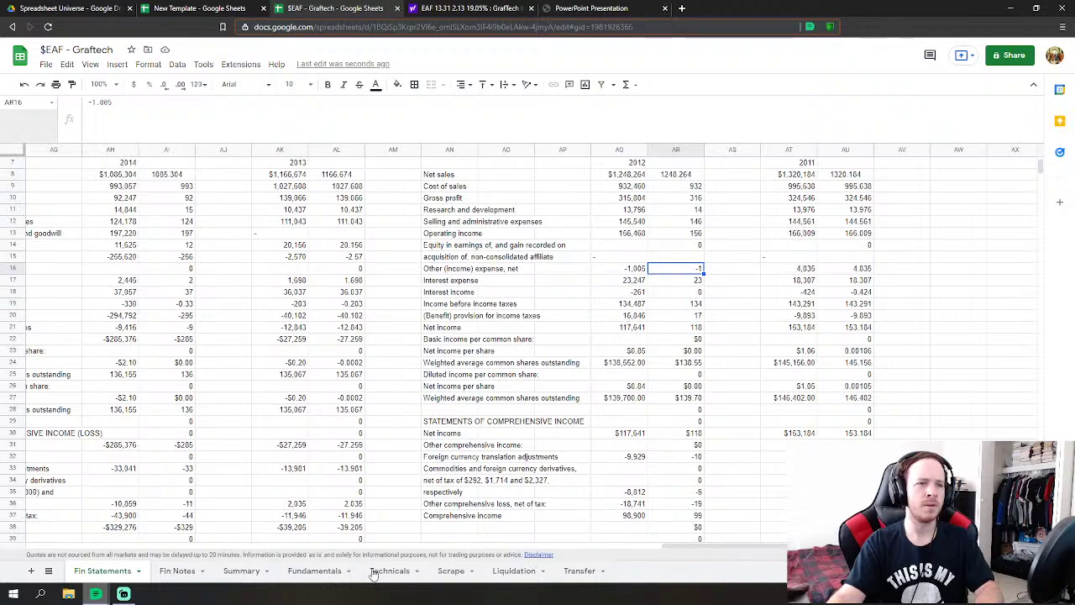
{"action": "left_click", "coordinate": [314, 572]}
{"action": "left_click", "coordinate": [619, 434]}
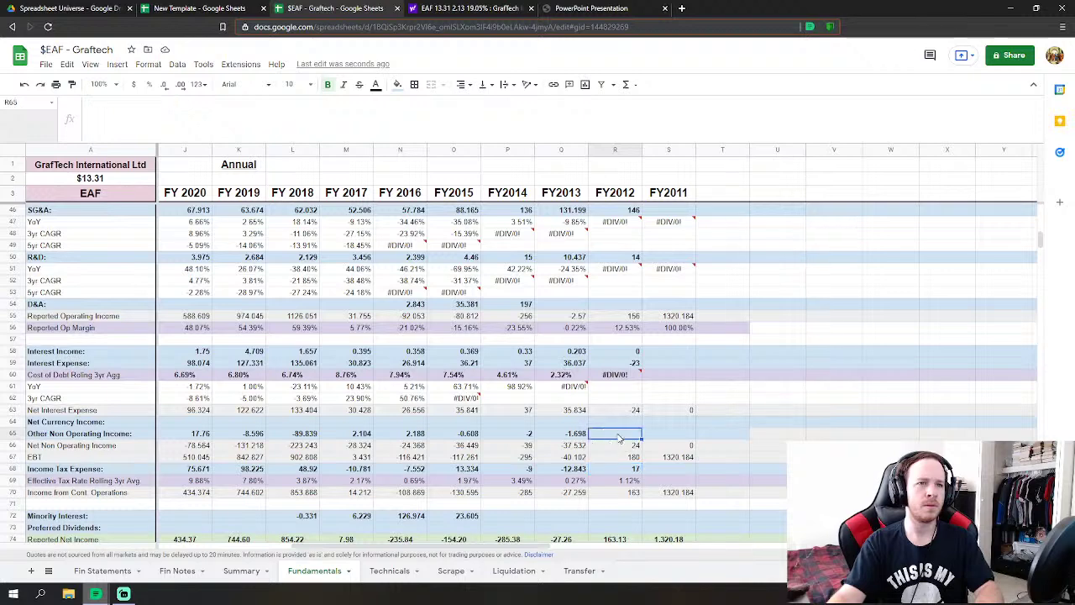
{"action": "type", "text": "="}
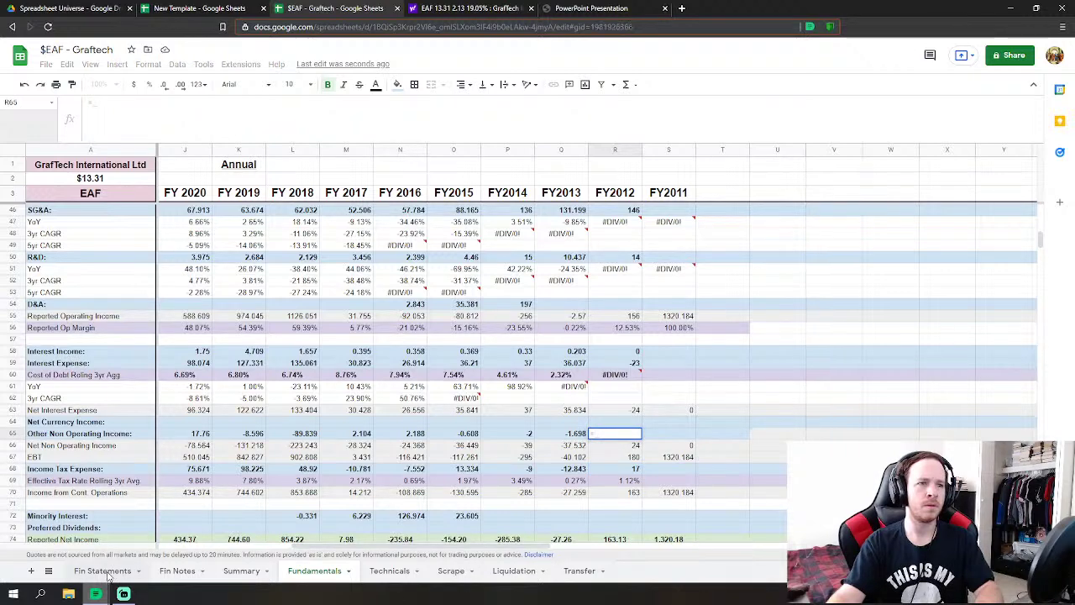
{"action": "left_click", "coordinate": [102, 571]}
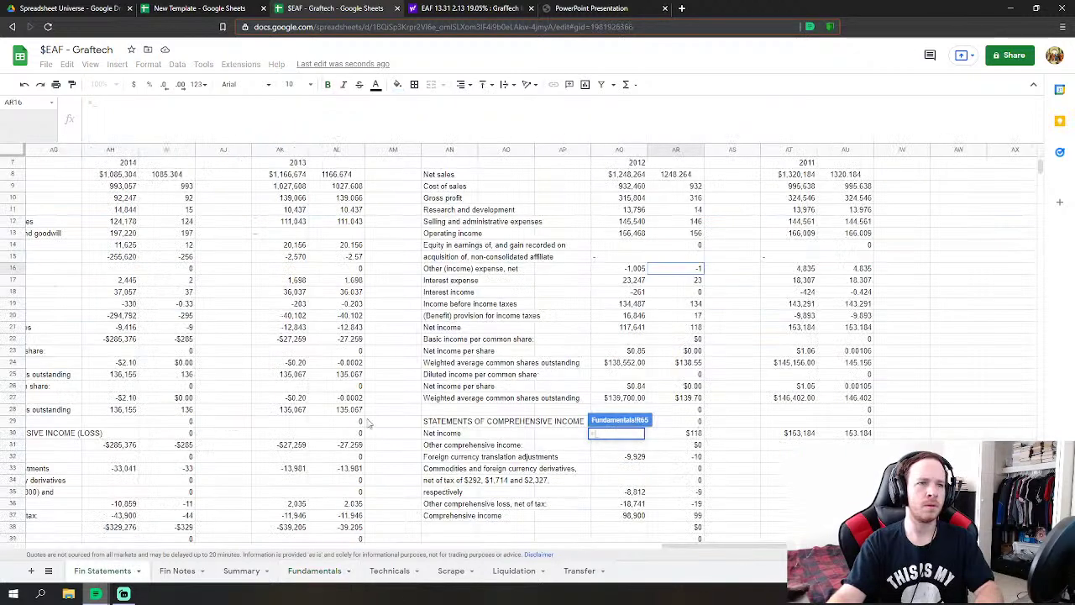
{"action": "left_click", "coordinate": [694, 270]}
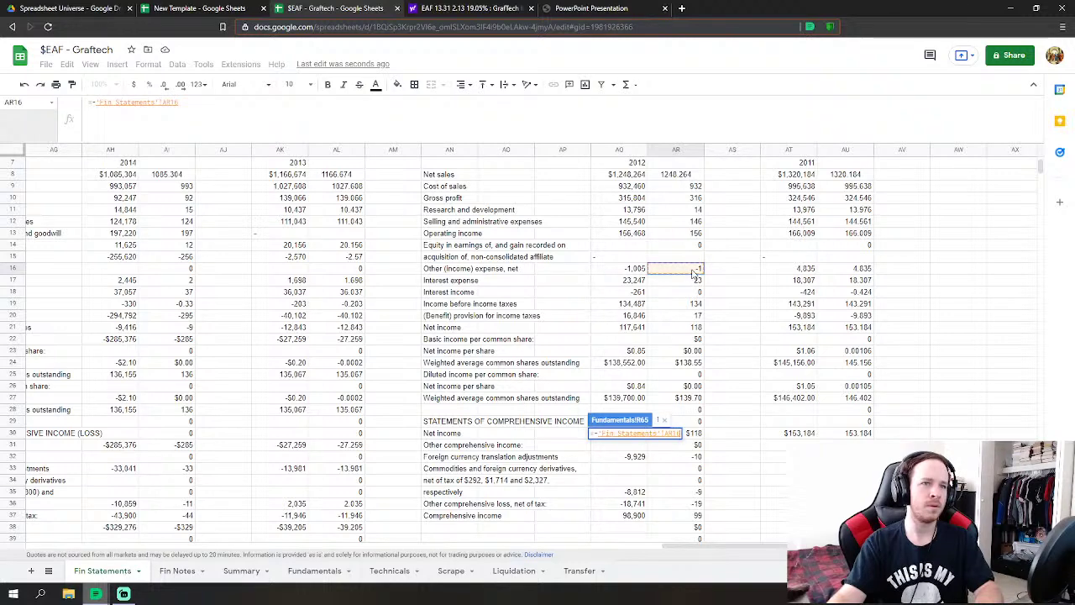
{"action": "key", "text": "Return"}
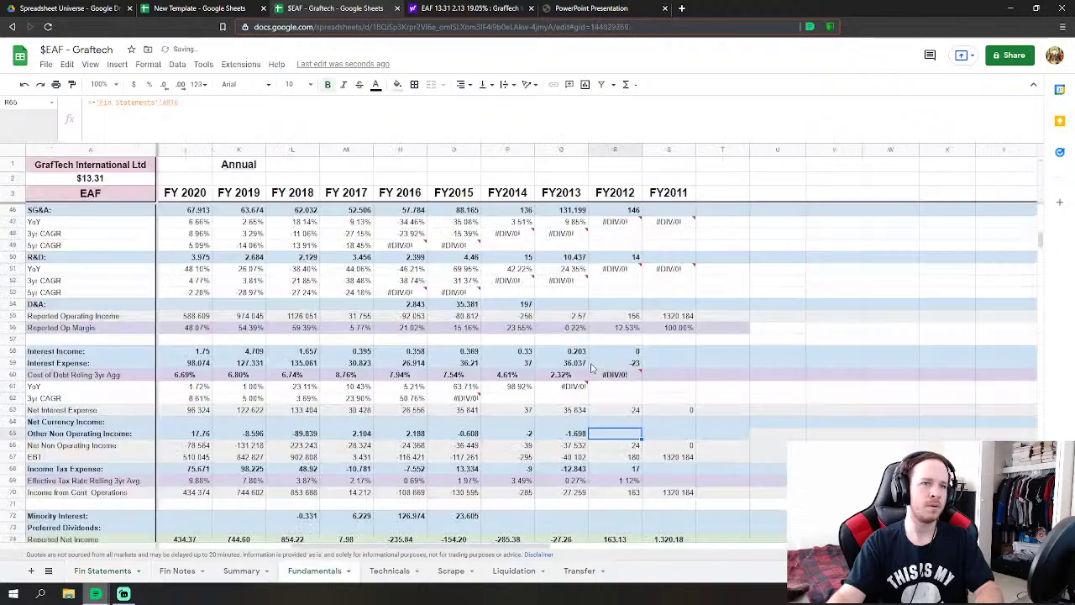
{"action": "scroll", "coordinate": [665, 389], "scroll_direction": "down", "scroll_amount": 1}
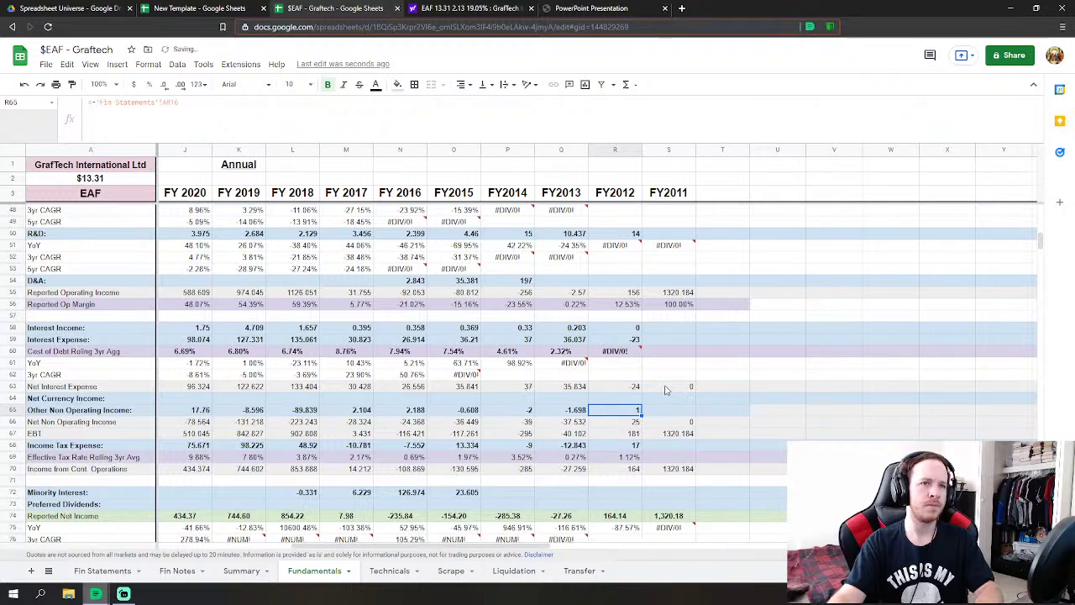
{"action": "scroll", "coordinate": [665, 389], "scroll_direction": "up", "scroll_amount": 5}
{"action": "scroll", "coordinate": [665, 389], "scroll_direction": "down", "scroll_amount": 1}
- Correct FY2012 Interest Expense in R59 to read 23, checking it against Fin Statements
{"action": "left_click", "coordinate": [626, 444]}
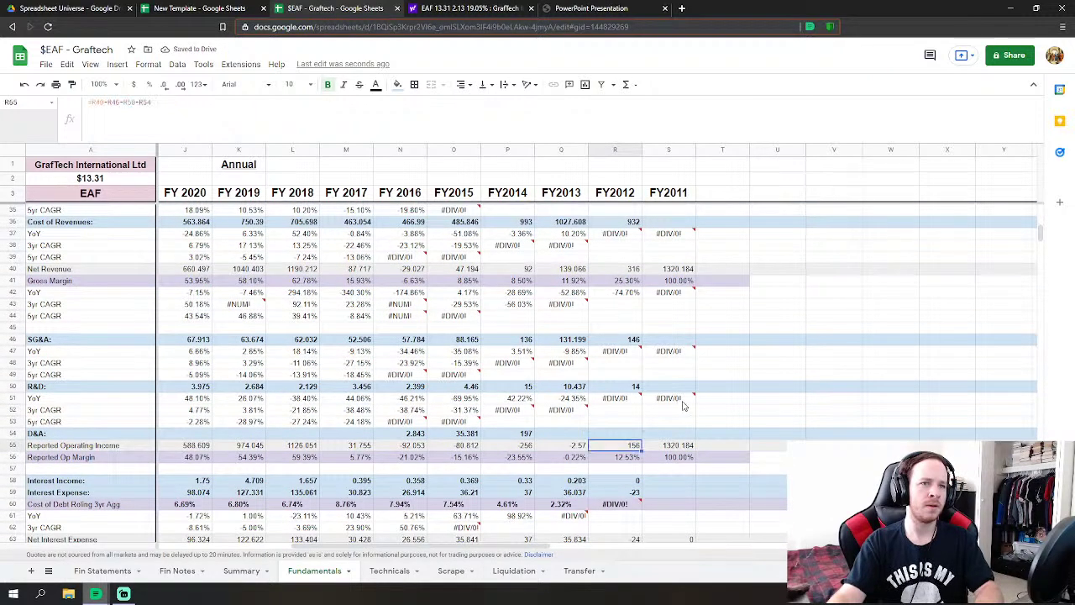
{"action": "scroll", "coordinate": [683, 406], "scroll_direction": "down", "scroll_amount": 2}
{"action": "left_click", "coordinate": [614, 410]}
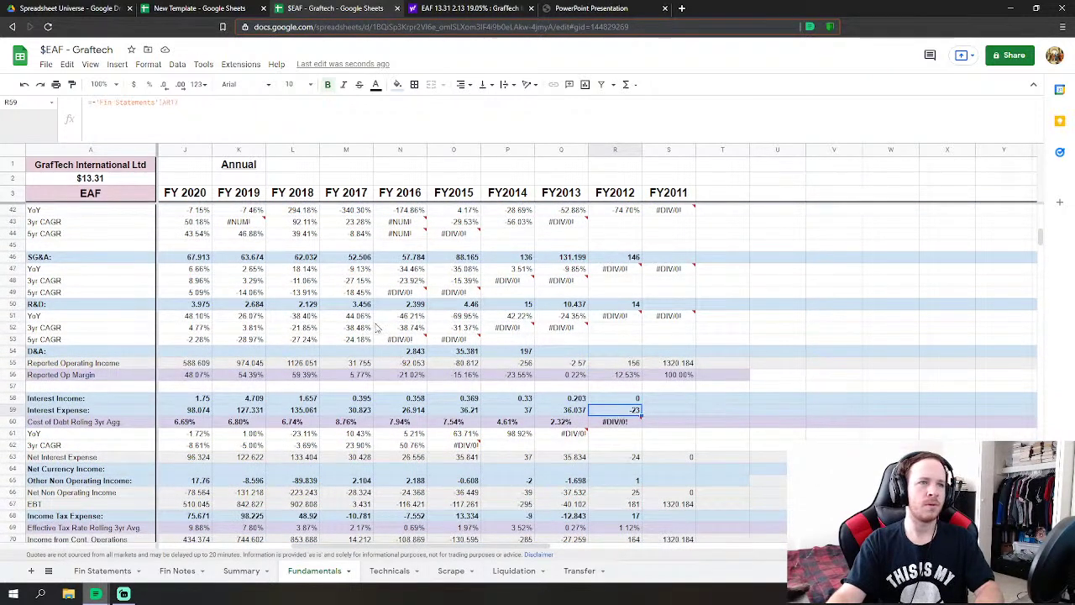
{"action": "key", "text": "Return"}
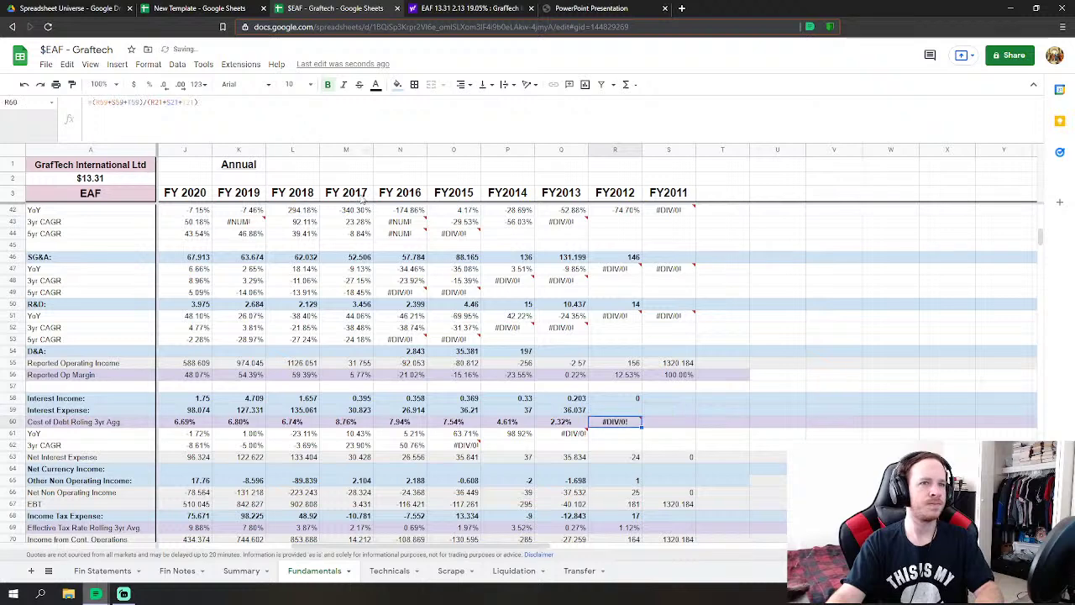
{"action": "scroll", "coordinate": [664, 470], "scroll_direction": "down", "scroll_amount": 2}
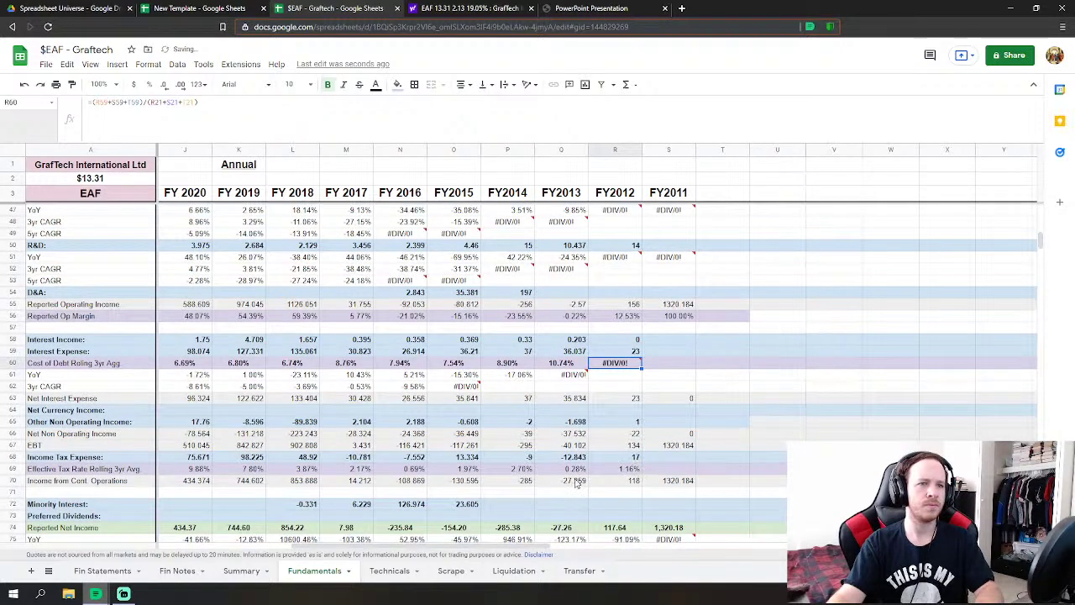
{"action": "left_click", "coordinate": [108, 573]}
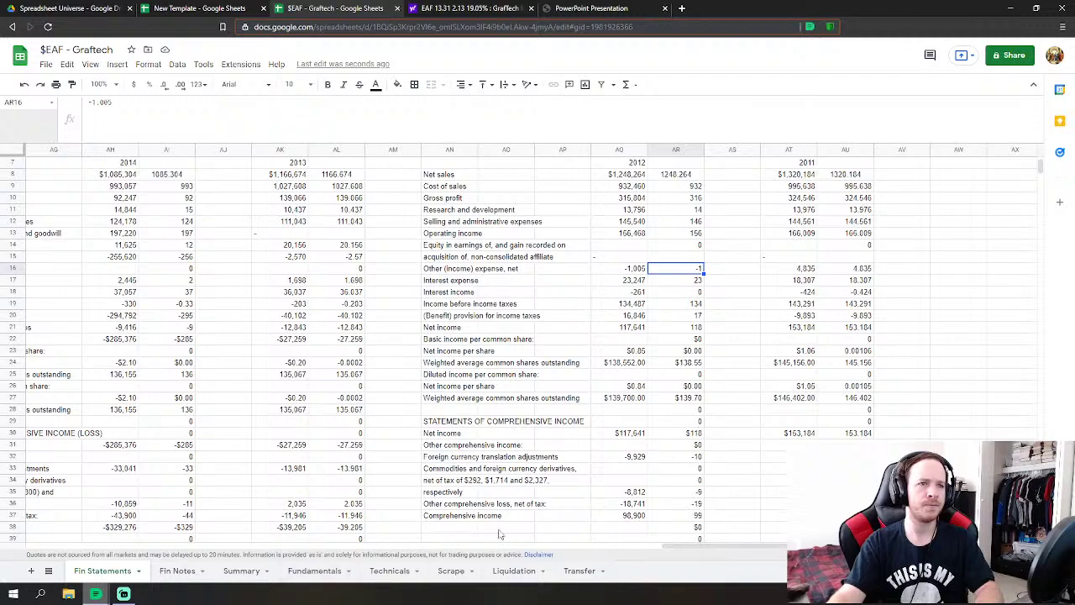
{"action": "left_click", "coordinate": [316, 572]}
{"action": "scroll", "coordinate": [605, 419], "scroll_direction": "down", "scroll_amount": 5}
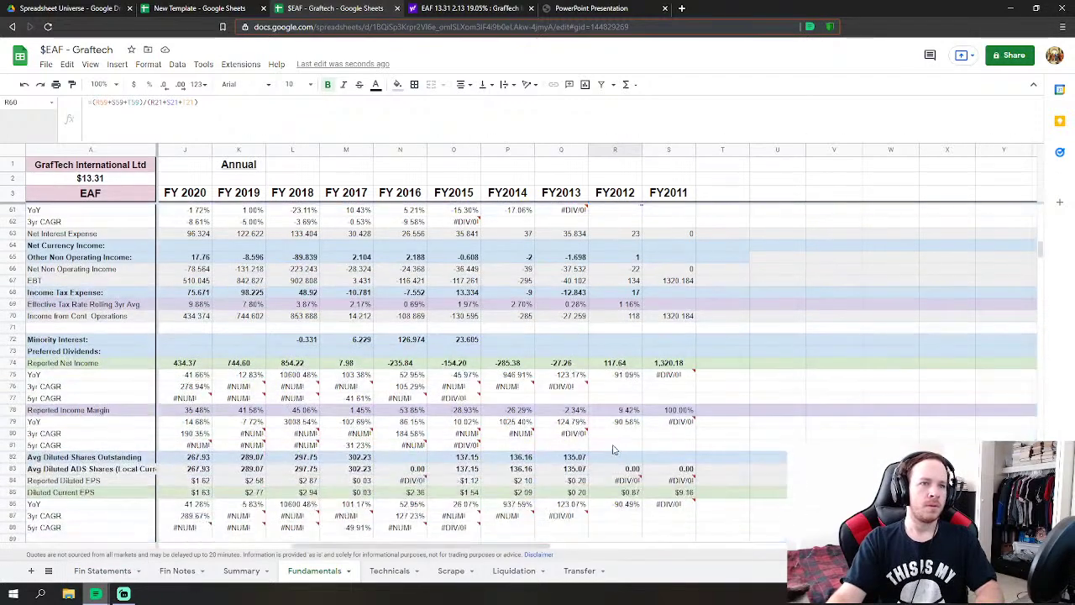
- Link FY2012 Avg Diluted Shares Outstanding (R82) to Fin Statements AR27, 139.70
{"action": "left_click", "coordinate": [618, 457]}
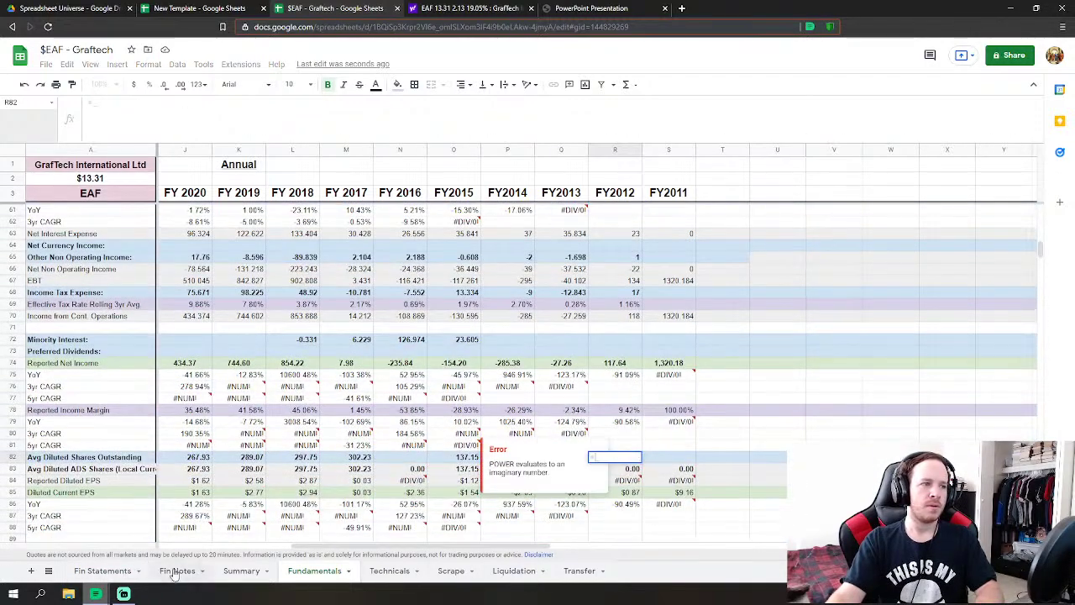
{"action": "left_click", "coordinate": [103, 571]}
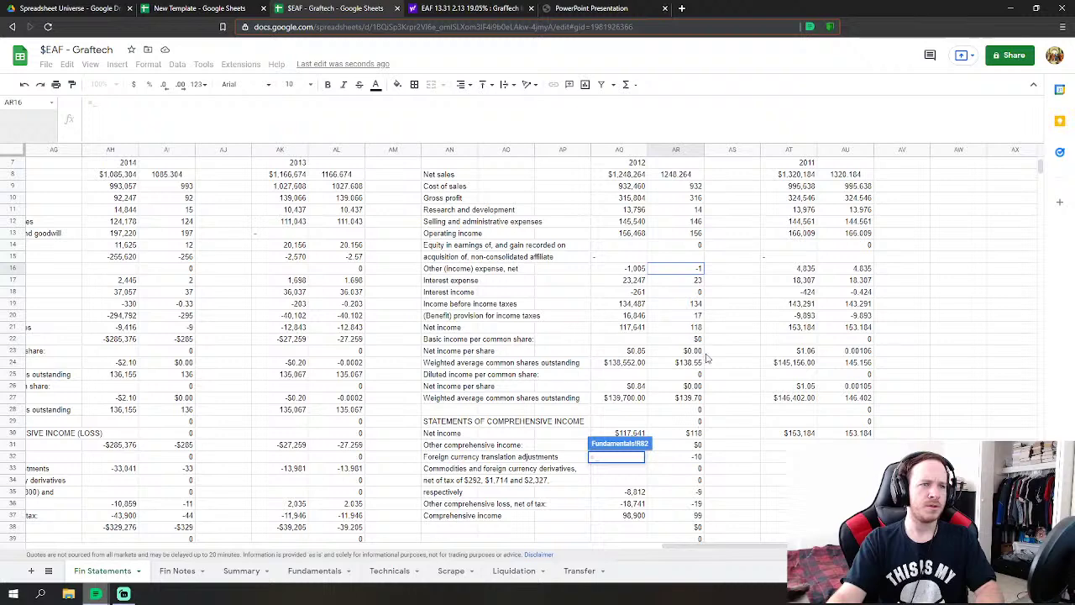
{"action": "left_click", "coordinate": [690, 398]}
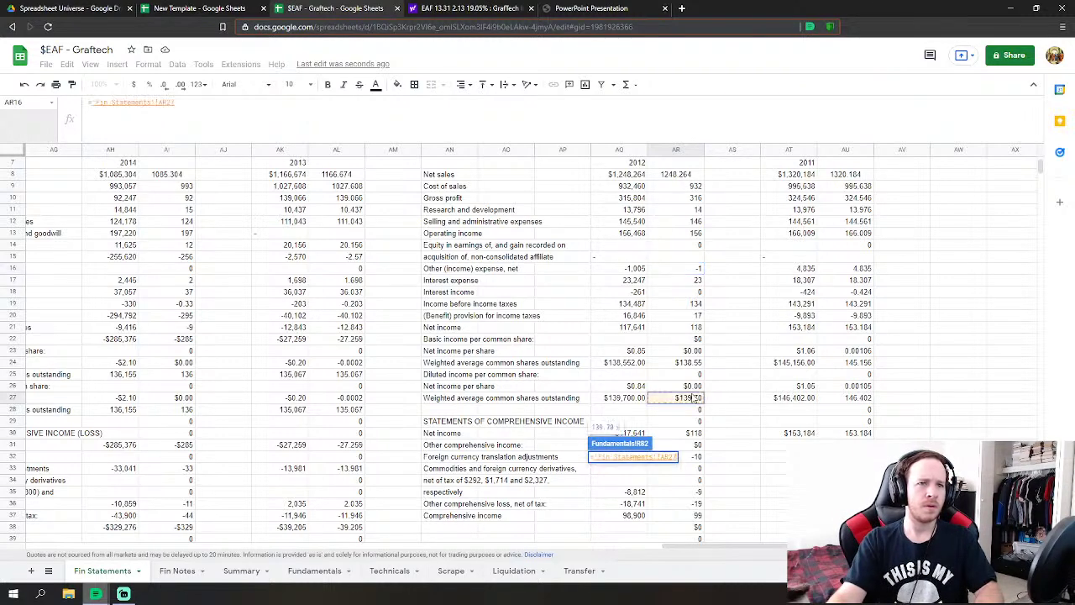
{"action": "key", "text": "Return"}
{"action": "scroll", "coordinate": [739, 416], "scroll_direction": "down", "scroll_amount": 15}
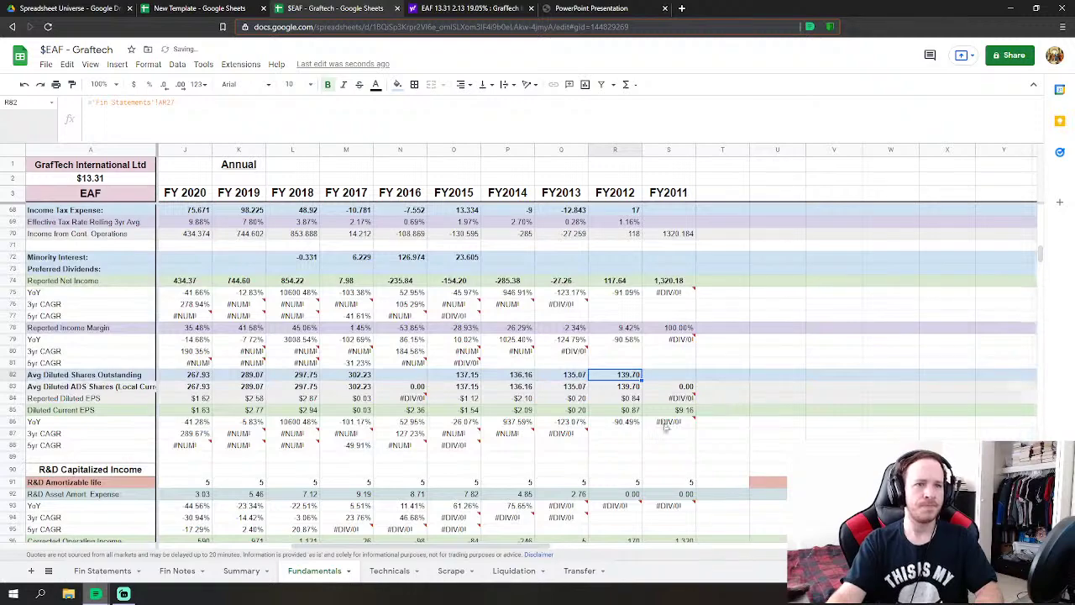
{"action": "scroll", "coordinate": [647, 419], "scroll_direction": "down", "scroll_amount": 5}
{"action": "left_click", "coordinate": [614, 342]}
- Link FY2012 CF Depreciation & Amortization (R127) to Fin Statements AR71, showing 82
{"action": "type", "text": "="}
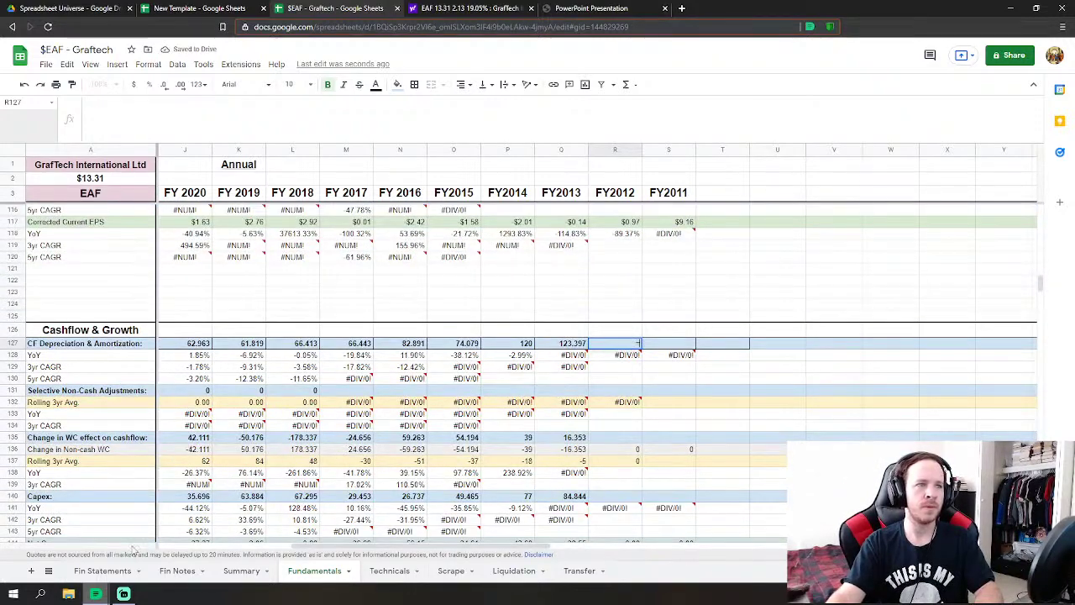
{"action": "left_click", "coordinate": [103, 570]}
{"action": "scroll", "coordinate": [621, 401], "scroll_direction": "down", "scroll_amount": 10}
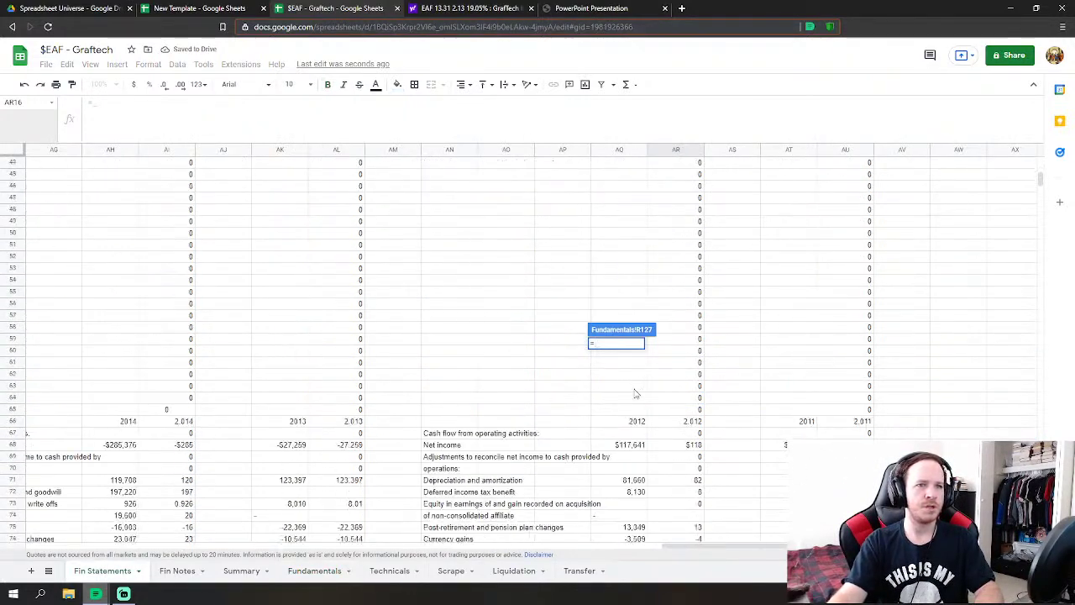
{"action": "left_click", "coordinate": [696, 364]}
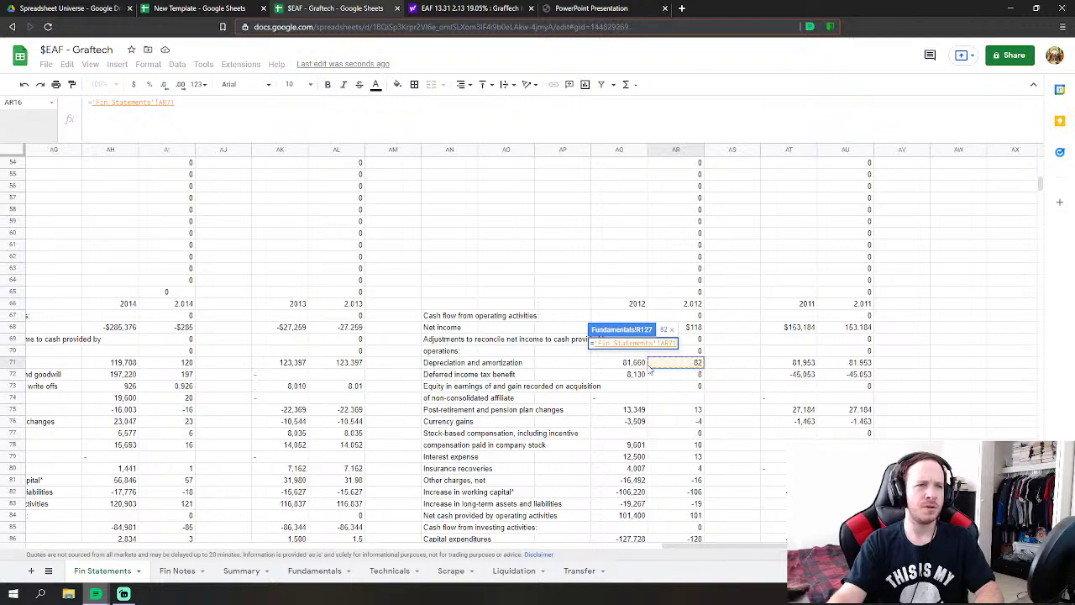
{"action": "key", "text": "Return"}
{"action": "scroll", "coordinate": [704, 377], "scroll_direction": "down", "scroll_amount": 2}
- Set FY2012 Change in WC (R135) to =SUM('Fin Statements'!AR82:AR83), giving -125
{"action": "left_click", "coordinate": [615, 378]}
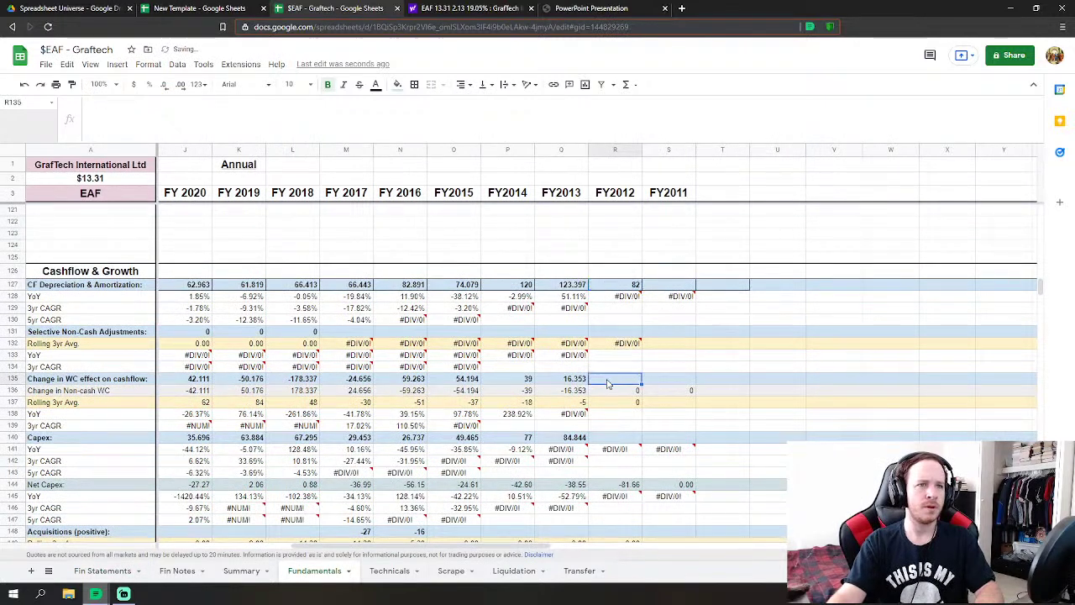
{"action": "type", "text": "="}
{"action": "left_click", "coordinate": [112, 577]}
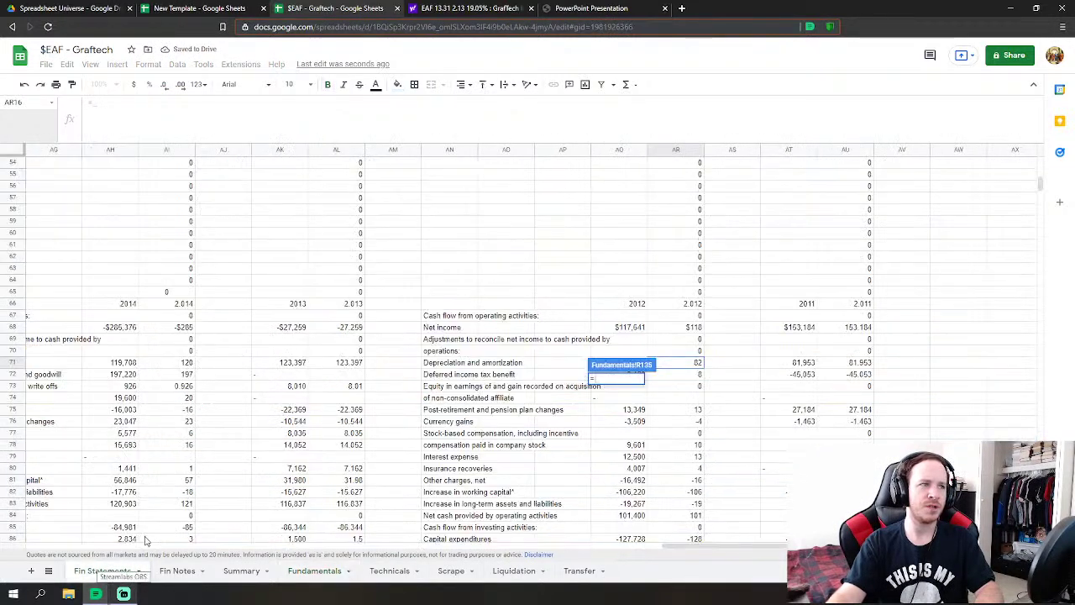
{"action": "type", "text": "sum"}
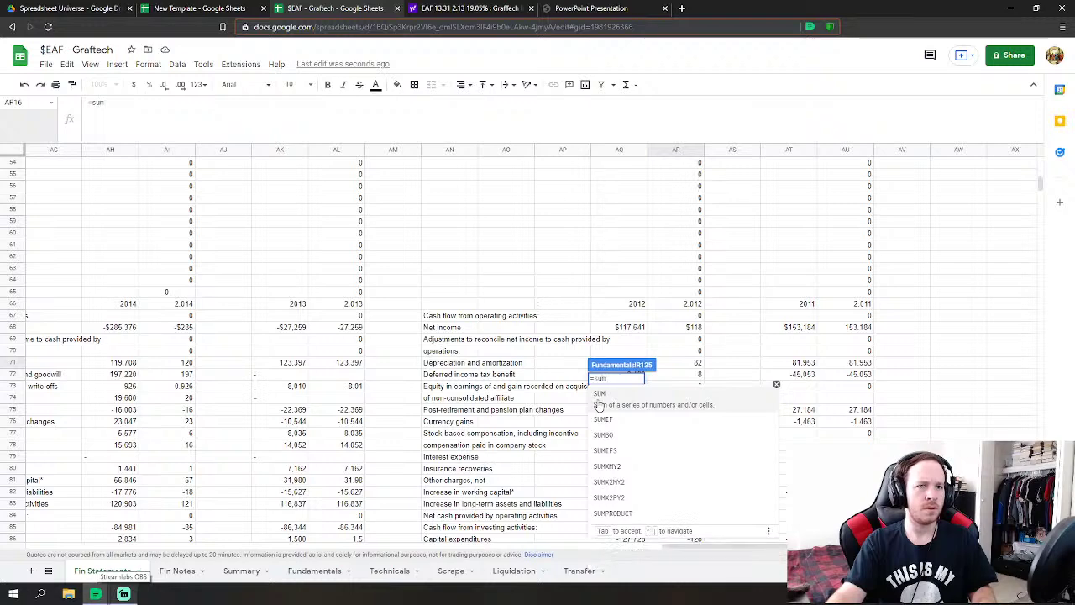
{"action": "key", "text": "Tab"}
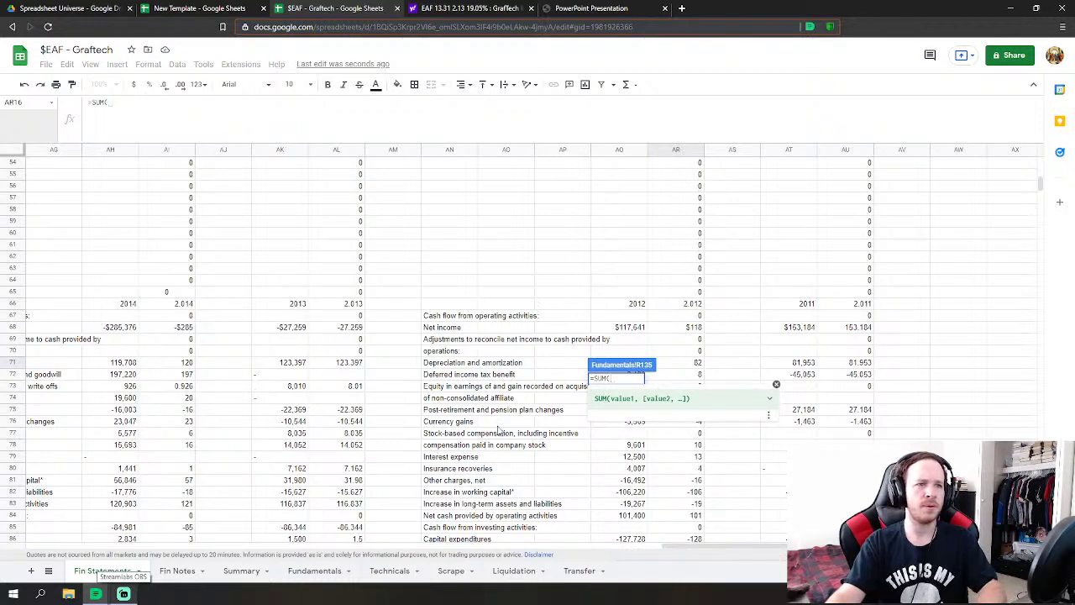
{"action": "scroll", "coordinate": [504, 424], "scroll_direction": "down", "scroll_amount": 4}
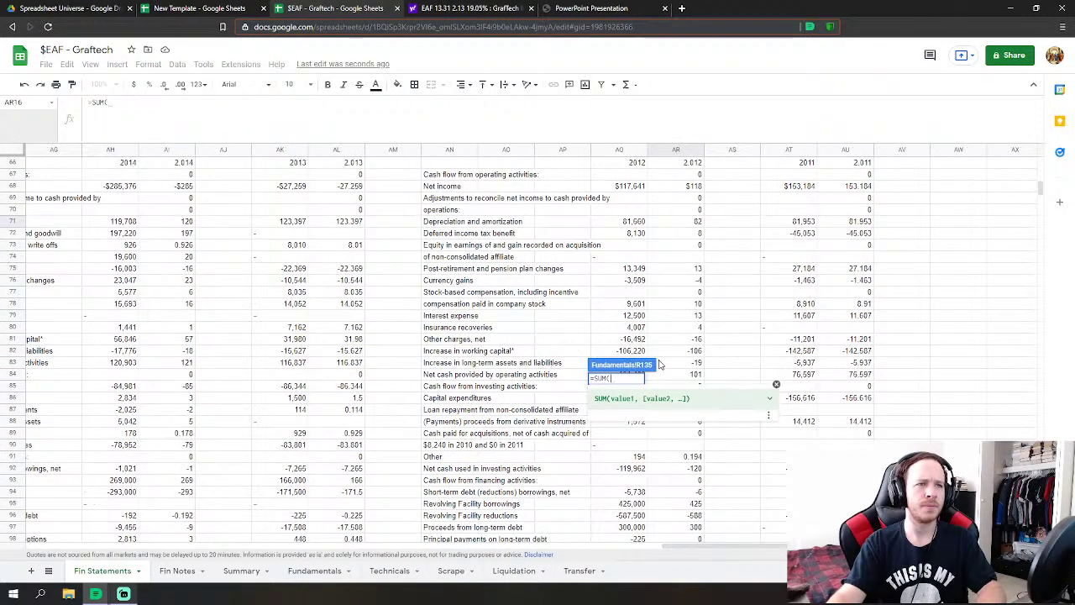
{"action": "left_click", "coordinate": [697, 356]}
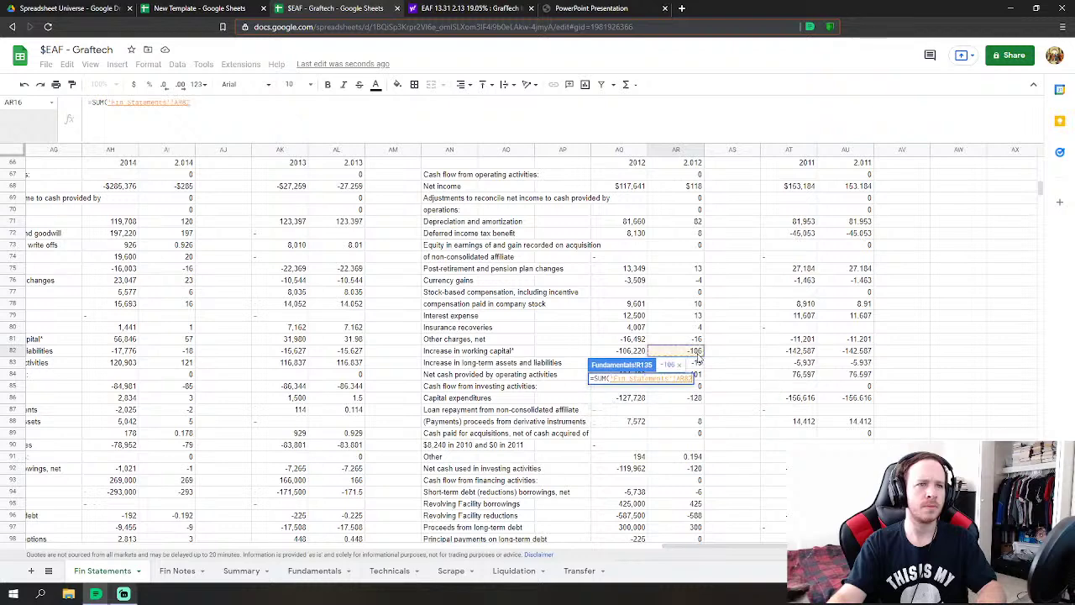
{"action": "left_click_drag", "start_coordinate": [698, 360], "coordinate": [700, 367]}
{"action": "scroll", "coordinate": [752, 341], "scroll_direction": "down", "scroll_amount": 2}
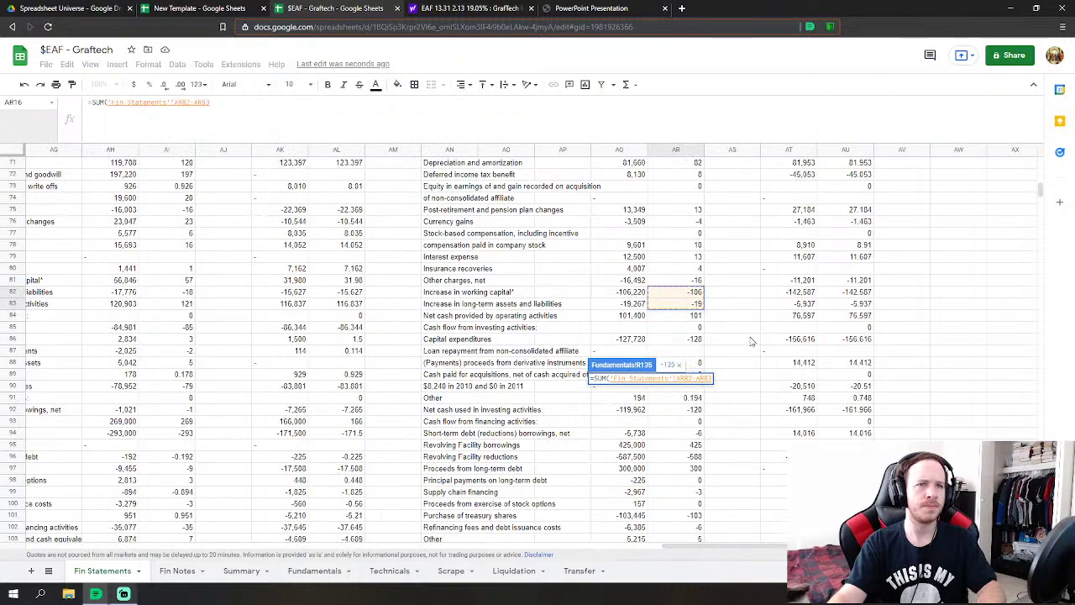
{"action": "key", "text": "Return"}
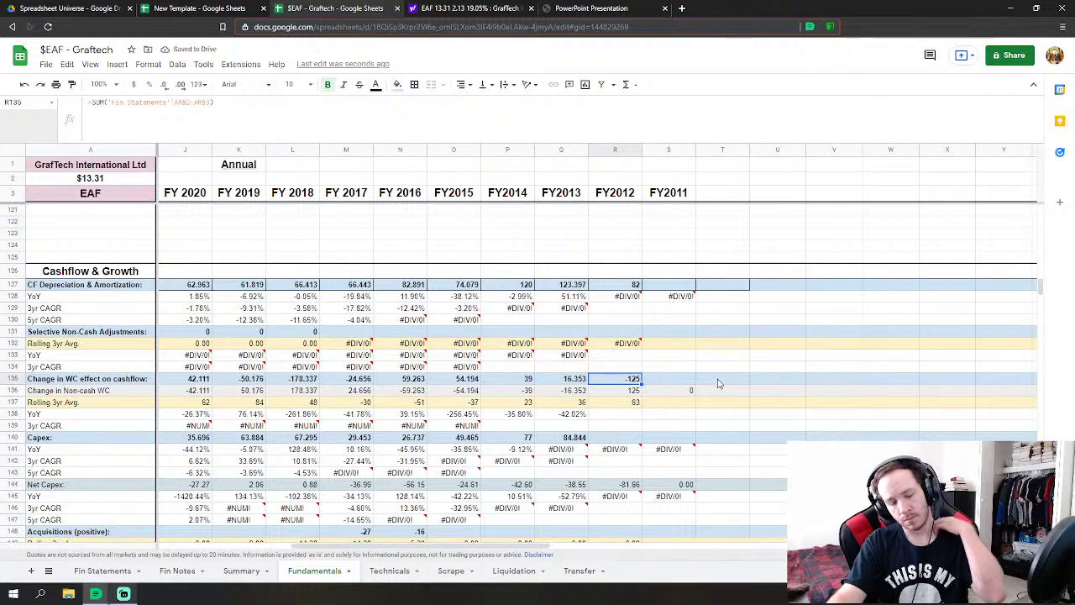
{"action": "scroll", "coordinate": [723, 383], "scroll_direction": "down", "scroll_amount": 2}
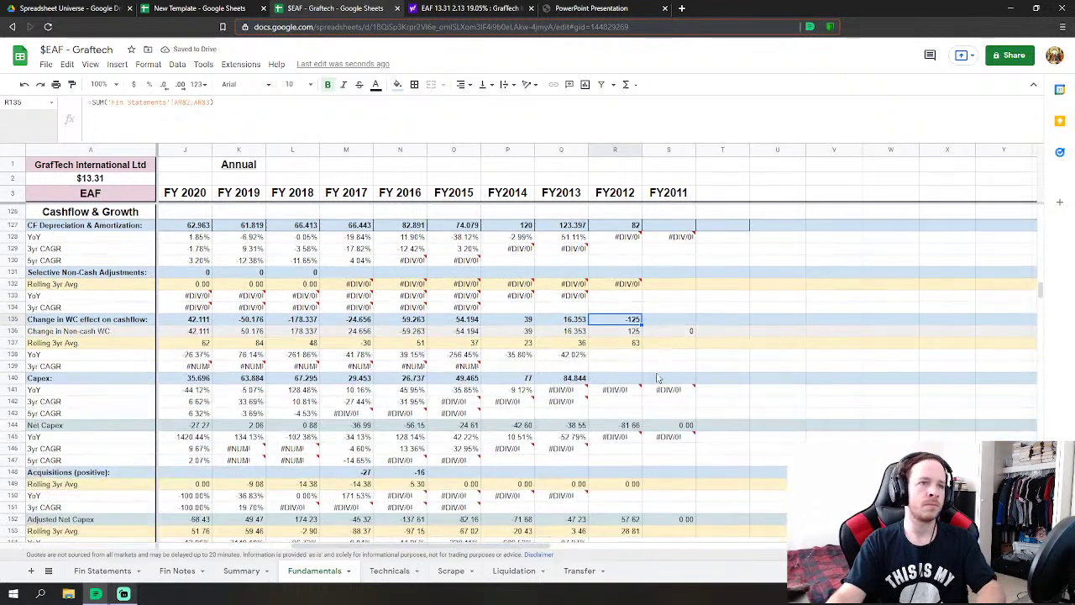
- Start the FY2012 Capex formula in R140 referencing Fin Statements AR86 capital expenditures (-128)
{"action": "left_click", "coordinate": [613, 381]}
{"action": "type", "text": "="}
{"action": "left_click", "coordinate": [103, 570]}
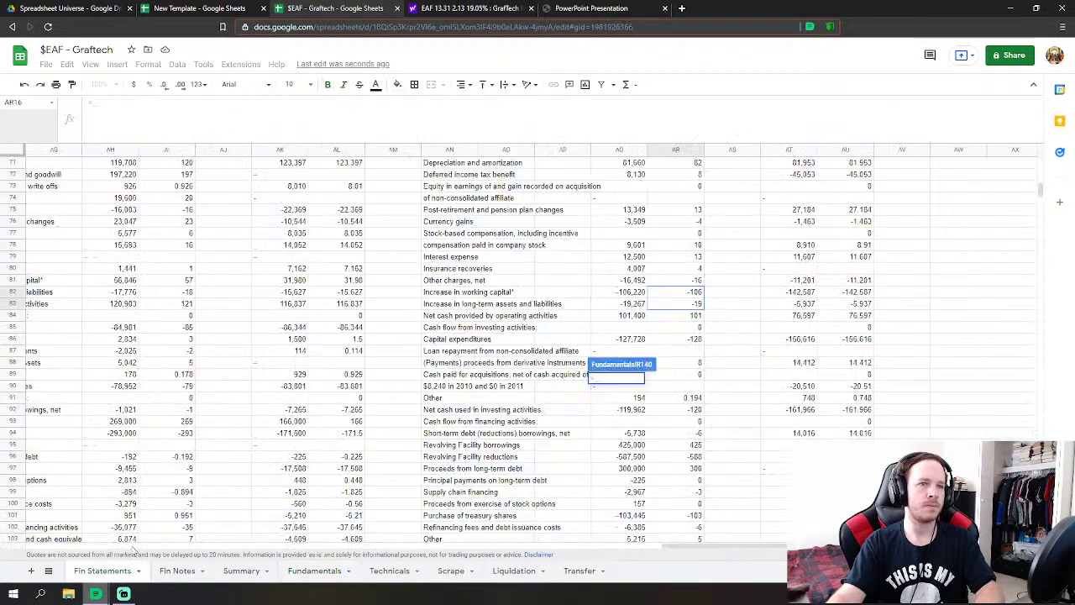
{"action": "left_click", "coordinate": [687, 340]}
{"action": "scroll", "coordinate": [696, 344], "scroll_direction": "down", "scroll_amount": 2}
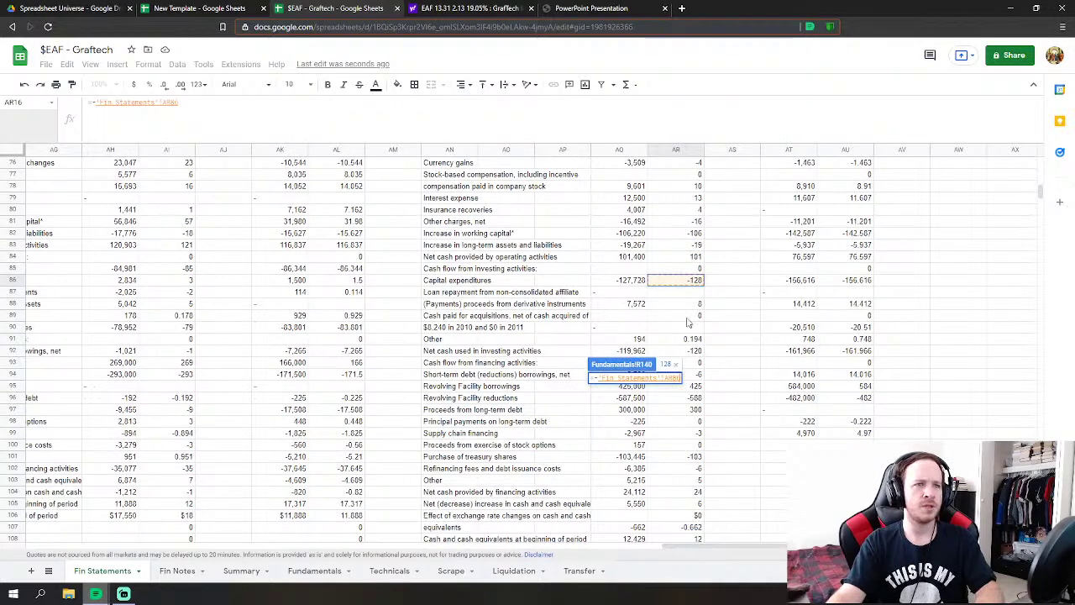
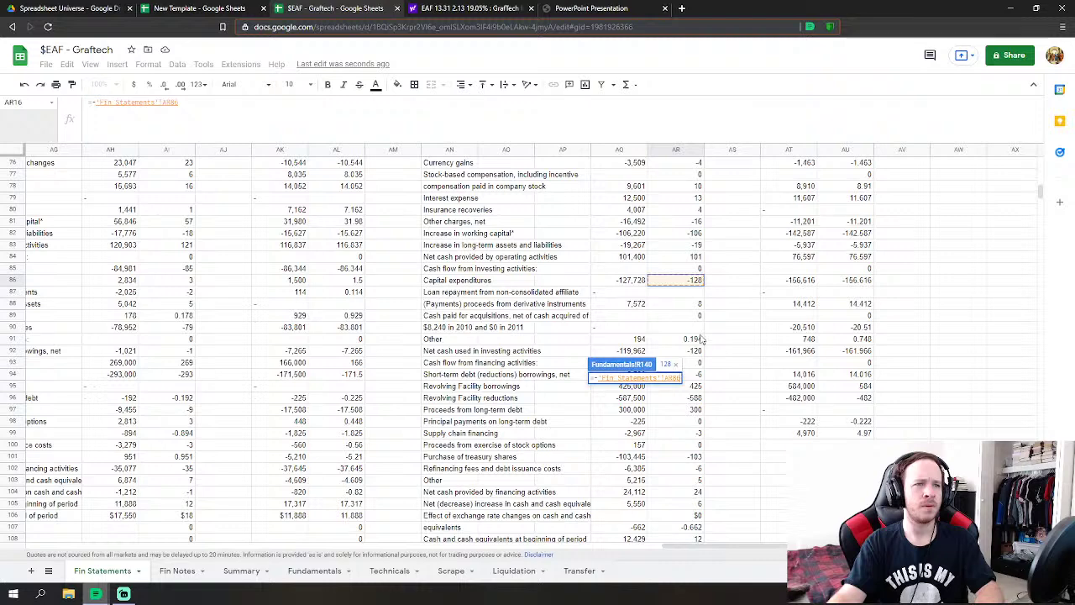
- Commit the Capex link, then start FY2012 Net Debt Issue with short-term debt and revolver borrowings and reductions
{"action": "key", "text": "Return"}
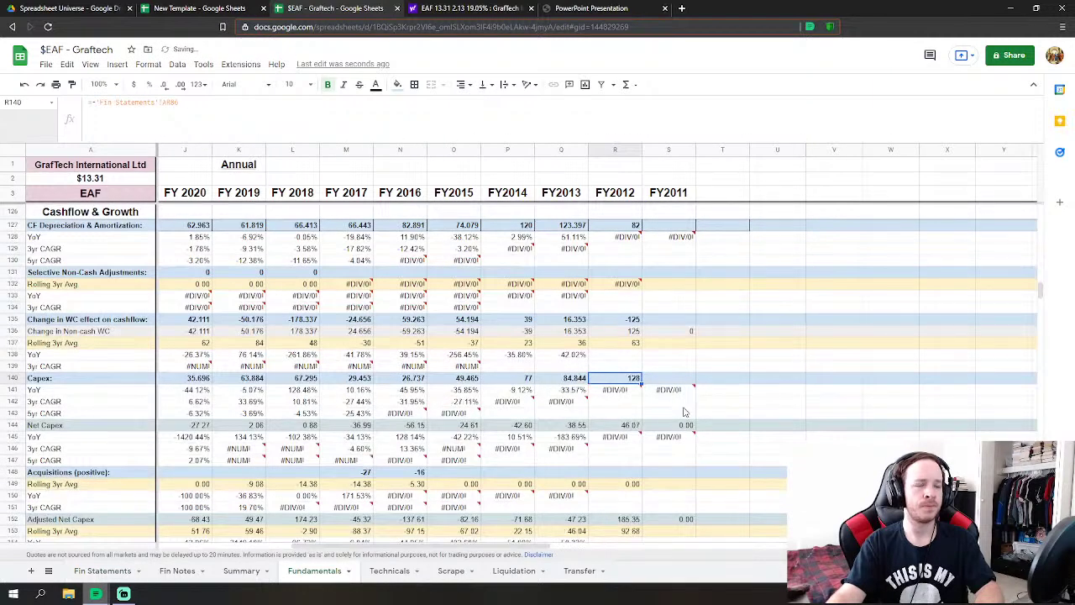
{"action": "scroll", "coordinate": [614, 397], "scroll_direction": "down", "scroll_amount": 1}
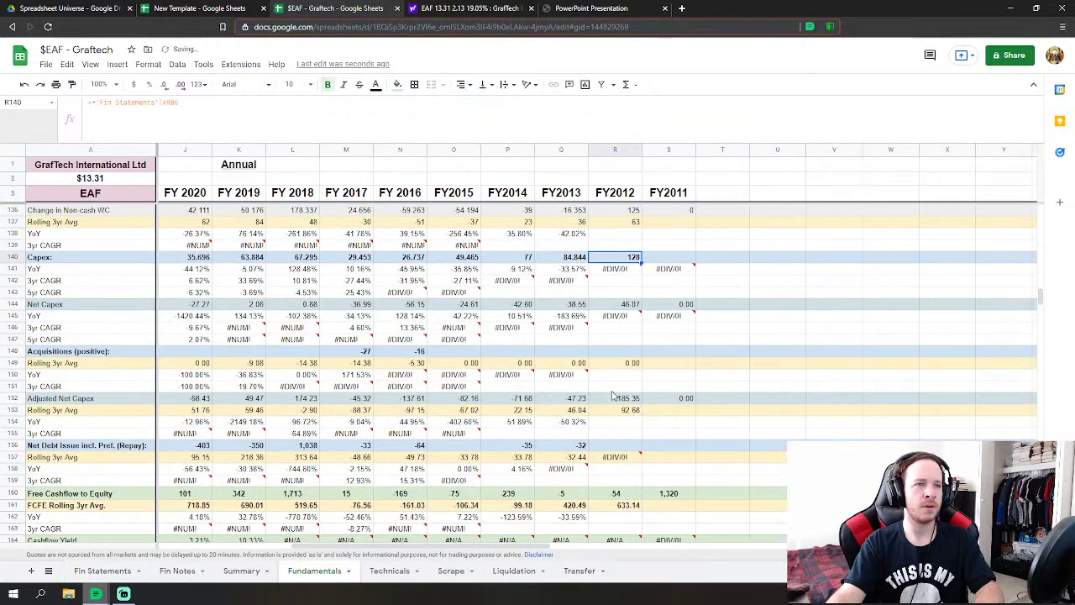
{"action": "left_click", "coordinate": [614, 445]}
{"action": "type", "text": "="}
{"action": "left_click", "coordinate": [121, 571]}
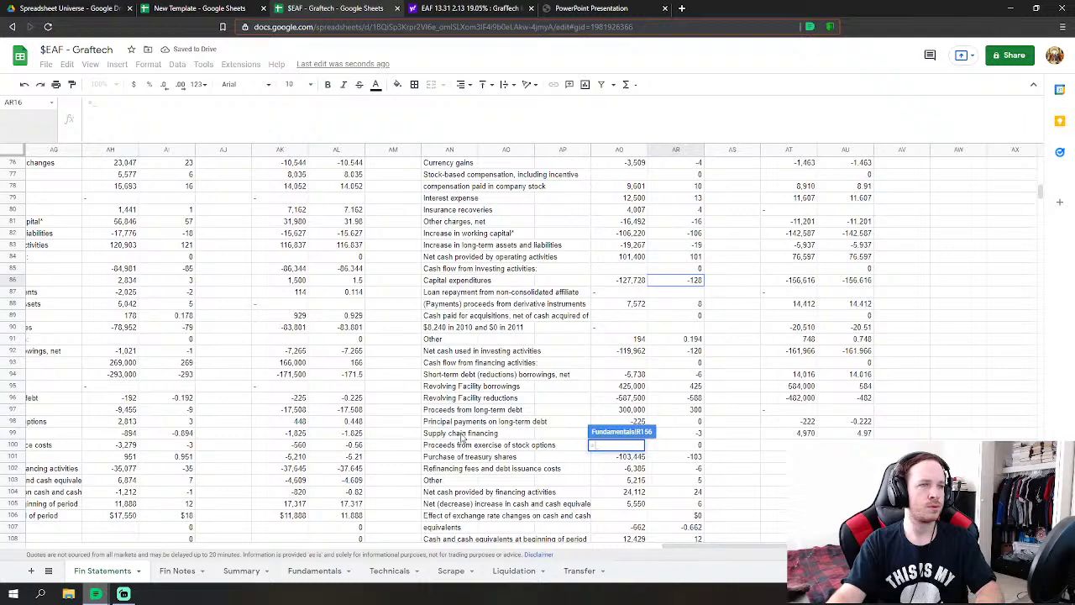
{"action": "scroll", "coordinate": [461, 437], "scroll_direction": "down", "scroll_amount": 1}
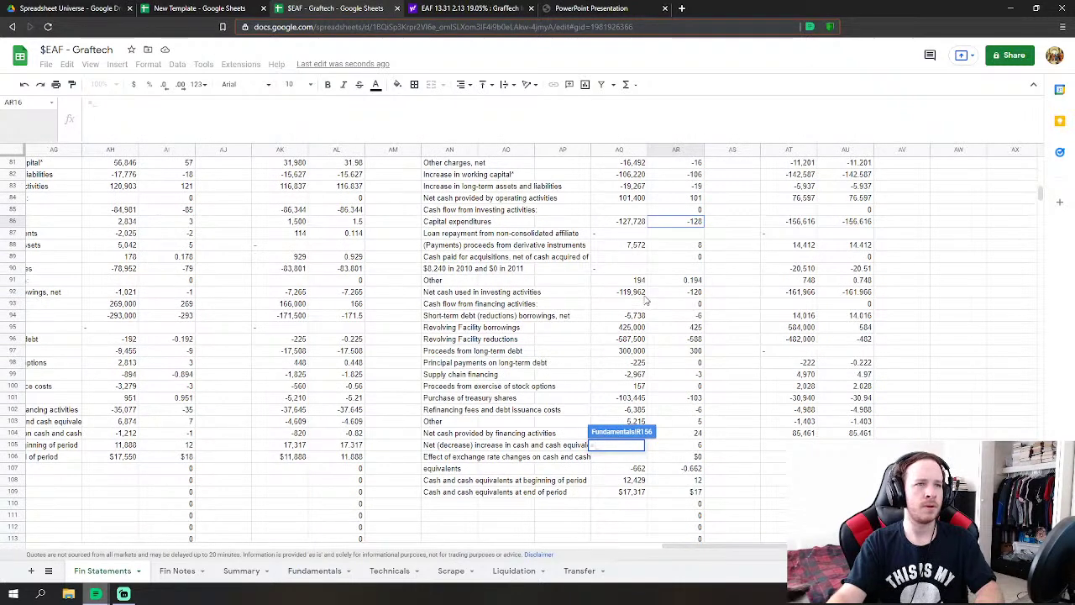
{"action": "left_click", "coordinate": [696, 317]}
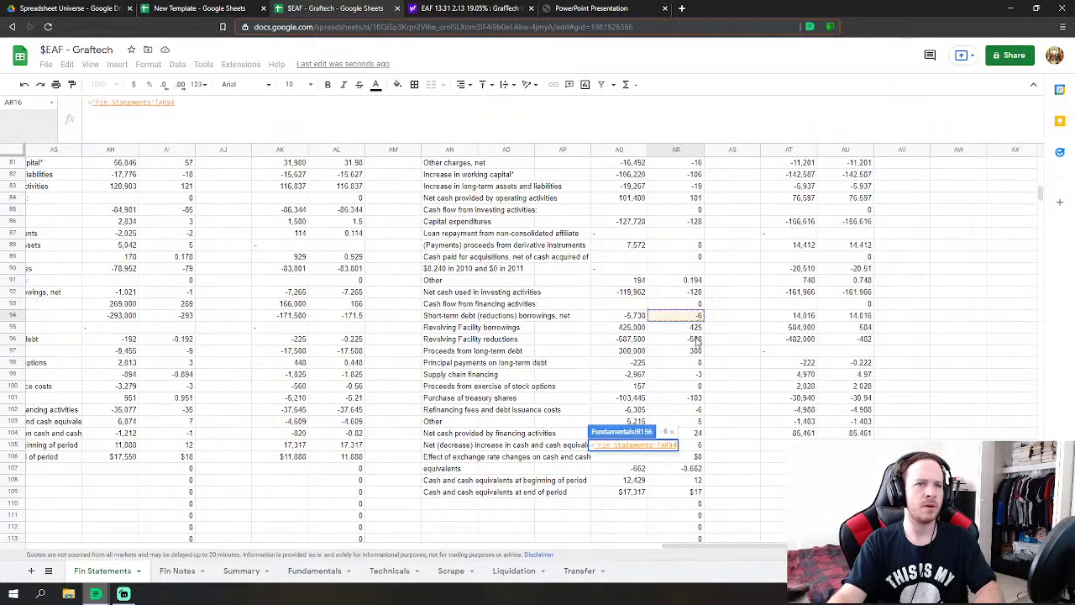
{"action": "type", "text": "+"}
{"action": "left_click", "coordinate": [696, 327]}
{"action": "type", "text": "+"}
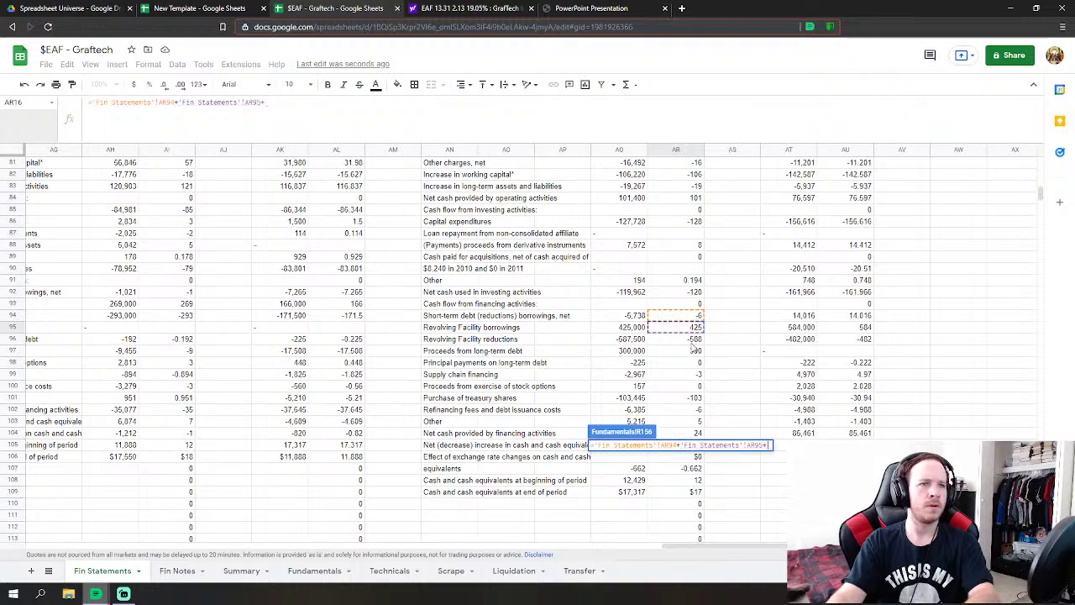
{"action": "left_click", "coordinate": [694, 340]}
- Add long-term debt proceeds, supply chain financing and refinancing fees to complete Net Debt Issue
{"action": "type", "text": "+"}
{"action": "left_click", "coordinate": [697, 353]}
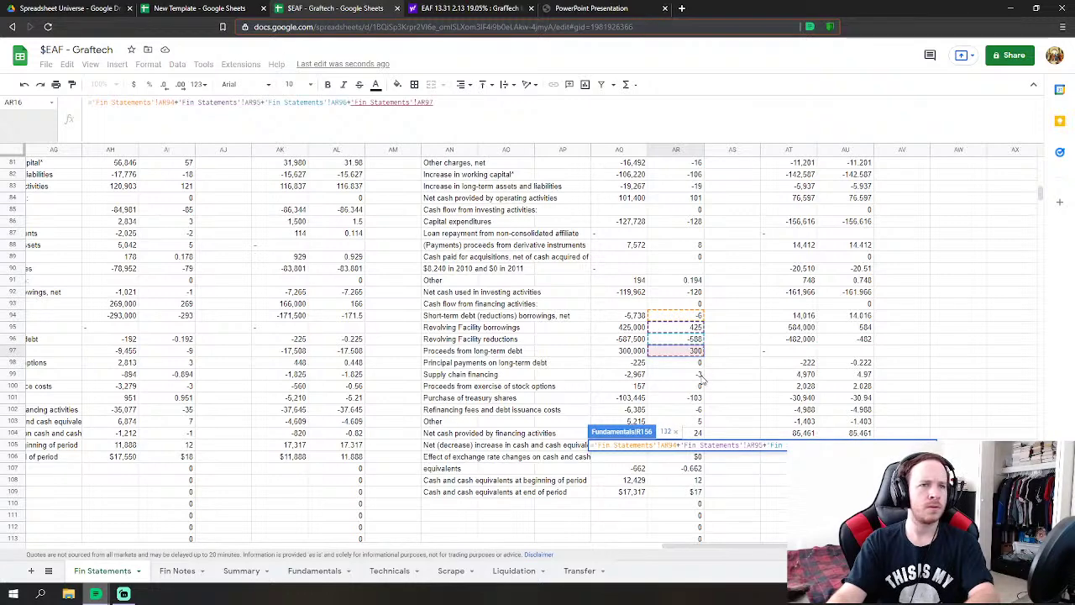
{"action": "type", "text": "+"}
{"action": "left_click", "coordinate": [698, 375]}
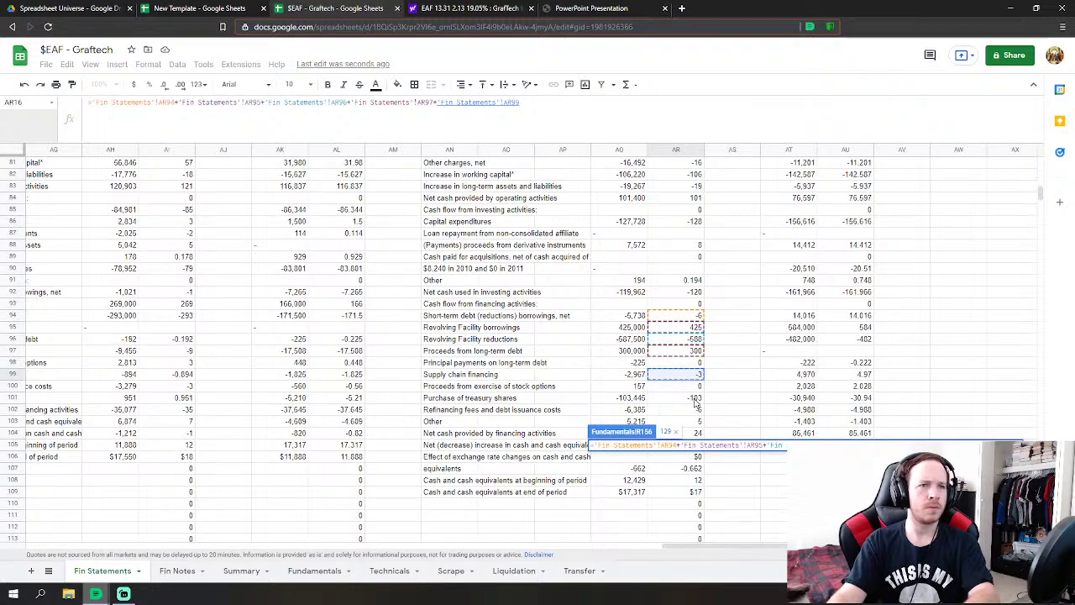
{"action": "type", "text": "+"}
{"action": "left_click", "coordinate": [696, 410]}
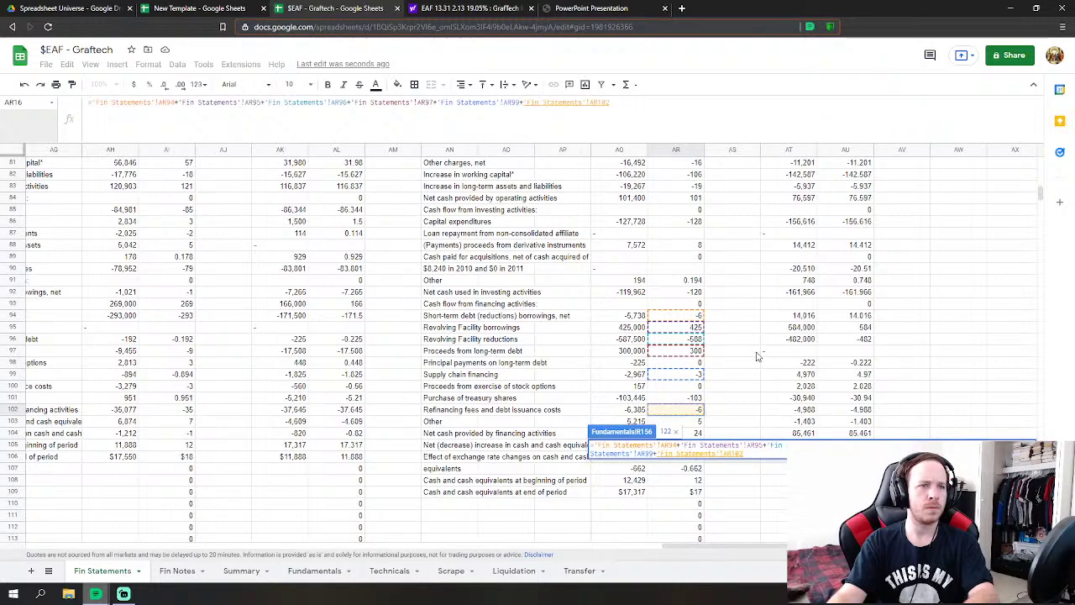
{"action": "key", "text": "Return"}
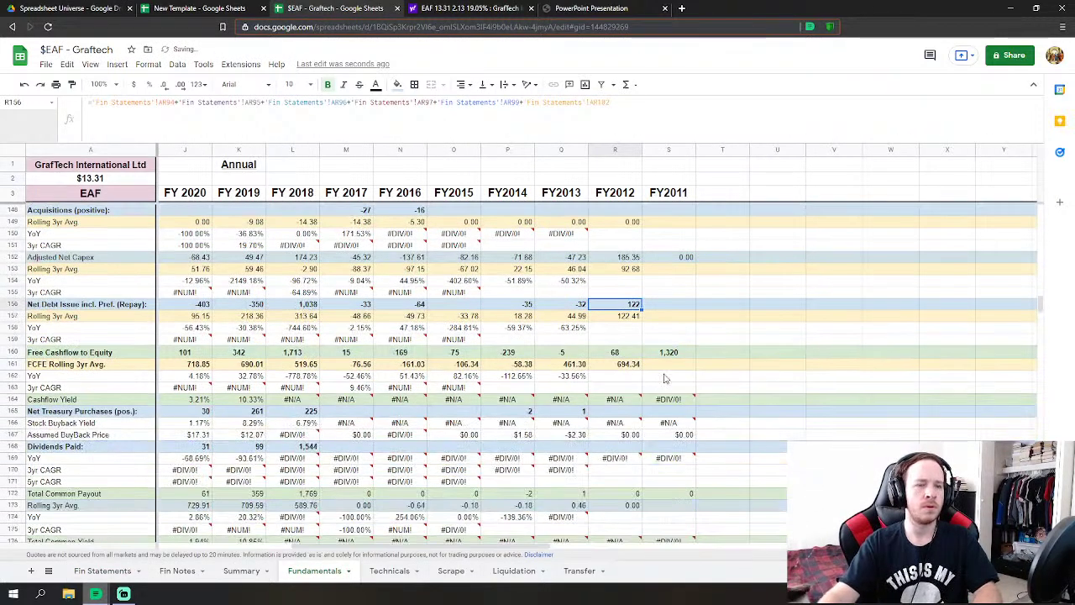
- Link FY2012 Net Treasury Purchases to the purchase of treasury shares figure ('Fin Statements'!AR101)
{"action": "left_click", "coordinate": [617, 410]}
{"action": "type", "text": "="}
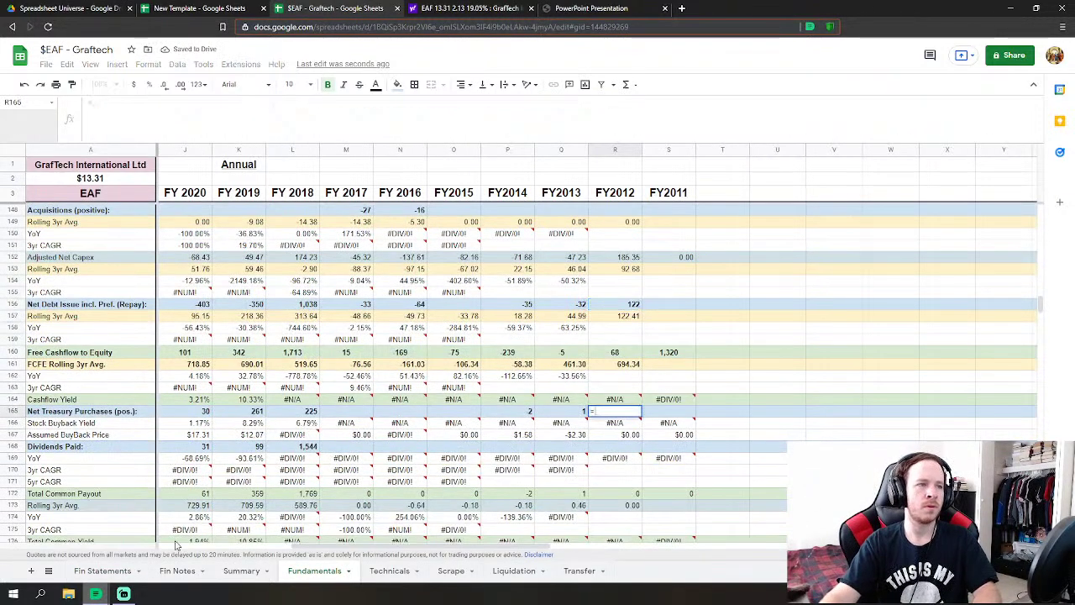
{"action": "left_click", "coordinate": [103, 570]}
{"action": "left_click", "coordinate": [698, 397]}
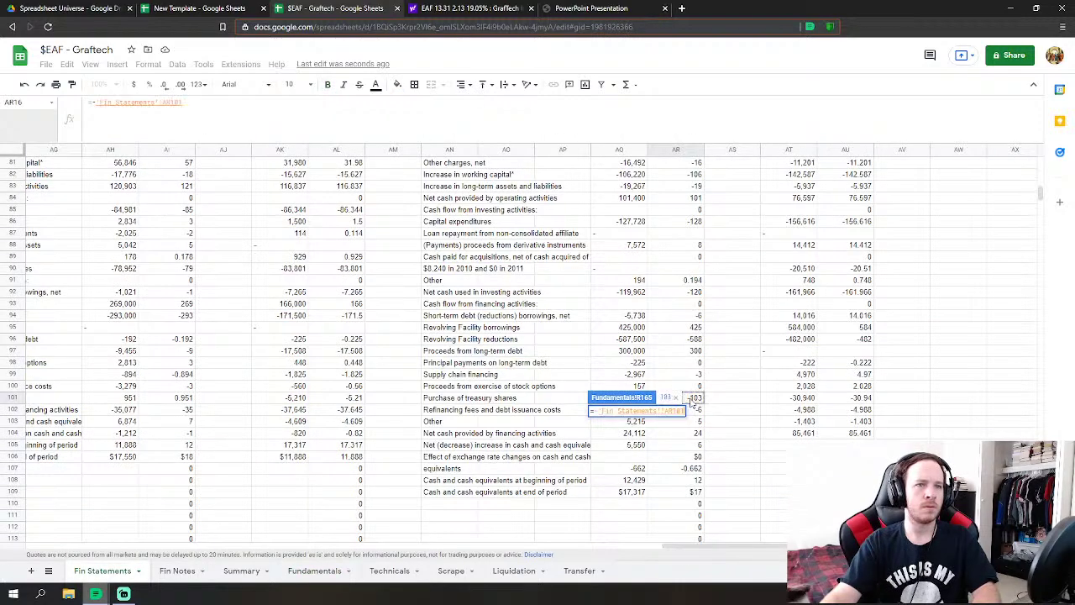
{"action": "key", "text": "Return"}
{"action": "scroll", "coordinate": [710, 370], "scroll_direction": "down", "scroll_amount": 10}
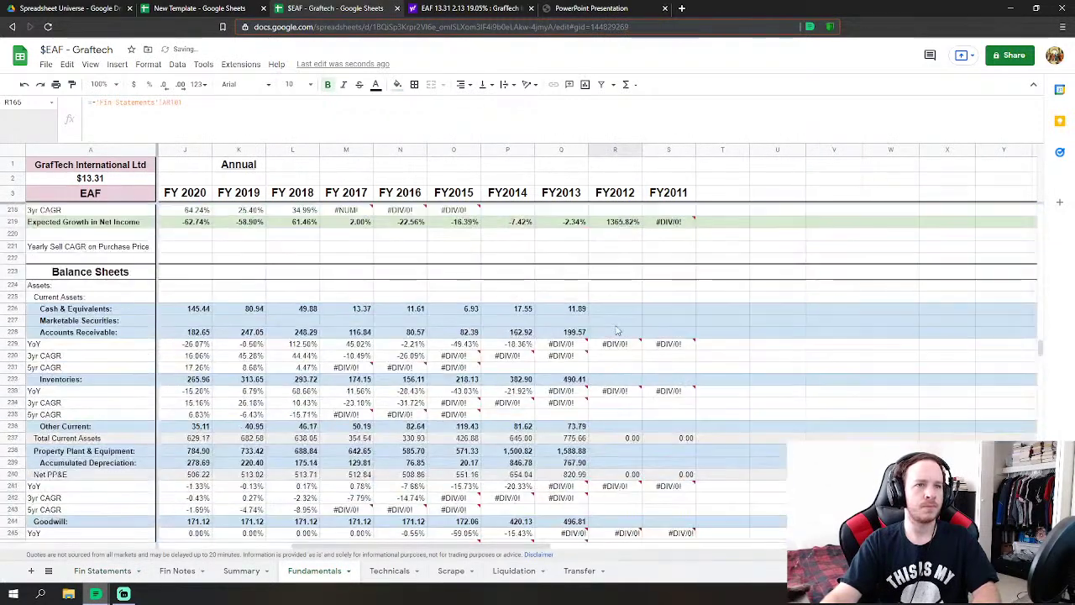
- Link FY2012 Cash & Equivalents and Accounts Receivable to their Fin Statements balance-sheet figures
{"action": "left_click", "coordinate": [615, 308]}
{"action": "type", "text": "="}
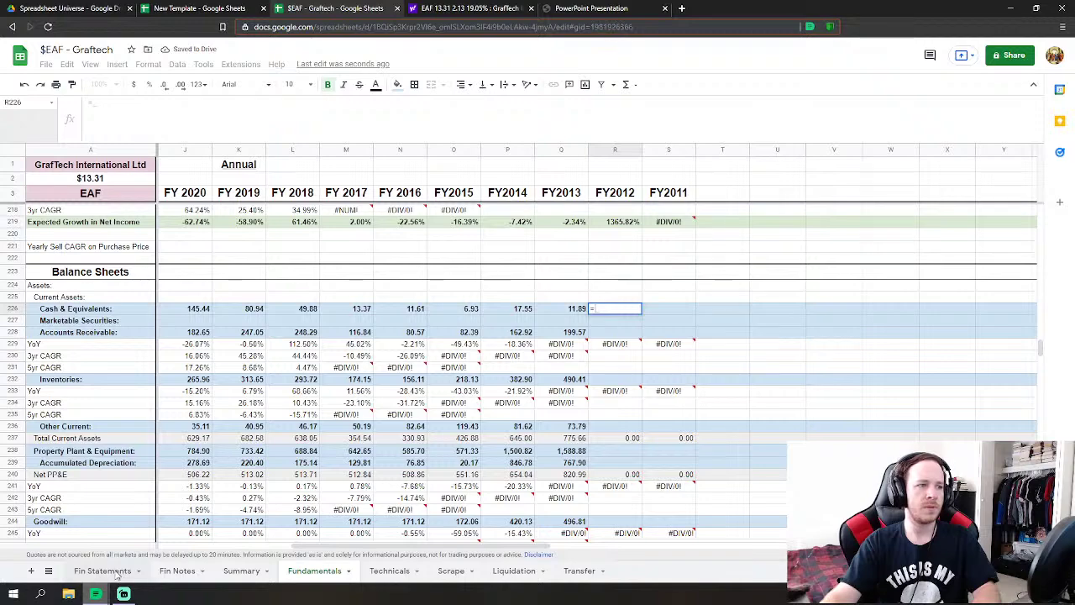
{"action": "left_click", "coordinate": [103, 570]}
{"action": "scroll", "coordinate": [615, 369], "scroll_direction": "down", "scroll_amount": 2}
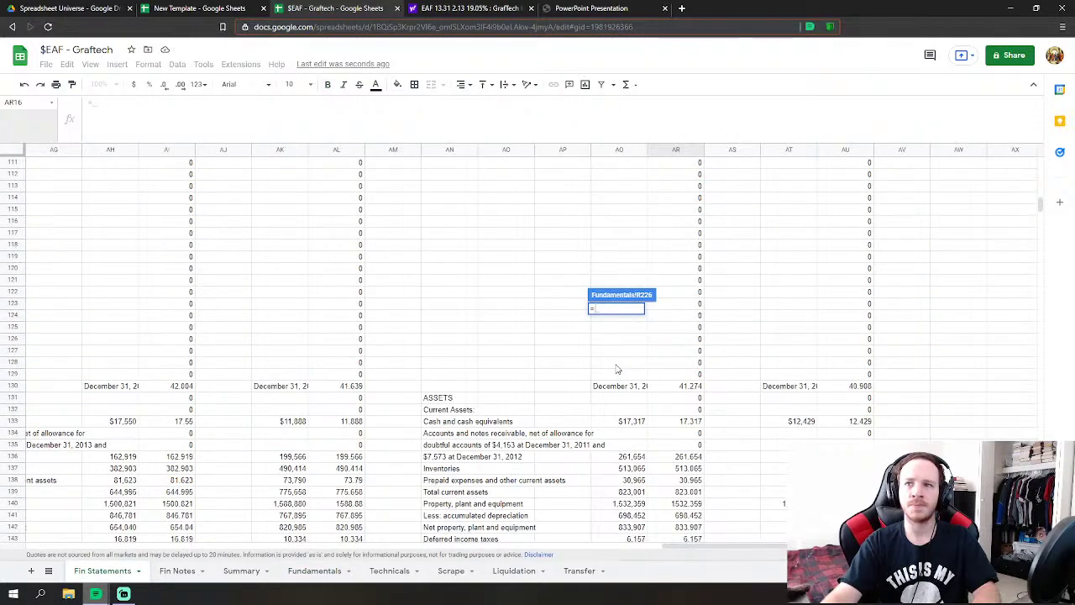
{"action": "left_click", "coordinate": [685, 420]}
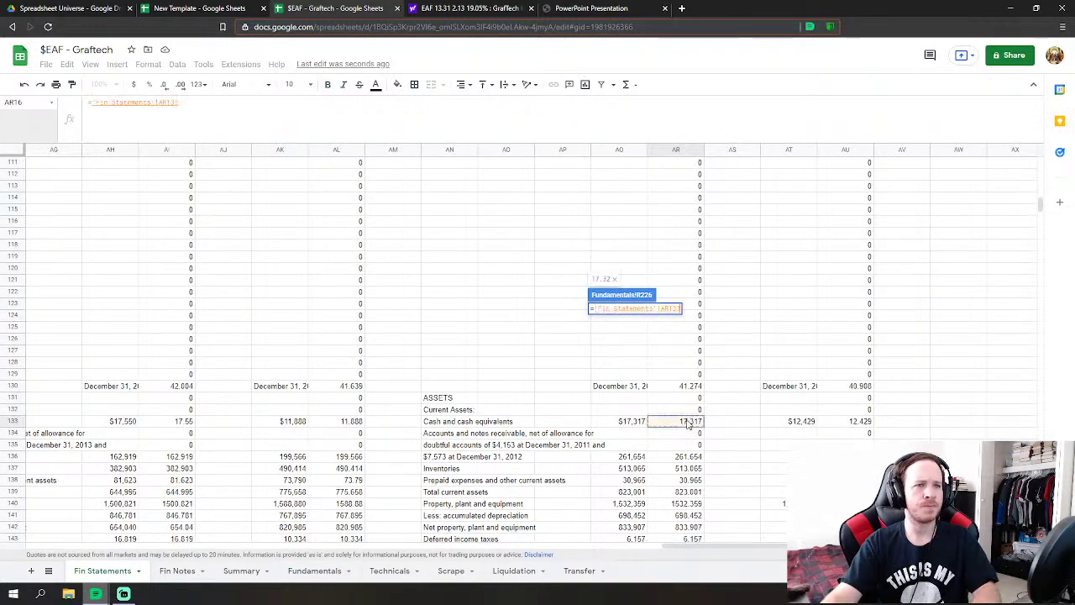
{"action": "scroll", "coordinate": [685, 421], "scroll_direction": "down", "scroll_amount": 3}
{"action": "key", "text": "Return"}
{"action": "left_click", "coordinate": [610, 333]}
{"action": "type", "text": "="}
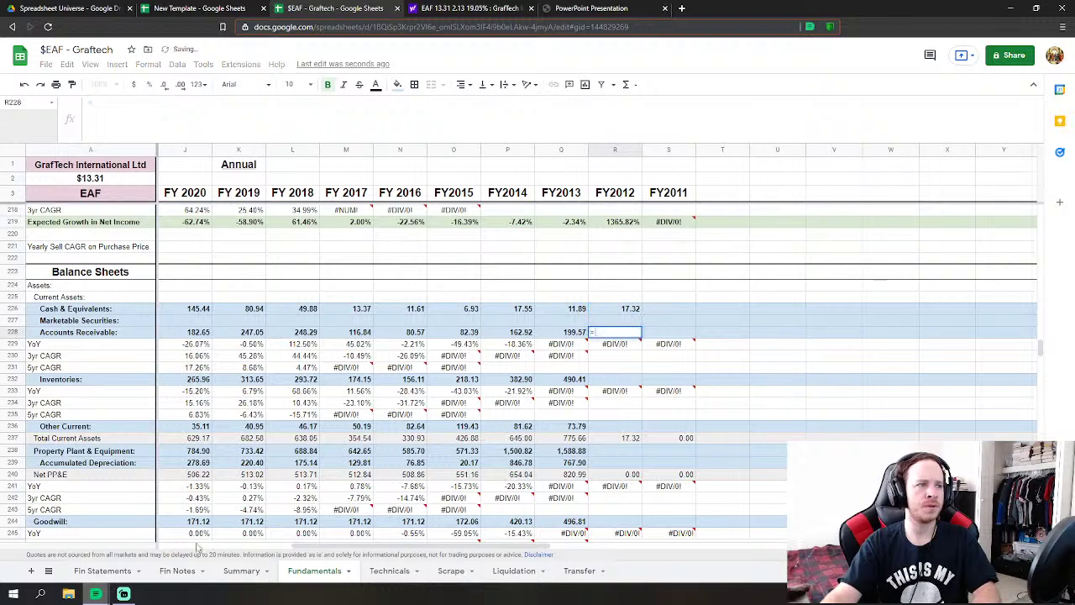
{"action": "left_click", "coordinate": [102, 570]}
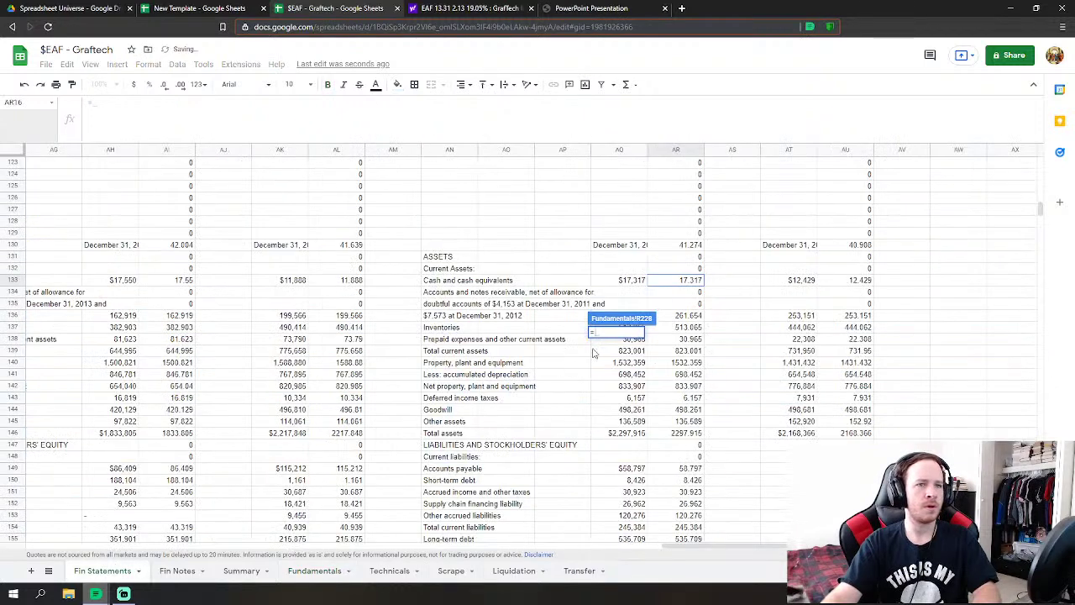
{"action": "left_click", "coordinate": [697, 316]}
{"action": "key", "text": "Return"}
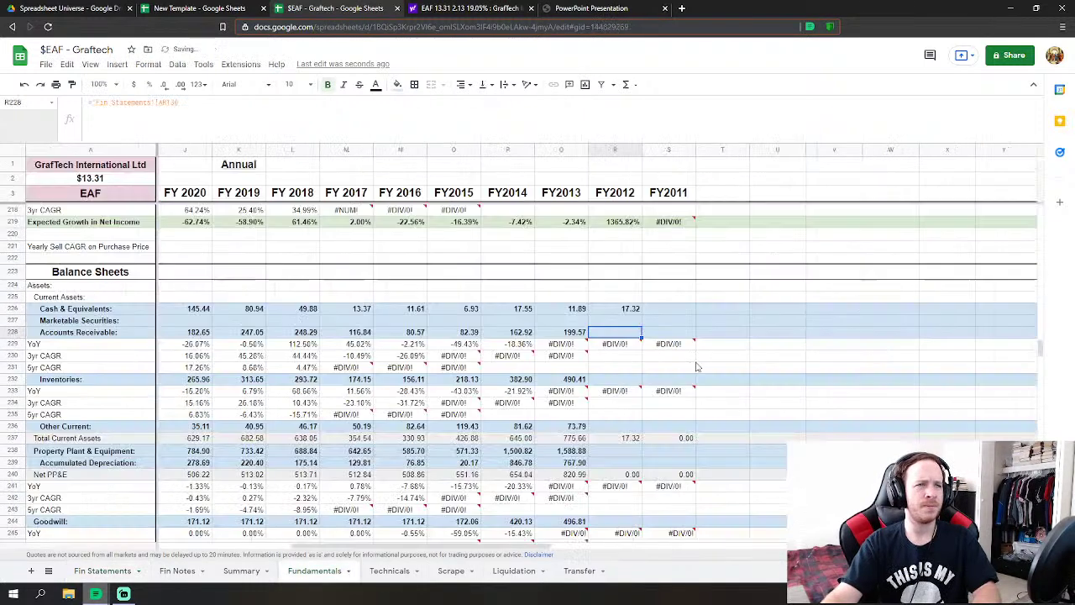
- Link FY2012 Inventories and Other Current to inventories and prepaid expenses on Fin Statements
{"action": "left_click", "coordinate": [610, 380]}
{"action": "type", "text": "="}
{"action": "left_click", "coordinate": [102, 570]}
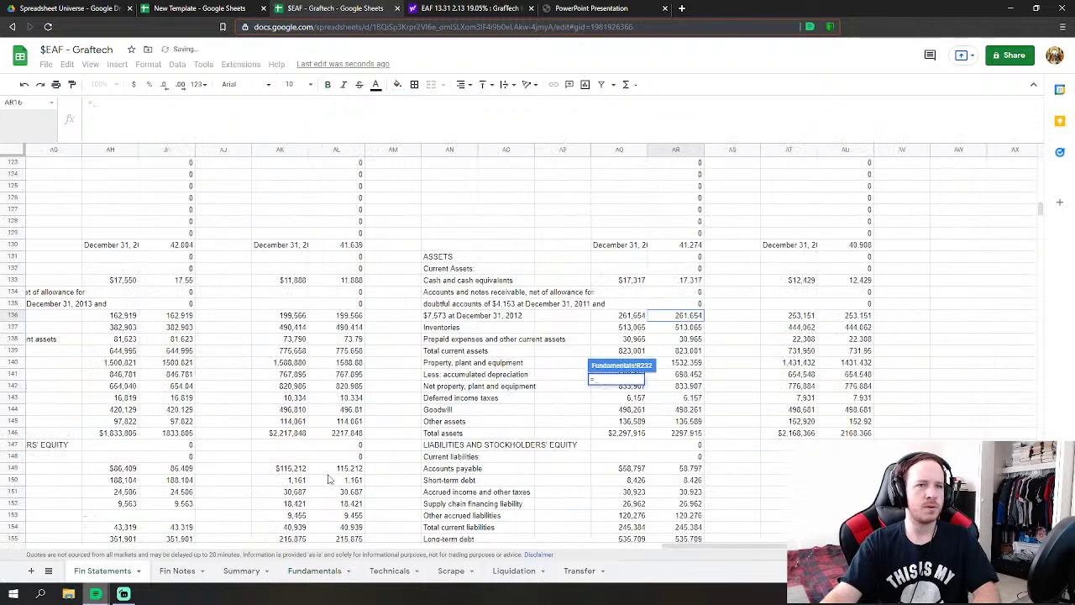
{"action": "left_click", "coordinate": [697, 327]}
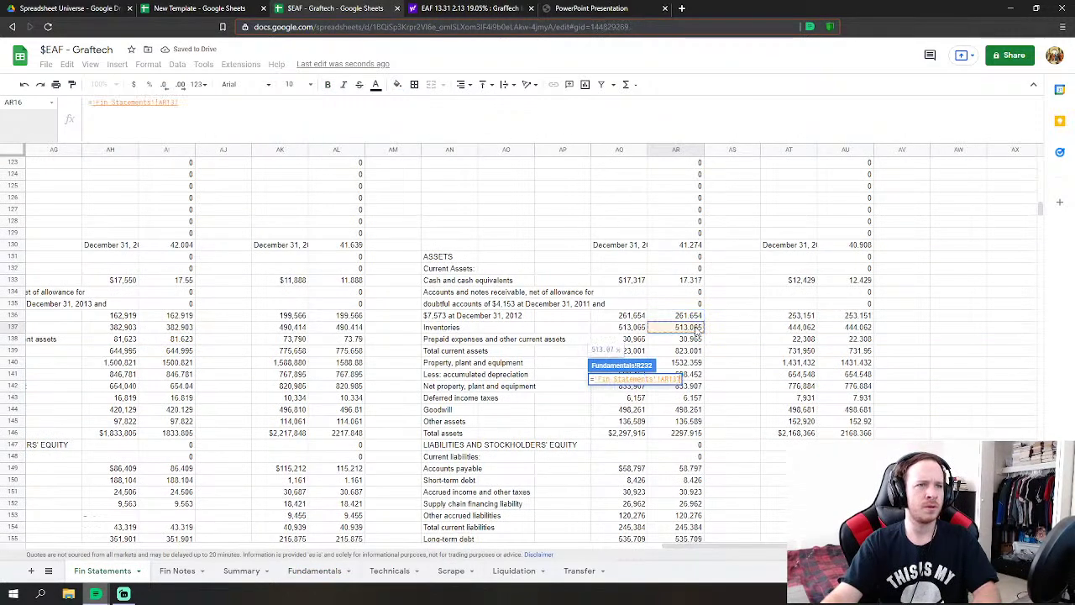
{"action": "key", "text": "Return"}
{"action": "left_click", "coordinate": [614, 426]}
{"action": "type", "text": "="}
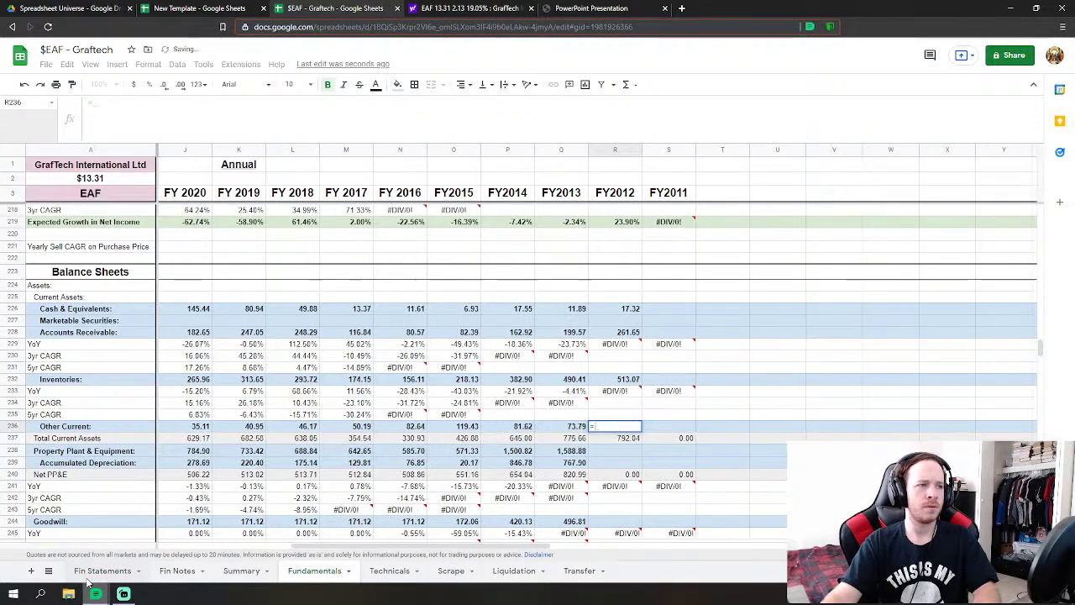
{"action": "left_click", "coordinate": [126, 570]}
{"action": "left_click", "coordinate": [695, 339]}
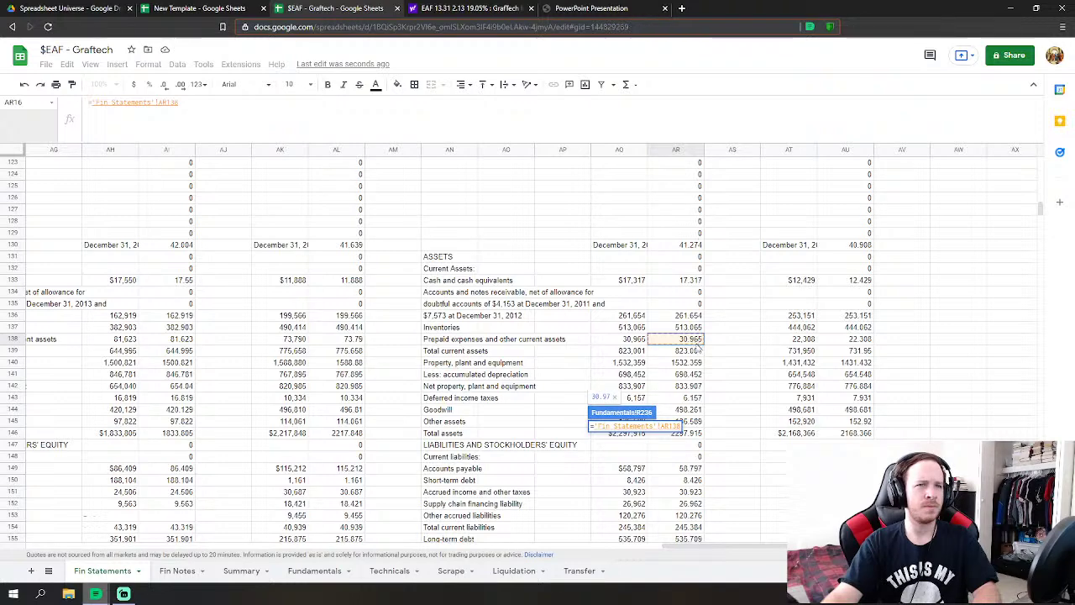
{"action": "key", "text": "Return"}
- Link FY2012 Property Plant & Equipment and Accumulated Depreciation to the Fin Statements figures
{"action": "left_click", "coordinate": [613, 451]}
{"action": "type", "text": "="}
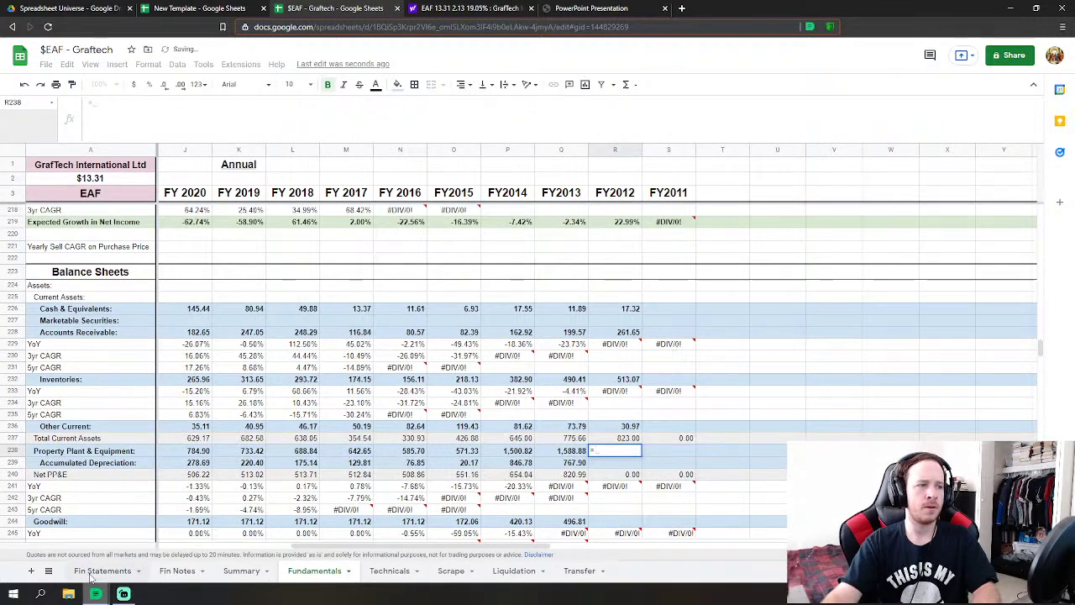
{"action": "left_click", "coordinate": [126, 570]}
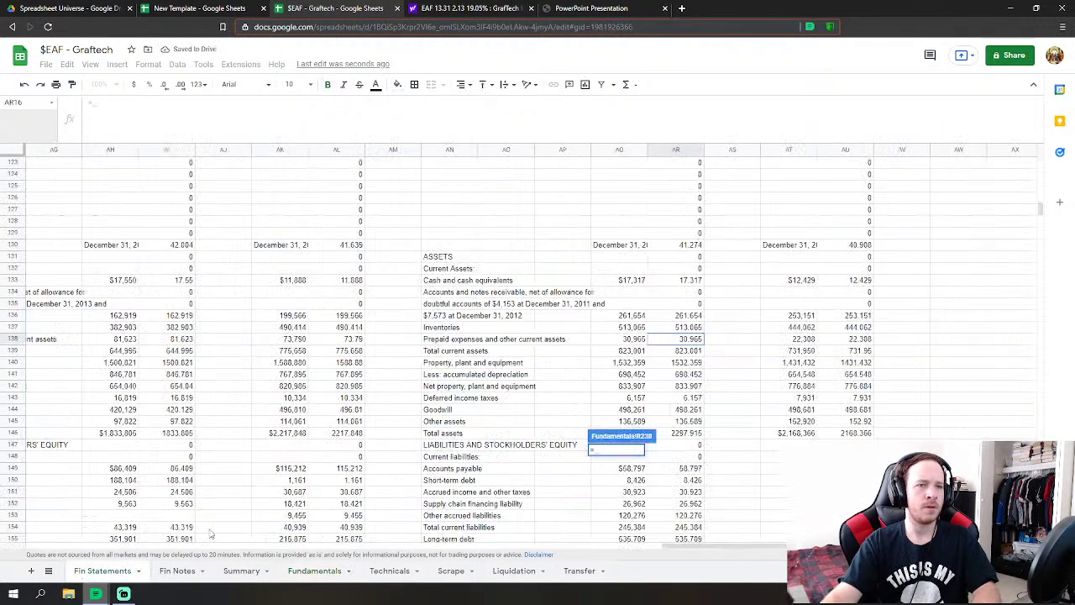
{"action": "left_click", "coordinate": [696, 366]}
{"action": "key", "text": "Return"}
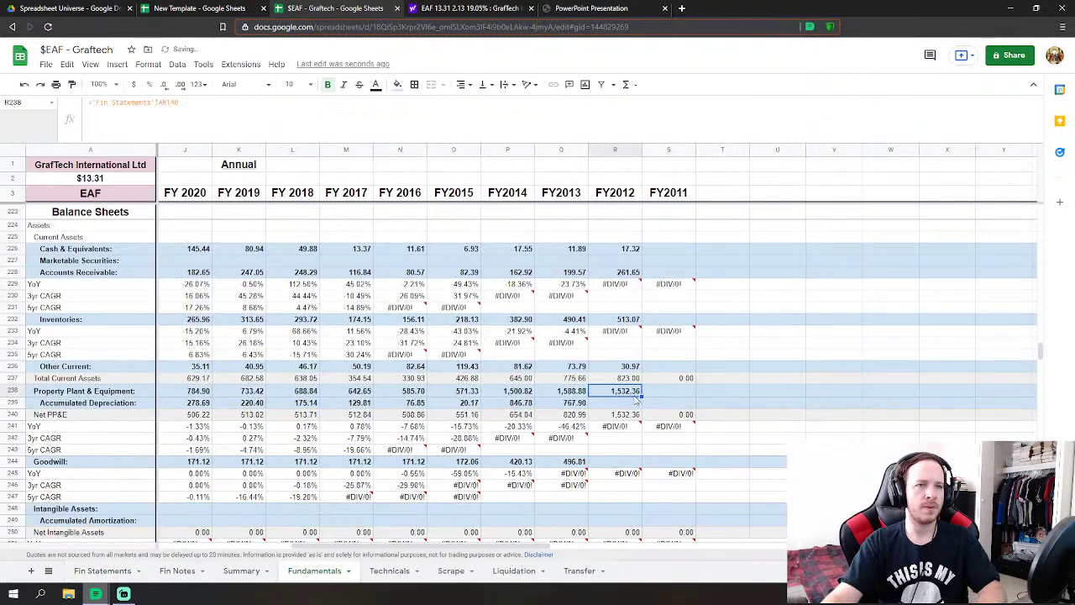
{"action": "left_click", "coordinate": [625, 403]}
{"action": "type", "text": "="}
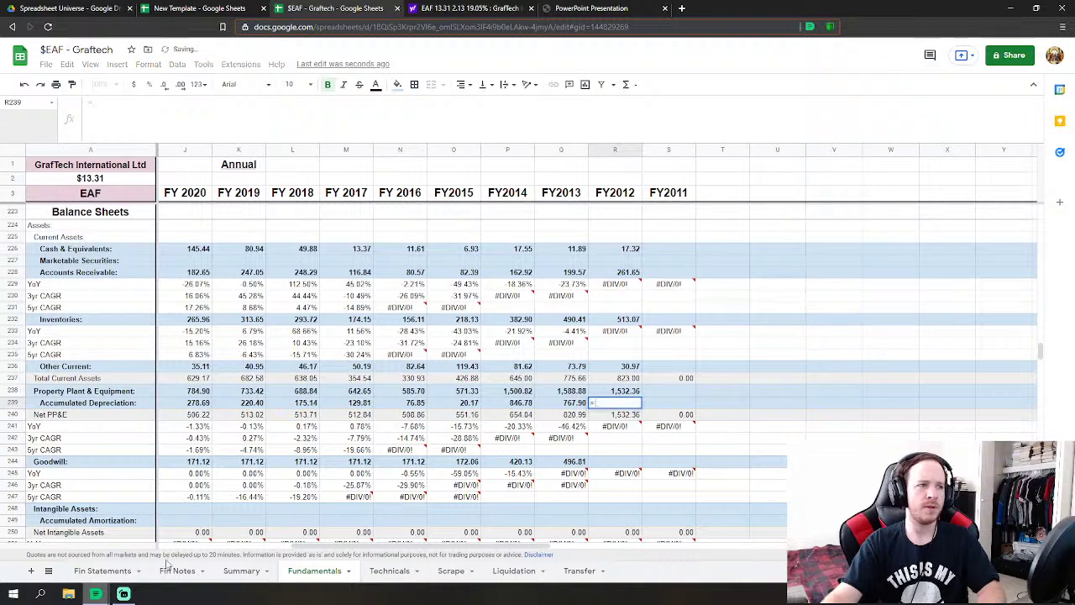
{"action": "left_click", "coordinate": [103, 570]}
{"action": "left_click", "coordinate": [696, 374]}
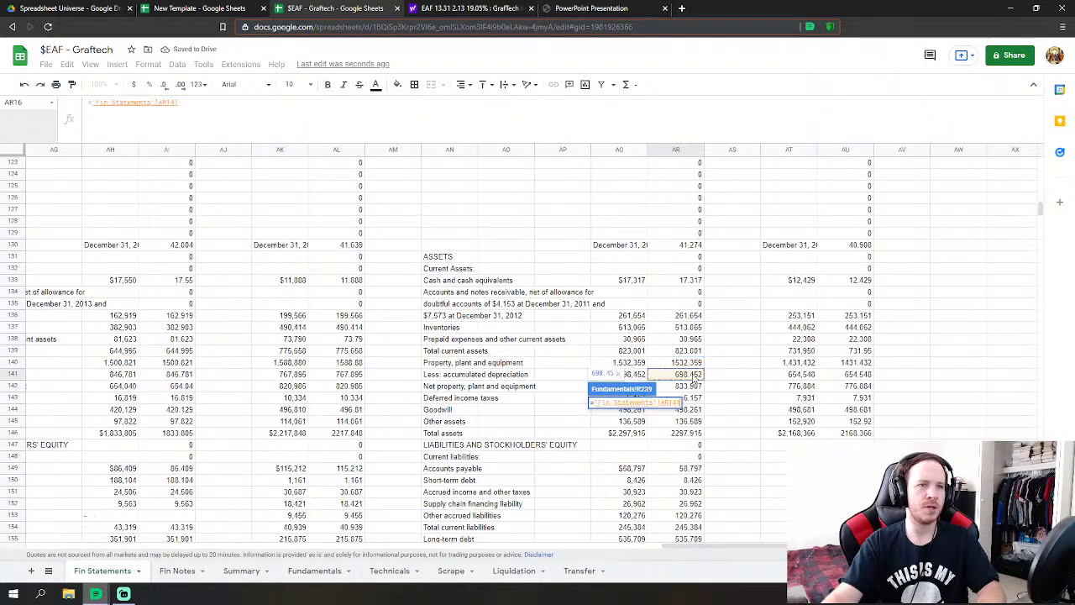
{"action": "key", "text": "Return"}
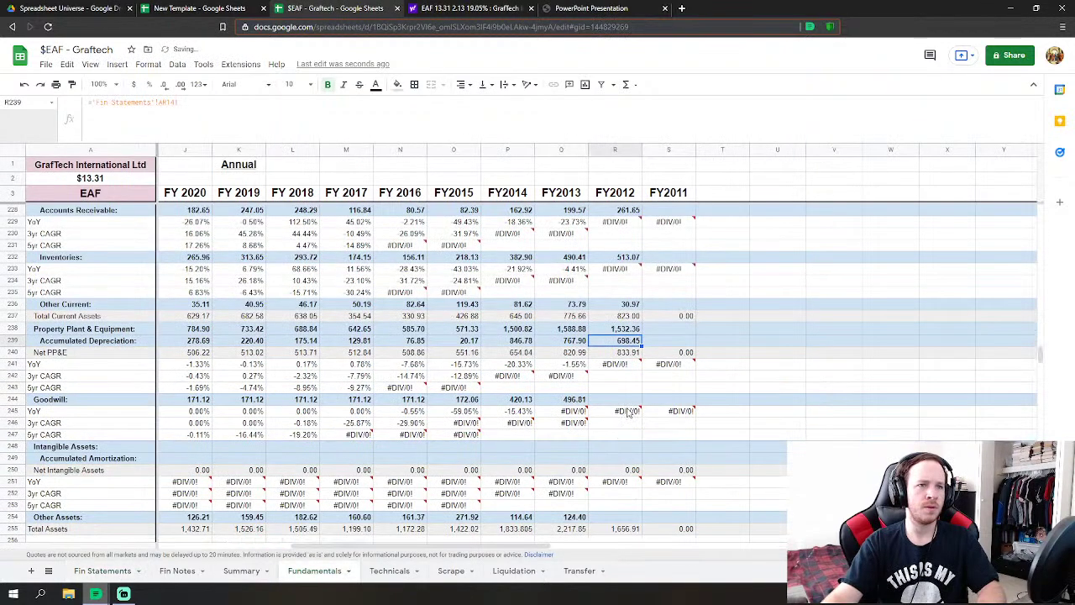
- Link FY2012 Goodwill to 'Fin Statements'!AR144, giving 498.26
{"action": "left_click", "coordinate": [626, 400]}
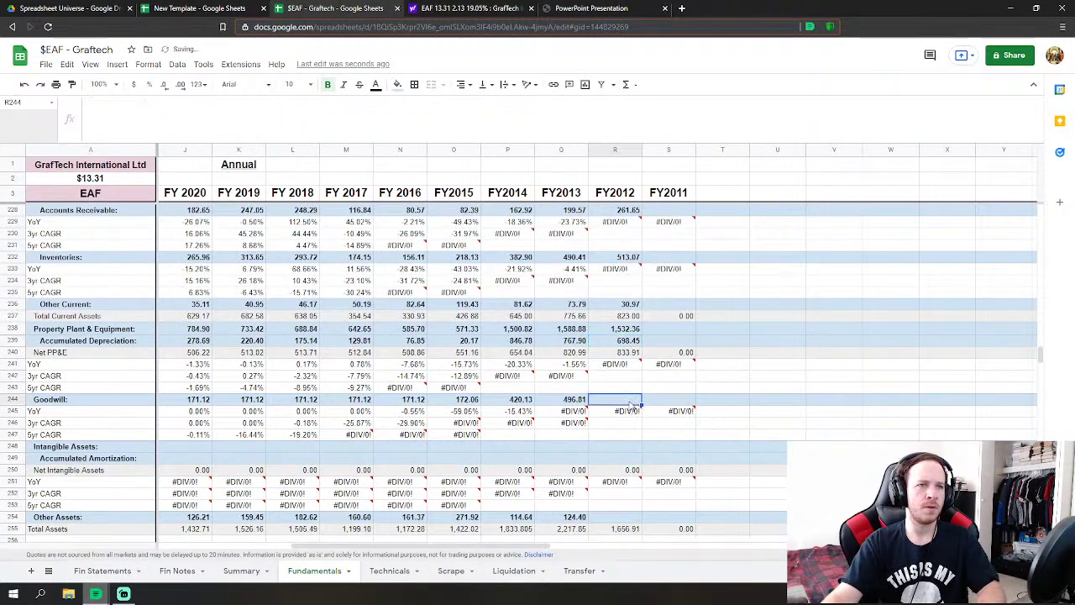
{"action": "type", "text": "="}
{"action": "left_click", "coordinate": [103, 570]}
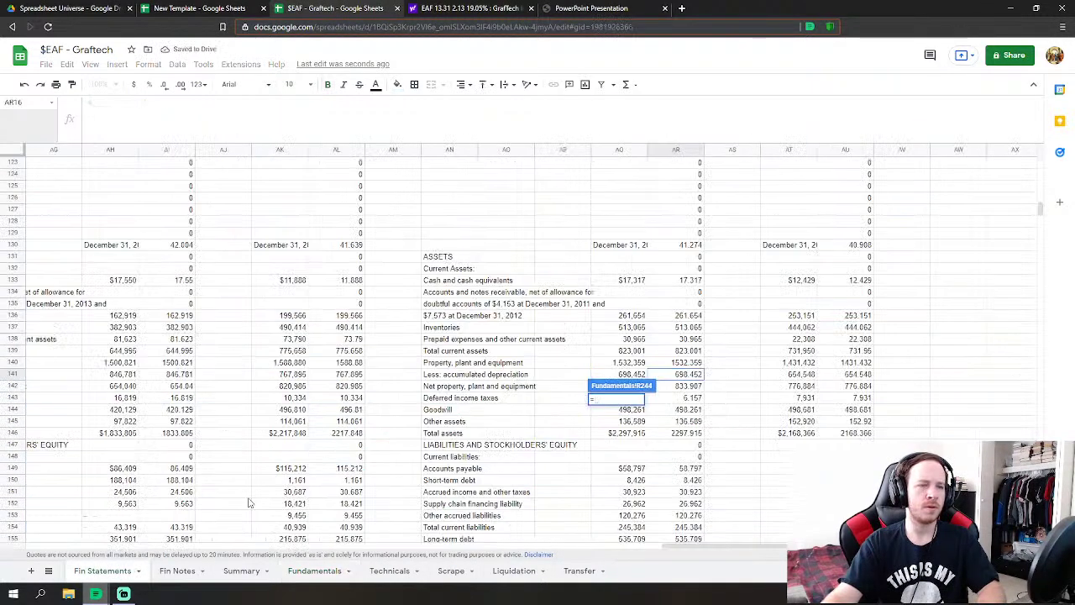
{"action": "left_click", "coordinate": [681, 411]}
{"action": "key", "text": "Return"}
- Set FY2012 Other Assets to Other assets plus Deferred income taxes (AR145+AR143), giving 142.75
{"action": "left_click", "coordinate": [615, 516]}
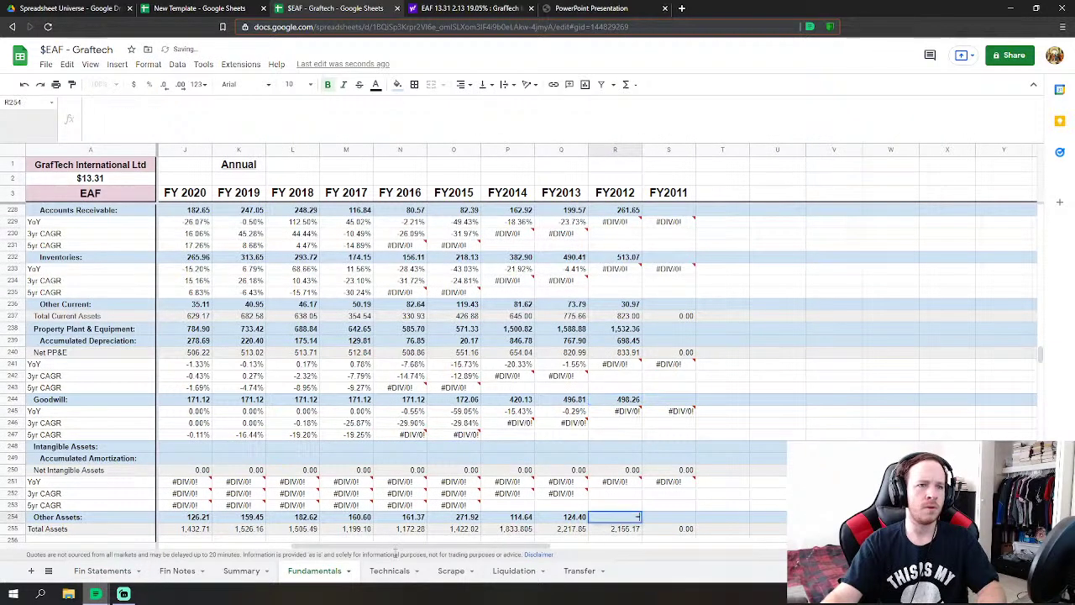
{"action": "type", "text": "="}
{"action": "left_click", "coordinate": [103, 570]}
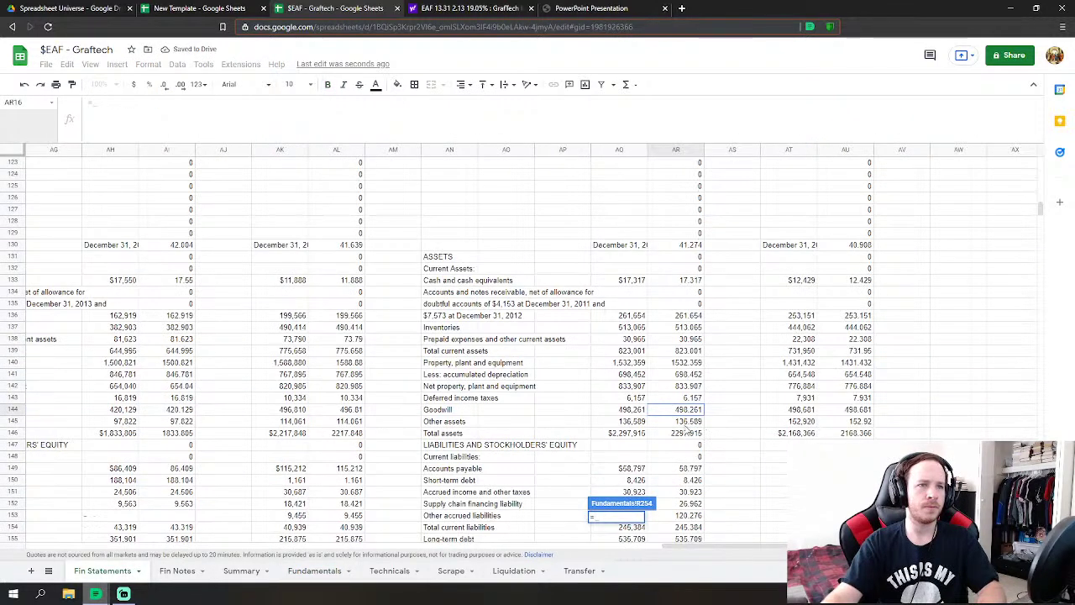
{"action": "left_click", "coordinate": [688, 422]}
{"action": "type", "text": "+"}
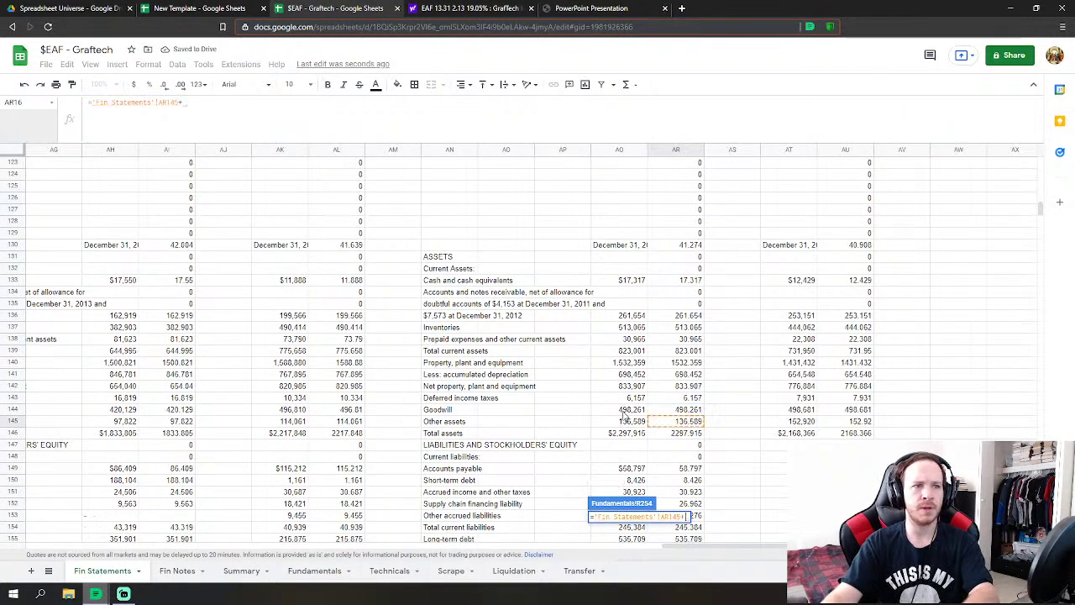
{"action": "left_click", "coordinate": [688, 398]}
{"action": "key", "text": "Return"}
{"action": "scroll", "coordinate": [453, 462], "scroll_direction": "down", "scroll_amount": 6}
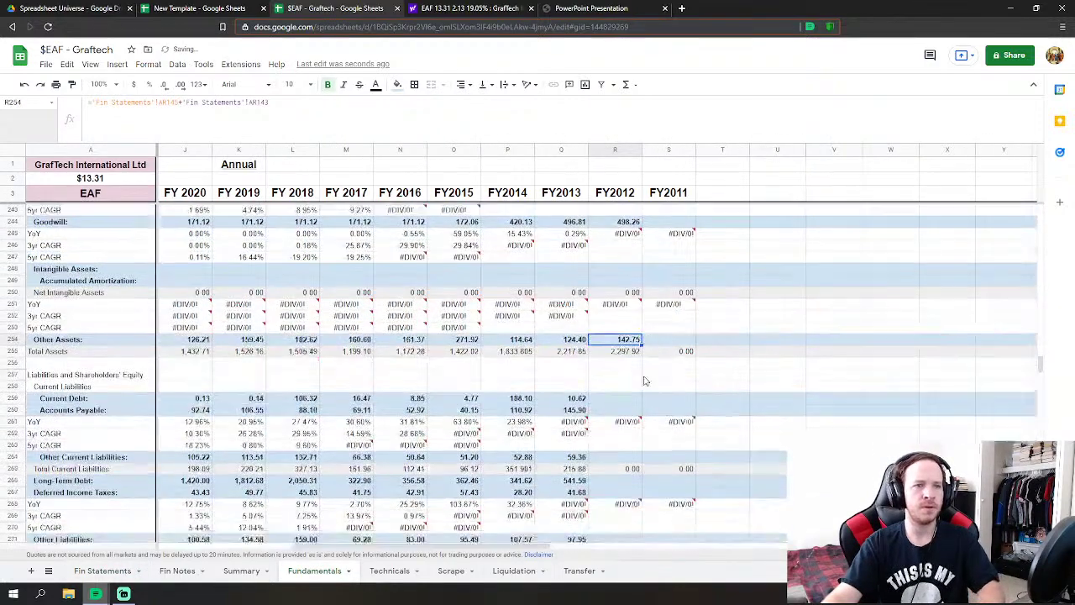
{"action": "key", "text": "Down"}
{"action": "key", "text": "Down"}
{"action": "key", "text": "Down"}
{"action": "key", "text": "Down"}
{"action": "key", "text": "Down"}
- Link FY2012 Current Debt to short-term debt and Accounts Payable to payables plus accrued taxes
{"action": "type", "text": "="}
{"action": "left_click", "coordinate": [102, 570]}
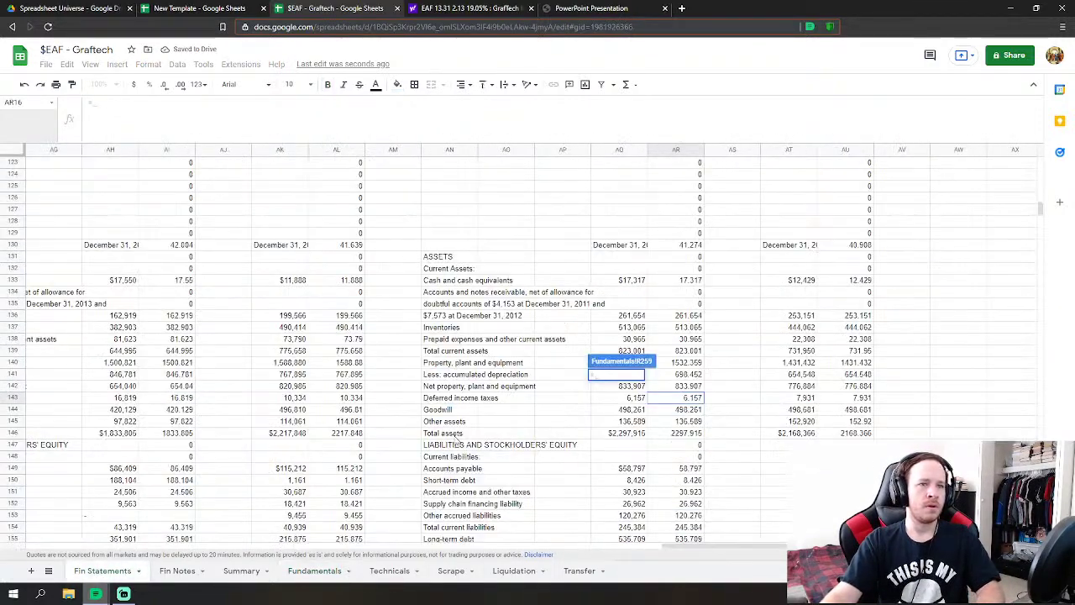
{"action": "left_click", "coordinate": [697, 422]}
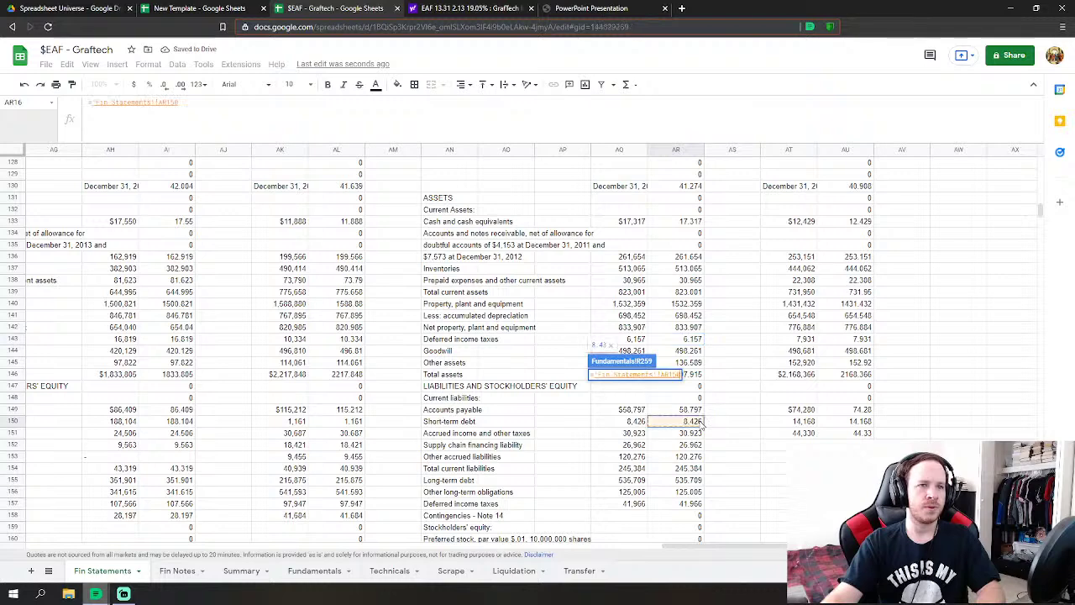
{"action": "key", "text": "Return"}
{"action": "type", "text": "="}
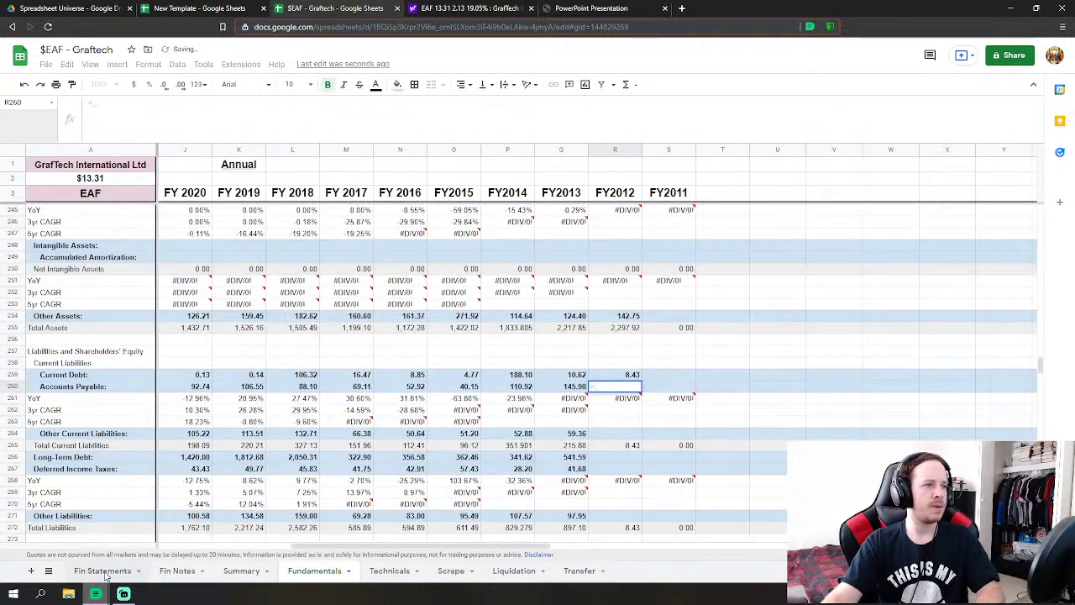
{"action": "left_click", "coordinate": [103, 570]}
{"action": "left_click", "coordinate": [696, 411]}
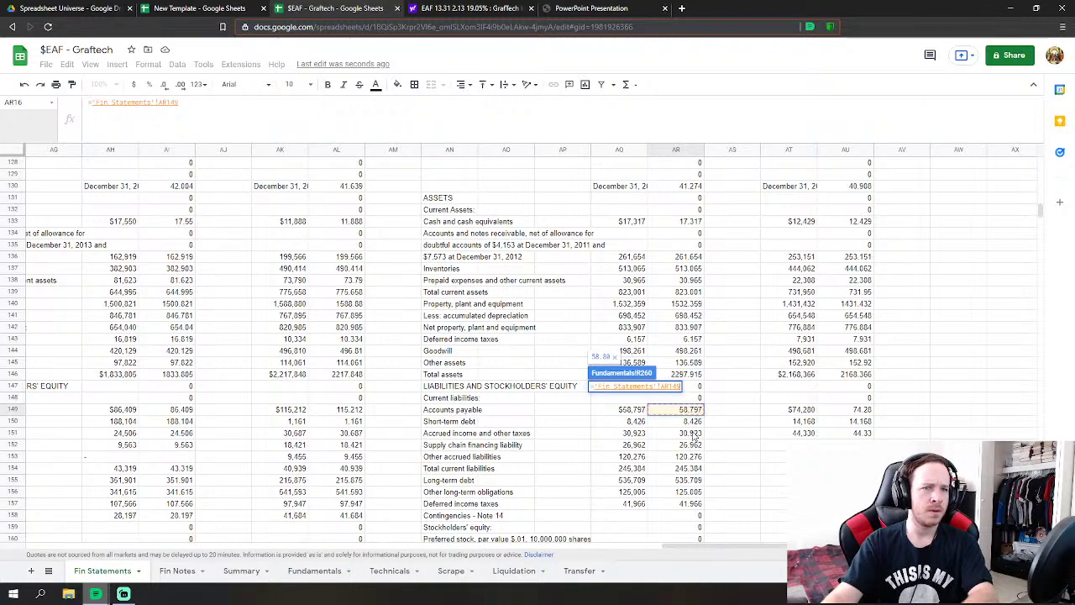
{"action": "type", "text": "+"}
{"action": "left_click", "coordinate": [694, 433]}
{"action": "key", "text": "Return"}
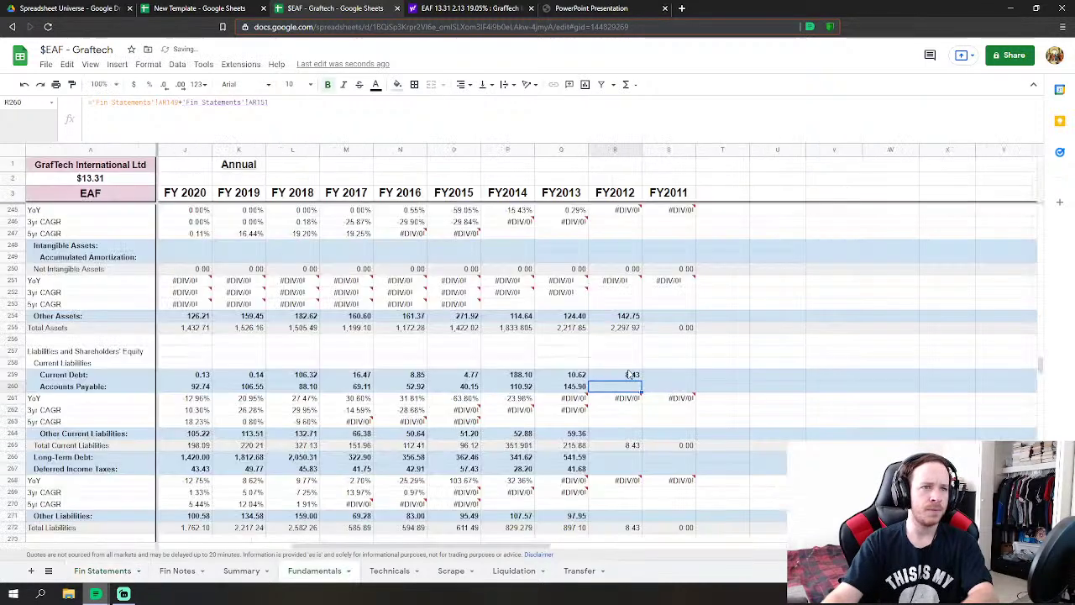
- Add the supply chain financing liability to the FY2012 Current Debt formula
{"action": "left_click", "coordinate": [624, 376]}
{"action": "double_click", "coordinate": [624, 375]}
{"action": "type", "text": "+"}
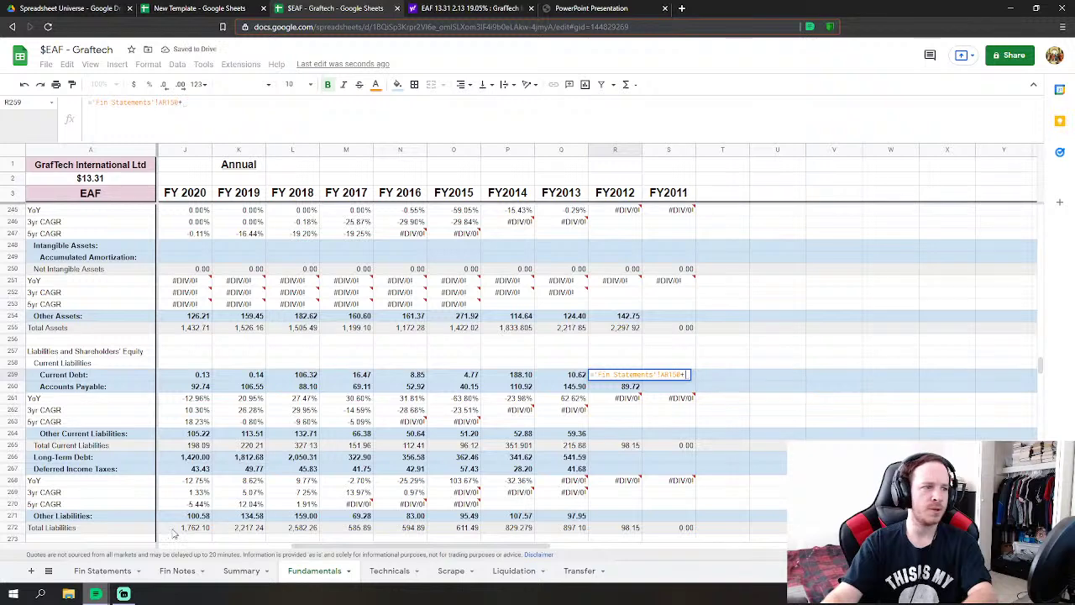
{"action": "left_click", "coordinate": [102, 571]}
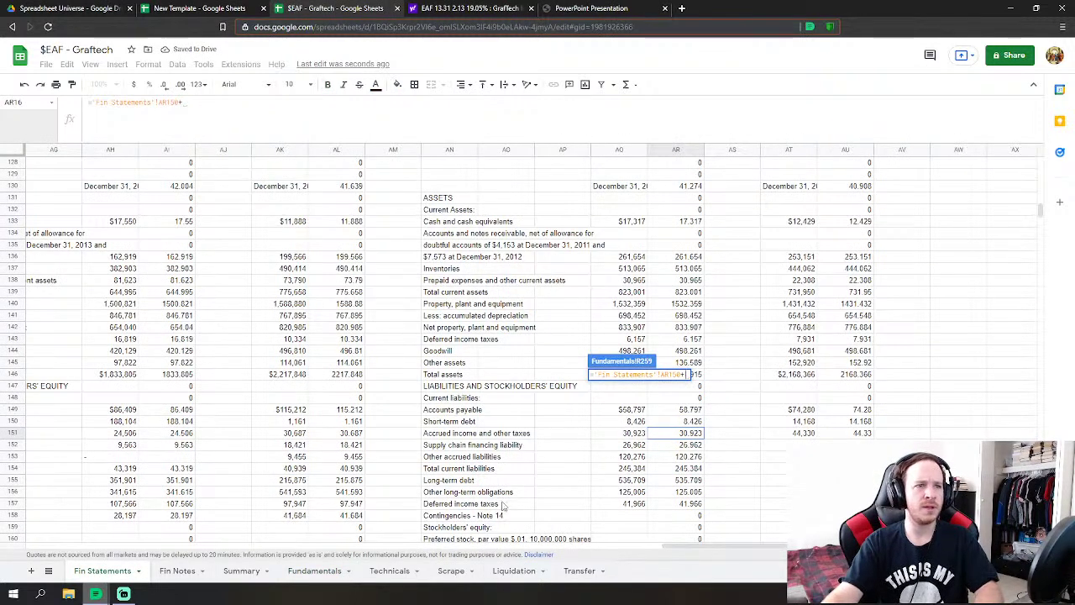
{"action": "left_click", "coordinate": [695, 446]}
{"action": "key", "text": "Return"}
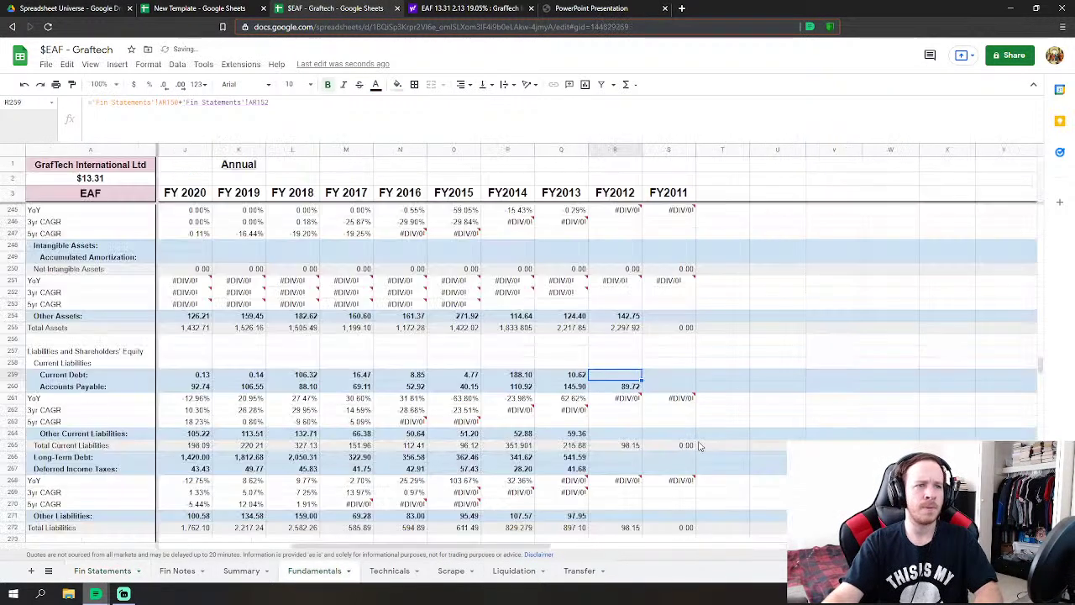
- Link FY2012 Other Current Liabilities and Long-Term Debt to their Fin Statements figures
{"action": "left_click", "coordinate": [630, 433]}
{"action": "type", "text": "="}
{"action": "left_click", "coordinate": [102, 571]}
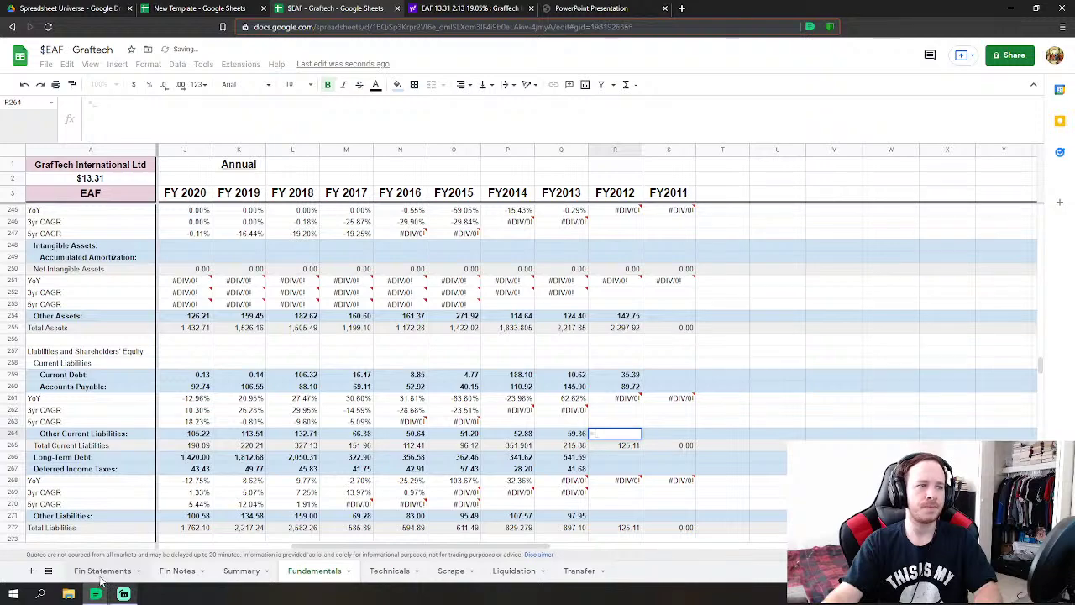
{"action": "left_click", "coordinate": [676, 458]}
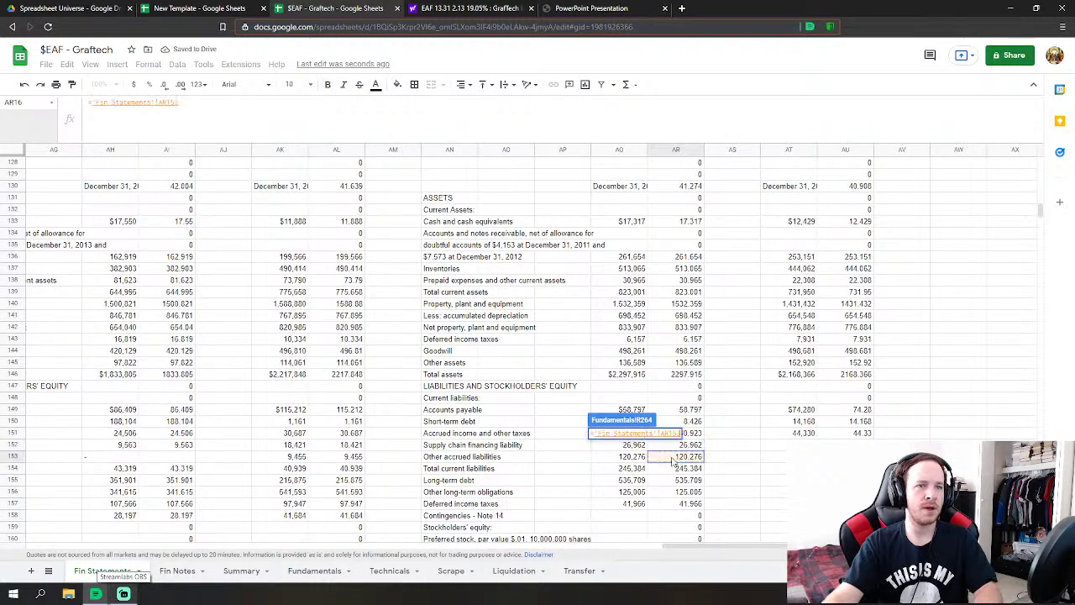
{"action": "key", "text": "Return"}
{"action": "left_click", "coordinate": [603, 459]}
{"action": "type", "text": "="}
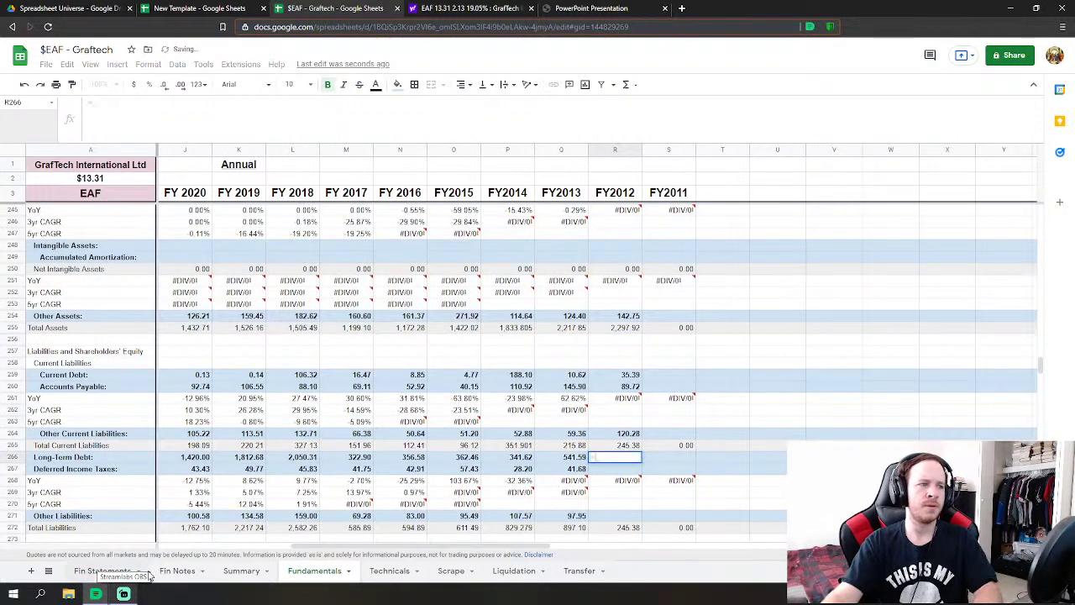
{"action": "left_click", "coordinate": [93, 571]}
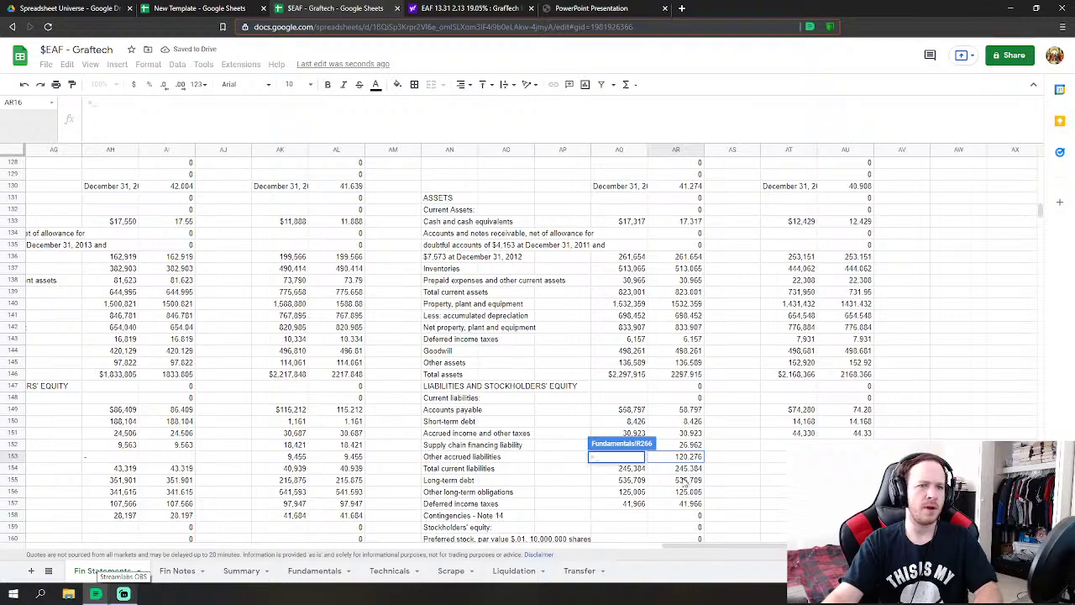
{"action": "left_click", "coordinate": [685, 480]}
{"action": "key", "text": "Return"}
- Link FY2012 Deferred Income Taxes and Other Liabilities to deferred taxes and other long-term obligations
{"action": "left_click", "coordinate": [613, 469]}
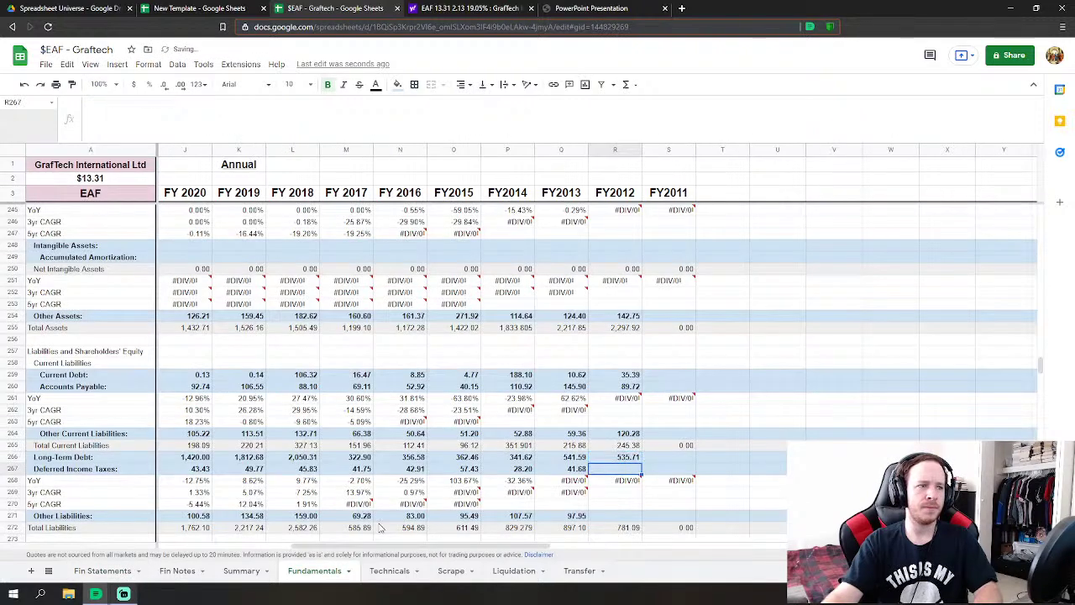
{"action": "type", "text": "="}
{"action": "left_click", "coordinate": [99, 571]}
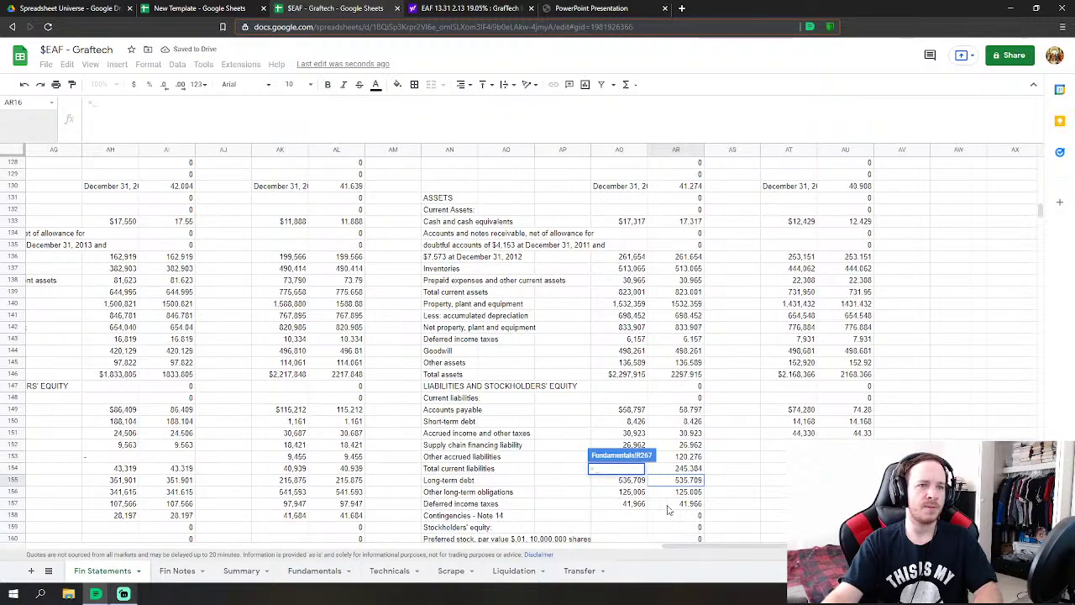
{"action": "left_click", "coordinate": [676, 507]}
{"action": "key", "text": "Return"}
{"action": "key", "text": "Down"}
{"action": "key", "text": "Down"}
{"action": "key", "text": "Down"}
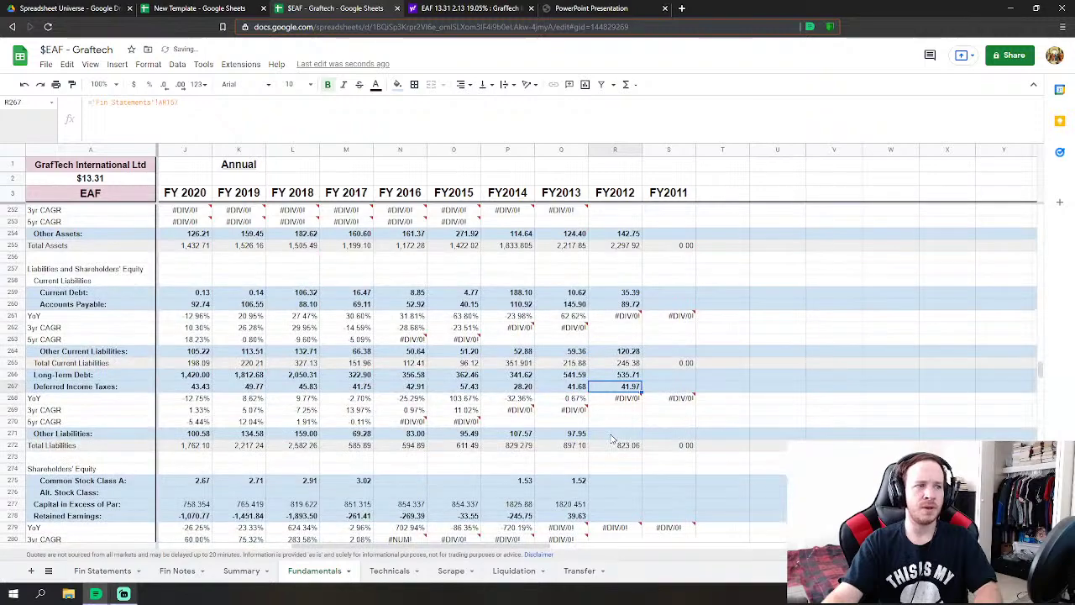
{"action": "type", "text": "="}
{"action": "left_click", "coordinate": [134, 570]}
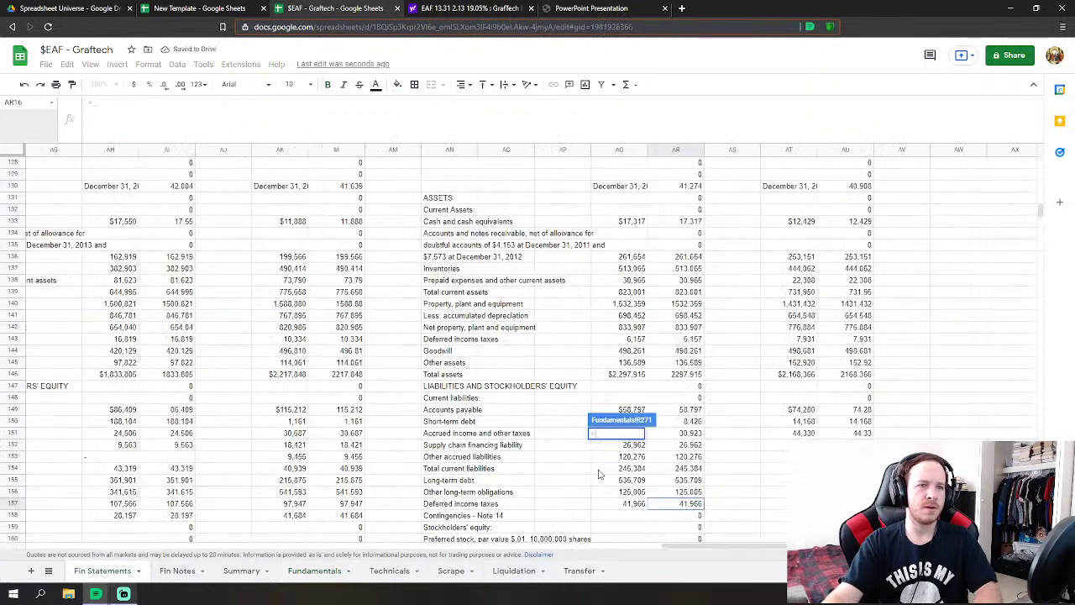
{"action": "left_click", "coordinate": [686, 493]}
{"action": "key", "text": "Return"}
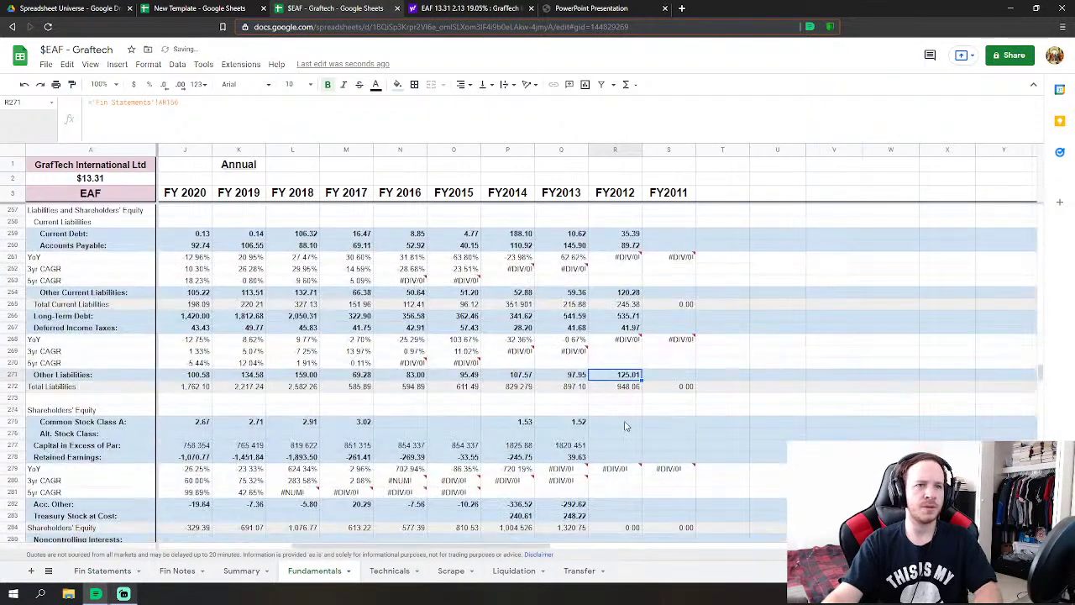
- Link FY2012 Common Stock Class A (1,509) and Capital in Excess of Par to Fin Statements
{"action": "left_click", "coordinate": [609, 419]}
{"action": "type", "text": "="}
{"action": "left_click", "coordinate": [102, 570]}
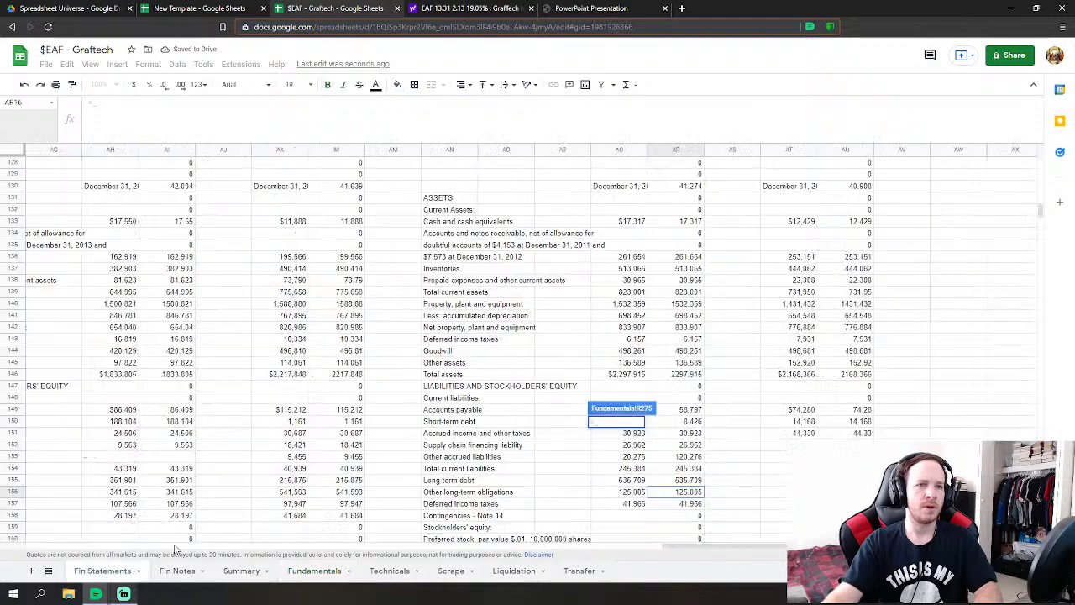
{"action": "scroll", "coordinate": [649, 495], "scroll_direction": "down", "scroll_amount": 5}
{"action": "left_click", "coordinate": [678, 509]}
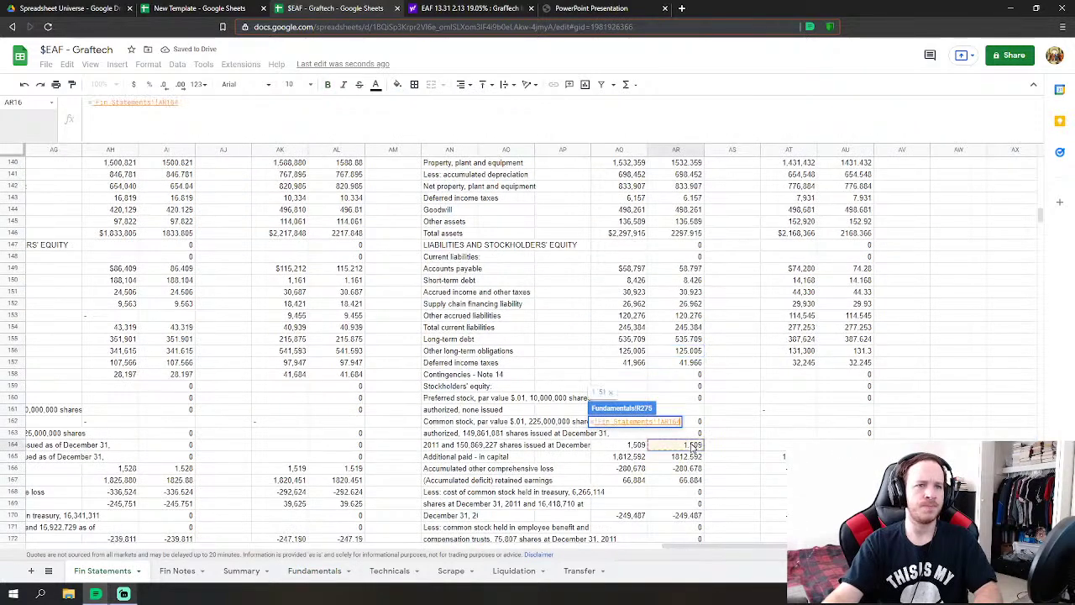
{"action": "key", "text": "Return"}
{"action": "left_click", "coordinate": [619, 445]}
{"action": "type", "text": "="}
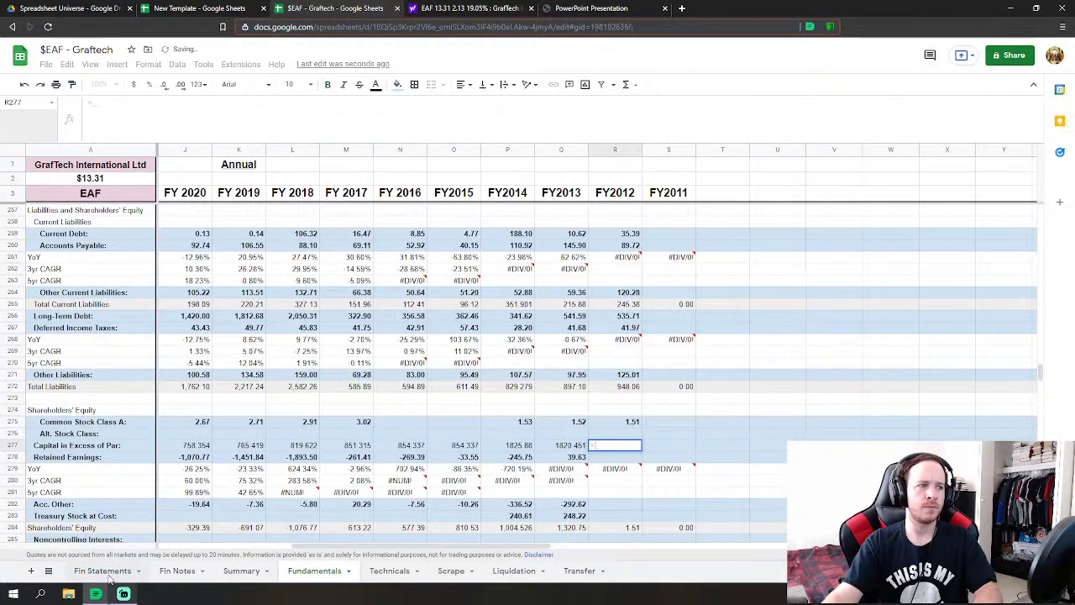
{"action": "left_click", "coordinate": [102, 570]}
{"action": "left_click", "coordinate": [686, 458]}
{"action": "key", "text": "Return"}
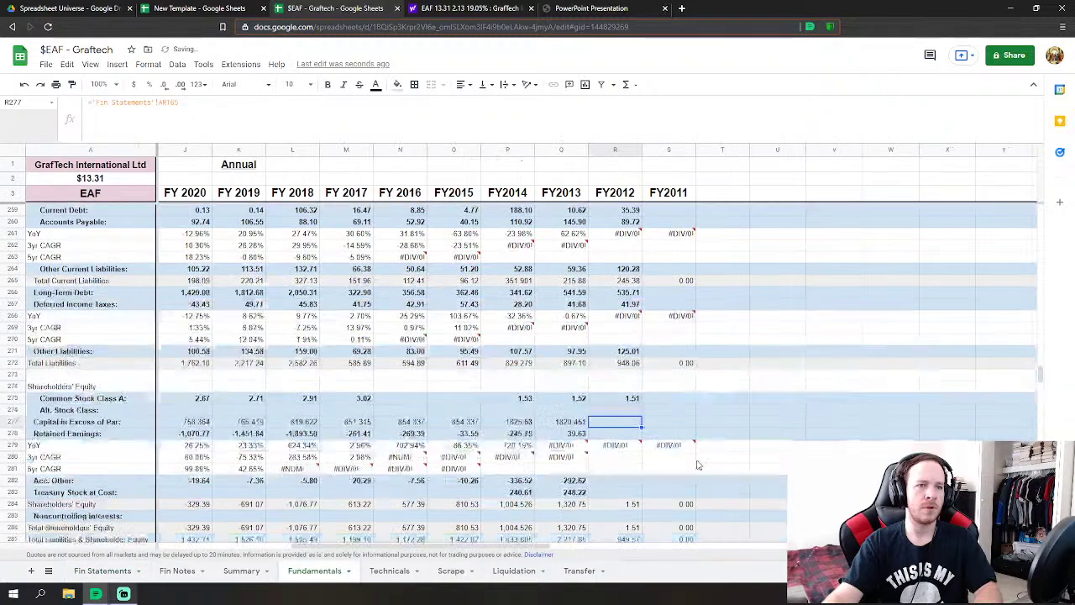
- Link FY2012 Acc. Other (-280.68) and Retained Earnings (66.88) to the Fin Statements equity figures
{"action": "scroll", "coordinate": [626, 450], "scroll_direction": "down", "scroll_amount": 2}
{"action": "left_click", "coordinate": [625, 447]}
{"action": "type", "text": "="}
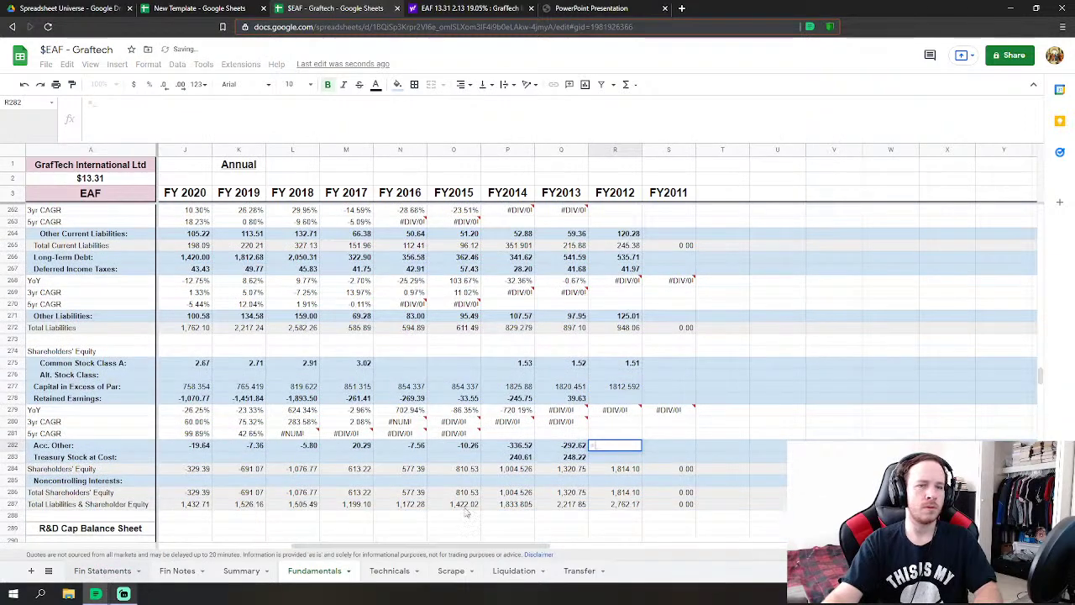
{"action": "left_click", "coordinate": [102, 571]}
{"action": "left_click", "coordinate": [687, 470]}
{"action": "key", "text": "Return"}
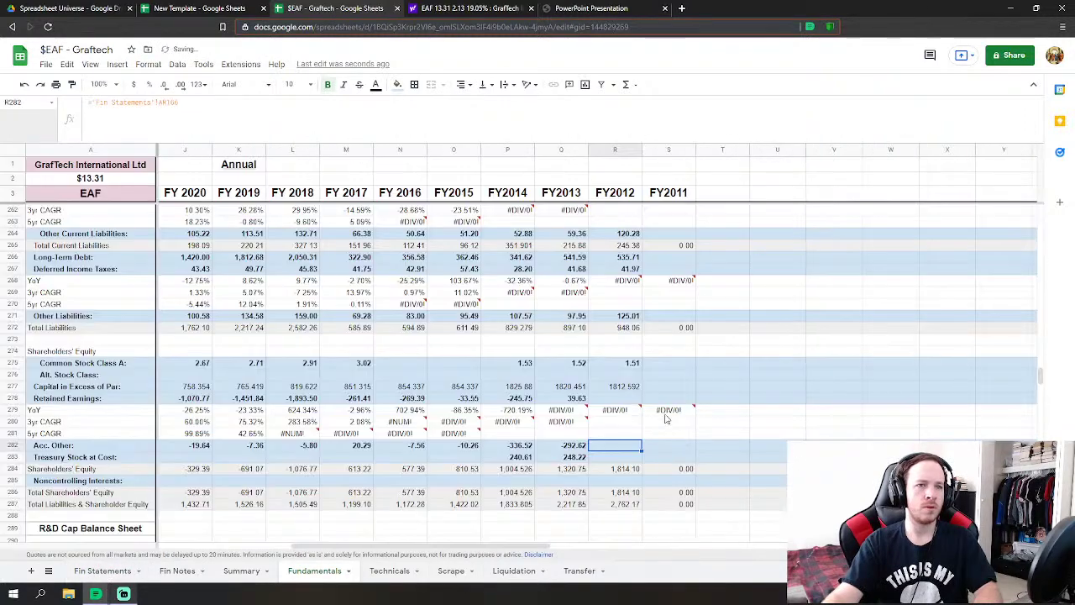
{"action": "left_click", "coordinate": [615, 398]}
{"action": "type", "text": "="}
{"action": "left_click", "coordinate": [102, 570]}
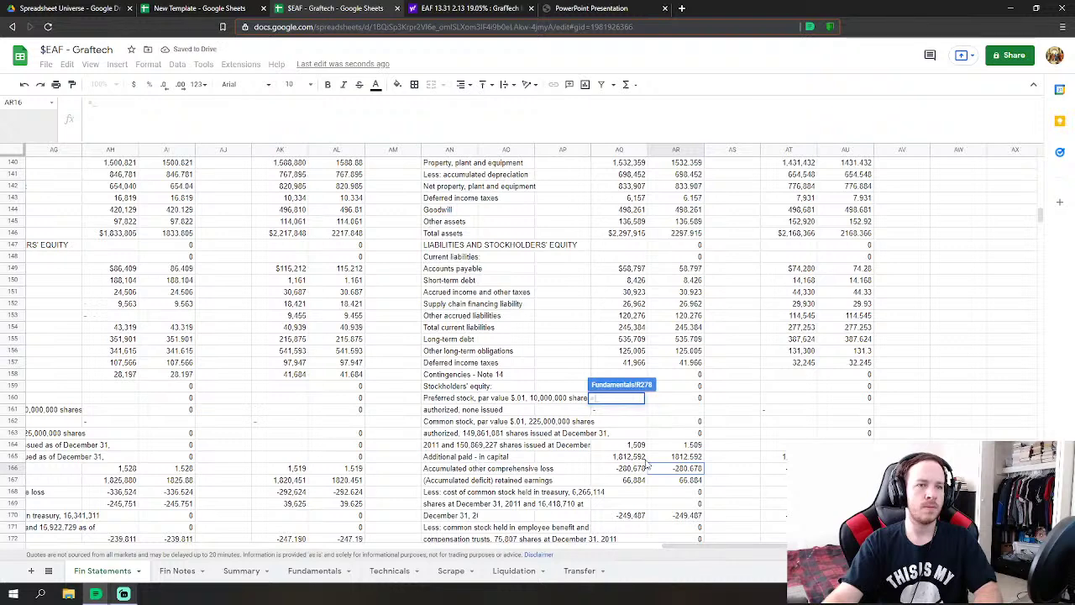
{"action": "left_click", "coordinate": [676, 421]}
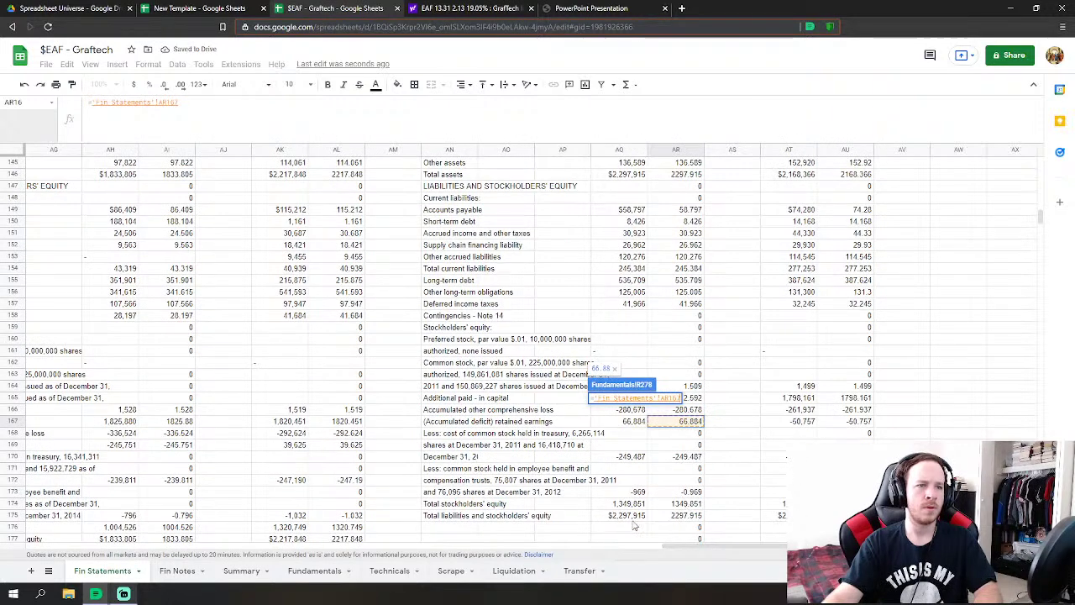
{"action": "key", "text": "Return"}
- Set FY2012 Treasury Stock to treasury shares minus employee benefit trust stock (AR170-AR173), giving 250.46
{"action": "left_click", "coordinate": [638, 459]}
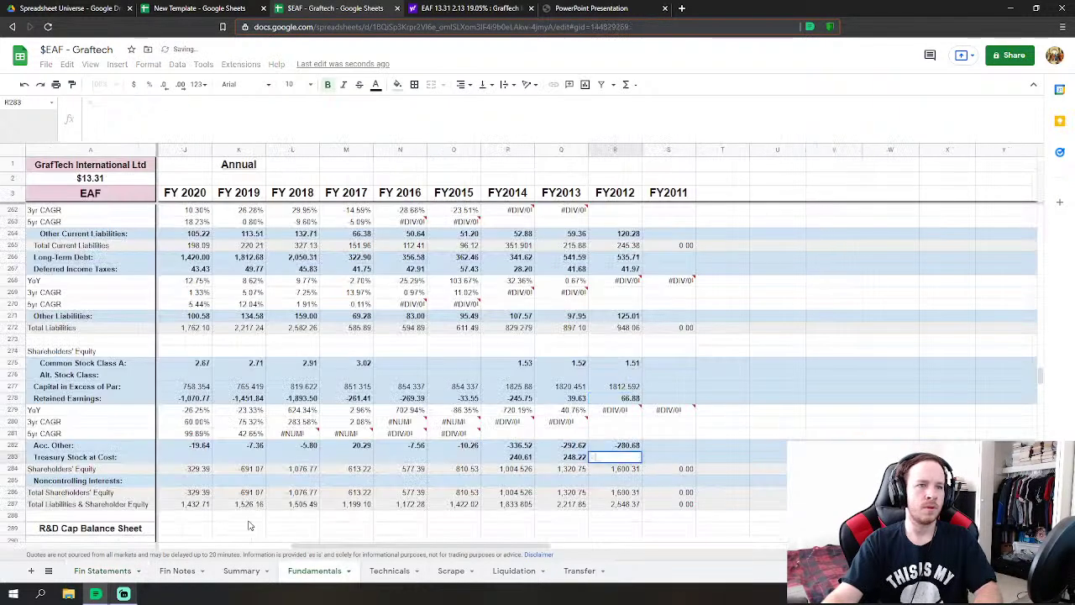
{"action": "left_click", "coordinate": [102, 571]}
{"action": "left_click", "coordinate": [688, 456]}
{"action": "type", "text": "-"}
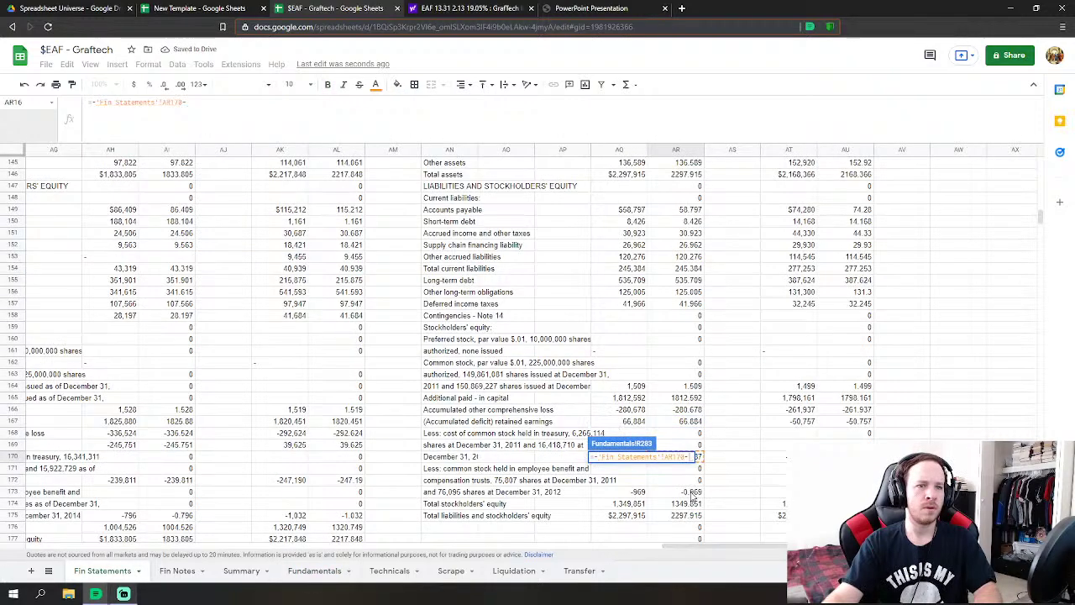
{"action": "left_click", "coordinate": [689, 491]}
{"action": "key", "text": "Return"}
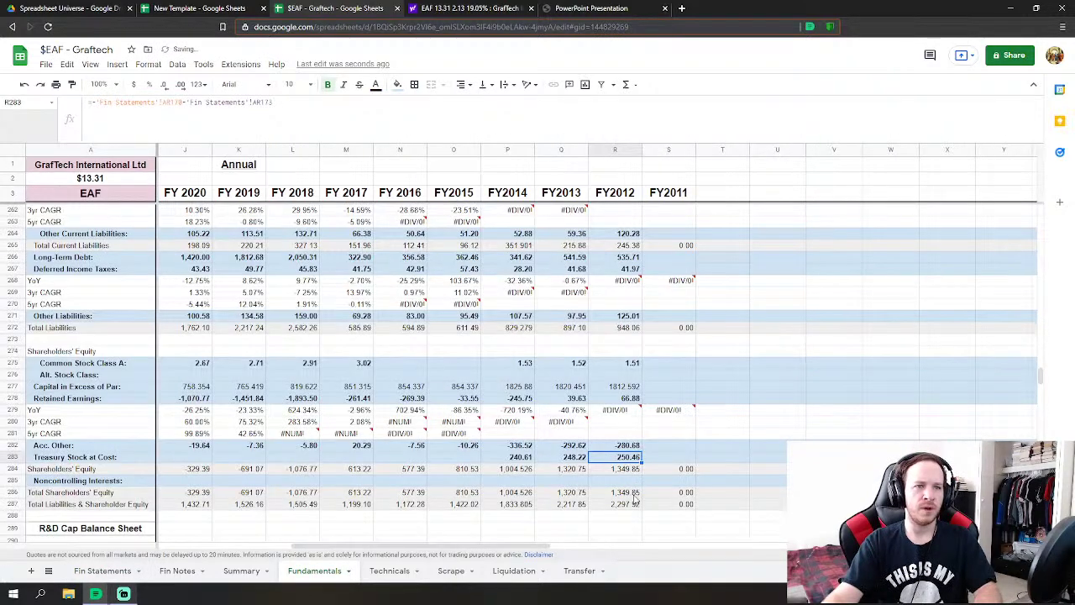
{"action": "scroll", "coordinate": [704, 448], "scroll_direction": "up", "scroll_amount": 12}
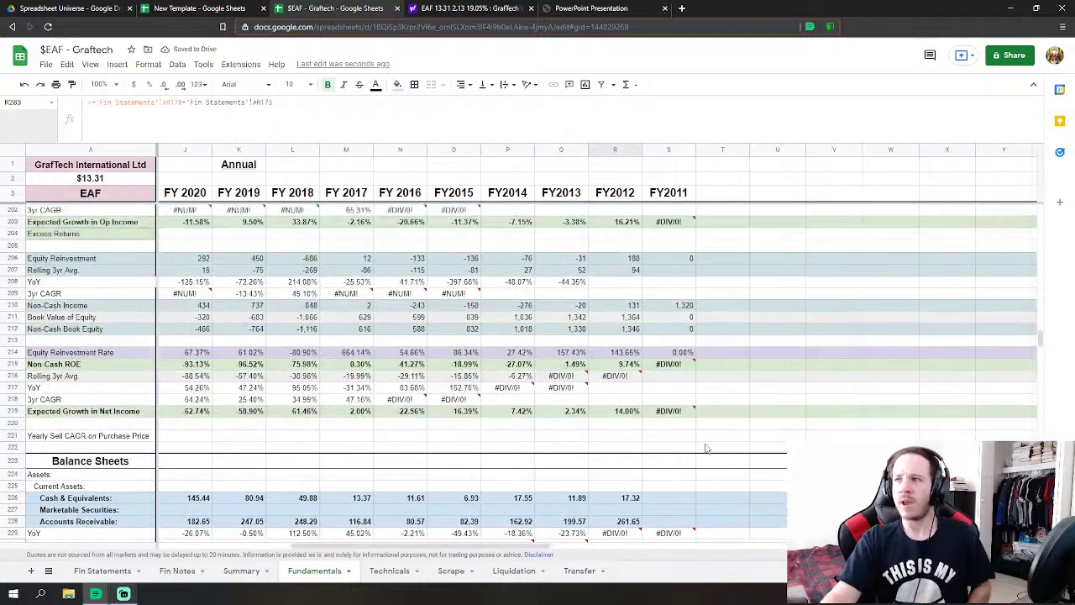
{"action": "scroll", "coordinate": [695, 436], "scroll_direction": "up", "scroll_amount": 8}
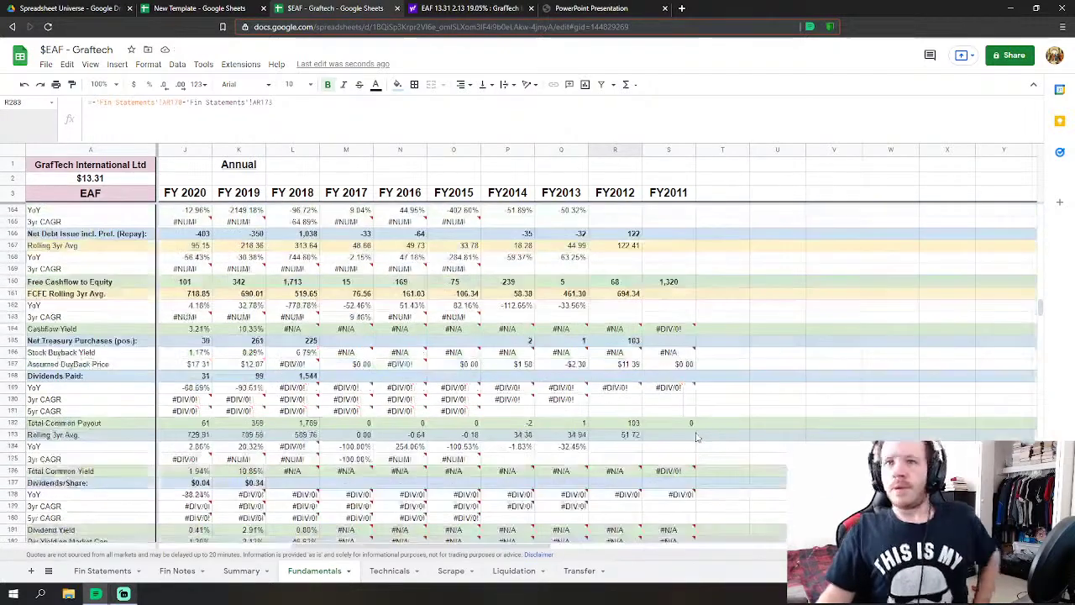
{"action": "scroll", "coordinate": [696, 437], "scroll_direction": "up", "scroll_amount": 10}
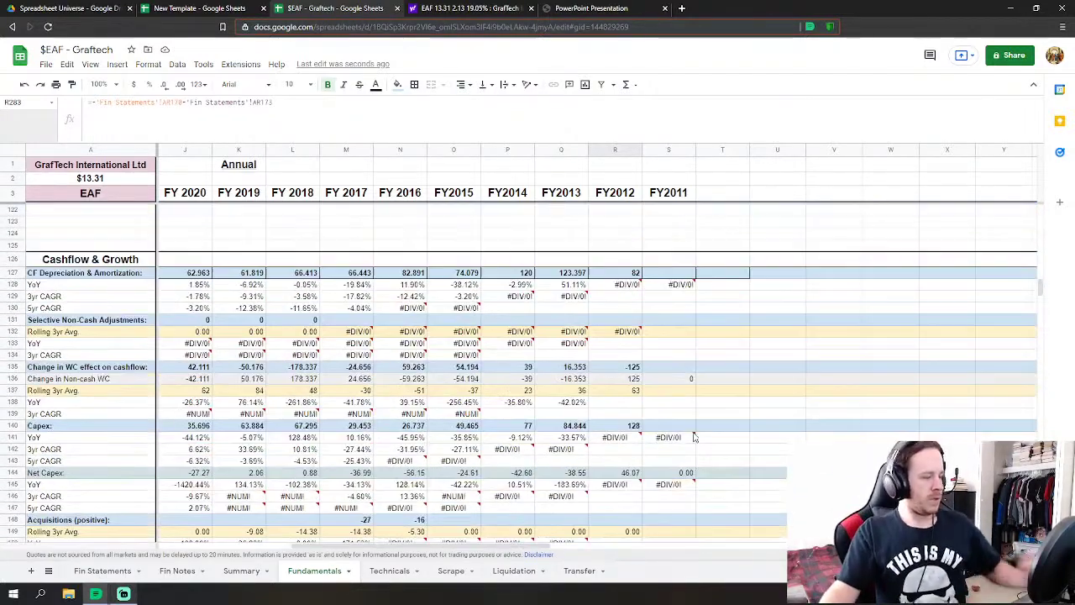
{"action": "scroll", "coordinate": [694, 438], "scroll_direction": "up", "scroll_amount": 12}
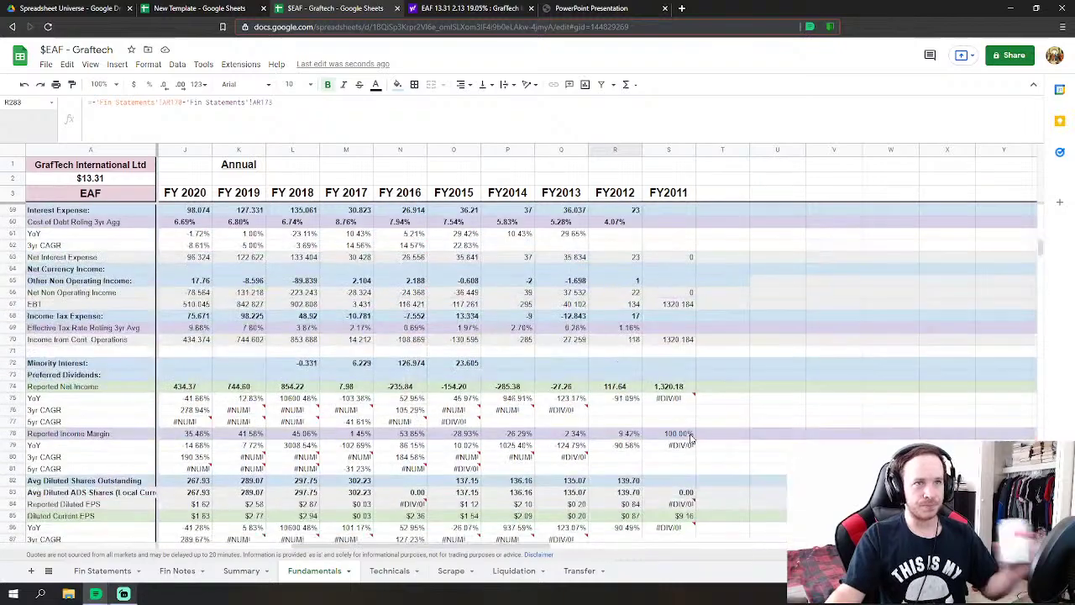
{"action": "scroll", "coordinate": [691, 437], "scroll_direction": "up", "scroll_amount": 8}
{"action": "scroll", "coordinate": [669, 310], "scroll_direction": "down", "scroll_amount": 5}
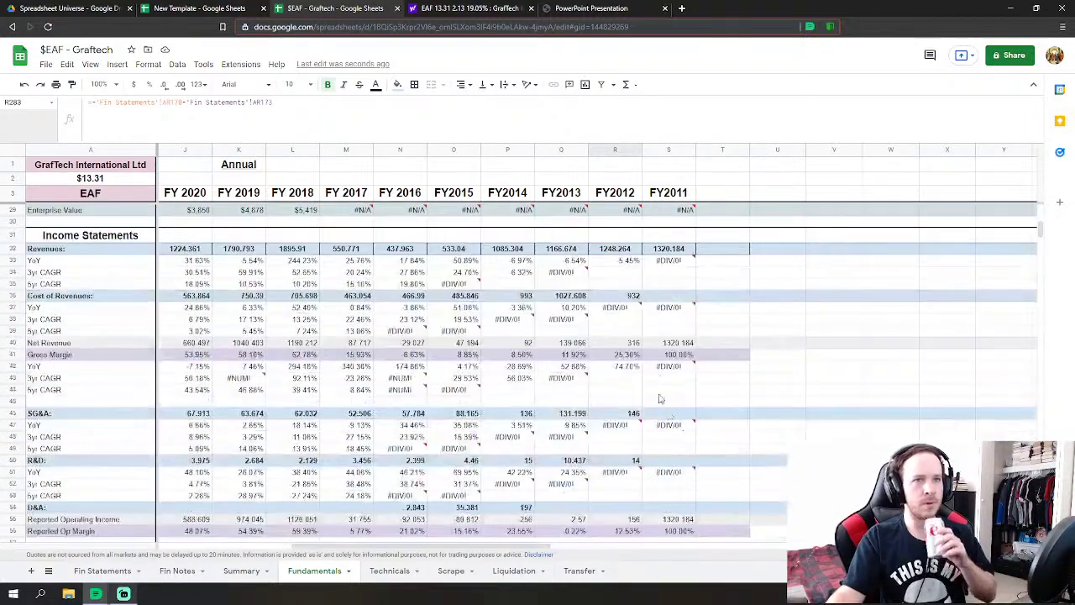
{"action": "left_click", "coordinate": [674, 299]}
{"action": "scroll", "coordinate": [675, 302], "scroll_direction": "down", "scroll_amount": 2}
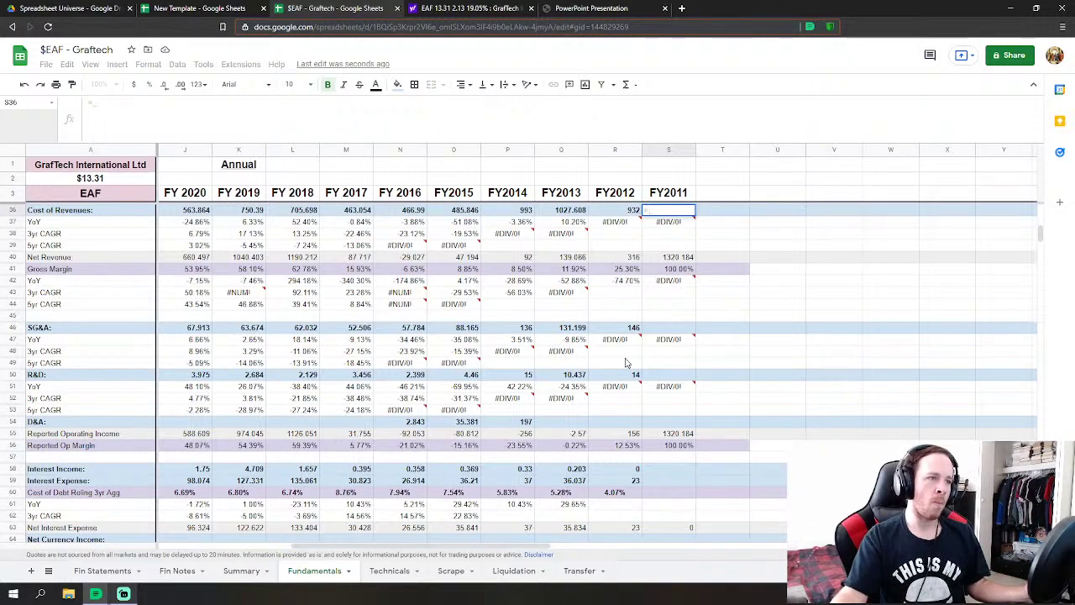
- Link FY2011 Cost of Revenues in S36 to 'Fin Statements'!AU9 (995.638)
{"action": "scroll", "coordinate": [548, 432], "scroll_direction": "up", "scroll_amount": 1}
{"action": "left_click", "coordinate": [102, 570]}
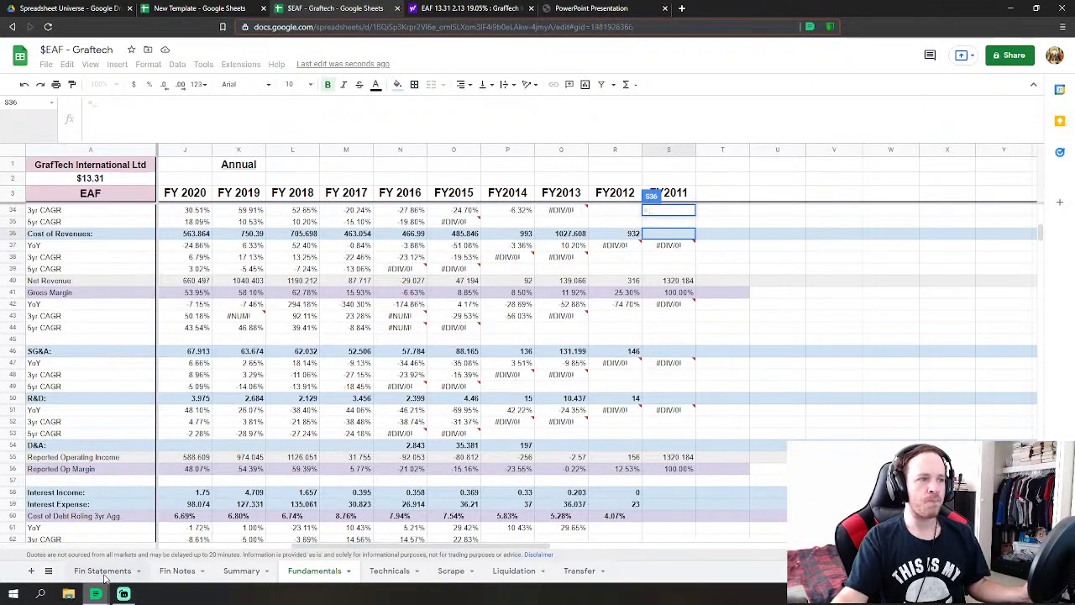
{"action": "scroll", "coordinate": [641, 412], "scroll_direction": "up", "scroll_amount": 5}
{"action": "scroll", "coordinate": [641, 412], "scroll_direction": "up", "scroll_amount": 15}
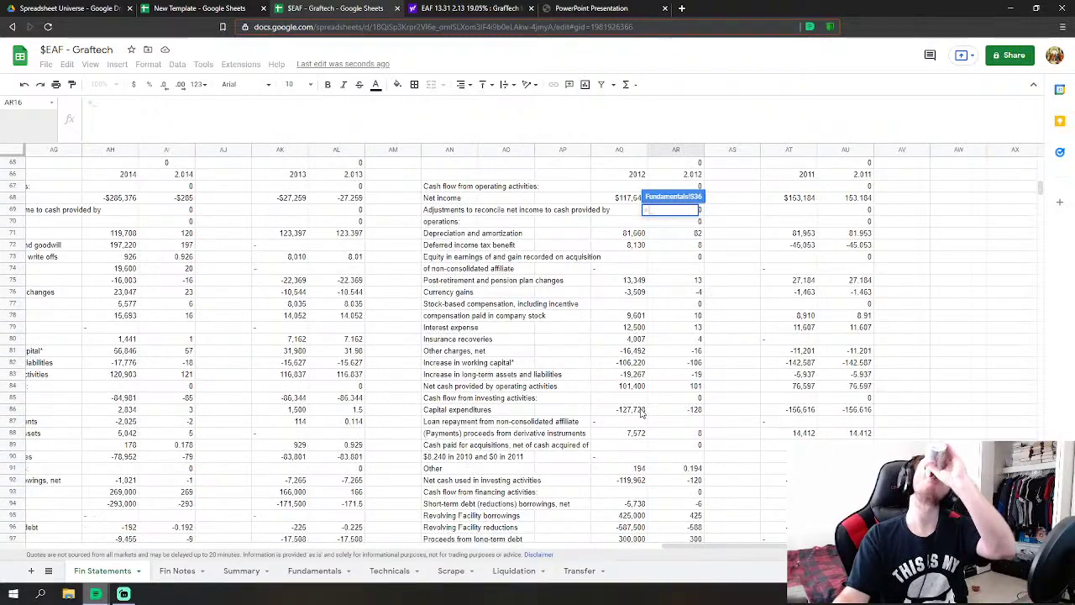
{"action": "scroll", "coordinate": [641, 412], "scroll_direction": "up", "scroll_amount": 5}
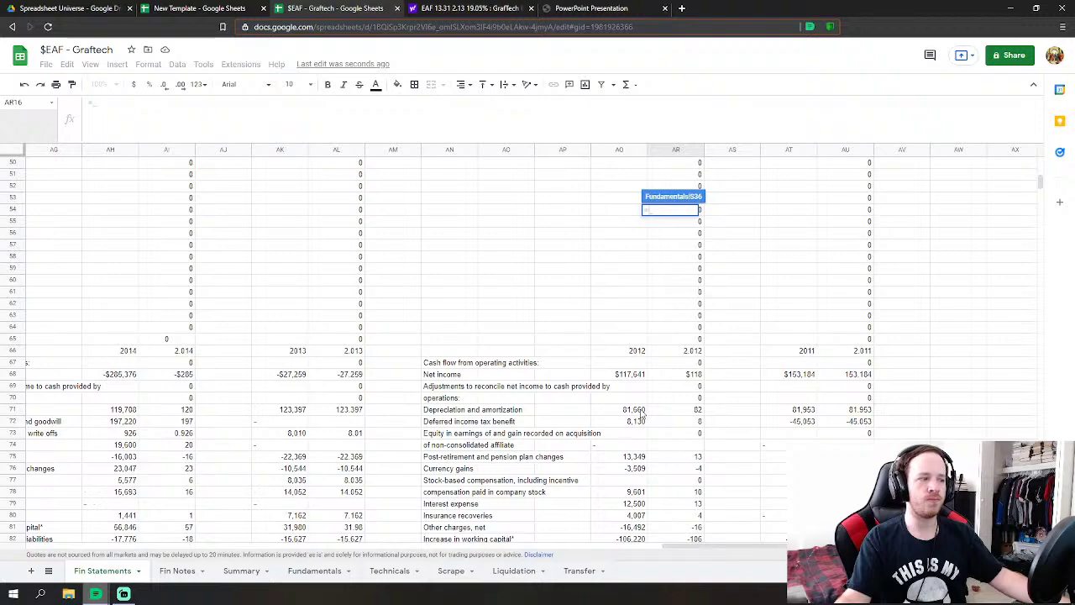
{"action": "scroll", "coordinate": [641, 412], "scroll_direction": "up", "scroll_amount": 16}
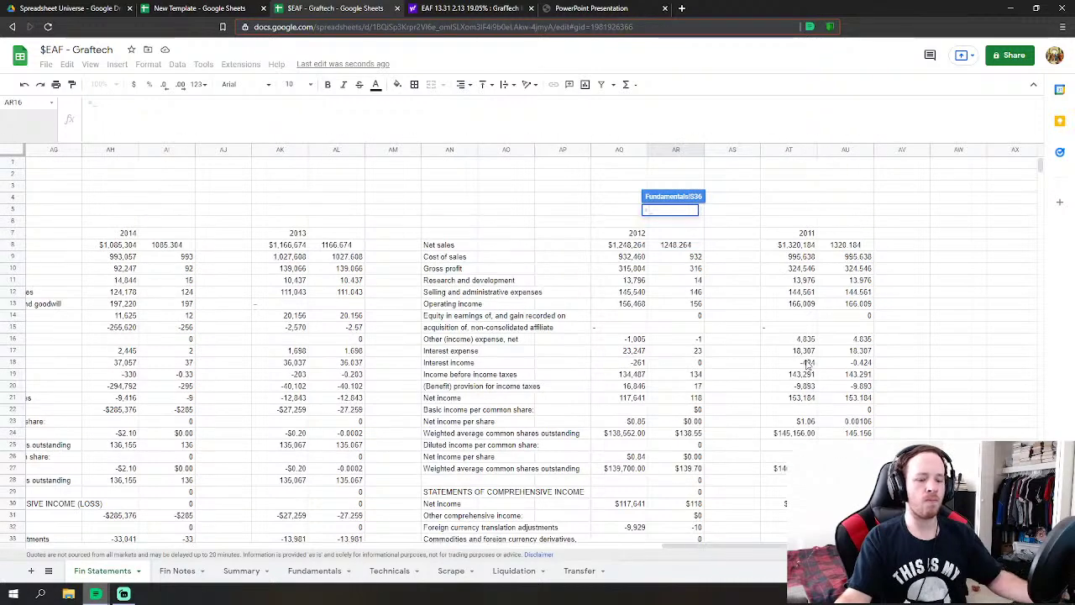
{"action": "left_click", "coordinate": [824, 258]}
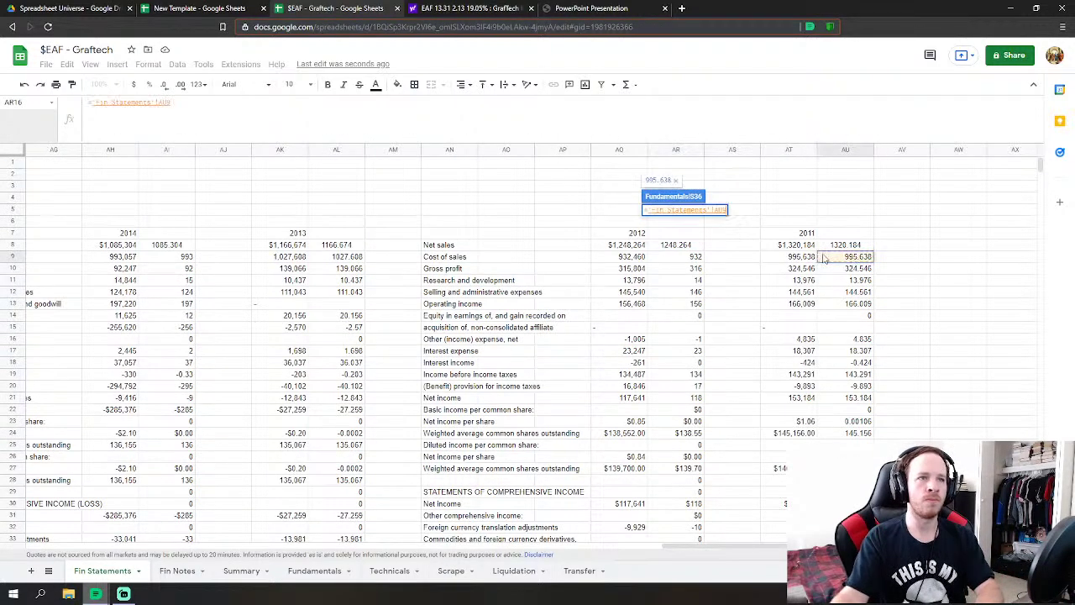
{"action": "key", "text": "Return"}
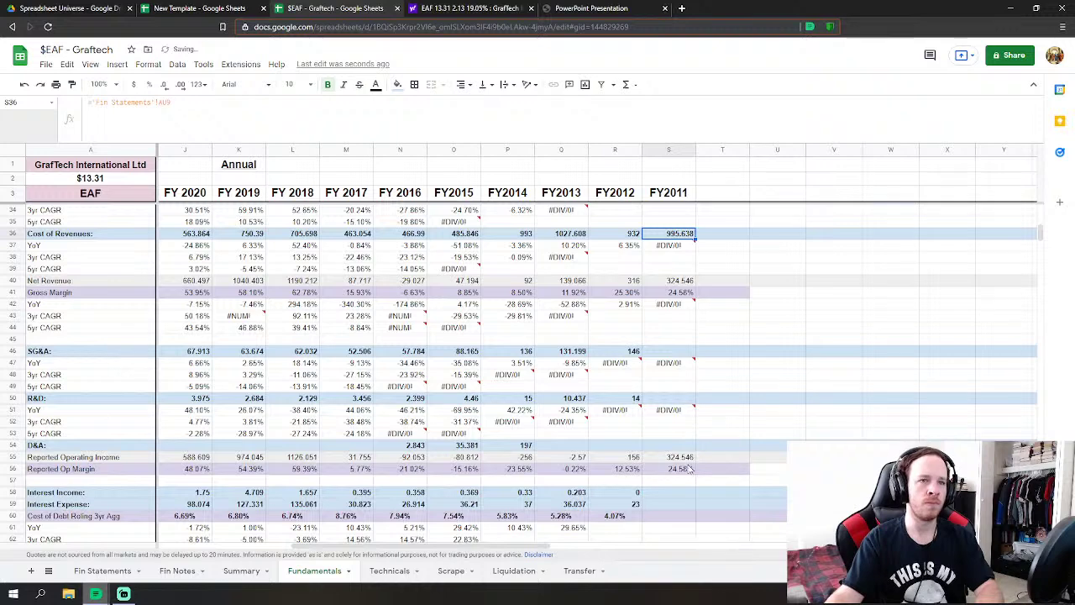
- Link FY2011 SG&A and R&D to Fin Statements AU12 (144.561) and AU11 (13.976)
{"action": "scroll", "coordinate": [544, 547], "scroll_direction": "left", "scroll_amount": 3}
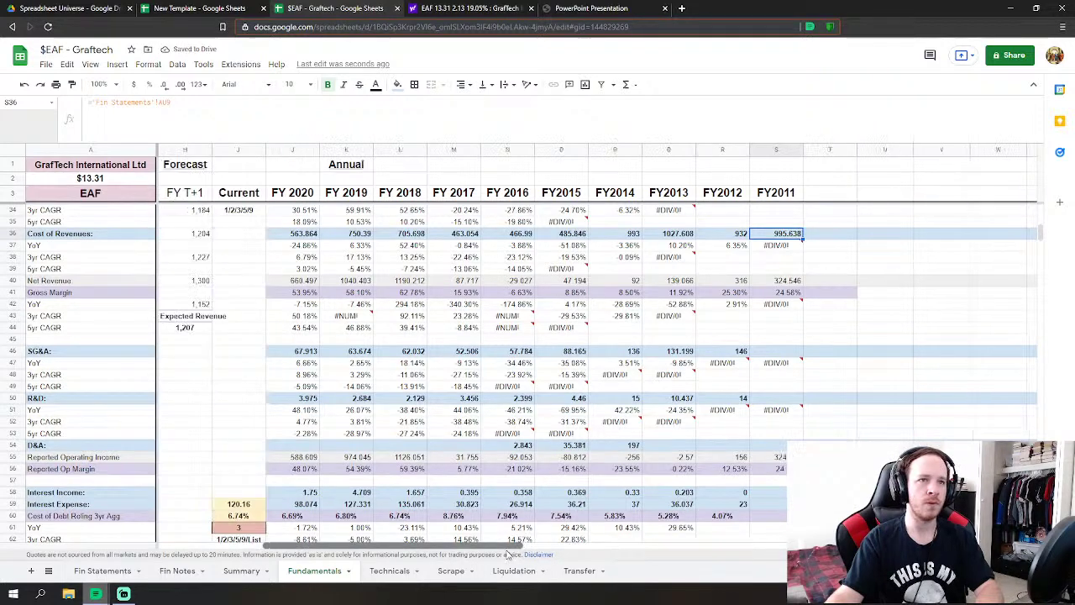
{"action": "scroll", "coordinate": [858, 341], "scroll_direction": "up", "scroll_amount": 3}
{"action": "scroll", "coordinate": [848, 361], "scroll_direction": "down", "scroll_amount": 2}
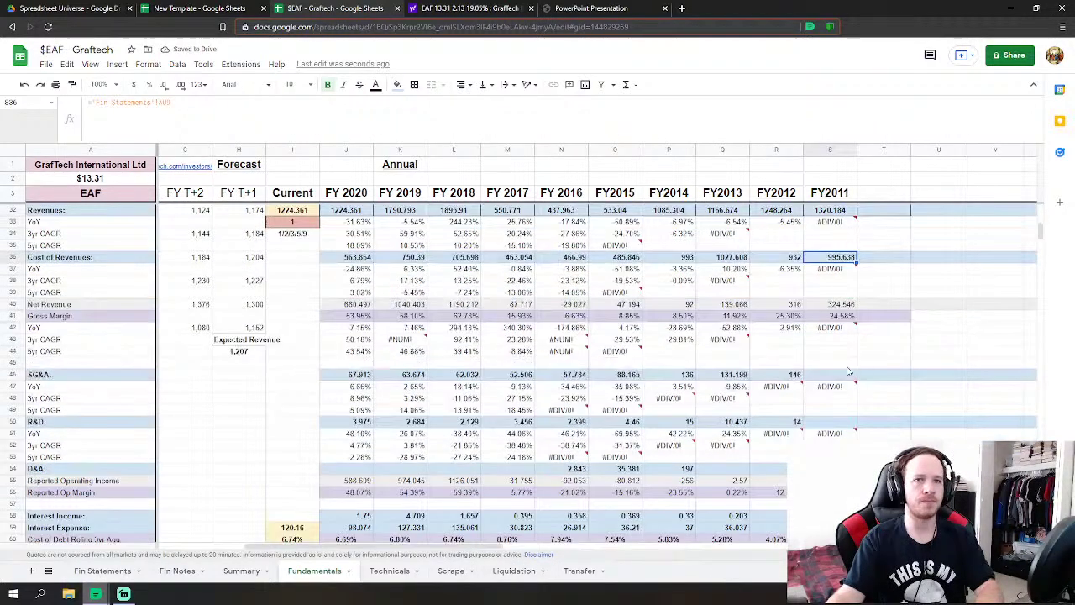
{"action": "left_click", "coordinate": [834, 377]}
{"action": "left_click", "coordinate": [100, 571]}
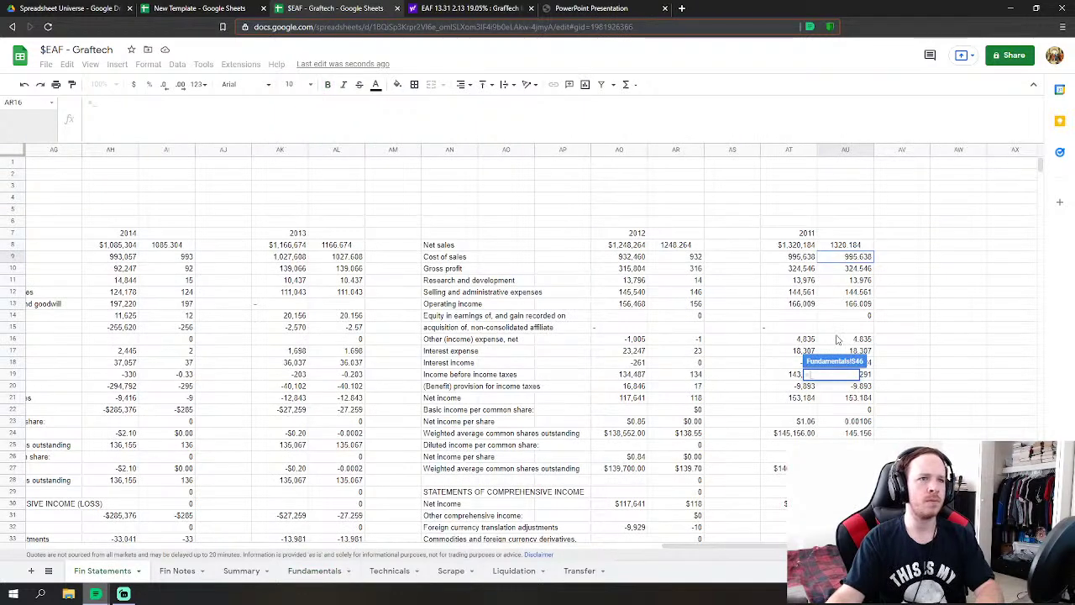
{"action": "left_click", "coordinate": [857, 292]}
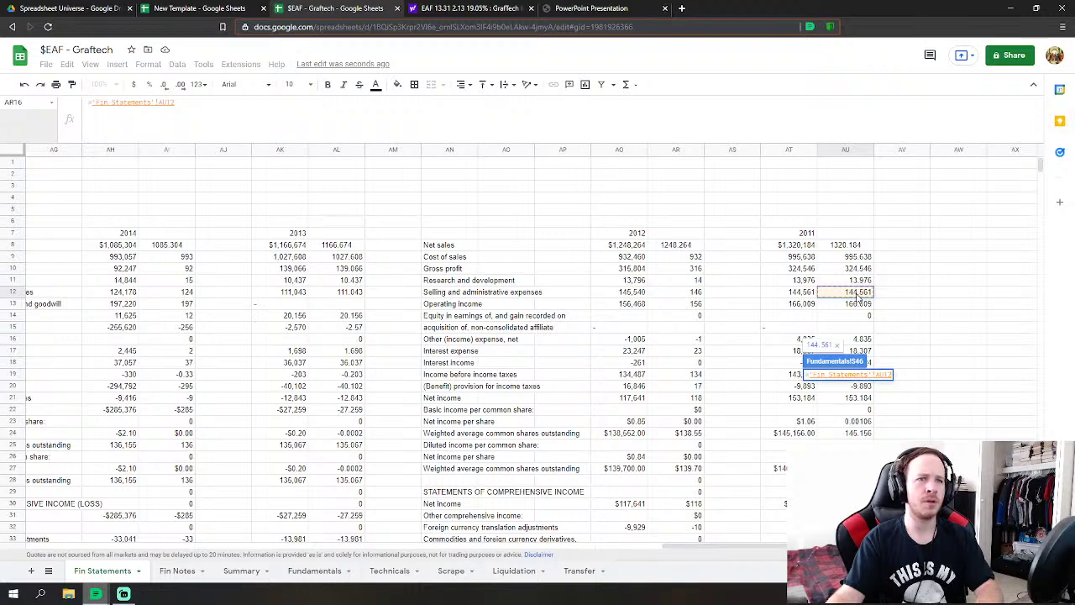
{"action": "key", "text": "Return"}
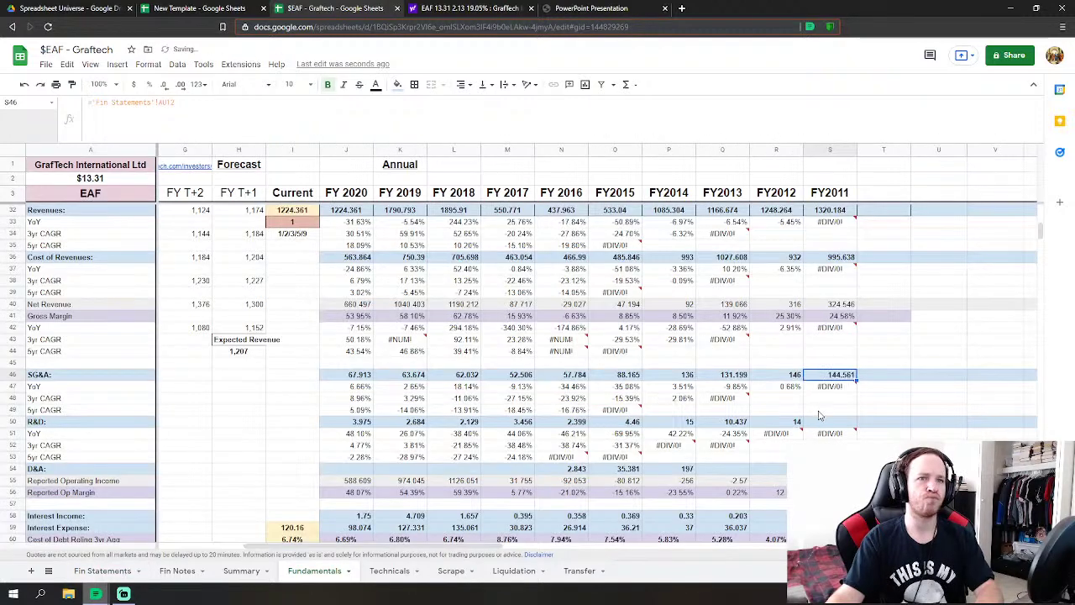
{"action": "key", "text": "Down"}
{"action": "key", "text": "Down"}
{"action": "key", "text": "Down"}
{"action": "left_click", "coordinate": [89, 572]}
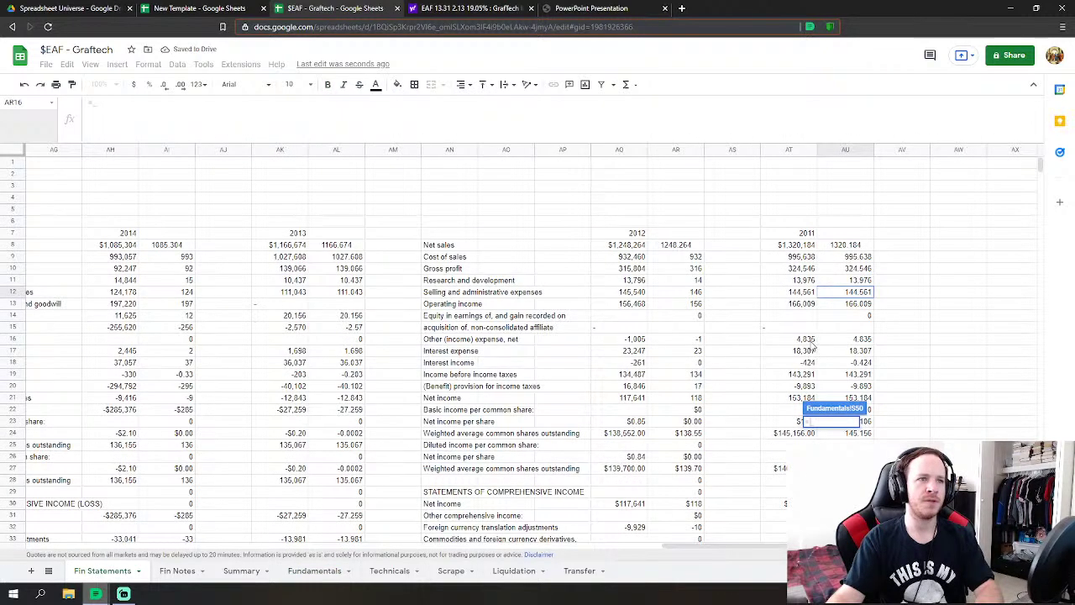
{"action": "left_click", "coordinate": [860, 281]}
{"action": "key", "text": "Return"}
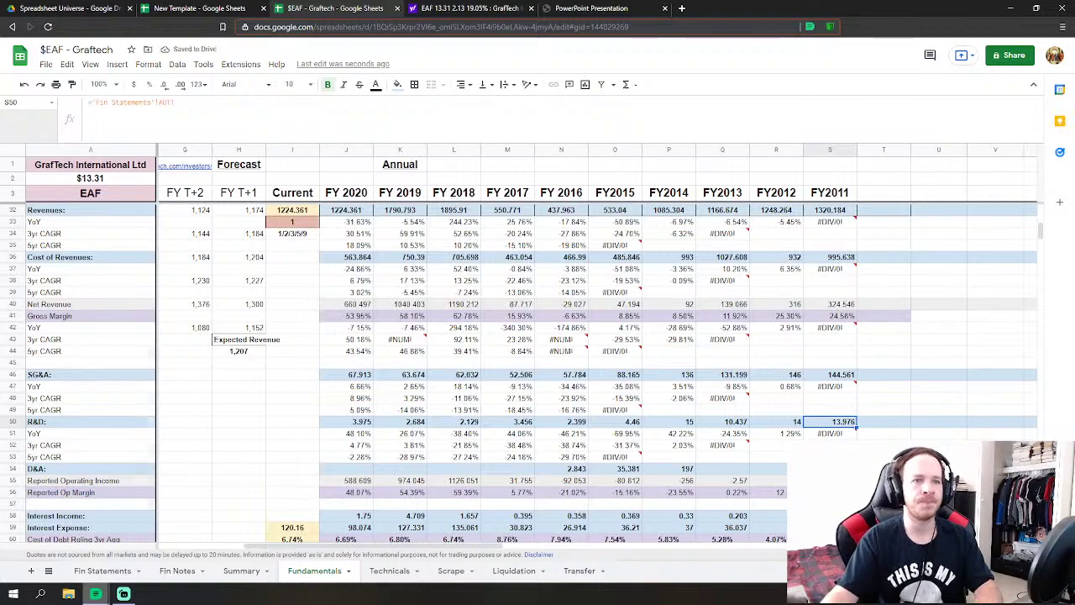
- Drop the unfinished D&A formula and link FY2011 interest income to Fin Statements
{"action": "scroll", "coordinate": [834, 406], "scroll_direction": "down", "scroll_amount": 2}
{"action": "left_click", "coordinate": [814, 411]}
{"action": "type", "text": "="}
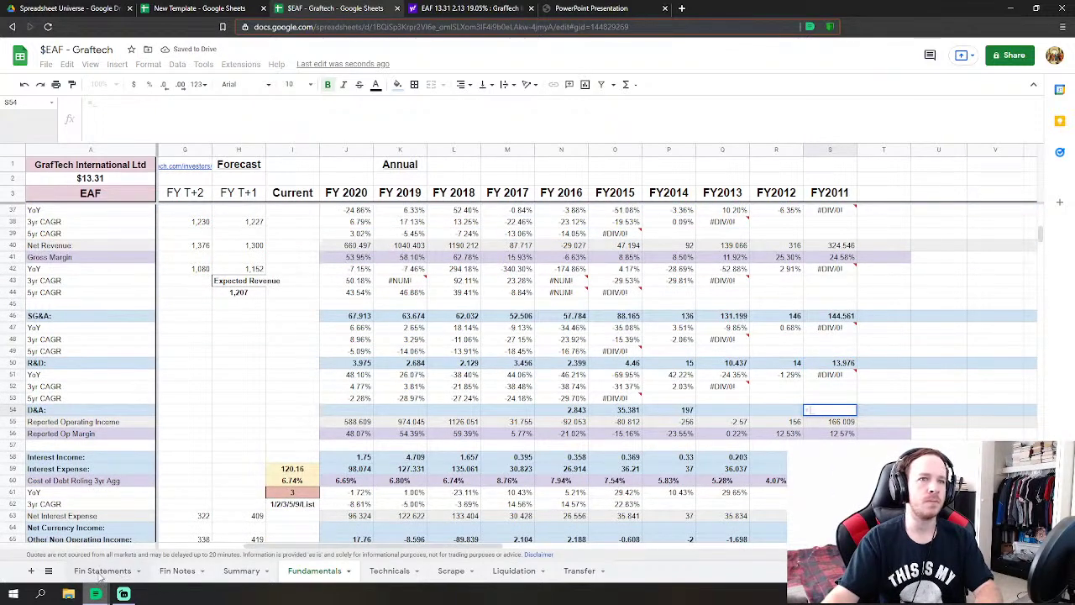
{"action": "left_click", "coordinate": [99, 571]}
{"action": "key", "text": "Escape"}
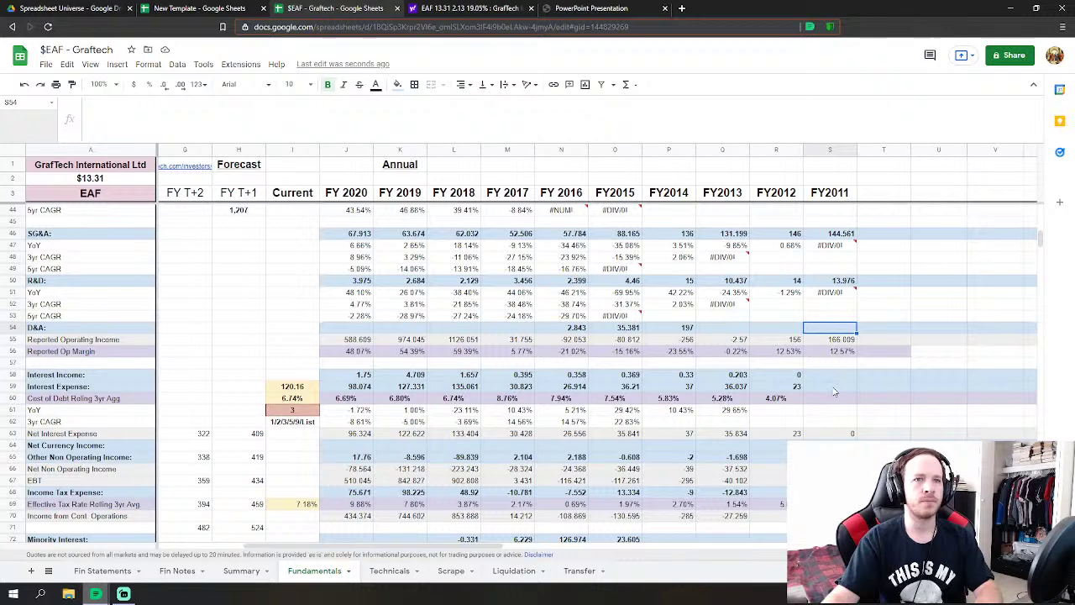
{"action": "left_click", "coordinate": [831, 387]}
{"action": "type", "text": "="}
{"action": "left_click", "coordinate": [99, 570]}
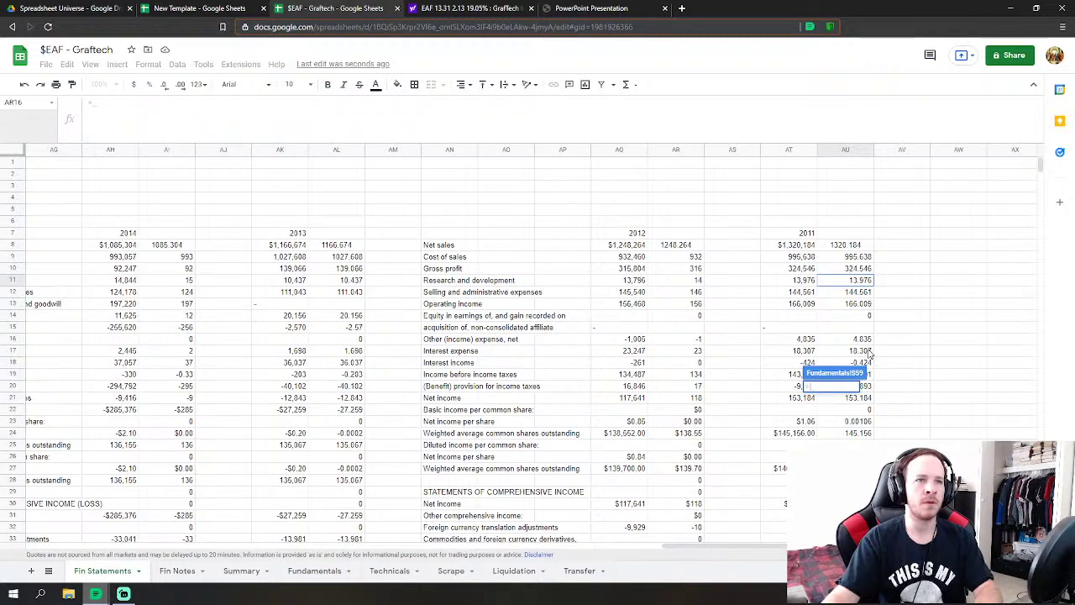
{"action": "scroll", "coordinate": [870, 353], "scroll_direction": "down", "scroll_amount": 1}
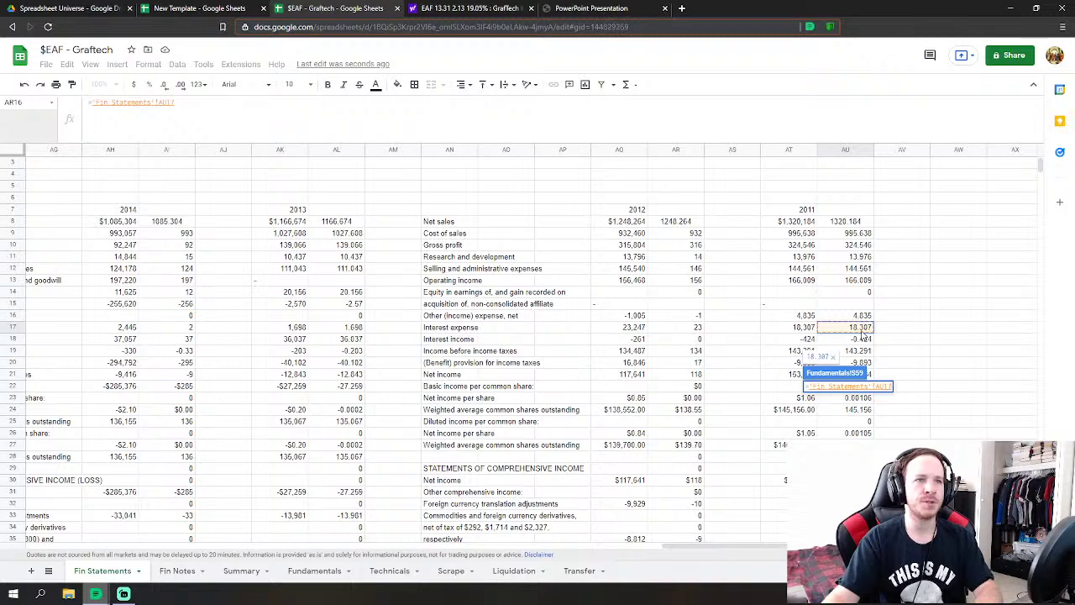
{"action": "left_click", "coordinate": [314, 570]}
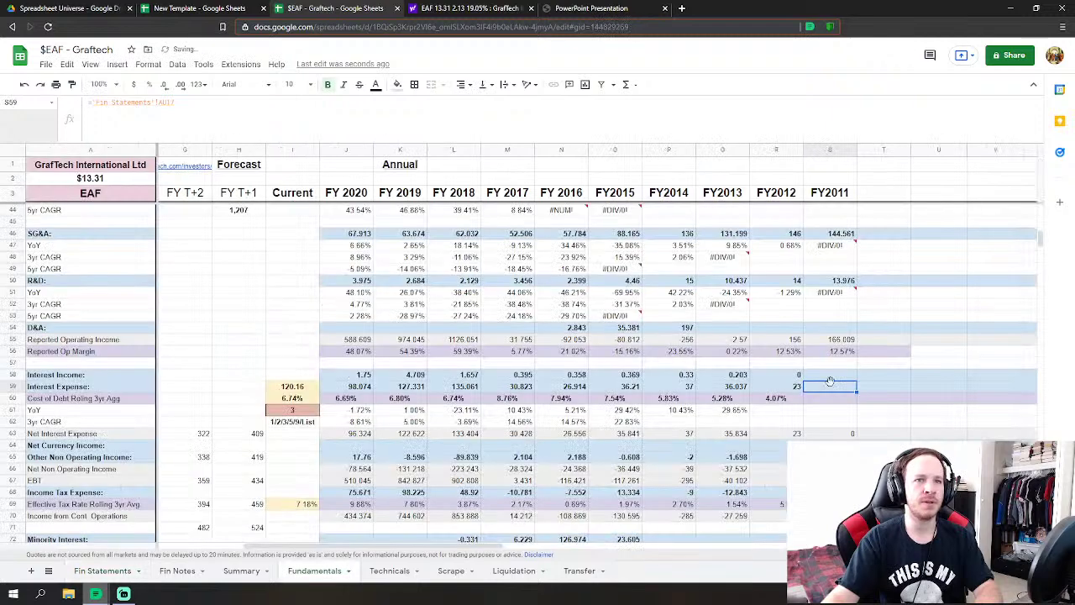
{"action": "left_click", "coordinate": [102, 570]}
{"action": "left_click", "coordinate": [857, 339]}
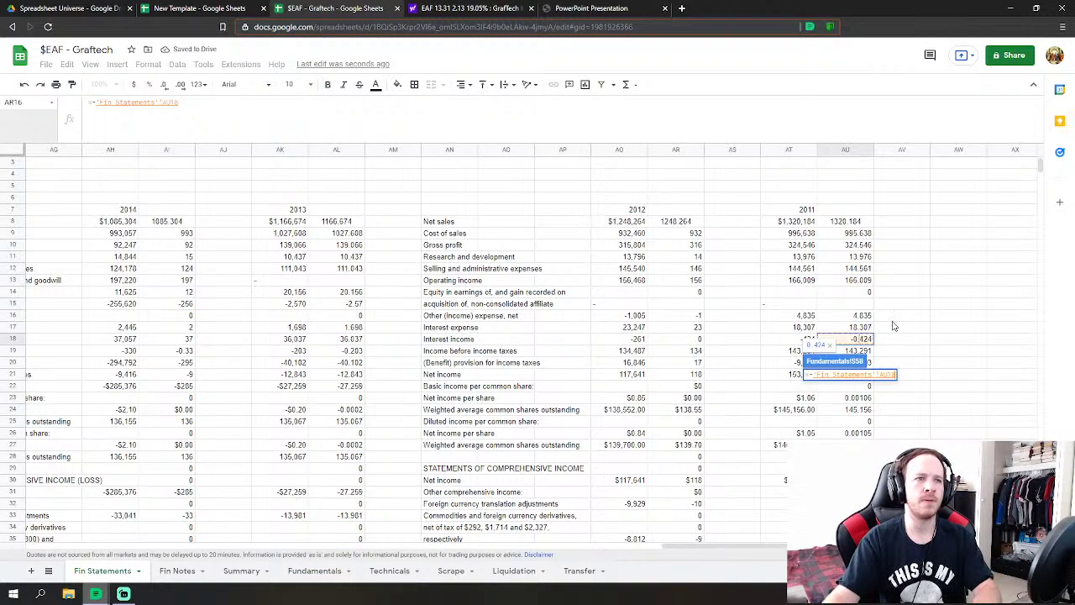
{"action": "scroll", "coordinate": [901, 326], "scroll_direction": "down", "scroll_amount": 1}
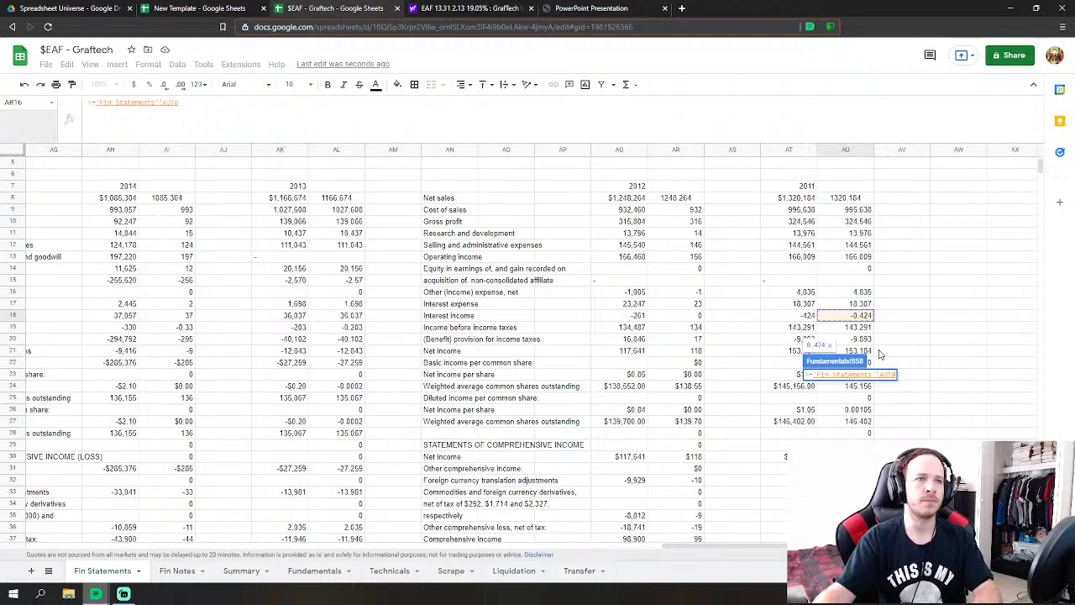
{"action": "key", "text": "Return"}
- Link FY2011 income tax expense to AU20 and other non-operating income to AU16
{"action": "left_click", "coordinate": [815, 377]}
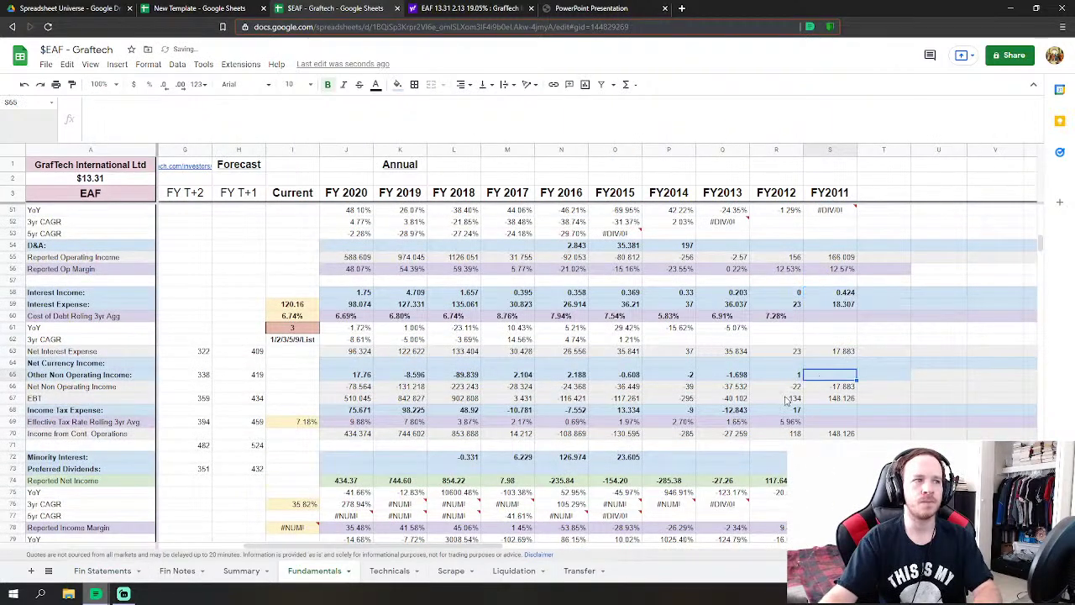
{"action": "left_click", "coordinate": [829, 410]}
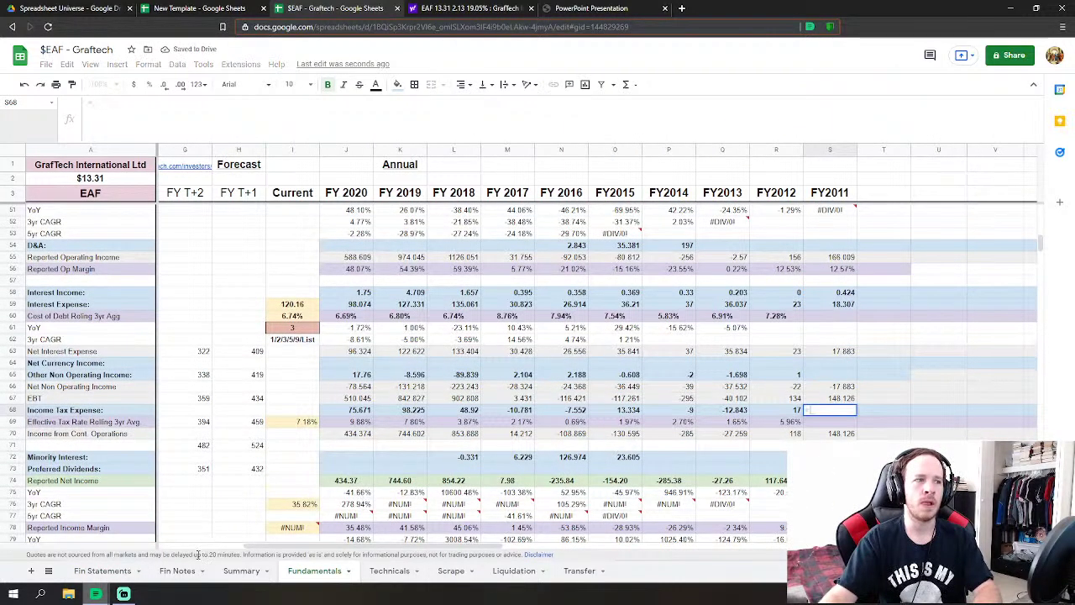
{"action": "left_click", "coordinate": [107, 573]}
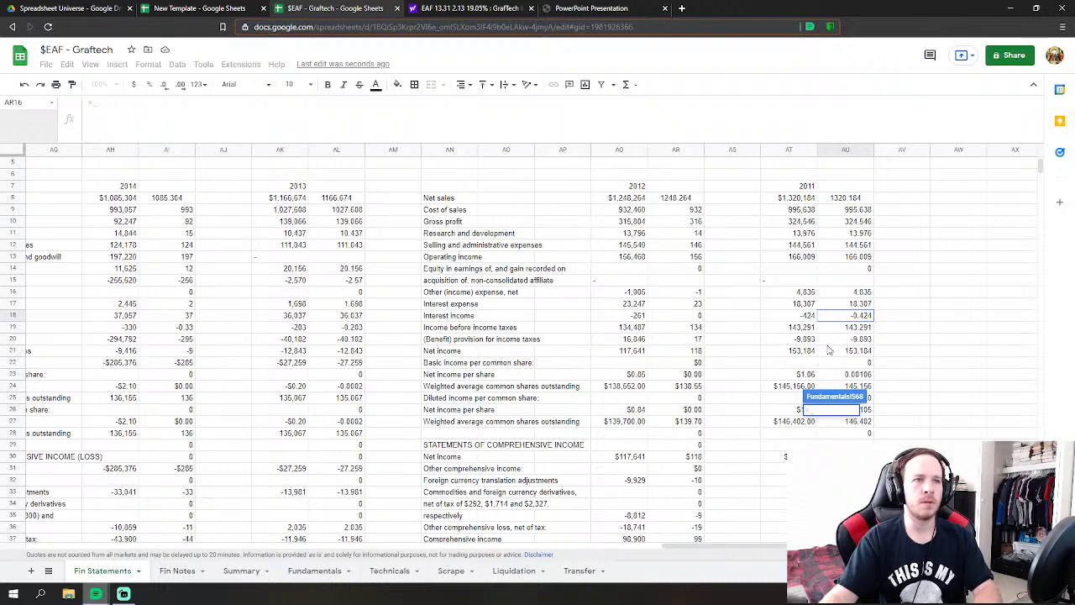
{"action": "left_click", "coordinate": [865, 340]}
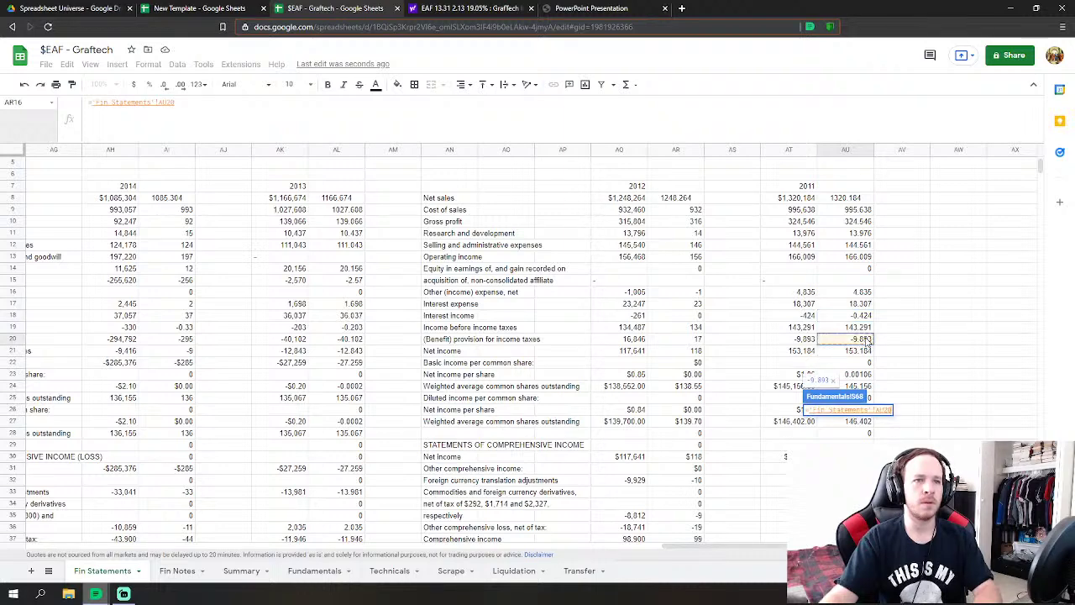
{"action": "key", "text": "Return"}
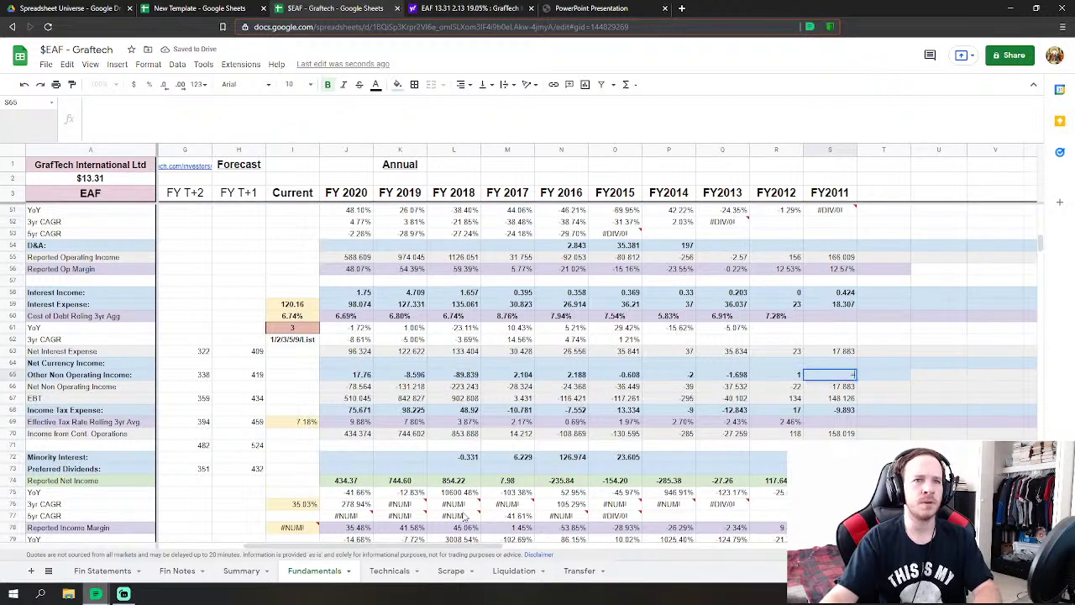
{"action": "left_click", "coordinate": [104, 572]}
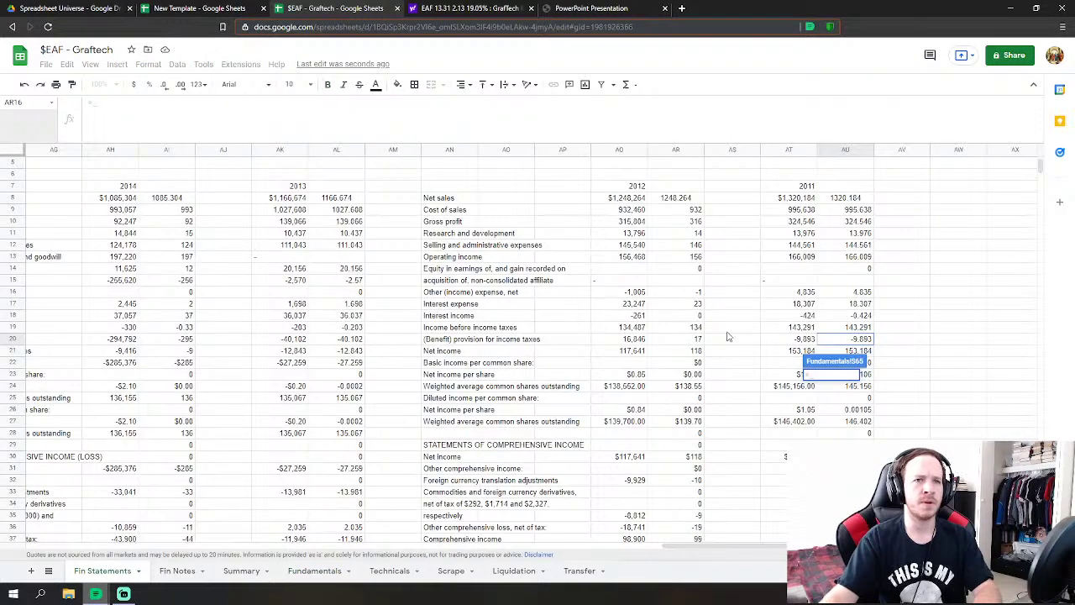
{"action": "left_click", "coordinate": [863, 292]}
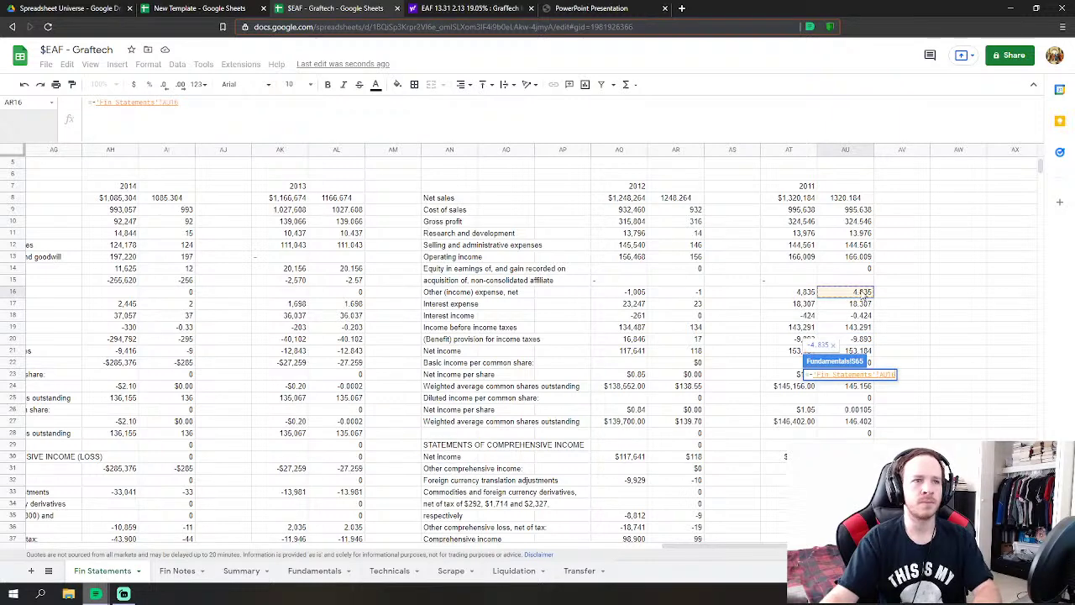
{"action": "key", "text": "Return"}
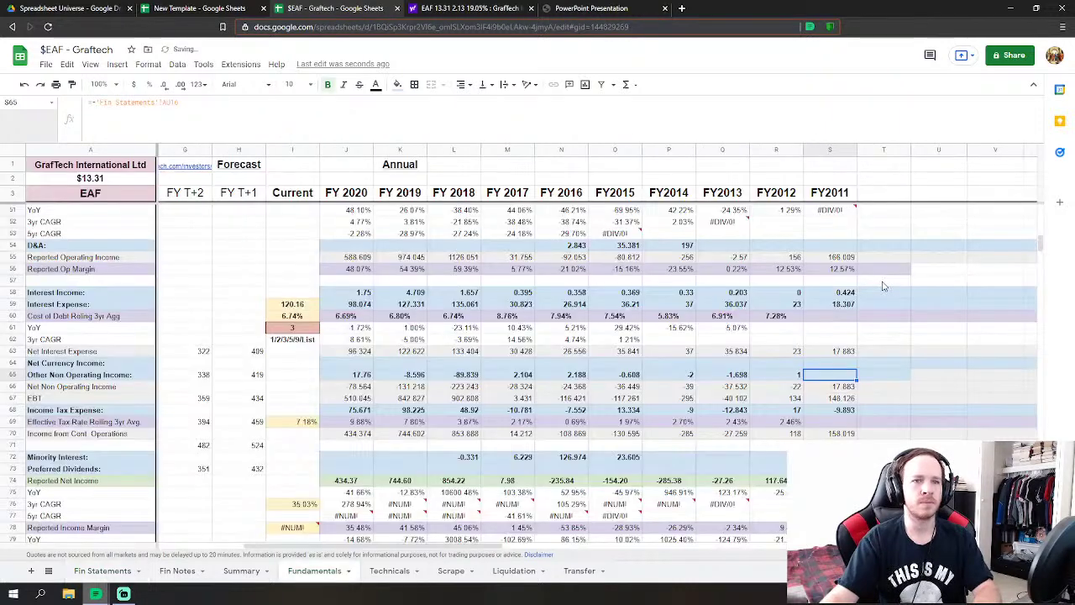
- Link FY2011 diluted shares in S82 to 'Fin Statements'!AU27, giving 146.40
{"action": "scroll", "coordinate": [854, 361], "scroll_direction": "down", "scroll_amount": 3}
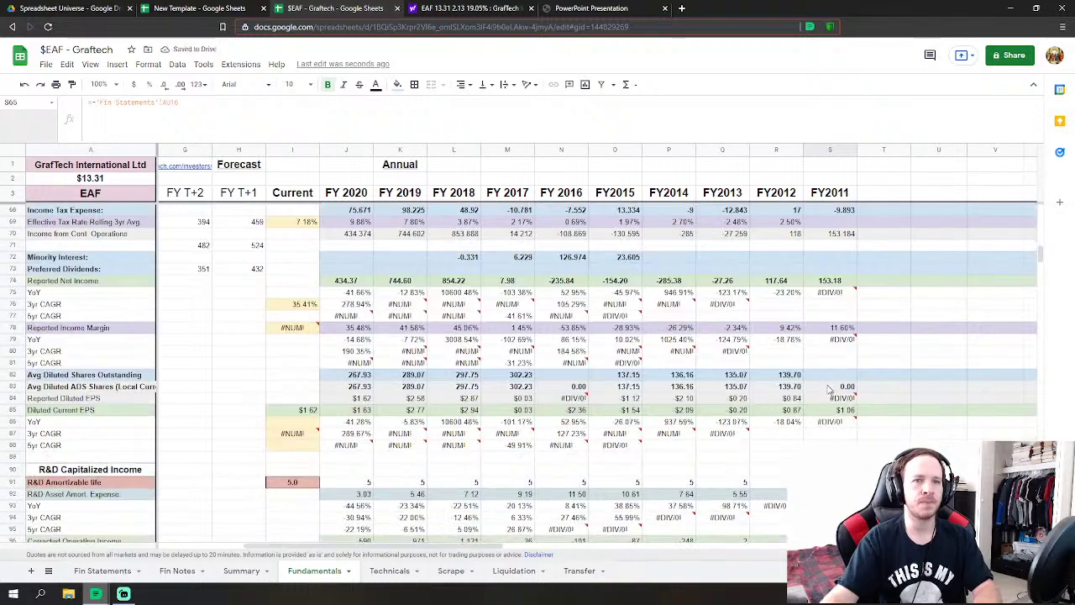
{"action": "left_click", "coordinate": [830, 373]}
{"action": "left_click", "coordinate": [102, 570]}
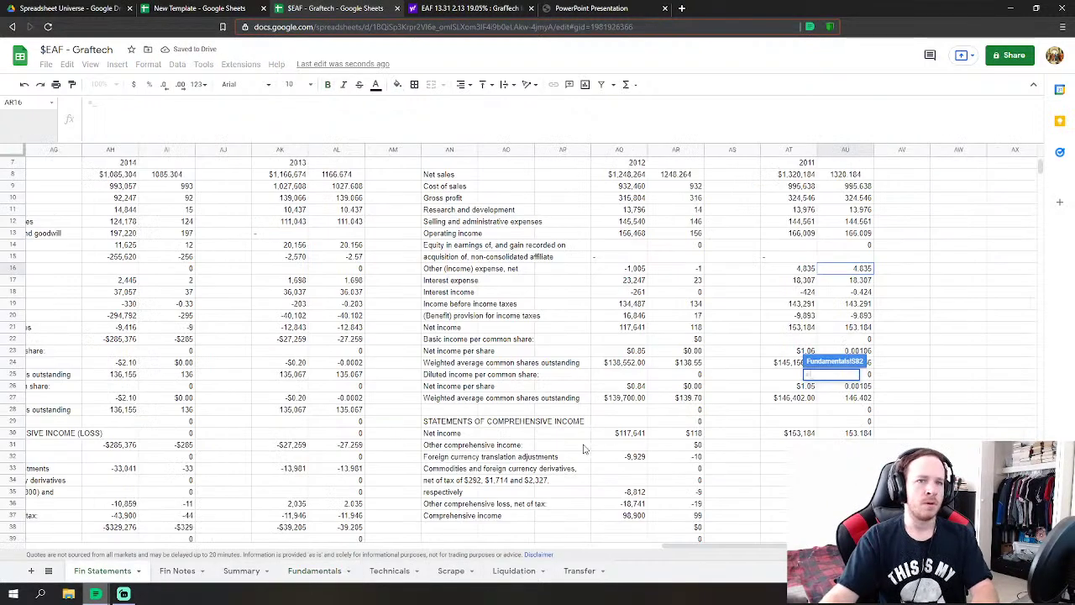
{"action": "scroll", "coordinate": [880, 431], "scroll_direction": "down", "scroll_amount": 1}
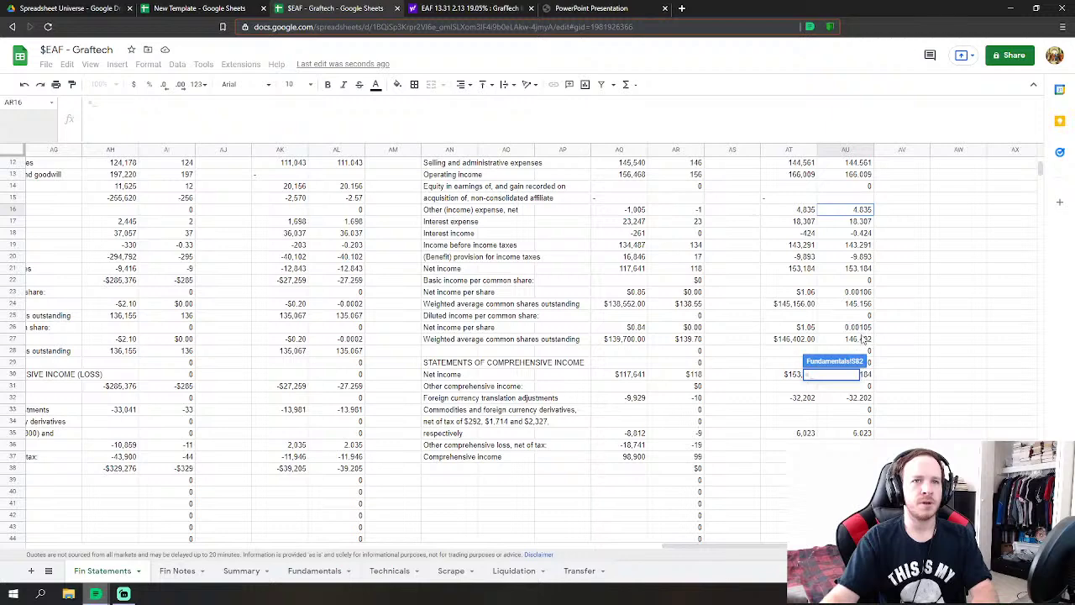
{"action": "left_click", "coordinate": [865, 338]}
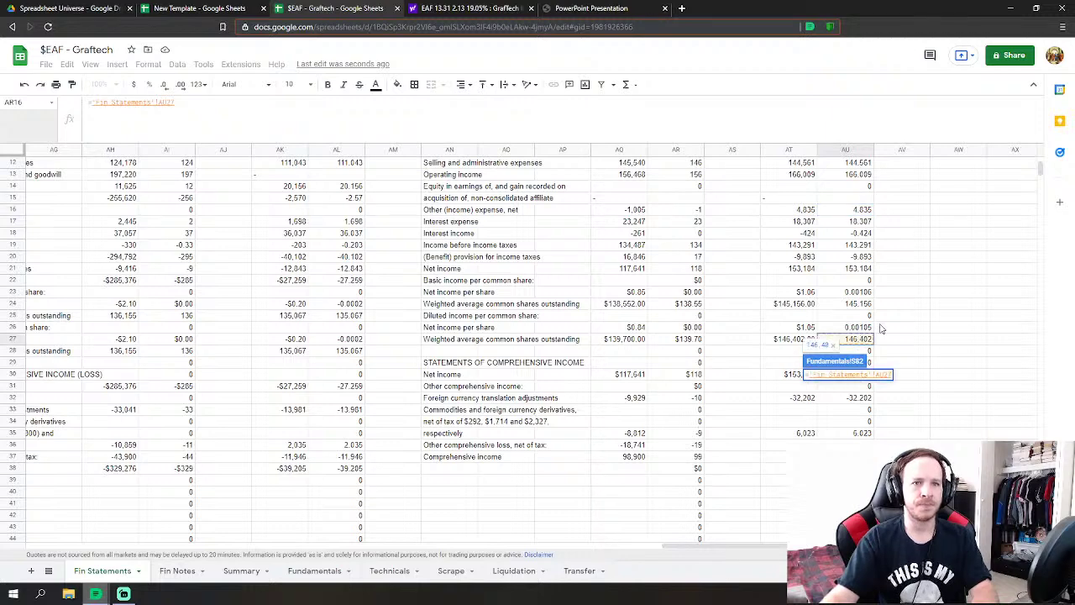
{"action": "key", "text": "Return"}
{"action": "scroll", "coordinate": [864, 336], "scroll_direction": "down", "scroll_amount": 1}
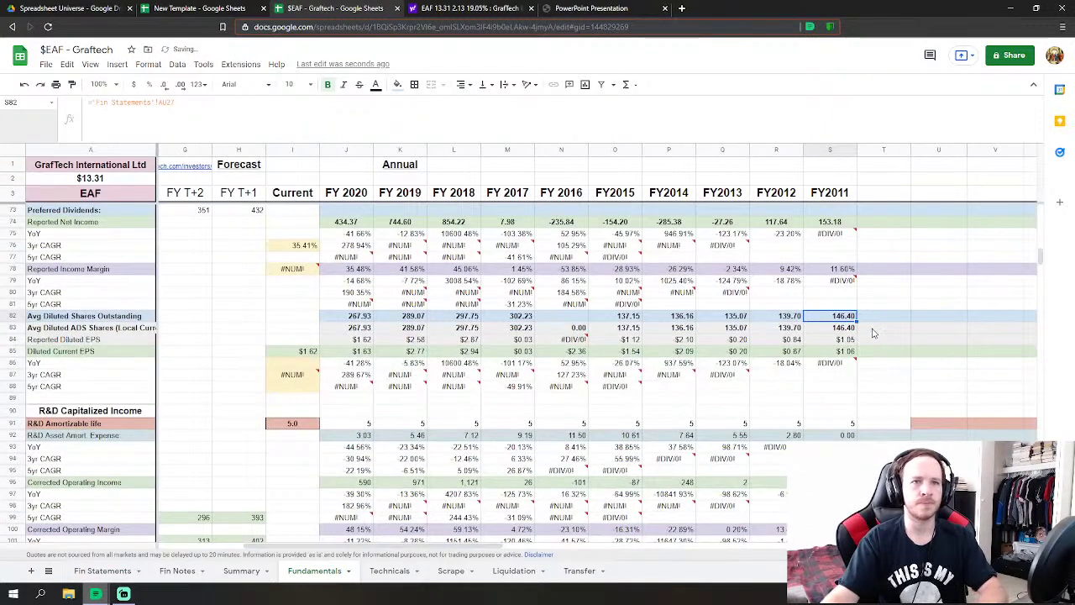
{"action": "scroll", "coordinate": [856, 351], "scroll_direction": "down", "scroll_amount": 1}
- Link FY2011 depreciation and amortization in S127 to 'Fin Statements'!AU71
{"action": "scroll", "coordinate": [840, 378], "scroll_direction": "down", "scroll_amount": 5}
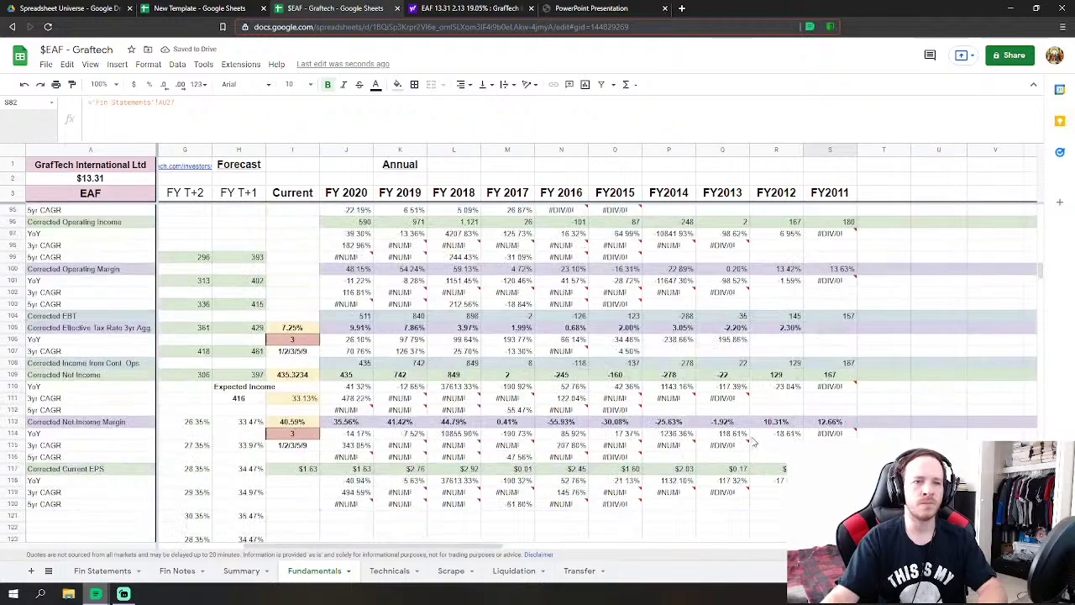
{"action": "scroll", "coordinate": [833, 407], "scroll_direction": "down", "scroll_amount": 3}
{"action": "left_click", "coordinate": [832, 297]}
{"action": "type", "text": "="}
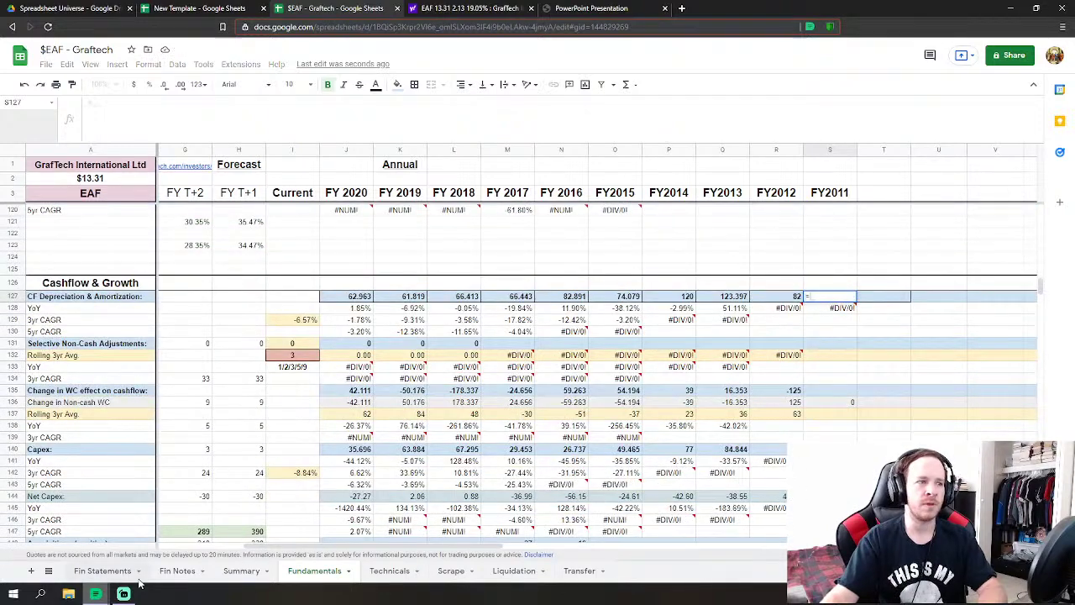
{"action": "left_click", "coordinate": [100, 570]}
{"action": "scroll", "coordinate": [790, 384], "scroll_direction": "down", "scroll_amount": 10}
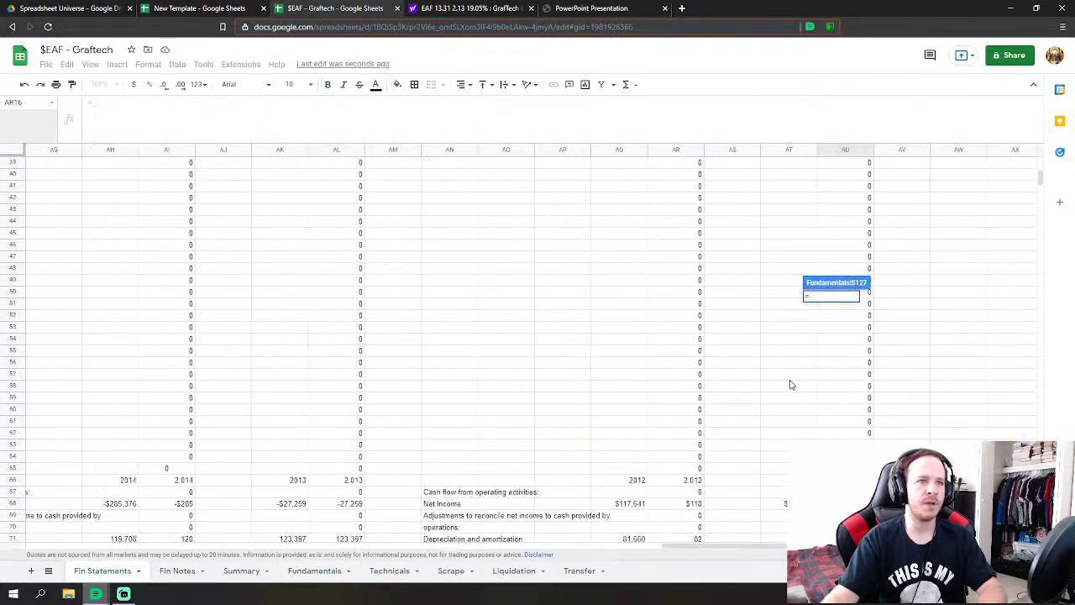
{"action": "scroll", "coordinate": [436, 353], "scroll_direction": "down", "scroll_amount": 2}
{"action": "left_click", "coordinate": [845, 397]}
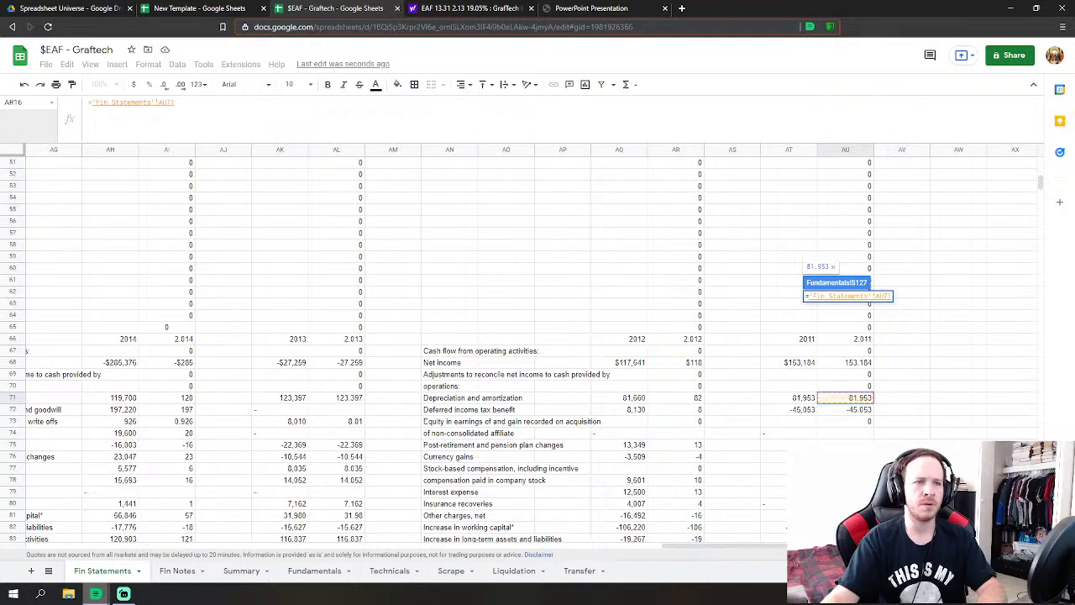
{"action": "scroll", "coordinate": [439, 428], "scroll_direction": "down", "scroll_amount": 1}
{"action": "key", "text": "Return"}
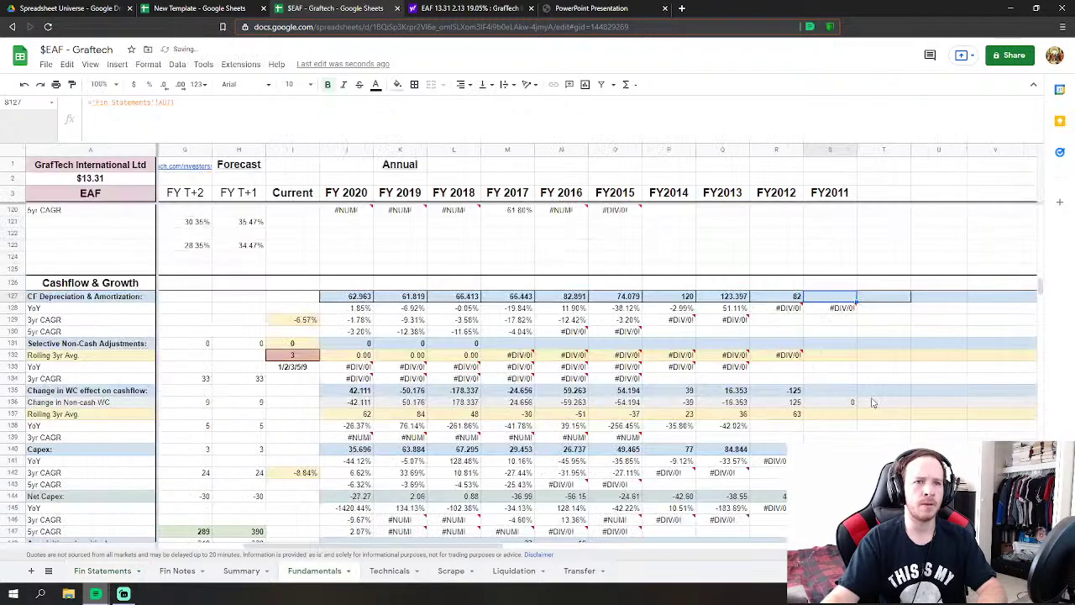
- Enter =SUM('Fin Statements'!AU82:AU83) as the FY2011 working-capital change in S135
{"action": "key", "text": "Down"}
{"action": "key", "text": "Down"}
{"action": "key", "text": "Down"}
{"action": "key", "text": "Down"}
{"action": "key", "text": "Down"}
{"action": "key", "text": "Down"}
{"action": "key", "text": "Down"}
{"action": "type", "text": "=SUM"}
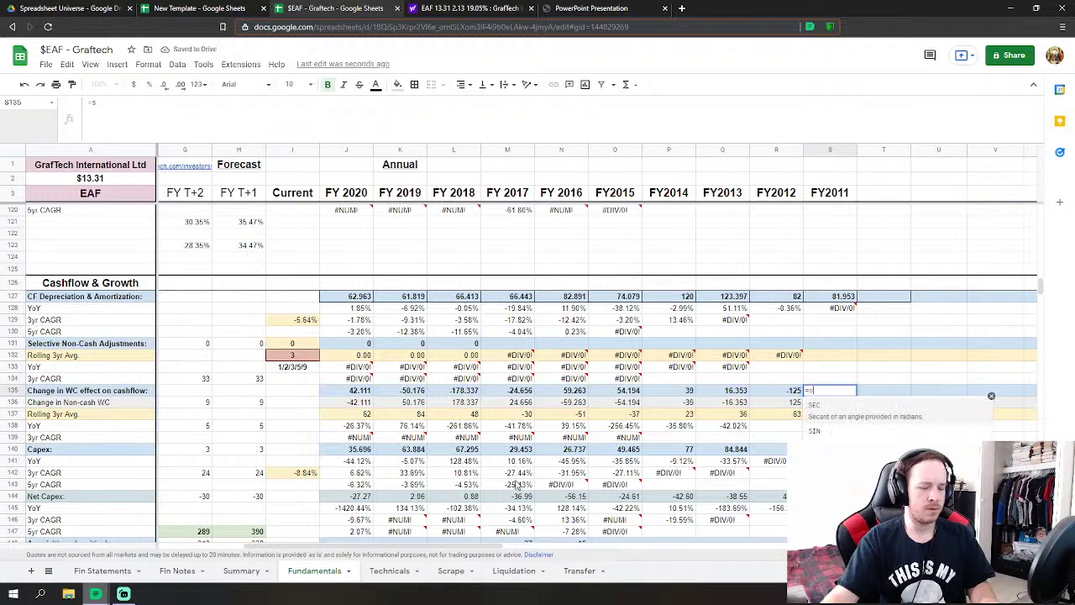
{"action": "left_click", "coordinate": [834, 409]}
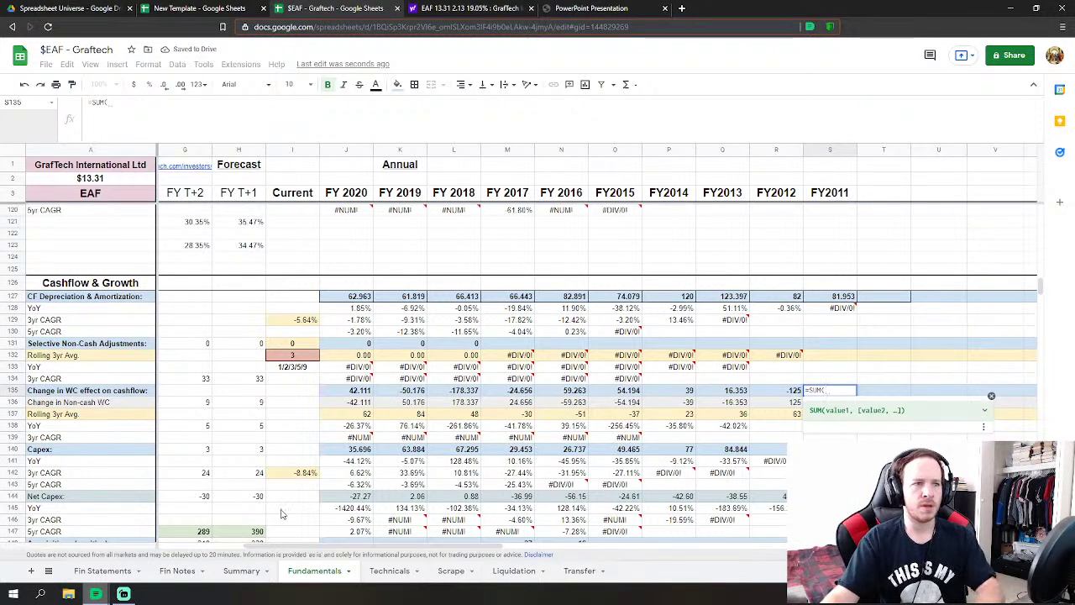
{"action": "left_click", "coordinate": [104, 571]}
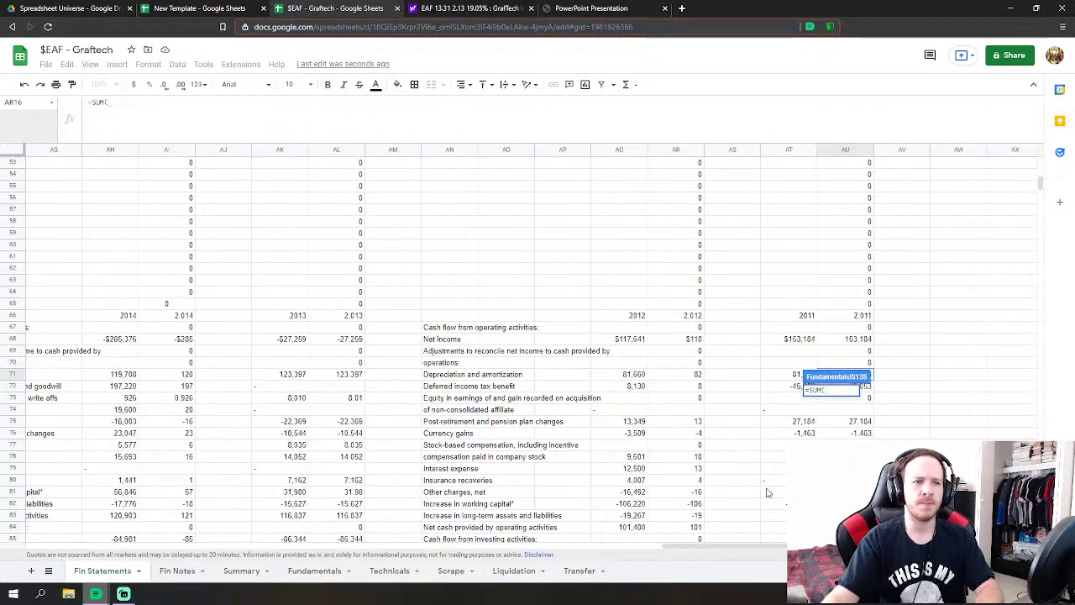
{"action": "left_click_drag", "start_coordinate": [845, 503], "coordinate": [845, 515]}
{"action": "scroll", "coordinate": [537, 352], "scroll_direction": "down", "scroll_amount": 2}
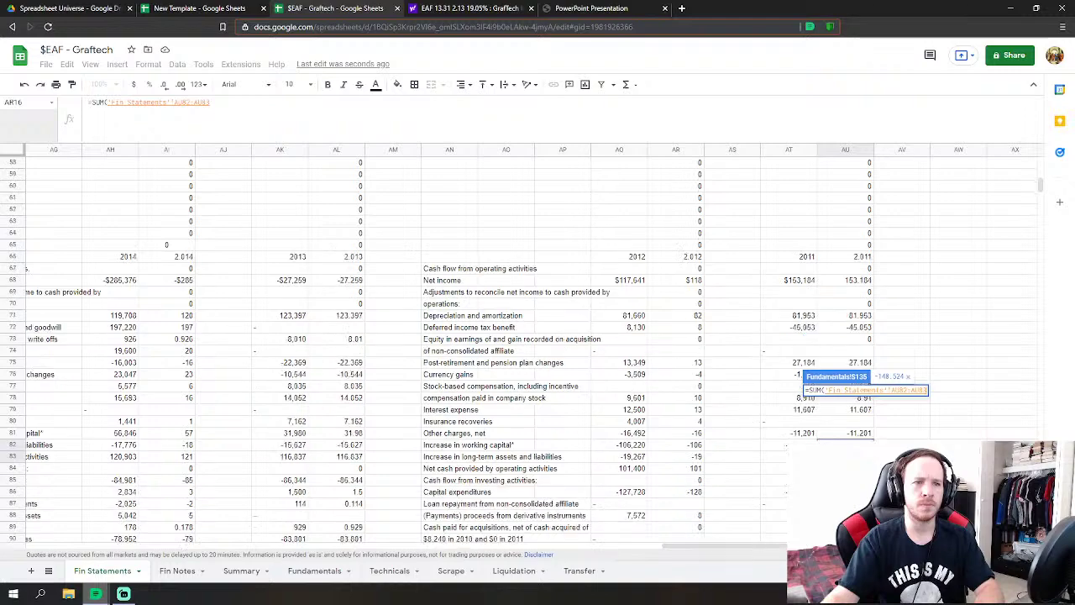
{"action": "key", "text": "Return"}
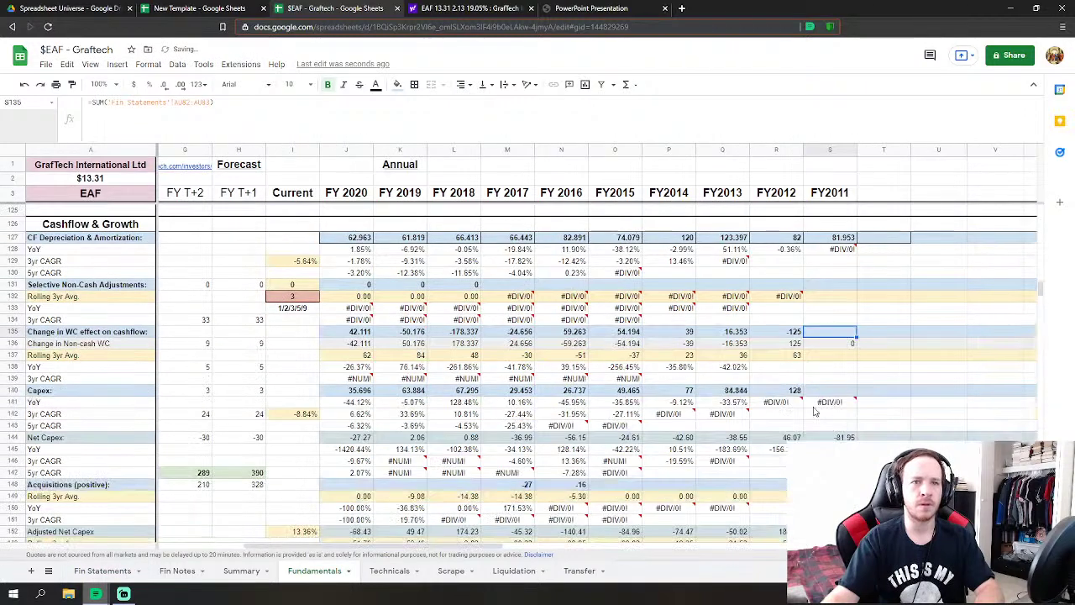
- Link FY2011 Capex in S140 to 'Fin Statements'!AU86, giving 156.616
{"action": "left_click", "coordinate": [819, 392]}
{"action": "type", "text": "="}
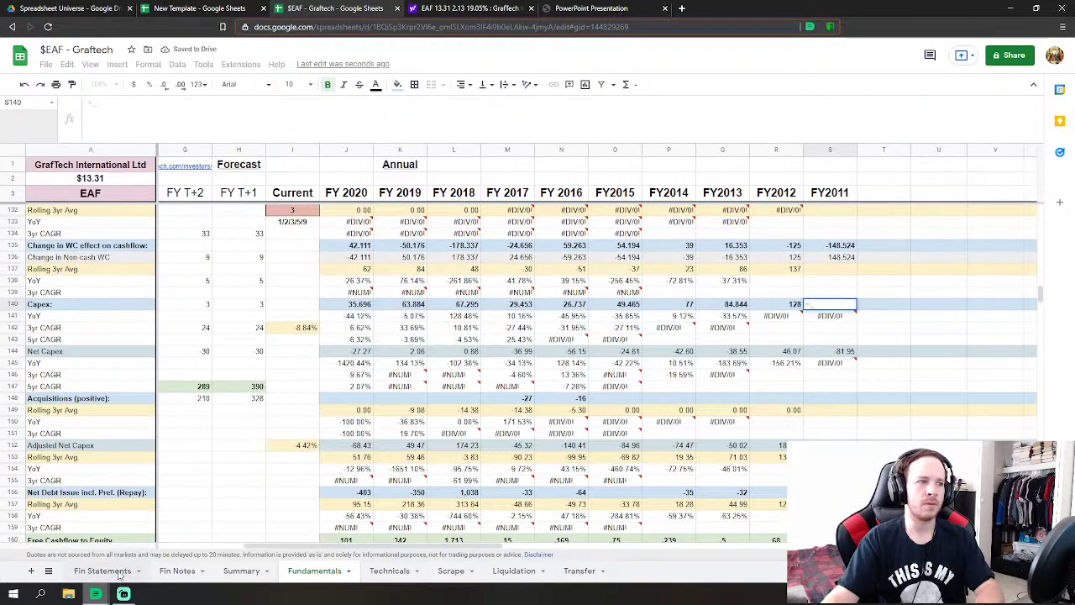
{"action": "left_click", "coordinate": [104, 571]}
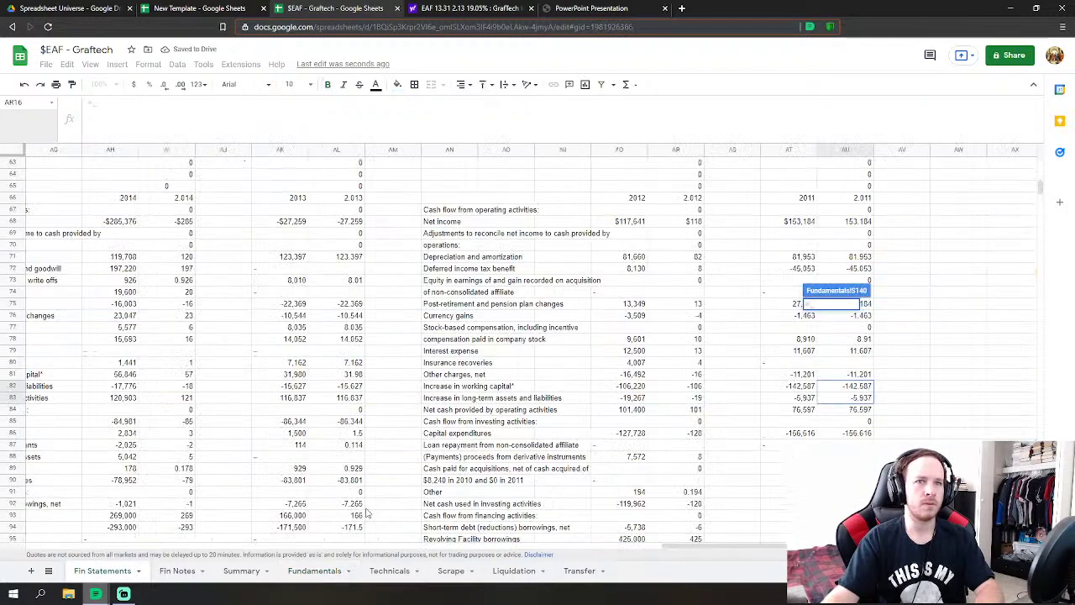
{"action": "left_click", "coordinate": [846, 433]}
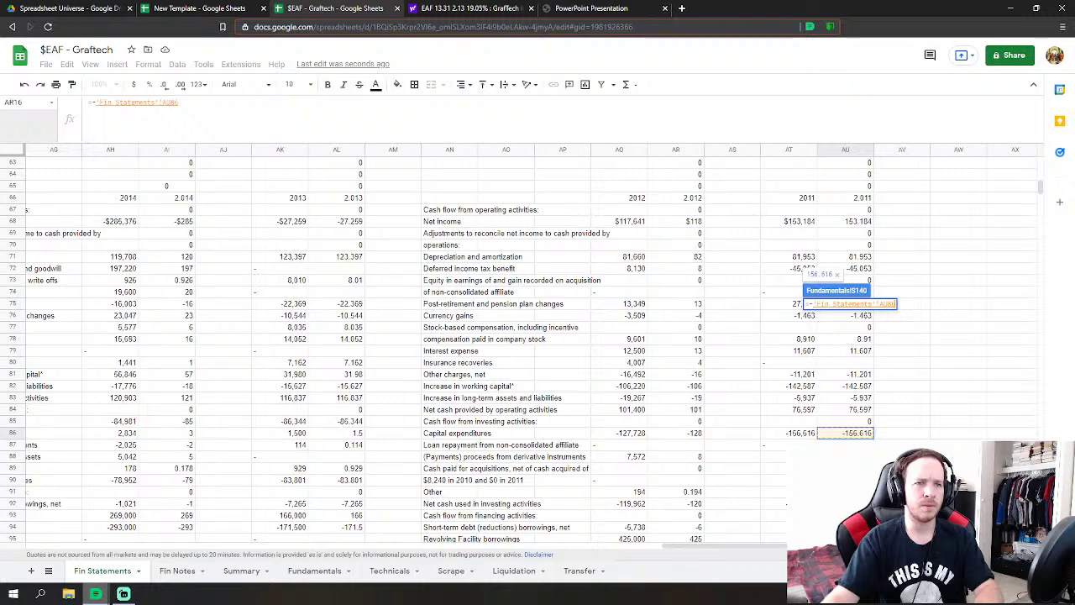
{"action": "key", "text": "Return"}
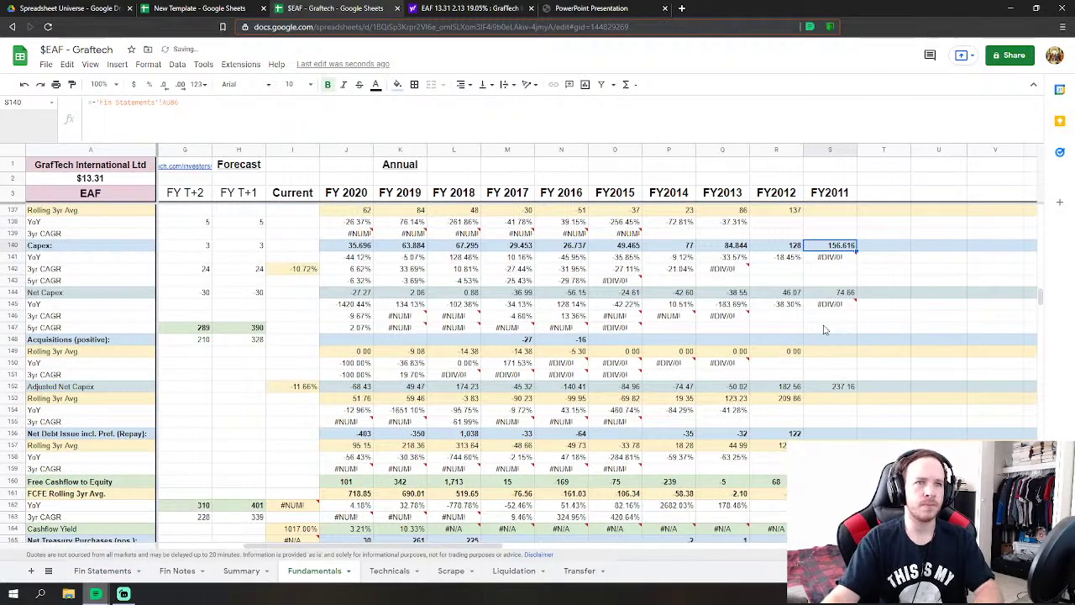
- Link FY2011 Acquisitions to 'Fin Statements'!AU90 (21) and begin the Net Debt Issue formula
{"action": "left_click", "coordinate": [840, 339]}
{"action": "type", "text": "="}
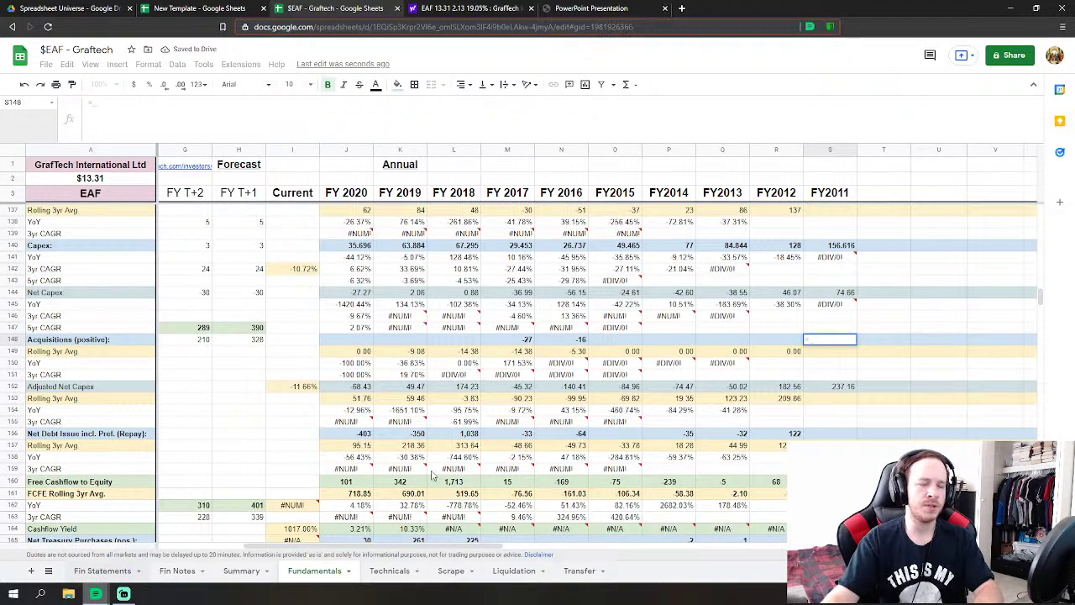
{"action": "left_click", "coordinate": [103, 570]}
{"action": "left_click", "coordinate": [858, 398]}
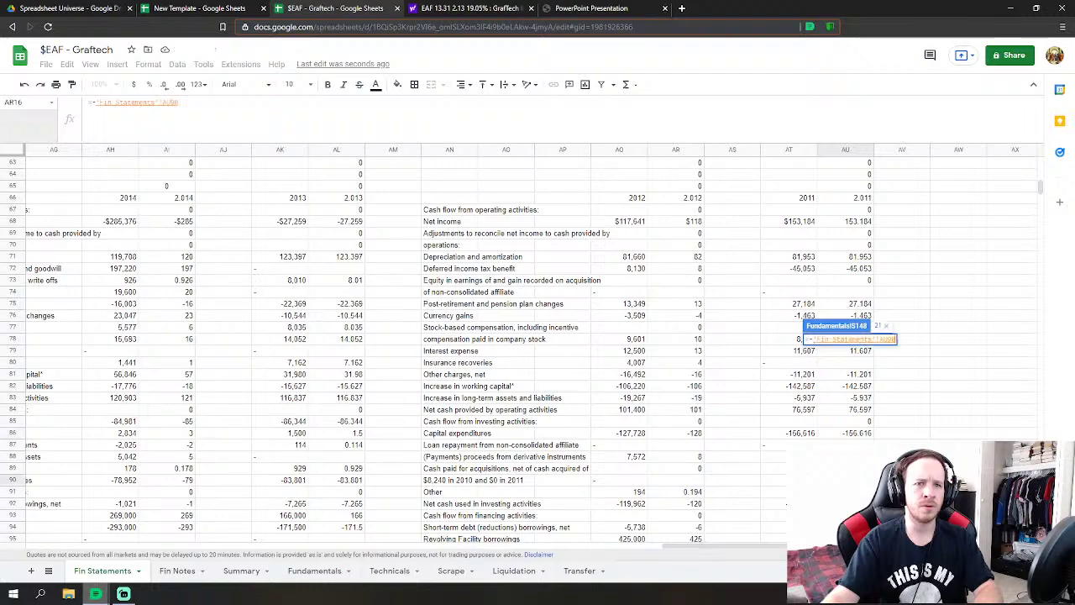
{"action": "scroll", "coordinate": [831, 420], "scroll_direction": "down", "scroll_amount": 2}
{"action": "left_click", "coordinate": [829, 422]}
{"action": "key", "text": "Return"}
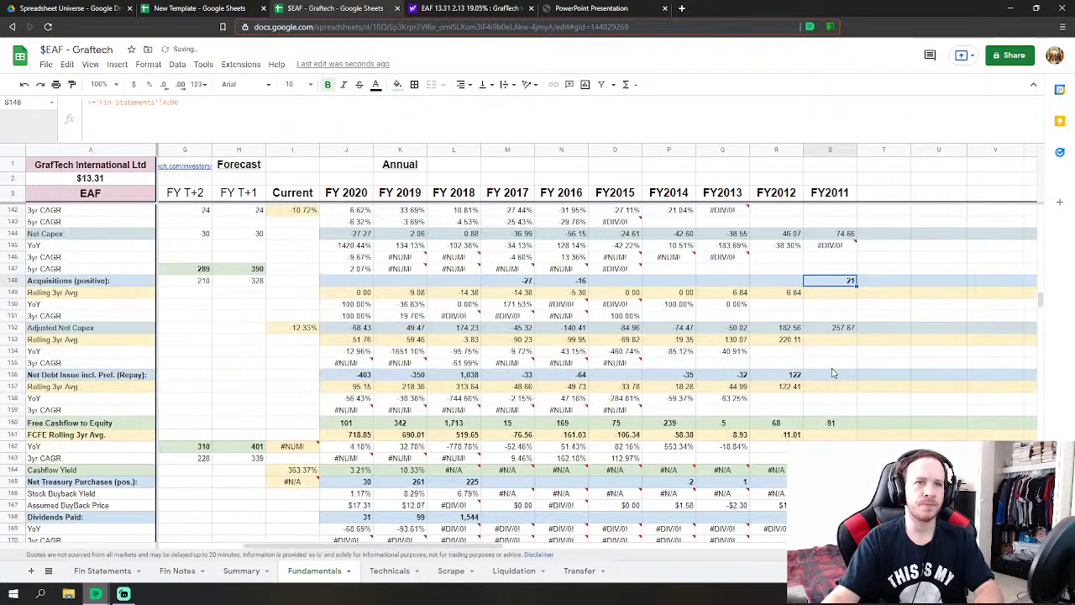
{"action": "left_click", "coordinate": [835, 374]}
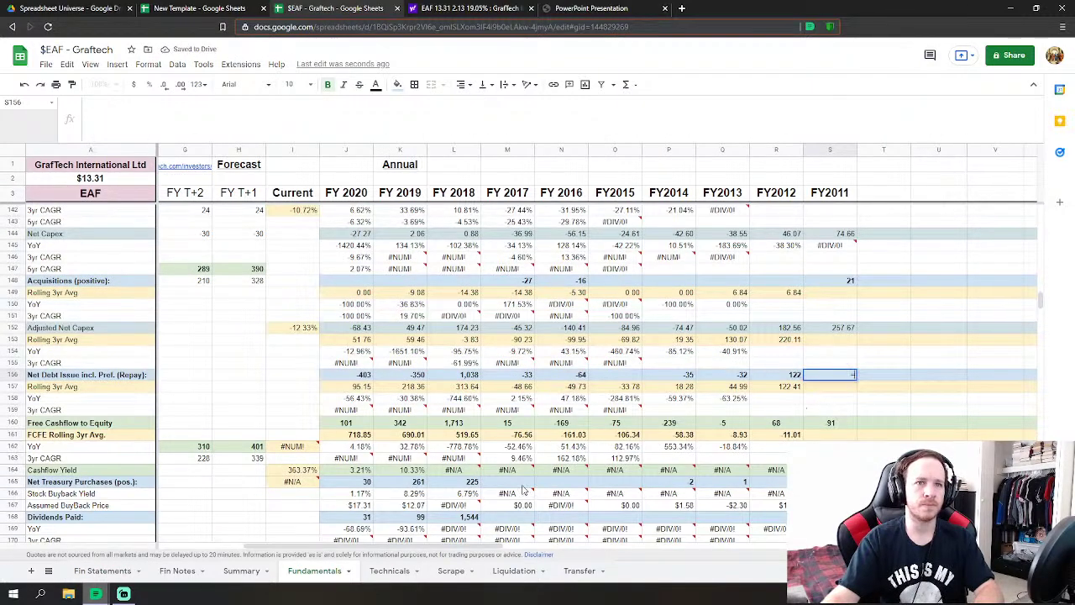
{"action": "type", "text": "="}
{"action": "left_click", "coordinate": [103, 570]}
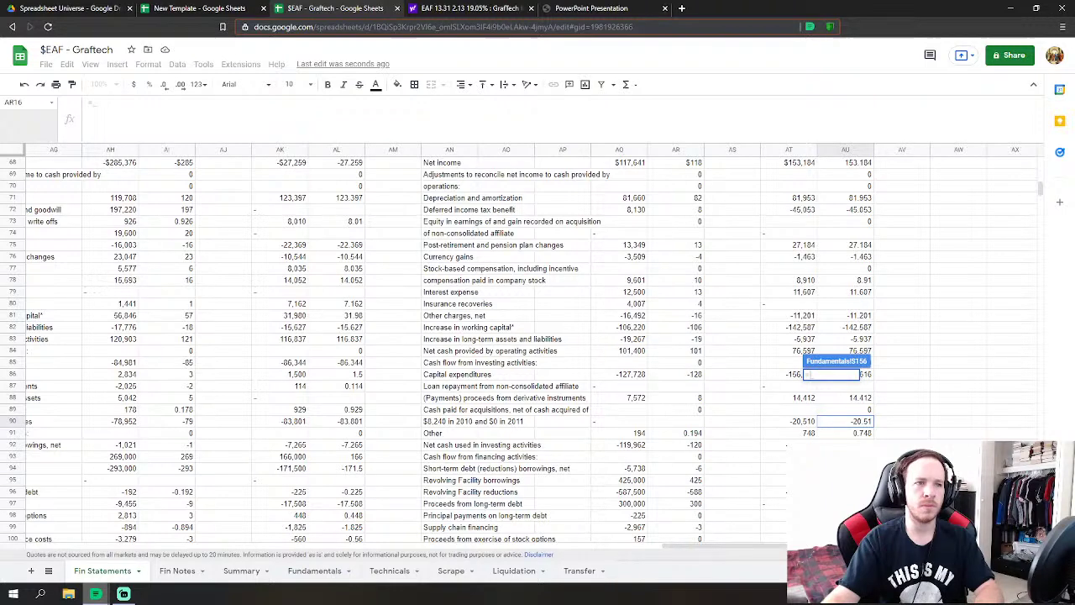
- Sum Fin Statements financing rows AU94–AU102 into FY2011 Net Debt Issue, giving 118
{"action": "left_click", "coordinate": [845, 350]}
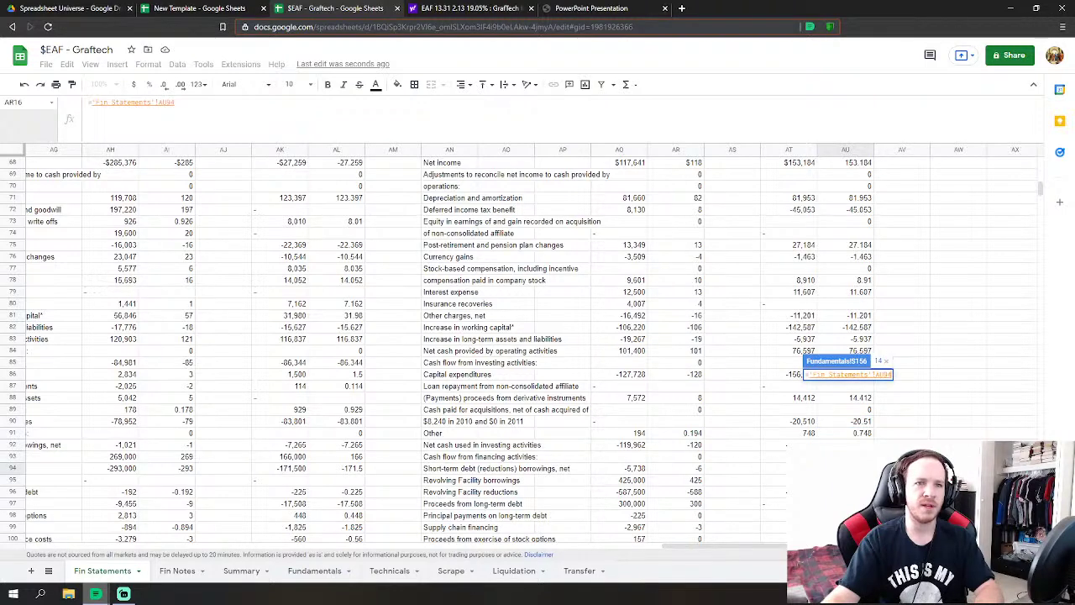
{"action": "type", "text": "+"}
{"action": "left_click", "coordinate": [844, 480]}
{"action": "type", "text": "+"}
{"action": "left_click", "coordinate": [845, 492]}
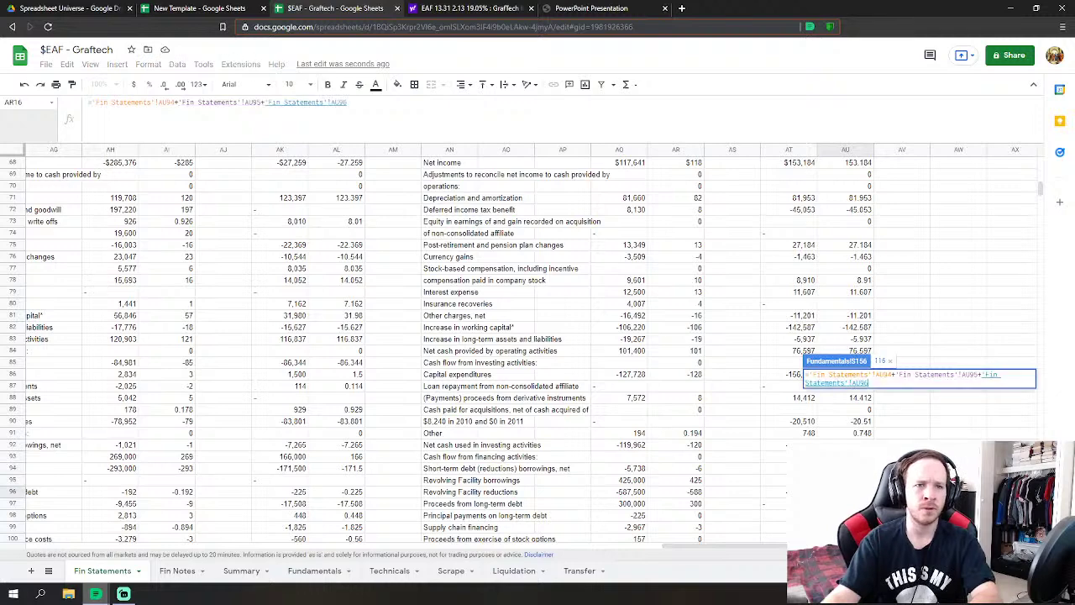
{"action": "type", "text": "+"}
{"action": "left_click", "coordinate": [845, 514]}
{"action": "scroll", "coordinate": [844, 514], "scroll_direction": "down", "scroll_amount": 1}
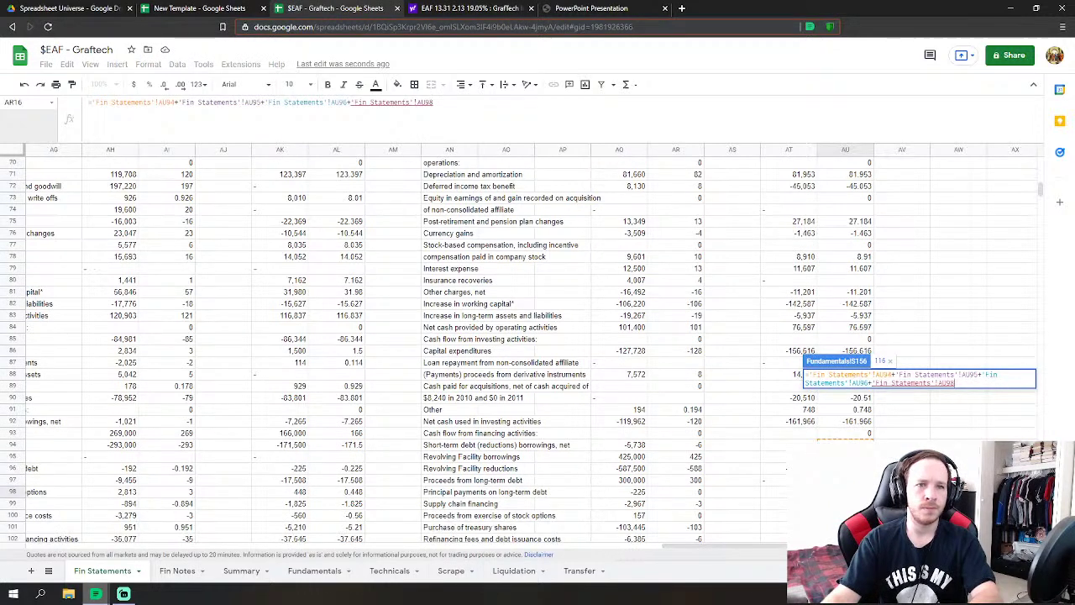
{"action": "type", "text": "+"}
{"action": "left_click", "coordinate": [845, 503]}
{"action": "type", "text": "+'Fin Statements'!AU99+"}
{"action": "left_click", "coordinate": [845, 527]}
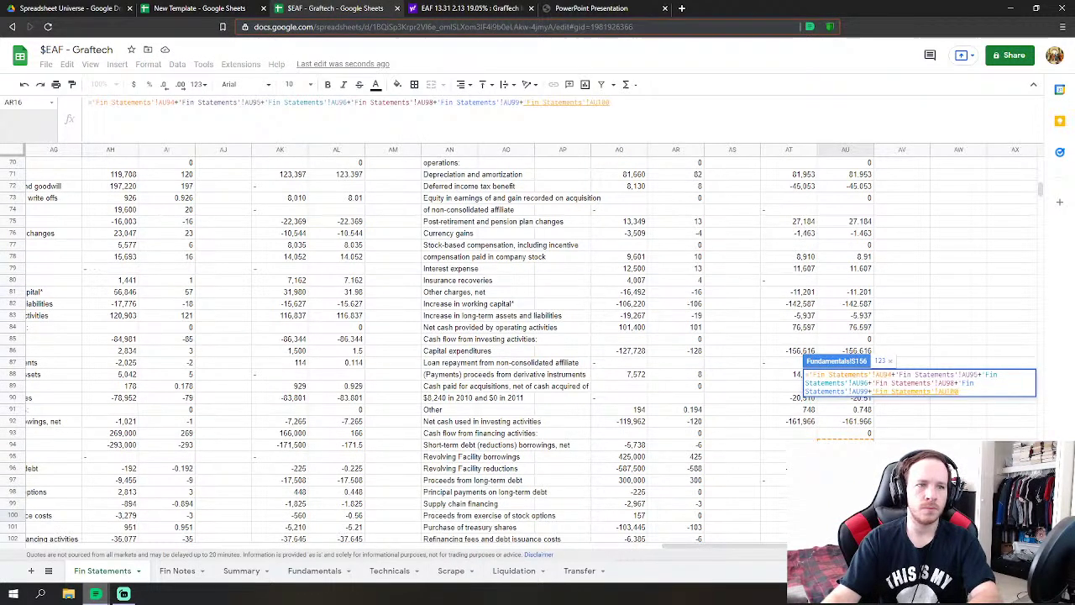
{"action": "scroll", "coordinate": [845, 527], "scroll_direction": "down", "scroll_amount": 2}
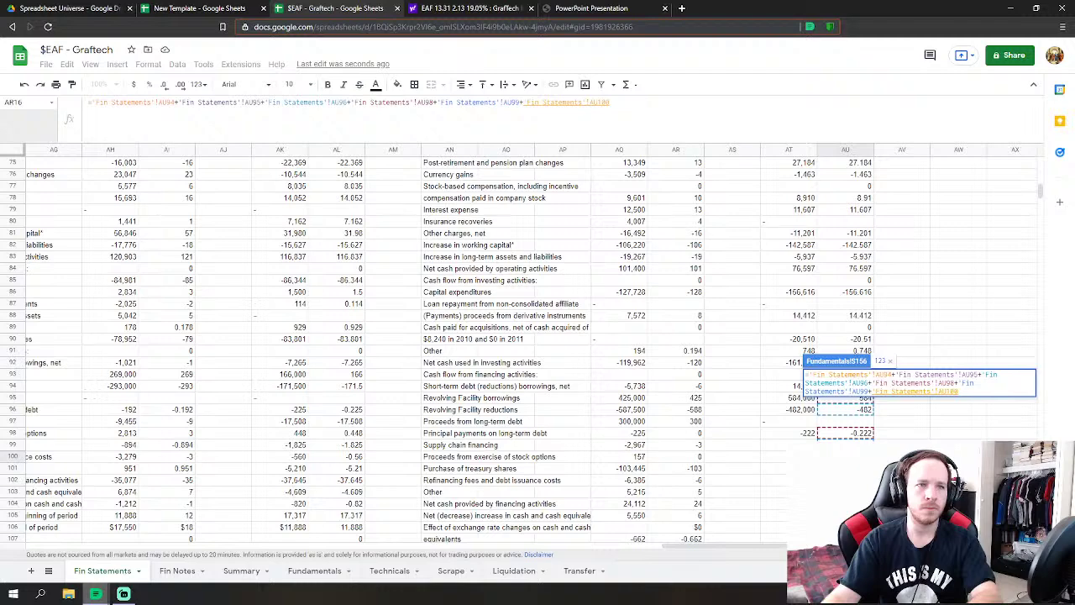
{"action": "type", "text": "+"}
{"action": "left_click", "coordinate": [845, 480]}
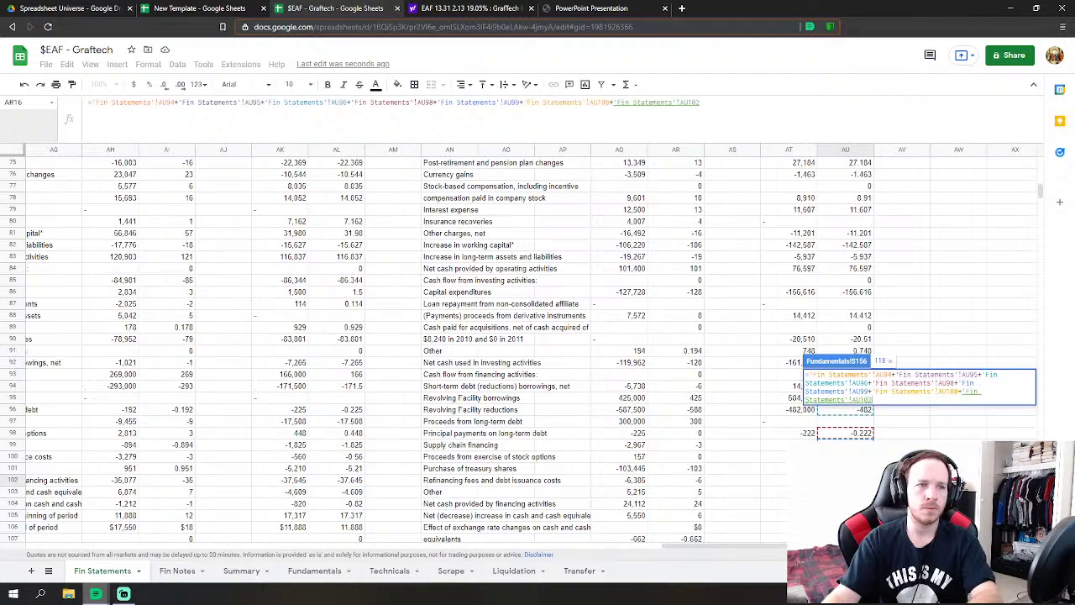
{"action": "key", "text": "Return"}
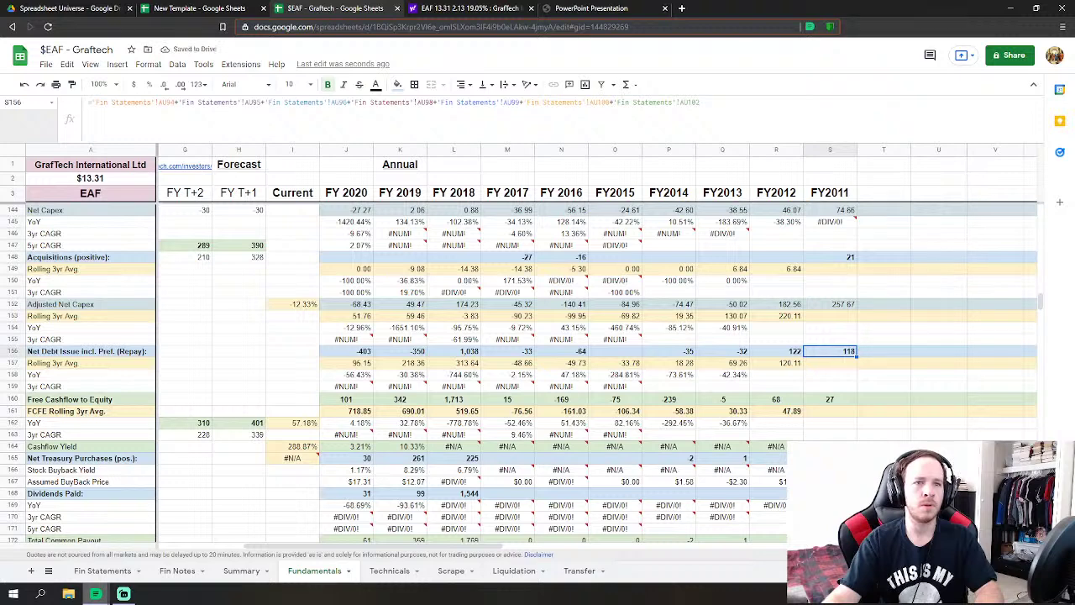
- Set FY2011 Net Treasury Purchases in S165 to 'Fin Statements'!AU101 minus AU100
{"action": "left_click", "coordinate": [124, 573]}
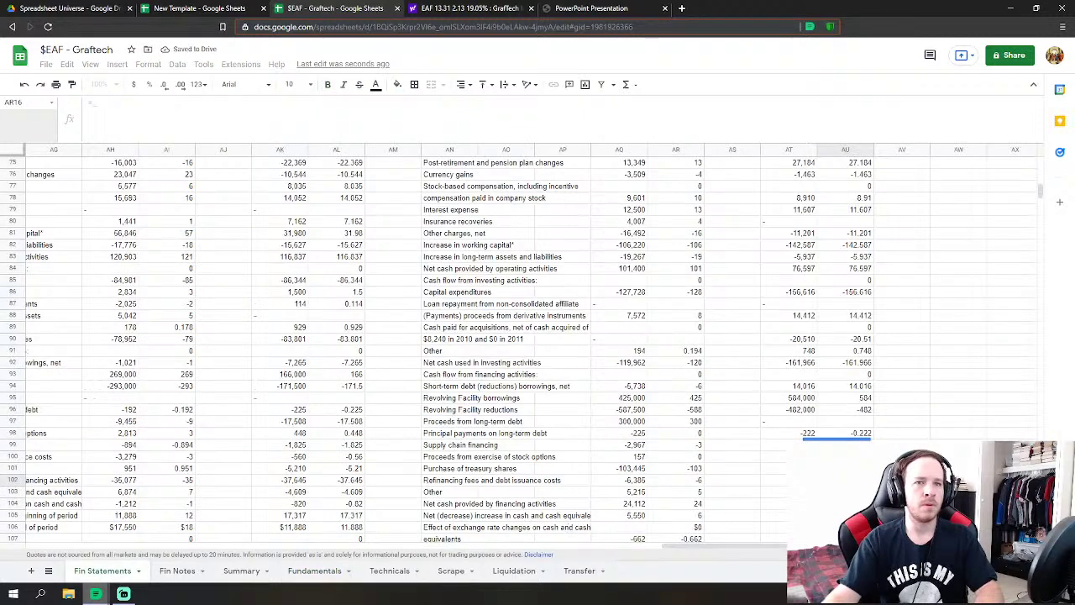
{"action": "scroll", "coordinate": [874, 422], "scroll_direction": "down", "scroll_amount": 2}
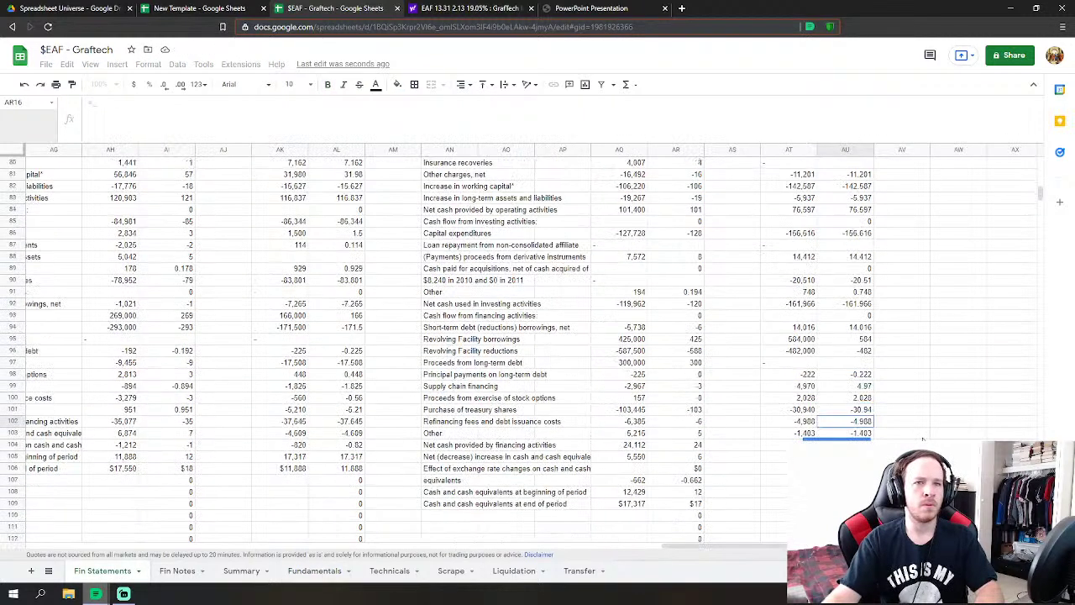
{"action": "left_click", "coordinate": [862, 411]}
{"action": "type", "text": "-'Fin Statements'!AU101"}
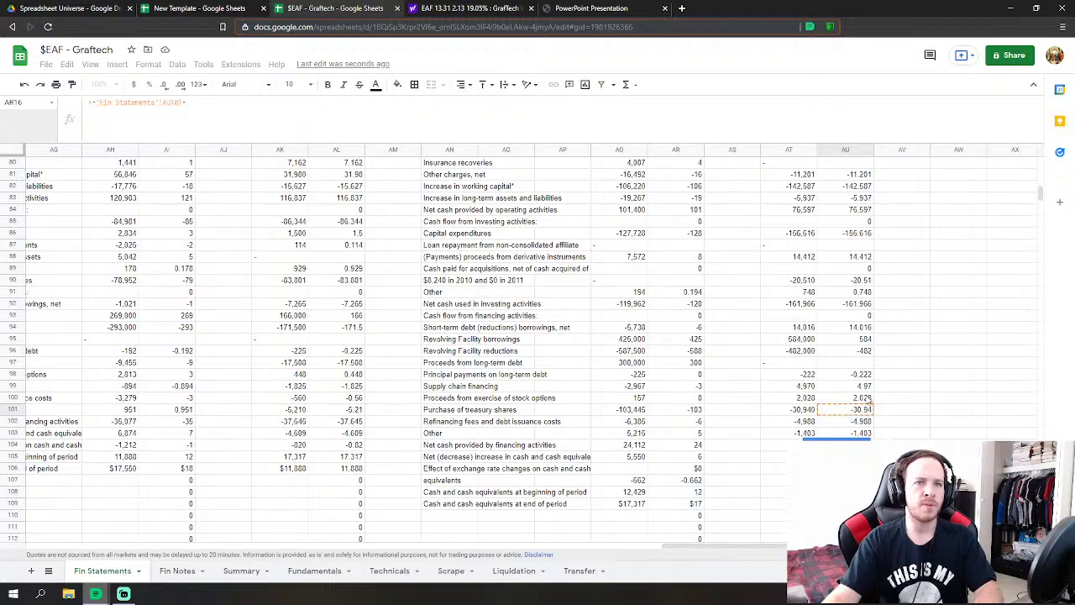
{"action": "left_click", "coordinate": [864, 398]}
{"action": "key", "text": "Return"}
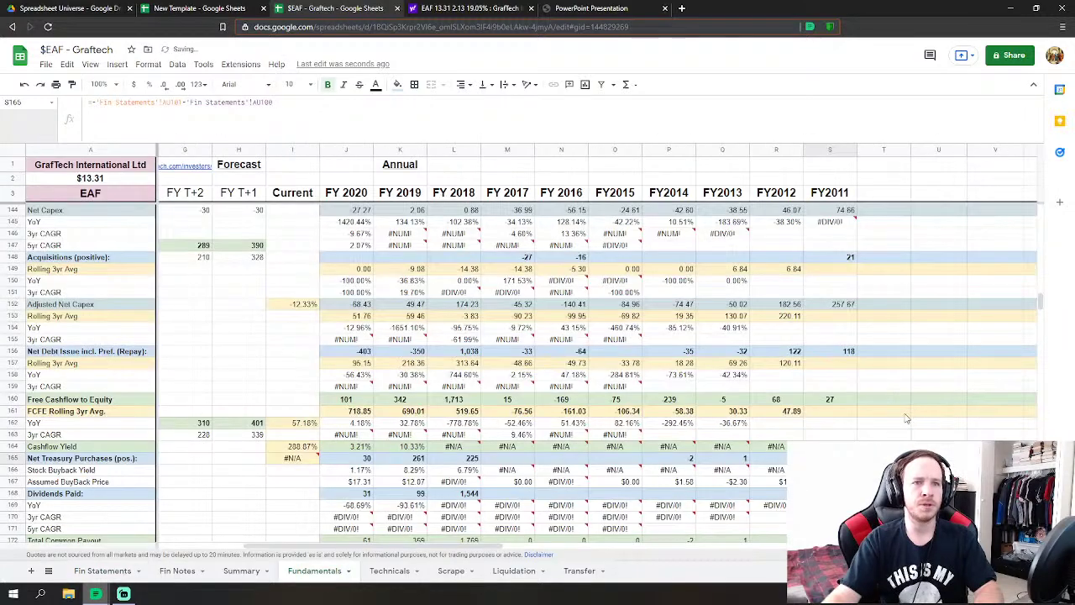
{"action": "scroll", "coordinate": [827, 414], "scroll_direction": "down", "scroll_amount": 10}
- Link FY2011 Cash & Equivalents and Accounts Receivable to their 2011 Fin Statements values
{"action": "scroll", "coordinate": [829, 399], "scroll_direction": "down", "scroll_amount": 5}
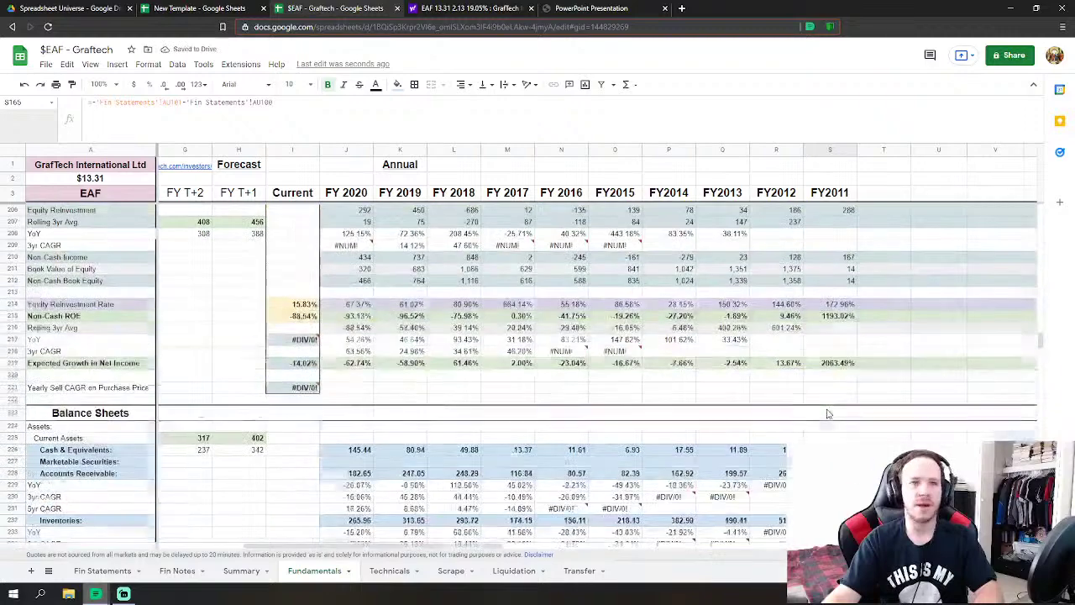
{"action": "left_click", "coordinate": [842, 272]}
{"action": "scroll", "coordinate": [842, 272], "scroll_direction": "down", "scroll_amount": 2}
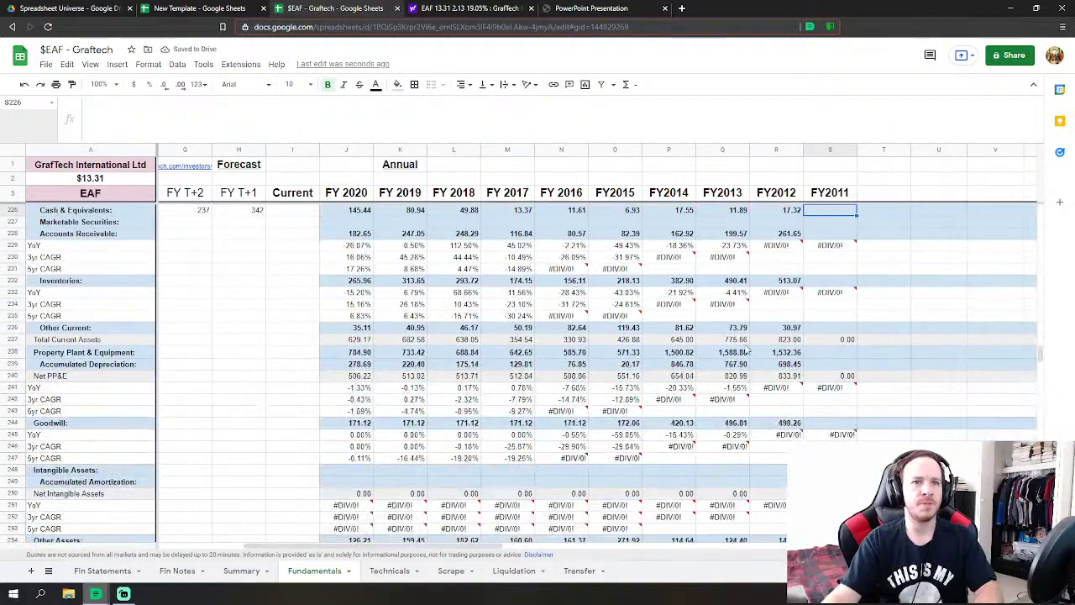
{"action": "left_click", "coordinate": [123, 574]}
{"action": "scroll", "coordinate": [748, 409], "scroll_direction": "down", "scroll_amount": 6}
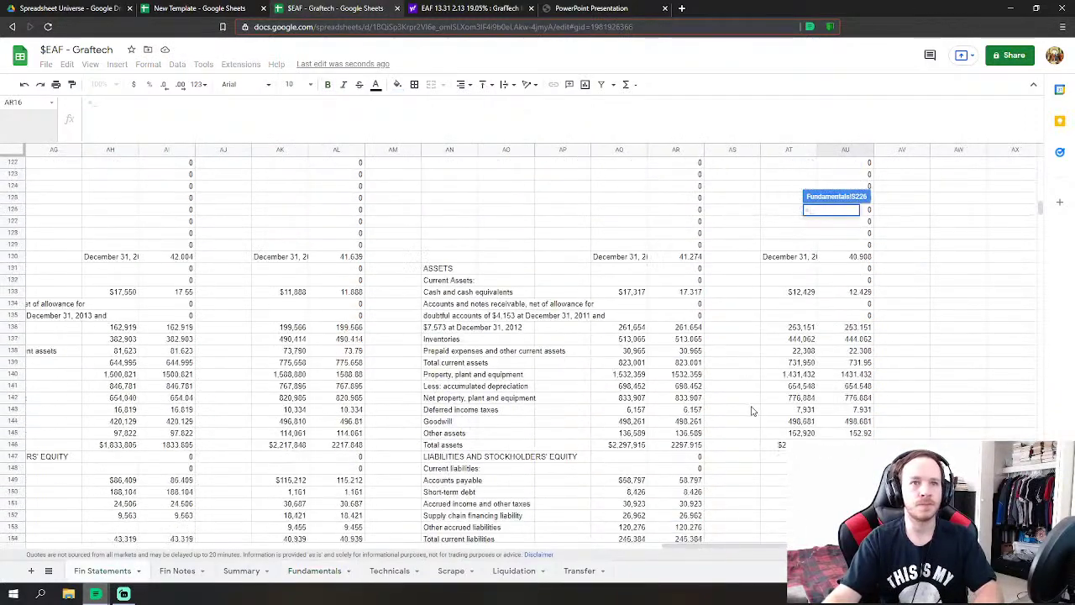
{"action": "left_click", "coordinate": [848, 288]}
{"action": "key", "text": "Return"}
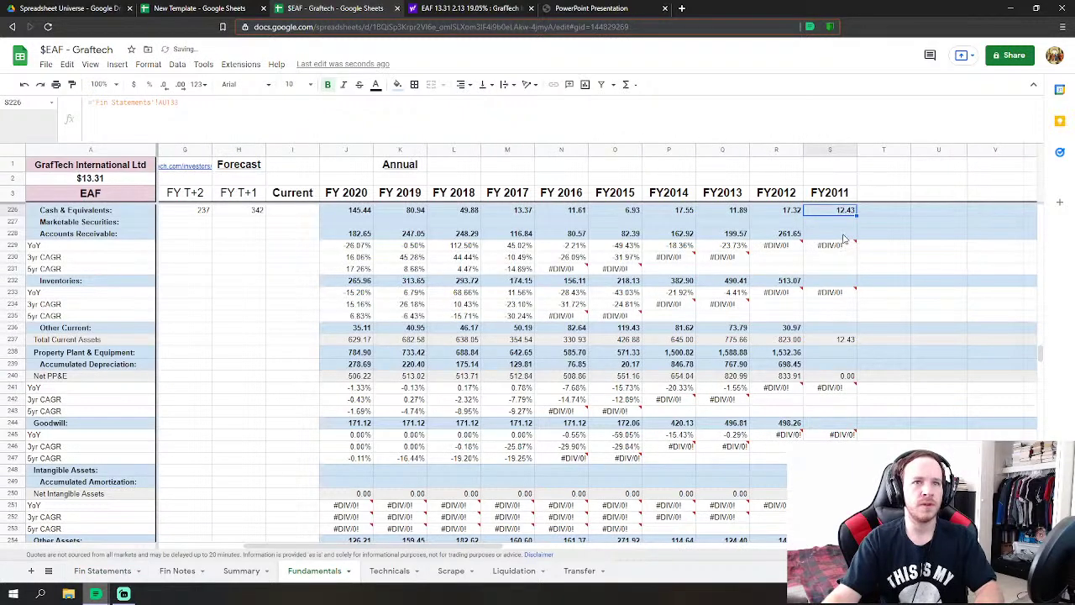
{"action": "left_click", "coordinate": [830, 233]}
{"action": "type", "text": "="}
{"action": "left_click", "coordinate": [102, 571]}
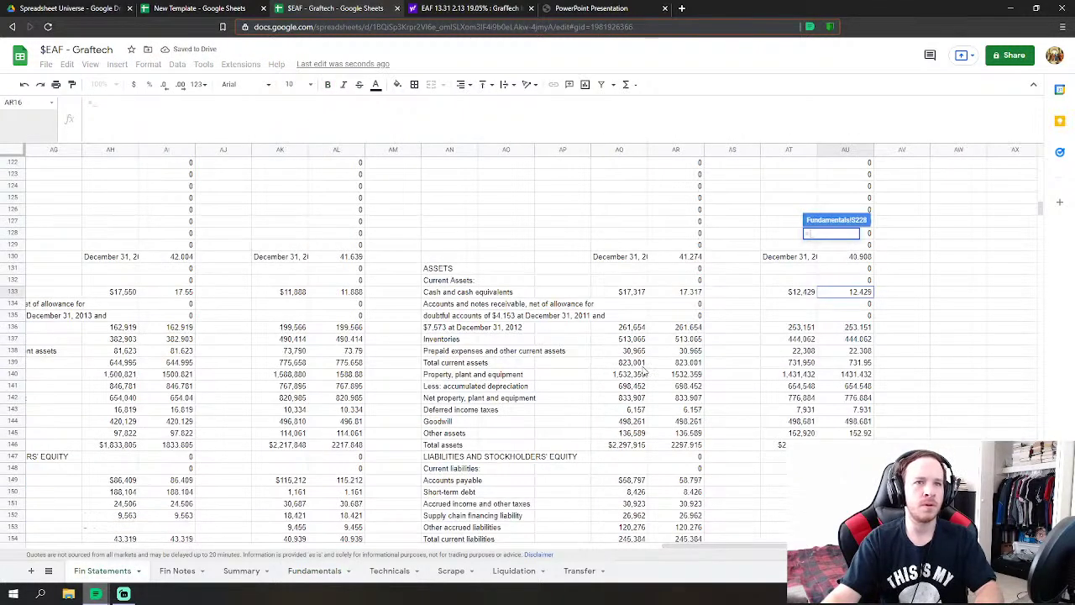
{"action": "left_click", "coordinate": [864, 328]}
{"action": "key", "text": "Return"}
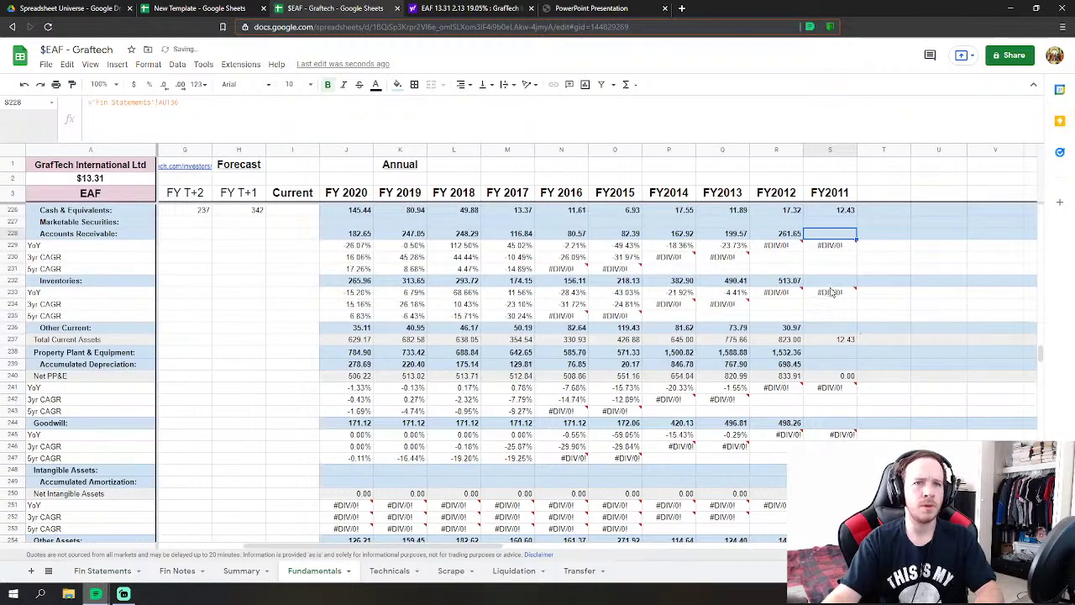
- Link FY2011 Inventories and Other Current to Fin Statements inventories and prepaid/other current assets
{"action": "left_click", "coordinate": [830, 279]}
{"action": "type", "text": "="}
{"action": "left_click", "coordinate": [102, 571]}
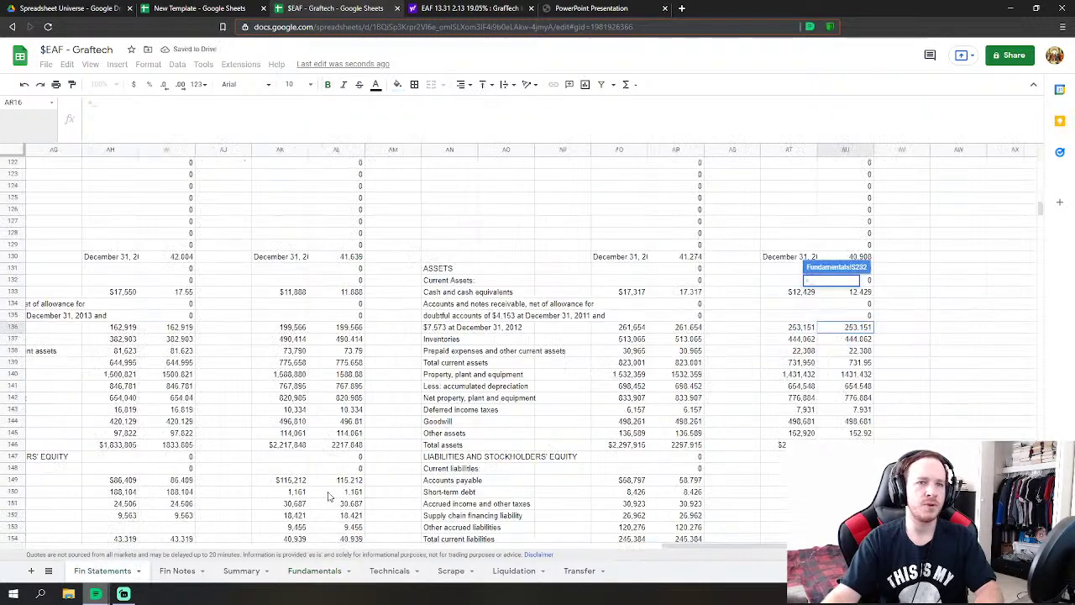
{"action": "left_click", "coordinate": [856, 338]}
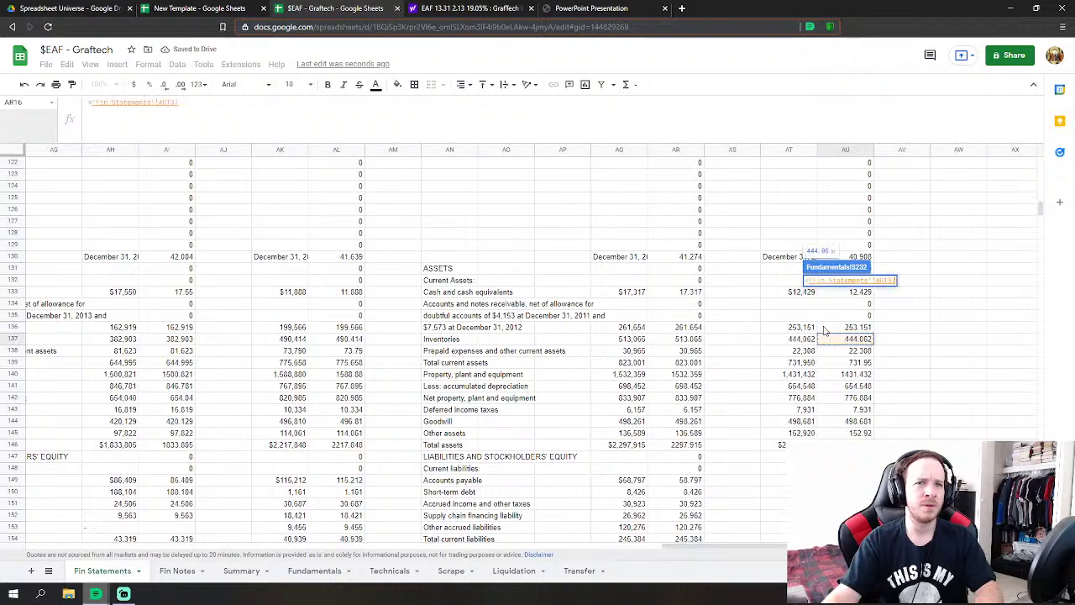
{"action": "key", "text": "Return"}
{"action": "key", "text": "Down"}
{"action": "key", "text": "Down"}
{"action": "key", "text": "Down"}
{"action": "type", "text": "="}
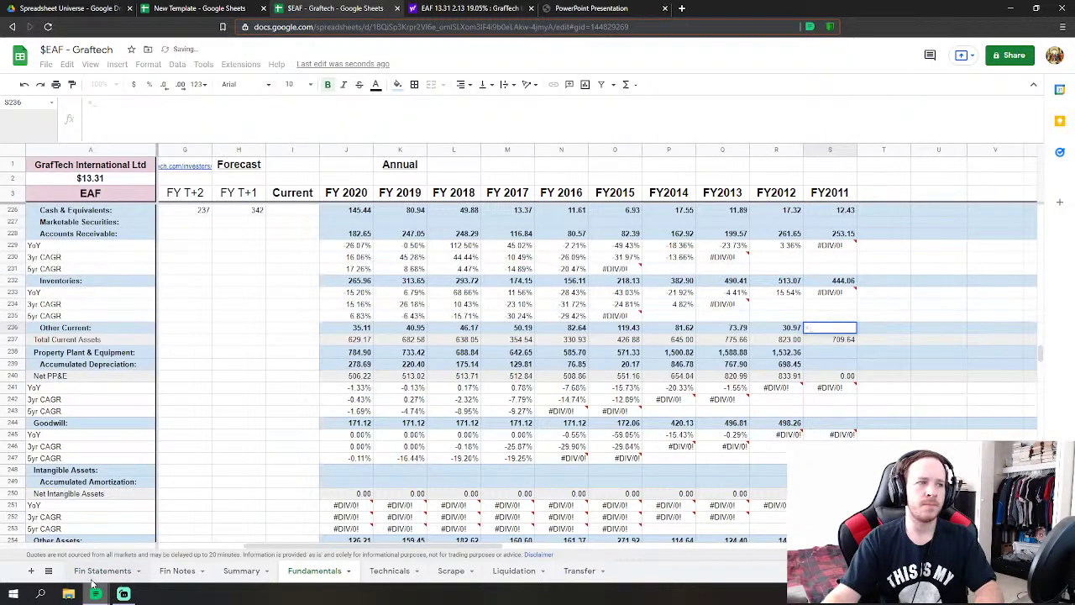
{"action": "left_click", "coordinate": [102, 571]}
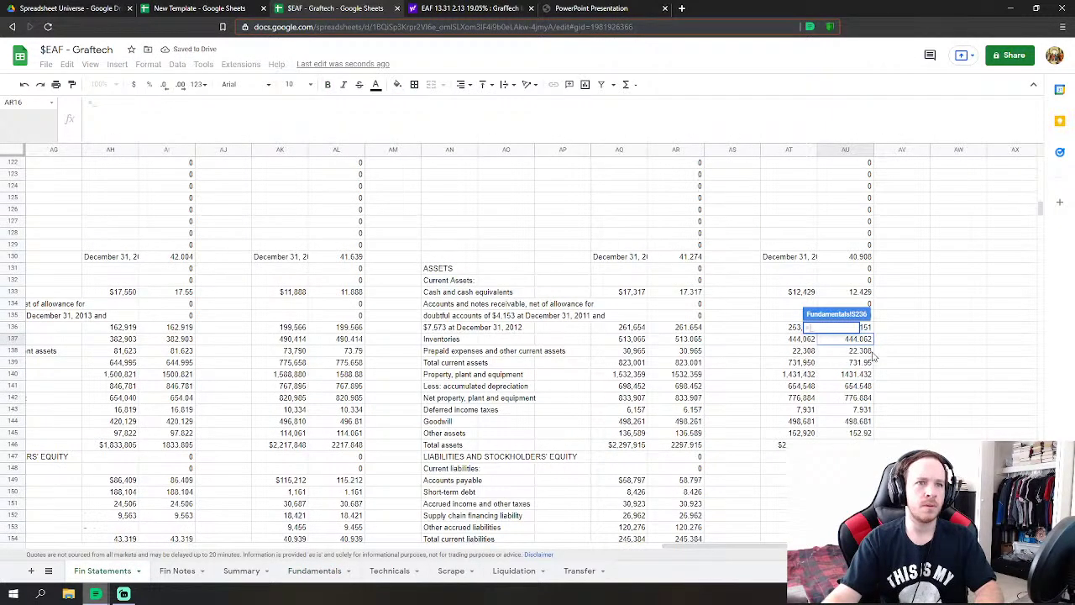
{"action": "left_click", "coordinate": [855, 351]}
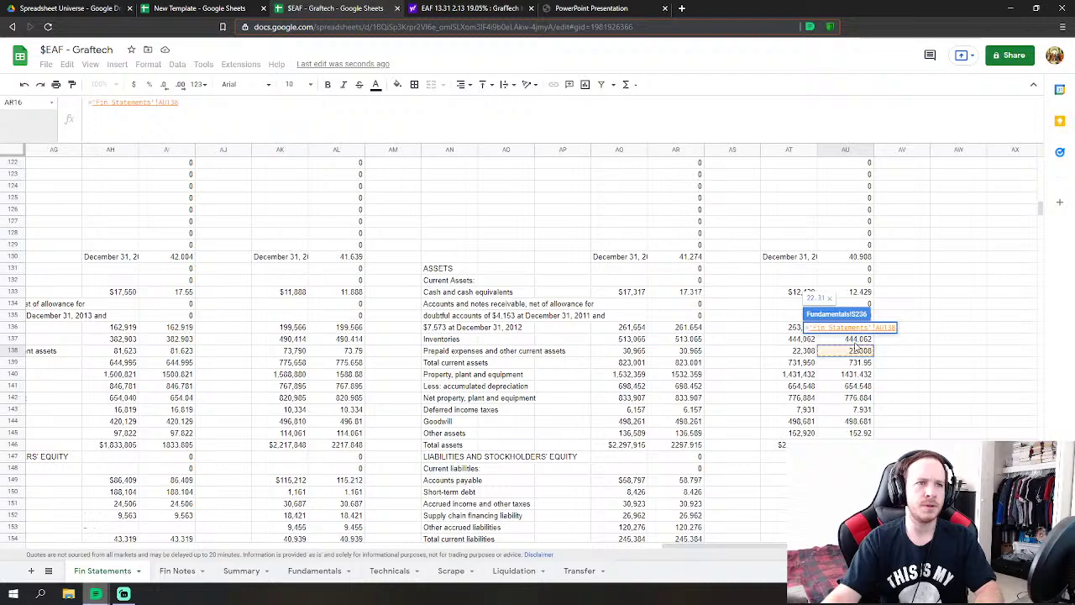
{"action": "key", "text": "Return"}
- Link FY2011 Property Plant & Equipment and accumulated depreciation to their Fin Statements figures
{"action": "key", "text": "Down"}
{"action": "type", "text": "="}
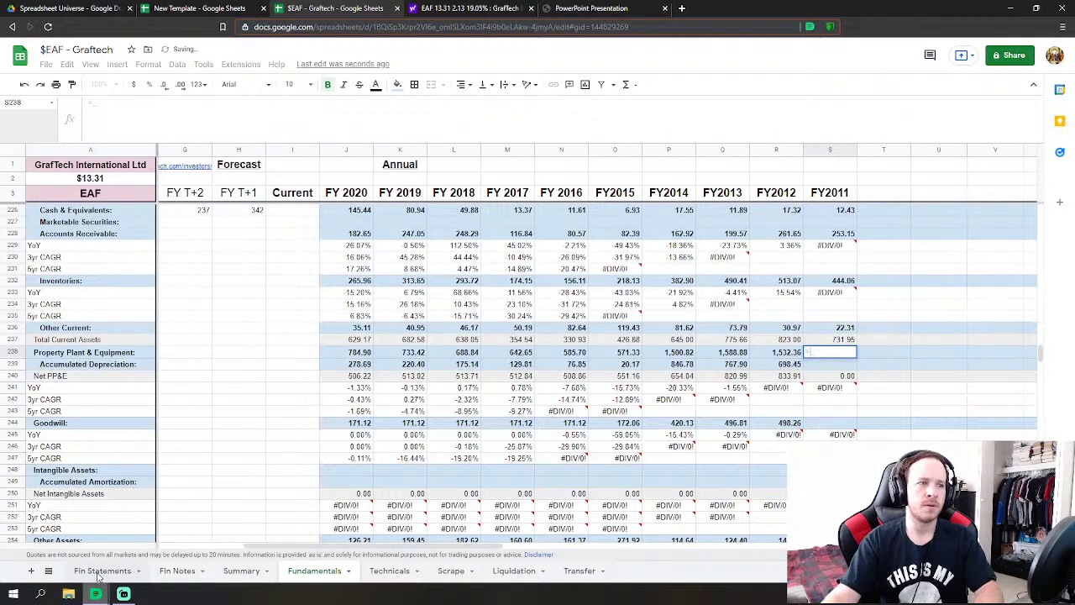
{"action": "left_click", "coordinate": [102, 571]}
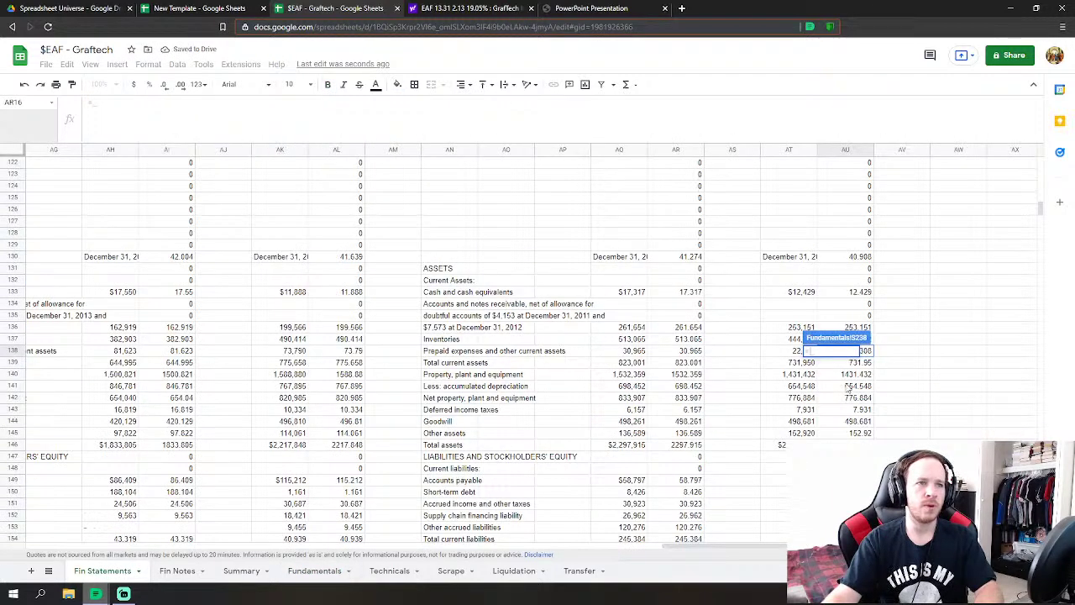
{"action": "left_click", "coordinate": [865, 375]}
{"action": "key", "text": "Return"}
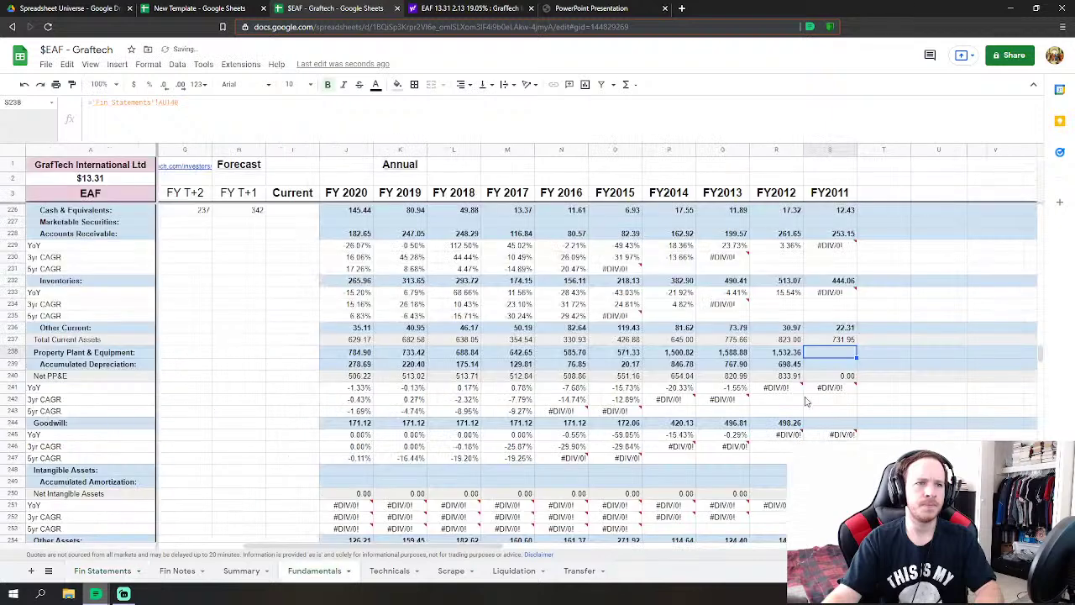
{"action": "type", "text": "="}
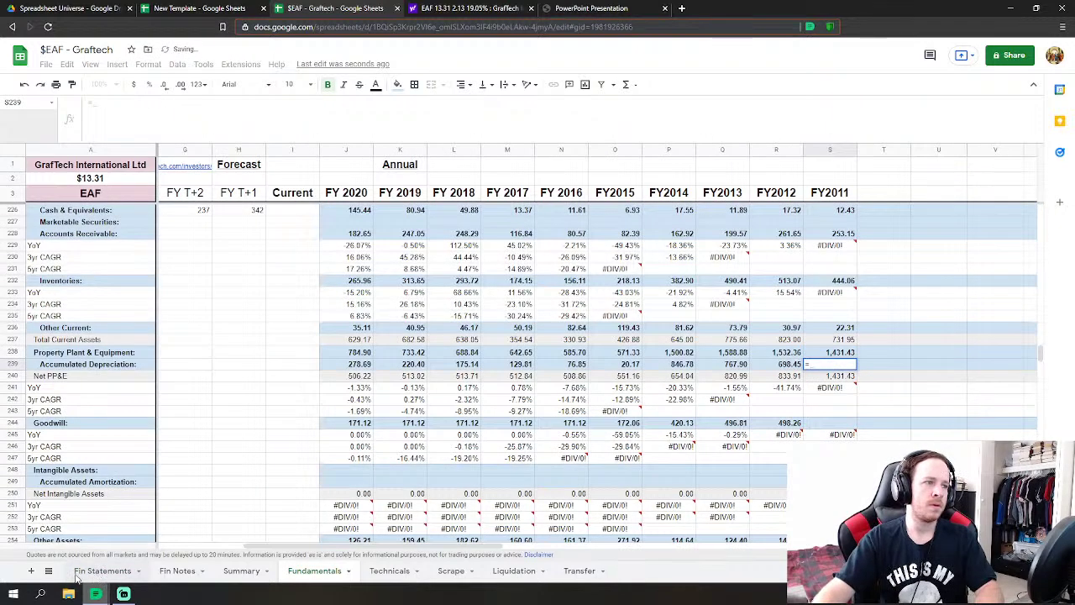
{"action": "left_click", "coordinate": [80, 572]}
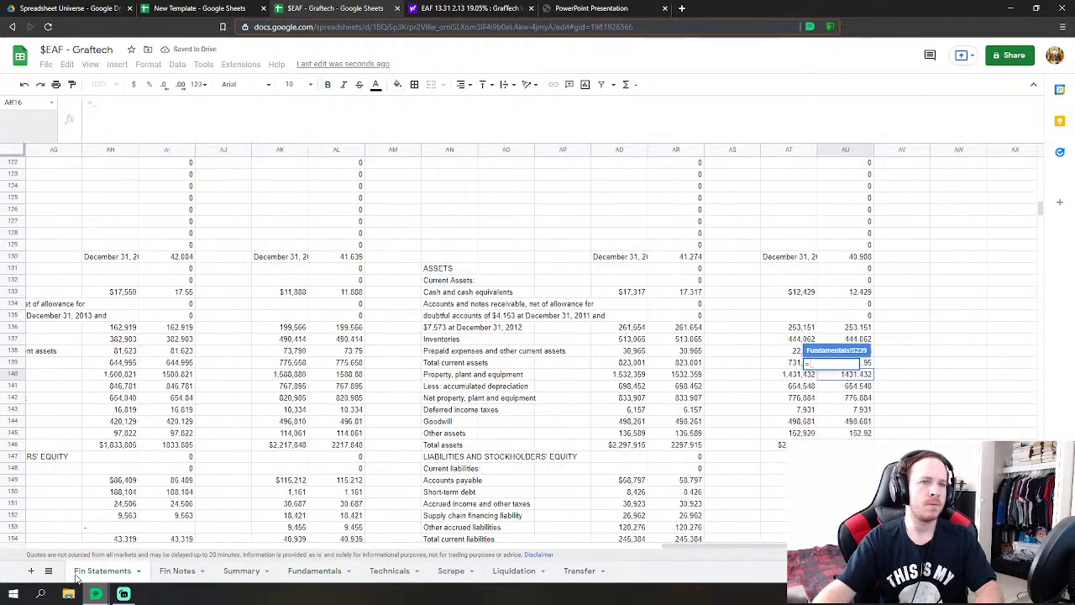
{"action": "left_click", "coordinate": [852, 386]}
{"action": "key", "text": "Return"}
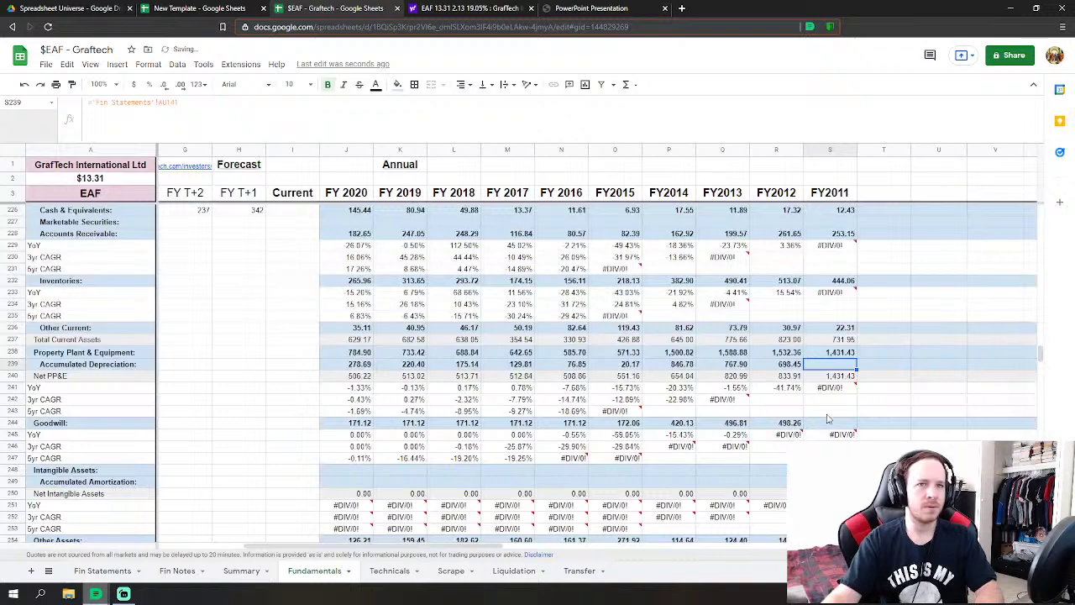
- Set FY2011 Goodwill to ='Fin Statements'!AU144, giving 498.68
{"action": "left_click", "coordinate": [827, 420]}
{"action": "type", "text": "="}
{"action": "left_click", "coordinate": [94, 571]}
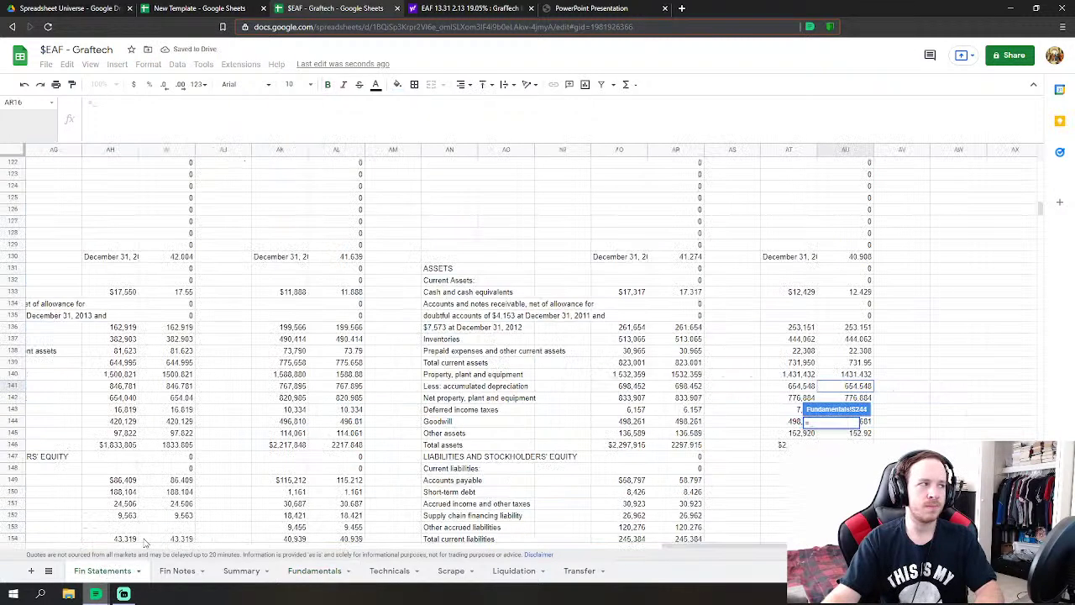
{"action": "scroll", "coordinate": [876, 415], "scroll_direction": "down", "scroll_amount": 2}
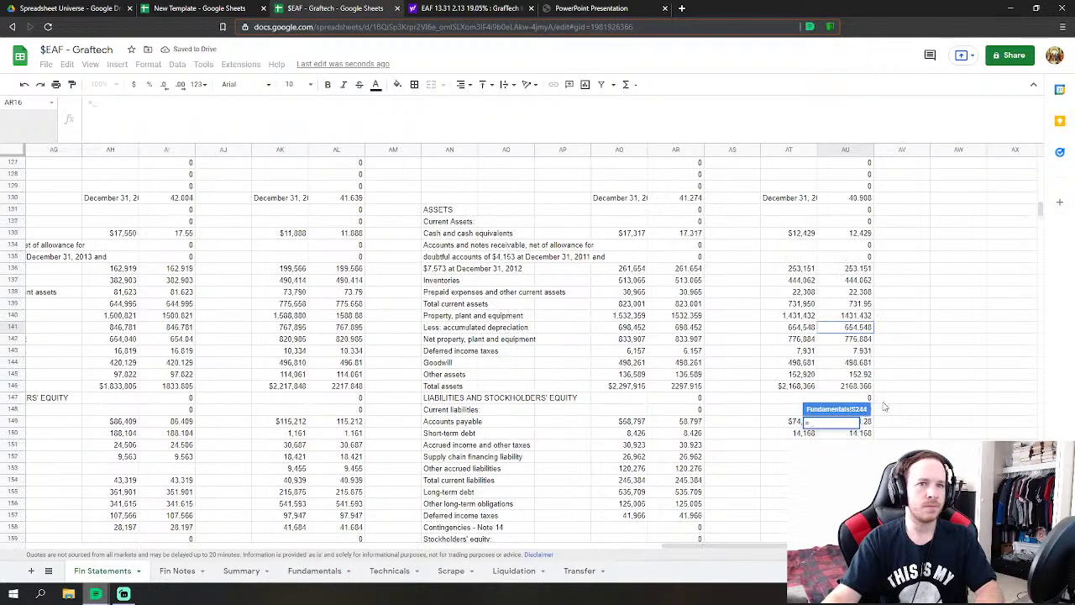
{"action": "left_click", "coordinate": [858, 363]}
{"action": "key", "text": "Return"}
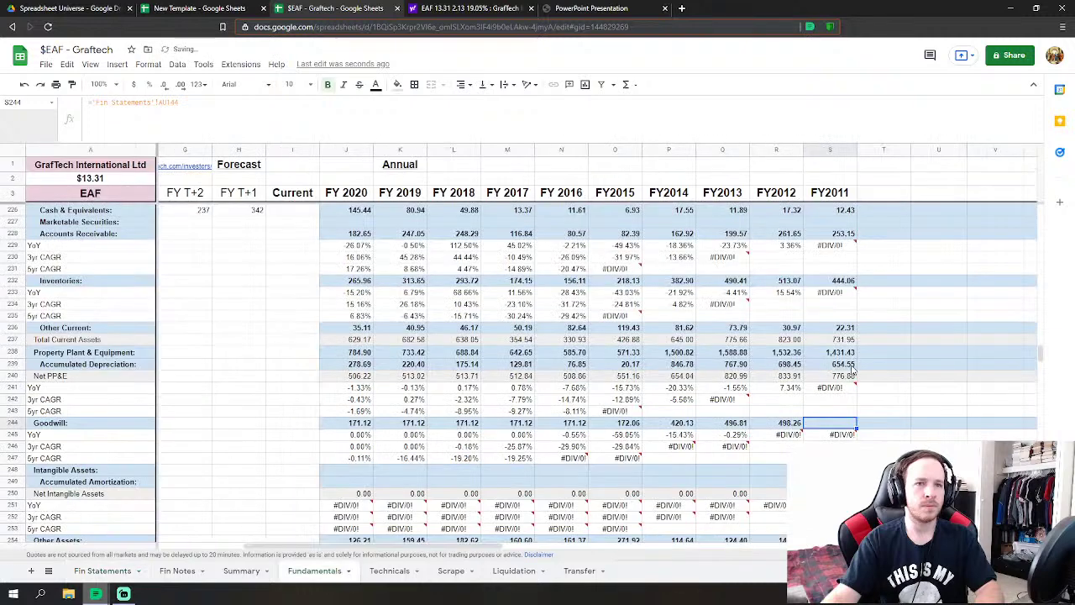
- Set FY2011 Other Assets S254 to ='Fin Statements'!AU145+AU143, giving 160.85
{"action": "scroll", "coordinate": [538, 369], "scroll_direction": "down", "scroll_amount": 3}
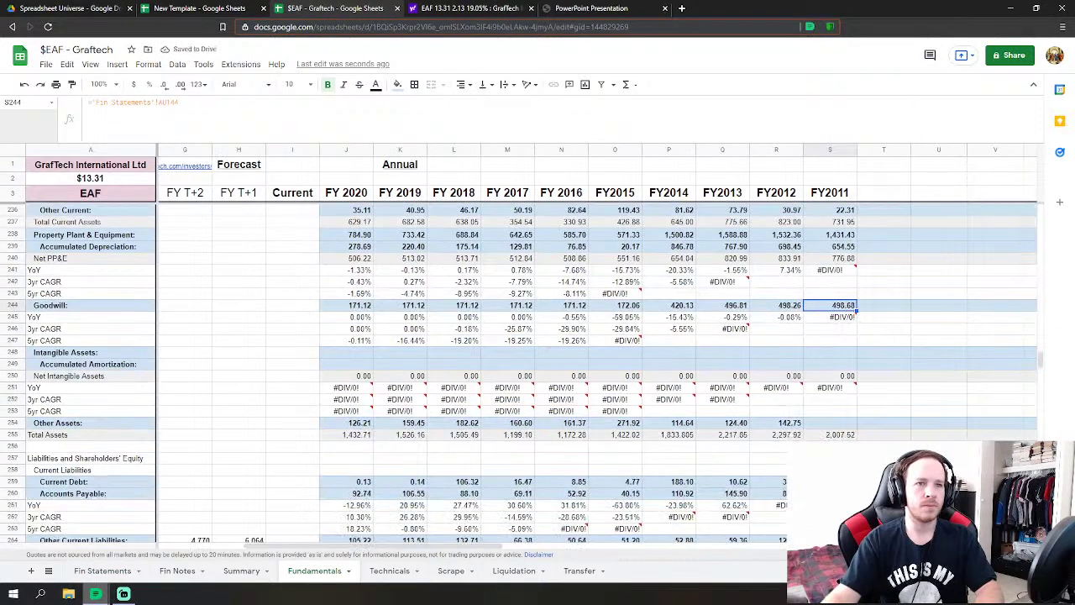
{"action": "left_click", "coordinate": [827, 422]}
{"action": "type", "text": "="}
{"action": "left_click", "coordinate": [103, 570]}
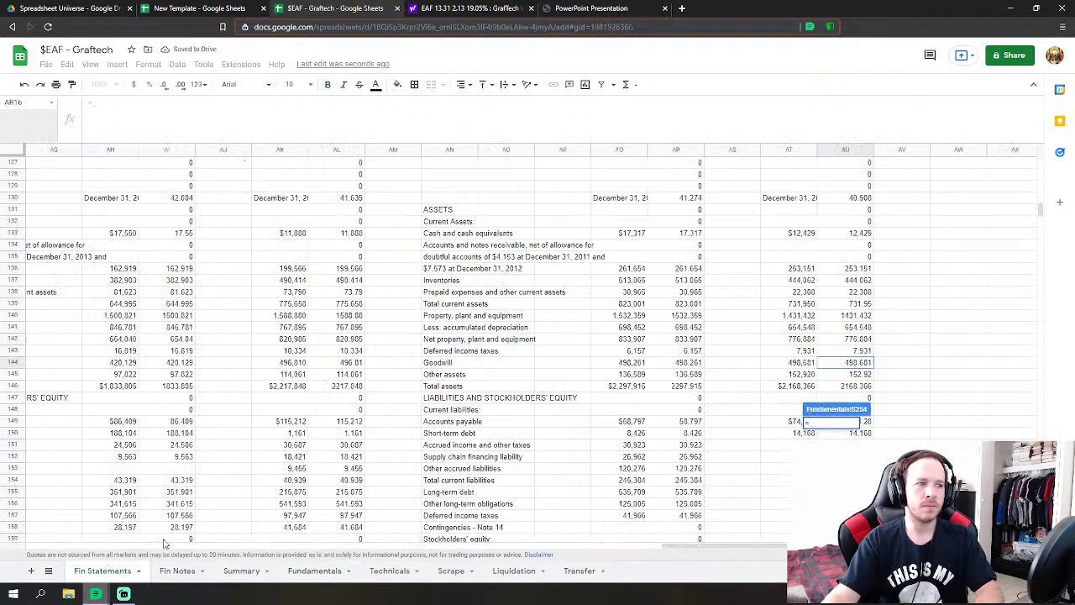
{"action": "left_click", "coordinate": [853, 375]}
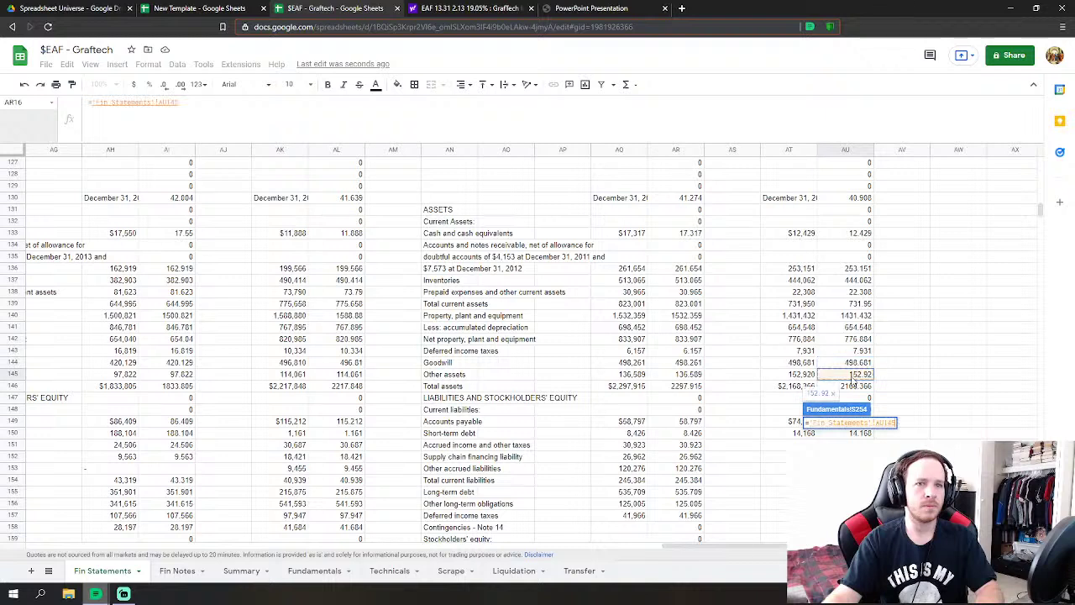
{"action": "type", "text": "+"}
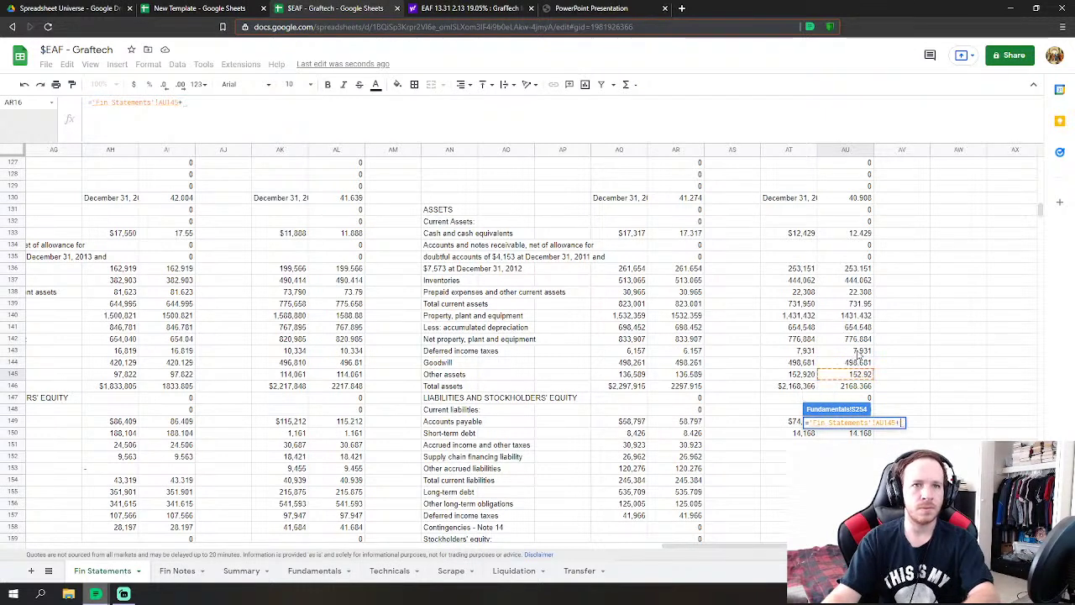
{"action": "left_click", "coordinate": [858, 351]}
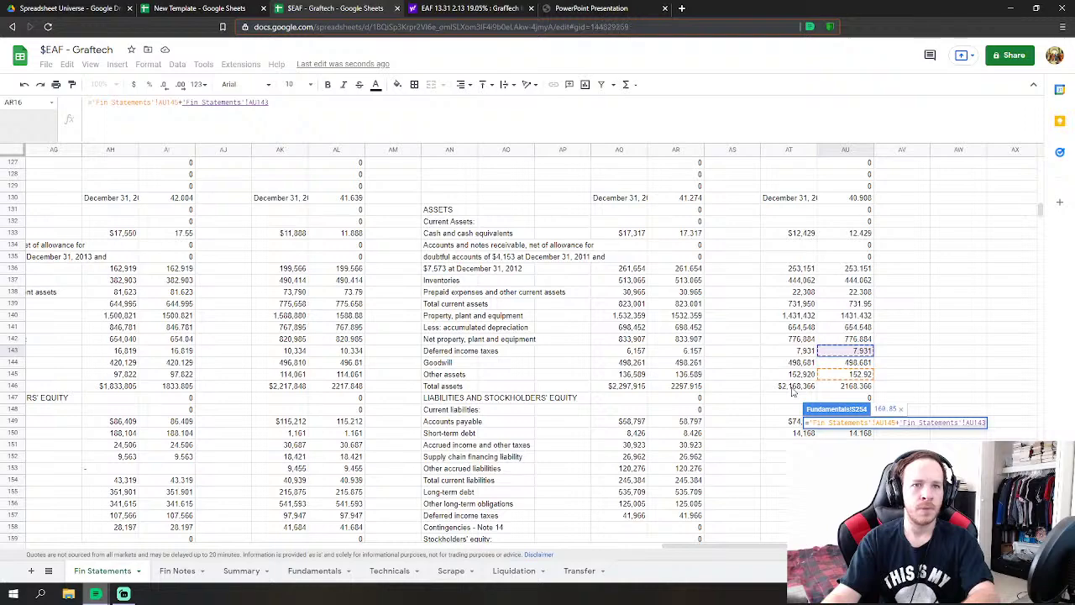
{"action": "key", "text": "Return"}
- Set FY2011 Current Debt S259 to Fin Statements short-term debt AU150 plus supply chain financing AU152
{"action": "left_click", "coordinate": [828, 421]}
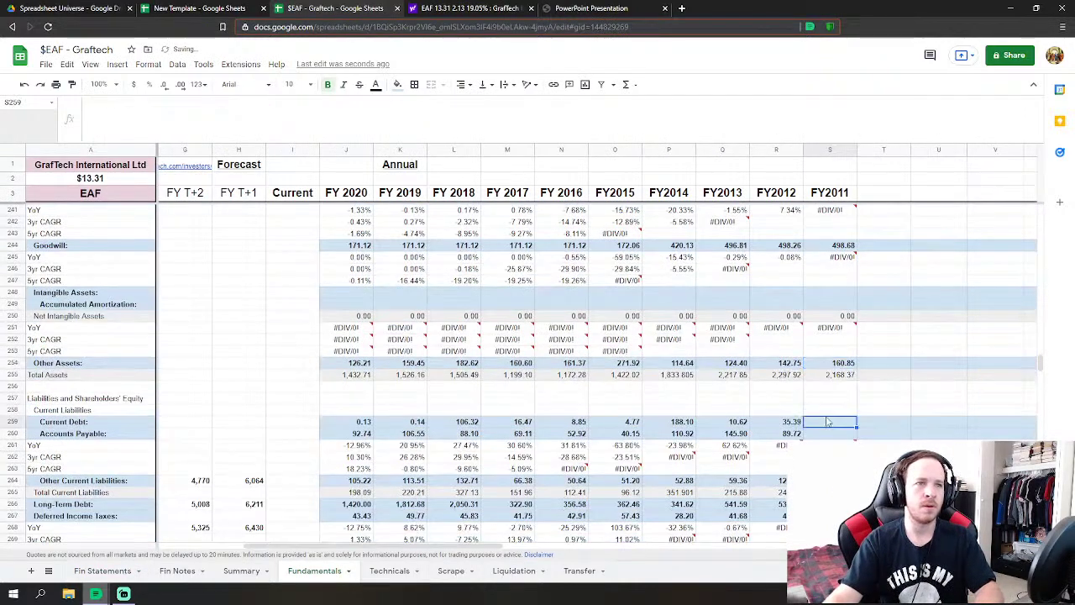
{"action": "scroll", "coordinate": [827, 416], "scroll_direction": "down", "scroll_amount": 2}
{"action": "type", "text": "="}
{"action": "left_click", "coordinate": [89, 578]}
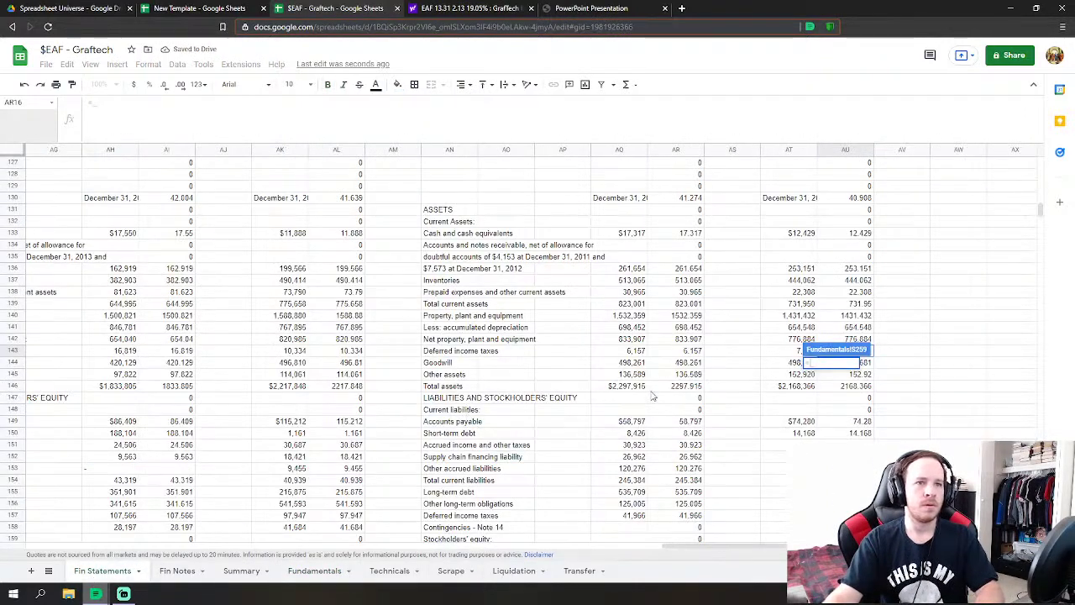
{"action": "scroll", "coordinate": [704, 409], "scroll_direction": "down", "scroll_amount": 5}
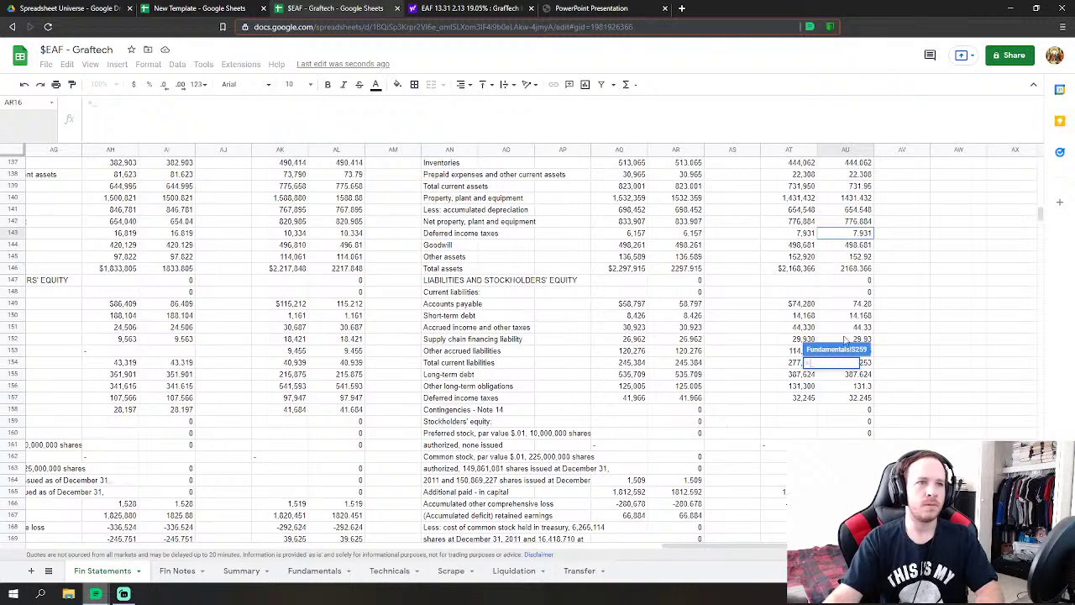
{"action": "left_click", "coordinate": [867, 316]}
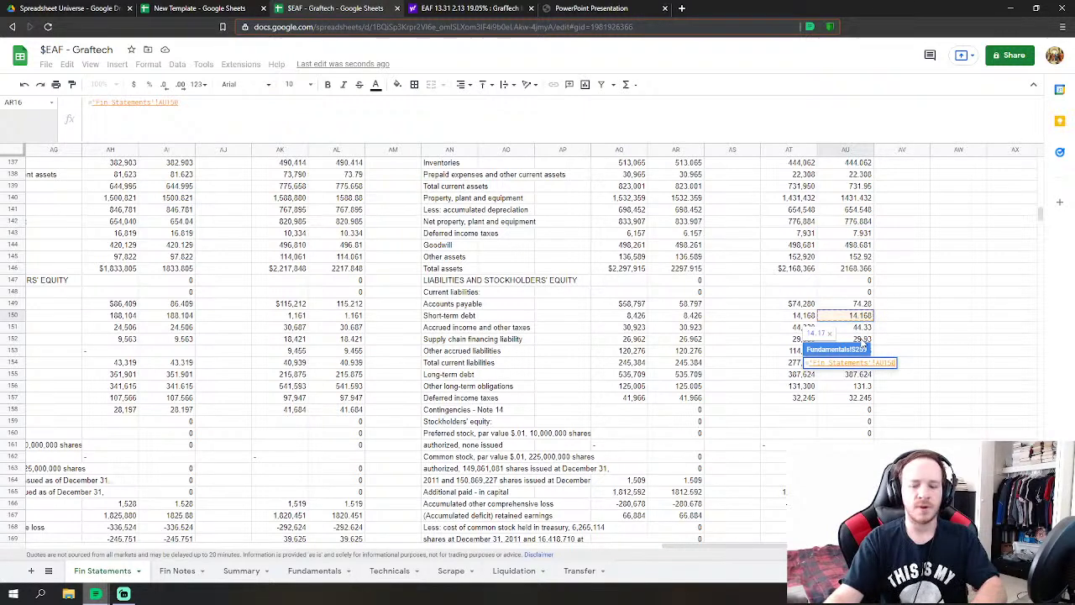
{"action": "type", "text": "+"}
{"action": "left_click", "coordinate": [862, 340]}
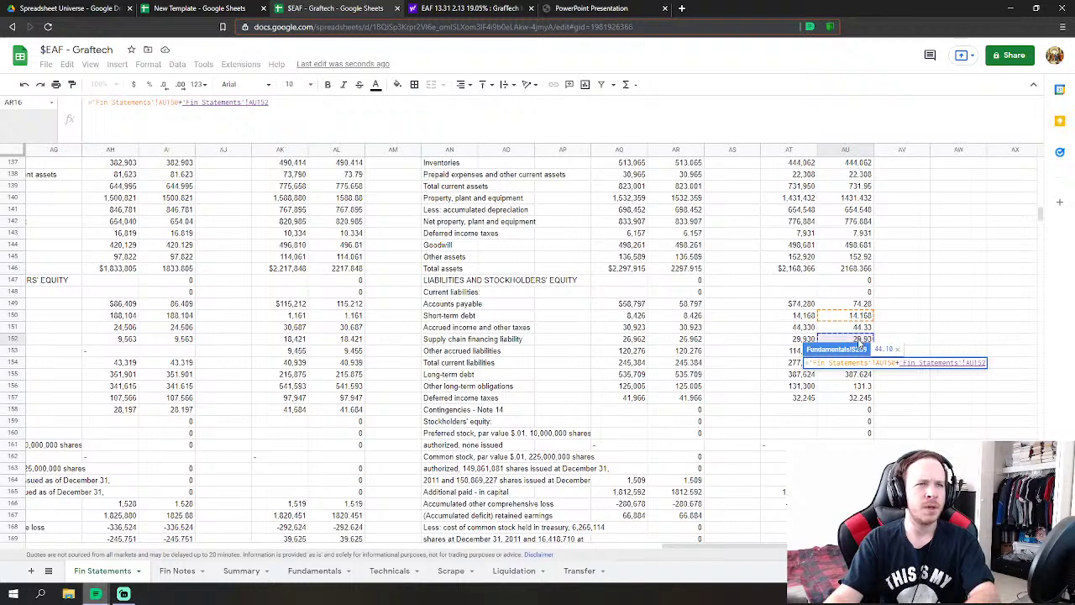
{"action": "key", "text": "Return"}
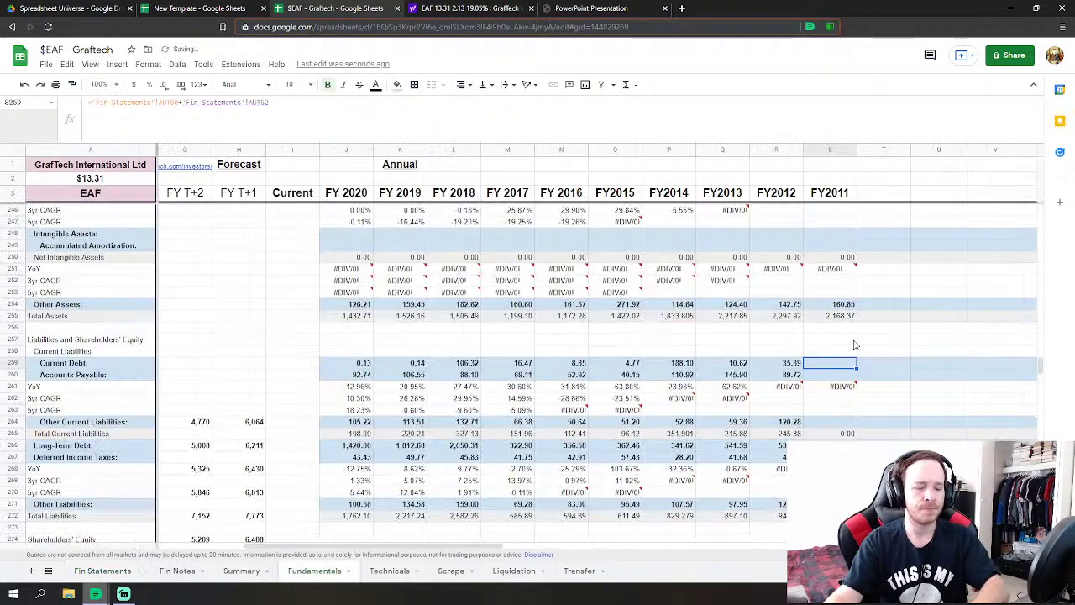
- Set FY2011 Accounts Payable to Fin Statements AU149 plus accrued income and other taxes AU151
{"action": "type", "text": "="}
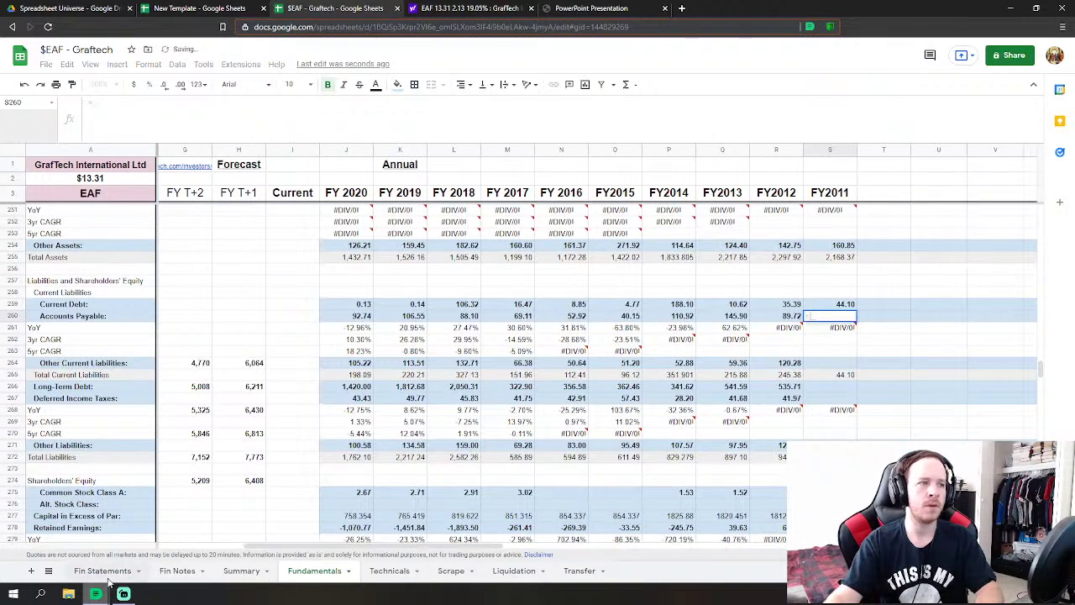
{"action": "left_click", "coordinate": [102, 570]}
{"action": "scroll", "coordinate": [693, 340], "scroll_direction": "down", "scroll_amount": 2}
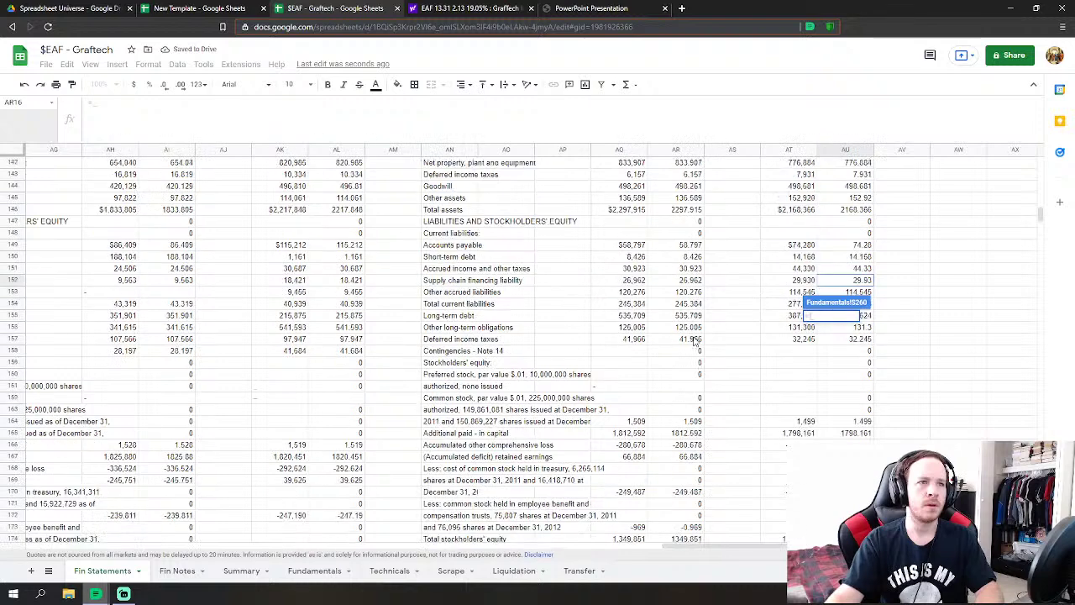
{"action": "left_click", "coordinate": [858, 246]}
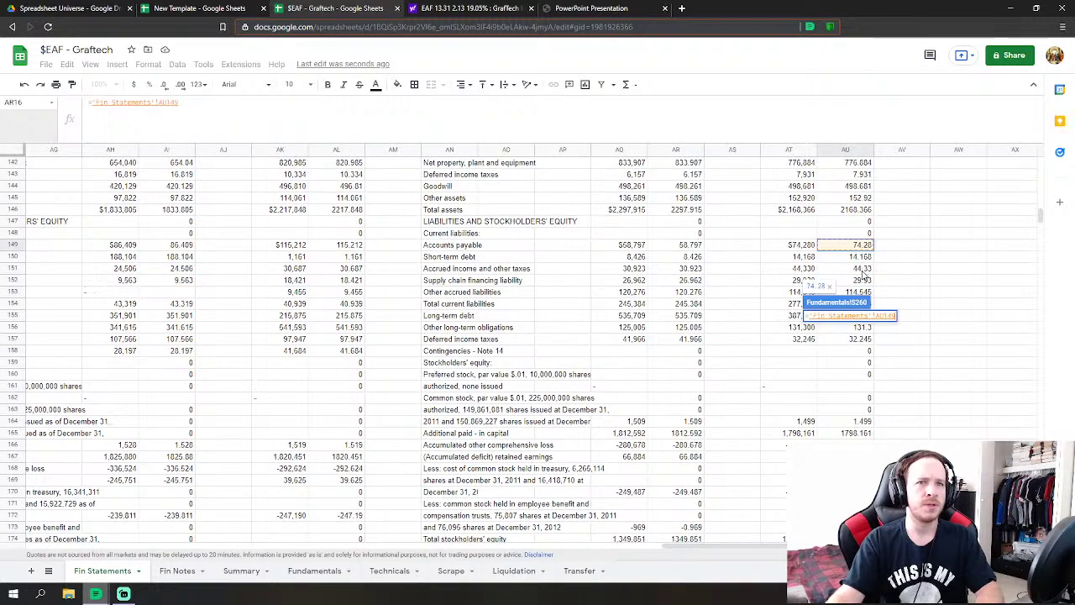
{"action": "type", "text": "+"}
{"action": "left_click", "coordinate": [862, 269]}
{"action": "key", "text": "Return"}
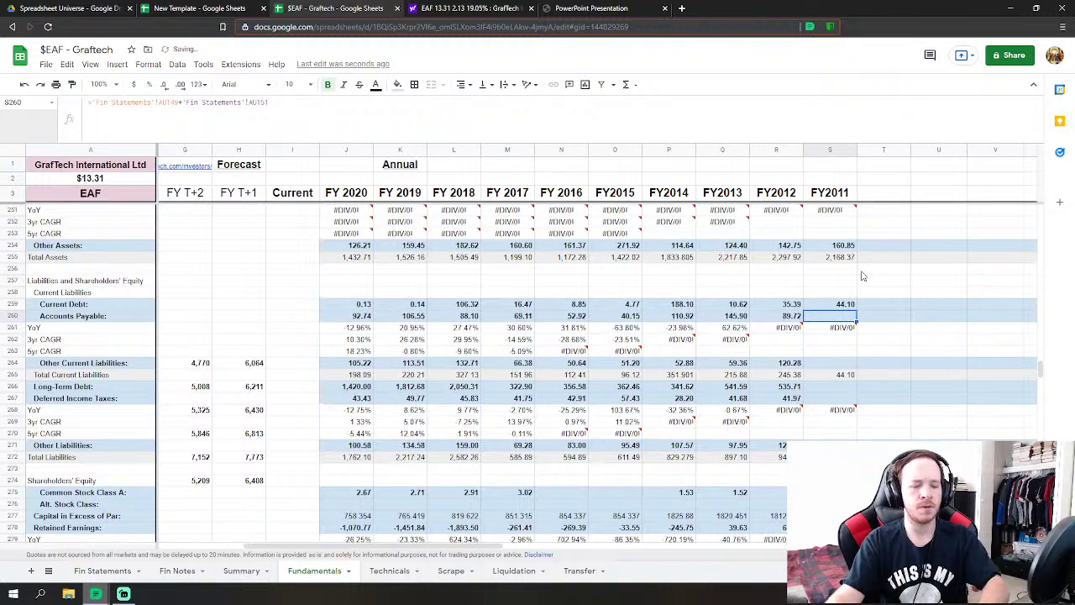
- Link Other Current Liabilities S264 to AU153 and Long-Term Debt S266 to AU155
{"action": "left_click", "coordinate": [829, 363]}
{"action": "type", "text": "="}
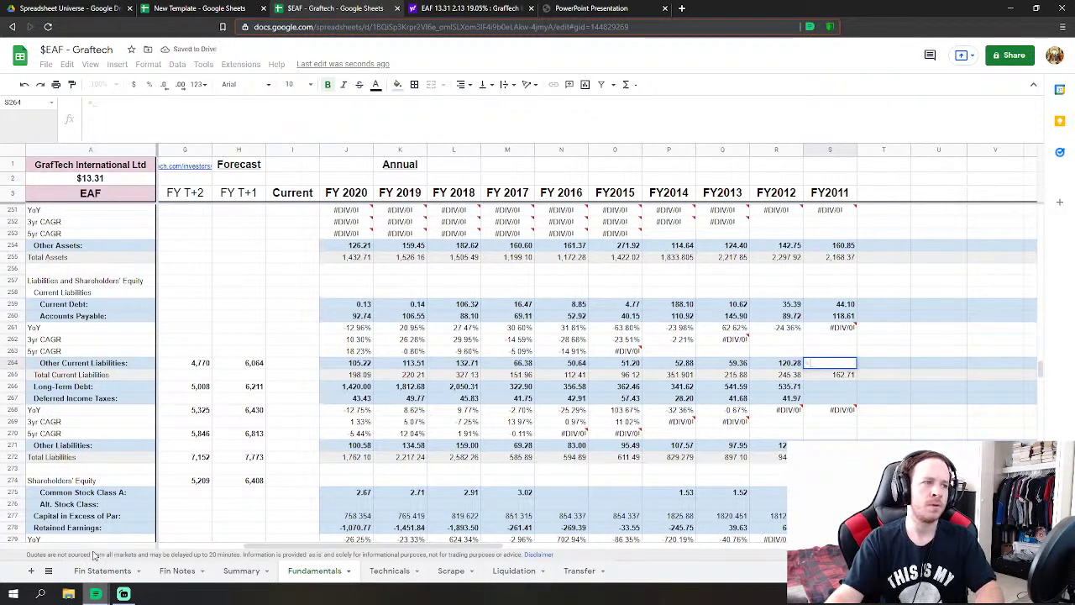
{"action": "left_click", "coordinate": [100, 570]}
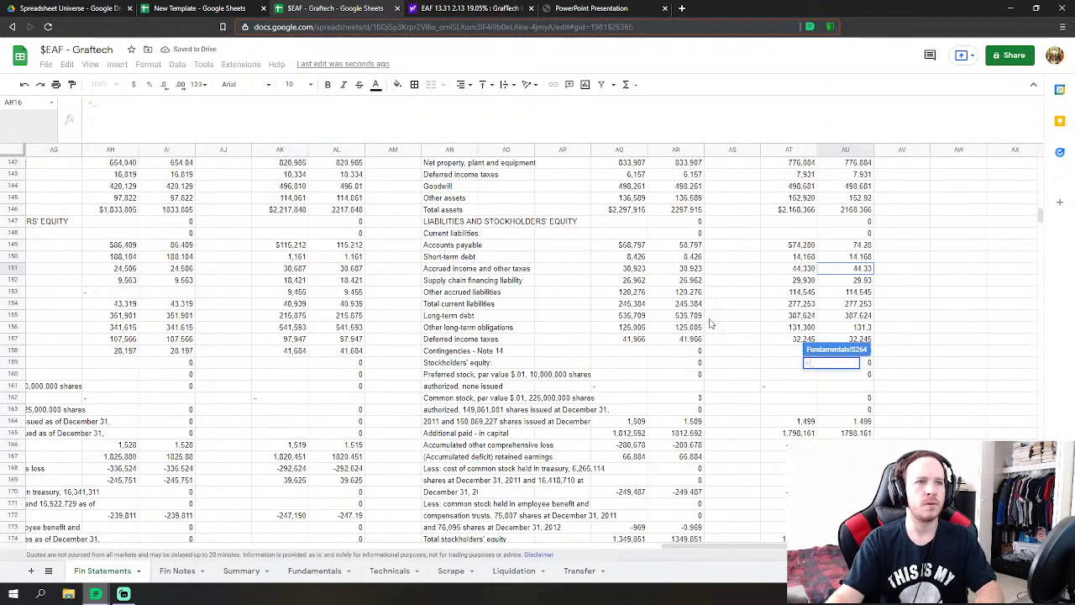
{"action": "left_click", "coordinate": [847, 294]}
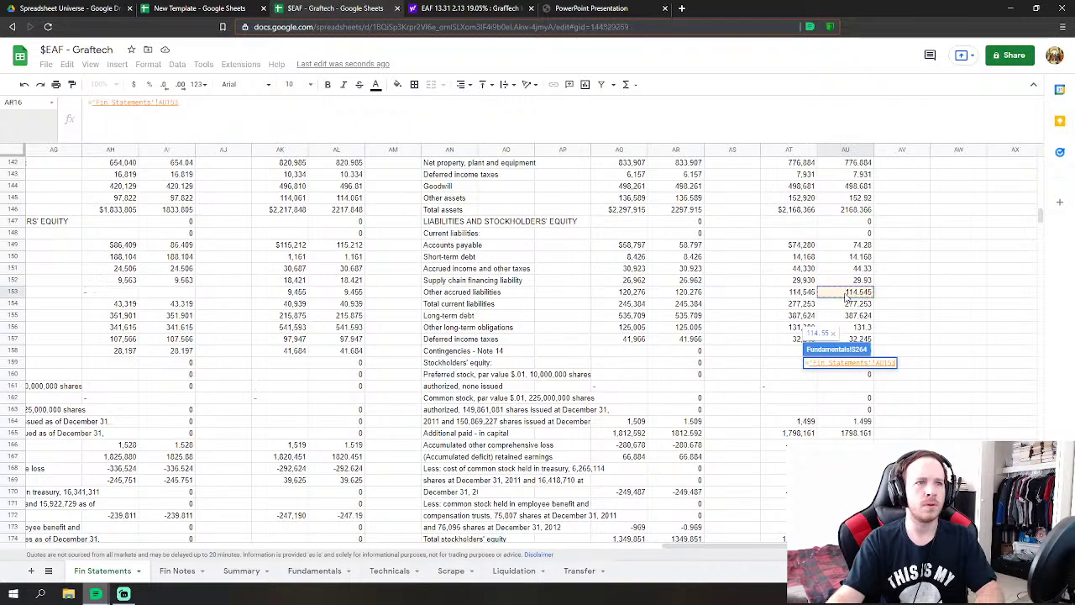
{"action": "key", "text": "Return"}
{"action": "left_click", "coordinate": [829, 388]}
{"action": "type", "text": "="}
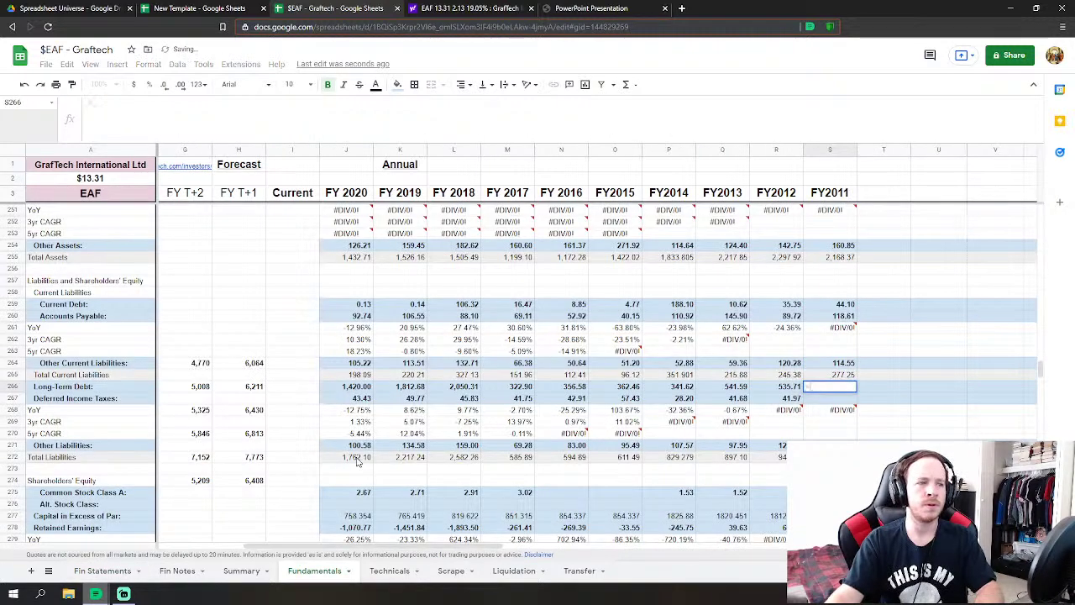
{"action": "left_click", "coordinate": [99, 571]}
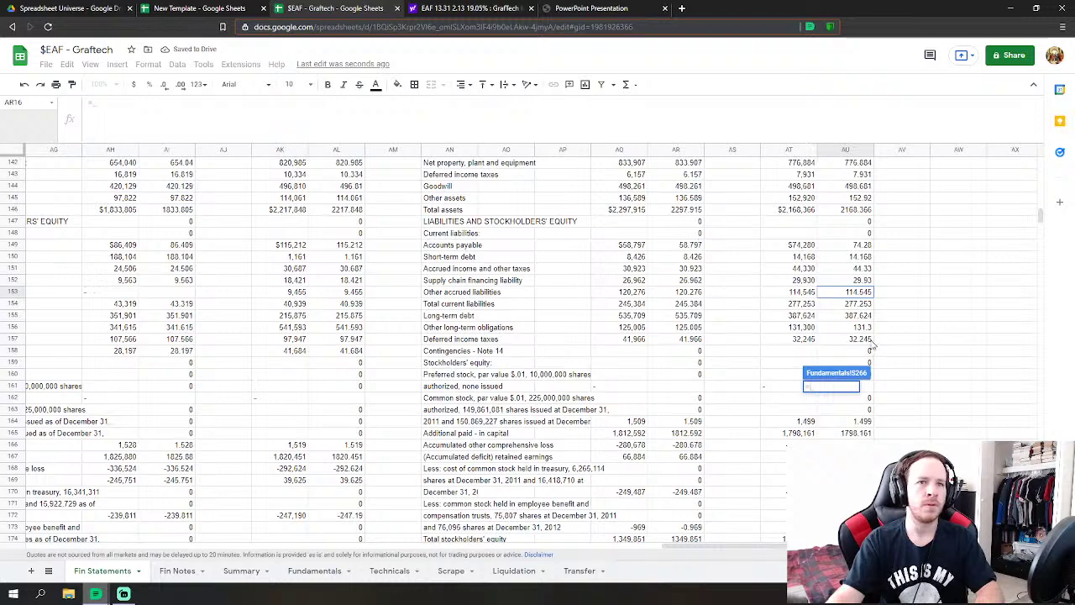
{"action": "left_click", "coordinate": [858, 315]}
{"action": "key", "text": "Return"}
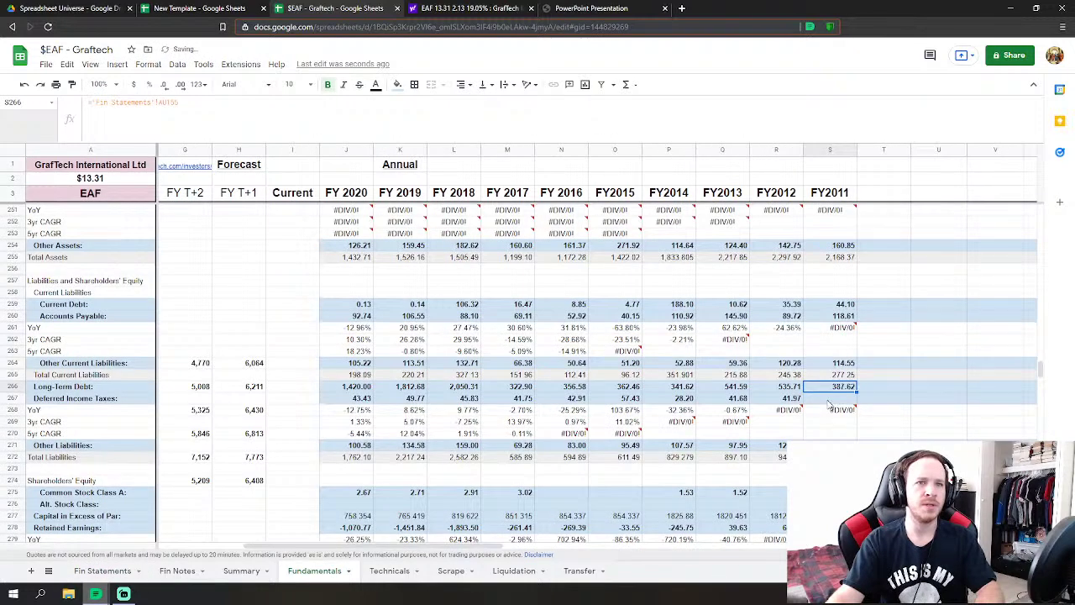
- Link Deferred Income Taxes to AU157 and Other Liabilities to AU156, totalling 828.42
{"action": "type", "text": "="}
{"action": "left_click", "coordinate": [126, 570]}
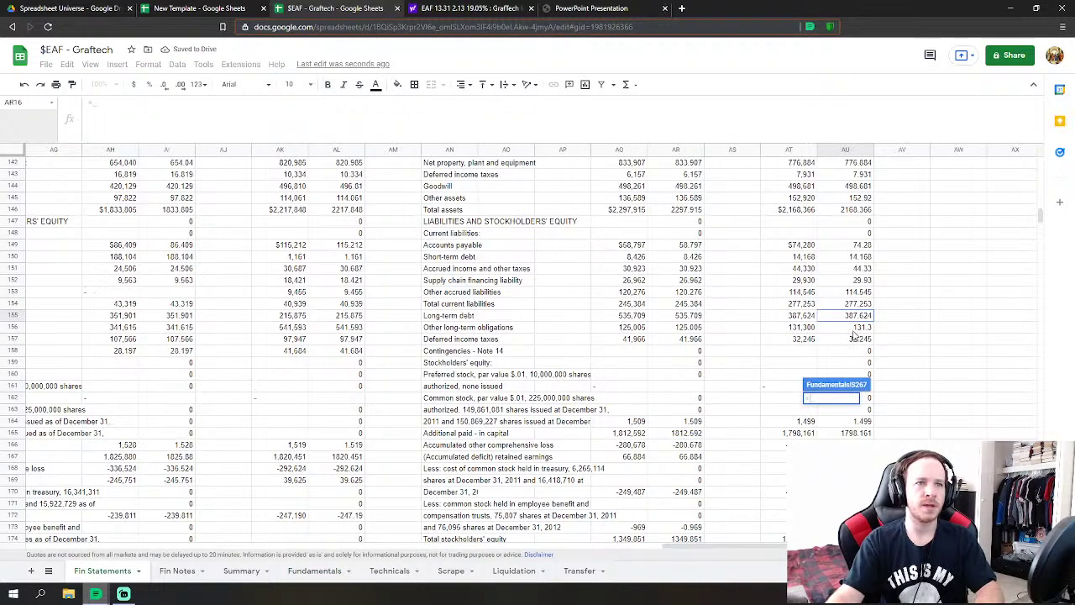
{"action": "left_click", "coordinate": [860, 339]}
{"action": "key", "text": "Return"}
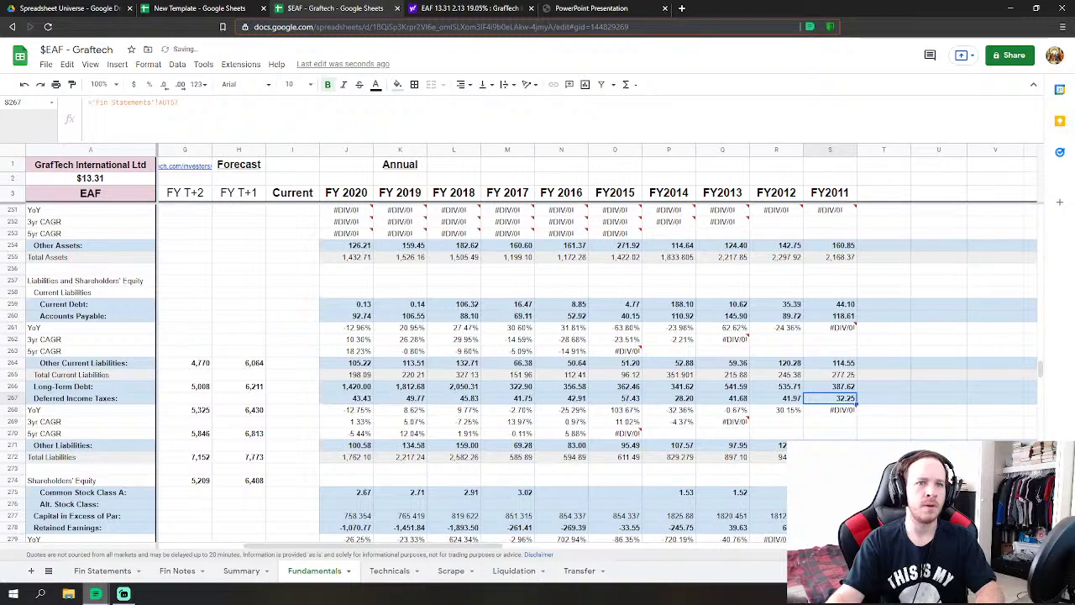
{"action": "type", "text": "="}
{"action": "left_click", "coordinate": [109, 571]}
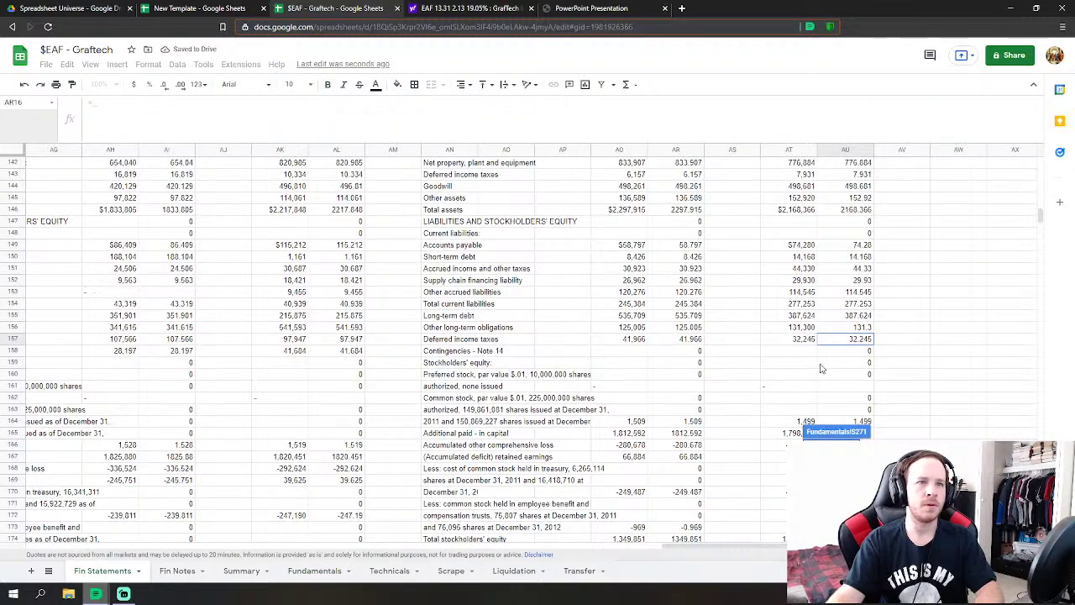
{"action": "left_click", "coordinate": [848, 328]}
{"action": "key", "text": "Return"}
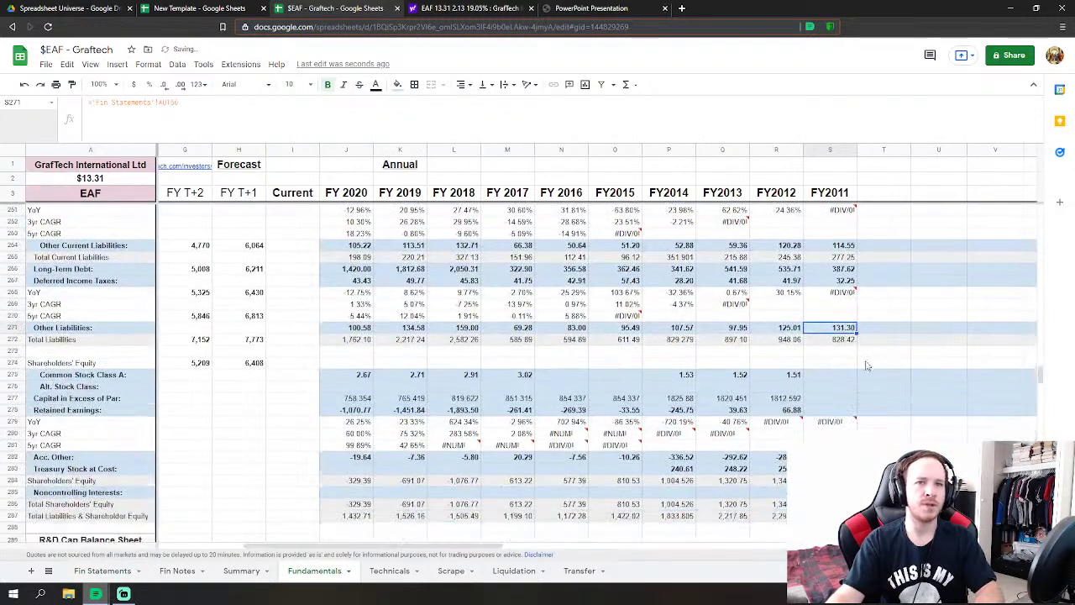
- Link FY2011 Common Stock S275 to the Fin Statements common stock value AU164
{"action": "left_click", "coordinate": [824, 376]}
{"action": "scroll", "coordinate": [824, 375], "scroll_direction": "down", "scroll_amount": 3}
{"action": "type", "text": "="}
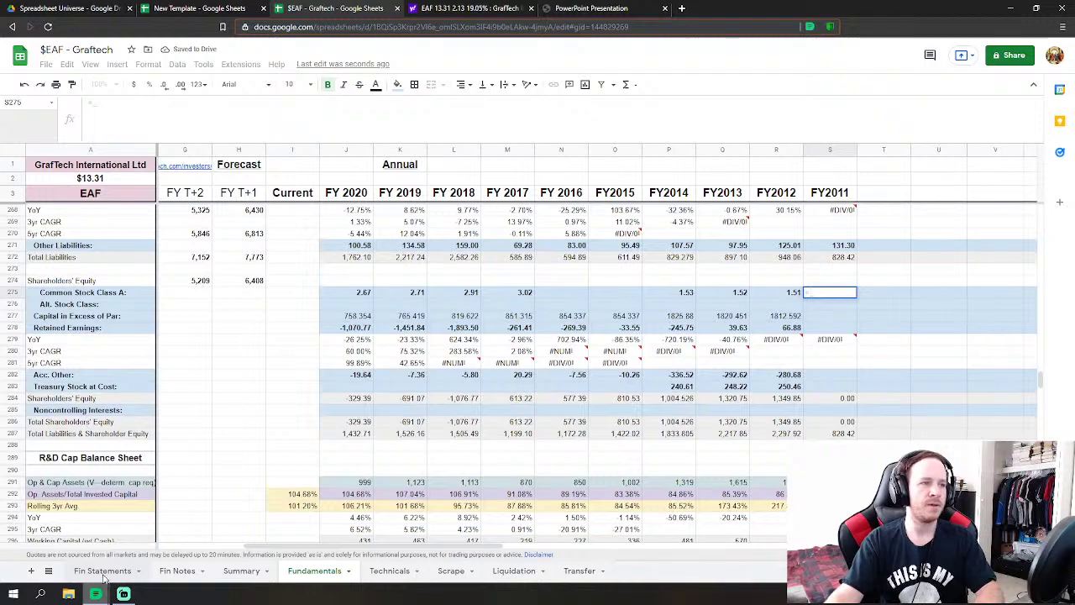
{"action": "left_click", "coordinate": [102, 571]}
{"action": "left_click", "coordinate": [855, 423]}
{"action": "scroll", "coordinate": [855, 423], "scroll_direction": "down", "scroll_amount": 3}
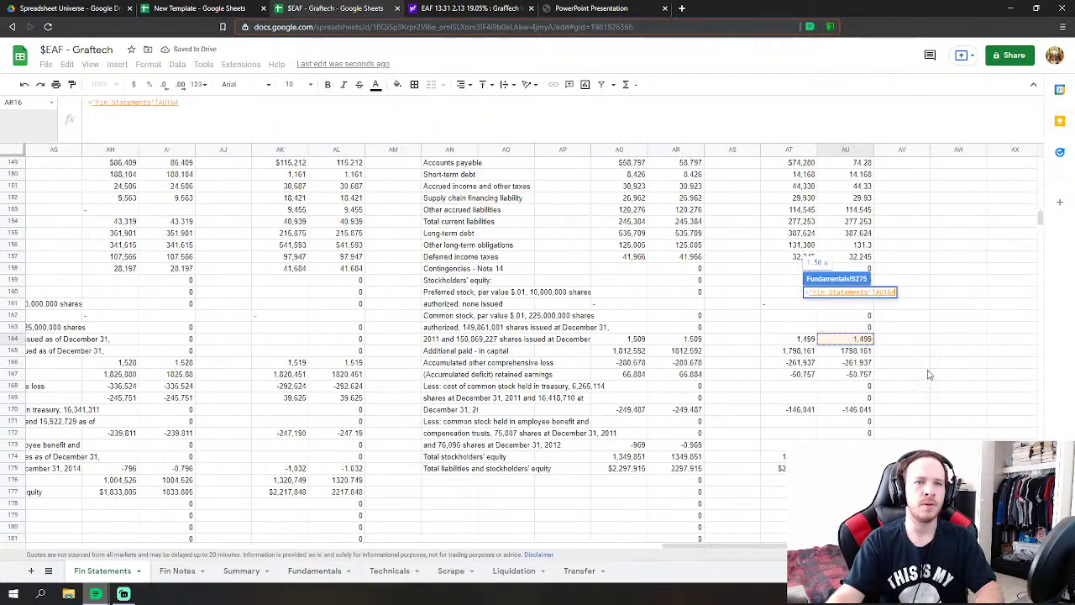
{"action": "key", "text": "Return"}
- Link Capital in Excess of Par to 1798.161 and Retained Earnings to -50.757 on Fin Statements
{"action": "left_click", "coordinate": [836, 319]}
{"action": "type", "text": "="}
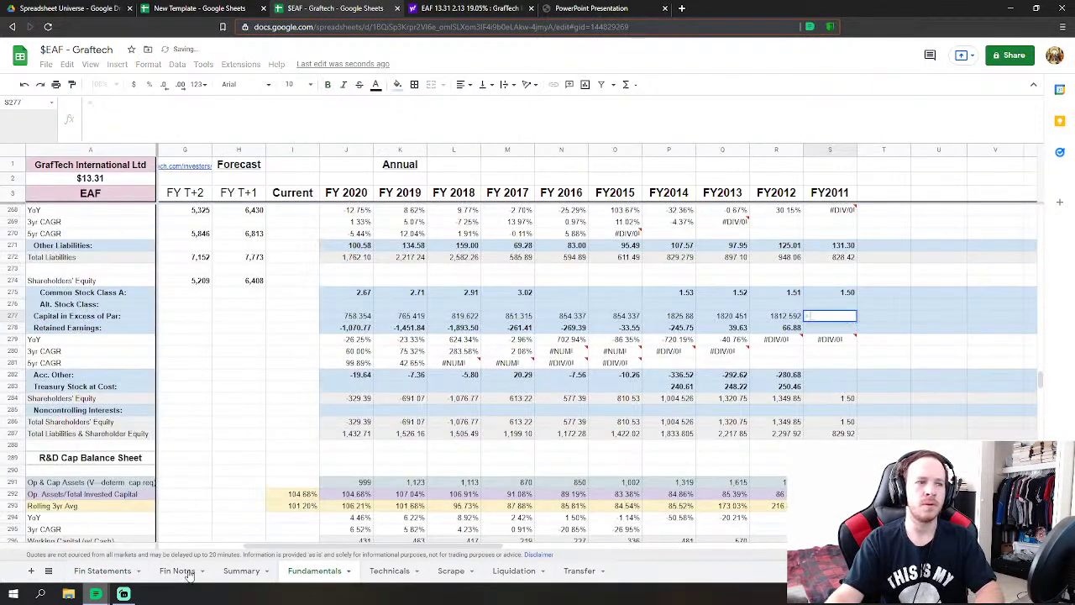
{"action": "left_click", "coordinate": [102, 571]}
{"action": "left_click", "coordinate": [844, 351]}
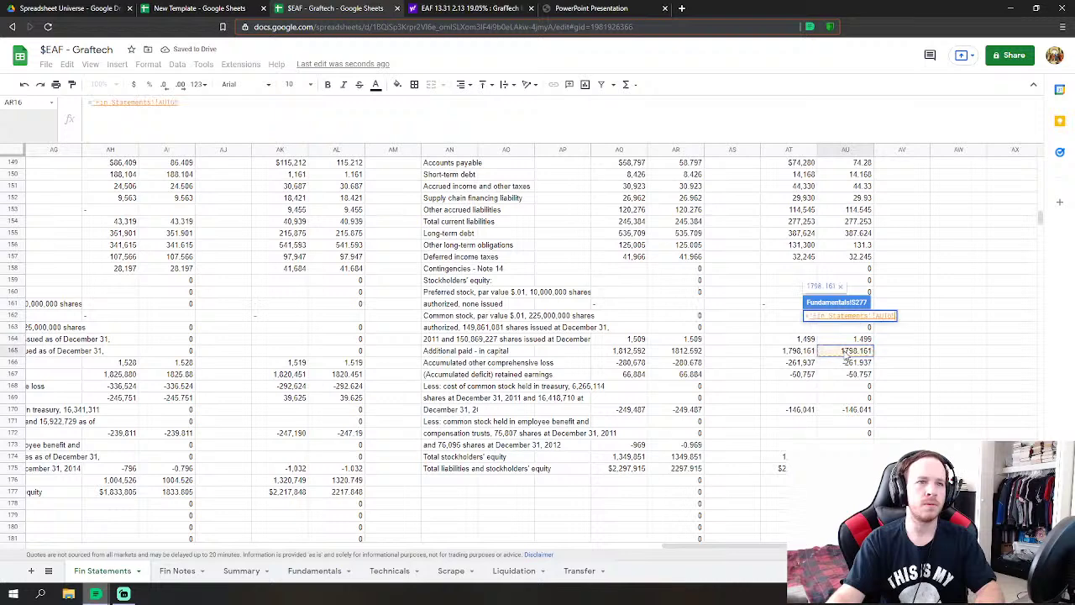
{"action": "key", "text": "Return"}
{"action": "type", "text": "="}
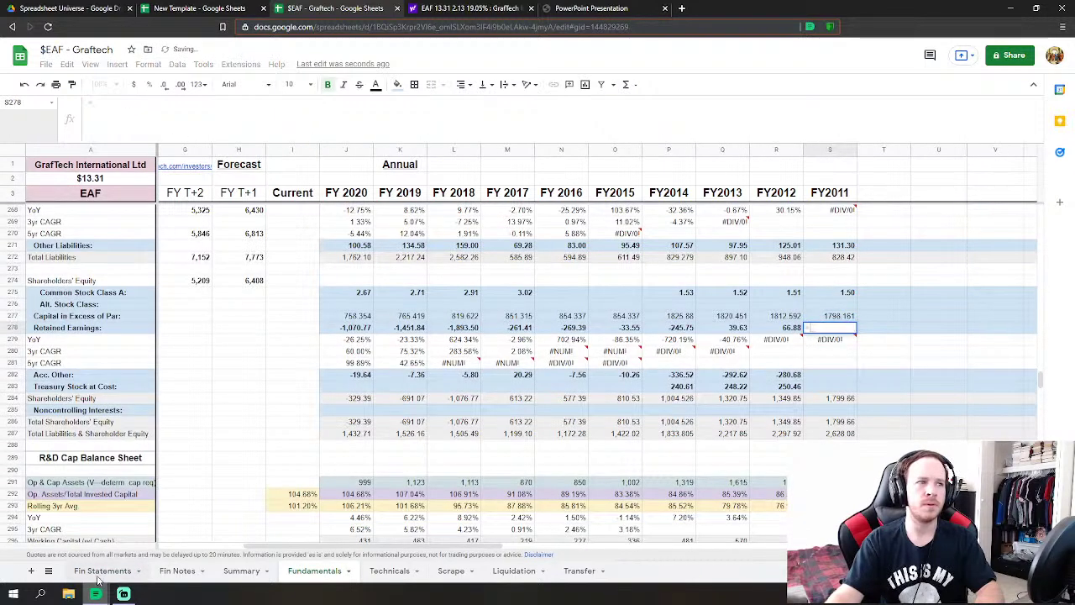
{"action": "left_click", "coordinate": [101, 571]}
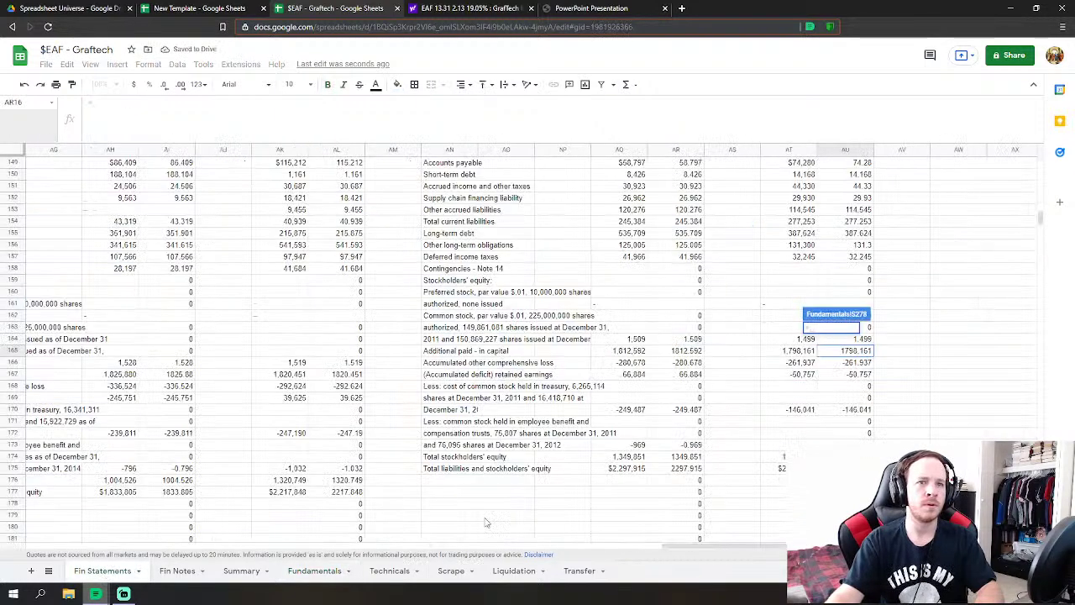
{"action": "left_click", "coordinate": [842, 374]}
{"action": "key", "text": "Return"}
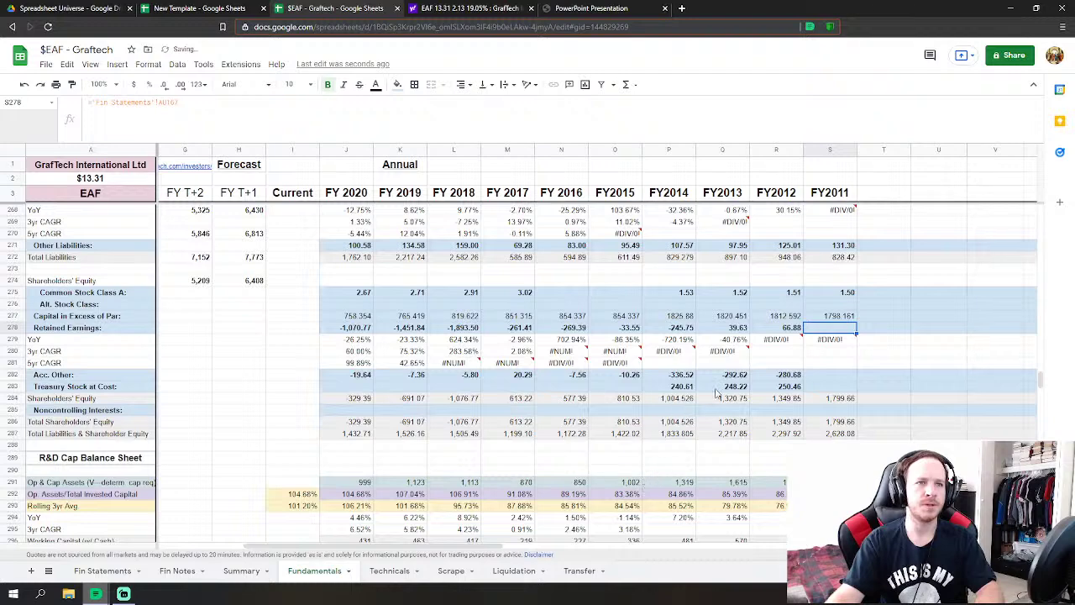
- Link FY2011 Acc. Other to the Fin Statements accumulated other comprehensive loss figure
{"action": "key", "text": "Down"}
{"action": "key", "text": "Down"}
{"action": "key", "text": "Down"}
{"action": "type", "text": "="}
{"action": "left_click", "coordinate": [103, 571]}
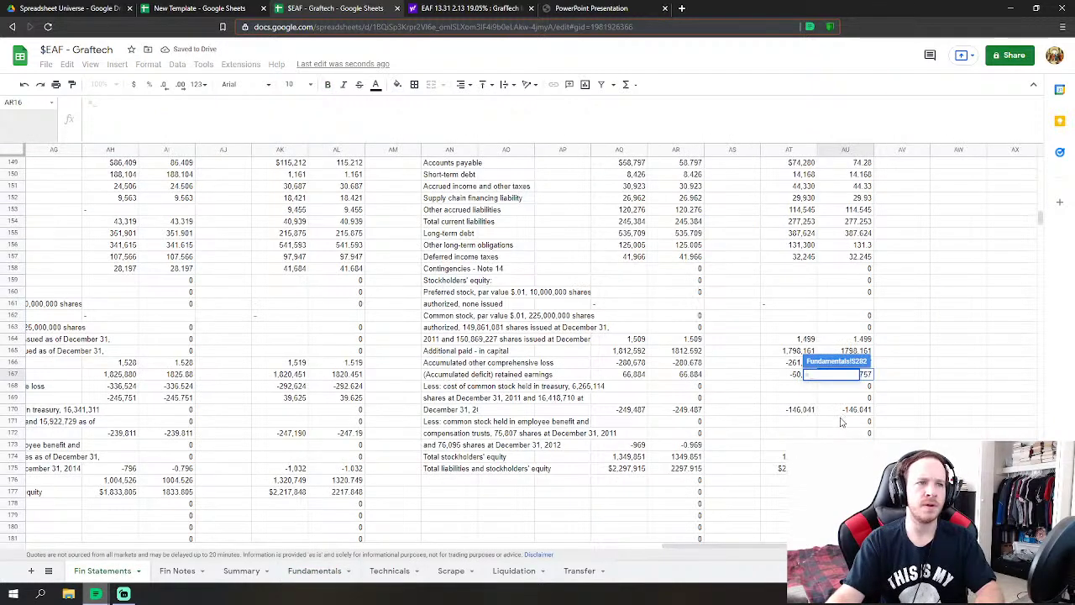
{"action": "scroll", "coordinate": [891, 388], "scroll_direction": "down", "scroll_amount": 1}
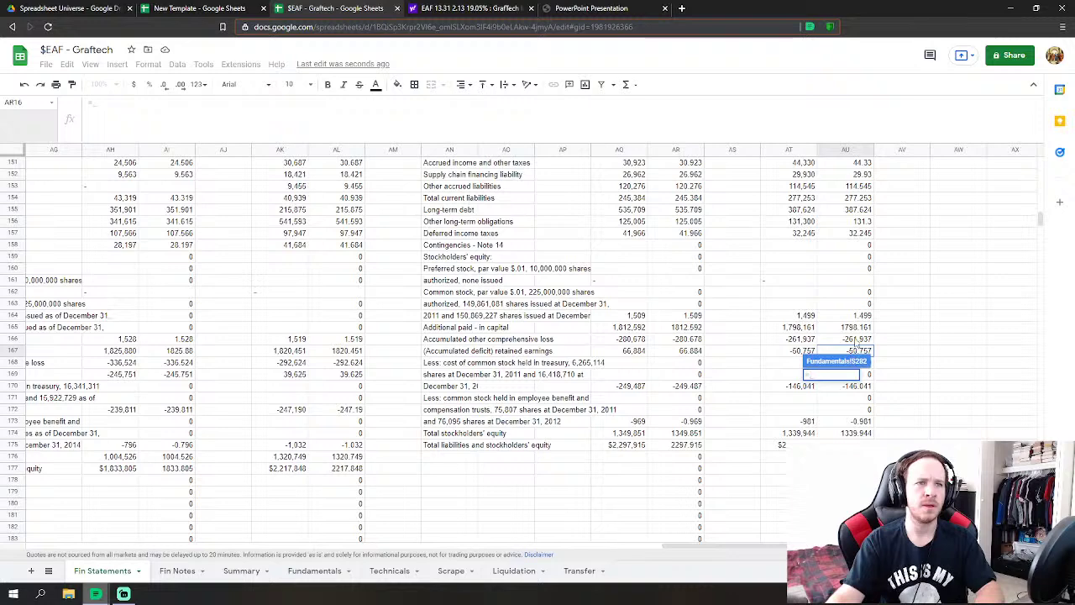
{"action": "left_click", "coordinate": [852, 339]}
{"action": "key", "text": "Return"}
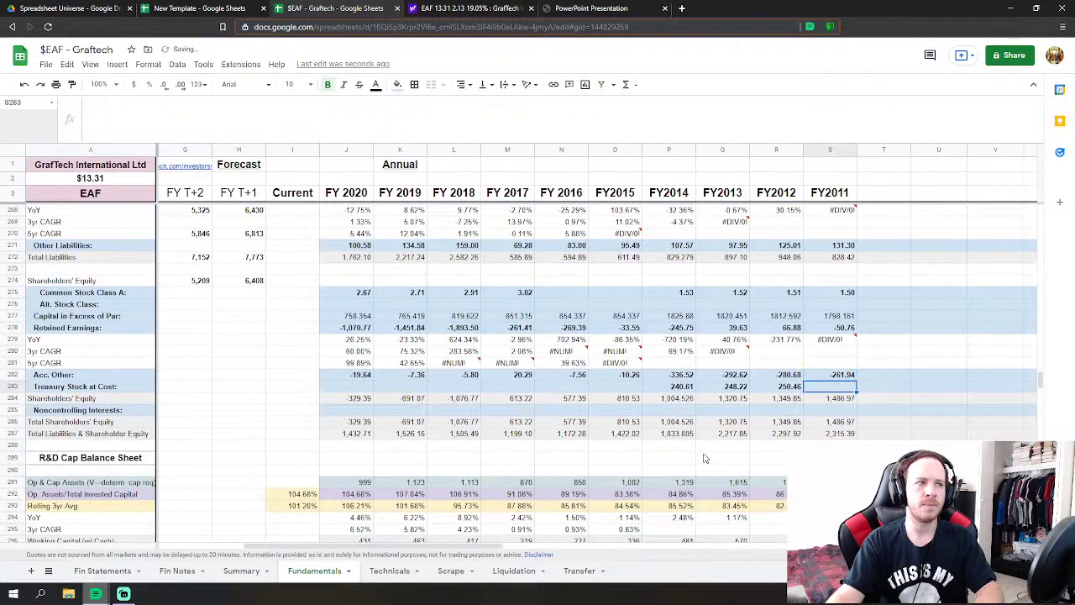
- Set FY2011 Treasury Stock to the -146.041 cost minus employee benefit trust shares, giving 147.02
{"action": "left_click", "coordinate": [102, 571]}
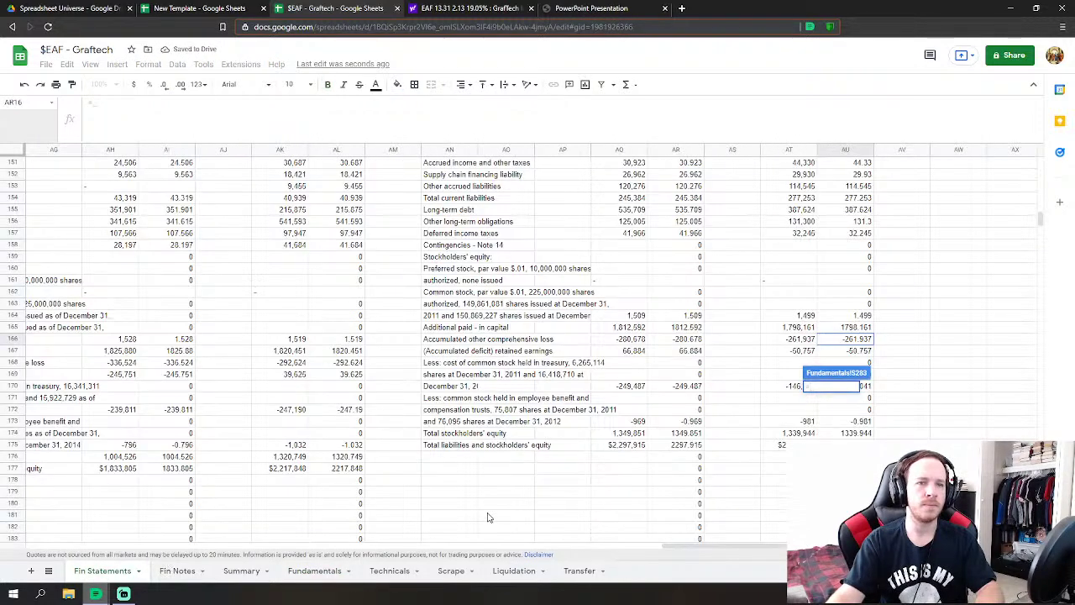
{"action": "scroll", "coordinate": [873, 353], "scroll_direction": "down", "scroll_amount": 2}
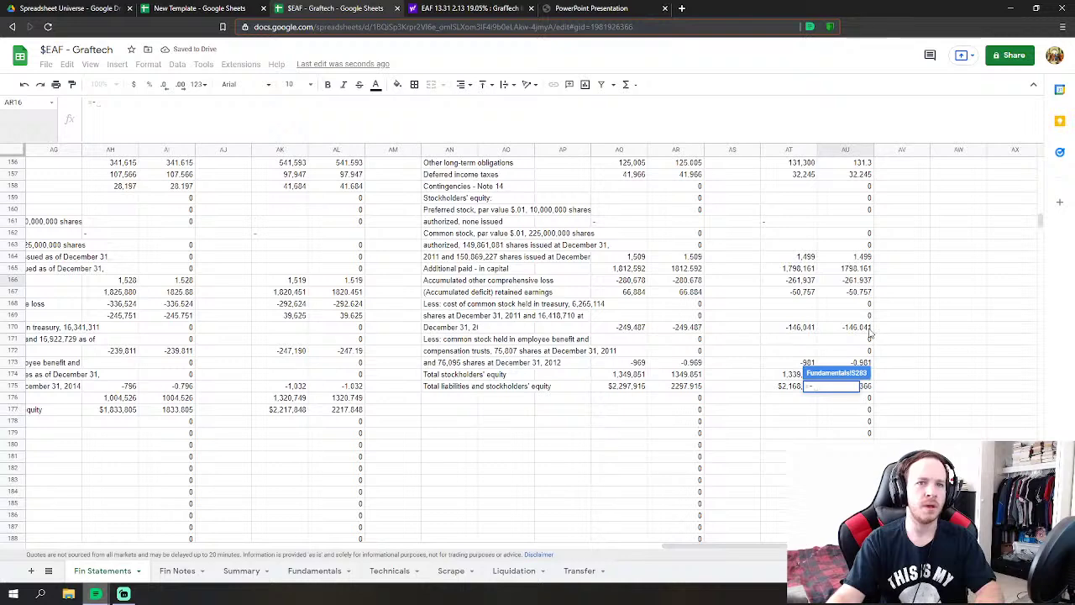
{"action": "left_click", "coordinate": [868, 330]}
{"action": "scroll", "coordinate": [880, 327], "scroll_direction": "down", "scroll_amount": 1}
{"action": "type", "text": "-'Fin Statements'!AU170"}
{"action": "left_click", "coordinate": [870, 340]}
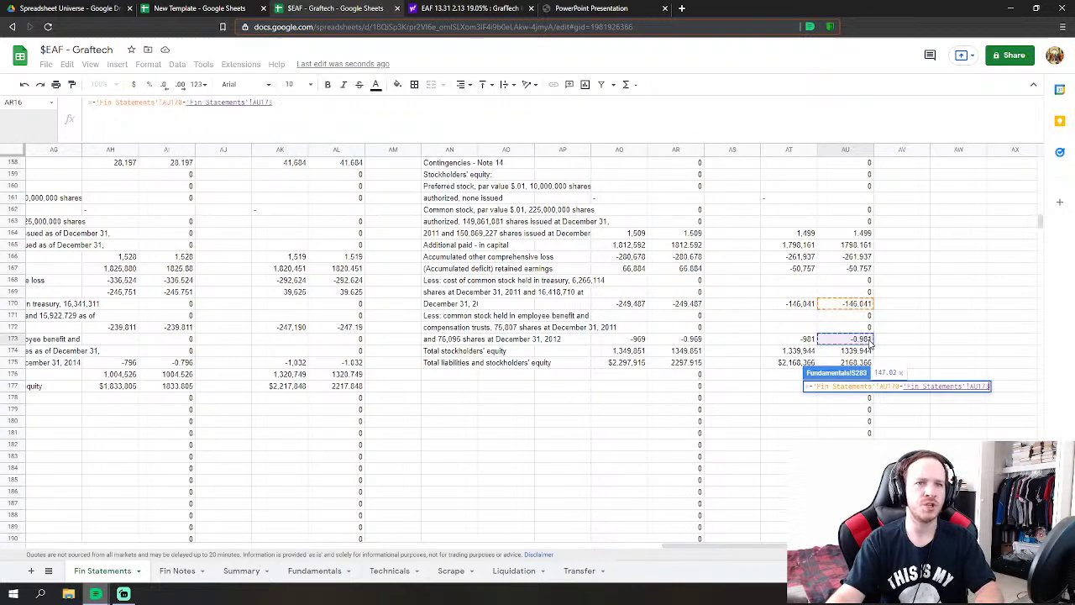
{"action": "key", "text": "Return"}
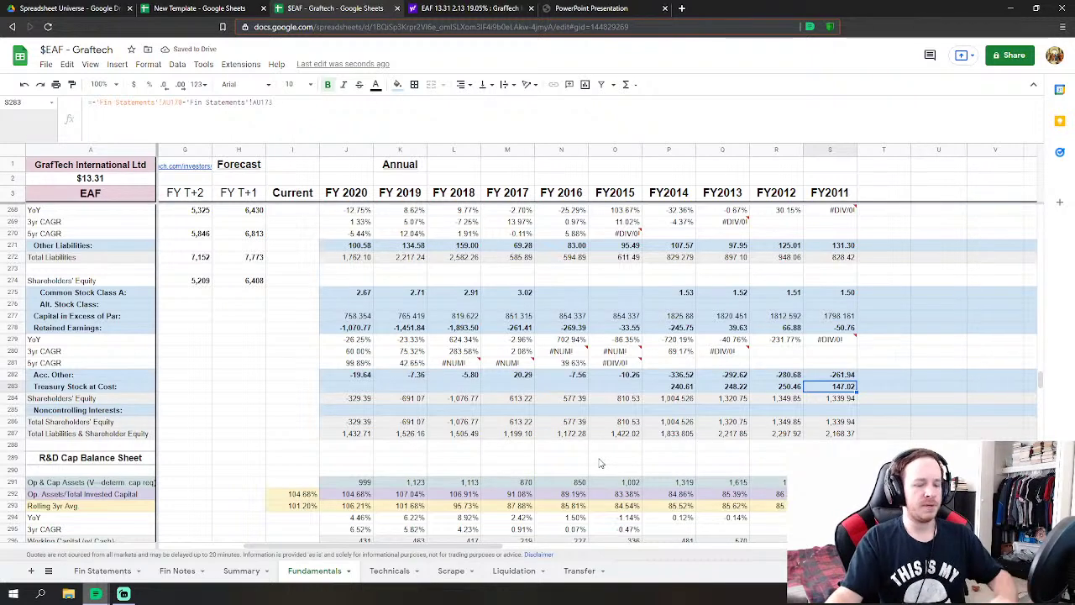
{"action": "scroll", "coordinate": [479, 508], "scroll_direction": "up", "scroll_amount": 3}
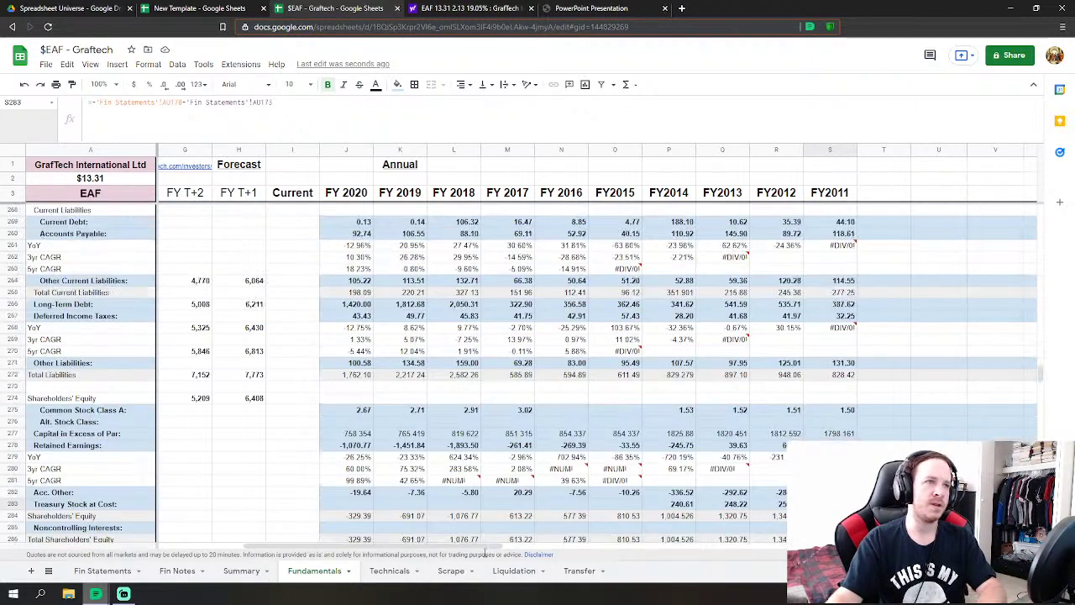
{"action": "left_click_drag", "start_coordinate": [485, 550], "coordinate": [281, 529]}
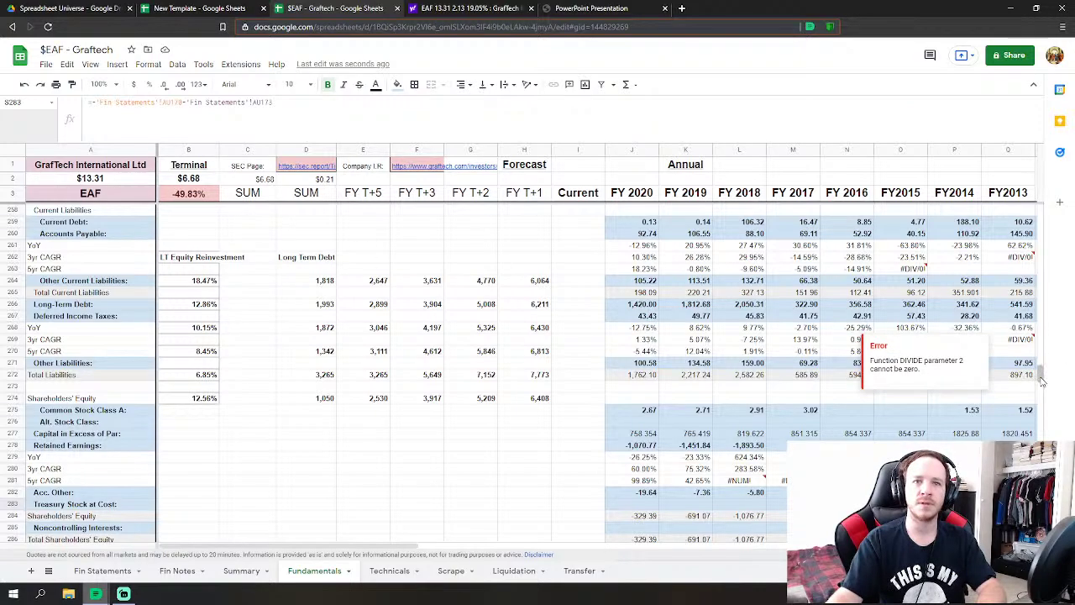
{"action": "left_click_drag", "start_coordinate": [1040, 373], "coordinate": [1001, 219]}
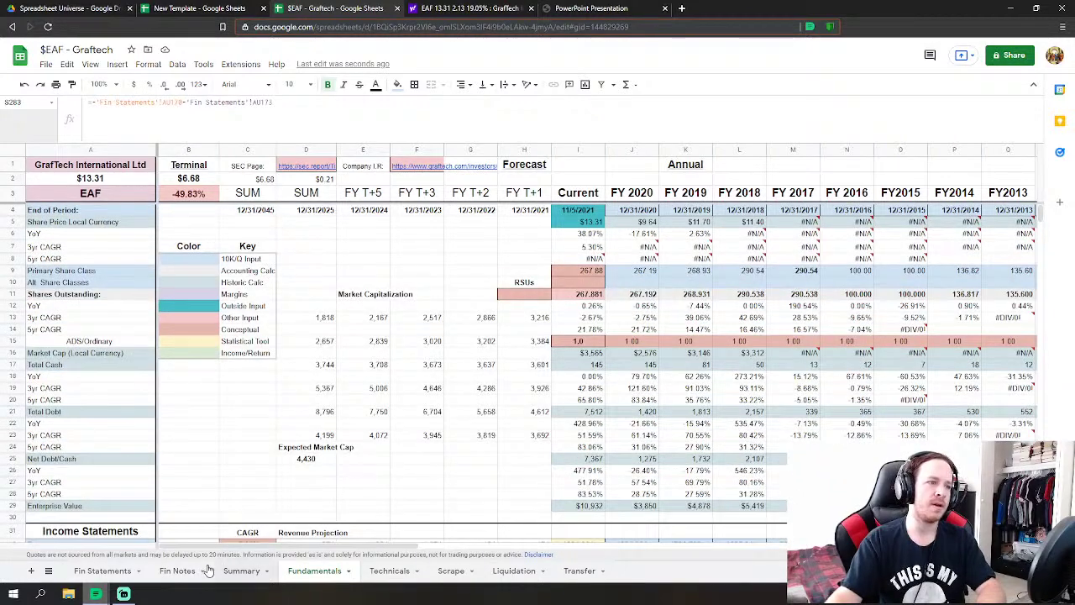
{"action": "left_click", "coordinate": [178, 572]}
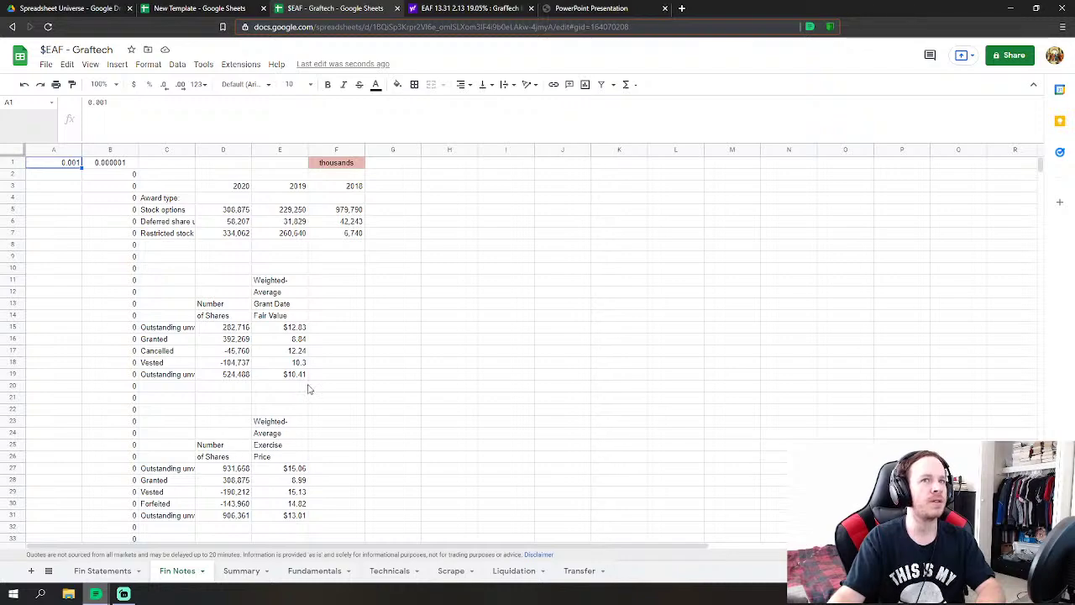
{"action": "scroll", "coordinate": [288, 403], "scroll_direction": "down", "scroll_amount": 5}
{"action": "scroll", "coordinate": [290, 403], "scroll_direction": "down", "scroll_amount": 8}
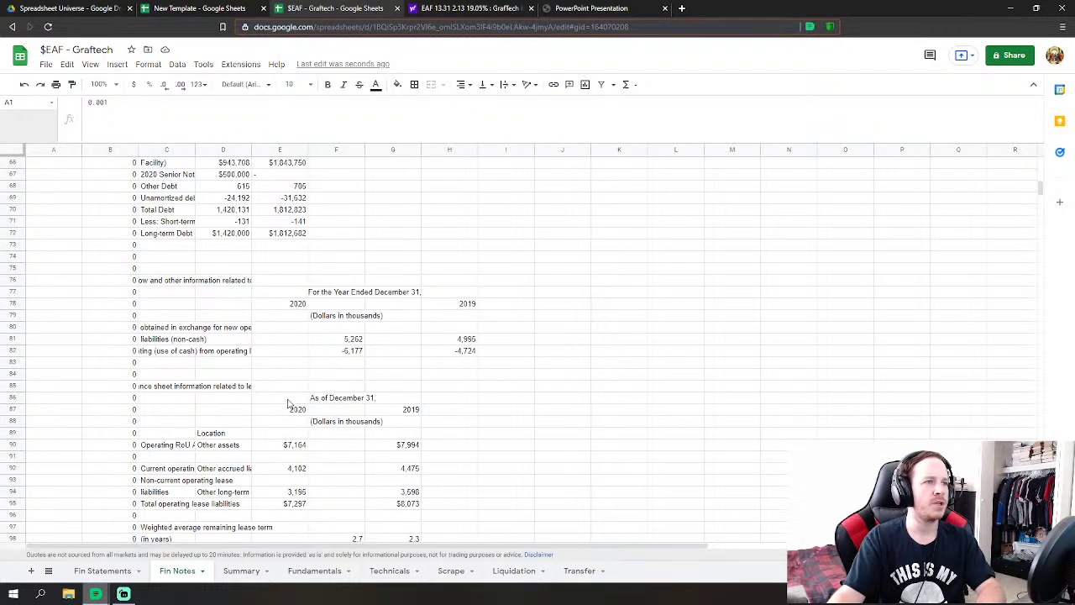
{"action": "scroll", "coordinate": [283, 408], "scroll_direction": "down", "scroll_amount": 3}
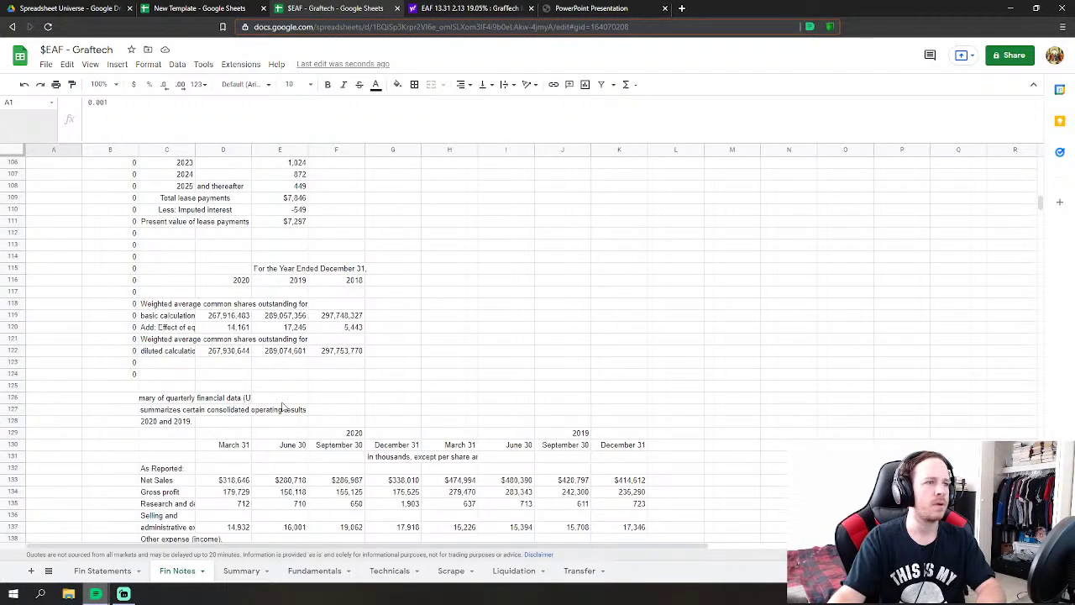
{"action": "scroll", "coordinate": [283, 407], "scroll_direction": "down", "scroll_amount": 4}
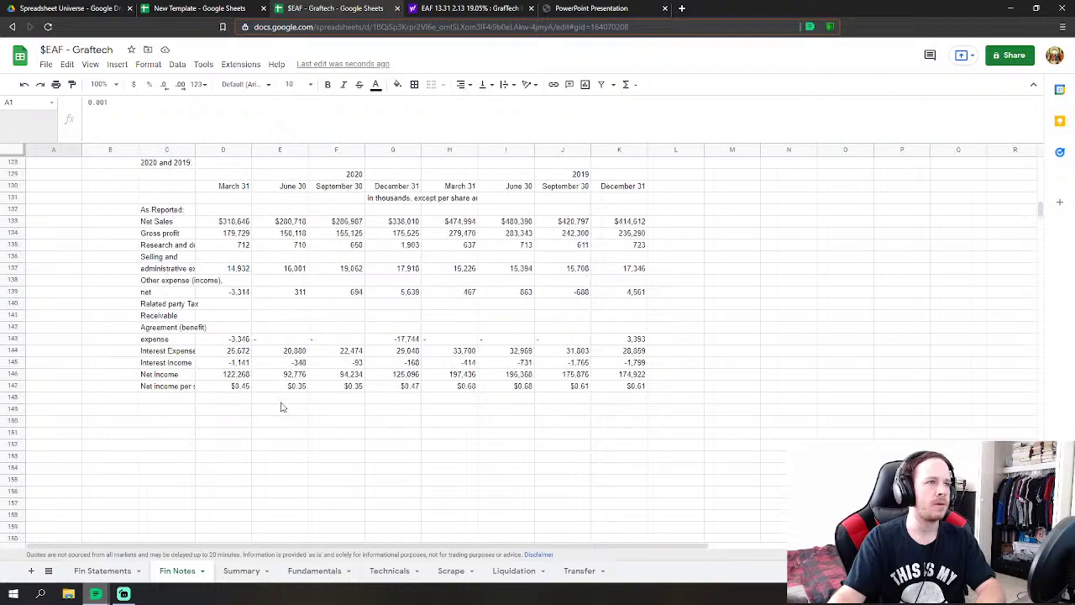
{"action": "scroll", "coordinate": [281, 408], "scroll_direction": "up", "scroll_amount": 2}
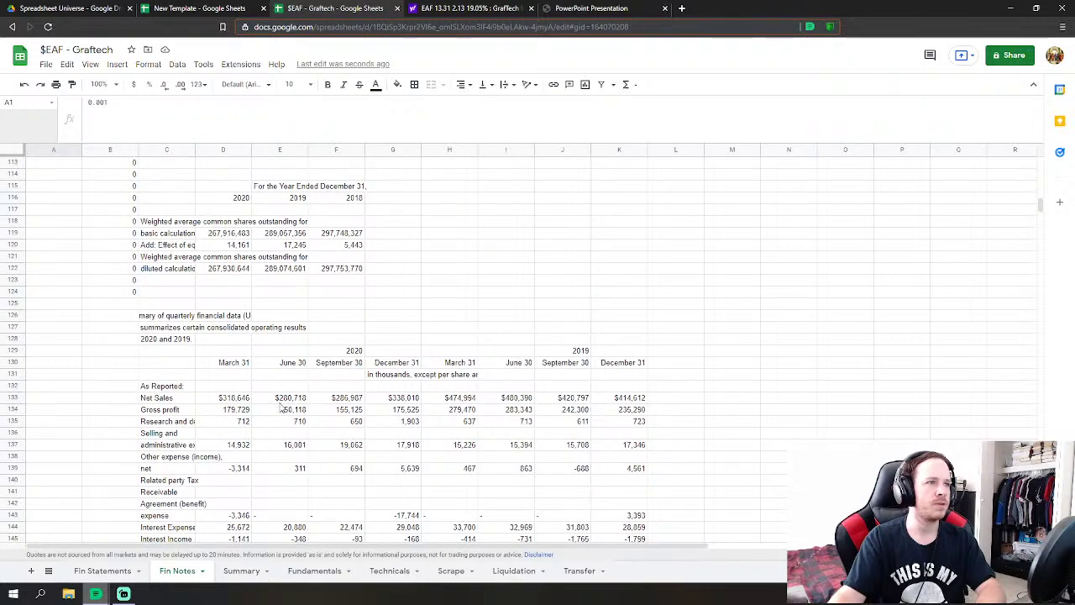
{"action": "scroll", "coordinate": [265, 410], "scroll_direction": "up", "scroll_amount": 3}
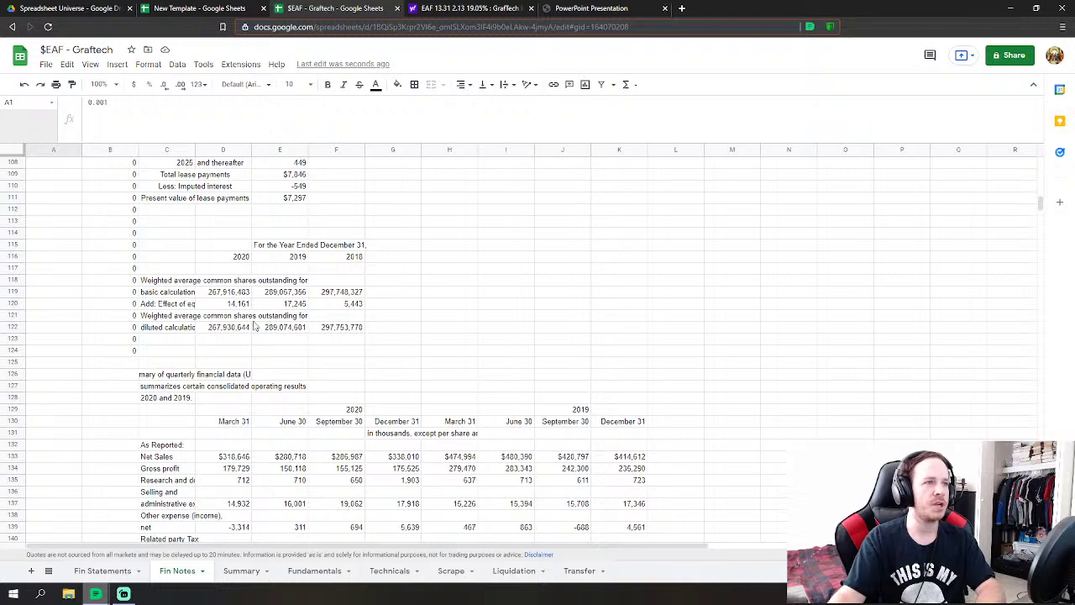
{"action": "left_click", "coordinate": [235, 331]}
{"action": "left_click", "coordinate": [243, 306]}
{"action": "left_click", "coordinate": [183, 308]}
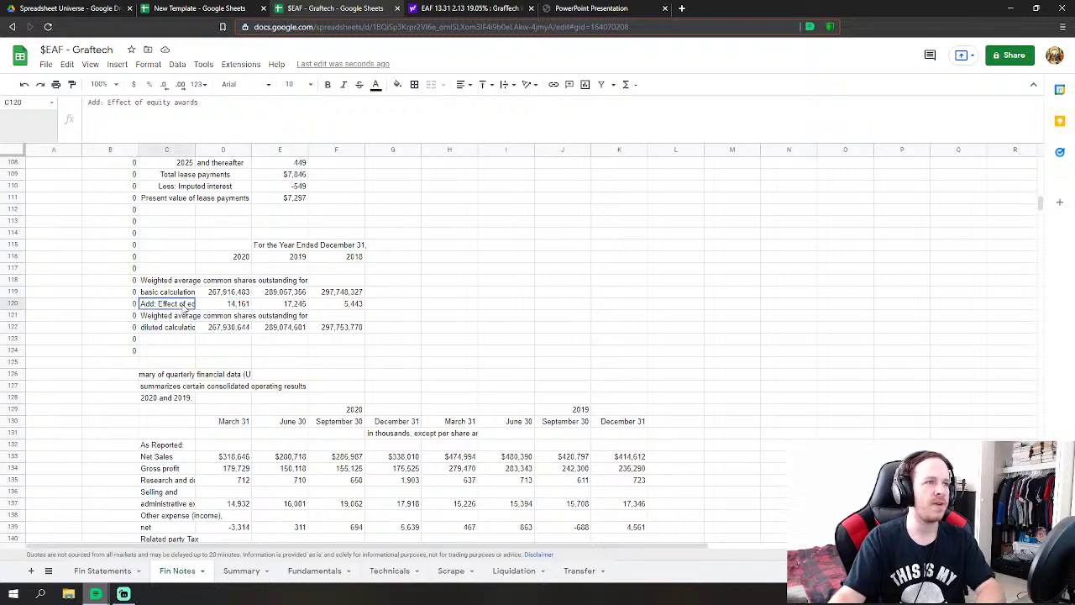
{"action": "left_click", "coordinate": [235, 307]}
{"action": "scroll", "coordinate": [241, 319], "scroll_direction": "up", "scroll_amount": 10}
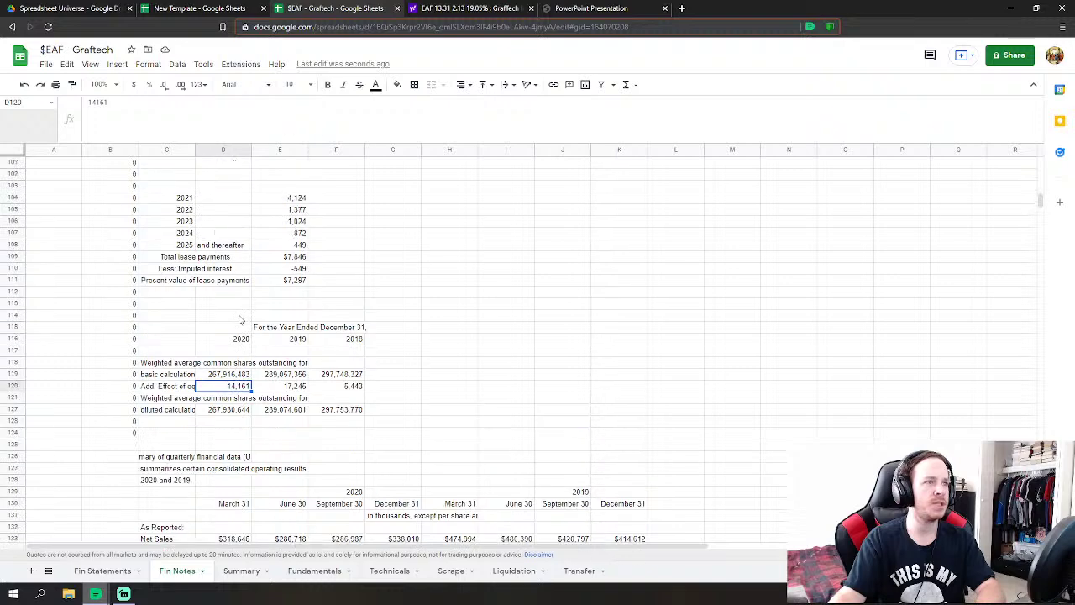
{"action": "scroll", "coordinate": [220, 381], "scroll_direction": "down", "scroll_amount": 2}
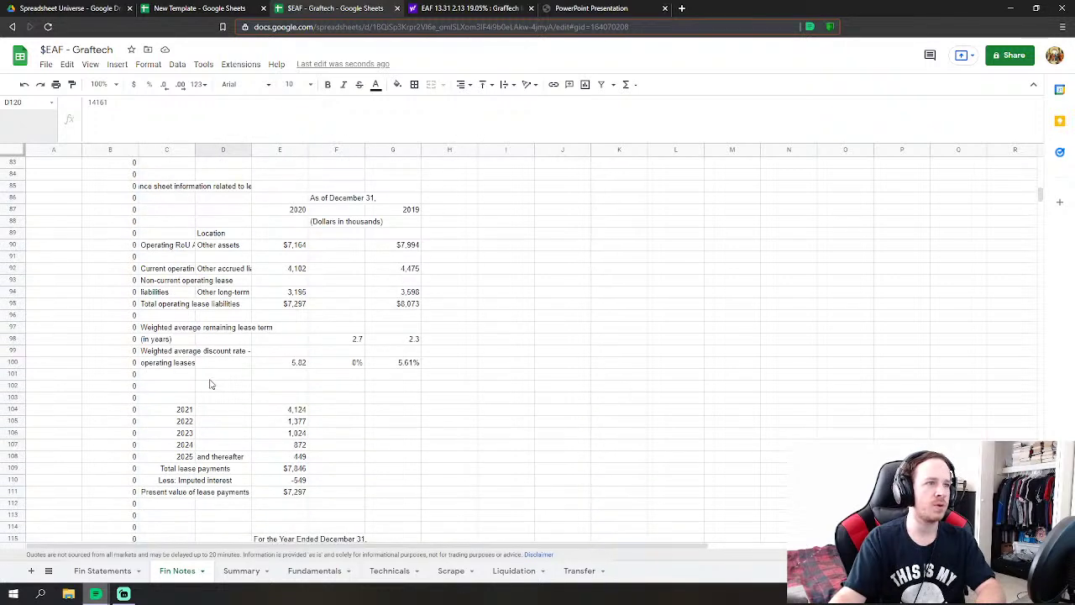
{"action": "scroll", "coordinate": [246, 515], "scroll_direction": "down", "scroll_amount": 3}
{"action": "scroll", "coordinate": [239, 480], "scroll_direction": "up", "scroll_amount": 6}
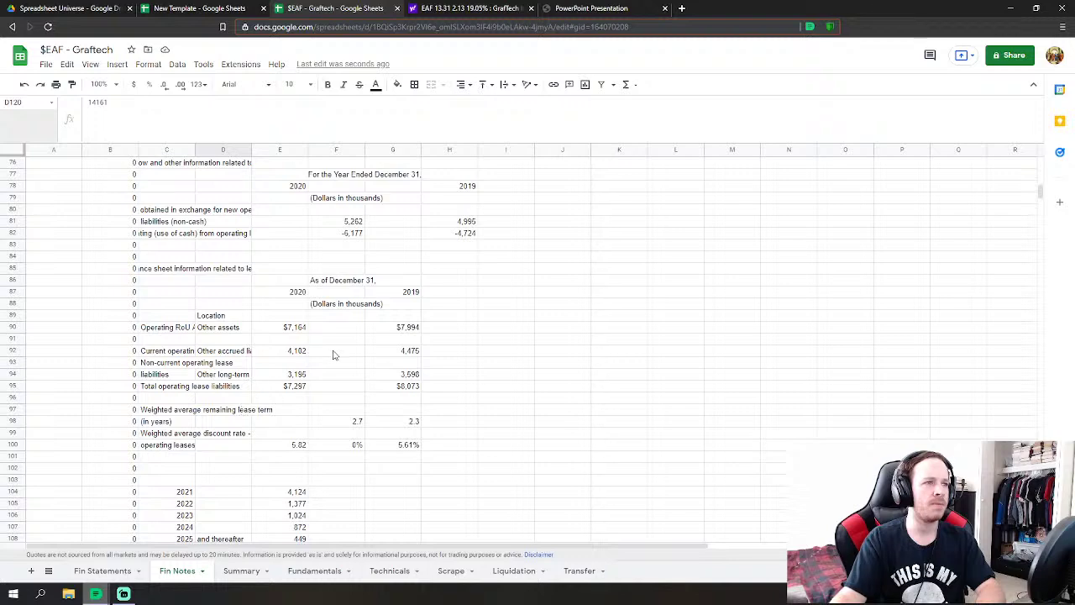
{"action": "scroll", "coordinate": [289, 378], "scroll_direction": "up", "scroll_amount": 3}
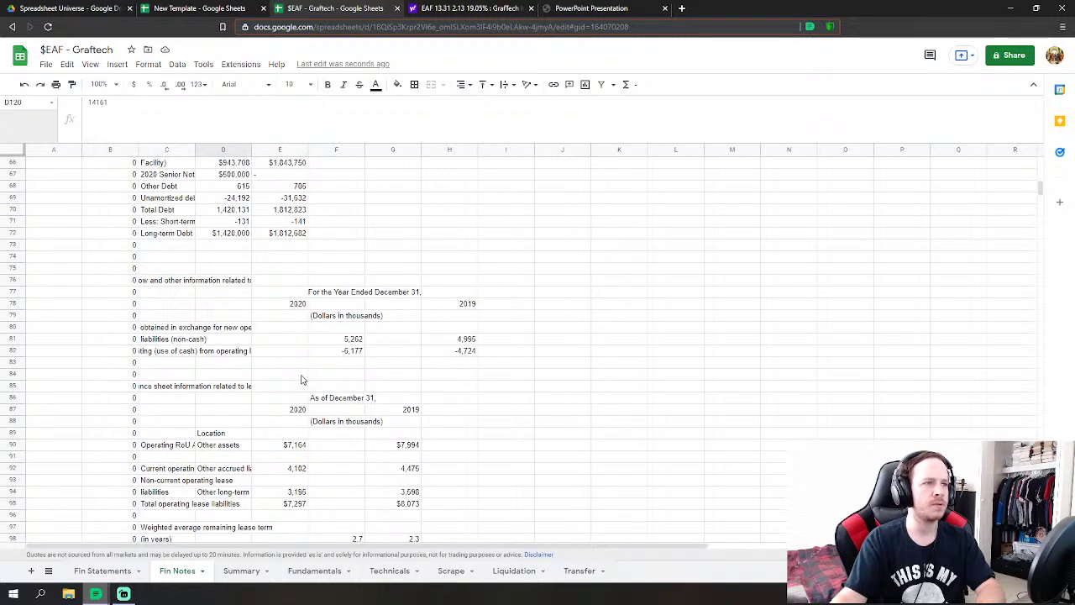
{"action": "scroll", "coordinate": [261, 400], "scroll_direction": "down", "scroll_amount": 2}
{"action": "scroll", "coordinate": [228, 451], "scroll_direction": "up", "scroll_amount": 5}
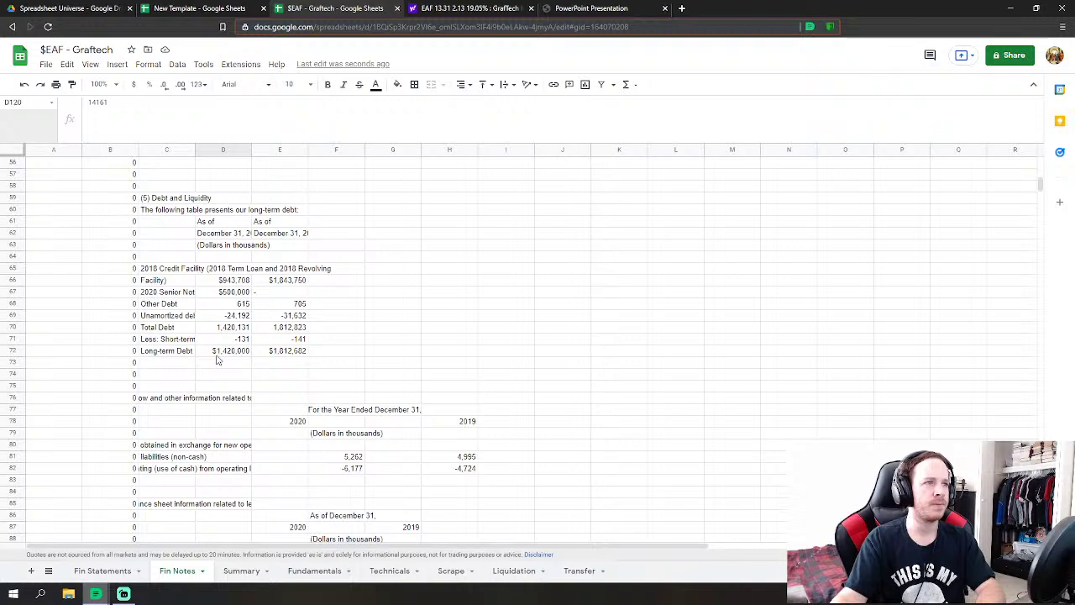
{"action": "scroll", "coordinate": [229, 351], "scroll_direction": "up", "scroll_amount": 14}
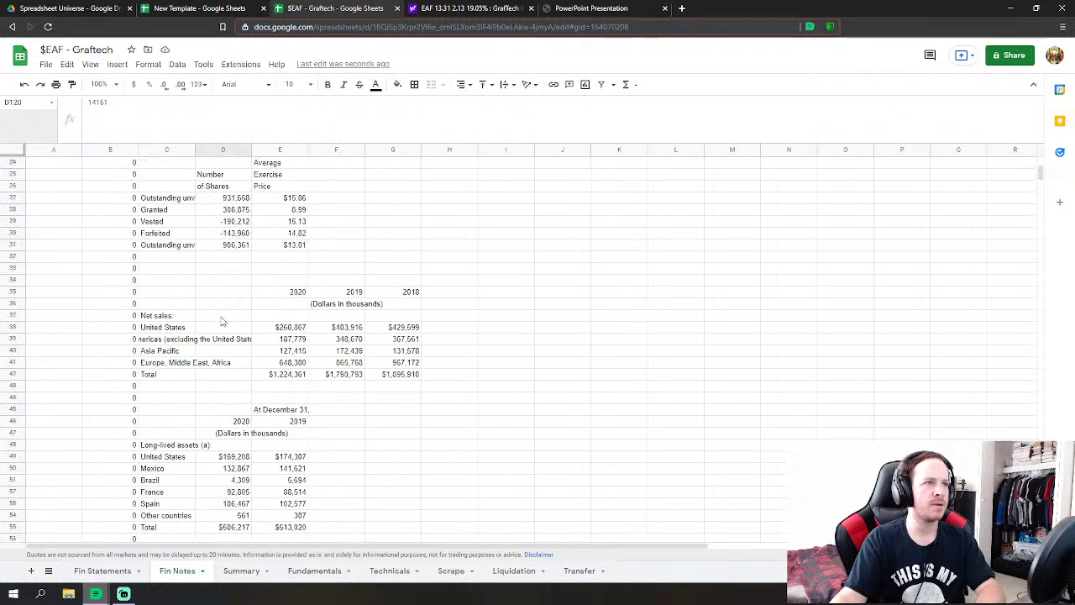
{"action": "scroll", "coordinate": [220, 315], "scroll_direction": "up", "scroll_amount": 1}
{"action": "scroll", "coordinate": [247, 355], "scroll_direction": "down", "scroll_amount": 2}
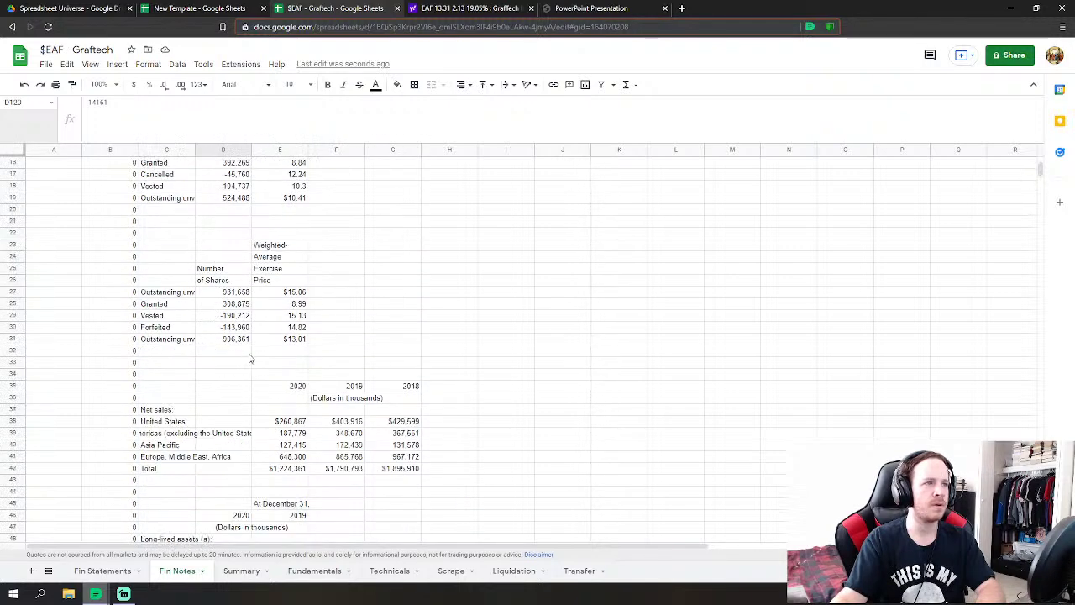
{"action": "scroll", "coordinate": [231, 251], "scroll_direction": "up", "scroll_amount": 1}
{"action": "scroll", "coordinate": [264, 445], "scroll_direction": "down", "scroll_amount": 1}
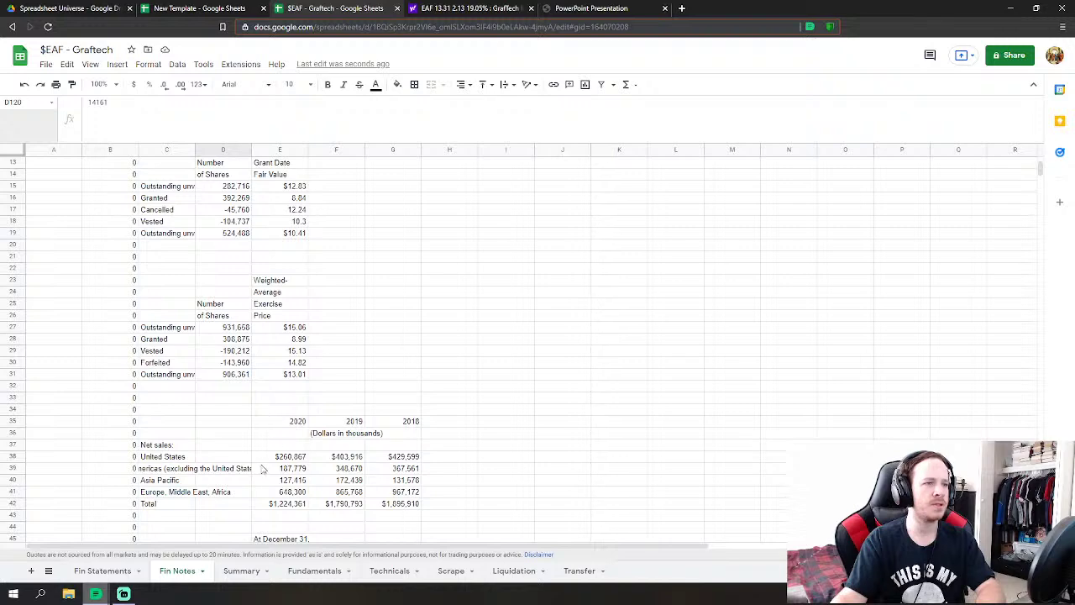
{"action": "scroll", "coordinate": [236, 387], "scroll_direction": "up", "scroll_amount": 2}
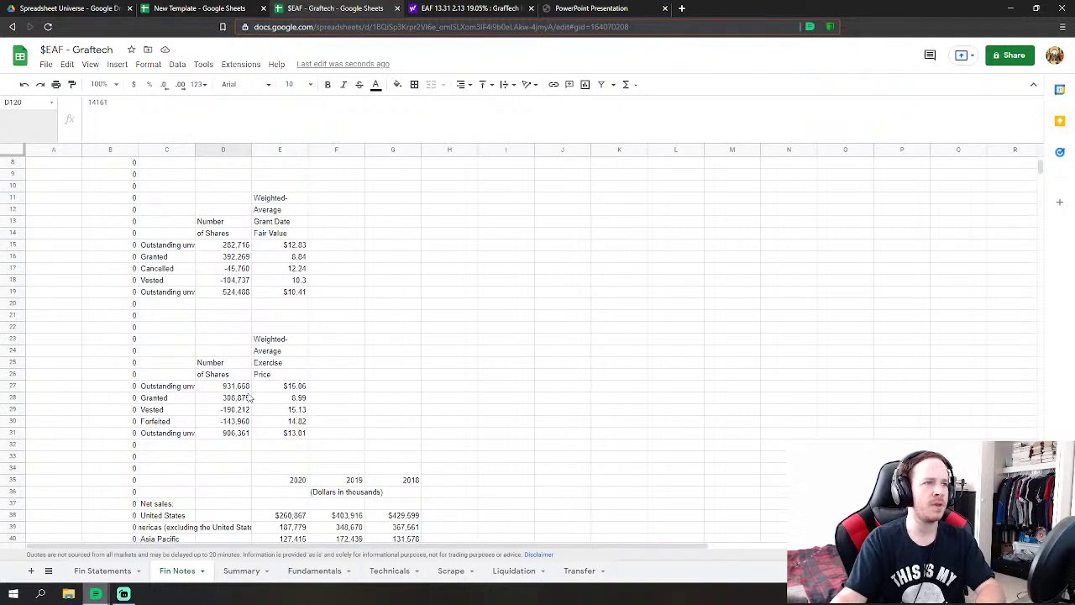
{"action": "left_click", "coordinate": [239, 433]}
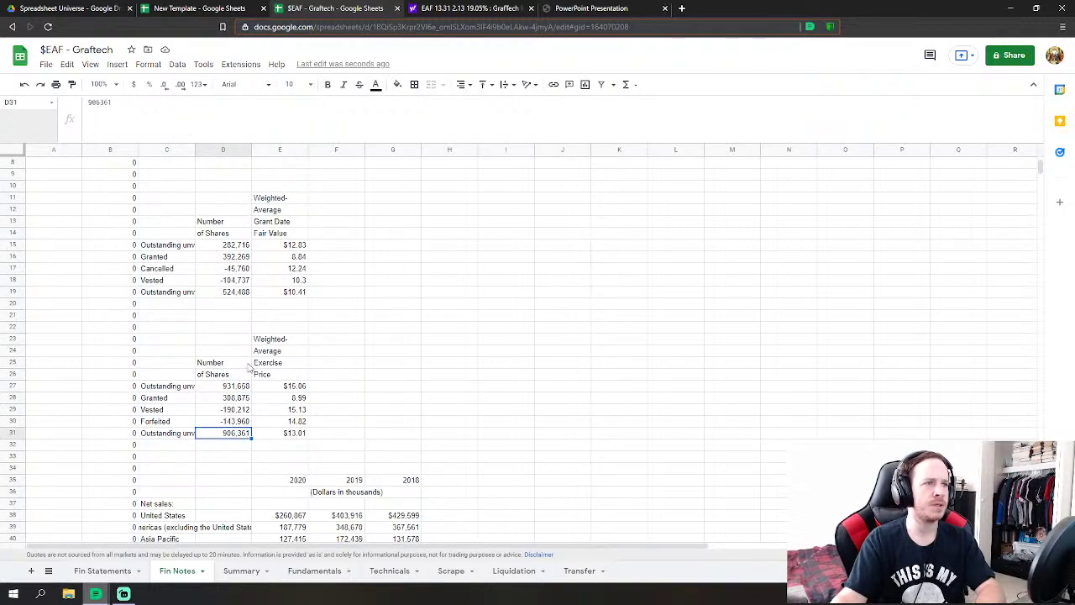
{"action": "scroll", "coordinate": [260, 326], "scroll_direction": "up", "scroll_amount": 2}
{"action": "scroll", "coordinate": [236, 344], "scroll_direction": "up", "scroll_amount": 1}
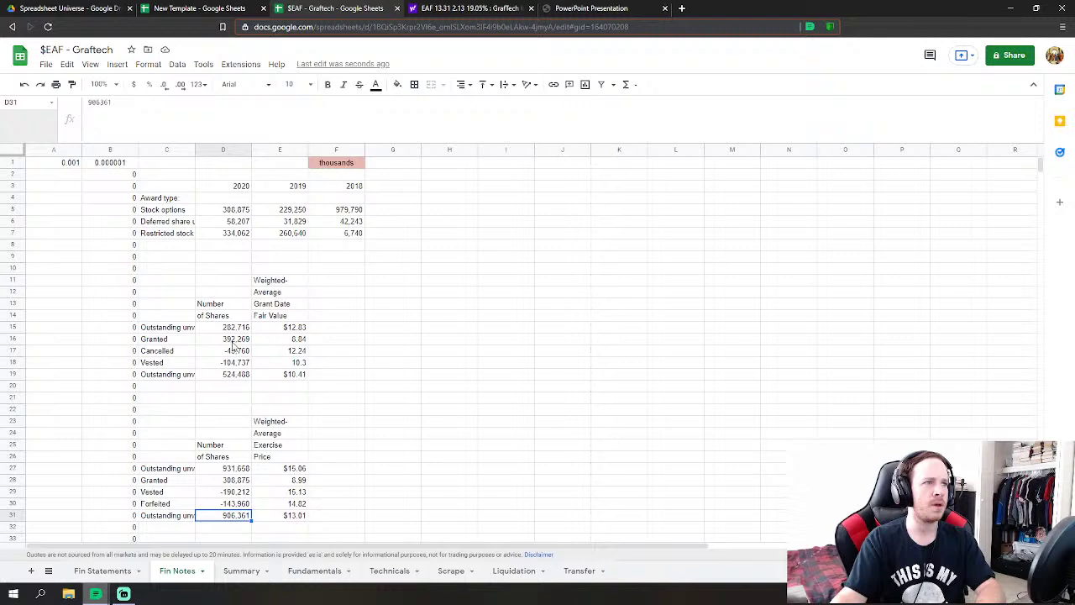
{"action": "scroll", "coordinate": [244, 304], "scroll_direction": "down", "scroll_amount": 5}
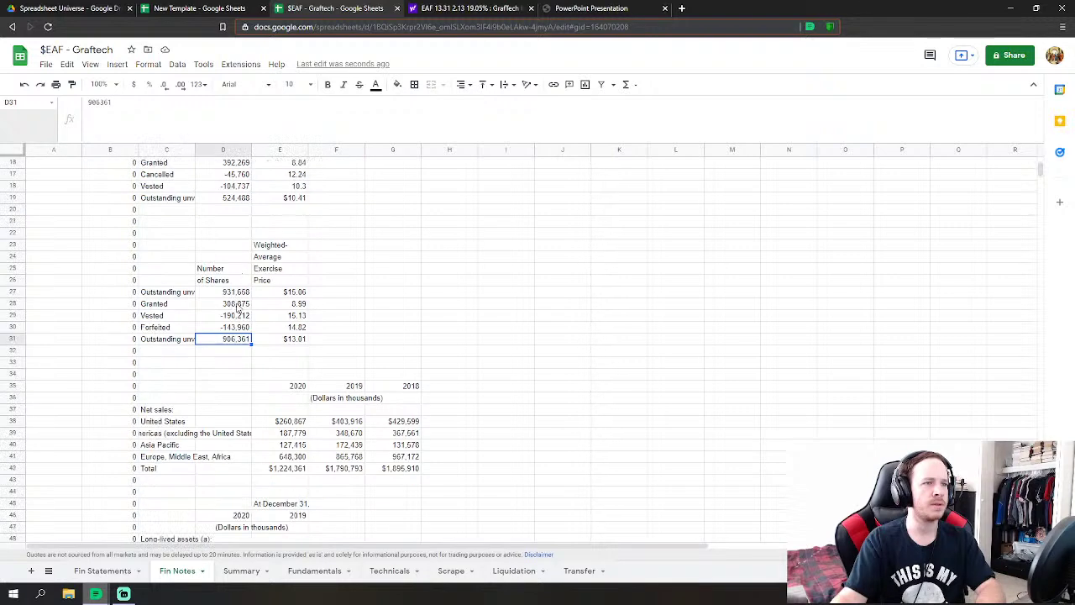
{"action": "scroll", "coordinate": [236, 327], "scroll_direction": "up", "scroll_amount": 5}
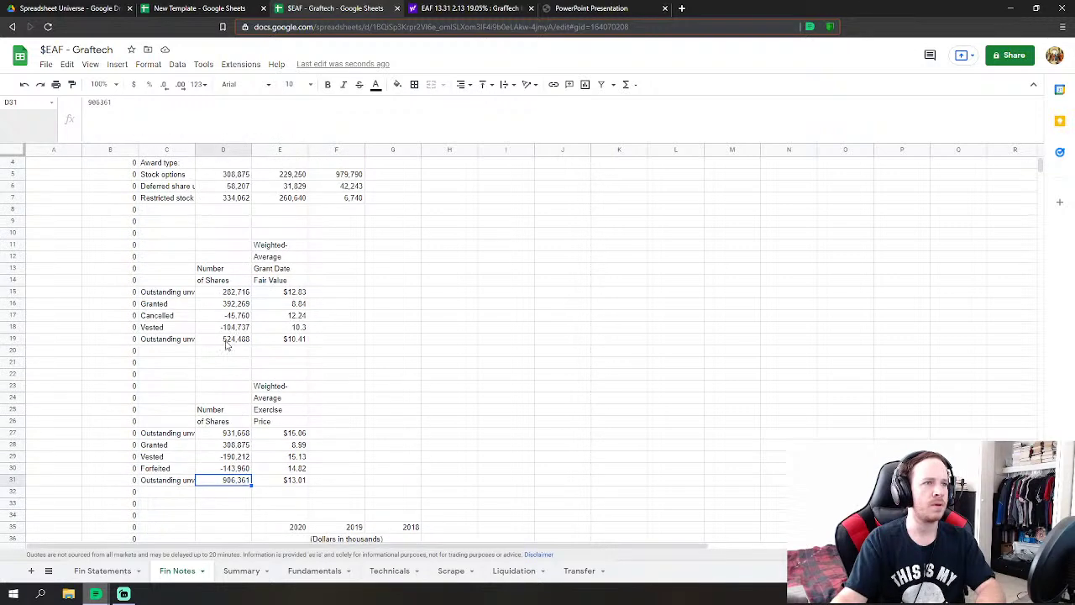
{"action": "scroll", "coordinate": [225, 336], "scroll_direction": "down", "scroll_amount": 5}
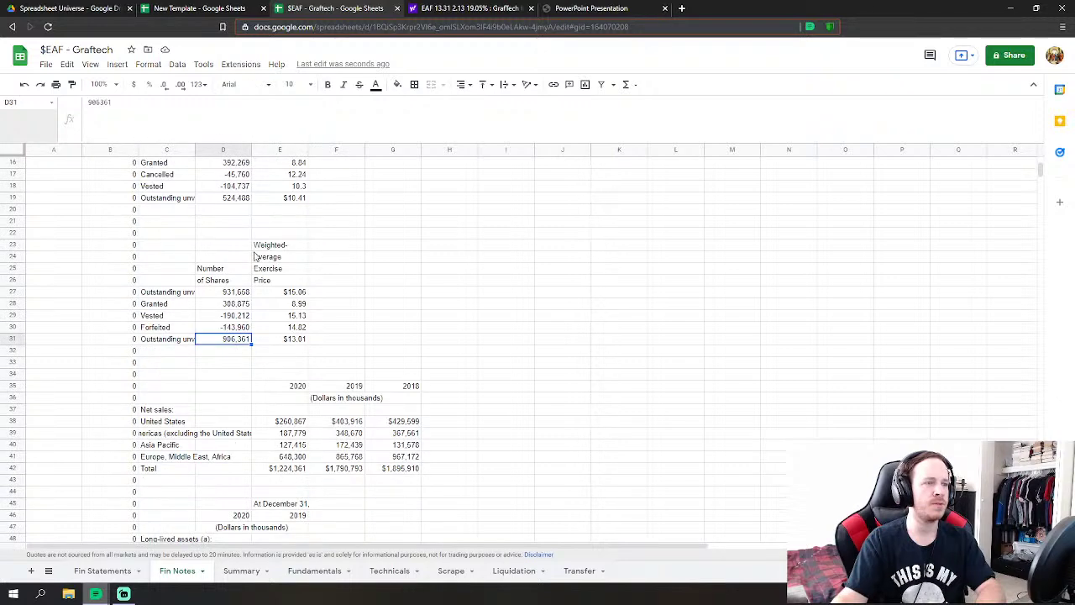
{"action": "left_click", "coordinate": [233, 233]}
{"action": "scroll", "coordinate": [204, 296], "scroll_direction": "up", "scroll_amount": 3}
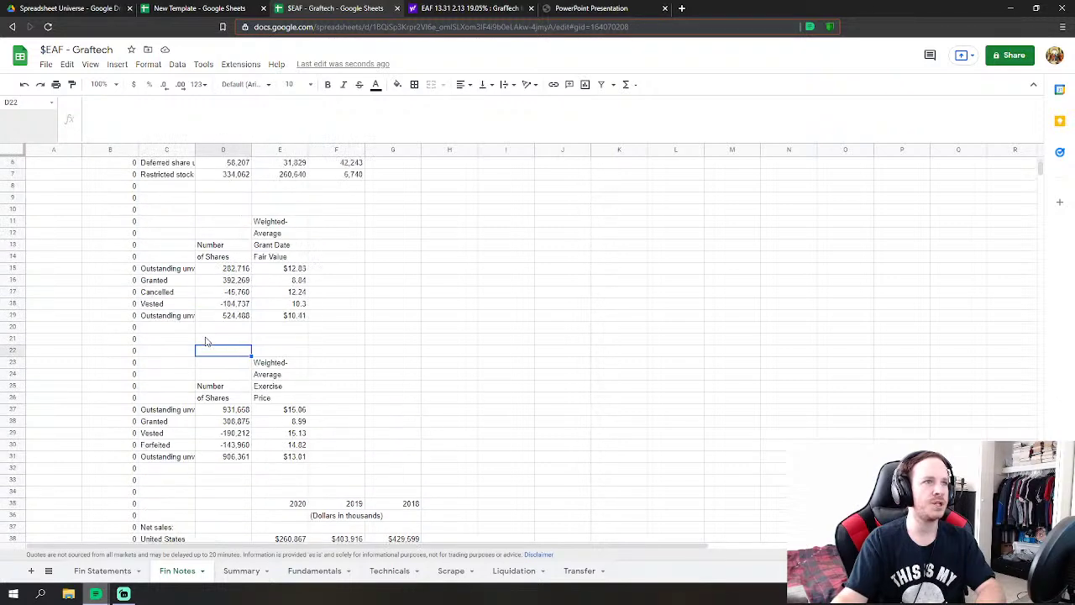
{"action": "scroll", "coordinate": [202, 327], "scroll_direction": "down", "scroll_amount": 14}
{"action": "scroll", "coordinate": [200, 330], "scroll_direction": "down", "scroll_amount": 11}
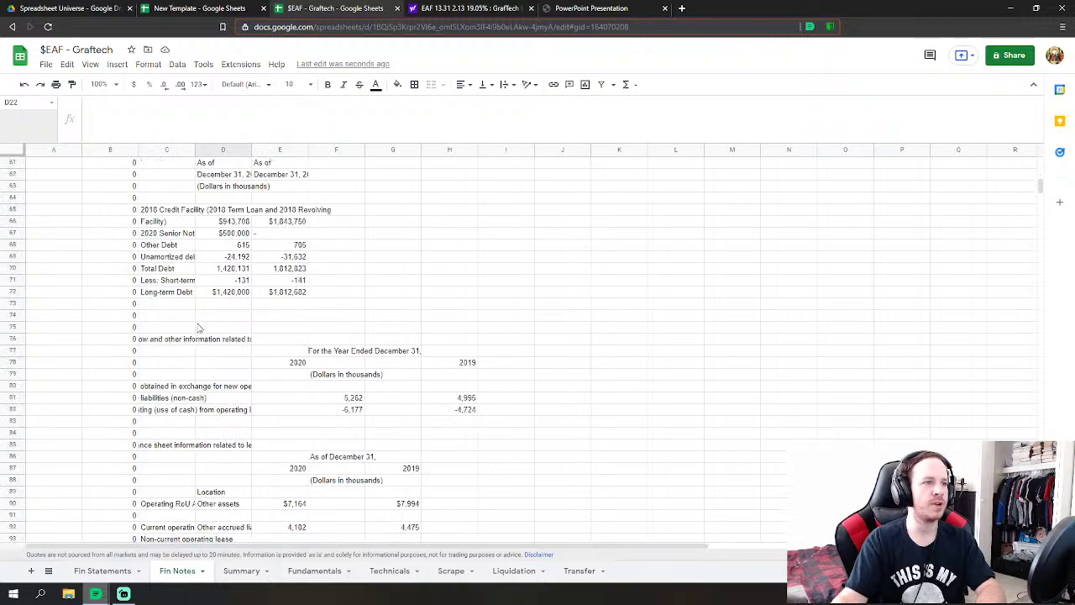
{"action": "scroll", "coordinate": [192, 309], "scroll_direction": "down", "scroll_amount": 2}
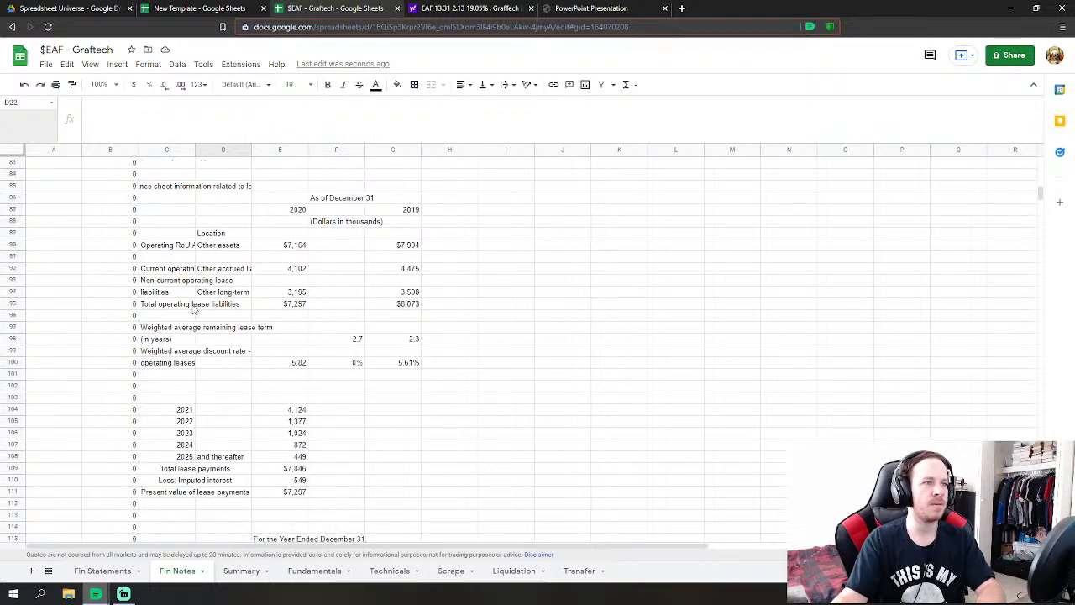
{"action": "scroll", "coordinate": [252, 357], "scroll_direction": "down", "scroll_amount": 6}
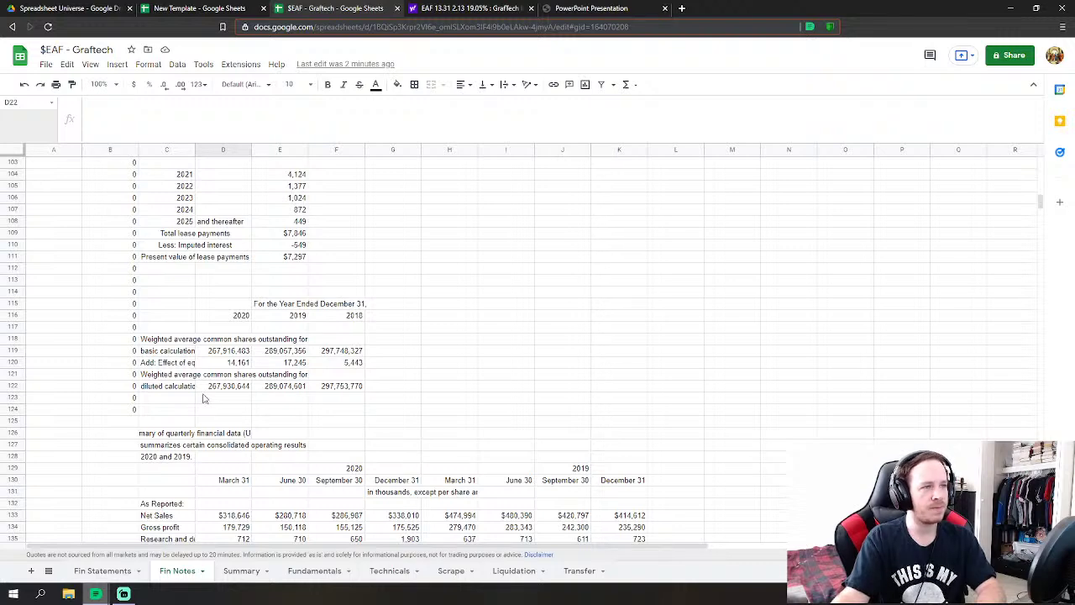
{"action": "scroll", "coordinate": [242, 411], "scroll_direction": "up", "scroll_amount": 1}
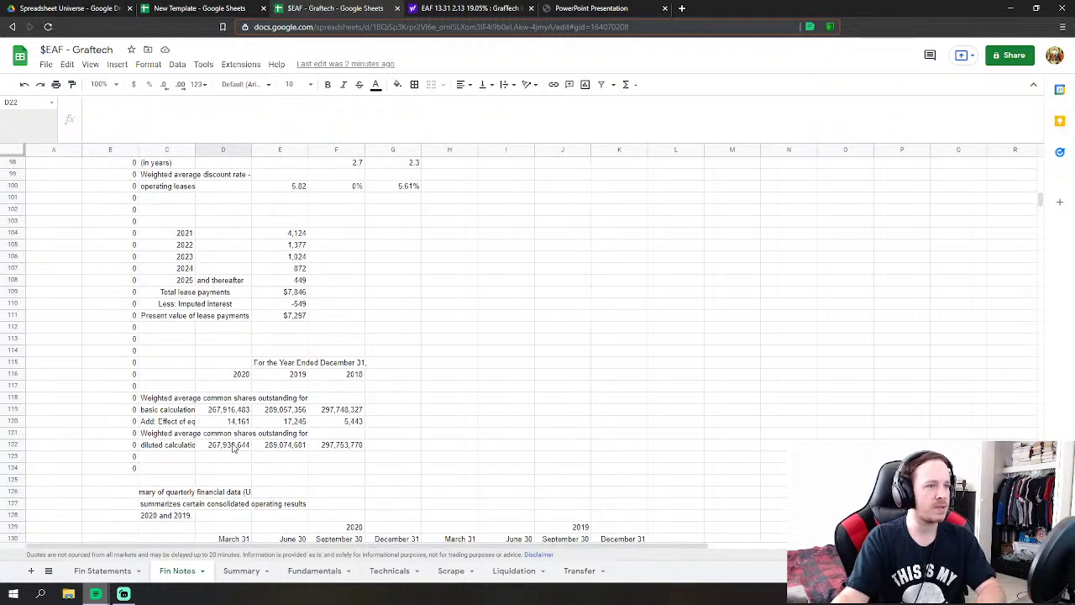
{"action": "left_click", "coordinate": [234, 427]}
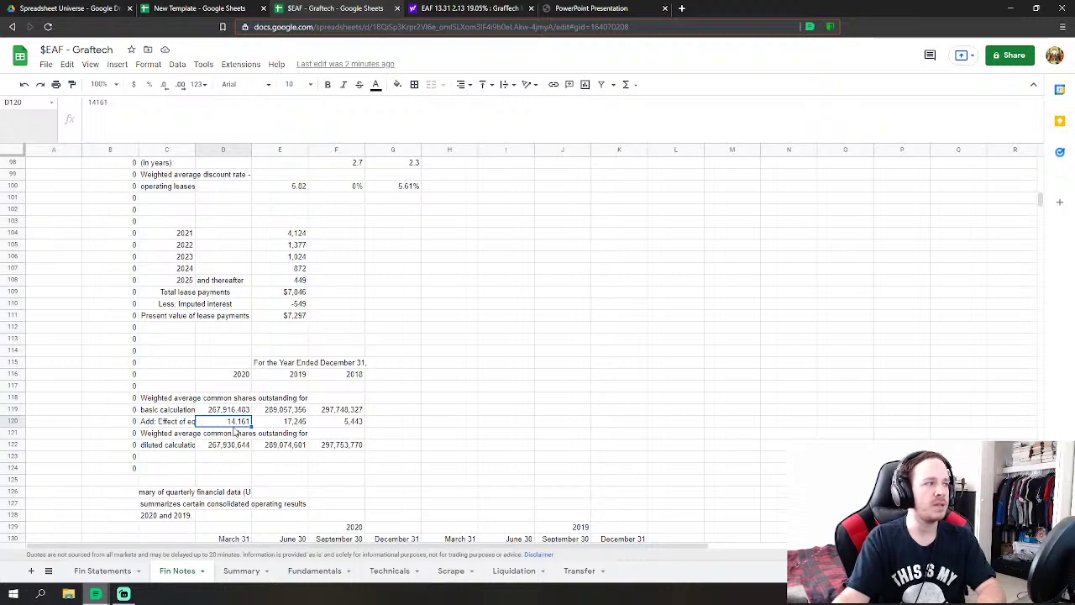
{"action": "left_click", "coordinate": [230, 445]}
{"action": "left_click", "coordinate": [233, 424]}
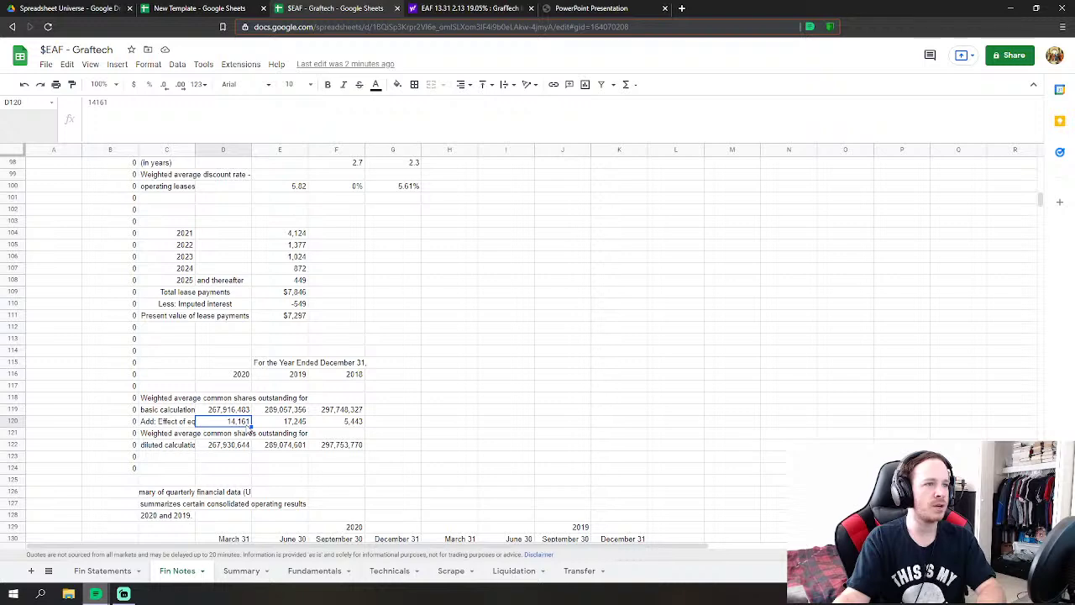
{"action": "left_click", "coordinate": [219, 411]}
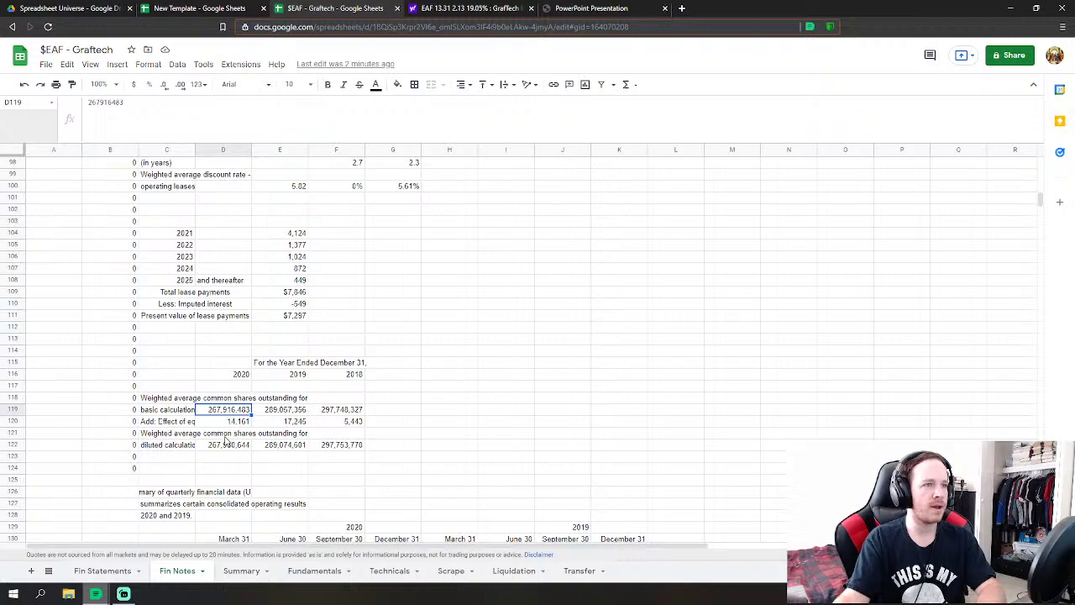
{"action": "scroll", "coordinate": [232, 424], "scroll_direction": "up", "scroll_amount": 3}
{"action": "scroll", "coordinate": [236, 491], "scroll_direction": "down", "scroll_amount": 1}
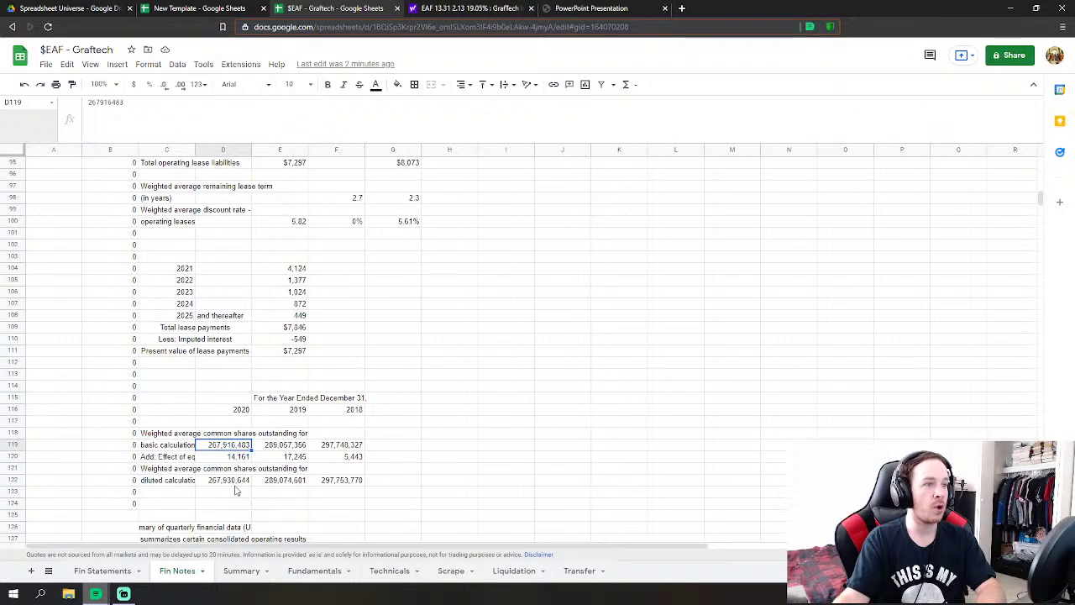
{"action": "scroll", "coordinate": [218, 487], "scroll_direction": "up", "scroll_amount": 20}
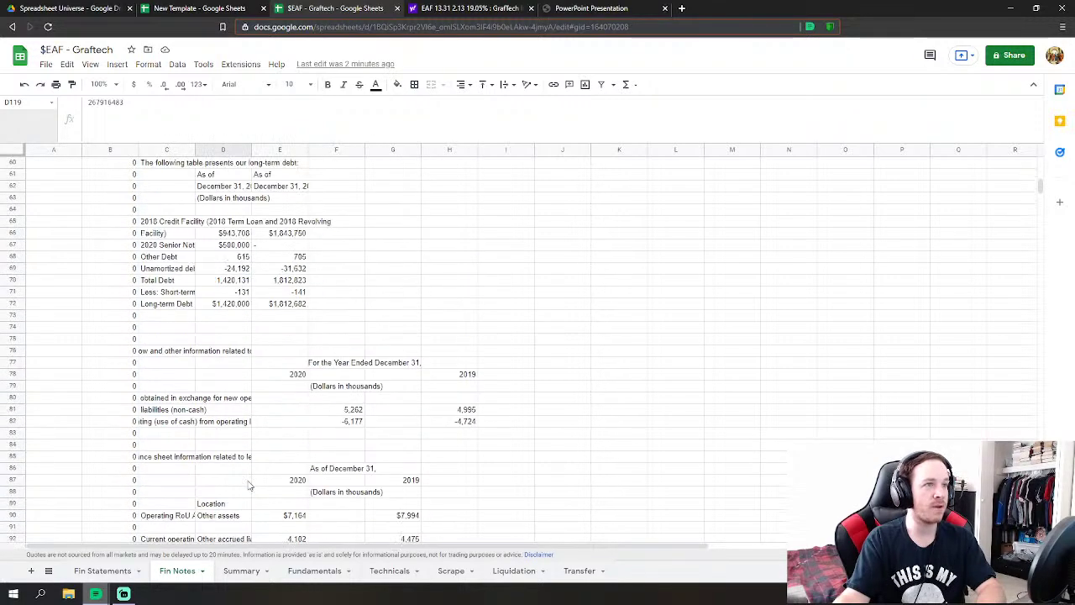
{"action": "scroll", "coordinate": [251, 479], "scroll_direction": "up", "scroll_amount": 7}
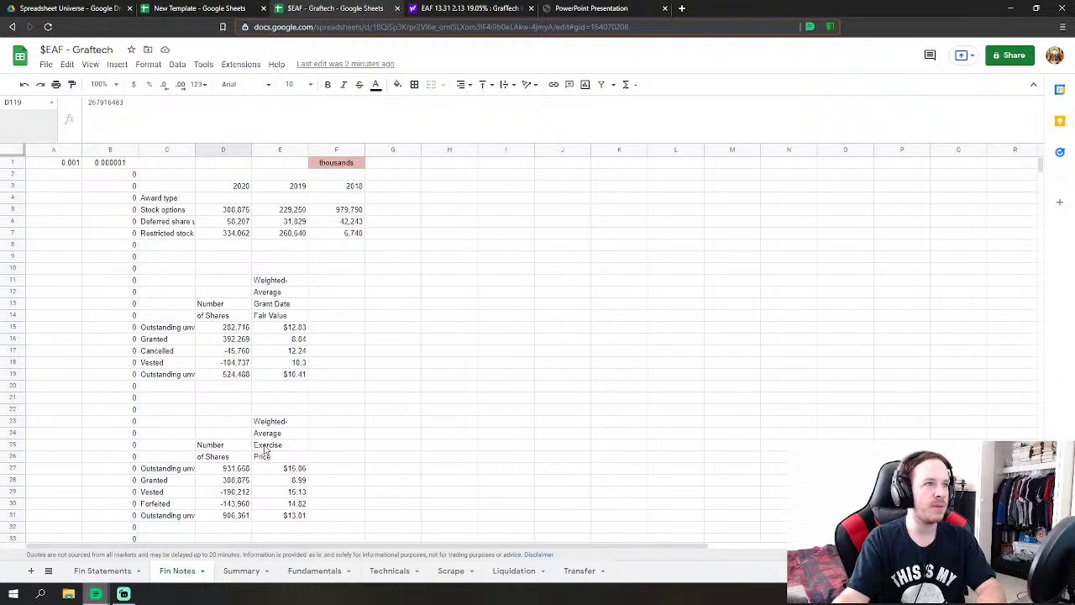
{"action": "left_click", "coordinate": [238, 256]}
{"action": "left_click", "coordinate": [230, 235]}
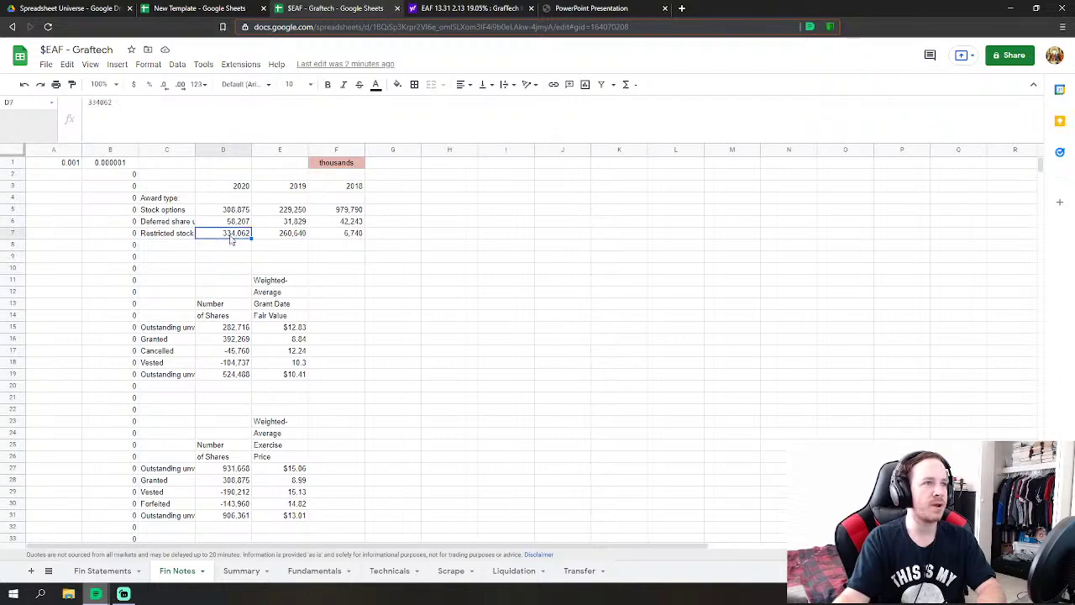
{"action": "left_click", "coordinate": [165, 237]}
{"action": "left_click", "coordinate": [222, 239]}
{"action": "left_click", "coordinate": [176, 378]}
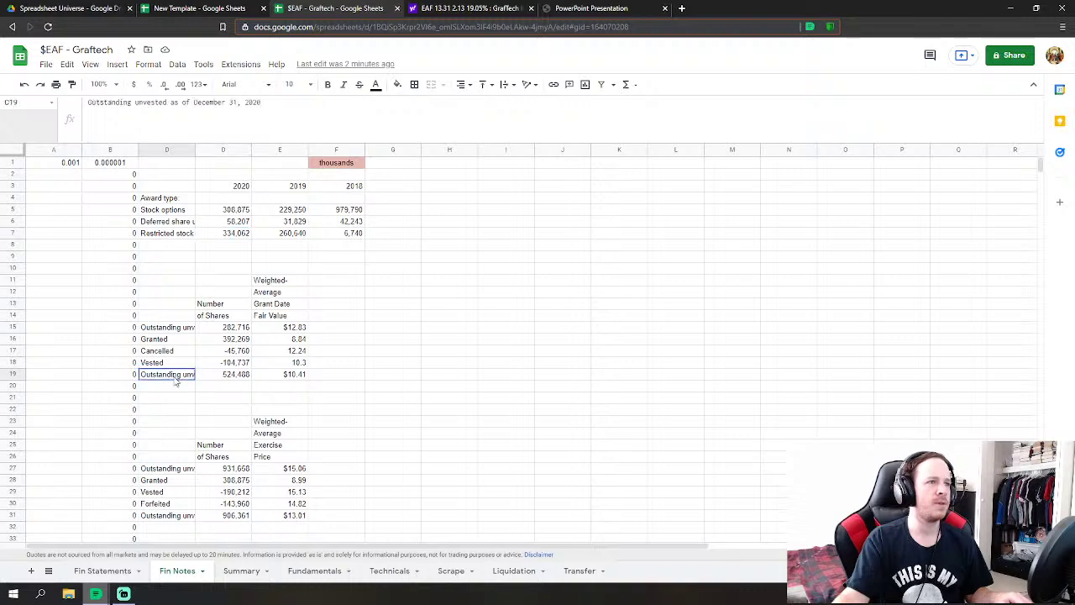
{"action": "left_click", "coordinate": [235, 237]}
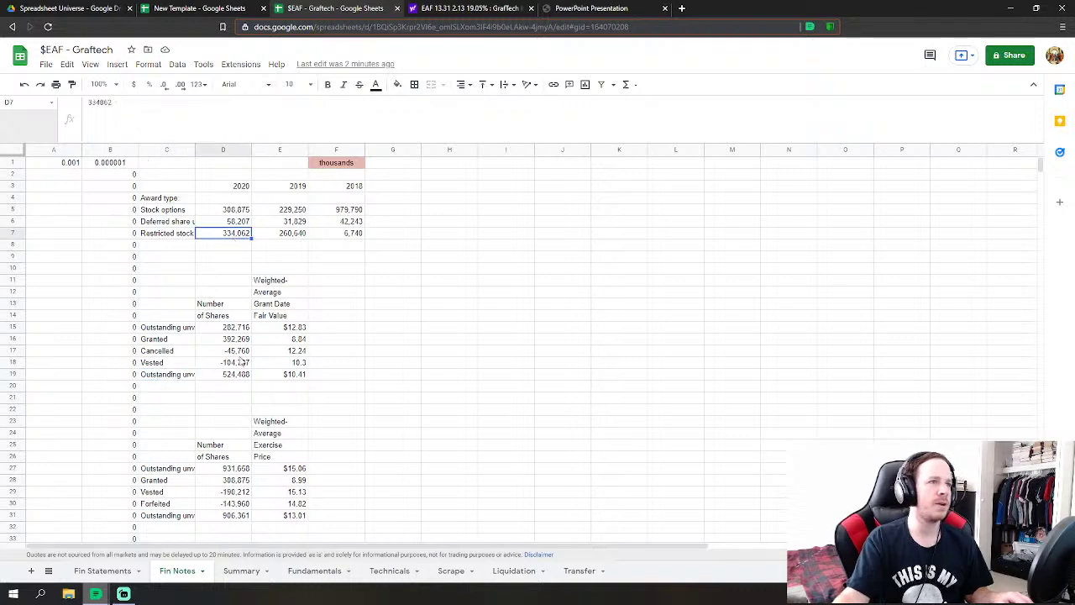
{"action": "left_click", "coordinate": [235, 378], "text": "ctrl"}
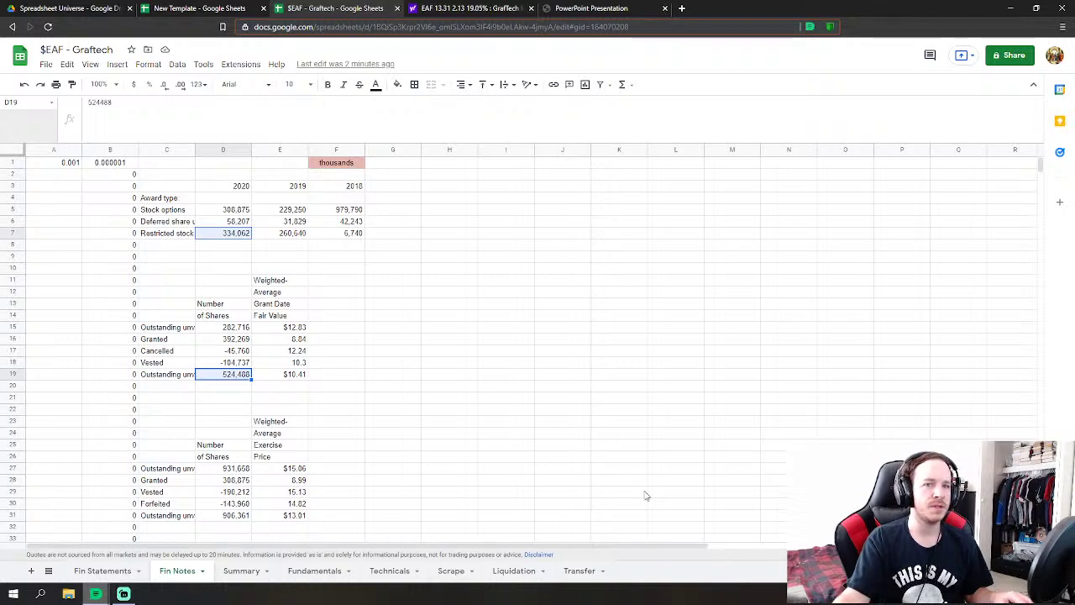
{"action": "scroll", "coordinate": [369, 458], "scroll_direction": "down", "scroll_amount": 1}
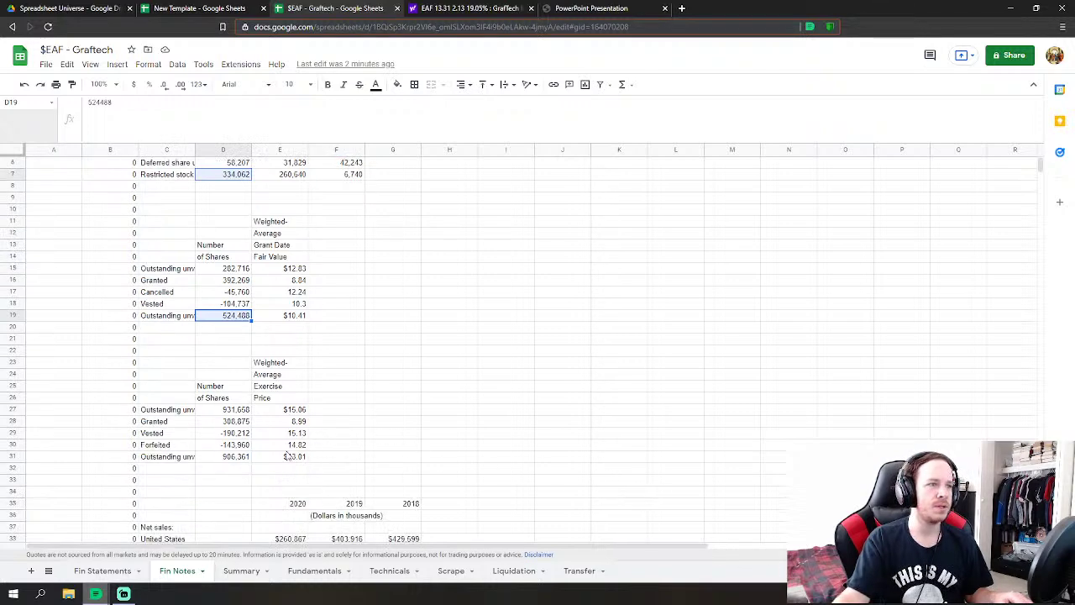
{"action": "left_click", "coordinate": [235, 457]}
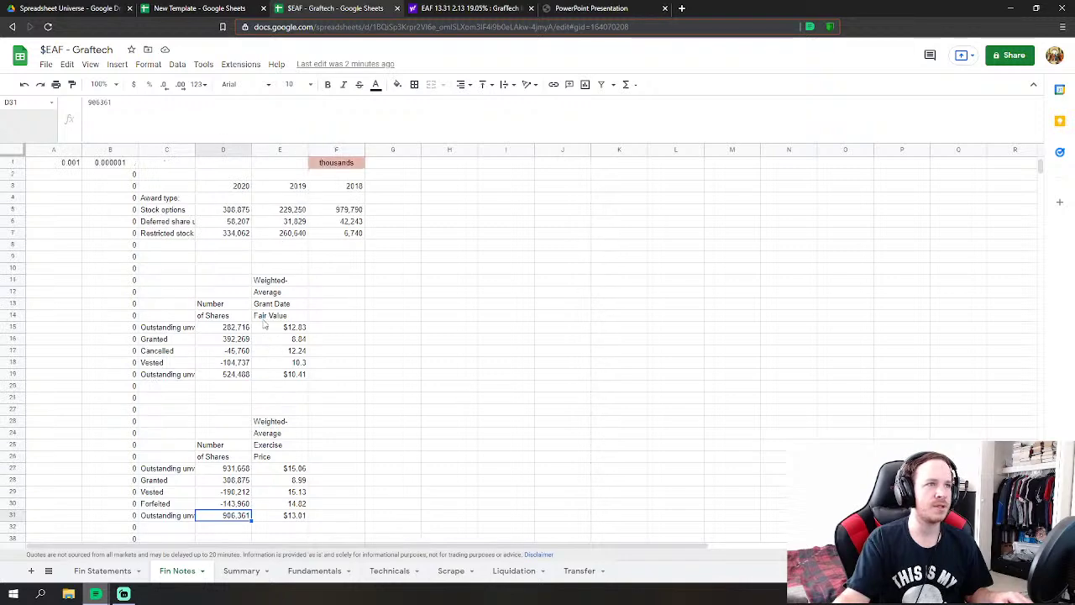
{"action": "left_click", "coordinate": [411, 340]}
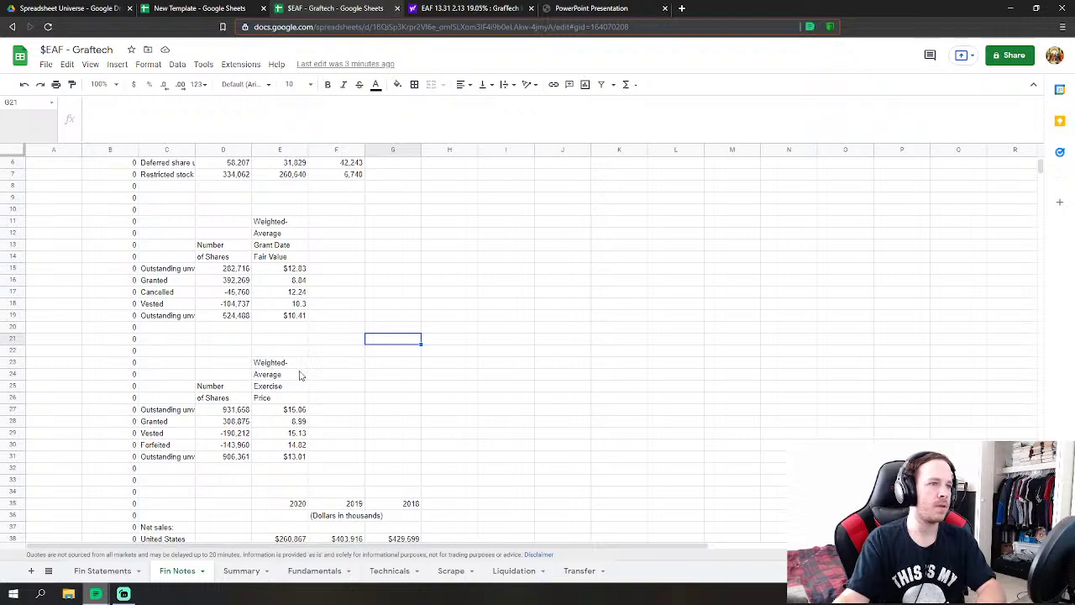
{"action": "left_click", "coordinate": [217, 450]}
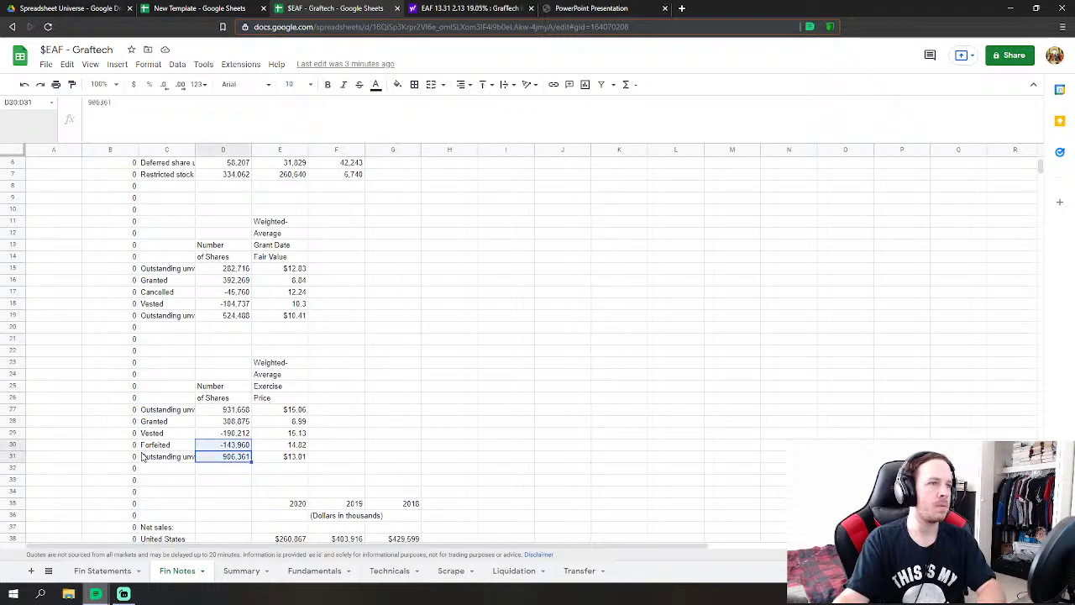
{"action": "left_click", "coordinate": [156, 457]}
{"action": "scroll", "coordinate": [251, 336], "scroll_direction": "up", "scroll_amount": 1}
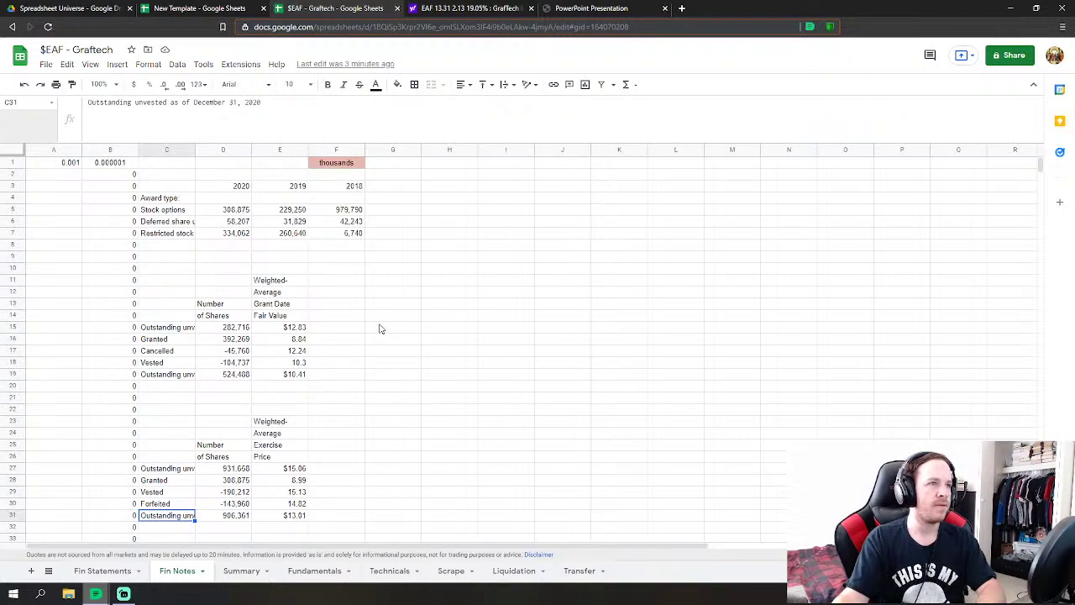
{"action": "left_click", "coordinate": [359, 339]}
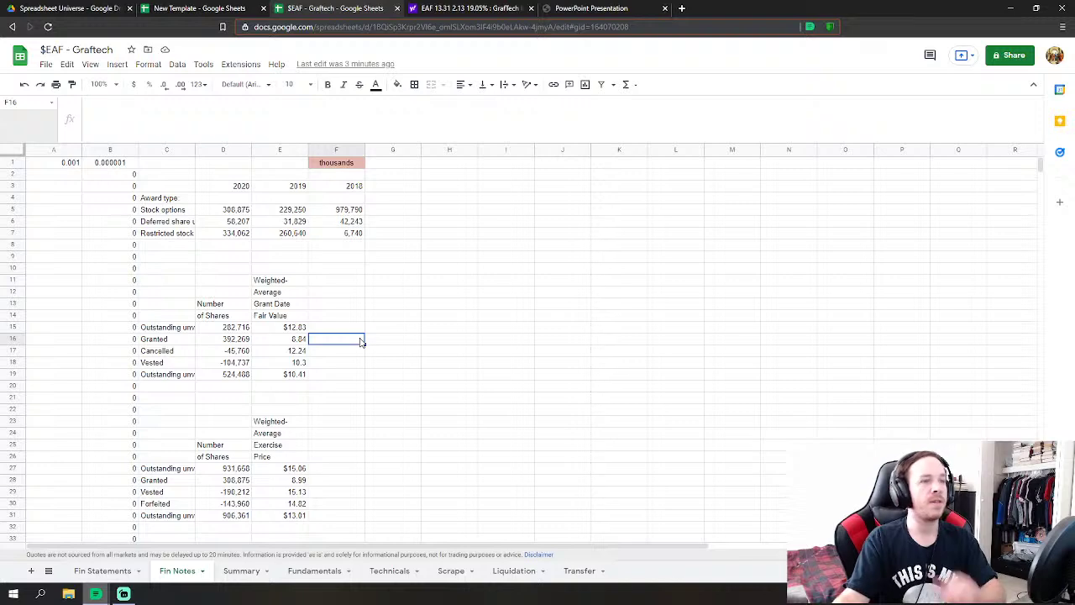
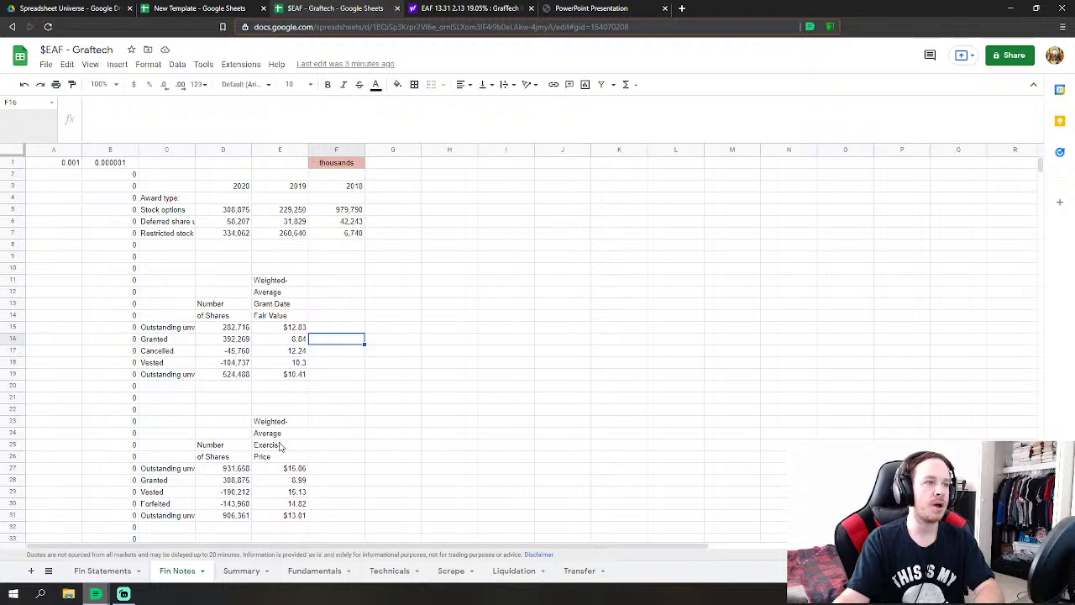
- Enter =D31-D19-D7 in Fin Notes G19, giving 47,811
{"action": "left_click", "coordinate": [409, 376]}
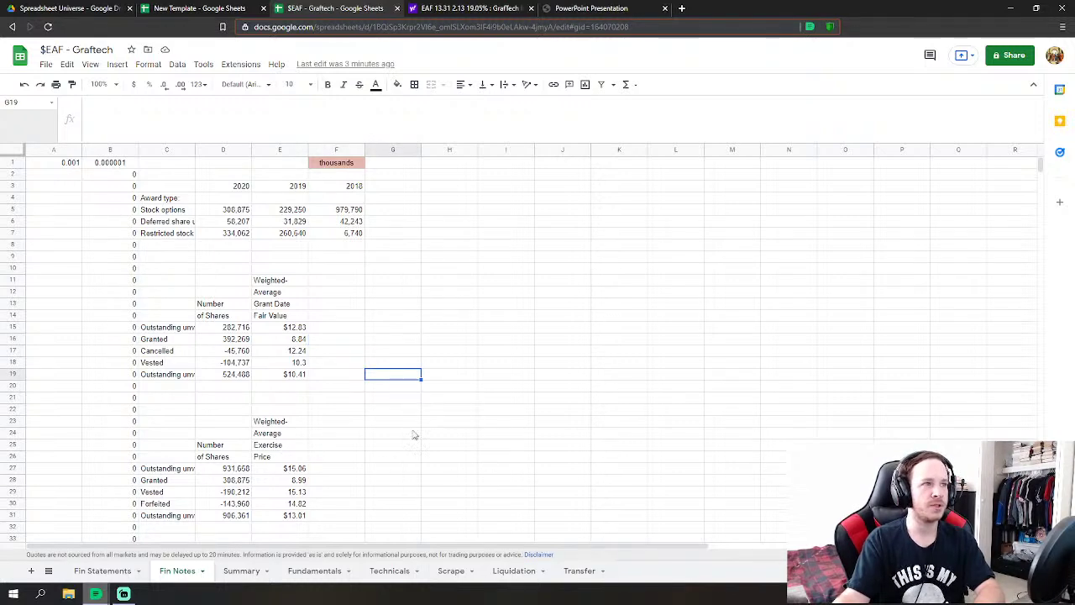
{"action": "type", "text": "="}
{"action": "left_click", "coordinate": [239, 518]}
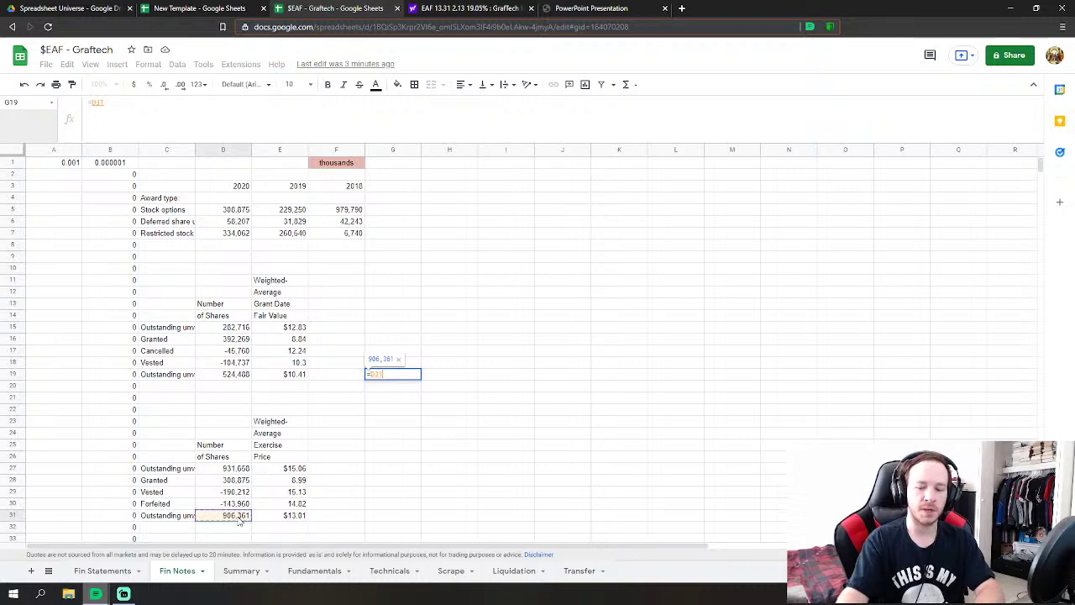
{"action": "type", "text": "-"}
{"action": "left_click", "coordinate": [241, 378]}
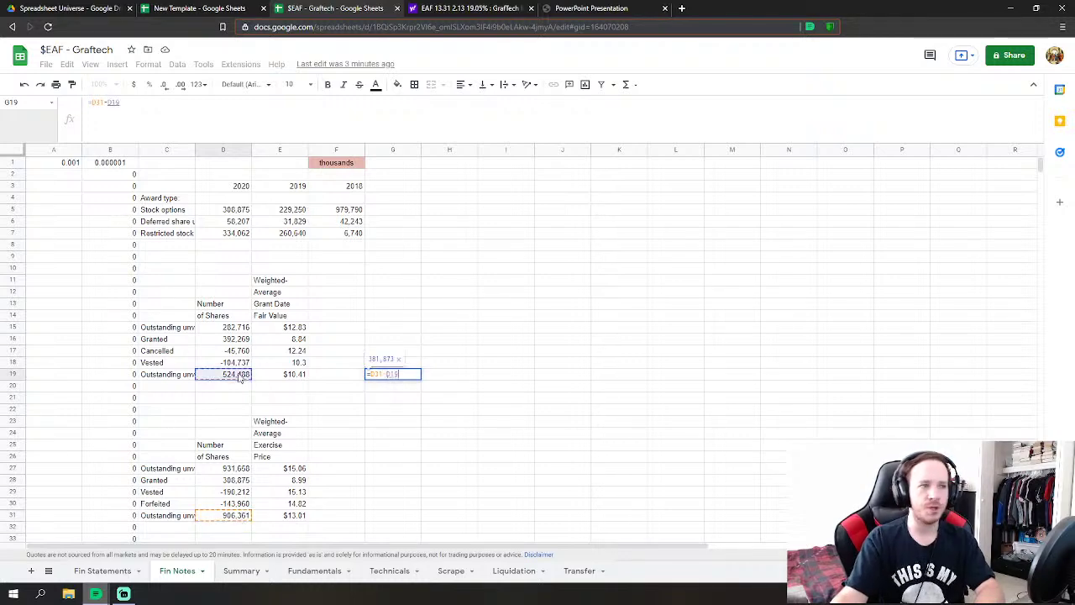
{"action": "type", "text": "-"}
{"action": "left_click", "coordinate": [242, 236]}
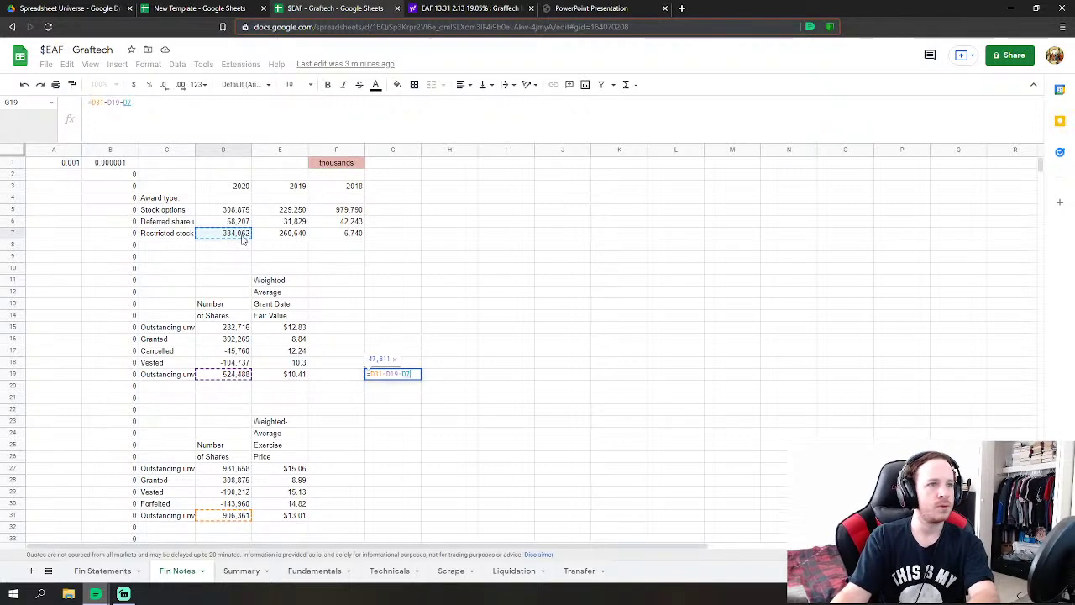
{"action": "key", "text": "Return"}
{"action": "left_click", "coordinate": [386, 373]}
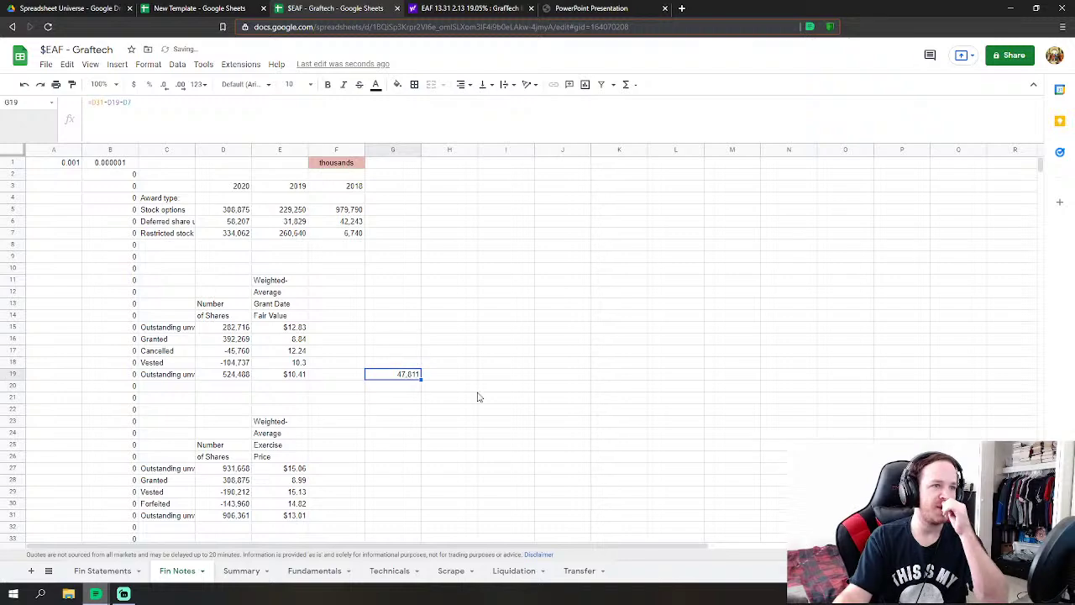
- Review the notes, including the 14,161 dilutive share effect, then go to the Fundamentals sheet
{"action": "scroll", "coordinate": [475, 396], "scroll_direction": "down", "scroll_amount": 3}
{"action": "scroll", "coordinate": [476, 401], "scroll_direction": "down", "scroll_amount": 5}
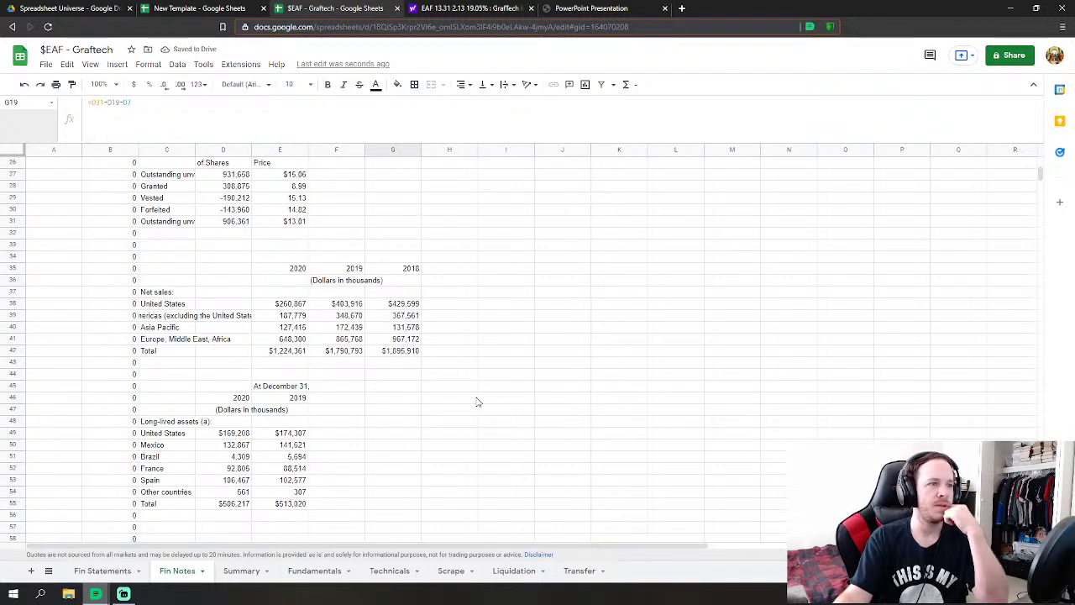
{"action": "scroll", "coordinate": [475, 401], "scroll_direction": "up", "scroll_amount": 5}
{"action": "scroll", "coordinate": [473, 404], "scroll_direction": "down", "scroll_amount": 12}
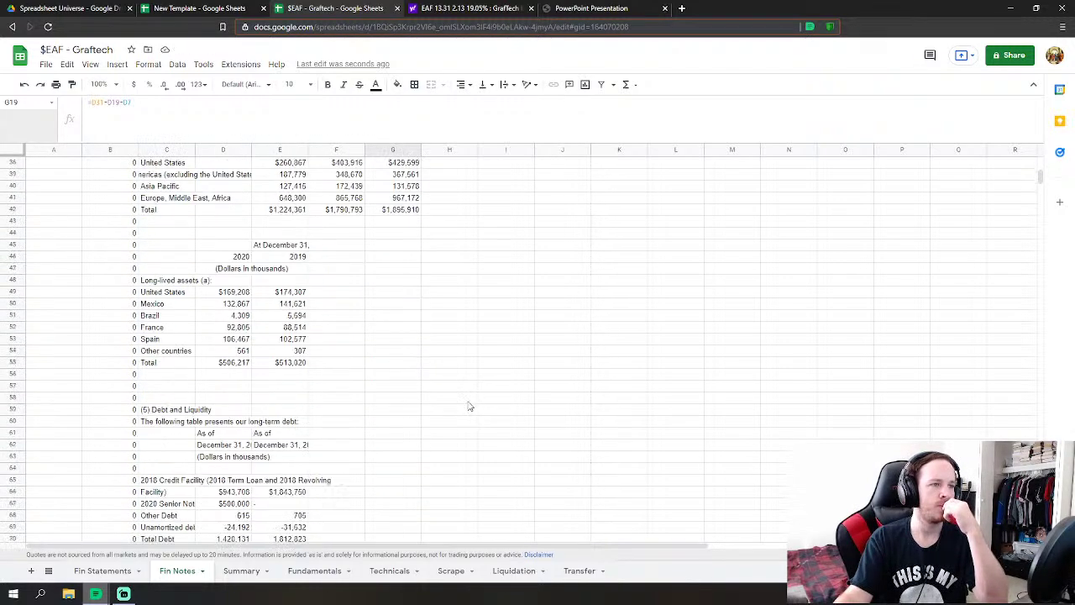
{"action": "scroll", "coordinate": [469, 406], "scroll_direction": "down", "scroll_amount": 14}
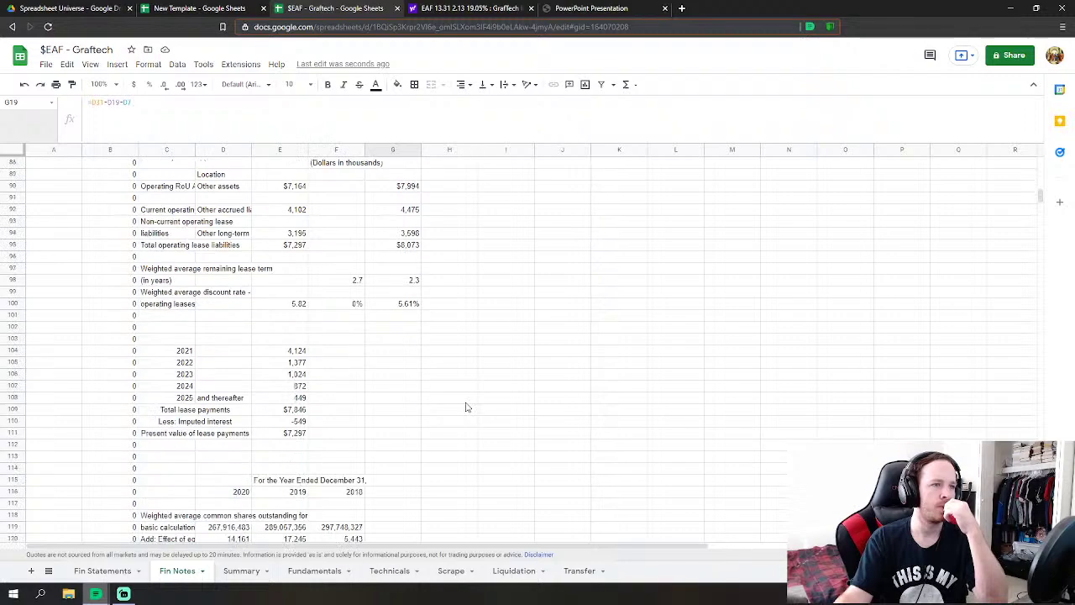
{"action": "scroll", "coordinate": [467, 407], "scroll_direction": "up", "scroll_amount": 5}
{"action": "scroll", "coordinate": [467, 407], "scroll_direction": "down", "scroll_amount": 14}
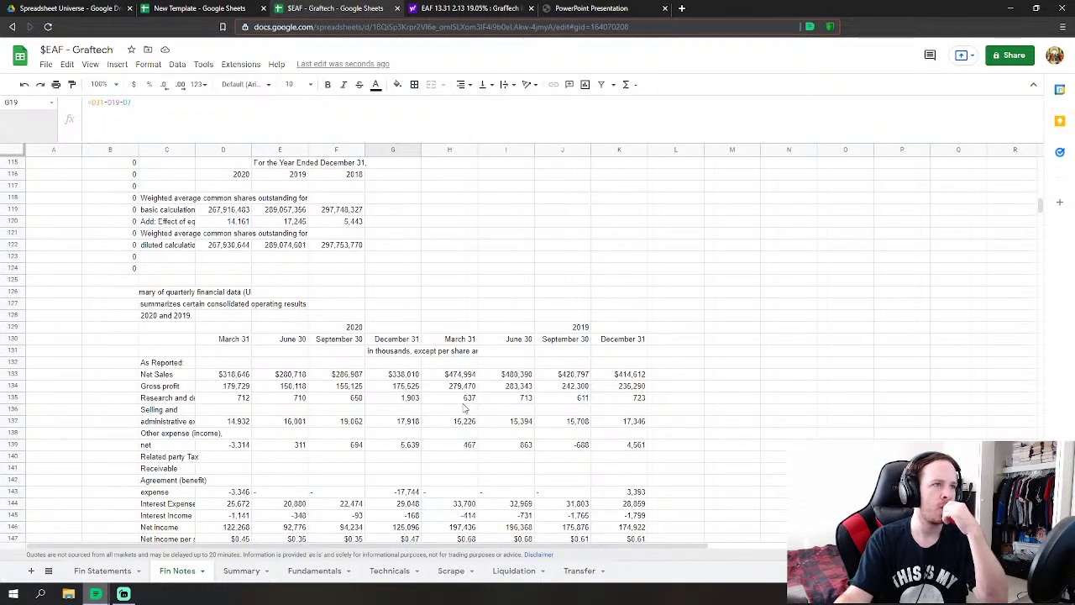
{"action": "scroll", "coordinate": [464, 407], "scroll_direction": "up", "scroll_amount": 4}
{"action": "left_click", "coordinate": [239, 364]}
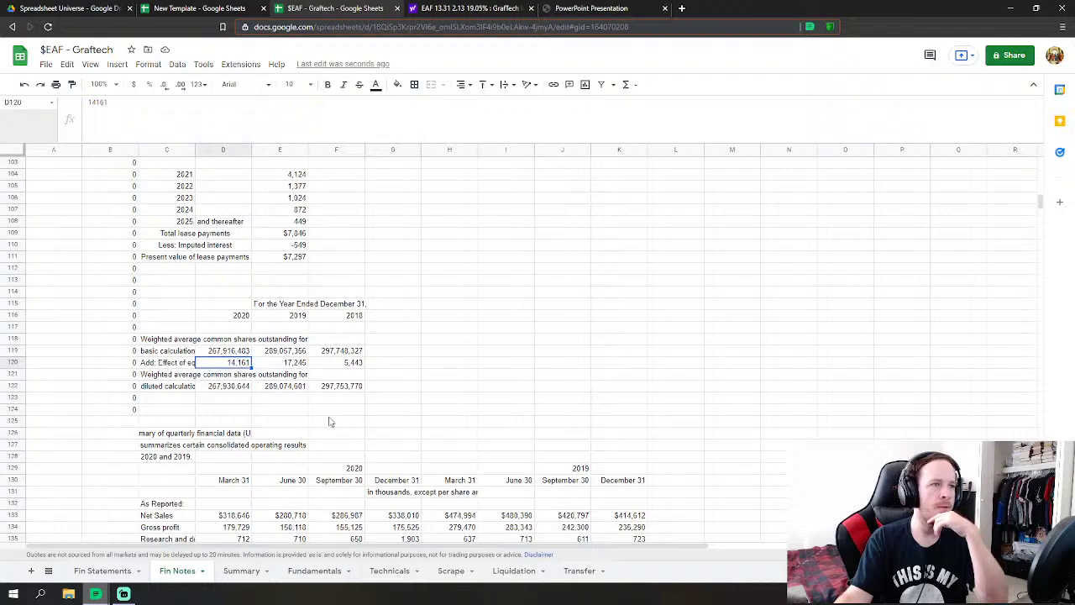
{"action": "scroll", "coordinate": [247, 460], "scroll_direction": "up", "scroll_amount": 13}
{"action": "scroll", "coordinate": [248, 460], "scroll_direction": "up", "scroll_amount": 20}
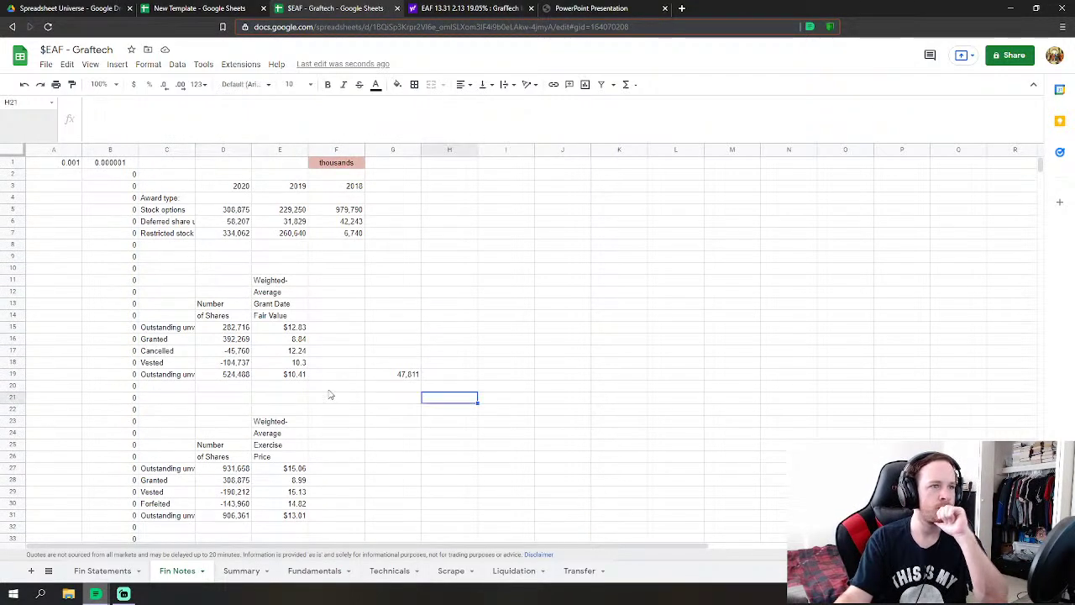
{"action": "left_click", "coordinate": [335, 572]}
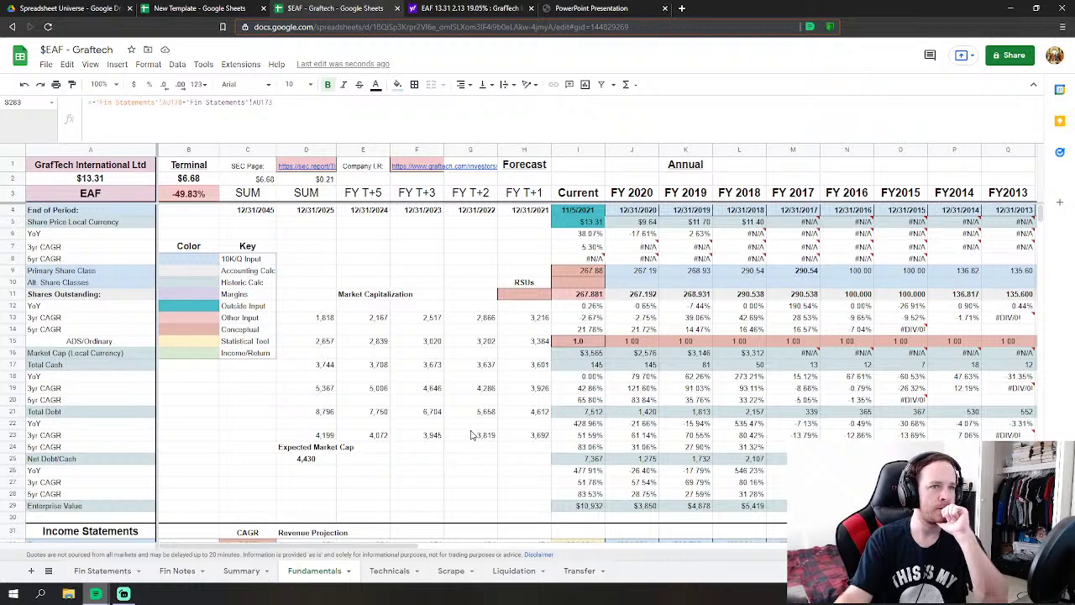
- Set Fundamentals H11 (RSUs) to Fin Notes G19 divided by 1000000, giving 0.048
{"action": "left_click", "coordinate": [338, 260]}
{"action": "left_click", "coordinate": [529, 296]}
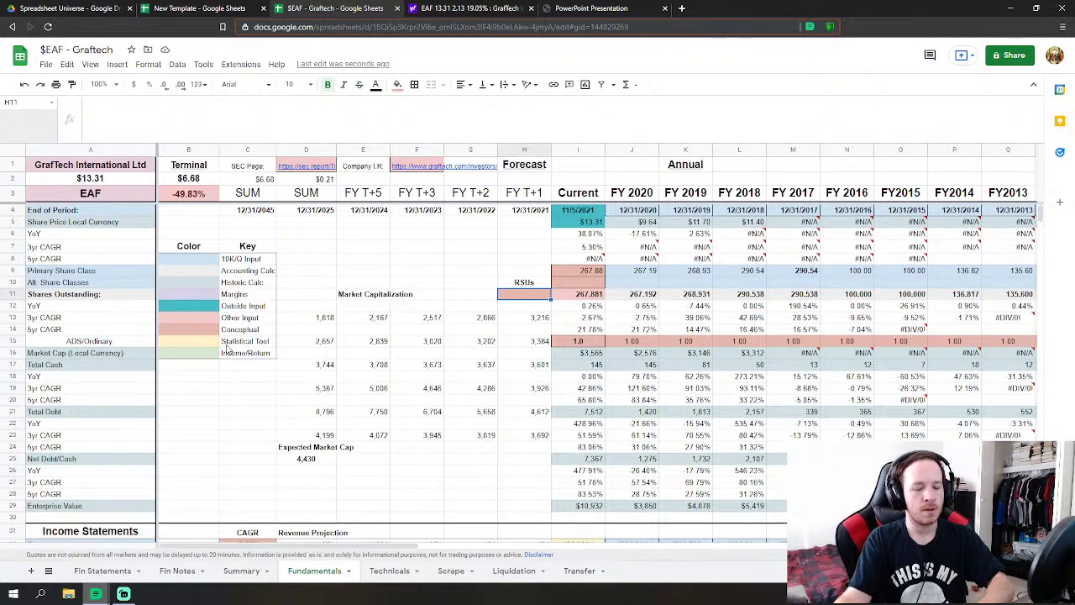
{"action": "key", "text": "Return"}
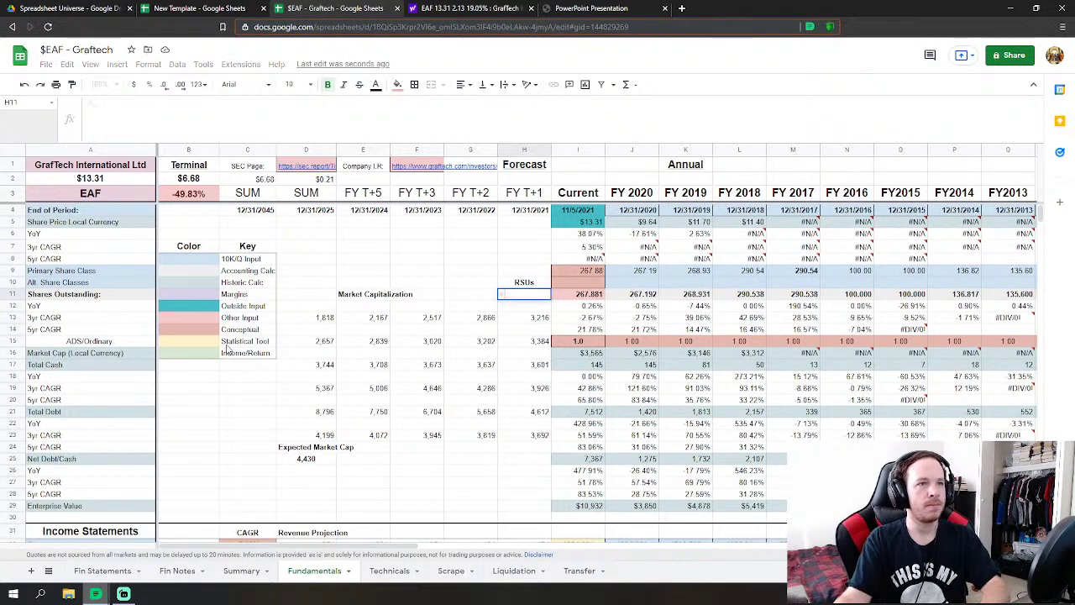
{"action": "left_click", "coordinate": [242, 571]}
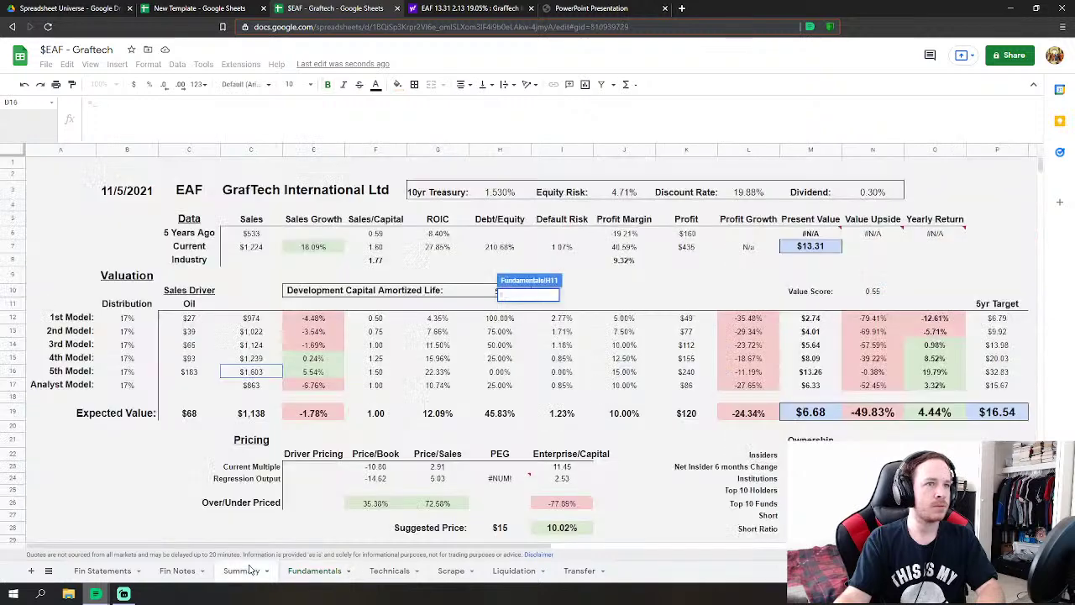
{"action": "left_click", "coordinate": [176, 572]}
{"action": "left_click", "coordinate": [411, 374]}
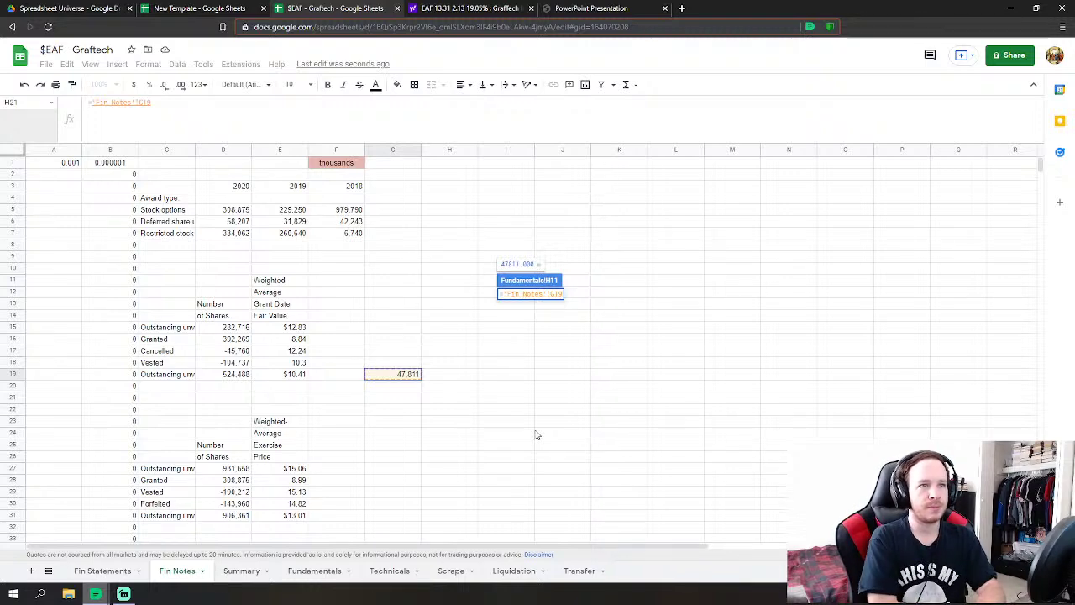
{"action": "type", "text": "/1"}
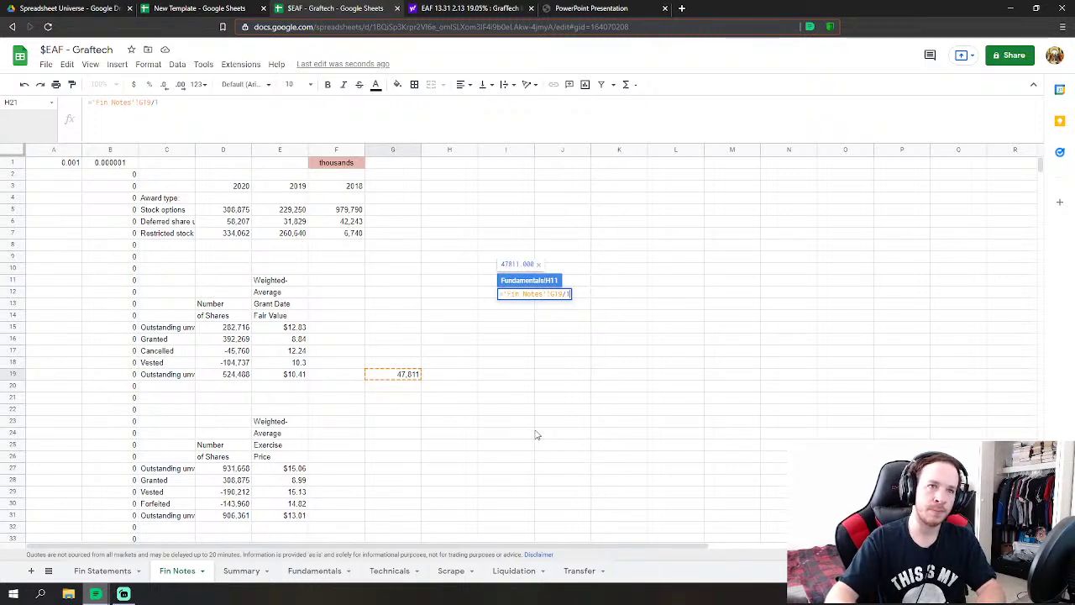
{"action": "type", "text": "000000"}
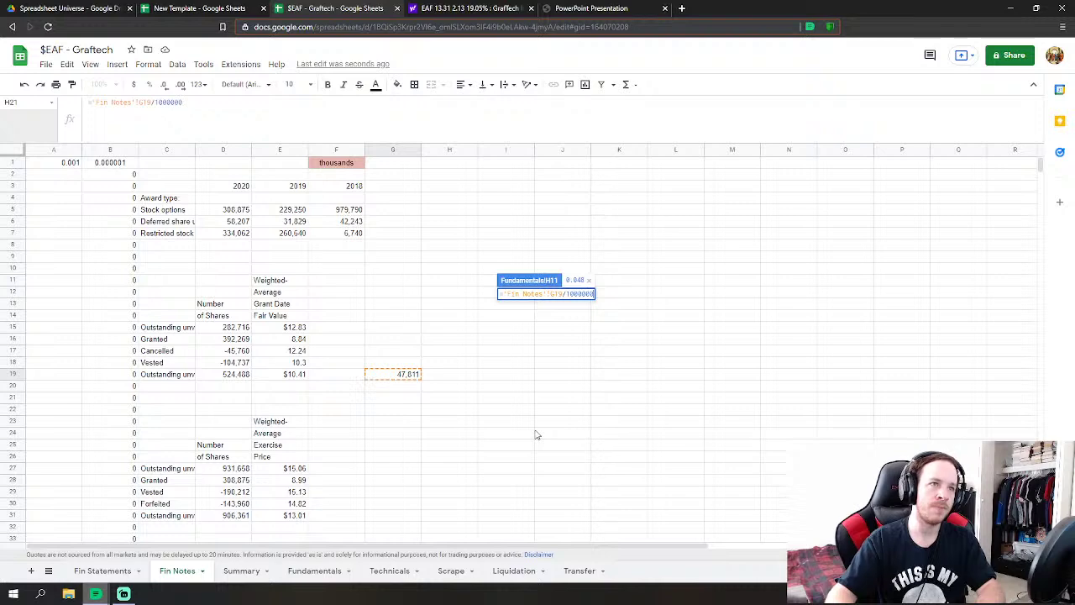
{"action": "key", "text": "Return"}
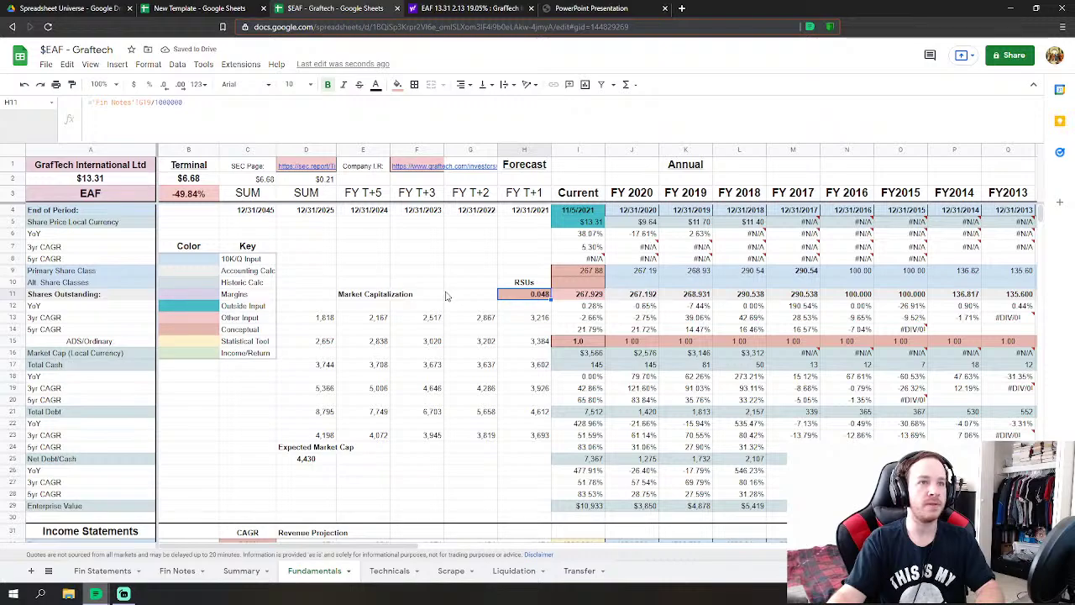
{"action": "key", "text": "Left"}
{"action": "scroll", "coordinate": [420, 354], "scroll_direction": "down", "scroll_amount": 3}
{"action": "left_click_drag", "start_coordinate": [1033, 224], "coordinate": [987, 473]}
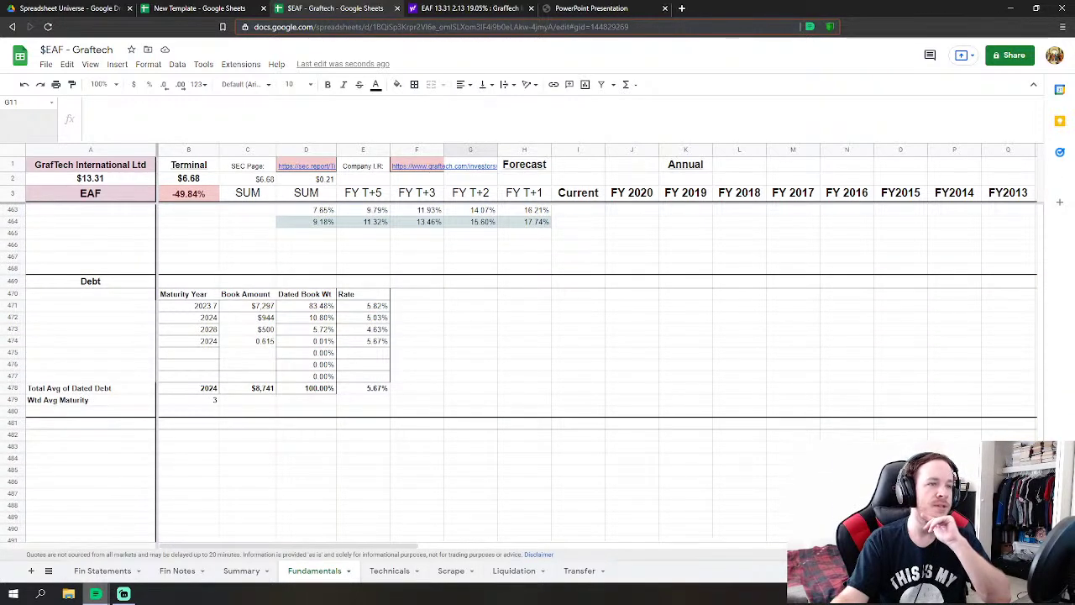
{"action": "left_click_drag", "start_coordinate": [987, 472], "coordinate": [1031, 242]}
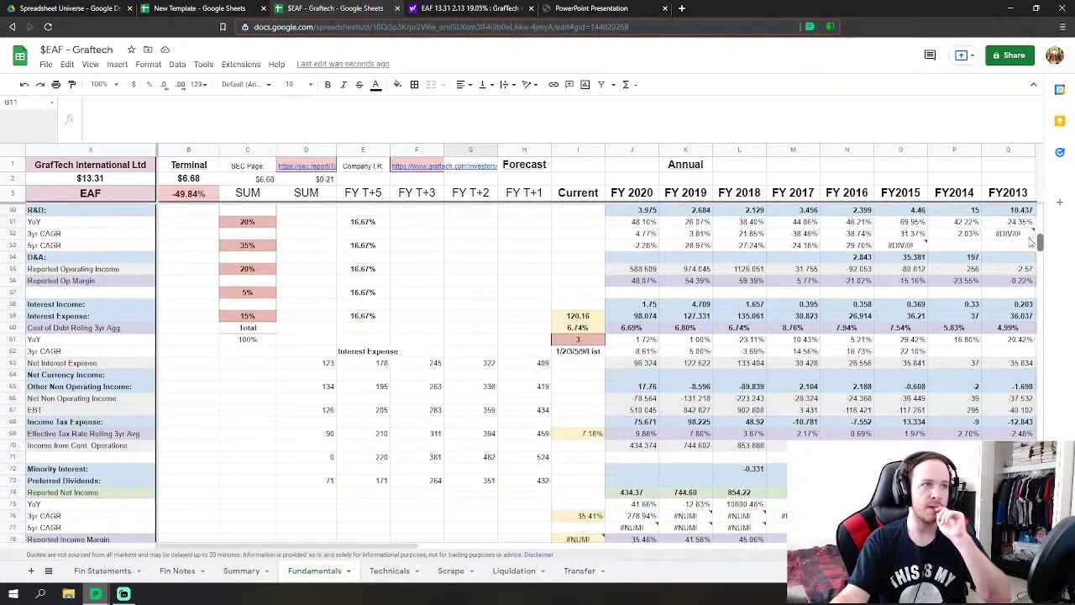
{"action": "left_click_drag", "start_coordinate": [1031, 242], "coordinate": [1027, 267]}
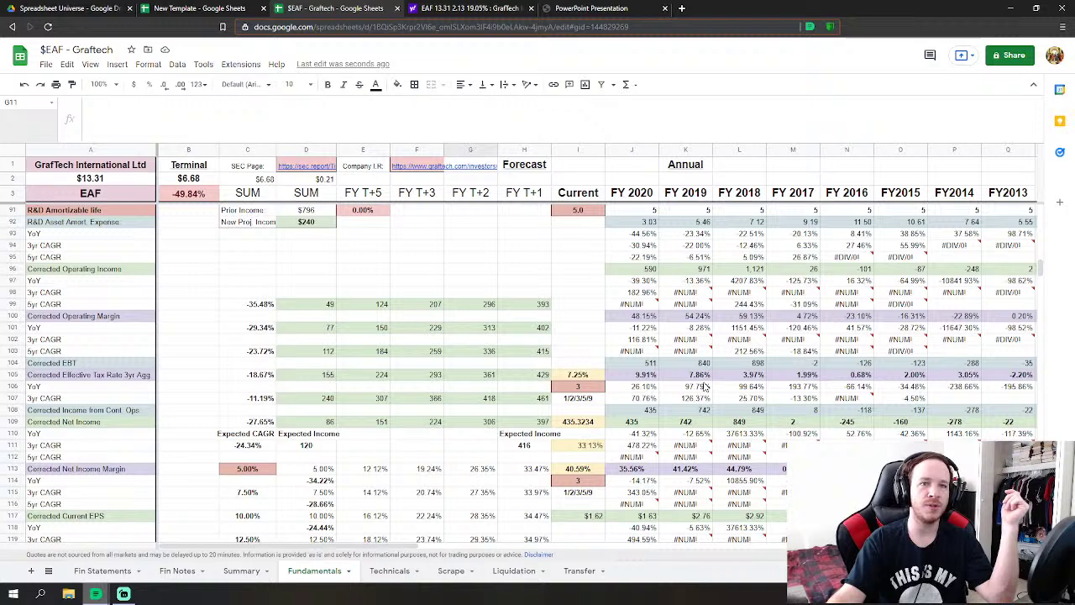
{"action": "scroll", "coordinate": [688, 378], "scroll_direction": "down", "scroll_amount": 2}
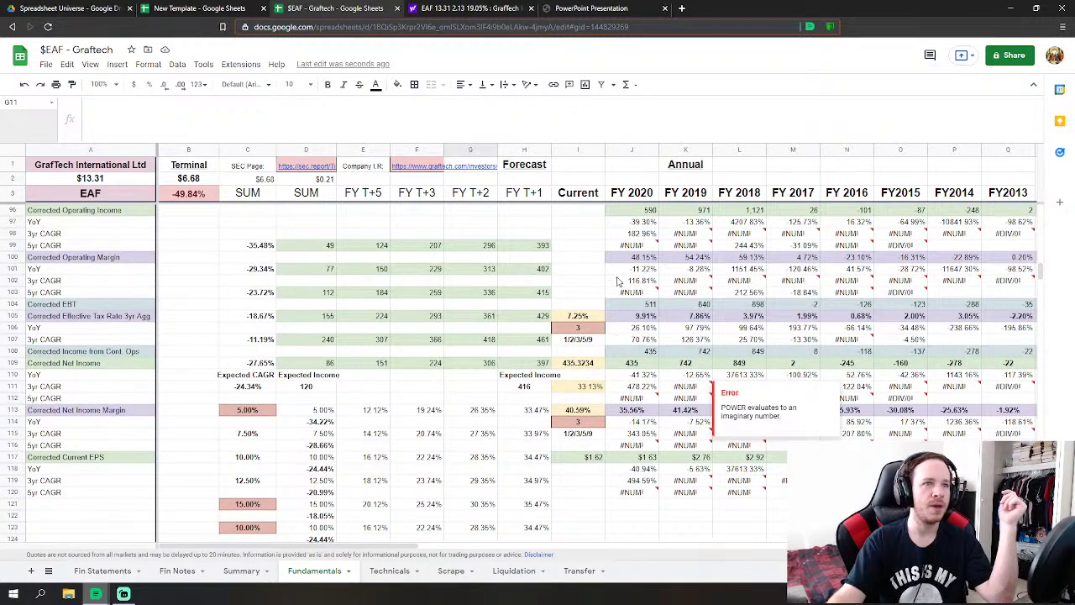
{"action": "left_click", "coordinate": [578, 281]}
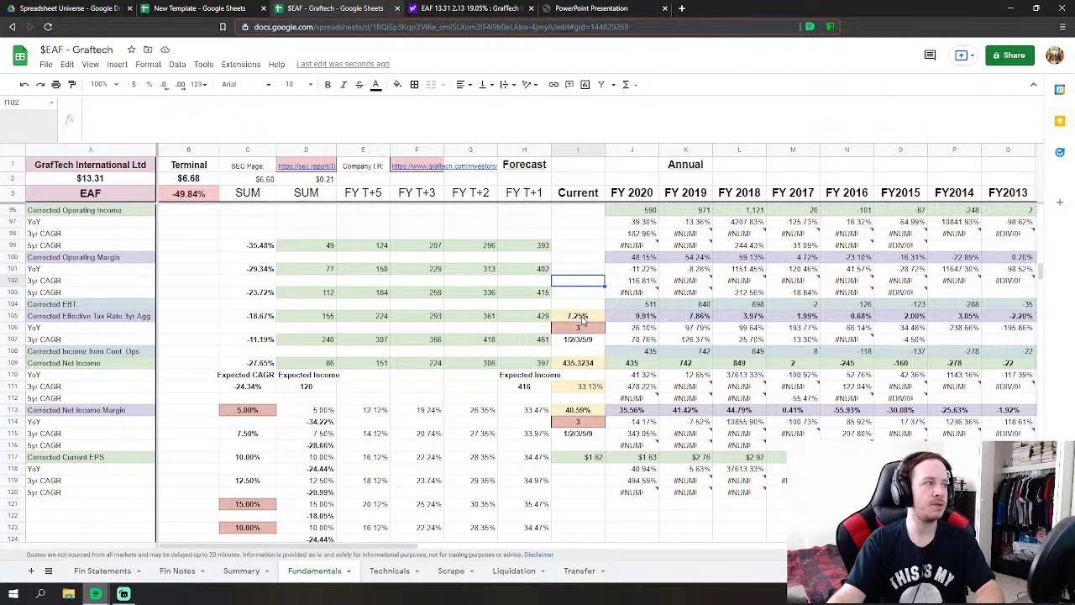
{"action": "left_click", "coordinate": [582, 316]}
{"action": "left_click", "coordinate": [572, 105]}
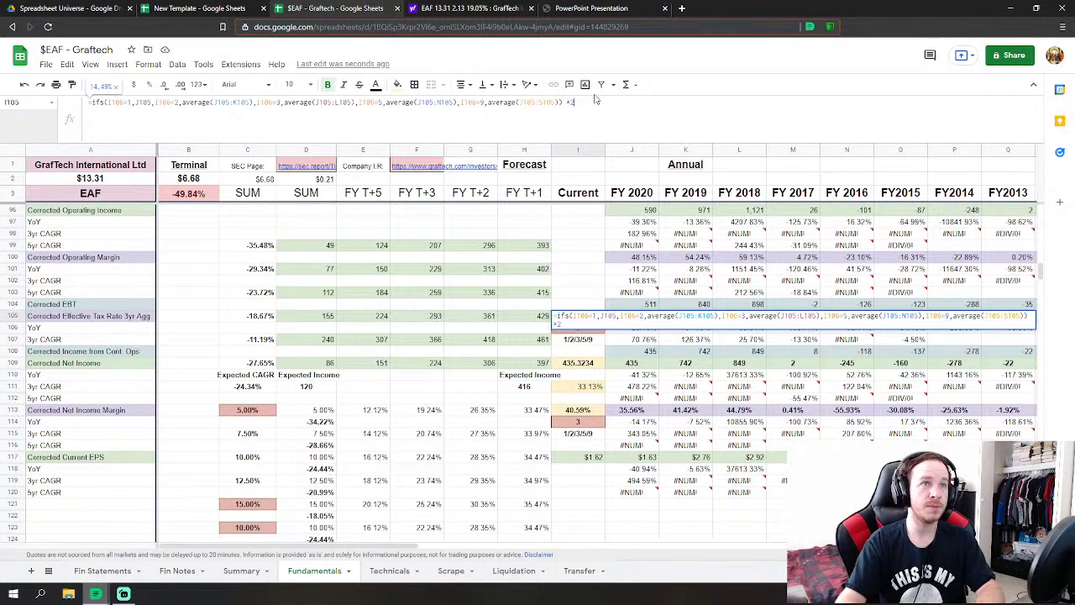
{"action": "key", "text": "Return"}
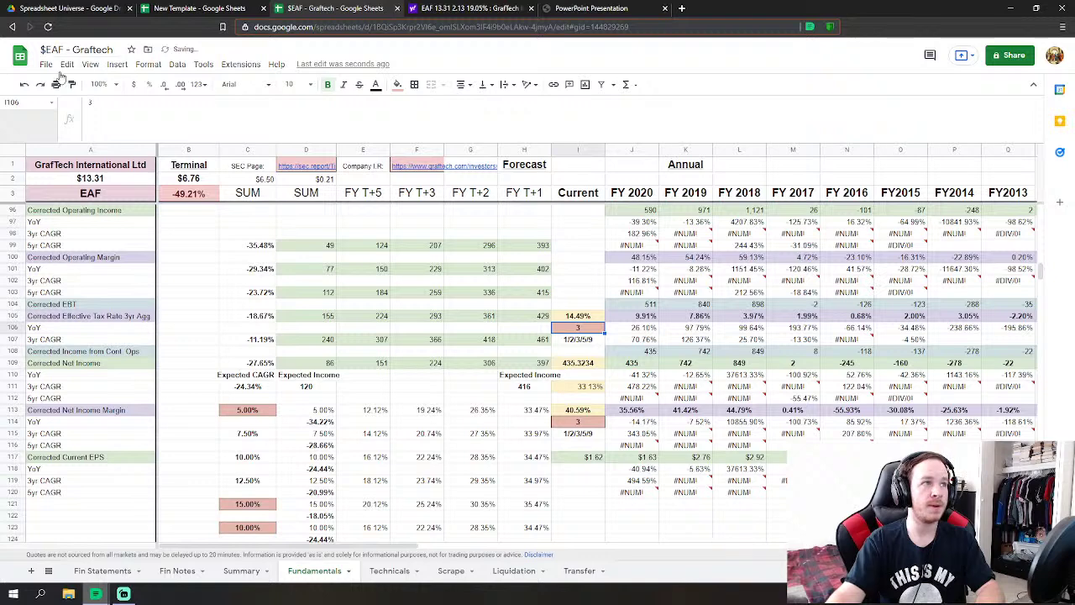
{"action": "left_click", "coordinate": [25, 85]}
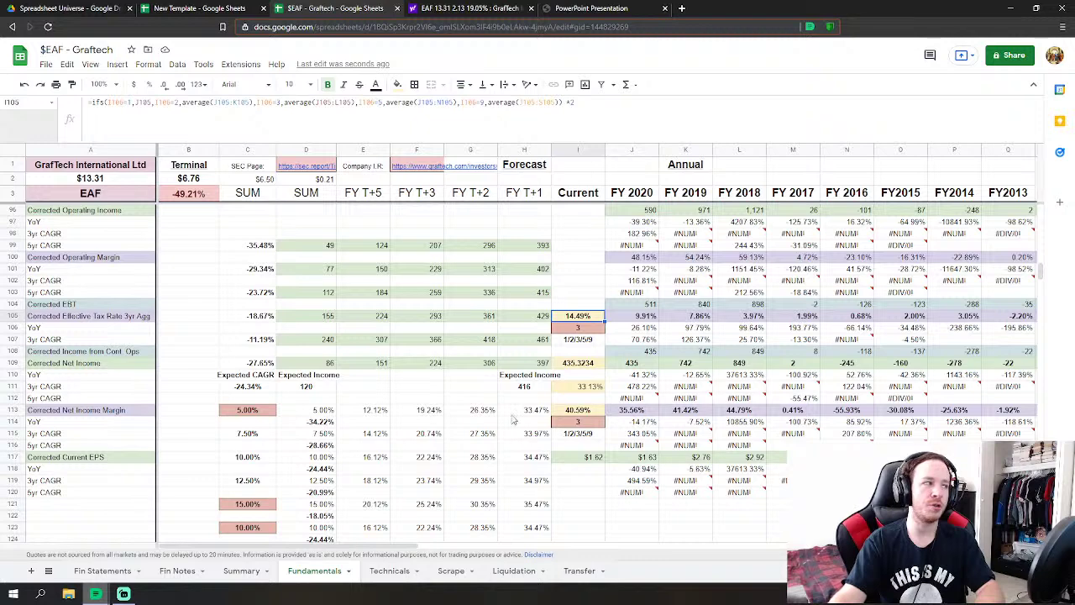
{"action": "scroll", "coordinate": [655, 401], "scroll_direction": "down", "scroll_amount": 2}
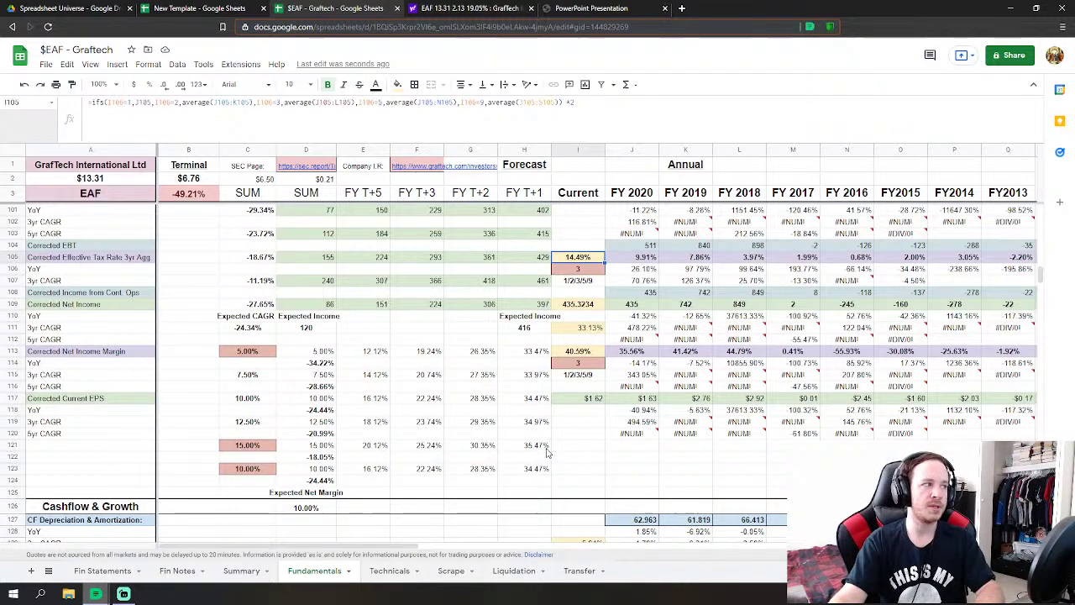
{"action": "scroll", "coordinate": [501, 473], "scroll_direction": "up", "scroll_amount": 3}
{"action": "scroll", "coordinate": [501, 473], "scroll_direction": "up", "scroll_amount": 20}
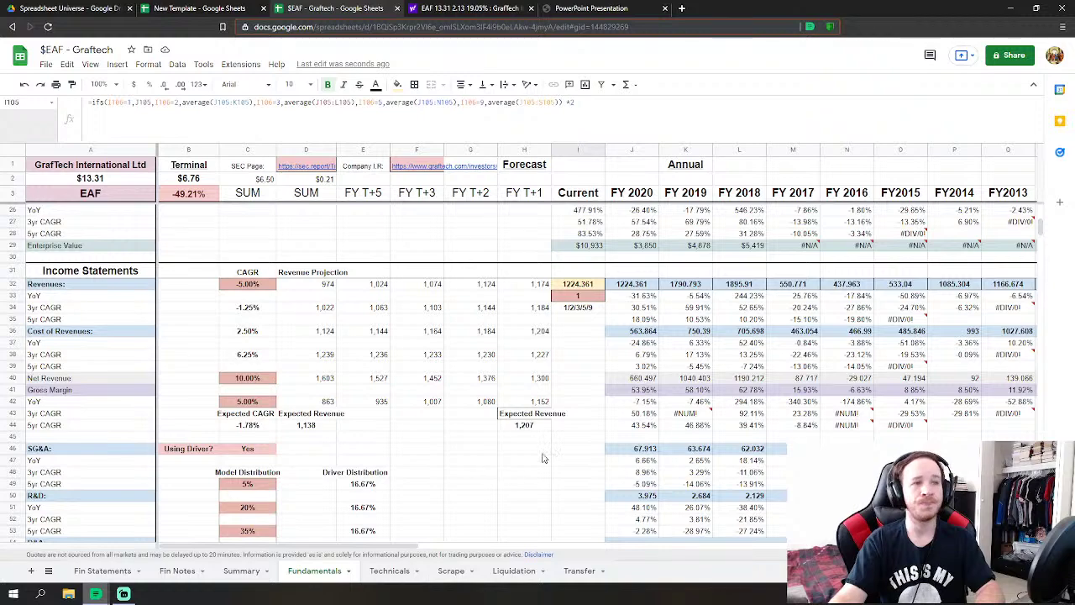
- Browse the Technicals price history and the Fundamentals income statement
{"action": "left_click", "coordinate": [392, 571]}
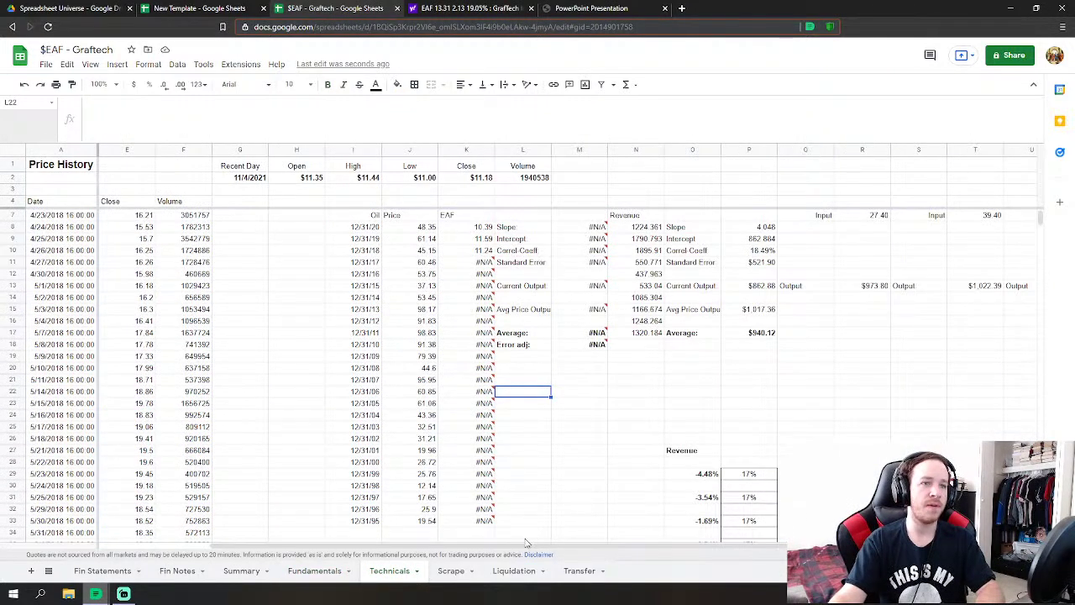
{"action": "scroll", "coordinate": [541, 537], "scroll_direction": "right", "scroll_amount": 3}
{"action": "scroll", "coordinate": [654, 466], "scroll_direction": "down", "scroll_amount": 5}
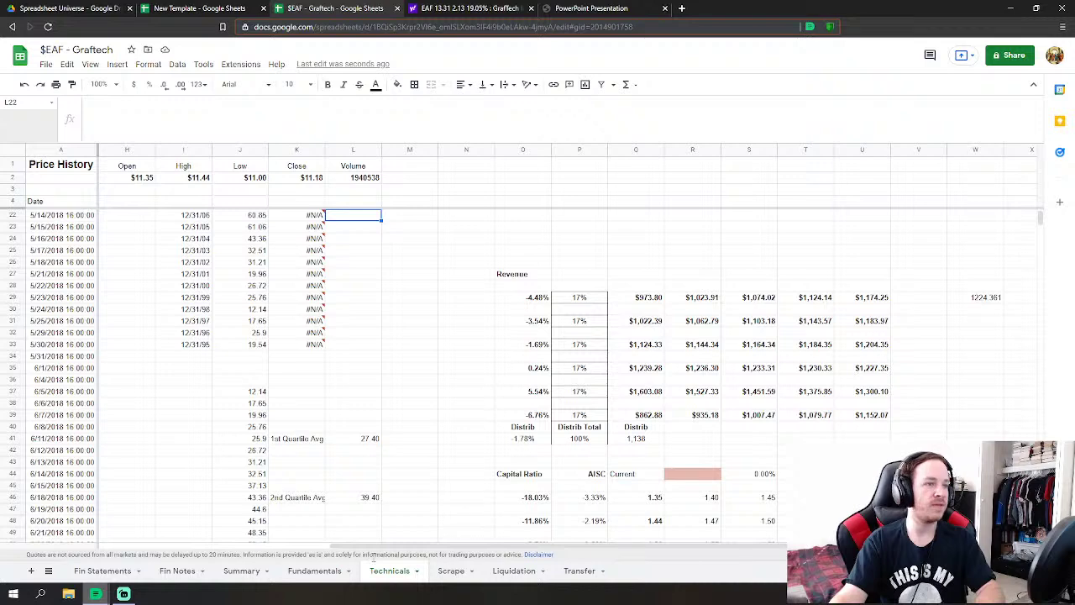
{"action": "left_click", "coordinate": [314, 571]}
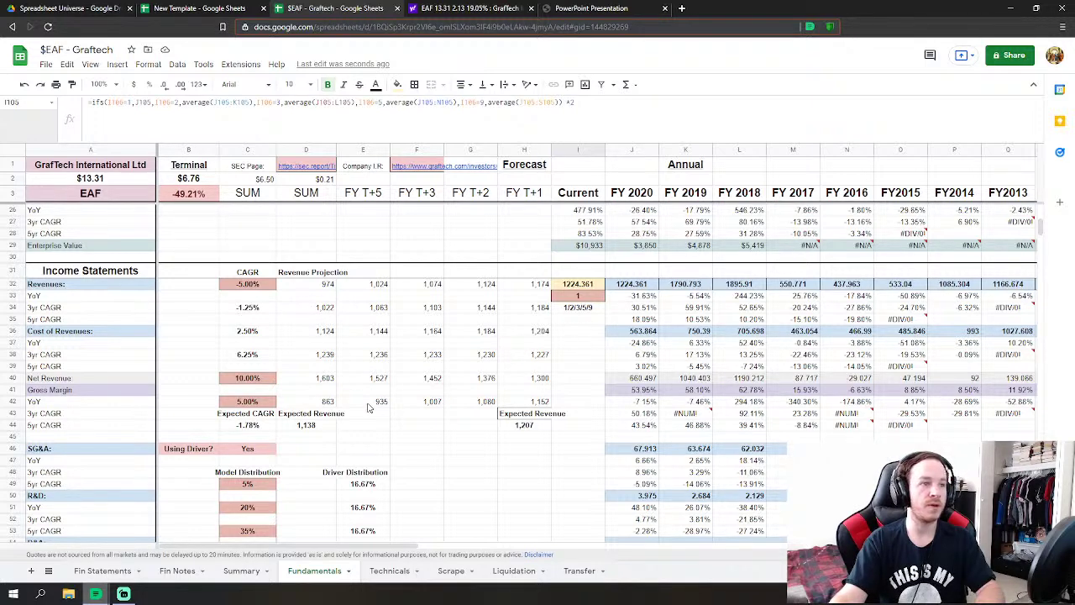
{"action": "scroll", "coordinate": [487, 364], "scroll_direction": "down", "scroll_amount": 3}
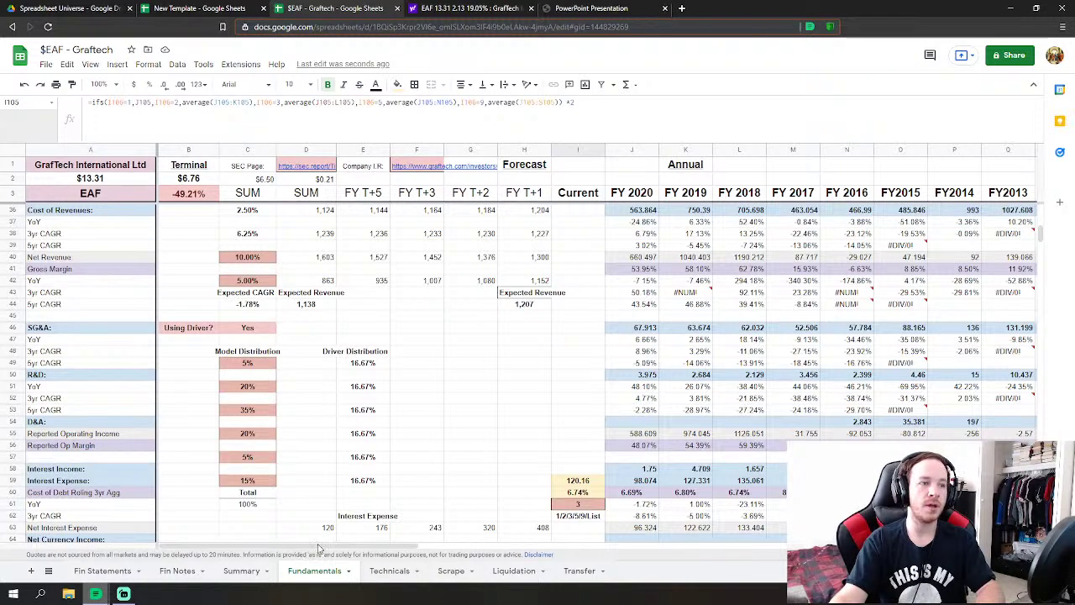
- Review the Technicals sheet, checking the Q56 capital ratio and the P6 analyst price input
{"action": "left_click", "coordinate": [391, 571]}
{"action": "scroll", "coordinate": [667, 457], "scroll_direction": "down", "scroll_amount": 6}
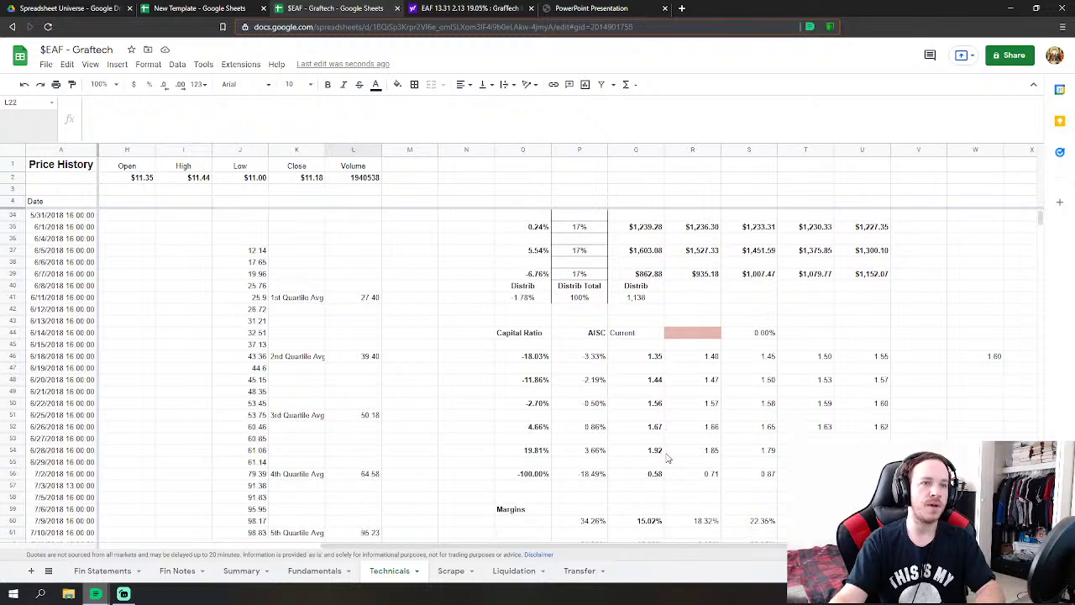
{"action": "scroll", "coordinate": [672, 453], "scroll_direction": "up", "scroll_amount": 3}
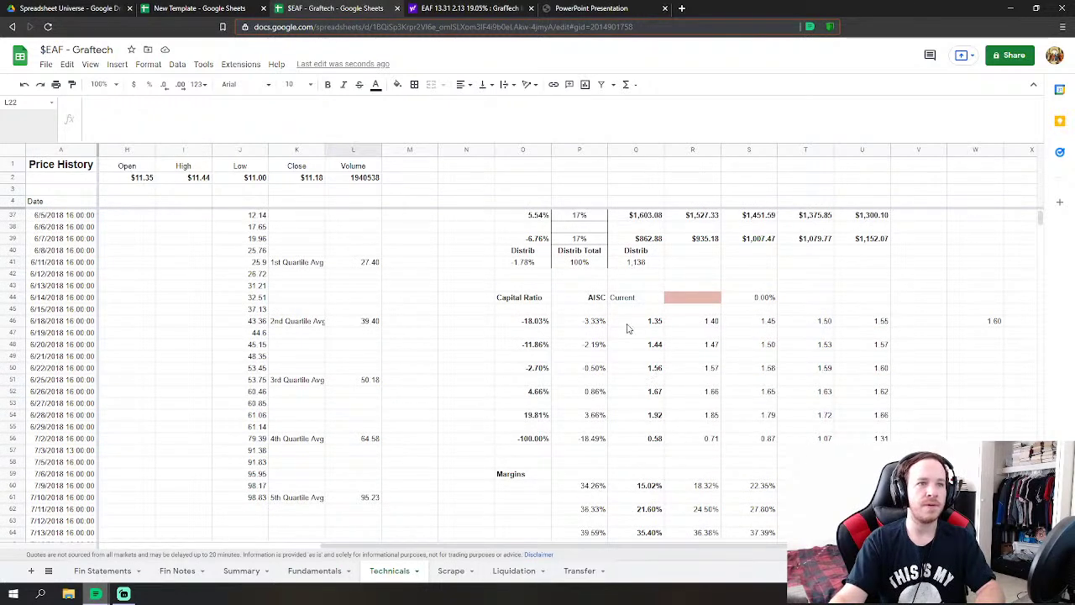
{"action": "scroll", "coordinate": [629, 327], "scroll_direction": "up", "scroll_amount": 3}
{"action": "scroll", "coordinate": [592, 339], "scroll_direction": "down", "scroll_amount": 2}
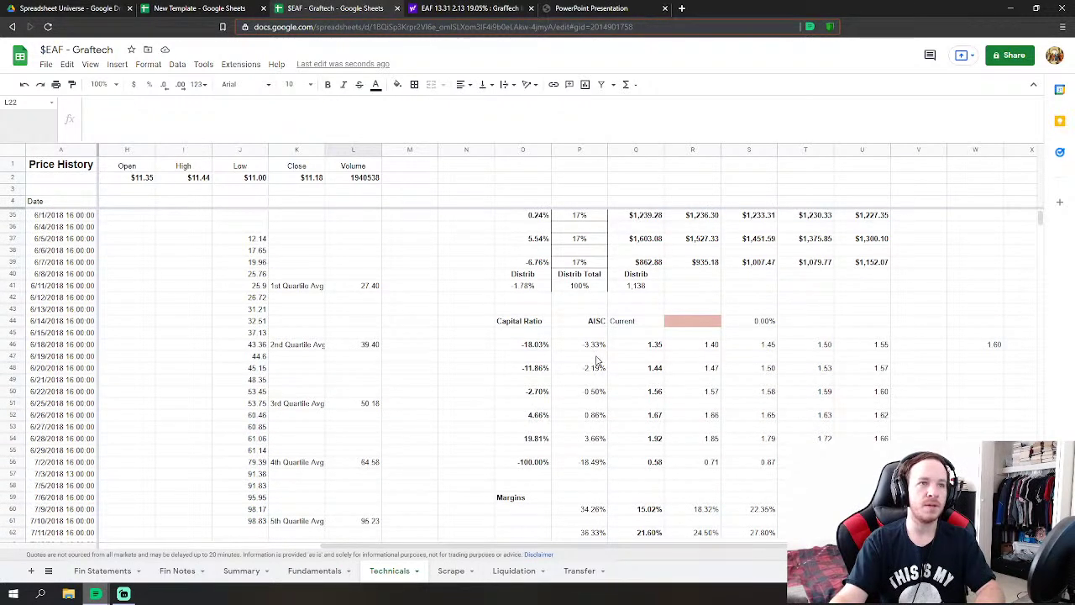
{"action": "scroll", "coordinate": [596, 360], "scroll_direction": "down", "scroll_amount": 2}
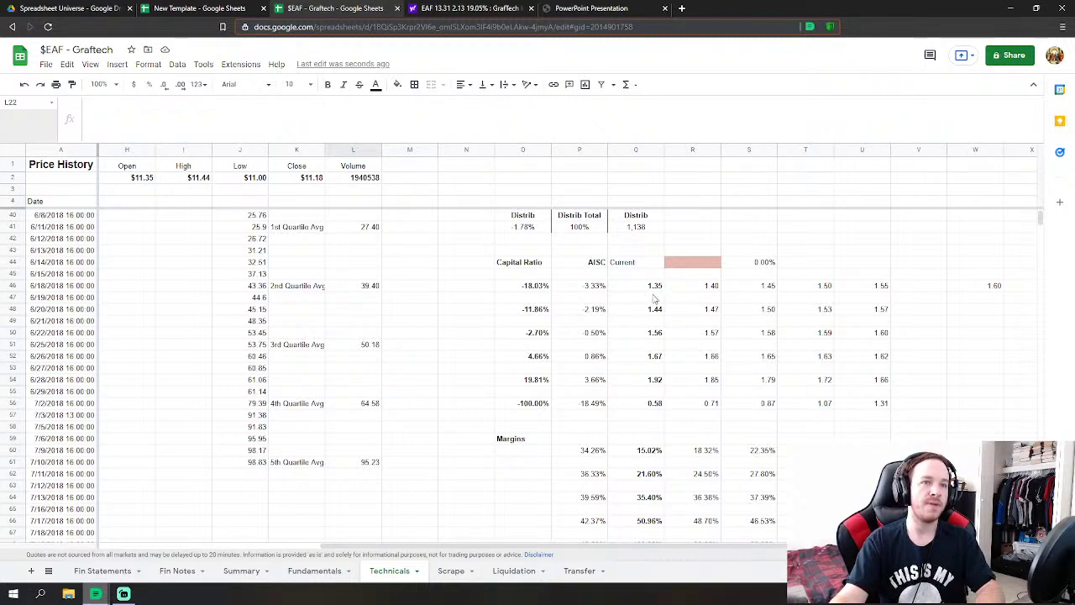
{"action": "left_click", "coordinate": [659, 404]}
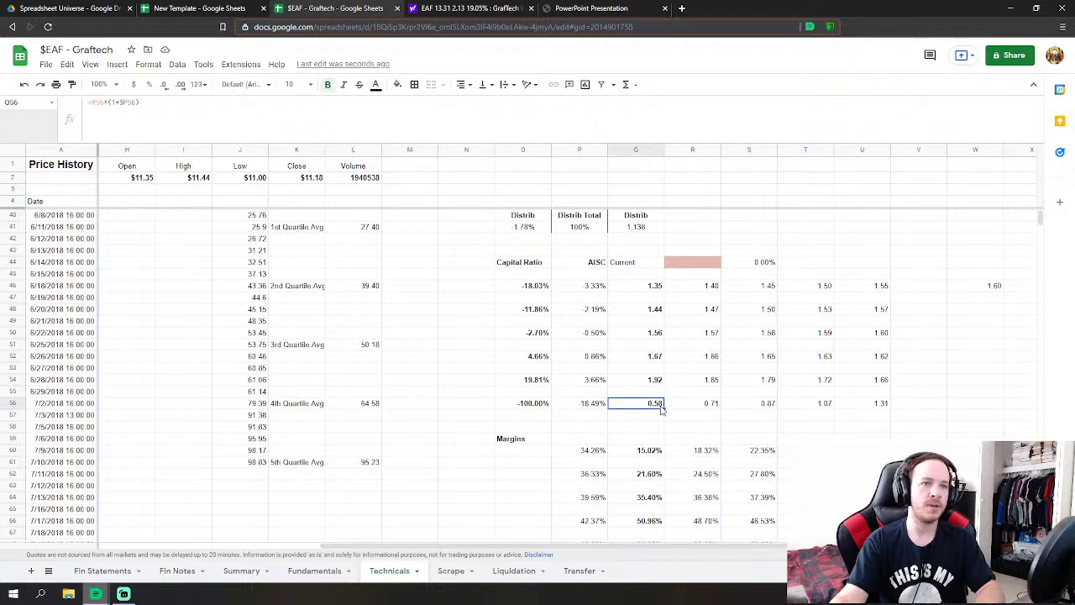
{"action": "scroll", "coordinate": [648, 405], "scroll_direction": "up", "scroll_amount": 2}
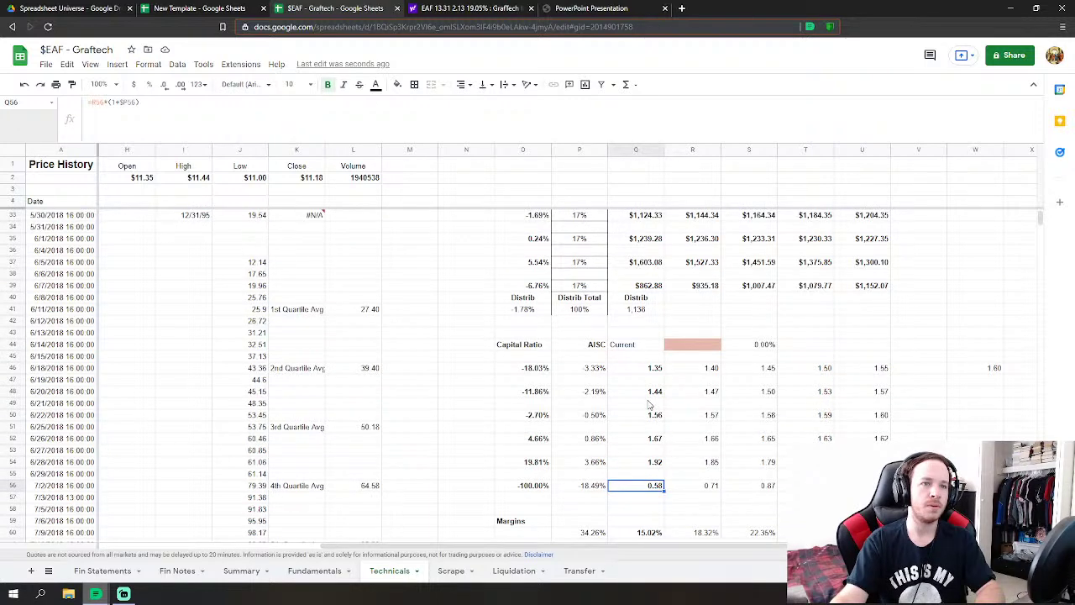
{"action": "scroll", "coordinate": [648, 405], "scroll_direction": "up", "scroll_amount": 2}
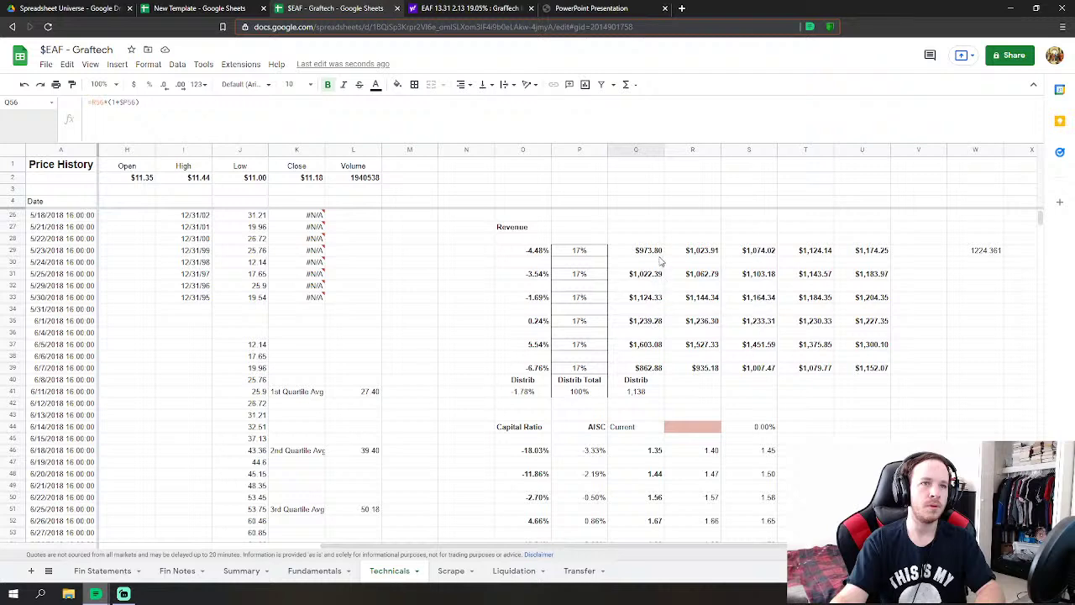
{"action": "scroll", "coordinate": [647, 370], "scroll_direction": "up", "scroll_amount": 5}
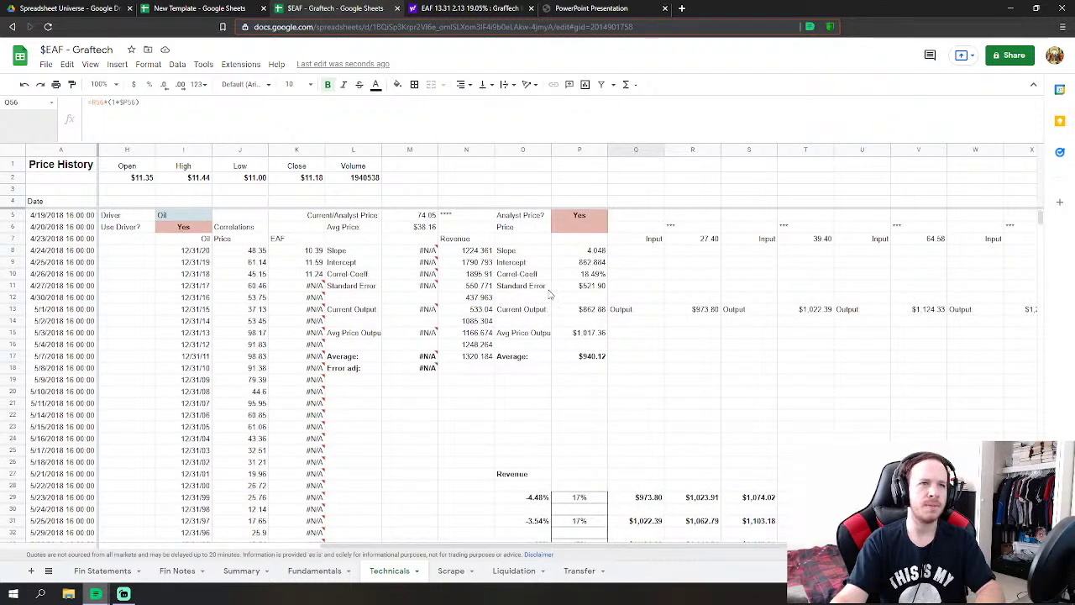
{"action": "left_click", "coordinate": [579, 228]}
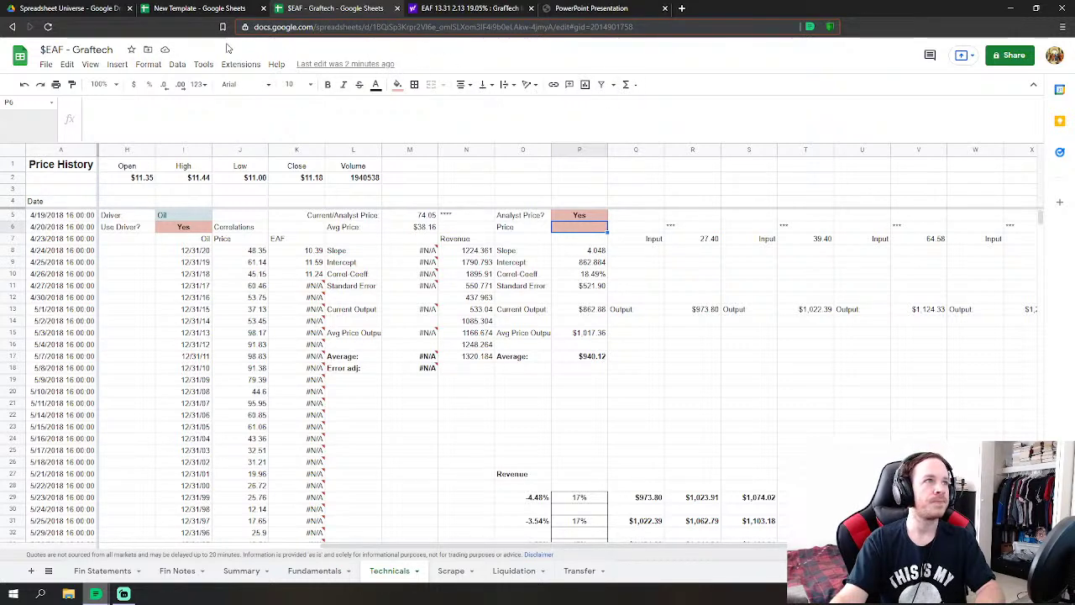
- Open the Portfolio Watchlist file from the Spreadsheet Universe Drive folder
{"action": "left_click", "coordinate": [76, 10]}
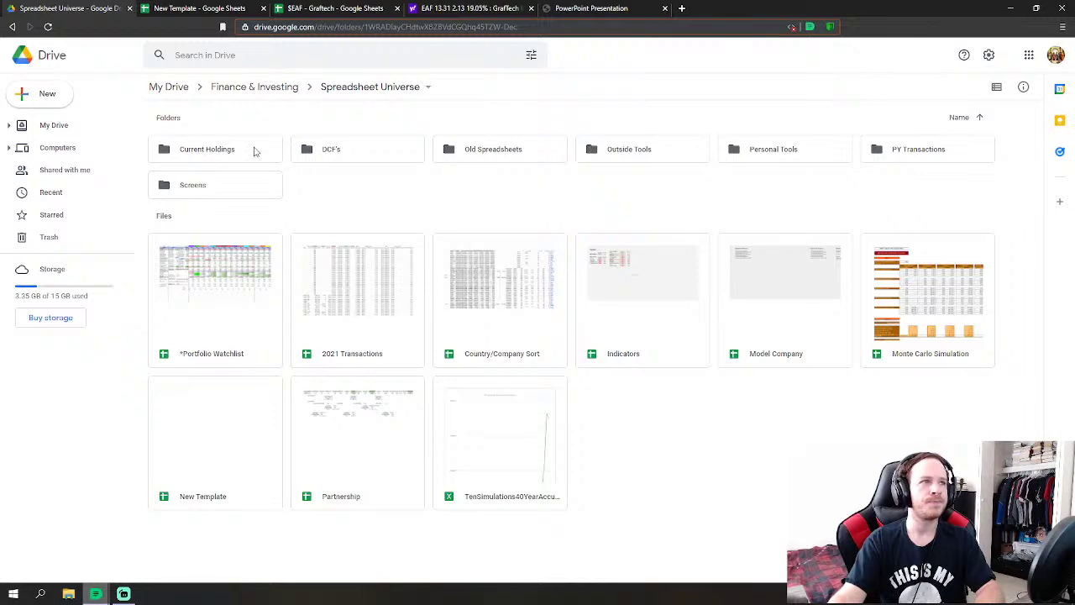
{"action": "left_click", "coordinate": [222, 319]}
{"action": "double_click", "coordinate": [223, 318]}
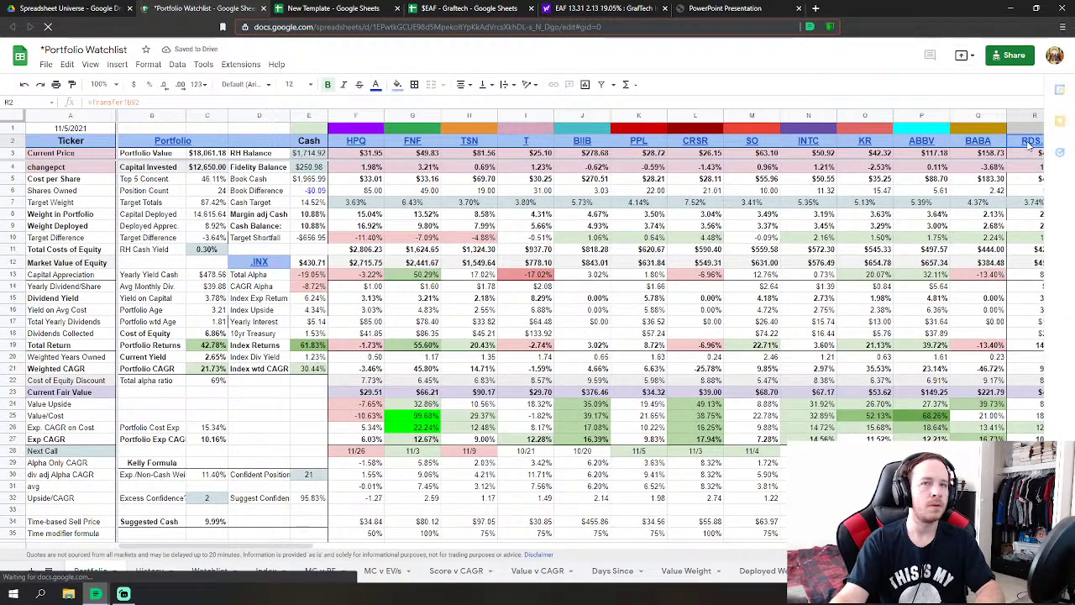
- Open the linked Royal Dutch Shell workbook from the RDS header and go to its Technicals sheet
{"action": "left_click", "coordinate": [1030, 141]}
{"action": "left_click", "coordinate": [1030, 181]}
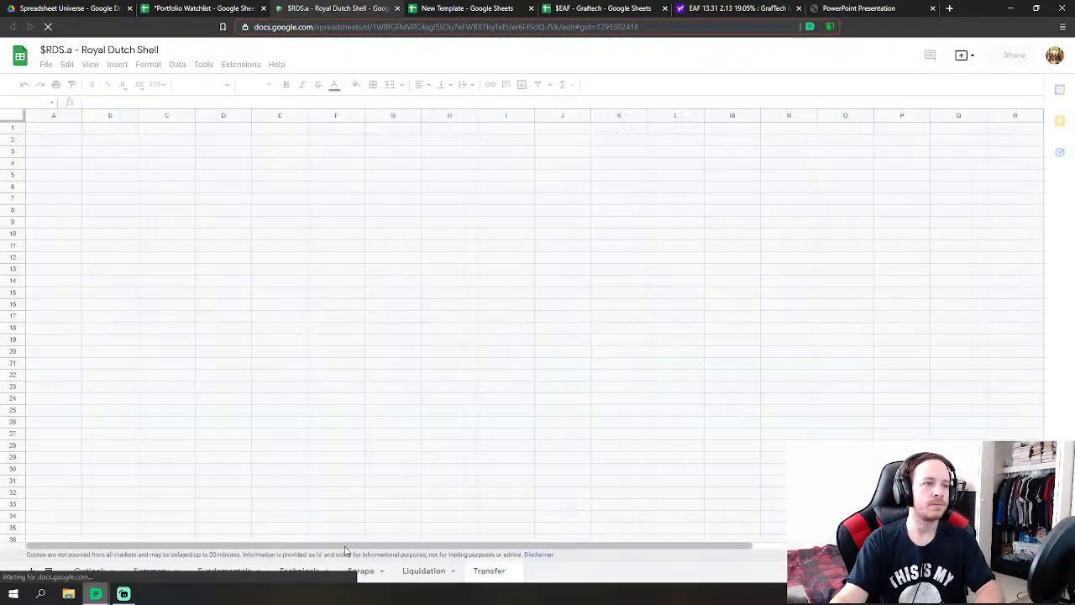
{"action": "left_click", "coordinate": [298, 571]}
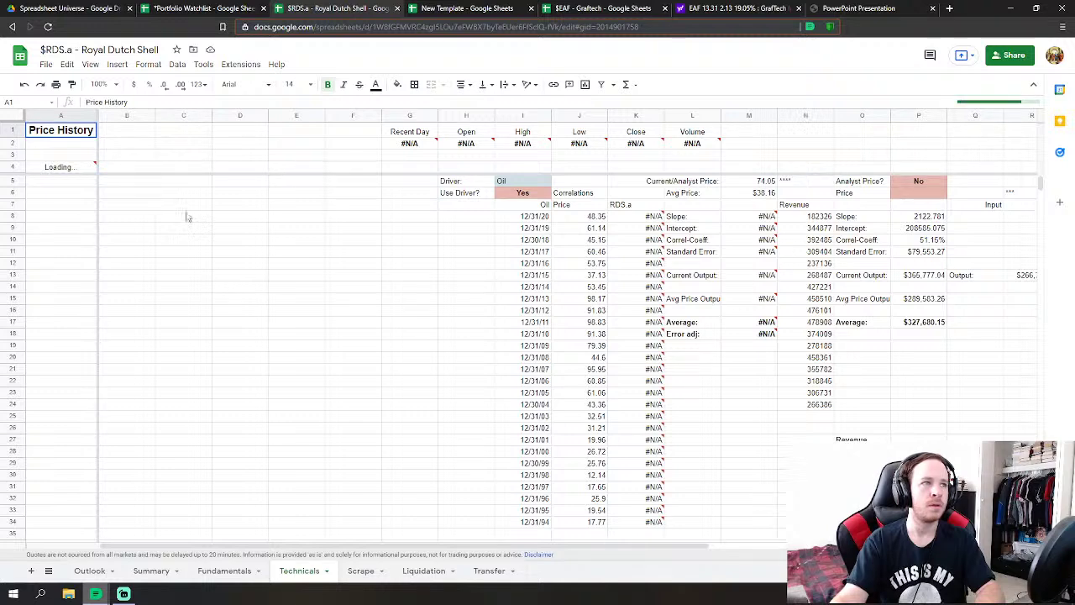
- Inspect the forecast block and view P13's FORECAST formula ($365,777.04) without changing it
{"action": "left_click", "coordinate": [178, 157]}
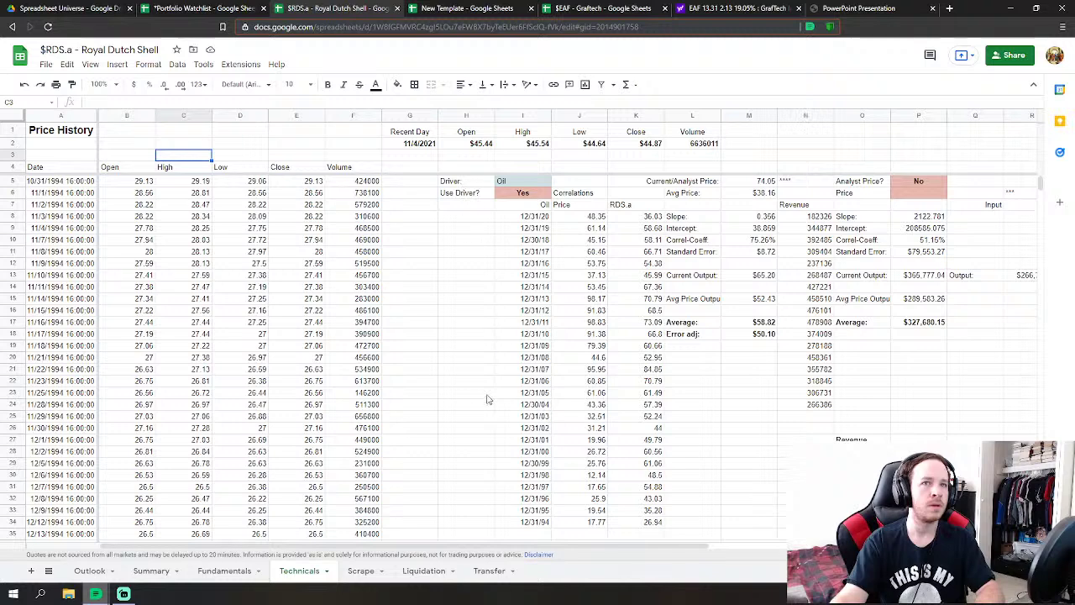
{"action": "left_click_drag", "start_coordinate": [410, 546], "coordinate": [561, 507]}
{"action": "scroll", "coordinate": [618, 416], "scroll_direction": "down", "scroll_amount": 5}
{"action": "scroll", "coordinate": [617, 417], "scroll_direction": "right", "scroll_amount": 1}
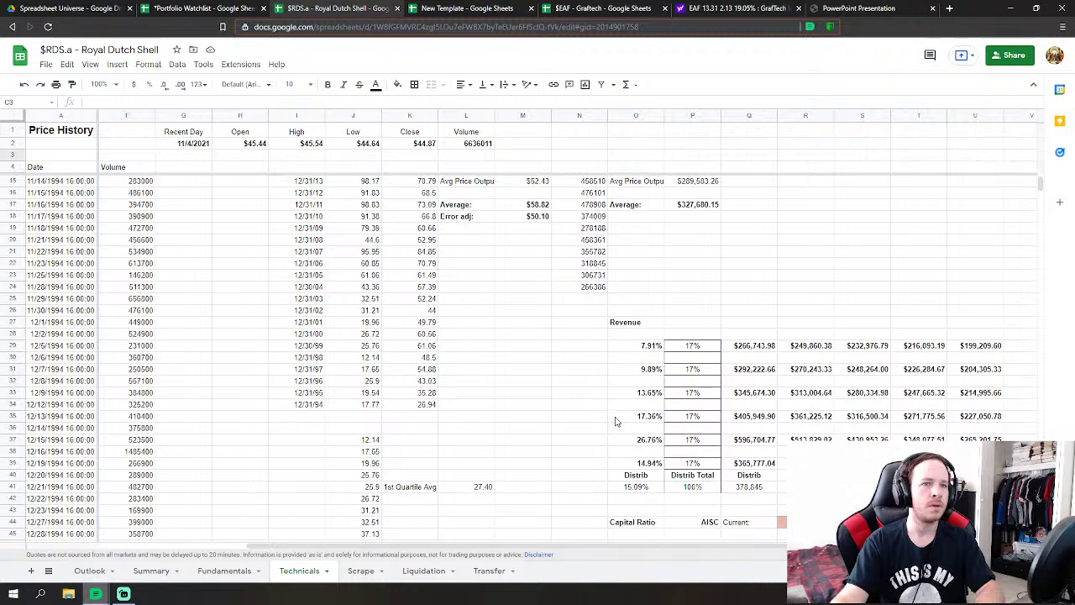
{"action": "scroll", "coordinate": [618, 420], "scroll_direction": "up", "scroll_amount": 5}
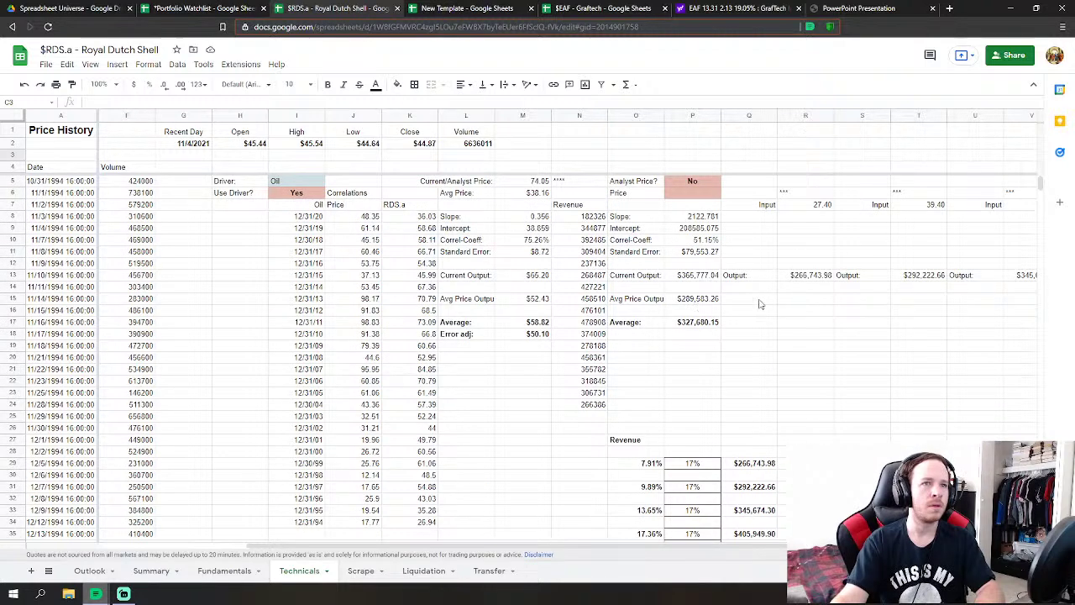
{"action": "left_click", "coordinate": [772, 337]}
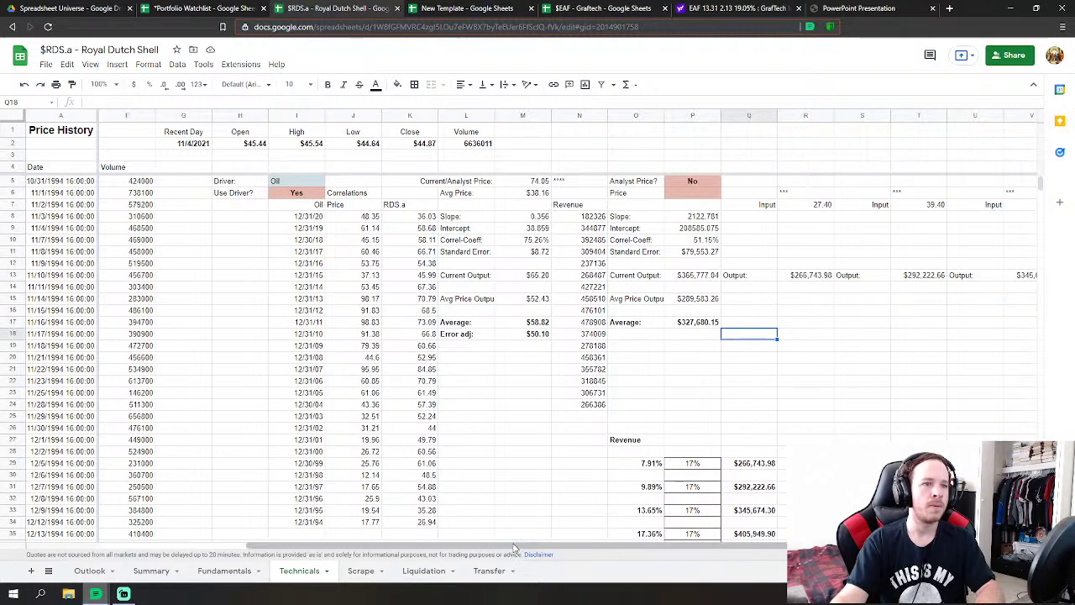
{"action": "left_click_drag", "start_coordinate": [514, 545], "coordinate": [771, 546]}
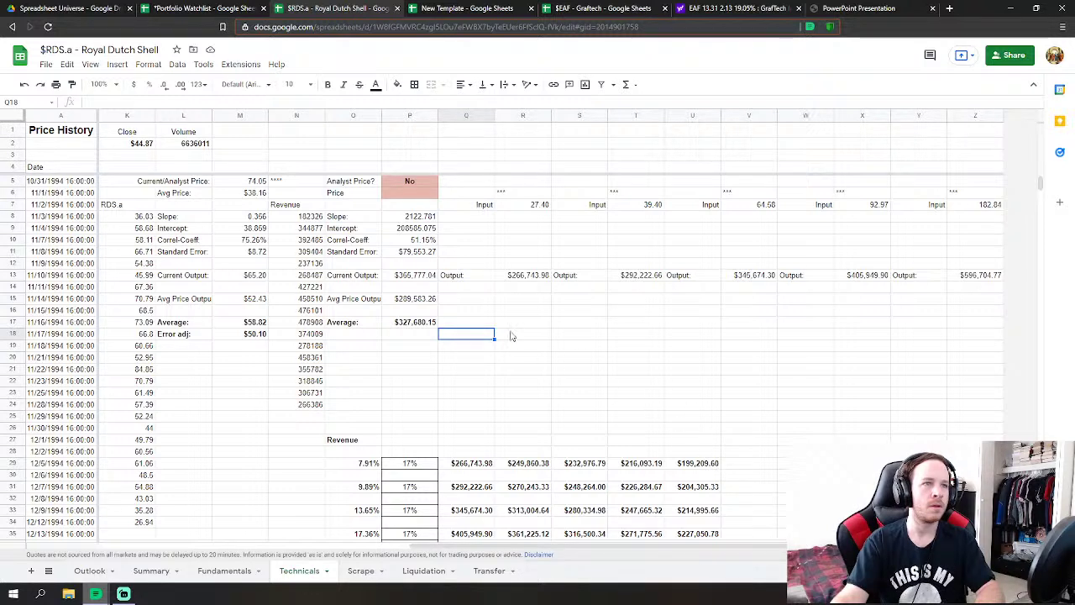
{"action": "left_click", "coordinate": [426, 278]}
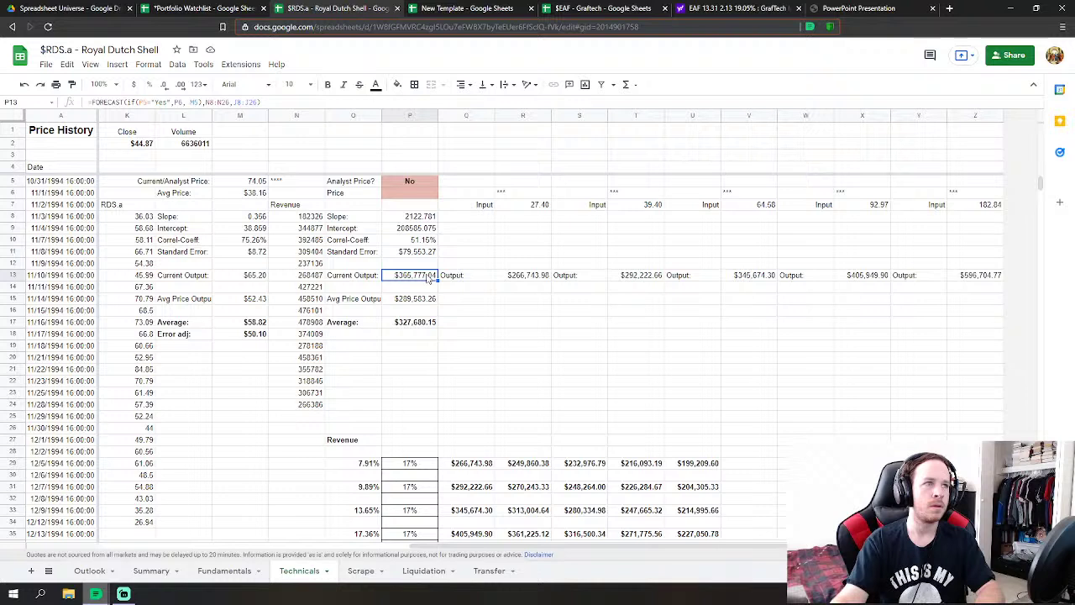
{"action": "double_click", "coordinate": [426, 275]}
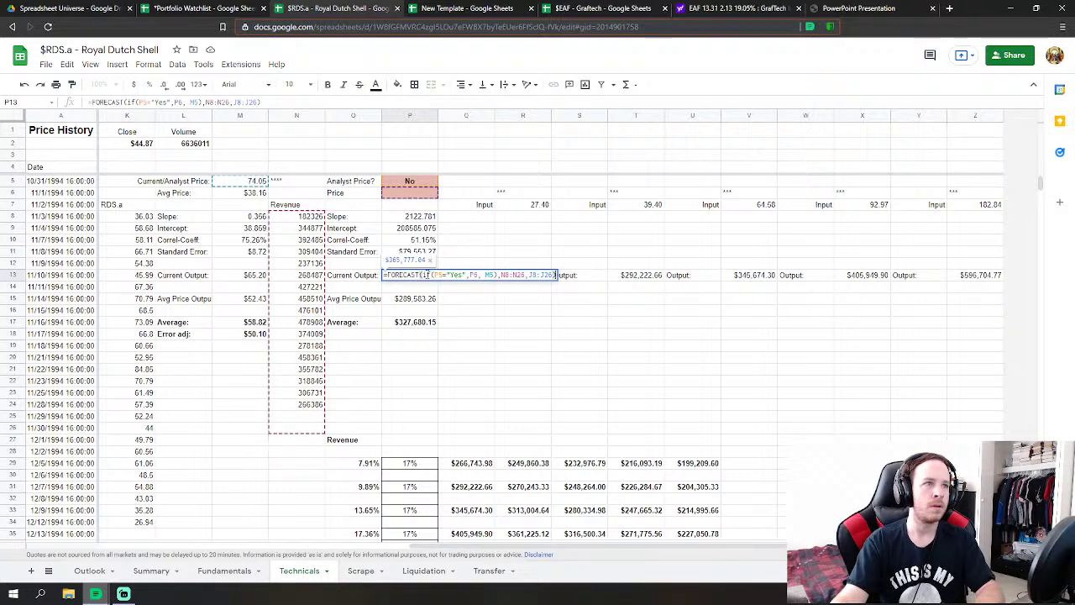
{"action": "key", "text": "Return"}
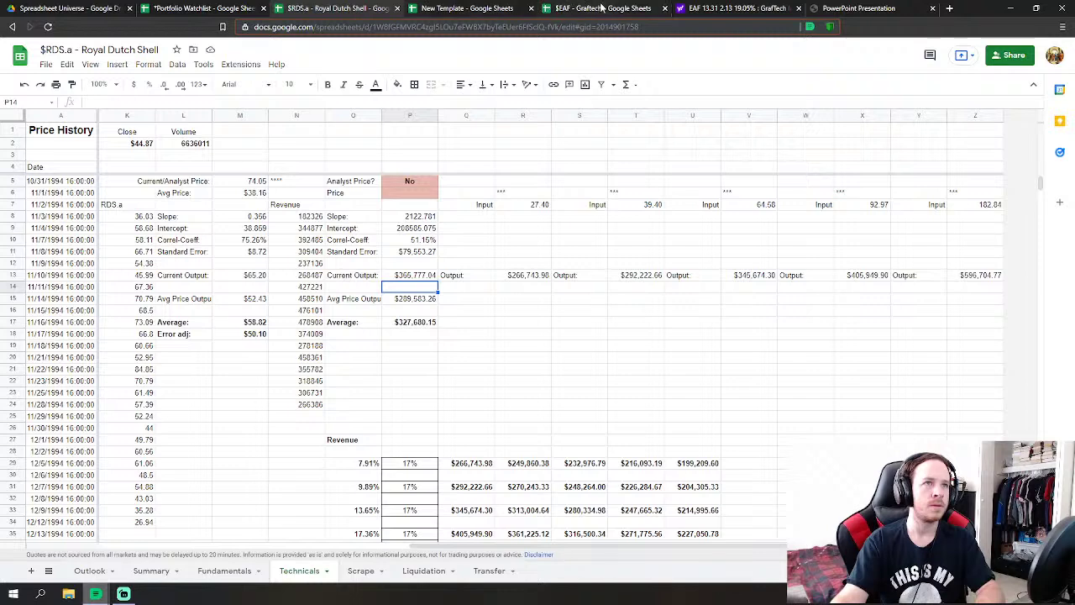
{"action": "left_click", "coordinate": [601, 7]}
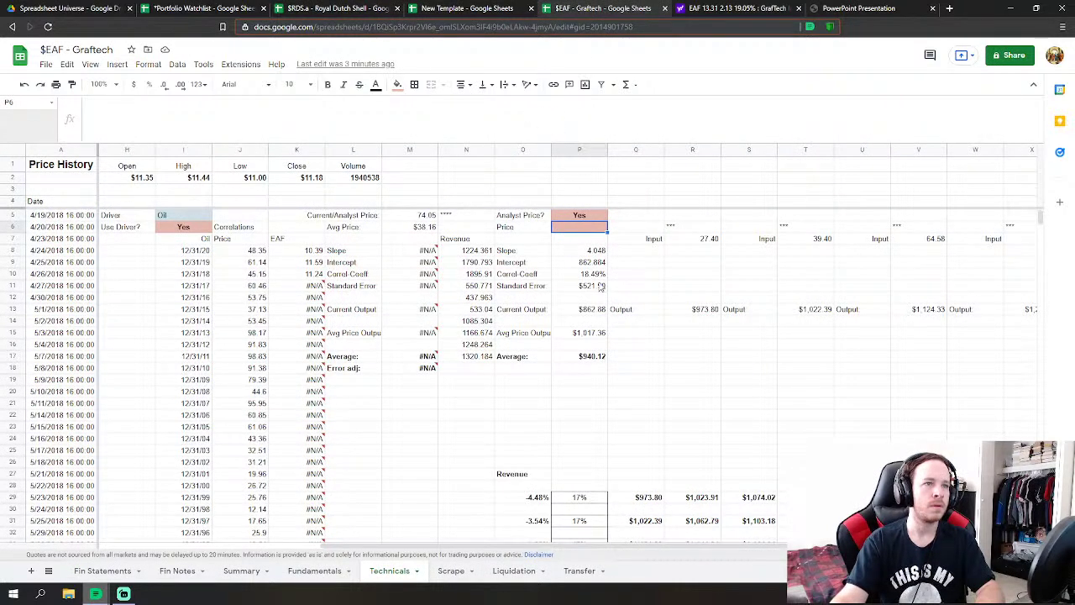
{"action": "double_click", "coordinate": [599, 309]}
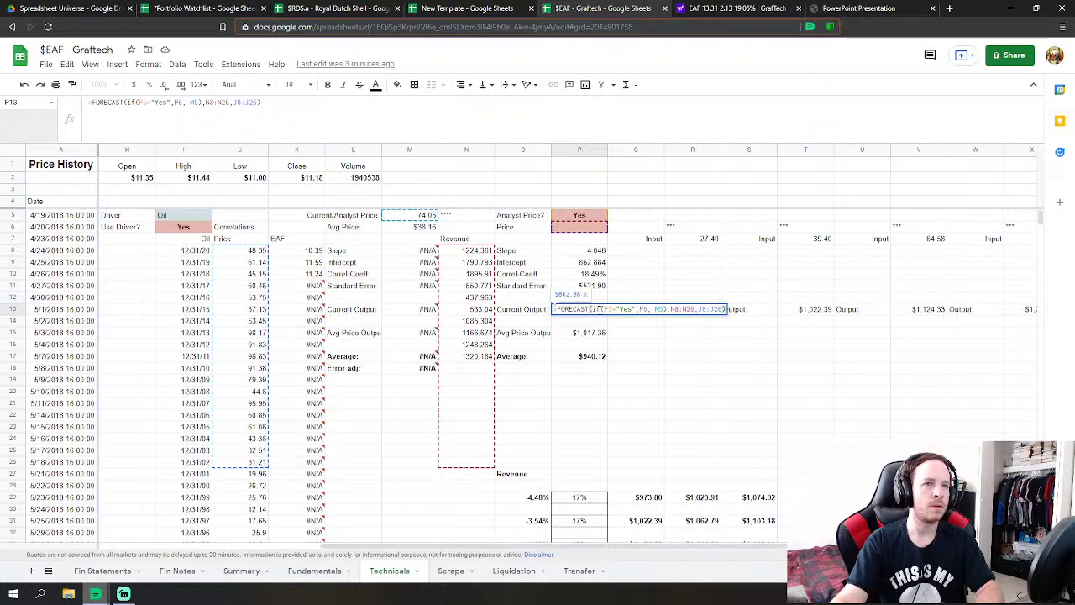
{"action": "key", "text": "Return"}
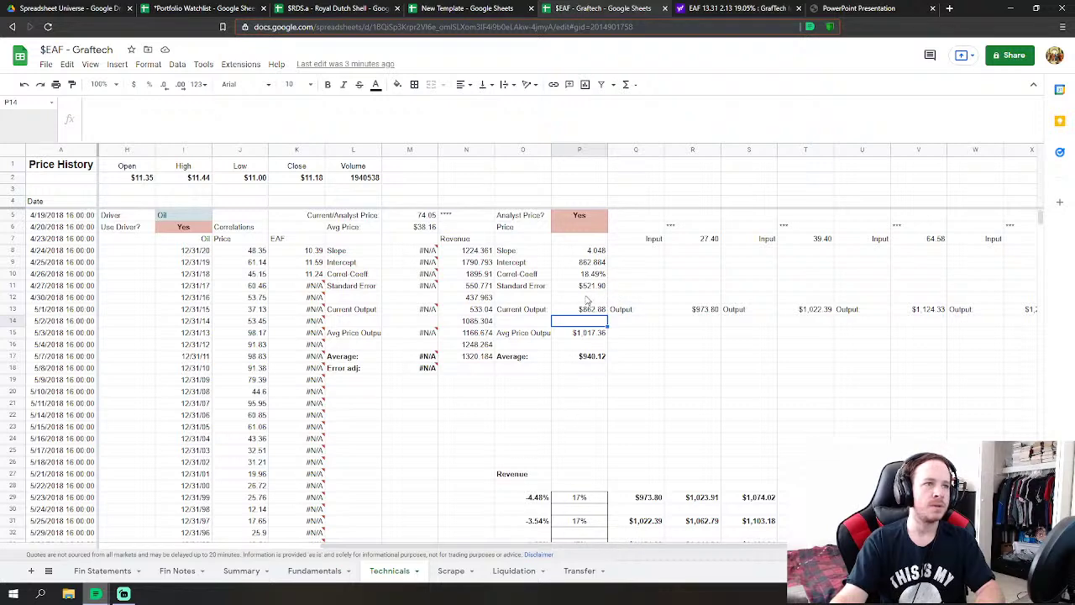
{"action": "scroll", "coordinate": [655, 470], "scroll_direction": "down", "scroll_amount": 2}
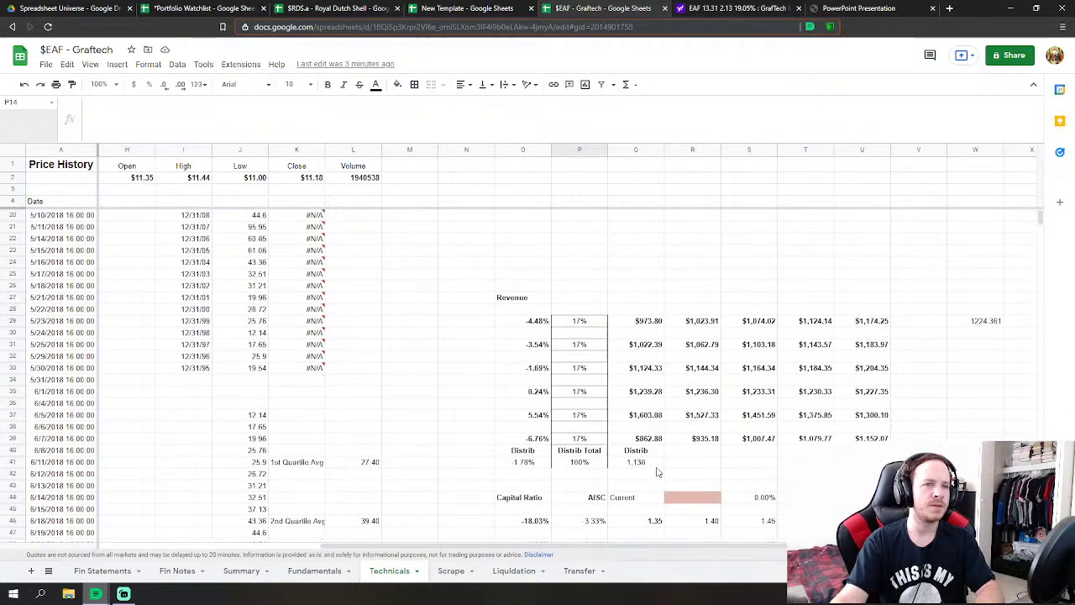
{"action": "scroll", "coordinate": [655, 470], "scroll_direction": "up", "scroll_amount": 2}
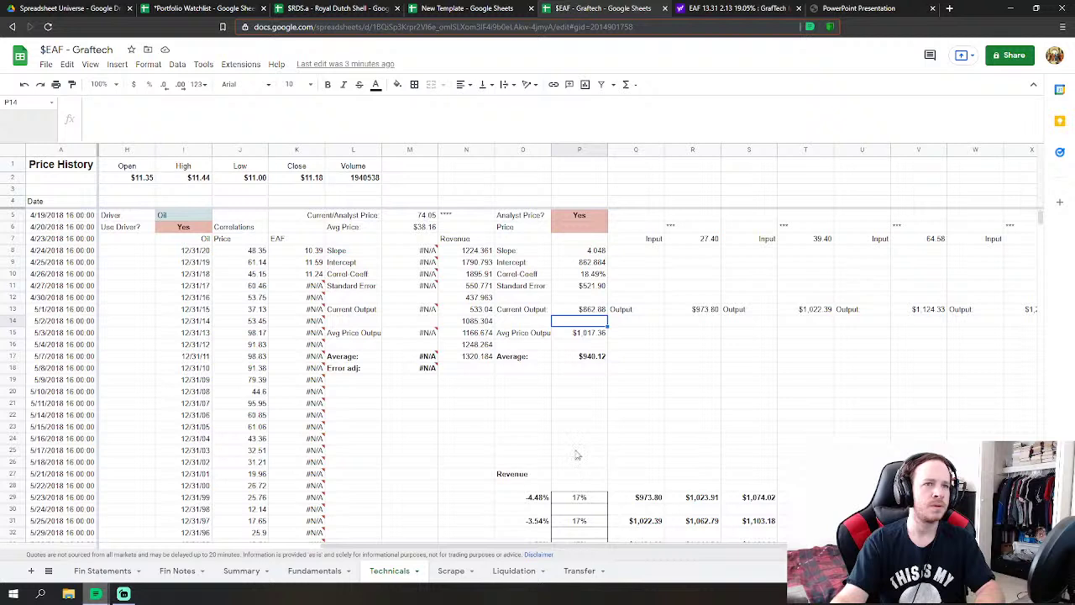
{"action": "double_click", "coordinate": [597, 310]}
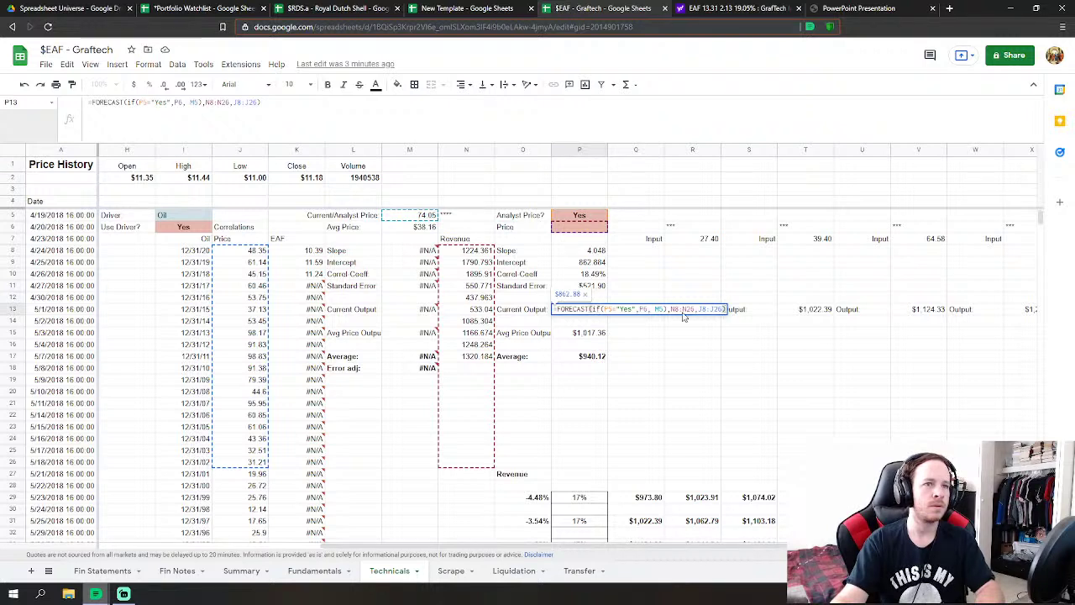
{"action": "key", "text": "Escape"}
{"action": "double_click", "coordinate": [718, 309]}
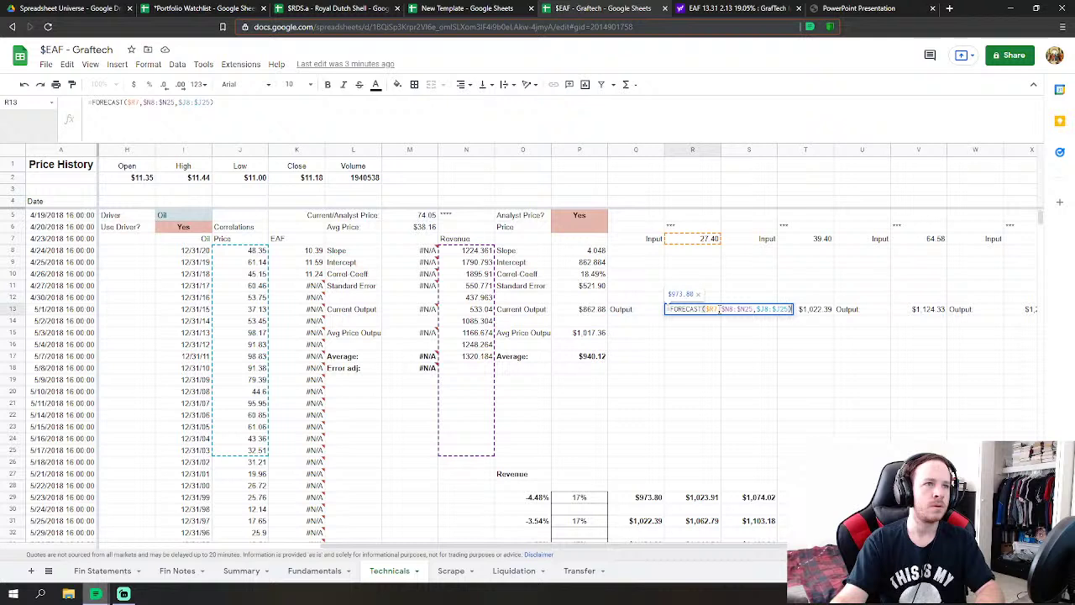
{"action": "key", "text": "Return"}
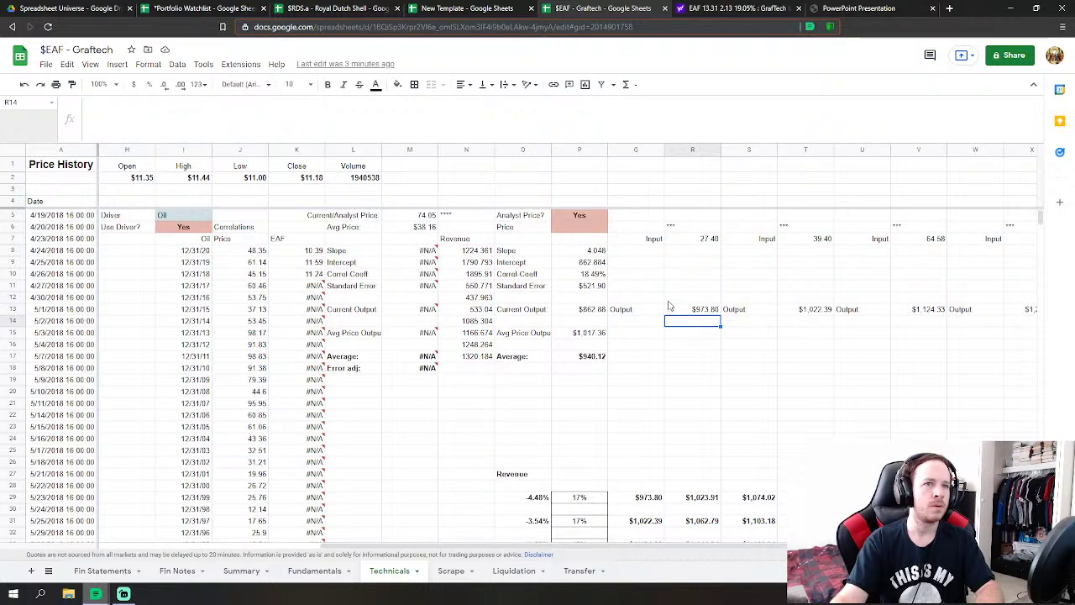
{"action": "double_click", "coordinate": [590, 336]}
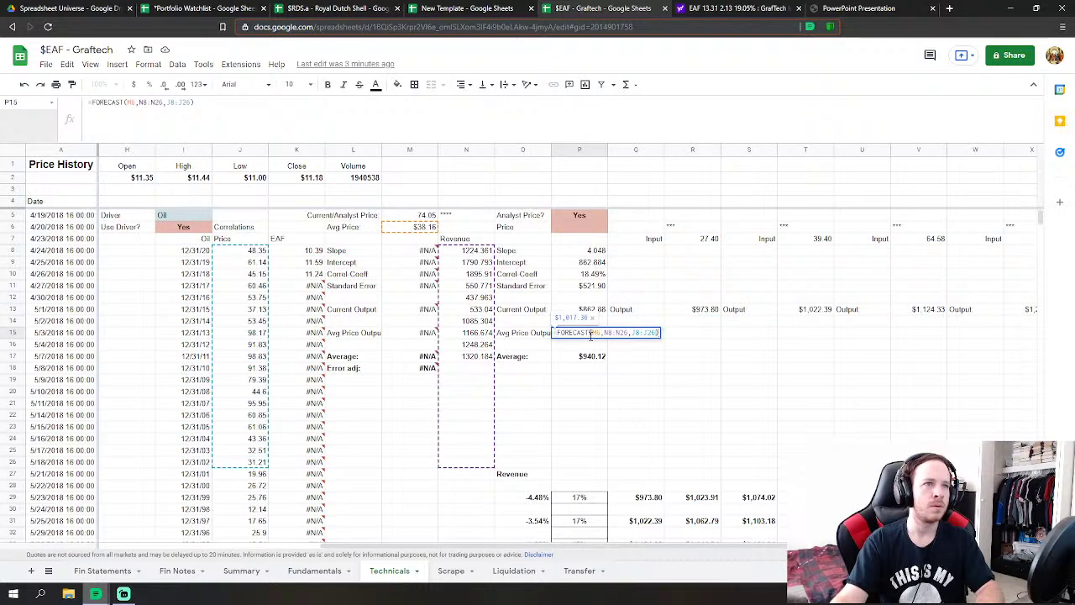
{"action": "key", "text": "Return"}
{"action": "double_click", "coordinate": [586, 310]}
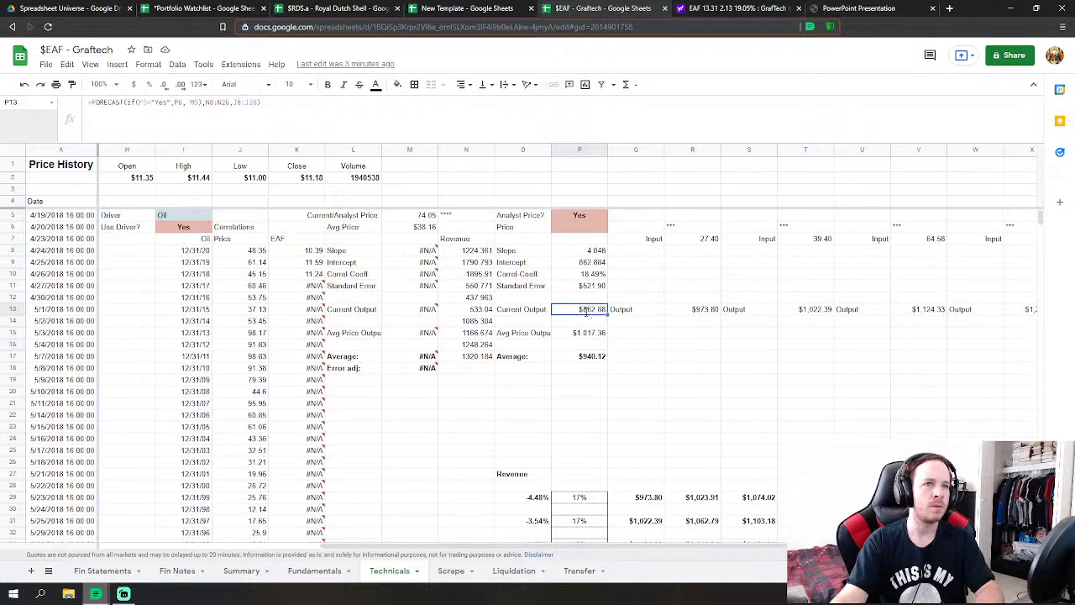
{"action": "key", "text": "Return"}
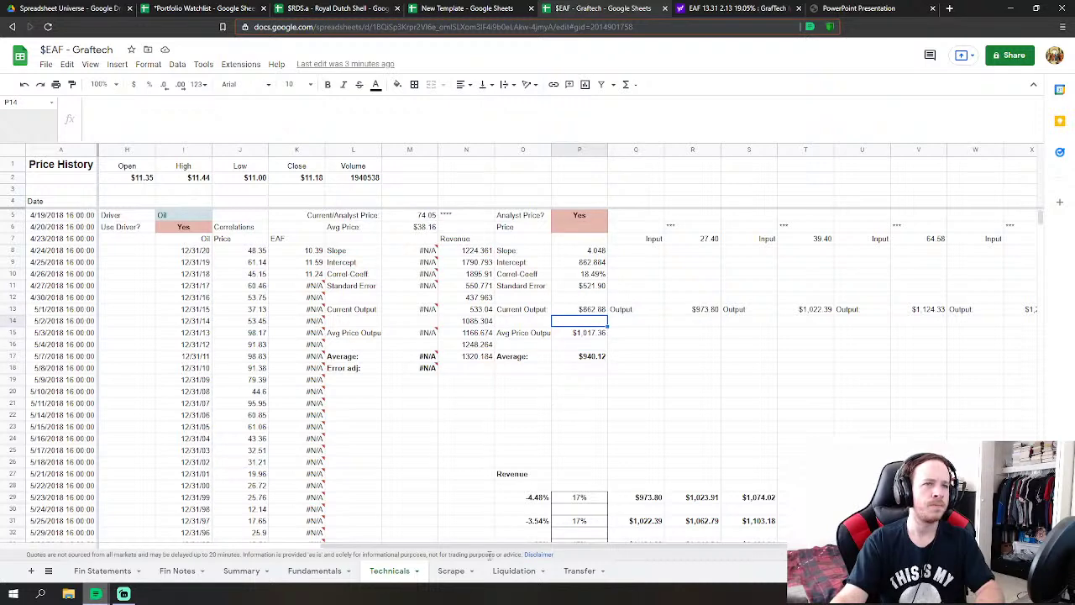
{"action": "left_click_drag", "start_coordinate": [507, 548], "coordinate": [706, 525]}
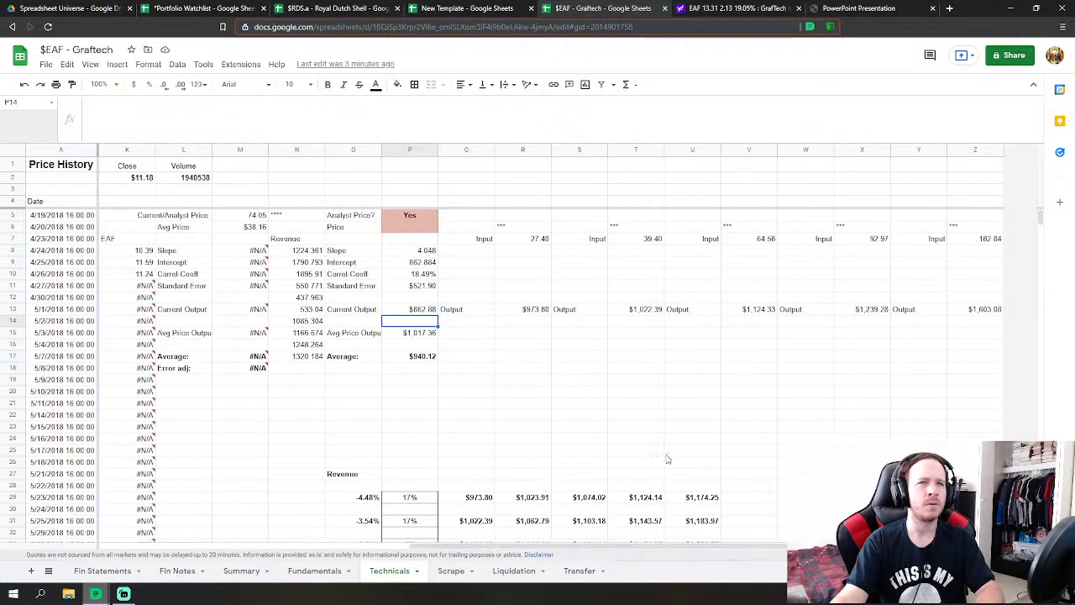
{"action": "left_click", "coordinate": [752, 242]}
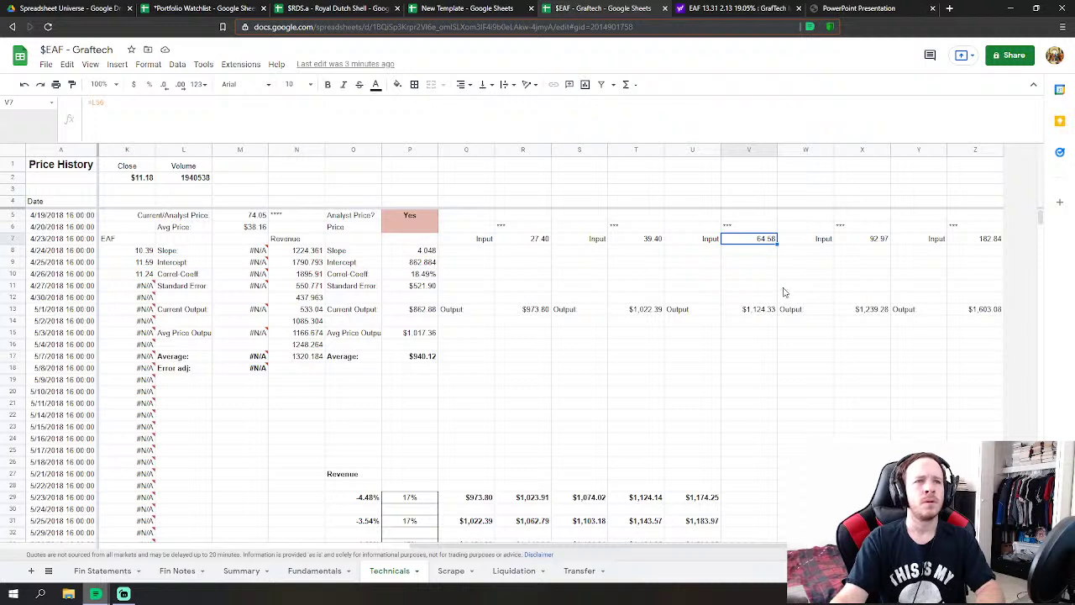
{"action": "double_click", "coordinate": [739, 241]}
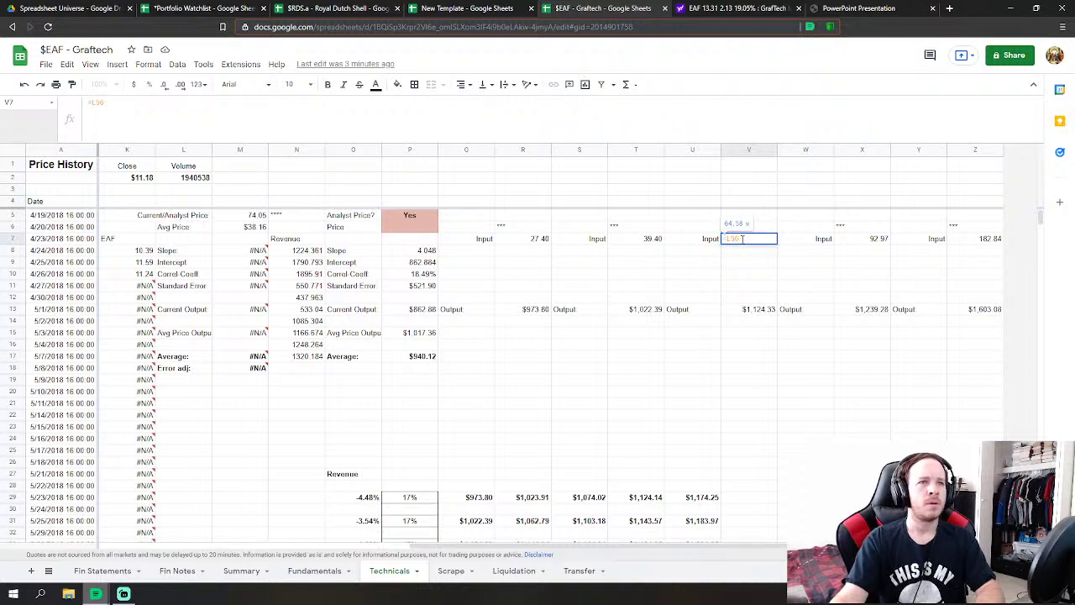
{"action": "key", "text": "Return"}
{"action": "left_click", "coordinate": [771, 309]}
{"action": "double_click", "coordinate": [769, 309]}
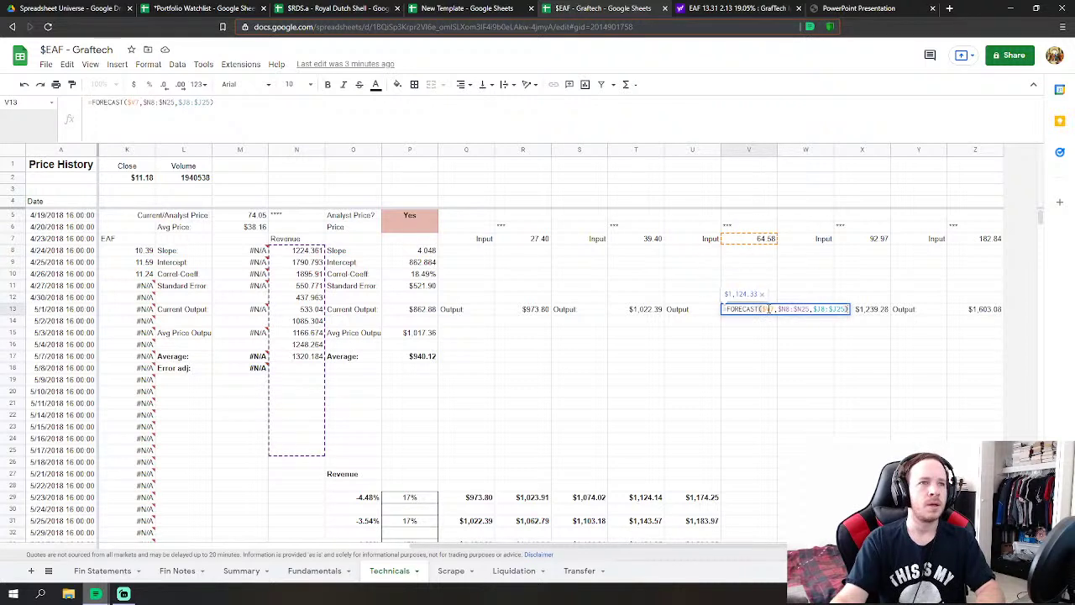
{"action": "left_click_drag", "start_coordinate": [597, 547], "coordinate": [570, 546]}
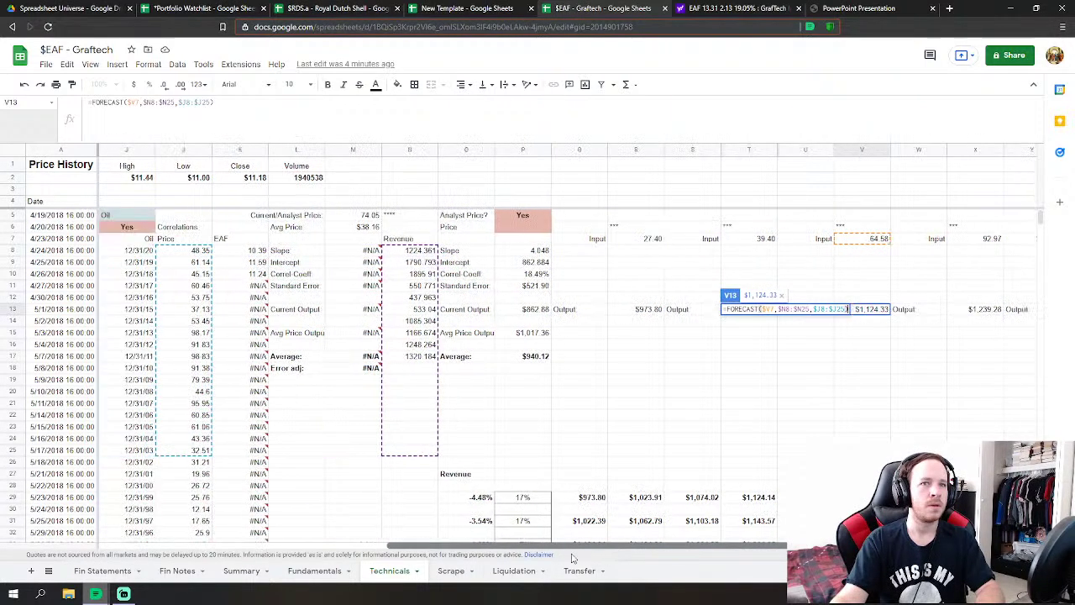
{"action": "key", "text": "Return"}
{"action": "double_click", "coordinate": [529, 309]}
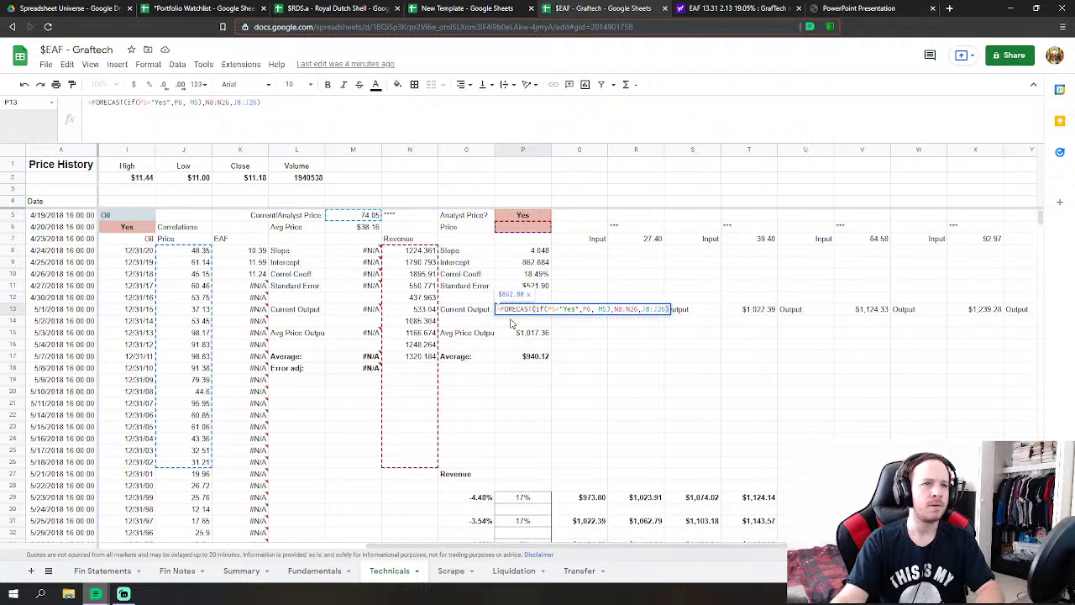
- Set Analyst Price? in P5 to No
{"action": "left_click", "coordinate": [532, 218]}
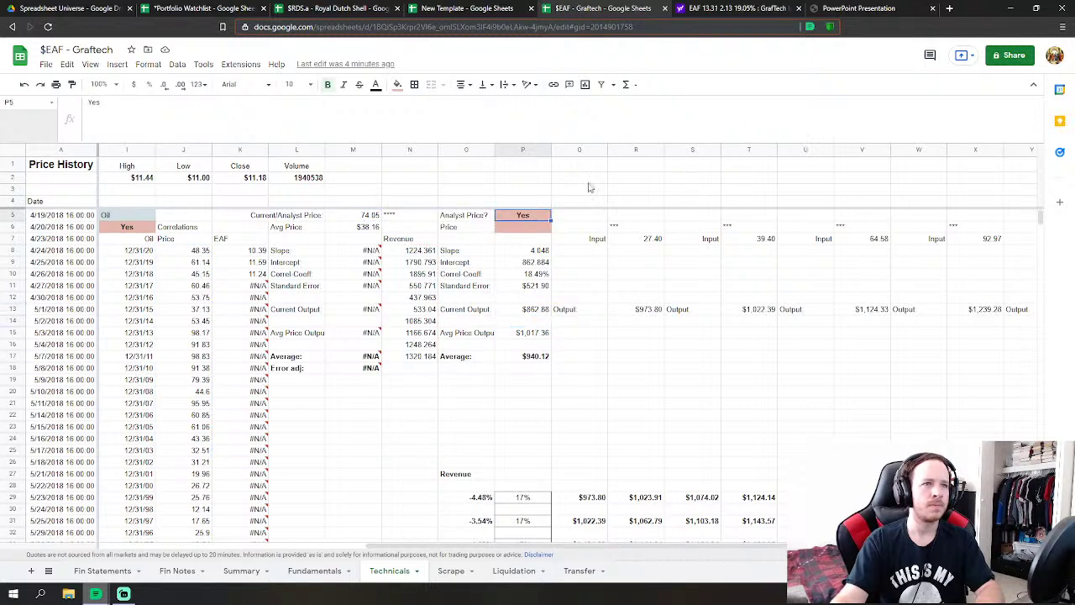
{"action": "type", "text": "No"}
{"action": "key", "text": "Return"}
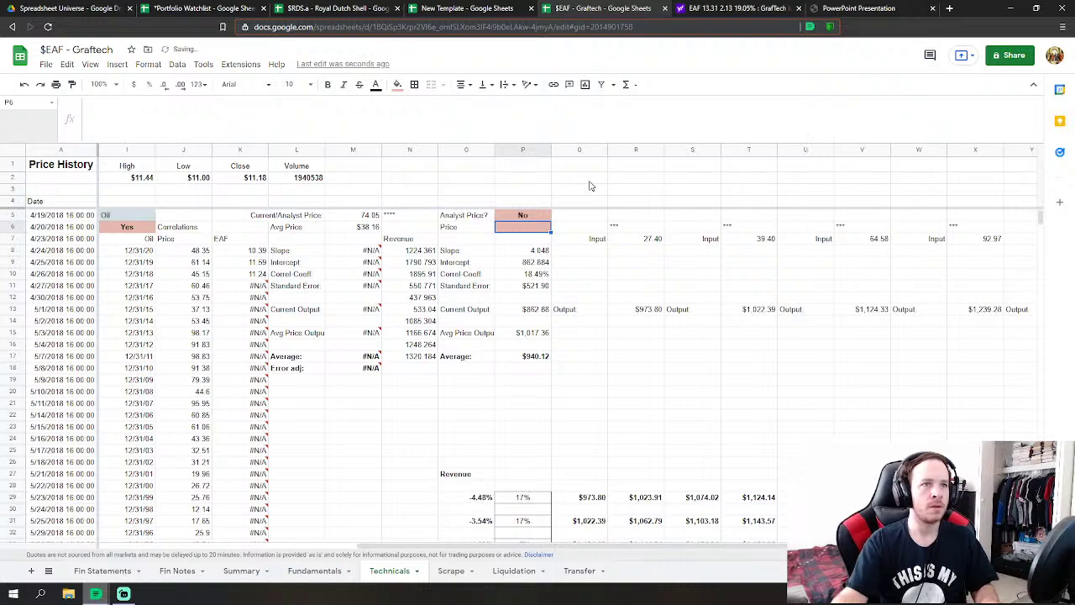
- Compare P5 across both workbooks, then close the Royal Dutch Shell workbook and return to GrafTech
{"action": "left_click", "coordinate": [326, 8]}
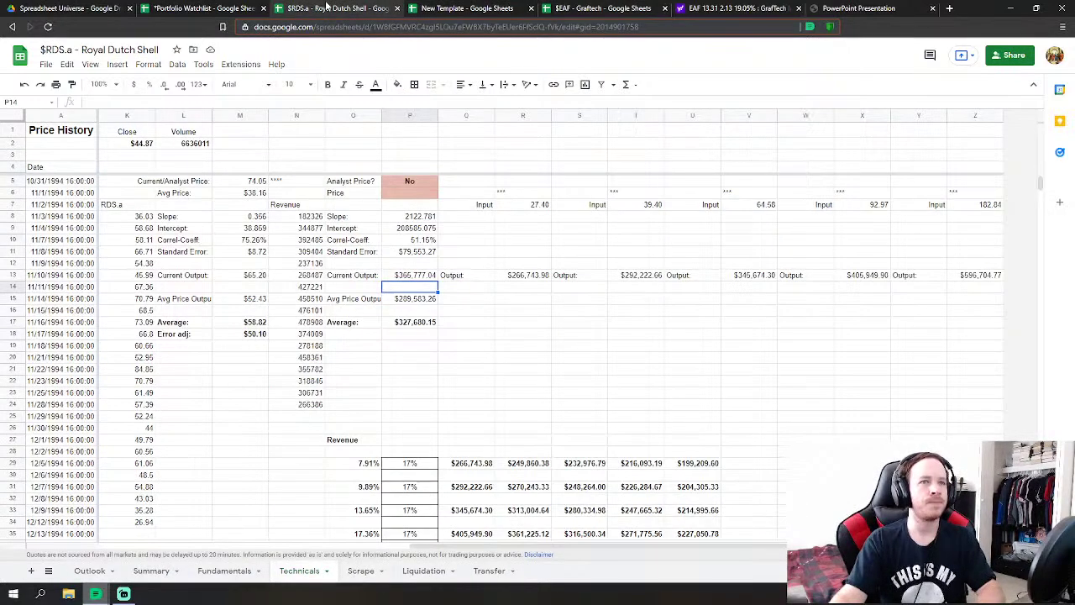
{"action": "left_click", "coordinate": [584, 9]}
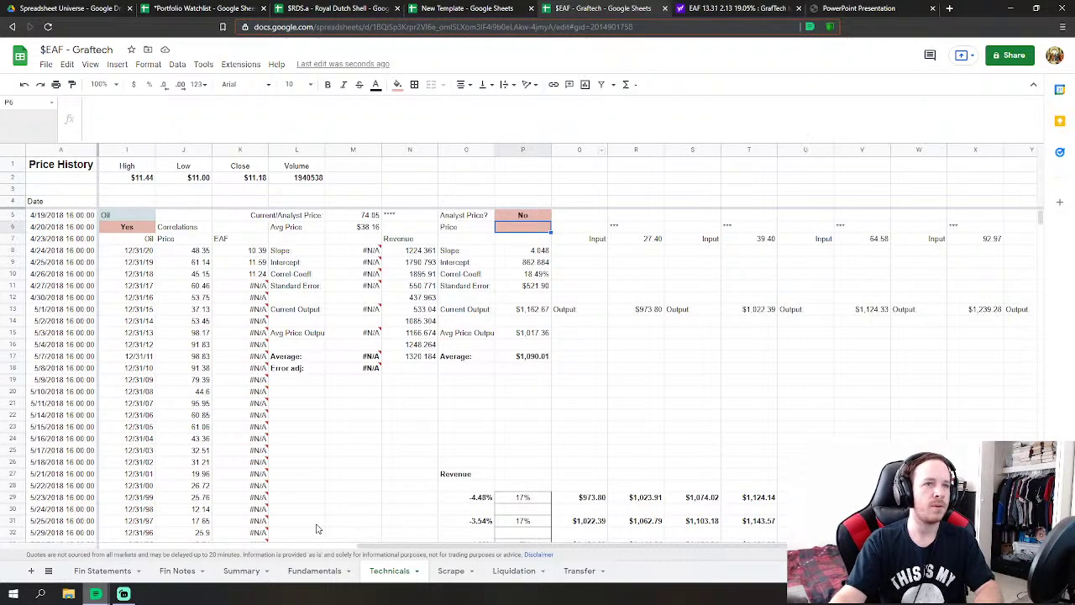
{"action": "scroll", "coordinate": [428, 441], "scroll_direction": "down", "scroll_amount": 5}
{"action": "scroll", "coordinate": [471, 336], "scroll_direction": "up", "scroll_amount": 5}
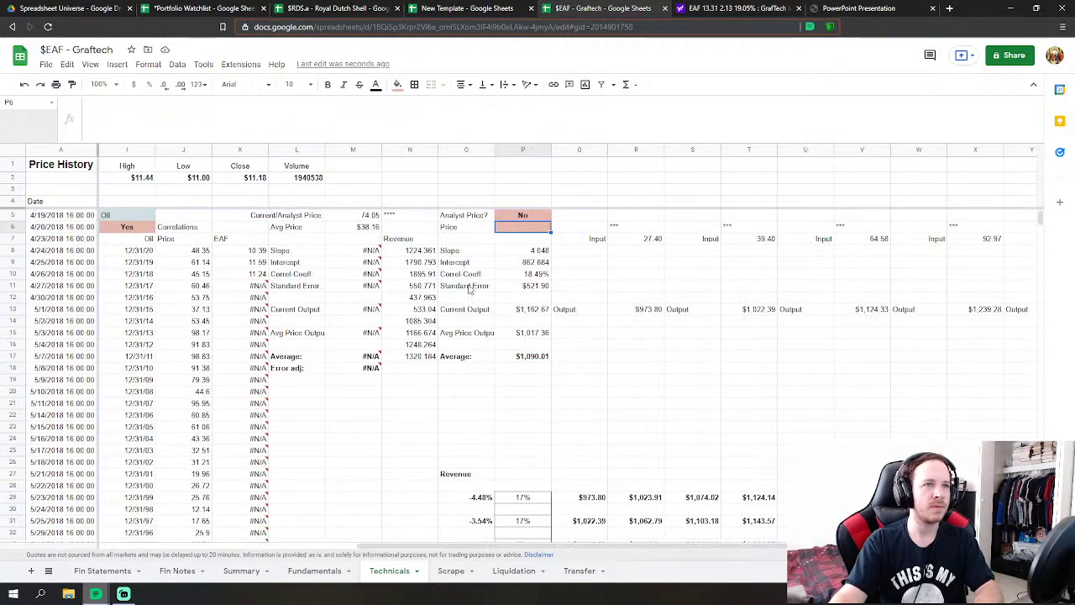
{"action": "left_click", "coordinate": [519, 220]}
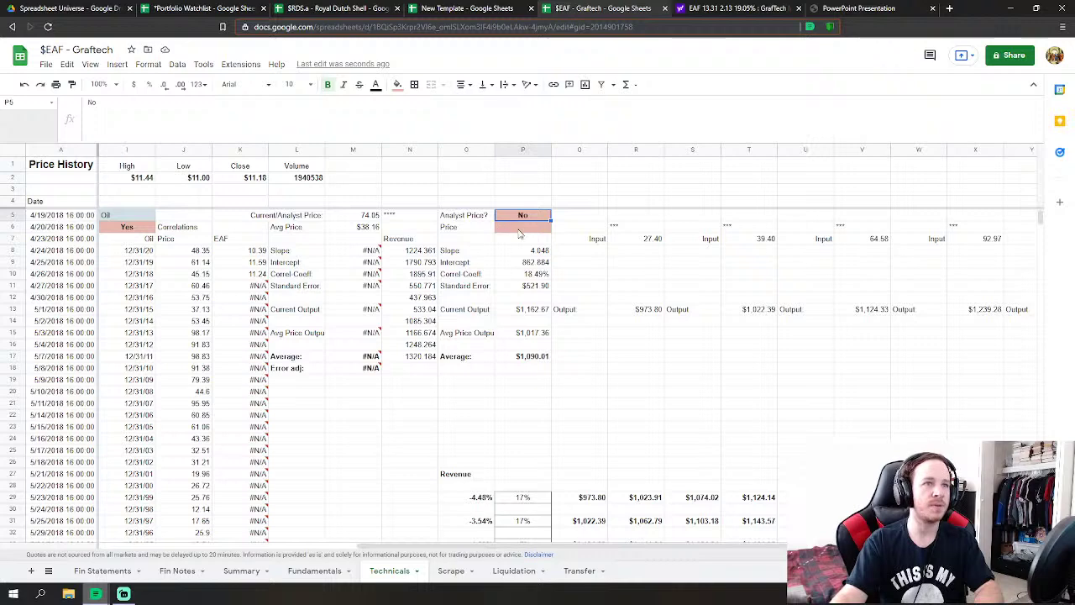
{"action": "left_click", "coordinate": [352, 9]}
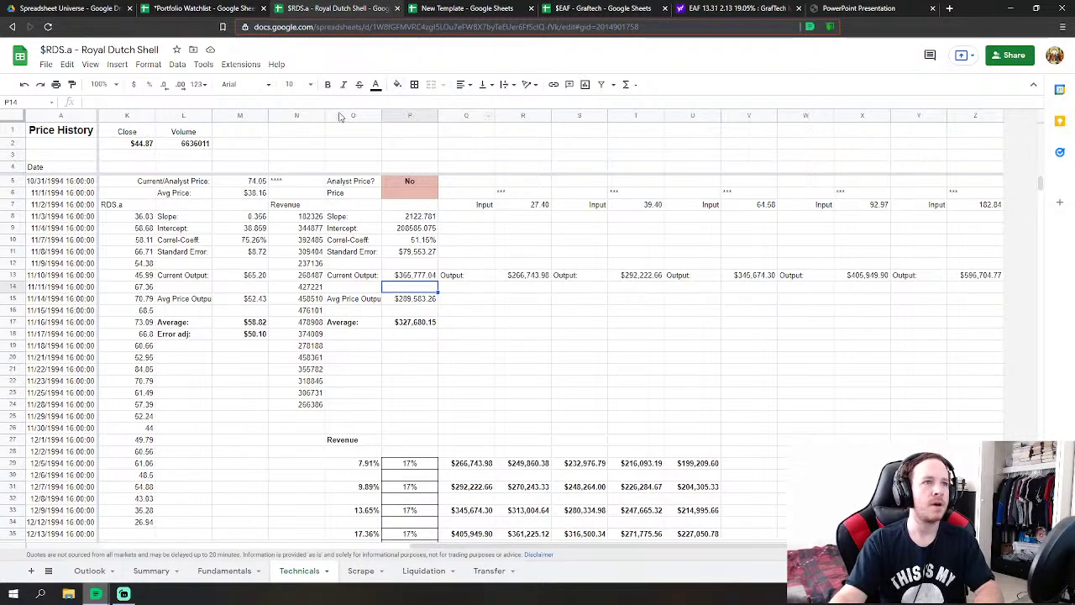
{"action": "left_click", "coordinate": [409, 183]}
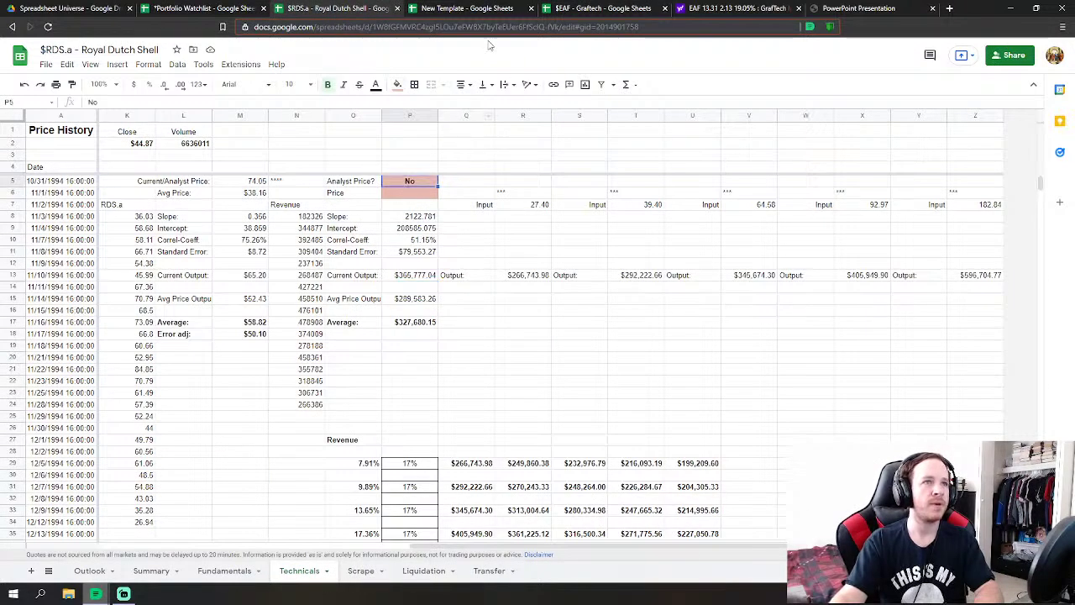
{"action": "left_click", "coordinate": [395, 8]}
{"action": "left_click", "coordinate": [448, 8]}
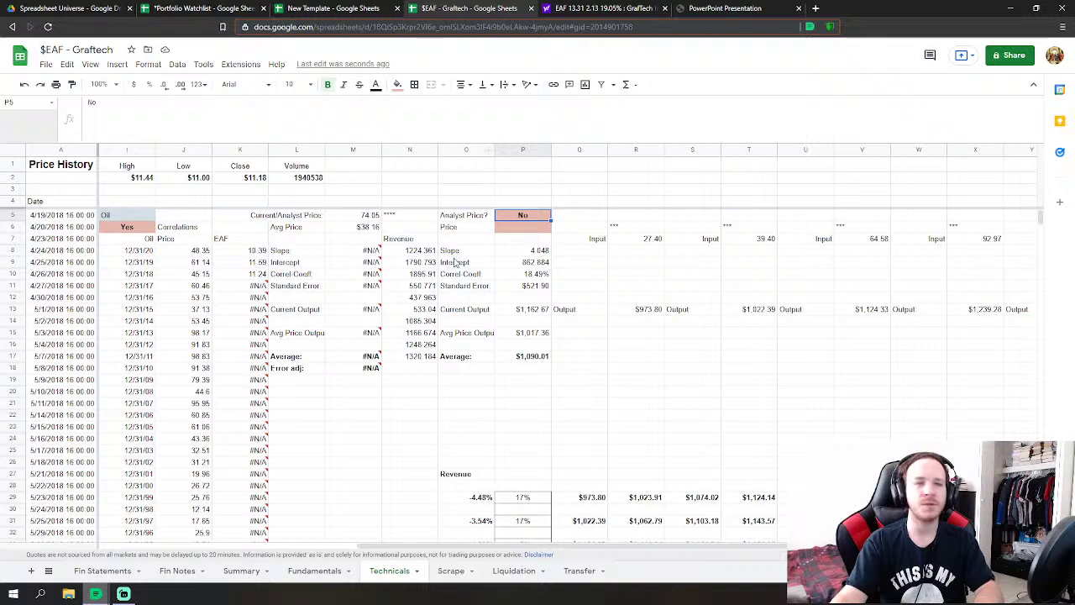
{"action": "scroll", "coordinate": [545, 439], "scroll_direction": "down", "scroll_amount": 5}
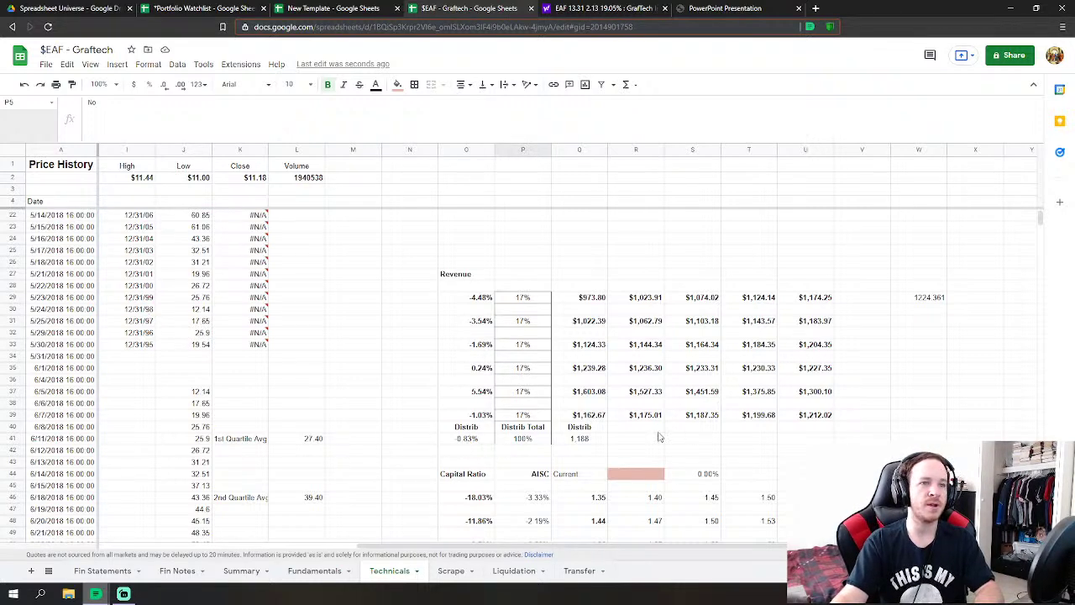
{"action": "scroll", "coordinate": [495, 420], "scroll_direction": "down", "scroll_amount": 2}
{"action": "scroll", "coordinate": [519, 372], "scroll_direction": "down", "scroll_amount": 2}
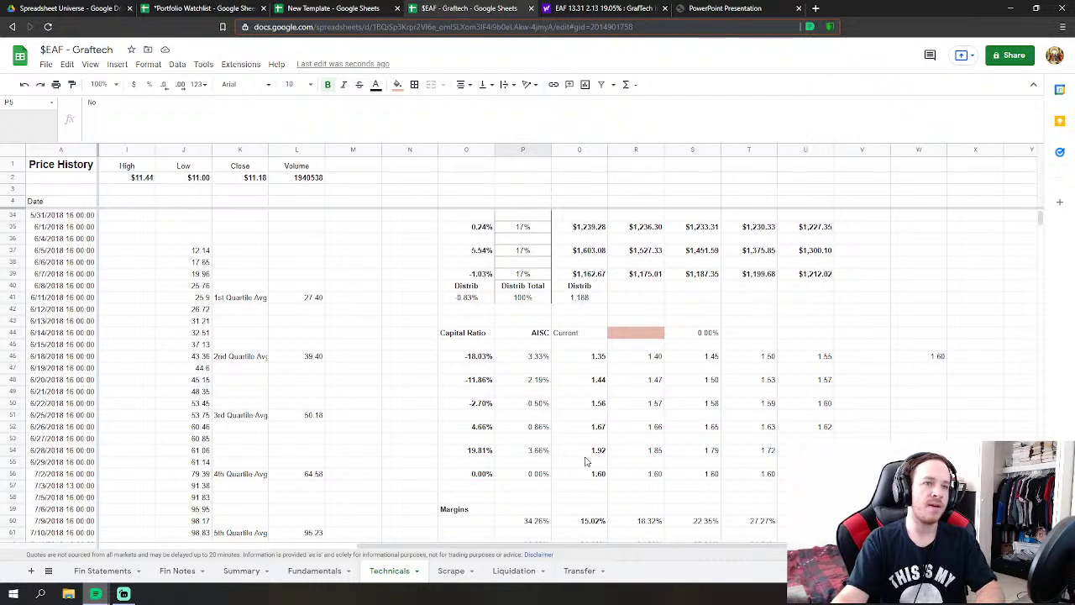
{"action": "scroll", "coordinate": [589, 461], "scroll_direction": "down", "scroll_amount": 5}
{"action": "scroll", "coordinate": [579, 394], "scroll_direction": "up", "scroll_amount": 2}
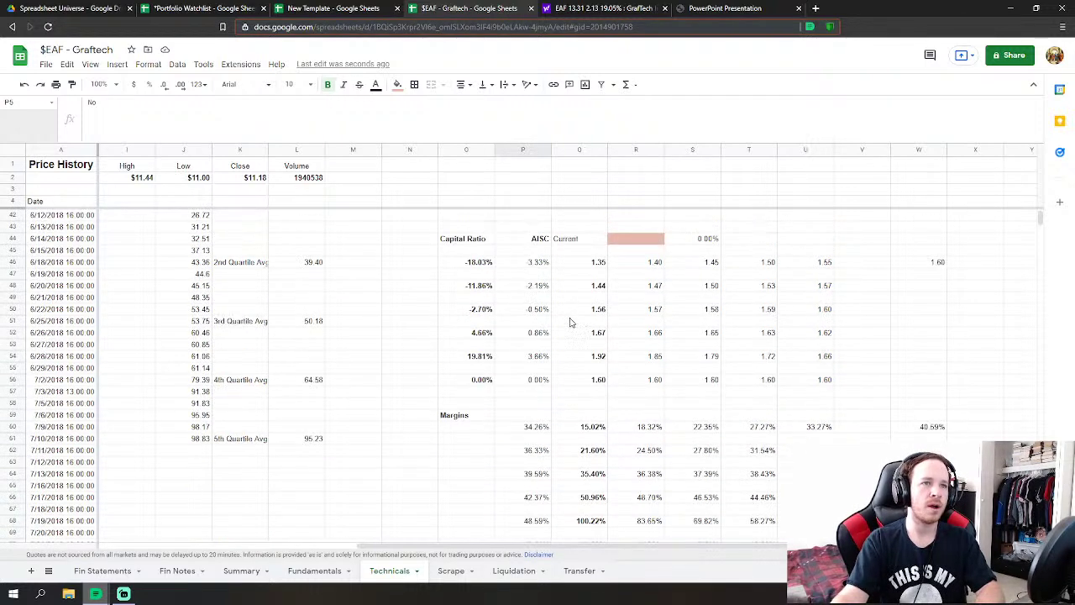
{"action": "scroll", "coordinate": [584, 370], "scroll_direction": "down", "scroll_amount": 1}
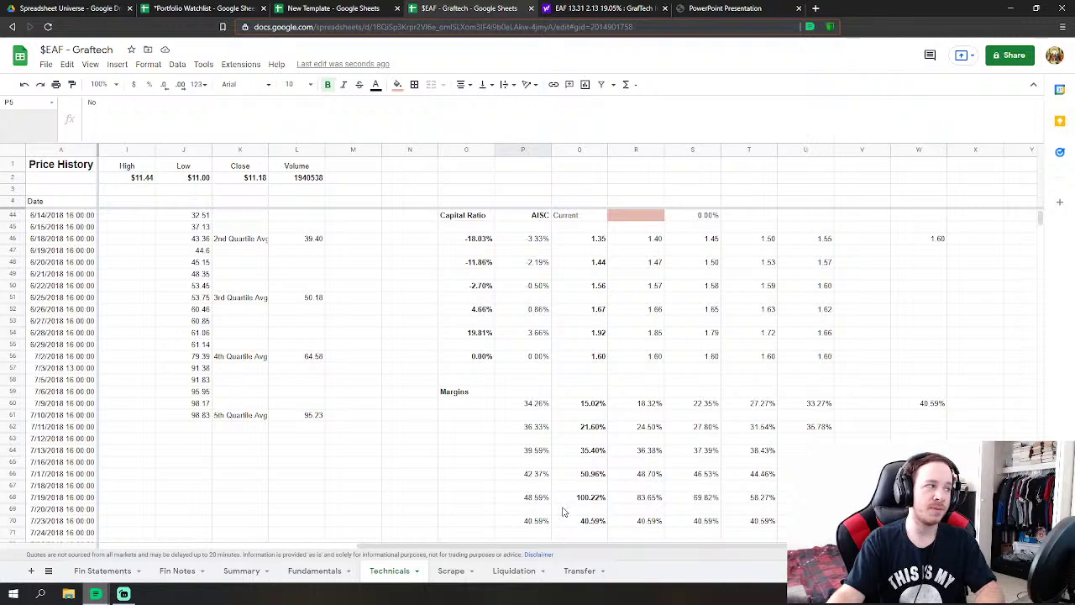
{"action": "scroll", "coordinate": [606, 485], "scroll_direction": "up", "scroll_amount": 2}
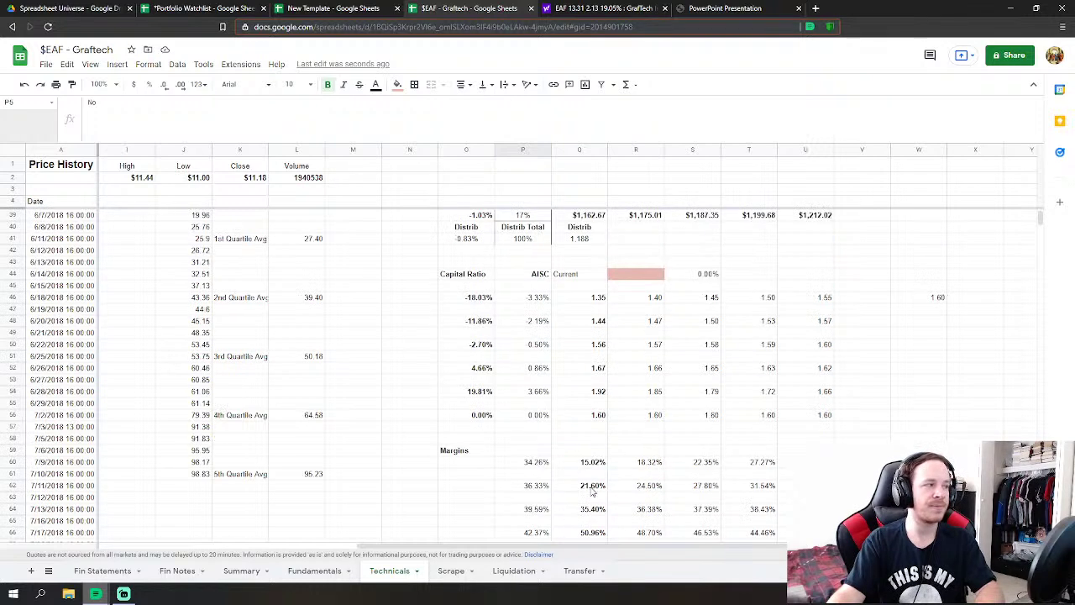
{"action": "left_click", "coordinate": [312, 571]}
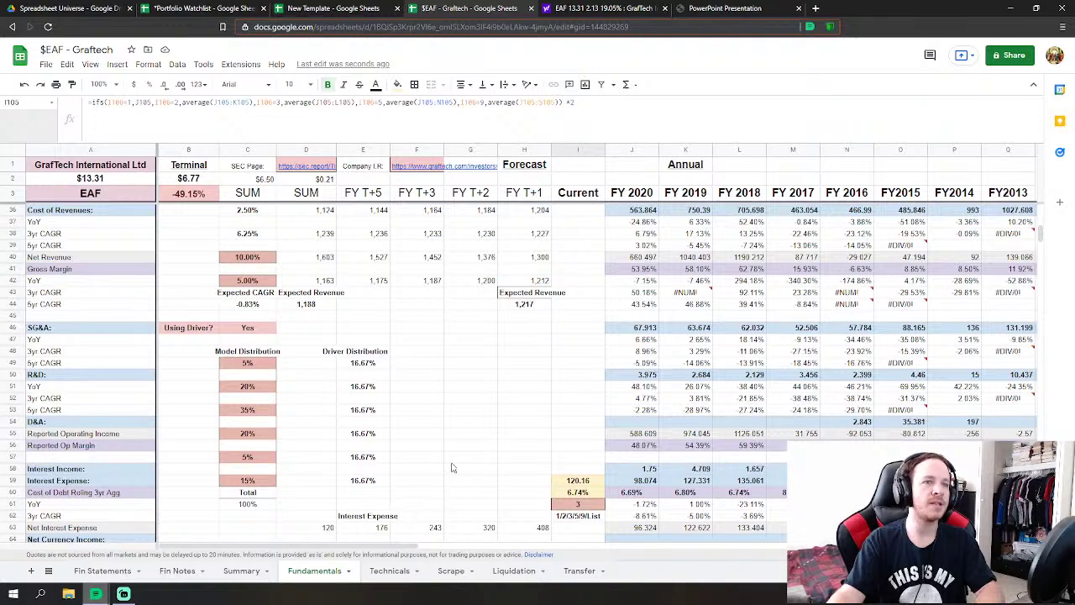
{"action": "scroll", "coordinate": [461, 471], "scroll_direction": "down", "scroll_amount": 8}
{"action": "scroll", "coordinate": [461, 470], "scroll_direction": "down", "scroll_amount": 5}
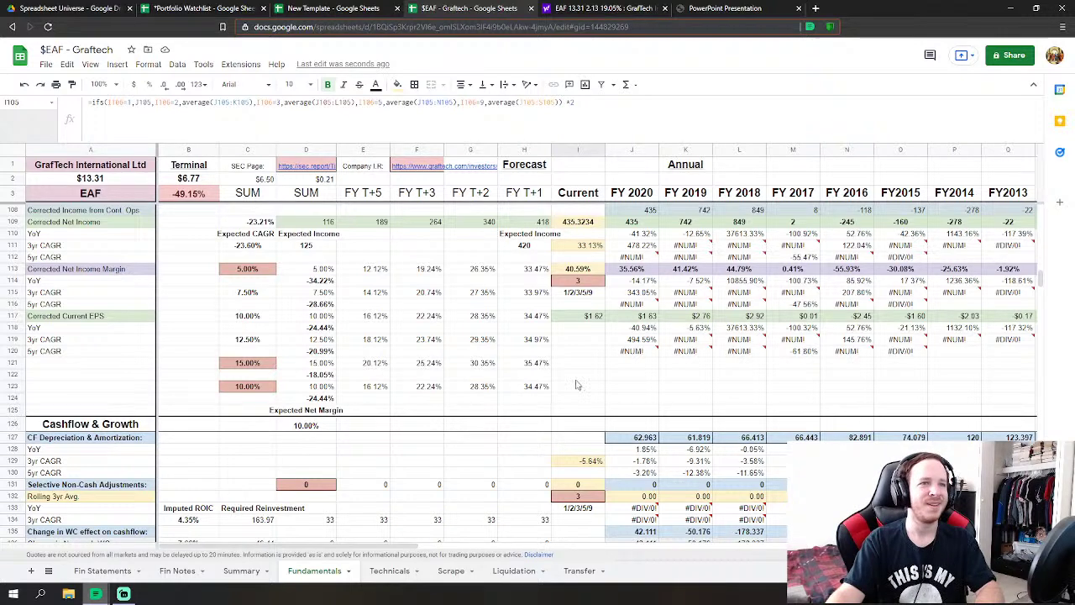
{"action": "scroll", "coordinate": [576, 384], "scroll_direction": "up", "scroll_amount": 4}
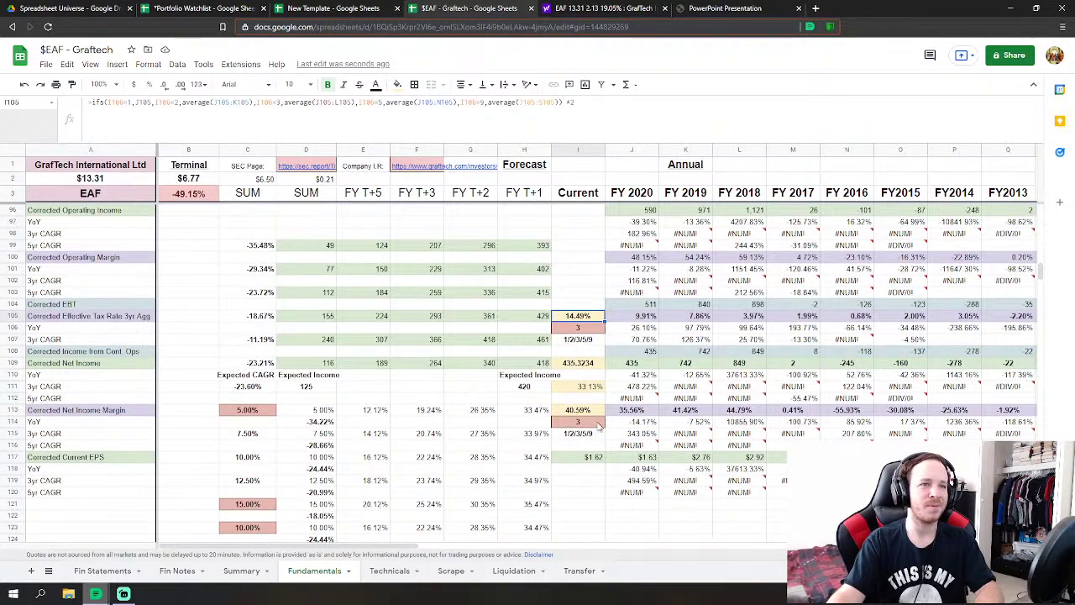
{"action": "left_click", "coordinate": [375, 574]}
{"action": "left_click", "coordinate": [334, 574]}
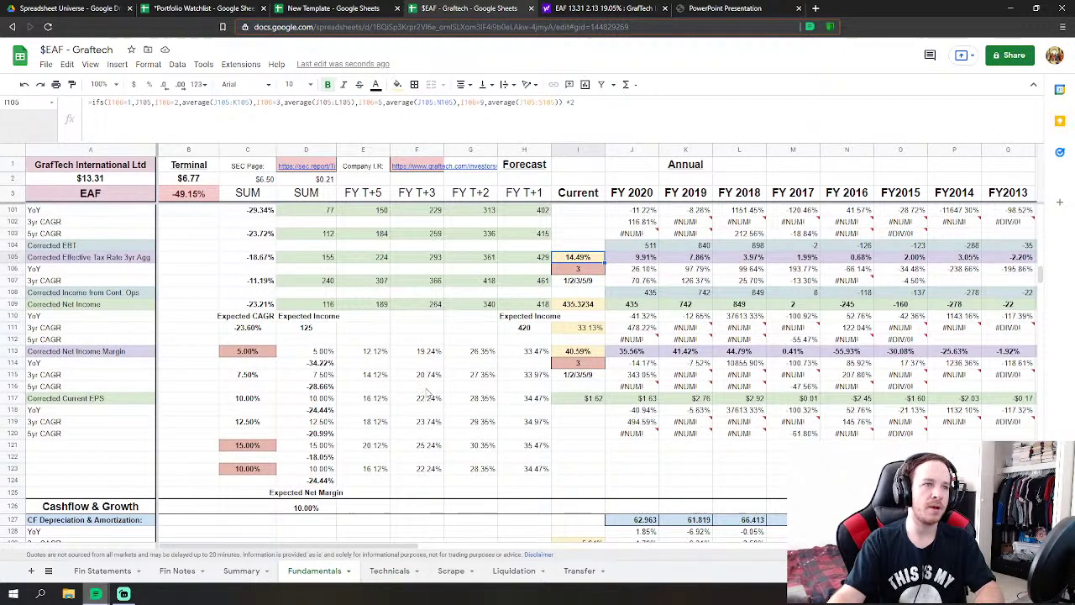
{"action": "left_click", "coordinate": [391, 571]}
{"action": "scroll", "coordinate": [470, 473], "scroll_direction": "down", "scroll_amount": 1}
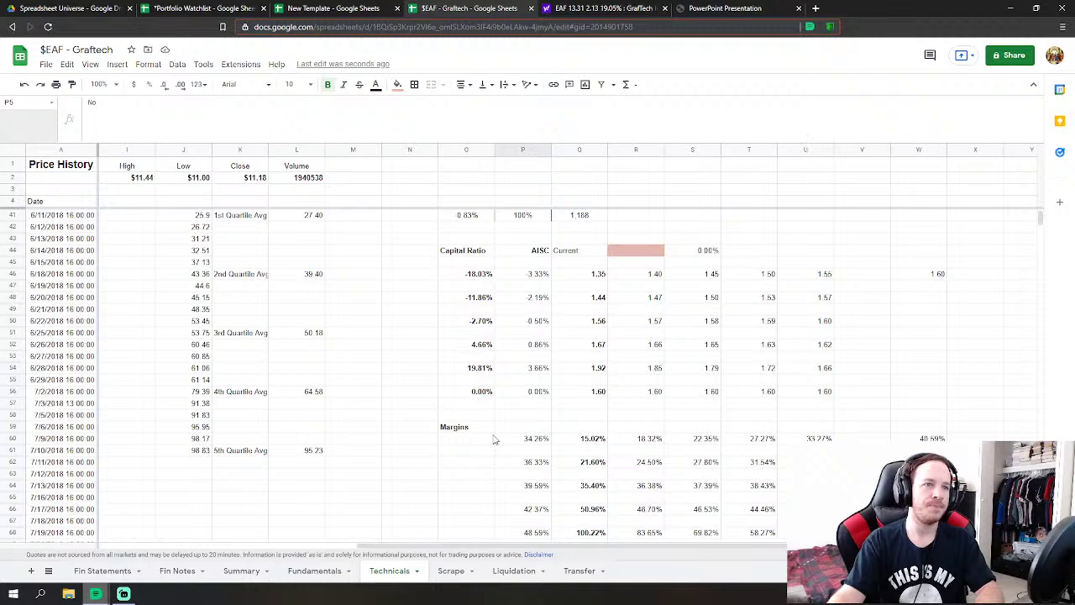
{"action": "scroll", "coordinate": [546, 424], "scroll_direction": "down", "scroll_amount": 3}
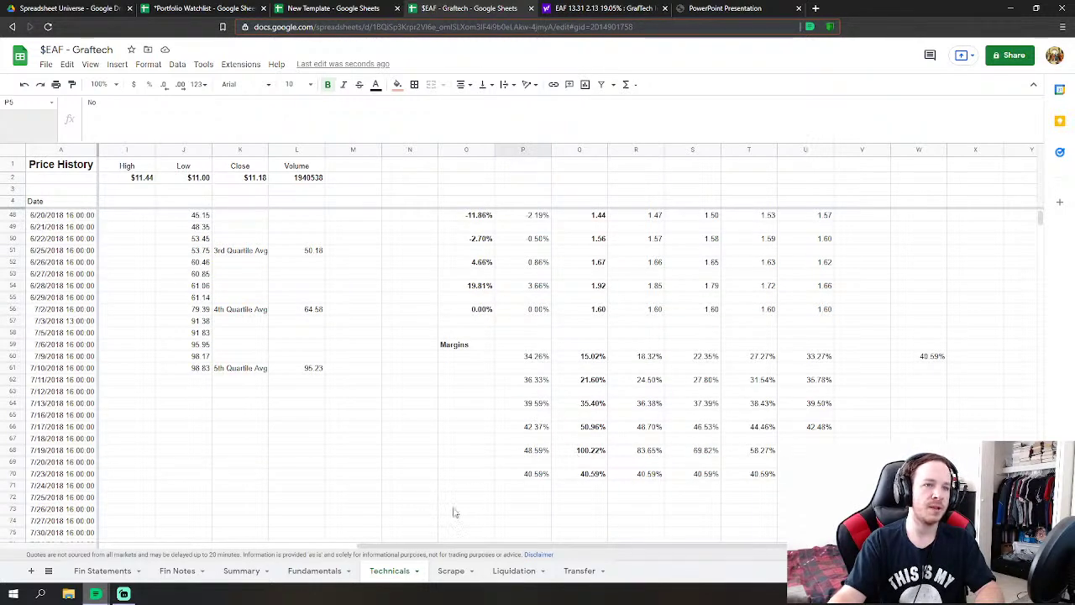
- On the Fundamentals sheet, set C121 to 50%
{"action": "left_click", "coordinate": [312, 571]}
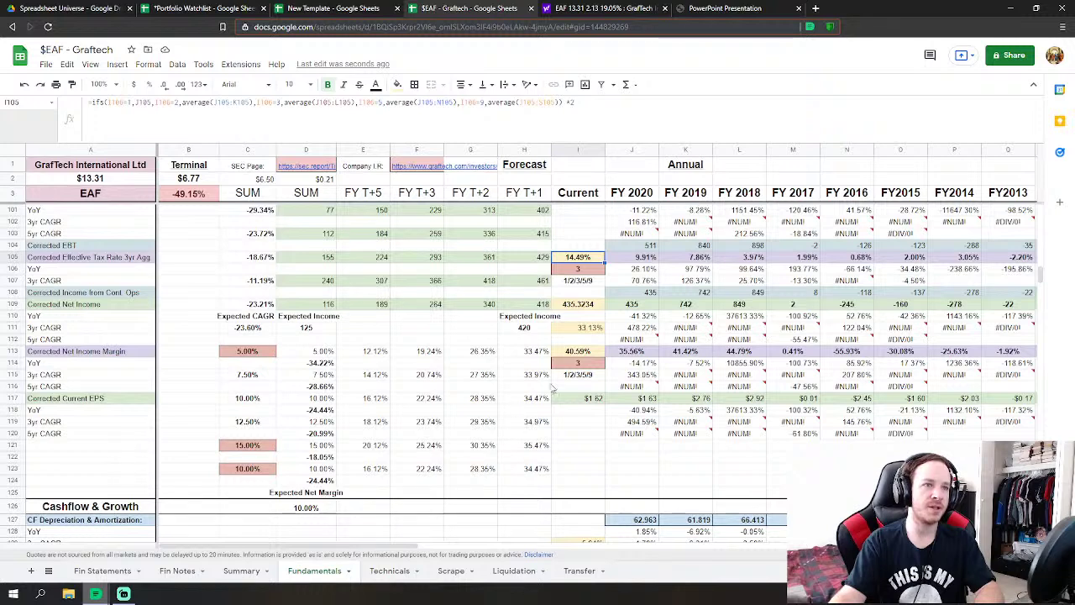
{"action": "left_click", "coordinate": [242, 451]}
{"action": "type", "text": "50"}
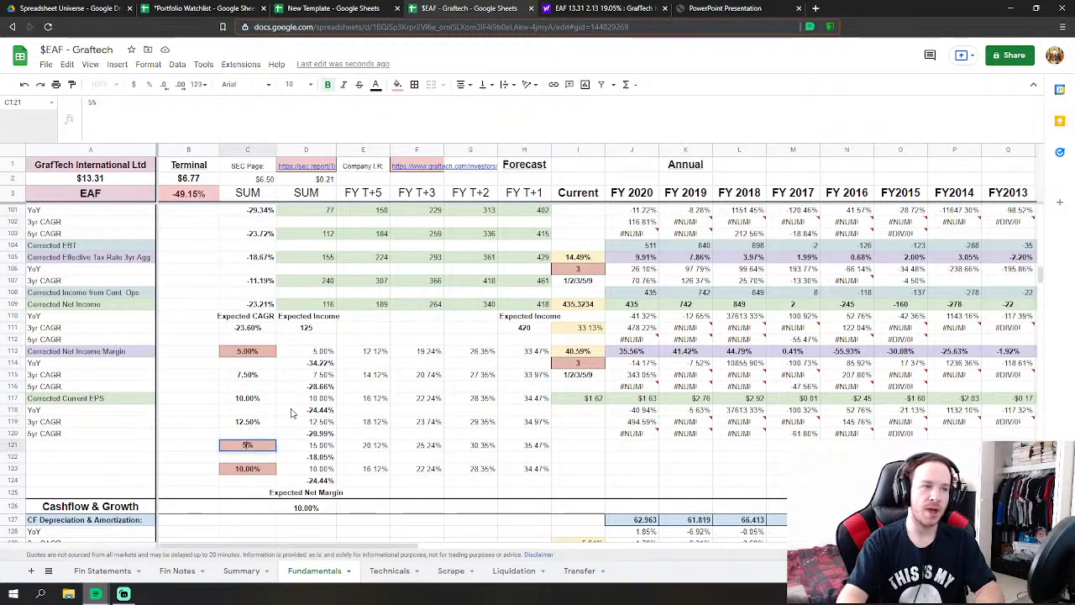
{"action": "key", "text": "Return"}
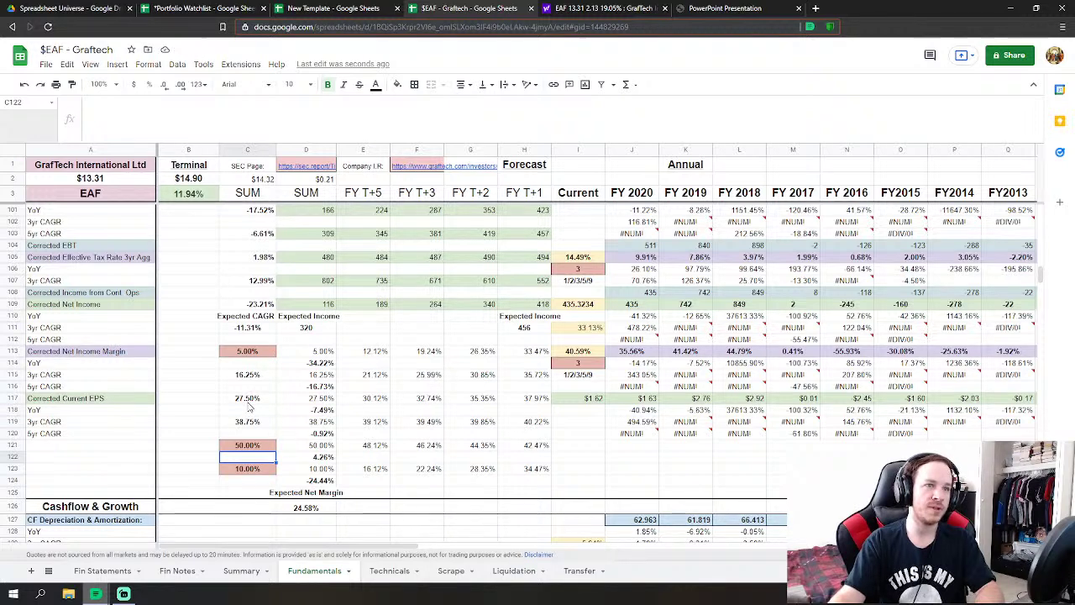
- Set the I114 averaging period to 9 years and recommit the I113 IFS current-margin formula
{"action": "left_click", "coordinate": [578, 364]}
{"action": "type", "text": "5"}
{"action": "key", "text": "Return"}
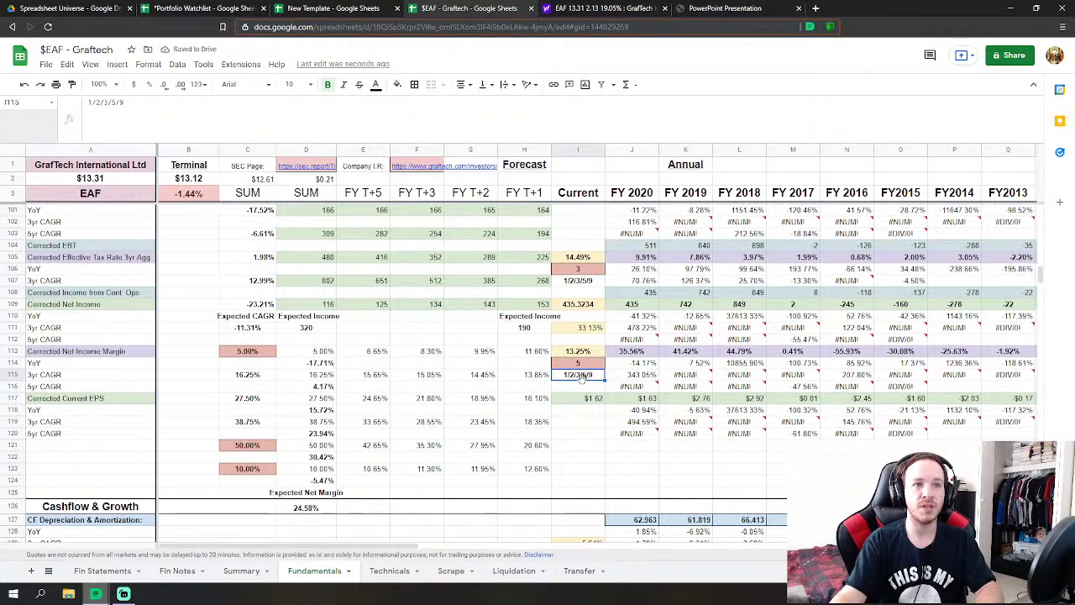
{"action": "left_click", "coordinate": [578, 365]}
{"action": "type", "text": "9"}
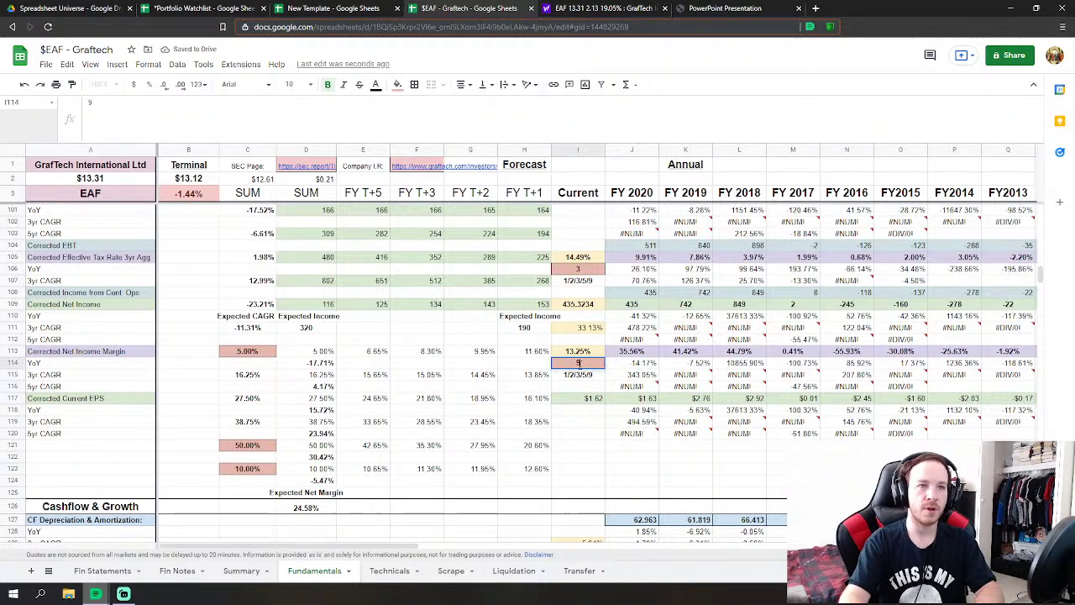
{"action": "key", "text": "Return"}
{"action": "left_click", "coordinate": [579, 351]}
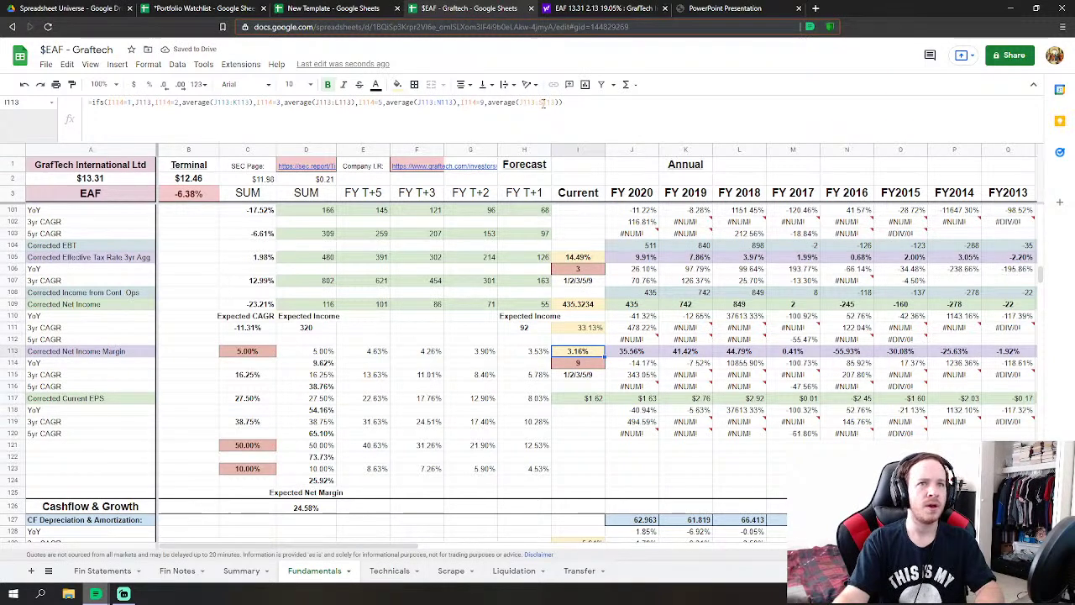
{"action": "left_click", "coordinate": [542, 102]}
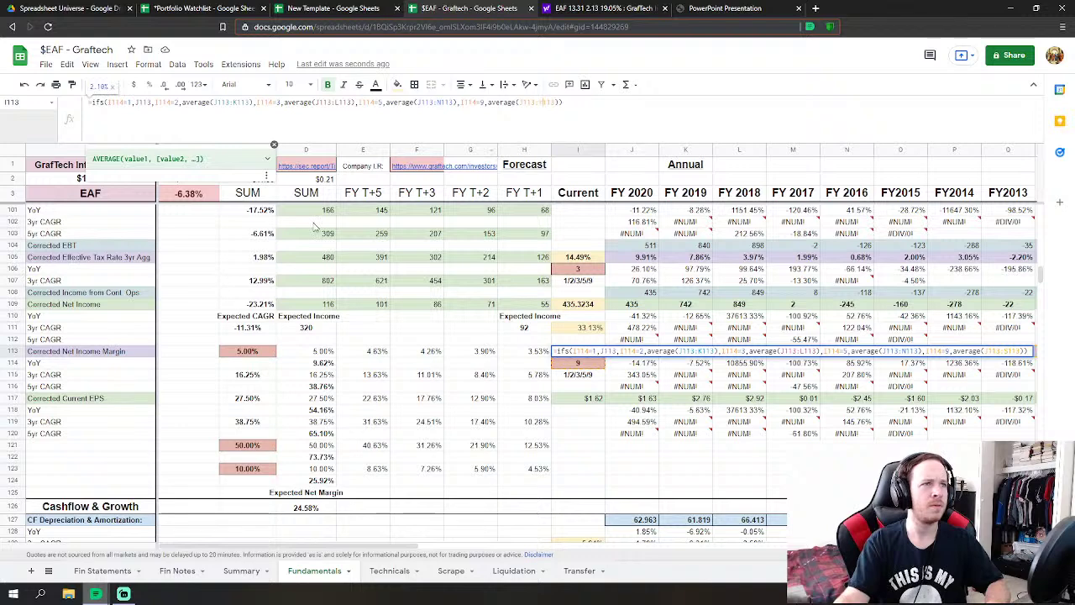
{"action": "key", "text": "Return"}
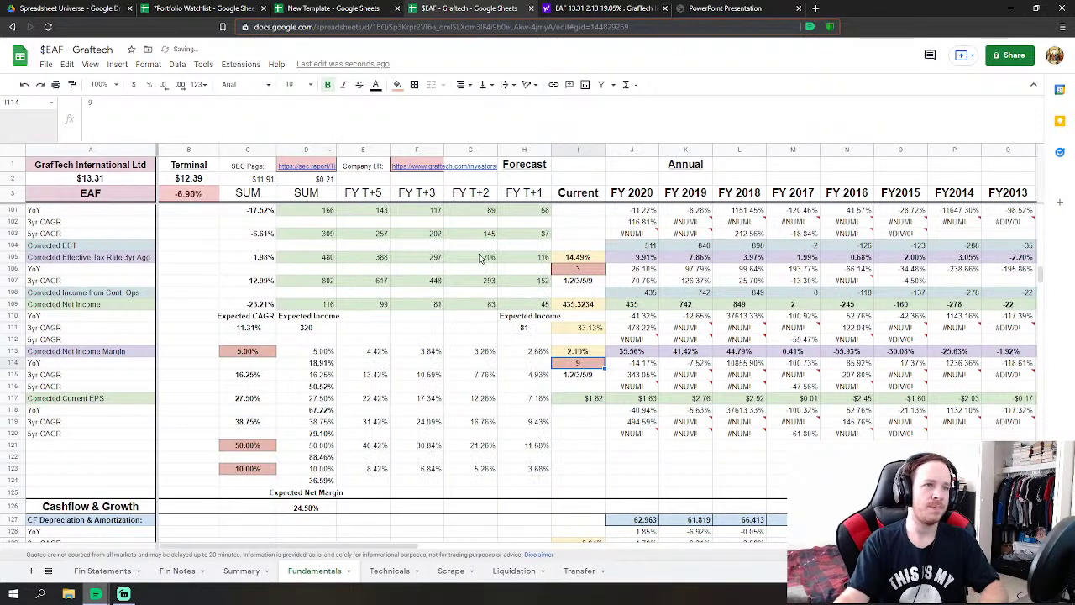
{"action": "left_click", "coordinate": [588, 447]}
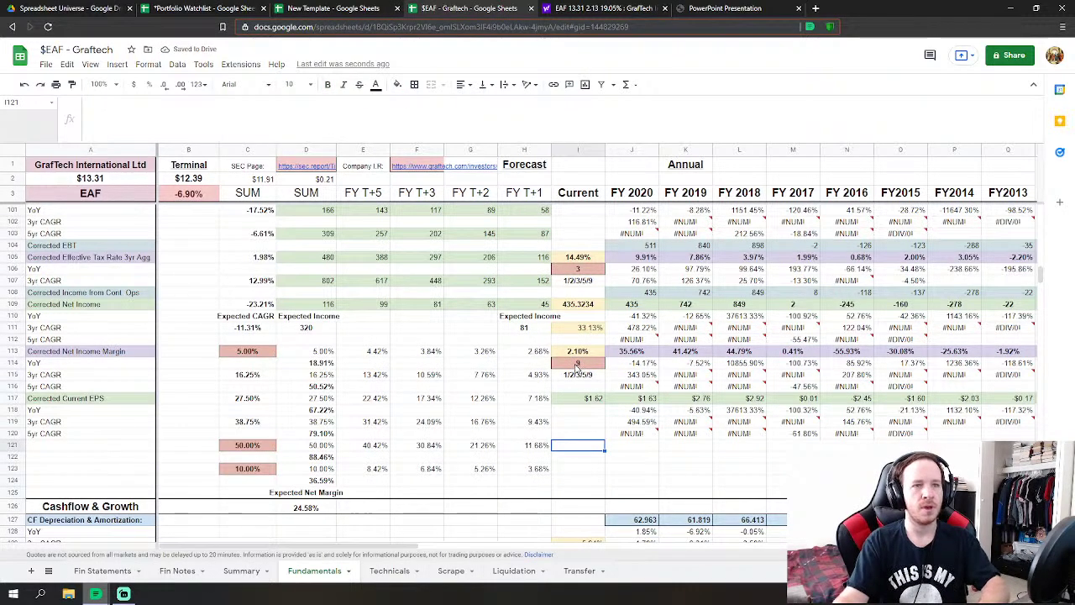
- Change C121 to 40%
{"action": "left_click", "coordinate": [243, 447]}
{"action": "type", "text": "40"}
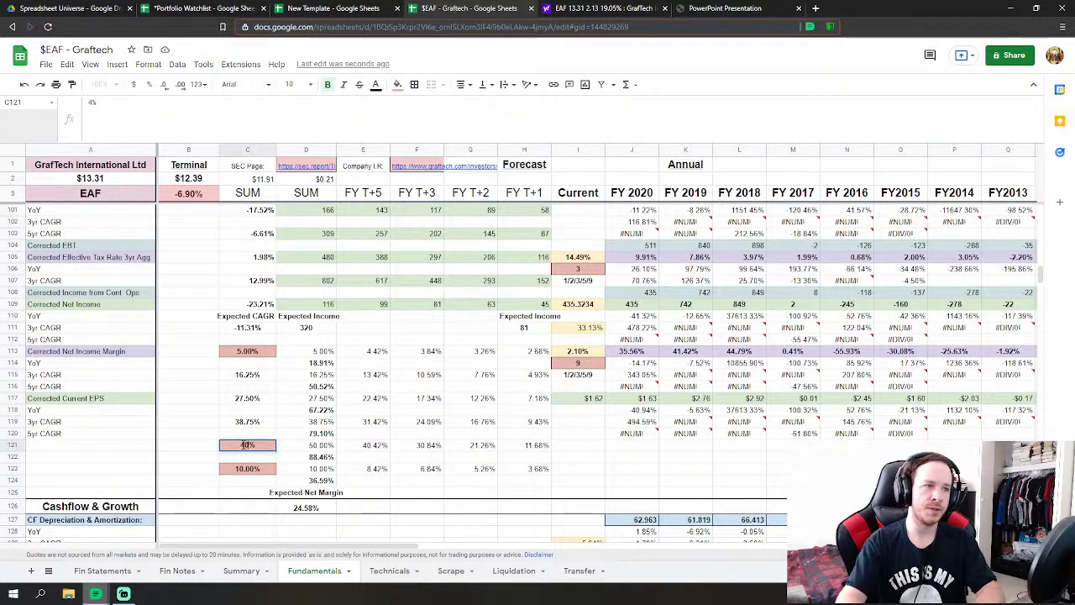
{"action": "key", "text": "Return"}
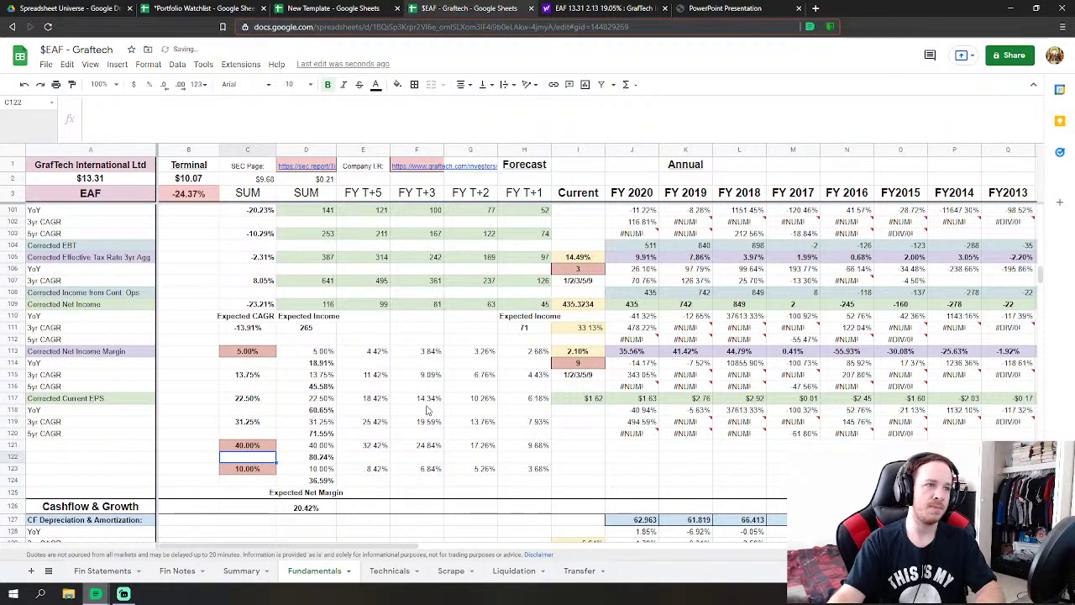
- Set the net income margin input C113 to -5%, trying 0% first
{"action": "left_click", "coordinate": [250, 351]}
{"action": "type", "text": "0"}
{"action": "key", "text": "Return"}
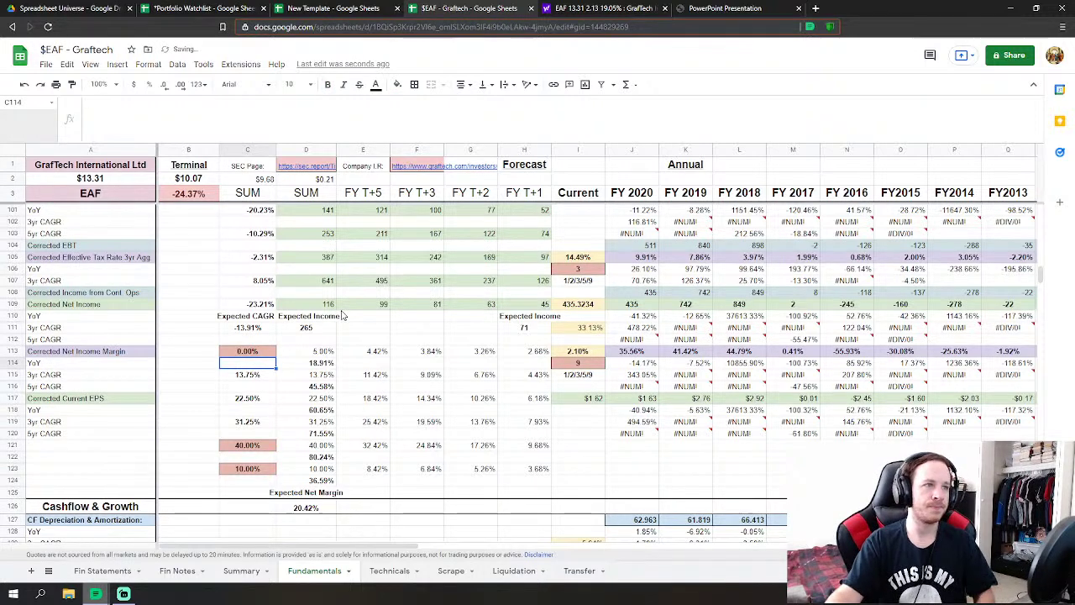
{"action": "left_click", "coordinate": [256, 351]}
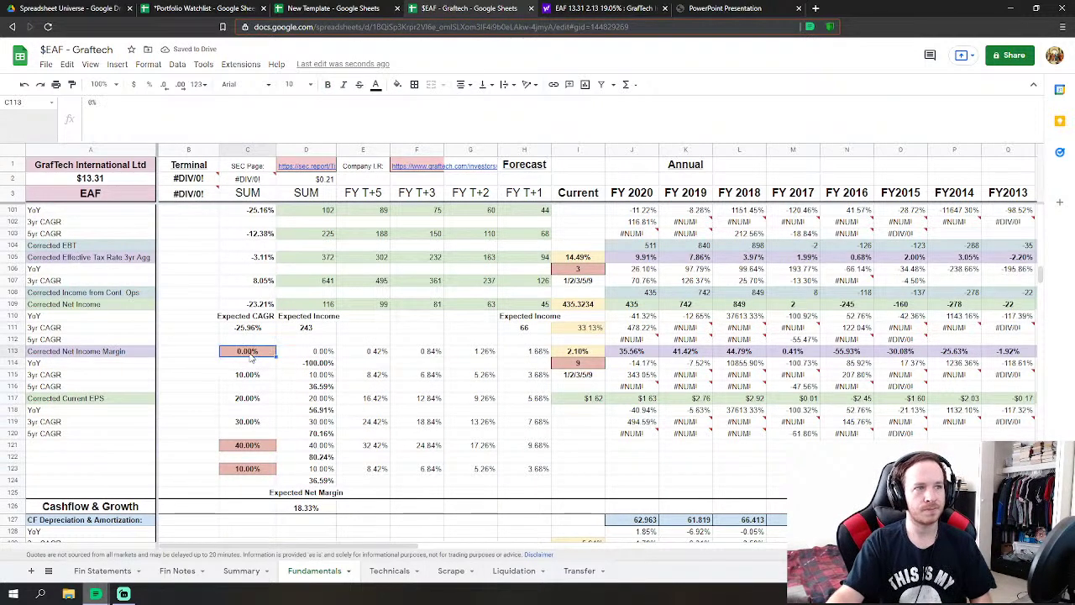
{"action": "type", "text": "-5"}
{"action": "key", "text": "Return"}
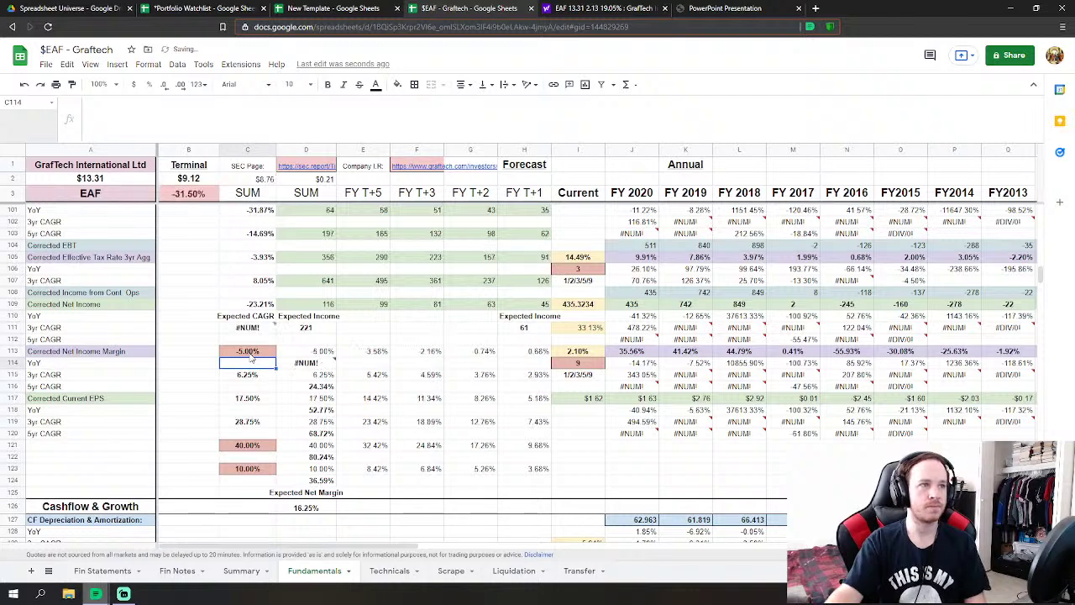
- Restore C121 to 50% and review the recalculated margins
{"action": "left_click", "coordinate": [252, 445]}
{"action": "type", "text": "50"}
{"action": "key", "text": "Return"}
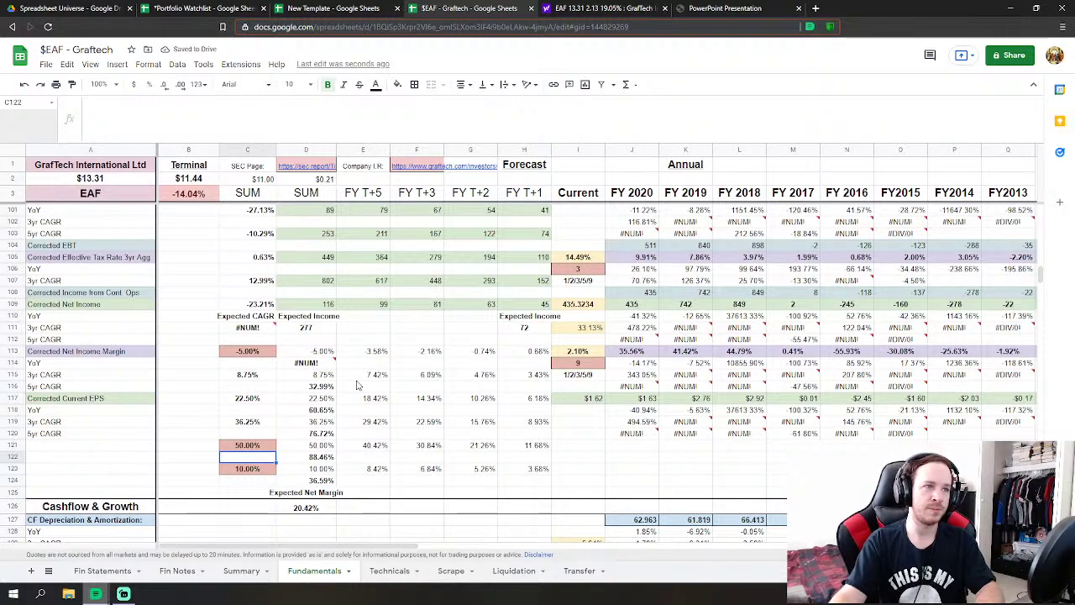
{"action": "scroll", "coordinate": [366, 375], "scroll_direction": "up", "scroll_amount": 10}
{"action": "scroll", "coordinate": [365, 375], "scroll_direction": "up", "scroll_amount": 10}
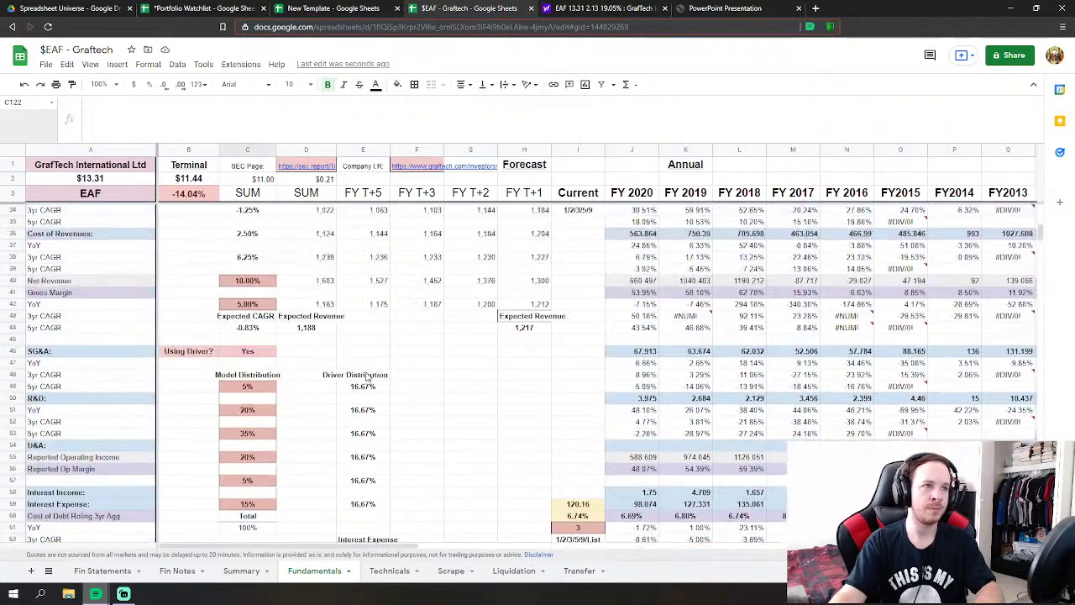
{"action": "scroll", "coordinate": [339, 439], "scroll_direction": "down", "scroll_amount": 11}
- Check the Technicals margins, then review the averaging period options in Fundamentals I115
{"action": "key", "text": "ctrl+Page_Down"}
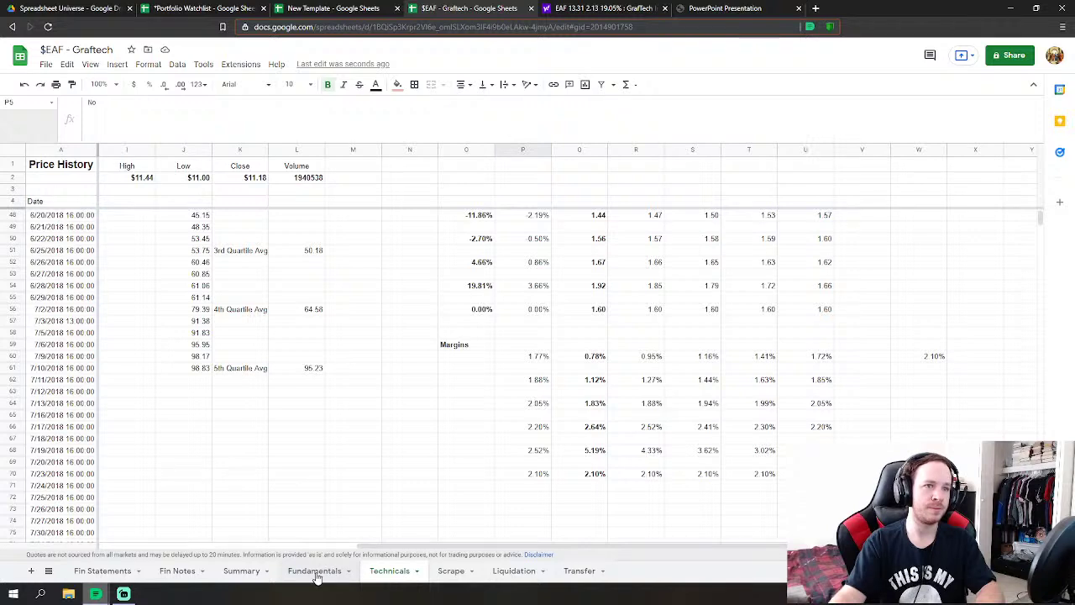
{"action": "scroll", "coordinate": [448, 475], "scroll_direction": "up", "scroll_amount": 2}
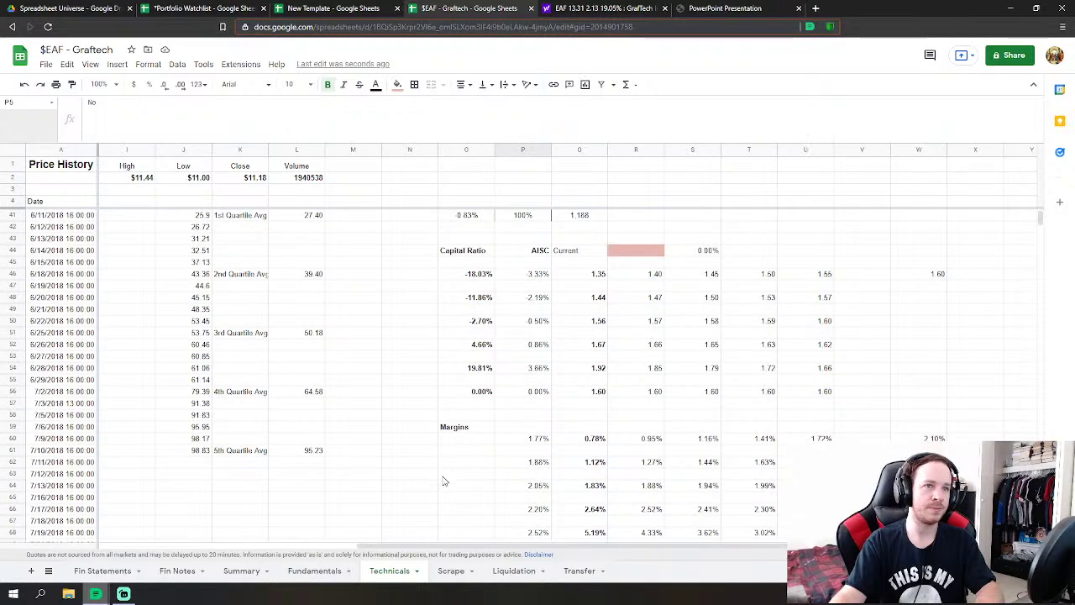
{"action": "scroll", "coordinate": [435, 484], "scroll_direction": "down", "scroll_amount": 2}
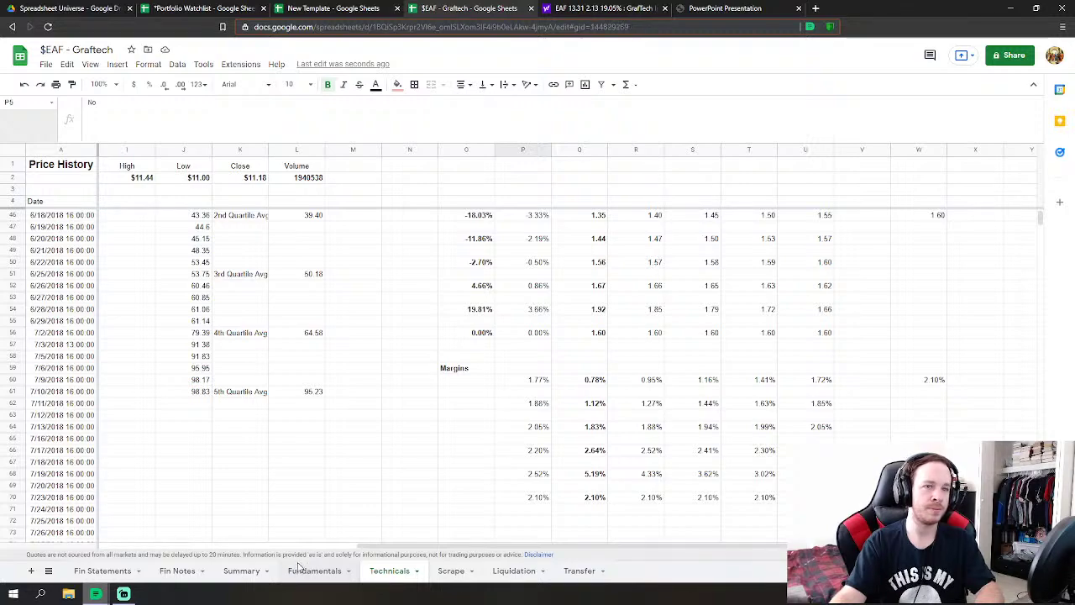
{"action": "left_click", "coordinate": [298, 567]}
{"action": "scroll", "coordinate": [460, 422], "scroll_direction": "down", "scroll_amount": 15}
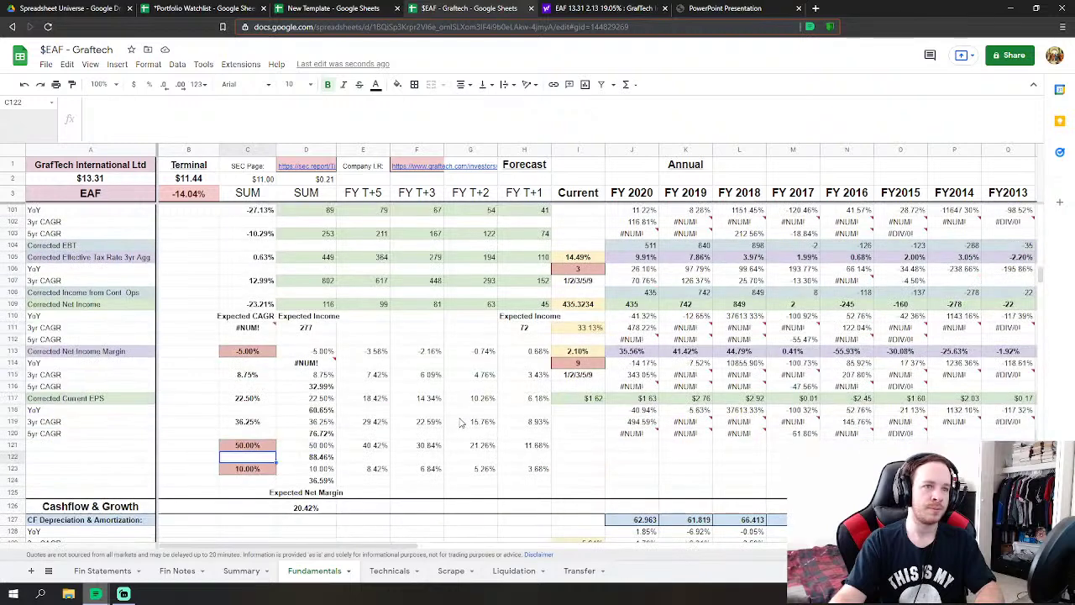
{"action": "left_click", "coordinate": [578, 371]}
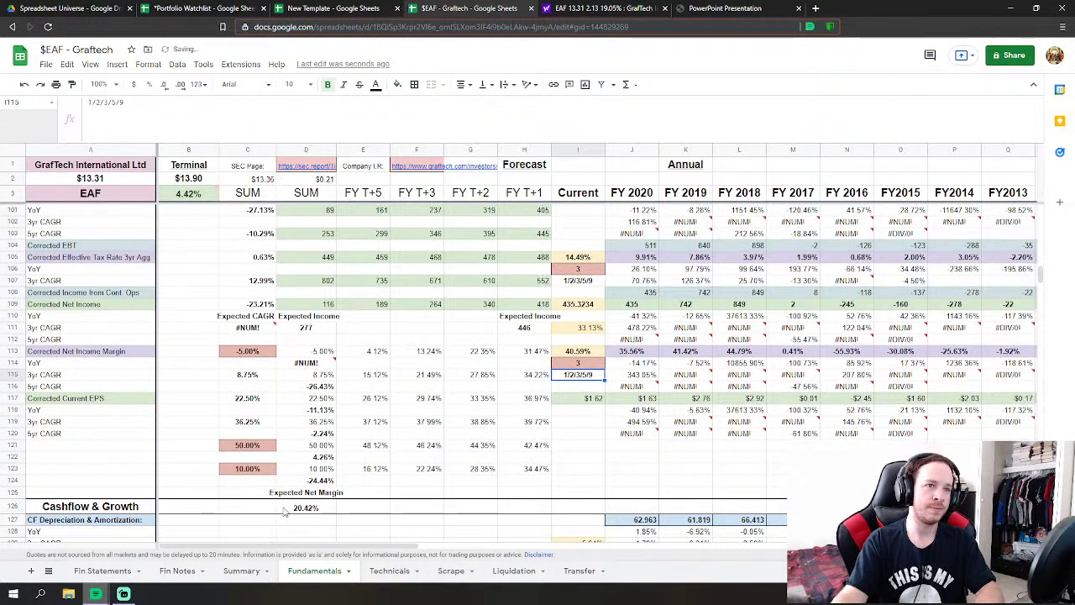
- Try C121 at 40% and then at 45%
{"action": "left_click", "coordinate": [246, 445]}
{"action": "type", "text": "40"}
{"action": "key", "text": "Return"}
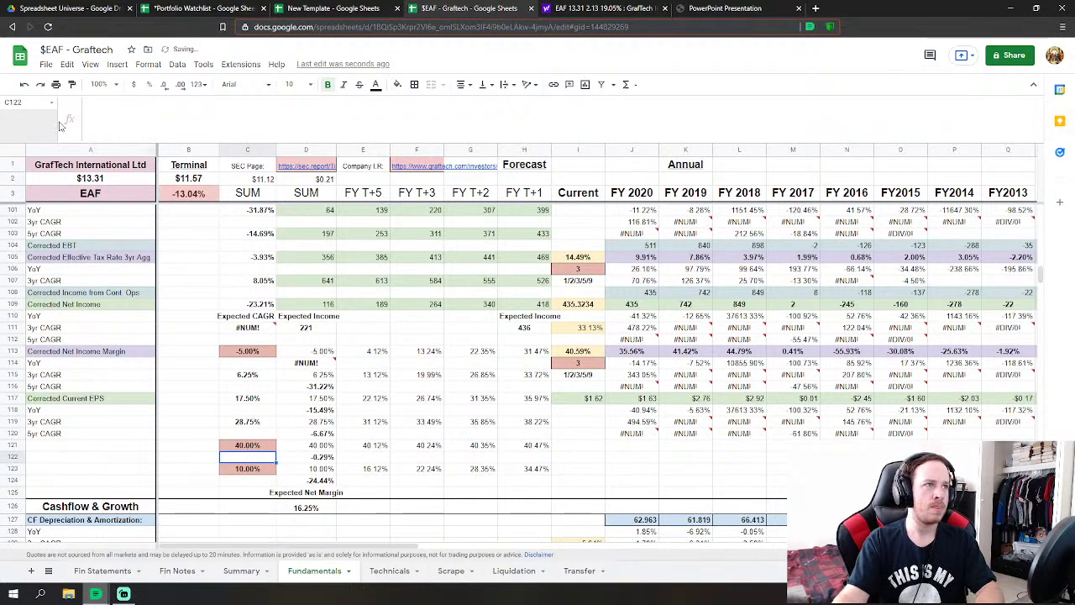
{"action": "left_click", "coordinate": [248, 445]}
{"action": "type", "text": "45"}
{"action": "key", "text": "Return"}
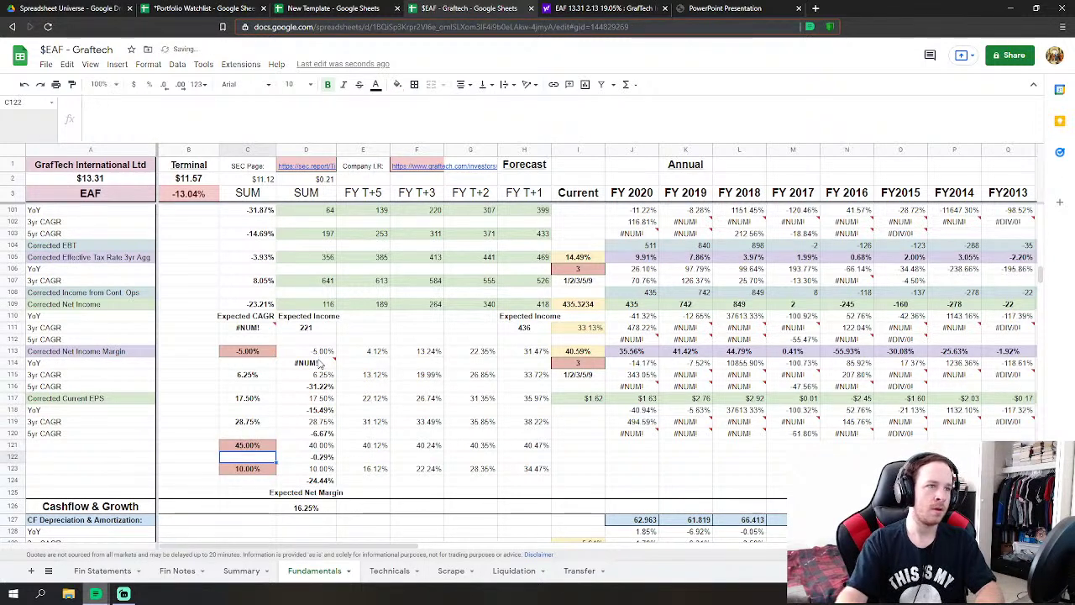
{"action": "left_click", "coordinate": [141, 401]}
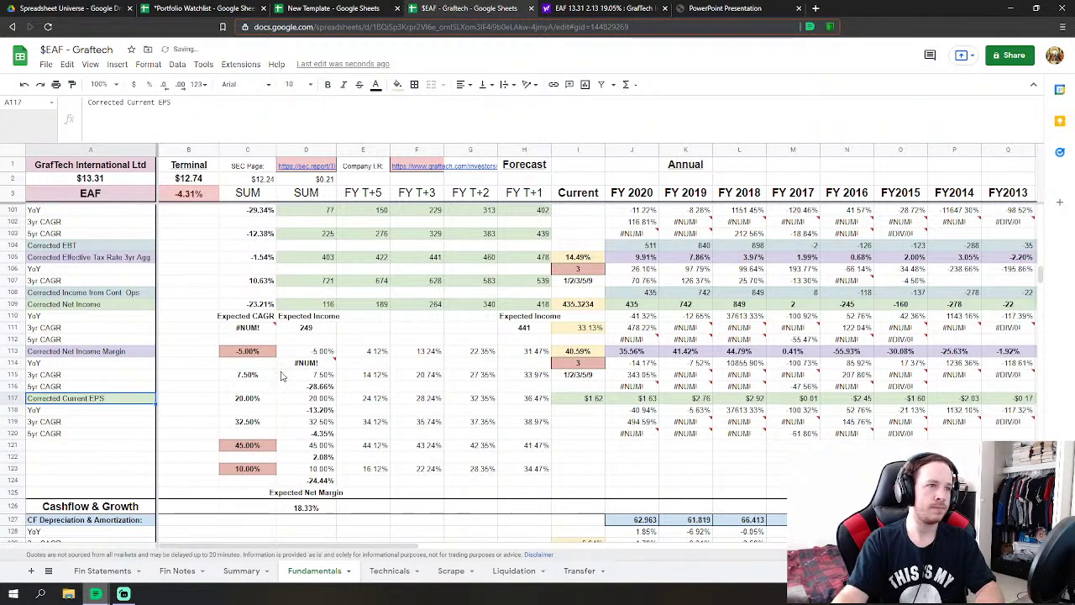
{"action": "scroll", "coordinate": [288, 360], "scroll_direction": "down", "scroll_amount": 2}
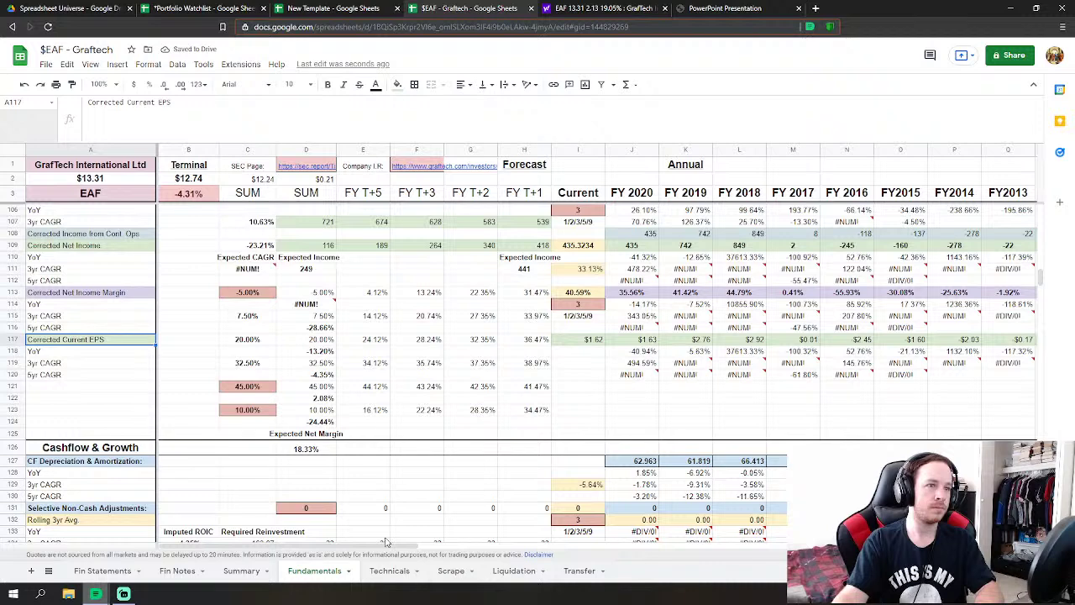
- After checking Technicals, raise C121 to 50%, lifting the terminal value to $13.90
{"action": "left_click", "coordinate": [389, 570]}
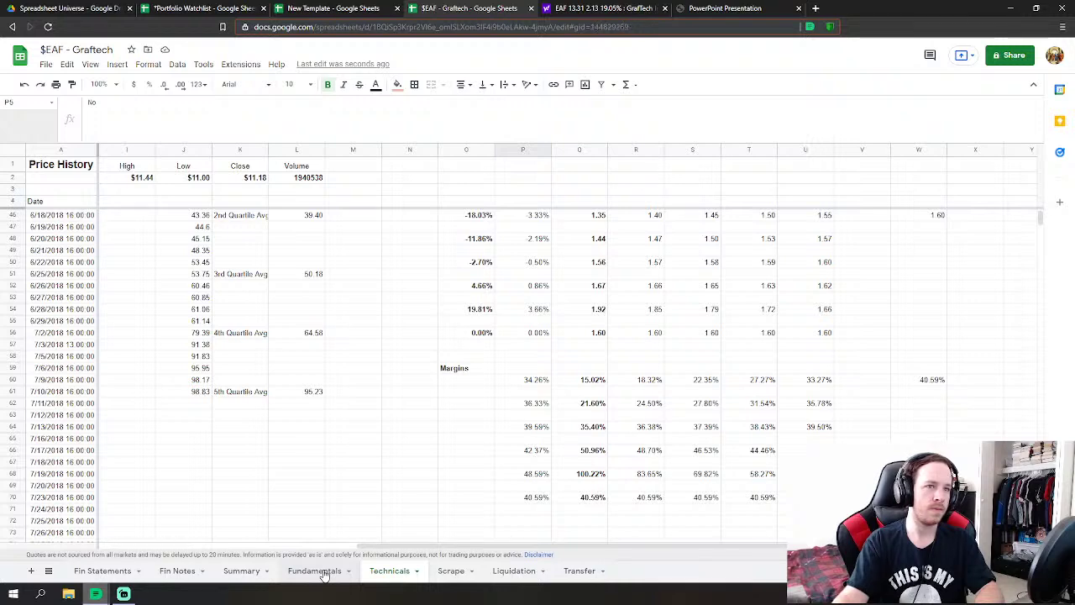
{"action": "left_click", "coordinate": [324, 571]}
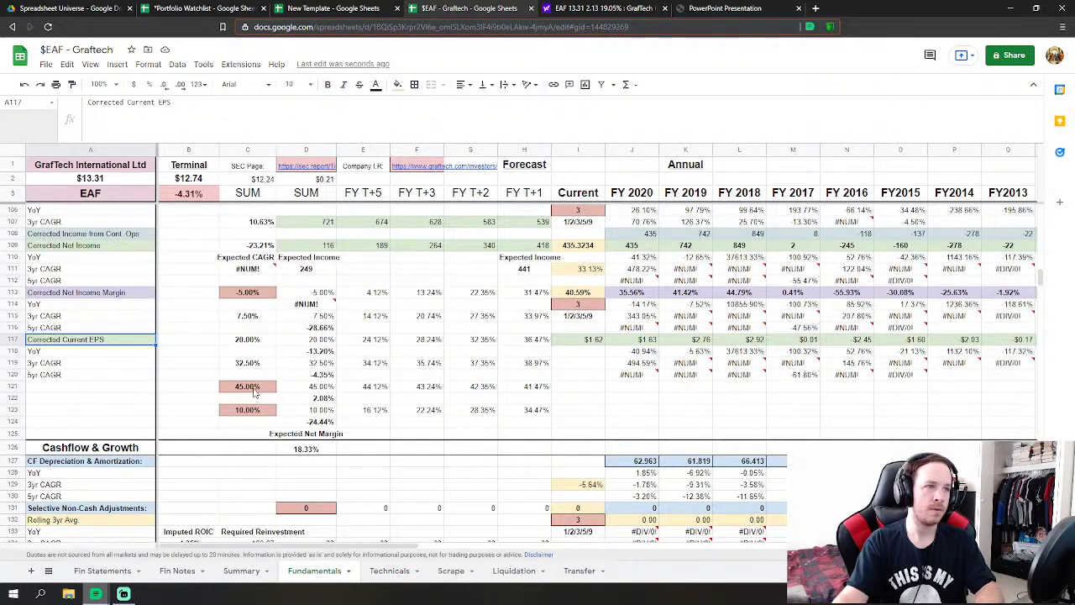
{"action": "scroll", "coordinate": [400, 361], "scroll_direction": "up", "scroll_amount": 1}
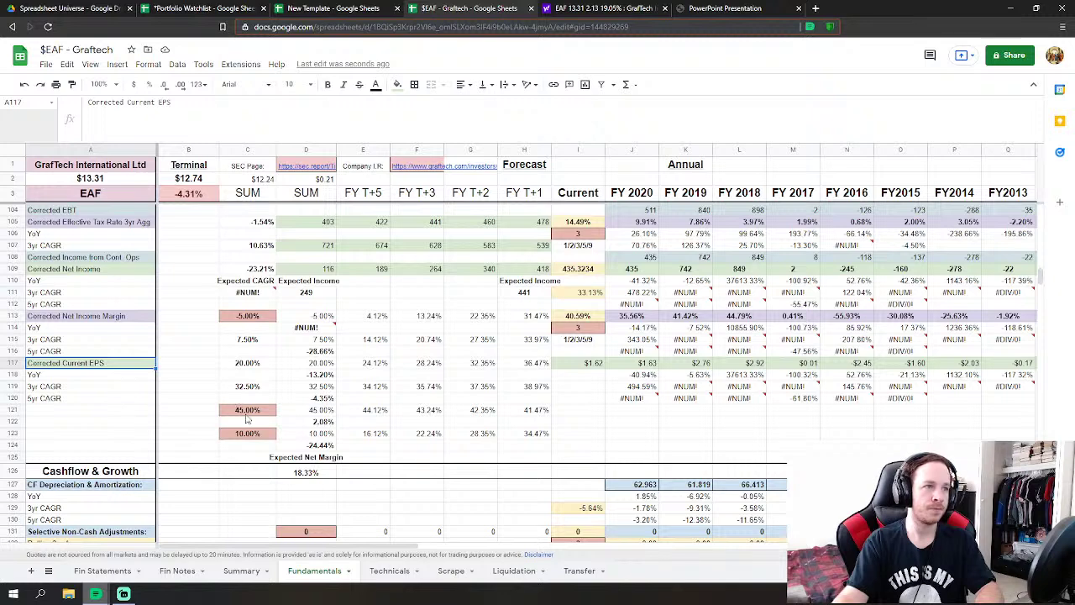
{"action": "left_click", "coordinate": [247, 410]}
{"action": "type", "text": "50"}
{"action": "key", "text": "Return"}
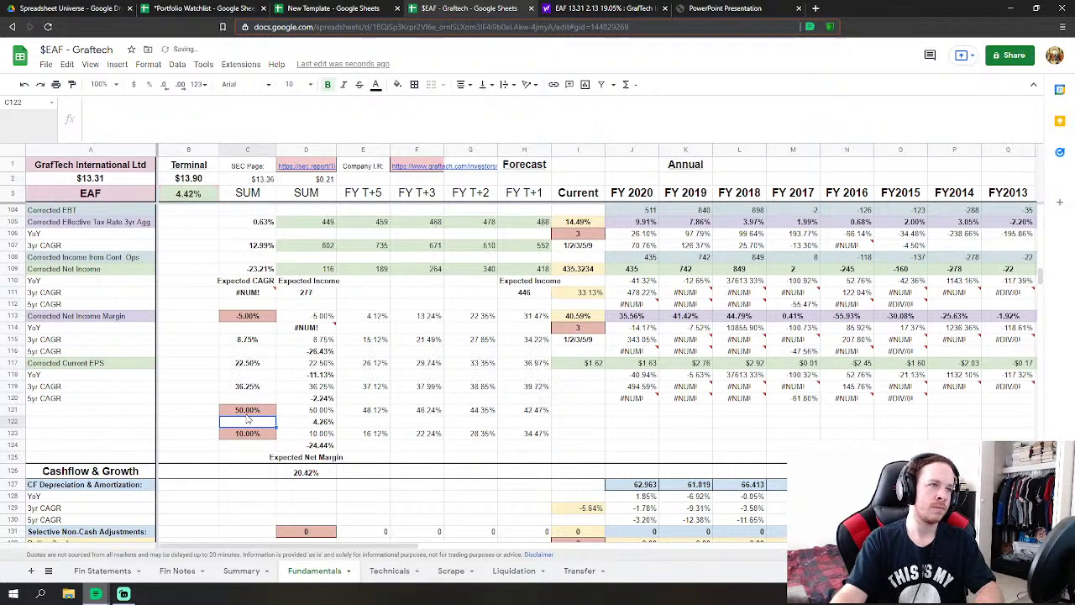
{"action": "left_click", "coordinate": [201, 330]}
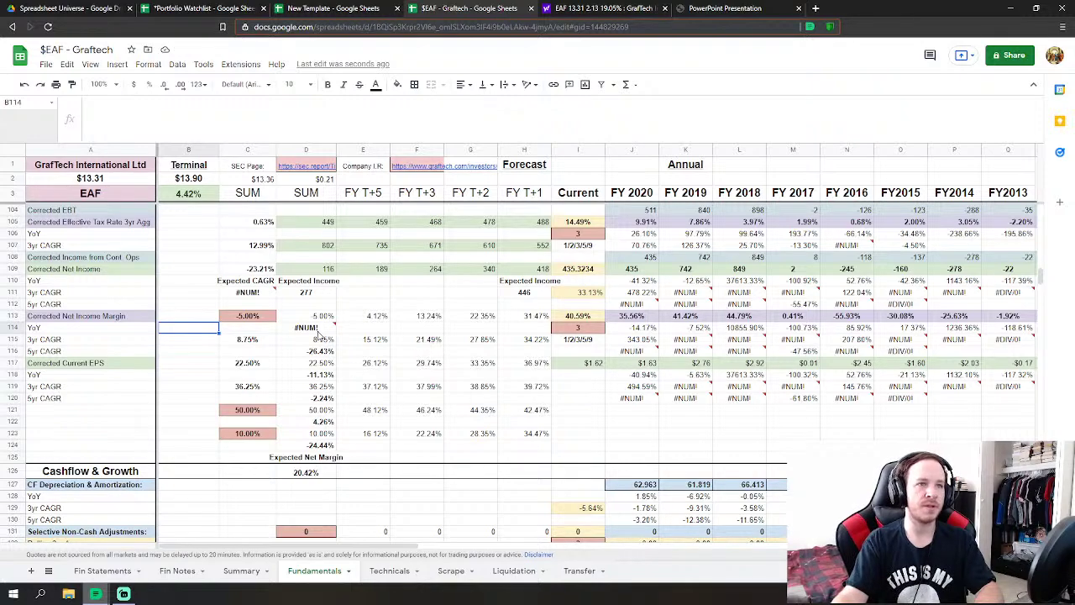
{"action": "left_click", "coordinate": [258, 317]}
{"action": "scroll", "coordinate": [296, 356], "scroll_direction": "up", "scroll_amount": 5}
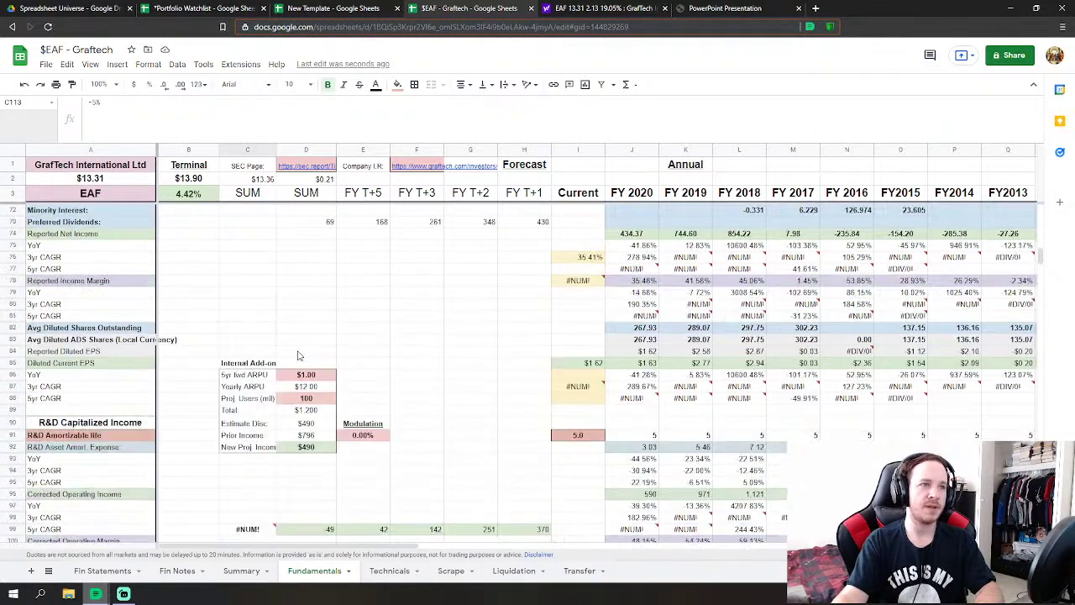
{"action": "scroll", "coordinate": [297, 355], "scroll_direction": "up", "scroll_amount": 5}
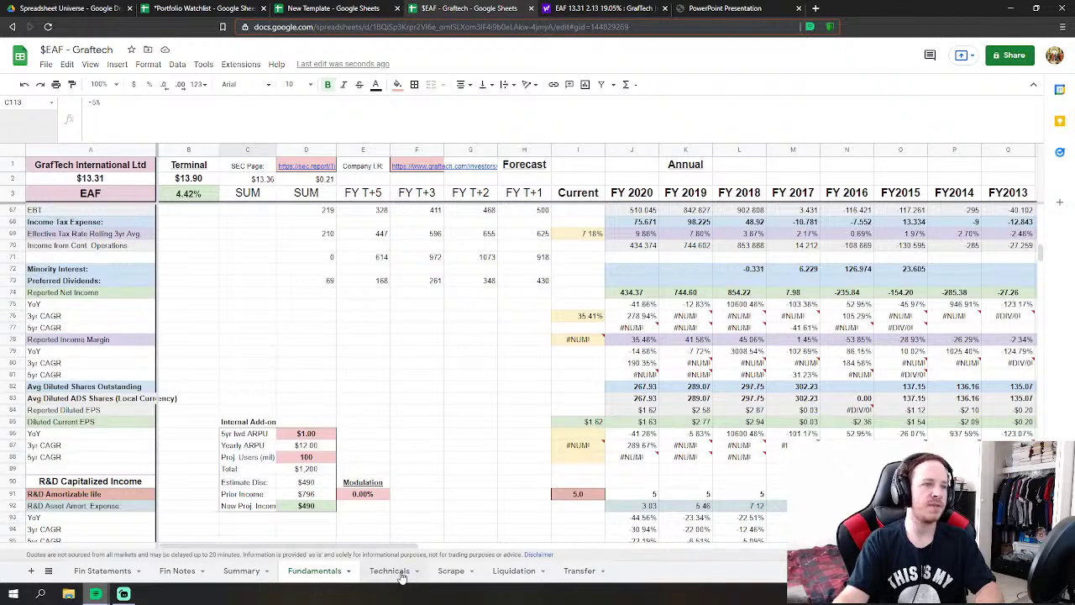
- Review the valuation on the Summary sheet, then return to the Fundamentals inputs
{"action": "left_click", "coordinate": [242, 571]}
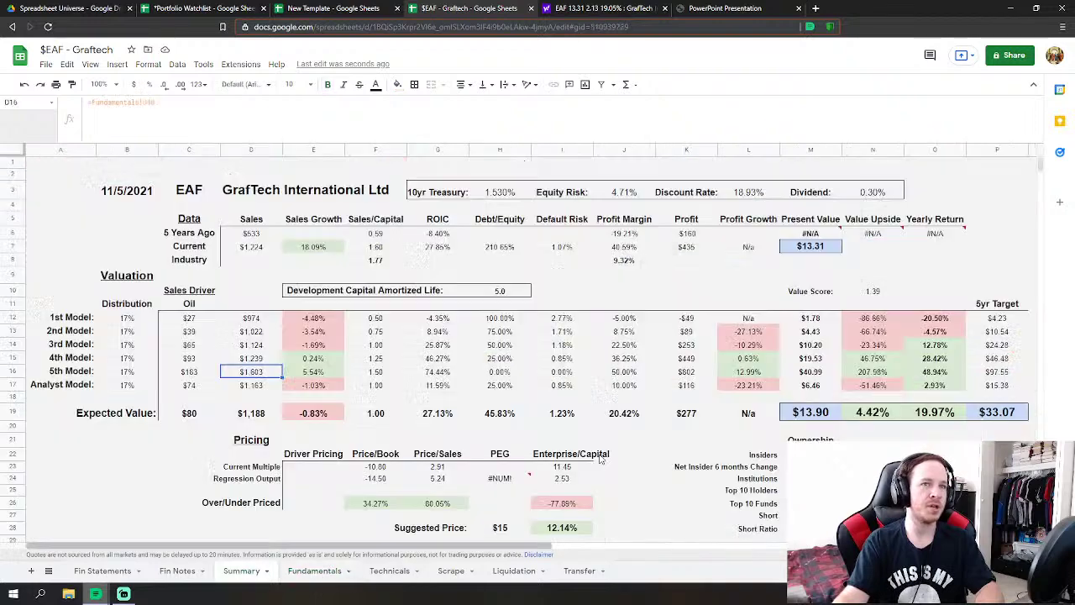
{"action": "left_click", "coordinate": [304, 572]}
{"action": "left_click", "coordinate": [402, 399]}
{"action": "scroll", "coordinate": [378, 415], "scroll_direction": "down", "scroll_amount": 10}
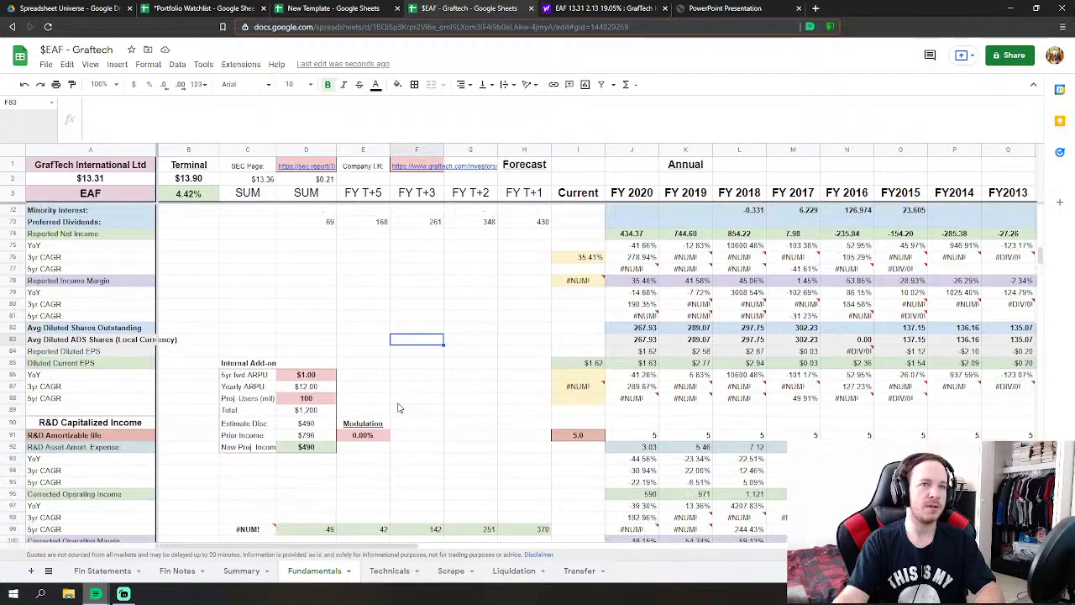
{"action": "scroll", "coordinate": [375, 420], "scroll_direction": "up", "scroll_amount": 5}
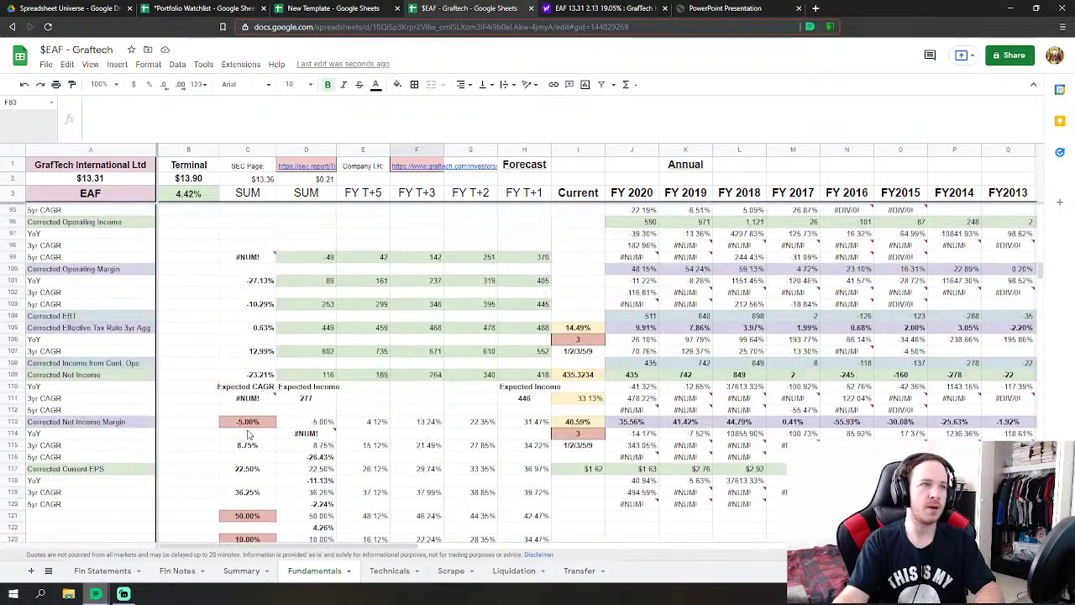
{"action": "left_click", "coordinate": [185, 380]}
{"action": "scroll", "coordinate": [252, 432], "scroll_direction": "down", "scroll_amount": 2}
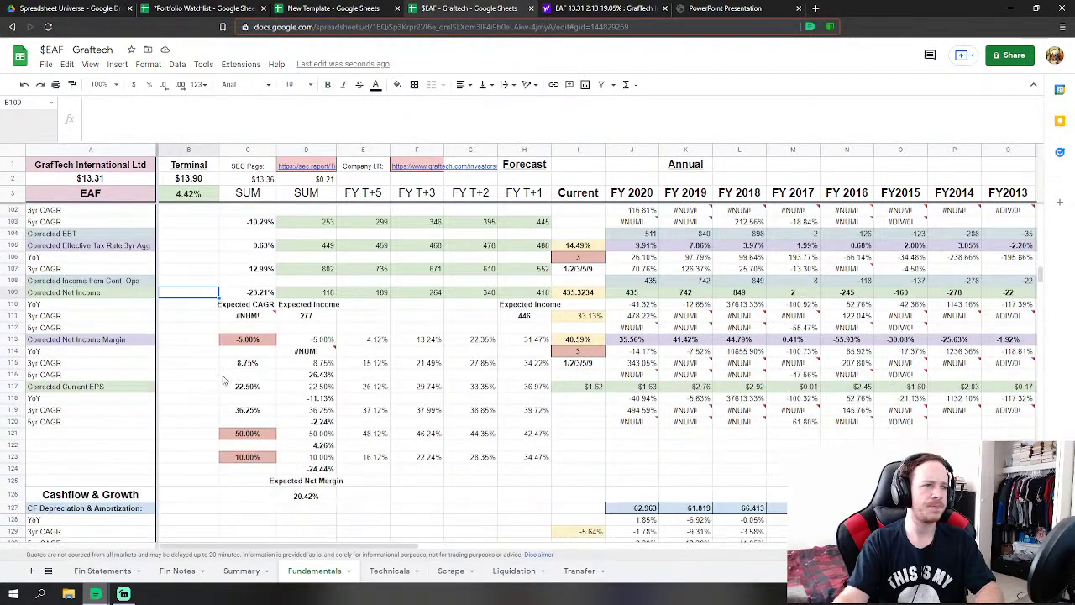
- Try a 1% net income margin in C113 and 45% in C121, then undo both edits
{"action": "left_click", "coordinate": [249, 340]}
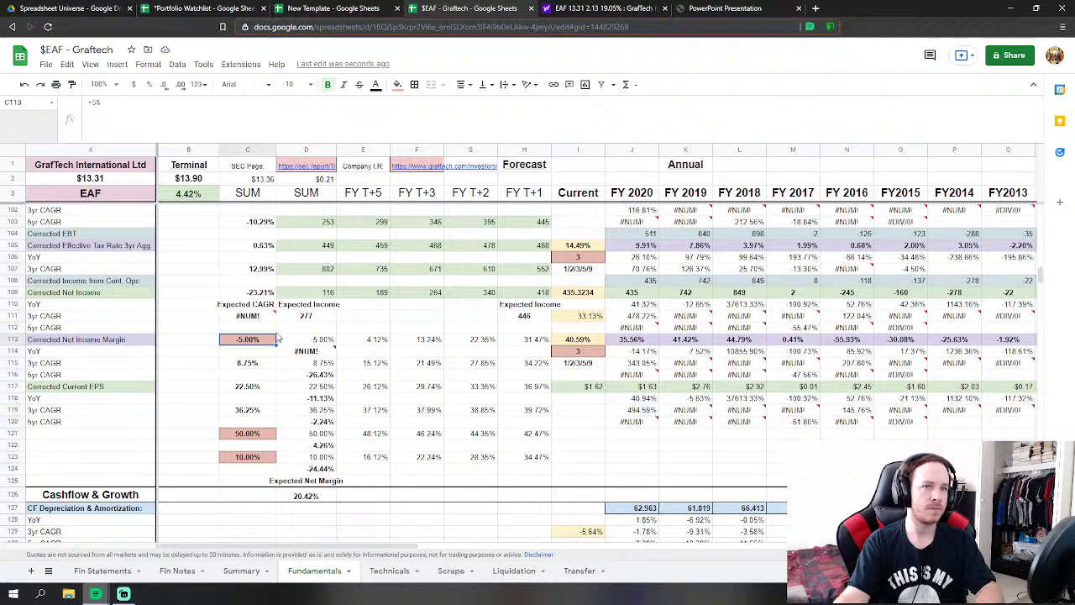
{"action": "type", "text": "1"}
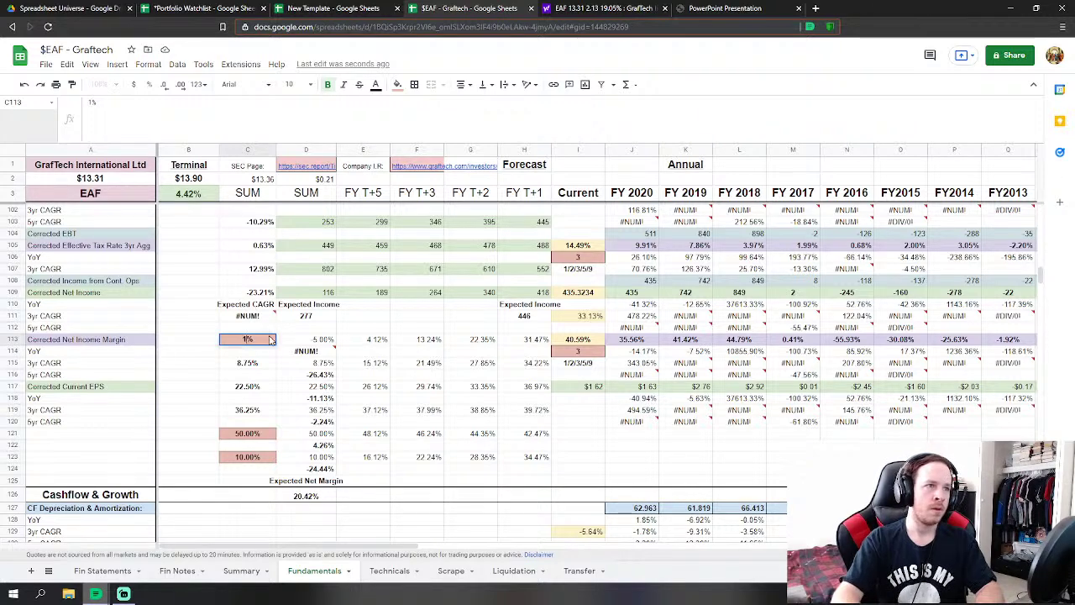
{"action": "key", "text": "Return"}
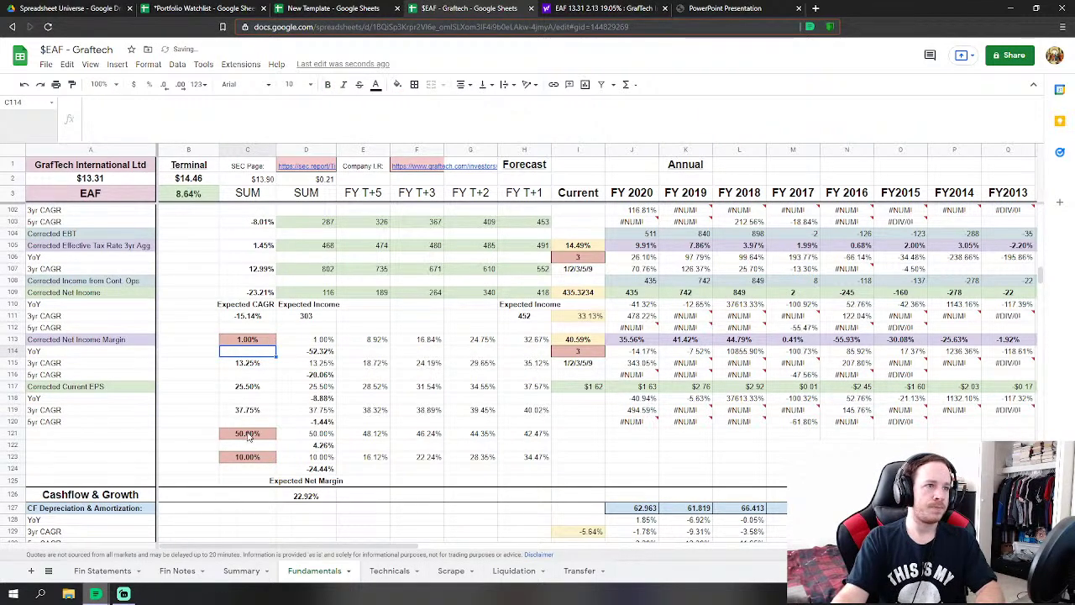
{"action": "left_click", "coordinate": [246, 434]}
{"action": "type", "text": "45"}
{"action": "key", "text": "Return"}
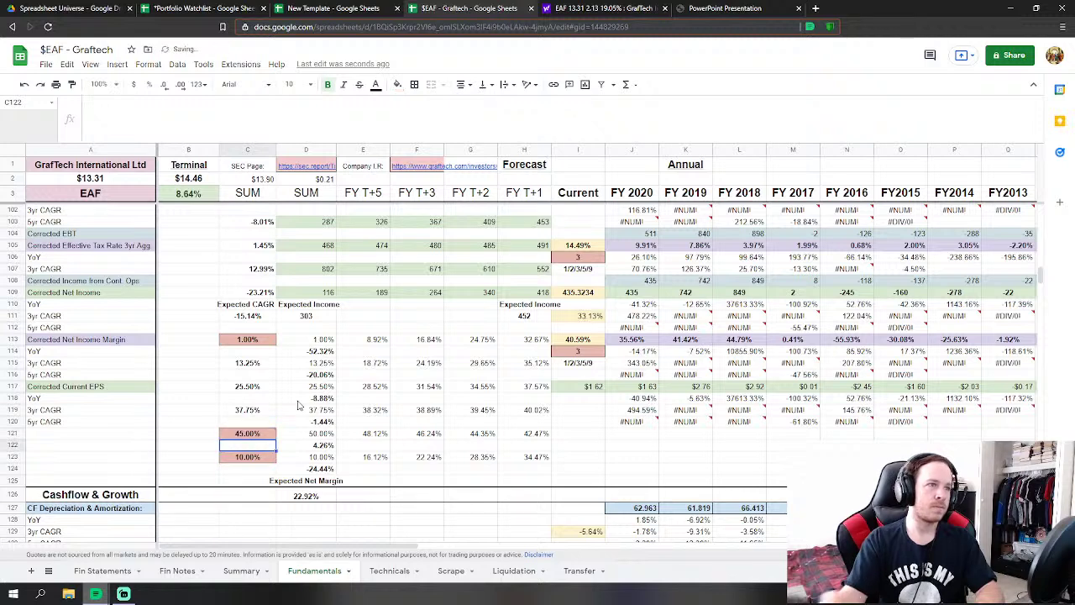
{"action": "left_click", "coordinate": [24, 85]}
{"action": "left_click", "coordinate": [24, 85]}
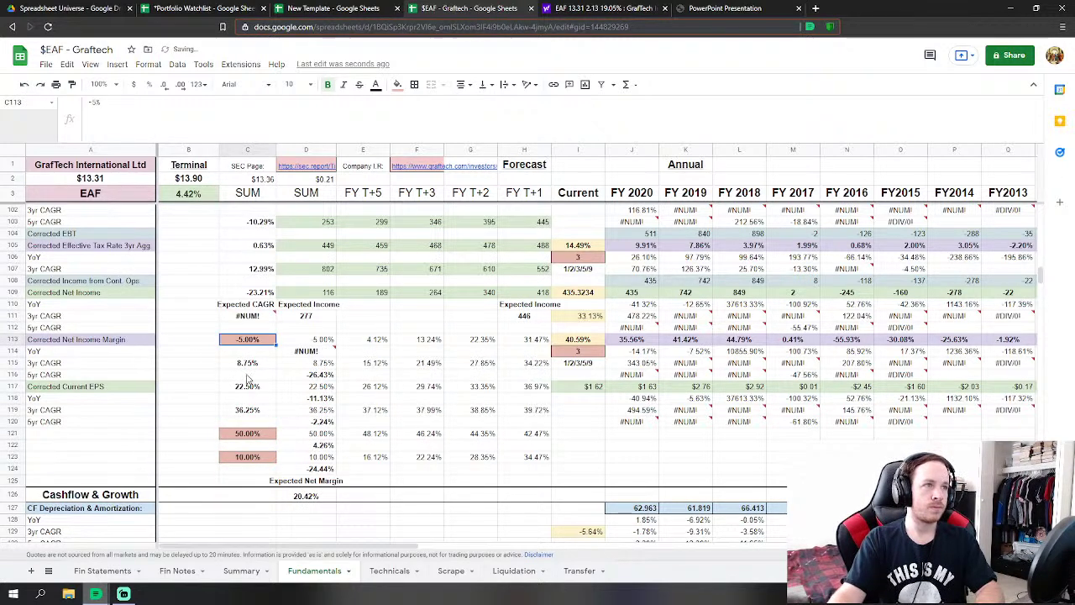
- Glance at the Technicals sheet and come back to Fundamentals
{"action": "left_click", "coordinate": [185, 398]}
{"action": "scroll", "coordinate": [193, 396], "scroll_direction": "down", "scroll_amount": 2}
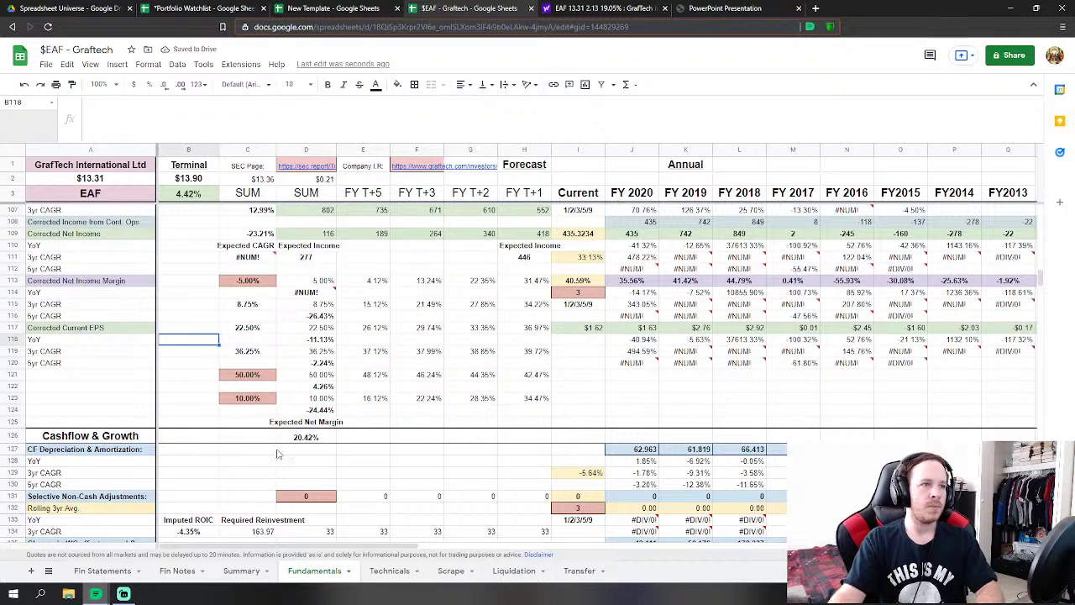
{"action": "left_click", "coordinate": [389, 571]}
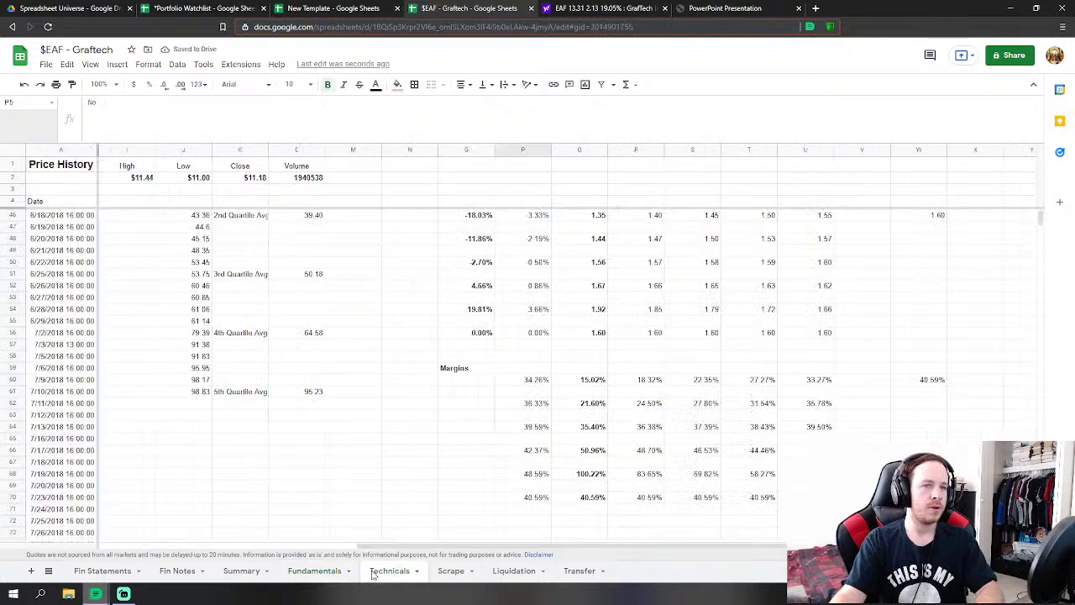
{"action": "left_click", "coordinate": [315, 571]}
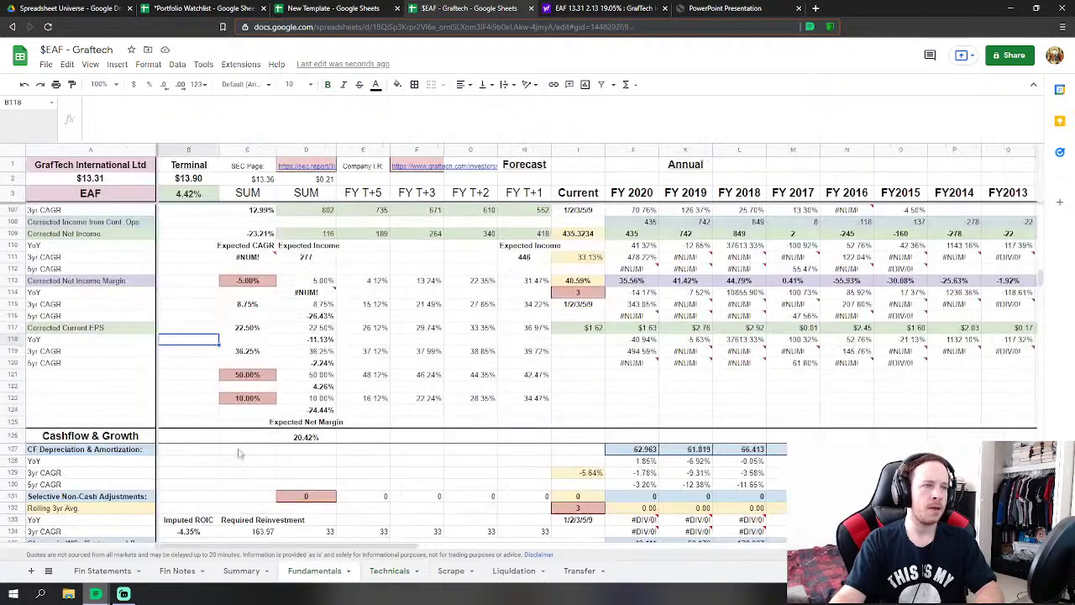
- Change C123 from 10% to 15%, after briefly trying 20%
{"action": "left_click", "coordinate": [244, 397]}
{"action": "type", "text": "20"}
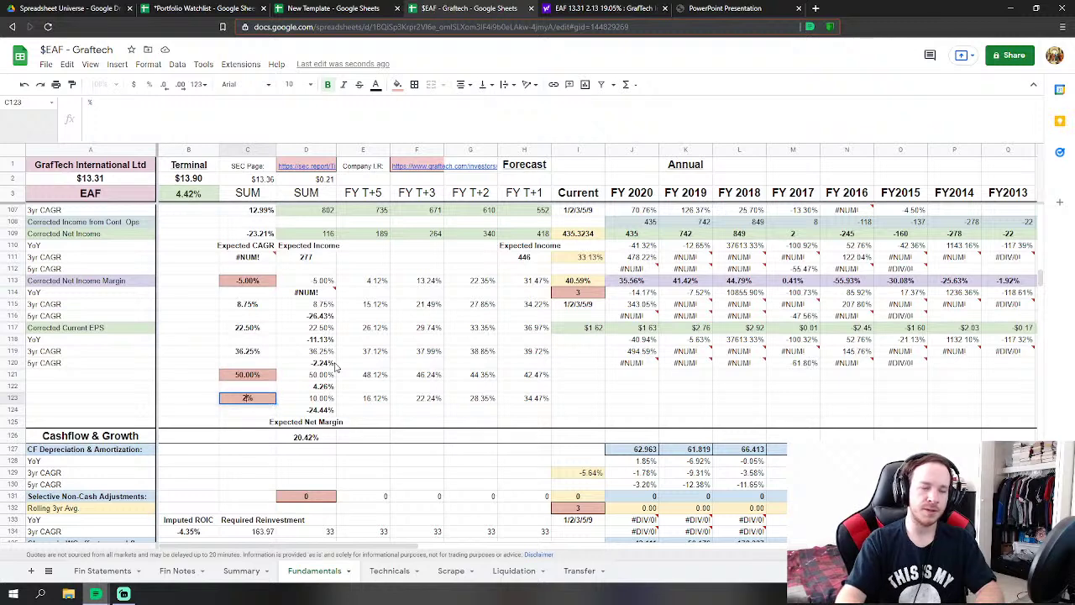
{"action": "key", "text": "Return"}
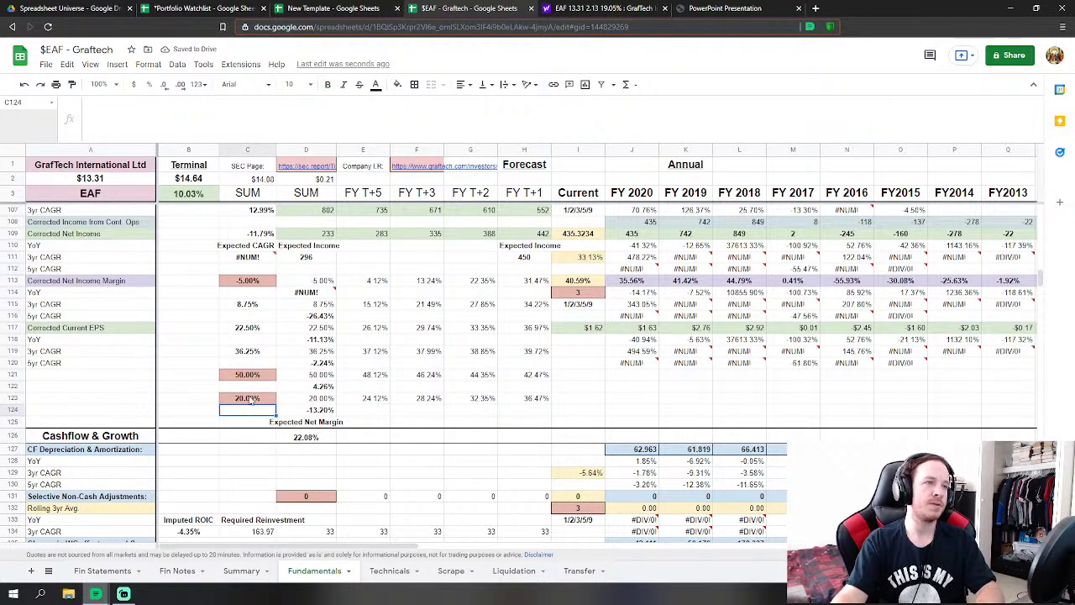
{"action": "left_click", "coordinate": [247, 399]}
{"action": "type", "text": "15"}
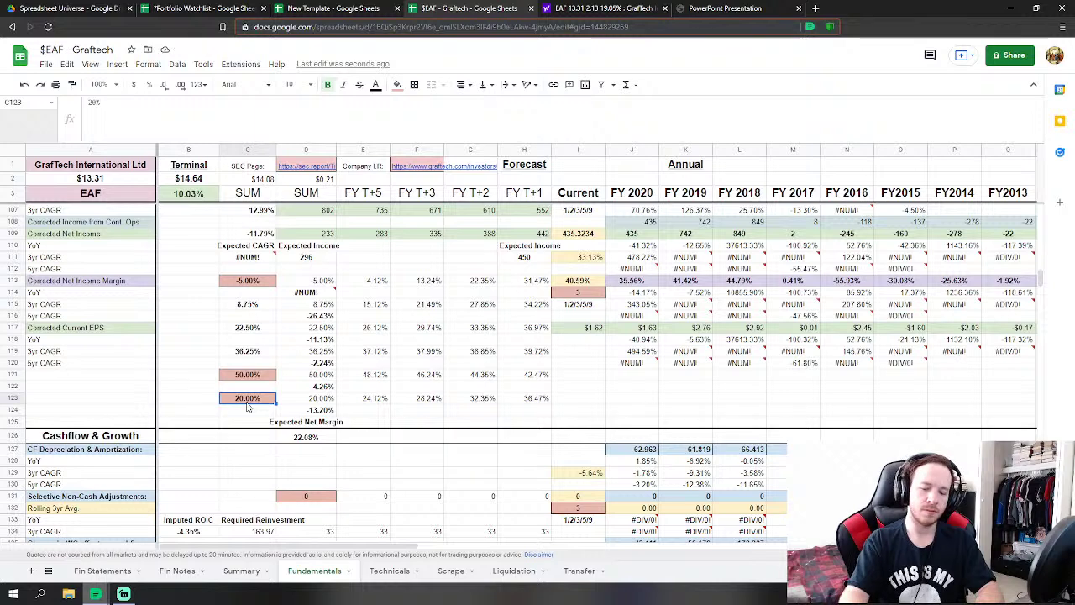
{"action": "key", "text": "Return"}
- Compare the Technicals sheet with Fundamentals after the C123 change
{"action": "left_click", "coordinate": [389, 570]}
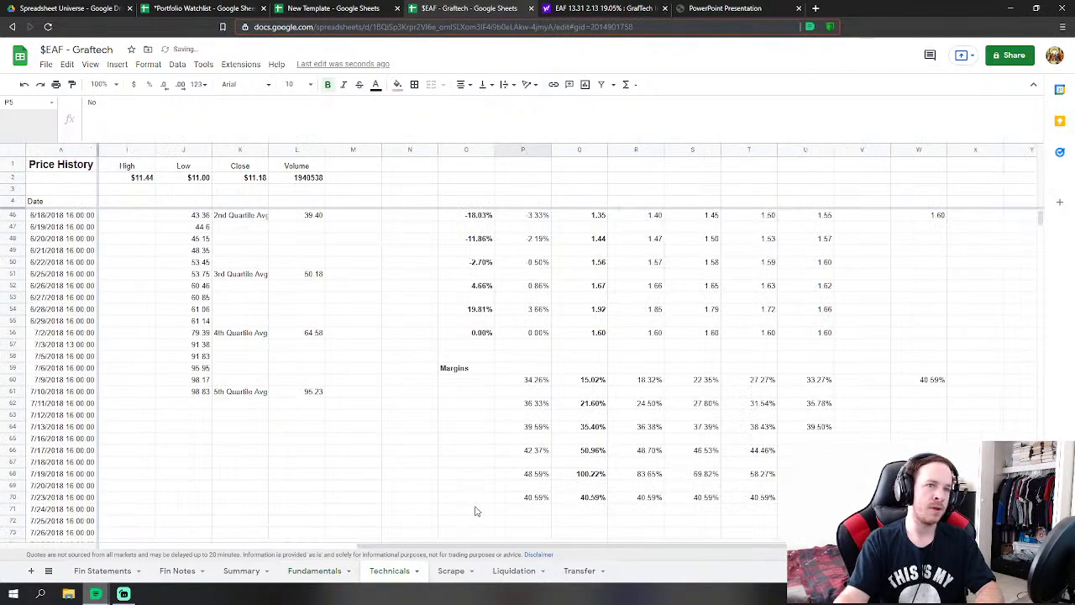
{"action": "left_click", "coordinate": [314, 570]}
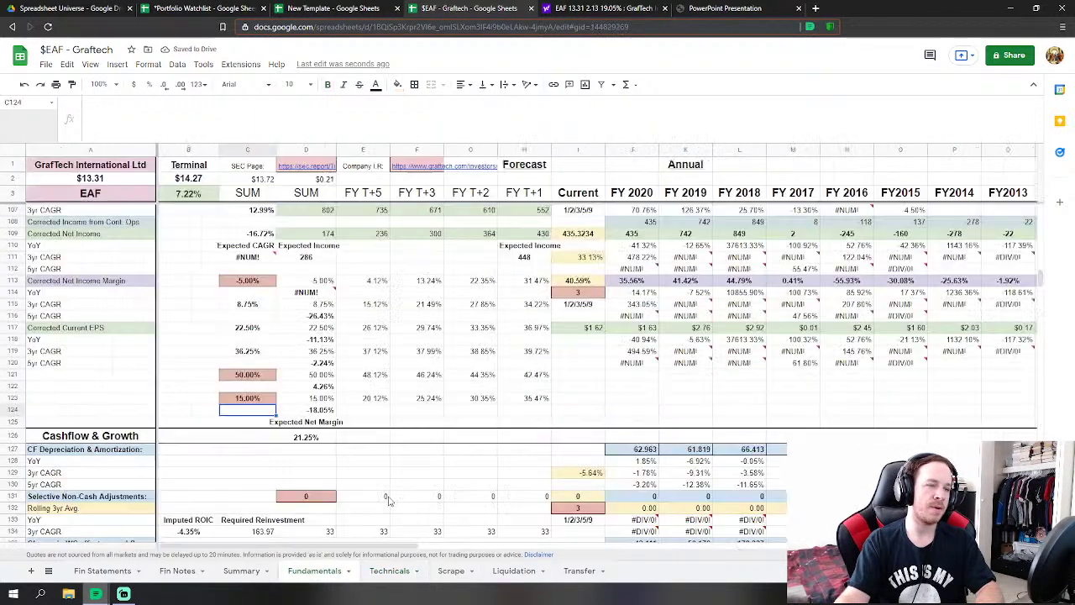
{"action": "left_click", "coordinate": [389, 570]}
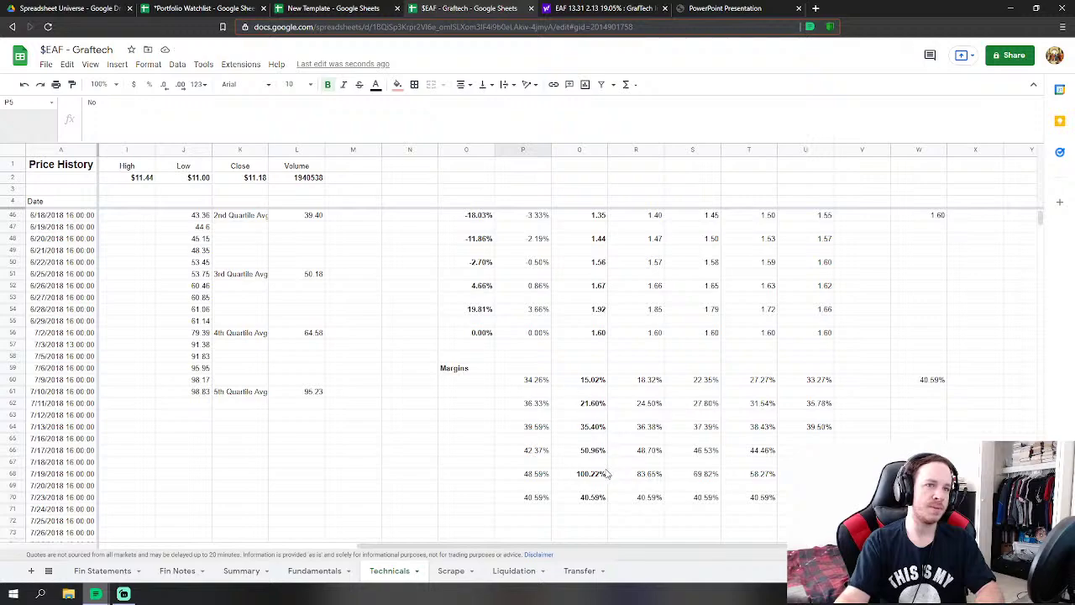
{"action": "scroll", "coordinate": [596, 438], "scroll_direction": "up", "scroll_amount": 2}
{"action": "scroll", "coordinate": [596, 441], "scroll_direction": "down", "scroll_amount": 3}
{"action": "scroll", "coordinate": [597, 445], "scroll_direction": "up", "scroll_amount": 3}
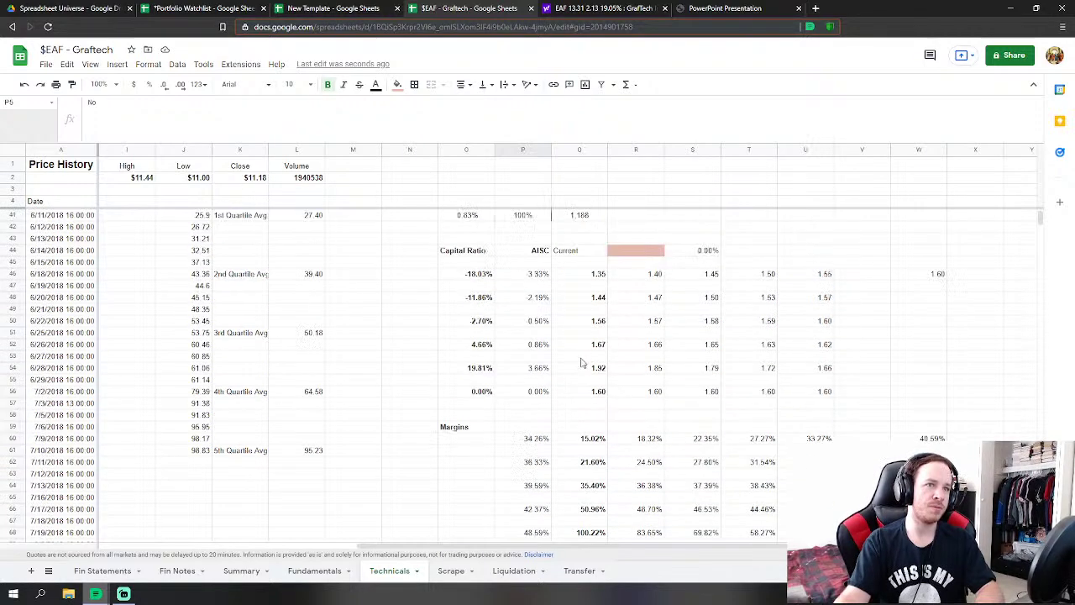
{"action": "scroll", "coordinate": [598, 453], "scroll_direction": "down", "scroll_amount": 2}
{"action": "scroll", "coordinate": [592, 432], "scroll_direction": "up", "scroll_amount": 1}
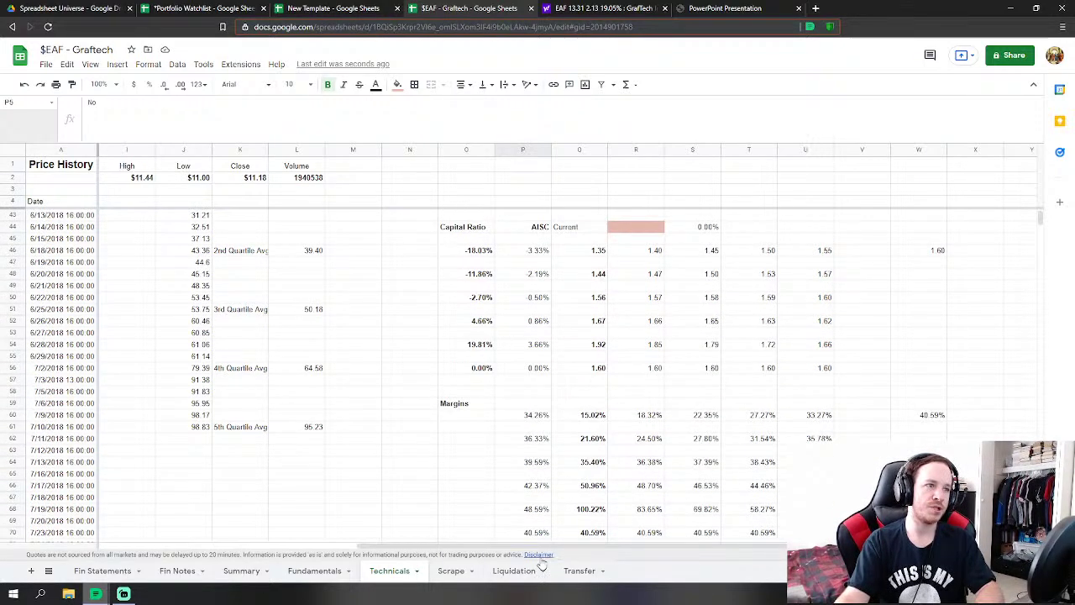
{"action": "left_click", "coordinate": [310, 570]}
{"action": "scroll", "coordinate": [424, 429], "scroll_direction": "down", "scroll_amount": 8}
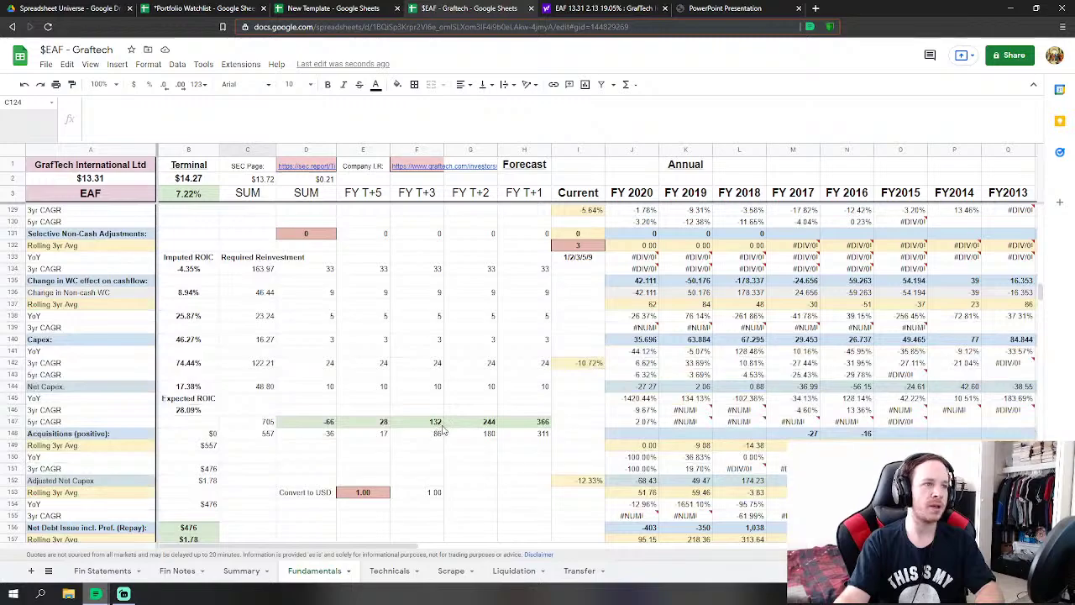
{"action": "left_click_drag", "start_coordinate": [1039, 290], "coordinate": [1040, 434]}
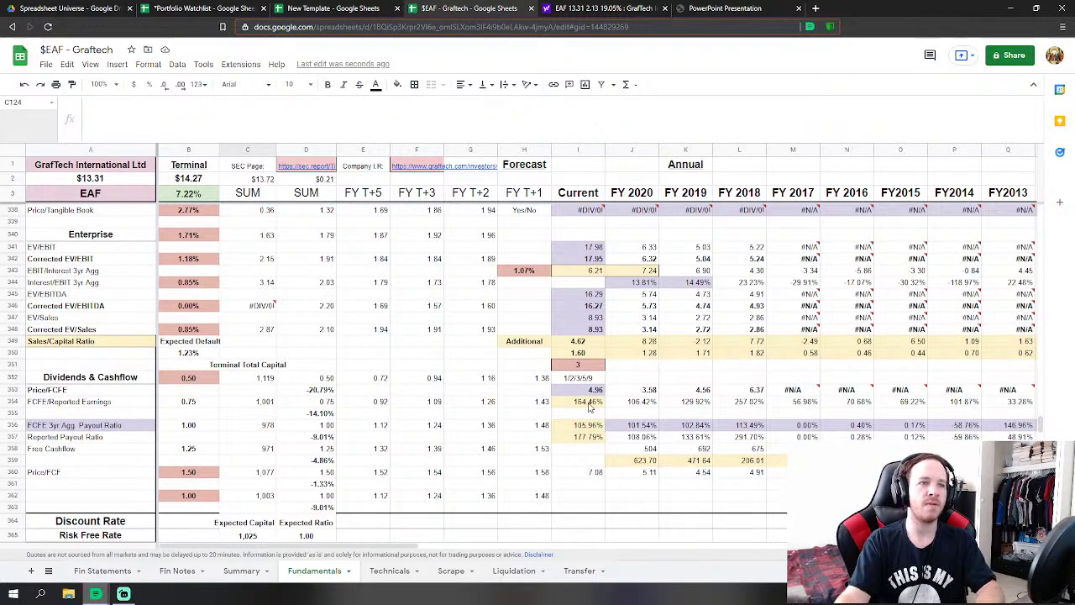
{"action": "left_click_drag", "start_coordinate": [389, 544], "coordinate": [448, 542]}
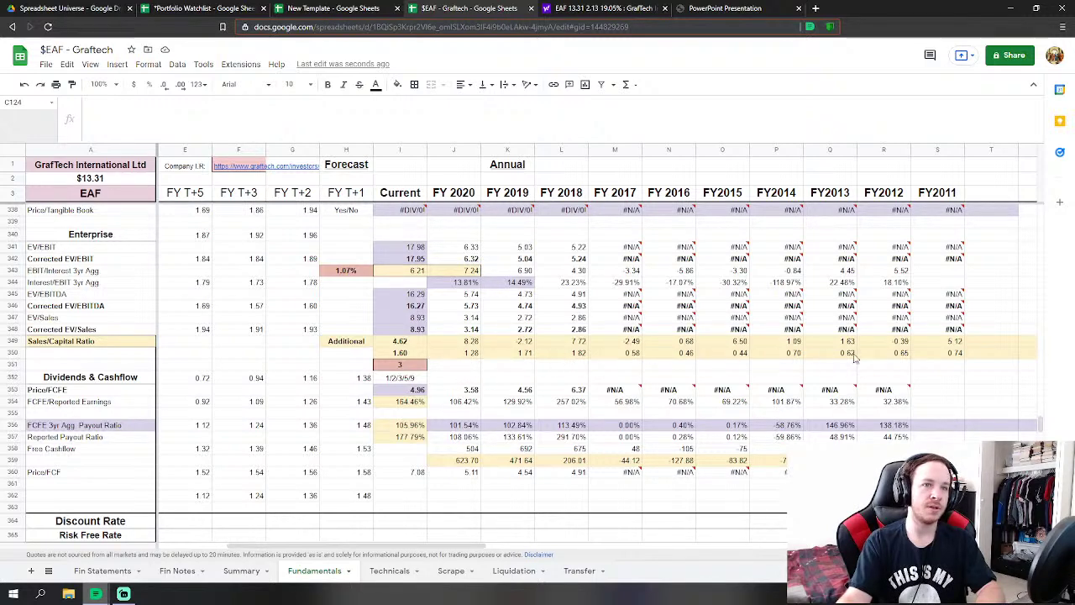
{"action": "scroll", "coordinate": [491, 387], "scroll_direction": "down", "scroll_amount": 2}
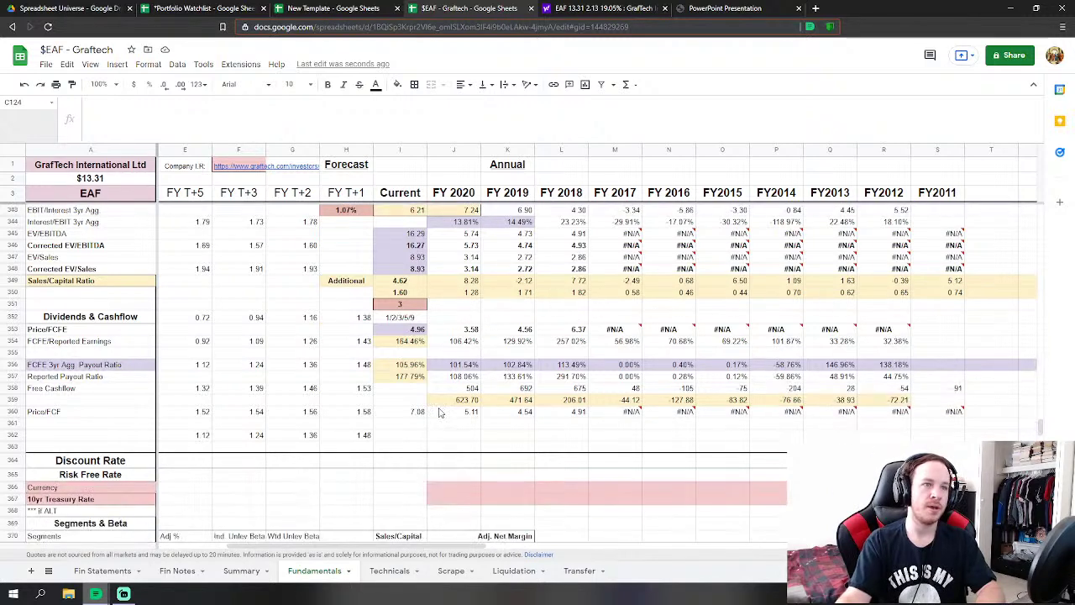
{"action": "left_click", "coordinate": [472, 293]}
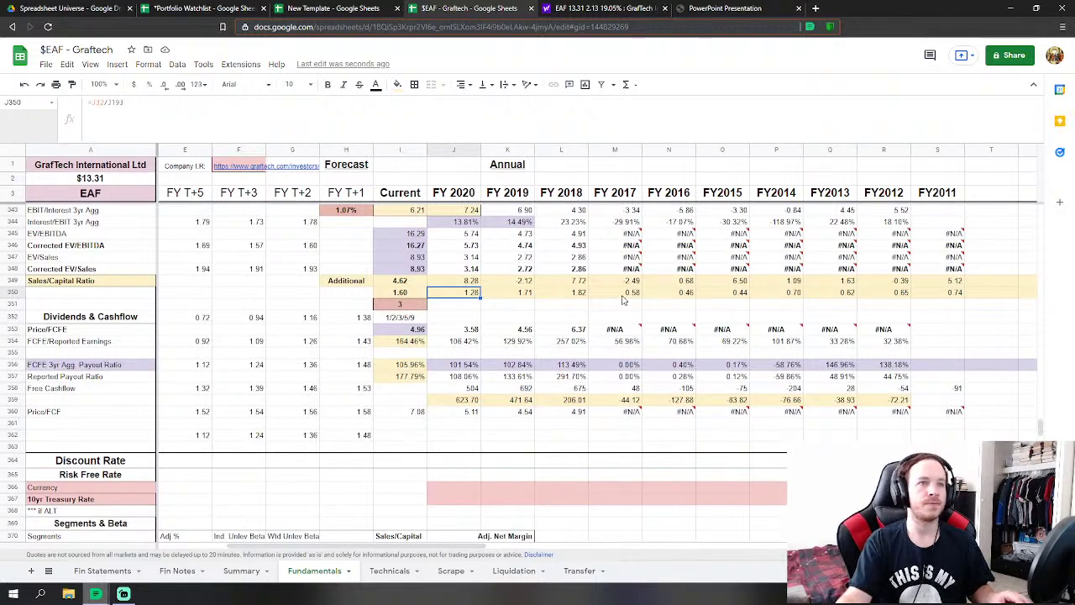
{"action": "left_click", "coordinate": [624, 295]}
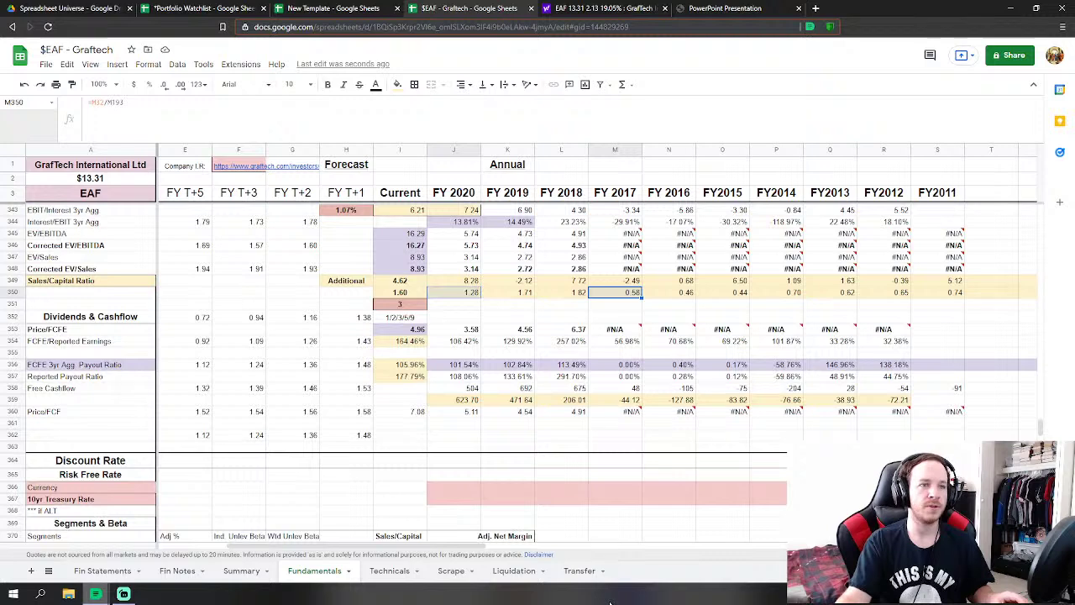
{"action": "left_click_drag", "start_coordinate": [468, 553], "coordinate": [401, 554]}
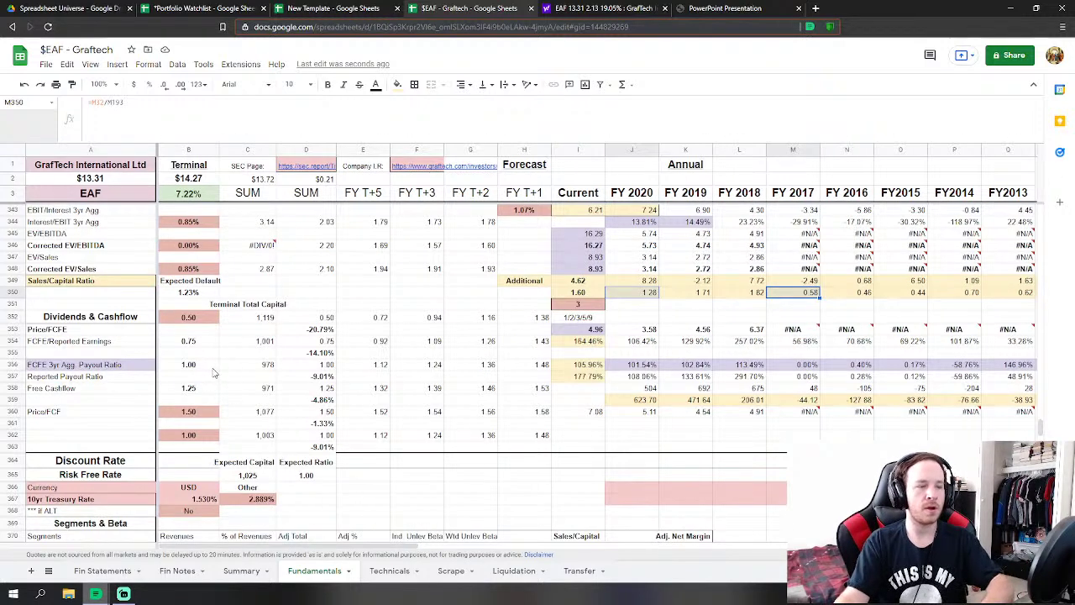
- Set the Dividends & Cashflow terminal multiple in B352 to 0.25
{"action": "left_click", "coordinate": [199, 319]}
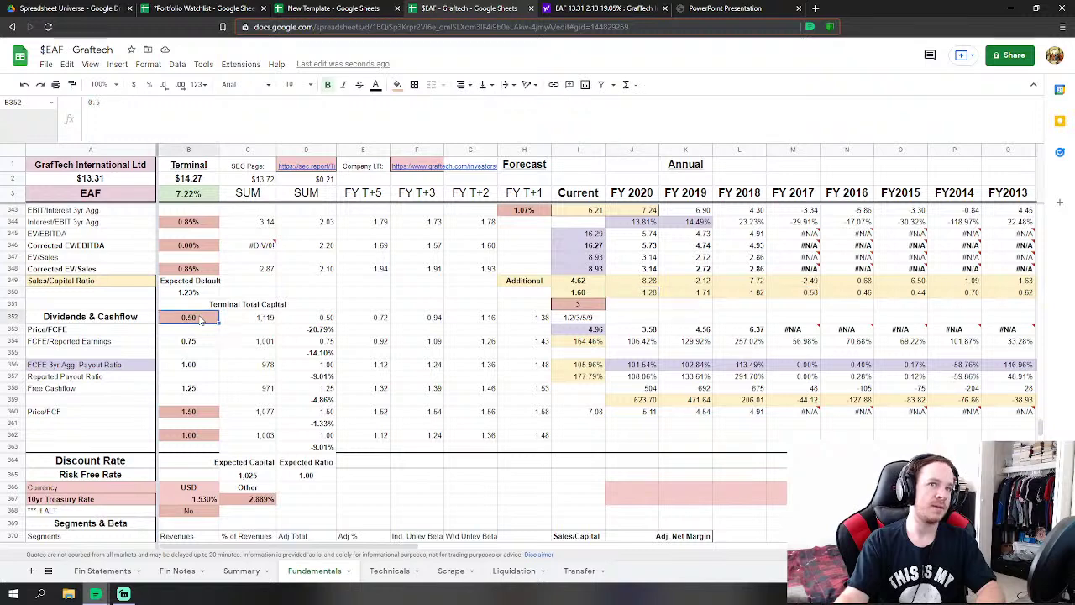
{"action": "type", "text": "0.25"}
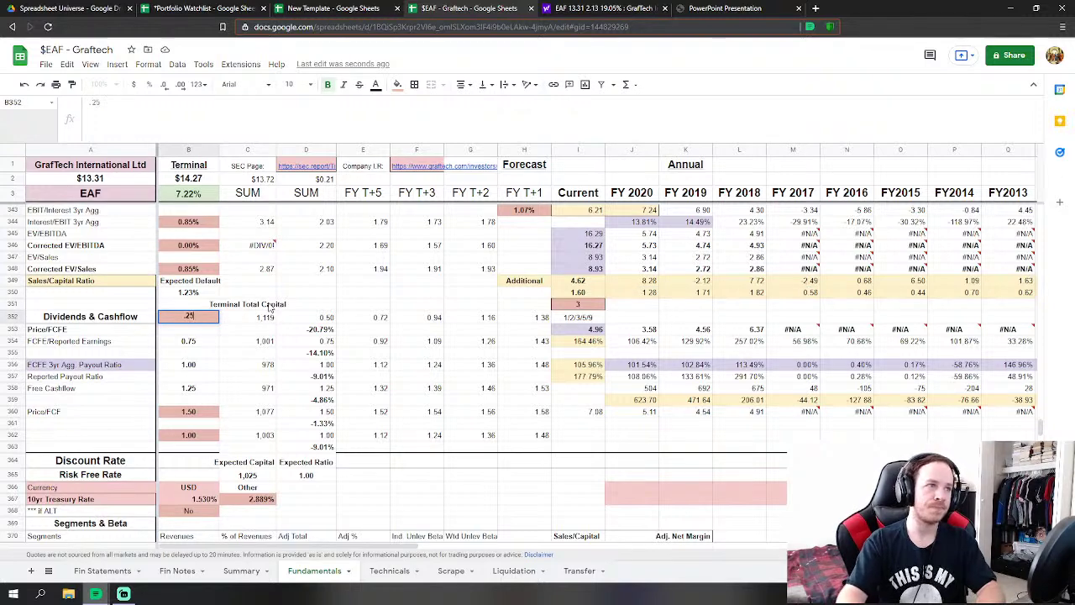
{"action": "key", "text": "Return"}
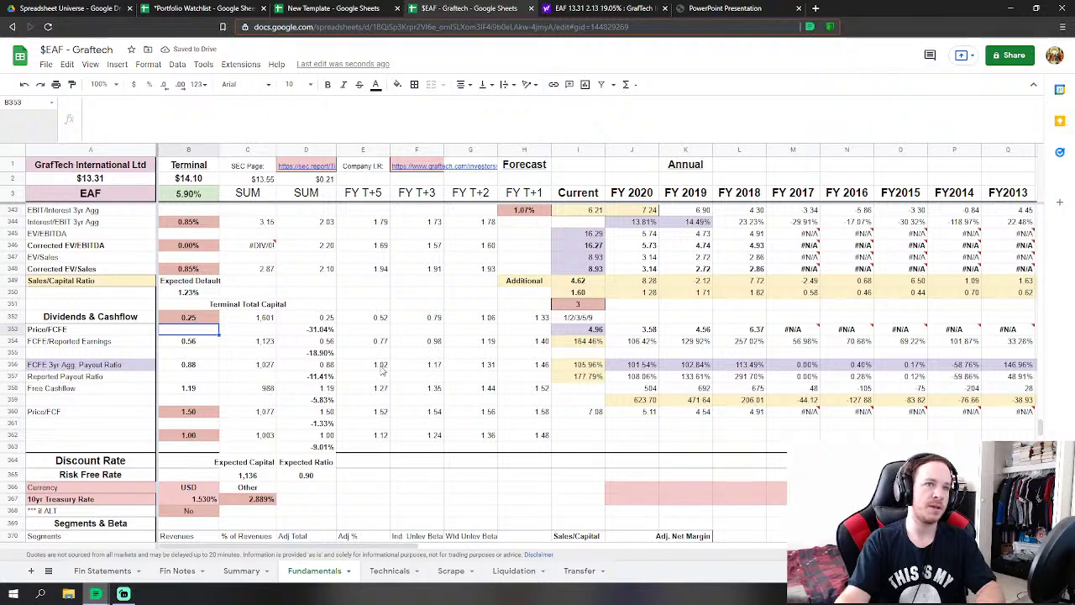
- Try a 1.75 Price/FCF multiple in B360 and 0.75 in B362
{"action": "left_click", "coordinate": [190, 412]}
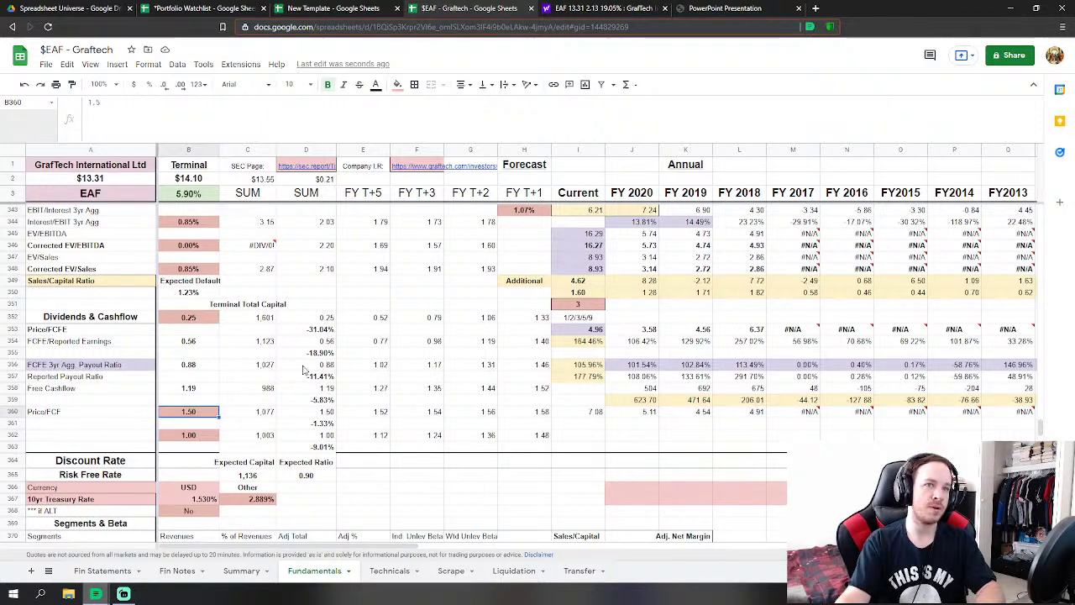
{"action": "type", "text": "1.75"}
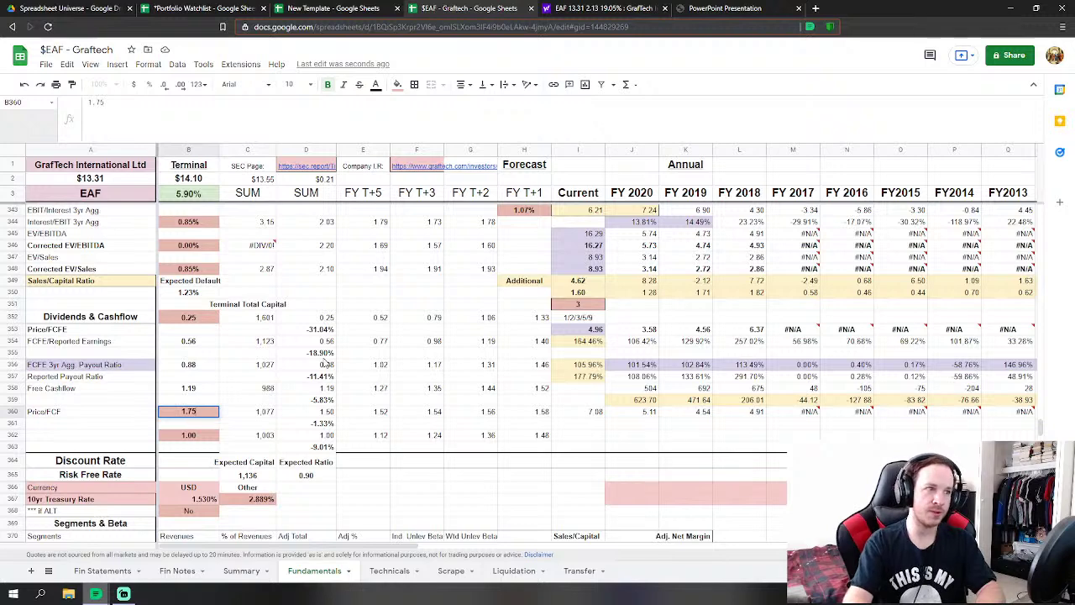
{"action": "key", "text": "Return"}
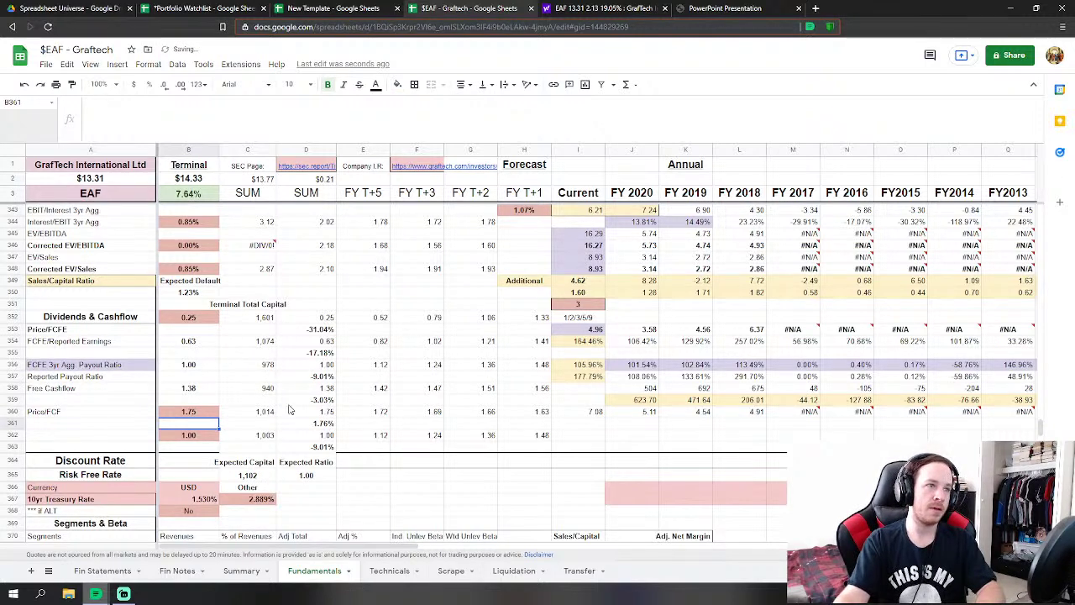
{"action": "left_click", "coordinate": [193, 437]}
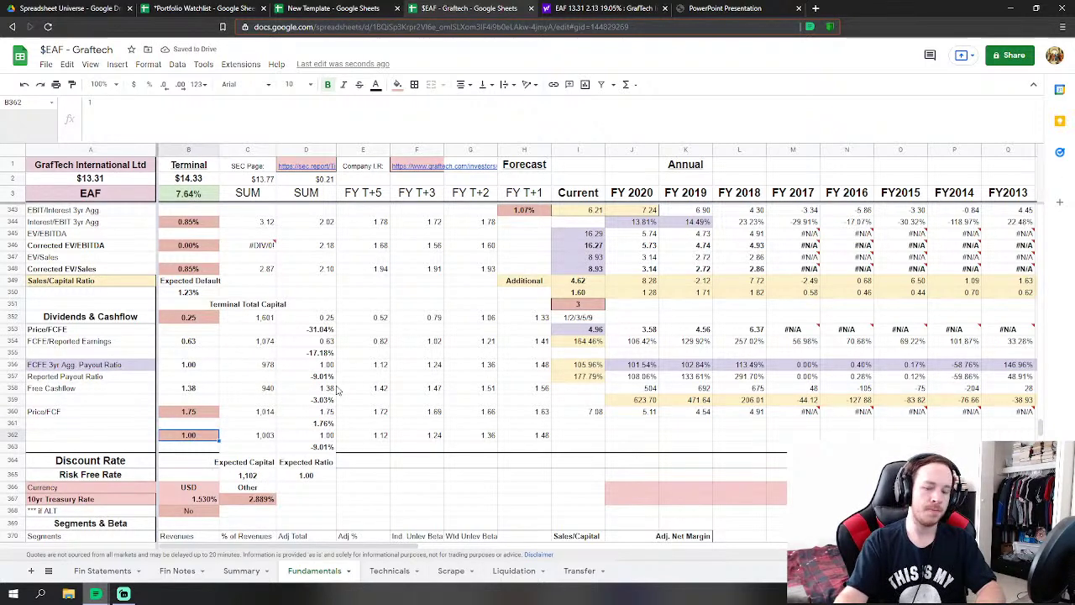
{"action": "key", "text": "BackSpace"}
{"action": "key", "text": "Return"}
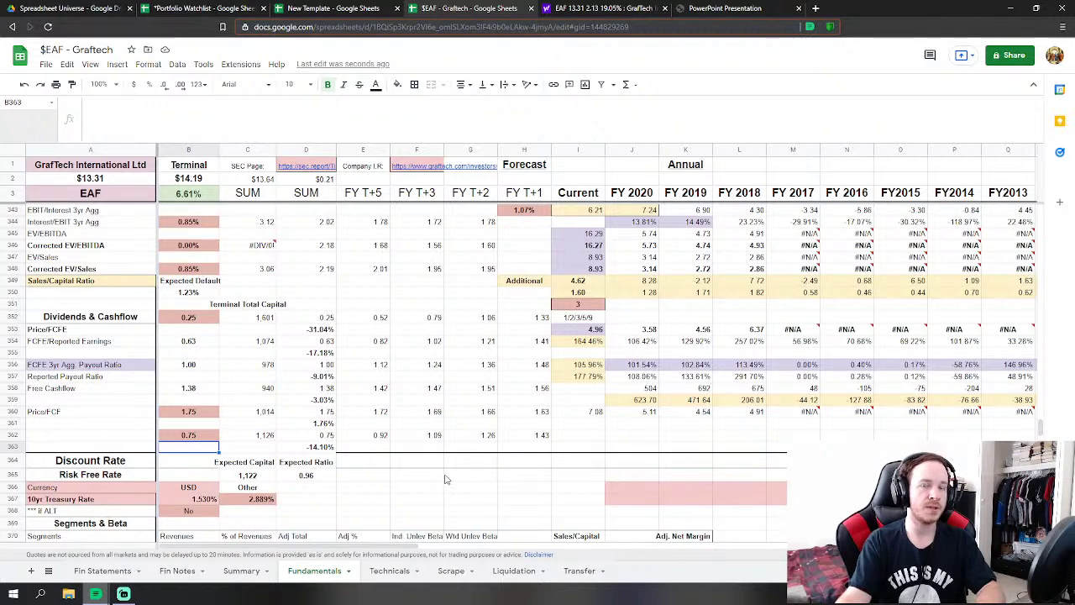
- Revert B360 to 1.50 and B362 to 1.00, then view the Technicals sheet
{"action": "mouse_move", "coordinate": [391, 546]}
{"action": "left_mouse_down"}
{"action": "mouse_move", "coordinate": [437, 543]}
{"action": "mouse_move", "coordinate": [390, 544]}
{"action": "left_mouse_up"}
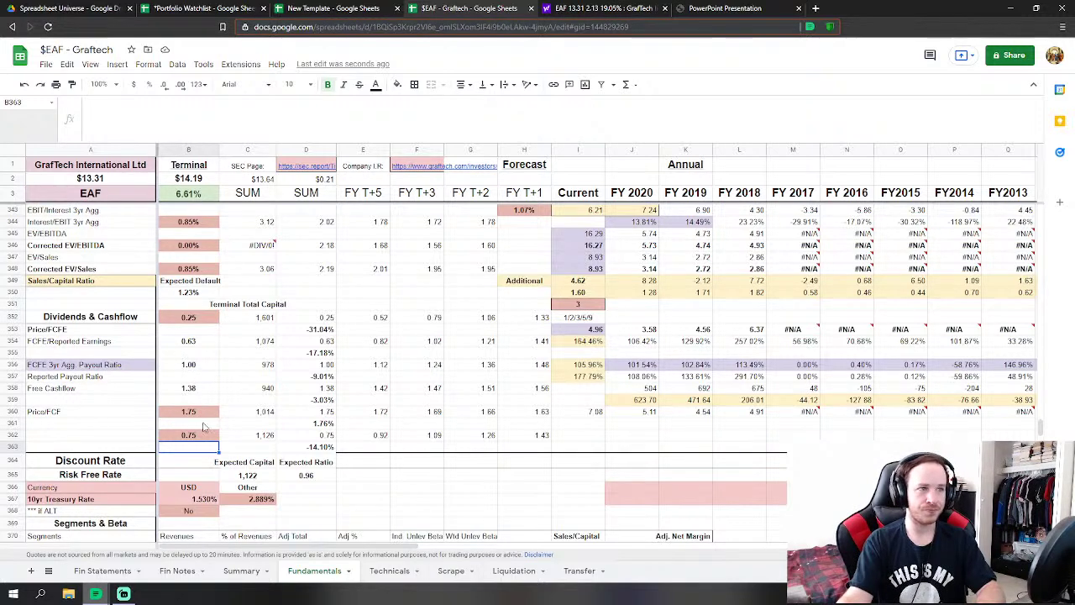
{"action": "left_click", "coordinate": [190, 413]}
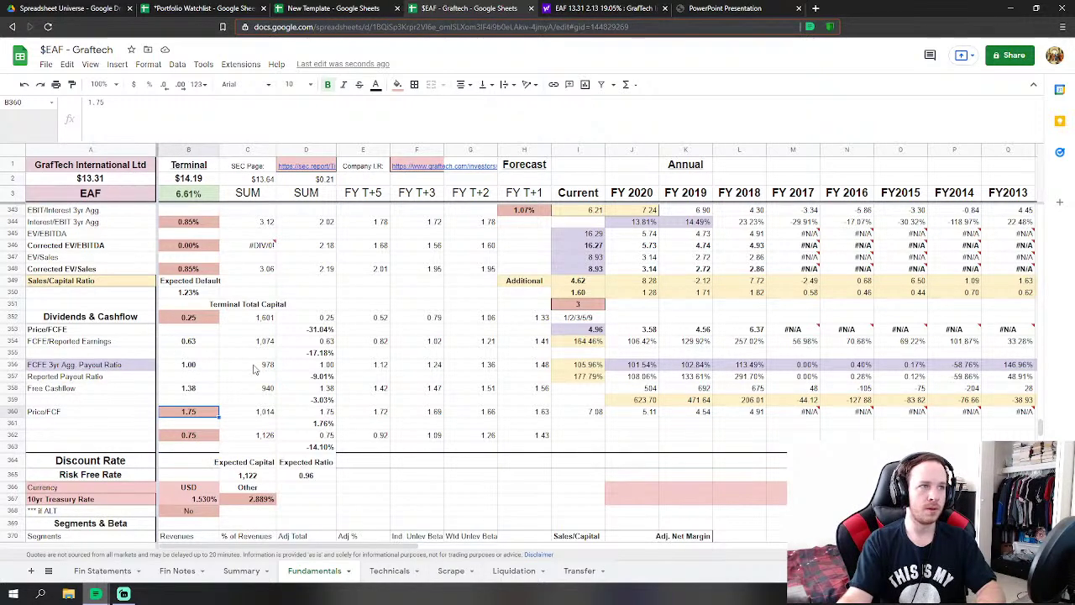
{"action": "type", "text": "1.5"}
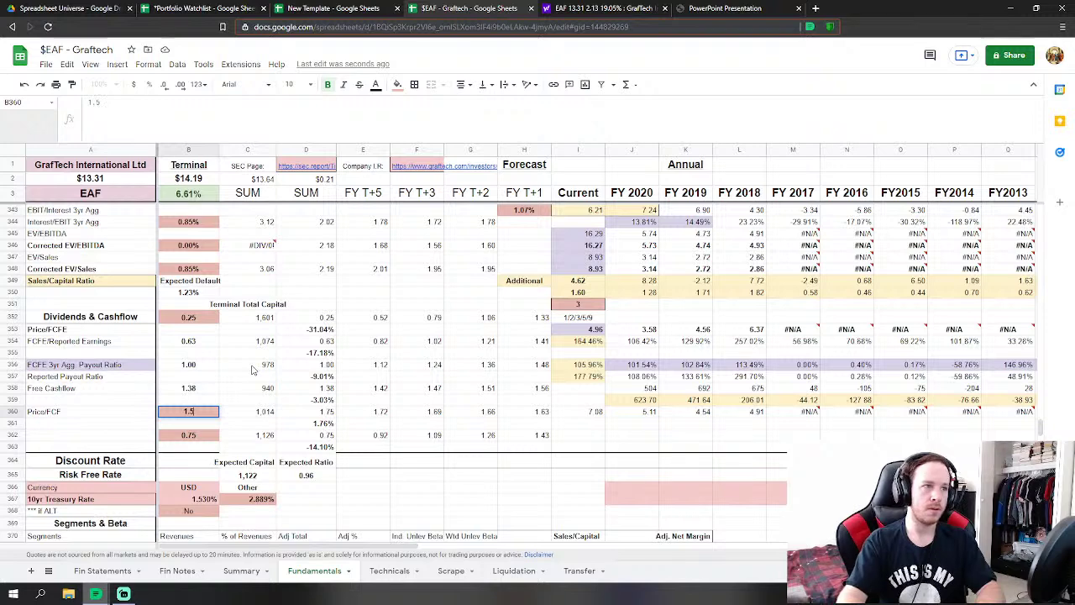
{"action": "key", "text": "Return"}
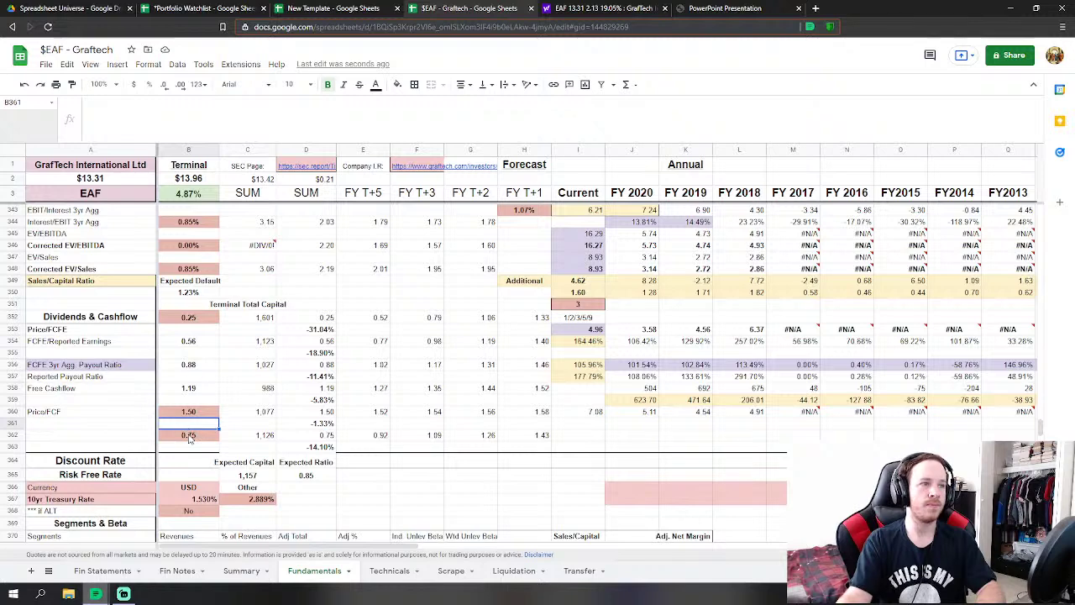
{"action": "key", "text": "Down"}
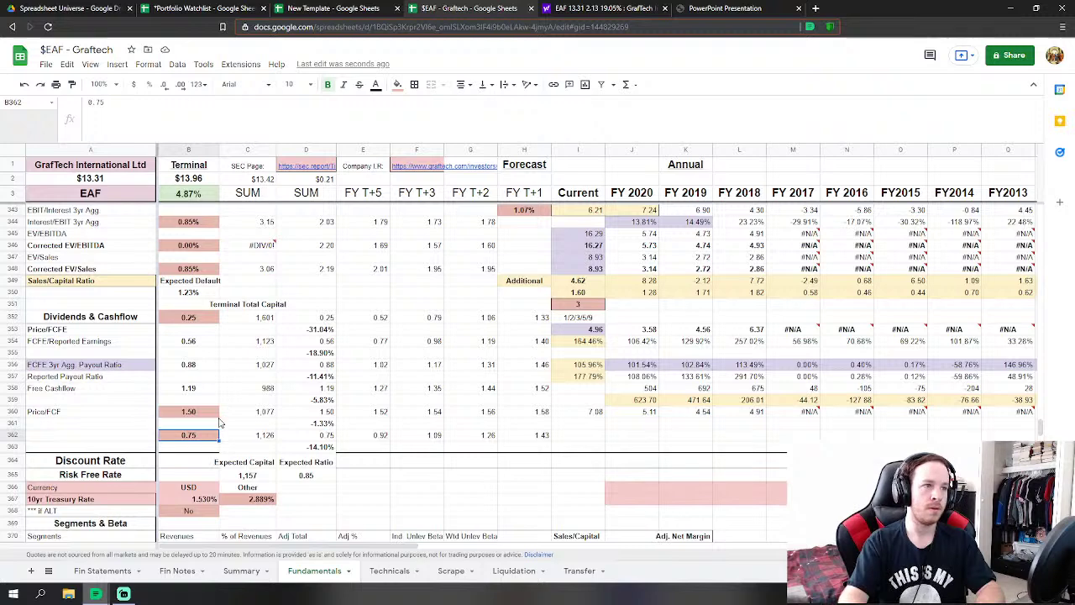
{"action": "type", "text": "1"}
{"action": "key", "text": "Return"}
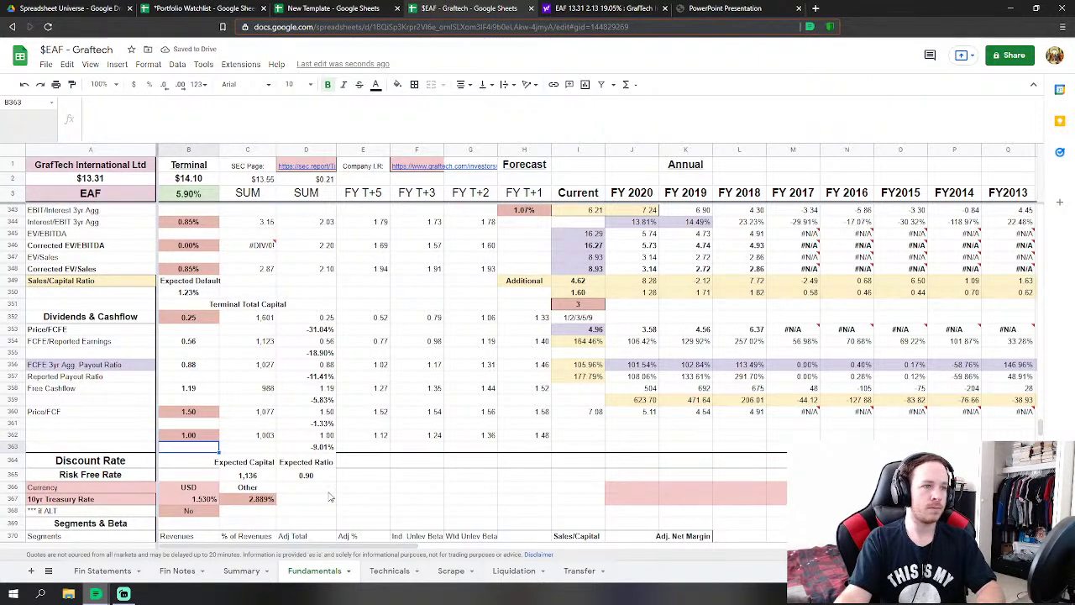
{"action": "left_click", "coordinate": [389, 571]}
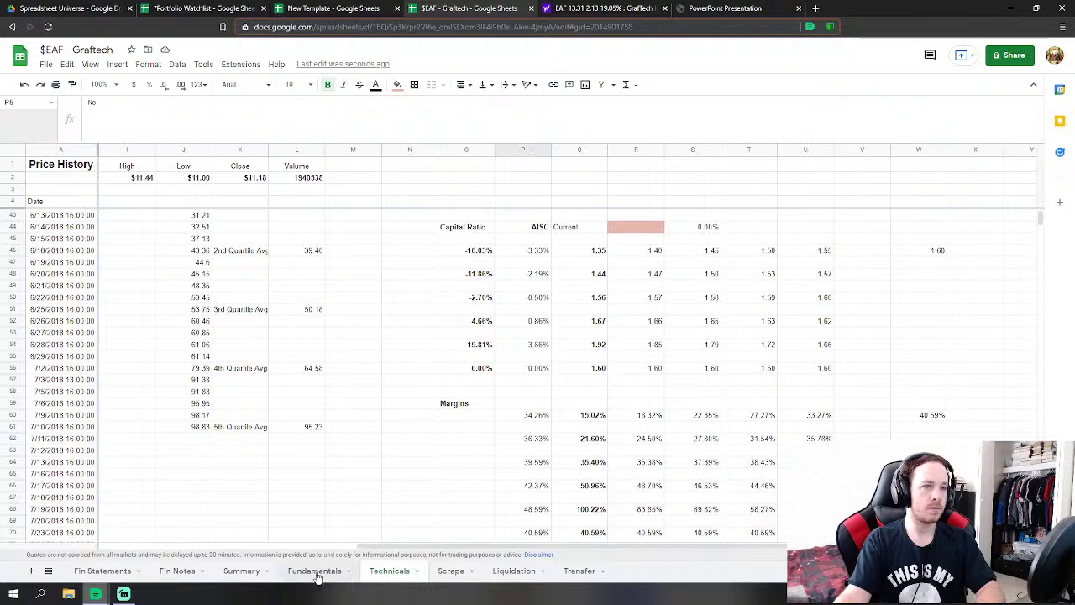
- Scroll Fundamentals to the Leverage & Discount block showing a 5.77% WACC
{"action": "left_click", "coordinate": [316, 575]}
{"action": "scroll", "coordinate": [369, 492], "scroll_direction": "down", "scroll_amount": 18}
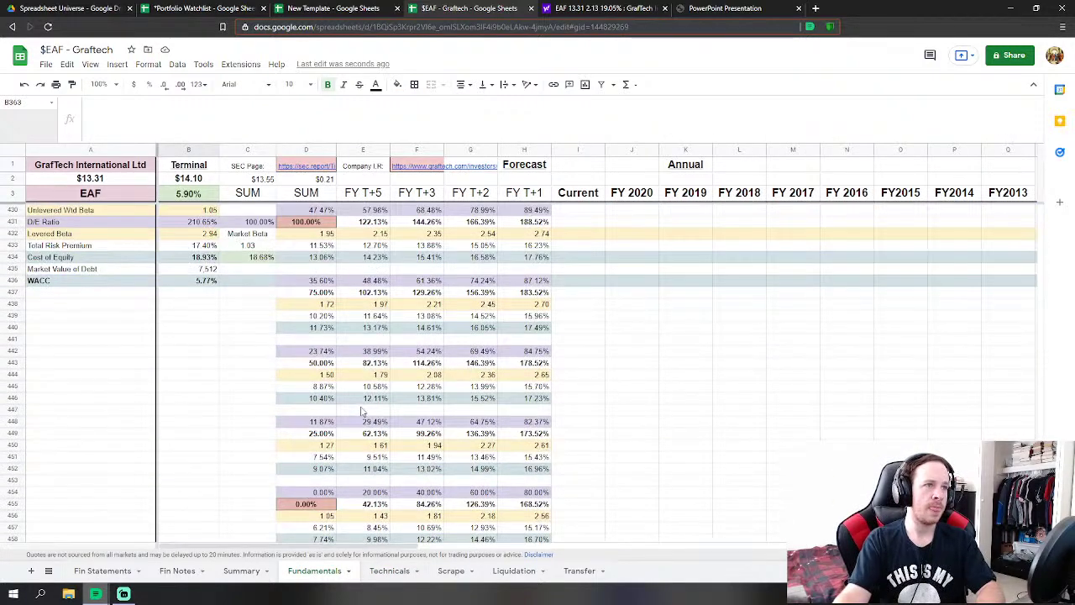
{"action": "scroll", "coordinate": [362, 410], "scroll_direction": "up", "scroll_amount": 2}
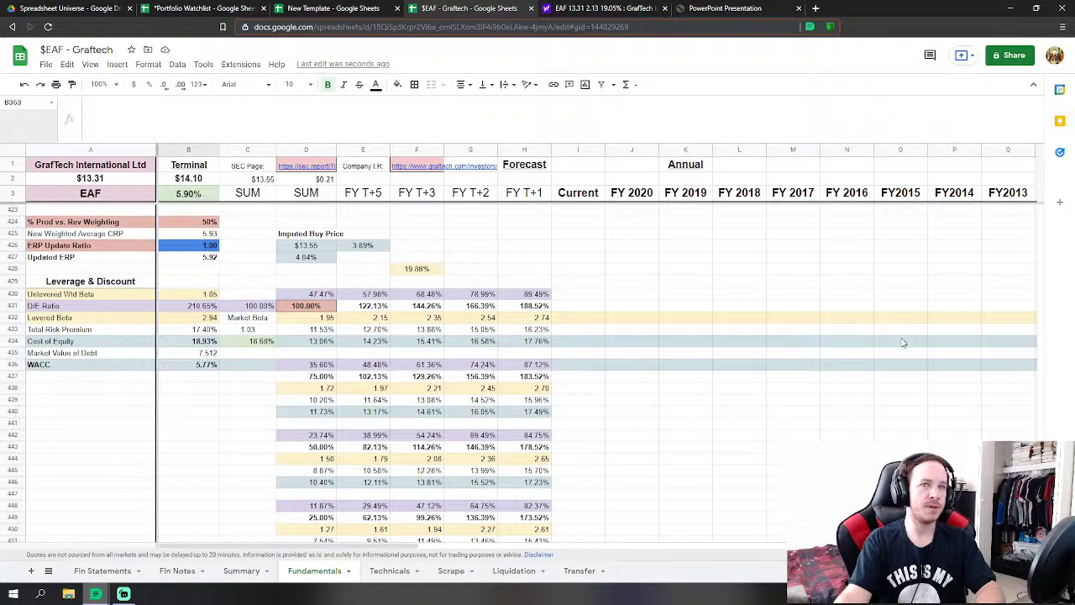
{"action": "scroll", "coordinate": [1016, 214], "scroll_direction": "up", "scroll_amount": 20}
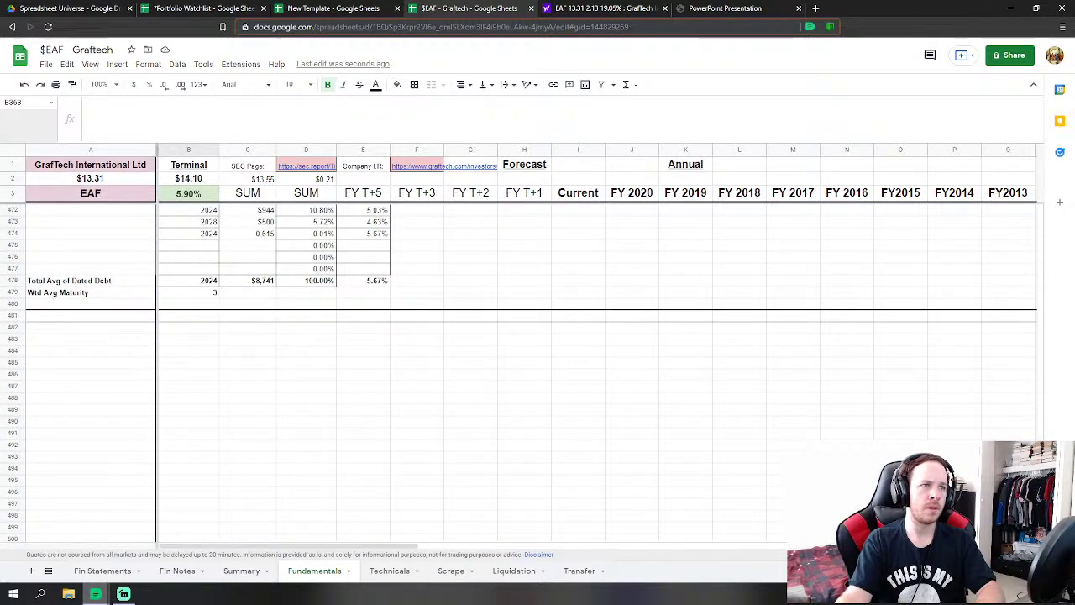
{"action": "scroll", "coordinate": [1016, 214], "scroll_direction": "up", "scroll_amount": 2}
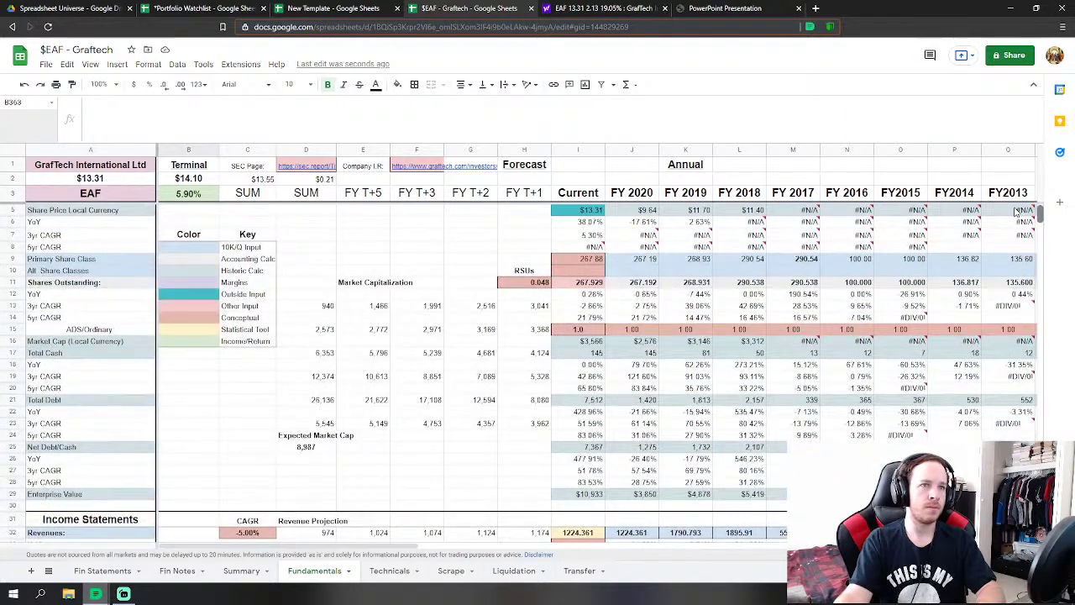
{"action": "scroll", "coordinate": [1016, 211], "scroll_direction": "down", "scroll_amount": 20}
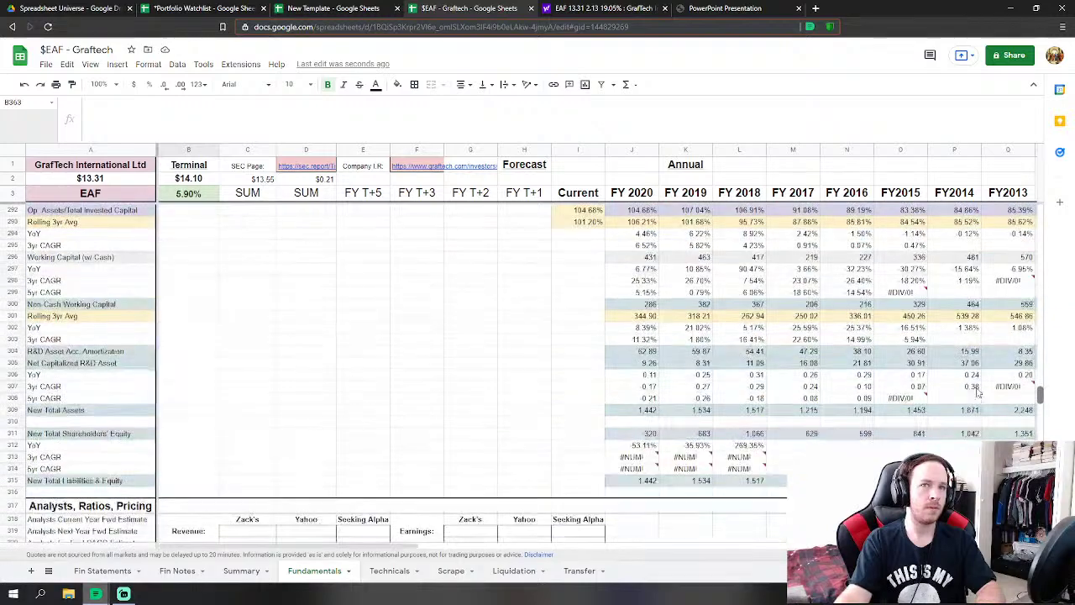
{"action": "scroll", "coordinate": [976, 392], "scroll_direction": "down", "scroll_amount": 15}
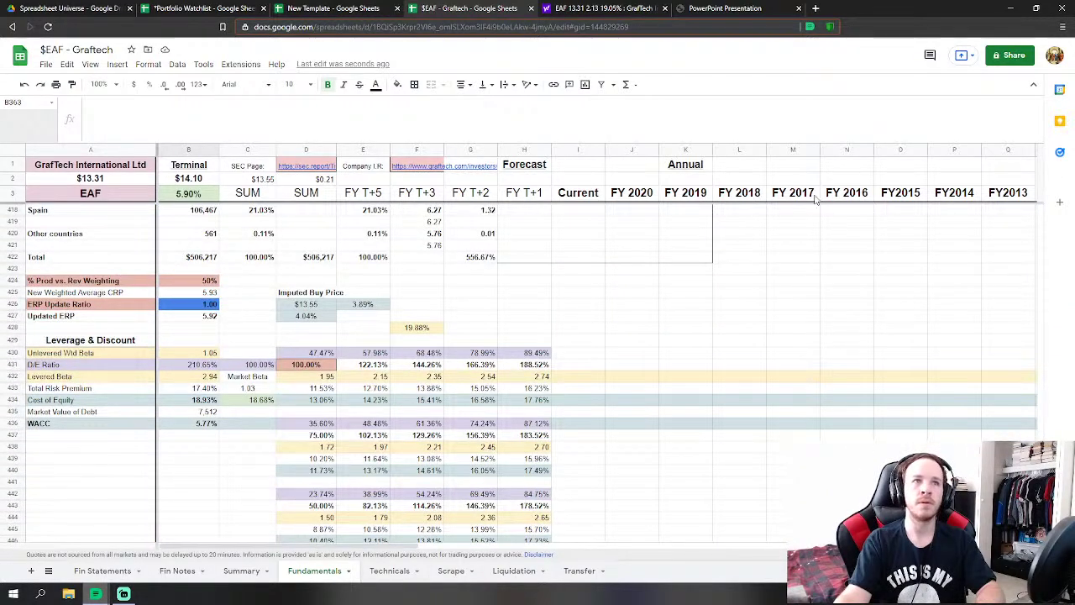
- Read EAF's annual balance sheet debt figures on Yahoo Finance, then go back to Summary
{"action": "left_click", "coordinate": [600, 8]}
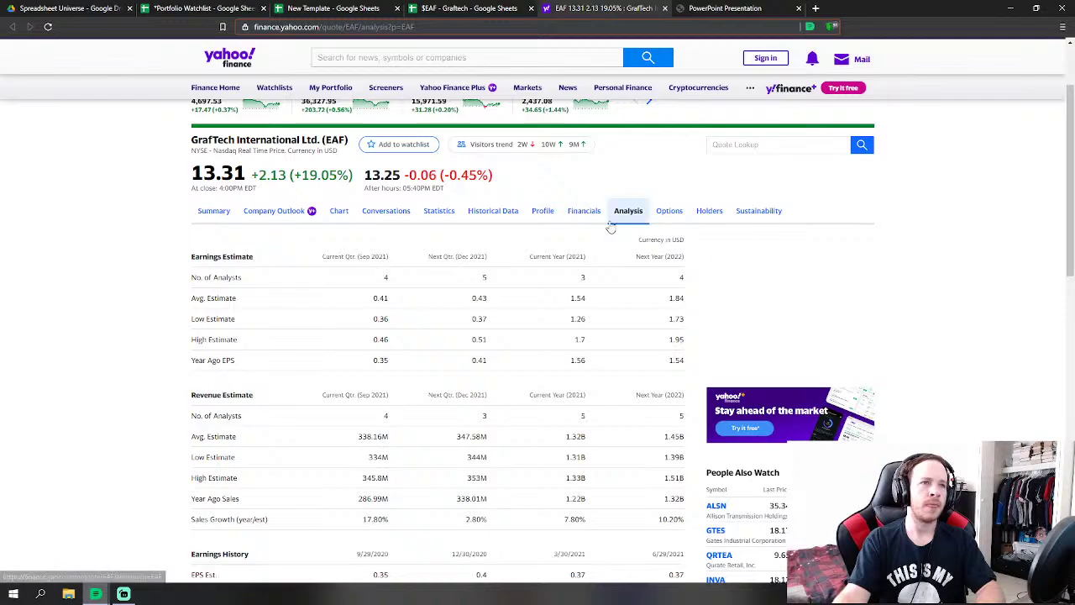
{"action": "left_click", "coordinate": [584, 210]}
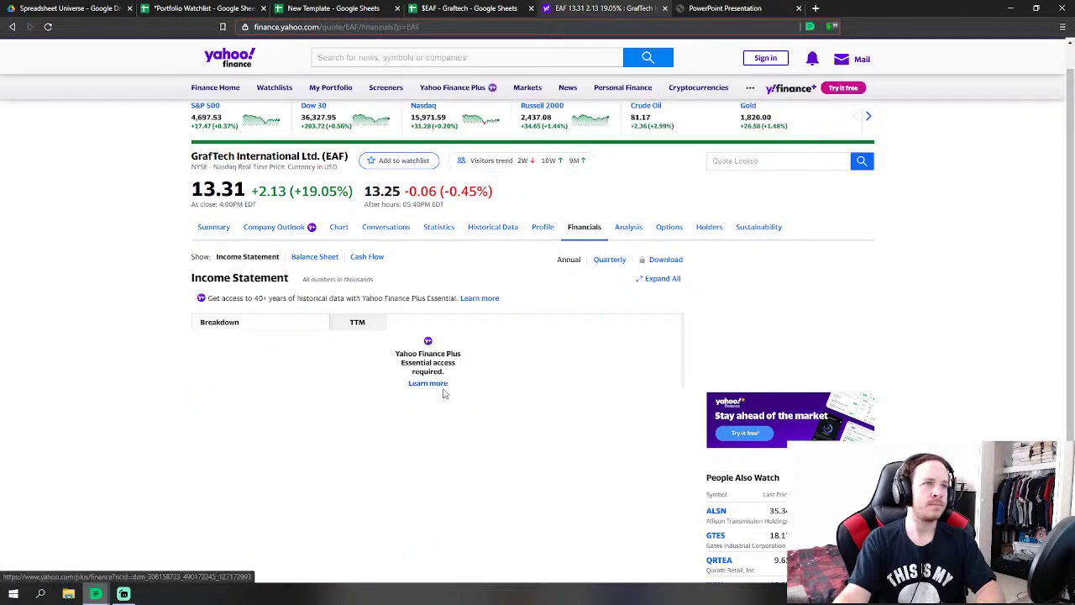
{"action": "scroll", "coordinate": [329, 396], "scroll_direction": "down", "scroll_amount": 2}
{"action": "scroll", "coordinate": [420, 252], "scroll_direction": "up", "scroll_amount": 5}
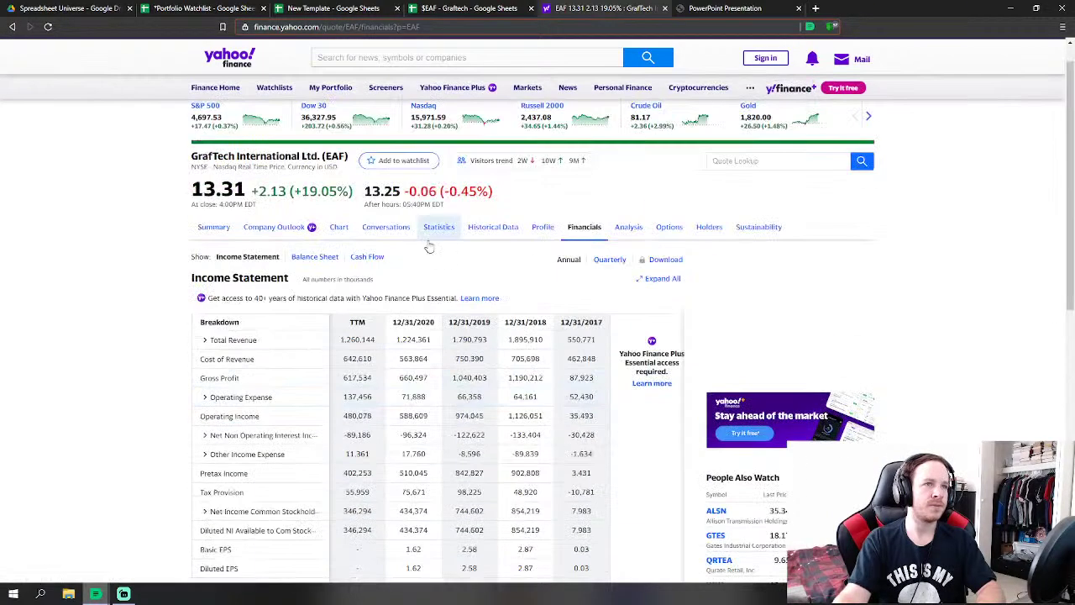
{"action": "left_click", "coordinate": [321, 263]}
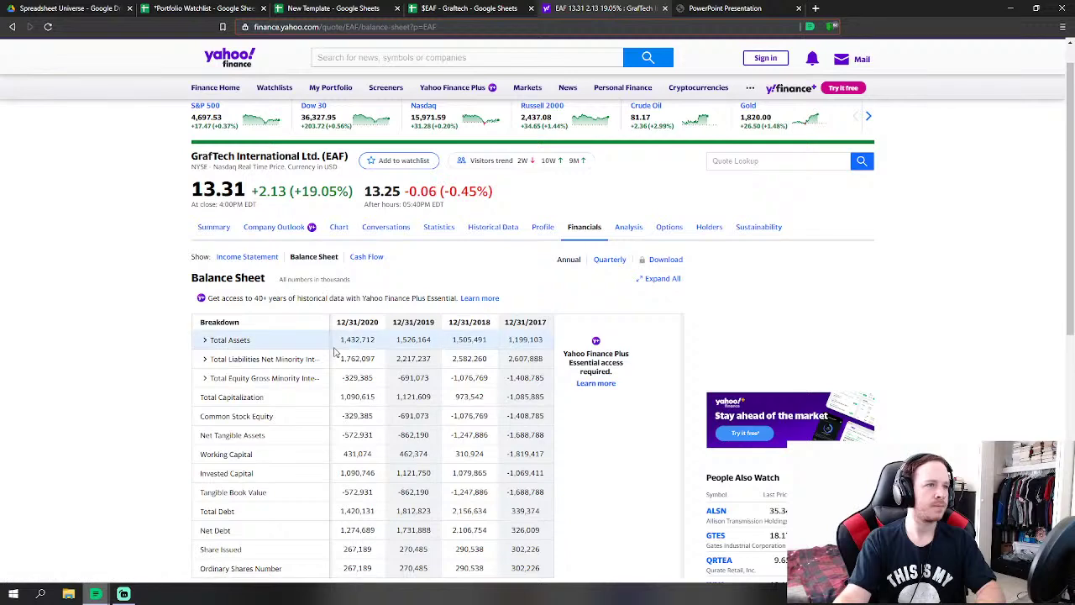
{"action": "scroll", "coordinate": [336, 364], "scroll_direction": "down", "scroll_amount": 2}
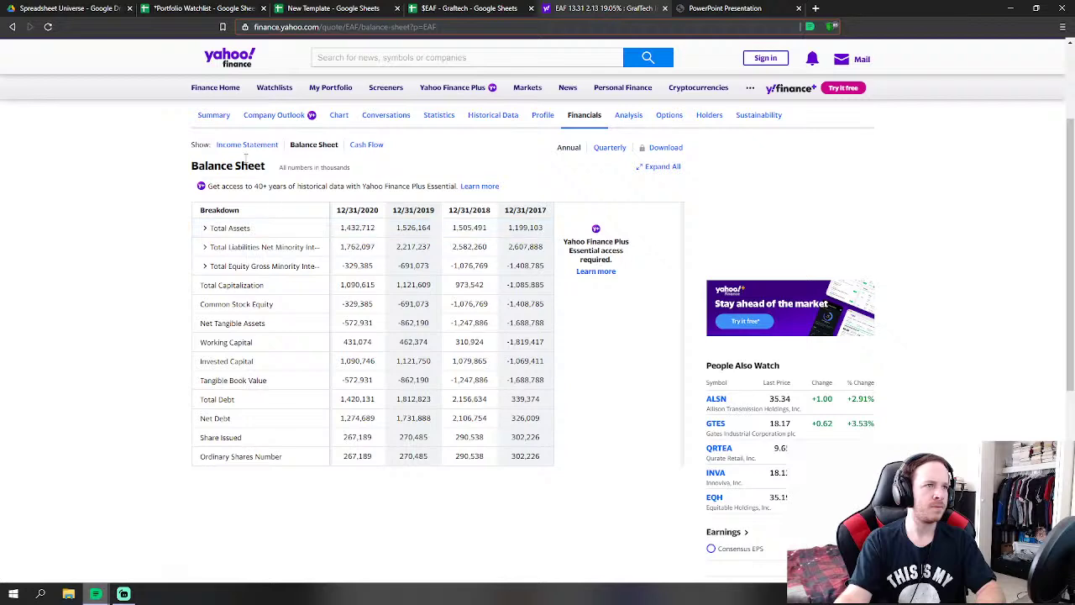
{"action": "left_click", "coordinate": [215, 115]}
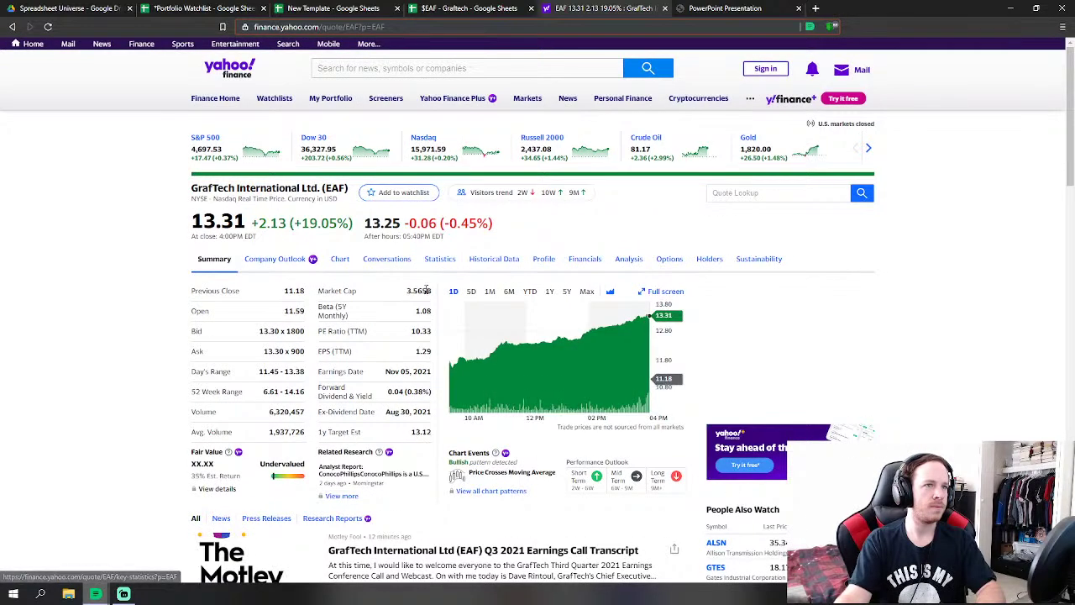
- Inspect the Debt table formulas and make the debt total bold
{"action": "left_click", "coordinate": [515, 8]}
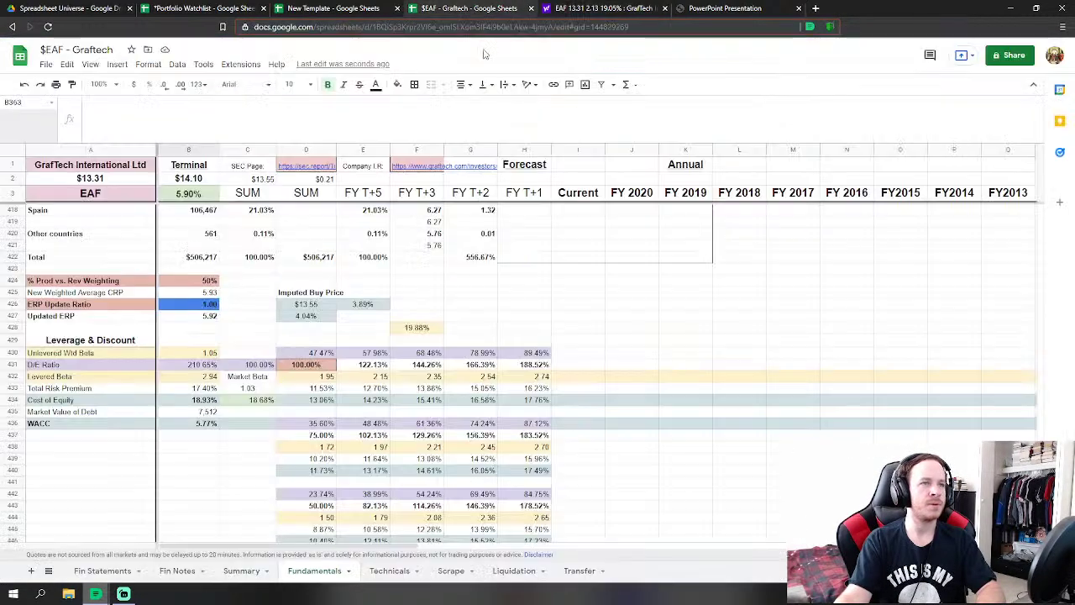
{"action": "scroll", "coordinate": [295, 378], "scroll_direction": "down", "scroll_amount": 10}
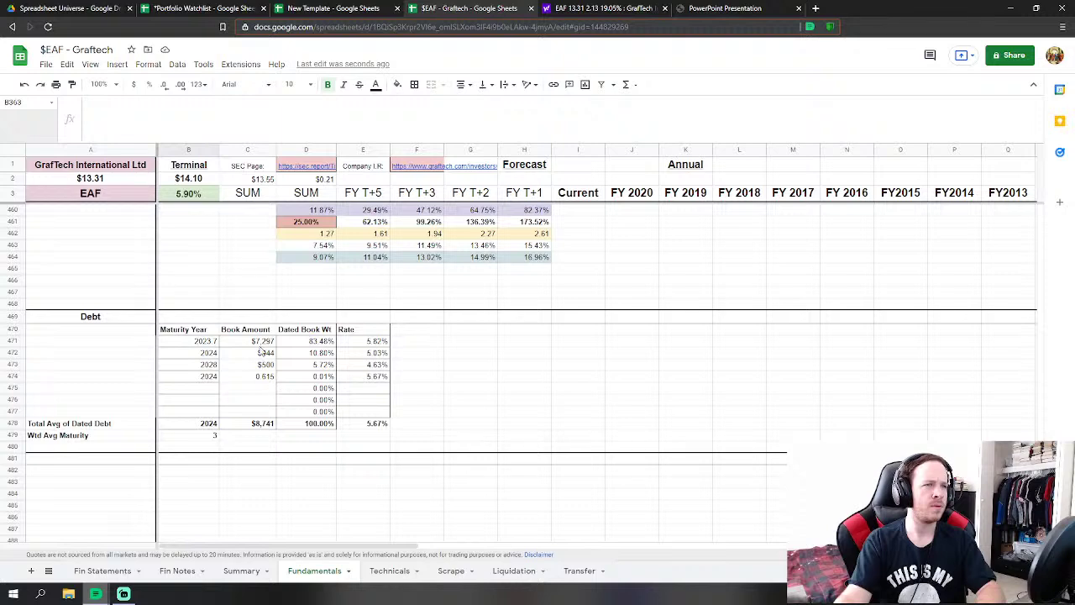
{"action": "left_click", "coordinate": [270, 387]}
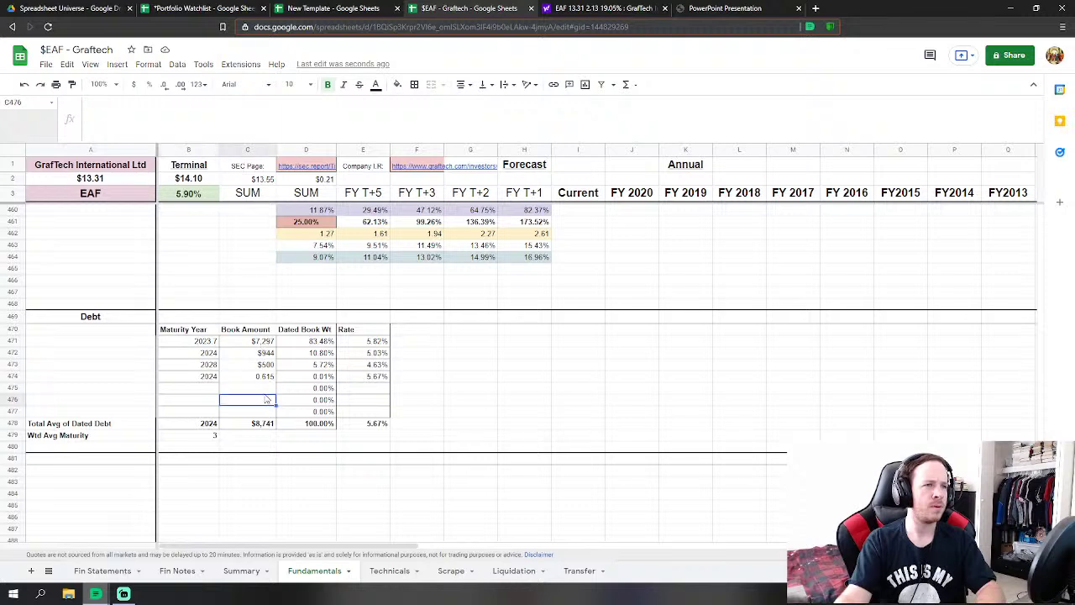
{"action": "left_click", "coordinate": [263, 343]}
{"action": "left_click", "coordinate": [258, 425]}
{"action": "key", "text": "ctrl+b"}
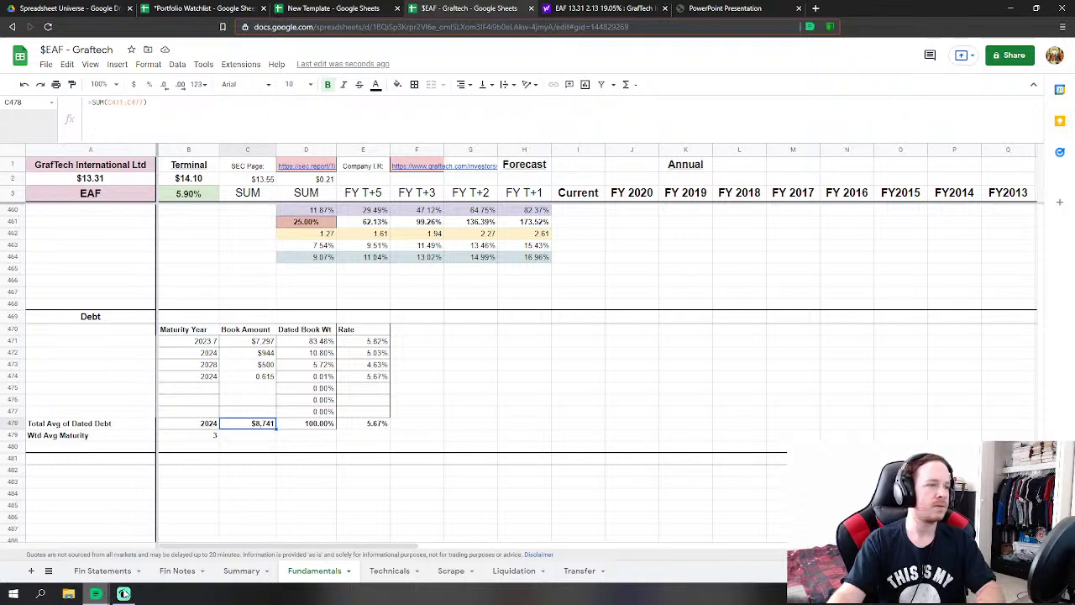
- Trace the $7,297, $944 and $500 amounts to the lease and debt notes in Fin Notes
{"action": "left_click", "coordinate": [267, 342]}
{"action": "left_click", "coordinate": [264, 354]}
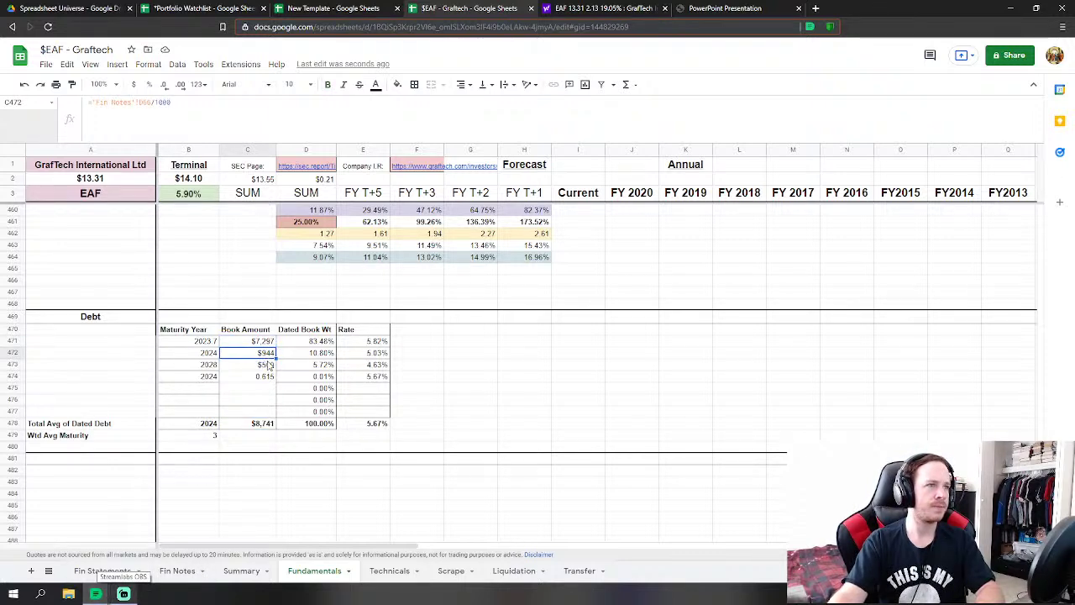
{"action": "left_click", "coordinate": [268, 365]}
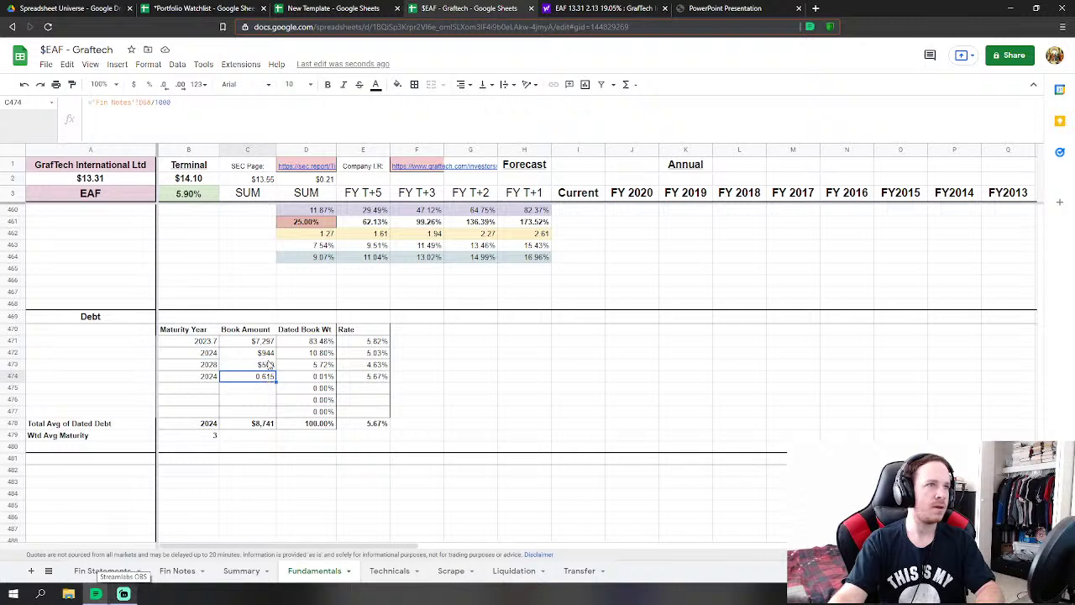
{"action": "left_click", "coordinate": [267, 341]}
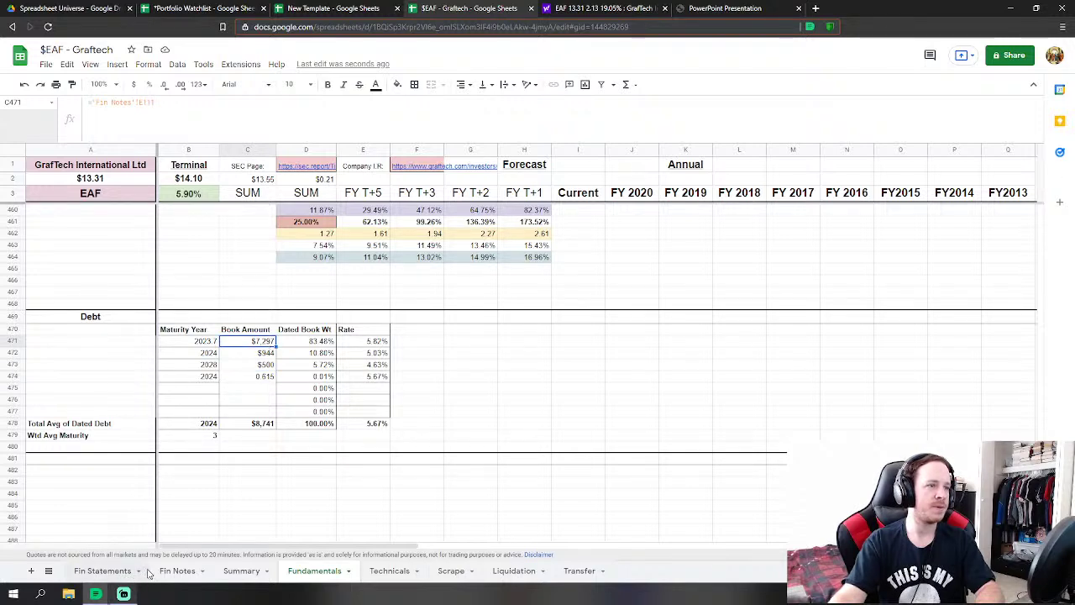
{"action": "left_click", "coordinate": [178, 571]}
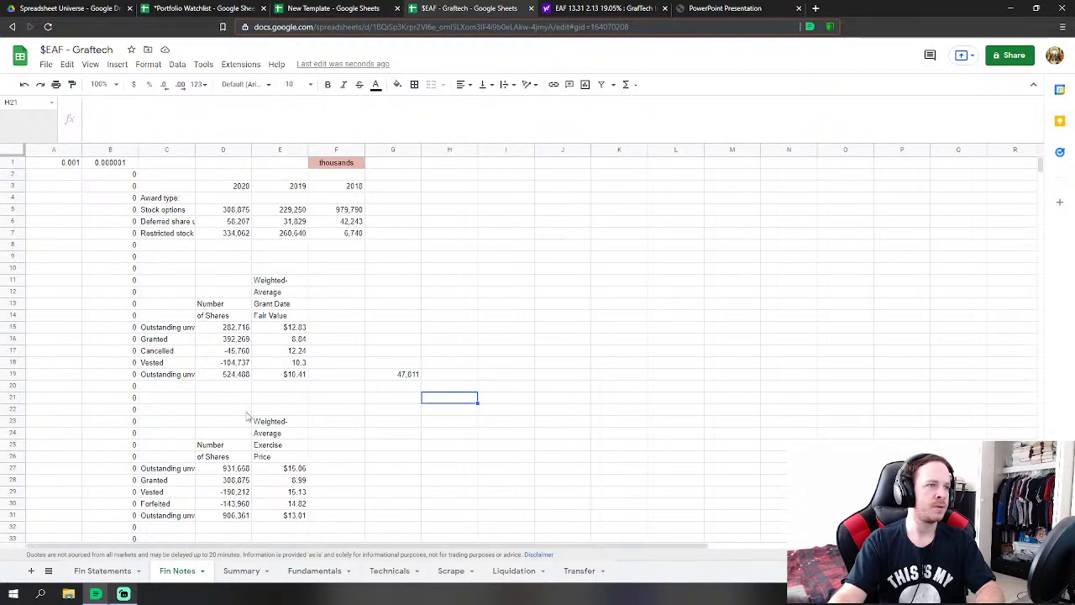
{"action": "scroll", "coordinate": [249, 400], "scroll_direction": "down", "scroll_amount": 10}
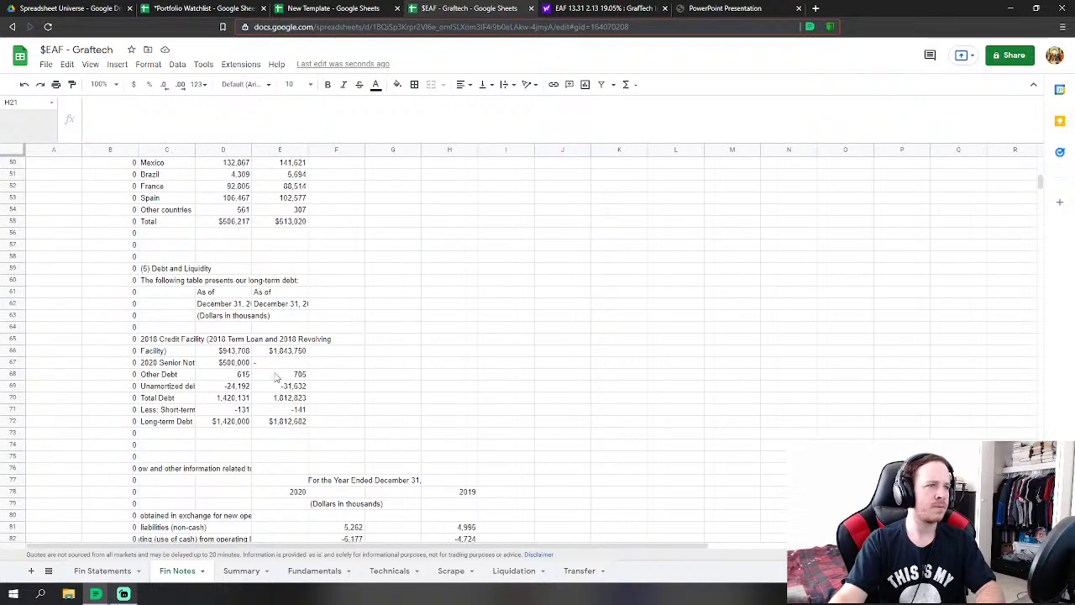
{"action": "scroll", "coordinate": [242, 411], "scroll_direction": "down", "scroll_amount": 7}
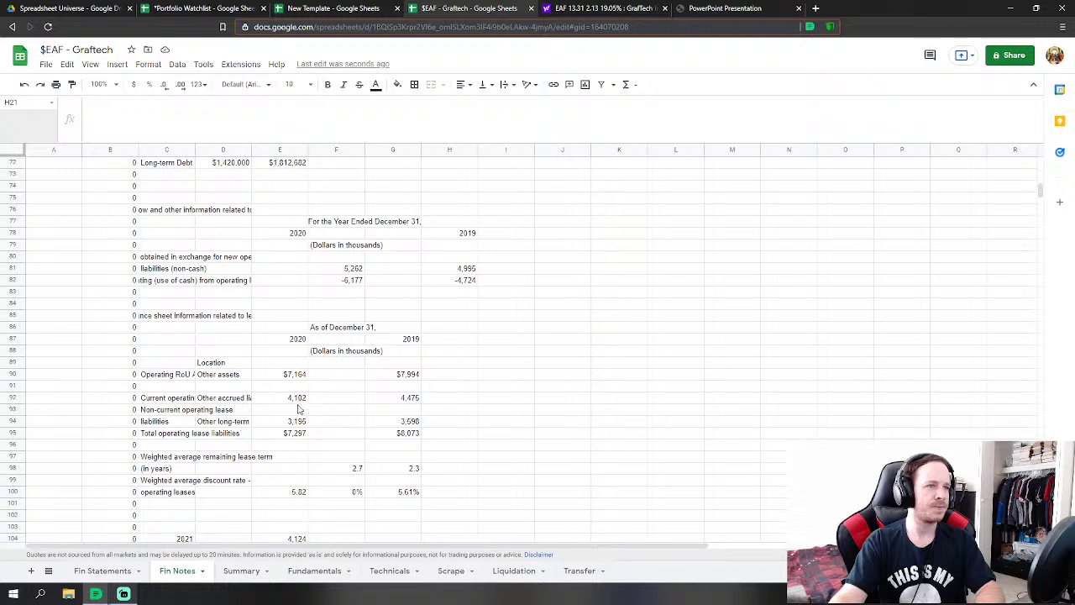
{"action": "scroll", "coordinate": [311, 440], "scroll_direction": "down", "scroll_amount": 5}
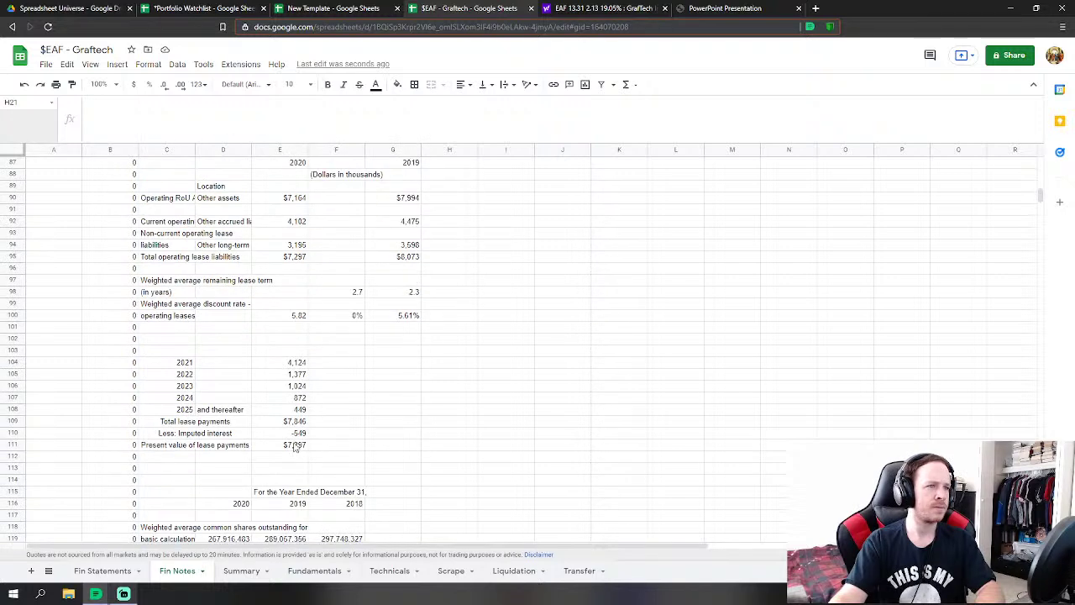
{"action": "left_click", "coordinate": [239, 570]}
- Append /100 to C471's Fin Notes reference, scaling the $7,297 debt amount to $7
{"action": "left_click", "coordinate": [311, 571]}
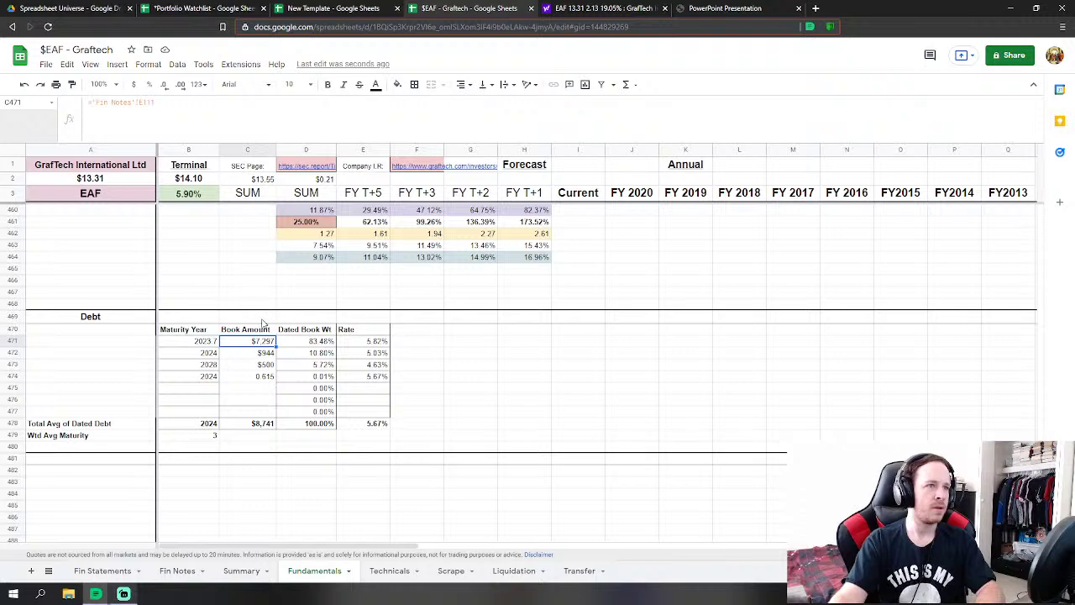
{"action": "left_click", "coordinate": [178, 102]}
{"action": "type", "text": "/1000"}
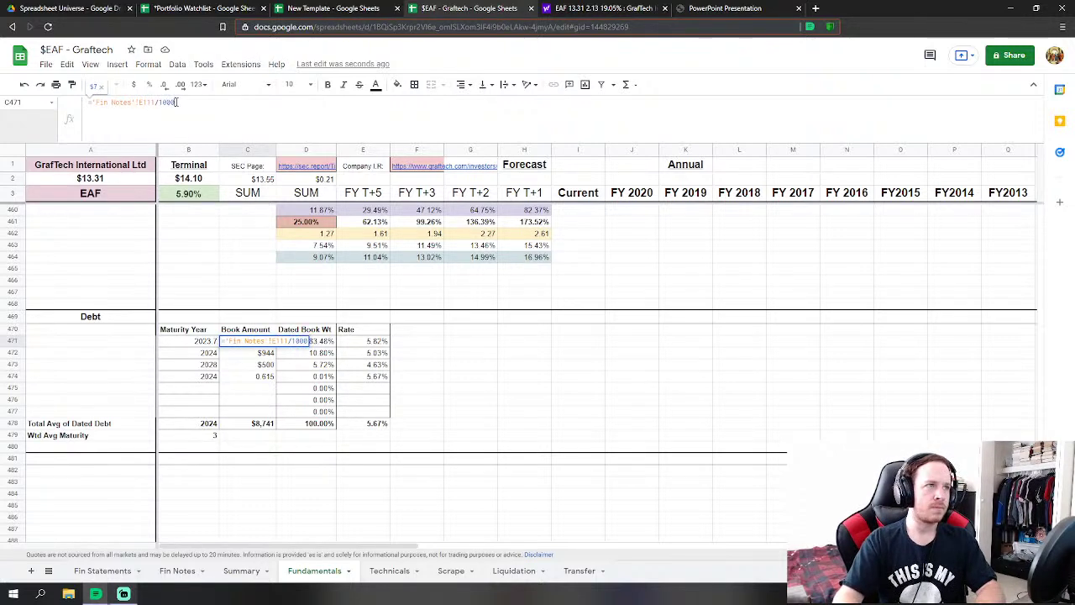
{"action": "key", "text": "Return"}
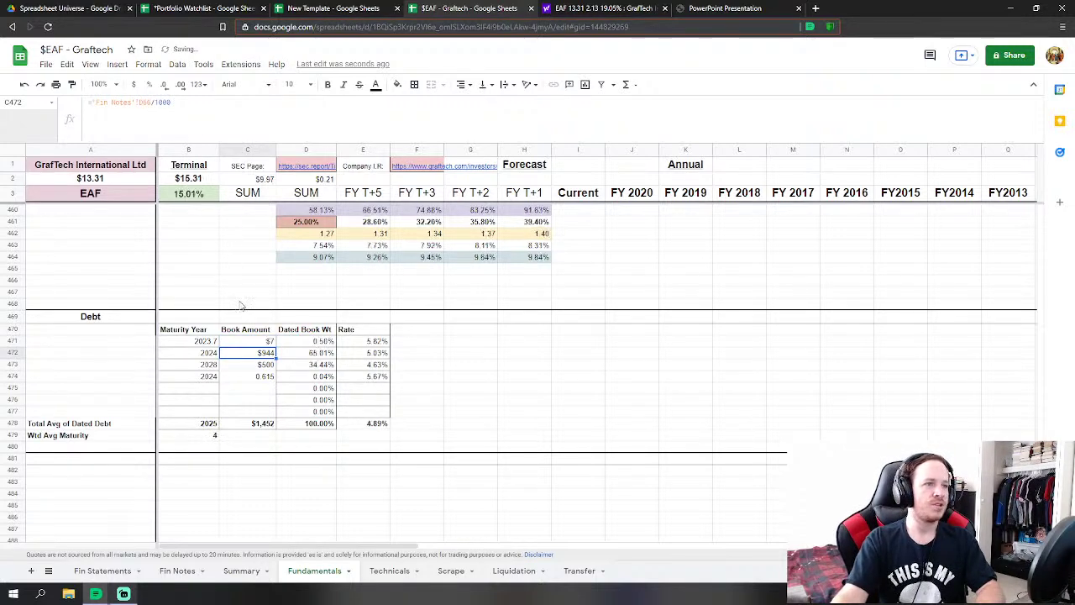
{"action": "scroll", "coordinate": [246, 324], "scroll_direction": "up", "scroll_amount": 5}
{"action": "scroll", "coordinate": [246, 323], "scroll_direction": "up", "scroll_amount": 3}
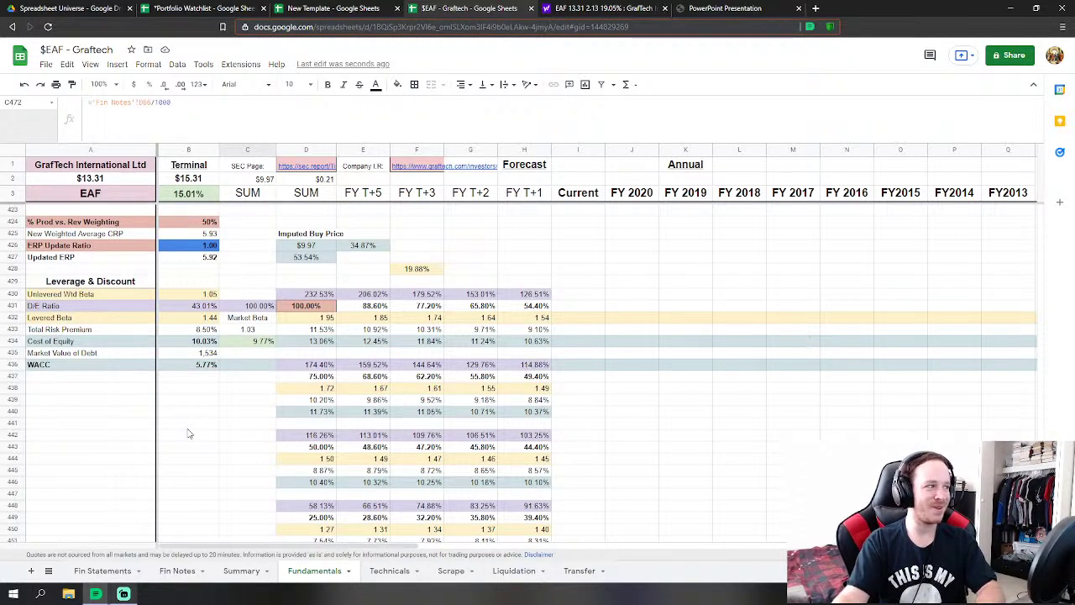
{"action": "scroll", "coordinate": [191, 432], "scroll_direction": "down", "scroll_amount": 1}
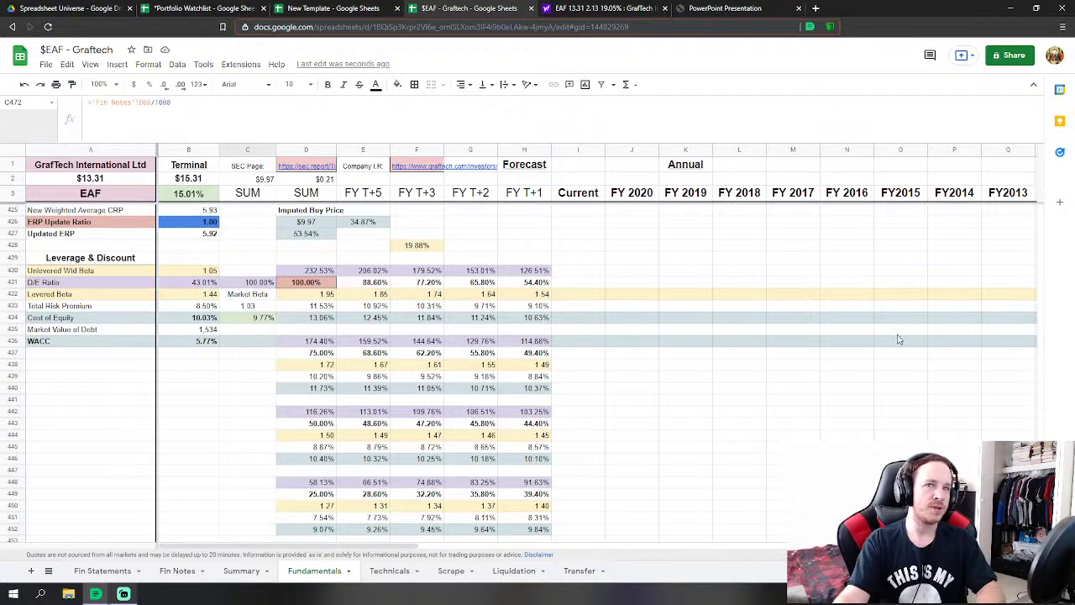
{"action": "left_click_drag", "start_coordinate": [1044, 437], "coordinate": [1042, 409]}
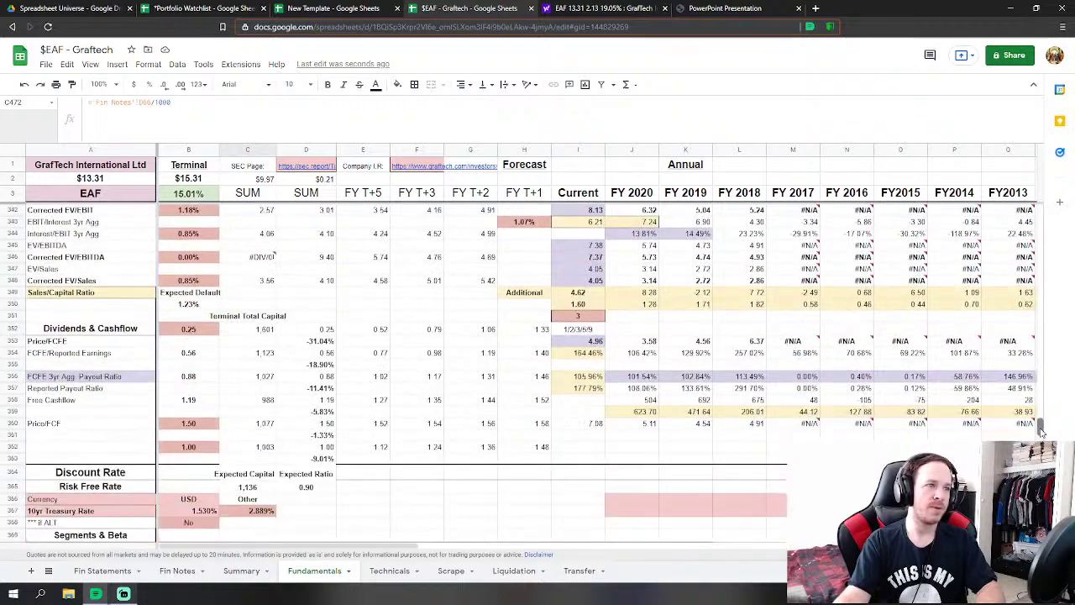
- Try a 0.75 cashflow multiple in B362 and check its effect on Summary
{"action": "left_click", "coordinate": [190, 452]}
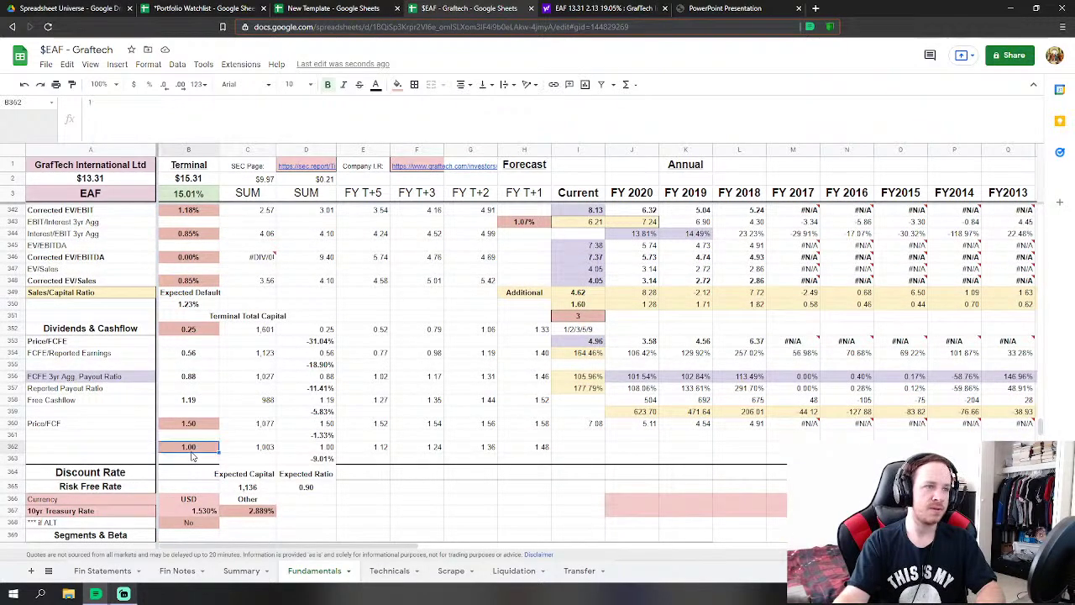
{"action": "type", "text": "0.75"}
{"action": "key", "text": "Return"}
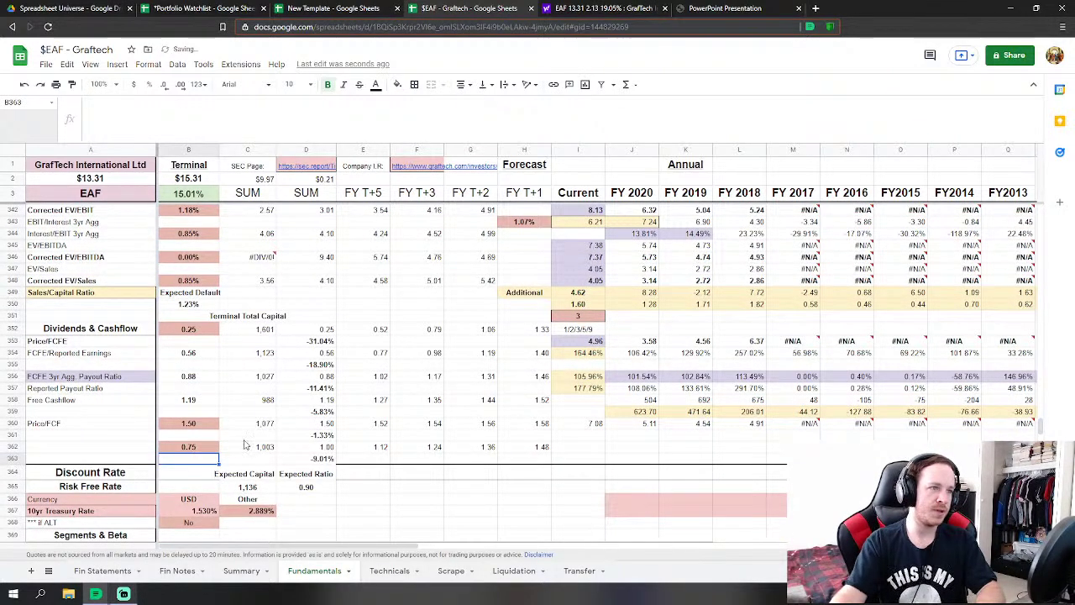
{"action": "scroll", "coordinate": [320, 441], "scroll_direction": "down", "scroll_amount": 20}
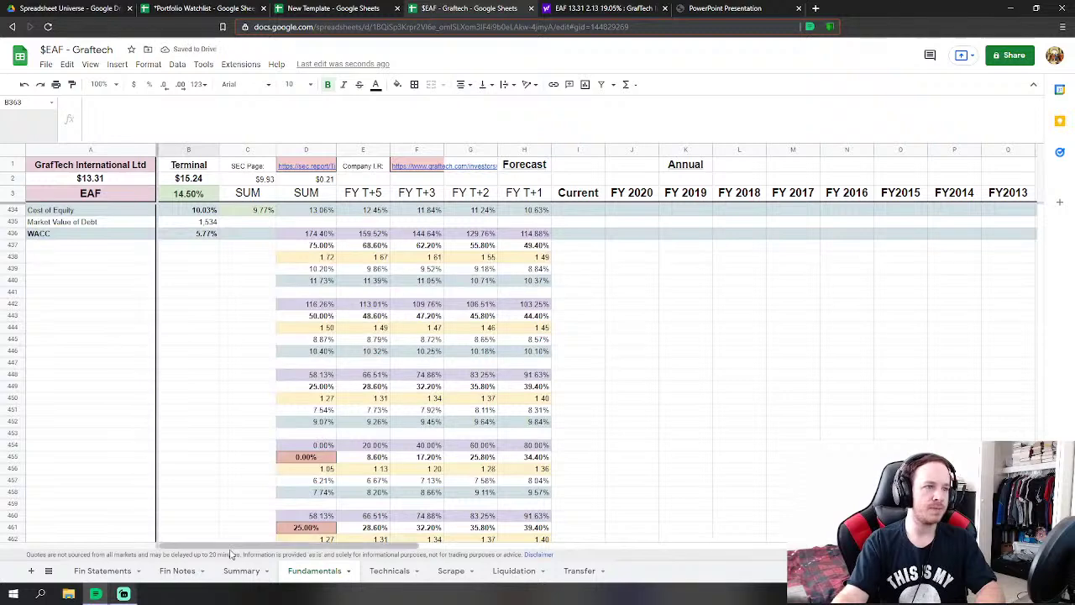
{"action": "left_click", "coordinate": [241, 570]}
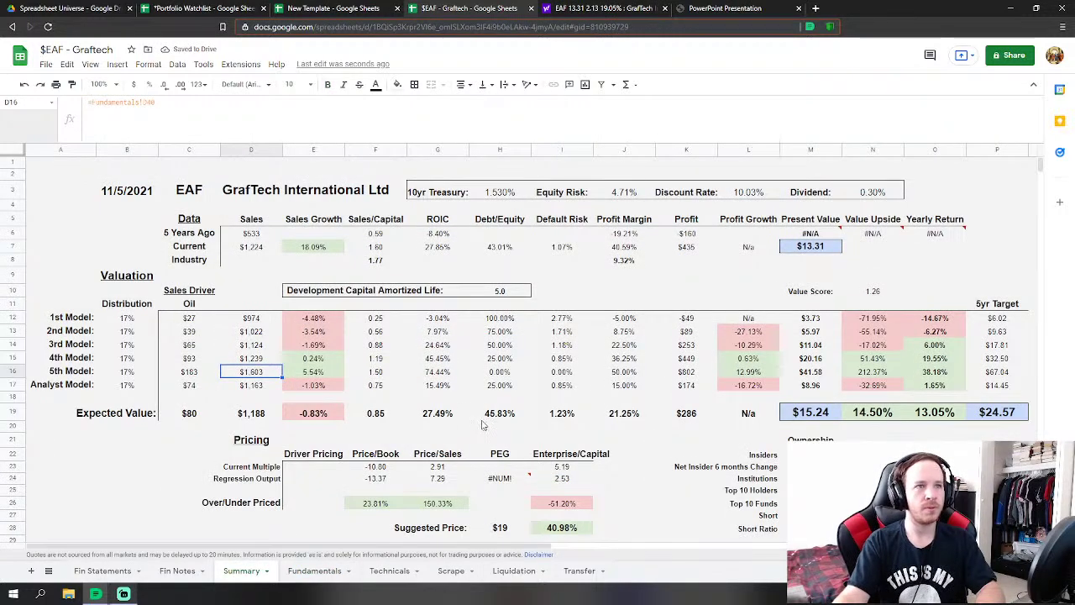
{"action": "left_click", "coordinate": [310, 570]}
- Raise the D455 growth input from 0% to 10%
{"action": "scroll", "coordinate": [251, 368], "scroll_direction": "down", "scroll_amount": 5}
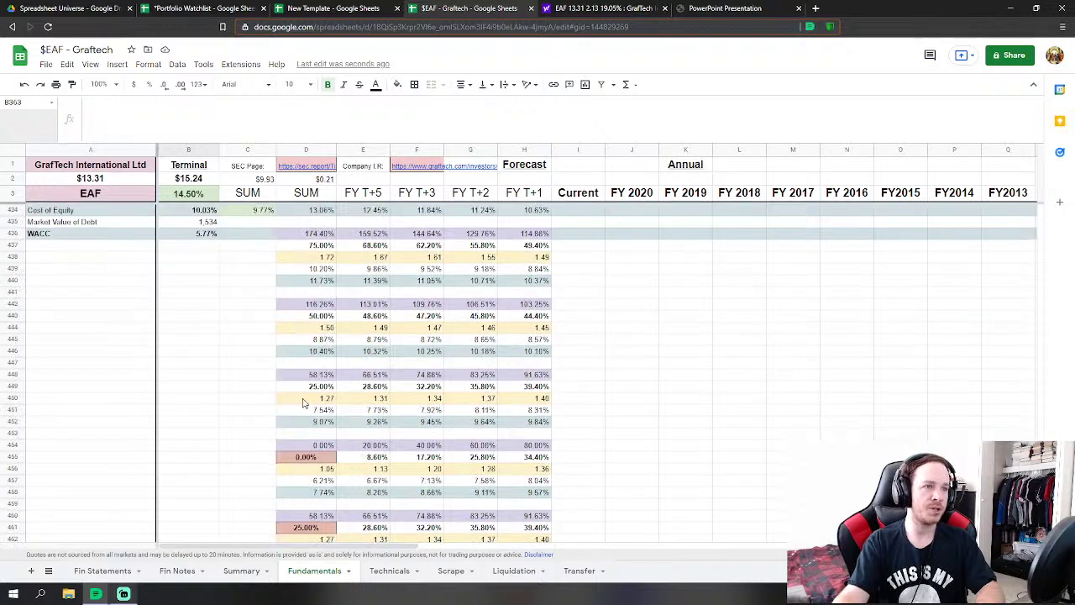
{"action": "scroll", "coordinate": [314, 425], "scroll_direction": "up", "scroll_amount": 4}
{"action": "scroll", "coordinate": [317, 461], "scroll_direction": "down", "scroll_amount": 2}
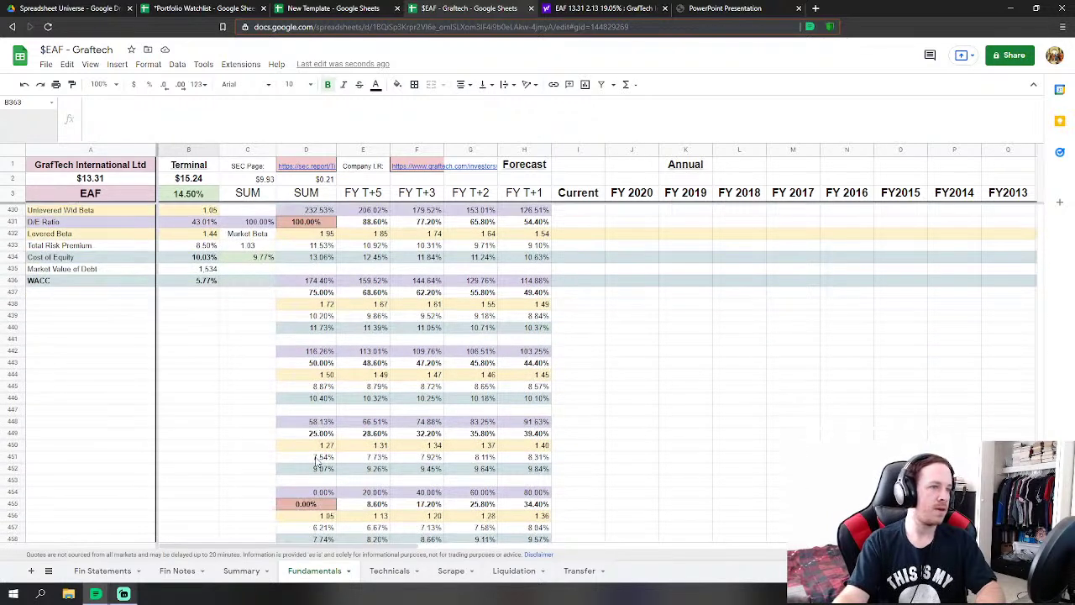
{"action": "scroll", "coordinate": [316, 460], "scroll_direction": "up", "scroll_amount": 2}
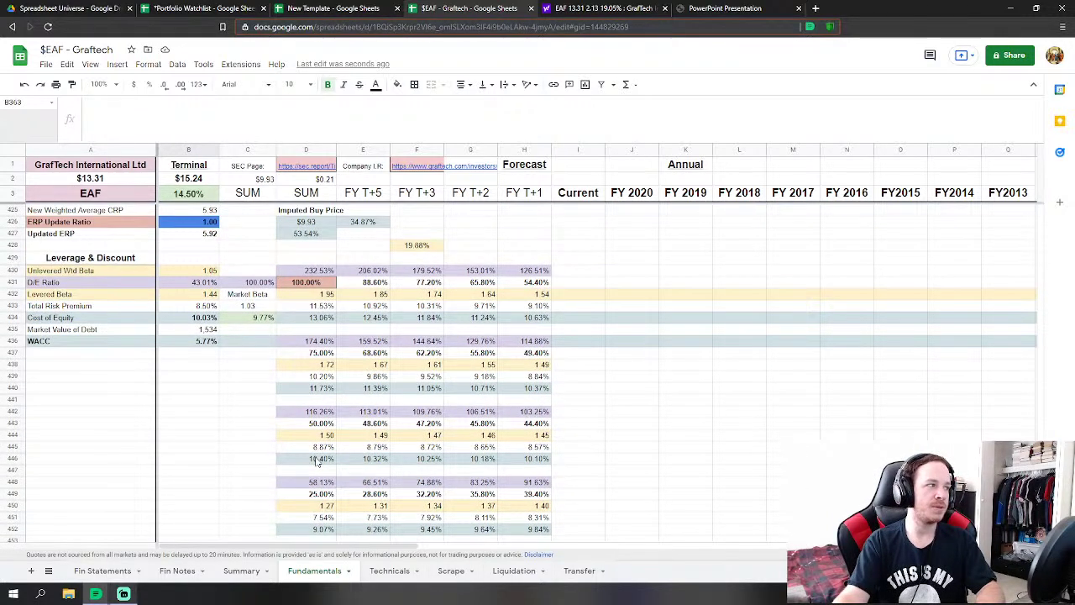
{"action": "scroll", "coordinate": [316, 453], "scroll_direction": "down", "scroll_amount": 4}
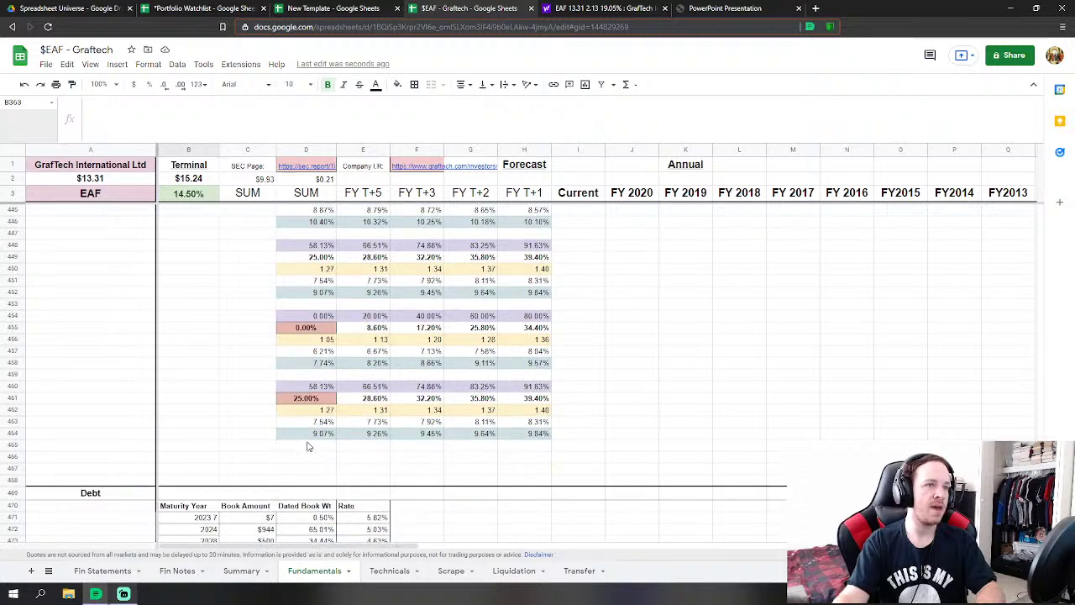
{"action": "scroll", "coordinate": [300, 453], "scroll_direction": "up", "scroll_amount": 4}
{"action": "scroll", "coordinate": [308, 472], "scroll_direction": "down", "scroll_amount": 3}
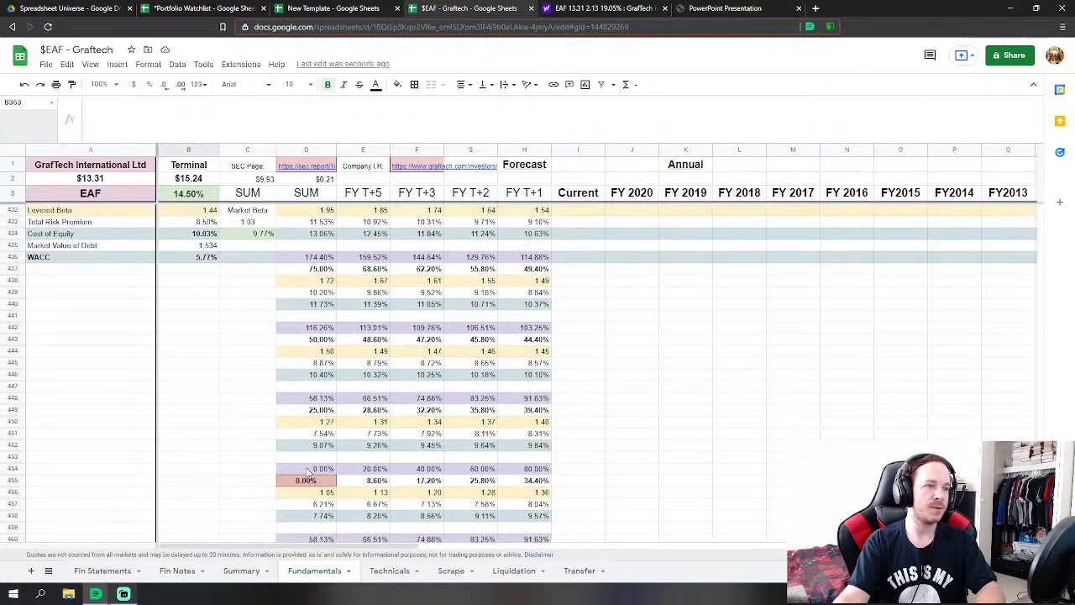
{"action": "left_click", "coordinate": [303, 482]}
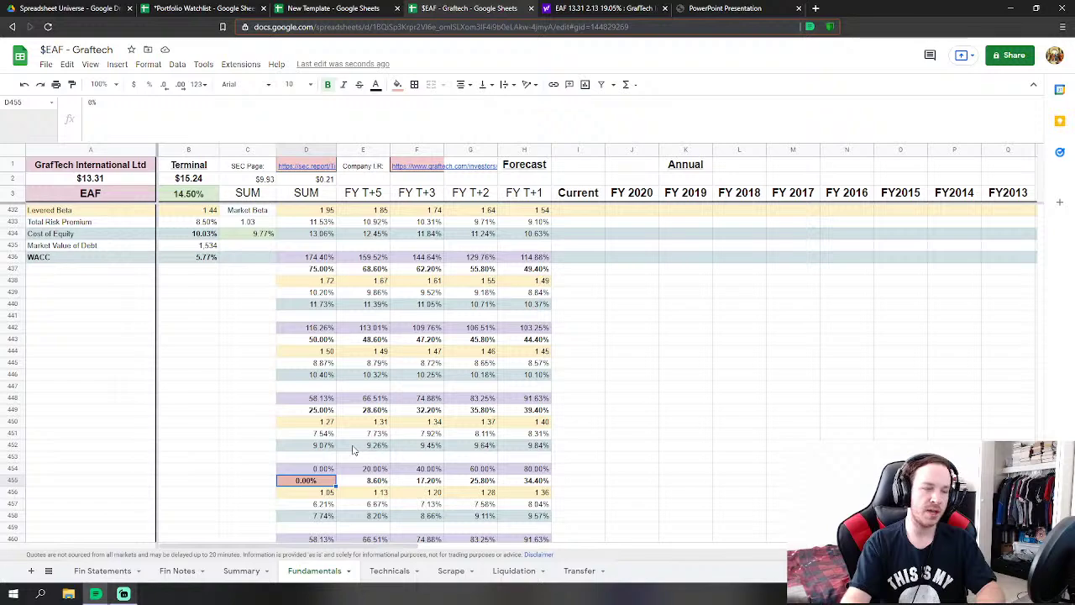
{"action": "type", "text": "10%"}
{"action": "key", "text": "Return"}
{"action": "scroll", "coordinate": [322, 440], "scroll_direction": "up", "scroll_amount": 2}
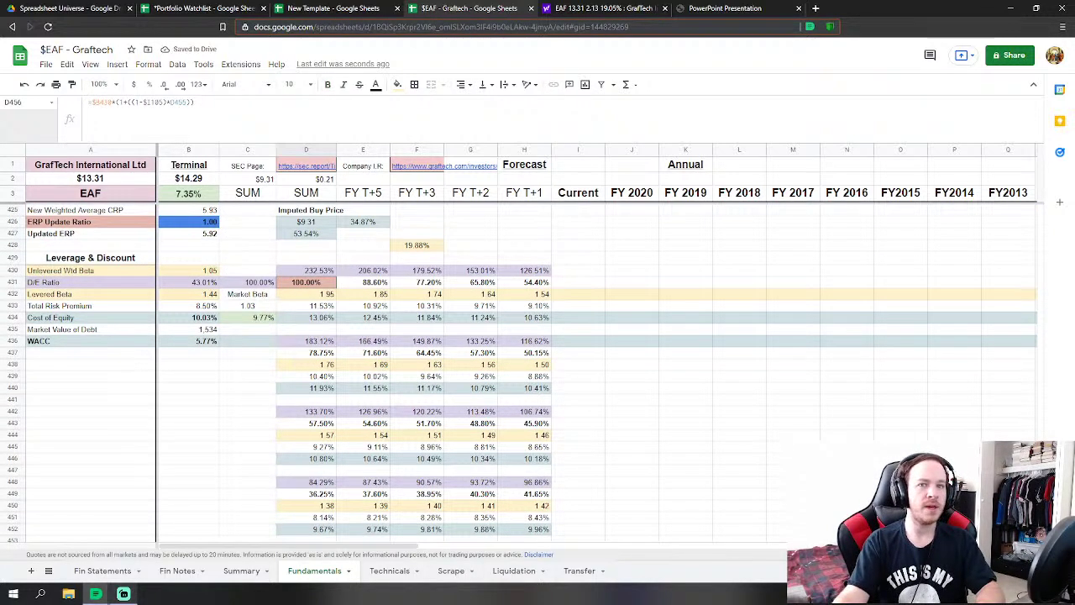
{"action": "left_click_drag", "start_coordinate": [1041, 436], "coordinate": [1048, 223]}
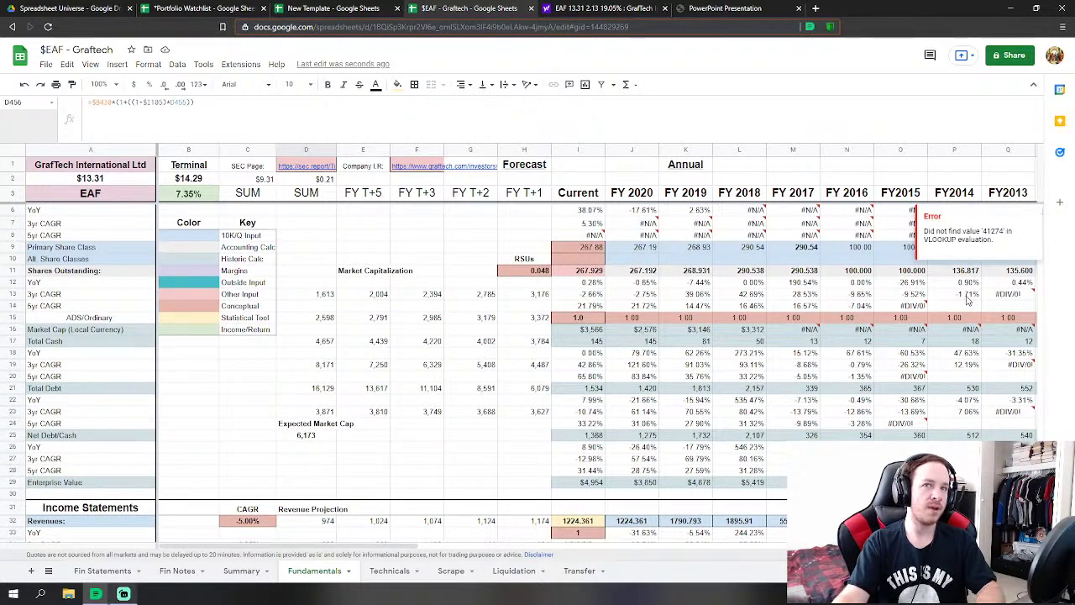
- Undo two recent edits and review the Summary valuation before returning to Fundamentals
{"action": "key", "text": "ctrl+z"}
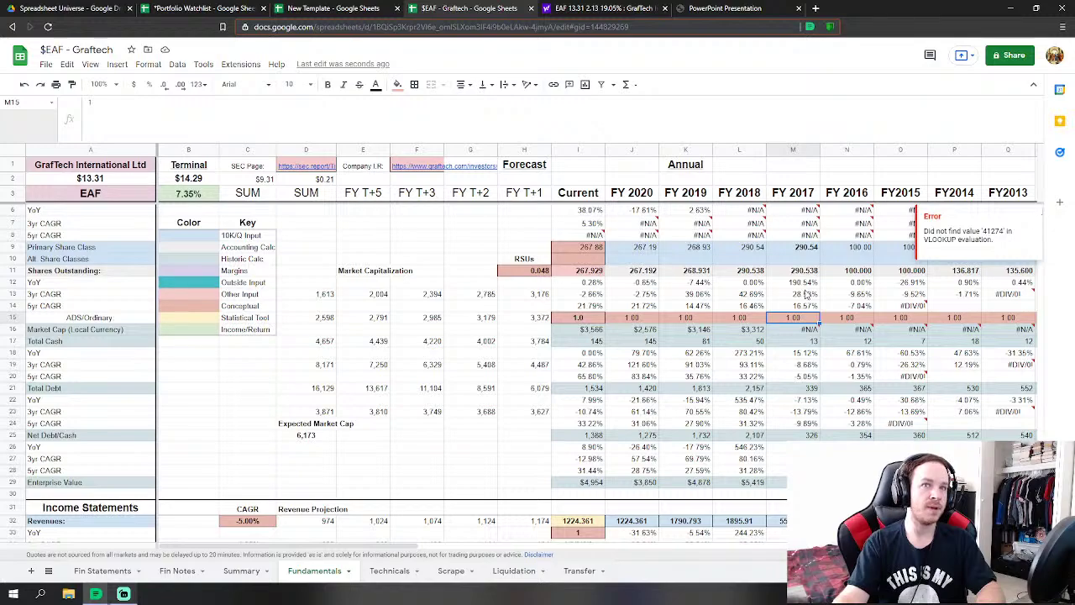
{"action": "key", "text": "ctrl+z"}
{"action": "left_click_drag", "start_coordinate": [1041, 217], "coordinate": [1039, 494]}
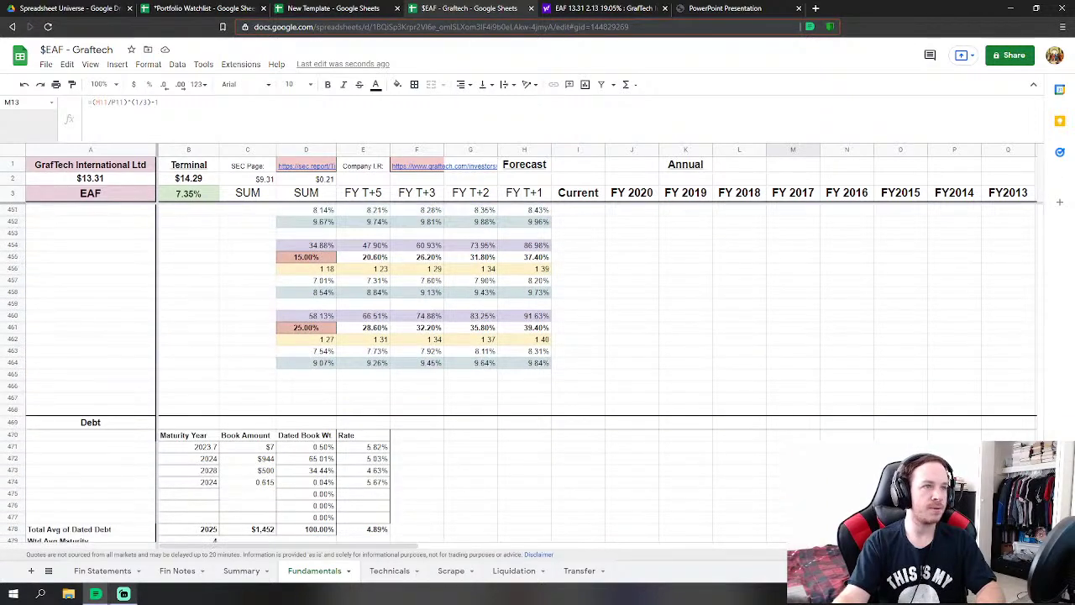
{"action": "left_click", "coordinate": [249, 573]}
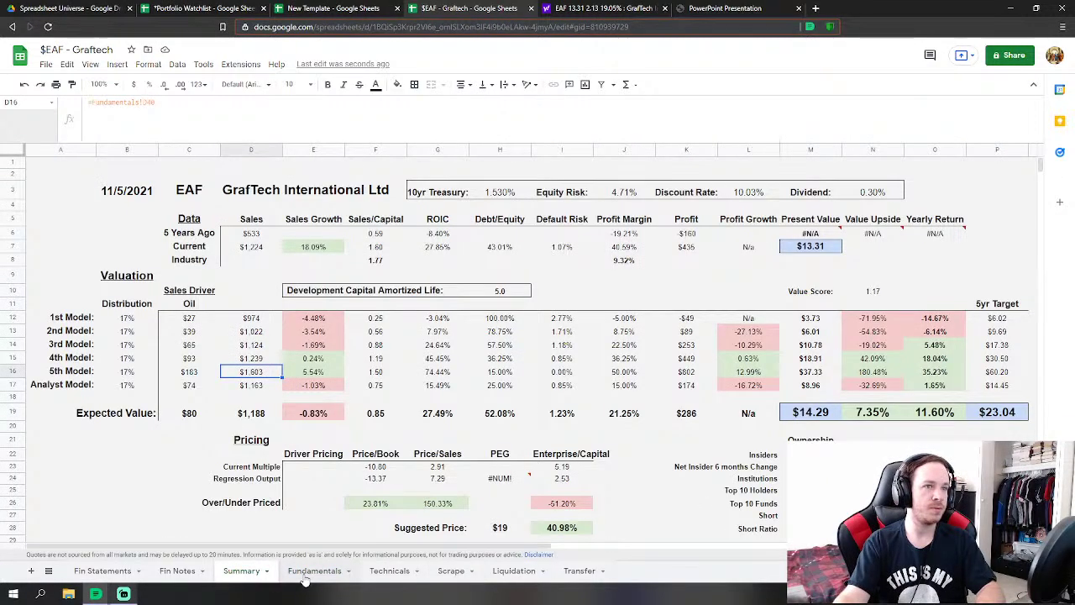
{"action": "left_click", "coordinate": [307, 573]}
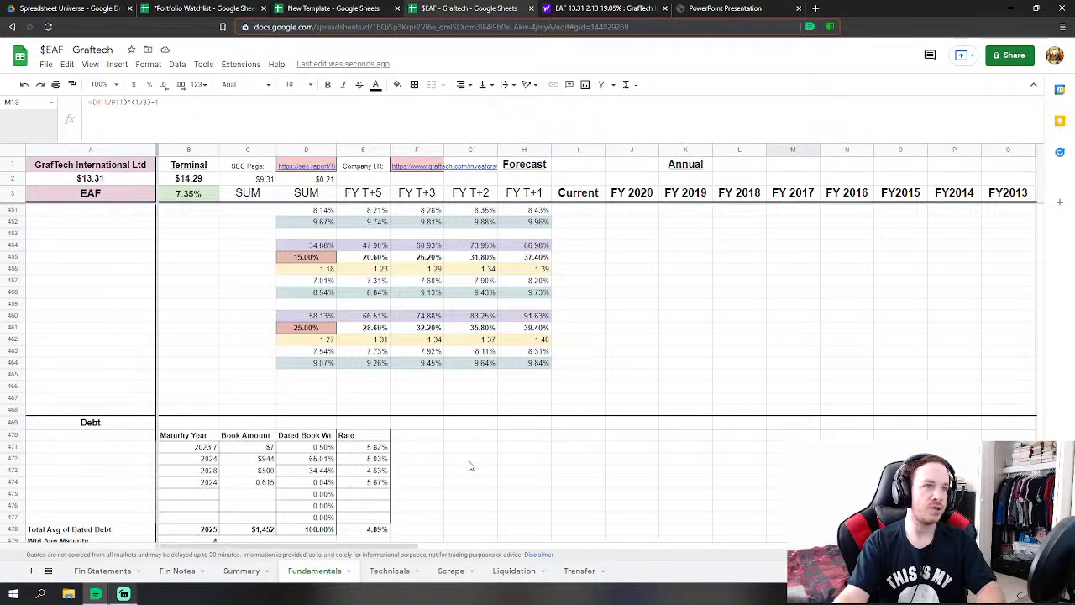
{"action": "scroll", "coordinate": [468, 438], "scroll_direction": "down", "scroll_amount": 5}
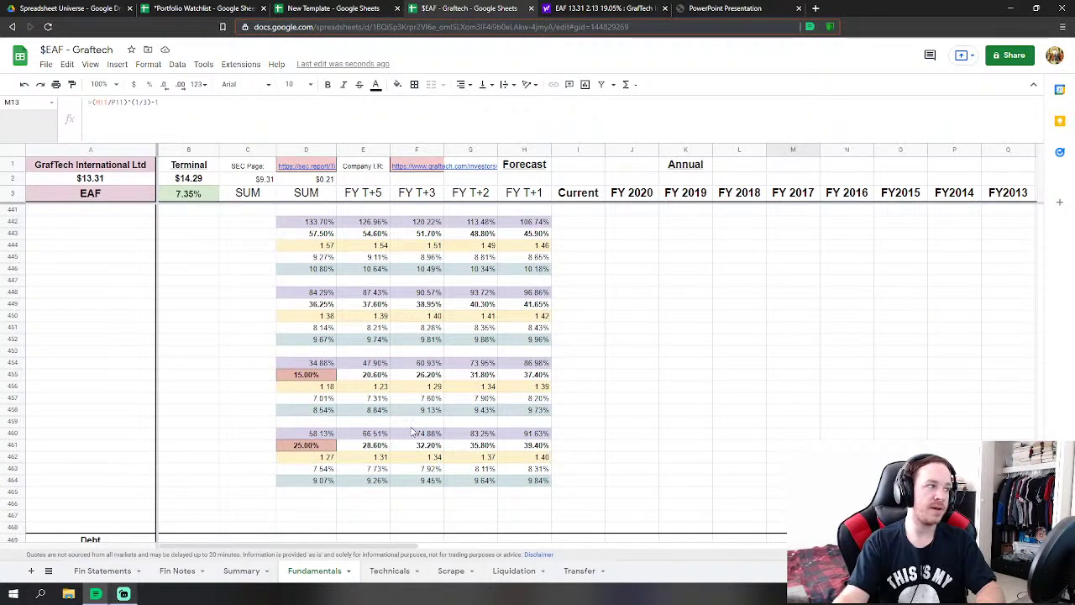
{"action": "scroll", "coordinate": [411, 432], "scroll_direction": "down", "scroll_amount": 2}
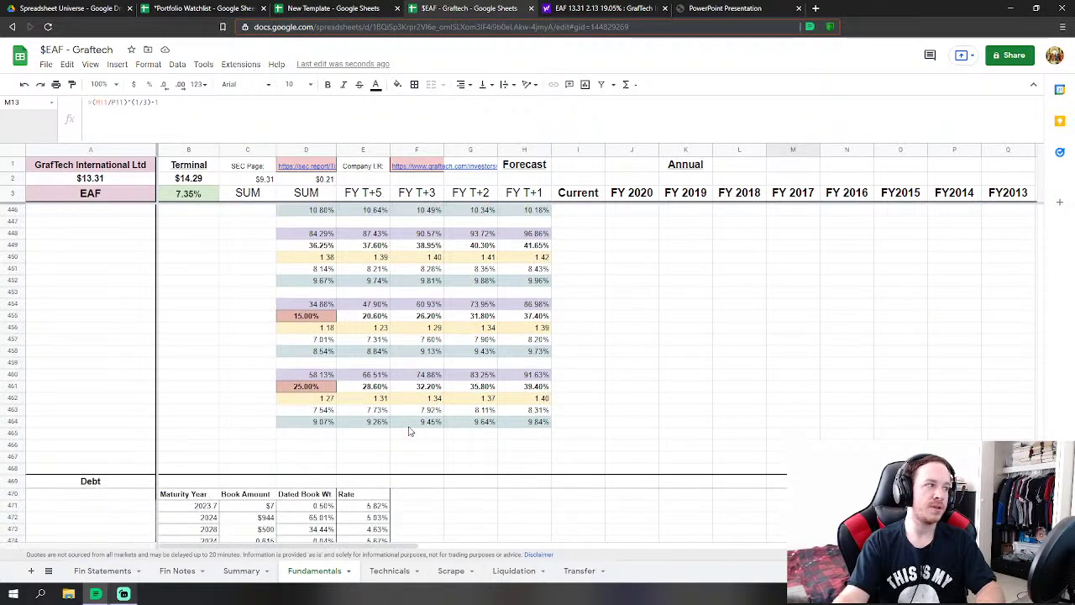
- Lower D461 from 25% to 20% and confirm Summary shows $14.29 with 7.39% return
{"action": "left_click", "coordinate": [330, 385]}
{"action": "type", "text": "20"}
{"action": "key", "text": "Return"}
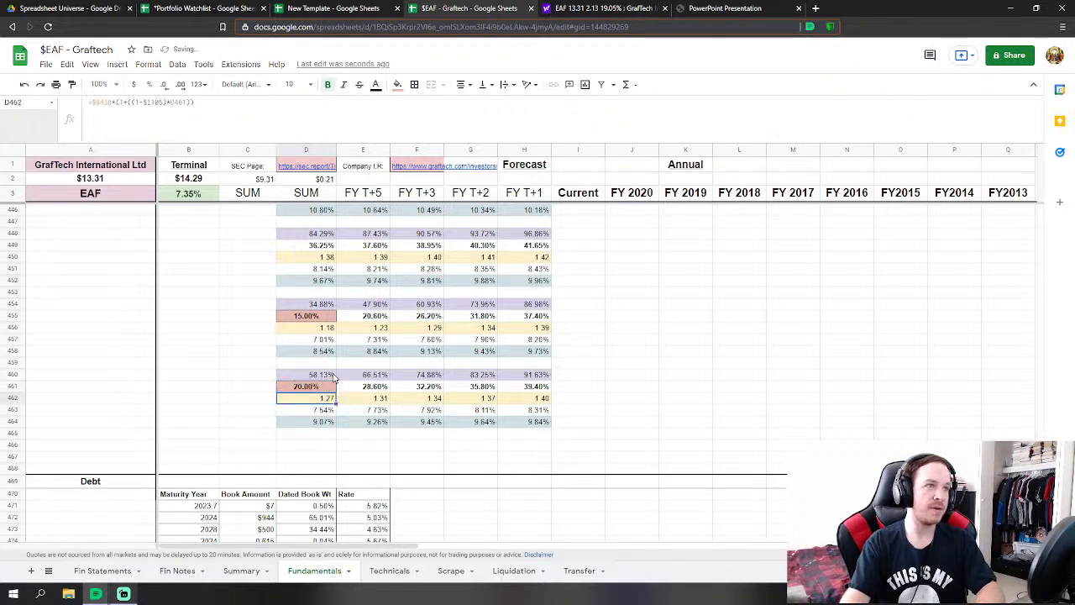
{"action": "scroll", "coordinate": [418, 379], "scroll_direction": "up", "scroll_amount": 20}
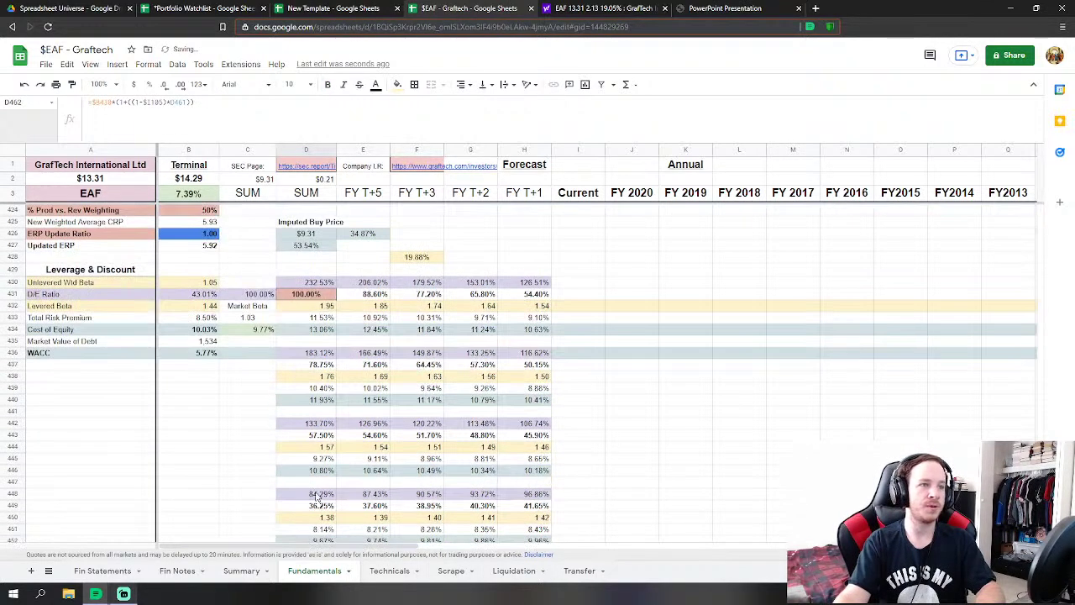
{"action": "left_click", "coordinate": [242, 571]}
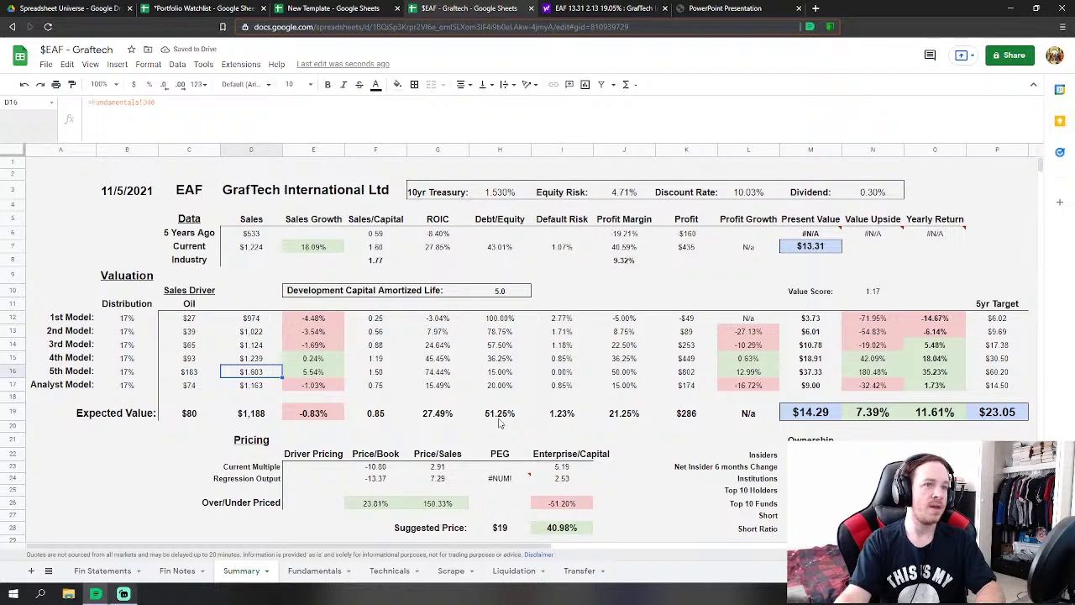
{"action": "left_click", "coordinate": [314, 570]}
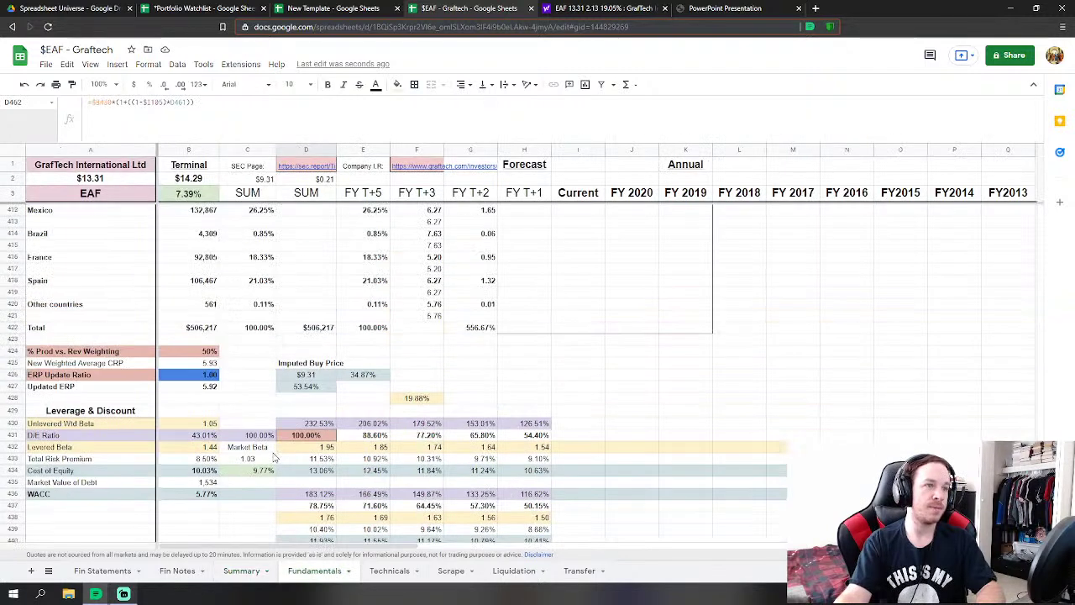
{"action": "scroll", "coordinate": [229, 455], "scroll_direction": "down", "scroll_amount": 2}
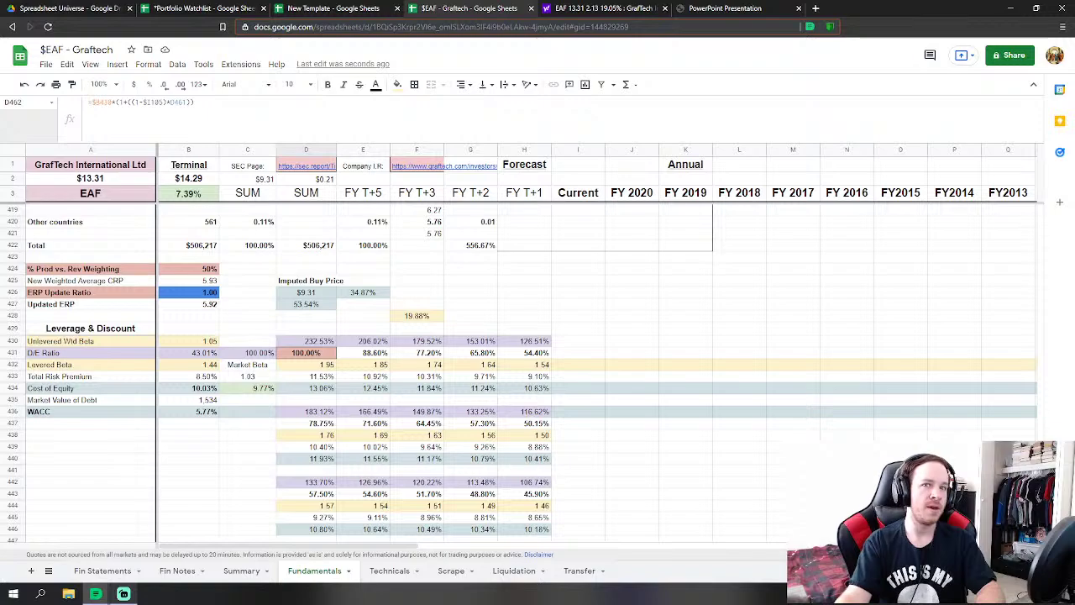
{"action": "left_click_drag", "start_coordinate": [1040, 466], "coordinate": [1030, 431]}
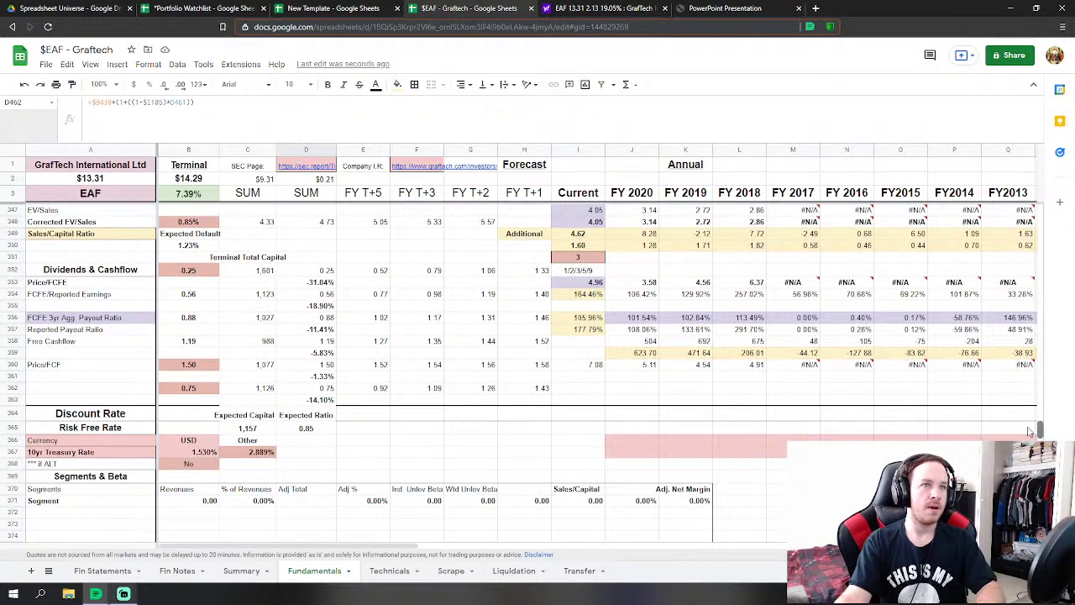
{"action": "left_click_drag", "start_coordinate": [1029, 431], "coordinate": [974, 333]}
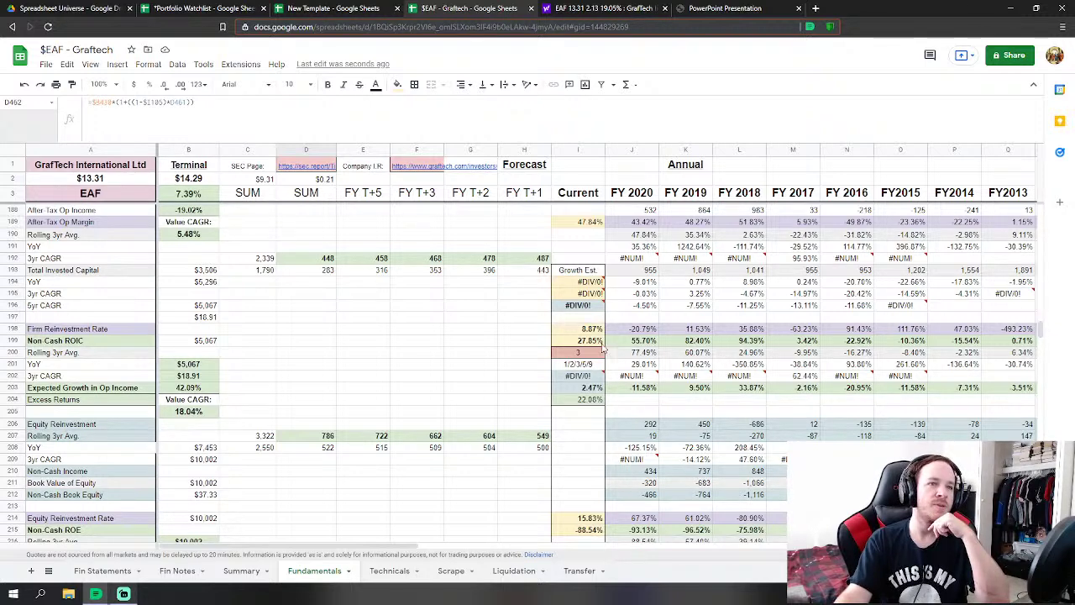
{"action": "left_click_drag", "start_coordinate": [631, 340], "coordinate": [732, 342]}
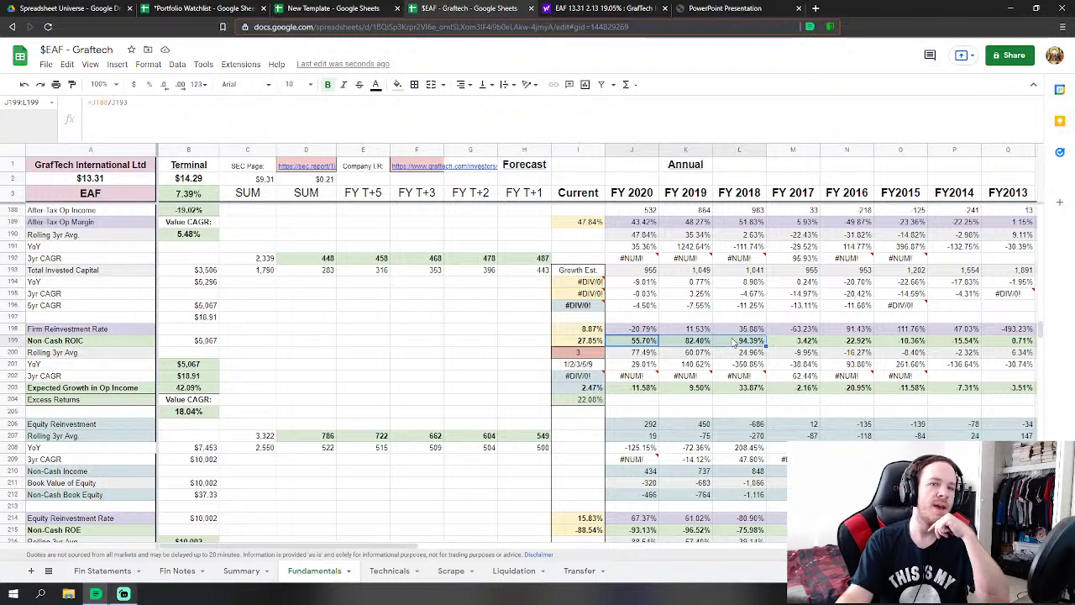
{"action": "left_click", "coordinate": [586, 342]}
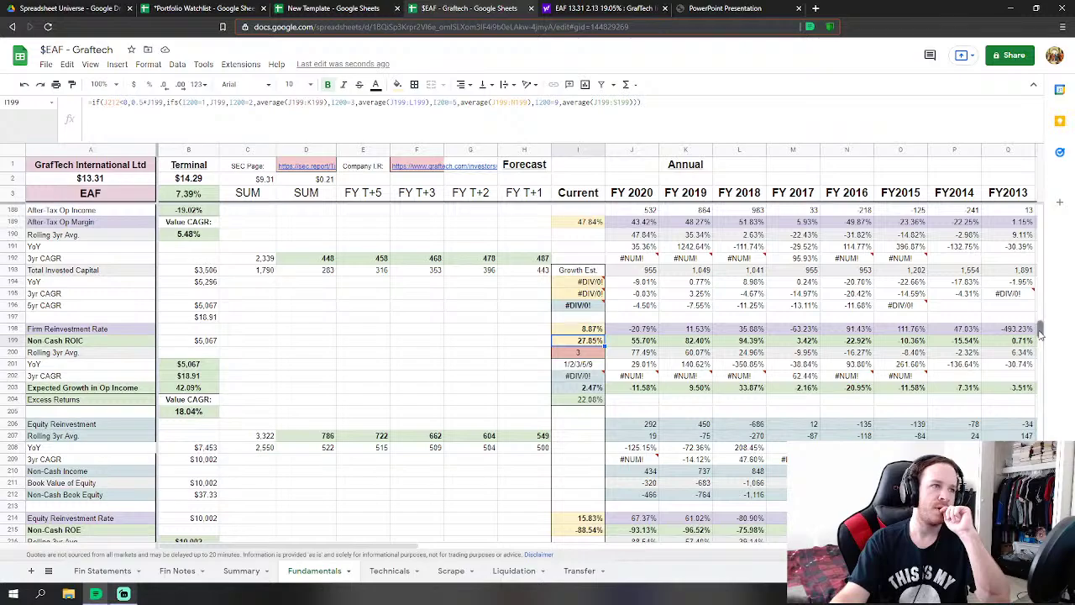
{"action": "left_click_drag", "start_coordinate": [1040, 335], "coordinate": [1062, 295]}
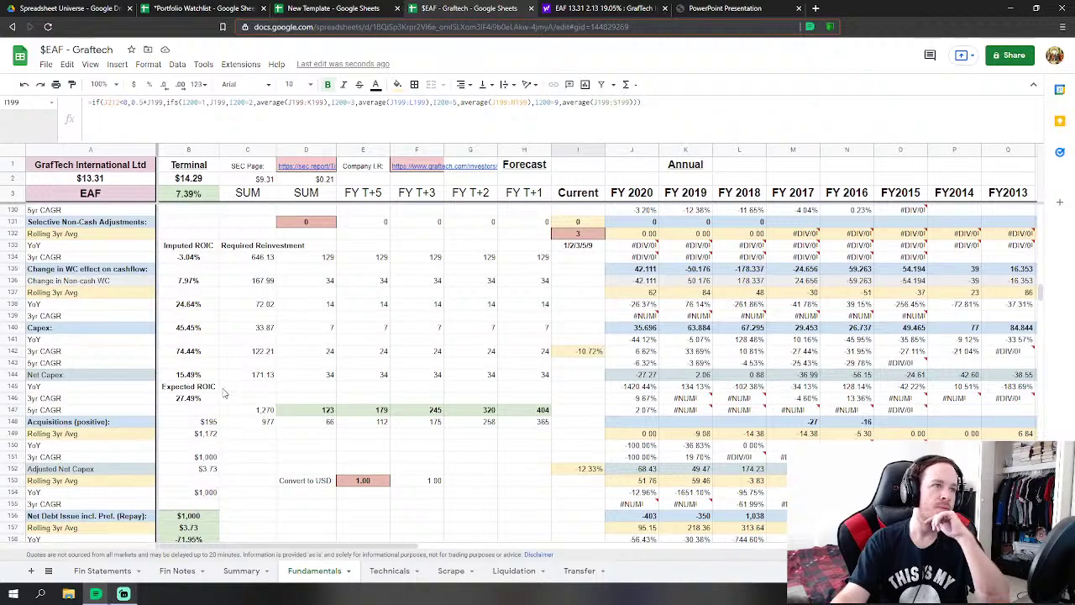
{"action": "left_click", "coordinate": [195, 399]}
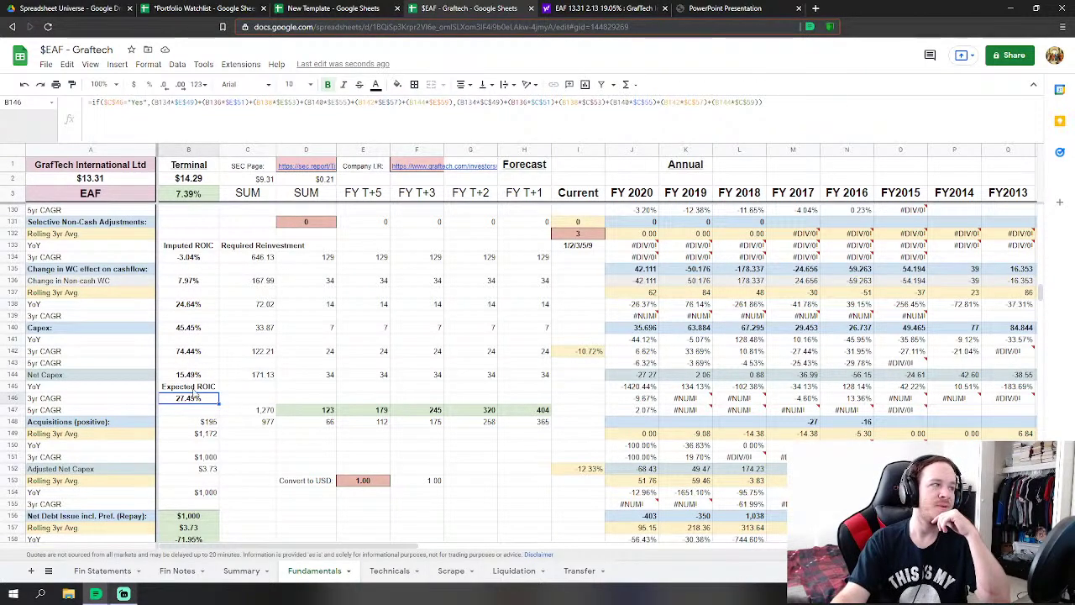
{"action": "scroll", "coordinate": [585, 454], "scroll_direction": "down", "scroll_amount": 6}
{"action": "scroll", "coordinate": [586, 454], "scroll_direction": "down", "scroll_amount": 3}
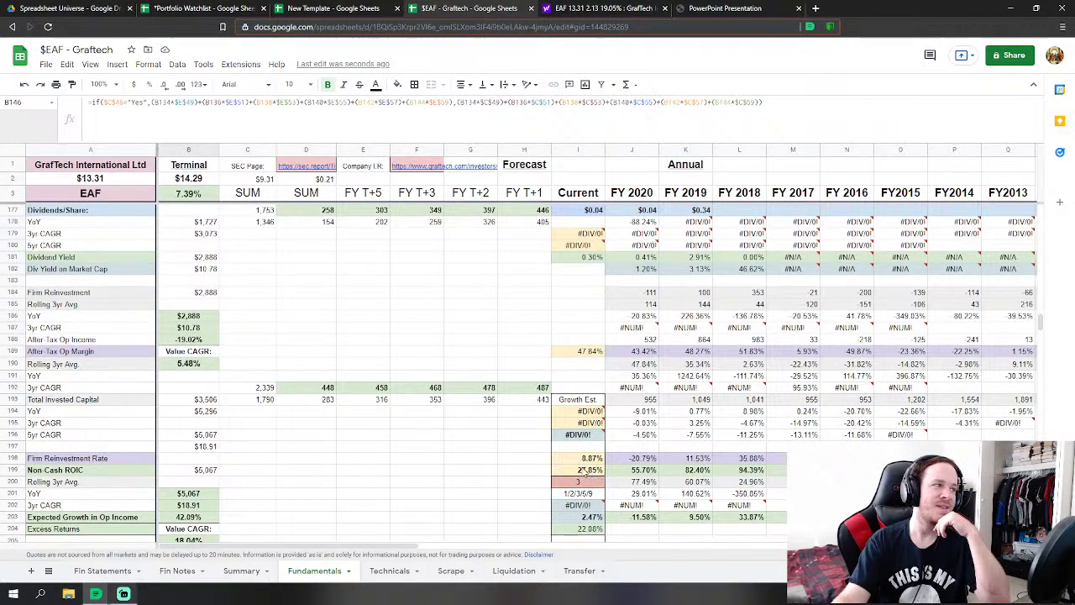
{"action": "scroll", "coordinate": [581, 471], "scroll_direction": "up", "scroll_amount": 15}
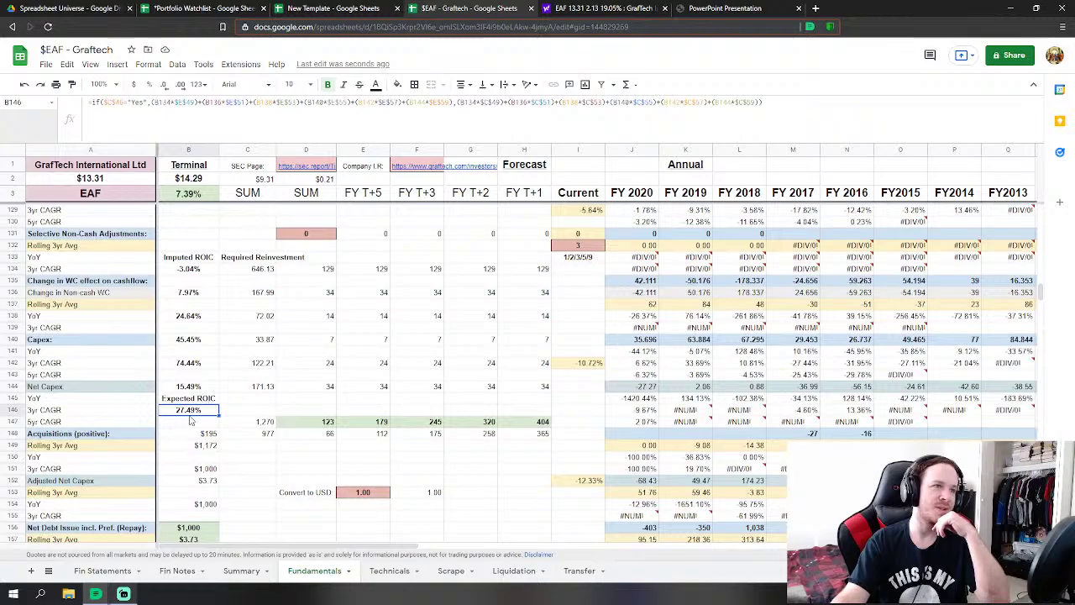
{"action": "scroll", "coordinate": [149, 434], "scroll_direction": "down", "scroll_amount": 7}
{"action": "scroll", "coordinate": [150, 434], "scroll_direction": "up", "scroll_amount": 7}
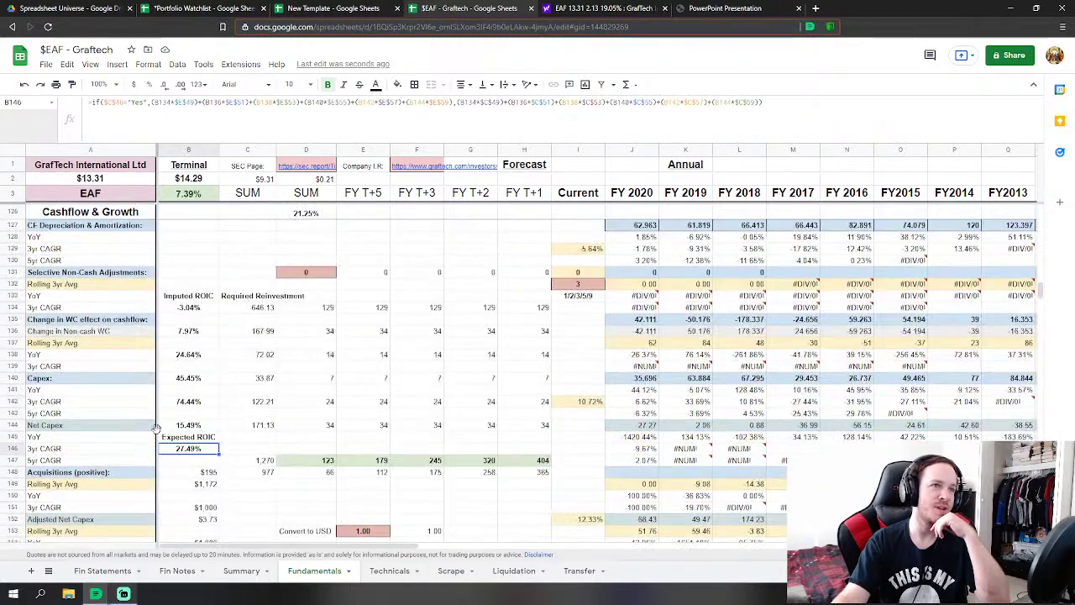
{"action": "scroll", "coordinate": [331, 405], "scroll_direction": "down", "scroll_amount": 1}
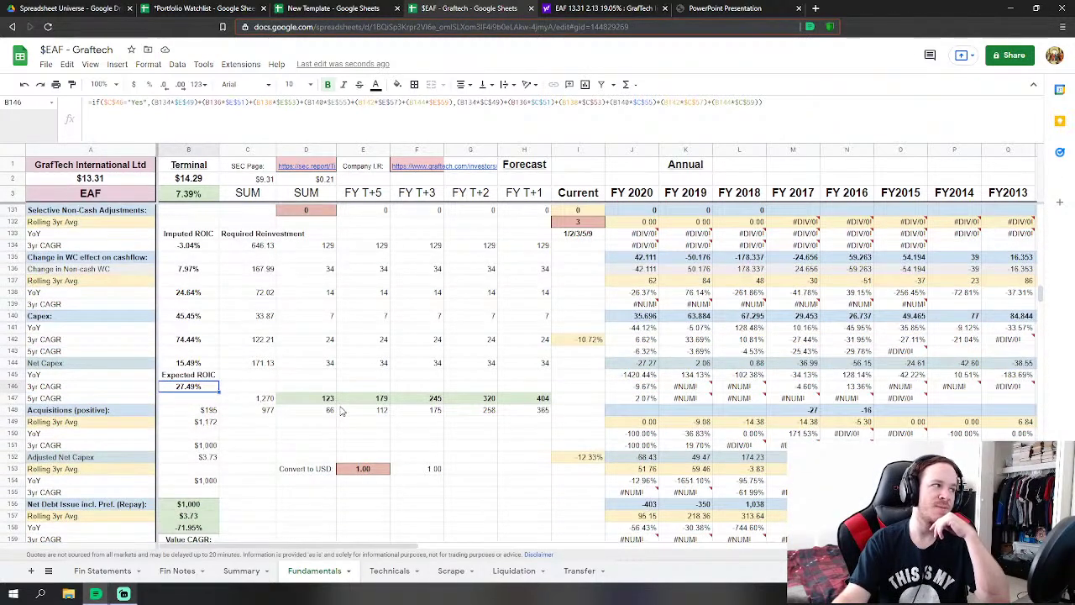
{"action": "scroll", "coordinate": [334, 406], "scroll_direction": "down", "scroll_amount": 13}
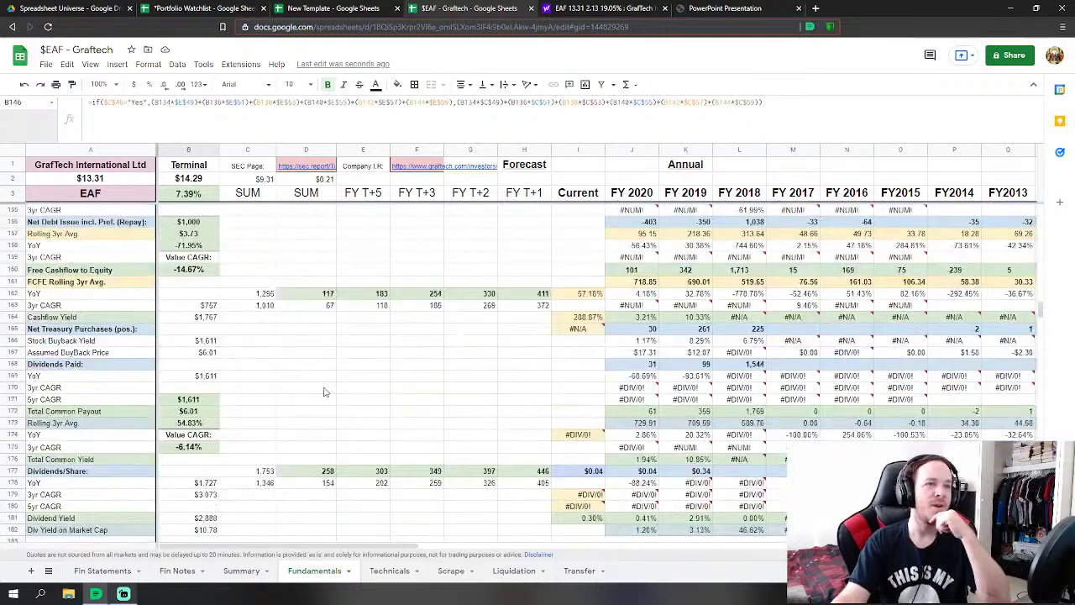
{"action": "scroll", "coordinate": [564, 384], "scroll_direction": "down", "scroll_amount": 3}
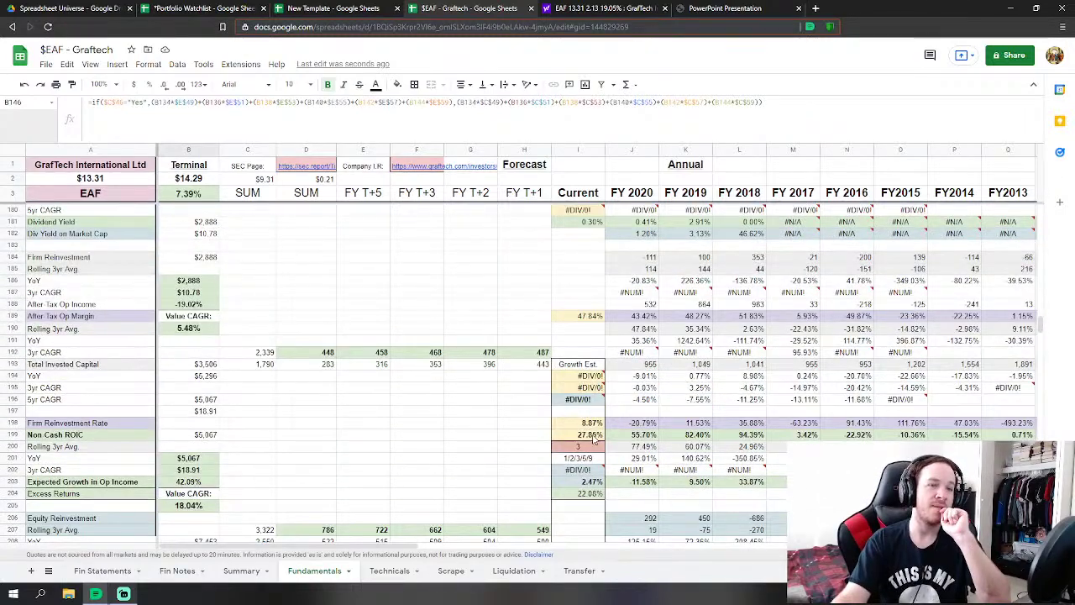
{"action": "left_click", "coordinate": [593, 438]}
{"action": "scroll", "coordinate": [355, 409], "scroll_direction": "up", "scroll_amount": 19}
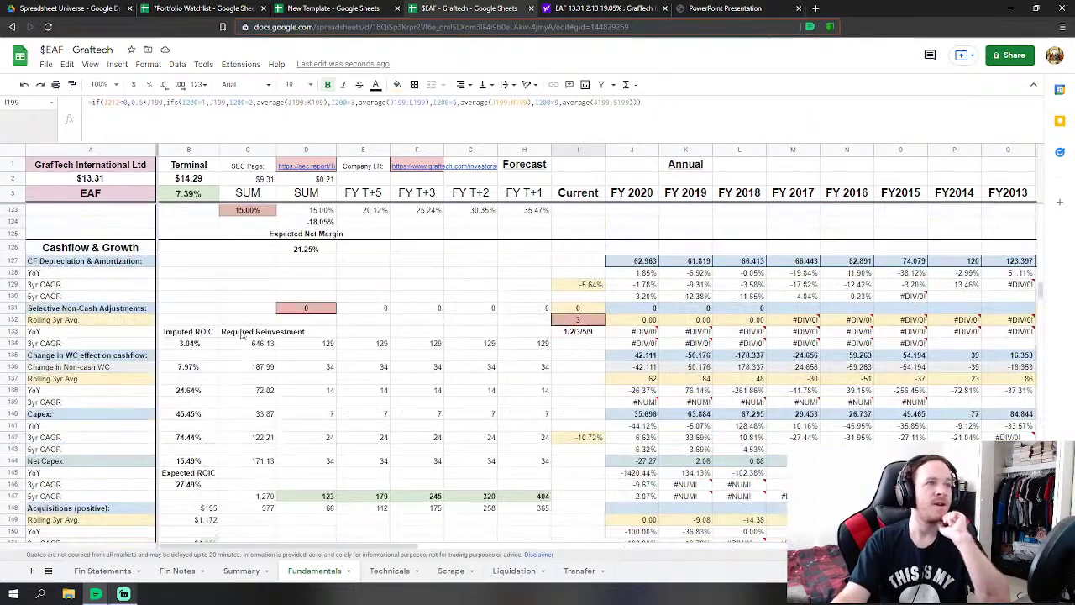
{"action": "left_click", "coordinate": [186, 485]}
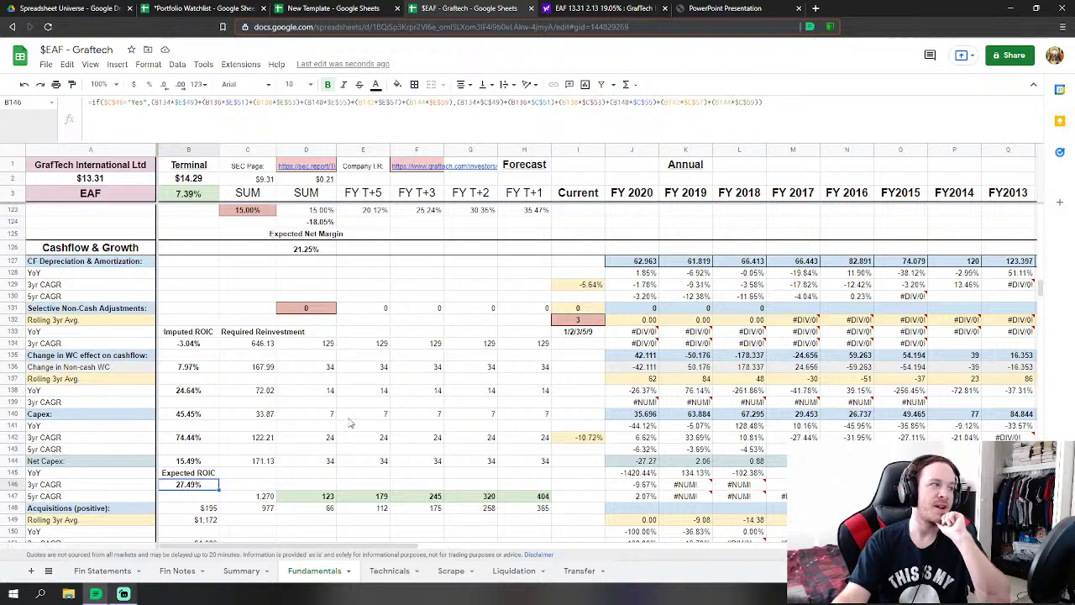
{"action": "scroll", "coordinate": [206, 420], "scroll_direction": "down", "scroll_amount": 10}
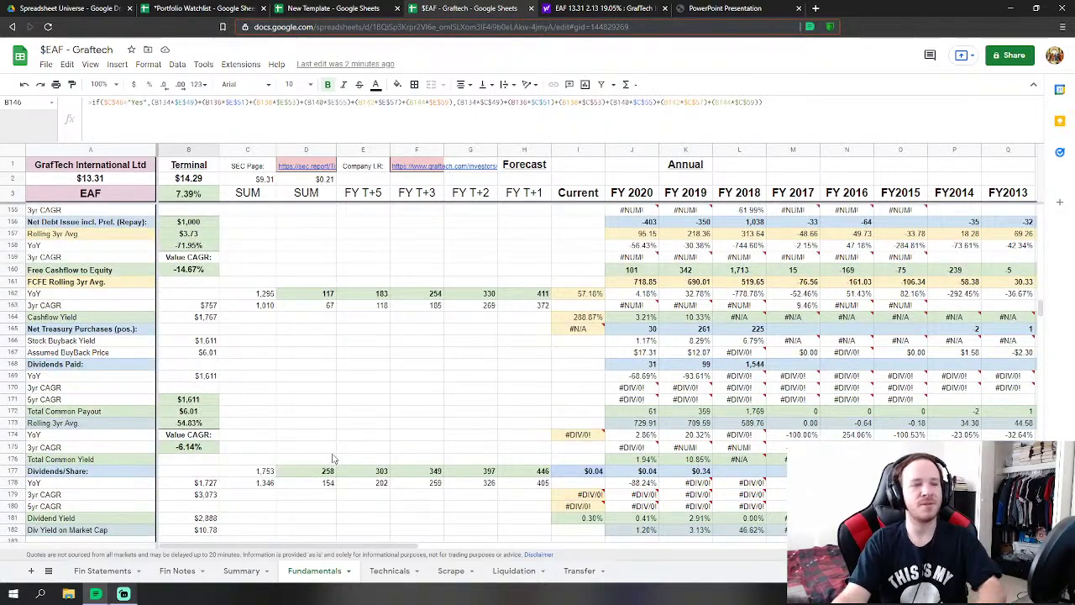
{"action": "scroll", "coordinate": [332, 457], "scroll_direction": "down", "scroll_amount": 5}
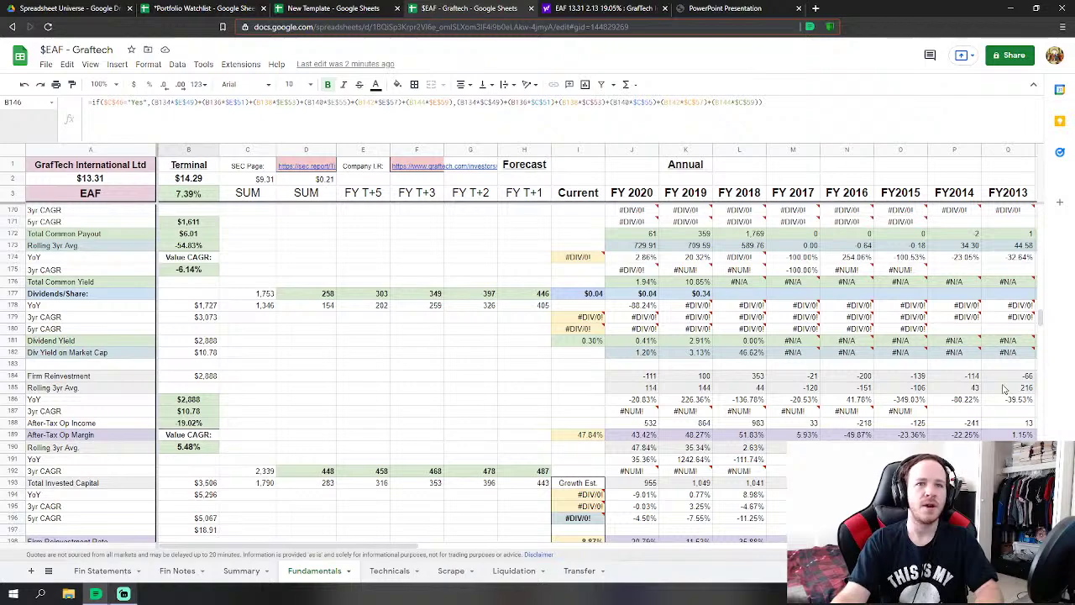
{"action": "left_click_drag", "start_coordinate": [1038, 318], "coordinate": [1050, 277]}
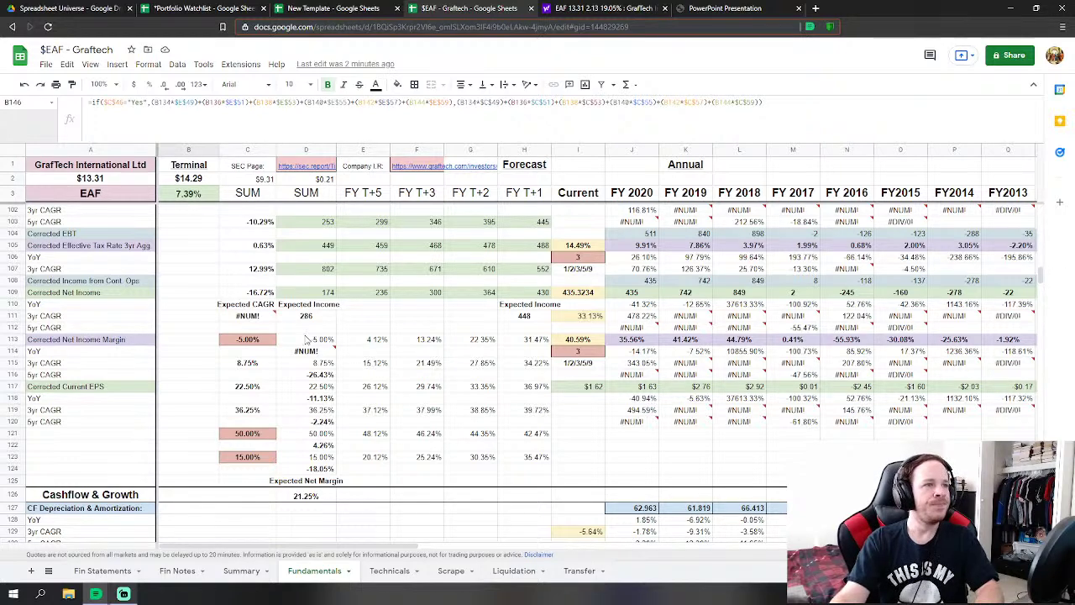
- Enter -10% in C113 and 10% in C123, dropping the terminal value to $13.48
{"action": "left_click", "coordinate": [260, 343]}
{"action": "type", "text": "-10"}
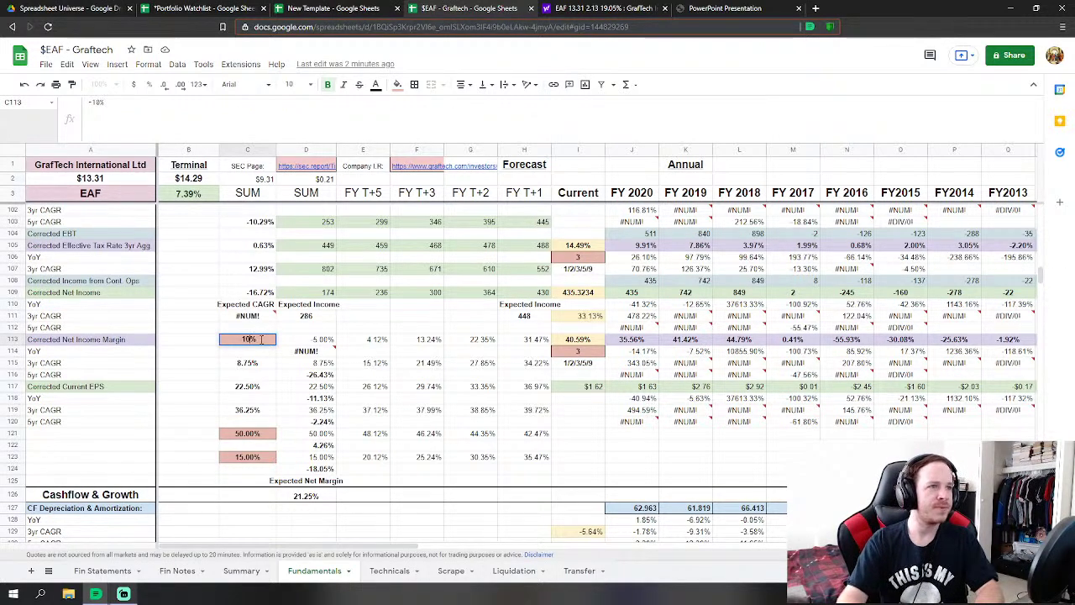
{"action": "key", "text": "Return"}
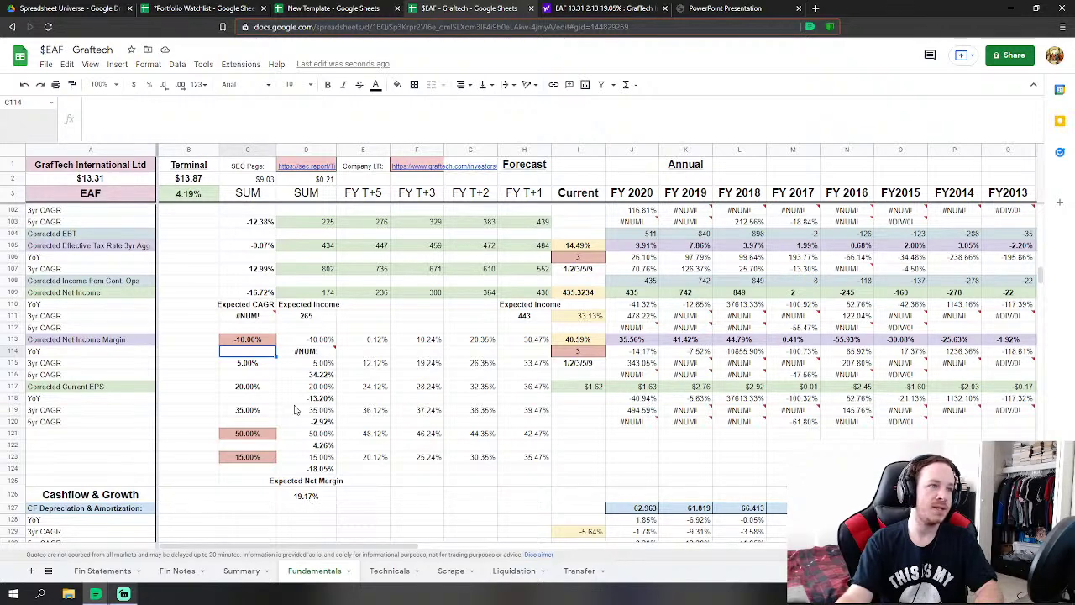
{"action": "left_click", "coordinate": [237, 459]}
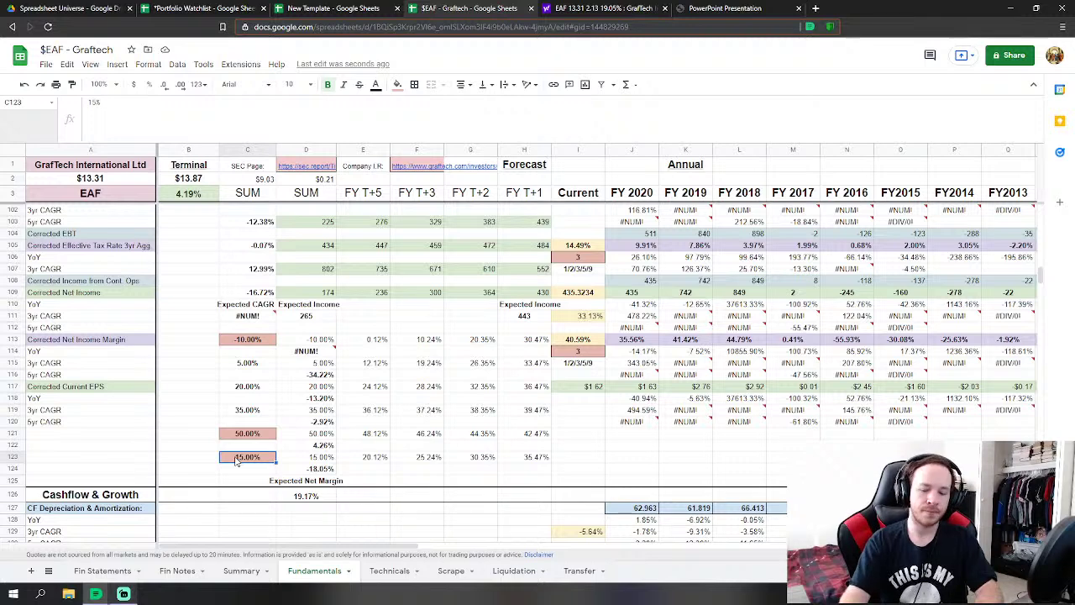
{"action": "type", "text": "10"}
{"action": "key", "text": "Return"}
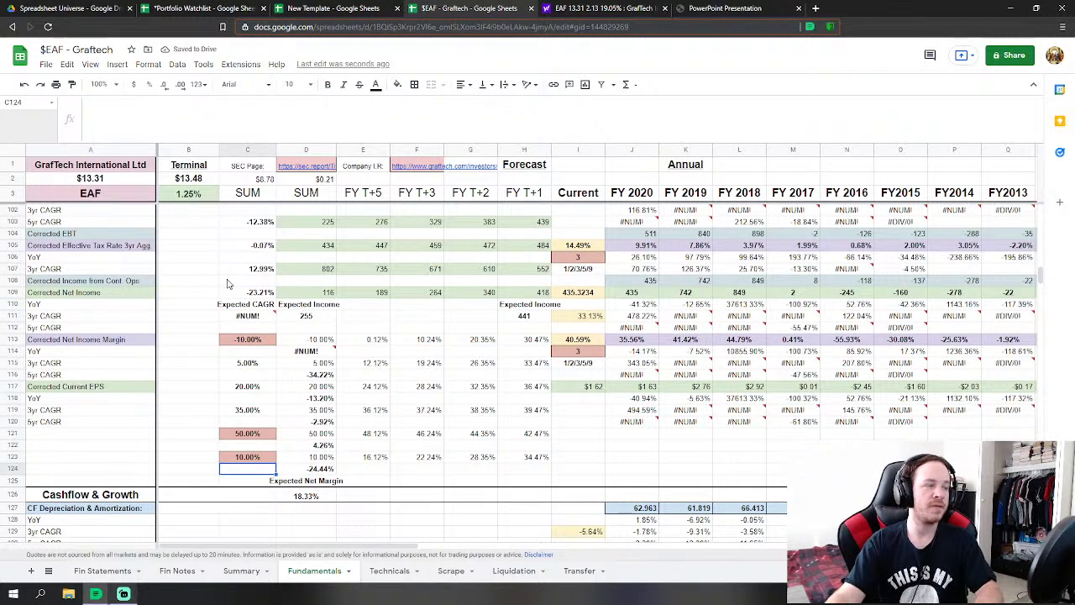
{"action": "mouse_move", "coordinate": [1040, 276]}
{"action": "left_mouse_down"}
{"action": "mouse_move", "coordinate": [1040, 244]}
{"action": "mouse_move", "coordinate": [1040, 506]}
{"action": "mouse_move", "coordinate": [1033, 256]}
{"action": "mouse_move", "coordinate": [1025, 263]}
{"action": "mouse_move", "coordinate": [1021, 232]}
{"action": "mouse_move", "coordinate": [1045, 201]}
{"action": "mouse_move", "coordinate": [1029, 279]}
{"action": "left_mouse_up"}
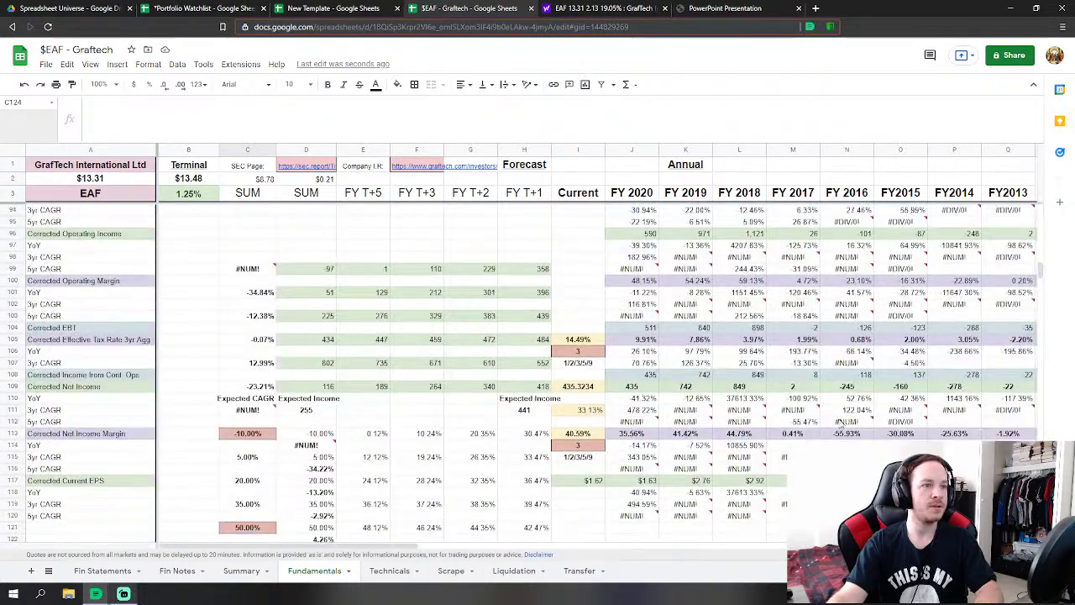
{"action": "left_click", "coordinate": [390, 572]}
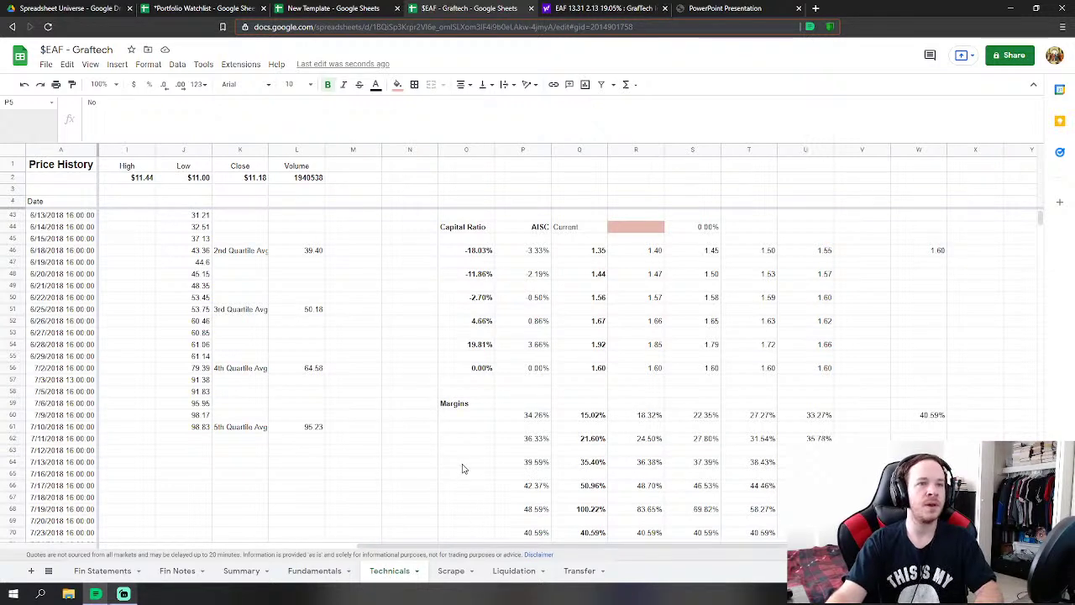
{"action": "left_click", "coordinate": [298, 572]}
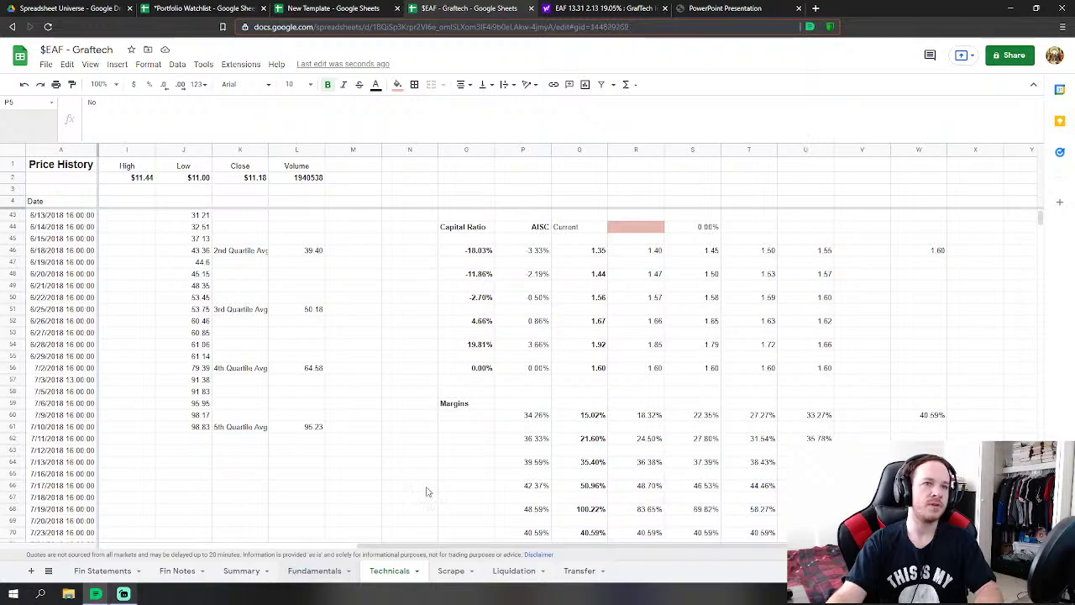
{"action": "scroll", "coordinate": [1042, 308], "scroll_direction": "up", "scroll_amount": 10}
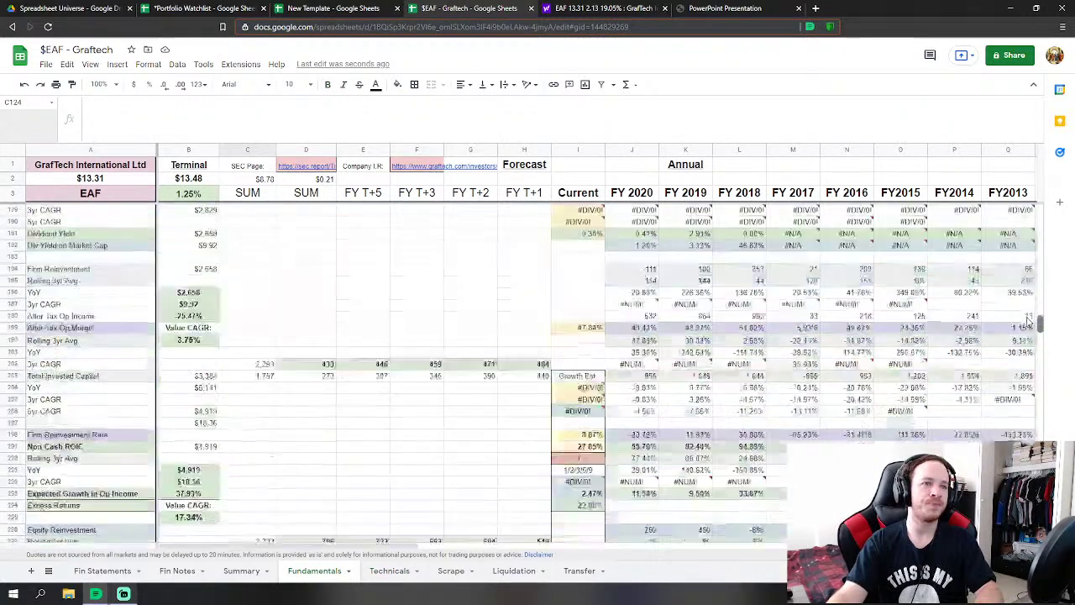
{"action": "scroll", "coordinate": [1029, 280], "scroll_direction": "up", "scroll_amount": 2}
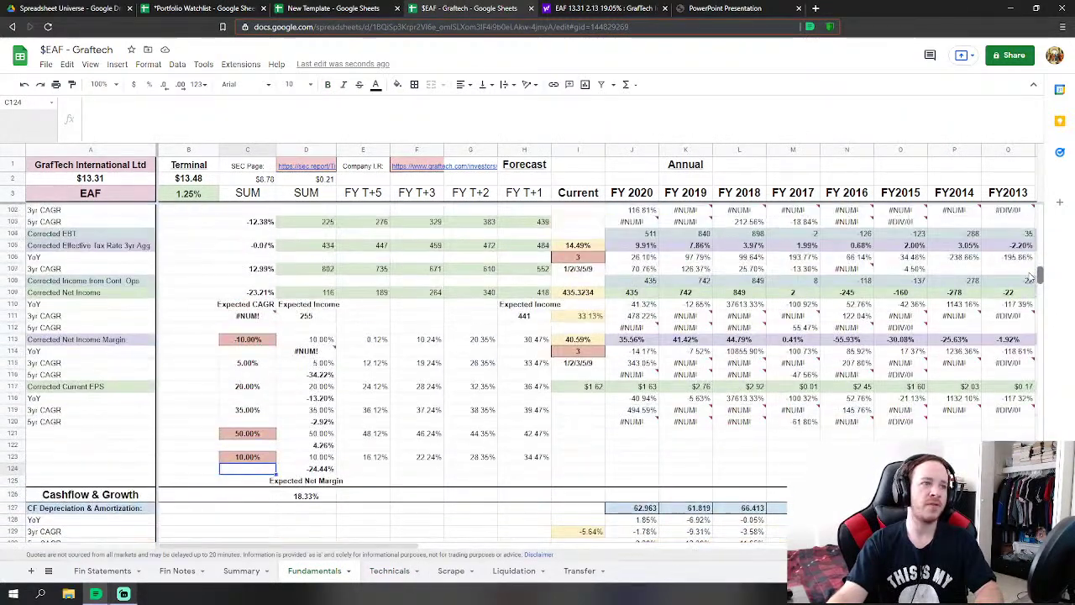
{"action": "scroll", "coordinate": [1029, 279], "scroll_direction": "down", "scroll_amount": 1}
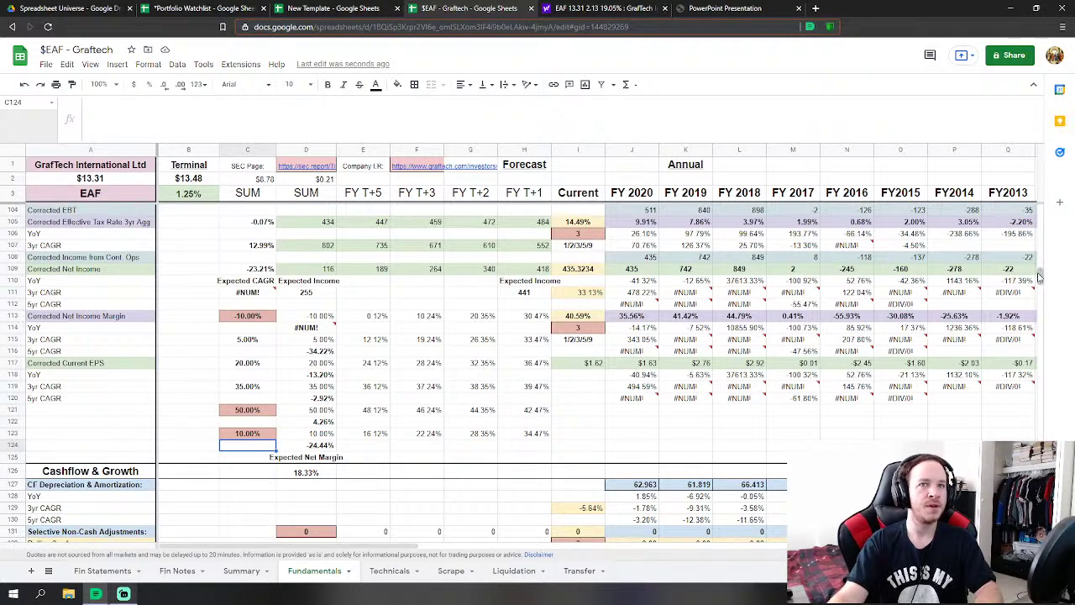
{"action": "scroll", "coordinate": [1042, 277], "scroll_direction": "down", "scroll_amount": 2}
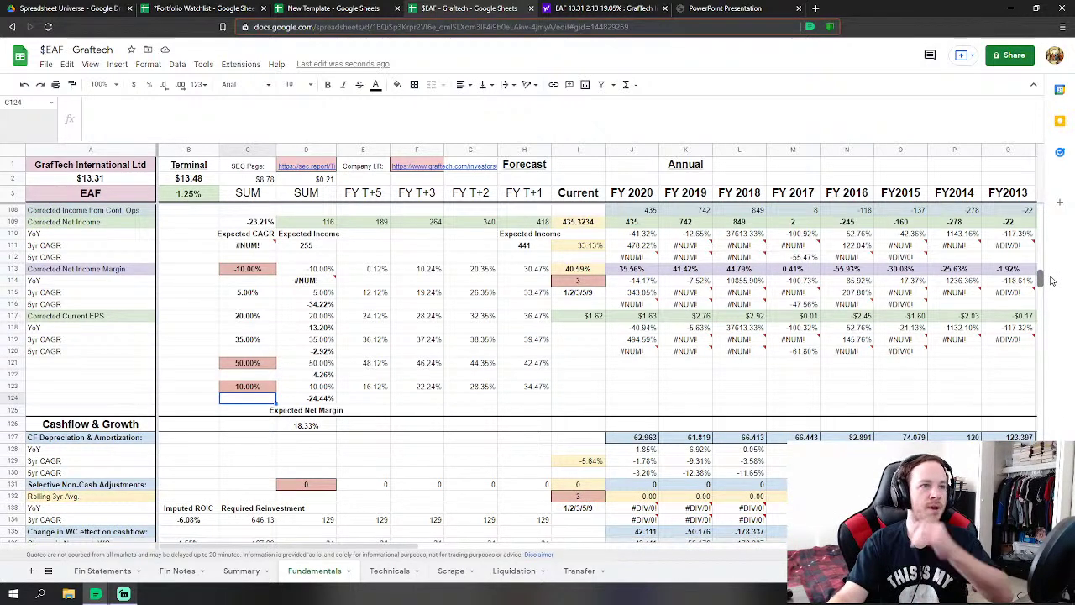
{"action": "scroll", "coordinate": [1050, 280], "scroll_direction": "up", "scroll_amount": 4}
{"action": "scroll", "coordinate": [1056, 277], "scroll_direction": "down", "scroll_amount": 5}
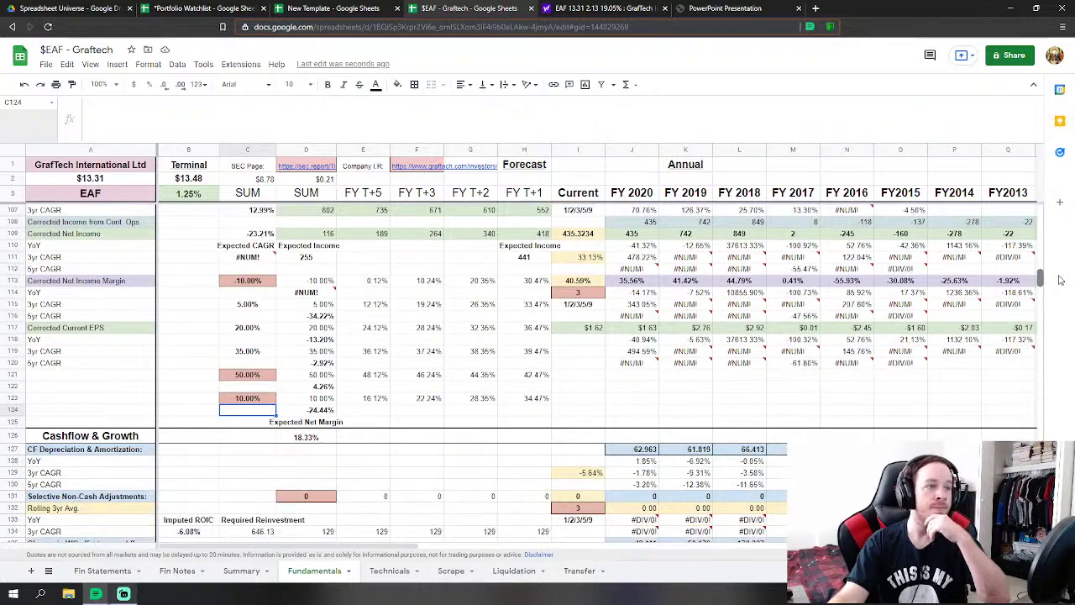
{"action": "scroll", "coordinate": [495, 492], "scroll_direction": "down", "scroll_amount": 7}
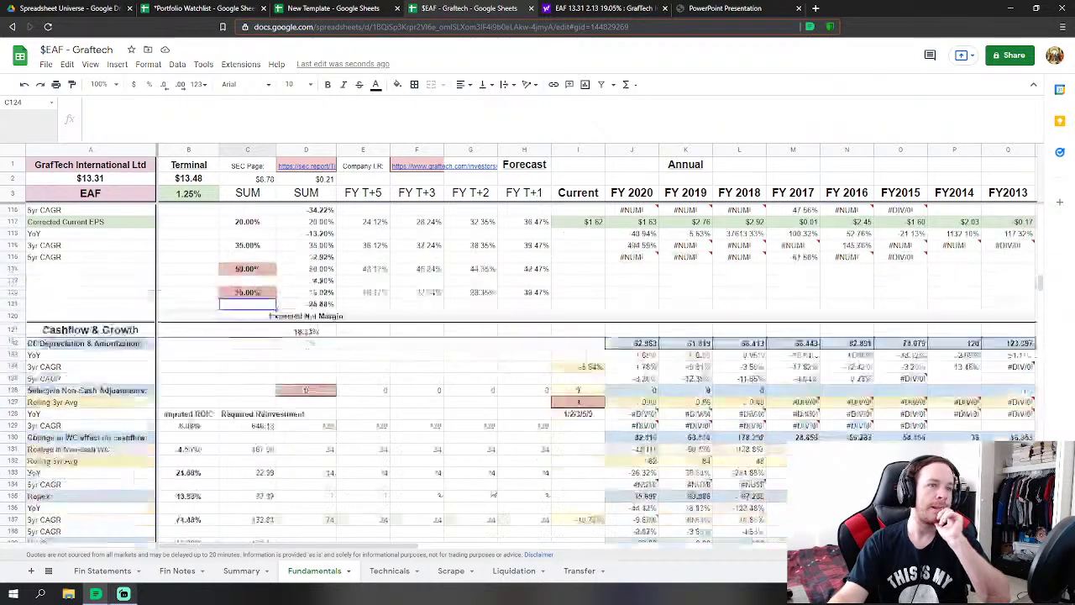
{"action": "scroll", "coordinate": [1046, 309], "scroll_direction": "down", "scroll_amount": 20}
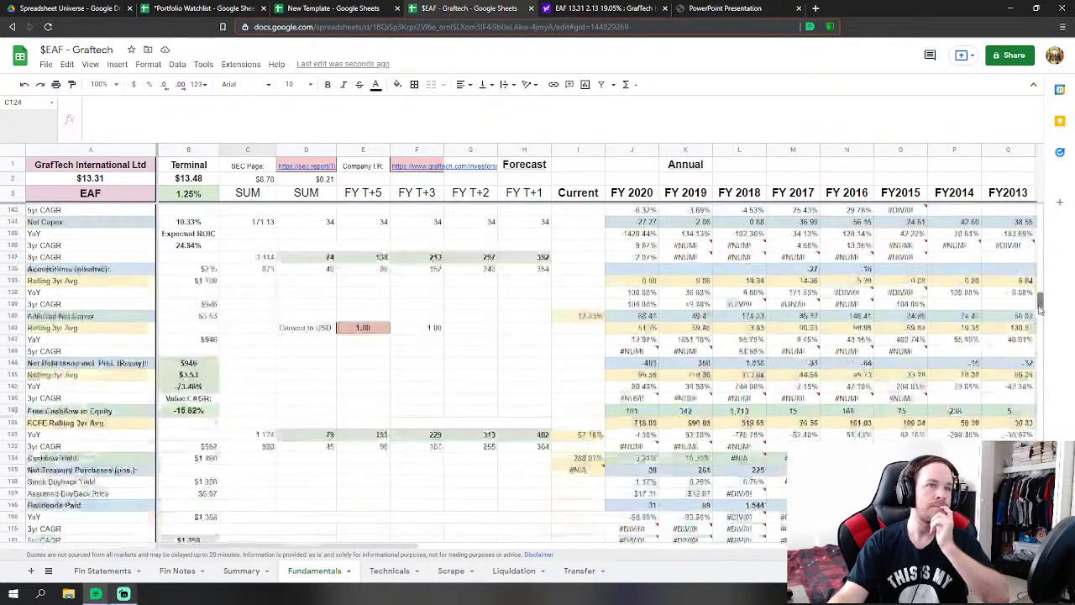
{"action": "mouse_move", "coordinate": [1040, 445]}
{"action": "left_mouse_down"}
{"action": "mouse_move", "coordinate": [1040, 425]}
{"action": "mouse_move", "coordinate": [1030, 434]}
{"action": "left_mouse_up"}
{"action": "scroll", "coordinate": [1028, 432], "scroll_direction": "up", "scroll_amount": 1}
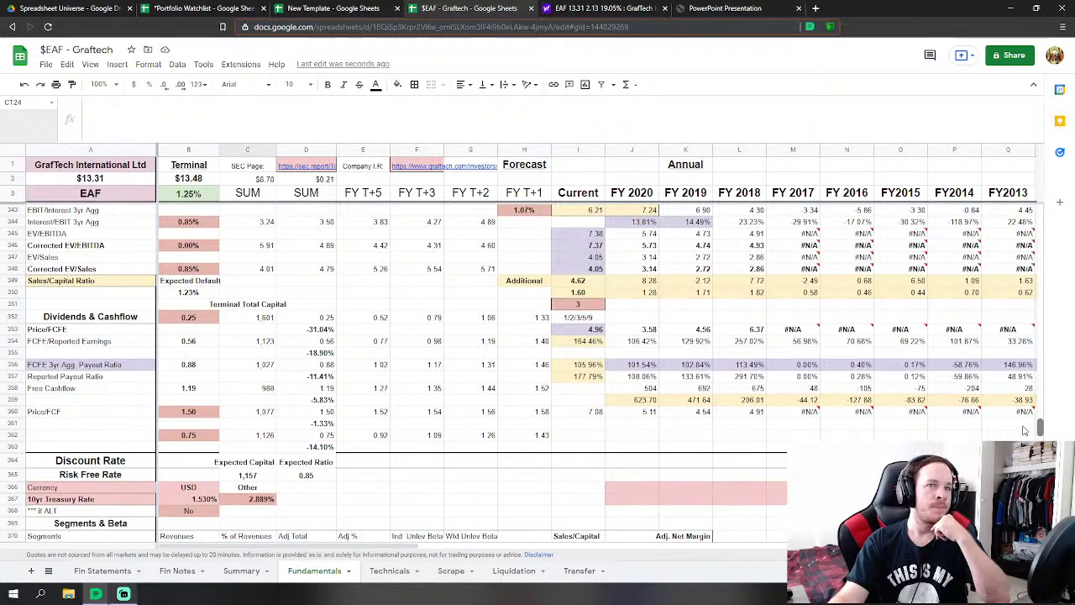
{"action": "scroll", "coordinate": [1024, 430], "scroll_direction": "up", "scroll_amount": 2}
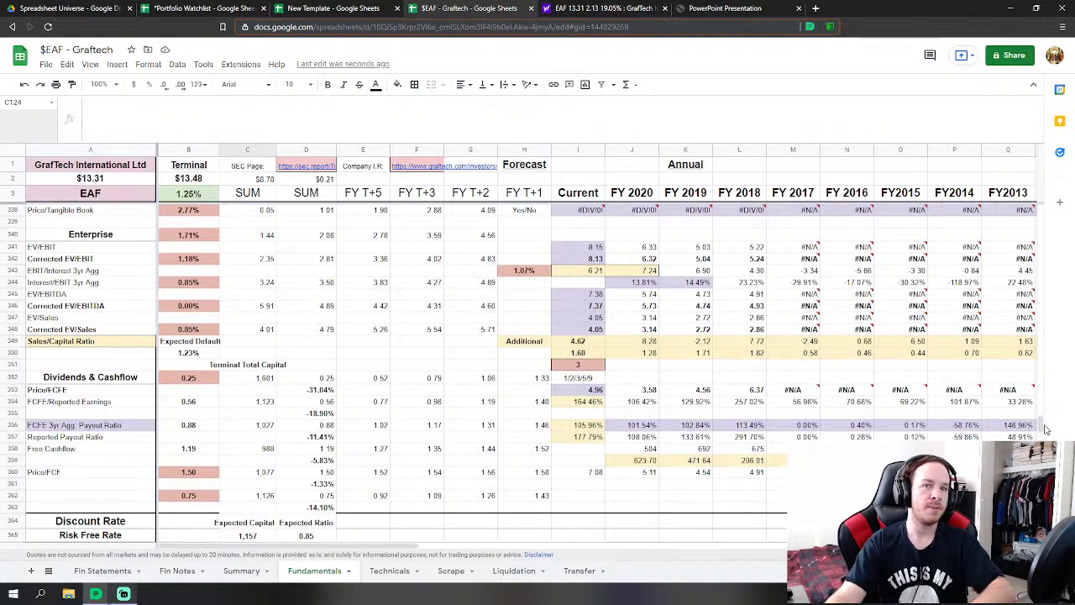
{"action": "mouse_move", "coordinate": [1044, 432]}
{"action": "left_mouse_down"}
{"action": "mouse_move", "coordinate": [1033, 334]}
{"action": "mouse_move", "coordinate": [1039, 438]}
{"action": "left_mouse_up"}
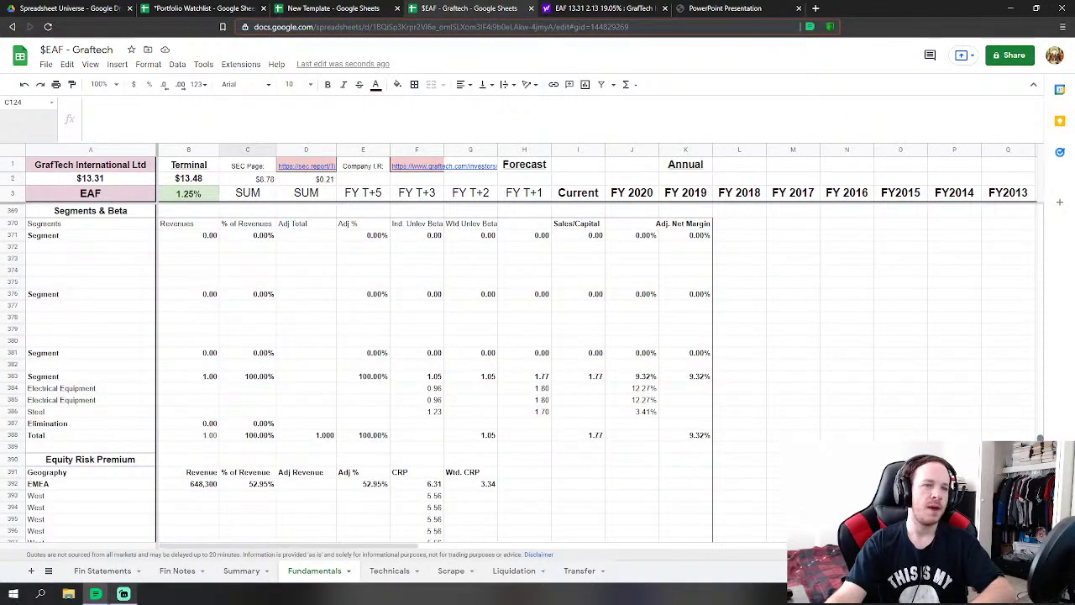
- Review the current valuation on the Summary sheet
{"action": "scroll", "coordinate": [902, 422], "scroll_direction": "up", "scroll_amount": 5}
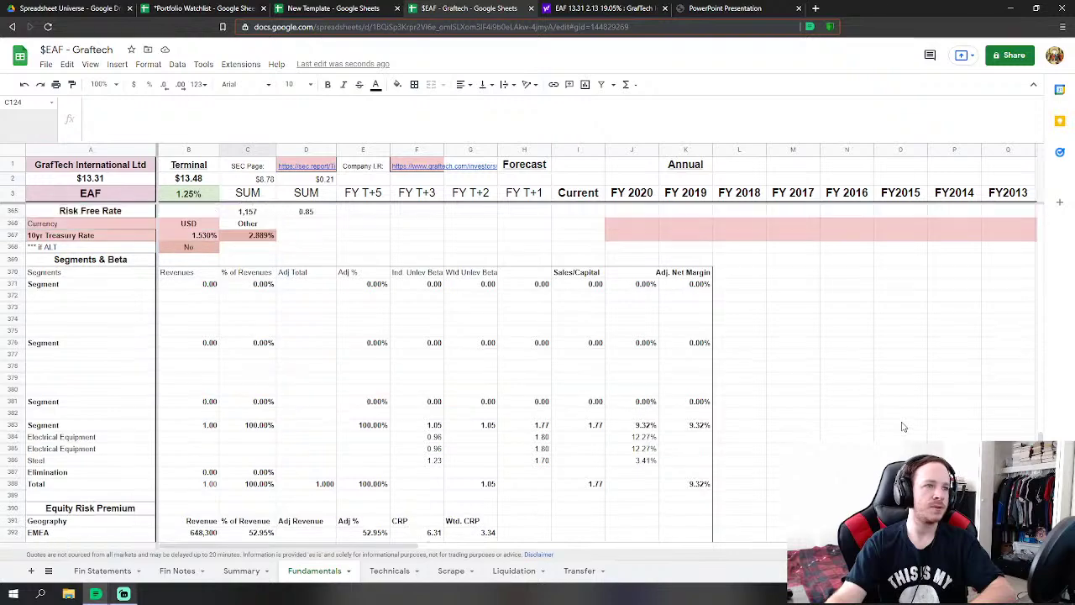
{"action": "scroll", "coordinate": [907, 424], "scroll_direction": "down", "scroll_amount": 6}
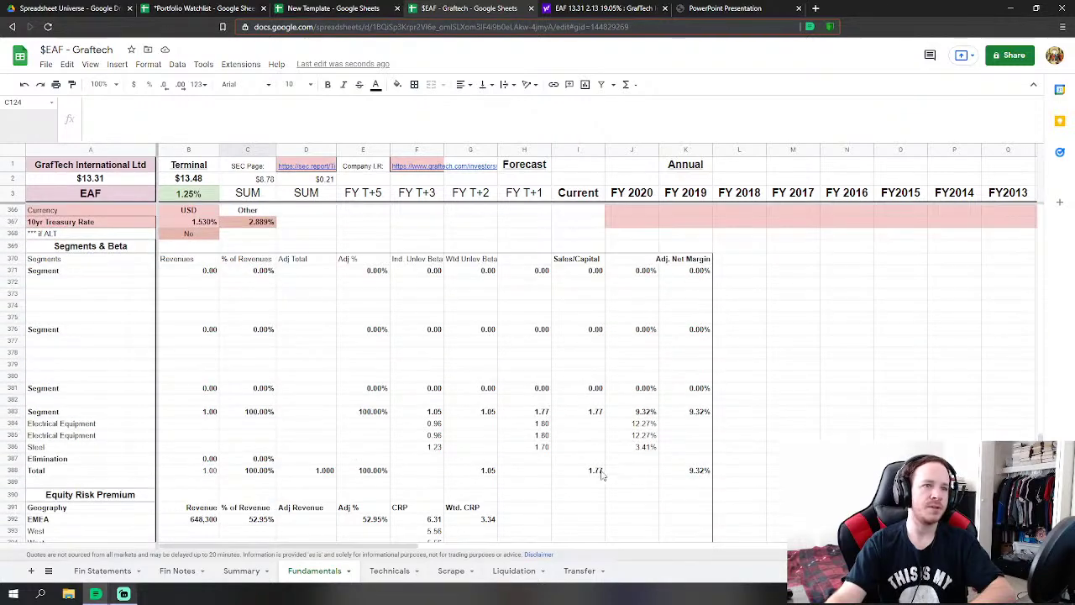
{"action": "scroll", "coordinate": [571, 462], "scroll_direction": "up", "scroll_amount": 9}
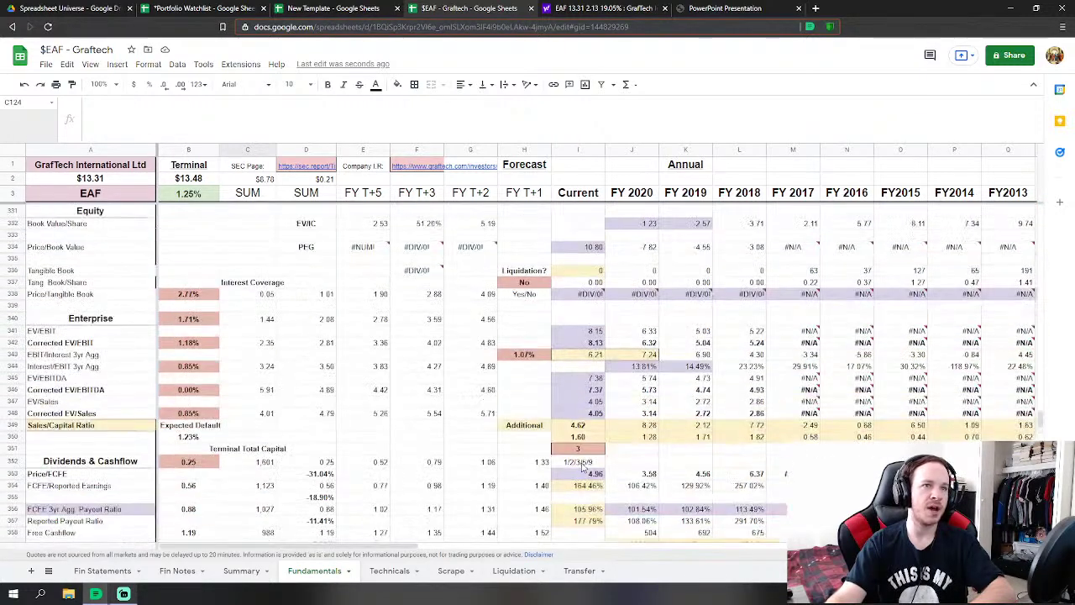
{"action": "scroll", "coordinate": [480, 437], "scroll_direction": "down", "scroll_amount": 3}
{"action": "scroll", "coordinate": [282, 419], "scroll_direction": "down", "scroll_amount": 1}
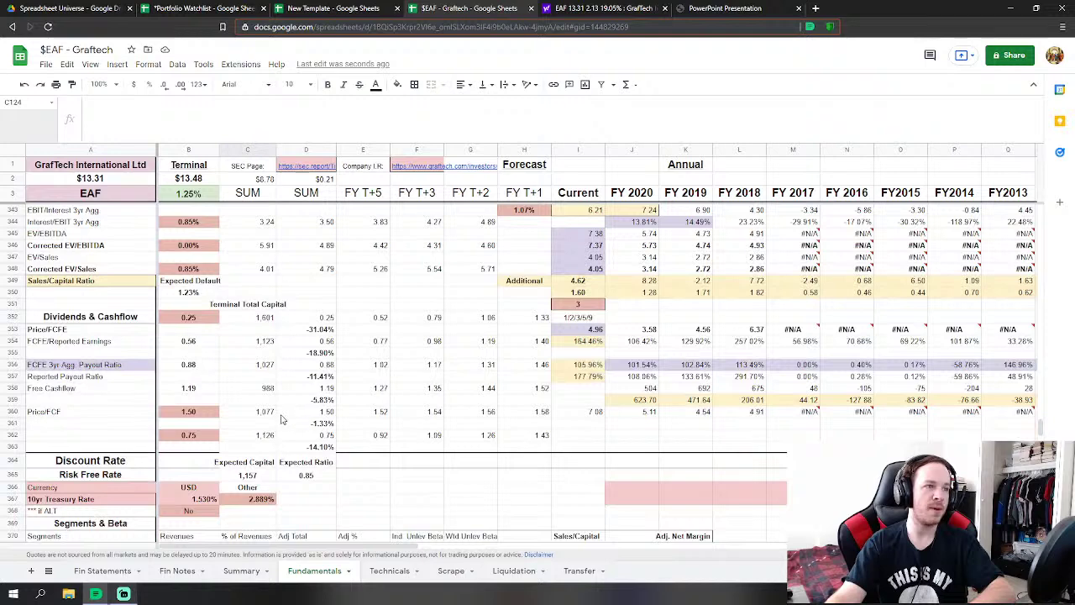
{"action": "scroll", "coordinate": [244, 412], "scroll_direction": "down", "scroll_amount": 6}
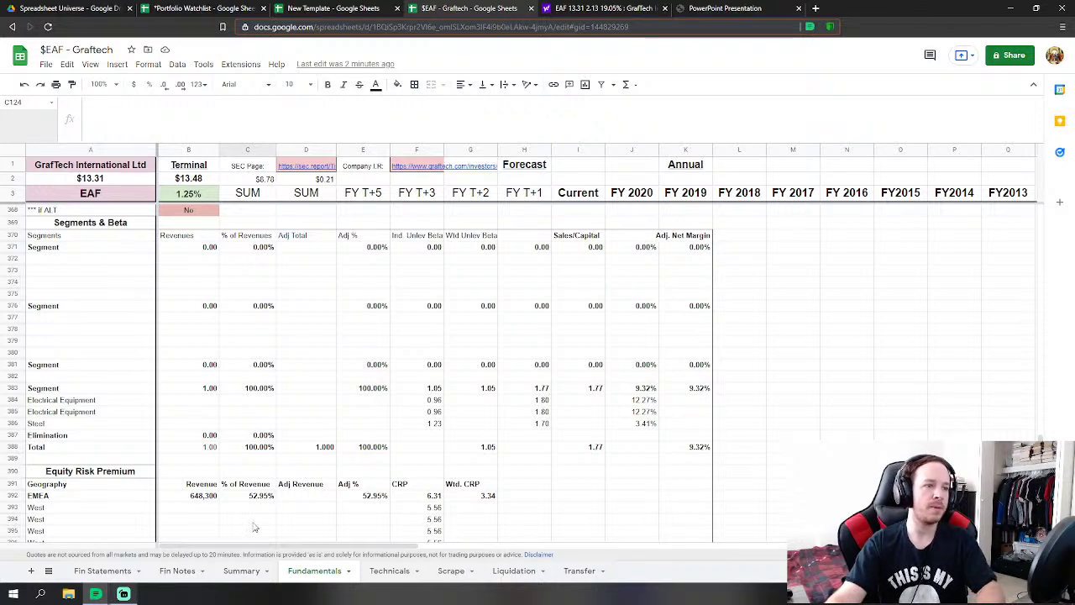
{"action": "left_click", "coordinate": [232, 571]}
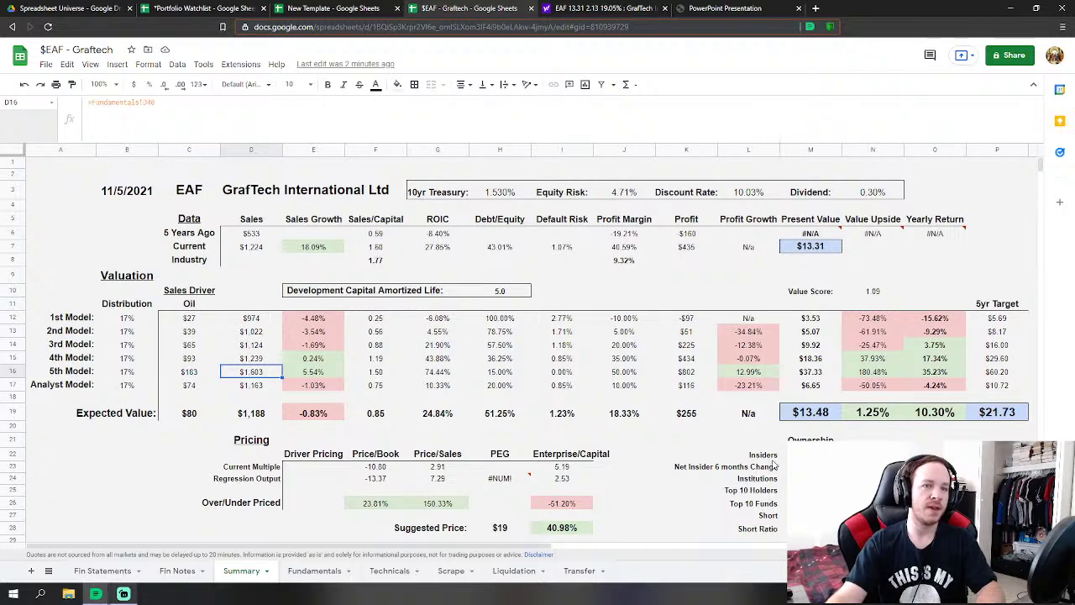
- On Fundamentals, change the Dividends & Cashflow terminal multiple in B352 from 0.25 to 0.50
{"action": "left_click", "coordinate": [295, 570]}
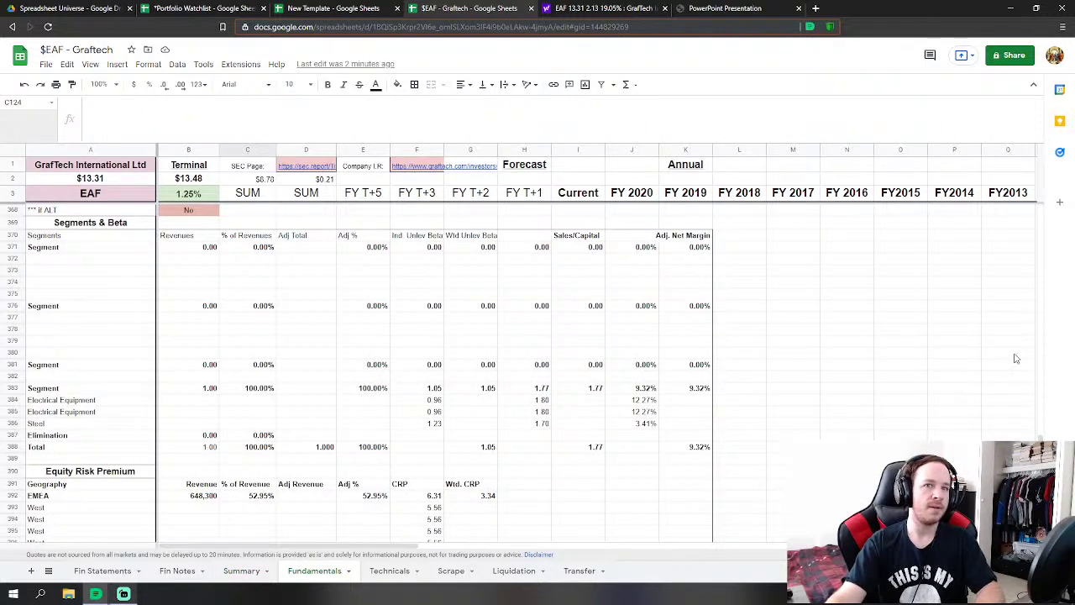
{"action": "scroll", "coordinate": [537, 370], "scroll_direction": "up", "scroll_amount": 10}
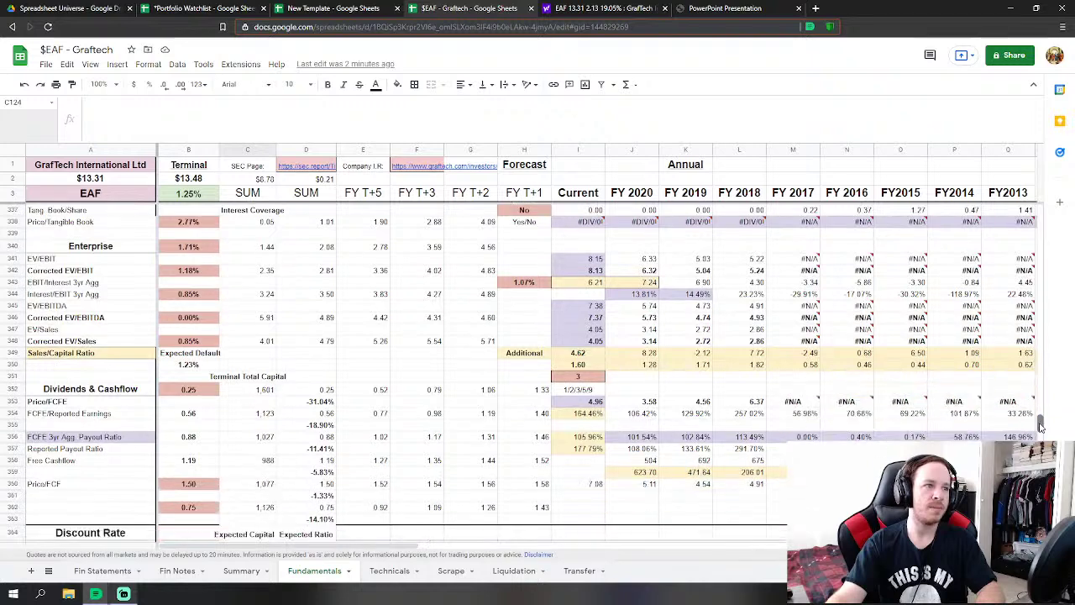
{"action": "left_click", "coordinate": [174, 378]}
{"action": "type", "text": ".5"}
{"action": "key", "text": "Return"}
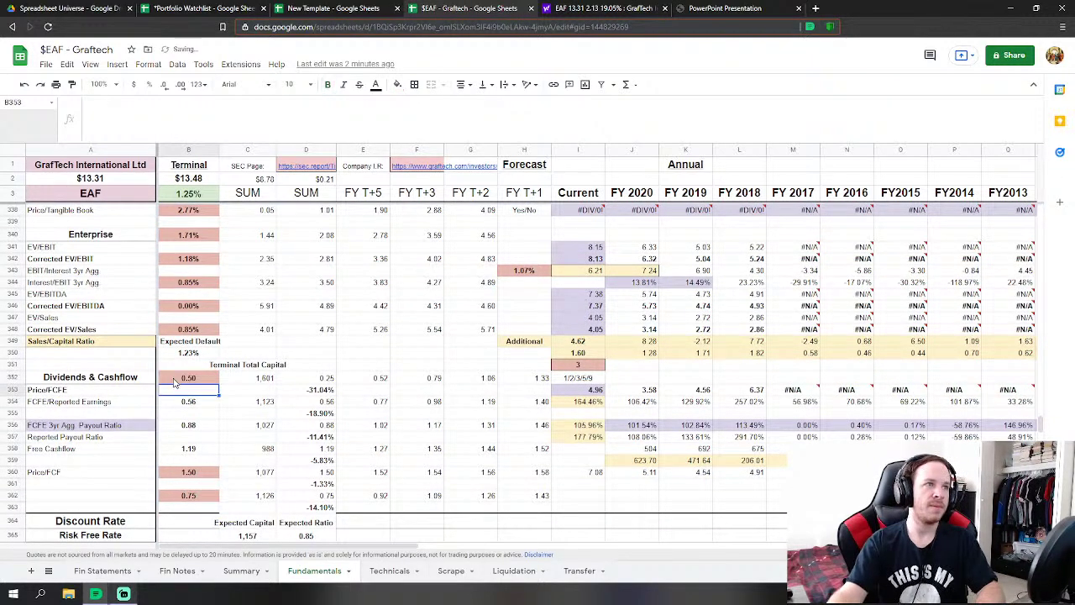
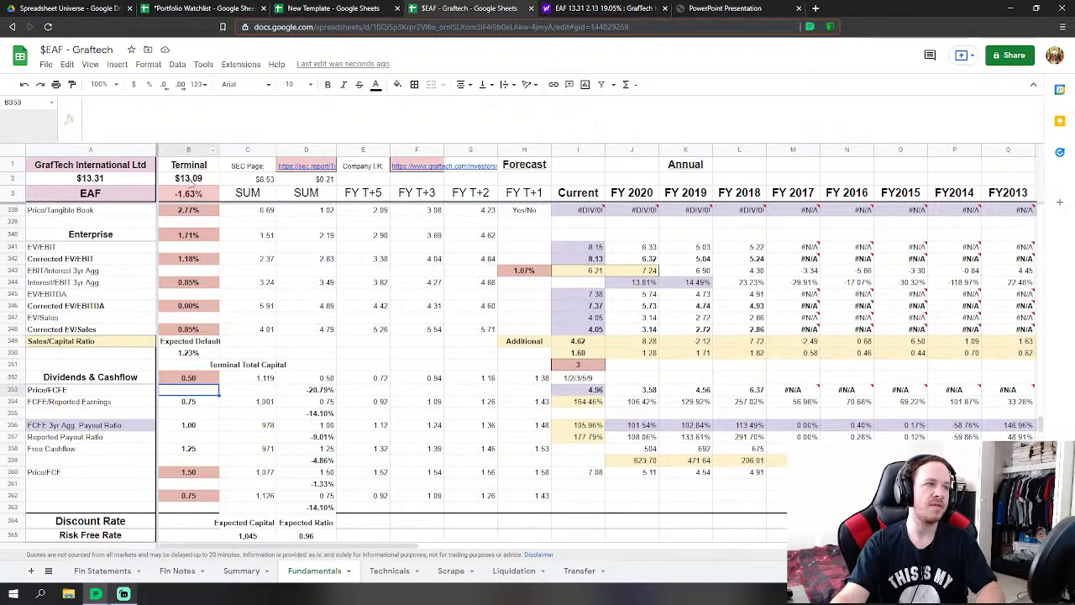
- Undo B352 back to the 0.25 dividends multiple and set the C113 net margin to -5%
{"action": "left_click", "coordinate": [24, 86]}
{"action": "left_click_drag", "start_coordinate": [1041, 424], "coordinate": [925, 285]}
{"action": "left_click", "coordinate": [235, 272]}
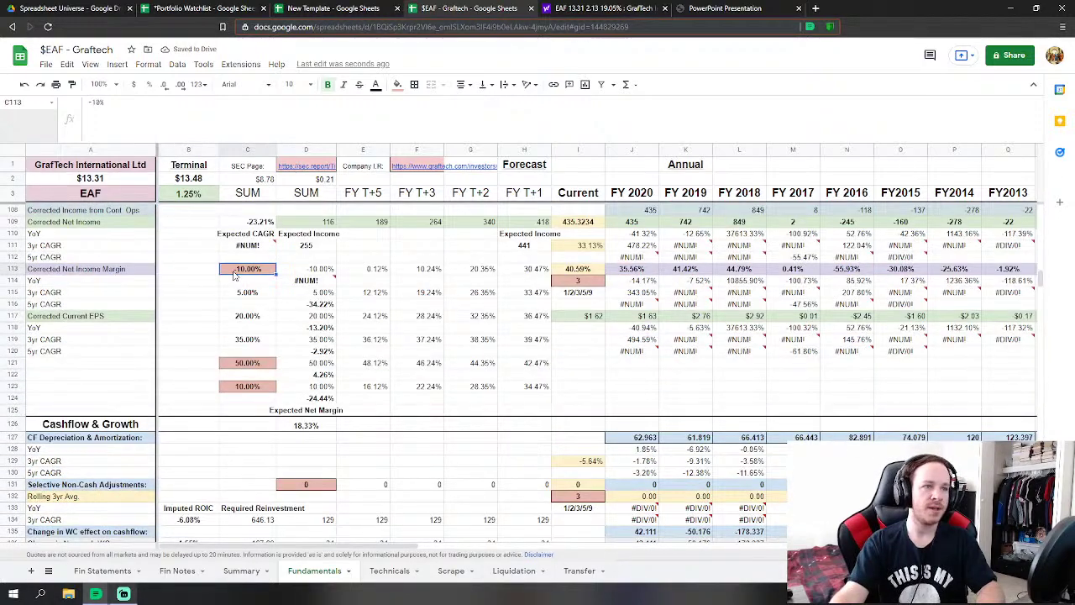
{"action": "type", "text": "-5%"}
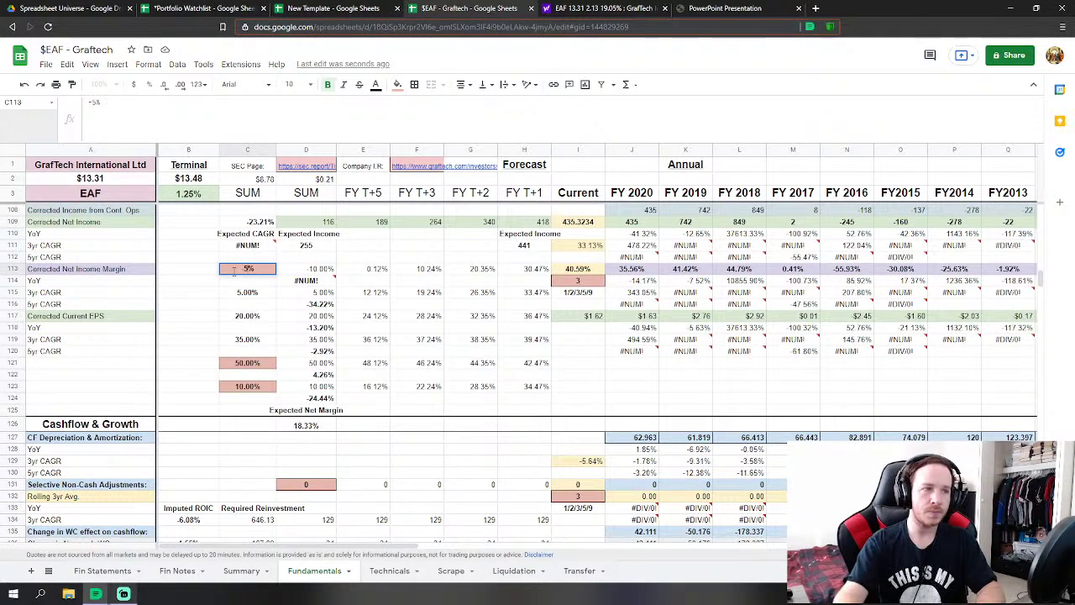
{"action": "key", "text": "Return"}
- Change the margin inputs to 45% in C121 and 15% in C123
{"action": "left_click", "coordinate": [249, 365]}
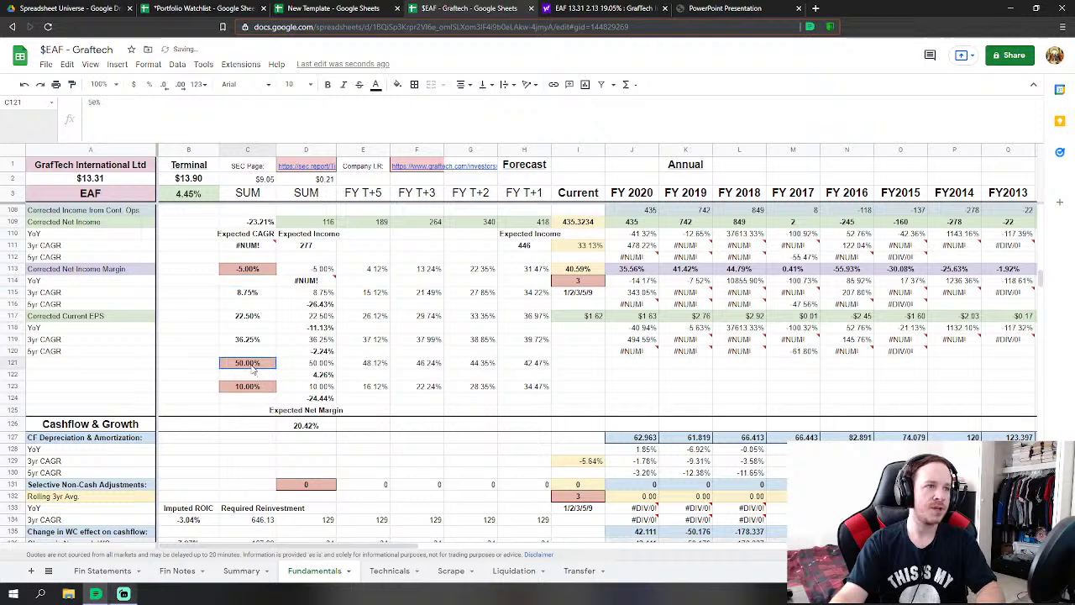
{"action": "type", "text": "45%"}
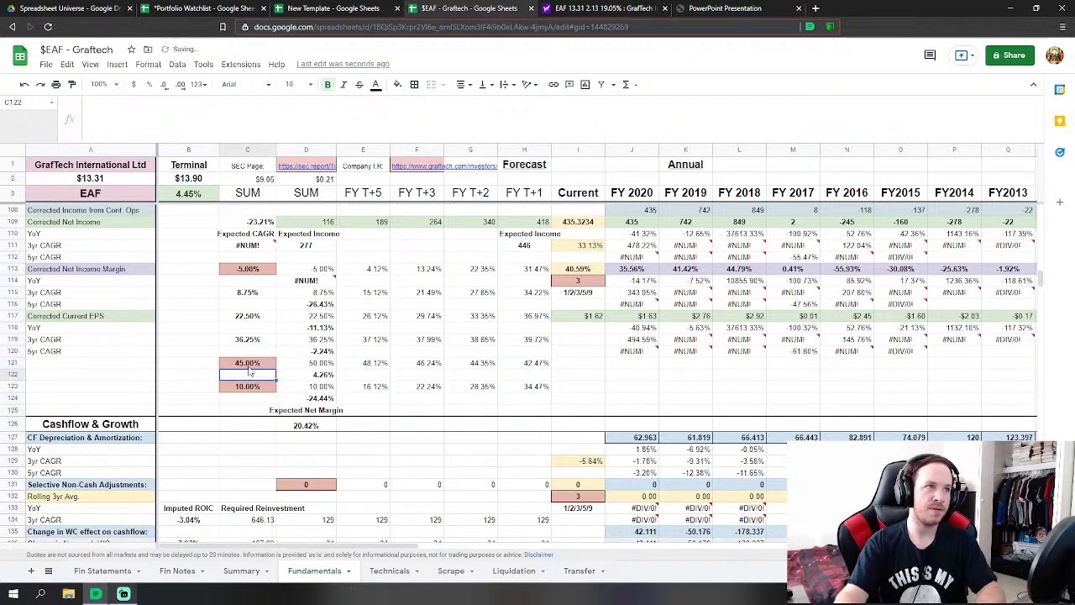
{"action": "key", "text": "Return"}
{"action": "scroll", "coordinate": [306, 403], "scroll_direction": "down", "scroll_amount": 2}
{"action": "scroll", "coordinate": [293, 399], "scroll_direction": "up", "scroll_amount": 2}
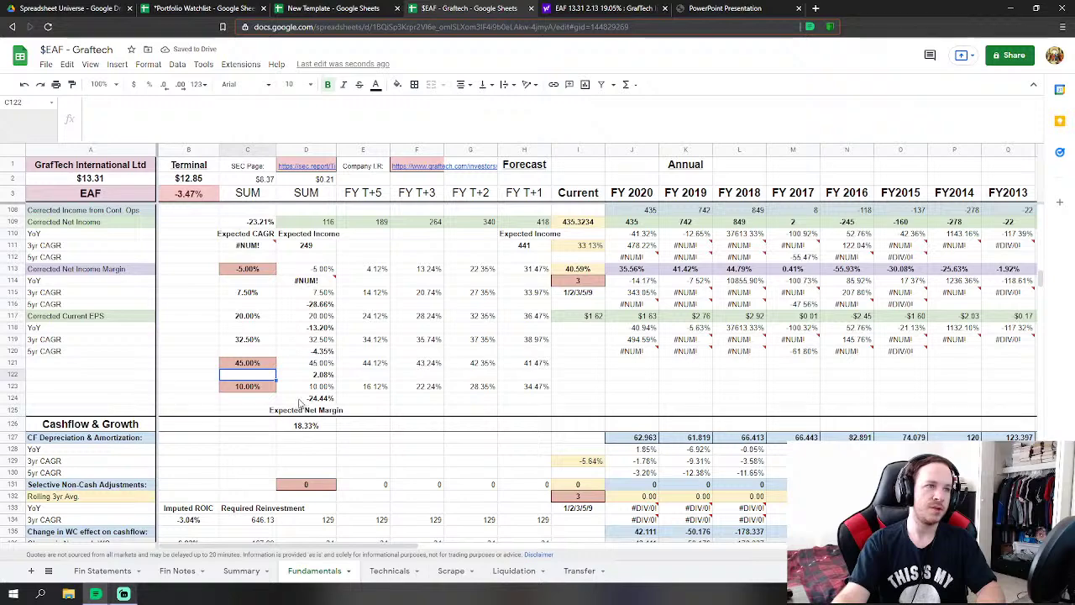
{"action": "left_click", "coordinate": [248, 389]}
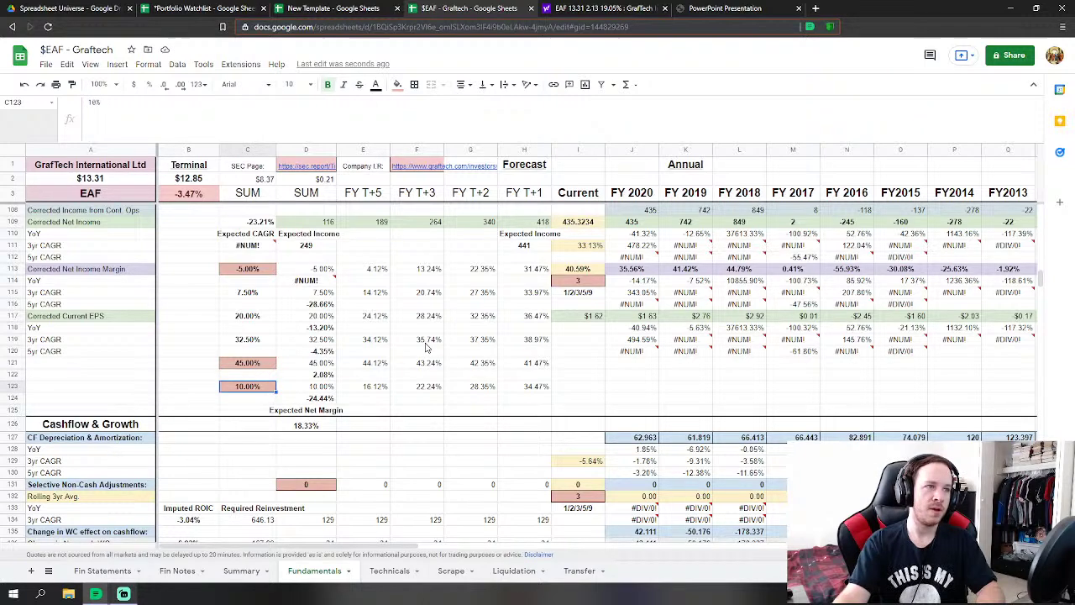
{"action": "type", "text": "15"}
{"action": "key", "text": "Return"}
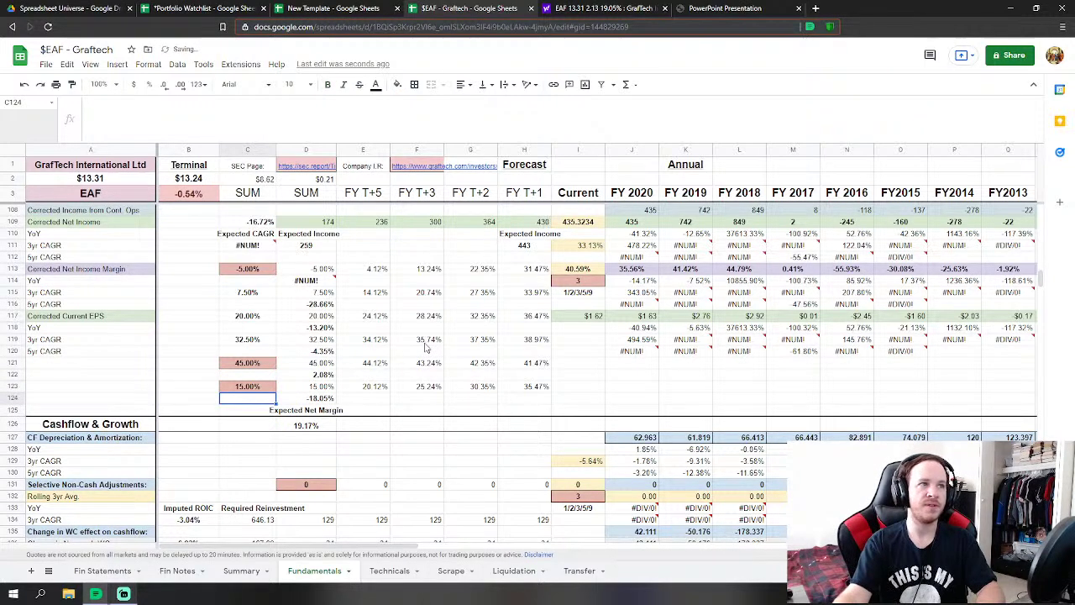
- Try 0.5 as the B352 dividends multiple, then undo it back to 0.25
{"action": "scroll", "coordinate": [386, 355], "scroll_direction": "down", "scroll_amount": 20}
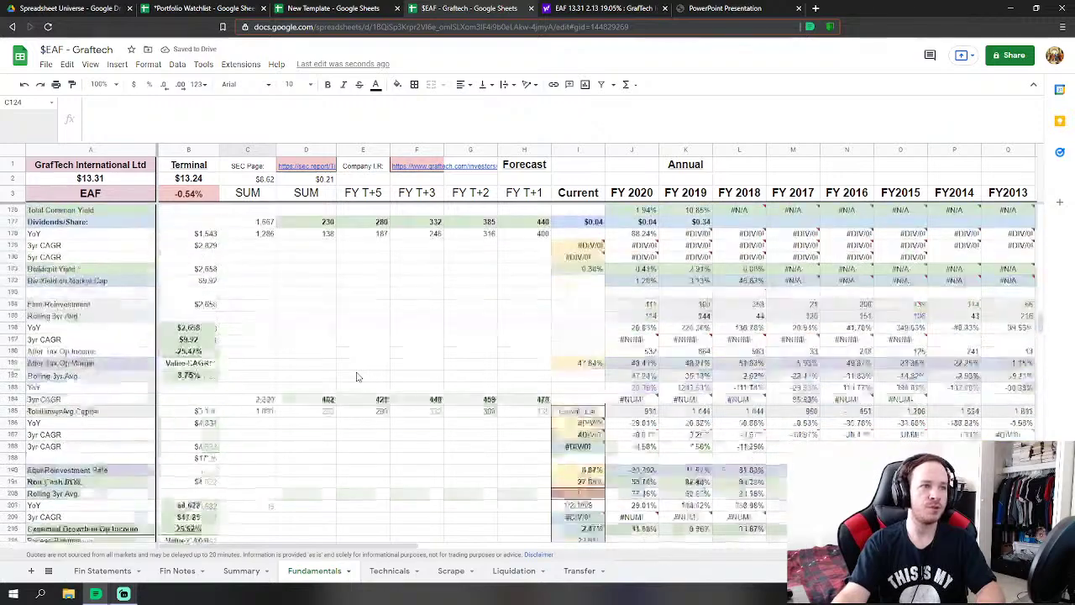
{"action": "scroll", "coordinate": [353, 378], "scroll_direction": "down", "scroll_amount": 20}
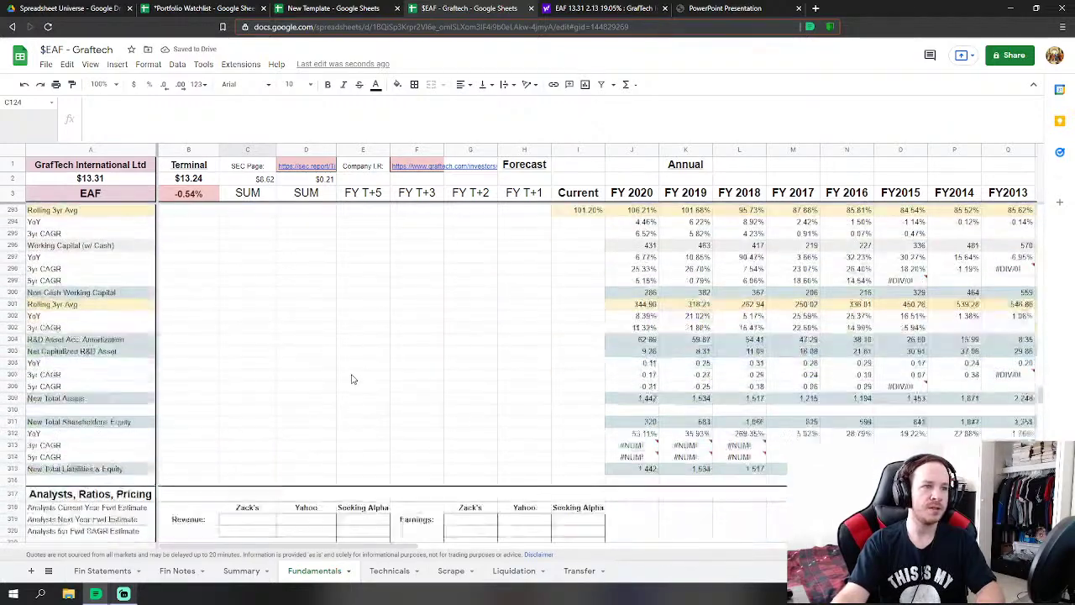
{"action": "scroll", "coordinate": [353, 379], "scroll_direction": "down", "scroll_amount": 8}
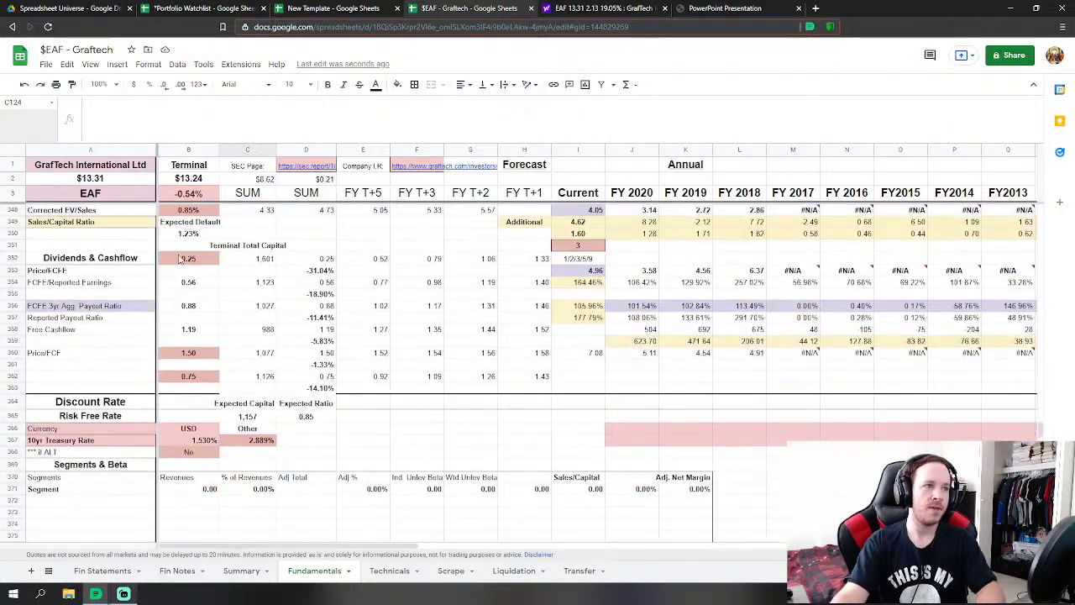
{"action": "left_click", "coordinate": [188, 260]}
{"action": "type", "text": "0.5"}
{"action": "key", "text": "Return"}
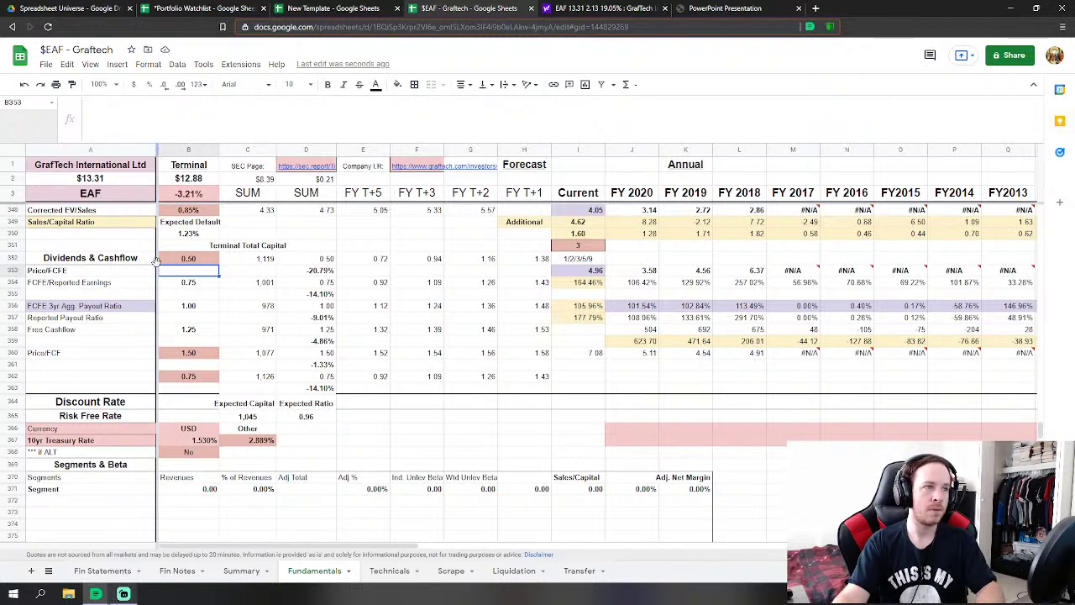
{"action": "left_click", "coordinate": [25, 84]}
- Set the Price/FCF multiple in B360 to 1.75 and B362 from 0.75 to 1.00
{"action": "left_click", "coordinate": [190, 352]}
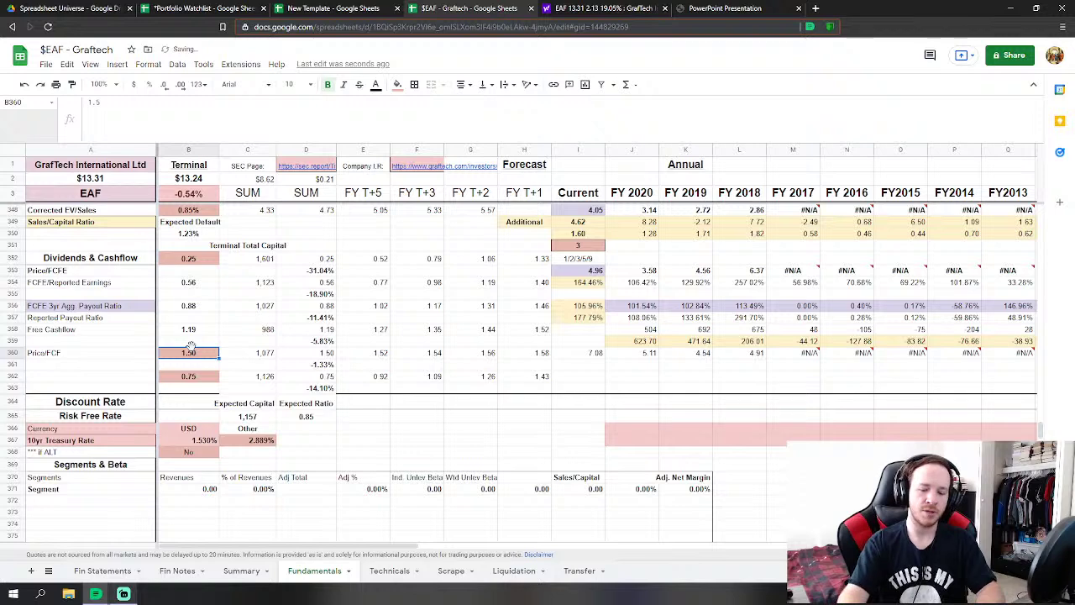
{"action": "type", "text": "1.75"}
{"action": "key", "text": "Return"}
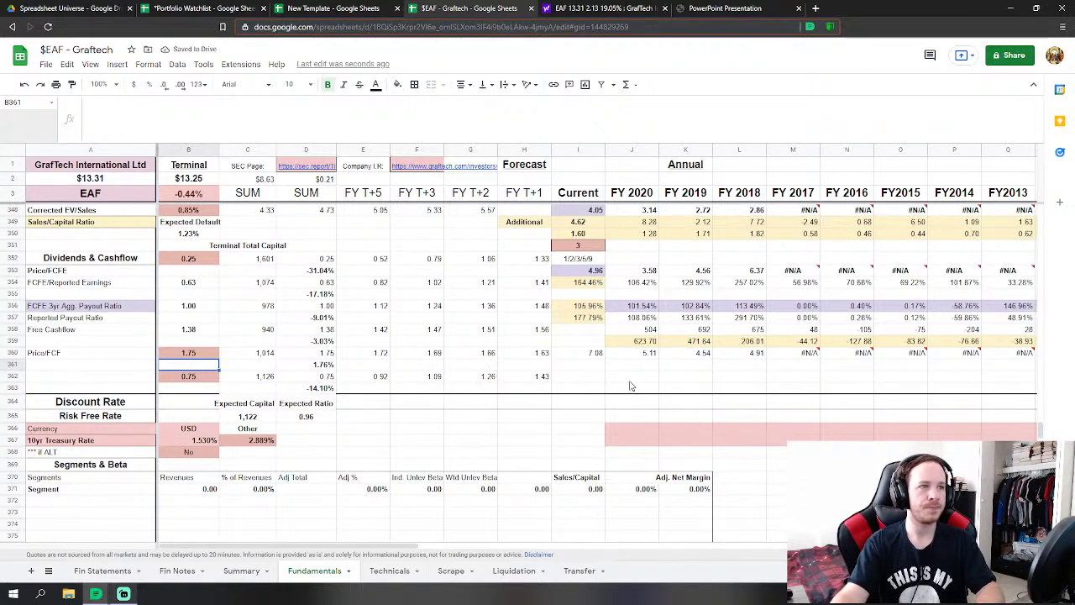
{"action": "scroll", "coordinate": [1039, 404], "scroll_direction": "up", "scroll_amount": 10}
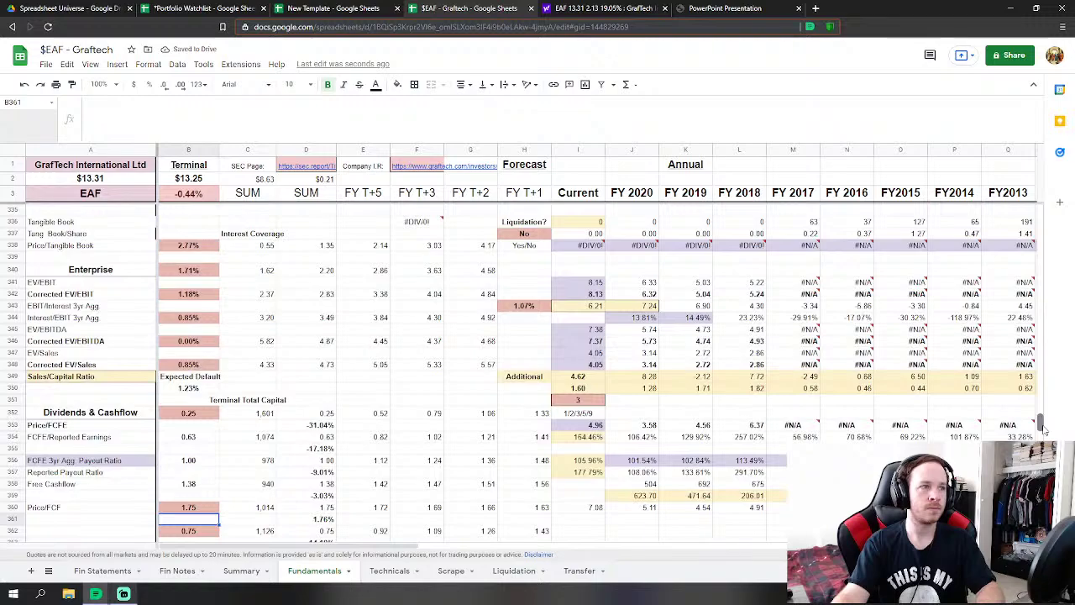
{"action": "left_click_drag", "start_coordinate": [1039, 404], "coordinate": [1009, 433]}
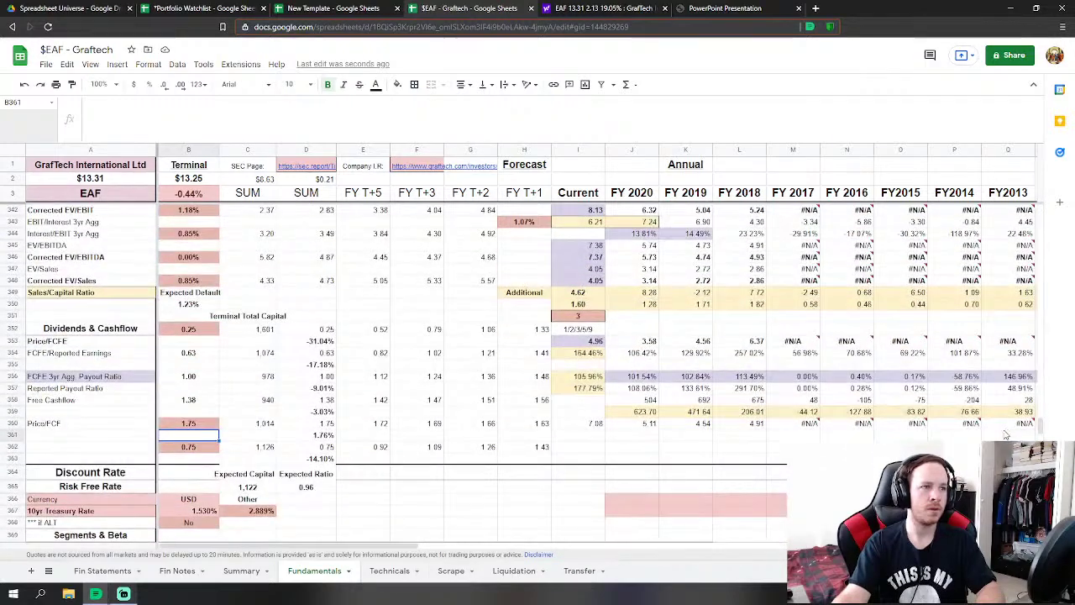
{"action": "left_click", "coordinate": [192, 450]}
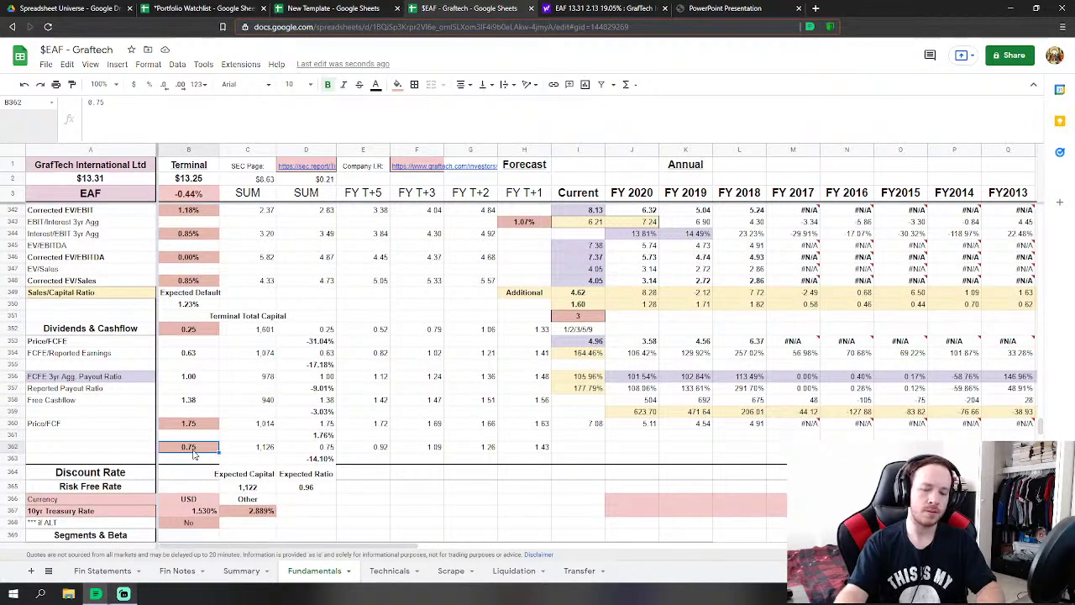
{"action": "type", "text": "1"}
{"action": "key", "text": "Return"}
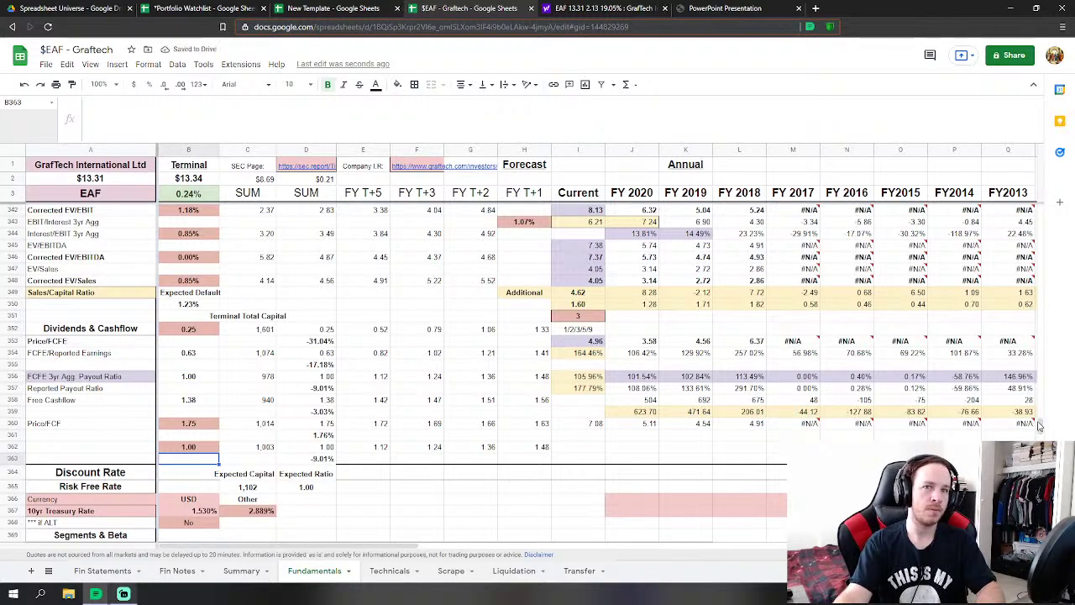
{"action": "left_click_drag", "start_coordinate": [1040, 428], "coordinate": [1045, 276]}
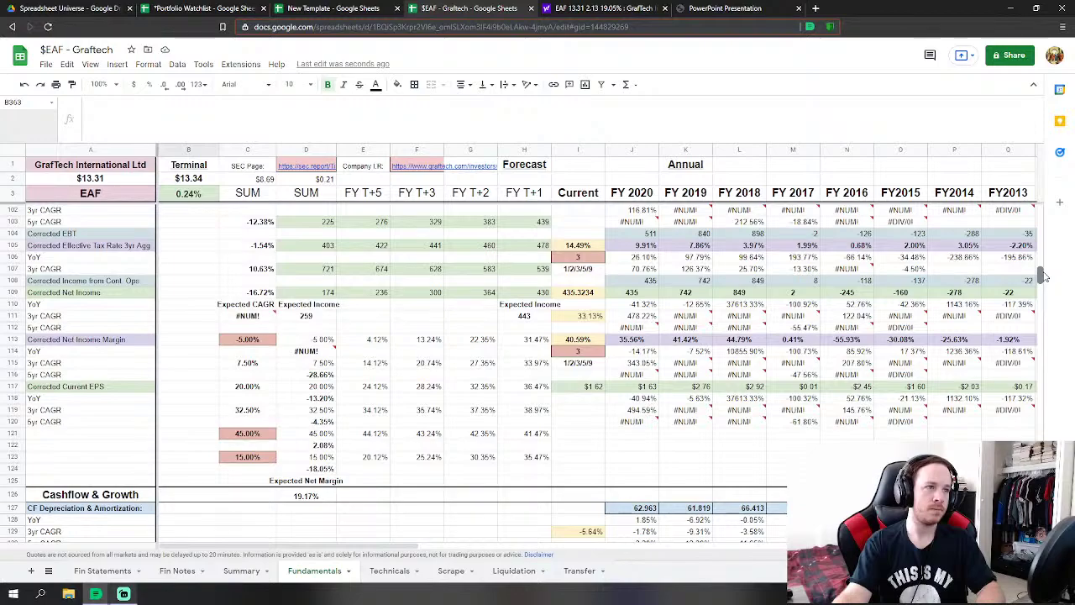
{"action": "left_click_drag", "start_coordinate": [1041, 275], "coordinate": [1040, 485]}
- Glance at the Summary sheet, return to Fundamentals and dismiss the error popup
{"action": "scroll", "coordinate": [520, 370], "scroll_direction": "up", "scroll_amount": 5}
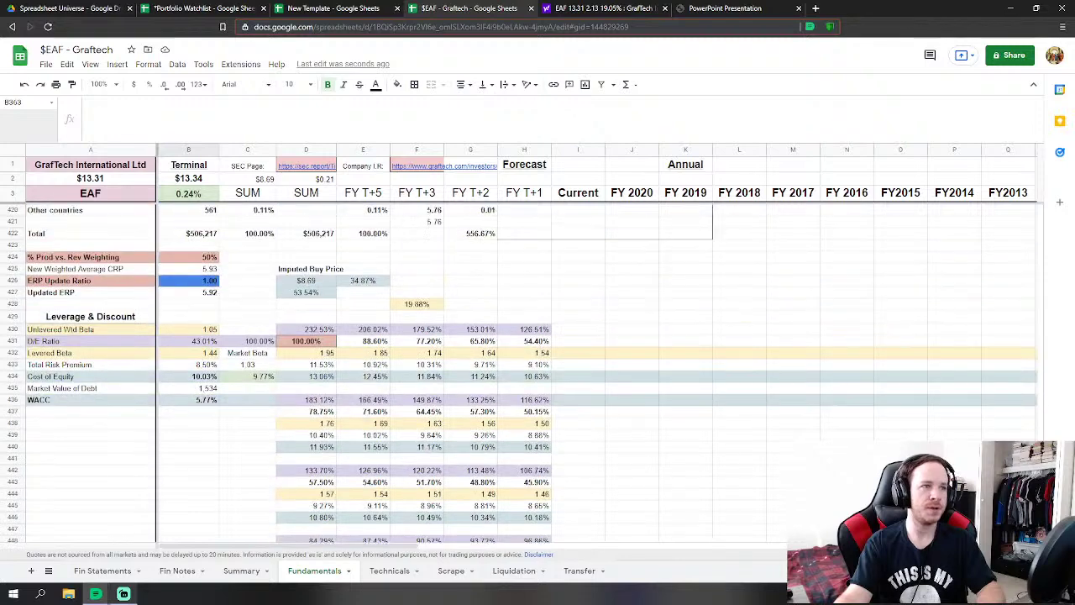
{"action": "scroll", "coordinate": [669, 547], "scroll_direction": "down", "scroll_amount": 5}
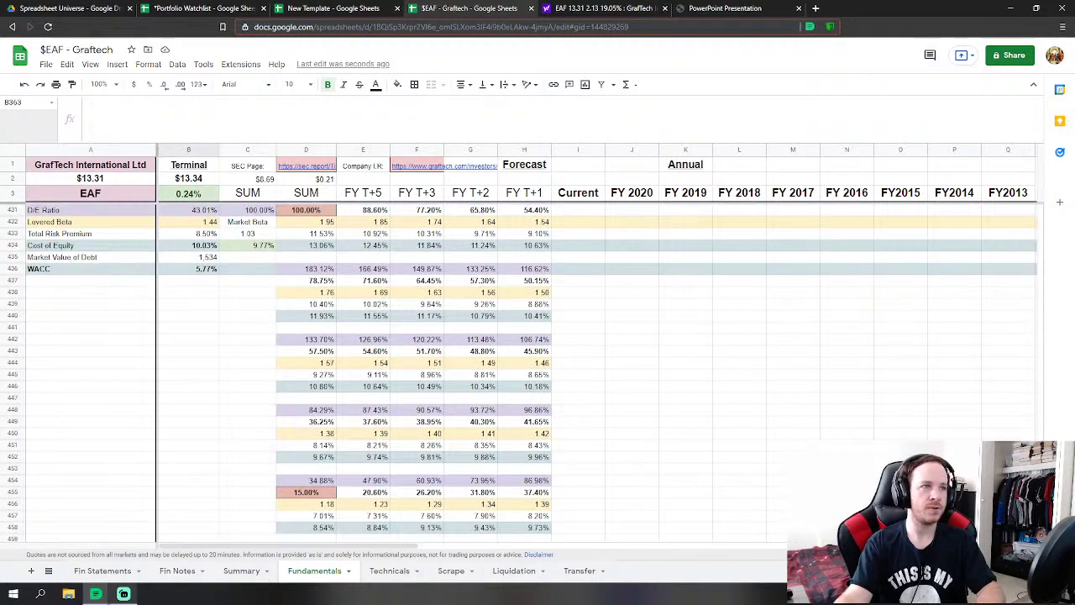
{"action": "left_click", "coordinate": [229, 572]}
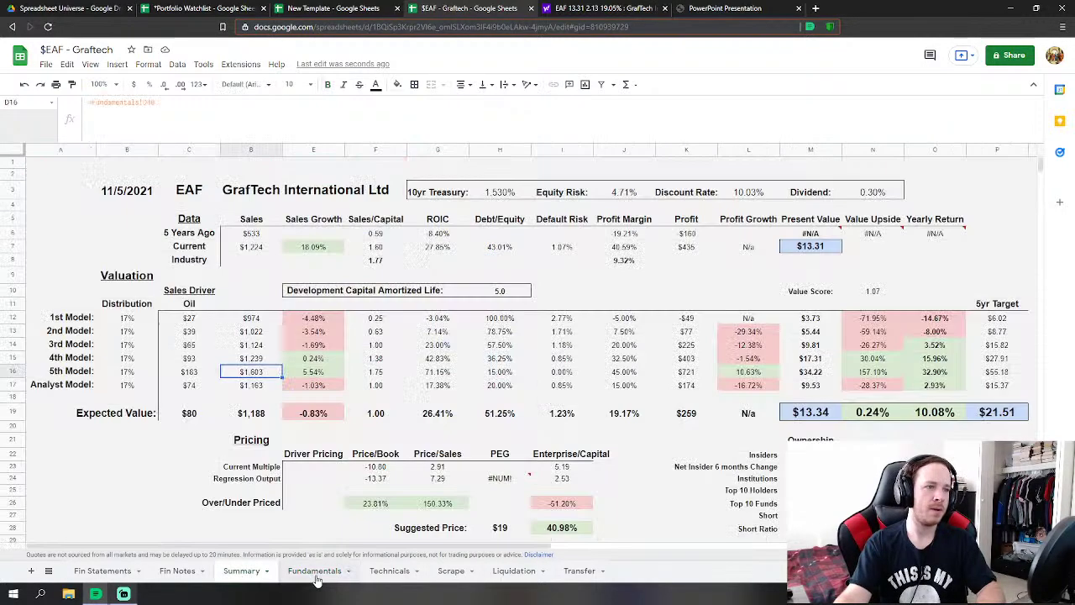
{"action": "left_click", "coordinate": [315, 572]}
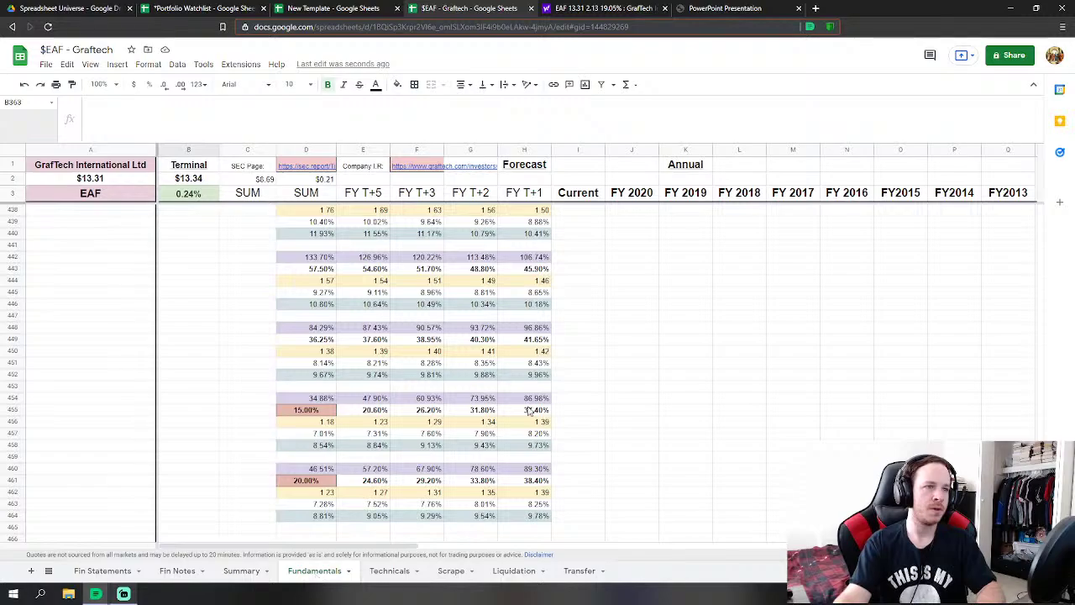
{"action": "left_click_drag", "start_coordinate": [1041, 470], "coordinate": [1040, 270]}
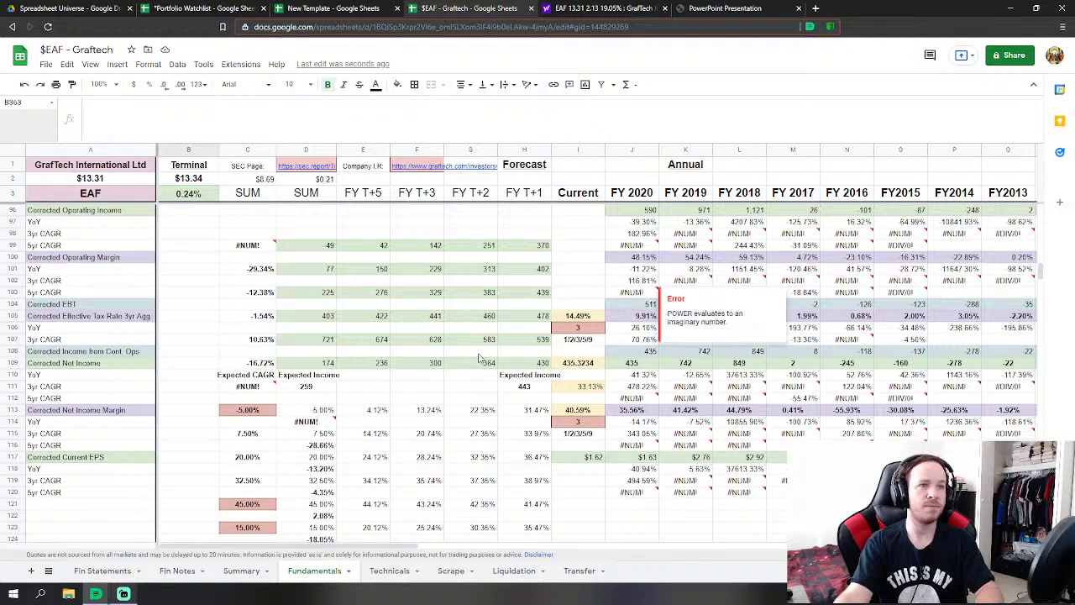
{"action": "left_click", "coordinate": [216, 353]}
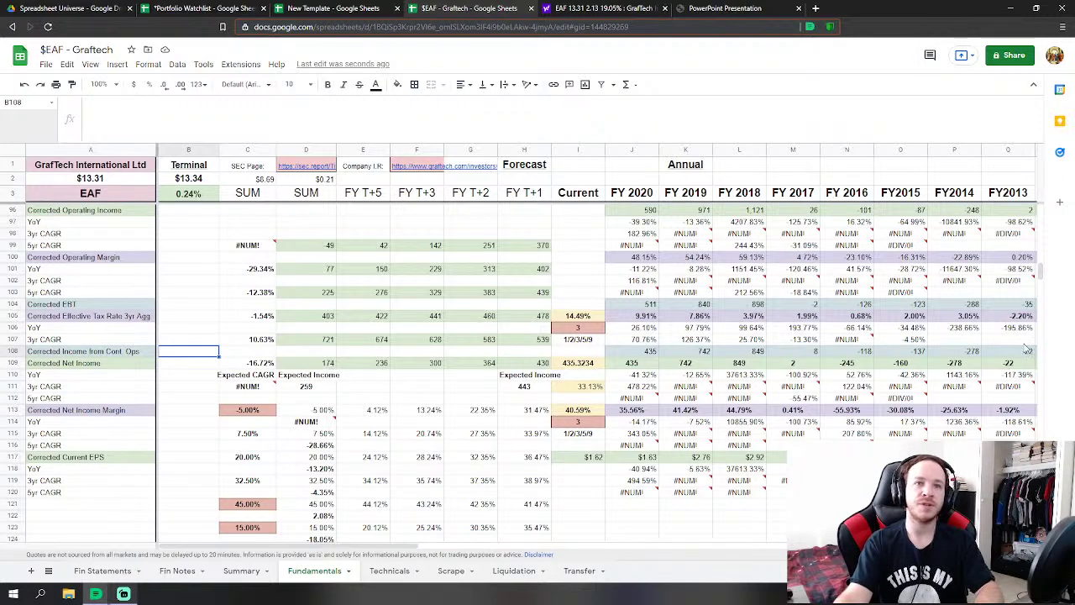
{"action": "left_click_drag", "start_coordinate": [1042, 273], "coordinate": [1040, 424]}
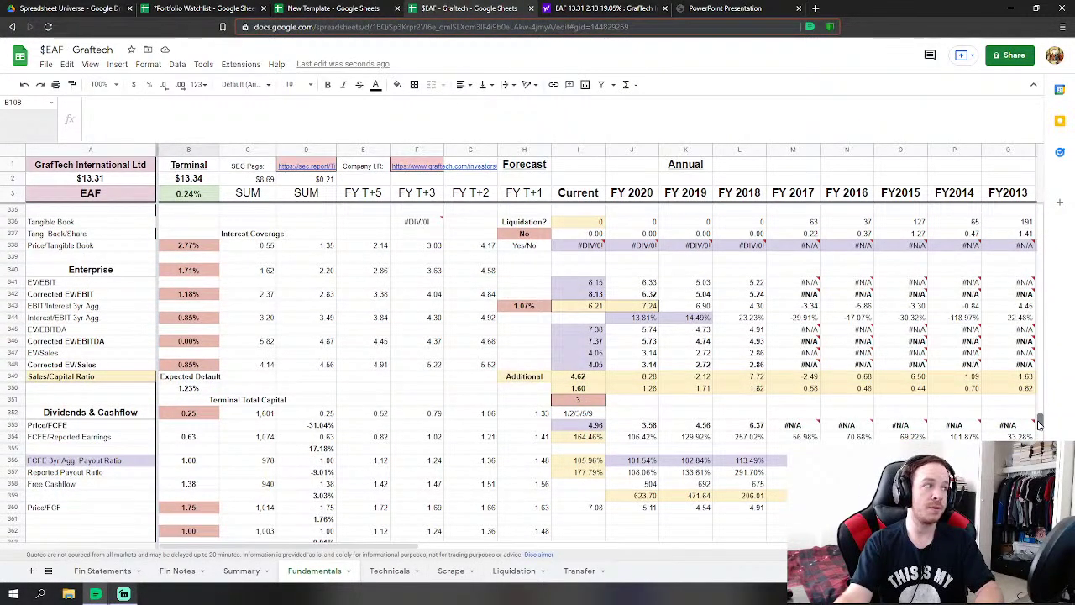
- Scroll down to the Enterprise rows and inspect the 1.07% figure in H343
{"action": "scroll", "coordinate": [1039, 424], "scroll_direction": "up", "scroll_amount": 1}
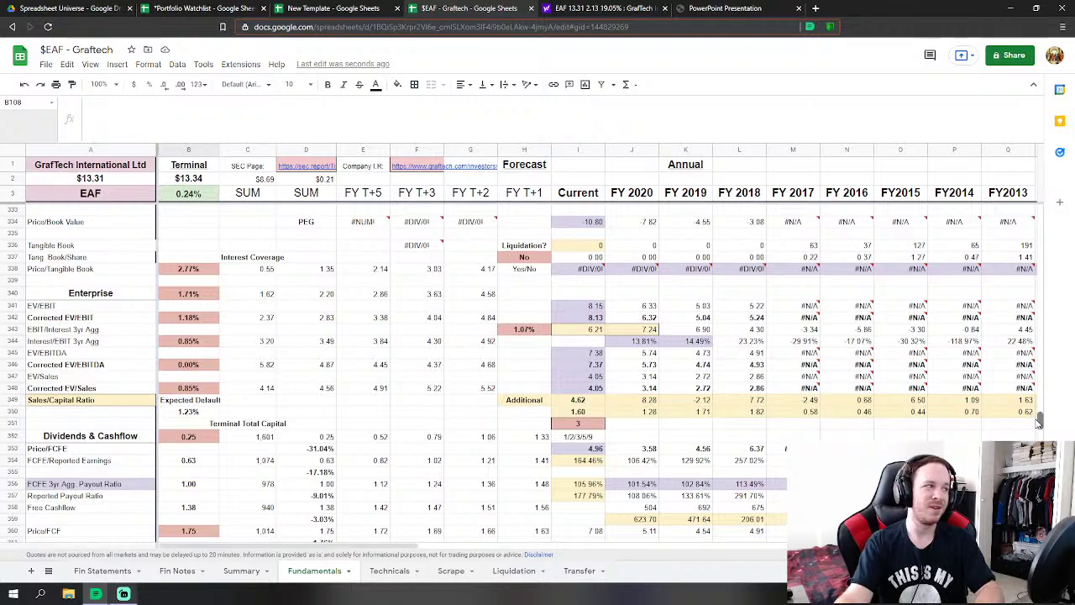
{"action": "scroll", "coordinate": [1038, 424], "scroll_direction": "down", "scroll_amount": 2}
{"action": "scroll", "coordinate": [1038, 424], "scroll_direction": "down", "scroll_amount": 10}
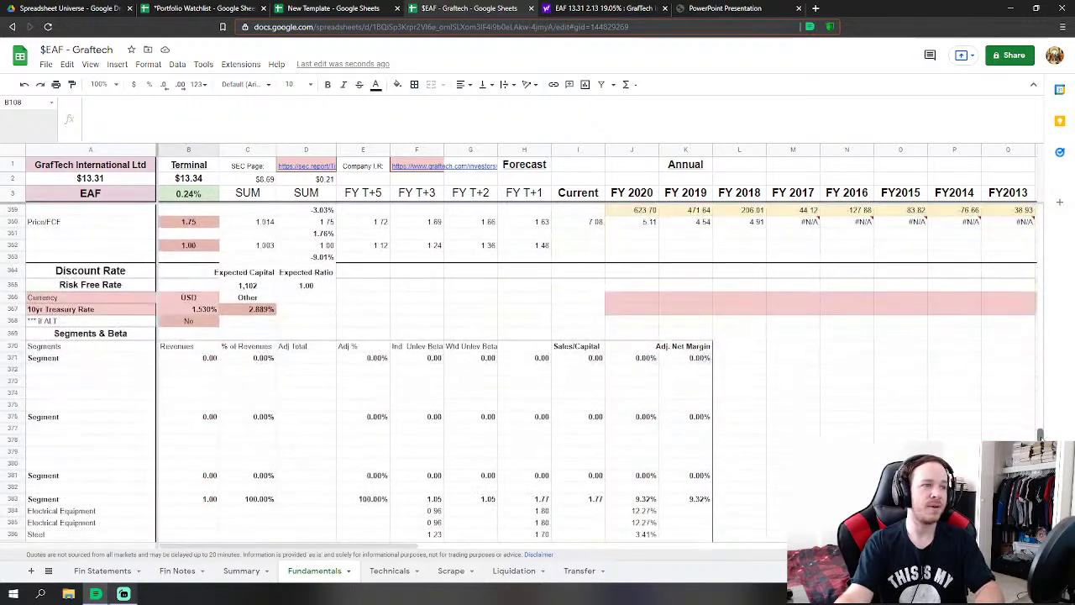
{"action": "scroll", "coordinate": [1039, 424], "scroll_direction": "down", "scroll_amount": 10}
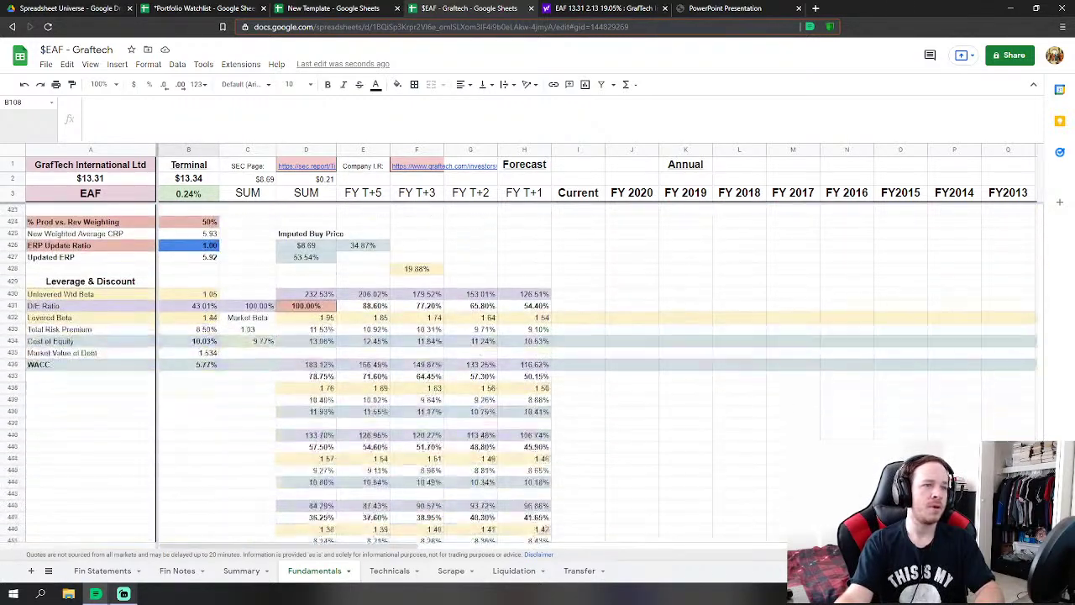
{"action": "scroll", "coordinate": [1019, 345], "scroll_direction": "up", "scroll_amount": 20}
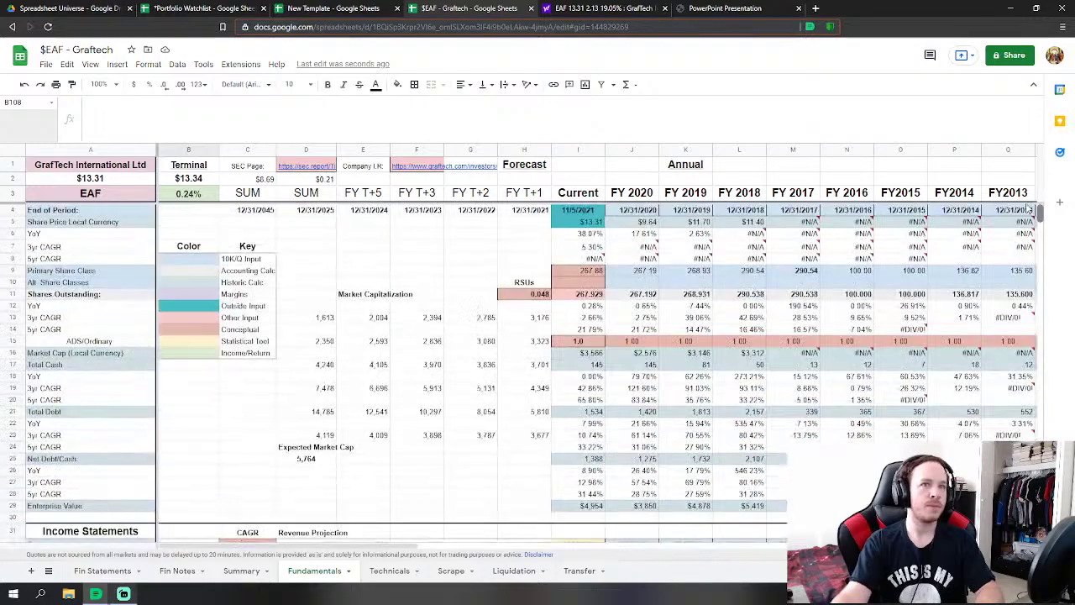
{"action": "scroll", "coordinate": [1018, 344], "scroll_direction": "down", "scroll_amount": 20}
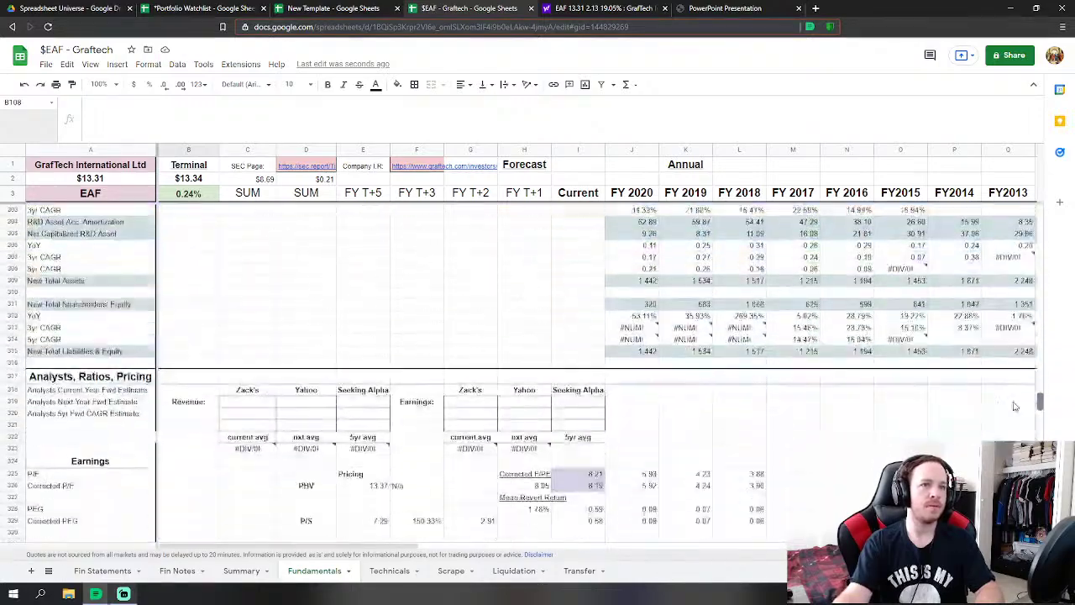
{"action": "scroll", "coordinate": [1011, 418], "scroll_direction": "down", "scroll_amount": 3}
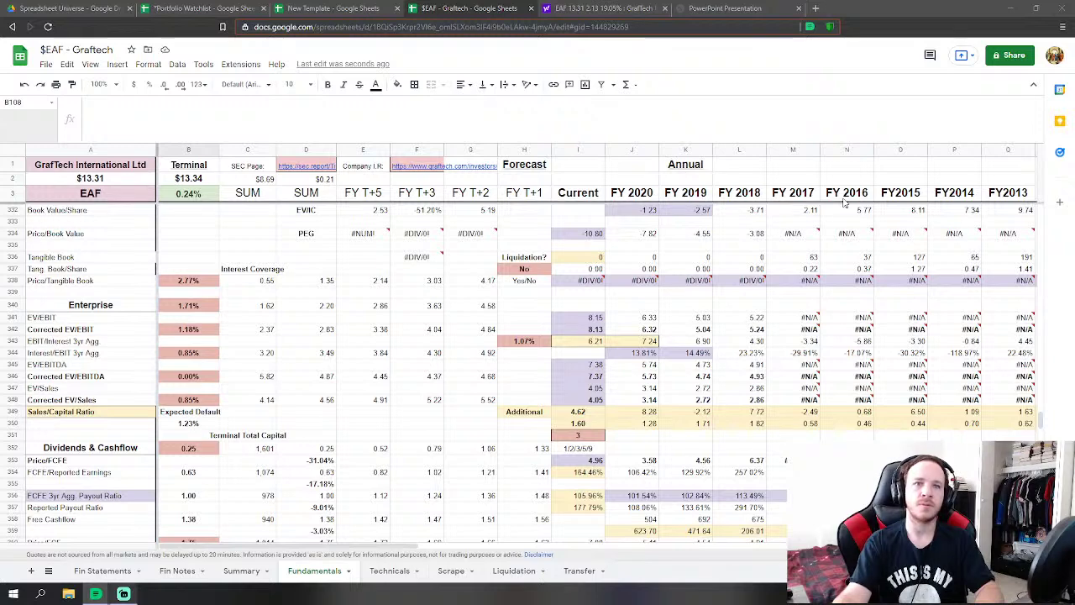
{"action": "left_click", "coordinate": [532, 342]}
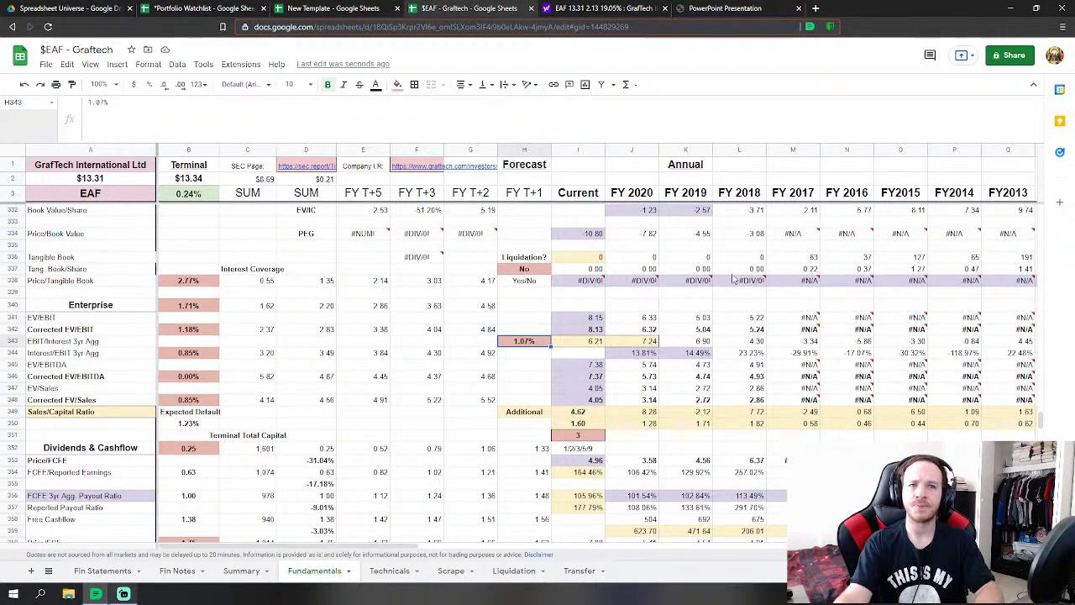
{"action": "mouse_move", "coordinate": [713, 285]}
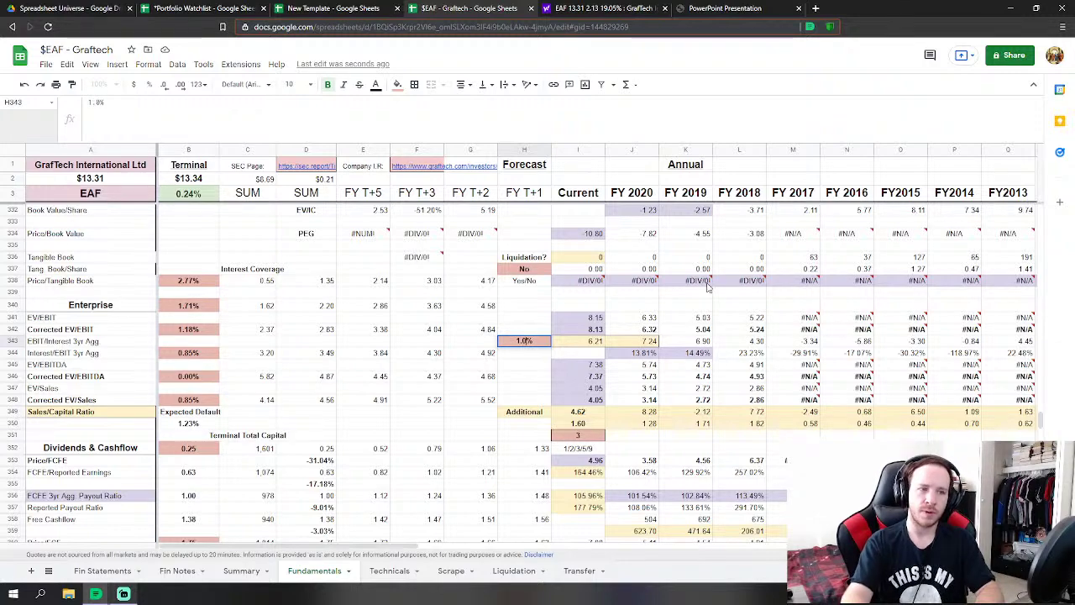
{"action": "key", "text": "Down"}
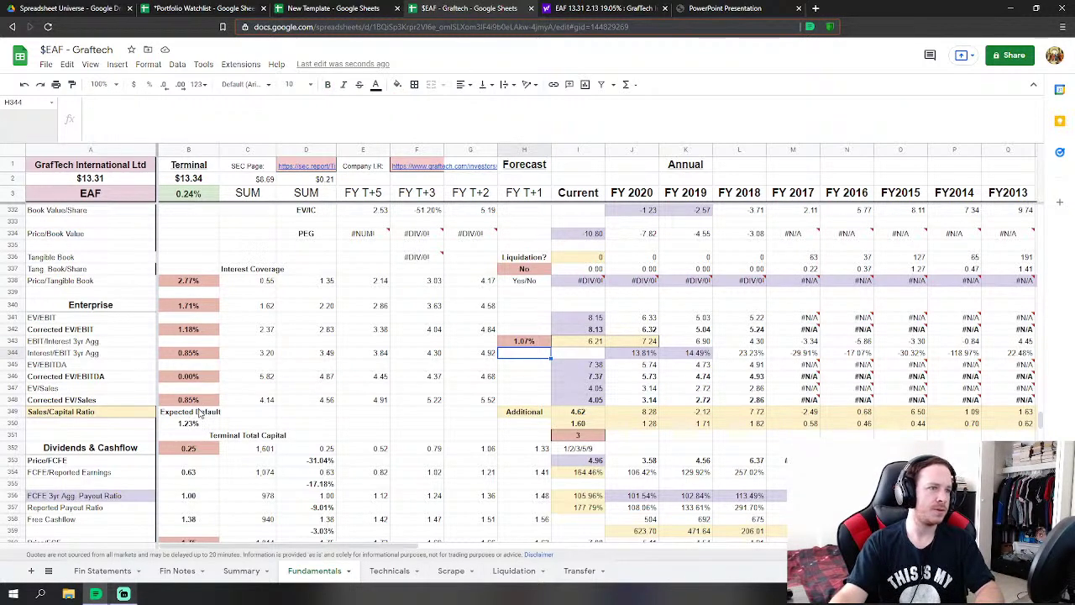
- Select the Corrected EV/Sales terminal value in B348
{"action": "left_click", "coordinate": [181, 402]}
{"action": "scroll", "coordinate": [449, 436], "scroll_direction": "up", "scroll_amount": 16}
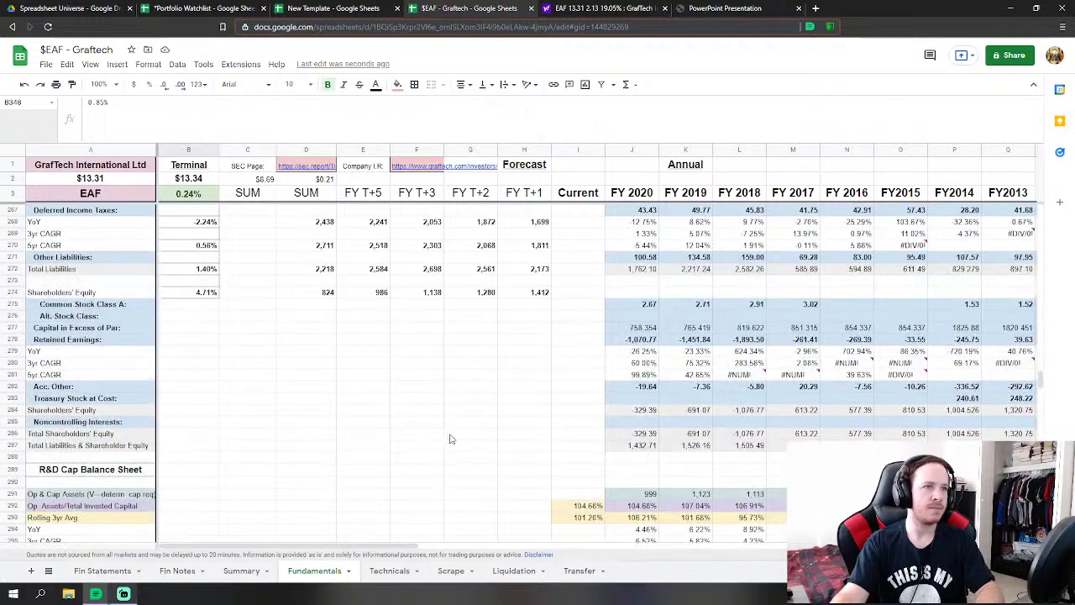
{"action": "scroll", "coordinate": [449, 436], "scroll_direction": "up", "scroll_amount": 6}
{"action": "scroll", "coordinate": [444, 437], "scroll_direction": "down", "scroll_amount": 6}
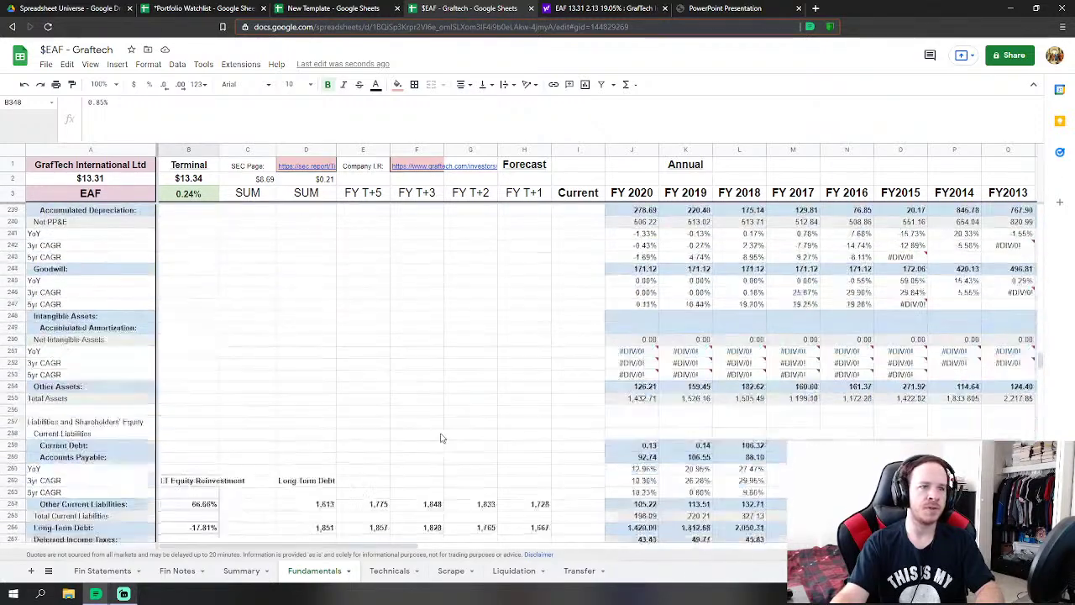
{"action": "scroll", "coordinate": [436, 434], "scroll_direction": "down", "scroll_amount": 15}
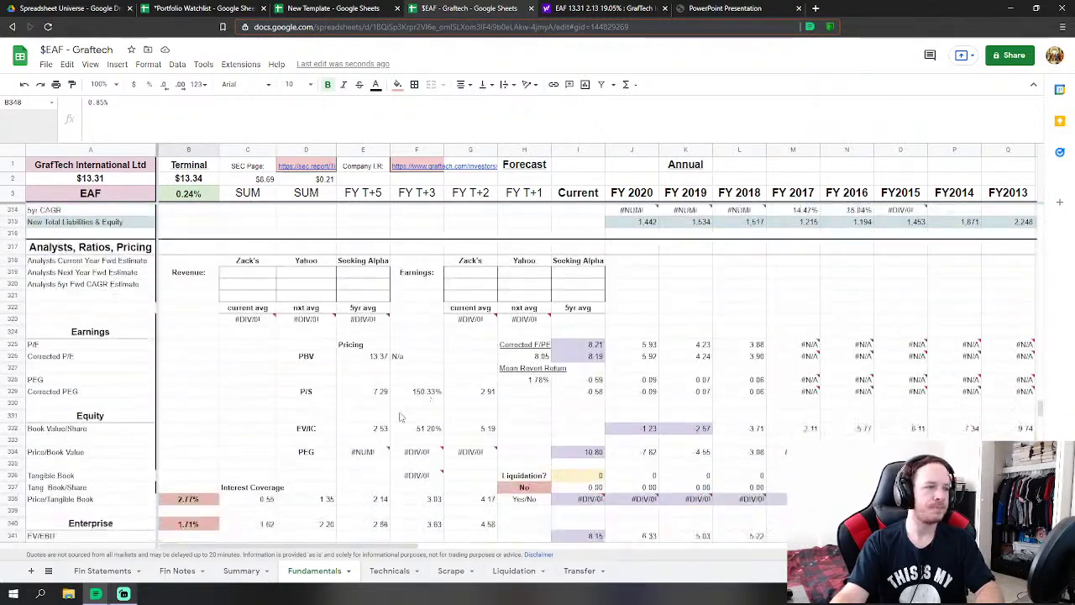
{"action": "scroll", "coordinate": [261, 357], "scroll_direction": "up", "scroll_amount": 1}
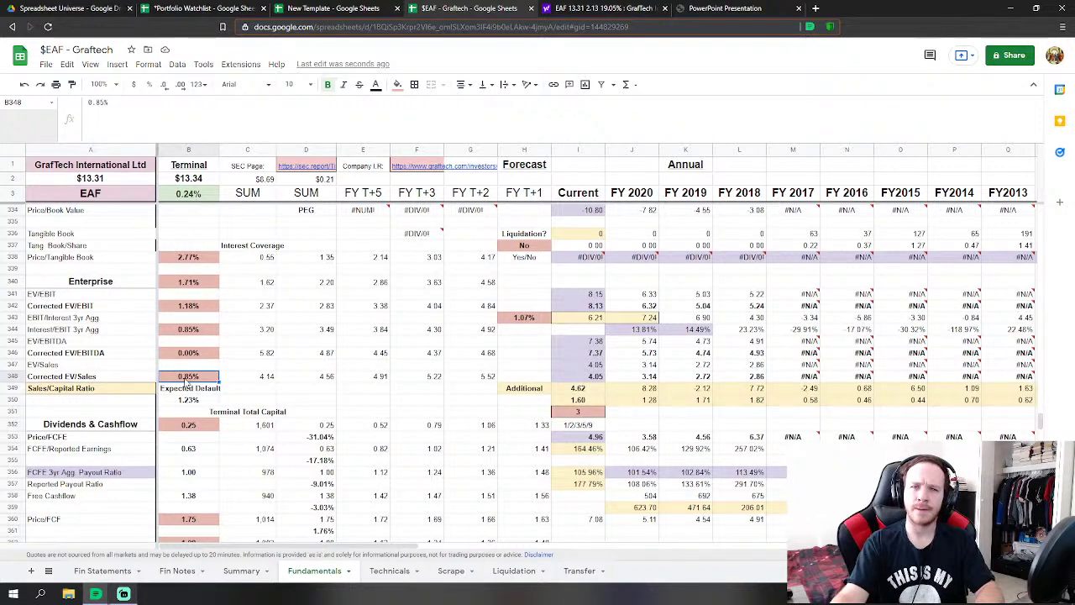
- Enter the Enterprise terminal multiples up column B: 1.3, 1., 1.33, 2.3 and 4.86
{"action": "type", "text": "1.3"}
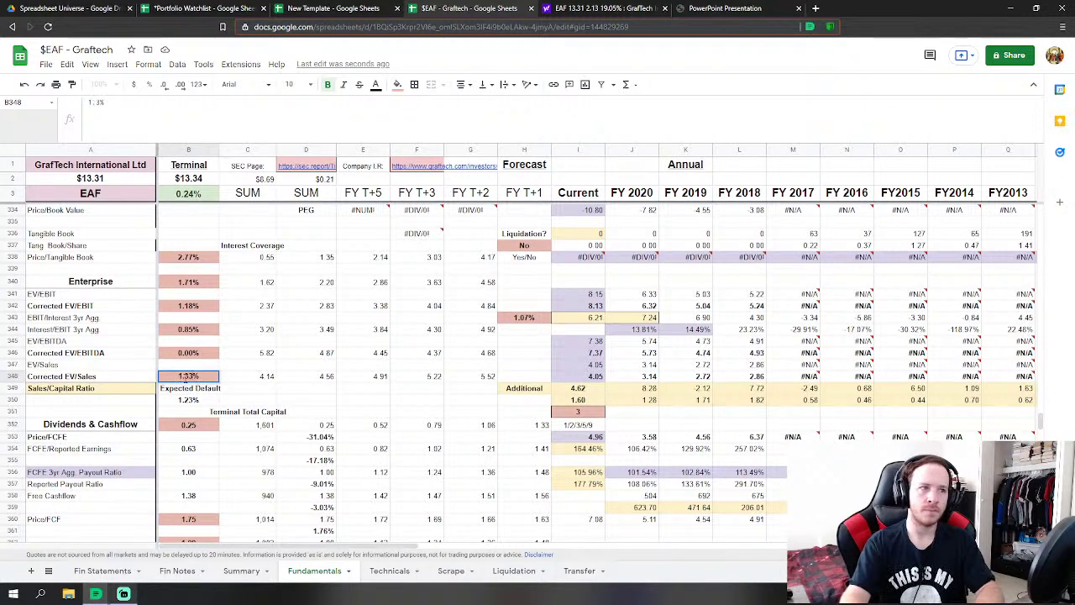
{"action": "key", "text": "Up"}
{"action": "key", "text": "Up"}
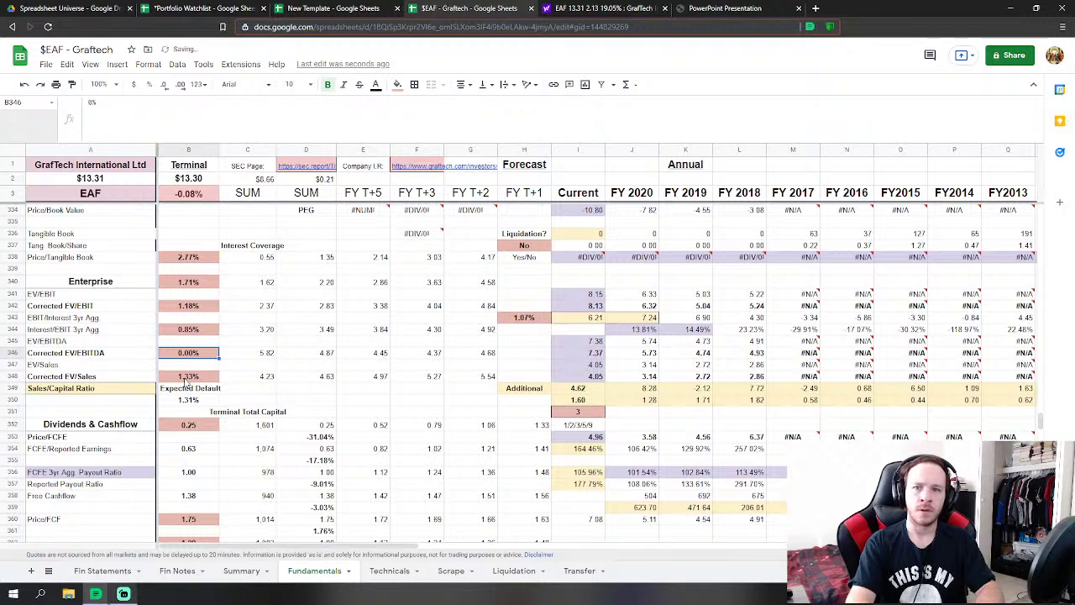
{"action": "type", "text": "1."}
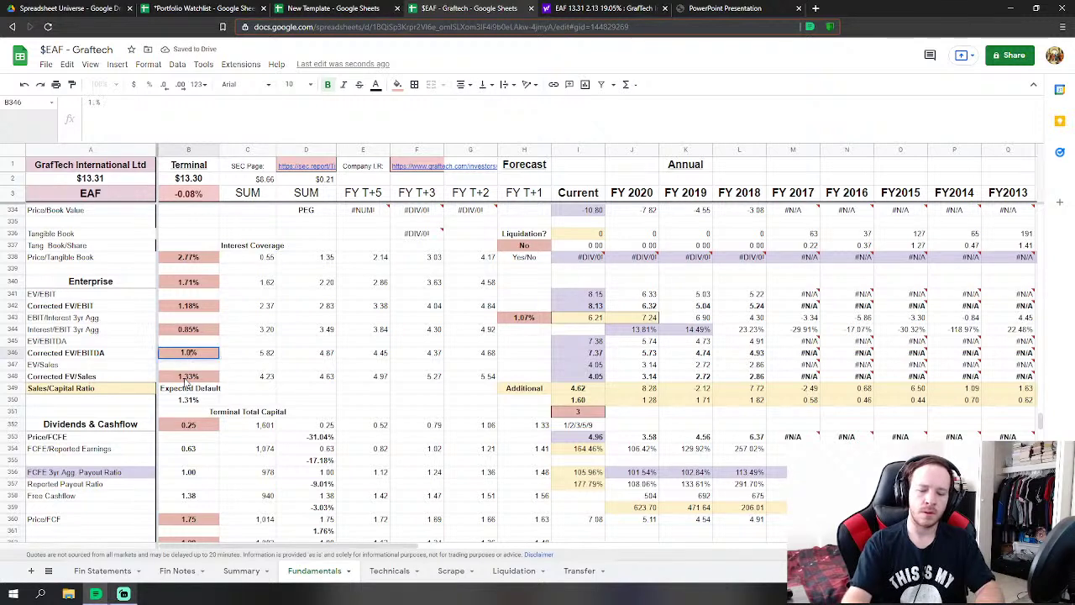
{"action": "key", "text": "Up"}
{"action": "key", "text": "Up"}
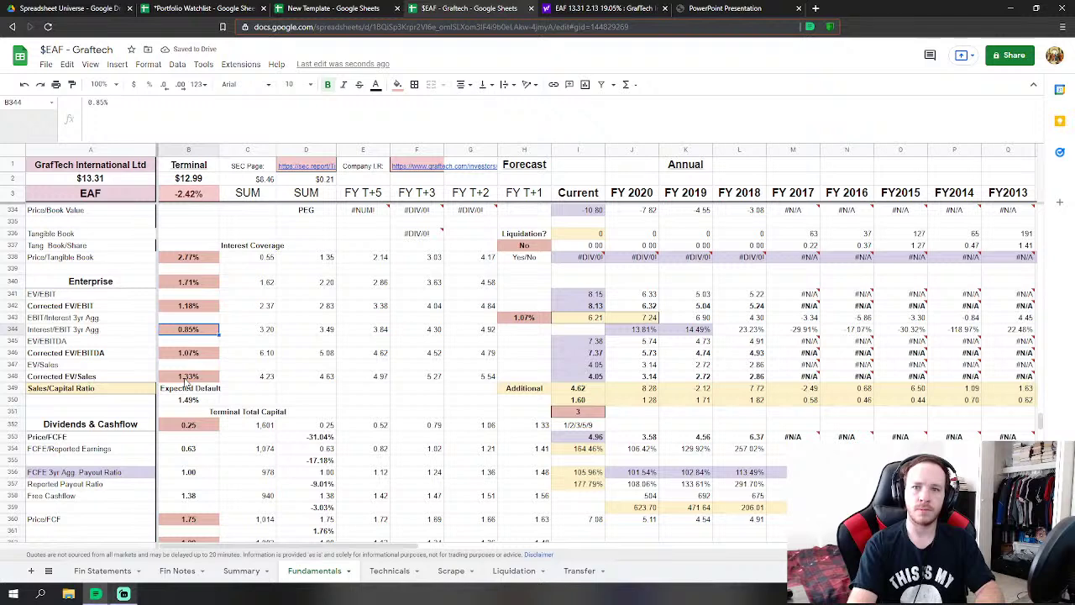
{"action": "type", "text": "1.33"}
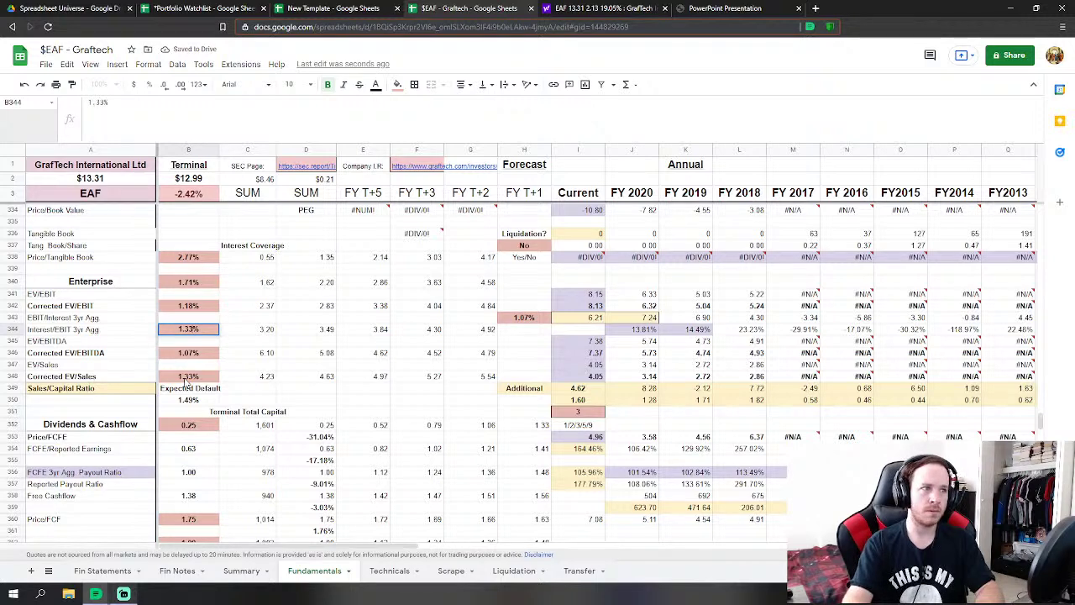
{"action": "key", "text": "Up"}
{"action": "key", "text": "Up"}
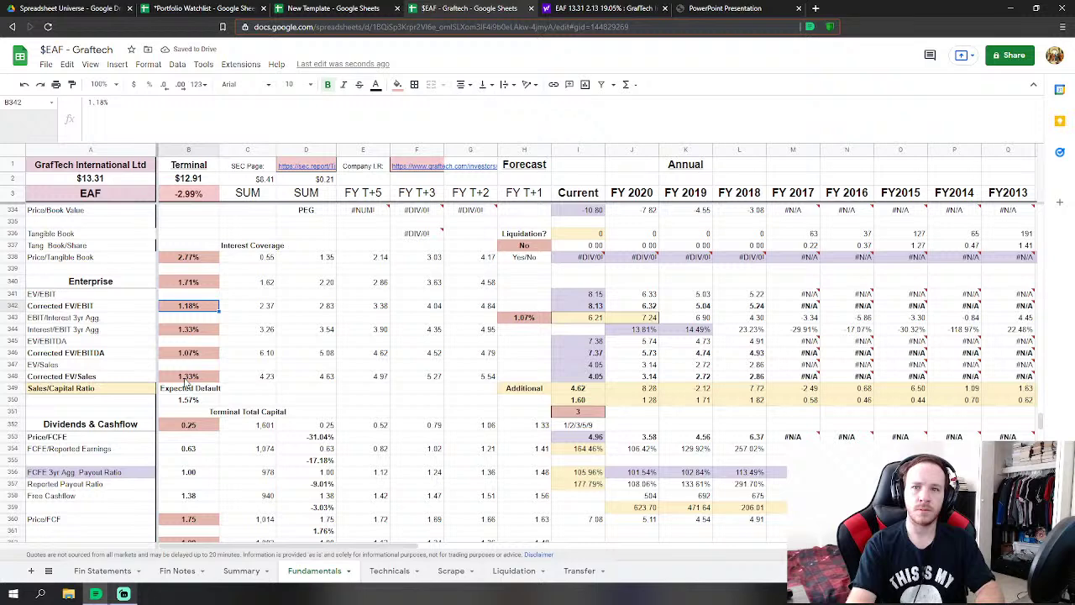
{"action": "type", "text": "2.3"}
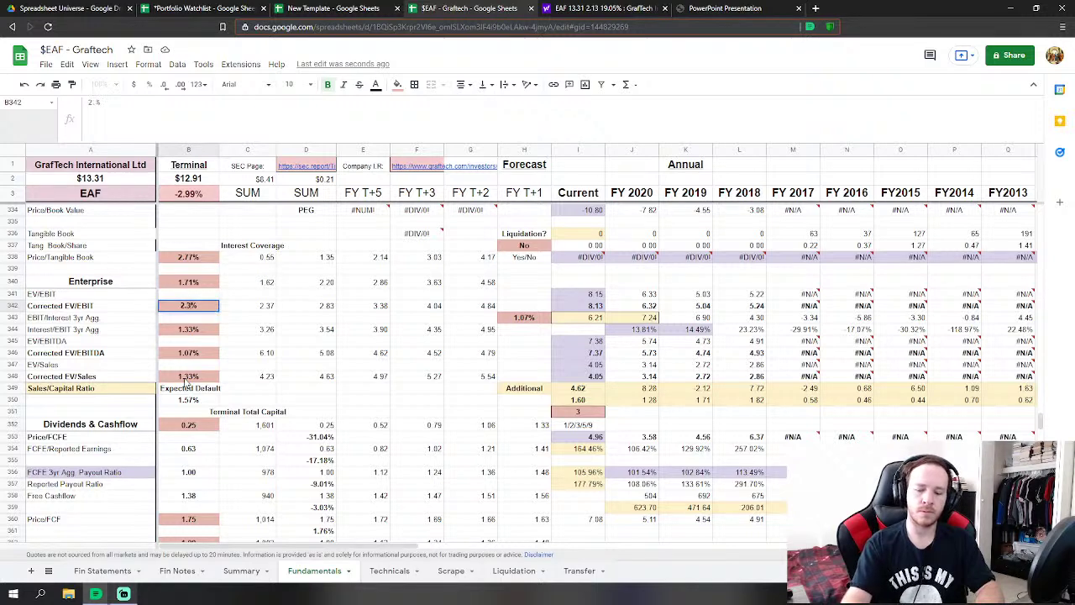
{"action": "key", "text": "Up"}
{"action": "key", "text": "Up"}
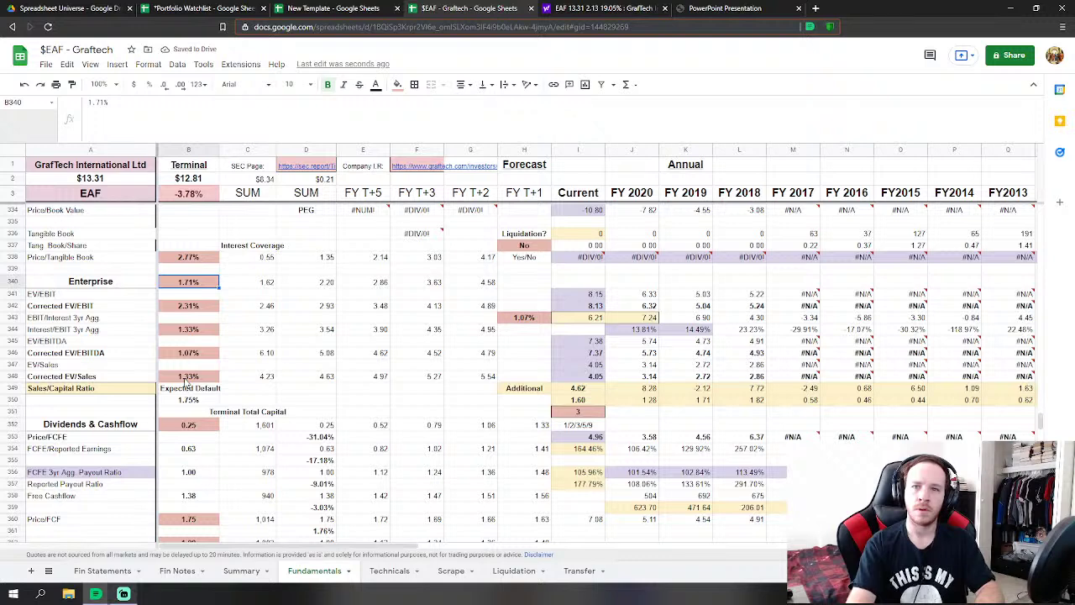
{"action": "type", "text": "4.86"}
{"action": "key", "text": "Up"}
{"action": "key", "text": "Up"}
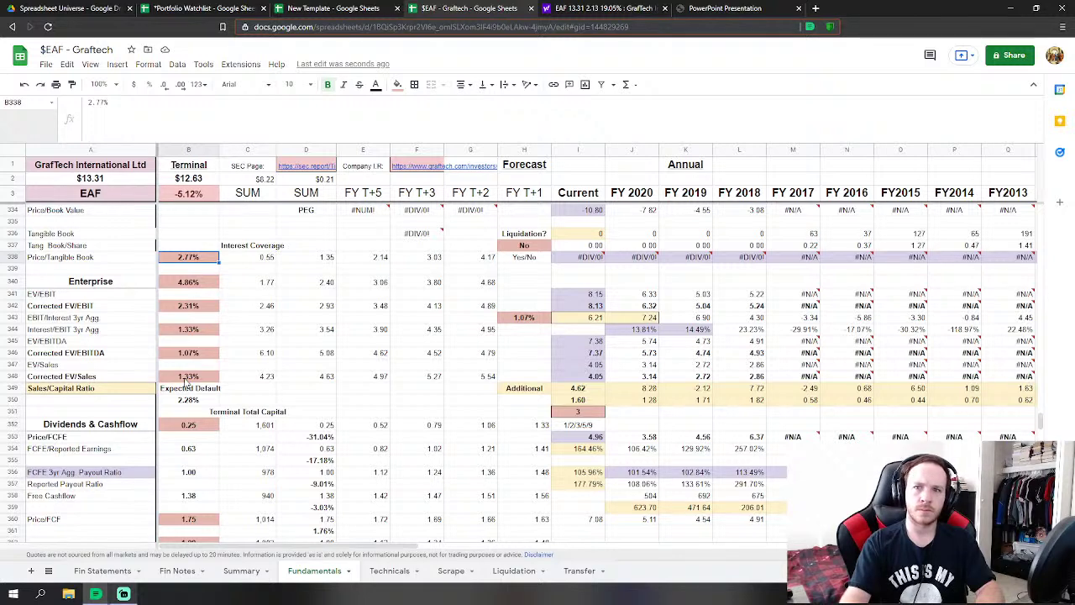
- Set the Price/Tangible Book multiple in B338 to 13.09%
{"action": "type", "text": "13.0"}
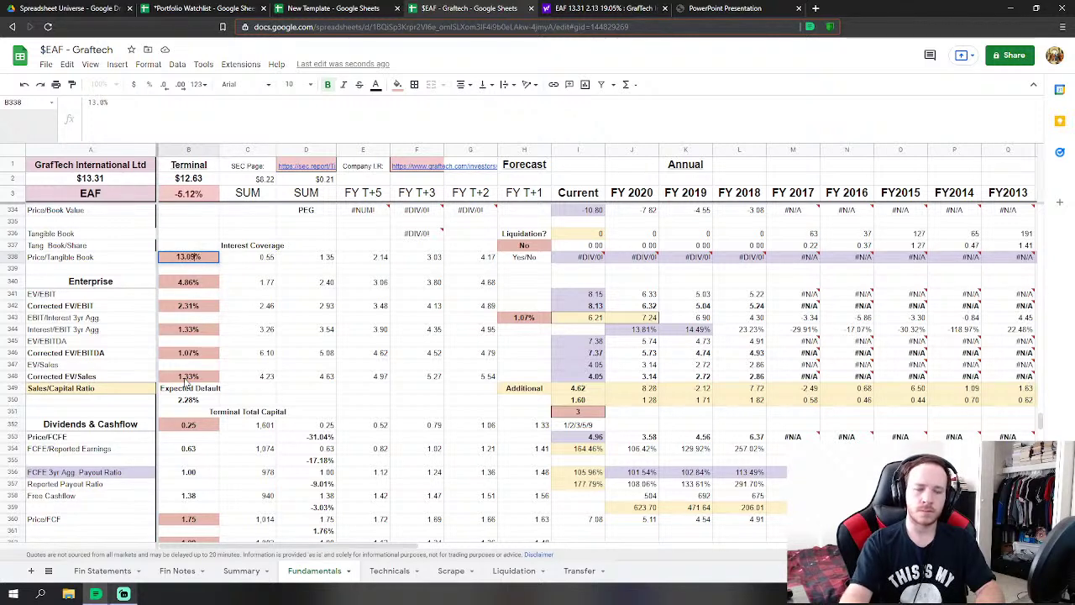
{"action": "type", "text": "9"}
{"action": "key", "text": "Return"}
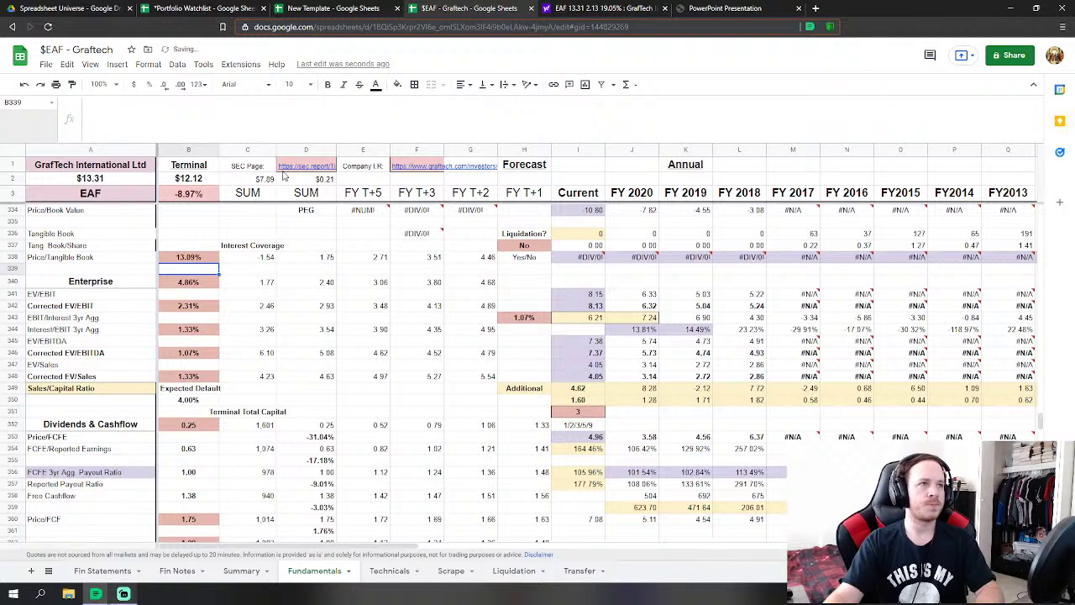
{"action": "key", "text": "Up"}
{"action": "key", "text": "Up"}
{"action": "key", "text": "Up"}
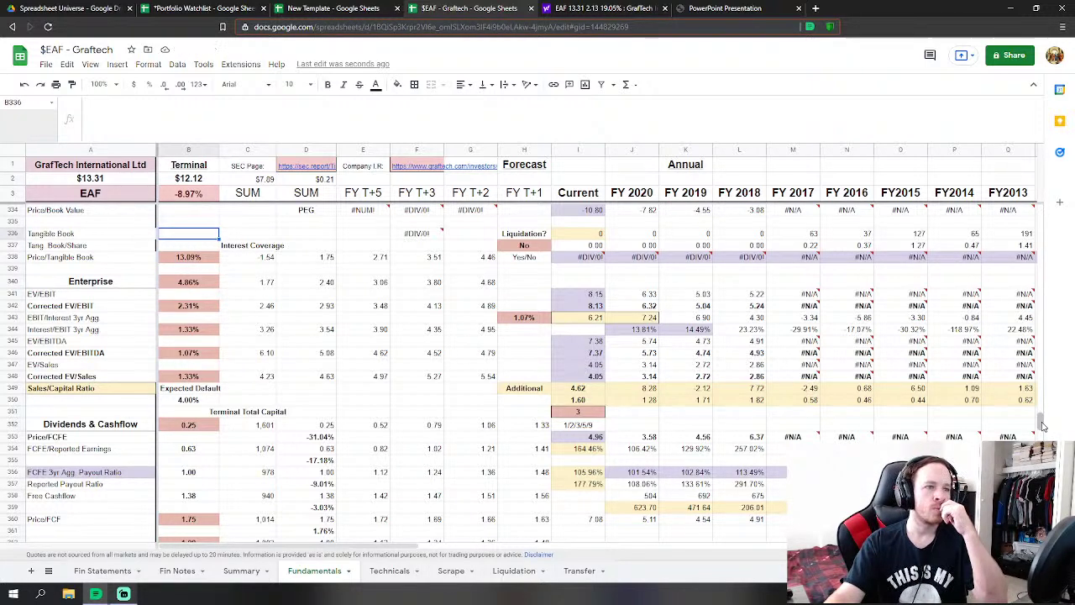
- Change the D/E Ratio in D431 from 100% to 90%
{"action": "left_click_drag", "start_coordinate": [1042, 425], "coordinate": [1040, 457]}
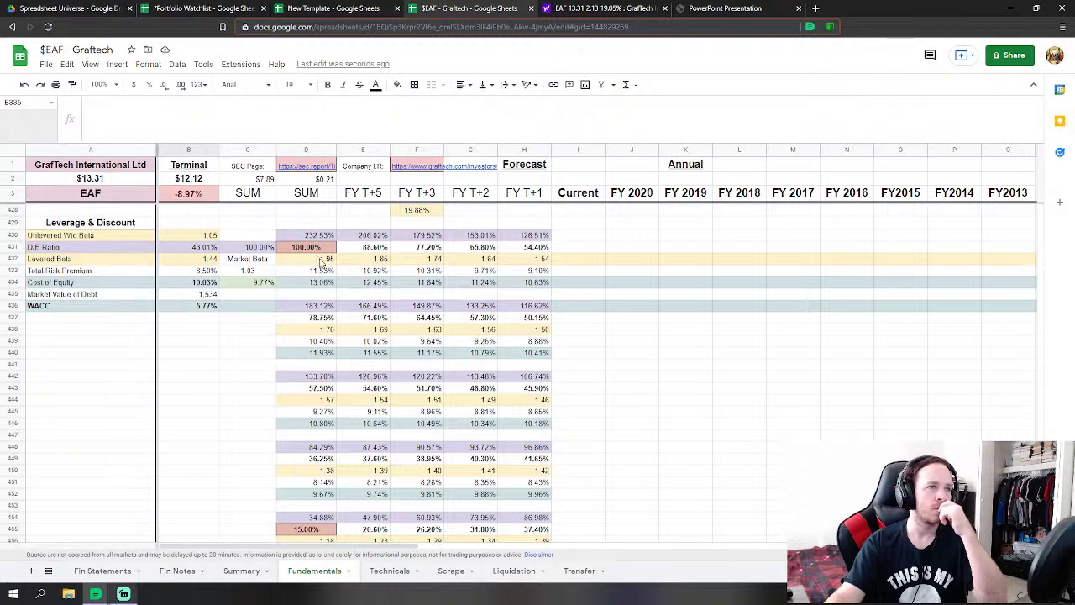
{"action": "left_click", "coordinate": [309, 248]}
{"action": "type", "text": "90%"}
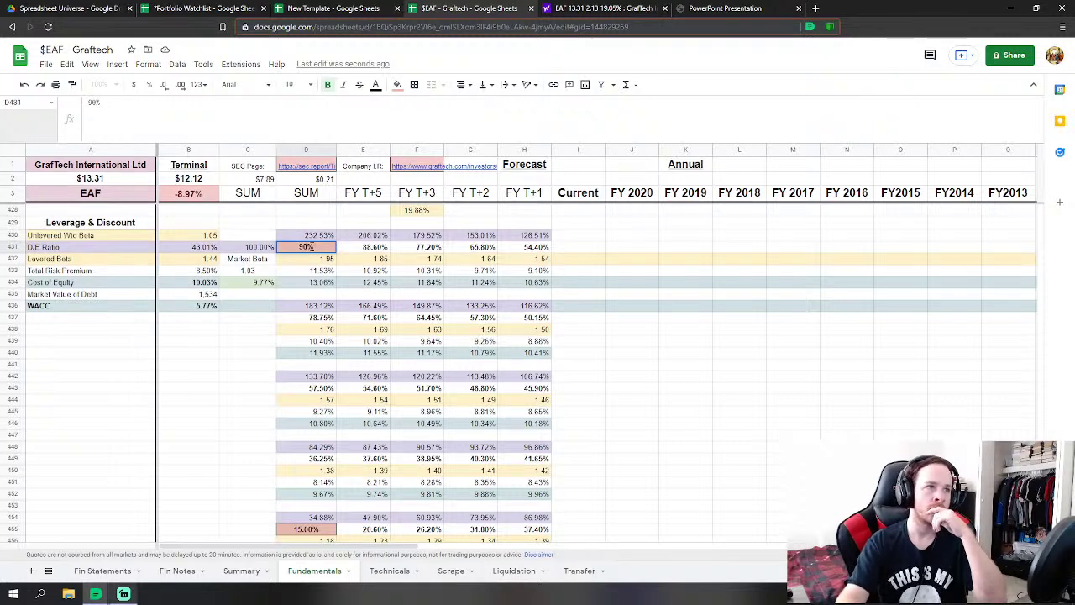
{"action": "key", "text": "Return"}
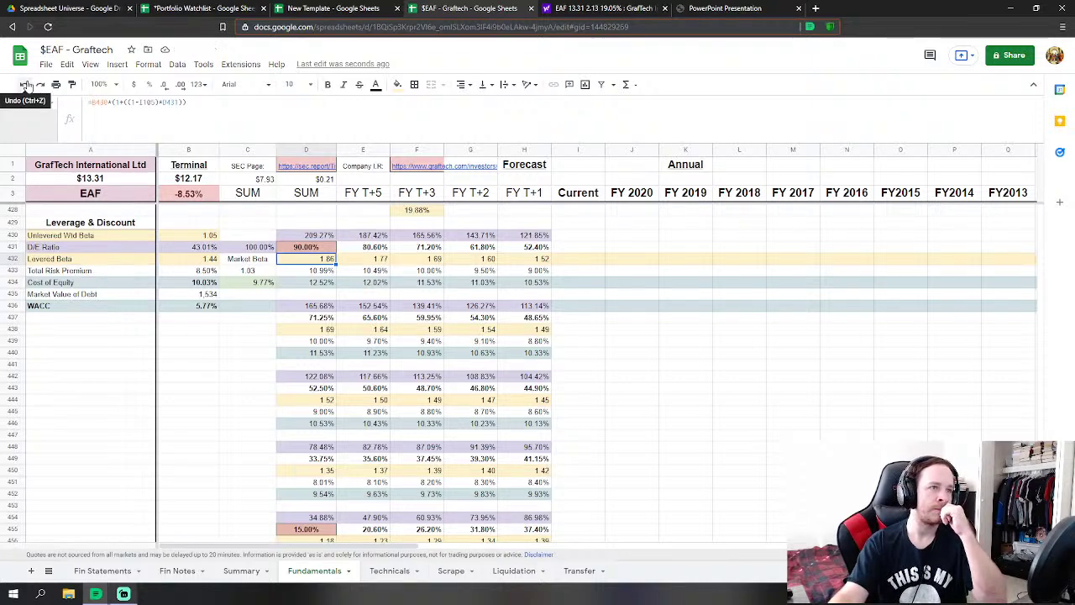
- Check the Summary valuation, then undo and redo the D/E Ratio change to compare
{"action": "left_click", "coordinate": [235, 573]}
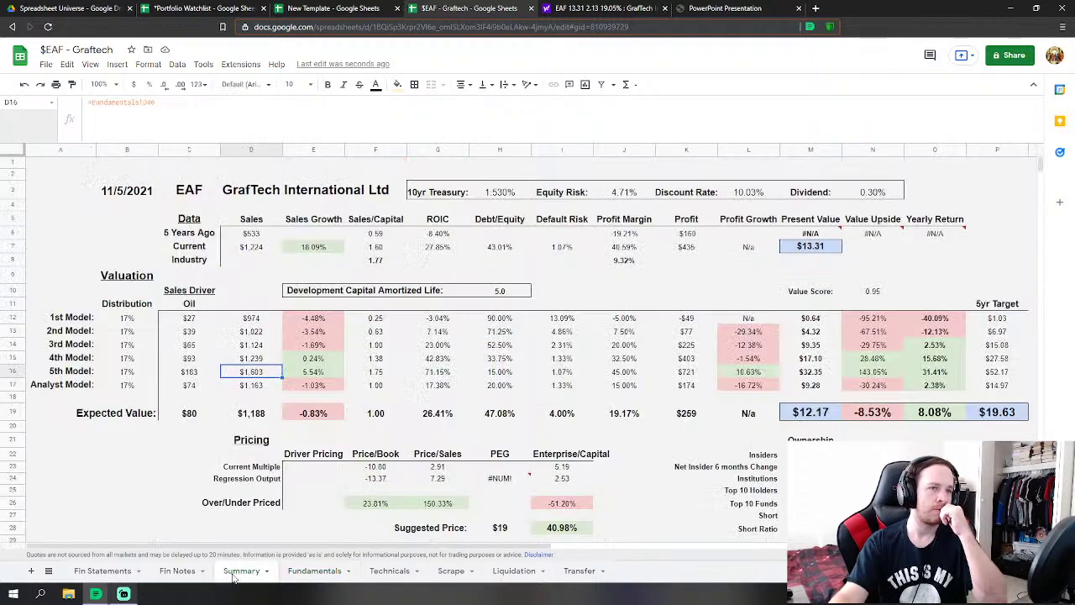
{"action": "left_click", "coordinate": [311, 570]}
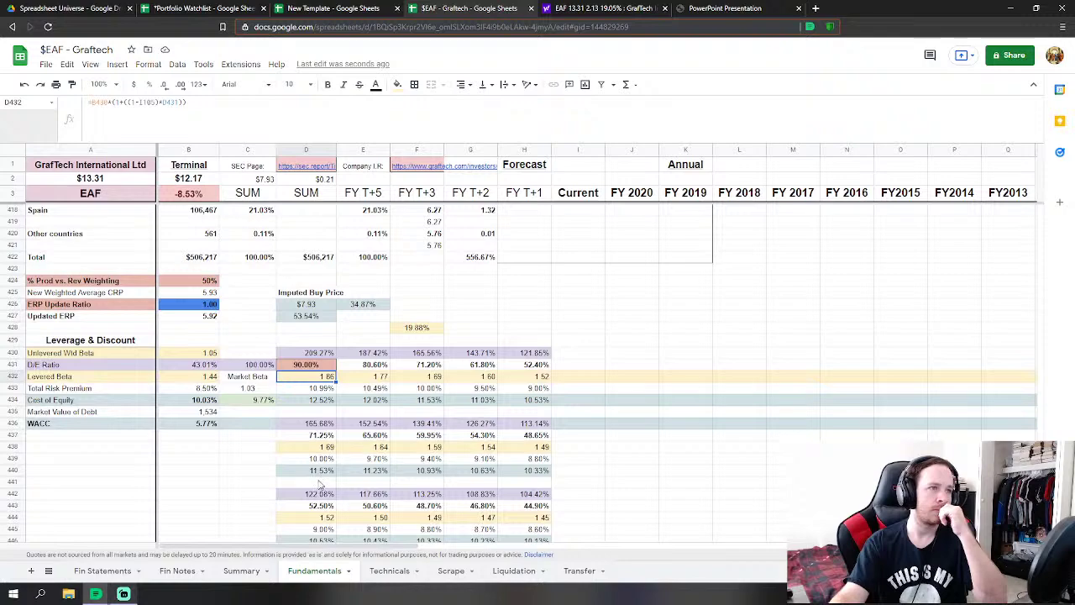
{"action": "scroll", "coordinate": [319, 486], "scroll_direction": "up", "scroll_amount": 10}
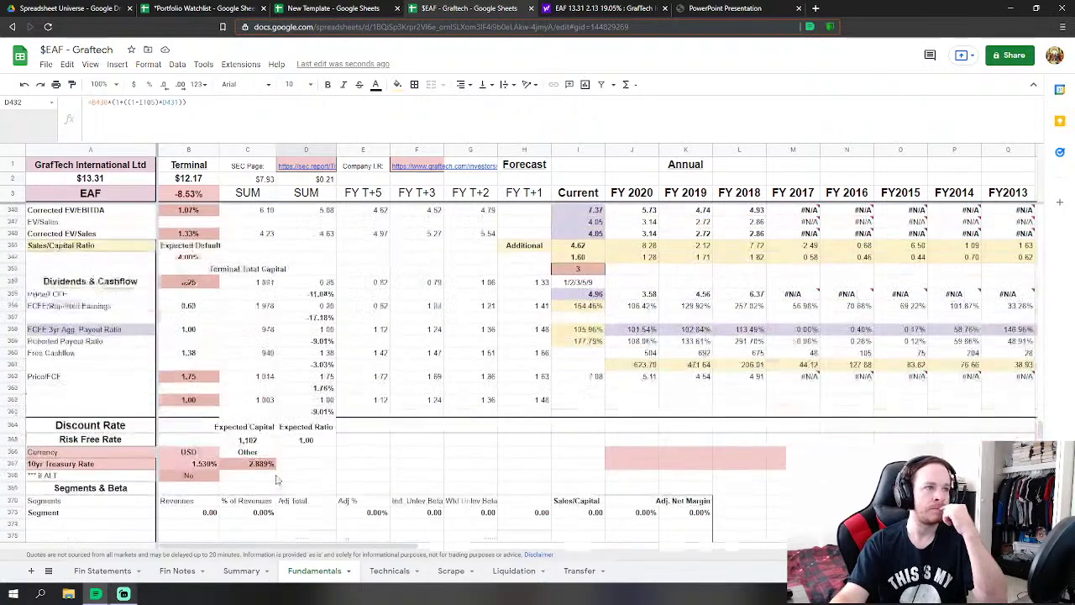
{"action": "scroll", "coordinate": [277, 479], "scroll_direction": "up", "scroll_amount": 3}
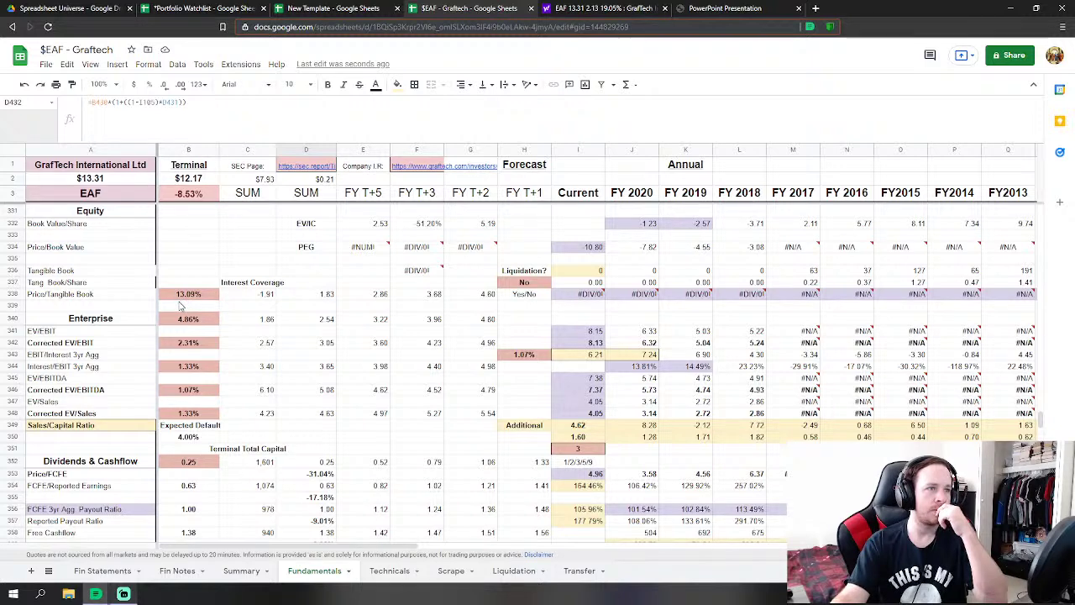
{"action": "left_click", "coordinate": [25, 84]}
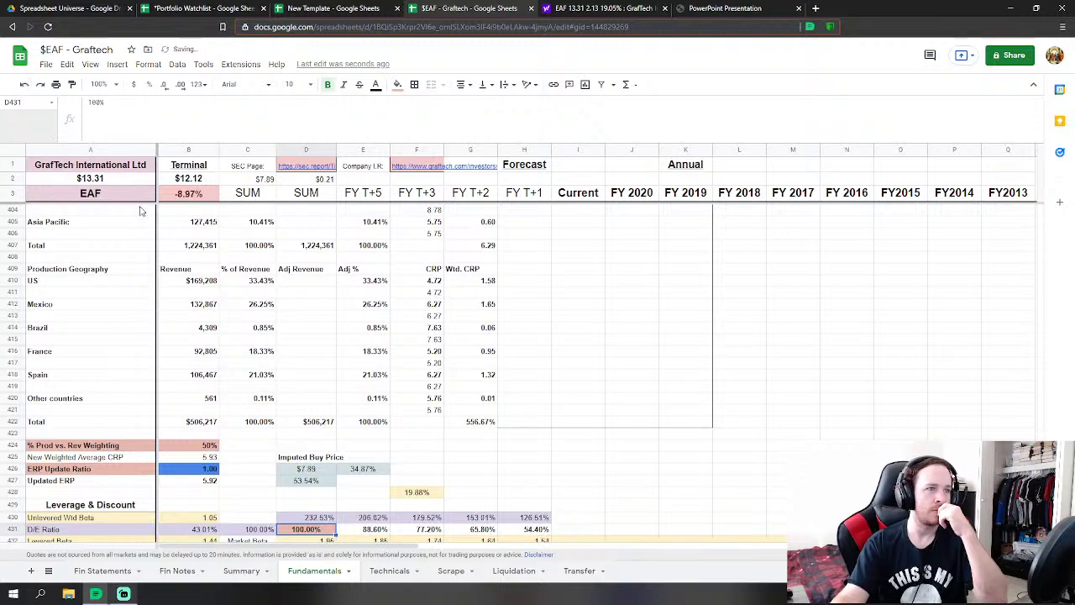
{"action": "scroll", "coordinate": [213, 327], "scroll_direction": "up", "scroll_amount": 5}
{"action": "scroll", "coordinate": [213, 327], "scroll_direction": "up", "scroll_amount": 5}
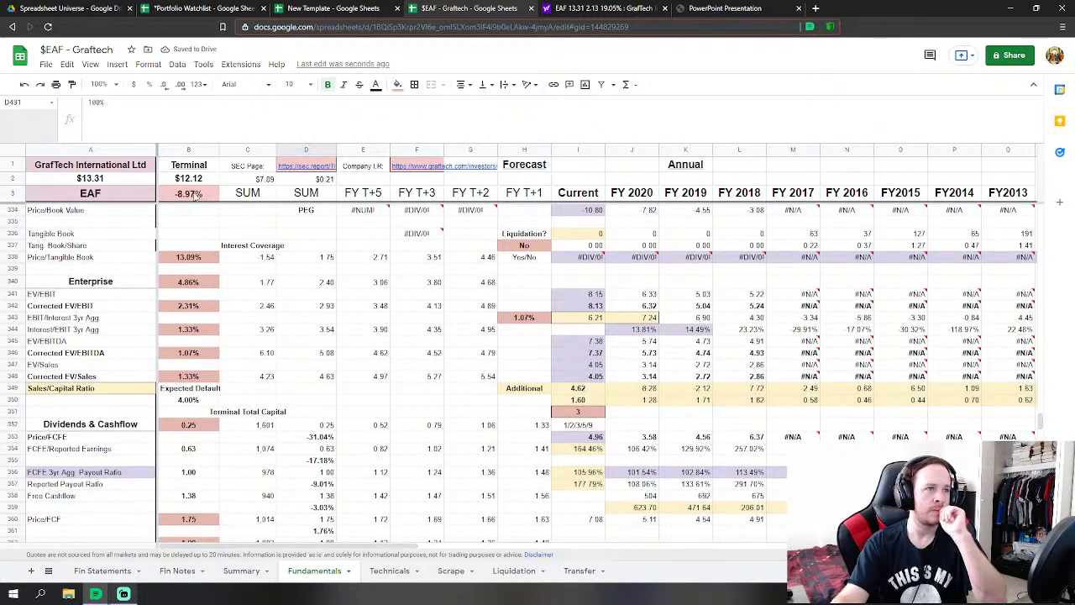
{"action": "left_click", "coordinate": [40, 85]}
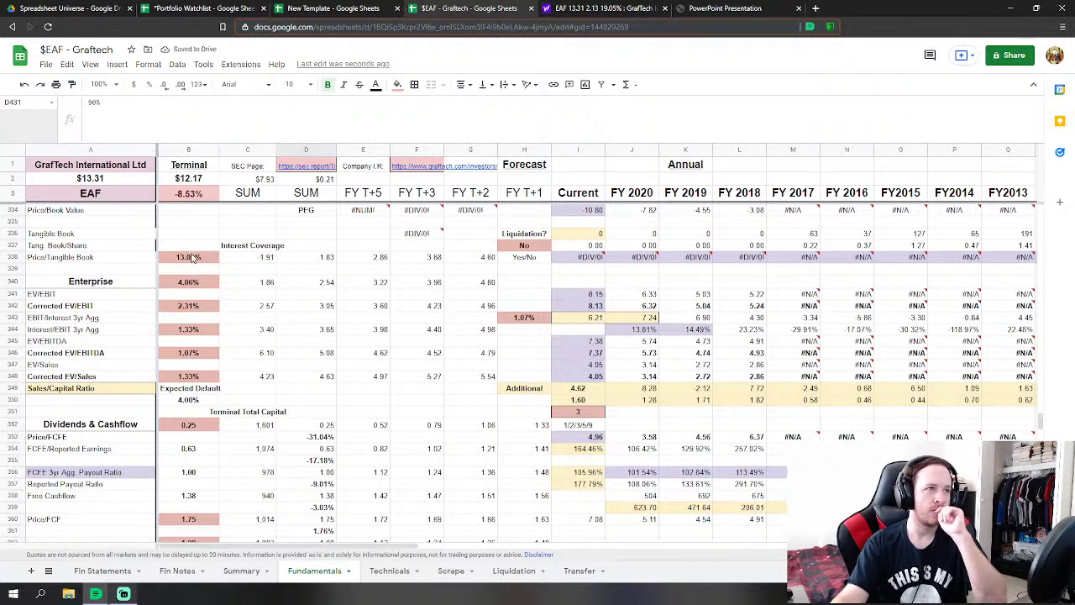
- Try 4% as the B338 Price/Tangible Book multiple, then restore 13.09%
{"action": "left_click", "coordinate": [194, 256]}
{"action": "type", "text": "4%"}
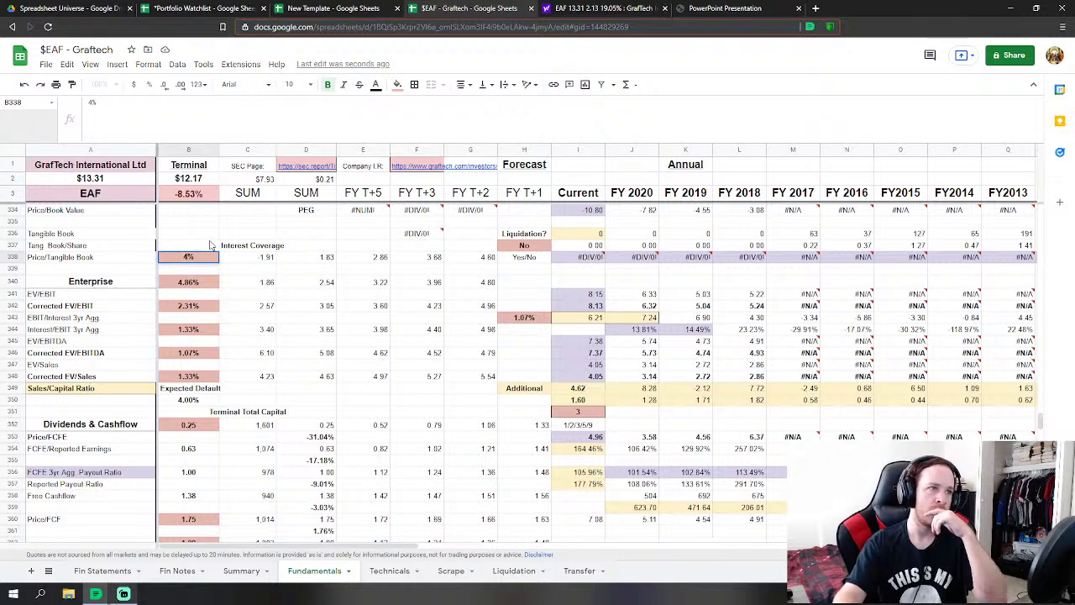
{"action": "key", "text": "Return"}
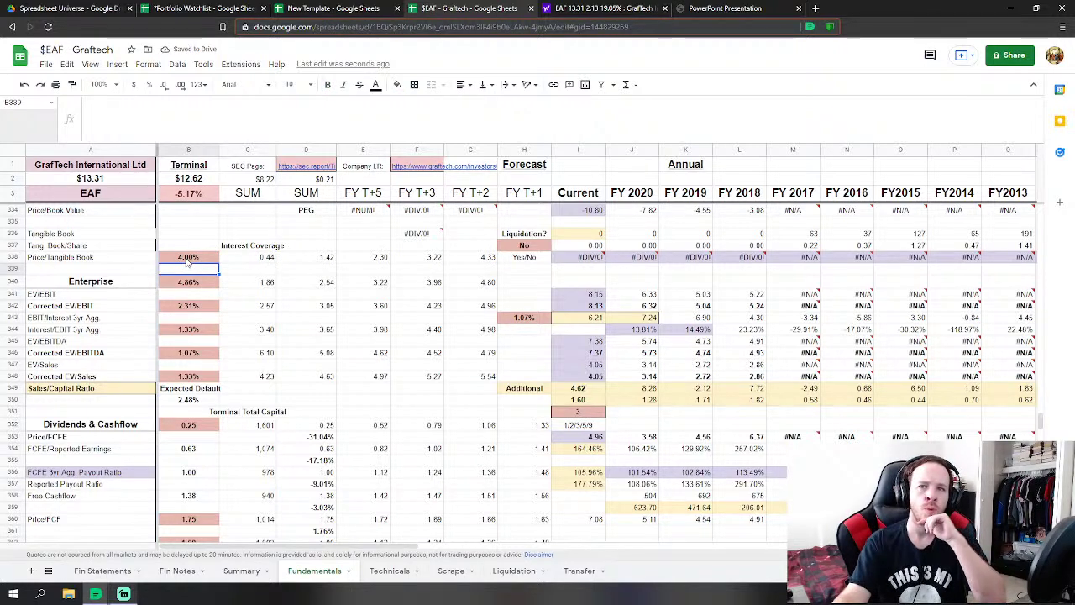
{"action": "left_click", "coordinate": [188, 257]}
{"action": "type", "text": "13."}
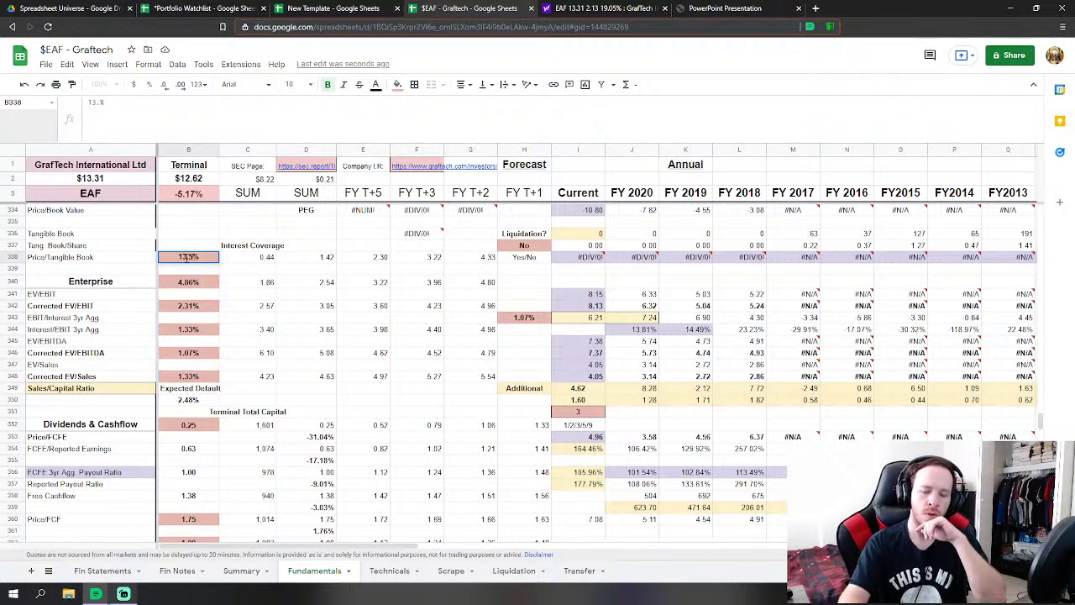
{"action": "type", "text": "09"}
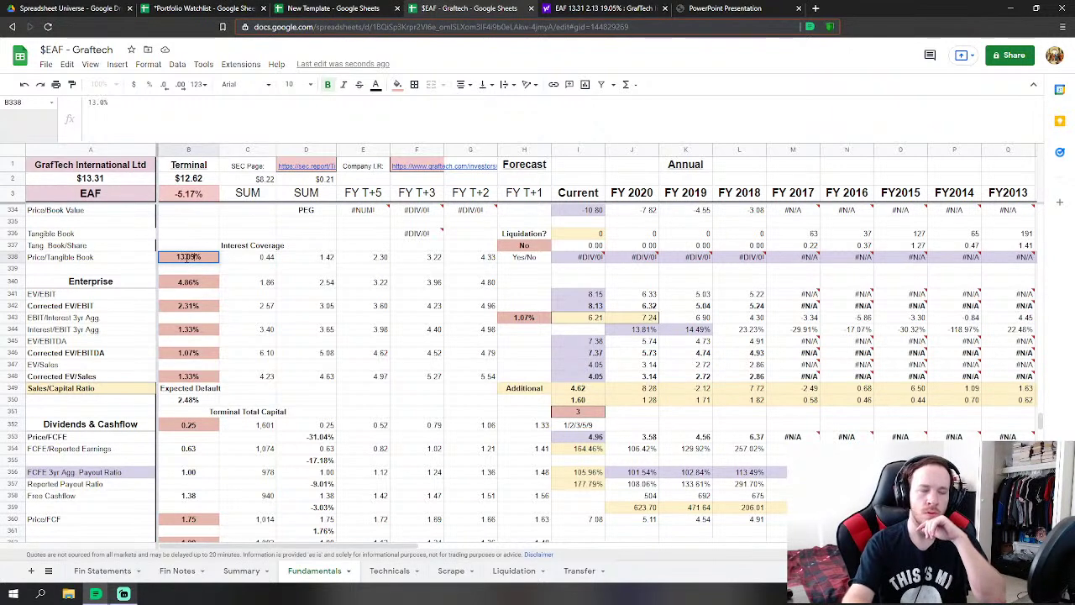
{"action": "key", "text": "Return"}
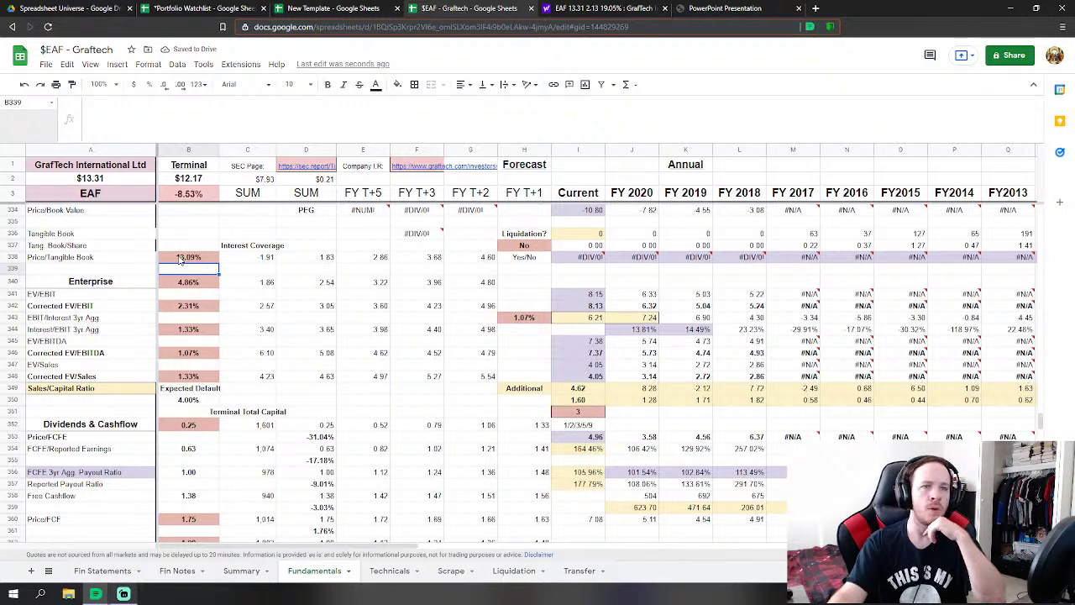
- Enter 4.97% as the Price/Tangible Book multiple in B338
{"action": "left_click", "coordinate": [180, 260]}
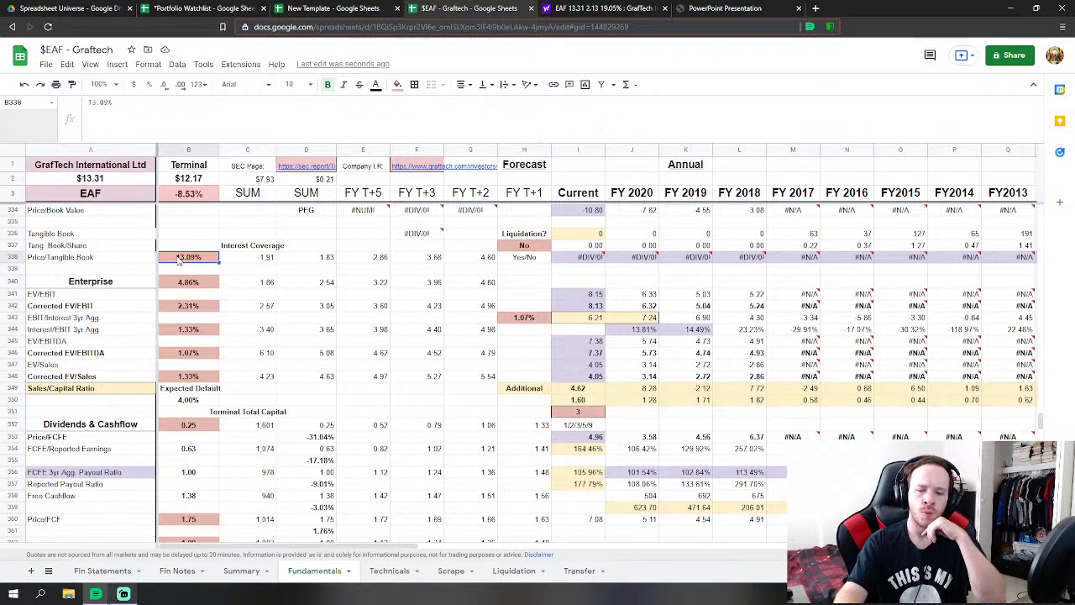
{"action": "type", "text": "4.97%"}
{"action": "key", "text": "Return"}
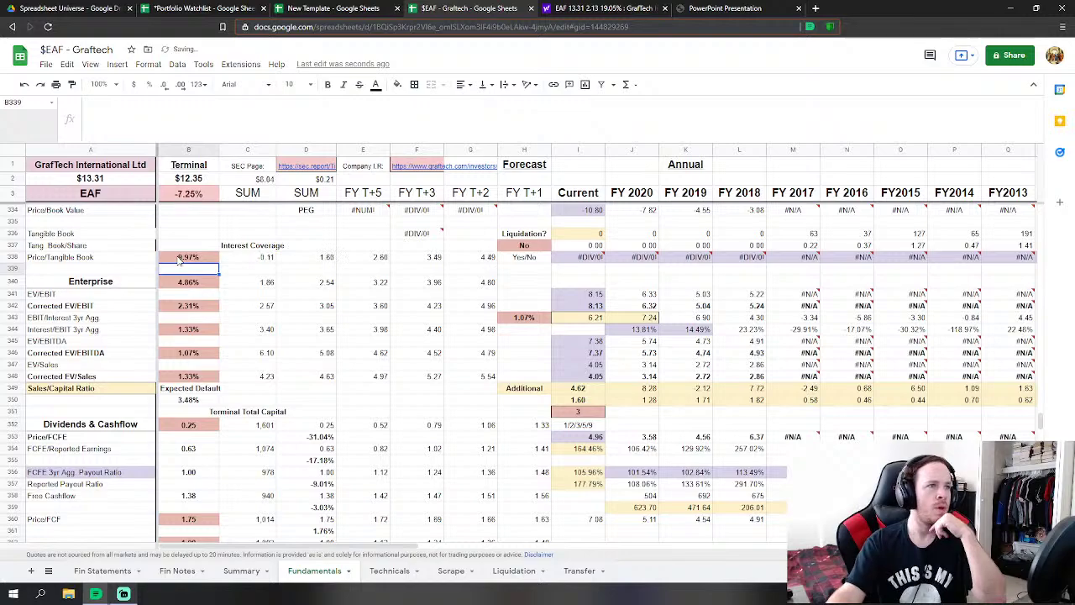
{"action": "left_click", "coordinate": [306, 412]}
{"action": "scroll", "coordinate": [279, 358], "scroll_direction": "up", "scroll_amount": 5}
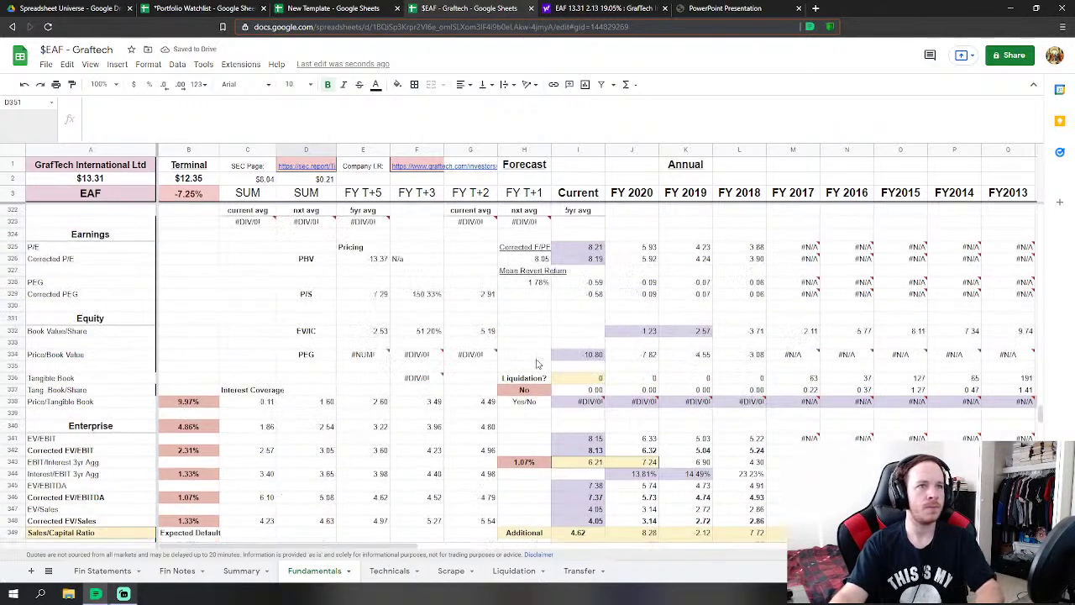
{"action": "left_click_drag", "start_coordinate": [1039, 409], "coordinate": [1041, 277]}
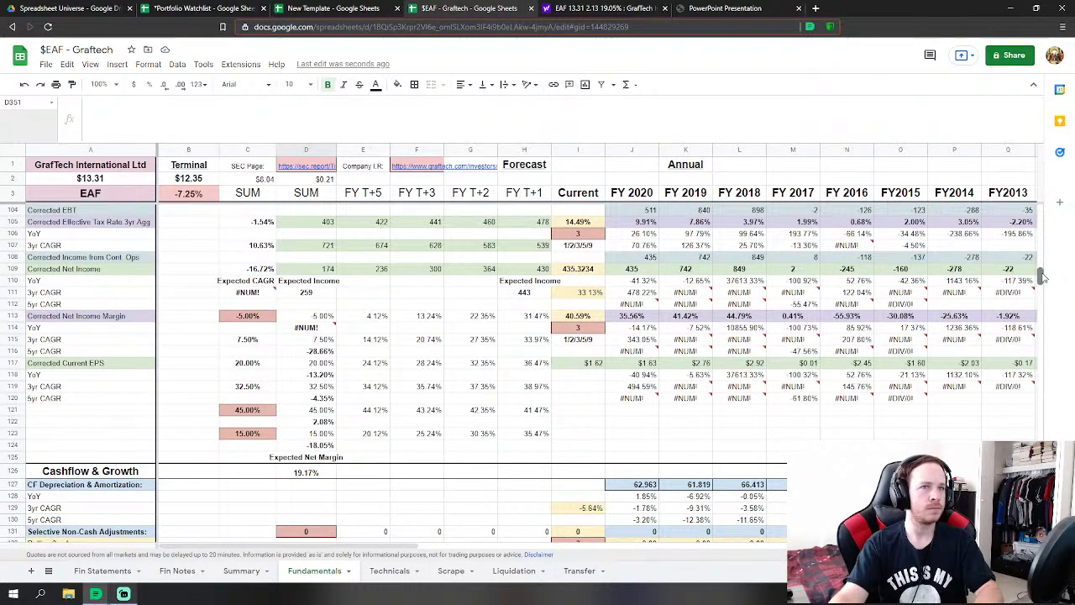
{"action": "left_click_drag", "start_coordinate": [1040, 277], "coordinate": [1008, 210]}
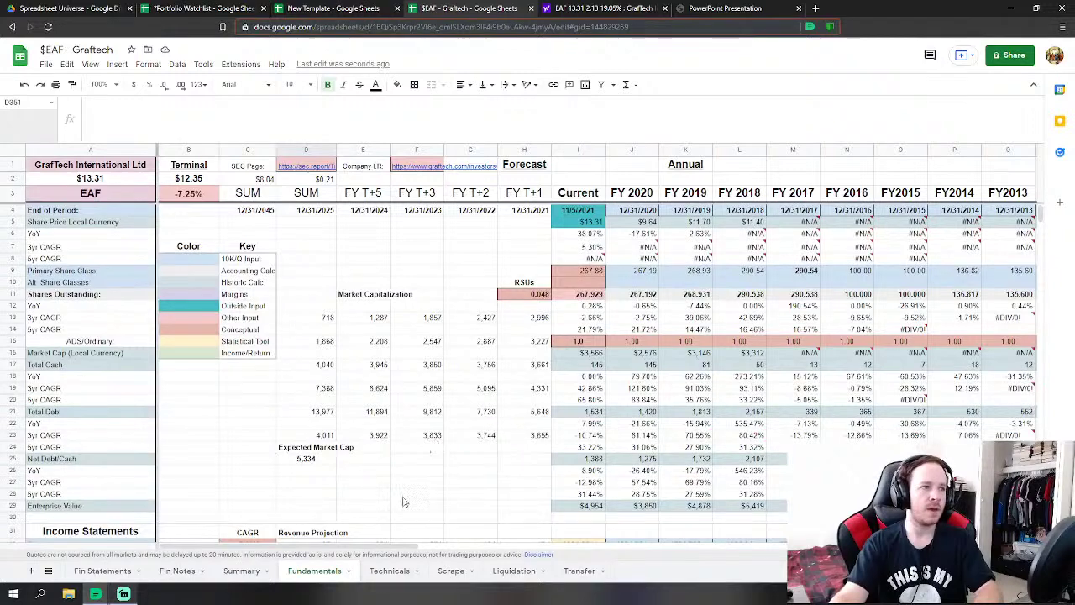
- Switch to the Summary sheet and review the $12.35 expected value and $19.91 5yr target
{"action": "left_click", "coordinate": [246, 570]}
{"action": "left_click", "coordinate": [126, 502]}
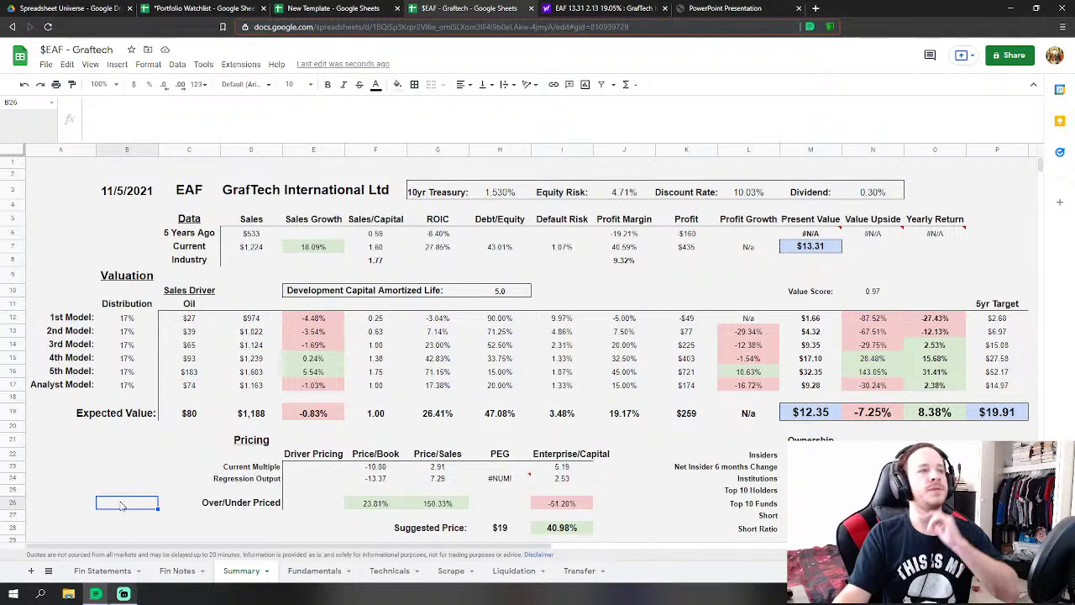
{"action": "left_click", "coordinate": [54, 178]}
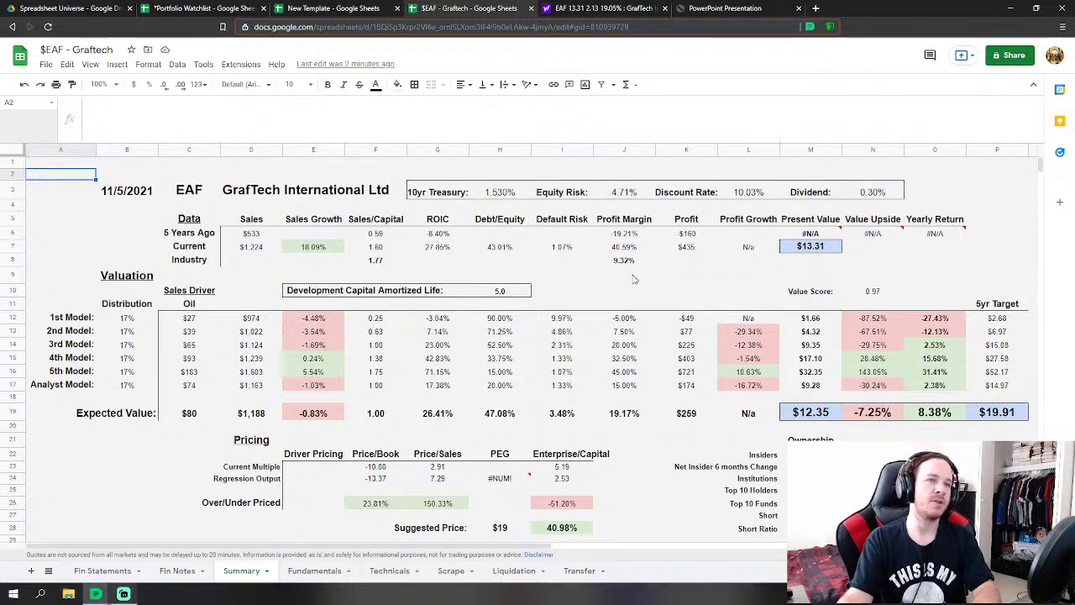
{"action": "left_click", "coordinate": [402, 259]}
{"action": "left_click_drag", "start_coordinate": [409, 258], "coordinate": [621, 265]}
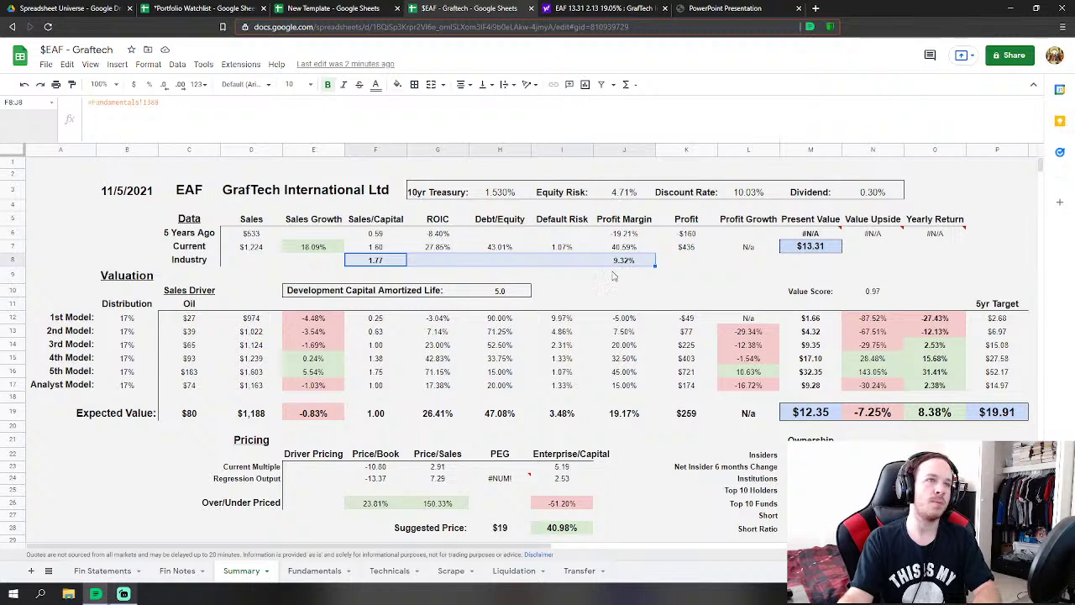
{"action": "left_click", "coordinate": [368, 250]}
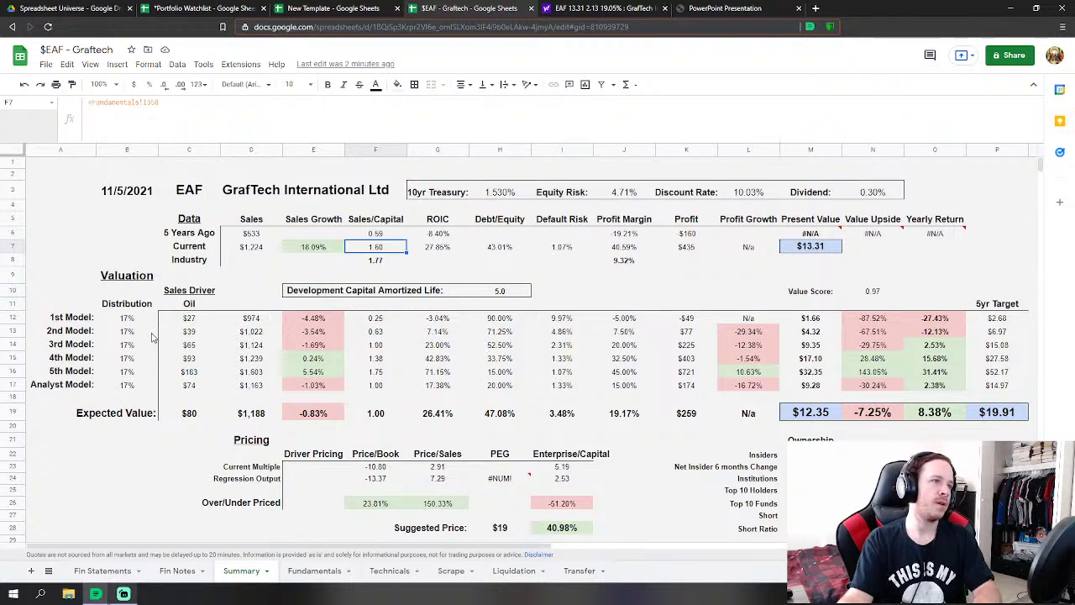
{"action": "left_click", "coordinate": [127, 321]}
{"action": "left_click_drag", "start_coordinate": [128, 333], "coordinate": [130, 392]}
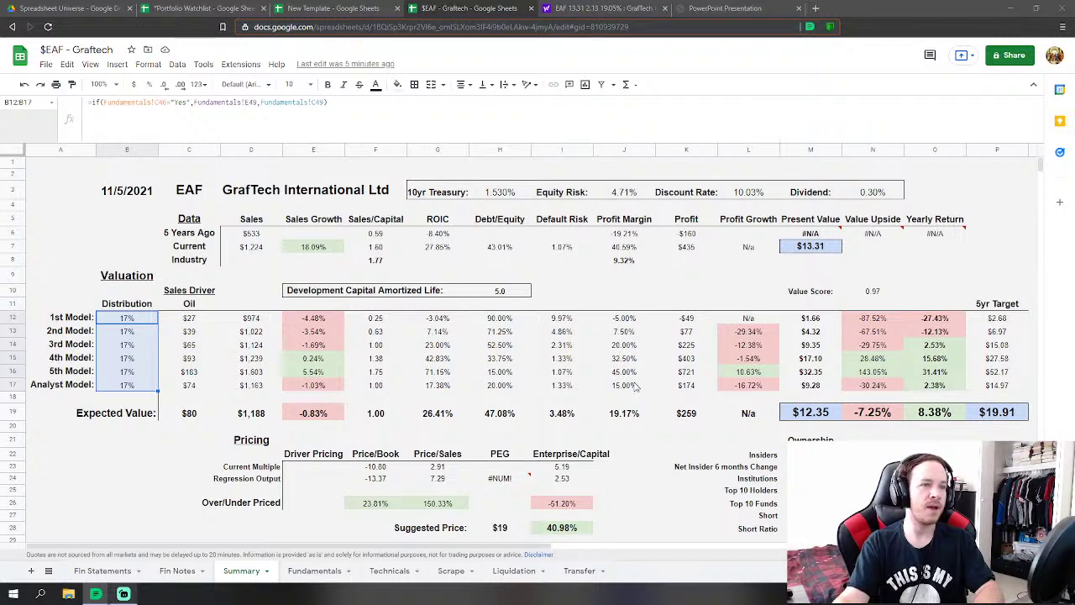
{"action": "left_click", "coordinate": [377, 417]}
{"action": "left_click", "coordinate": [625, 415]}
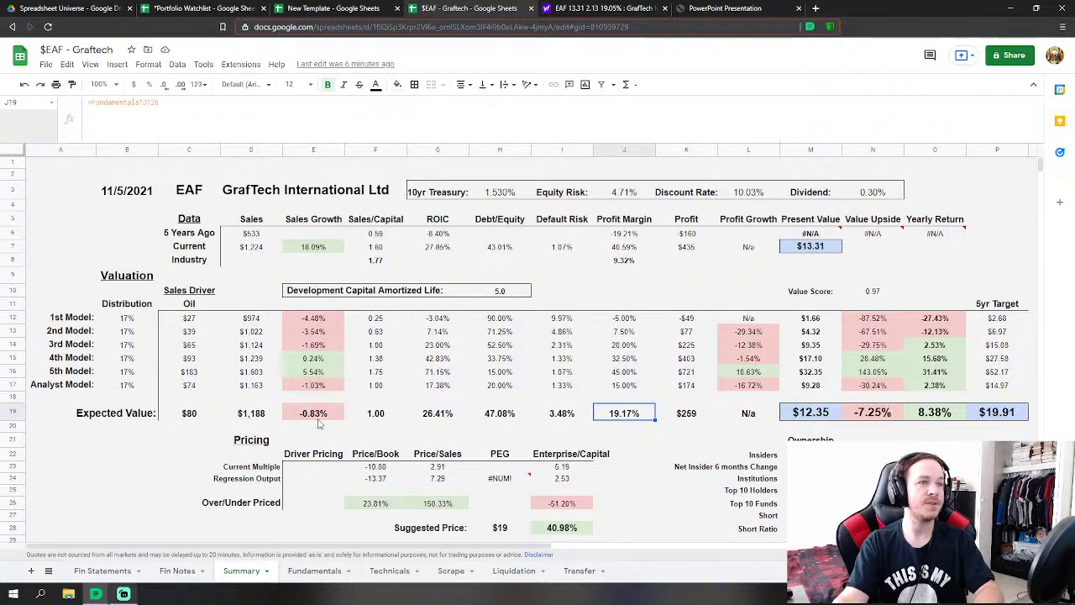
{"action": "left_click", "coordinate": [381, 414]}
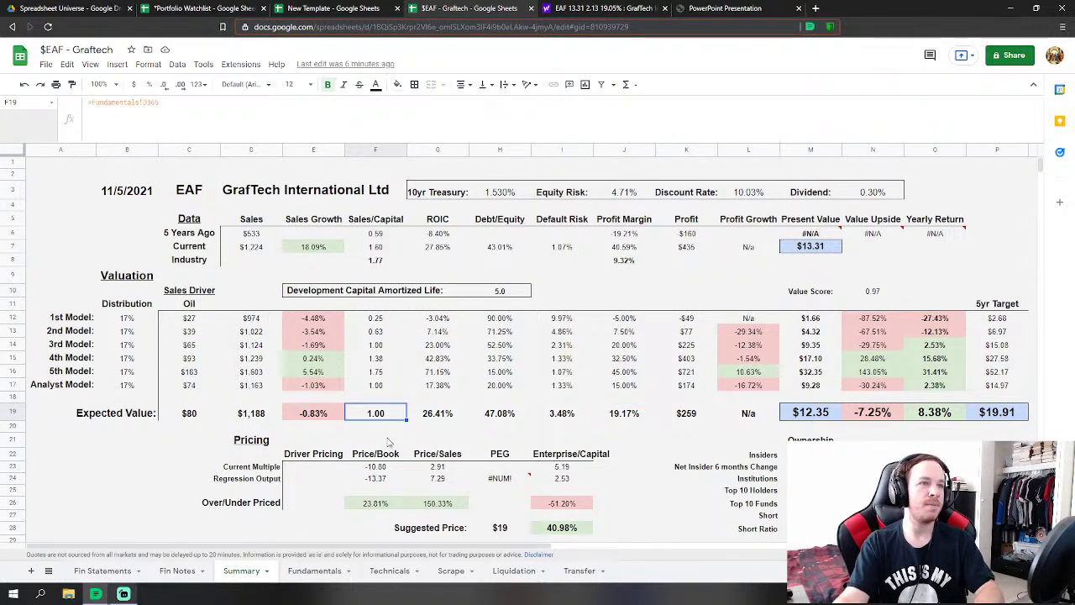
{"action": "left_click", "coordinate": [620, 414]}
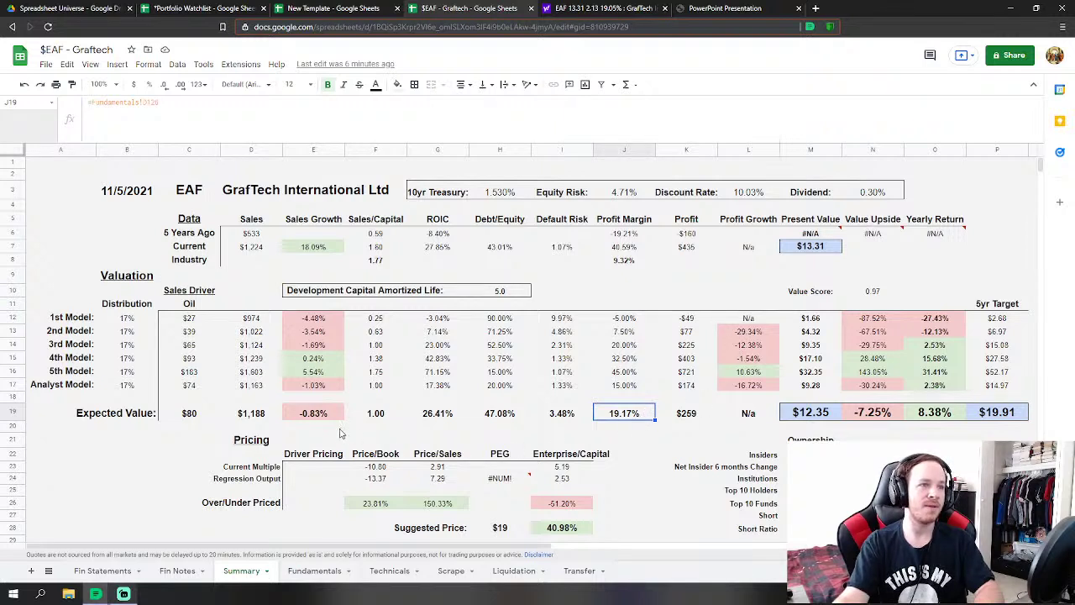
{"action": "left_click", "coordinate": [376, 417]}
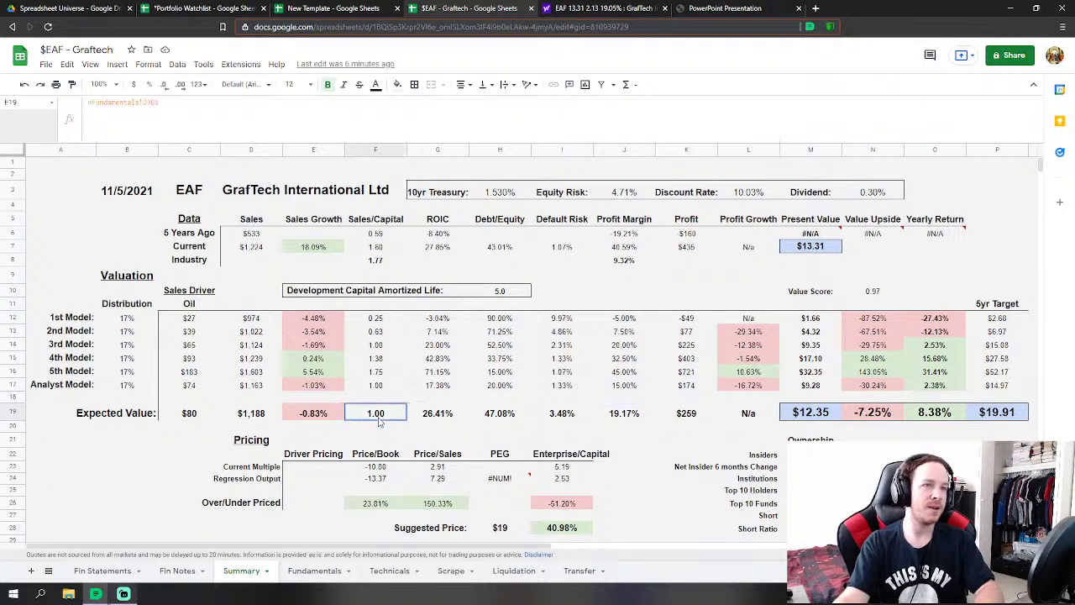
{"action": "left_click", "coordinate": [634, 417]}
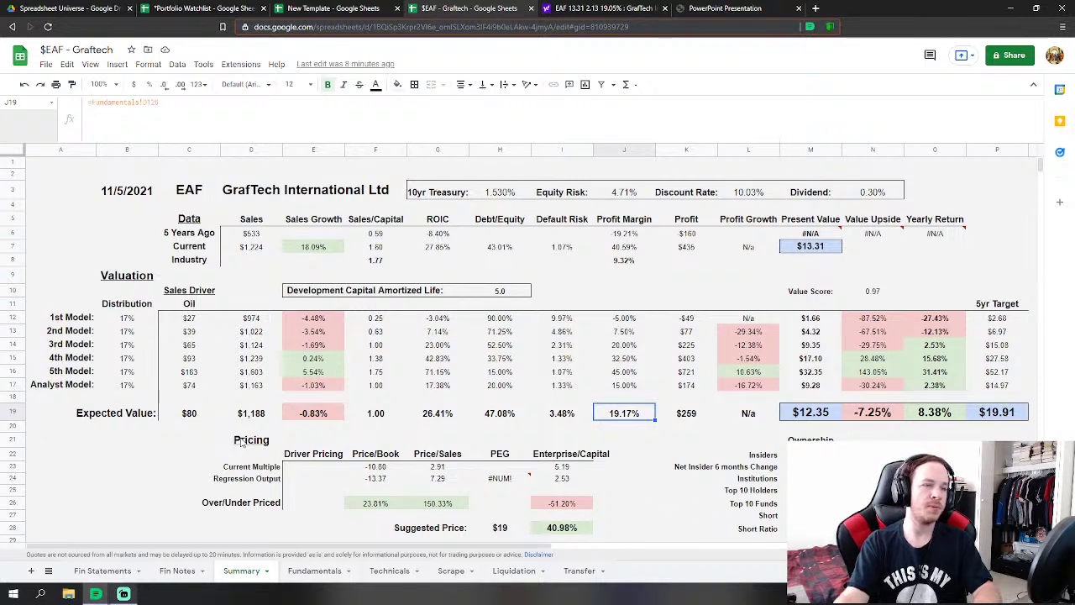
{"action": "mouse_move", "coordinate": [241, 444]}
{"action": "left_mouse_down"}
{"action": "mouse_move", "coordinate": [516, 516]}
{"action": "mouse_move", "coordinate": [633, 527]}
{"action": "left_mouse_up"}
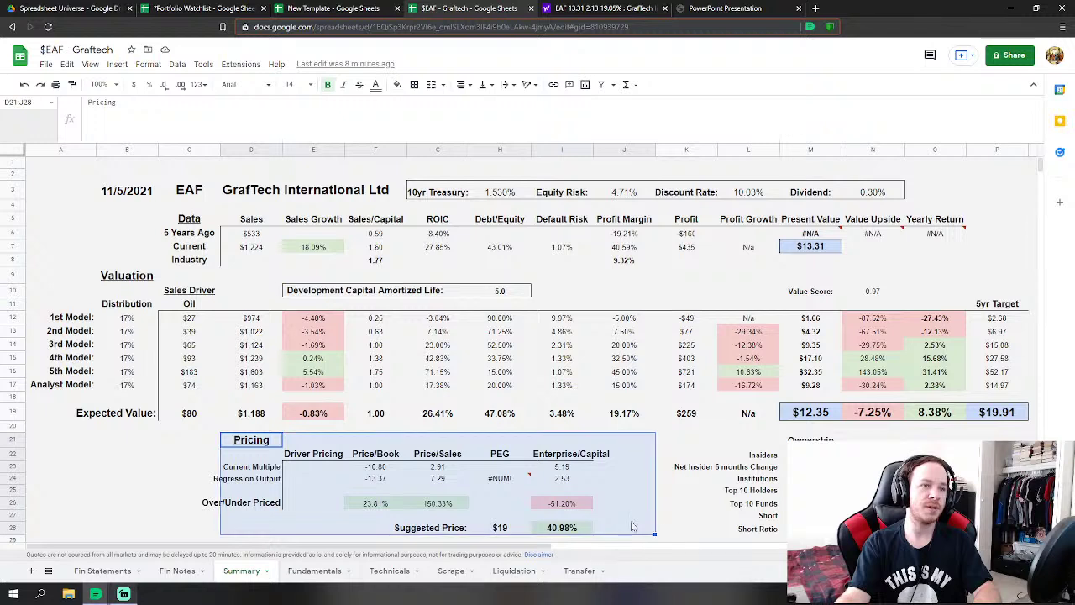
{"action": "left_click", "coordinate": [671, 518]}
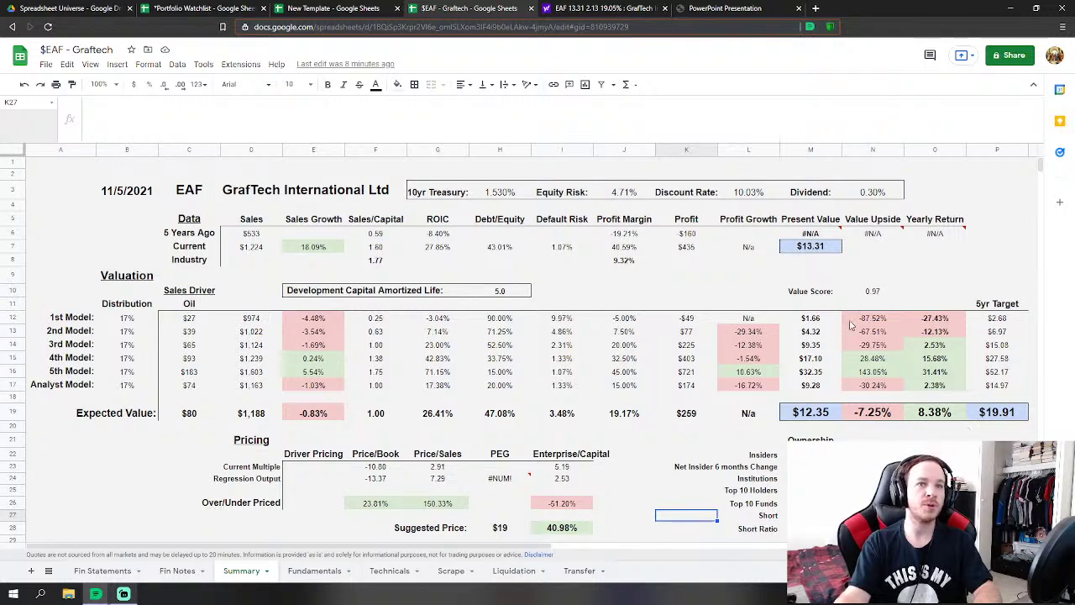
{"action": "left_click_drag", "start_coordinate": [827, 294], "coordinate": [872, 295]}
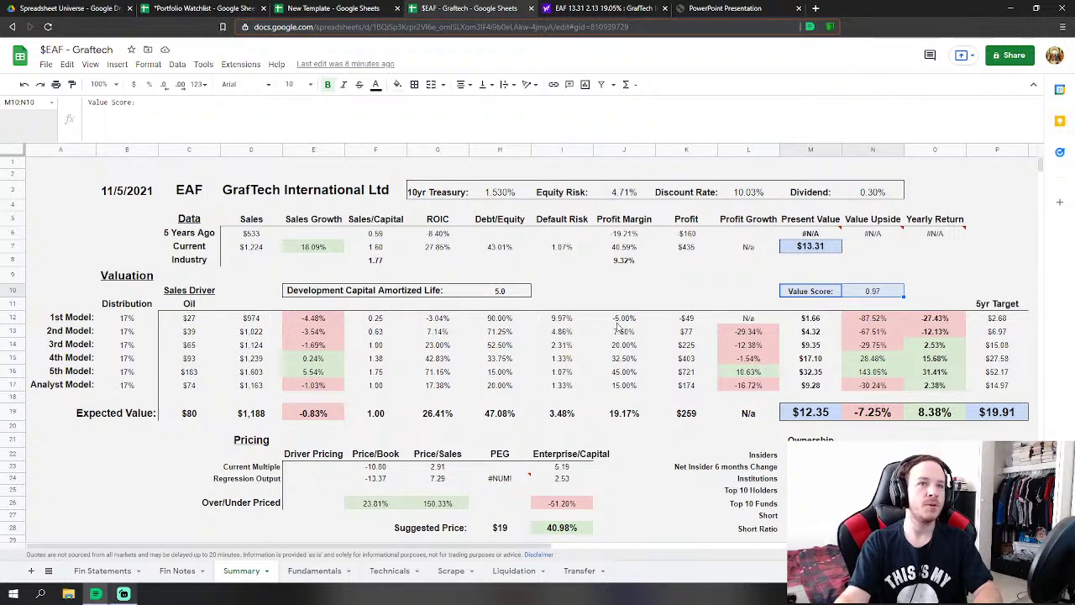
{"action": "left_click", "coordinate": [623, 294]}
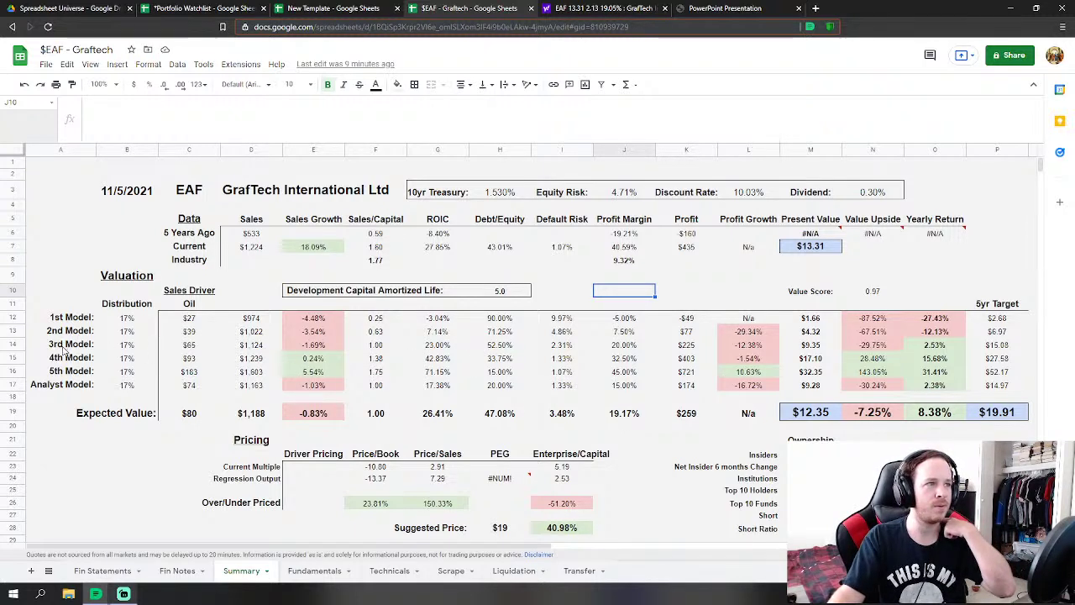
{"action": "left_click_drag", "start_coordinate": [71, 349], "coordinate": [1004, 362]}
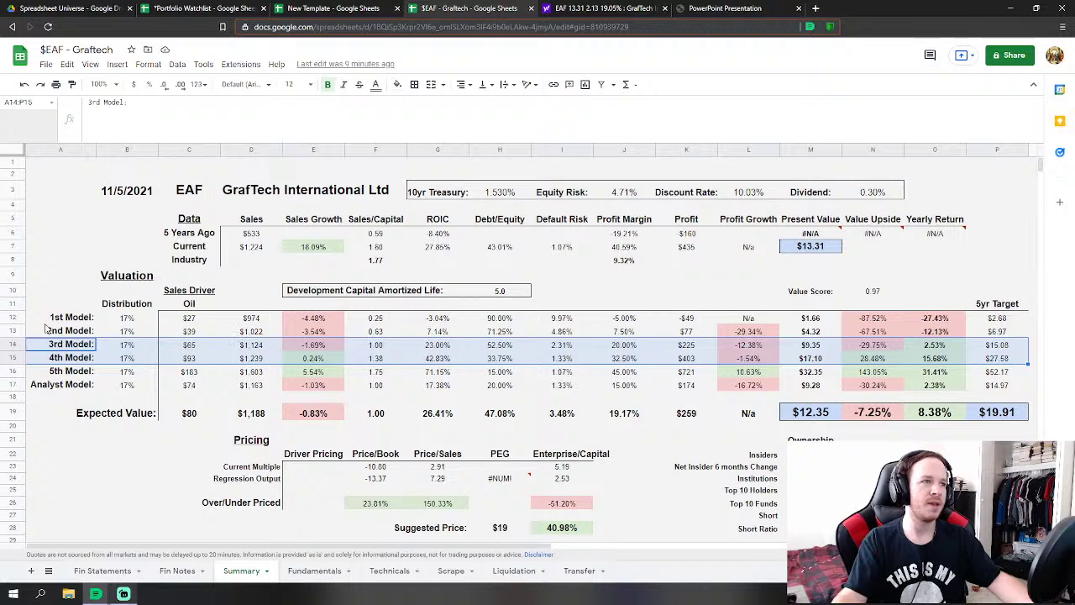
{"action": "left_click_drag", "start_coordinate": [82, 335], "coordinate": [1020, 333]}
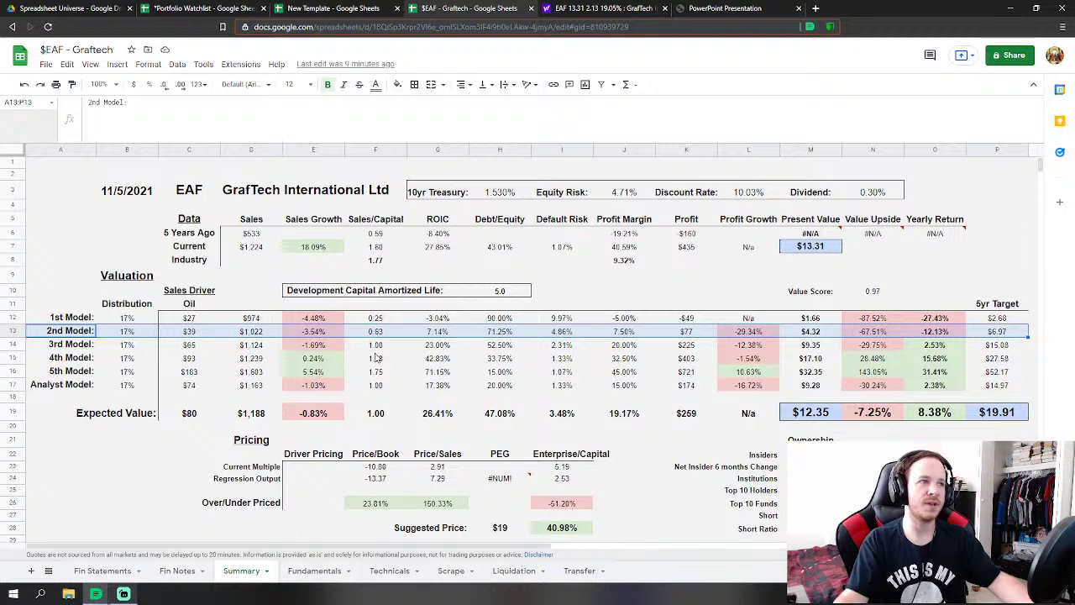
{"action": "left_click_drag", "start_coordinate": [72, 348], "coordinate": [1004, 355]}
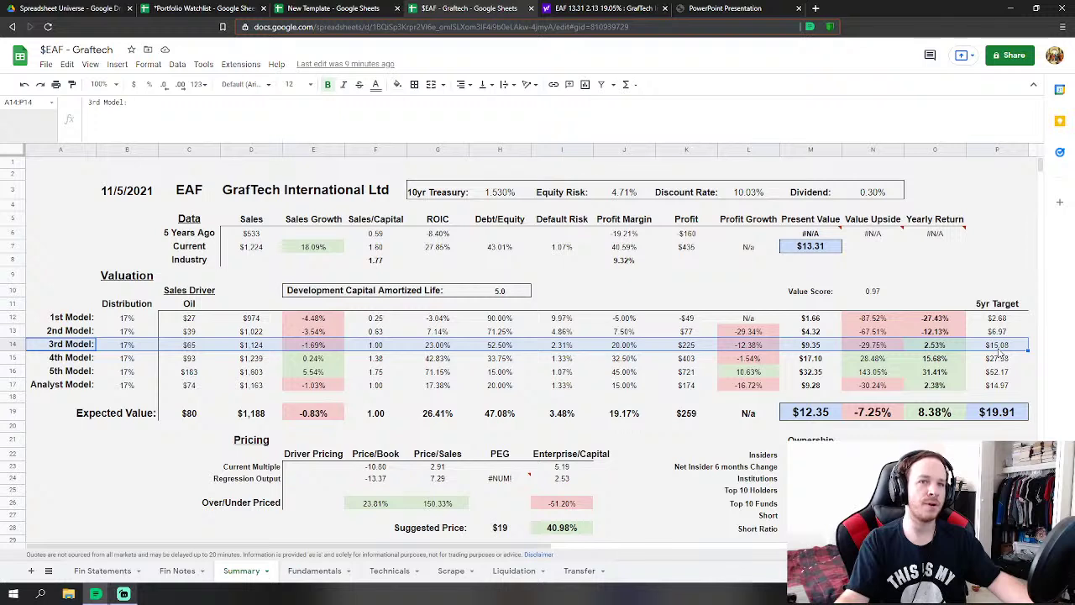
{"action": "left_click_drag", "start_coordinate": [67, 361], "coordinate": [1008, 359]}
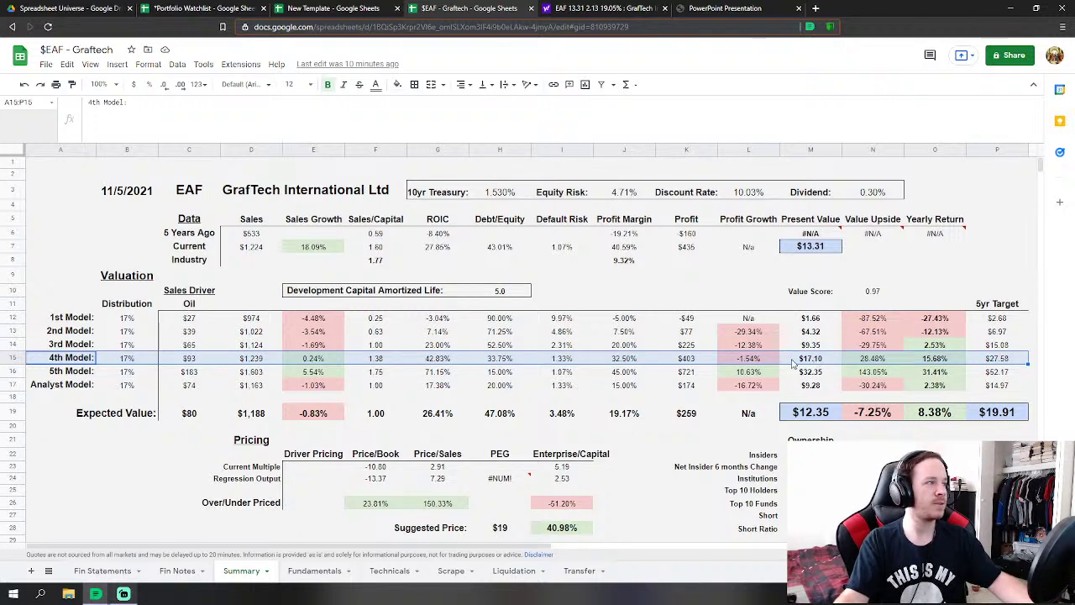
{"action": "left_click", "coordinate": [189, 331]}
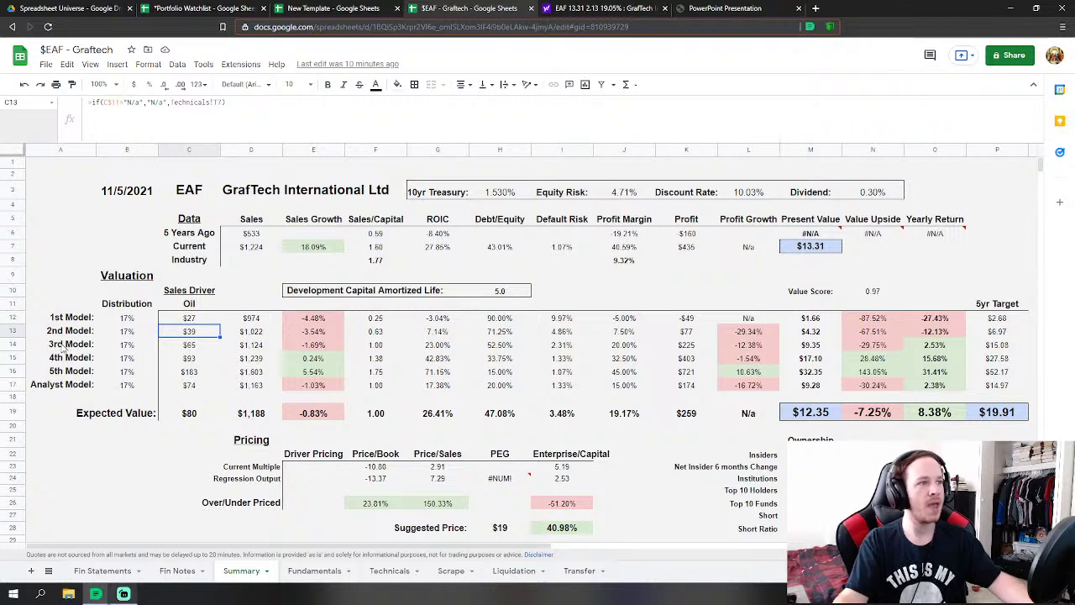
{"action": "left_click_drag", "start_coordinate": [73, 344], "coordinate": [194, 345]}
{"action": "left_click_drag", "start_coordinate": [257, 352], "coordinate": [1003, 361]}
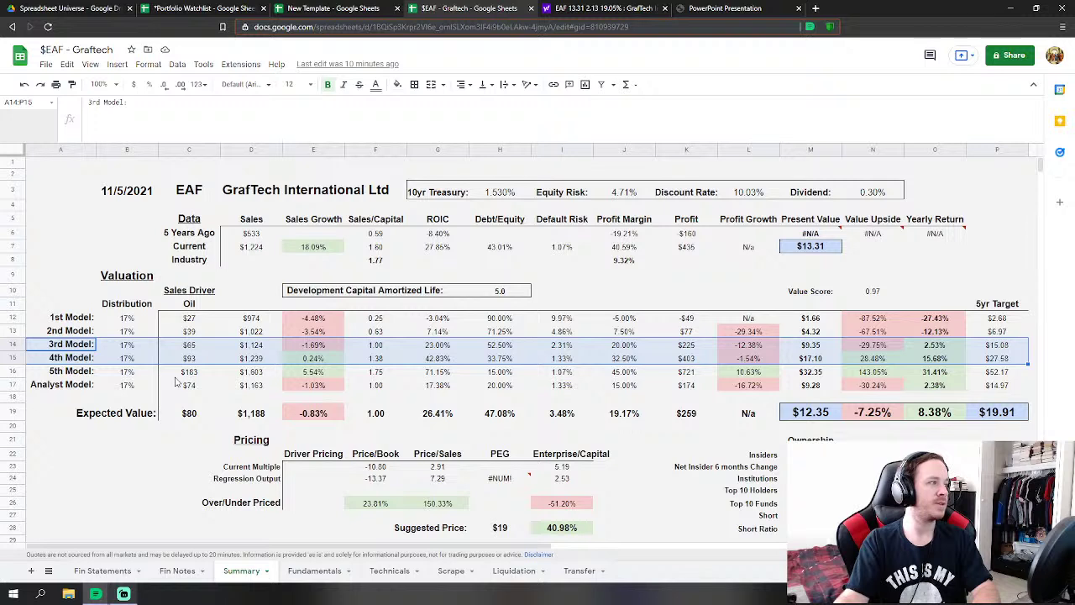
{"action": "left_click", "coordinate": [189, 415]}
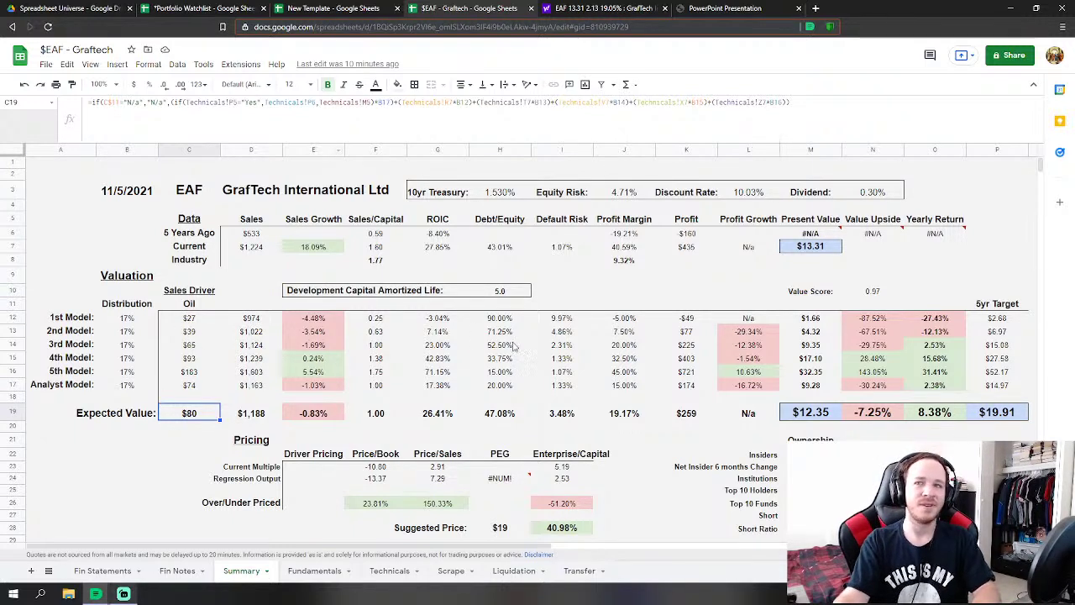
- Deselect the expected value cell and shrink the expanded formula bar to reveal the Ownership section
{"action": "left_click", "coordinate": [613, 293]}
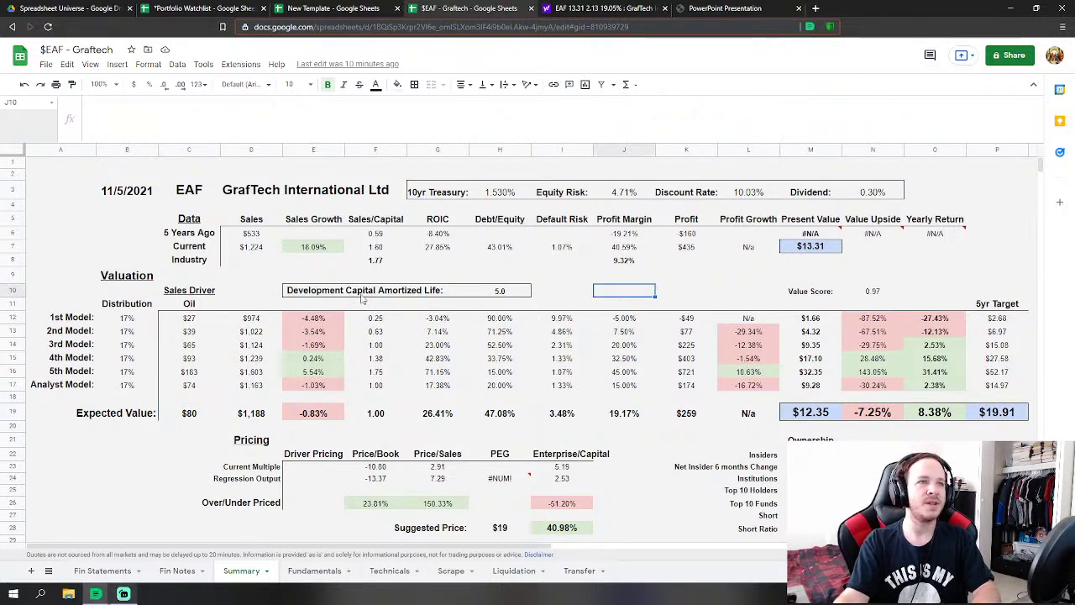
{"action": "left_click", "coordinate": [266, 291]}
{"action": "left_click", "coordinate": [562, 291]}
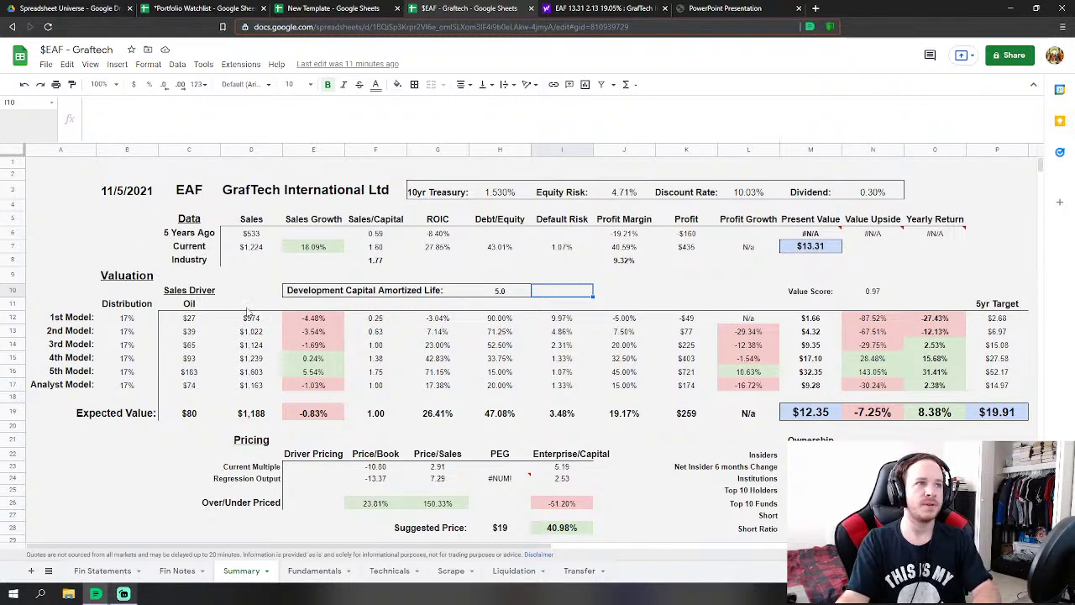
{"action": "left_click_drag", "start_coordinate": [463, 142], "coordinate": [487, 109]}
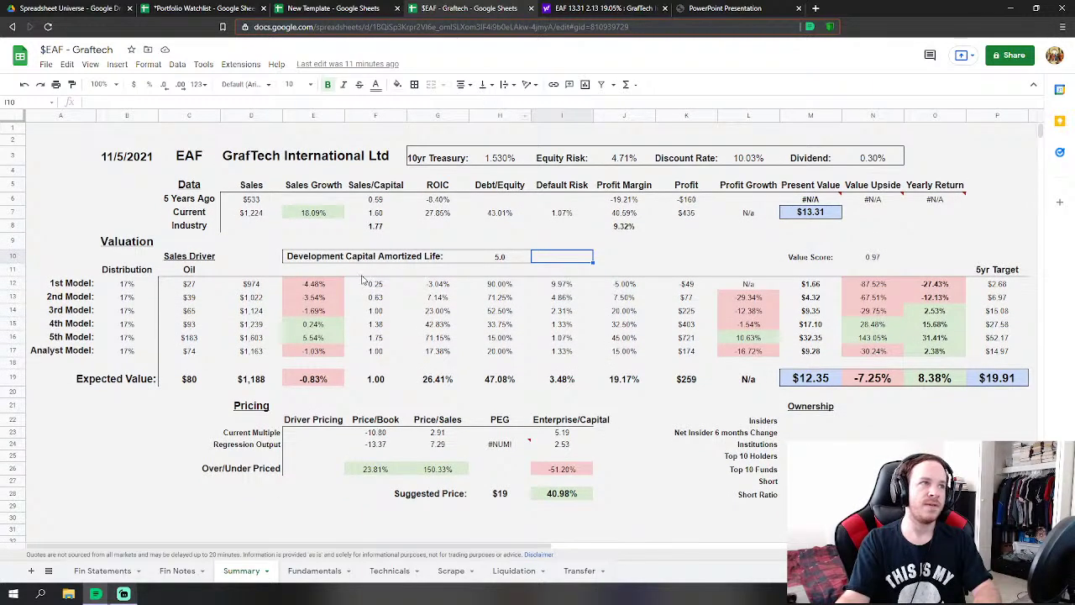